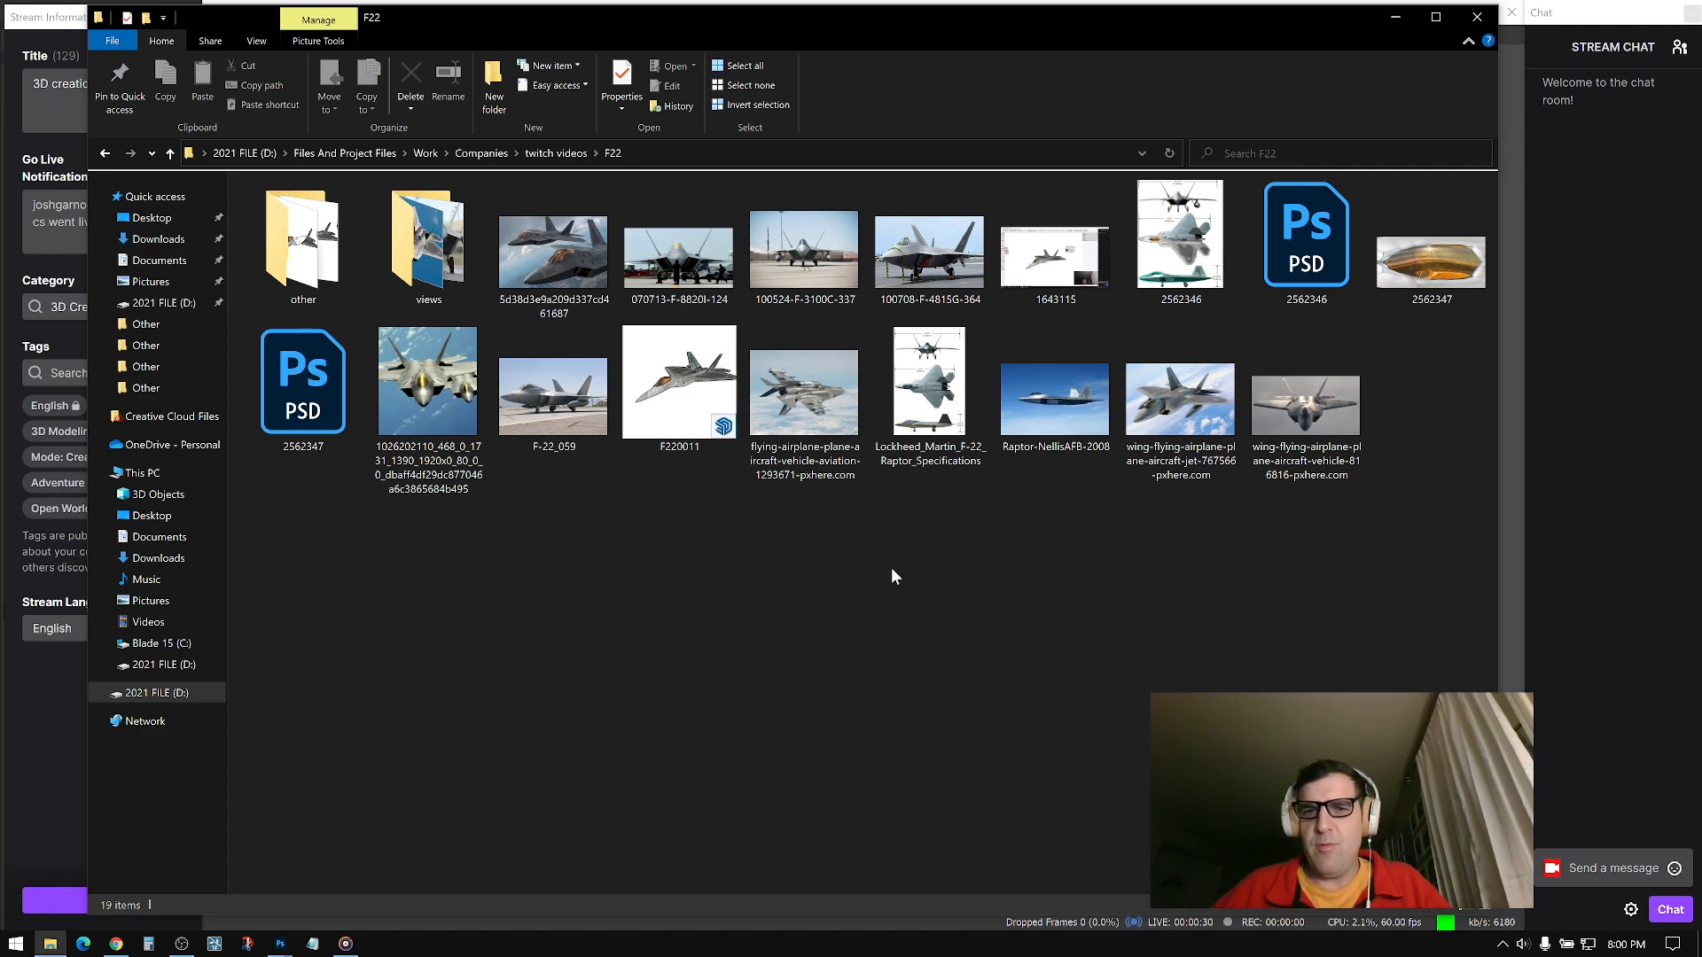
Step: Open the F220011 aircraft model from the F22 folder and ignore the extension update notice
click(700, 404)
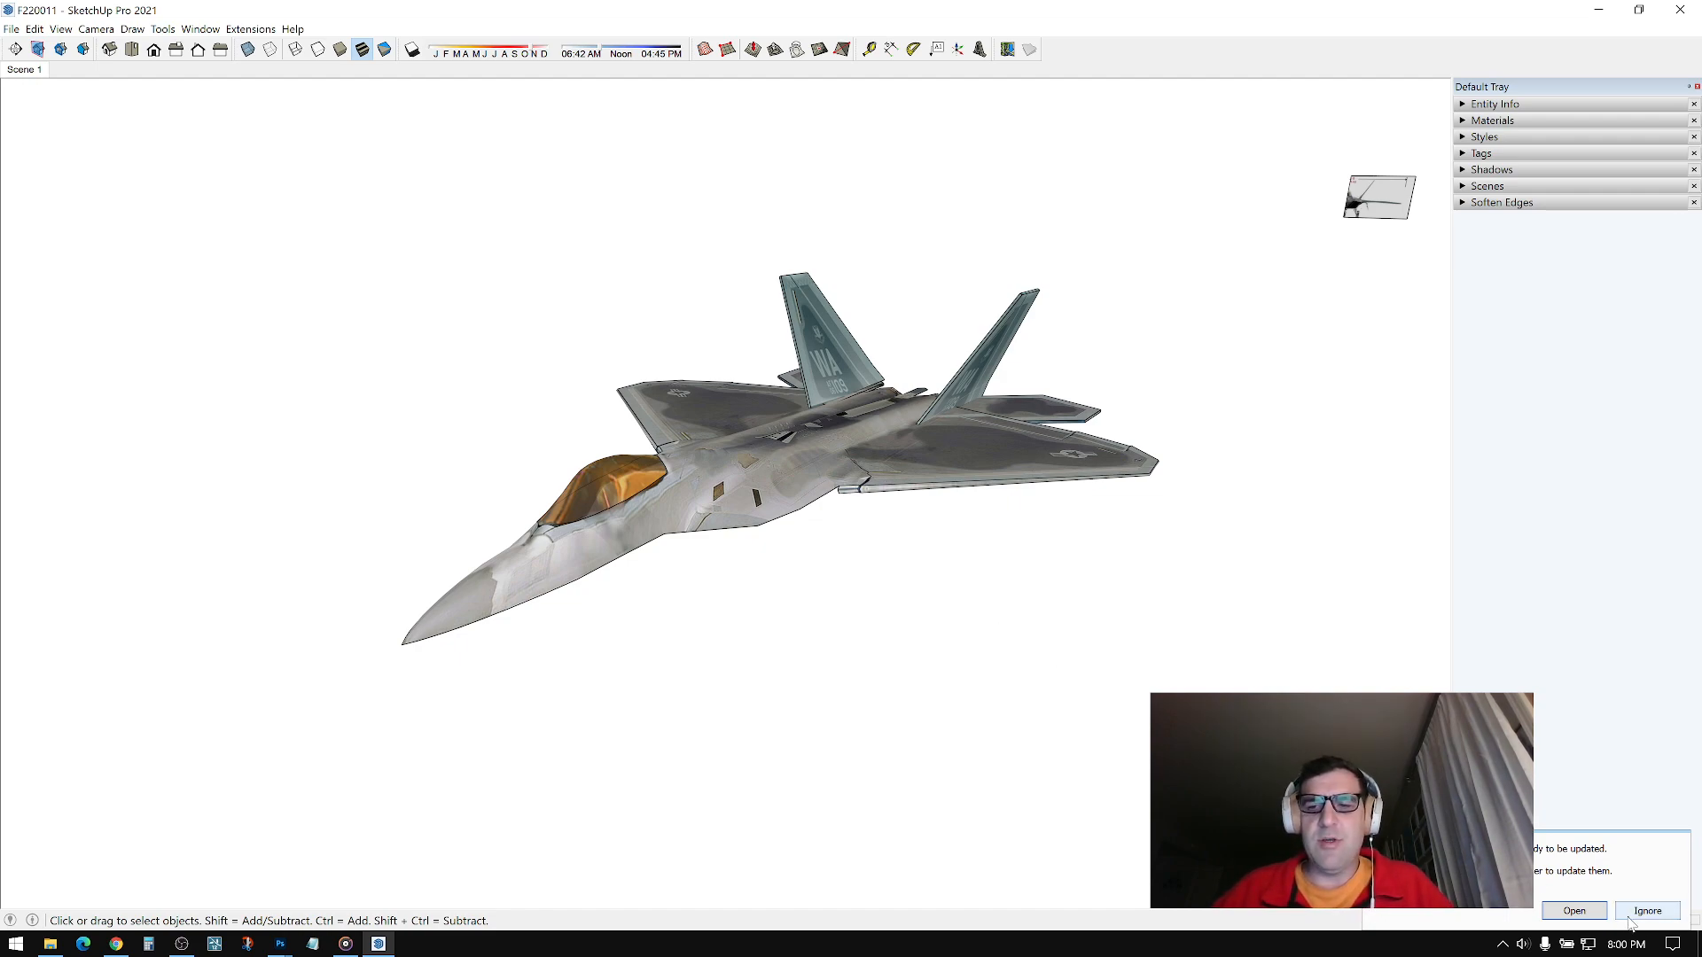
click(1648, 912)
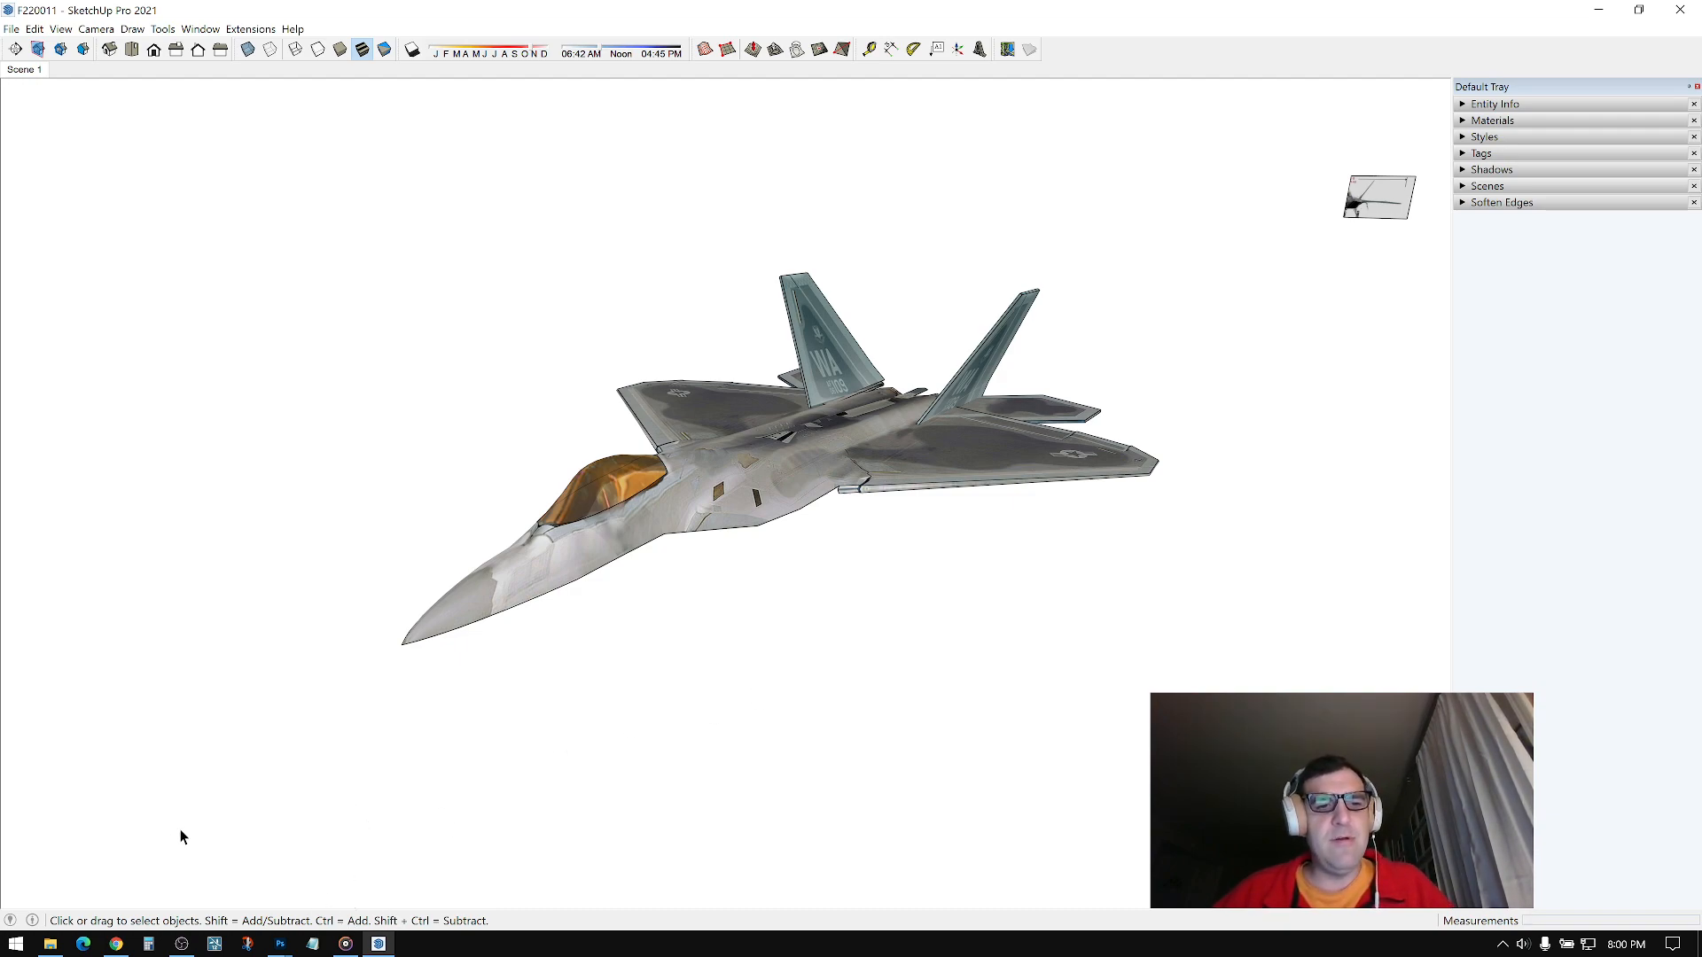
click(181, 946)
click(379, 945)
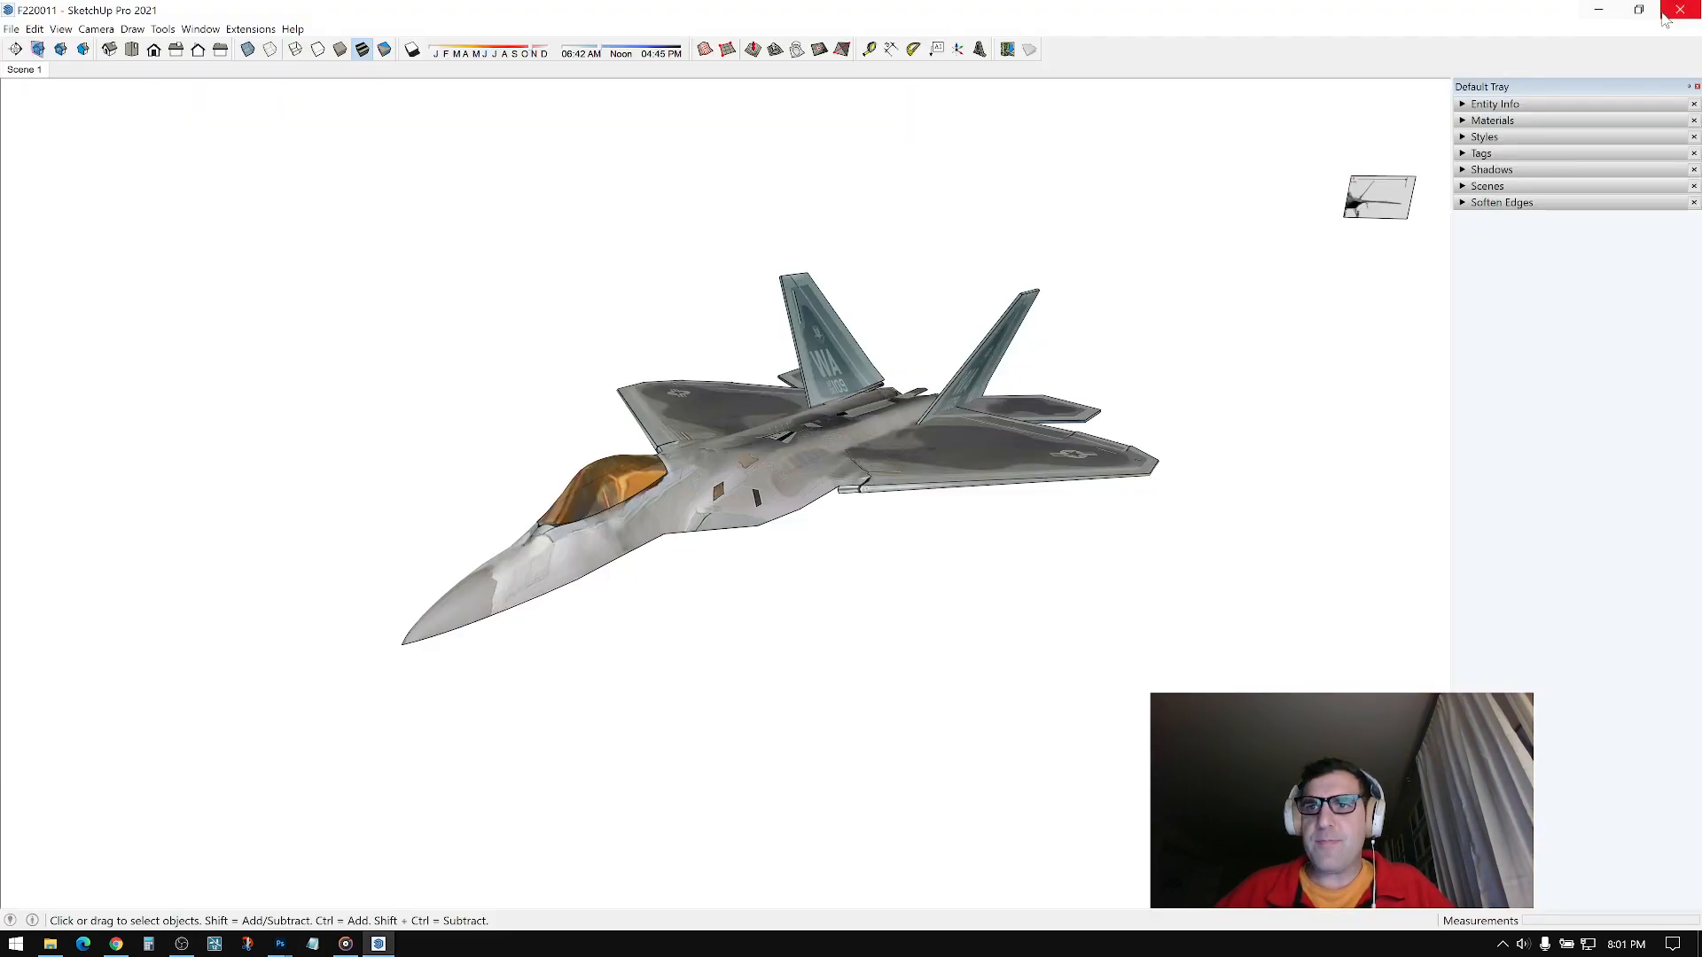
Step: Restore the model window to a smaller size so the stream chat beside it stays uncovered
click(1631, 15)
mouse_move(1129, 501)
middle_down()
mouse_move(760, 482)
mouse_move(809, 361)
mouse_move(841, 378)
mouse_move(825, 354)
middle_up()
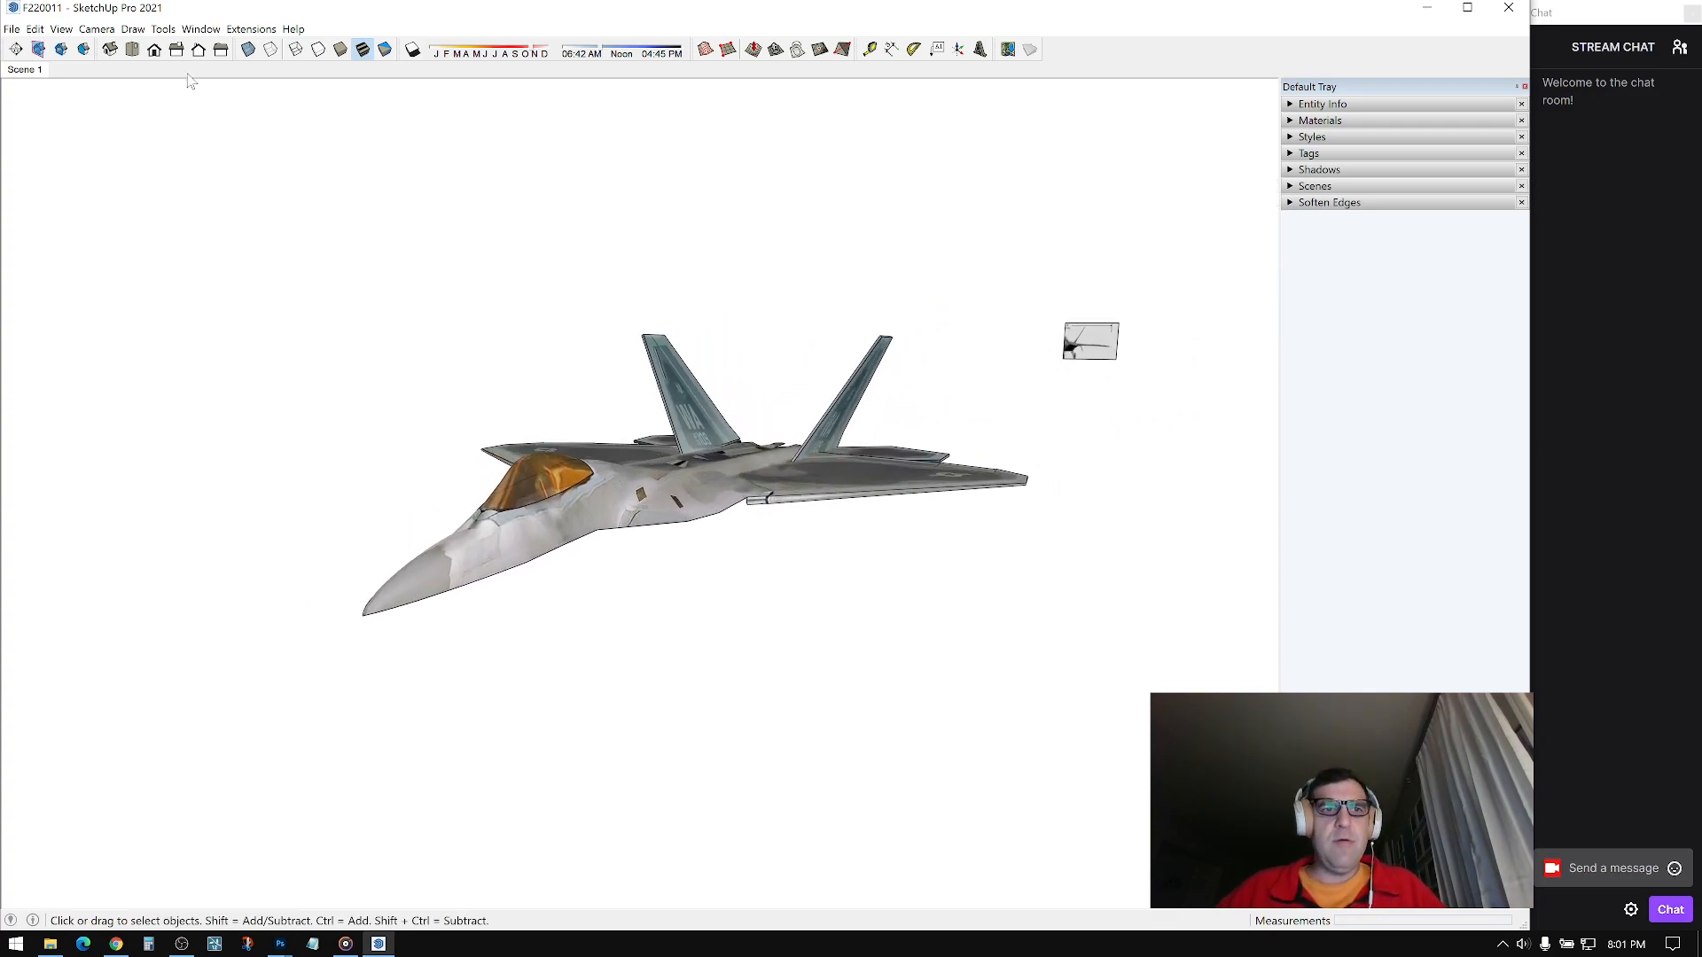
Step: Enable the Large Tool Set toolbar and switch the toolbars to large icons
click(163, 29)
mouse_move(158, 31)
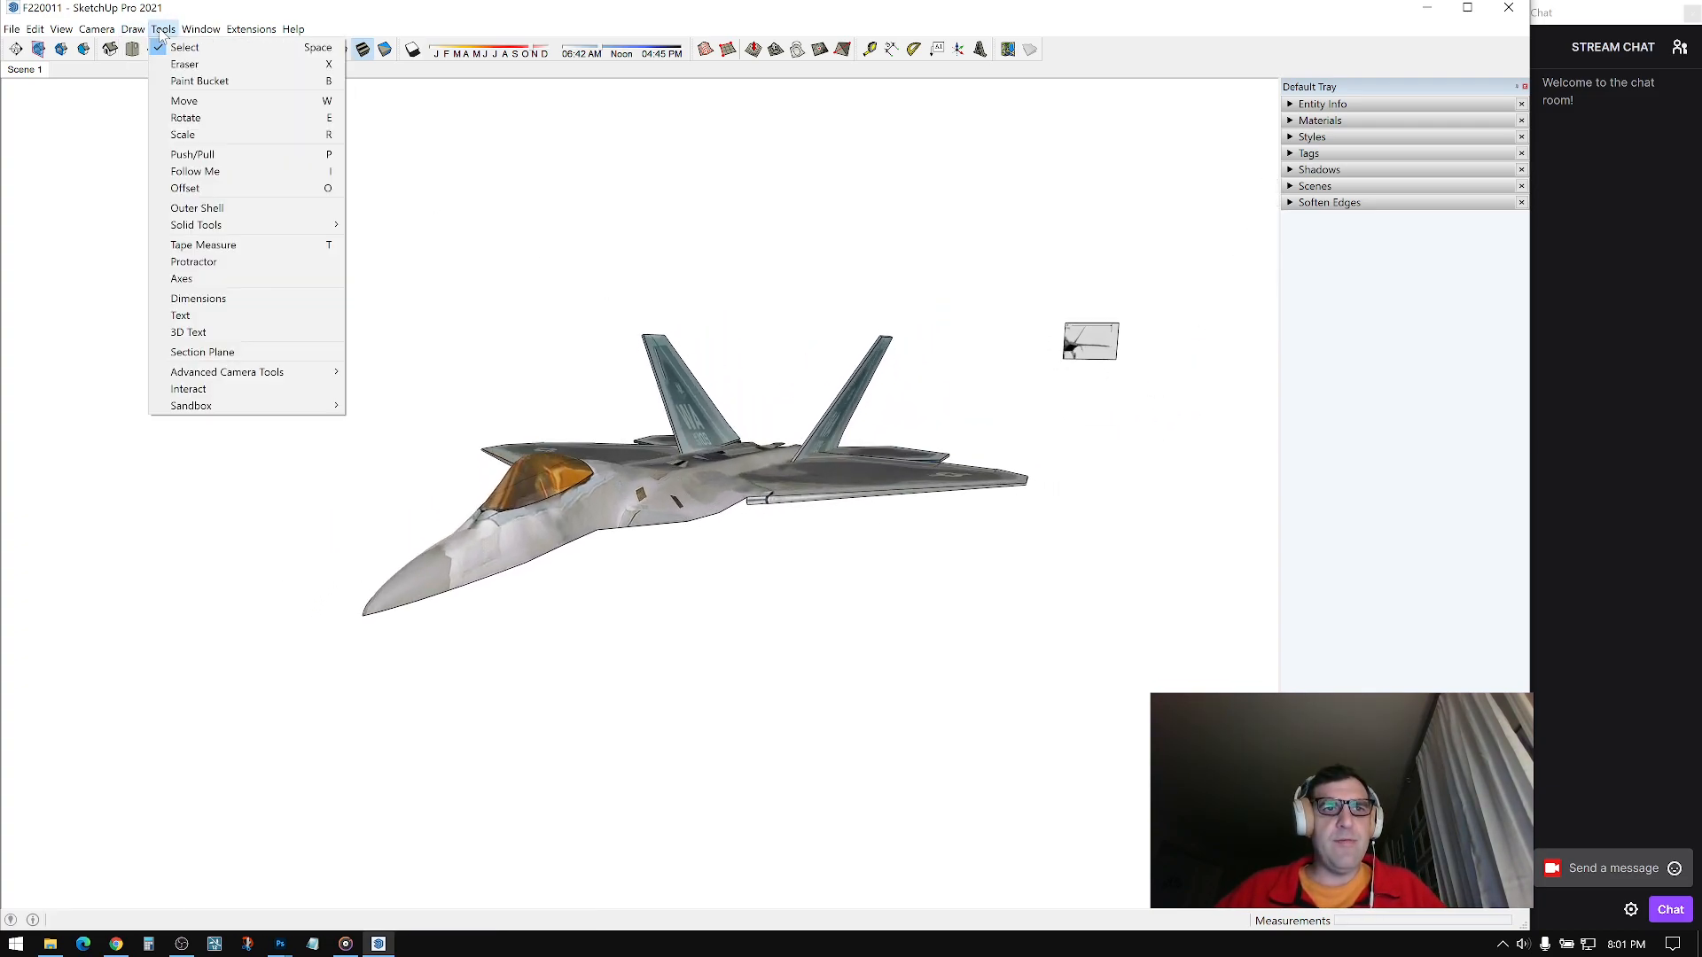
click(163, 29)
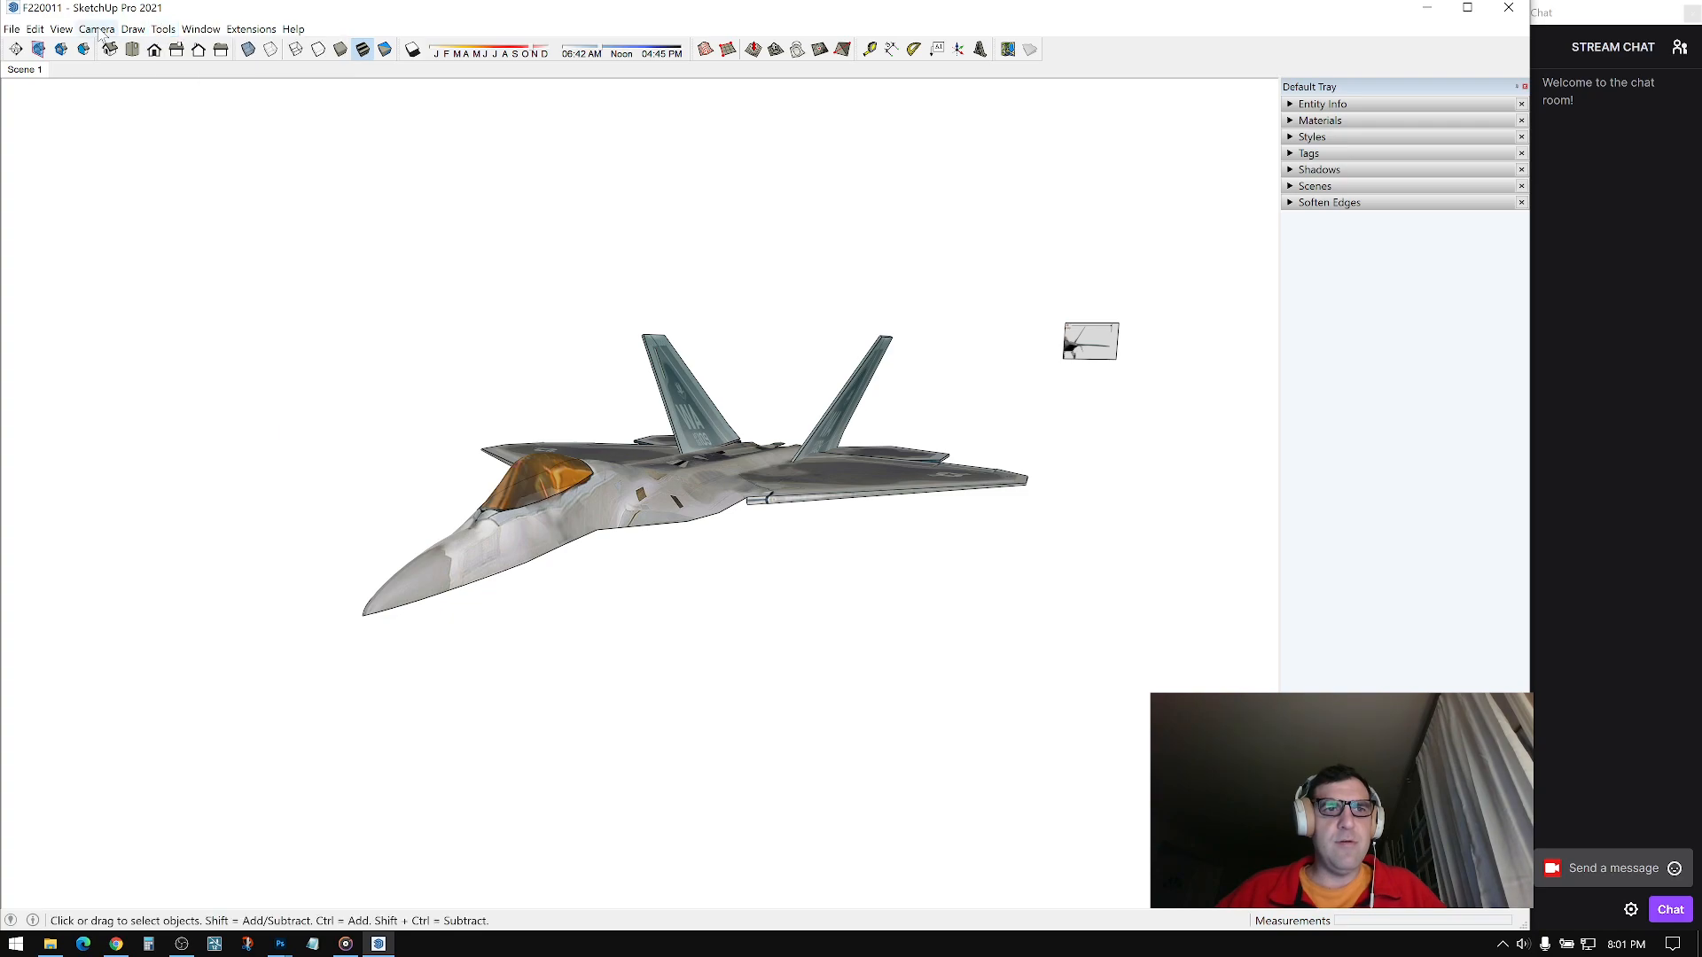
click(62, 29)
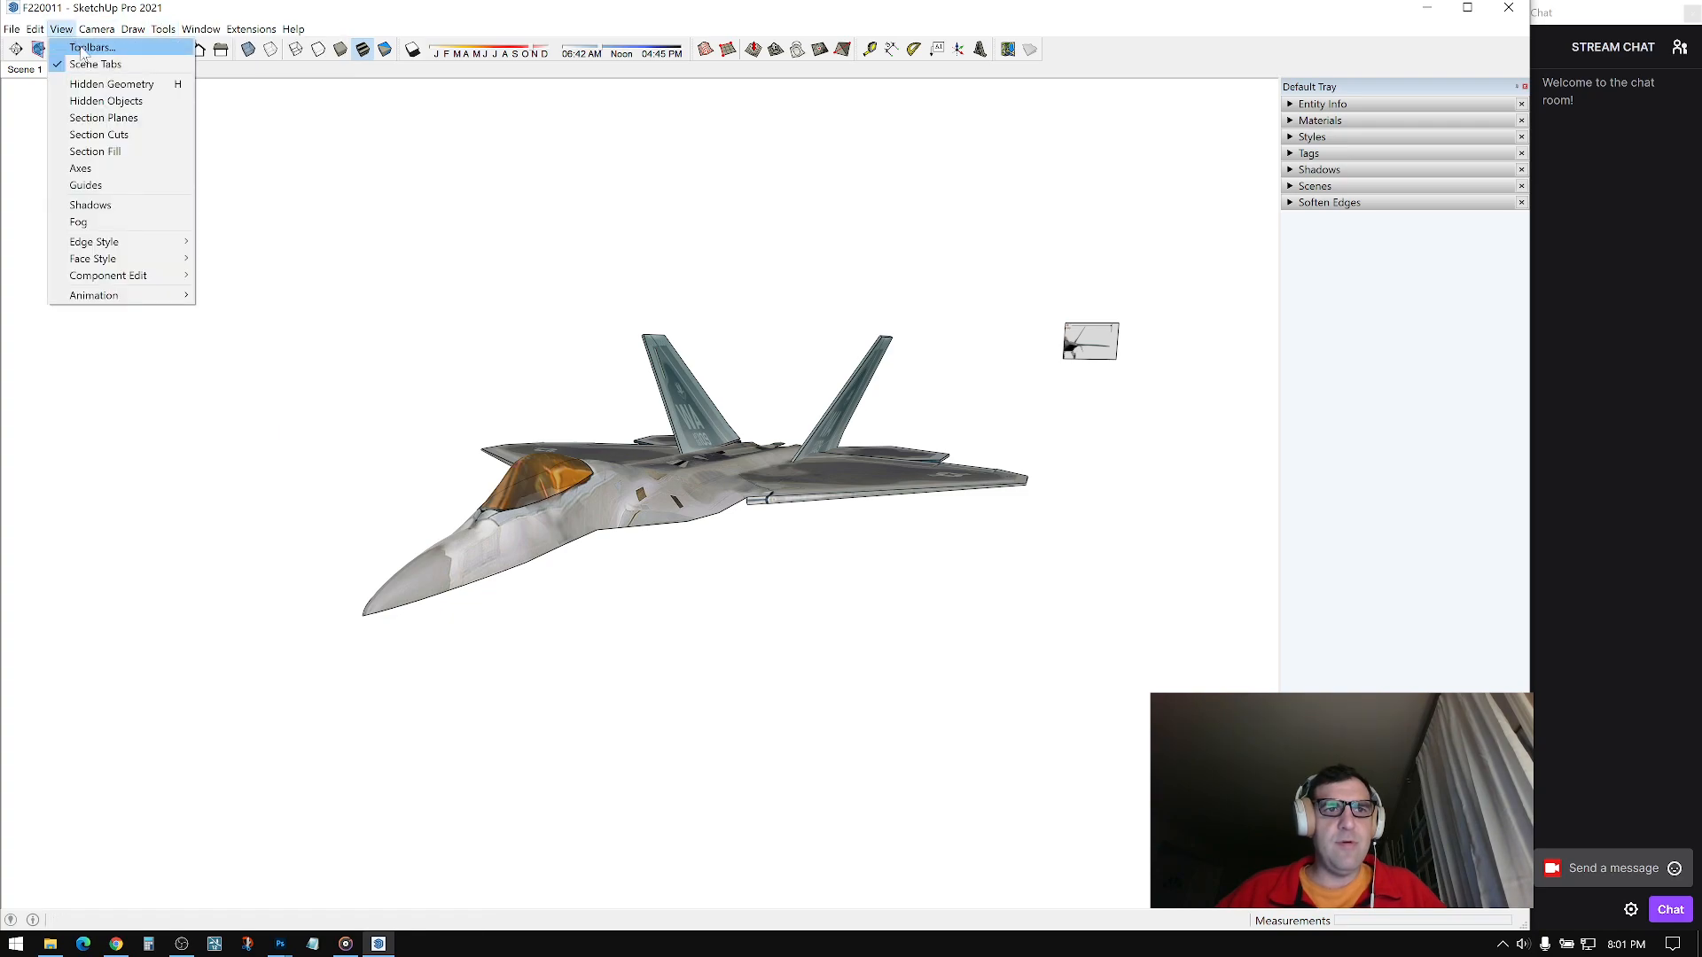
click(89, 47)
click(612, 365)
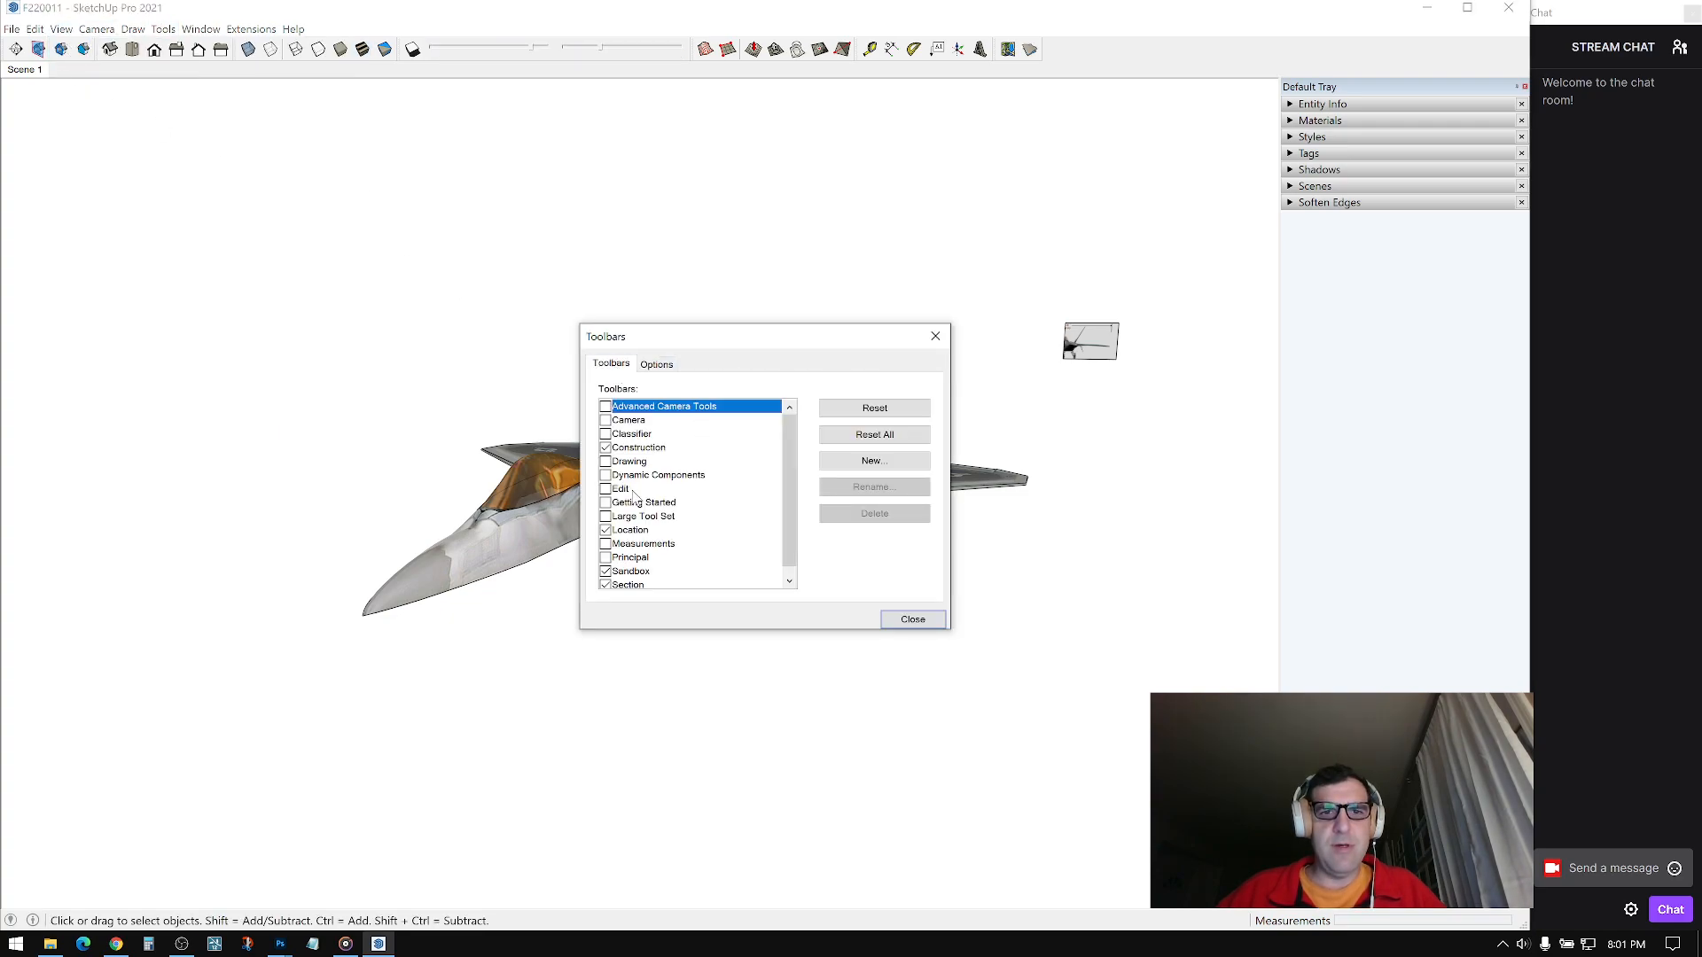
click(606, 517)
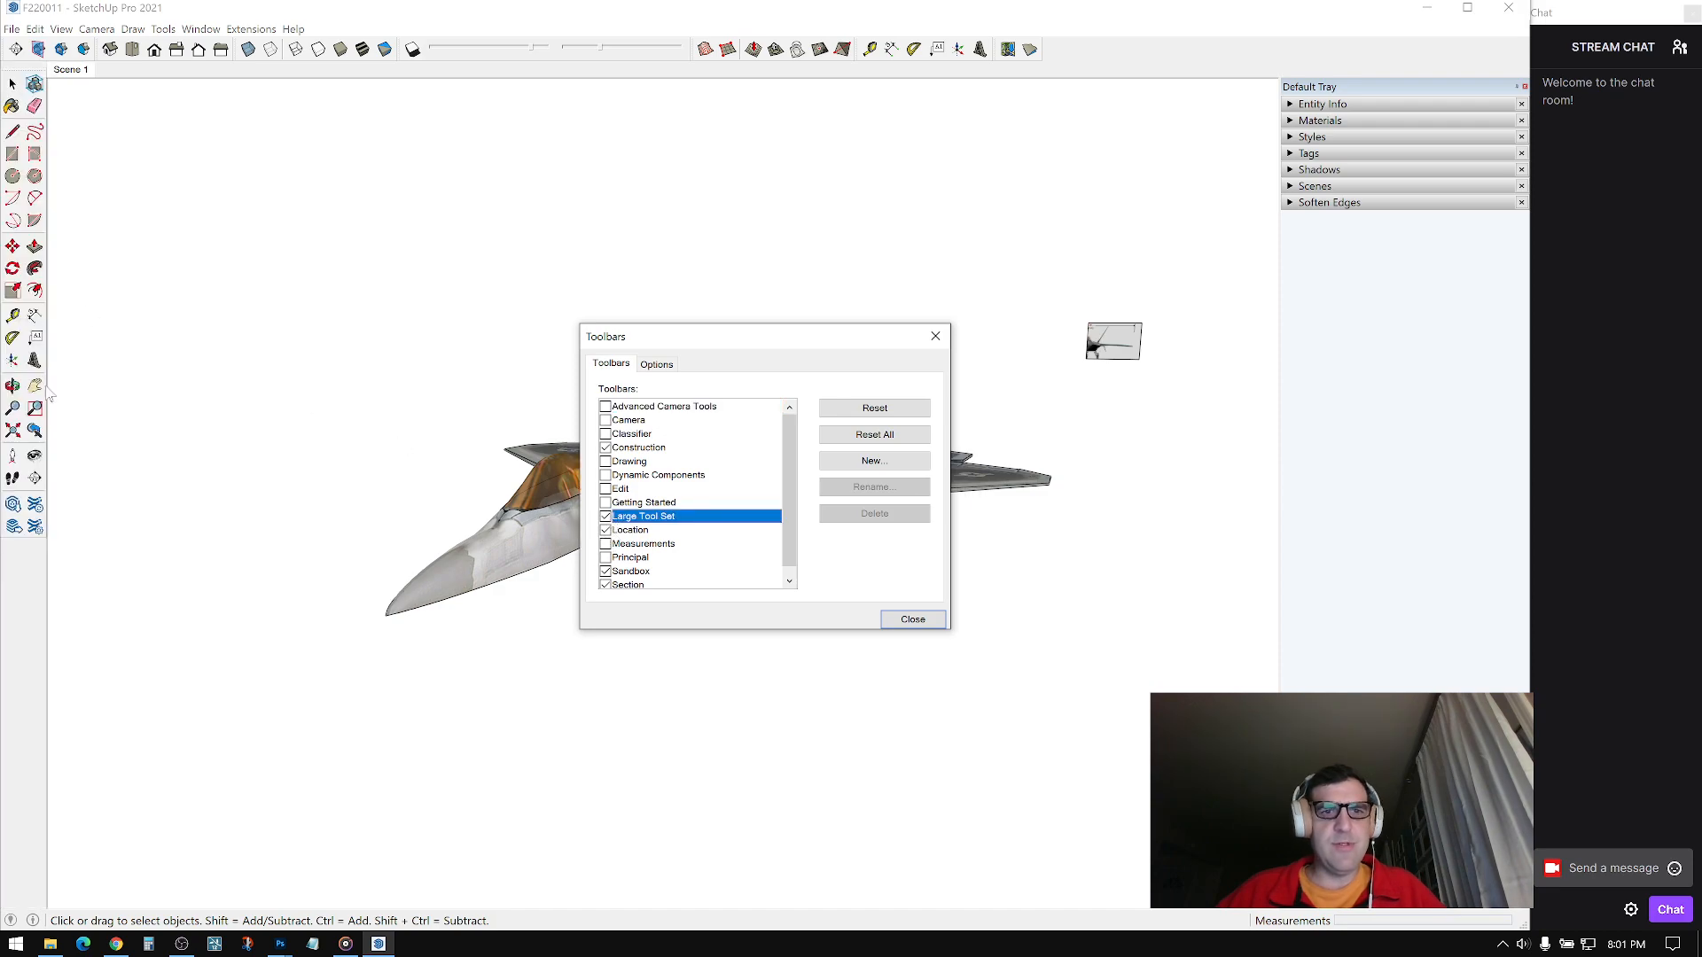
click(657, 365)
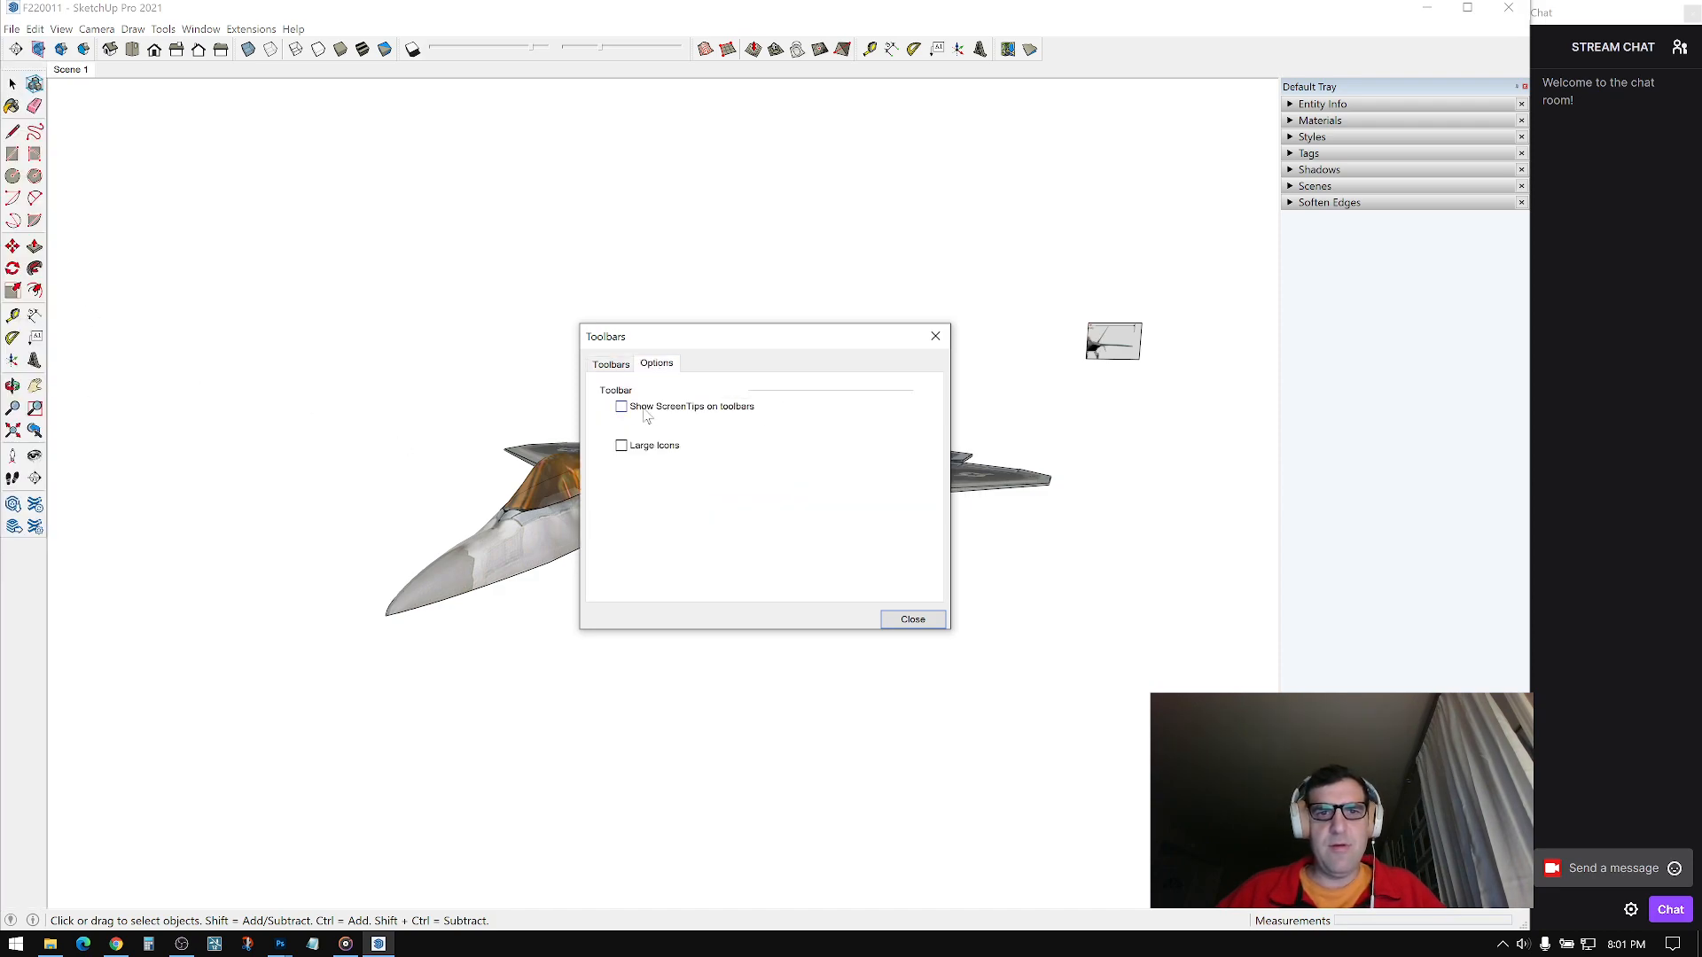
click(621, 447)
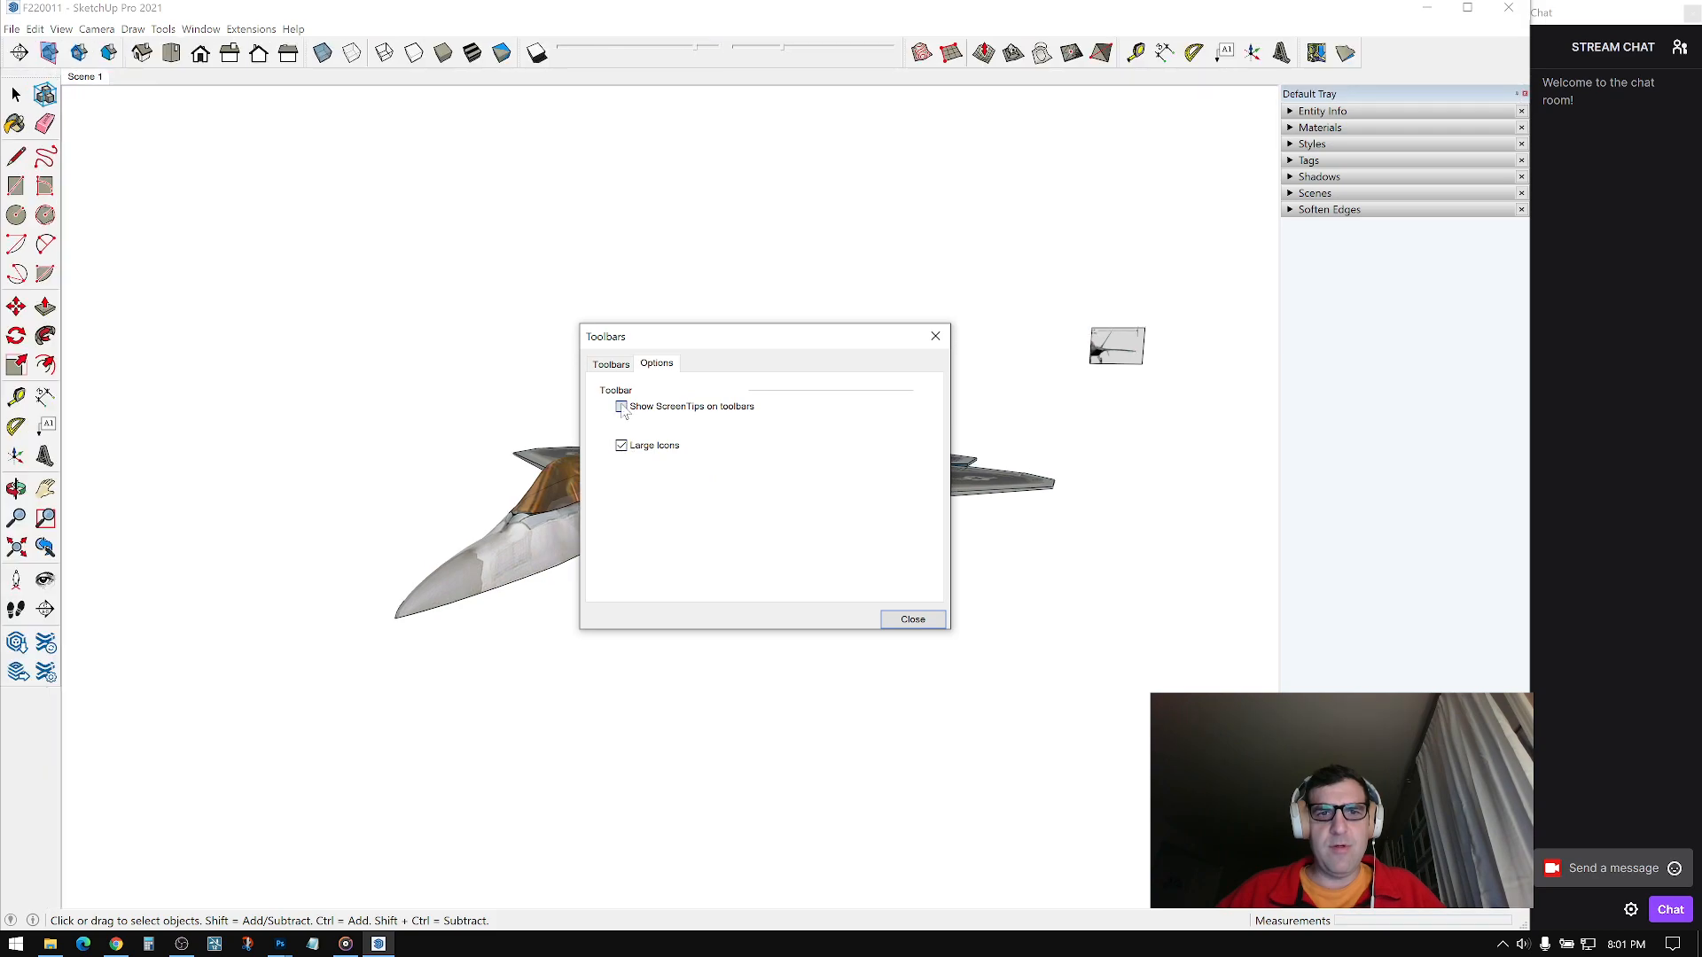
click(907, 616)
Step: Examine the textured F-22 model from the front and from above, including its nose, canopy and wings
middle_drag(803, 410, 825, 468)
shift+middle_drag(638, 491, 567, 532)
middle_drag(461, 523, 1078, 443)
middle_drag(730, 505, 759, 566)
scroll(713, 519, up, 2)
middle_drag(657, 497, 826, 327)
scroll(593, 498, up, 3)
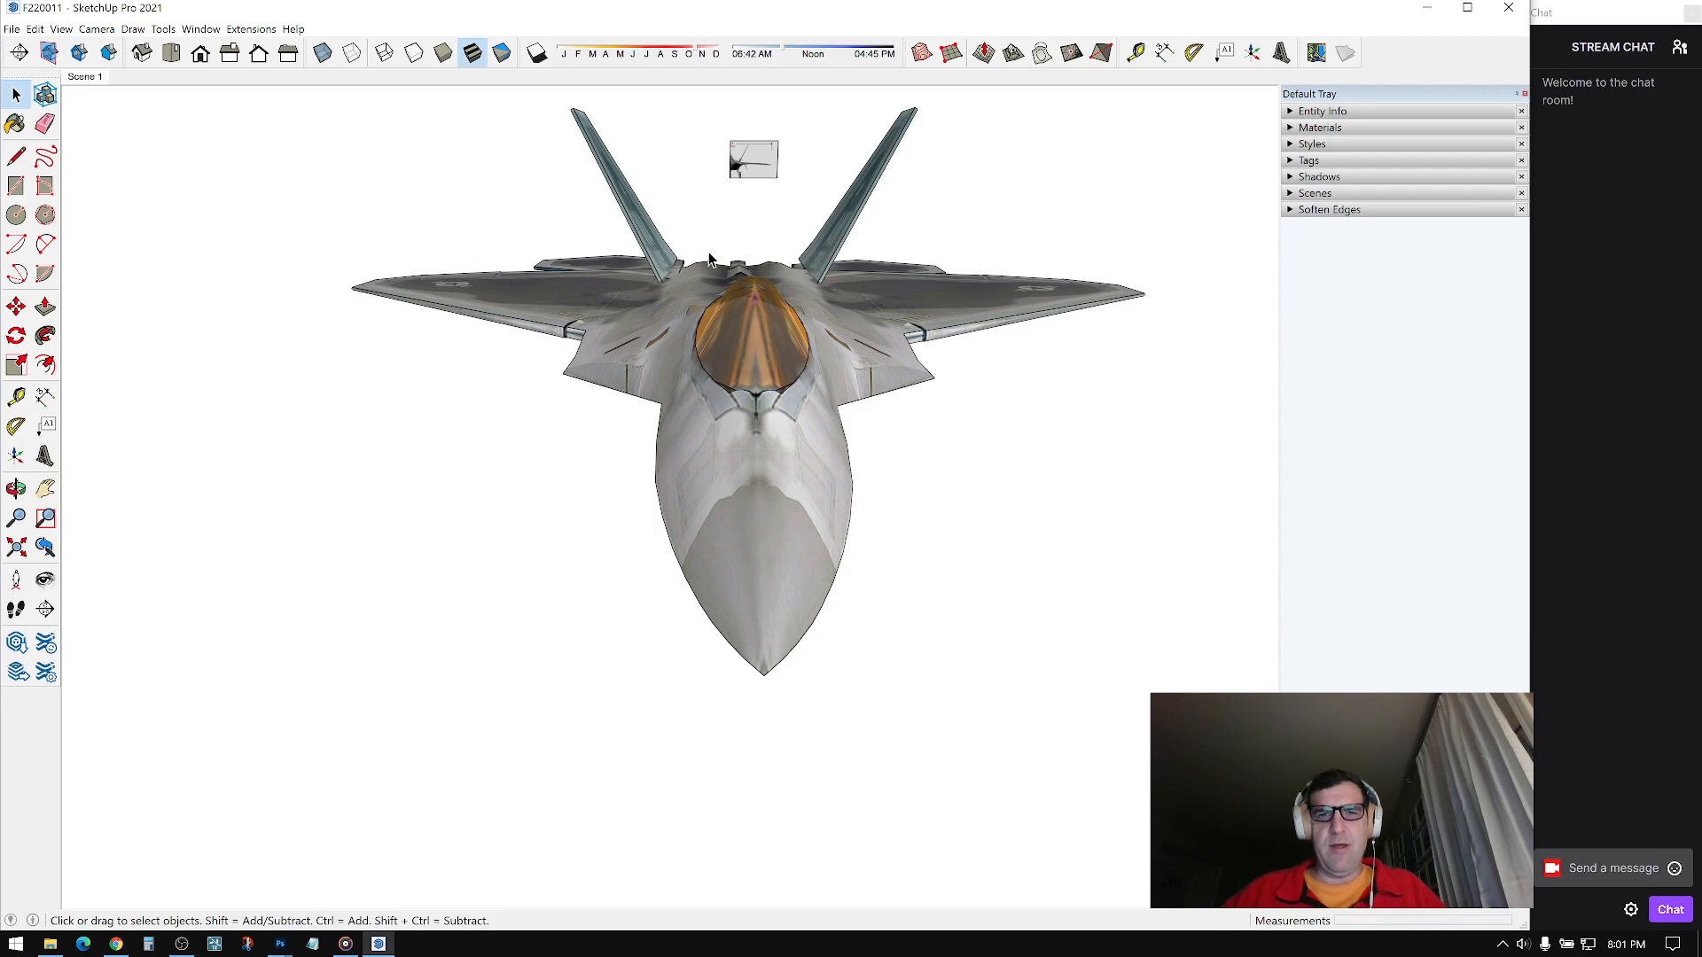
middle_drag(758, 381, 898, 320)
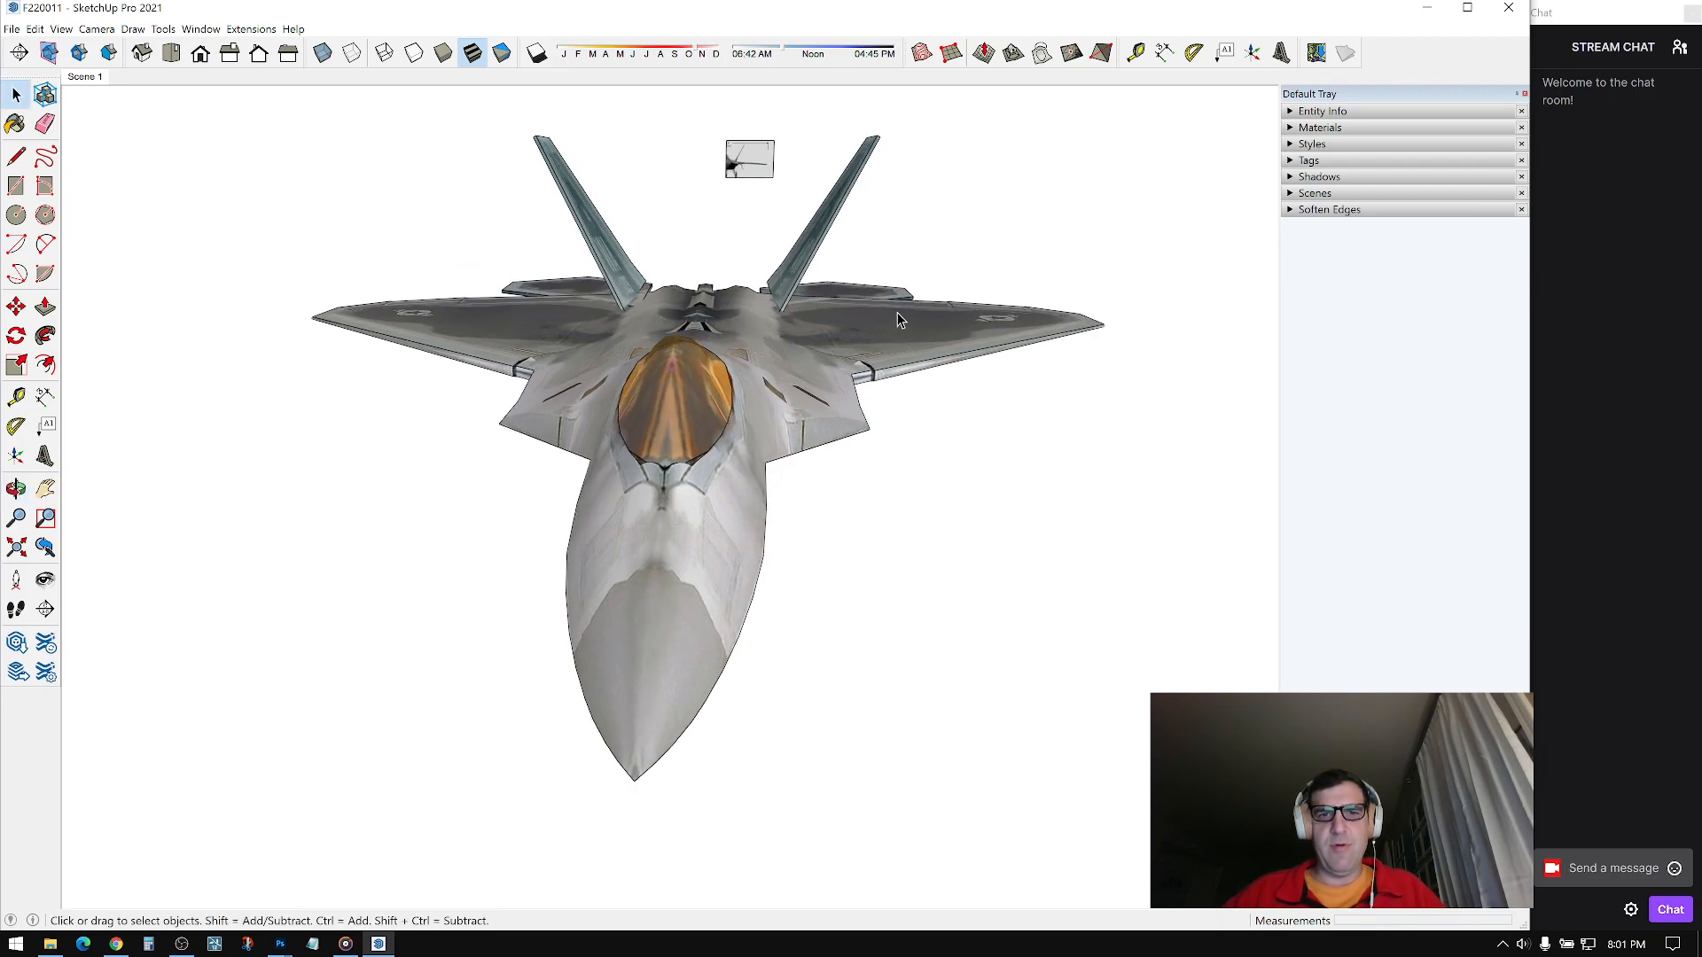
scroll(621, 381, up, 6)
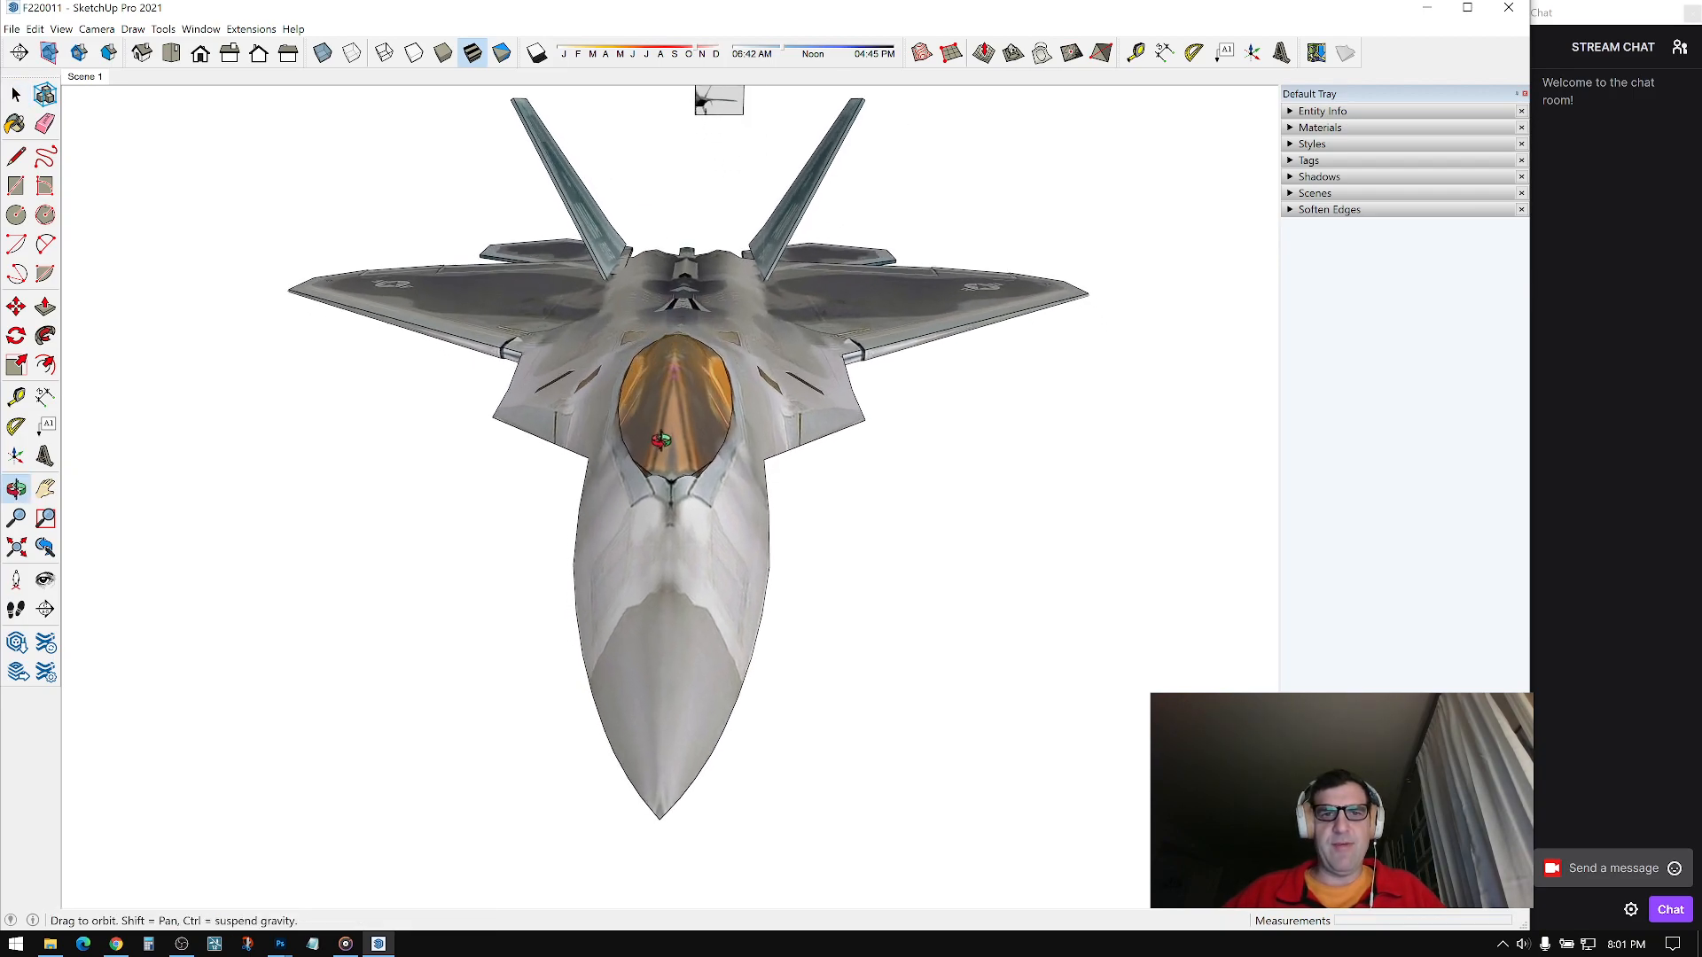
middle_drag(699, 397, 689, 432)
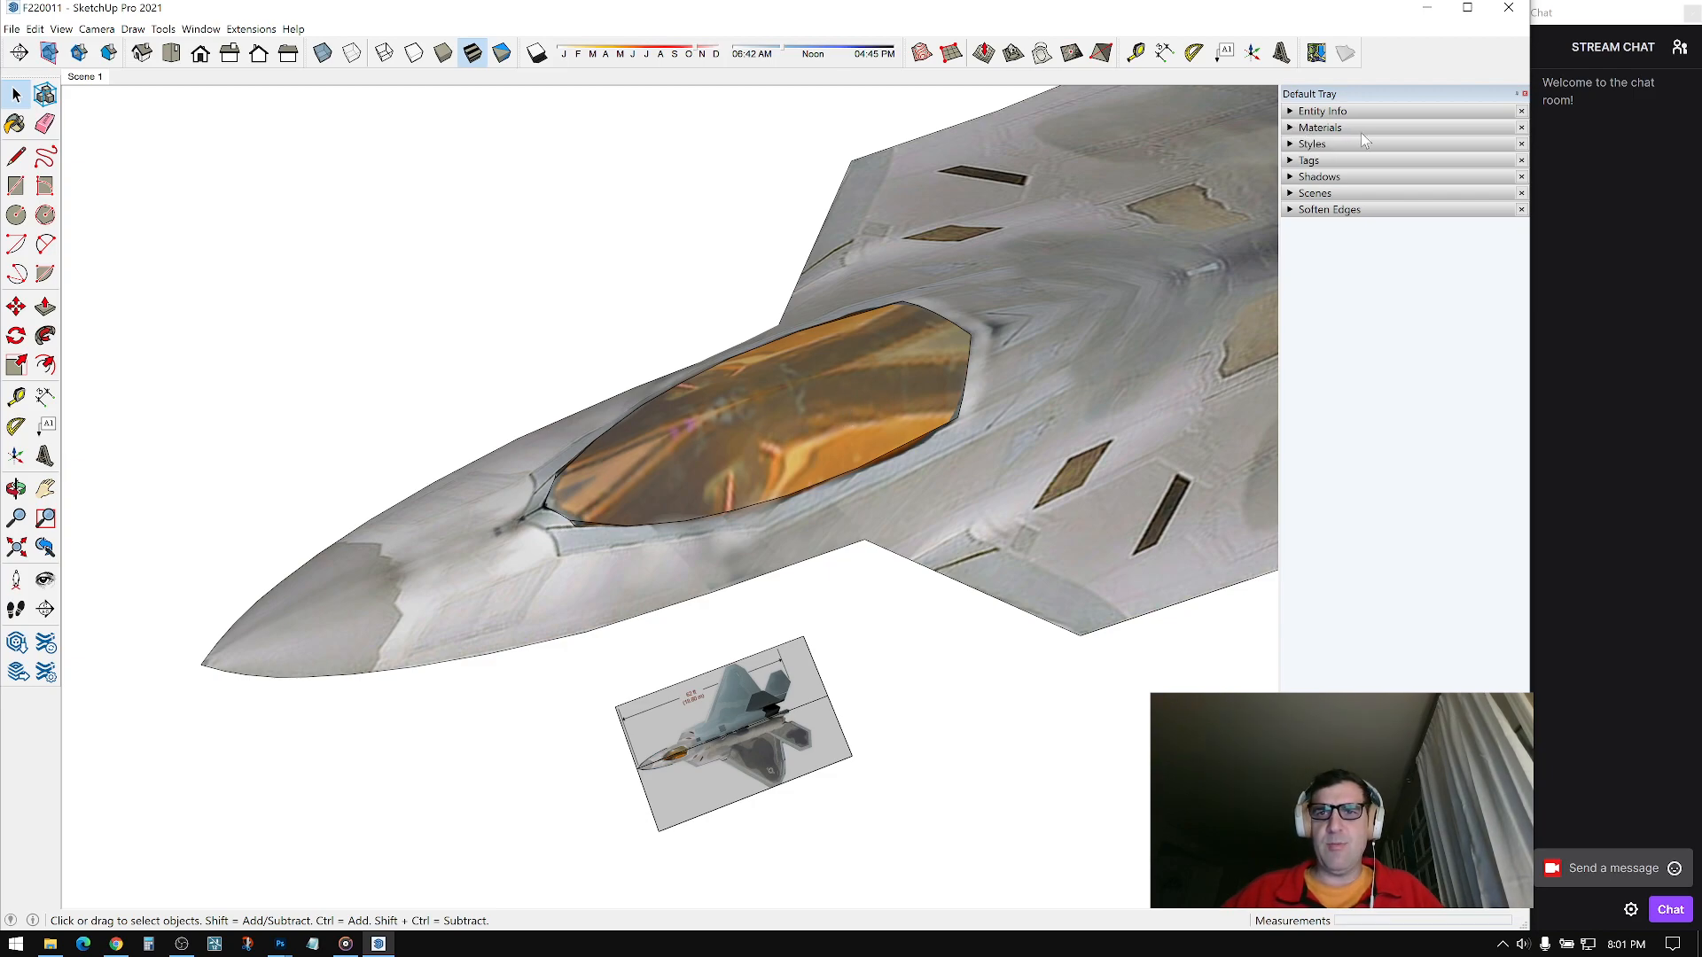
Step: List the materials used in the model, sample texture 2562347 from the canopy and paint it onto the canopy
click(1291, 129)
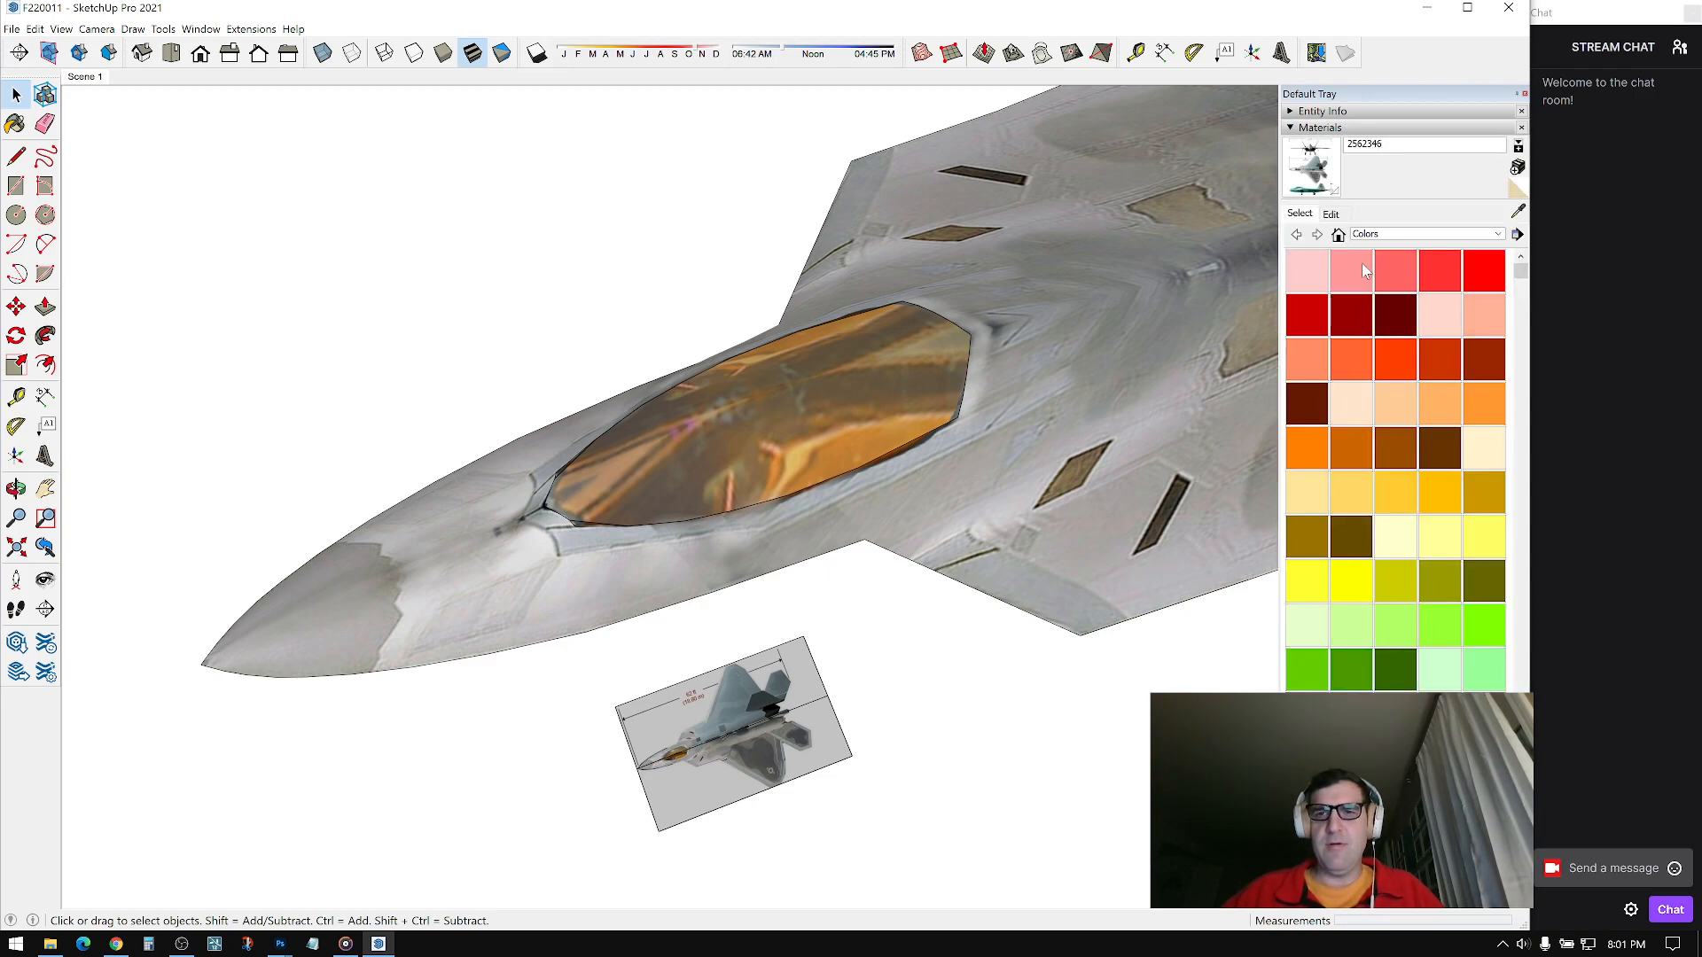
click(1338, 234)
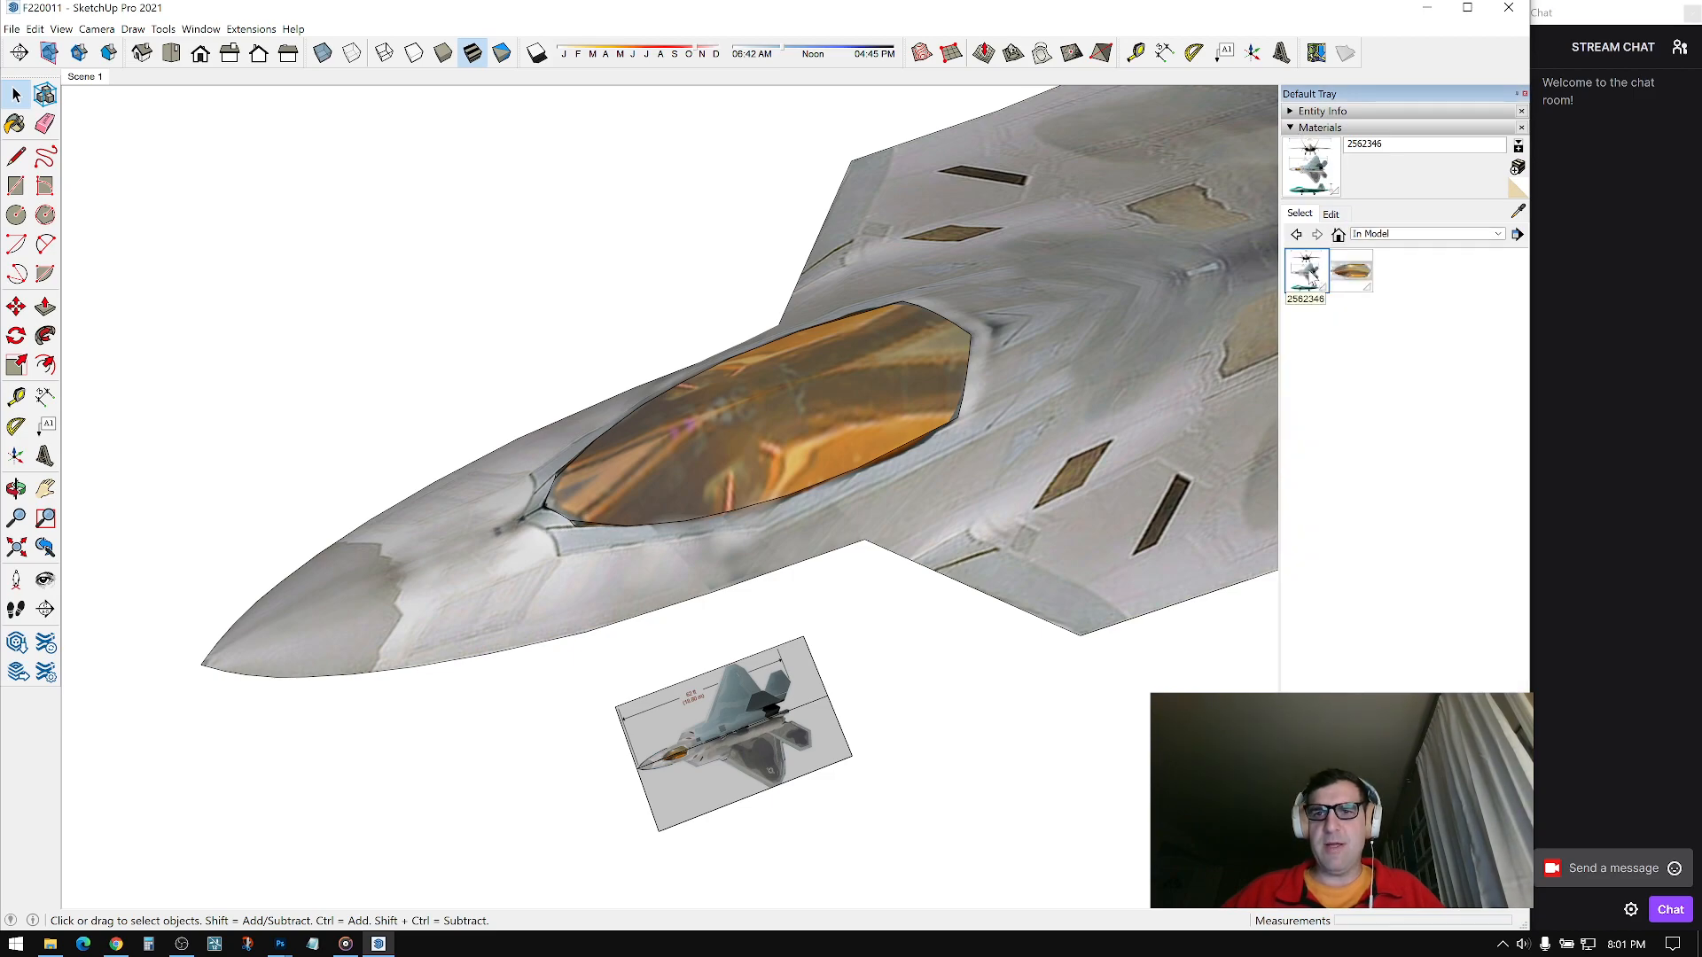
click(1518, 213)
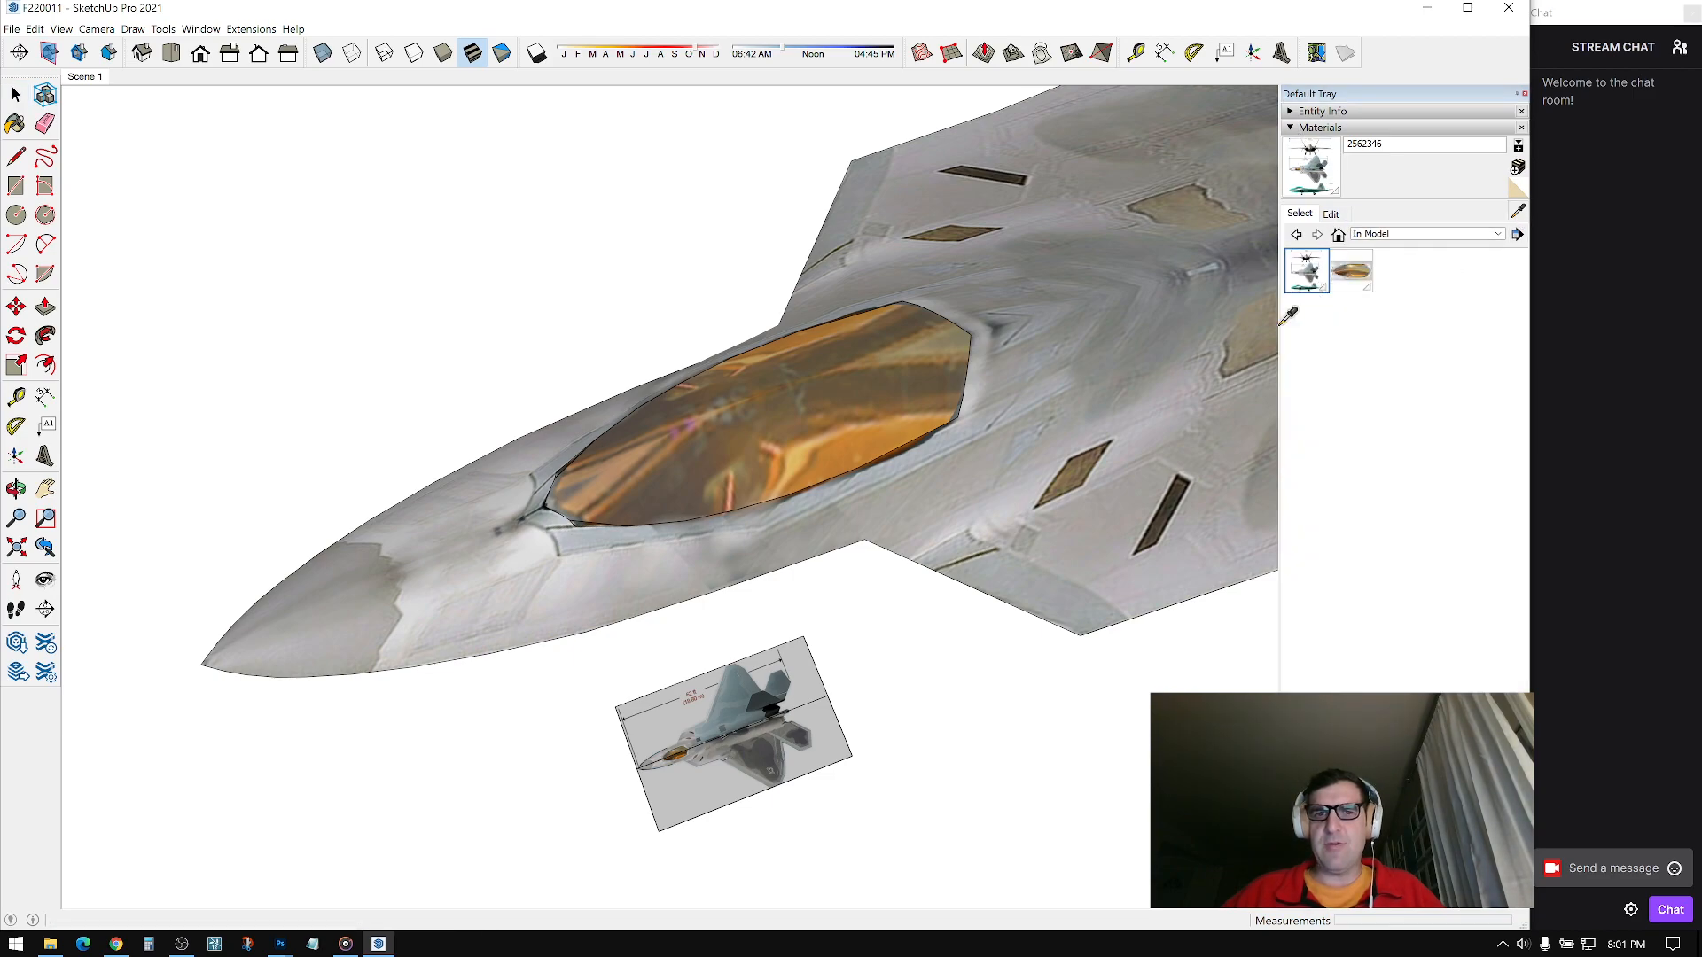
click(709, 445)
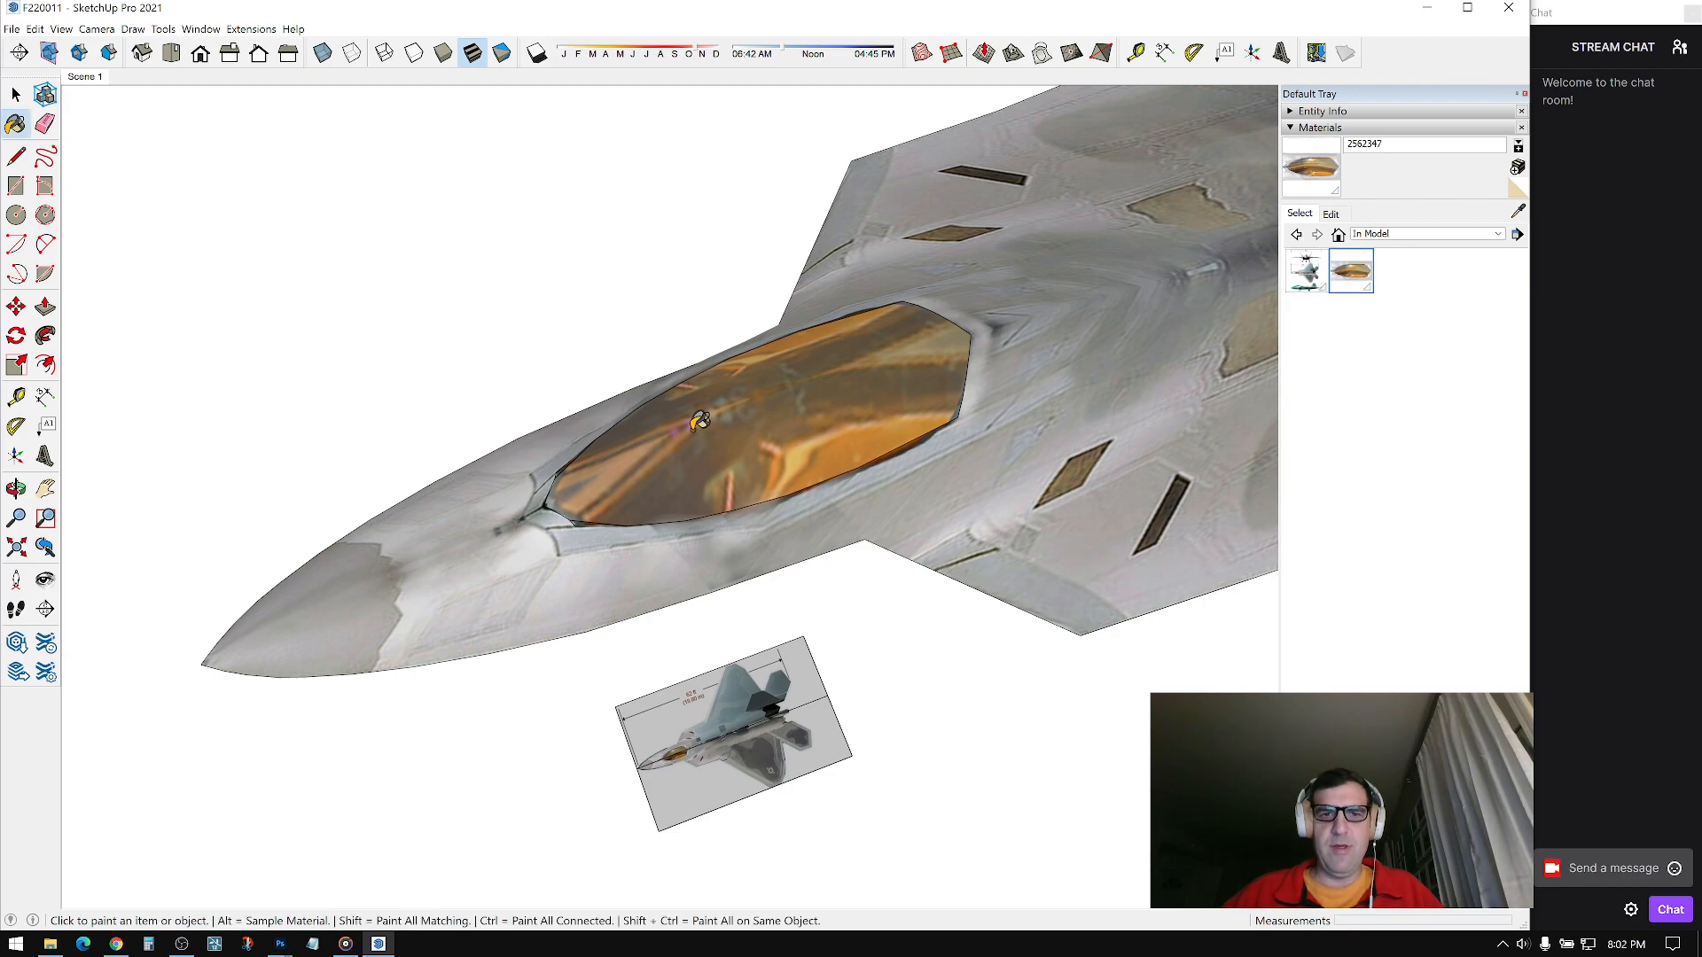
click(694, 426)
Step: Try to paint the wing with the 2562346 texture sampled from the aircraft's tail area, and undo the painting
middle_drag(700, 441, 699, 283)
middle_drag(873, 341, 751, 304)
scroll(780, 362, up, 7)
mouse_move(782, 365)
middle_down()
mouse_move(779, 402)
mouse_move(953, 303)
mouse_move(651, 241)
mouse_move(741, 258)
mouse_move(516, 363)
mouse_move(683, 284)
mouse_move(1037, 476)
mouse_move(780, 486)
mouse_move(1023, 307)
mouse_move(942, 250)
mouse_move(826, 393)
mouse_move(870, 566)
mouse_move(694, 481)
mouse_move(688, 593)
mouse_move(709, 496)
mouse_move(703, 327)
mouse_move(721, 524)
mouse_move(809, 448)
mouse_move(873, 195)
mouse_move(892, 600)
mouse_move(710, 377)
middle_up()
click(651, 241)
scroll(516, 364, up, 2)
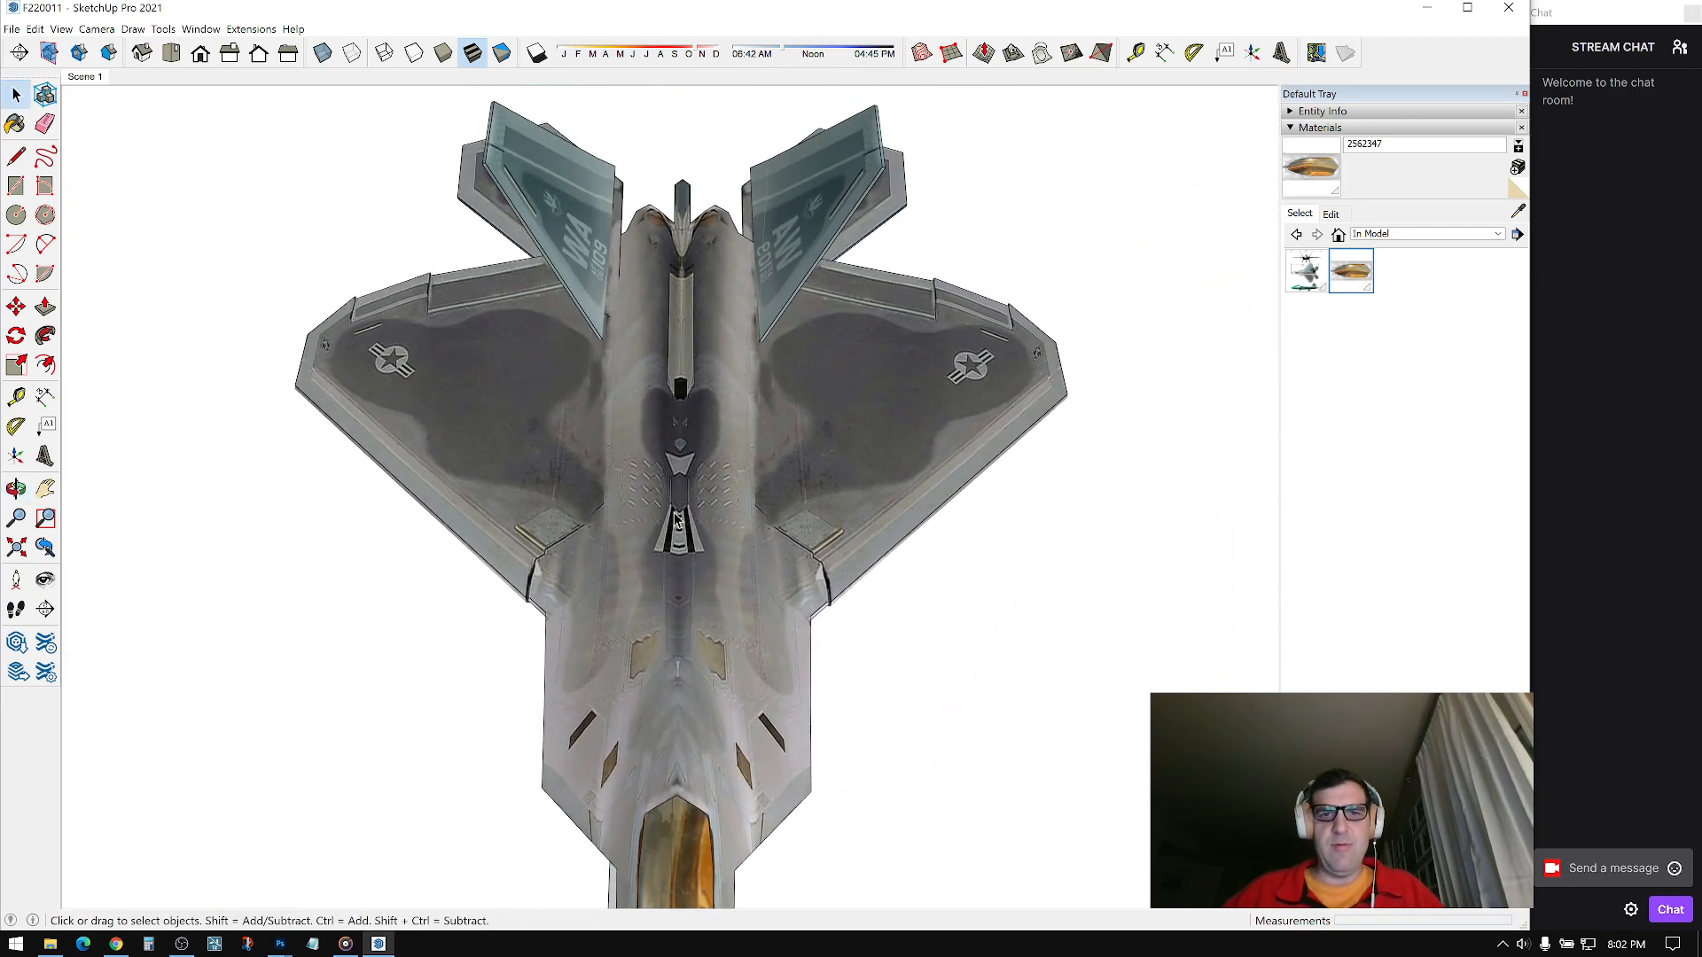
click(1517, 212)
click(592, 306)
click(569, 416)
middle_drag(607, 483, 642, 342)
key(ctrl+z)
middle_drag(687, 723, 676, 483)
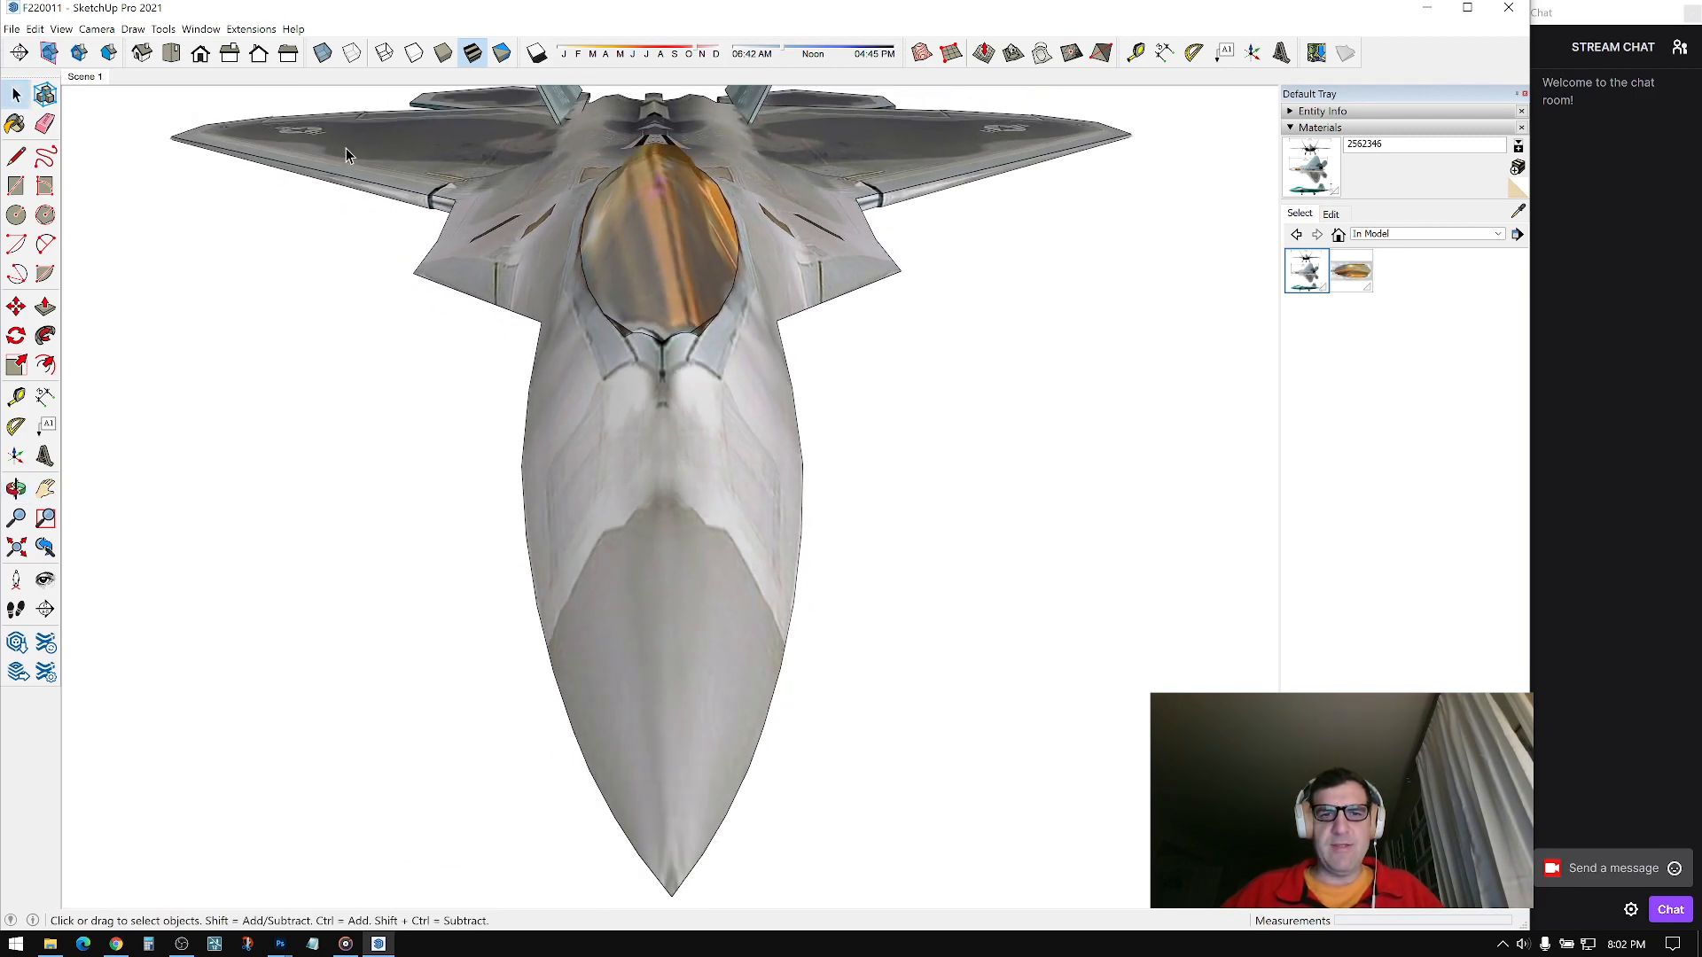
Step: Turn on hidden geometry, sample texture 2562346 from the forward fuselage and apply it to the faceted nose
click(61, 29)
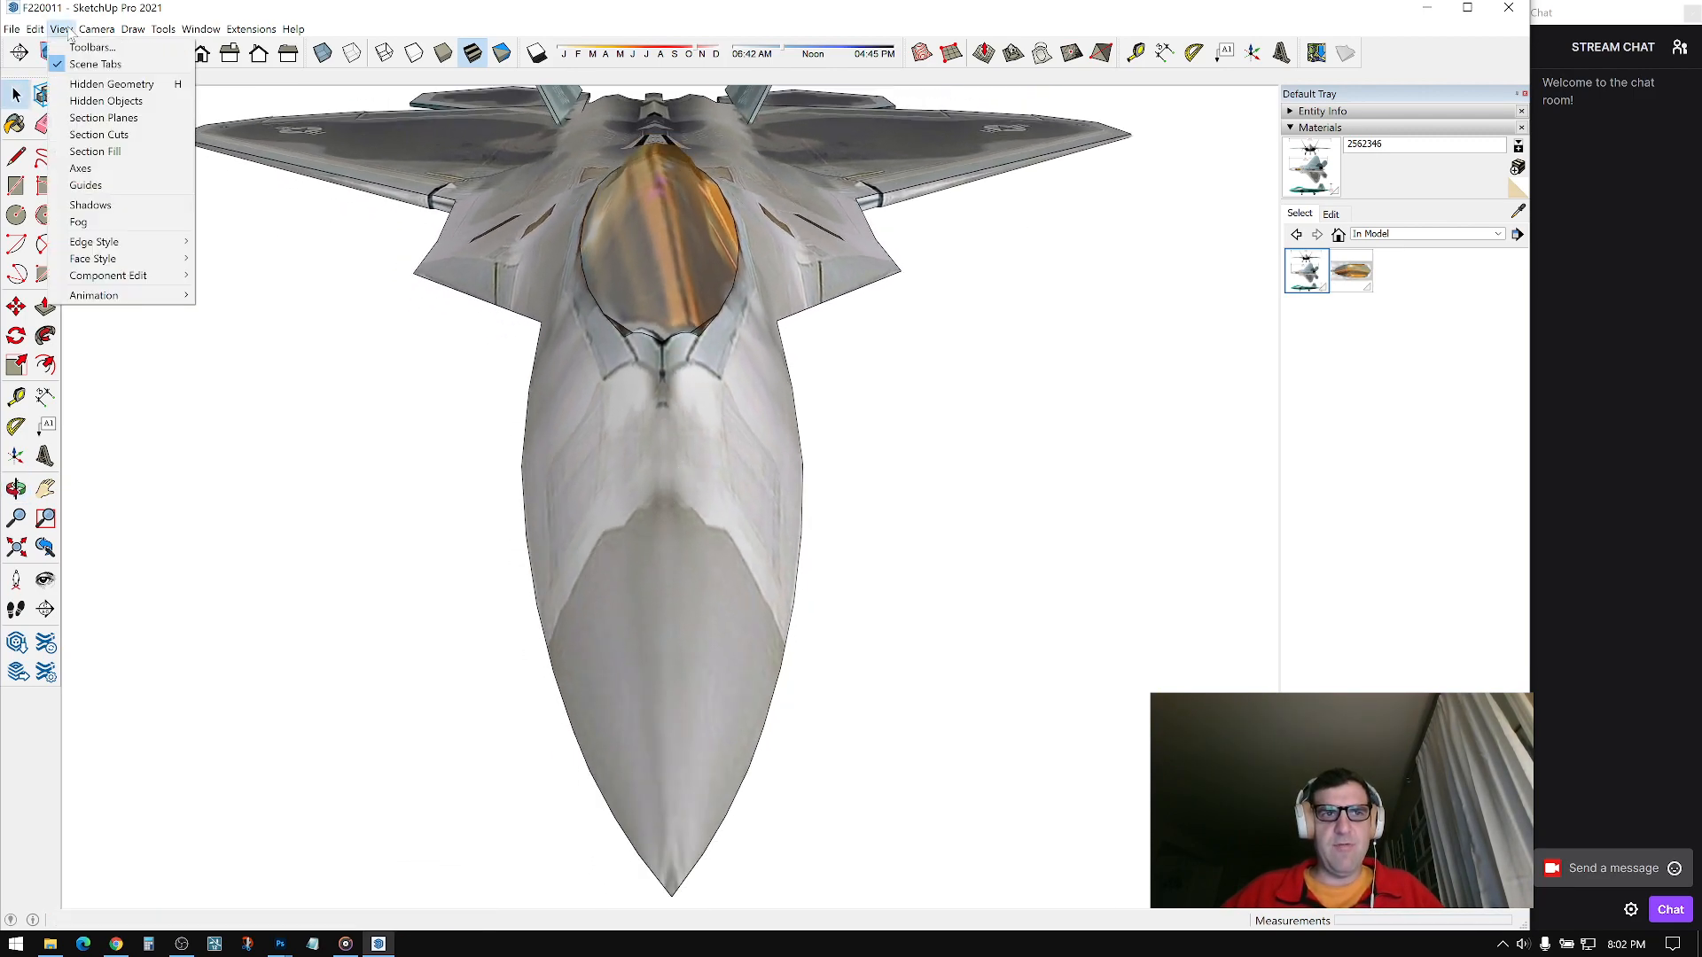
click(86, 84)
mouse_move(651, 468)
middle_down()
mouse_move(647, 427)
mouse_move(641, 444)
mouse_move(672, 426)
middle_up()
click(1517, 210)
scroll(642, 445, up, 2)
click(700, 407)
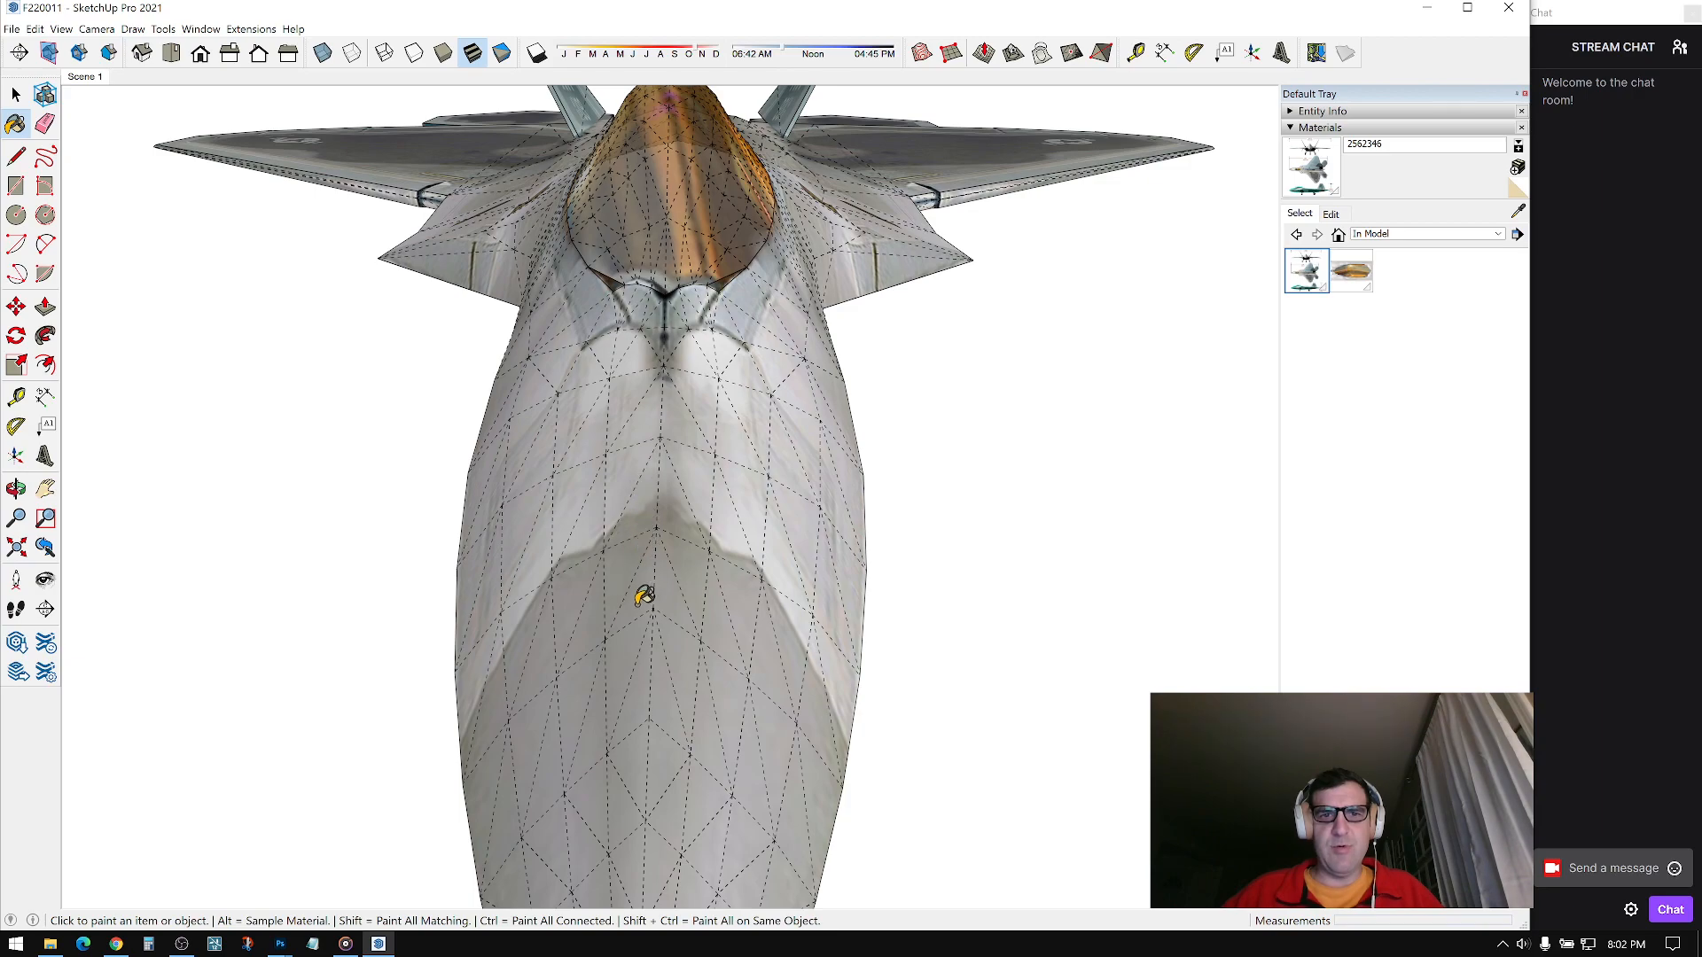
middle_drag(645, 597, 652, 404)
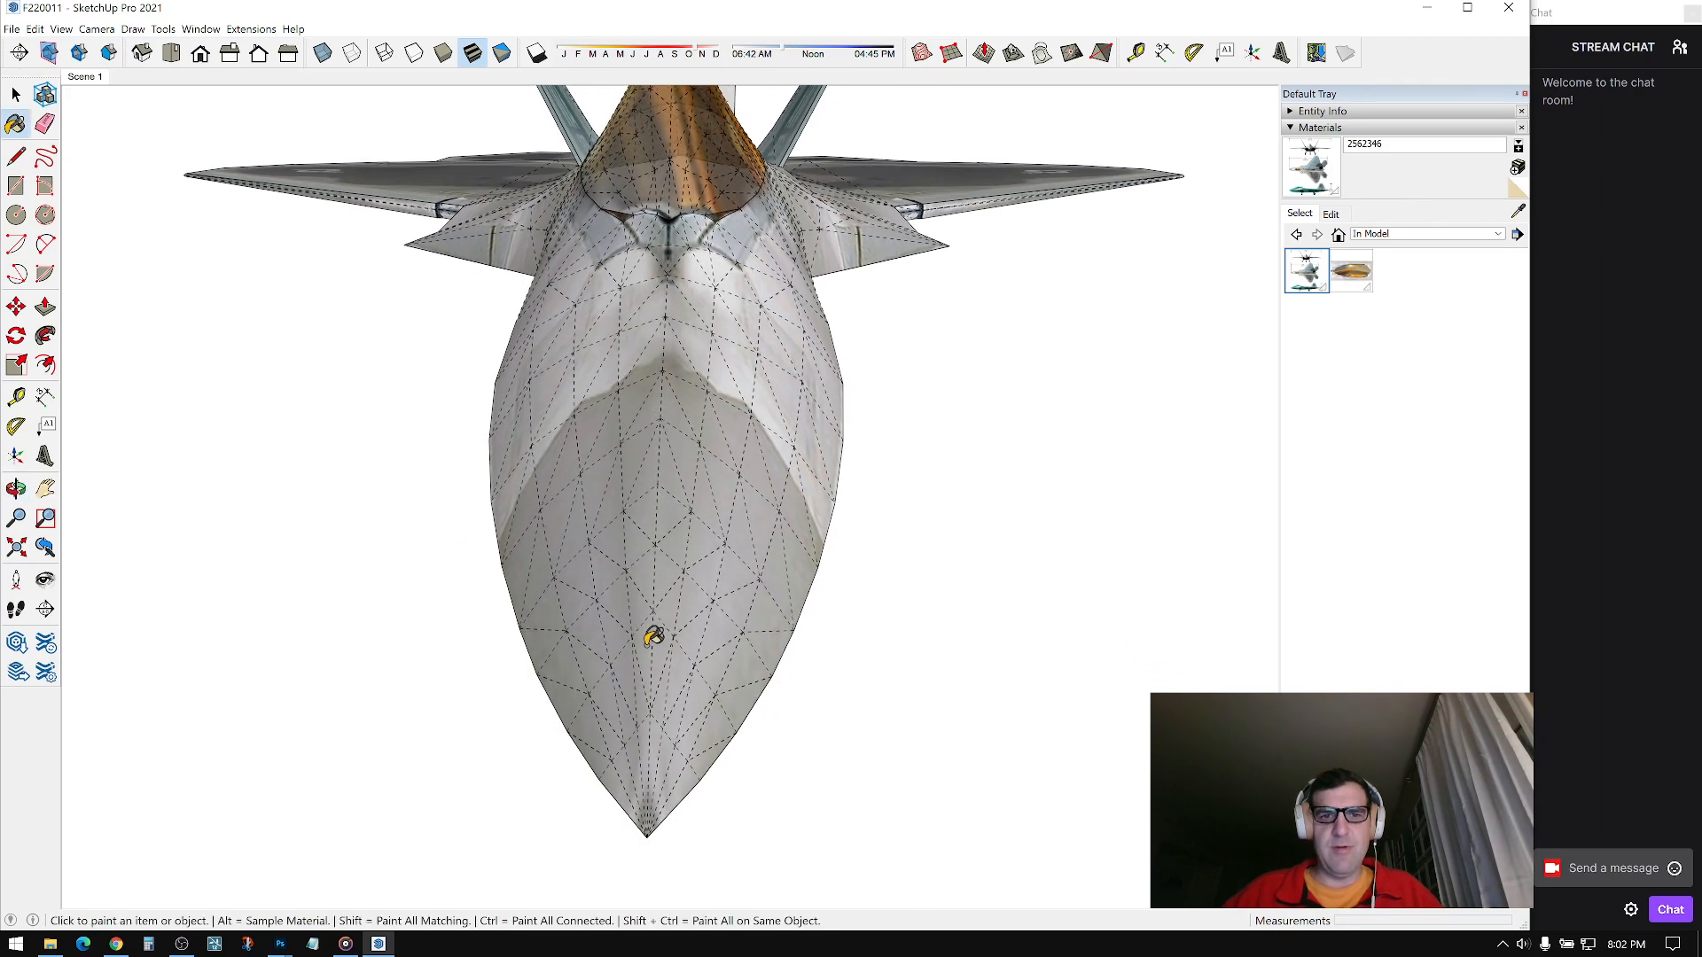
click(613, 735)
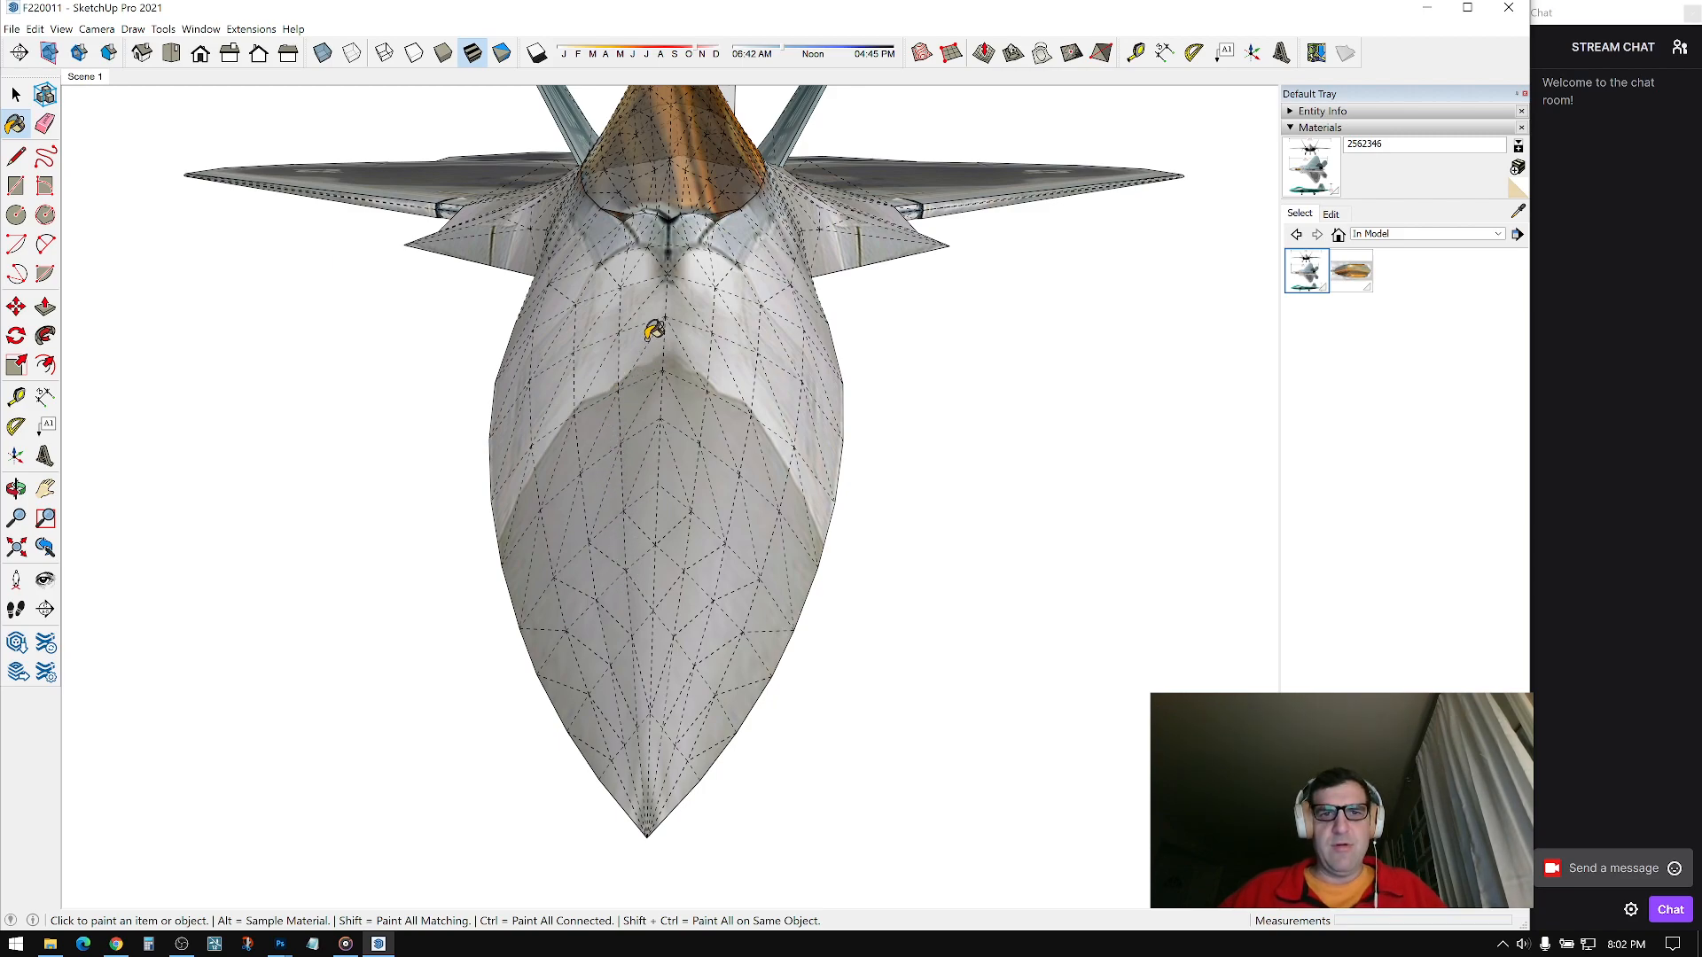
scroll(672, 317, up, 3)
middle_drag(654, 312, 686, 299)
scroll(686, 300, down, 4)
Step: Copy the selected canopy with the Move tool and place the copy above the aircraft
key(space)
middle_drag(856, 363, 978, 448)
middle_drag(766, 461, 992, 461)
scroll(800, 496, up, 5)
middle_drag(799, 494, 557, 392)
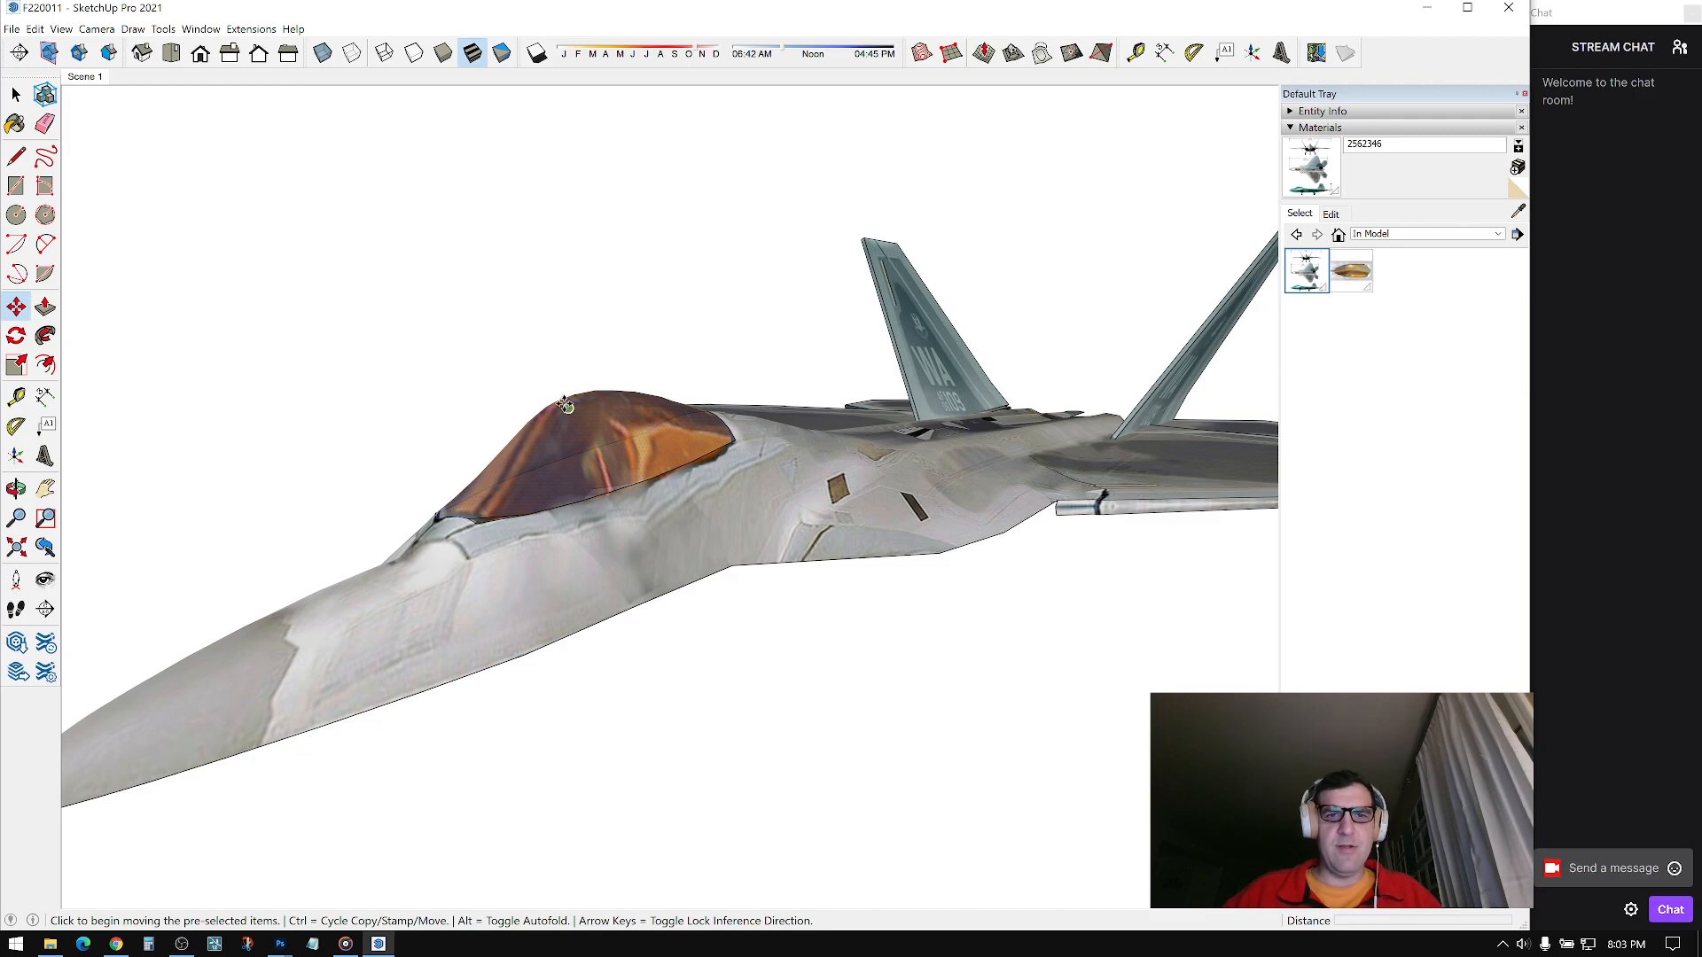
click(587, 400)
key(ctrl)
scroll(593, 244, down, 5)
click(601, 295)
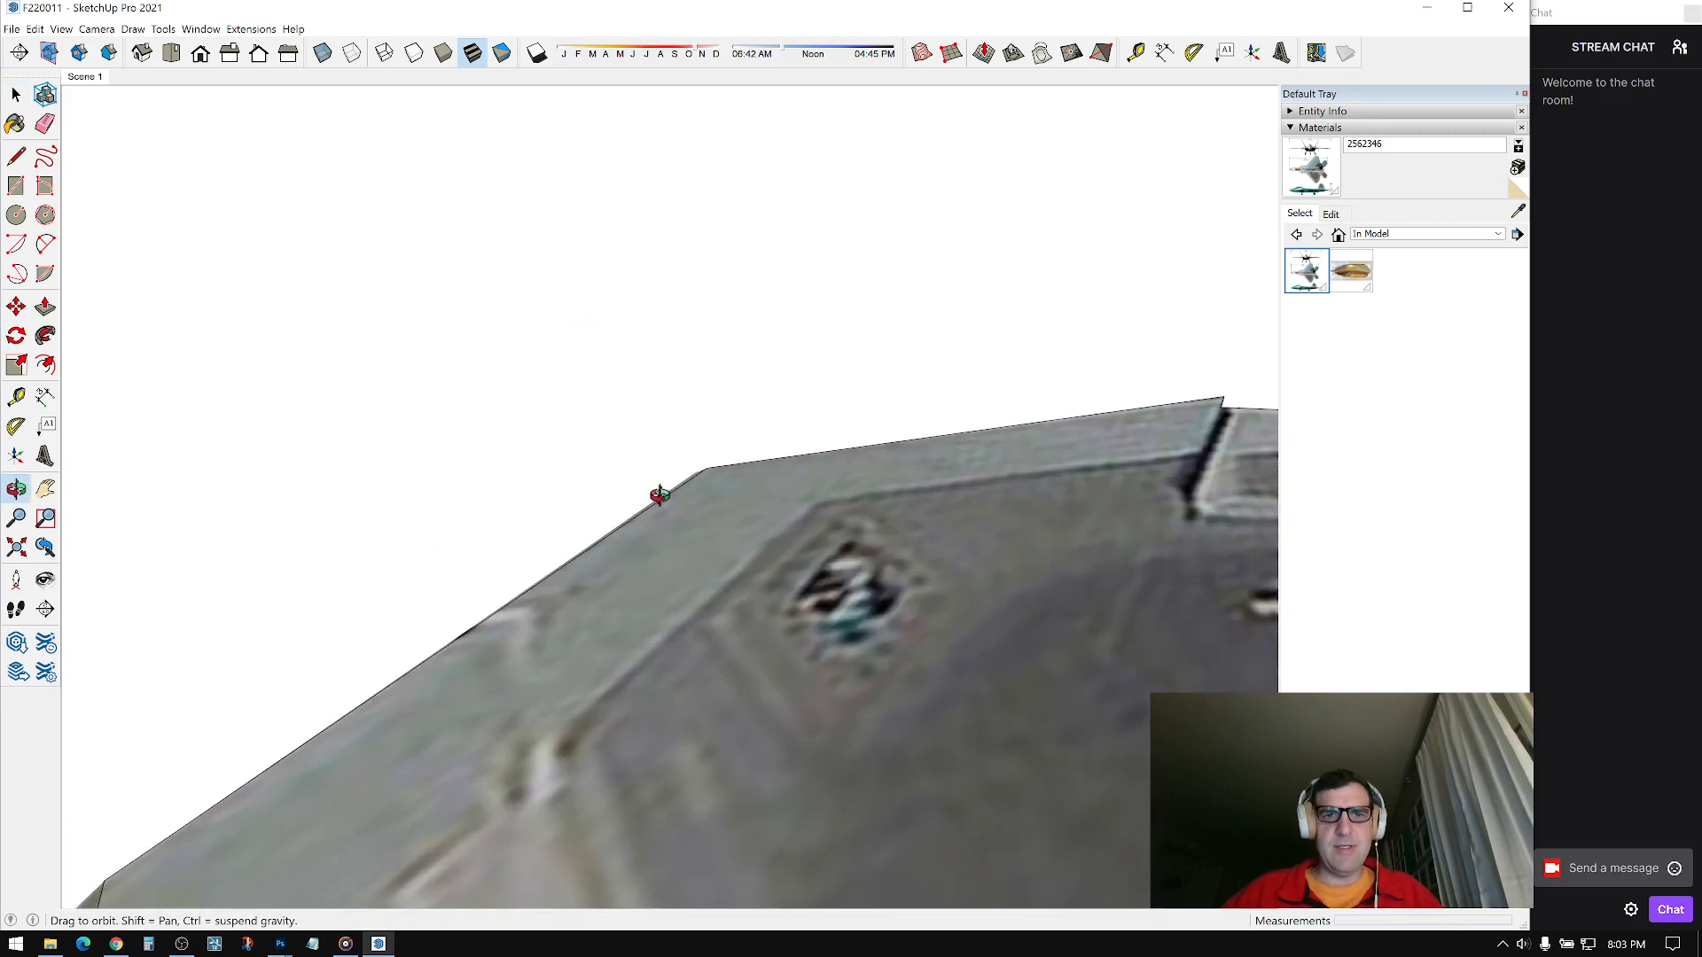
Step: Make the copied canopy into a group
scroll(657, 493, down, 5)
middle_drag(657, 493, 679, 447)
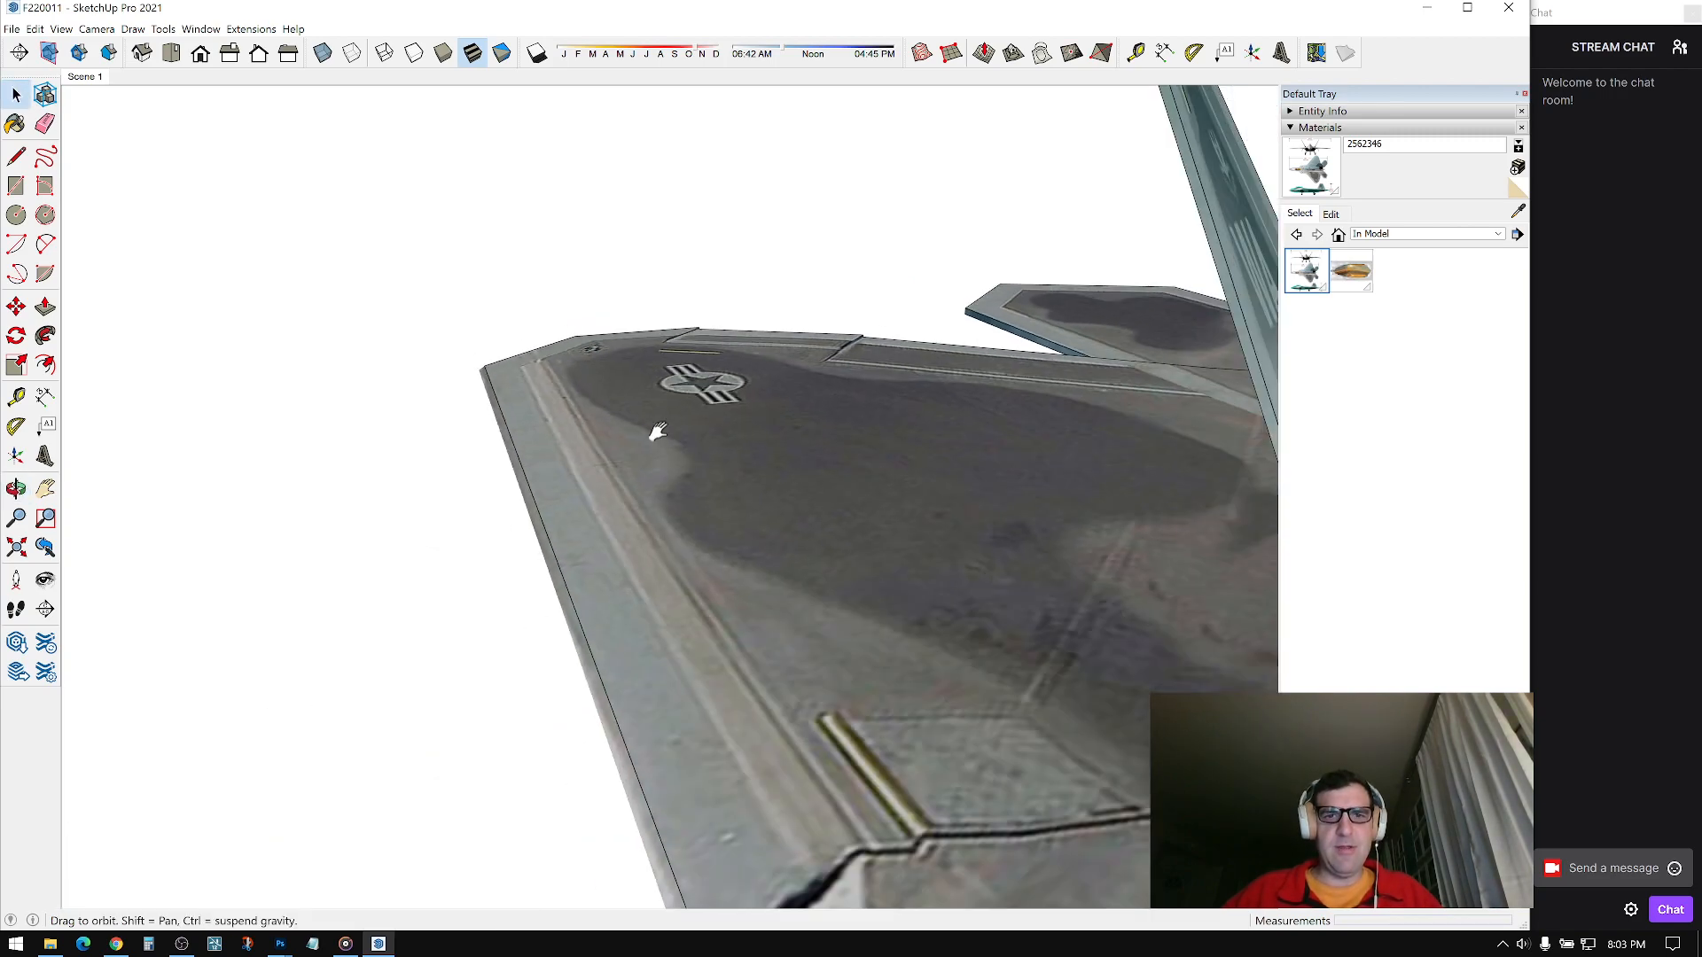
scroll(718, 450, down, 5)
right_click(540, 411)
click(598, 544)
scroll(754, 418, down, 5)
middle_drag(753, 419, 681, 249)
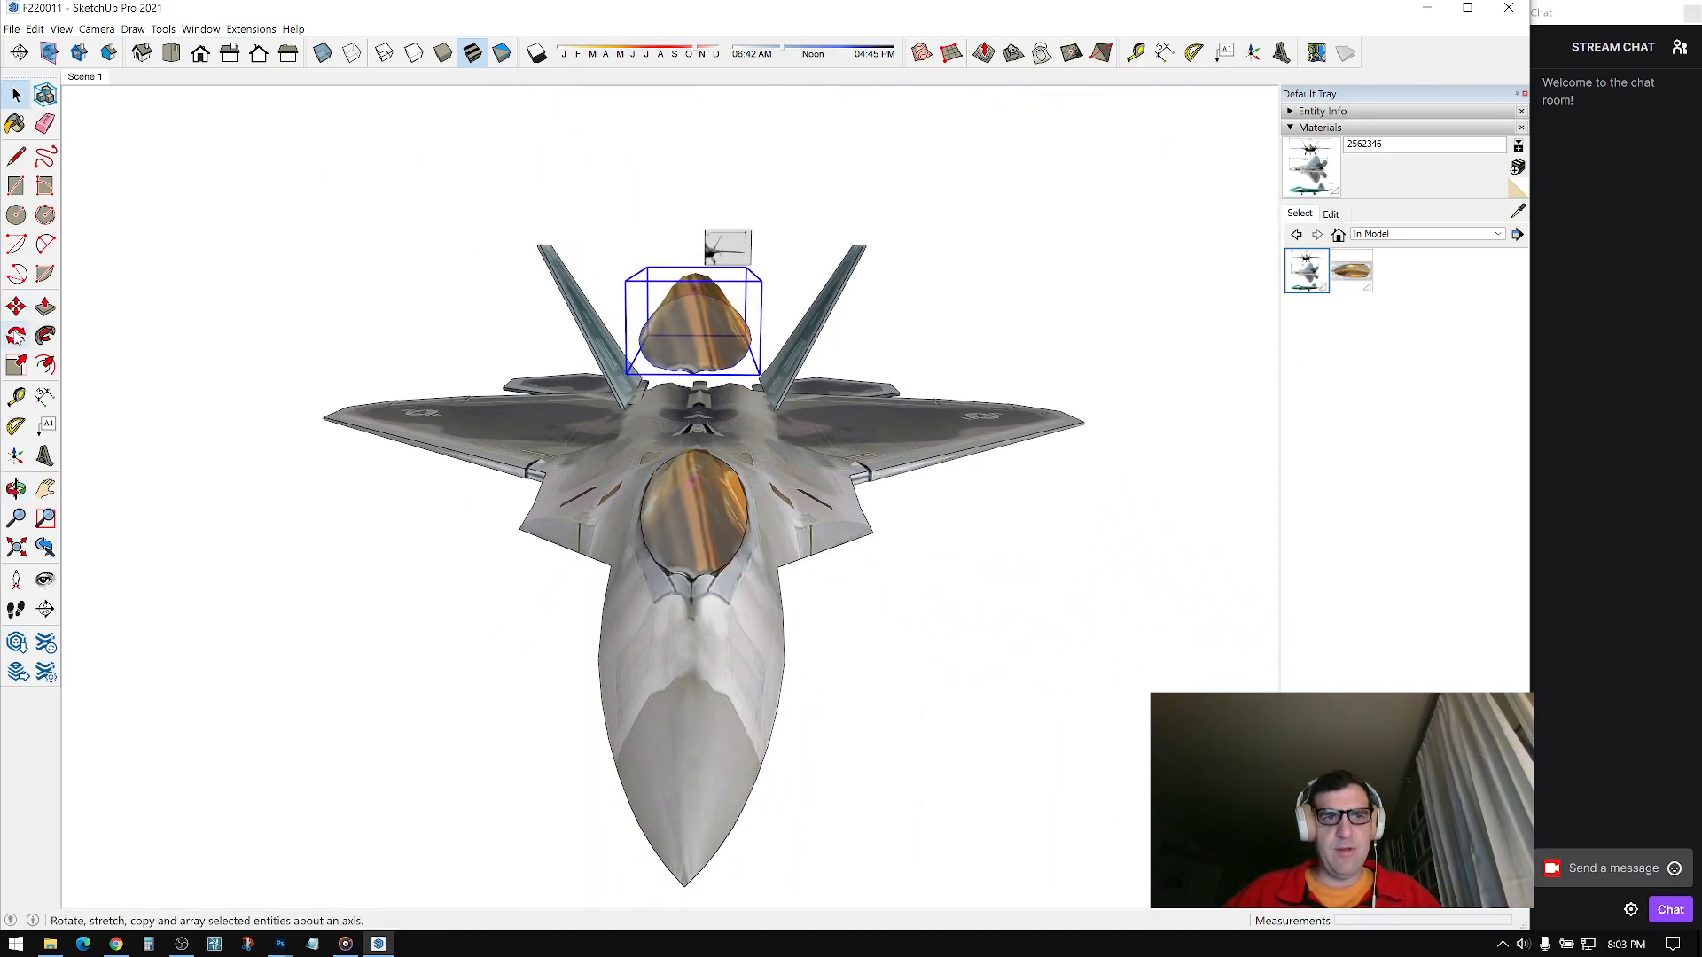
Step: Rotate the copied canopy group about 11.2 degrees around the aircraft's lengthwise direction, pivoting at the middle of its base
click(33, 336)
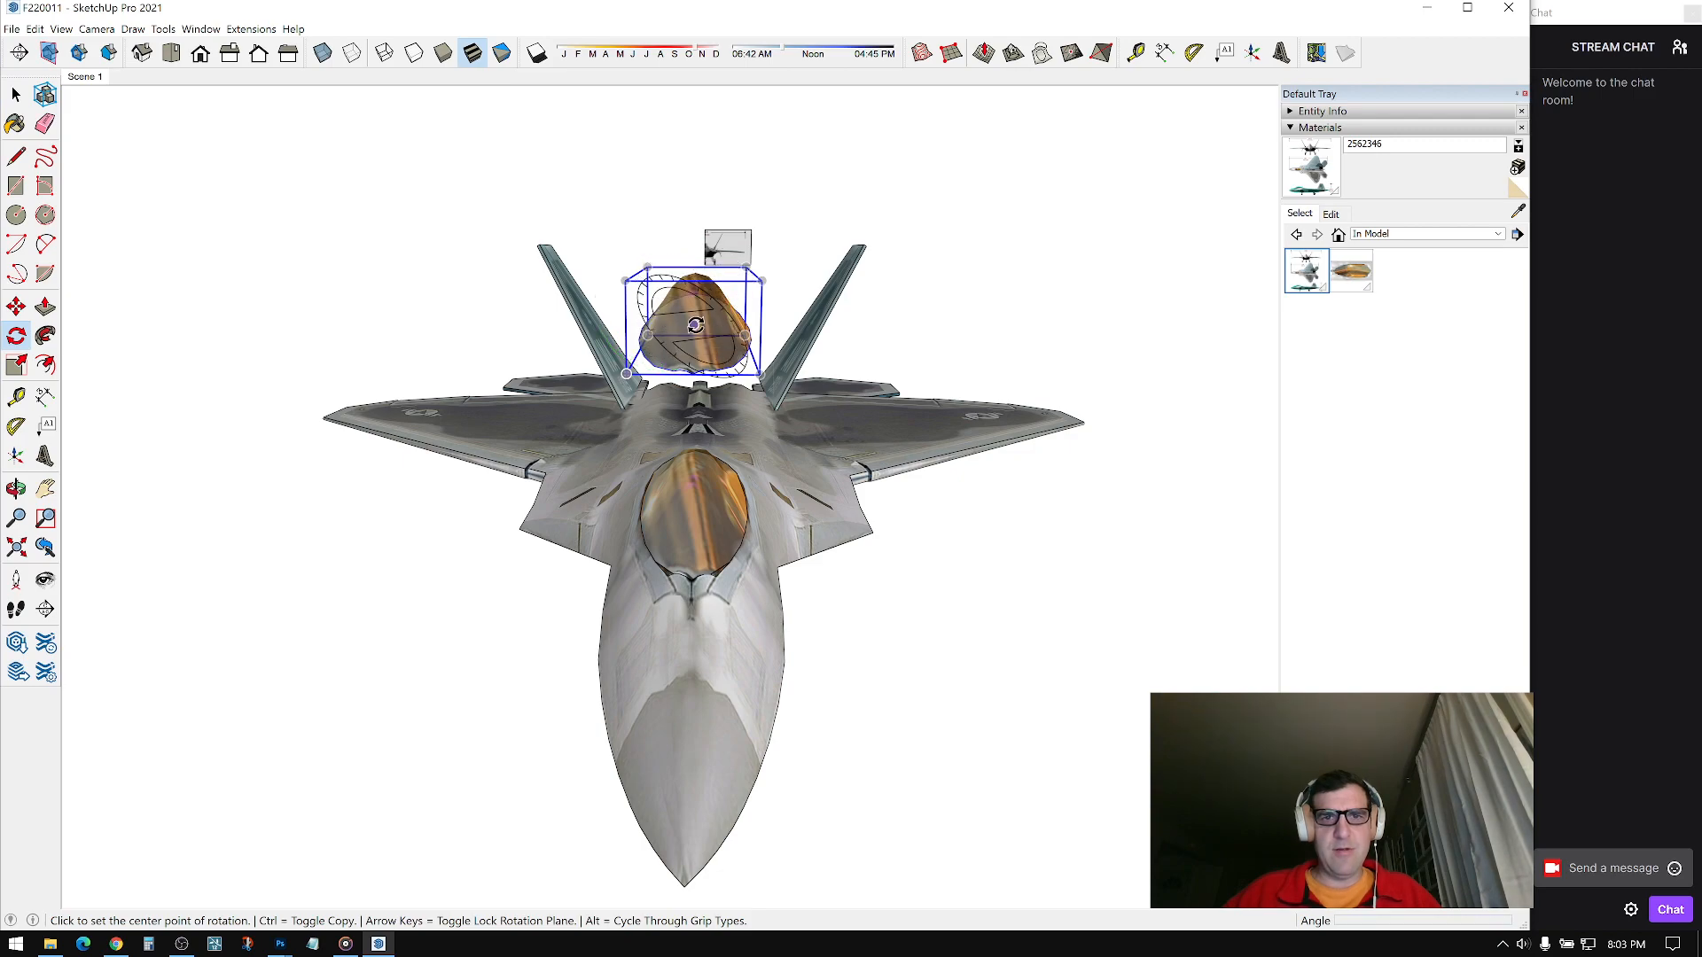
middle_drag(697, 361, 520, 452)
scroll(532, 482, up, 3)
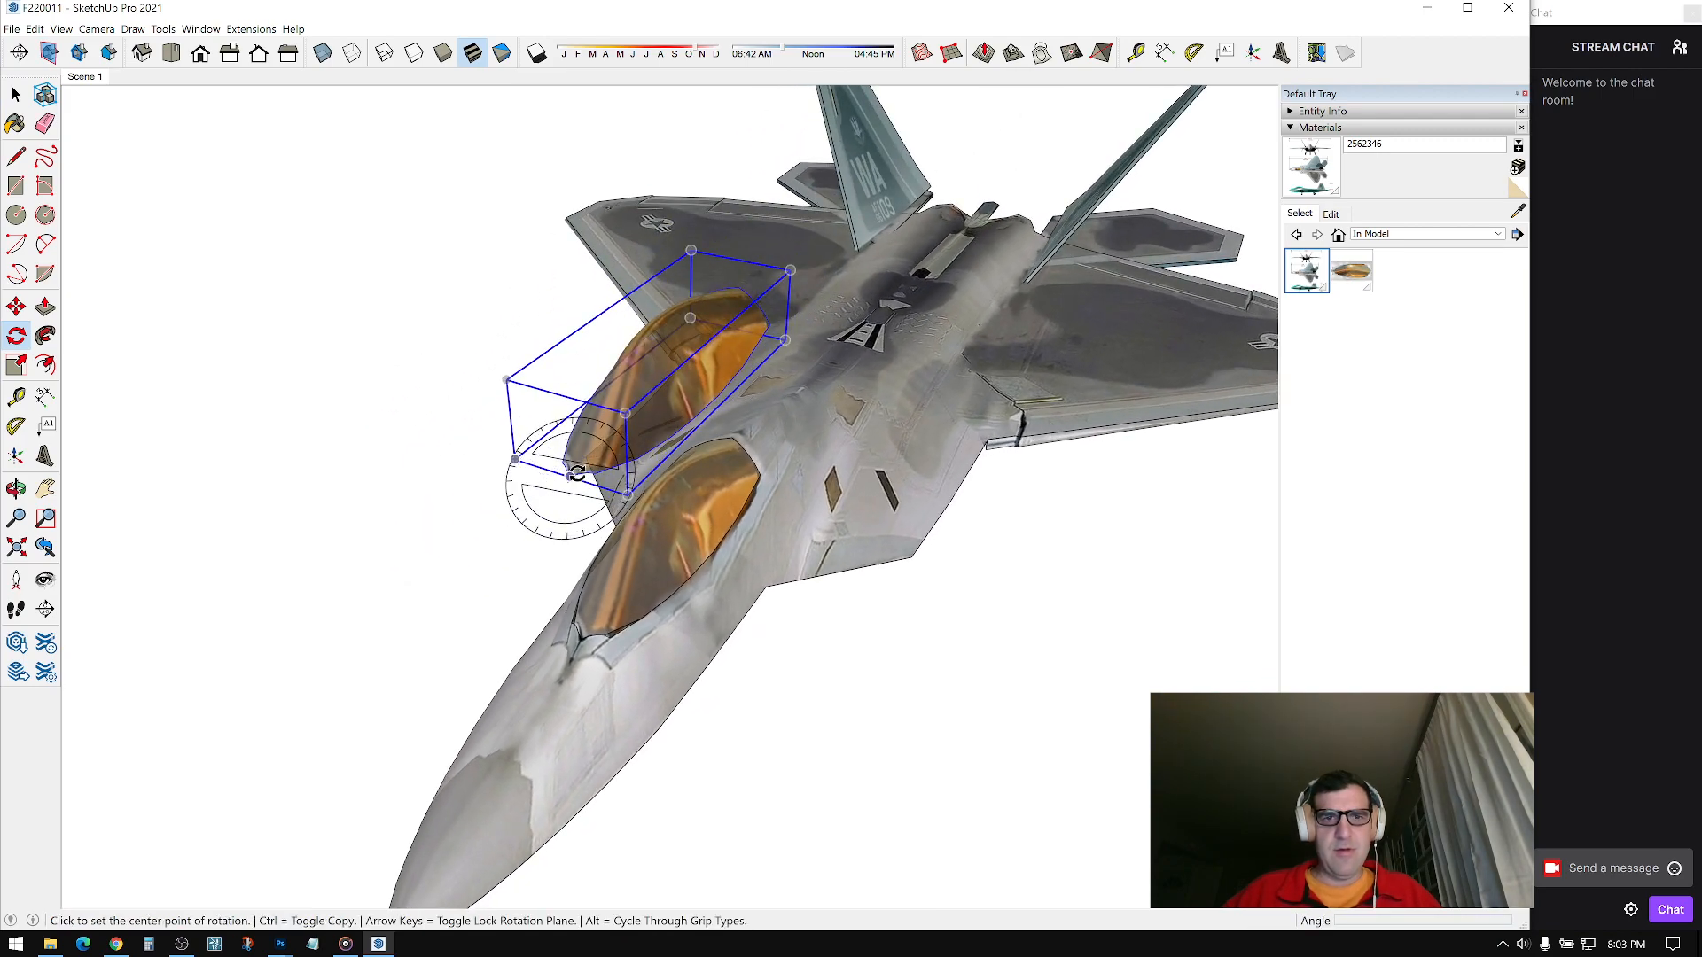
middle_drag(482, 528, 726, 315)
click(726, 315)
click(1051, 218)
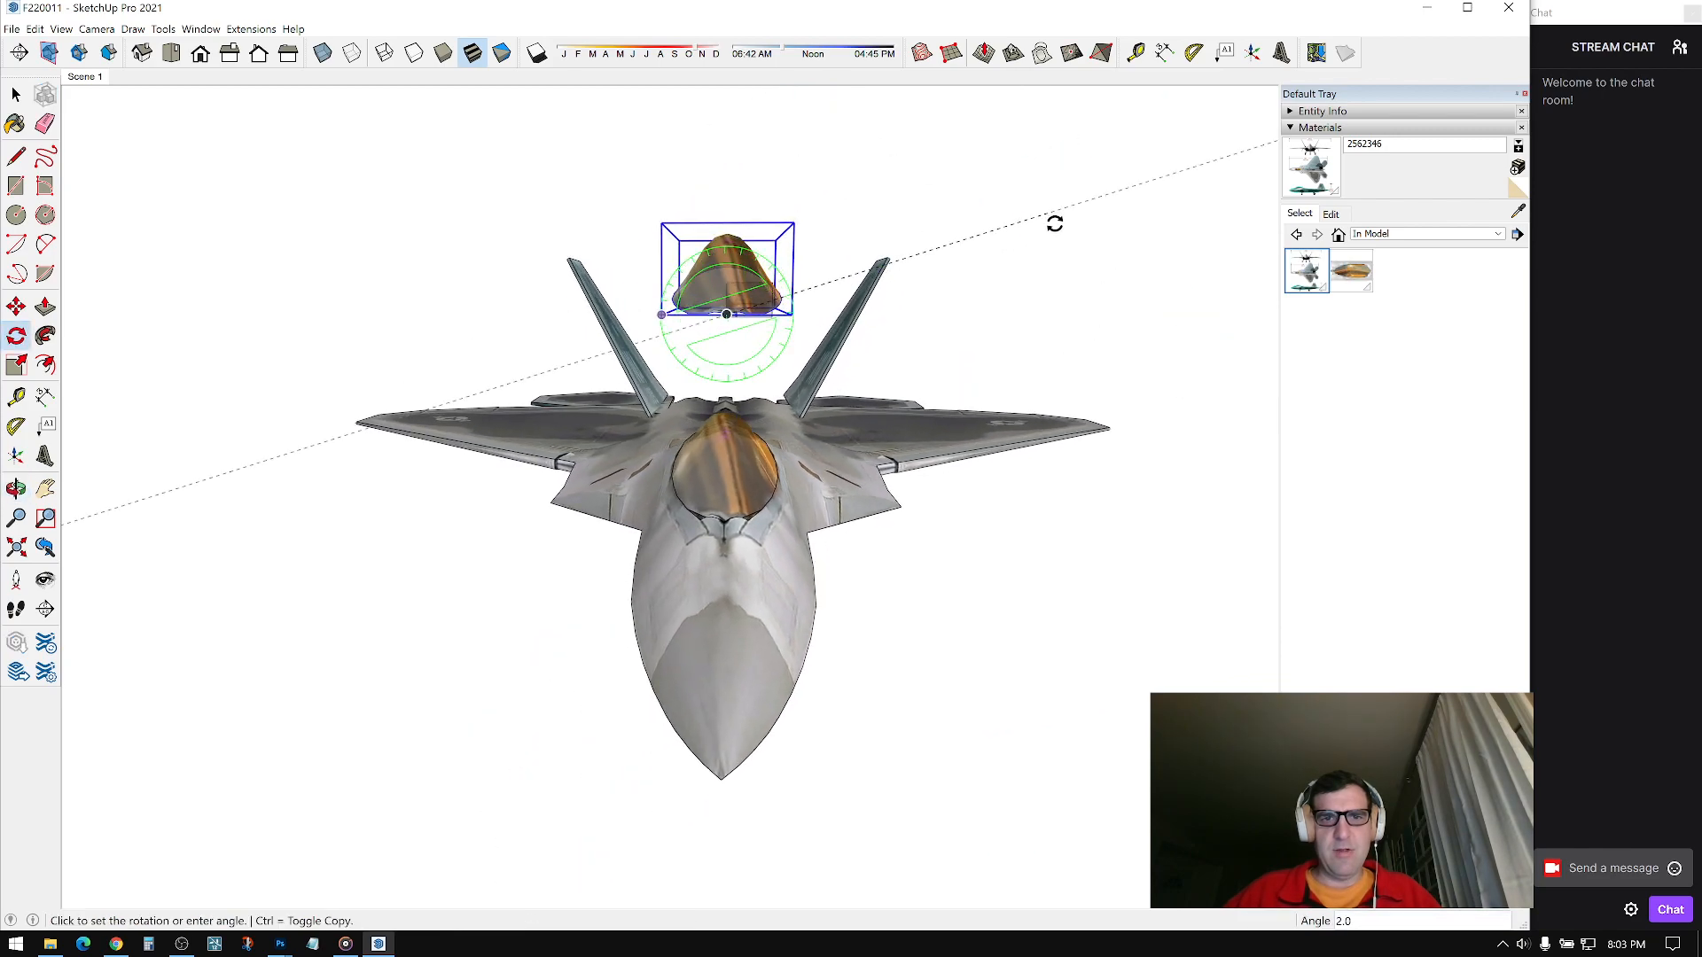
click(1058, 279)
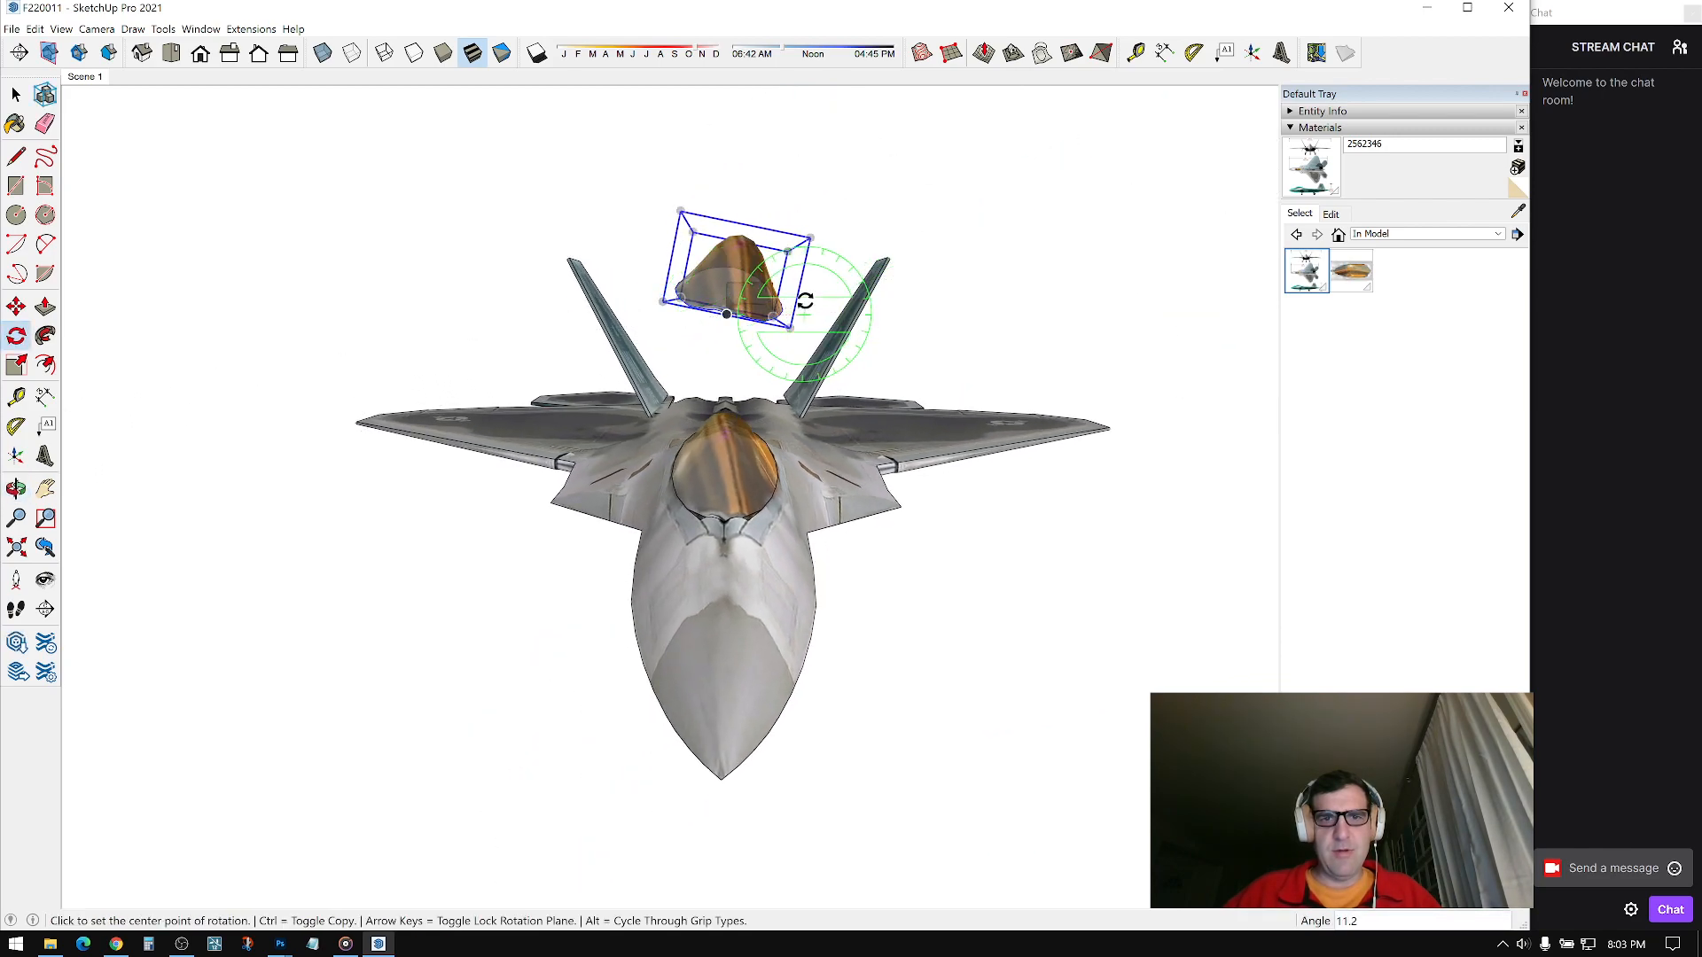
Step: Sample texture 2562347 from the rotated canopy copy and paint it onto the aircraft's original canopy
middle_drag(806, 301, 788, 304)
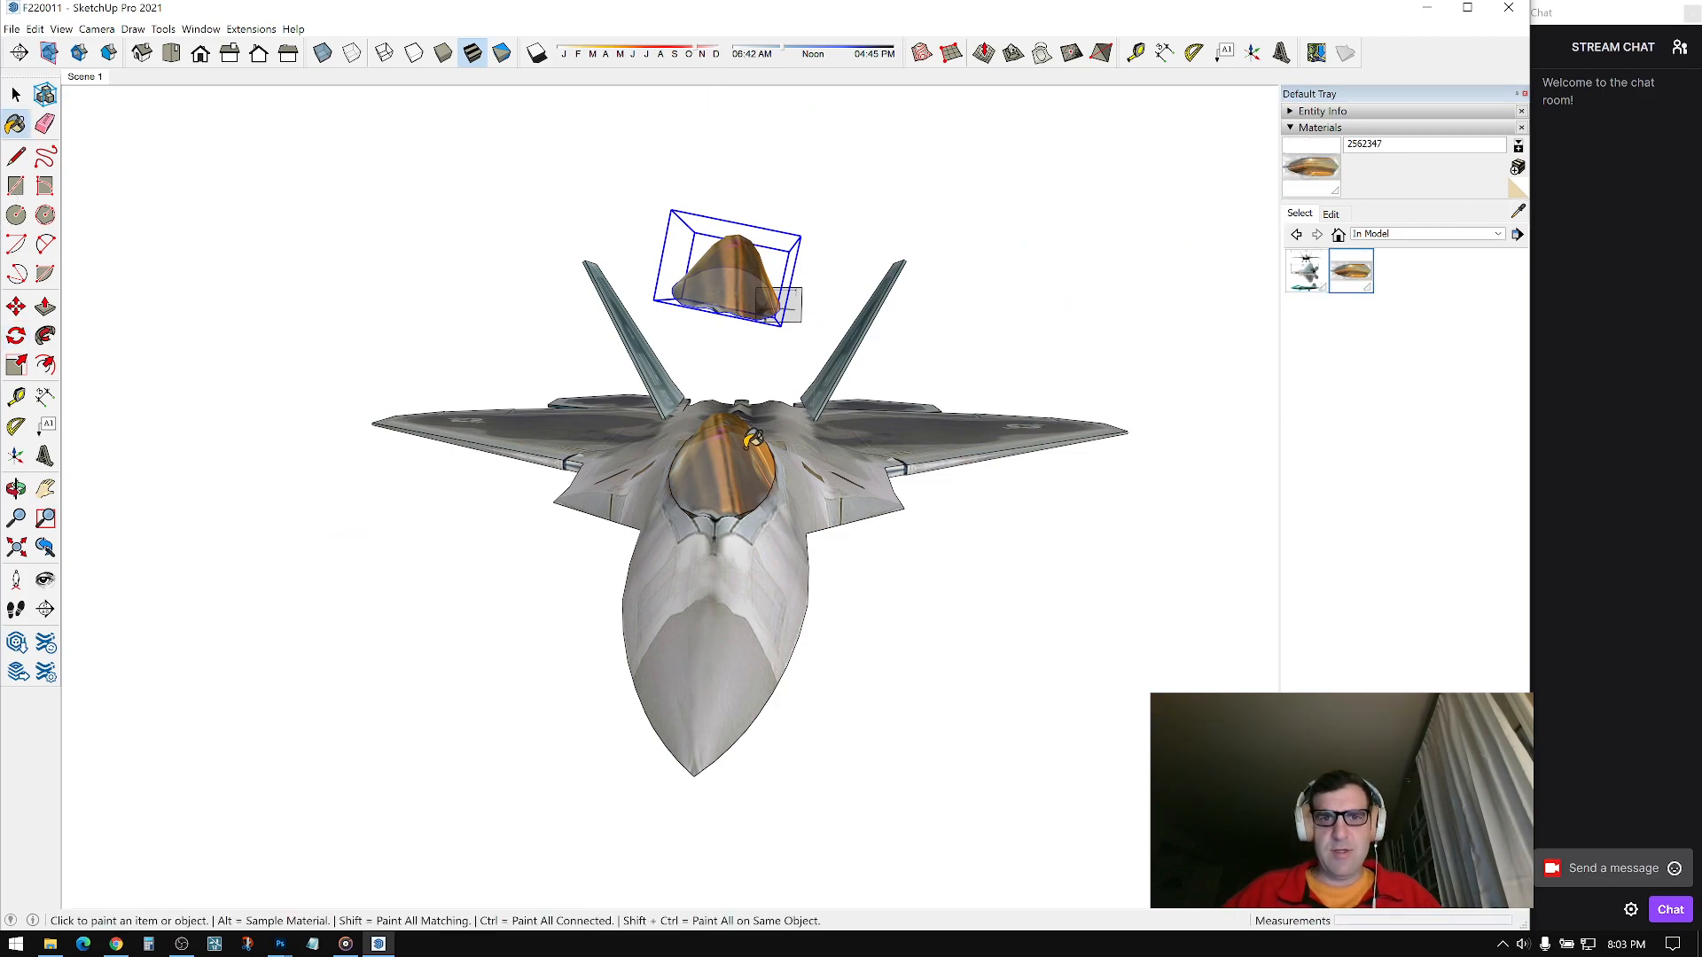
mouse_move(747, 458)
middle_down()
mouse_move(839, 473)
mouse_move(723, 439)
middle_up()
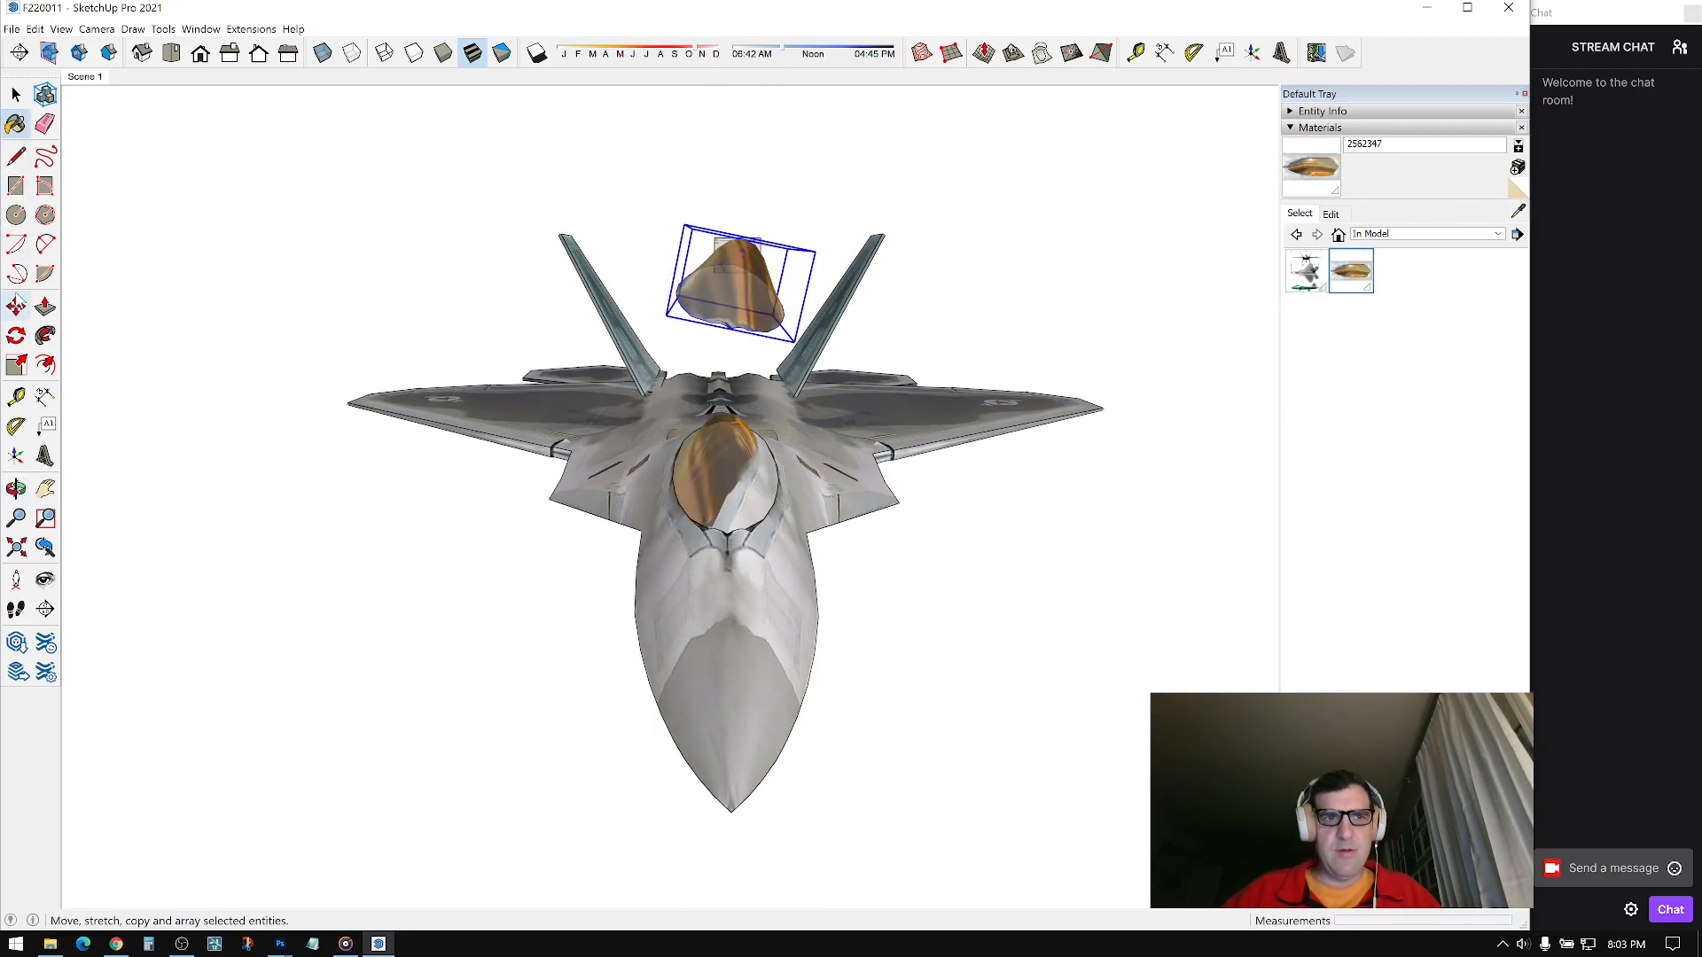
Step: Move the rotated canopy copy down until it sits just above the aircraft's original canopy
click(719, 255)
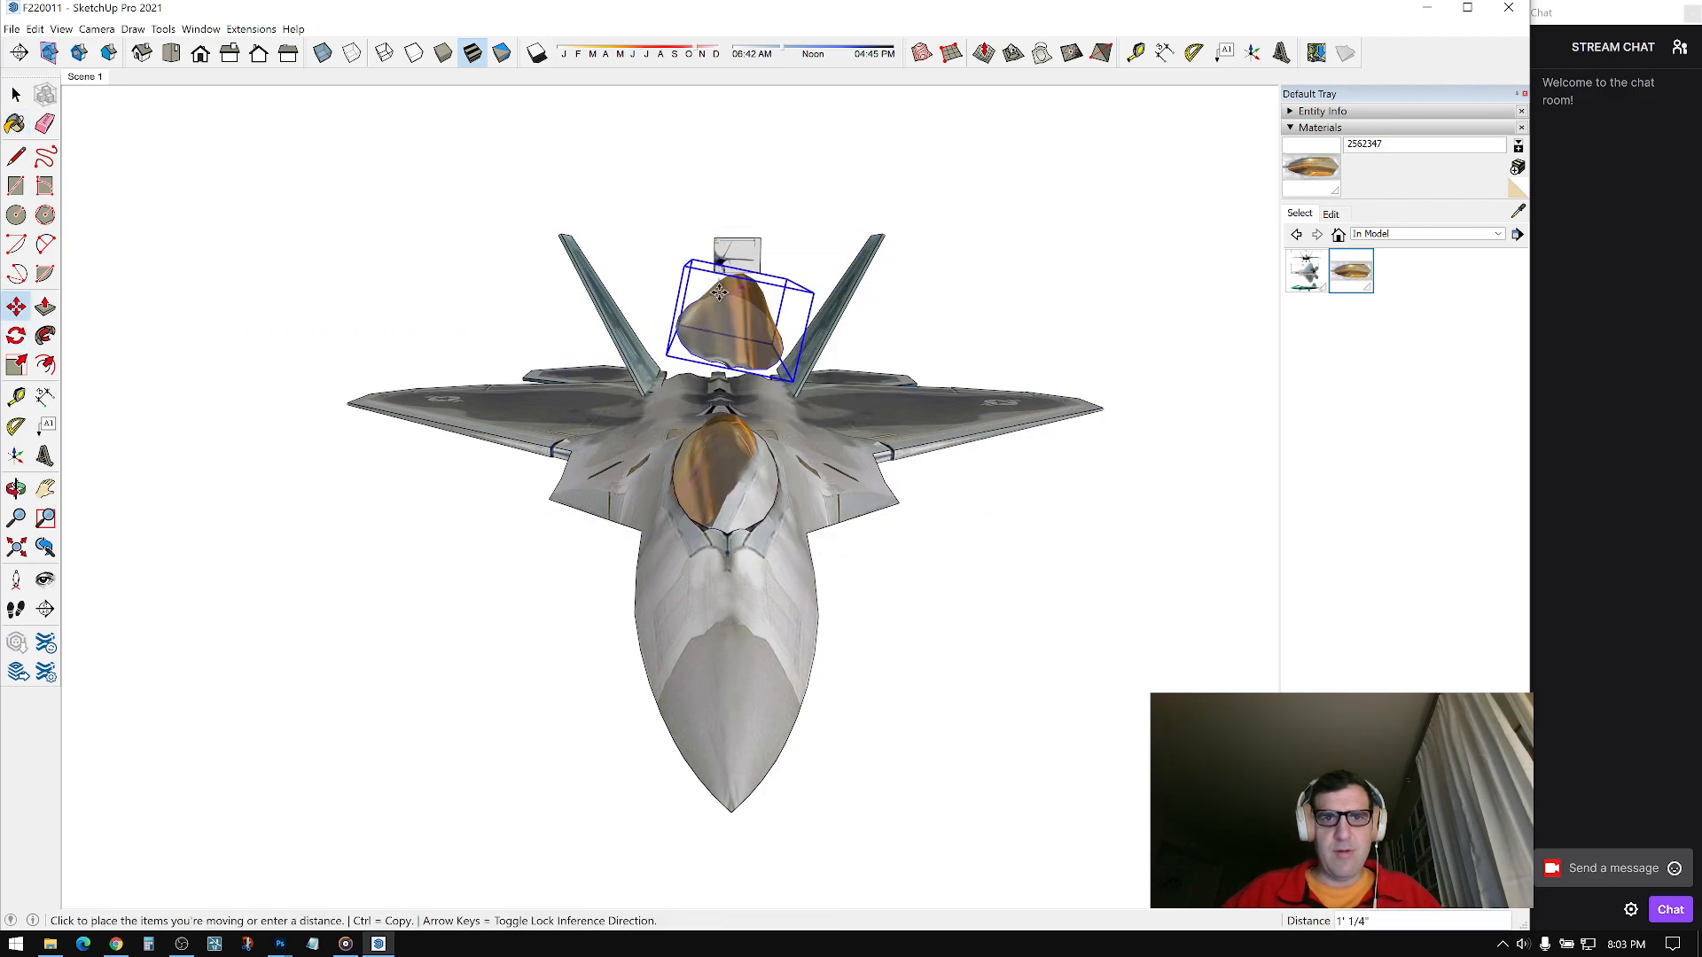
middle_drag(719, 303, 652, 253)
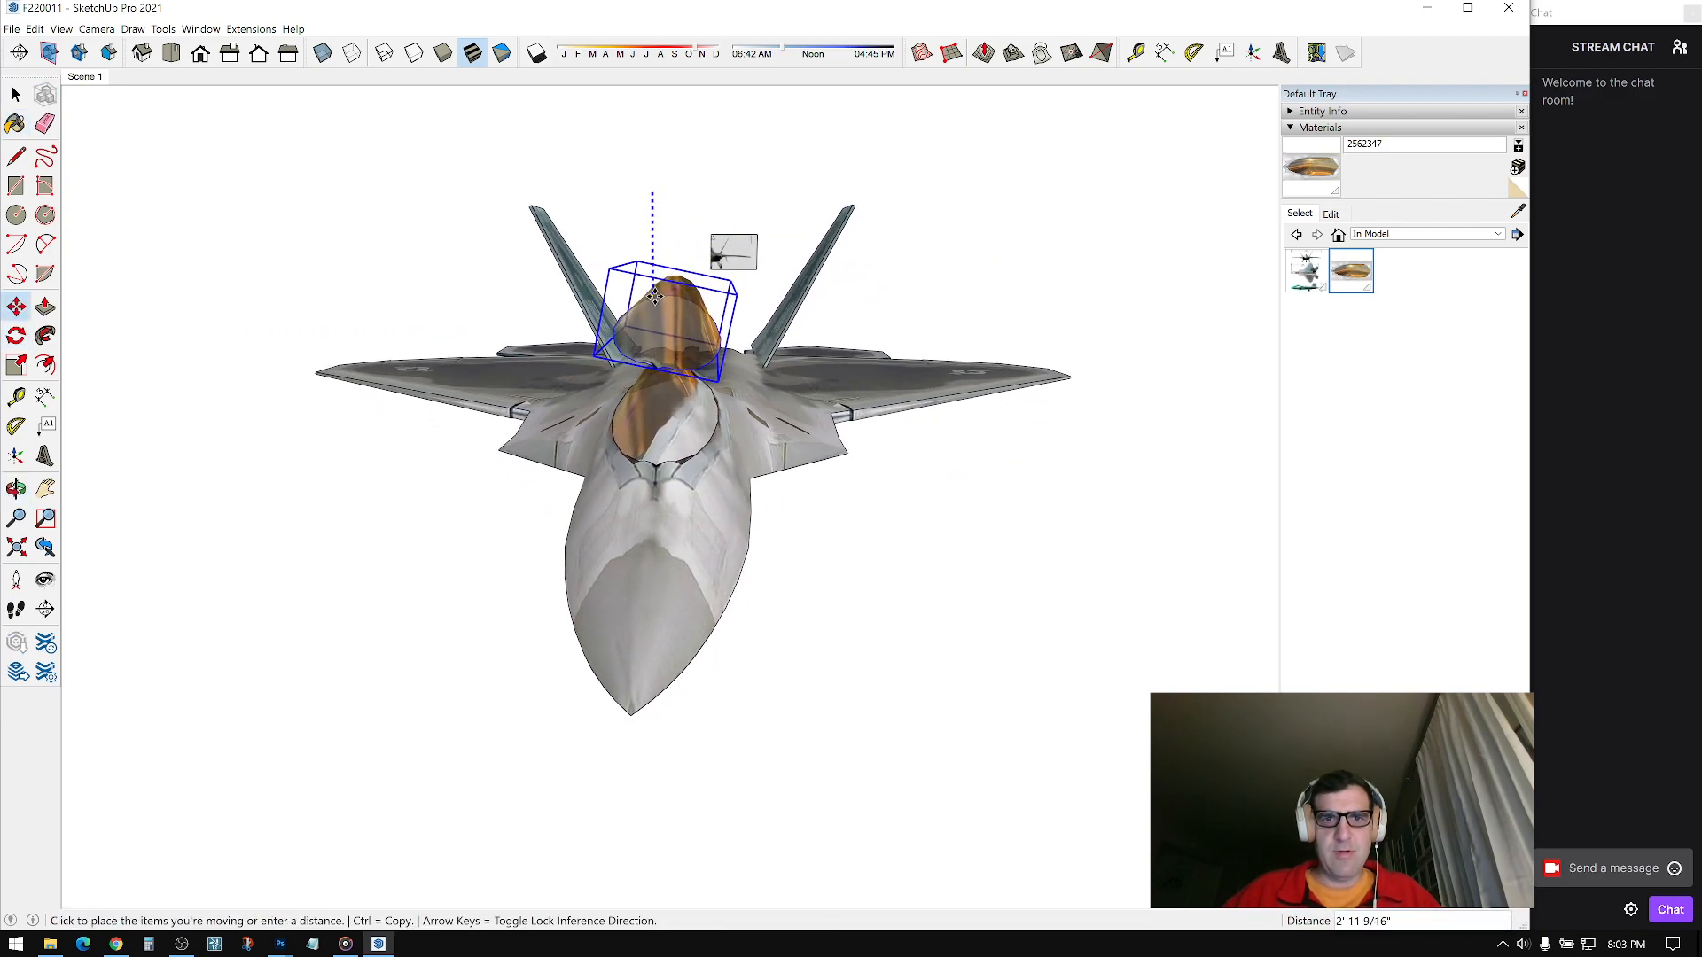
mouse_move(660, 412)
middle_down()
mouse_move(758, 424)
mouse_move(487, 433)
mouse_move(758, 317)
mouse_move(754, 373)
middle_up()
scroll(759, 426, up, 1)
click(757, 429)
key(space)
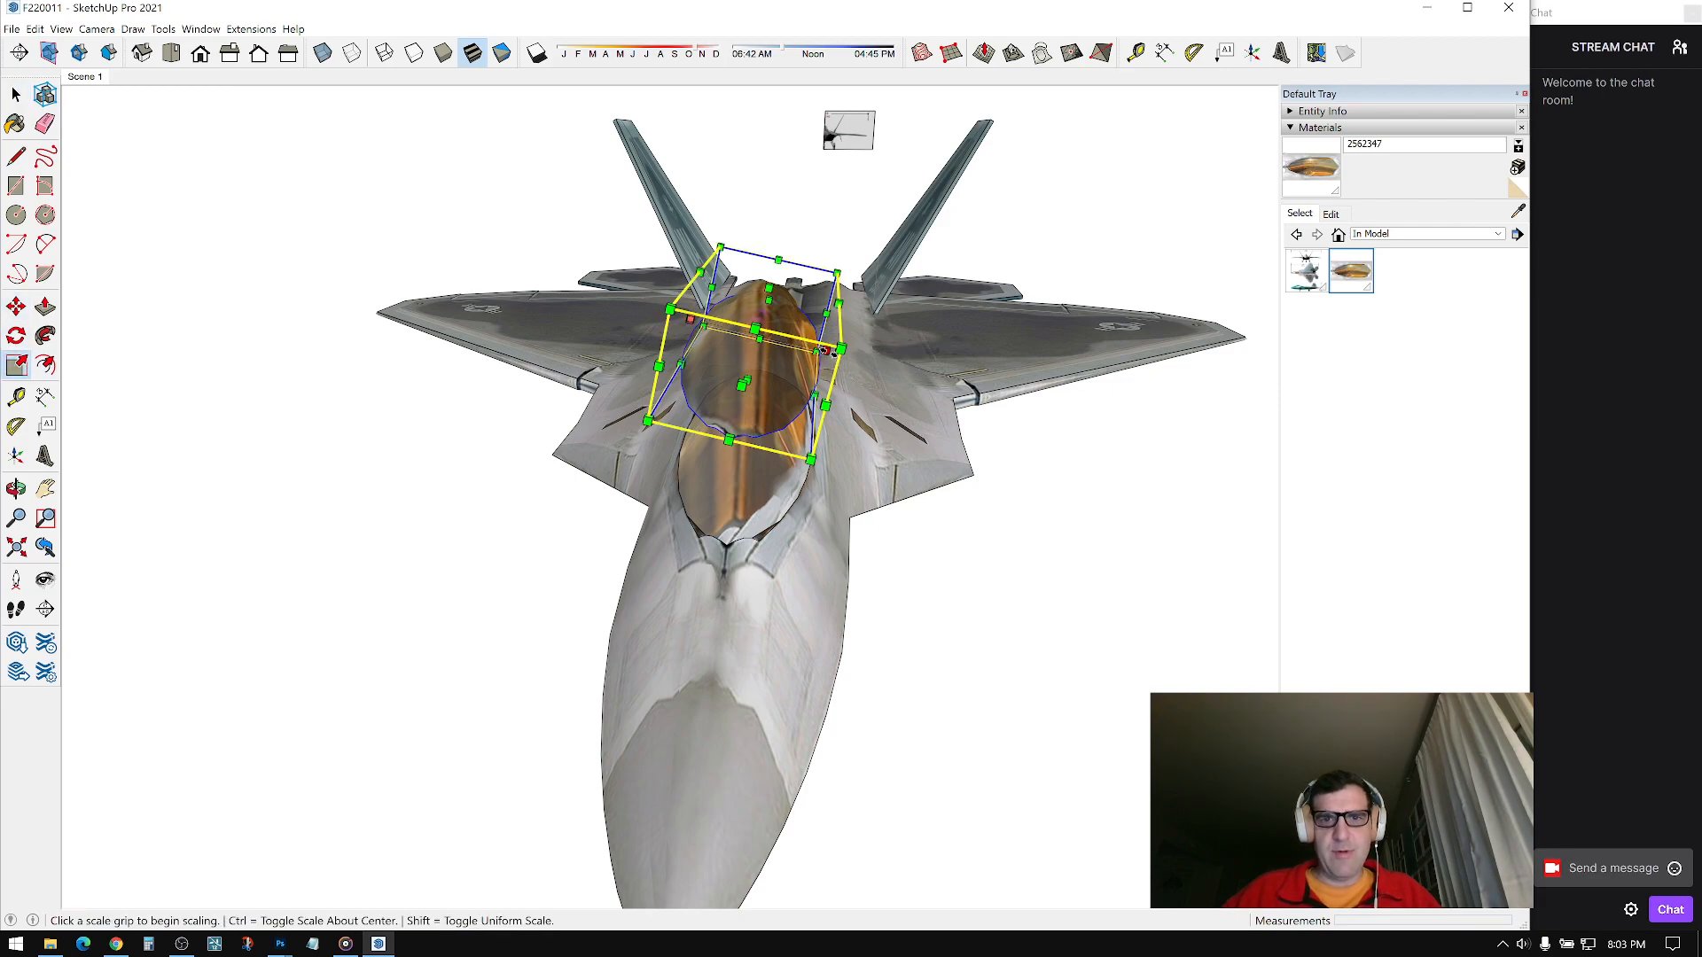
Step: Scale the canopy copy across its width and resample its texture onto the aircraft's original canopy
click(856, 366)
middle_drag(856, 366, 1461, 265)
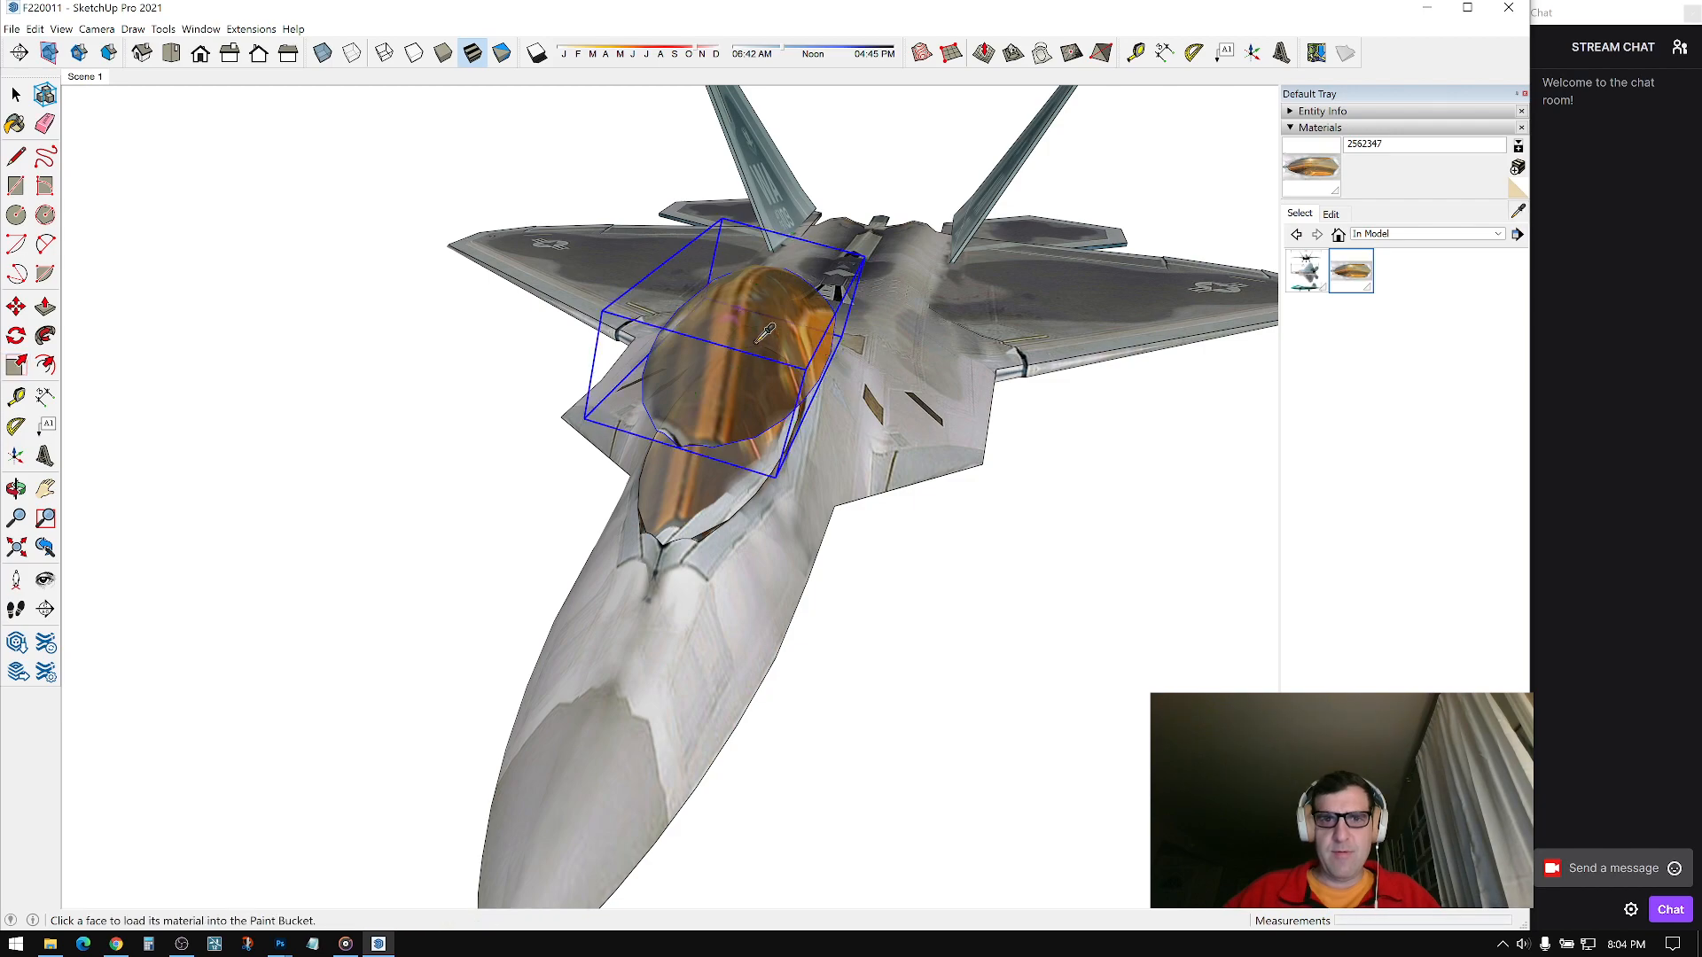
middle_drag(698, 473, 654, 357)
key(s)
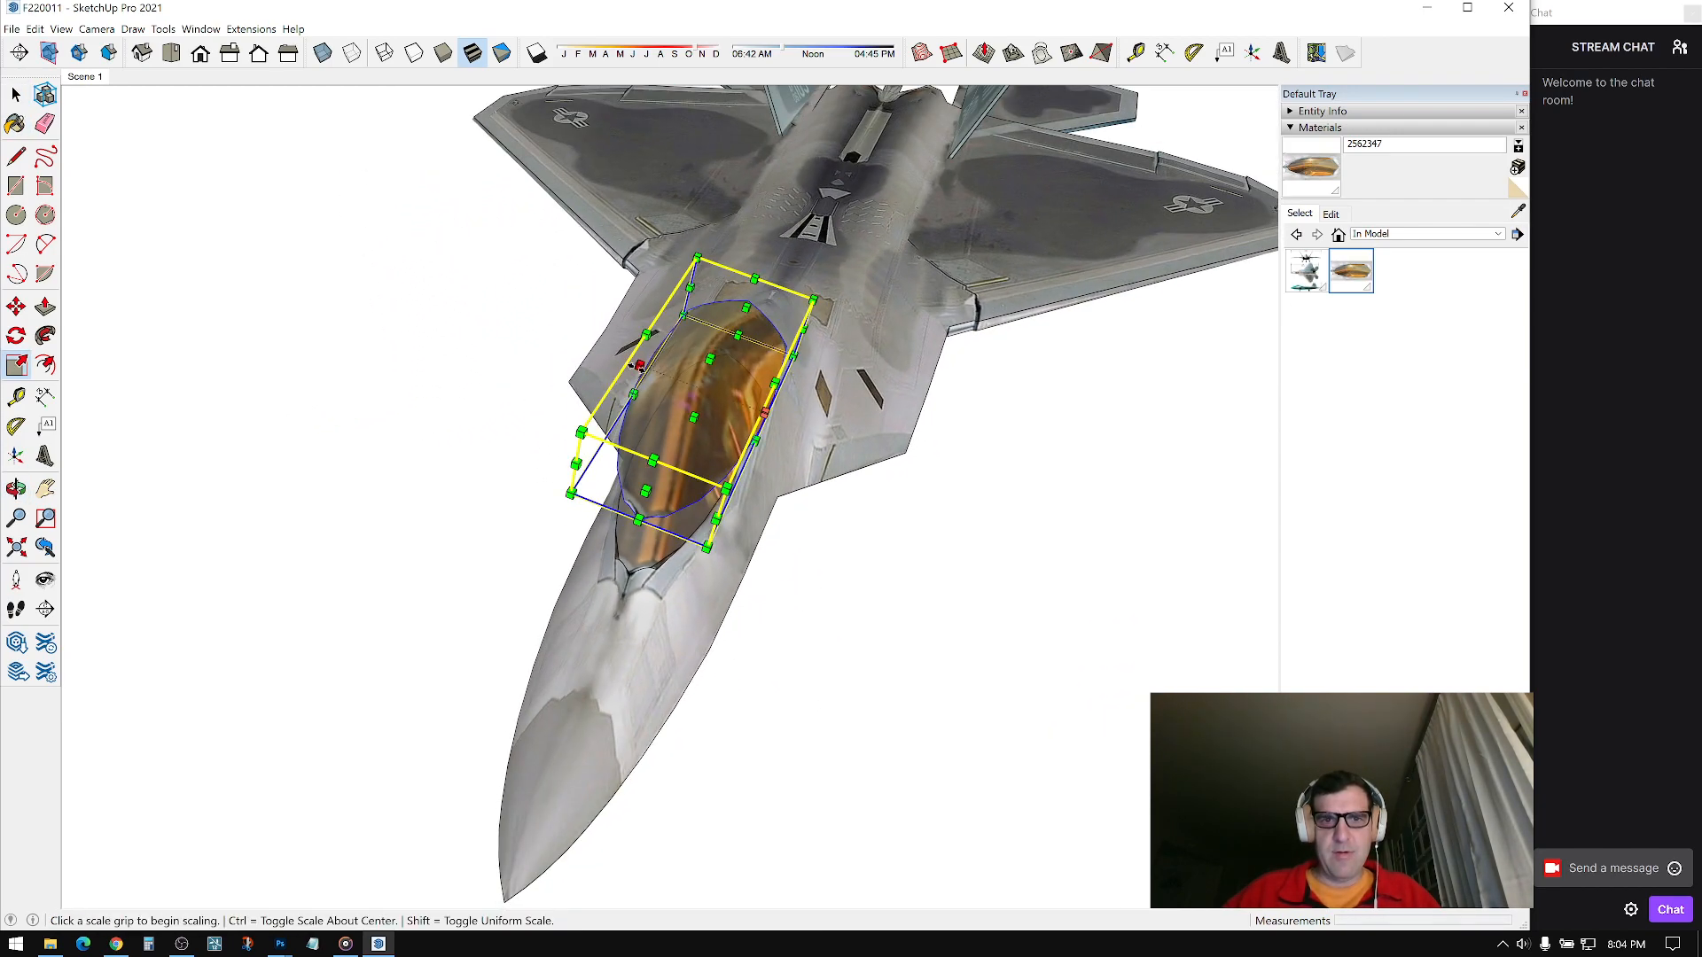
click(550, 484)
middle_drag(549, 485, 607, 359)
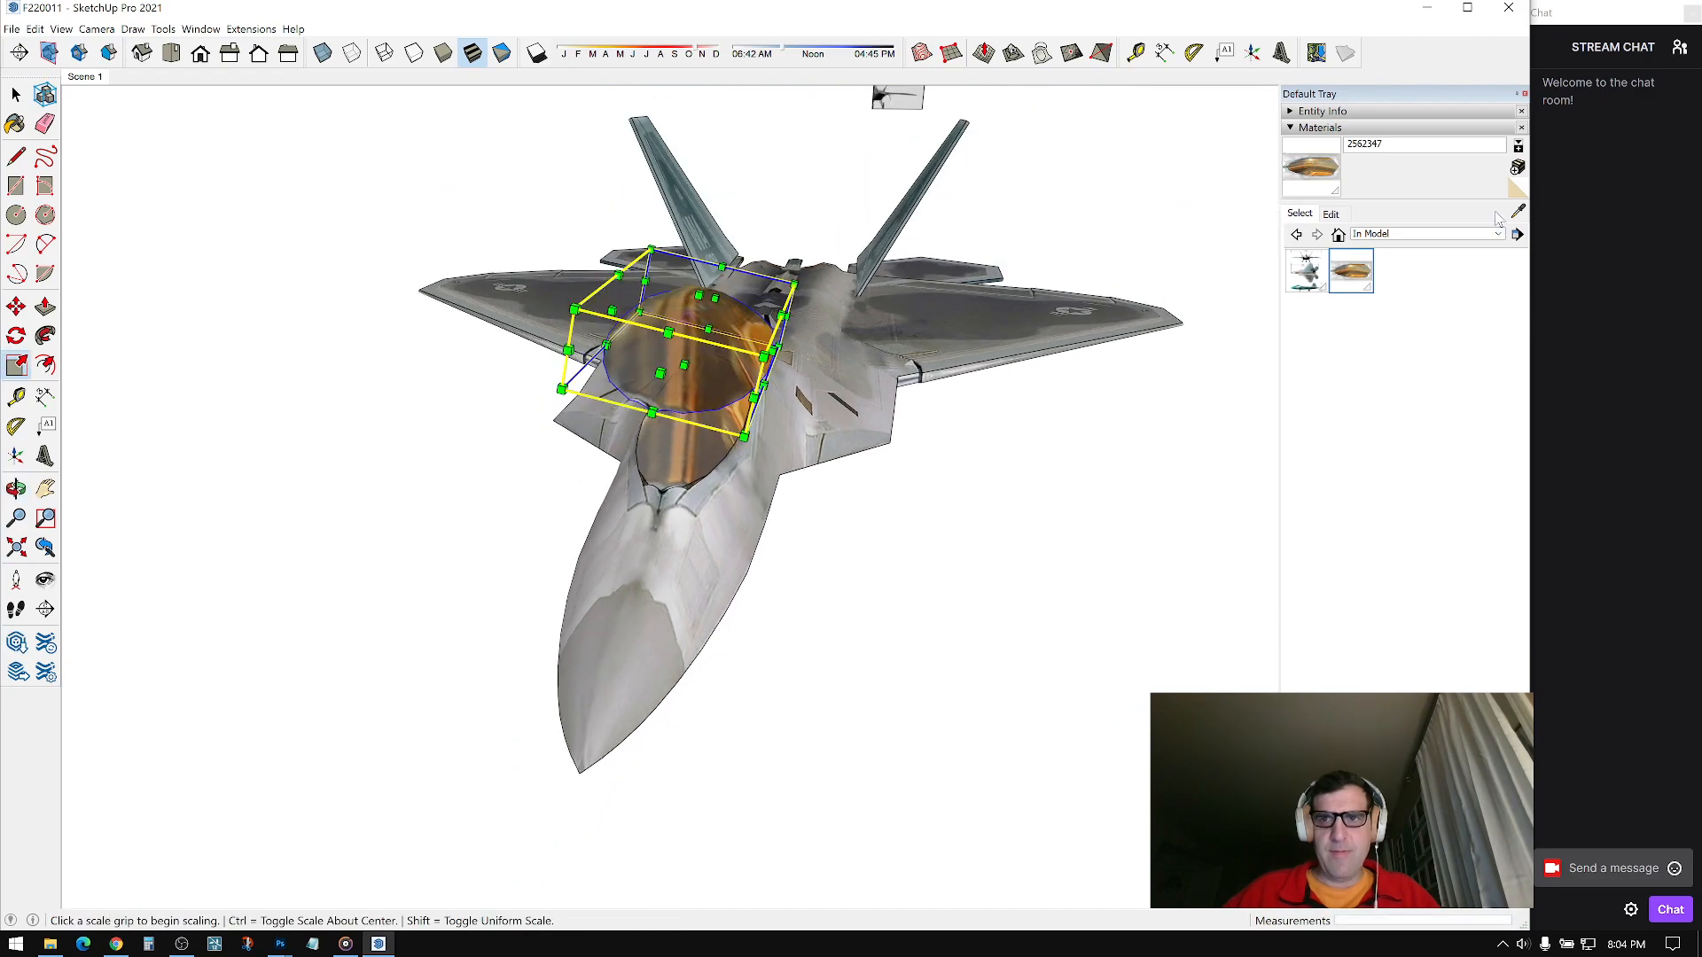
mouse_move(666, 474)
middle_down()
mouse_move(766, 410)
mouse_move(935, 364)
middle_up()
key(s)
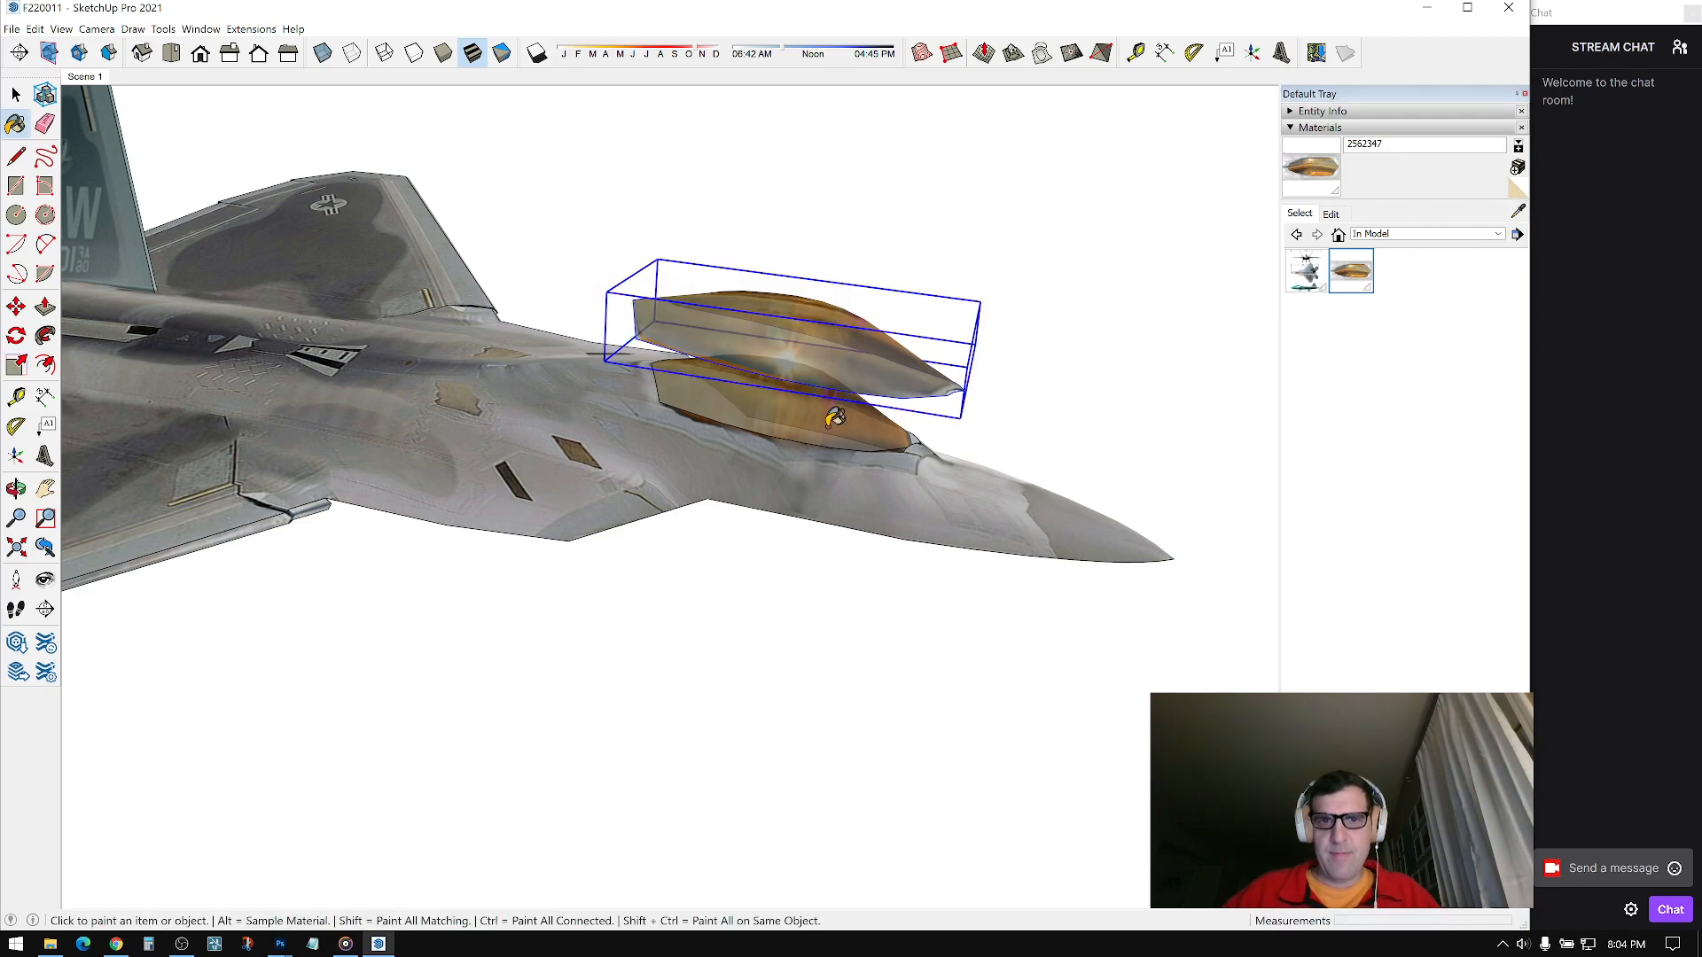
Step: Reposition the canopy copy above the aircraft's original canopy with the Move tool
middle_drag(864, 427, 565, 337)
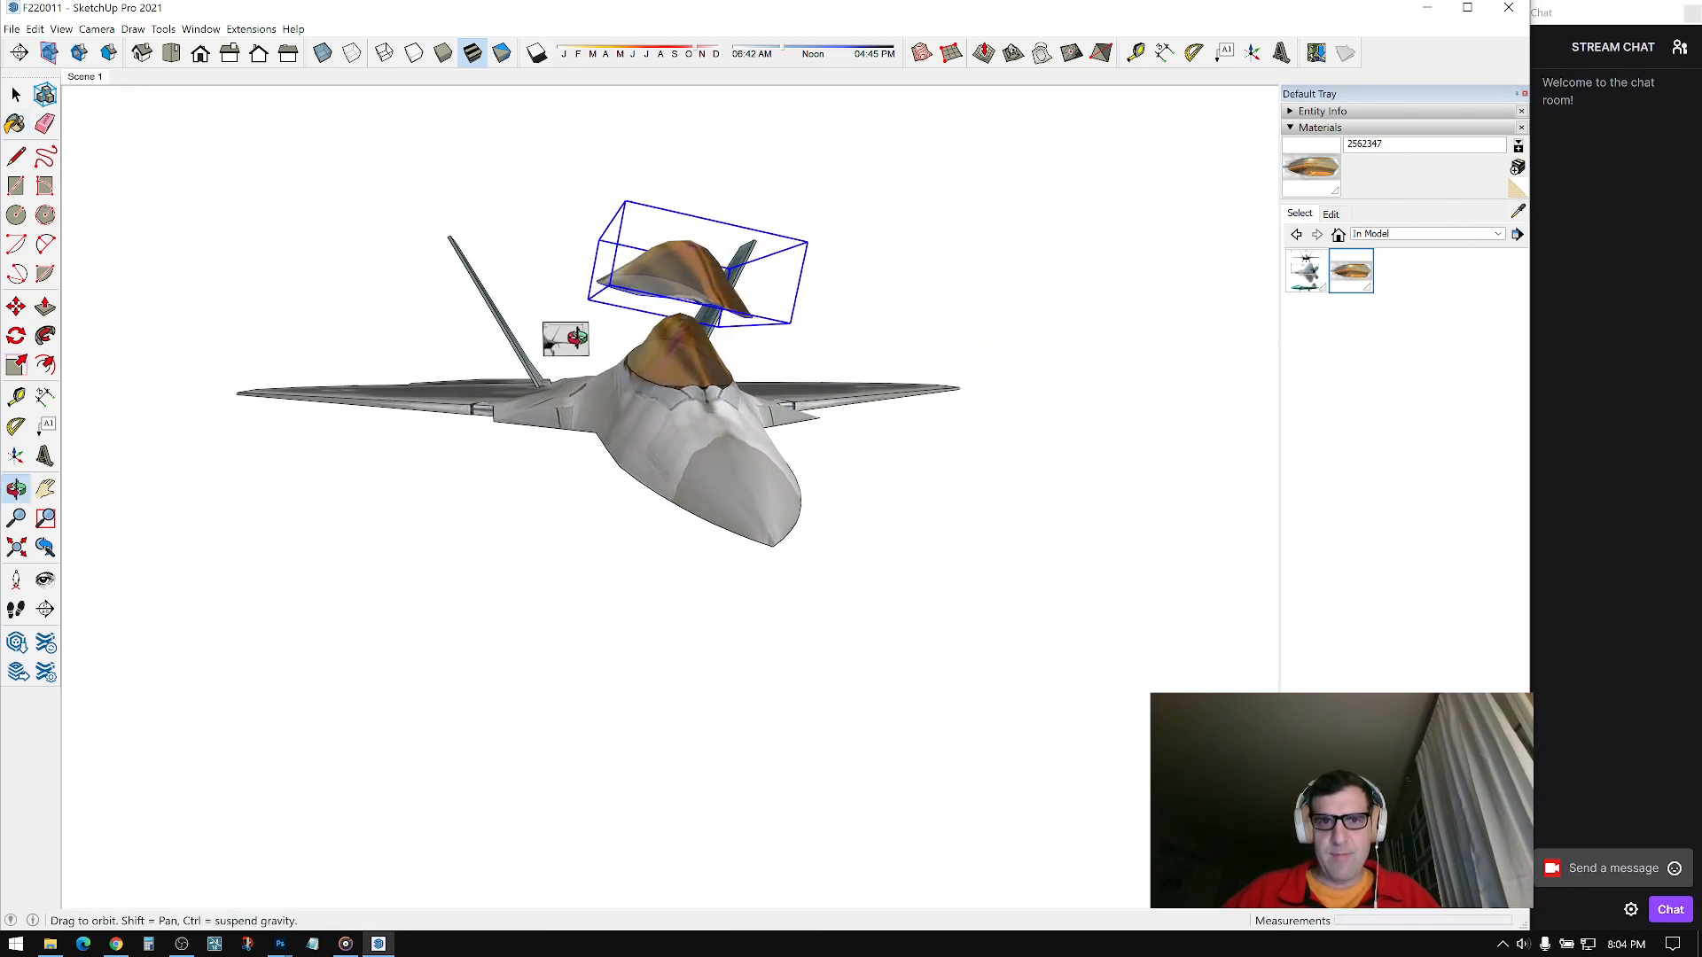
mouse_move(446, 348)
middle_down()
mouse_move(493, 467)
mouse_move(654, 490)
mouse_move(710, 609)
mouse_move(687, 159)
middle_up()
middle_drag(655, 496, 656, 309)
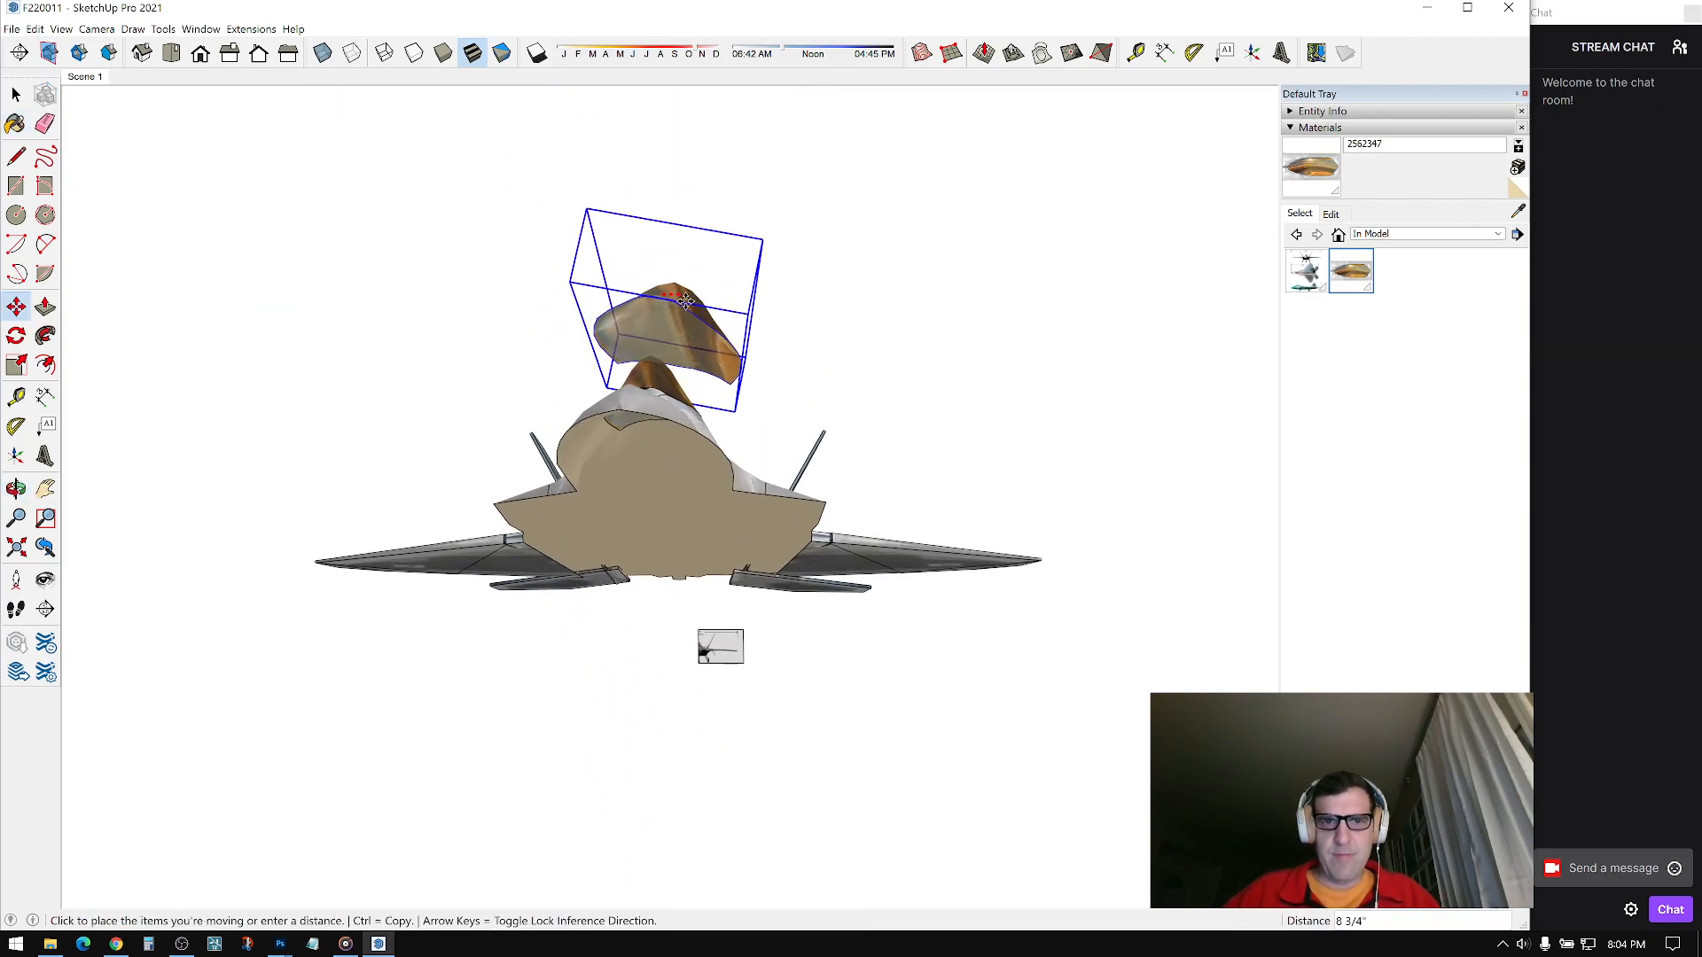
mouse_move(740, 390)
middle_down()
mouse_move(715, 633)
mouse_move(678, 505)
mouse_move(709, 603)
mouse_move(917, 602)
mouse_move(1170, 497)
mouse_move(608, 486)
mouse_move(490, 417)
mouse_move(474, 505)
mouse_move(496, 531)
mouse_move(869, 486)
mouse_move(611, 532)
mouse_move(605, 726)
mouse_move(735, 572)
middle_up()
key(s)
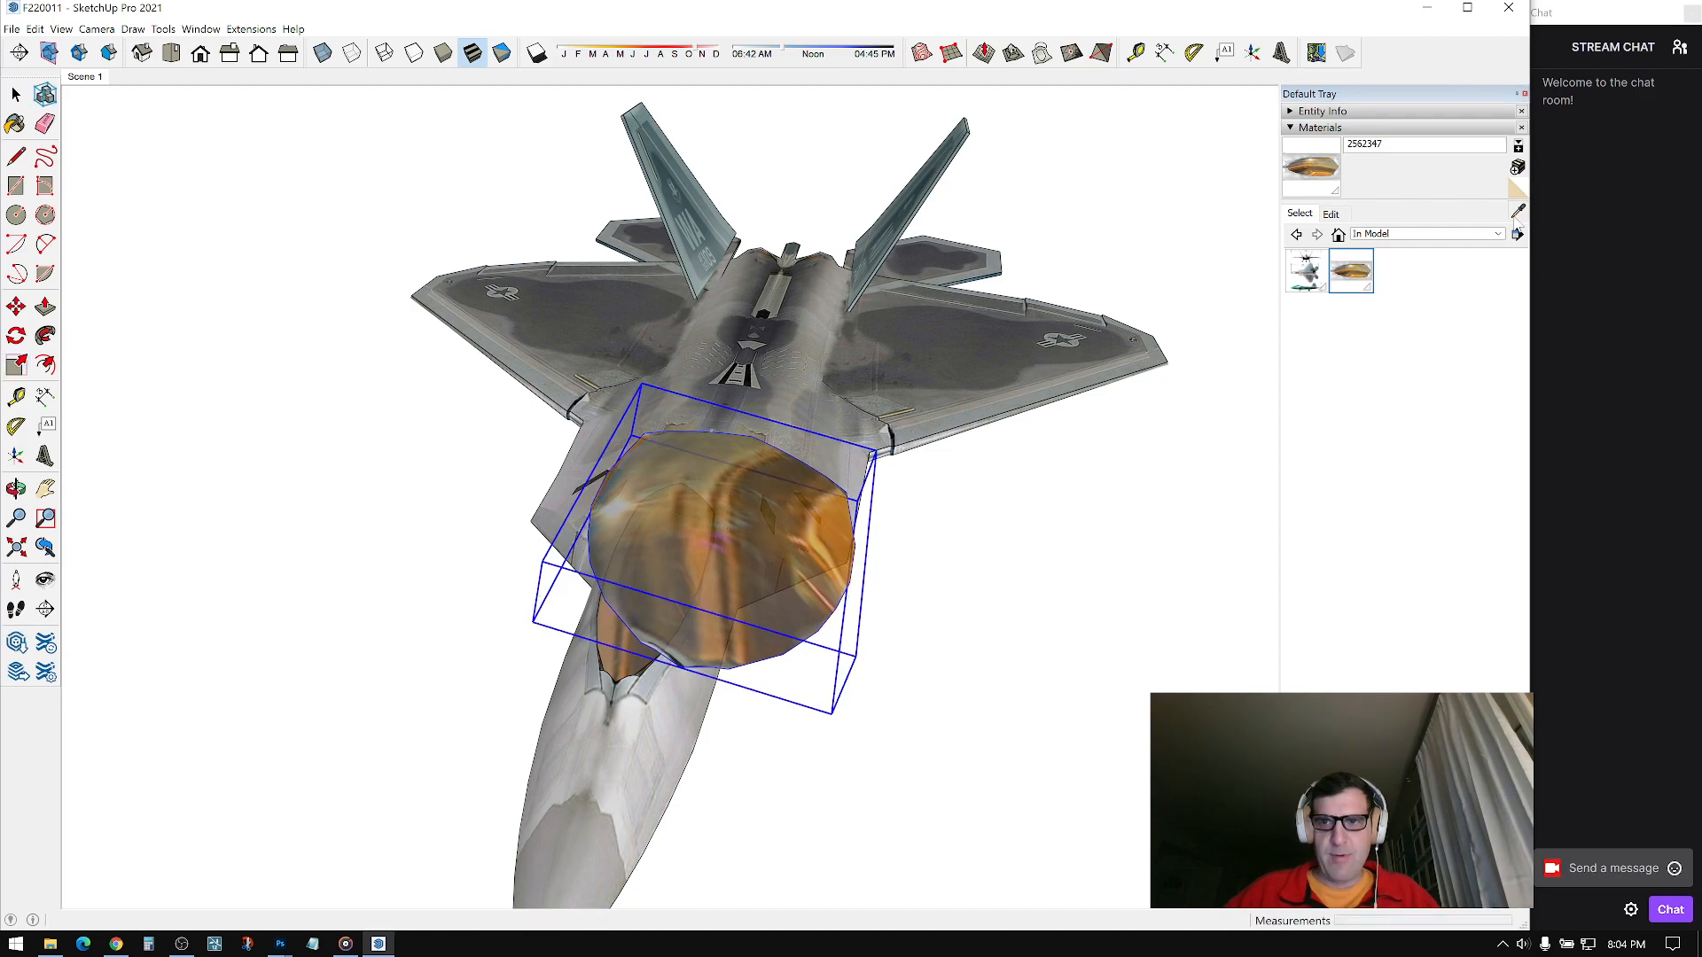
Step: Scale the canopy copy along the red direction by 0.69 and about 2.00, and adjust its scale along the green direction
middle_drag(634, 635, 654, 511)
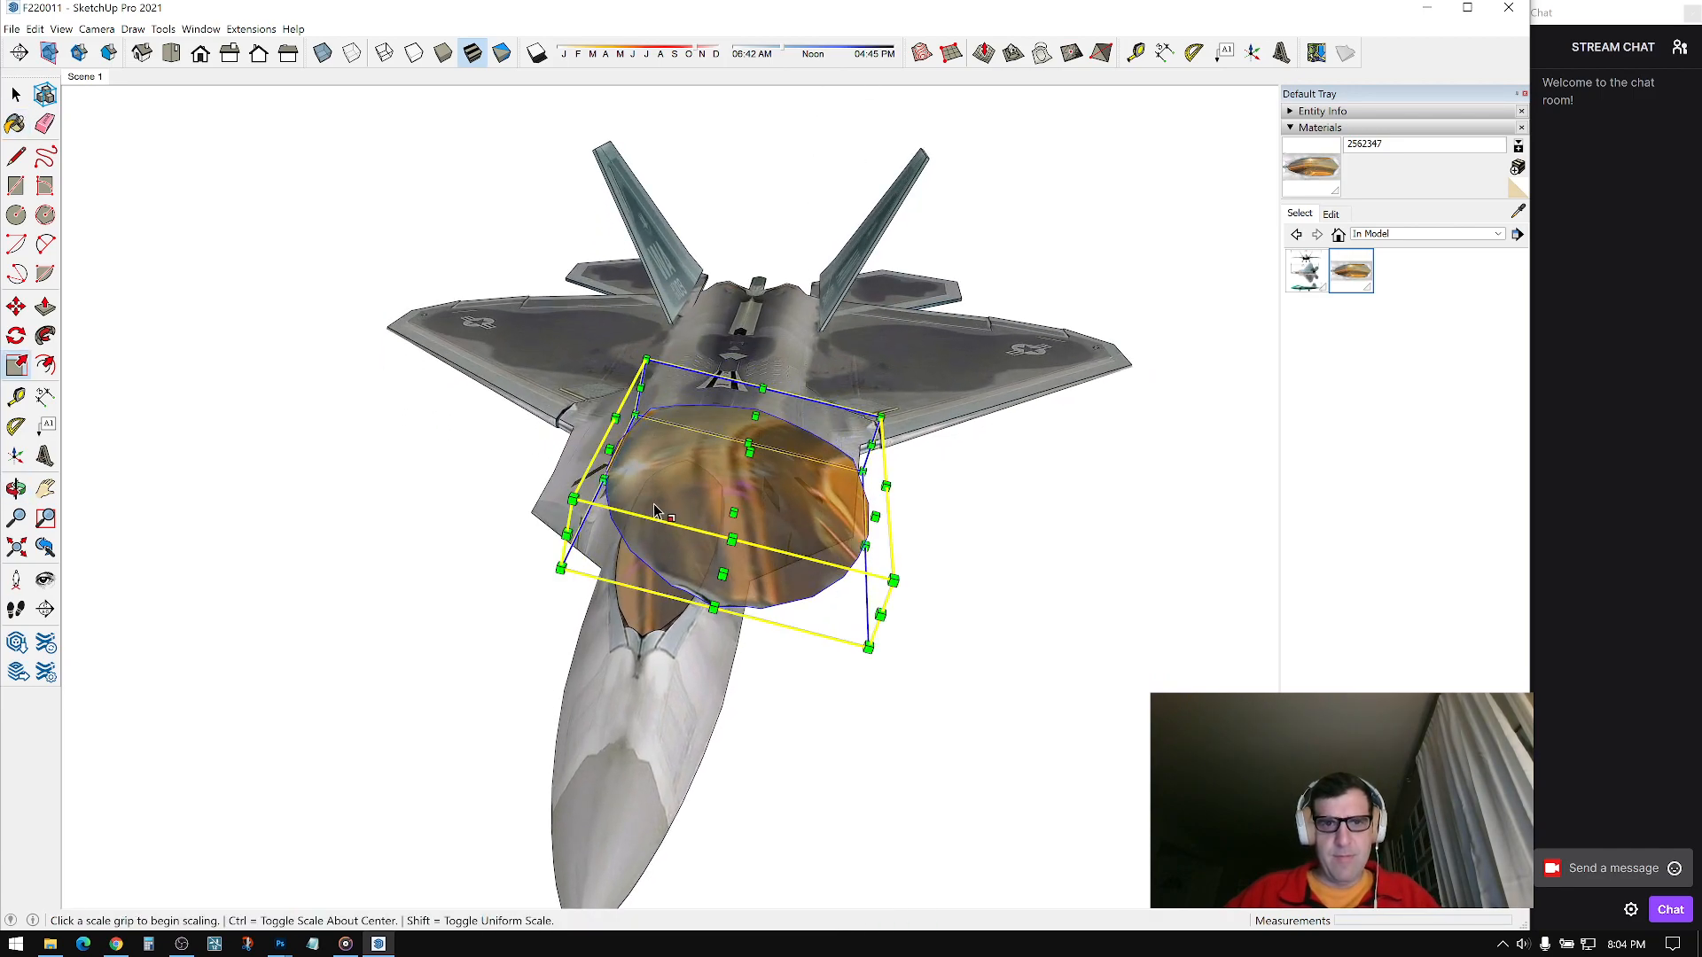
click(876, 516)
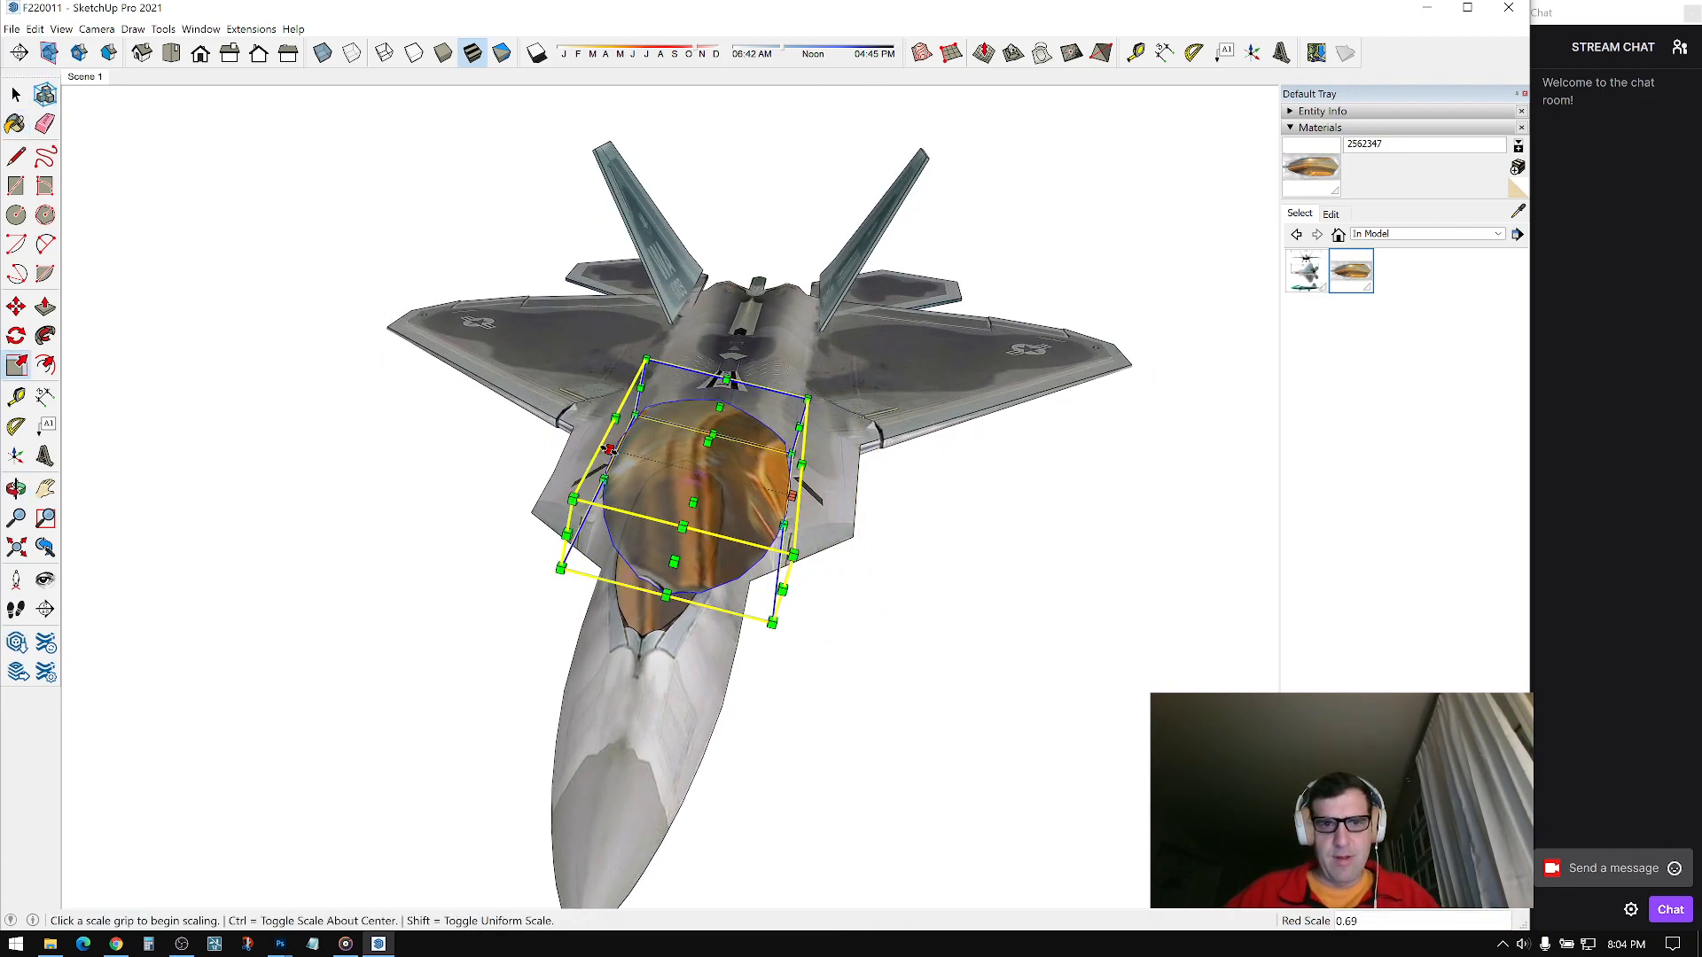
click(608, 449)
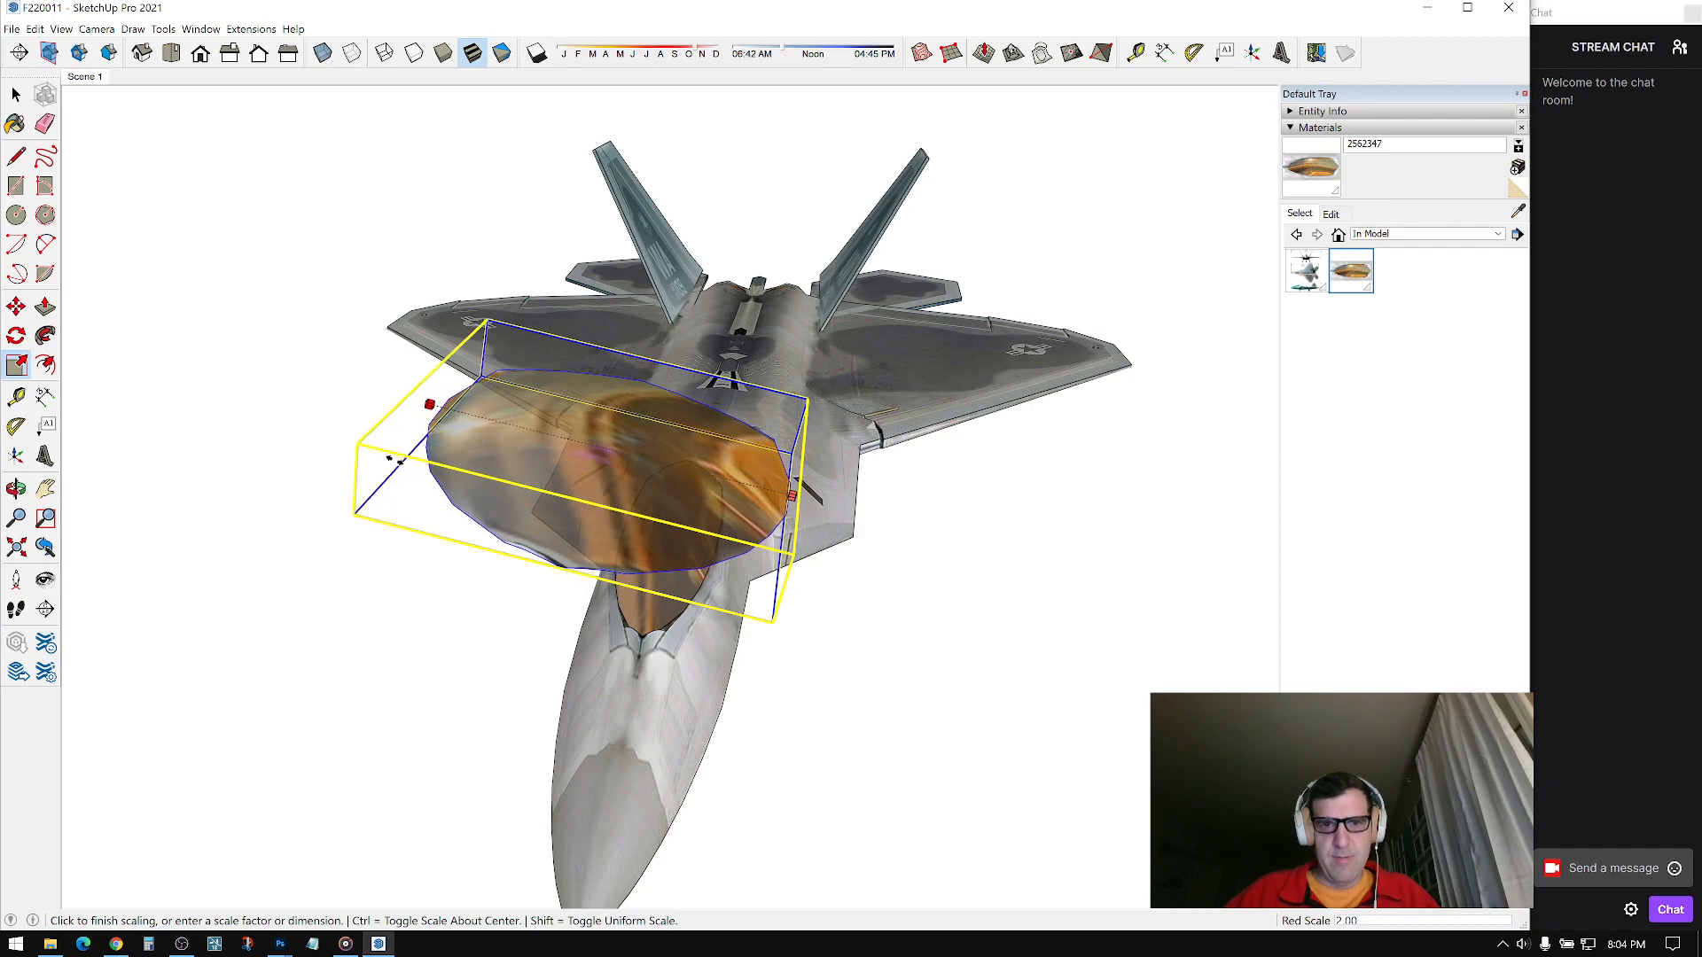
click(390, 457)
middle_drag(387, 460, 400, 522)
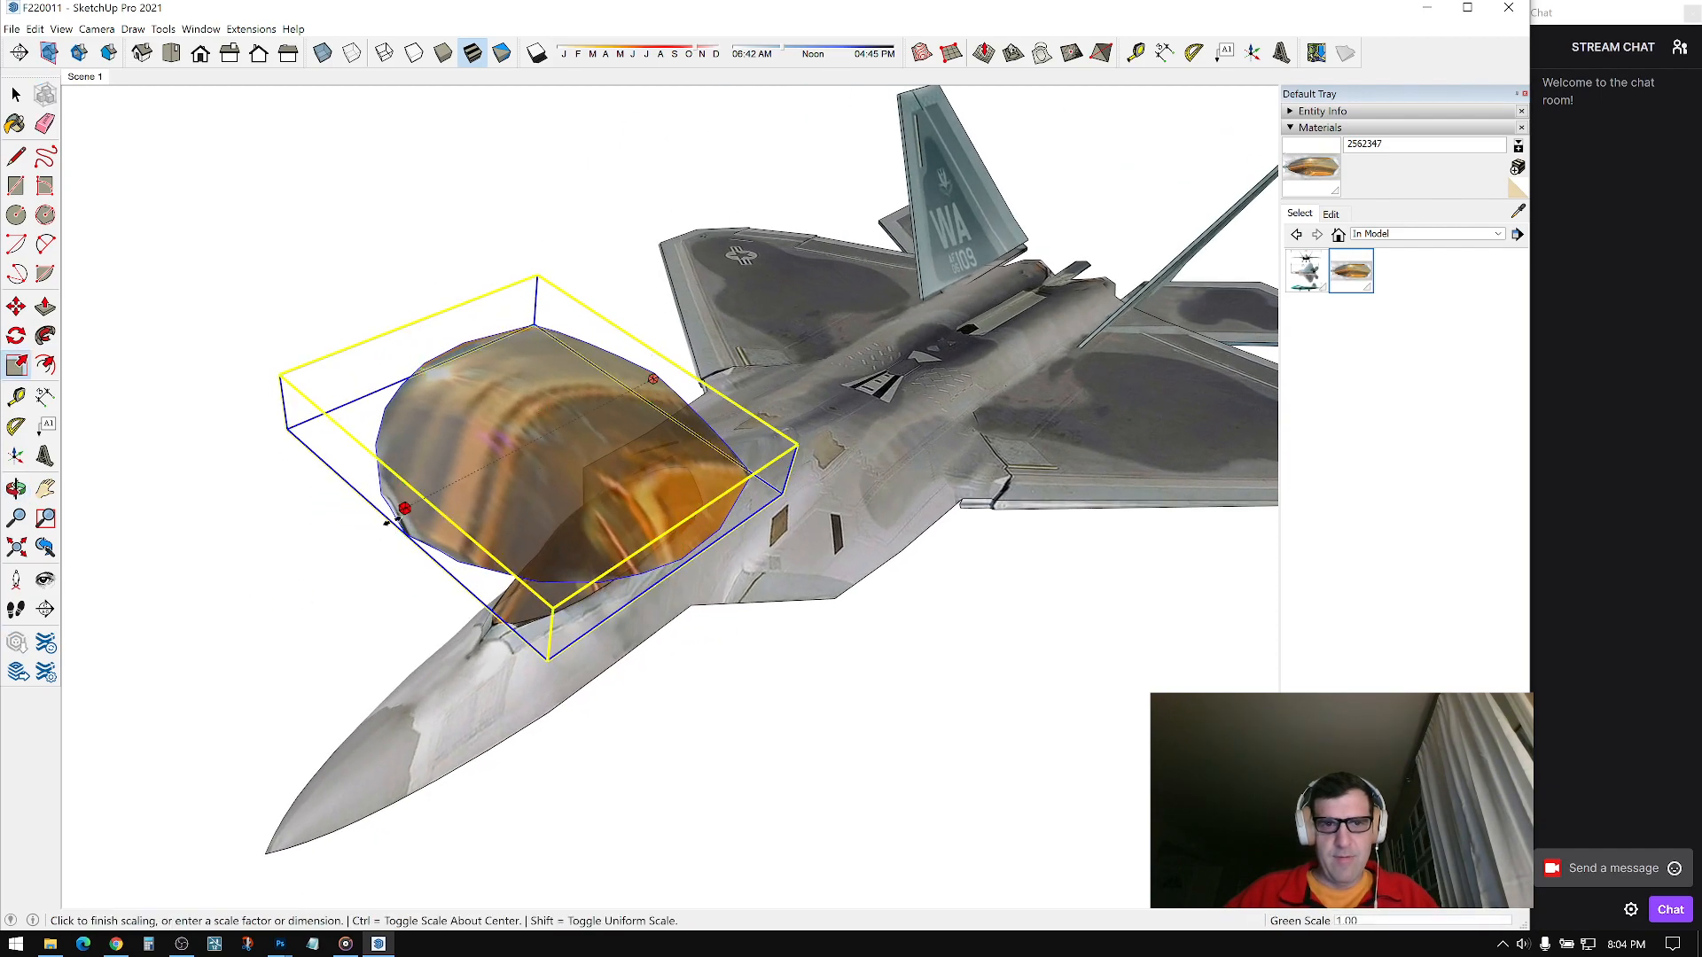
click(368, 524)
Step: Sample the texture from the stretched canopy copy, paint it onto the original canopy, and delete the copy
middle_drag(795, 483, 603, 418)
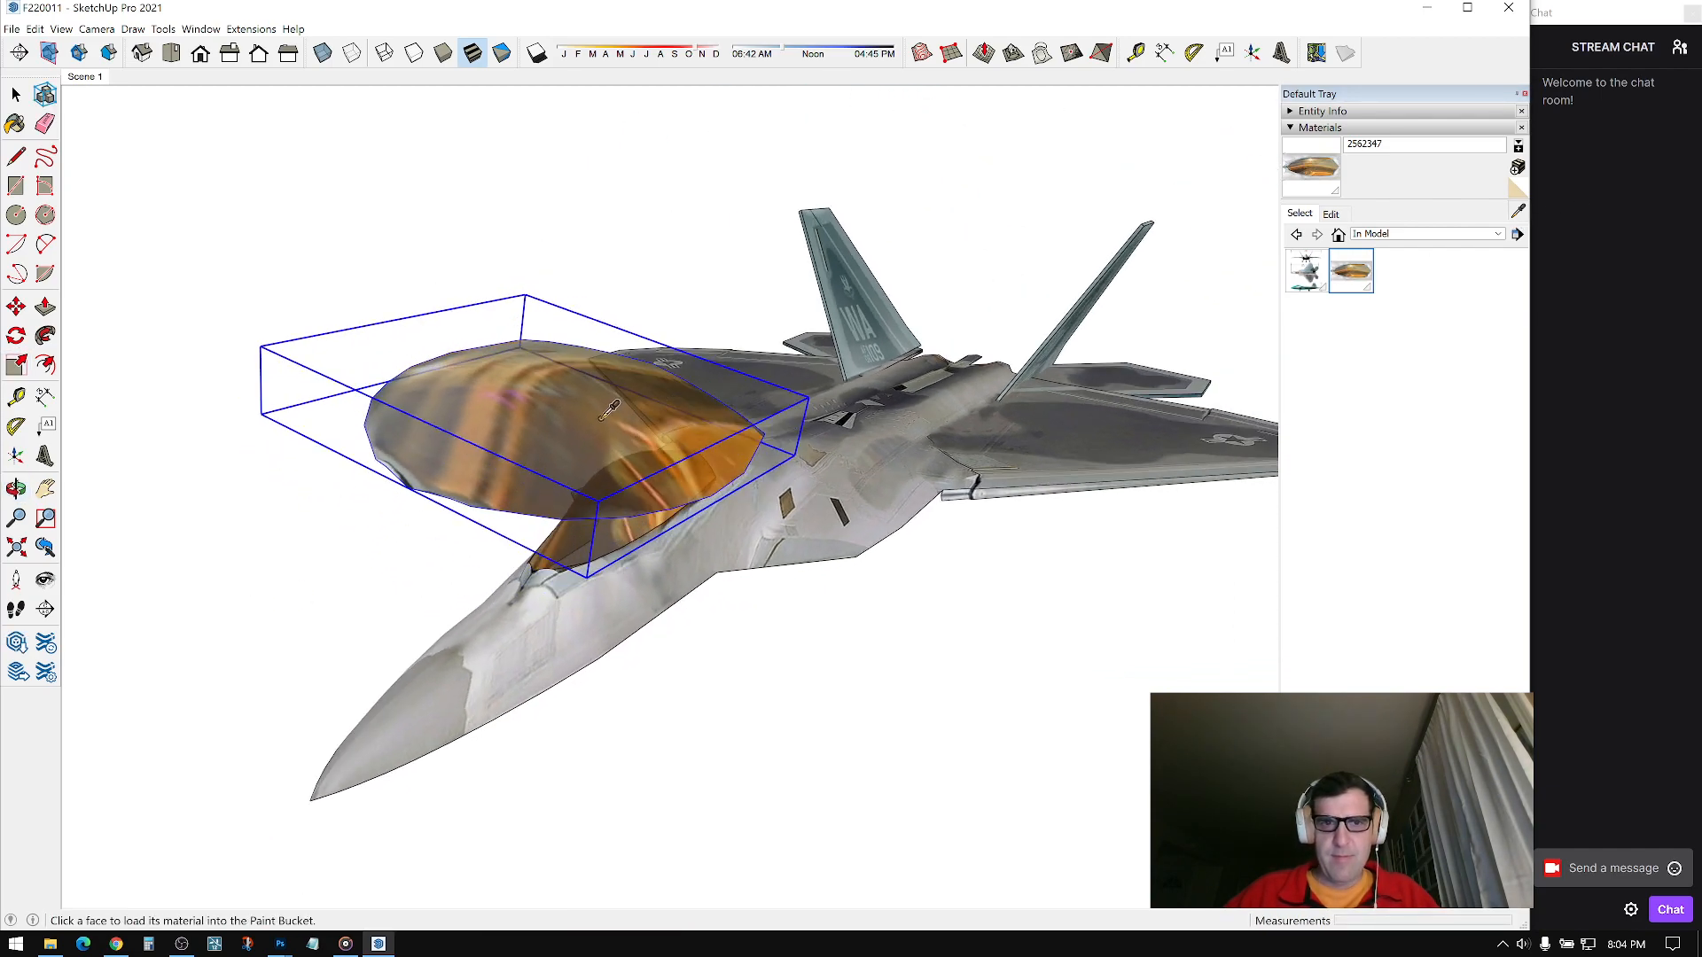
mouse_move(606, 529)
middle_down()
mouse_move(1011, 410)
mouse_move(1037, 361)
mouse_move(437, 412)
mouse_move(523, 496)
middle_up()
click(425, 428)
scroll(443, 434, down, 3)
key(space)
Step: Move the distant front-view reference image to the aircraft, with its cut edge along the fuselage centreline
middle_drag(538, 203, 781, 389)
scroll(643, 400, up, 1)
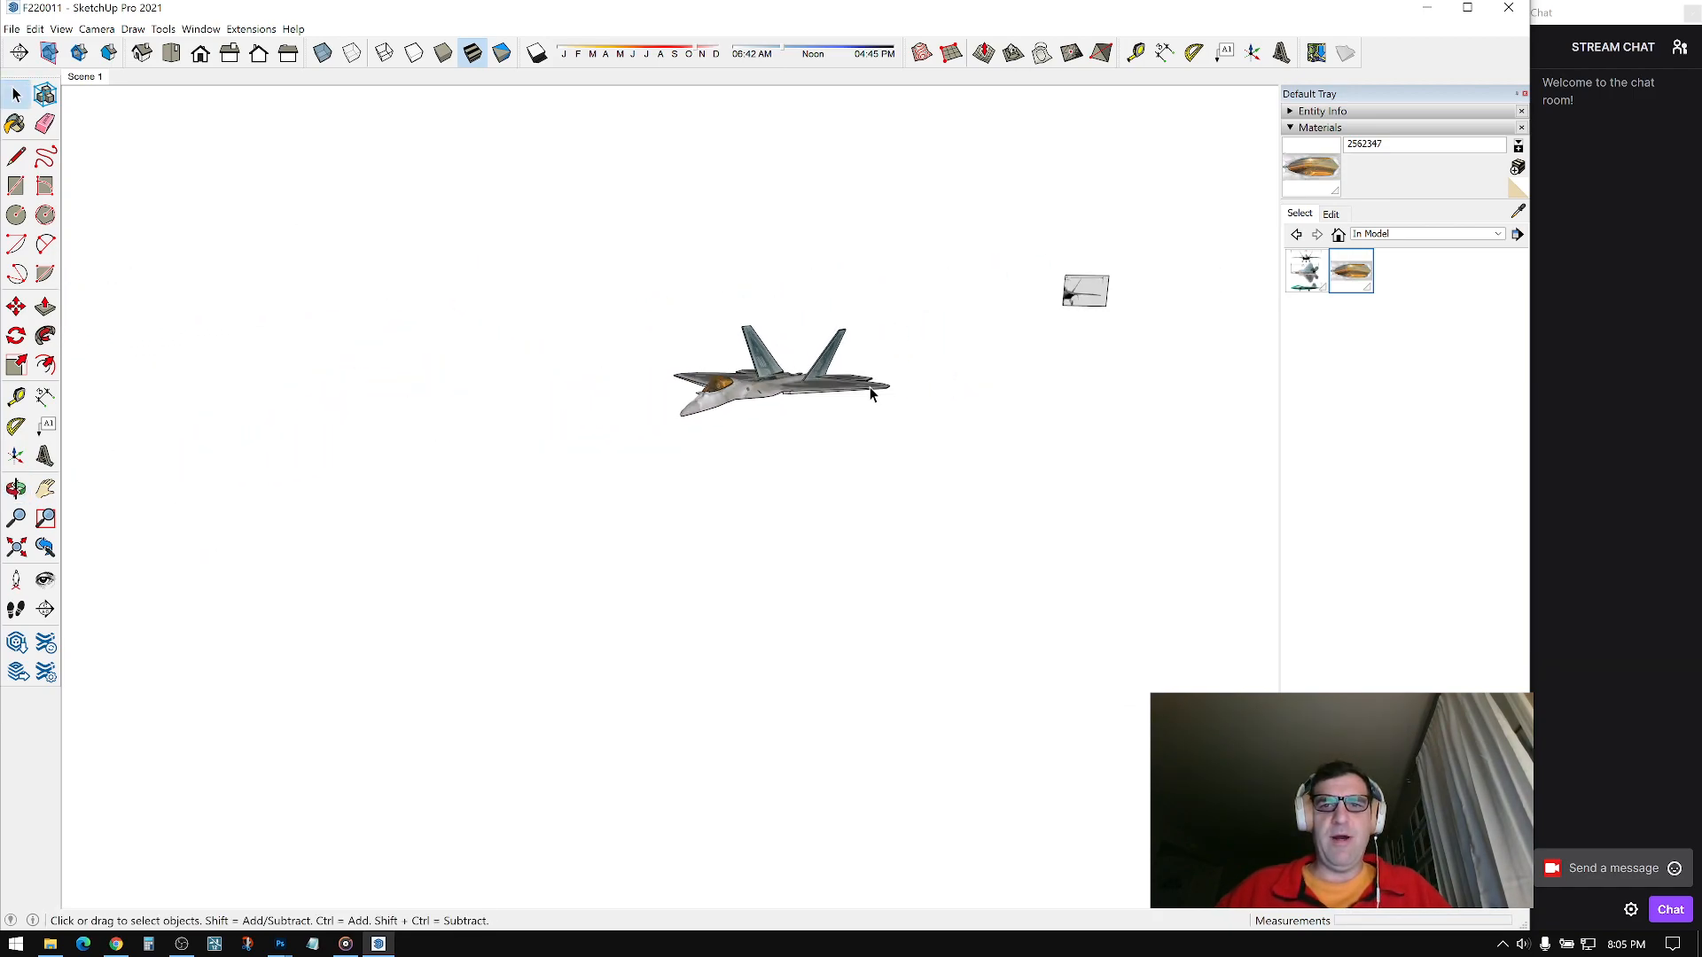
middle_drag(1083, 302, 463, 435)
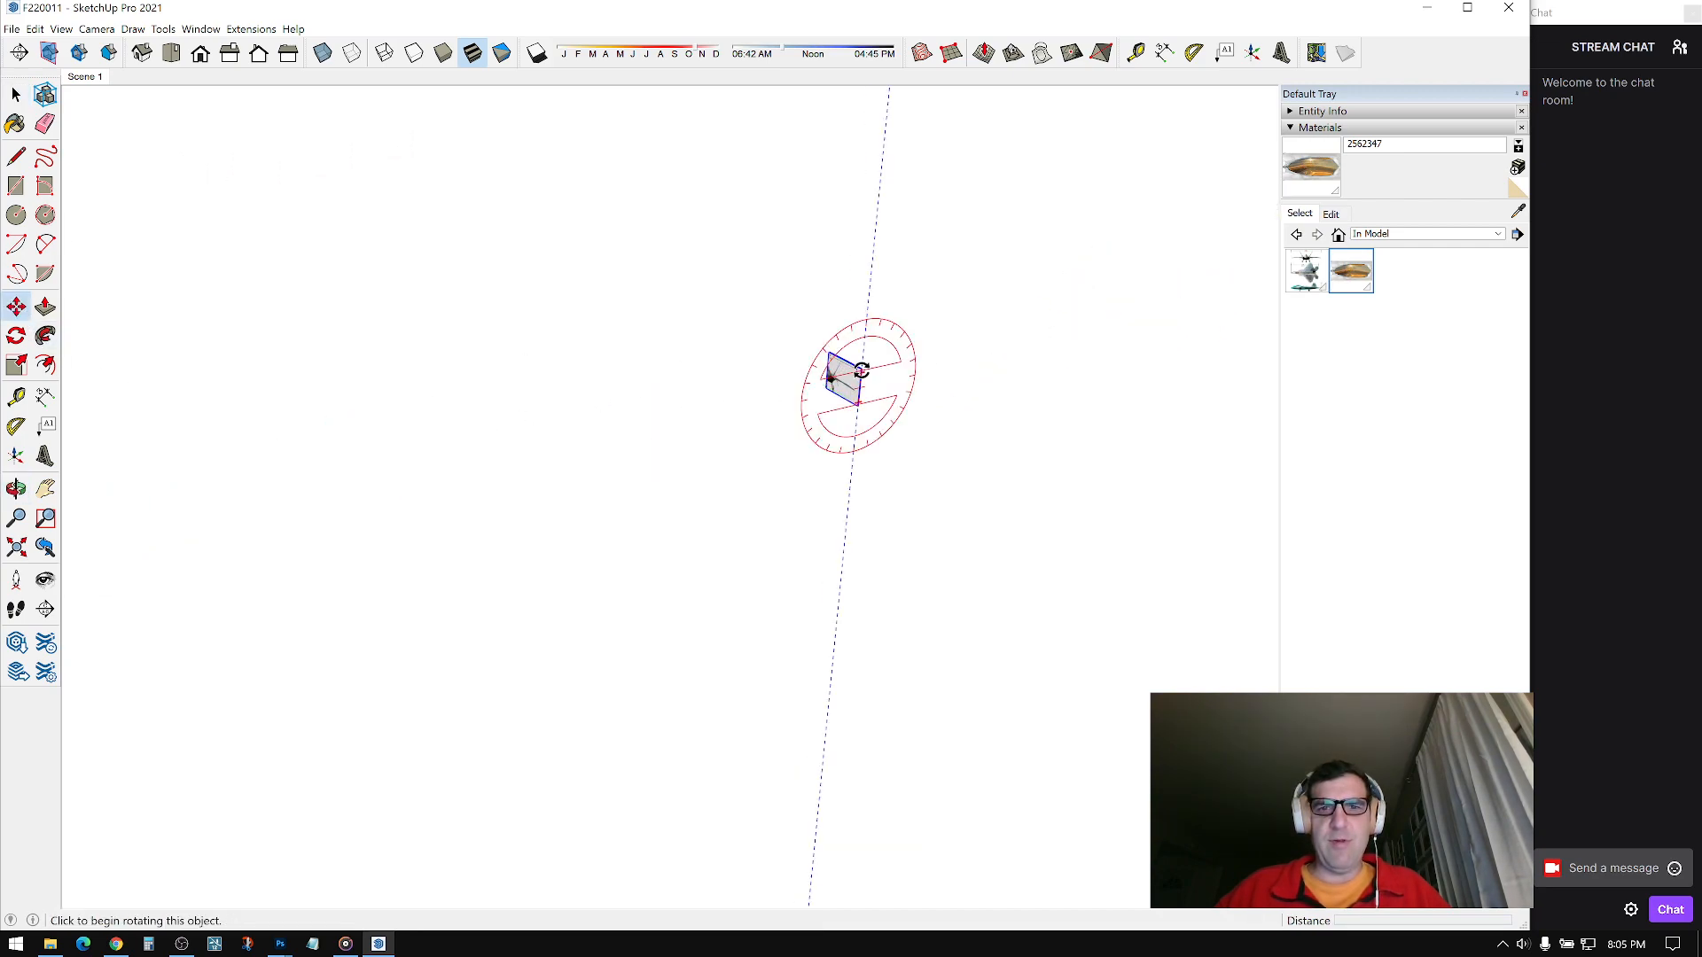
shift+middle_drag(731, 434, 891, 387)
scroll(797, 388, up, 3)
scroll(523, 353, up, 4)
shift+middle_drag(523, 355, 560, 349)
scroll(543, 364, up, 3)
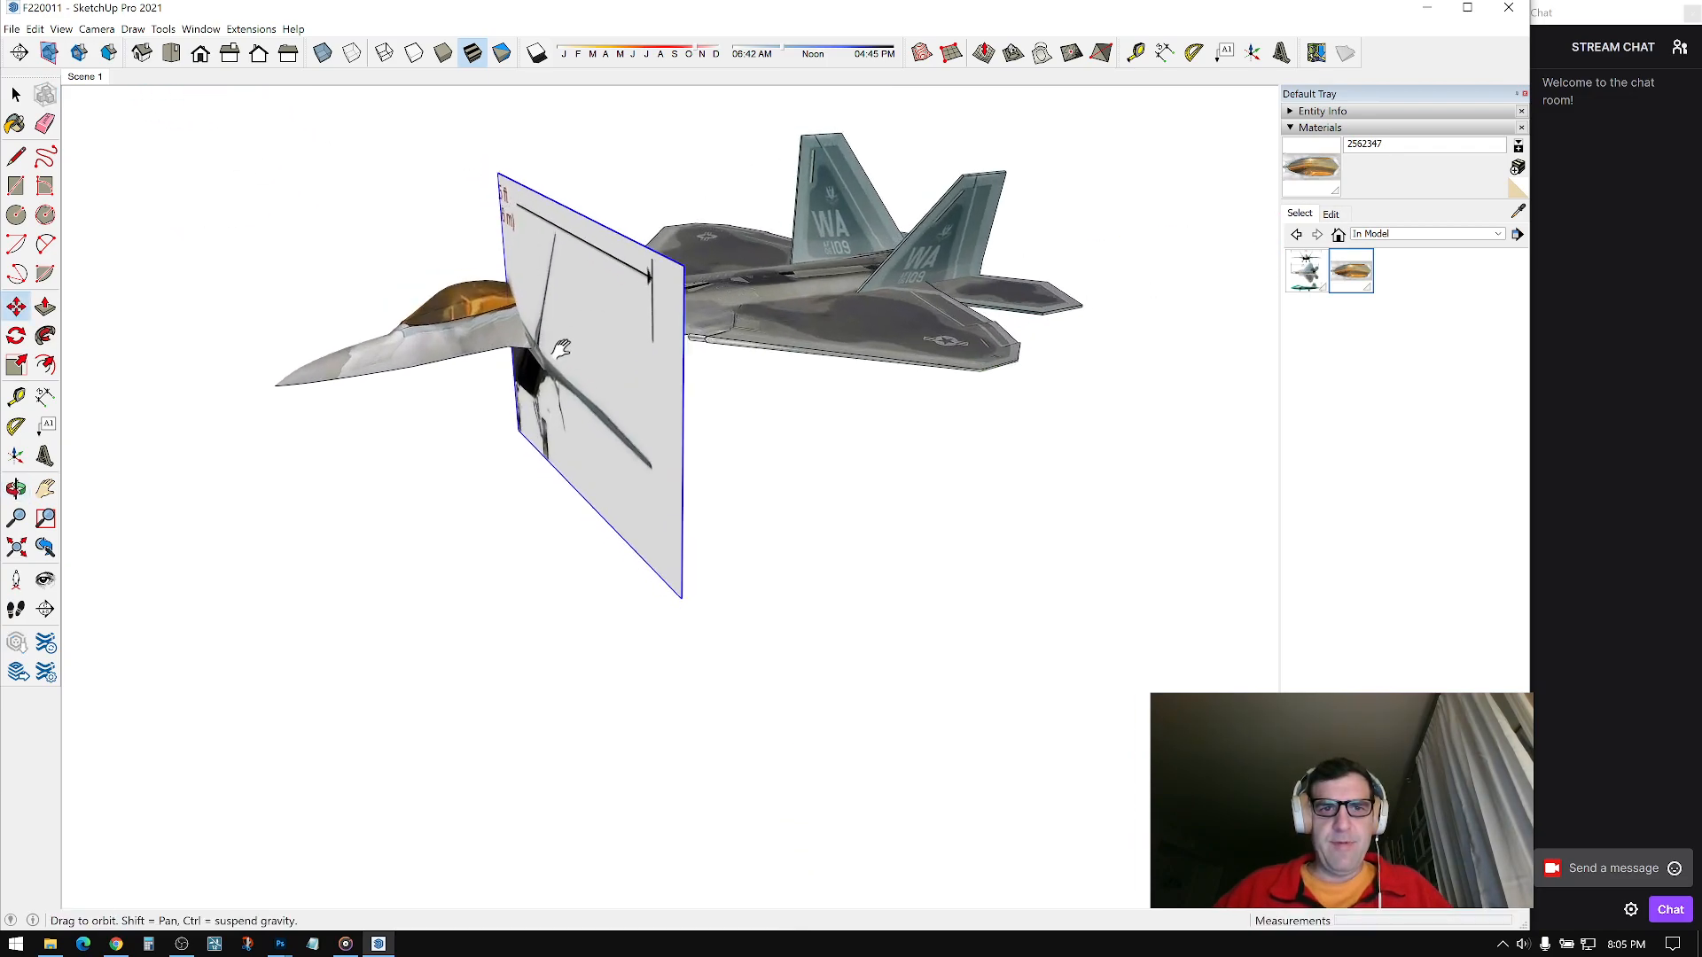
scroll(567, 359, up, 3)
click(696, 412)
key(space)
Step: Move the front-view reference image toward the aircraft's tail along the green axis
middle_drag(678, 355, 836, 269)
scroll(646, 369, up, 4)
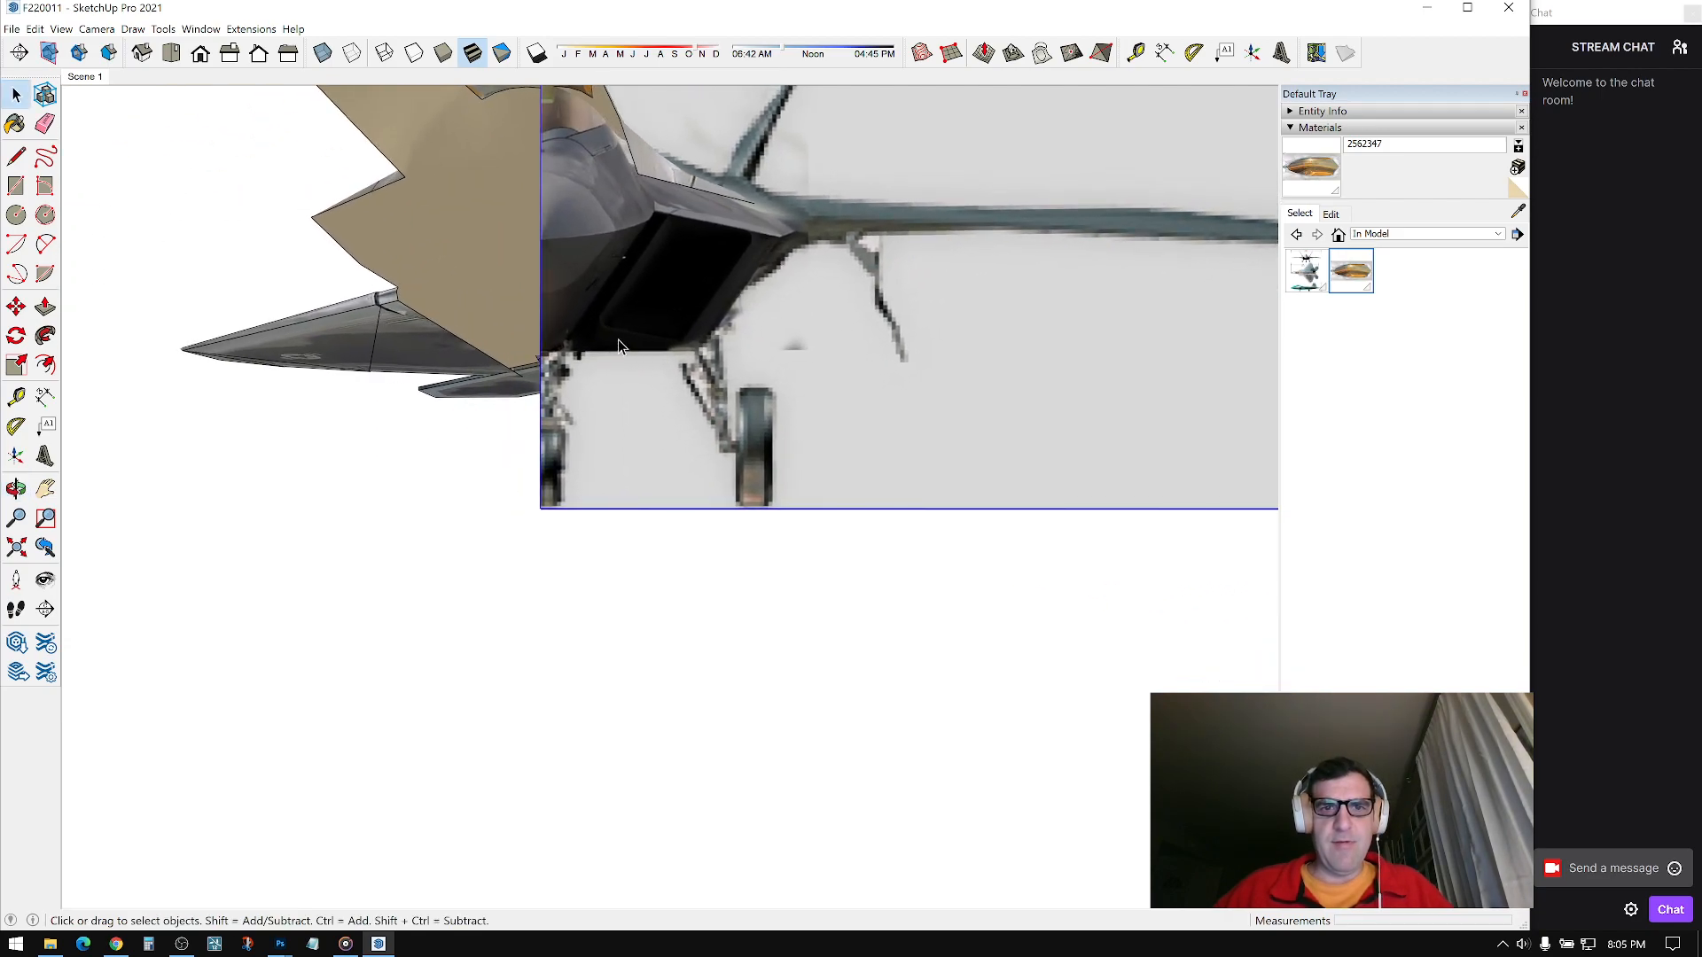
middle_drag(748, 253, 523, 412)
key(m)
click(546, 491)
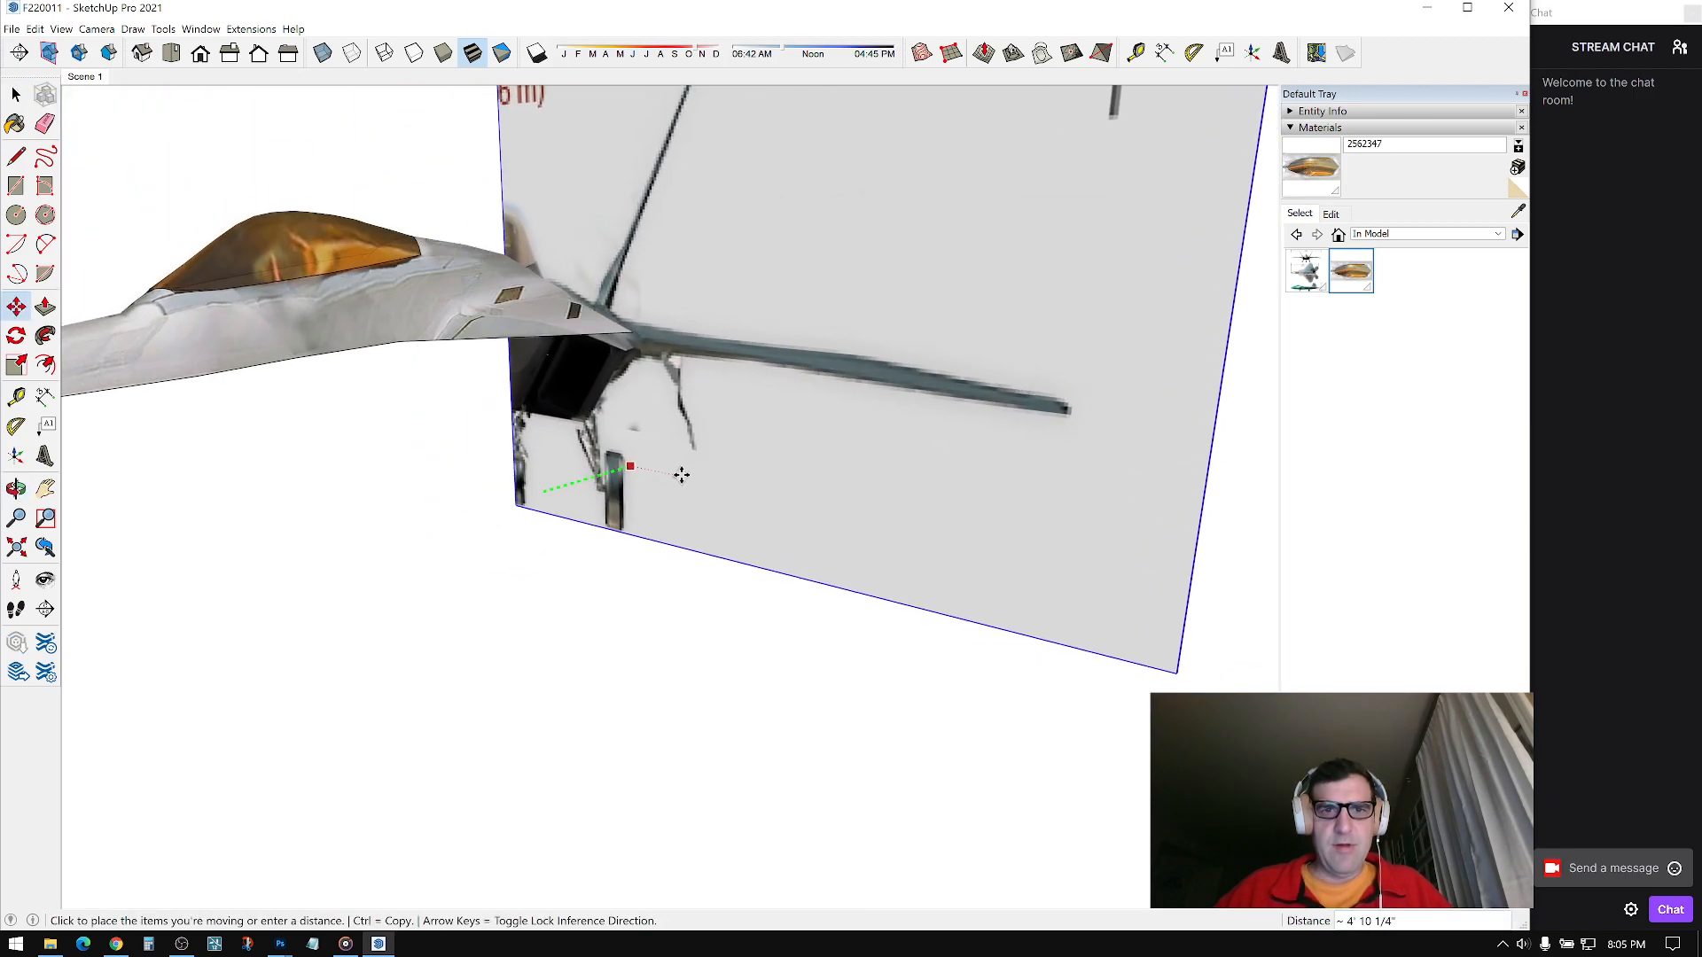
key(space)
Step: Shift the front-view reference image slightly along the fuselage to line it up with the body behind the canopy
middle_drag(688, 473, 805, 413)
scroll(779, 328, up, 1)
scroll(762, 342, up, 2)
middle_drag(753, 353, 477, 372)
scroll(550, 346, down, 2)
mouse_move(677, 401)
middle_down()
mouse_move(514, 486)
mouse_move(461, 456)
mouse_move(772, 296)
mouse_move(679, 301)
mouse_move(687, 253)
mouse_move(764, 381)
mouse_move(773, 495)
mouse_move(672, 339)
mouse_move(654, 406)
middle_up()
key(m)
click(595, 455)
click(559, 475)
key(space)
Step: Rotate the selected lower body edge beside the intake to match the front-view reference image
scroll(445, 449, down, 3)
scroll(681, 308, up, 2)
middle_drag(541, 383, 625, 362)
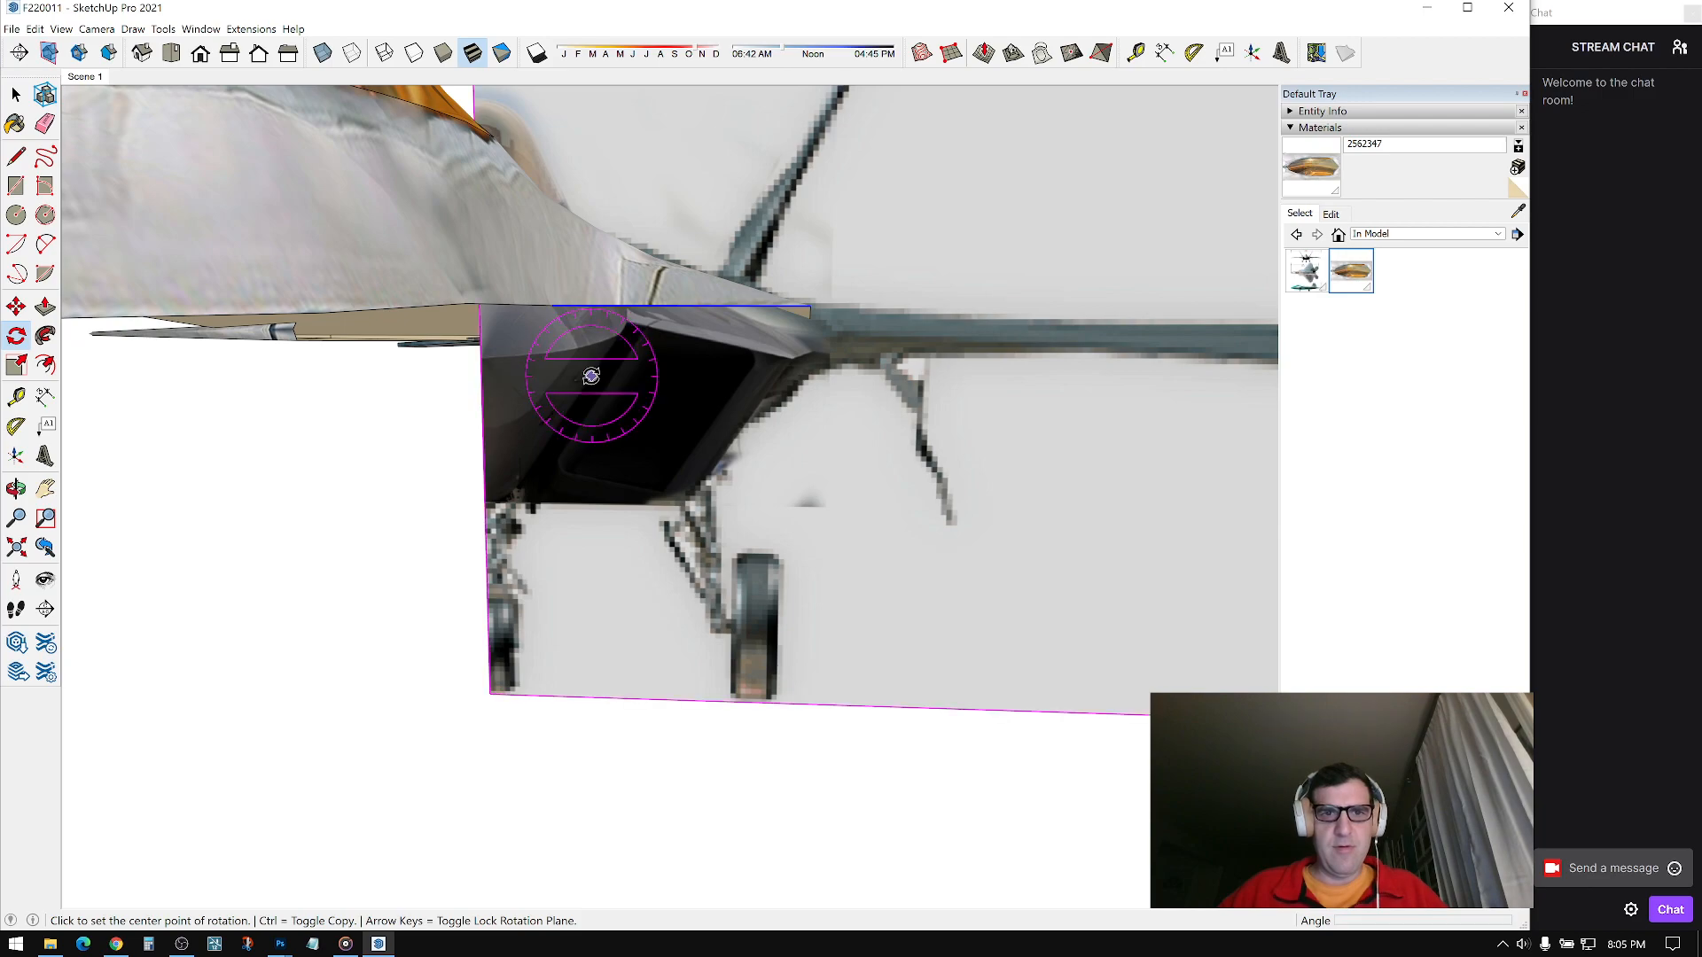
click(551, 306)
scroll(682, 306, down, 3)
middle_drag(745, 417, 784, 443)
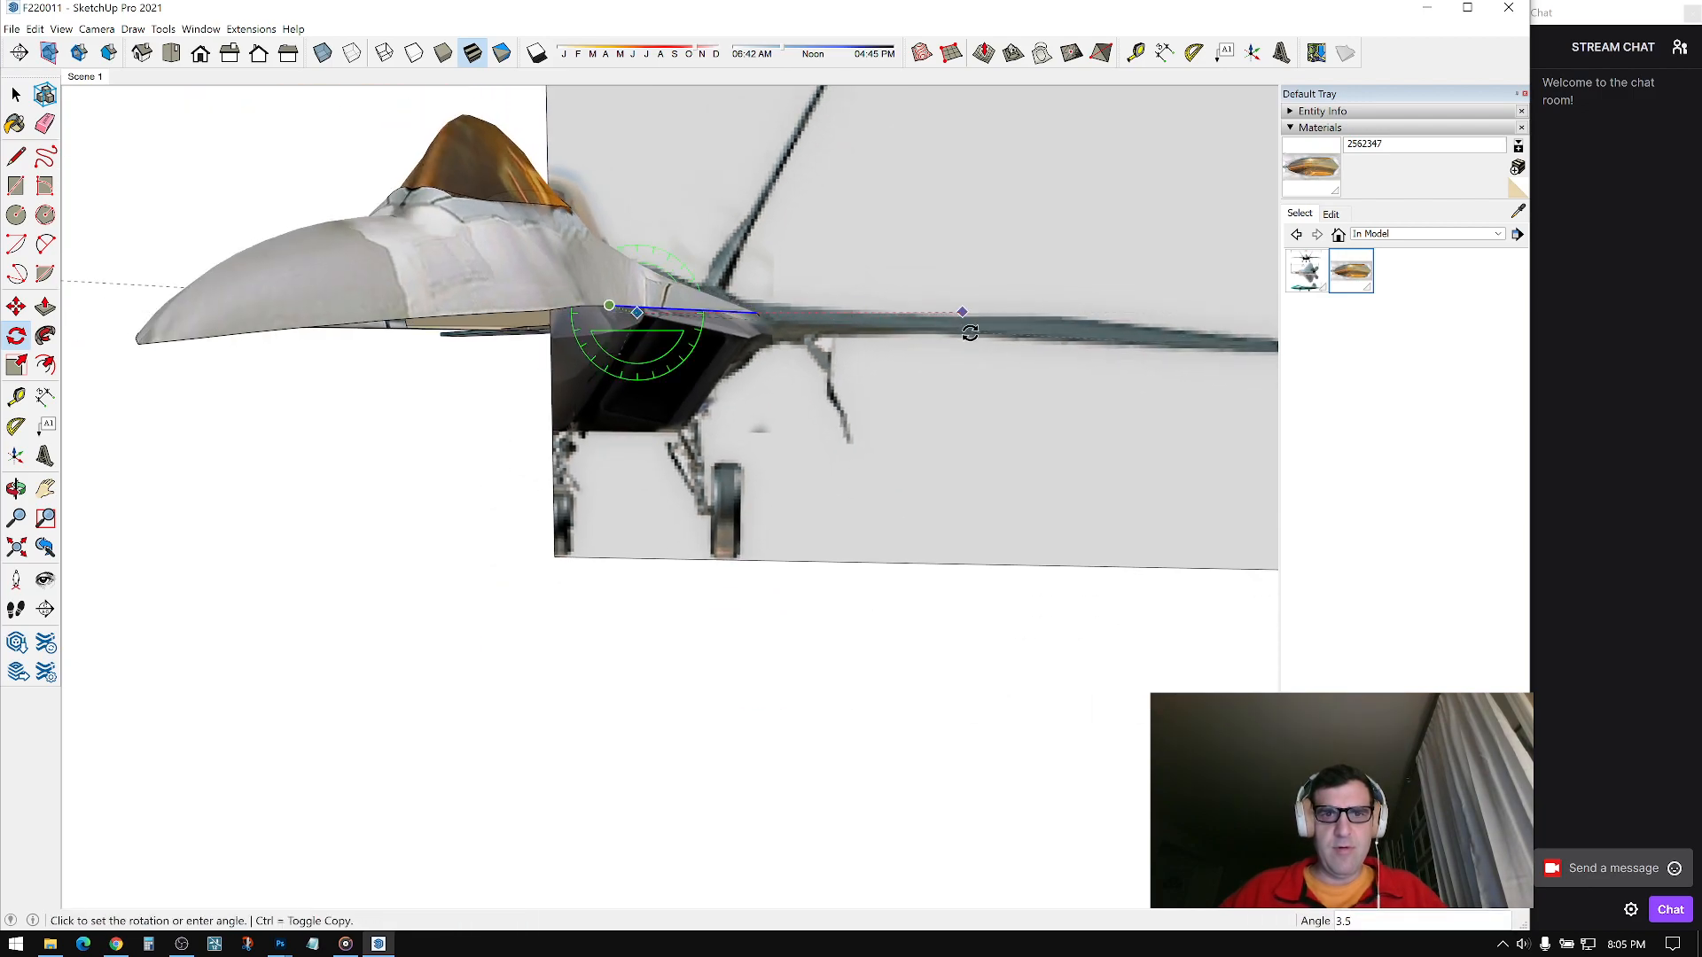
click(990, 395)
middle_drag(990, 395, 637, 352)
key(space)
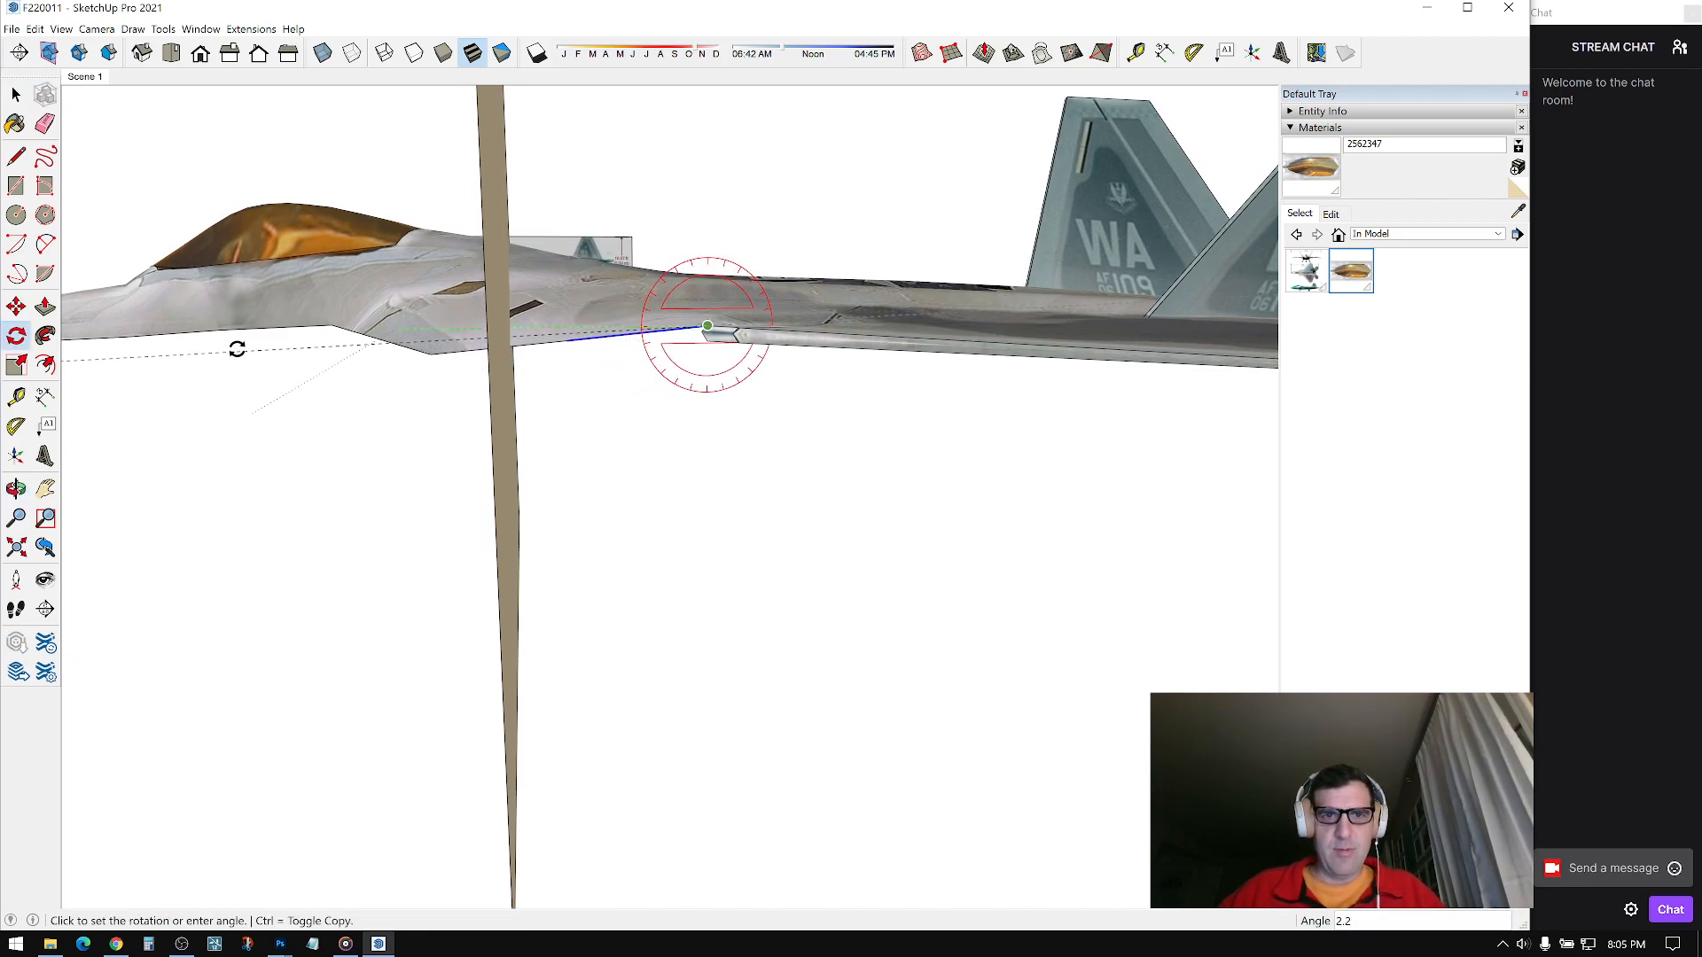
middle_drag(659, 398, 589, 317)
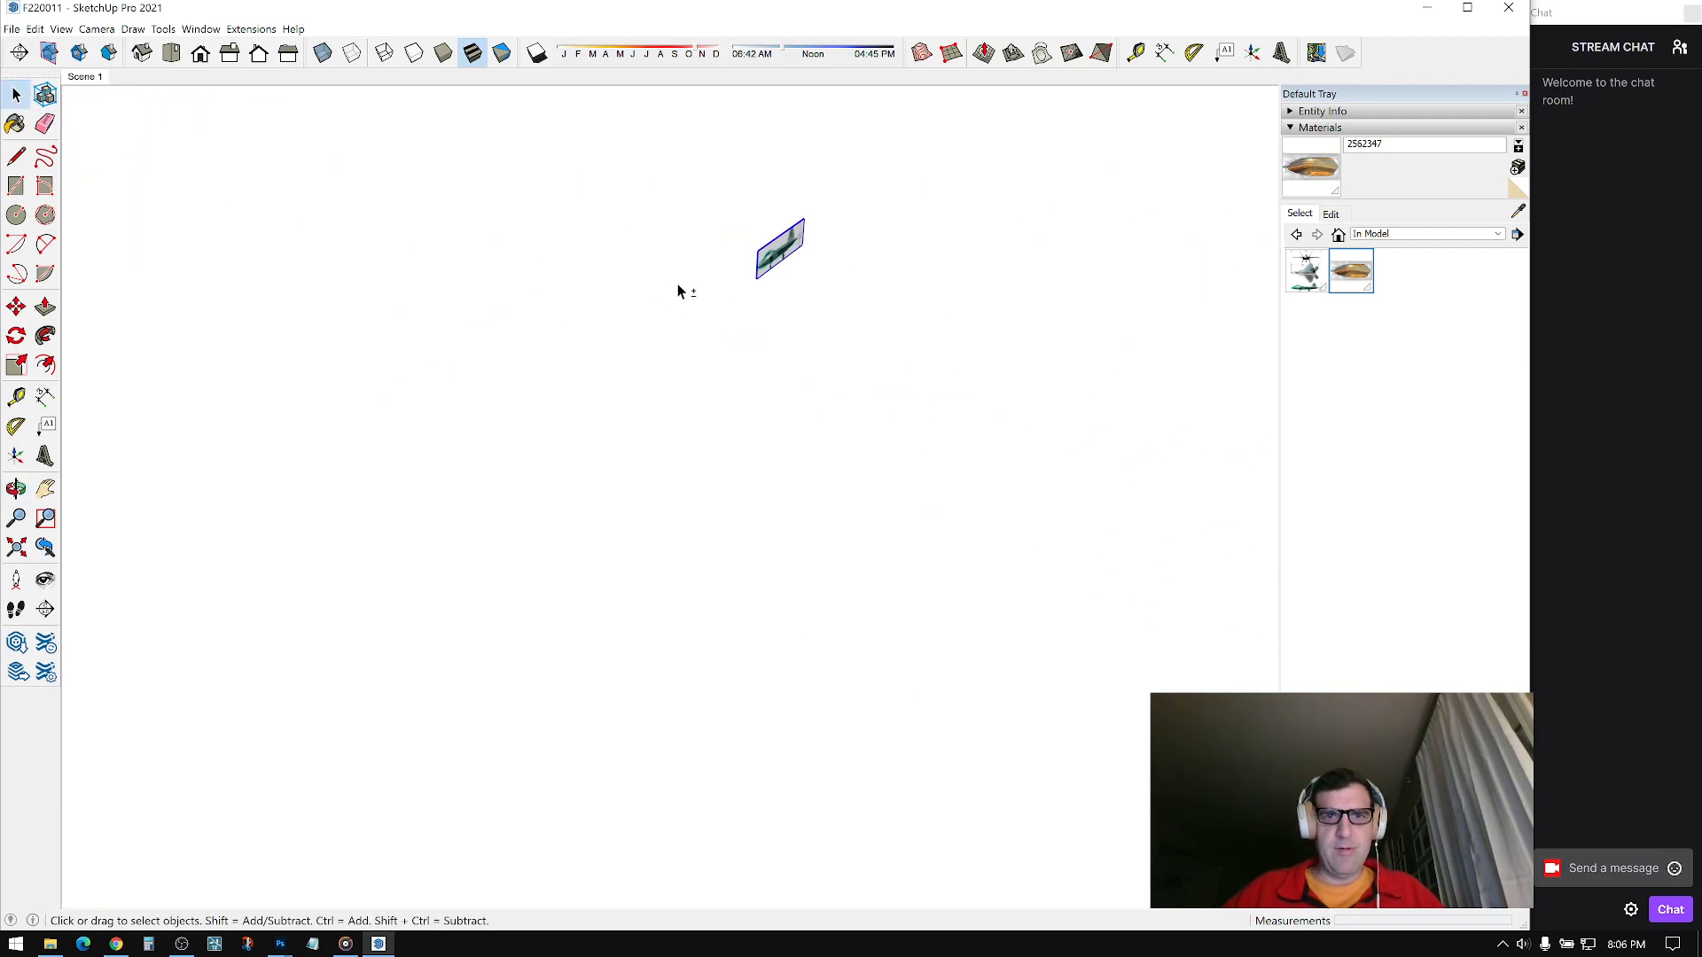
Step: Move the side-view reference image onto the aircraft's centreline, aligning it with the model's nose tip
shift+middle_drag(506, 274, 474, 277)
scroll(603, 264, up, 13)
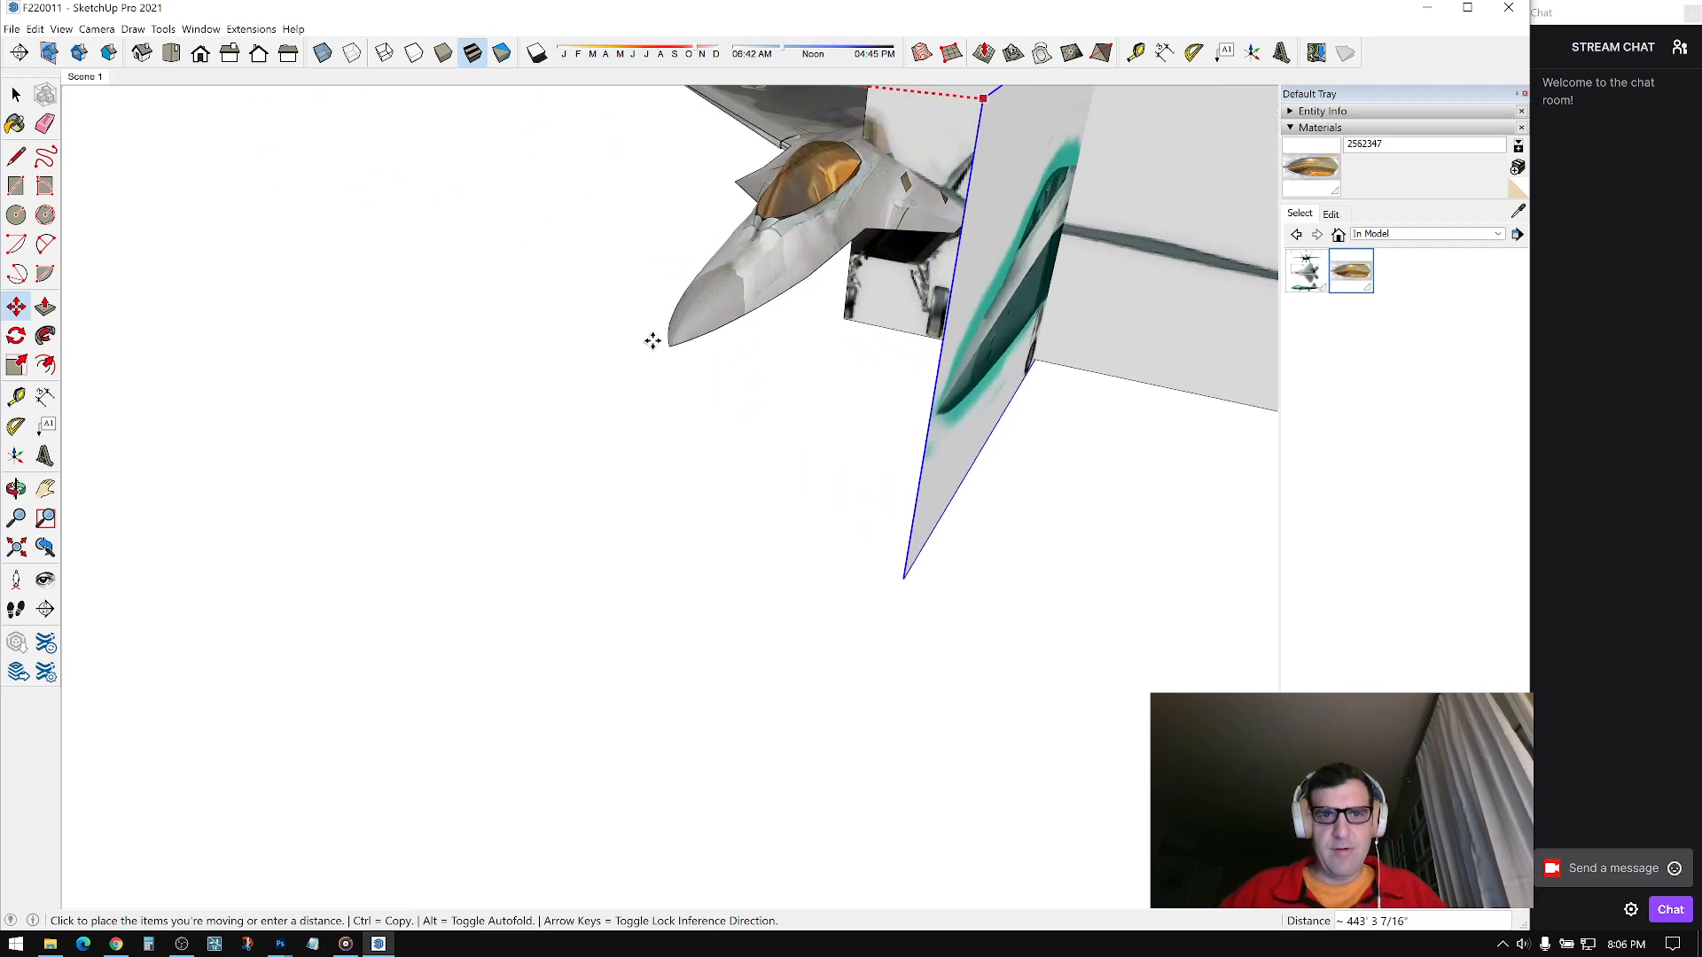
scroll(652, 339, up, 6)
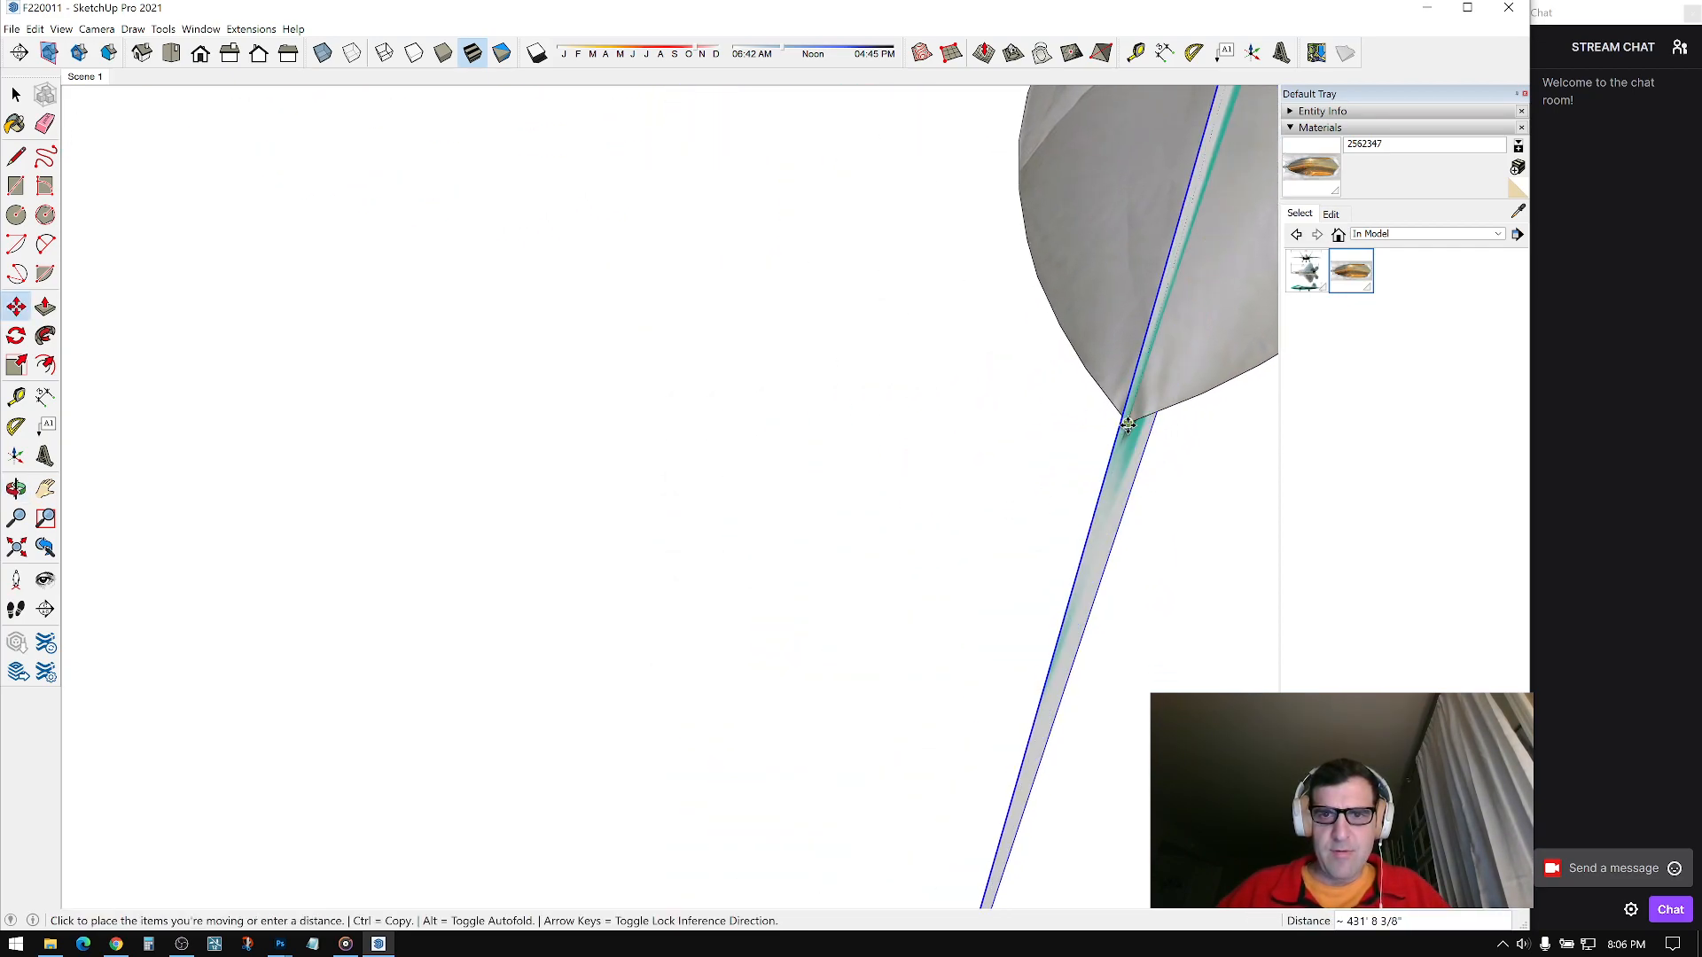
middle_drag(1016, 437, 813, 376)
click(705, 386)
Step: Move the front-view reference image along the green axis to behind the air intake shown in the side-view image
key(m)
click(699, 374)
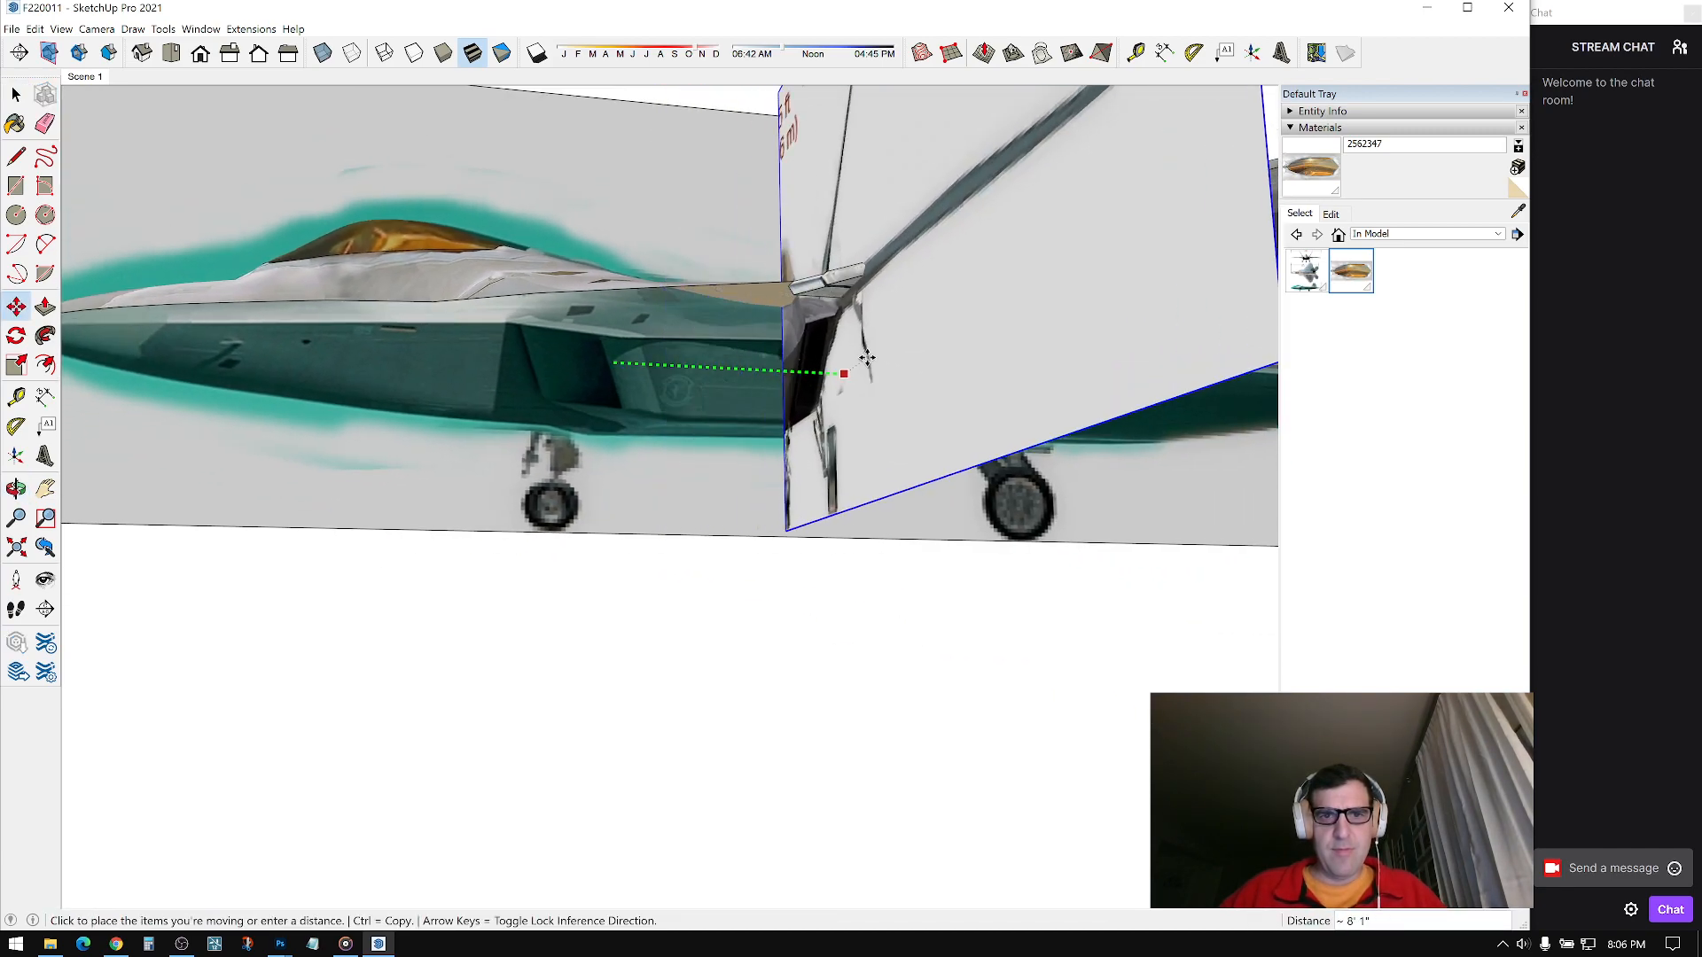
middle_drag(580, 451, 690, 297)
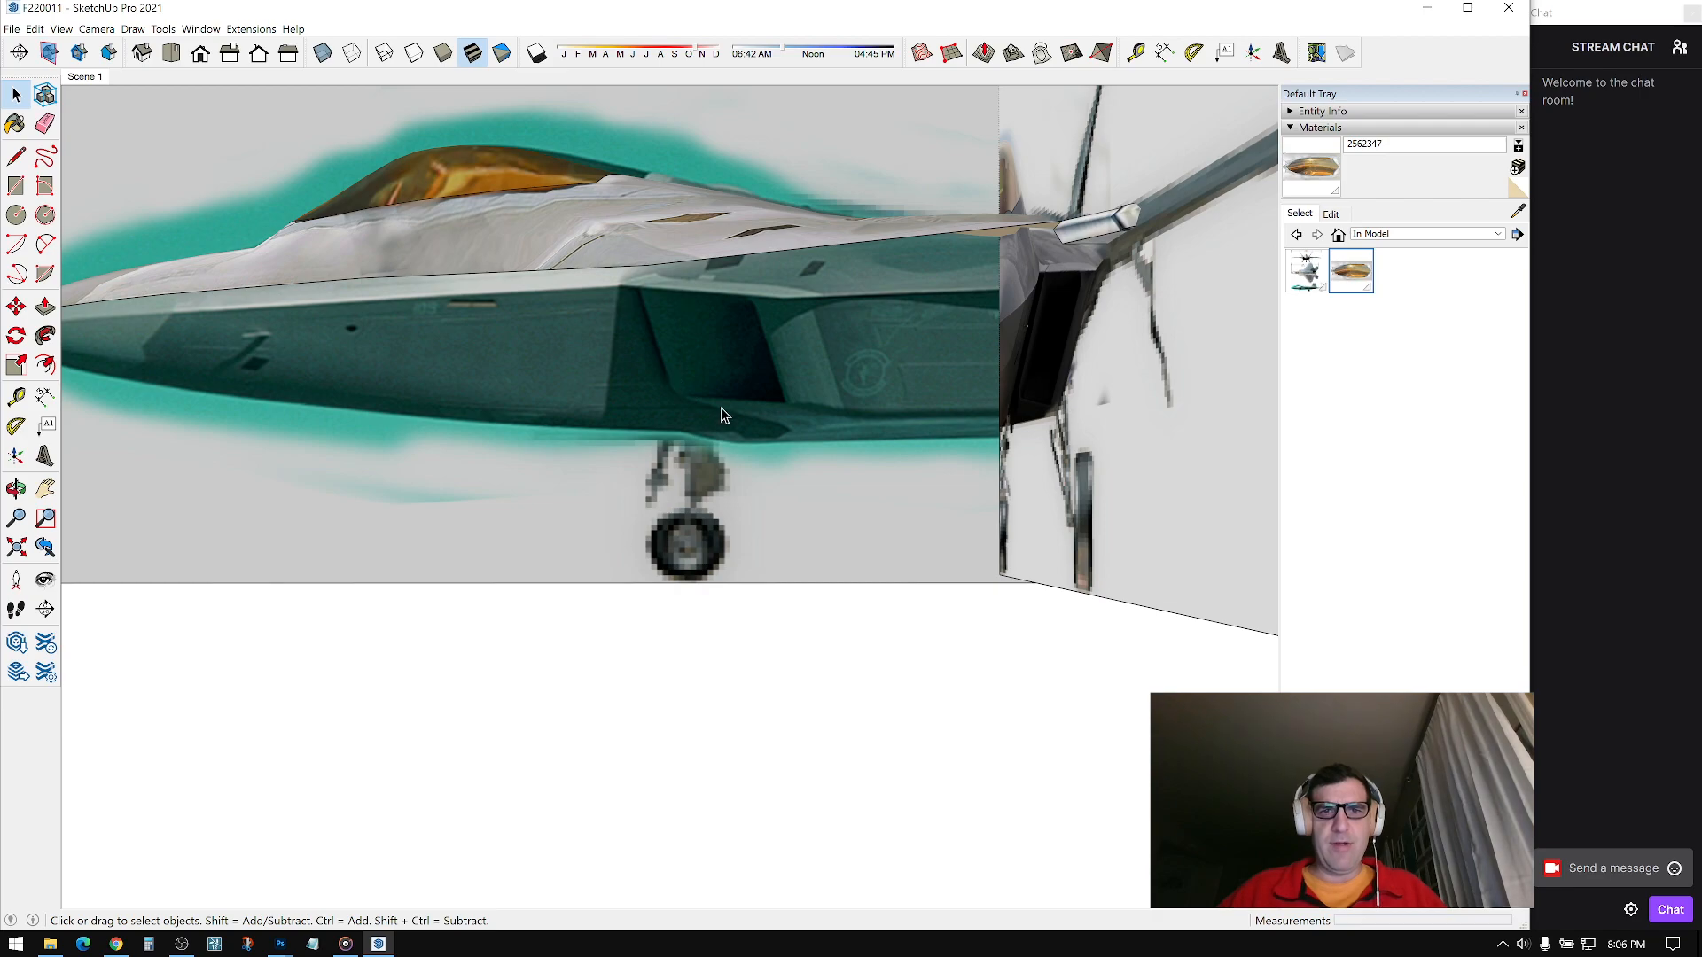
Step: Trace the air intake opening on the side-view image as a four-sided outline with a lower edge about 3' 4" long
scroll(808, 310, up, 3)
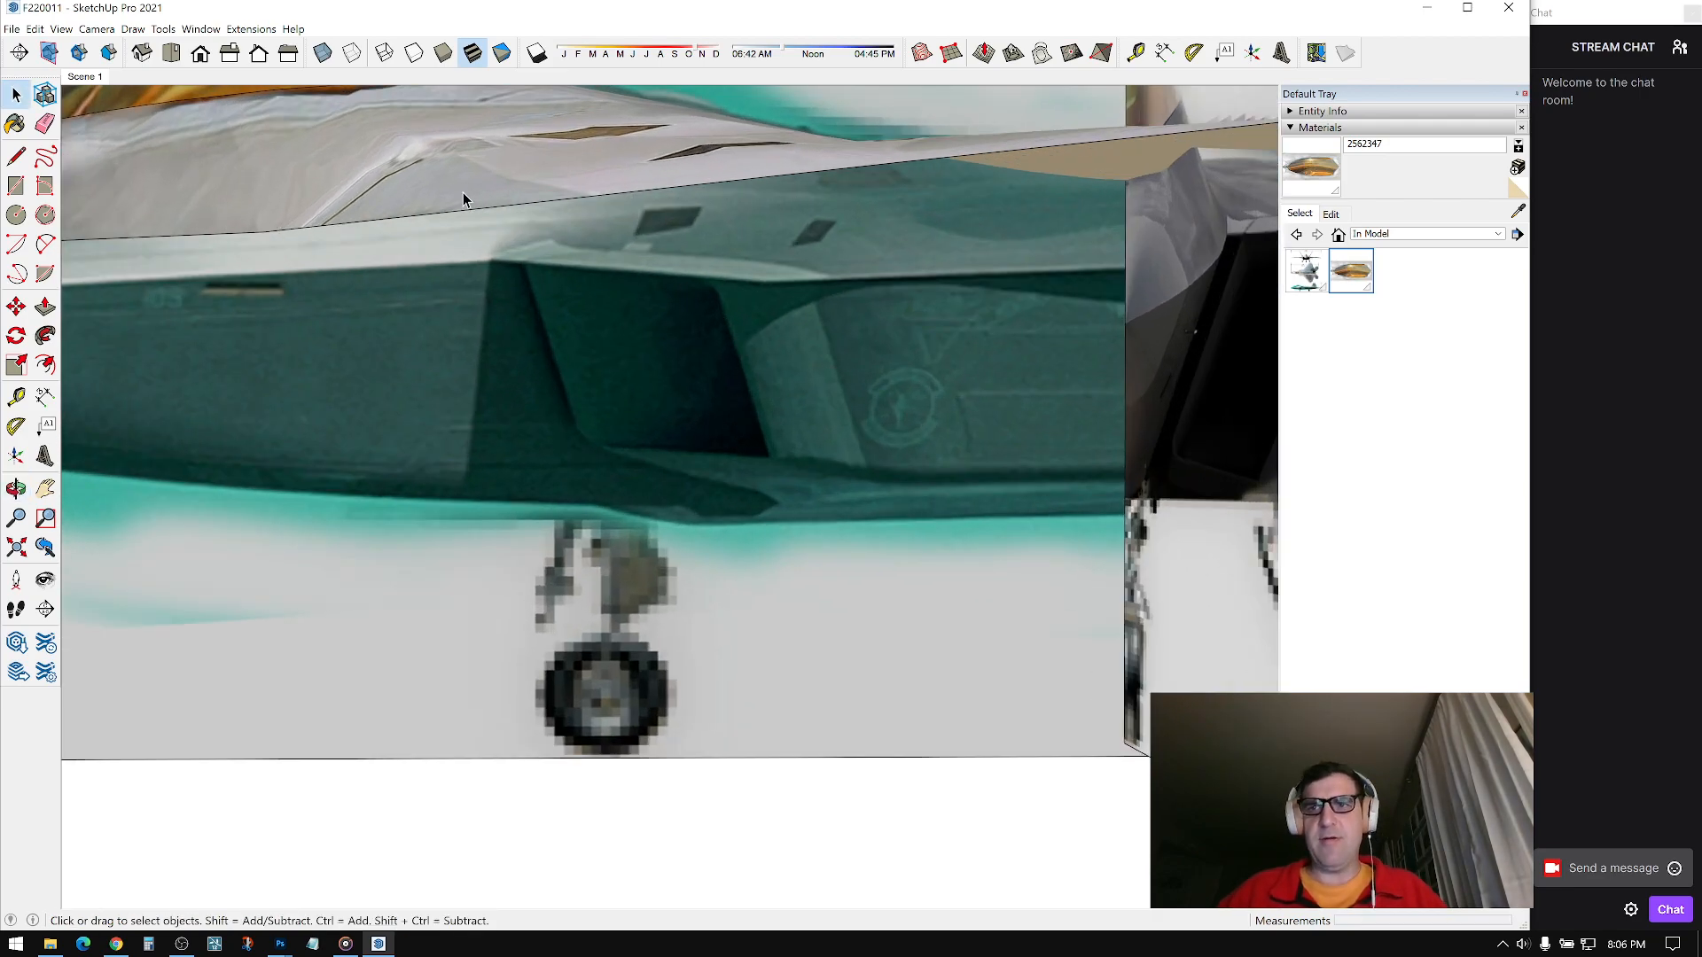
middle_drag(792, 303, 532, 259)
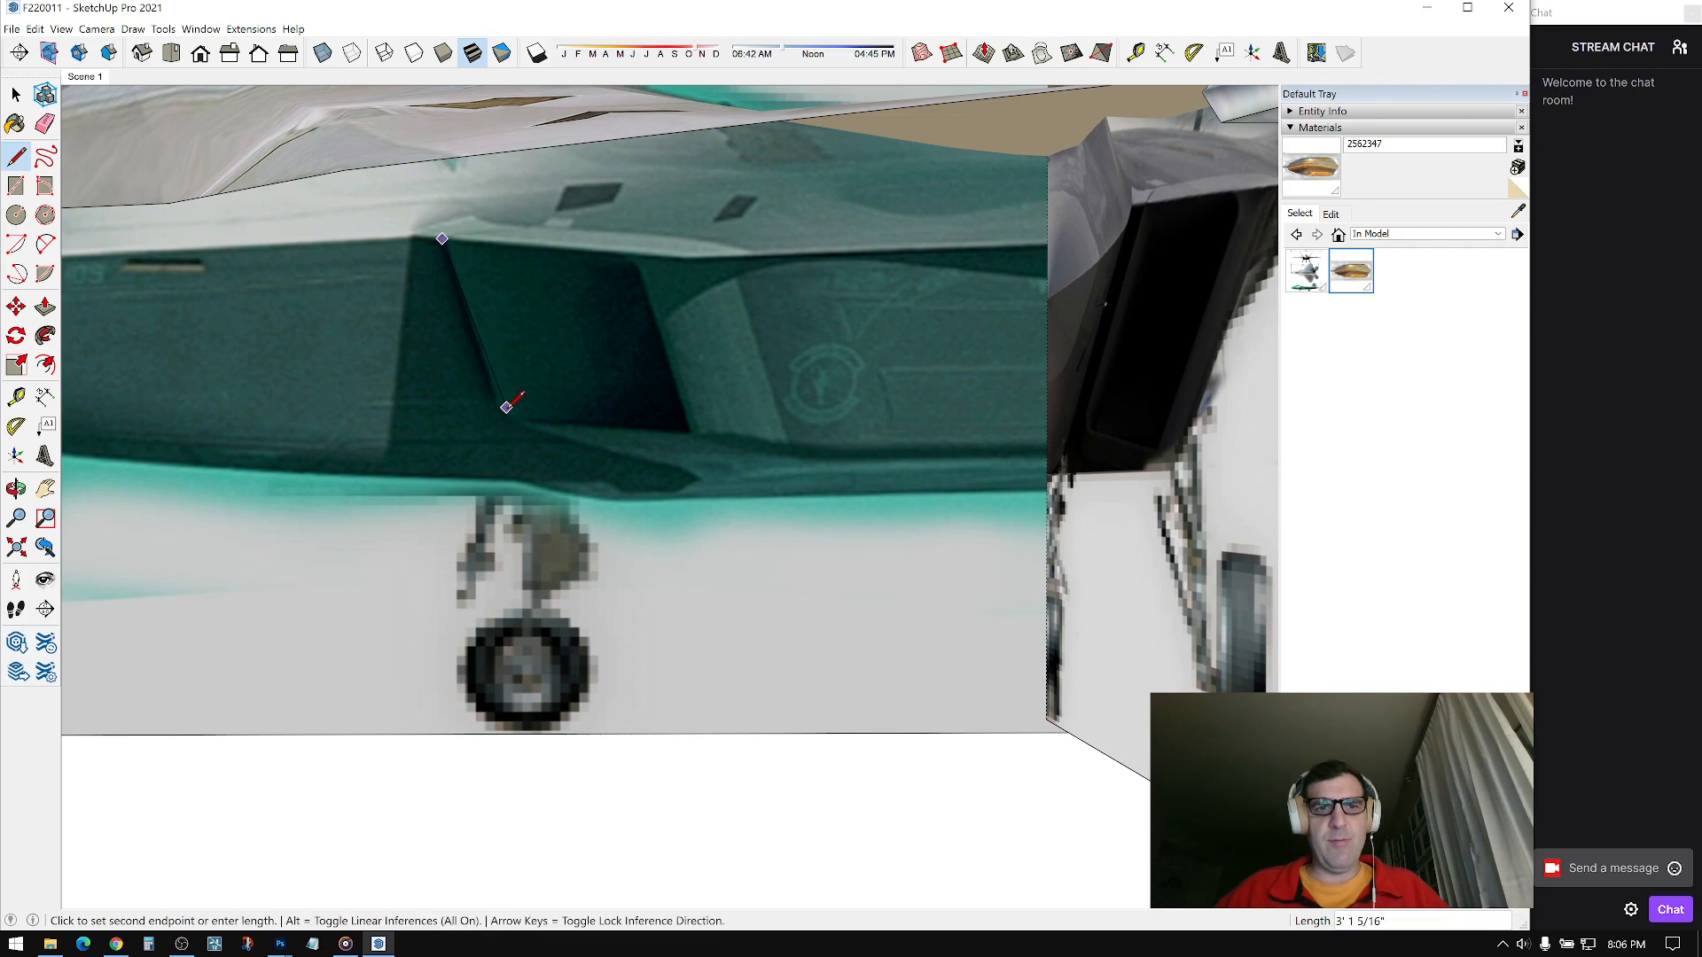
scroll(695, 439, up, 3)
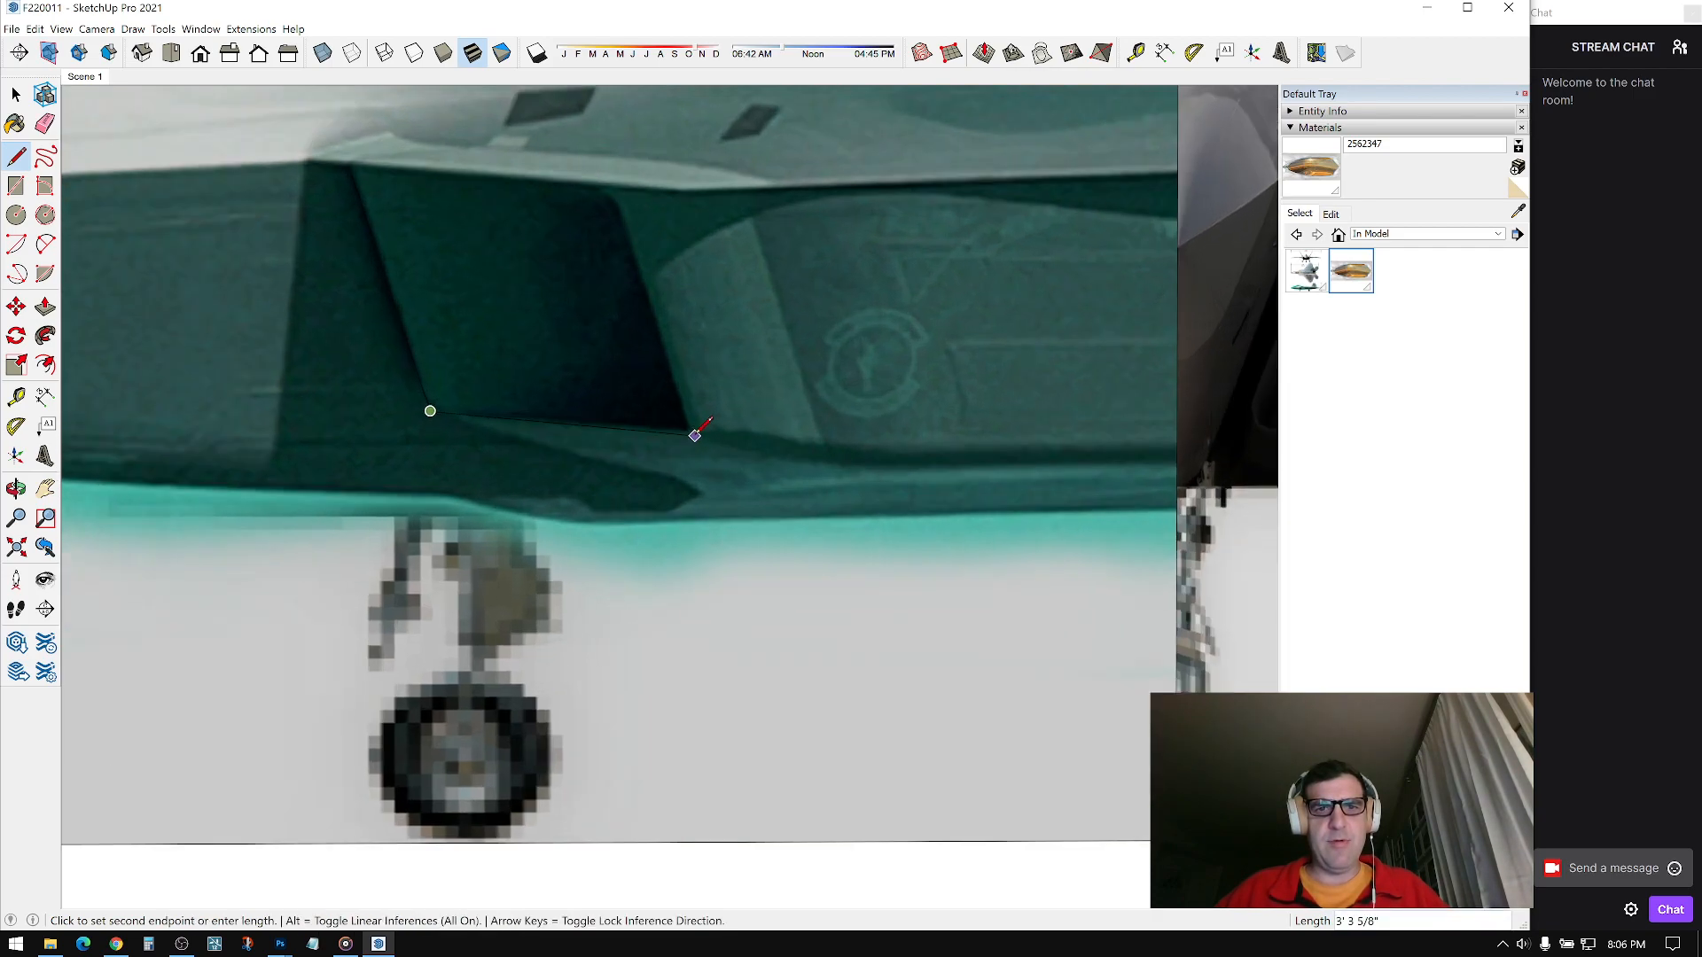
click(695, 434)
scroll(673, 410, down, 2)
scroll(619, 222, up, 1)
click(358, 197)
Step: Move the traced intake face outward from the side-view image toward the intake shown in the front-view image
middle_drag(358, 197, 691, 408)
key(space)
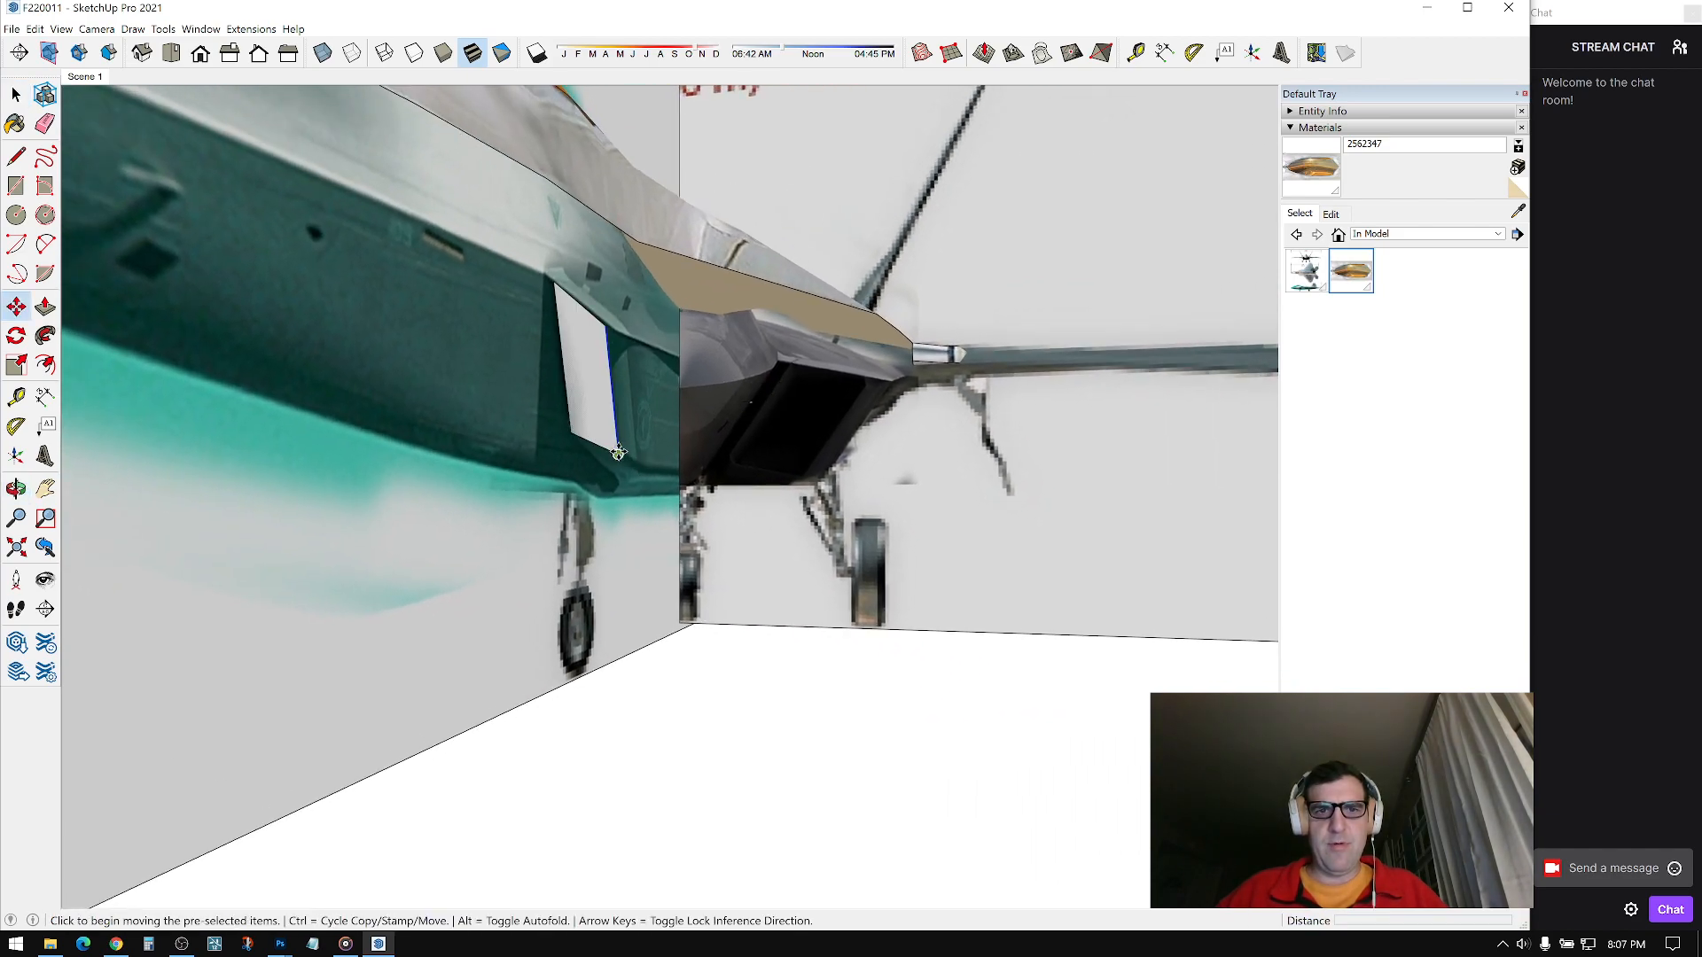
middle_drag(817, 435, 708, 399)
key(space)
click(690, 390)
key(m)
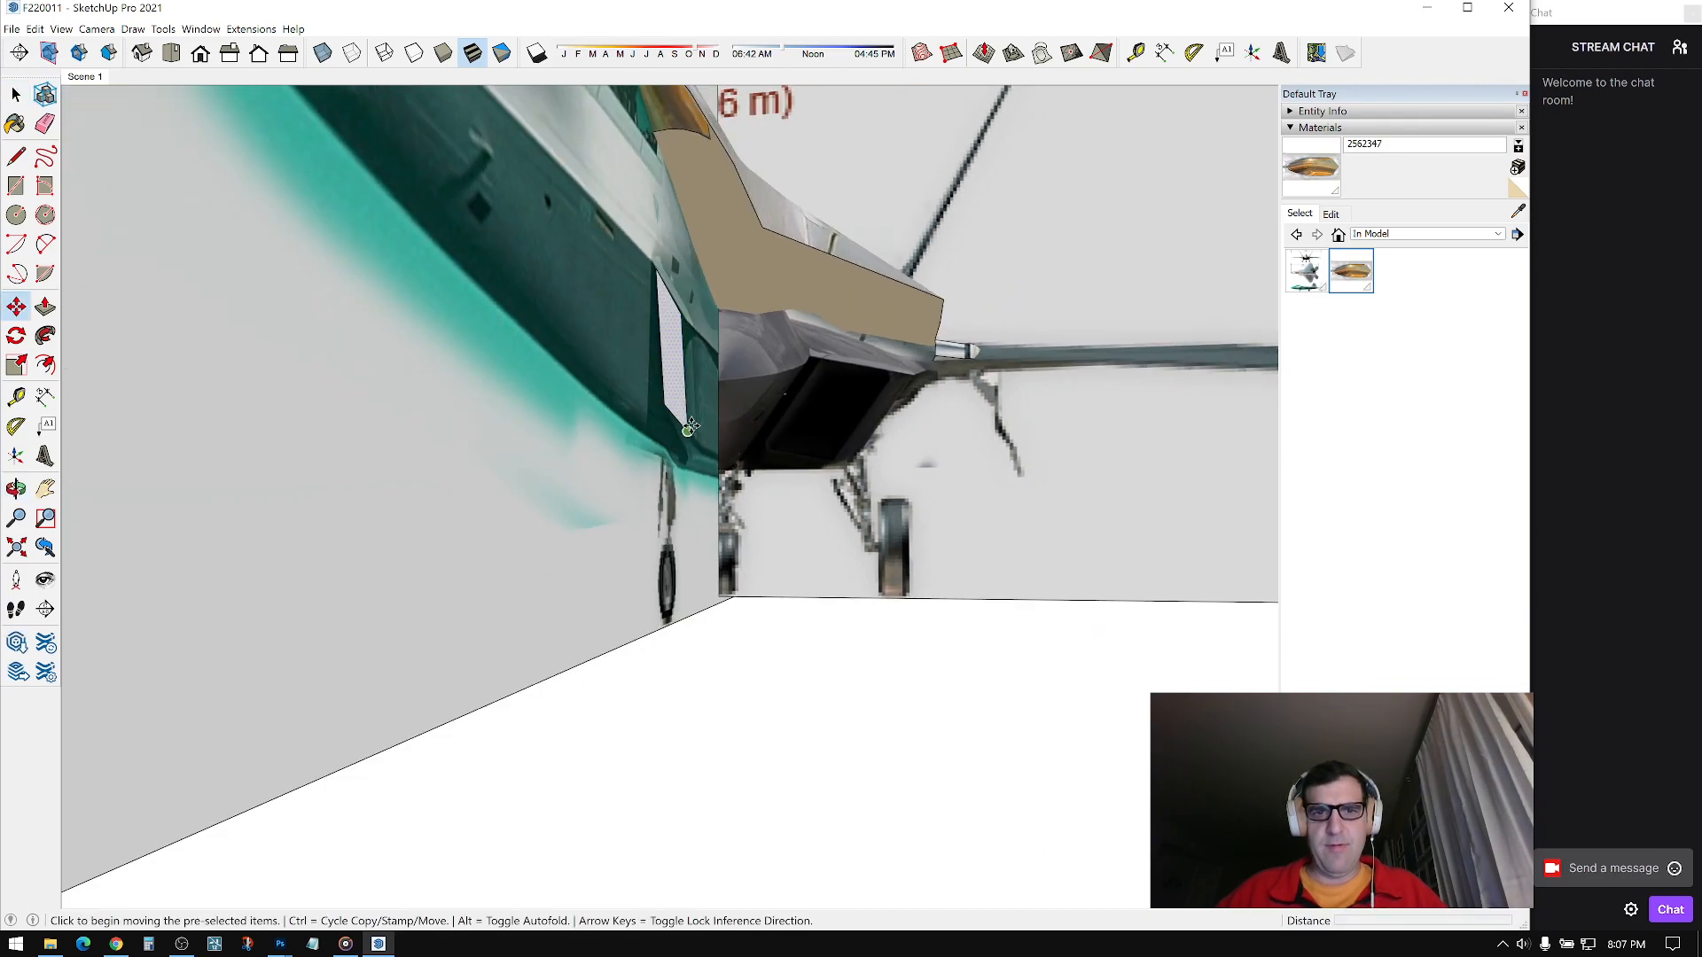
click(691, 428)
middle_drag(752, 430, 838, 436)
click(825, 442)
Step: Move the front-view reference image forward along the green axis to just behind the intake face
middle_drag(917, 381, 612, 510)
key(space)
click(704, 464)
key(m)
click(611, 511)
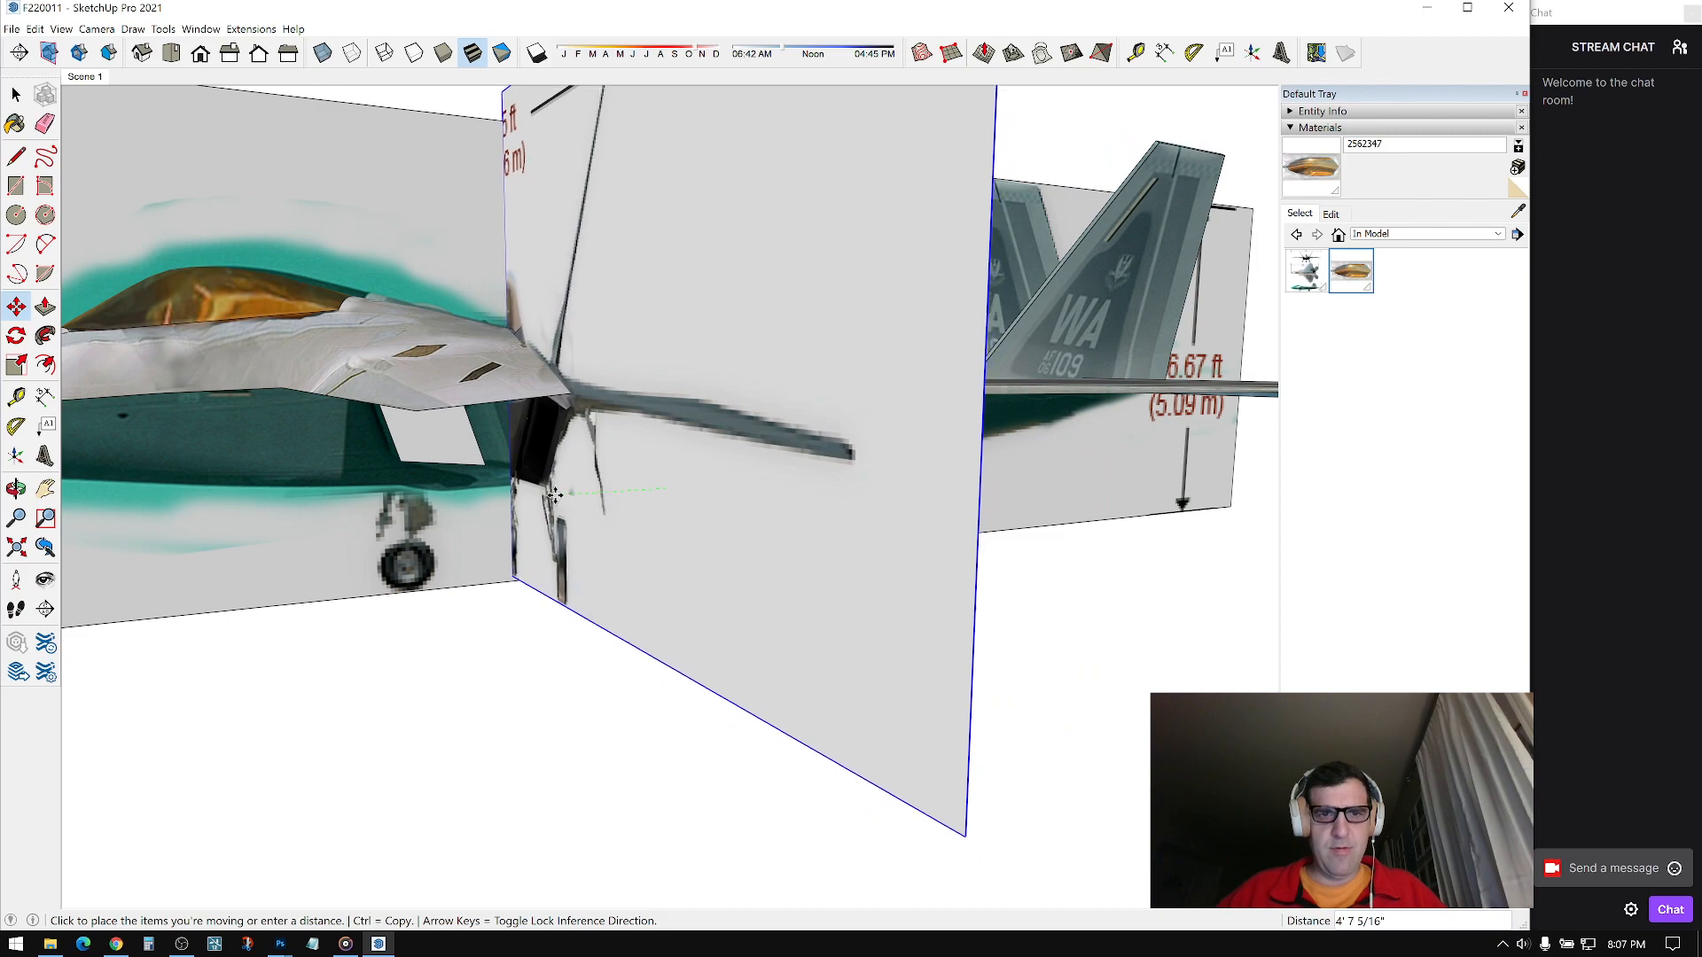
click(530, 490)
middle_drag(529, 490, 608, 478)
Step: Rotate the traced intake face 90 degrees about its lower corner so it faces the front of the aircraft
key(space)
scroll(731, 413, up, 2)
key(q)
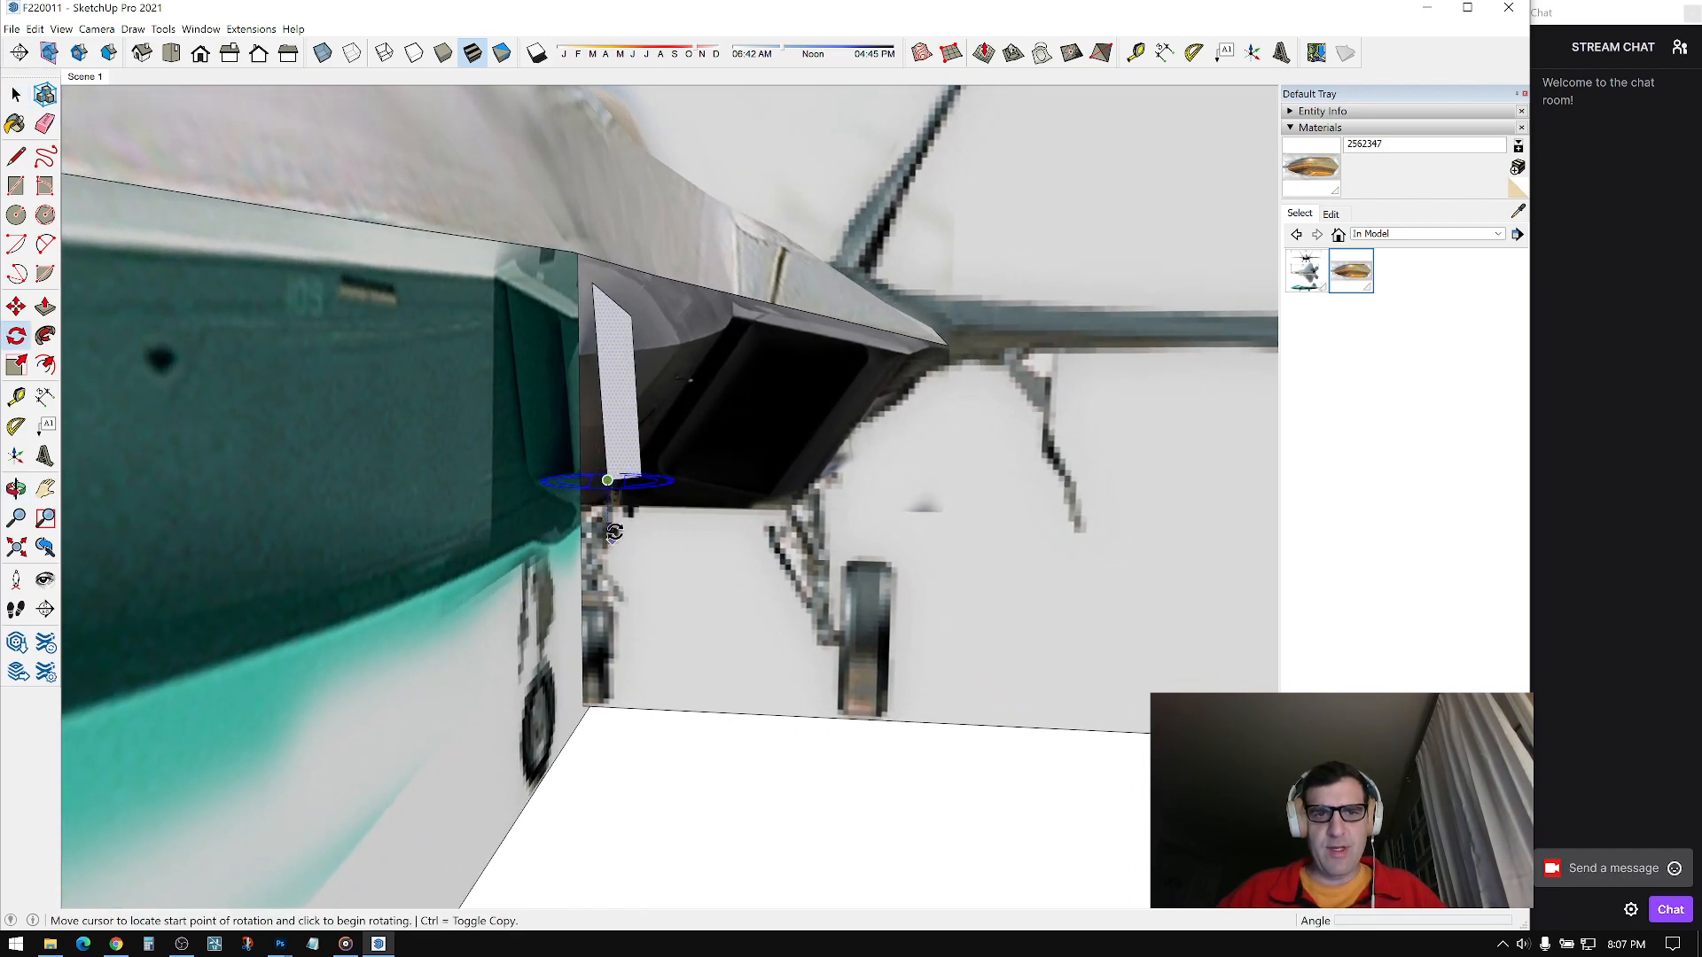
click(639, 476)
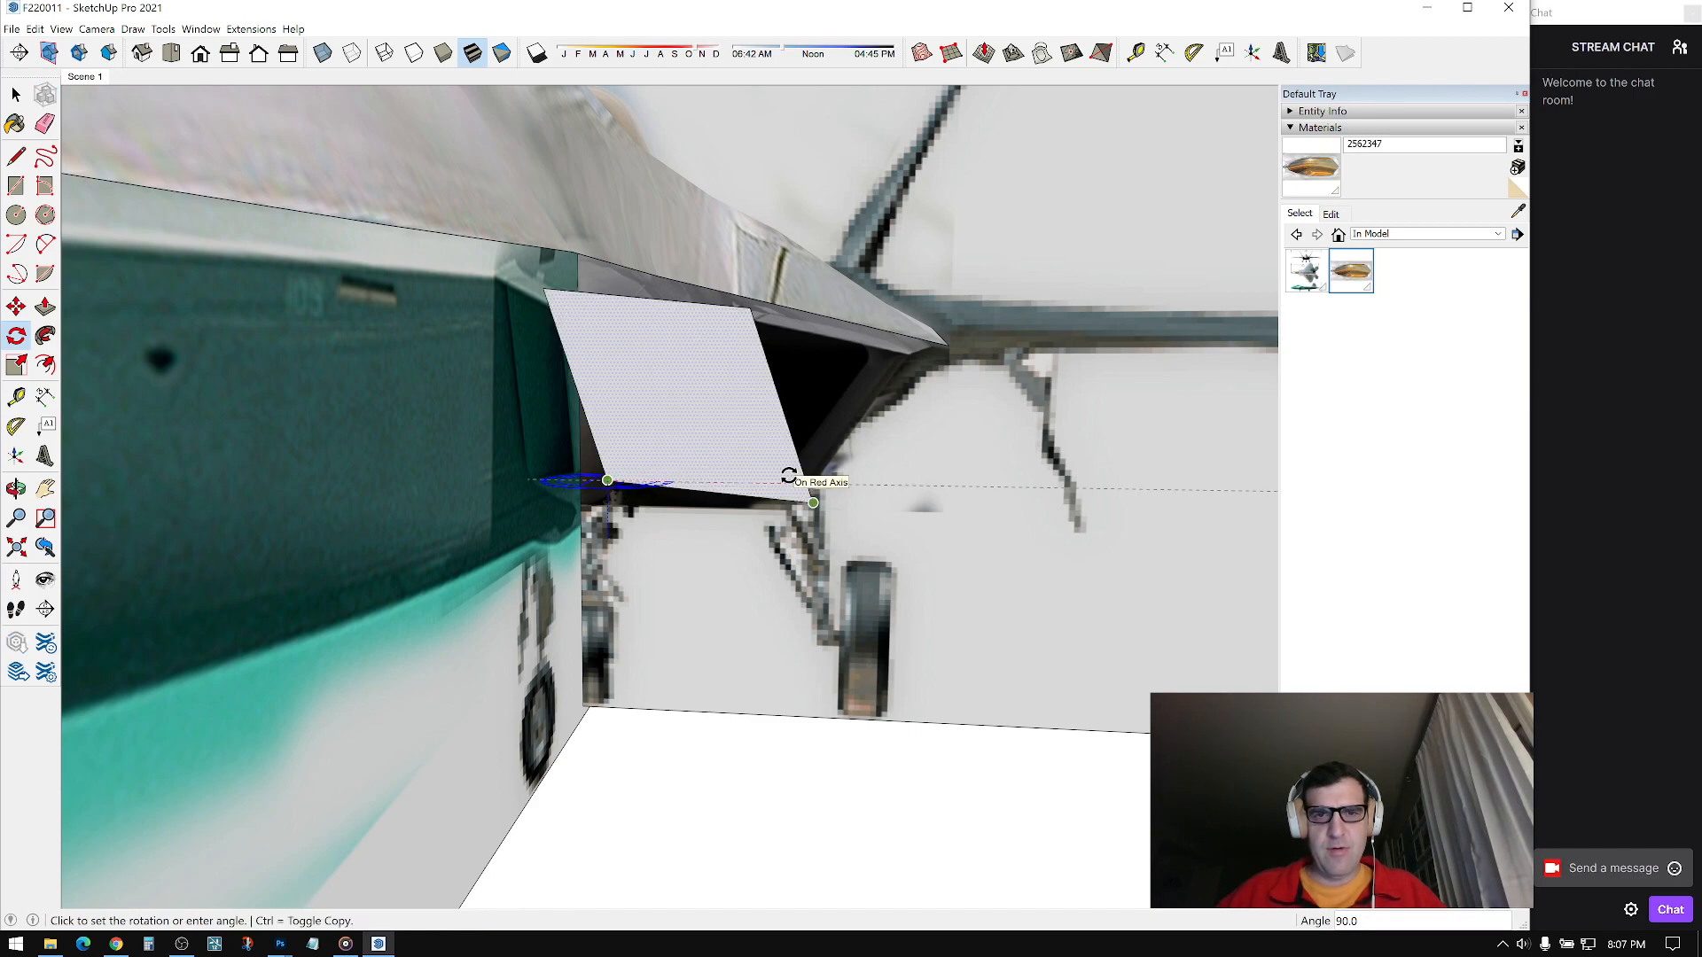
click(788, 476)
middle_drag(805, 418, 789, 363)
Step: Select the top edge of the rotated intake face
key(space)
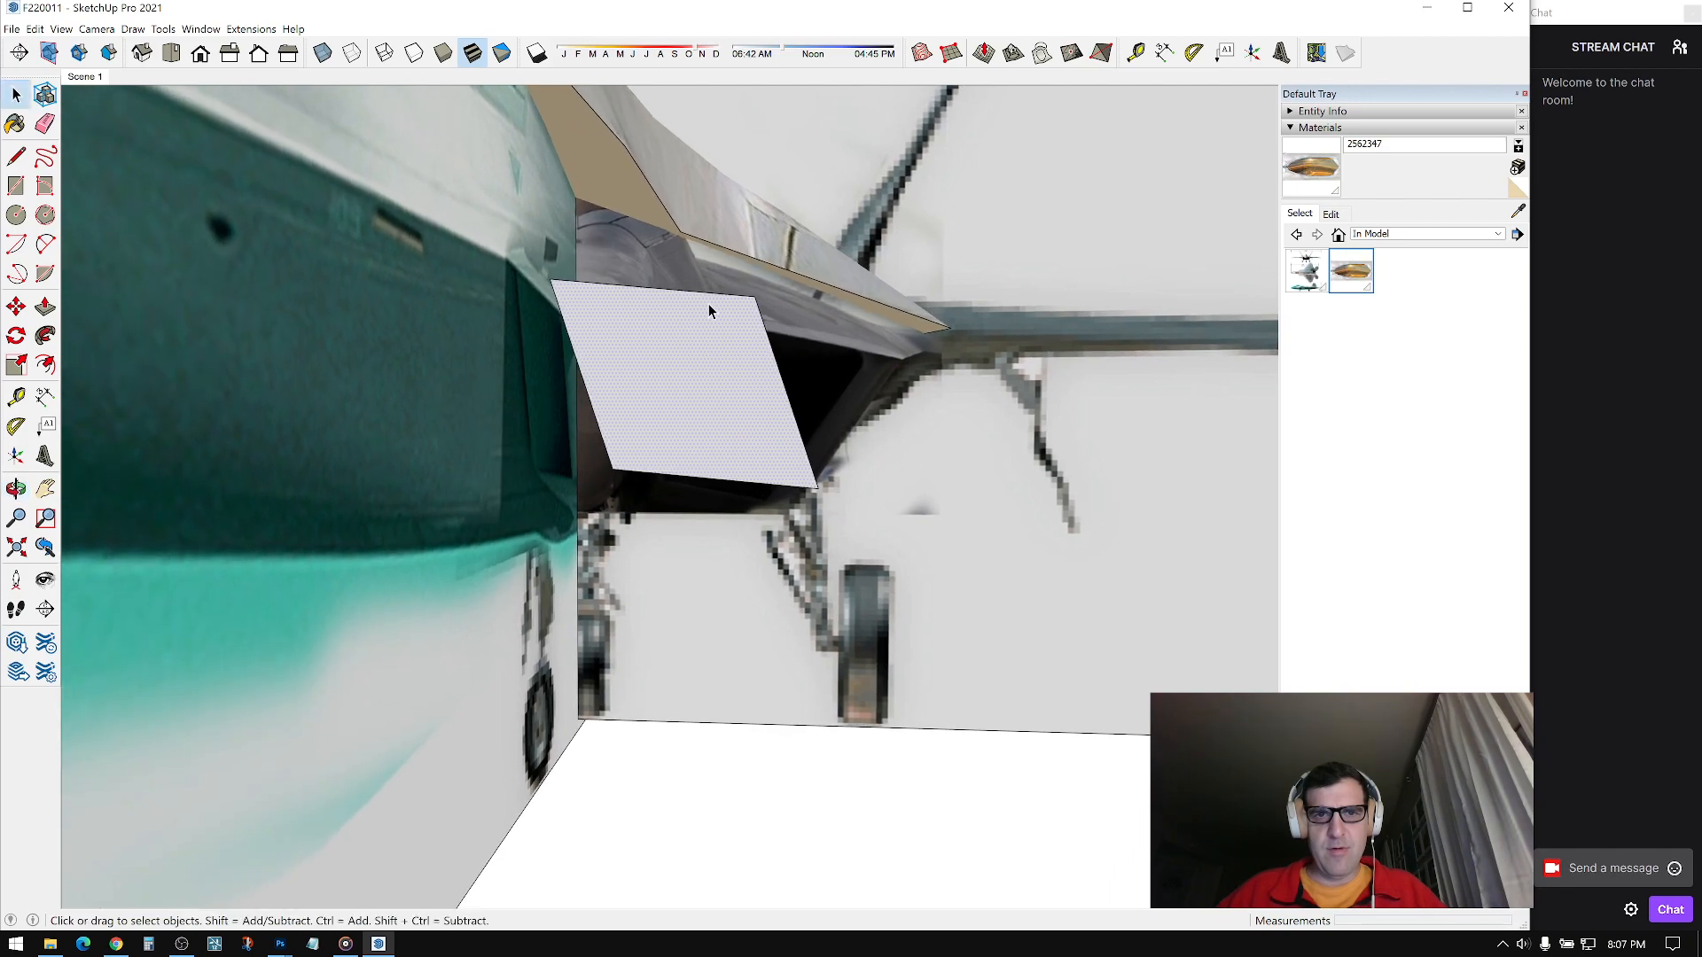
click(714, 296)
middle_drag(715, 296, 624, 453)
key(q)
click(606, 453)
click(672, 350)
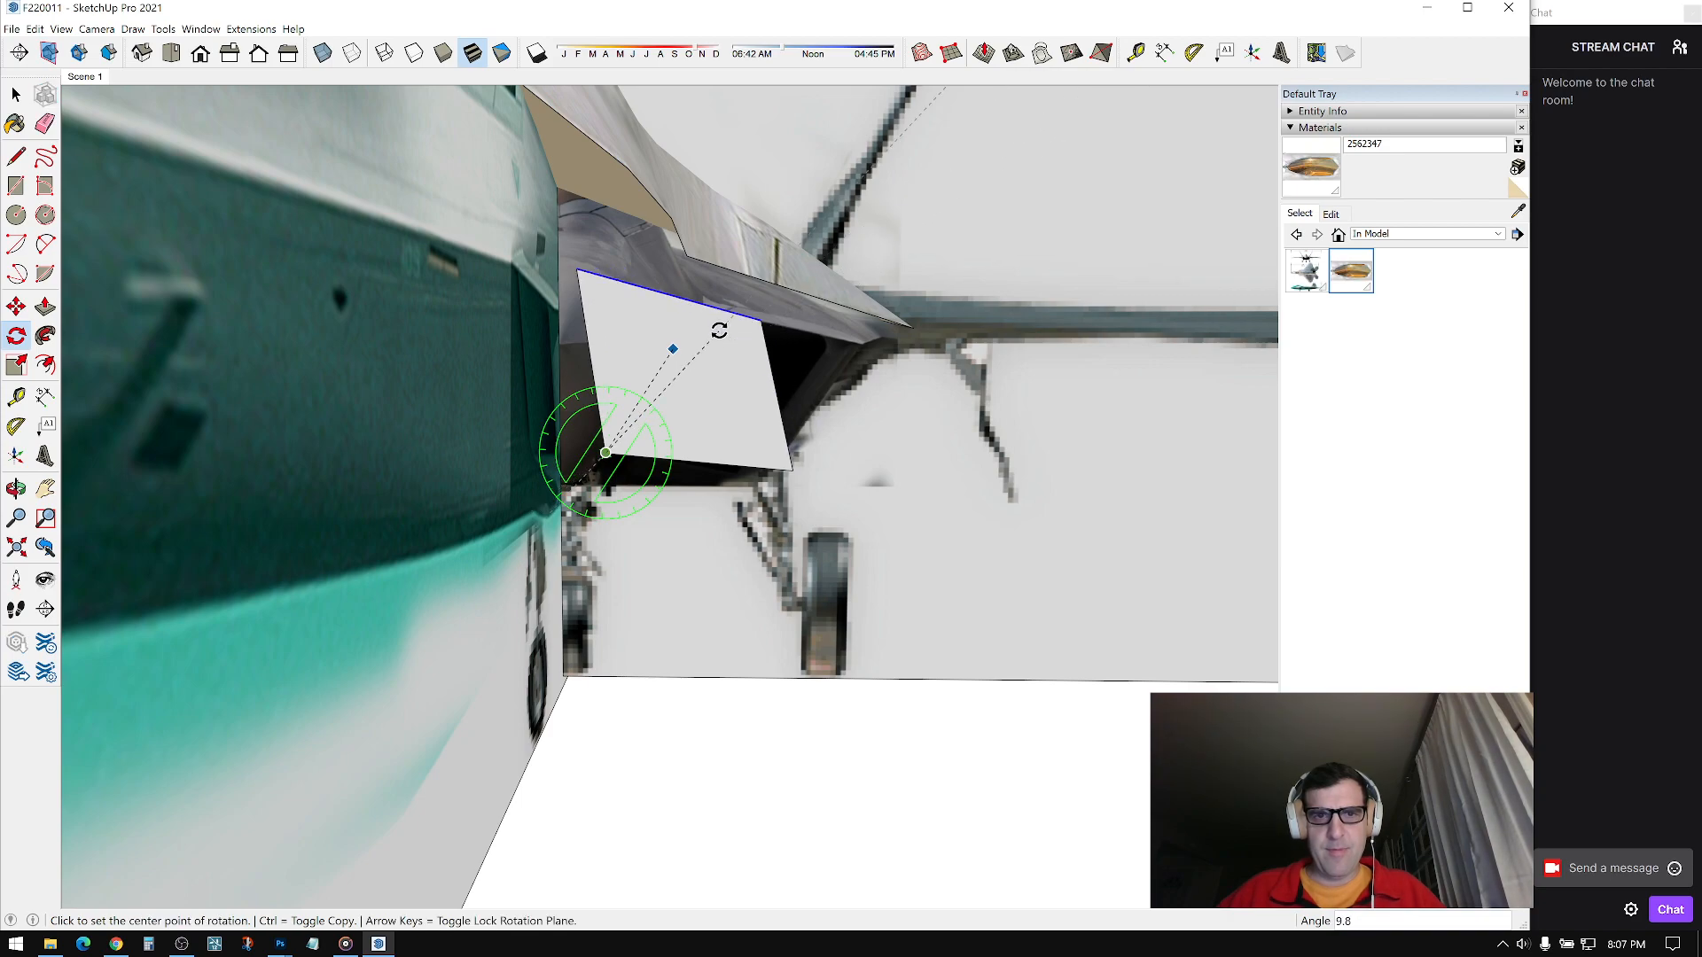
Step: Move the selected top edge outward from the fuselage so the intake face slants like the intake in the front-view image
key(m)
click(585, 354)
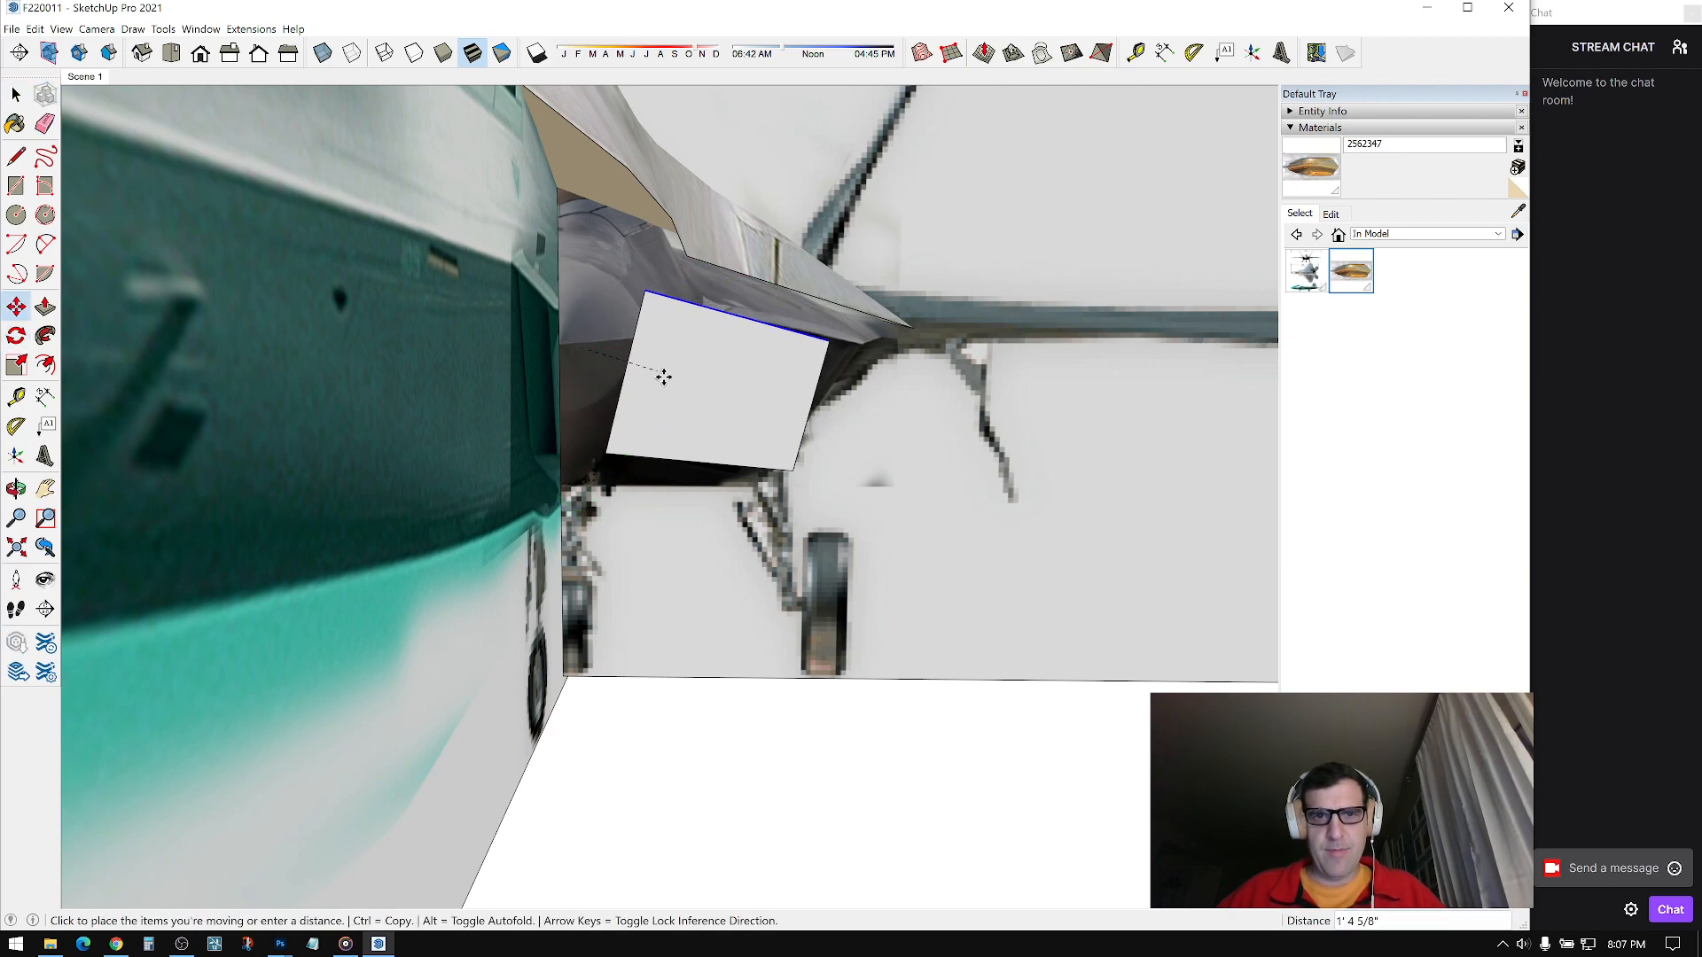
middle_drag(692, 378, 916, 376)
scroll(916, 375, down, 1)
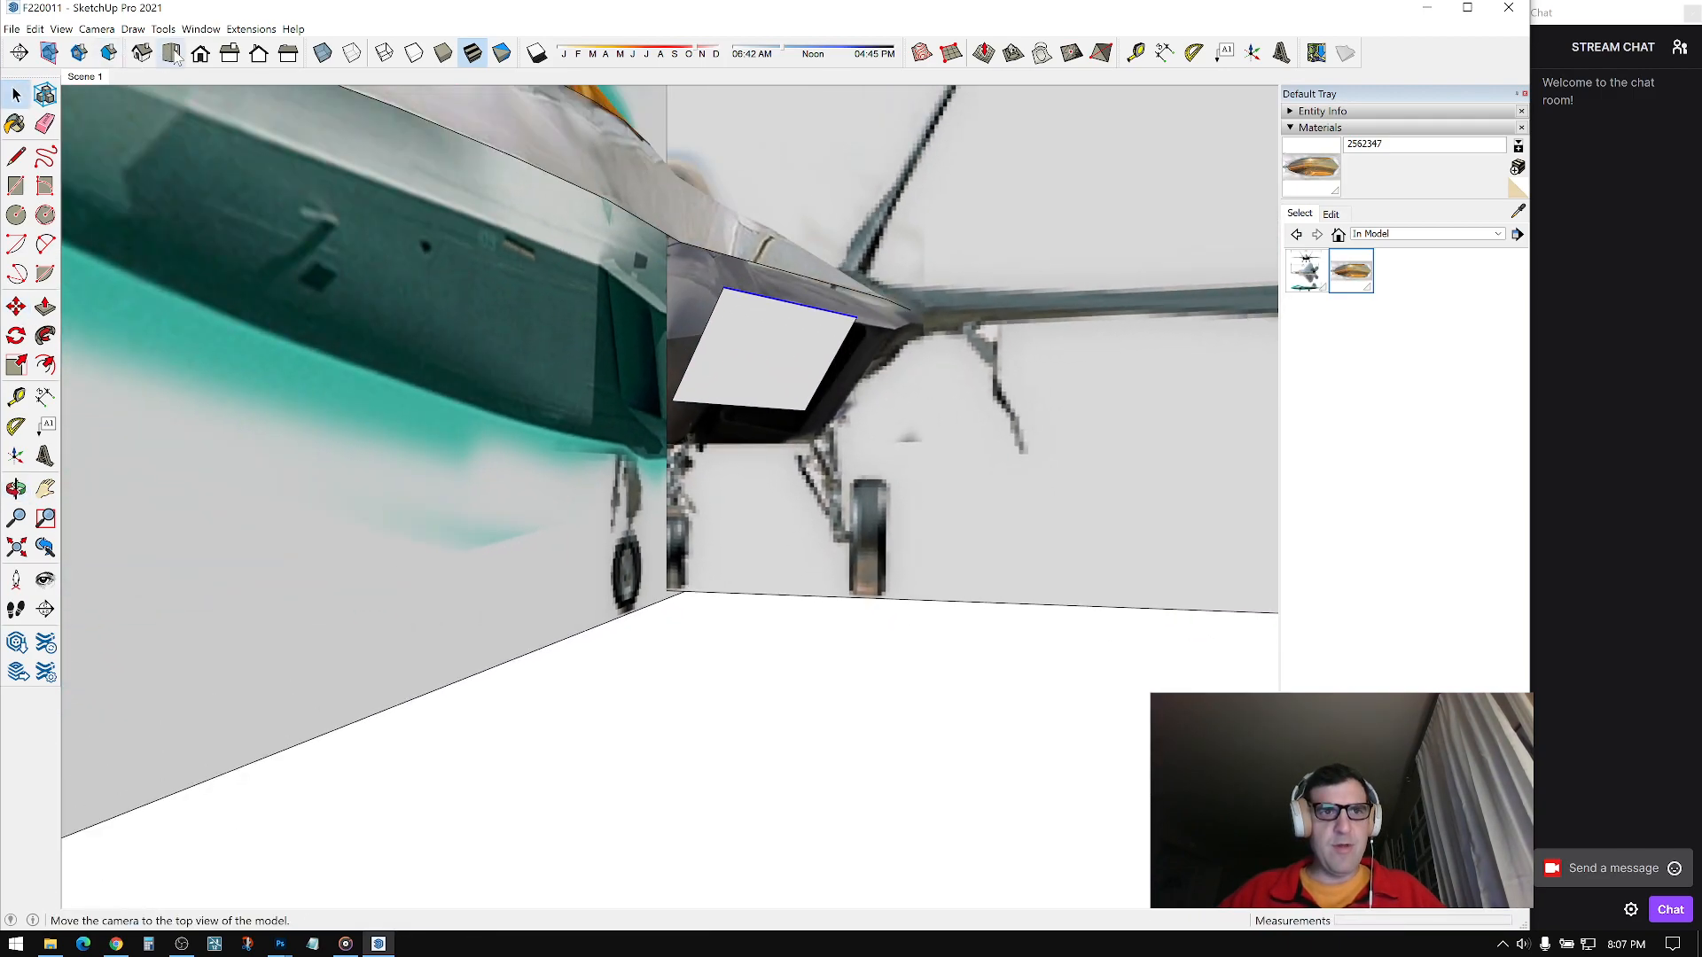
Step: Show the model from the front in parallel projection, framed on the intake
click(202, 55)
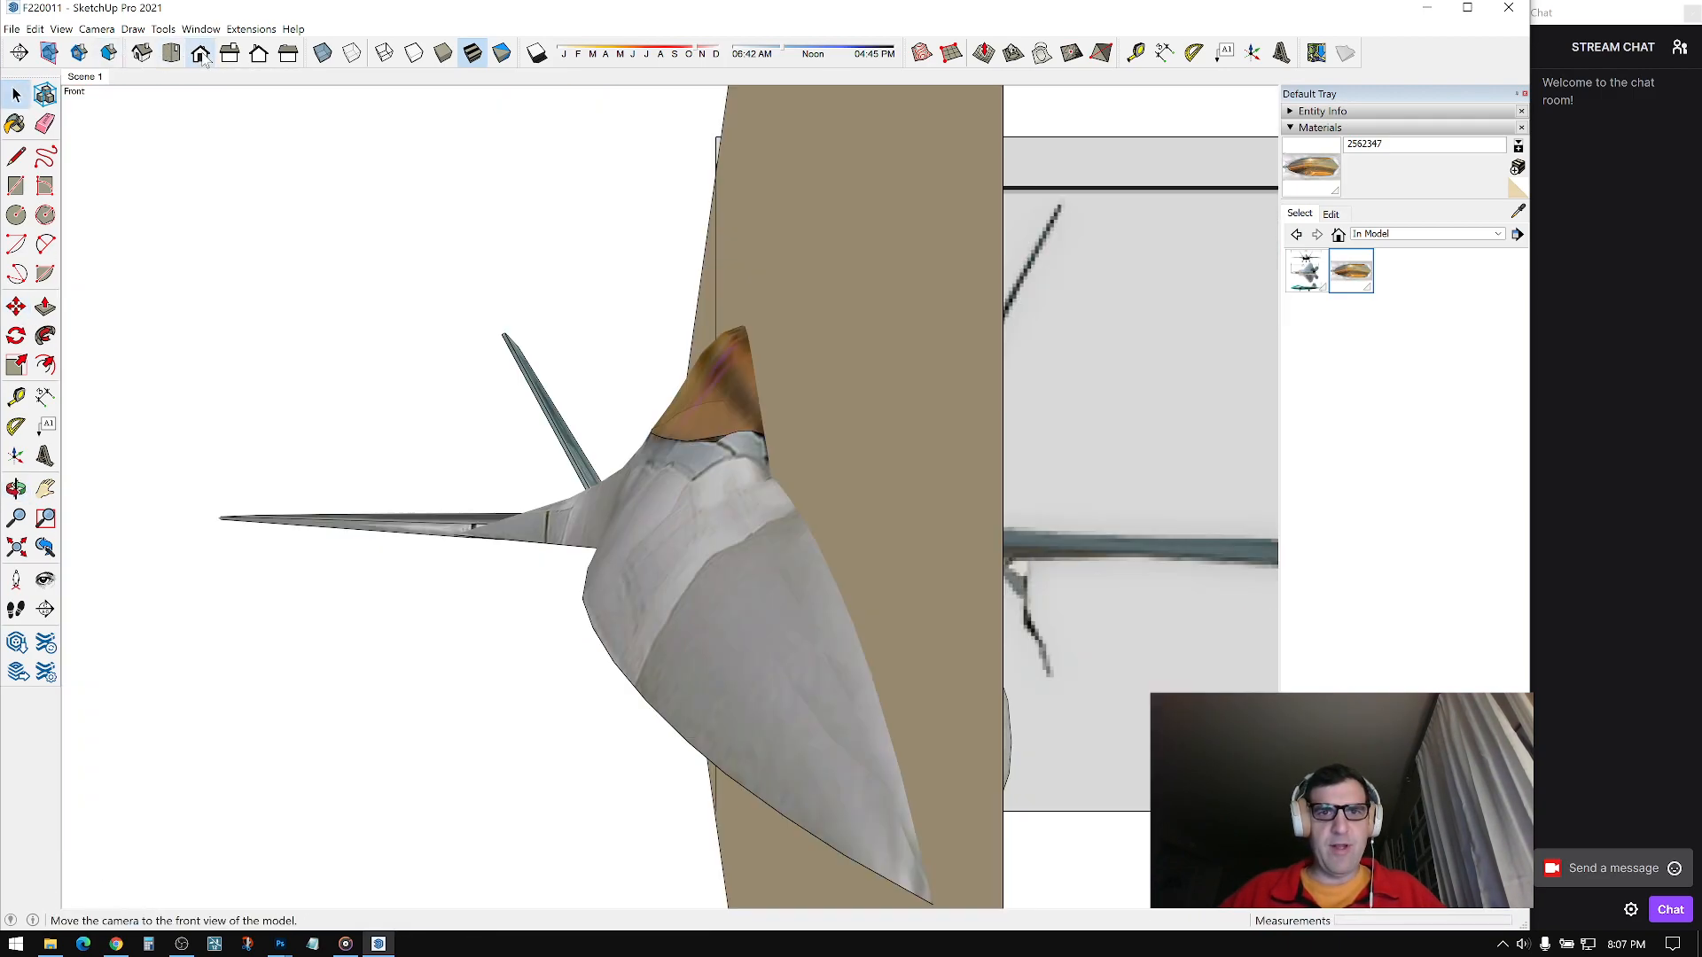
click(103, 31)
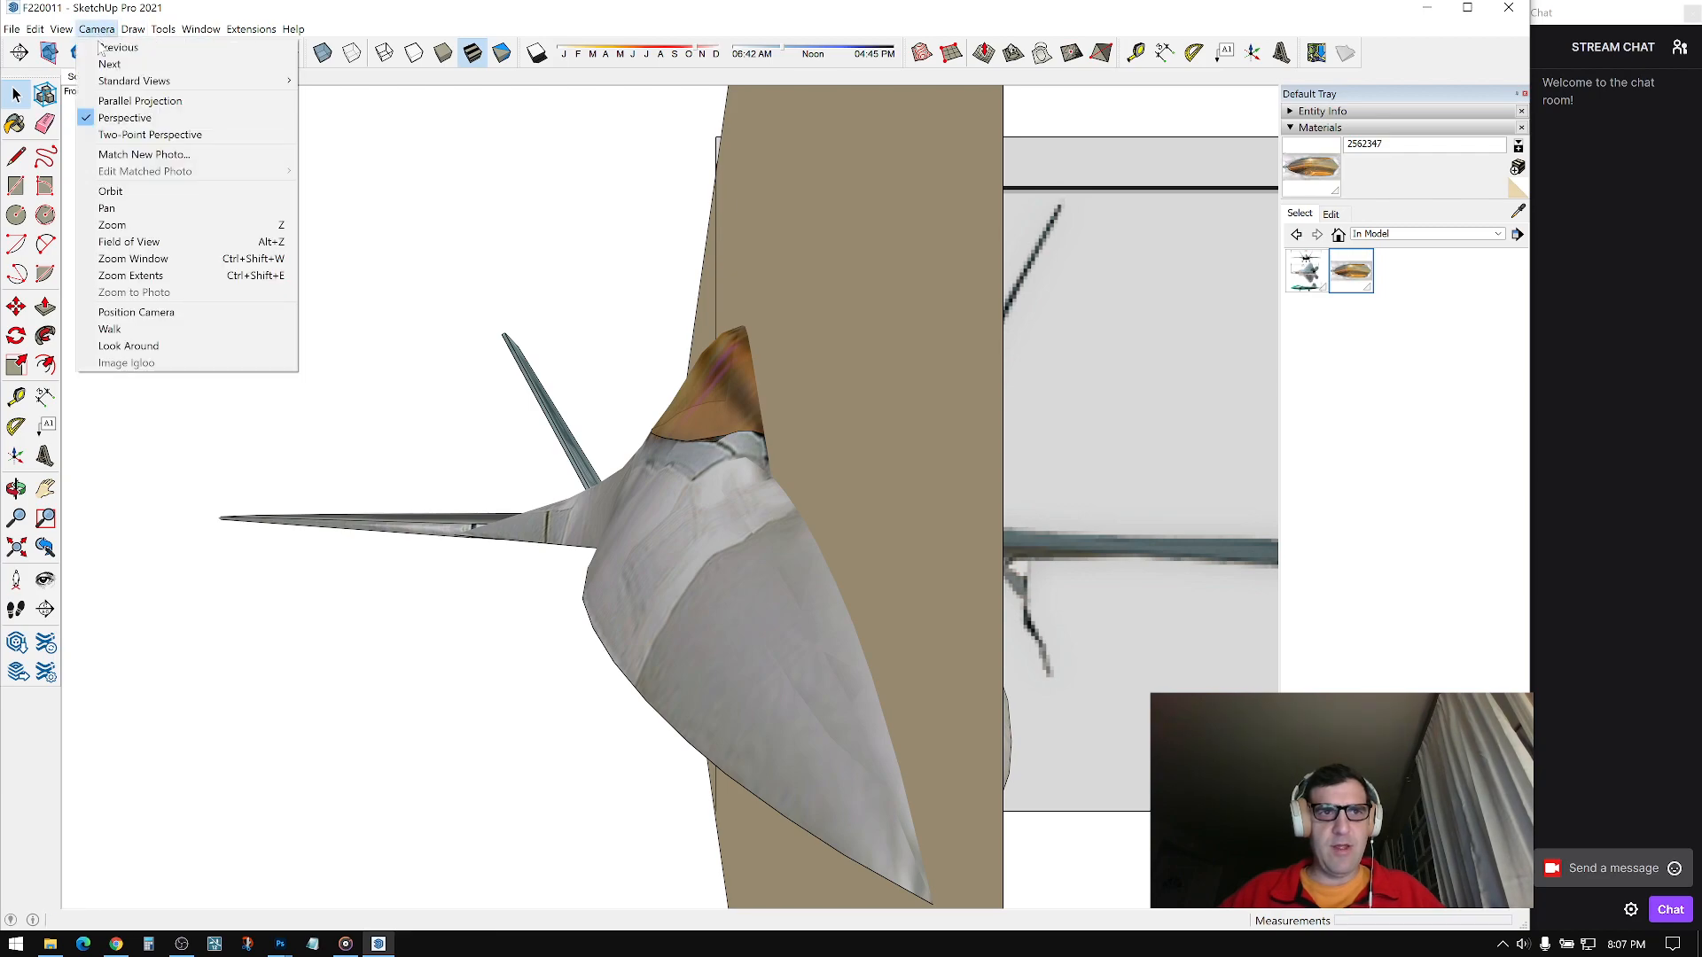
click(133, 103)
scroll(778, 542, up, 8)
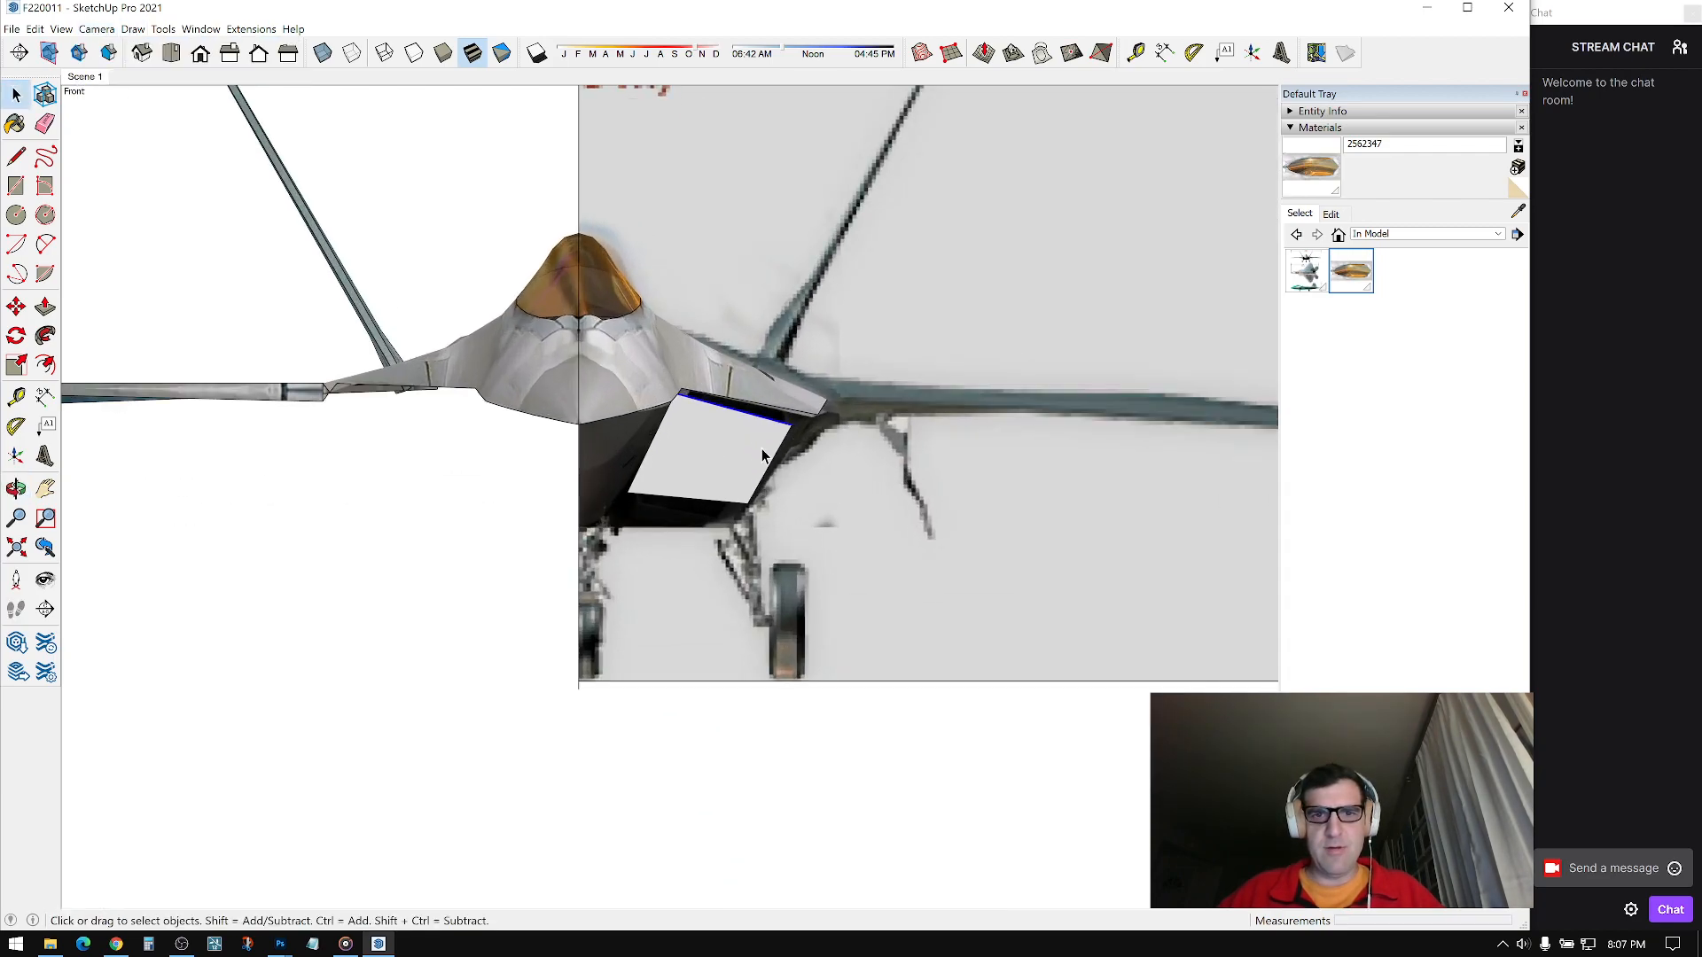
Step: Move the face's top edge about 8 1/2" so its outer end meets the intake's upper outer corner in the front-view image
key(m)
click(816, 399)
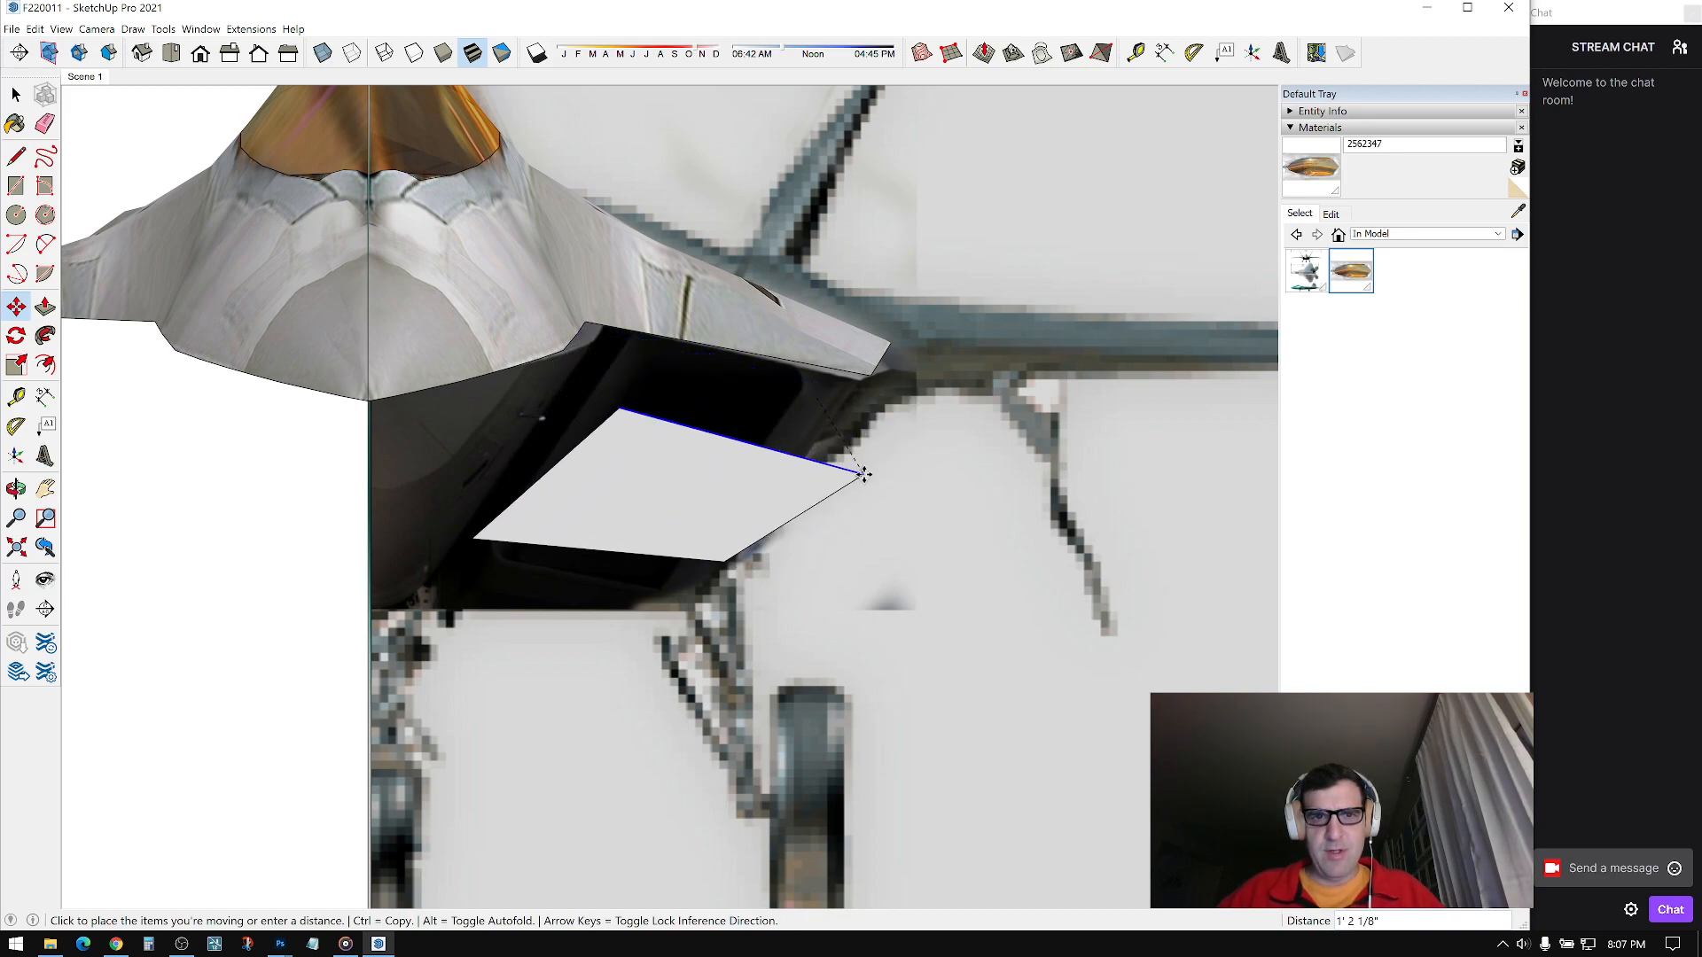
click(870, 404)
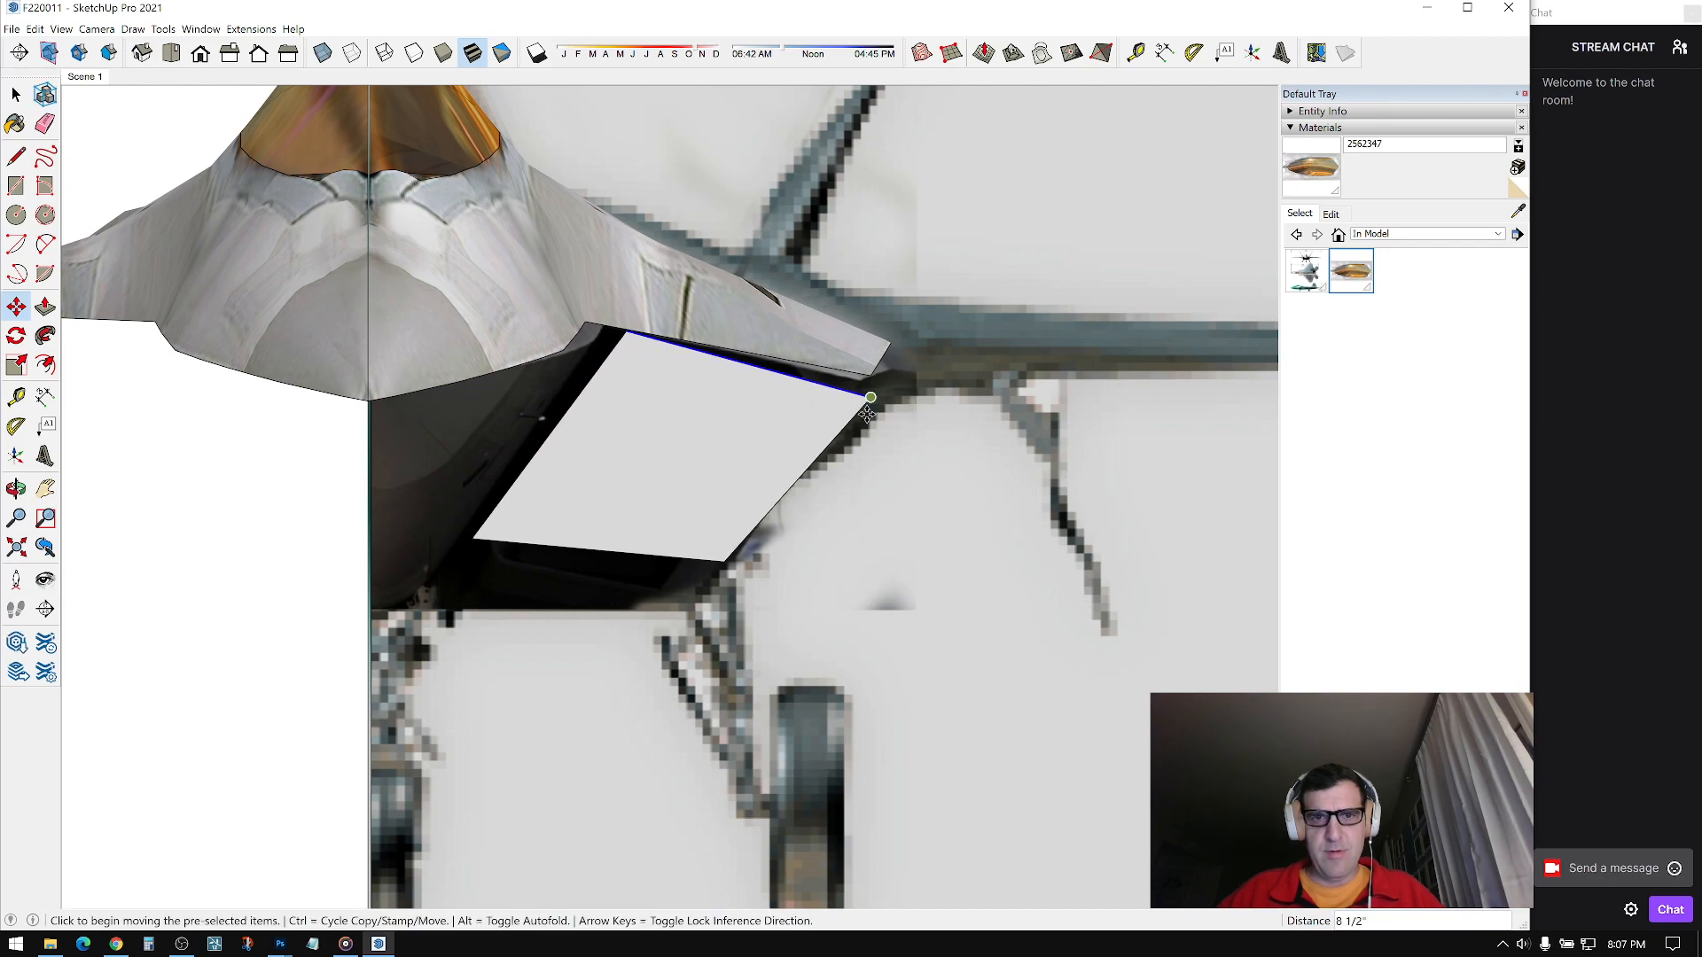
Step: Scale the intake face's outer and top edges together to about 1.14 along the green axis and about 0.76 along the red axis
key(space)
click(821, 455)
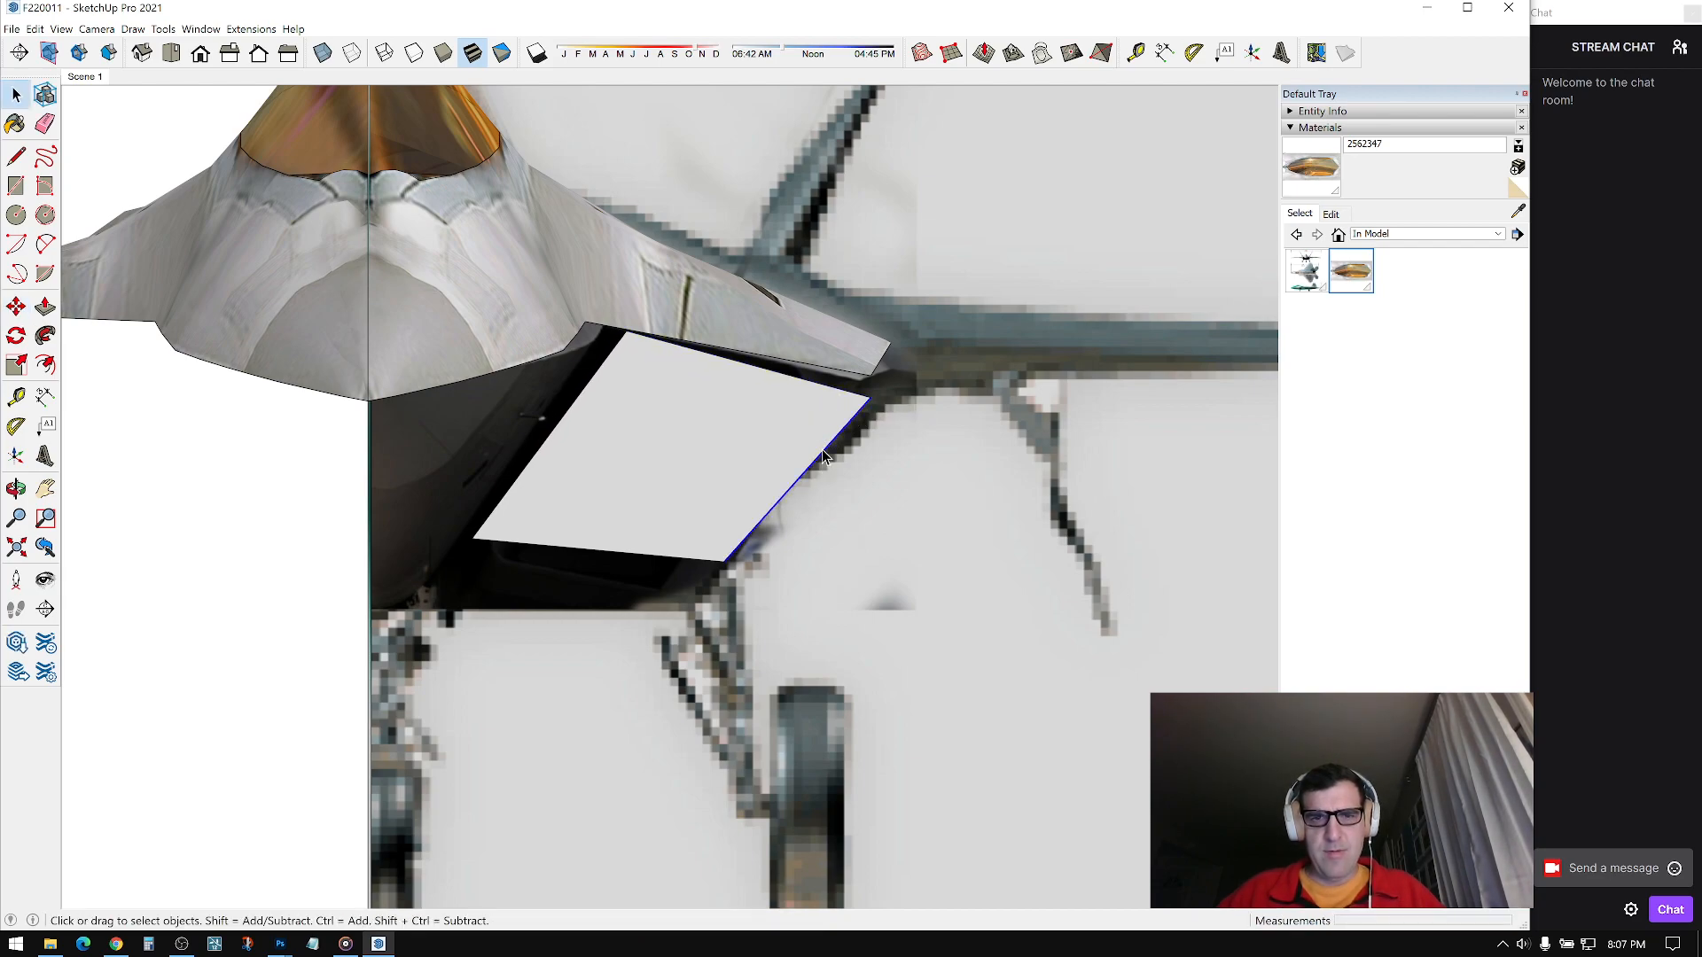
shift+click(785, 381)
shift+click(778, 395)
key(s)
click(749, 561)
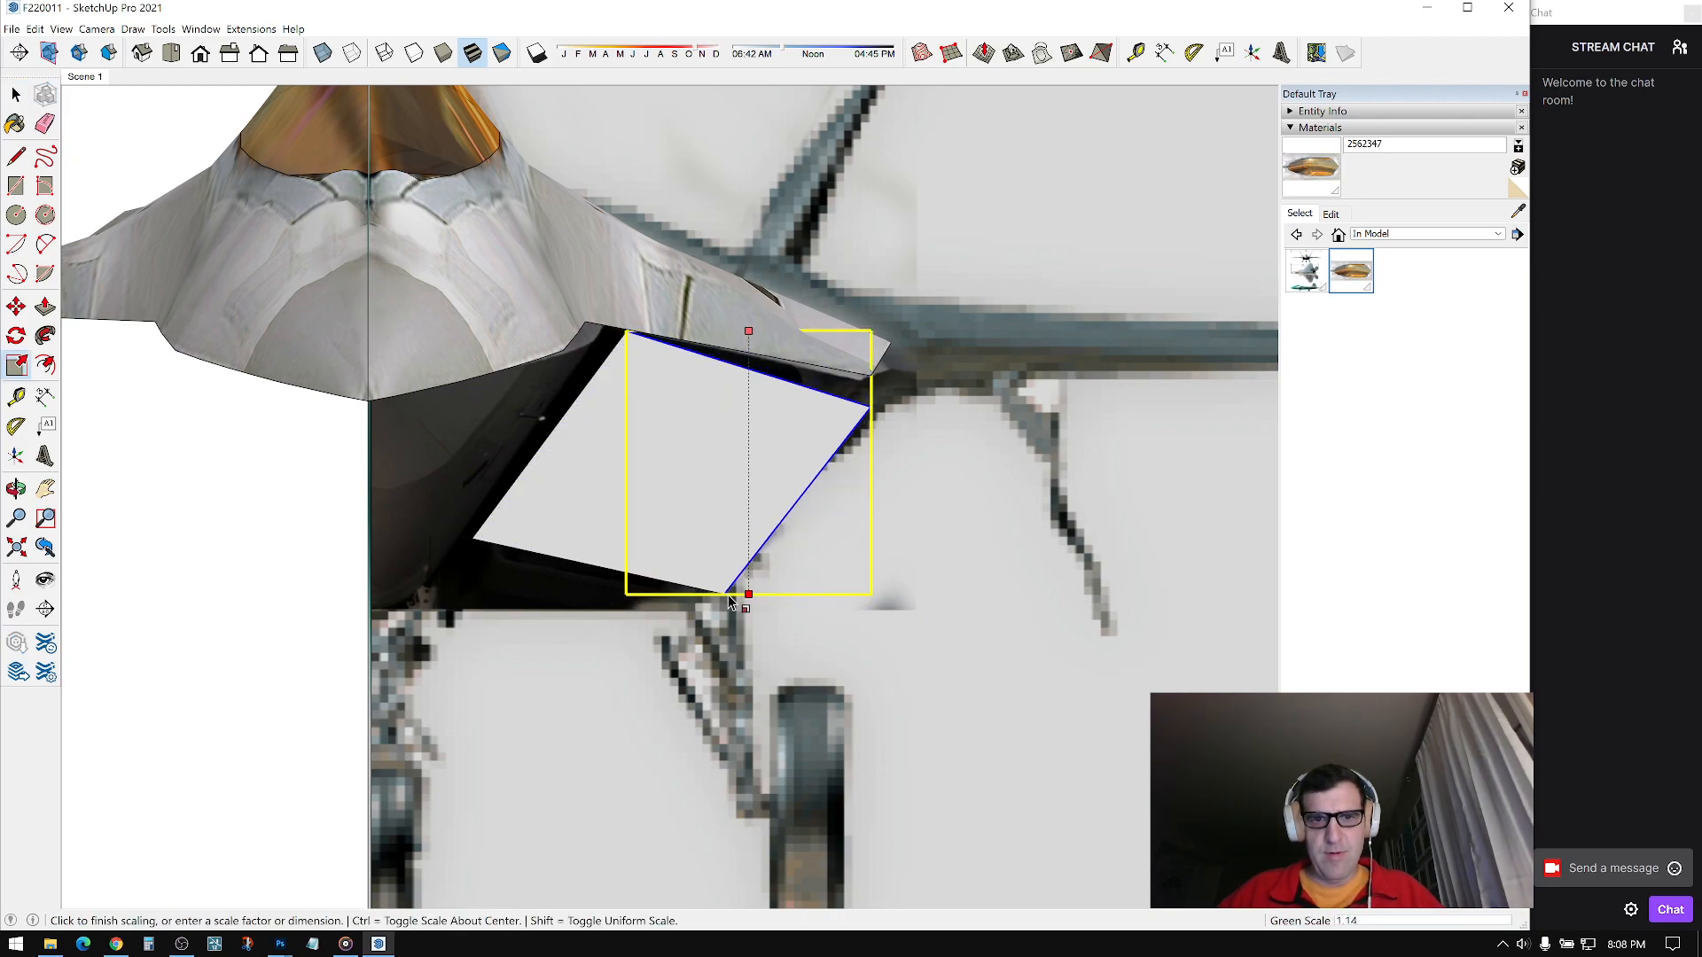
click(729, 594)
click(871, 461)
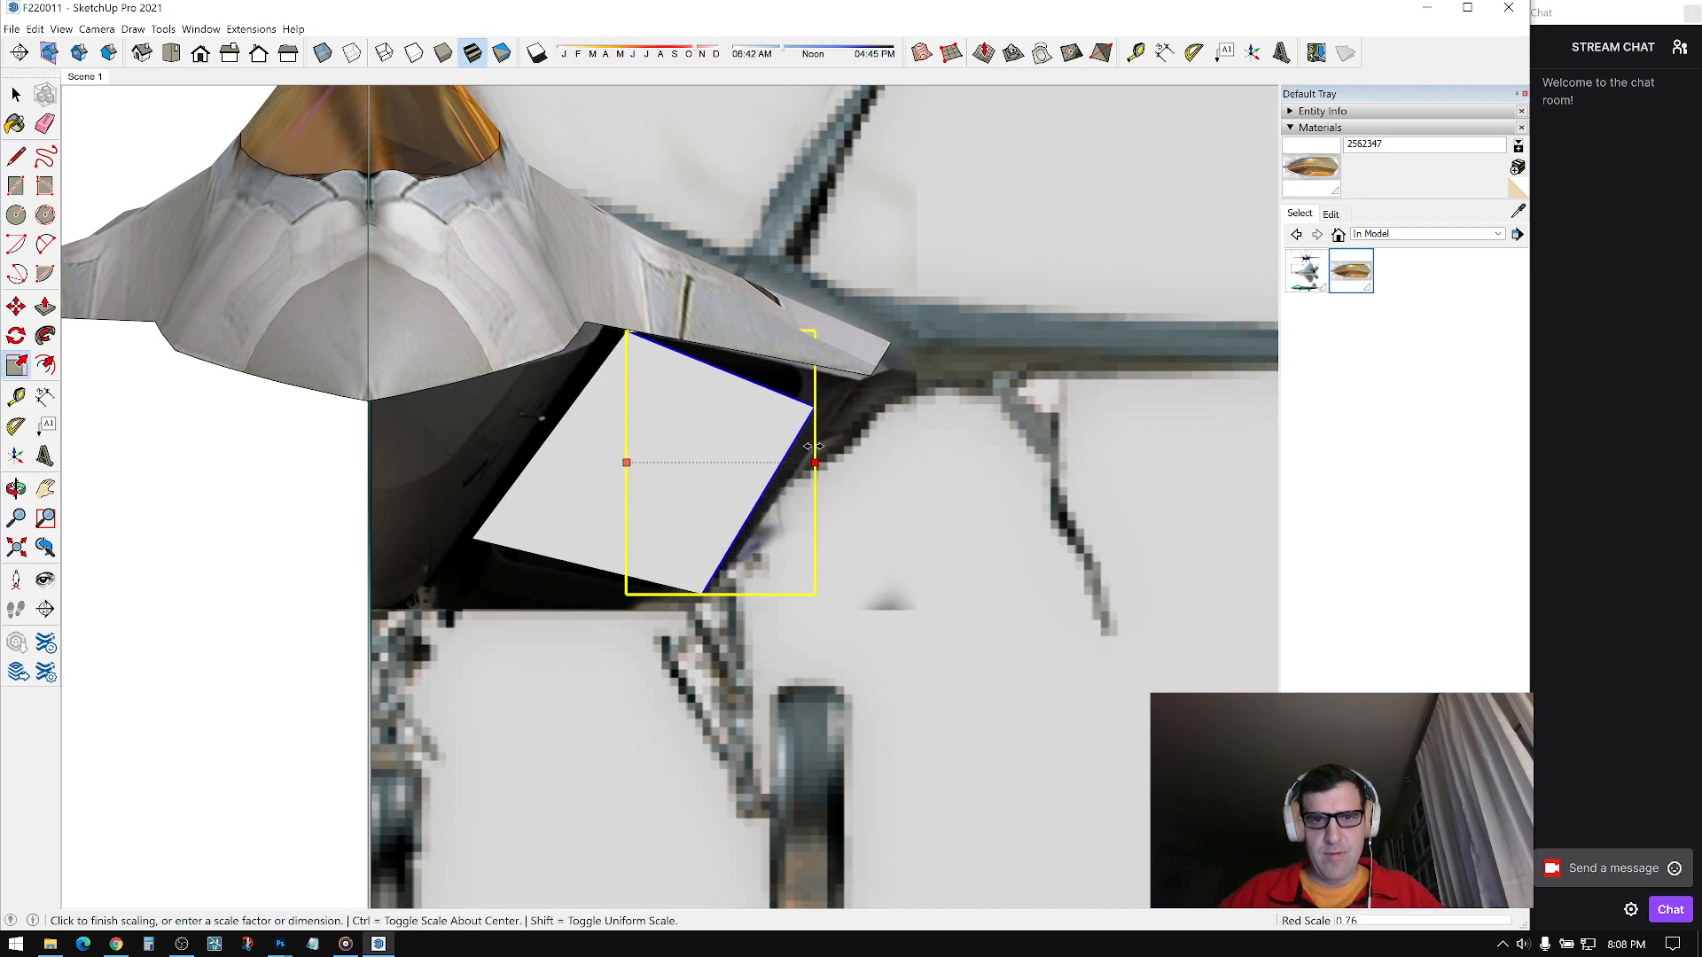
click(810, 458)
click(718, 330)
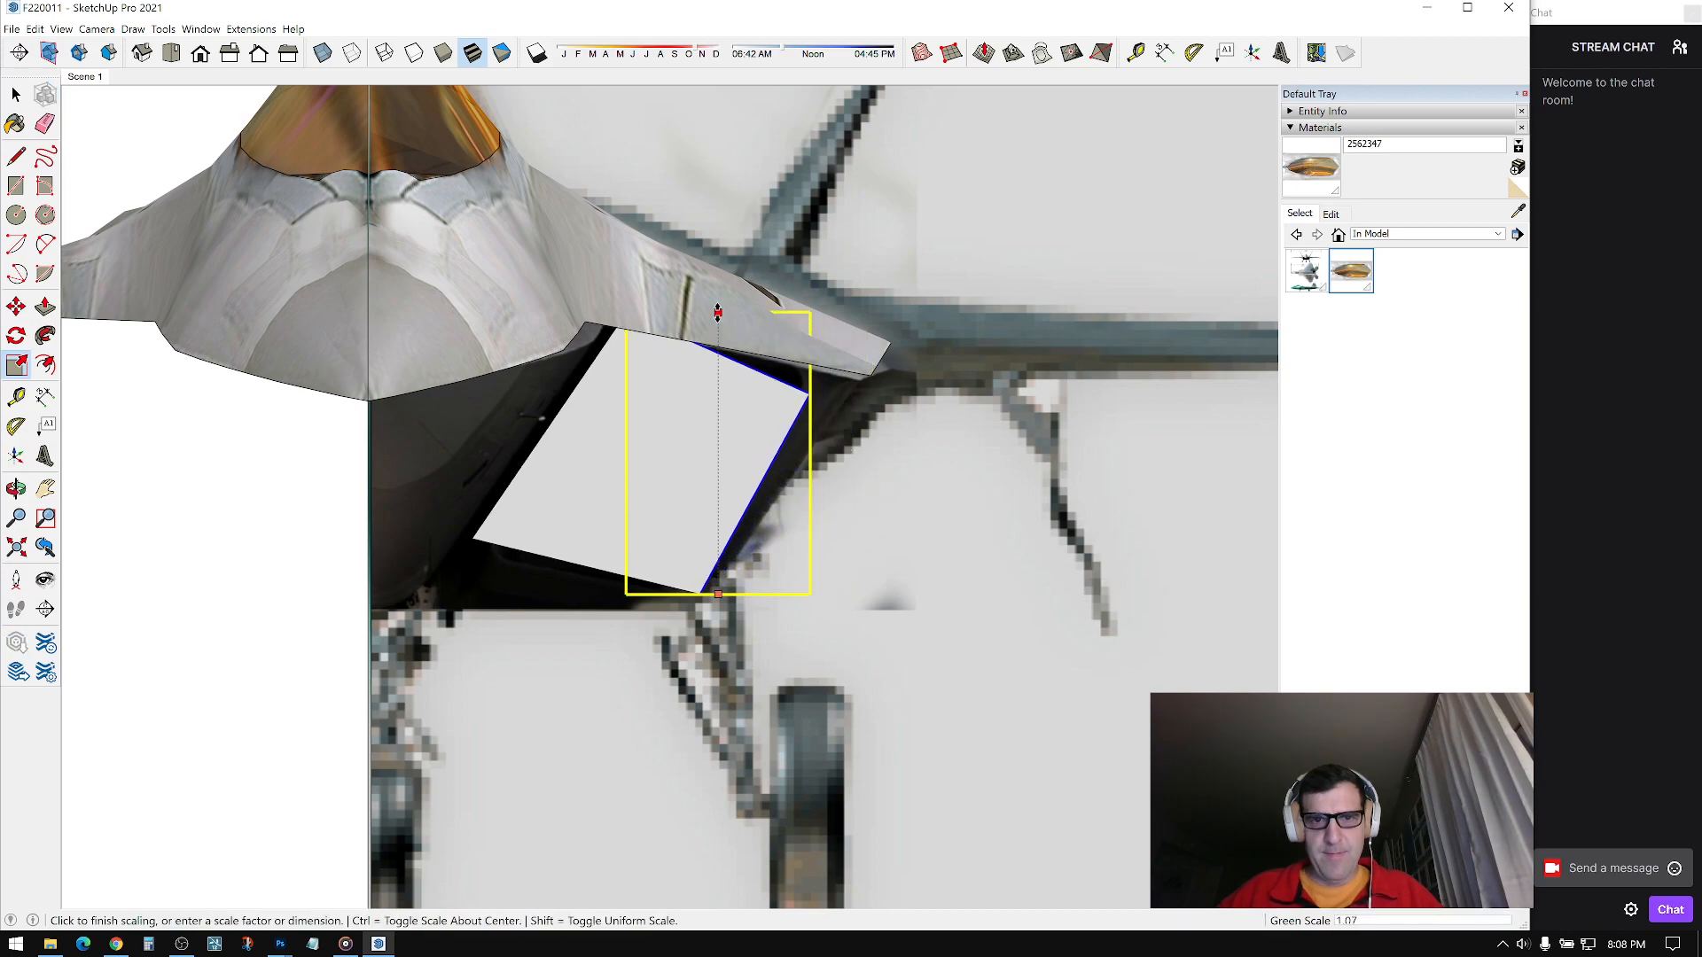
key(Escape)
Step: Scale only the intake face's outer edge upward until its upper end reaches the underside of the wing root
key(space)
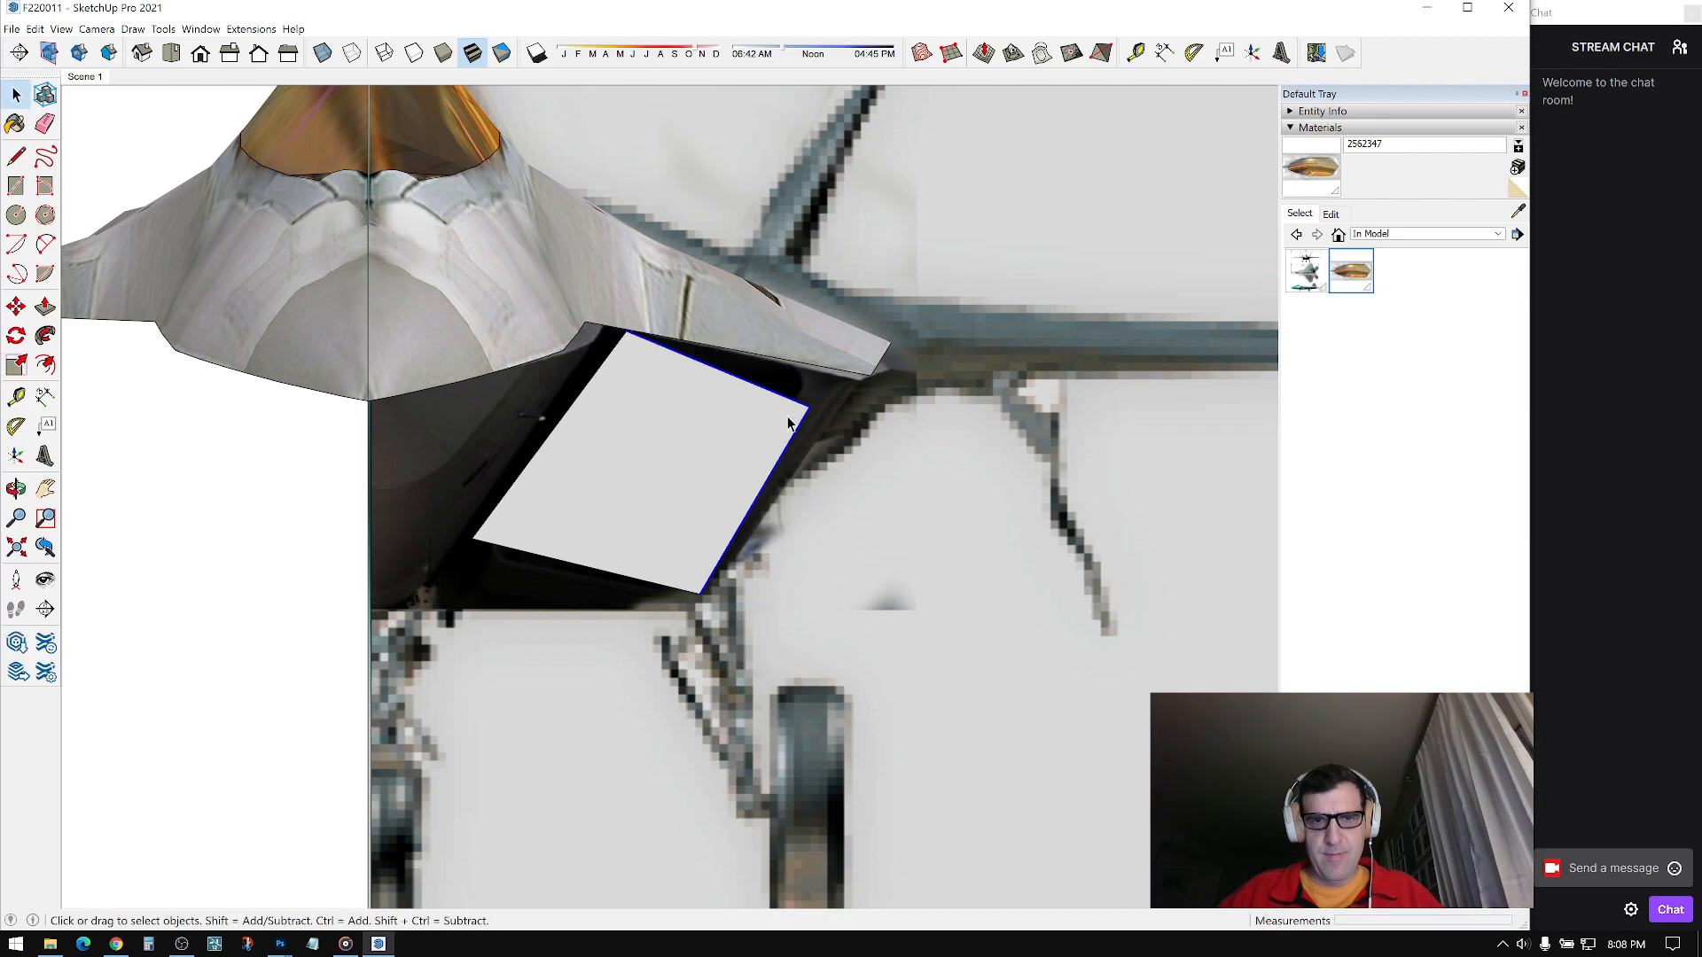
click(799, 432)
key(s)
click(757, 408)
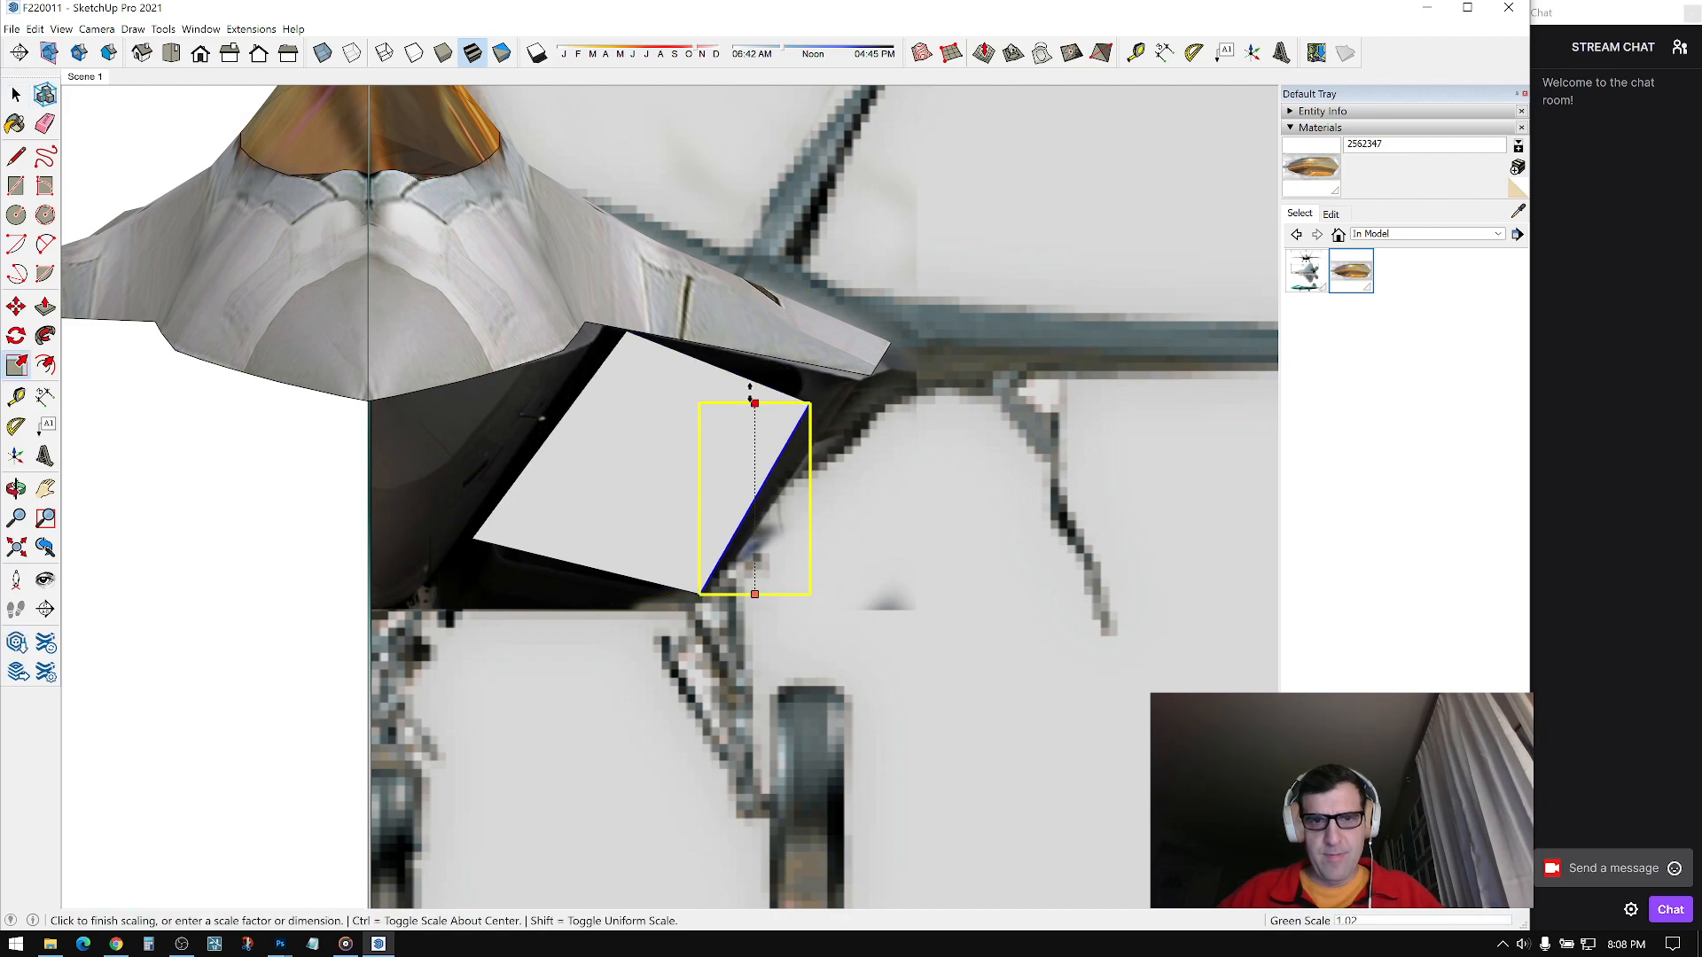
click(745, 372)
Step: Scale the intake face's inner edge narrower to about 0.9 horizontally and taller to about 1.1 to match the front-view image
key(space)
key(s)
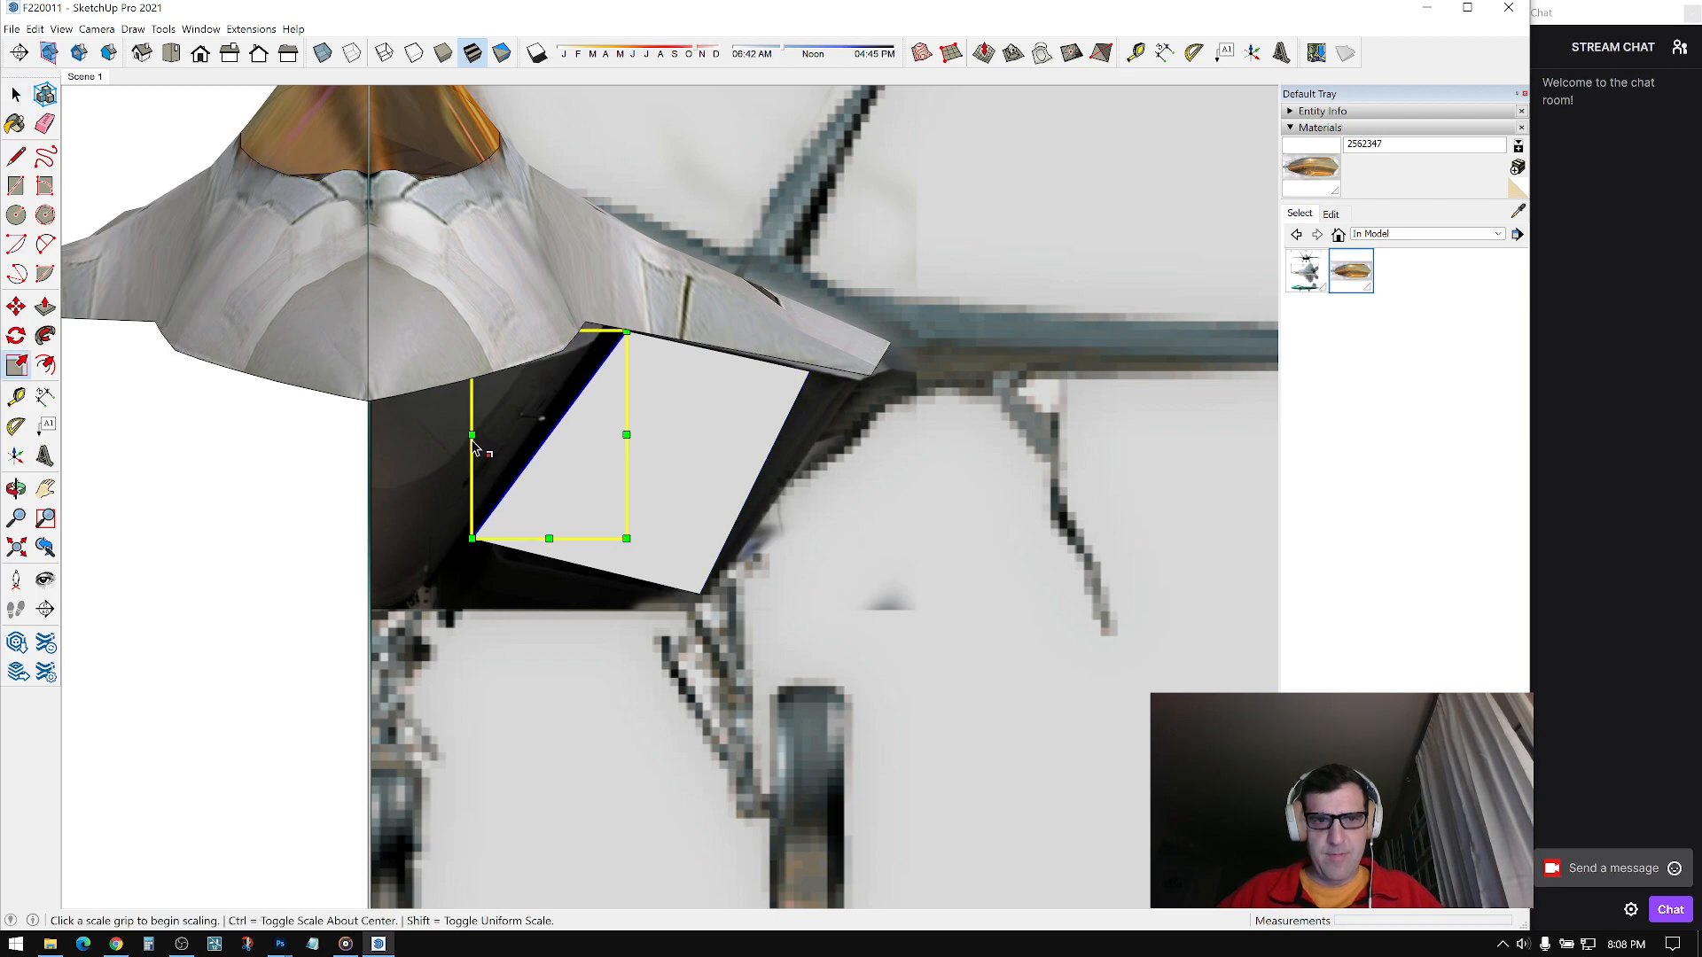
click(473, 441)
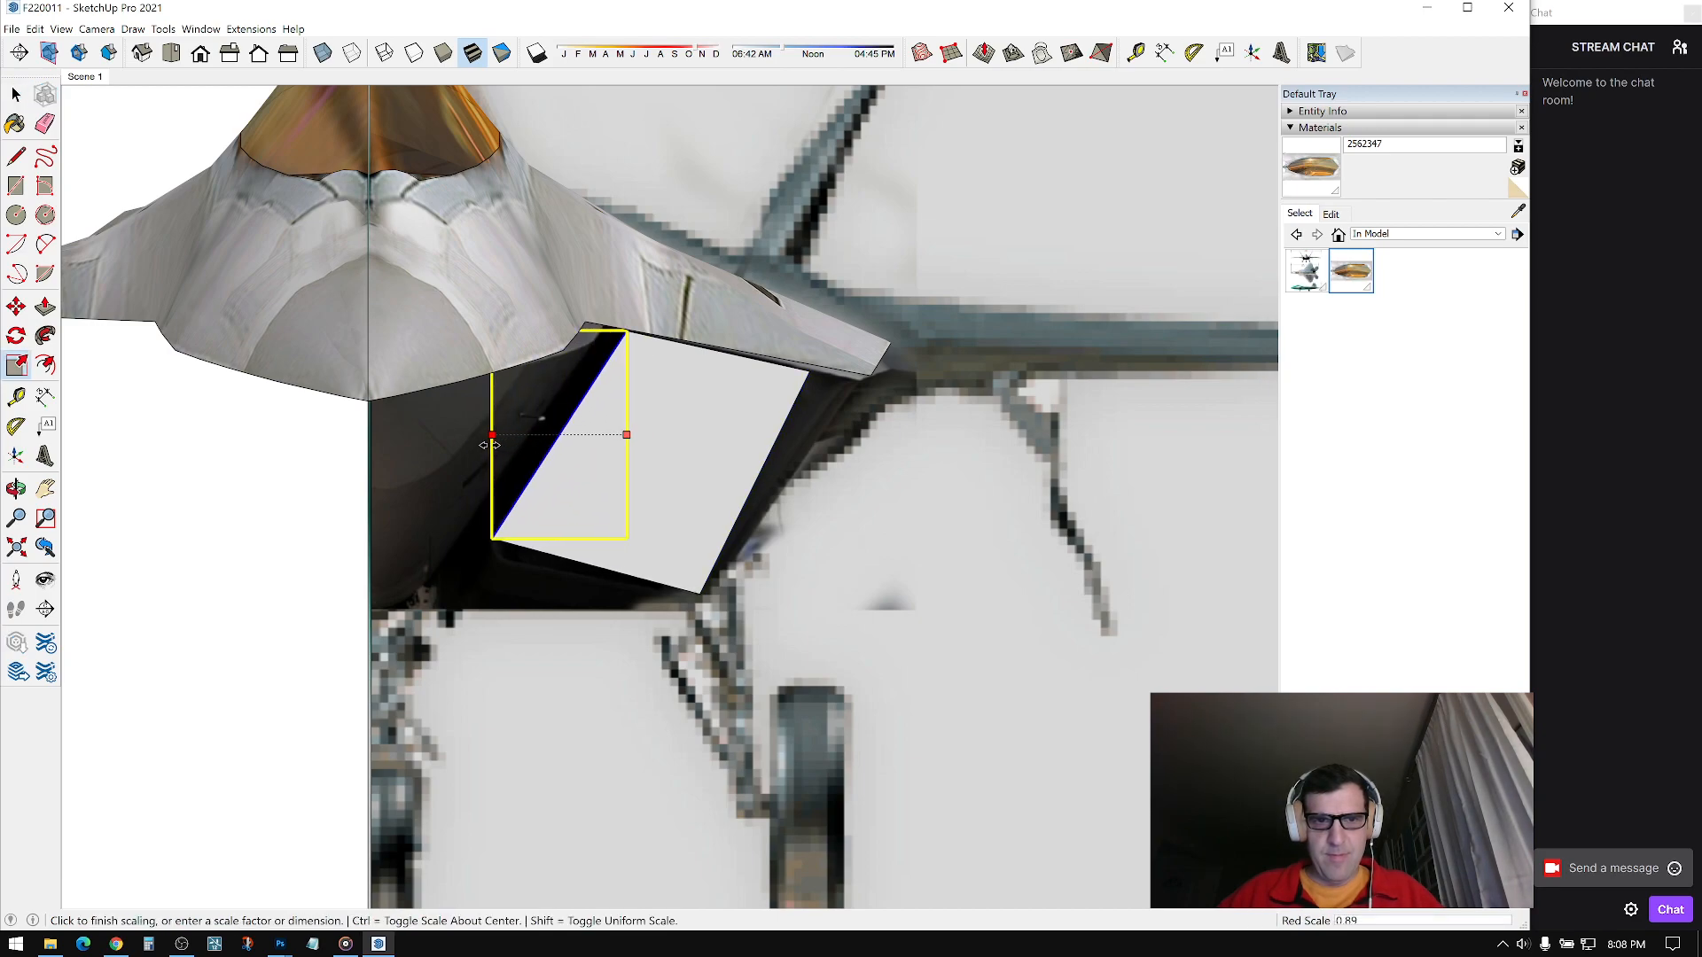
click(490, 444)
click(557, 538)
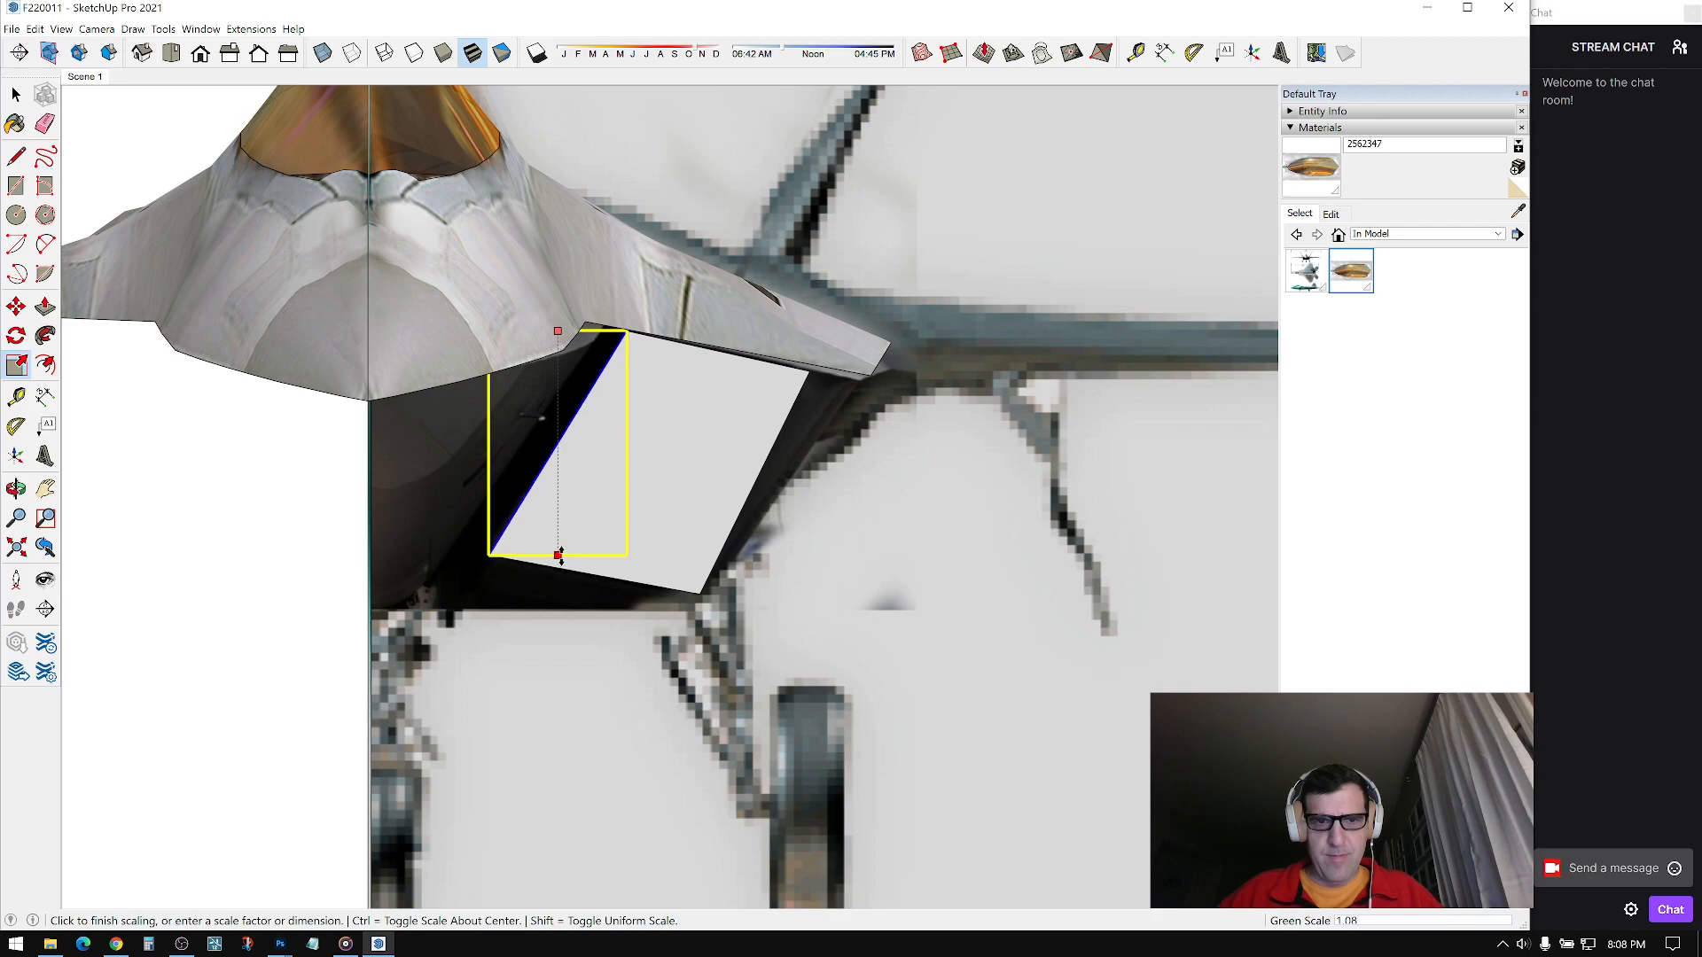
click(561, 560)
Step: Scale the intake face's top edge to about 0.89 vertically so it follows the fuselage underside
key(space)
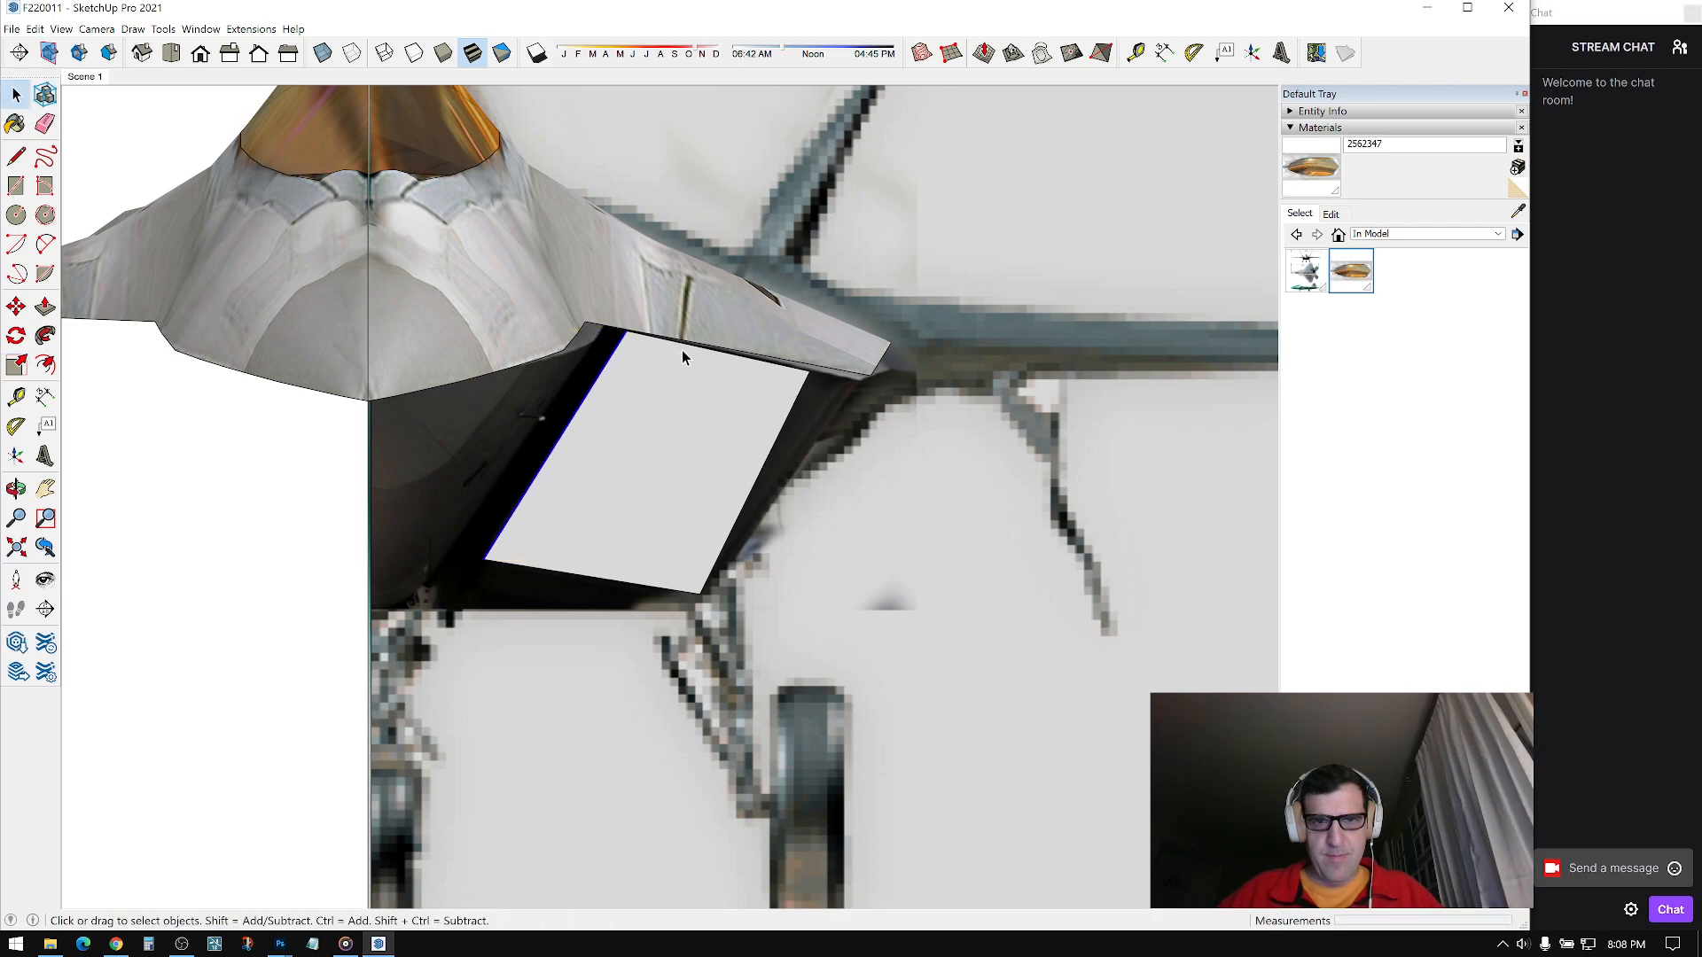
key(s)
click(718, 331)
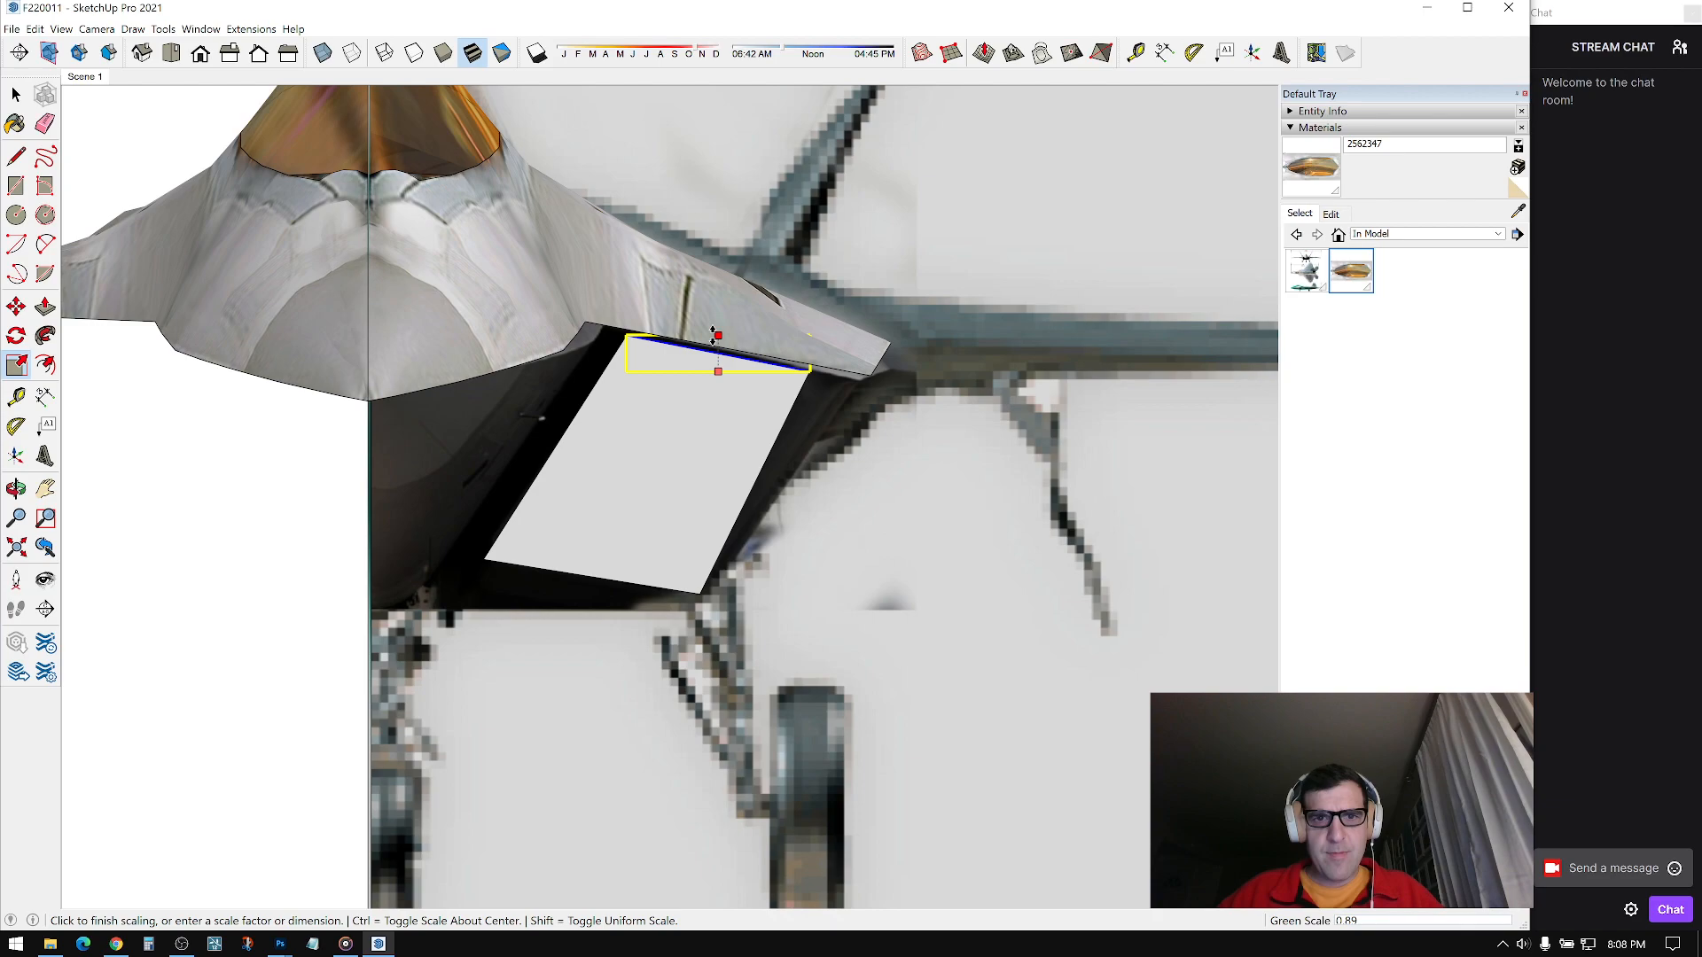
click(714, 335)
Step: Widen the intake face's outer edge by scaling it inward at its lower end to slightly above 1.23 on the red axis
key(space)
click(734, 537)
key(s)
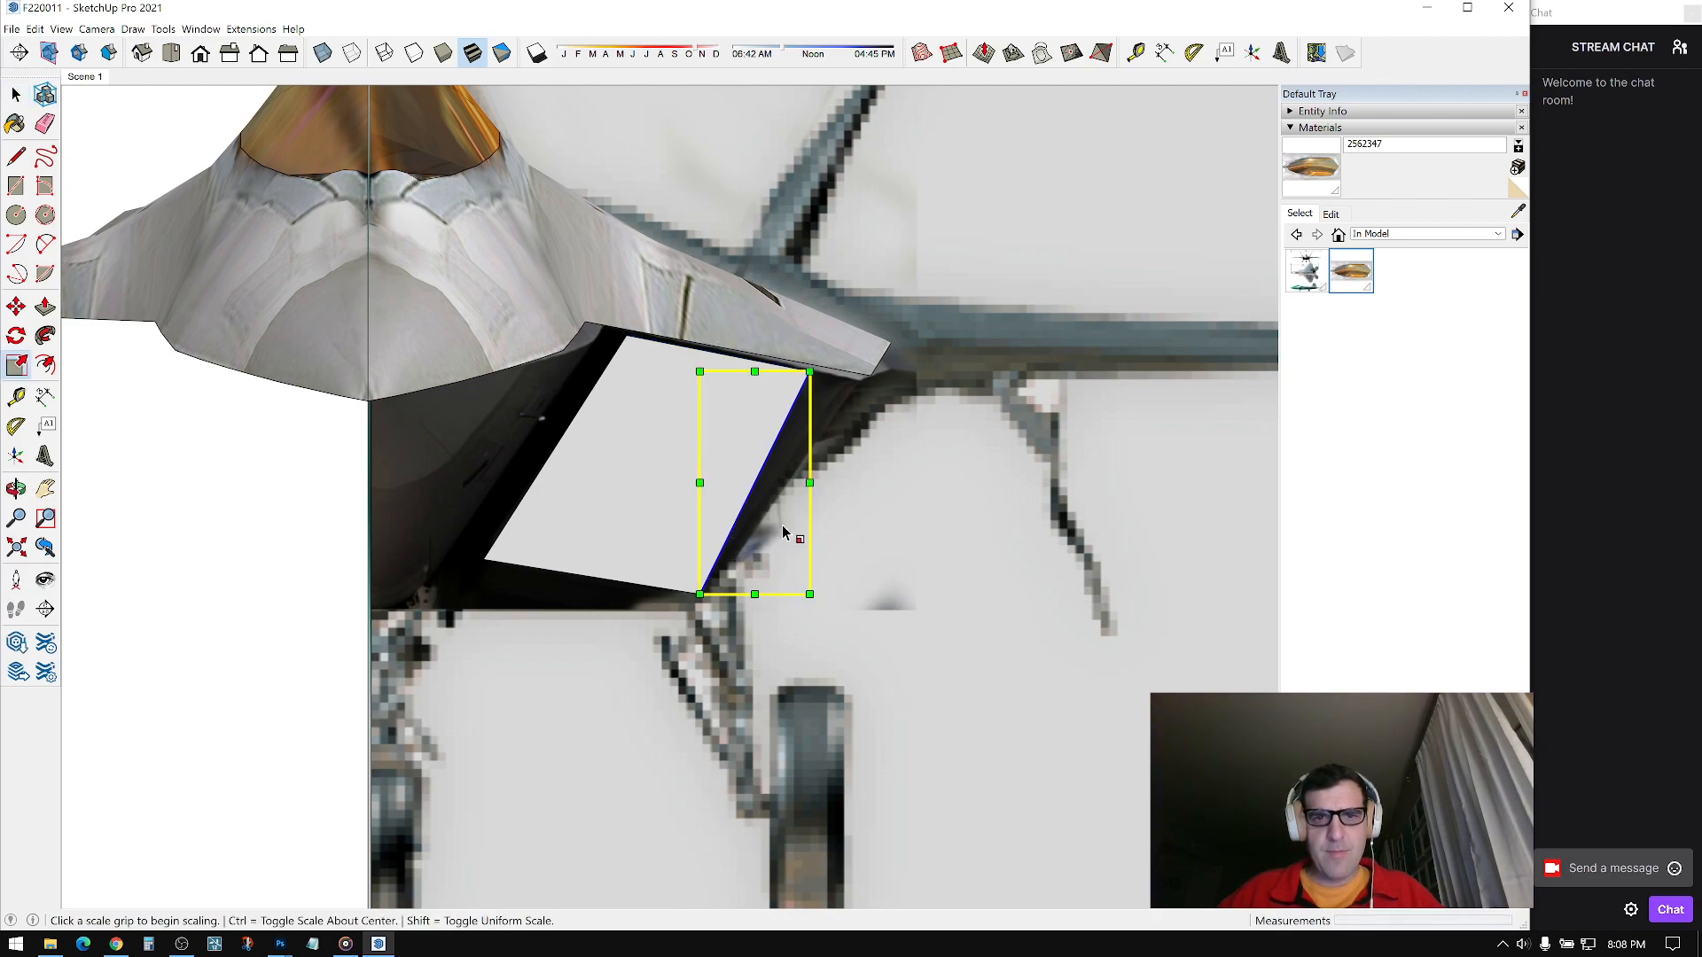
click(700, 481)
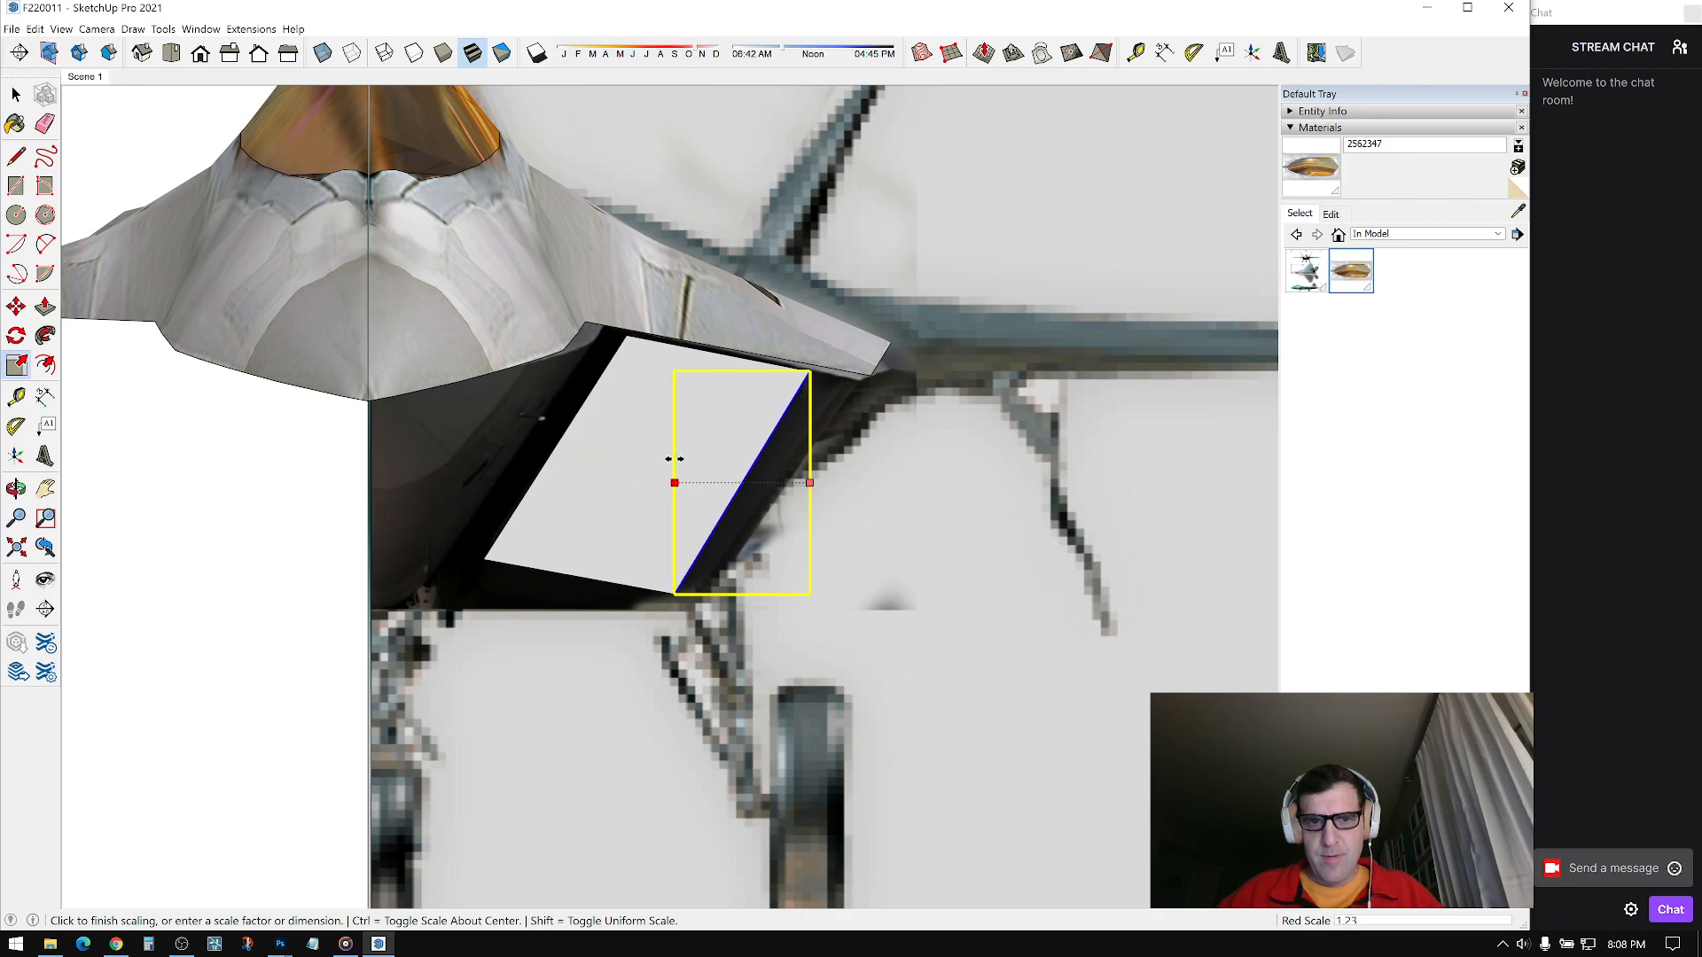
click(667, 459)
Step: Turn on transparent X-ray faces to see the intake face against the side-view image
scroll(784, 546, down, 3)
middle_drag(796, 546, 711, 535)
middle_drag(713, 468, 721, 507)
middle_drag(738, 566, 809, 512)
scroll(806, 531, up, 2)
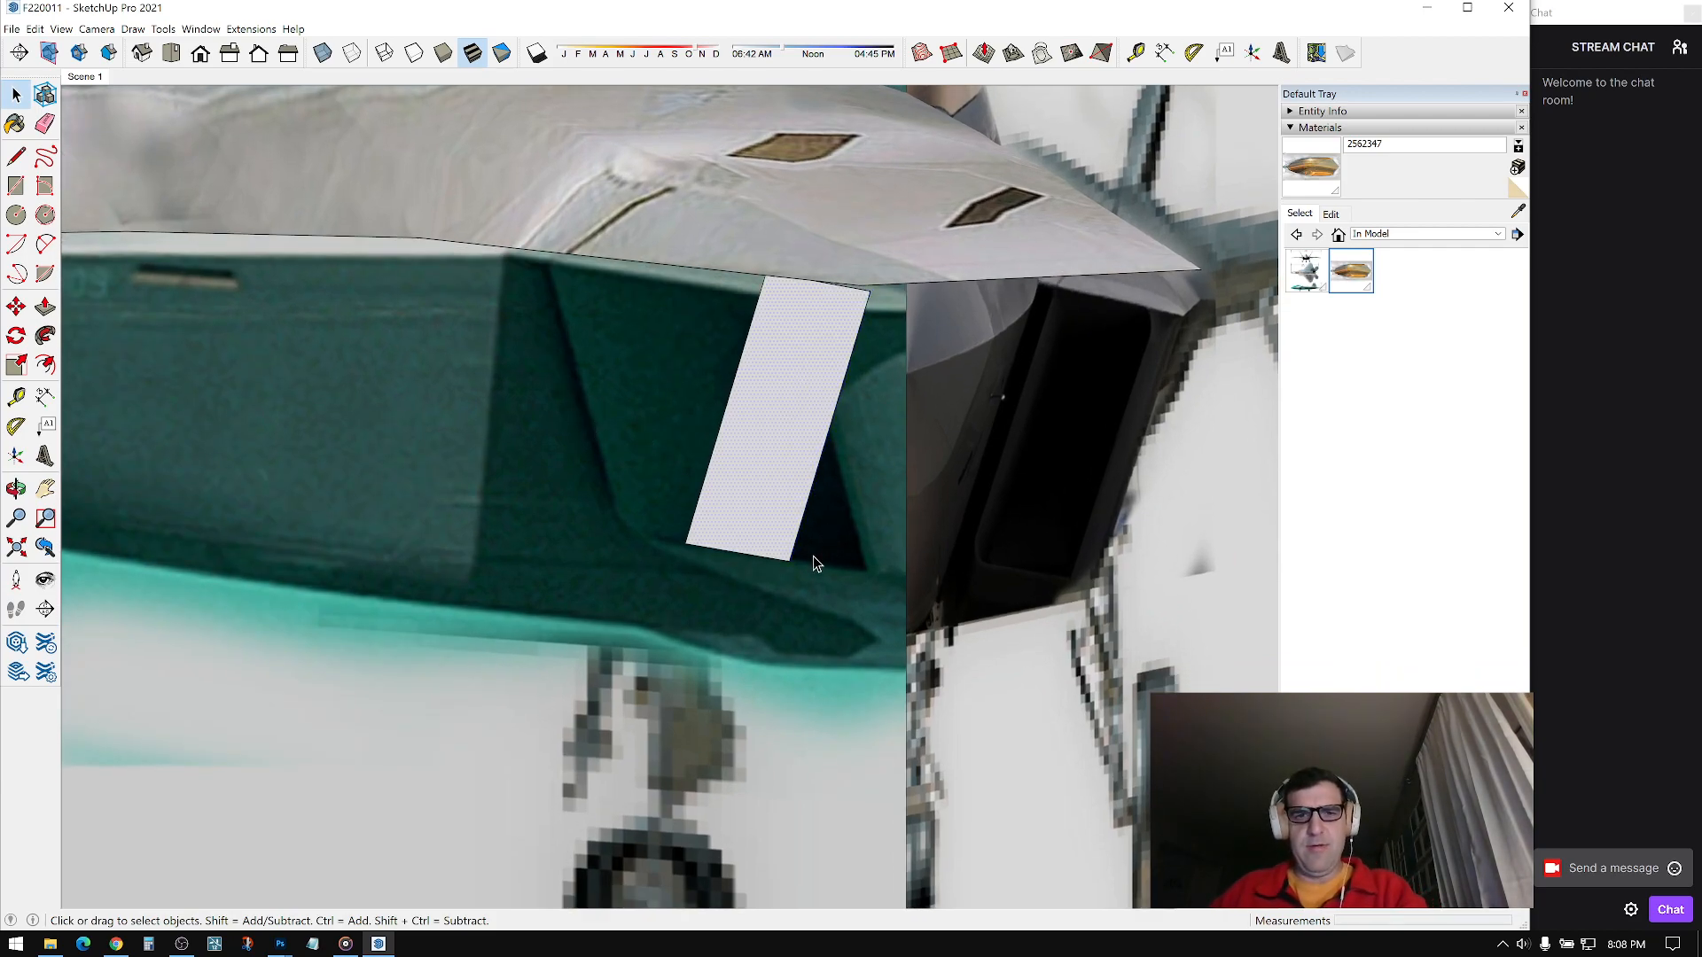
middle_drag(798, 553, 741, 461)
scroll(688, 544, down, 3)
scroll(741, 461, down, 1)
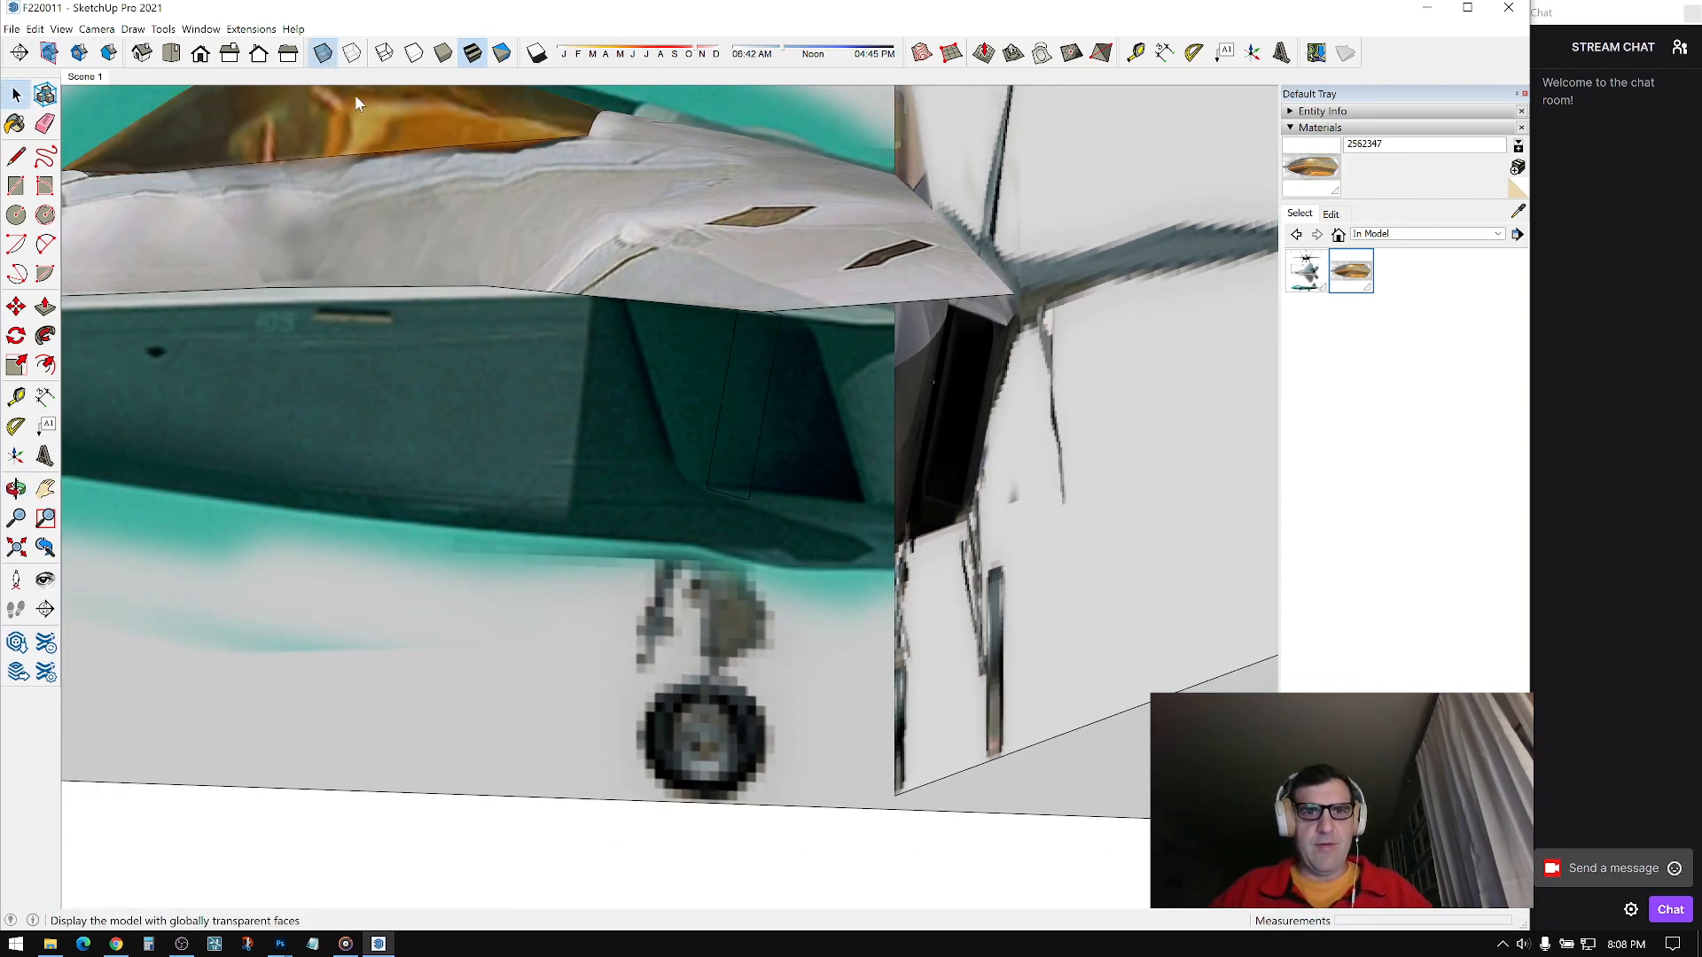
click(323, 53)
Step: Draw the intake's outer side face with lower and upper edges running back along the green axis and a slanted rear edge
middle_drag(768, 521, 745, 407)
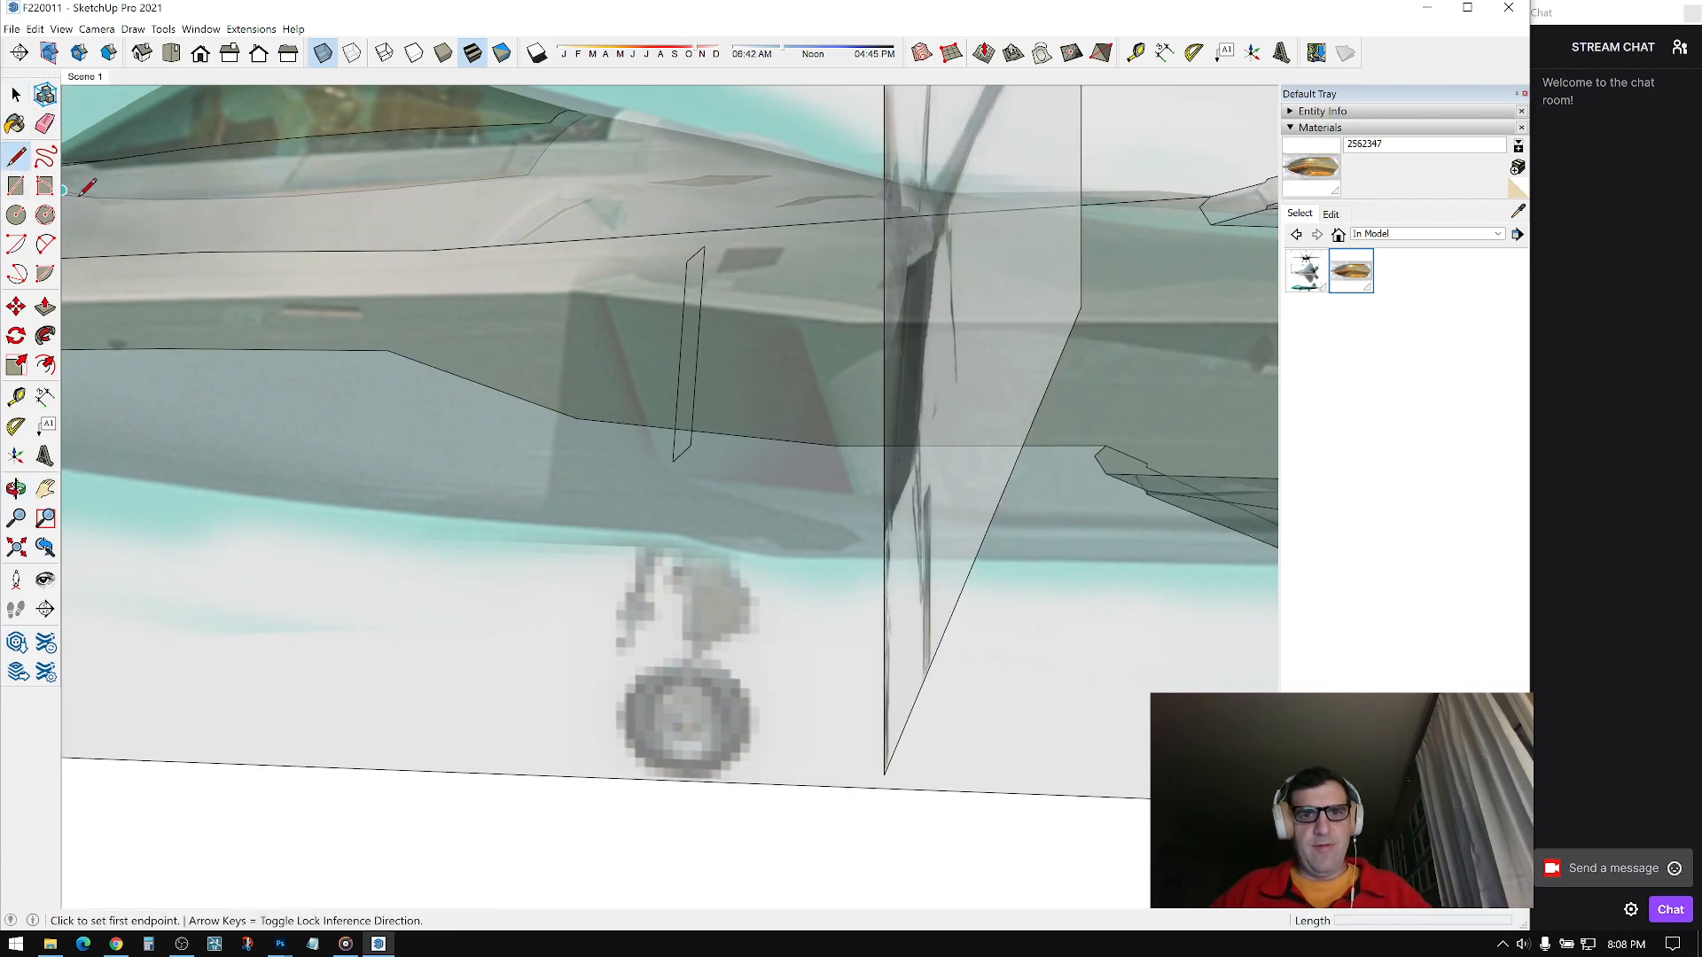
click(693, 438)
middle_drag(733, 444, 792, 431)
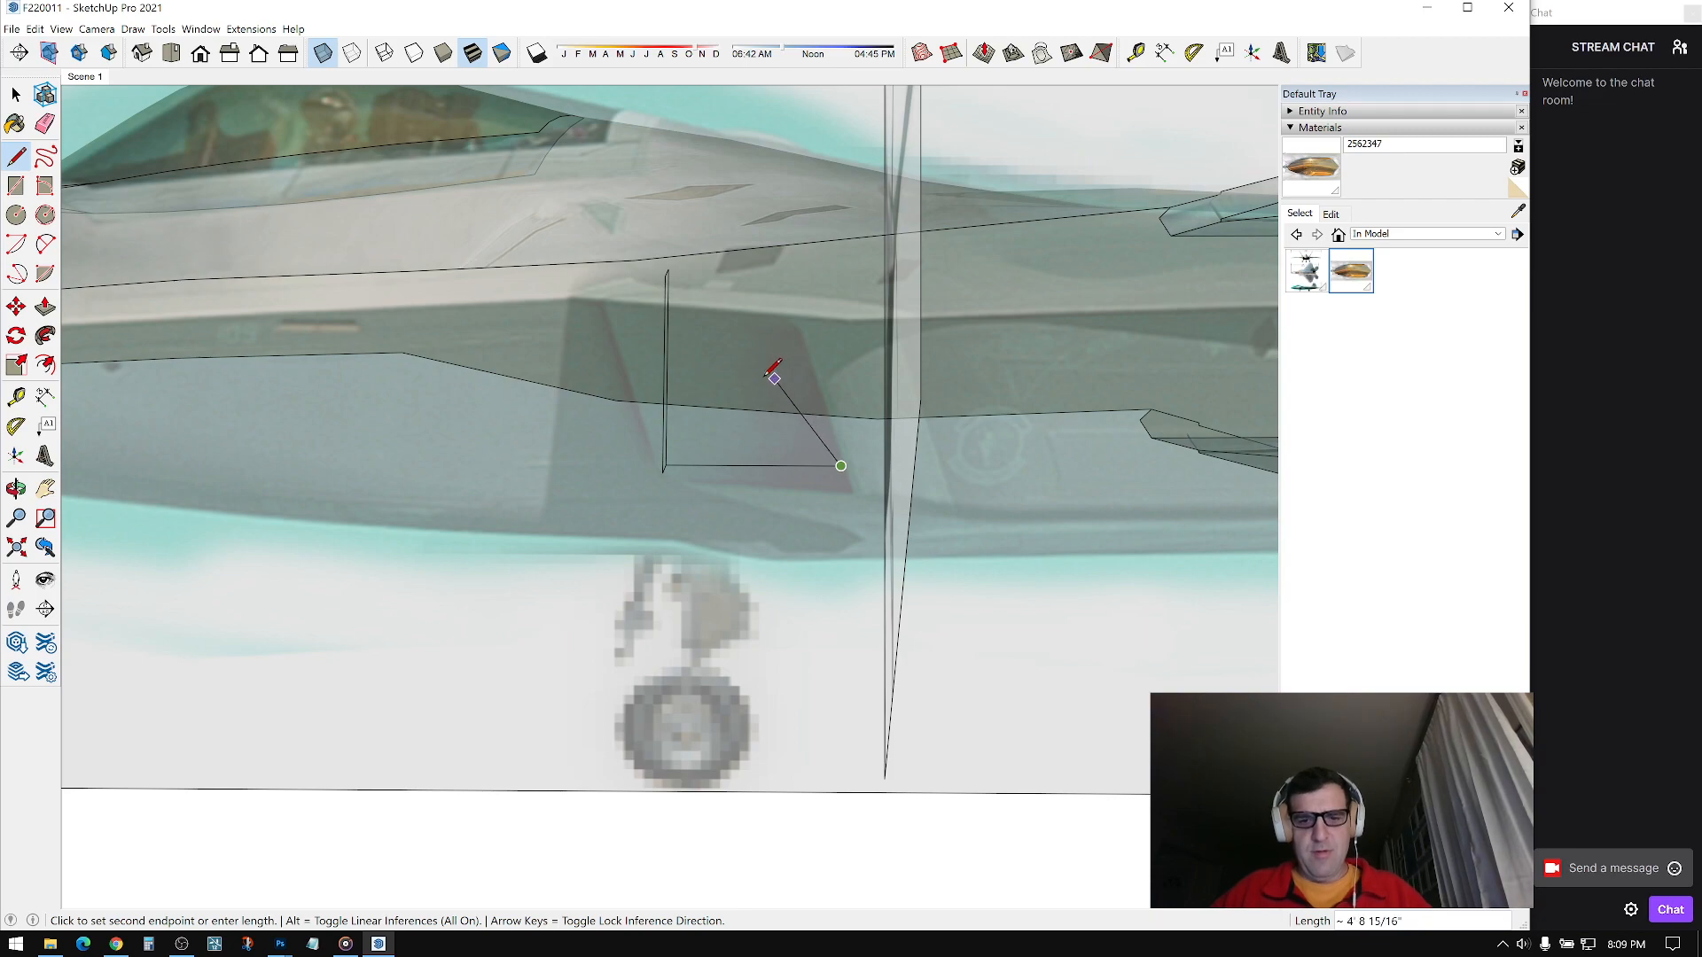
key(Escape)
click(668, 268)
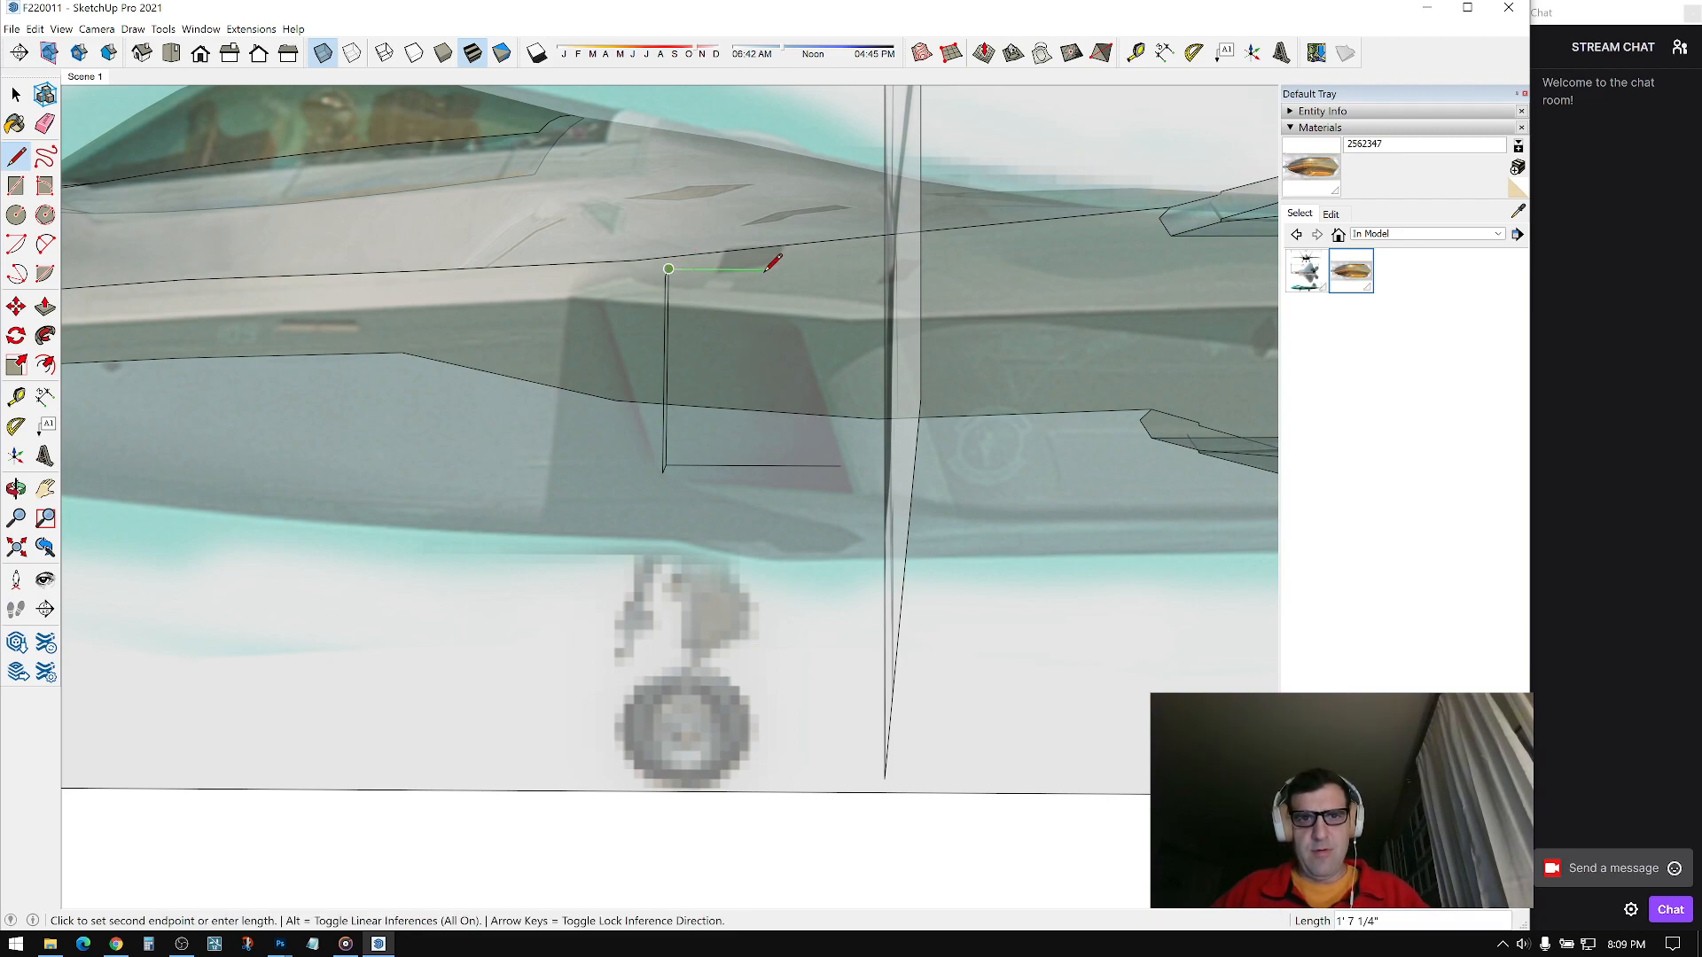
middle_drag(764, 269, 747, 278)
click(841, 466)
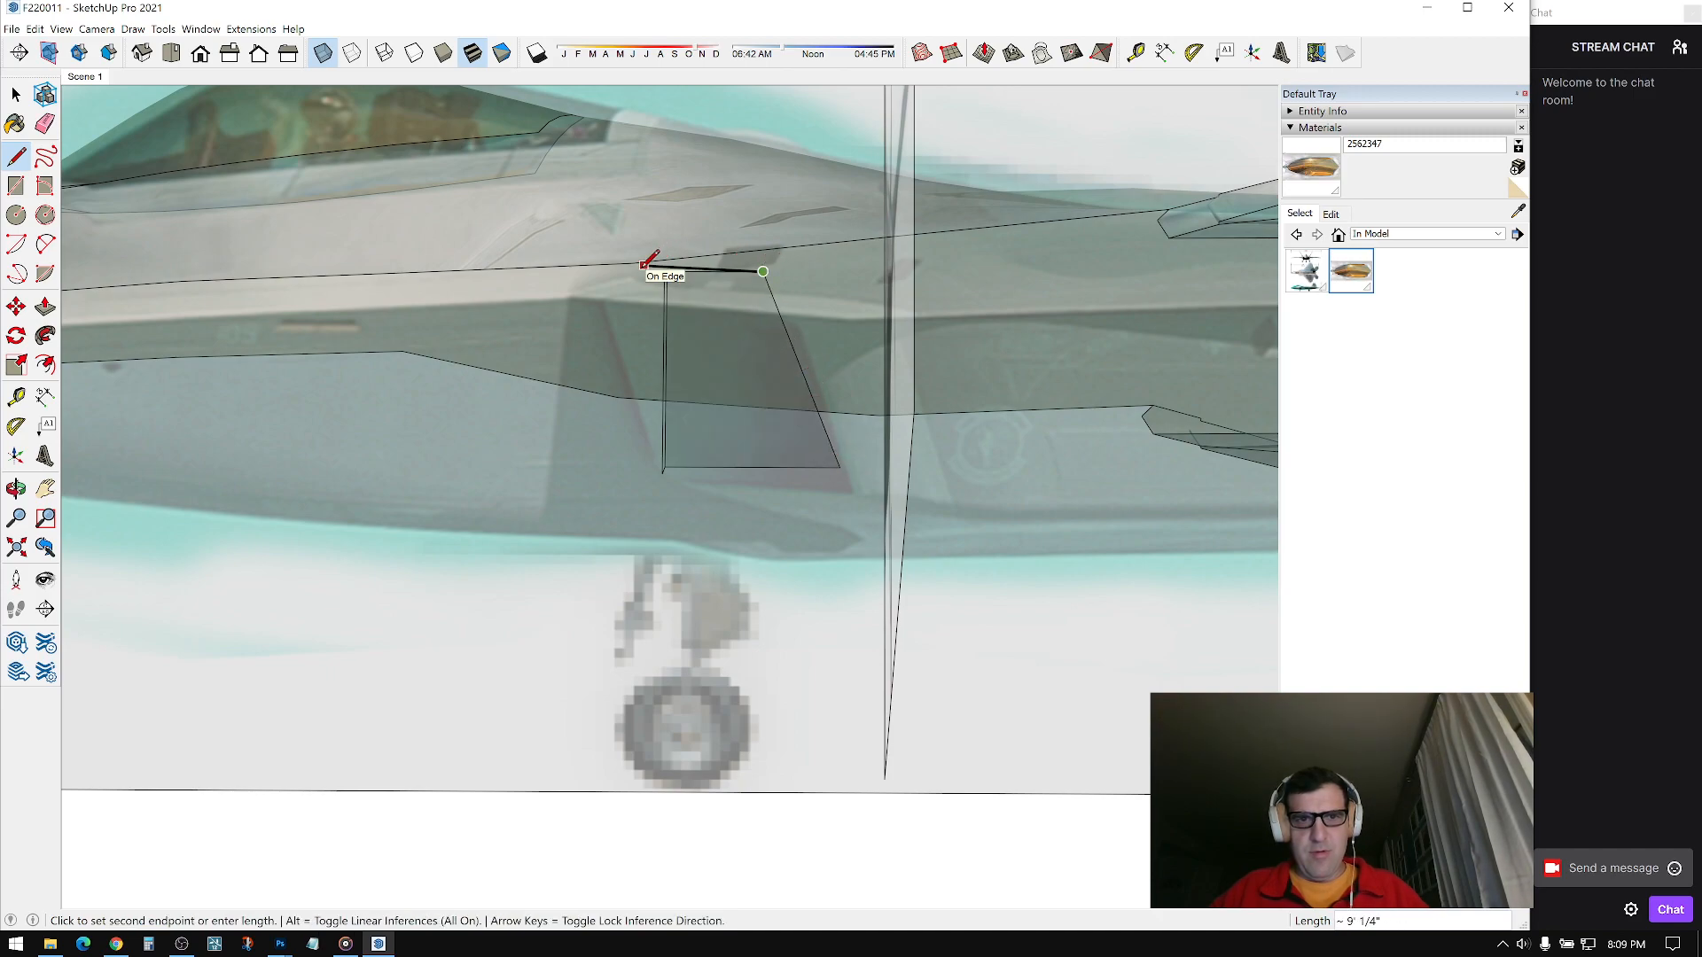
Step: Draw a triangular inner side face ahead of the intake face, from a forward point along the green axis to the lower inner corner
middle_drag(646, 267, 610, 283)
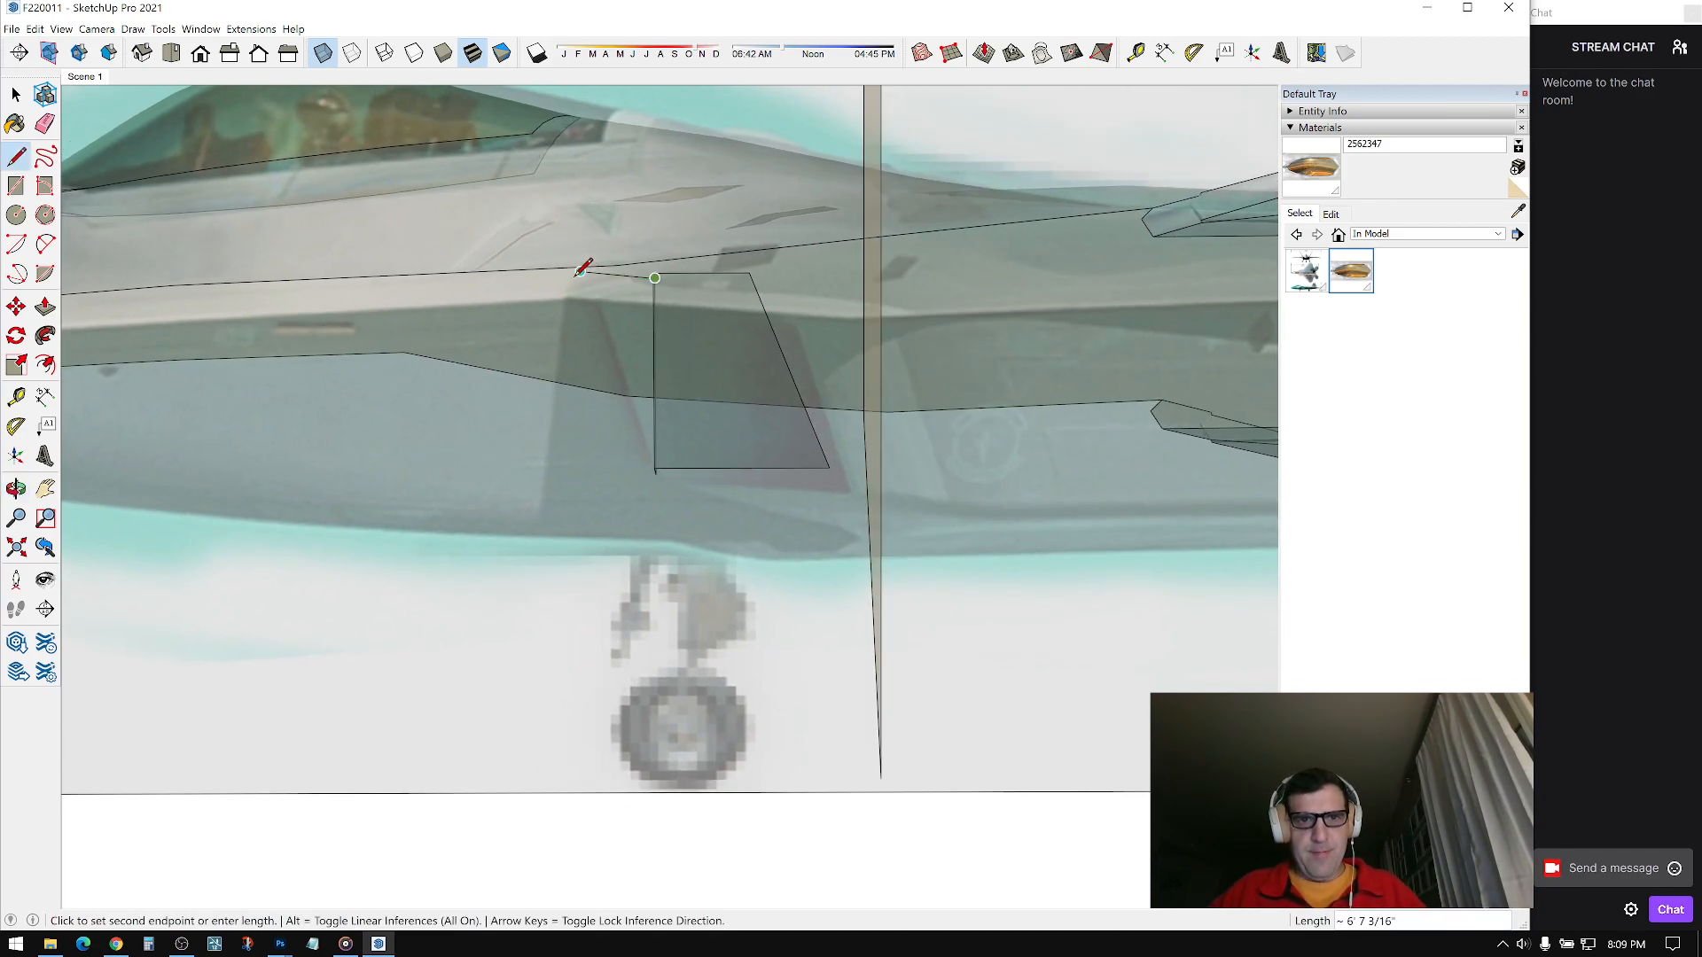
middle_drag(511, 273, 488, 353)
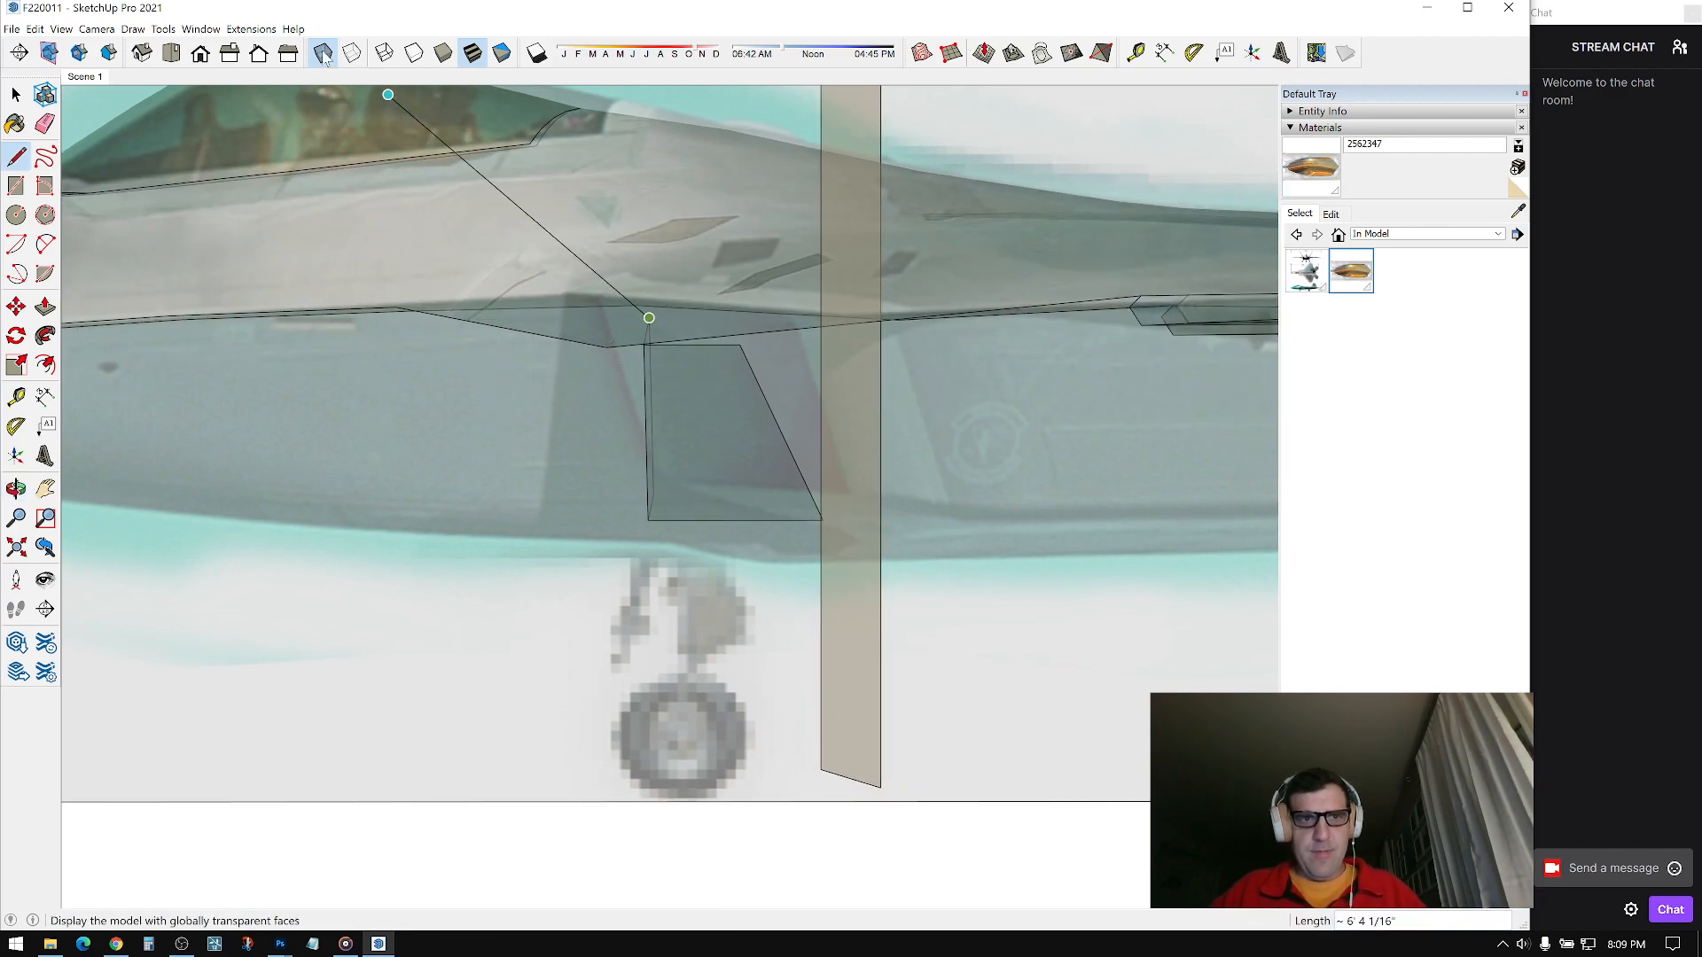
key(Left)
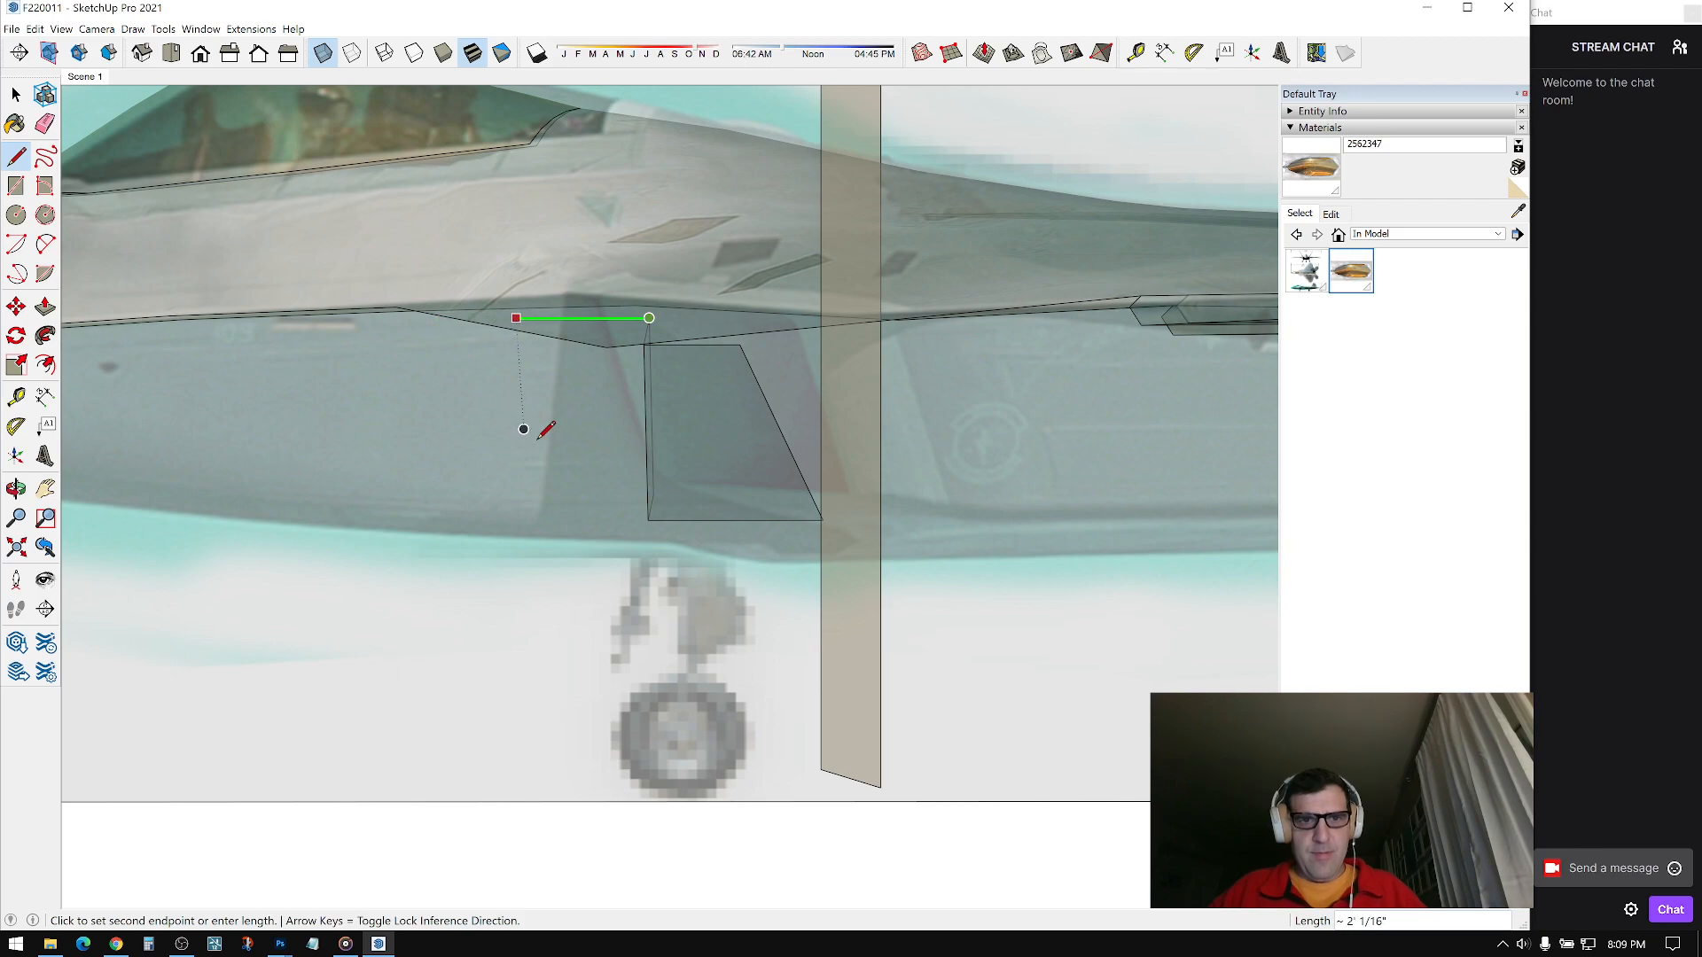
mouse_move(624, 476)
middle_down()
mouse_move(677, 391)
mouse_move(748, 440)
mouse_move(828, 422)
mouse_move(839, 305)
middle_up()
click(829, 293)
mouse_move(752, 369)
middle_down()
mouse_move(710, 429)
mouse_move(656, 425)
mouse_move(735, 396)
middle_up()
click(675, 486)
click(670, 287)
middle_drag(671, 286, 833, 491)
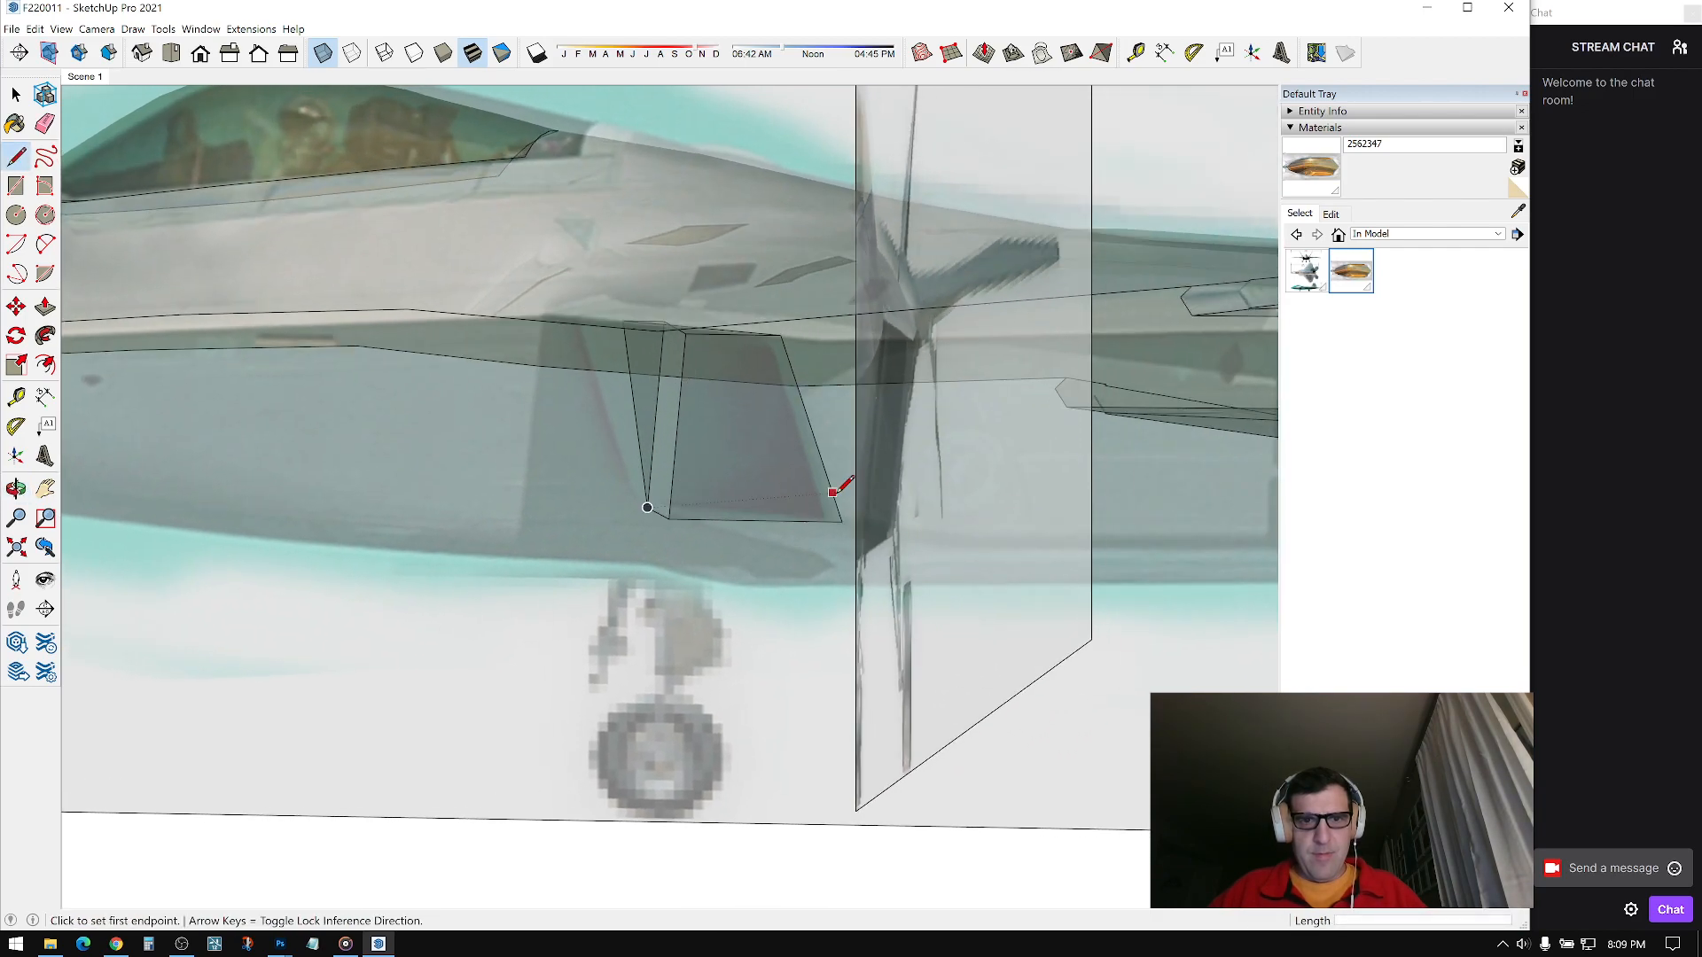
Step: Draw a line from the outer side face's rear lower corner to the intake face's lower inner corner
click(842, 521)
click(653, 494)
middle_drag(653, 494, 668, 512)
key(e)
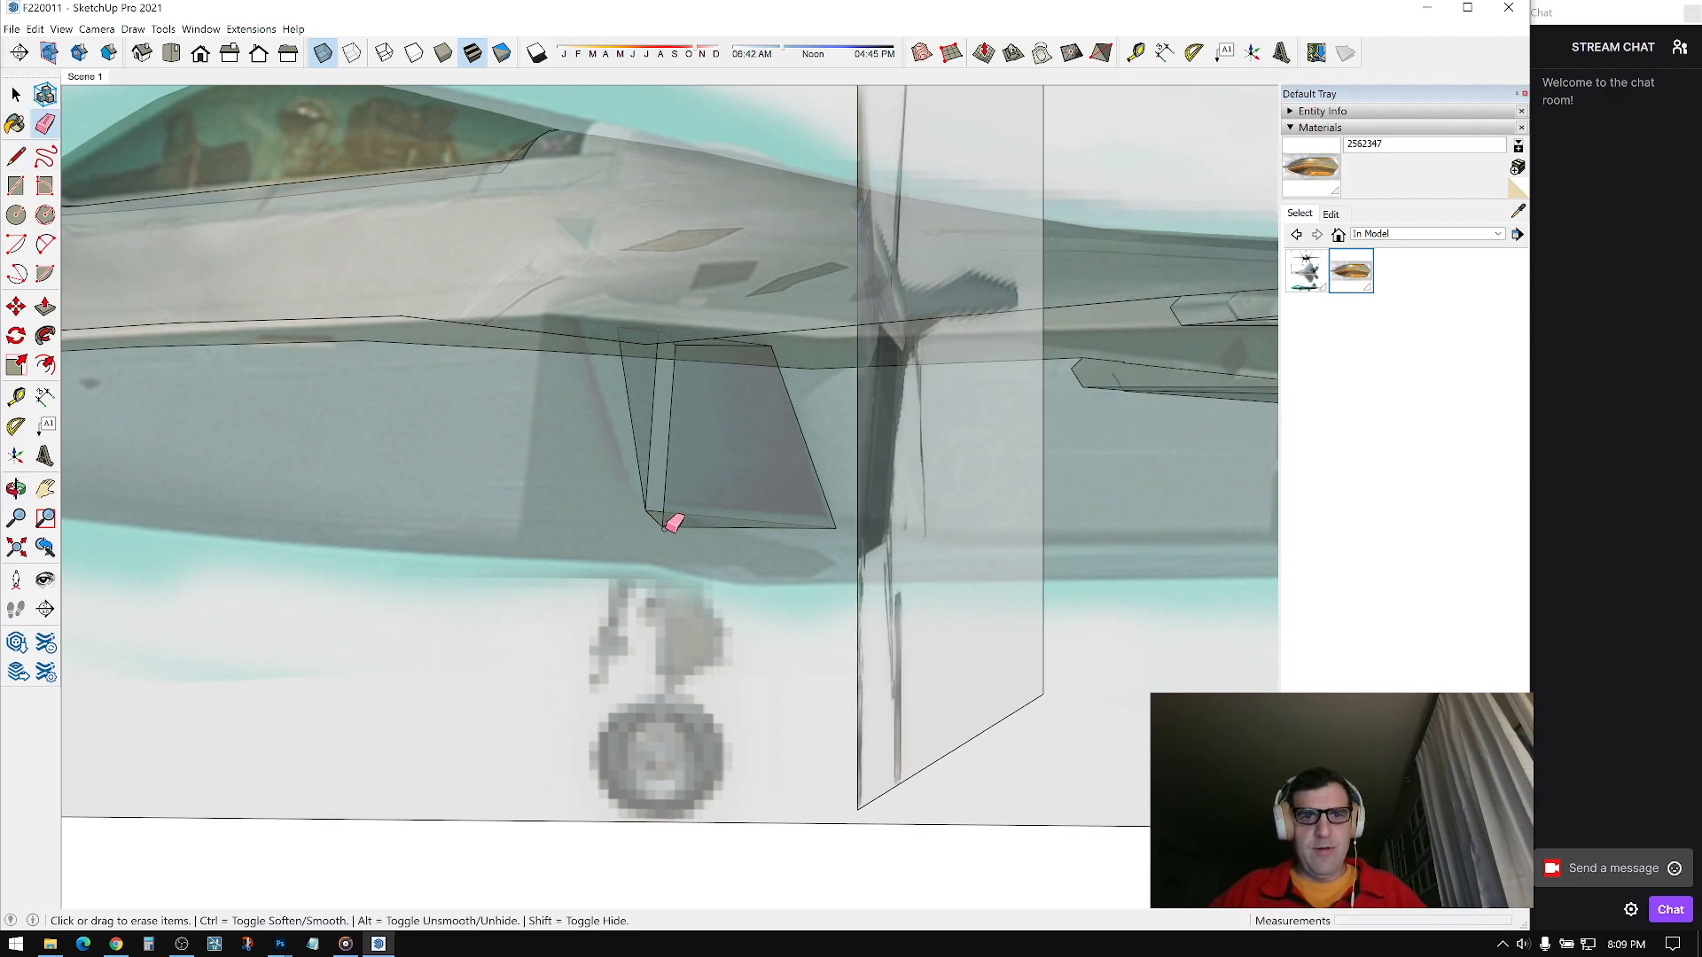
Step: Erase the leftover construction edges around the intake's inner side face
click(665, 526)
scroll(704, 398, up, 2)
mouse_move(705, 398)
middle_down()
mouse_move(649, 307)
mouse_move(643, 248)
mouse_move(684, 434)
mouse_move(1126, 457)
mouse_move(1234, 642)
mouse_move(509, 600)
mouse_move(617, 526)
mouse_move(668, 198)
mouse_move(859, 452)
mouse_move(940, 429)
mouse_move(1184, 569)
mouse_move(822, 461)
middle_up()
click(626, 225)
click(635, 248)
key(space)
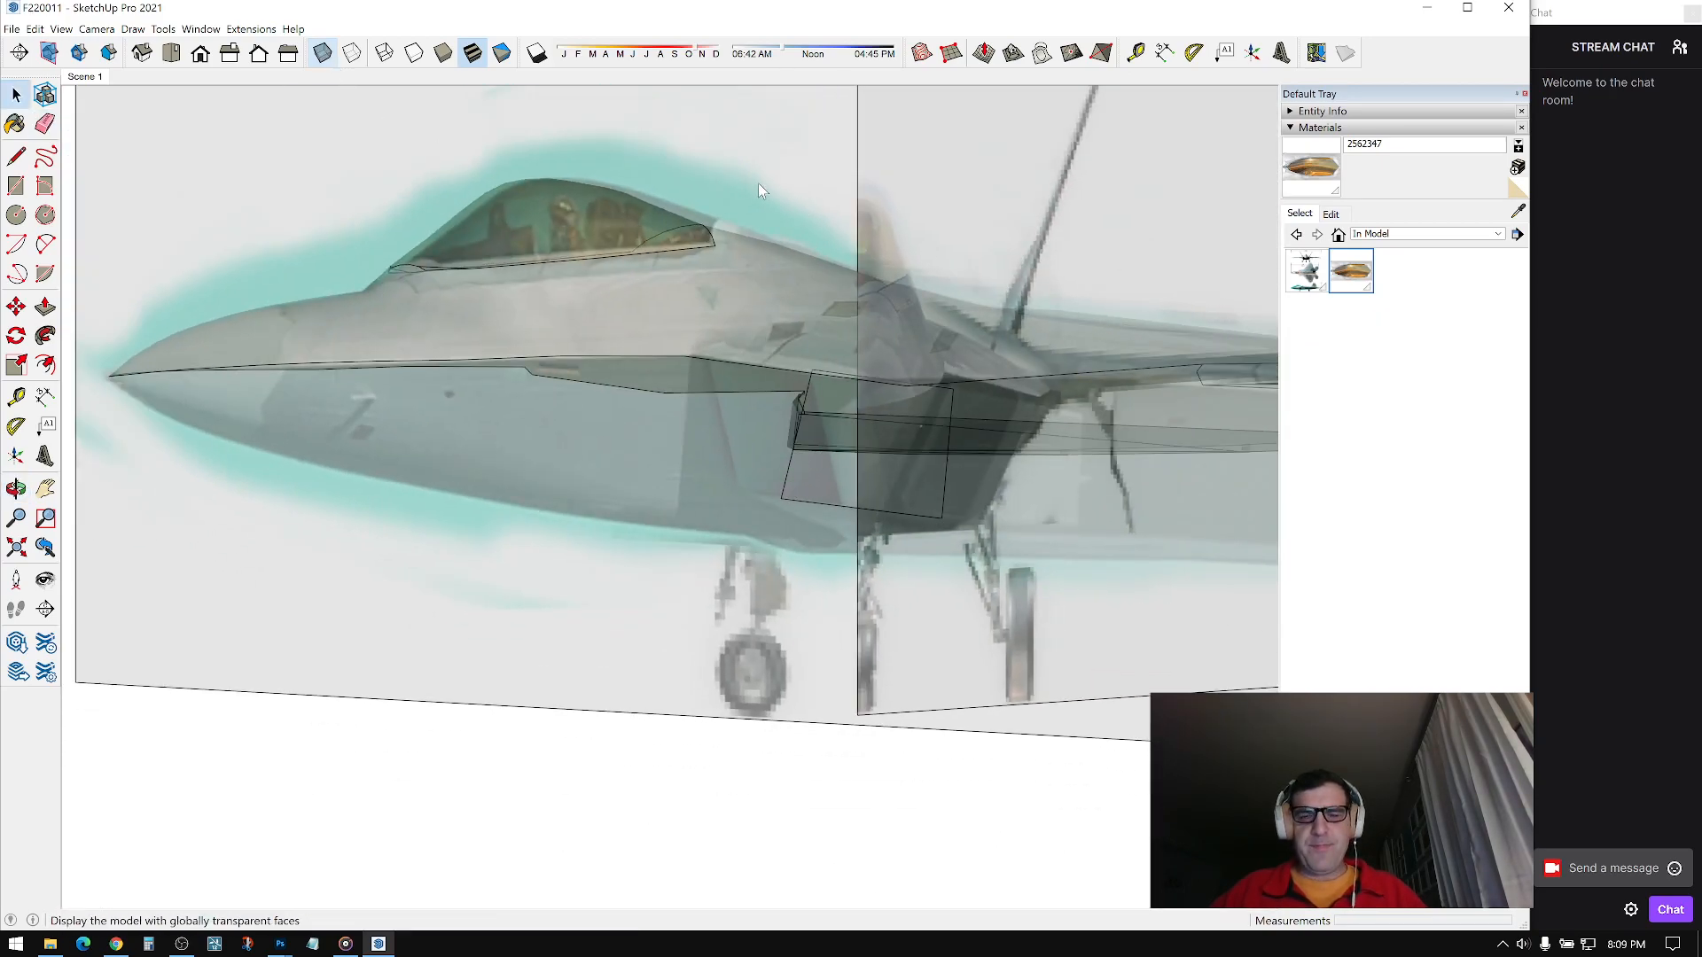
Step: Turn off transparent X-ray faces and switch the camera from parallel projection to perspective
click(323, 53)
click(97, 28)
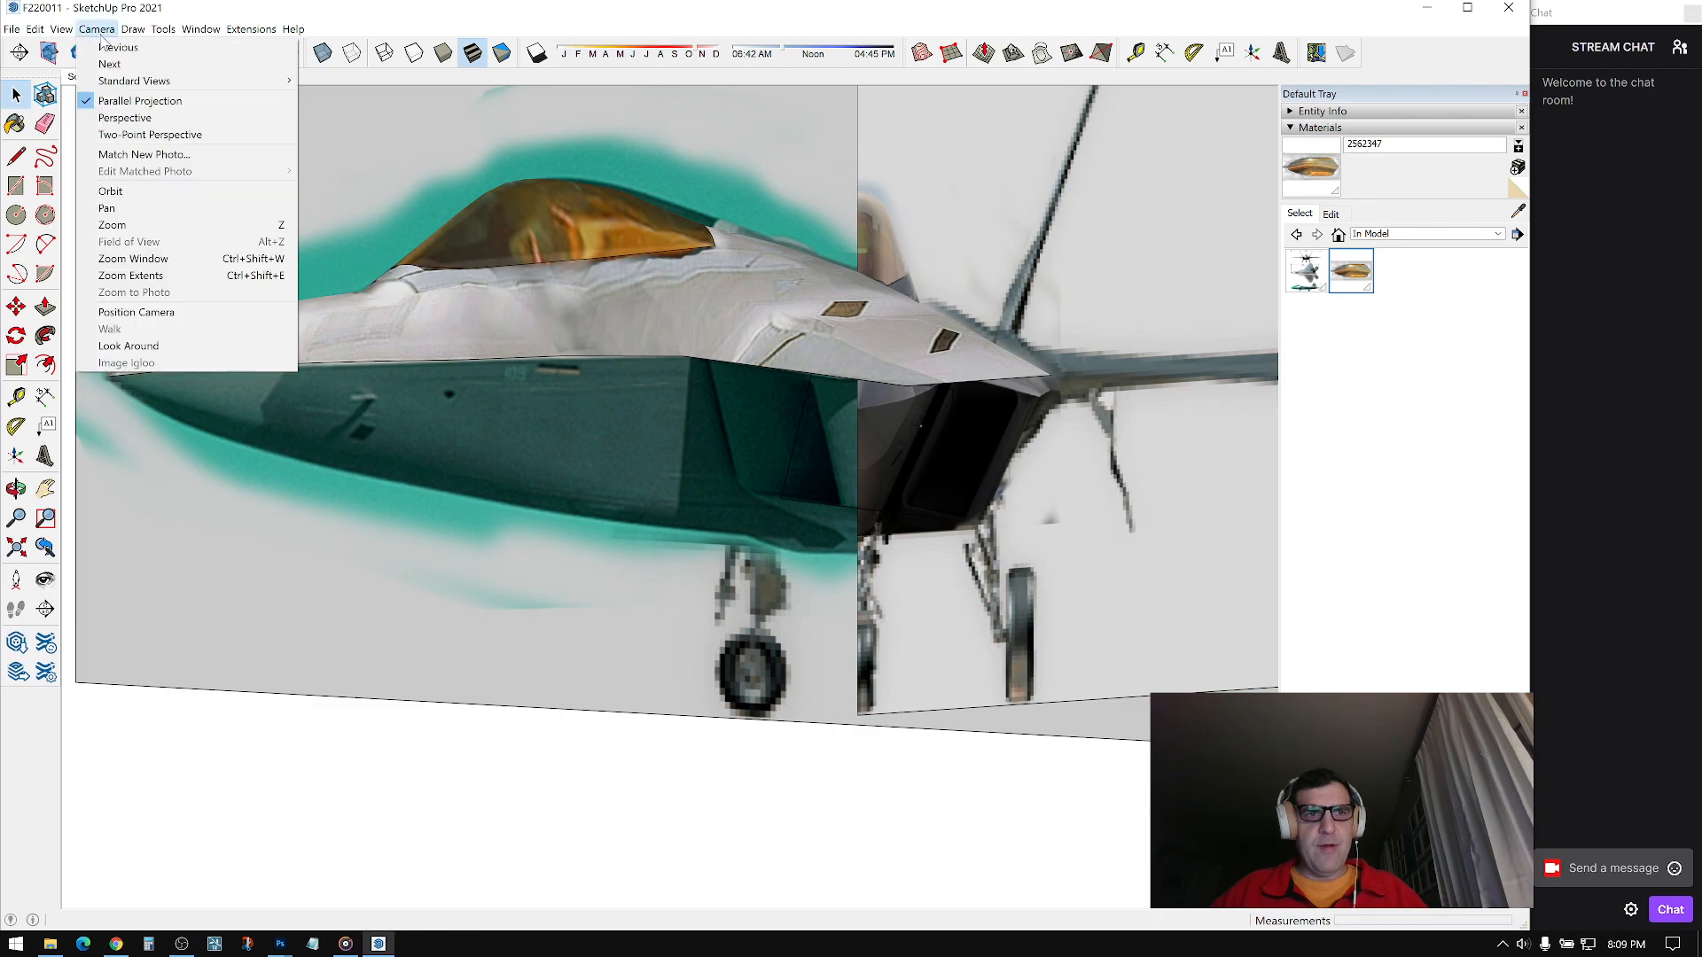
click(142, 115)
Step: Draw long edges from the intake's outer corners back along the green axis to the tail
key(o)
drag(775, 408, 1011, 455)
middle_drag(1011, 455, 521, 461)
scroll(540, 474, up, 1)
scroll(521, 461, up, 1)
scroll(522, 469, up, 1)
key(l)
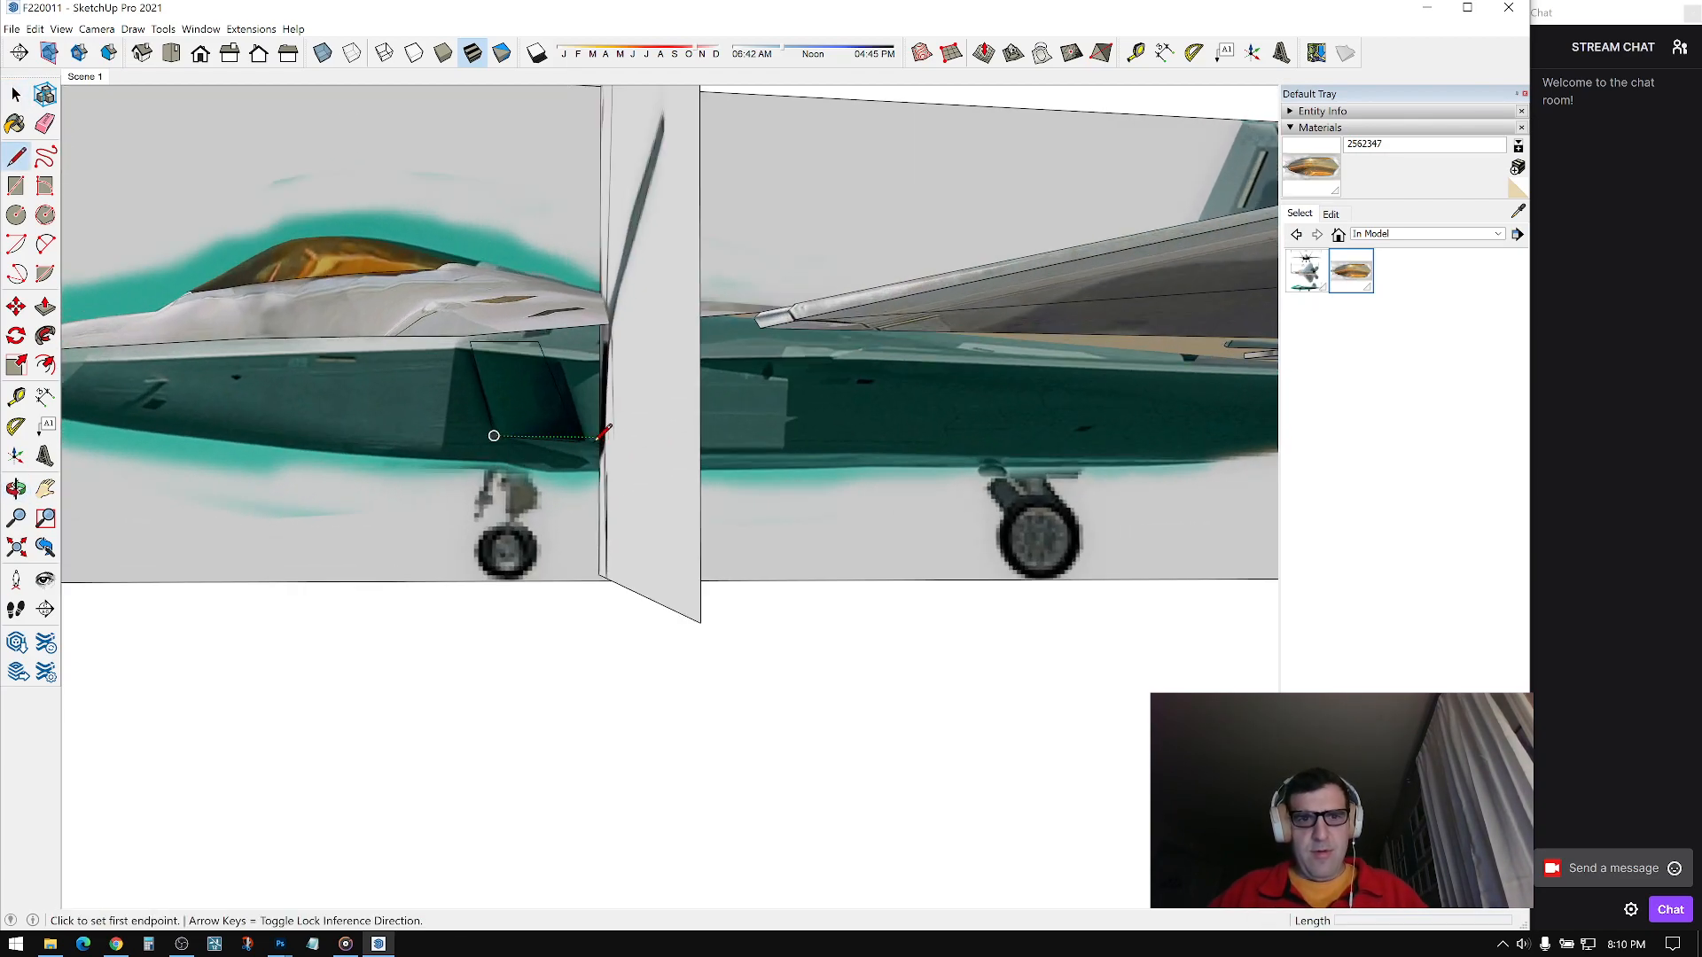
click(579, 442)
middle_drag(835, 443, 633, 457)
middle_drag(789, 456, 640, 282)
scroll(736, 419, up, 4)
key(Escape)
Step: Draw the remaining lengthwise intake edges locked to the green axis, ending level with the first ones at the tail
click(630, 260)
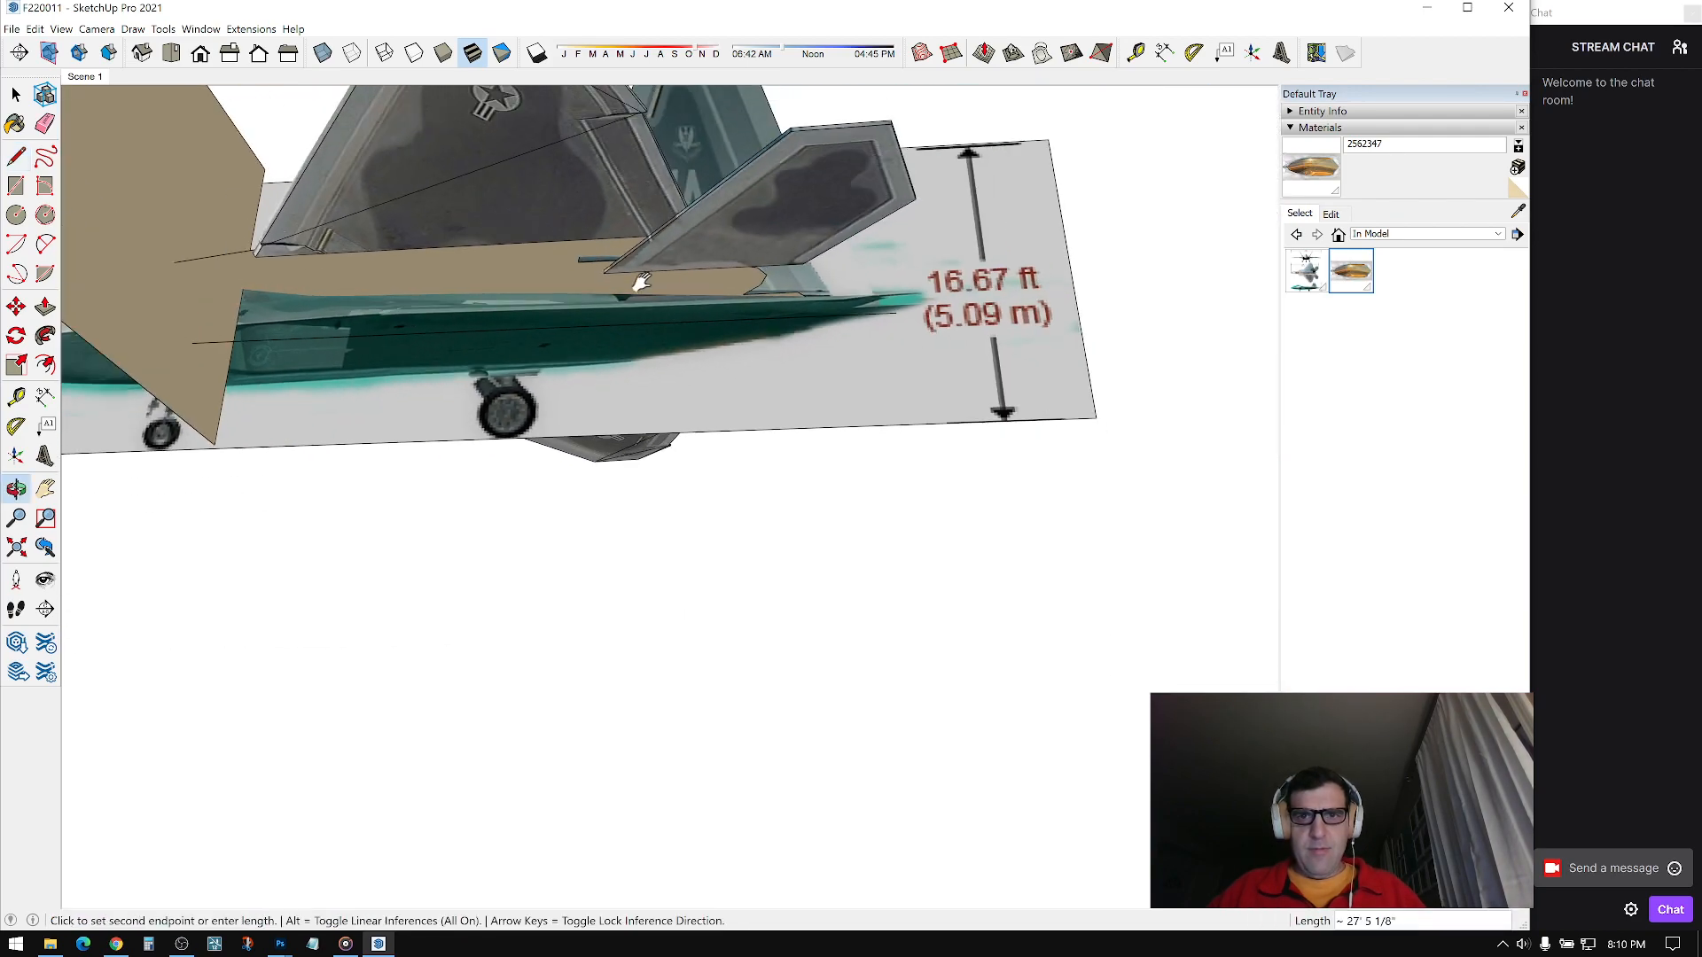
key(Left)
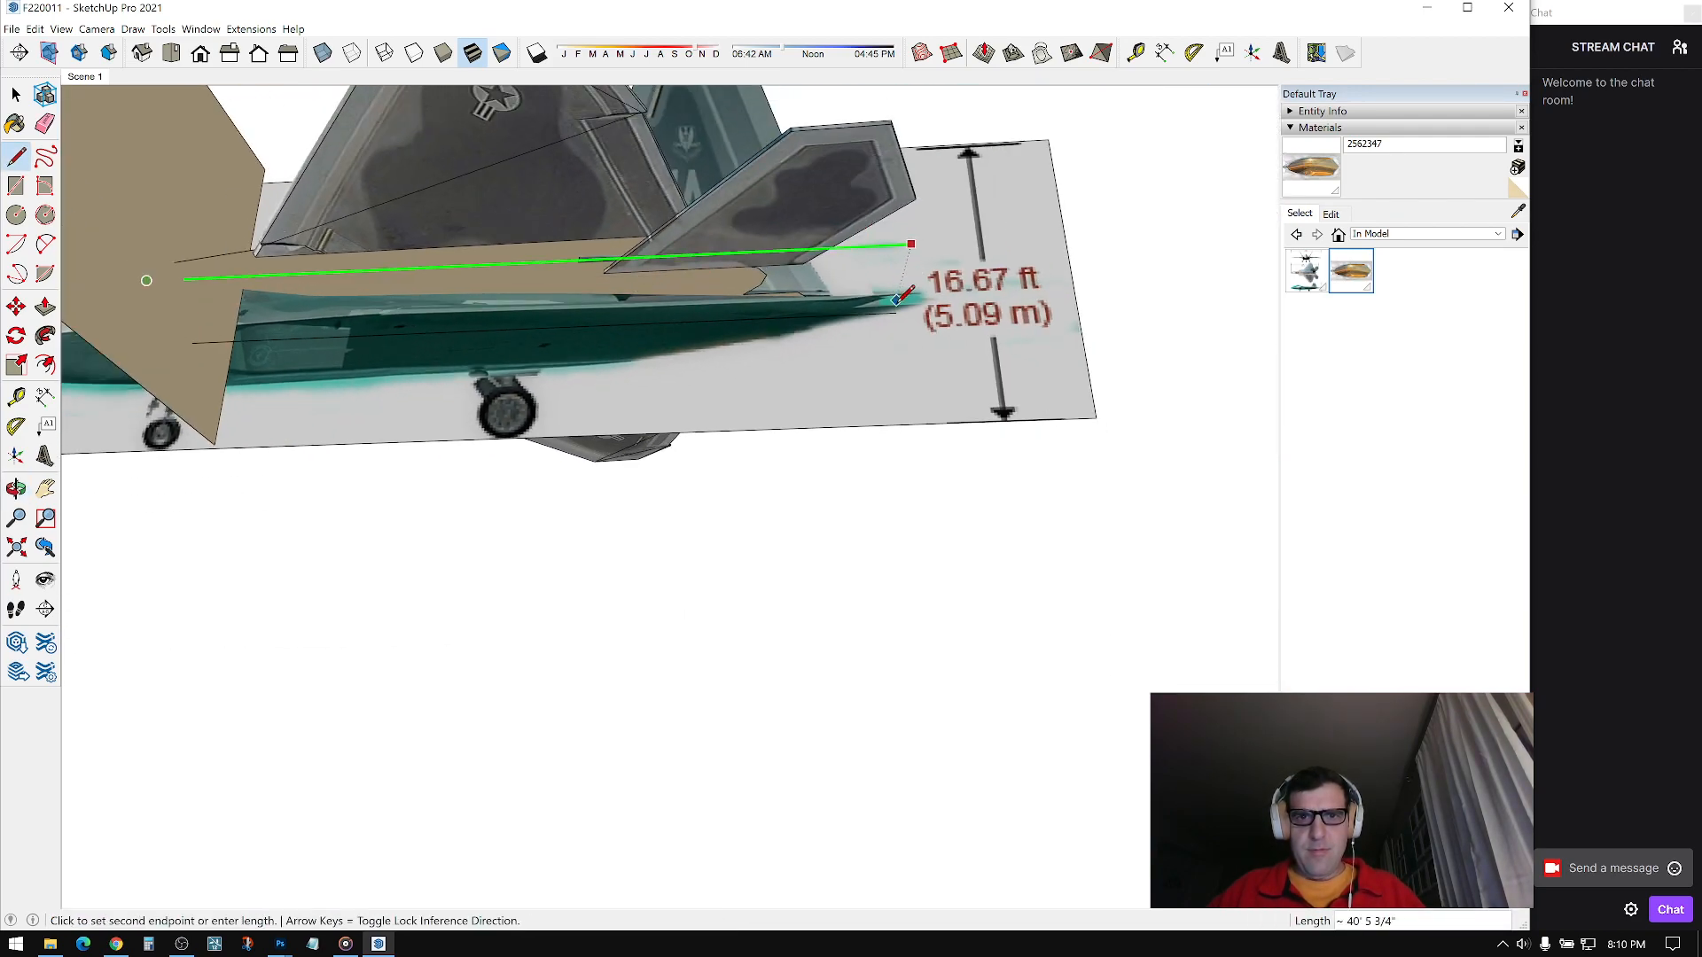
middle_drag(900, 306, 696, 339)
click(683, 342)
middle_drag(683, 342, 805, 330)
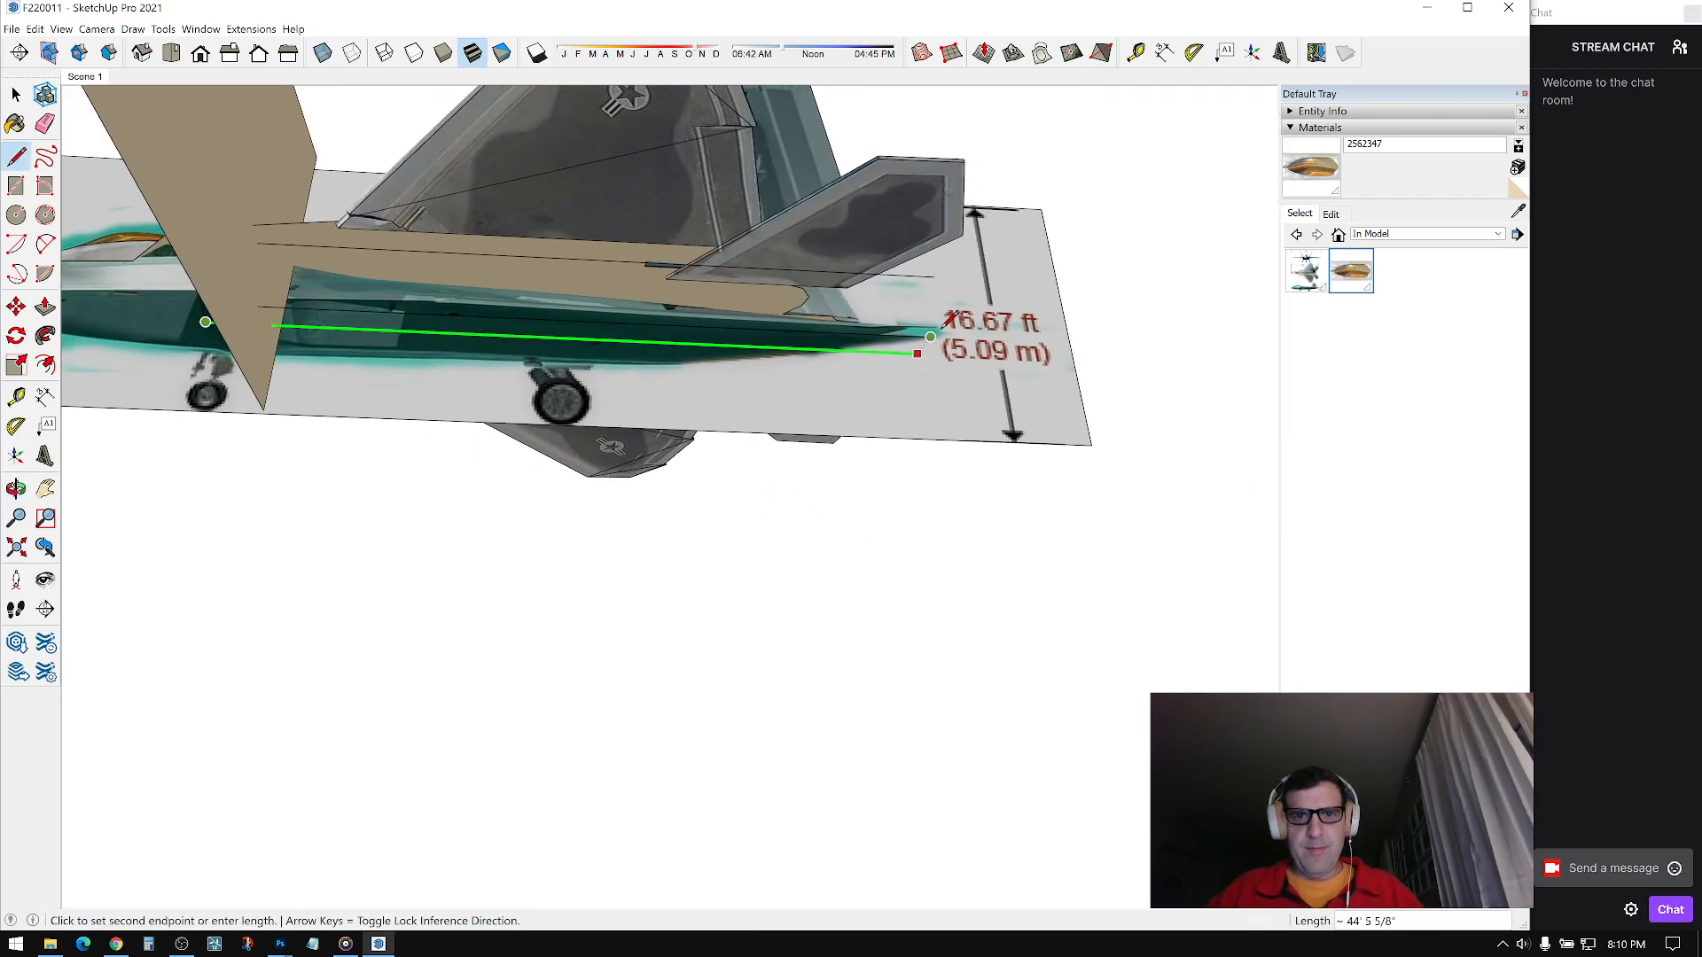
middle_drag(639, 356, 600, 270)
click(597, 242)
Step: Connect the rear ends of the lengthwise edges to close the intake body's long faces and its tail end
middle_drag(752, 223, 802, 241)
scroll(815, 244, up, 3)
click(850, 249)
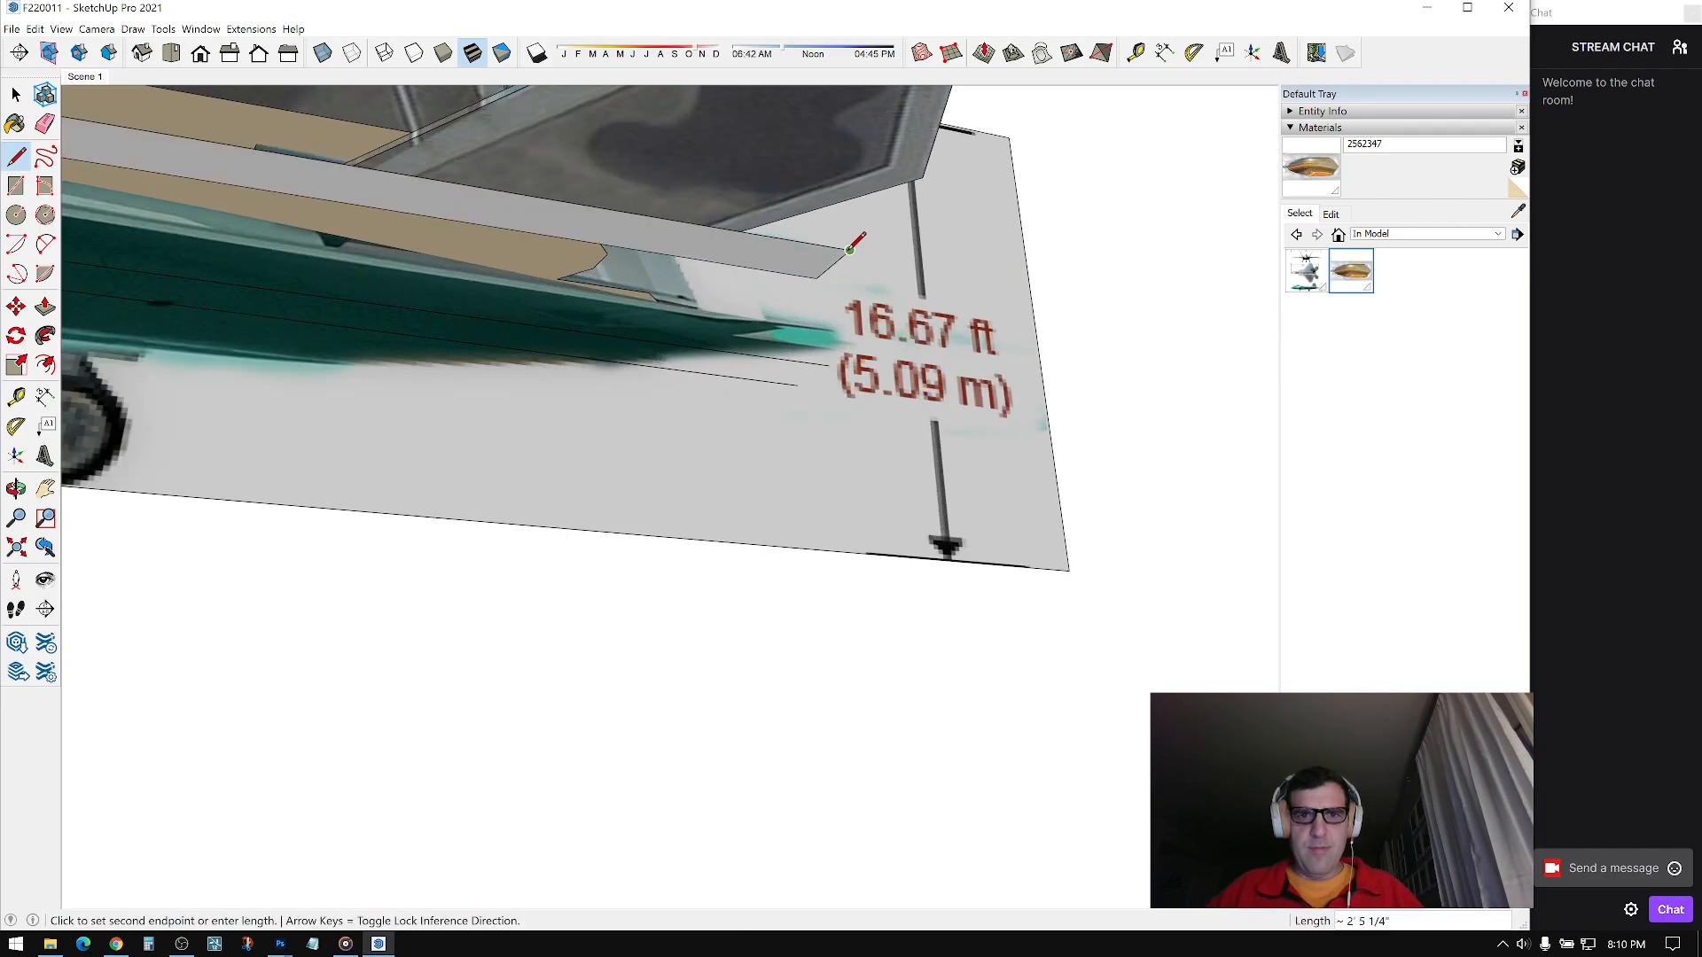
click(829, 364)
mouse_move(798, 385)
middle_down()
mouse_move(561, 464)
mouse_move(575, 483)
middle_up()
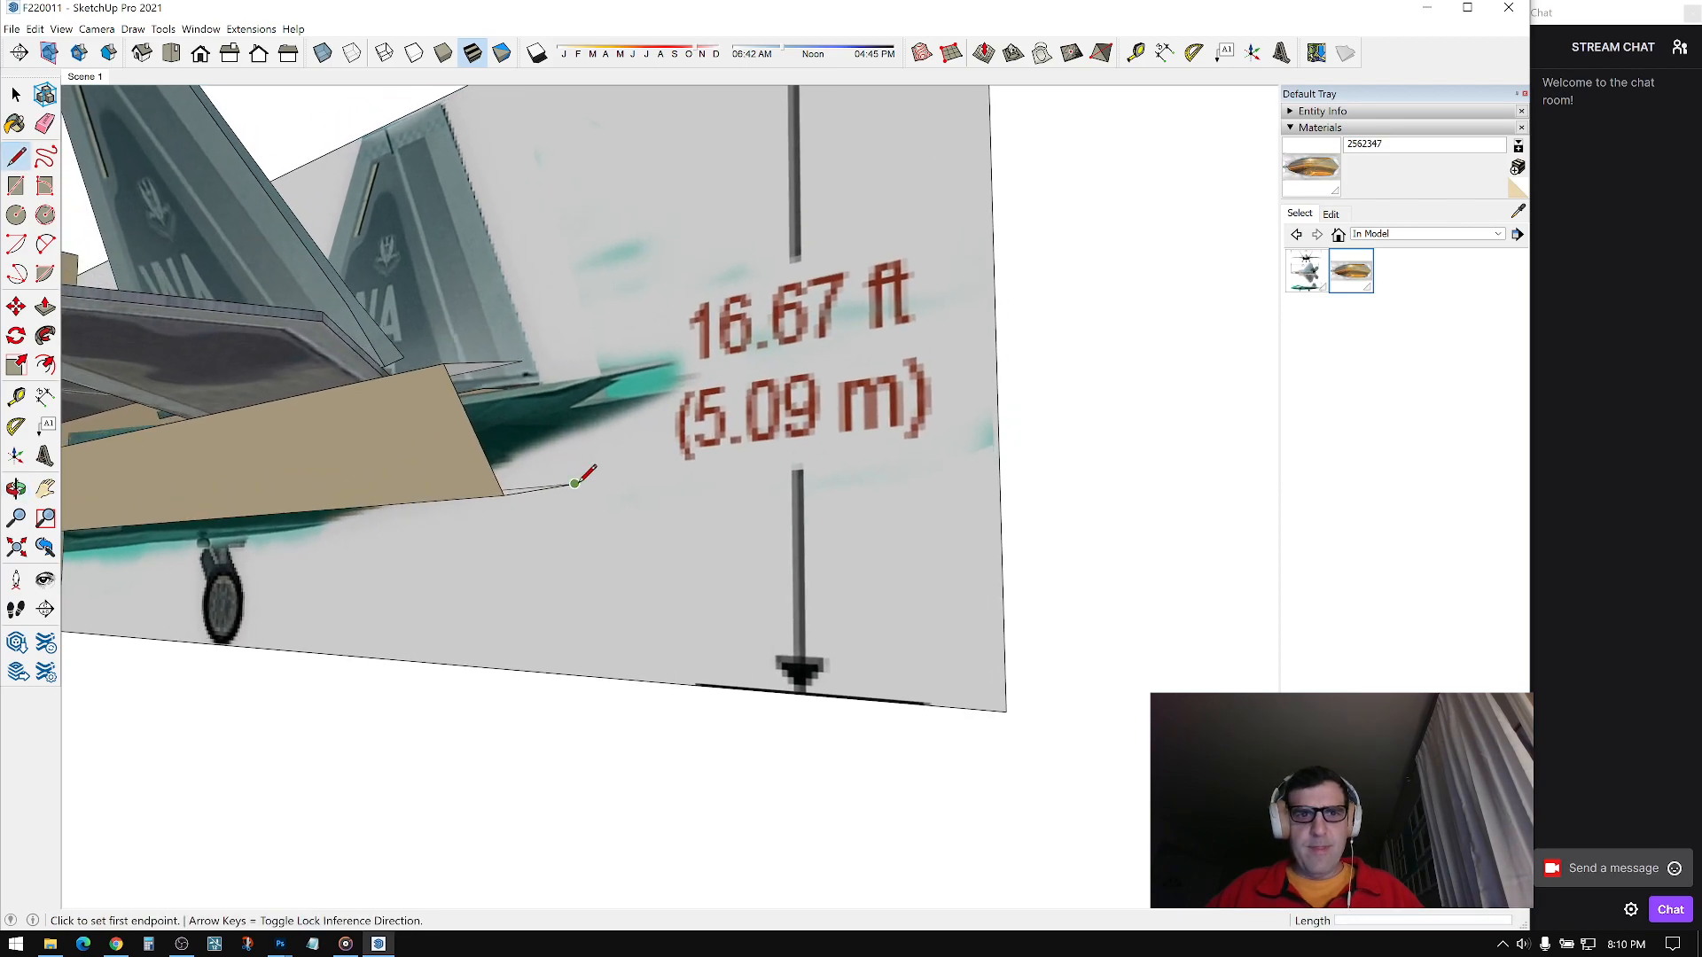
Step: Select the whole connected intake body and make it a group
middle_drag(528, 354, 608, 321)
click(773, 358)
right_click(793, 367)
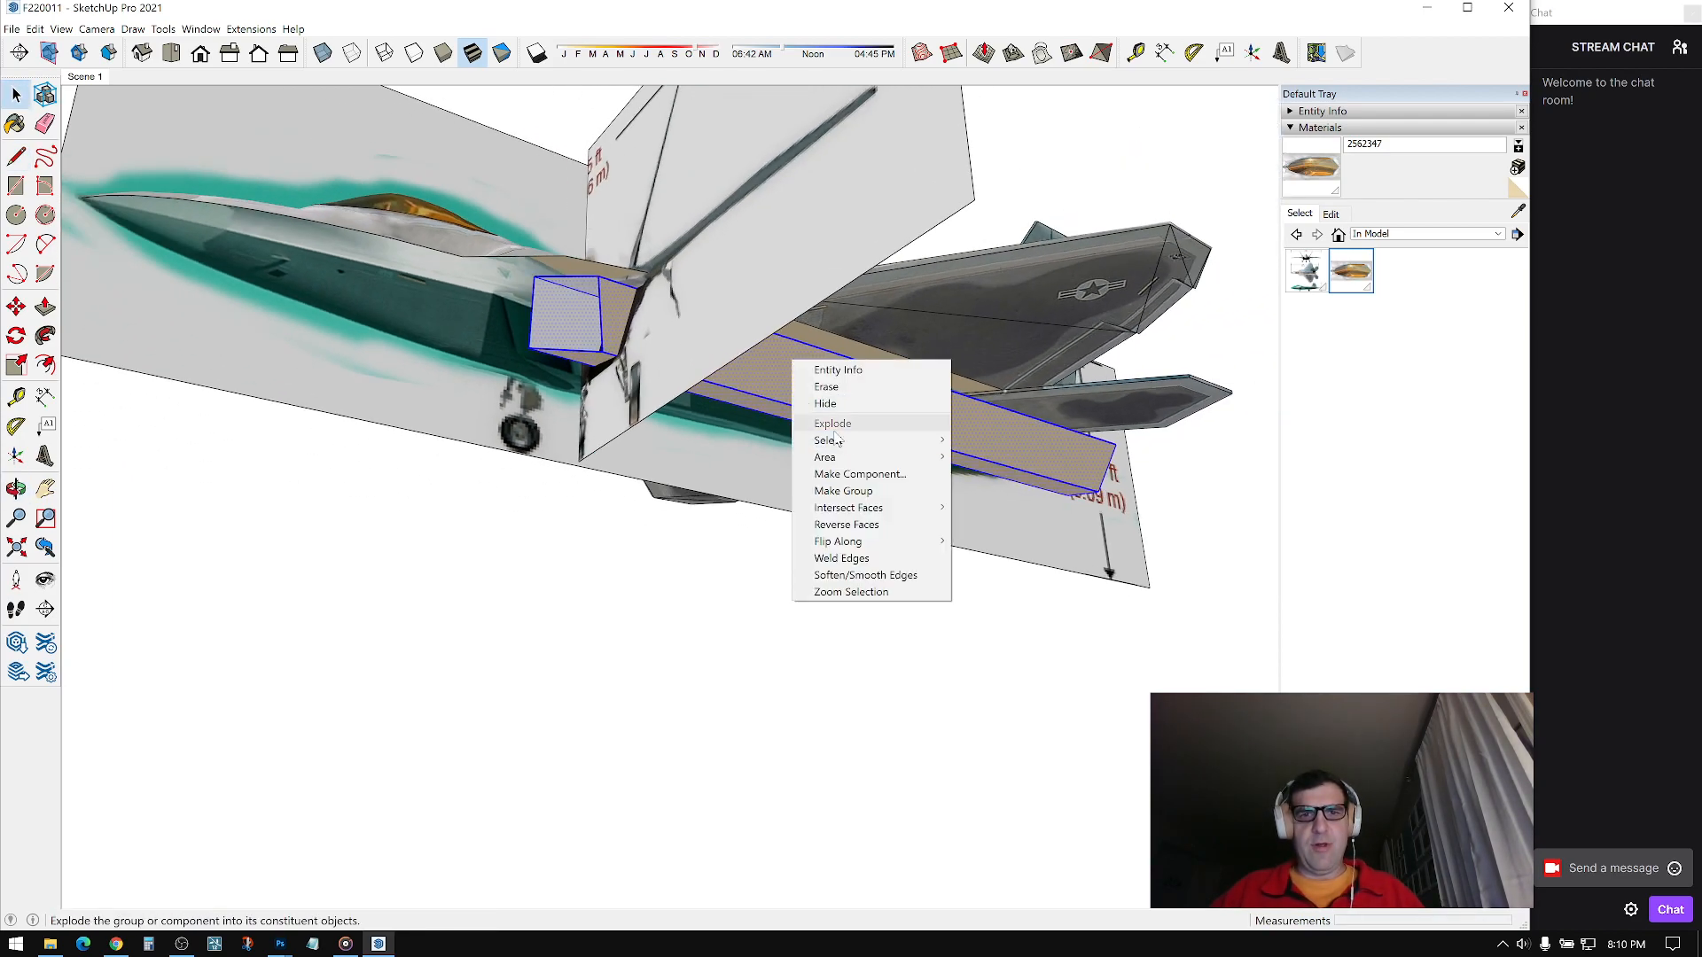
click(853, 492)
Step: Open the intake group for editing with the rest of the model hidden and transparent X-ray faces on
middle_drag(802, 394, 531, 341)
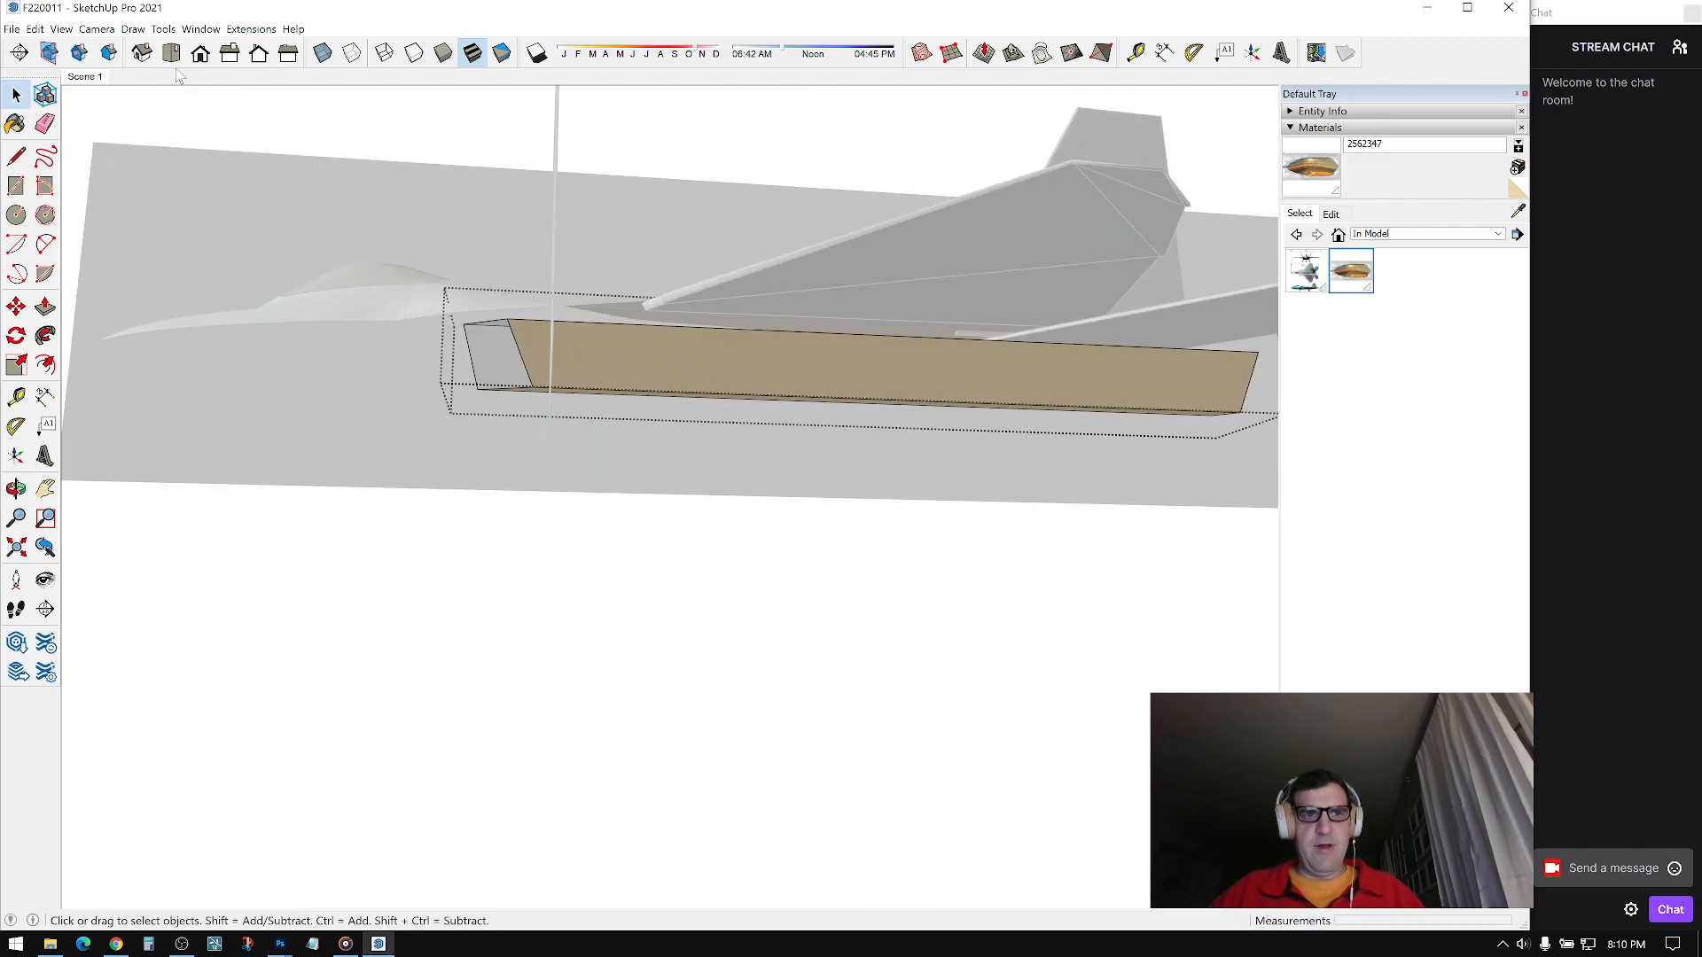
click(97, 33)
mouse_move(62, 32)
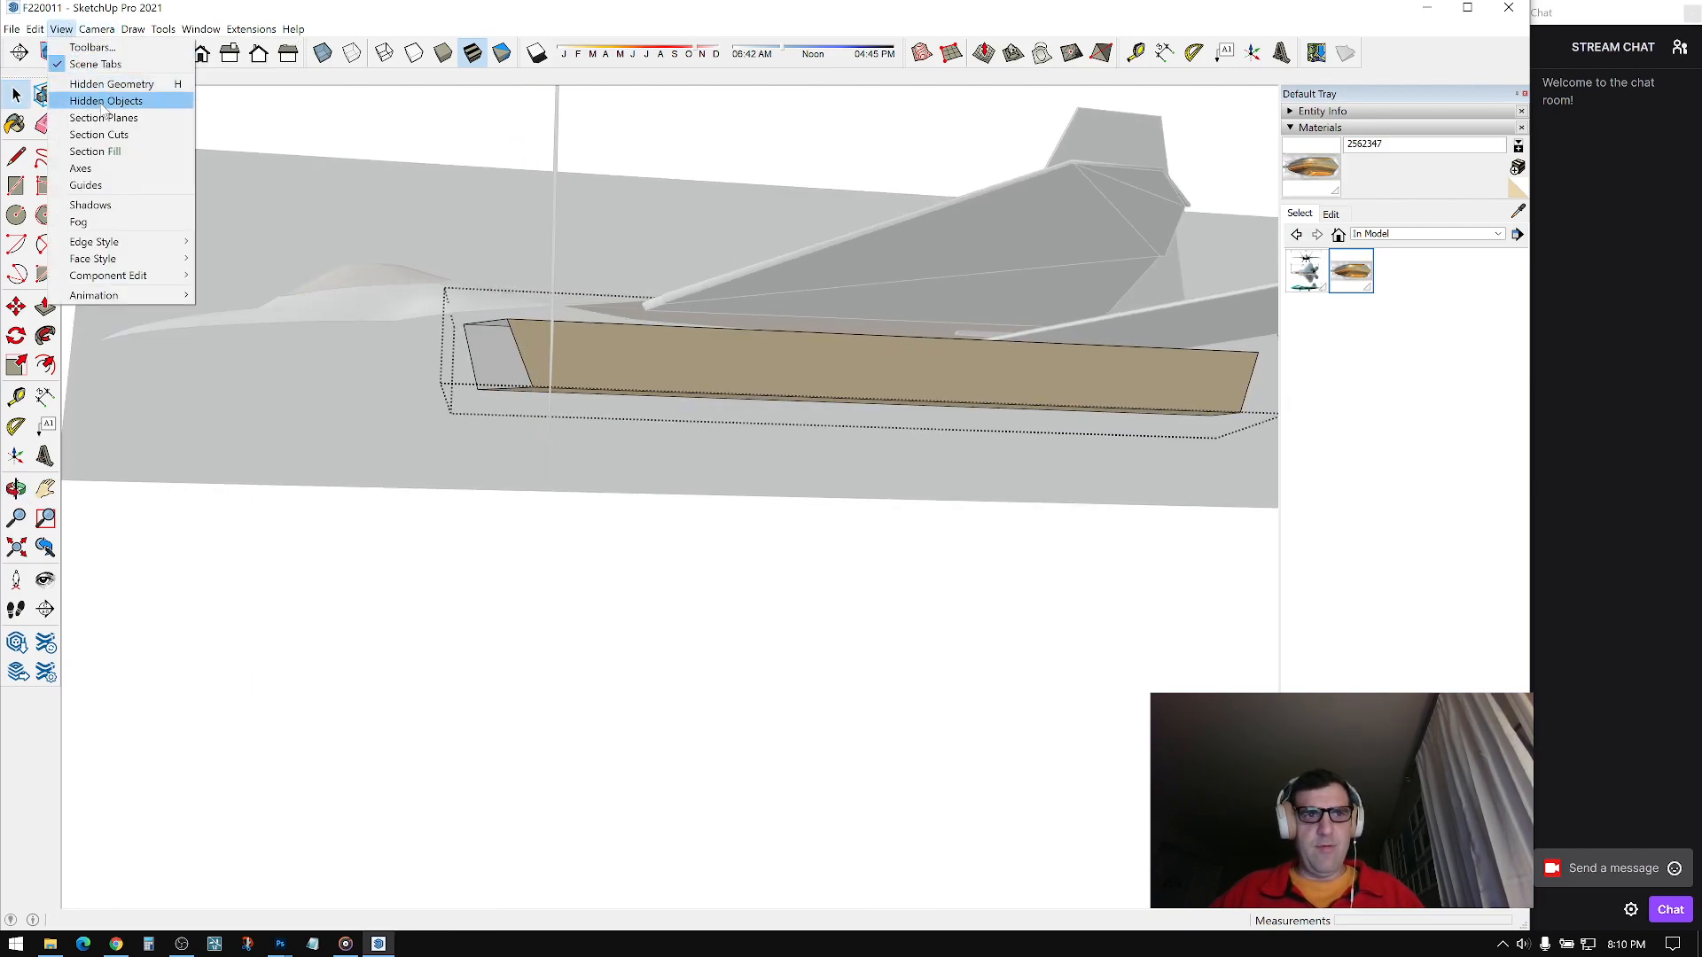
click(211, 279)
middle_drag(570, 322, 421, 180)
click(321, 54)
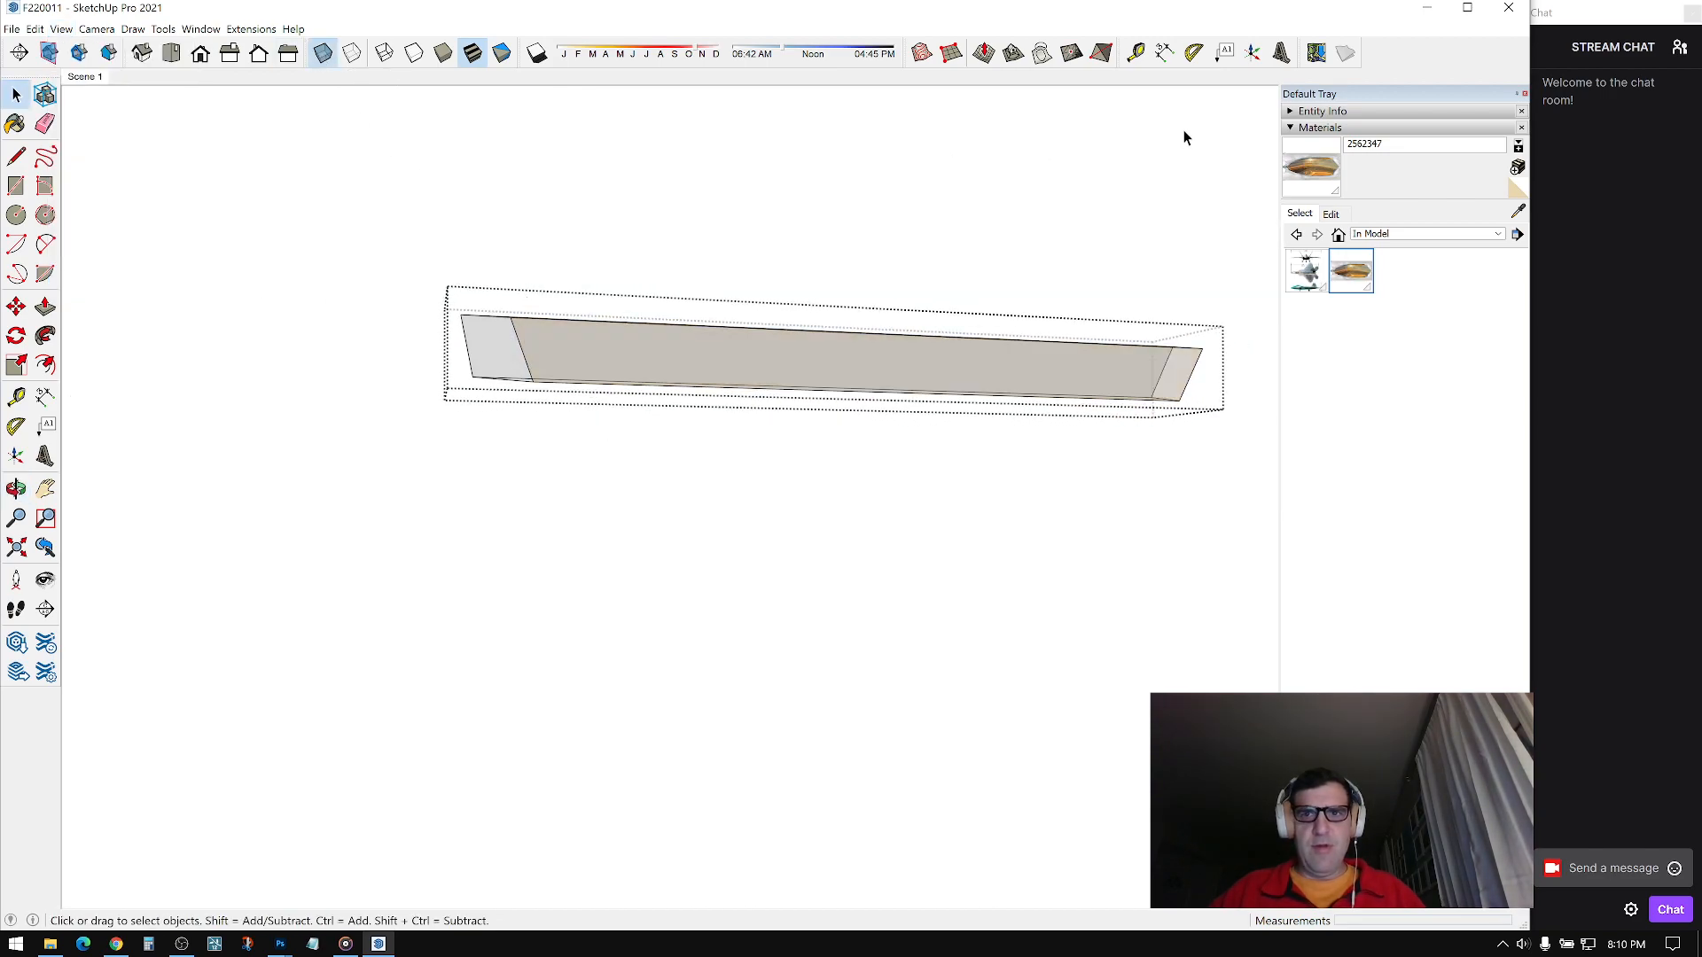
click(1290, 129)
Step: Copy the intake's slanted front profile to four positions spaced along the body toward the tail
middle_drag(489, 333, 359, 251)
middle_drag(572, 390, 472, 352)
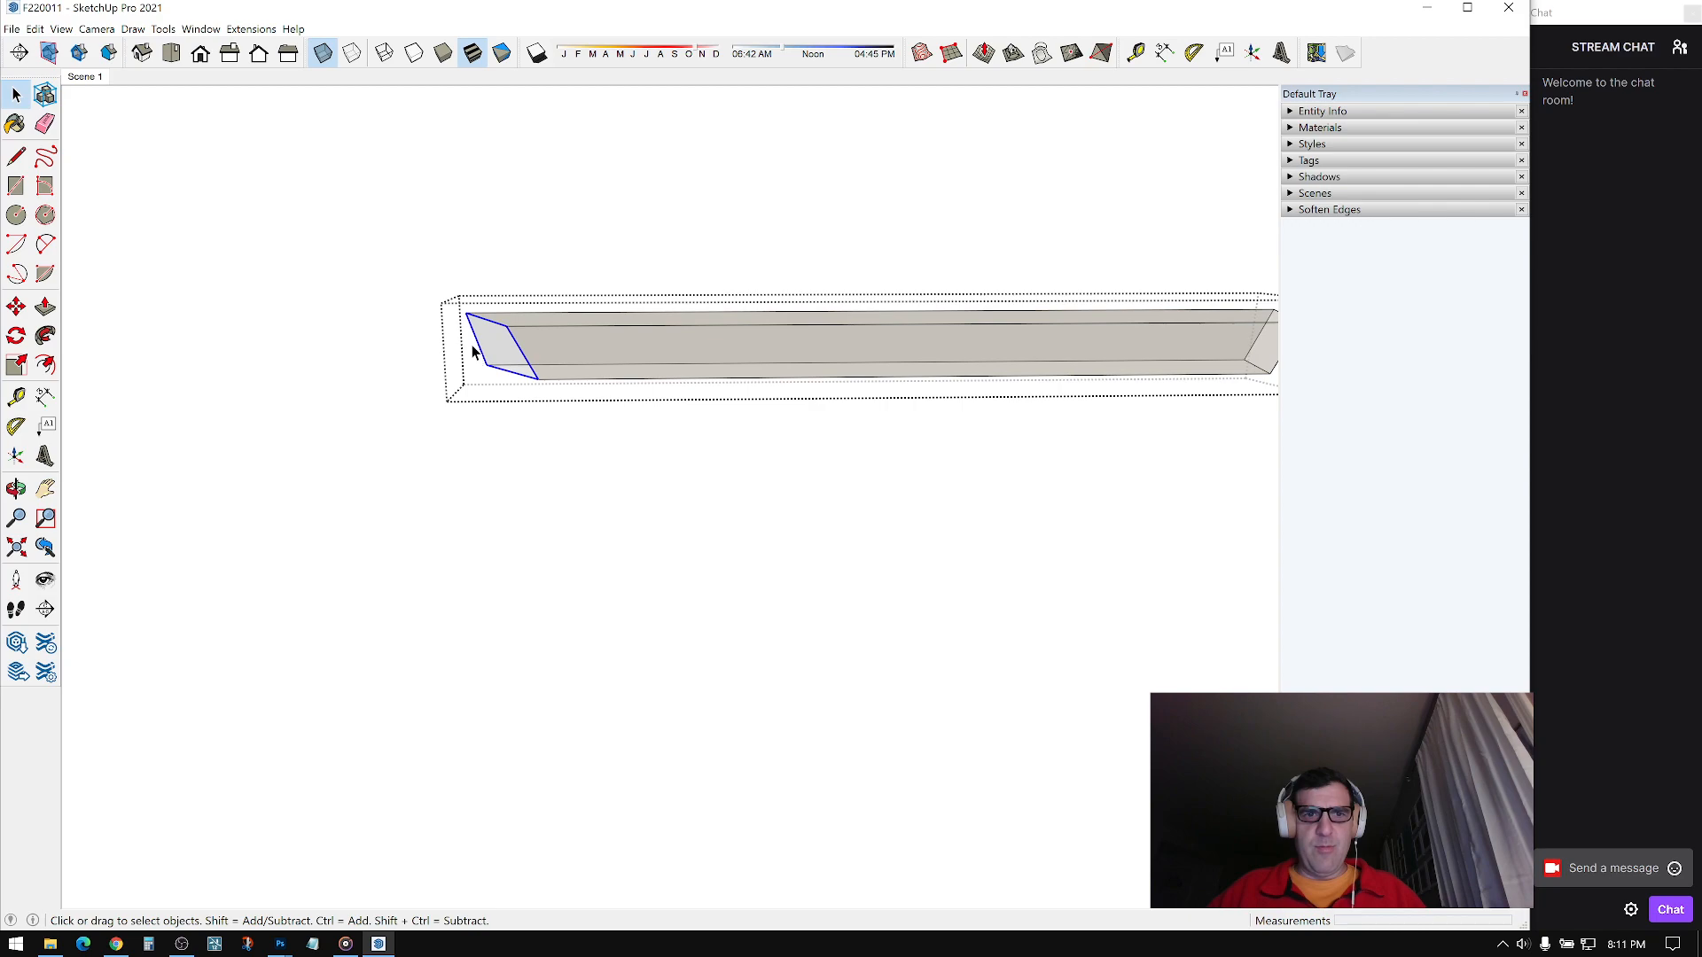
click(539, 379)
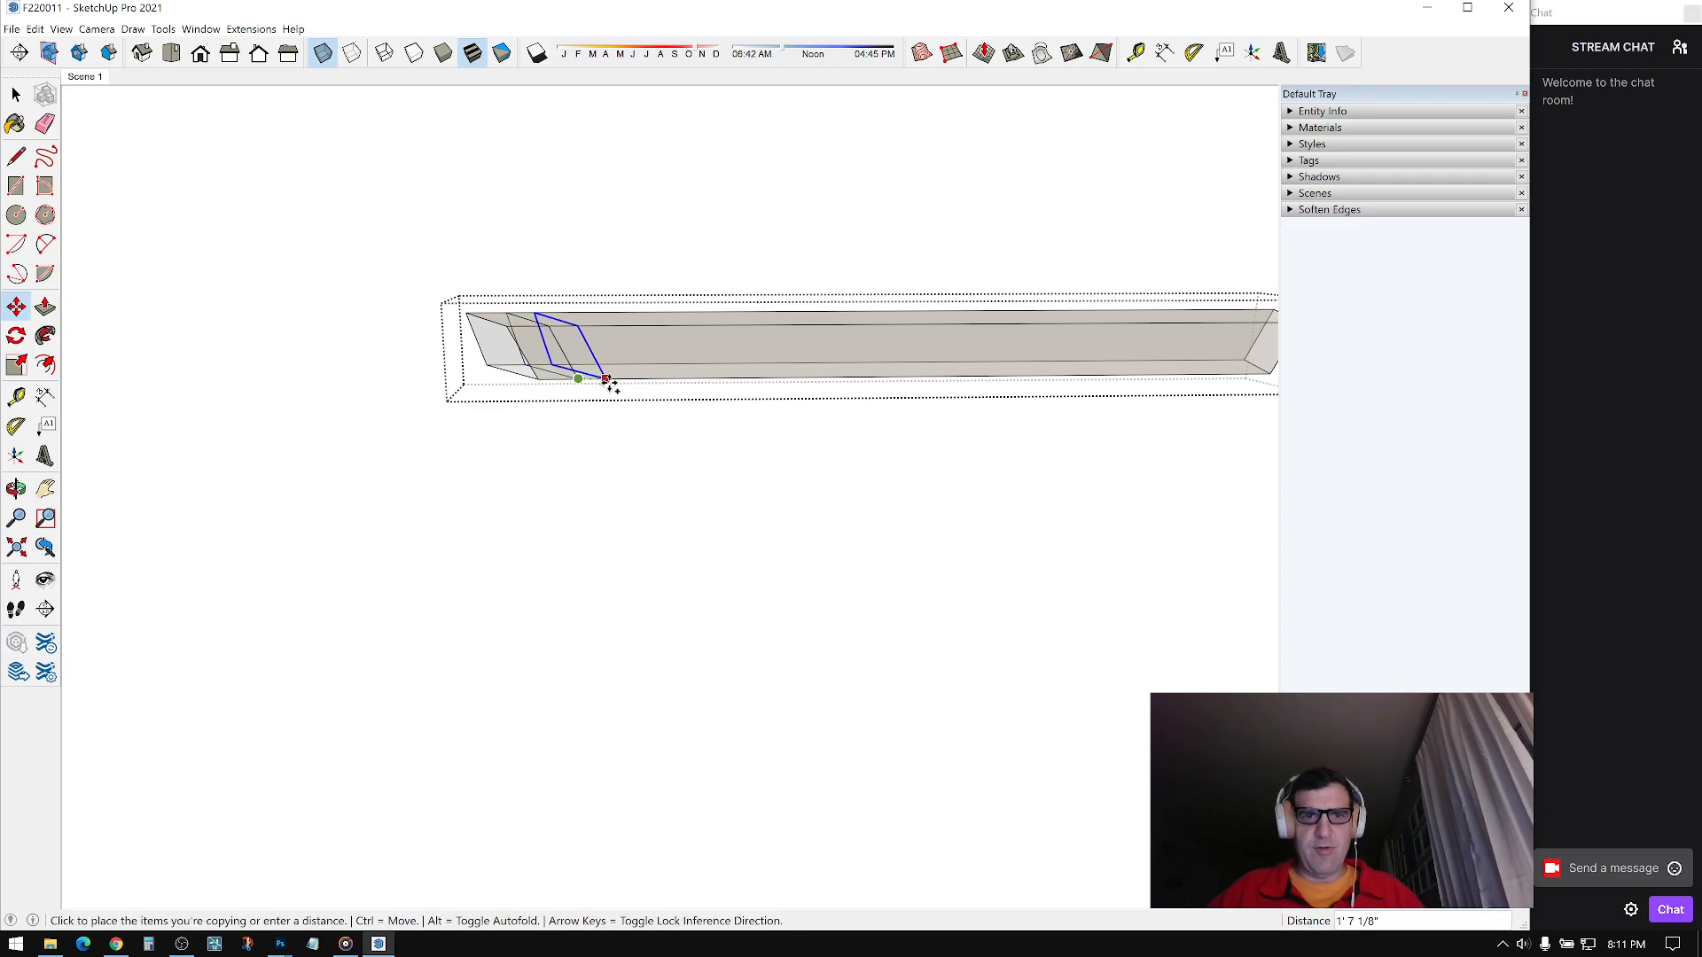
scroll(606, 382, down, 3)
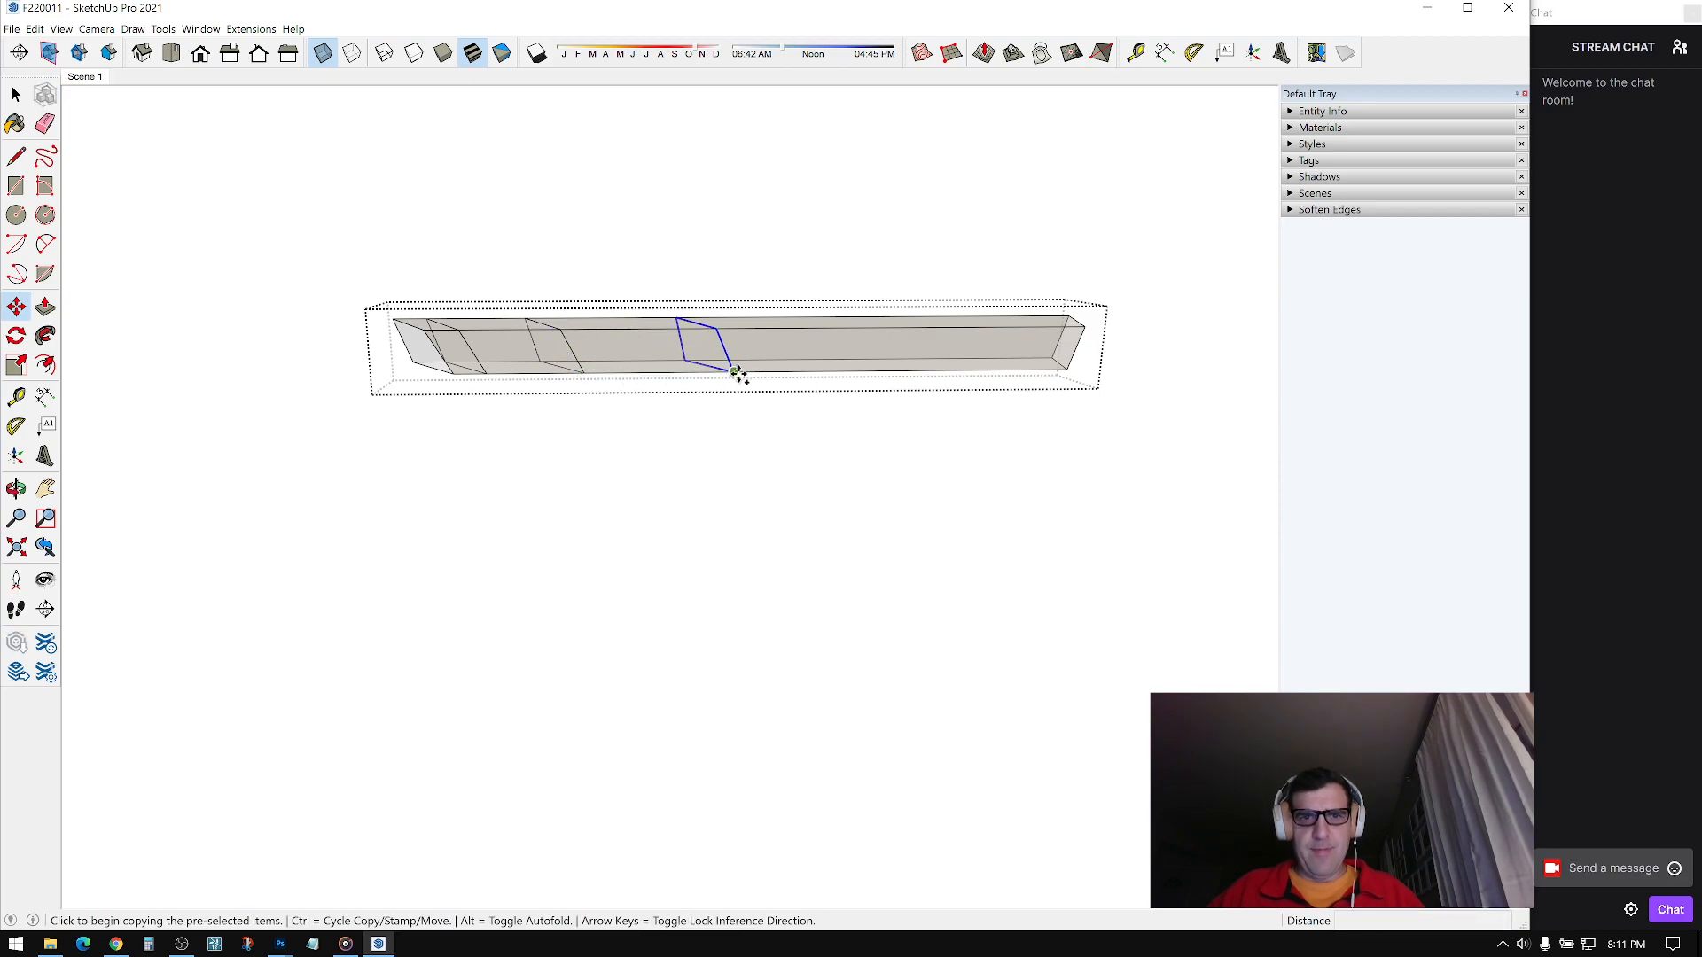
scroll(911, 365, up, 4)
key(space)
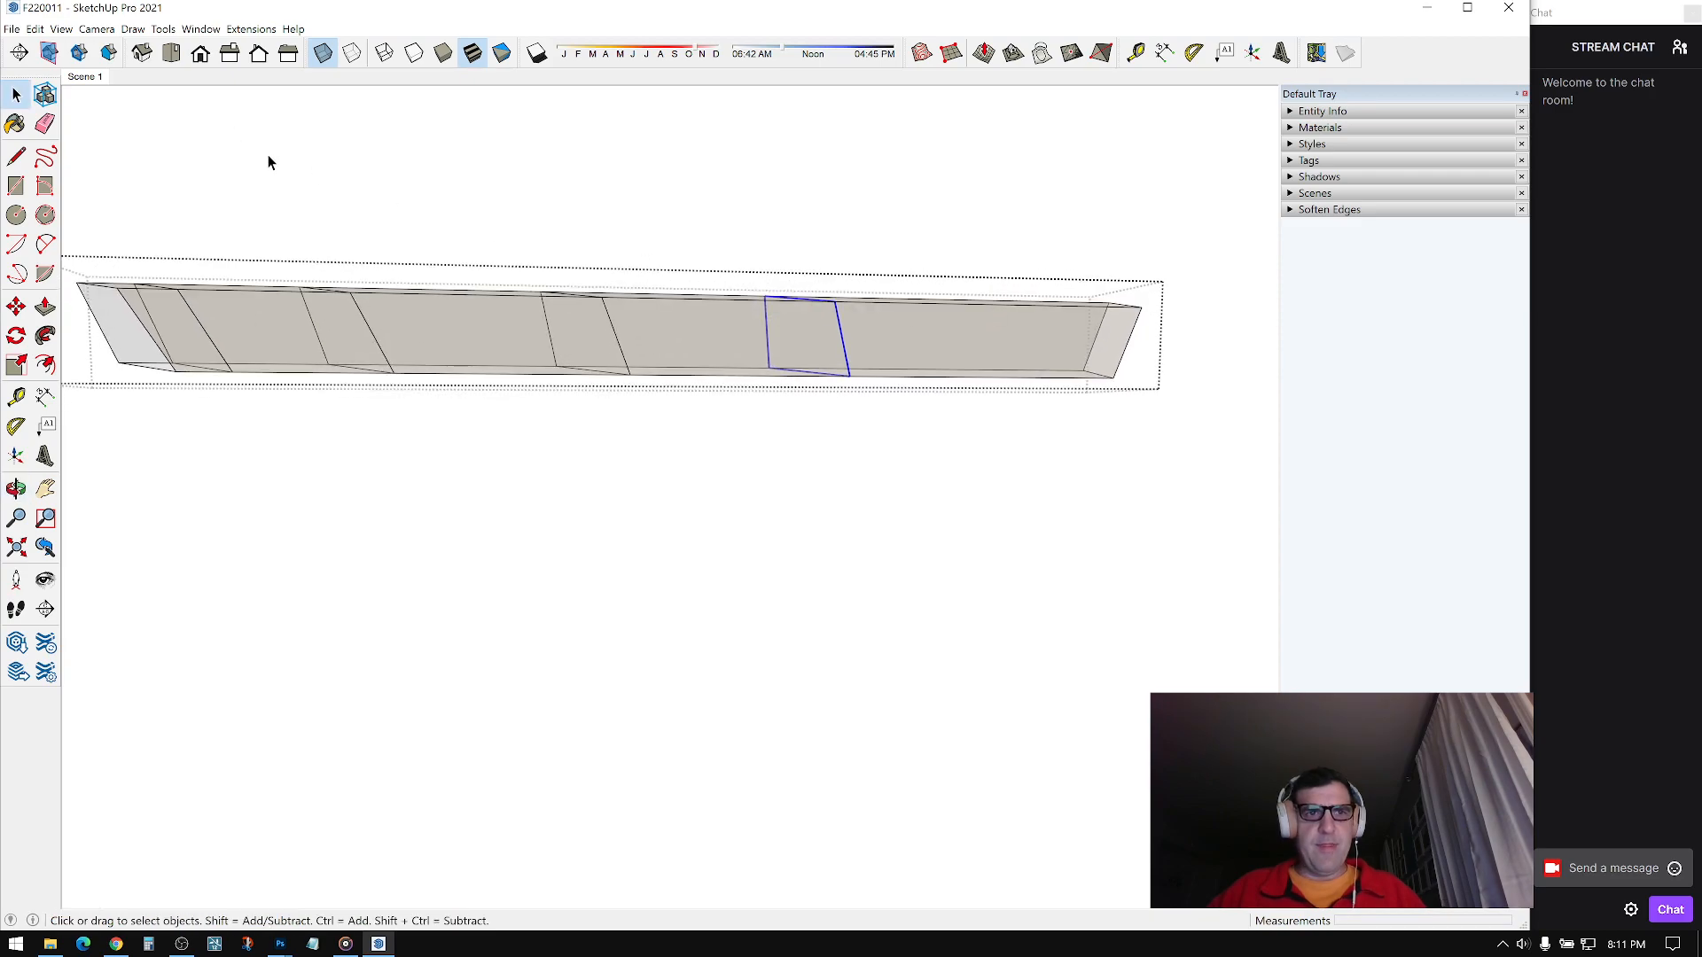
Step: Show the rest of the model again and scale the body's rear end profile down, narrowing it along the red axis
middle_drag(635, 205, 825, 286)
scroll(878, 338, down, 2)
middle_drag(928, 373, 594, 377)
key(s)
drag(548, 359, 583, 344)
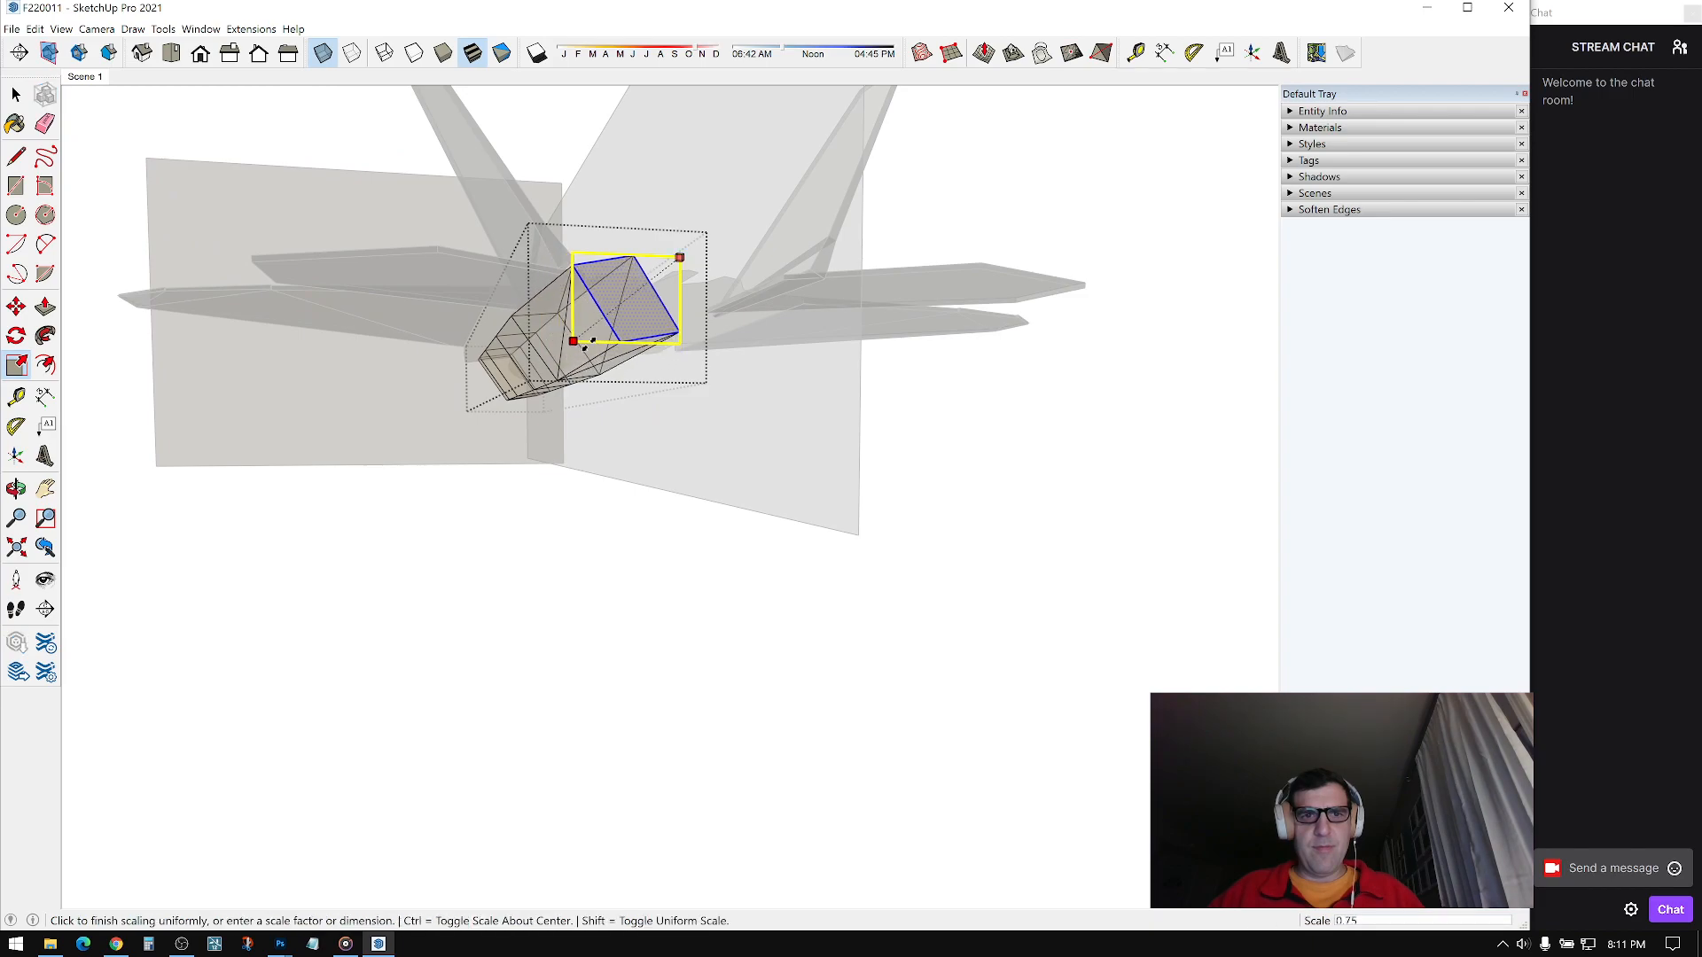
click(647, 306)
mouse_move(648, 305)
middle_down()
mouse_move(634, 319)
mouse_move(622, 293)
middle_up()
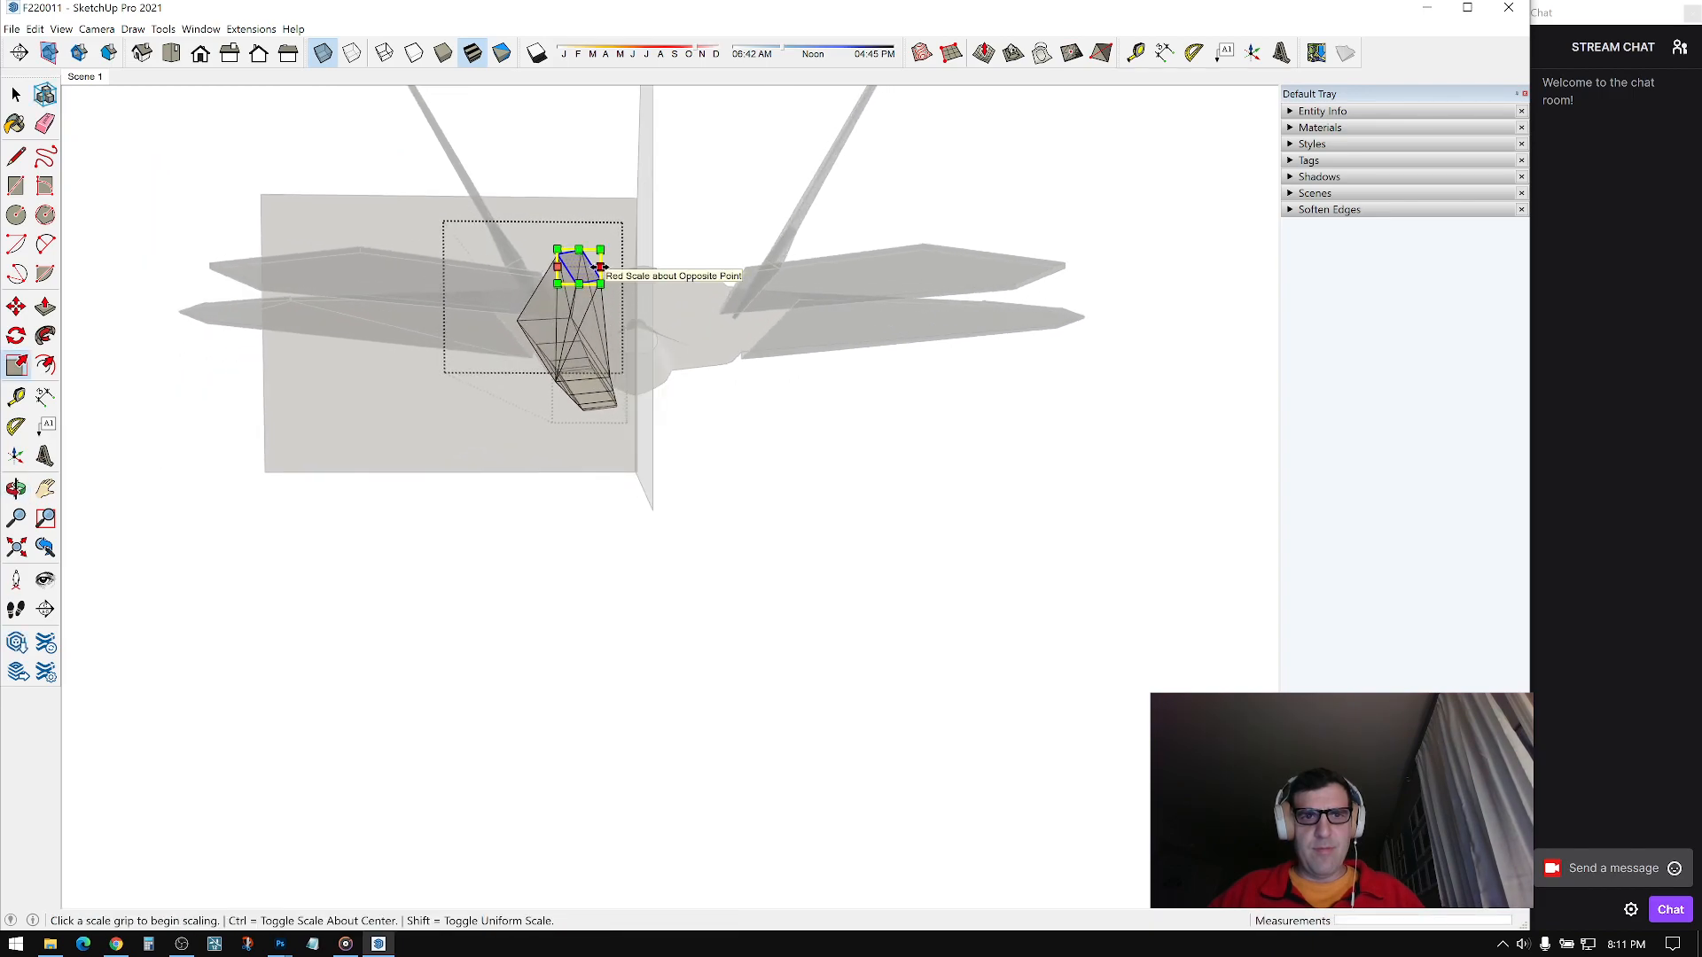
click(629, 271)
middle_drag(625, 318, 401, 310)
Step: Enlarge the first copied profile behind the intake opening about its center, scaling it about 1.11 along the red axis
key(space)
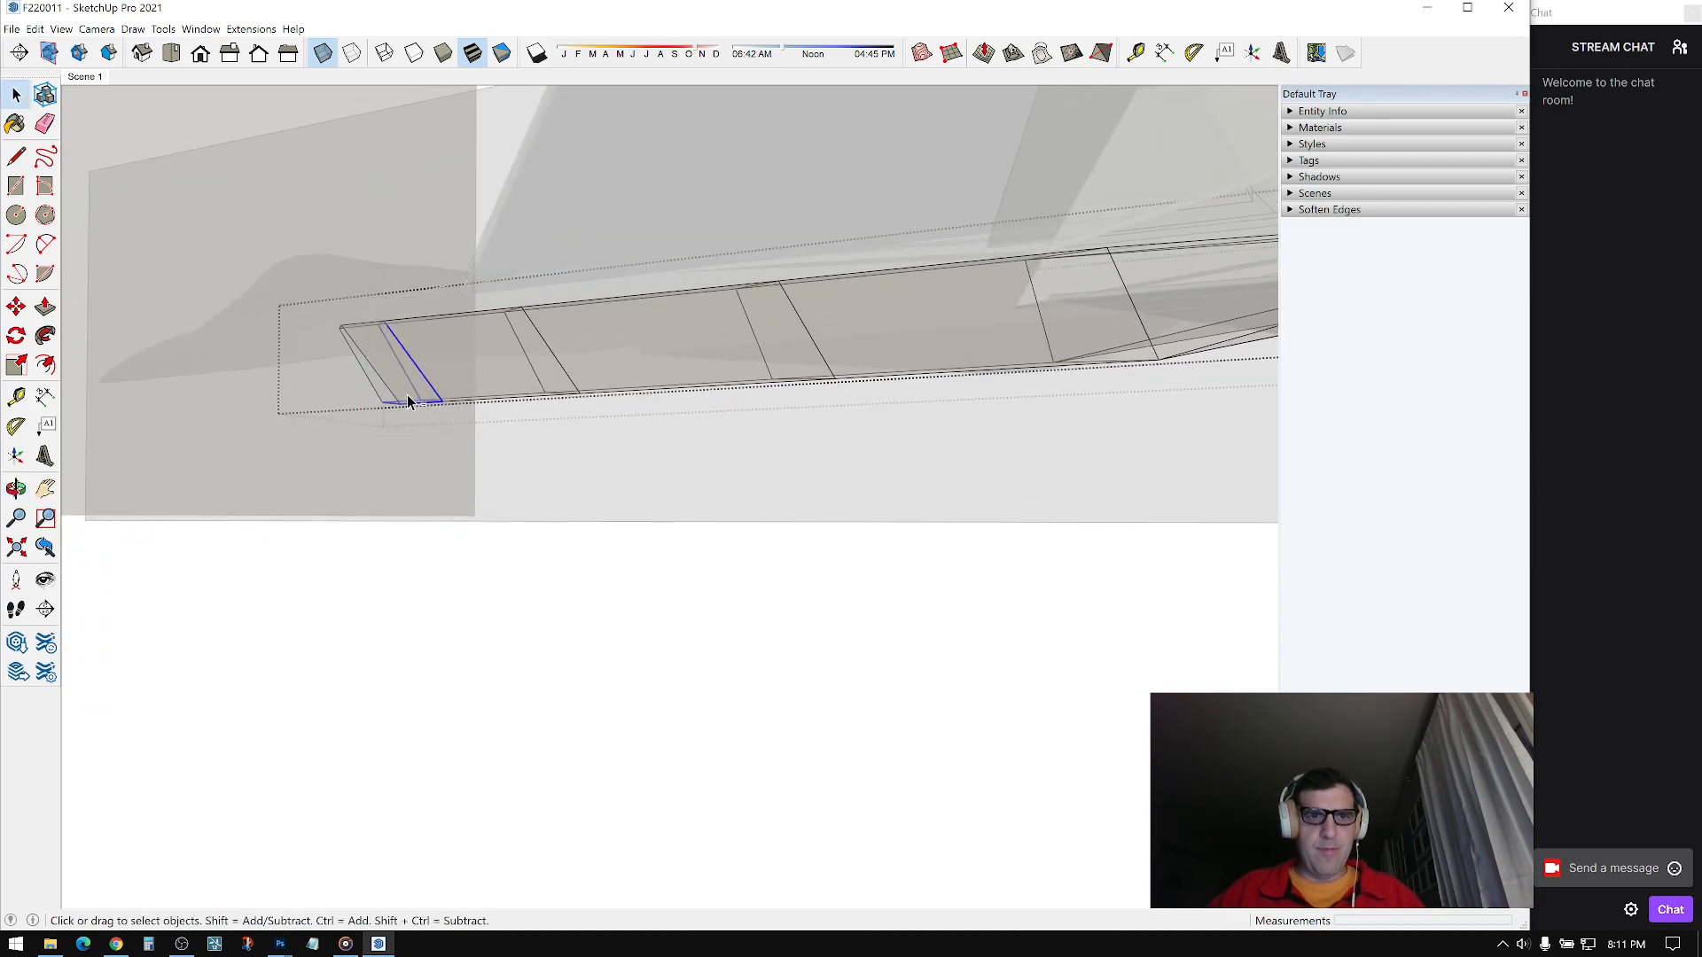
middle_drag(345, 445, 833, 408)
key(s)
click(821, 320)
click(830, 315)
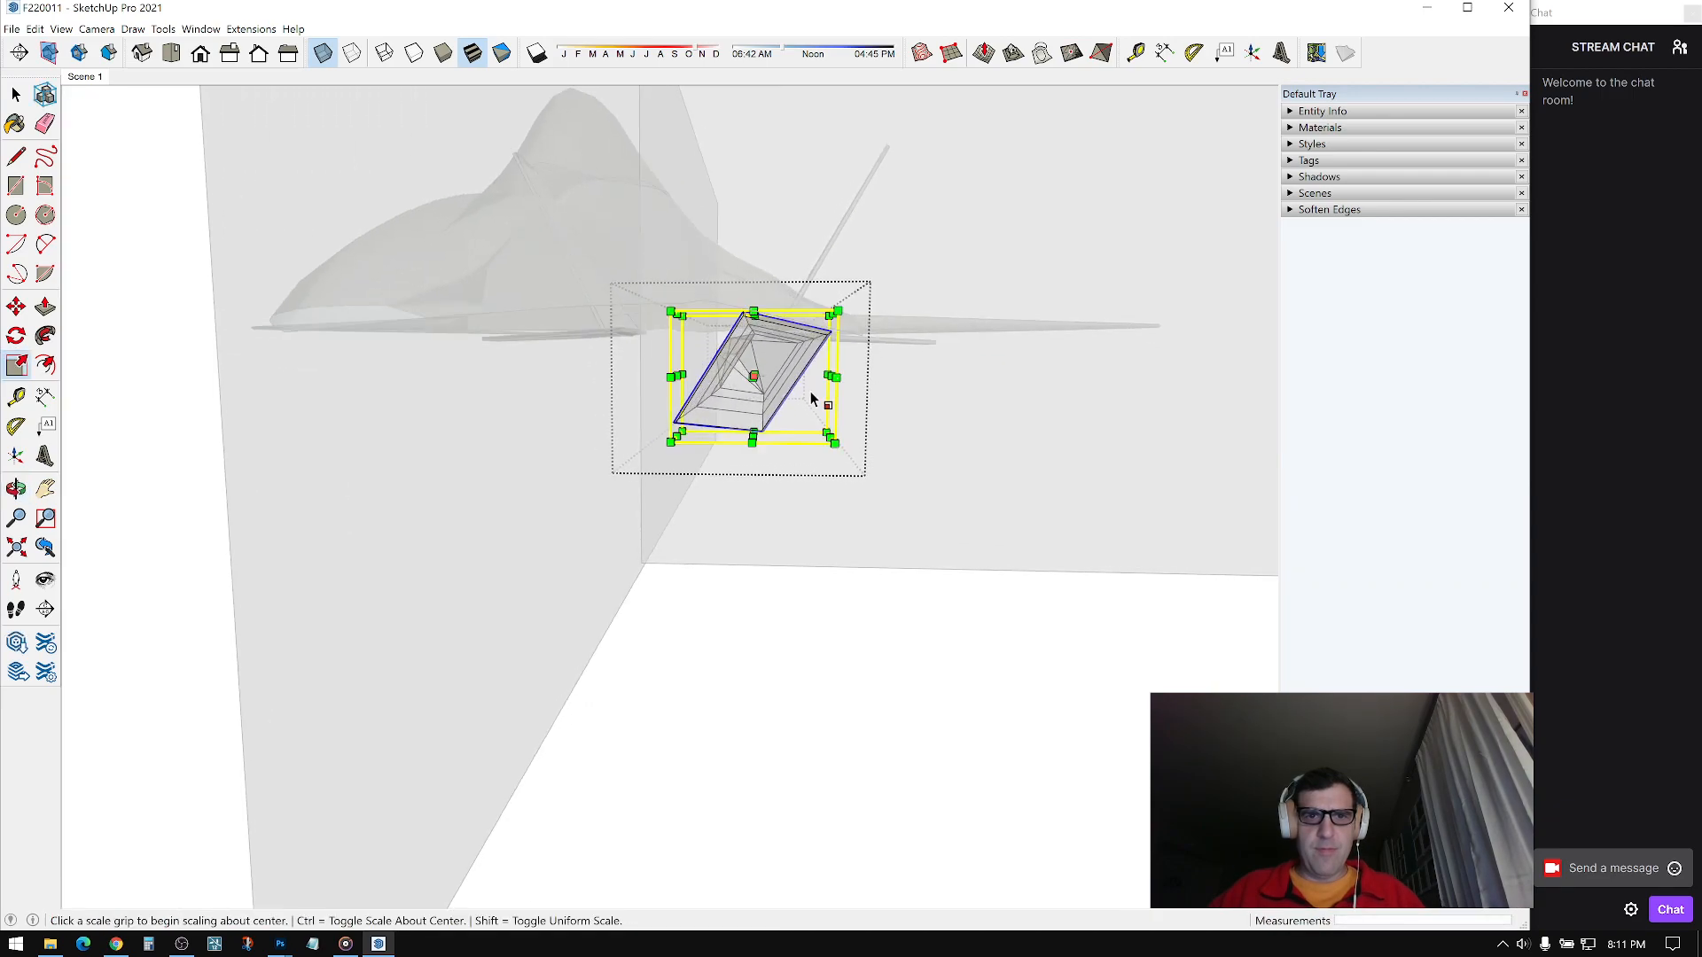
scroll(833, 408, up, 1)
click(817, 392)
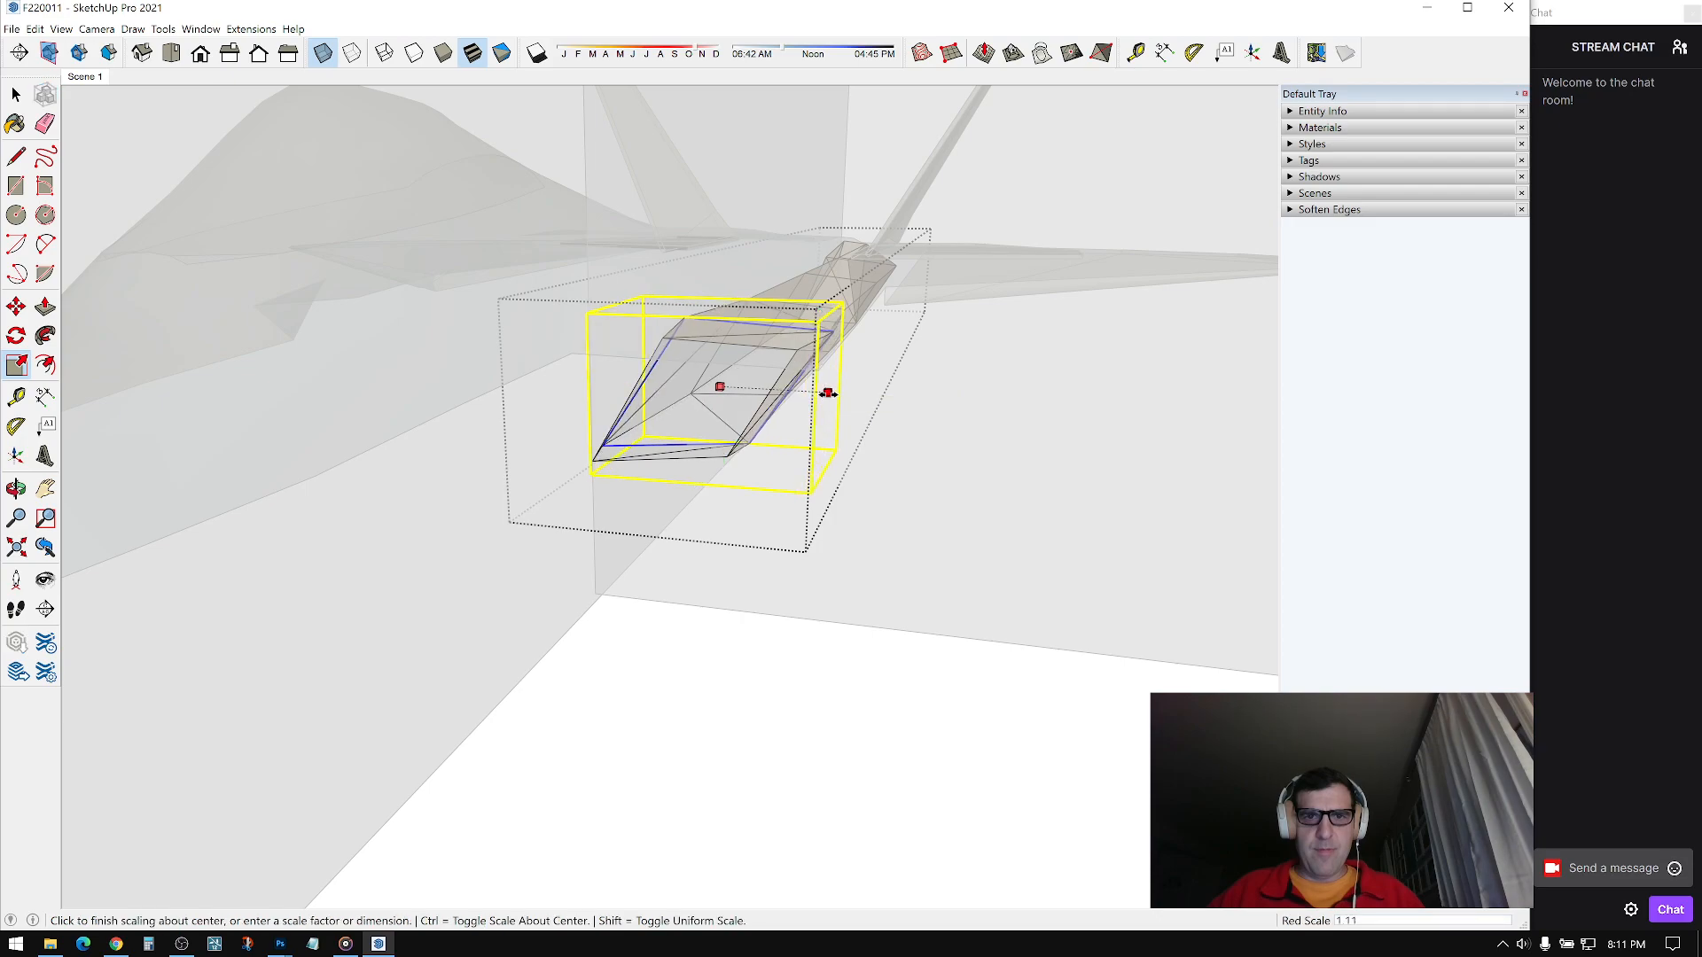
click(826, 392)
middle_drag(825, 391, 790, 364)
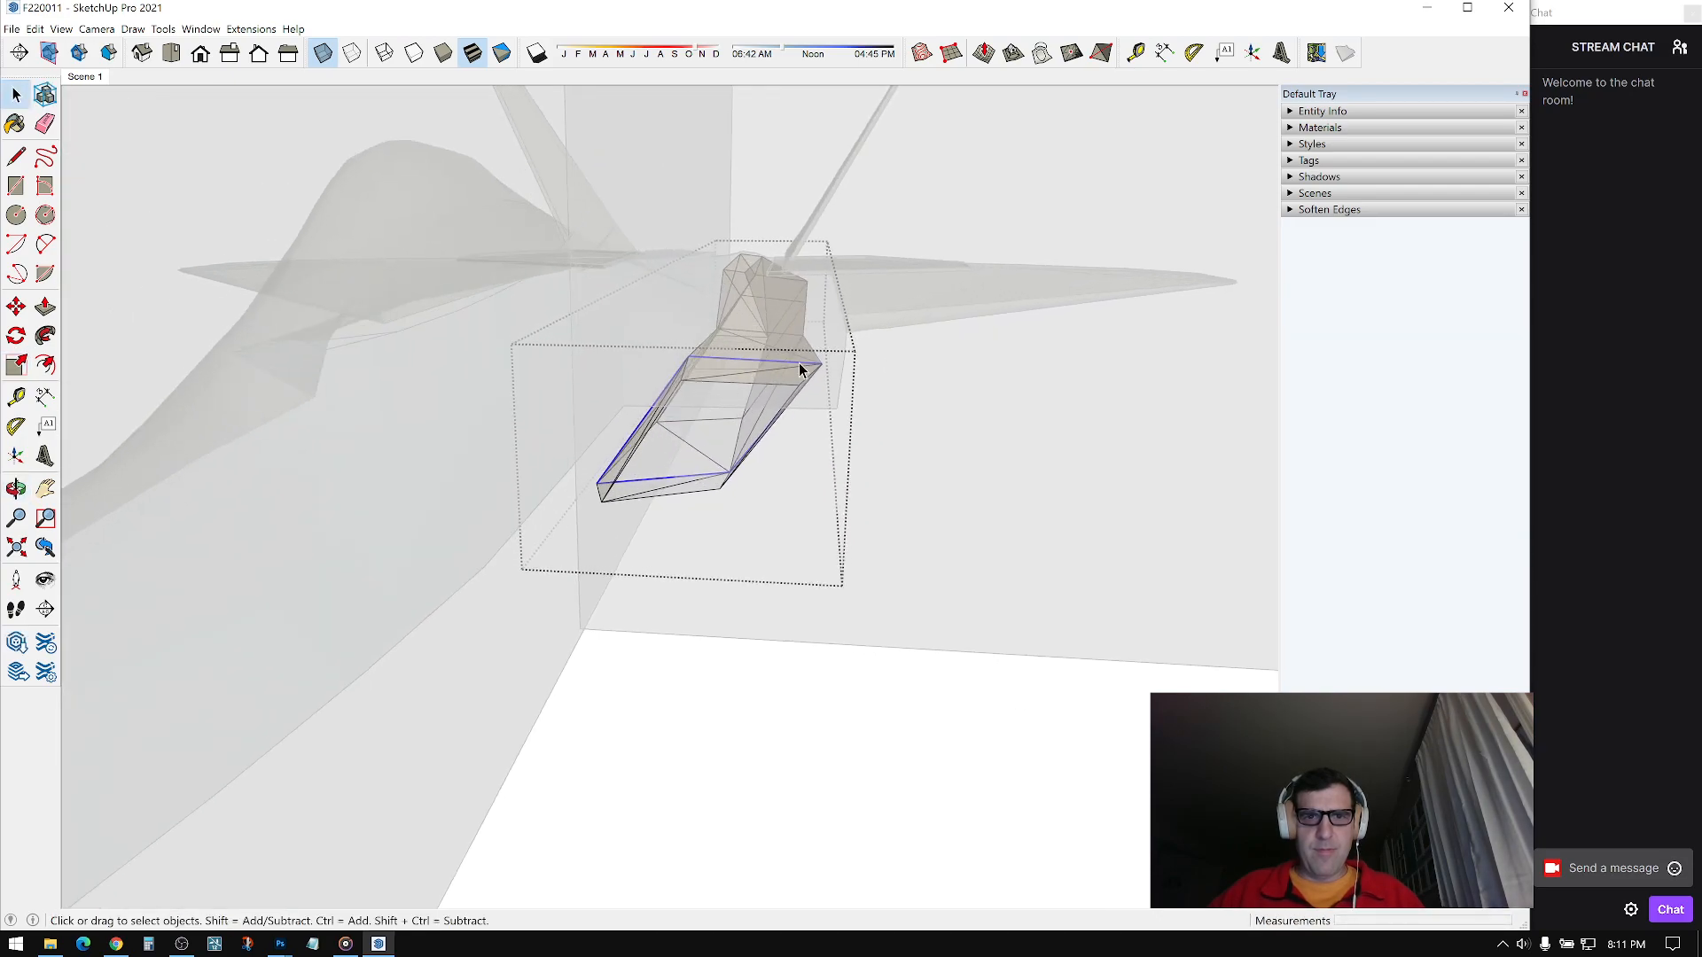
Step: Scale the inner side edge of the first copied profile slightly along the red axis
key(s)
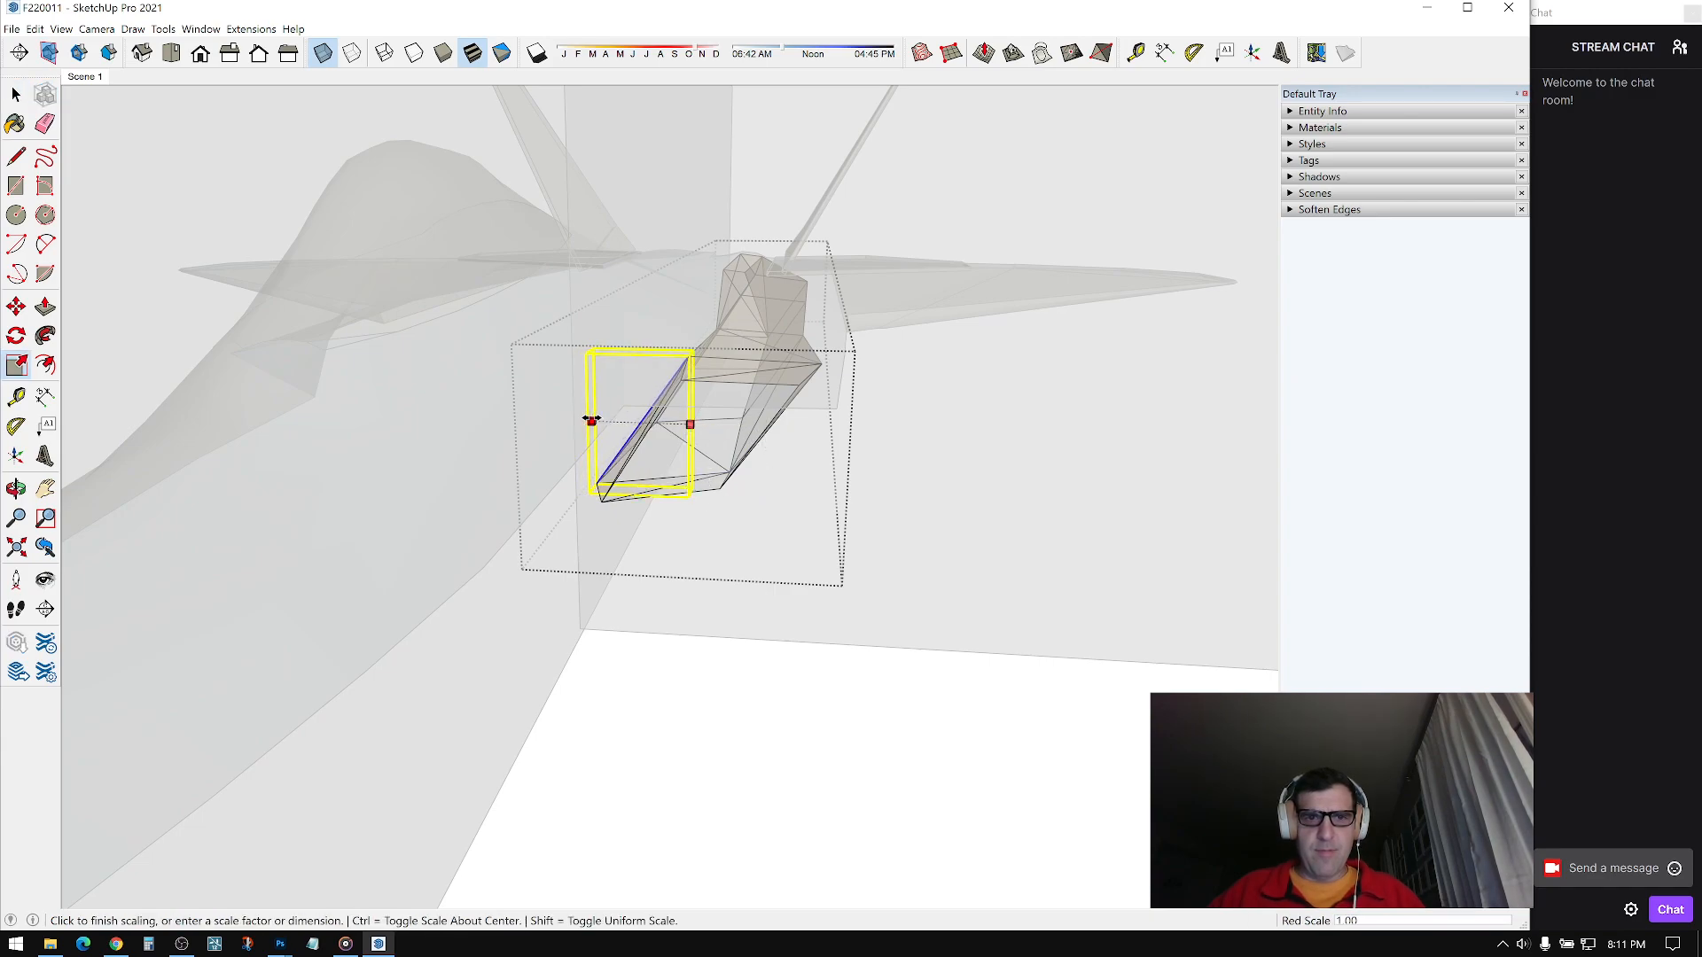
key(Escape)
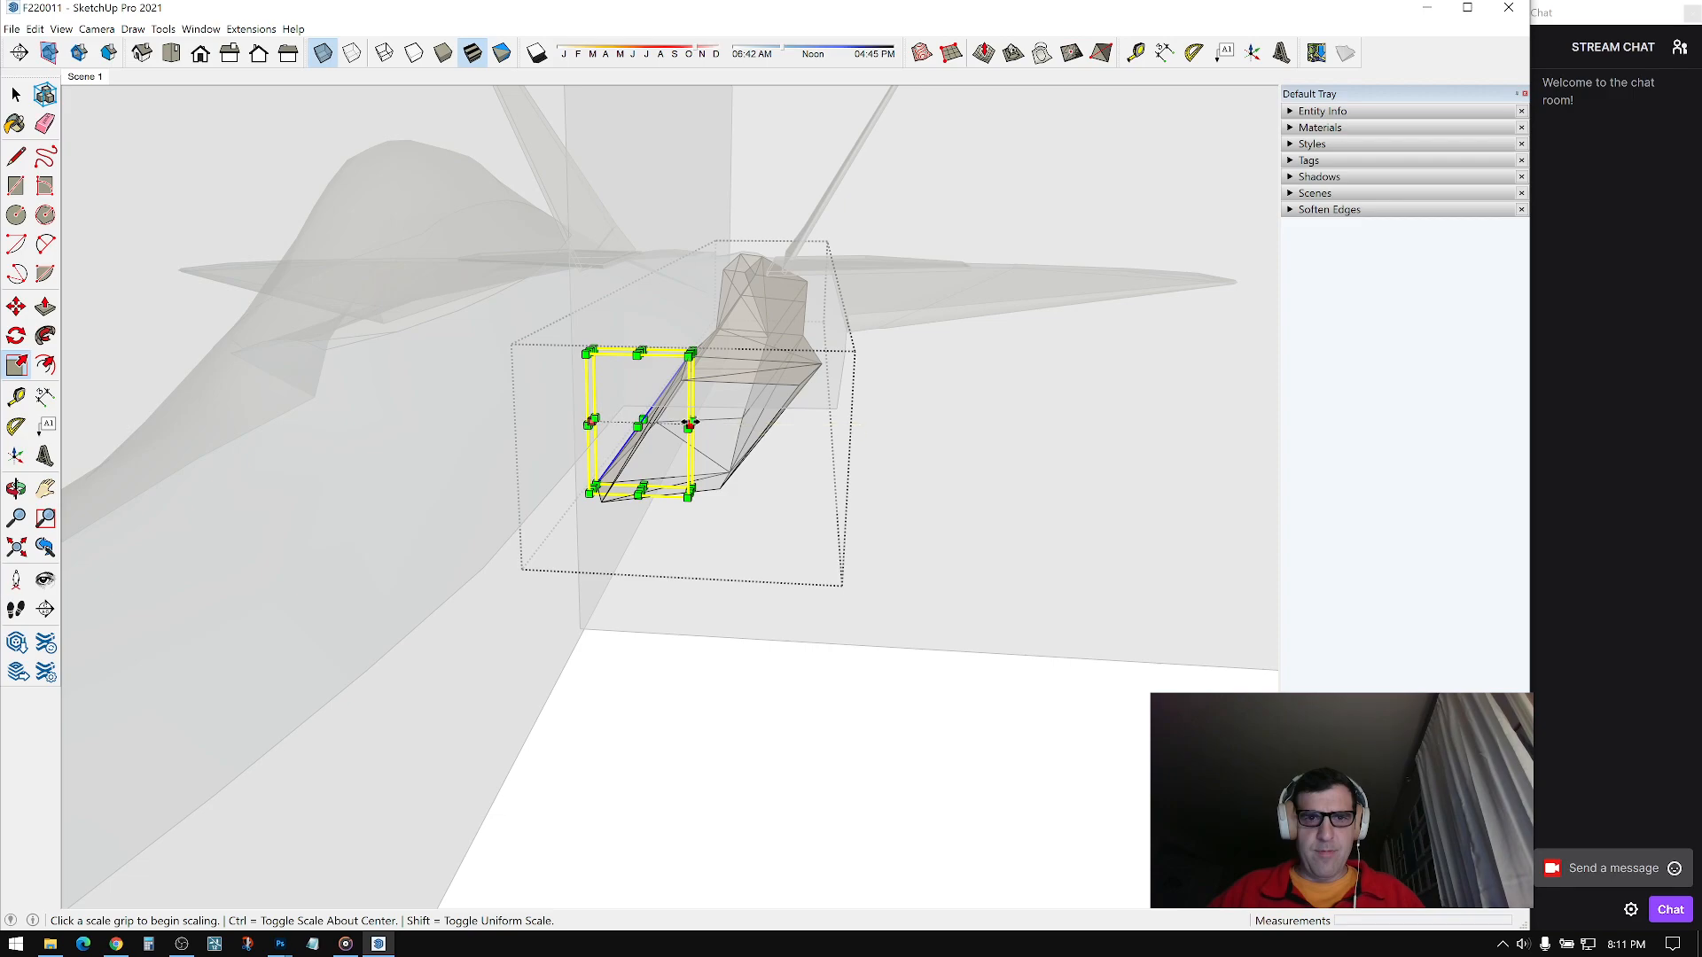
click(690, 425)
click(681, 424)
key(space)
middle_drag(681, 424, 568, 335)
Step: Leave the intake group and turn off transparent X-ray faces
scroll(885, 417, down, 3)
middle_drag(885, 417, 612, 386)
middle_drag(332, 286, 813, 179)
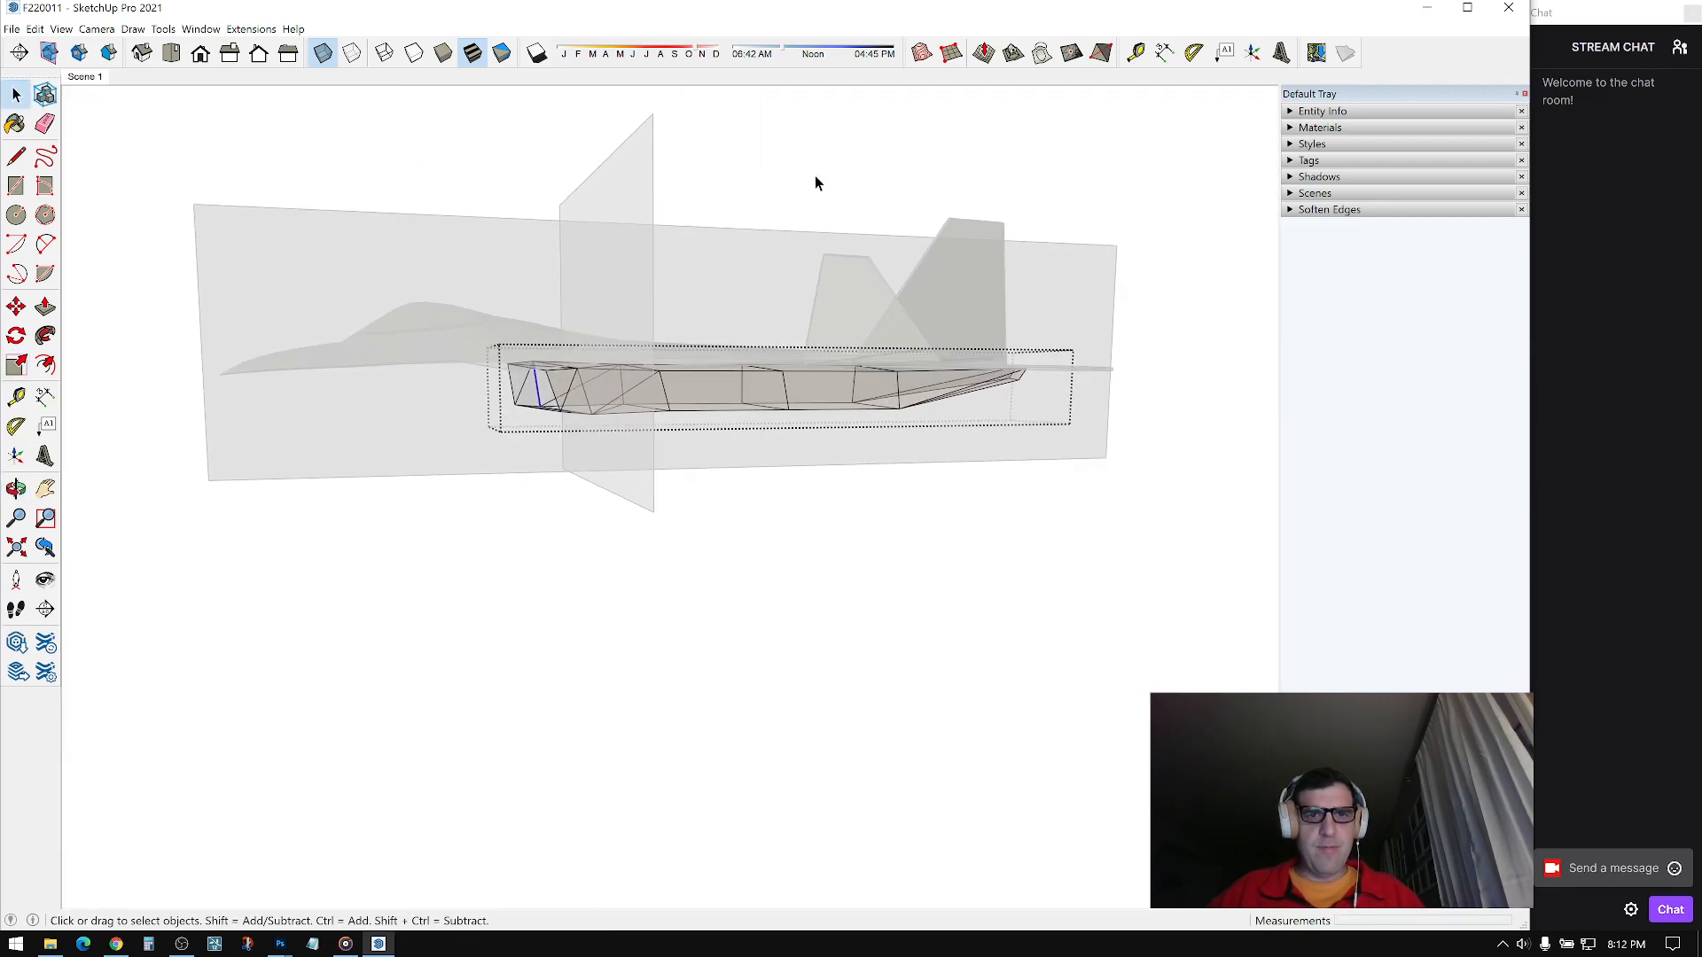
click(793, 307)
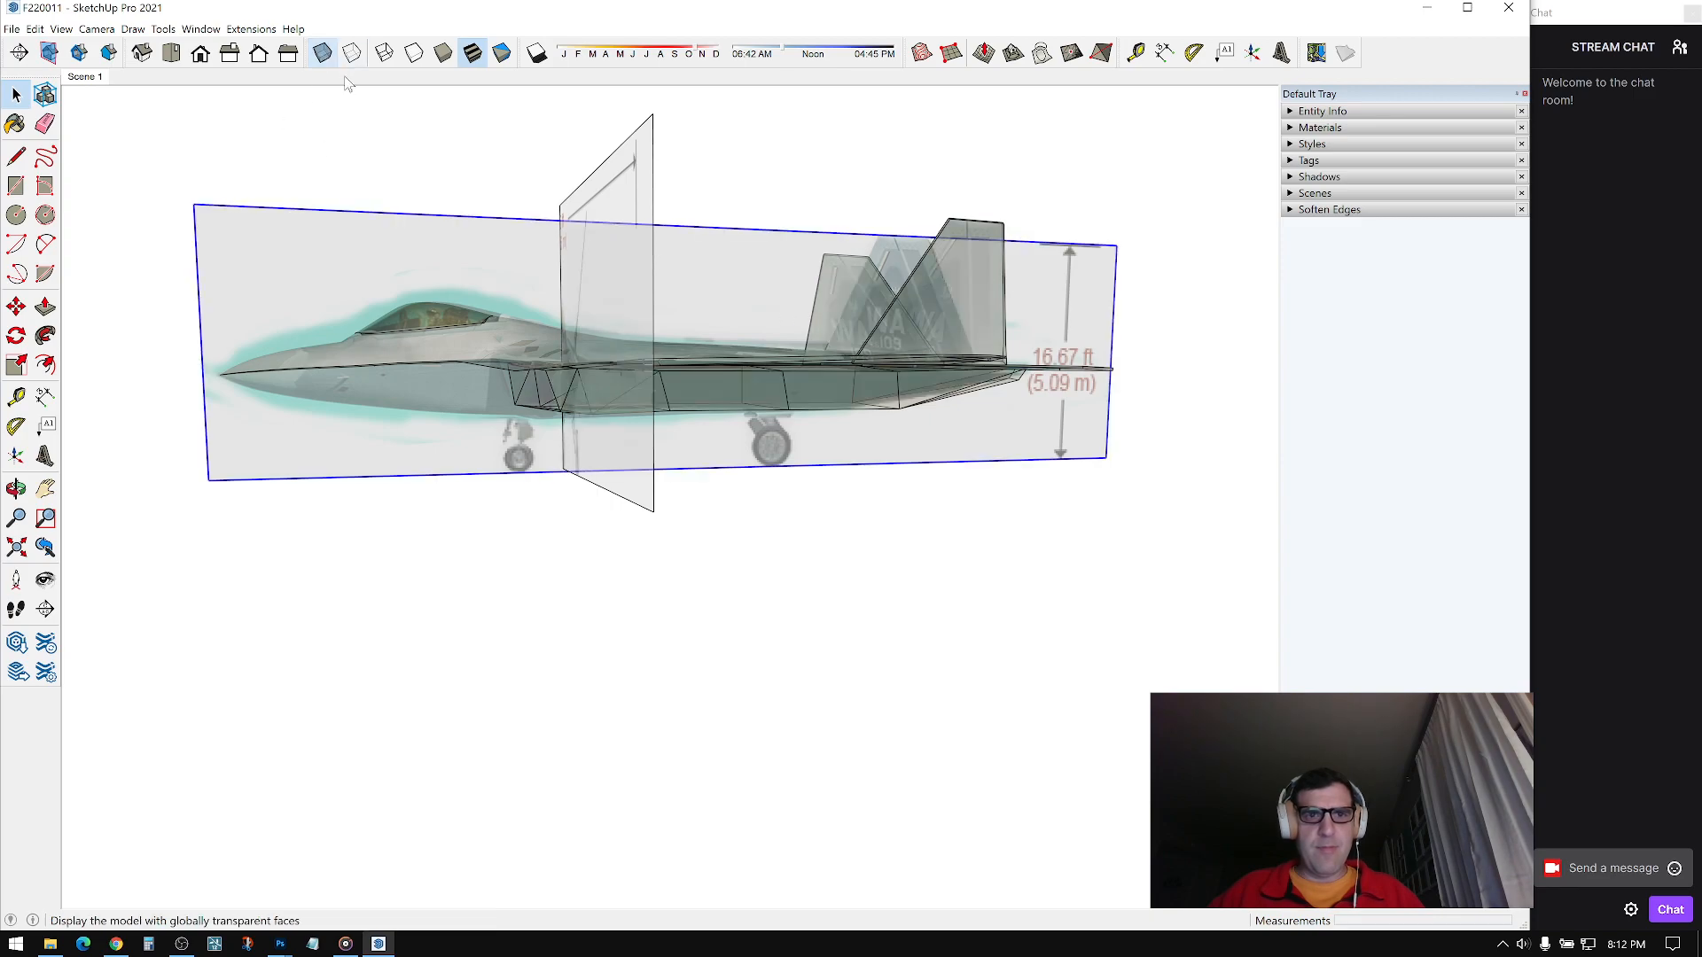
click(324, 55)
click(755, 220)
Step: Explode the intake group
middle_drag(900, 338, 624, 357)
scroll(662, 401, up, 5)
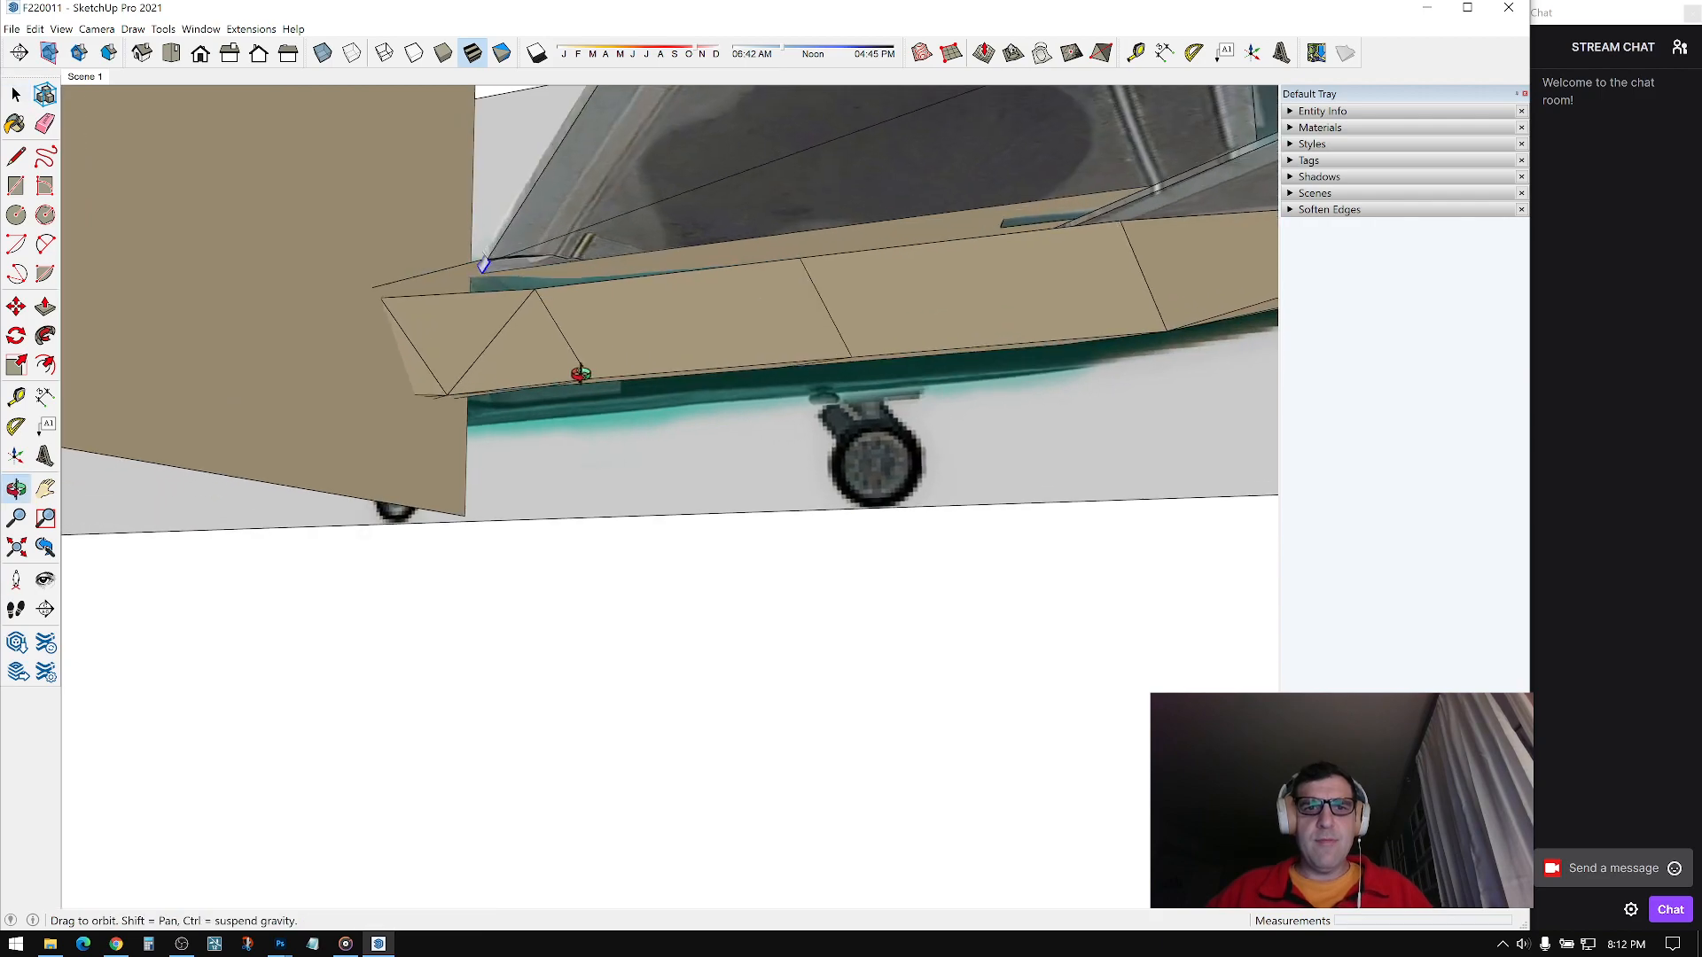
right_click(604, 330)
click(652, 429)
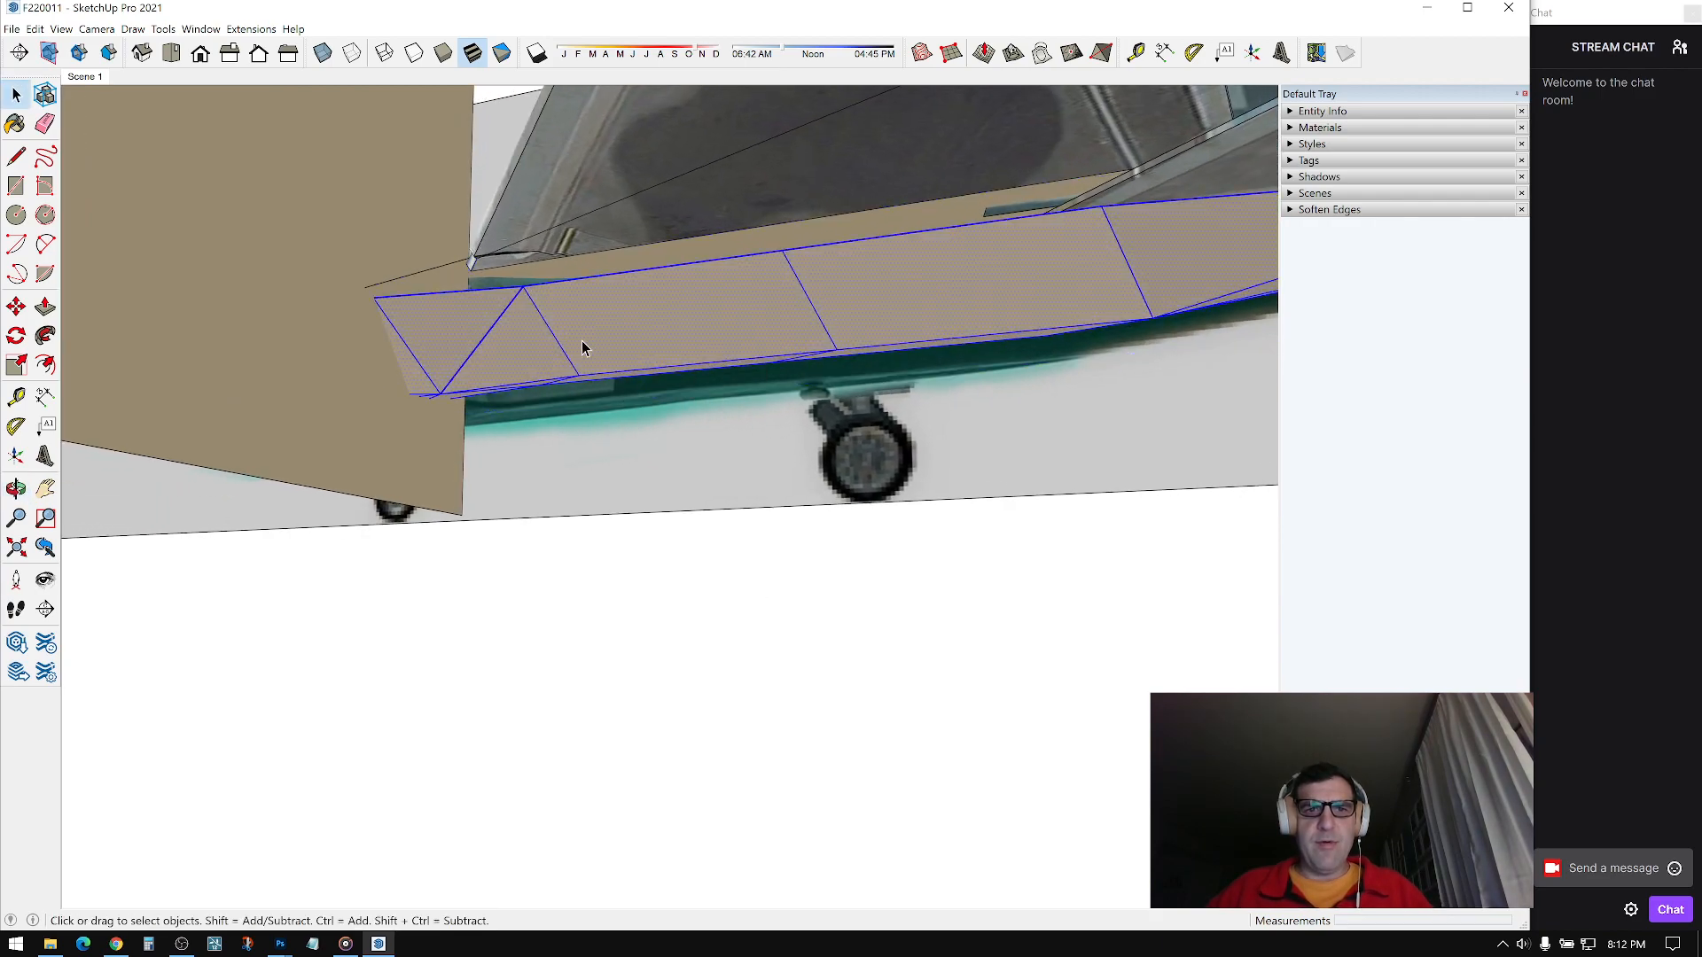
Step: Scale the second copied profile slightly downward to follow the belly line in the side image
scroll(671, 316, down, 3)
drag(721, 438, 721, 439)
middle_drag(719, 437, 633, 399)
scroll(651, 394, up, 1)
key(s)
drag(640, 410, 640, 422)
scroll(769, 403, down, 1)
middle_drag(769, 403, 801, 312)
scroll(801, 312, down, 2)
Step: Scale the third copied profile, above the main landing gear, downward to match the belly in the side image
key(space)
drag(922, 456, 923, 456)
scroll(923, 455, up, 2)
middle_drag(923, 455, 855, 399)
key(s)
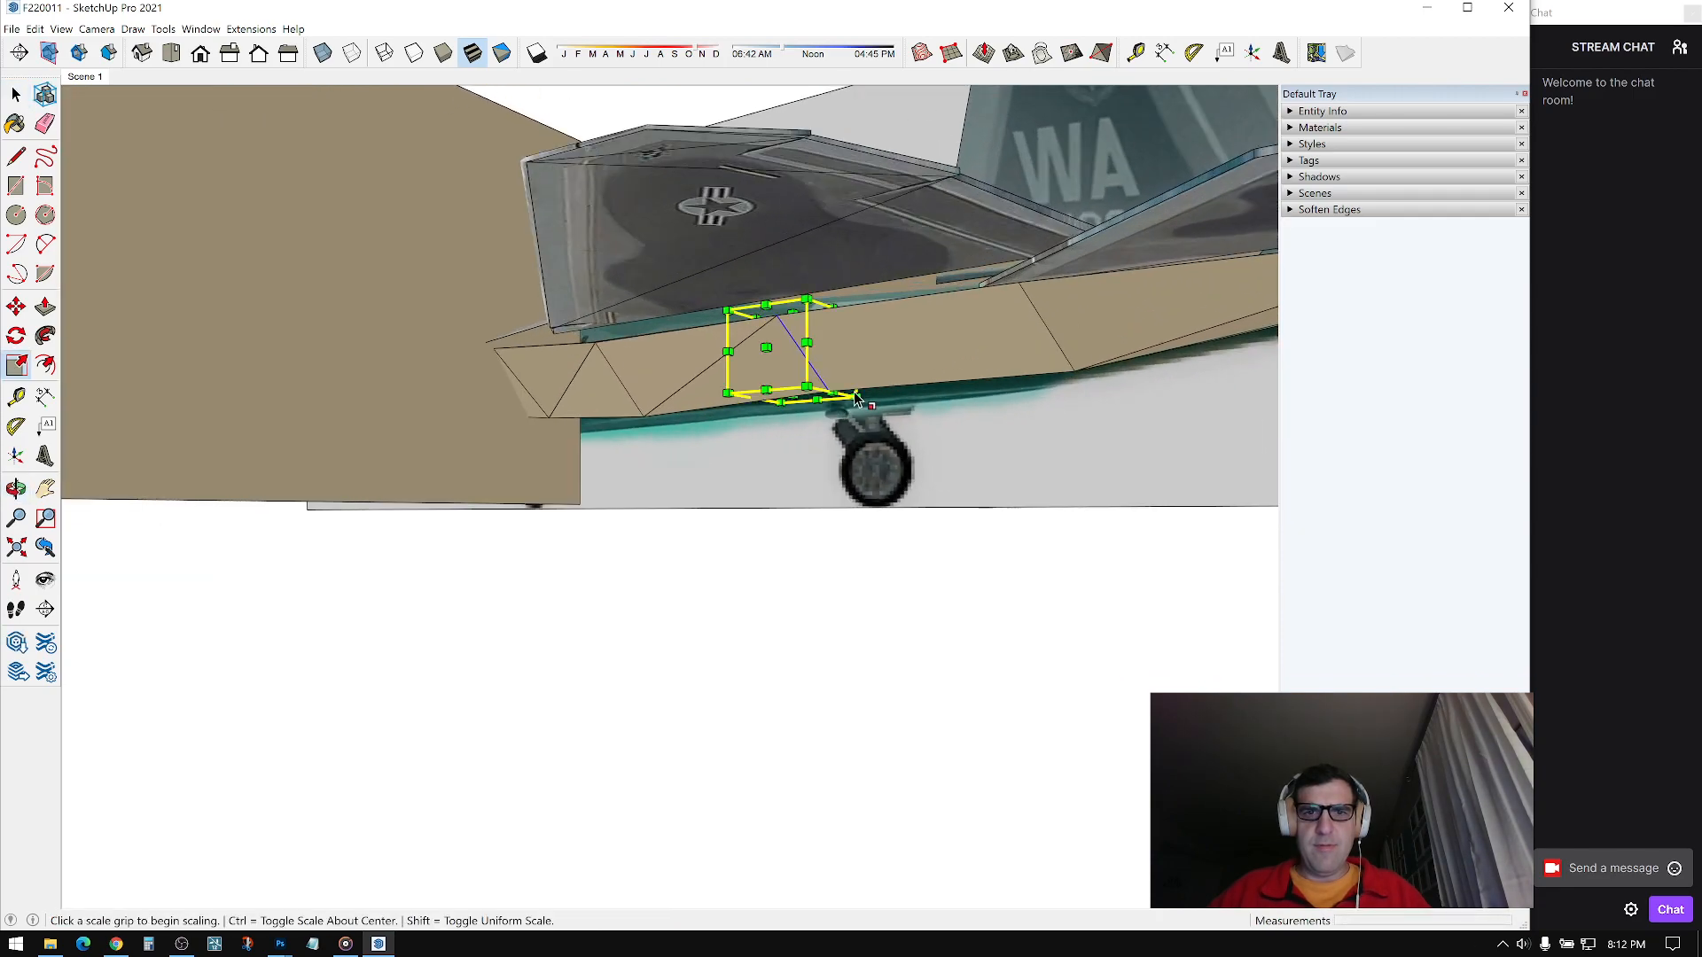
drag(792, 403, 797, 407)
mouse_move(806, 412)
middle_down()
mouse_move(975, 436)
mouse_move(823, 387)
middle_up()
scroll(975, 436, down, 1)
Step: Select only the fourth copied profile, ahead of the tail, and scale its lower side upward to taper the belly
key(space)
scroll(935, 434, down, 2)
scroll(823, 387, up, 2)
drag(864, 421, 865, 424)
scroll(860, 420, up, 2)
middle_drag(858, 417, 244, 371)
scroll(802, 370, down, 2)
middle_drag(802, 368, 496, 330)
scroll(722, 314, down, 1)
key(space)
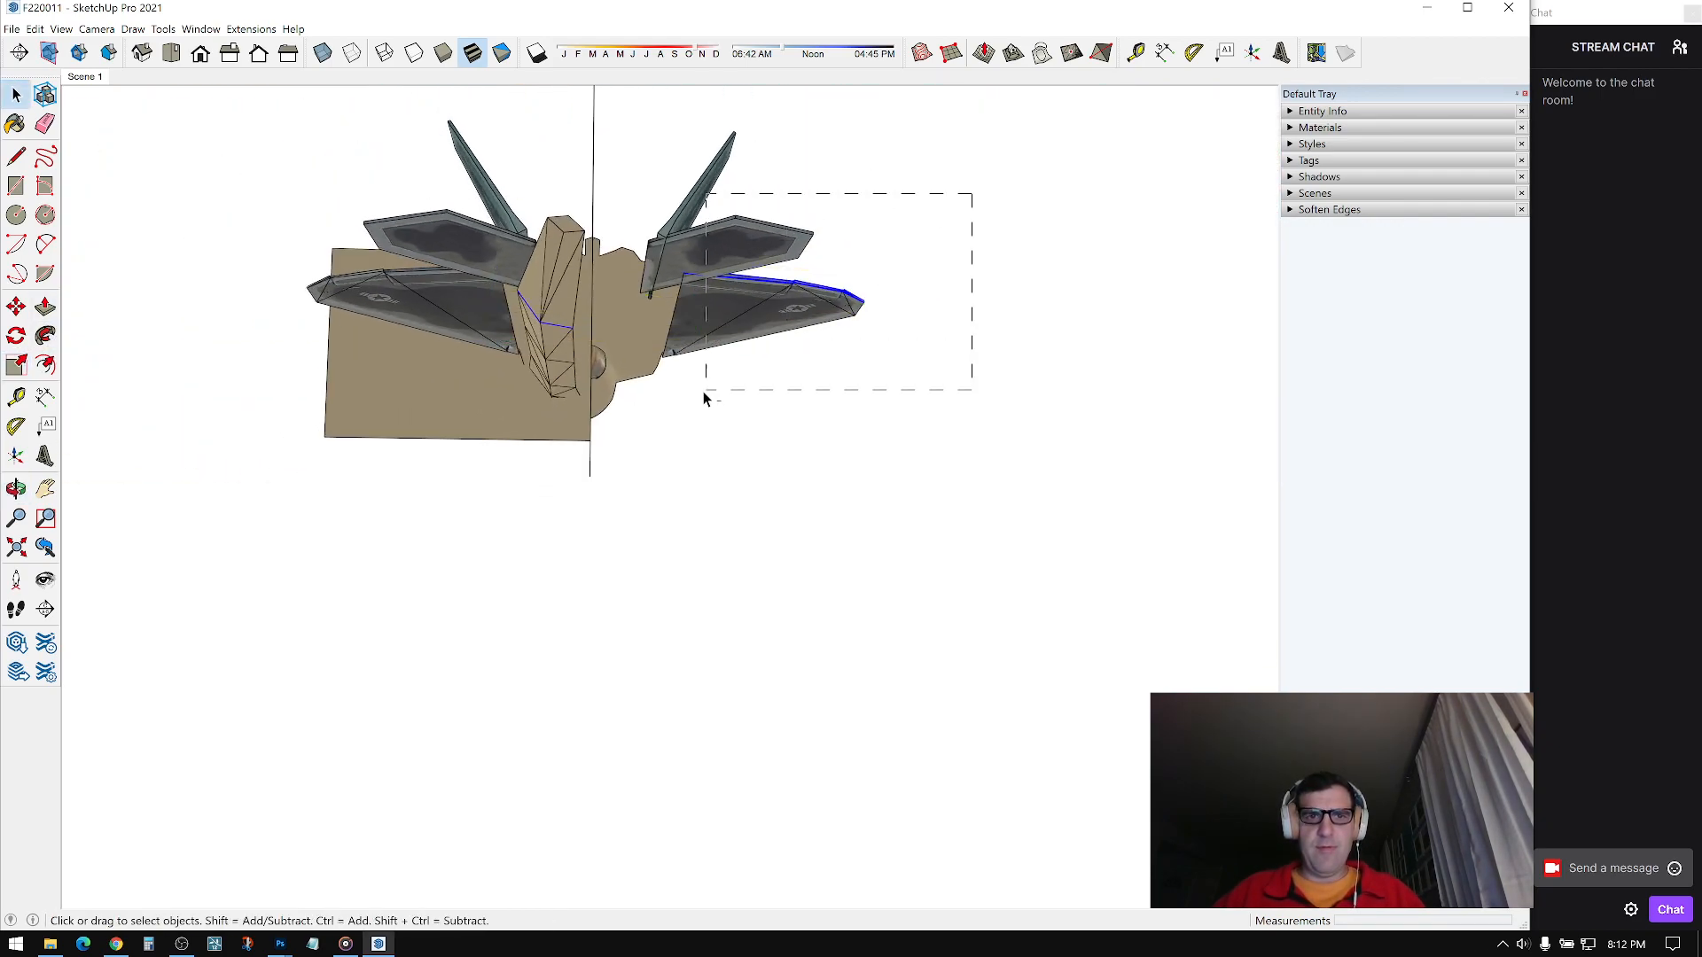
scroll(735, 336, up, 2)
middle_drag(618, 344, 1037, 381)
scroll(727, 341, up, 2)
key(s)
scroll(722, 342, up, 1)
drag(1031, 368, 1033, 346)
scroll(993, 348, down, 3)
middle_drag(629, 362, 824, 348)
key(space)
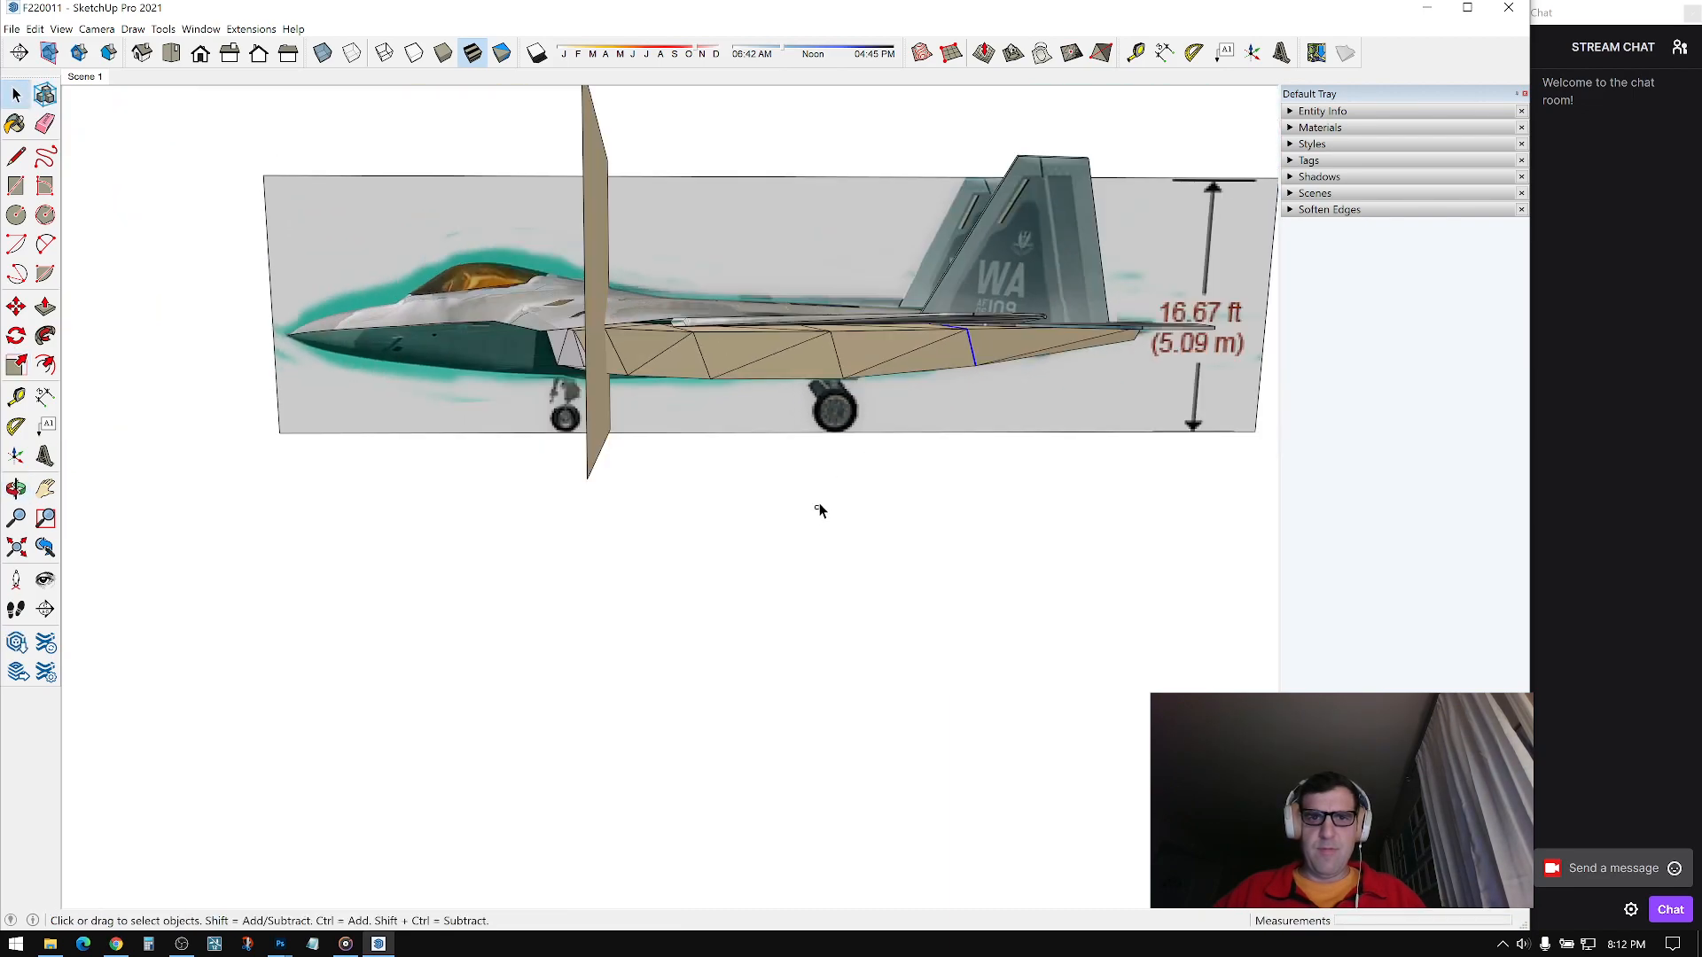
Step: Select the whole intake body and reverse its faces
click(817, 508)
middle_drag(817, 505, 899, 493)
scroll(762, 371, up, 2)
middle_drag(802, 390, 879, 443)
scroll(612, 350, up, 5)
middle_drag(612, 354, 532, 394)
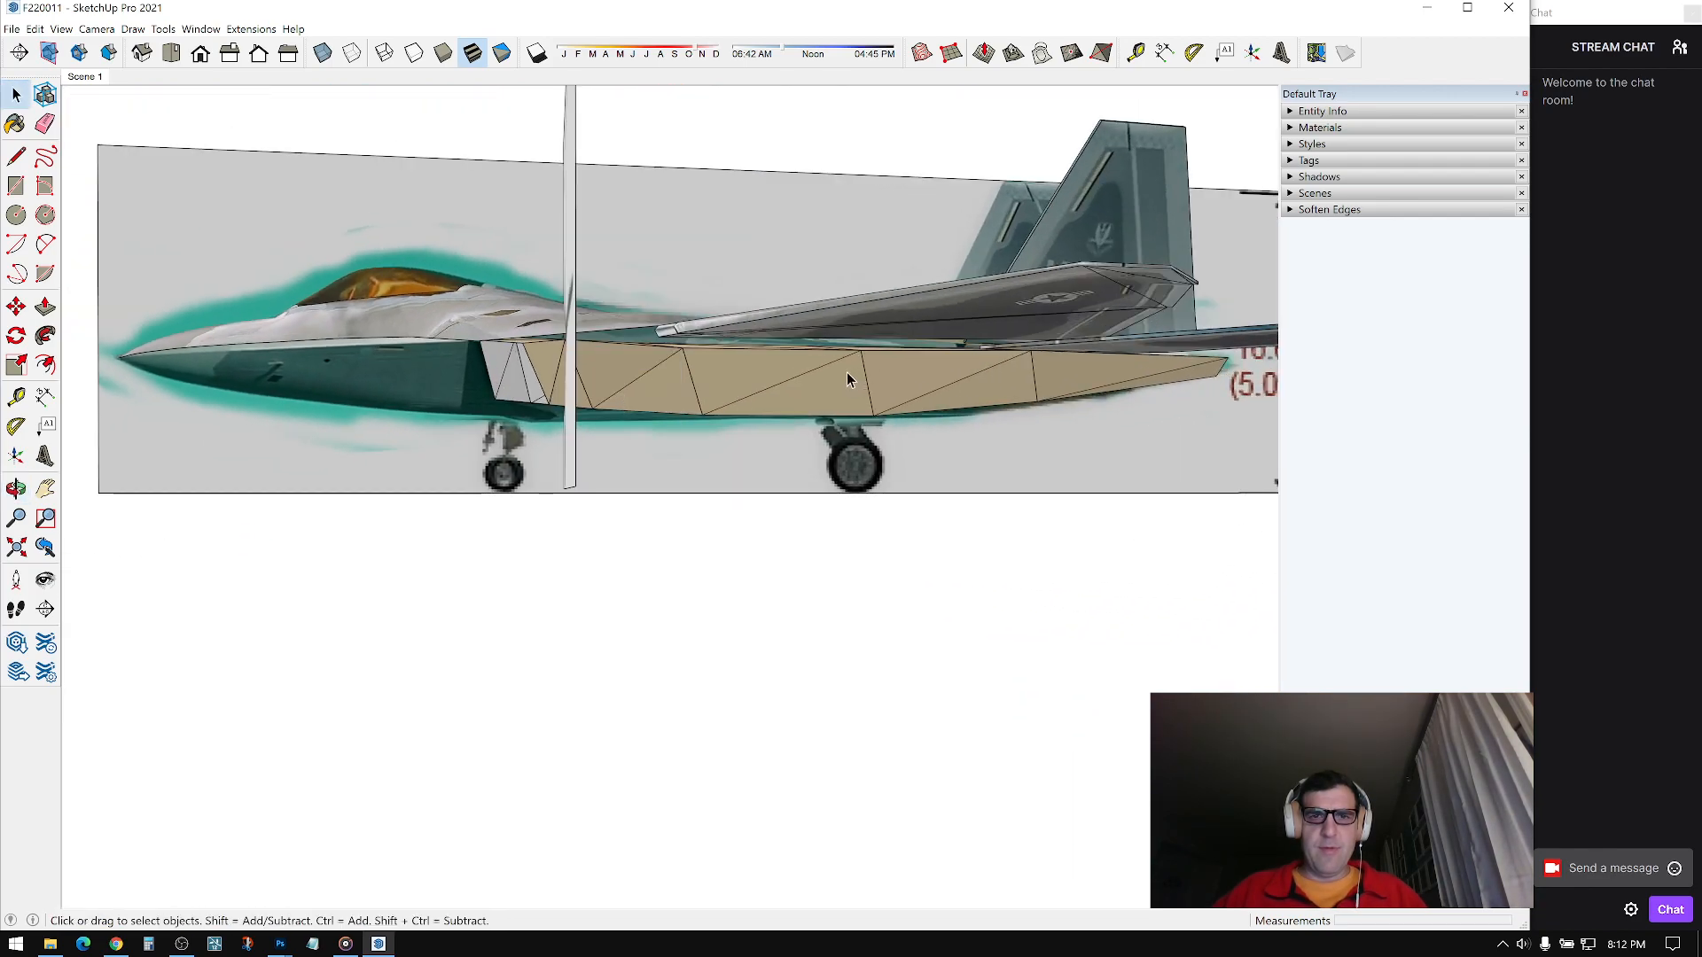
middle_drag(800, 406, 703, 342)
right_click(702, 340)
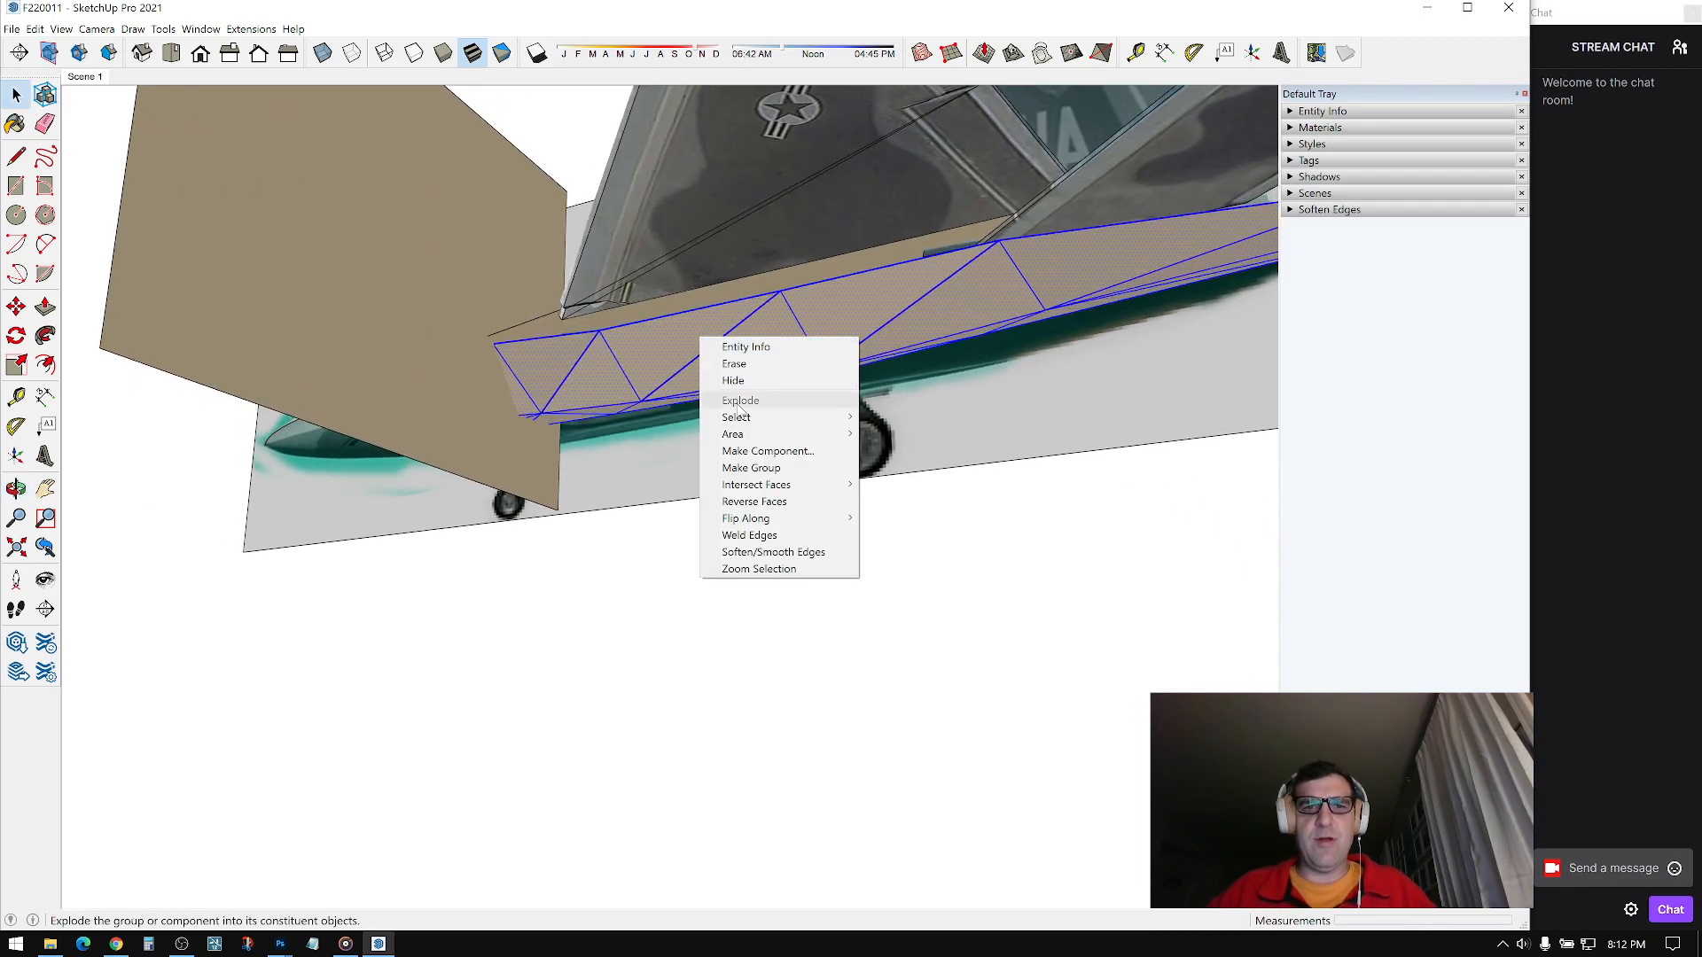
click(766, 502)
Step: Move the front reference image back toward the tail, clear of the intake's front opening
middle_drag(734, 521, 872, 469)
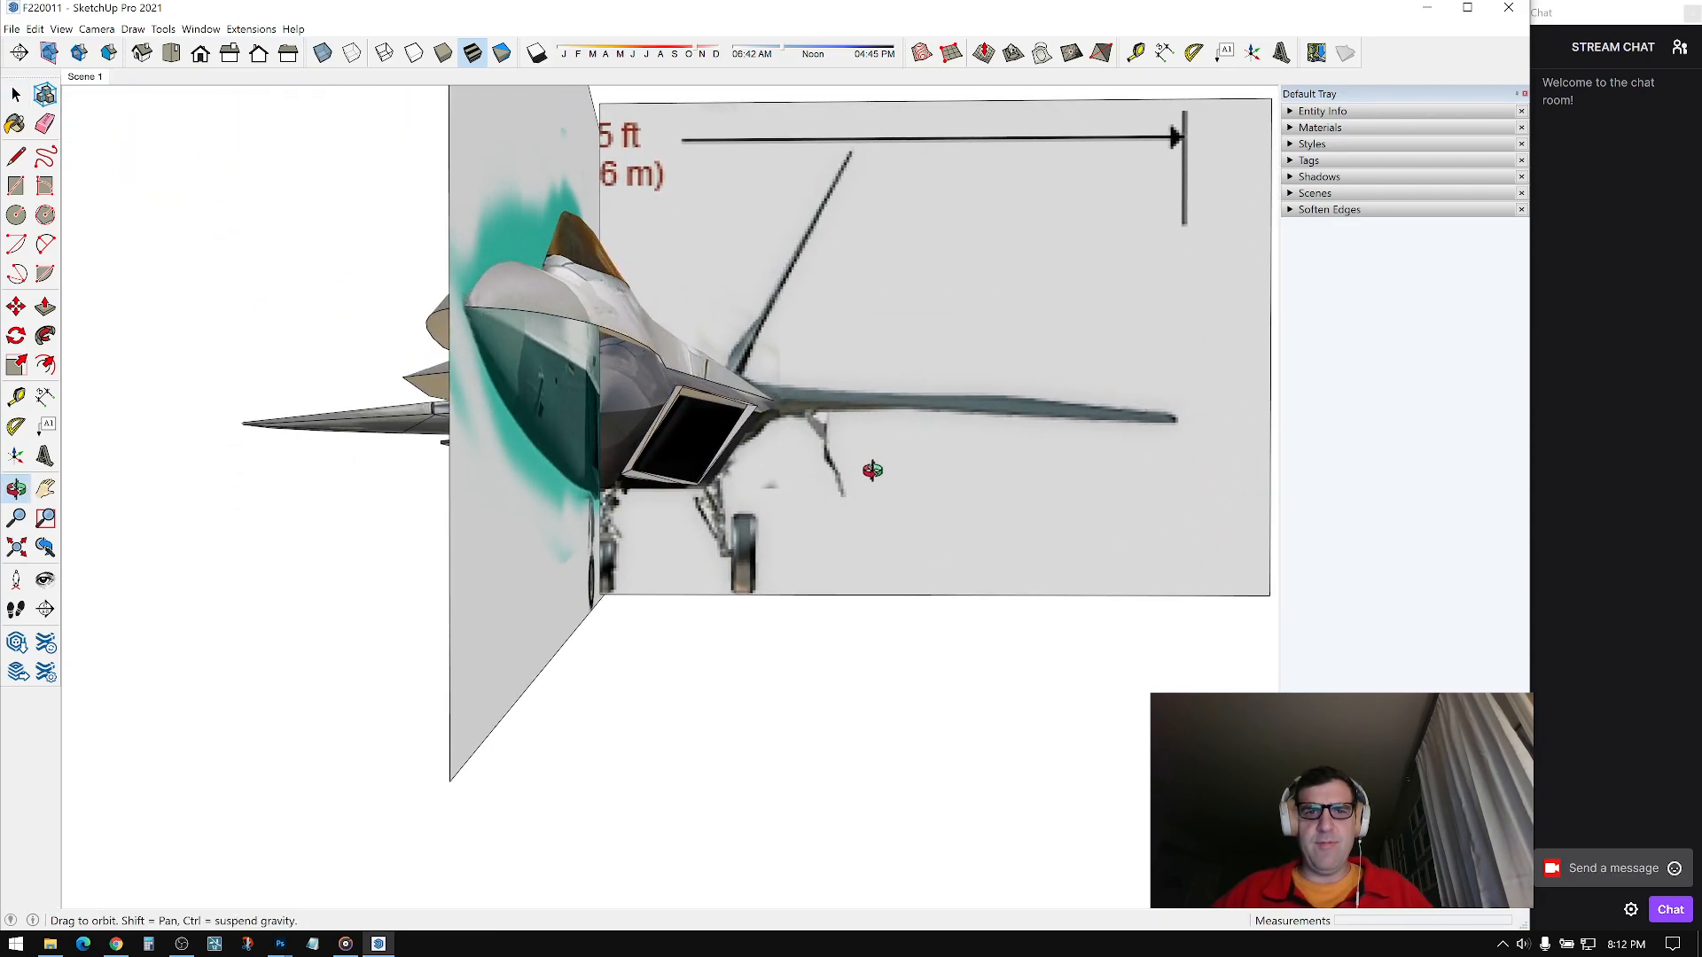
scroll(872, 469, up, 5)
middle_drag(699, 464, 691, 388)
scroll(731, 434, down, 3)
click(754, 408)
scroll(753, 482, down, 4)
middle_drag(753, 482, 620, 533)
key(m)
click(620, 532)
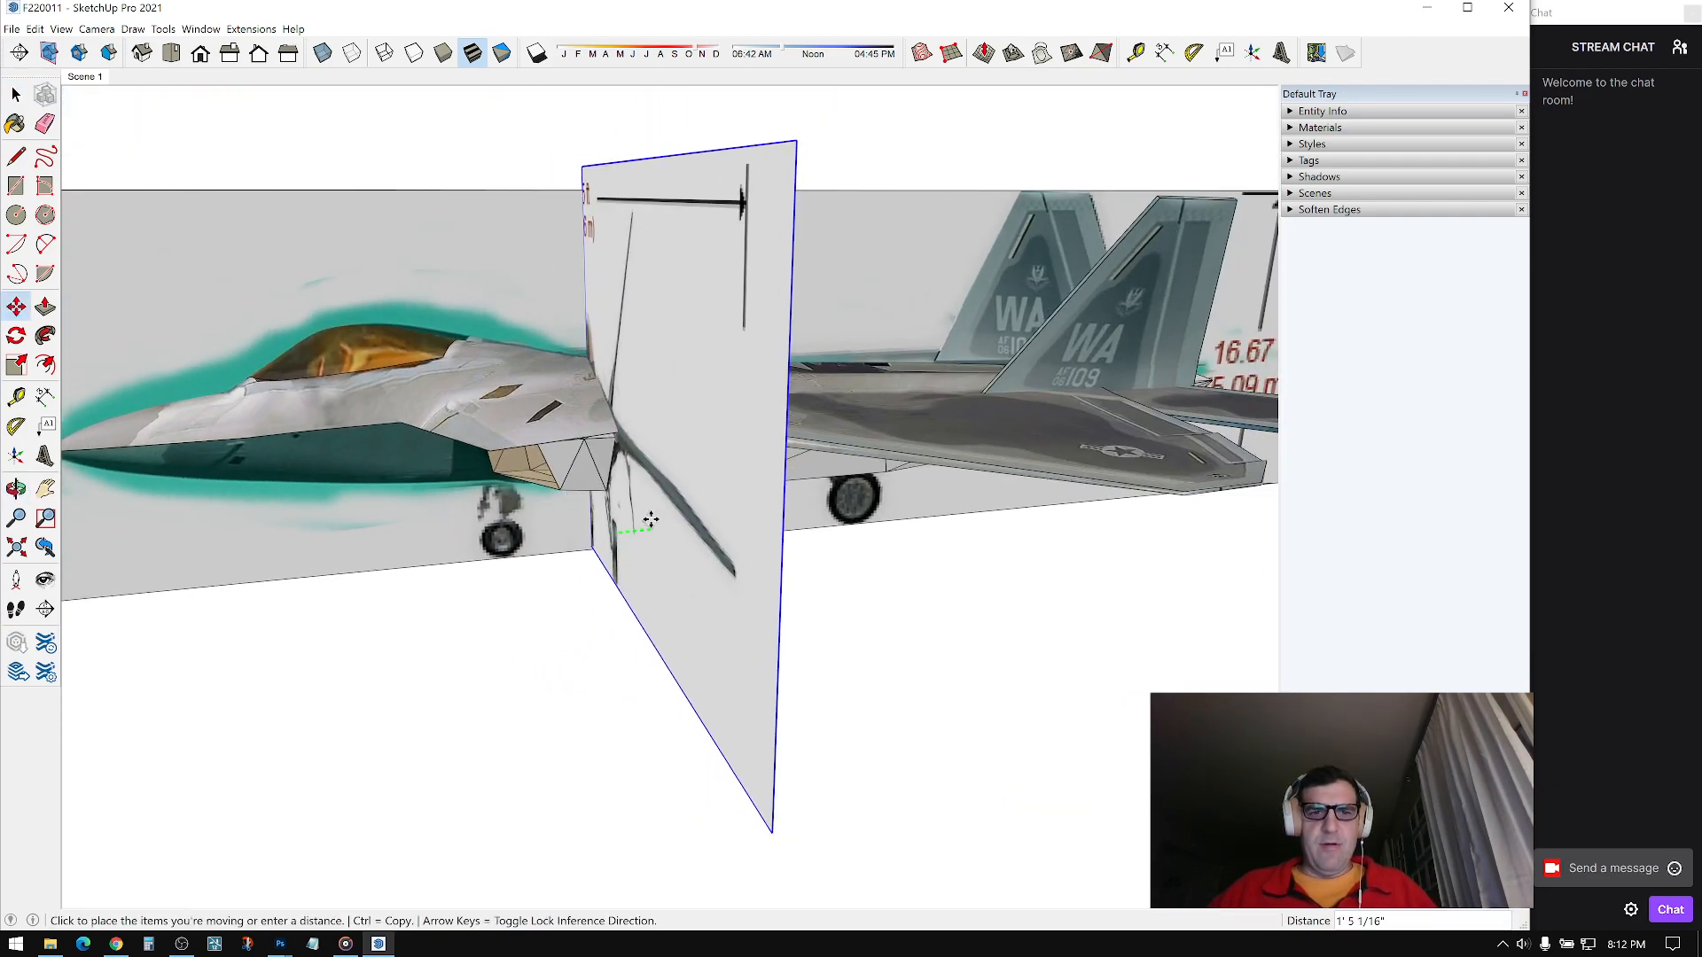
scroll(649, 520, down, 2)
click(1066, 437)
key(space)
click(860, 536)
Step: Draw a line across the intake's front opening to cap it with two triangular faces
middle_drag(350, 424, 787, 399)
scroll(573, 391, up, 3)
scroll(699, 411, up, 4)
scroll(787, 399, up, 3)
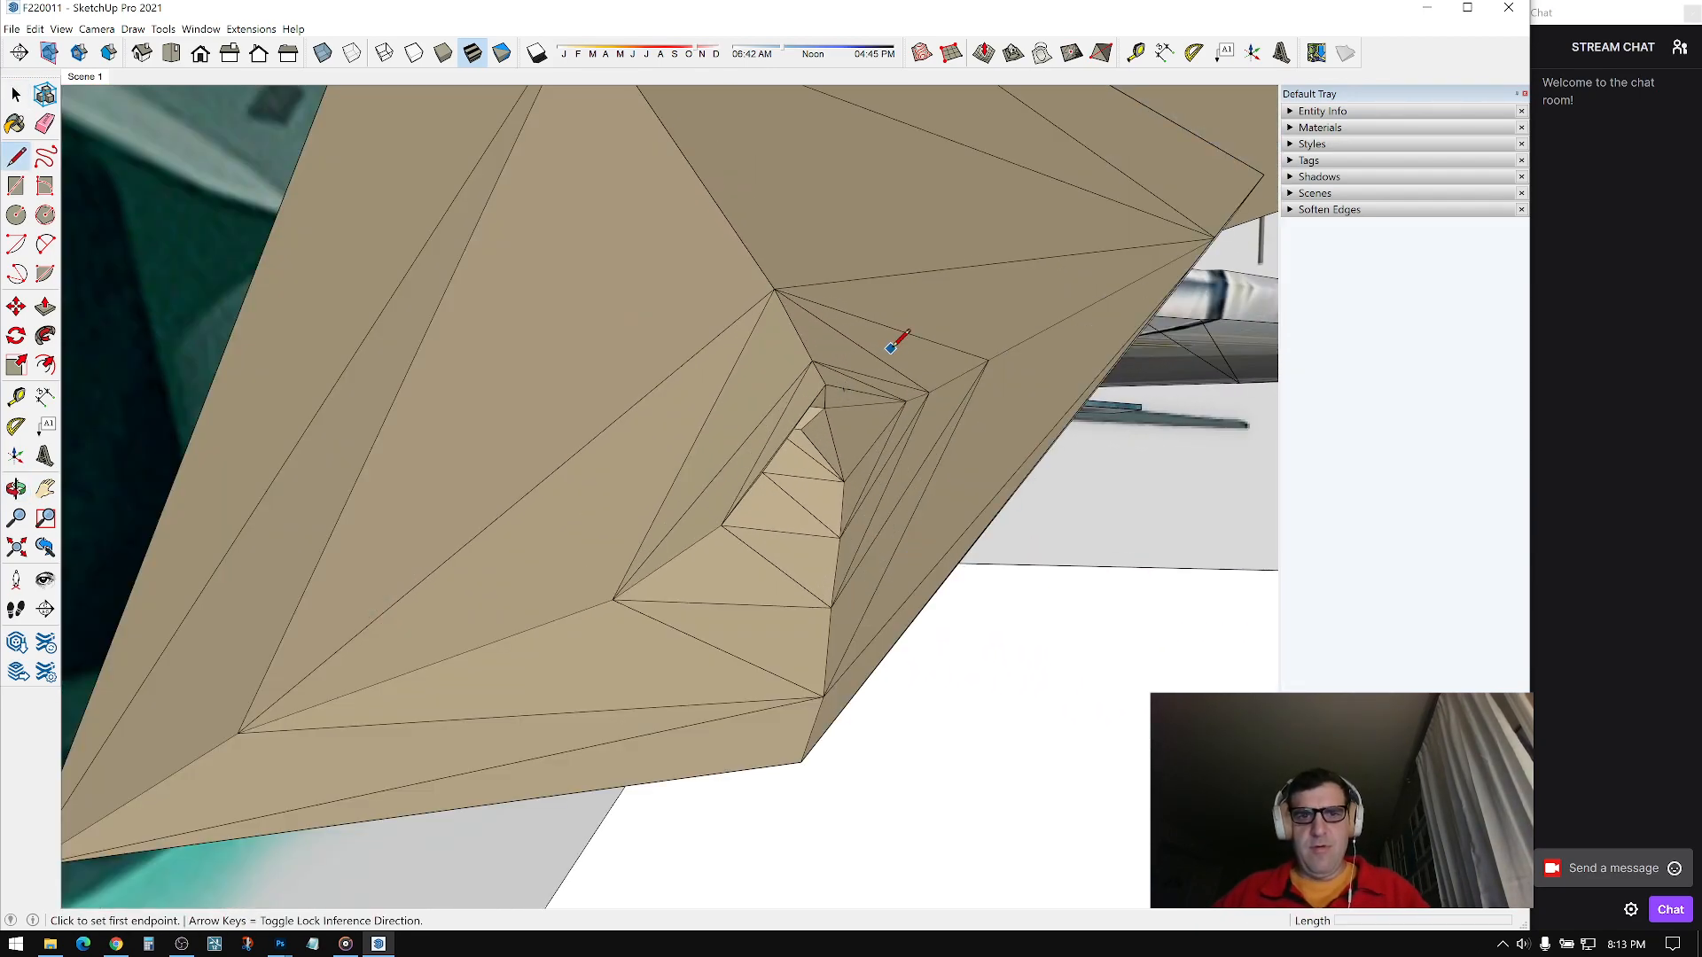
scroll(889, 357, down, 2)
key(l)
middle_drag(895, 342, 932, 289)
middle_drag(769, 461, 752, 365)
click(840, 585)
key(space)
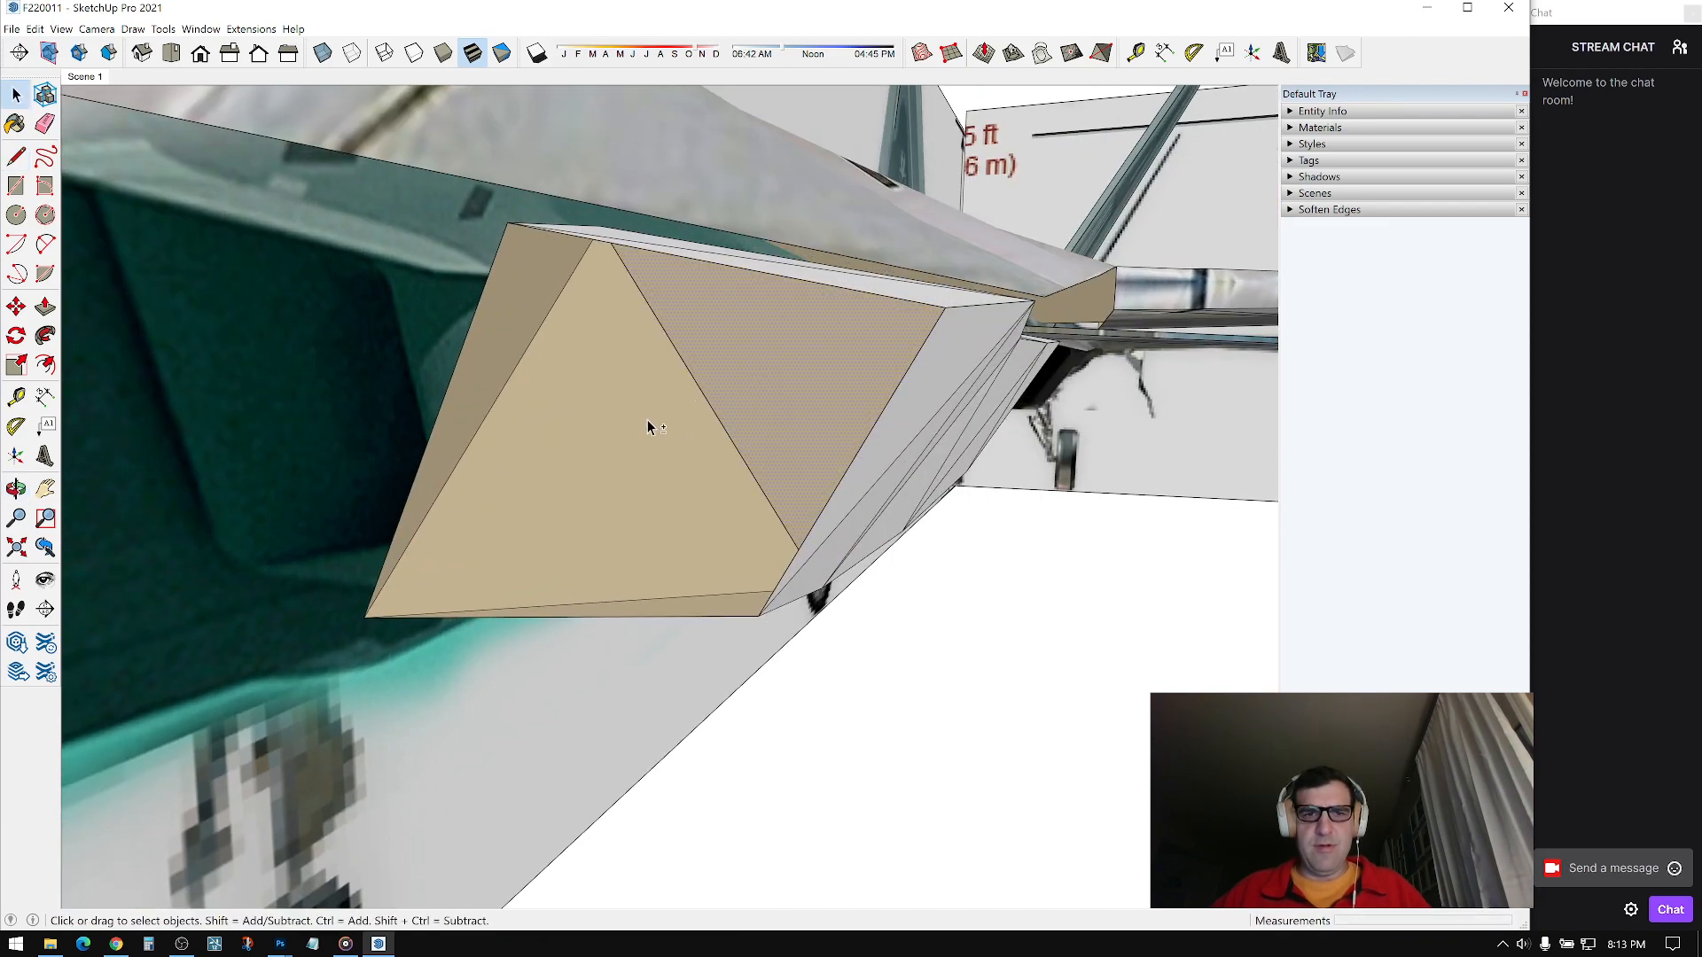
Step: Group the two faces capping the intake opening and scale the group down to a smaller panel
middle_drag(647, 427, 721, 354)
right_click(754, 300)
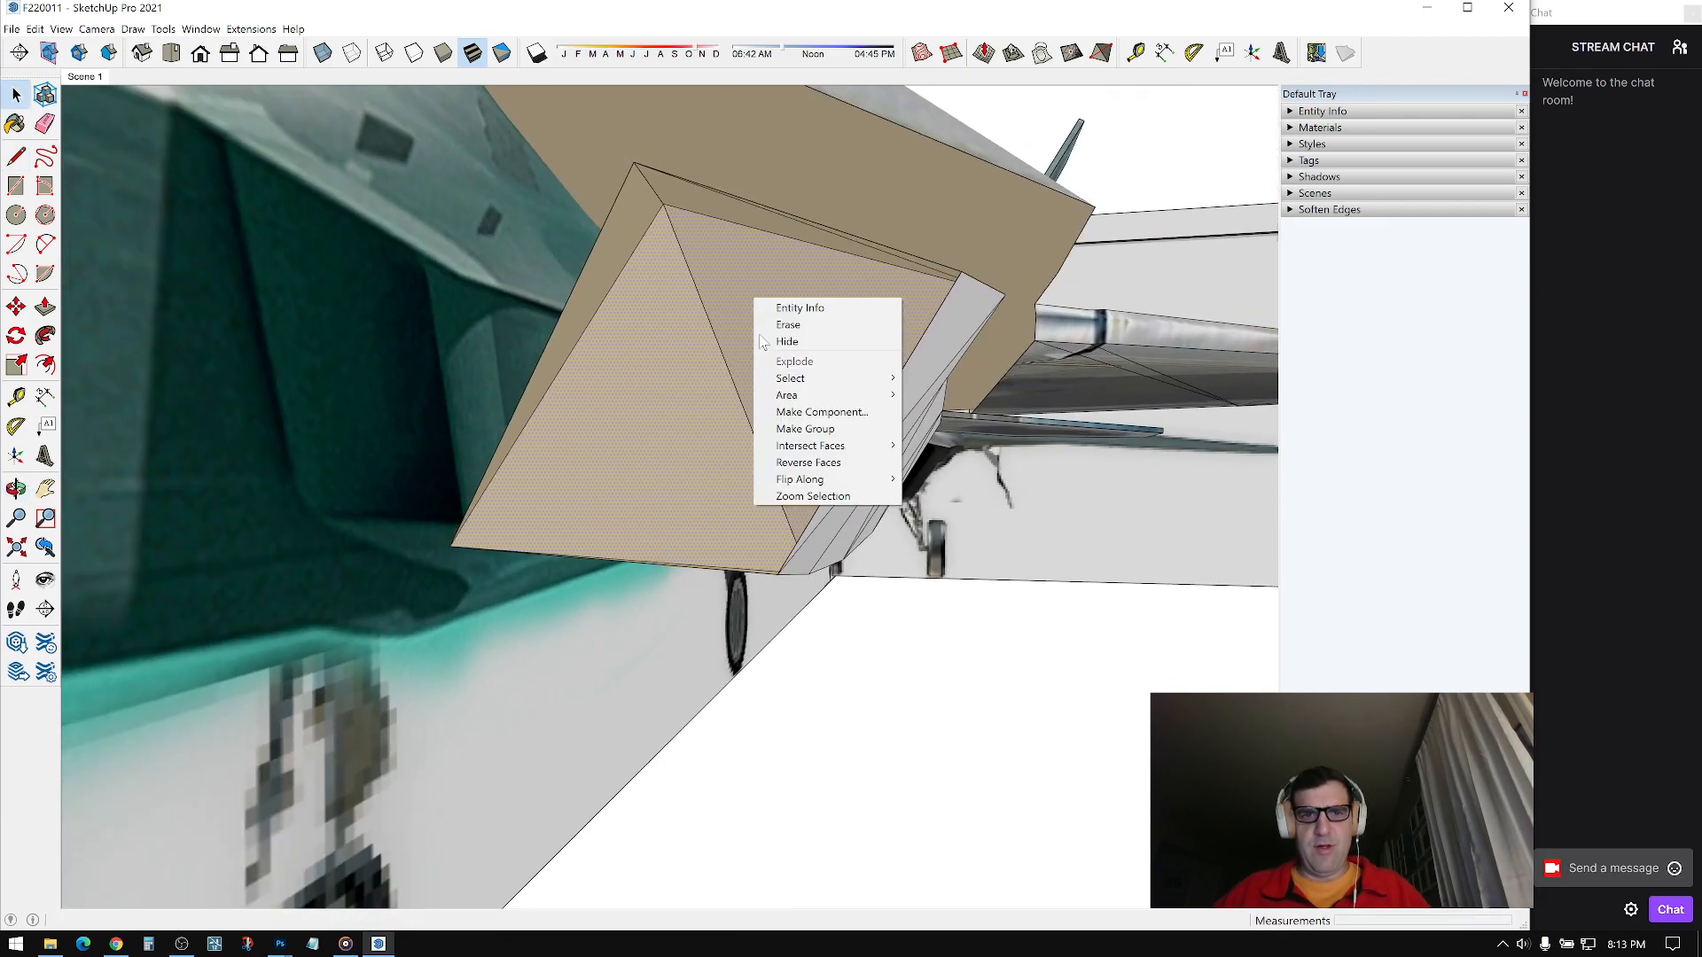
click(813, 430)
middle_drag(808, 428, 1070, 235)
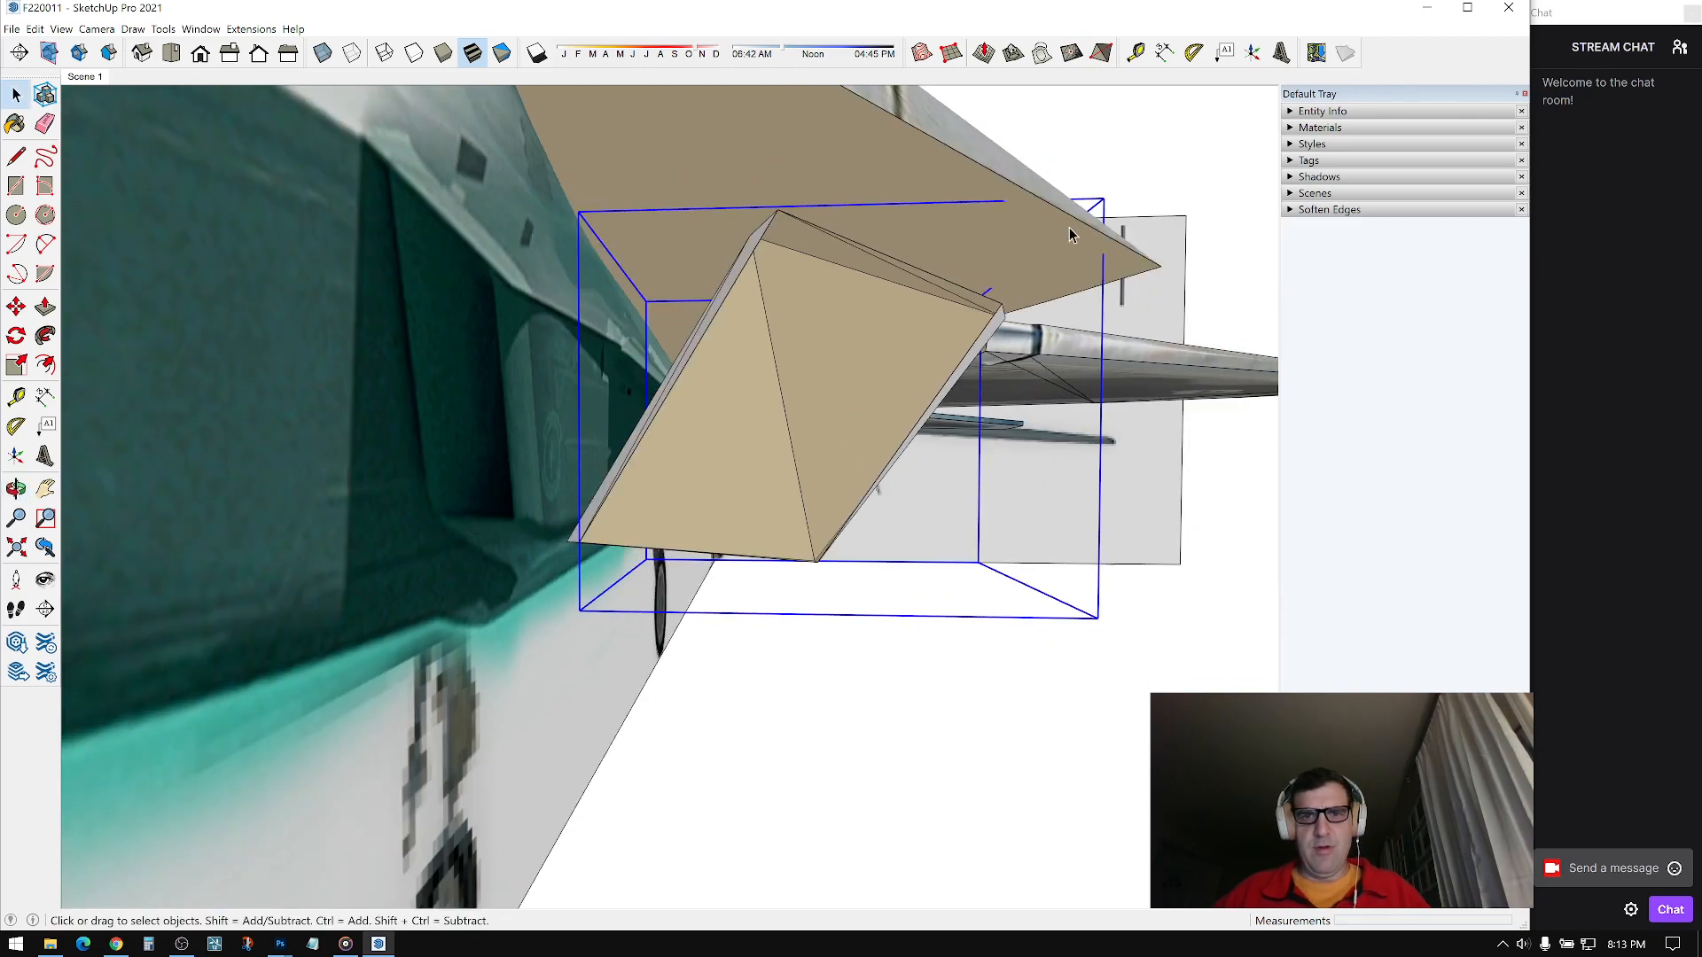
click(1103, 198)
click(1017, 267)
key(space)
Step: Move the smaller grouped panel into place within the outline of the intake opening
middle_drag(813, 446, 790, 638)
scroll(789, 638, up, 3)
key(m)
mouse_move(704, 493)
middle_down()
mouse_move(698, 517)
mouse_move(746, 608)
mouse_move(715, 589)
middle_up()
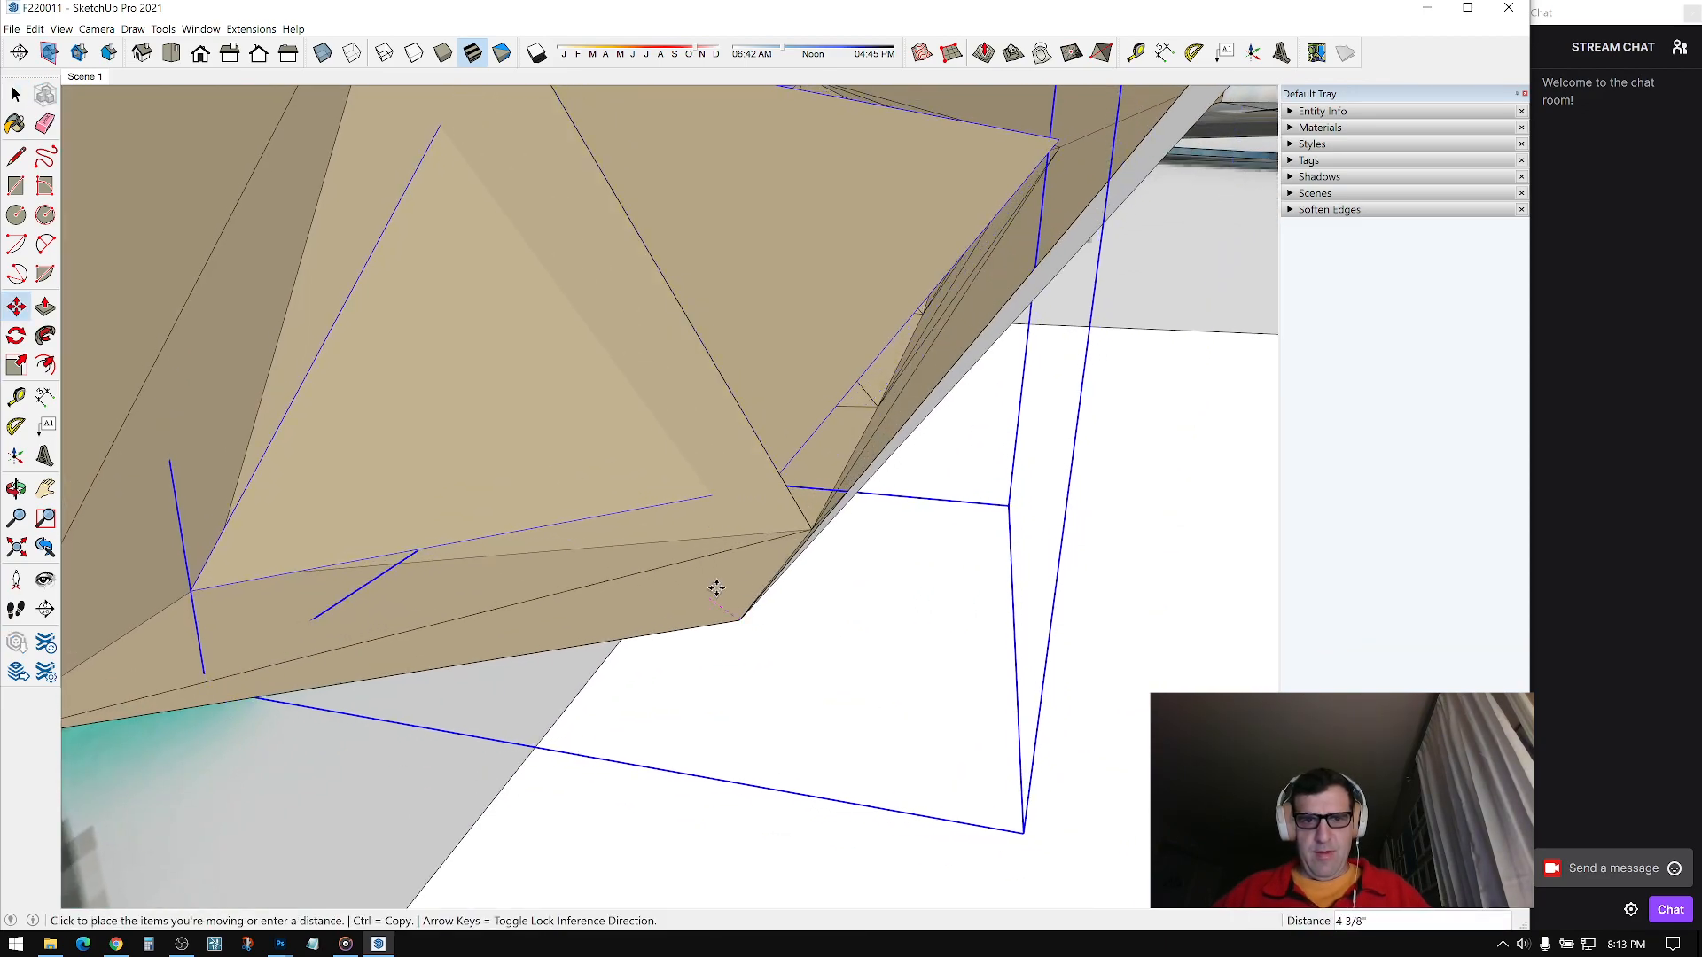
Step: Delete the original cap face left around the smaller panel in the intake opening
key(space)
click(743, 512)
scroll(744, 506, down, 3)
mouse_move(743, 506)
middle_down()
mouse_move(710, 422)
mouse_move(721, 470)
middle_up()
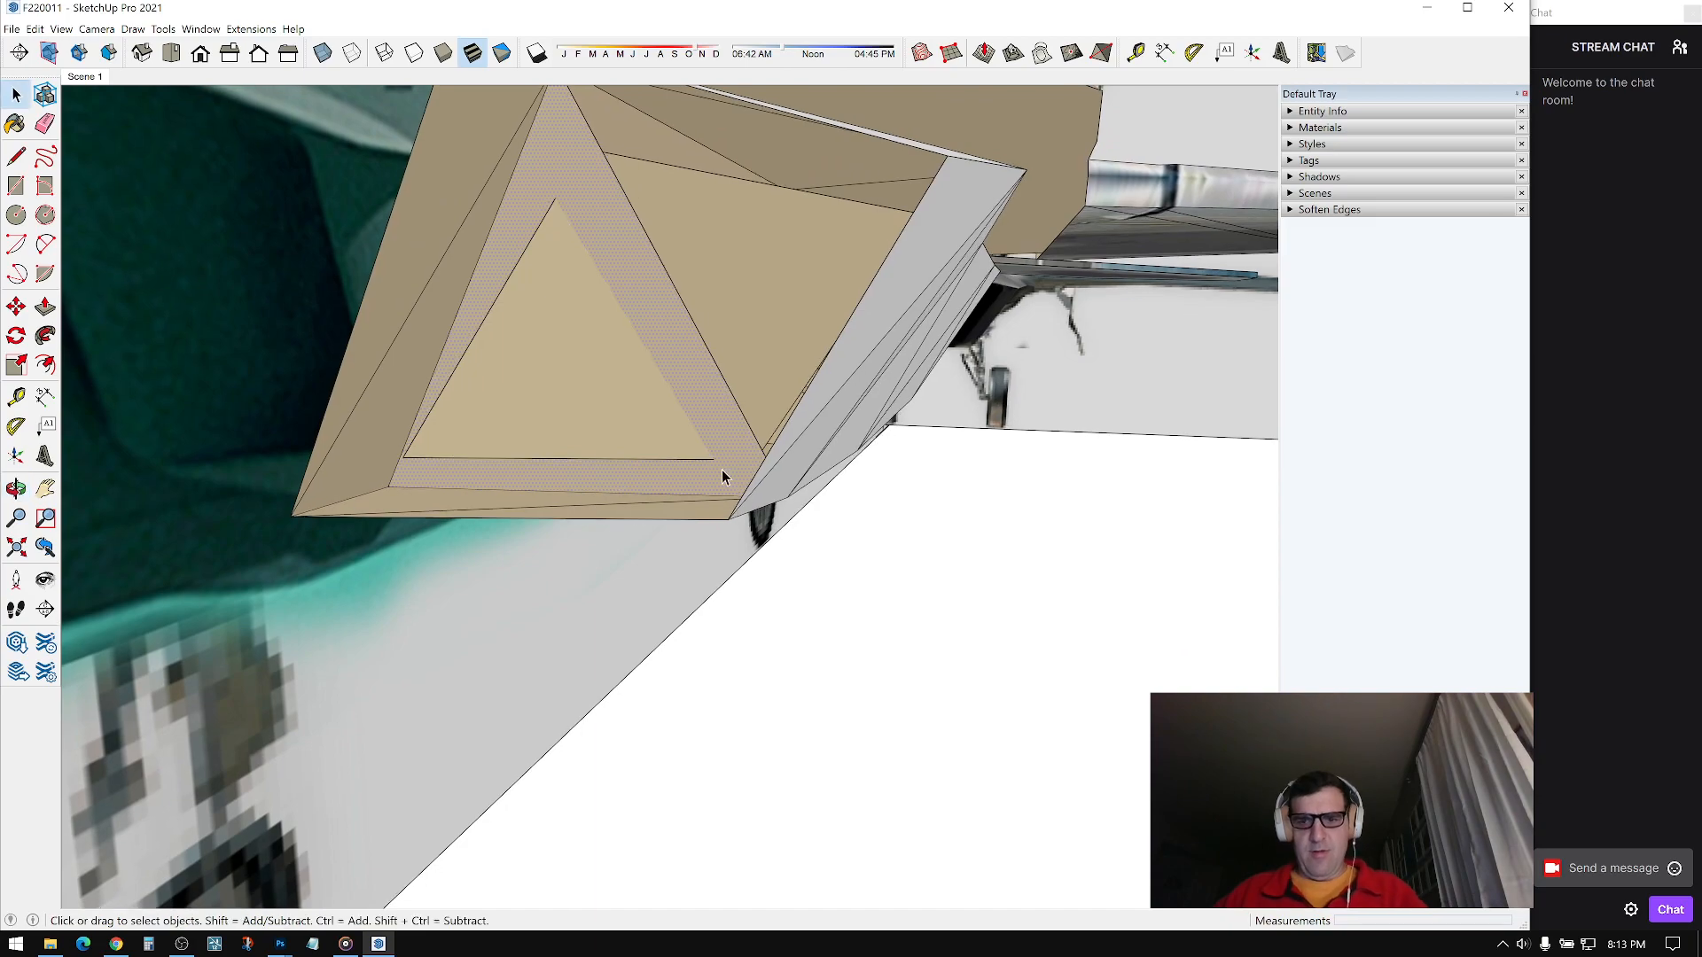
key(Delete)
Step: Scale the grouped inner panel along the aircraft's length to adjust its depth inside the intake
middle_drag(718, 372, 384, 400)
key(s)
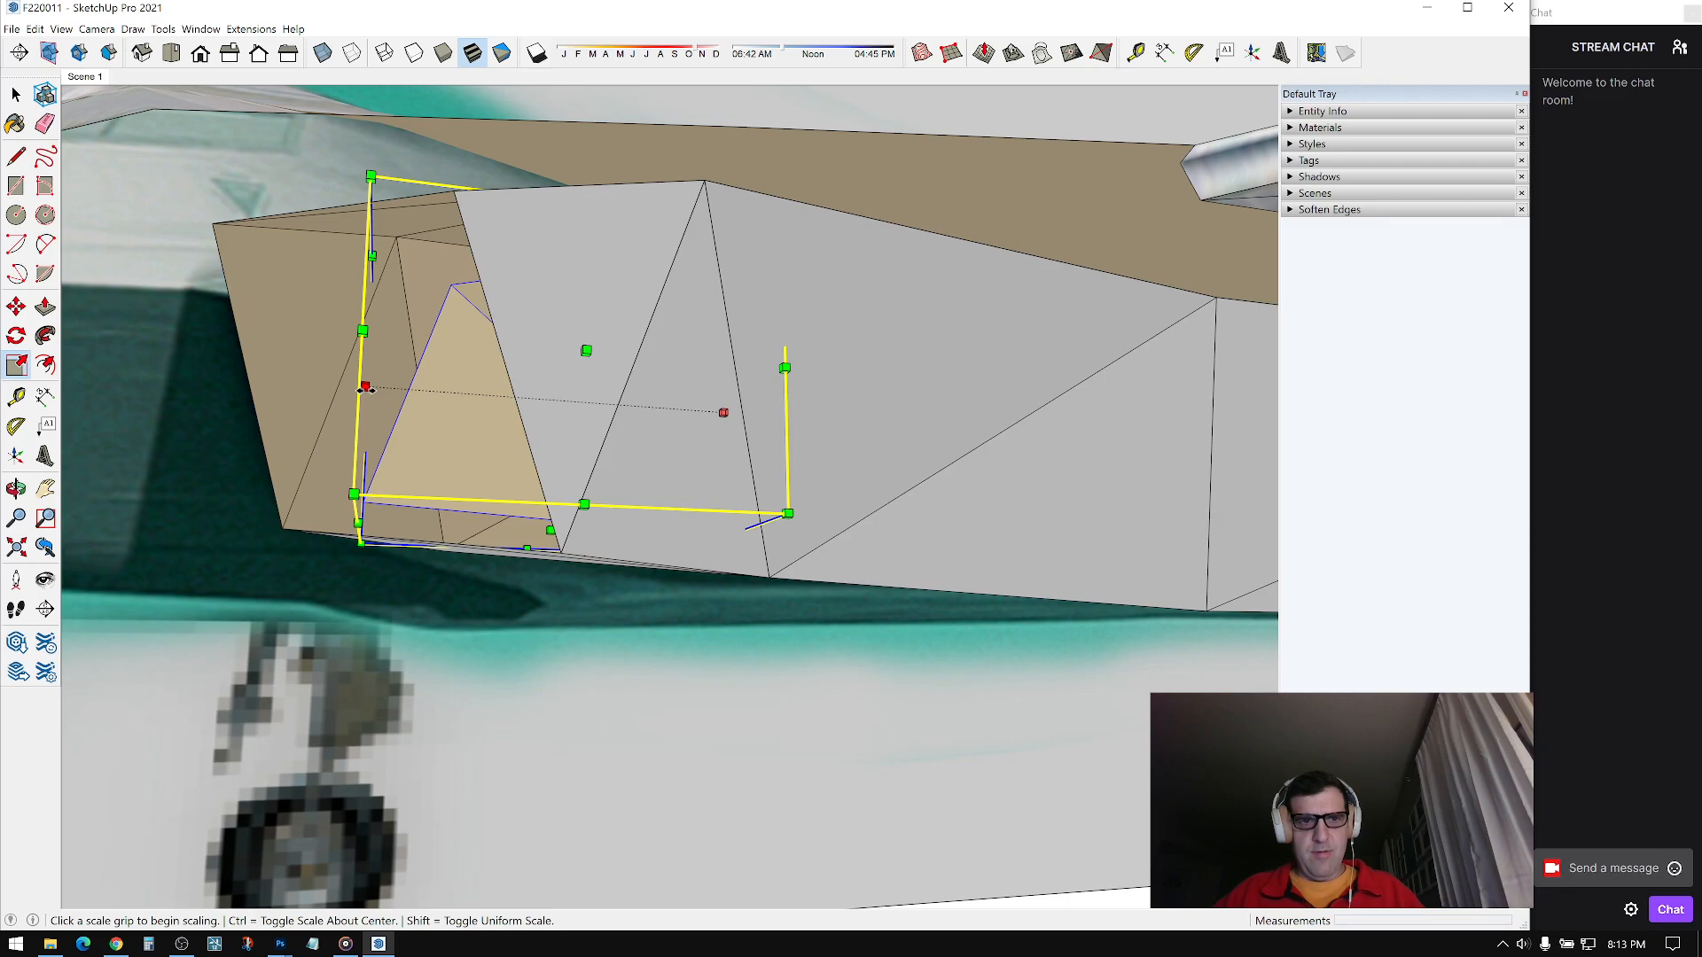
click(434, 408)
Step: Explode the inner panel's group and reverse its faces
middle_drag(436, 410, 578, 454)
right_click(578, 454)
click(624, 576)
right_click(610, 445)
click(667, 603)
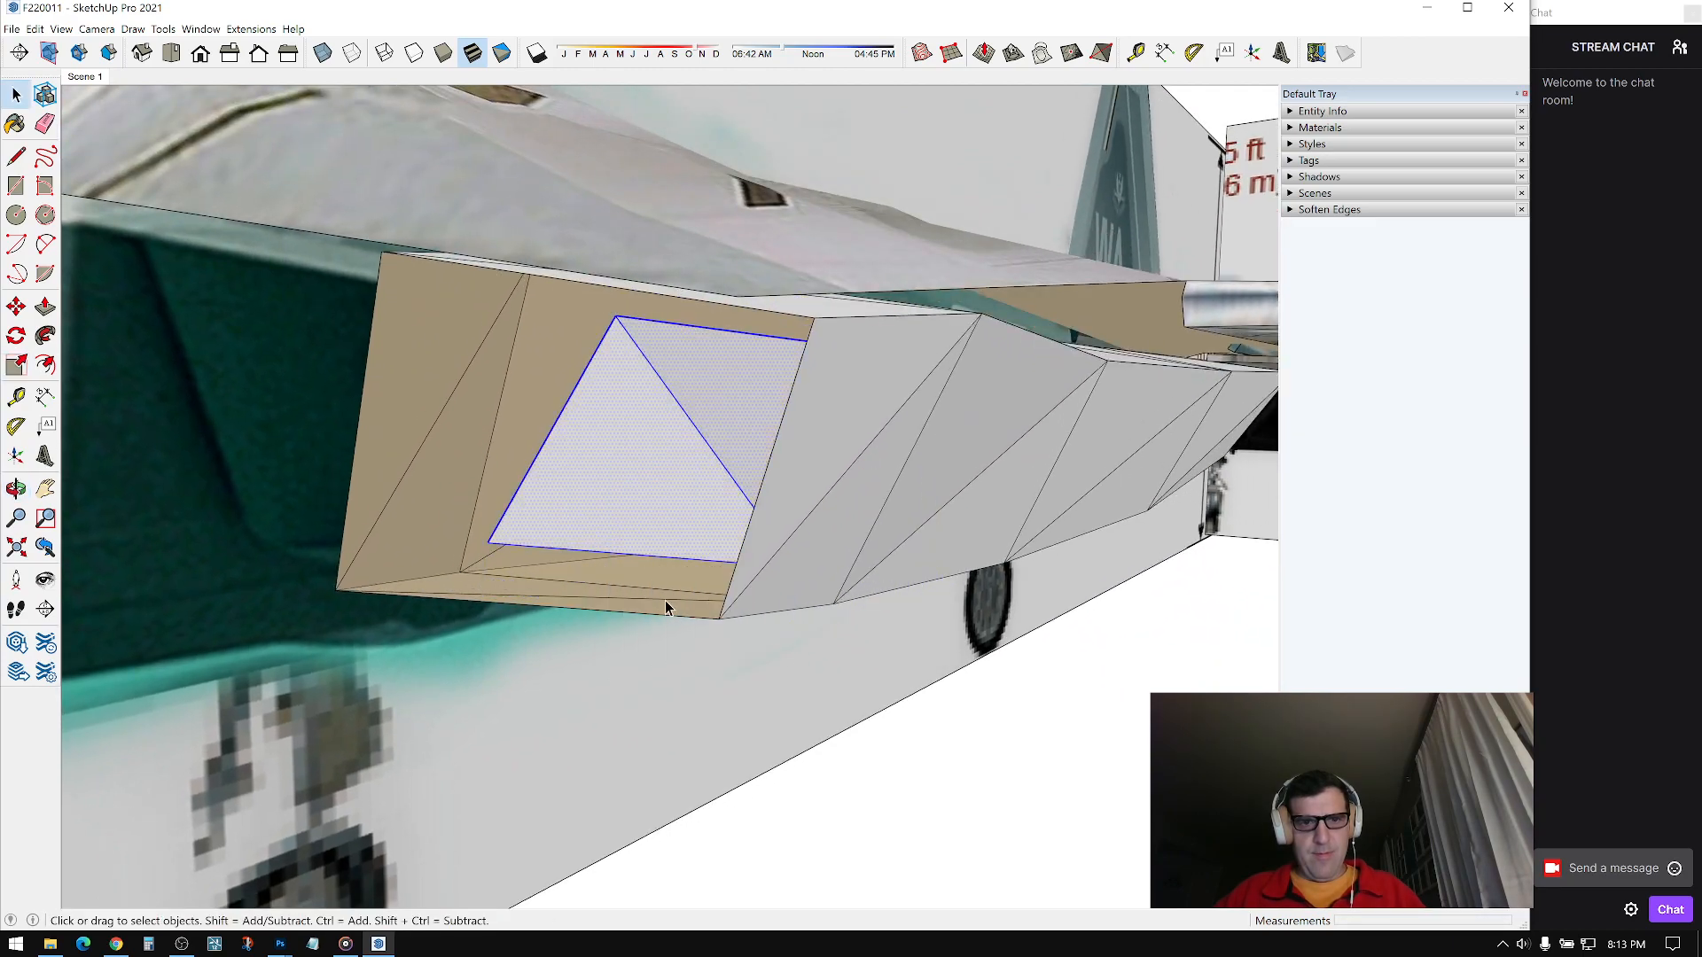
Step: Scale the inner panel's inboard edge about its center along the green axis
click(546, 452)
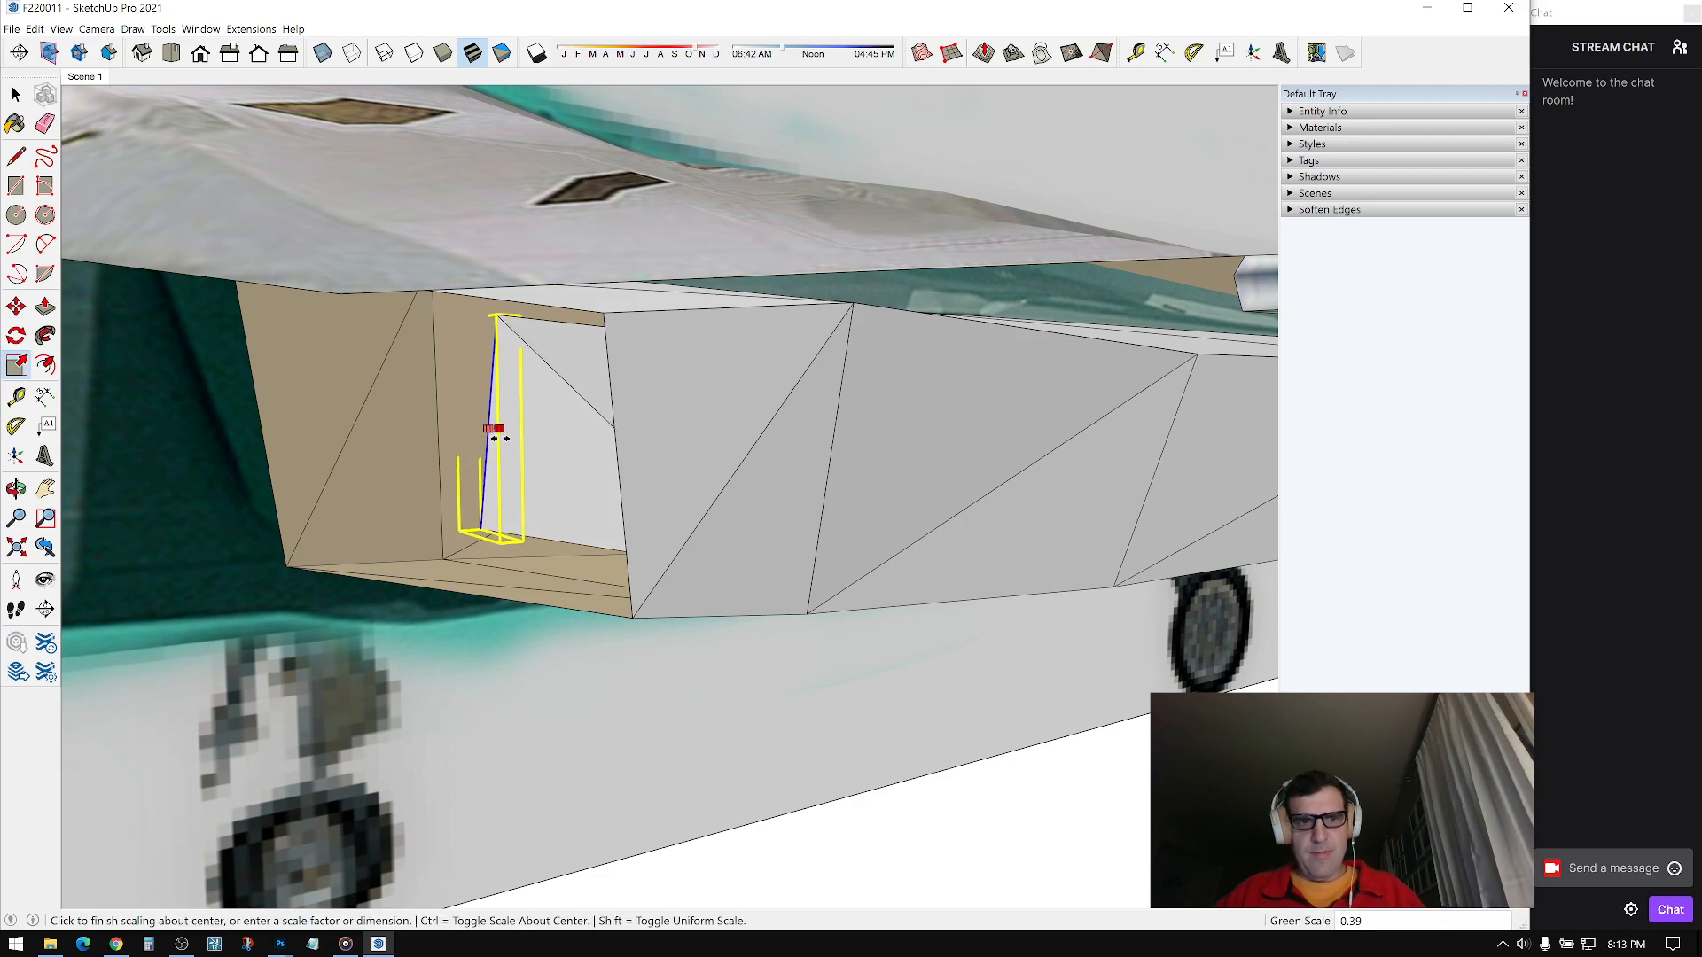
click(496, 434)
middle_drag(496, 434, 399, 226)
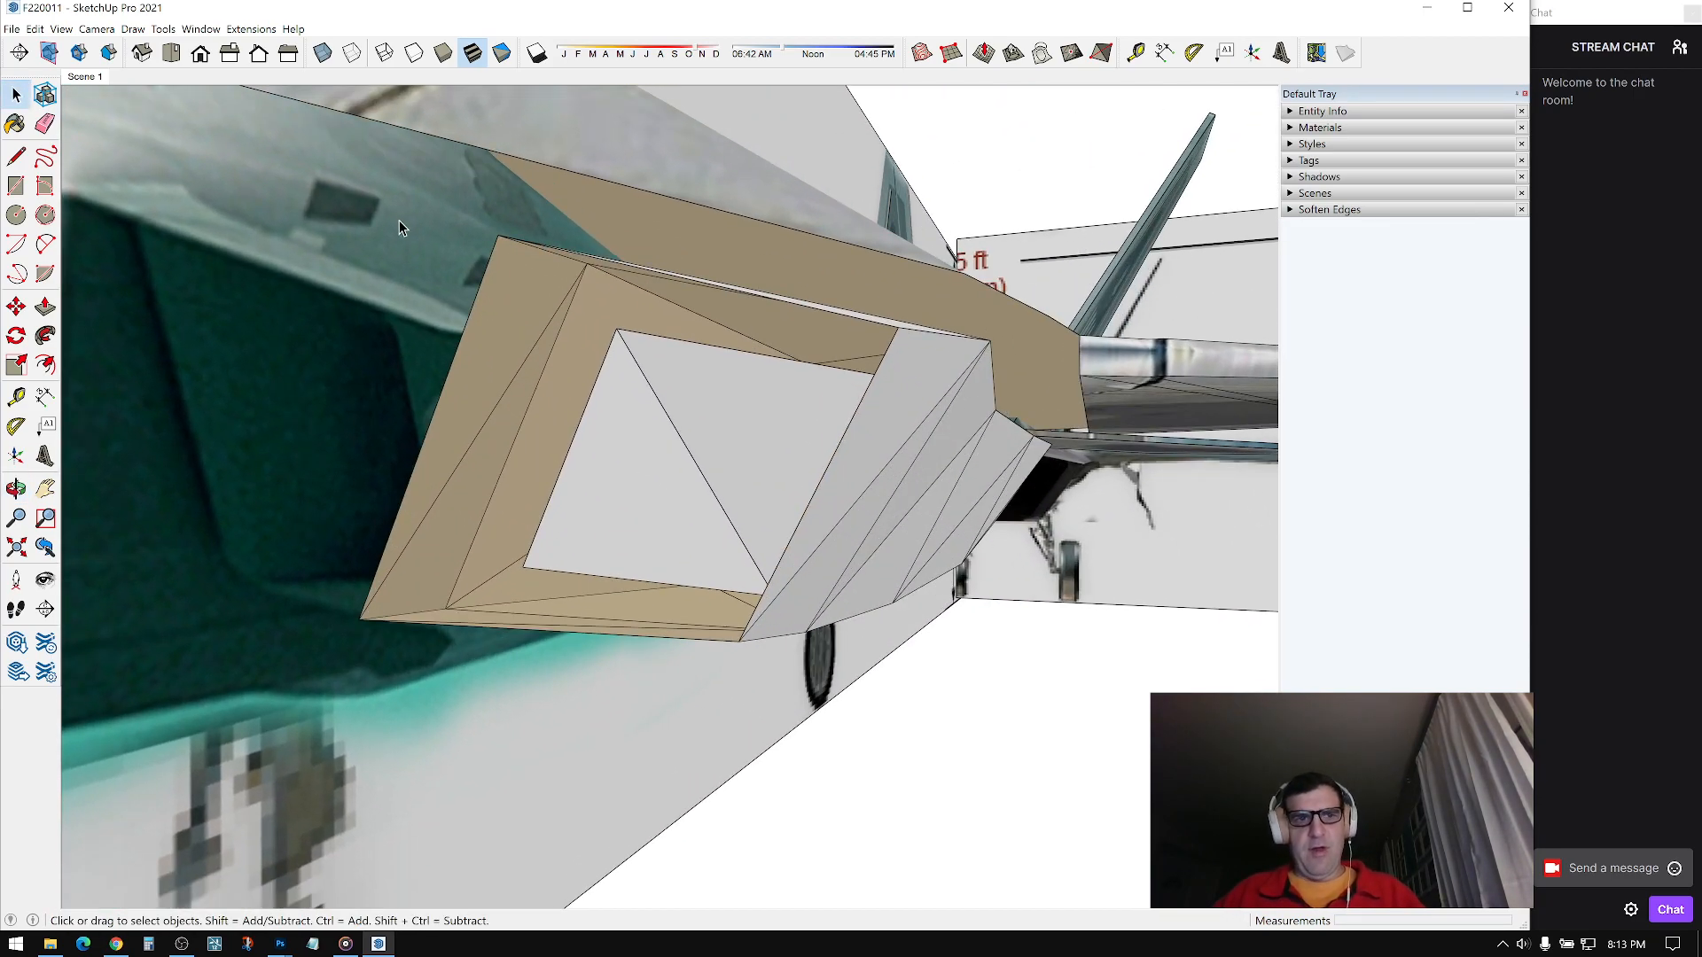
Step: Draw lines from the inner panel's upper inboard corner to the intake lip to form the inboard duct wall
click(21, 153)
middle_drag(687, 361, 616, 332)
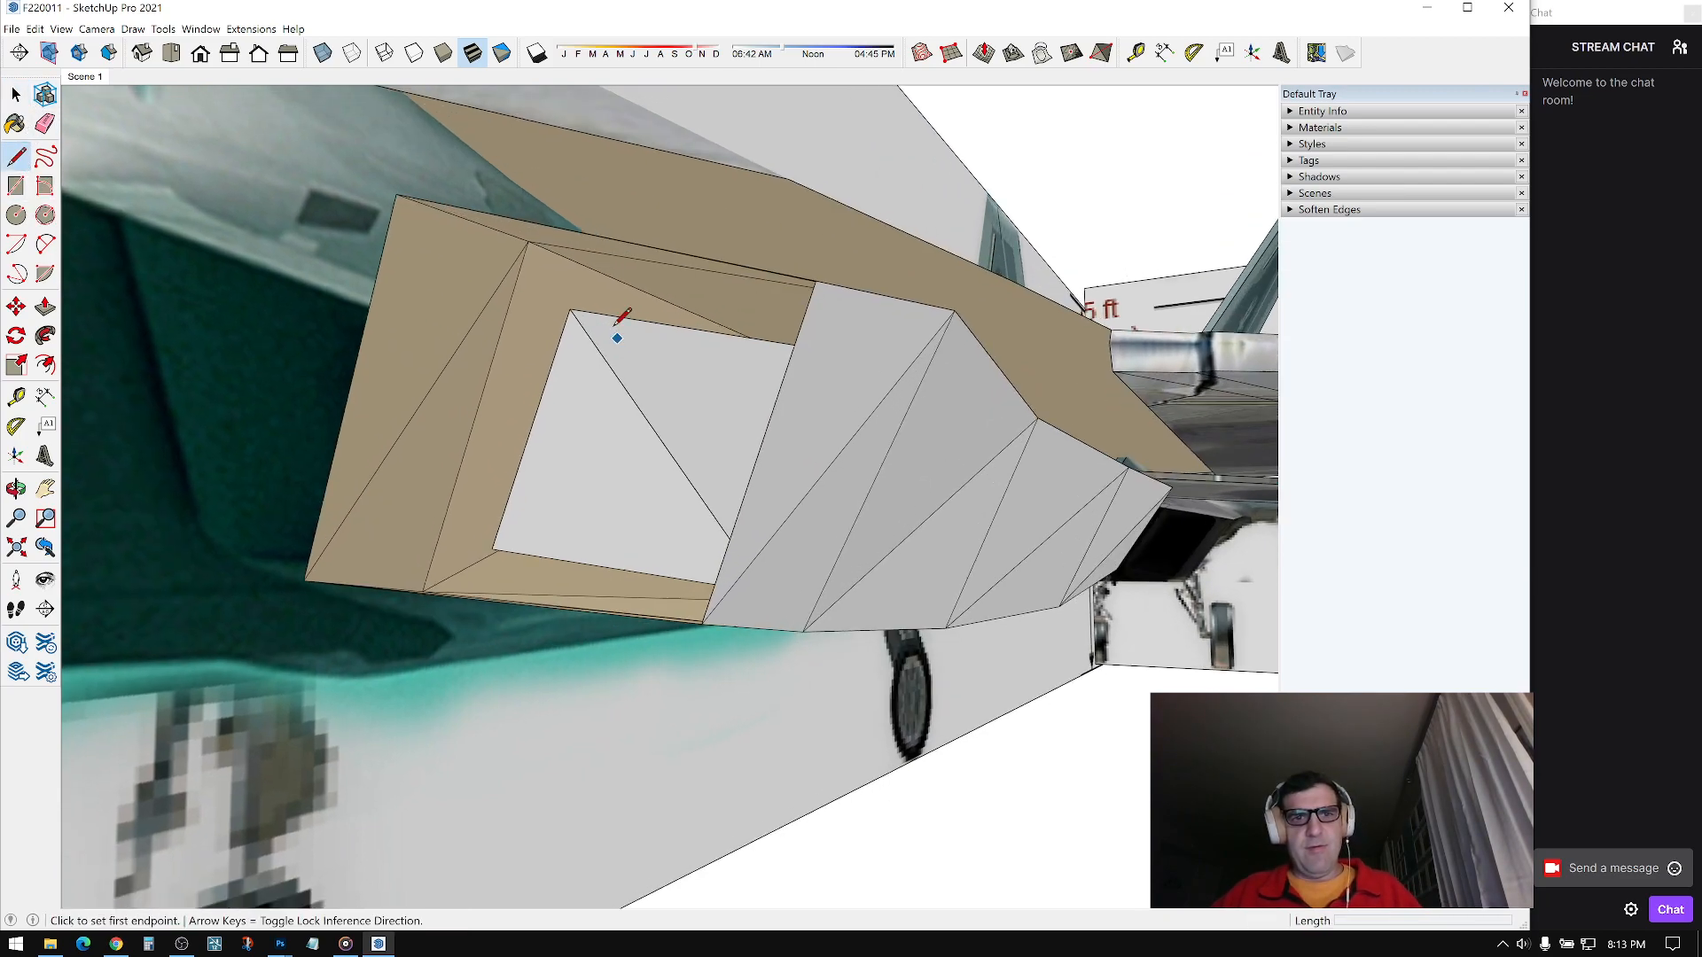
middle_drag(458, 241, 989, 390)
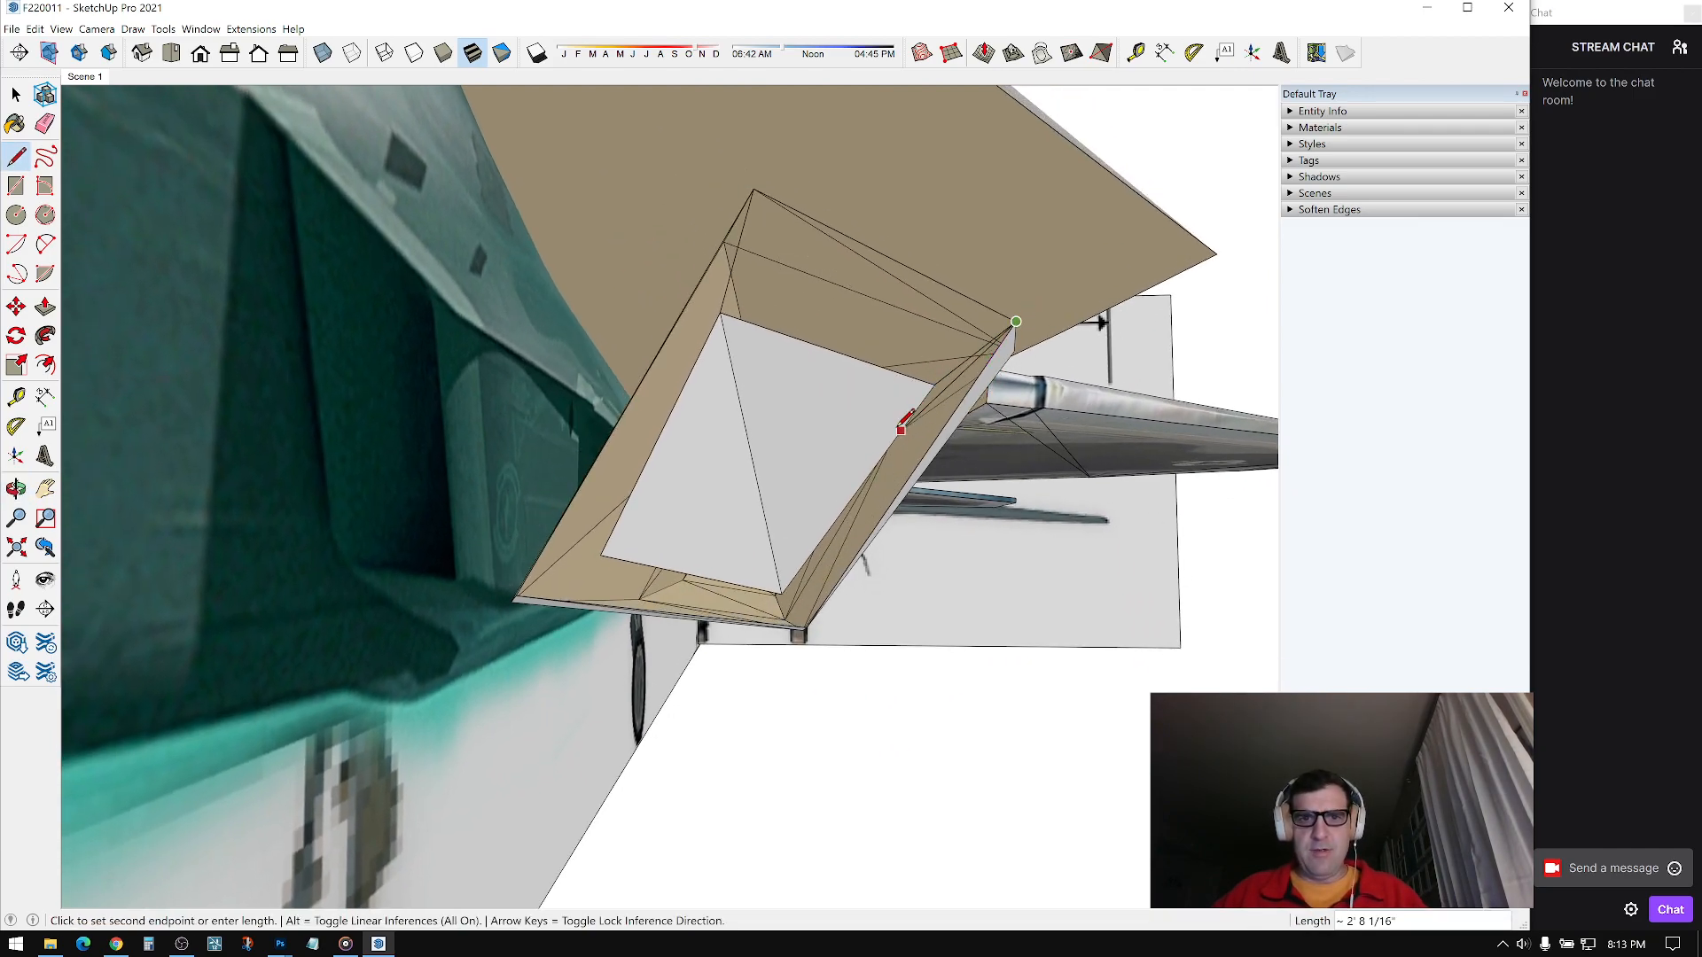
click(804, 628)
middle_drag(805, 628, 518, 536)
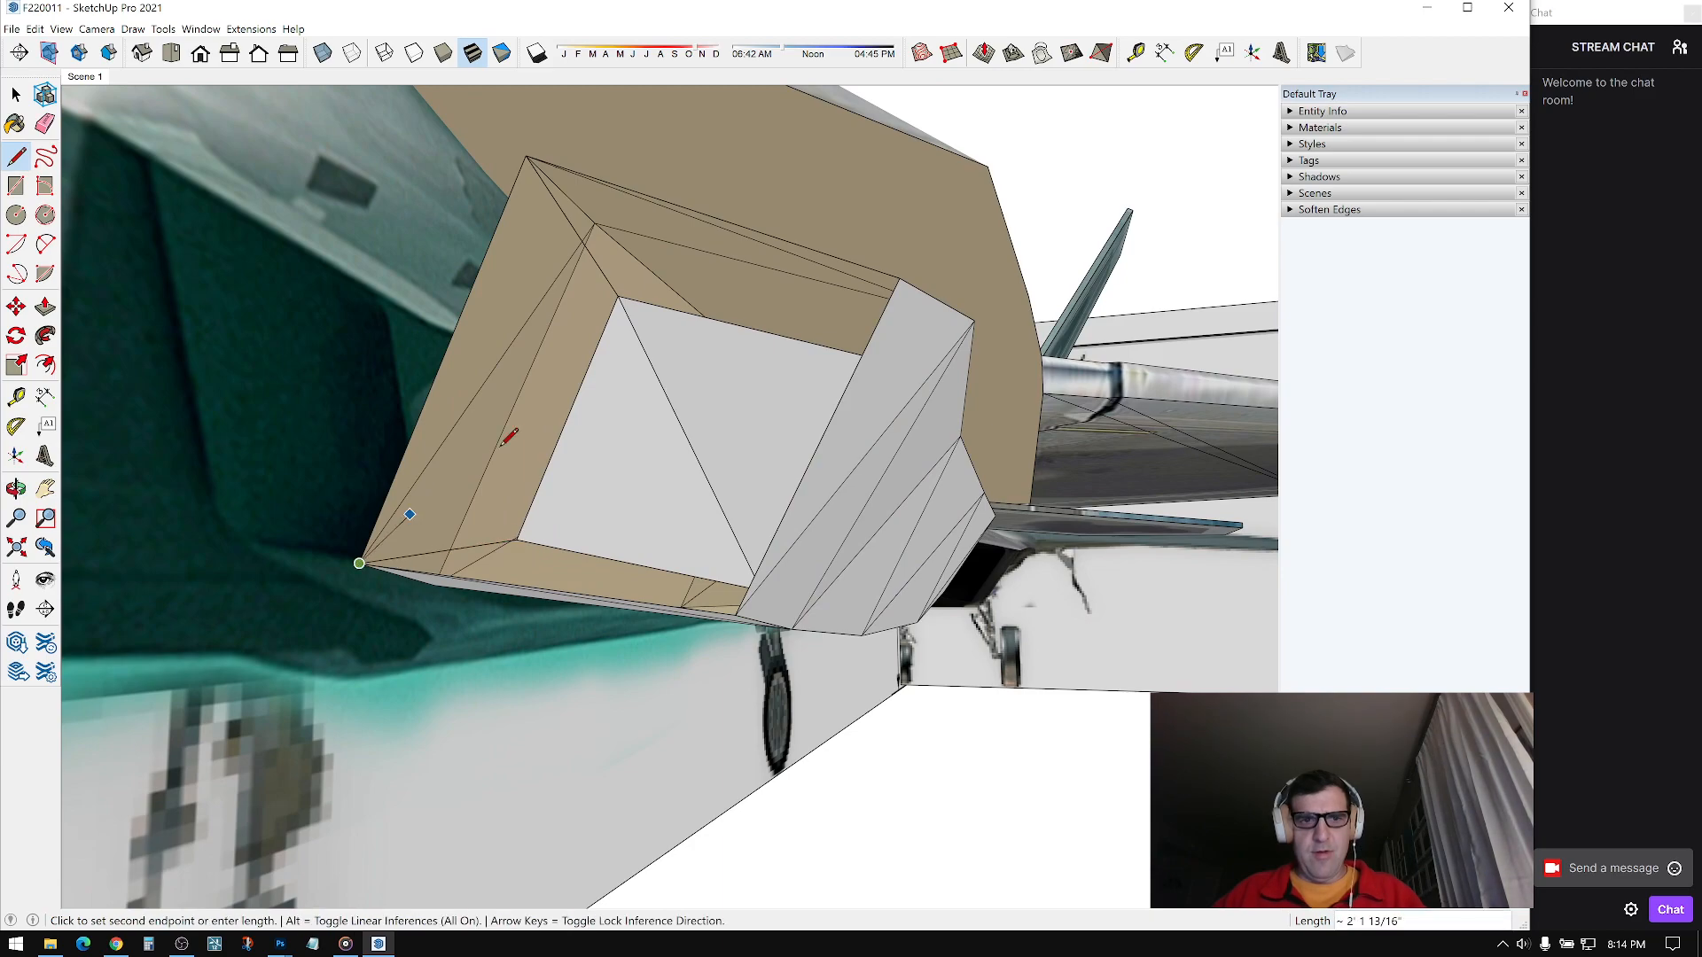
click(532, 430)
middle_drag(532, 430, 547, 382)
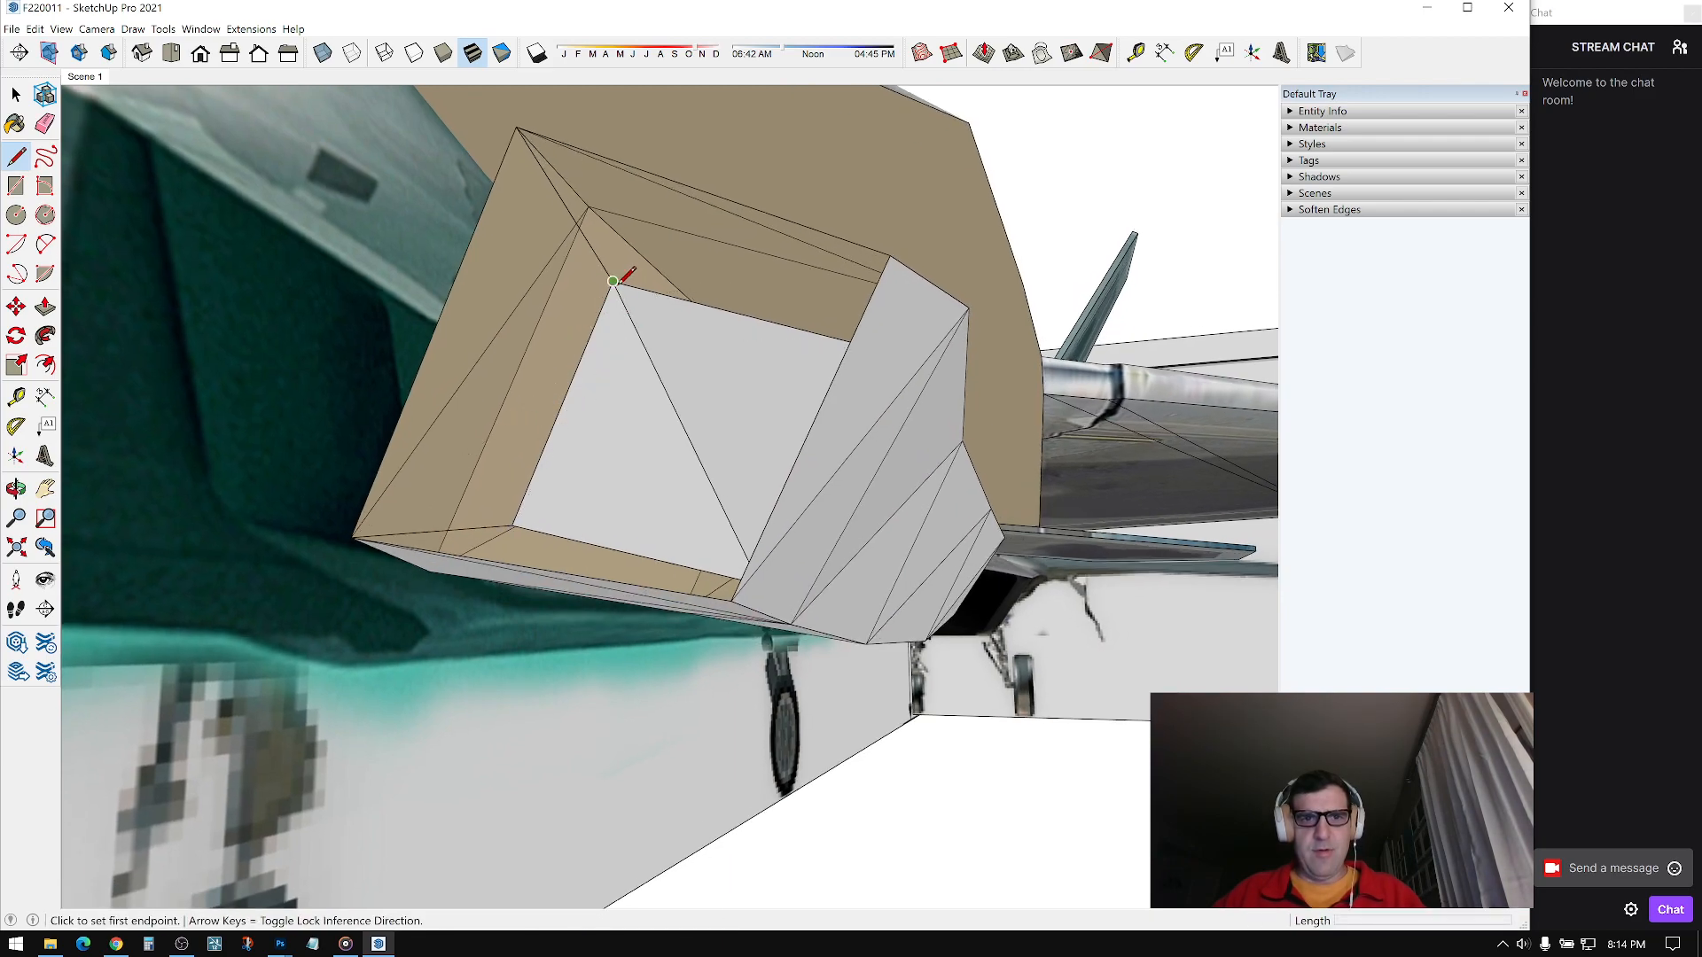
click(365, 535)
middle_drag(365, 535, 879, 371)
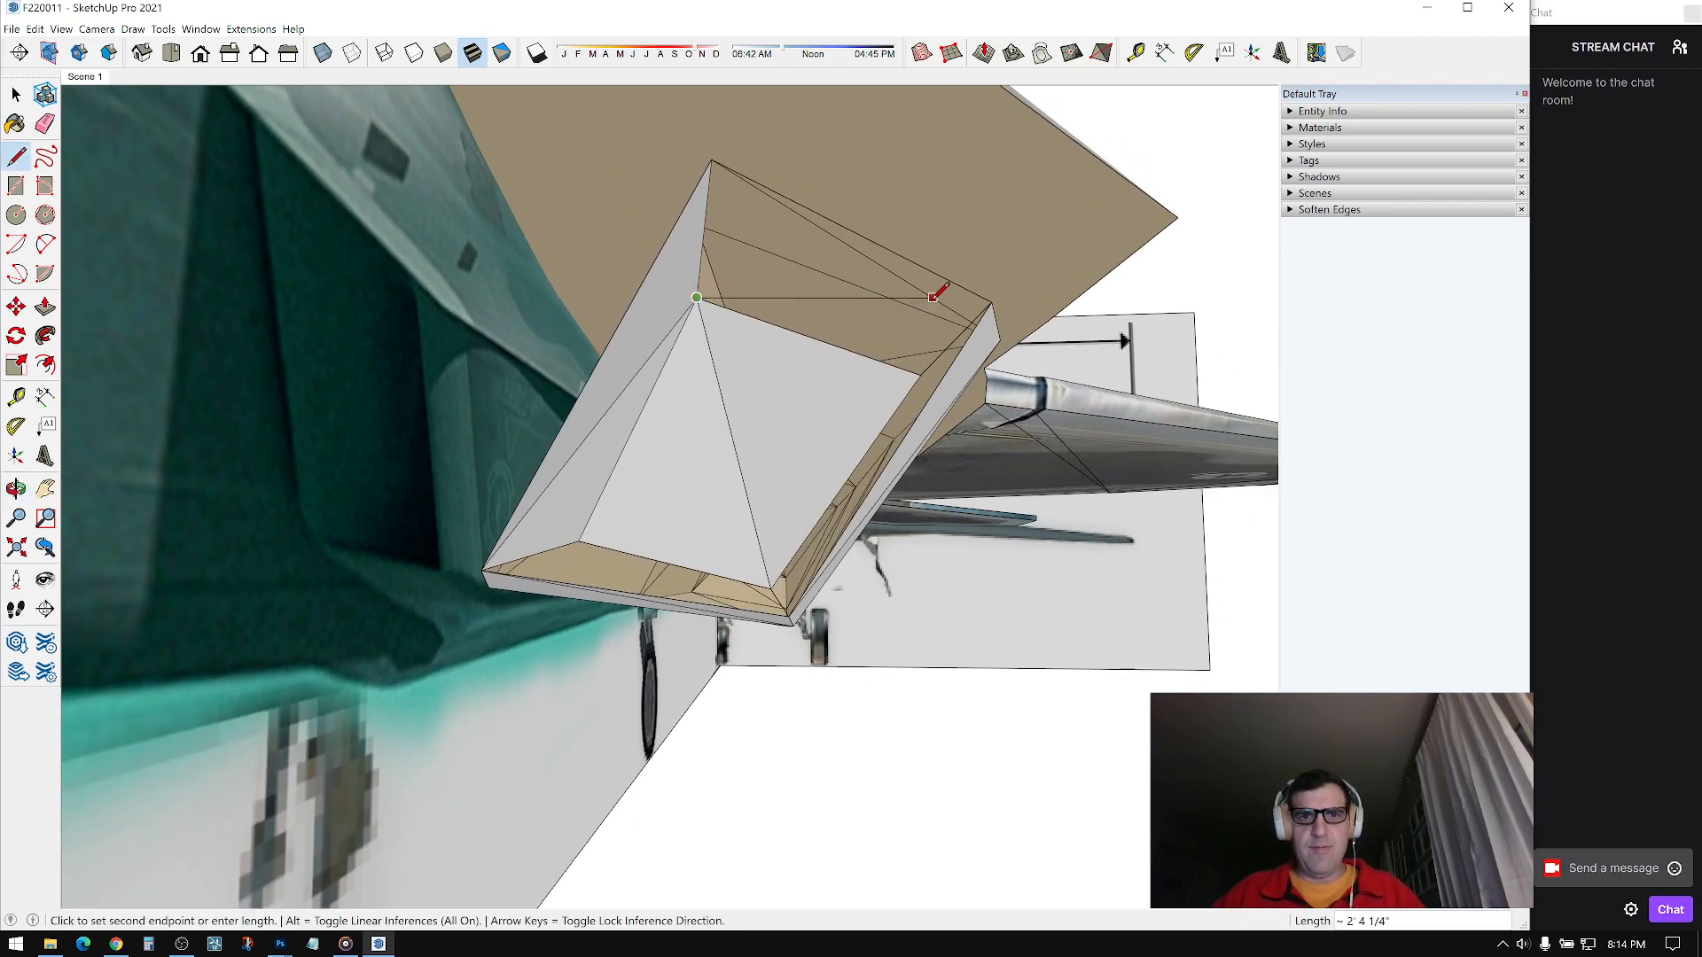
Step: Draw lines between the inner panel's remaining corners and the intake lip to close the upper, outboard and lower duct walls
click(991, 303)
middle_drag(798, 549, 771, 588)
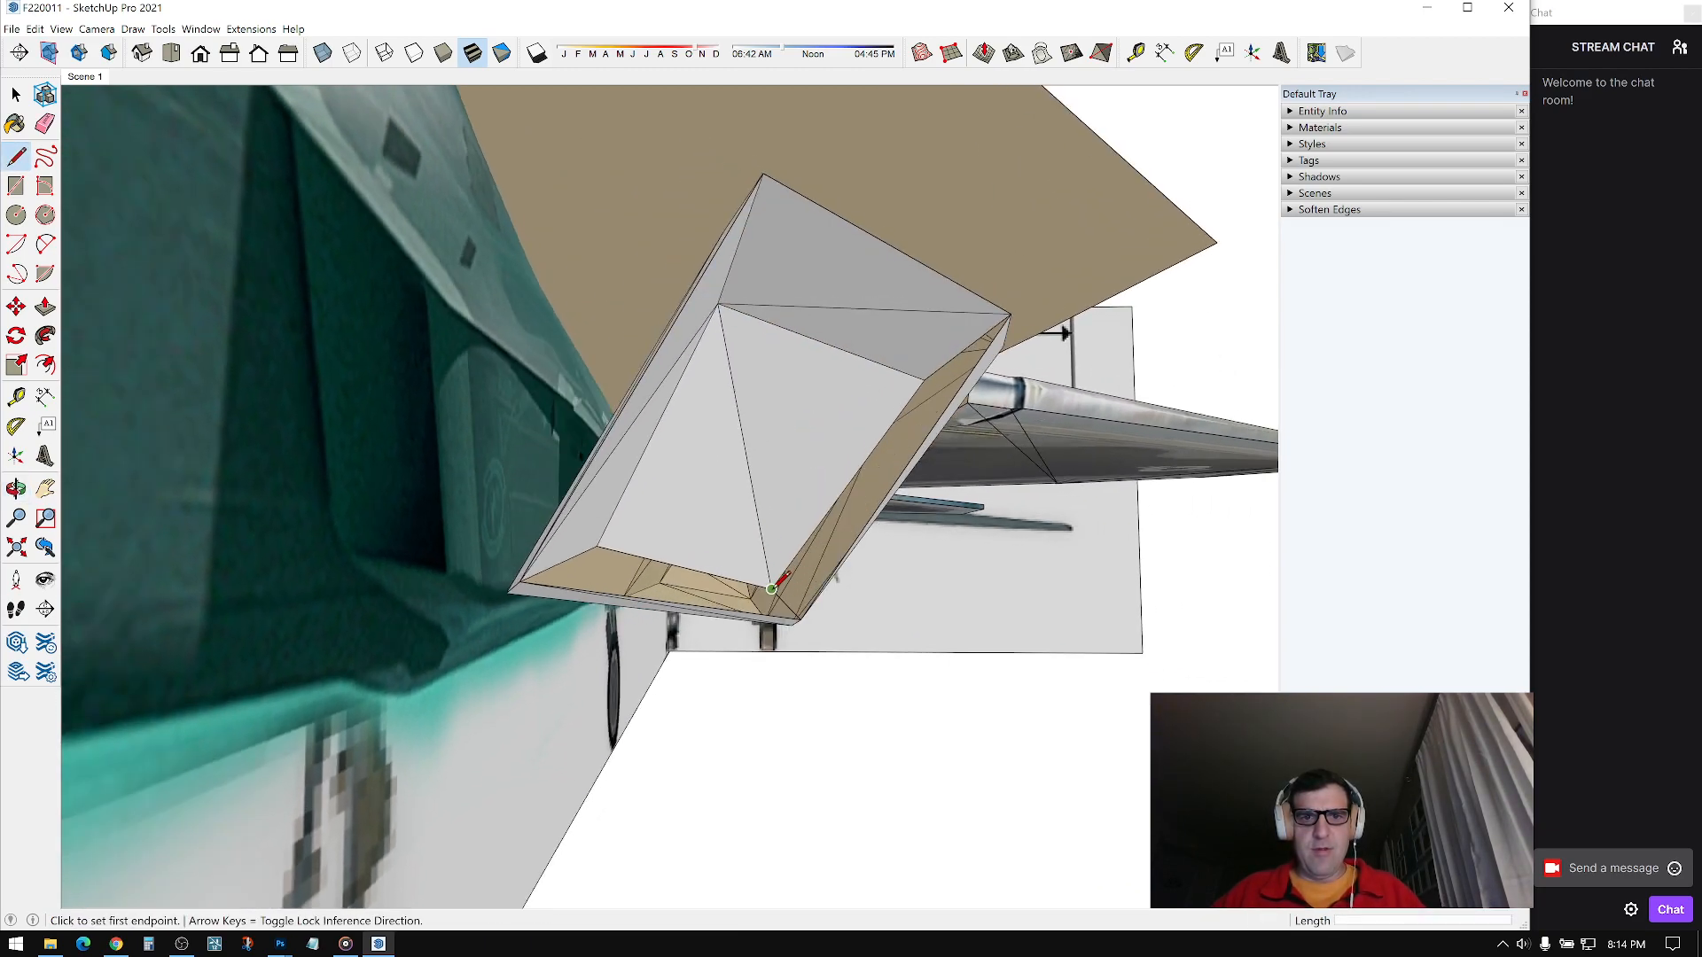
click(1000, 319)
middle_drag(1001, 319, 679, 559)
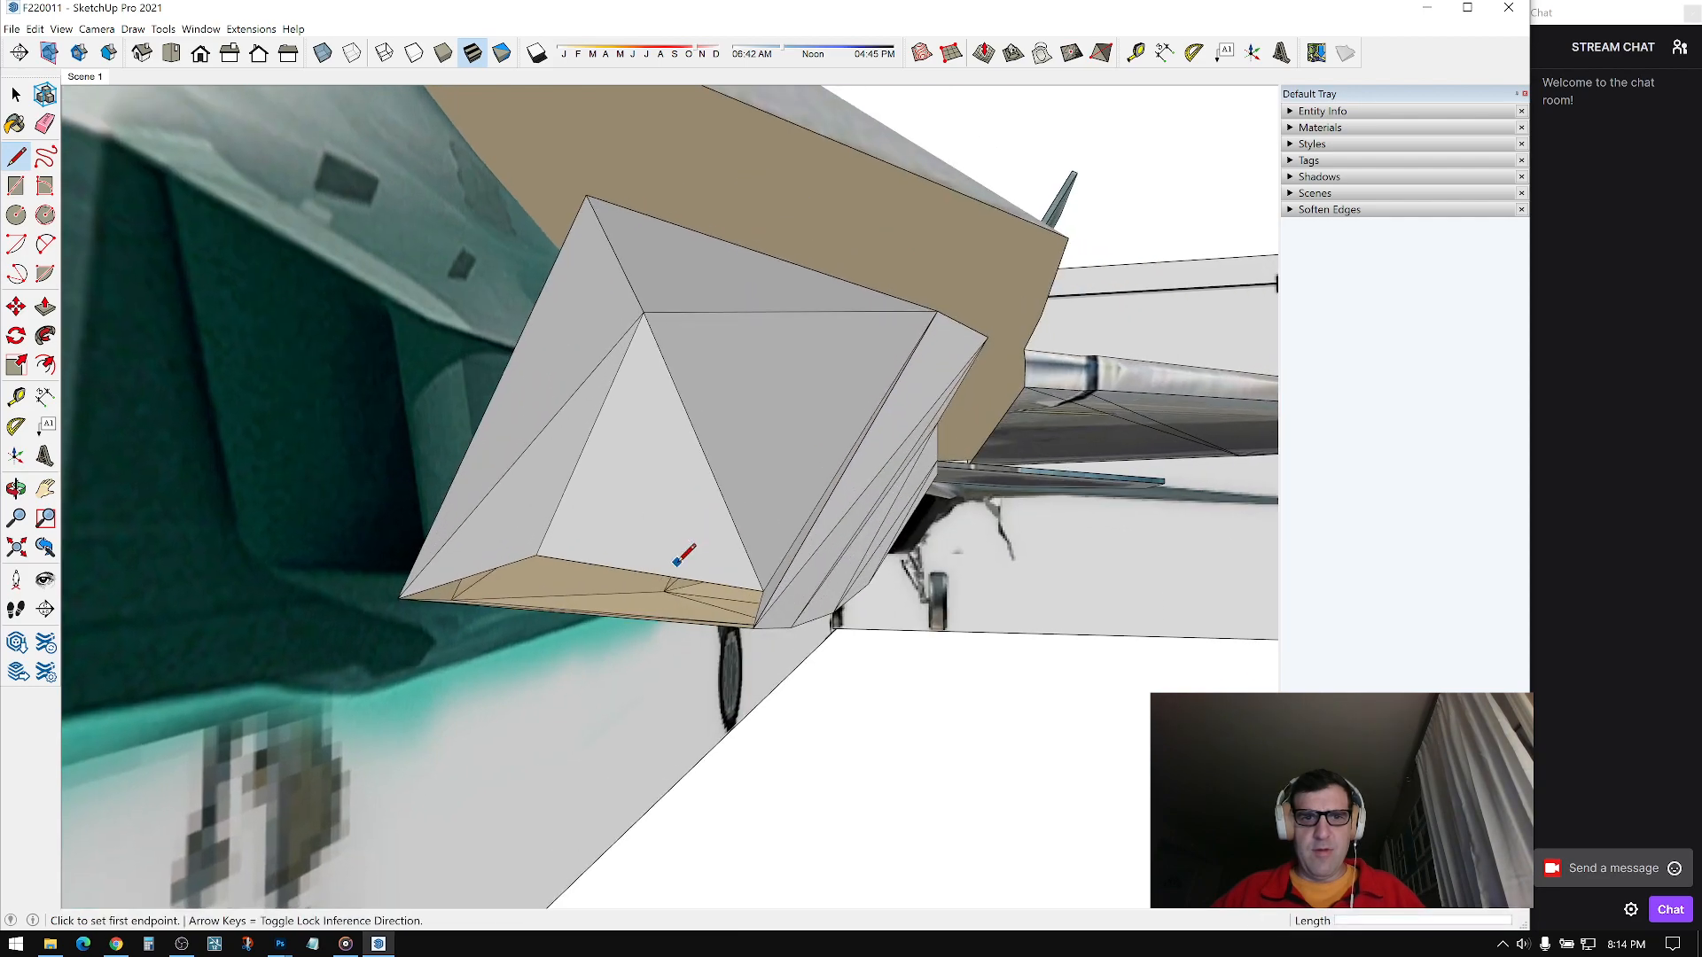
click(754, 627)
middle_drag(753, 627, 576, 513)
key(space)
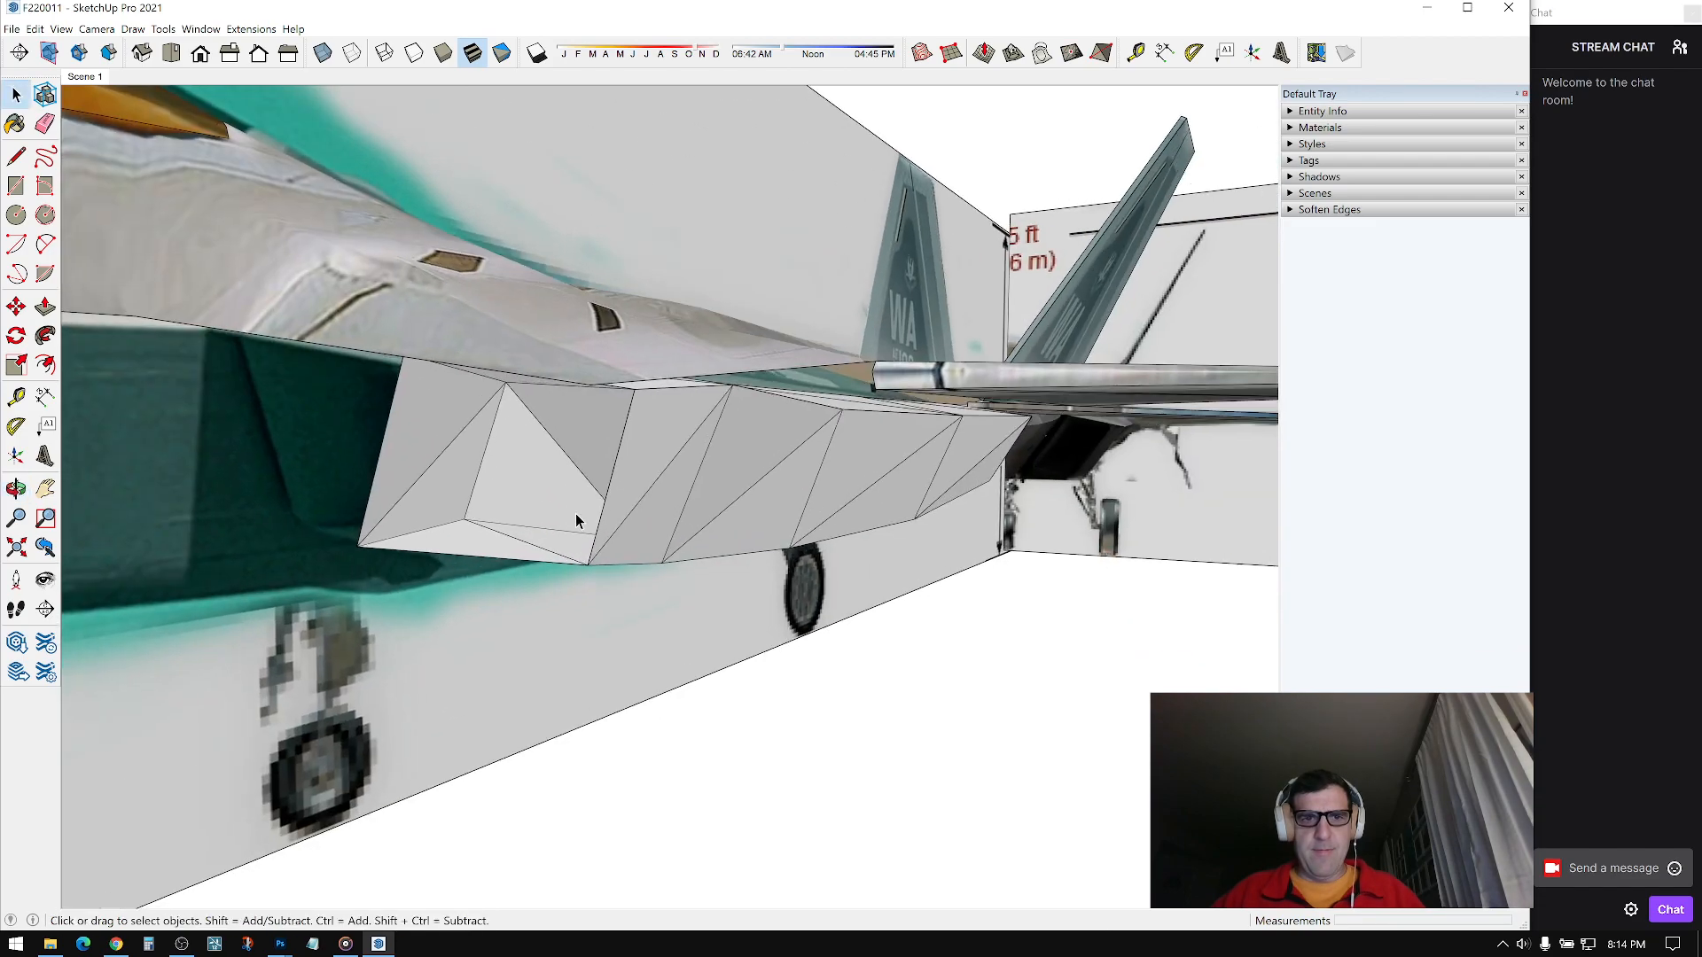
Step: Erase unneeded edges behind the new duct walls to open the intake body's inboard side
scroll(576, 513, up, 1)
click(575, 502)
shift+click(572, 427)
middle_drag(573, 429, 710, 582)
mouse_move(650, 445)
middle_down()
mouse_move(862, 483)
mouse_move(825, 502)
mouse_move(596, 476)
mouse_move(722, 456)
mouse_move(847, 482)
mouse_move(785, 314)
mouse_move(700, 326)
middle_up()
key(e)
mouse_move(982, 220)
middle_down()
mouse_move(694, 327)
mouse_move(250, 334)
mouse_move(779, 380)
mouse_move(735, 311)
middle_up()
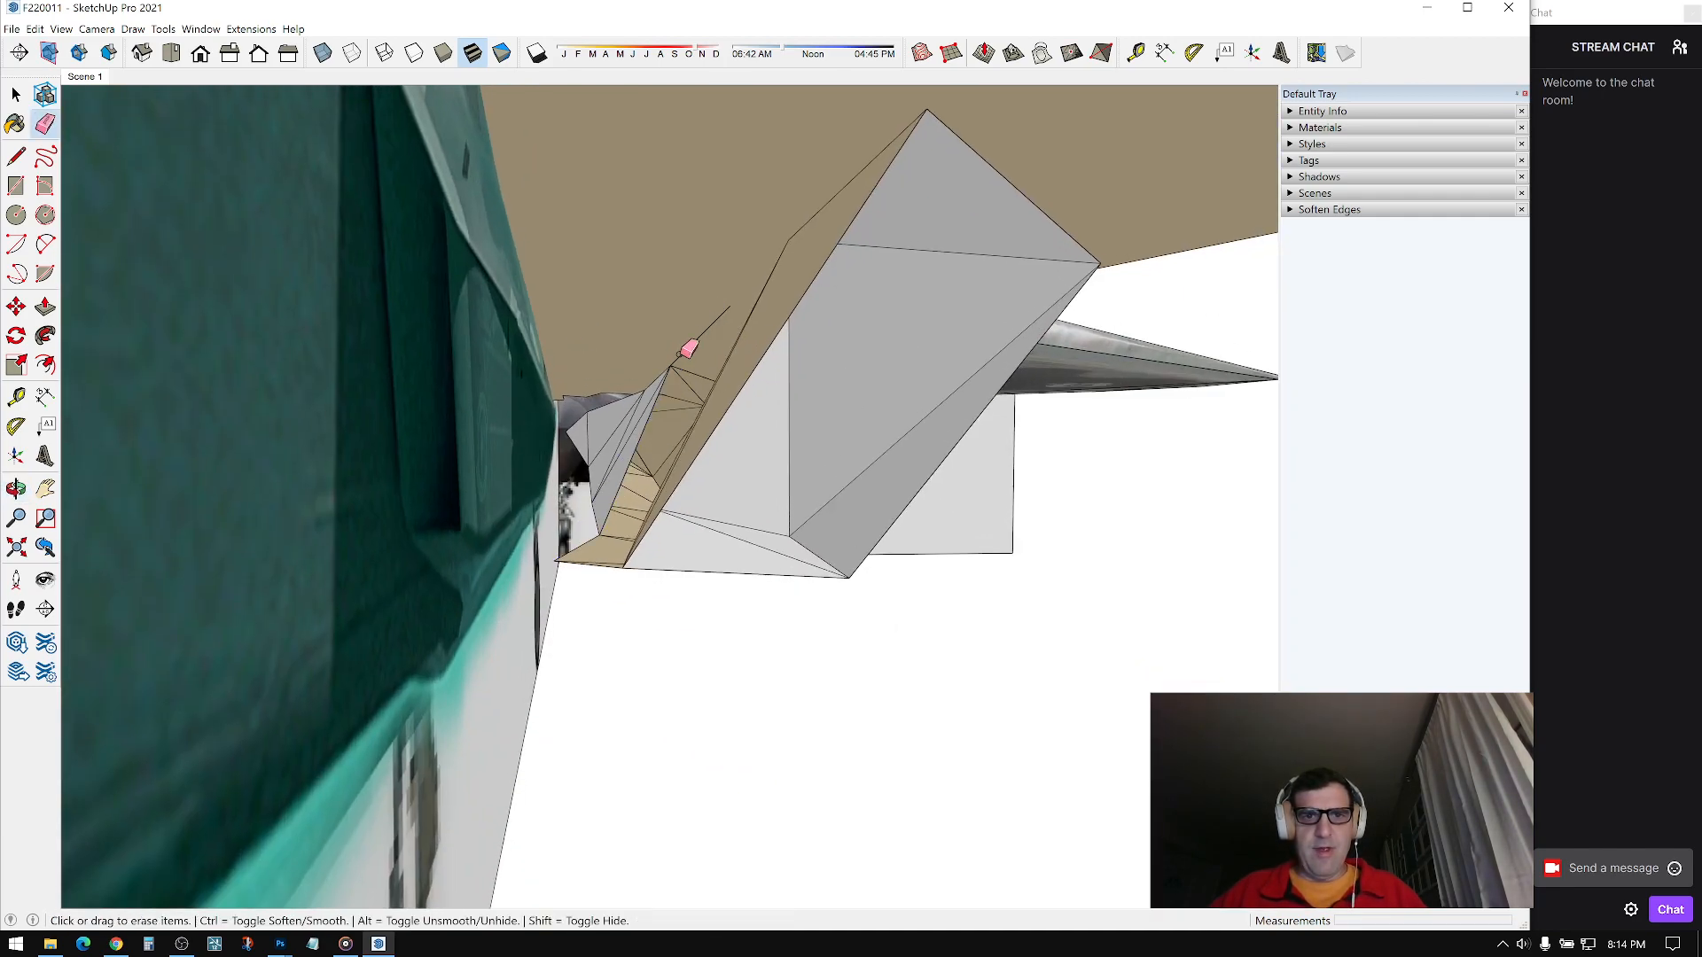
Step: Erase the leftover inner edges toward the tail end of the intake body
scroll(678, 360, up, 3)
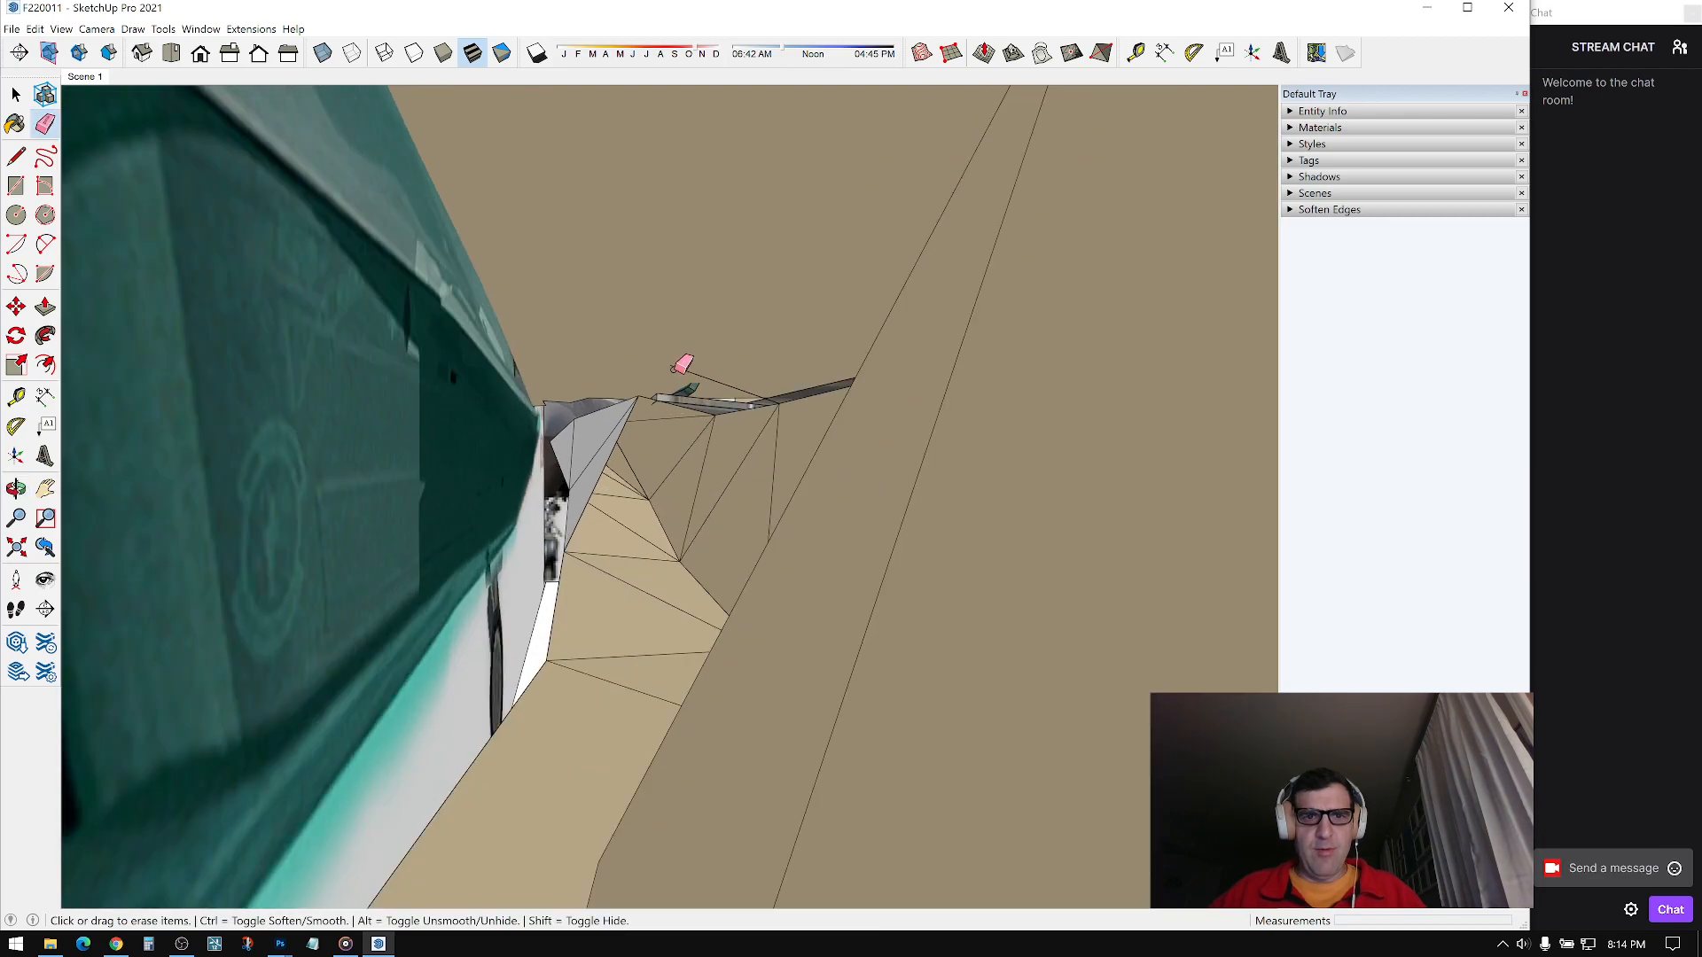
scroll(635, 429, up, 3)
middle_drag(635, 416, 632, 348)
scroll(545, 403, up, 5)
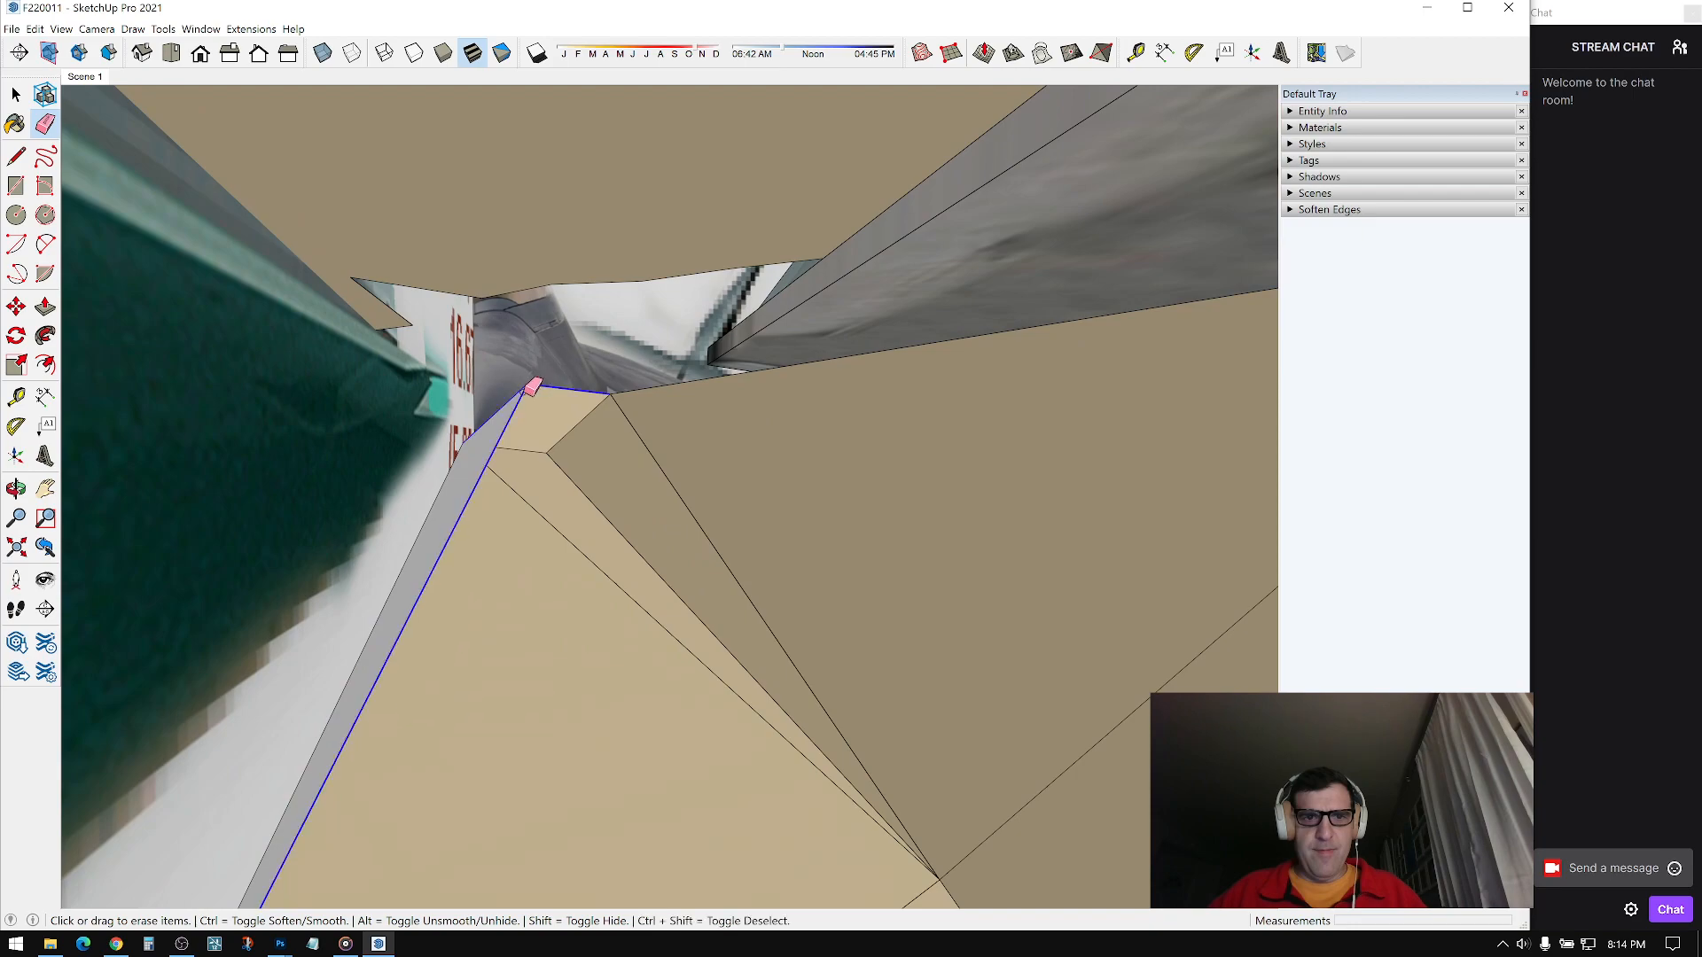
middle_drag(550, 445, 434, 394)
scroll(577, 414, up, 2)
scroll(946, 287, down, 4)
scroll(865, 311, up, 3)
scroll(824, 381, up, 3)
shift+middle_drag(435, 394, 506, 297)
middle_drag(423, 234, 407, 280)
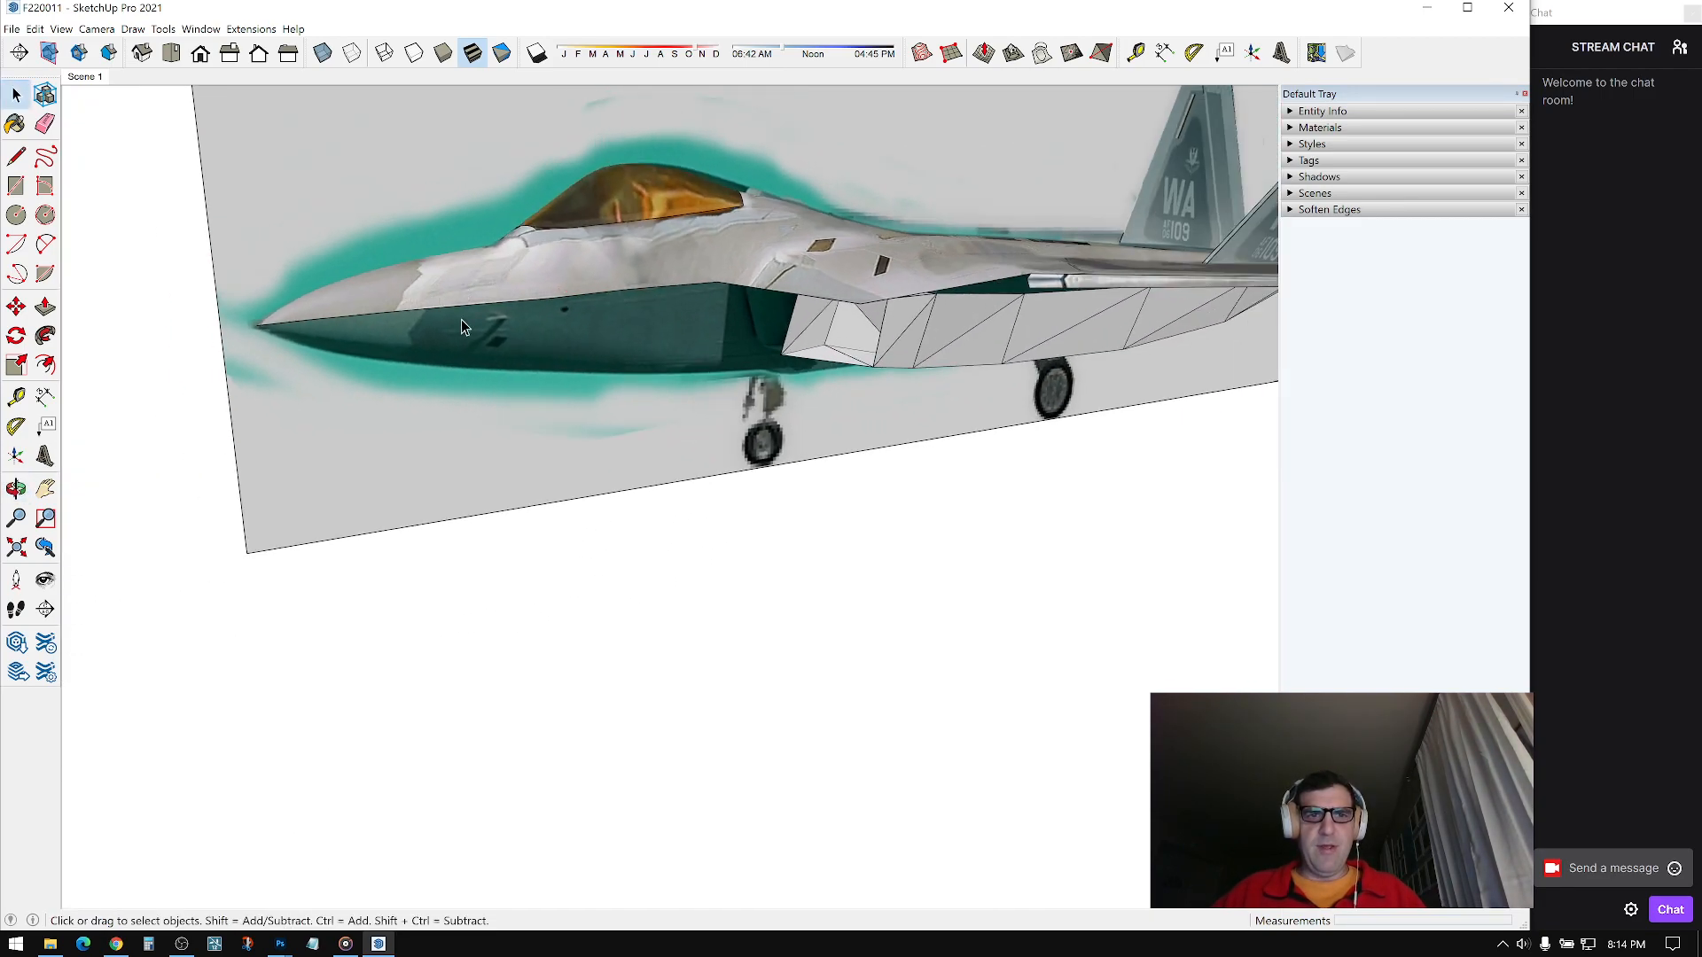
Step: Move the side reference image about 58' 5 1/2" sideways, clear of the aircraft
middle_drag(460, 380, 600, 357)
scroll(545, 297, down, 2)
scroll(599, 357, down, 1)
scroll(599, 357, up, 3)
click(737, 290)
middle_drag(737, 291, 802, 364)
scroll(801, 364, down, 2)
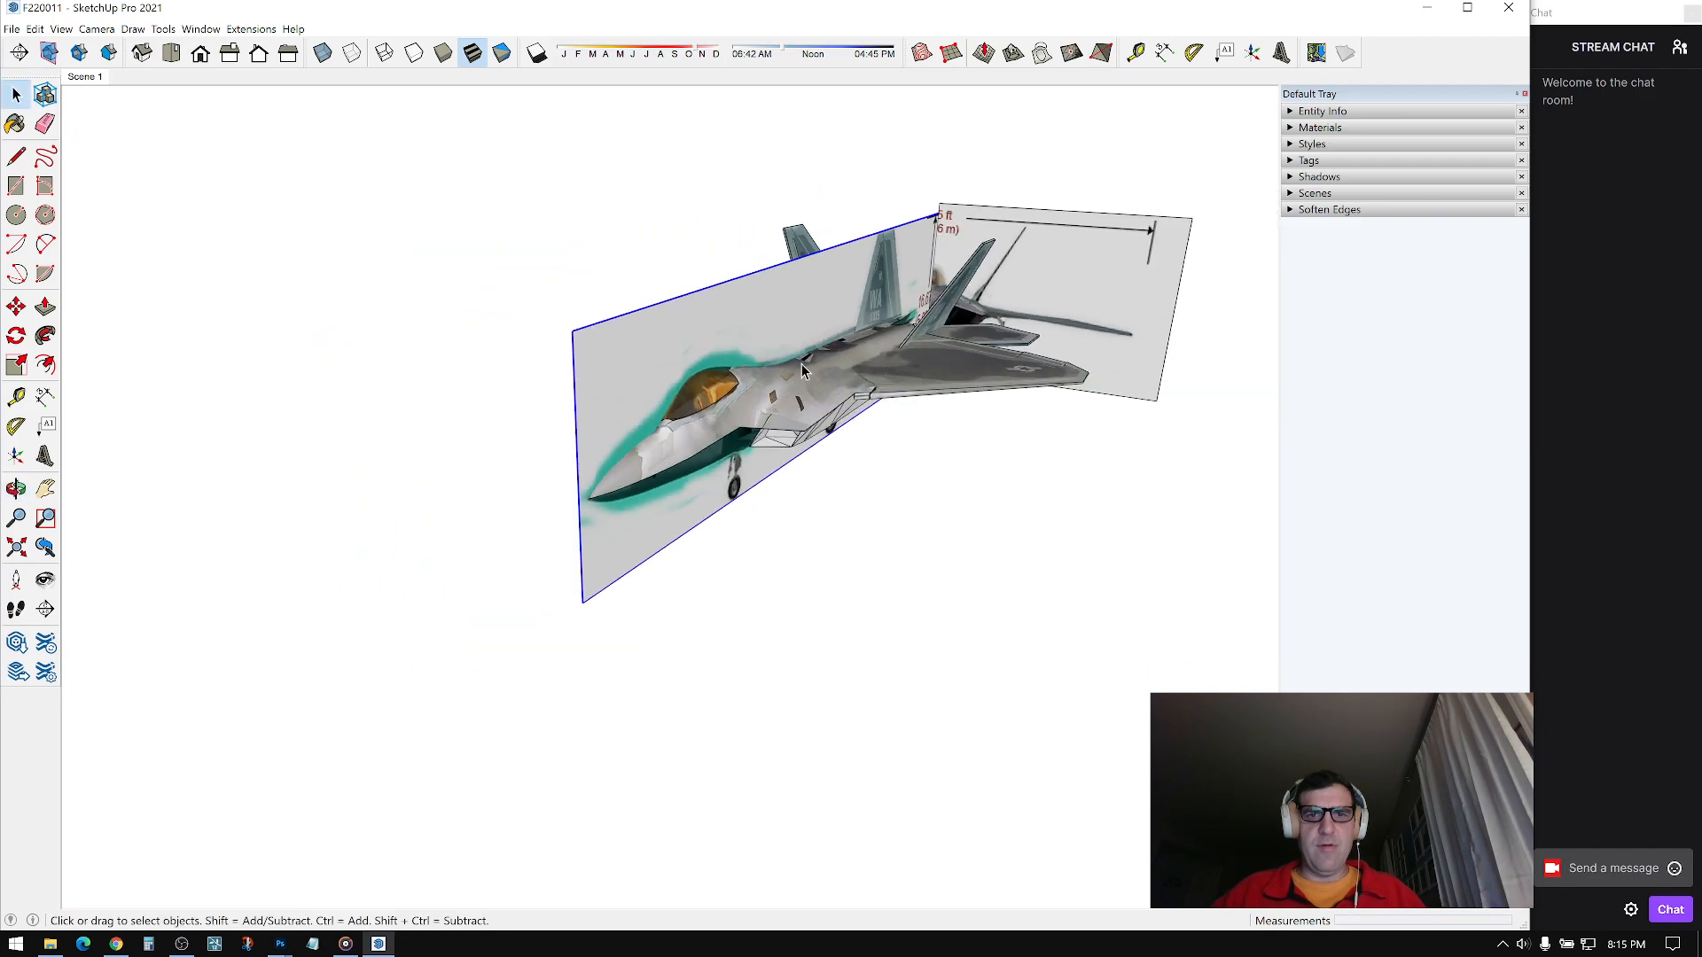
click(214, 266)
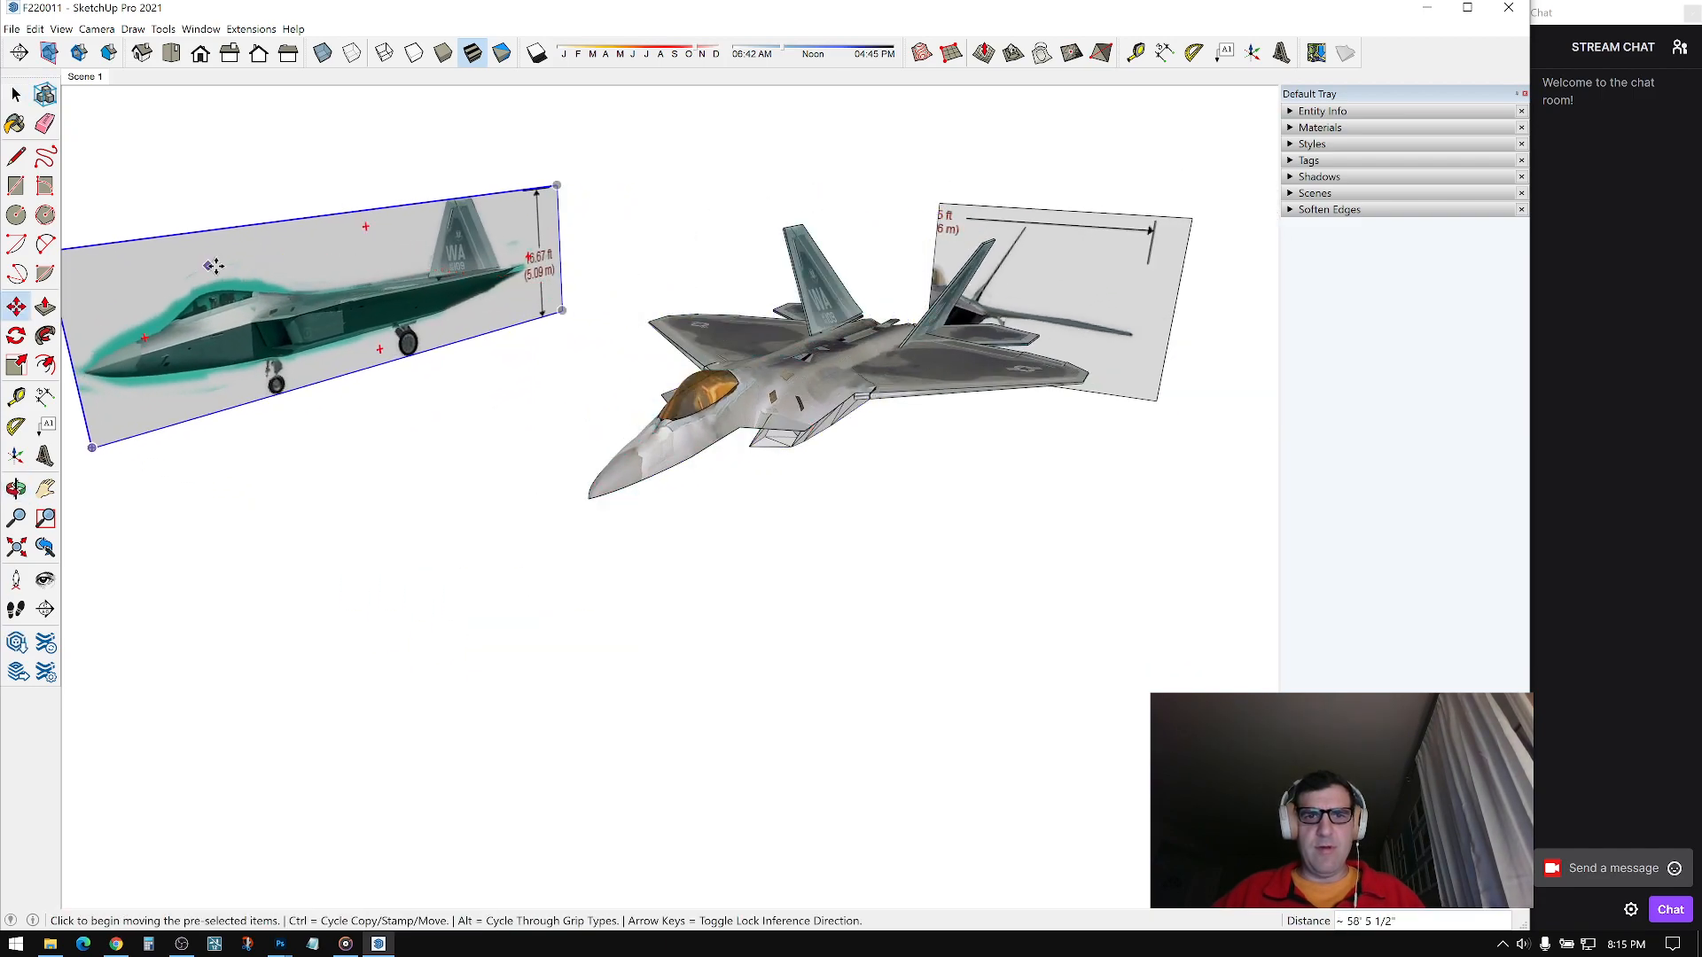
Step: Move the front reference image straight back, well behind the aircraft's tail
click(1043, 268)
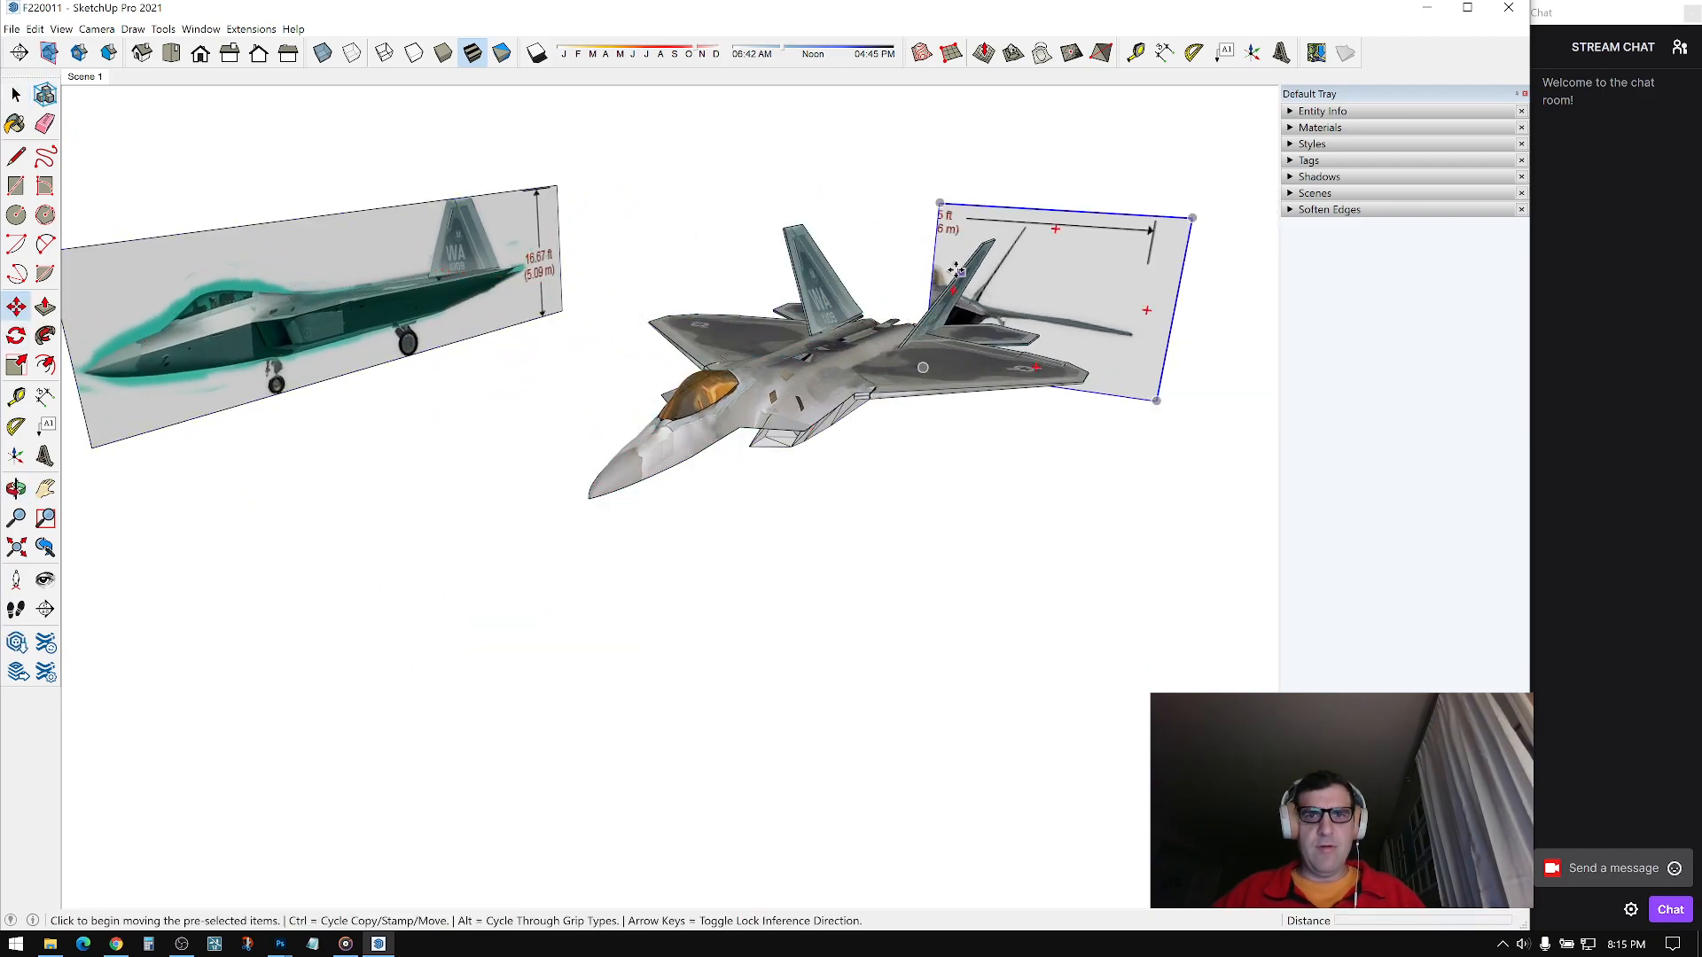
click(1007, 295)
middle_drag(1049, 252, 470, 415)
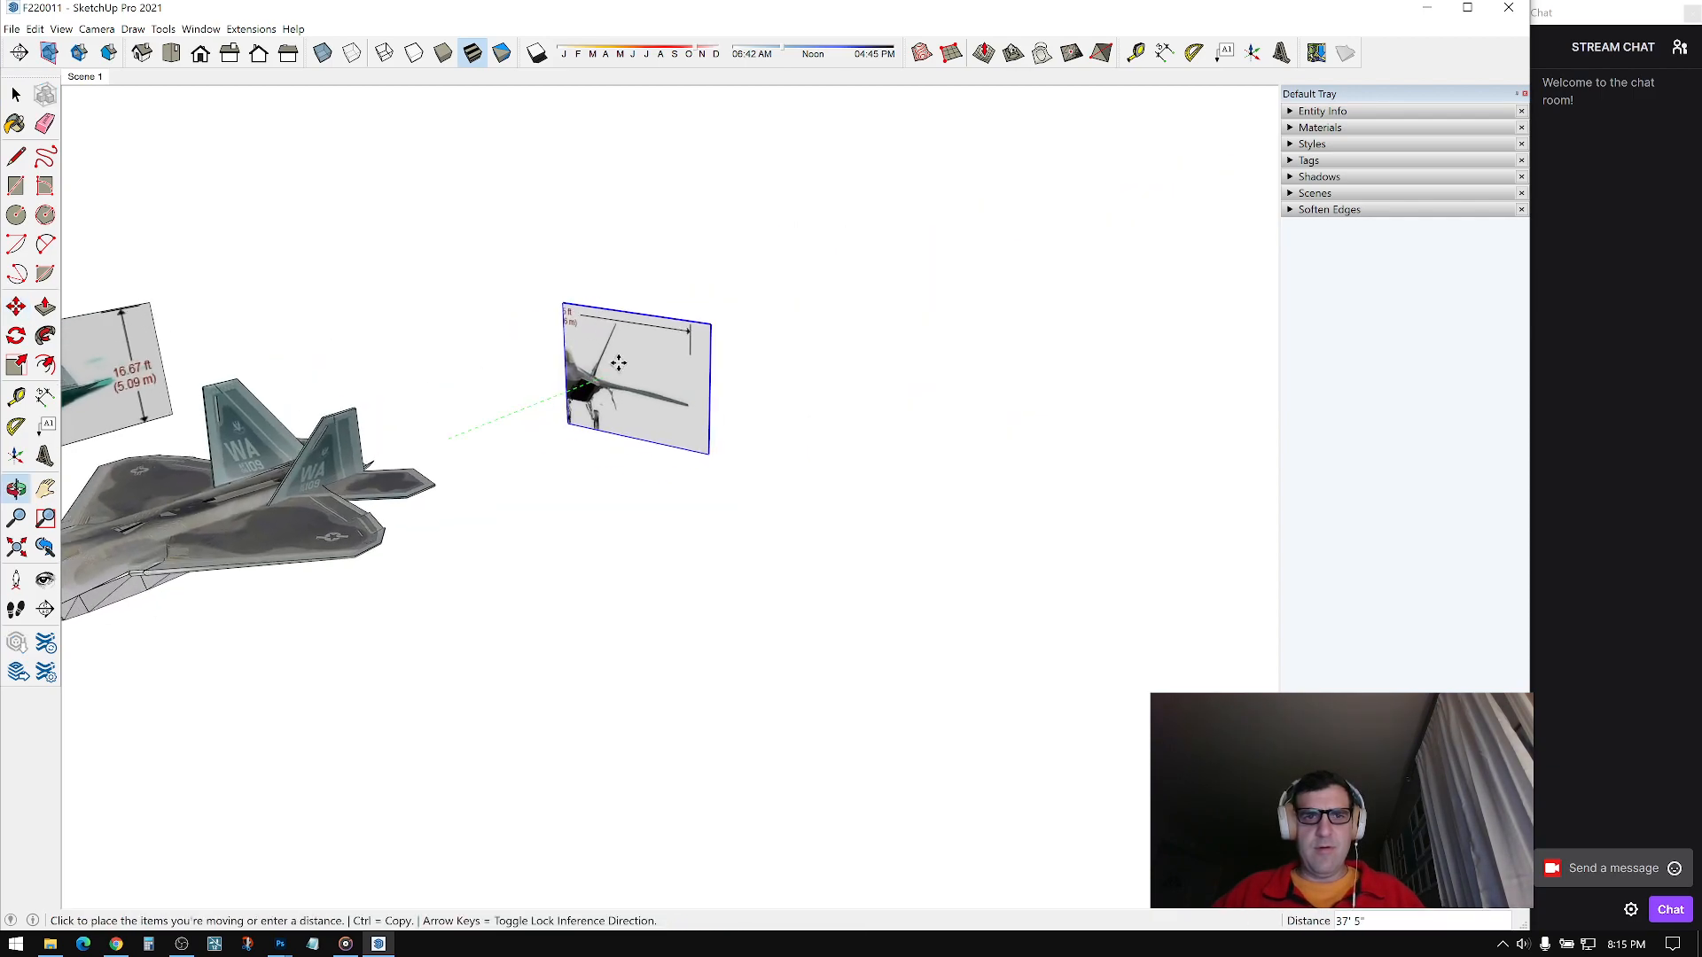
click(890, 277)
shift+middle_drag(798, 333, 1002, 297)
key(space)
click(940, 354)
Step: Turn on the display of hidden geometry to reveal the mesh edges of the aircraft's nose
scroll(624, 403, up, 3)
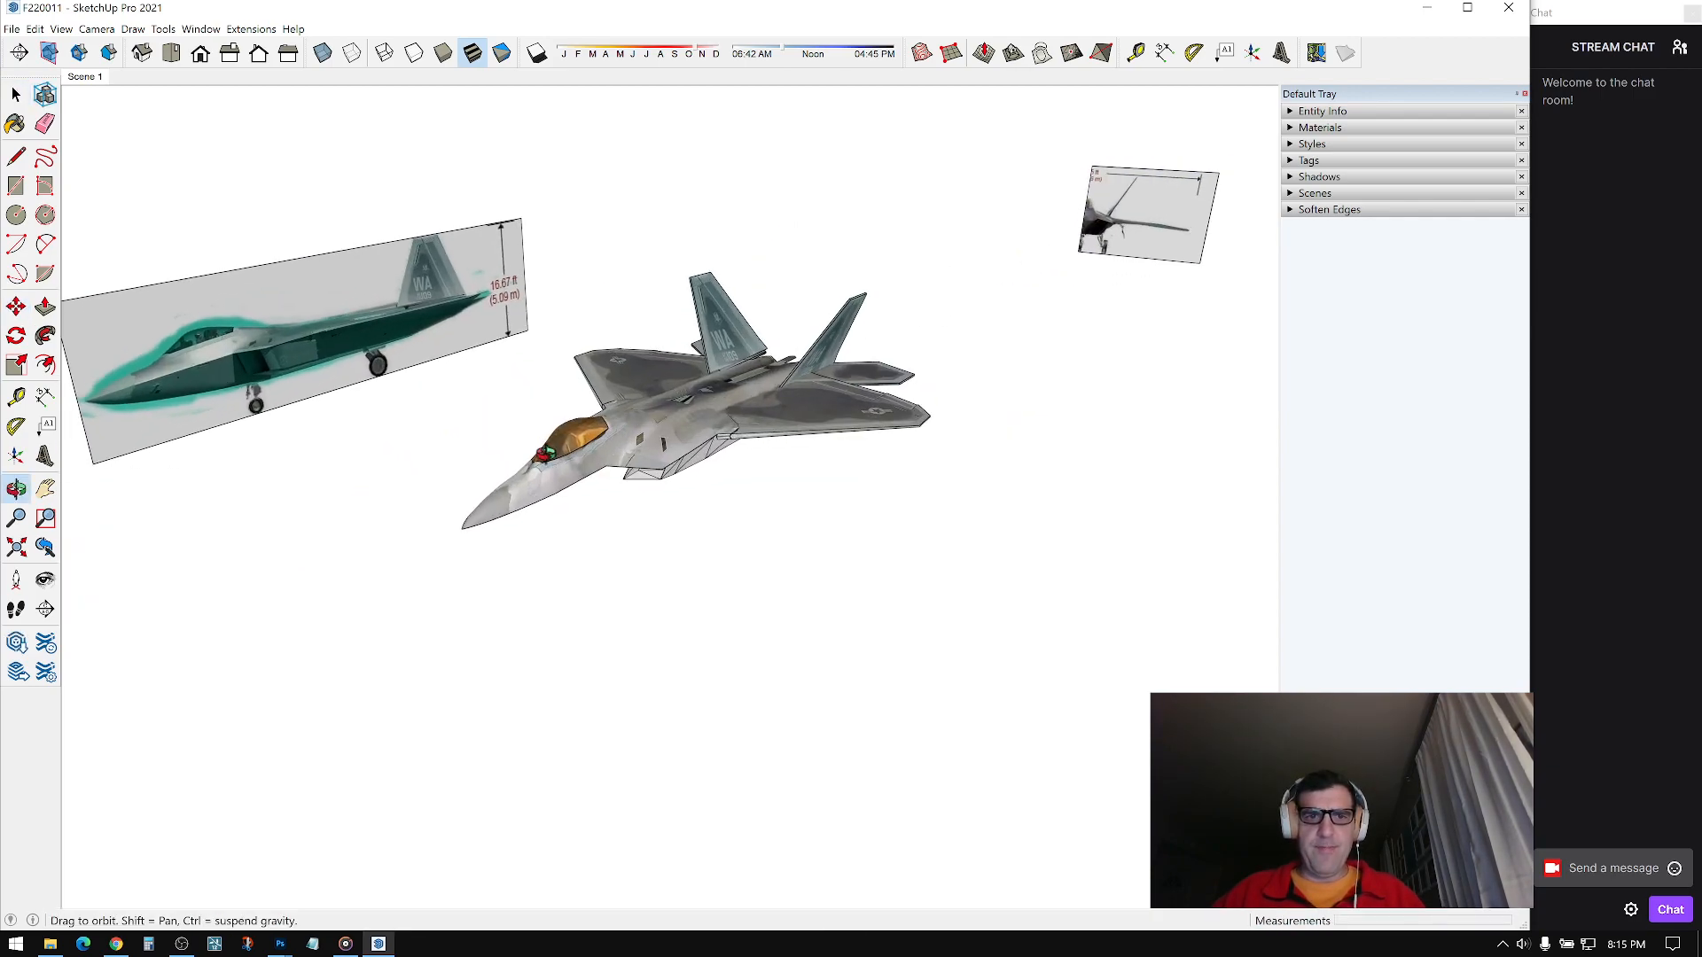
middle_drag(568, 443, 671, 438)
scroll(671, 443, up, 3)
scroll(671, 440, up, 4)
middle_drag(293, 261, 211, 142)
click(62, 29)
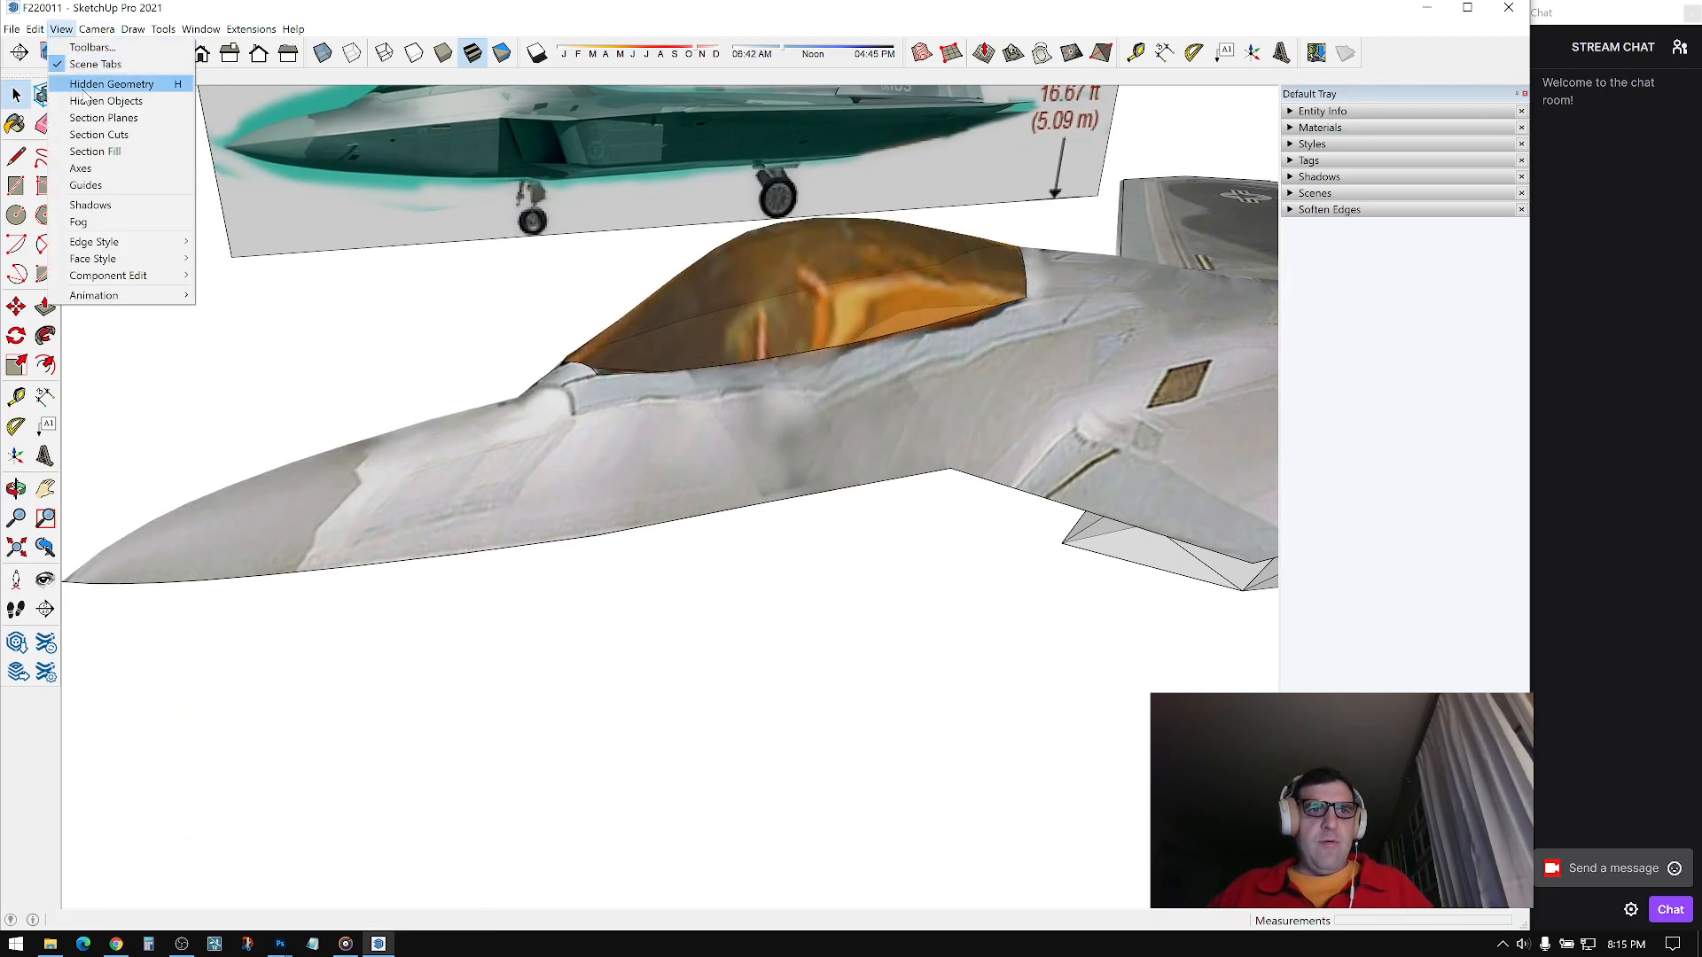
click(106, 84)
Step: Copy the mesh faces of one side of the aircraft's nose straight down into open space below it
mouse_move(820, 407)
middle_down()
mouse_move(1046, 406)
mouse_move(741, 411)
mouse_move(976, 201)
mouse_move(1167, 168)
mouse_move(787, 409)
middle_up()
drag(794, 379, 668, 457)
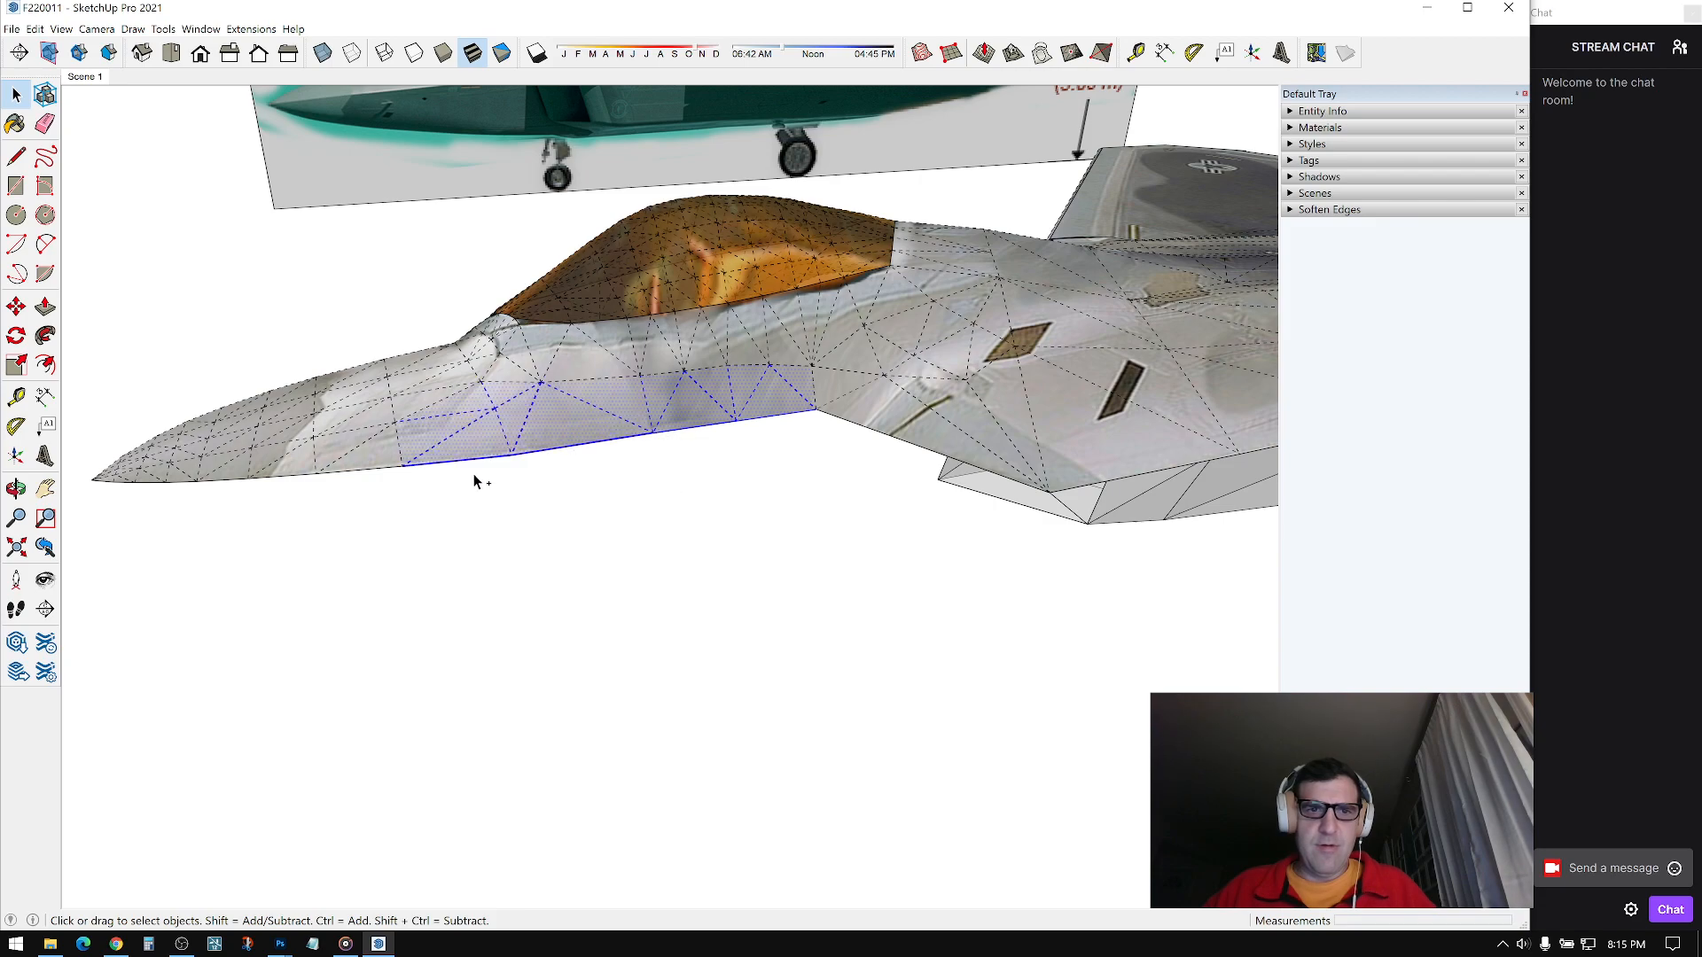
middle_drag(235, 501, 535, 431)
middle_drag(567, 372, 616, 414)
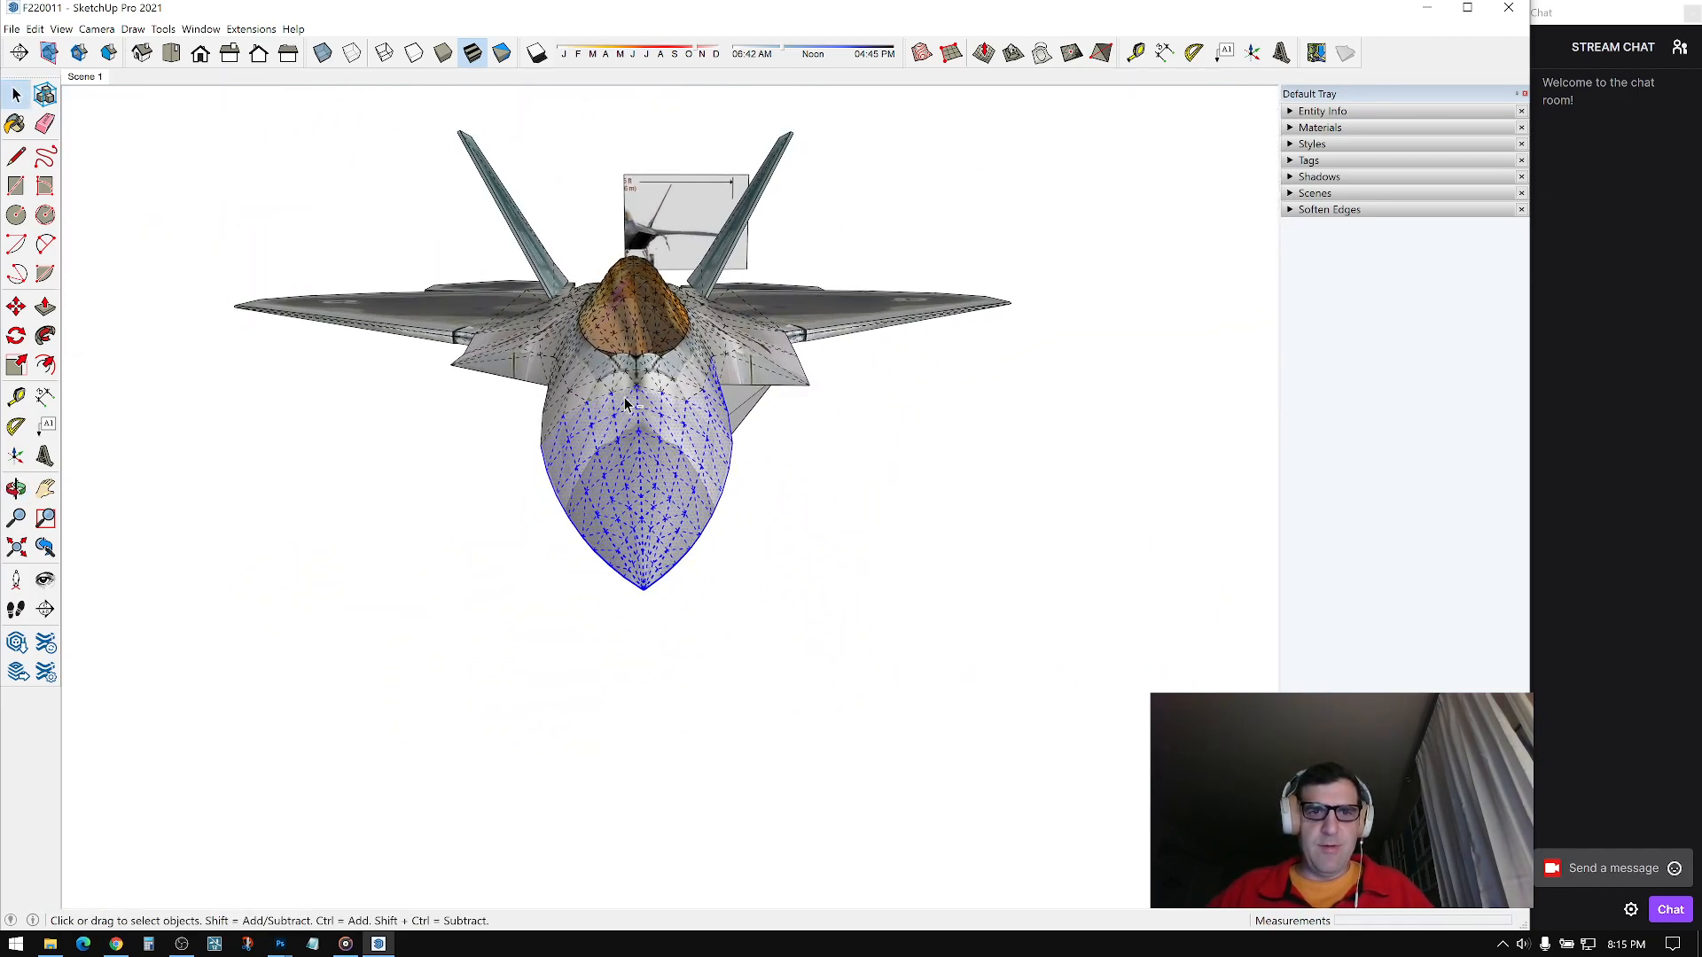
scroll(638, 555, up, 2)
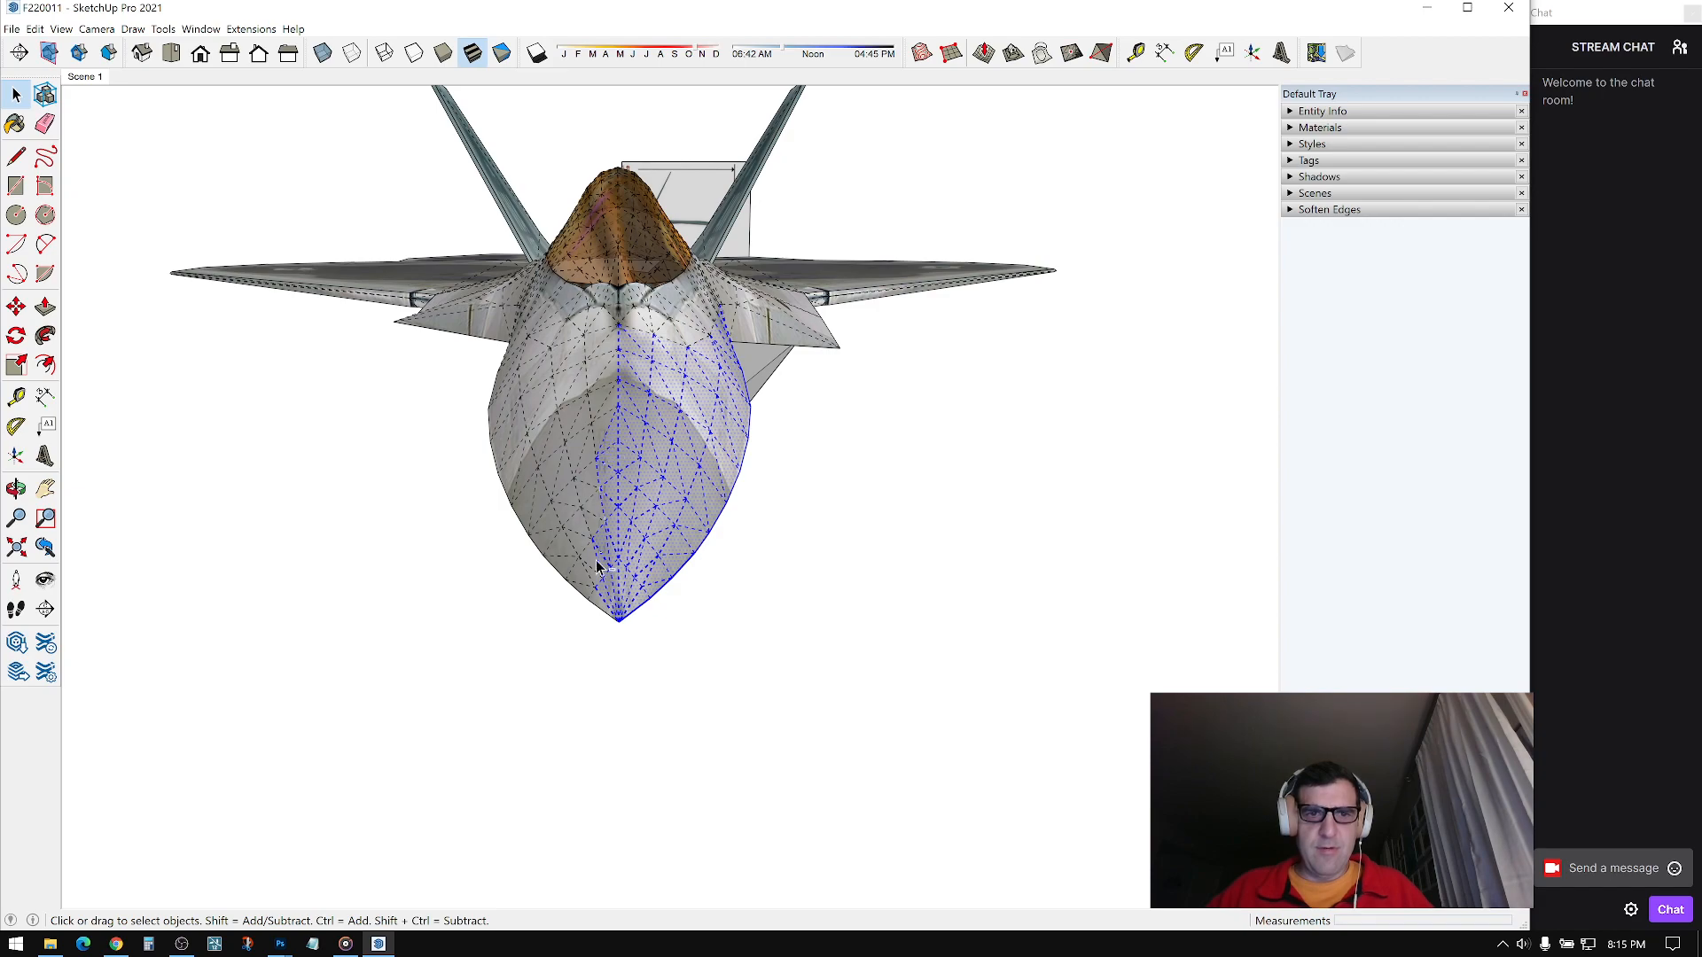
scroll(608, 534, up, 1)
middle_drag(603, 548, 119, 231)
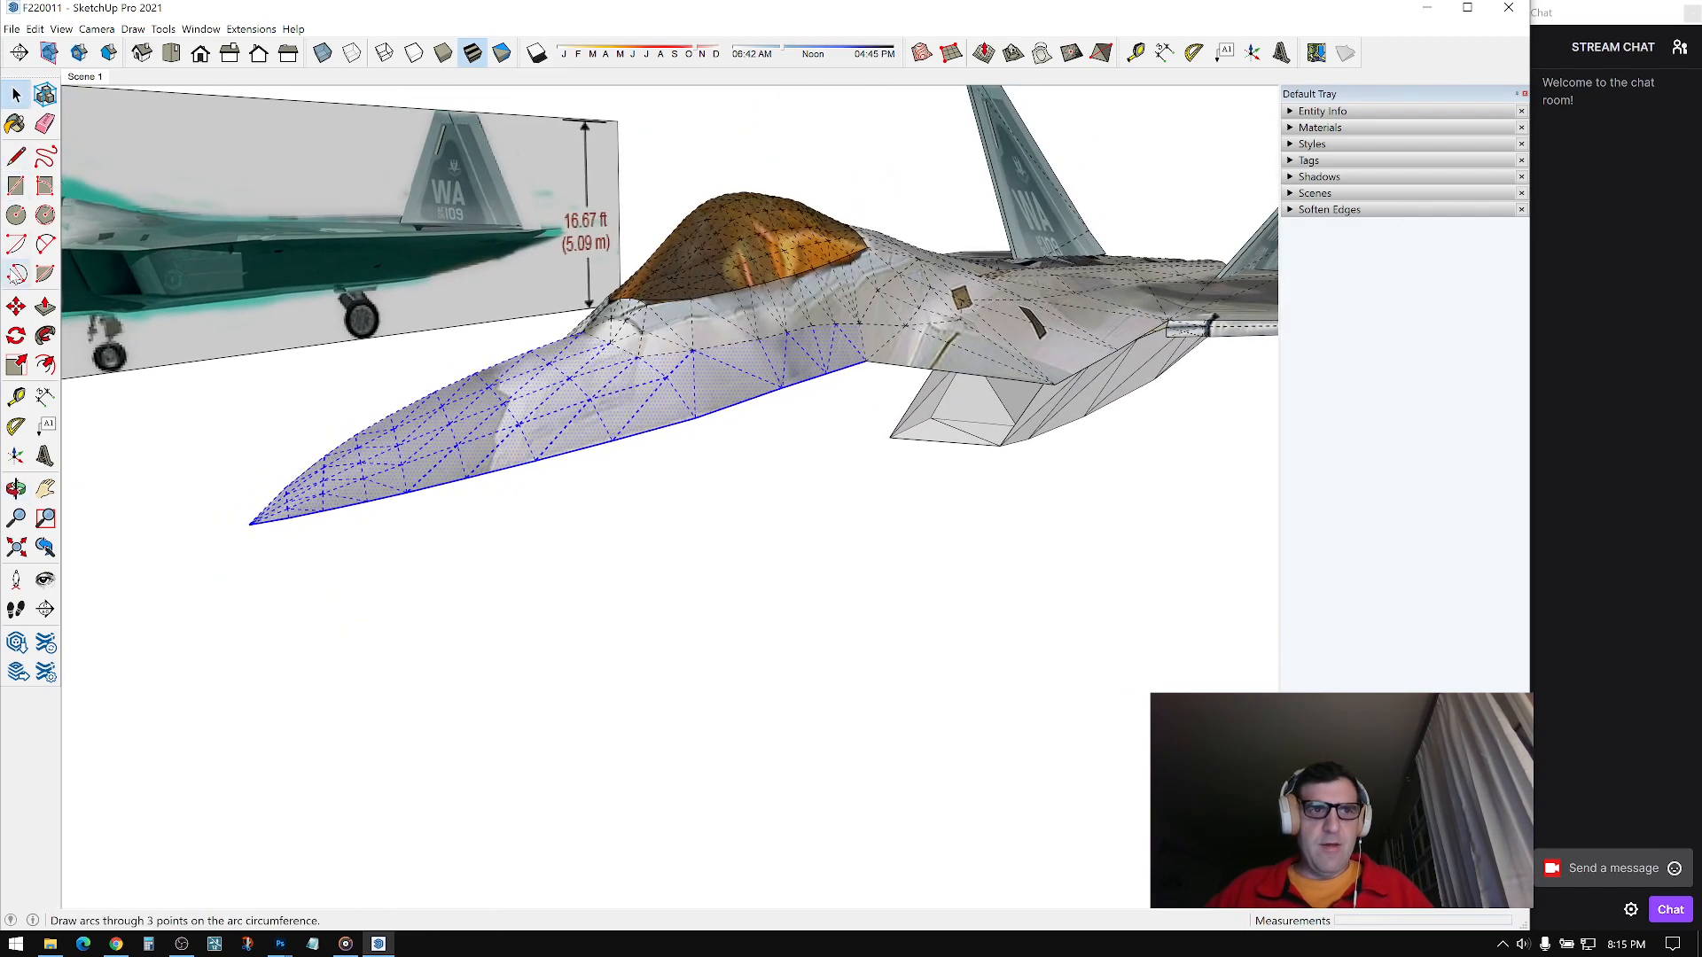
middle_drag(116, 321, 715, 248)
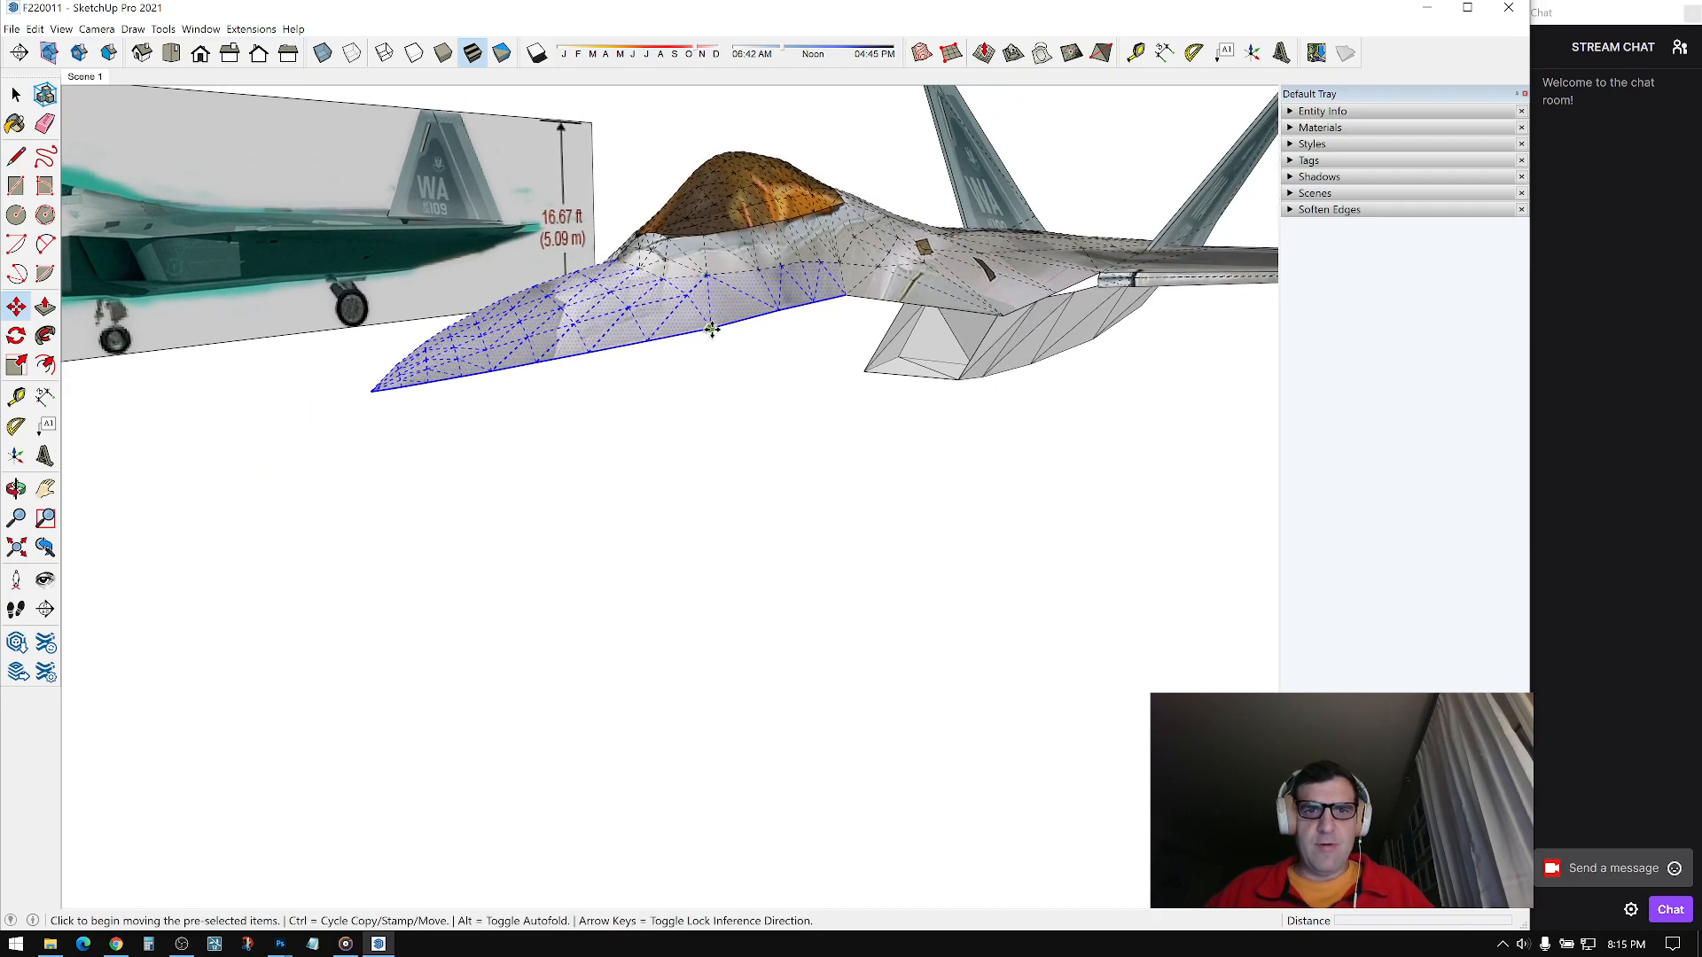
click(741, 559)
Step: Flip the copied nose faces upside down with a vertical scale and make them flatter than the original
middle_drag(741, 559, 648, 428)
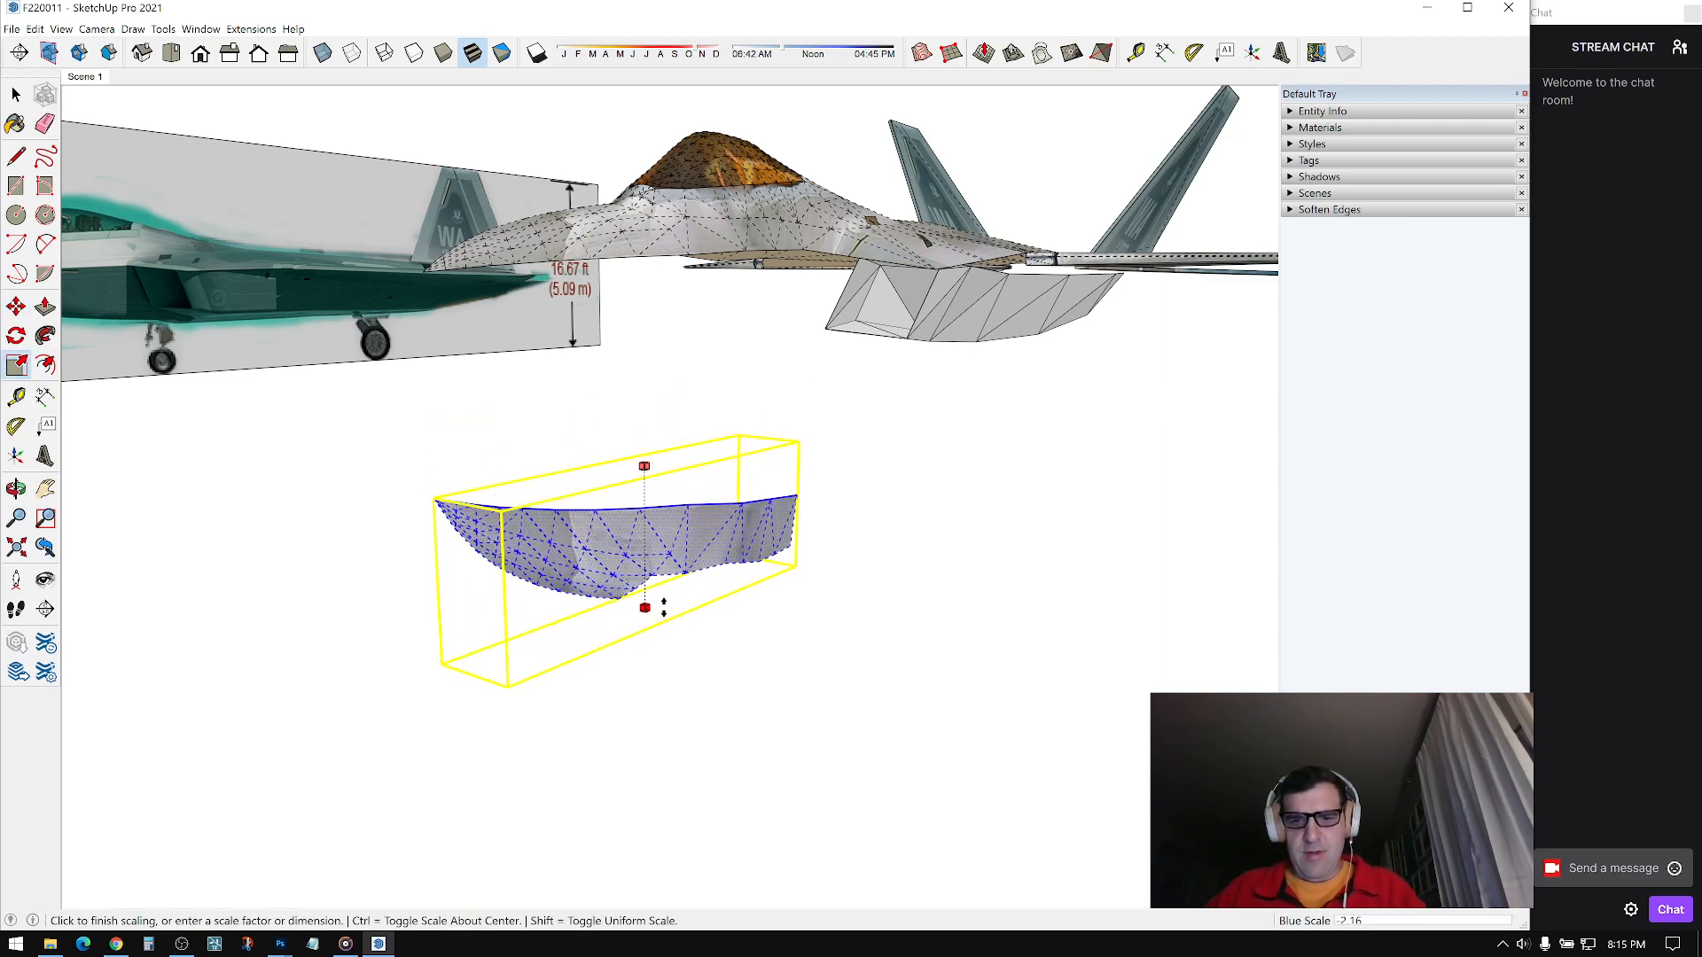
click(688, 555)
scroll(627, 494, up, 3)
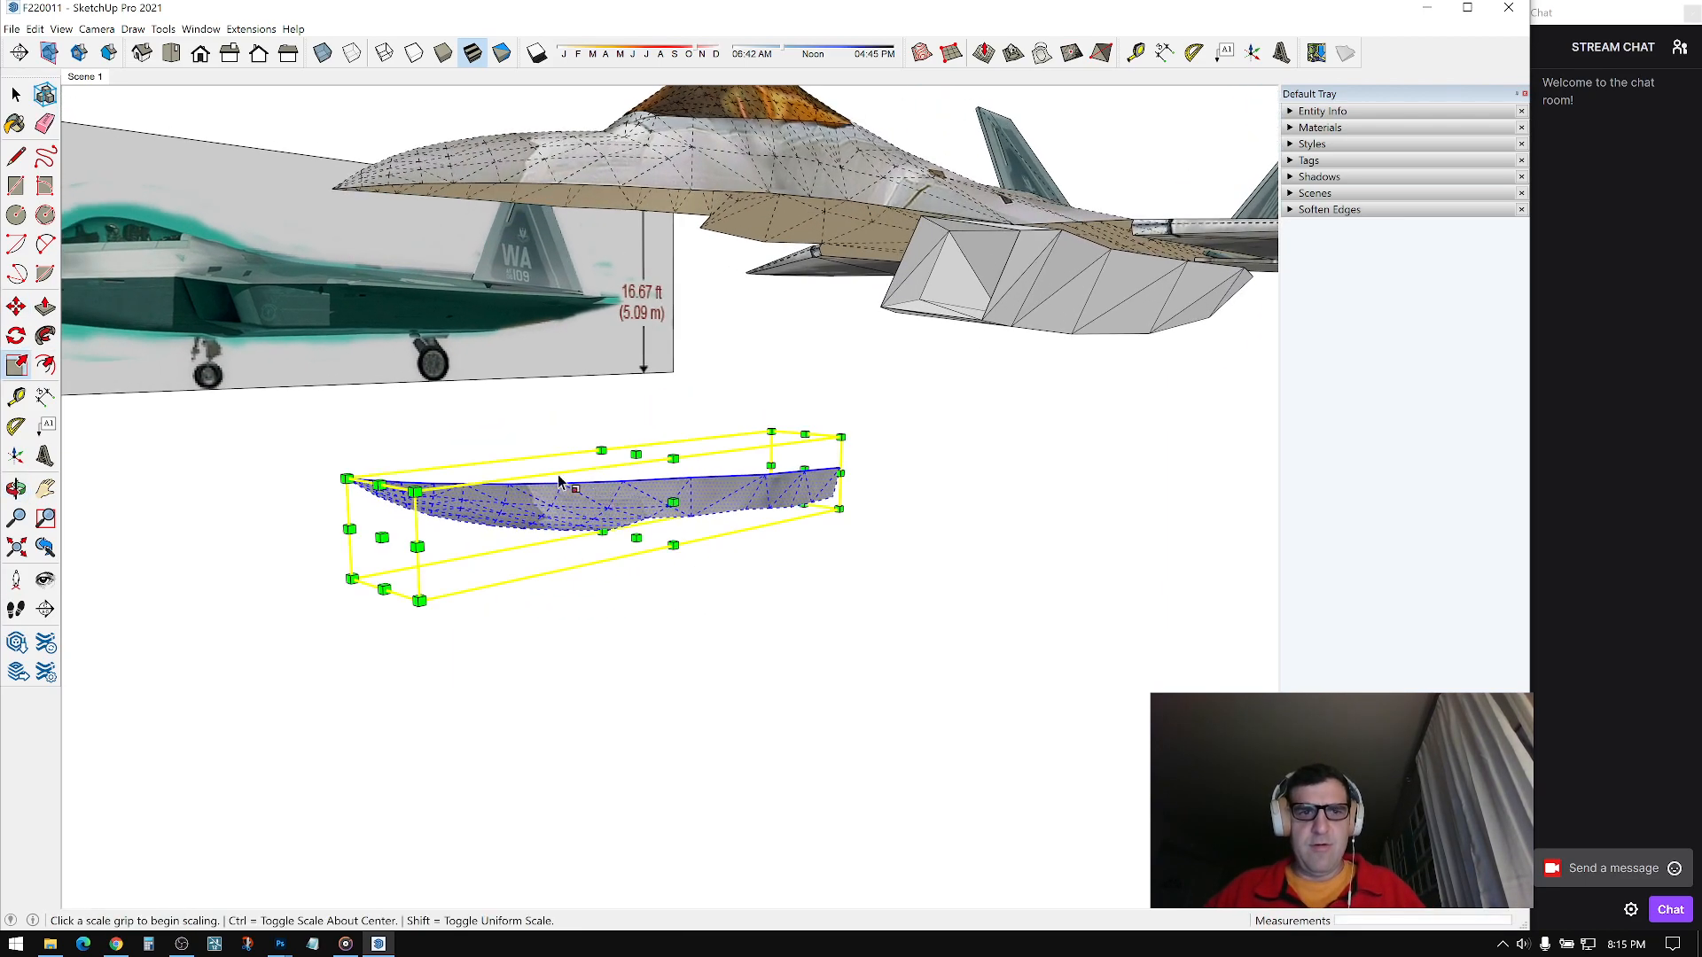
Step: Move the flipped underside piece up until its front point meets the tip of the aircraft's nose
click(625, 480)
middle_drag(619, 448, 722, 486)
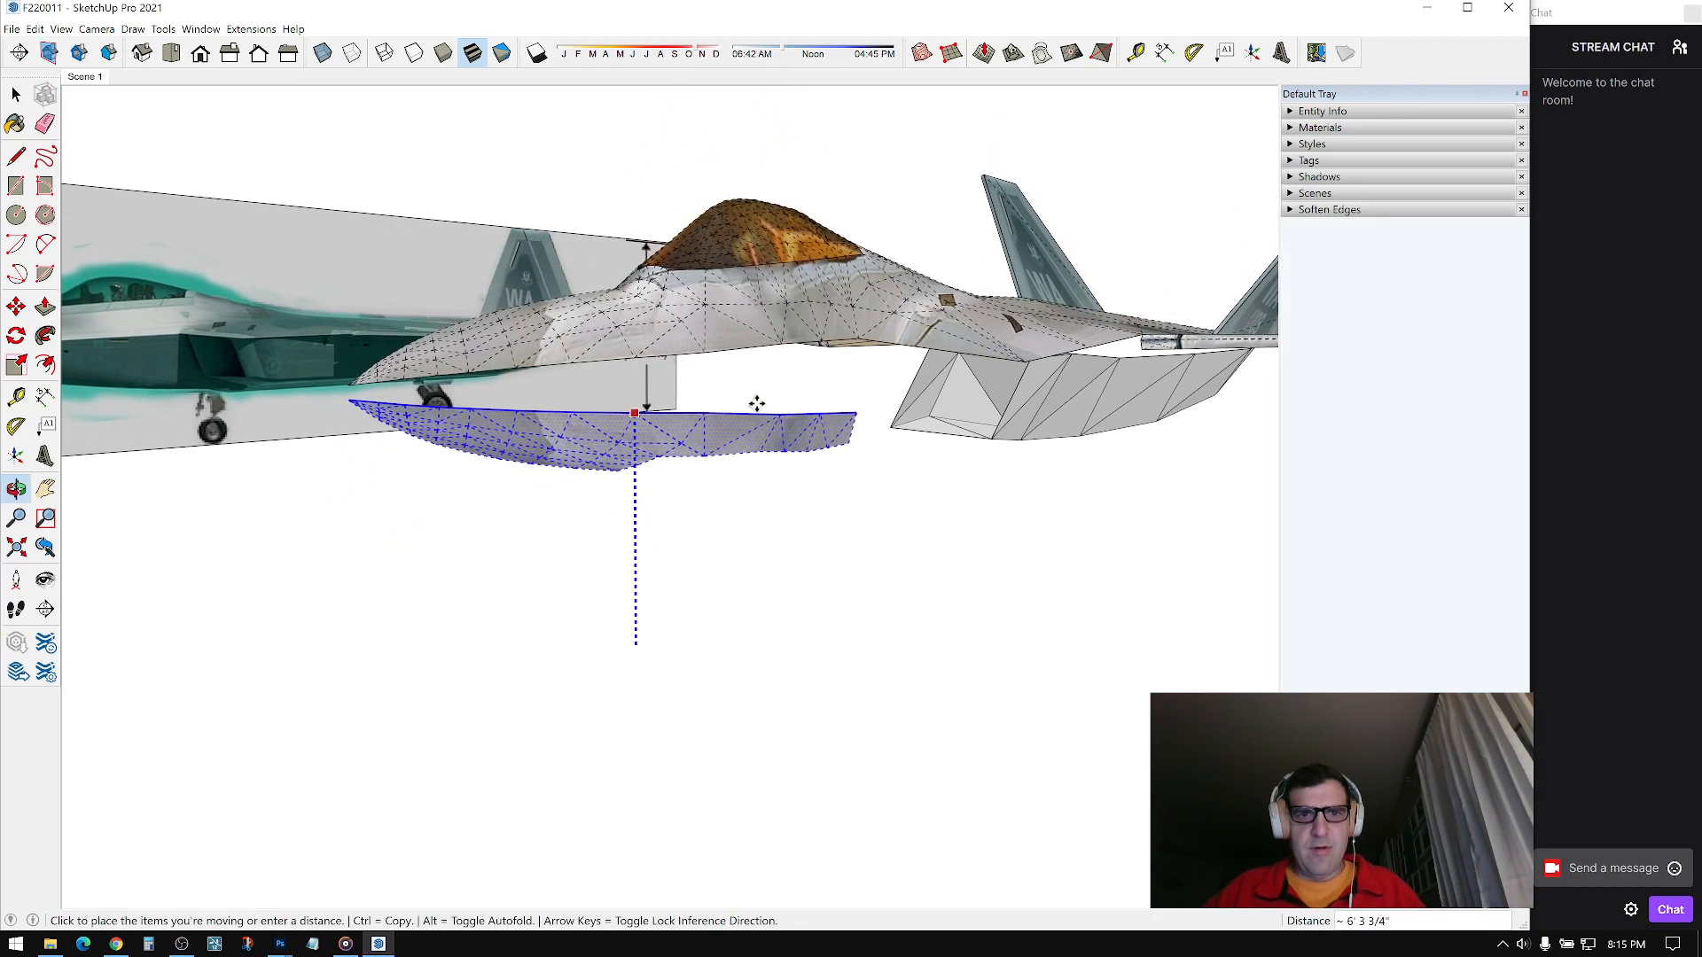
middle_drag(751, 422, 365, 411)
key(space)
scroll(312, 409, up, 4)
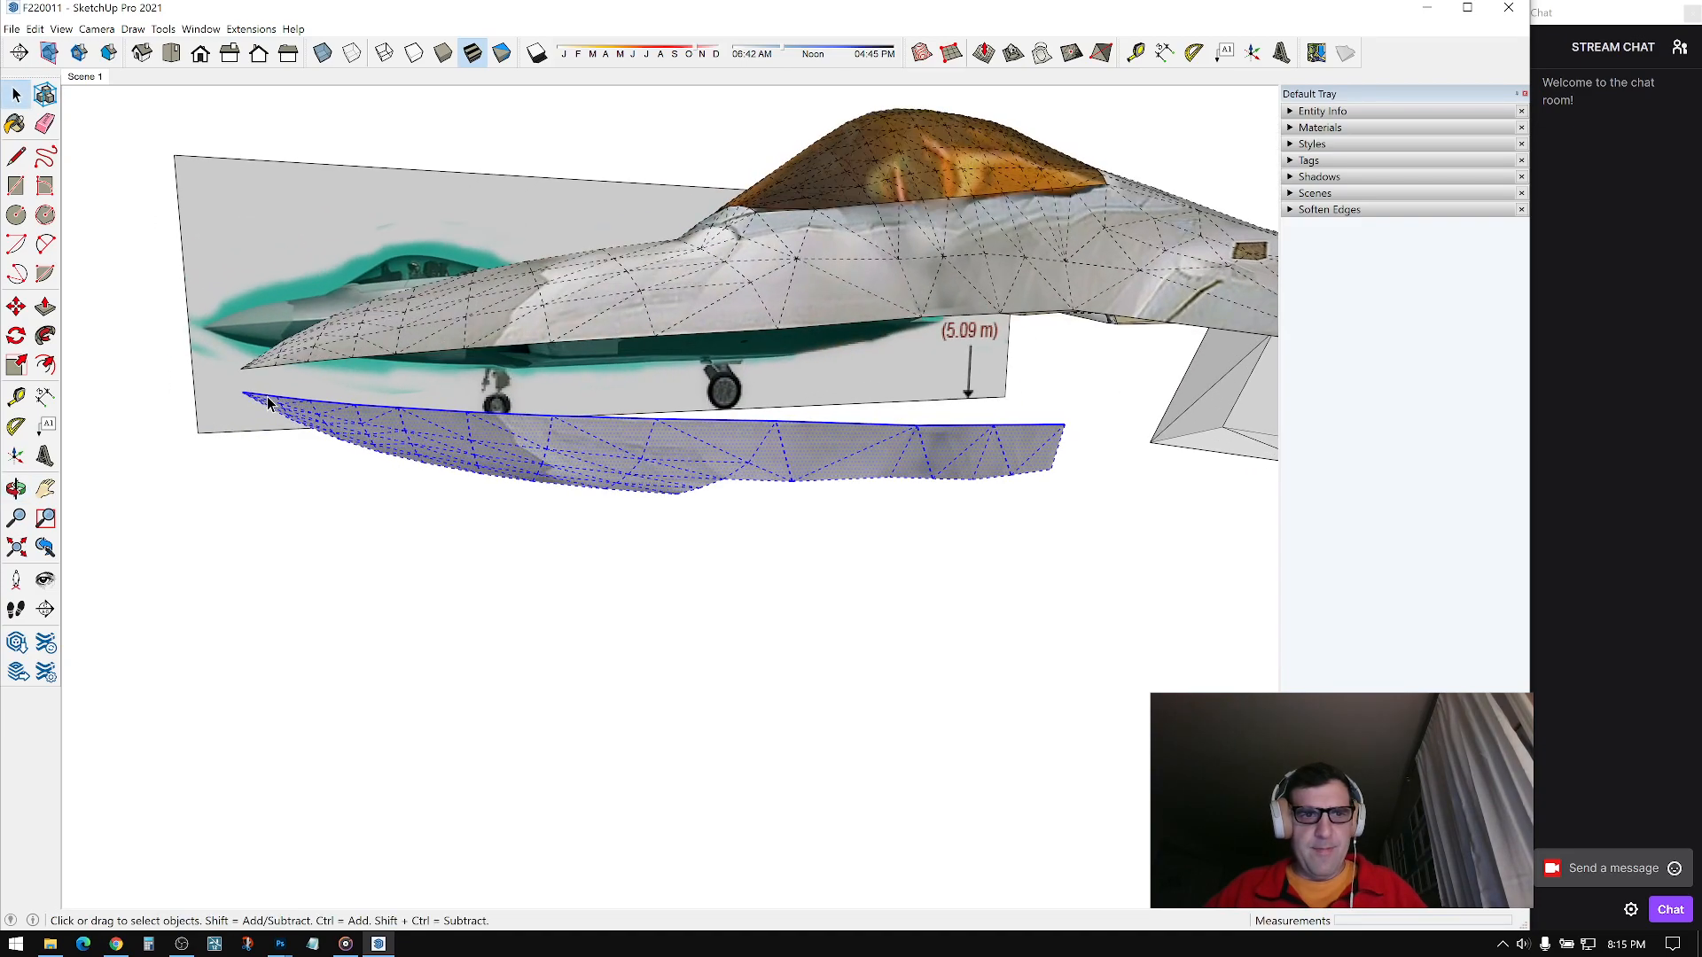
key(m)
click(236, 386)
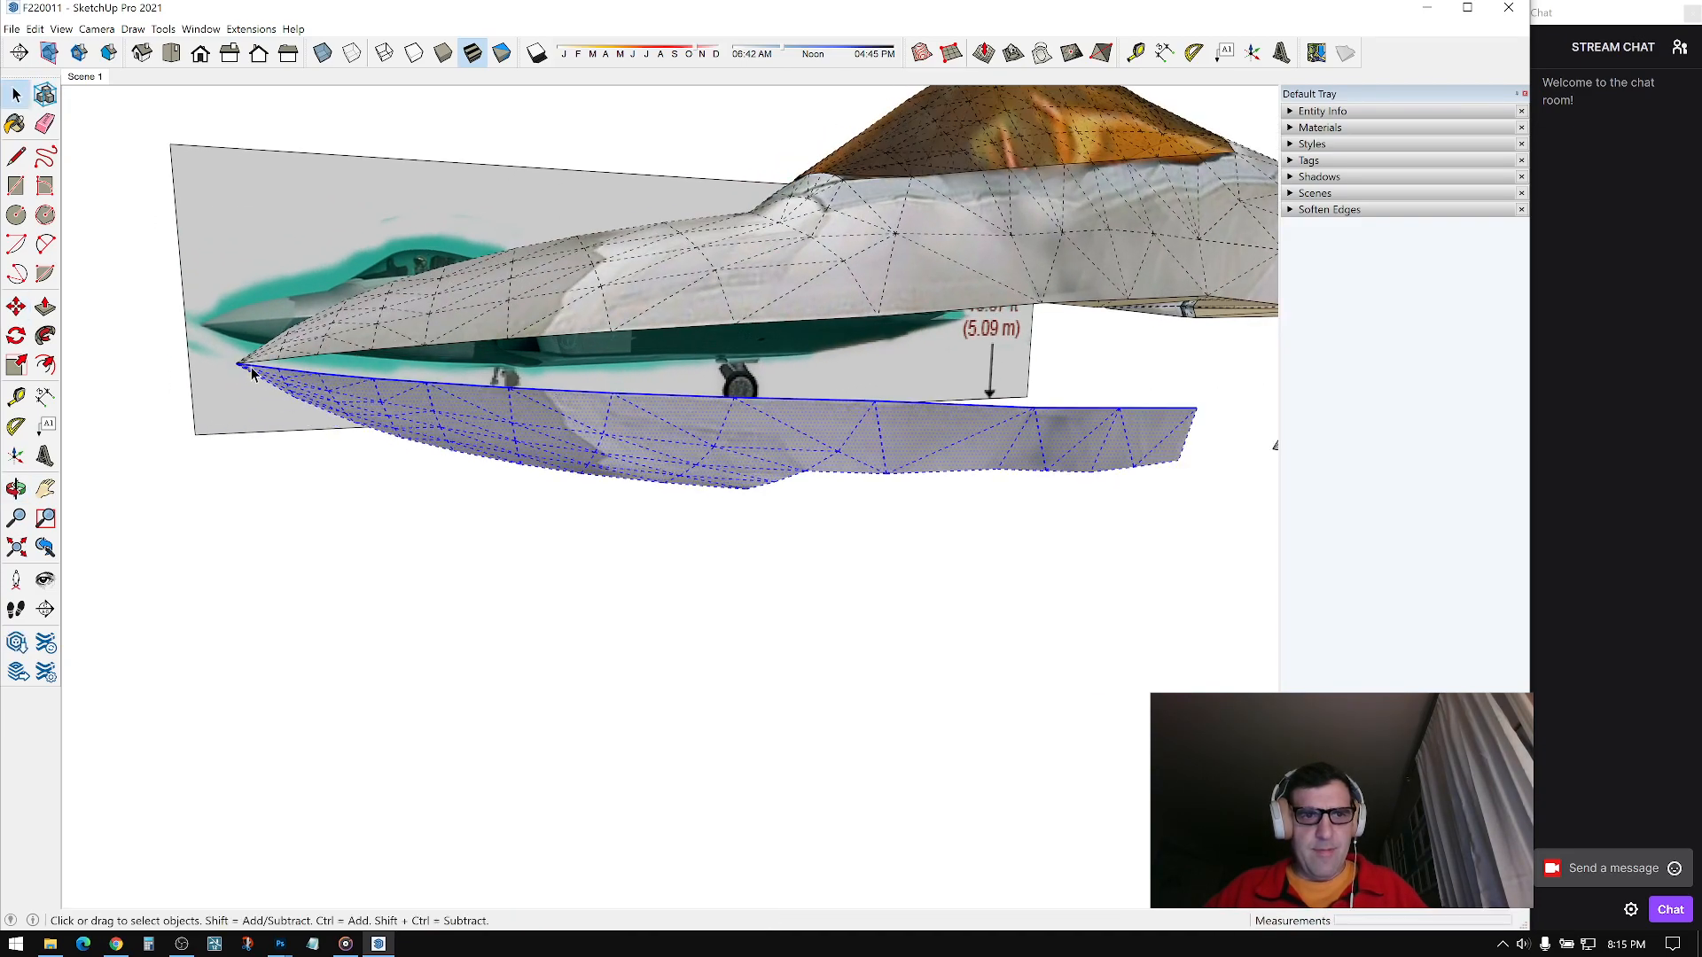
click(237, 363)
Step: Rotate the underside piece upward about the nose tip, bringing its rear end closer to the fuselage's lower edge
middle_drag(603, 394, 461, 383)
scroll(532, 390, down, 2)
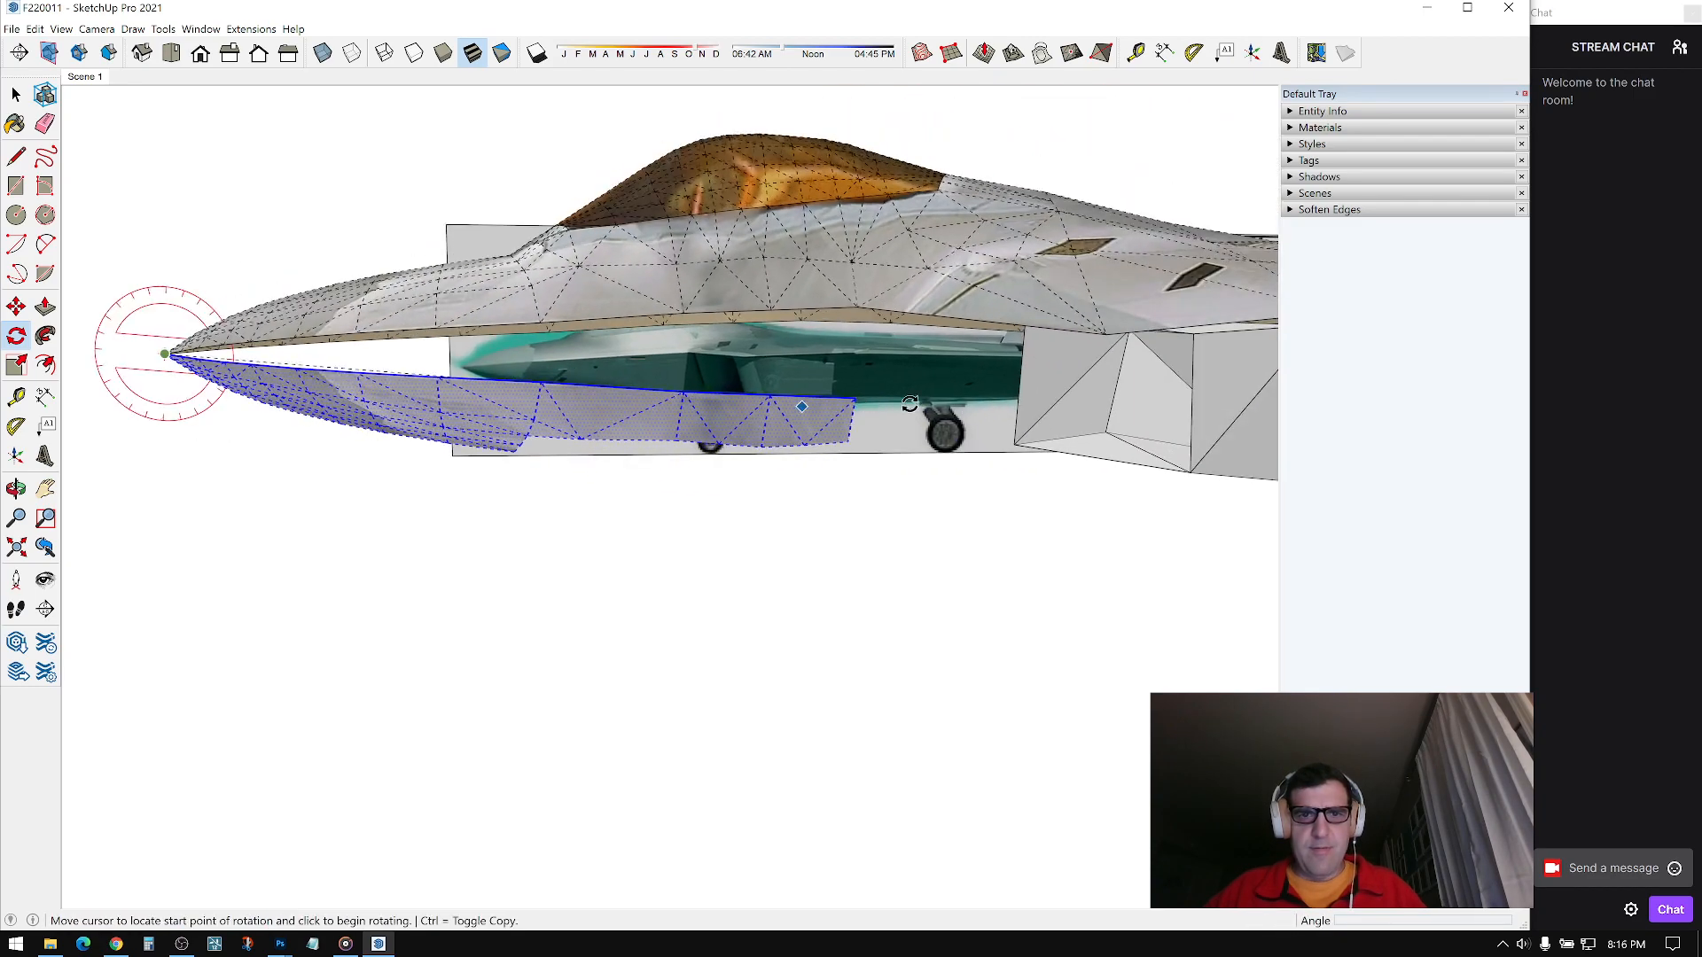
click(848, 399)
middle_drag(849, 399, 676, 356)
Step: Examine the whole aircraft with the new underside piece from above and from the front
scroll(576, 399, down, 2)
middle_drag(614, 406, 912, 403)
scroll(912, 400, up, 10)
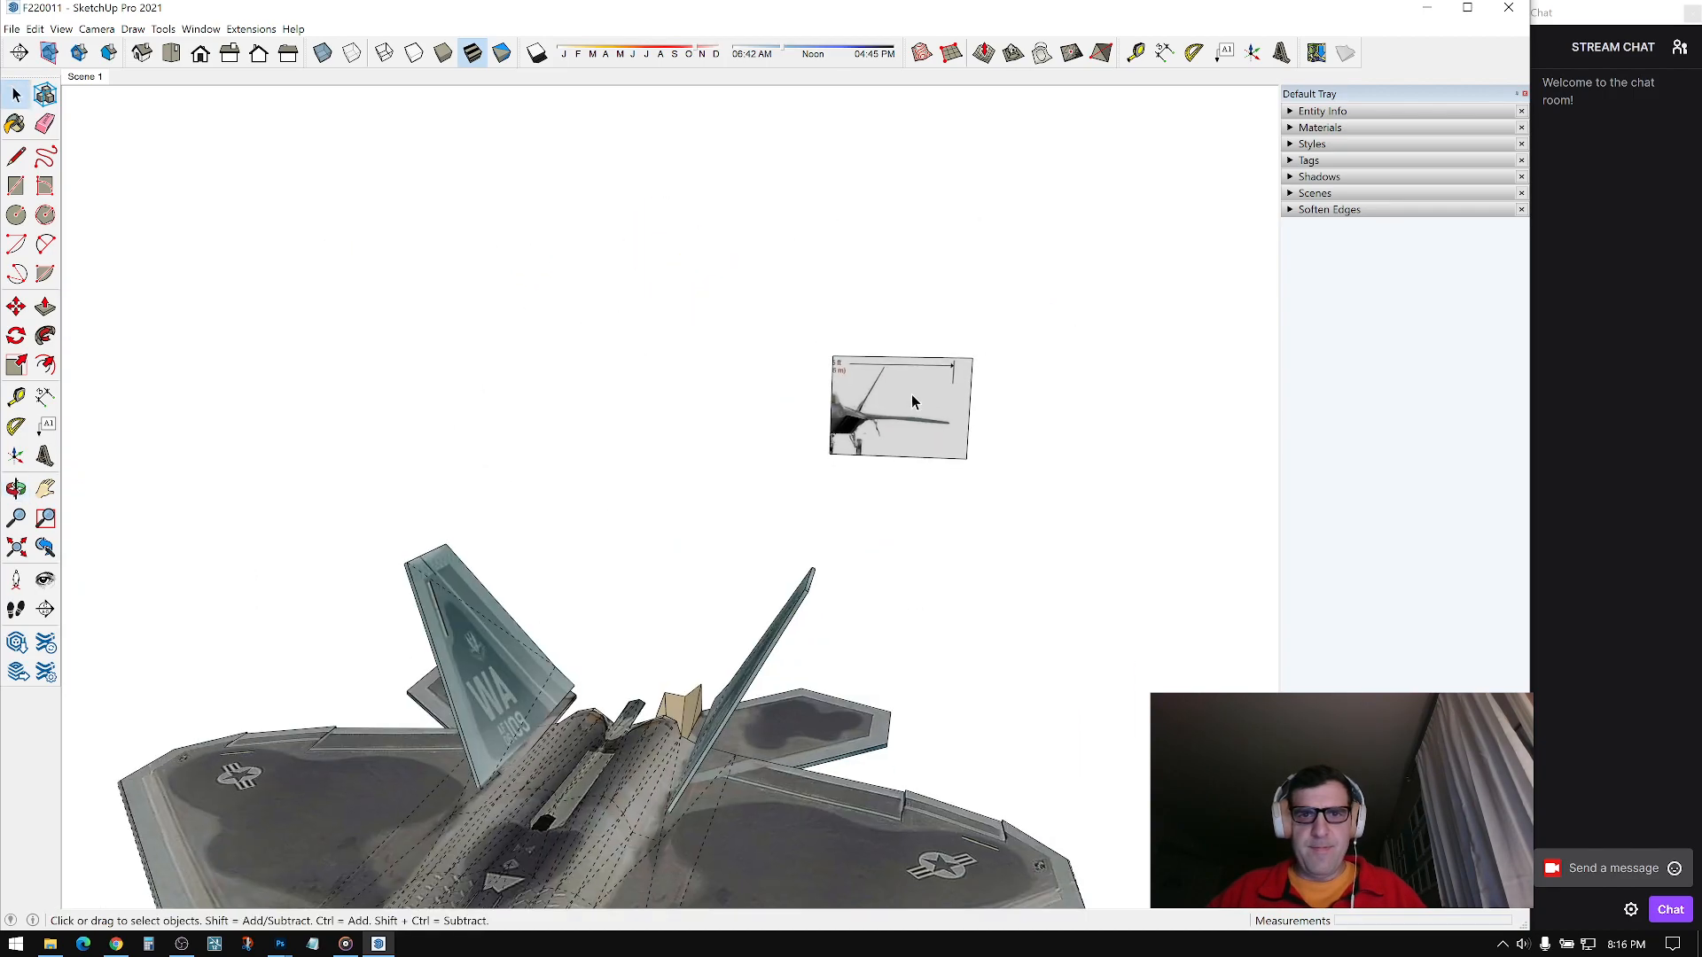
scroll(797, 415, up, 6)
middle_drag(772, 415, 791, 367)
scroll(801, 391, down, 5)
scroll(794, 355, down, 6)
scroll(711, 449, up, 5)
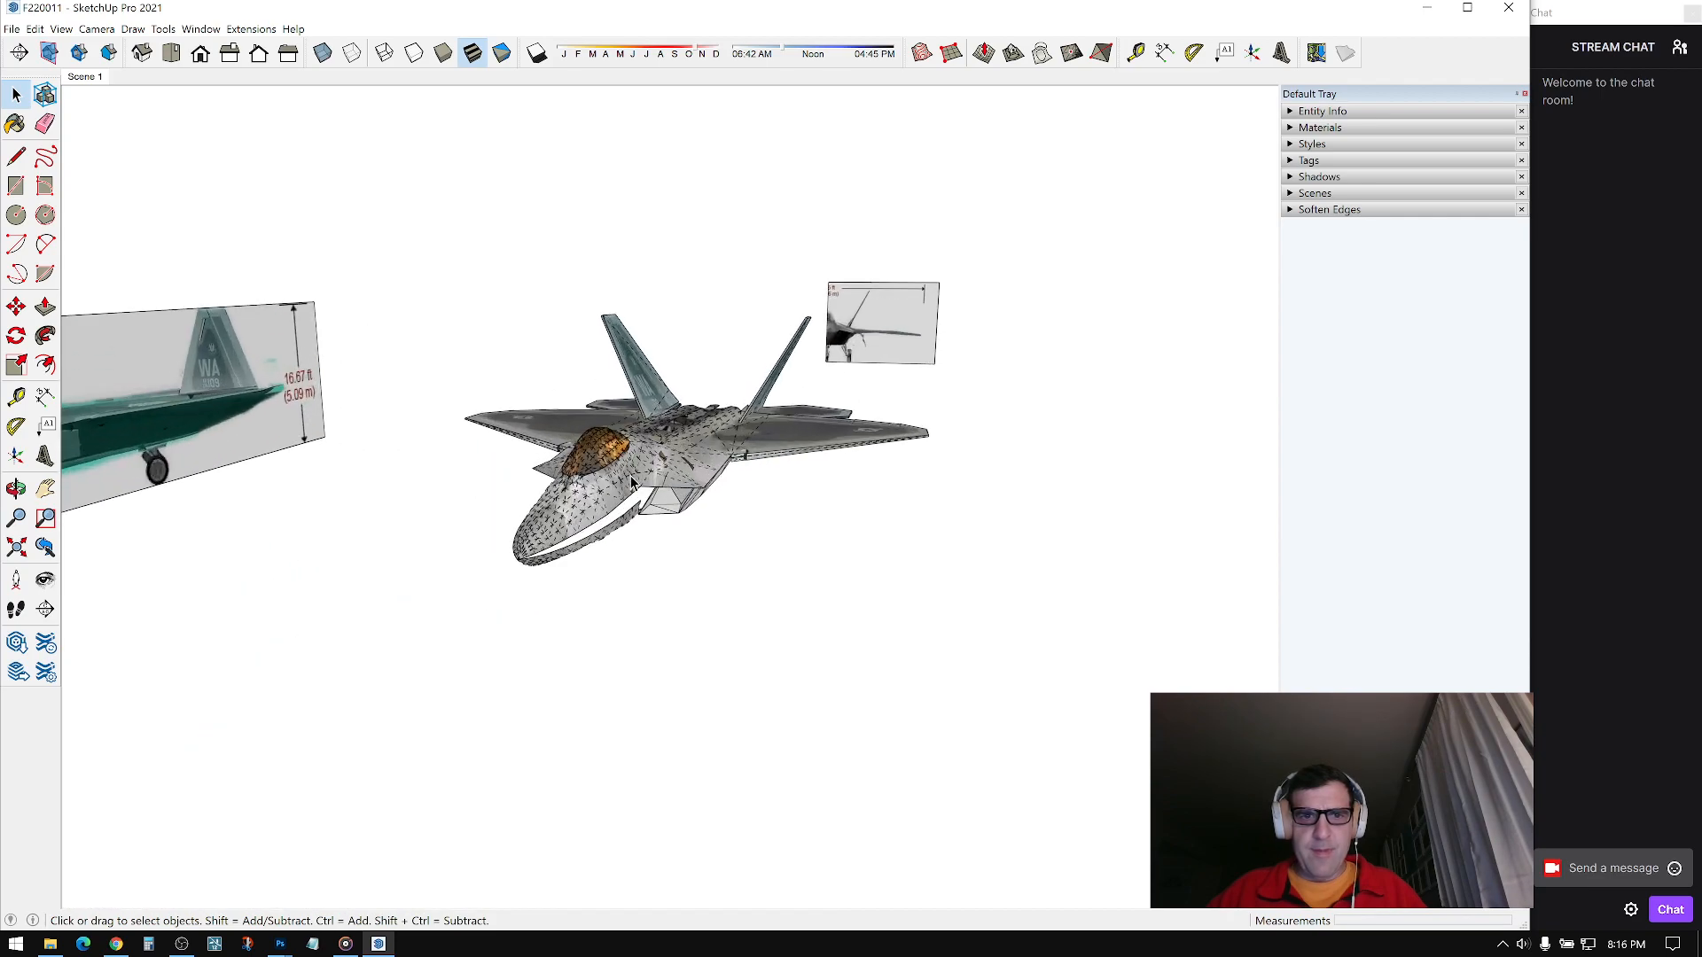
middle_drag(711, 448, 829, 537)
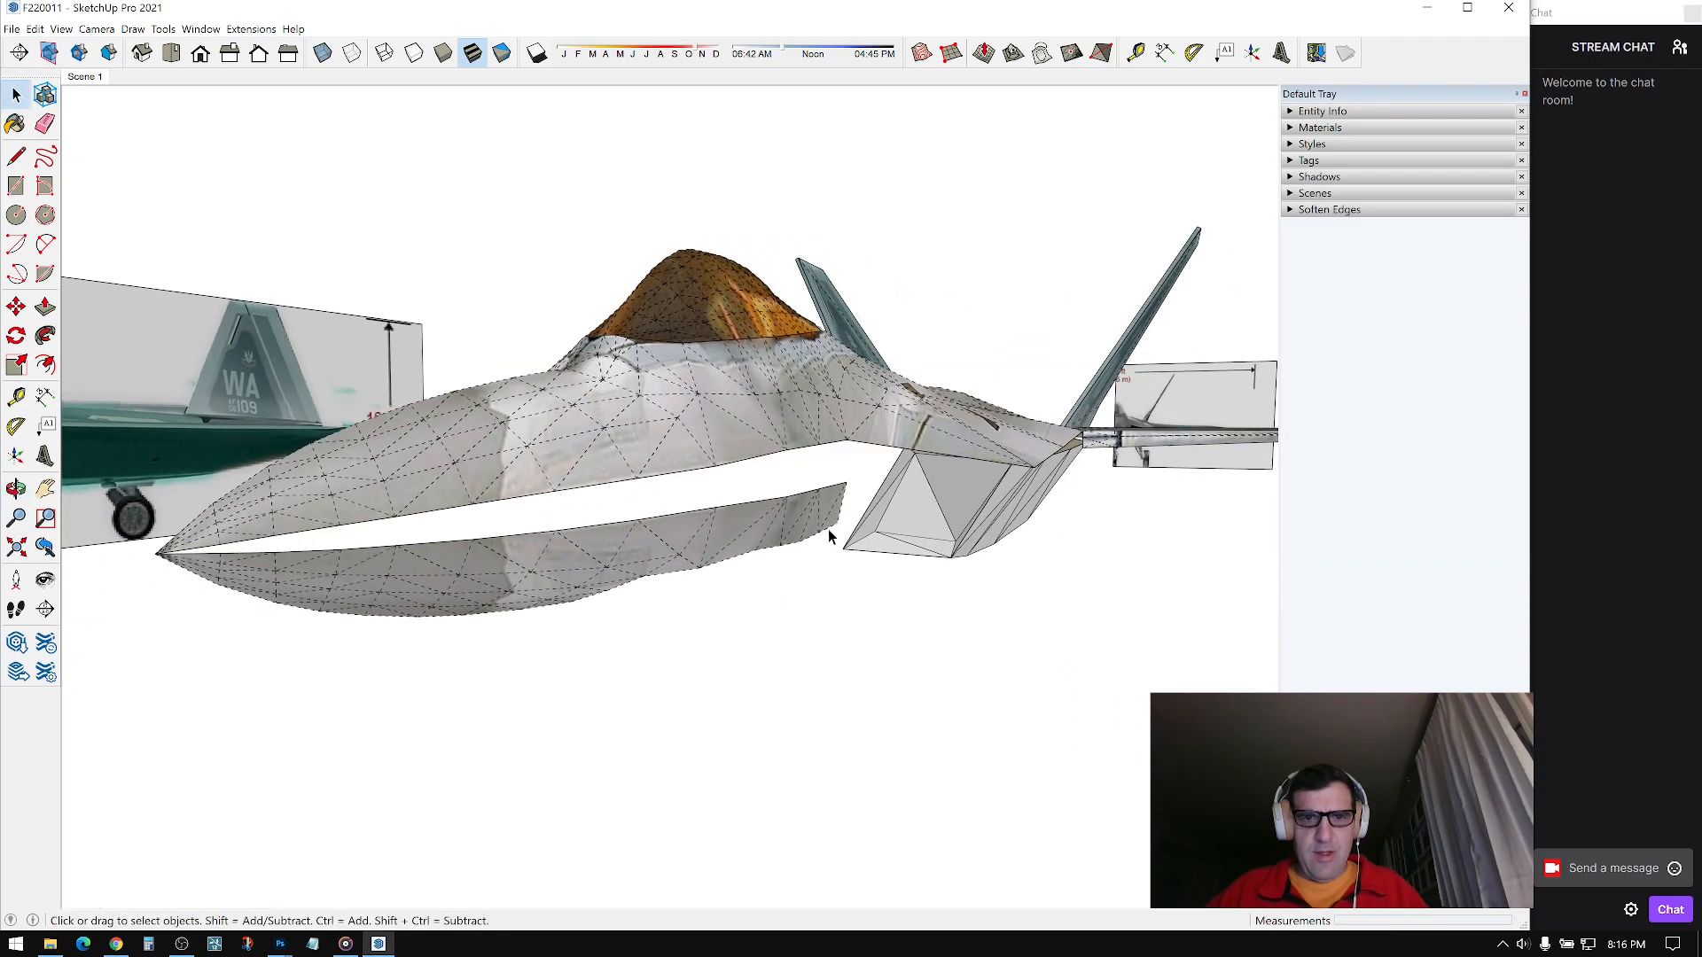
Step: Select the side faces along the rear and upper edge of the underside piece and try scaling them
middle_drag(483, 566, 651, 527)
ctrl+drag(495, 541, 489, 539)
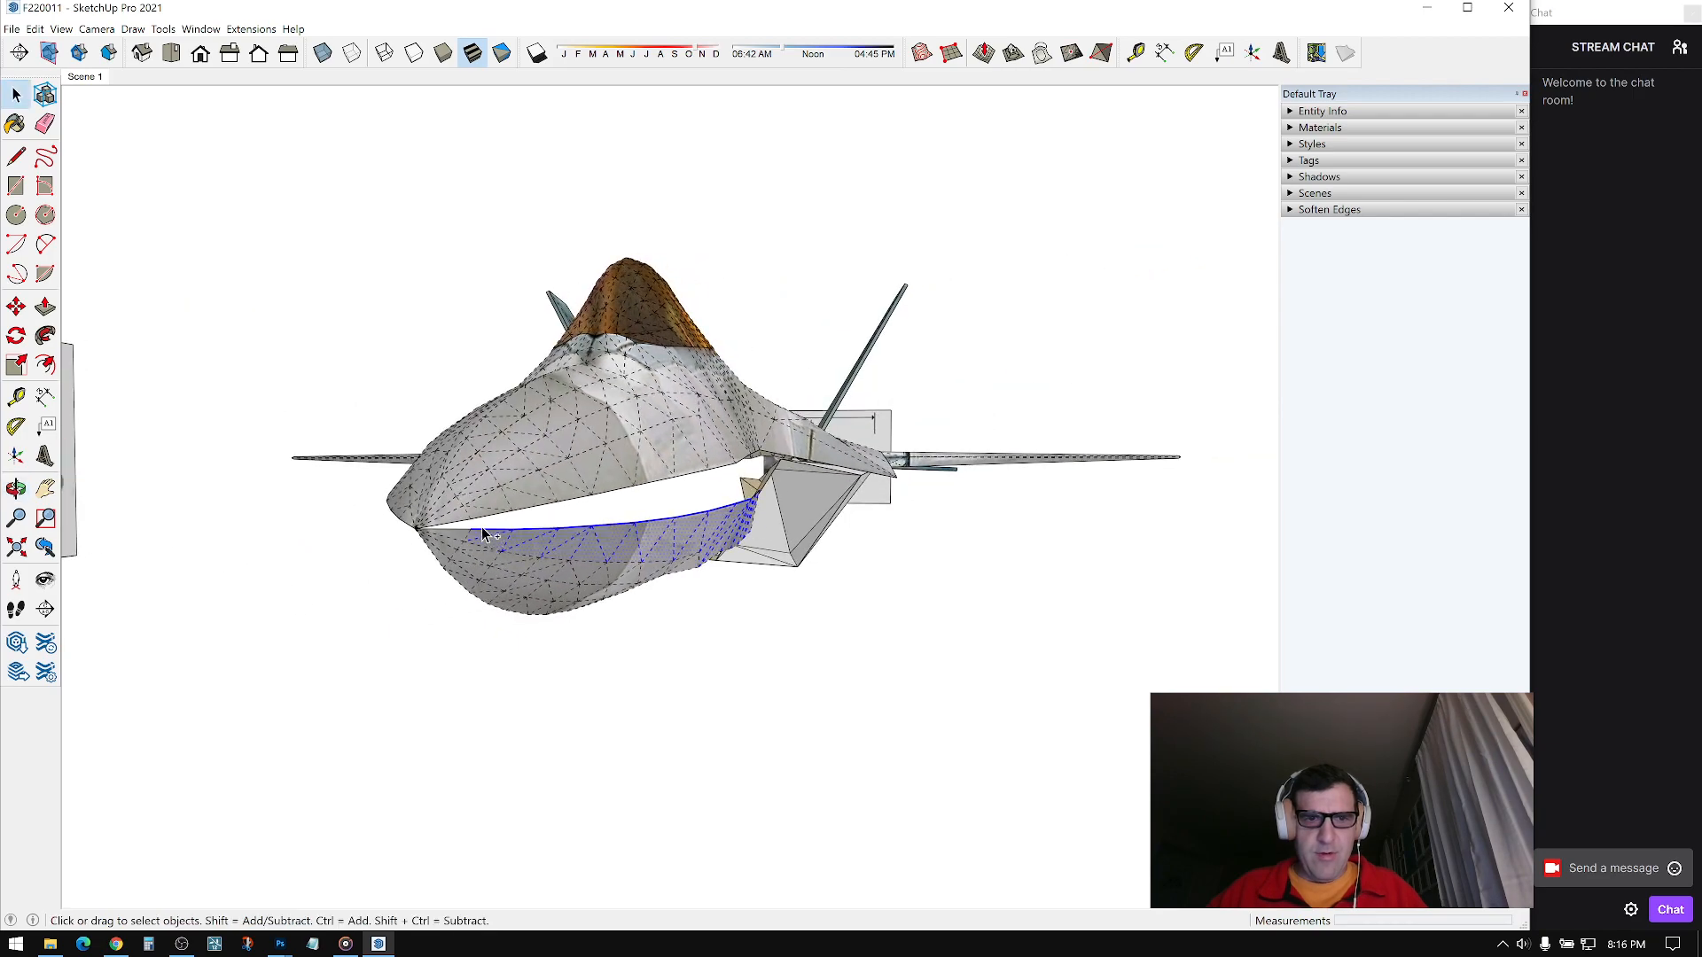
ctrl+click(472, 530)
key(s)
middle_drag(502, 562, 671, 517)
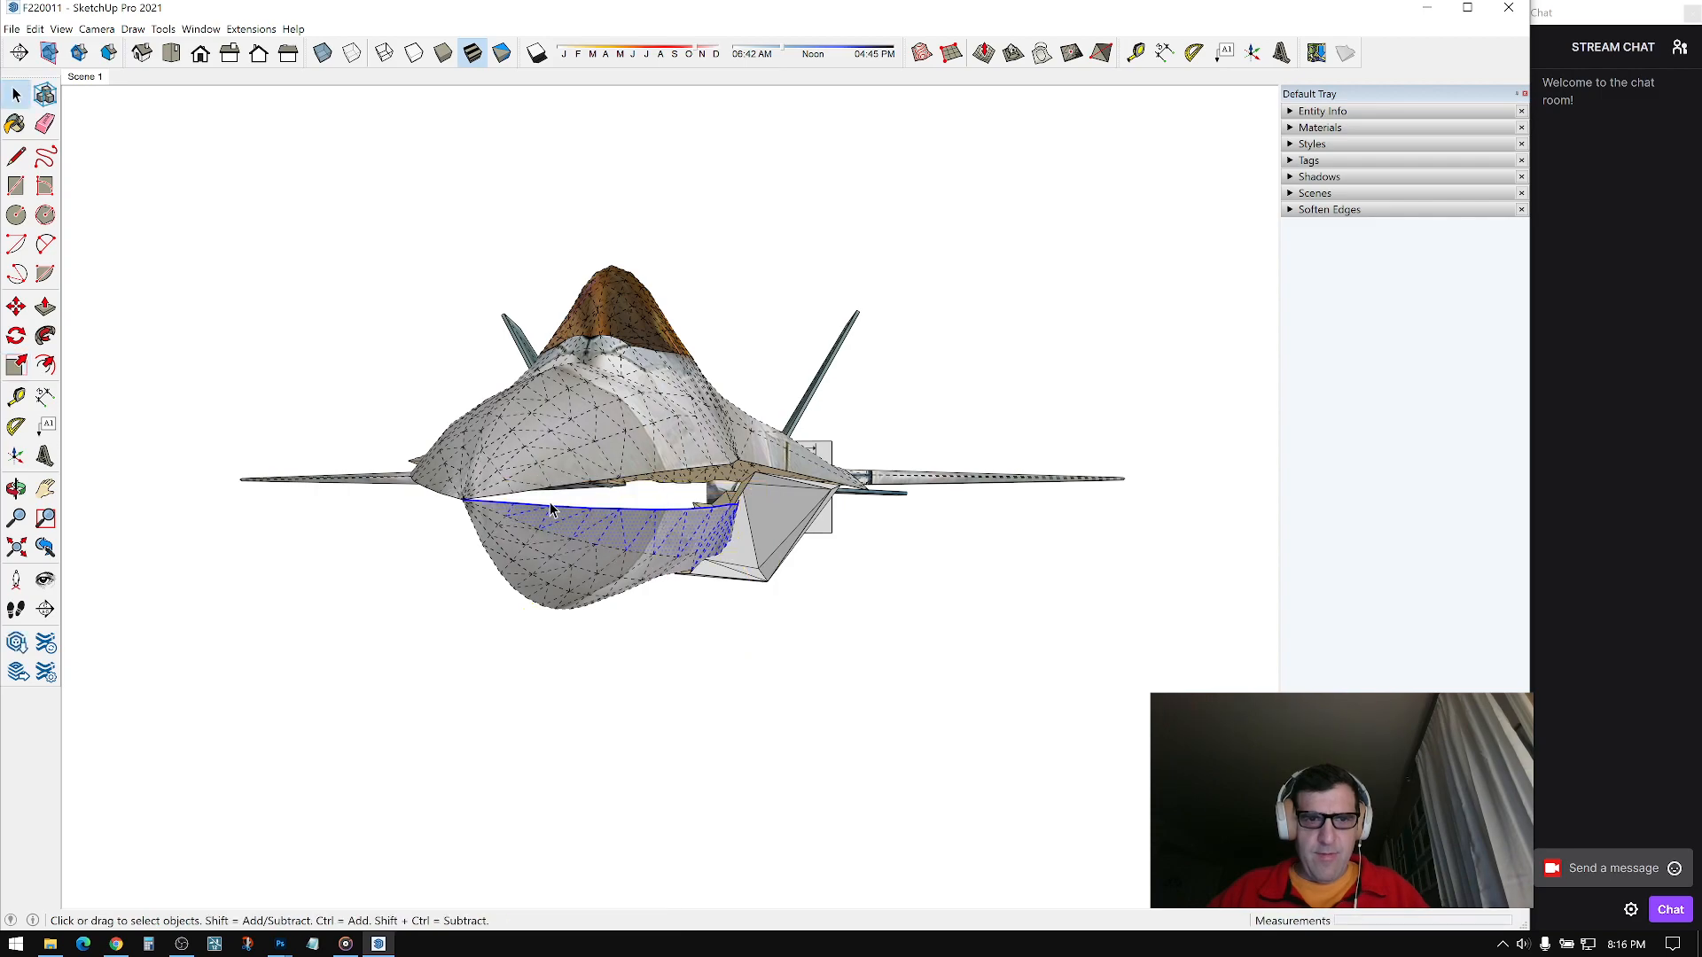
middle_drag(502, 493, 553, 551)
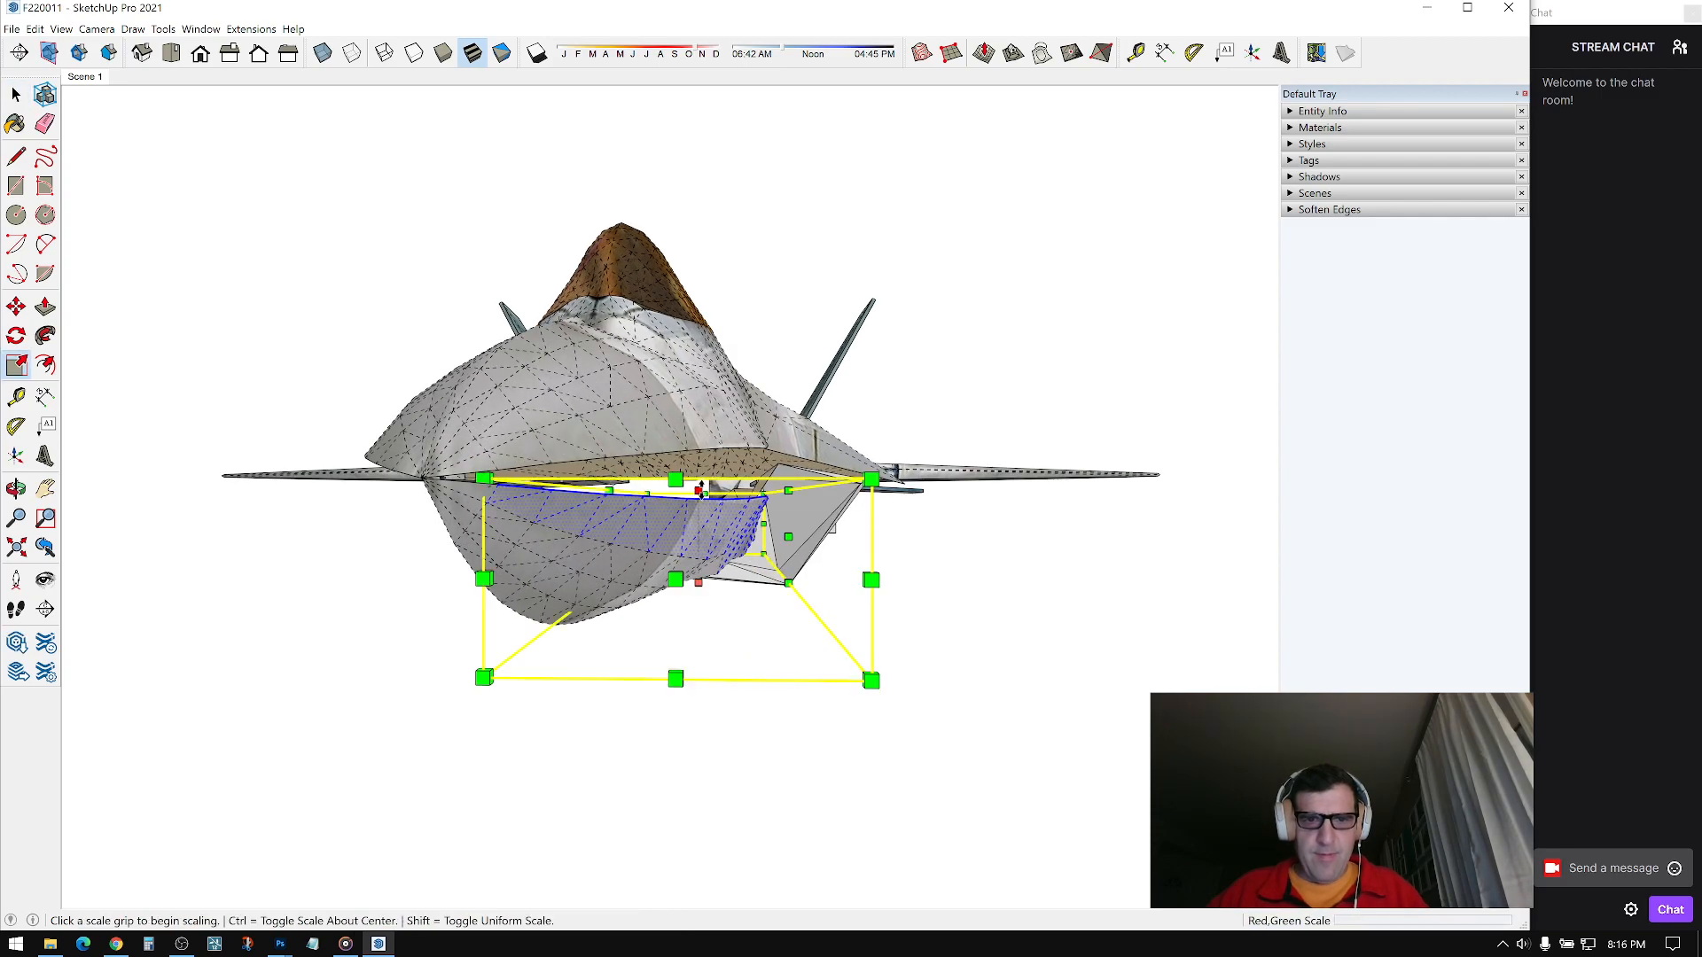
middle_drag(698, 486, 856, 505)
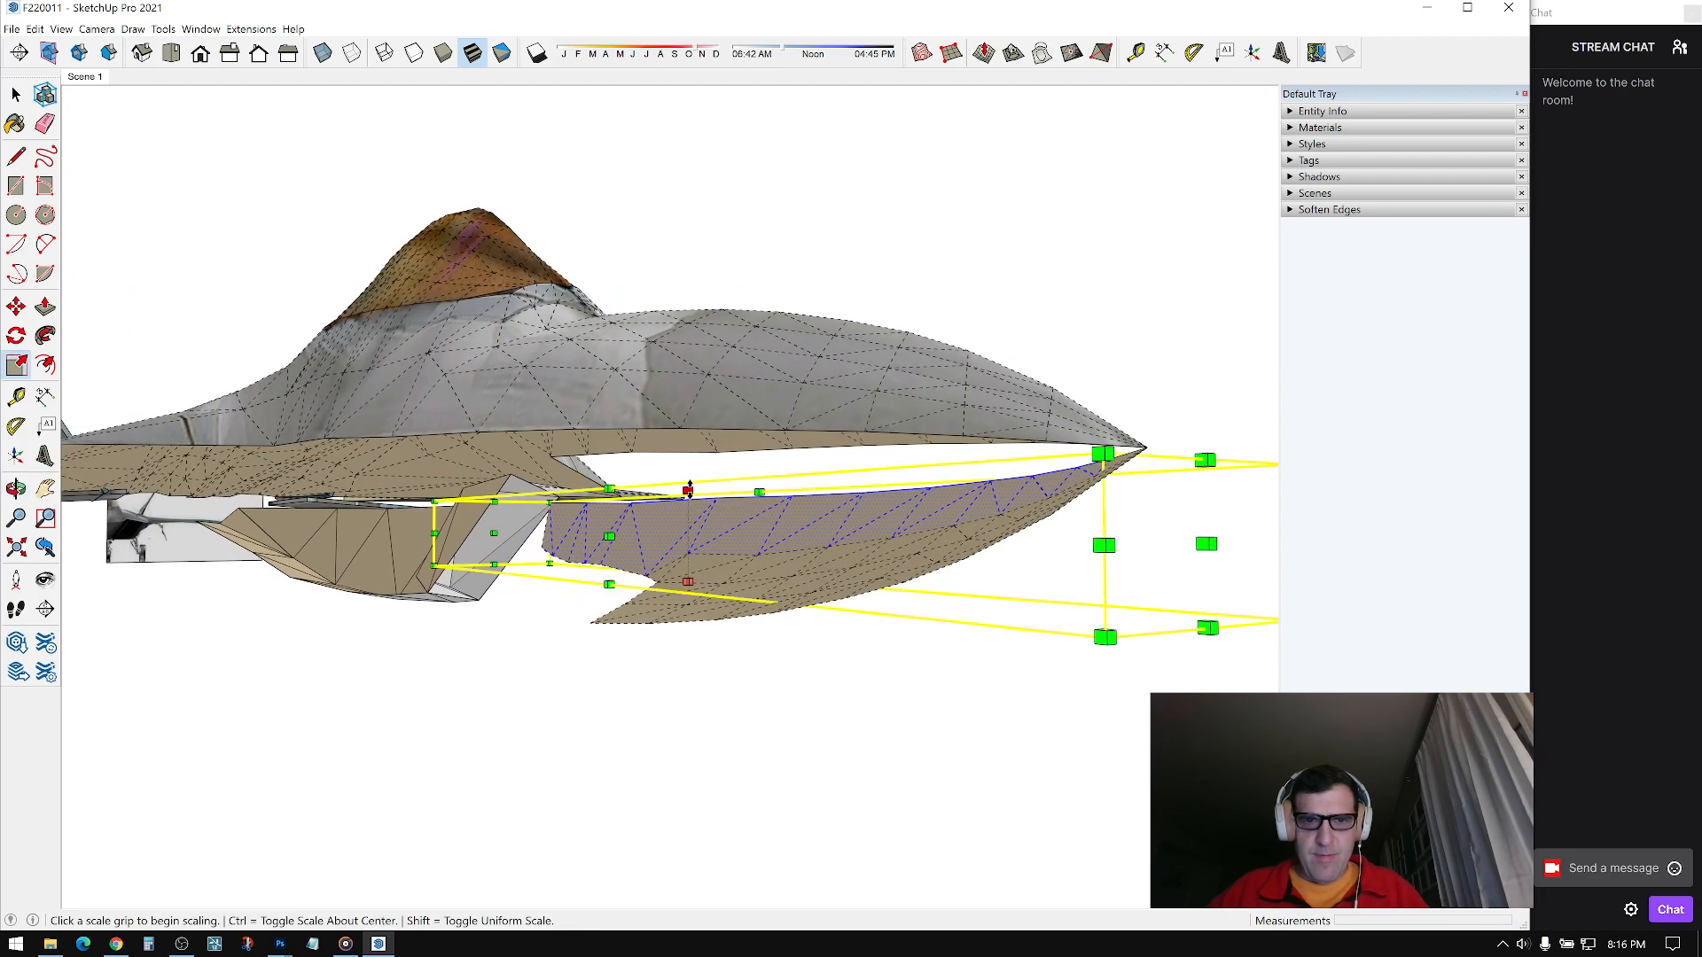
key(space)
middle_drag(692, 494, 1239, 439)
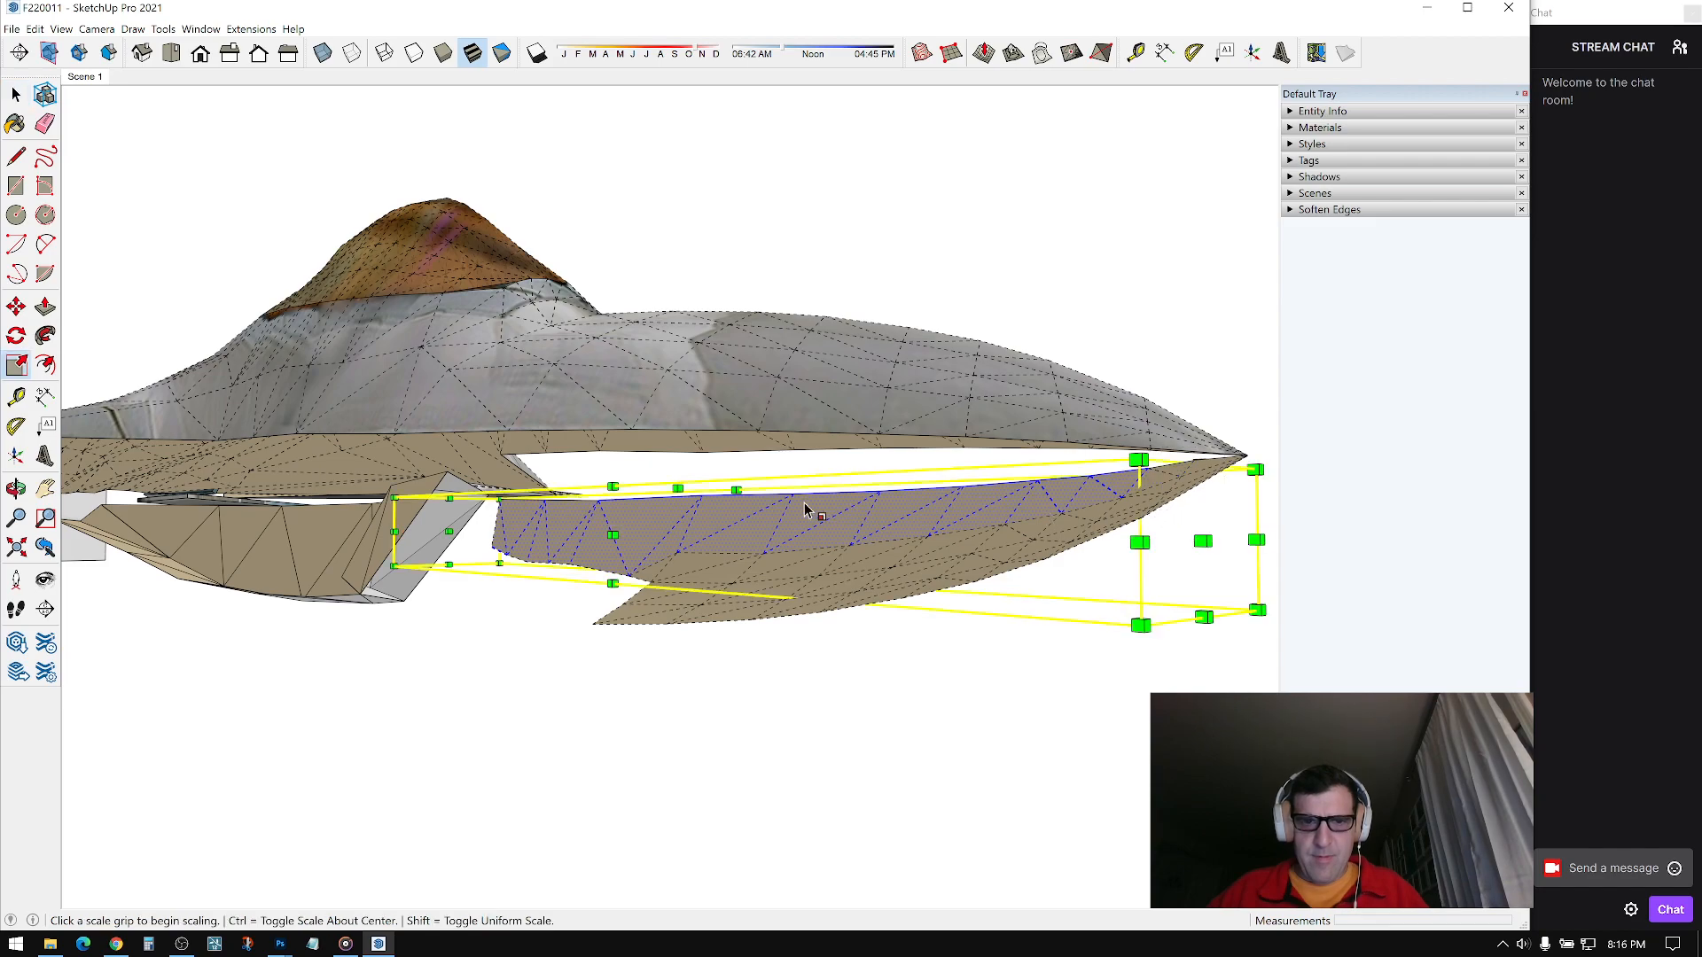
middle_drag(685, 495, 680, 530)
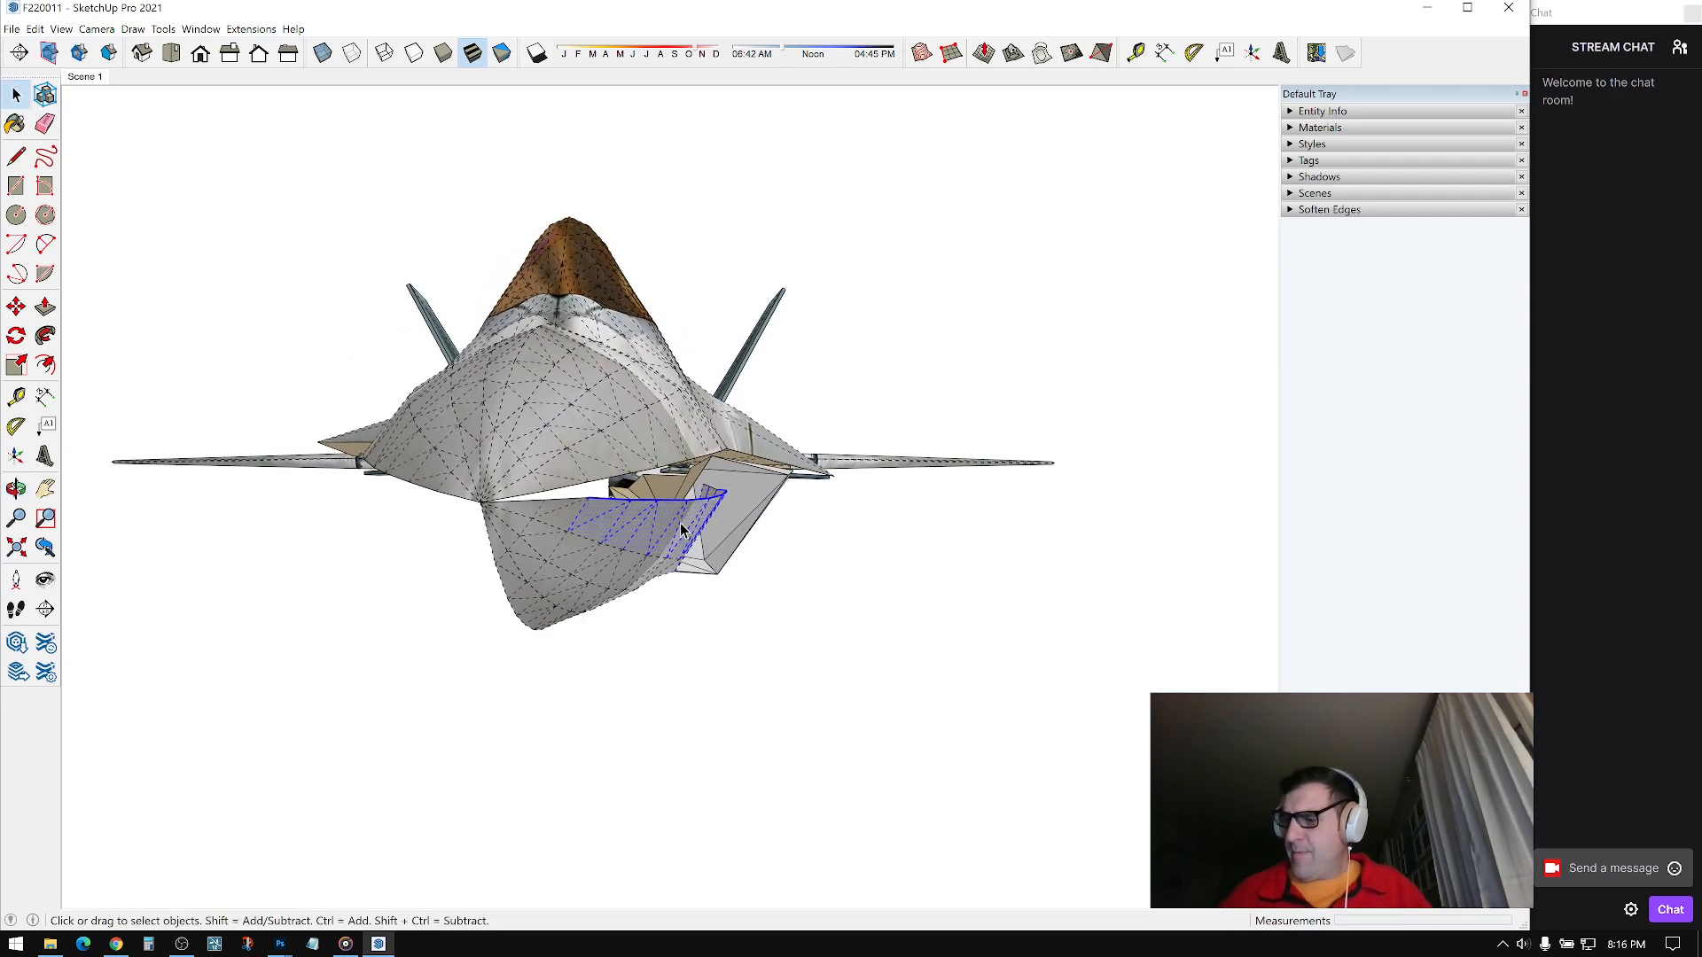
Step: Scale the selected side faces of the underside piece slightly inward across the fuselage's width
middle_drag(629, 521, 656, 555)
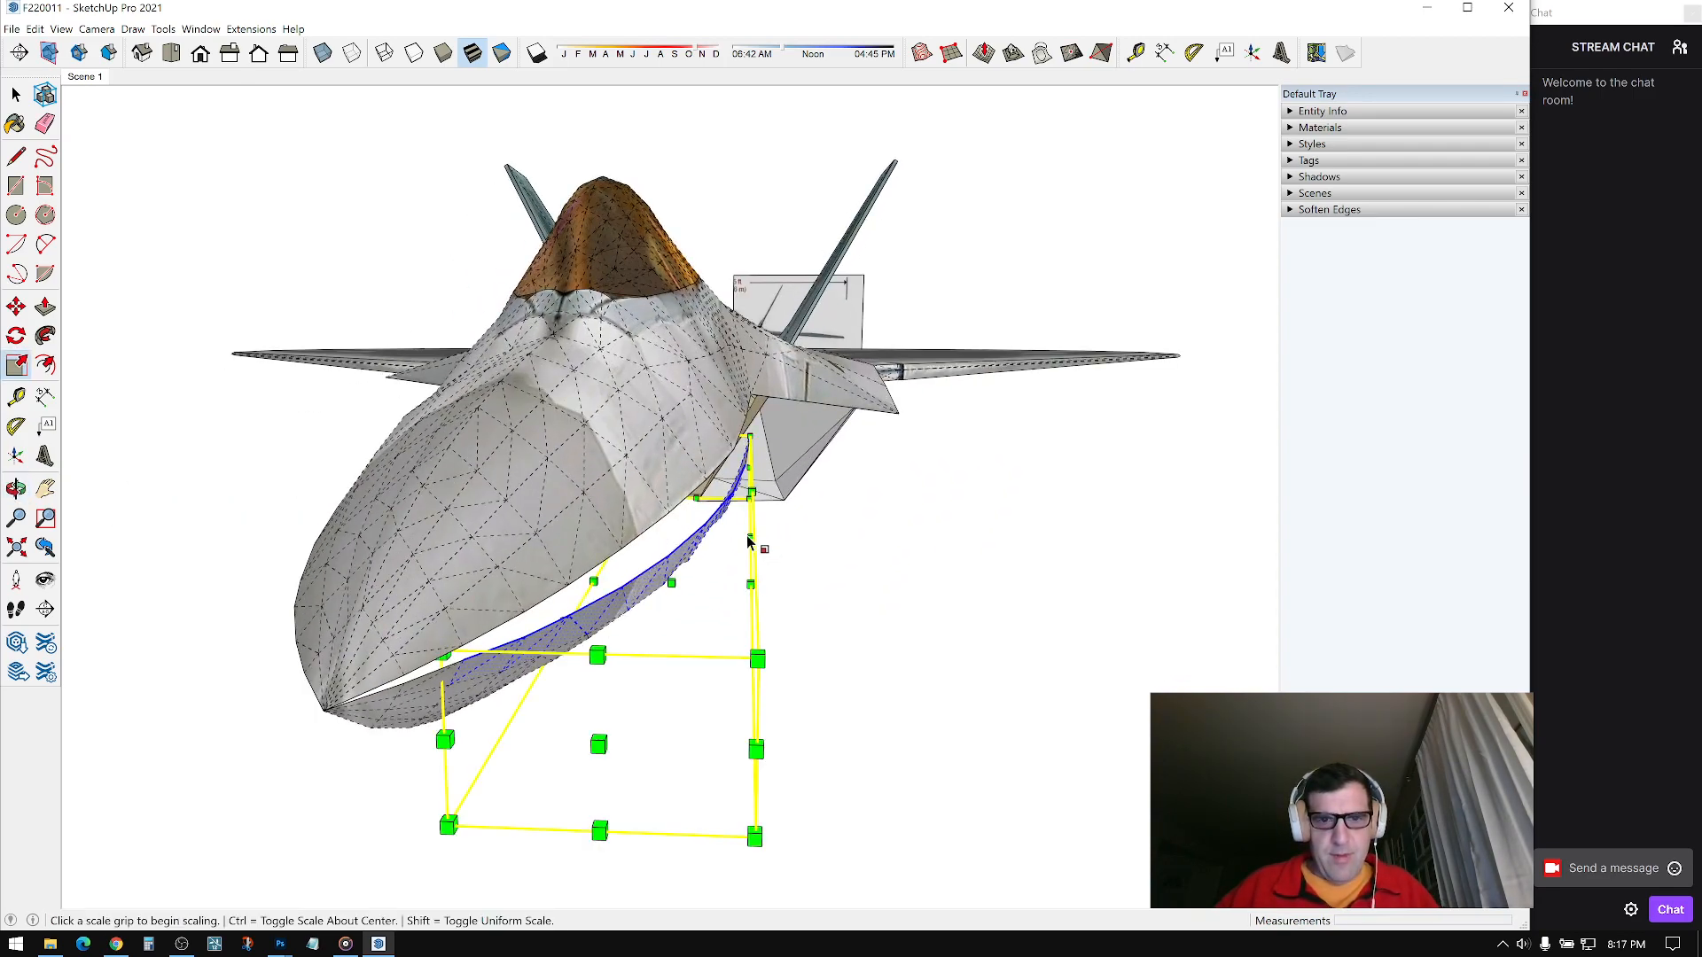
drag(751, 537, 733, 535)
middle_drag(733, 536, 668, 577)
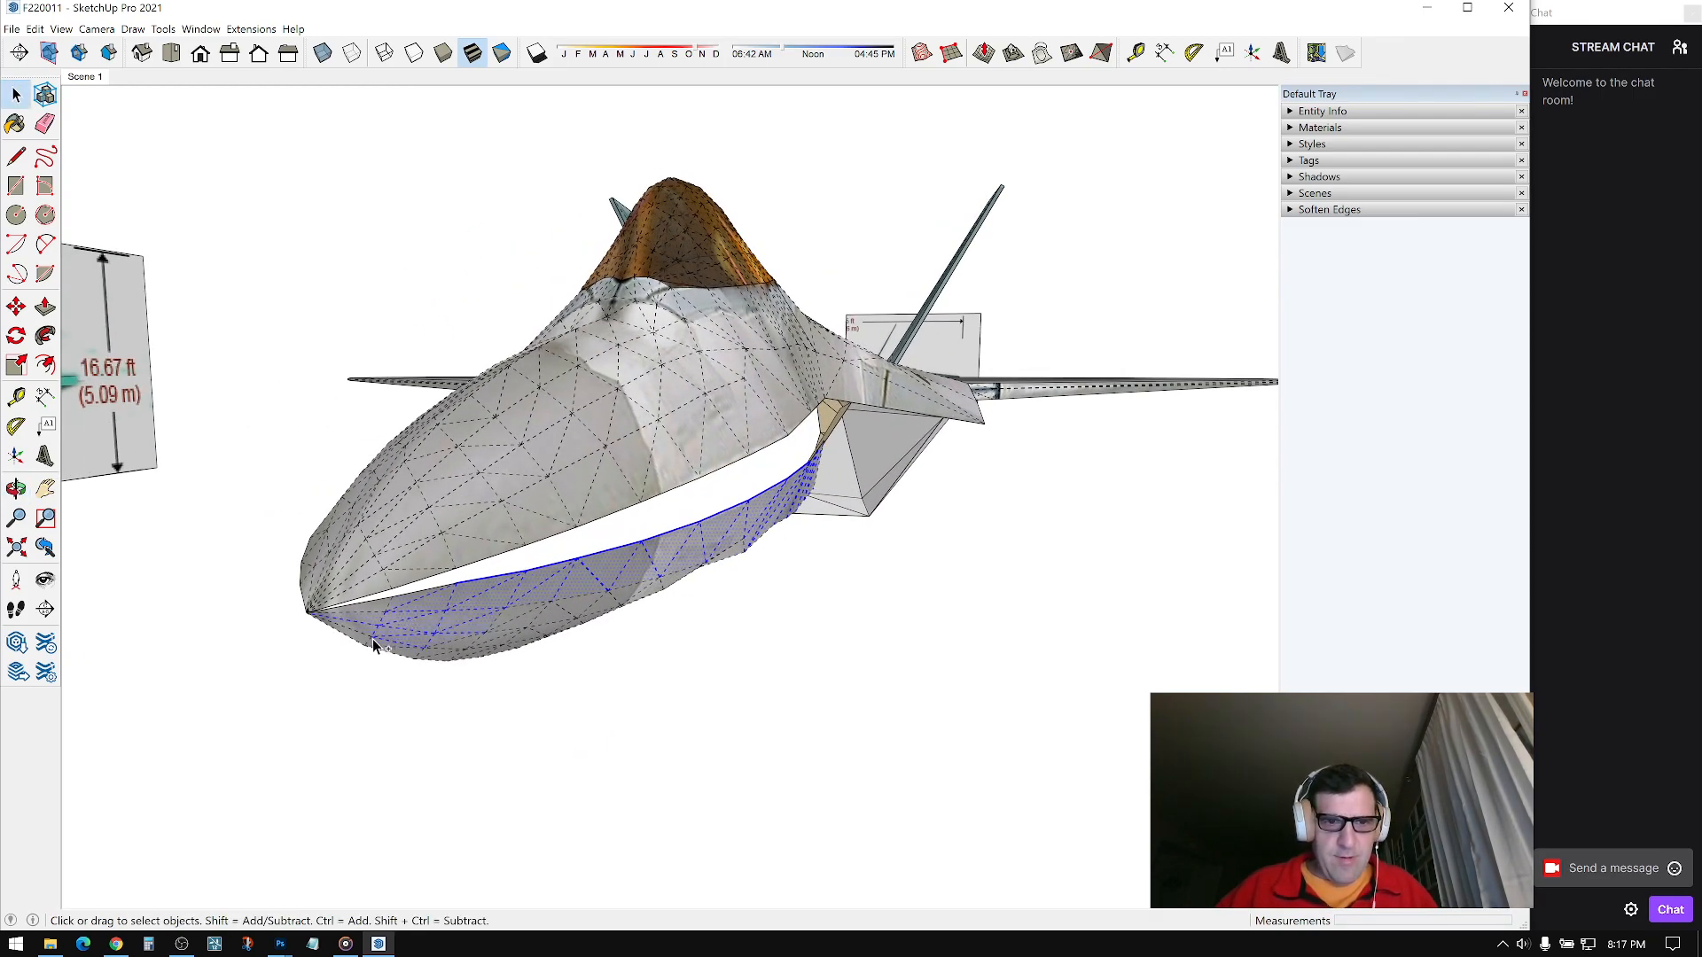
Step: Extend the face selection toward the nose tip and scale the underside's side slightly narrower again
middle_drag(352, 658, 774, 567)
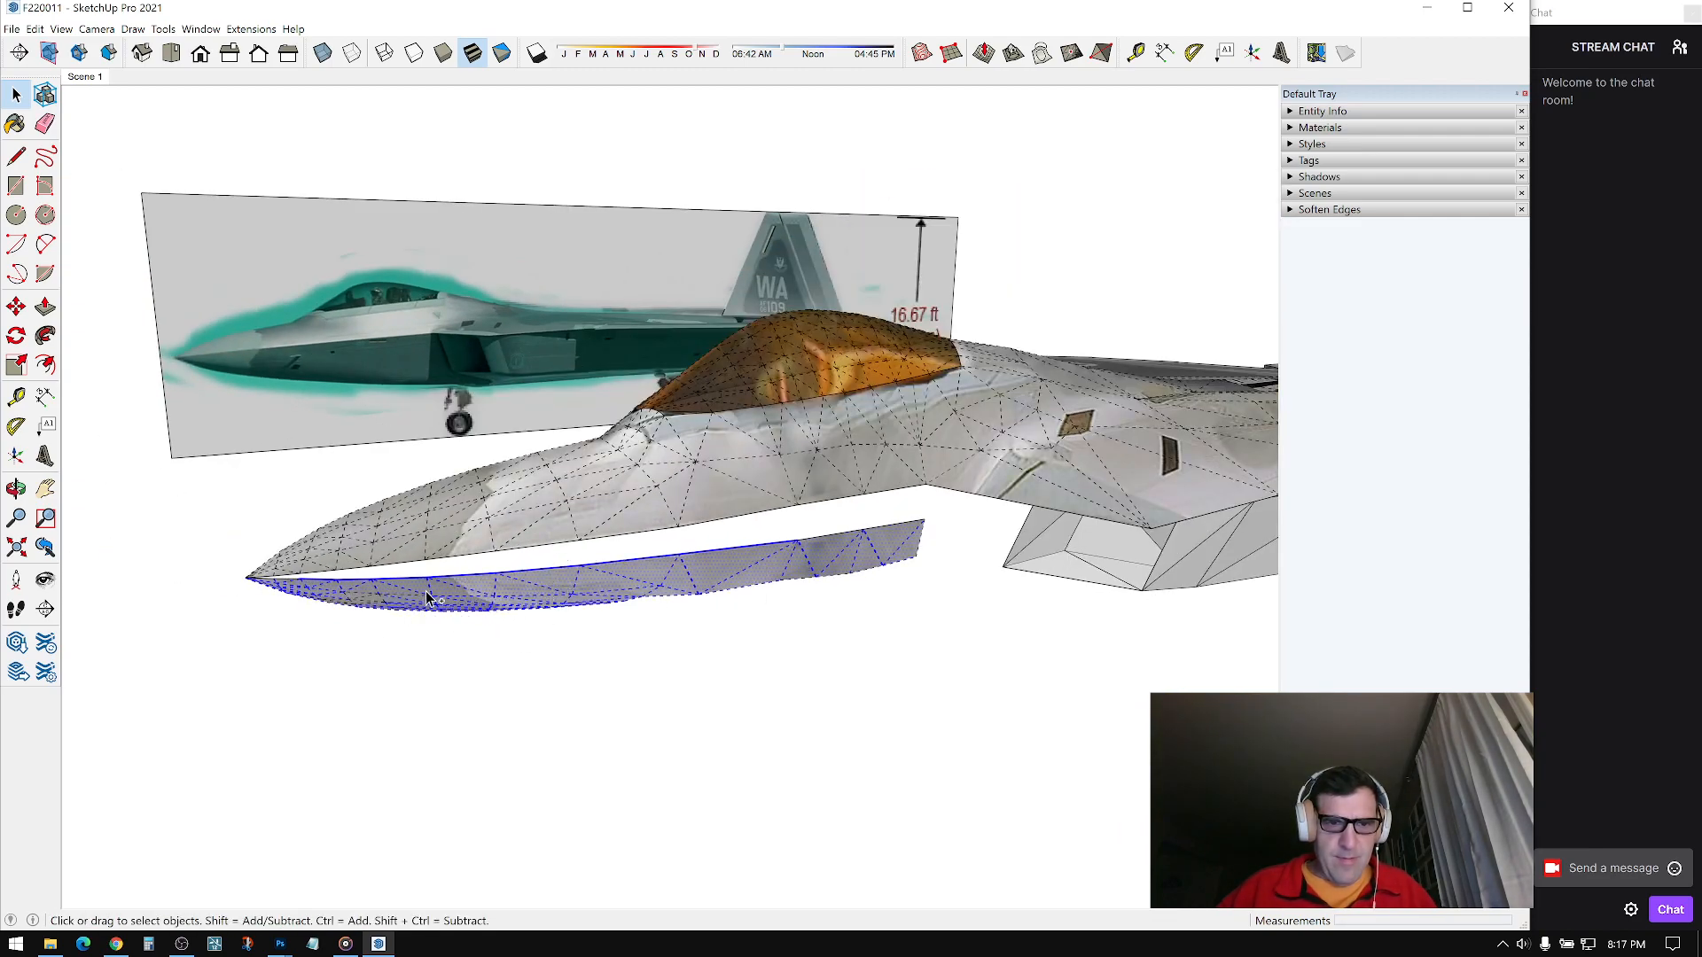
middle_drag(324, 633, 733, 599)
drag(827, 570, 807, 572)
middle_drag(749, 587, 784, 577)
drag(806, 564, 795, 564)
middle_drag(776, 565, 483, 523)
key(space)
Step: Rotate the angled mesh edge on the underside's inner border about its endpoint by about 10 degrees
click(806, 631)
scroll(821, 572, up, 3)
middle_drag(815, 567, 357, 595)
key(q)
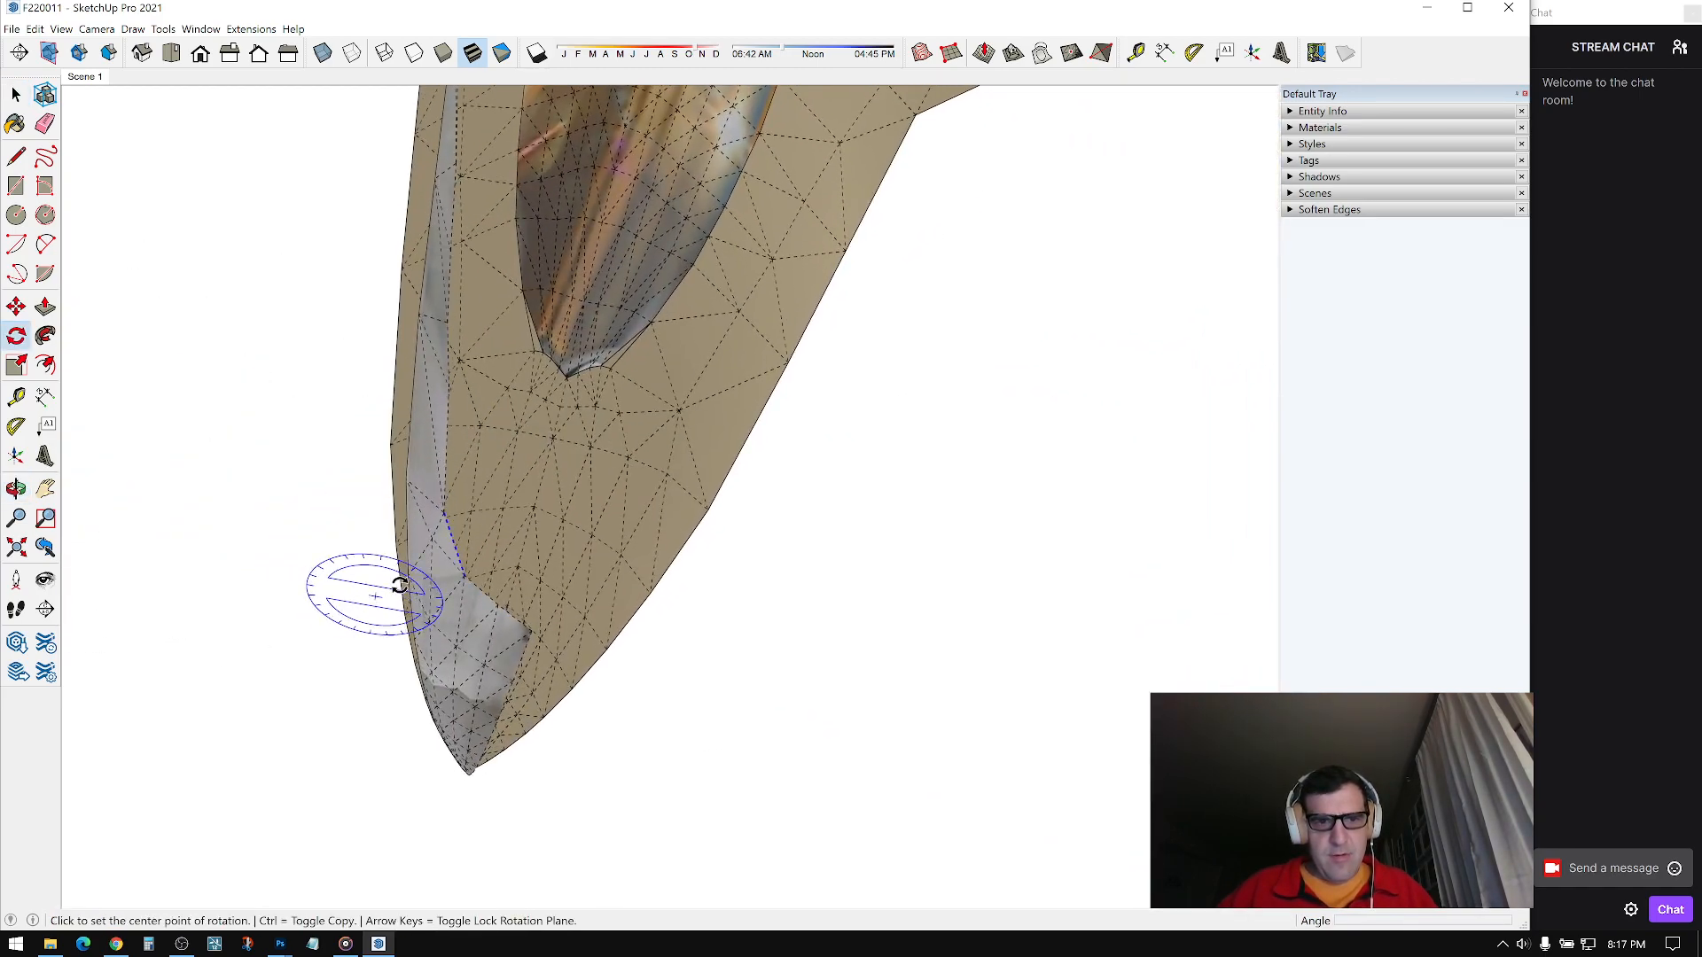
click(207, 423)
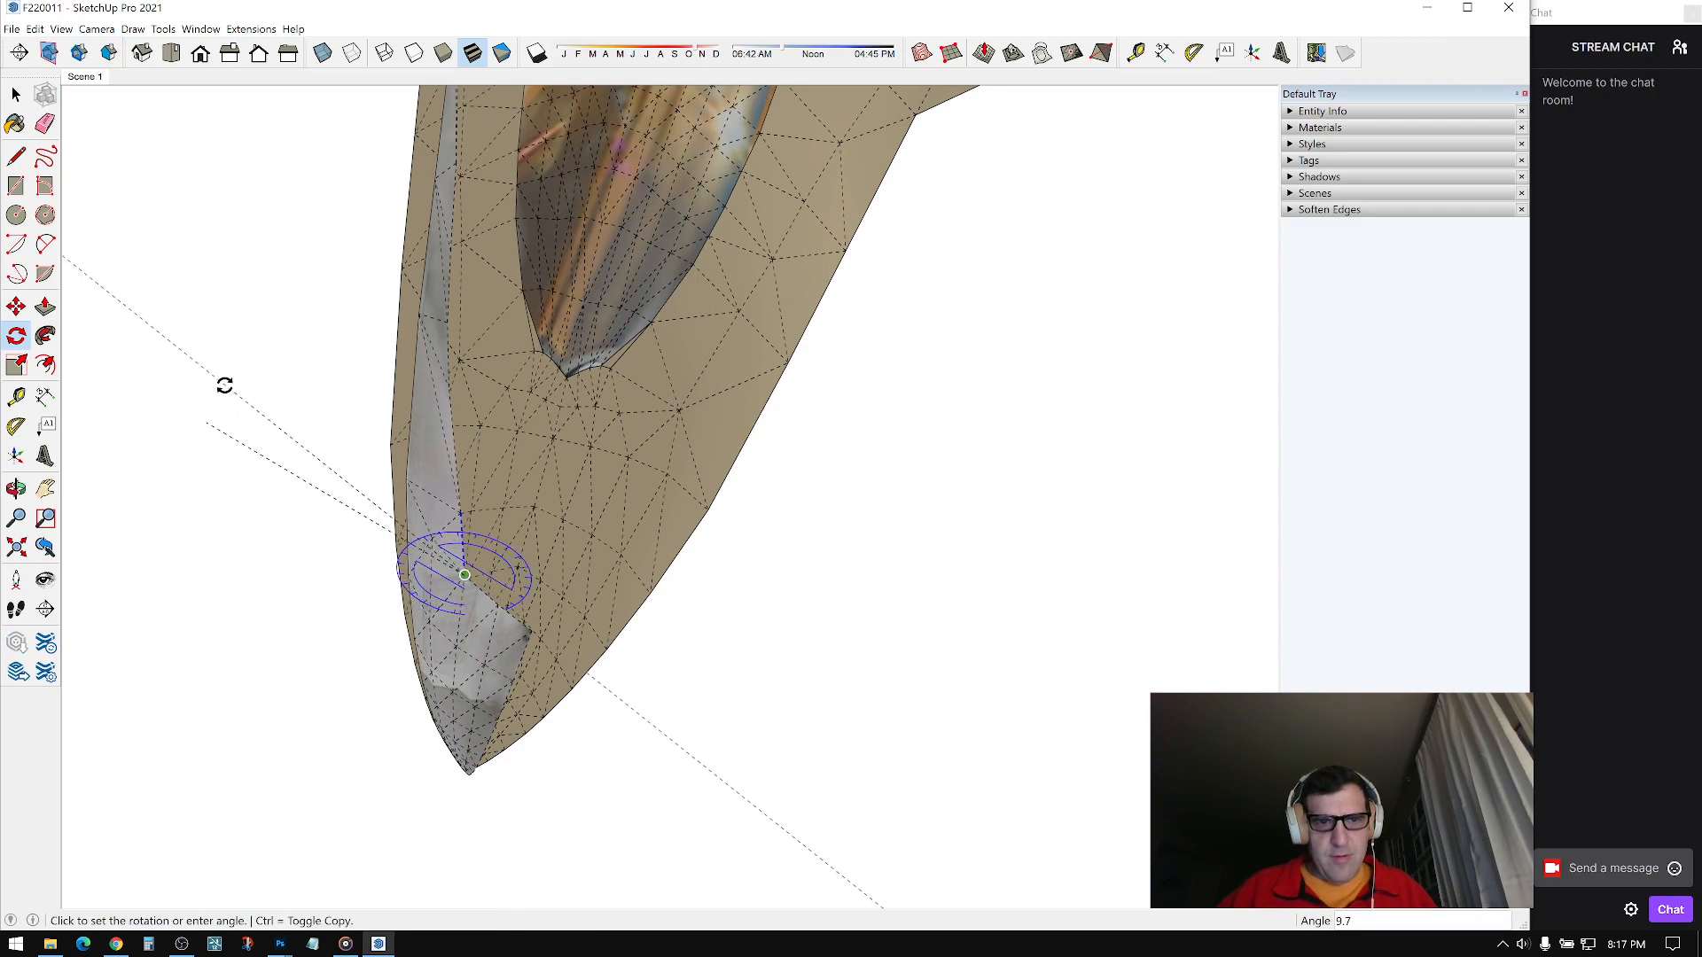
key(space)
Step: Draw lines between the fuselage's lower edge and the underside's upper edge, filling the gap behind the nose tip with faces
mouse_move(487, 479)
middle_down()
mouse_move(987, 493)
mouse_move(671, 560)
mouse_move(780, 596)
mouse_move(795, 536)
mouse_move(700, 577)
mouse_move(656, 562)
mouse_move(603, 499)
middle_up()
key(l)
click(577, 460)
scroll(578, 453, up, 2)
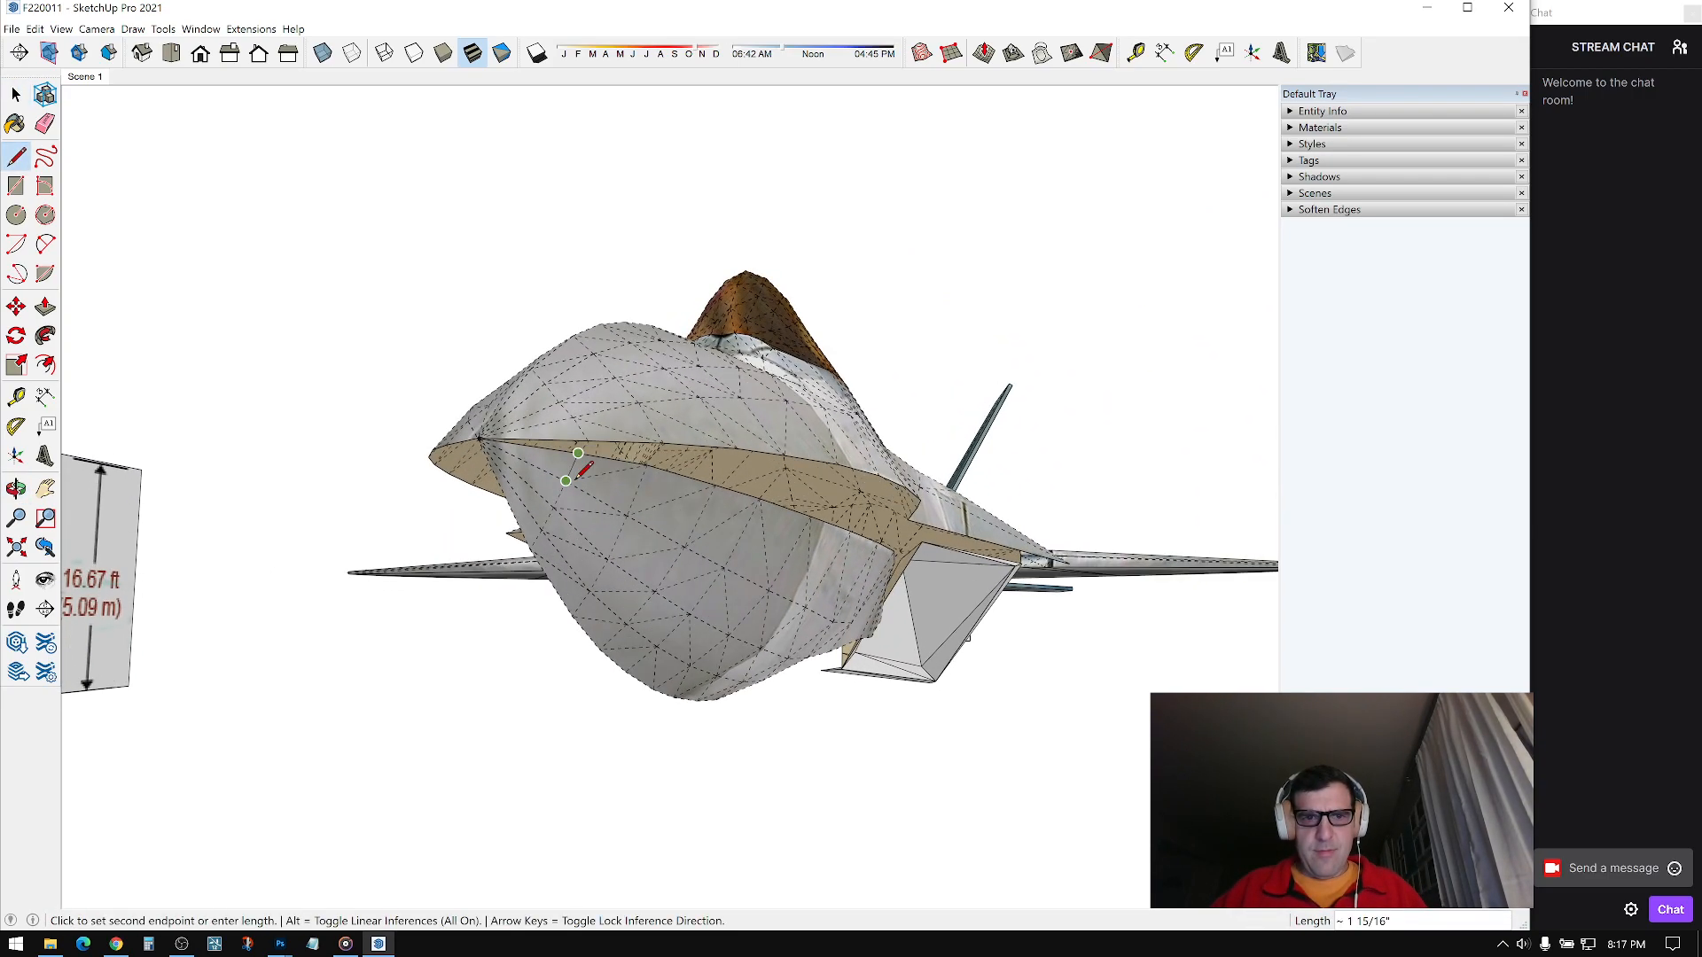
click(591, 432)
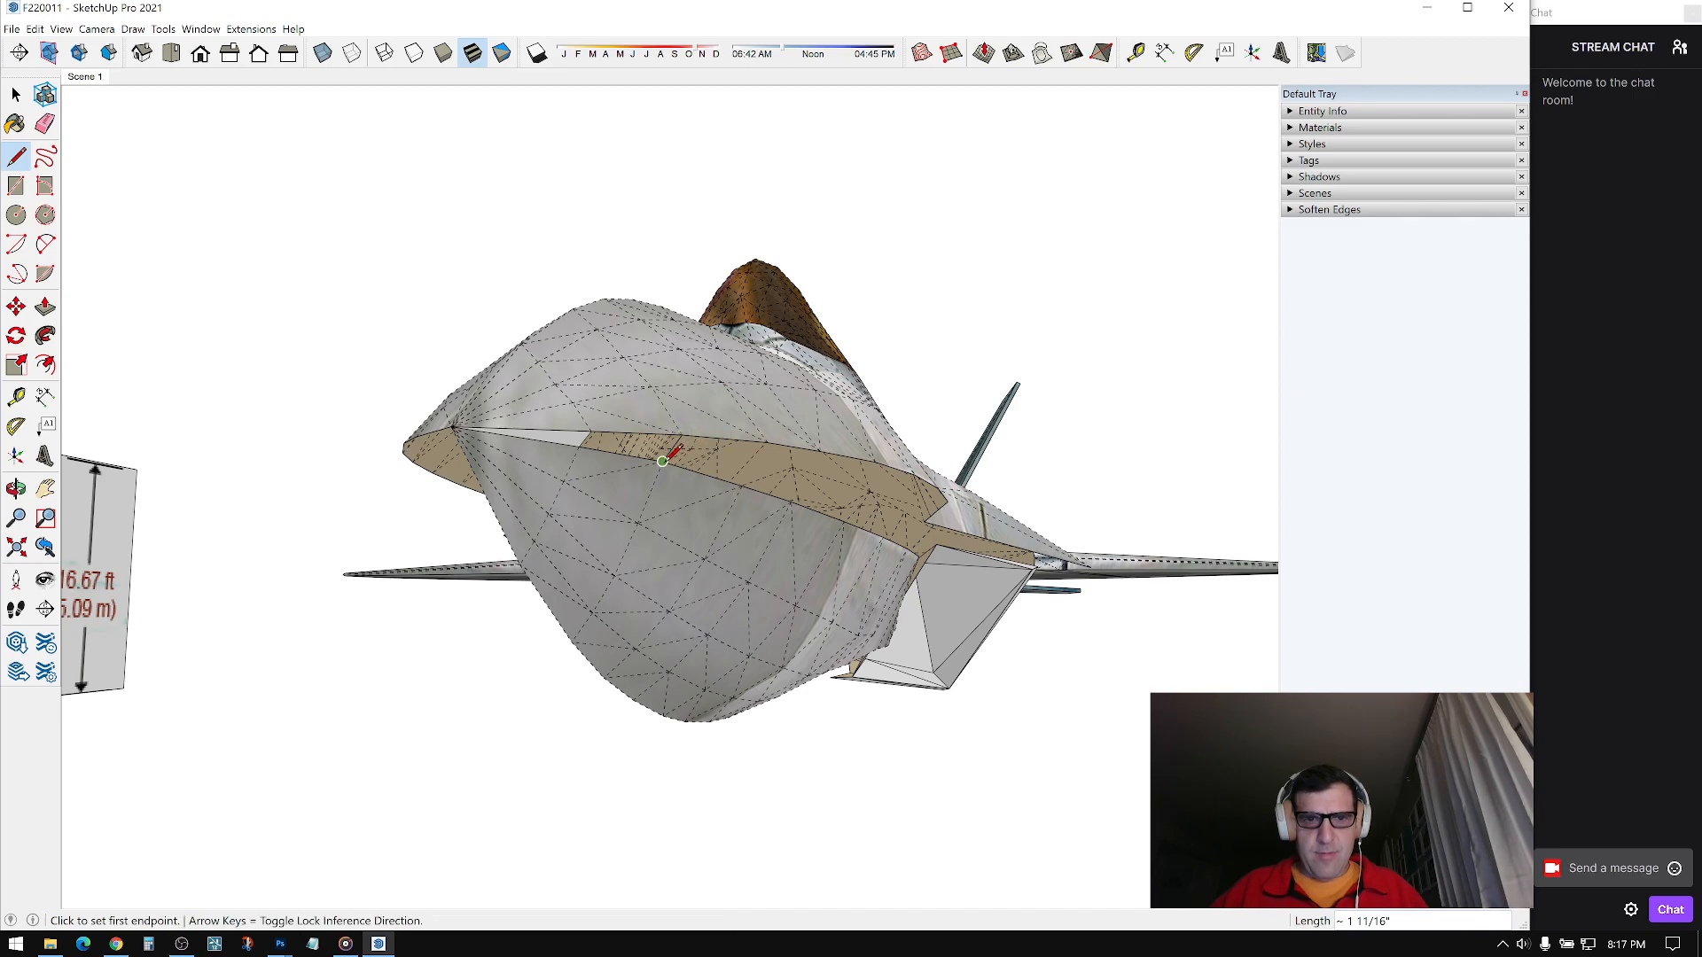
click(591, 430)
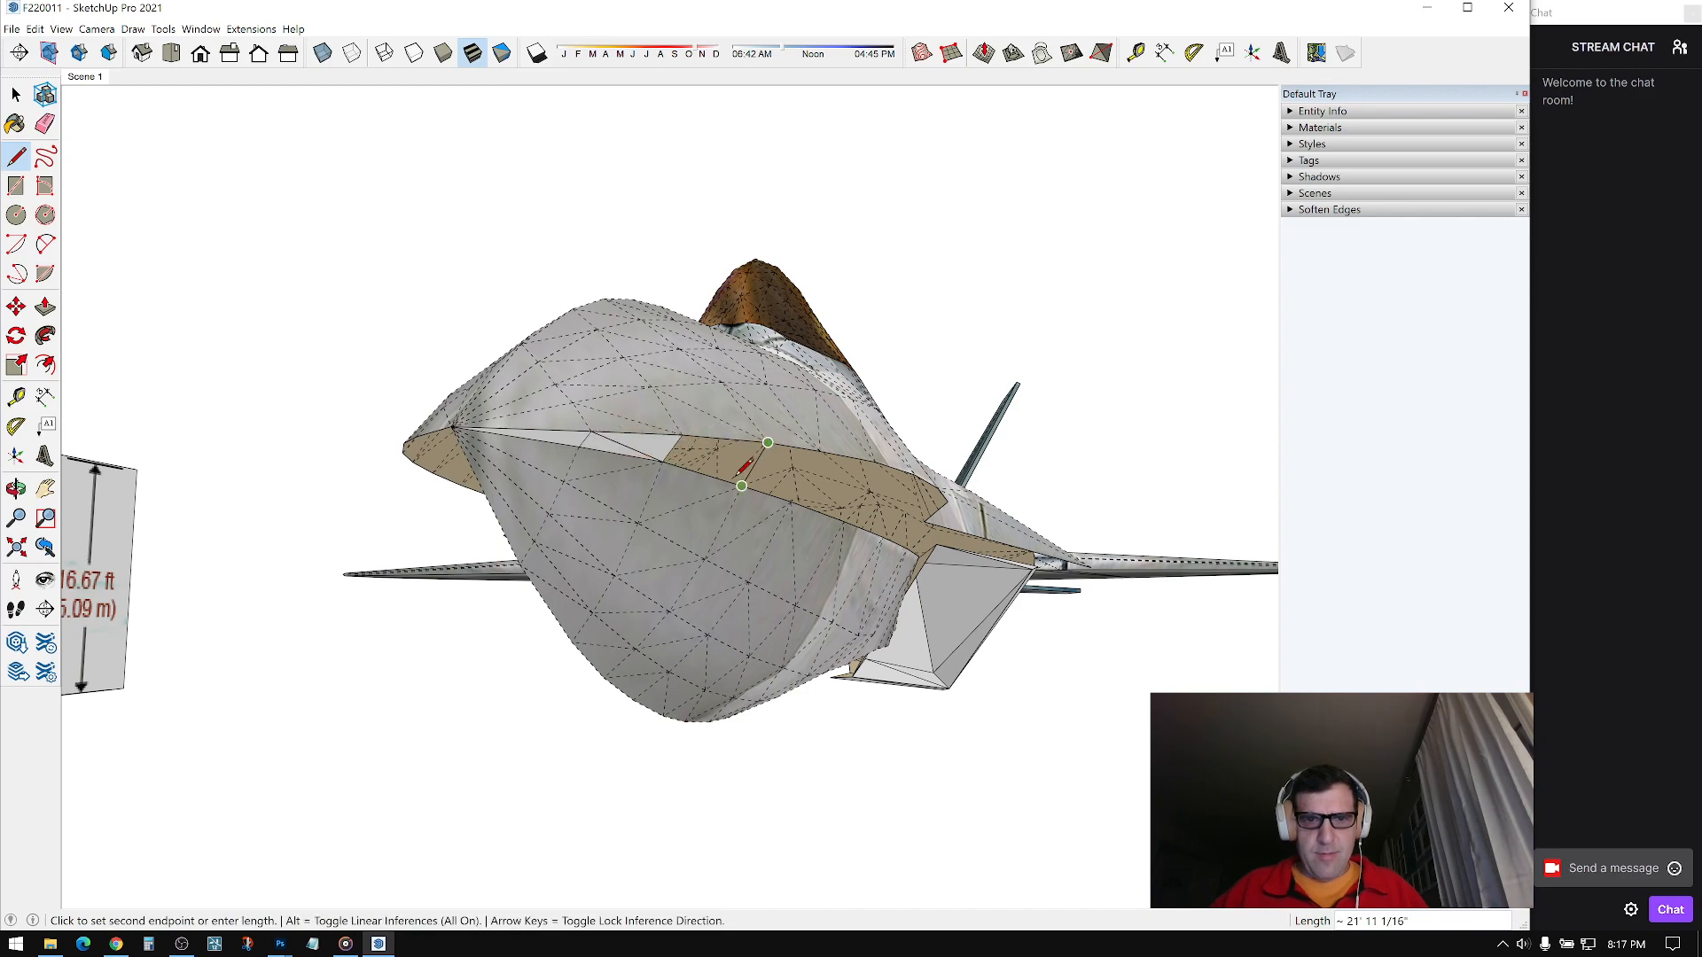
click(682, 434)
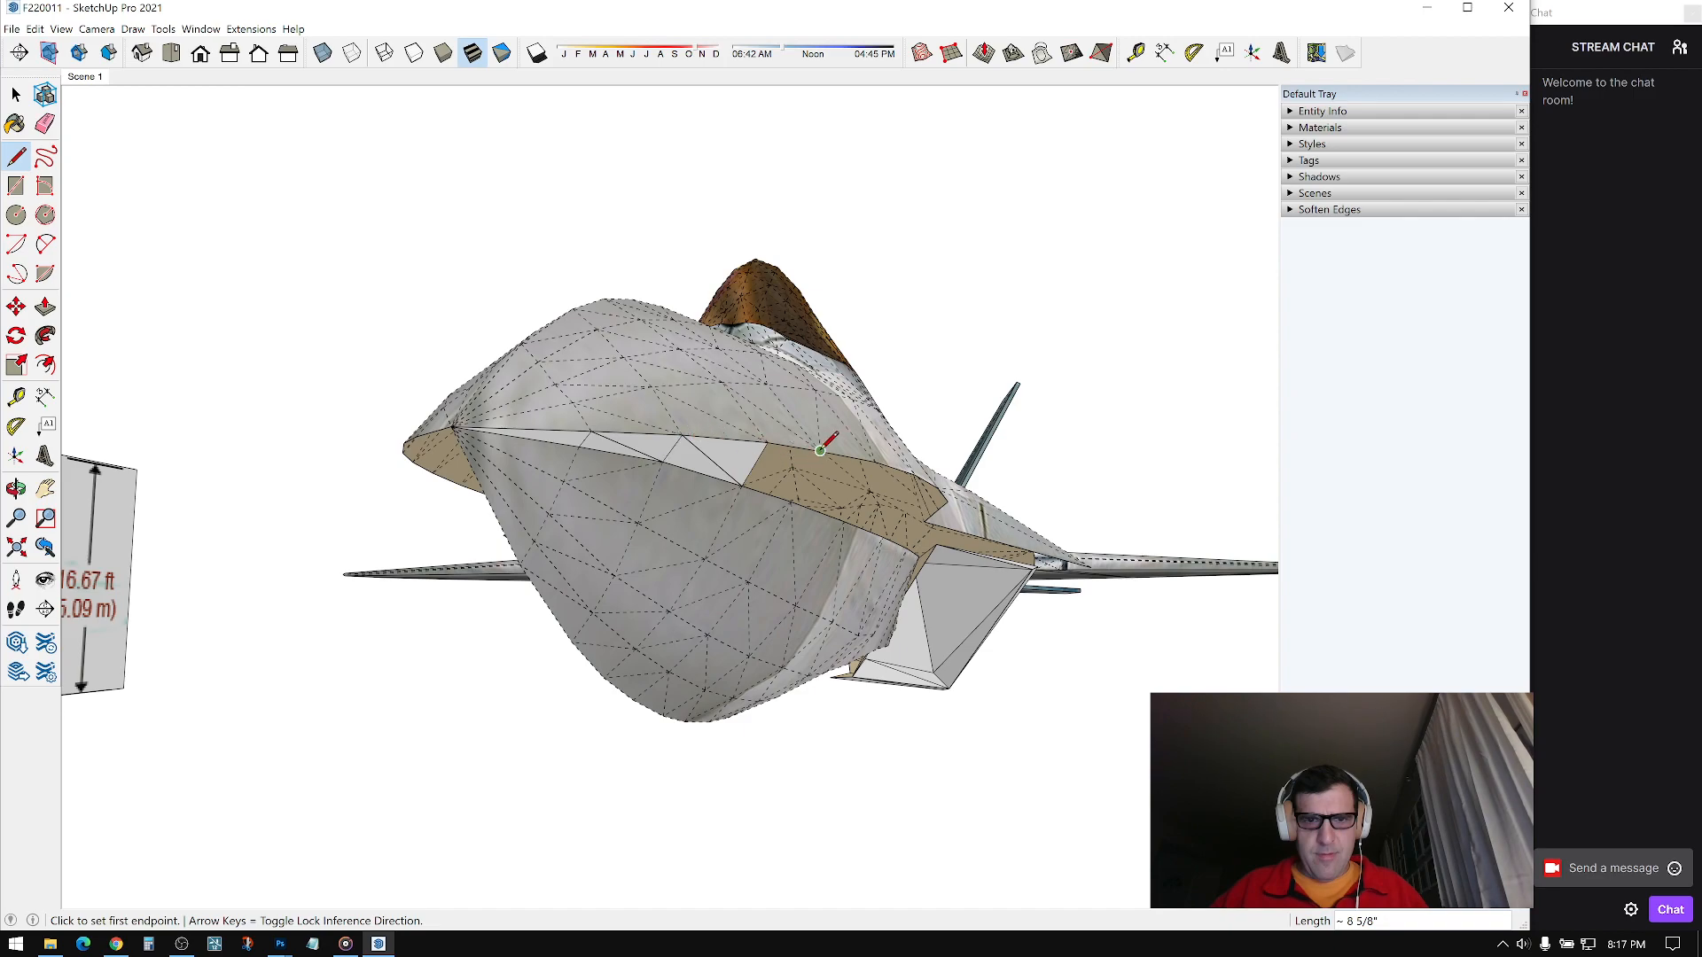
click(780, 450)
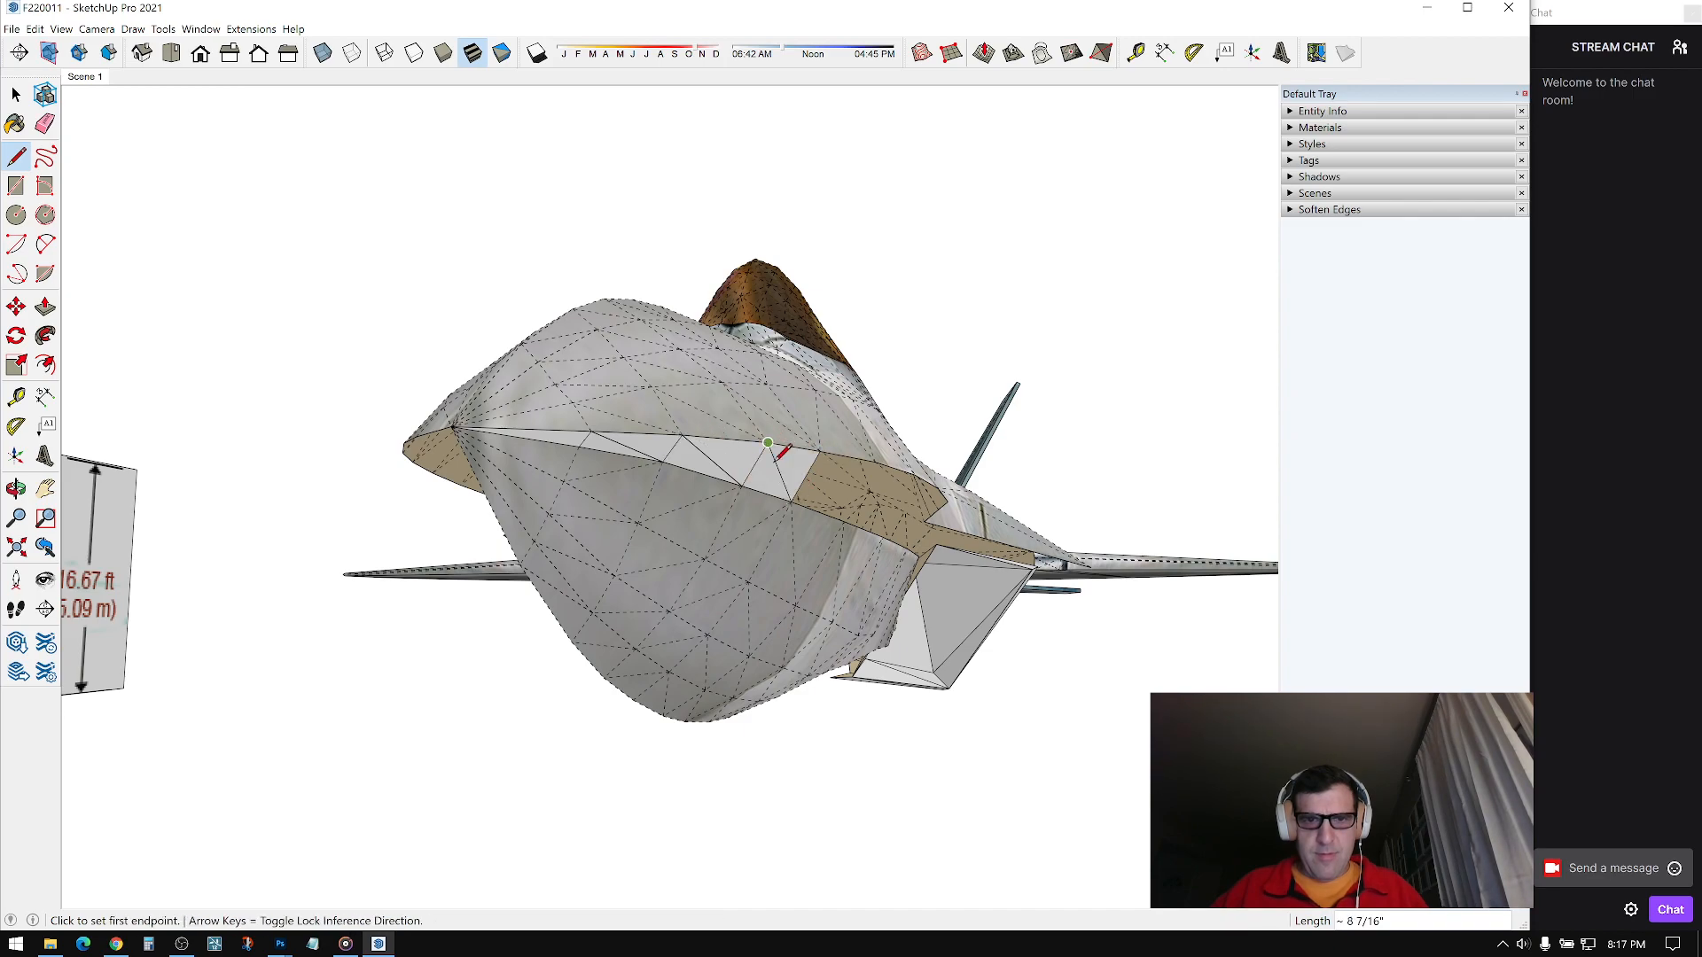
Step: Continue filling the gap along the middle of the nose with cross and diagonal lines between the two edges
middle_drag(780, 449, 642, 500)
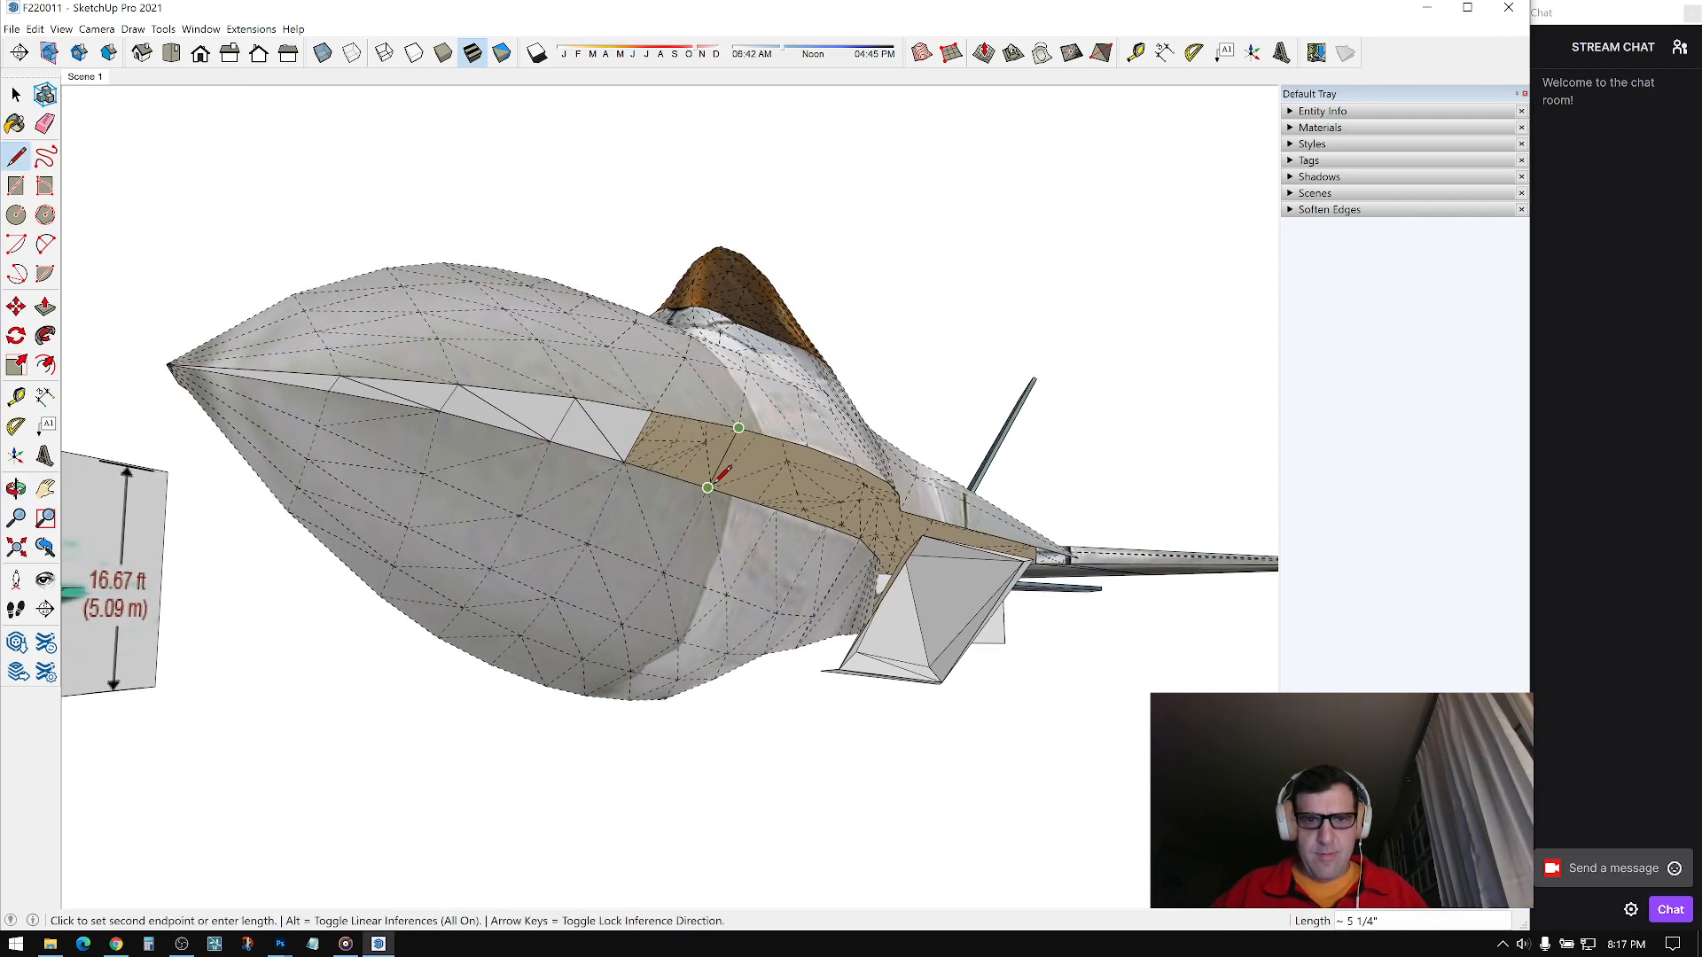
mouse_move(652, 410)
middle_down()
mouse_move(596, 497)
mouse_move(636, 421)
middle_up()
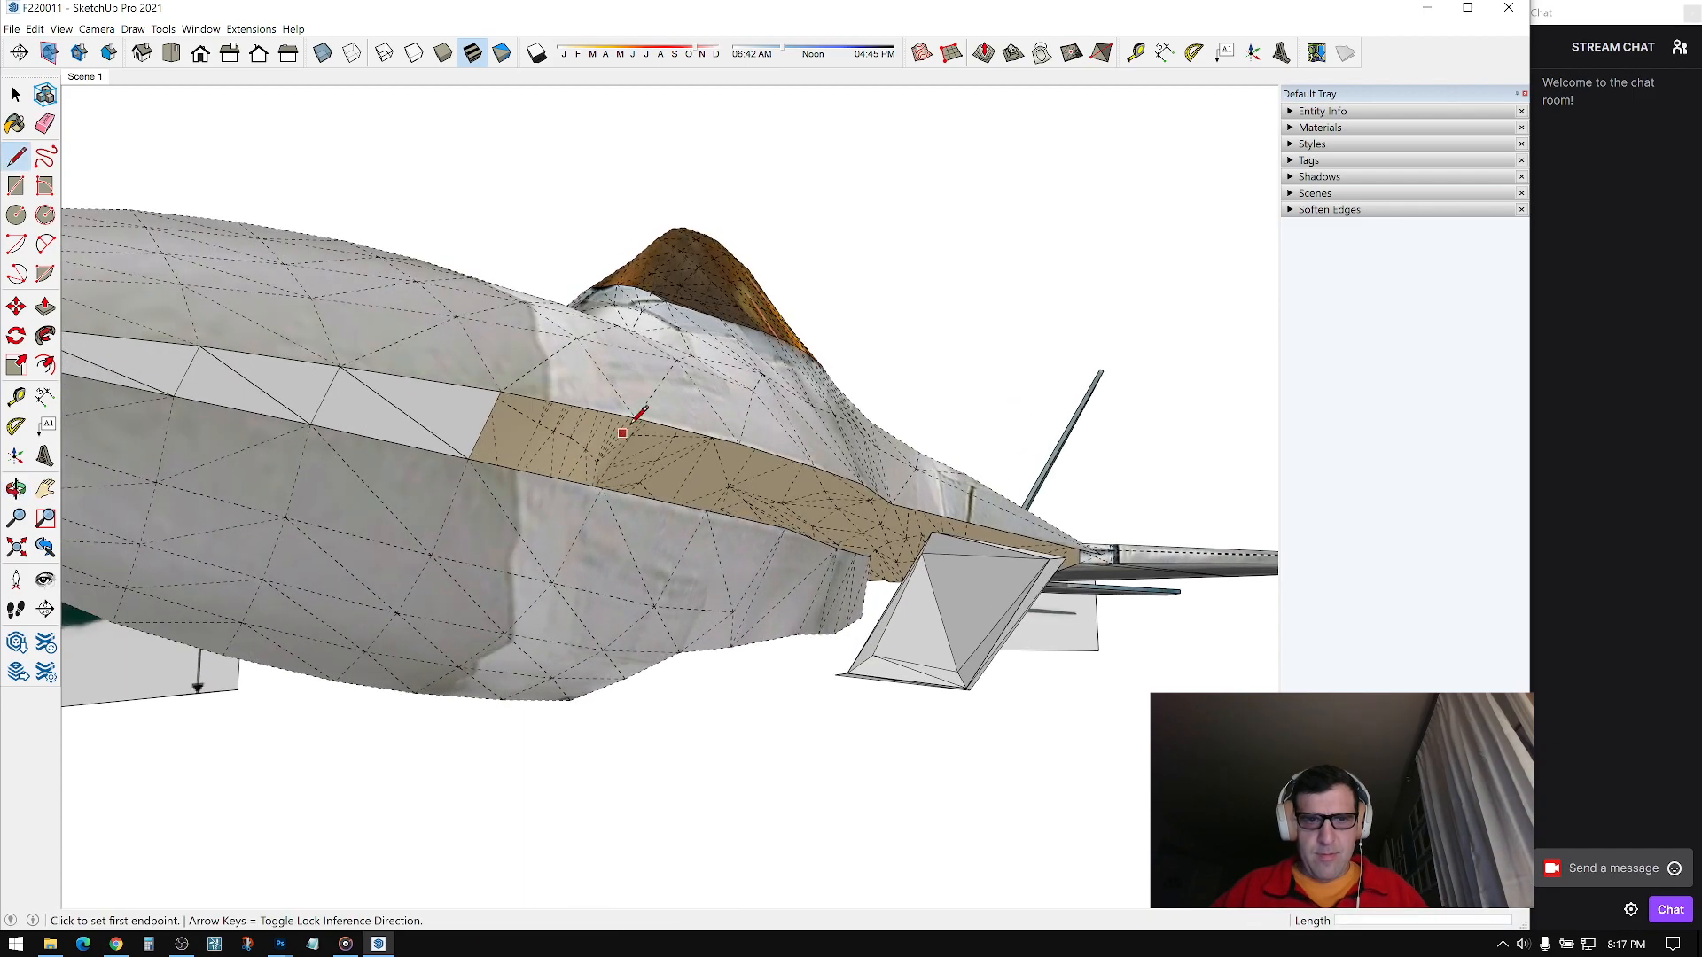
click(515, 408)
middle_drag(515, 408, 606, 460)
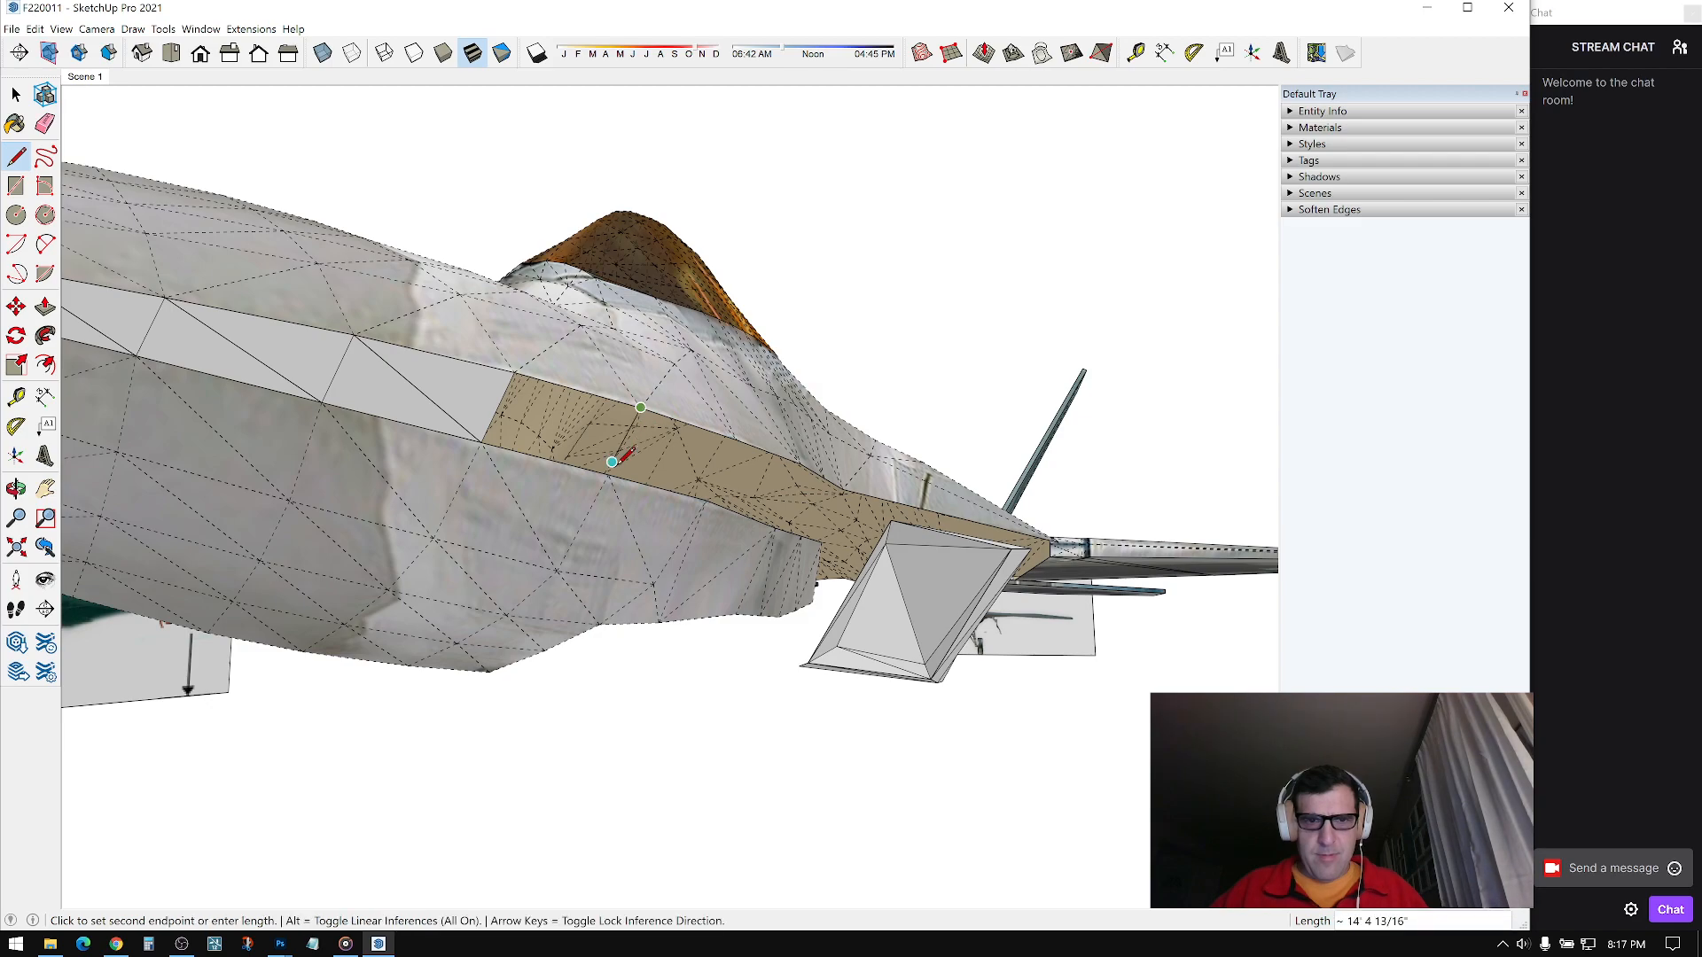
click(608, 474)
click(514, 373)
Step: Draw cross and diagonal lines between the fuselage's lower edge and the underside's upper edge, filling the gap below the canopy
middle_drag(515, 372, 659, 433)
click(680, 410)
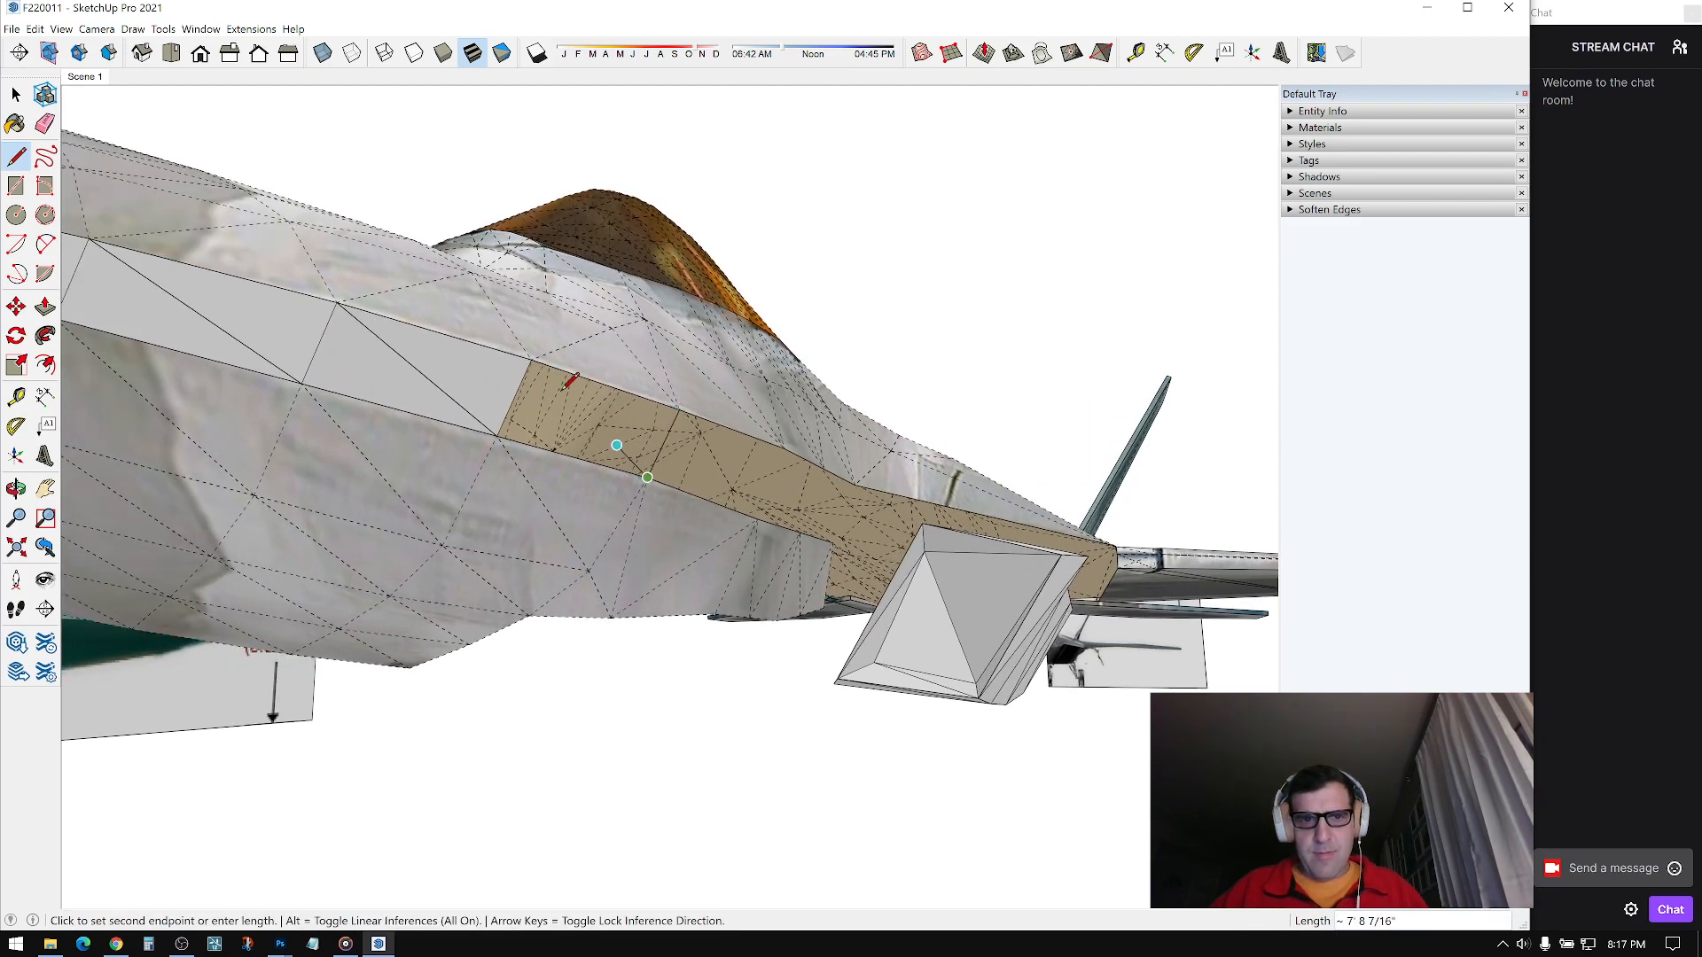
click(531, 359)
middle_drag(531, 359, 704, 393)
click(731, 405)
click(578, 341)
Step: Fill the last part of the gap up to the underside's rear corner with cross and diagonal lines
middle_drag(658, 505, 715, 354)
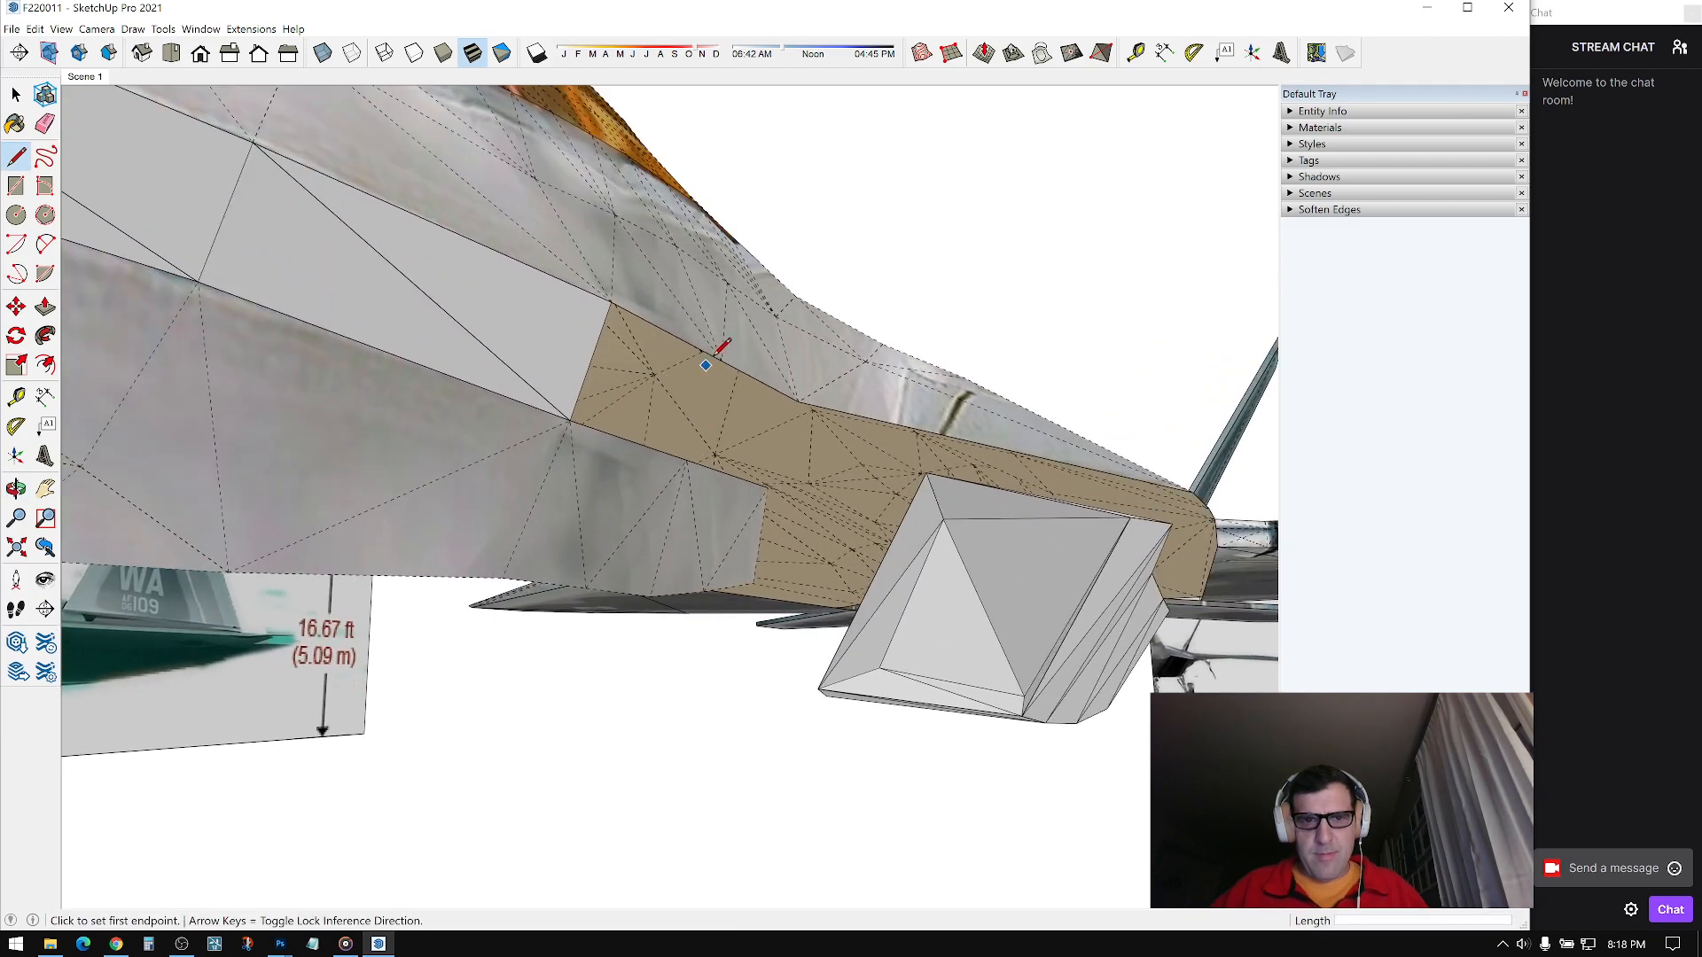
click(687, 459)
middle_drag(662, 430, 743, 380)
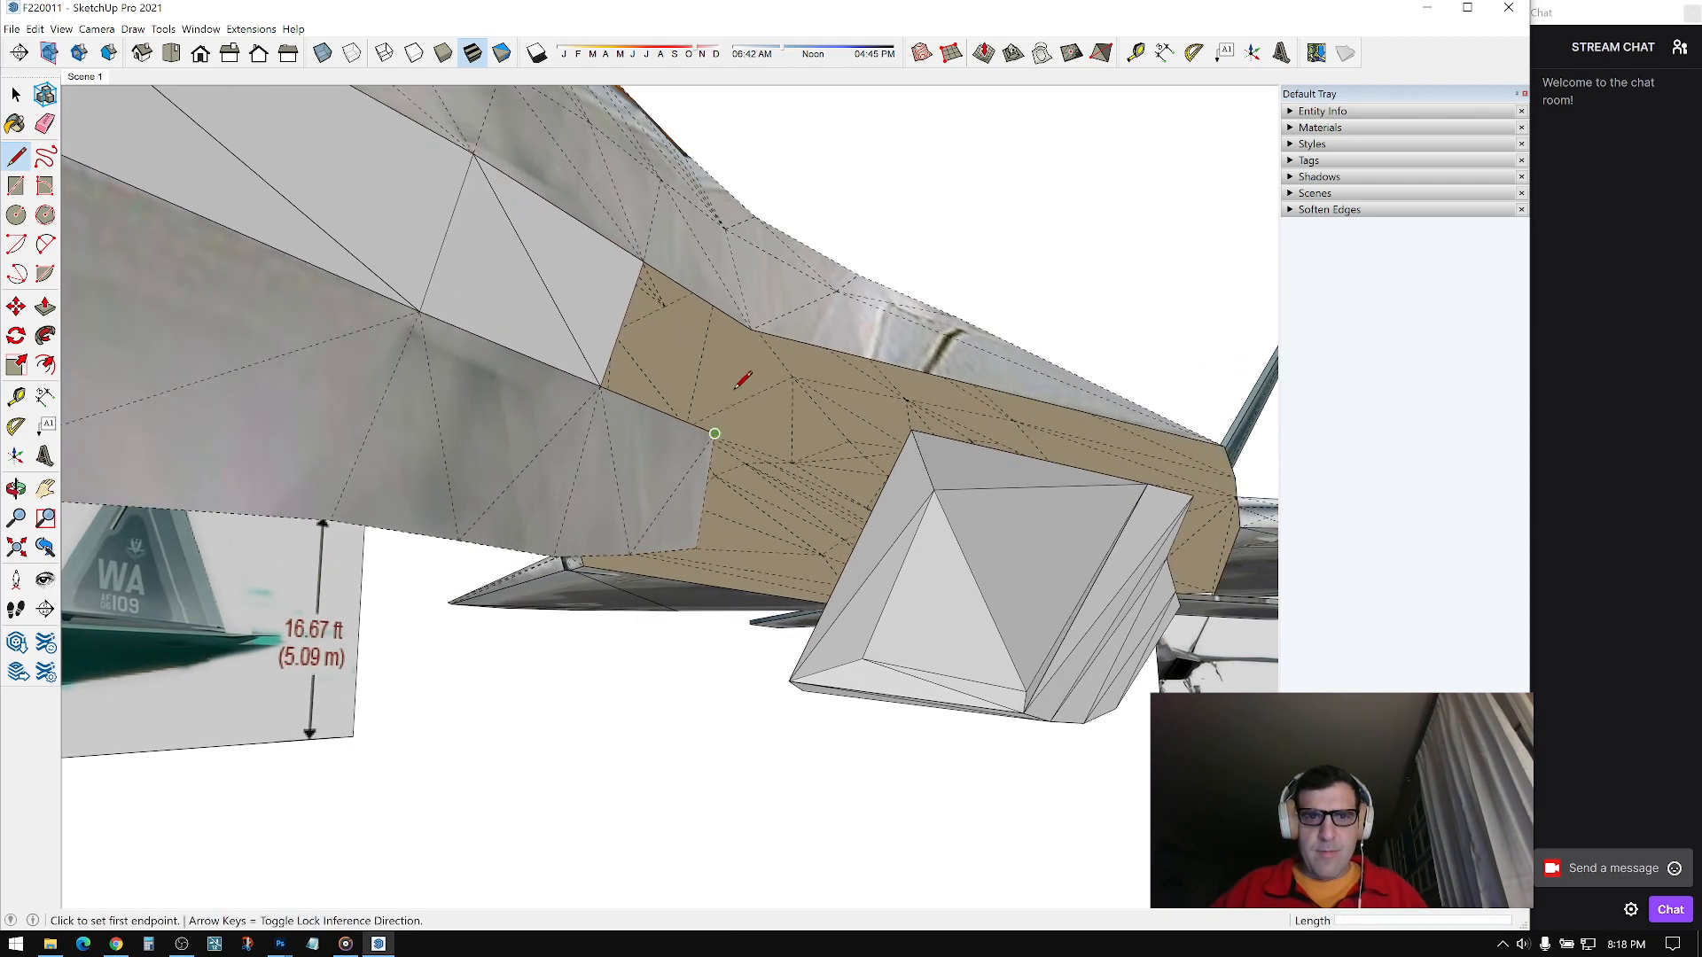
click(751, 329)
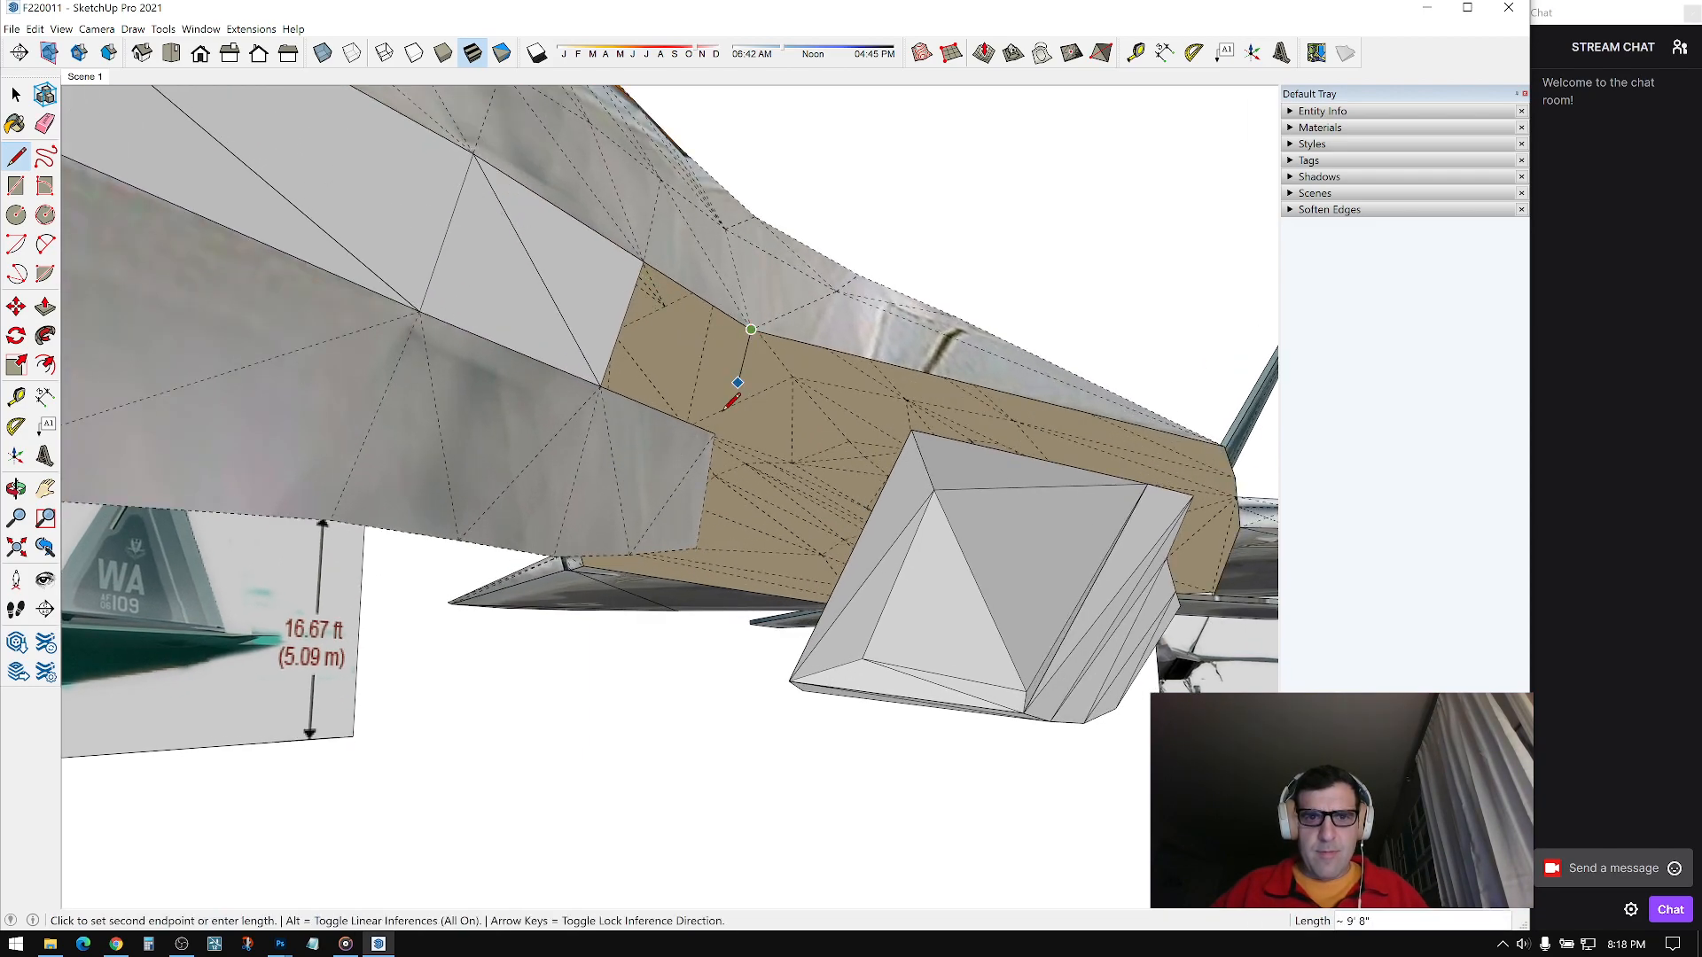
click(663, 273)
middle_drag(665, 266, 615, 377)
Step: Draw a line between the intake's upper front corner and the fuselage's lower edge behind the nose
click(616, 384)
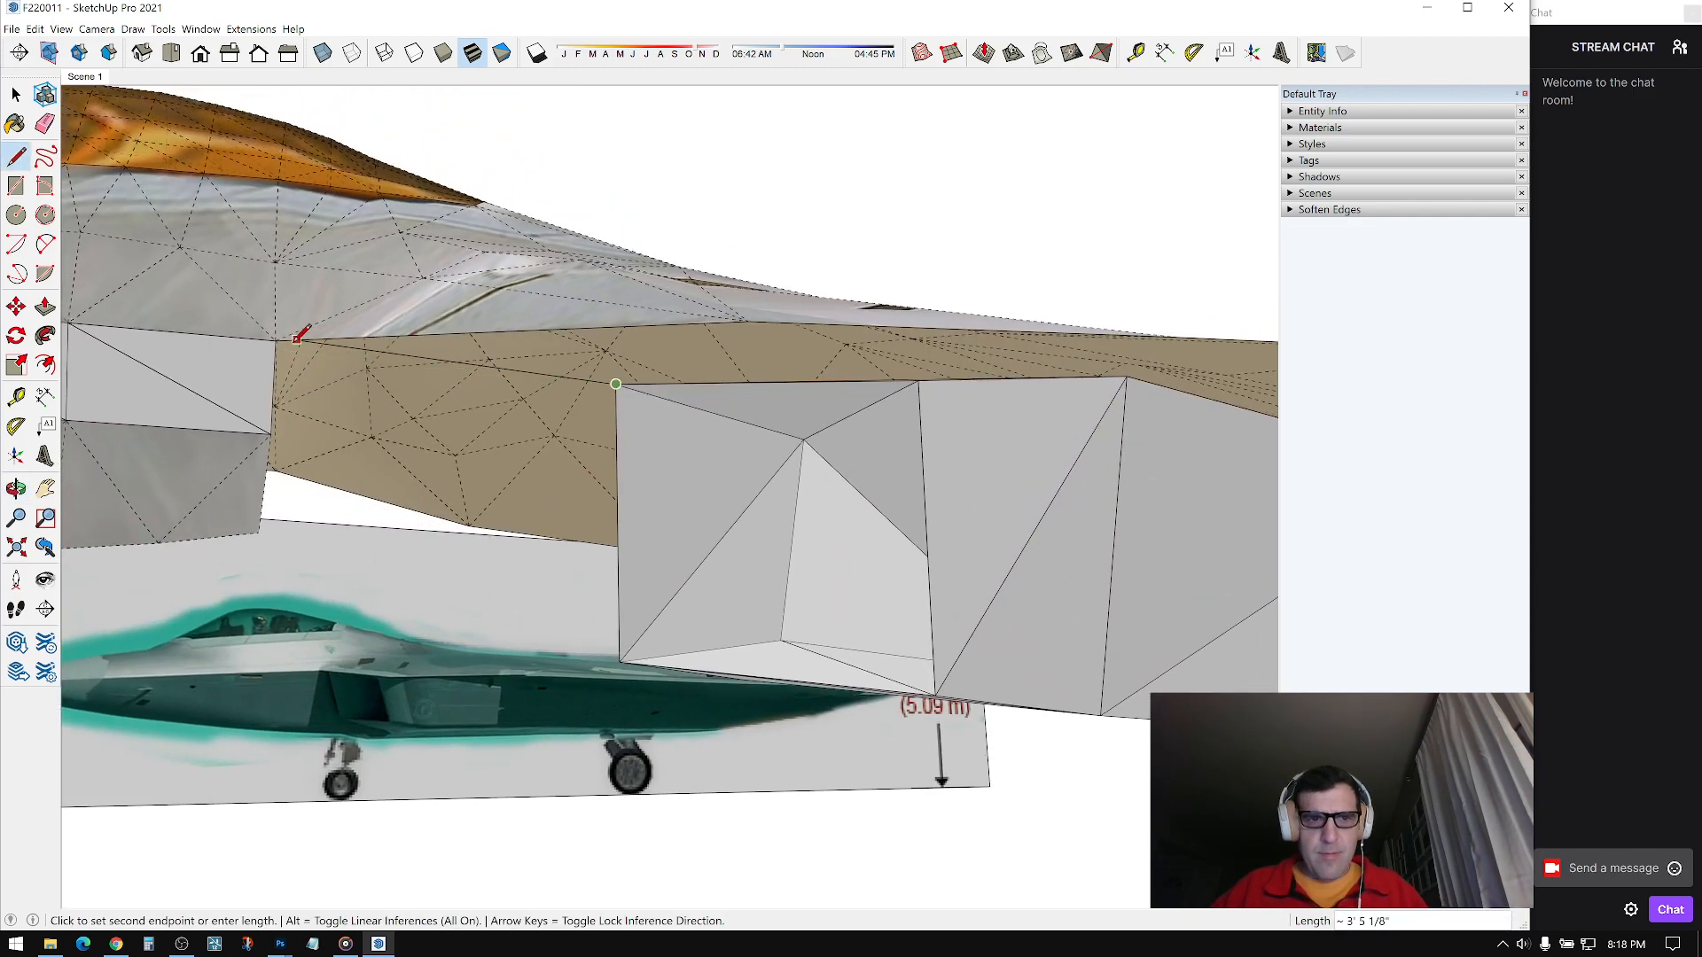
middle_drag(722, 549, 882, 537)
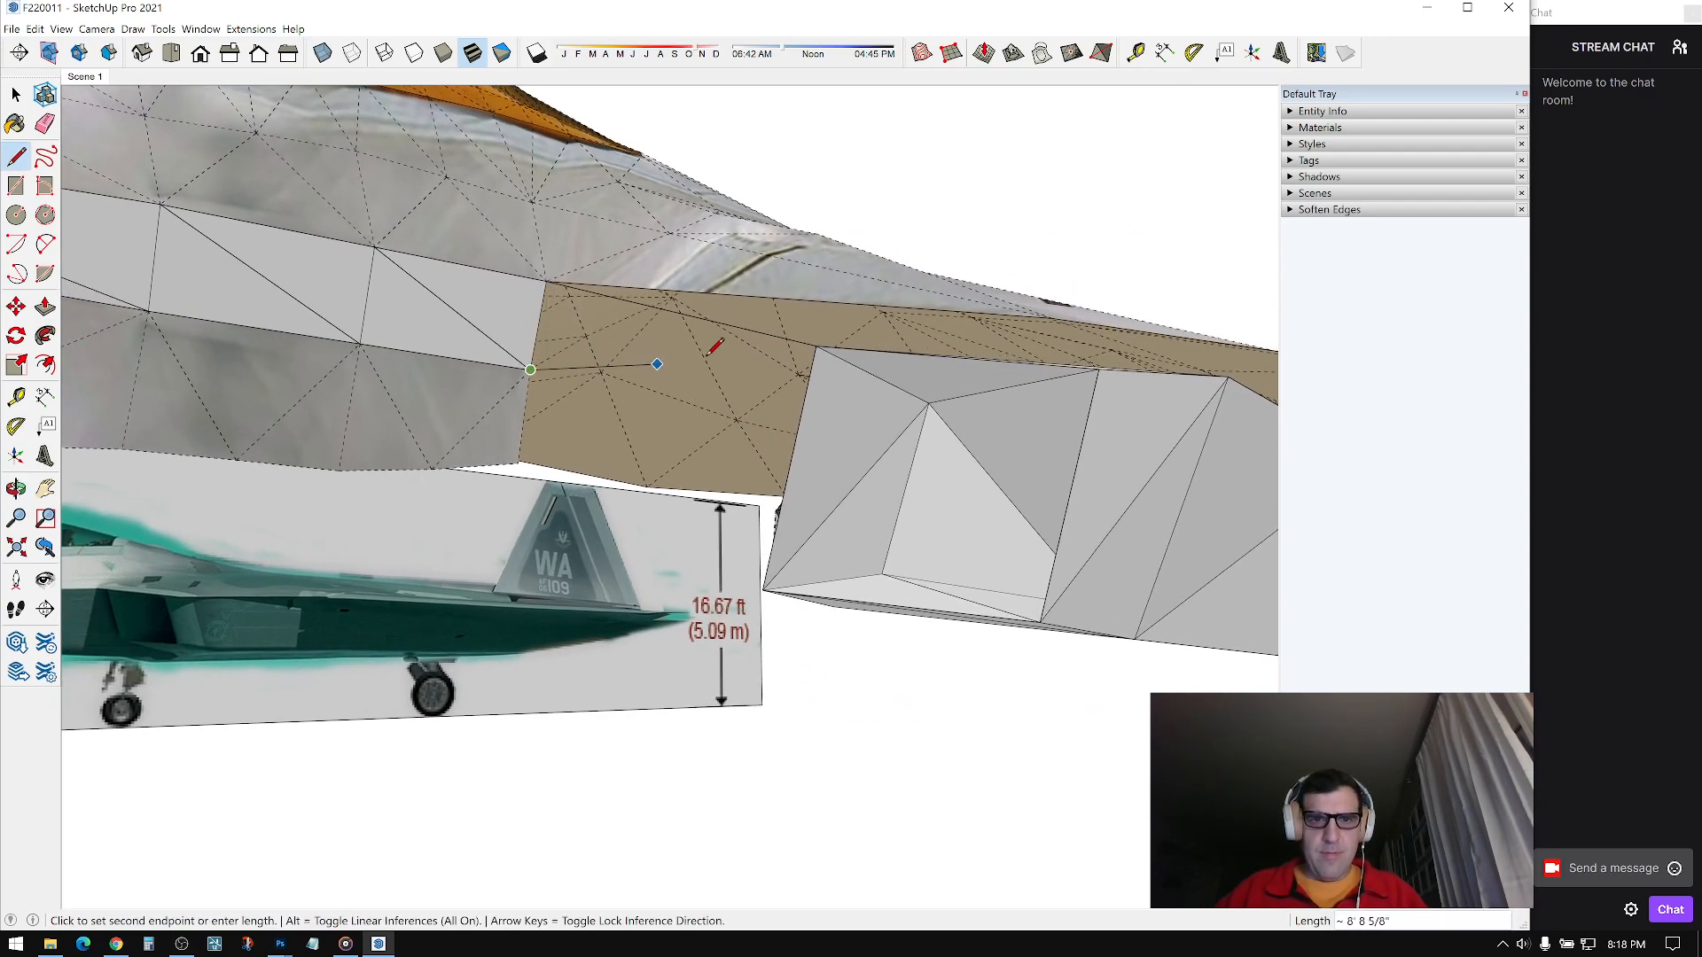
middle_drag(815, 345, 856, 653)
middle_drag(1054, 487, 912, 551)
scroll(778, 473, up, 3)
middle_drag(778, 473, 286, 515)
middle_drag(529, 484, 497, 500)
middle_drag(699, 471, 656, 510)
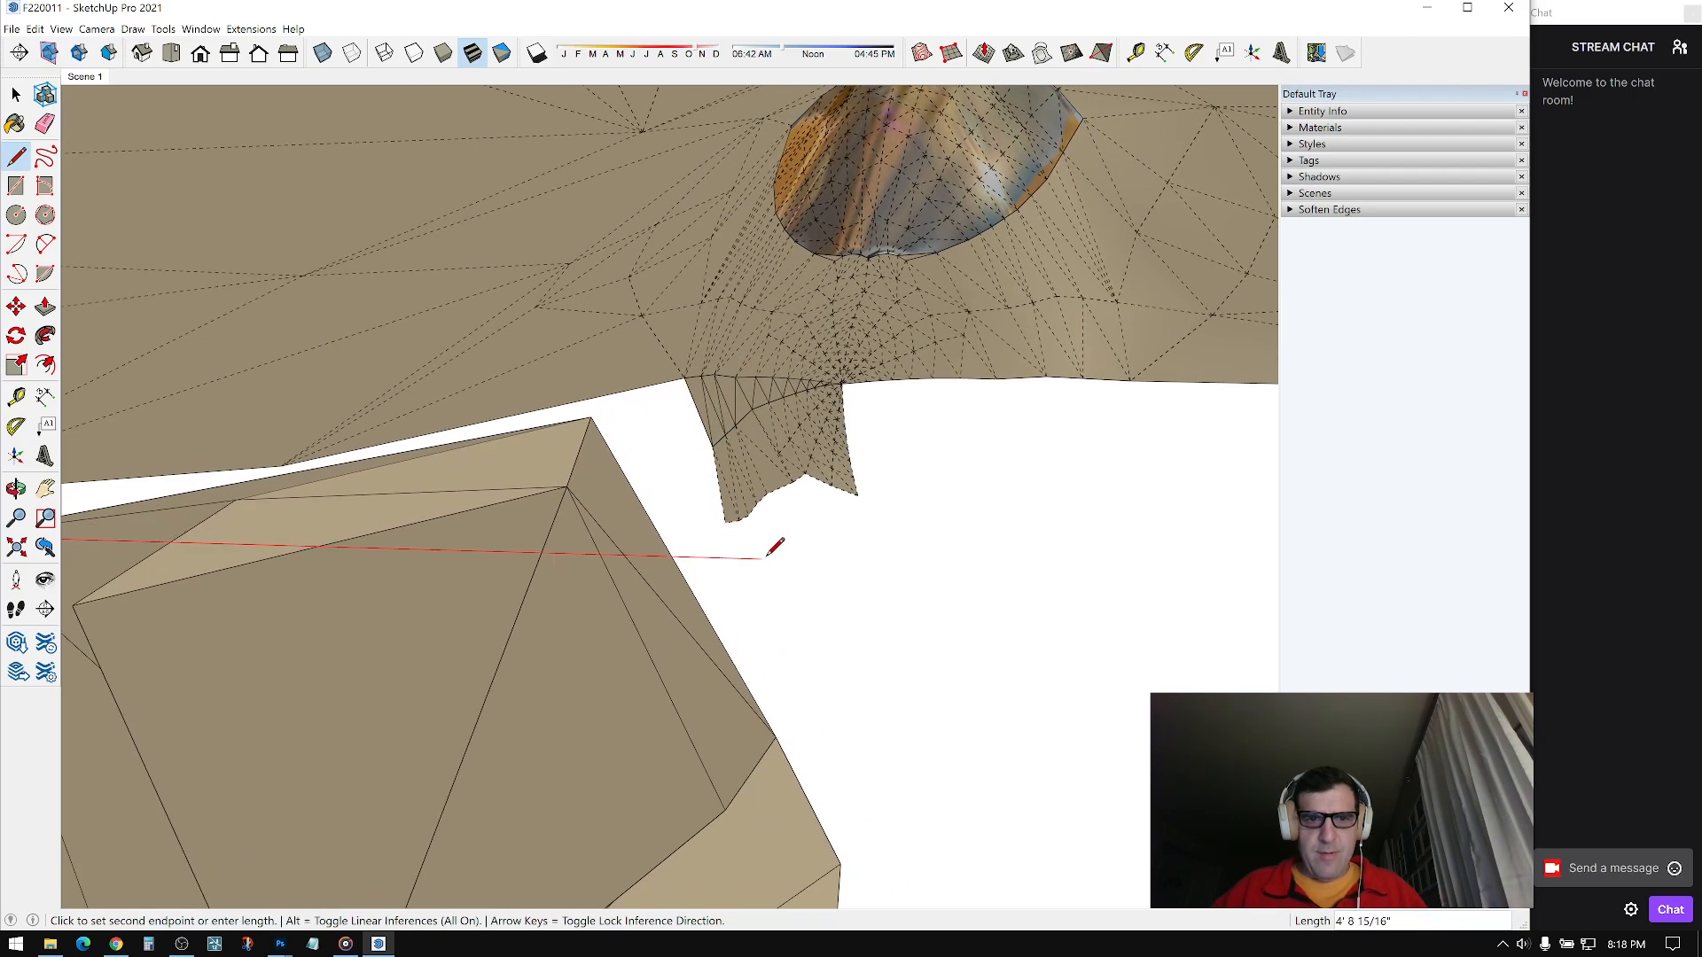
key(Right)
middle_drag(677, 488, 705, 481)
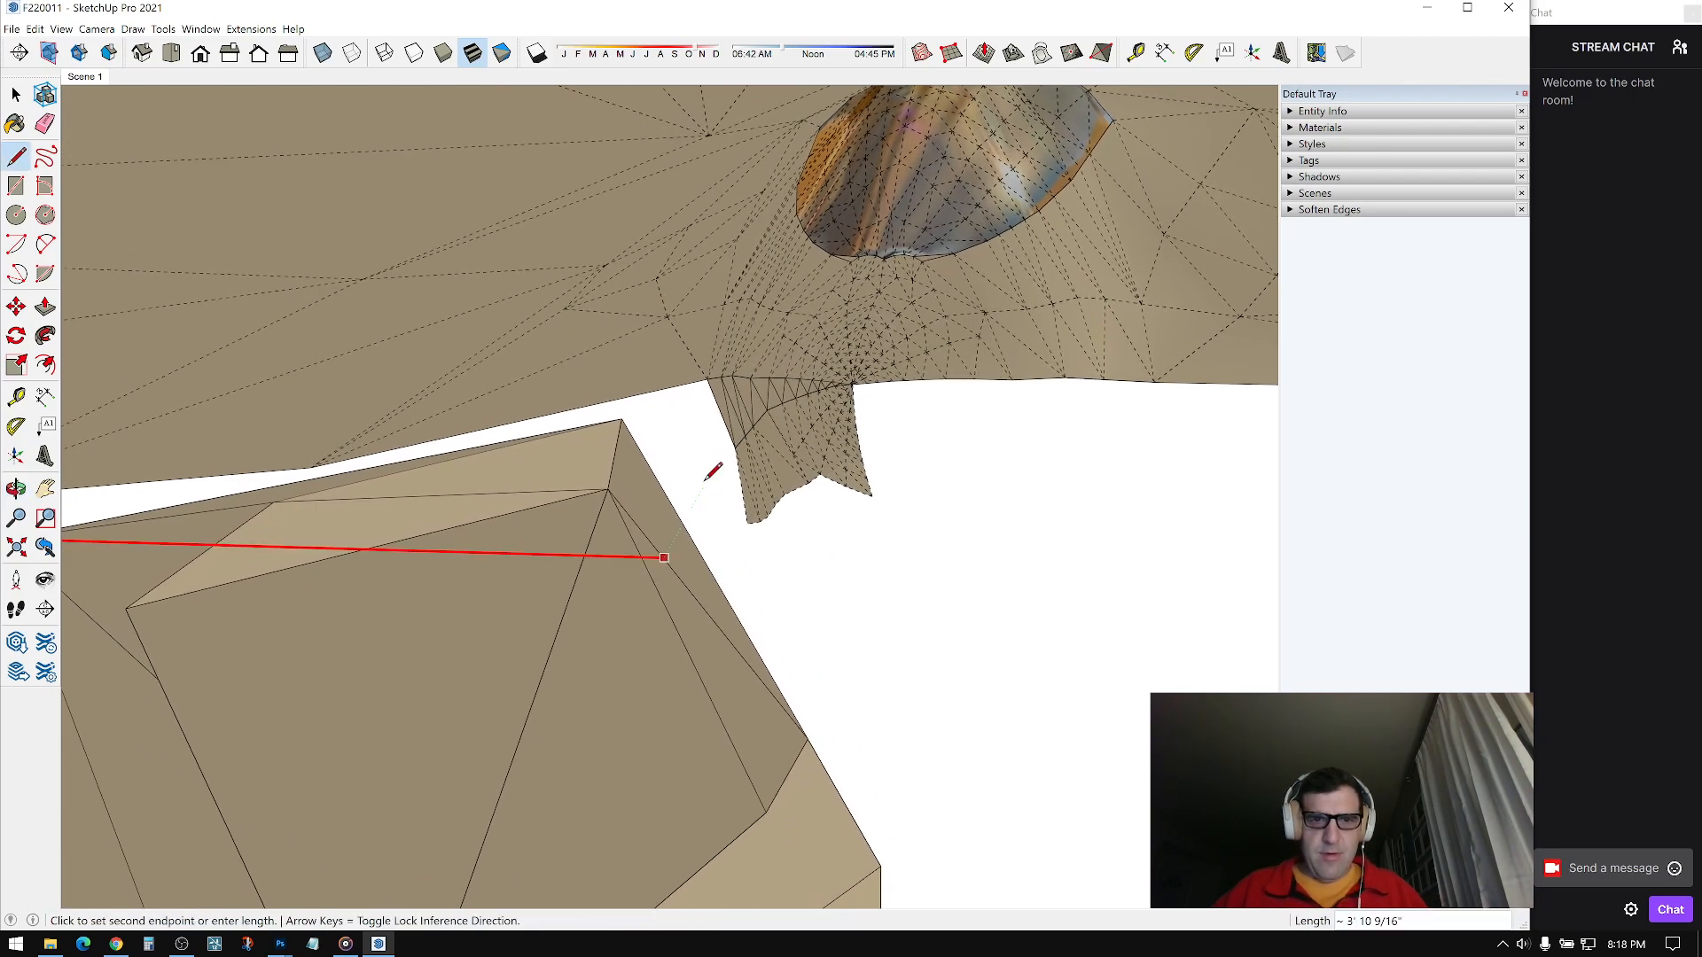
click(632, 434)
middle_drag(620, 404, 683, 638)
Step: Draw a diagonal line between the corners of the intake's side lip to close it with a face
click(592, 488)
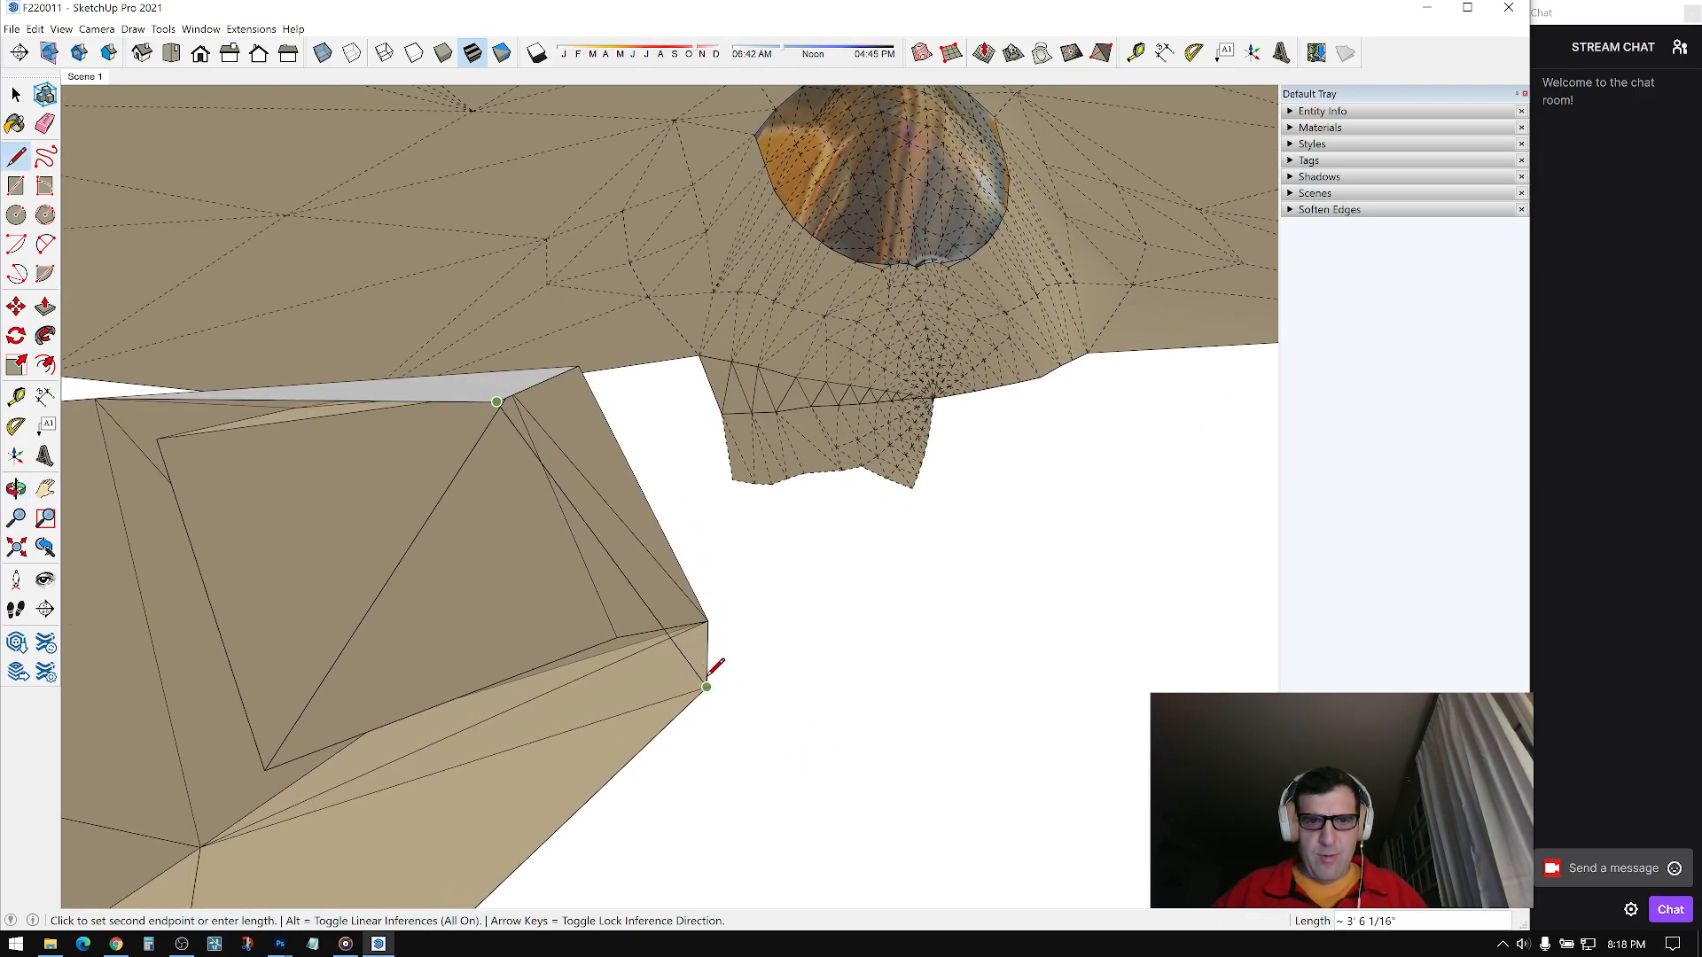
click(696, 635)
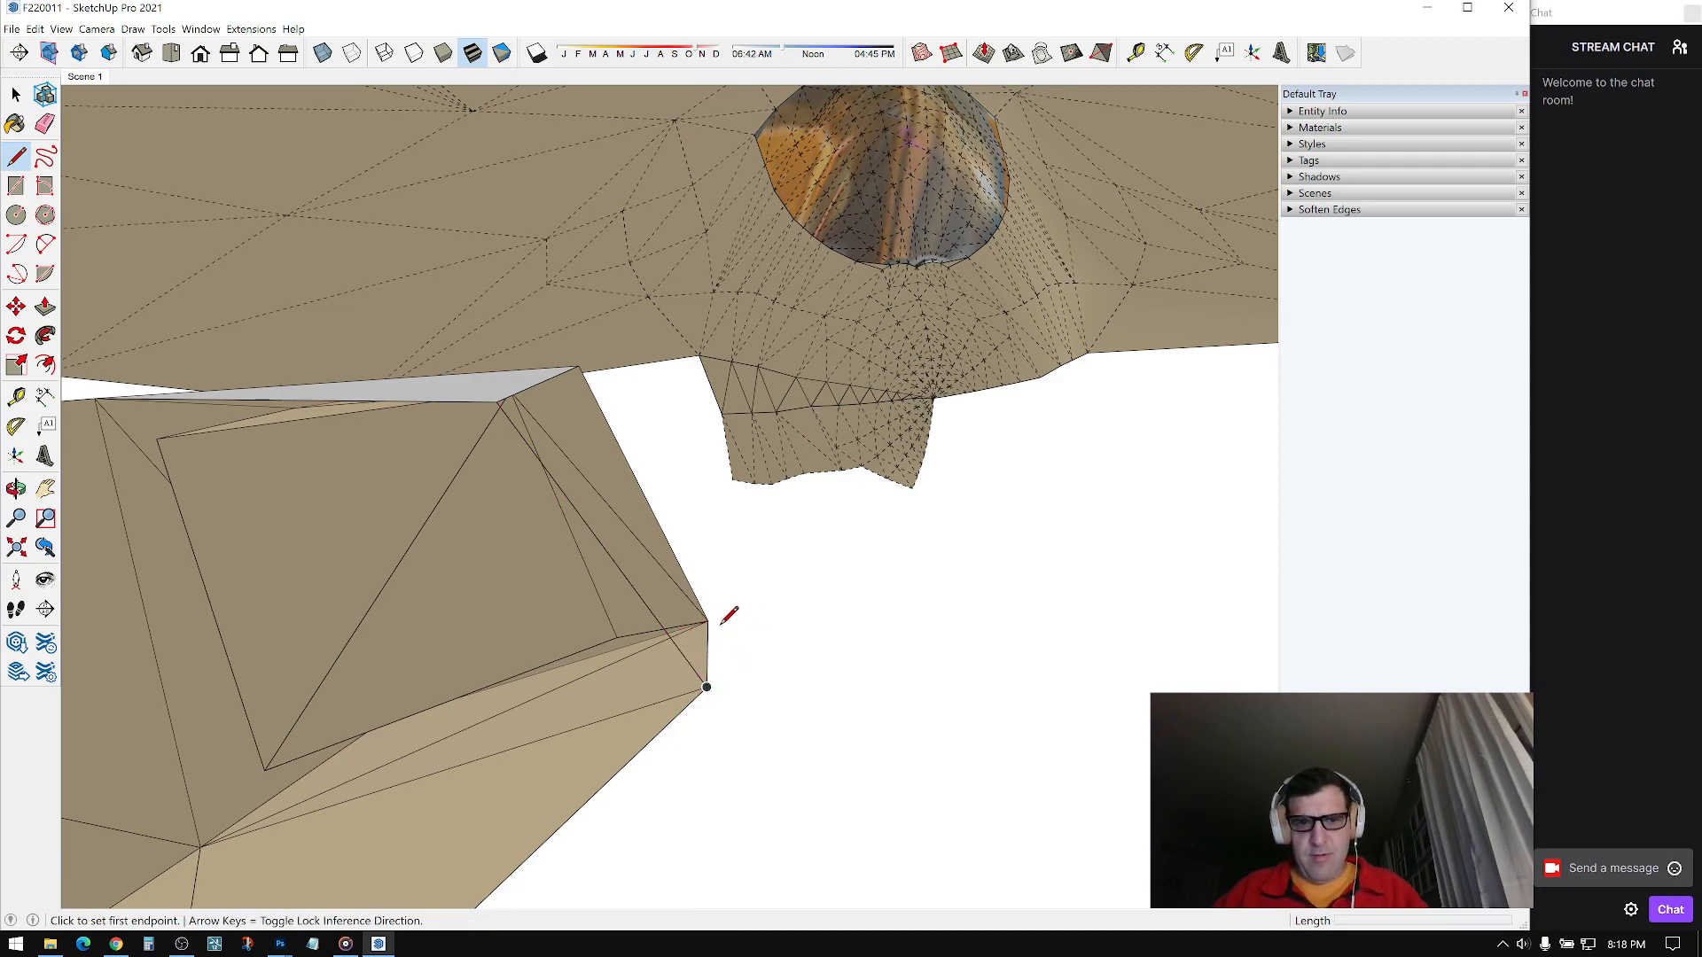
click(497, 401)
middle_drag(499, 403, 634, 516)
Step: Rotate the short edge at the end of the intake's side lip about its endpoint
key(space)
key(q)
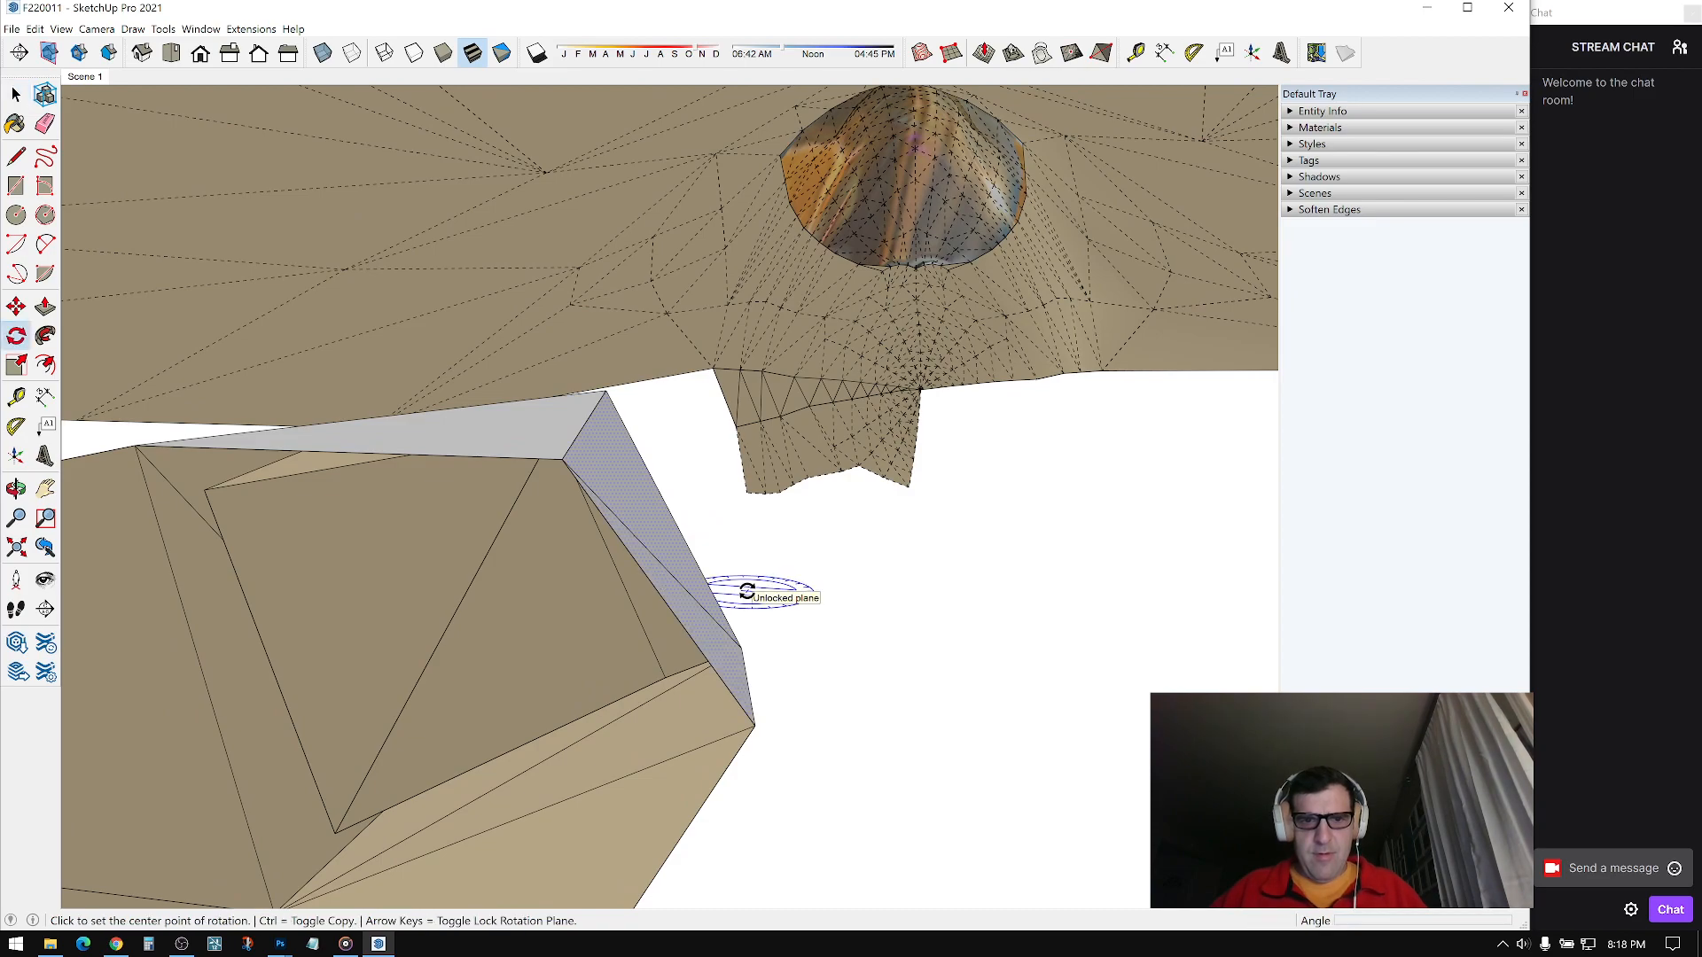
click(742, 647)
click(559, 649)
key(space)
middle_drag(719, 721, 713, 735)
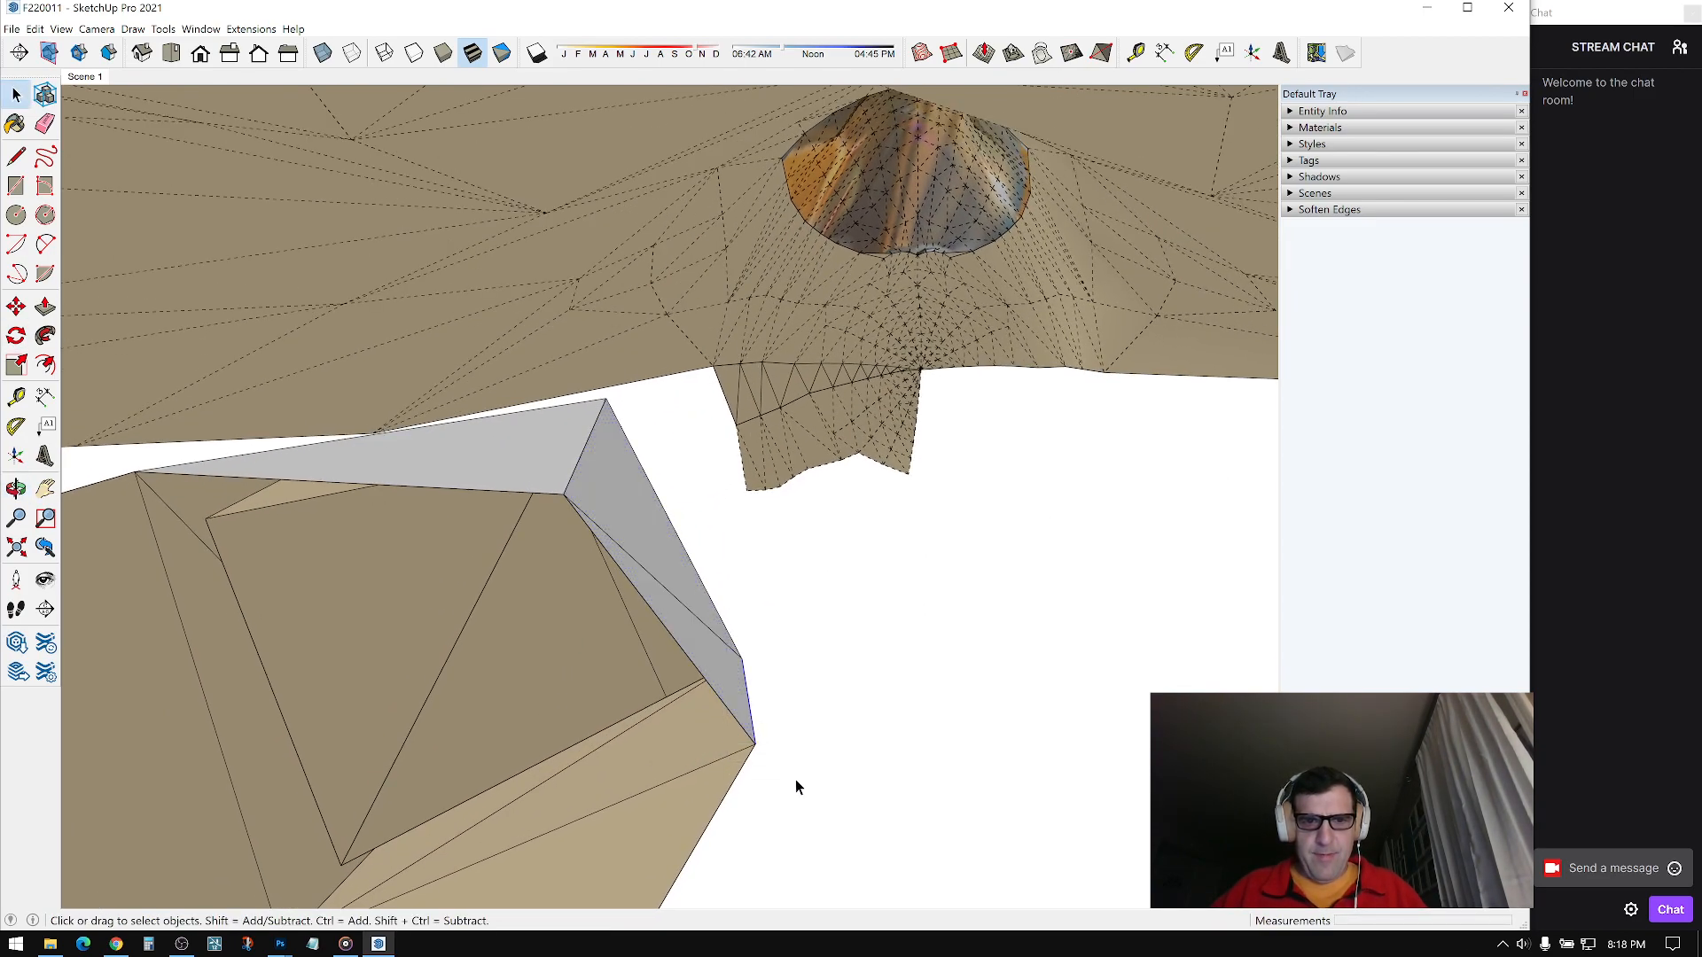
key(q)
click(742, 658)
click(764, 743)
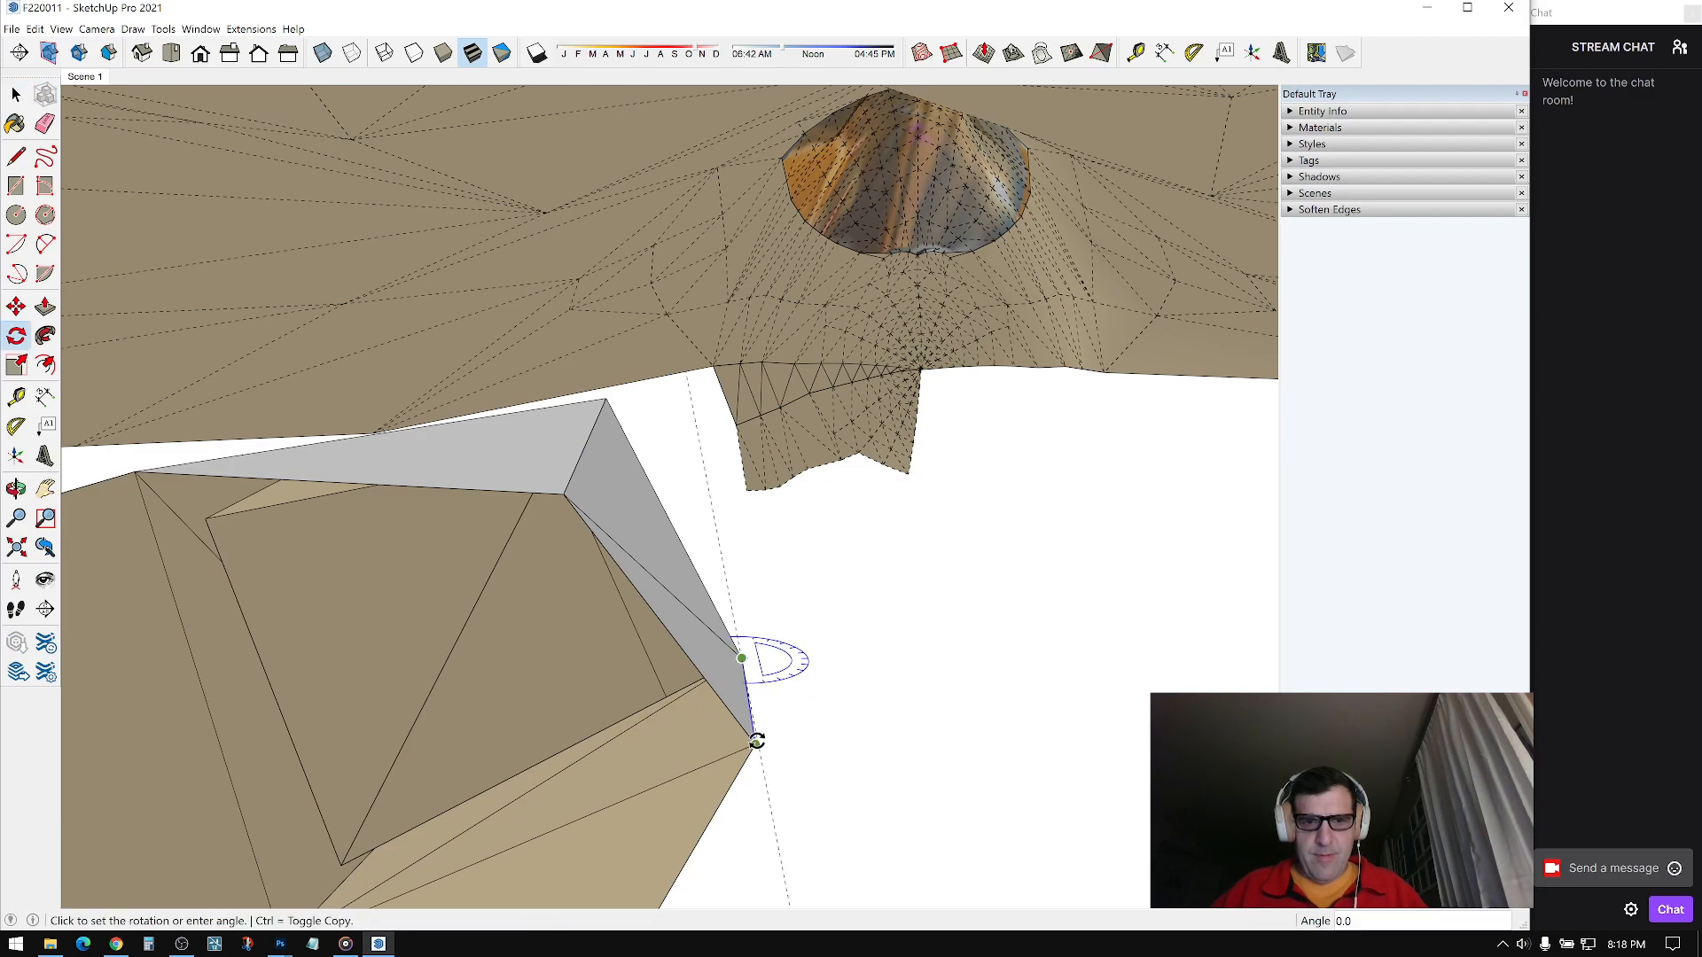
key(space)
Step: Rotate the intake lip about its upper corner point
middle_drag(777, 749, 581, 392)
key(q)
click(480, 421)
click(477, 367)
key(space)
middle_drag(607, 466, 694, 443)
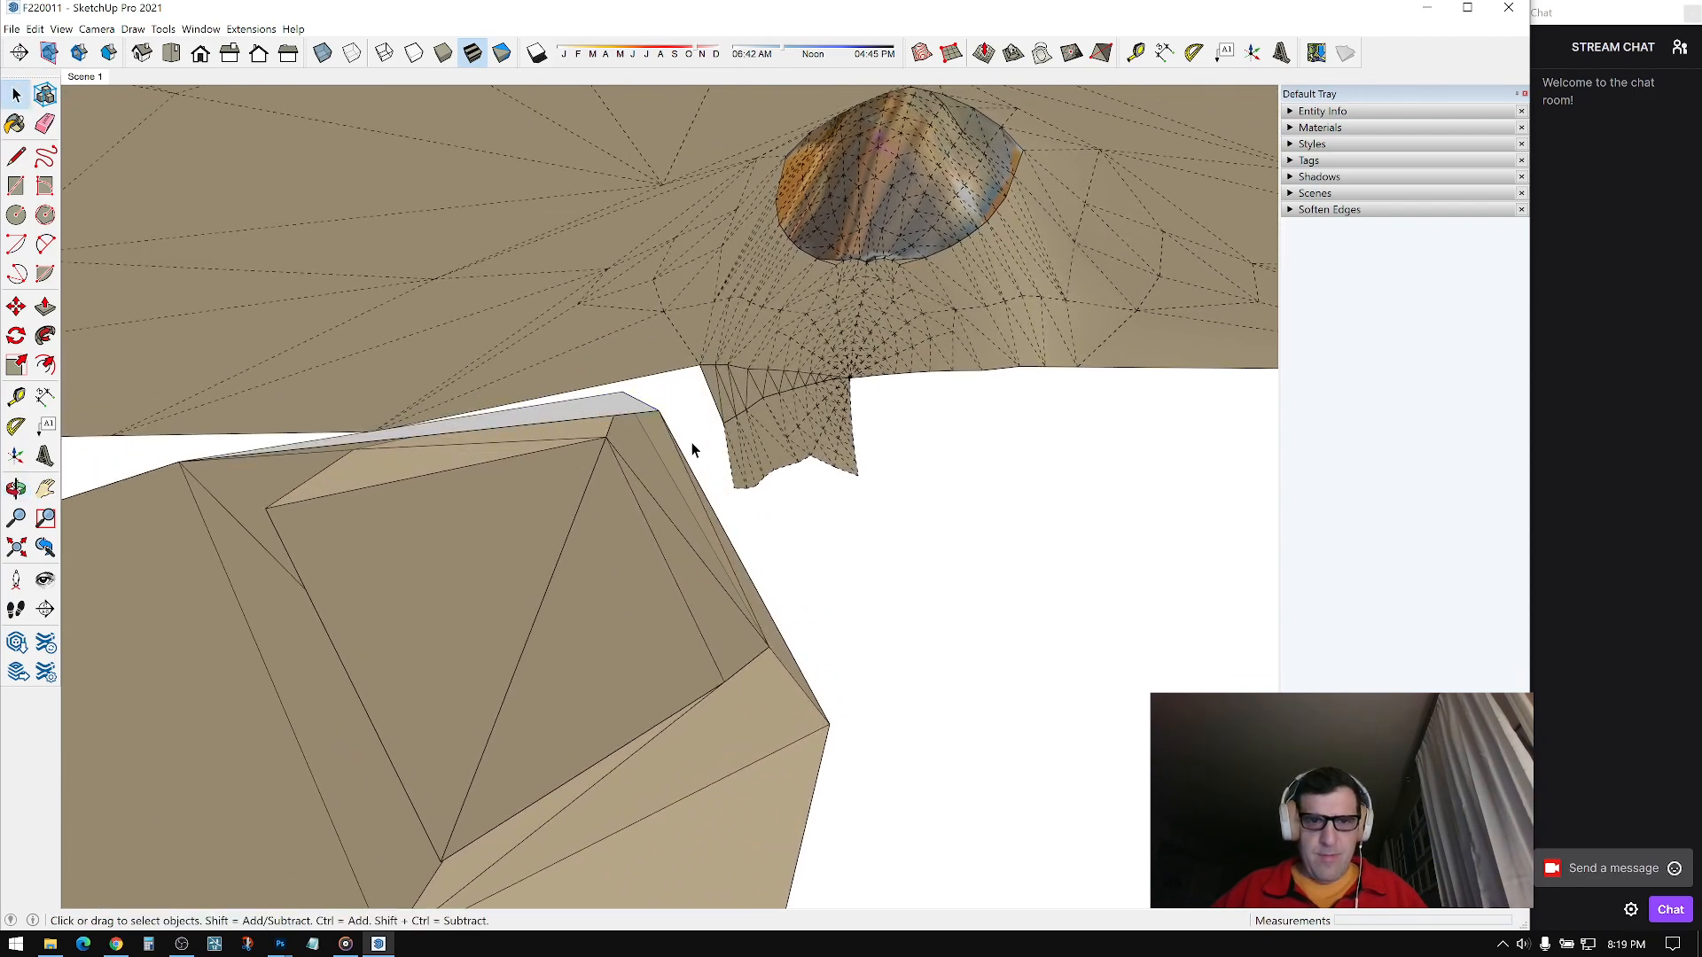
Step: Connect the points on the nose's rear border to the intake lip's corners with lines, closing the gap between them
key(l)
click(699, 365)
click(659, 410)
middle_drag(659, 410, 681, 676)
click(723, 422)
click(681, 716)
click(728, 422)
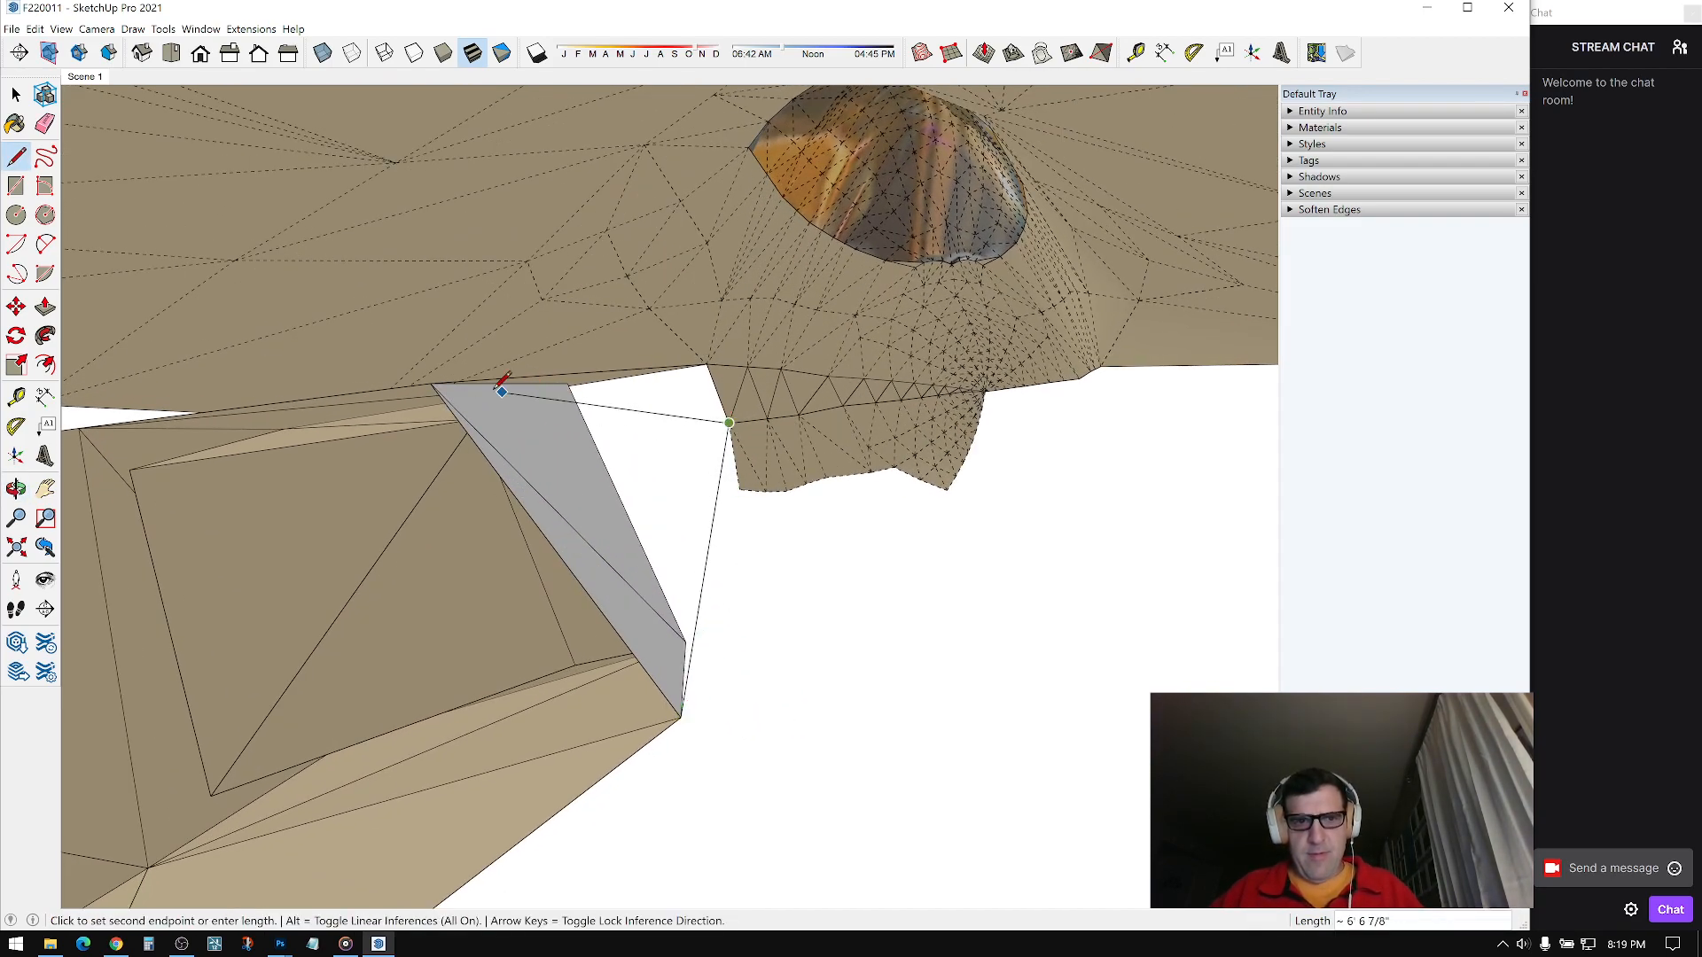
click(431, 382)
click(740, 488)
click(680, 716)
Step: Draw a line from the intake's top edge to the fuselage's lower edge to fill the opening above the intake
mouse_move(464, 615)
middle_down()
mouse_move(1166, 570)
mouse_move(1223, 381)
mouse_move(1097, 479)
mouse_move(981, 482)
mouse_move(881, 573)
mouse_move(730, 584)
mouse_move(639, 531)
mouse_move(505, 508)
mouse_move(319, 550)
mouse_move(545, 452)
mouse_move(653, 464)
mouse_move(463, 395)
middle_up()
click(528, 450)
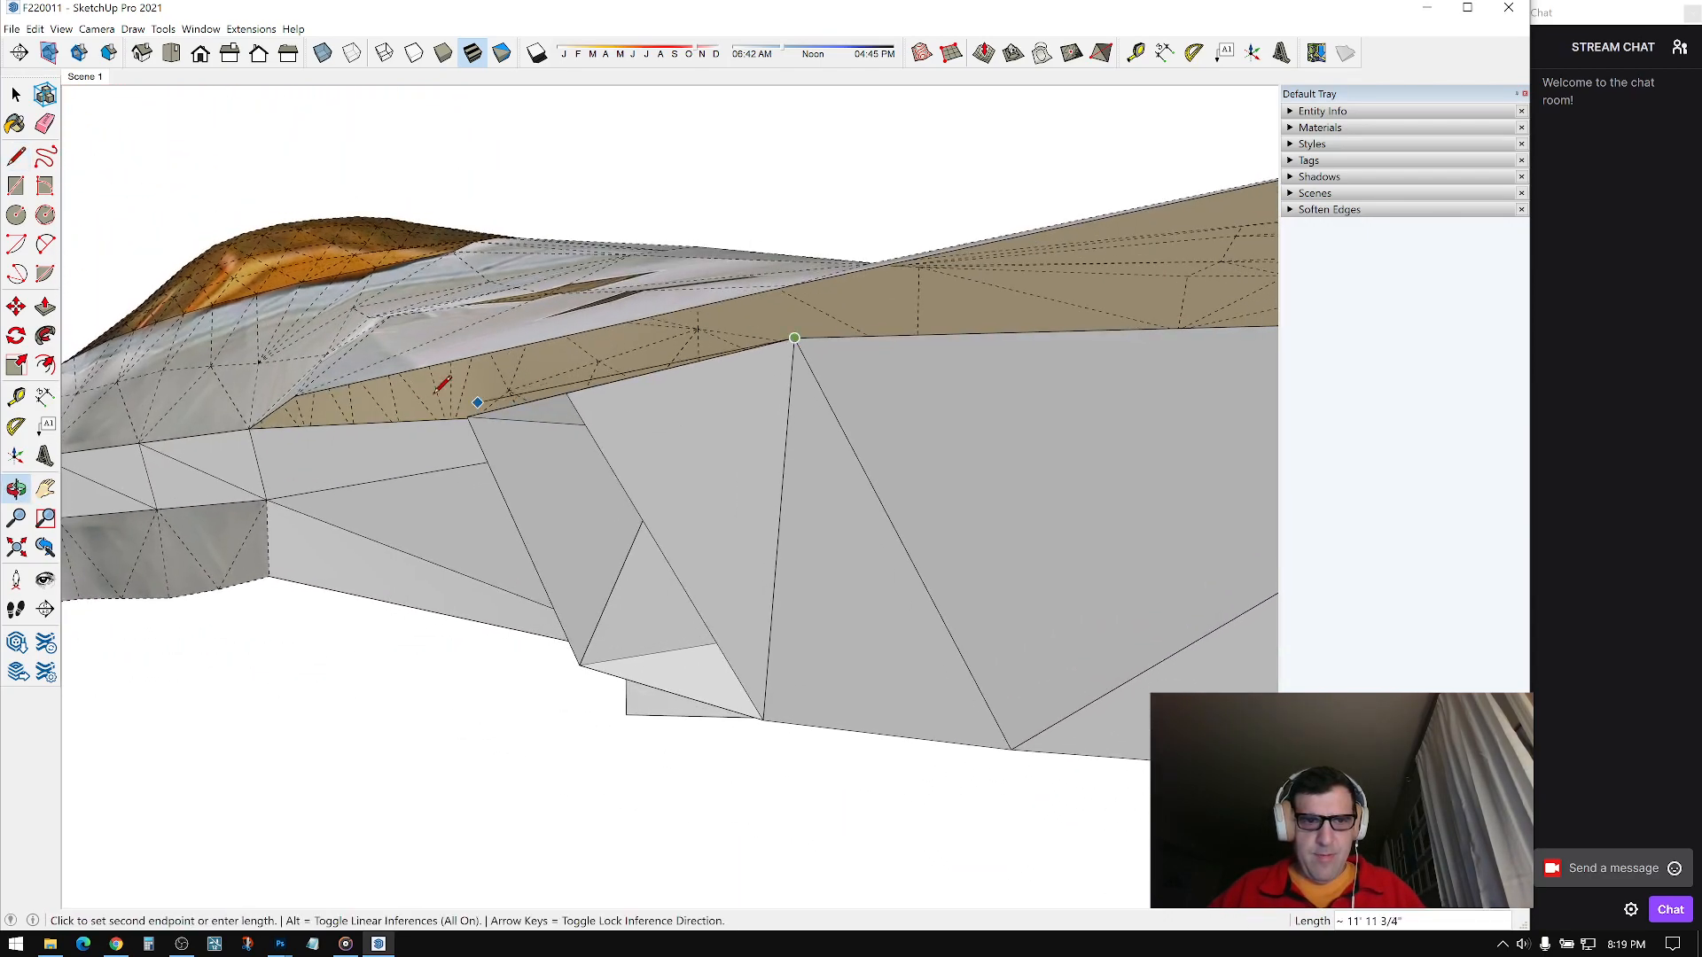
middle_drag(295, 397, 792, 455)
click(876, 424)
key(space)
scroll(993, 523, down, 5)
scroll(976, 539, up, 3)
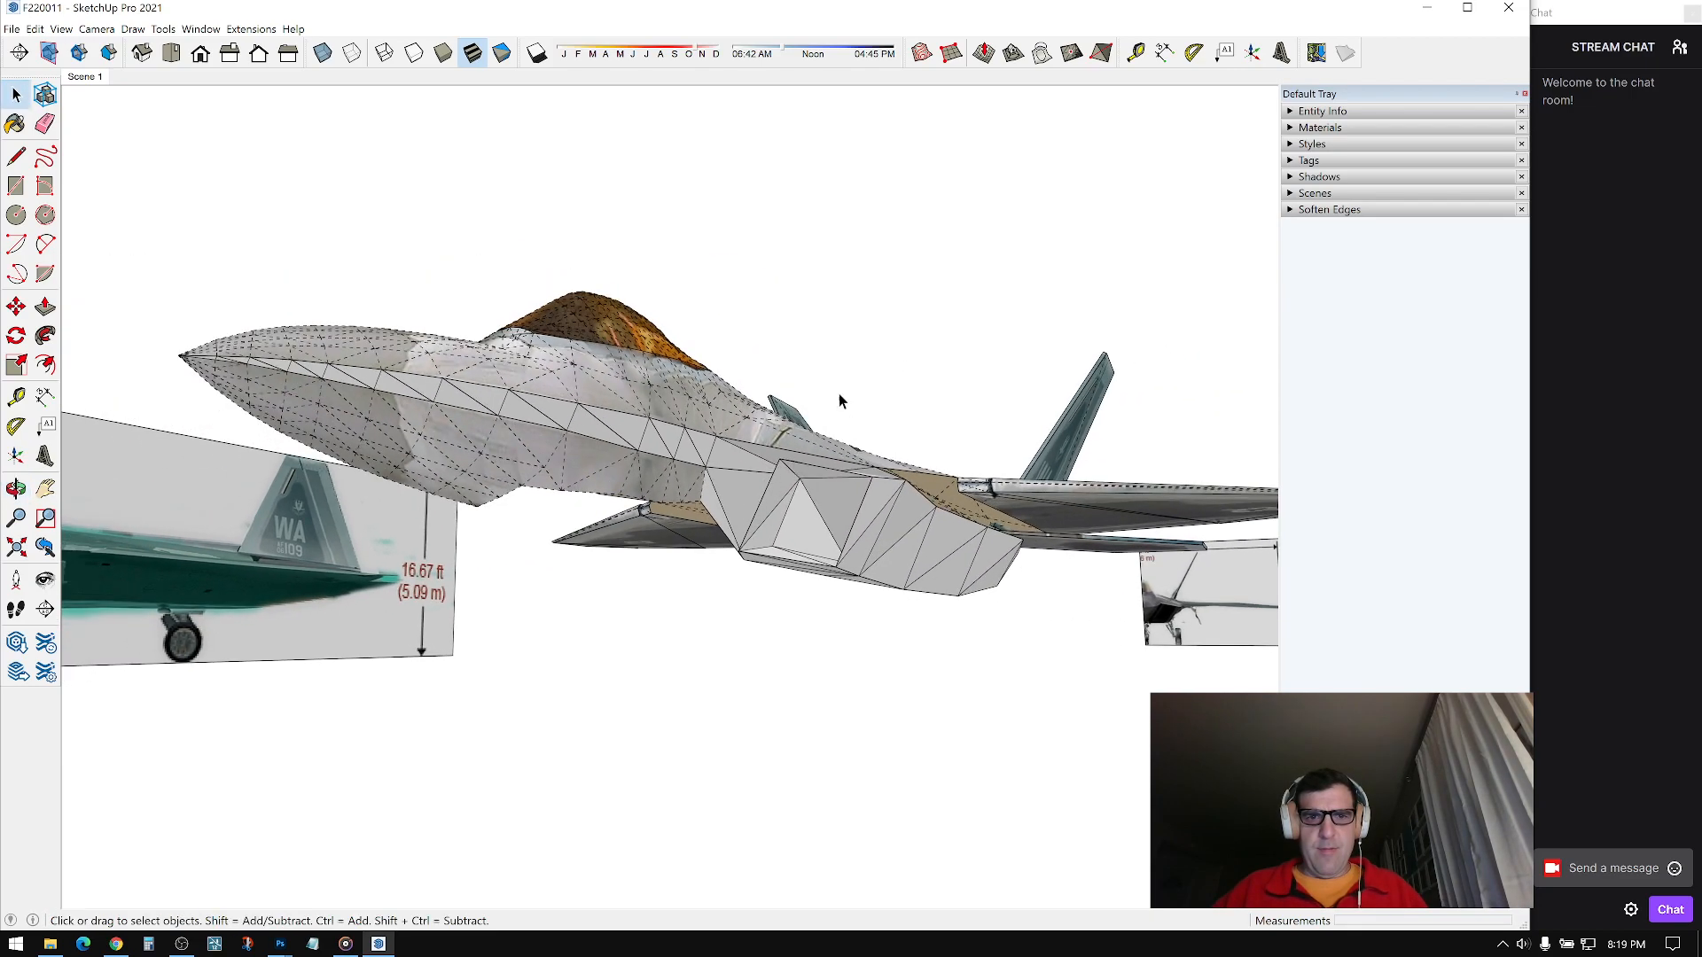
Step: Turn off the display of hidden geometry
key(alt+h)
middle_drag(586, 440, 592, 476)
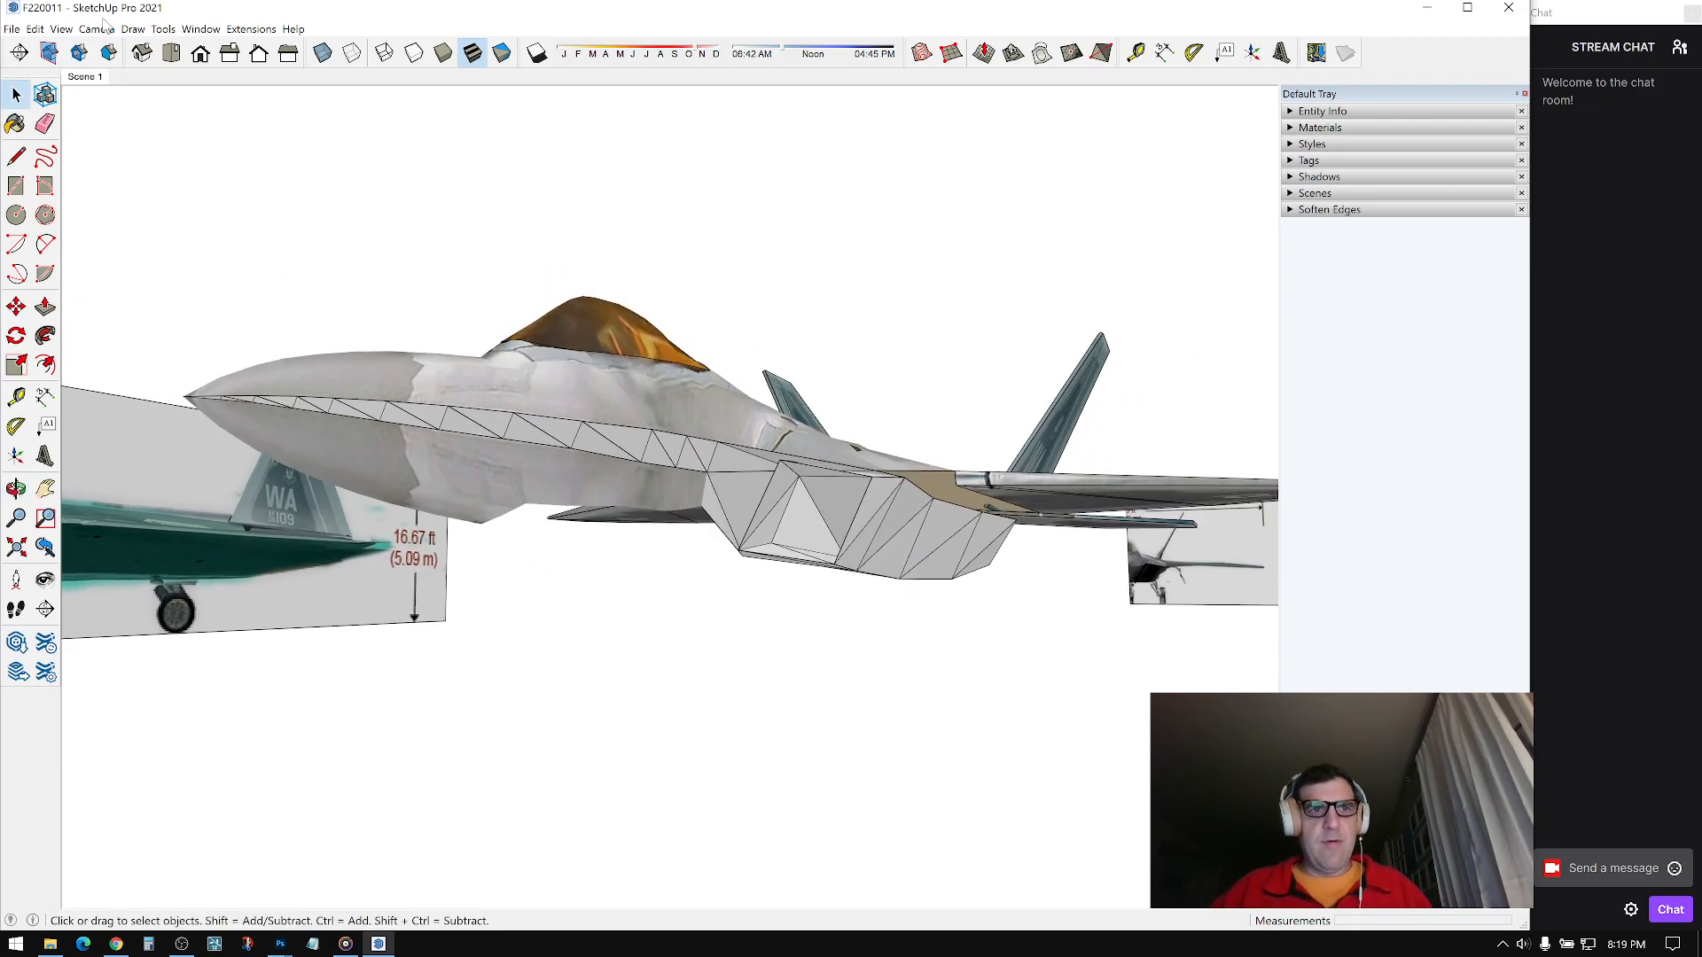
click(61, 28)
click(89, 84)
click(61, 28)
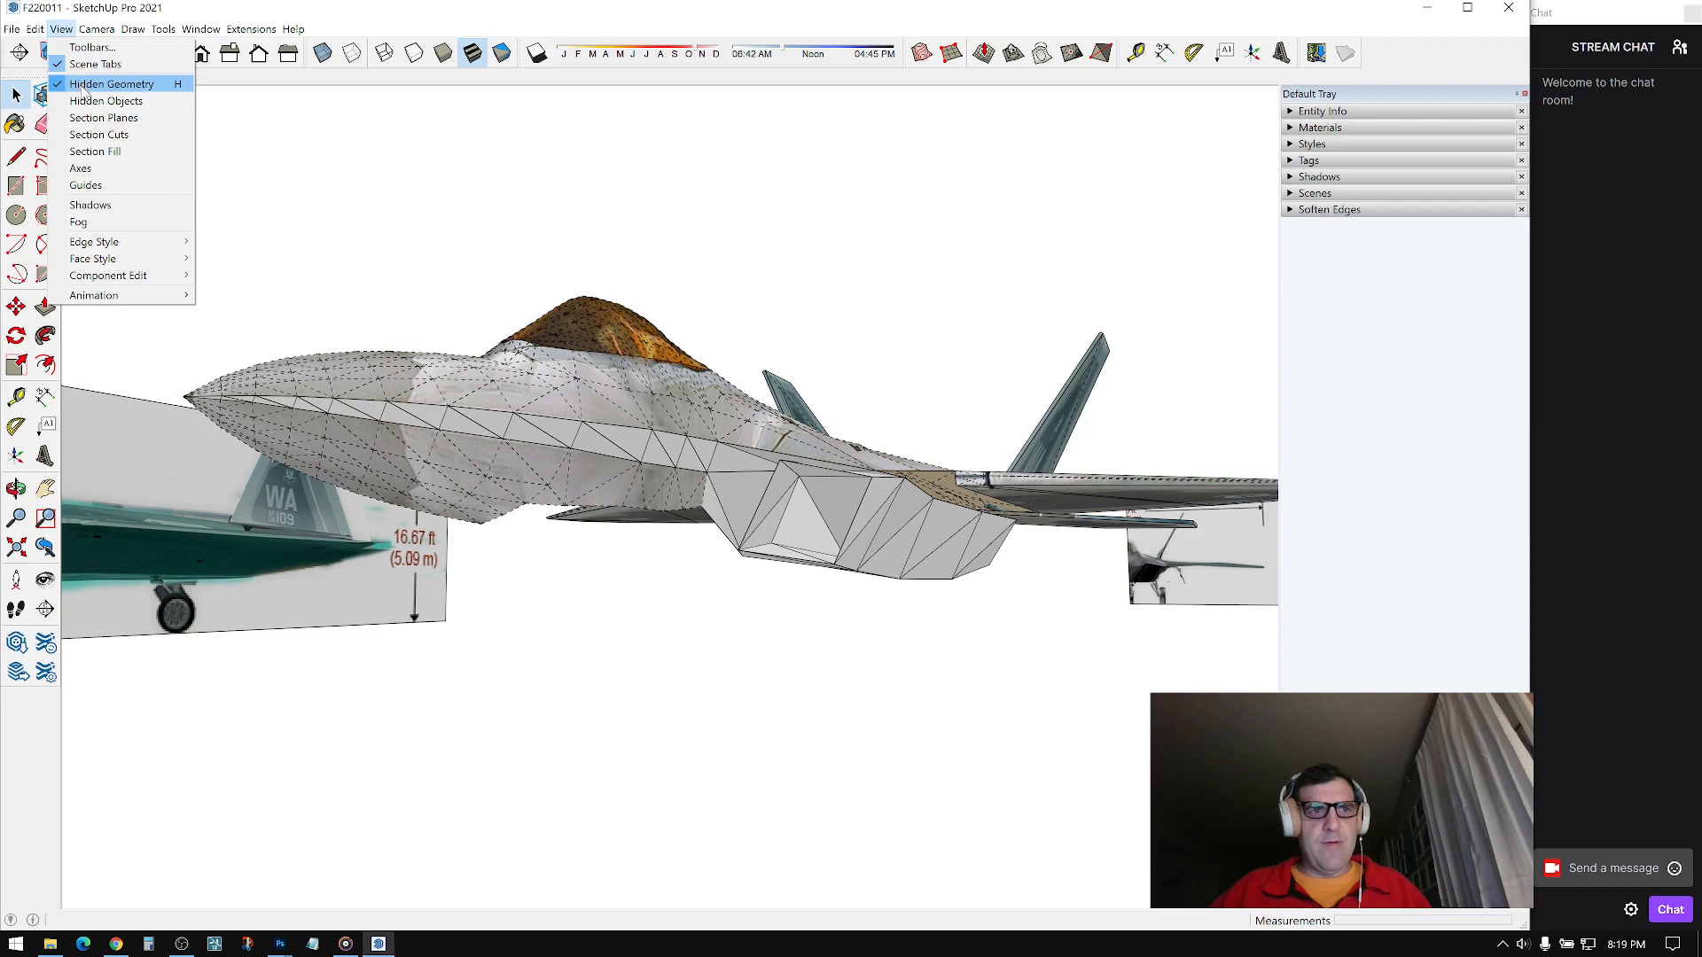
click(82, 84)
Step: Save the model under the new file name F220012
click(12, 28)
click(40, 124)
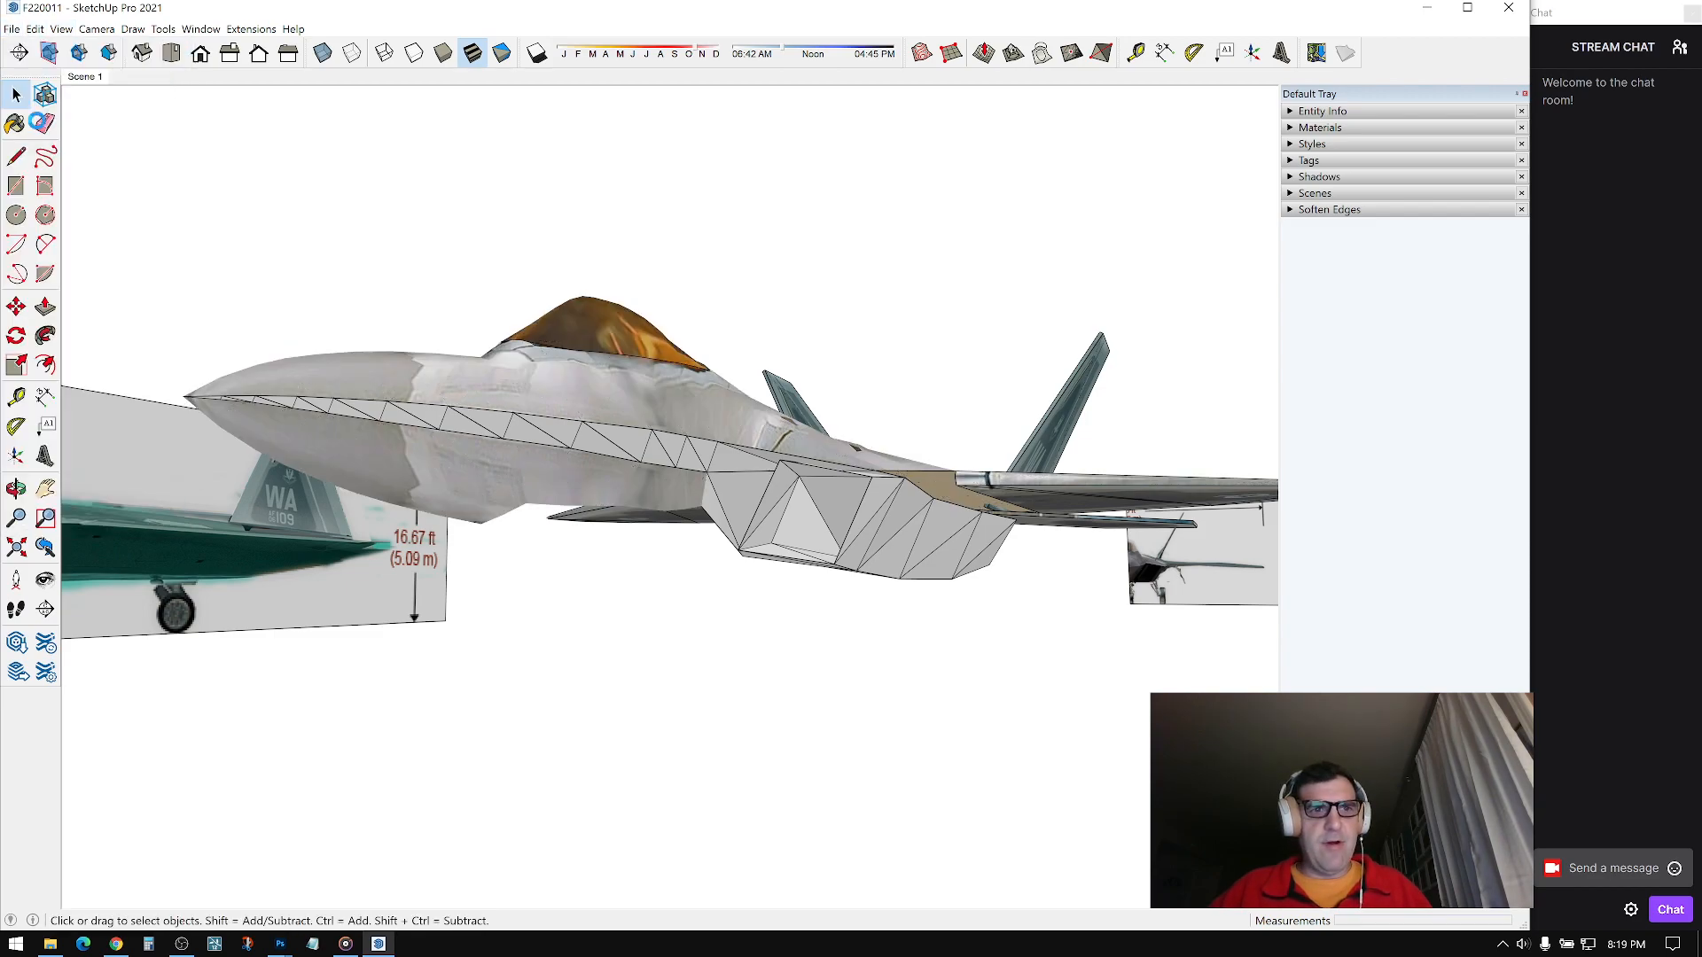
text(220012)
key(Return)
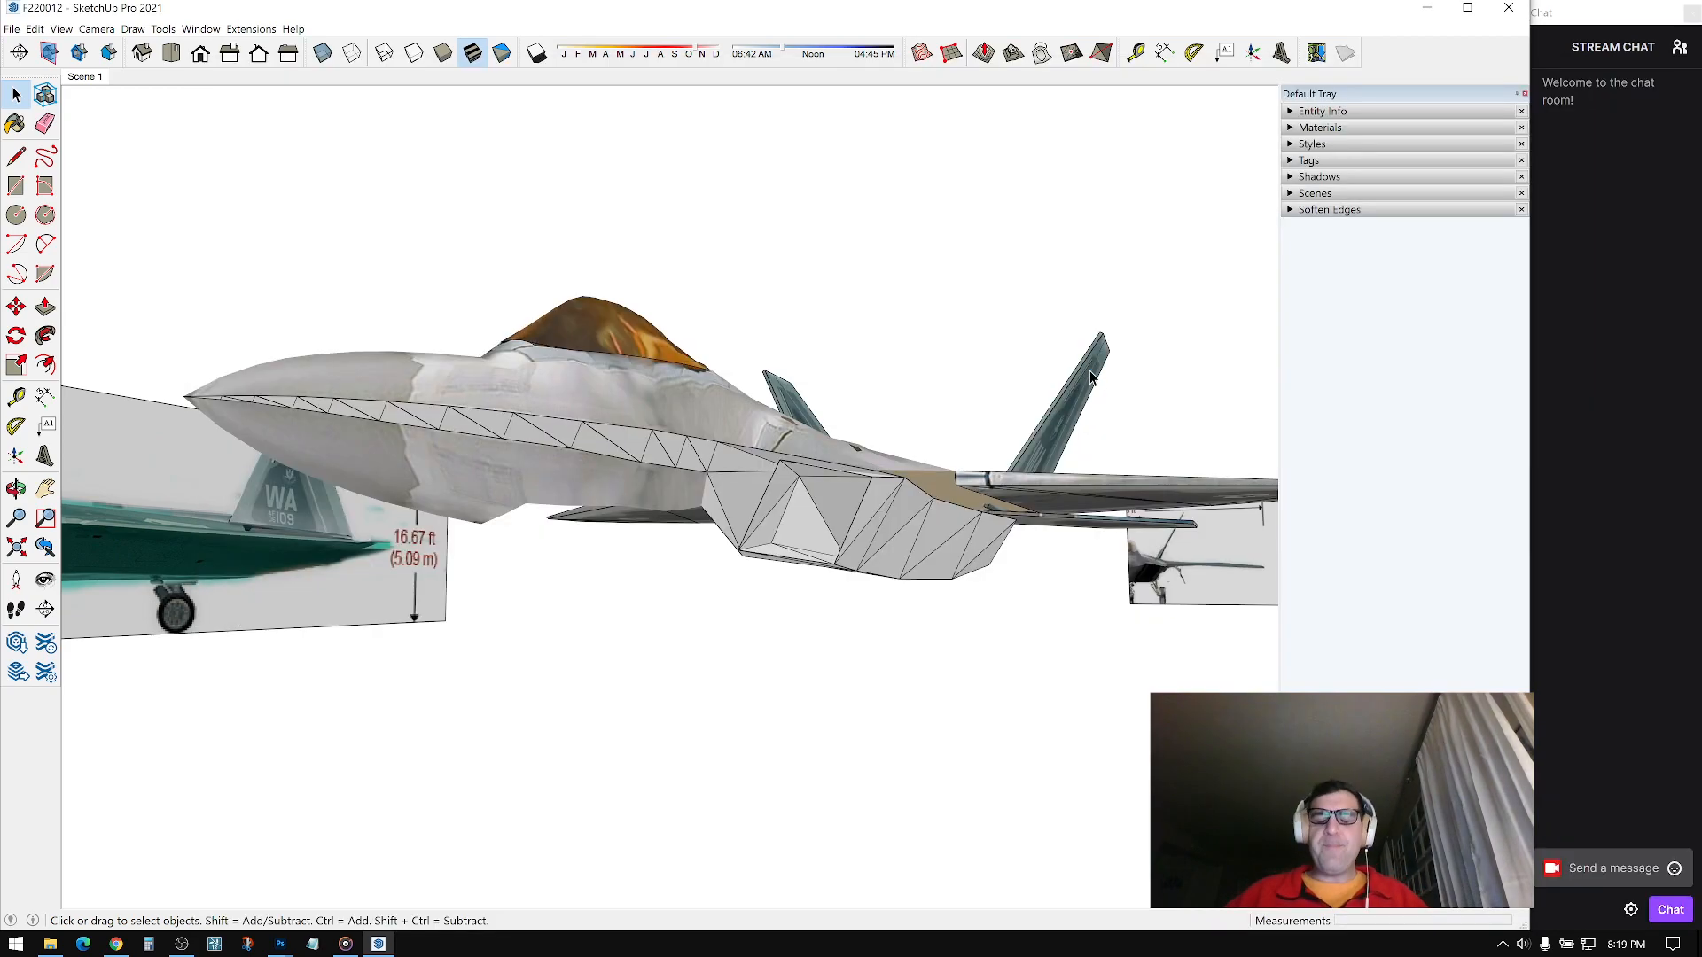
Step: Draw lines from the wing root's front corners to the intake's upper edge, filling the gap between them
middle_drag(829, 745, 628, 456)
key(l)
click(734, 385)
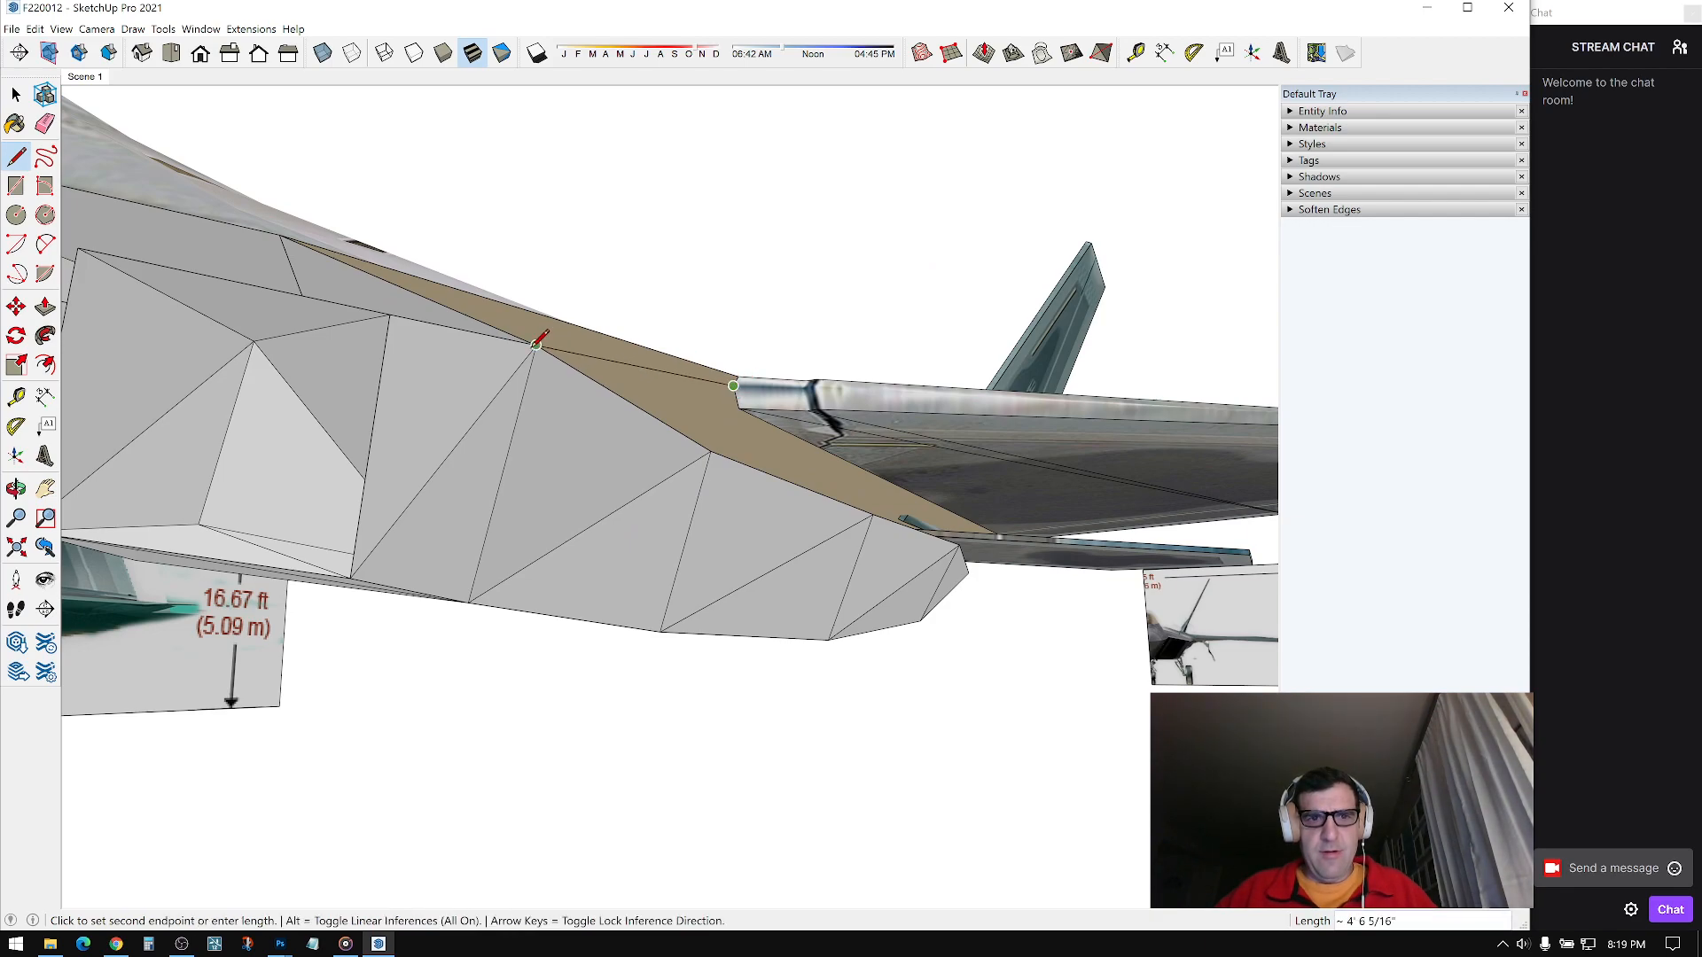
click(739, 407)
middle_drag(665, 493, 820, 437)
mouse_move(721, 391)
middle_down()
mouse_move(638, 493)
mouse_move(806, 444)
mouse_move(458, 429)
mouse_move(640, 503)
mouse_move(668, 471)
mouse_move(654, 440)
mouse_move(671, 330)
mouse_move(726, 391)
middle_up()
Step: Show hidden geometry and draw a line from the intake's upper edge point to the fuselage edge above it
click(61, 29)
click(111, 83)
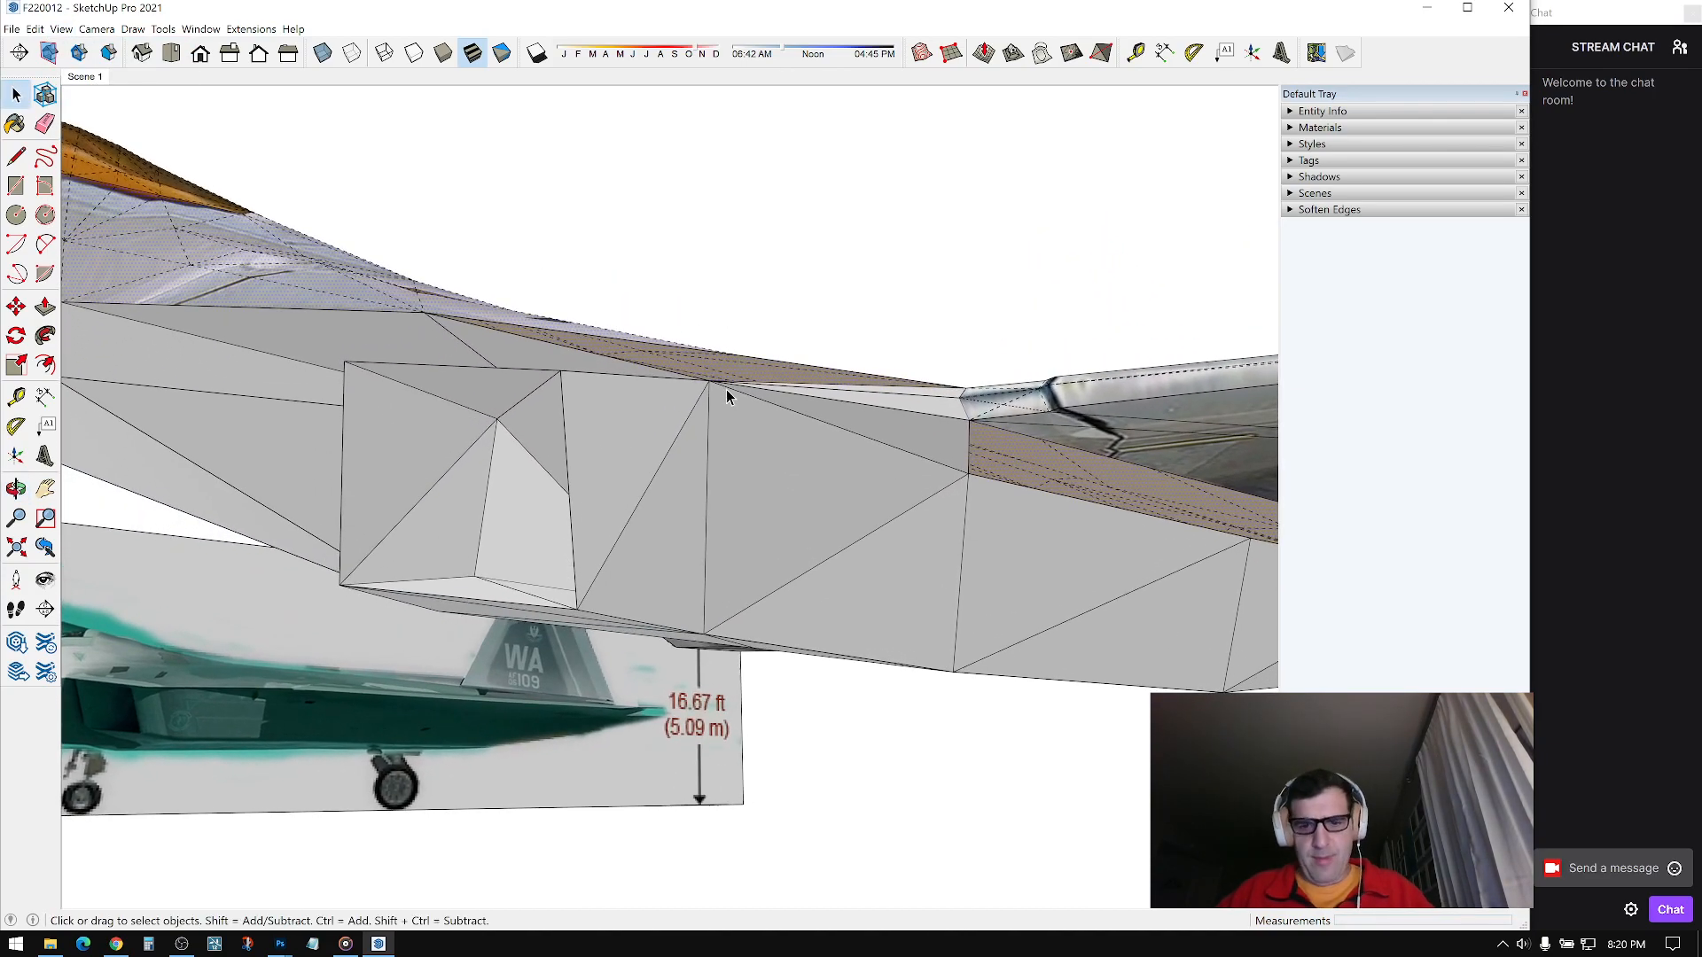
key(l)
click(708, 380)
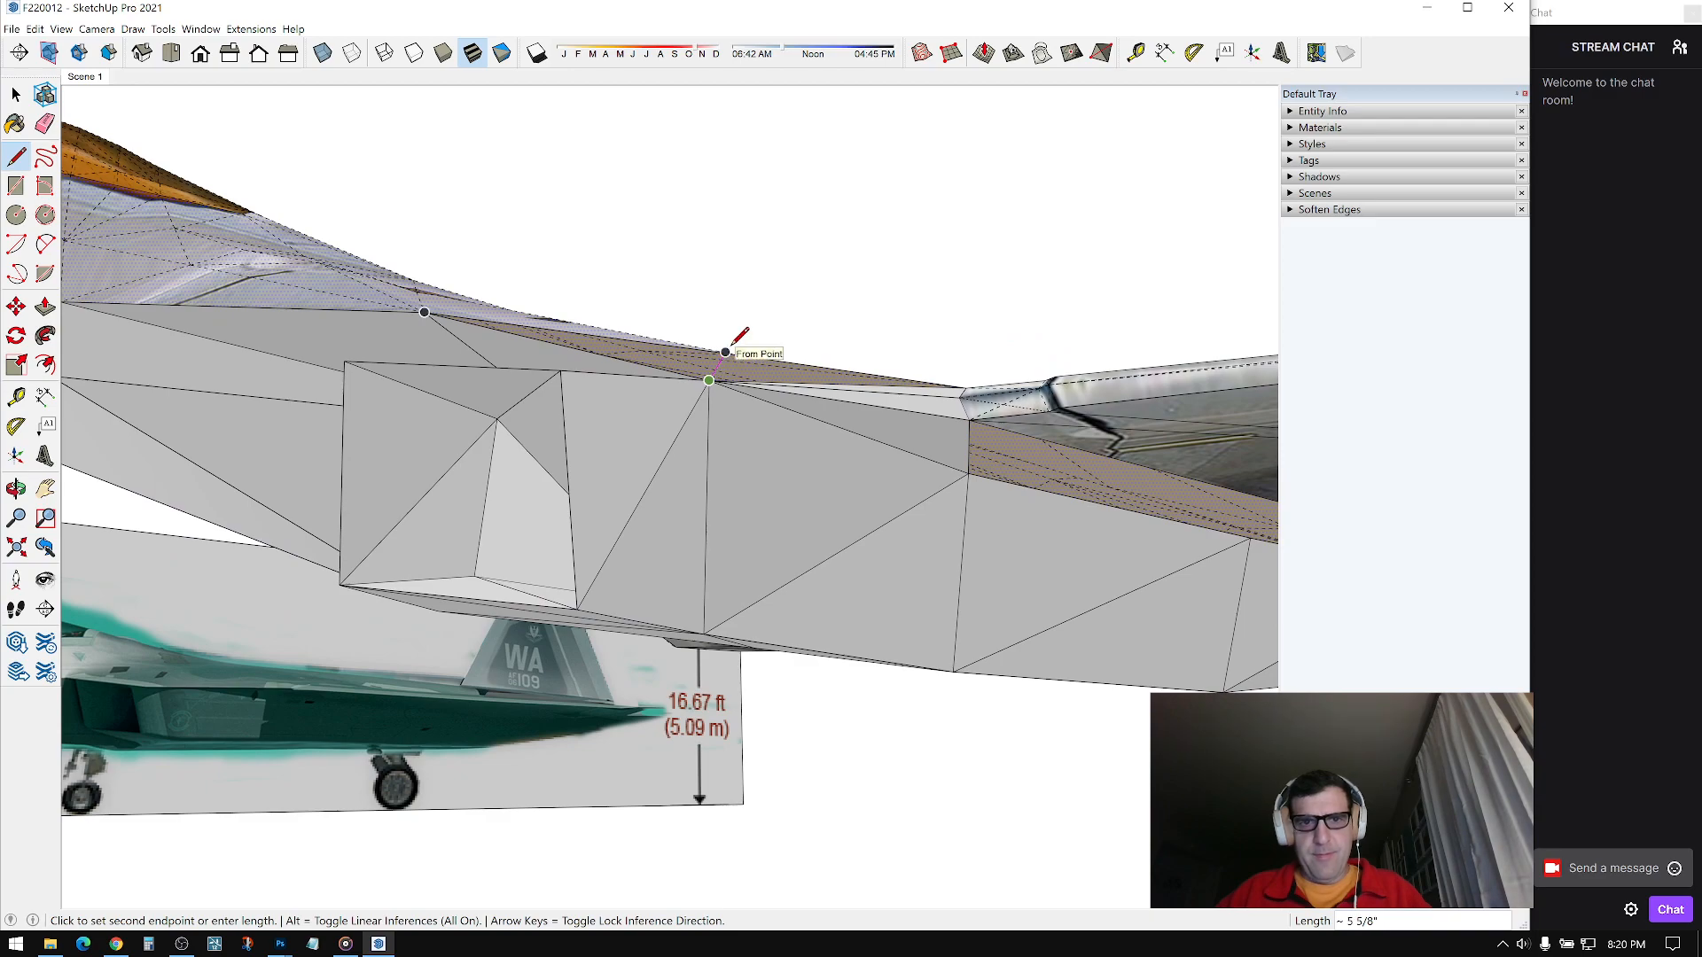
middle_drag(736, 353, 1066, 645)
middle_drag(865, 436, 689, 355)
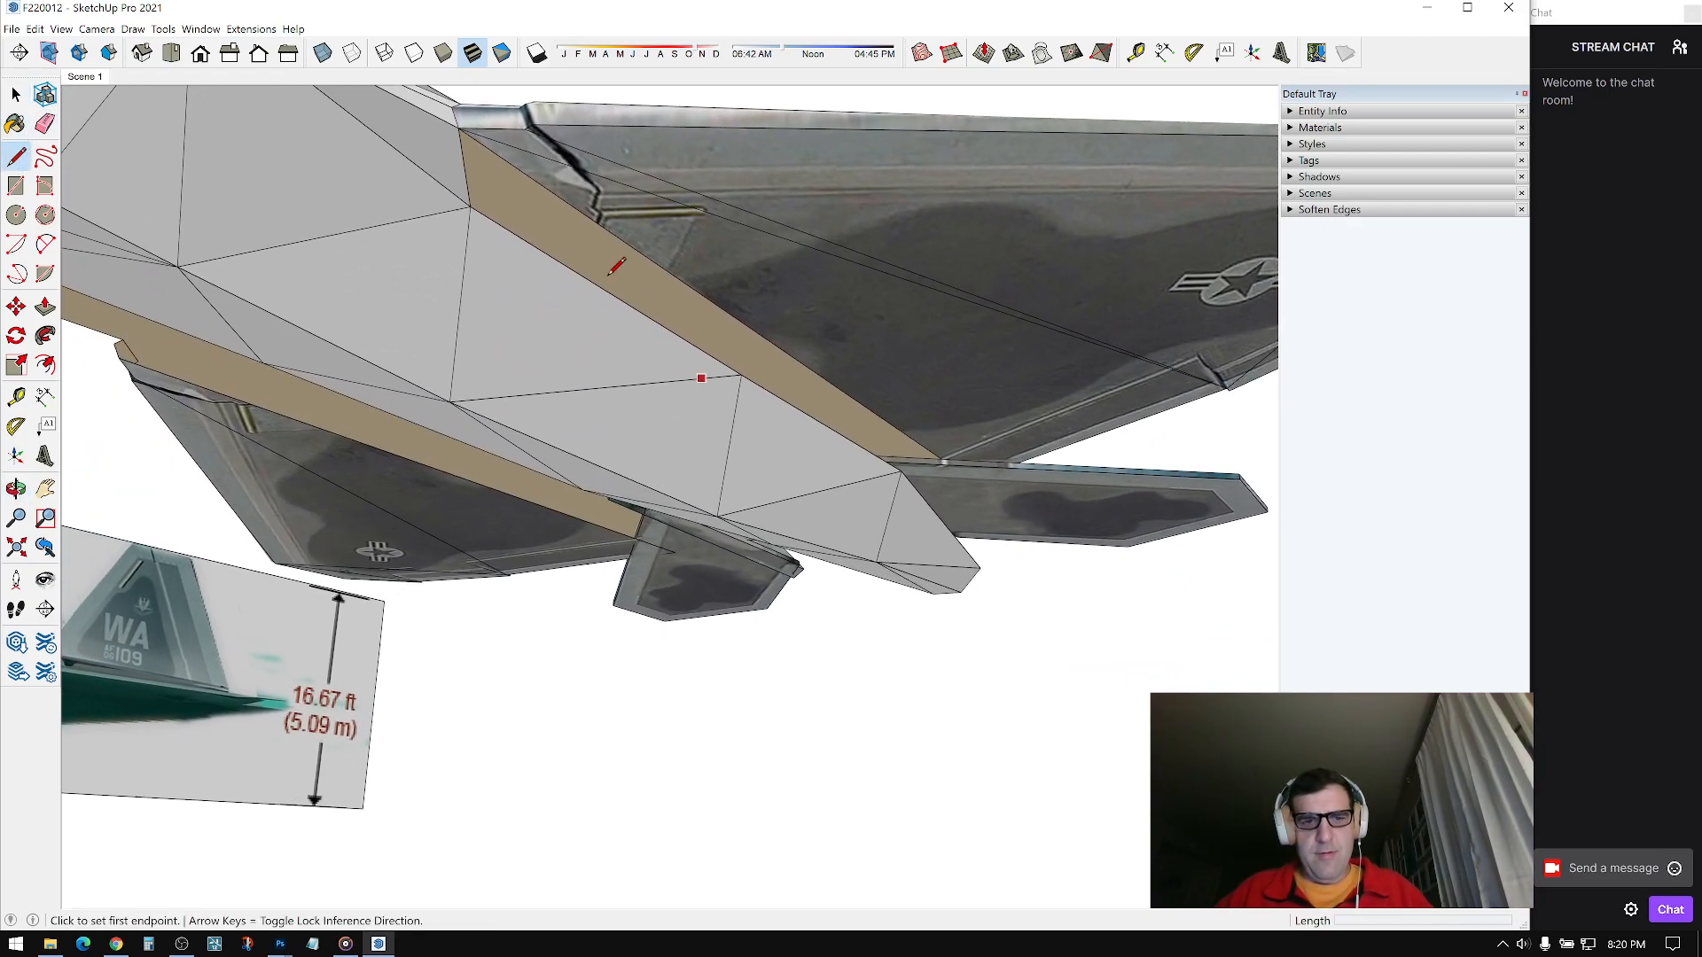
Step: Show hidden geometry and draw lines from the intake body's side edge to the wing underside and the wing root's front corner
click(61, 29)
click(102, 85)
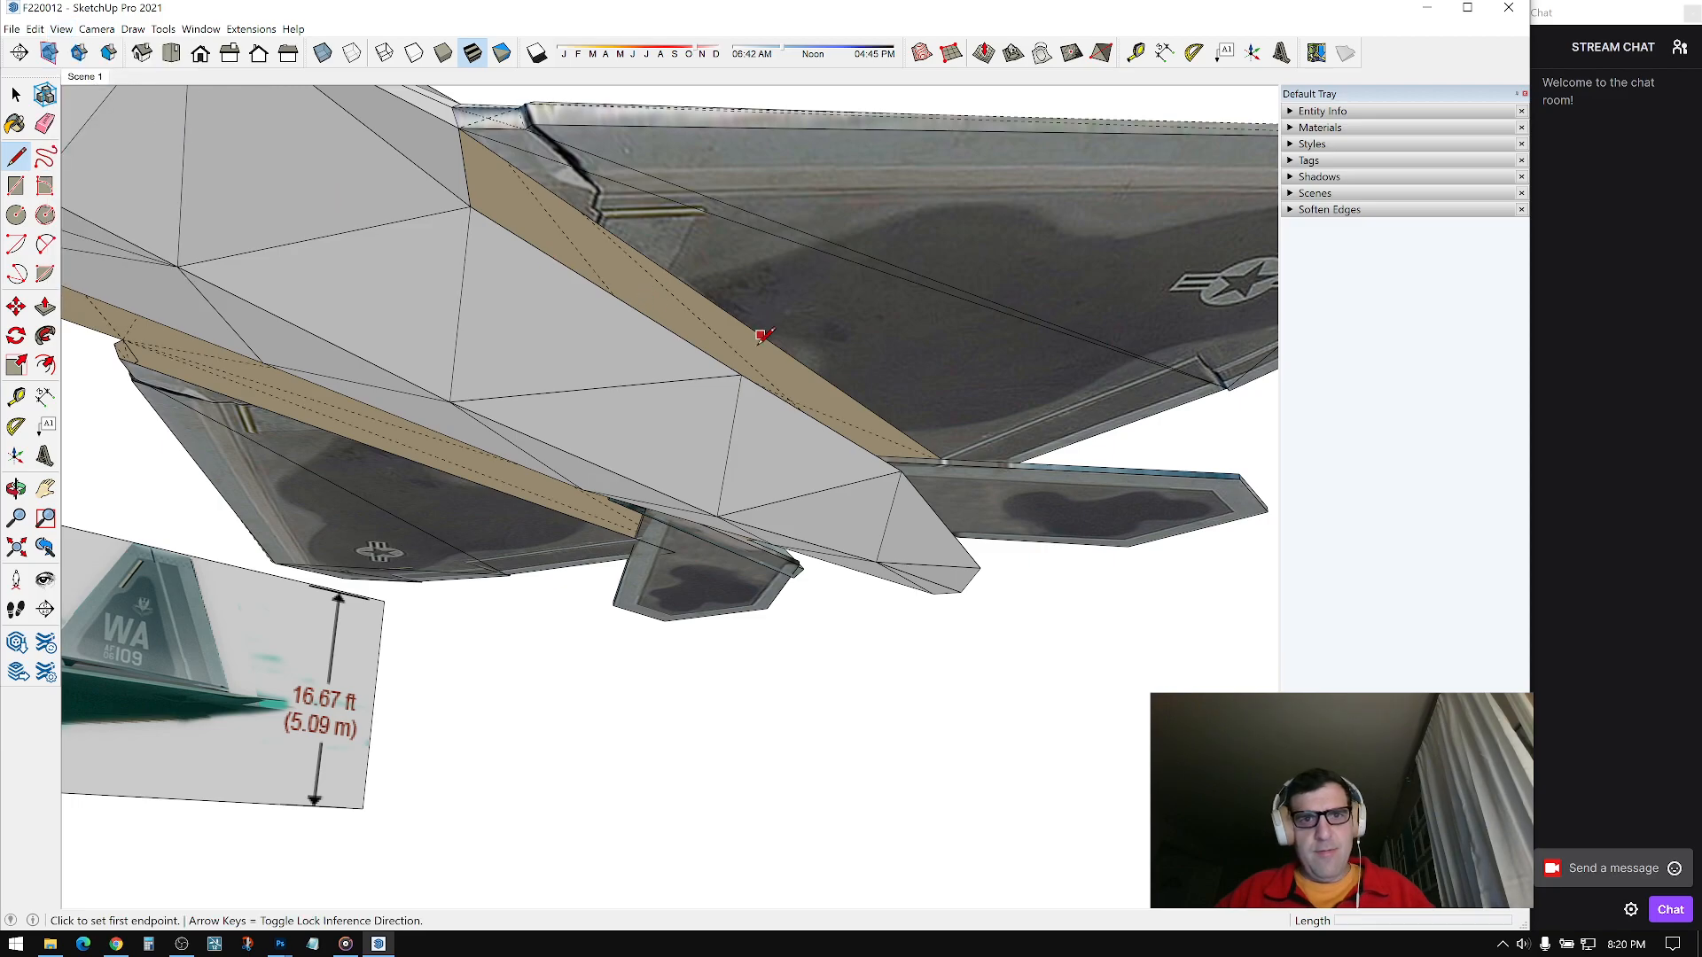
middle_drag(741, 374, 913, 434)
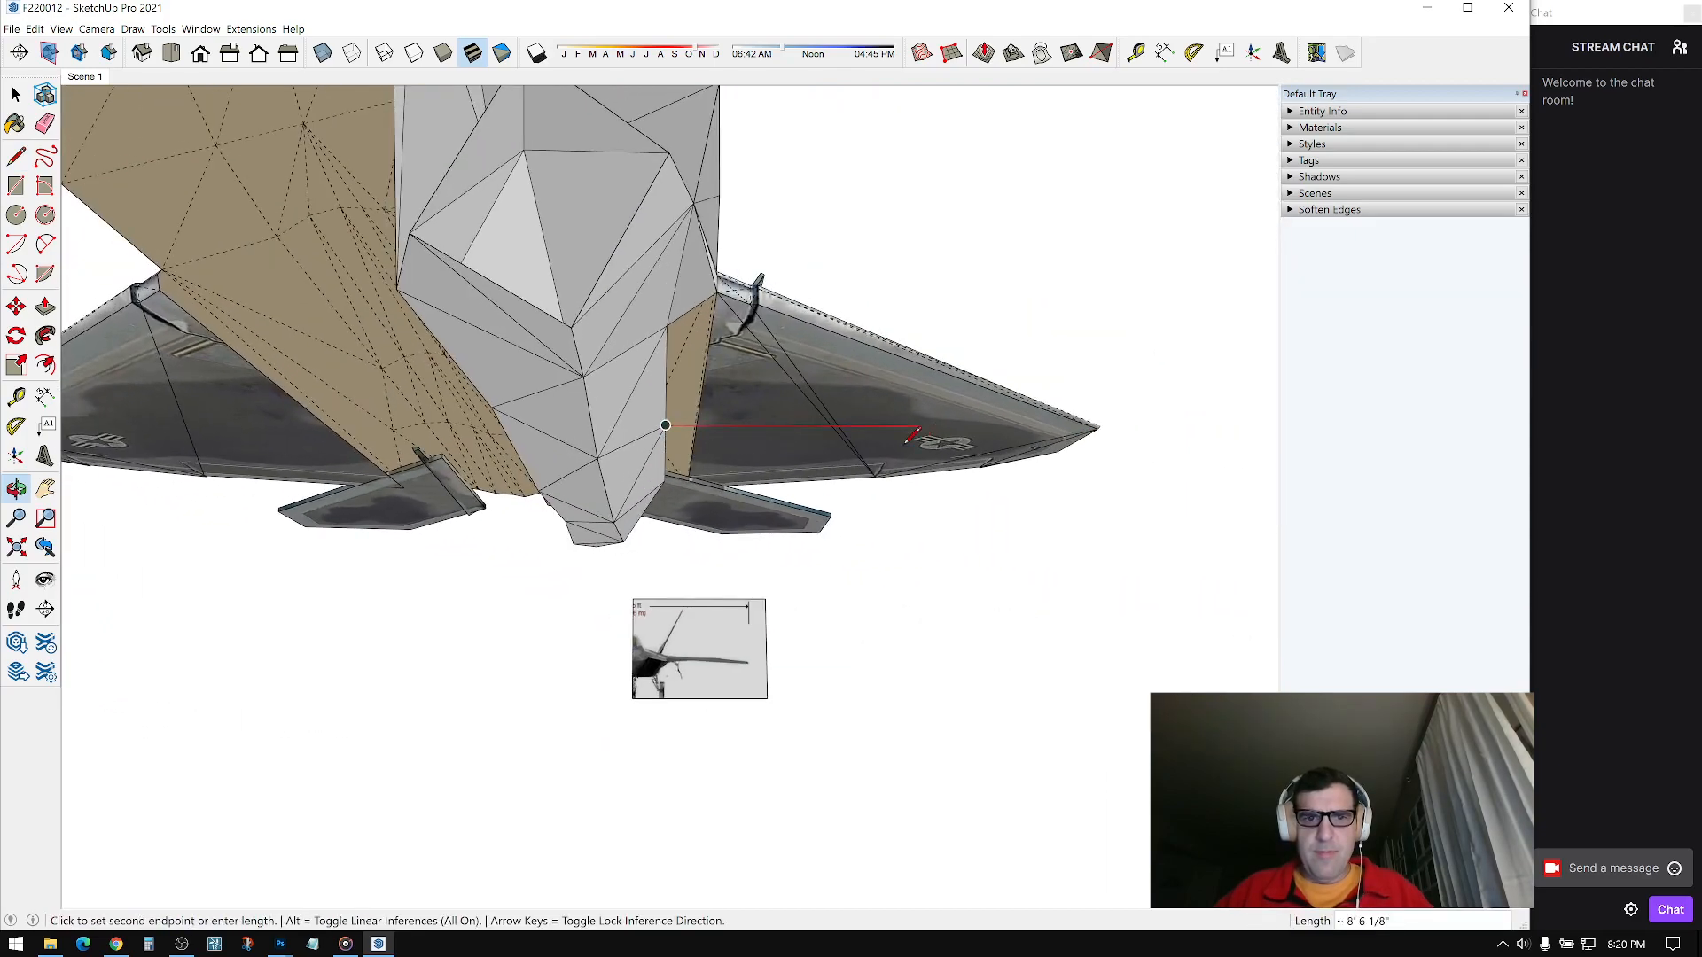
middle_drag(800, 434, 760, 483)
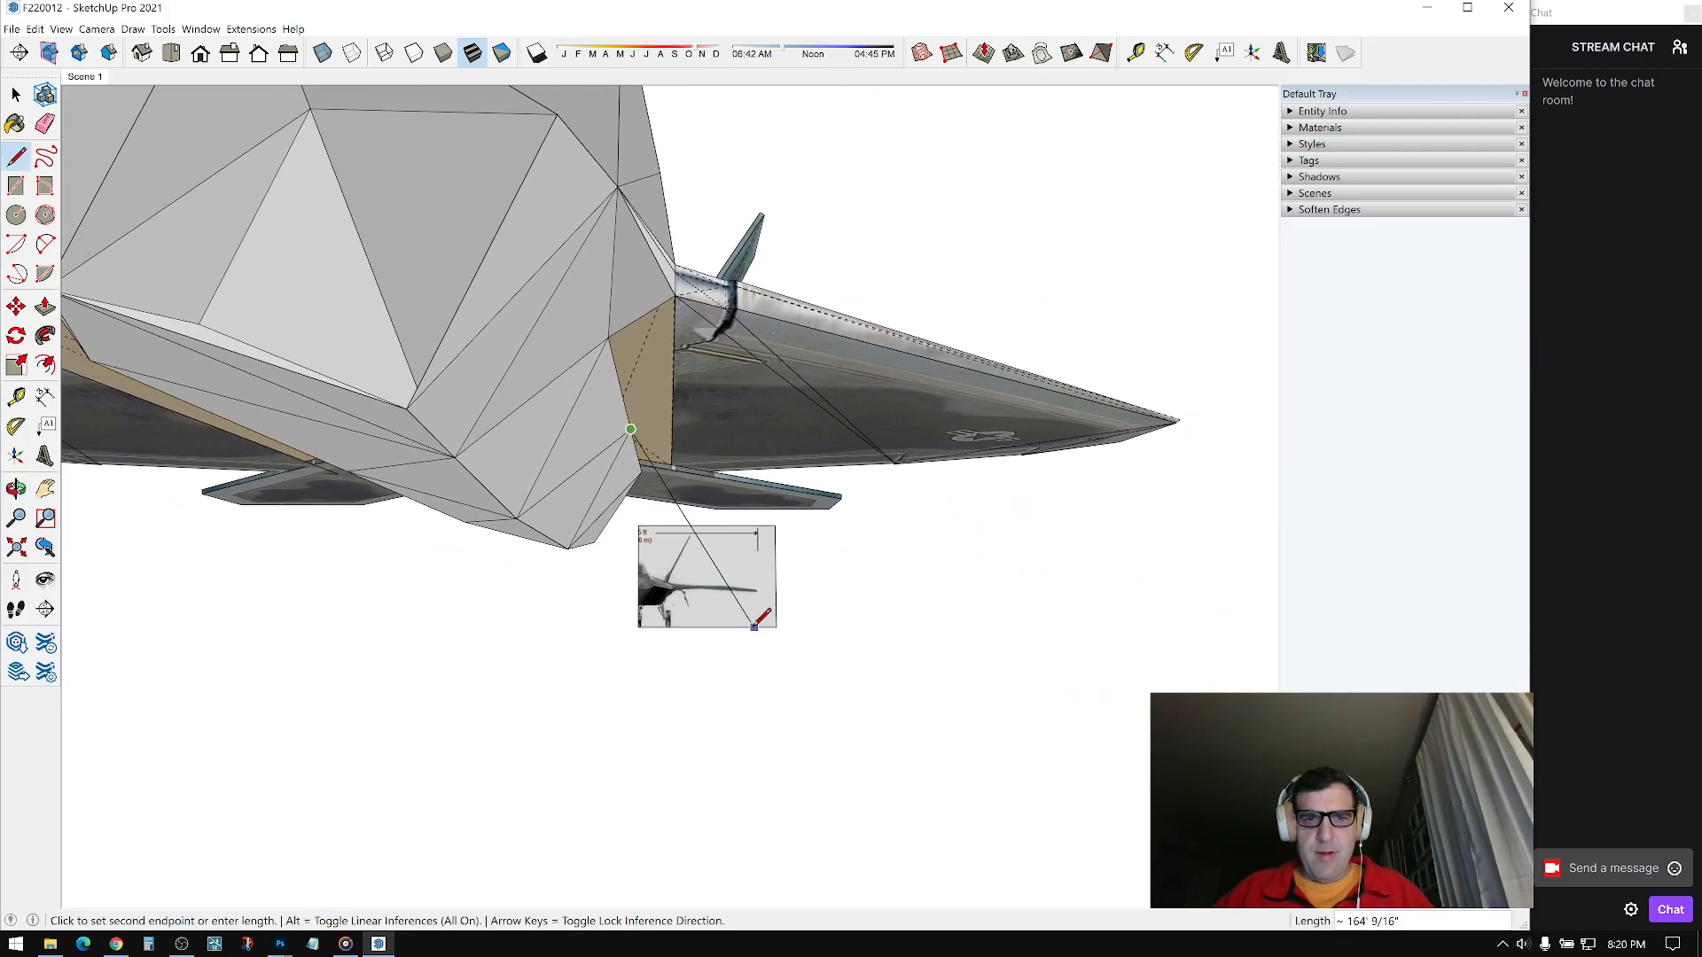
middle_drag(698, 590, 720, 395)
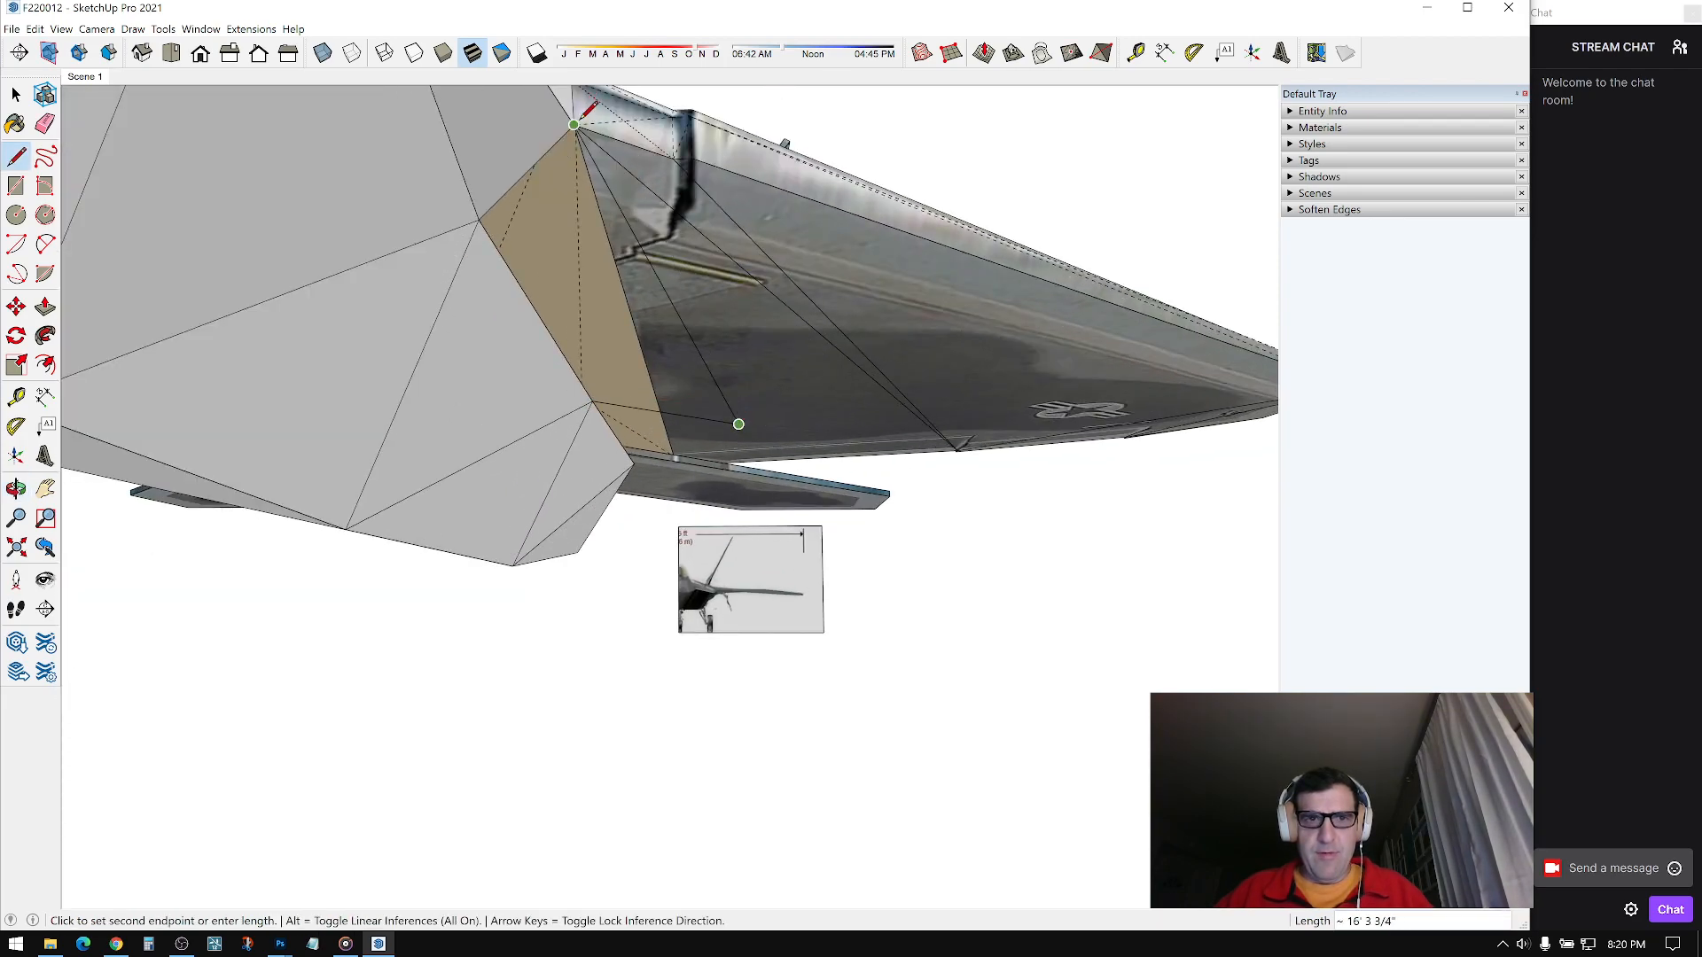
middle_drag(599, 383, 490, 391)
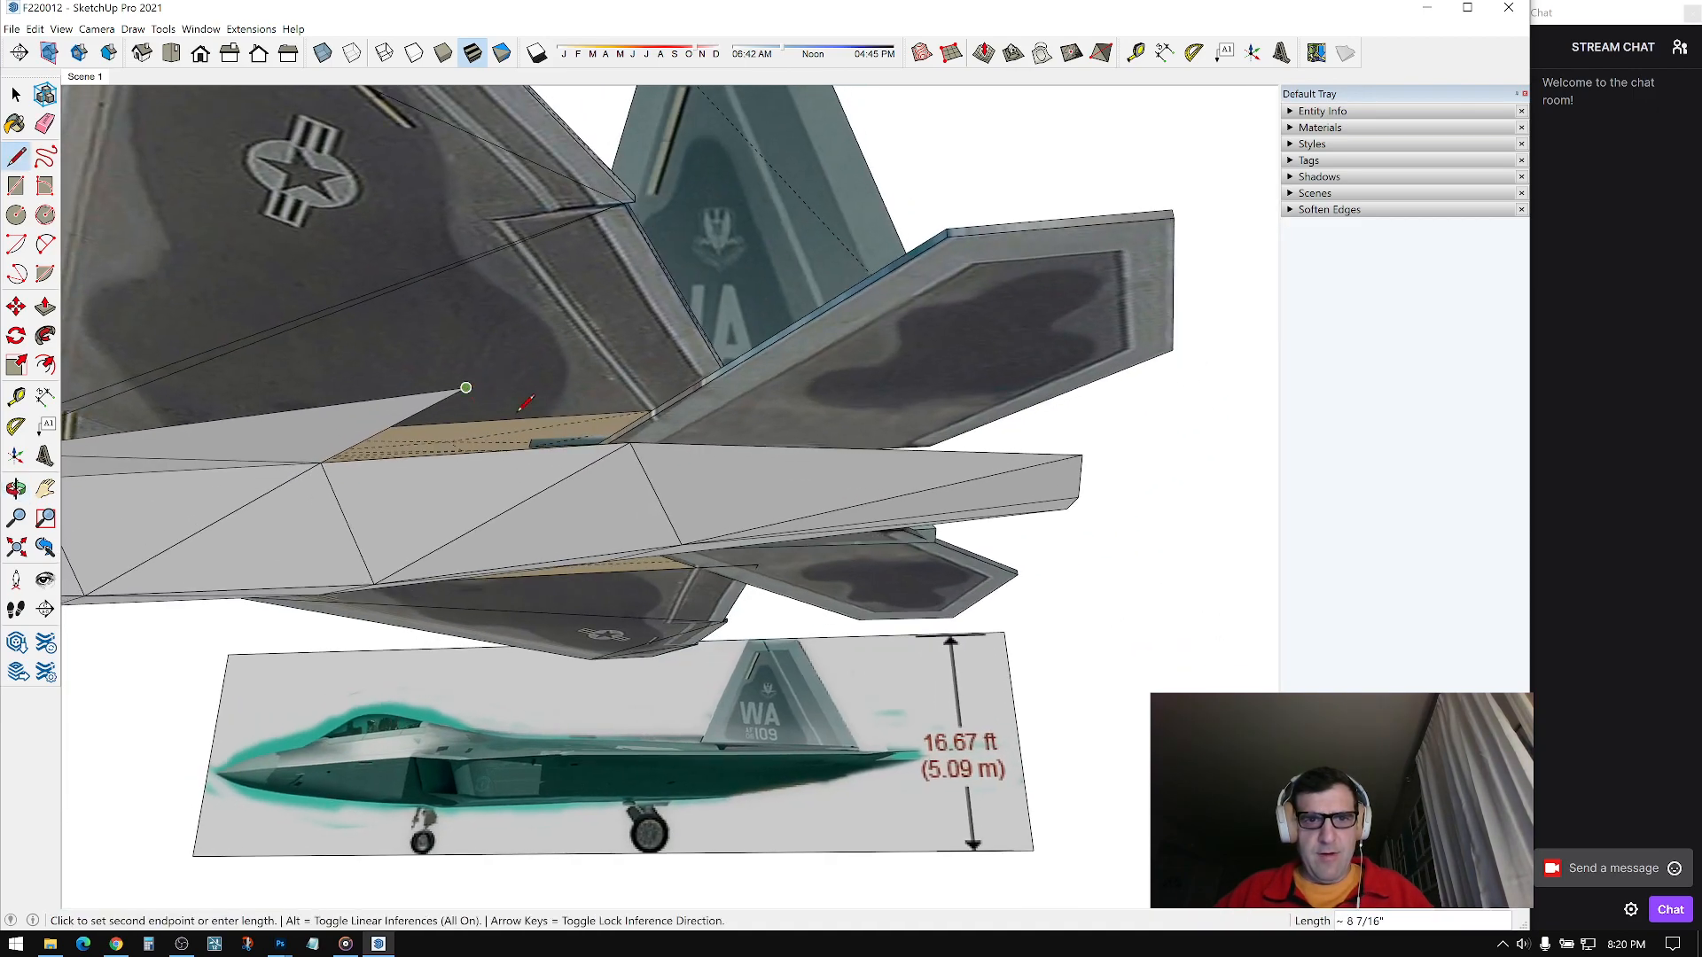
Step: Continue connecting the intake body's upper edge near the tail to the wing underside with lines
click(630, 440)
middle_drag(631, 441, 467, 600)
click(512, 467)
click(341, 430)
Step: Draw a line from the tip of the central tail piece to the intake body's inner rear corner
middle_drag(576, 534, 366, 660)
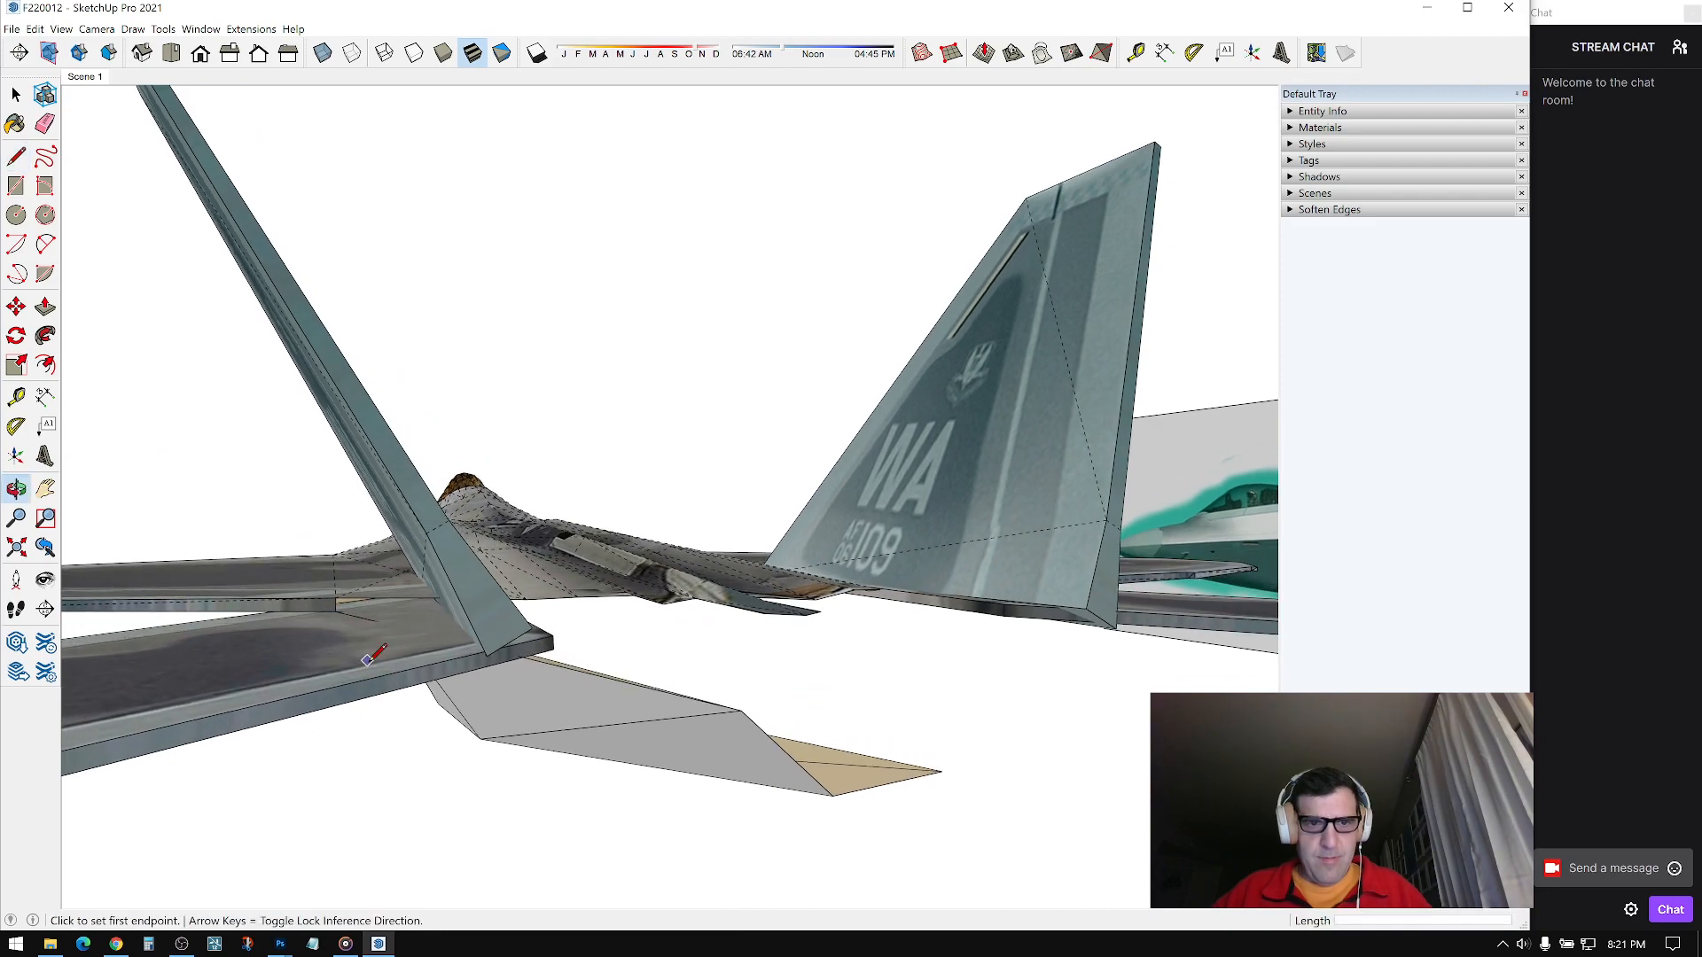
middle_drag(598, 632, 620, 597)
middle_drag(532, 561, 599, 642)
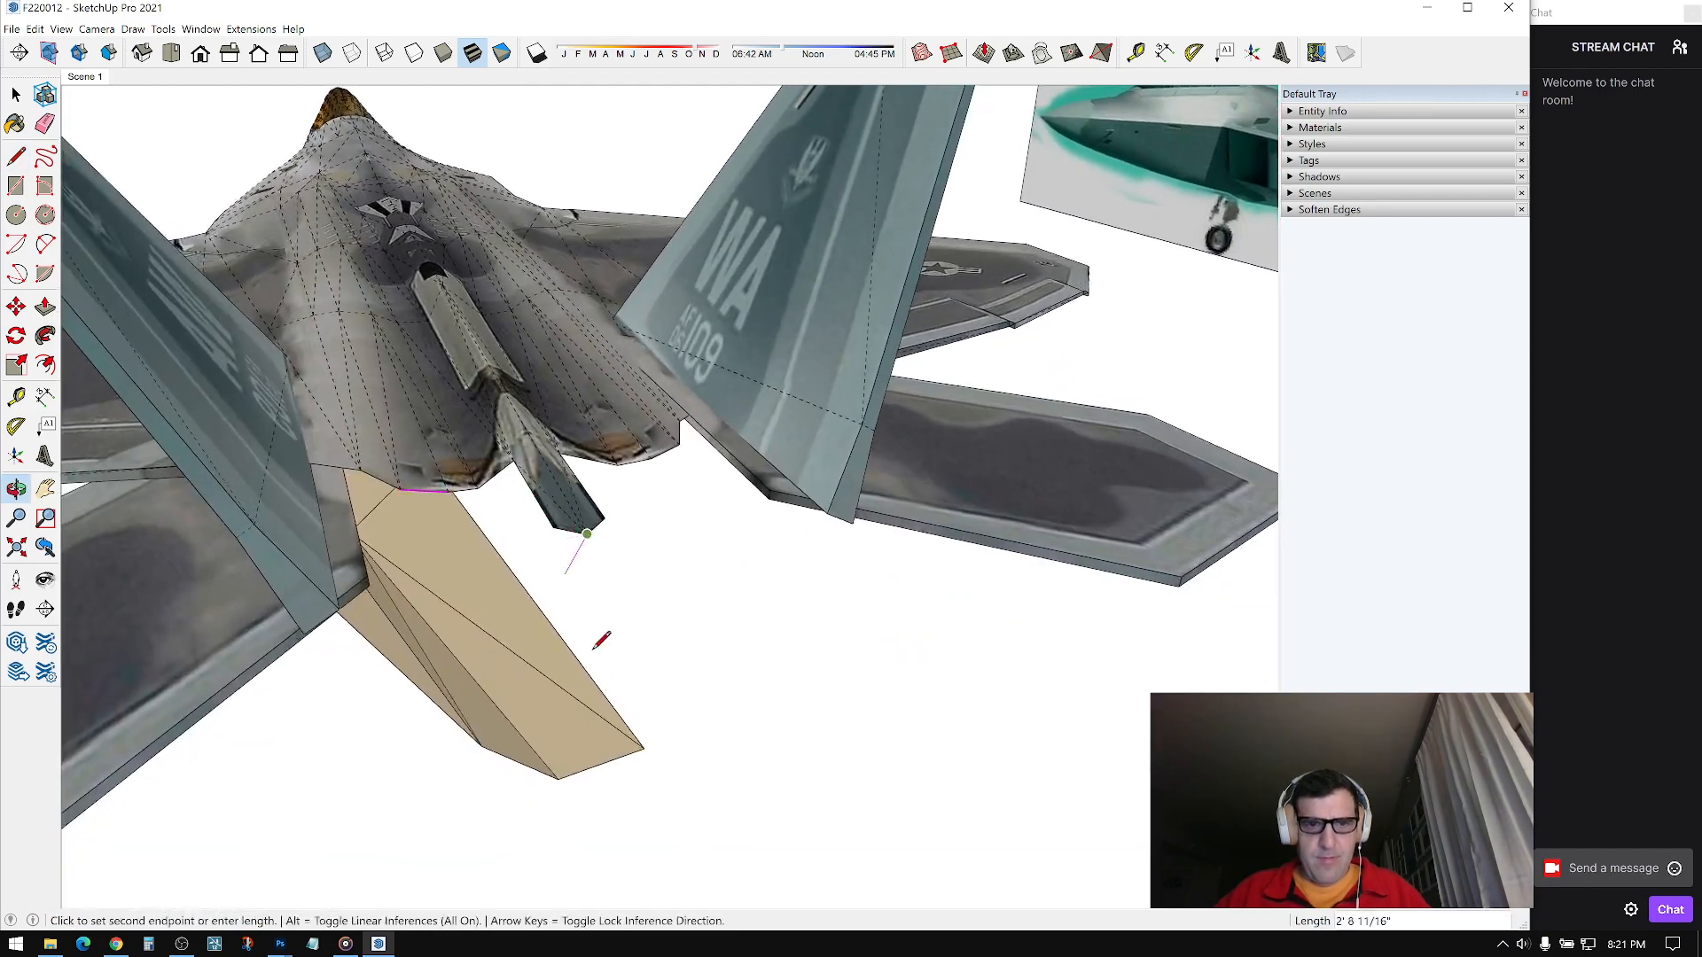
click(645, 748)
middle_drag(645, 748, 618, 771)
Step: Move the intake body's rear edge forward along the green axis by about 4' 7", level with the central tail tip
key(space)
middle_drag(785, 808, 496, 647)
key(m)
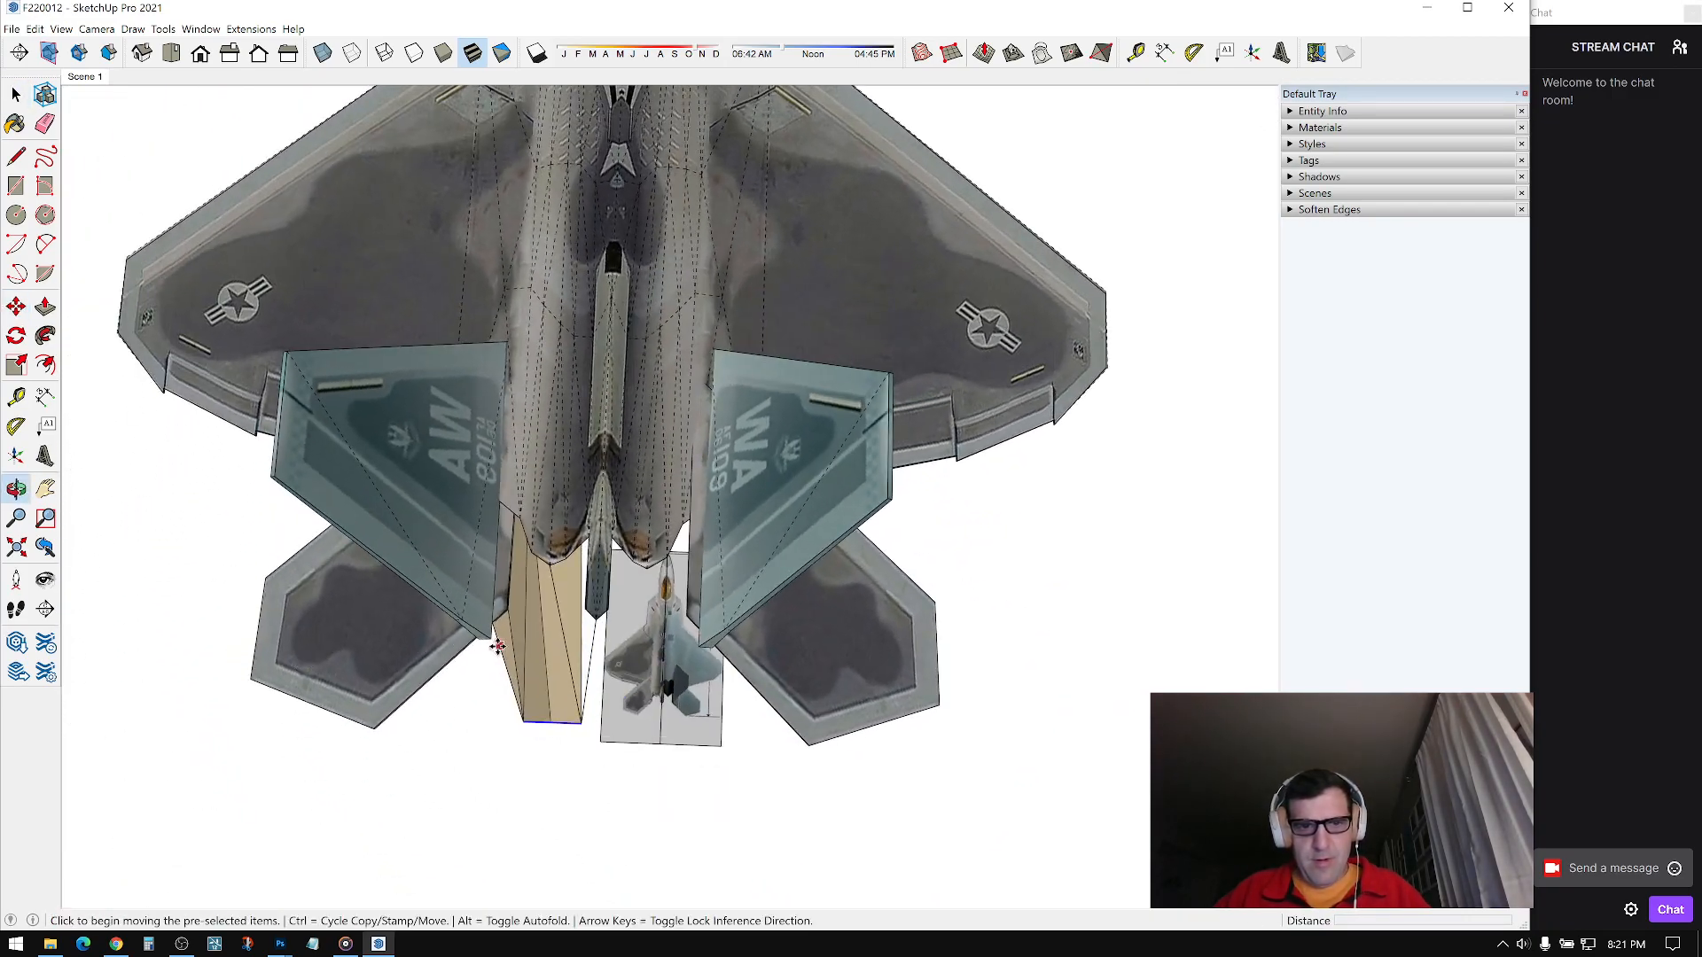
click(530, 720)
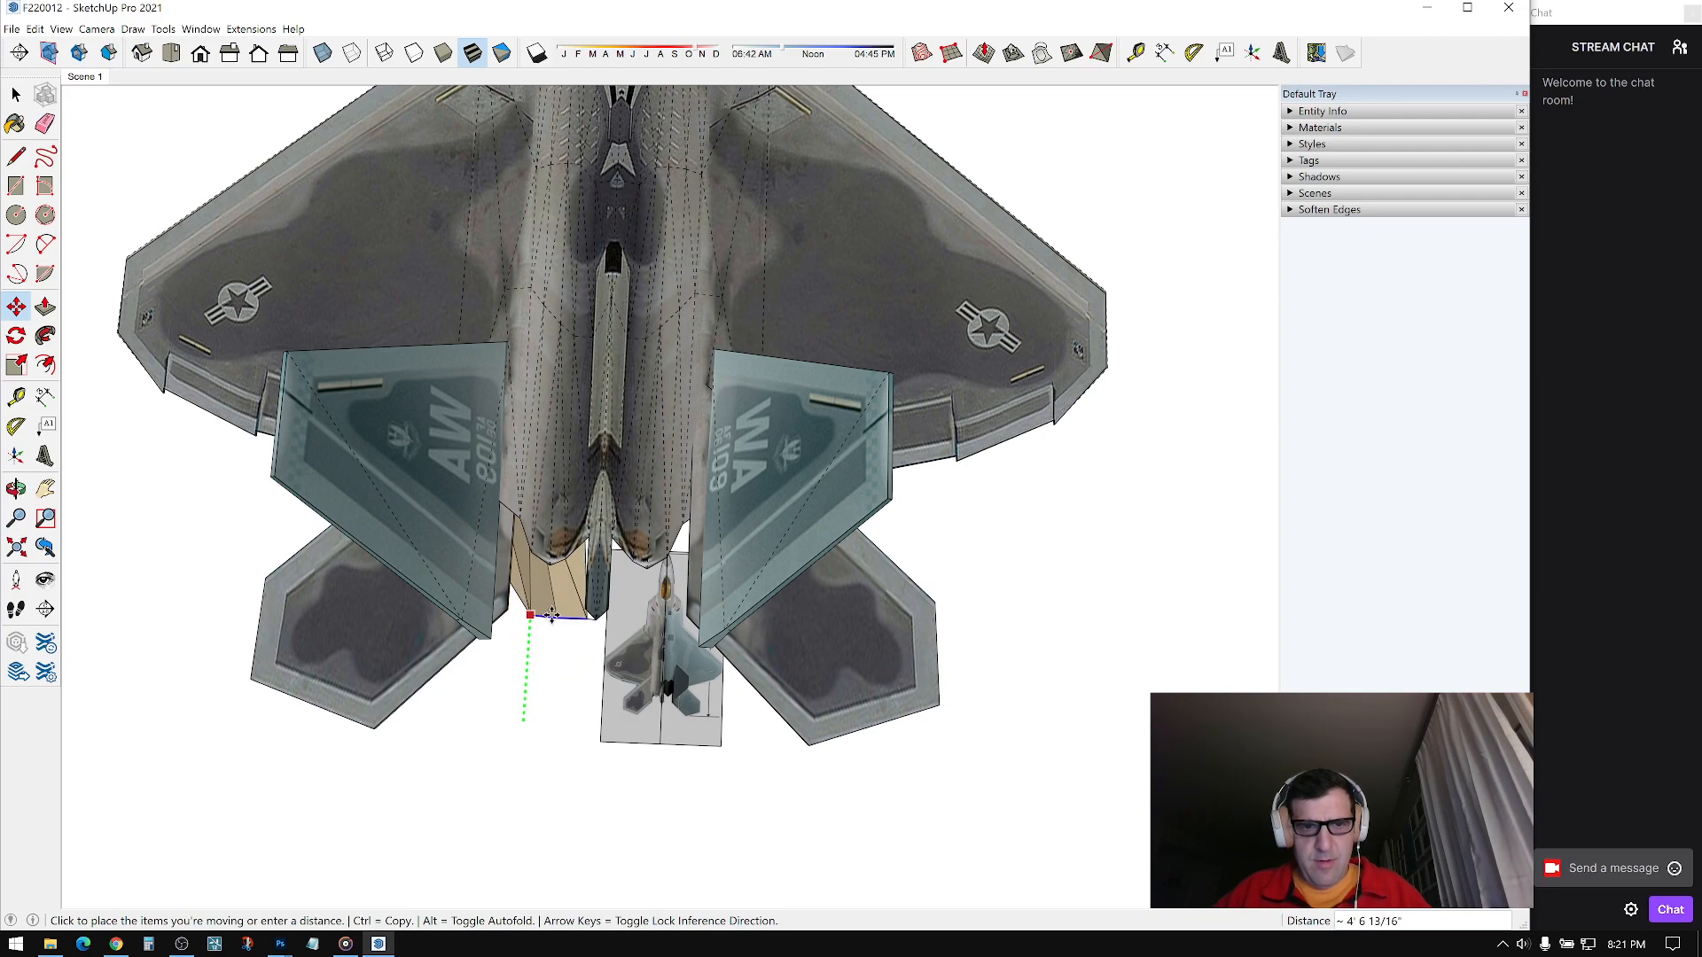
click(551, 618)
Step: Rotate the intake body's rear edge about its inner corner beside the central tail tip by about 22 degrees
scroll(546, 619, up, 4)
key(q)
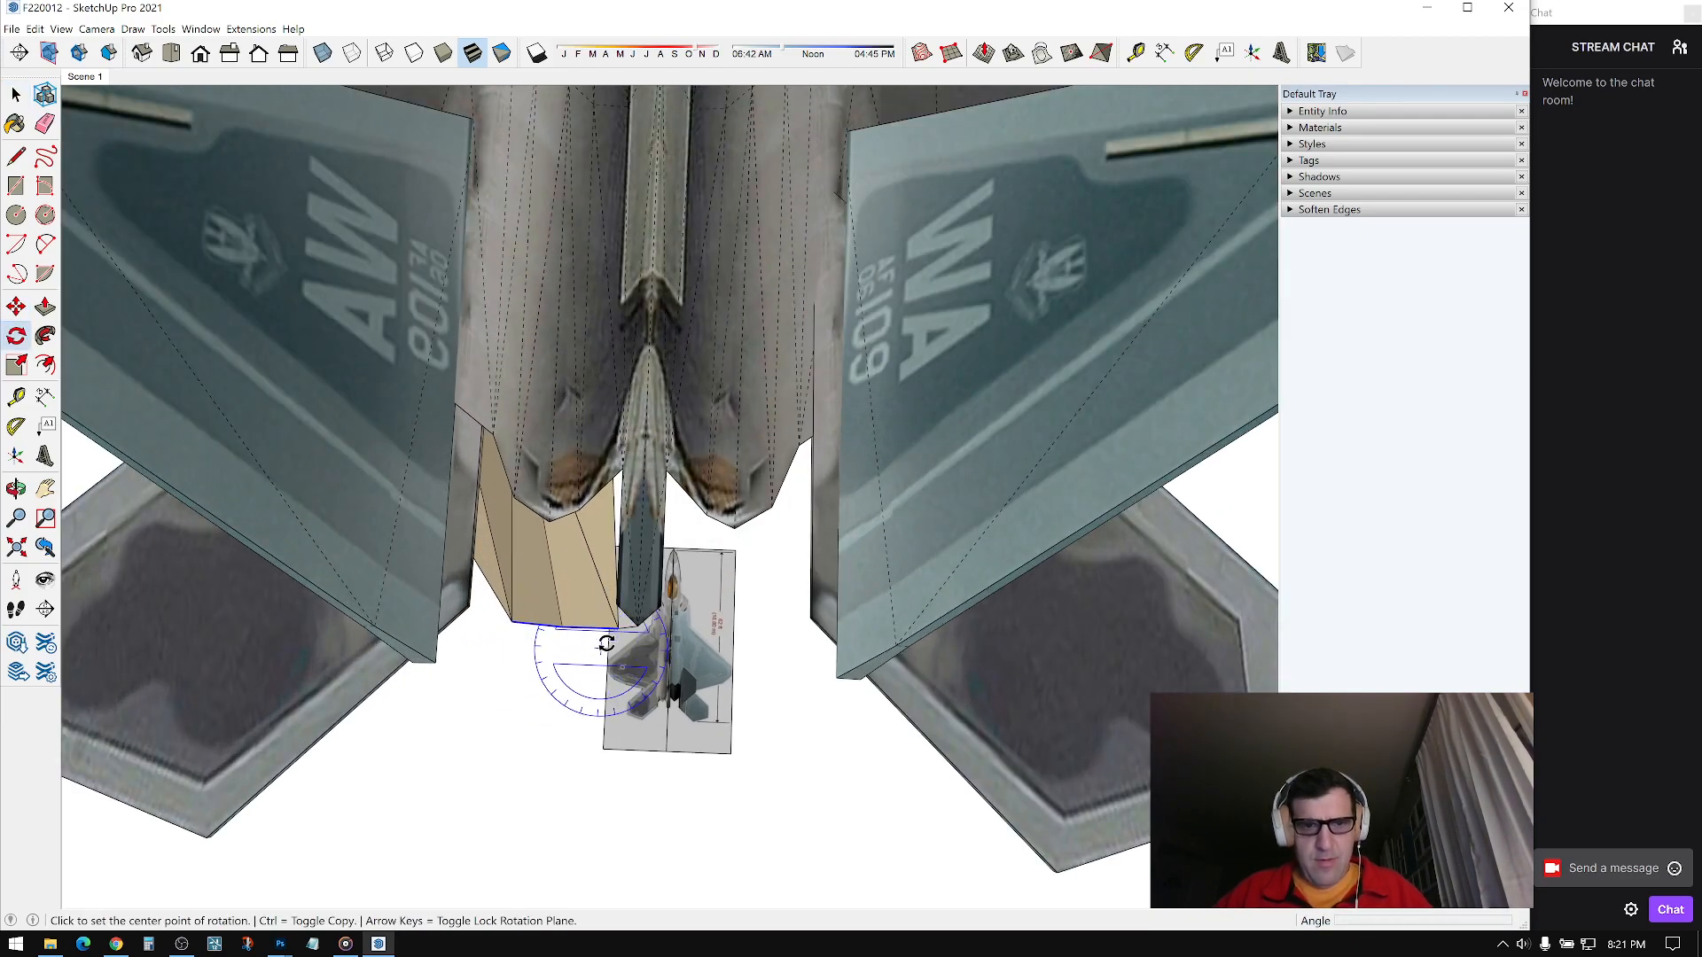
click(616, 629)
click(482, 741)
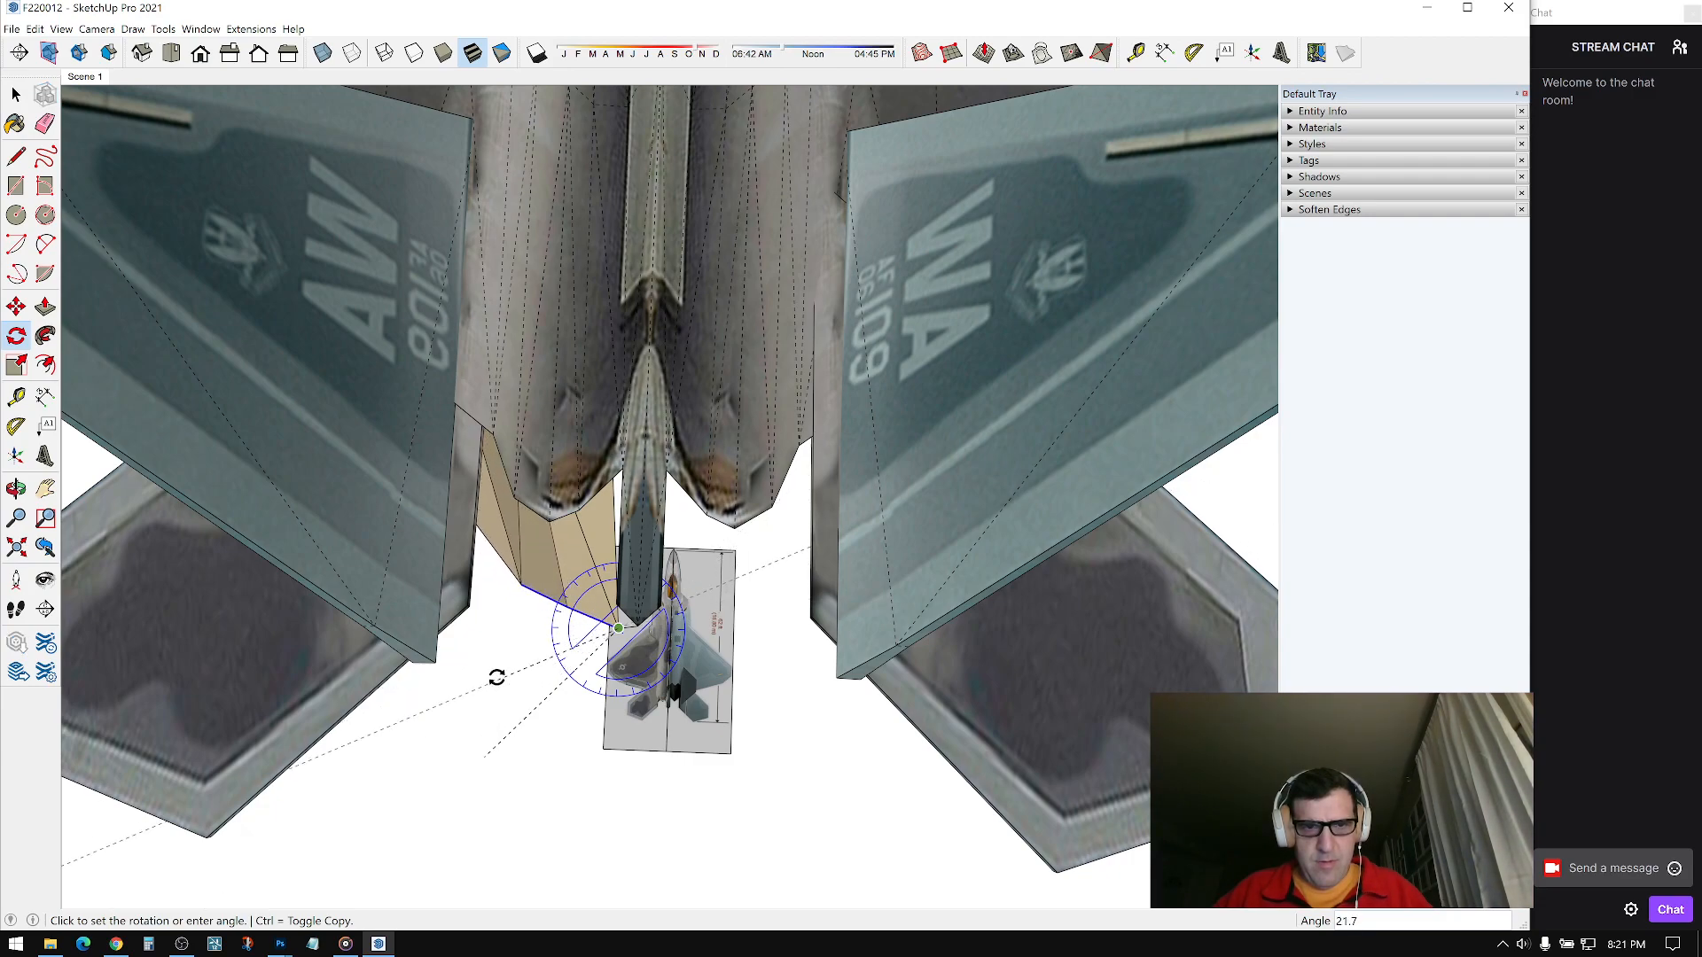
click(496, 673)
Step: Move the angled rear edge of the intake body forward, closer to the fuselage's rear end
middle_drag(541, 625, 621, 576)
scroll(585, 616, up, 2)
key(space)
key(m)
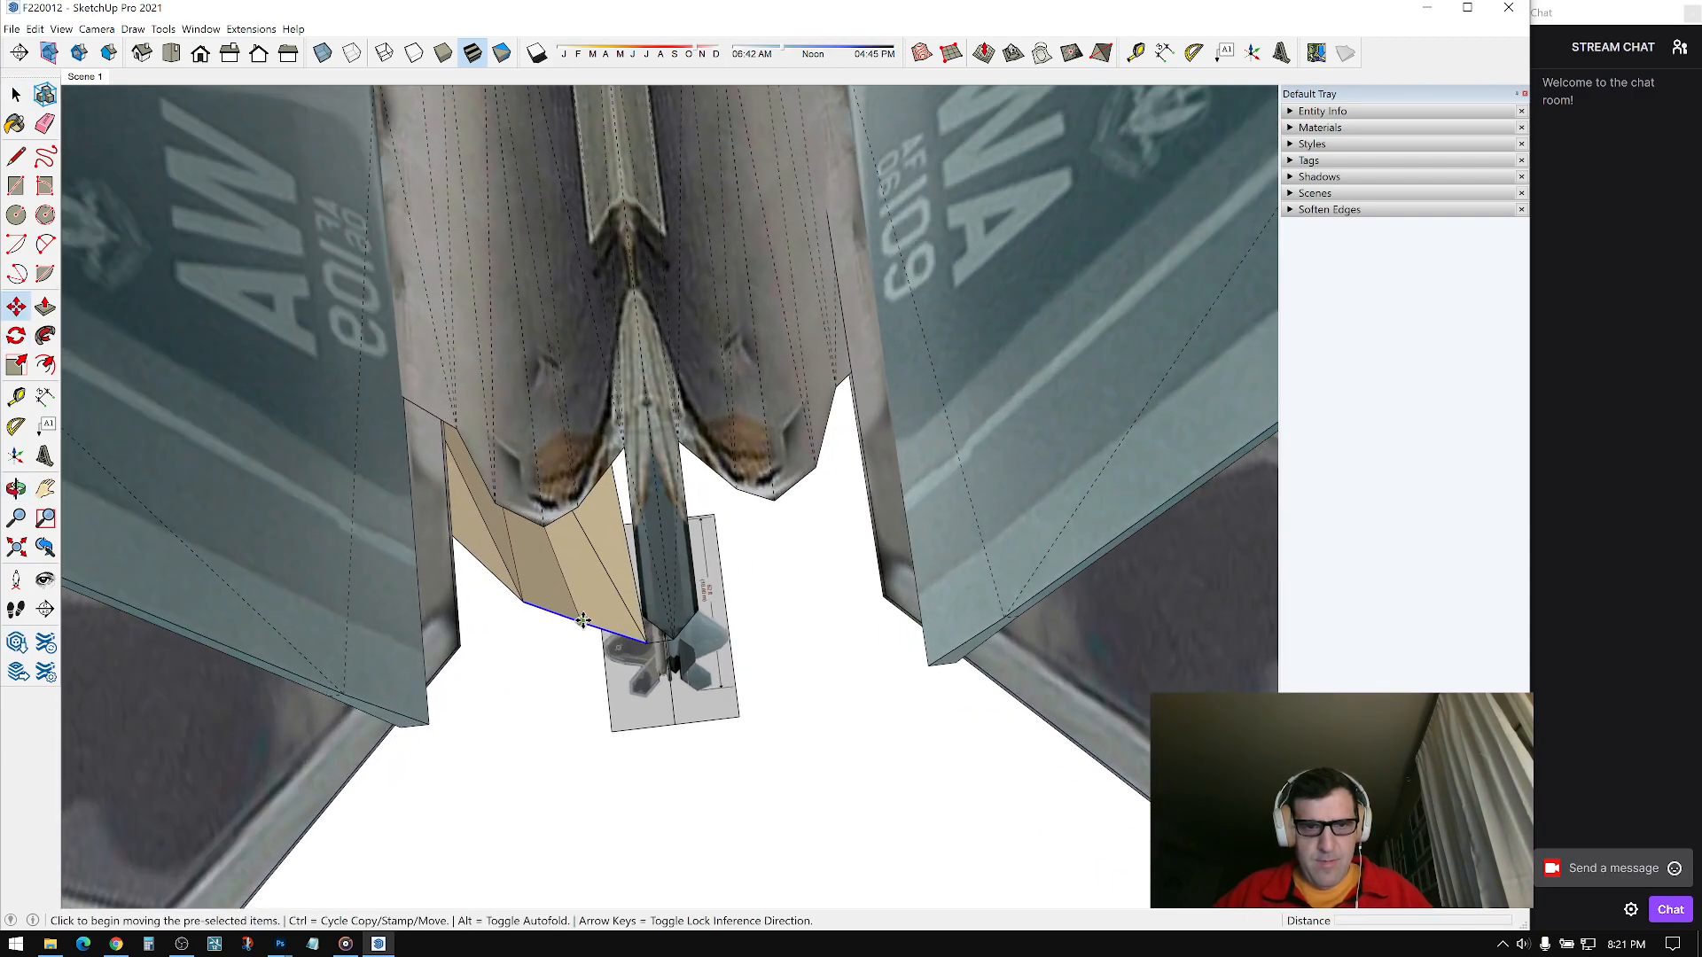
click(581, 622)
click(560, 564)
middle_drag(564, 564, 567, 749)
click(659, 653)
click(639, 635)
key(space)
Step: Rotate the inner segment of the intake body's rear edge about its outer corner by about 54 degrees to form a pointed end
scroll(687, 692, down, 3)
scroll(656, 598, up, 7)
scroll(536, 498, up, 4)
key(q)
click(566, 731)
click(630, 749)
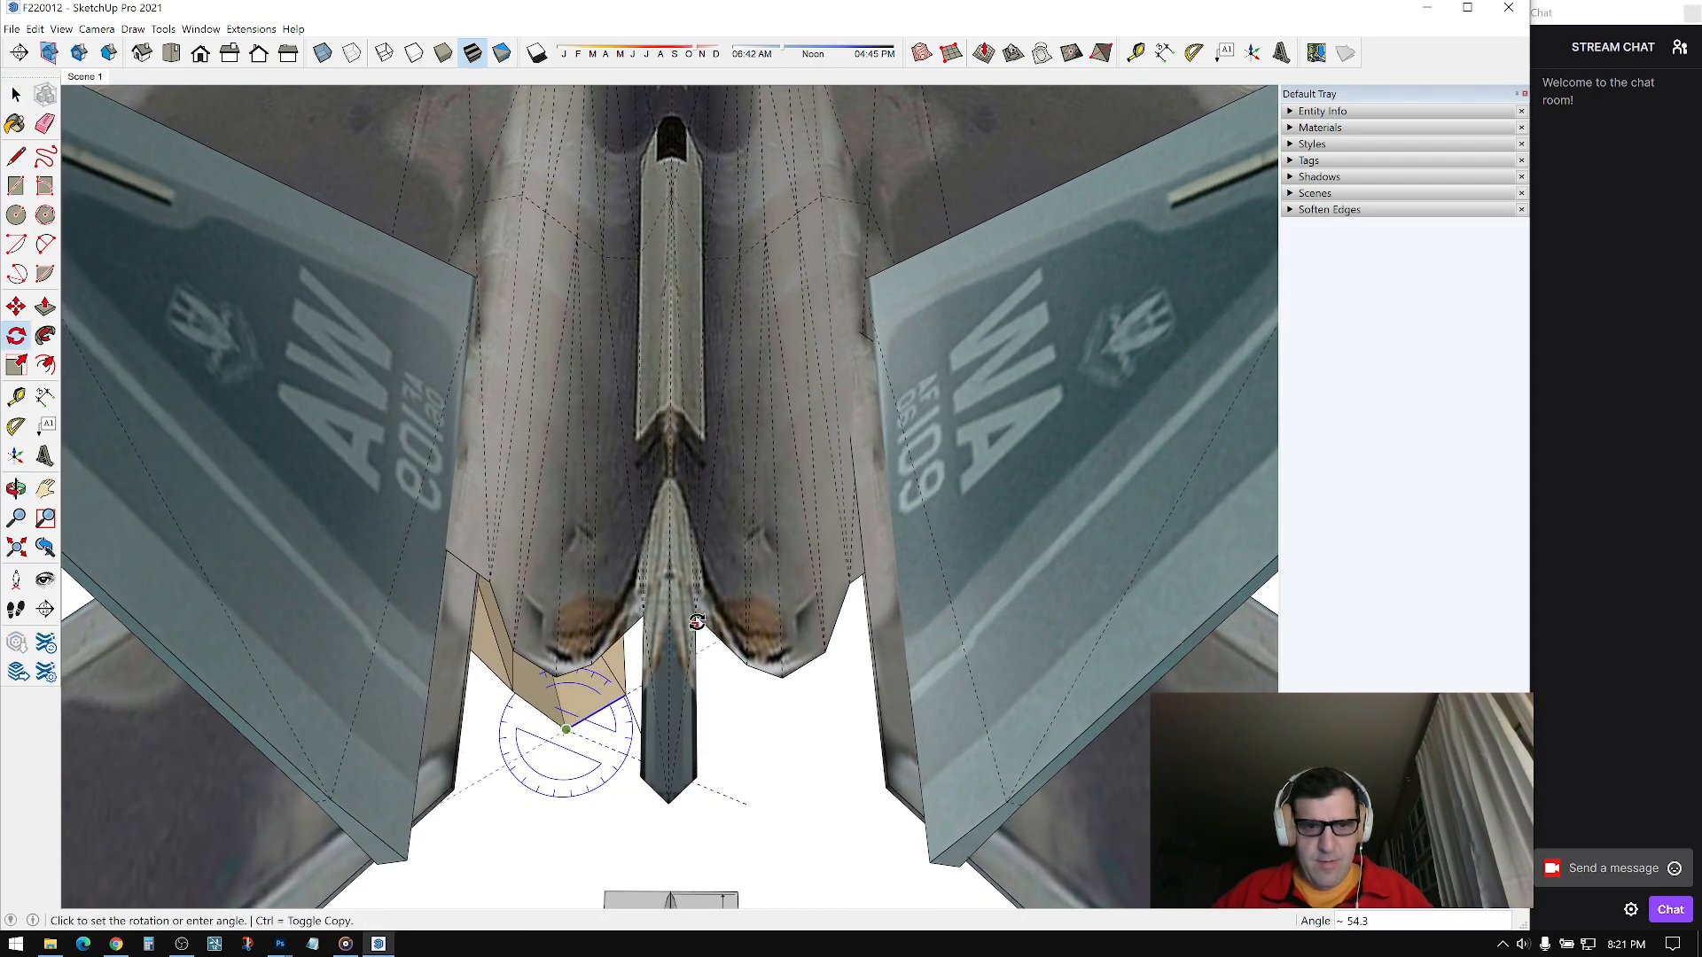
mouse_move(693, 615)
middle_down()
mouse_move(688, 413)
mouse_move(619, 524)
mouse_move(580, 551)
mouse_move(532, 475)
mouse_move(676, 363)
mouse_move(682, 416)
mouse_move(656, 478)
middle_up()
Step: Draw lines connecting the central tail piece to the inner rear corner of the intake body
key(l)
click(707, 349)
click(686, 462)
click(603, 480)
middle_drag(534, 493, 587, 559)
click(688, 466)
click(648, 523)
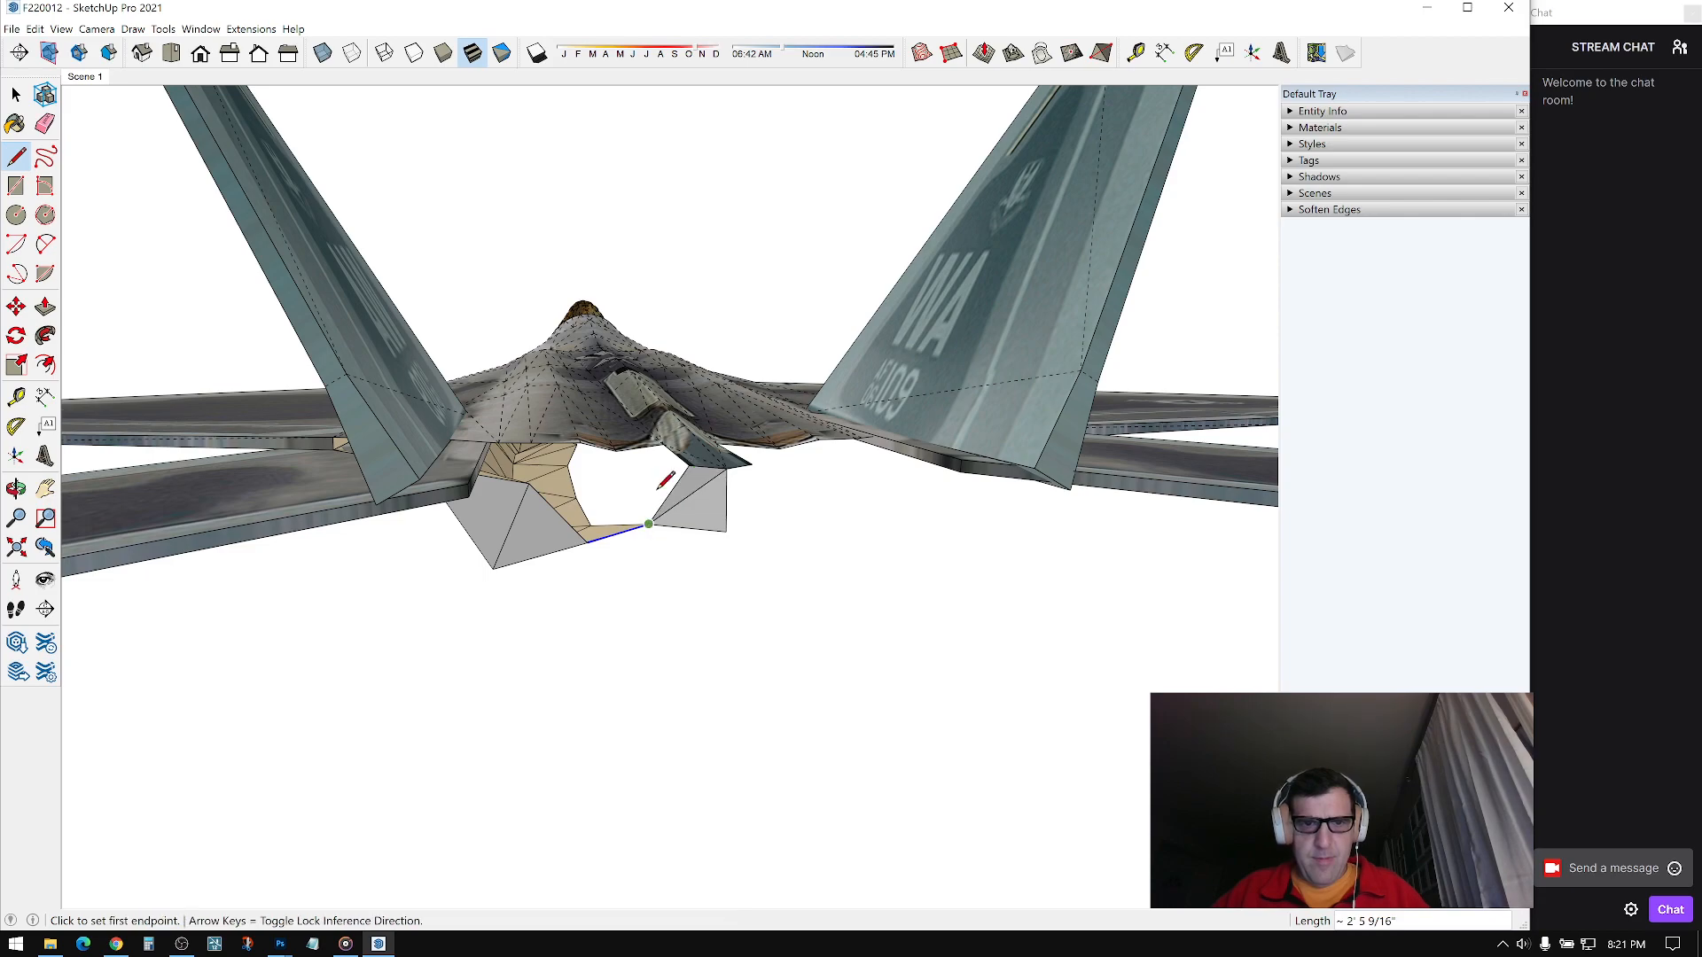
Step: Draw lines from the intake body's inner rear corner to points along the fuselage's rear edge, filling the gap with faces
middle_drag(666, 478, 696, 516)
click(684, 476)
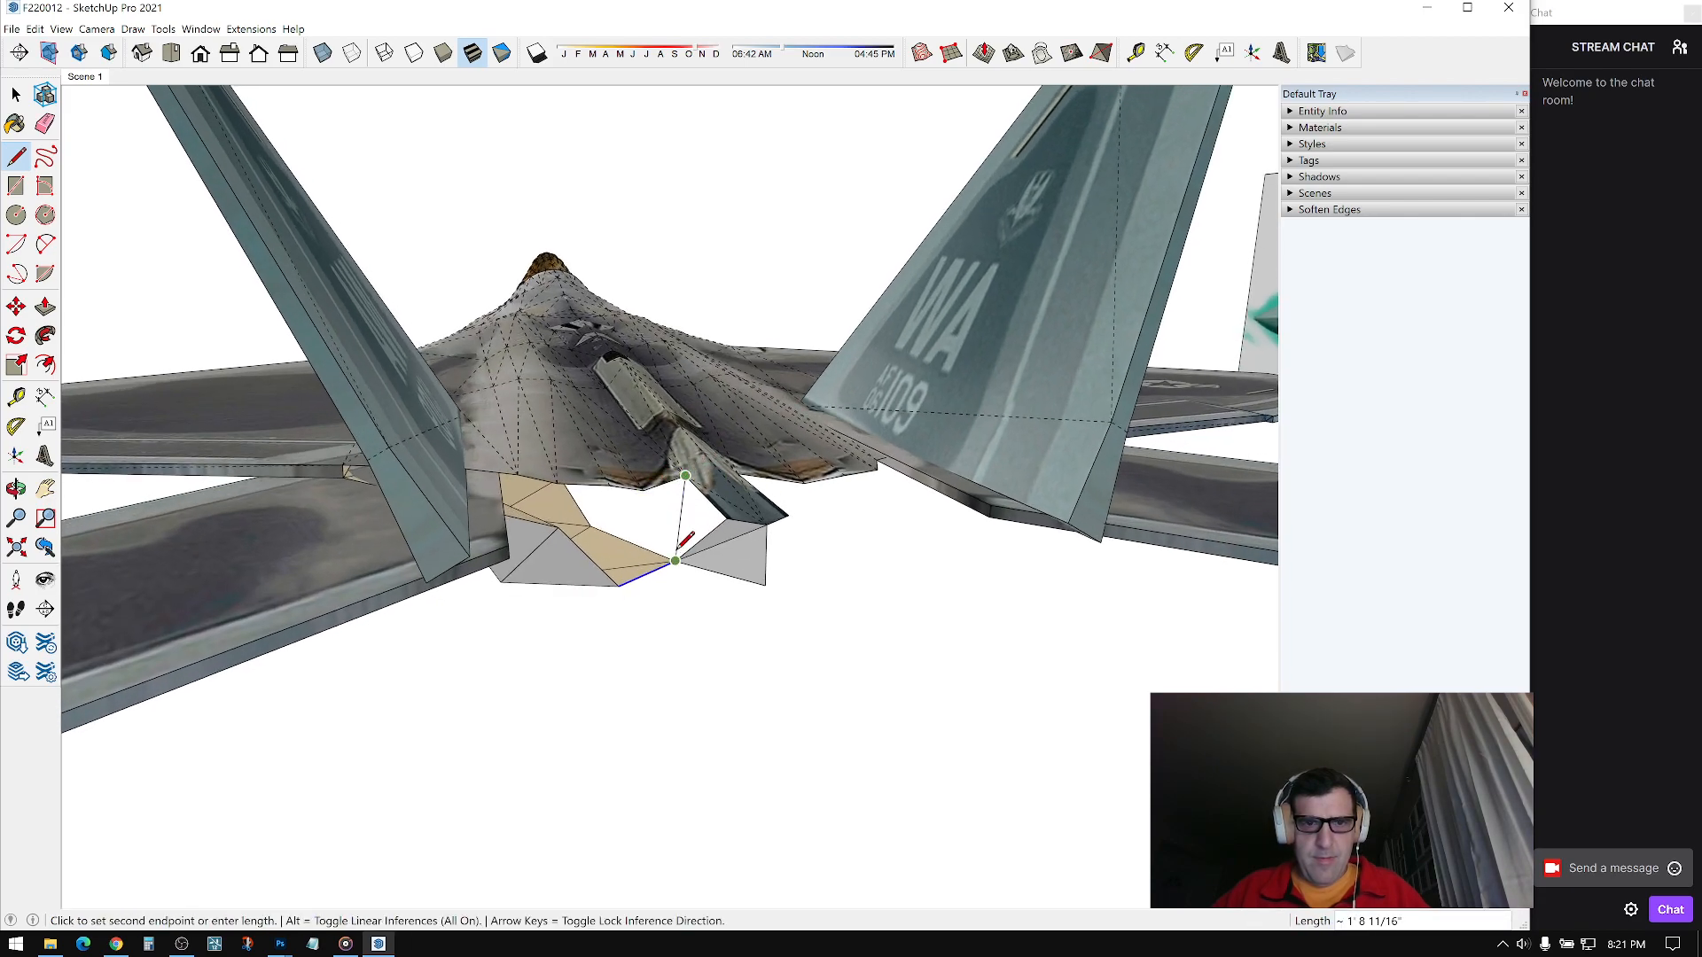
click(676, 558)
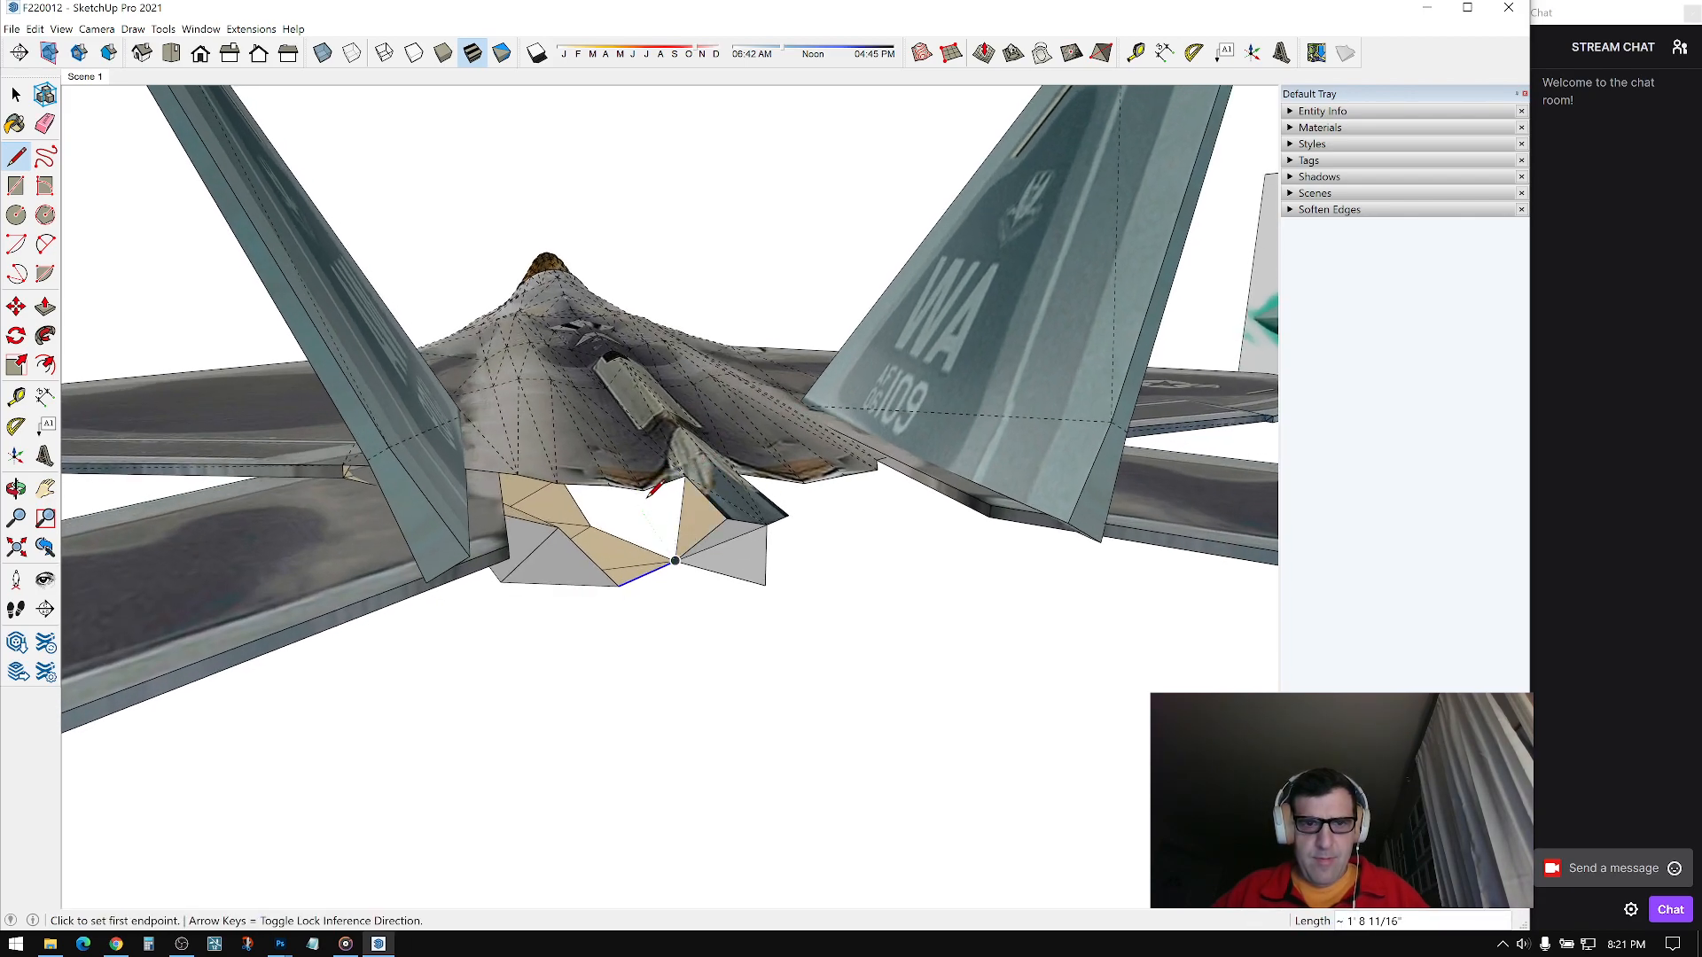
click(676, 560)
click(557, 527)
click(676, 559)
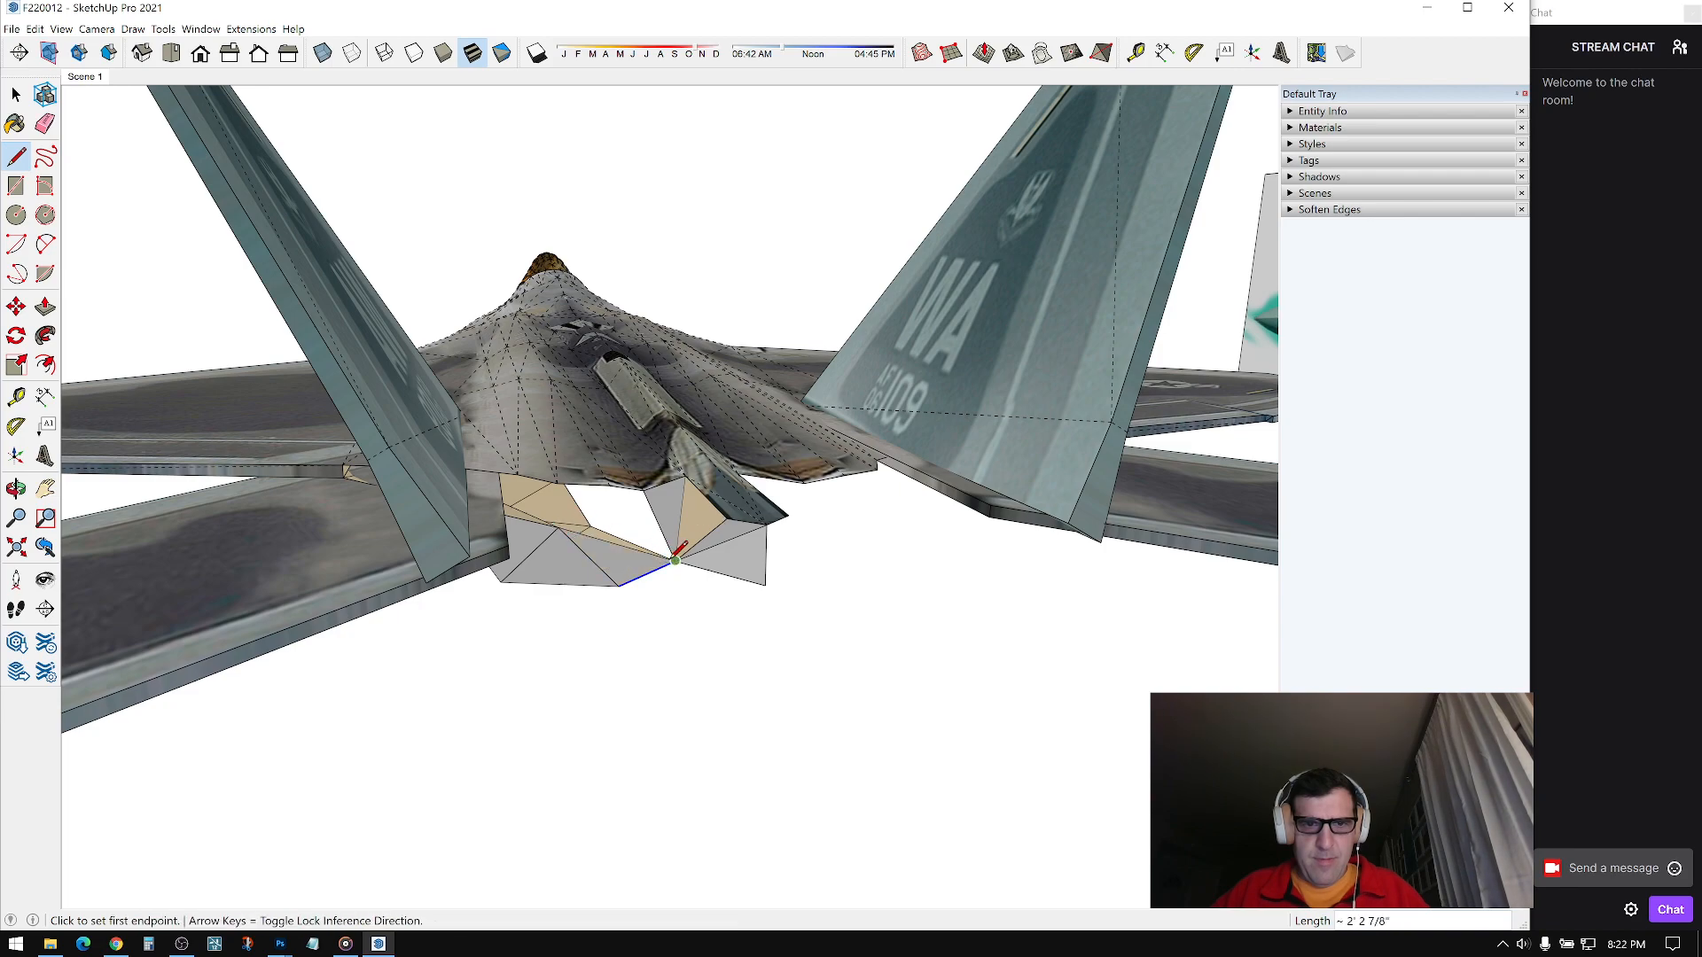
click(557, 483)
click(675, 560)
scroll(709, 532, up, 3)
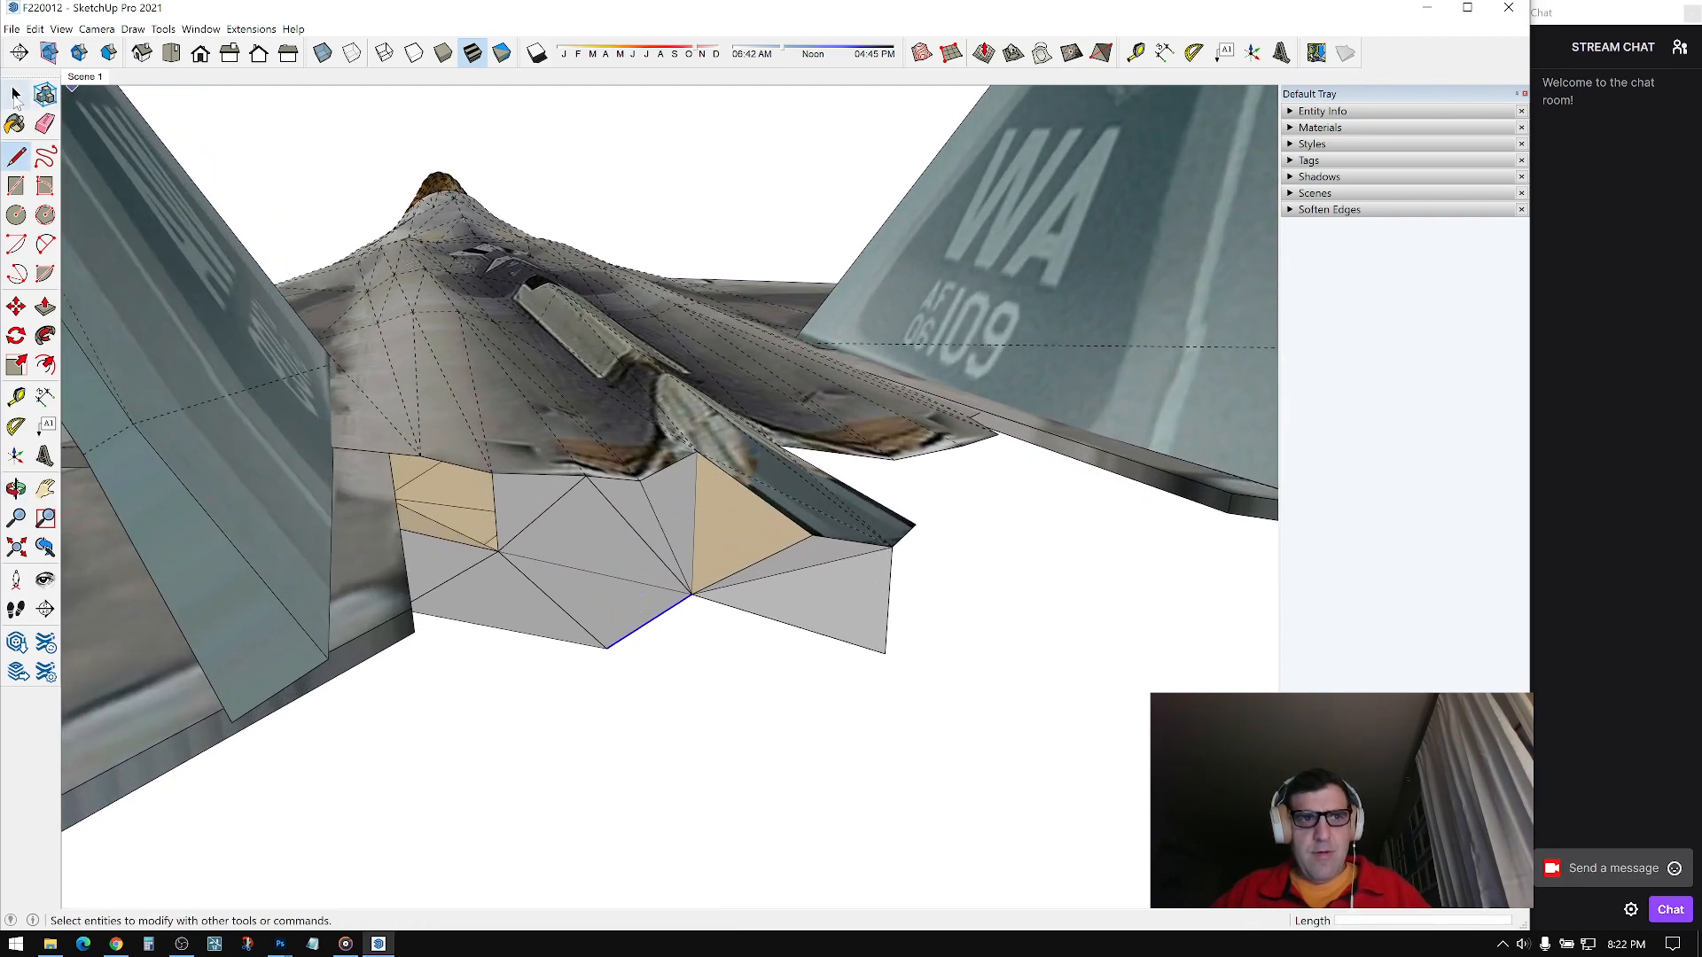
Step: Reverse the back-facing triangle beside the central tail piece
right_click(725, 523)
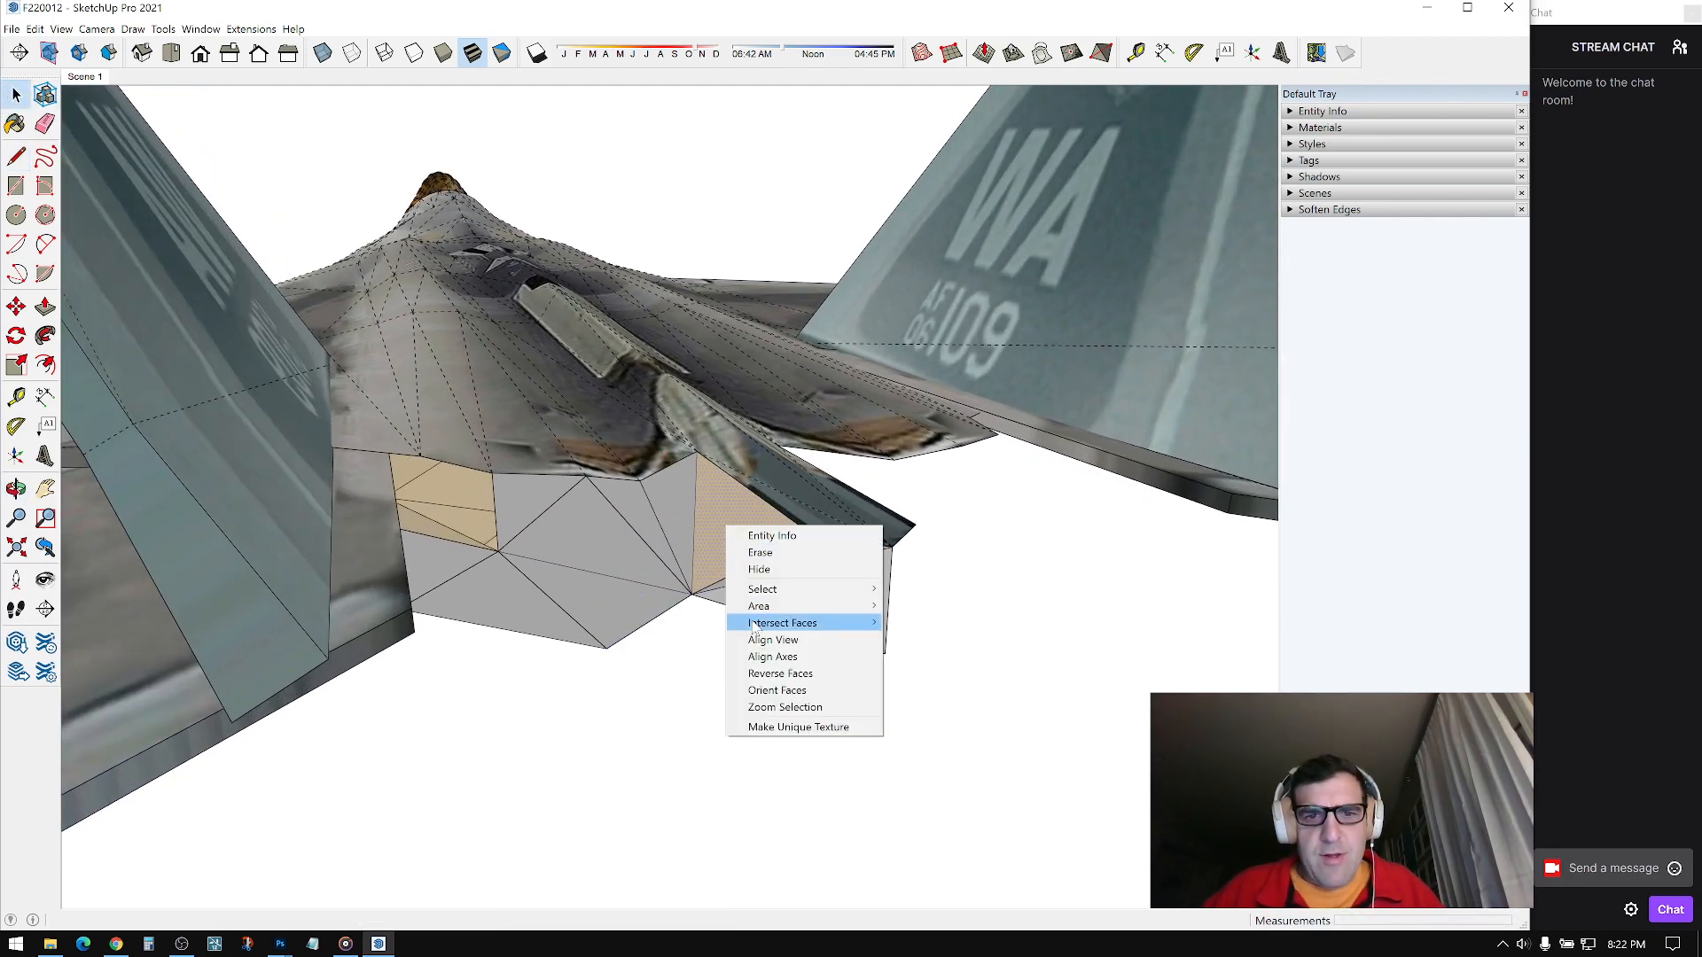
click(780, 673)
middle_drag(720, 553, 620, 496)
middle_drag(709, 390, 656, 422)
click(669, 437)
middle_drag(620, 354, 567, 243)
middle_drag(897, 273, 695, 321)
scroll(696, 321, down, 2)
click(855, 315)
middle_drag(855, 314, 842, 404)
scroll(893, 387, down, 2)
key(space)
Step: Extend the nose underside rearward along the green axis by about 1' 8", joining the new lines to the fuselage vertex above
middle_drag(919, 556, 616, 353)
scroll(817, 376, up, 2)
middle_drag(618, 264, 1136, 197)
middle_drag(862, 251, 700, 443)
click(509, 442)
middle_drag(514, 330, 624, 479)
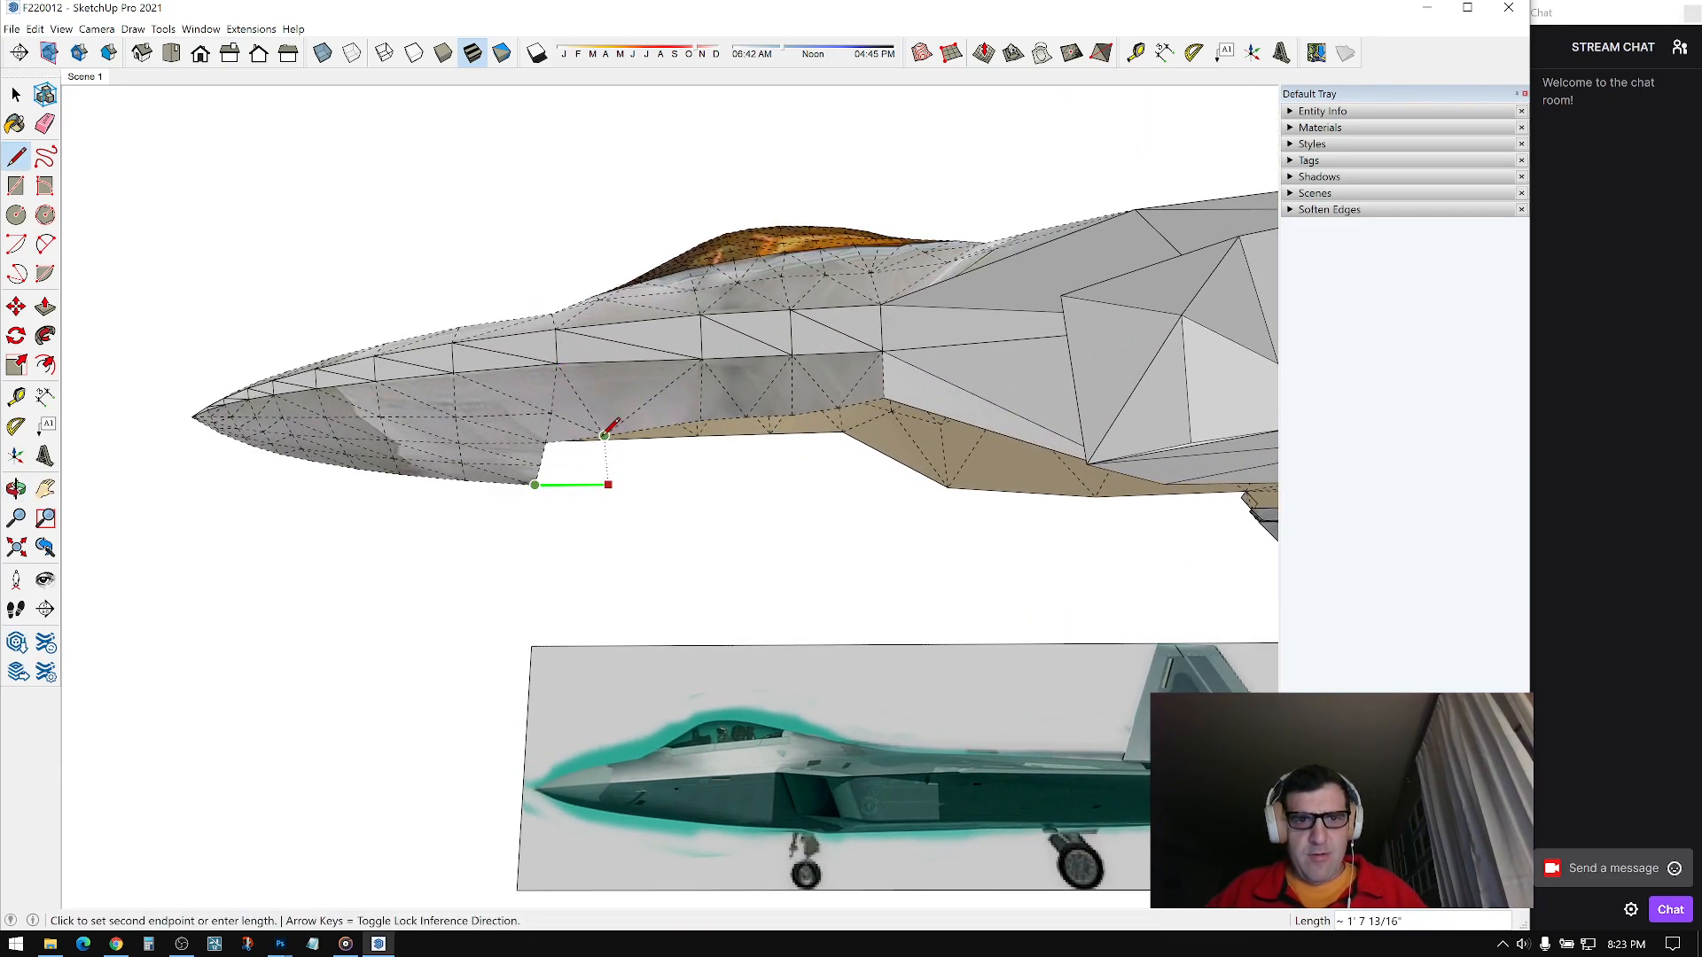
scroll(605, 434, up, 3)
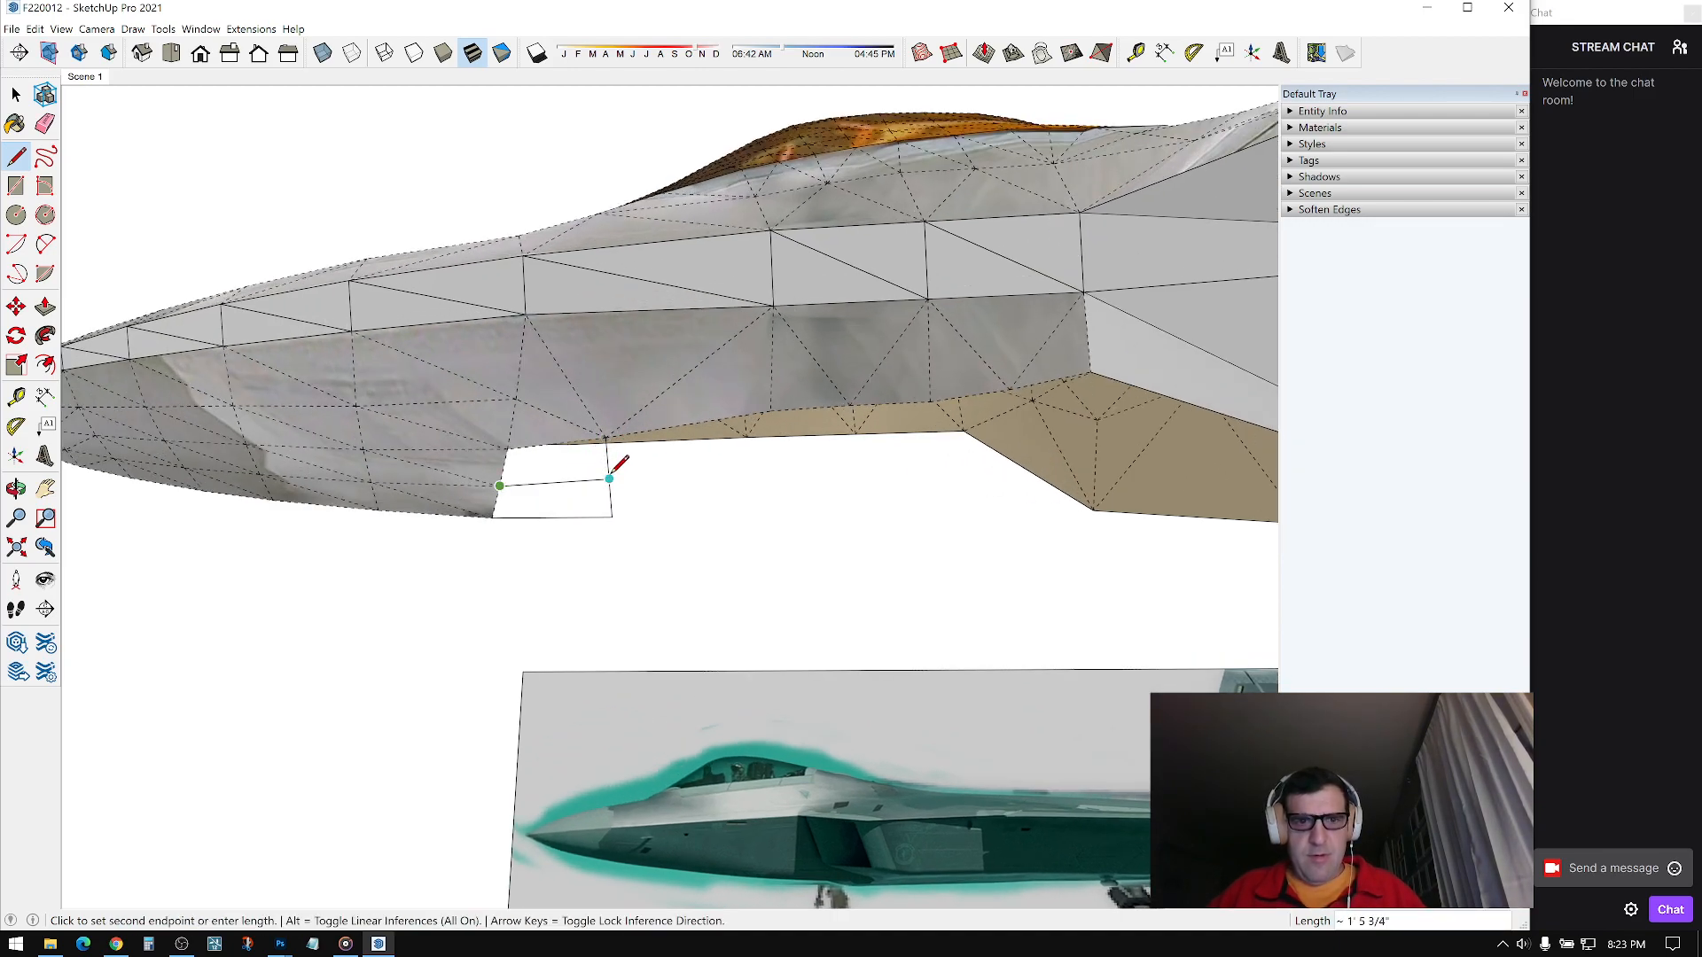
click(501, 486)
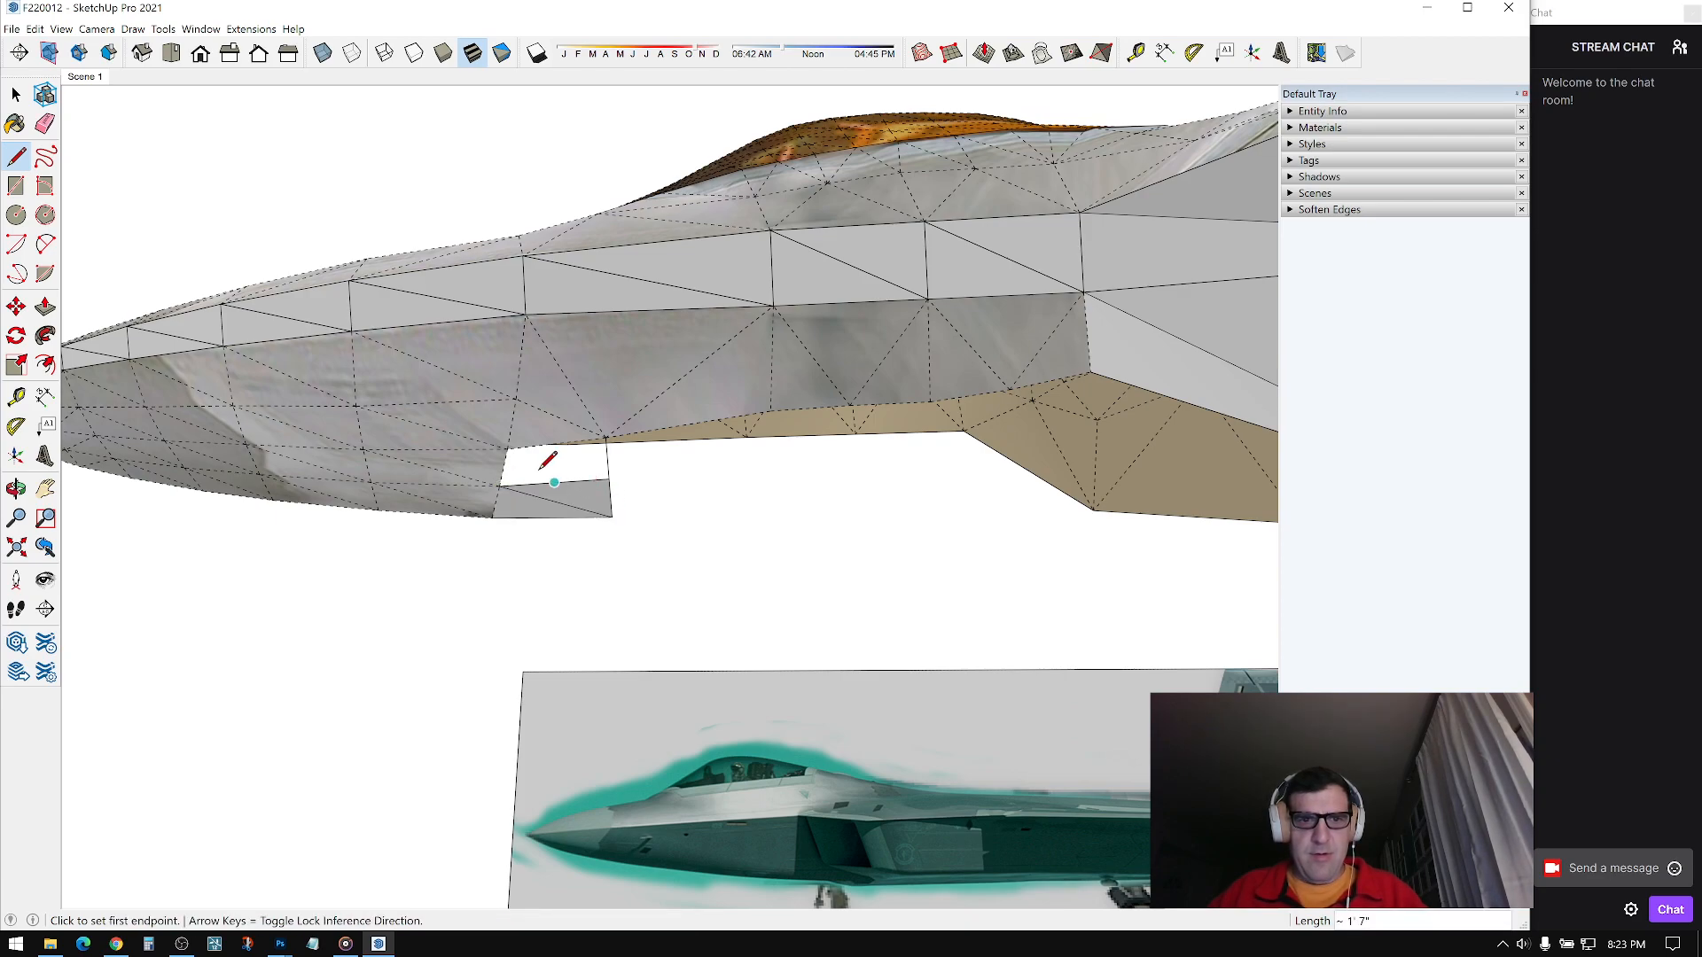
click(609, 476)
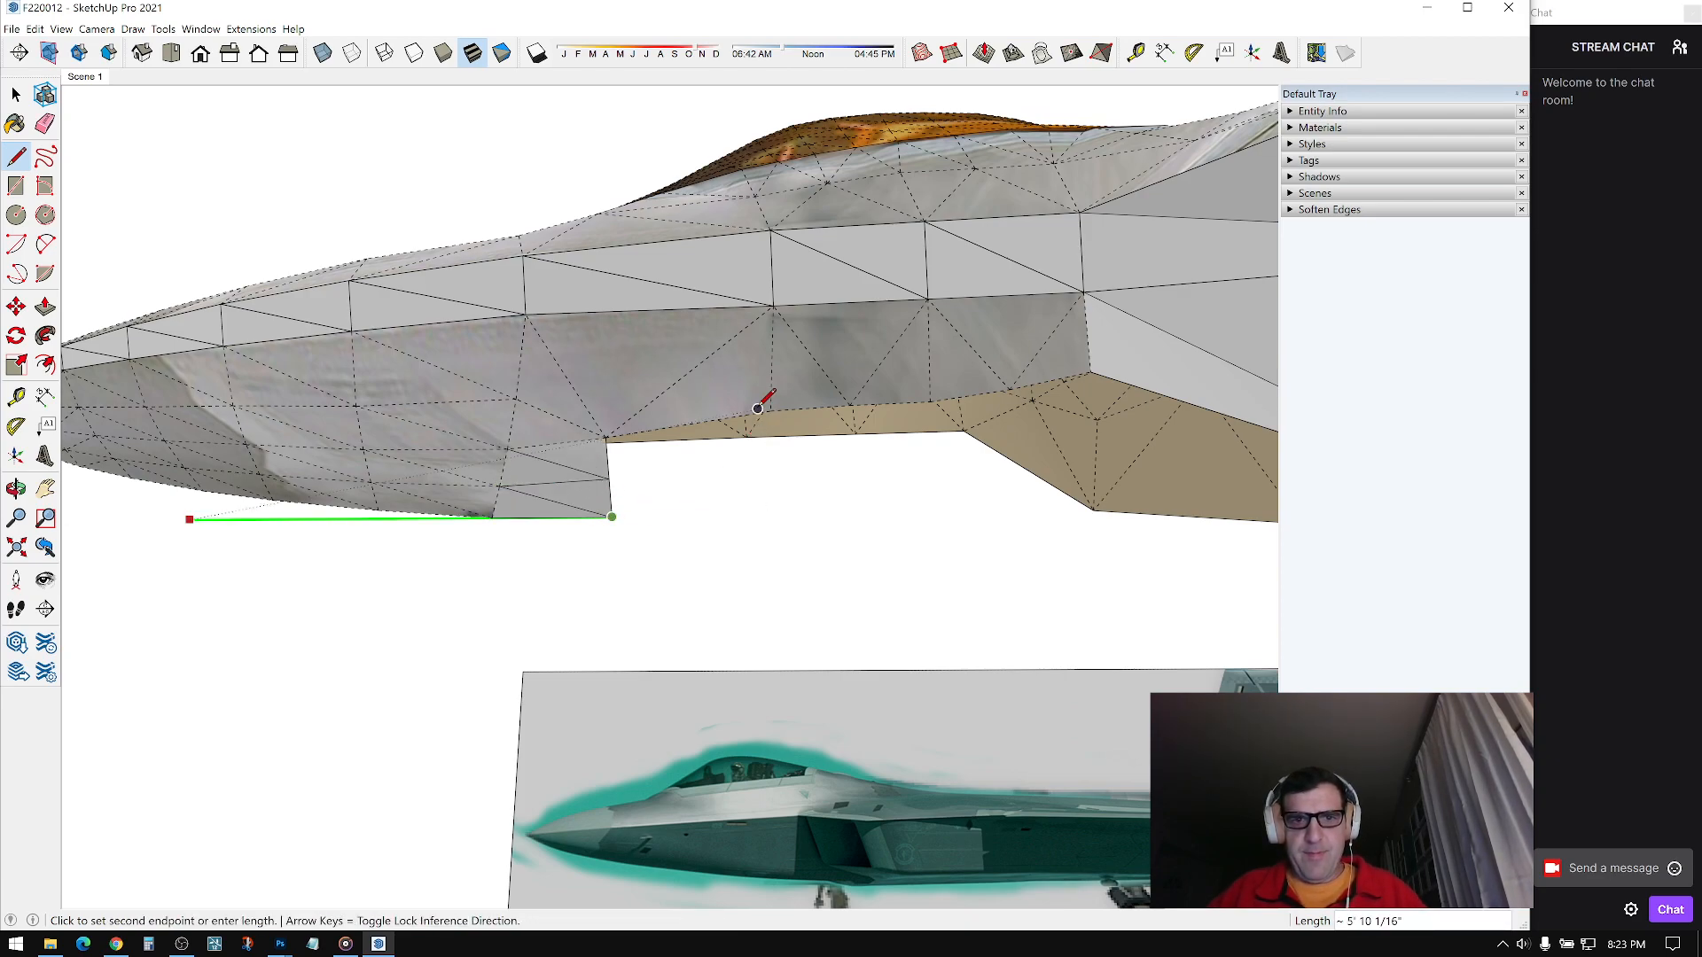
Step: Add a second underside panel reaching the next fuselage vertex, with a mid-height line and diagonals up to the fuselage edge
click(763, 515)
click(609, 478)
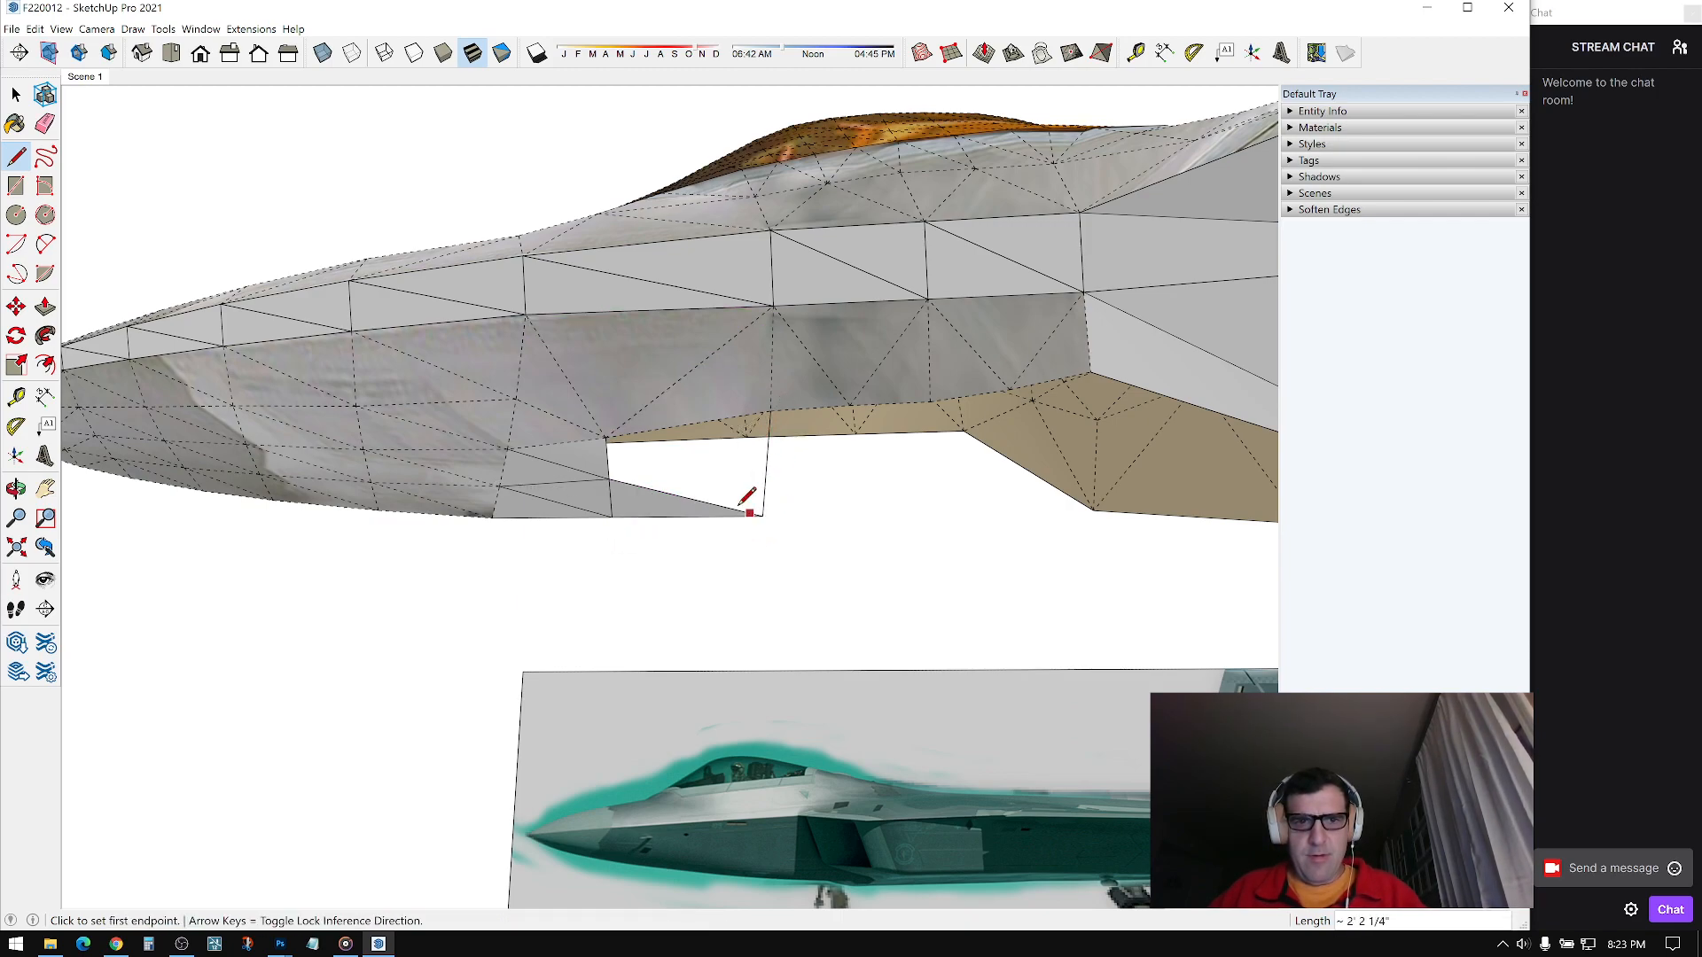
click(766, 466)
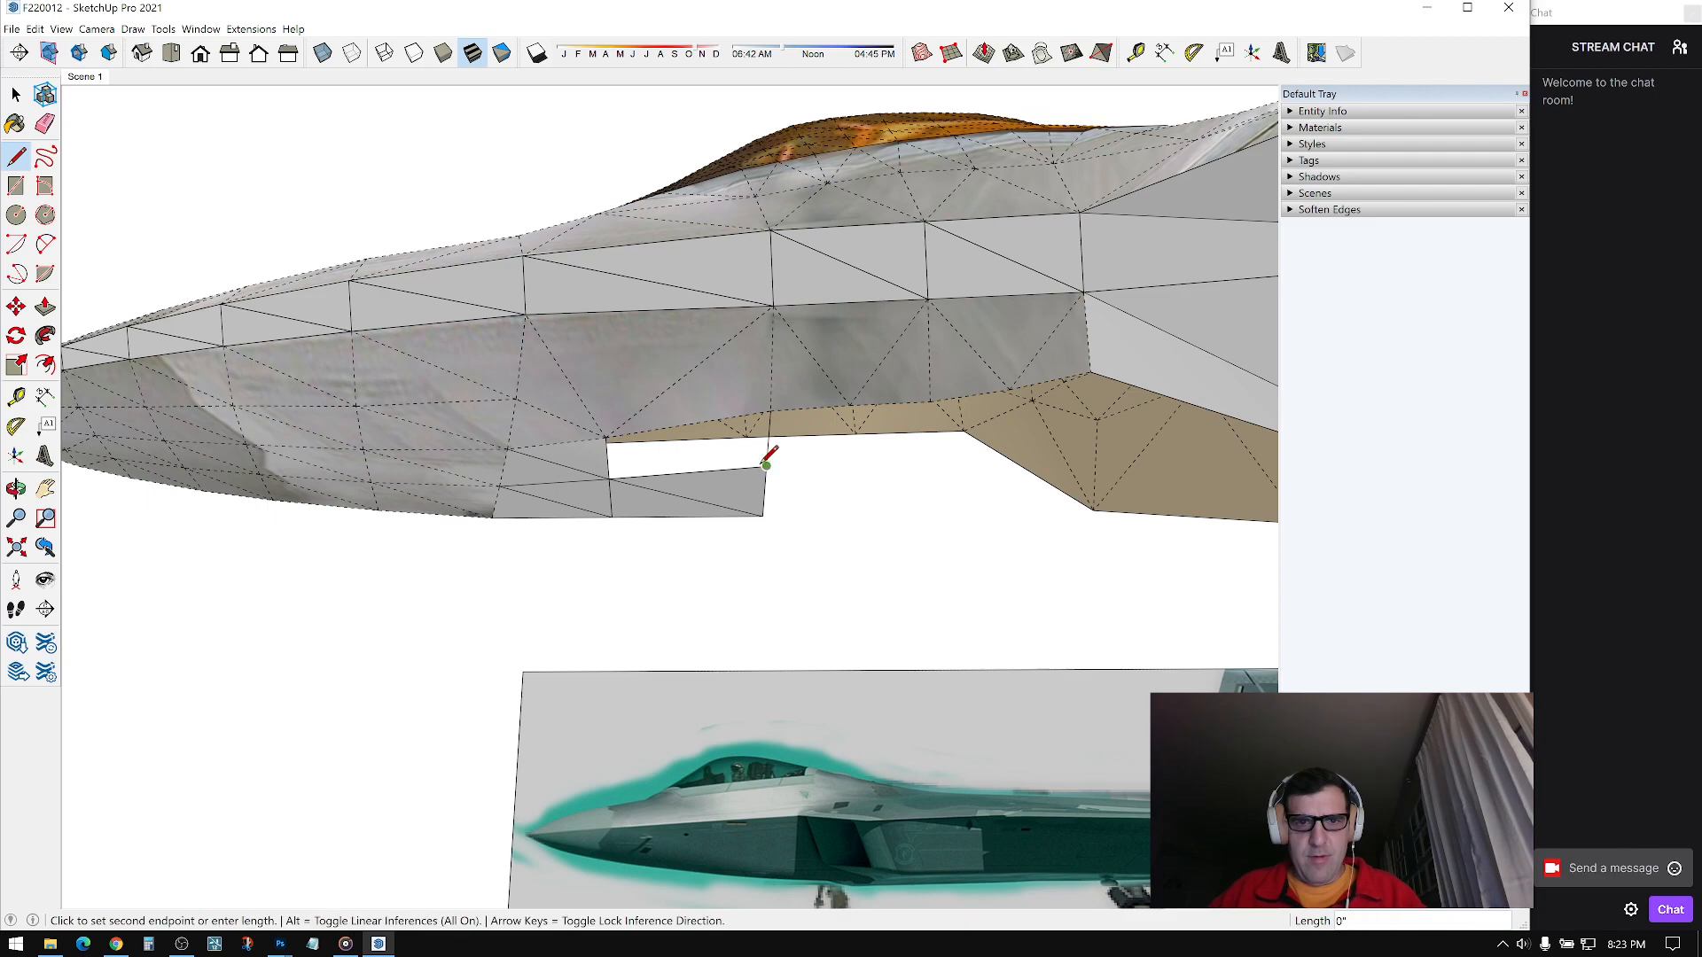
click(605, 438)
middle_drag(770, 356, 679, 394)
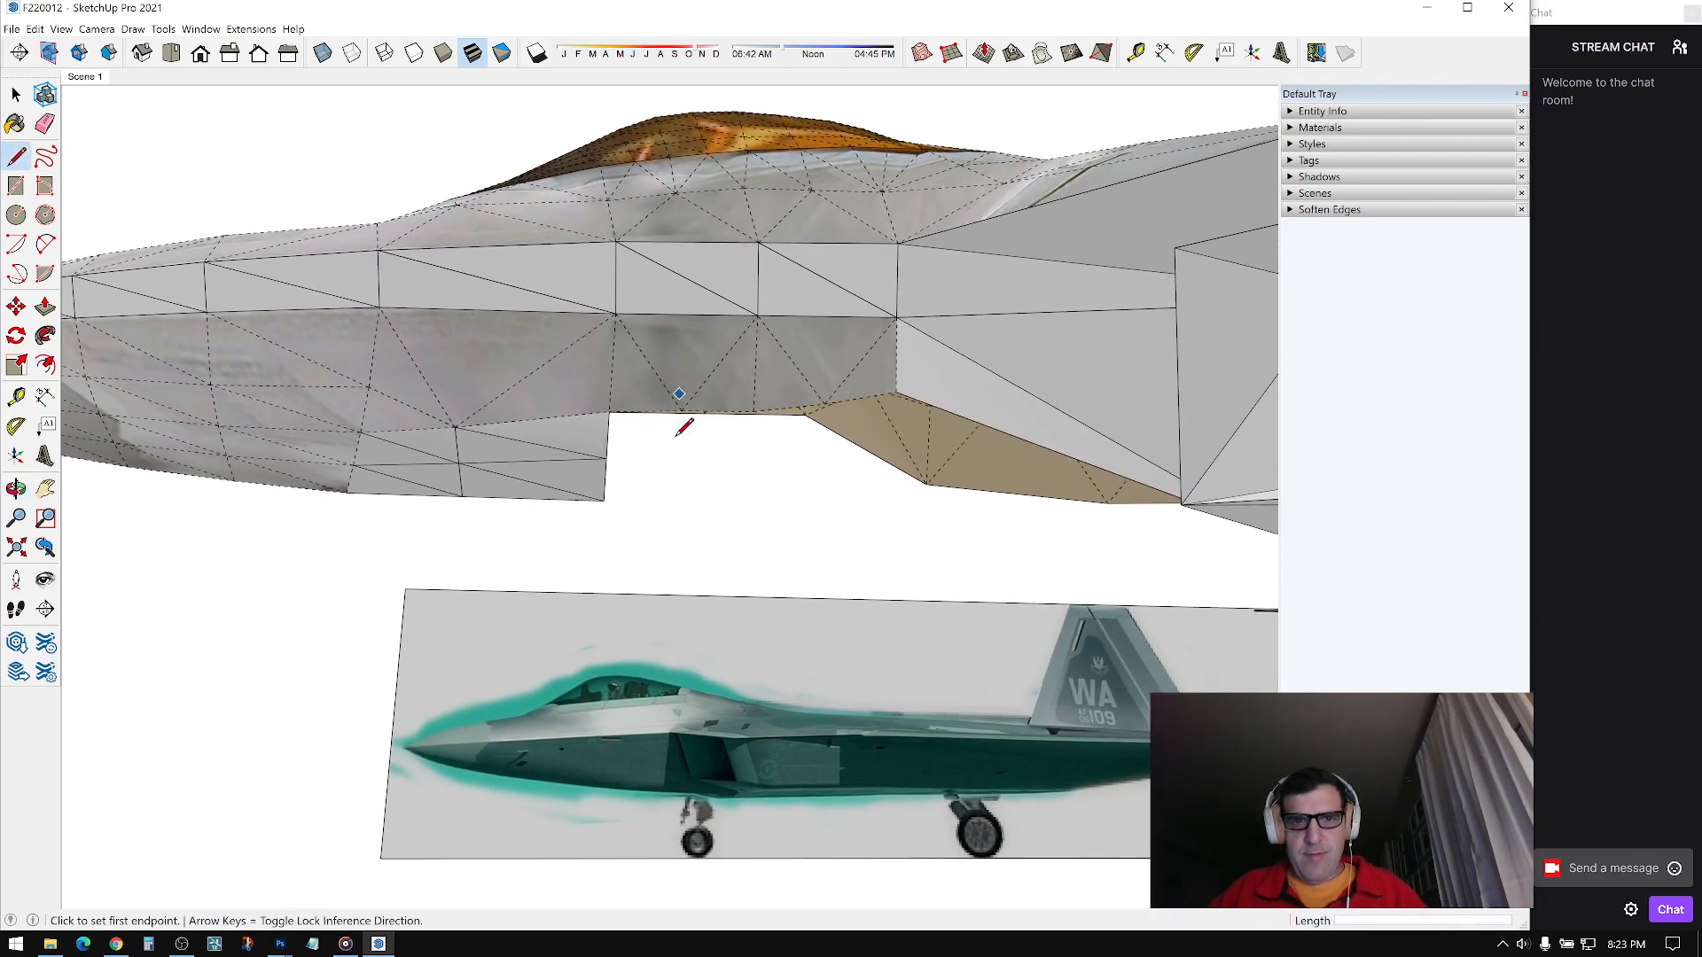
Step: Add a third underside panel about 1' 11" long along the green axis, with a mid-height line and a diagonal
click(606, 500)
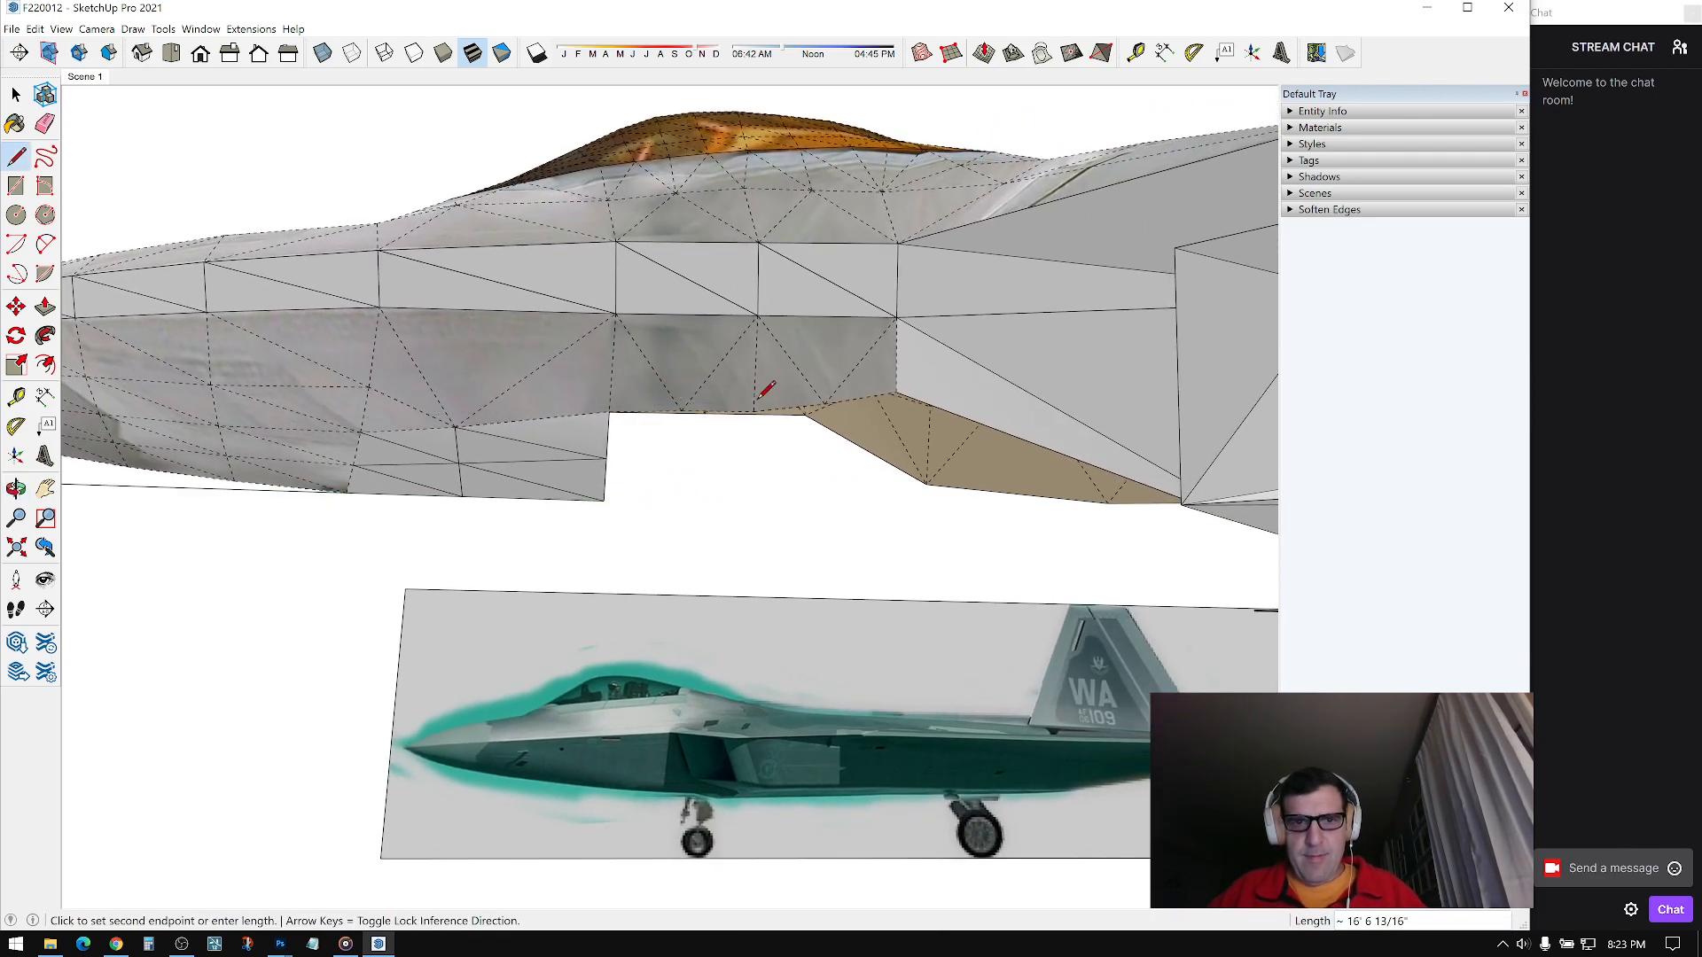
mouse_move(608, 487)
middle_down()
mouse_move(577, 487)
mouse_move(600, 488)
middle_up()
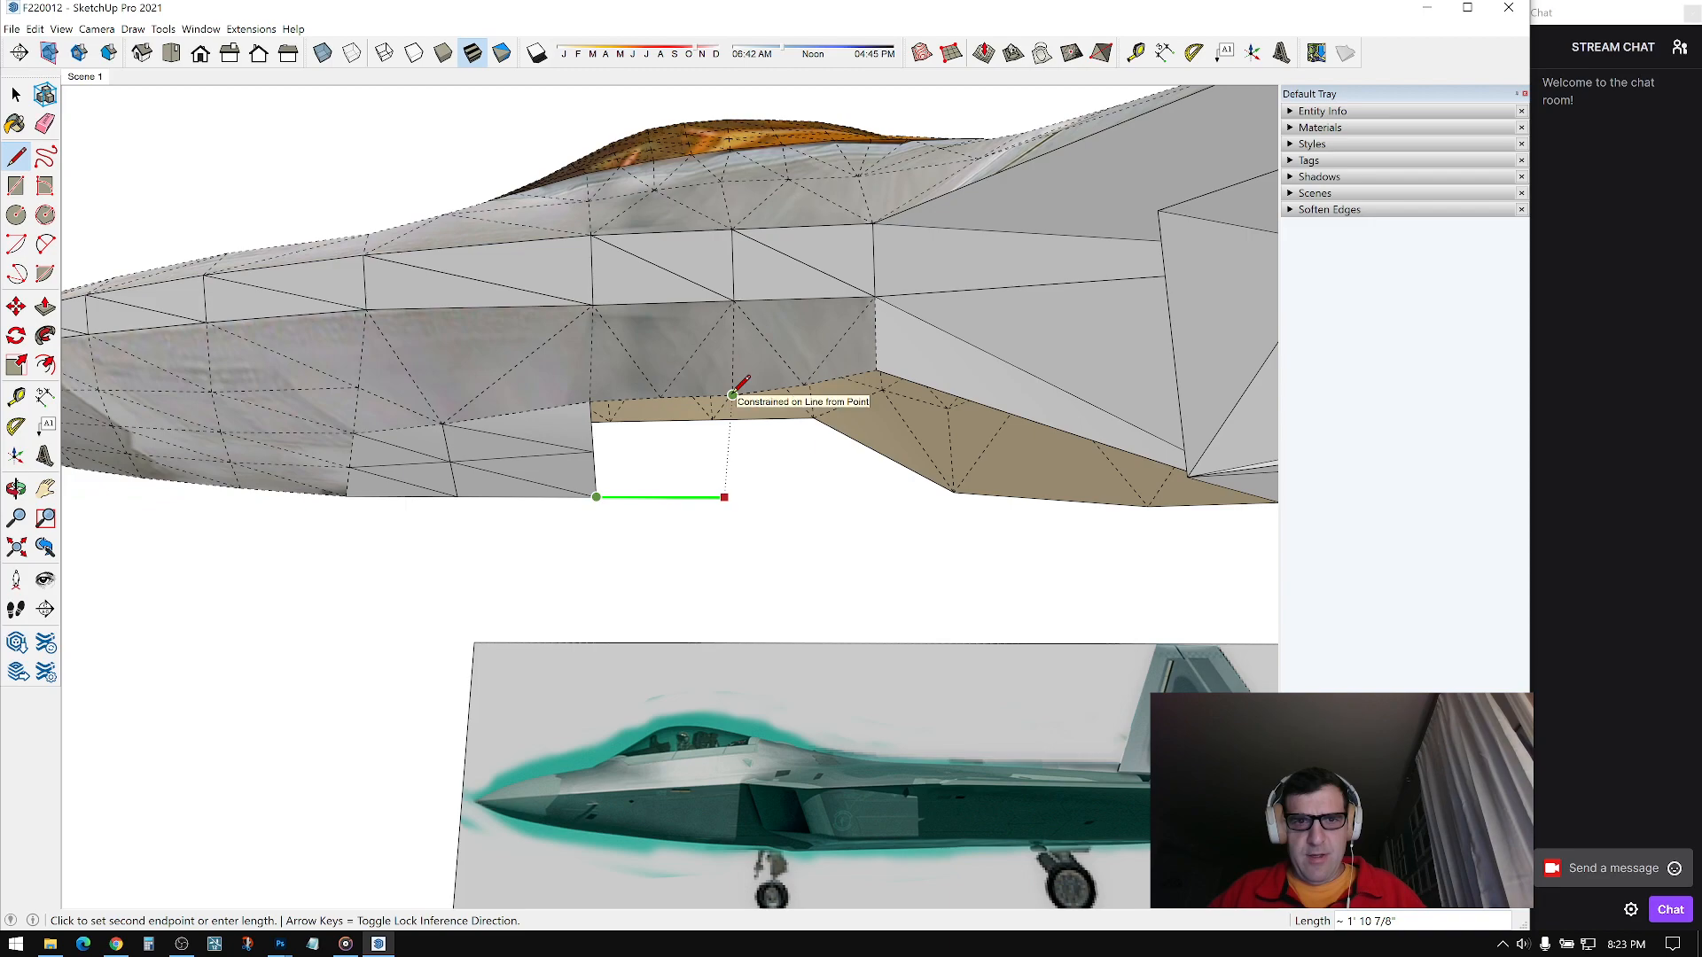
key(Escape)
click(593, 452)
click(726, 450)
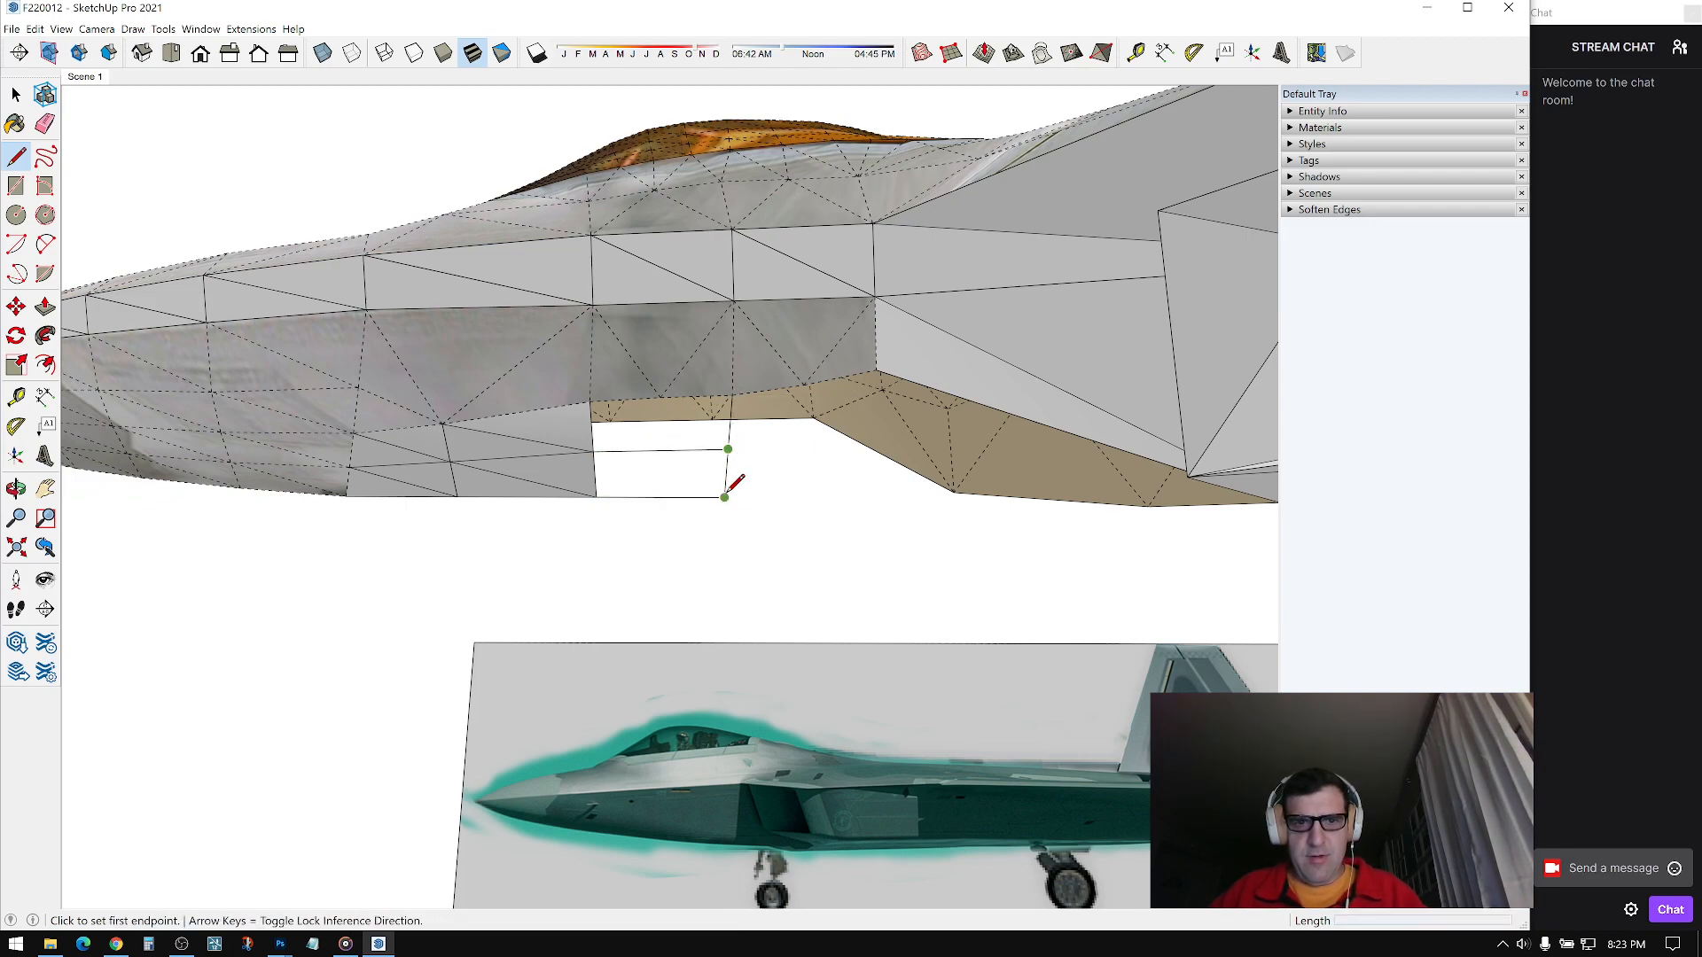
click(593, 452)
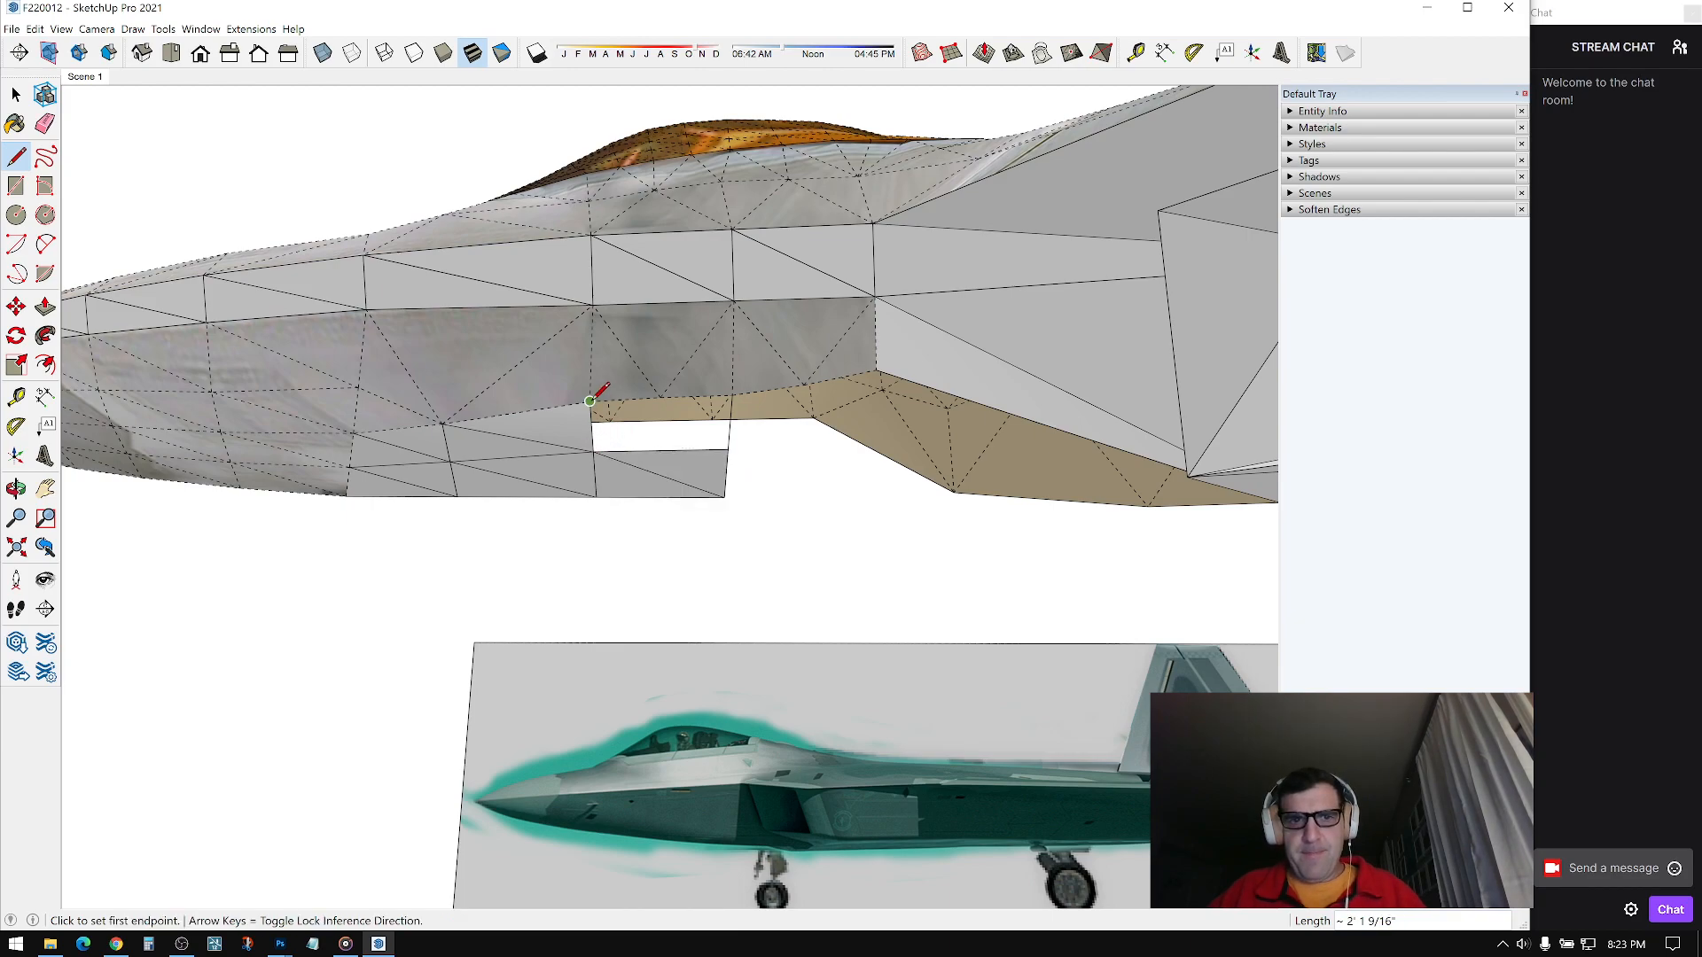
click(727, 450)
Step: Draw a fourth underside panel outline about 1' 11" long with a mid-height line, and close the third panel's remaining gap
middle_drag(715, 456, 632, 484)
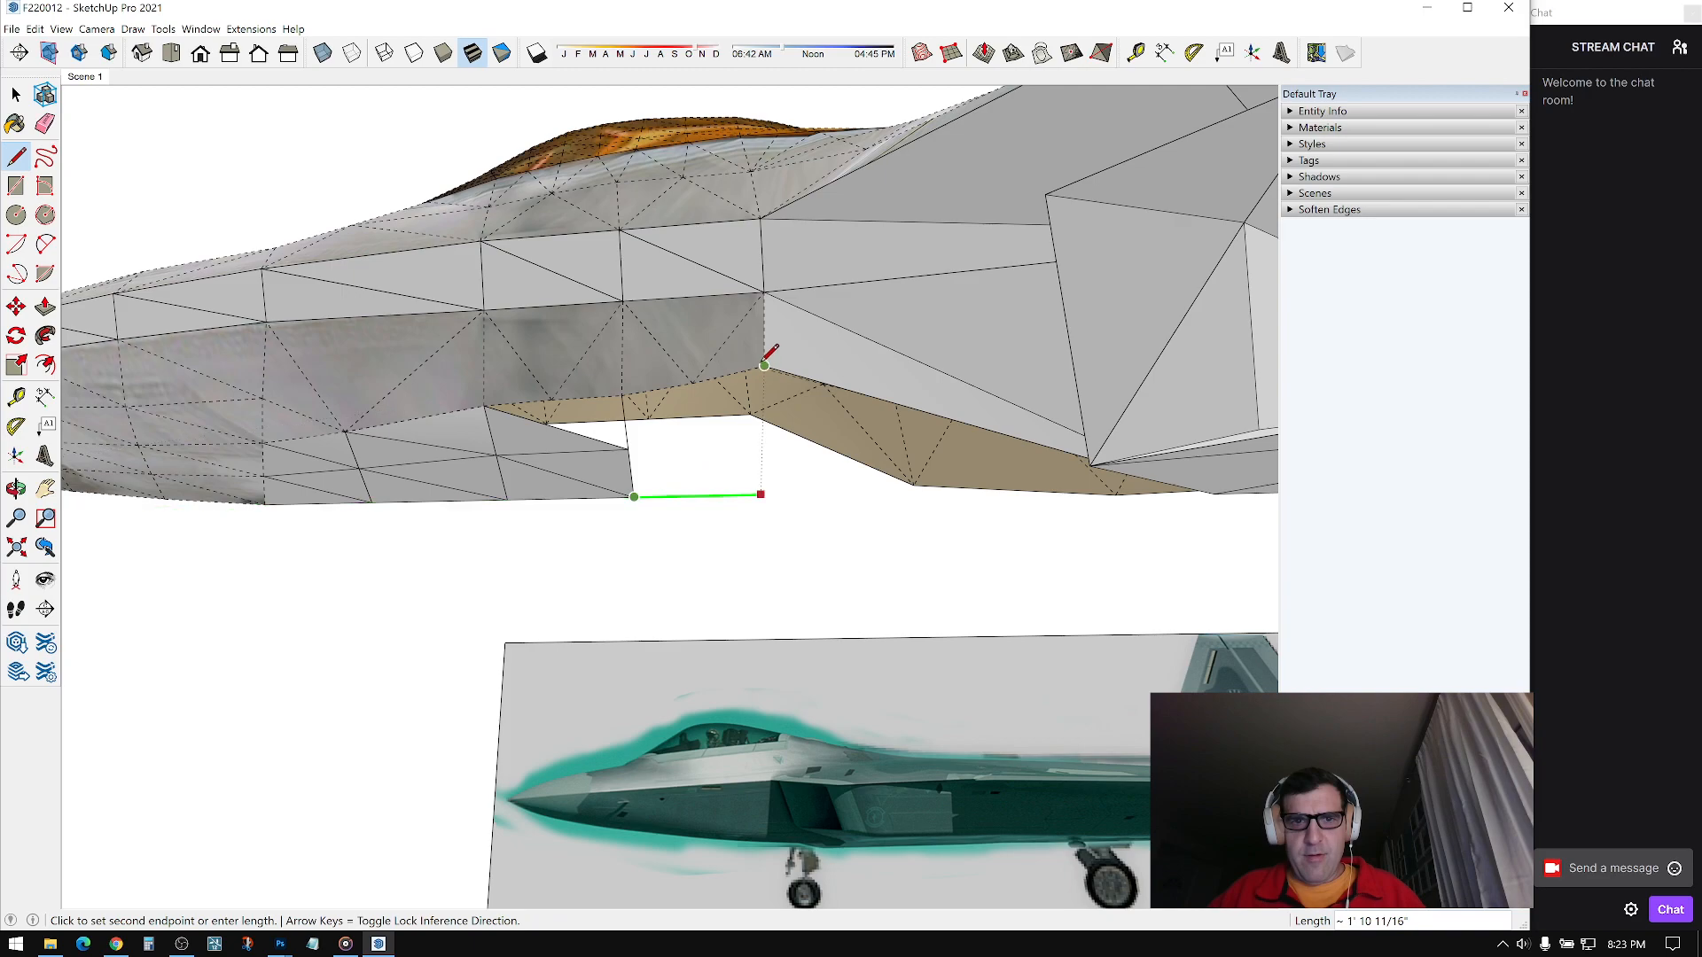
key(Escape)
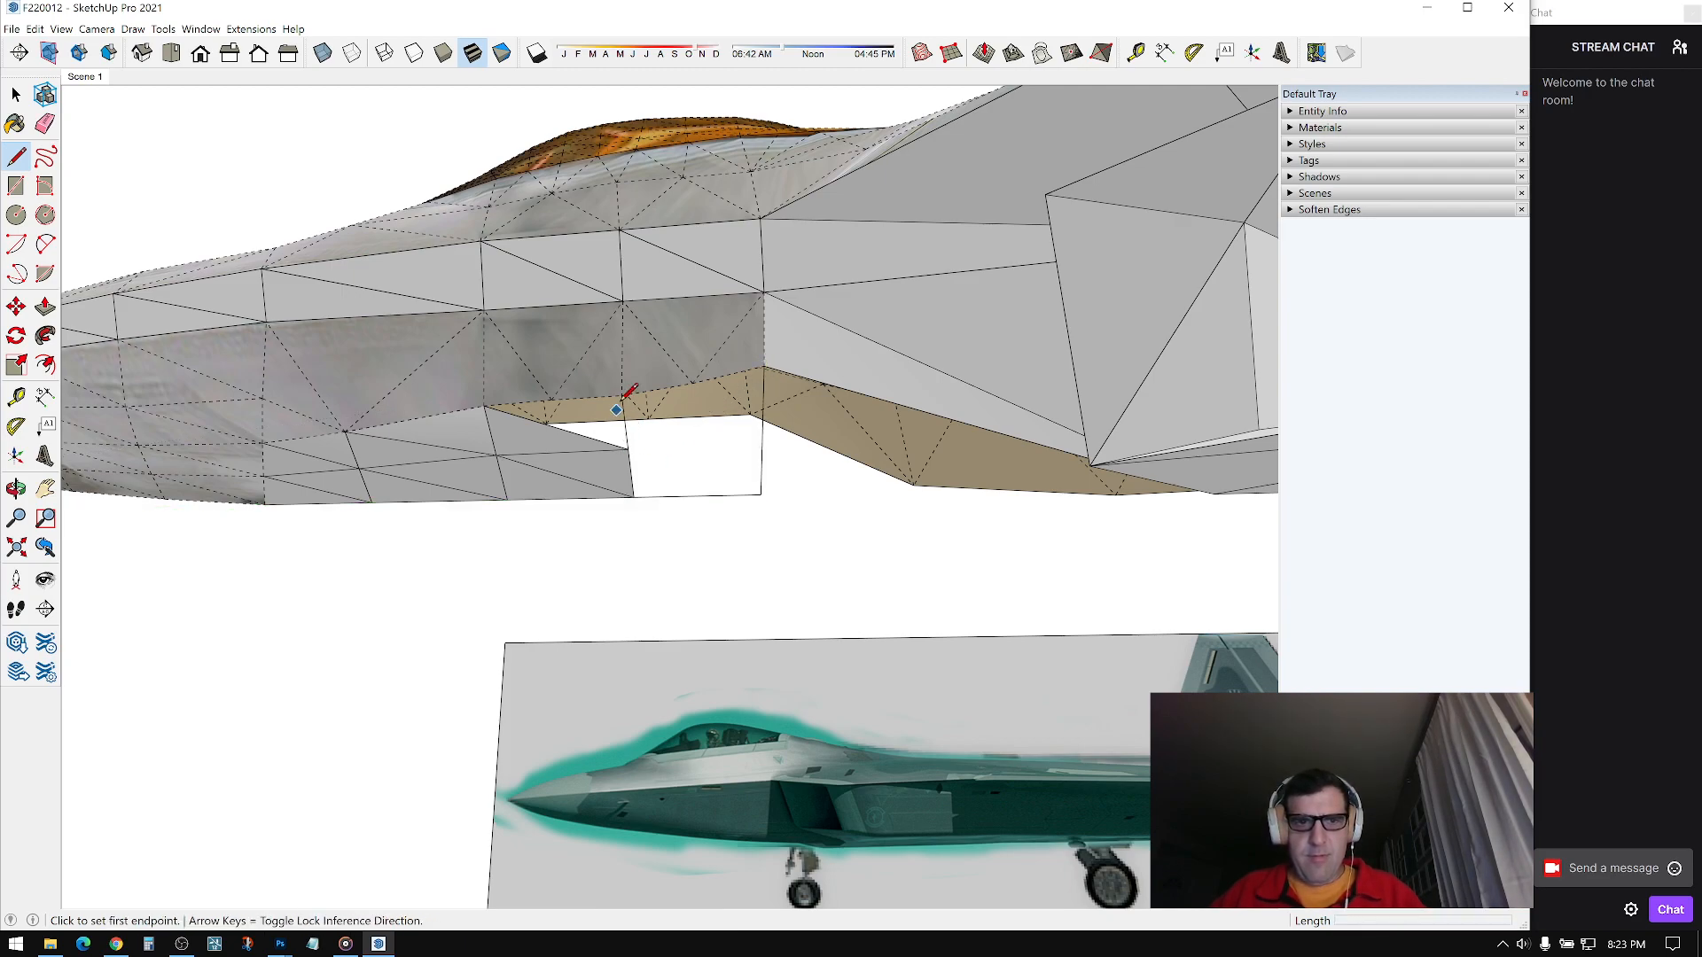
click(622, 394)
key(Escape)
click(551, 399)
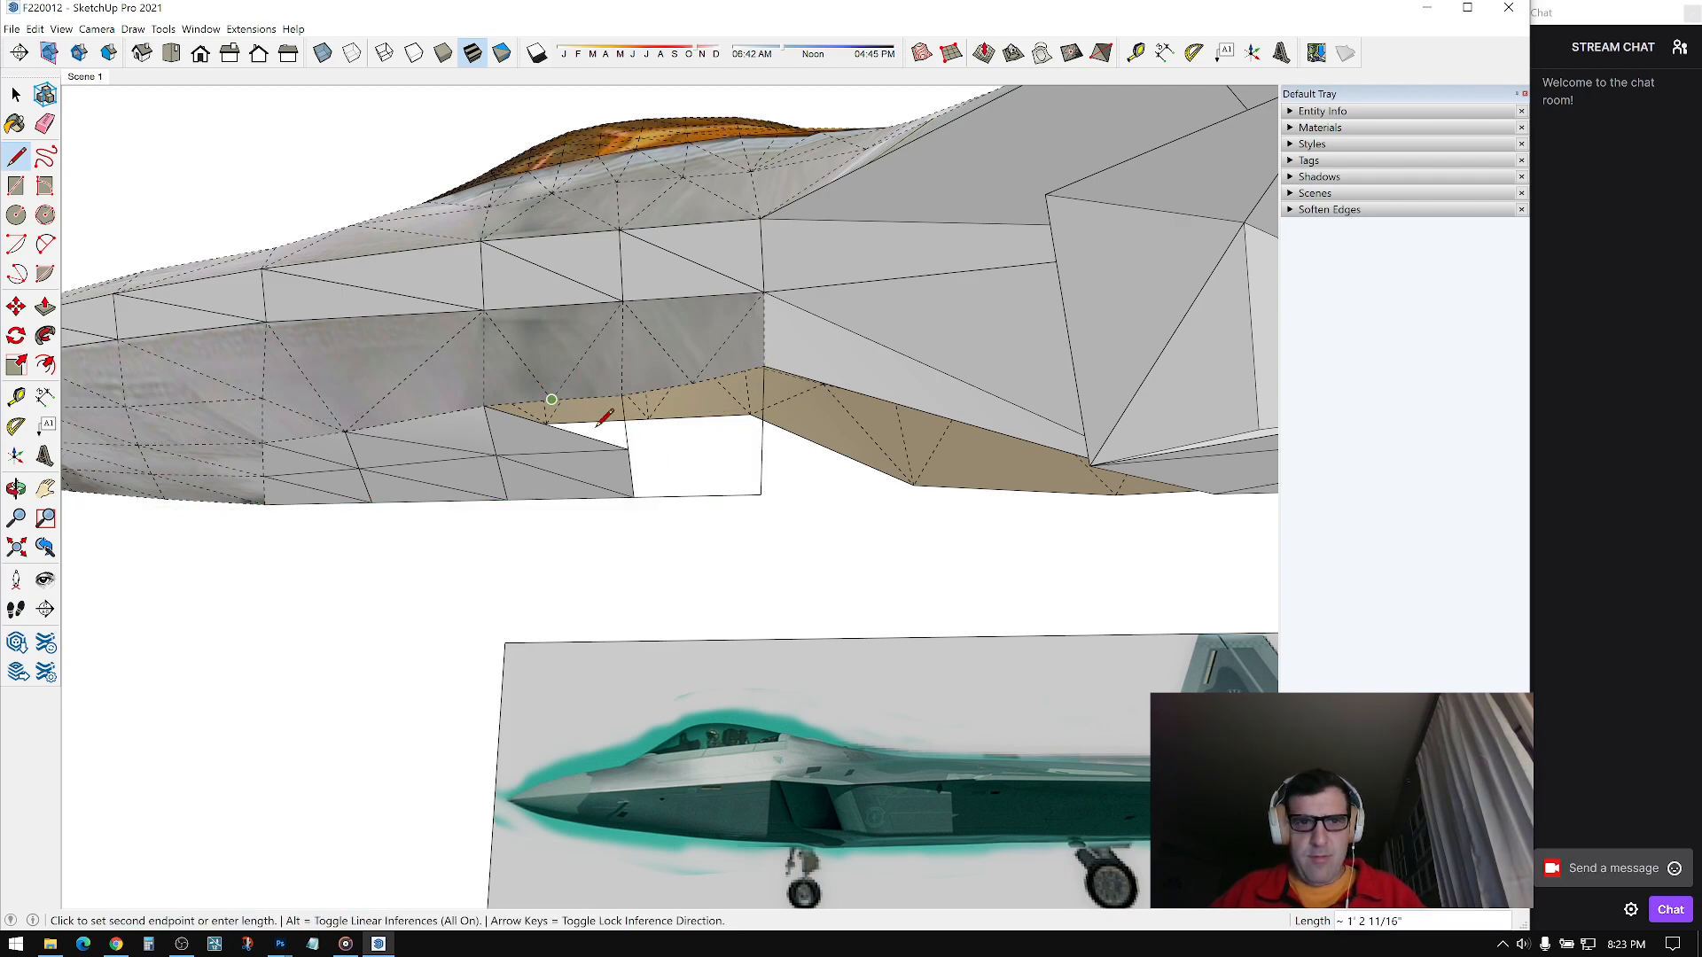
click(625, 445)
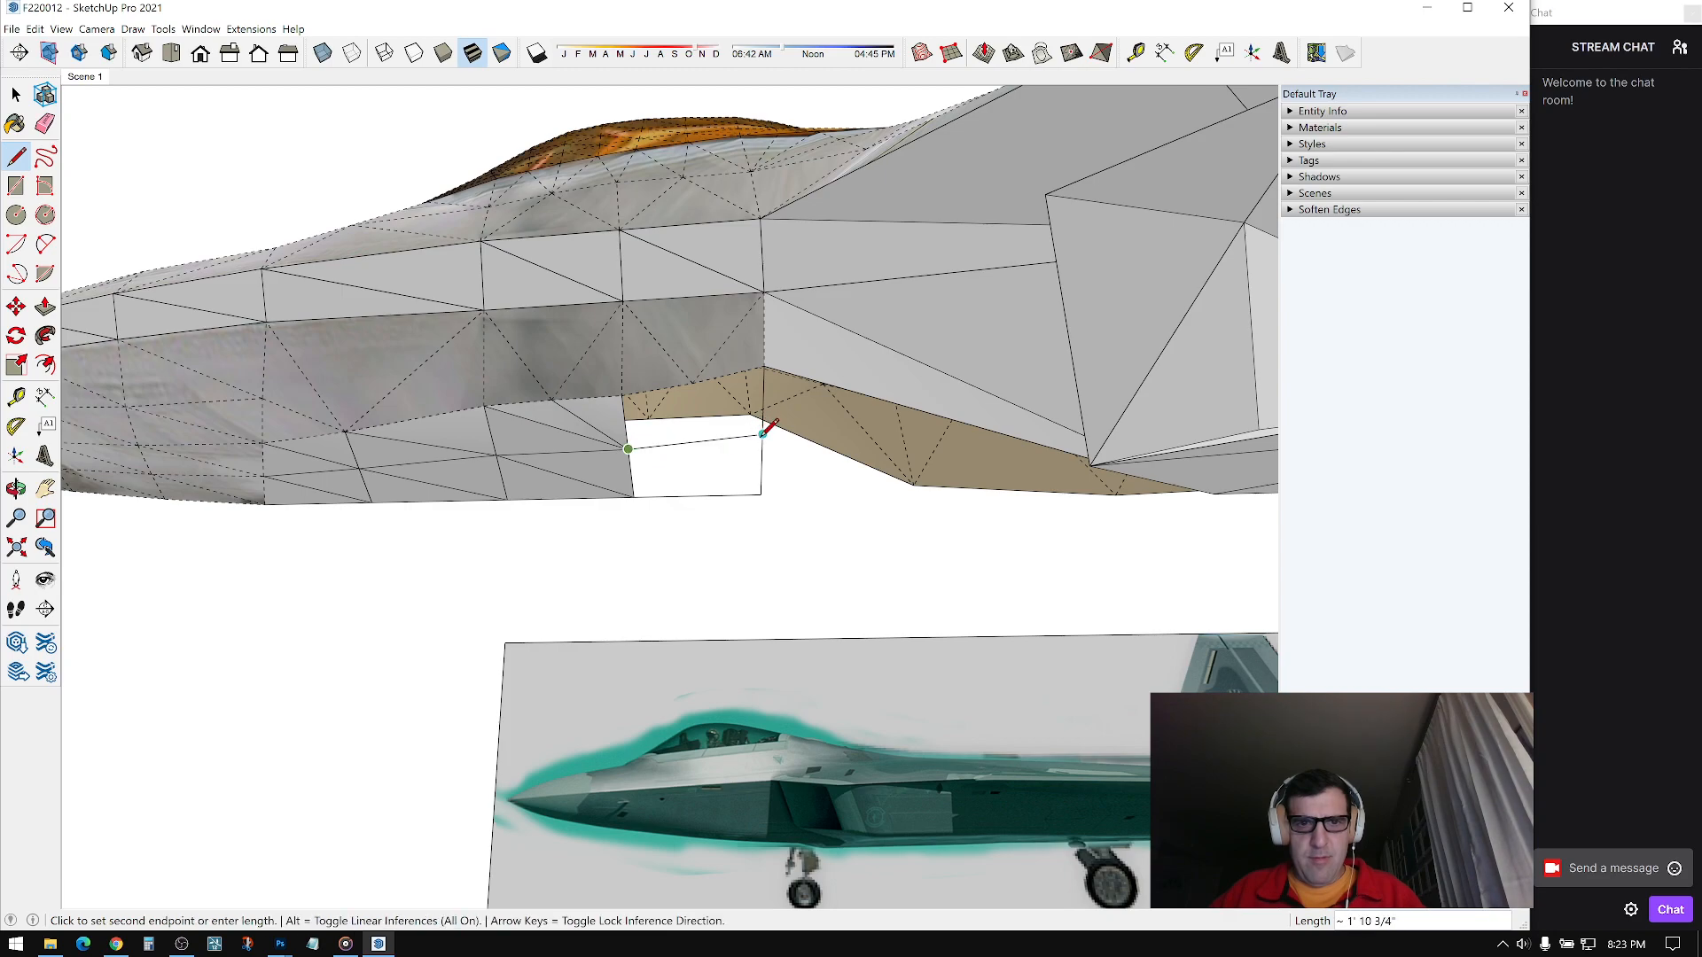
key(Escape)
Step: Triangulate the fourth underside panel with diagonals from its forward mid-height point and the fuselage vertex above
click(628, 448)
click(761, 495)
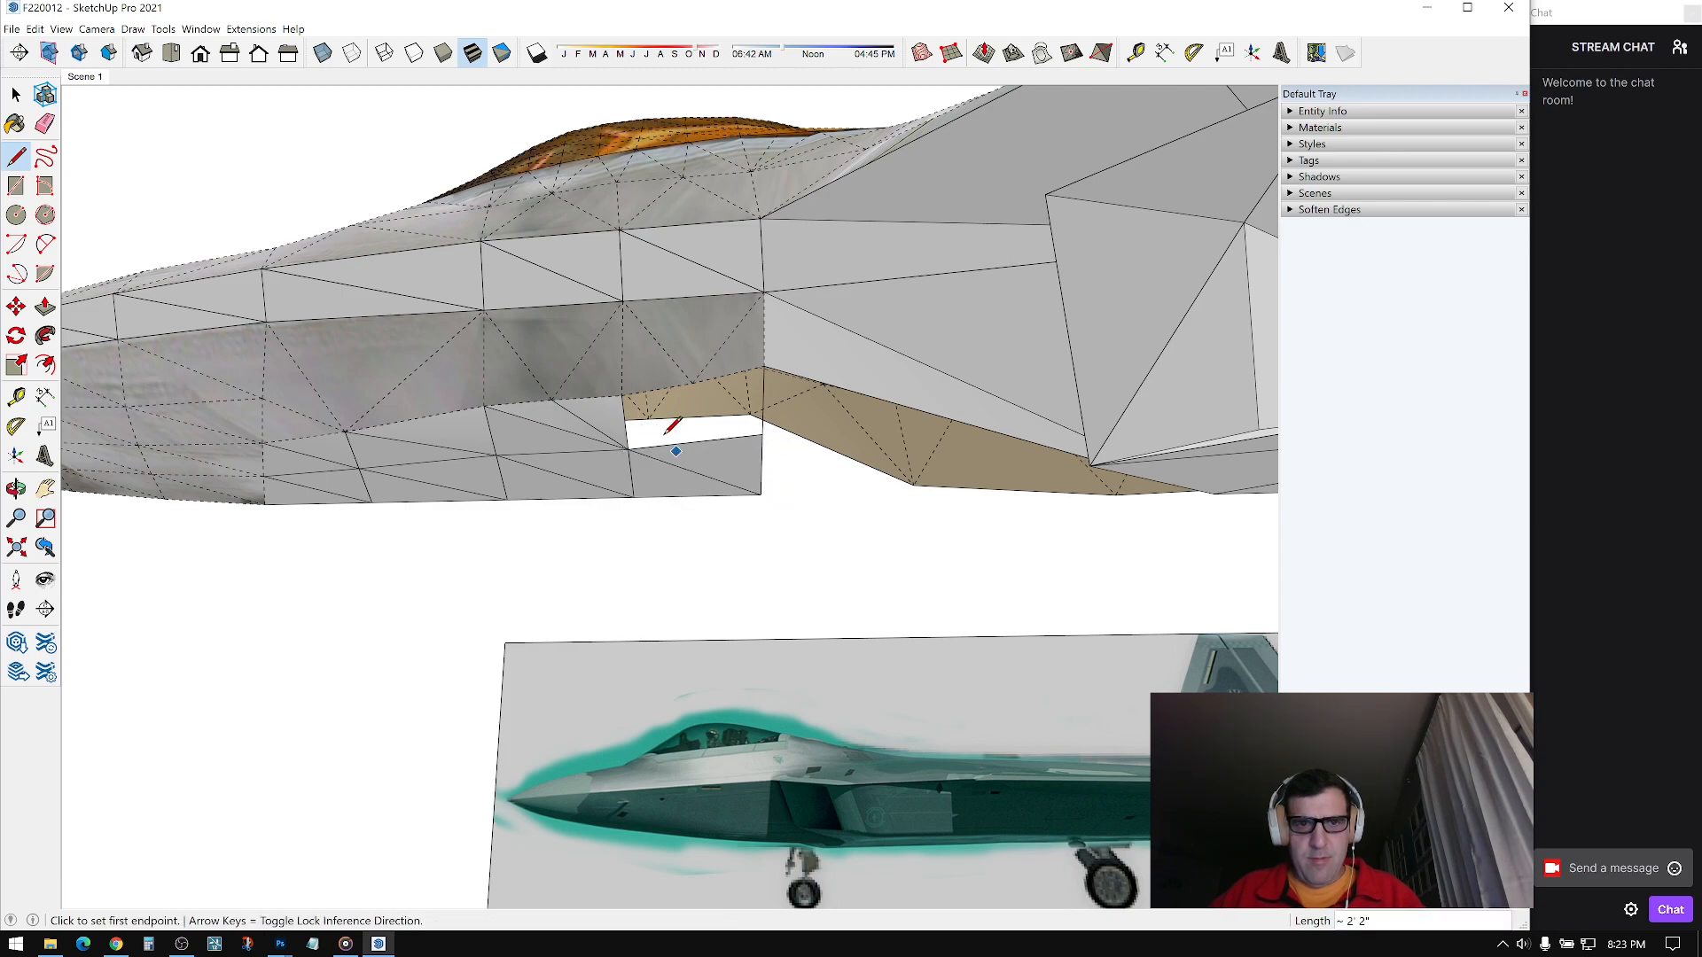
click(622, 394)
click(763, 434)
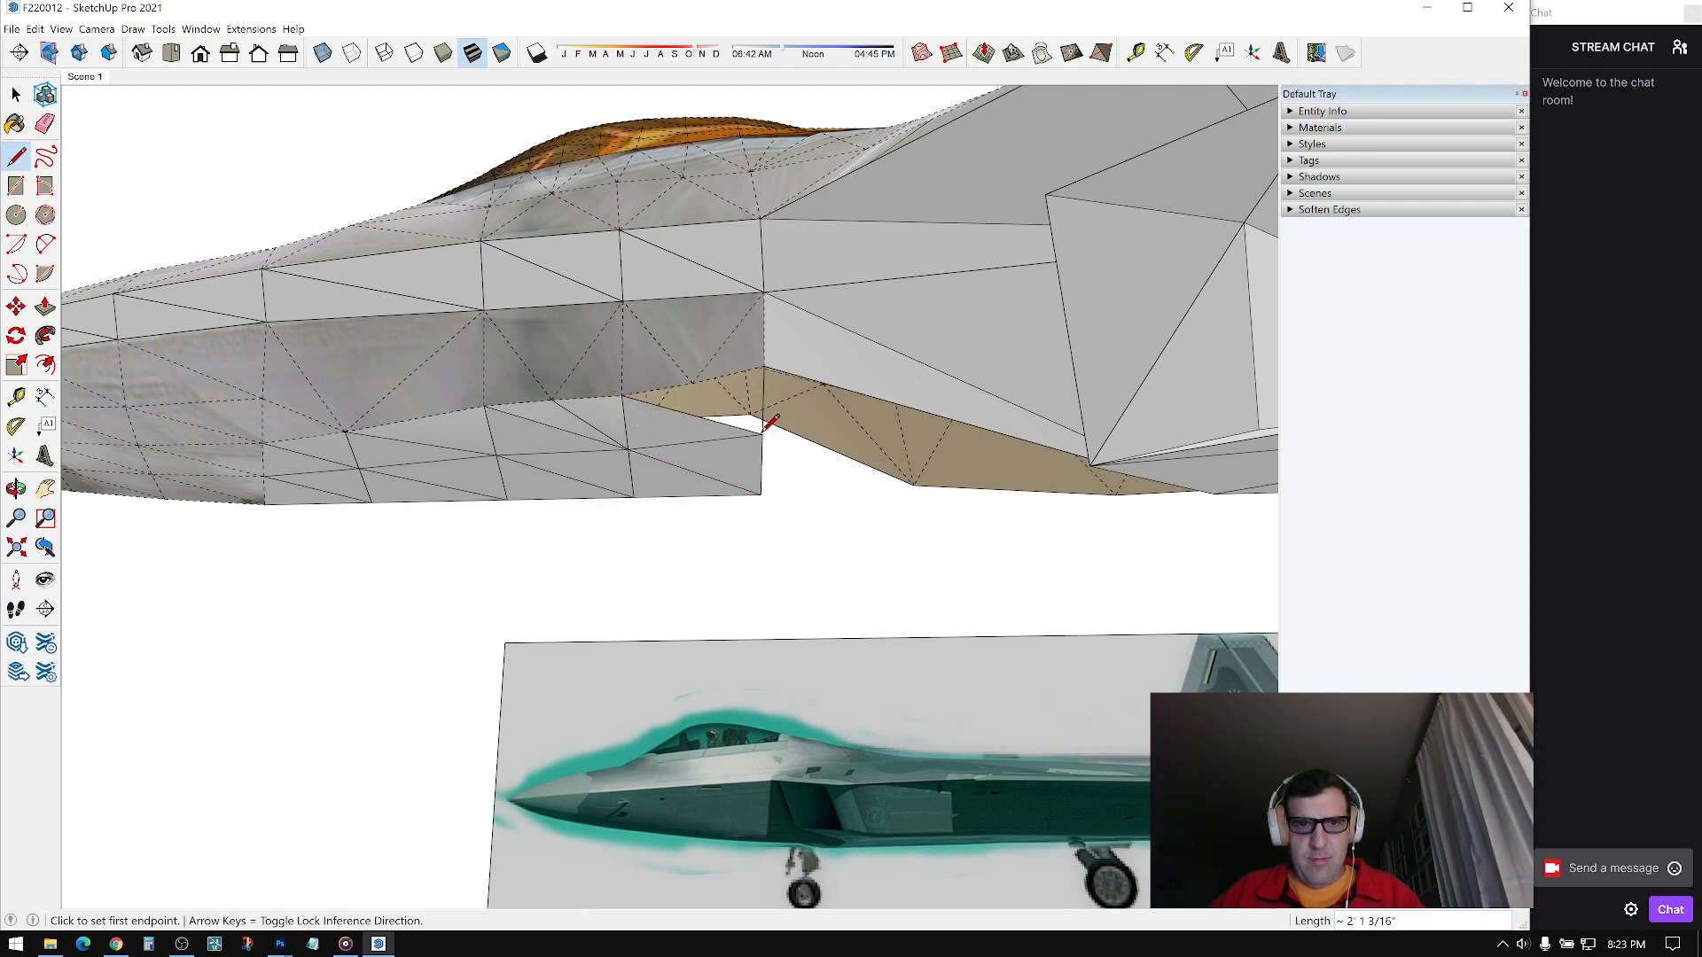
Step: Continue the underside faces rearward with lines that join them to the lower front corner of the intake body
middle_drag(692, 372, 564, 301)
click(457, 435)
key(Escape)
click(849, 296)
click(741, 252)
click(935, 479)
click(953, 253)
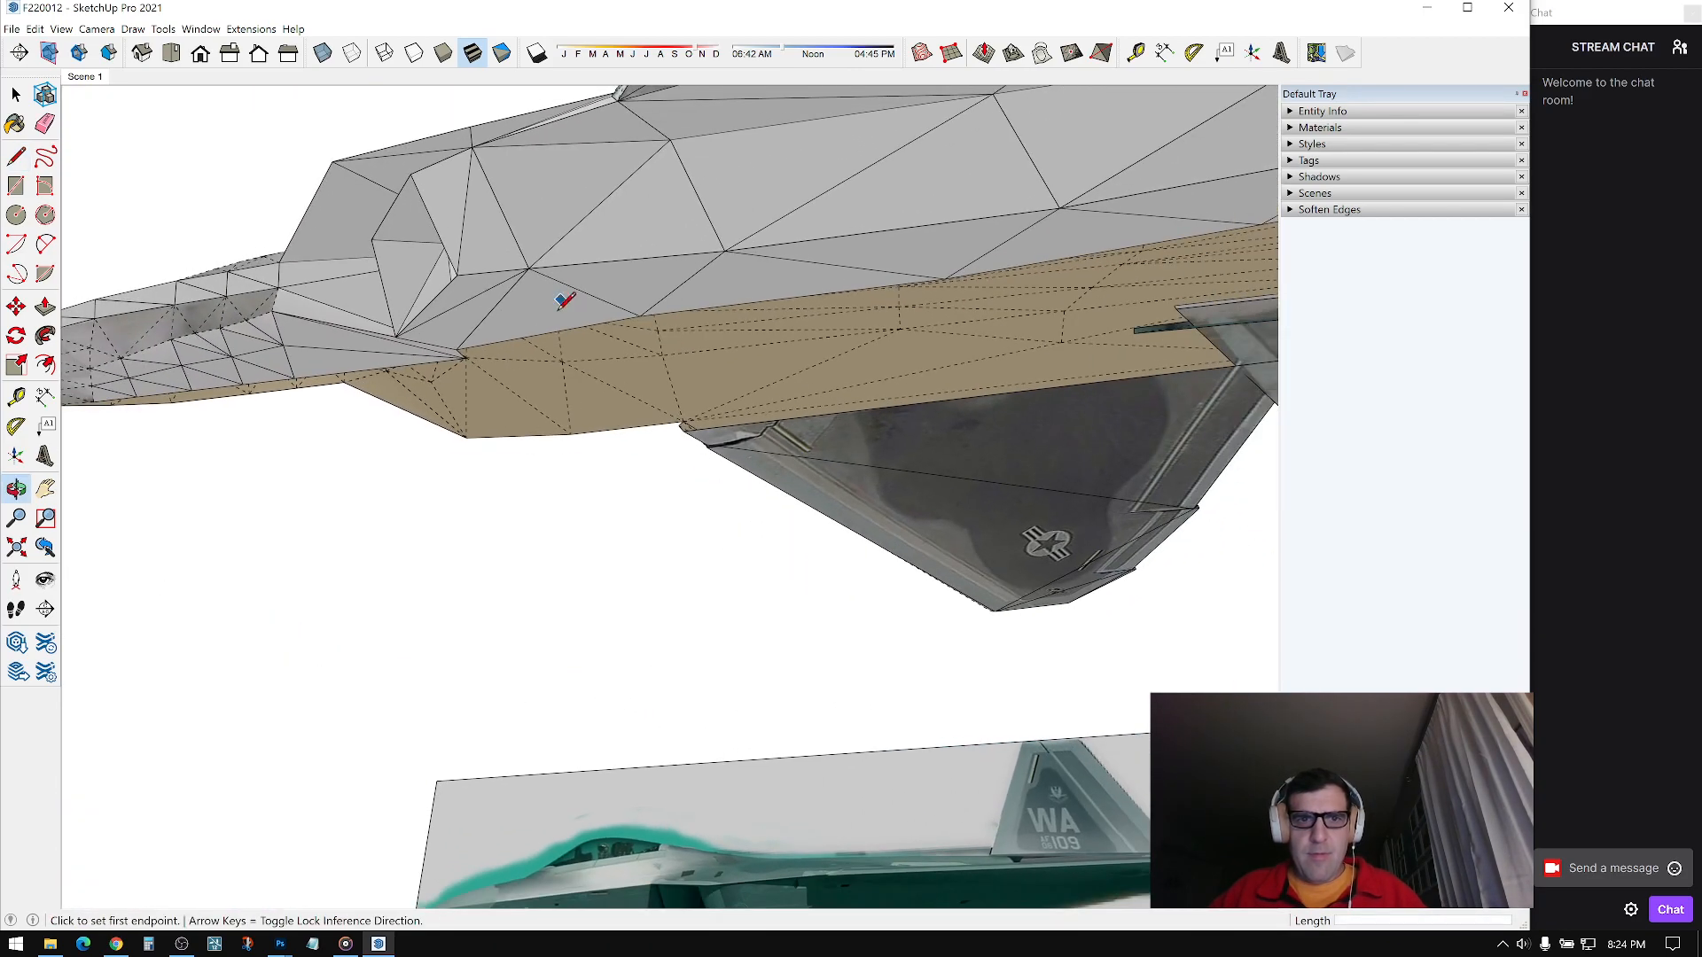
Step: Extend a strip rearward from the intake's lower front corner to the next intake edge vertex and close it with a diagonal
scroll(483, 356, up, 2)
click(463, 366)
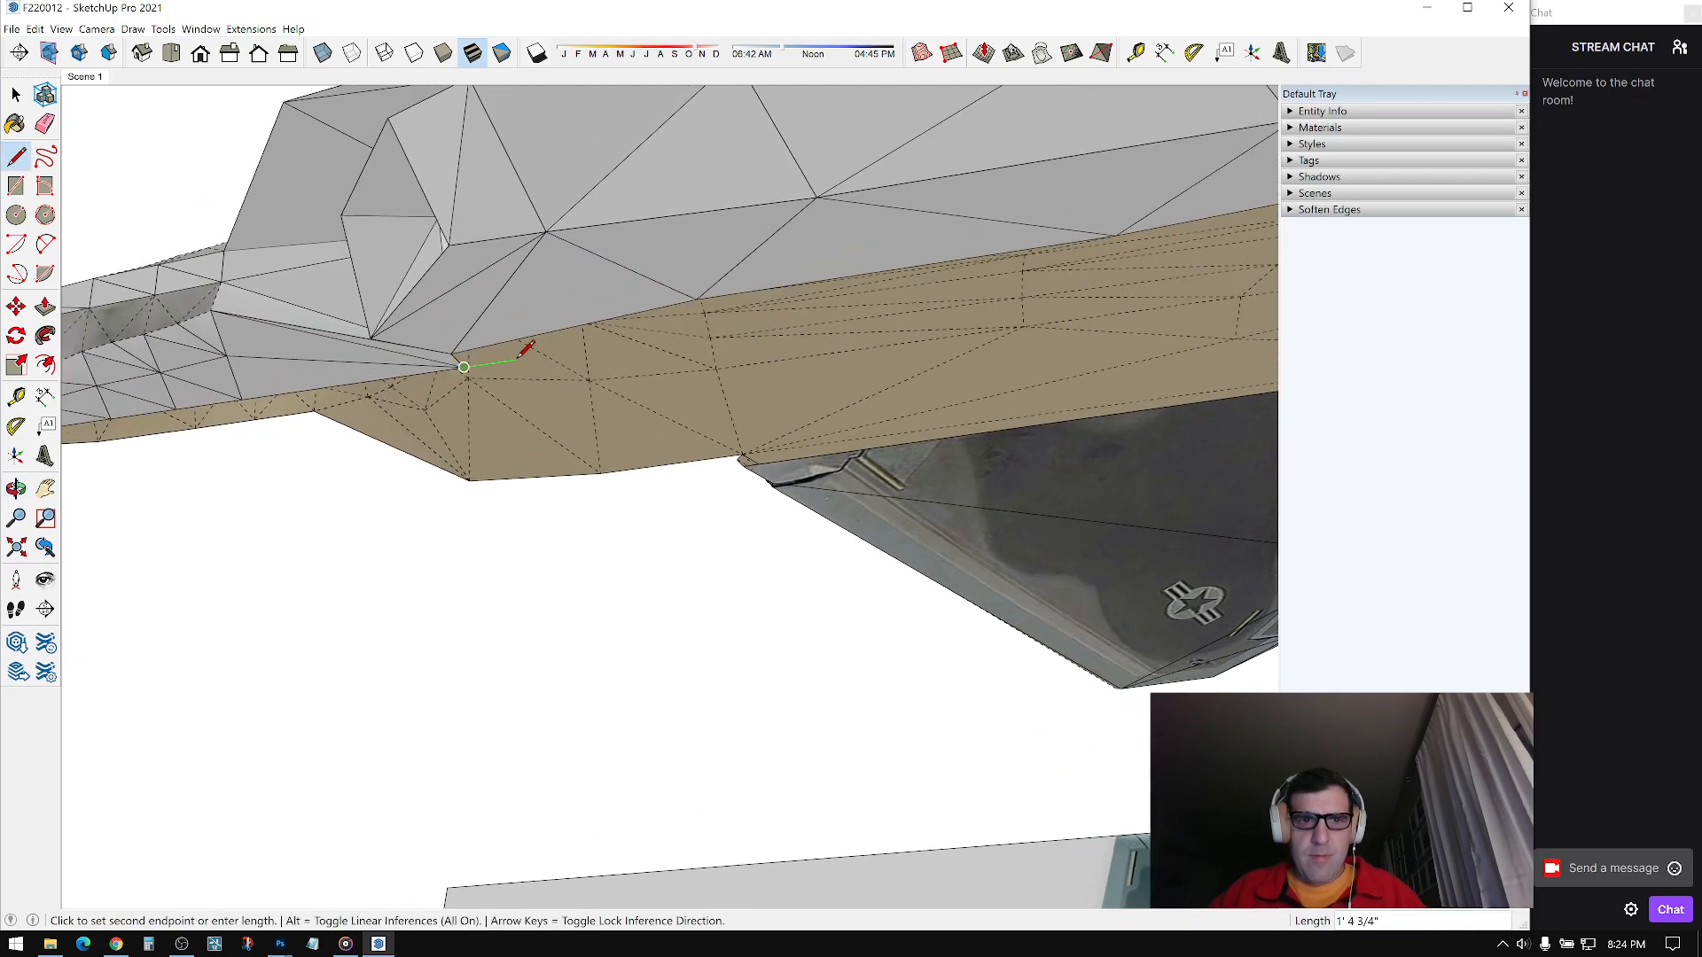
click(694, 299)
click(452, 353)
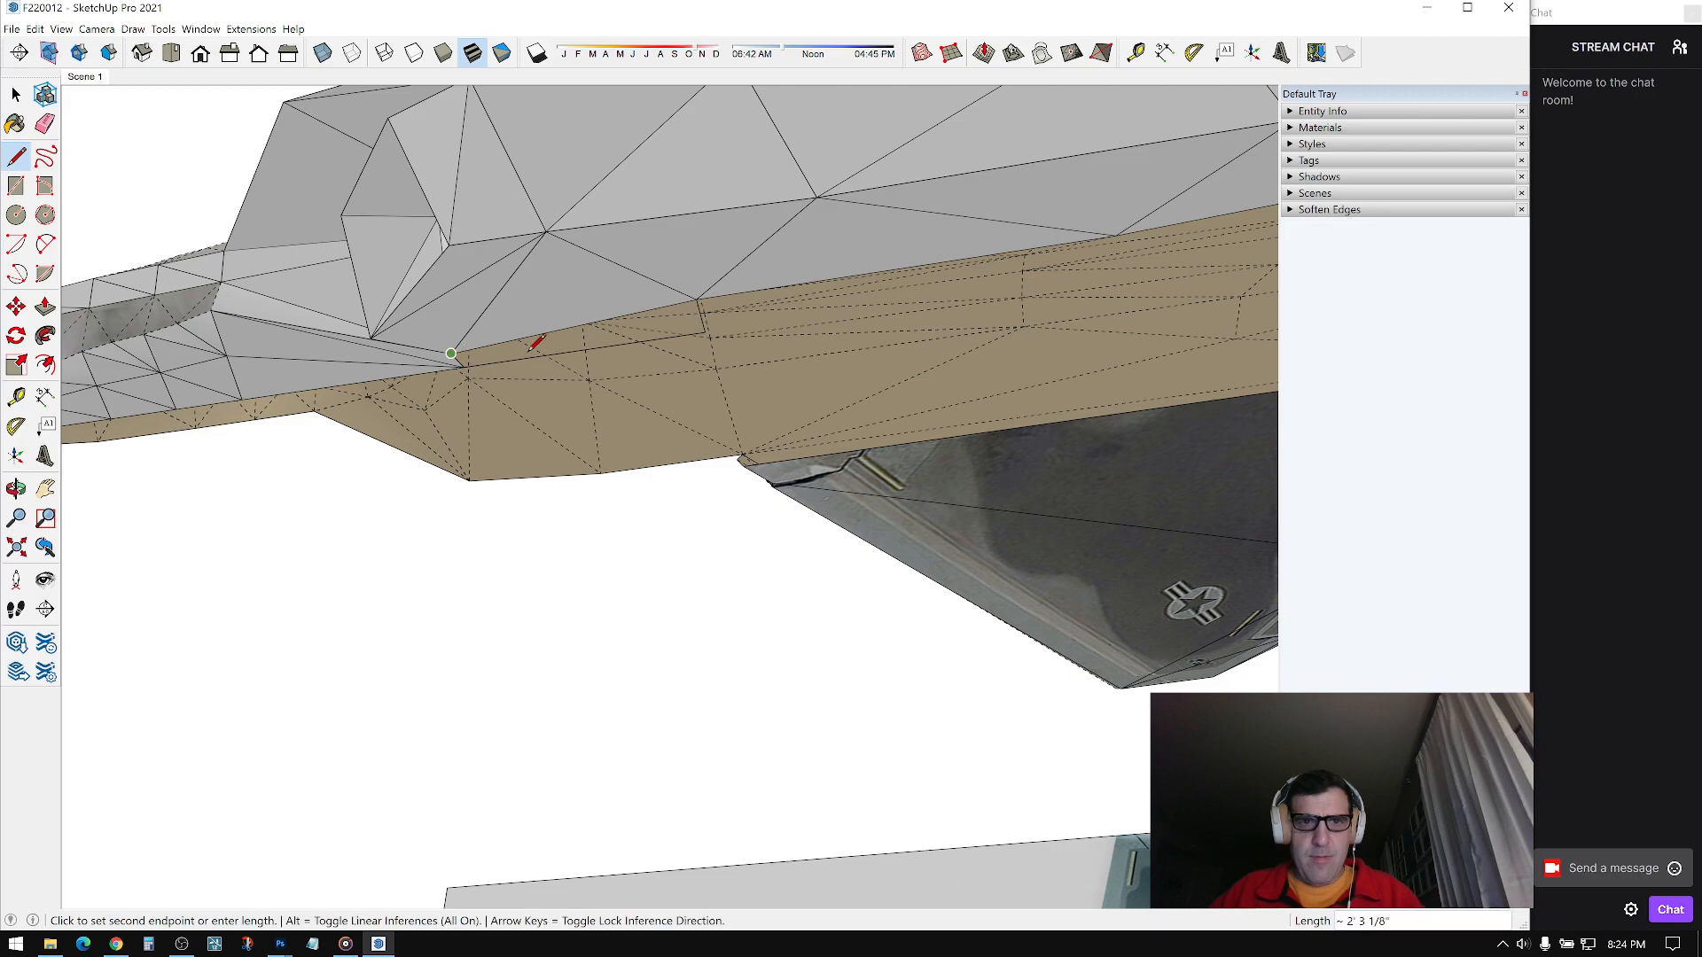
click(705, 333)
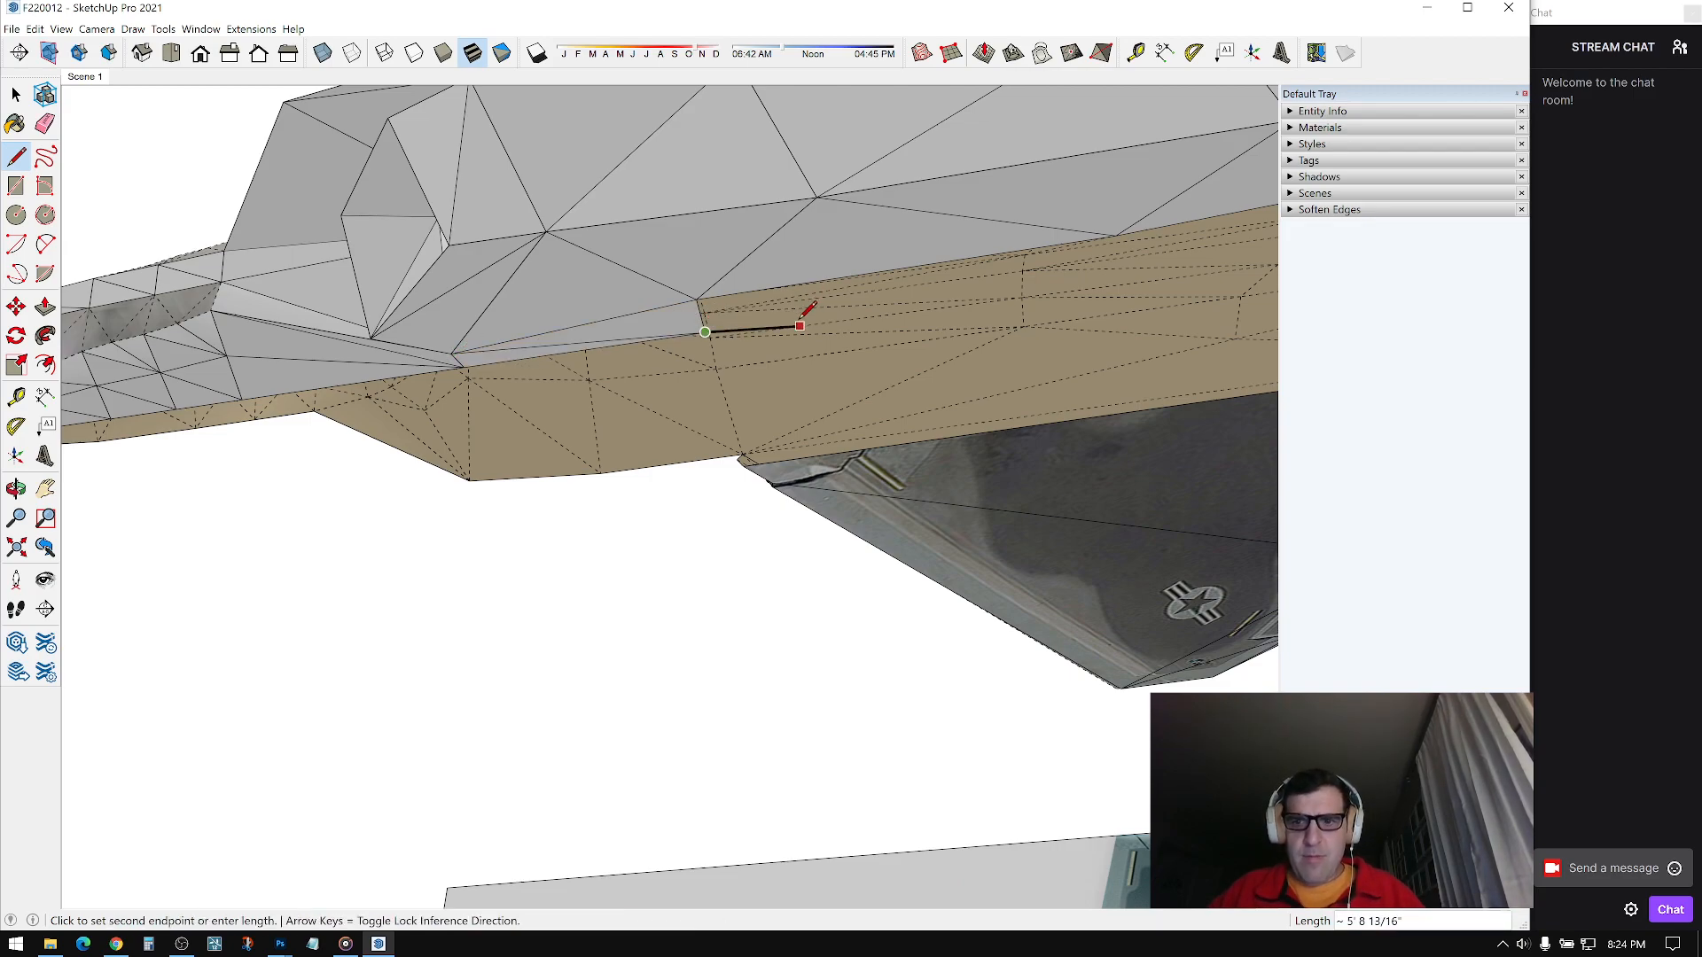
Step: Extend the strip along the green axis to the following vertex on the intake body's inner edge and fill it with faces
mouse_move(801, 305)
middle_down()
mouse_move(634, 345)
mouse_move(786, 282)
middle_up()
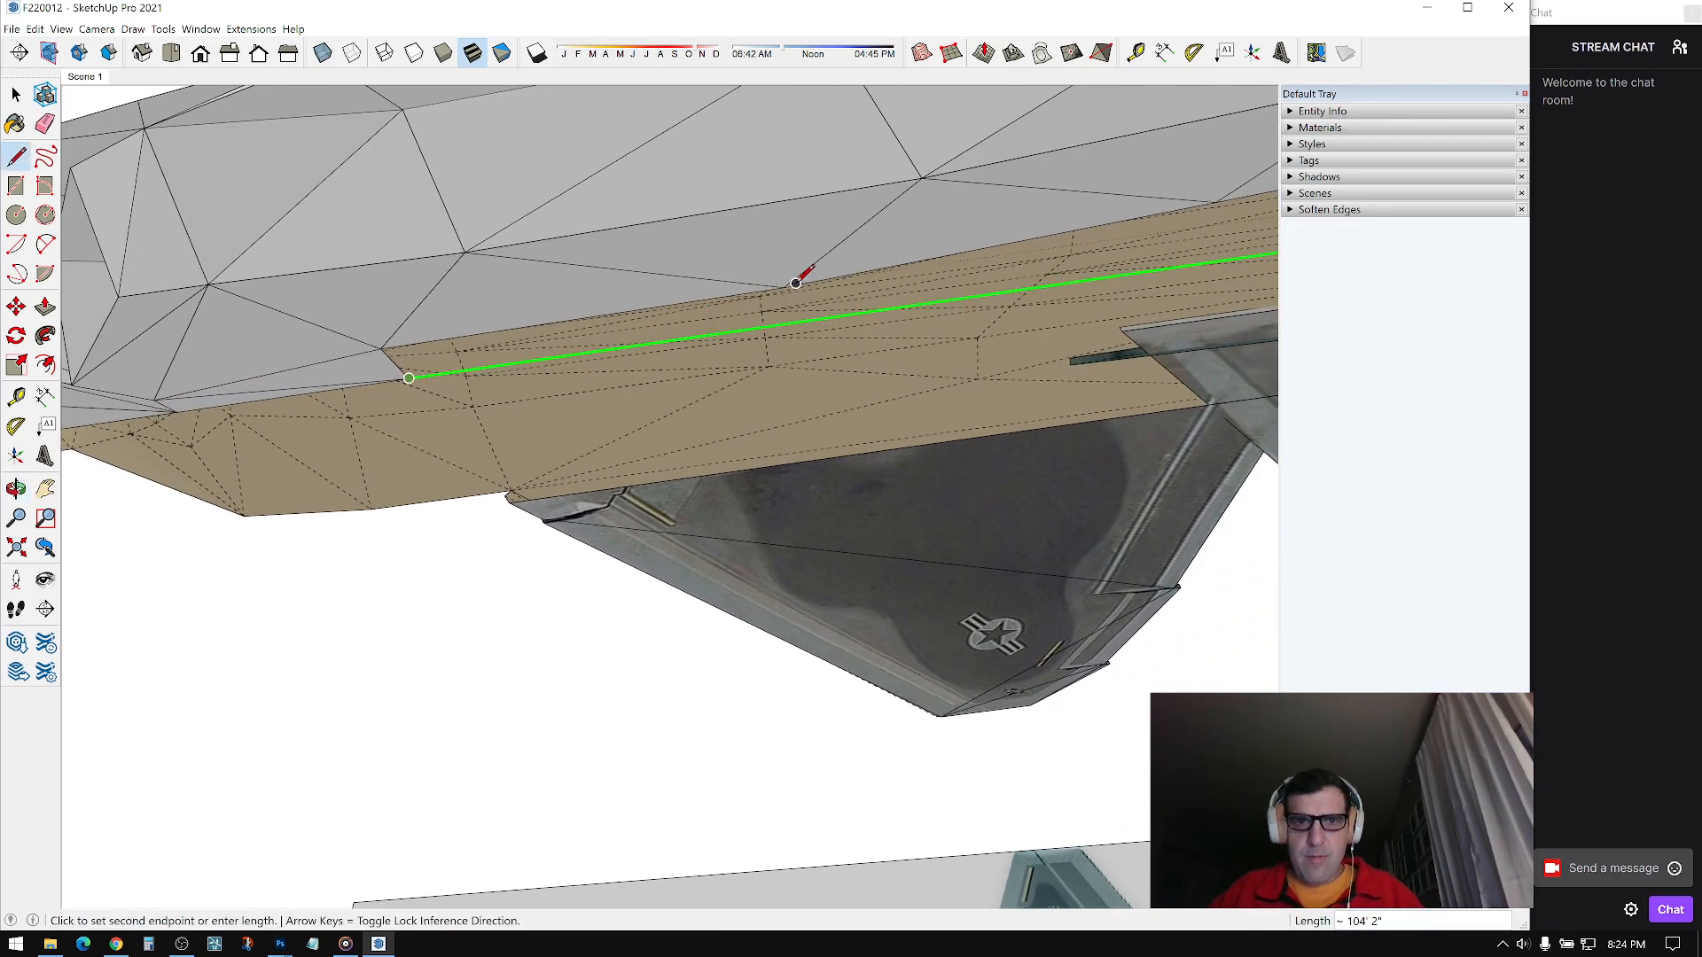
click(787, 323)
click(381, 348)
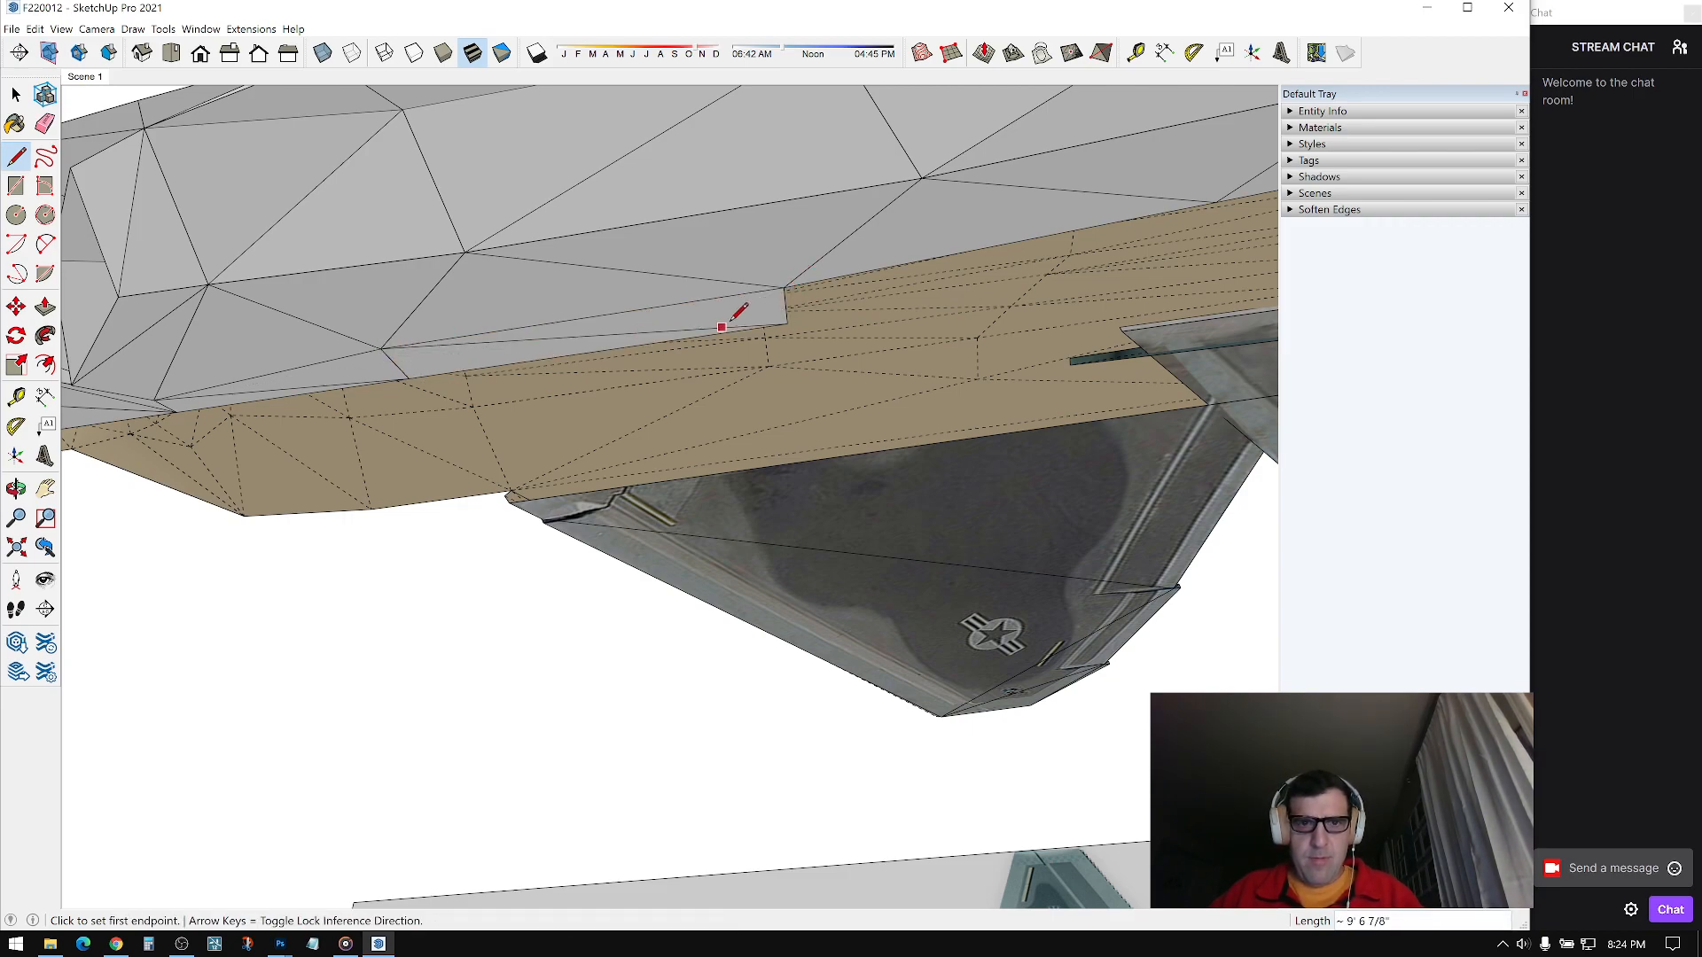
click(787, 322)
Step: Close the remaining rear underside faces with lines joining the centreline strip's vertices to the tail's lower edge
middle_drag(842, 306, 721, 274)
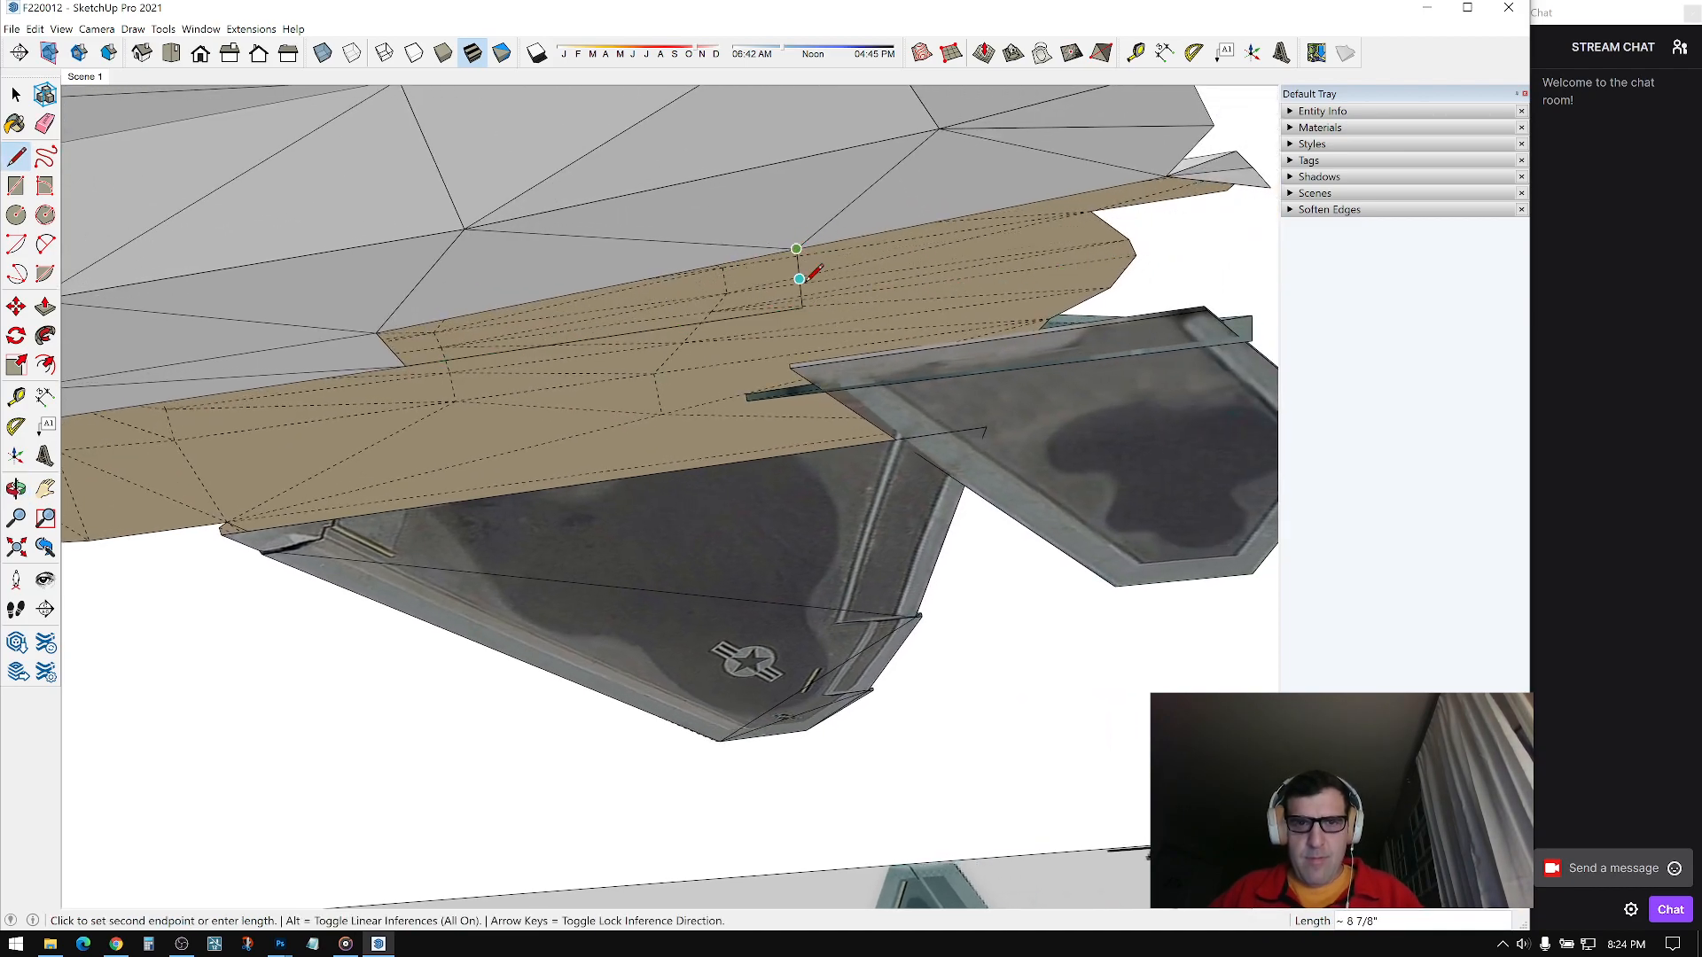
click(382, 334)
click(793, 306)
middle_drag(807, 282, 416, 451)
click(475, 349)
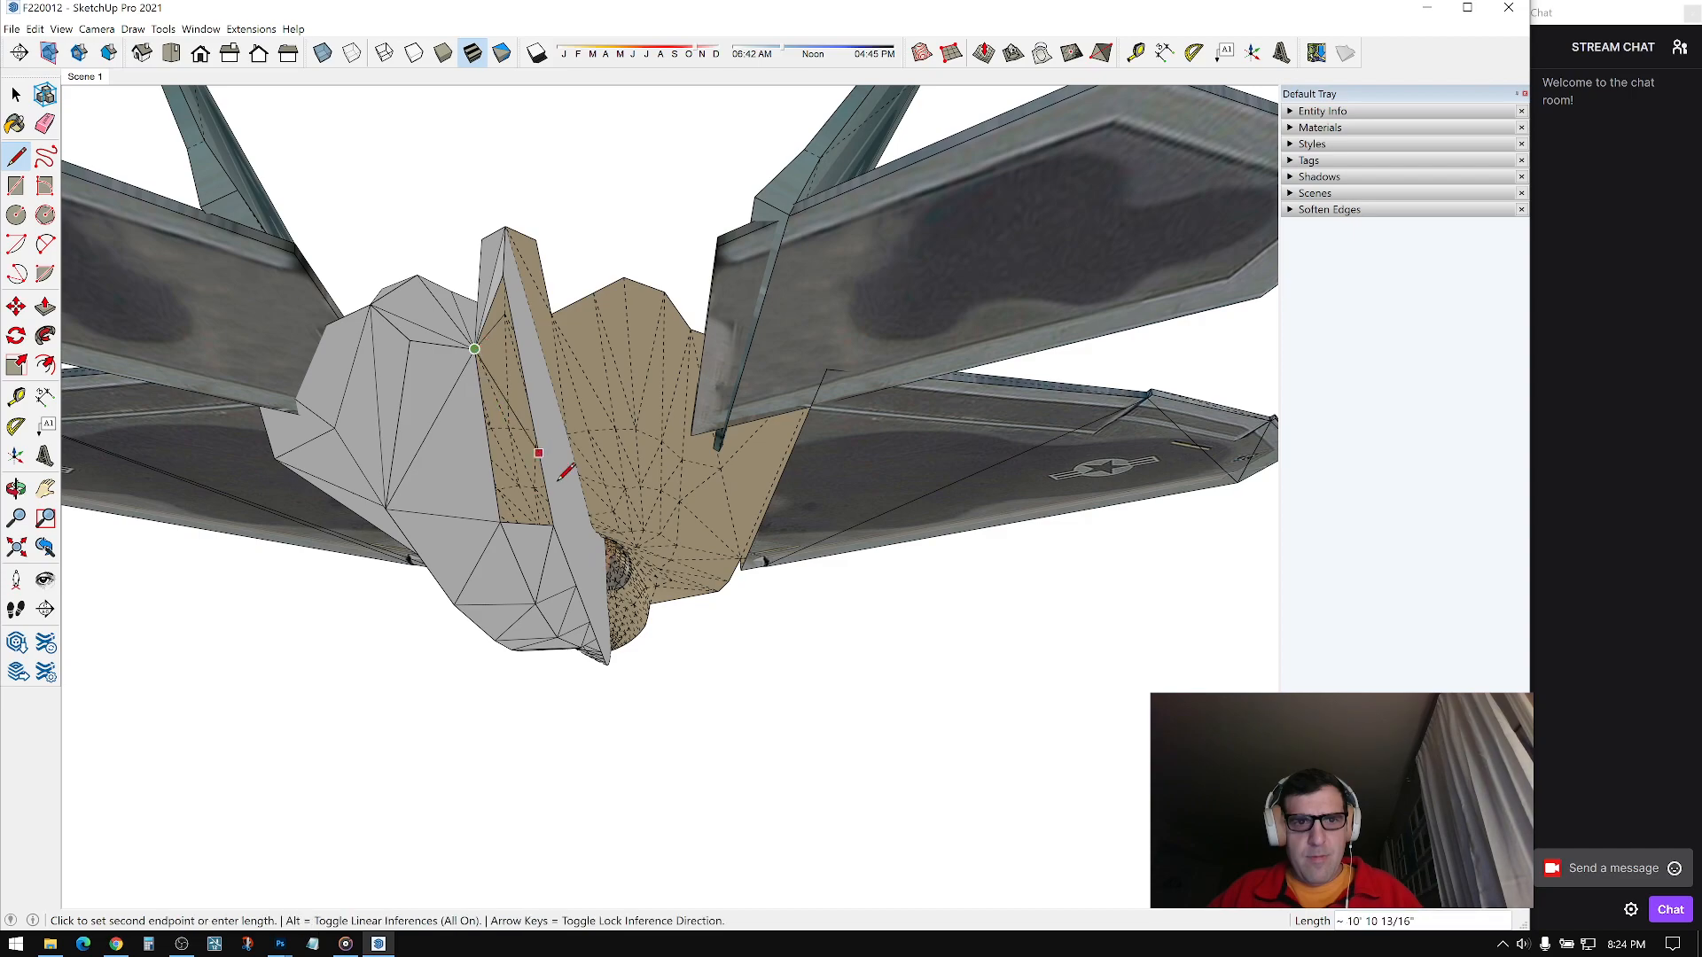
click(553, 525)
Step: Turn off hidden geometry and soften the zigzag edges along the side strip of the nose
key(space)
mouse_move(577, 543)
middle_down()
mouse_move(559, 505)
mouse_move(591, 505)
mouse_move(733, 612)
mouse_move(681, 575)
mouse_move(760, 455)
mouse_move(688, 527)
mouse_move(1018, 596)
mouse_move(949, 667)
mouse_move(564, 330)
mouse_move(765, 450)
mouse_move(756, 335)
mouse_move(691, 283)
middle_up()
click(61, 29)
click(93, 84)
key(e)
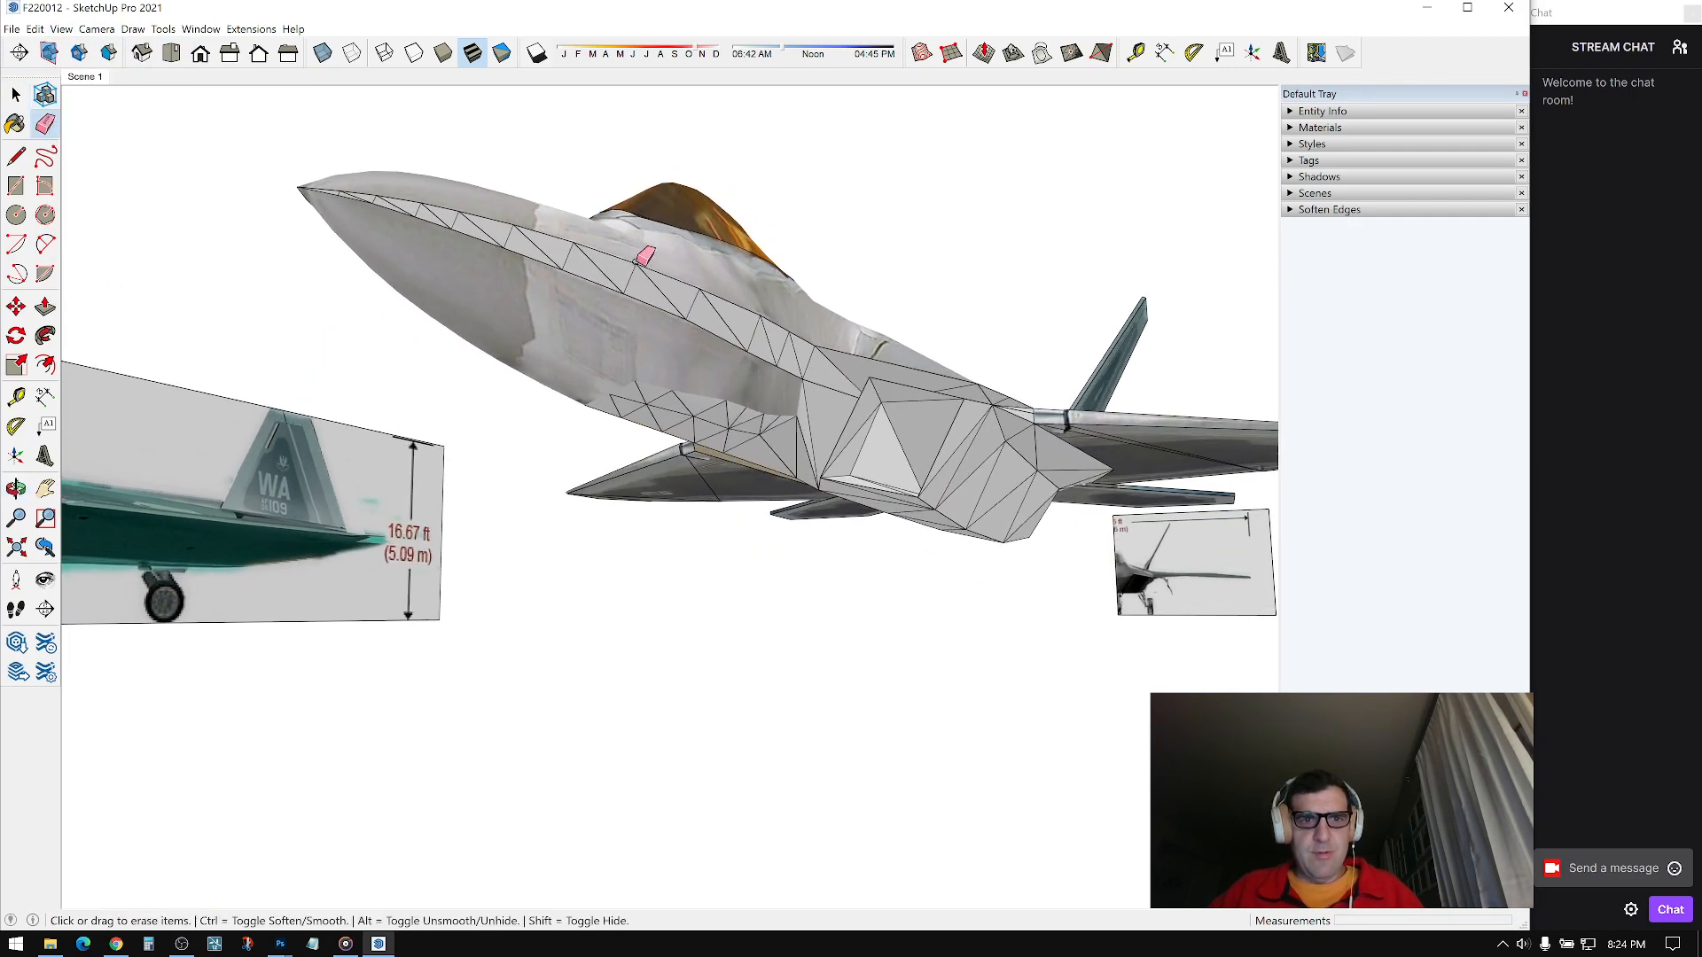
ctrl+scroll(567, 259, up, 2)
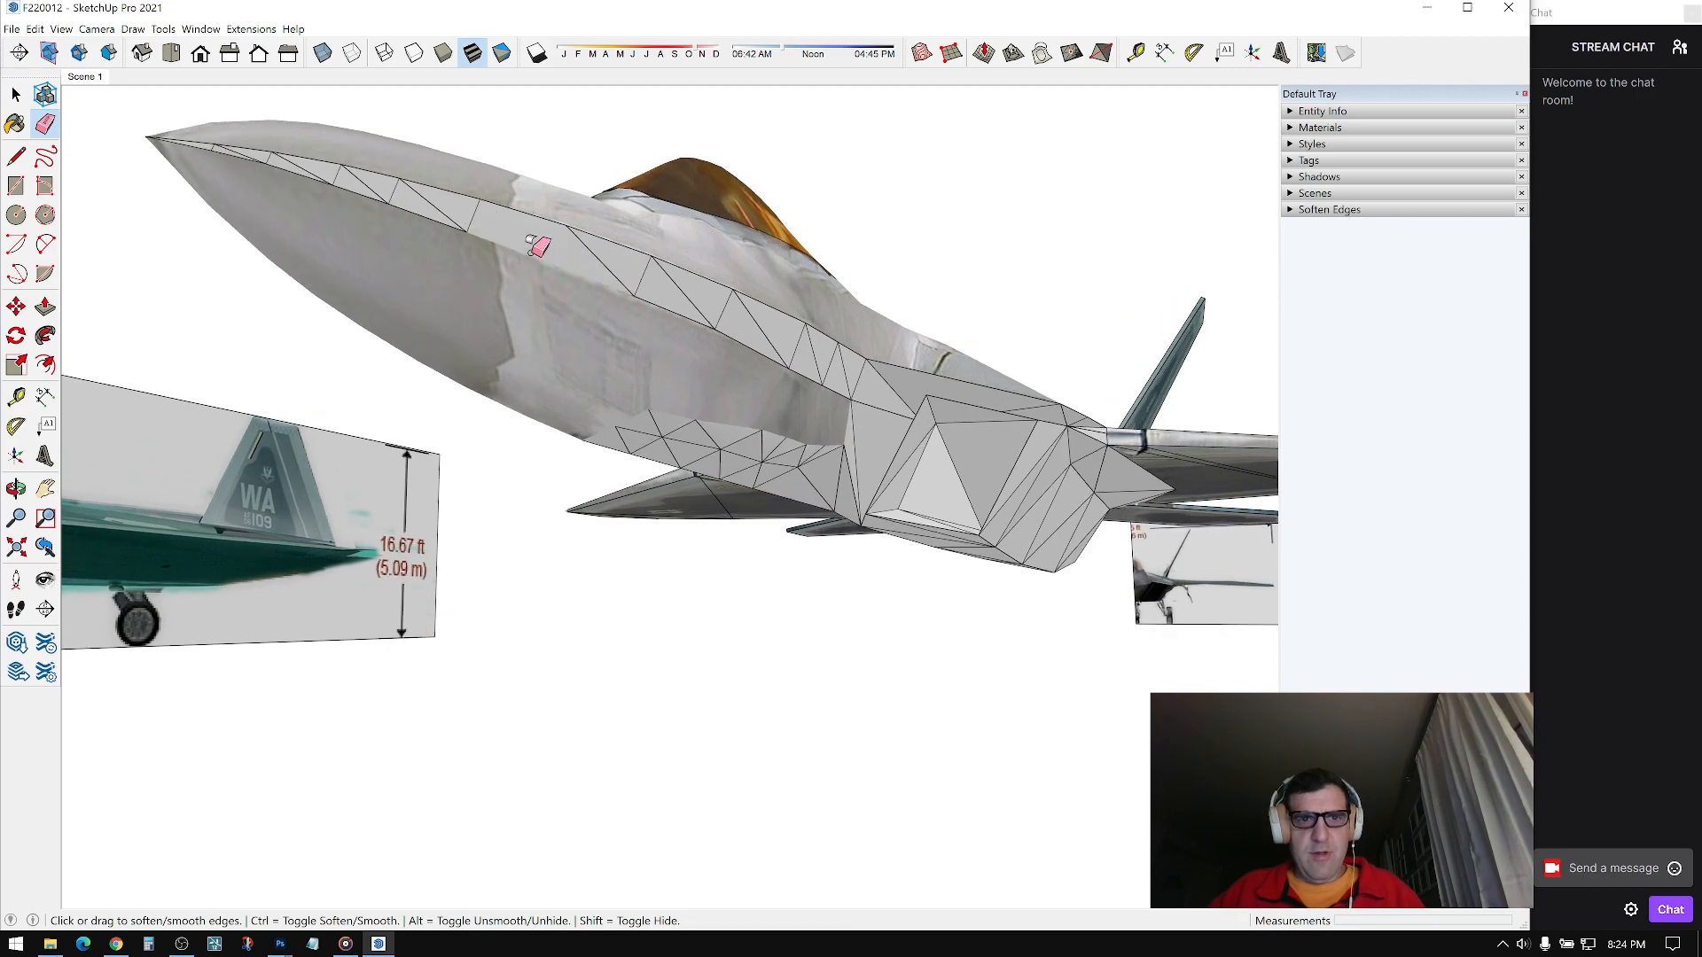
mouse_move(468, 221)
middle_down()
mouse_move(596, 281)
mouse_move(756, 278)
middle_up()
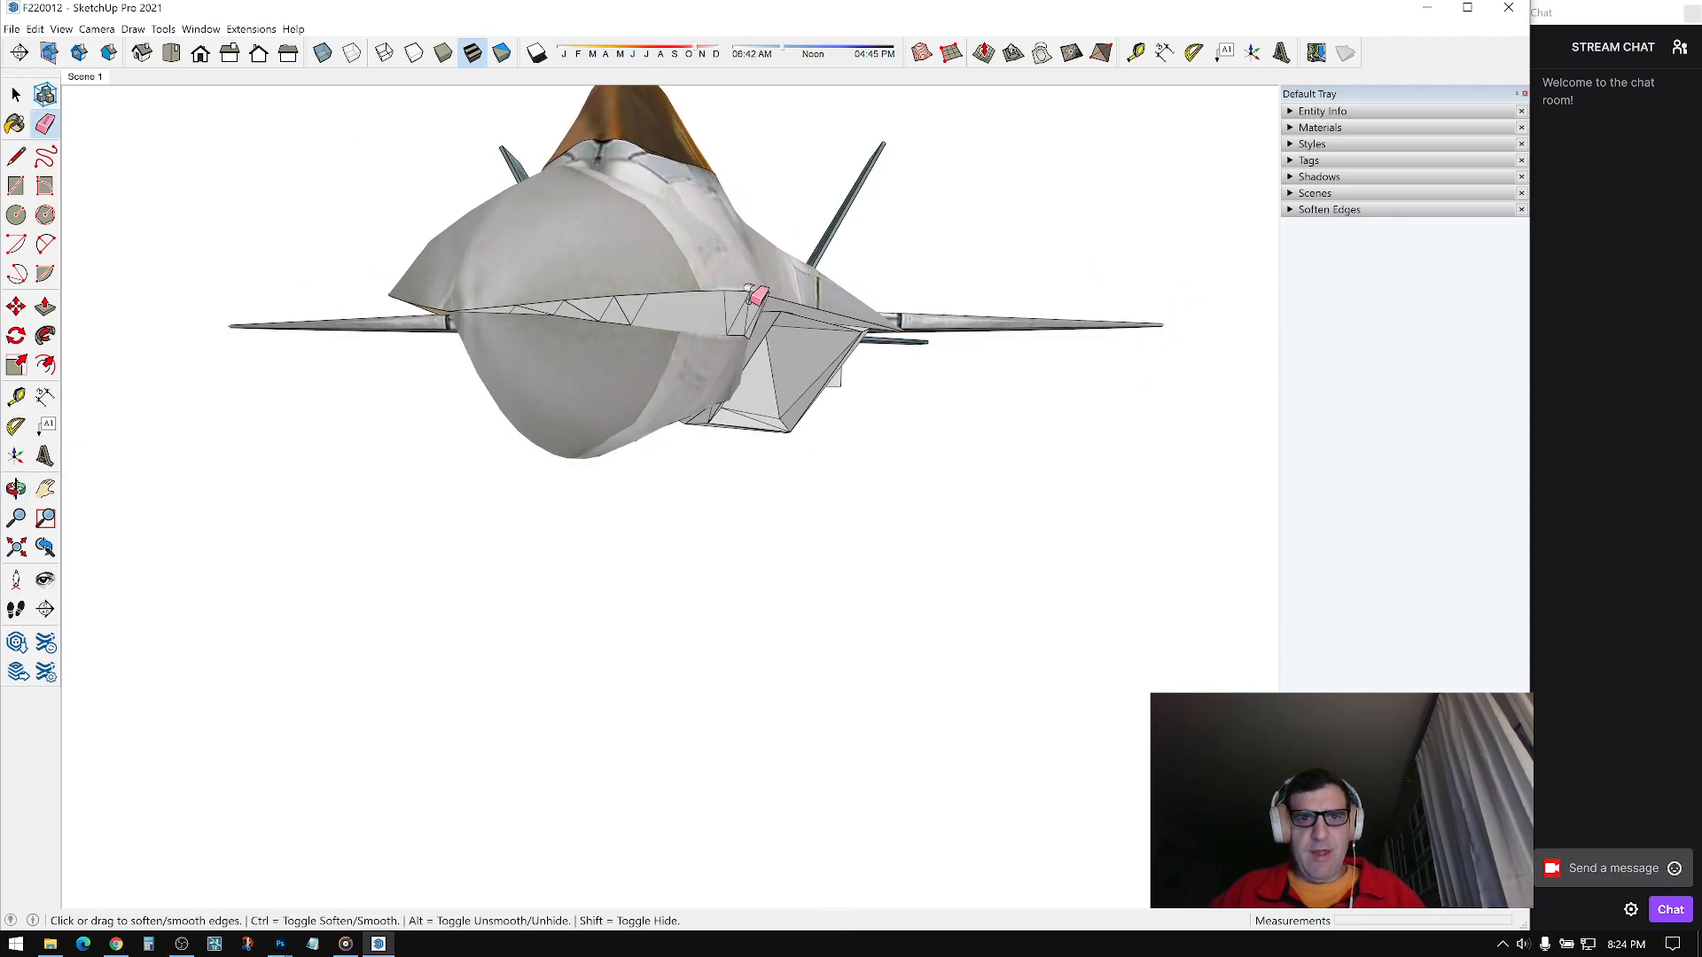
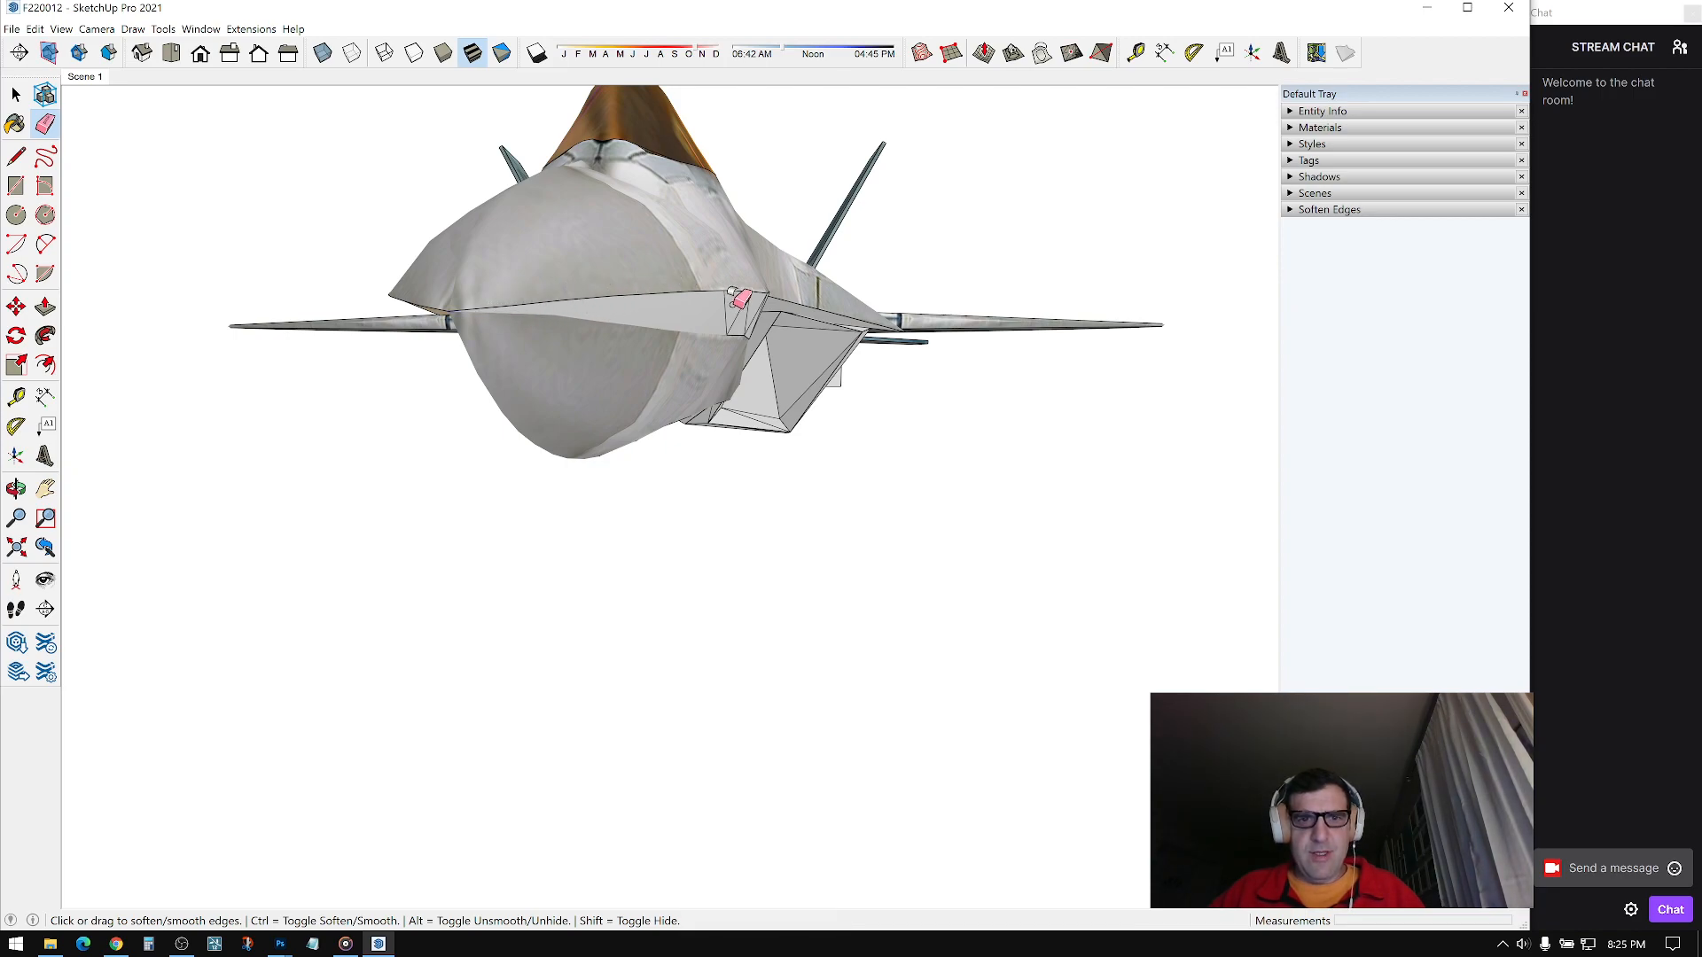
Step: Soften the remaining diagonal edges of the side strip where it meets the front of the intake
middle_drag(732, 292, 709, 321)
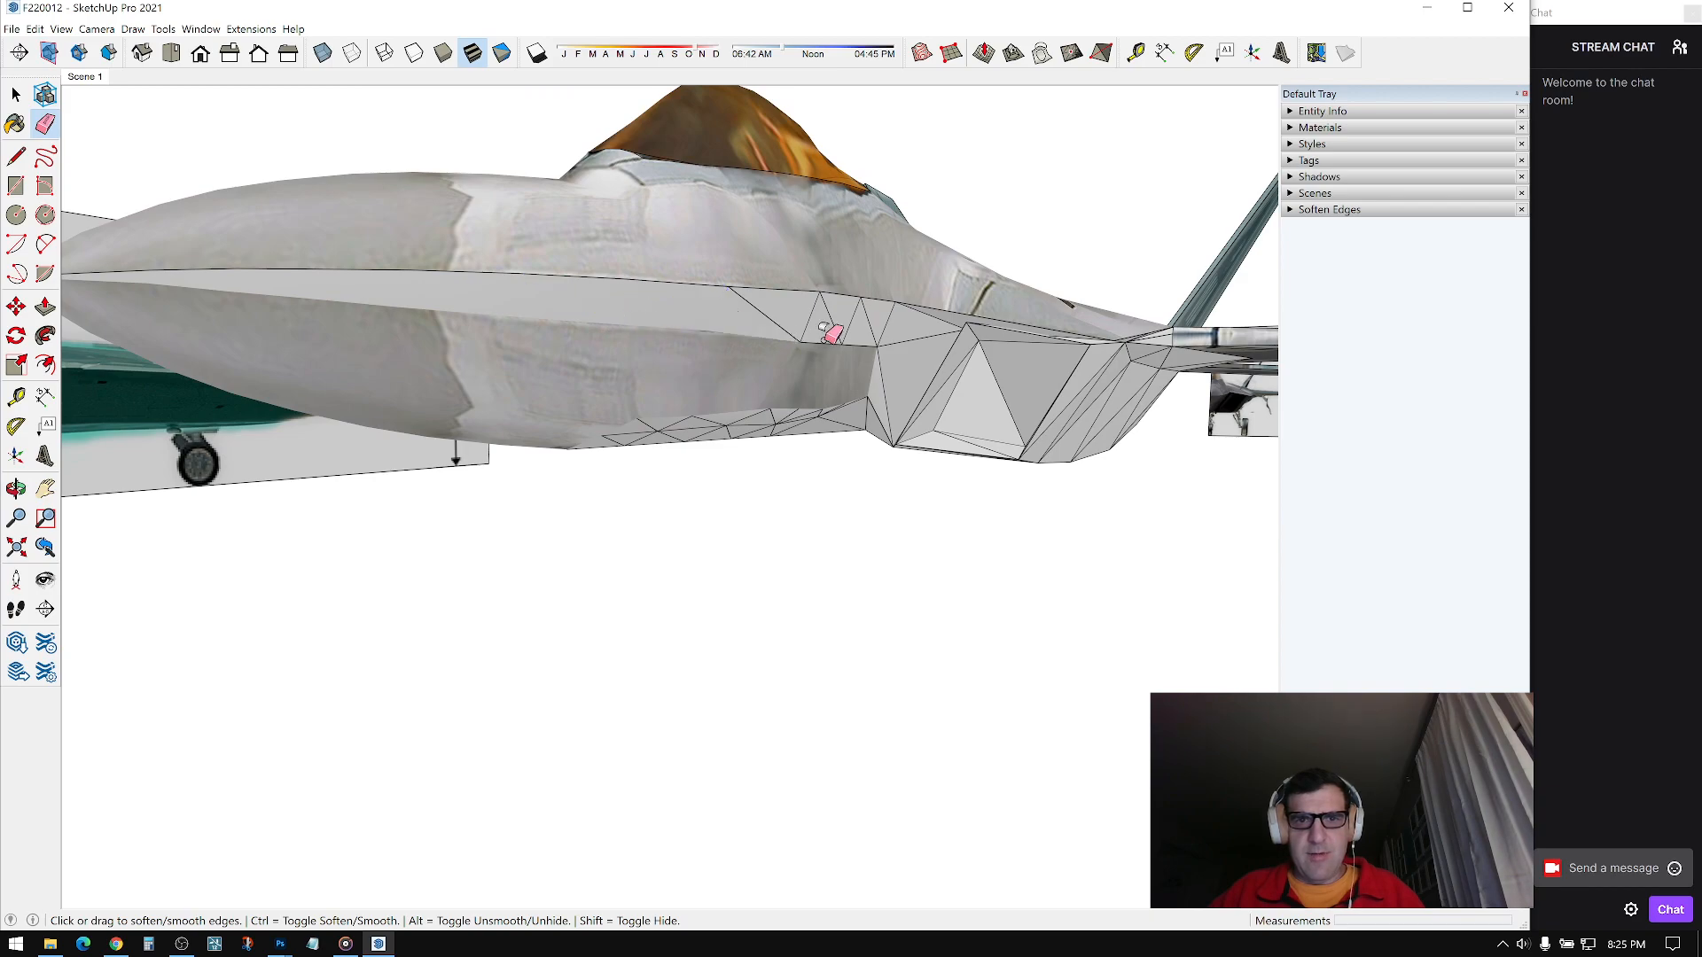
middle_drag(860, 358, 841, 293)
scroll(911, 350, up, 2)
click(843, 306)
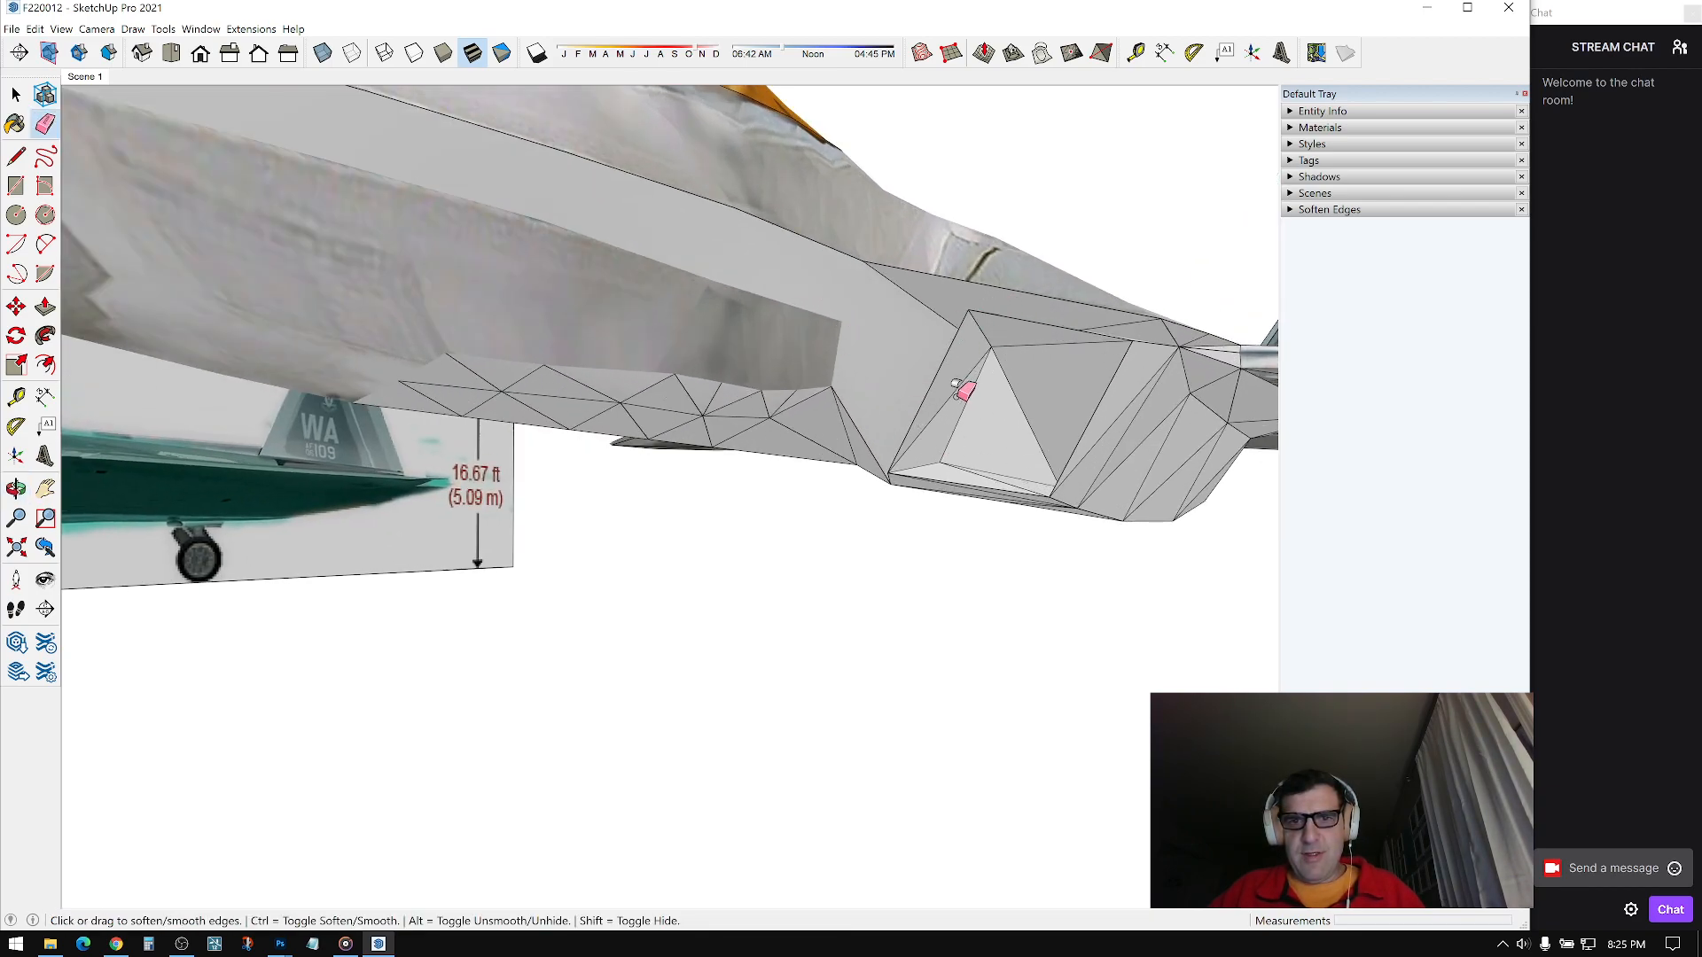
Step: Soften the diagonals inside the intake opening and the triangulation edges on the outer side of the intake body
mouse_move(1021, 413)
middle_down()
mouse_move(1079, 435)
mouse_move(904, 386)
middle_up()
scroll(1054, 355, up, 2)
mouse_move(1057, 354)
middle_down()
mouse_move(1150, 383)
mouse_move(980, 429)
mouse_move(987, 471)
mouse_move(1016, 418)
mouse_move(918, 369)
mouse_move(896, 486)
mouse_move(842, 576)
mouse_move(999, 454)
mouse_move(759, 436)
mouse_move(786, 263)
mouse_move(1052, 420)
mouse_move(1102, 471)
mouse_move(931, 403)
mouse_move(940, 453)
middle_up()
key(space)
click(44, 124)
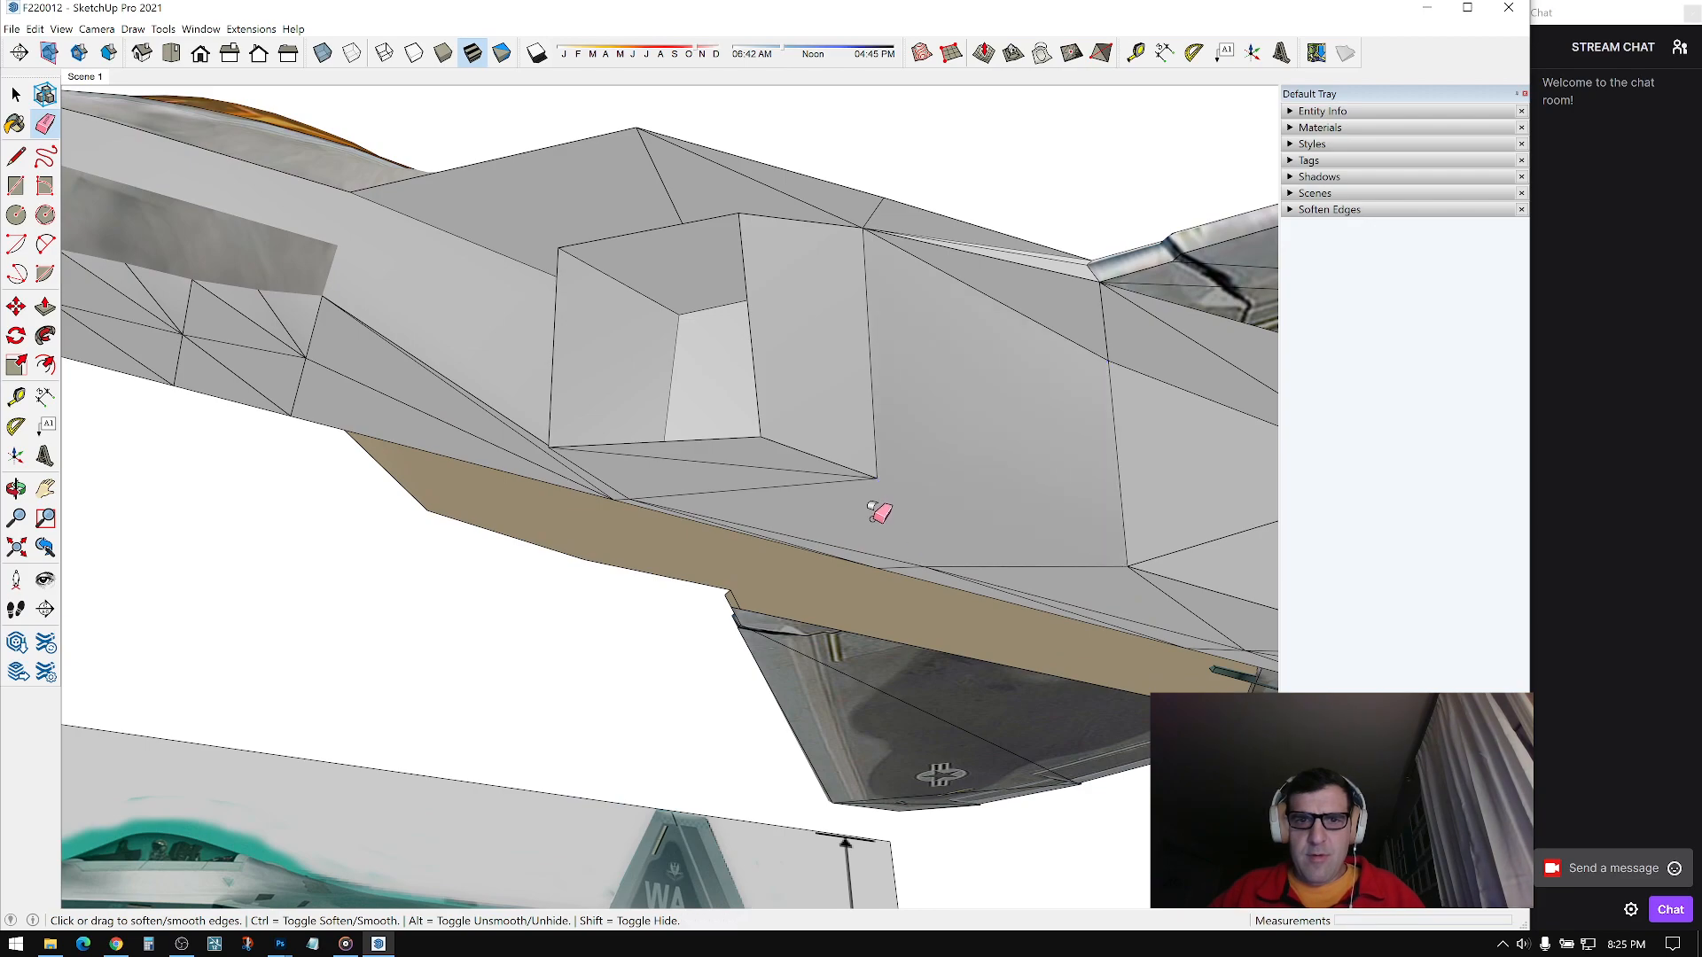
Step: Soften the edge beside the intake's lower front corner and the triangulated edges along the nose underside
middle_drag(877, 507, 926, 408)
middle_drag(786, 434, 814, 479)
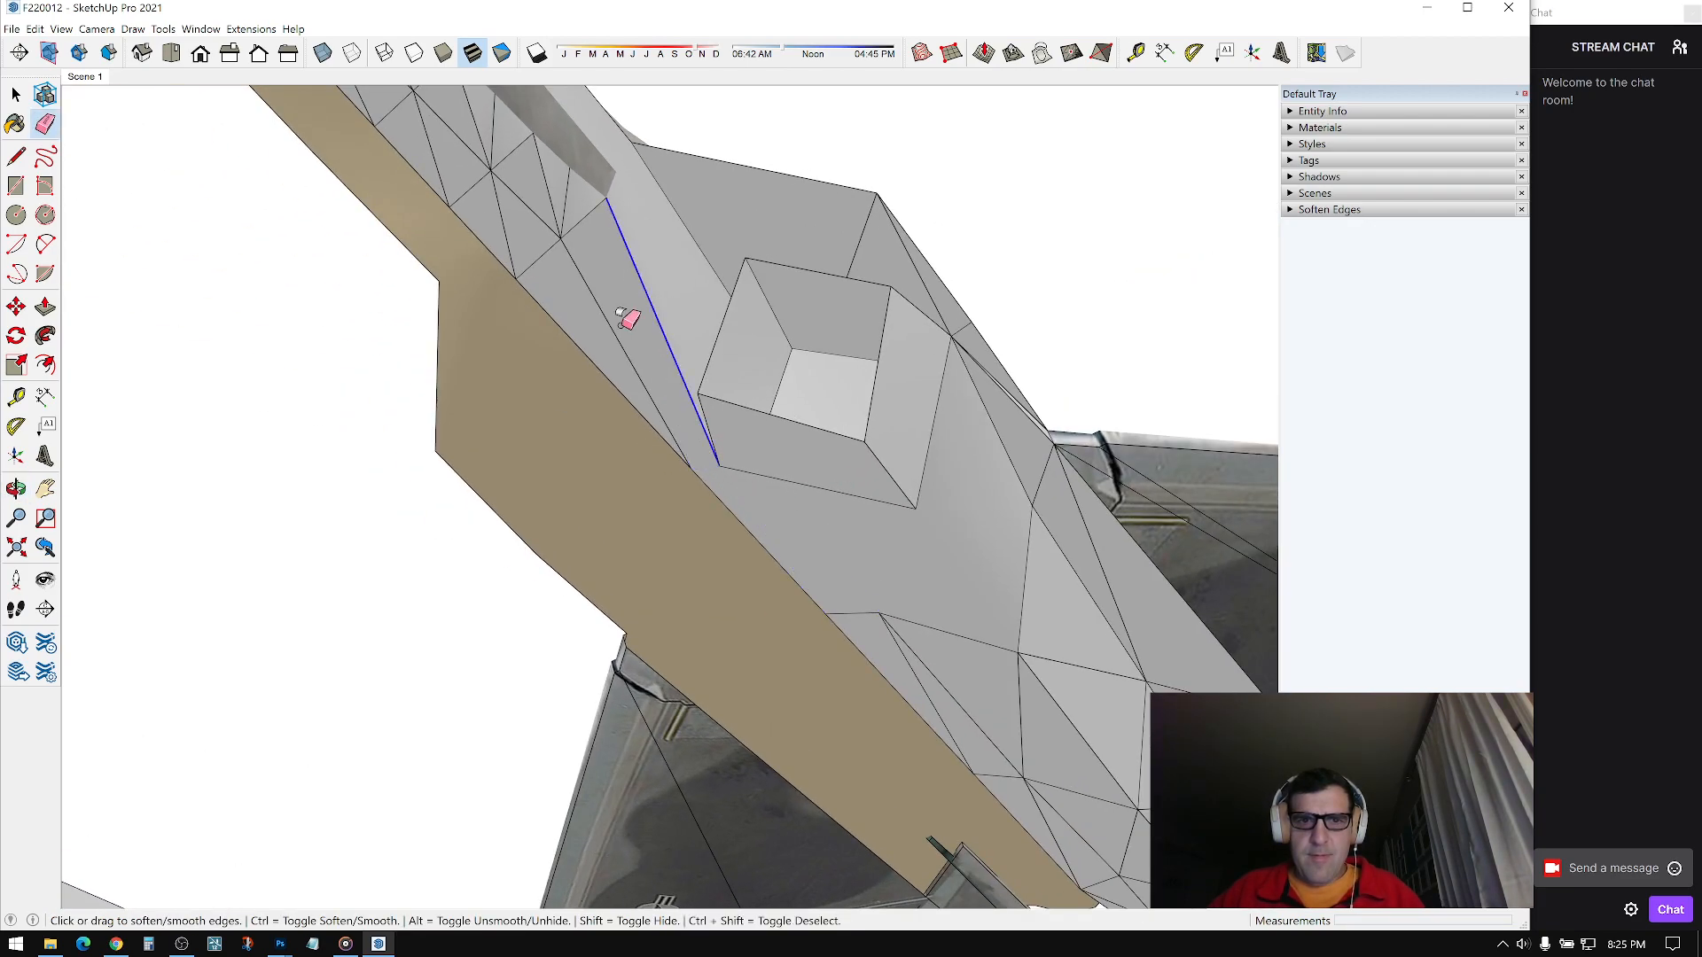
mouse_move(589, 258)
middle_down()
mouse_move(779, 494)
mouse_move(729, 473)
mouse_move(893, 441)
middle_up()
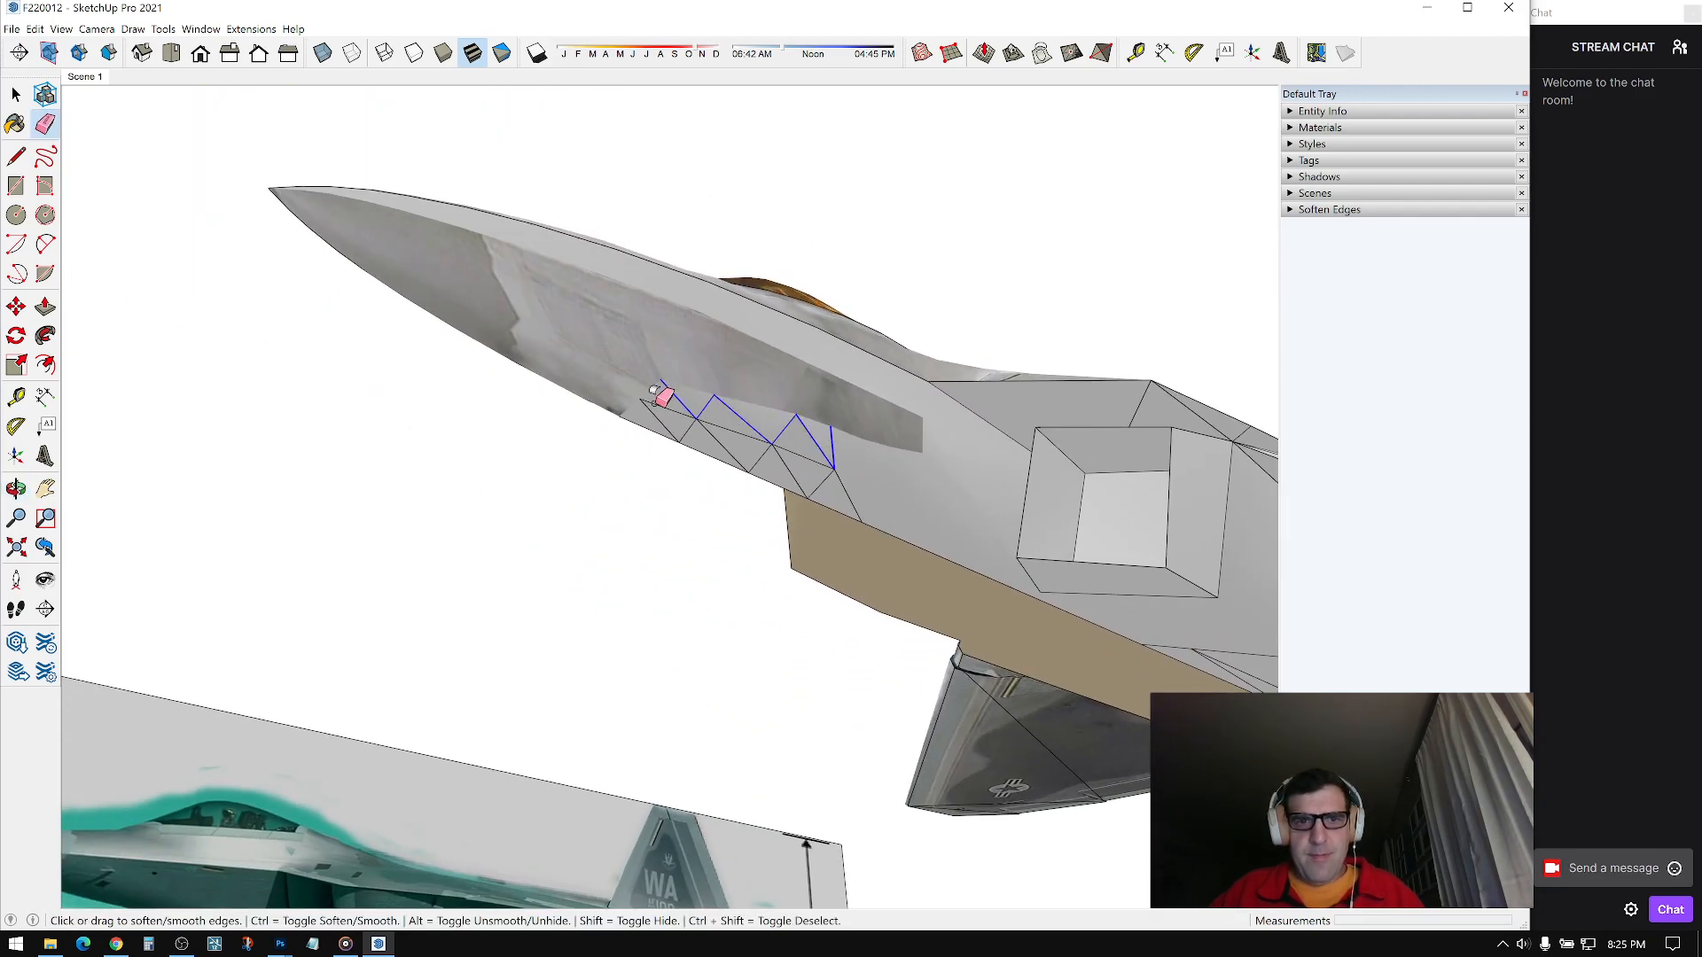
mouse_move(838, 475)
middle_down()
mouse_move(1223, 574)
mouse_move(1228, 544)
mouse_move(1307, 597)
mouse_move(966, 544)
middle_up()
Step: Soften the triangulation edges on the fuselage underside just behind the intake
mouse_move(958, 486)
middle_down()
mouse_move(957, 555)
mouse_move(656, 446)
mouse_move(808, 468)
mouse_move(784, 452)
middle_up()
scroll(737, 471, up, 3)
ctrl+drag(779, 512, 794, 509)
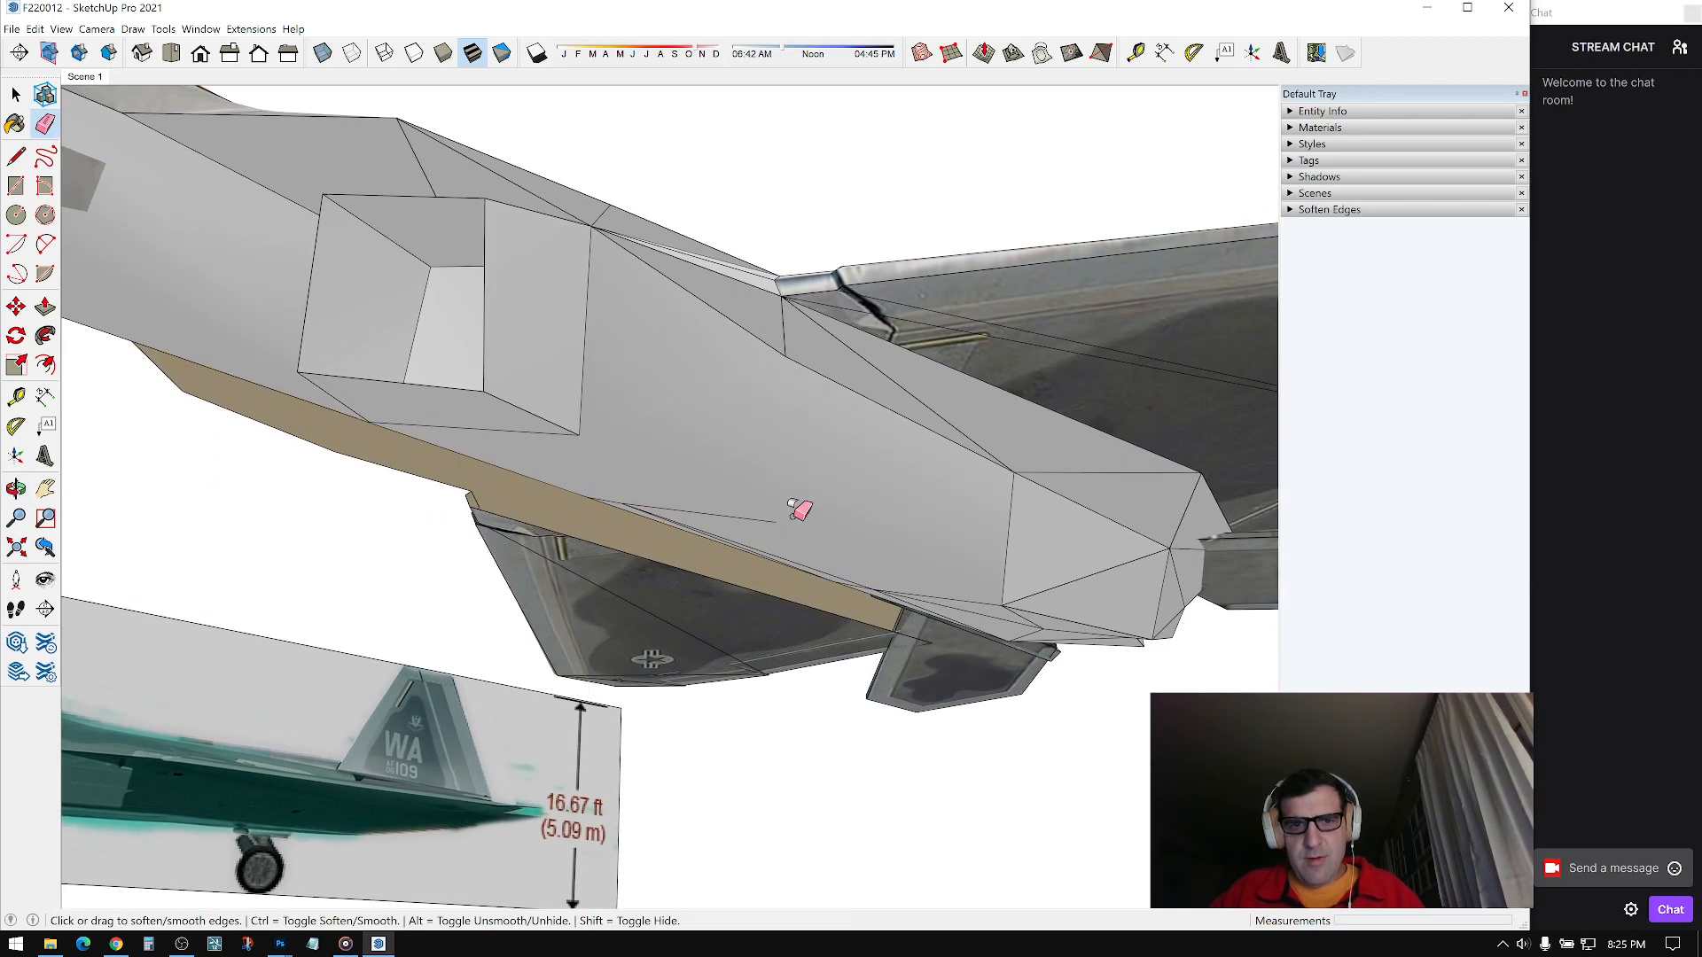
ctrl+drag(872, 405, 859, 403)
middle_drag(786, 384, 842, 373)
Step: Group the textured wing face with its edges inside the fuselage and delete the group
key(space)
scroll(1104, 465, up, 3)
mouse_move(1064, 466)
middle_down()
mouse_move(817, 478)
mouse_move(966, 541)
mouse_move(950, 449)
mouse_move(1155, 597)
mouse_move(1010, 562)
mouse_move(954, 521)
mouse_move(836, 505)
mouse_move(889, 572)
middle_up()
scroll(981, 551, up, 2)
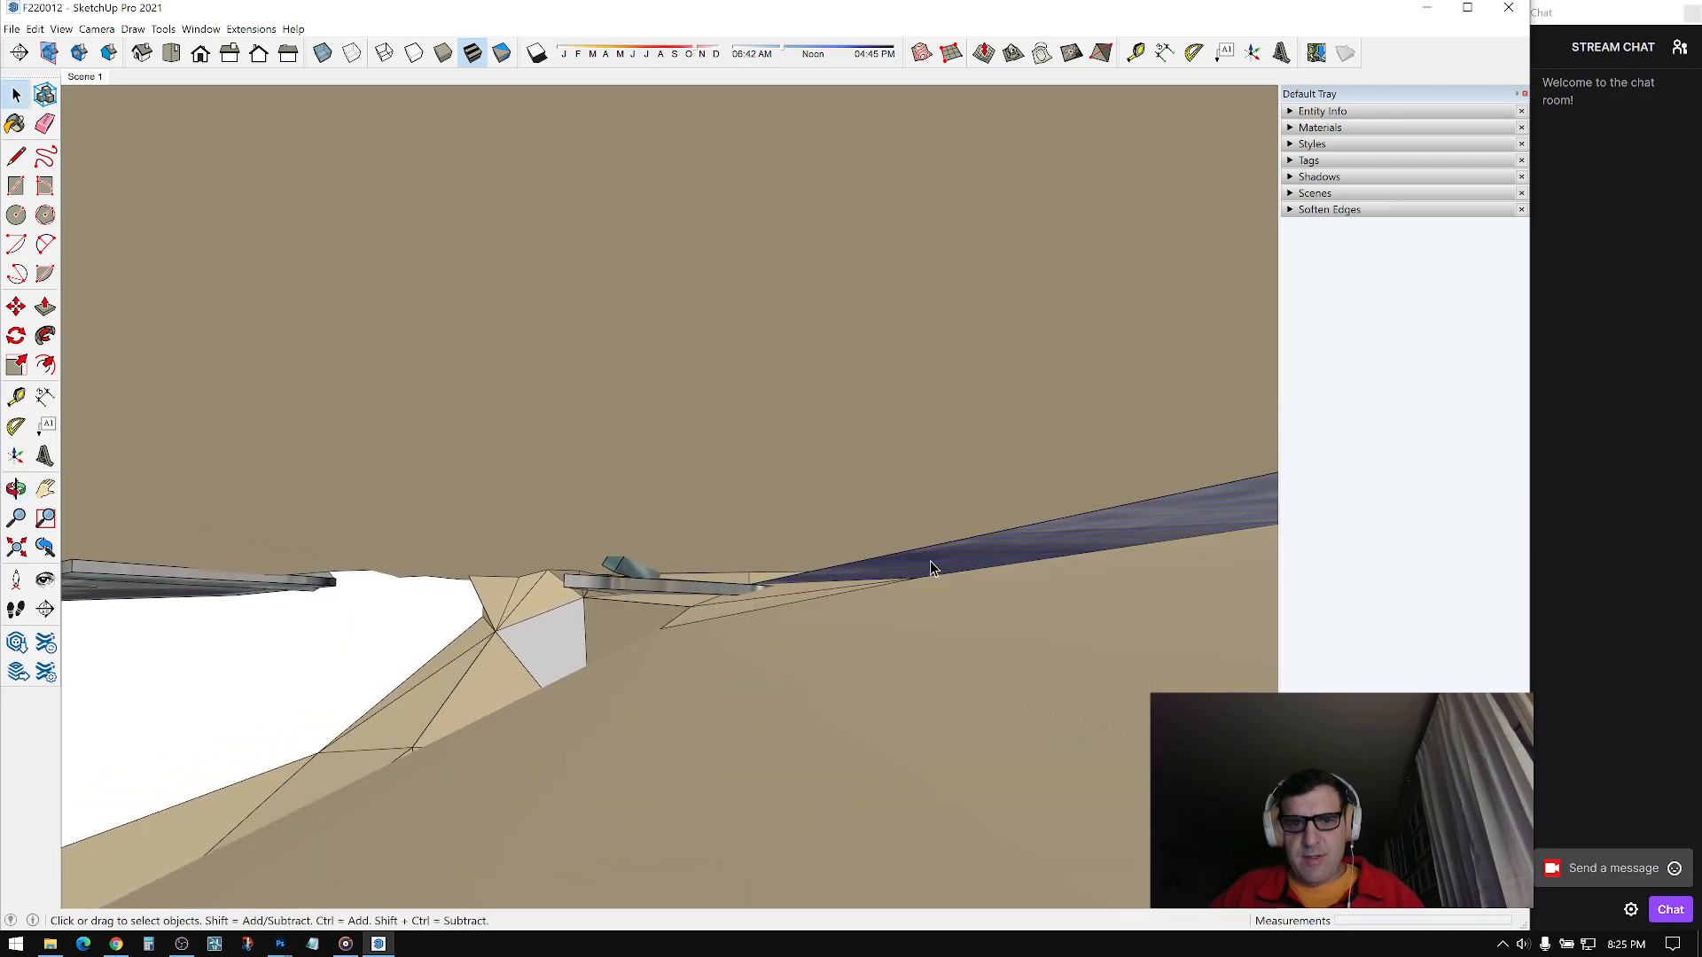
right_click(931, 568)
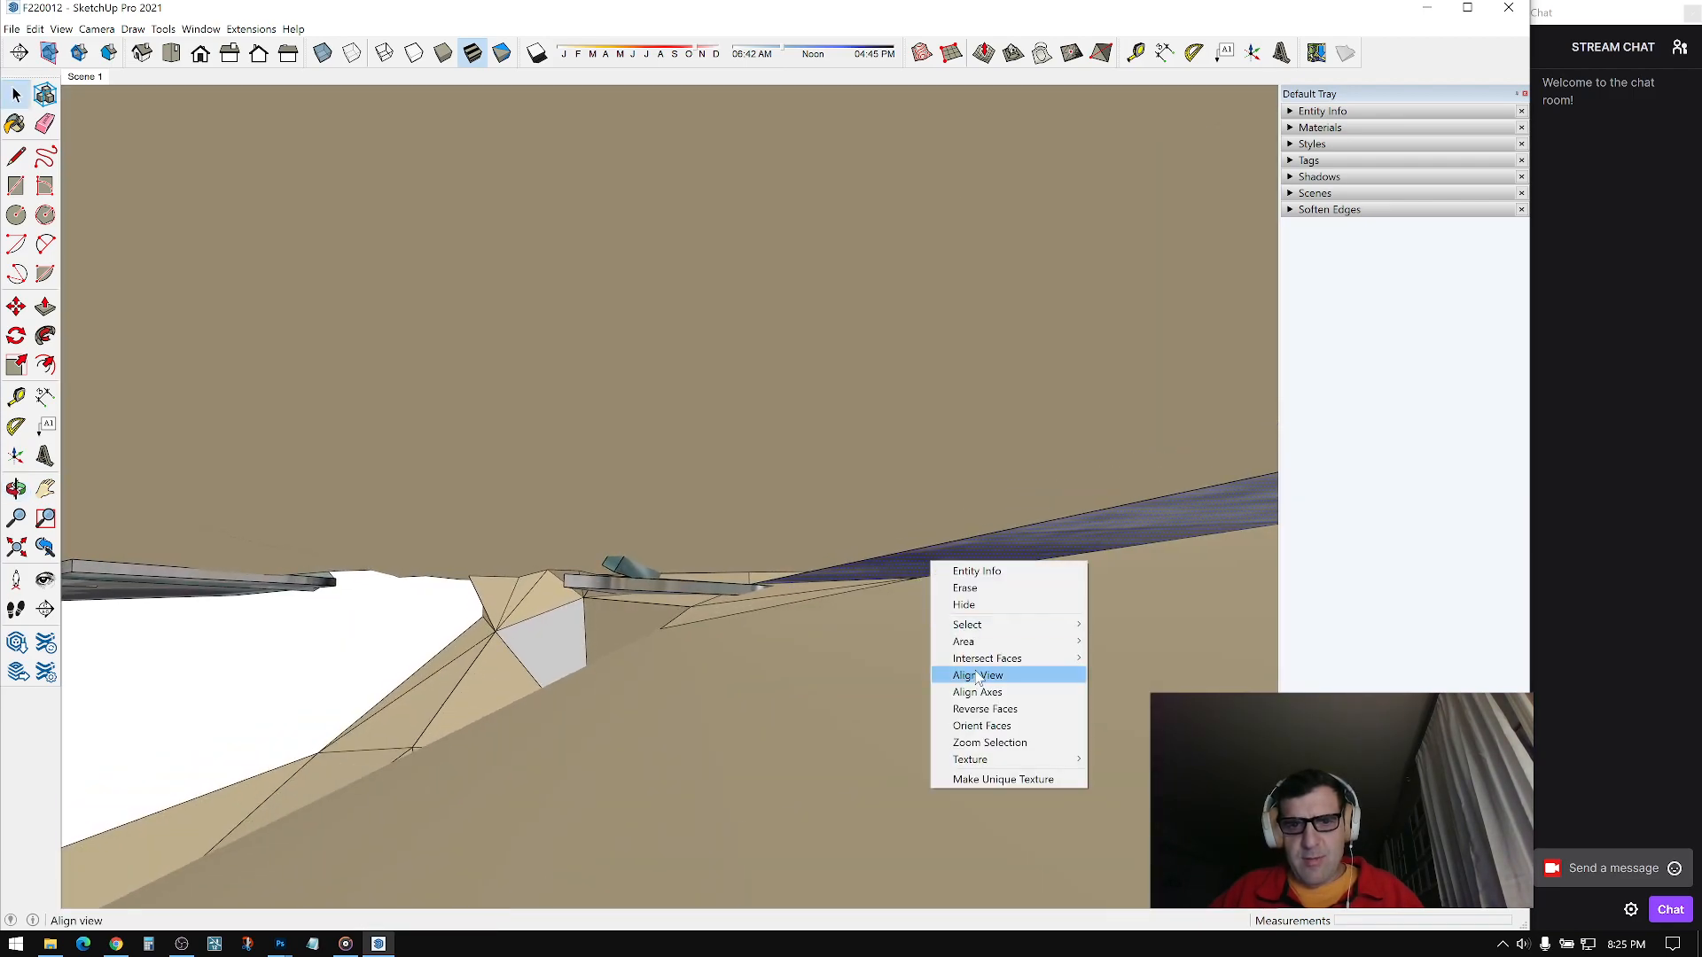
double_click(904, 580)
right_click(917, 568)
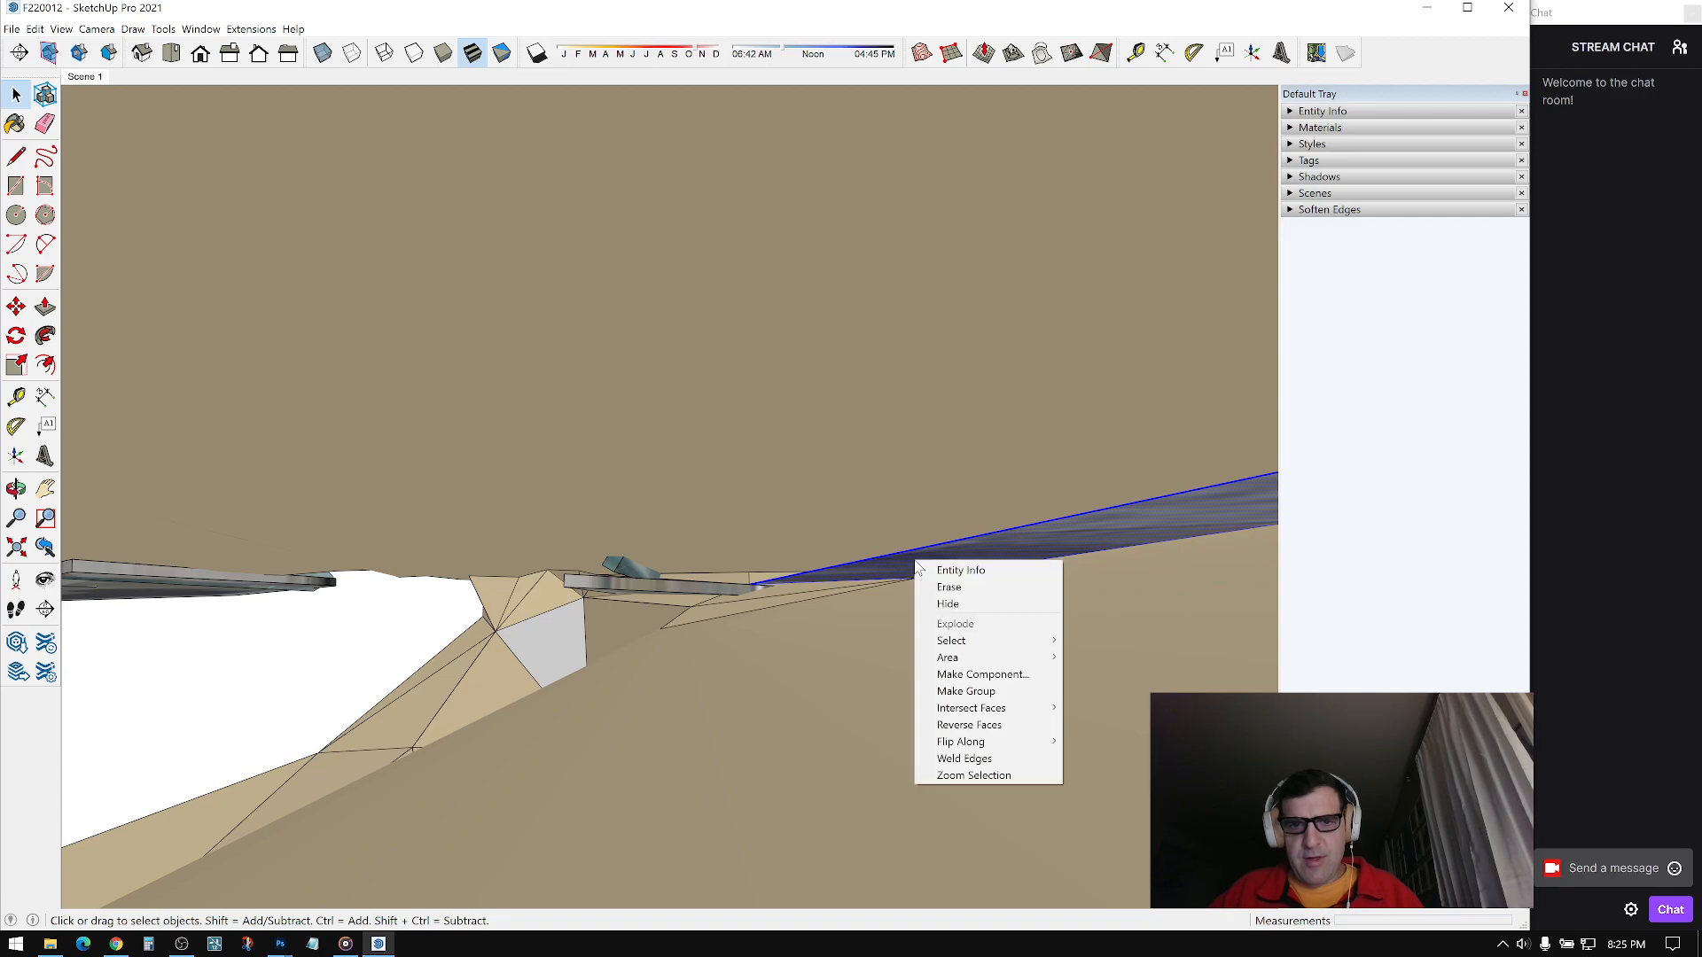
click(975, 692)
key(Delete)
Step: Delete a second unwanted piece of geometry inside the fuselage
mouse_move(907, 547)
middle_down()
mouse_move(873, 550)
mouse_move(904, 531)
mouse_move(789, 634)
mouse_move(568, 576)
mouse_move(384, 479)
mouse_move(395, 574)
mouse_move(775, 615)
mouse_move(918, 600)
mouse_move(1337, 650)
mouse_move(885, 687)
mouse_move(870, 723)
mouse_move(1197, 631)
mouse_move(983, 582)
mouse_move(866, 596)
mouse_move(1011, 562)
mouse_move(886, 558)
mouse_move(1014, 520)
mouse_move(953, 356)
middle_up()
click(870, 724)
key(Delete)
Step: Soften the triangulation edges across the rear half of the fuselage underside
scroll(953, 357, down, 2)
mouse_move(780, 505)
middle_down()
mouse_move(854, 562)
mouse_move(1023, 532)
mouse_move(1011, 488)
middle_up()
scroll(1024, 532, up, 4)
scroll(1011, 487, down, 1)
key(e)
key(ctrl)
drag(983, 500, 980, 519)
Step: Soften the remaining edges on the underside between the wing root and the rear end
mouse_move(915, 549)
middle_down()
mouse_move(660, 498)
mouse_move(752, 514)
middle_up()
scroll(656, 497, up, 1)
click(636, 483)
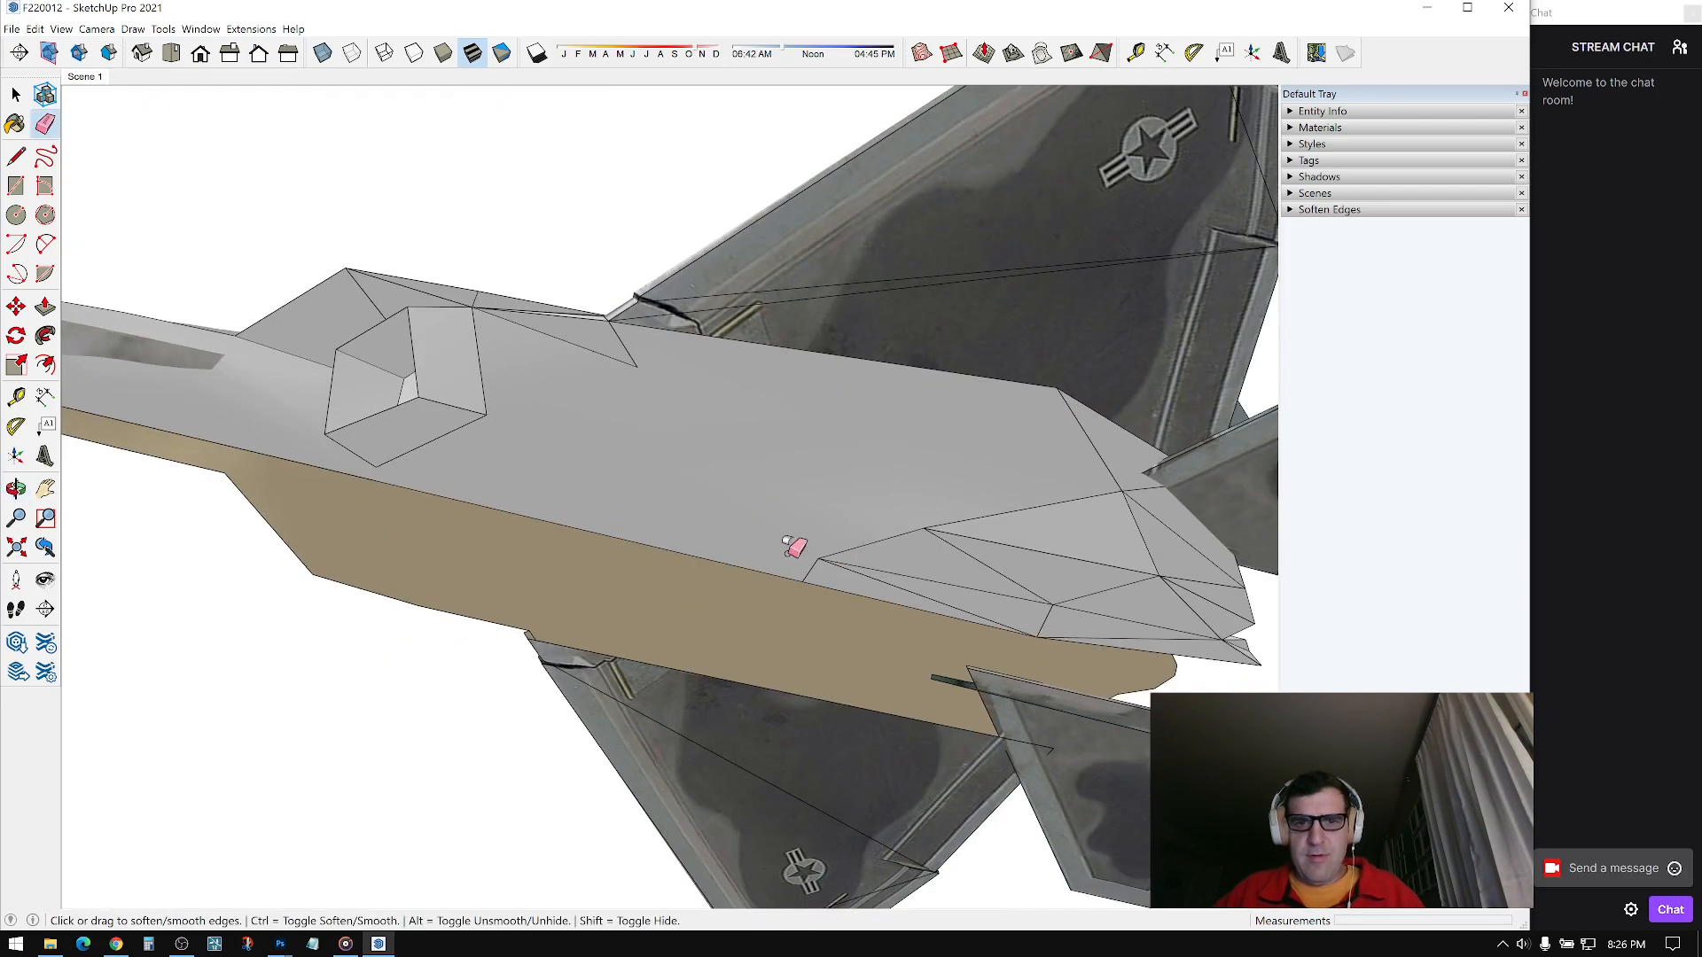
drag(833, 552, 976, 502)
mouse_move(976, 502)
middle_down()
mouse_move(912, 536)
mouse_move(658, 488)
mouse_move(749, 589)
mouse_move(619, 513)
mouse_move(680, 521)
mouse_move(896, 487)
mouse_move(795, 483)
middle_up()
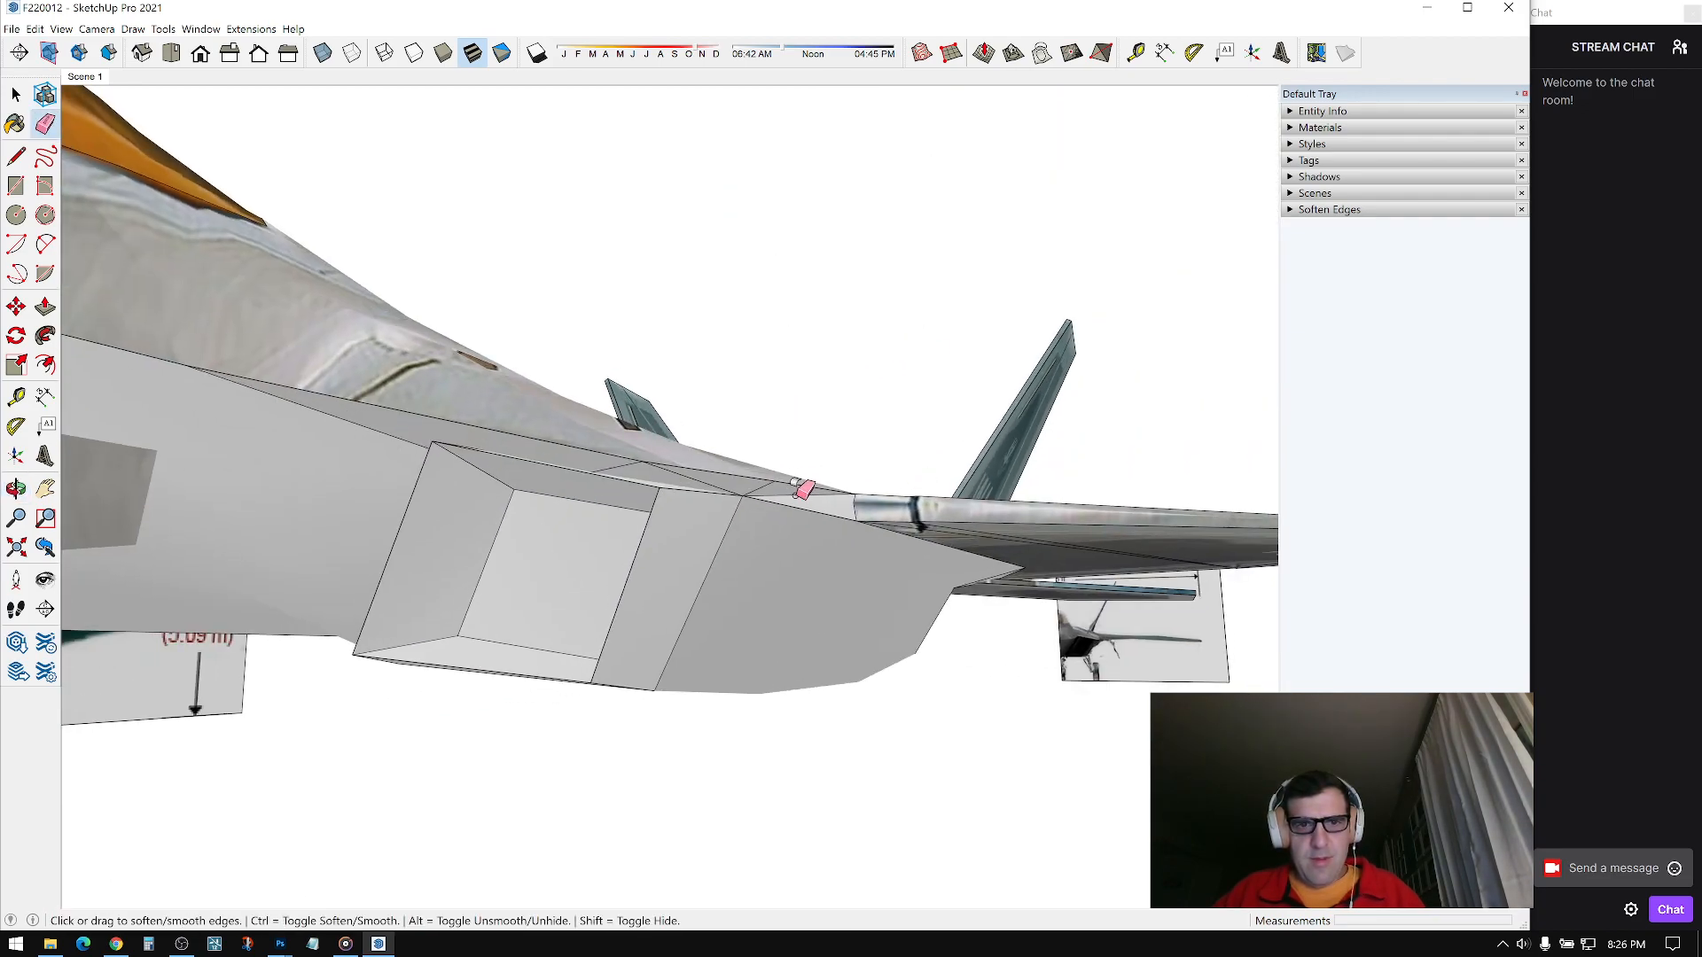
Step: Soften the diagonal edges on the narrow faces above the intake, near the wing root
mouse_move(612, 459)
middle_down()
mouse_move(722, 562)
mouse_move(824, 448)
mouse_move(904, 513)
mouse_move(597, 532)
mouse_move(664, 524)
mouse_move(638, 523)
mouse_move(721, 486)
mouse_move(710, 521)
mouse_move(878, 503)
mouse_move(626, 483)
middle_up()
scroll(597, 532, up, 3)
scroll(538, 458, up, 1)
scroll(571, 483, down, 5)
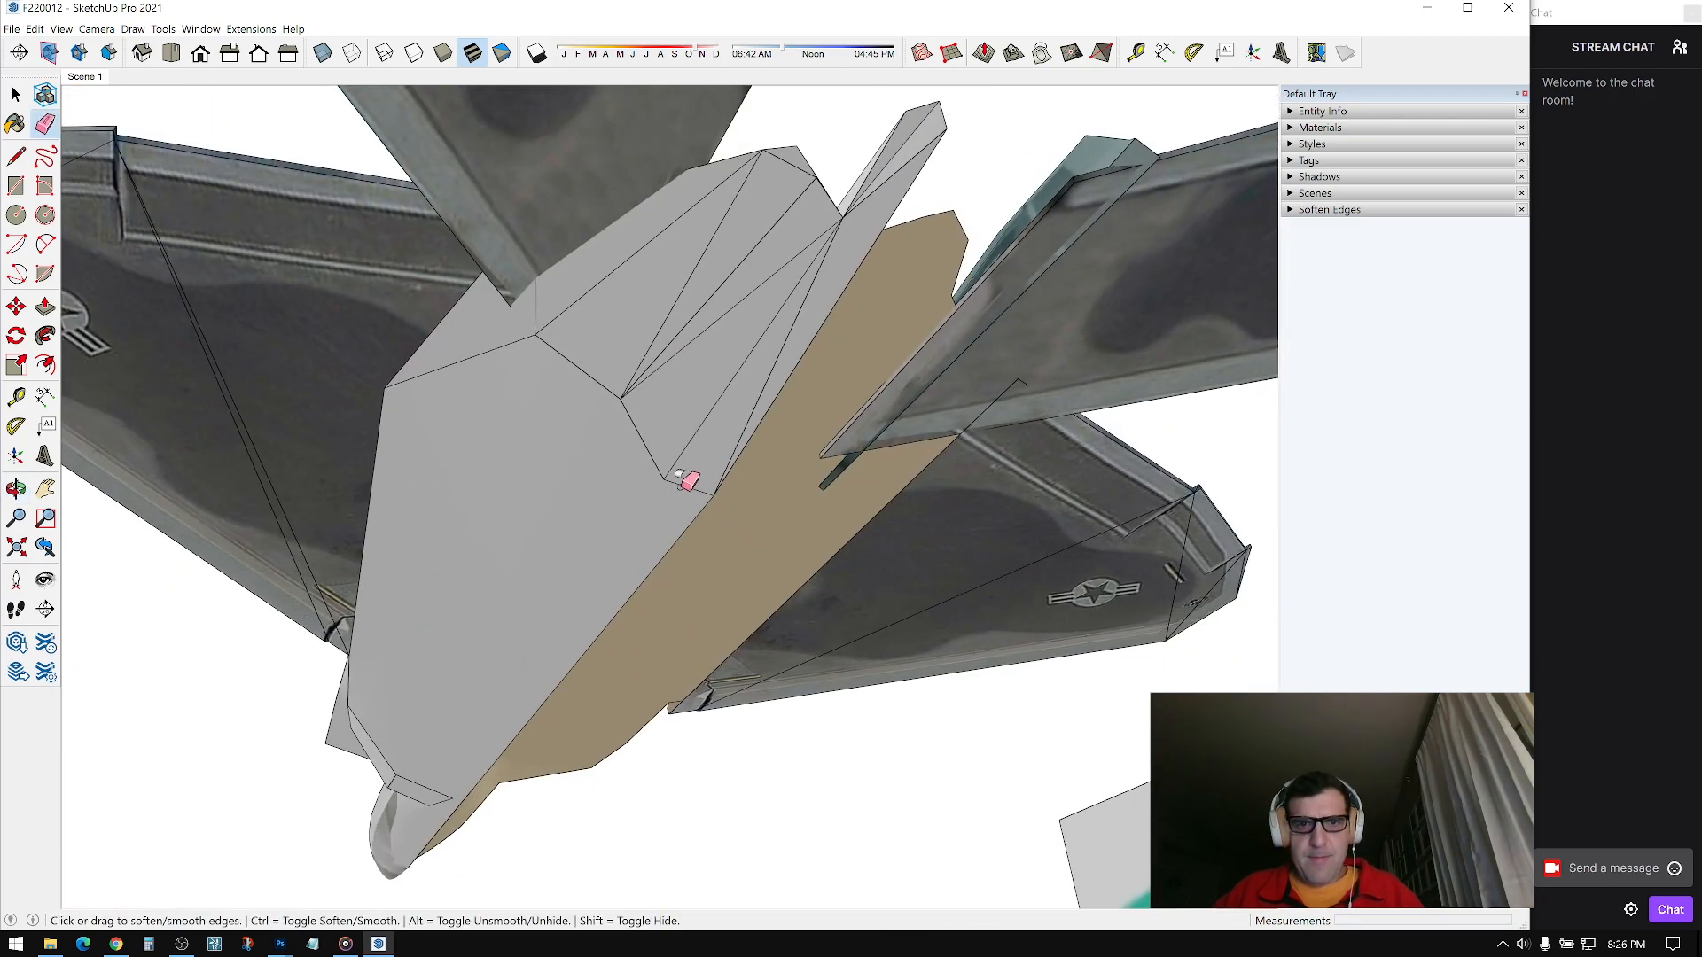
Step: Soften the short edges on the rear underside next to the centreline
drag(654, 476, 658, 480)
middle_drag(656, 474, 587, 469)
click(687, 379)
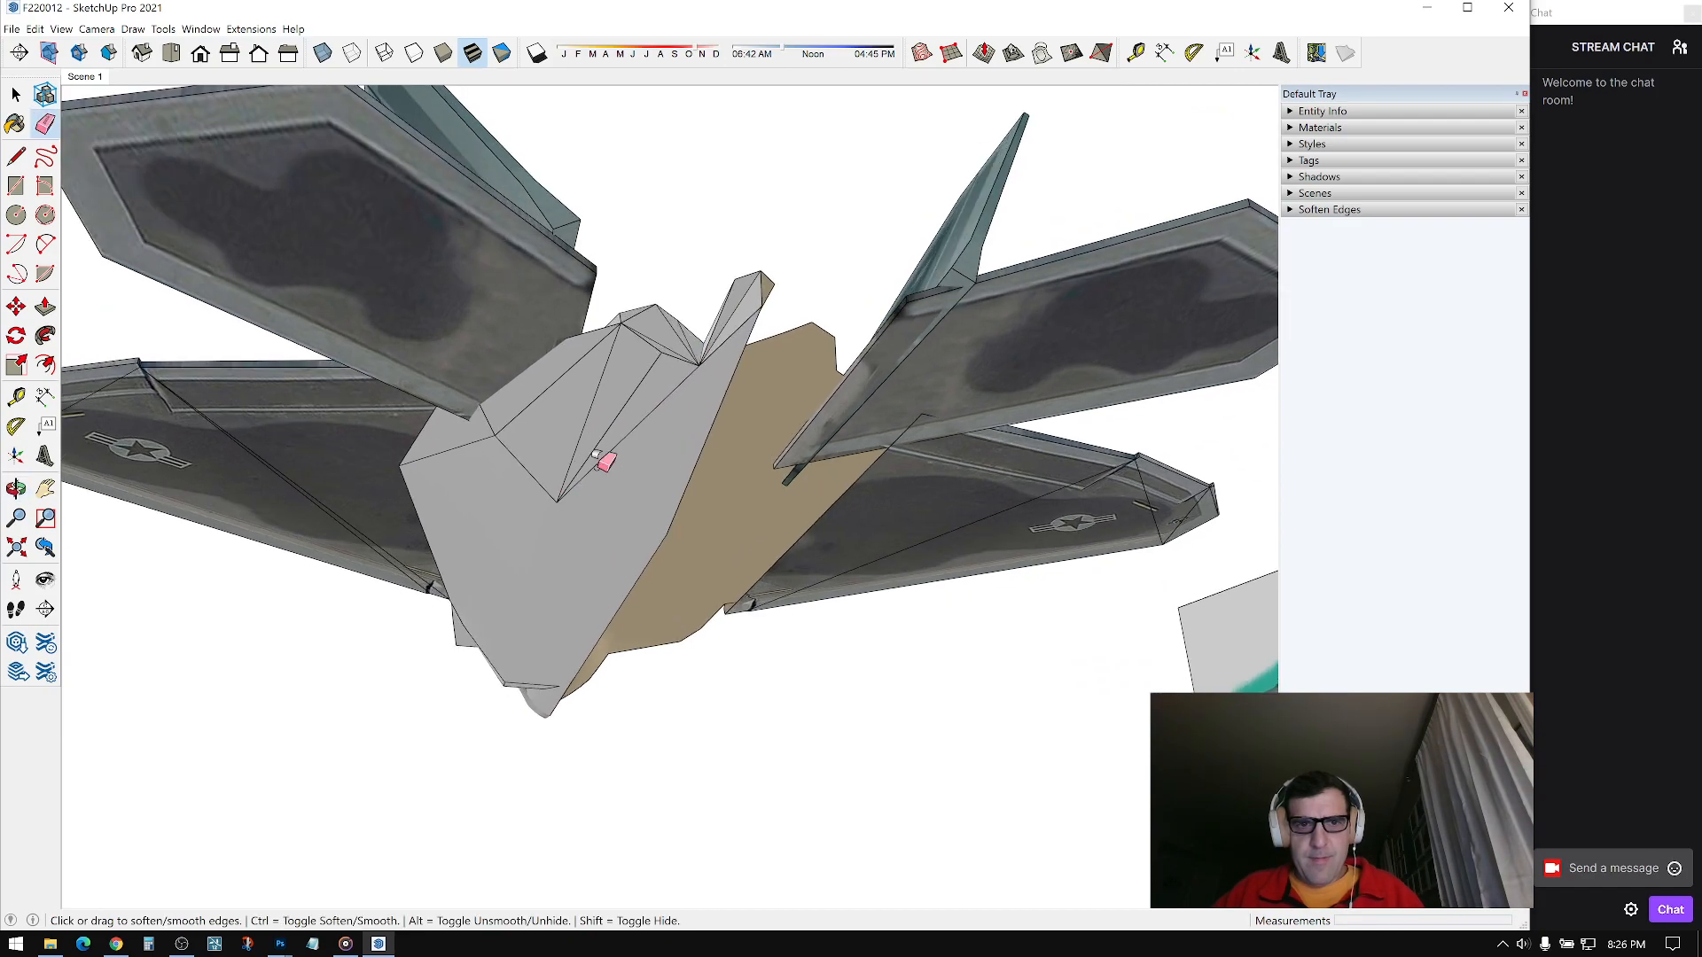
Step: Draw an edge across the fuselage's rear end face, passing through a point midway down its central vertical edge
mouse_move(591, 385)
middle_down()
mouse_move(596, 452)
mouse_move(502, 390)
mouse_move(437, 475)
mouse_move(813, 444)
mouse_move(828, 452)
mouse_move(735, 576)
mouse_move(779, 608)
mouse_move(703, 653)
mouse_move(620, 590)
mouse_move(342, 779)
mouse_move(831, 554)
mouse_move(764, 554)
mouse_move(901, 703)
mouse_move(886, 682)
mouse_move(904, 620)
mouse_move(961, 654)
mouse_move(810, 577)
mouse_move(734, 446)
mouse_move(632, 526)
middle_up()
scroll(646, 638, up, 2)
key(l)
click(803, 515)
click(597, 585)
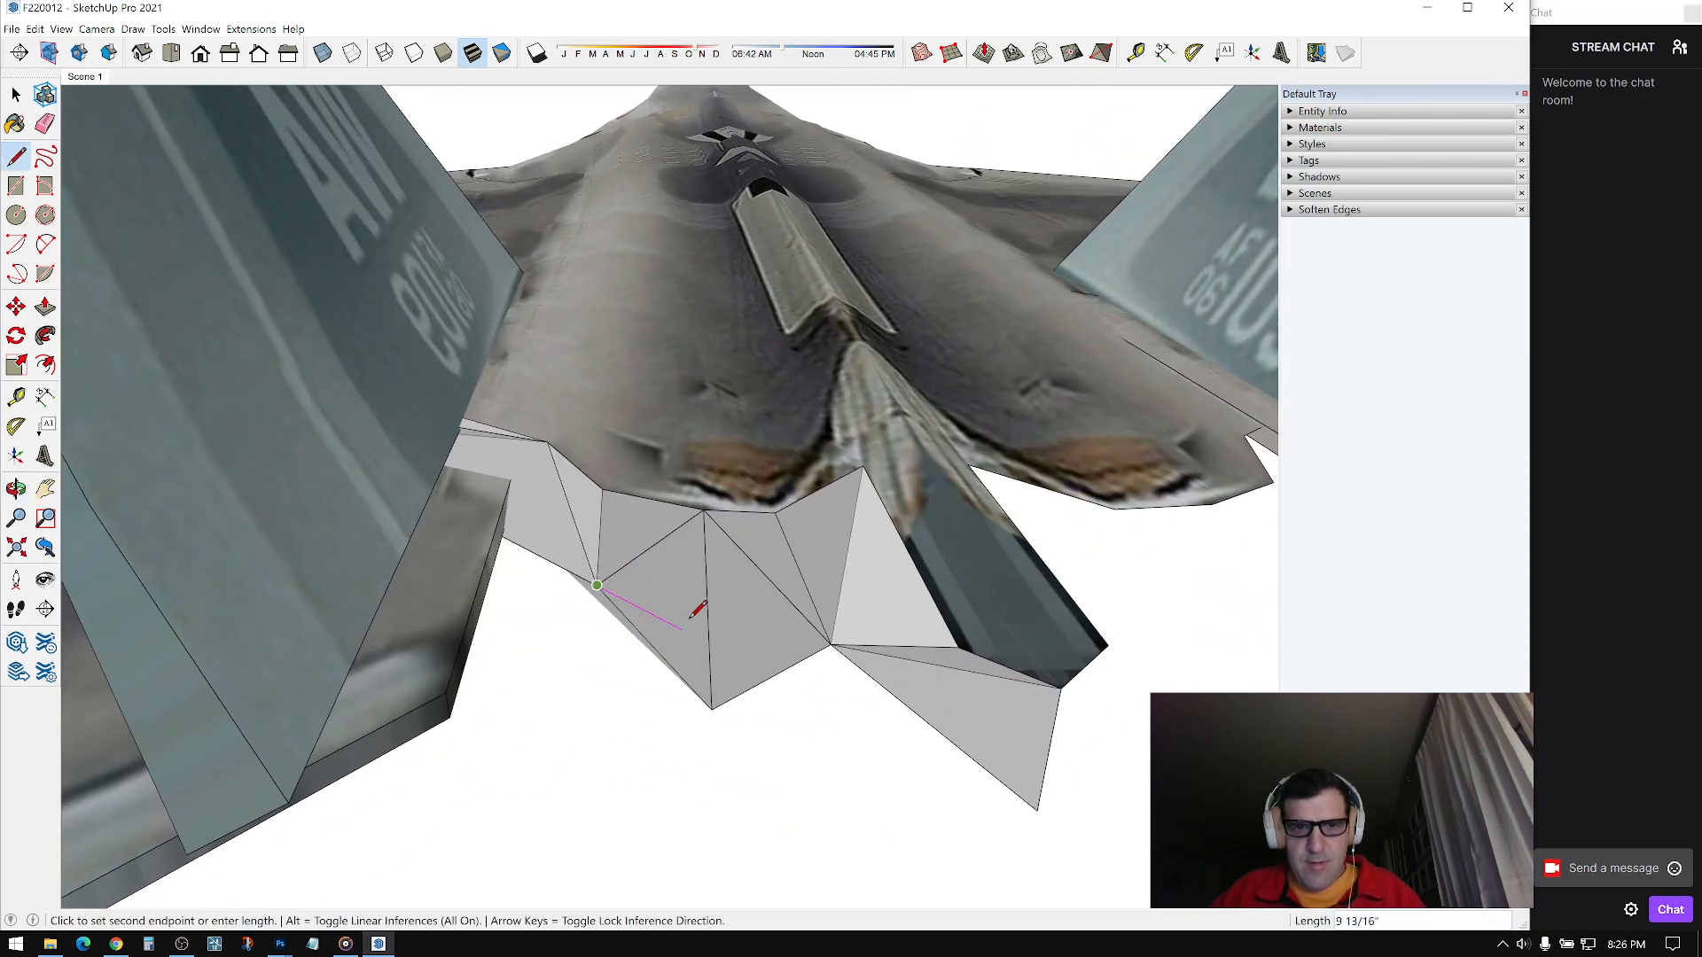
click(707, 612)
click(830, 640)
middle_drag(830, 640, 658, 752)
key(space)
key(s)
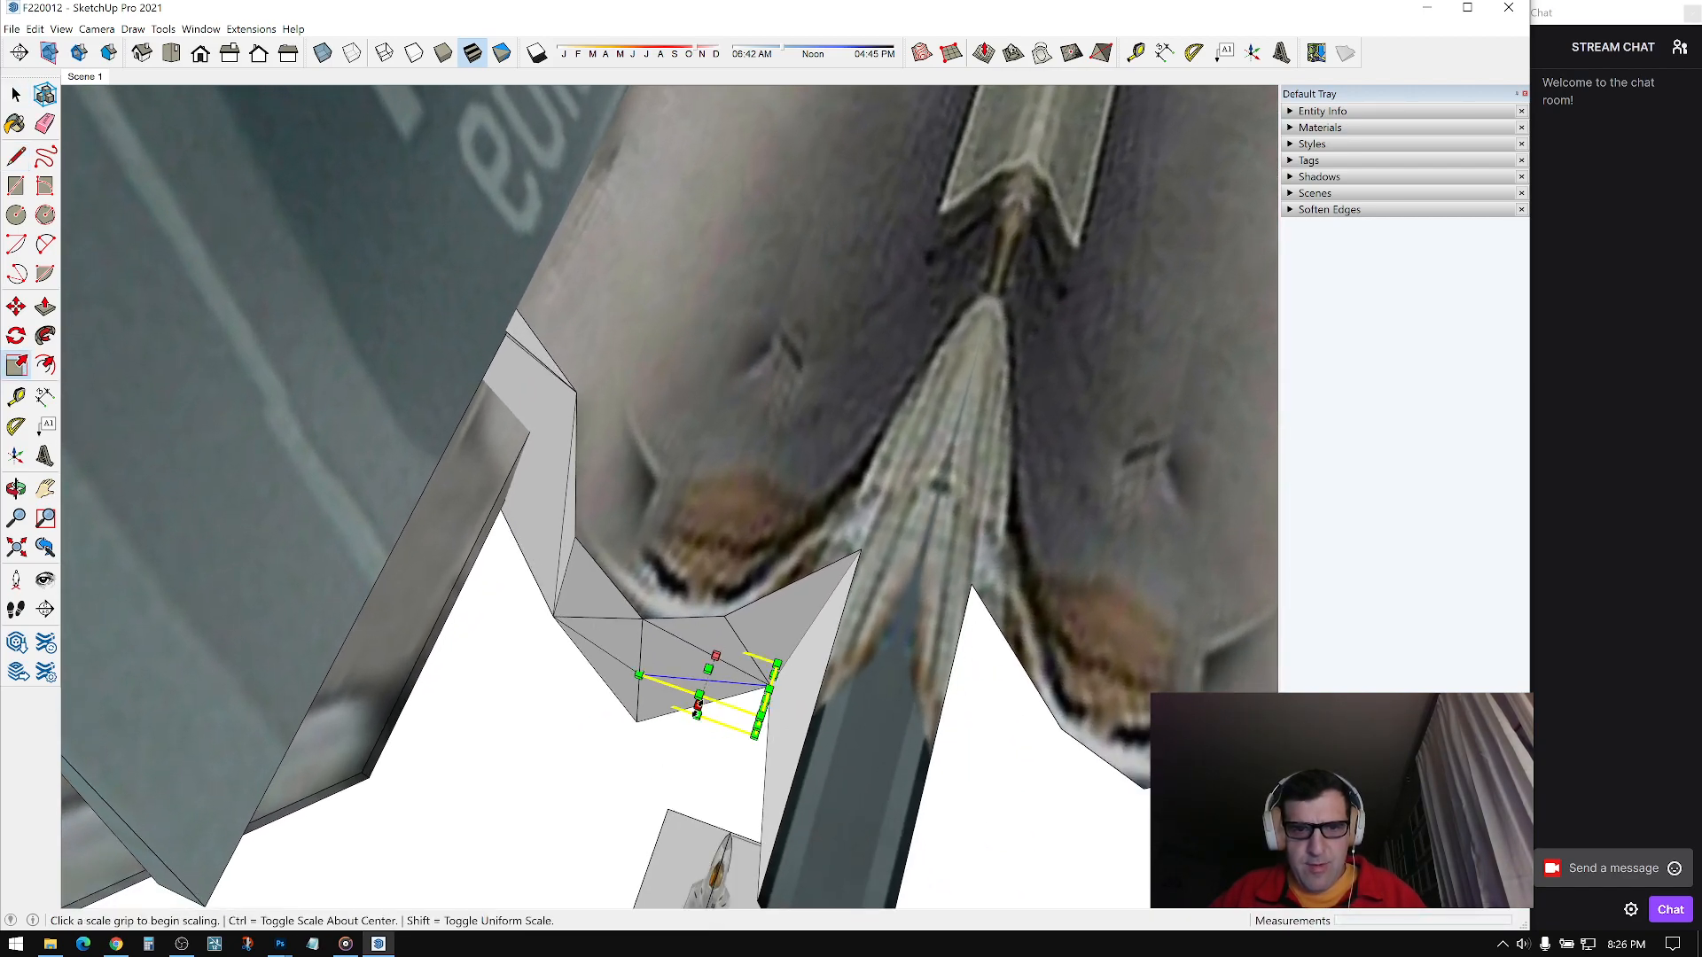
mouse_move(683, 694)
middle_down()
mouse_move(836, 443)
mouse_move(798, 538)
middle_up()
key(s)
key(e)
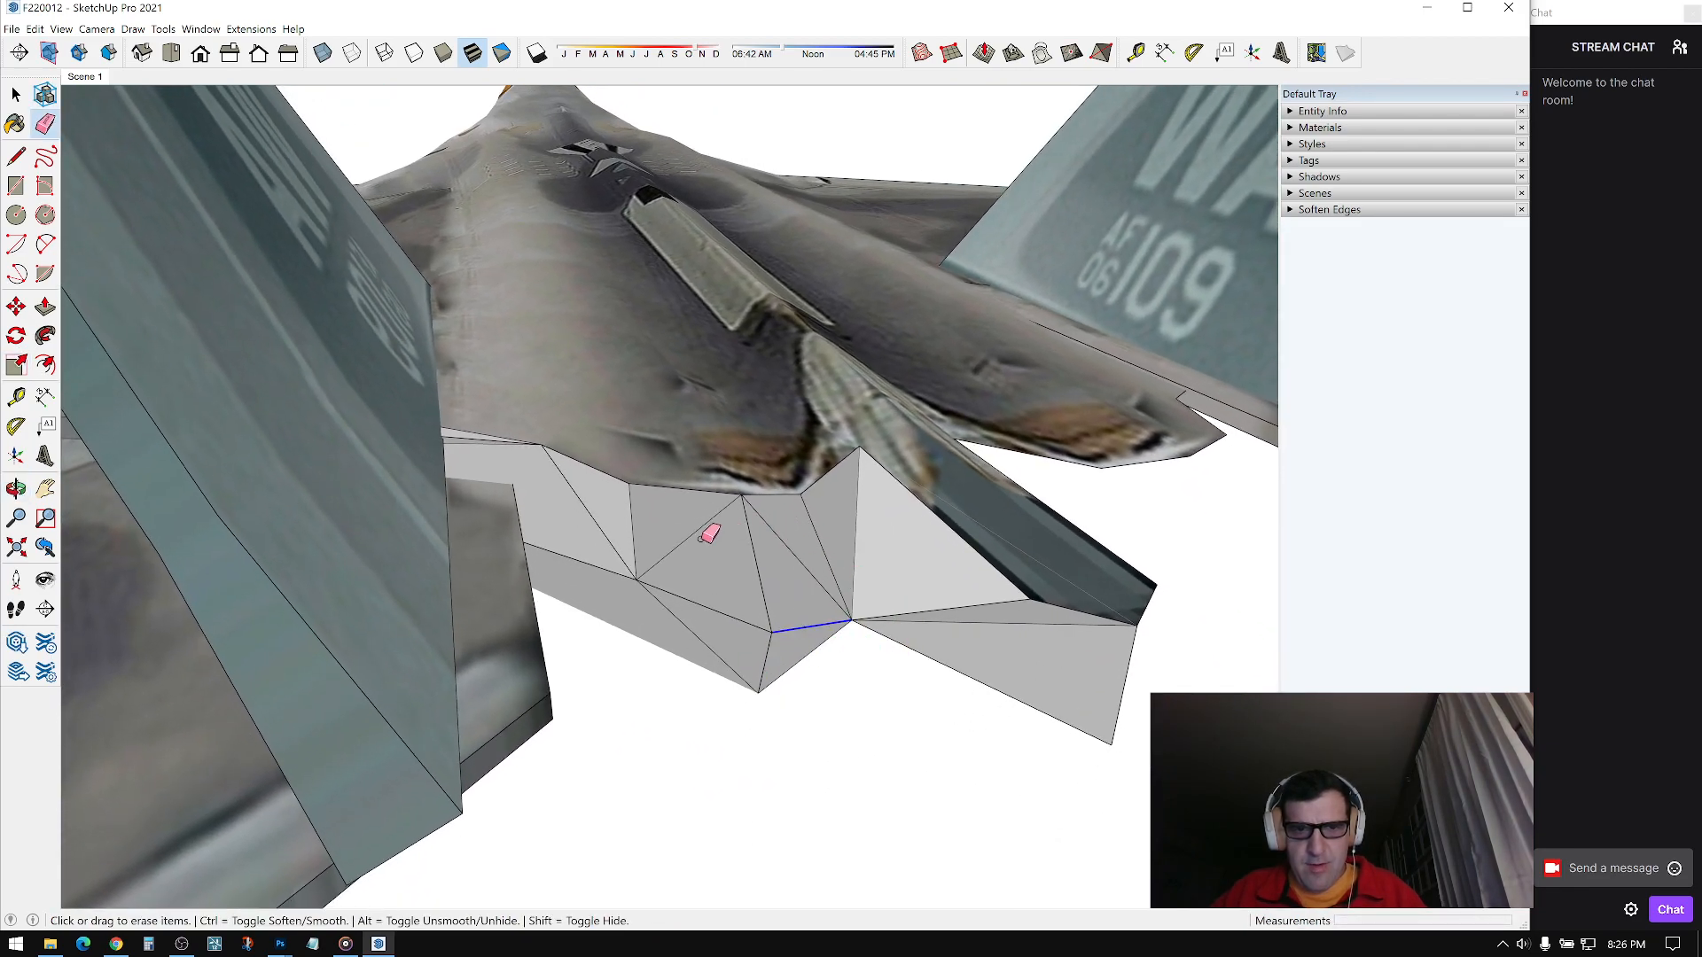
Step: Retriangulate the rear end face with two lines from the new mid-height vertex to the fuselage's upper rear edge
key(l)
click(801, 493)
click(774, 632)
click(772, 632)
click(631, 484)
Step: Soften the diagonal and upper boundary edges of the fuselage's rear end faces
middle_drag(686, 521, 730, 446)
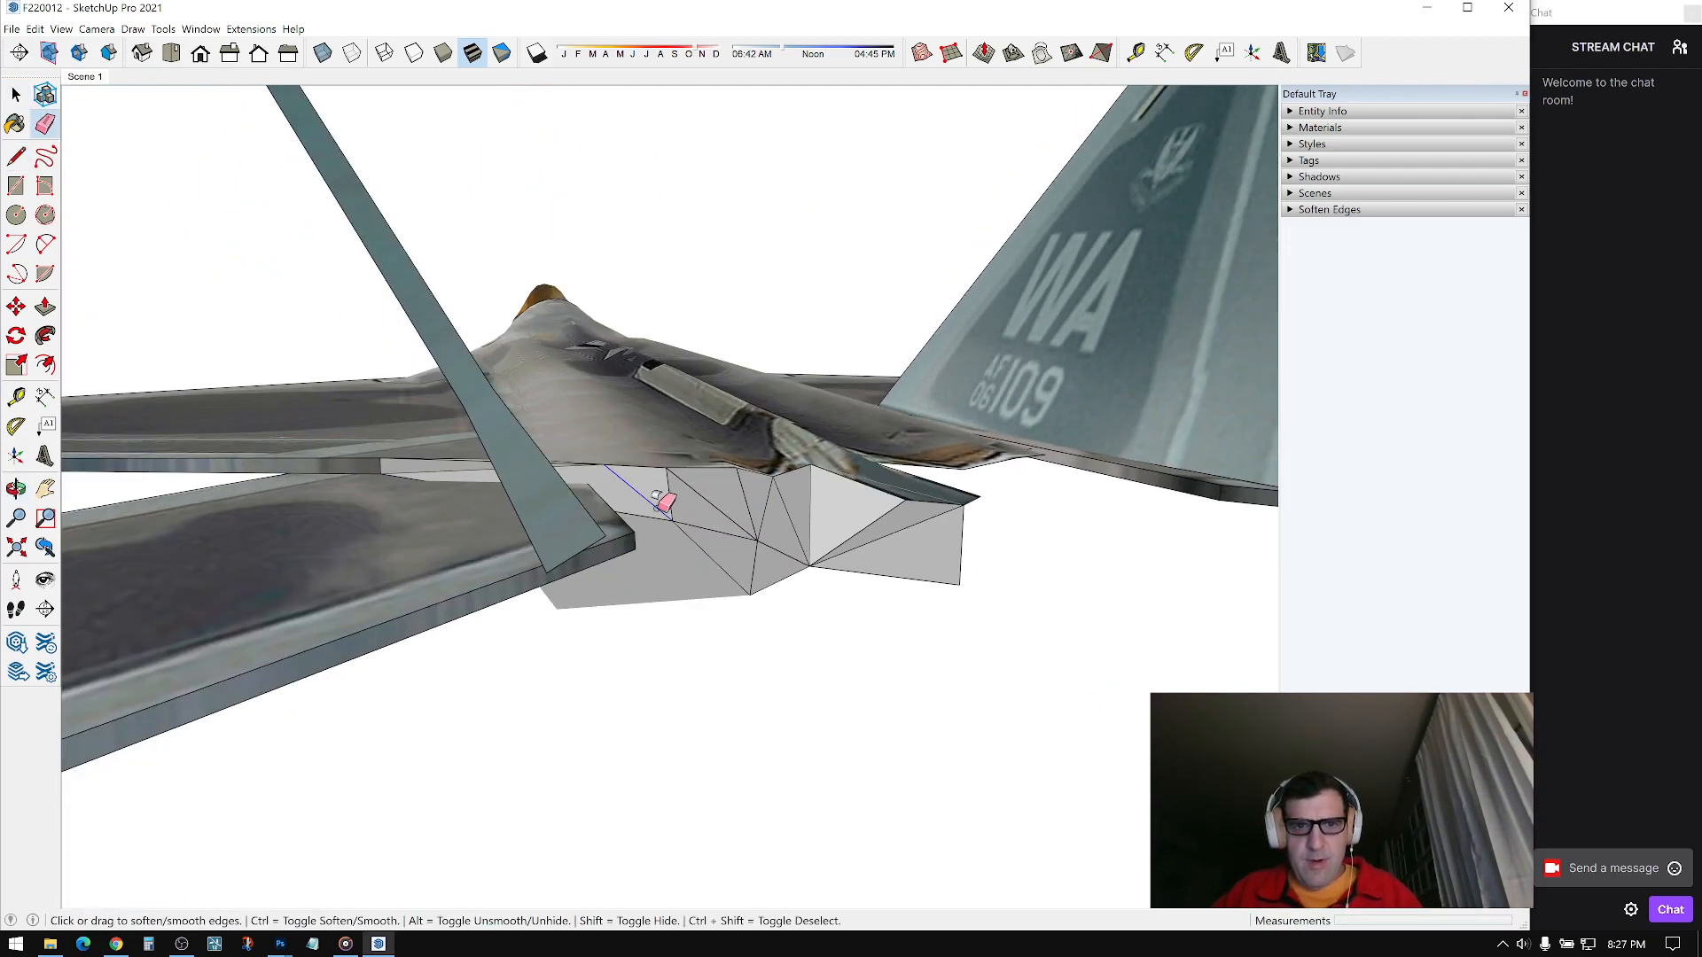
middle_drag(726, 498, 589, 549)
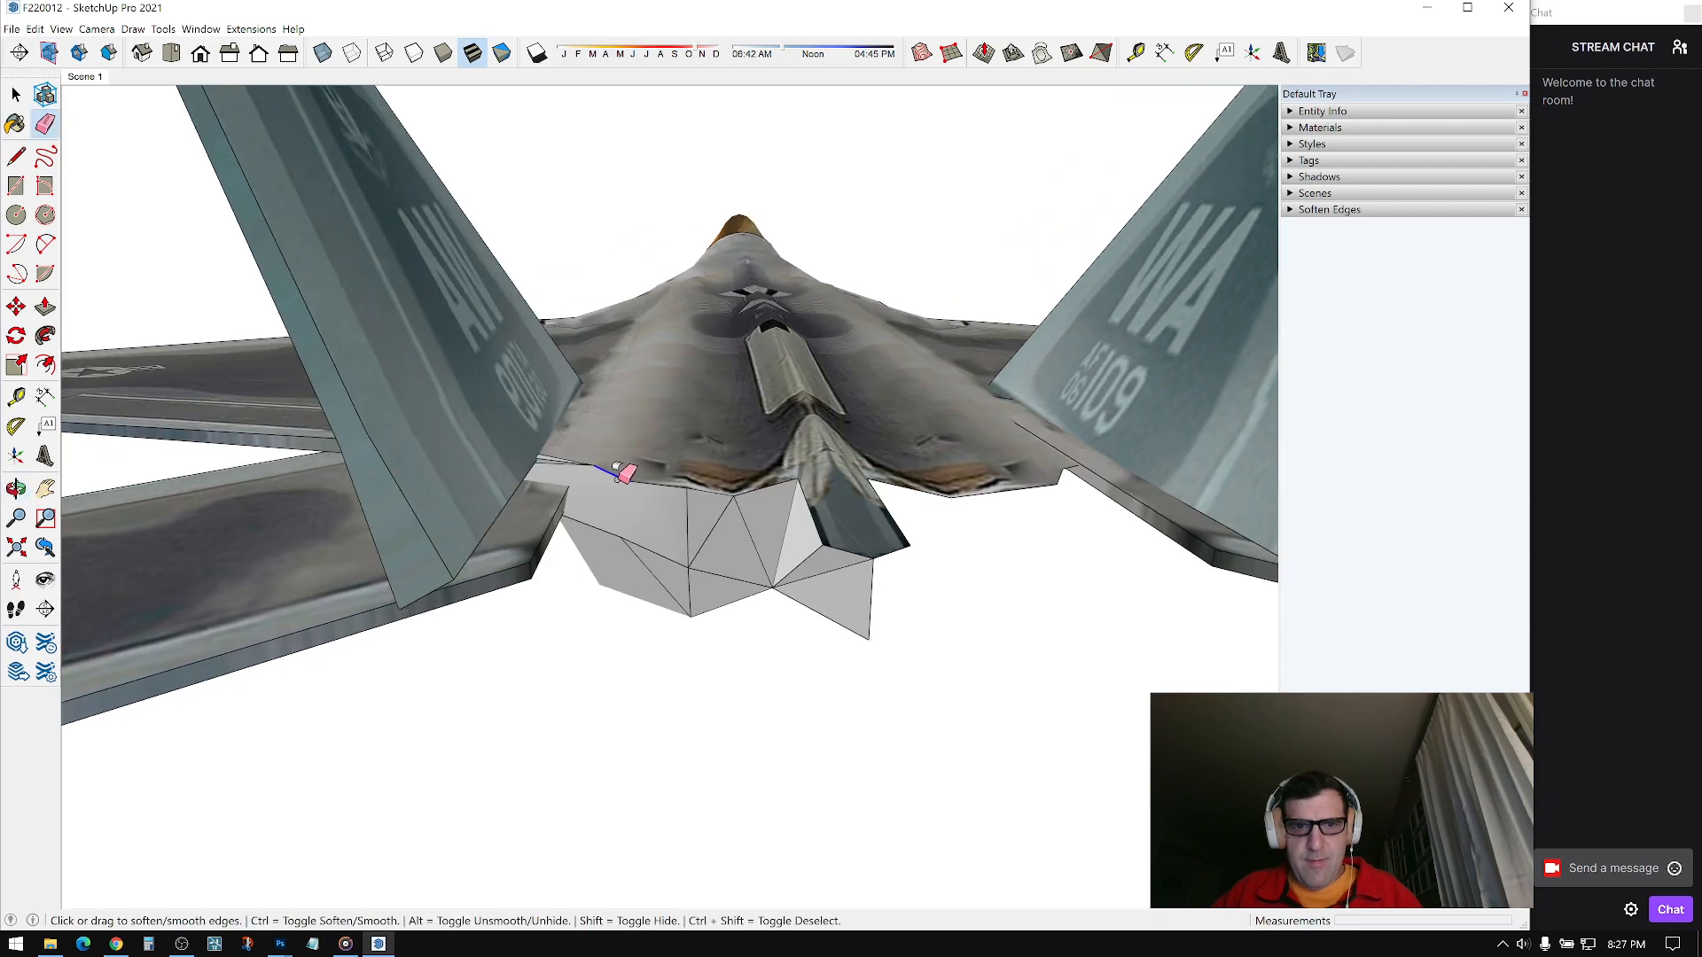
middle_drag(599, 450, 663, 470)
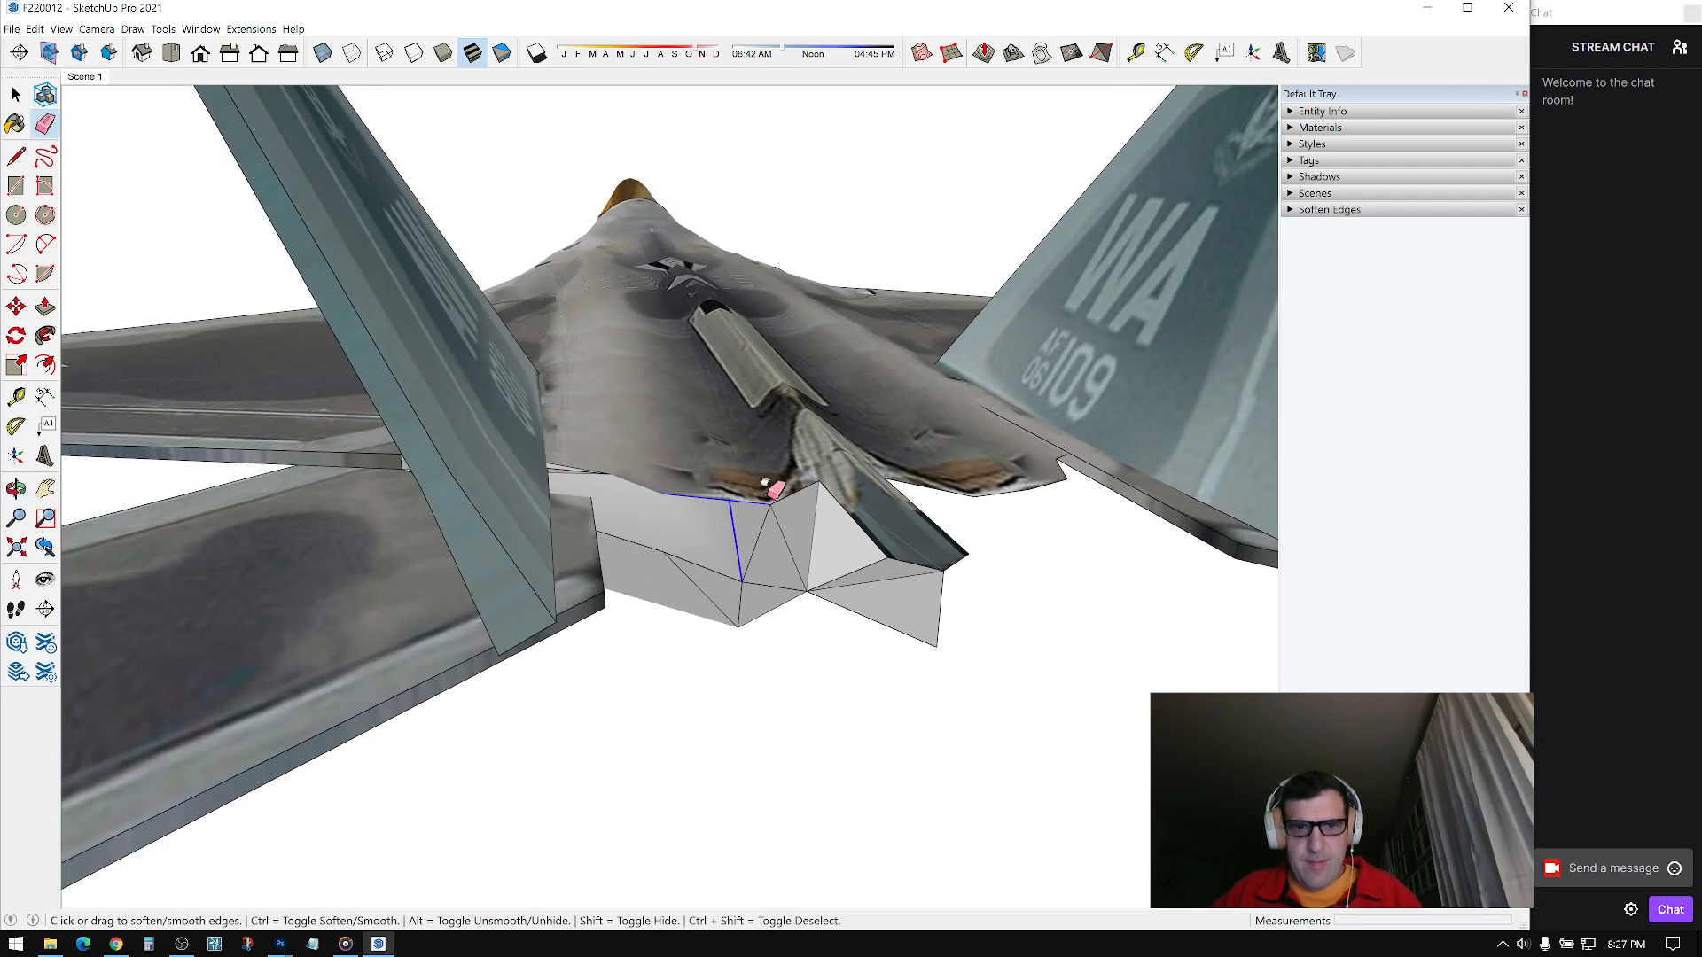
mouse_move(805, 501)
middle_down()
mouse_move(707, 572)
mouse_move(716, 481)
middle_up()
mouse_move(830, 498)
middle_down()
mouse_move(878, 570)
mouse_move(896, 494)
mouse_move(1125, 588)
mouse_move(938, 529)
mouse_move(722, 635)
mouse_move(921, 538)
middle_up()
Step: Erase the side faces below the tail boom and rebuild them with lines from the boom's lower edge
click(918, 526)
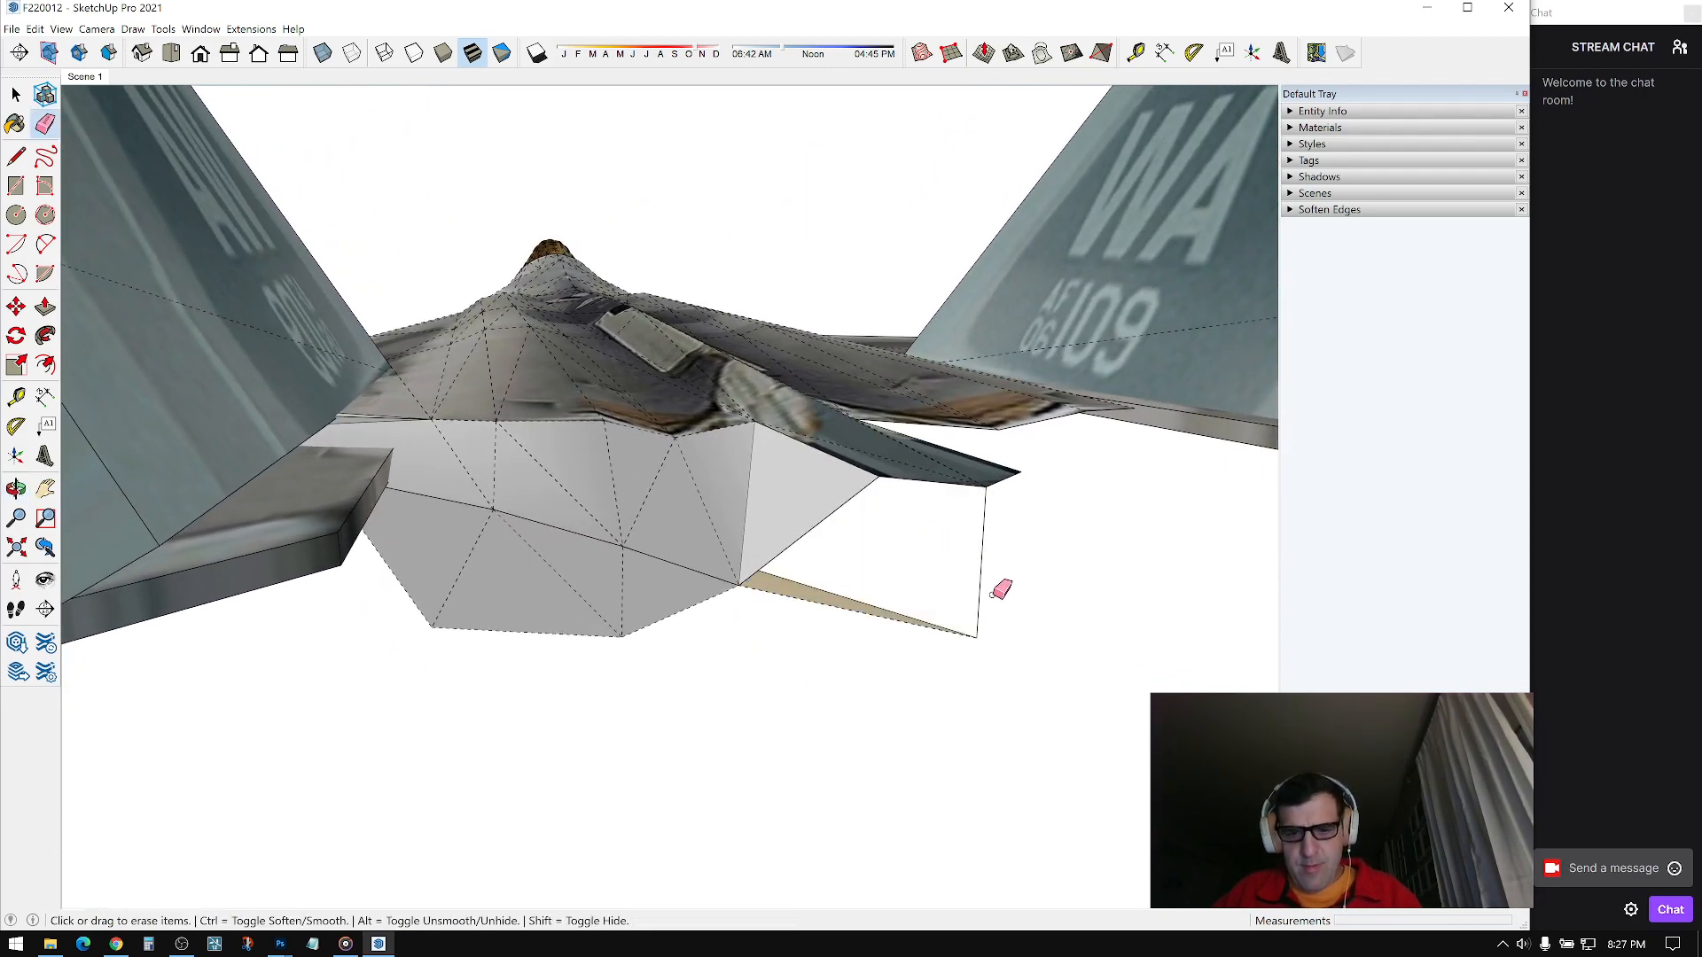
middle_drag(779, 507, 1067, 443)
key(l)
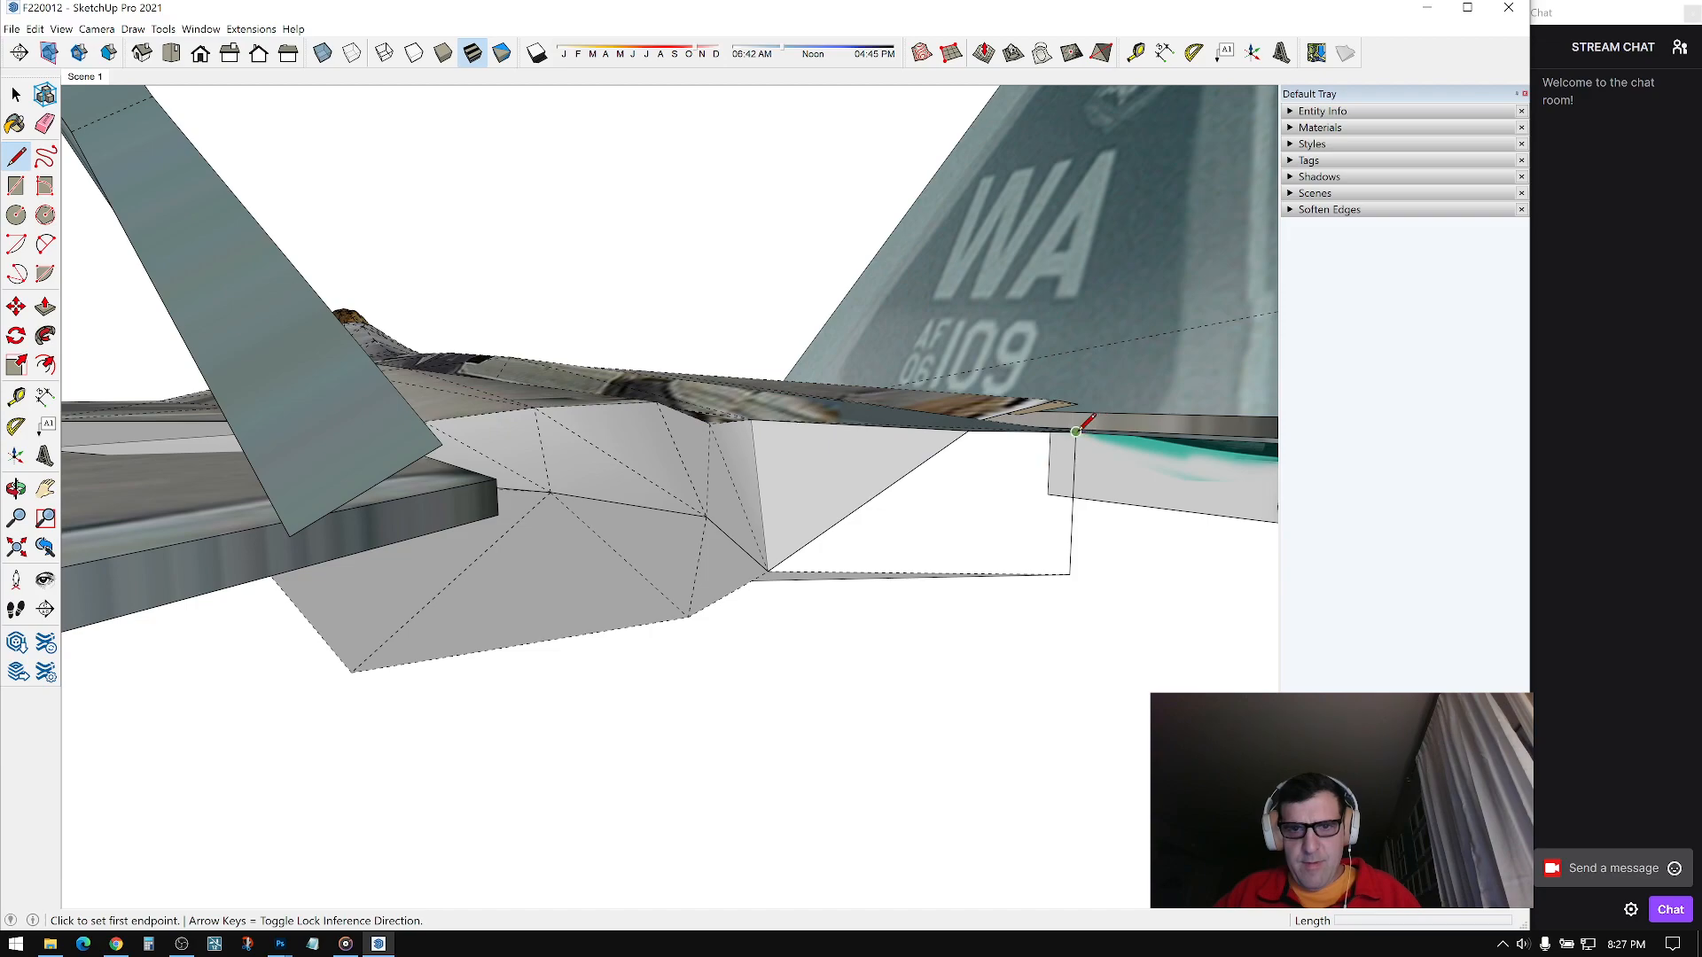
middle_drag(873, 467, 647, 665)
click(773, 334)
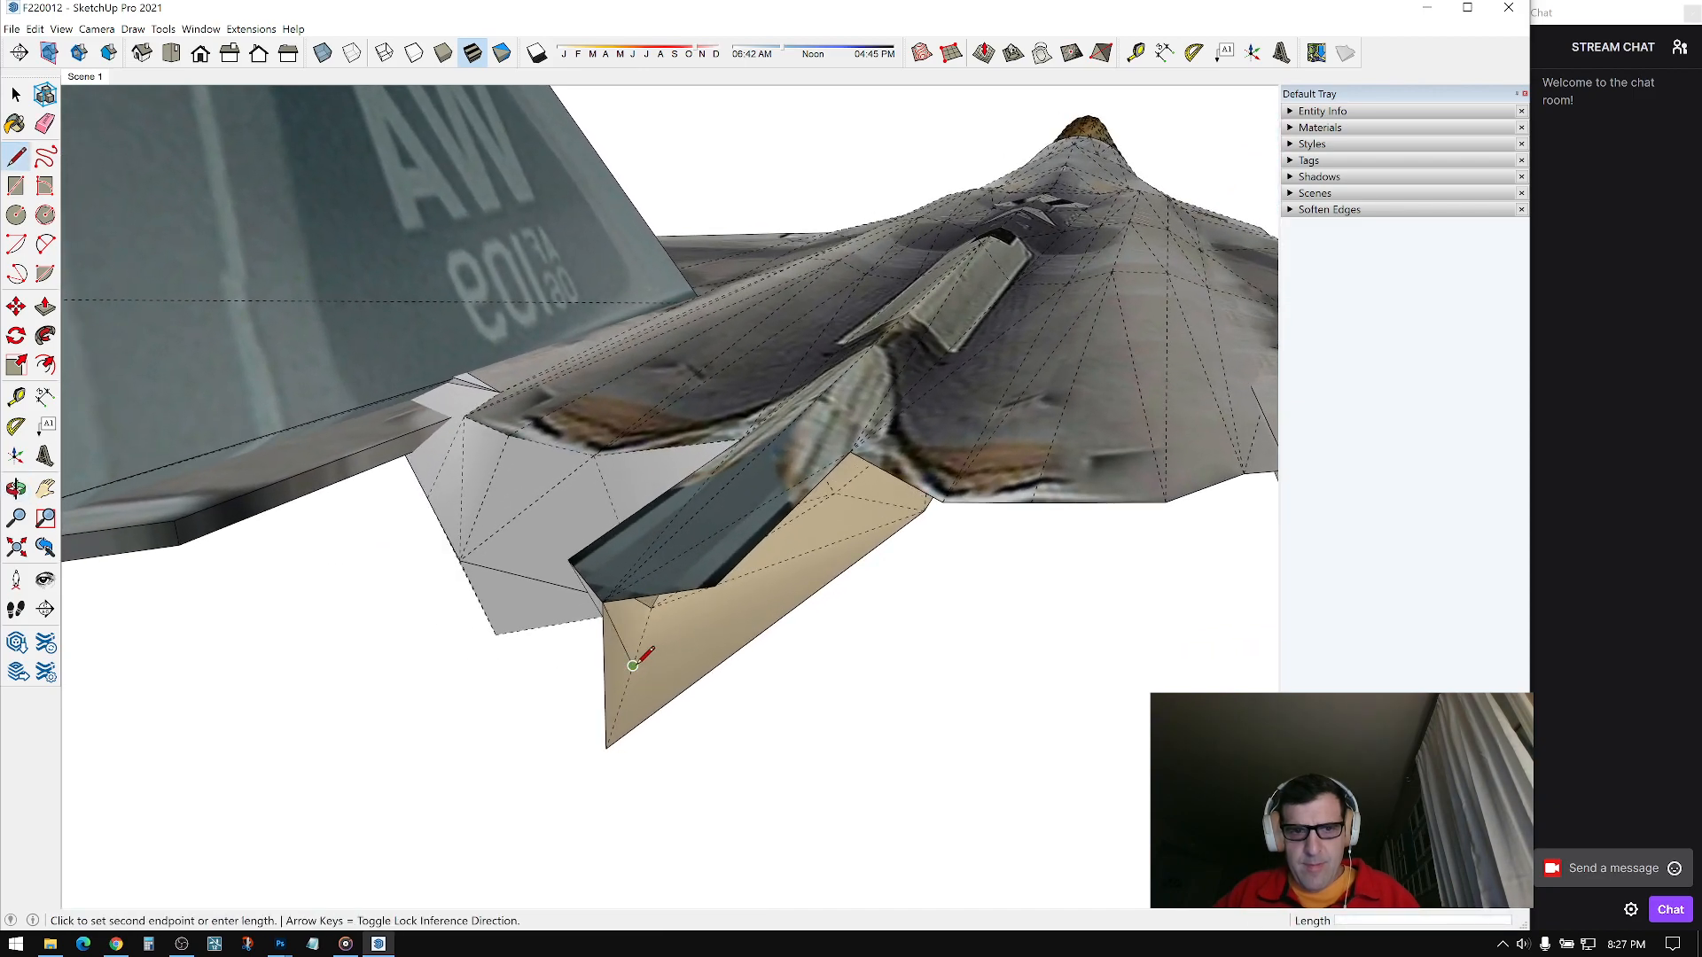
mouse_move(607, 725)
middle_down()
mouse_move(832, 562)
mouse_move(934, 593)
mouse_move(810, 643)
middle_up()
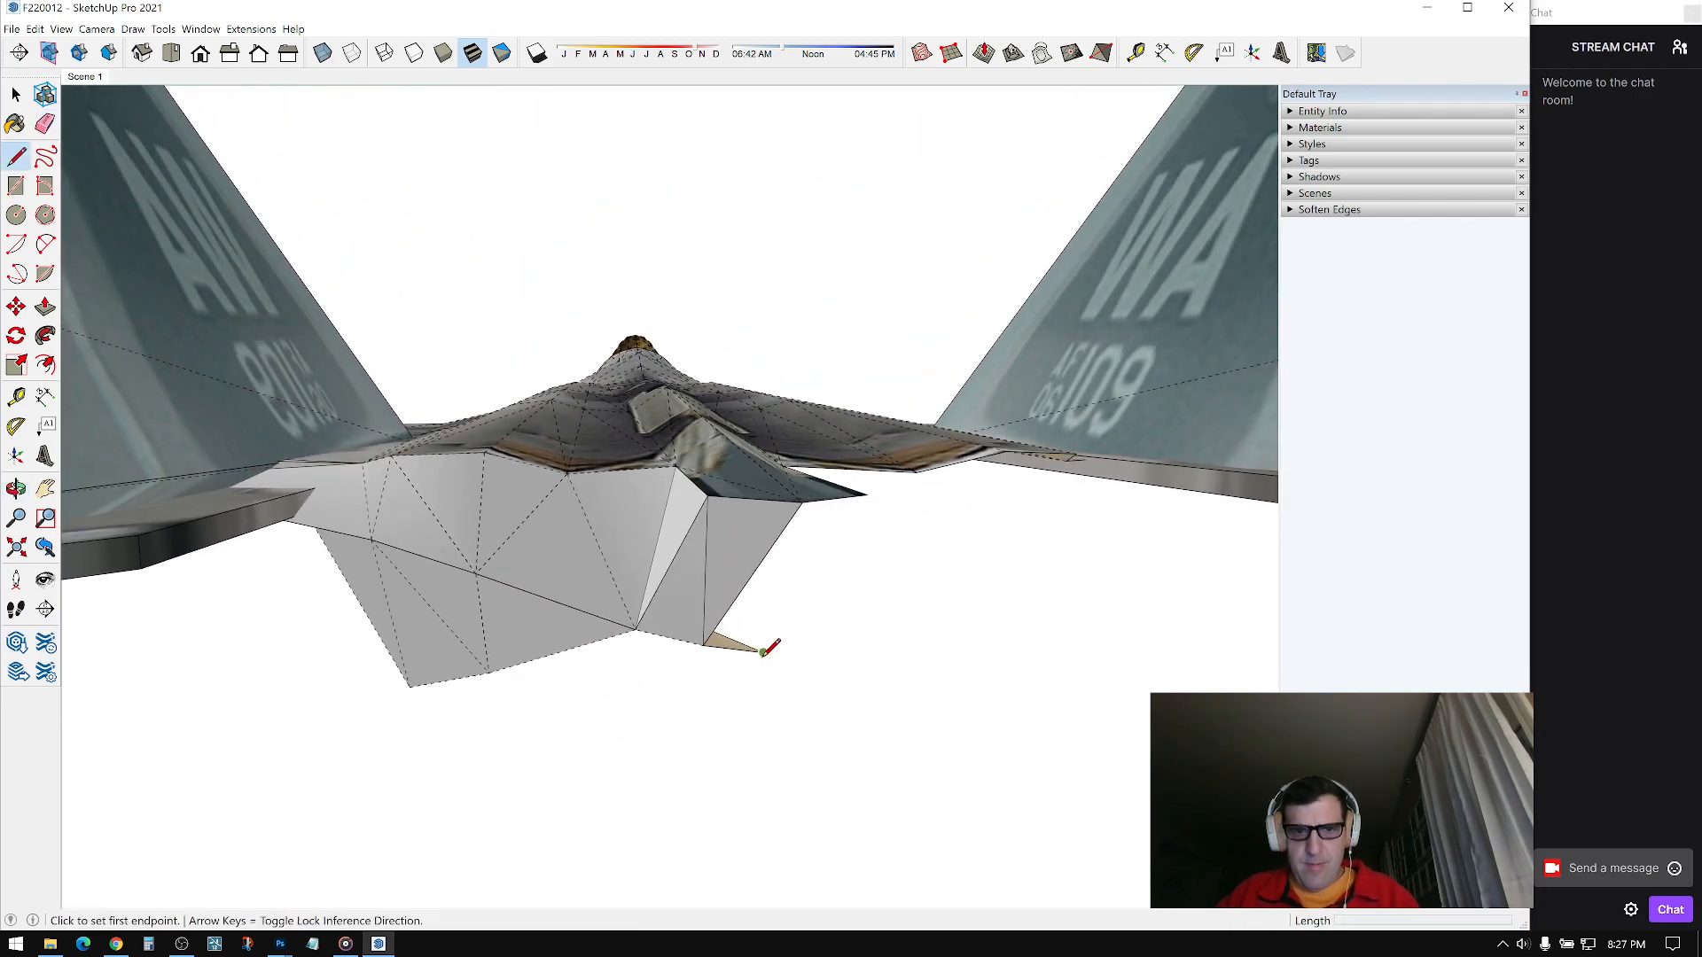
Step: Turn off hidden geometry and soften the leftover edges around the tail boom and rear end faces
mouse_move(802, 502)
middle_down()
mouse_move(741, 505)
mouse_move(728, 399)
middle_up()
key(space)
key(alt+h)
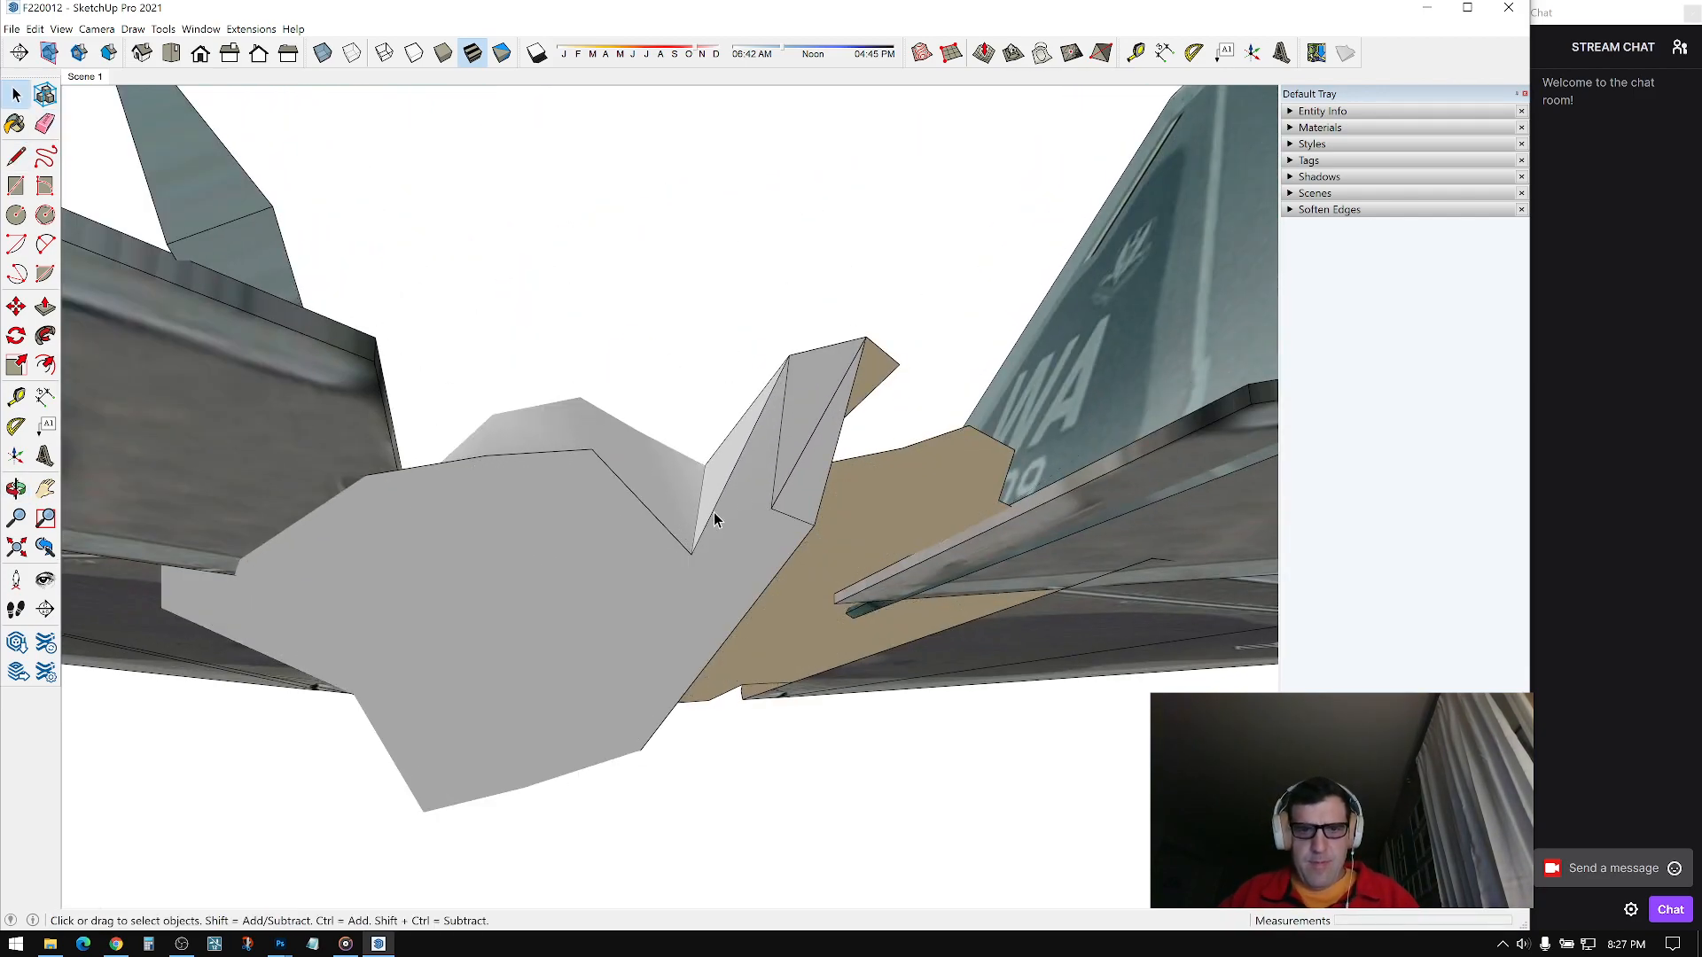
middle_drag(726, 509, 737, 488)
key(e)
key(ctrl)
scroll(755, 474, down, 6)
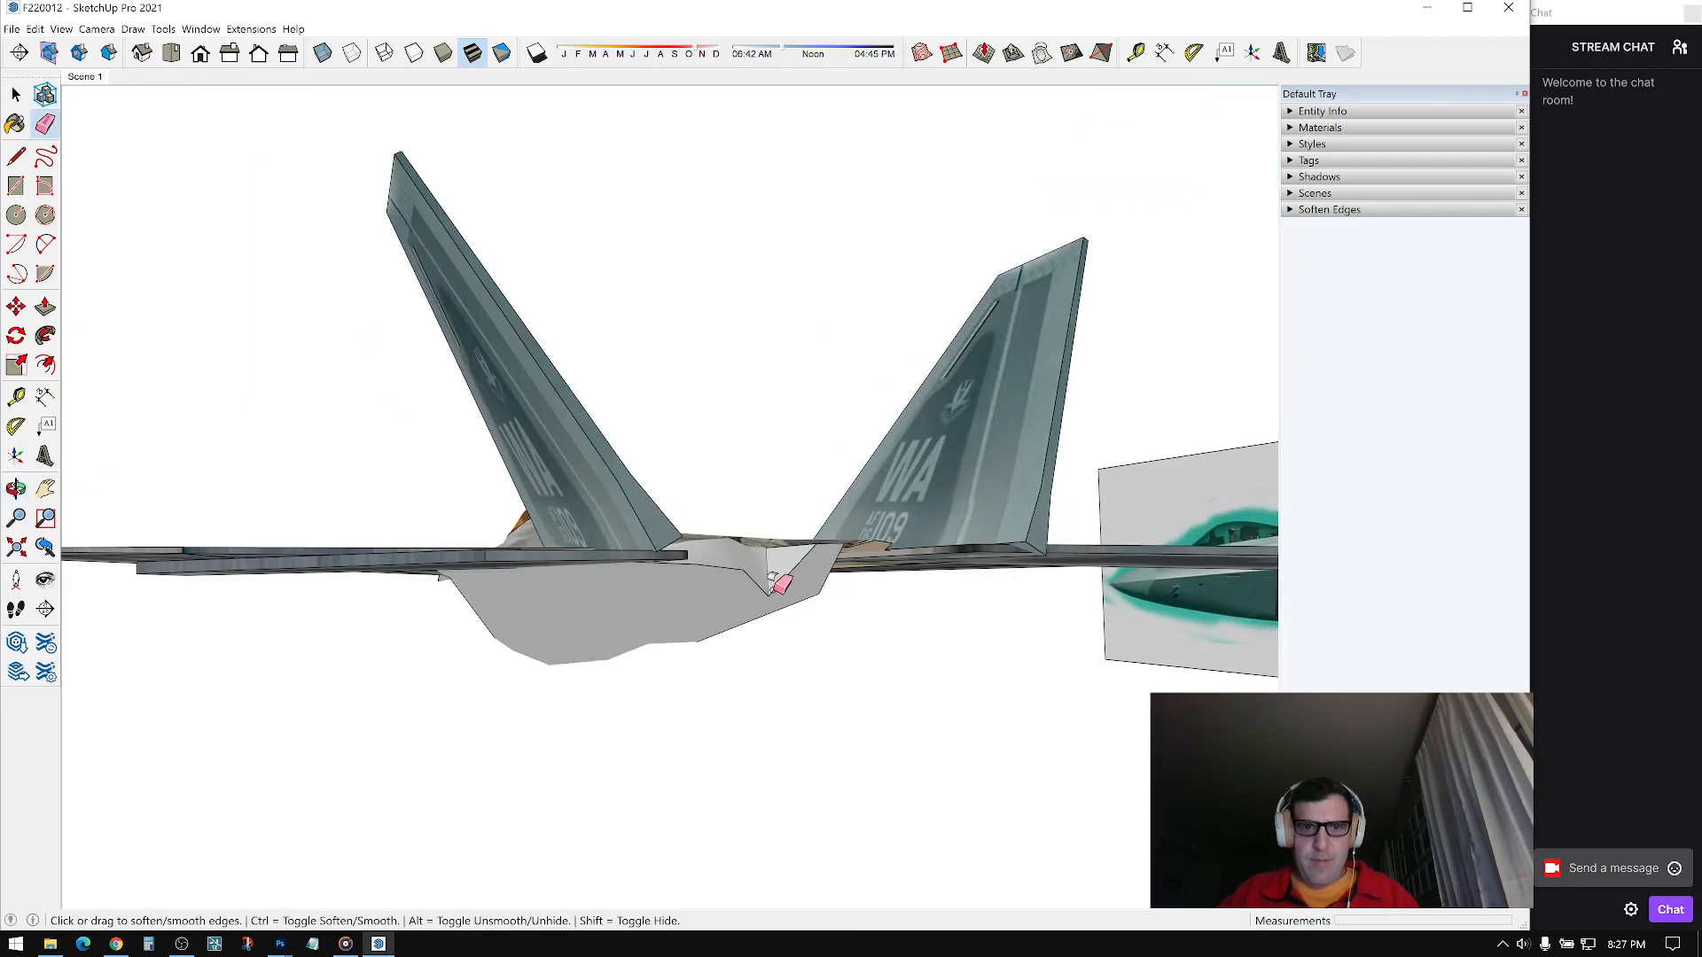
middle_drag(764, 585, 611, 675)
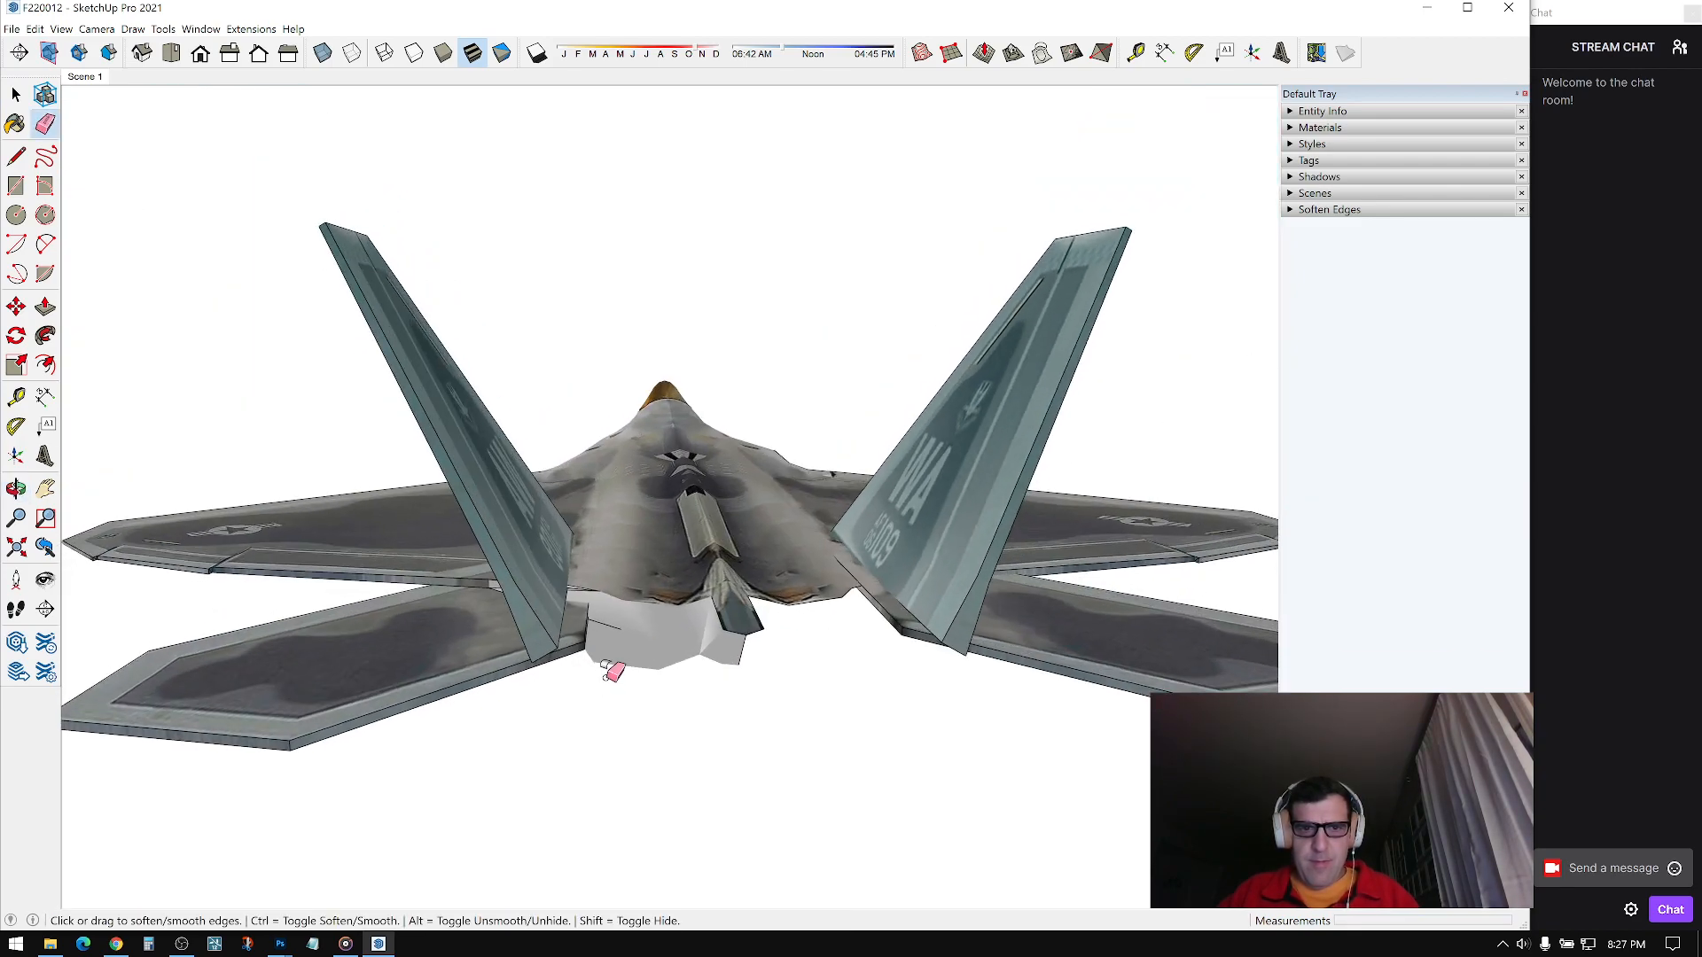
Step: Sample the aircraft photo material 2562346 from the textured fuselage and paint the plain underside and intake faces with it
middle_drag(611, 606, 883, 731)
scroll(639, 611, up, 3)
scroll(668, 600, down, 3)
key(space)
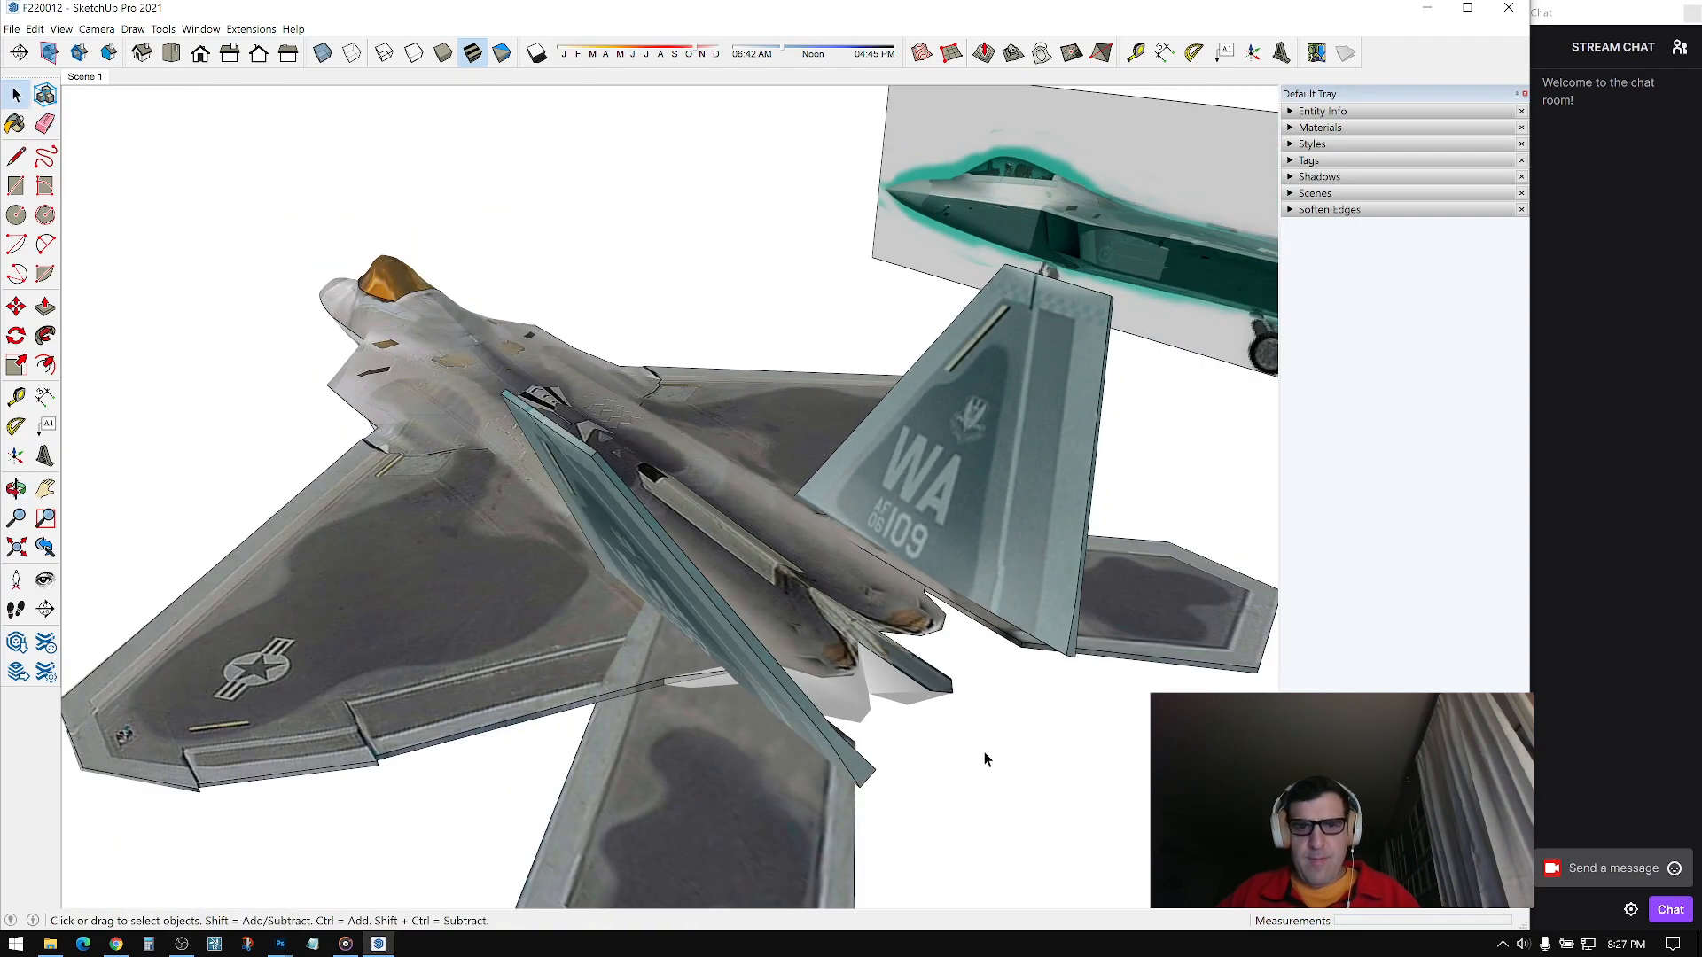
middle_drag(1051, 733, 848, 549)
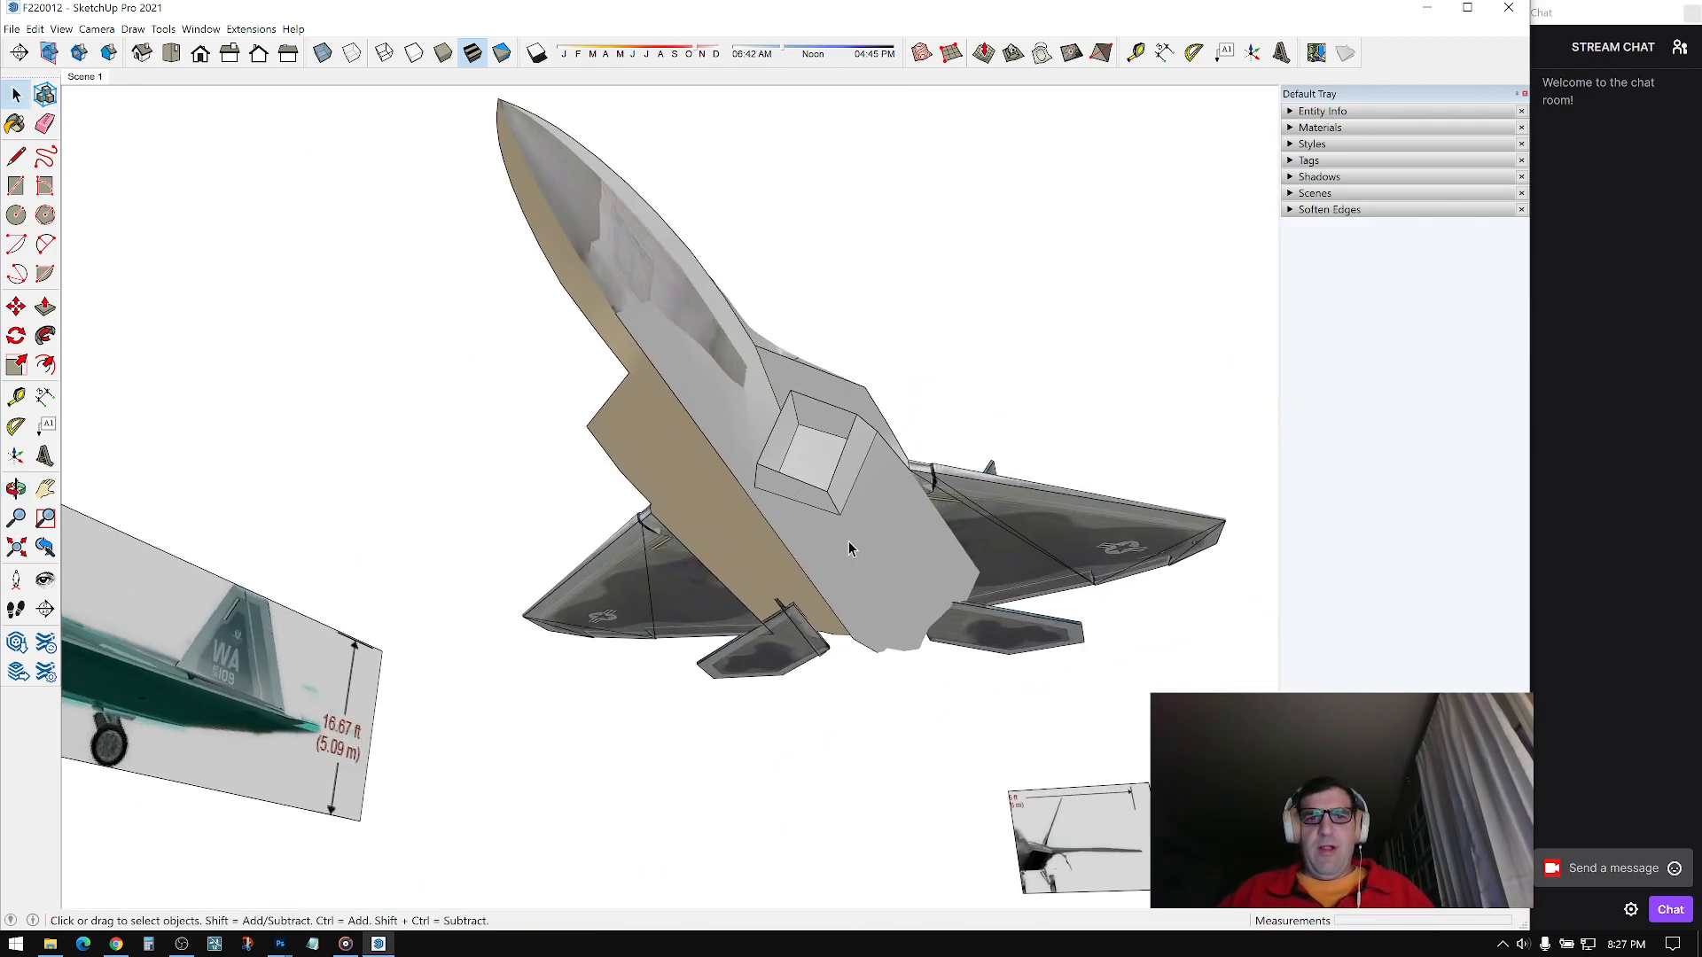
middle_drag(950, 397, 913, 381)
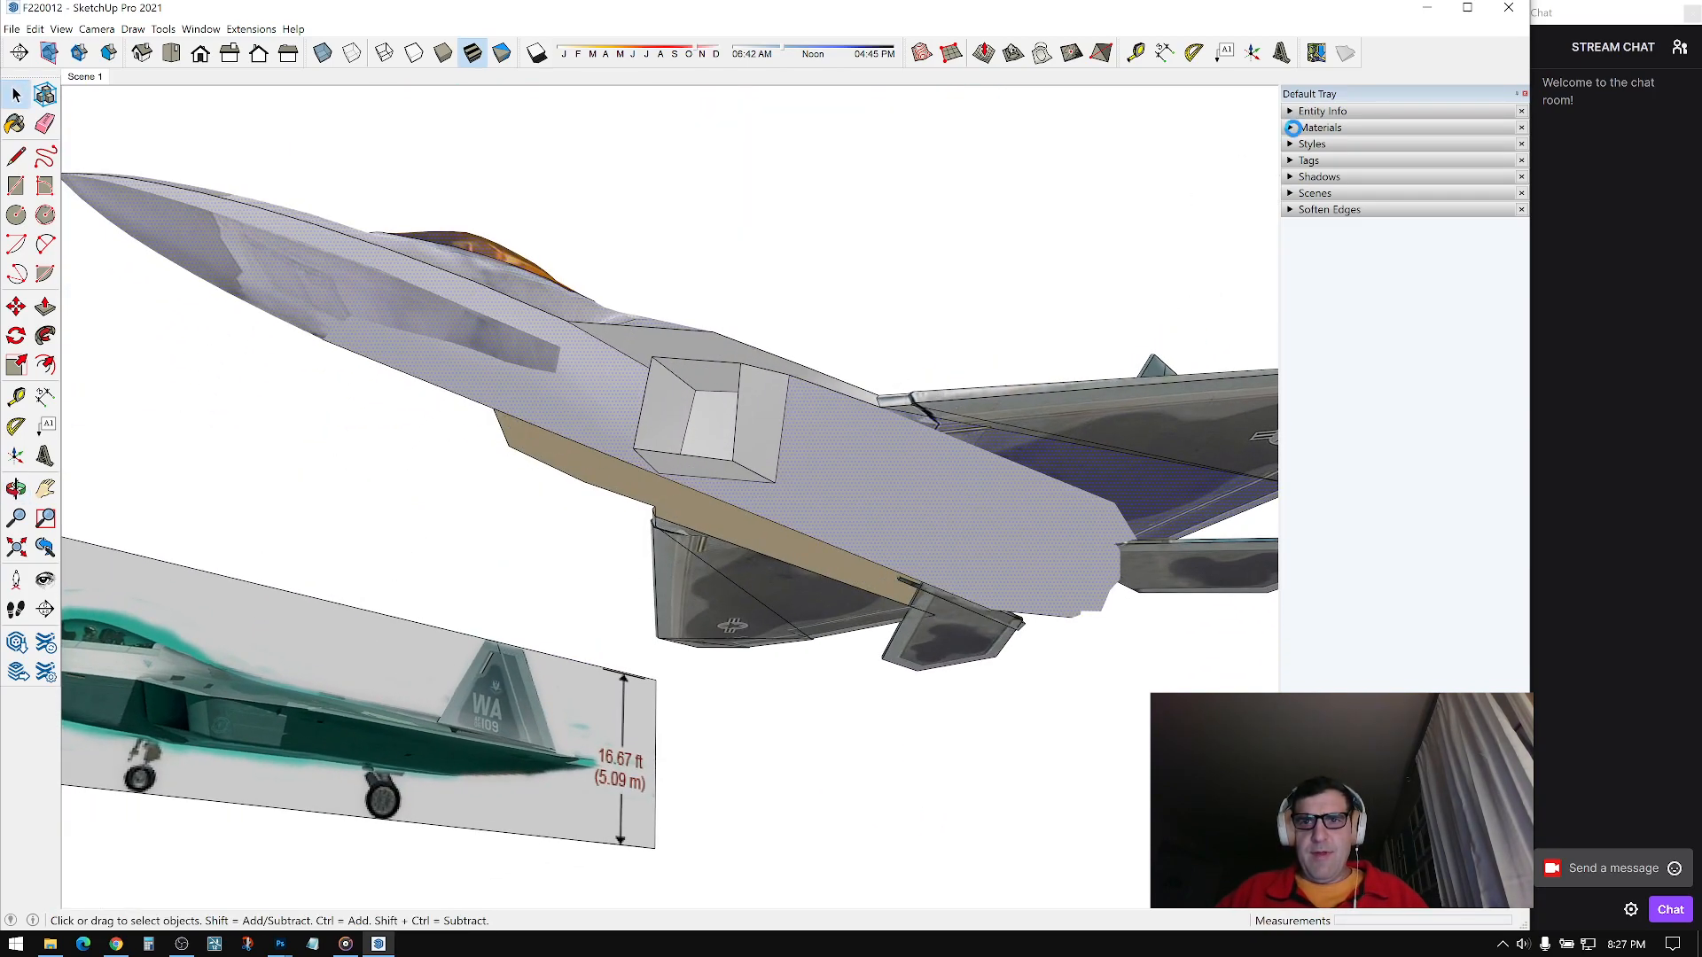
click(1292, 127)
click(1519, 211)
middle_drag(789, 532, 768, 687)
alt+click(840, 444)
mouse_move(840, 444)
middle_down()
mouse_move(734, 257)
mouse_move(843, 315)
mouse_move(796, 364)
mouse_move(789, 350)
mouse_move(846, 402)
mouse_move(878, 367)
mouse_move(942, 351)
middle_up()
scroll(796, 363, up, 1)
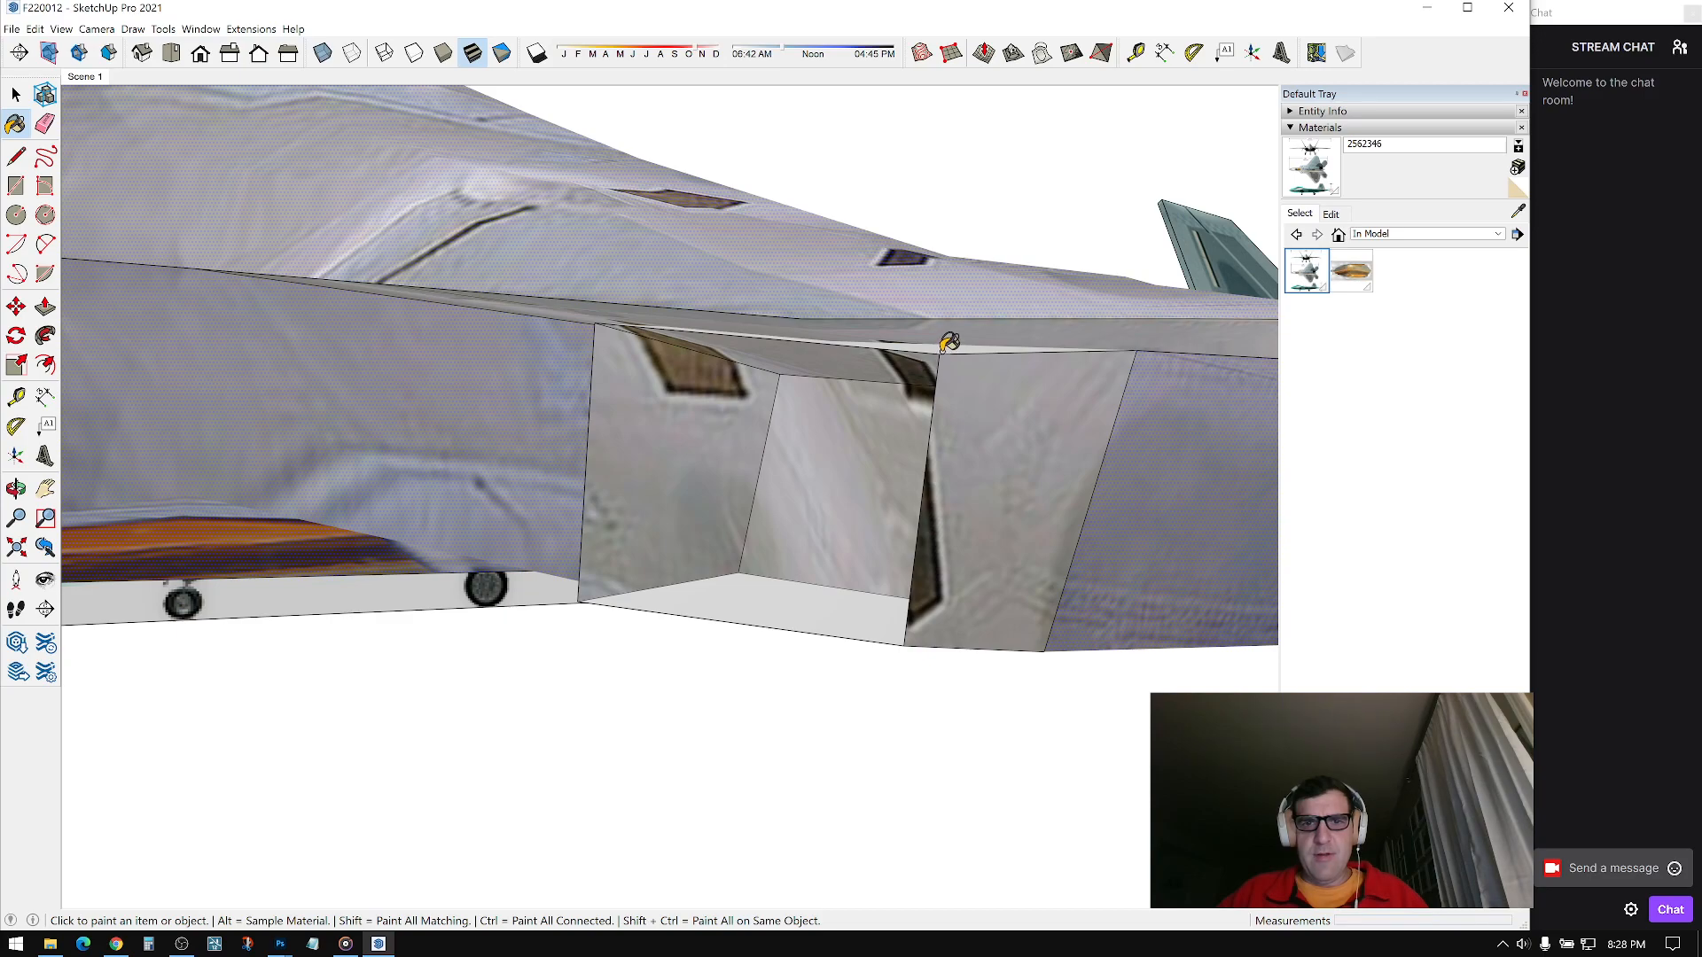
Step: Try to delete the striped inner face in the rear fuselage with the surrounding smooth surface selected, and undo the deletion
scroll(949, 342, down, 2)
mouse_move(570, 369)
middle_down()
mouse_move(486, 349)
mouse_move(596, 353)
mouse_move(411, 441)
mouse_move(406, 616)
mouse_move(729, 517)
mouse_move(875, 593)
mouse_move(699, 535)
mouse_move(700, 780)
mouse_move(749, 789)
mouse_move(773, 669)
mouse_move(954, 714)
mouse_move(800, 629)
mouse_move(888, 654)
mouse_move(863, 551)
mouse_move(678, 383)
mouse_move(830, 368)
mouse_move(685, 271)
mouse_move(756, 216)
mouse_move(966, 353)
middle_up()
scroll(679, 545, up, 2)
key(space)
click(711, 539)
key(e)
middle_drag(1154, 206, 599, 507)
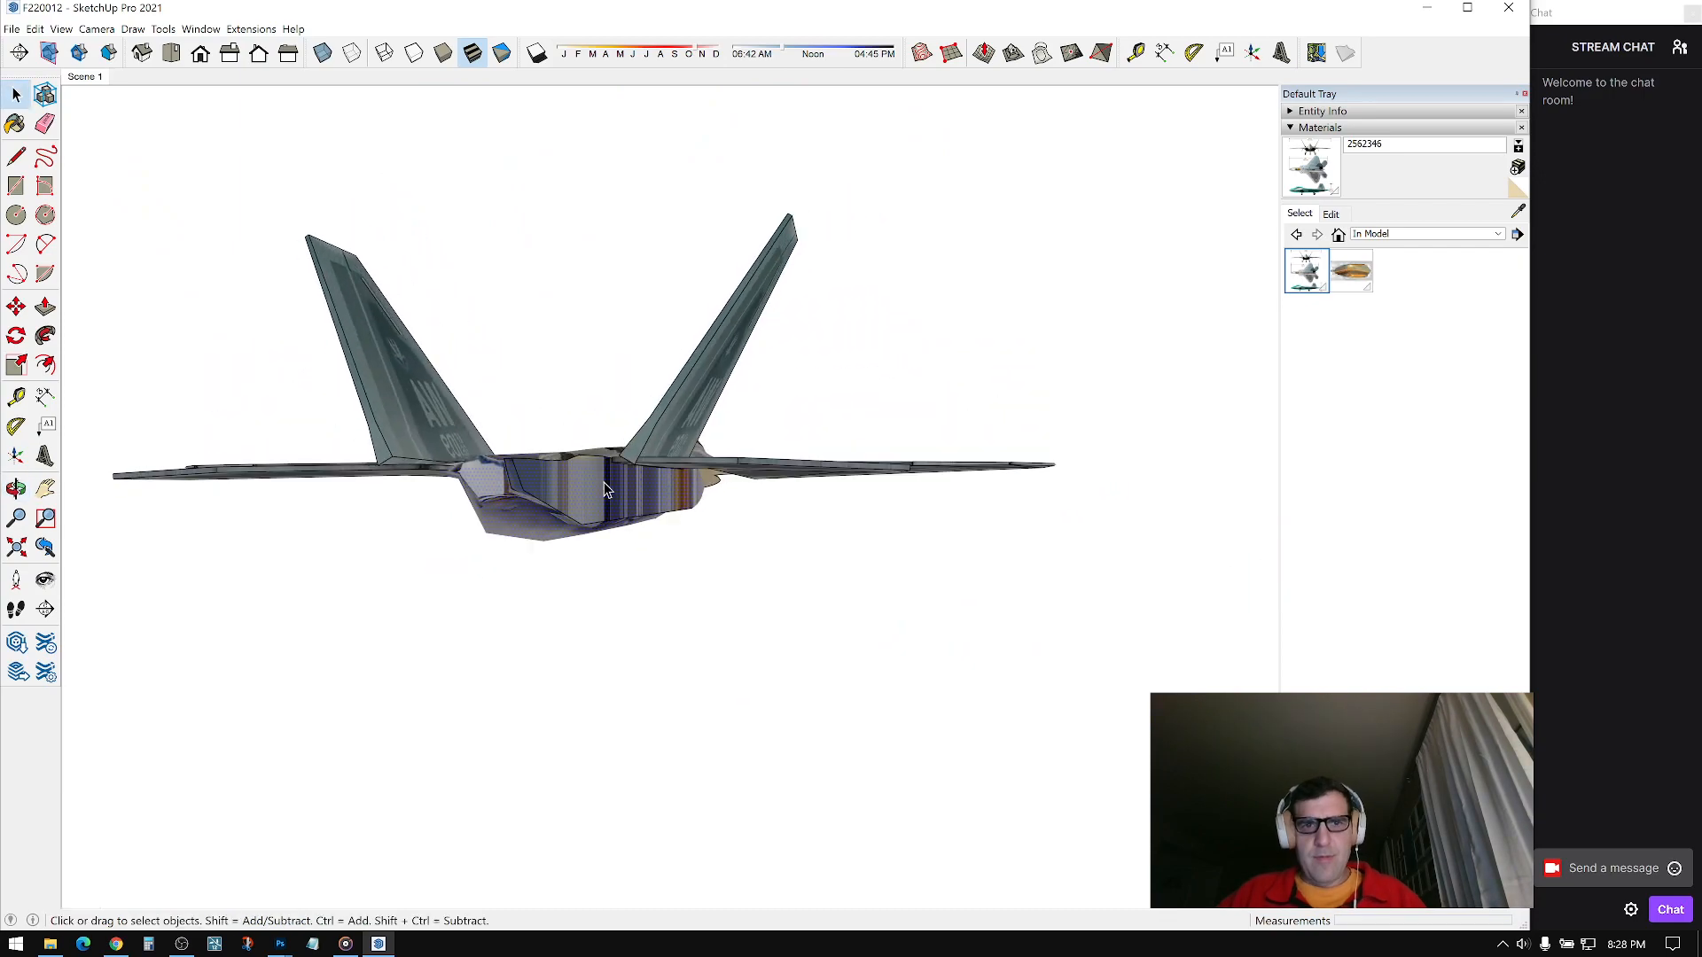
key(Delete)
middle_drag(709, 478, 547, 448)
scroll(636, 508, up, 5)
key(ctrl+z)
Step: Show hidden geometry to isolate and remove the striped inner face along the rear fuselage, and hide the geometry again
scroll(600, 439, up, 2)
click(621, 461)
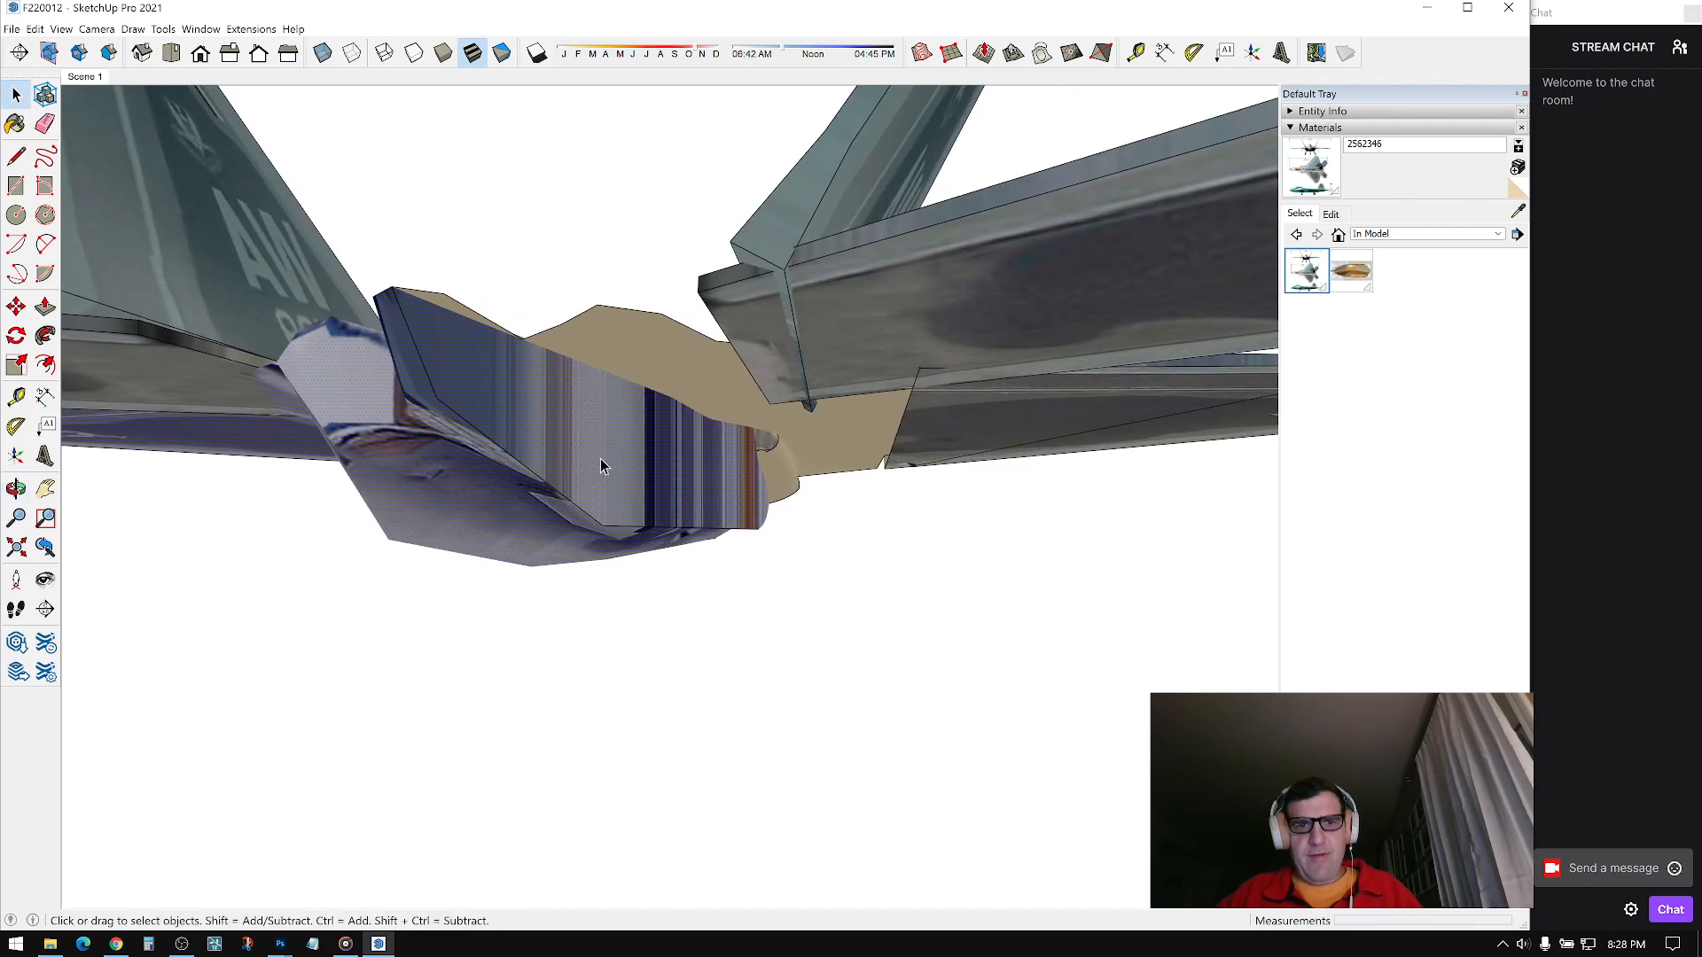
click(62, 28)
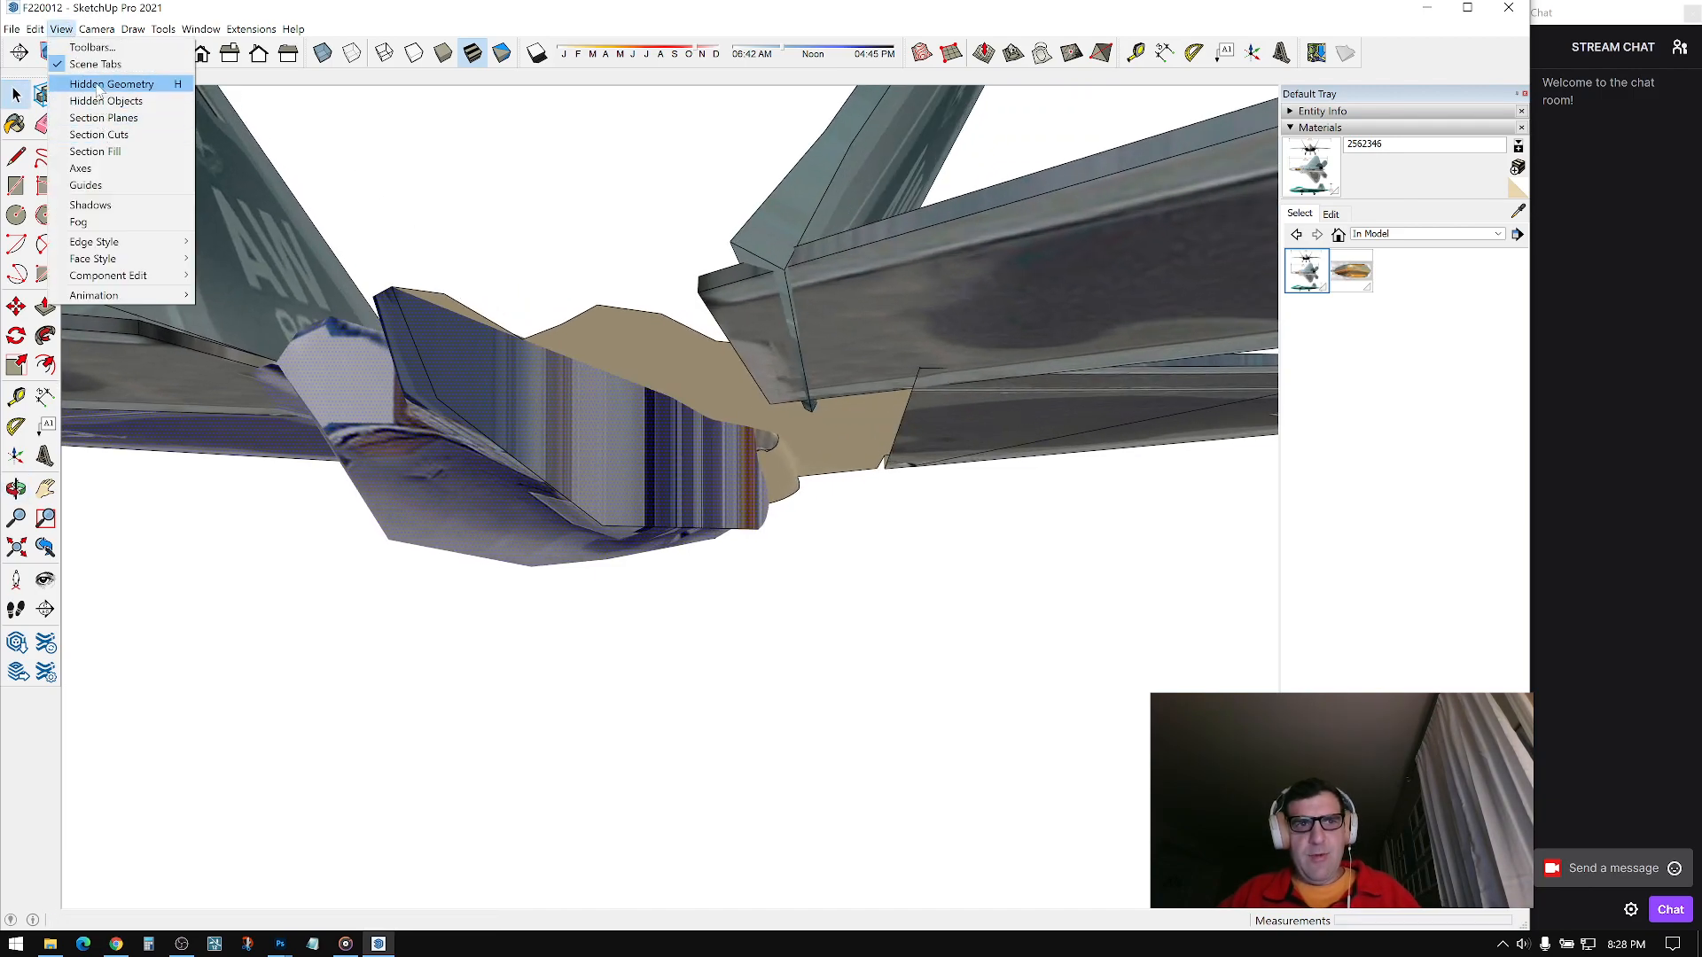
click(99, 86)
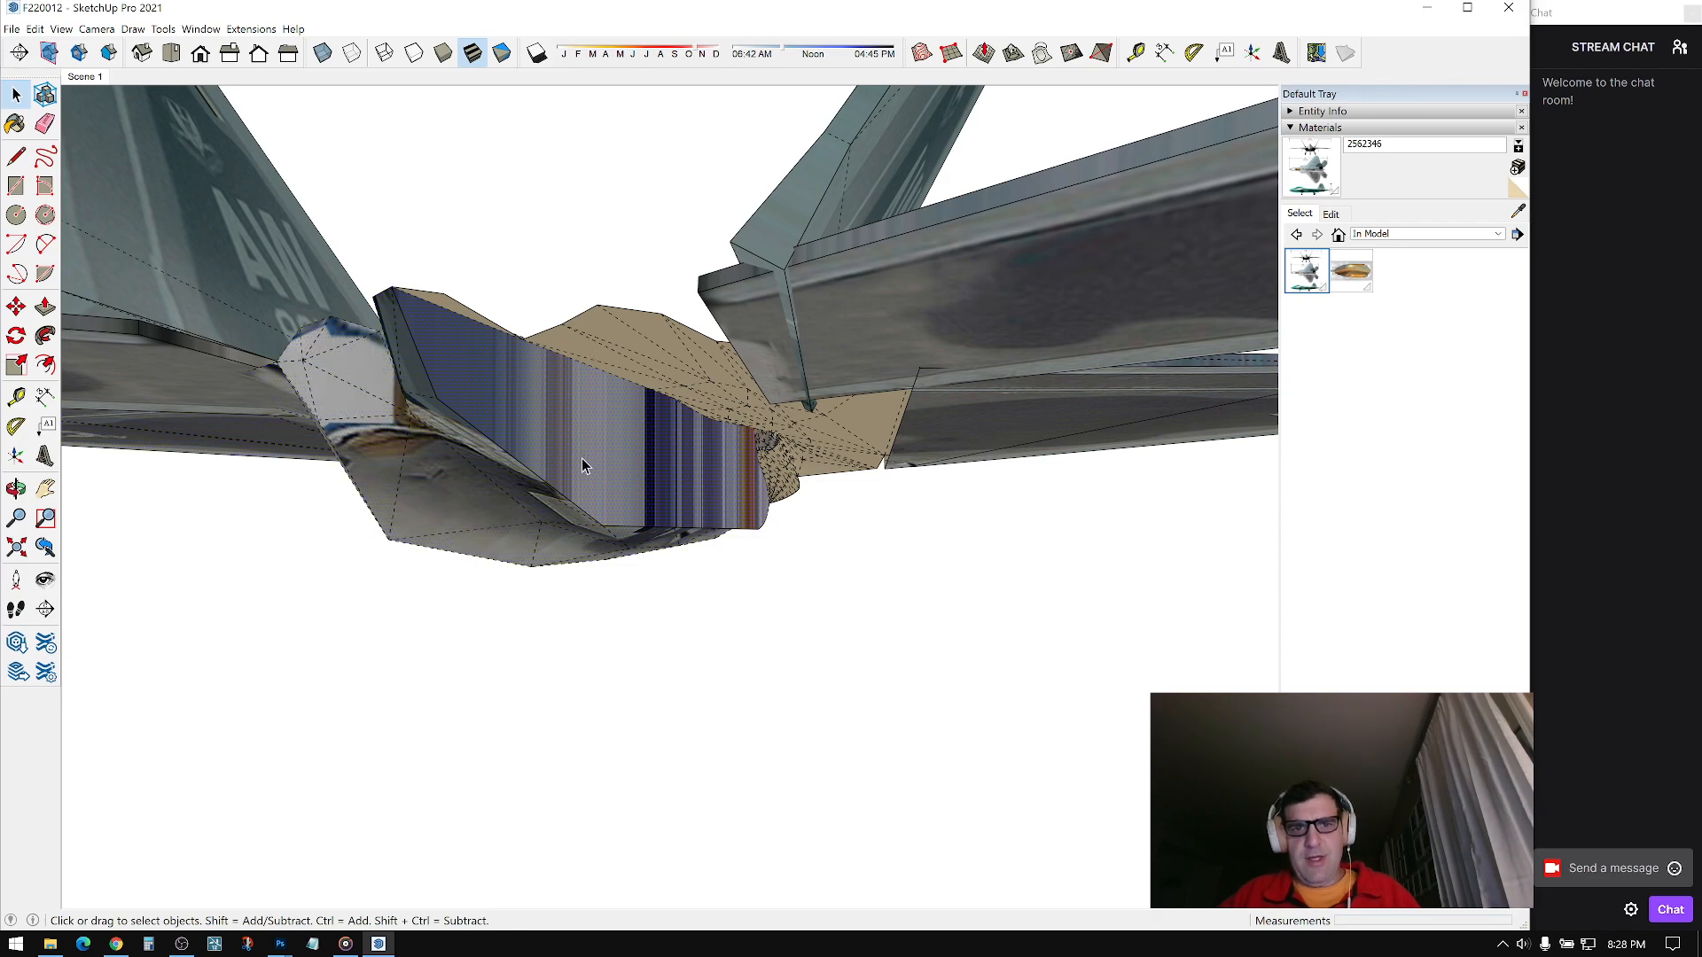
middle_drag(592, 455, 538, 316)
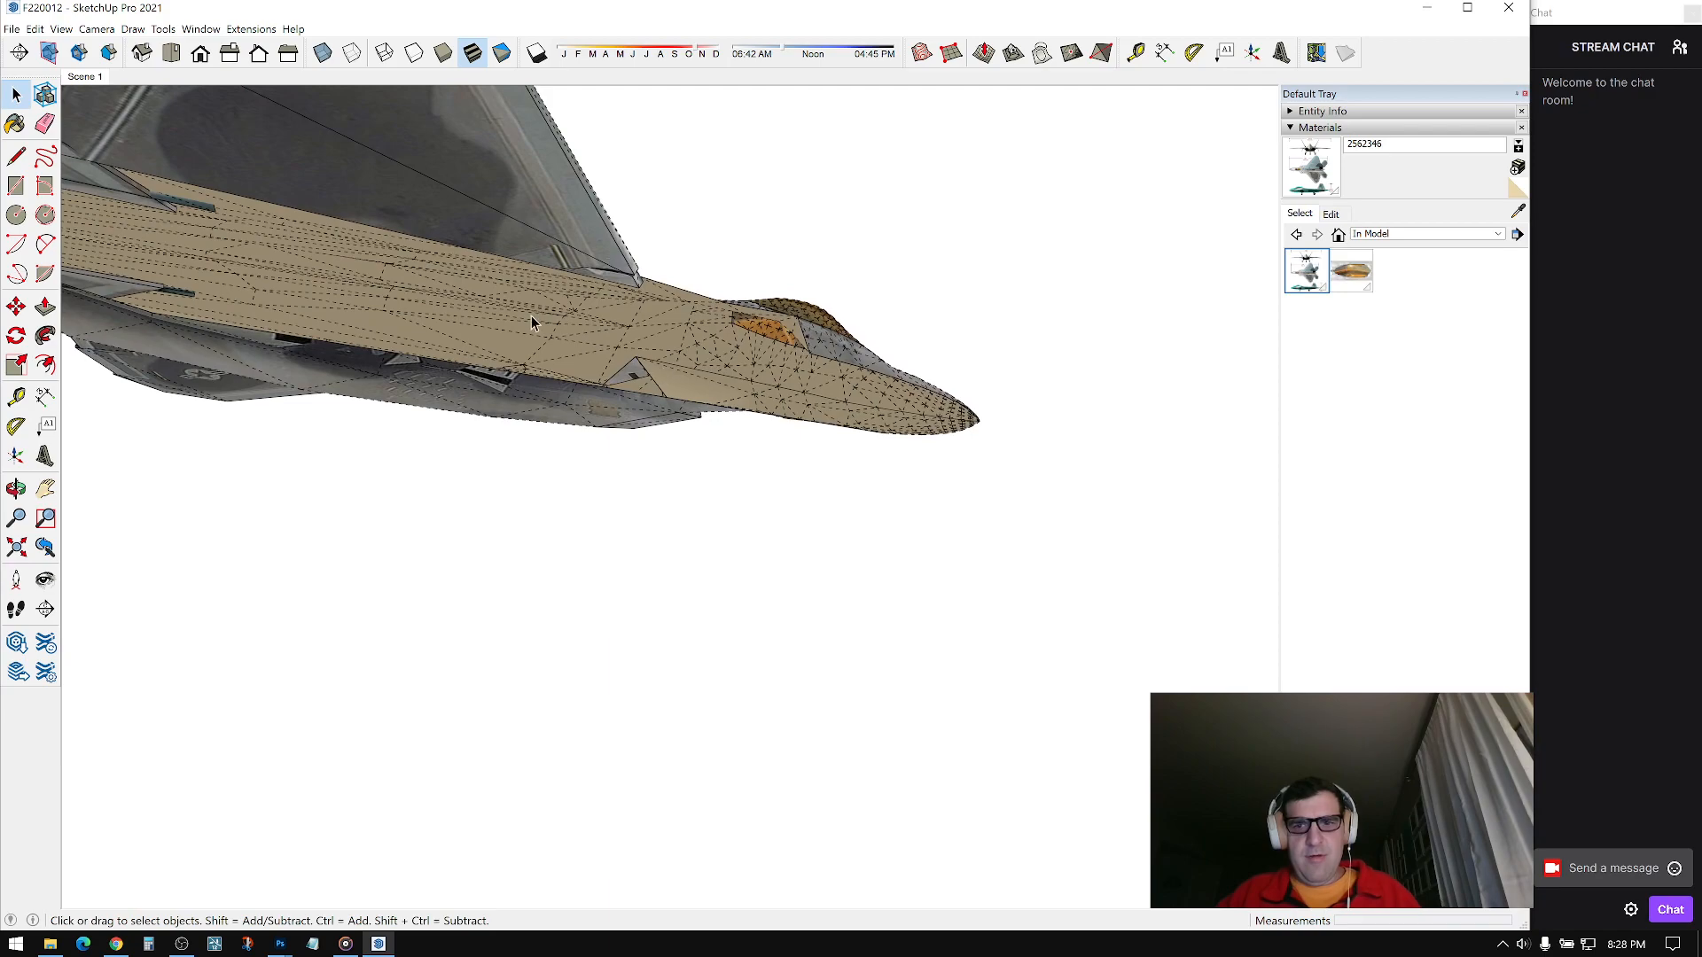
click(94, 30)
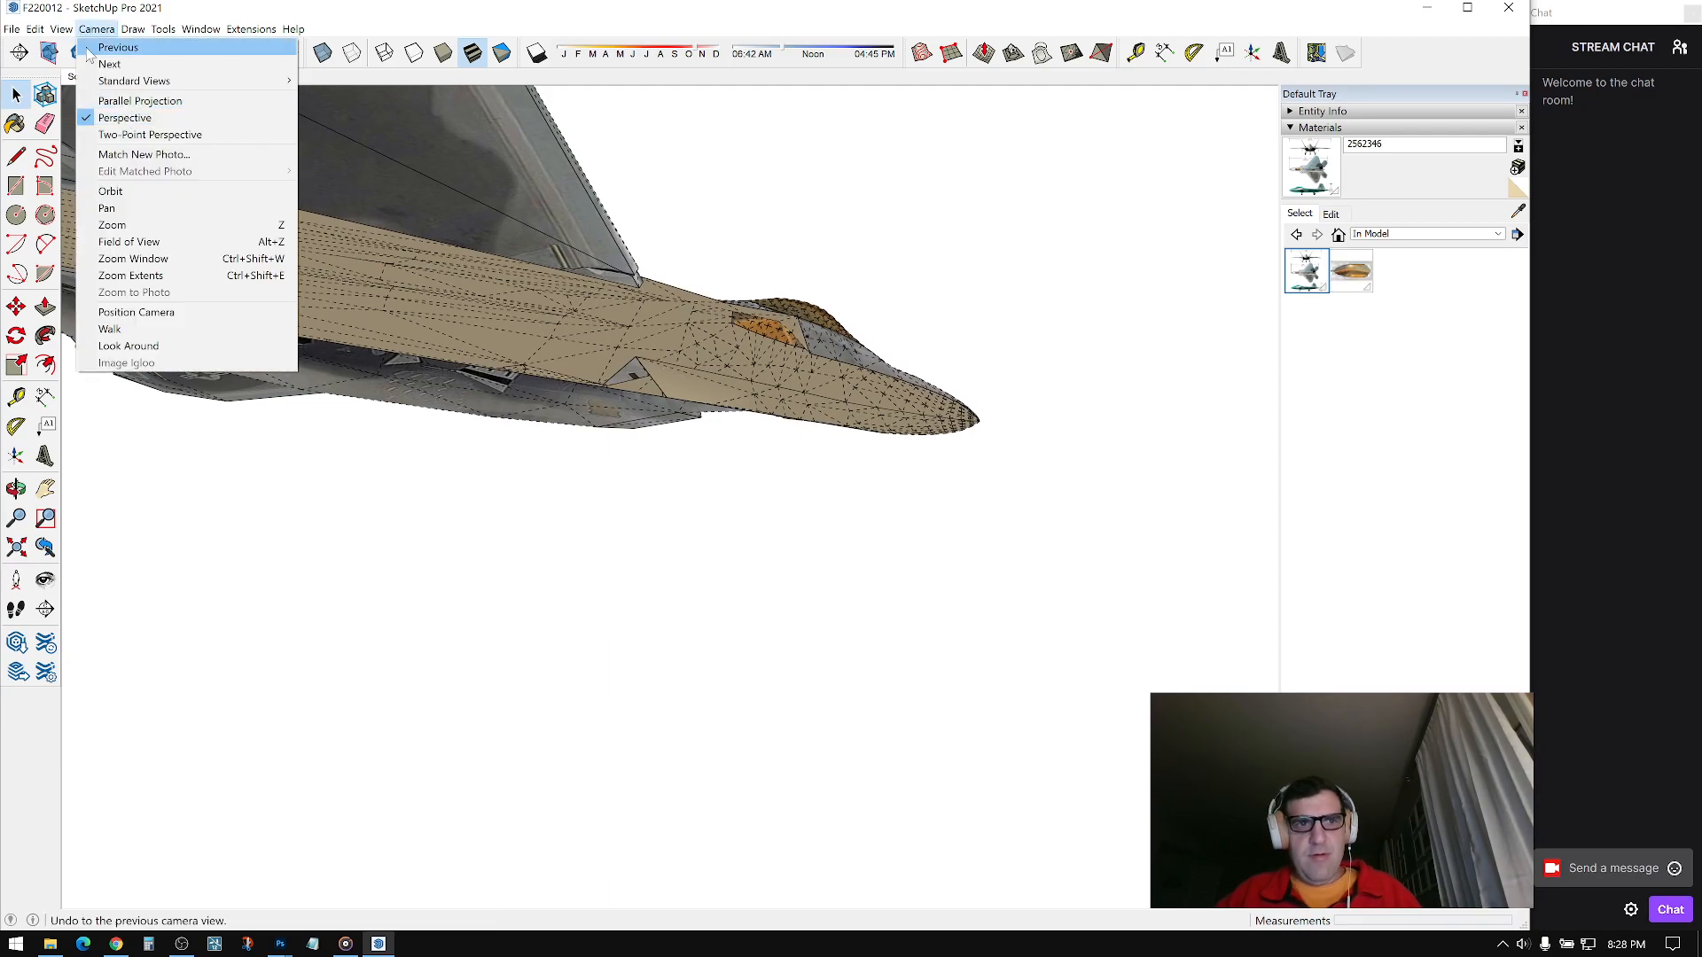
click(124, 81)
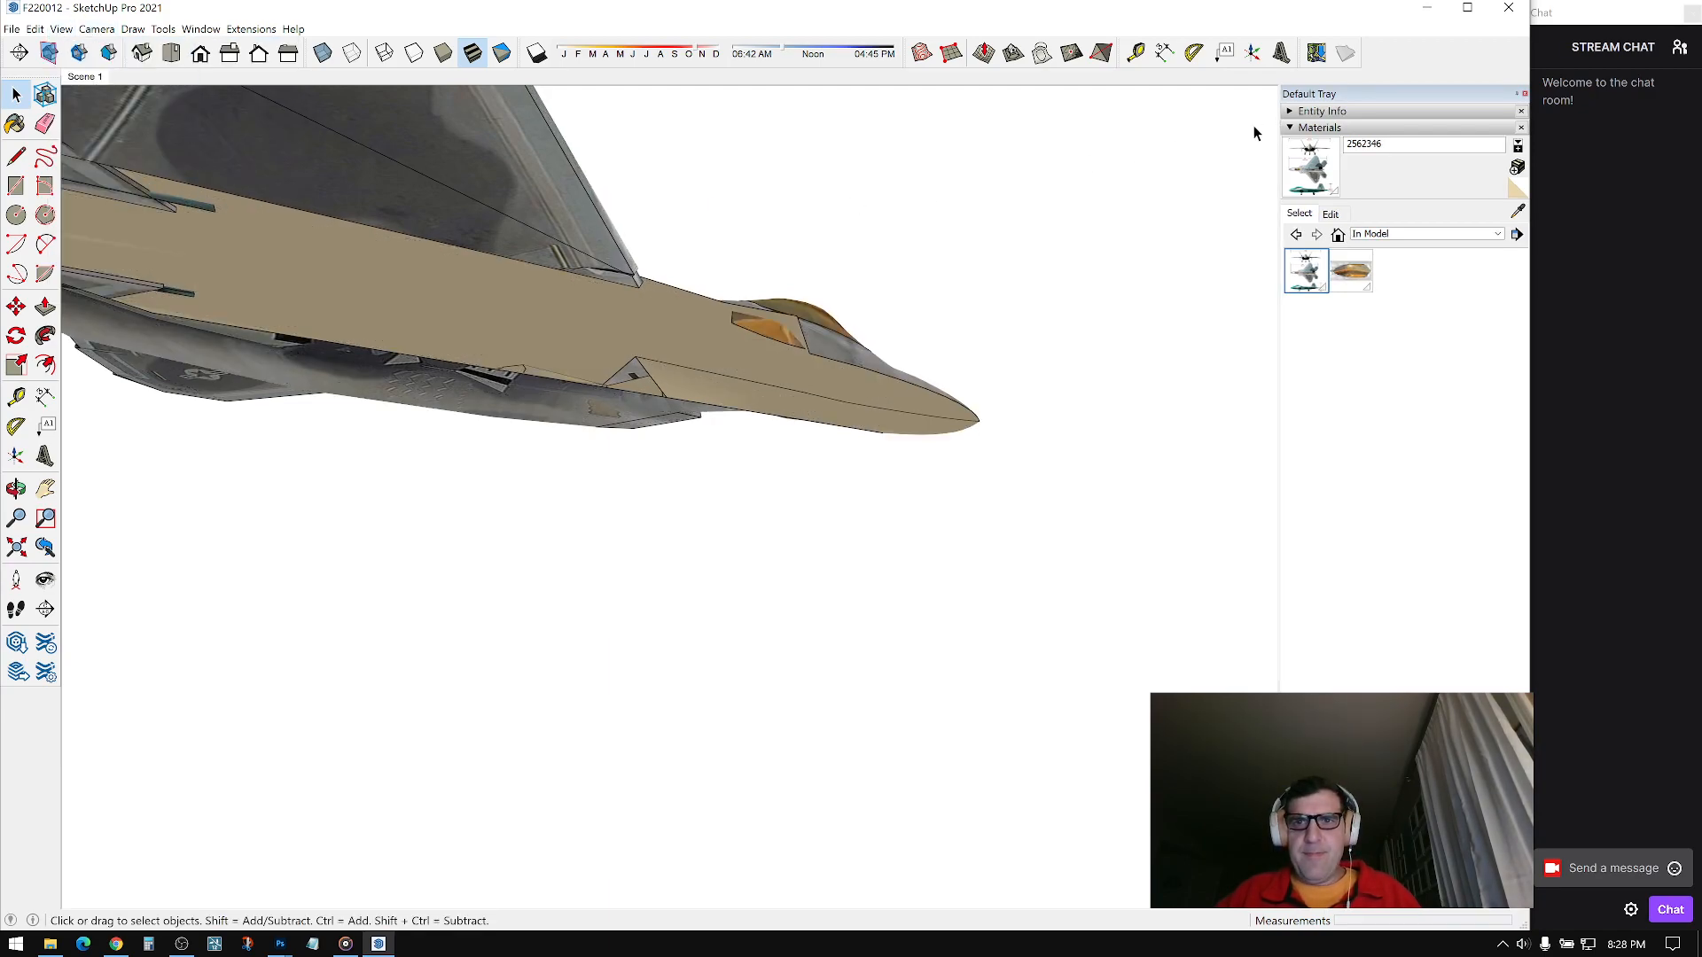
click(1318, 127)
Step: Try to scale the geometry on the lower fuselage side just ahead of the intake along the green axis
middle_drag(473, 366, 780, 453)
scroll(716, 502, up, 5)
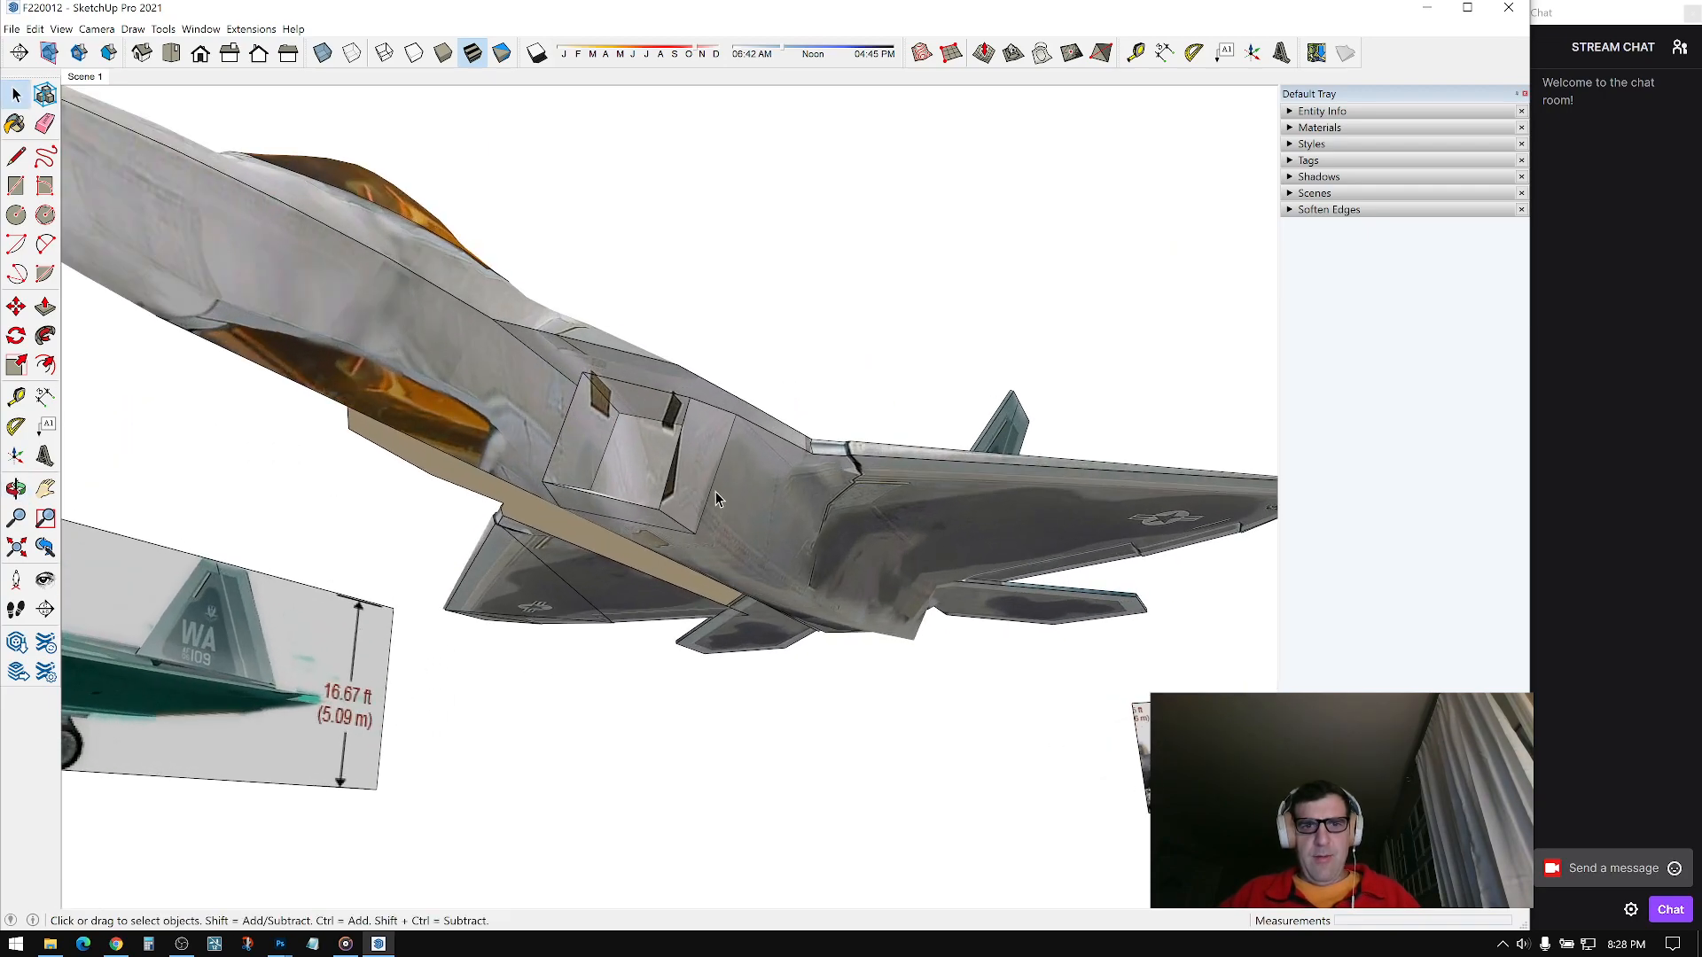
middle_drag(678, 446, 771, 603)
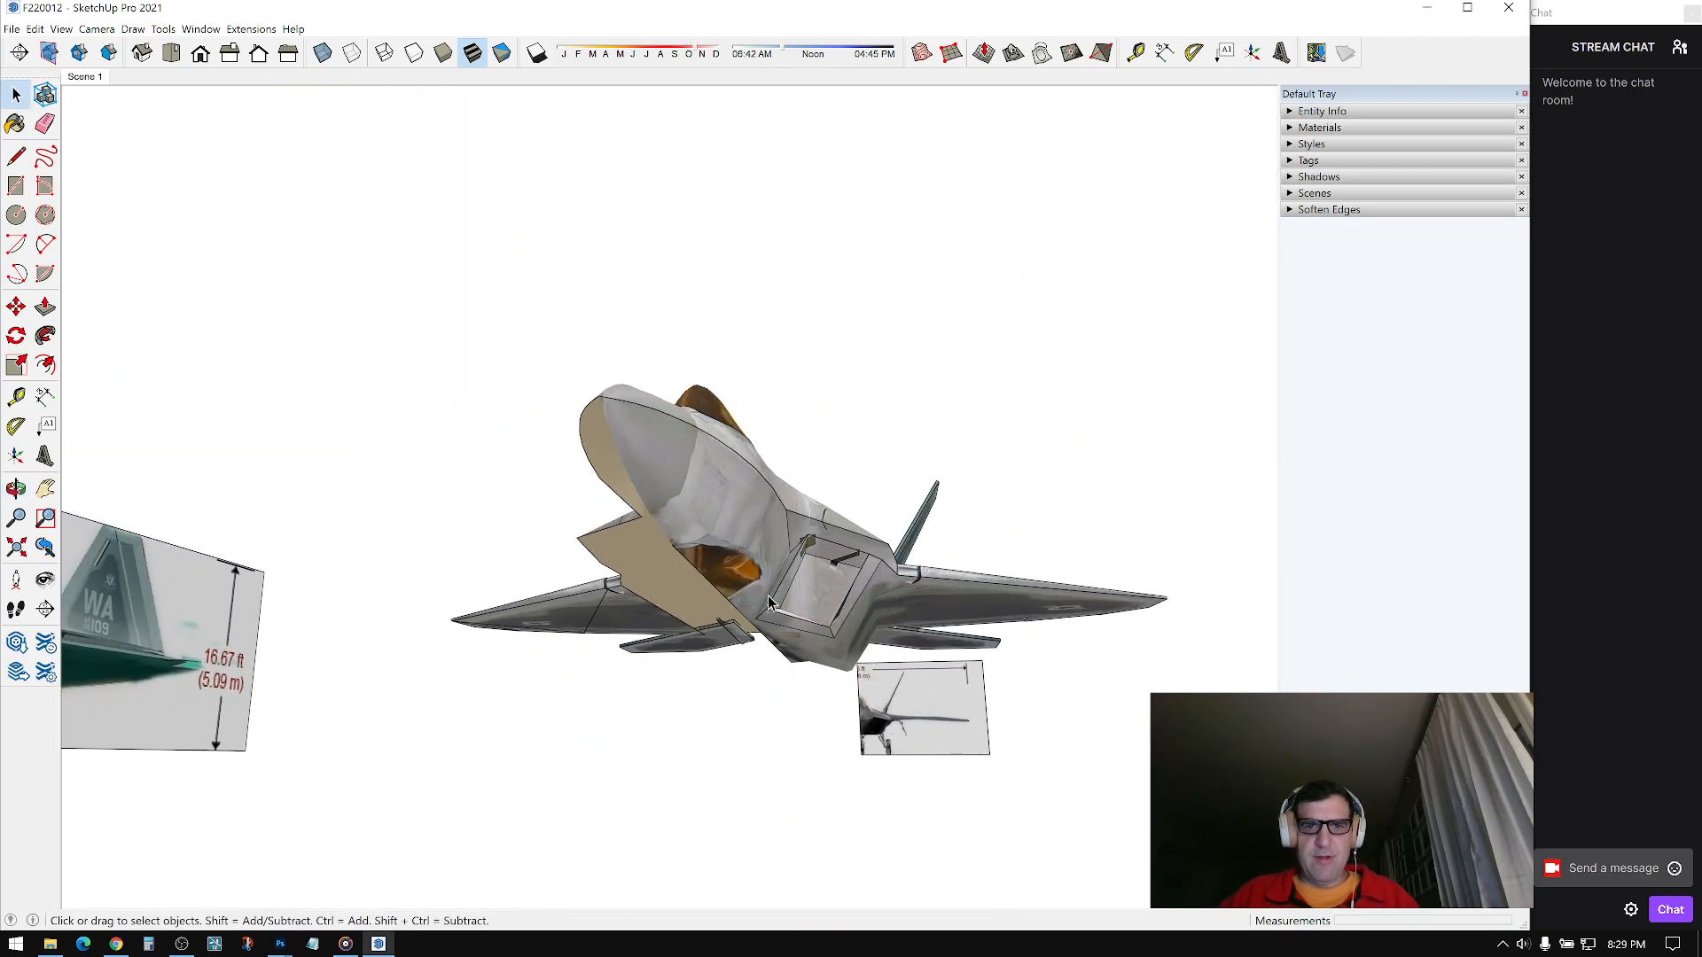
scroll(764, 587, up, 5)
middle_drag(740, 542, 535, 503)
key(s)
scroll(531, 500, up, 1)
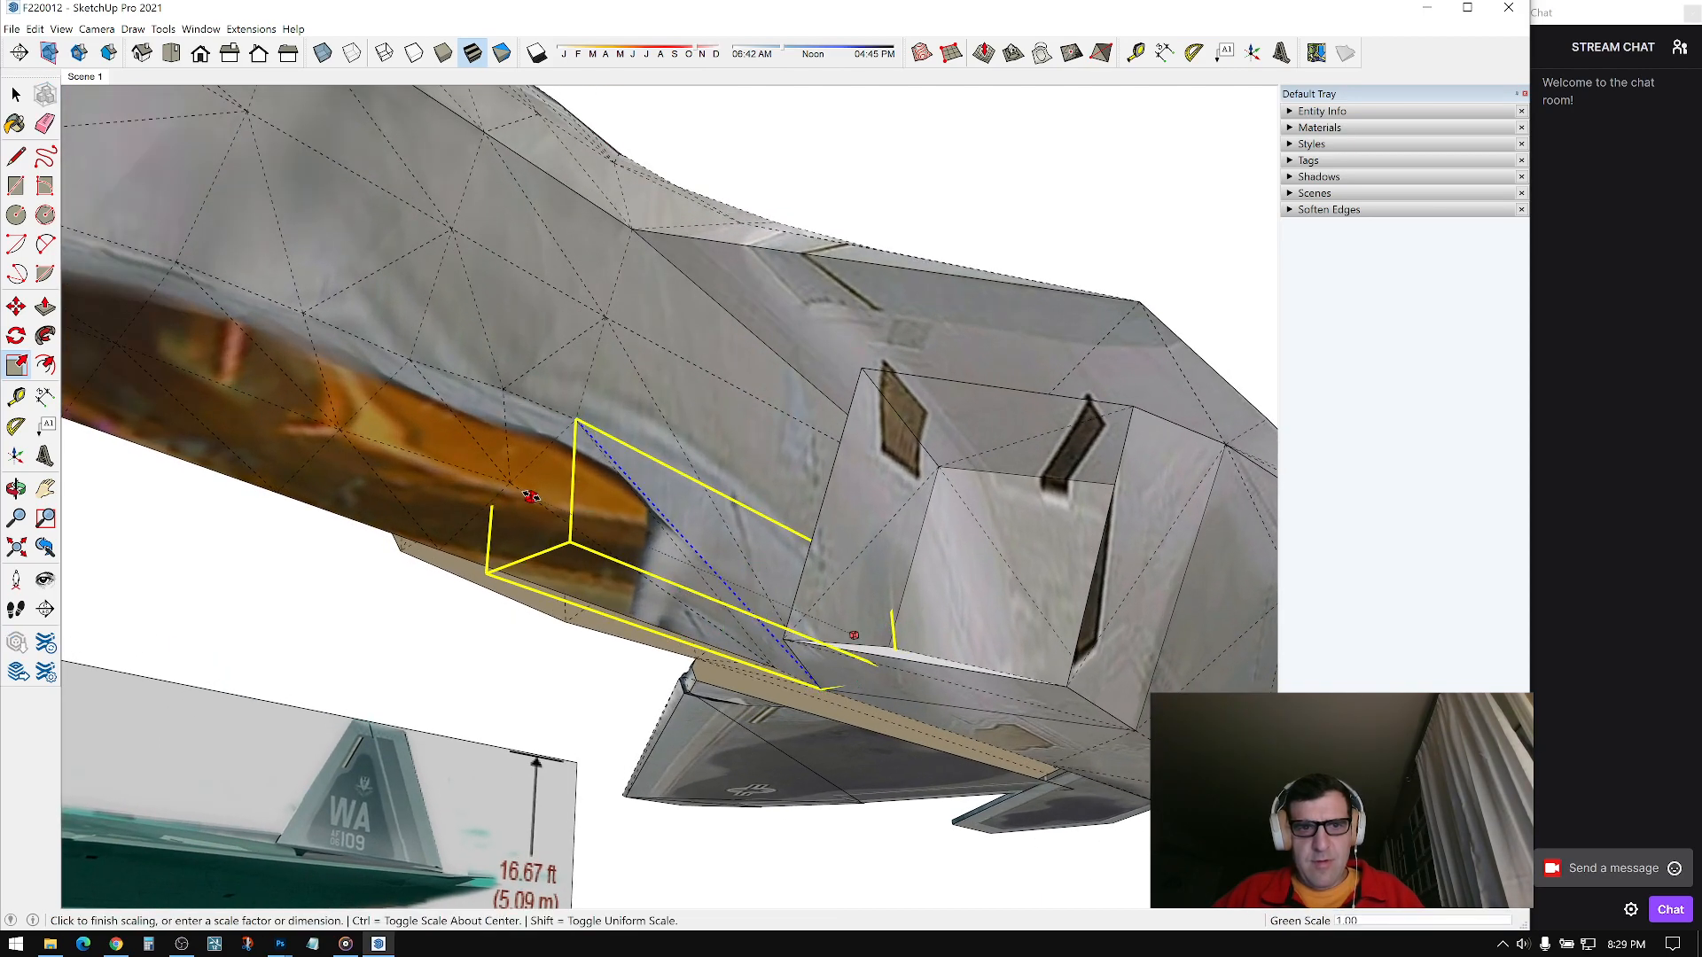
click(565, 514)
middle_drag(567, 516, 821, 714)
middle_drag(776, 615, 783, 542)
key(space)
Step: Toggle hidden geometry and try scaling a single triangle ahead of the intake
key(alt+h)
mouse_move(886, 497)
middle_down()
mouse_move(892, 612)
mouse_move(727, 560)
mouse_move(792, 530)
mouse_move(721, 555)
mouse_move(753, 602)
middle_up()
scroll(798, 598, up, 2)
key(s)
click(726, 560)
key(space)
key(alt+h)
Step: Redraw the removed triangular faces ahead of the intake with lines and soften the edges between them
click(710, 534)
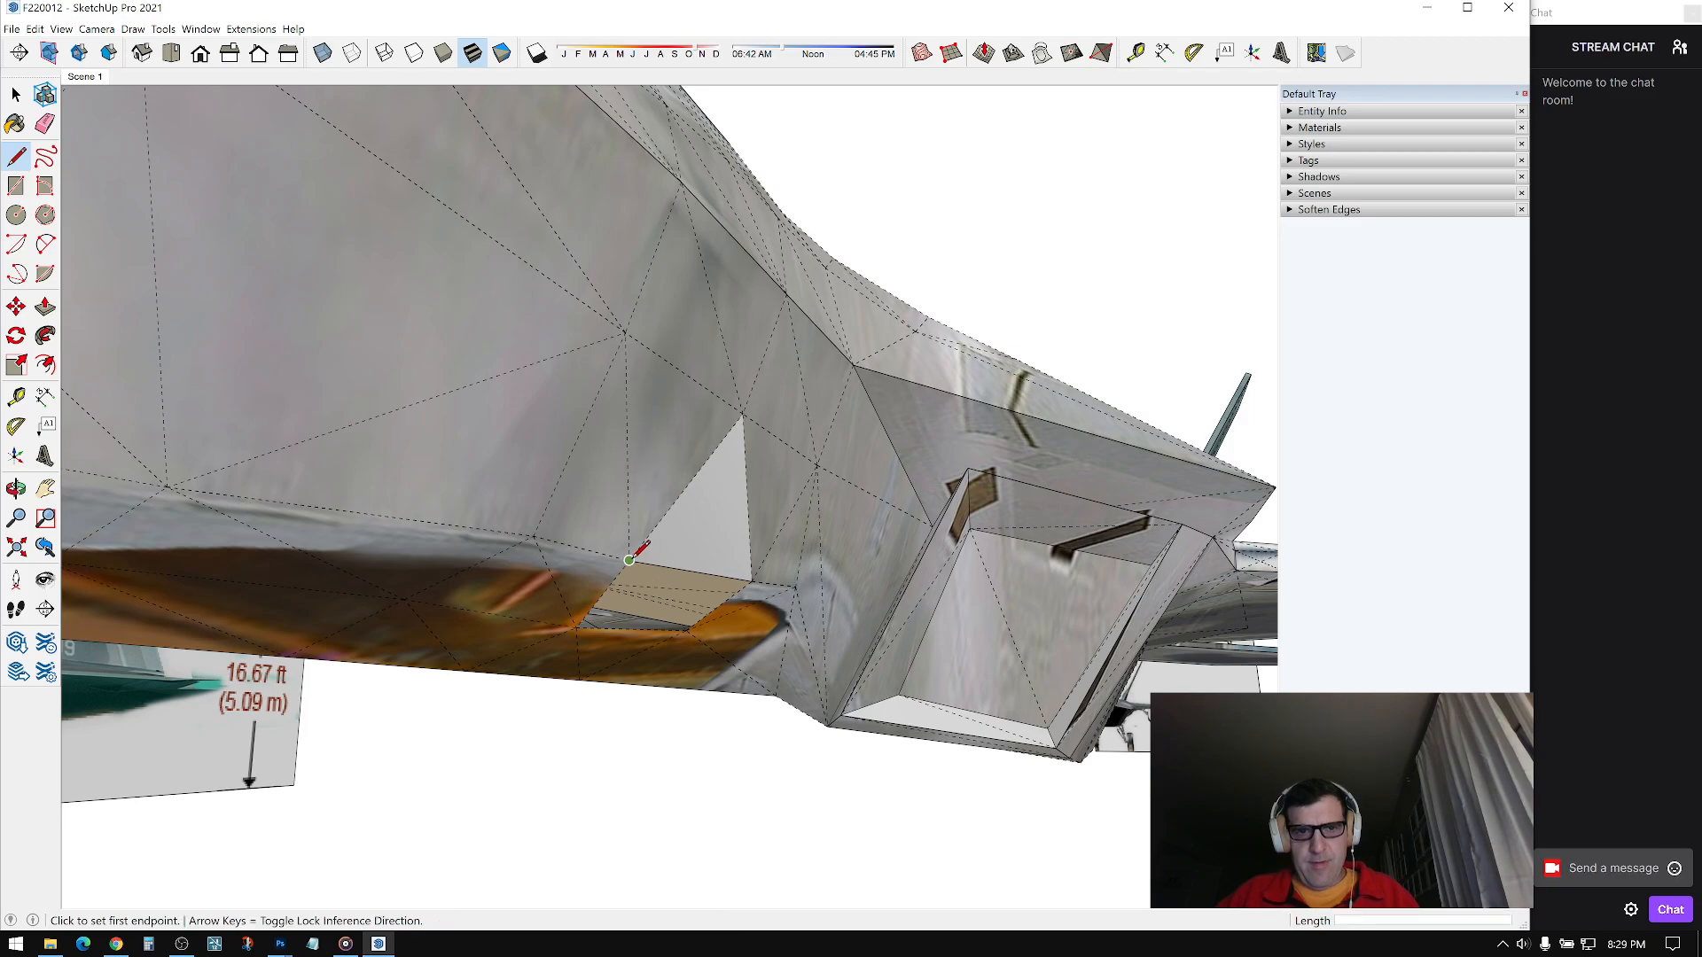
mouse_move(686, 630)
middle_down()
mouse_move(987, 608)
mouse_move(925, 625)
mouse_move(653, 512)
mouse_move(660, 482)
middle_up()
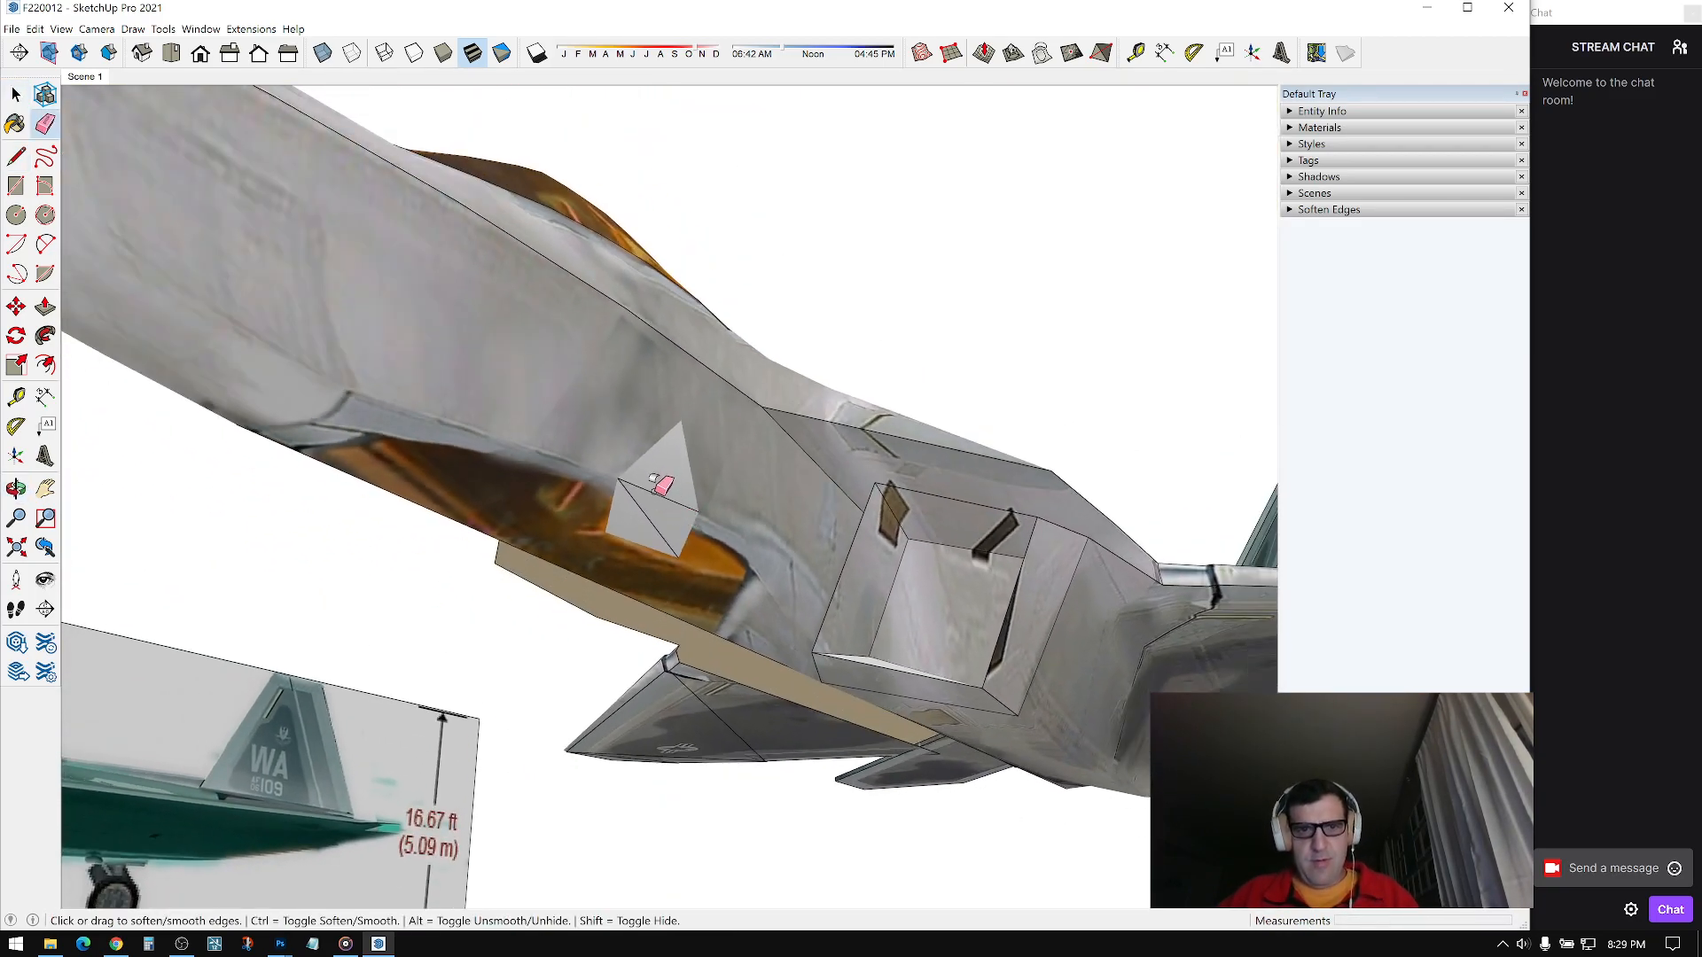
scroll(614, 486, down, 2)
key(space)
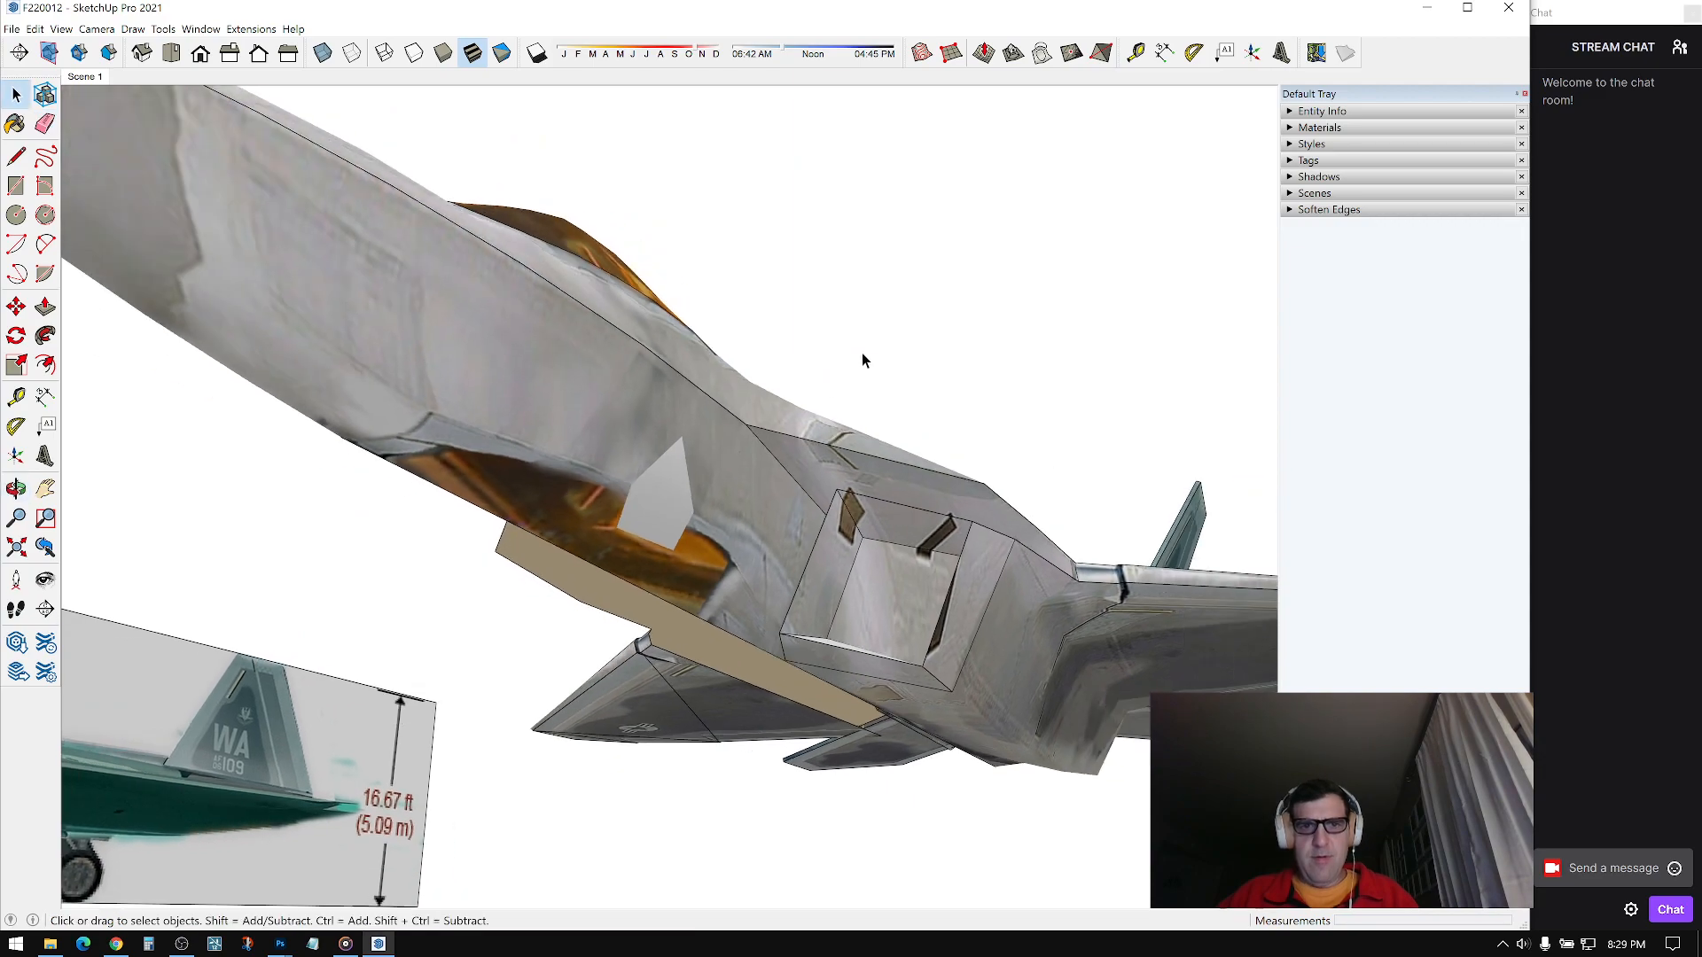
Step: Paint the rebuilt patch ahead of the intake with material 2562346 sampled from the adjoining fuselage
click(1290, 129)
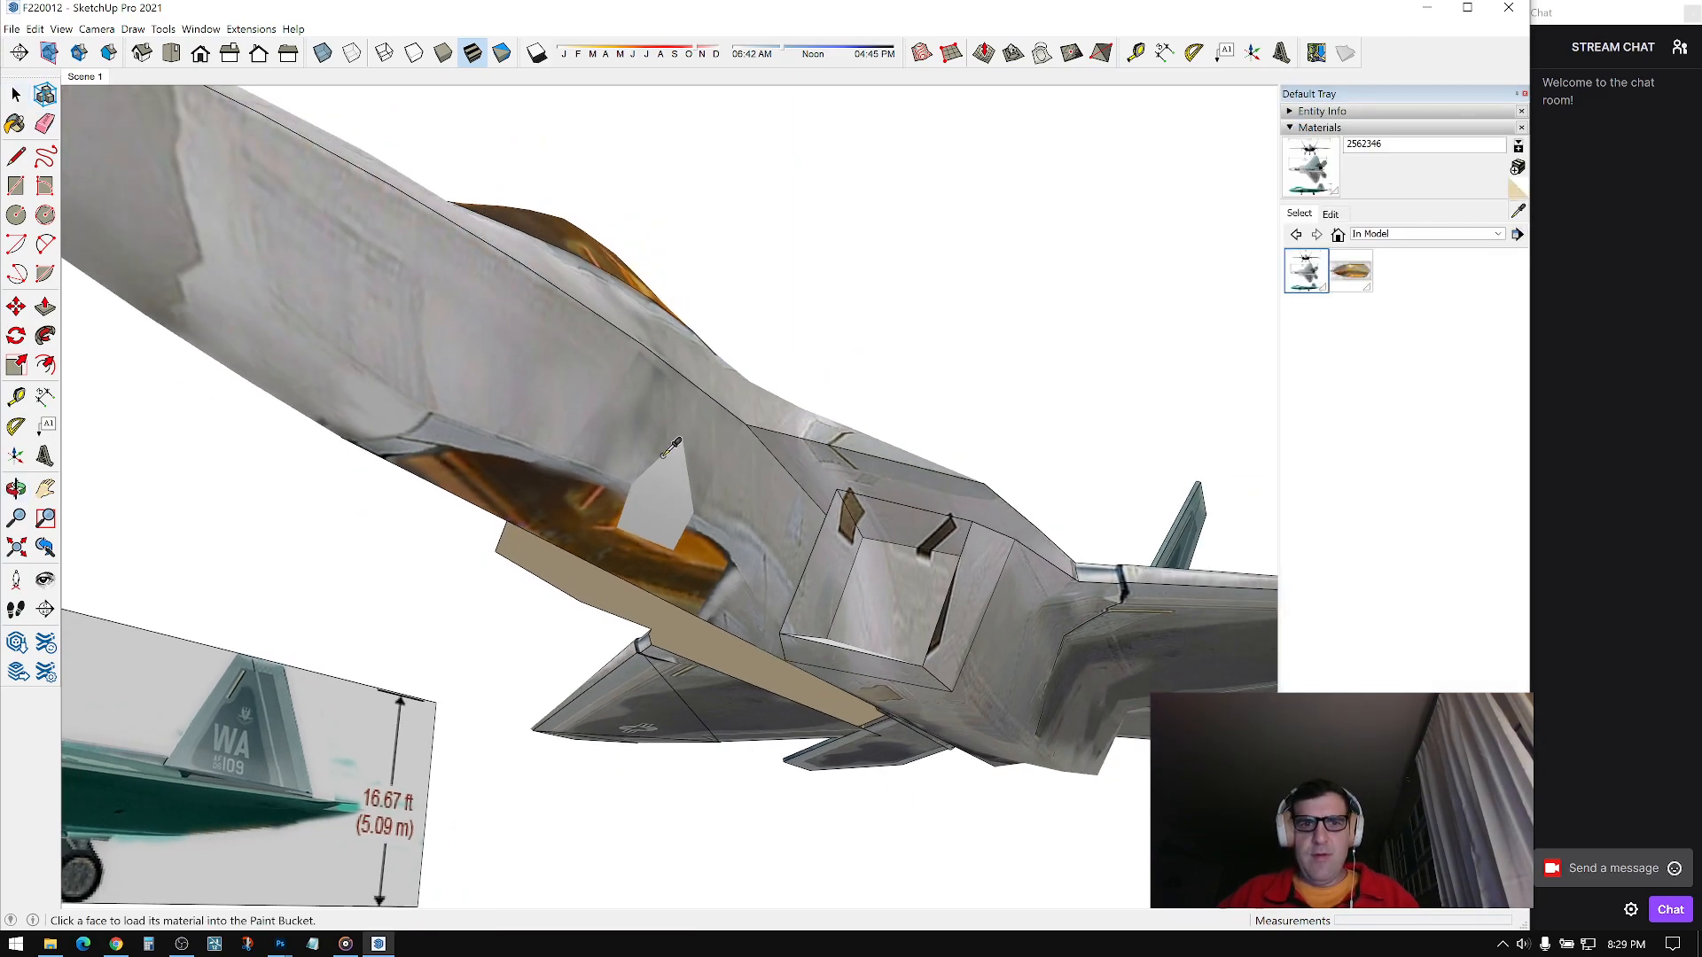
click(1290, 129)
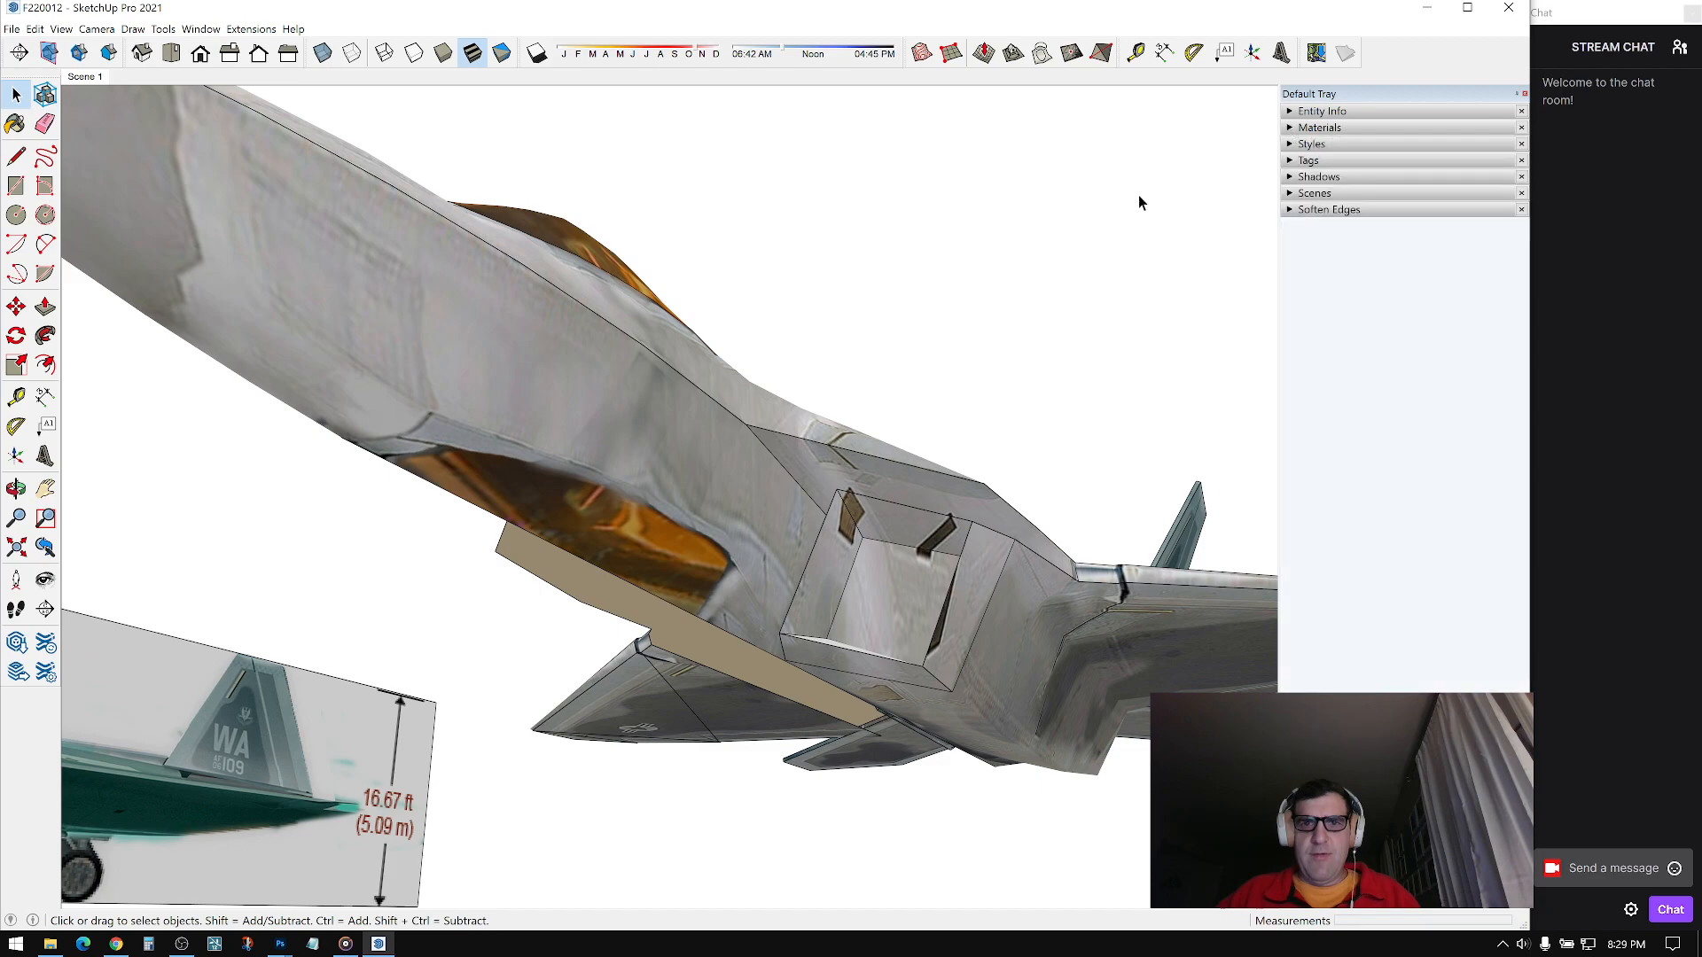
scroll(755, 476, down, 2)
middle_drag(755, 480, 683, 501)
scroll(720, 544, up, 2)
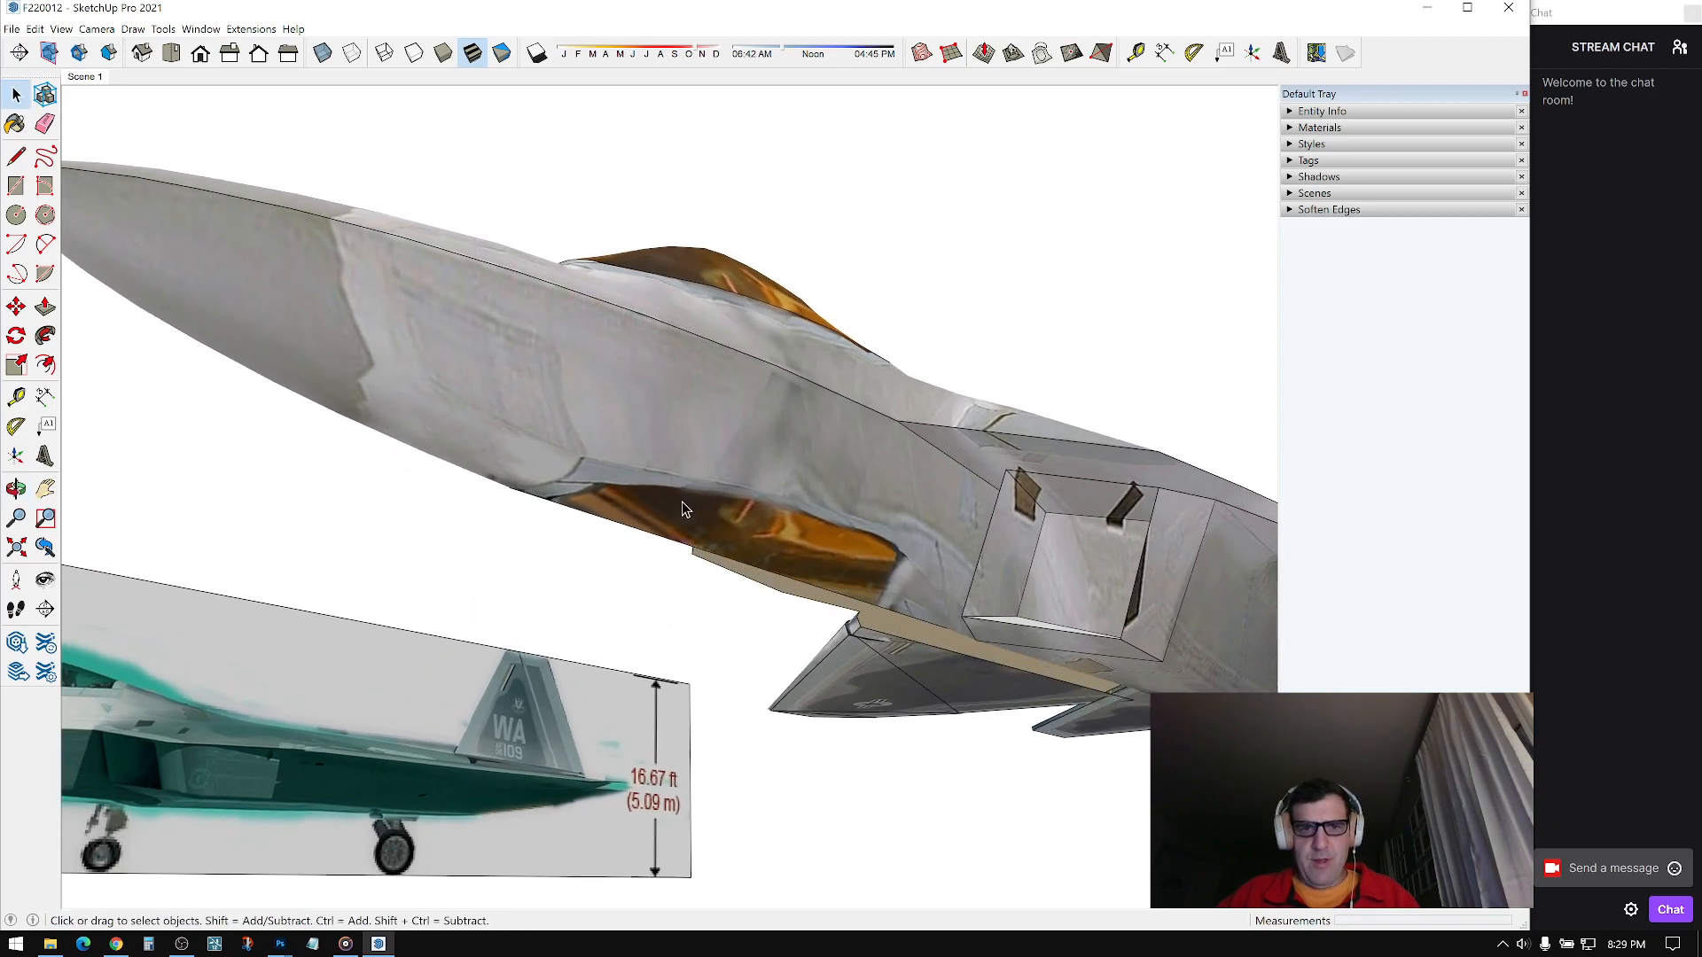
Step: Copy the selected fuselage and wing surface straight up along the blue axis, clear of the original aircraft
scroll(709, 431, down, 6)
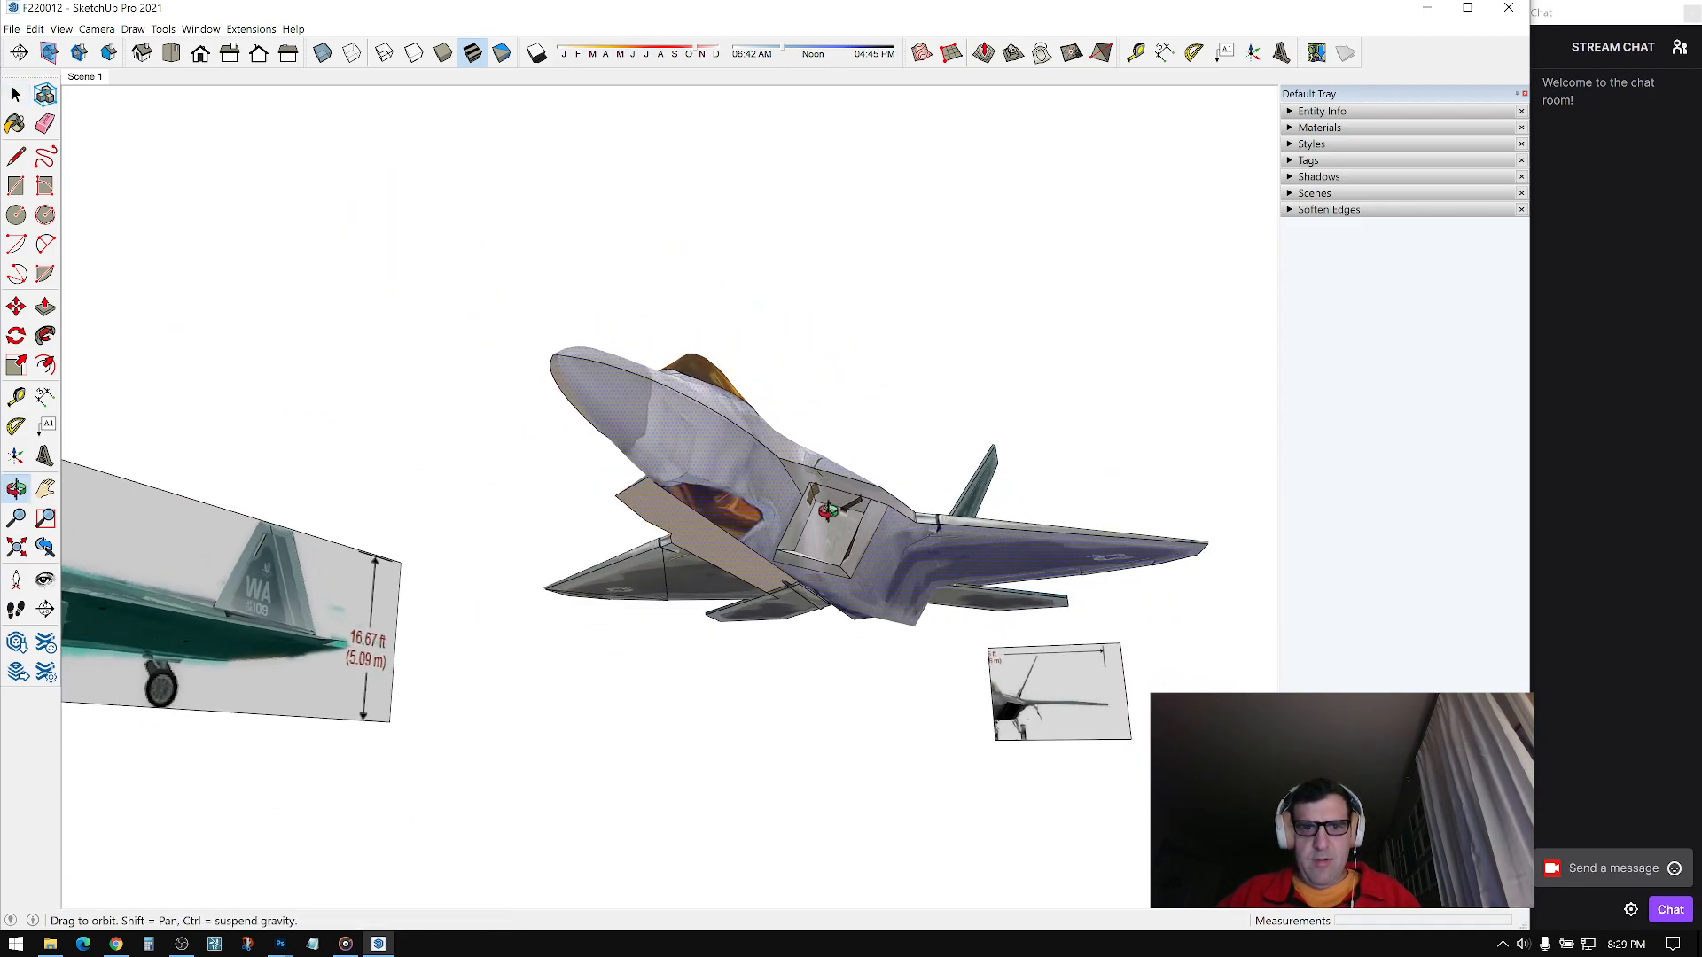
middle_drag(854, 494, 846, 474)
key(m)
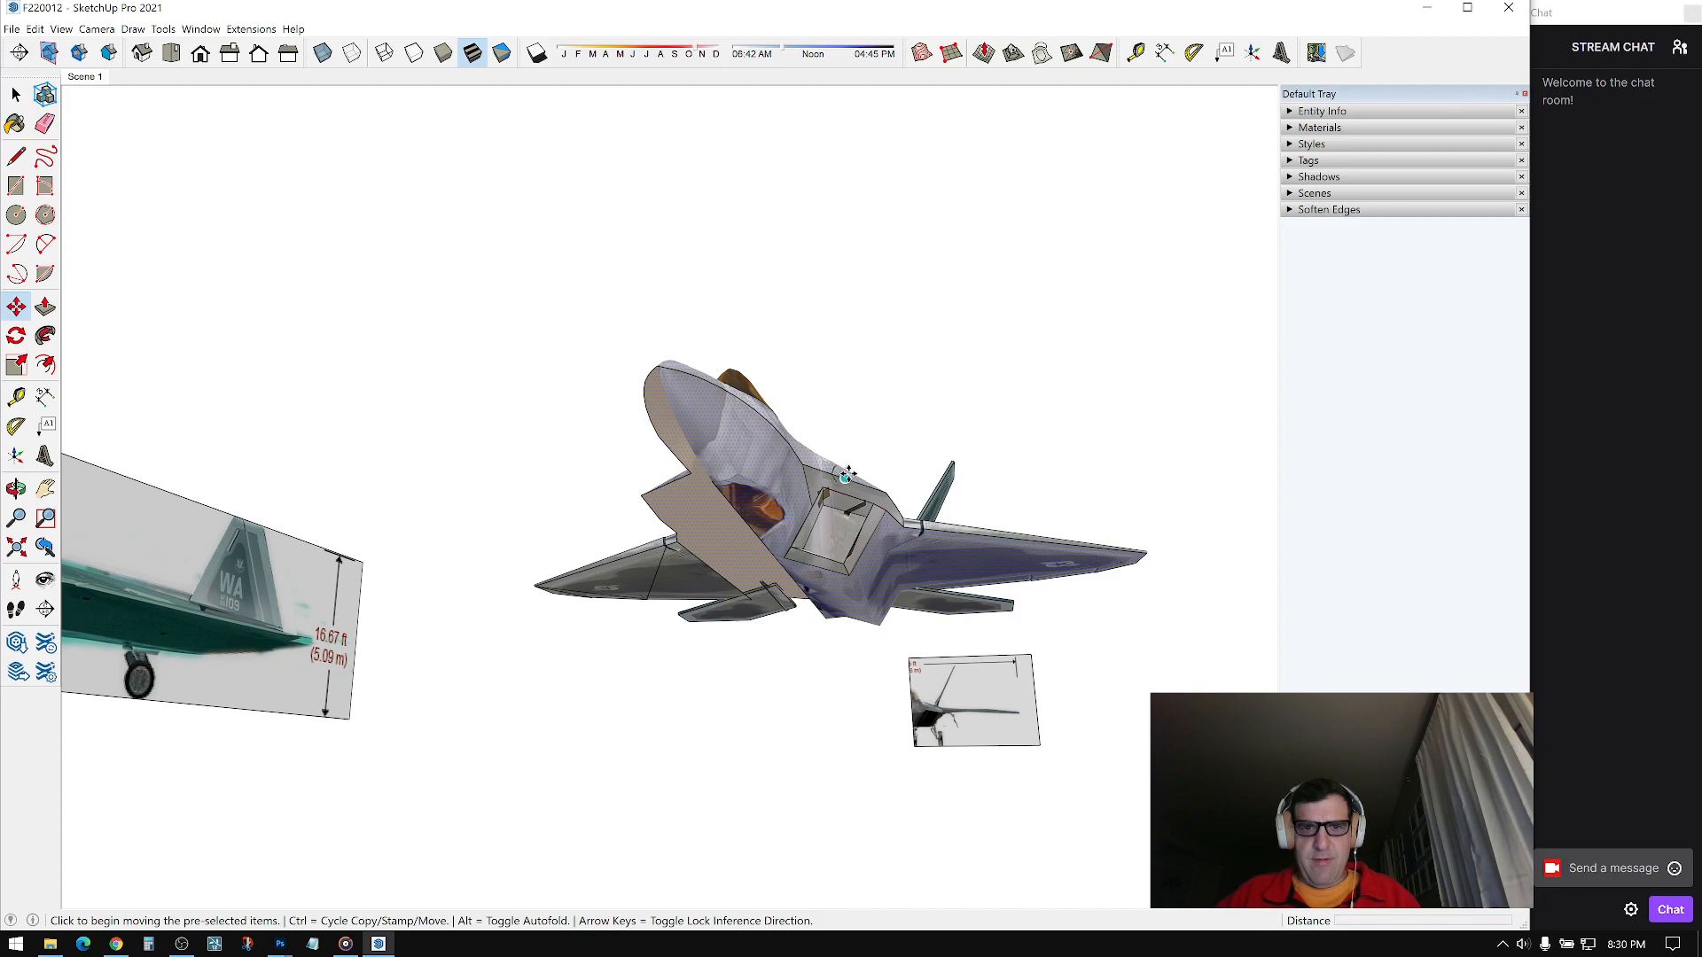
click(846, 477)
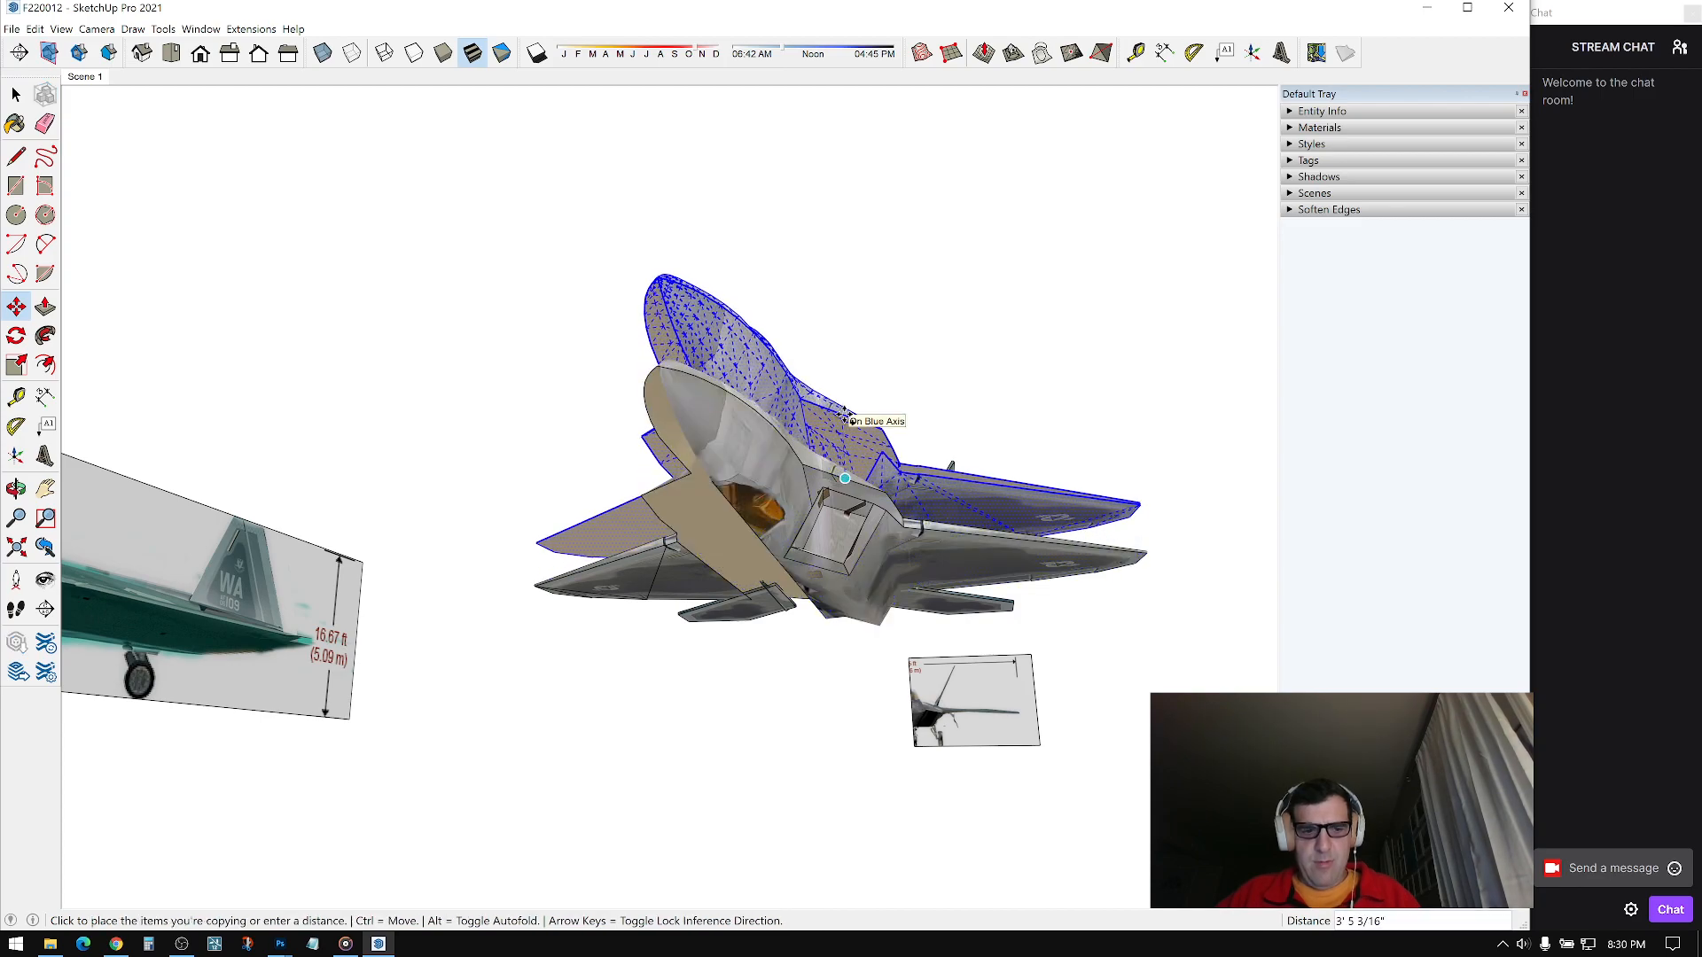
middle_drag(844, 414, 842, 452)
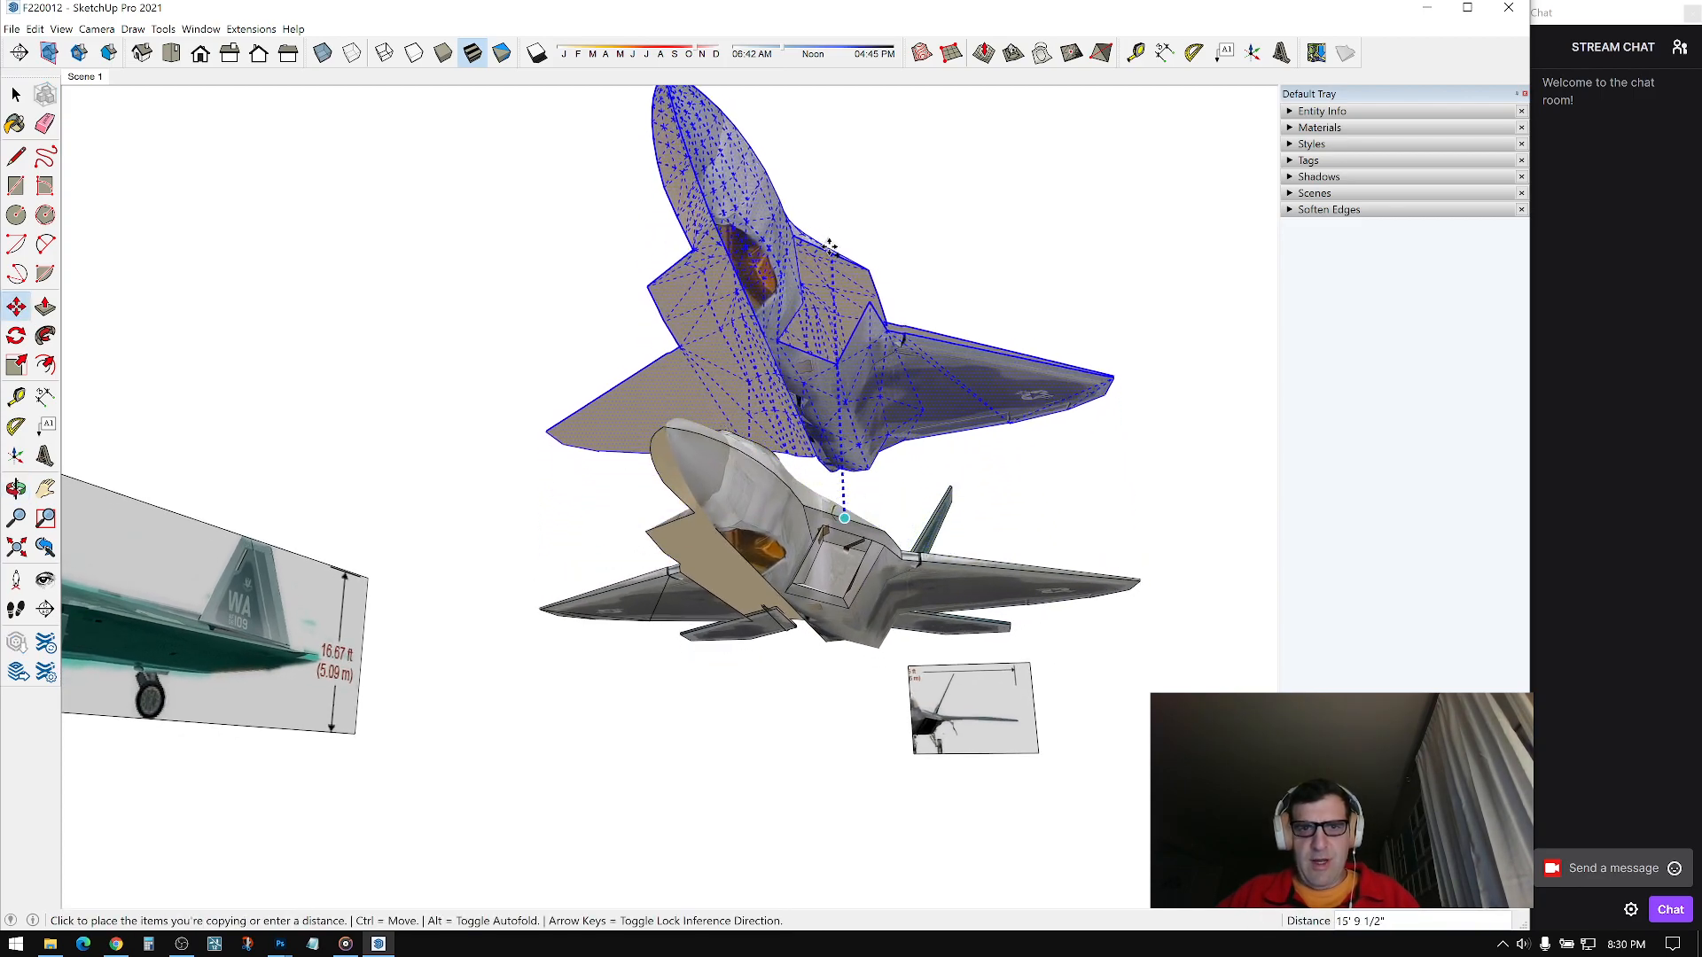
click(826, 199)
key(space)
Step: Erase the copy's midsection around the intake and delete its rear fuselage and wing, keeping only the nose section
scroll(831, 354, down, 1)
mouse_move(833, 372)
middle_down()
mouse_move(832, 346)
mouse_move(826, 363)
middle_up()
scroll(838, 362, up, 1)
key(e)
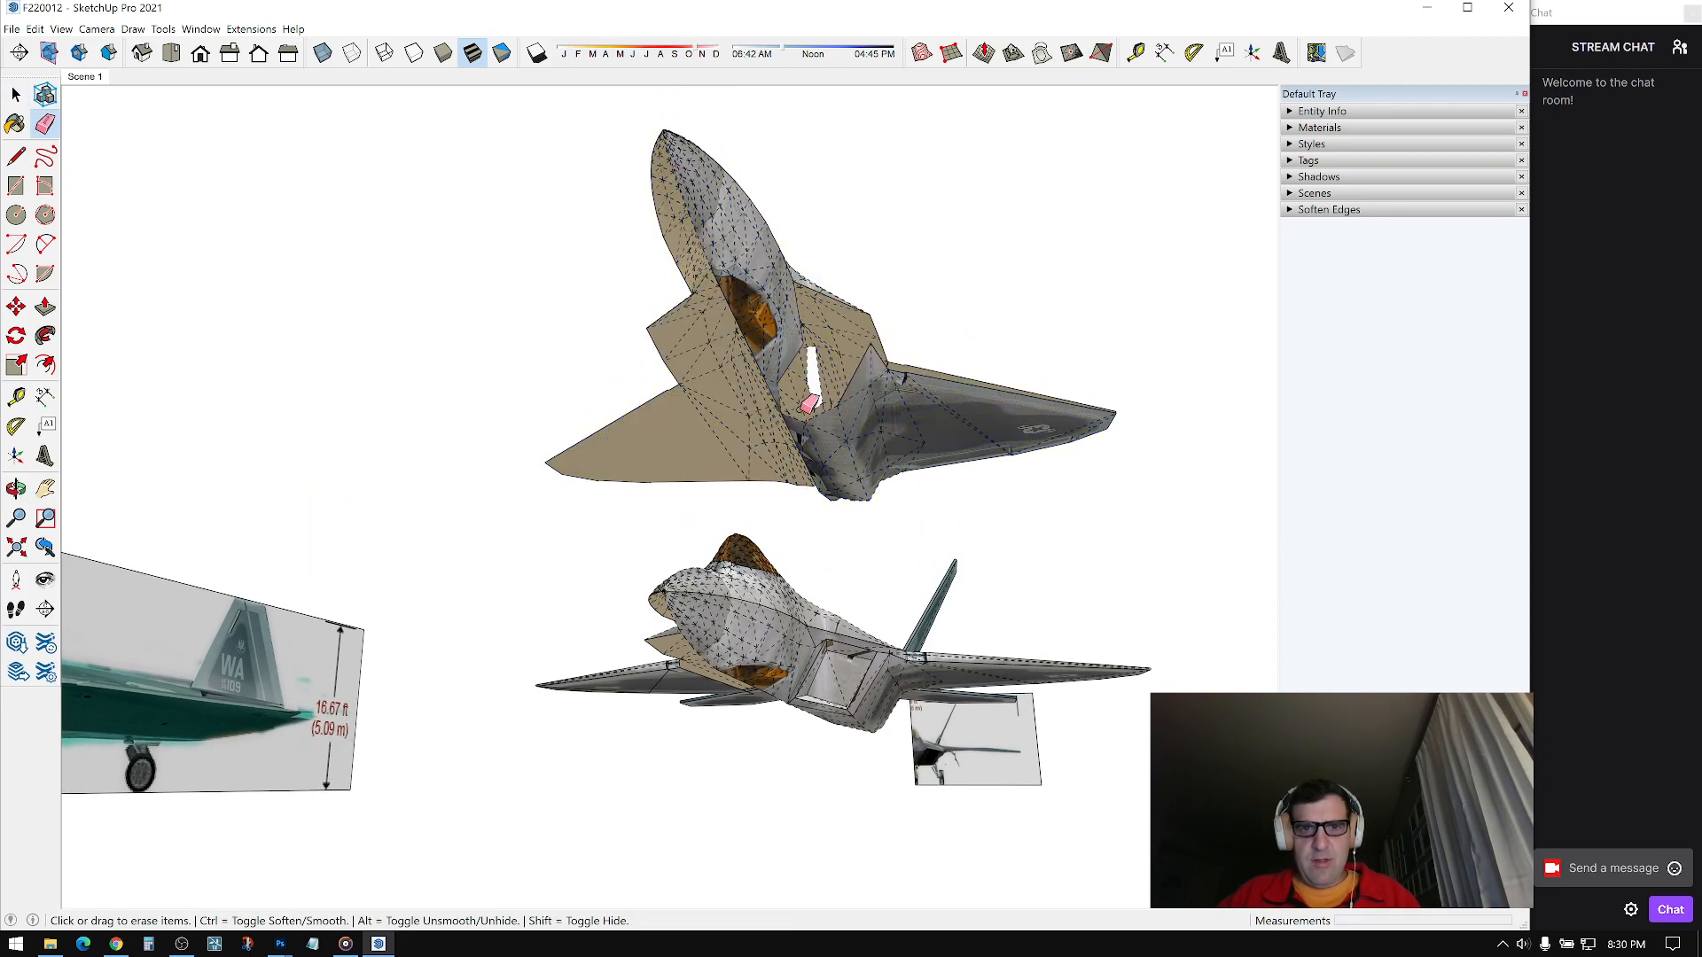
mouse_move(872, 427)
middle_down()
mouse_move(884, 404)
mouse_move(764, 365)
middle_up()
mouse_move(879, 361)
middle_down()
mouse_move(804, 350)
mouse_move(875, 346)
middle_up()
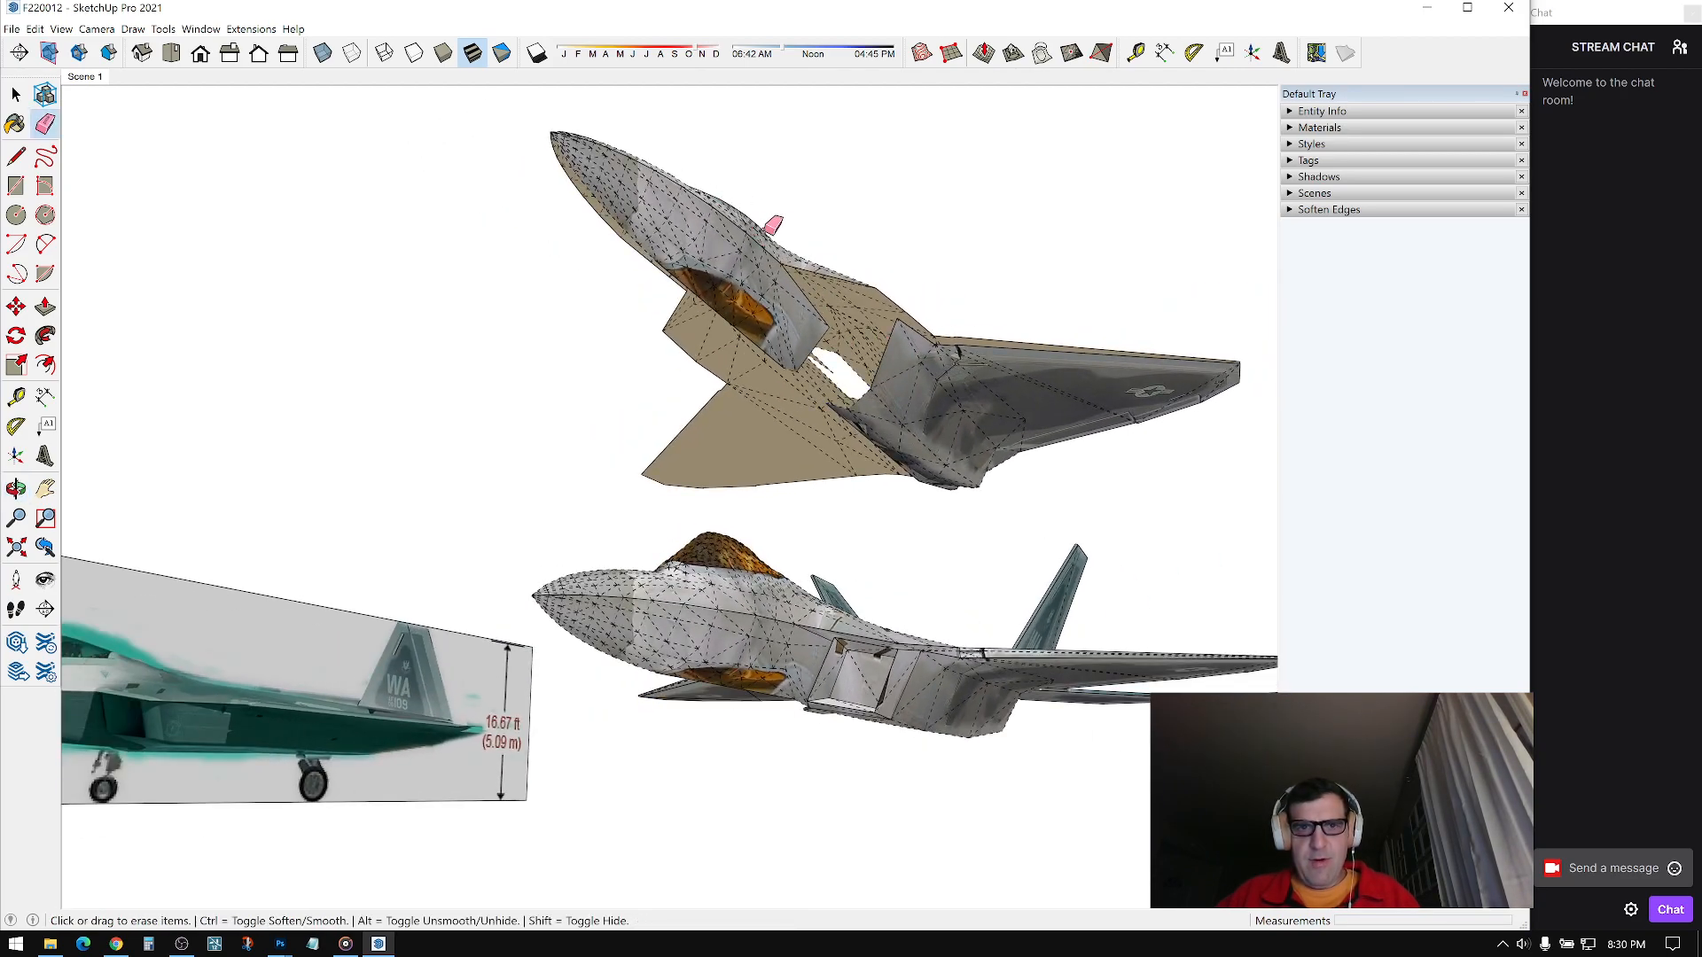
middle_drag(761, 364, 707, 353)
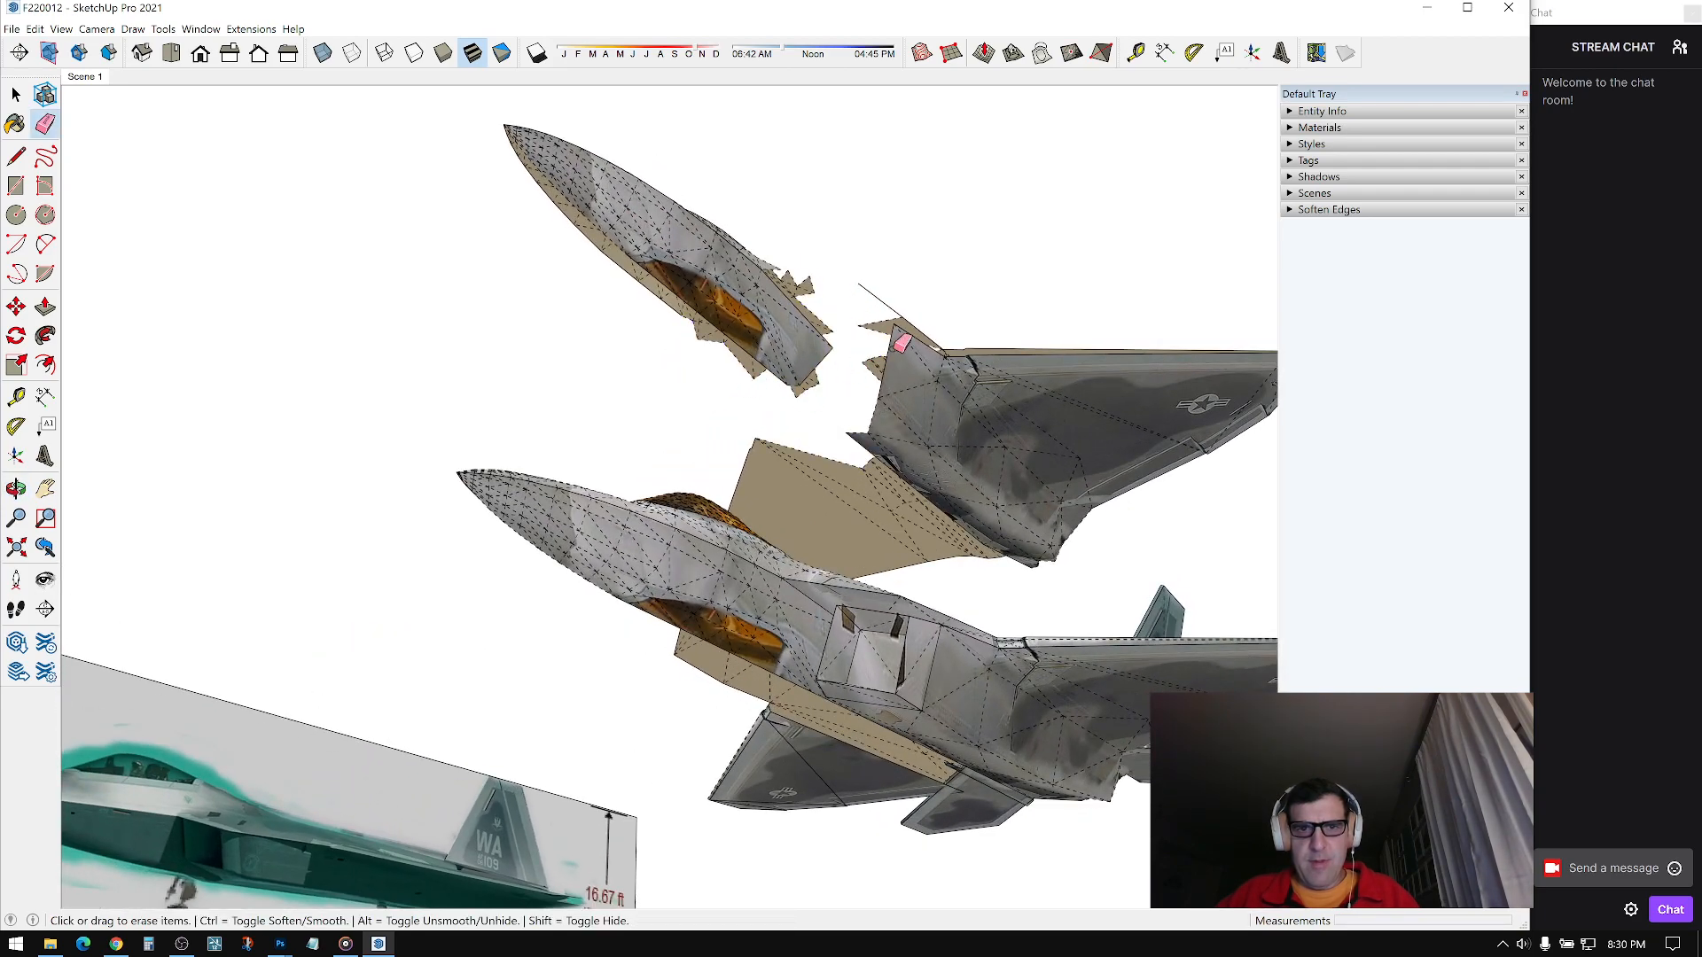
key(Delete)
middle_drag(913, 386, 961, 194)
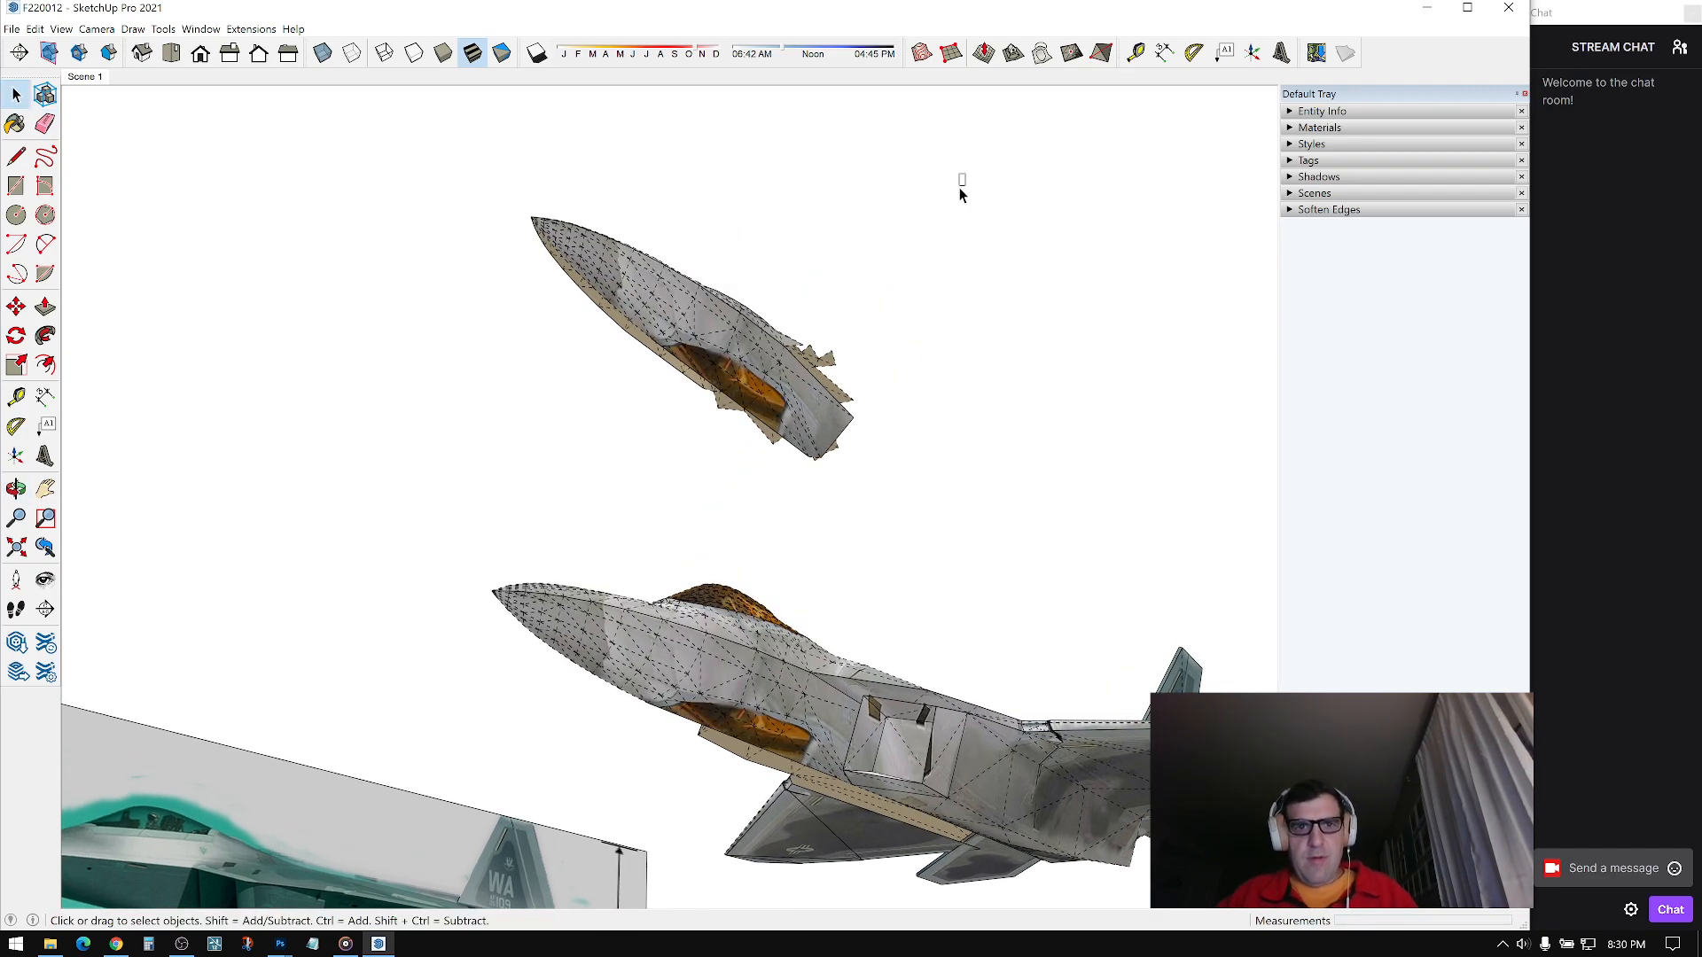
Step: Group the copied nose section and stretch it along the red axis to more than twice its width
right_click(700, 350)
click(750, 479)
middle_drag(723, 399, 640, 323)
key(s)
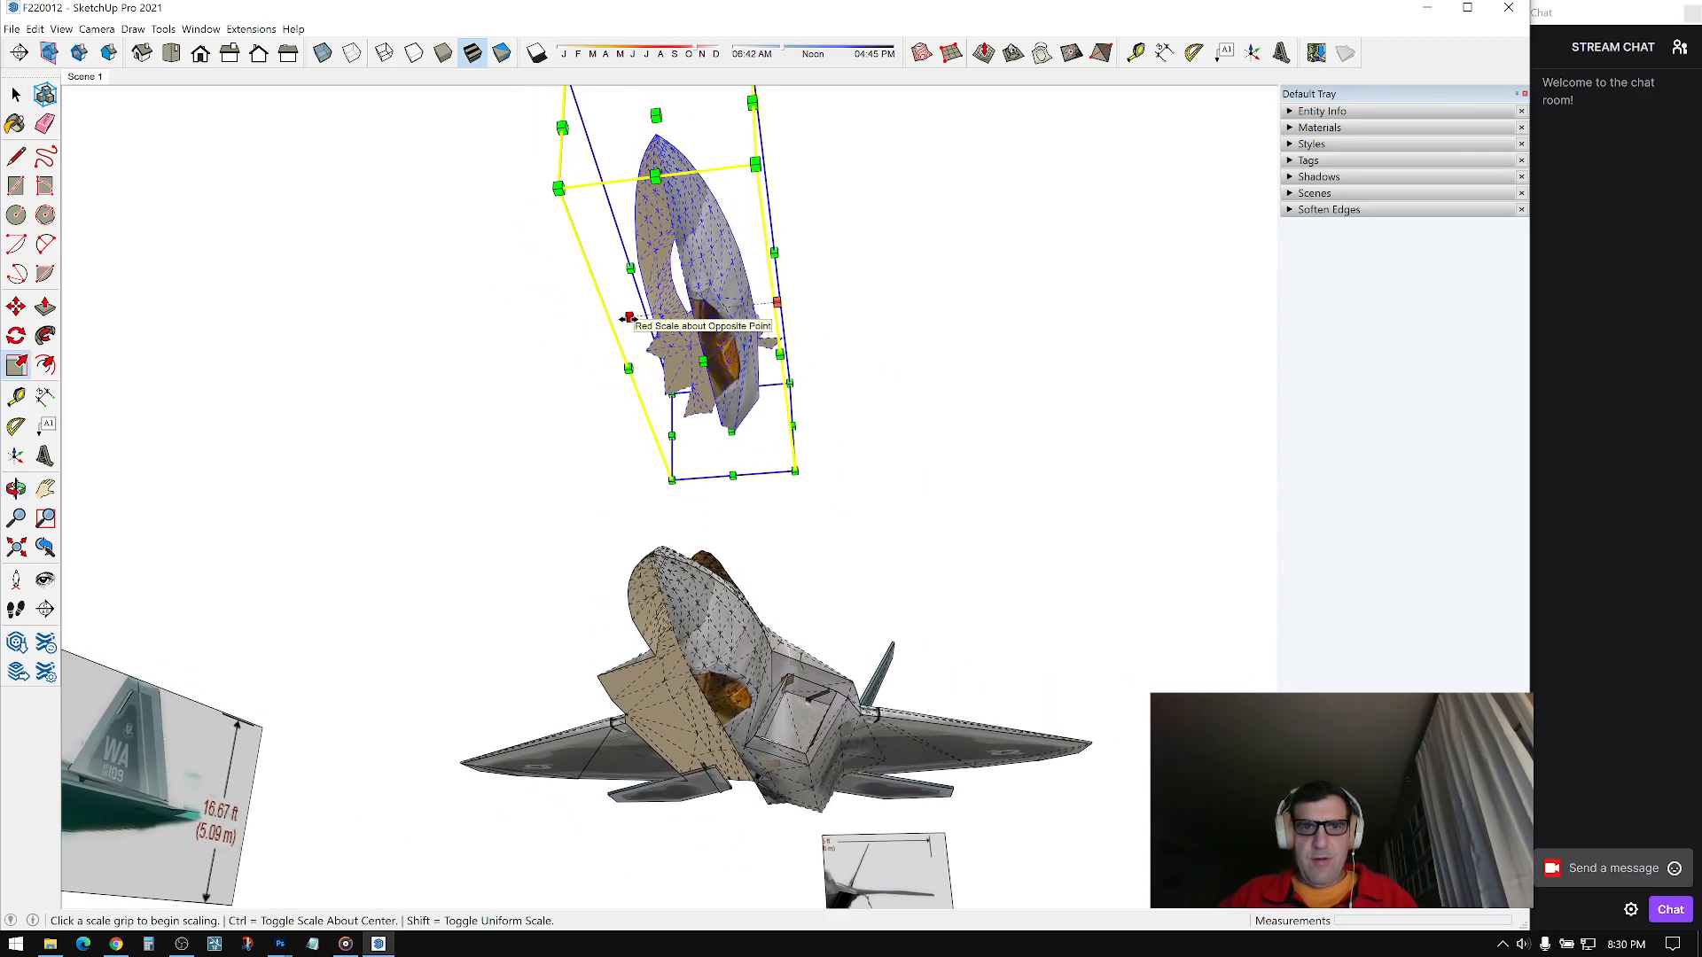
click(627, 317)
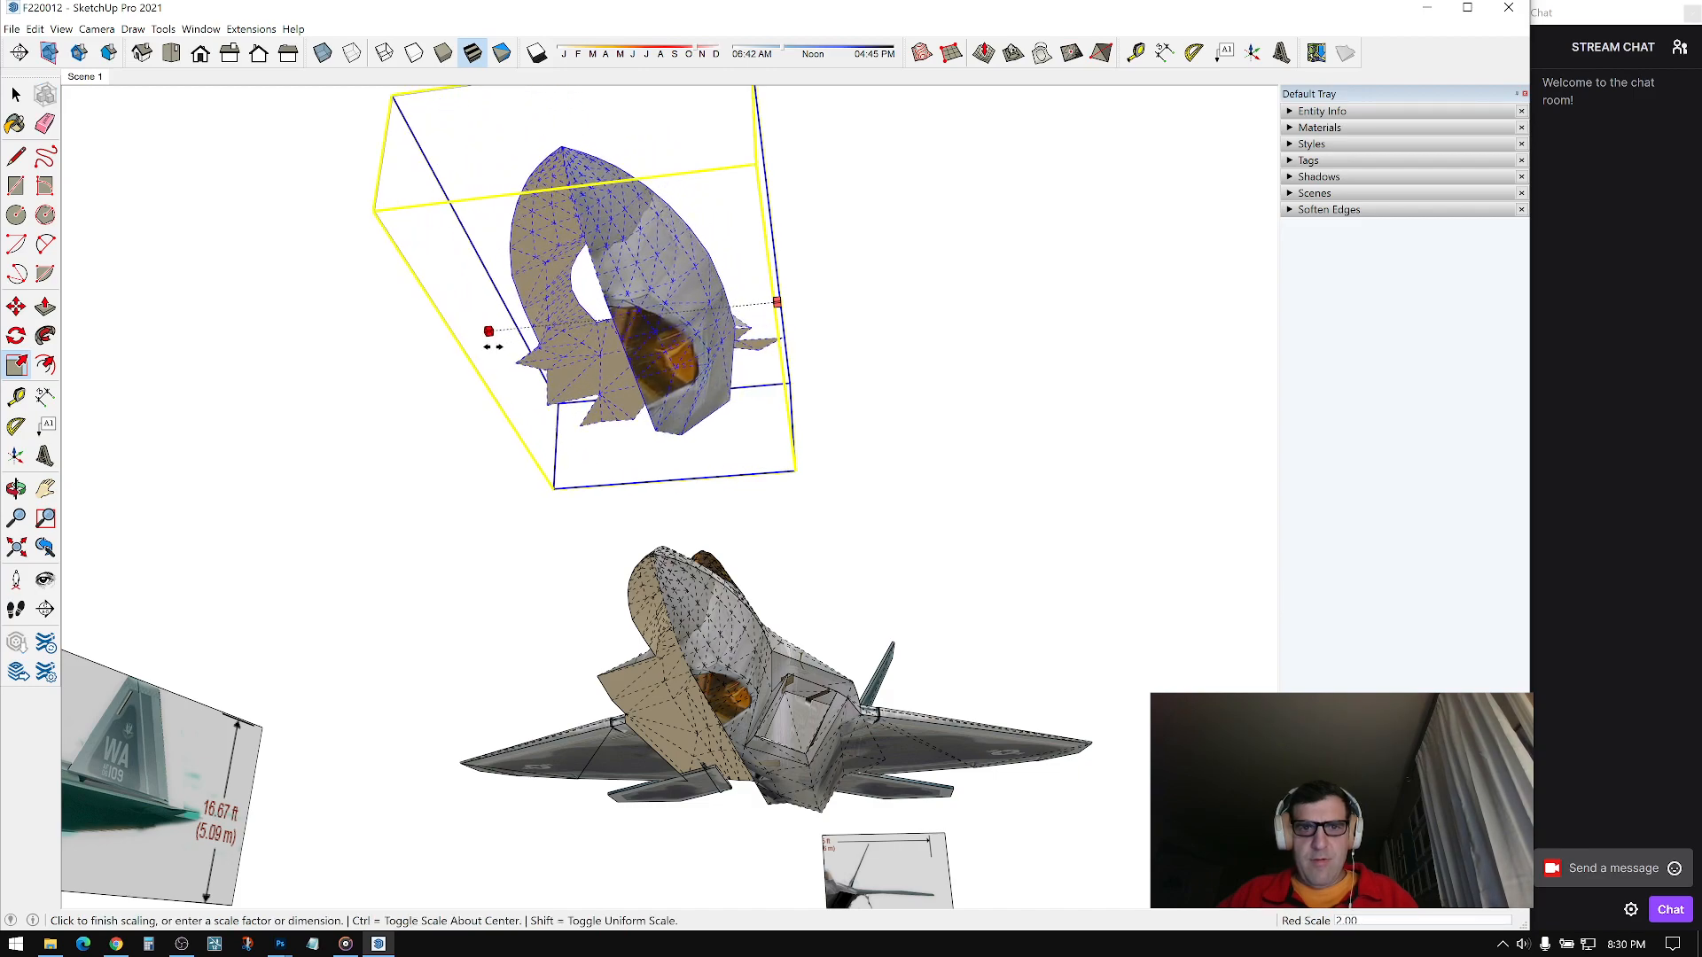
drag(776, 302, 850, 303)
drag(490, 332, 429, 341)
key(space)
middle_drag(559, 346, 399, 350)
scroll(797, 523, up, 1)
click(904, 473)
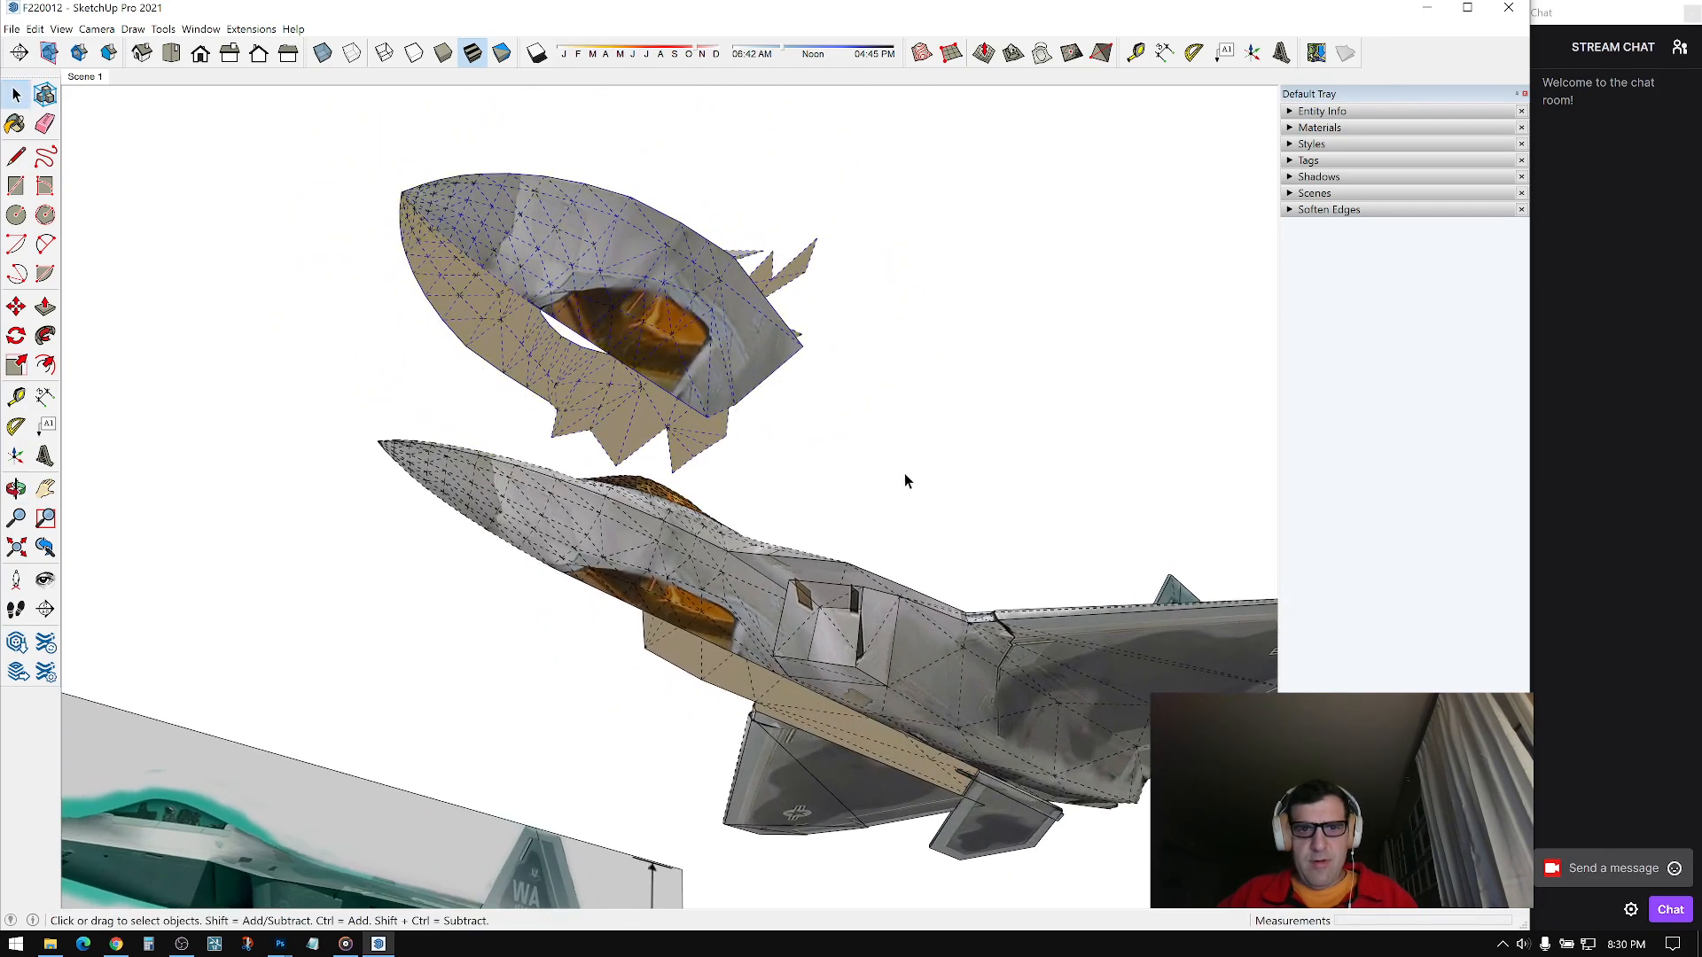
Step: Paint the orange canopy-textured faces on the original's lower side with the grey texture sampled from the stretched nose copy
scroll(940, 452, up, 2)
click(1298, 128)
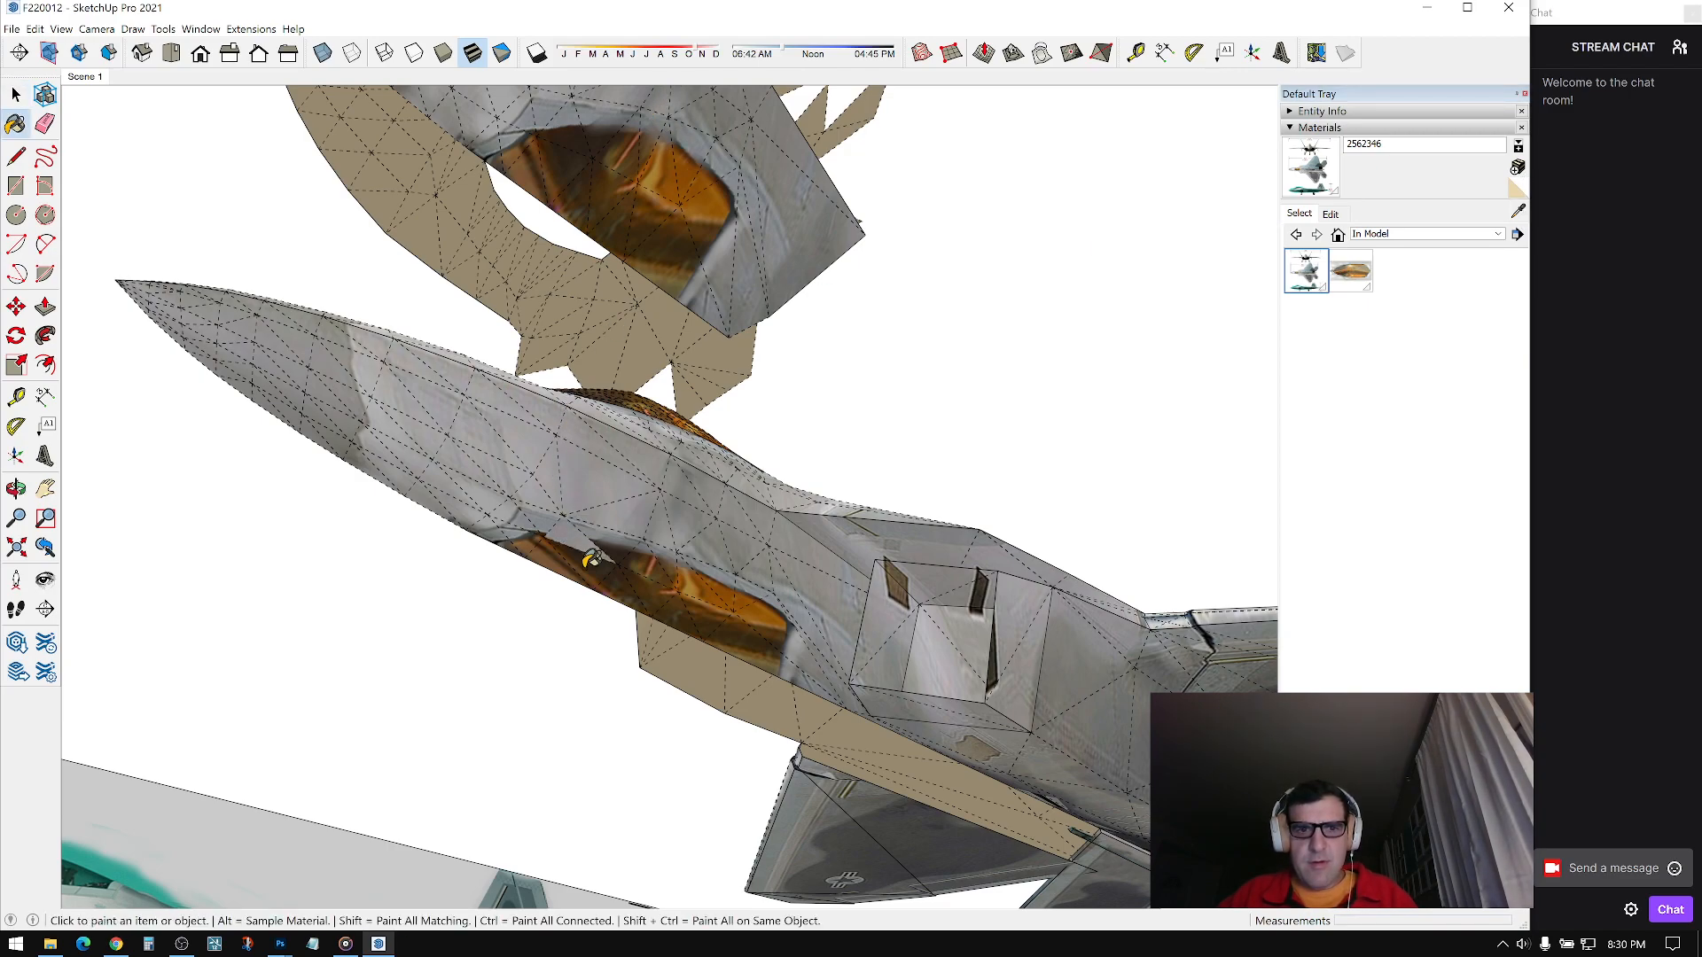
scroll(551, 547, up, 1)
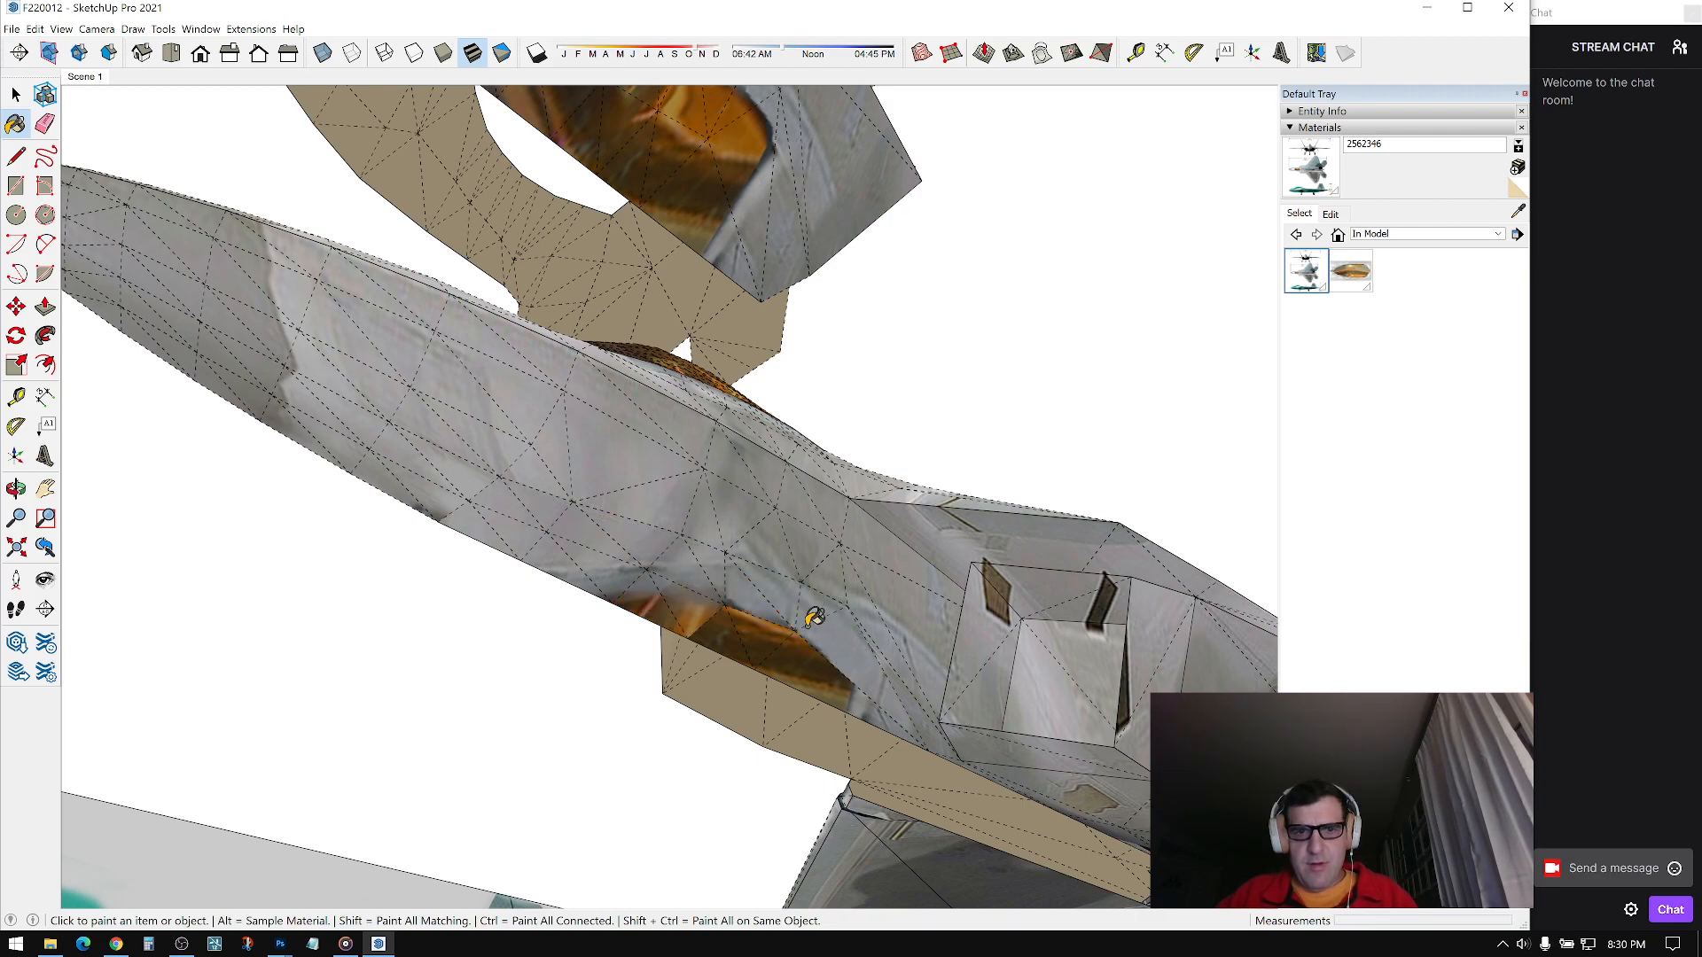
key(space)
Step: Move the stretched nose copy a short distance to shift the texture projection sampled from it
scroll(959, 390, down, 2)
click(825, 205)
scroll(825, 206, down, 1)
mouse_move(824, 206)
middle_down()
mouse_move(858, 342)
mouse_move(808, 227)
middle_up()
key(m)
click(793, 228)
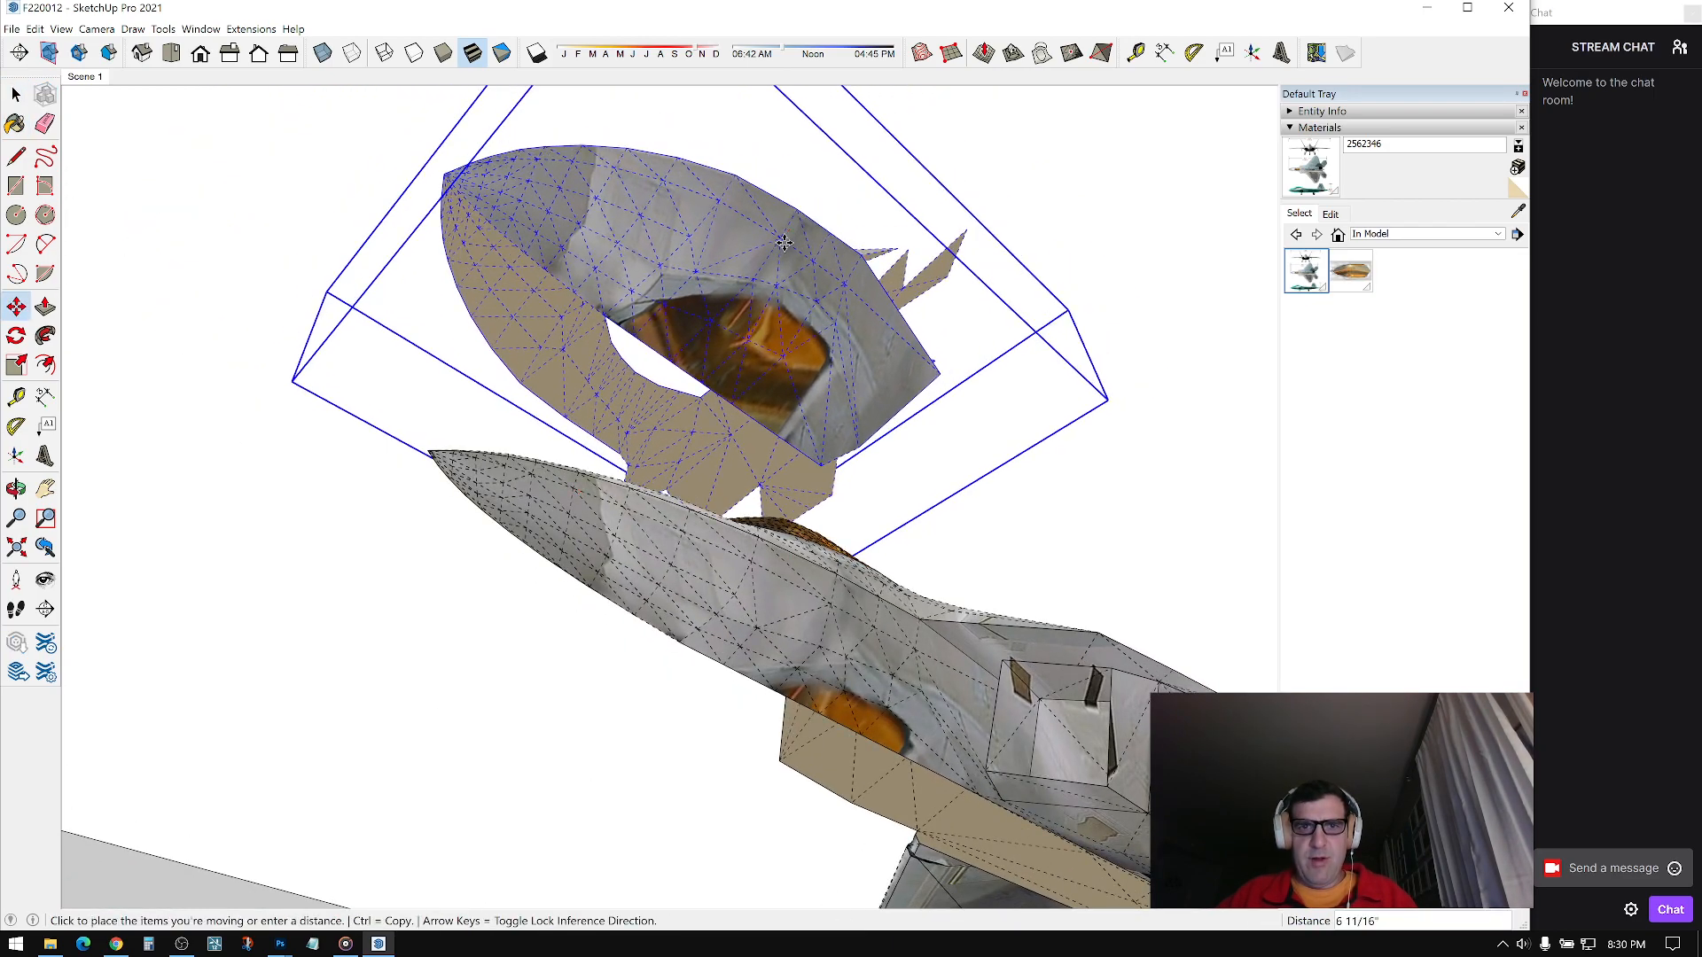
click(775, 249)
key(space)
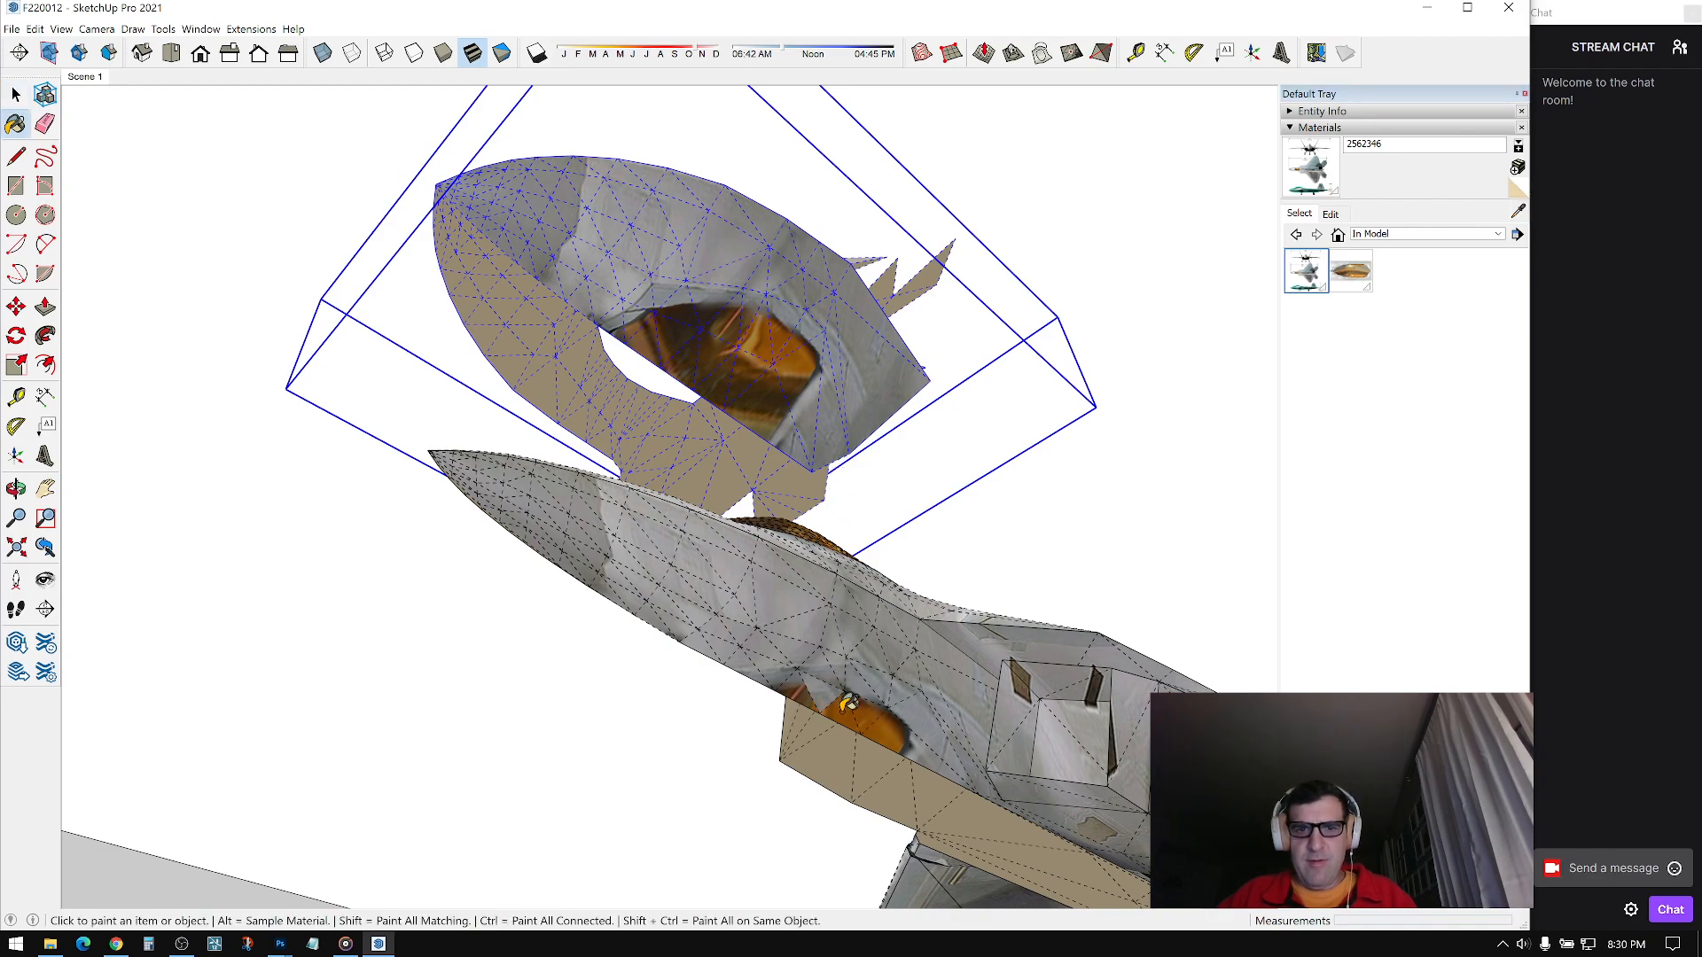
Step: Paint the remaining orange patch on the fuselage's lower side with the grey texture sampled from the nose copy
scroll(896, 700, up, 2)
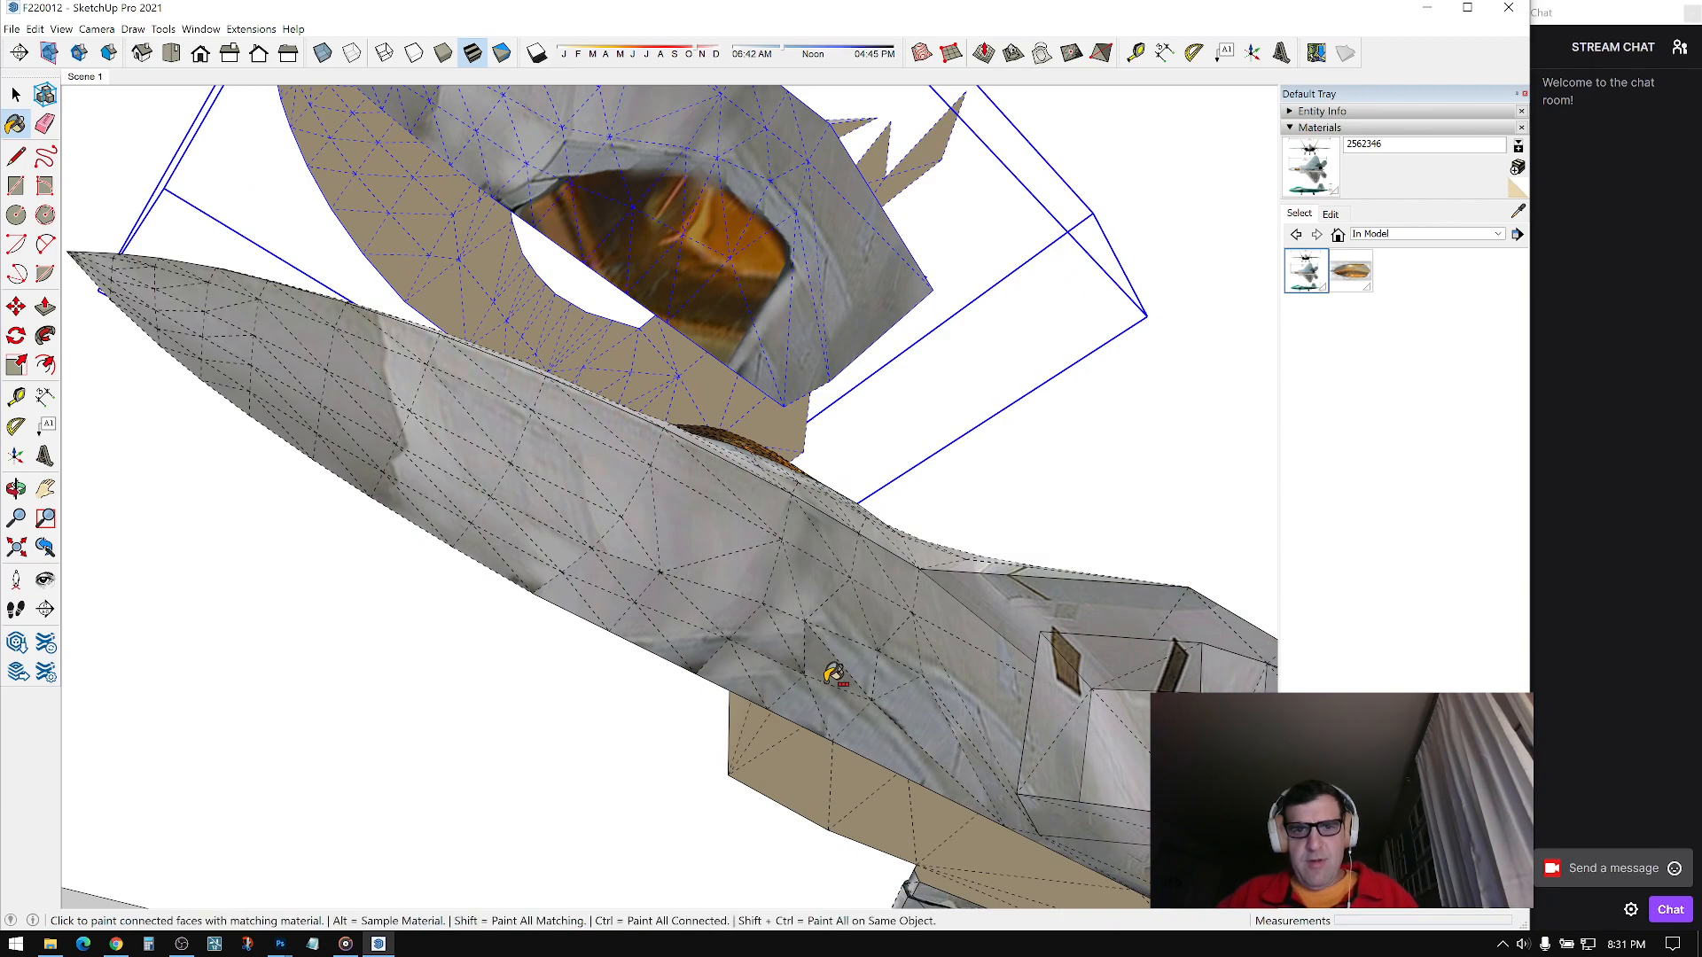
key(space)
scroll(1056, 547, down, 2)
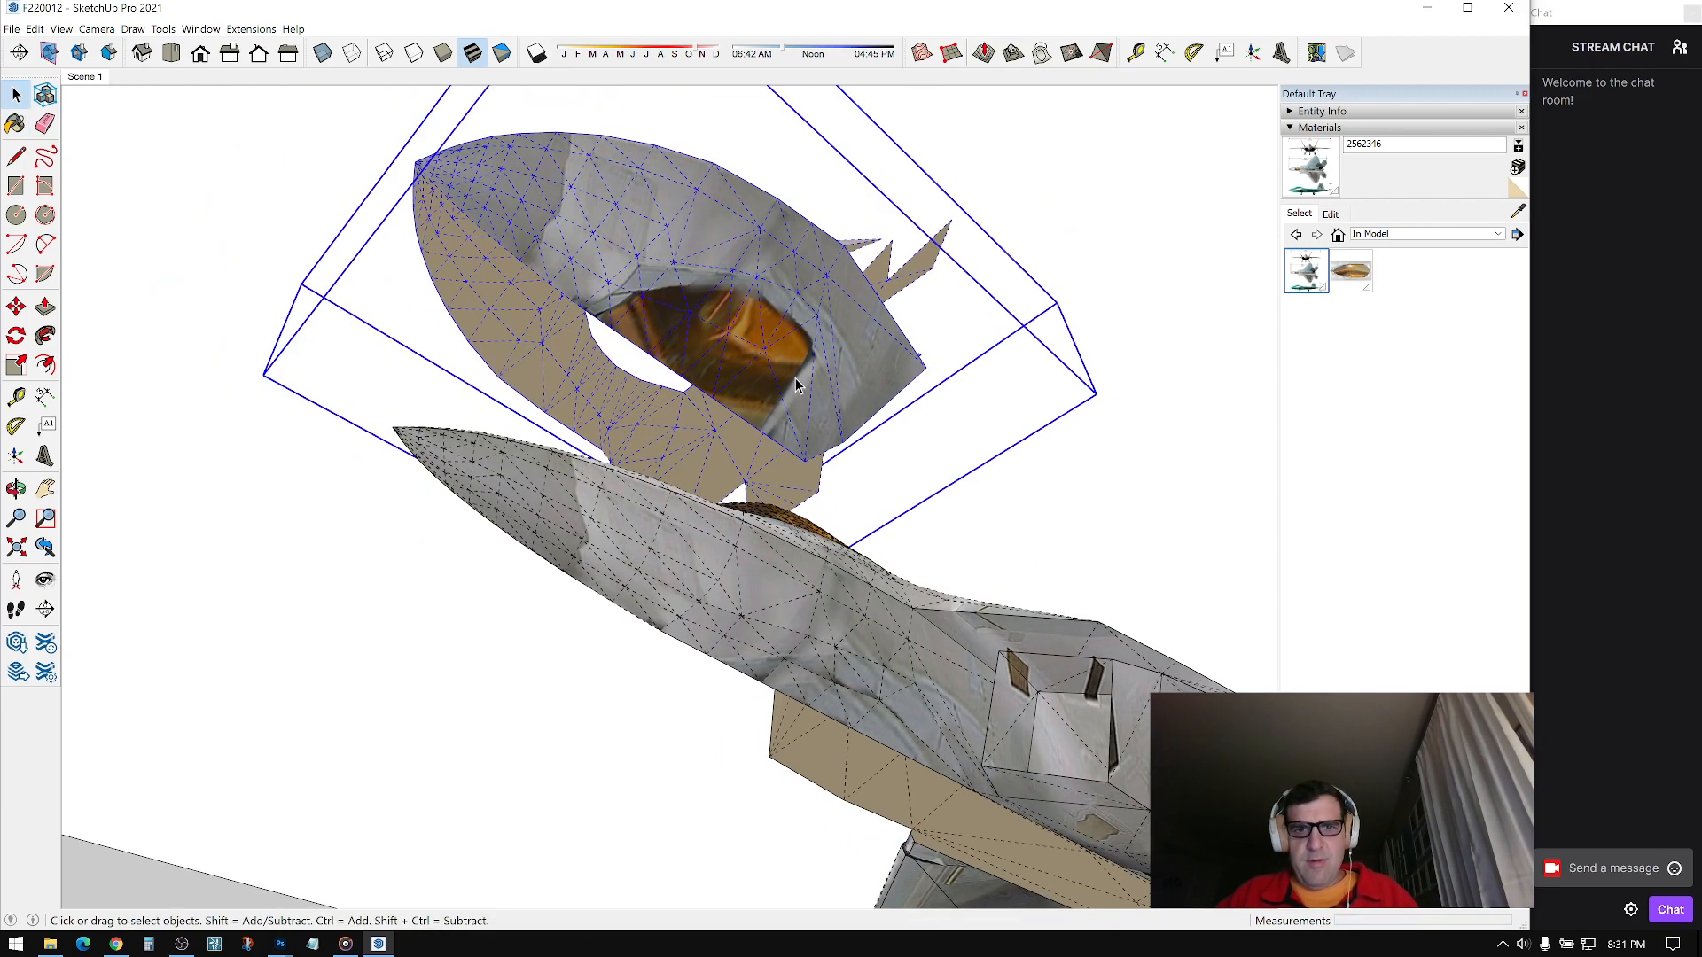
Step: Scale the stretched nose copy slightly wider and repaint the fuselage's lower side with its resampled texture
middle_drag(831, 275, 851, 297)
key(s)
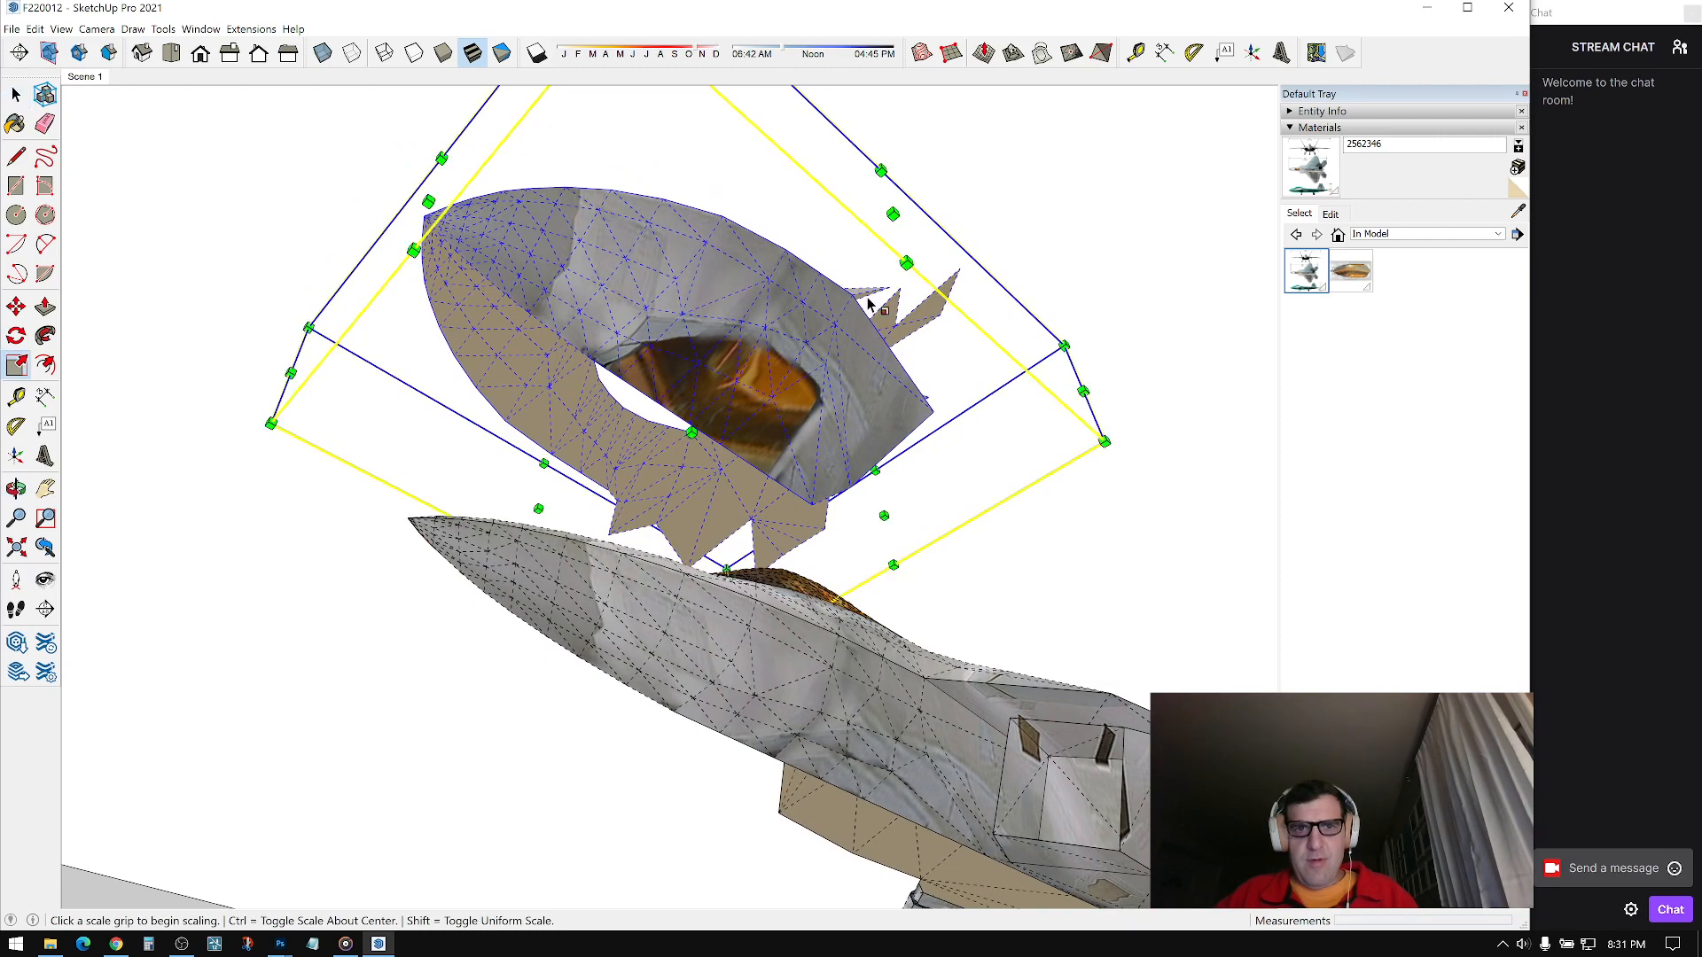
click(901, 209)
key(space)
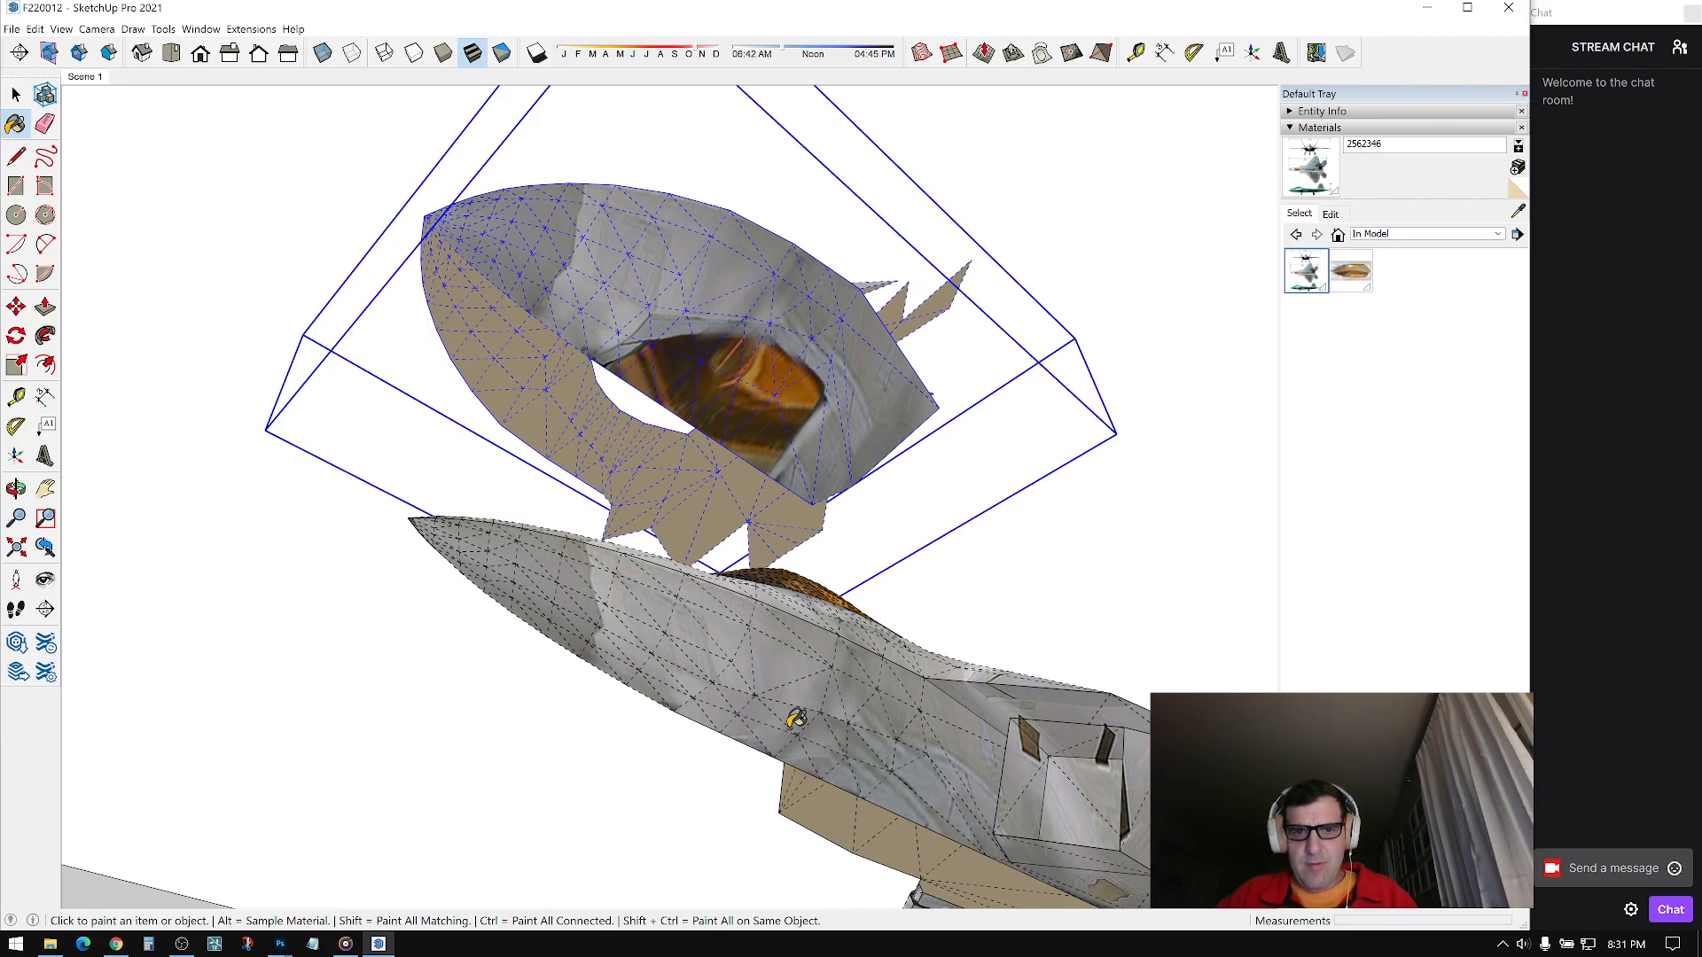
mouse_move(838, 735)
middle_down()
mouse_move(809, 748)
mouse_move(842, 718)
middle_up()
key(space)
click(916, 499)
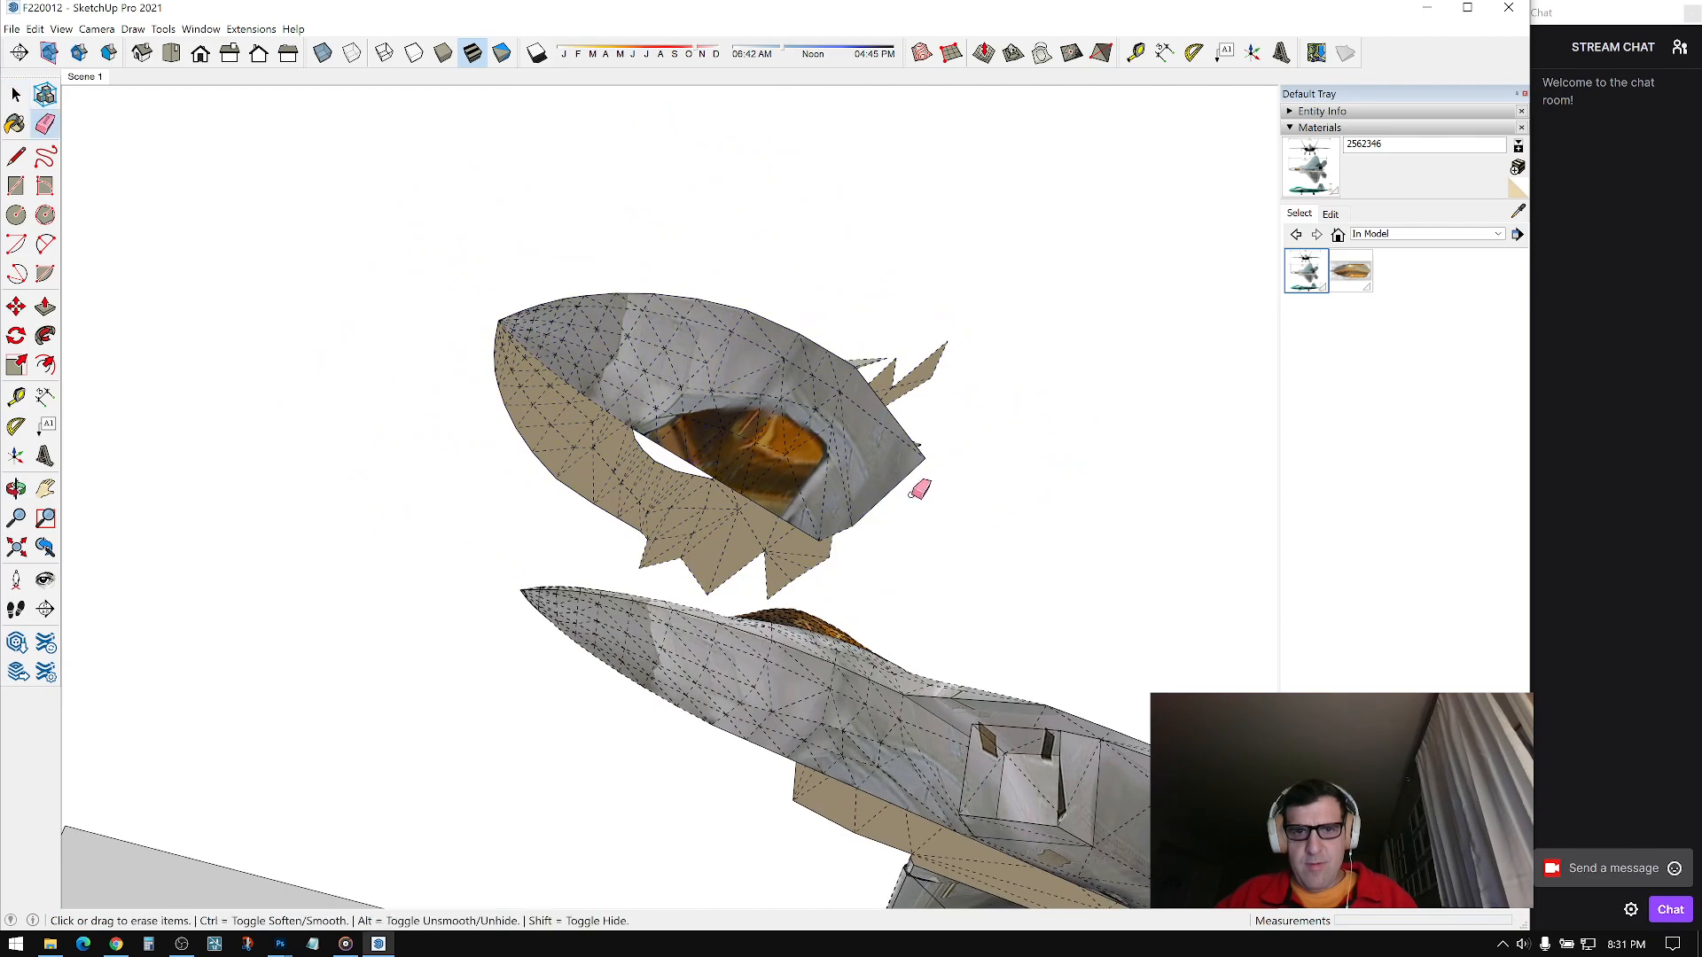
Step: Erase the stretched nose copy floating beside the aircraft
key(e)
click(913, 452)
key(space)
Step: Copy a triangular face from beside the intake off the fuselage and scale it uniformly to about three times its size
mouse_move(1039, 790)
shift+middle_down()
mouse_move(771, 612)
mouse_move(722, 537)
mouse_move(829, 532)
mouse_move(738, 506)
mouse_move(709, 471)
mouse_move(771, 508)
mouse_move(820, 468)
mouse_move(789, 362)
shift+middle_up()
scroll(726, 476, down, 2)
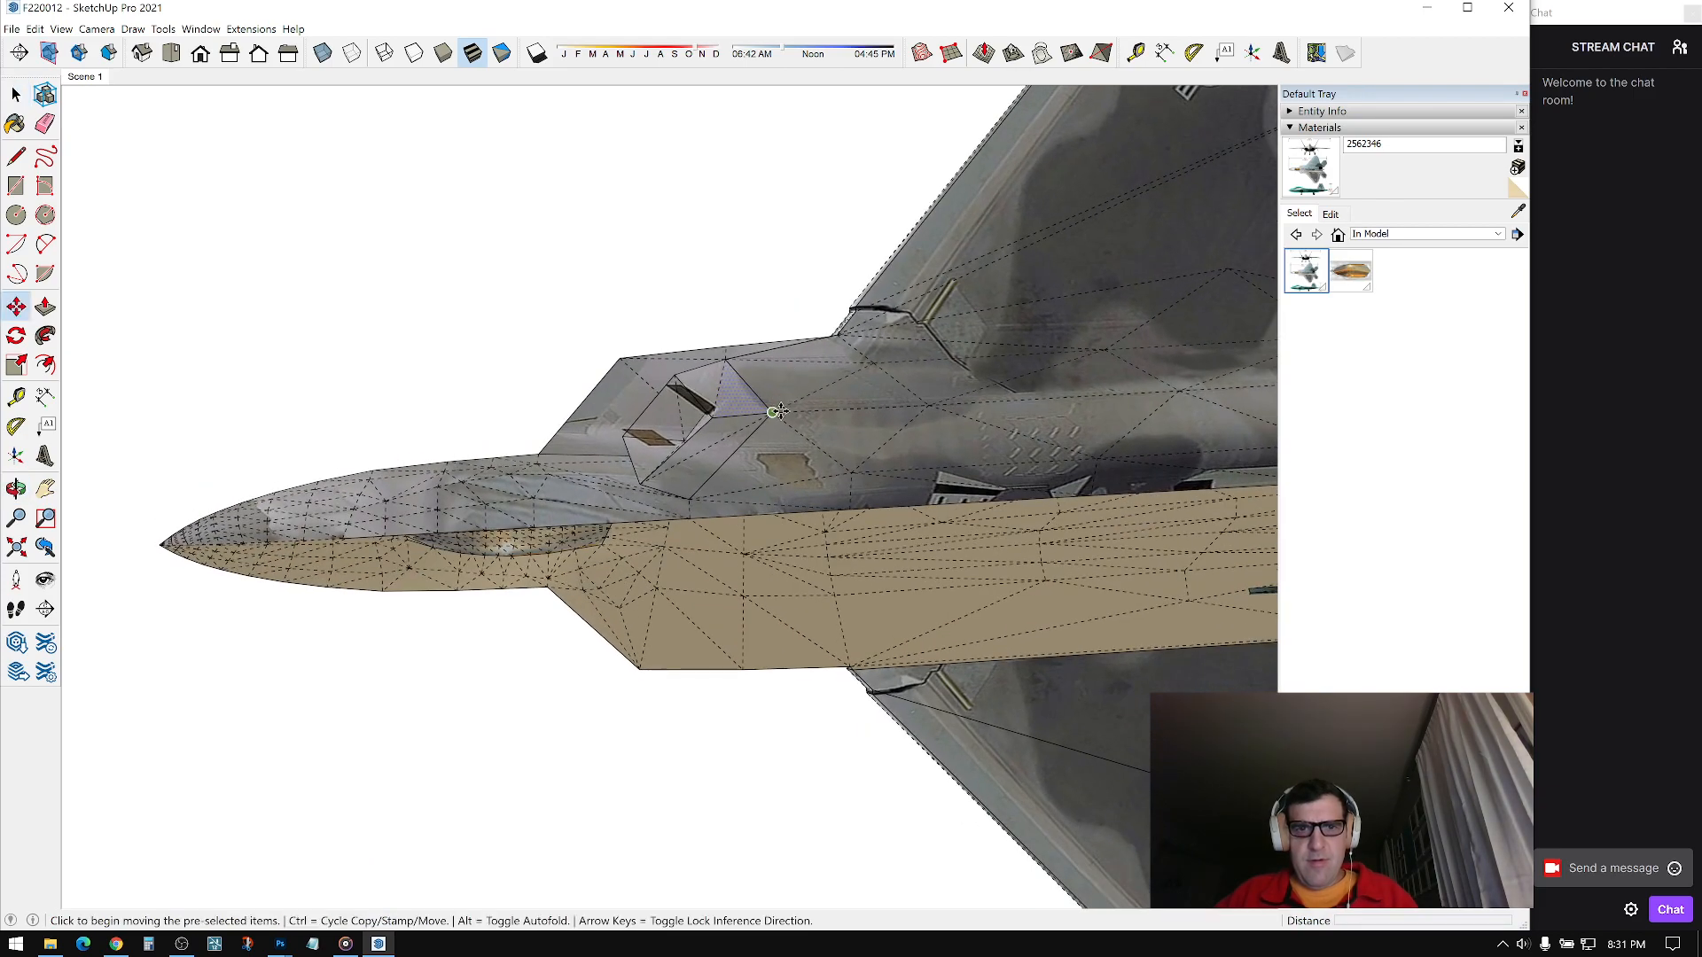
key(space)
shift+middle_drag(762, 264, 773, 417)
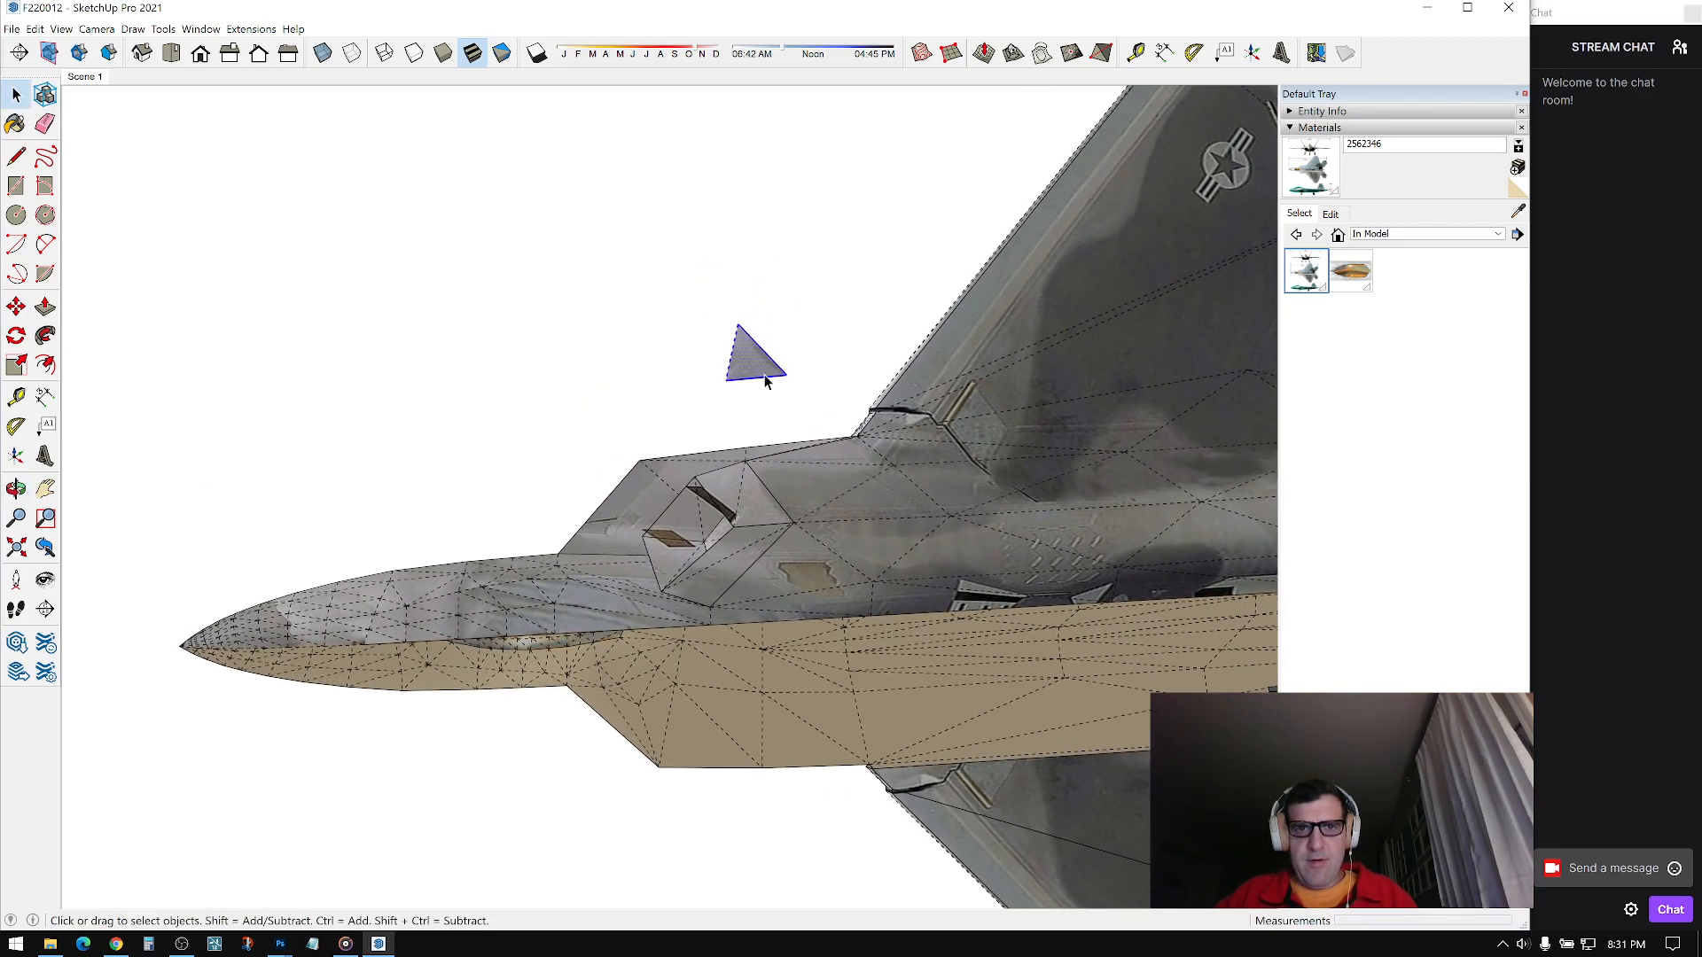
key(s)
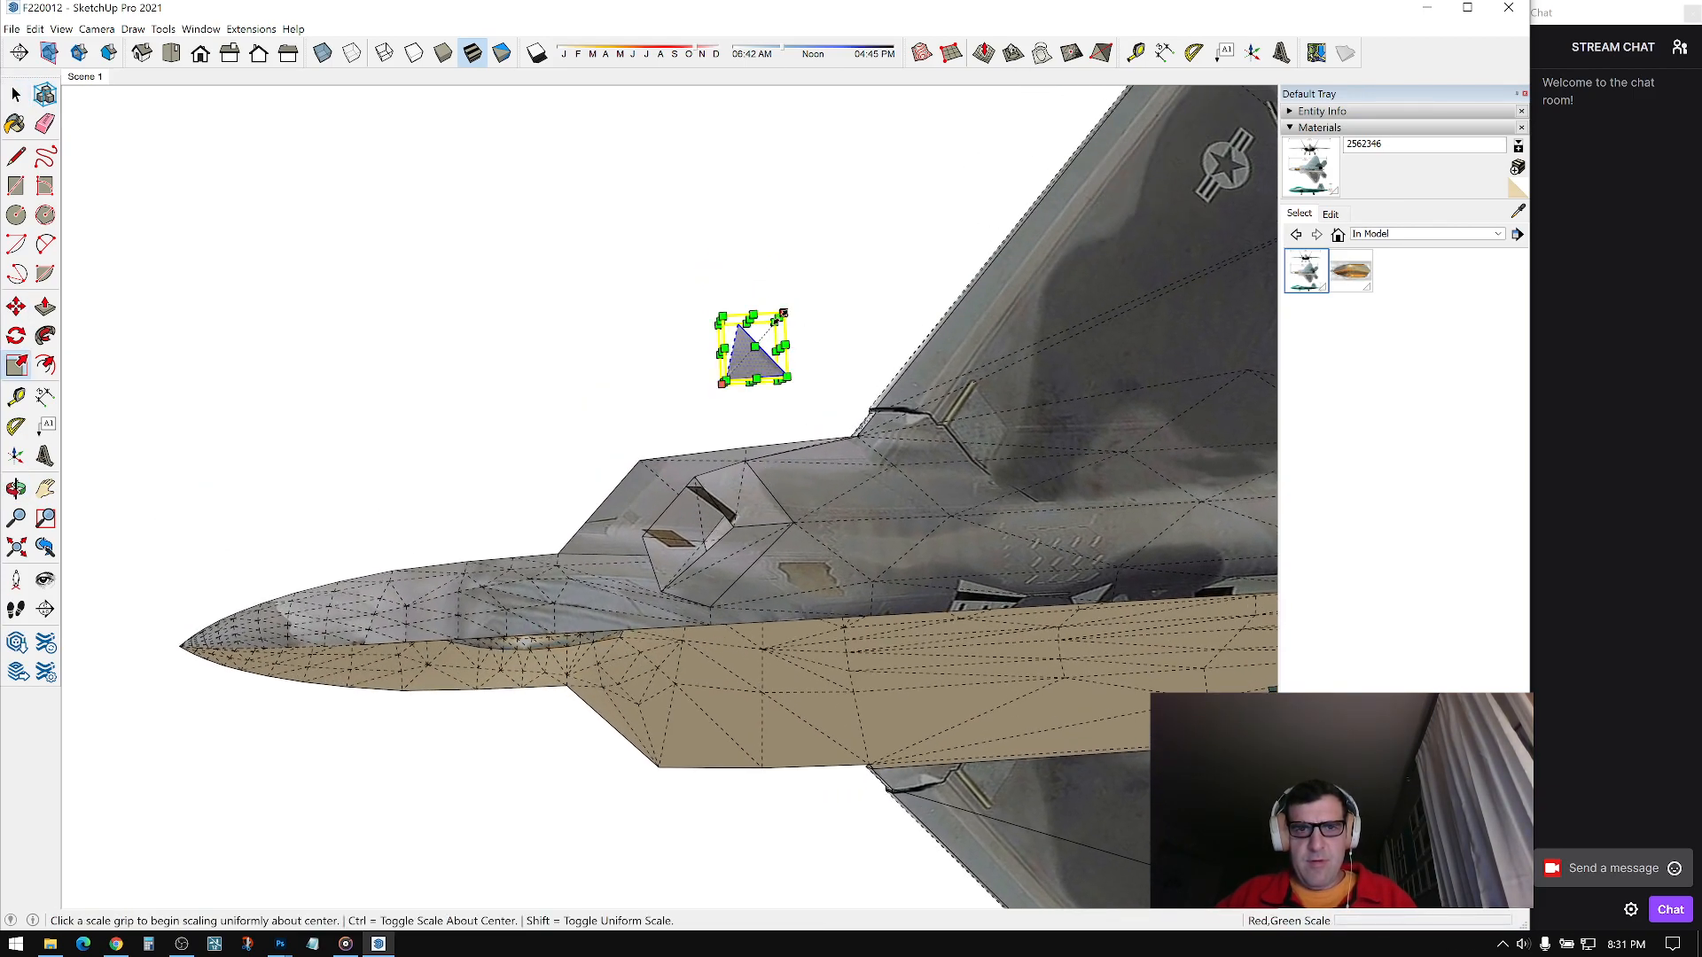
click(784, 311)
click(888, 264)
key(m)
click(762, 374)
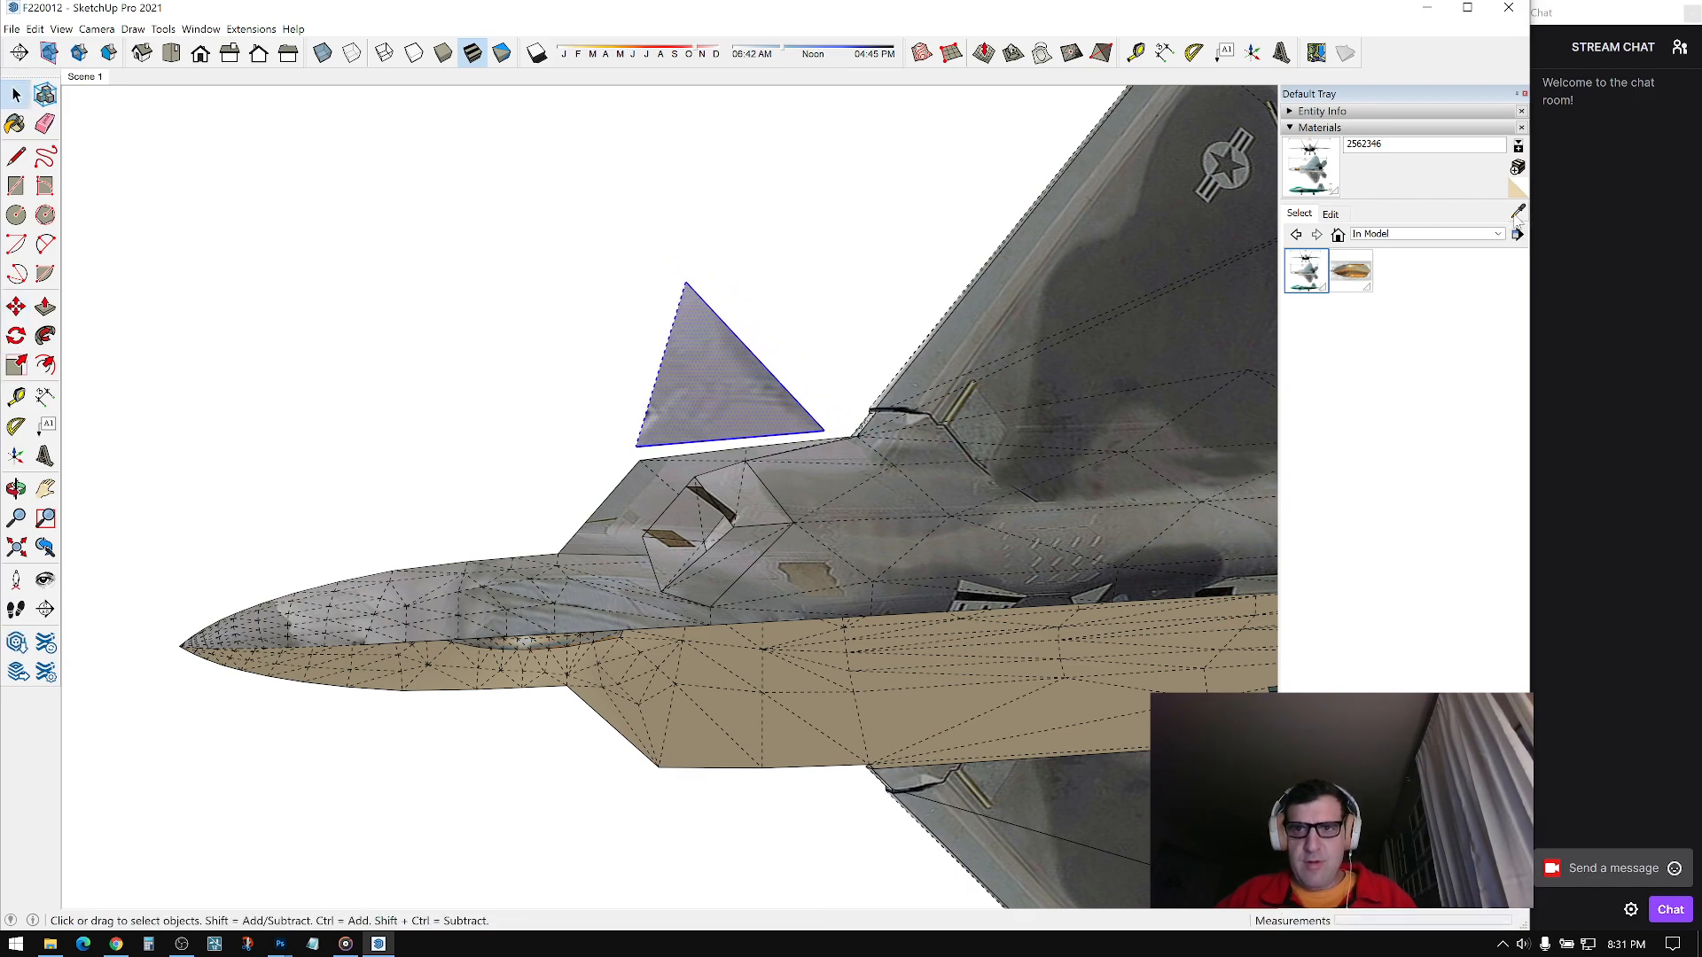
Step: Paint the engine intake's faces with the grey texture sampled from the enlarged triangle
scroll(734, 475, up, 2)
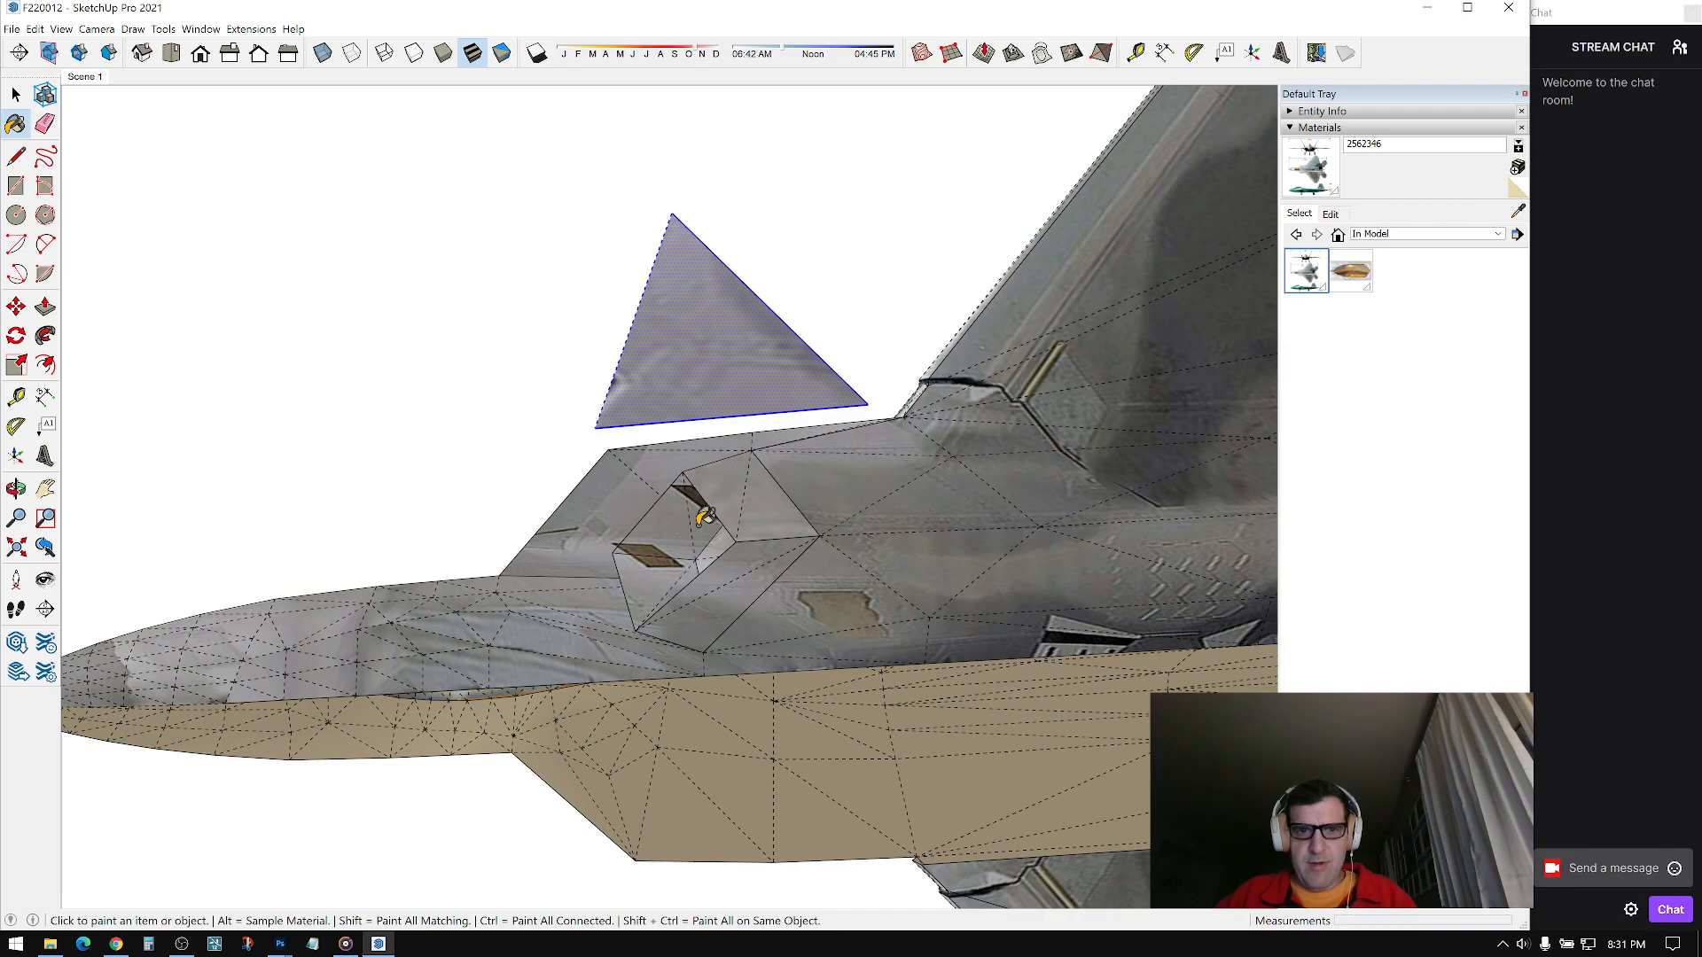
mouse_move(665, 571)
middle_down()
mouse_move(692, 562)
mouse_move(867, 627)
mouse_move(874, 756)
mouse_move(661, 642)
mouse_move(653, 695)
mouse_move(688, 534)
middle_up()
mouse_move(716, 615)
middle_down()
mouse_move(789, 556)
mouse_move(885, 577)
mouse_move(665, 576)
mouse_move(696, 654)
mouse_move(494, 532)
mouse_move(615, 779)
mouse_move(620, 738)
mouse_move(881, 759)
mouse_move(706, 695)
mouse_move(699, 728)
middle_up()
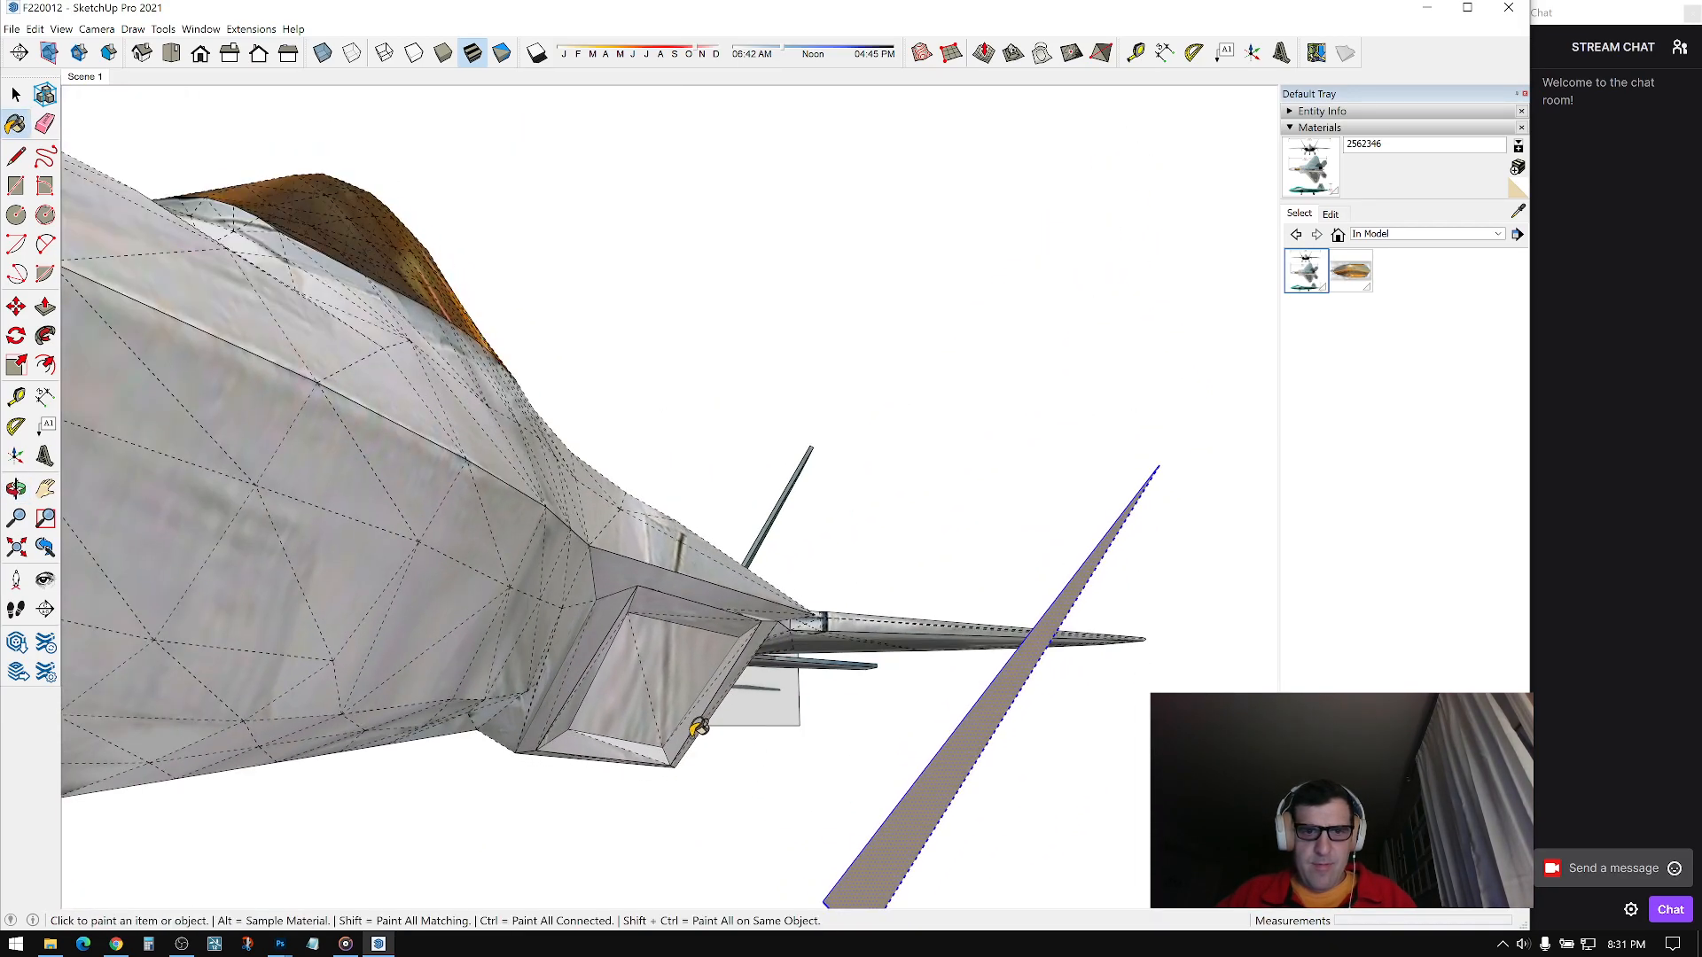
scroll(768, 630, up, 2)
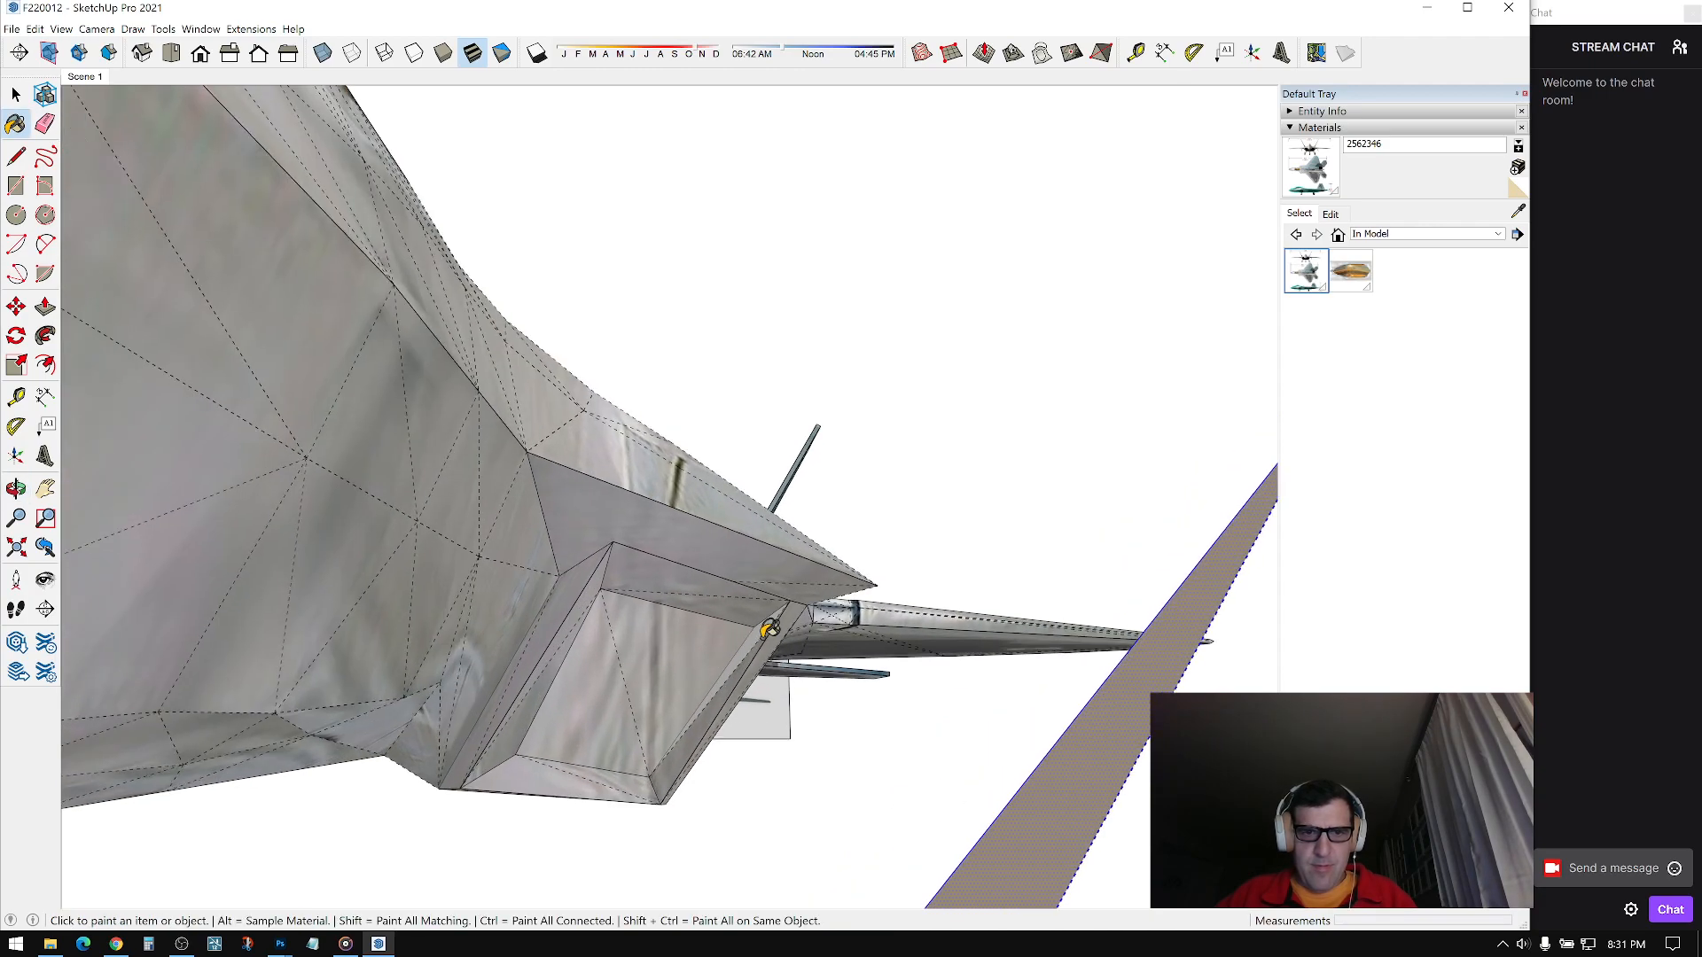
mouse_move(764, 619)
middle_down()
mouse_move(475, 600)
mouse_move(729, 566)
mouse_move(703, 597)
mouse_move(646, 569)
mouse_move(778, 533)
middle_up()
Step: Delete the enlarged triangle used as texture source and turn off the display of hidden geometry
key(space)
key(Delete)
middle_drag(896, 429, 1196, 549)
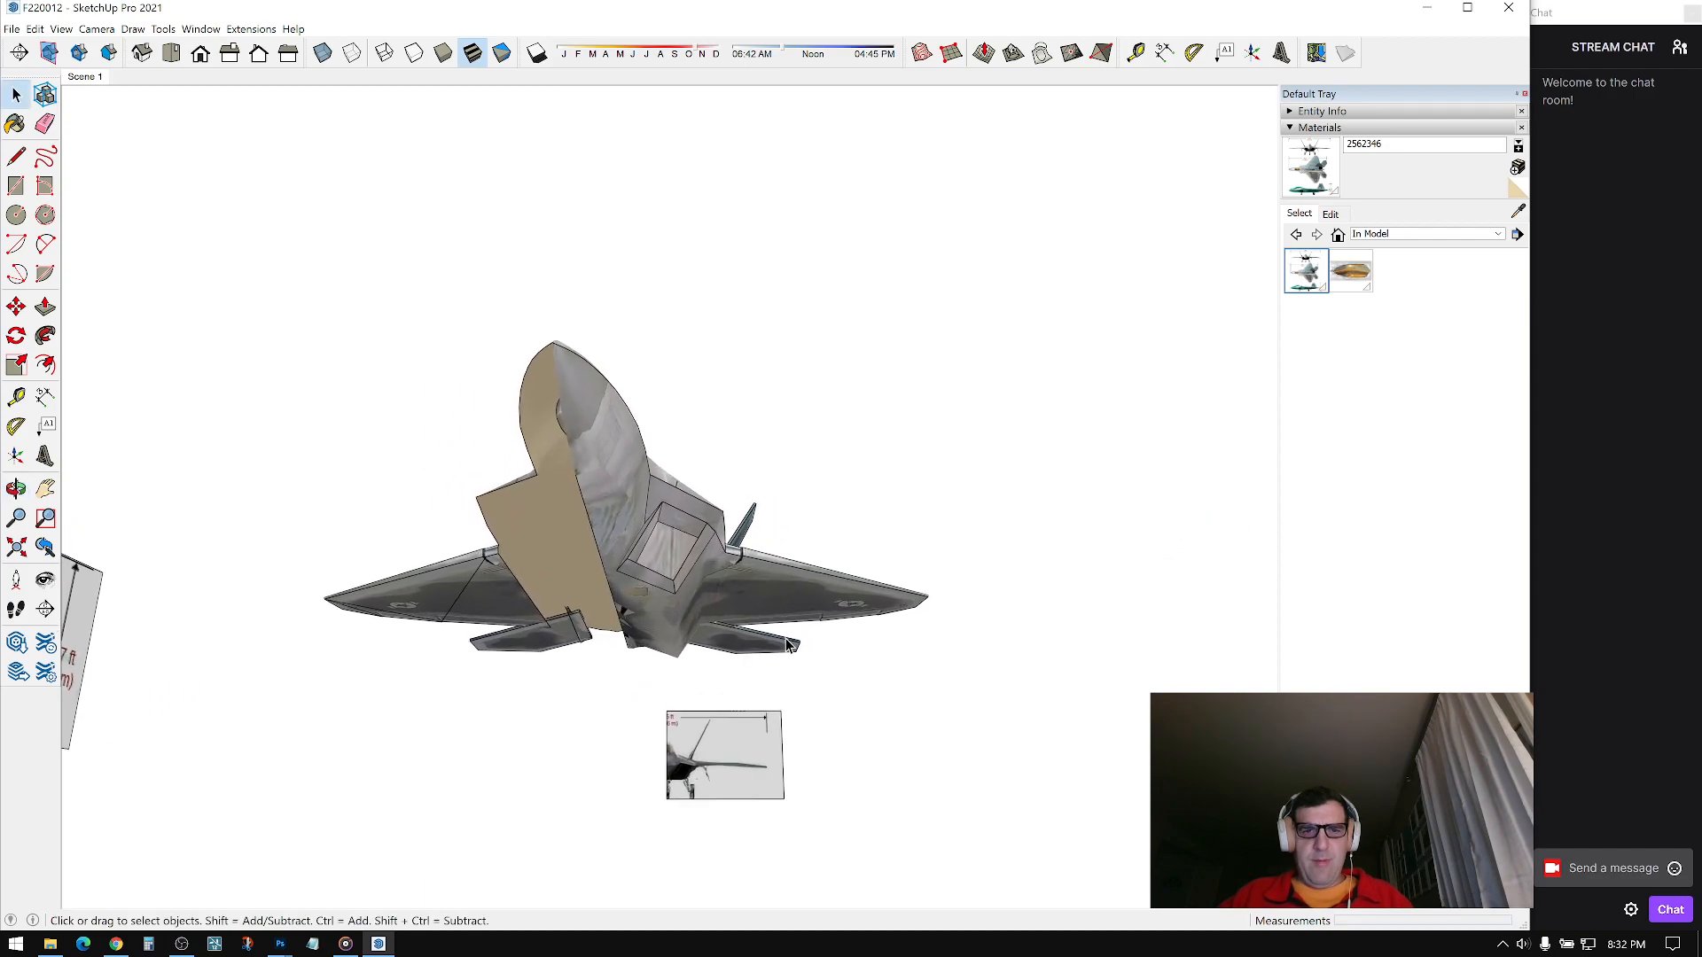
scroll(704, 611, up, 5)
middle_drag(703, 611, 659, 637)
middle_drag(618, 578, 780, 576)
scroll(619, 618, down, 4)
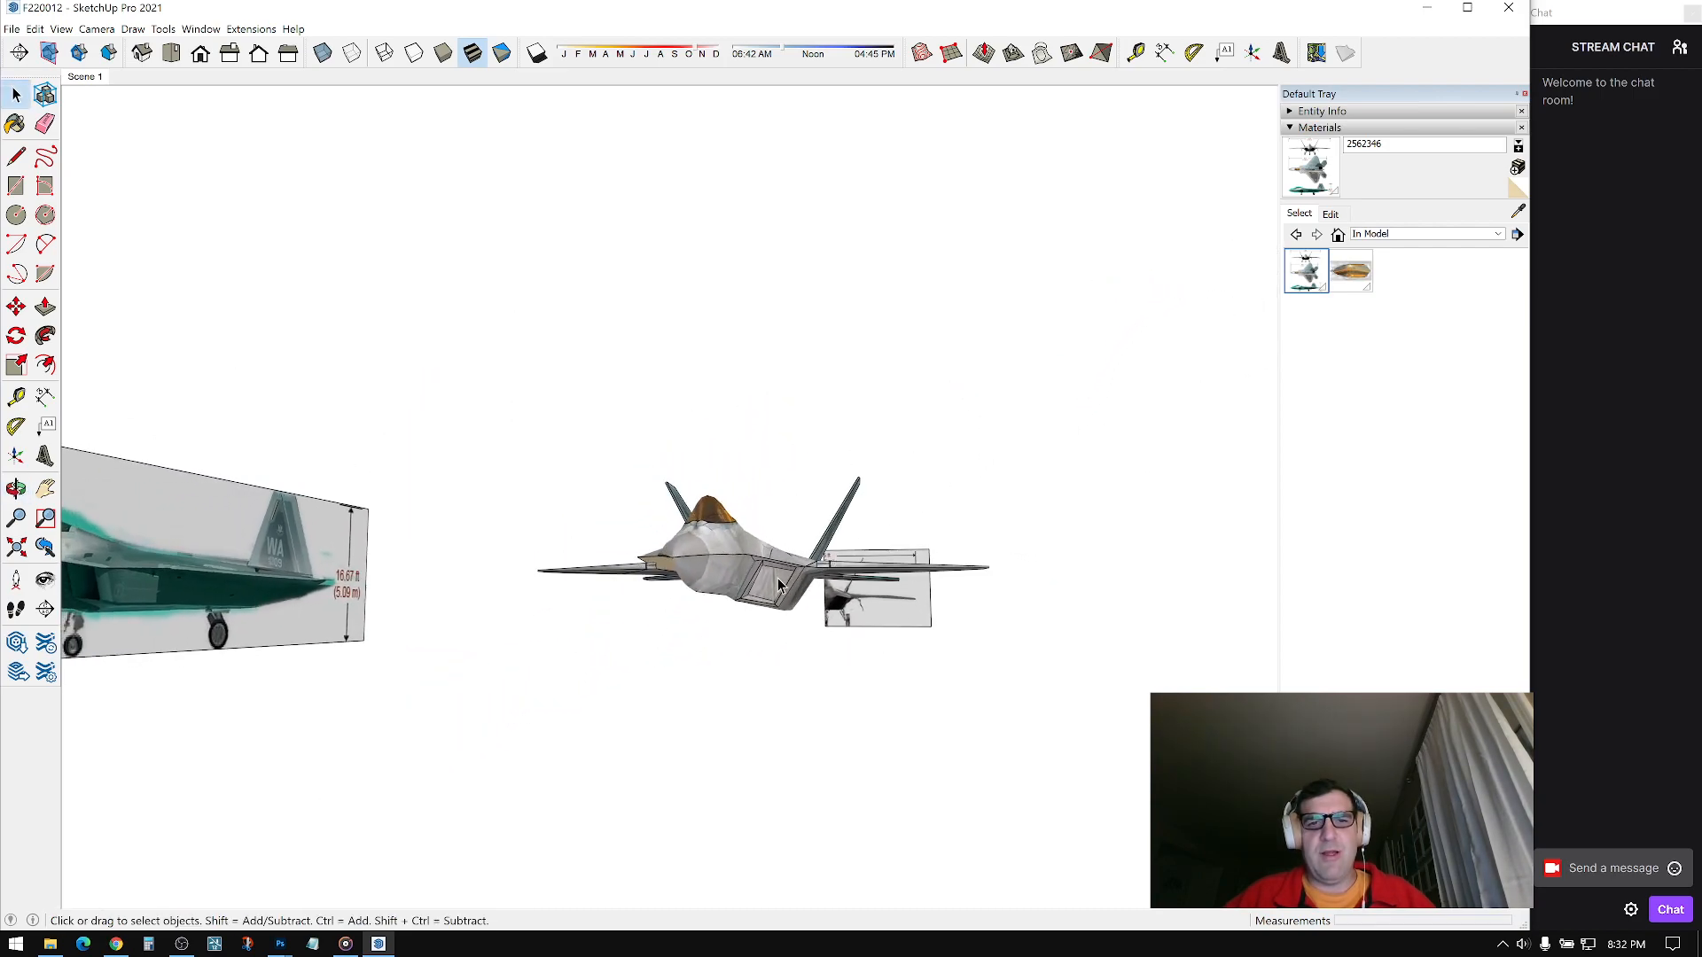
middle_drag(791, 443, 975, 399)
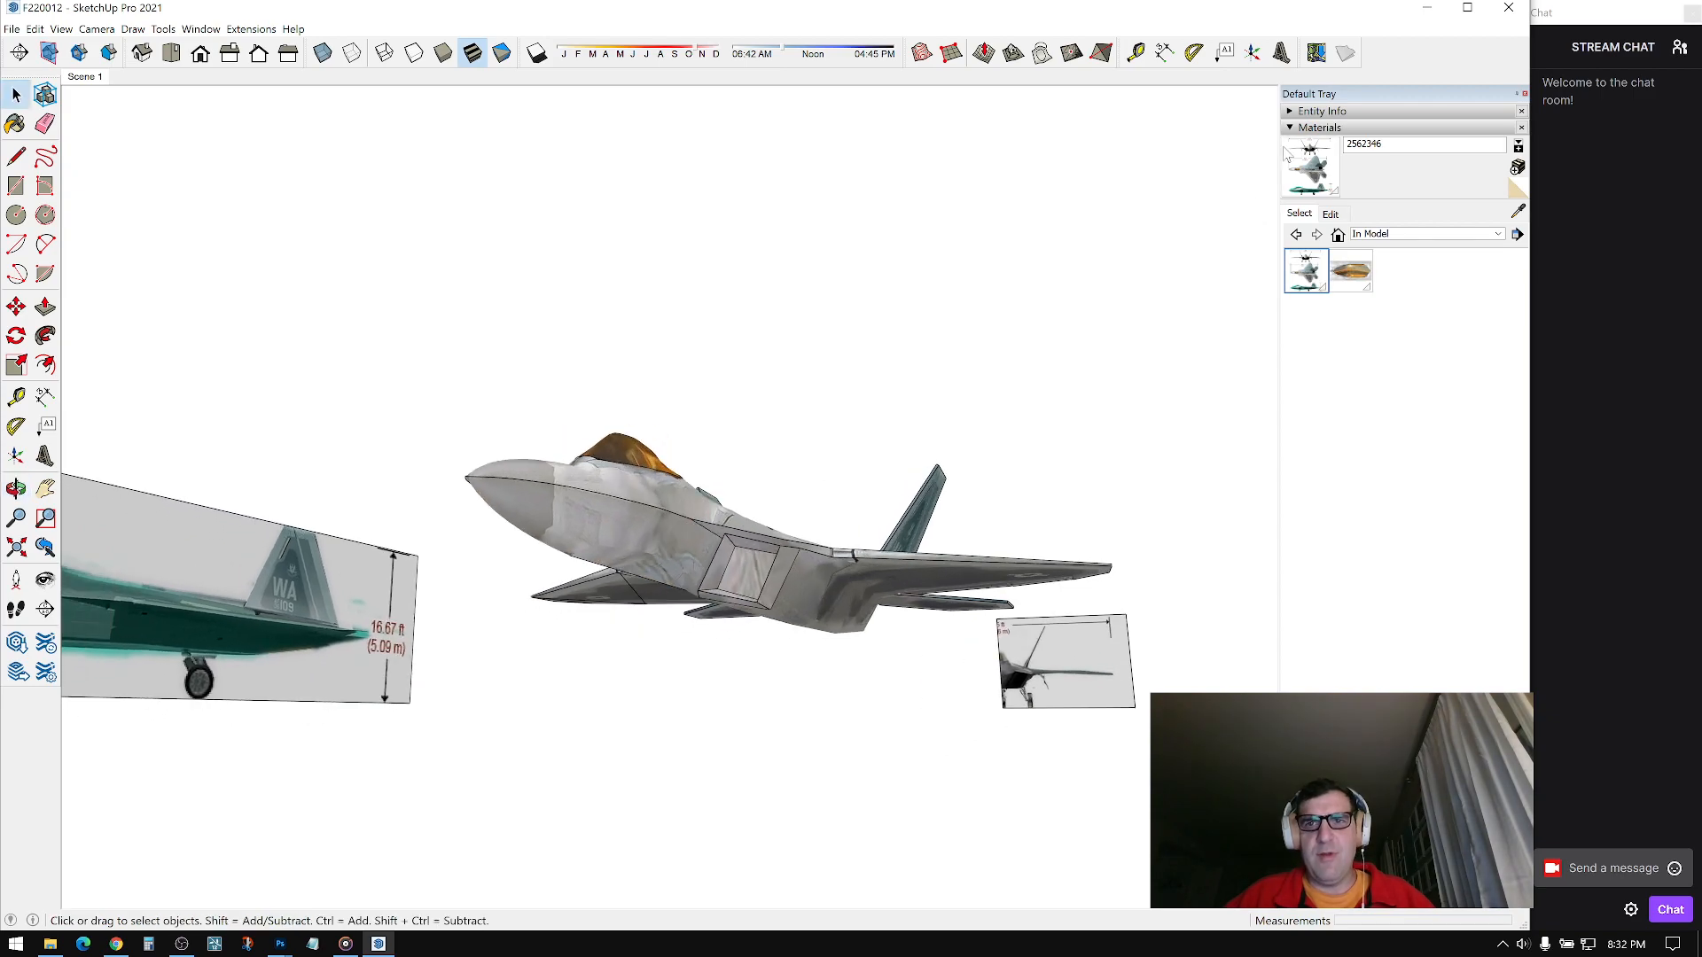
Step: Collapse the Materials section and save the model as a new file named F220013
click(1290, 128)
middle_drag(867, 427, 821, 351)
click(13, 29)
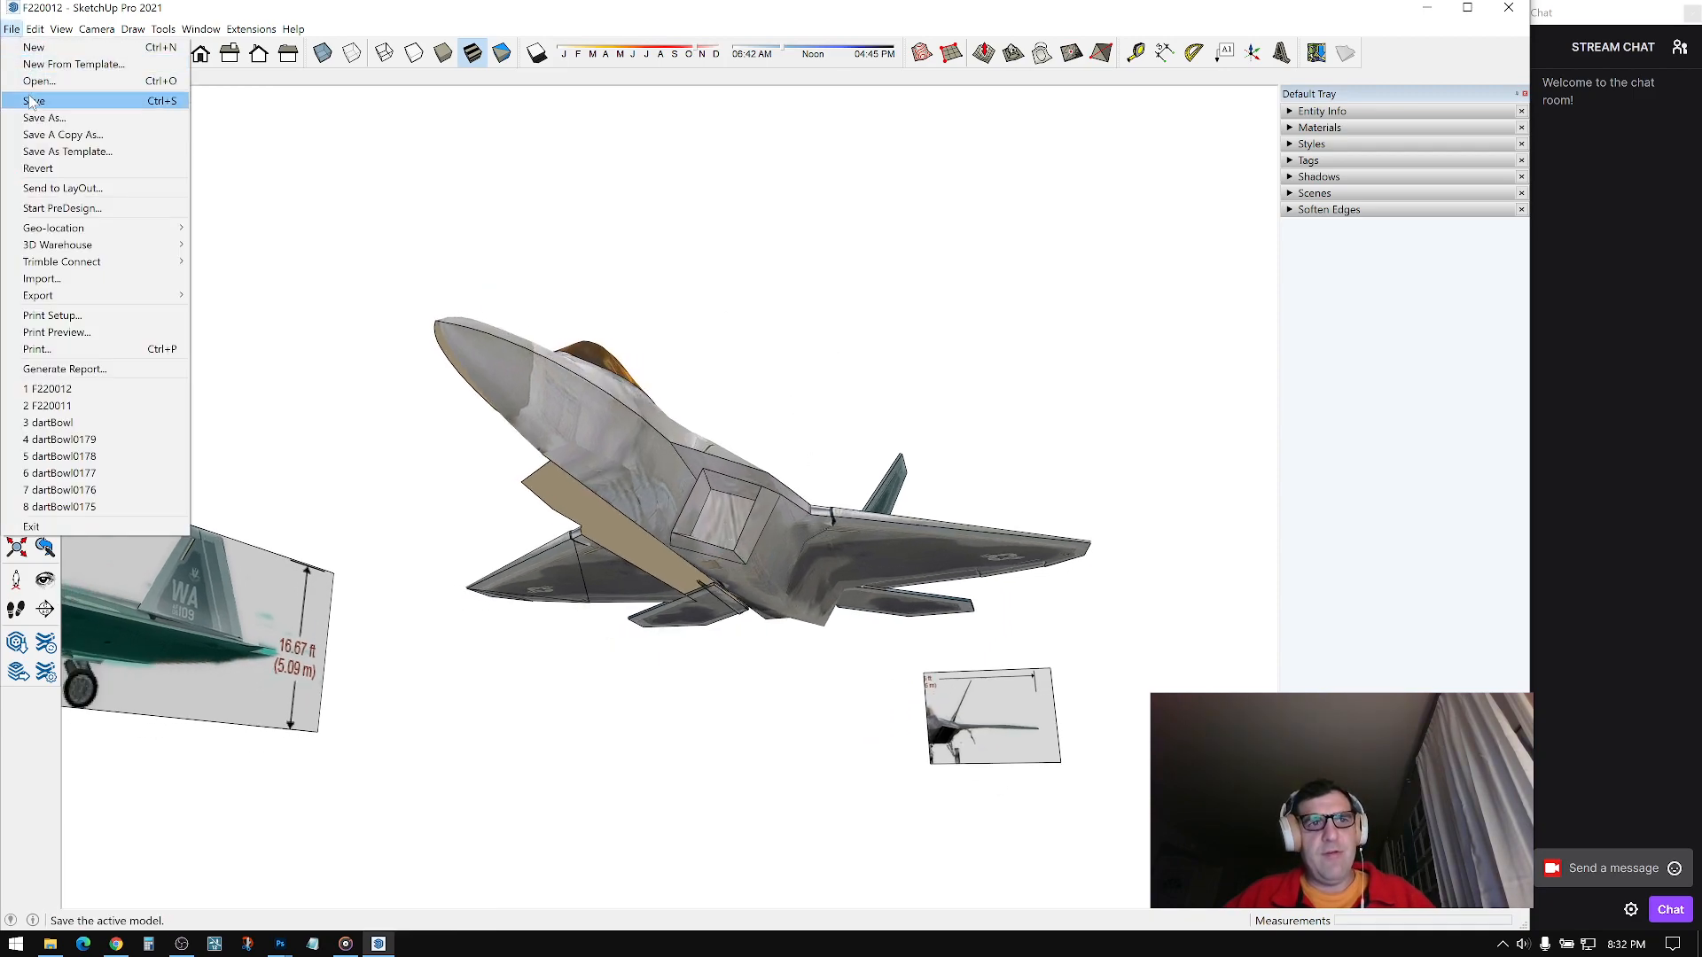
click(42, 118)
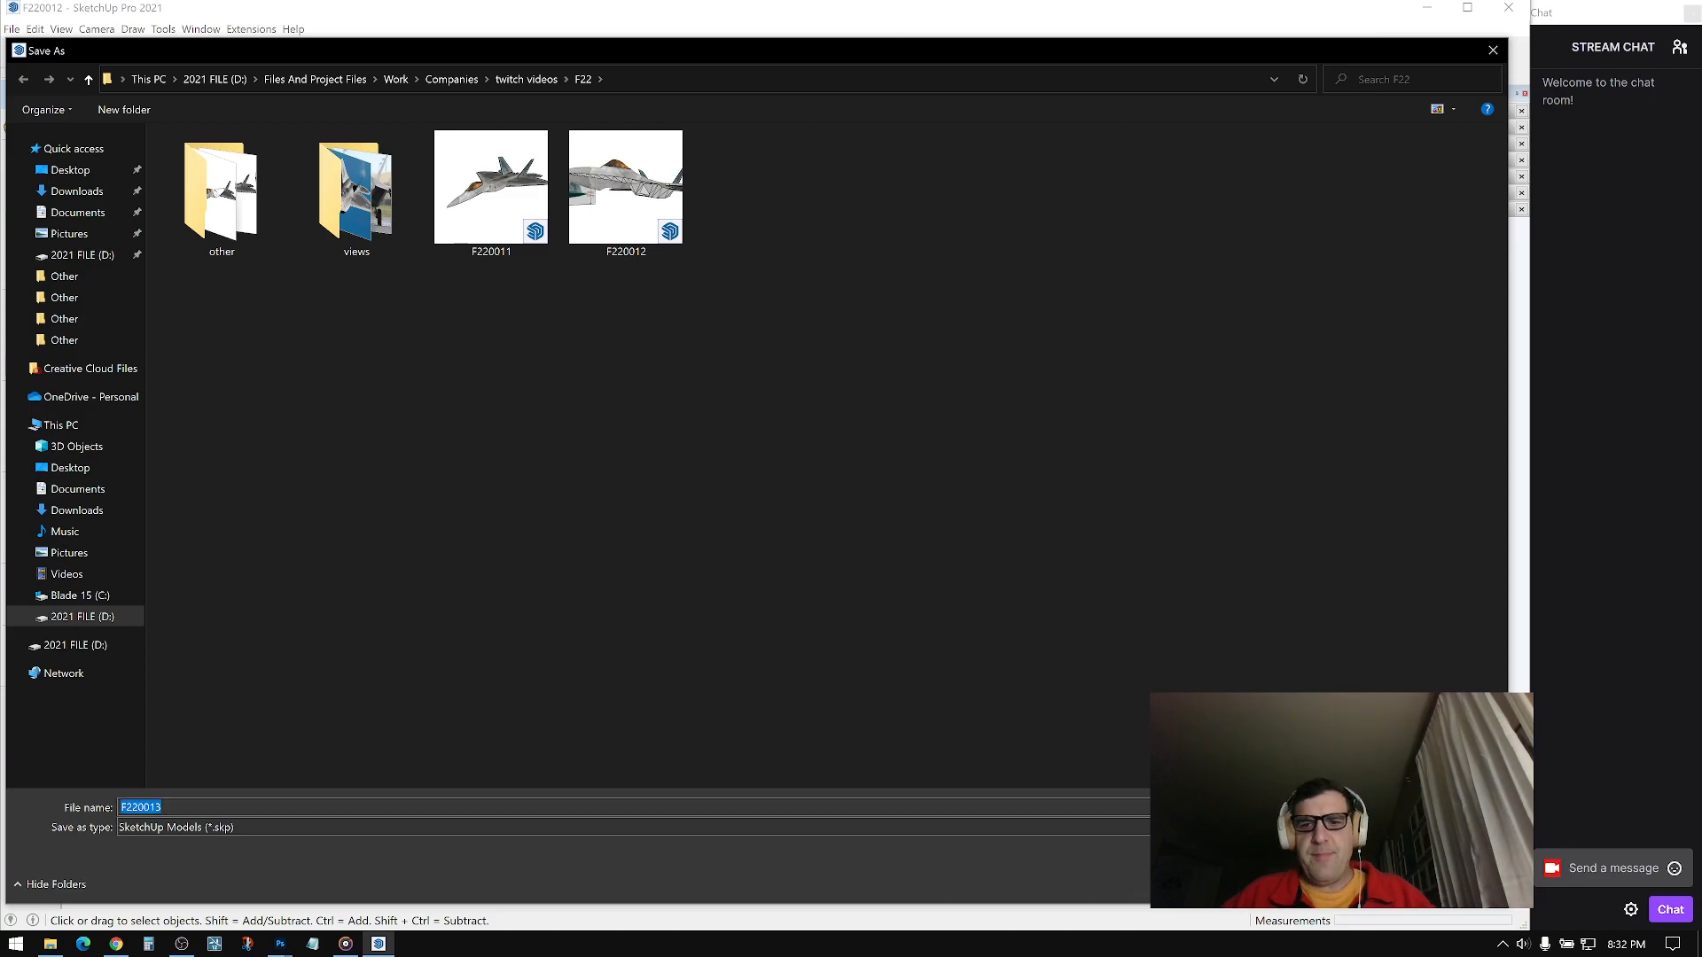
key(Return)
Step: Select the fuselage surface and examine the extent of the selection from the aircraft's underside
middle_drag(720, 503, 791, 676)
middle_drag(729, 534, 676, 415)
click(667, 542)
scroll(749, 533, up, 3)
middle_drag(751, 534, 588, 637)
middle_drag(651, 585, 991, 530)
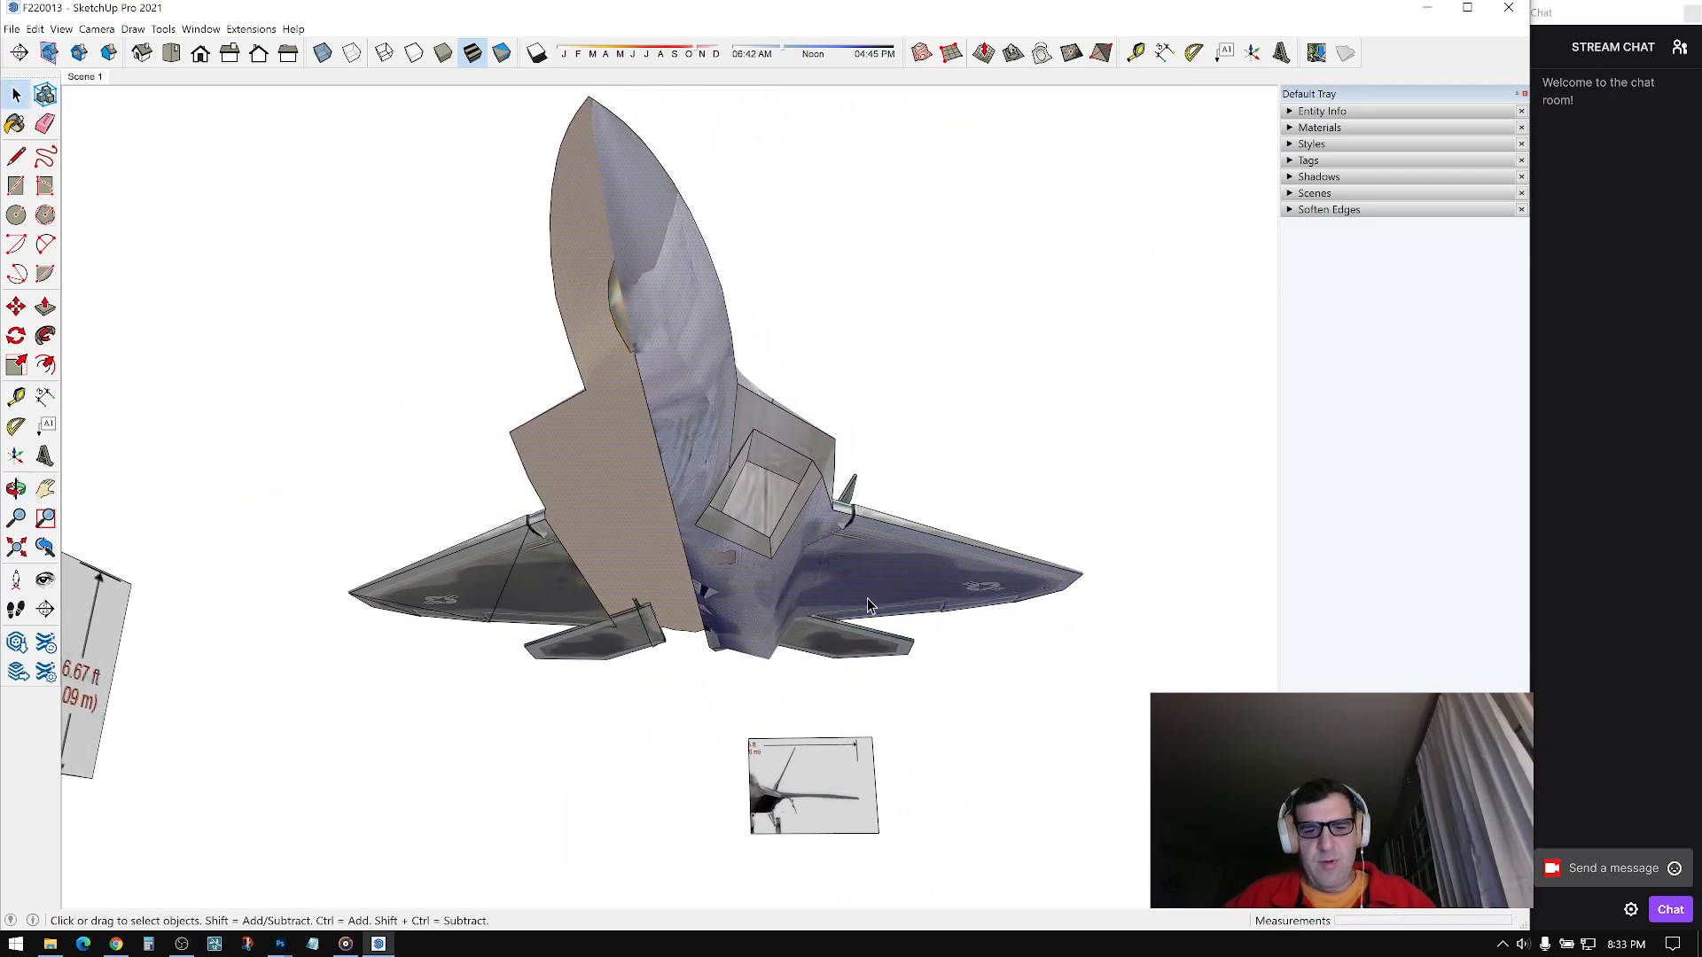
Step: Select the orange canopy surface and make it a group
scroll(869, 596, up, 2)
middle_drag(743, 659, 815, 429)
scroll(896, 381, up, 3)
middle_drag(896, 381, 545, 516)
scroll(501, 491, up, 3)
right_click(471, 461)
click(477, 446)
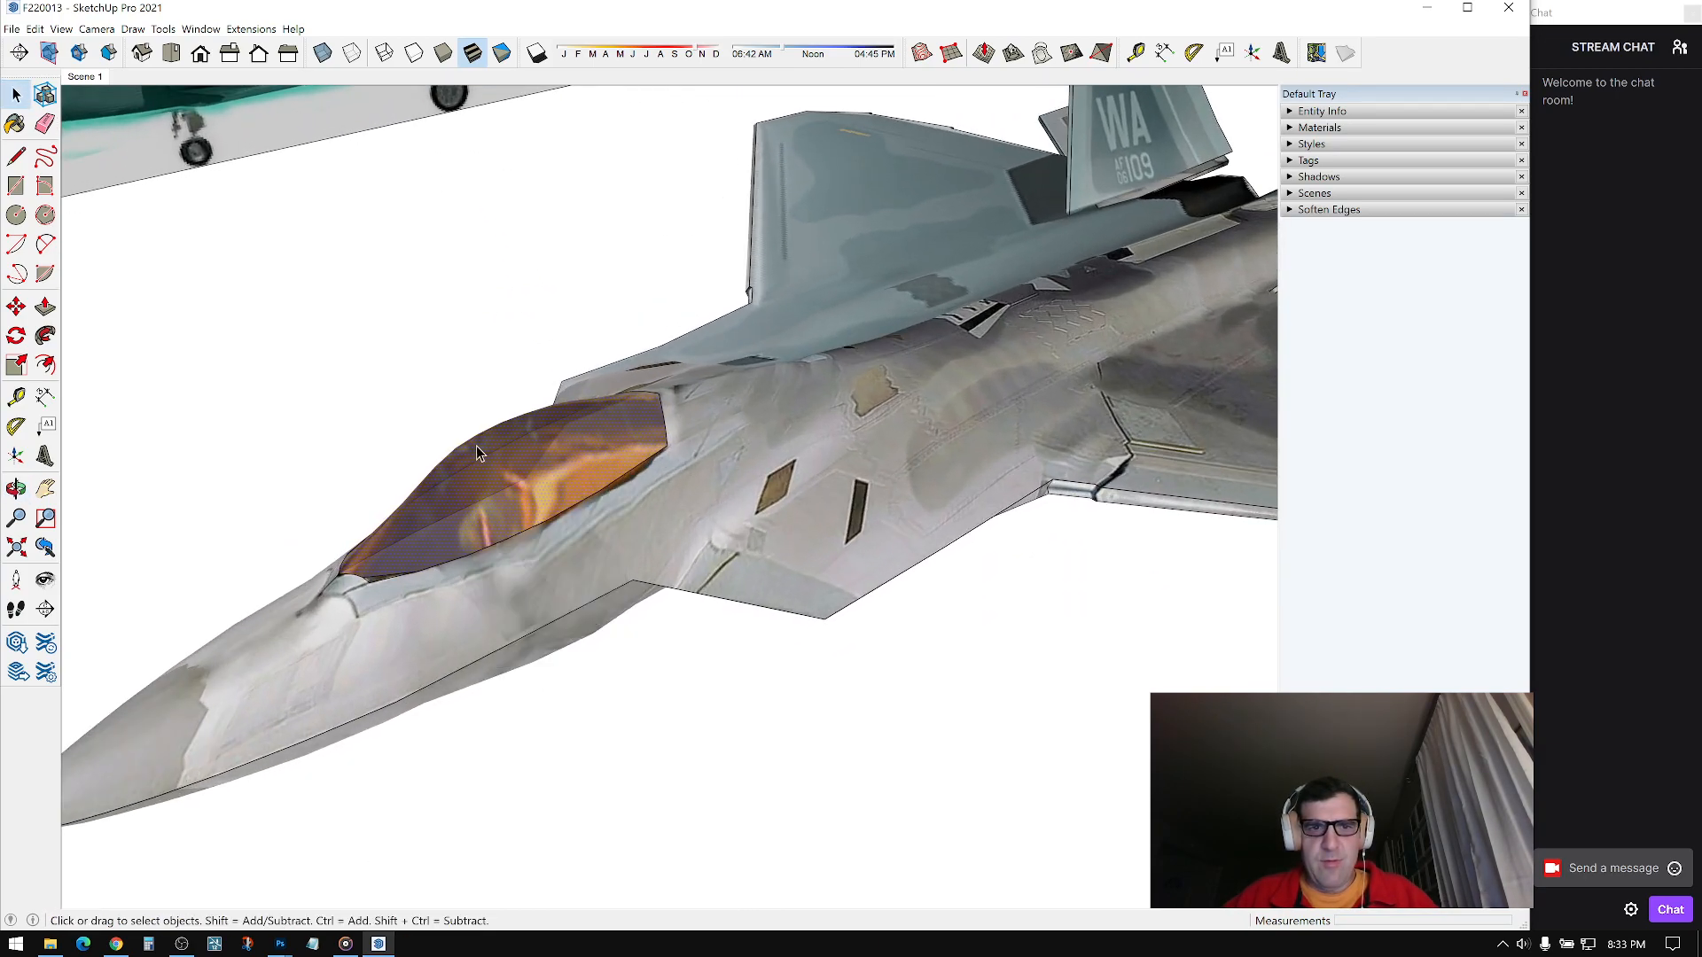
middle_drag(476, 445, 640, 471)
scroll(656, 438, up, 2)
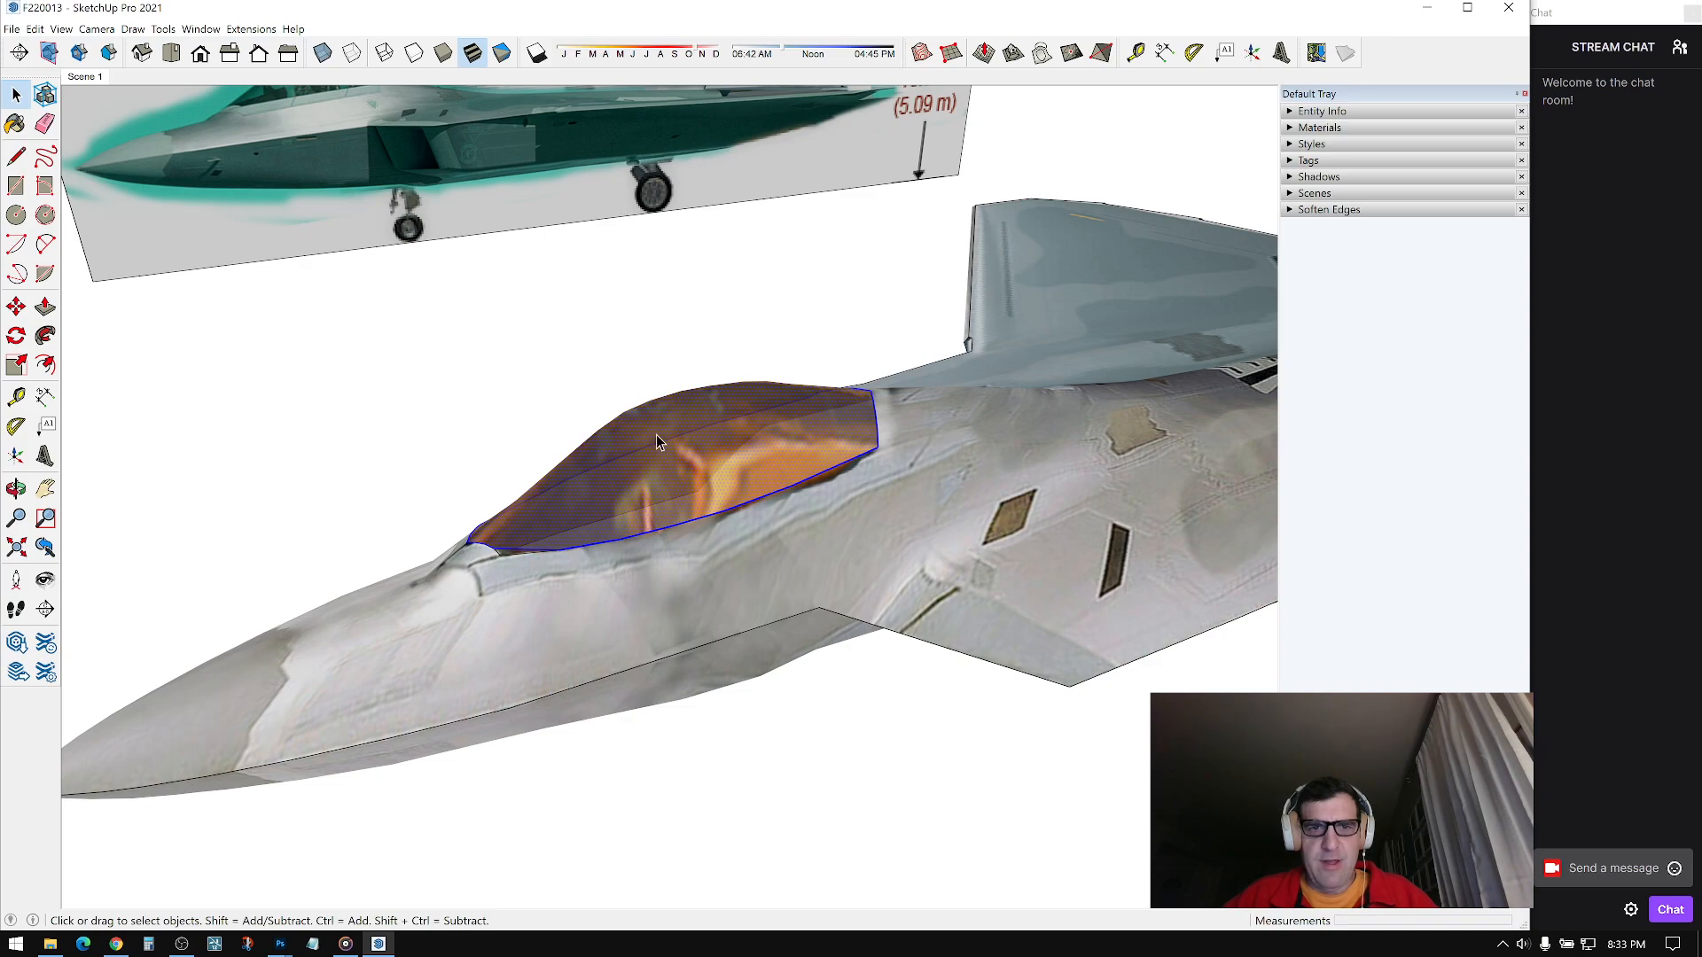
right_click(658, 435)
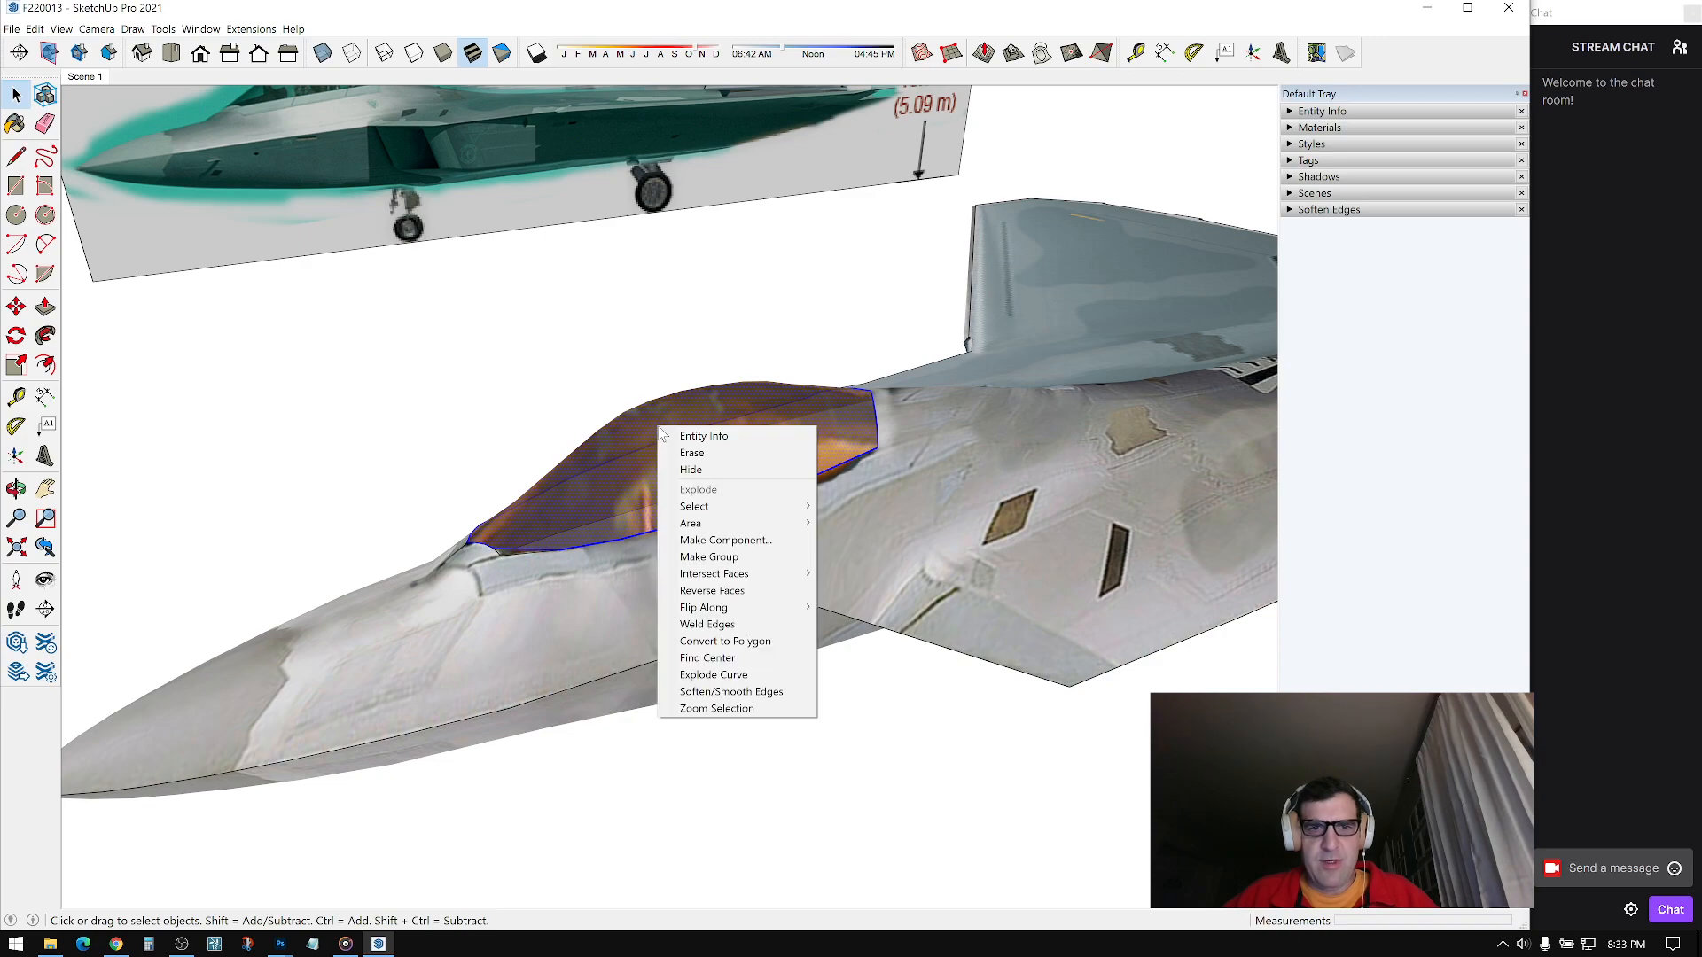
click(727, 557)
scroll(745, 621, down, 3)
middle_drag(671, 525, 1144, 487)
scroll(873, 415, down, 1)
middle_drag(836, 437, 749, 430)
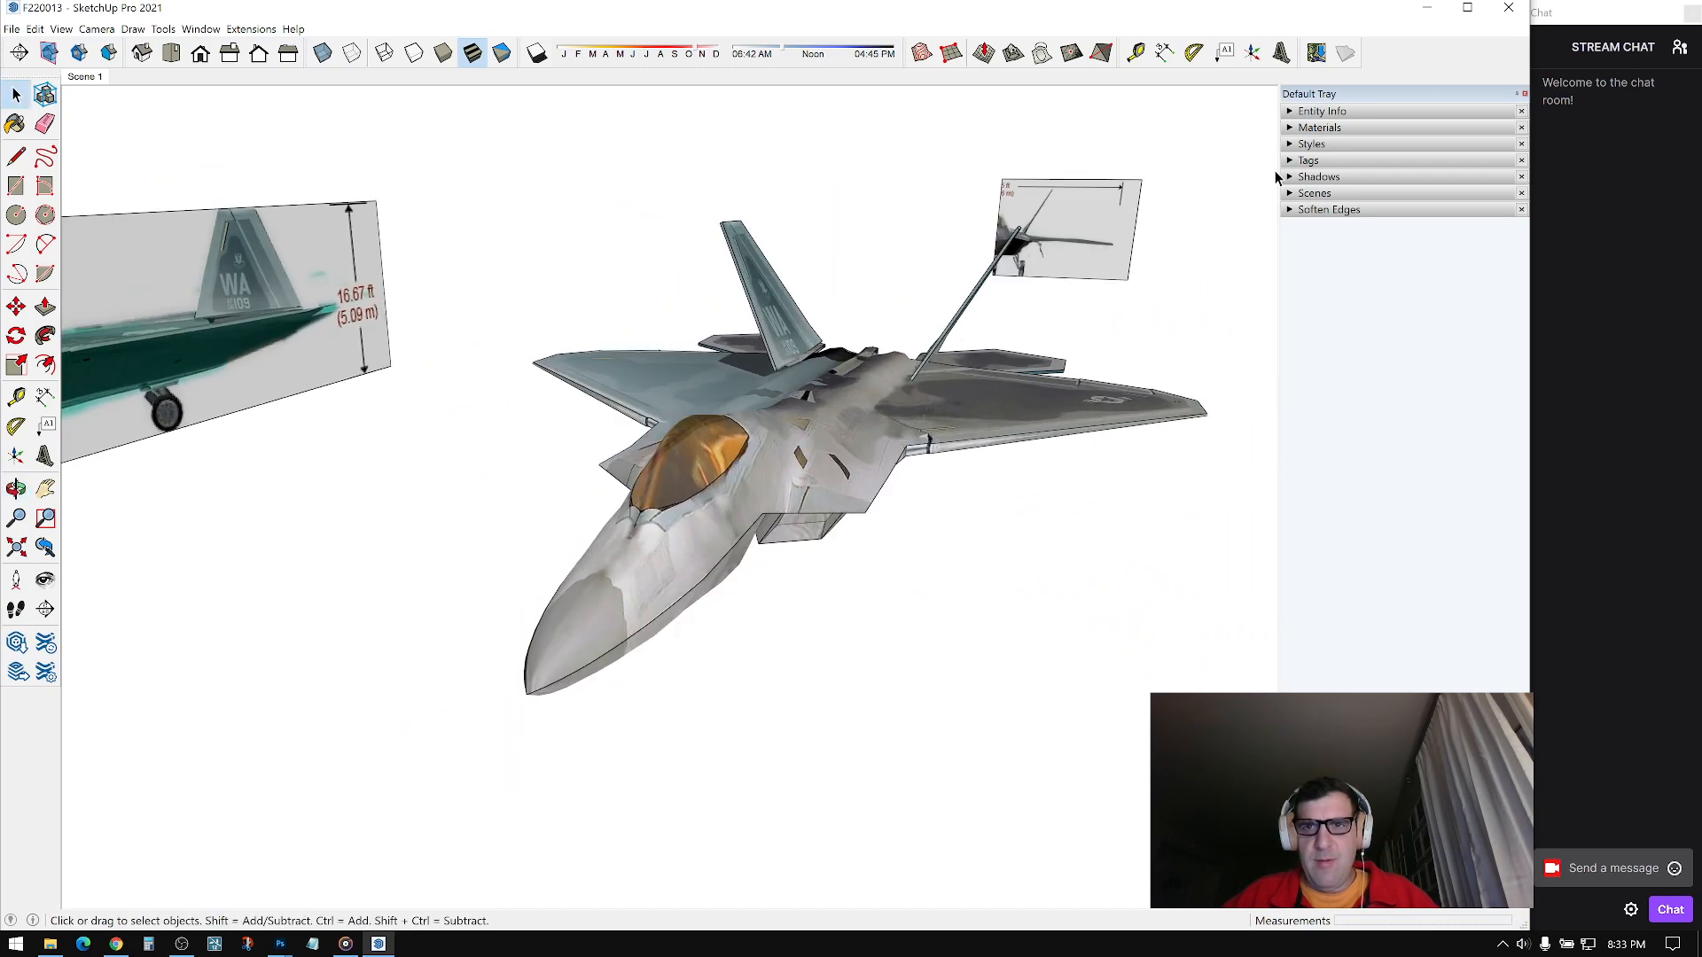
Step: Add a new tag with the default name Tag and bring up the entity information for the cockpit canopy group
click(1303, 160)
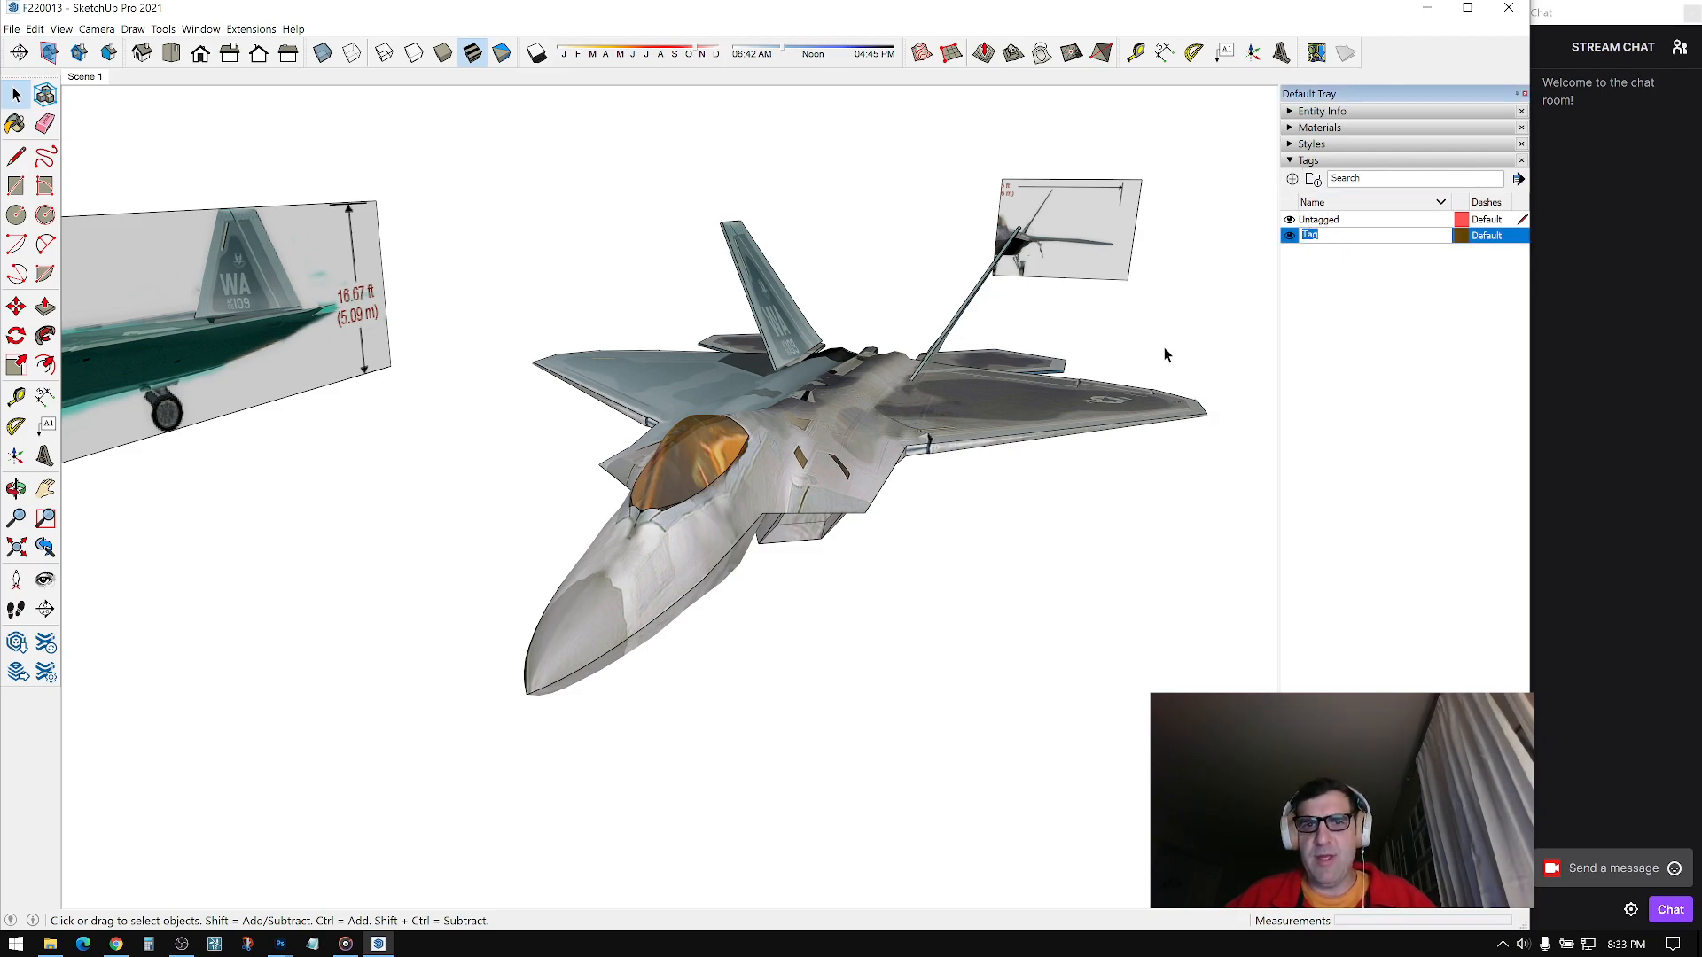
click(1294, 111)
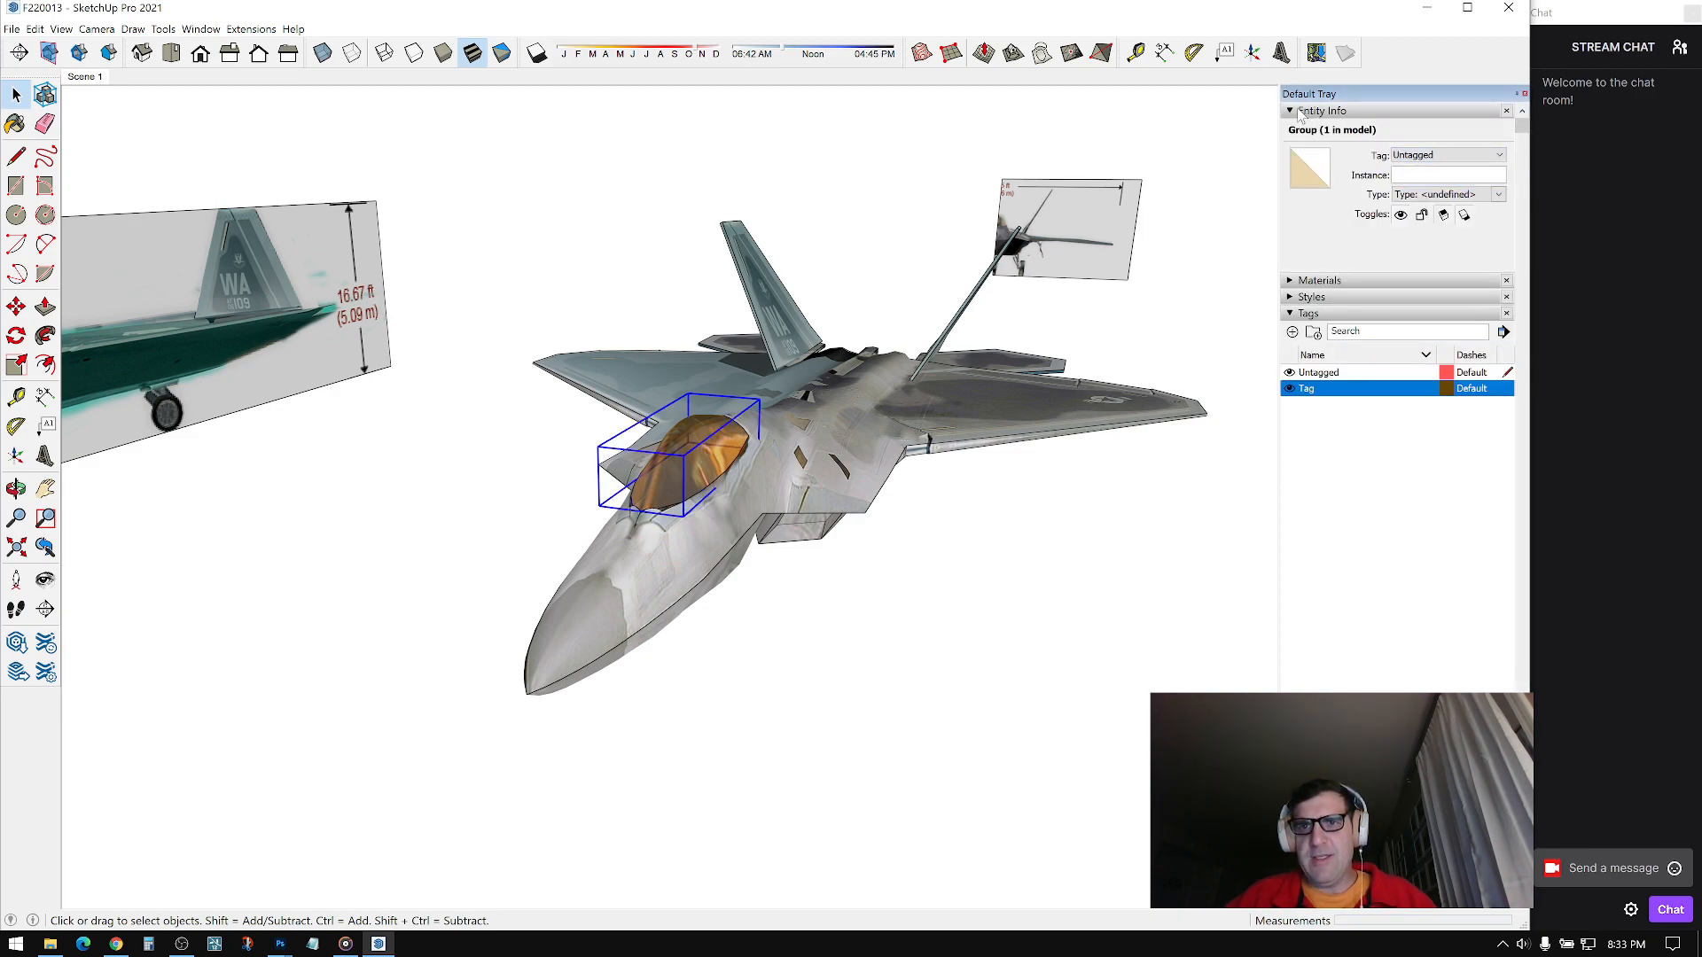
click(1299, 109)
click(1299, 109)
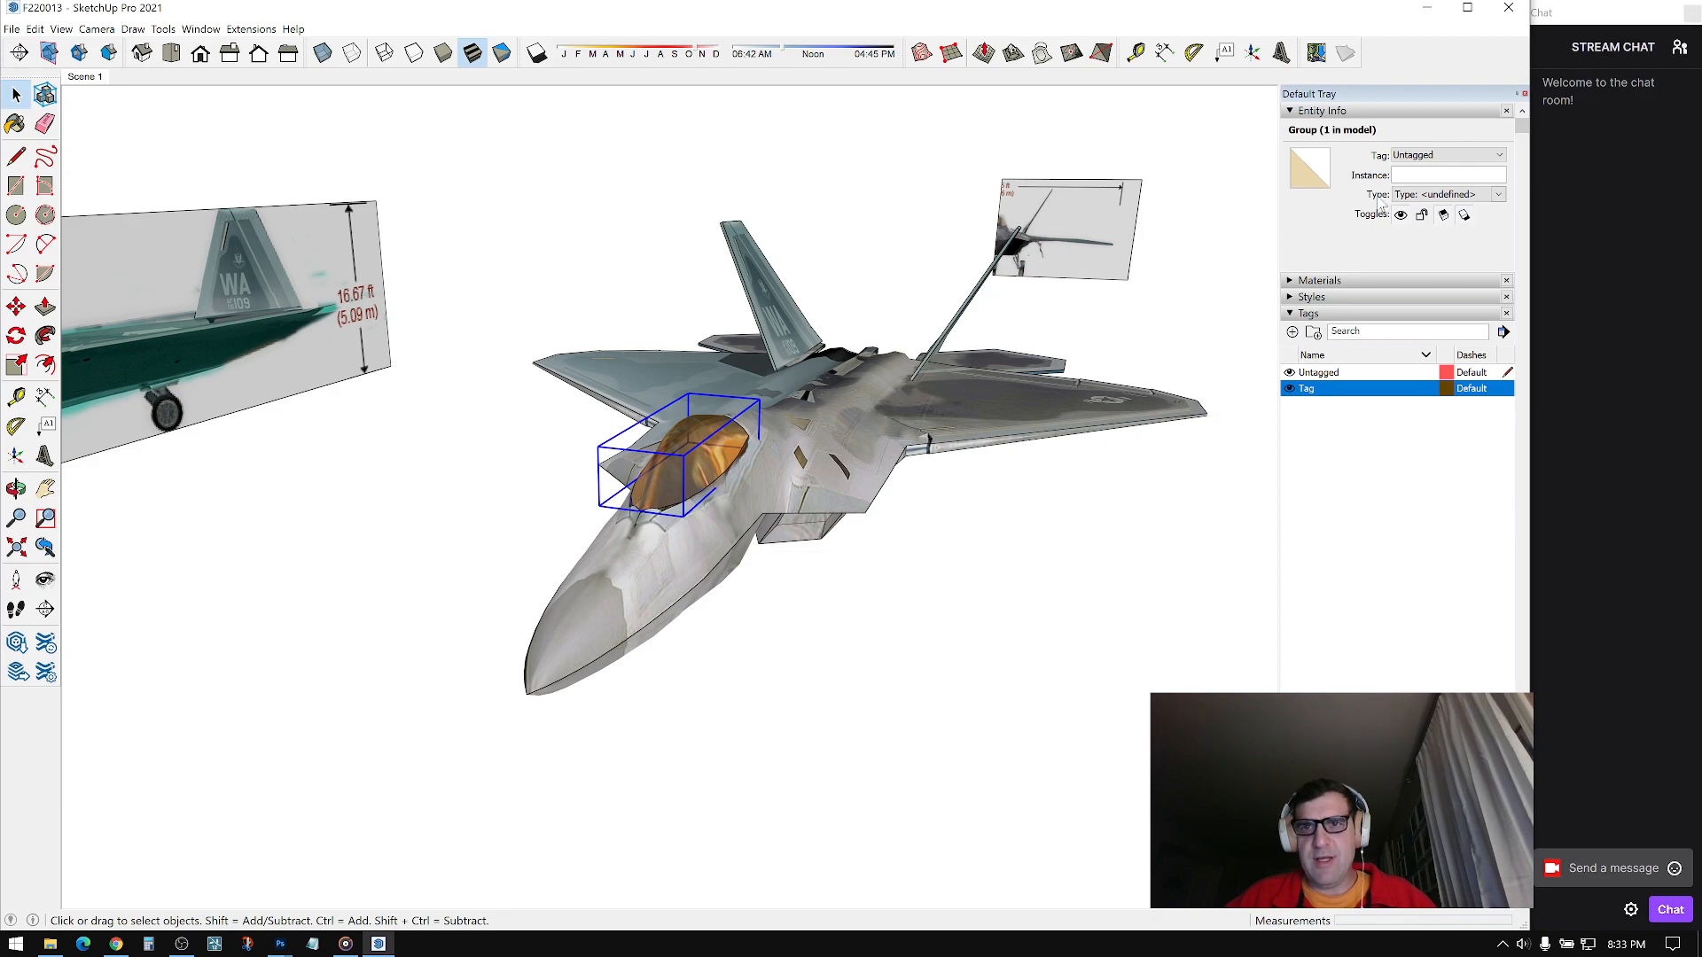
Step: Assign the cockpit canopy group to Tag, and hide that tag after testing its visibility
click(1290, 390)
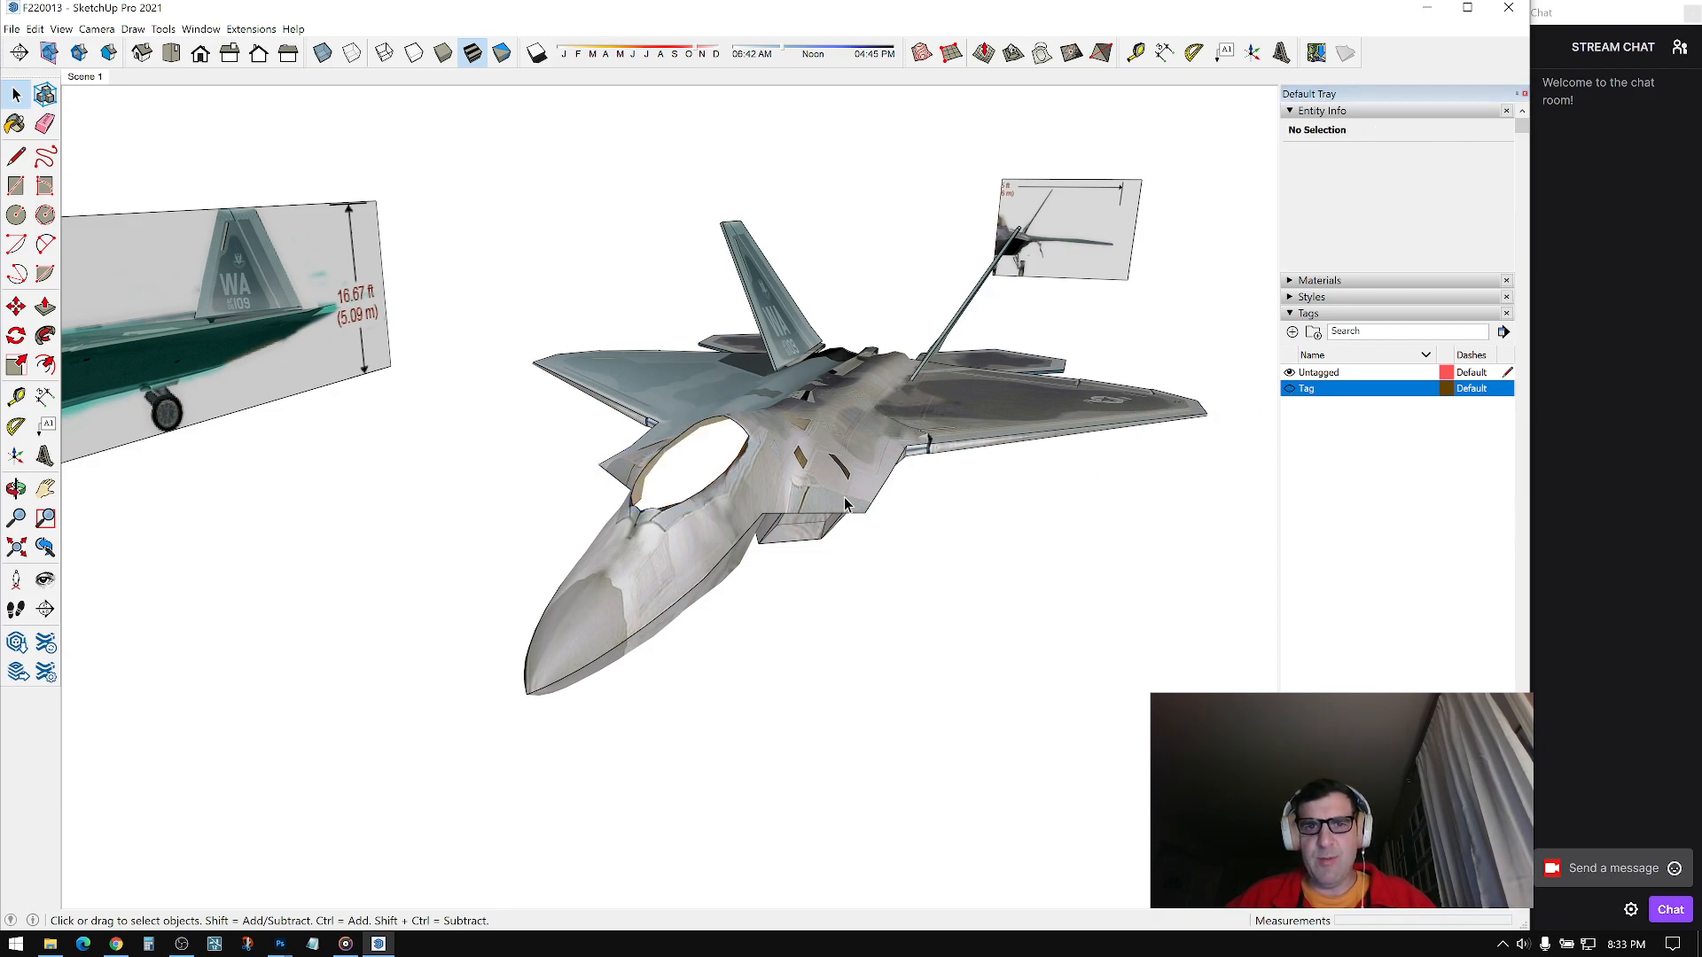
click(1290, 389)
click(1289, 390)
click(1290, 389)
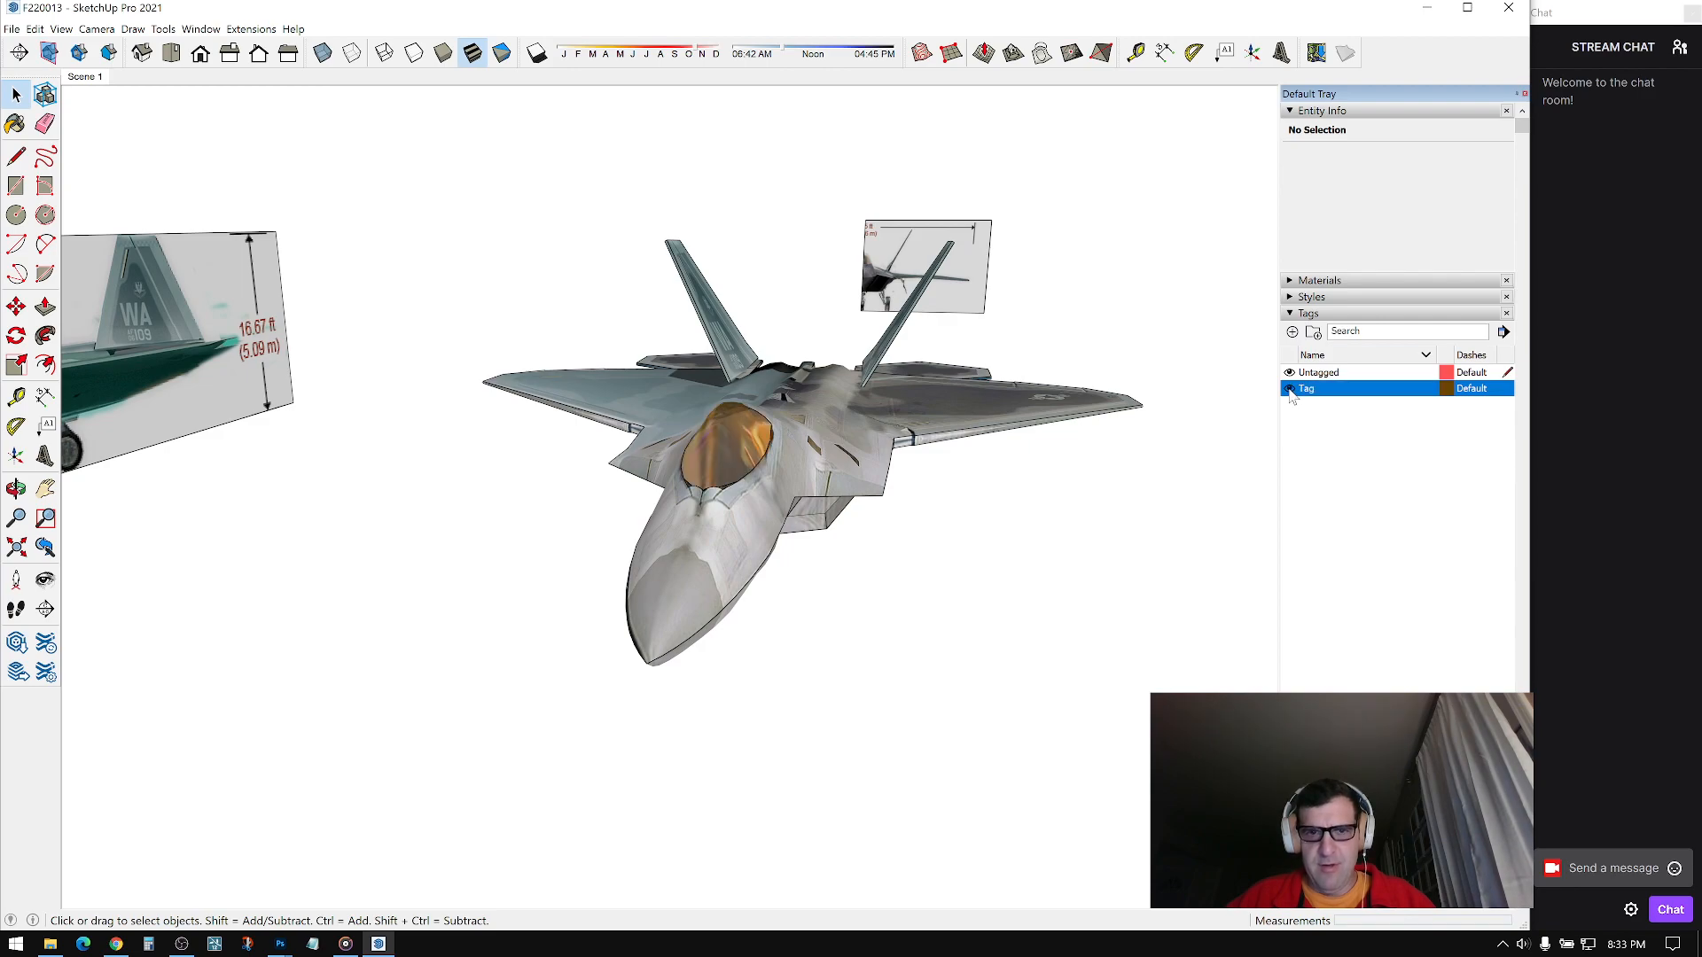
click(1290, 392)
Step: Select both vertical tail fins and both horizontal stabilizers and assign them to Tag
middle_drag(1050, 440, 585, 527)
scroll(763, 487, up, 2)
click(928, 245)
middle_drag(927, 246, 864, 293)
ctrl+click(549, 342)
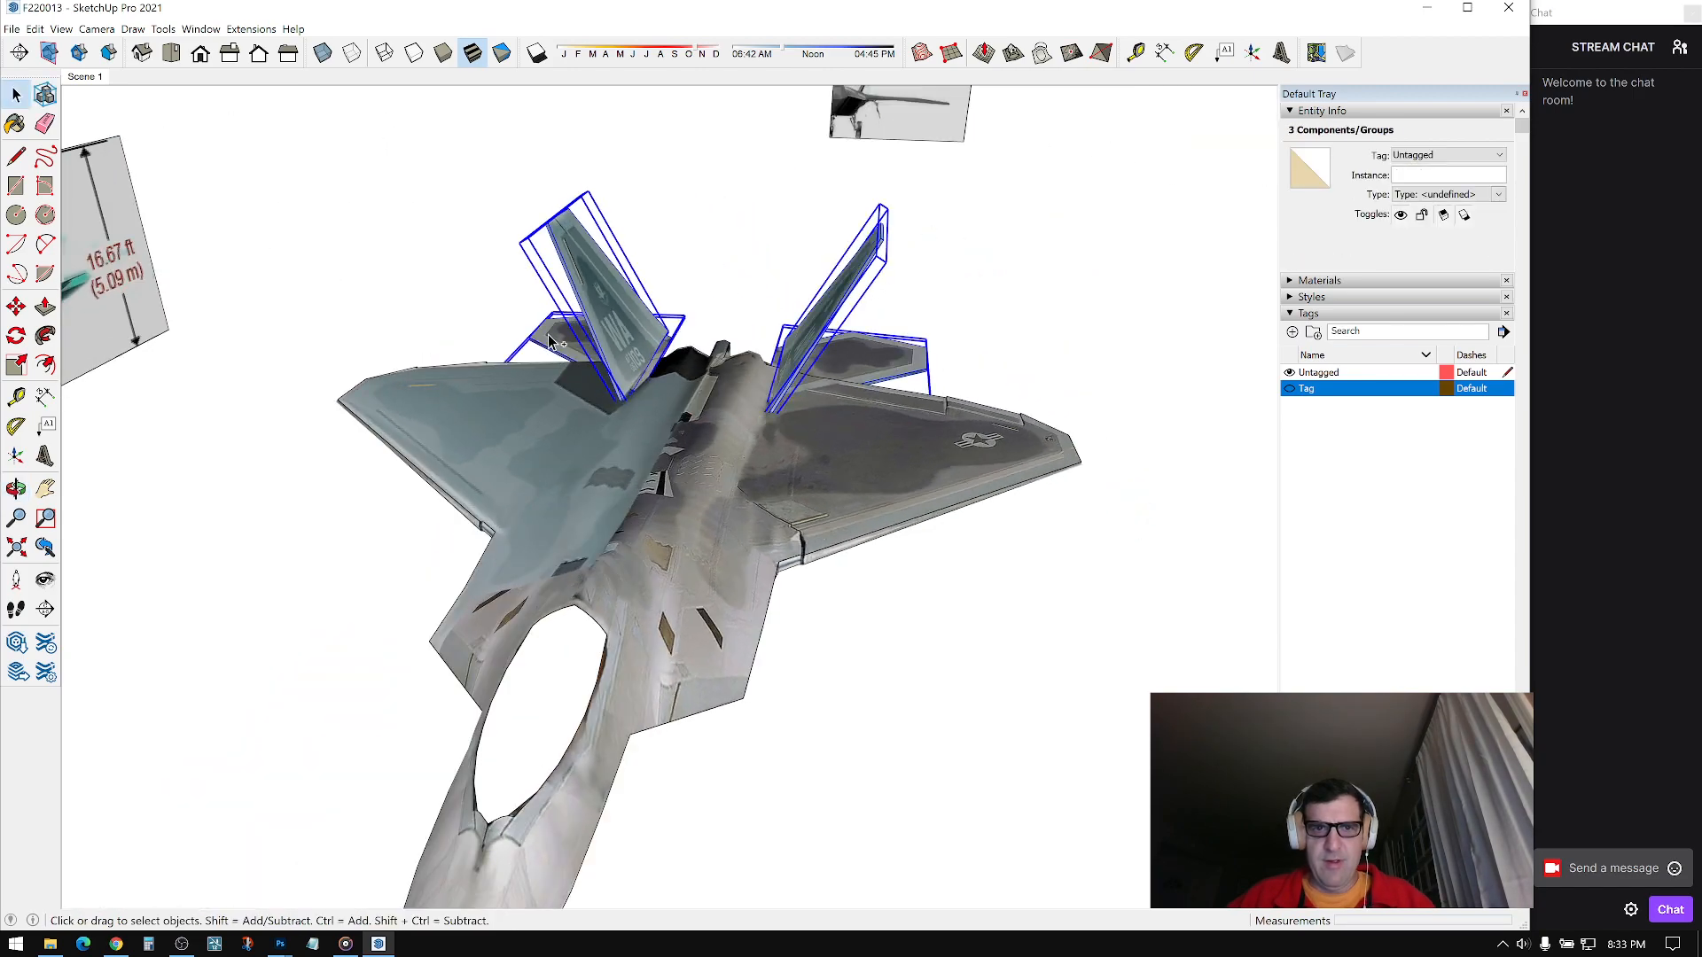
click(1436, 155)
click(1423, 181)
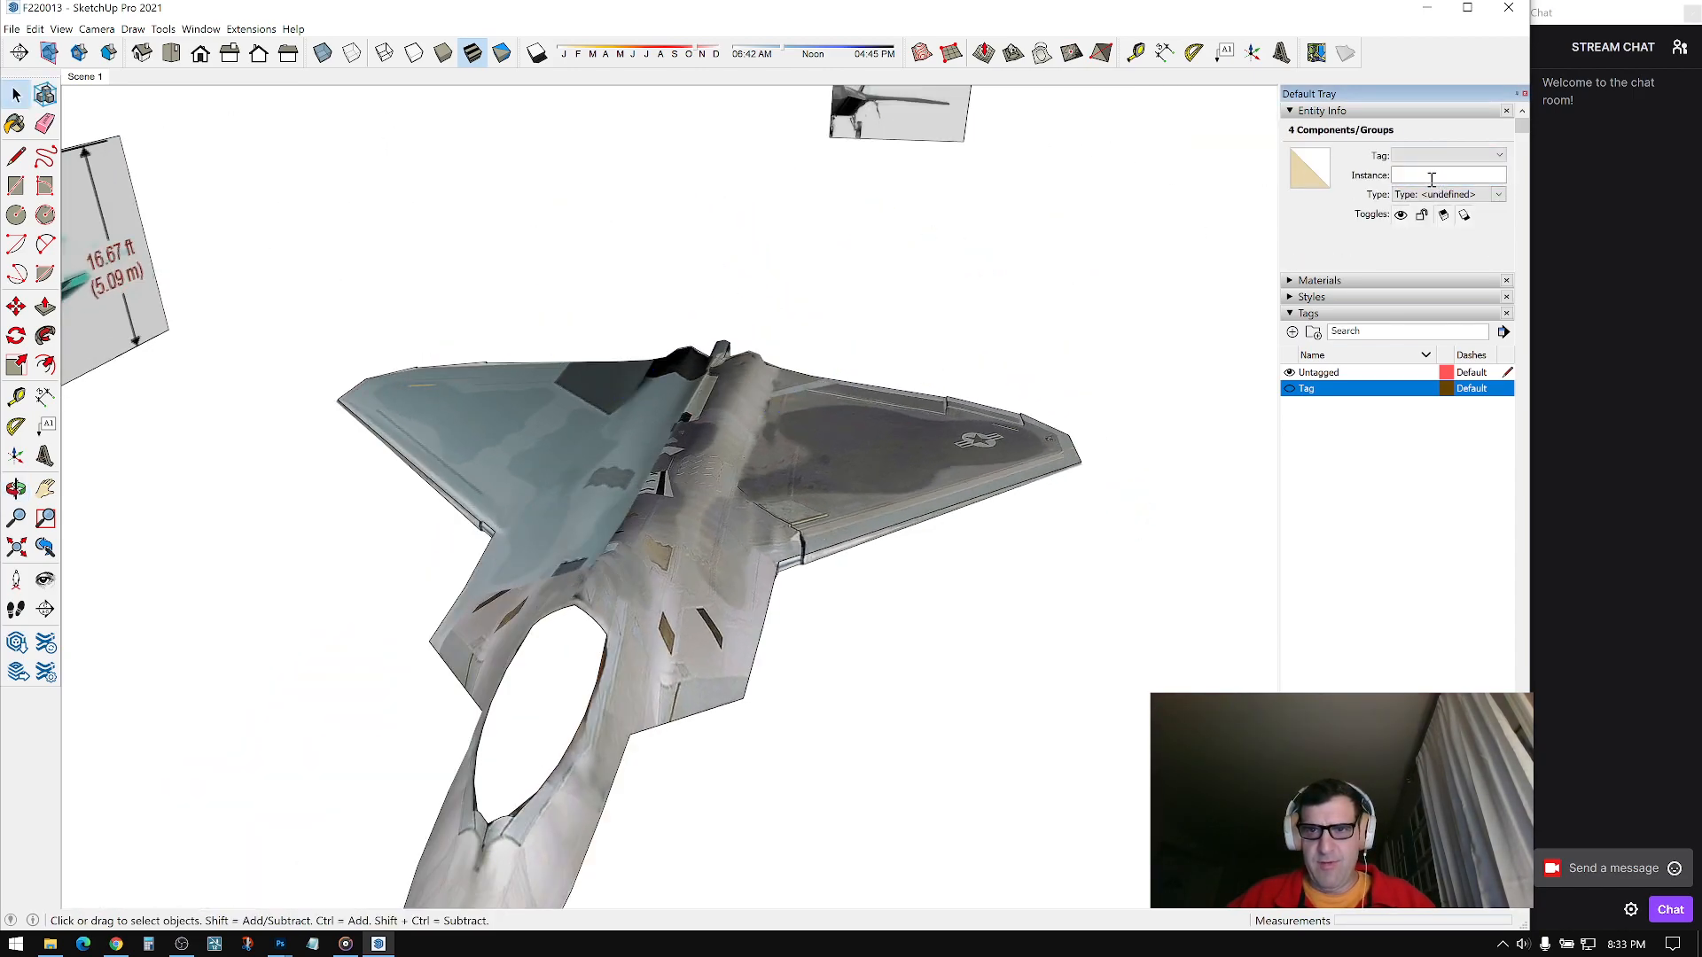
Step: Show the hidden geometry on the aircraft's fuselage mesh
middle_drag(727, 443, 776, 426)
click(780, 522)
middle_drag(779, 523, 729, 480)
click(771, 529)
triple_click(760, 454)
click(656, 543)
click(732, 475)
scroll(718, 505, up, 1)
key(alt+h)
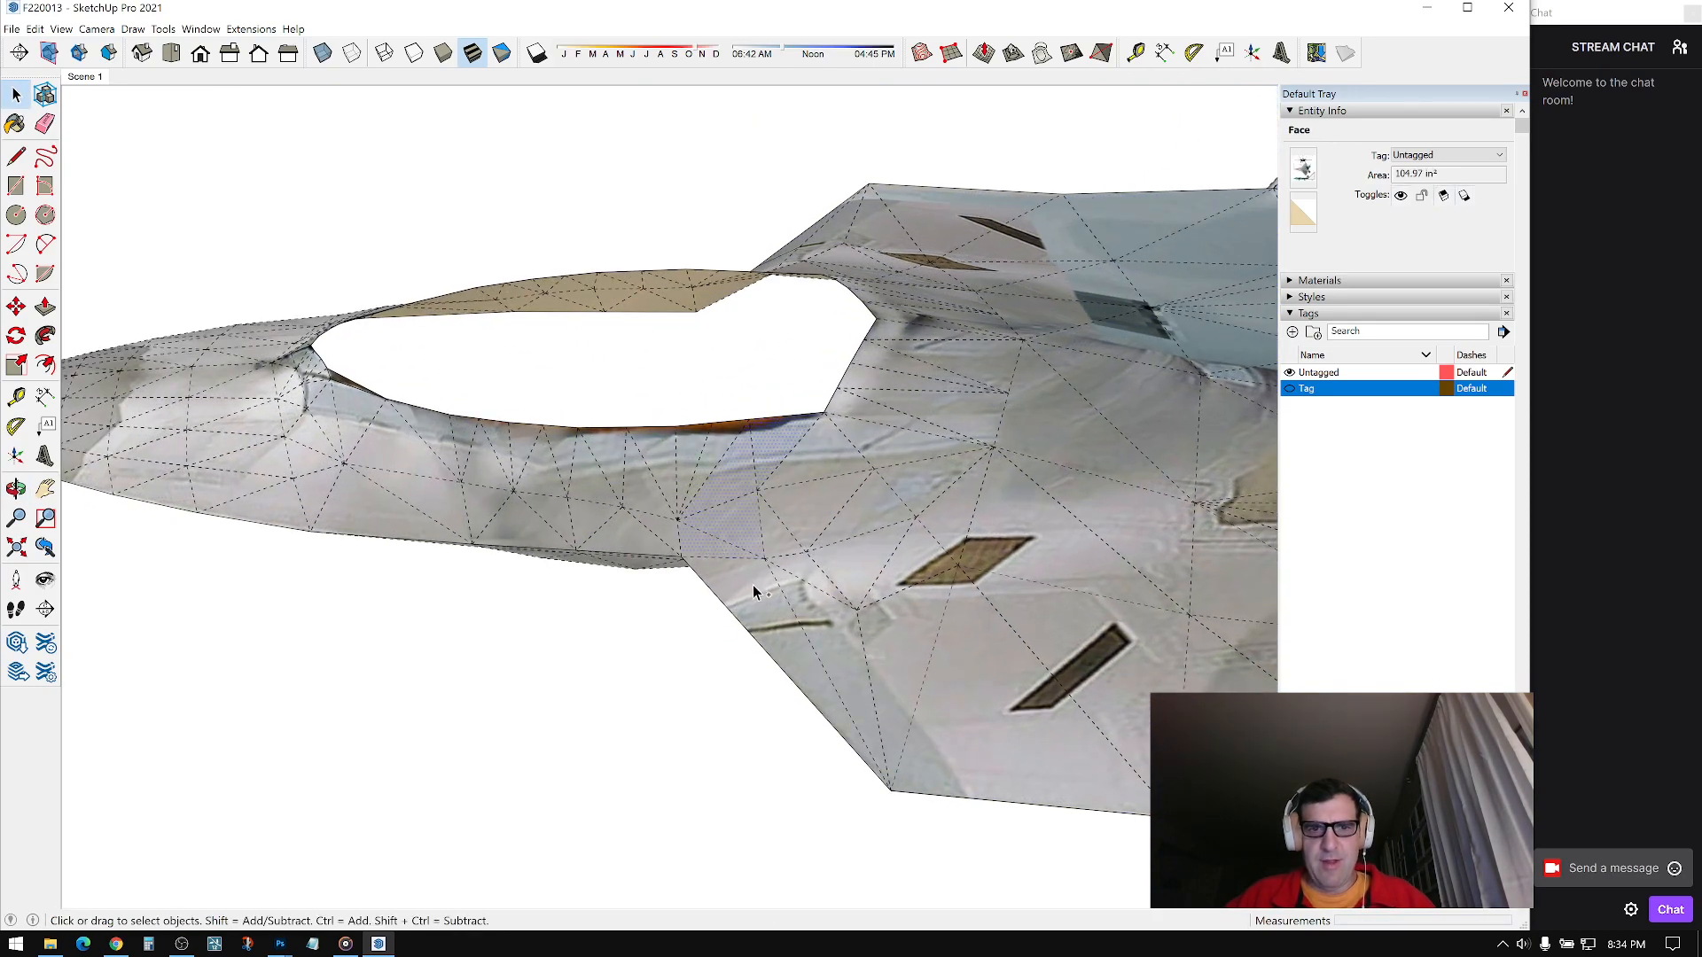
Step: Select the upper forward fuselage faces from the cockpit sides to the nose tip and make them a group
middle_drag(749, 583, 919, 384)
middle_drag(741, 489, 769, 606)
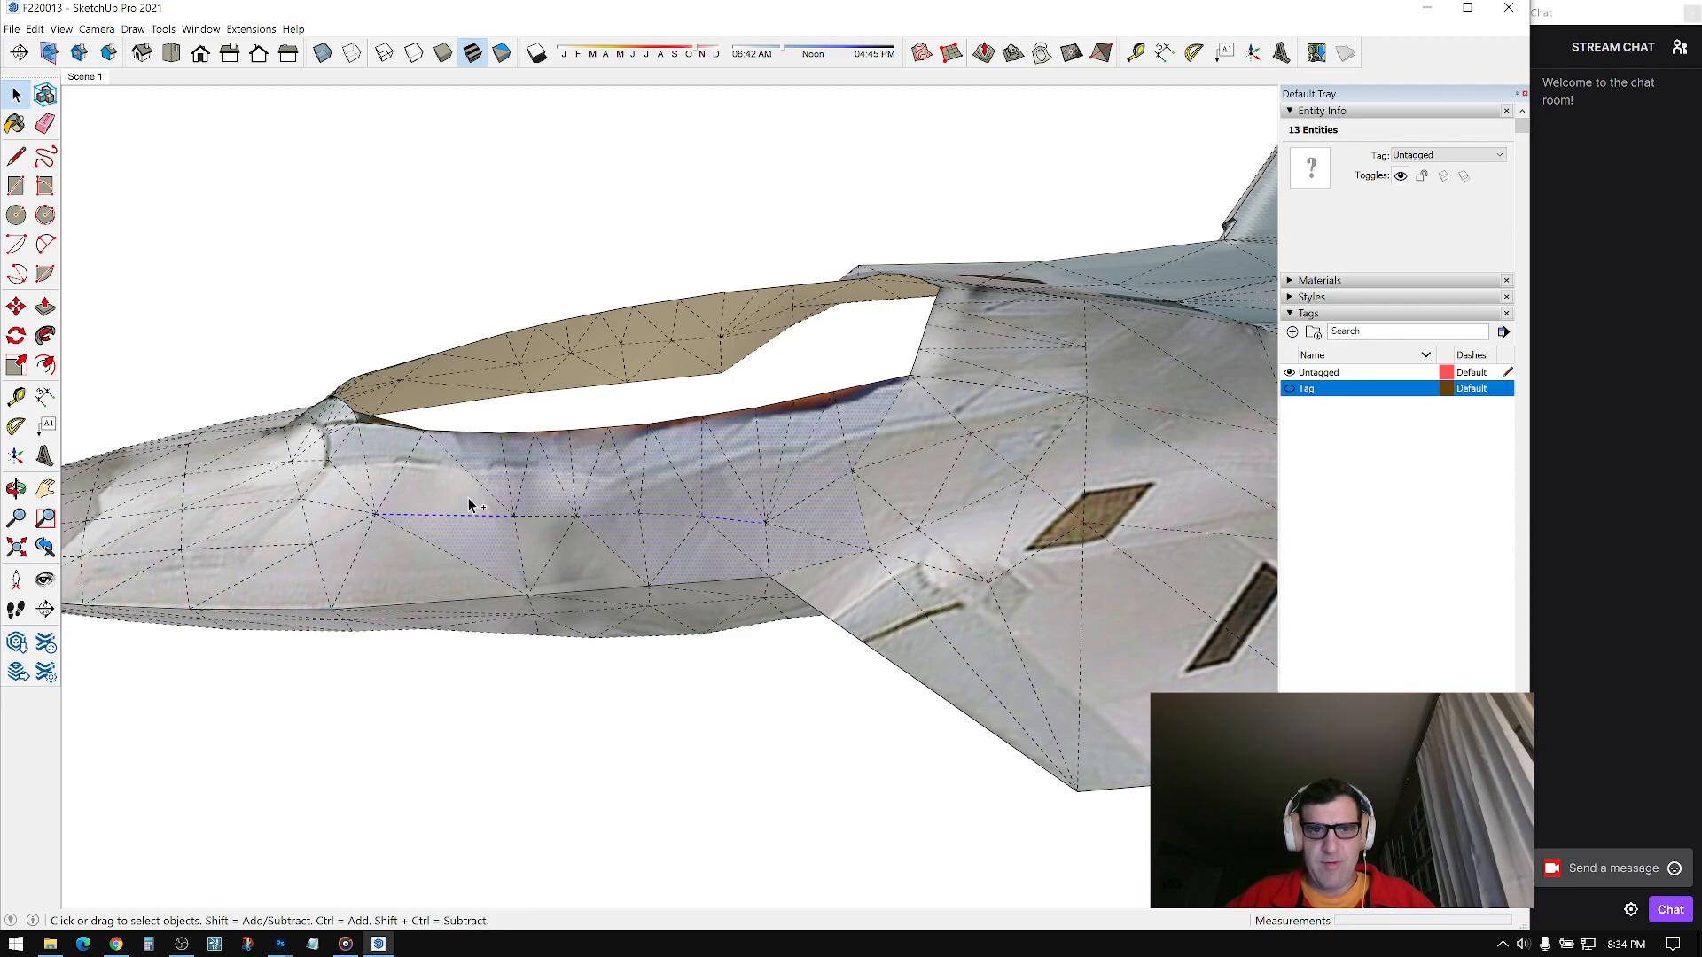
scroll(620, 521, down, 3)
middle_drag(619, 520, 921, 262)
ctrl+click(684, 477)
ctrl+click(646, 585)
ctrl+click(687, 537)
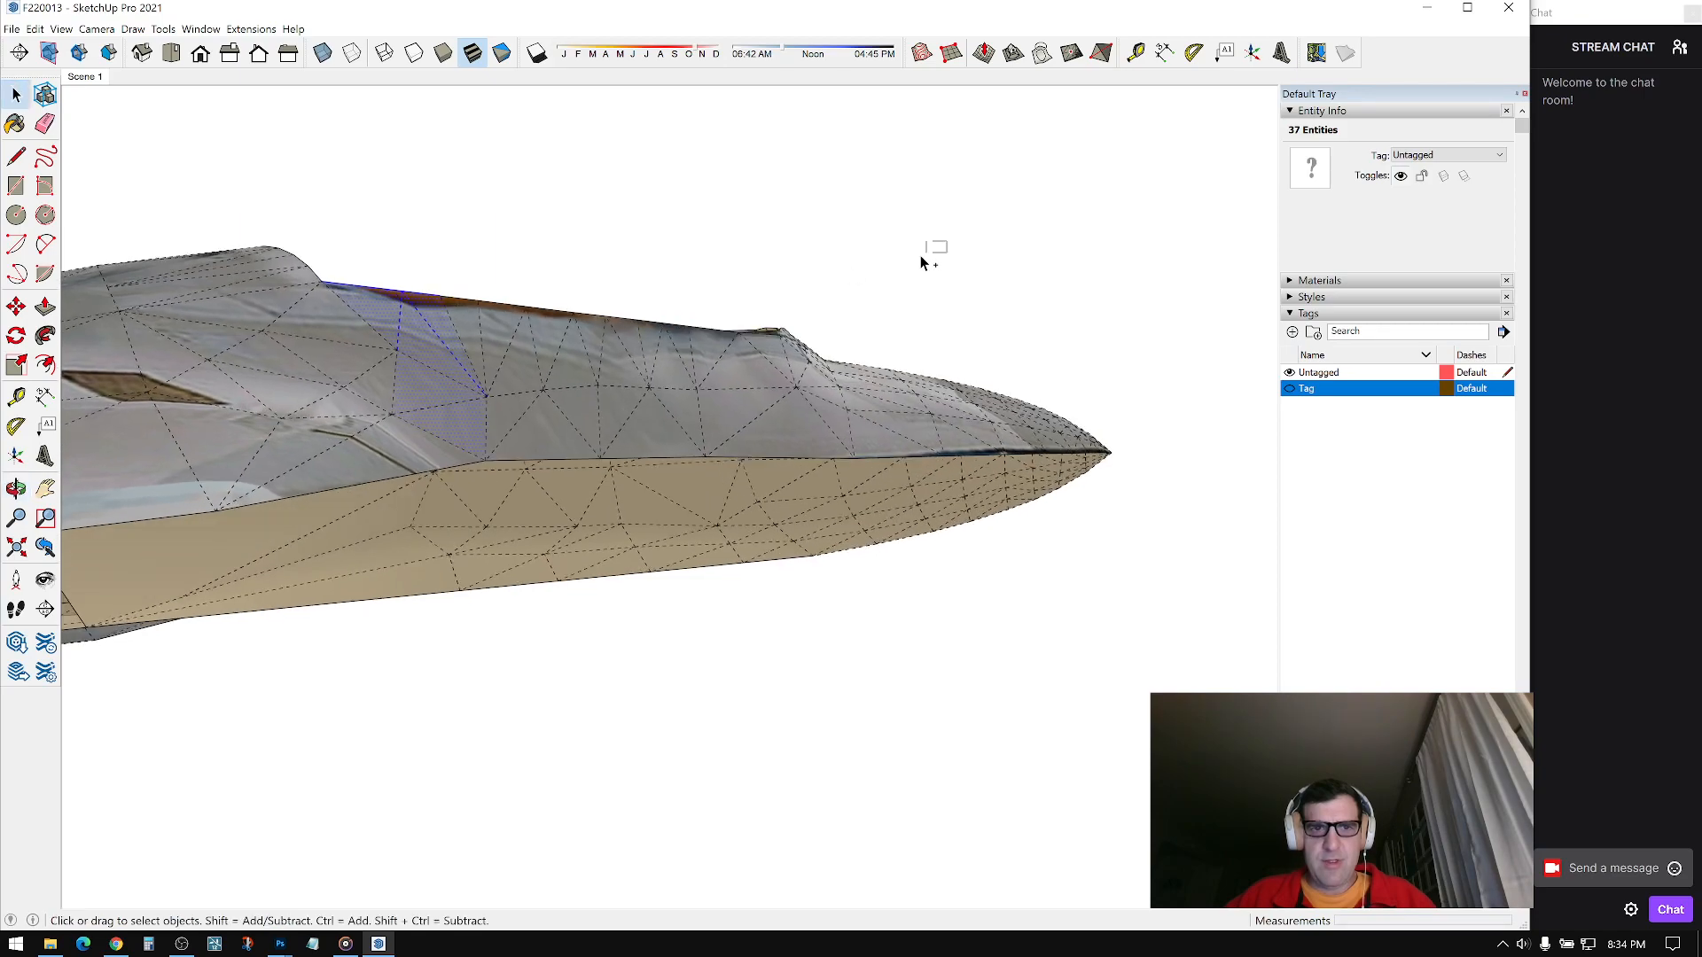
middle_drag(656, 445, 621, 447)
ctrl+drag(860, 440, 866, 437)
middle_drag(866, 437, 760, 402)
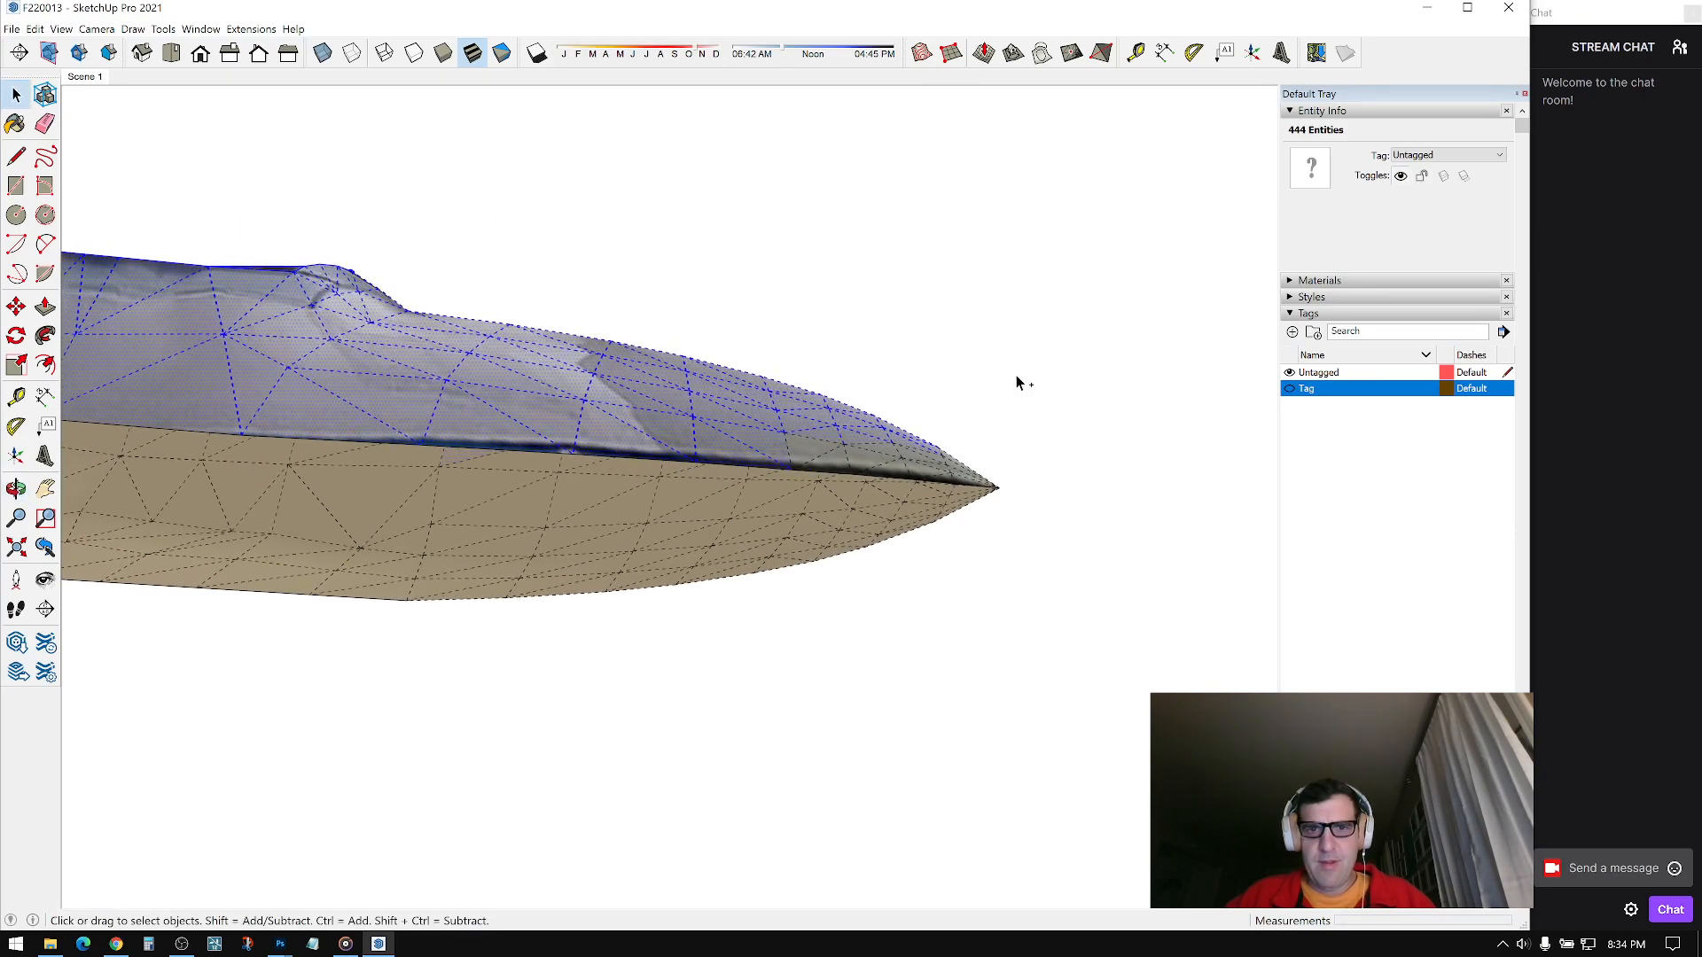
ctrl+drag(826, 454, 826, 454)
middle_drag(826, 455, 133, 559)
middle_drag(642, 498, 620, 413)
middle_drag(877, 440, 927, 479)
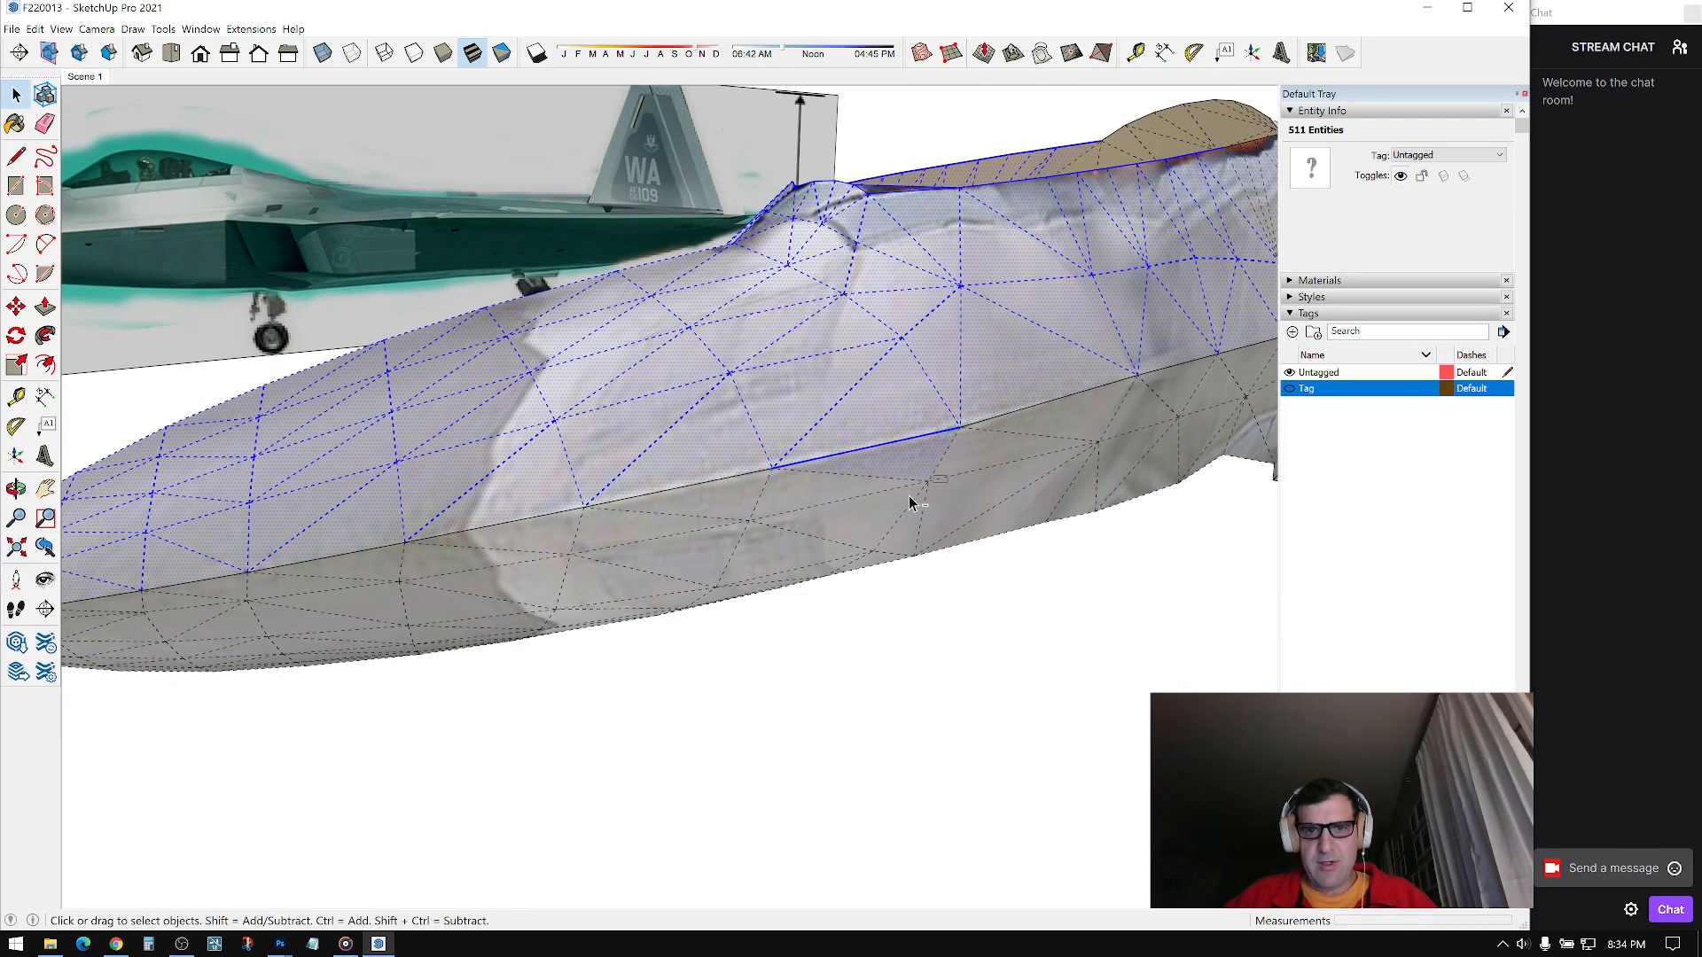
middle_drag(736, 527, 813, 376)
right_click(812, 377)
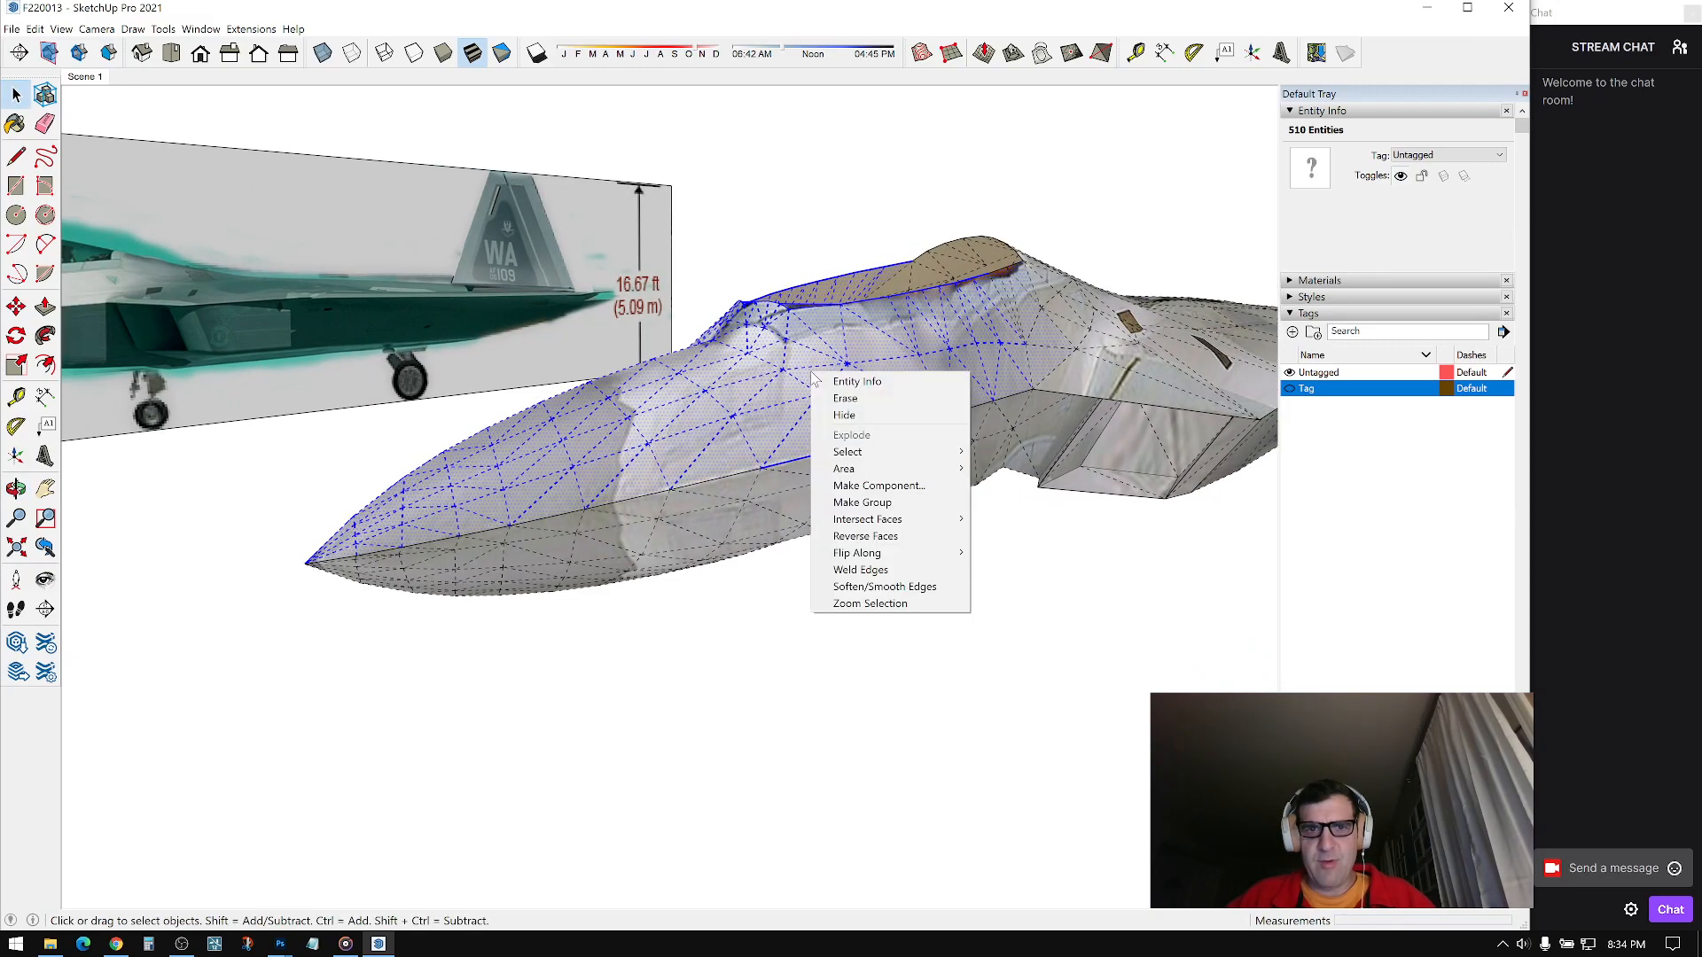
click(867, 502)
Step: Assign the forward fuselage group to Tag
middle_drag(833, 456, 962, 450)
click(1450, 155)
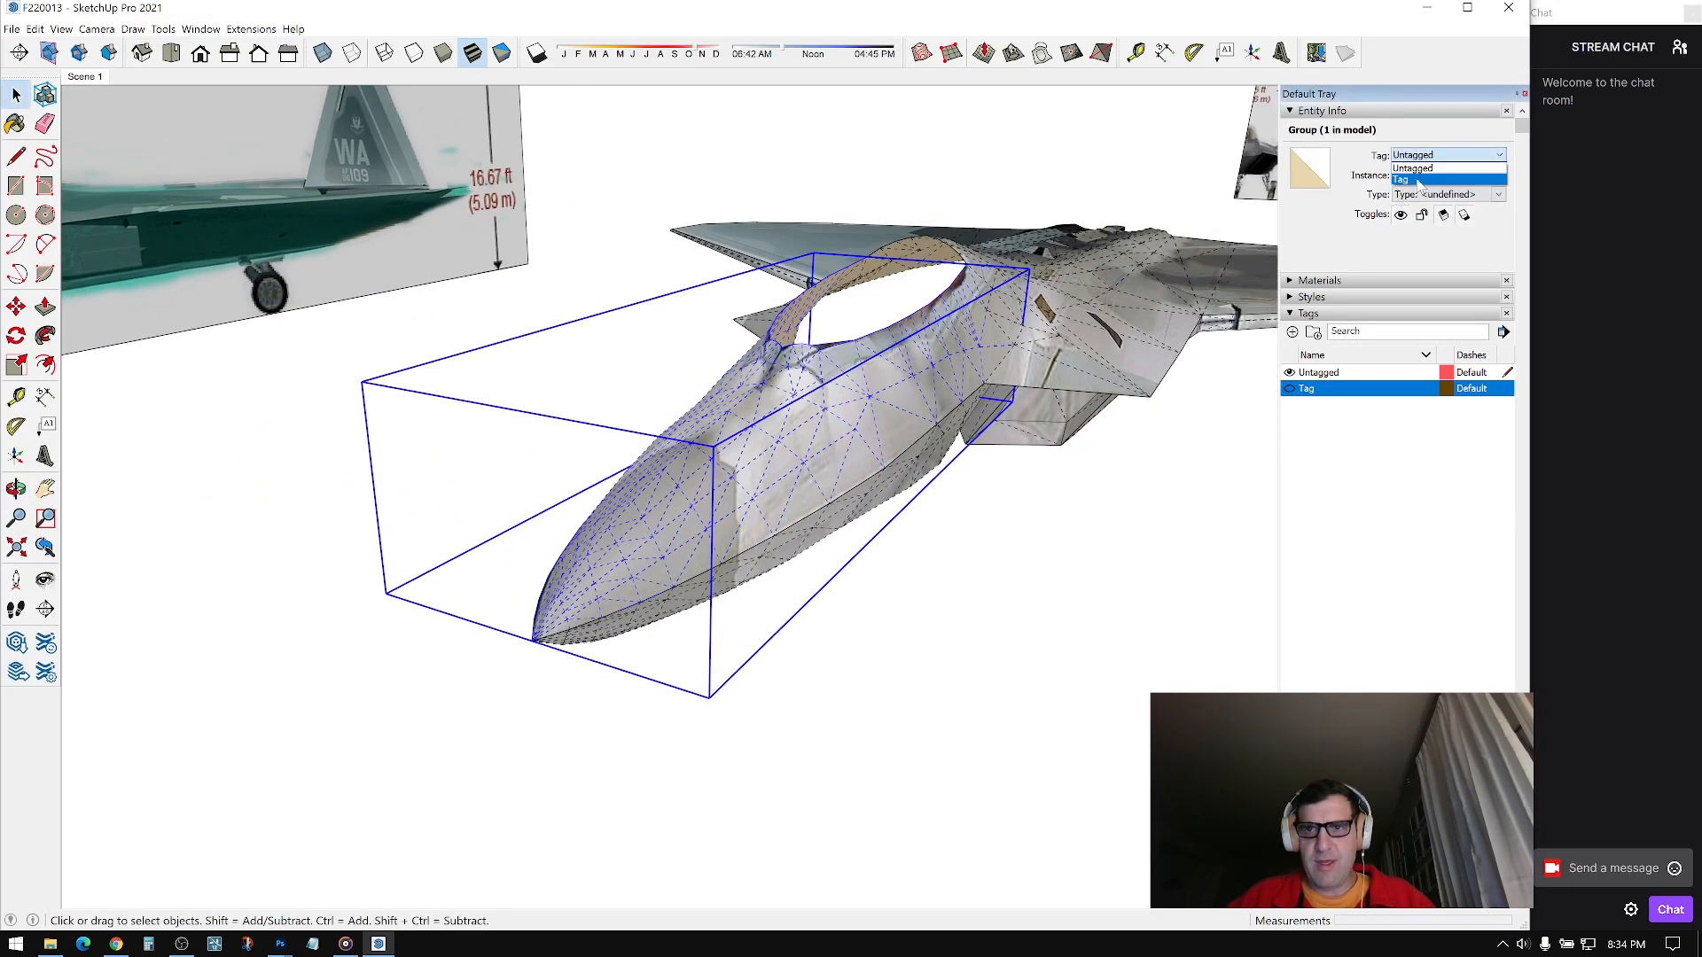
click(1419, 181)
Step: Erase the mesh edges beside the upper fuselage centreline back to the tail to separate the blue-tinted half
mouse_move(1059, 345)
middle_down()
mouse_move(1094, 354)
mouse_move(1167, 304)
mouse_move(869, 399)
mouse_move(789, 470)
middle_up()
scroll(784, 475, up, 5)
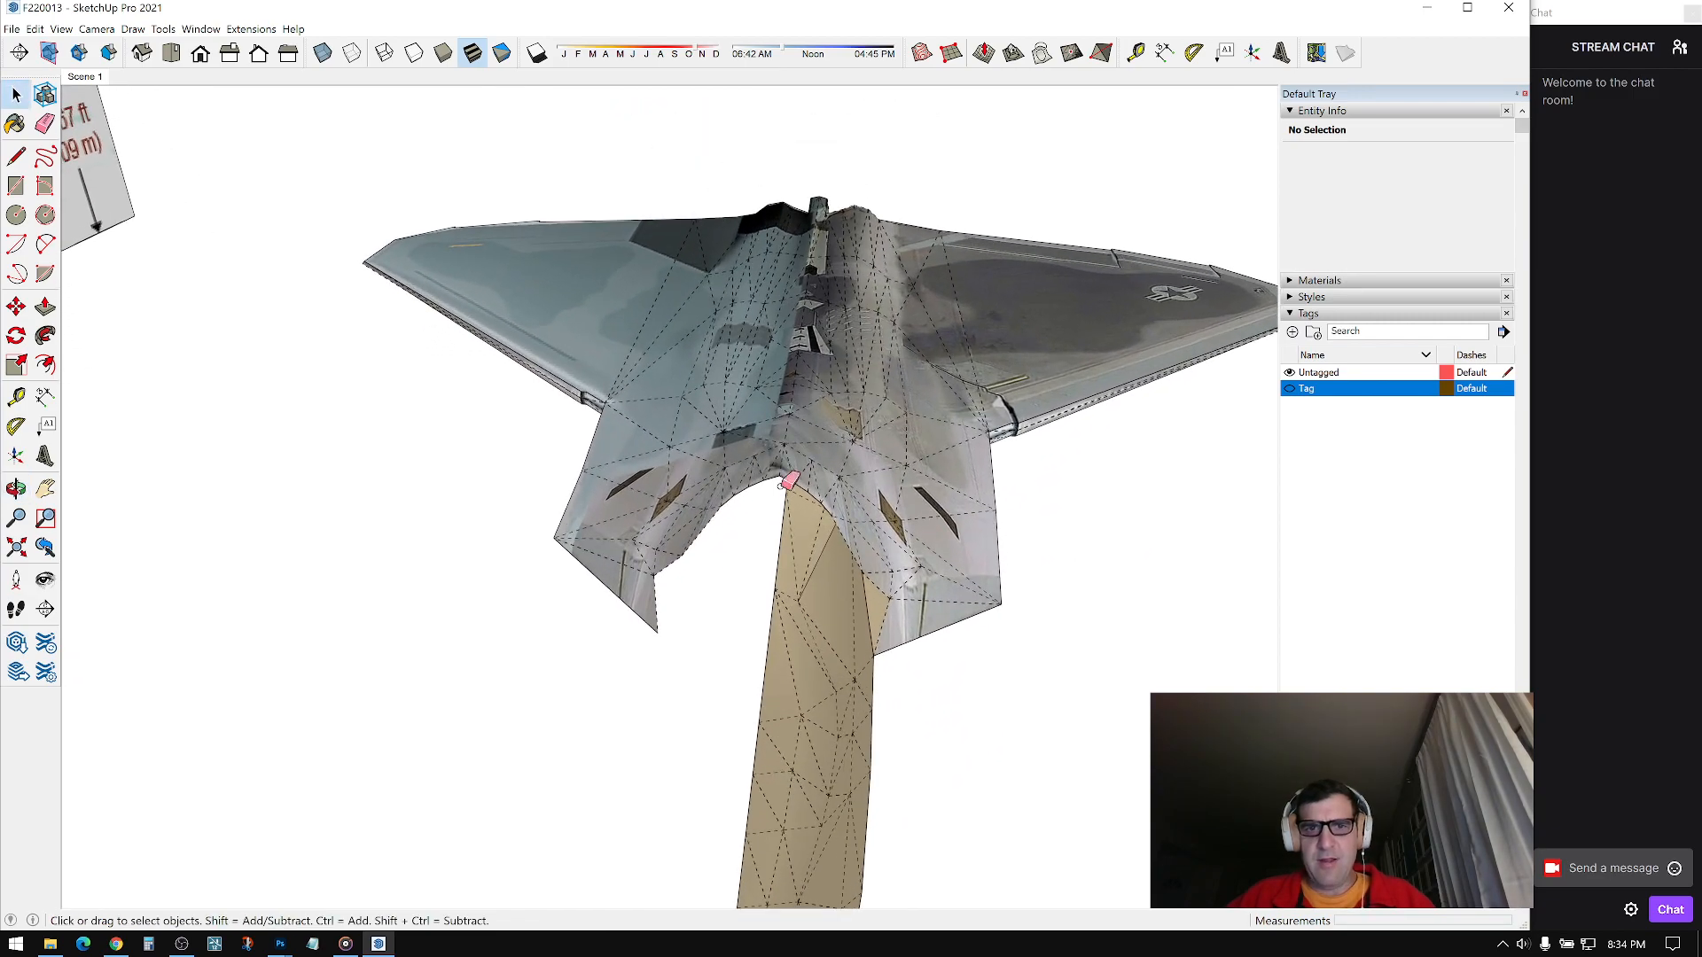
key(e)
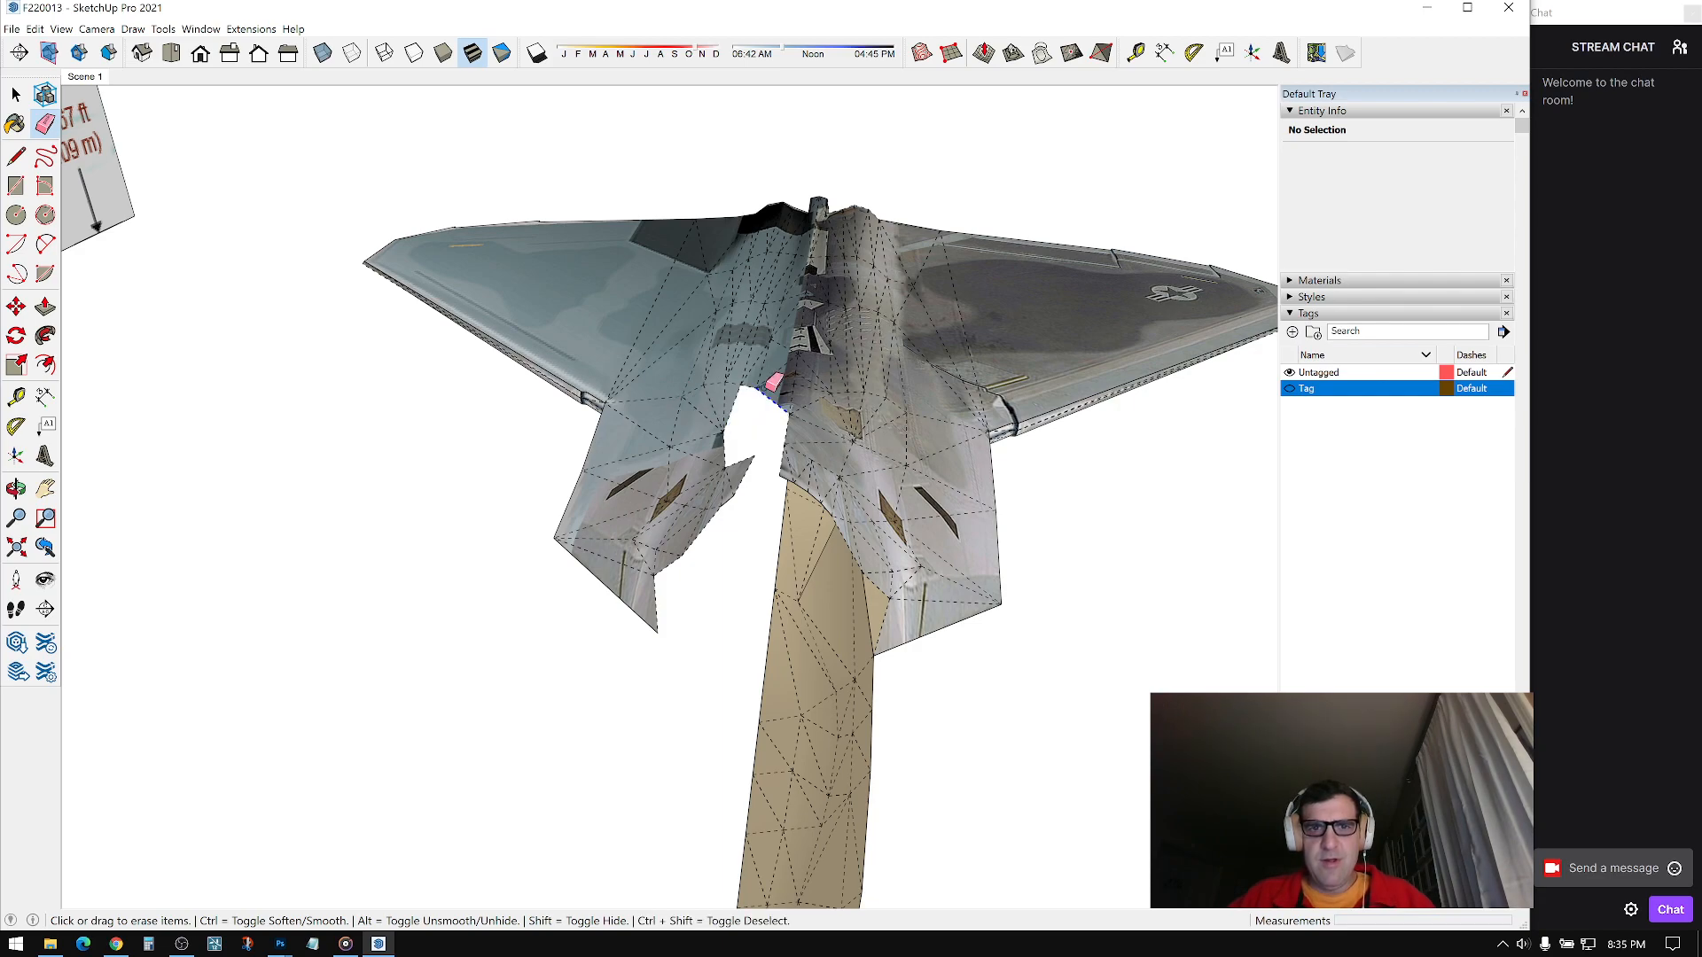
mouse_move(828, 387)
middle_down()
mouse_move(885, 350)
mouse_move(1075, 444)
mouse_move(922, 364)
mouse_move(796, 436)
mouse_move(816, 425)
mouse_move(816, 528)
mouse_move(866, 391)
mouse_move(831, 403)
mouse_move(759, 537)
middle_up()
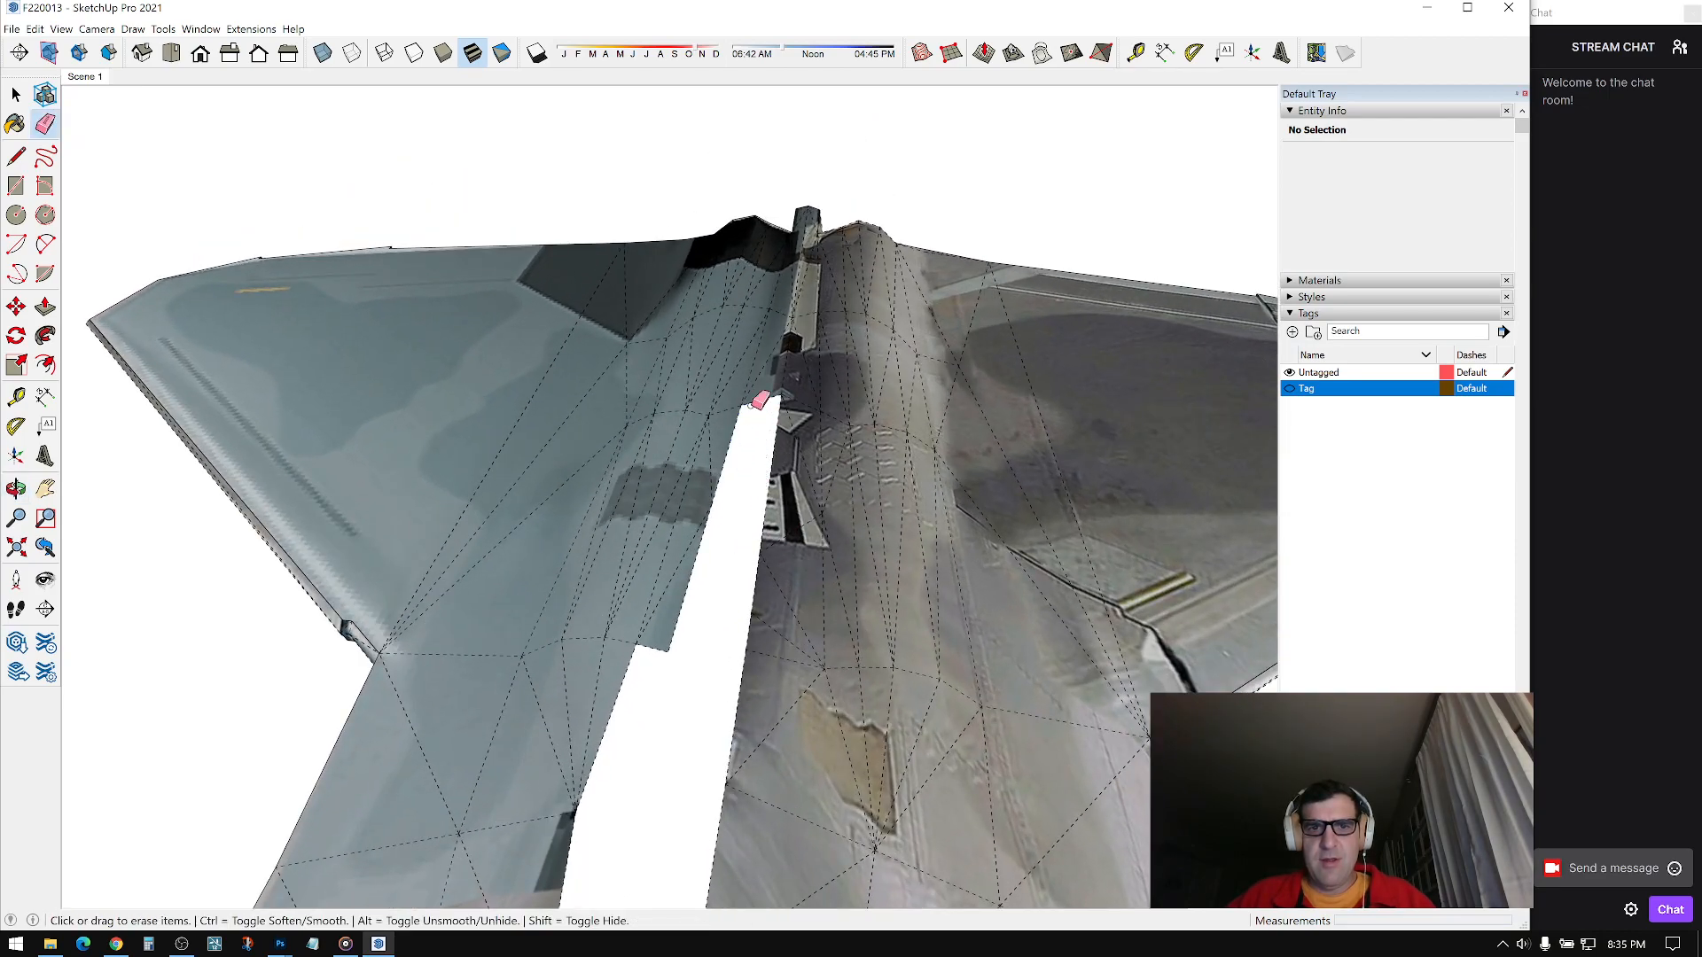
mouse_move(767, 330)
middle_down()
mouse_move(828, 467)
mouse_move(771, 454)
middle_up()
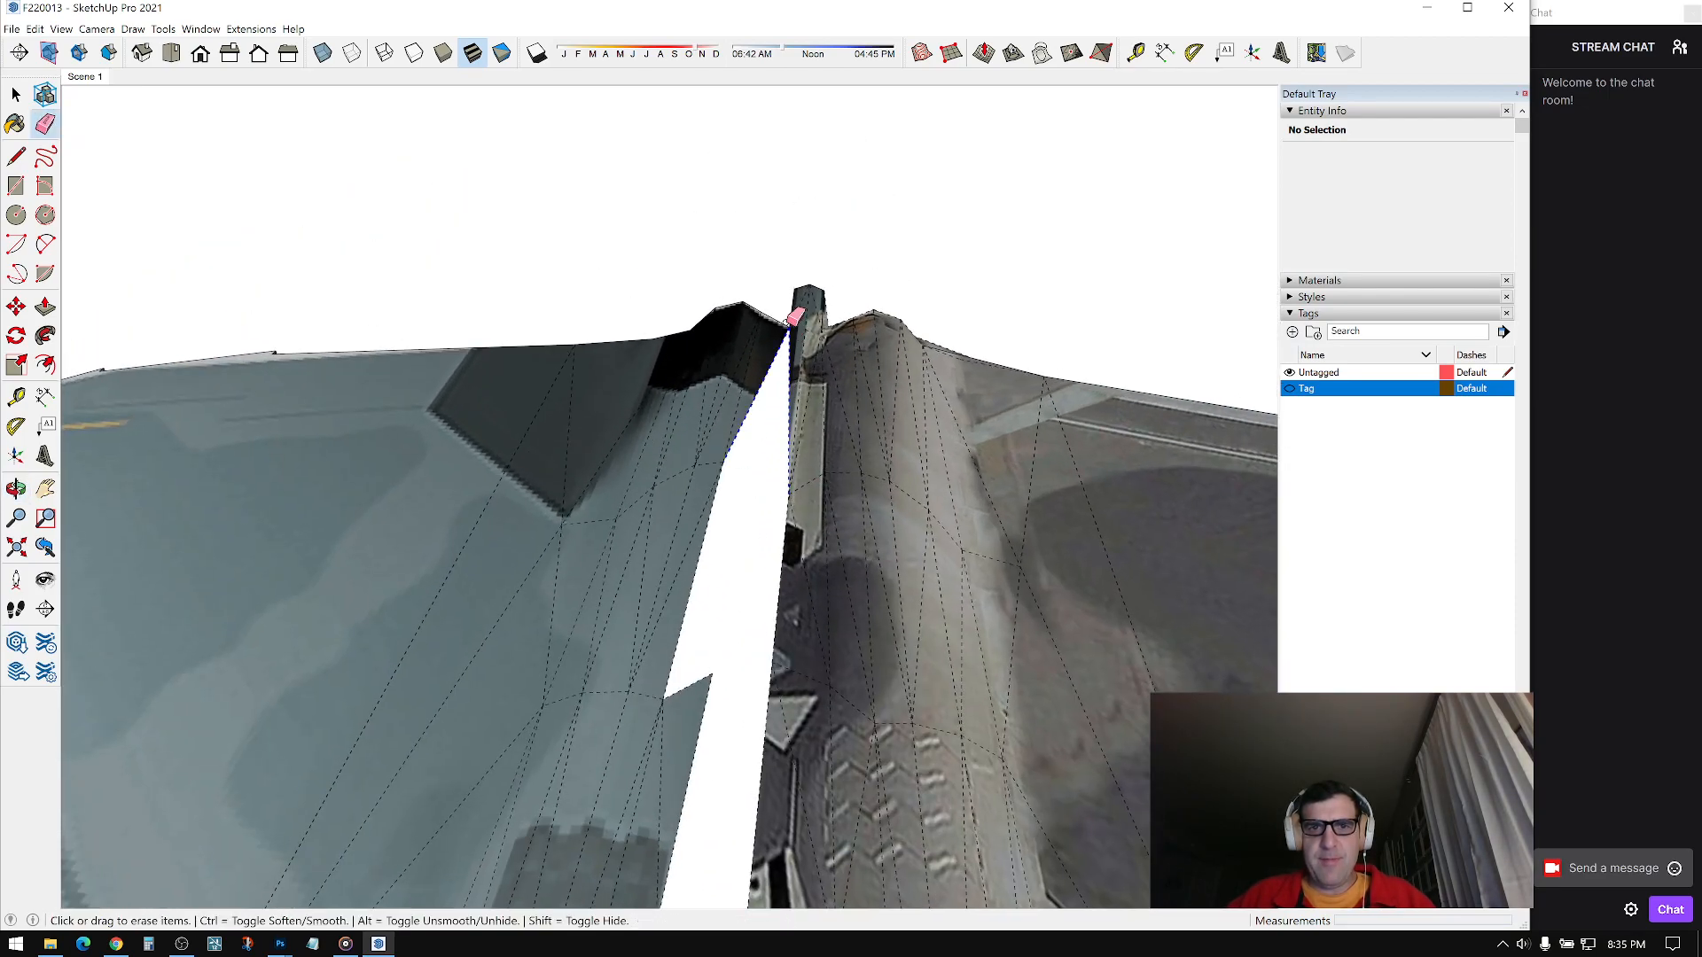
click(792, 334)
Step: Select all connected geometry of the separated blue-tinted fuselage half and wing, and delete it
middle_drag(809, 285, 887, 231)
triple_click(851, 252)
right_click(851, 251)
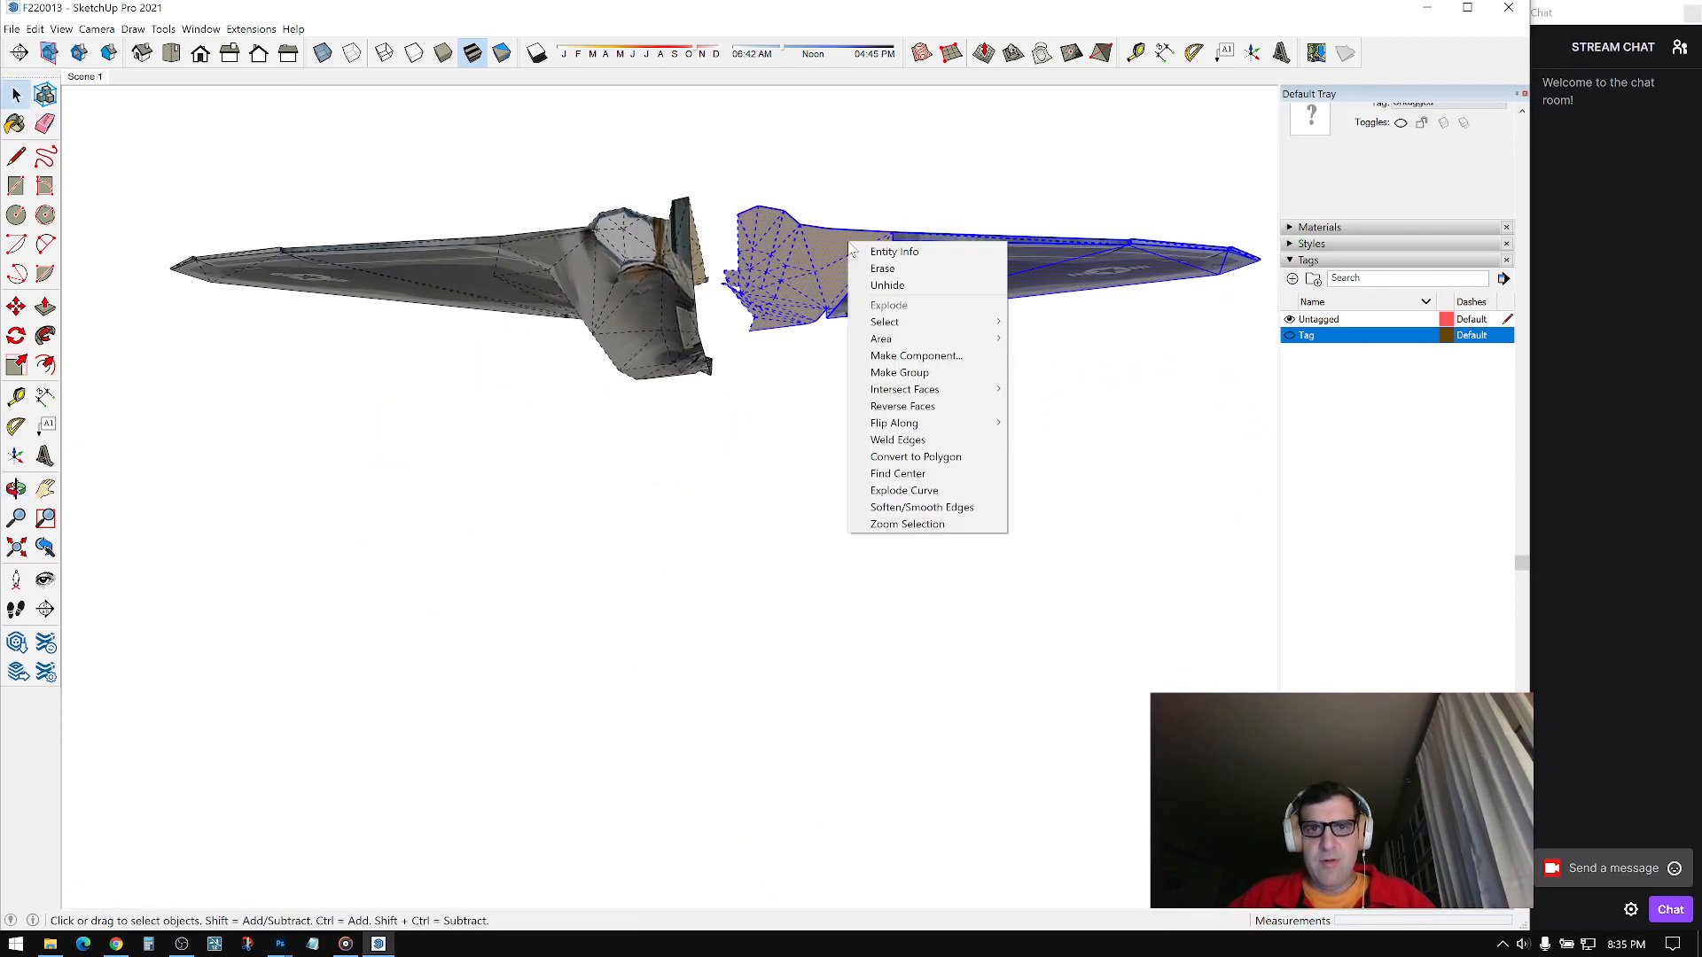
triple_click(1033, 257)
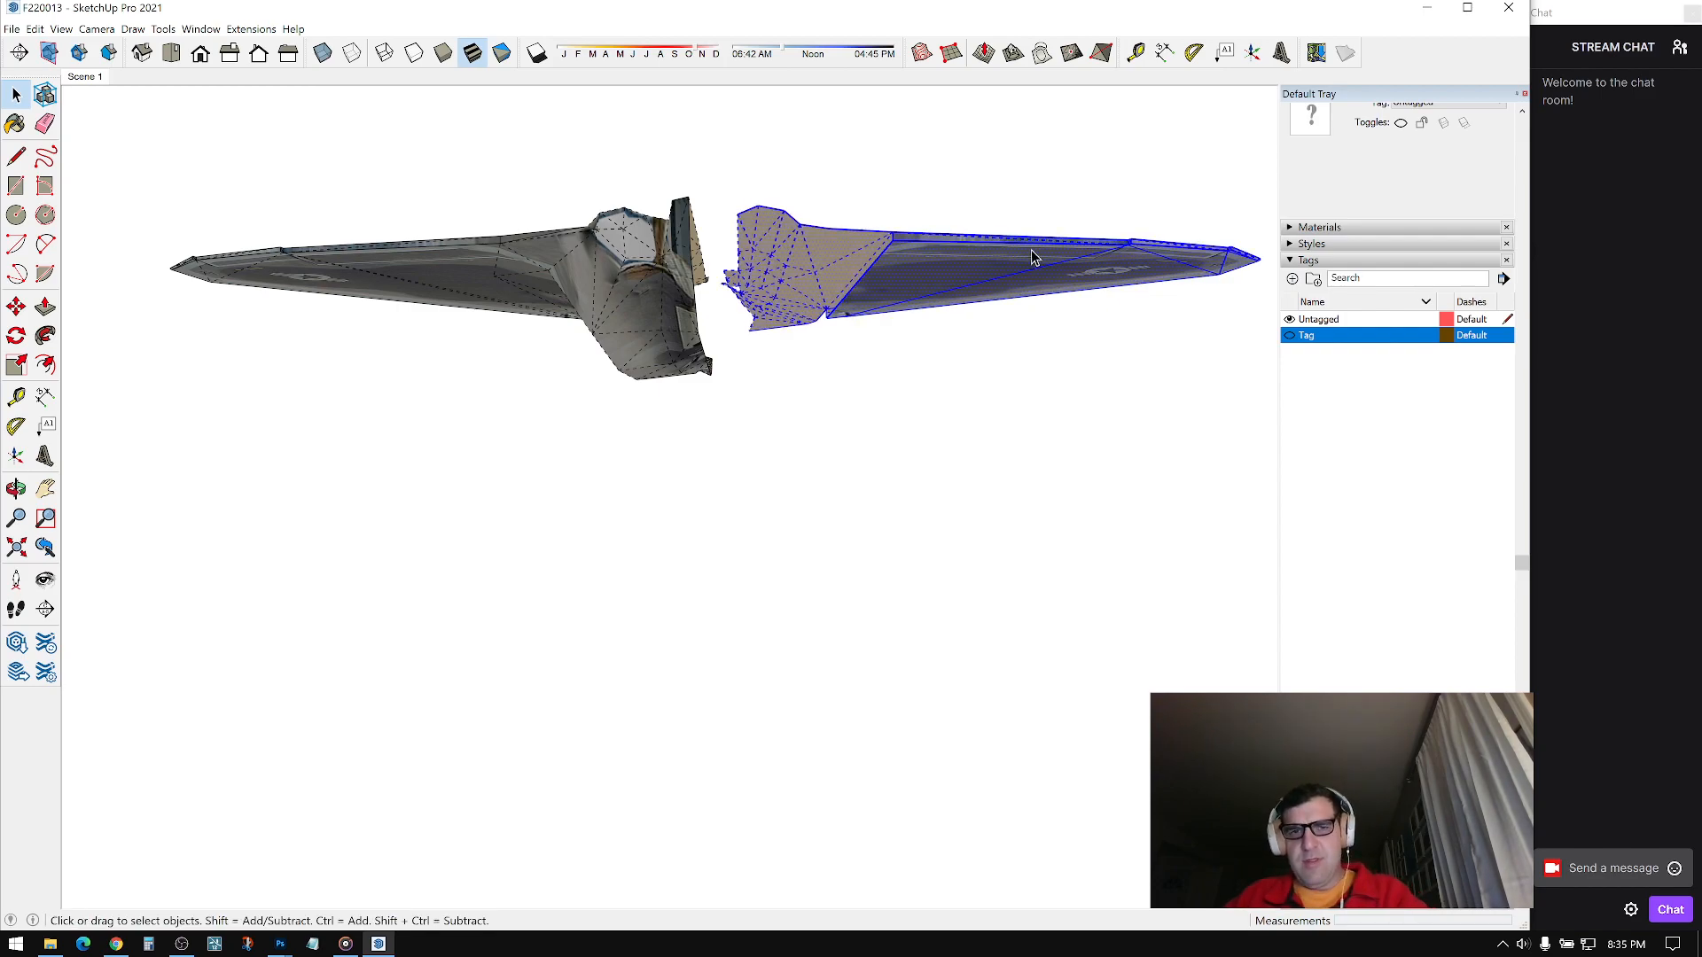
key(Delete)
Step: Select the remaining aircraft half and copy it sideways by about 26' 9 1/2"
middle_drag(1032, 257, 848, 199)
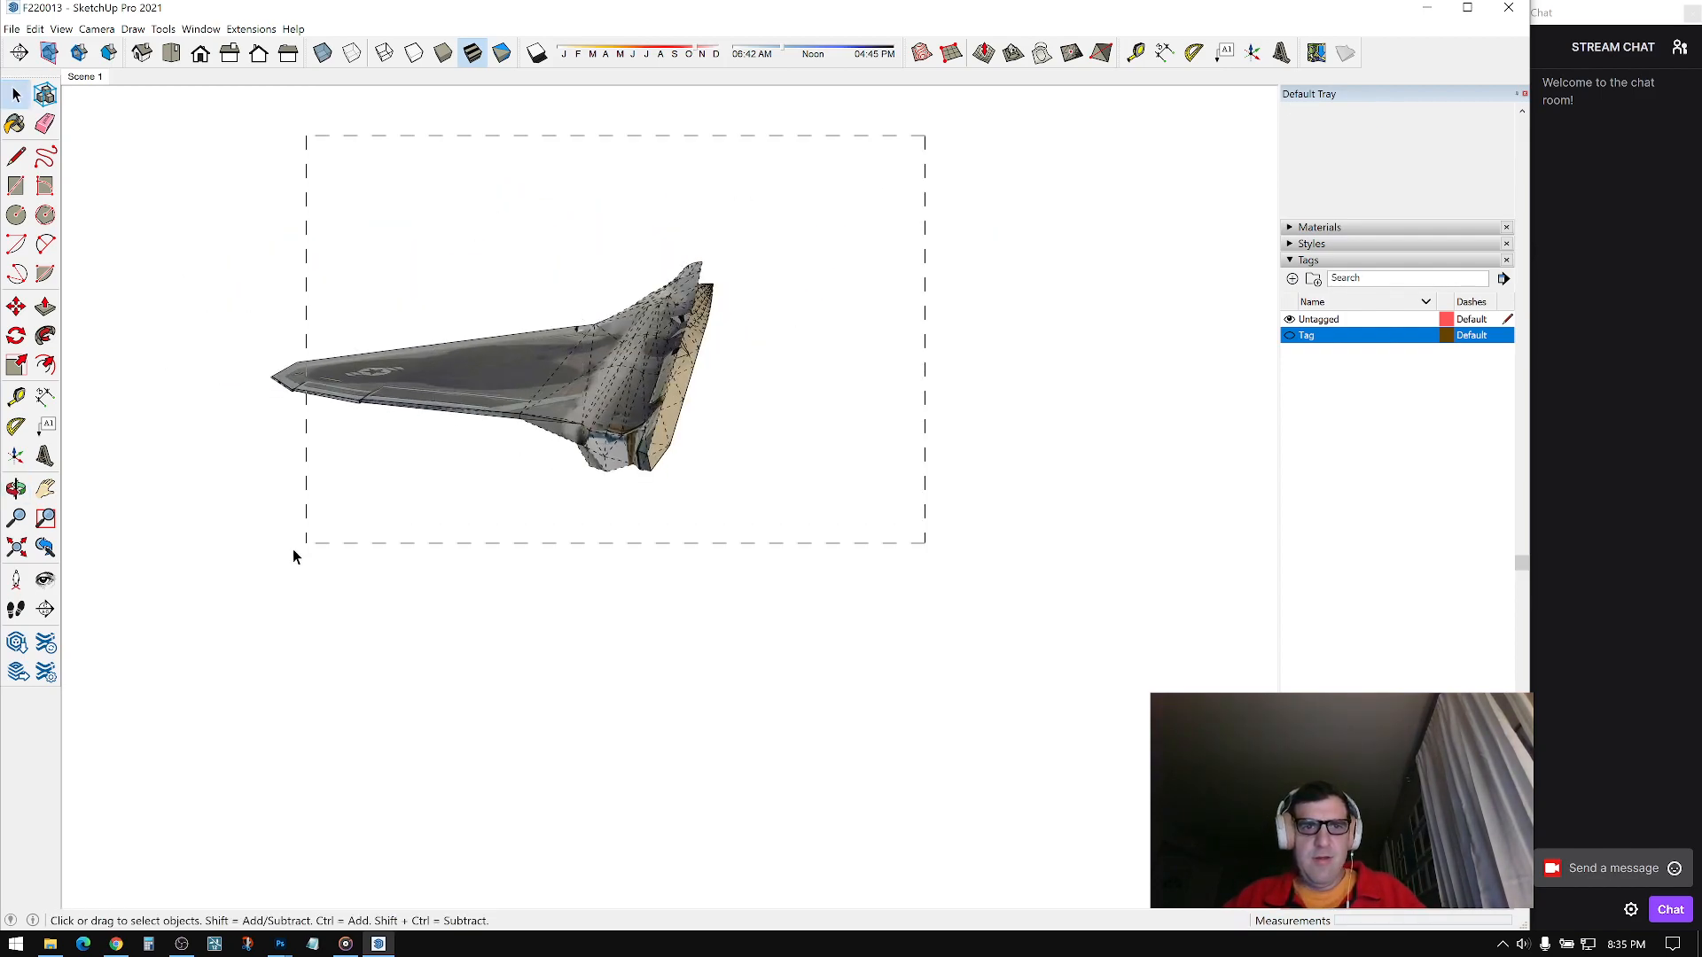
drag(293, 556, 293, 554)
middle_drag(294, 554, 242, 465)
middle_drag(465, 483, 314, 461)
click(16, 306)
key(ctrl)
click(614, 544)
click(1001, 565)
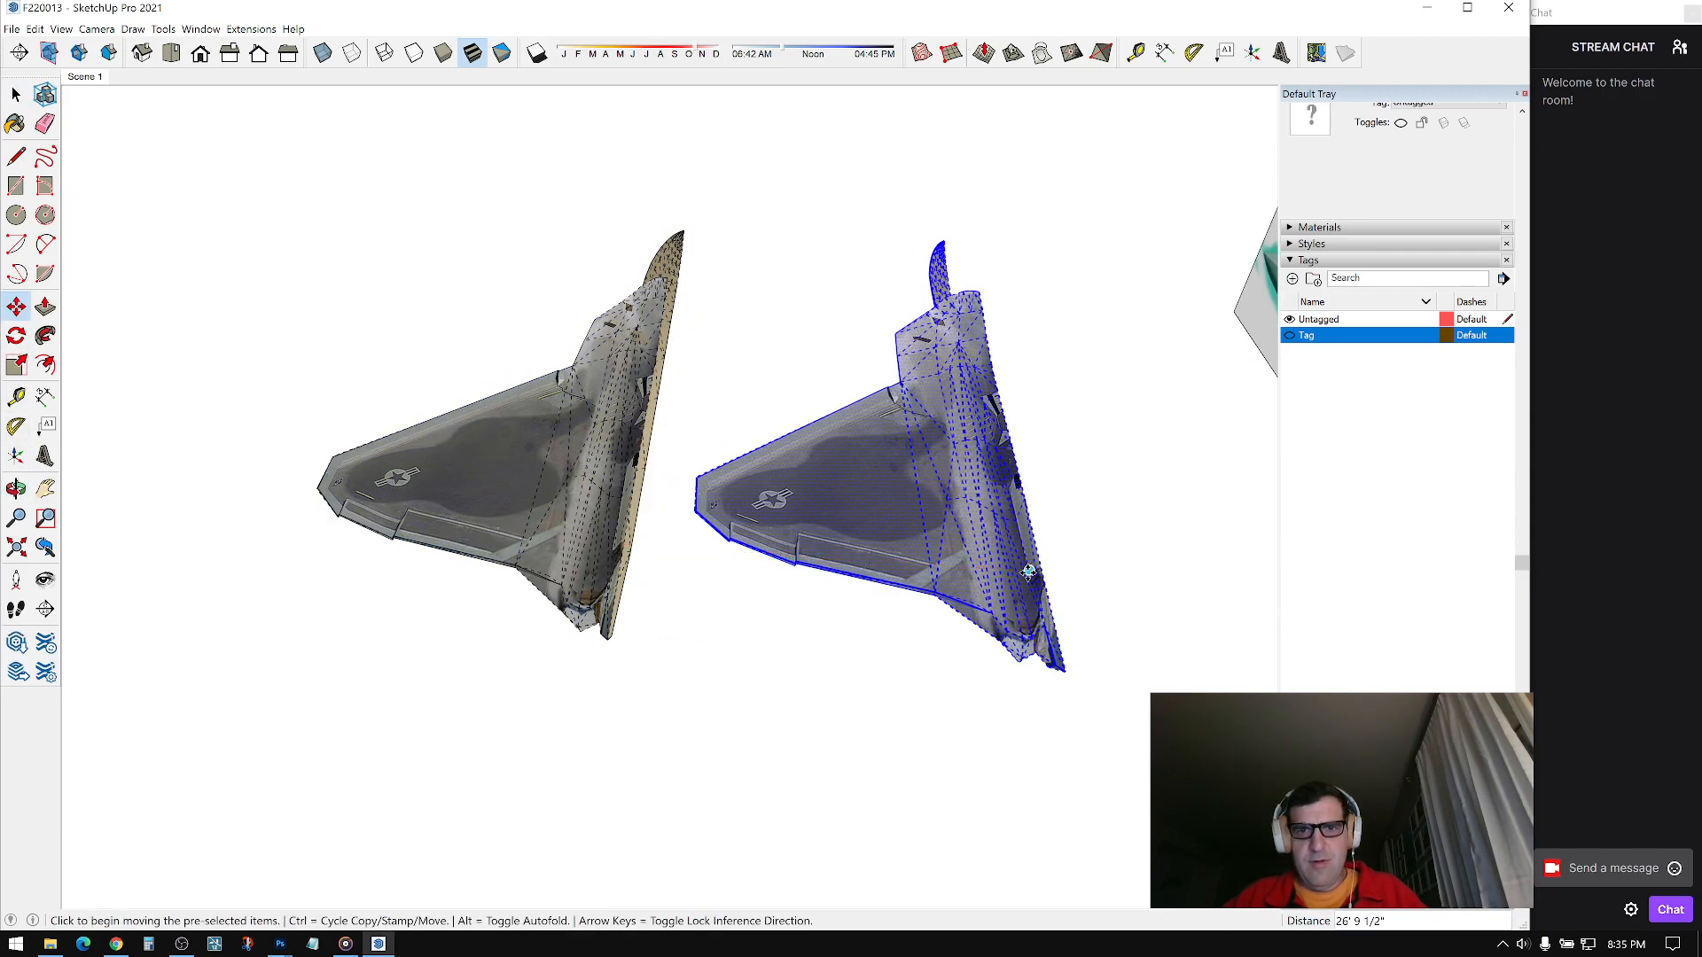
Step: Mirror the copied aircraft half along the red axis with a scale factor of -1
middle_drag(1001, 565, 593, 374)
key(s)
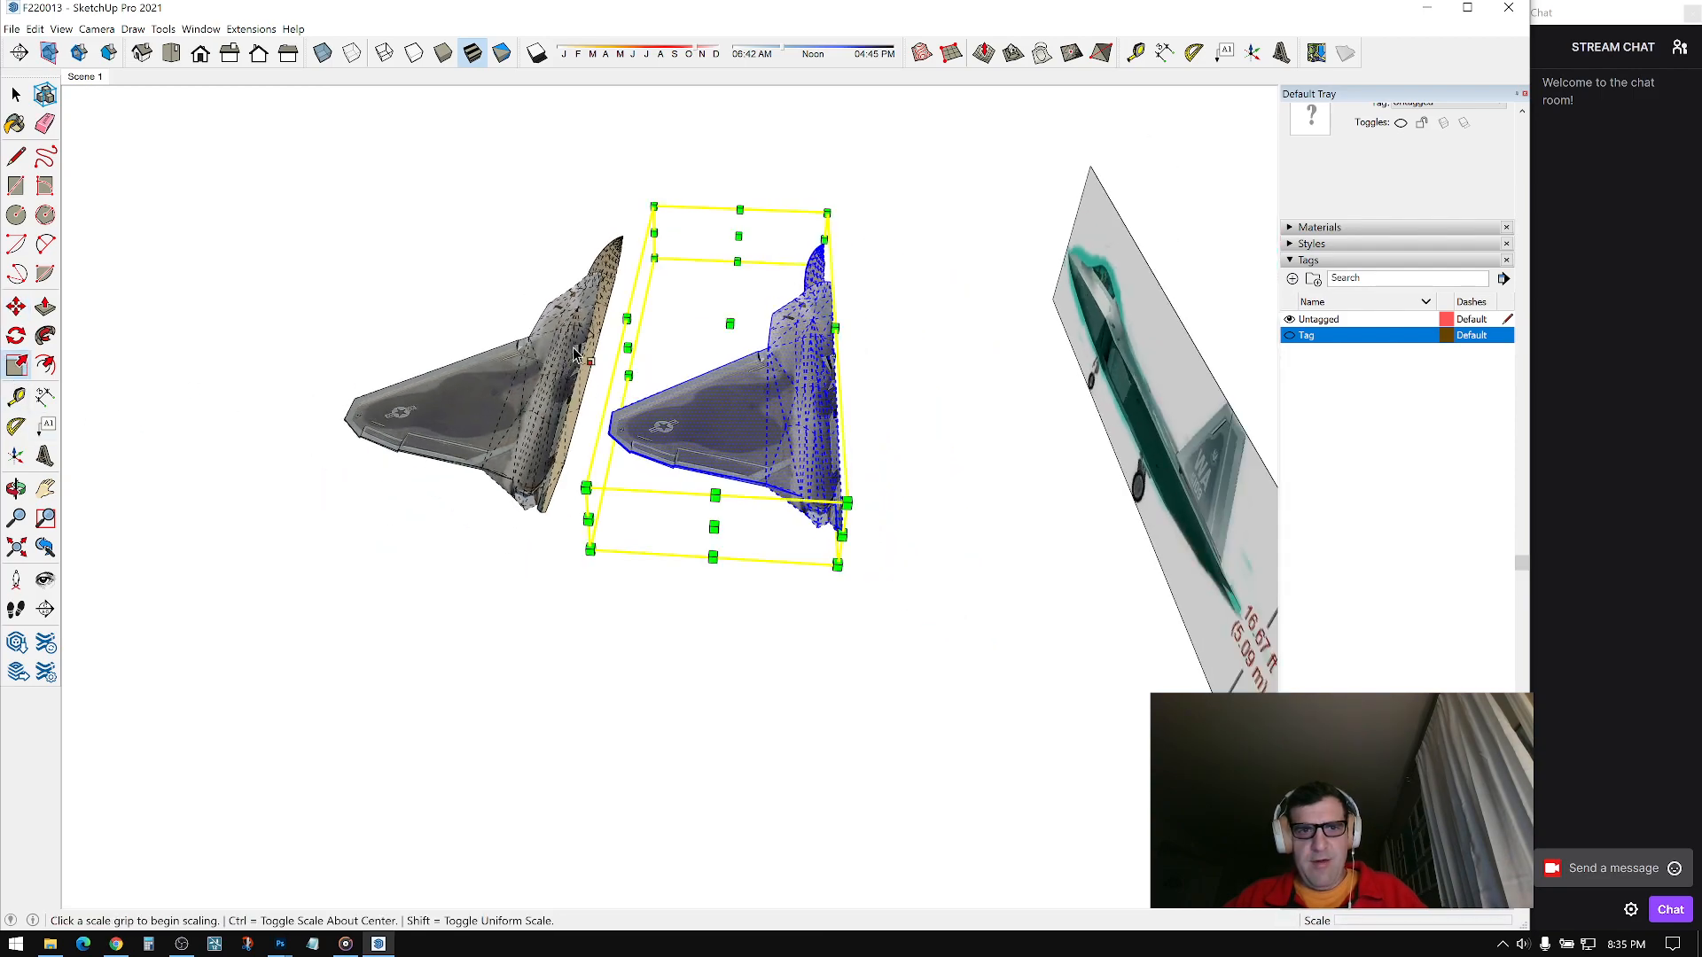
click(627, 347)
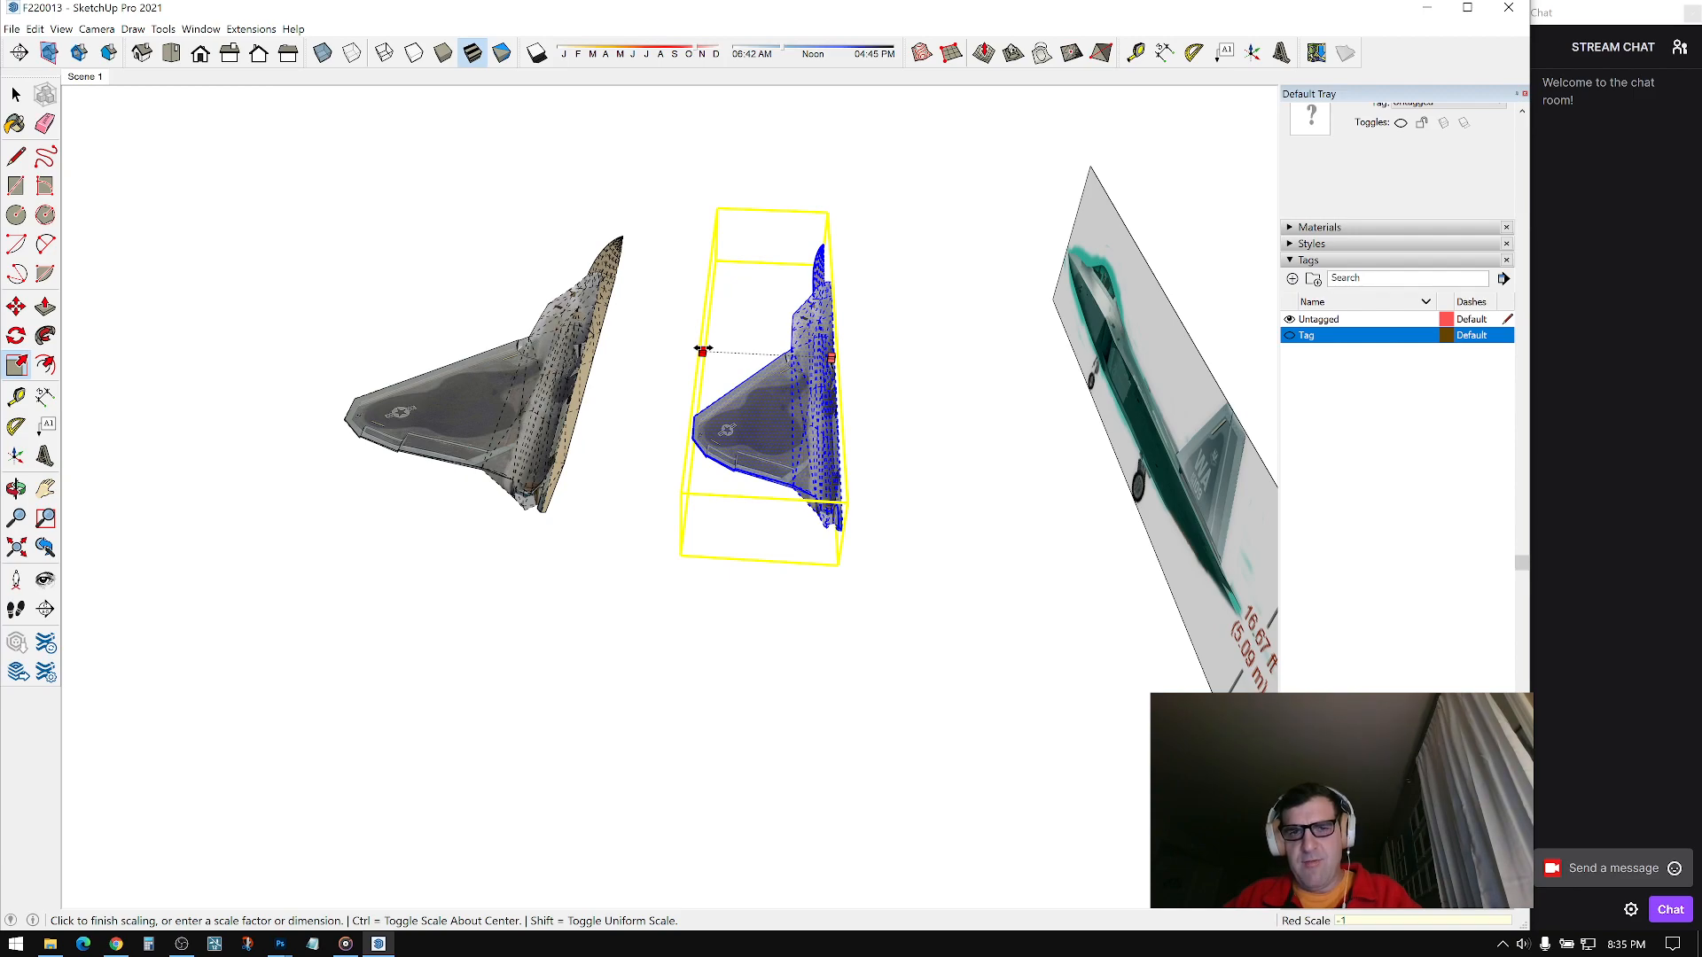
key(Return)
Step: Move the mirrored half by a centreline endpoint onto the matching endpoint of the original half, and deselect it
middle_drag(963, 359, 490, 292)
scroll(974, 437, up, 1)
key(space)
scroll(973, 465, up, 1)
key(m)
click(623, 335)
scroll(490, 293, up, 1)
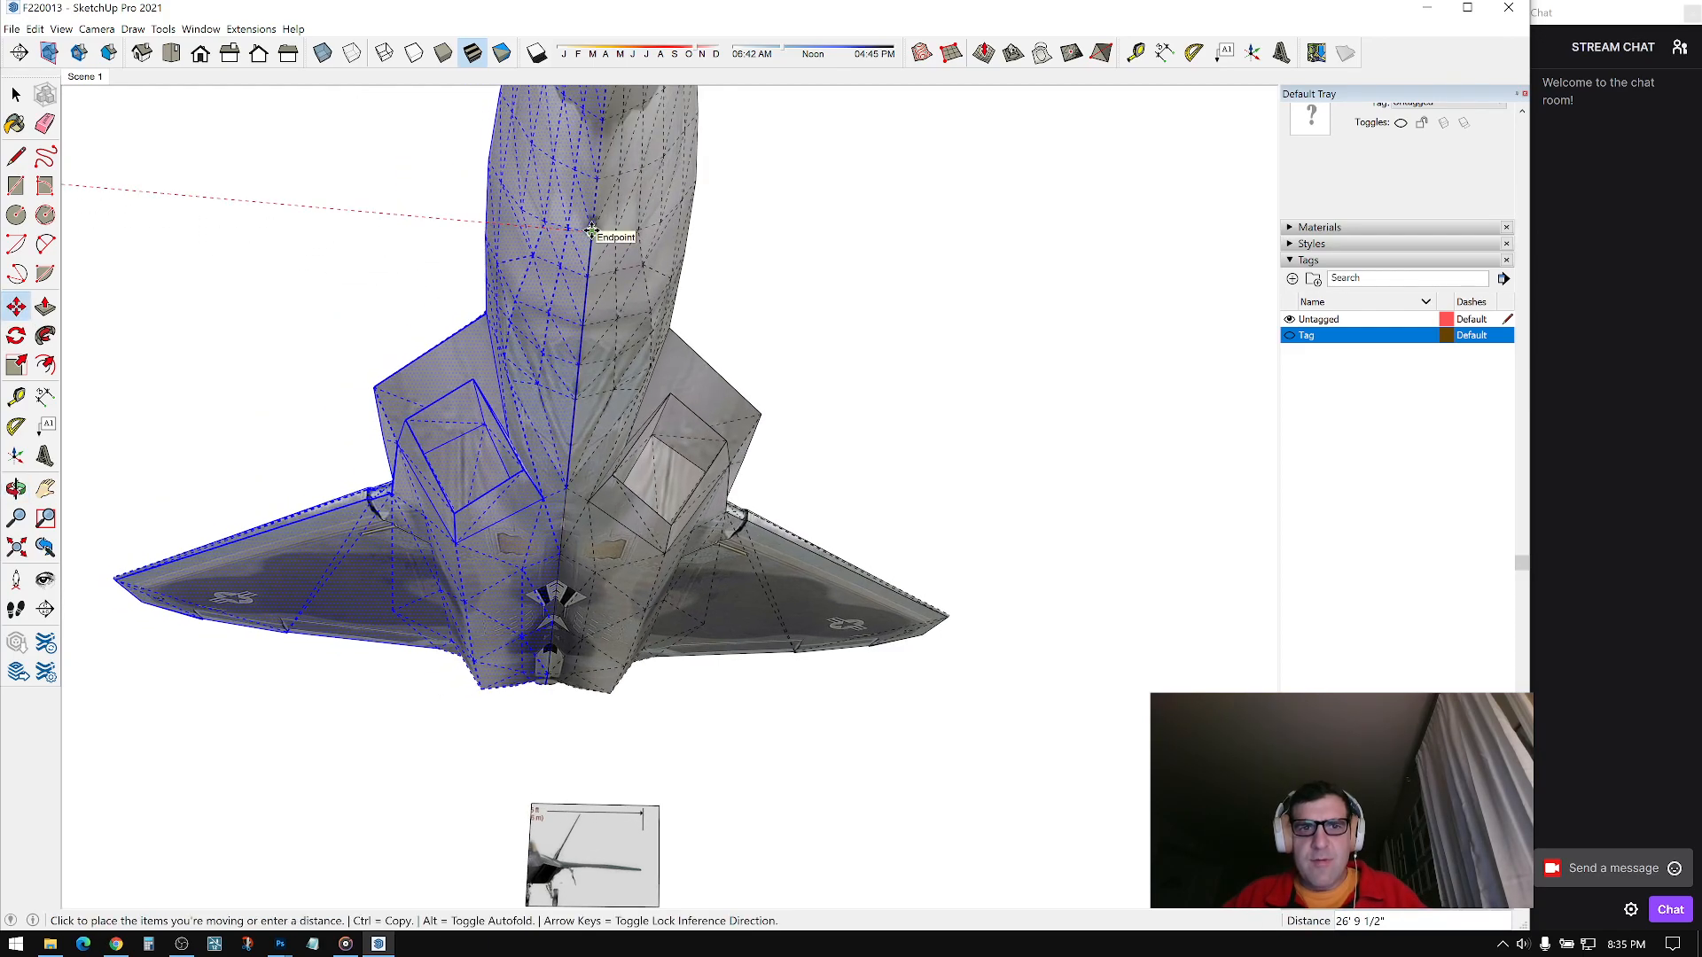
click(591, 231)
key(space)
click(735, 252)
middle_drag(572, 297, 665, 359)
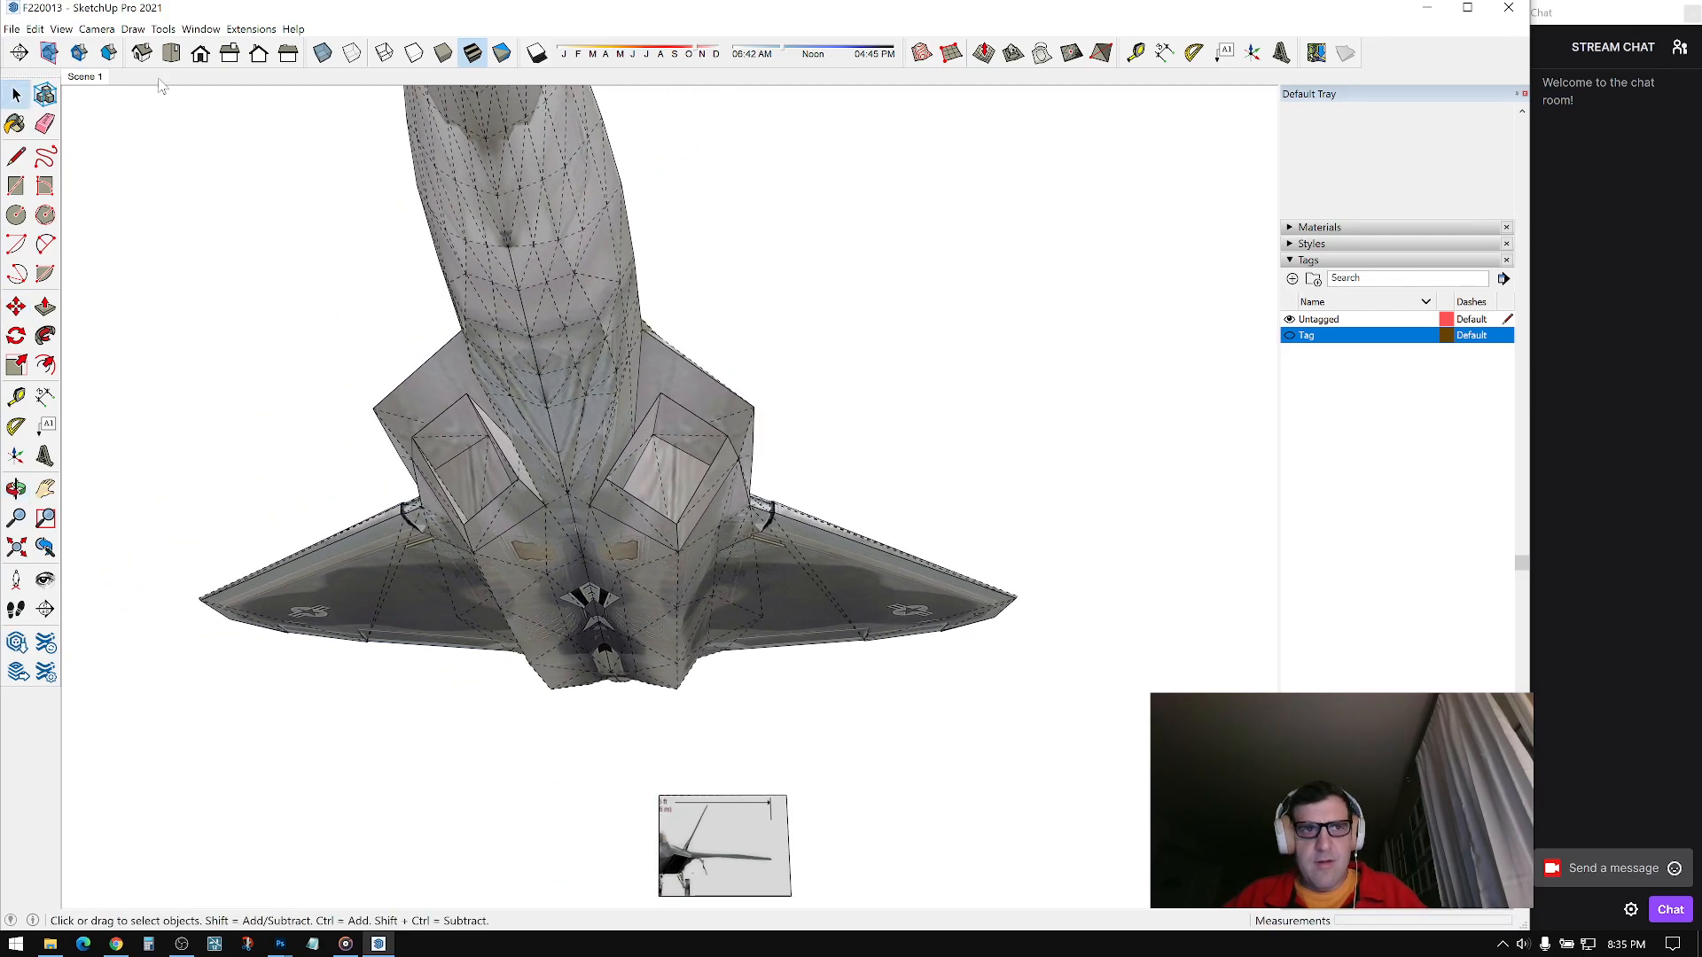
Step: Turn off the hidden geometry display and soften the seam edges along the fuselage's underside centreline up to the tail
click(71, 32)
click(89, 86)
mouse_move(479, 332)
middle_down()
mouse_move(516, 349)
mouse_move(596, 330)
mouse_move(577, 243)
middle_up()
key(e)
key(ctrl)
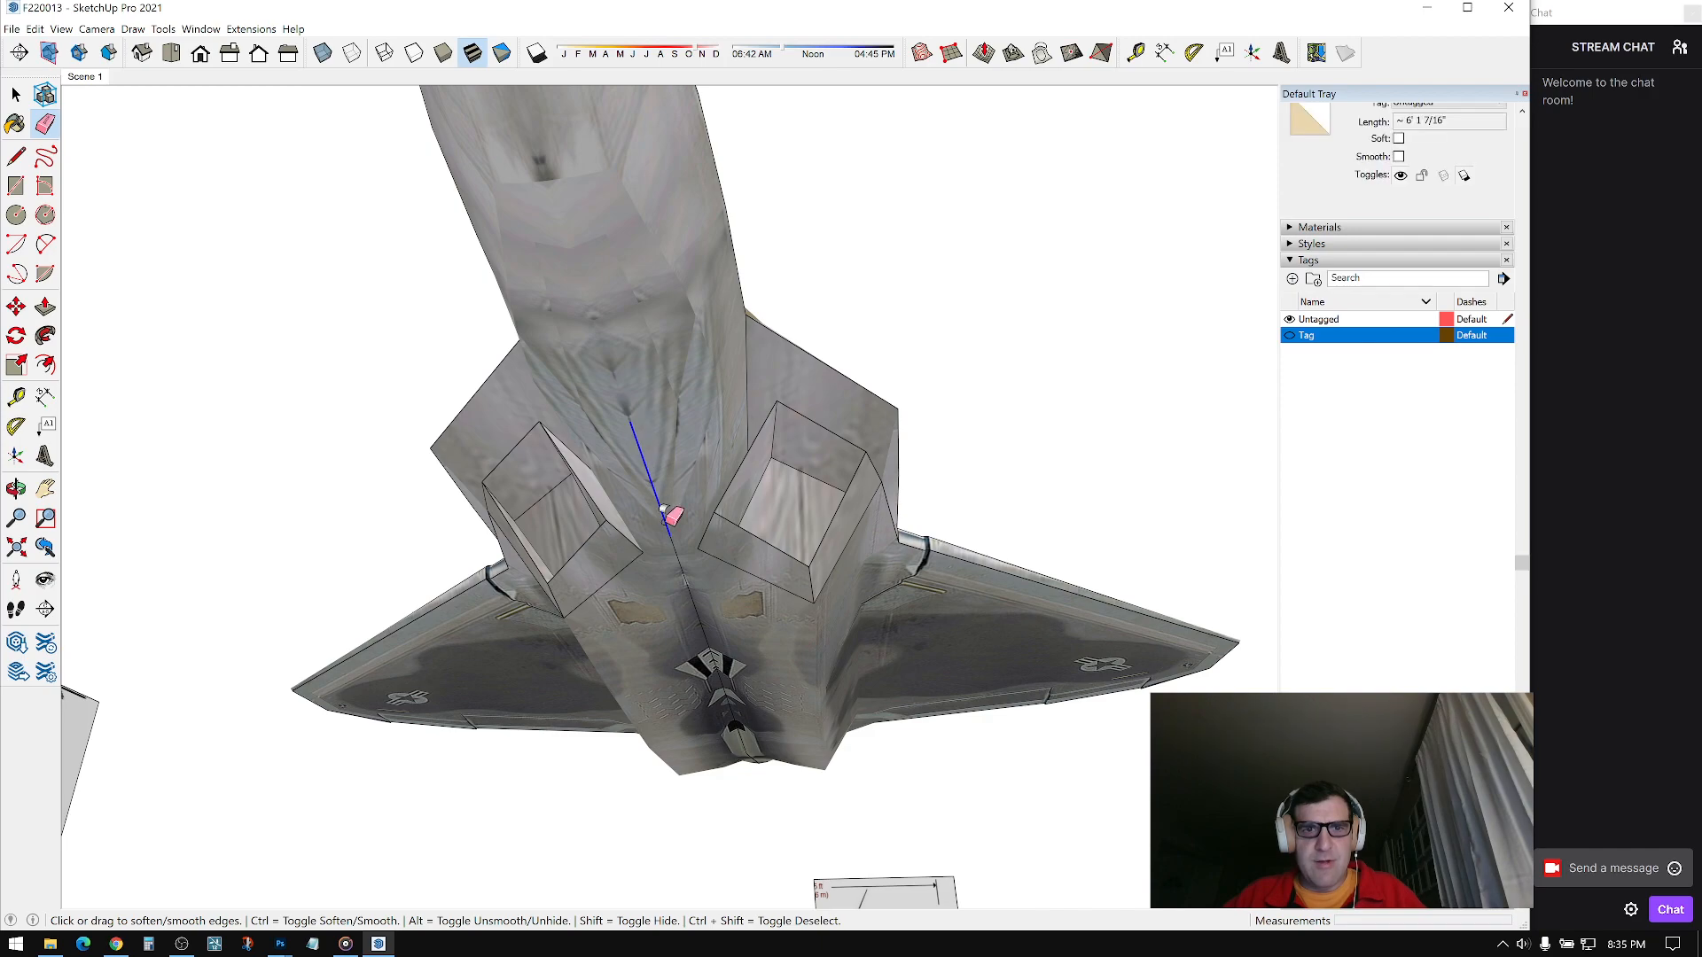
scroll(666, 513, up, 3)
mouse_move(736, 679)
middle_down()
mouse_move(711, 459)
mouse_move(586, 457)
mouse_move(710, 441)
mouse_move(864, 387)
middle_up()
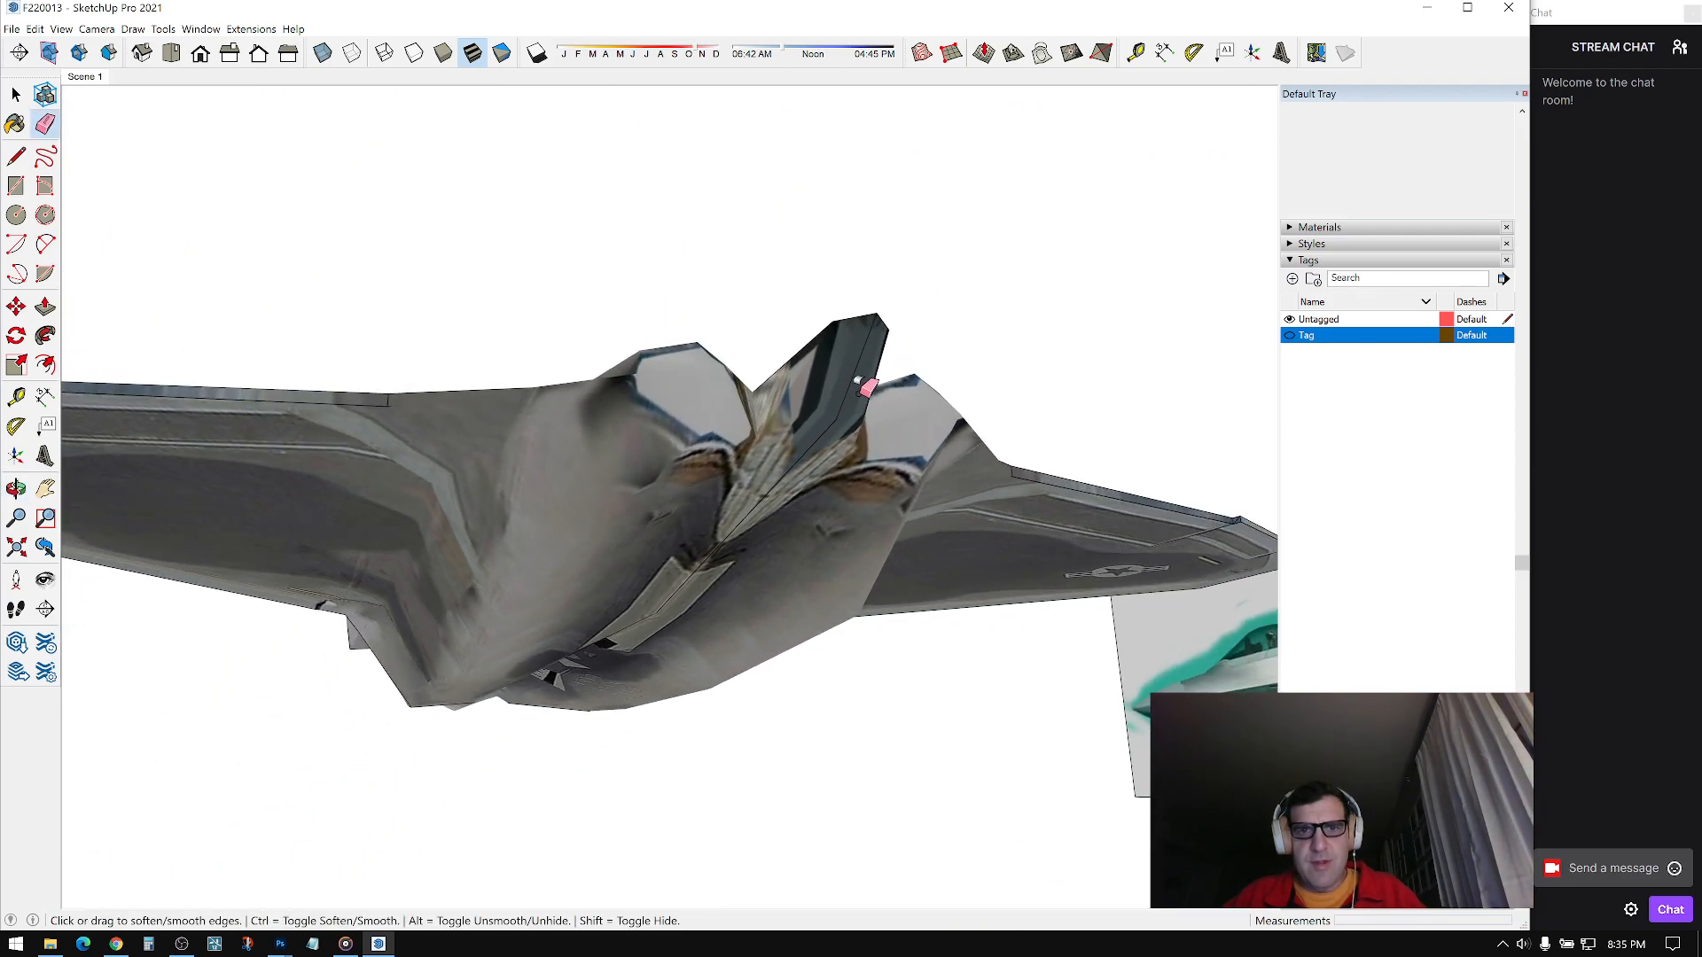
mouse_move(772, 497)
middle_down()
mouse_move(641, 703)
mouse_move(700, 588)
mouse_move(658, 516)
middle_up()
scroll(658, 516, down, 2)
key(space)
Step: Make Tag visible again to restore the canopy, nose and tail parts, and collapse the tag and entity information
mouse_move(753, 390)
middle_down()
mouse_move(900, 588)
mouse_move(679, 449)
middle_up()
mouse_move(532, 399)
middle_down()
mouse_move(709, 433)
mouse_move(798, 408)
middle_up()
click(1292, 336)
scroll(801, 470, up, 2)
middle_drag(656, 452, 1032, 445)
scroll(691, 510, up, 3)
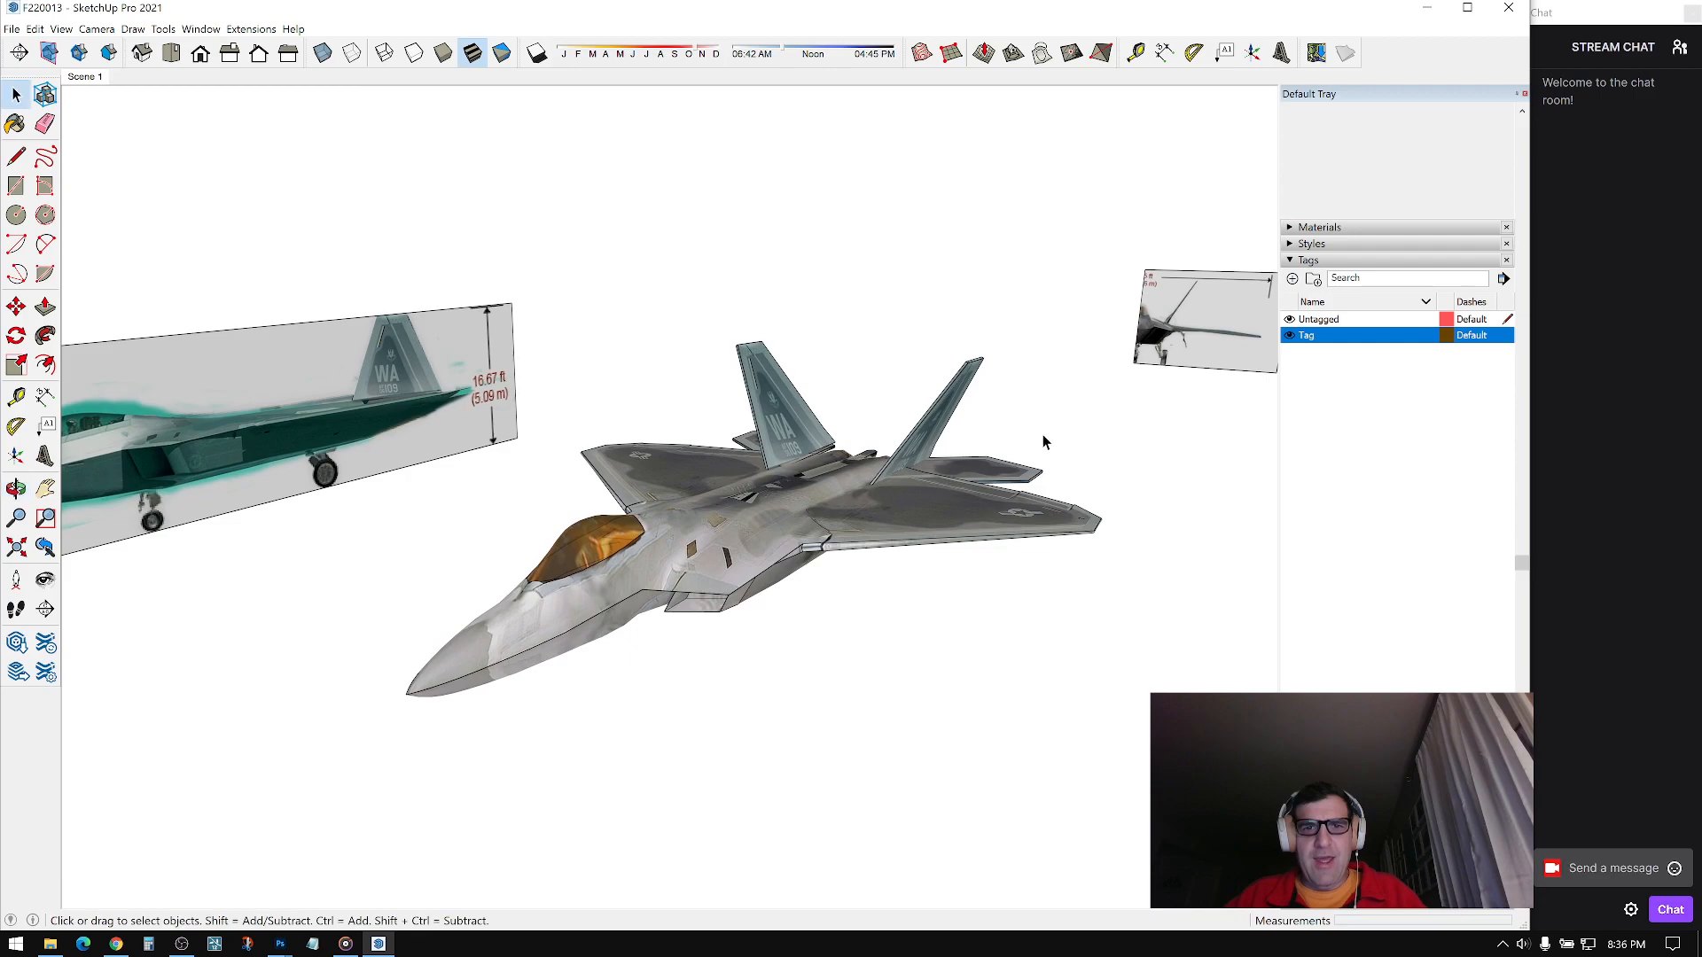
click(1291, 261)
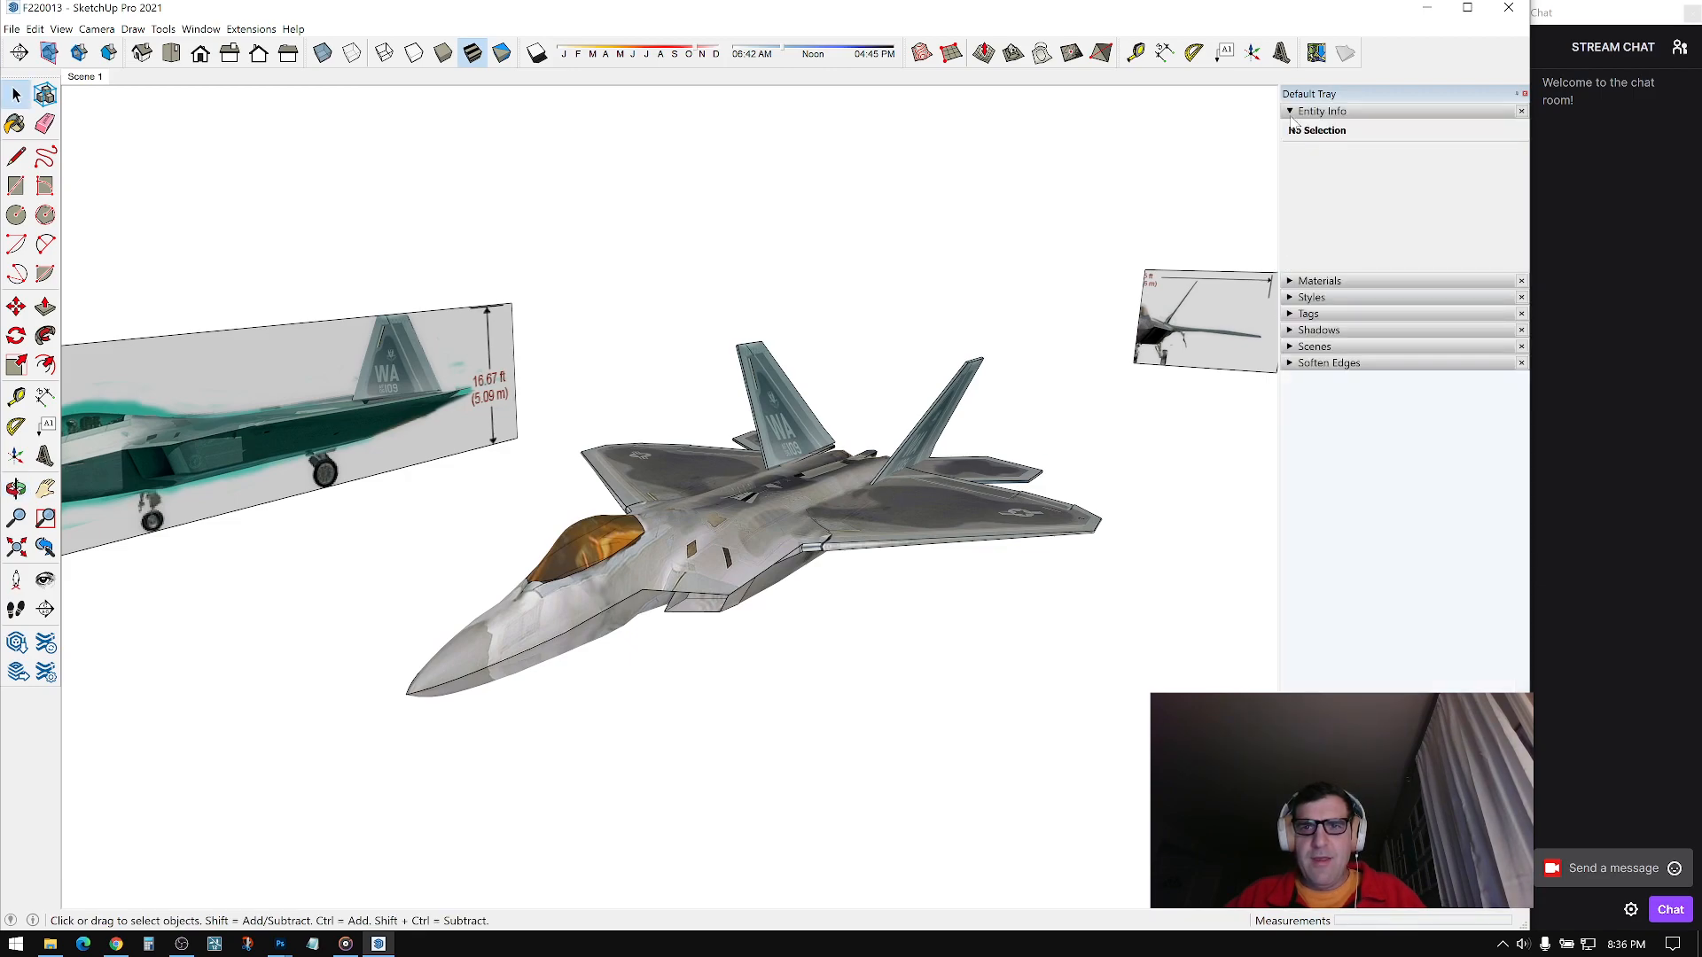
click(1291, 112)
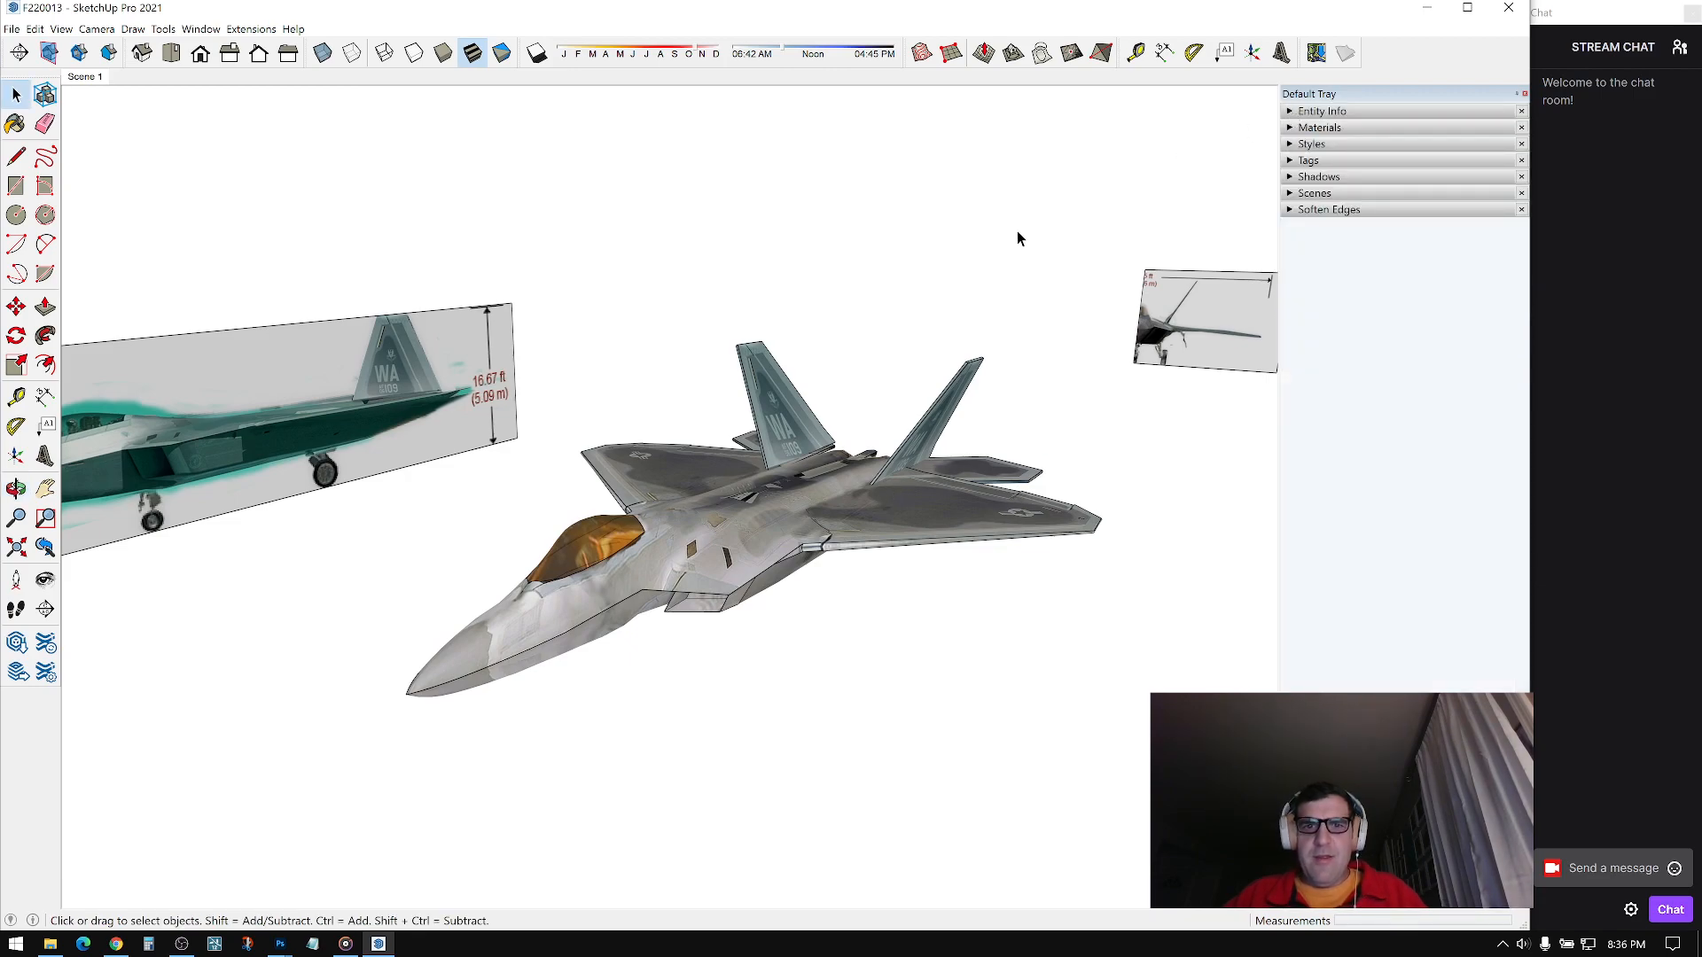
Step: Update Scene 1 with an elevated front three-quarter view of the complete aircraft
click(88, 79)
middle_drag(820, 399, 906, 415)
shift+middle_drag(845, 476, 855, 463)
key(space)
scroll(980, 400, up, 3)
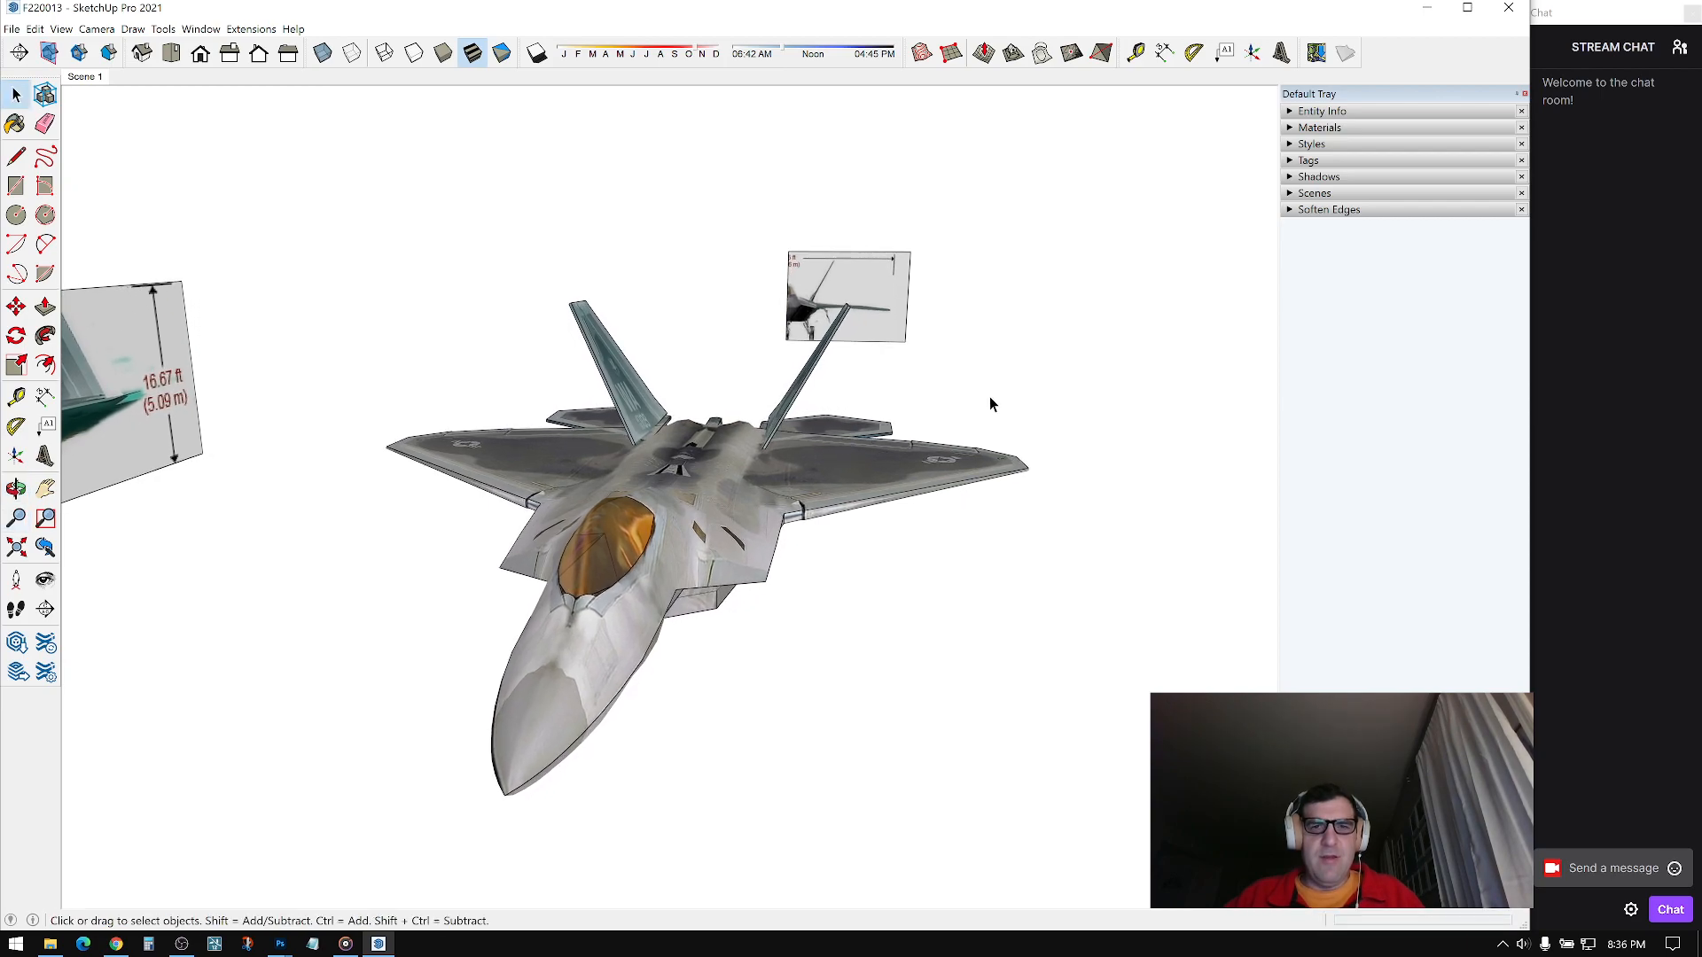
middle_drag(728, 507, 717, 454)
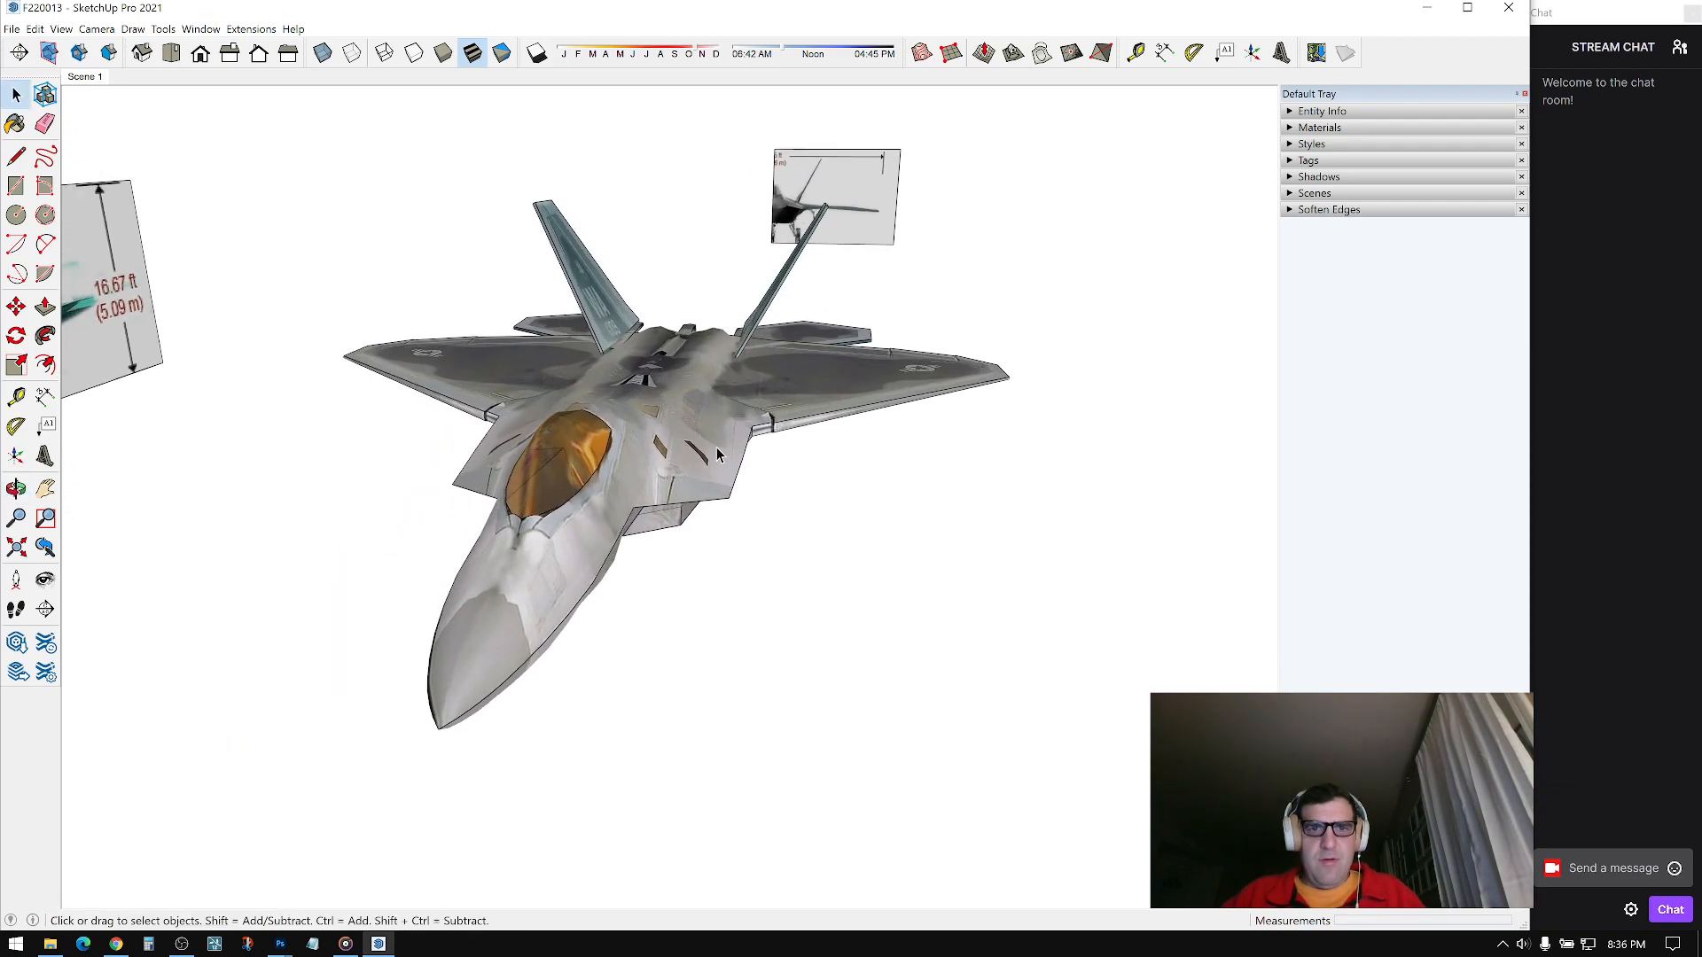
right_click(81, 76)
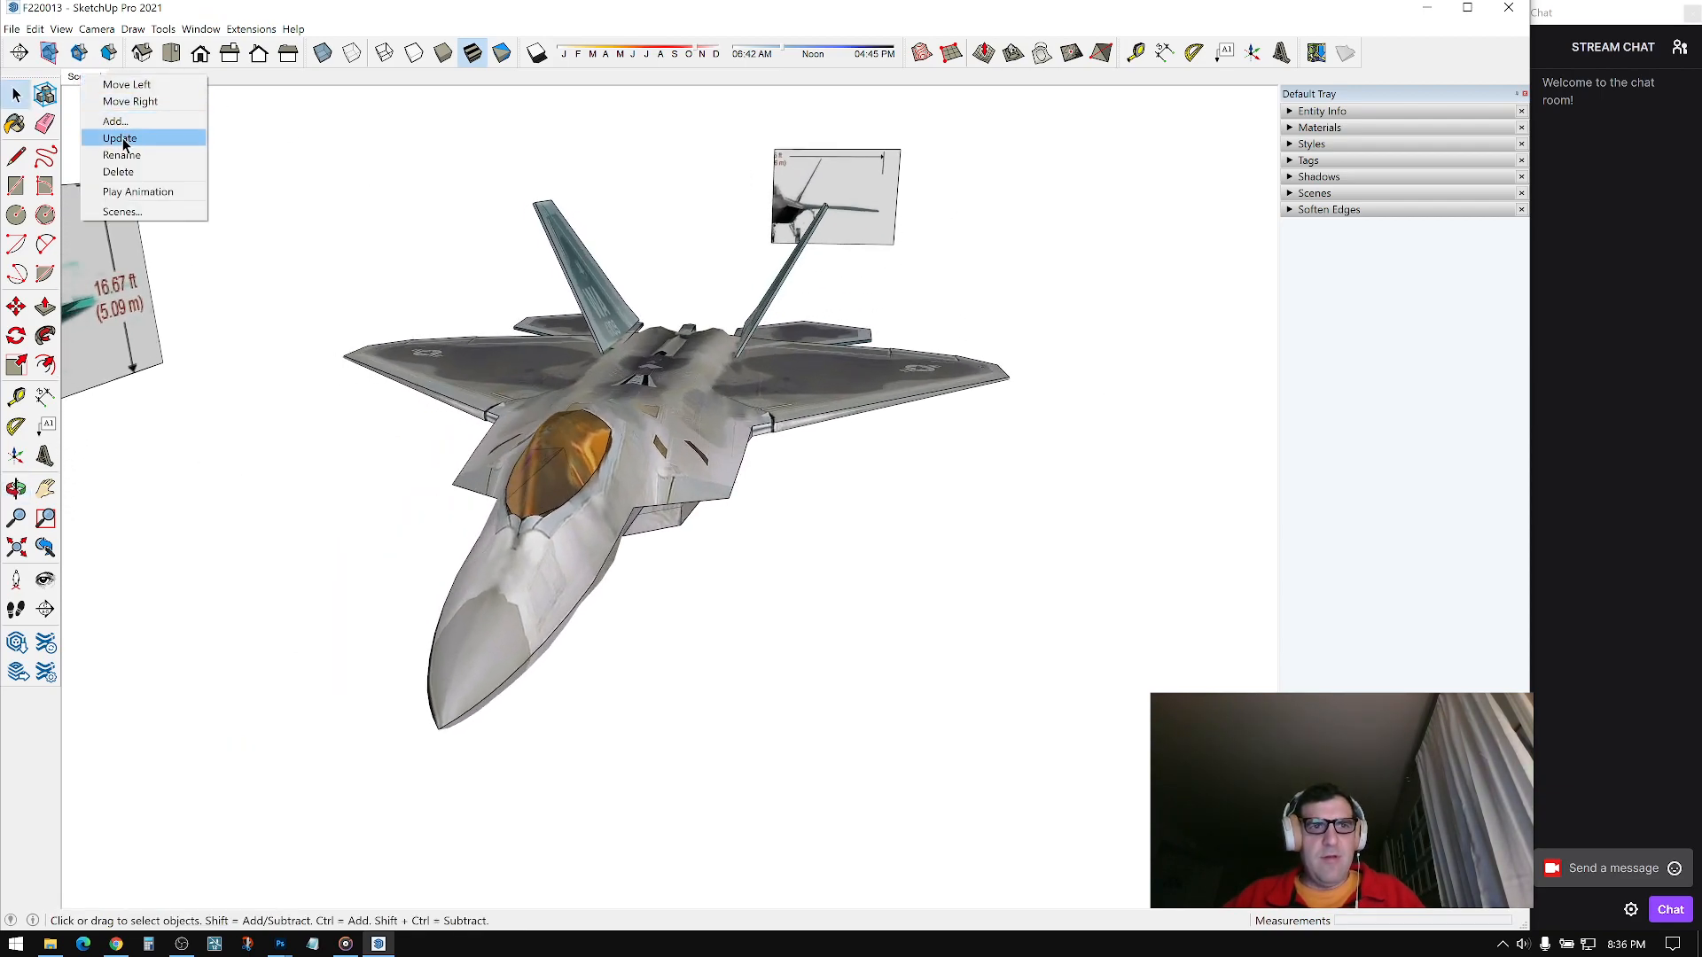
click(122, 139)
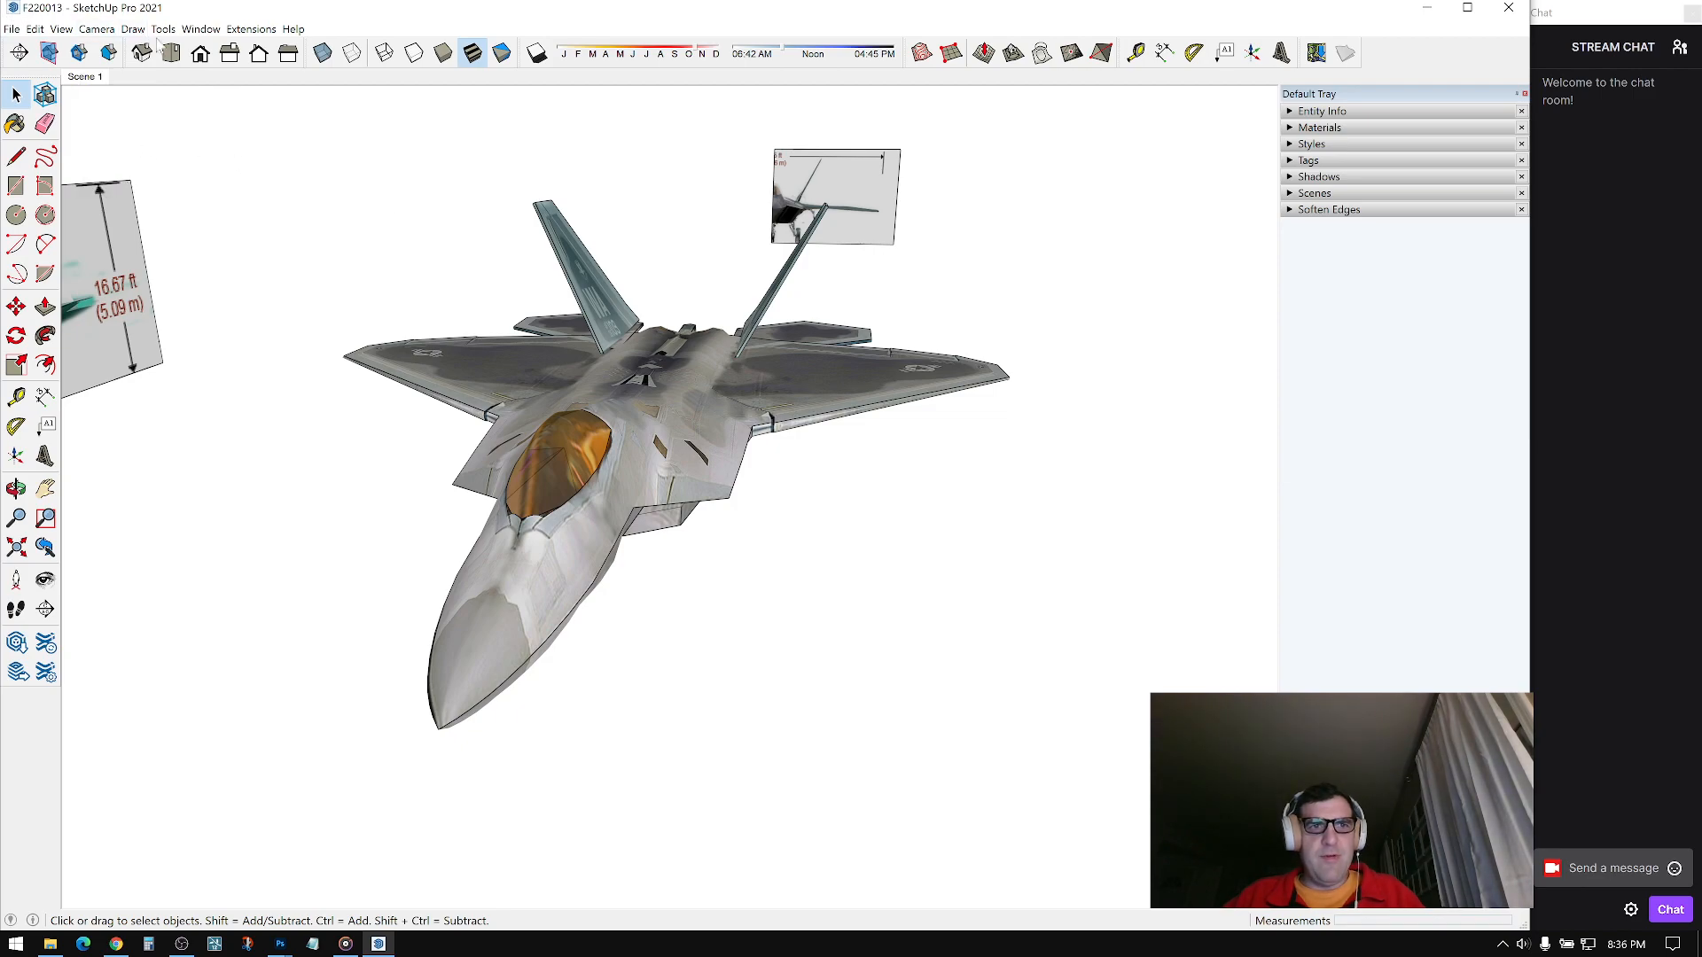
Step: Review the edge, face and component counts for the entire model in its statistics
click(201, 29)
click(229, 106)
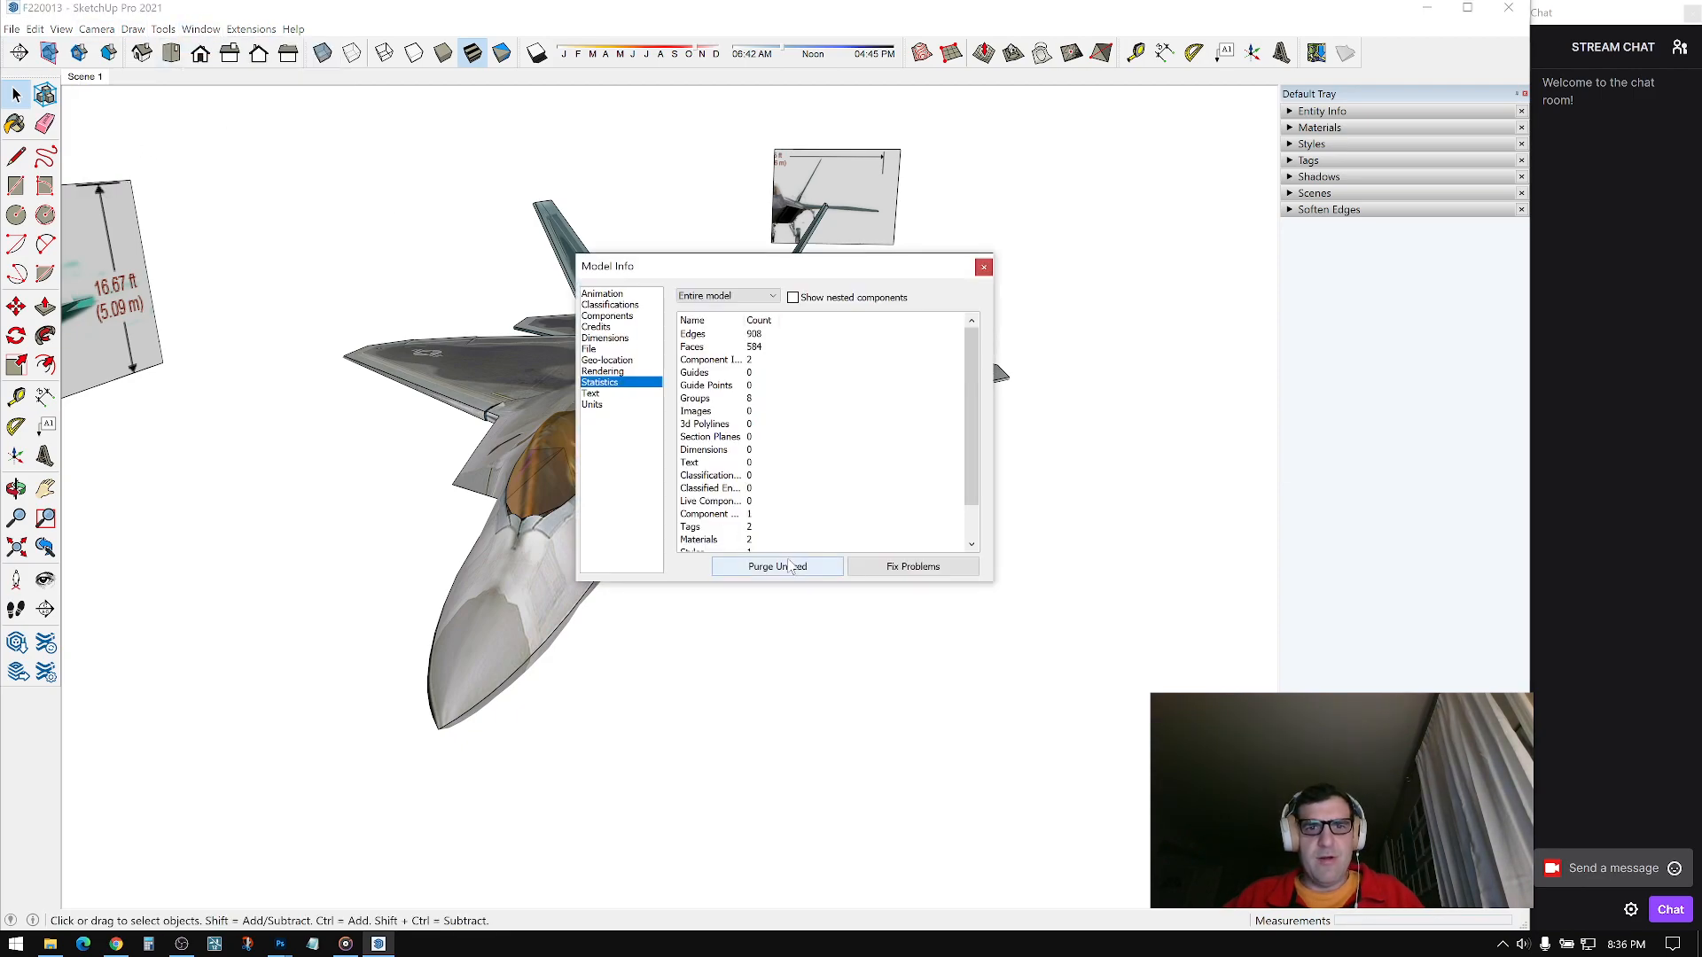
click(984, 267)
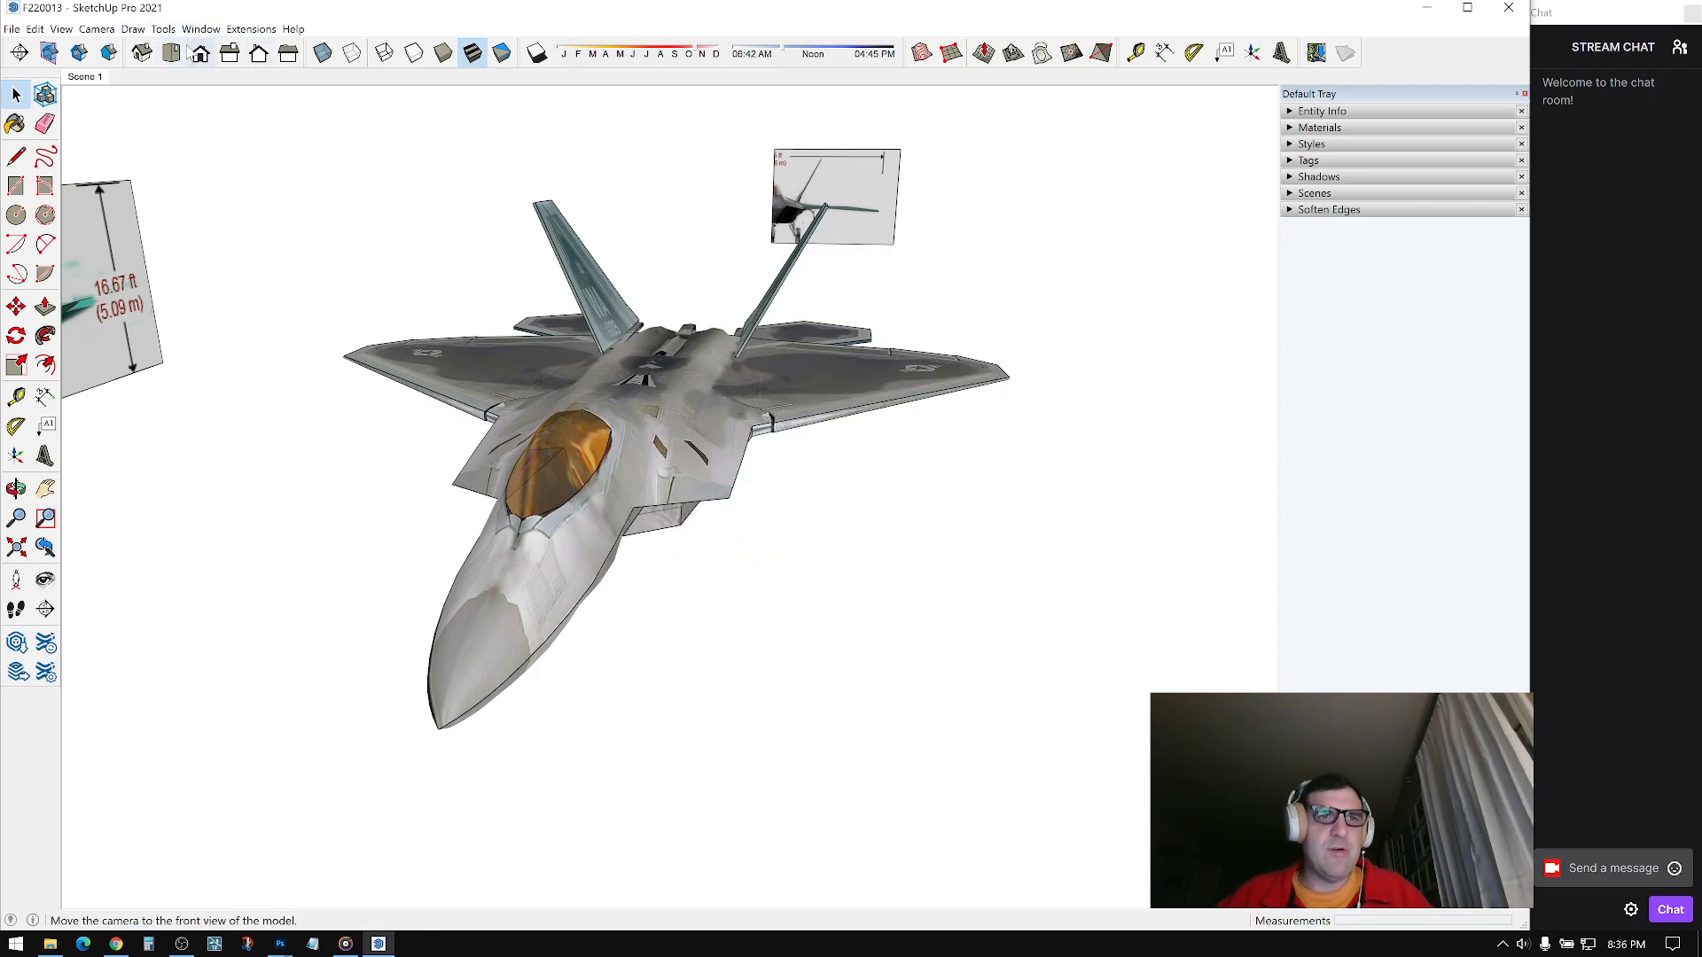
click(193, 30)
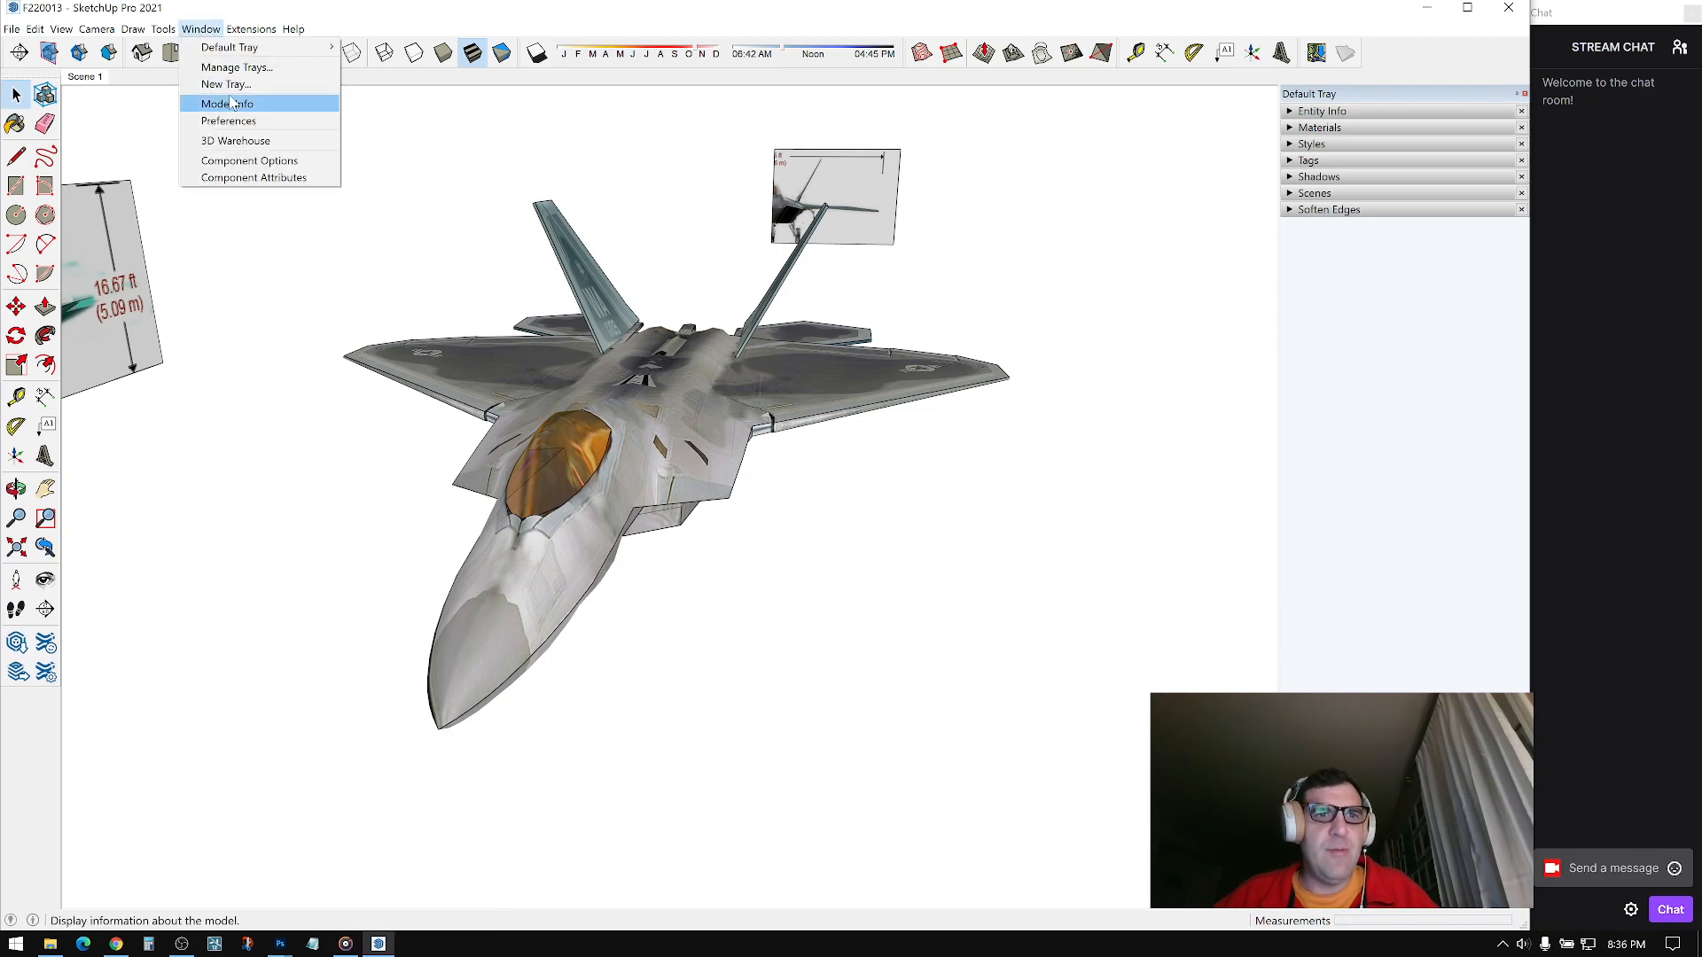
click(231, 103)
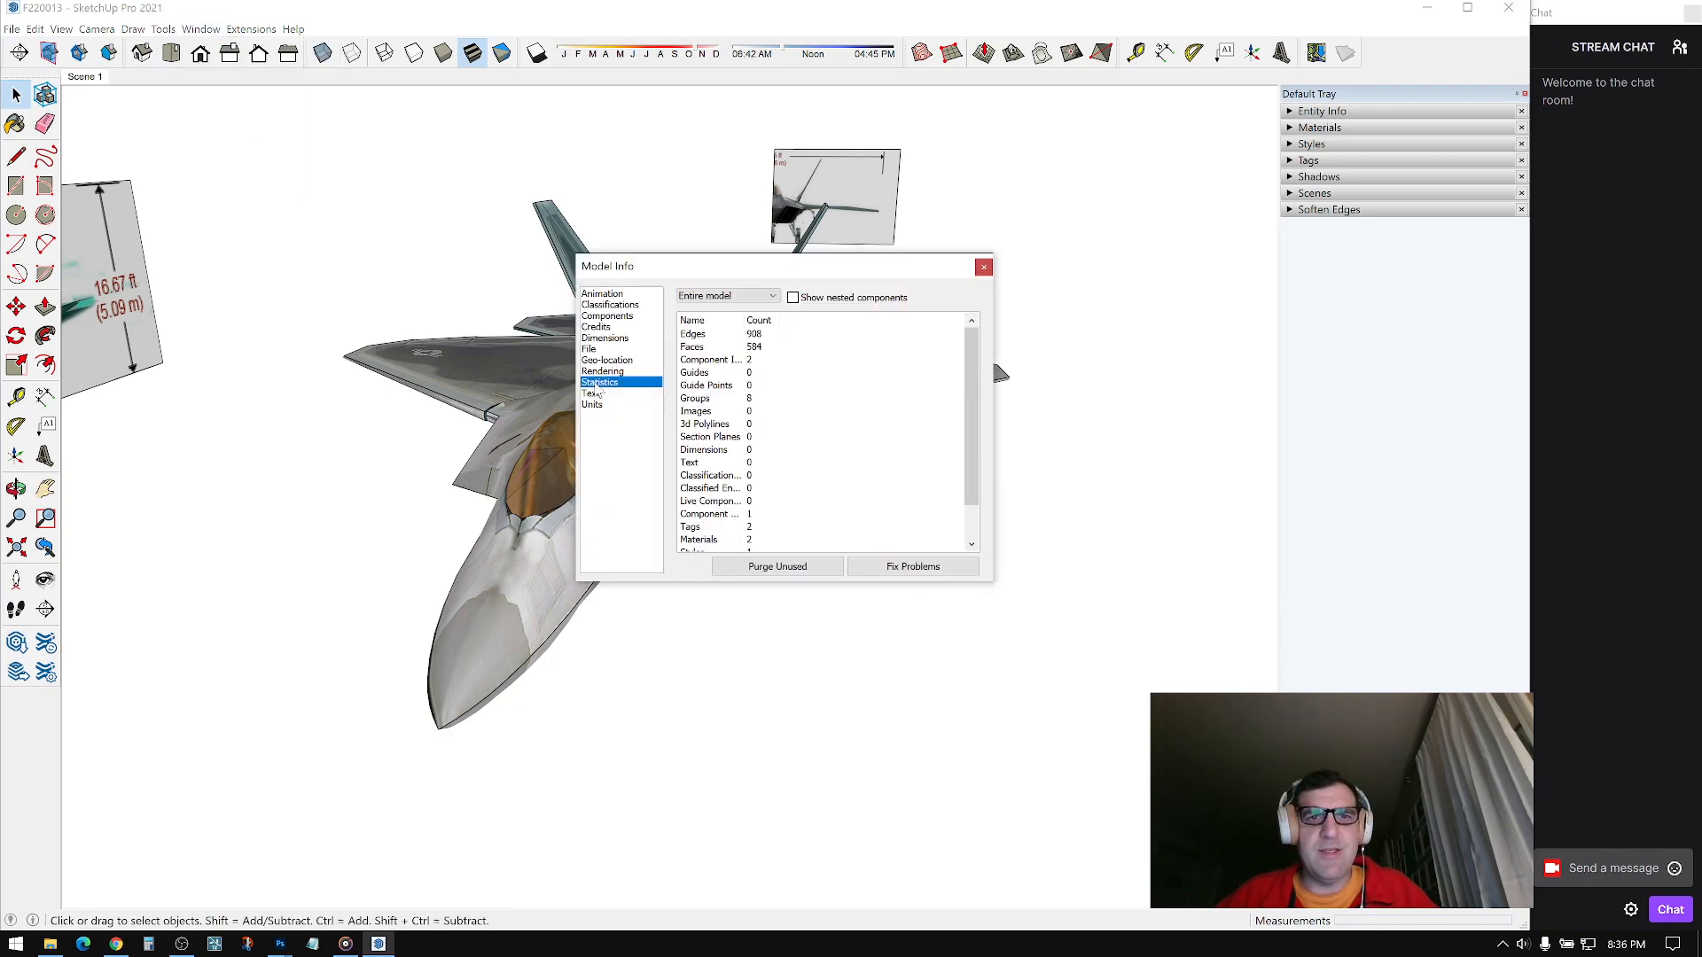
click(983, 269)
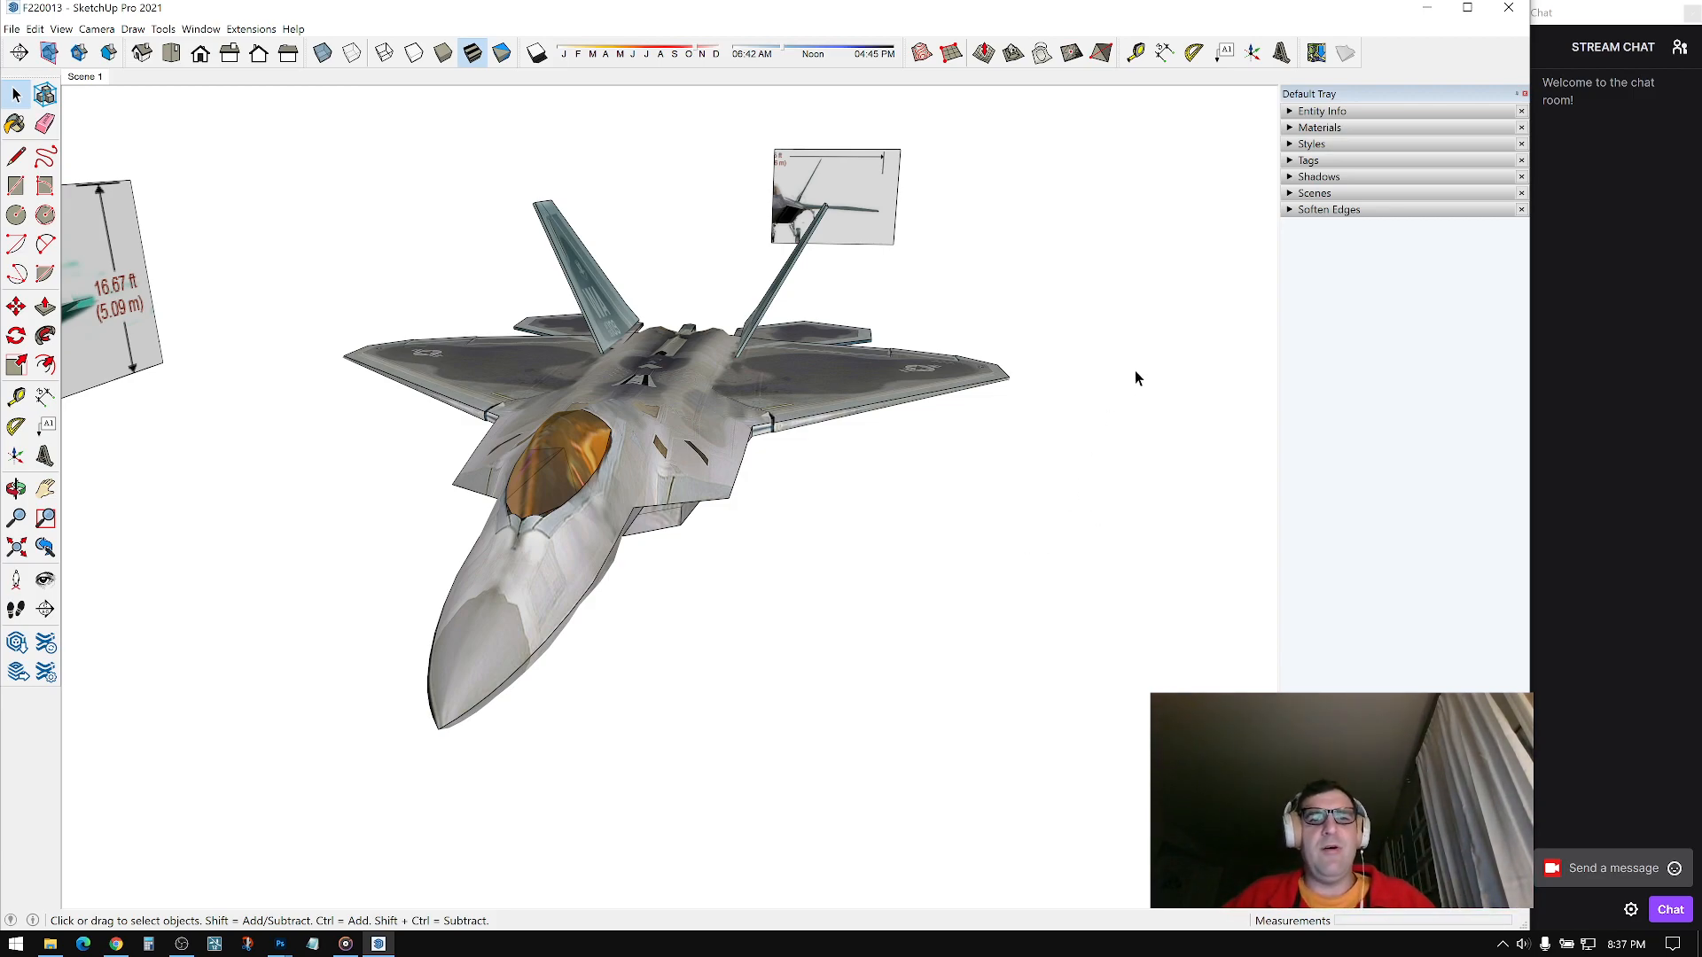
Step: Examine the complete aircraft from the nose, front quarter and side
middle_drag(576, 443, 491, 474)
scroll(631, 478, up, 3)
drag(492, 474, 379, 493)
middle_drag(379, 494, 508, 446)
scroll(509, 447, down, 2)
scroll(722, 494, down, 3)
middle_drag(640, 412, 797, 390)
scroll(790, 371, up, 2)
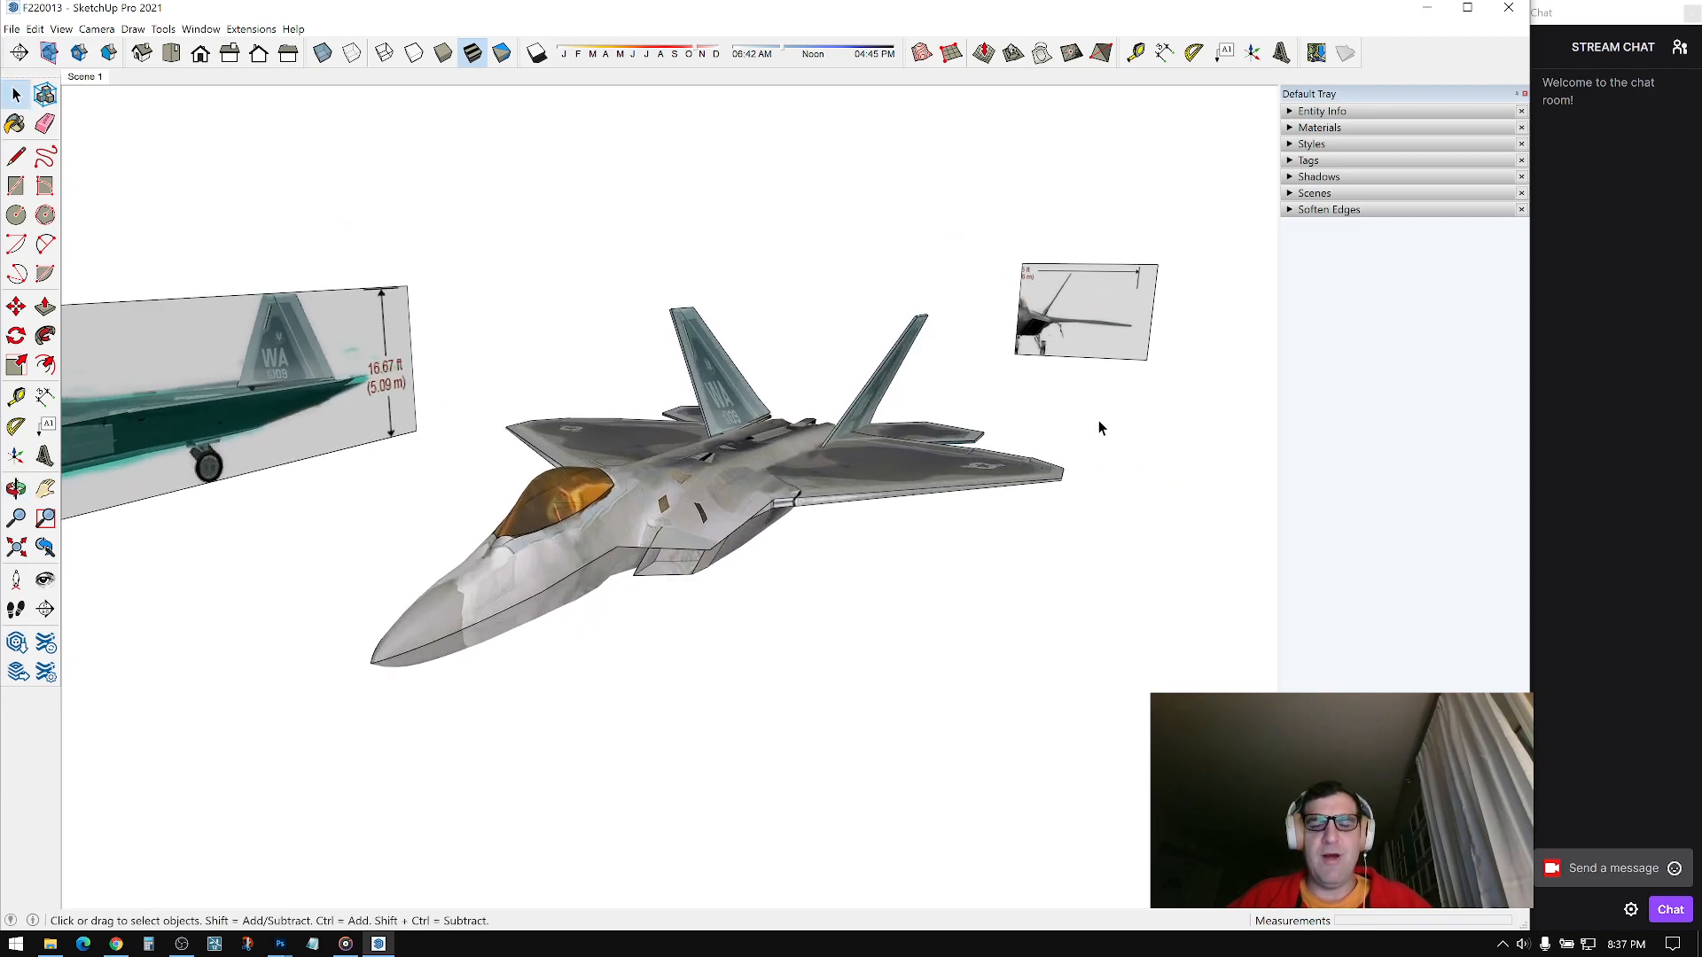
Step: Check which materials are used in the model, and collapse the material list
click(1300, 128)
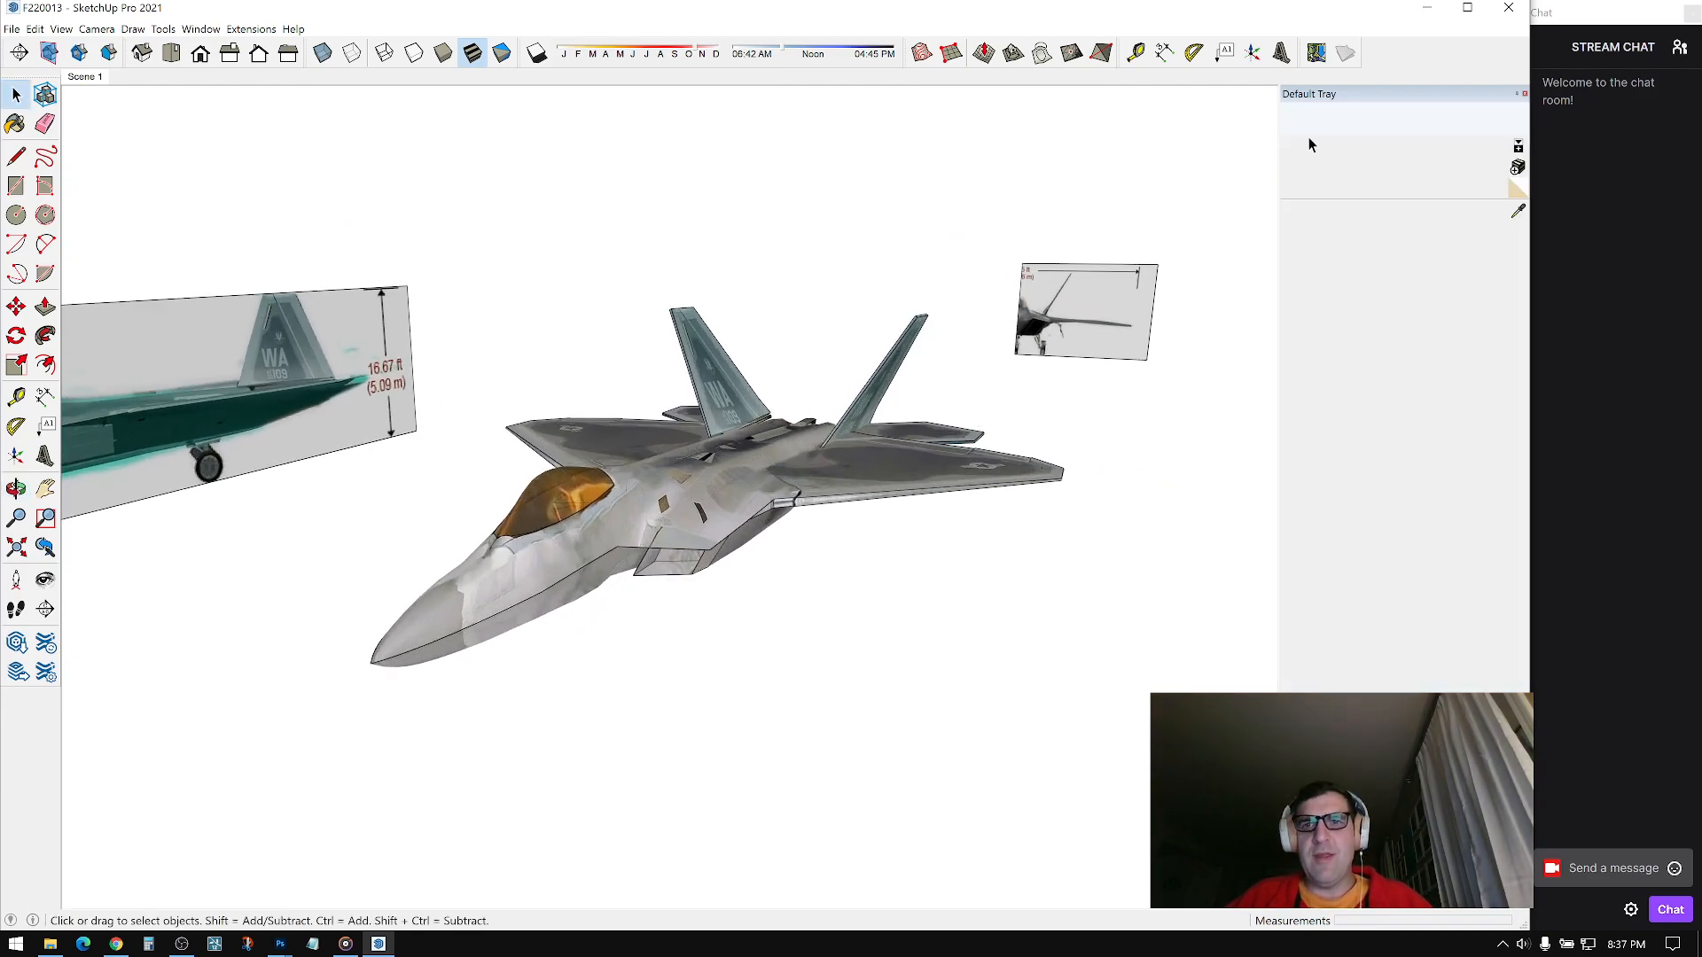
click(1349, 281)
click(1302, 271)
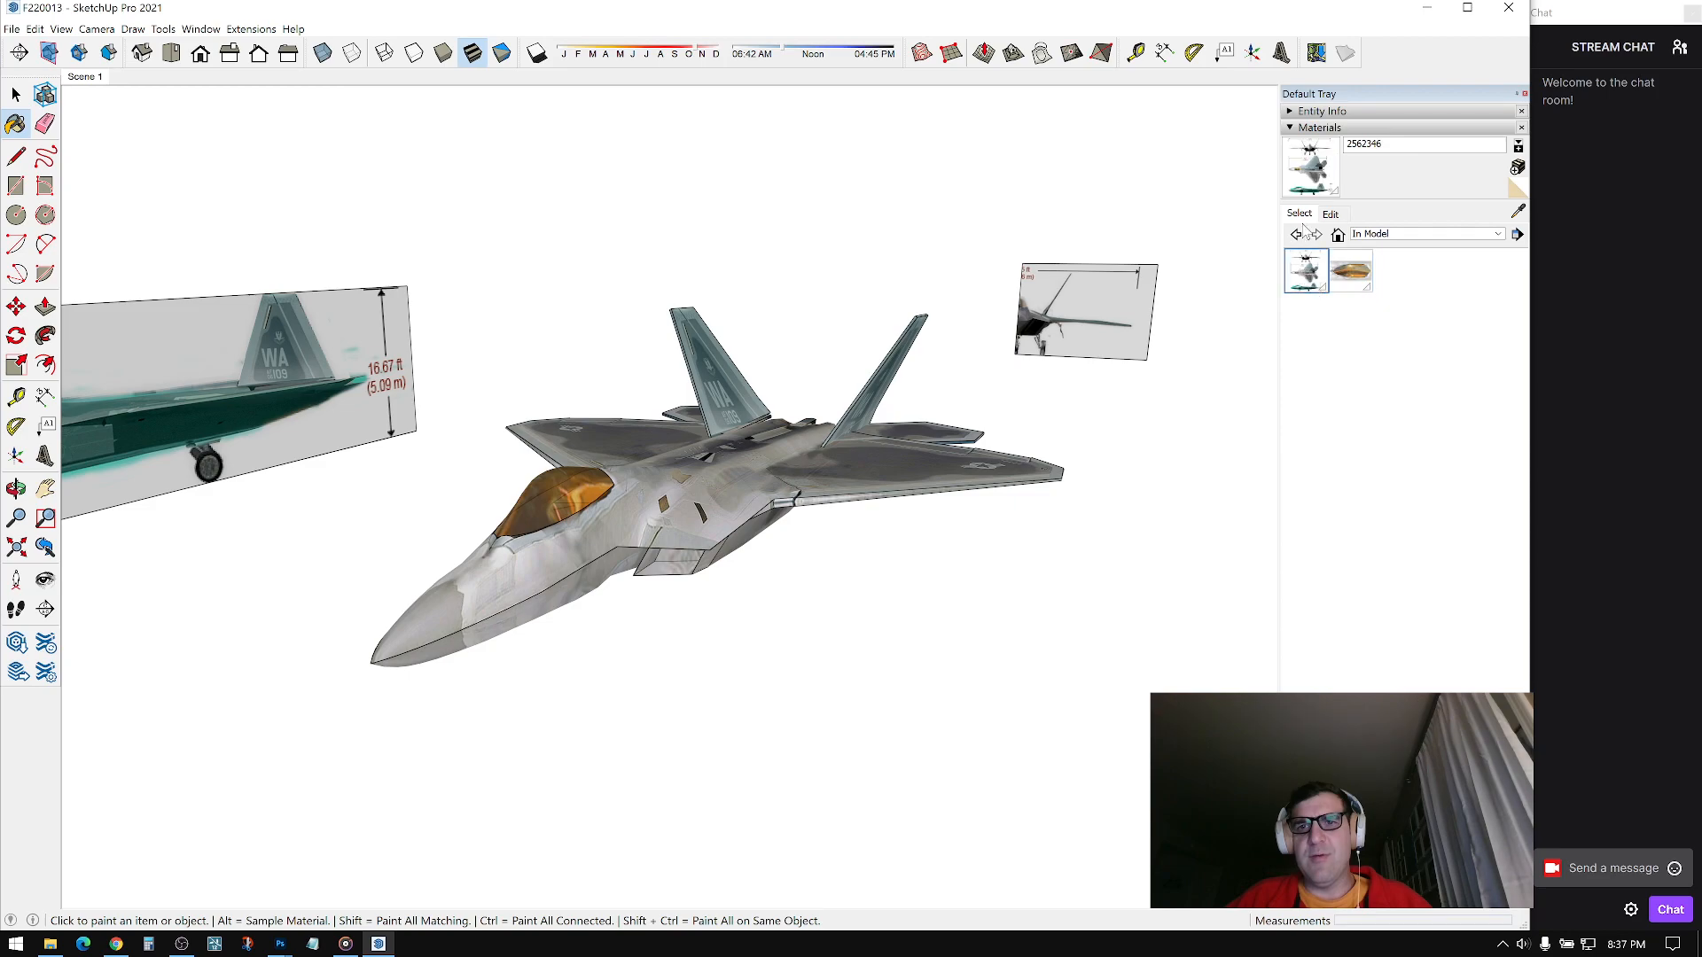
click(1292, 129)
Step: Delete the tag named Tag, reassigning its entities to Untagged, and collapse the tag list
click(1296, 161)
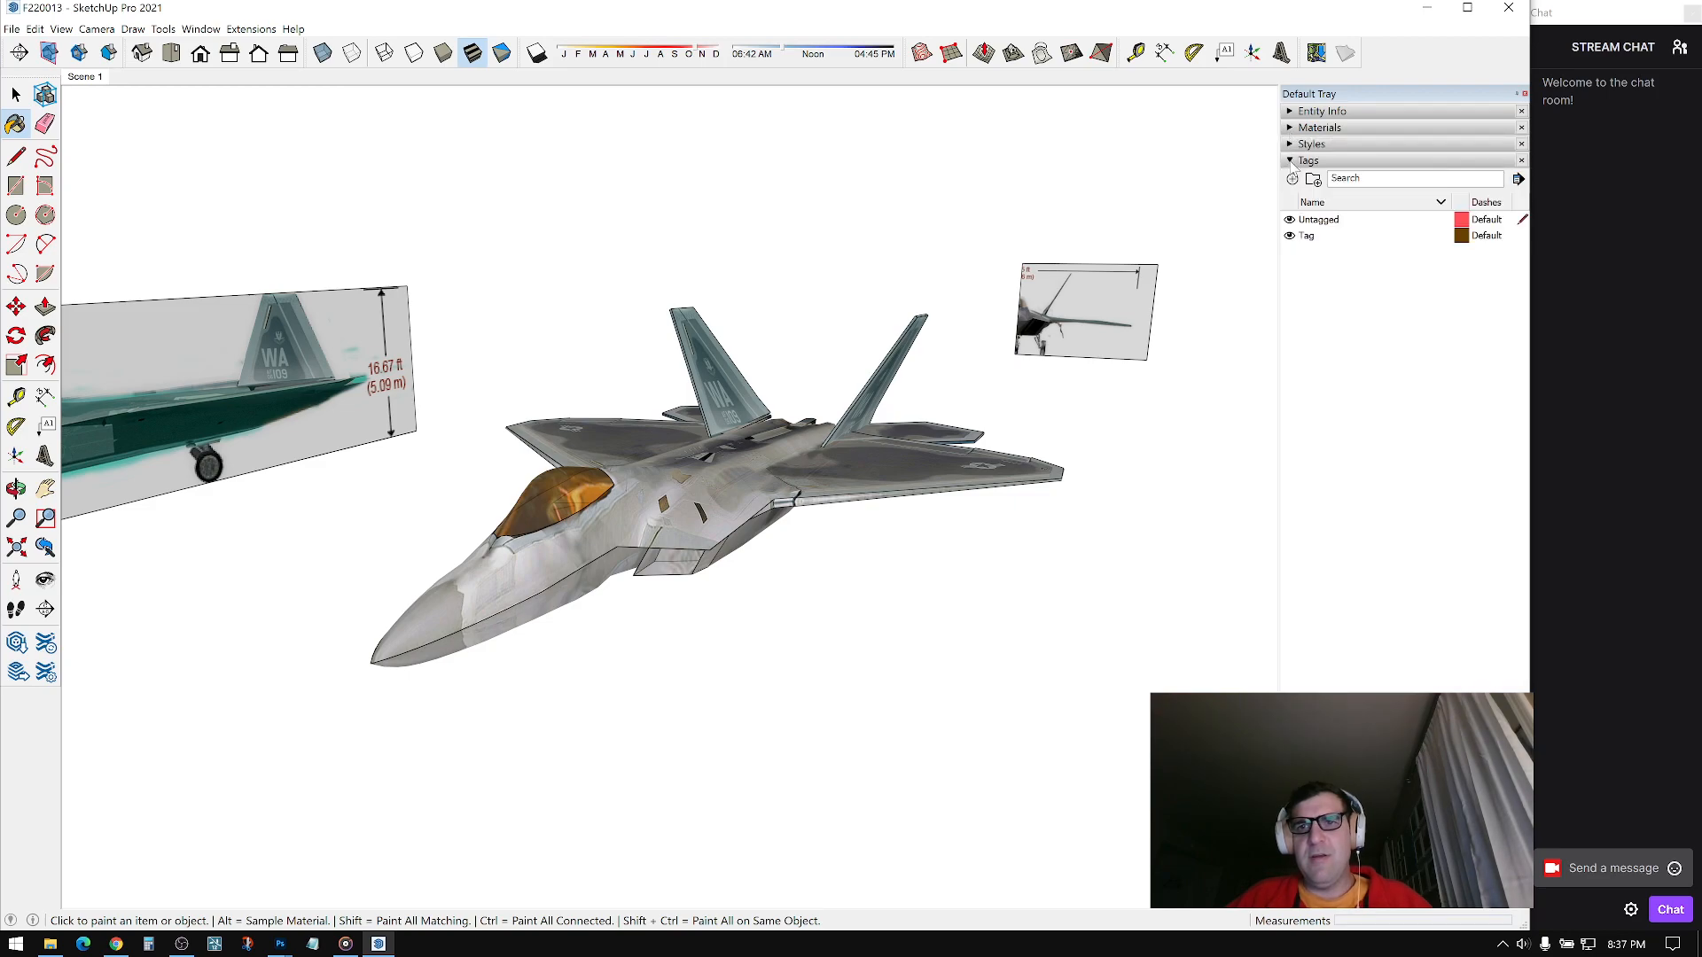
click(1312, 238)
right_click(1309, 244)
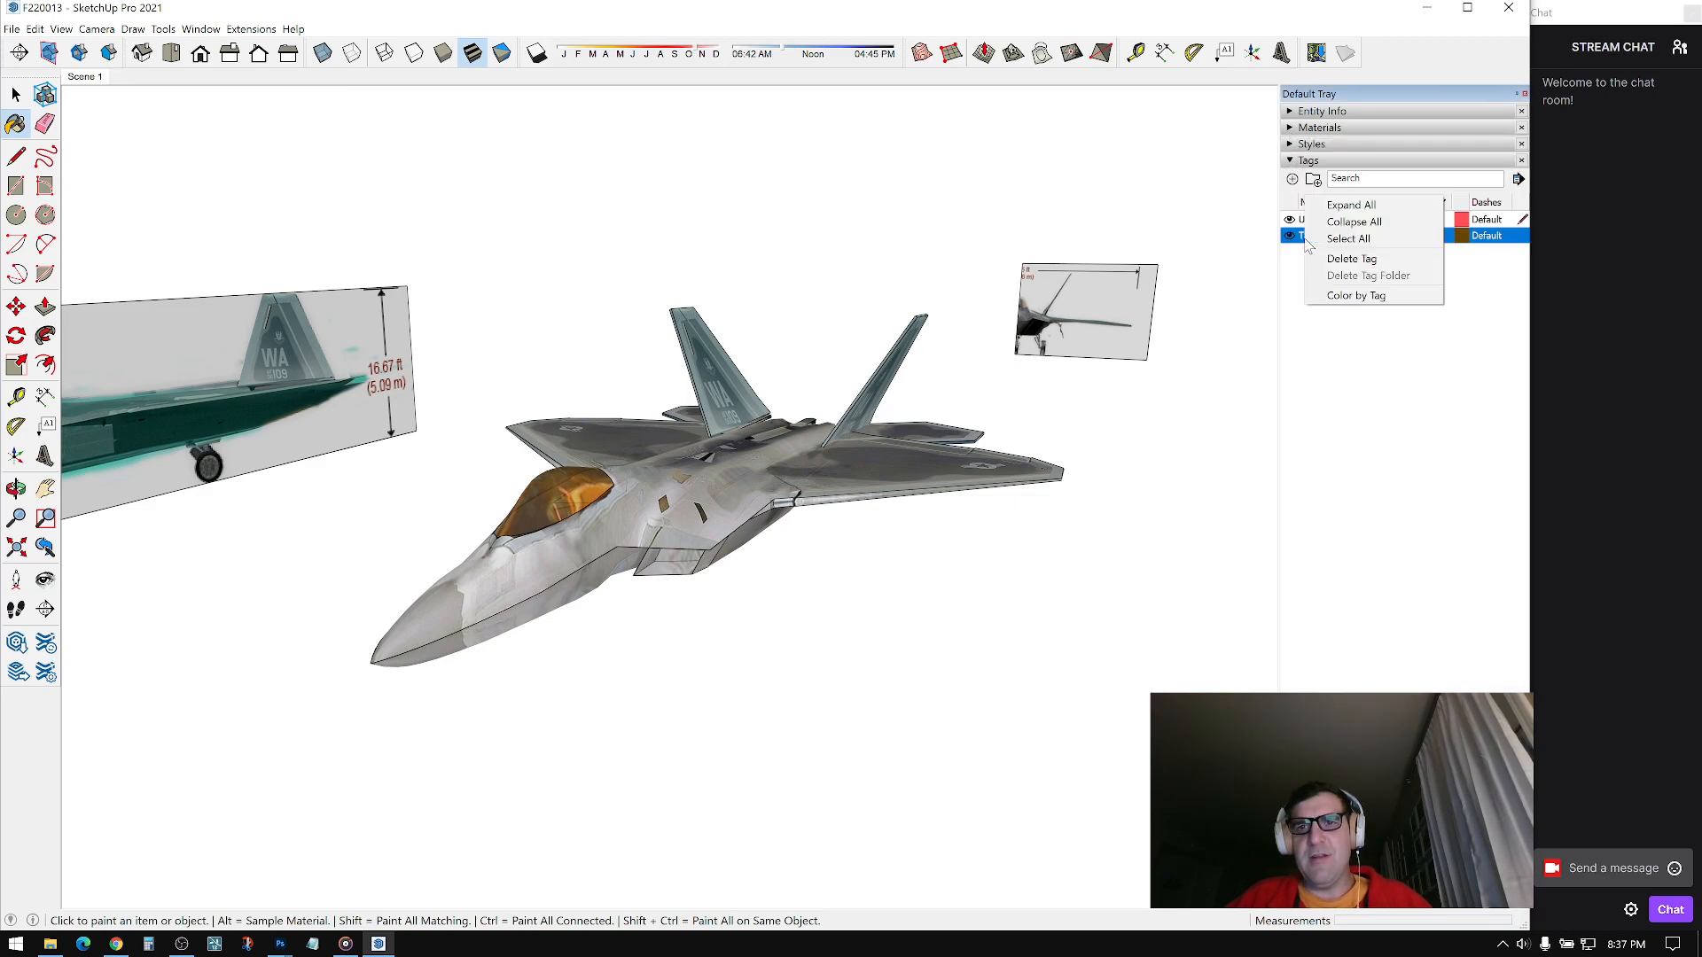
click(1284, 271)
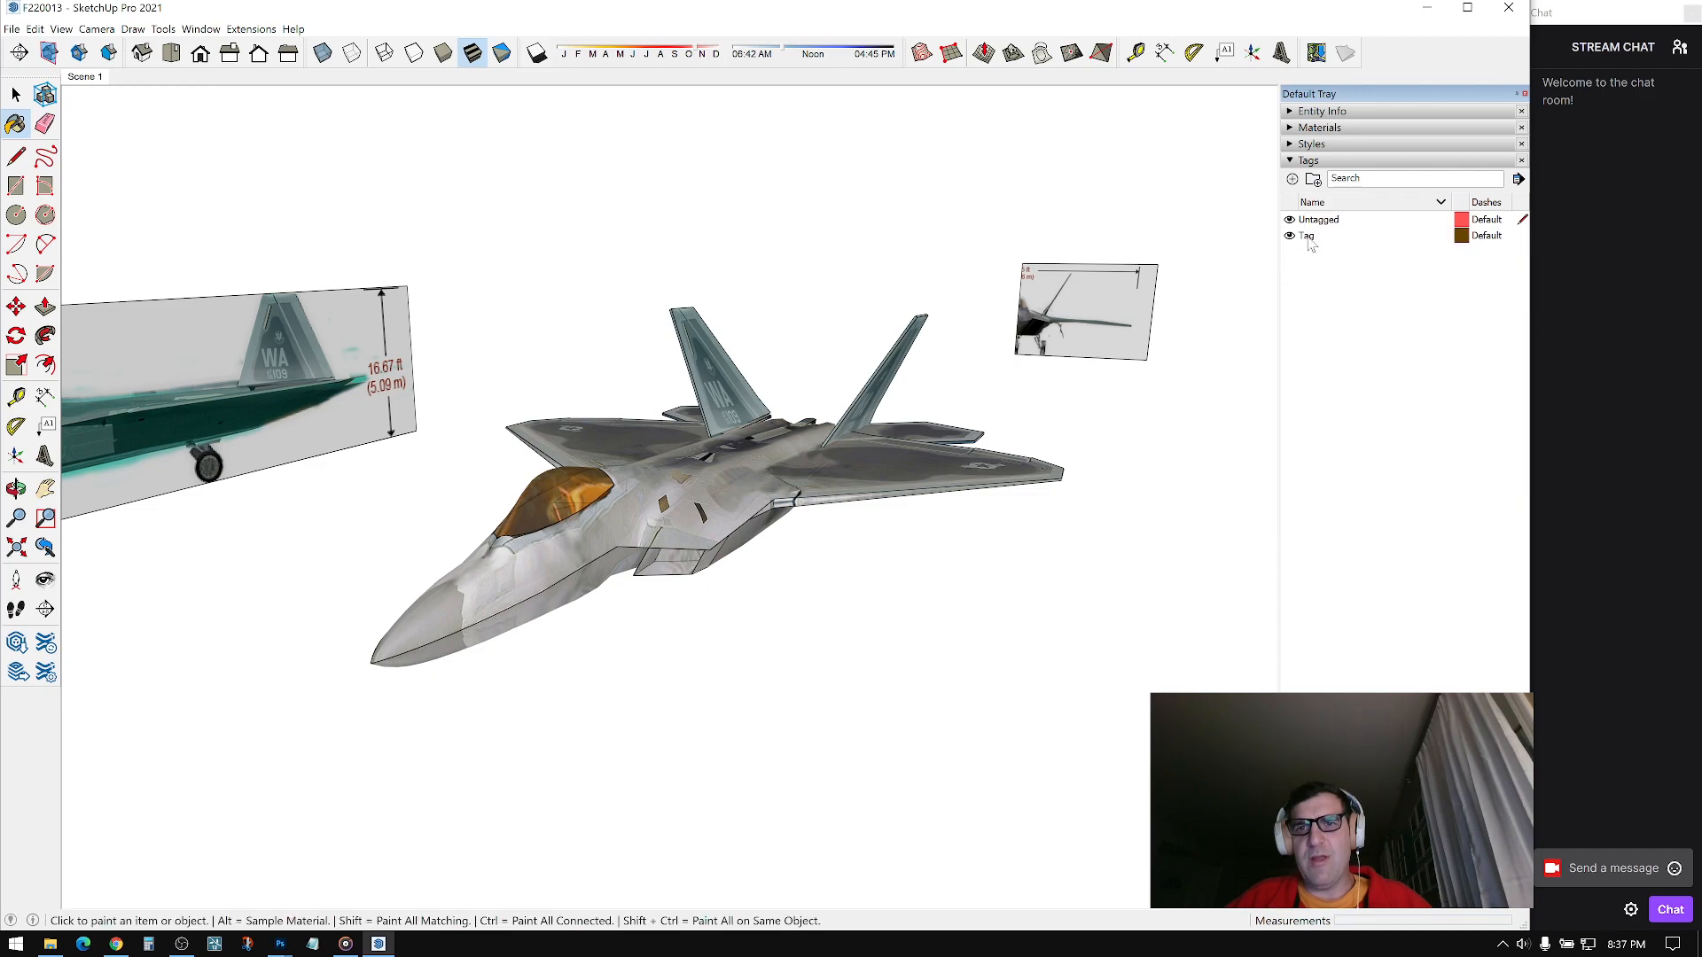
right_click(1311, 244)
click(1341, 268)
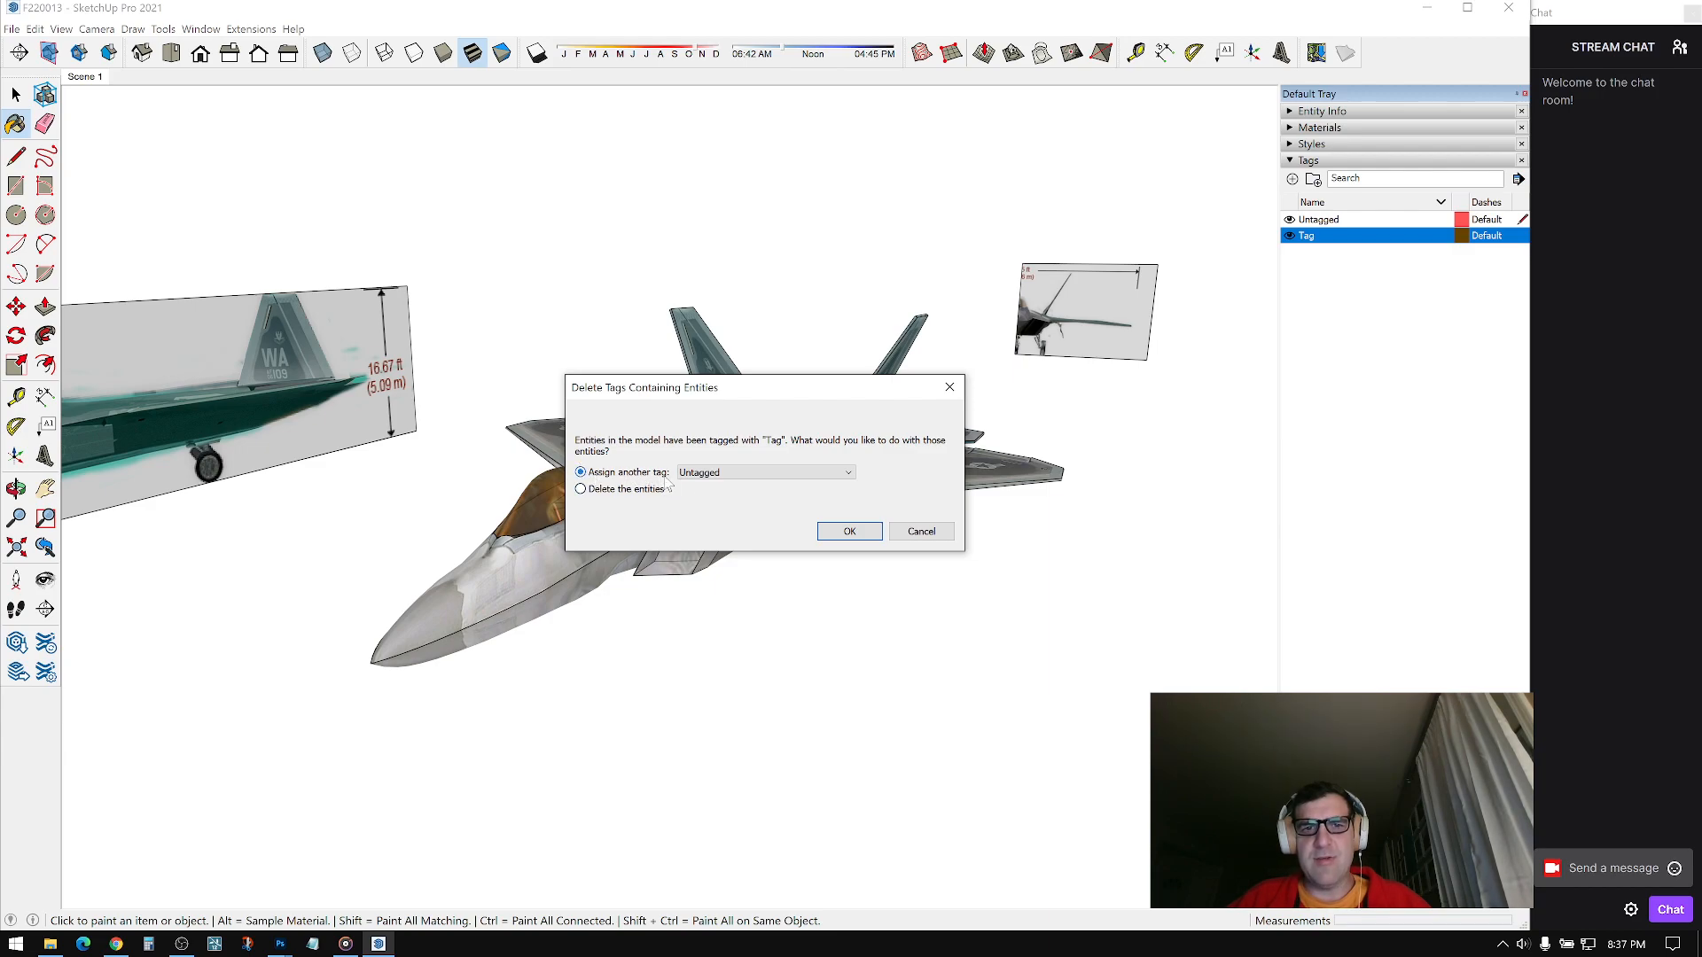
click(849, 532)
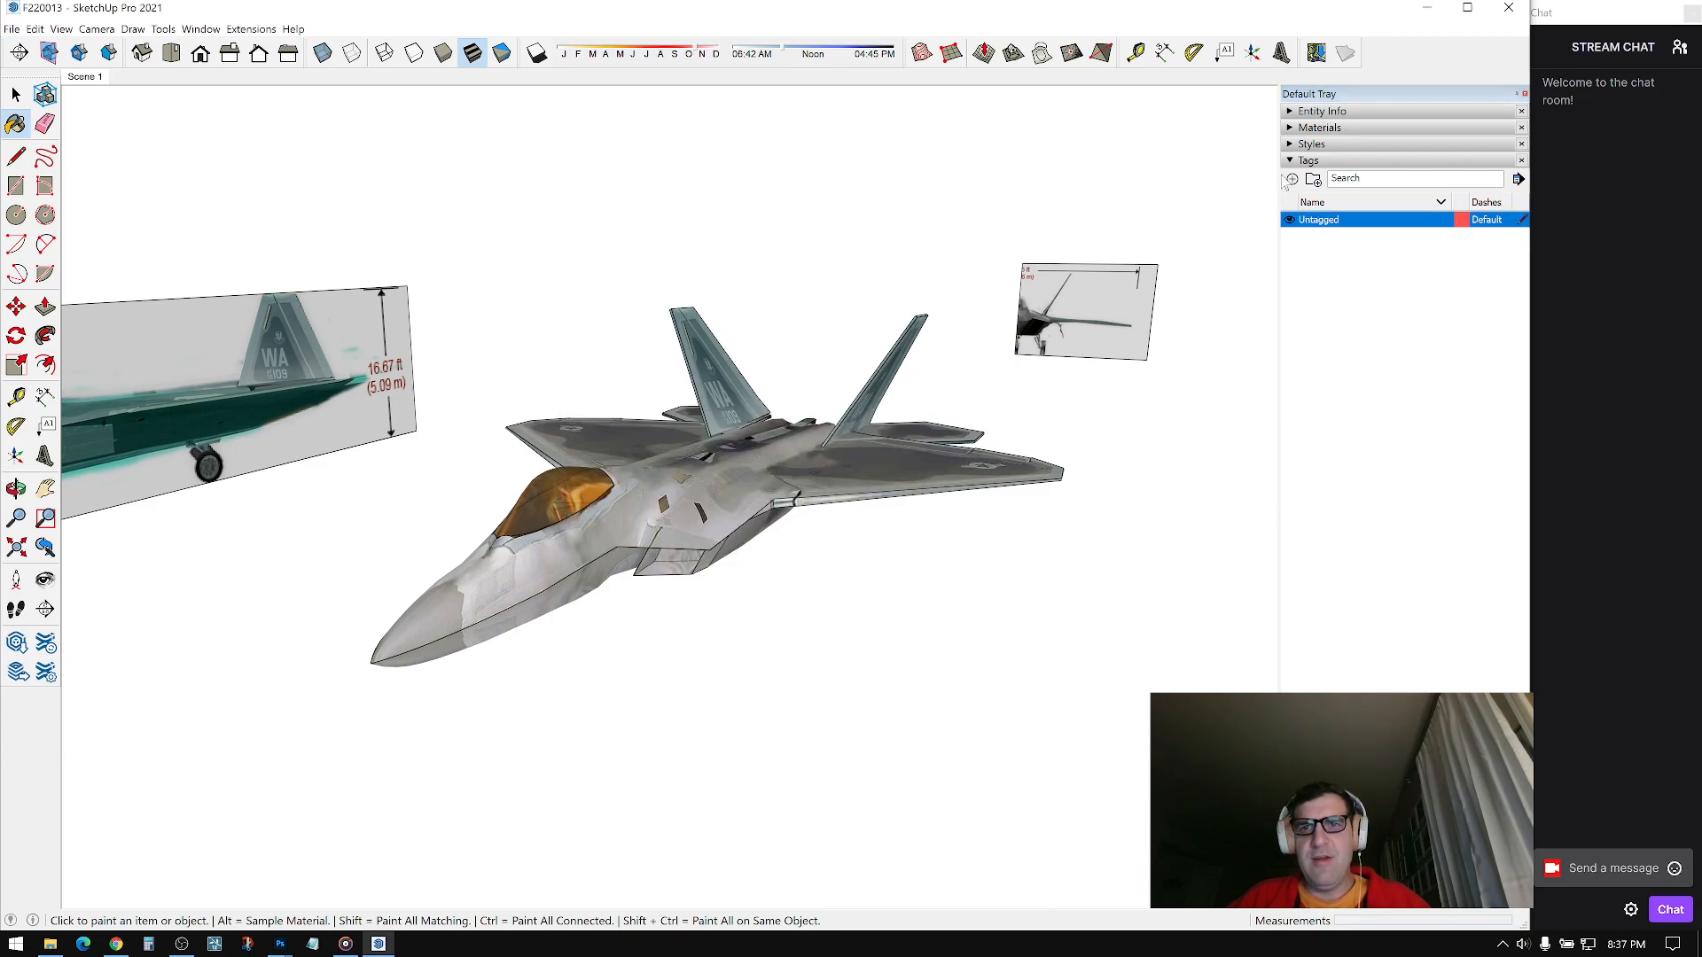
click(1293, 159)
Step: Examine the aircraft from several sides, and return to the Scene 1 view
key(space)
scroll(903, 433, down, 2)
middle_drag(902, 433, 837, 253)
scroll(810, 403, up, 2)
click(653, 449)
click(758, 549)
middle_drag(758, 550, 1031, 450)
middle_drag(550, 479, 849, 499)
middle_drag(719, 535, 824, 489)
click(102, 82)
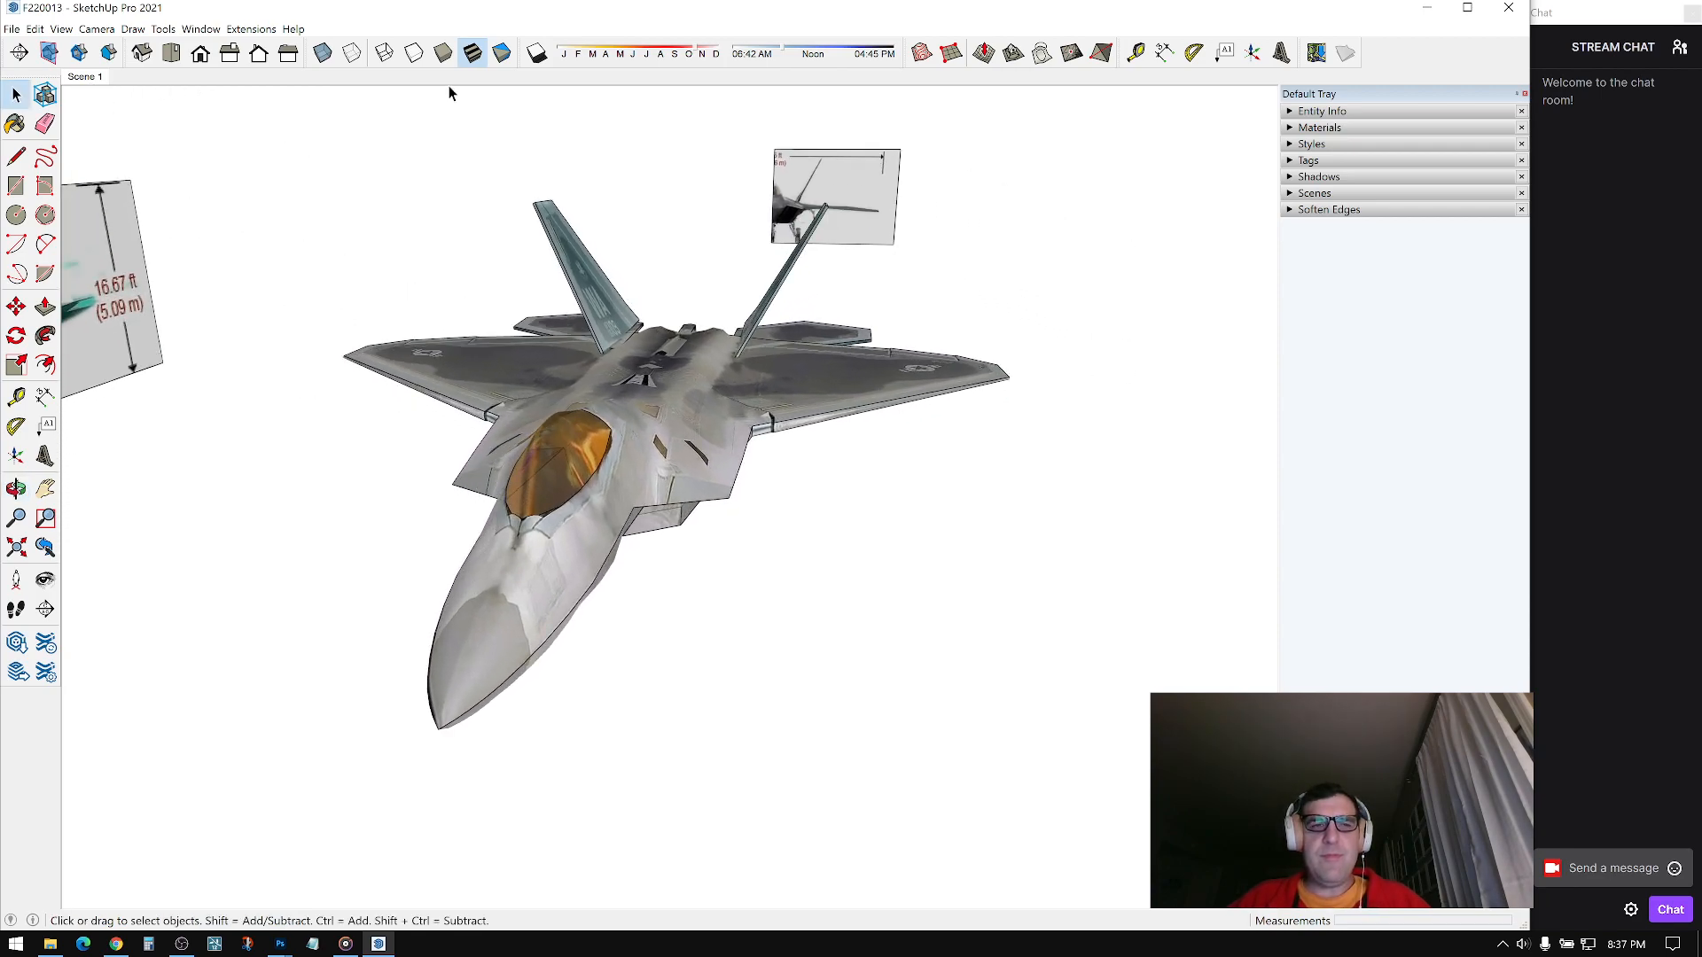
Step: Save the model as a new file named F220014
click(11, 28)
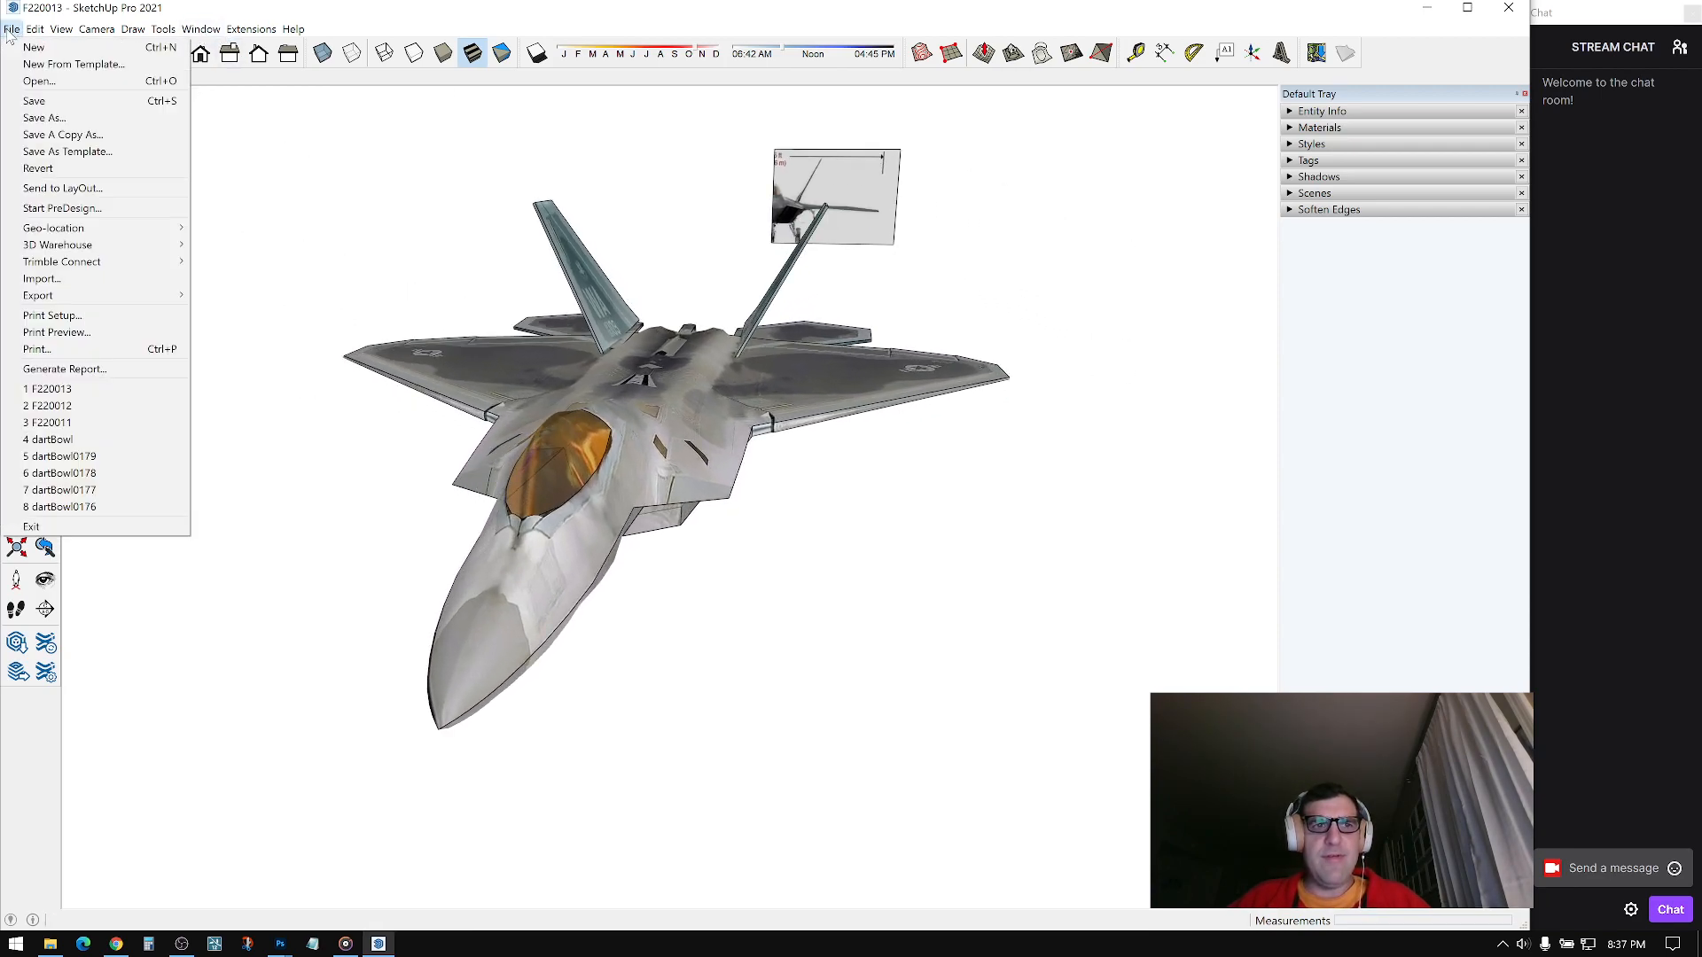
click(40, 115)
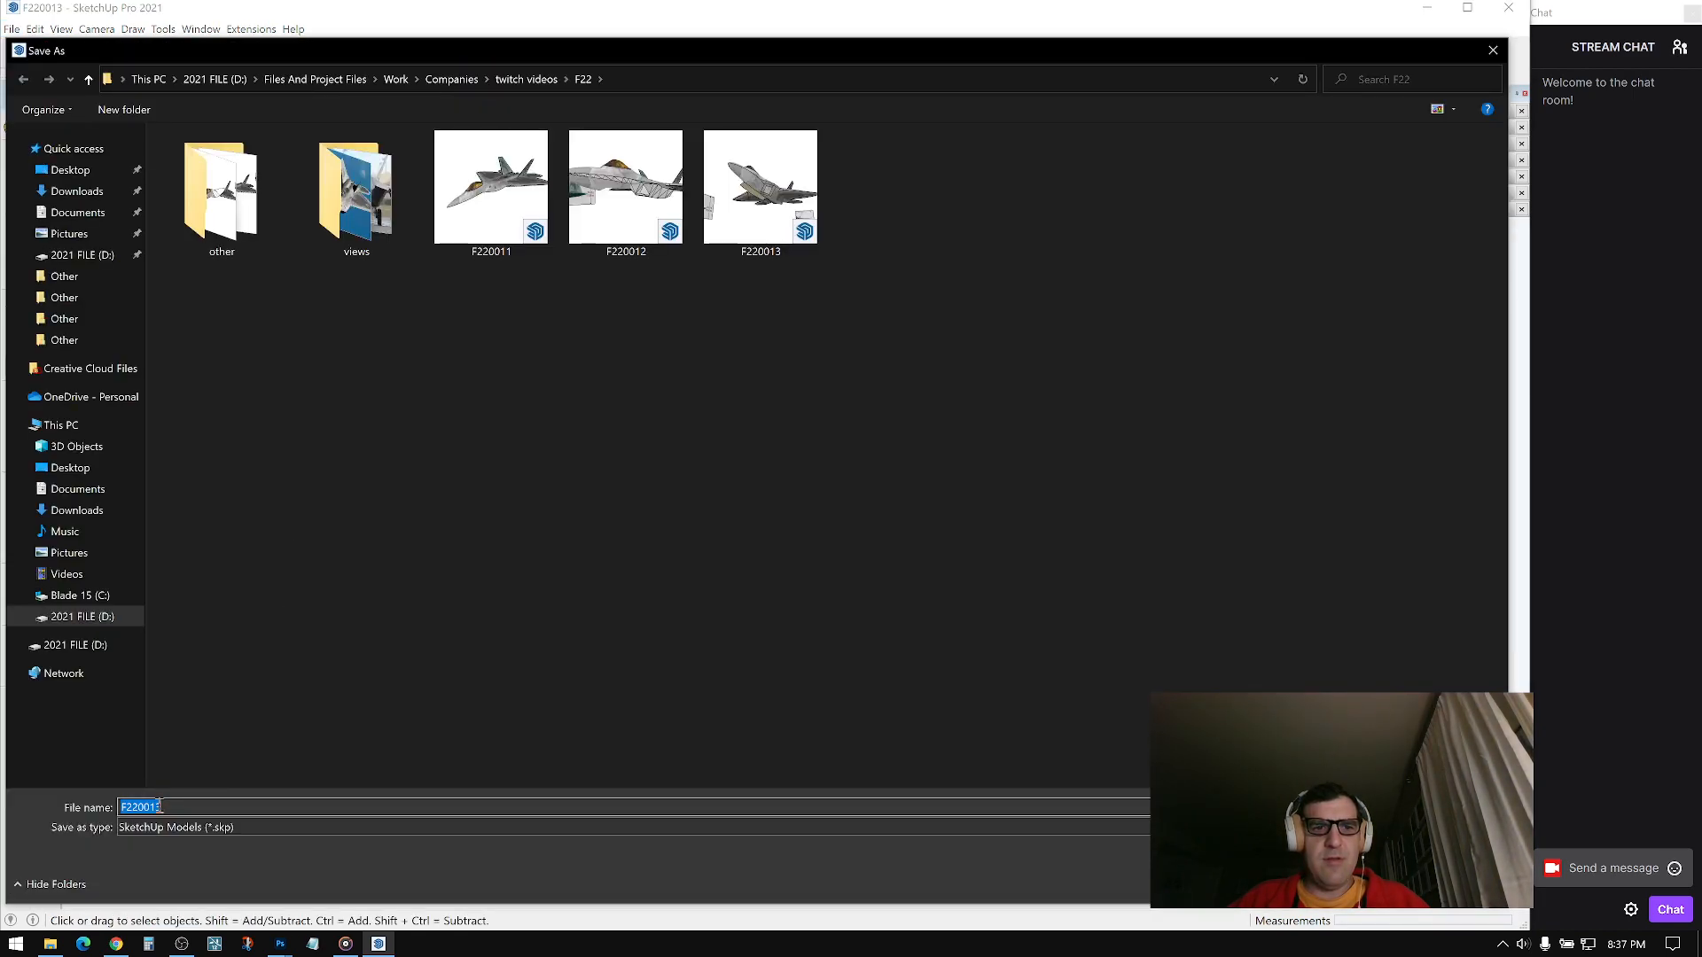
text(F220014)
key(Return)
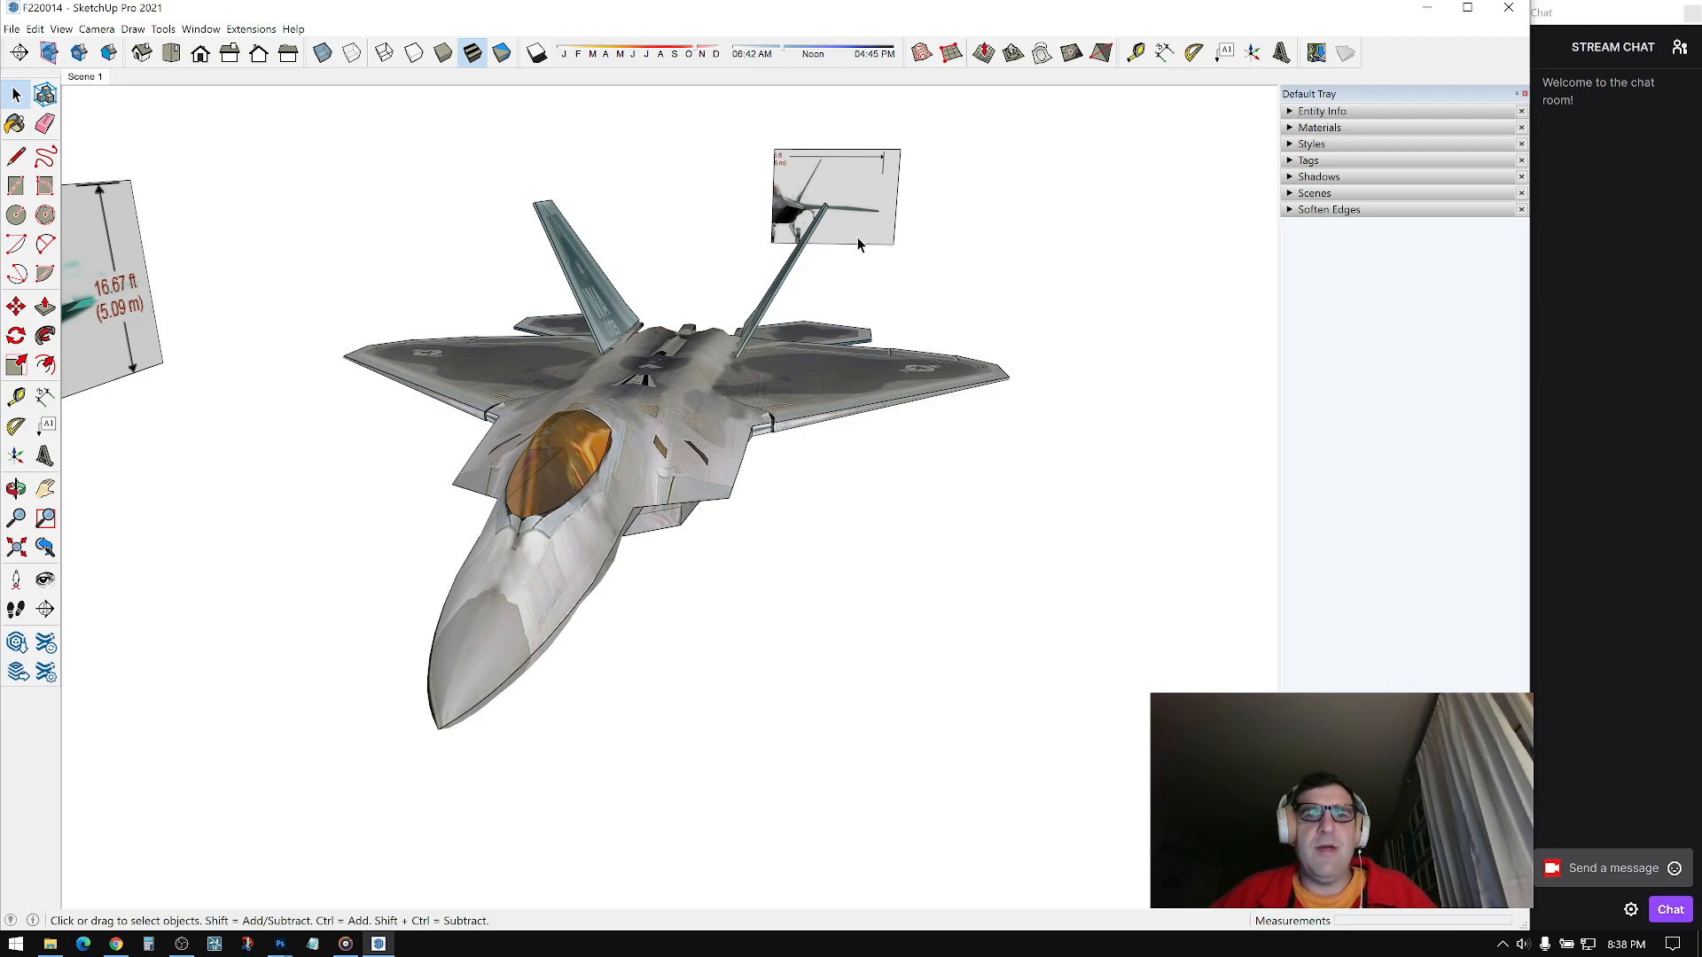
Step: Move the side-view reference image sideways by its lower front corner into line with the aircraft's nose tip, and deselect it
scroll(858, 244, up, 10)
mouse_move(812, 288)
middle_down()
mouse_move(375, 281)
mouse_move(688, 380)
mouse_move(554, 330)
mouse_move(562, 346)
mouse_move(588, 331)
mouse_move(769, 369)
middle_up()
scroll(550, 330, up, 5)
scroll(550, 328, up, 2)
scroll(589, 331, down, 5)
click(589, 330)
middle_drag(355, 381, 523, 403)
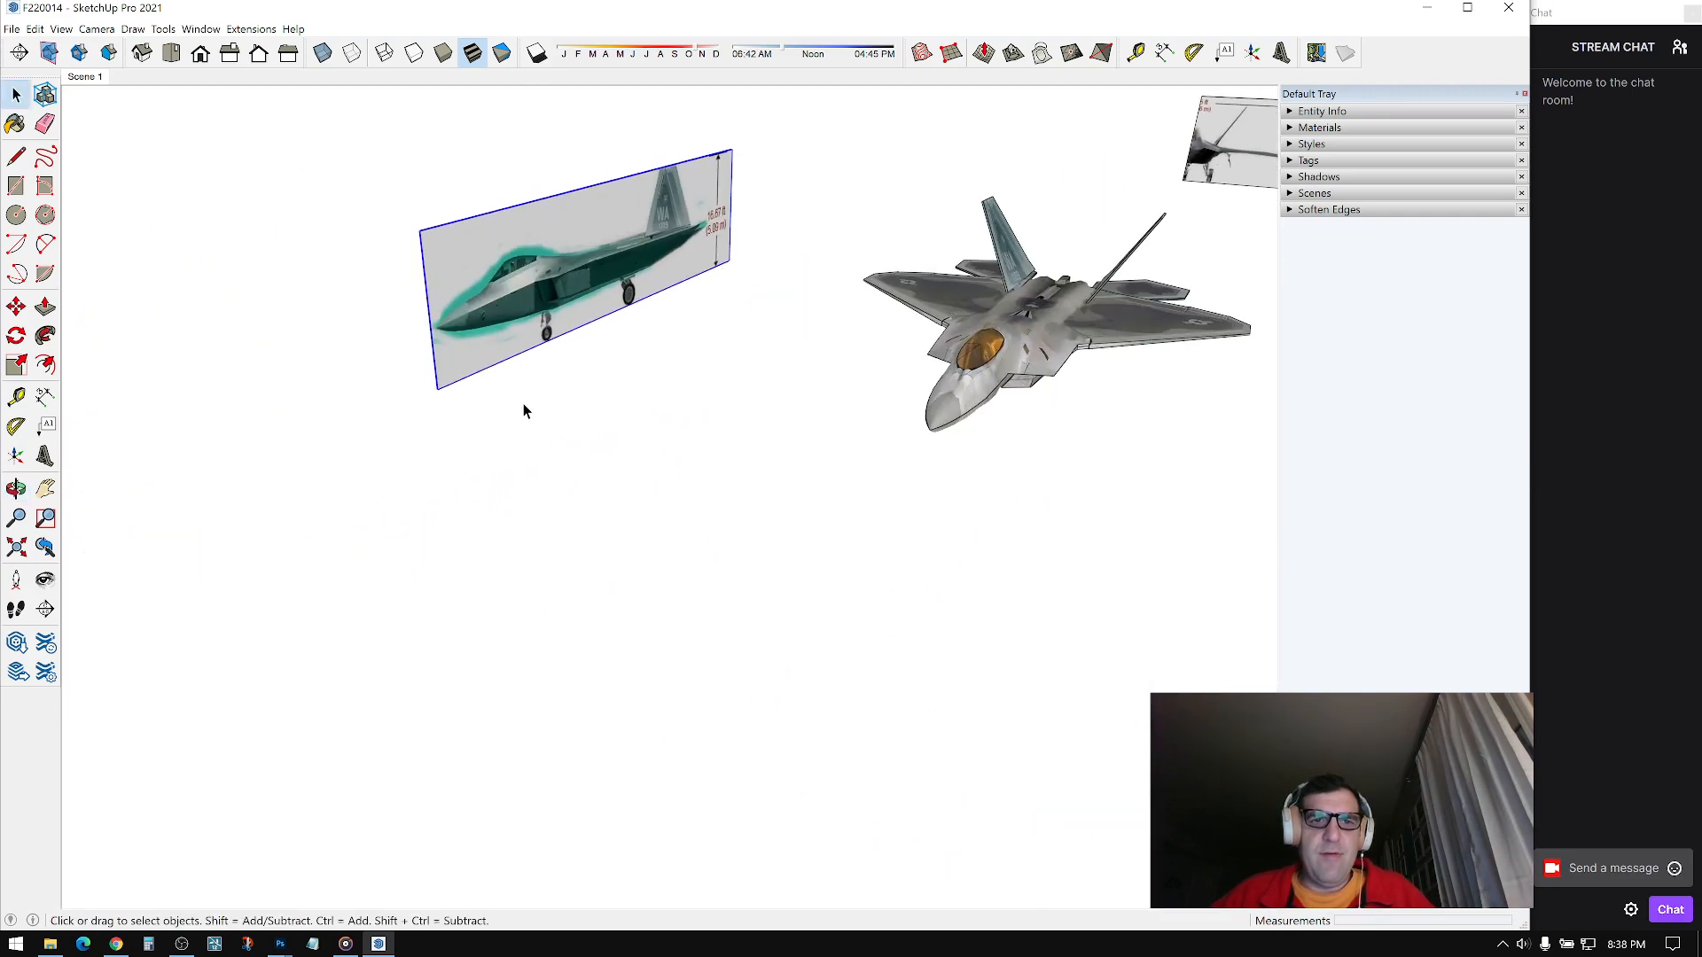
key(m)
click(438, 391)
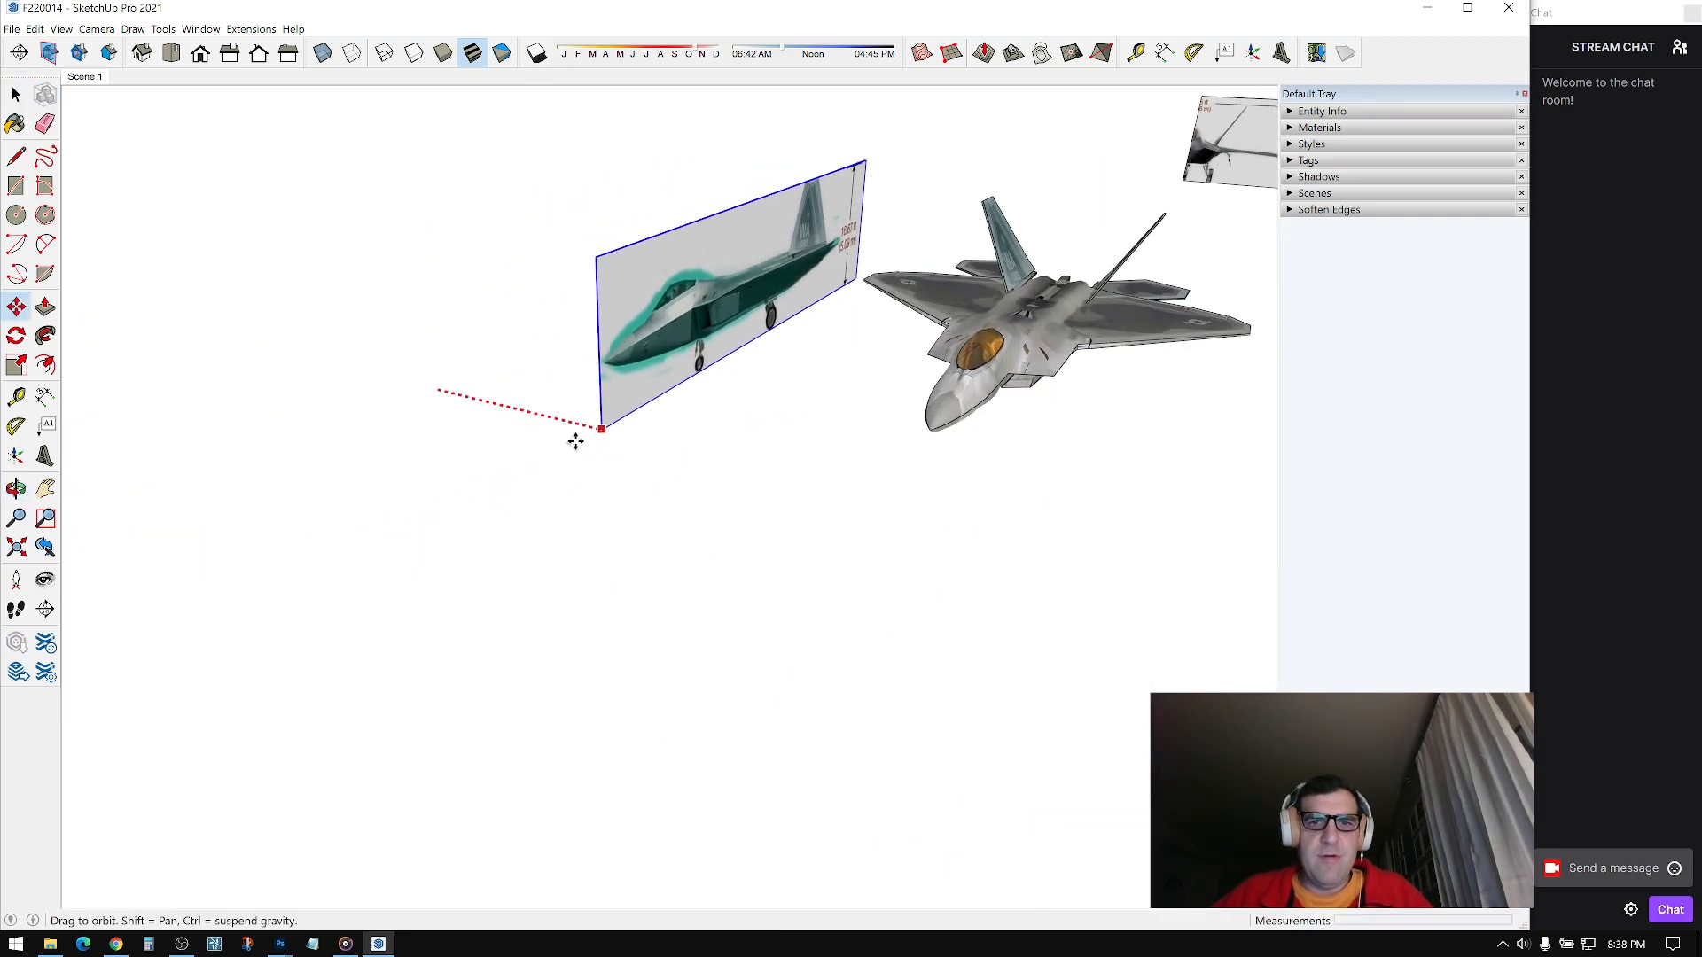
scroll(407, 437, up, 5)
scroll(608, 397, up, 4)
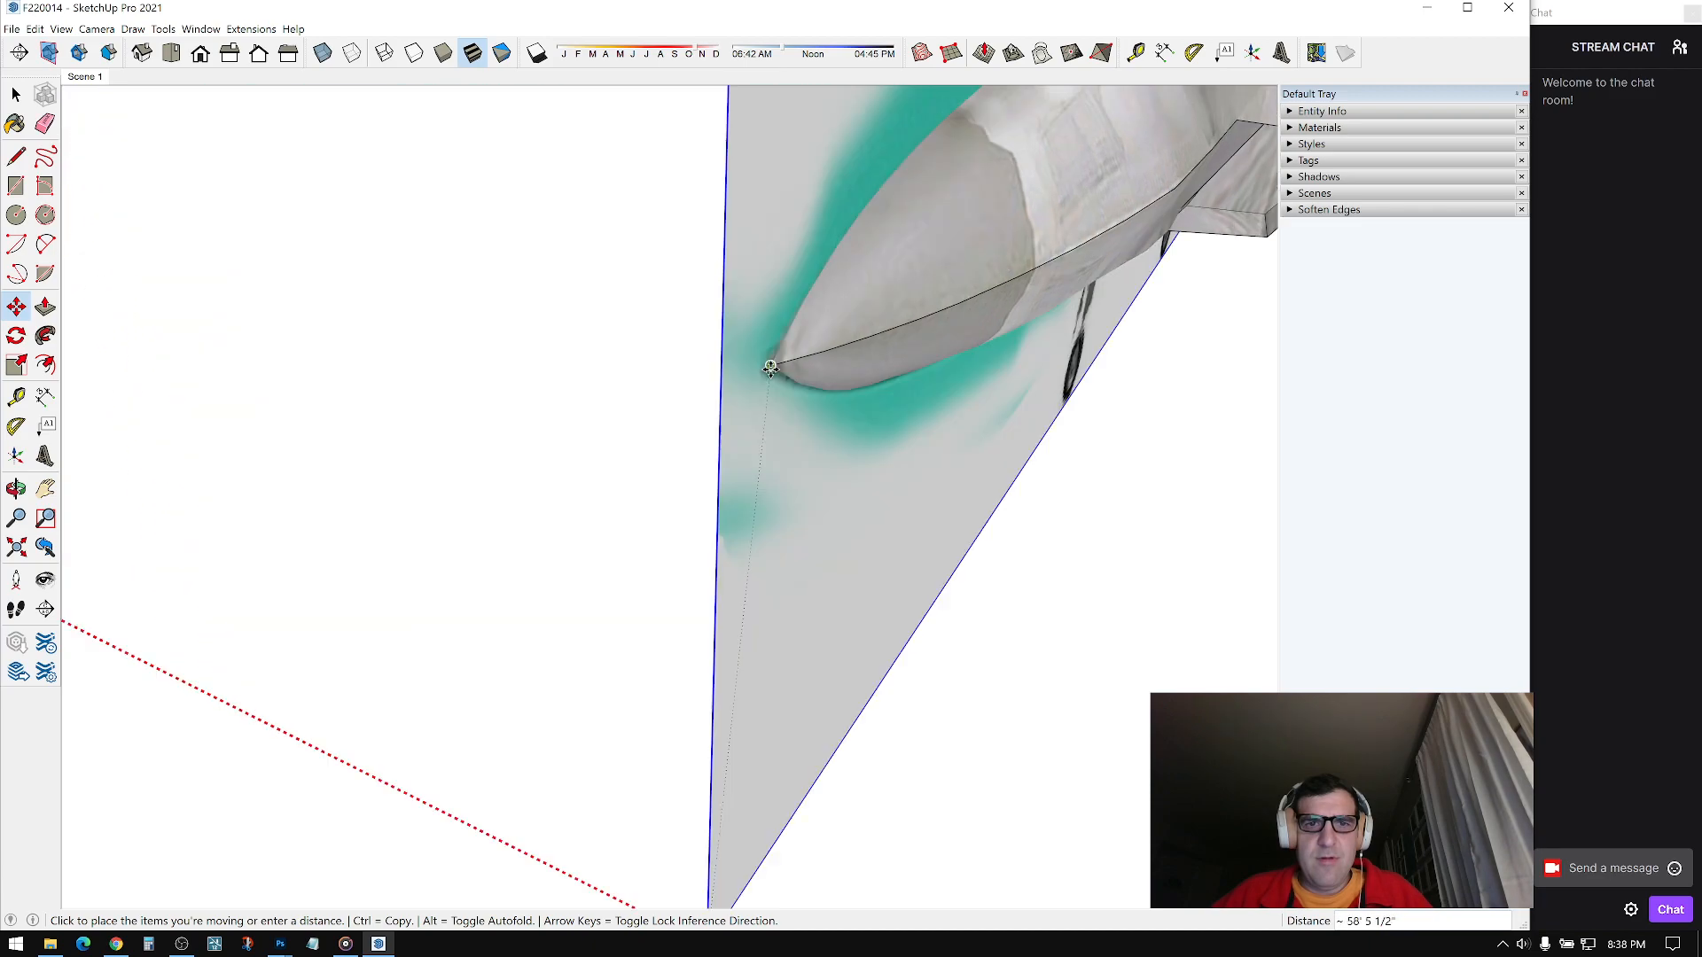
click(771, 368)
key(space)
click(1091, 417)
Step: Move the front-view reference image by its lower corner into the aircraft, down to the side-view image's bottom edge
shift+middle_drag(1063, 413, 337, 403)
scroll(337, 403, down, 4)
click(1188, 263)
middle_drag(1145, 438, 868, 389)
scroll(929, 364, down, 2)
scroll(927, 346, down, 2)
key(m)
click(1058, 268)
shift+middle_drag(213, 403, 837, 441)
scroll(839, 443, up, 6)
scroll(901, 484, up, 2)
middle_drag(926, 483, 681, 320)
click(972, 486)
click(683, 326)
key(space)
Step: Move the front-view reference image along the side-view image's bottom edge to just beside the main landing gear wheel
middle_drag(577, 274, 630, 227)
click(628, 228)
key(m)
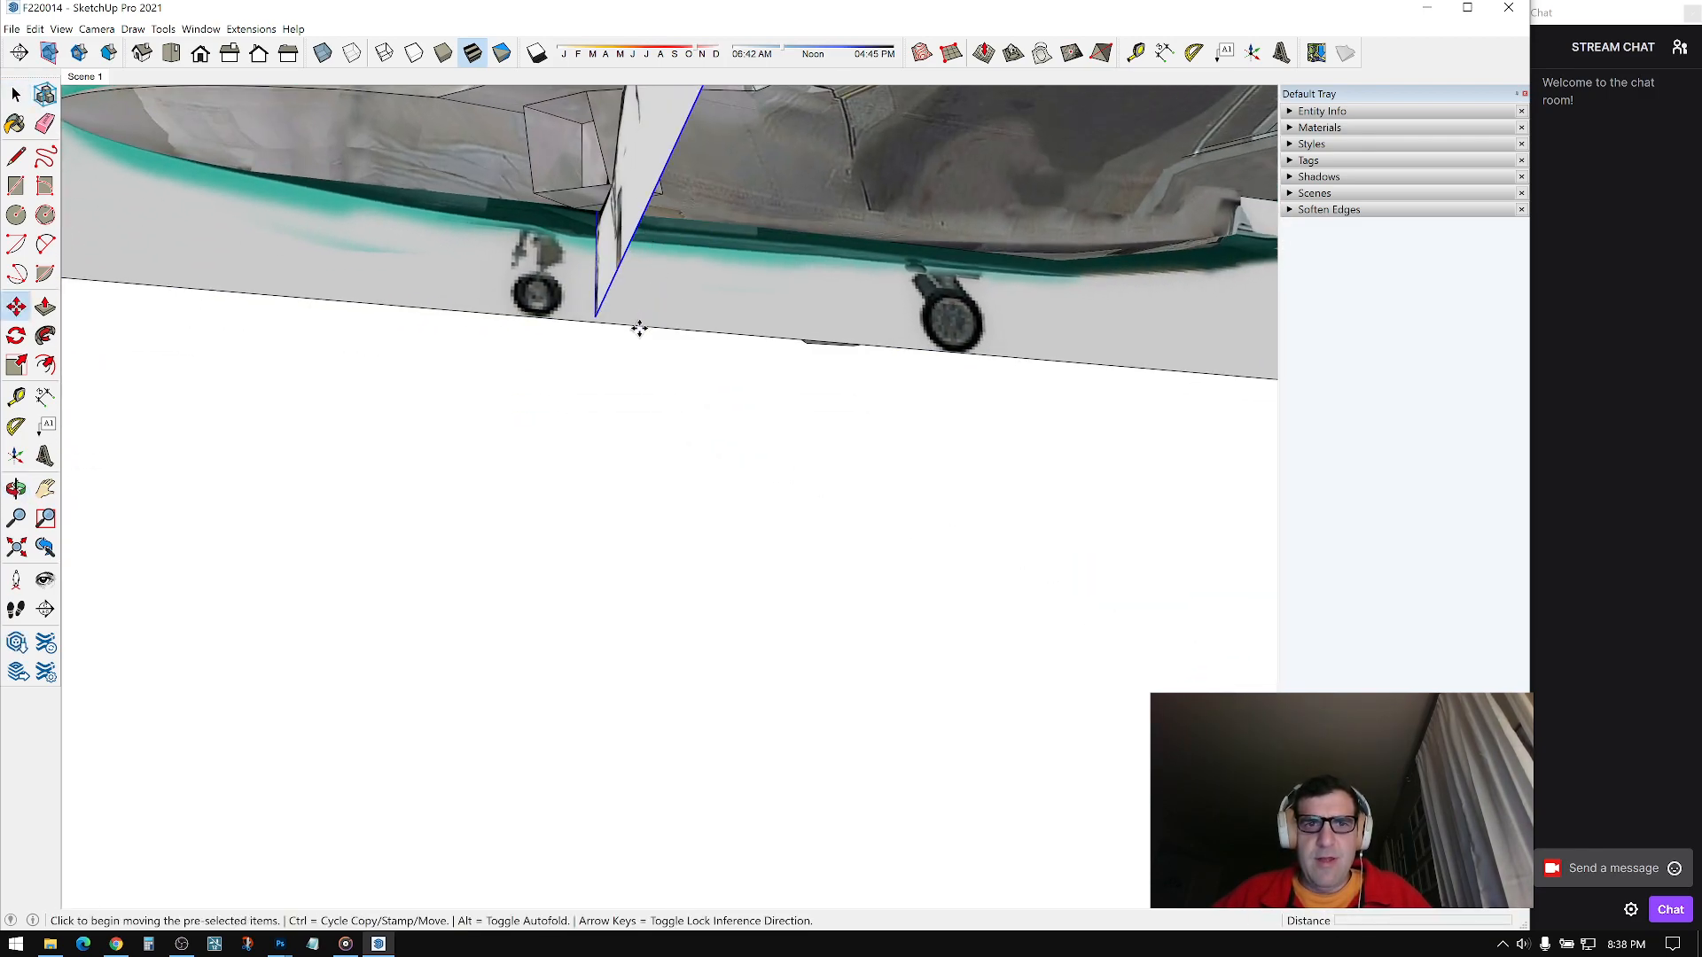
click(639, 328)
shift+middle_drag(705, 333, 550, 304)
click(782, 429)
key(space)
Step: Draw a 24-sided circle with a radius of about 1' 7 3/8" over the main wheel in the side-view image
scroll(780, 417, up, 2)
mouse_move(726, 293)
middle_down()
mouse_move(576, 323)
mouse_move(882, 306)
mouse_move(854, 284)
mouse_move(945, 406)
mouse_move(921, 376)
mouse_move(855, 406)
mouse_move(875, 404)
mouse_move(712, 342)
mouse_move(816, 373)
mouse_move(562, 383)
mouse_move(570, 361)
mouse_move(83, 196)
middle_up()
click(16, 216)
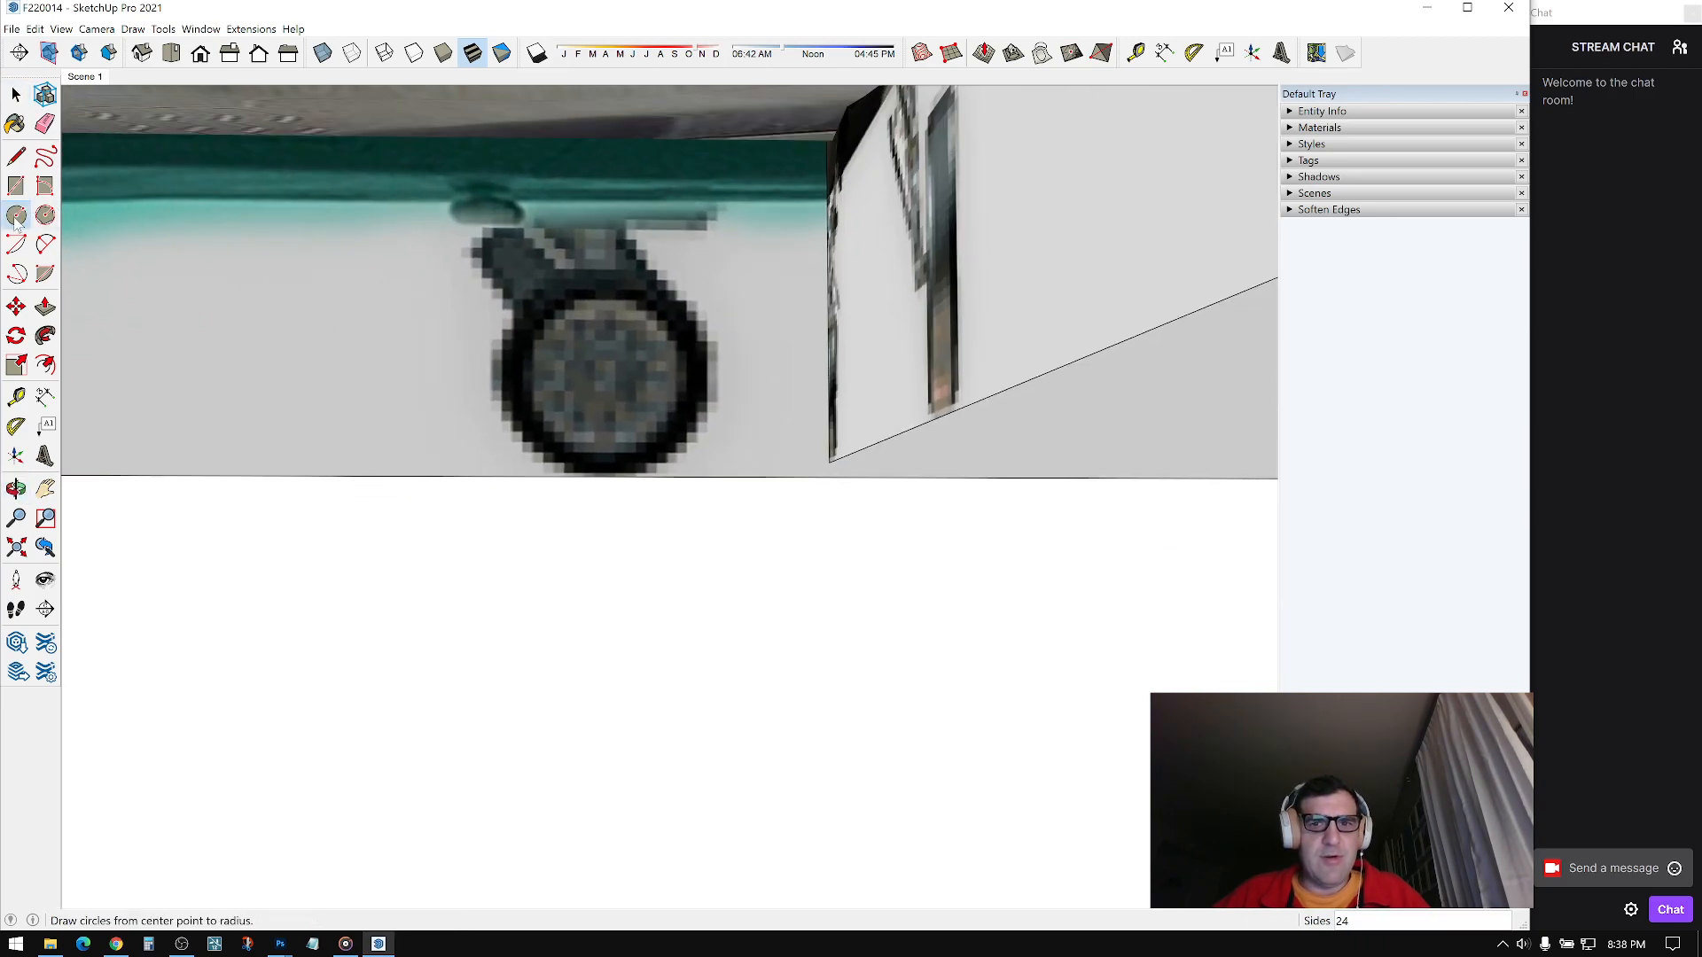
click(603, 372)
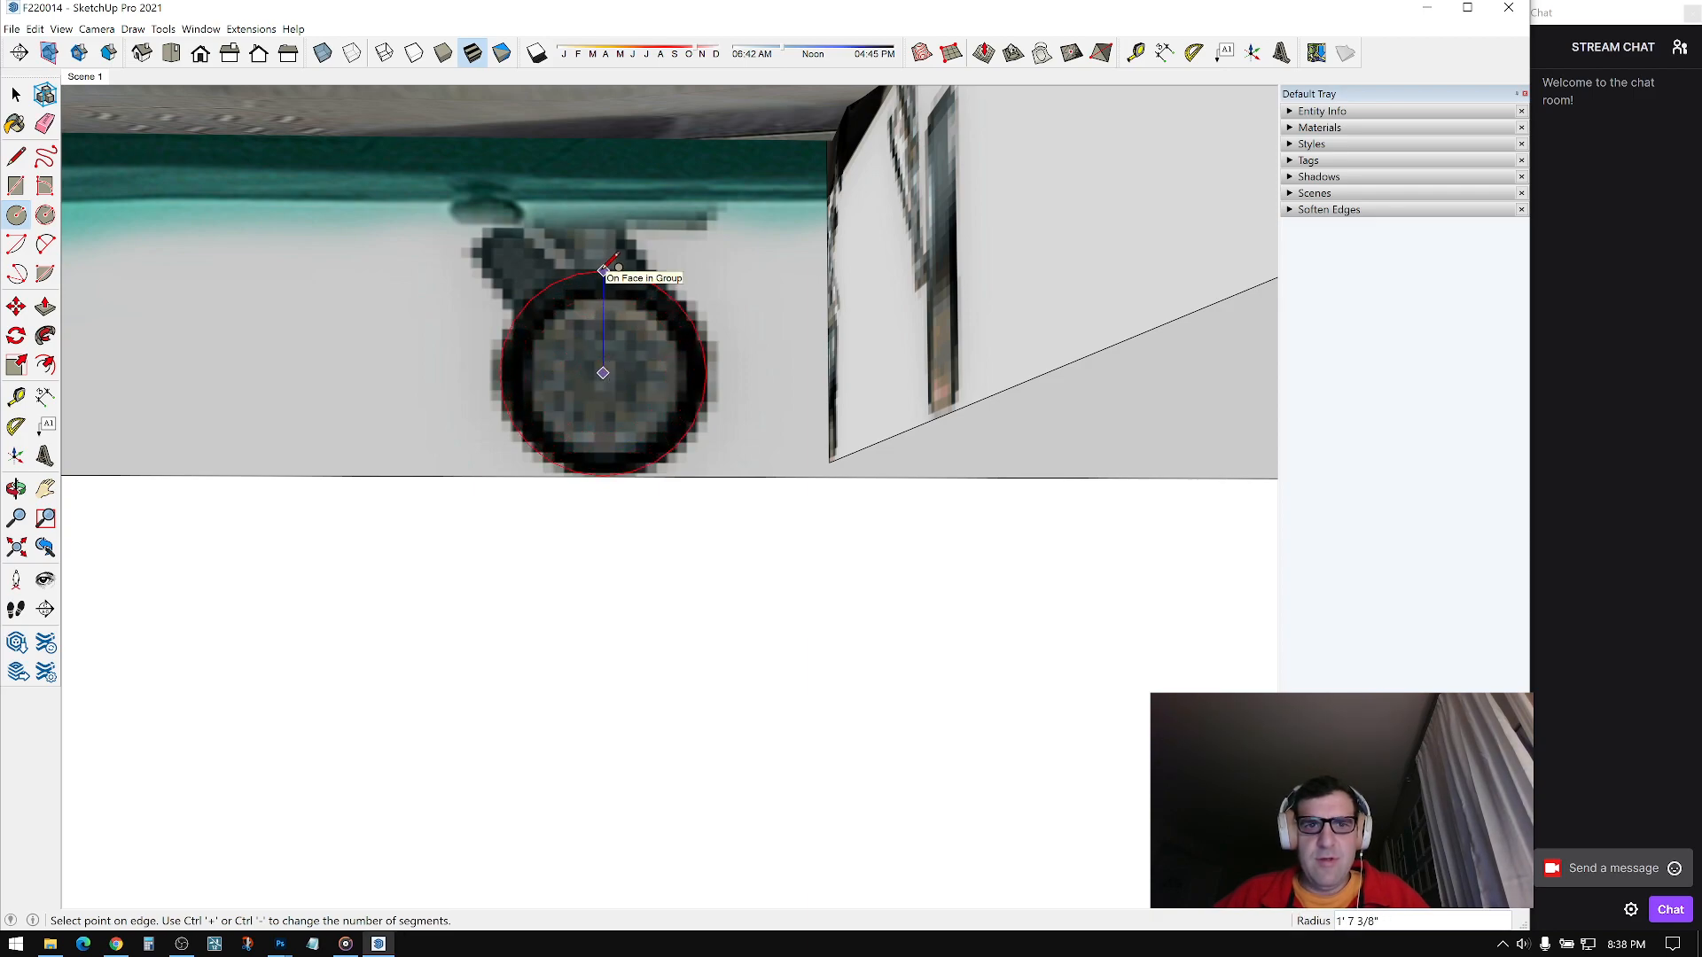
click(604, 270)
click(16, 94)
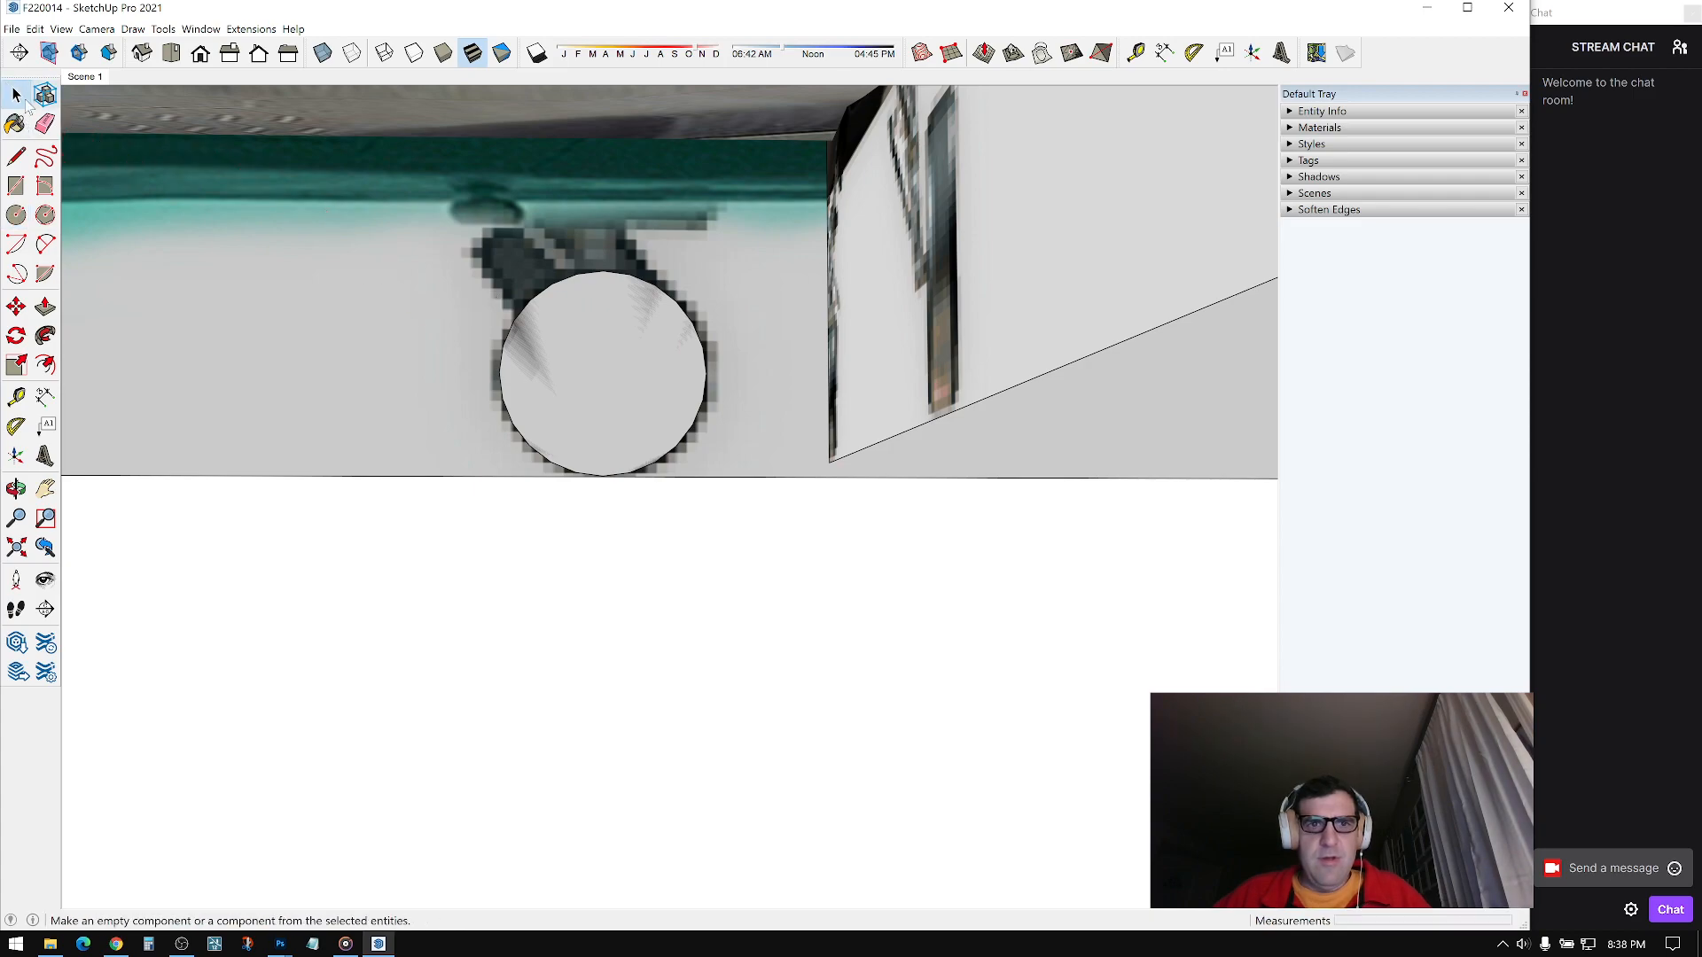
click(603, 274)
scroll(676, 323, up, 2)
double_click(669, 295)
key(m)
click(725, 341)
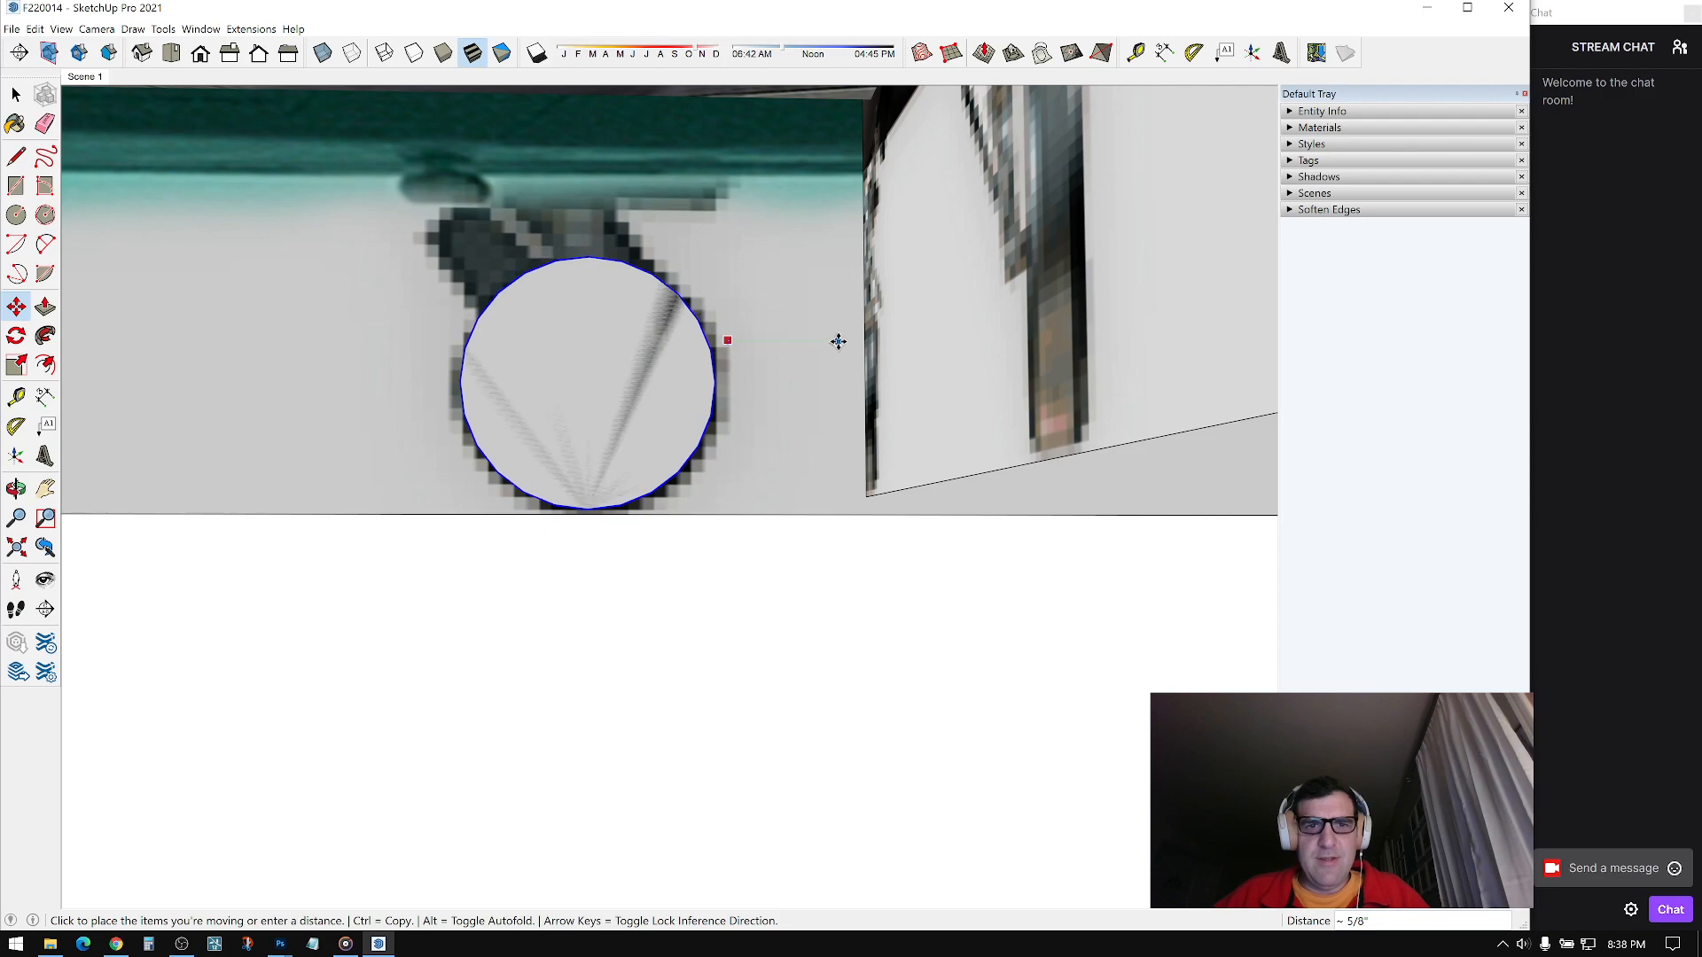
key(space)
Step: Set the wheel circle's segments to 48, deselect the circle and collapse its entity information
scroll(614, 342, up, 2)
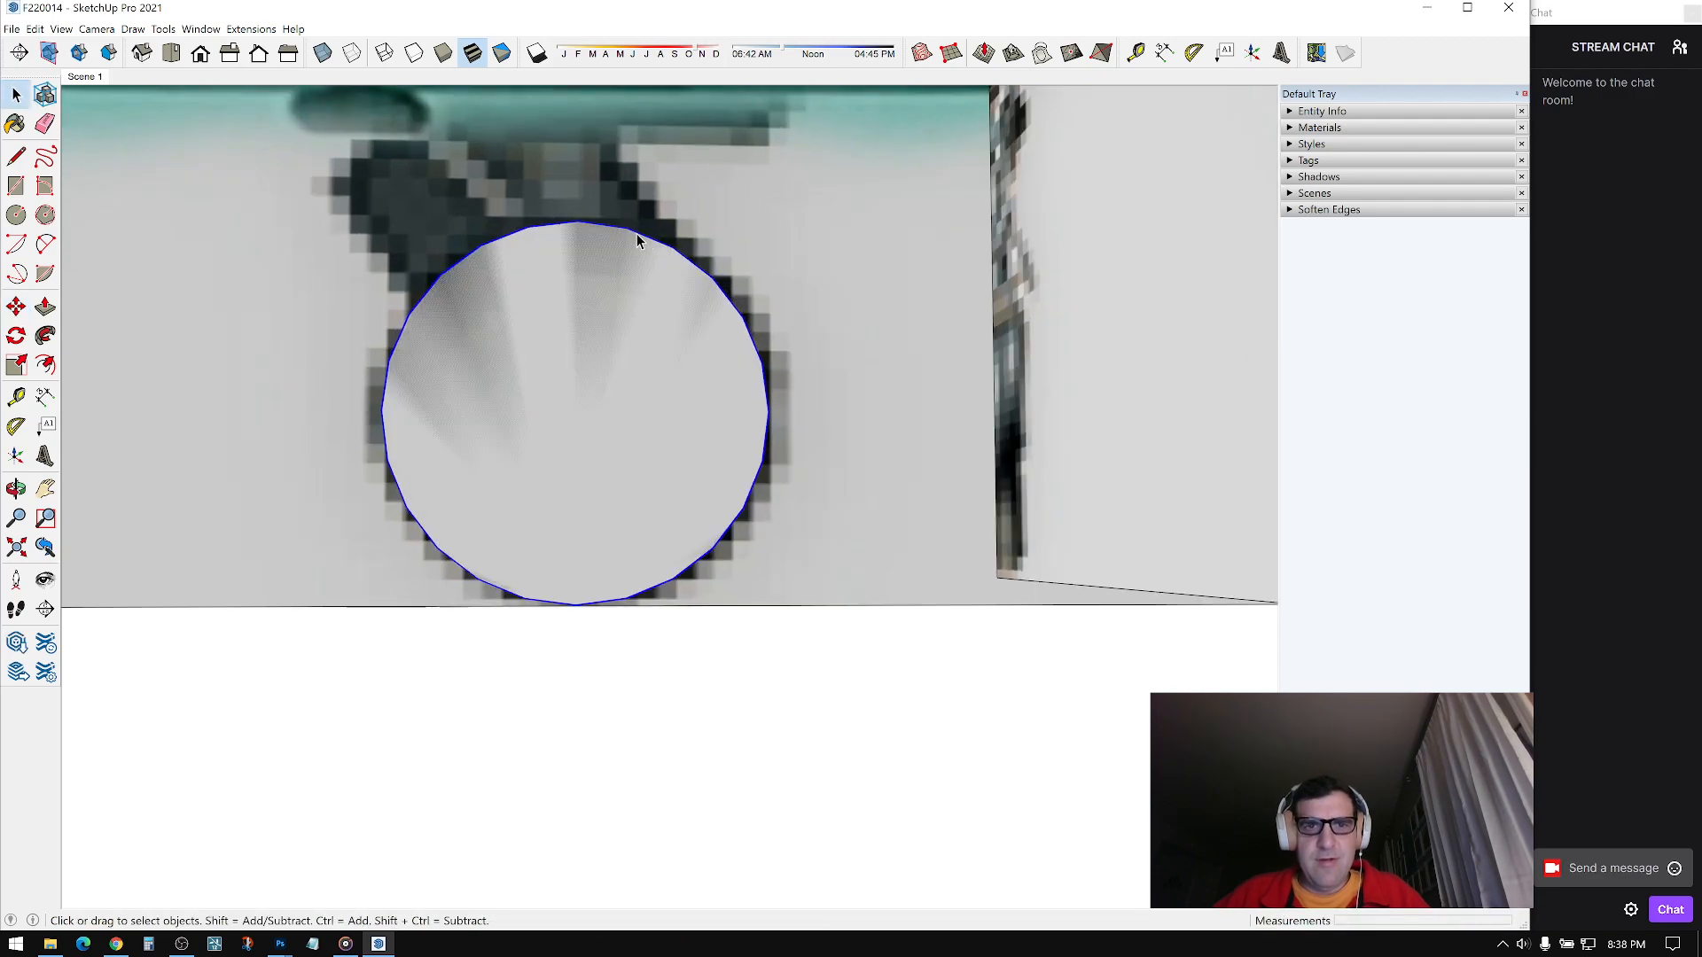
scroll(598, 388, down, 1)
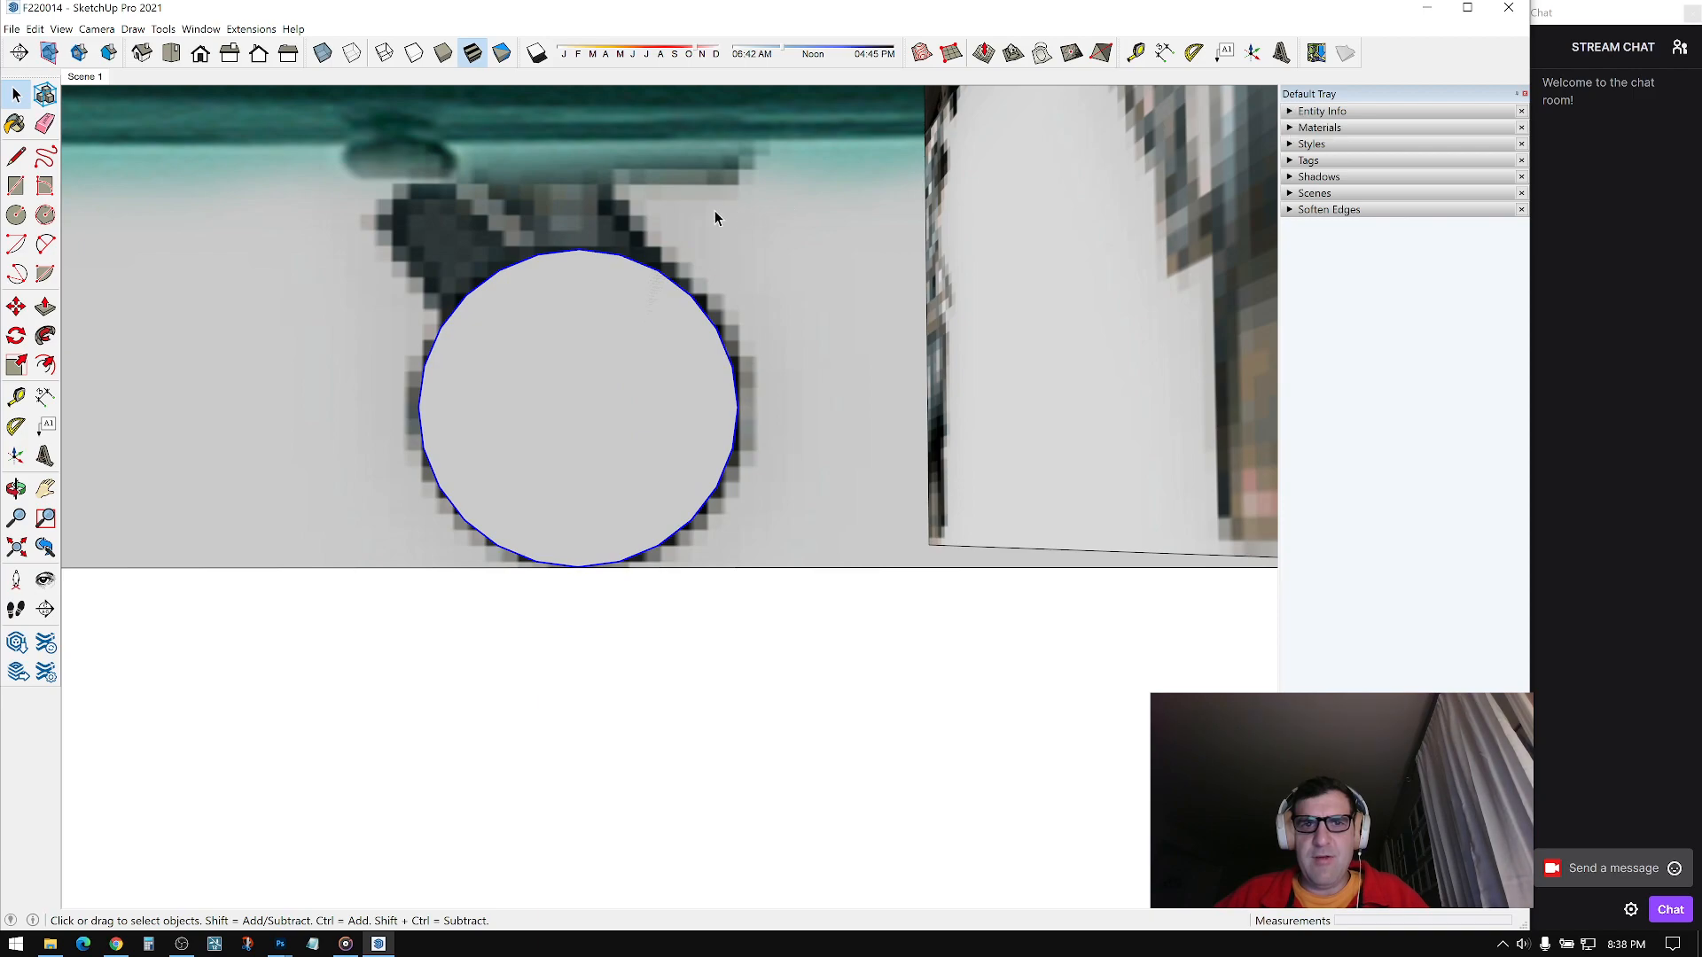
click(1289, 111)
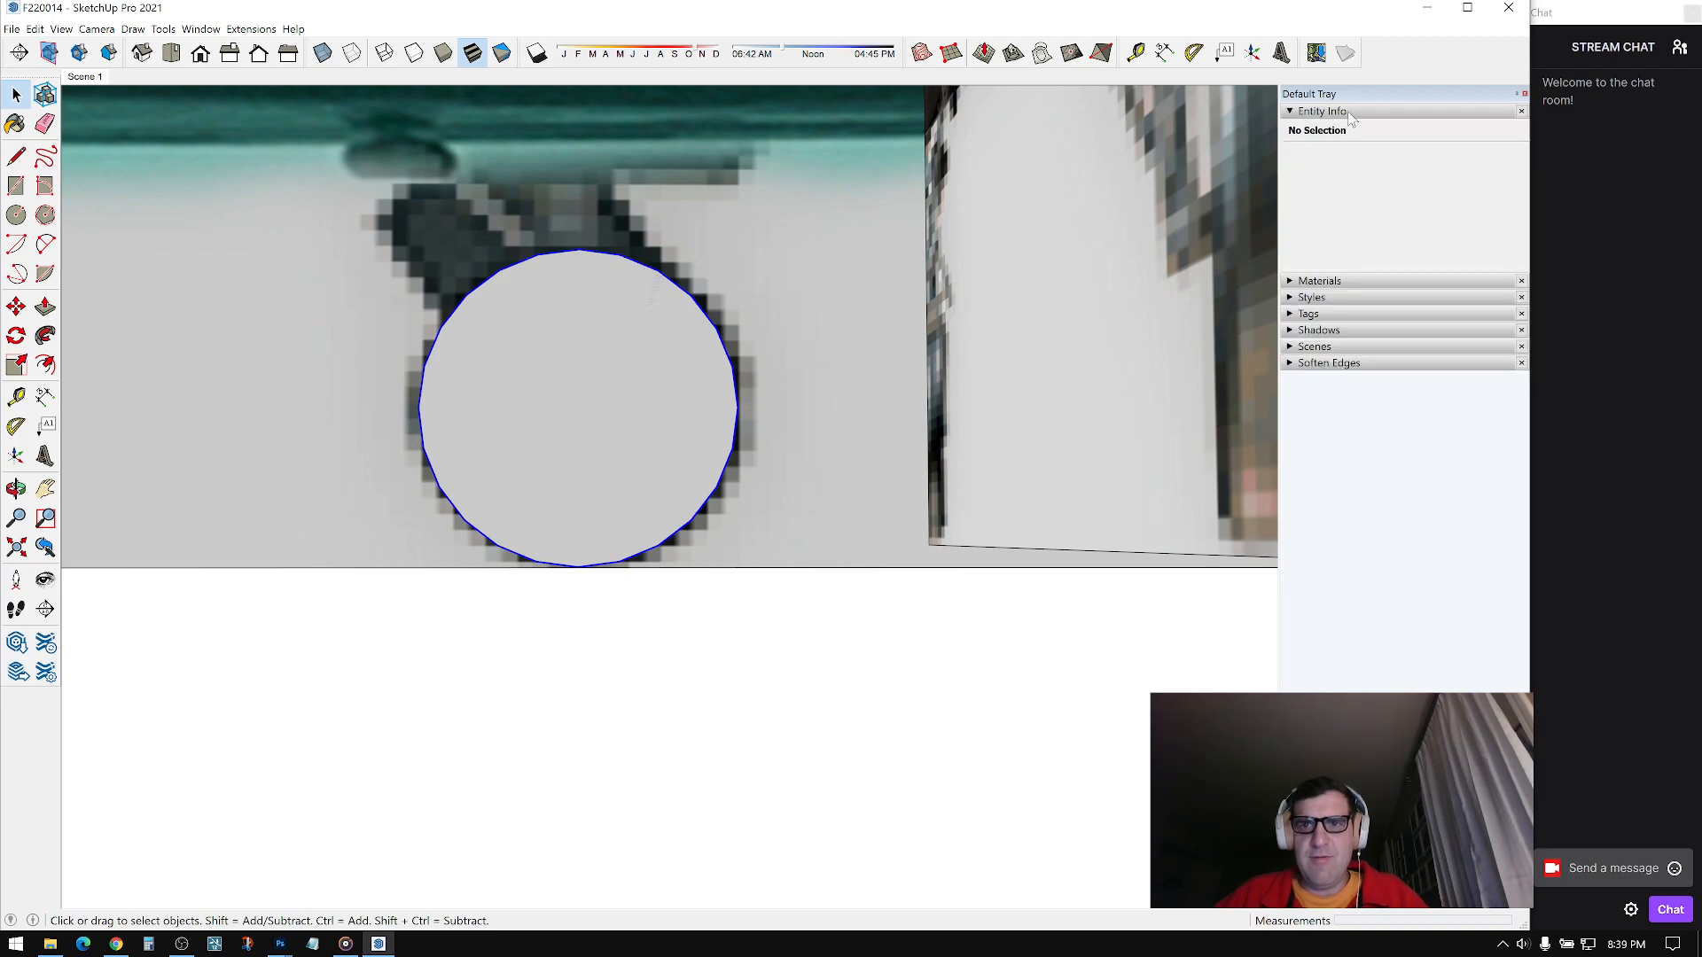
click(1424, 191)
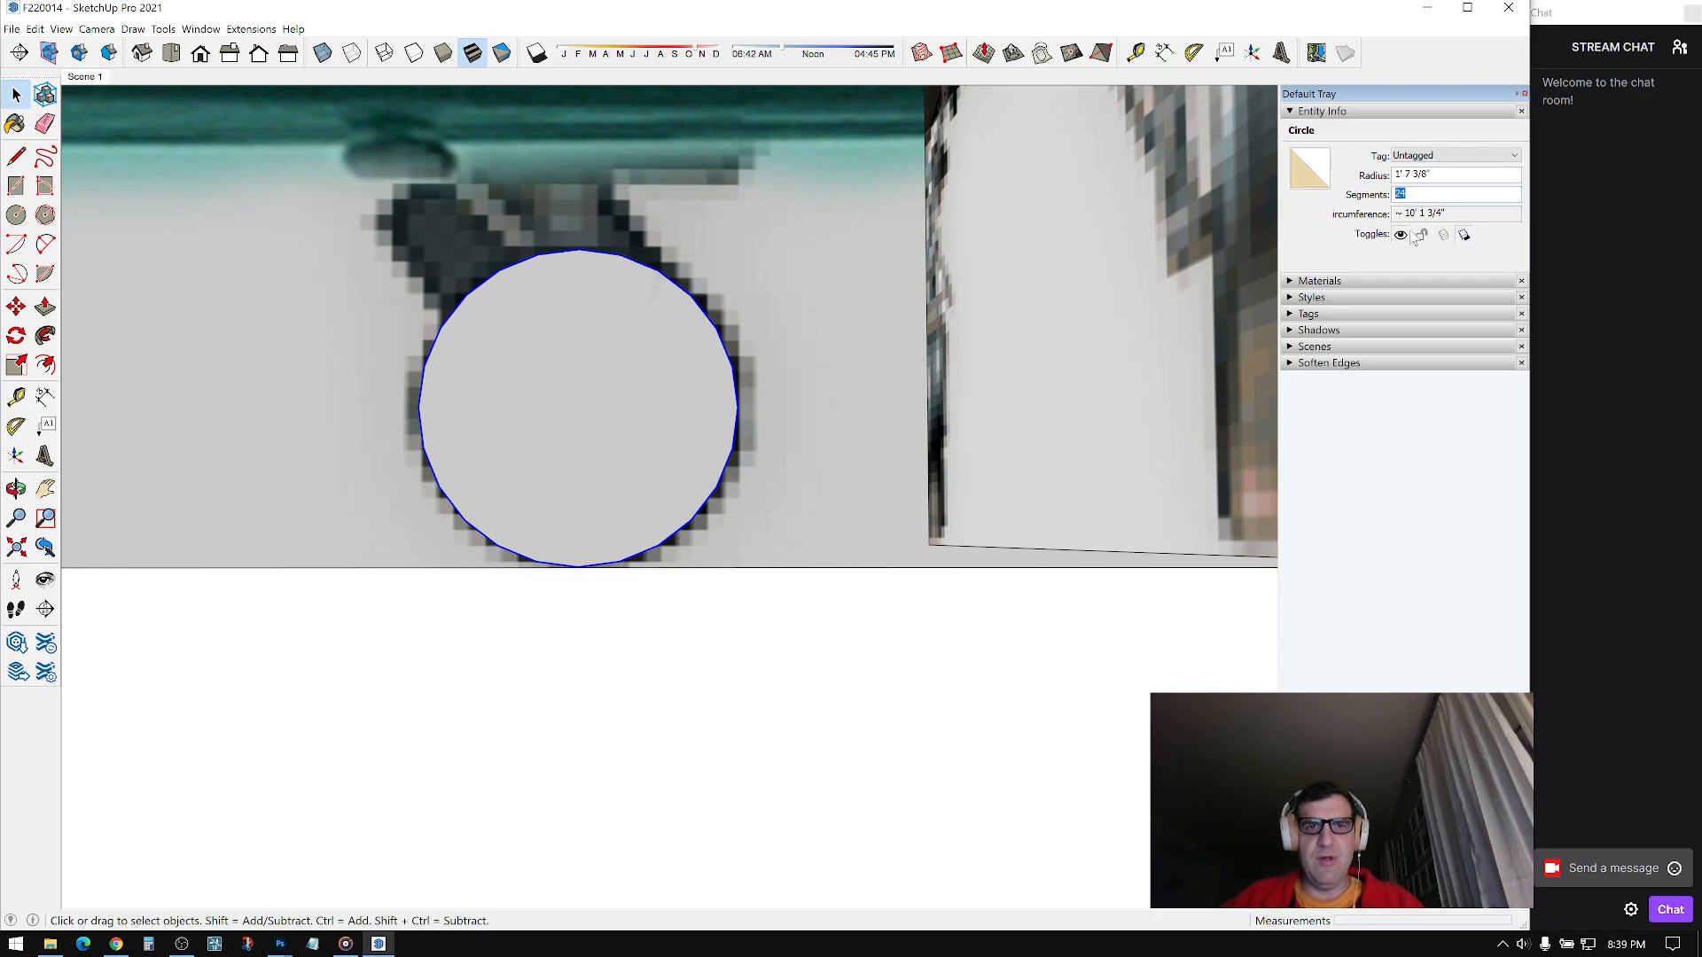
key(Return)
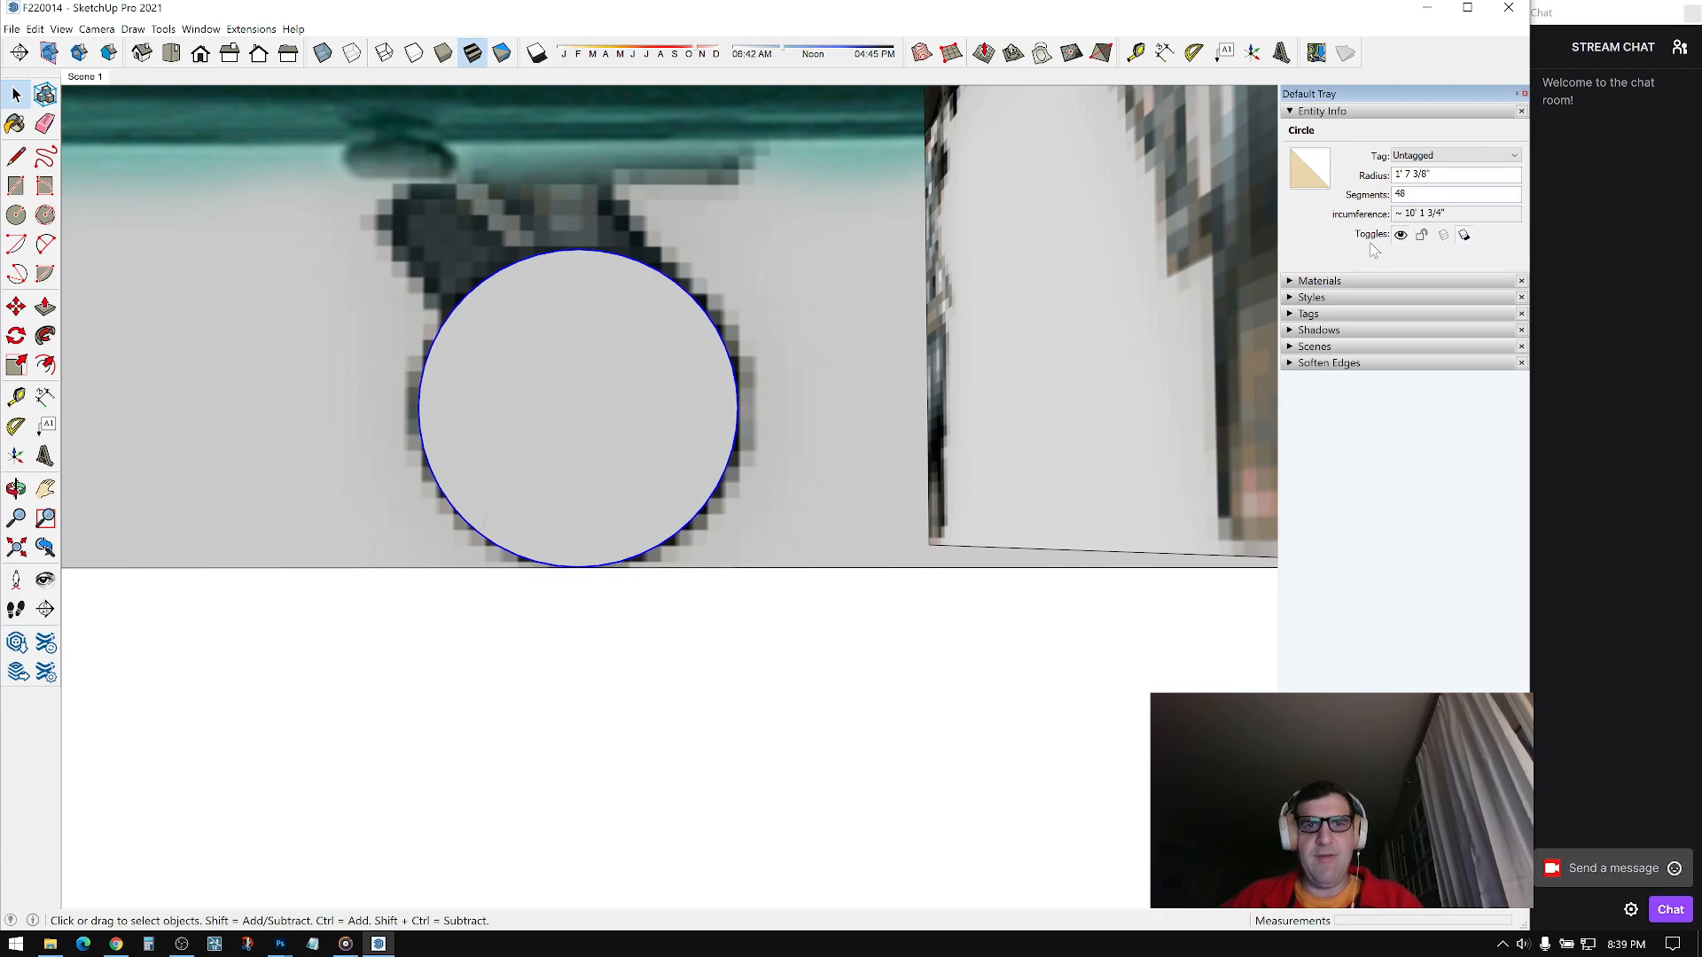
middle_drag(709, 399, 811, 315)
click(800, 560)
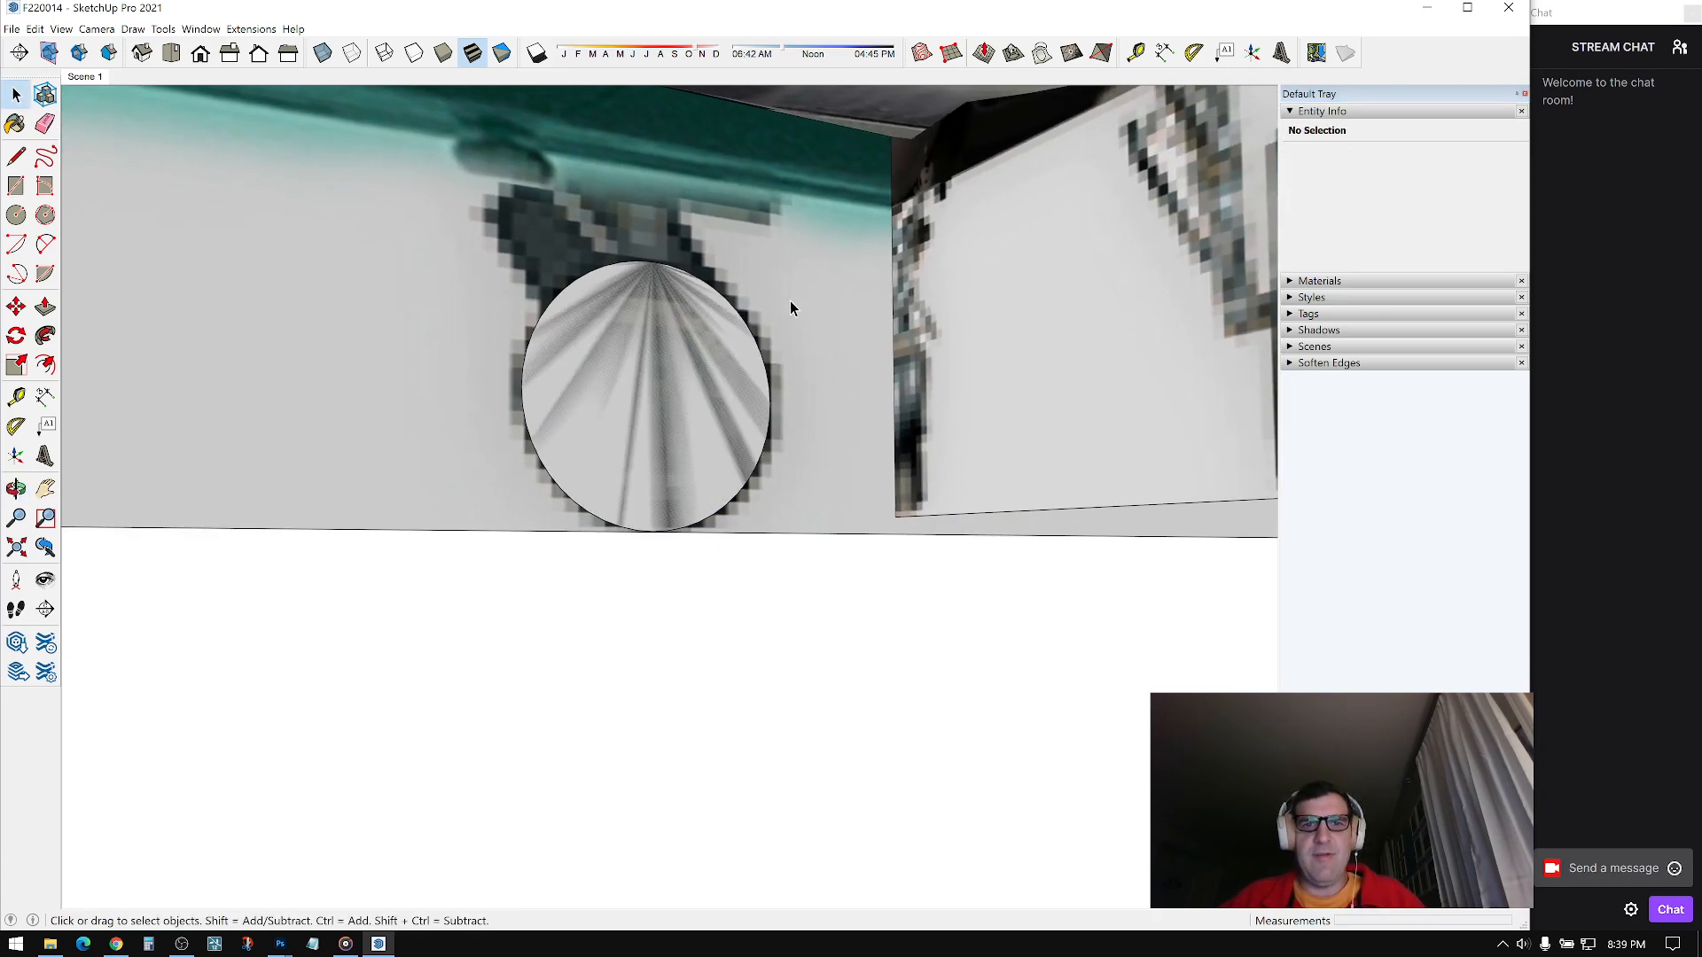
click(1302, 111)
middle_drag(870, 606, 980, 383)
scroll(1016, 368, up, 2)
scroll(980, 383, up, 2)
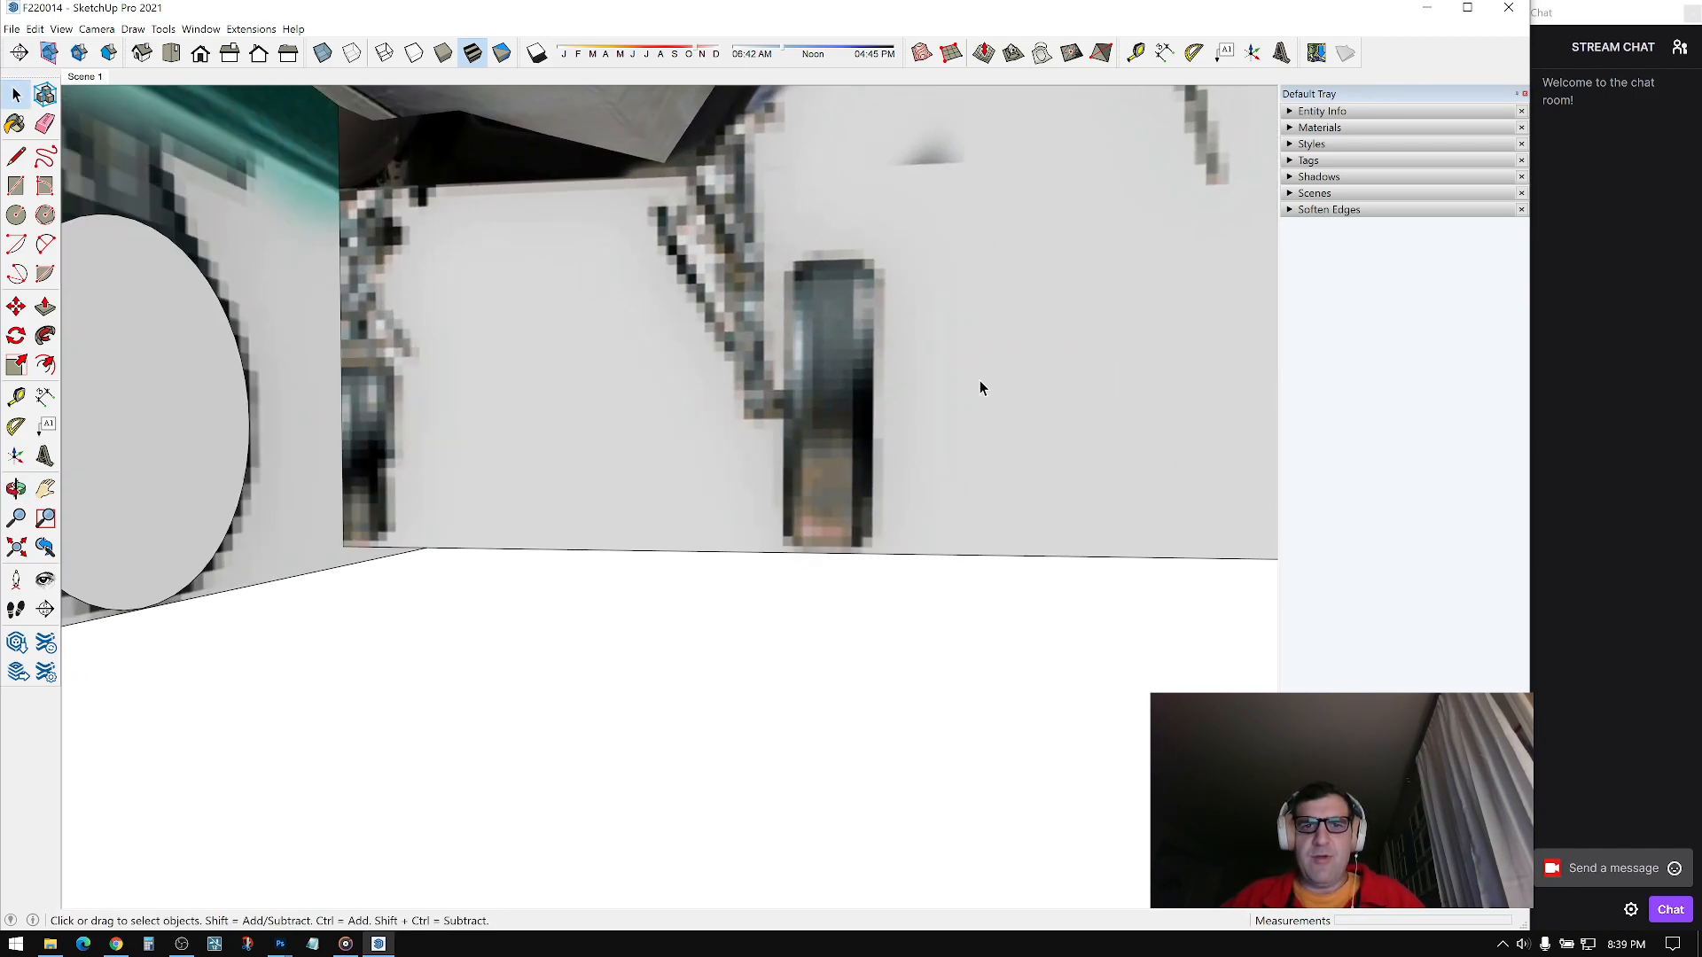
click(16, 157)
middle_drag(869, 400, 492, 432)
scroll(776, 395, up, 1)
click(767, 407)
click(16, 157)
Step: Draw a line from the top of the wheel circle to its centre and on along the red axis past the front-view wheel
middle_drag(377, 402, 239, 410)
shift+middle_drag(239, 409, 703, 296)
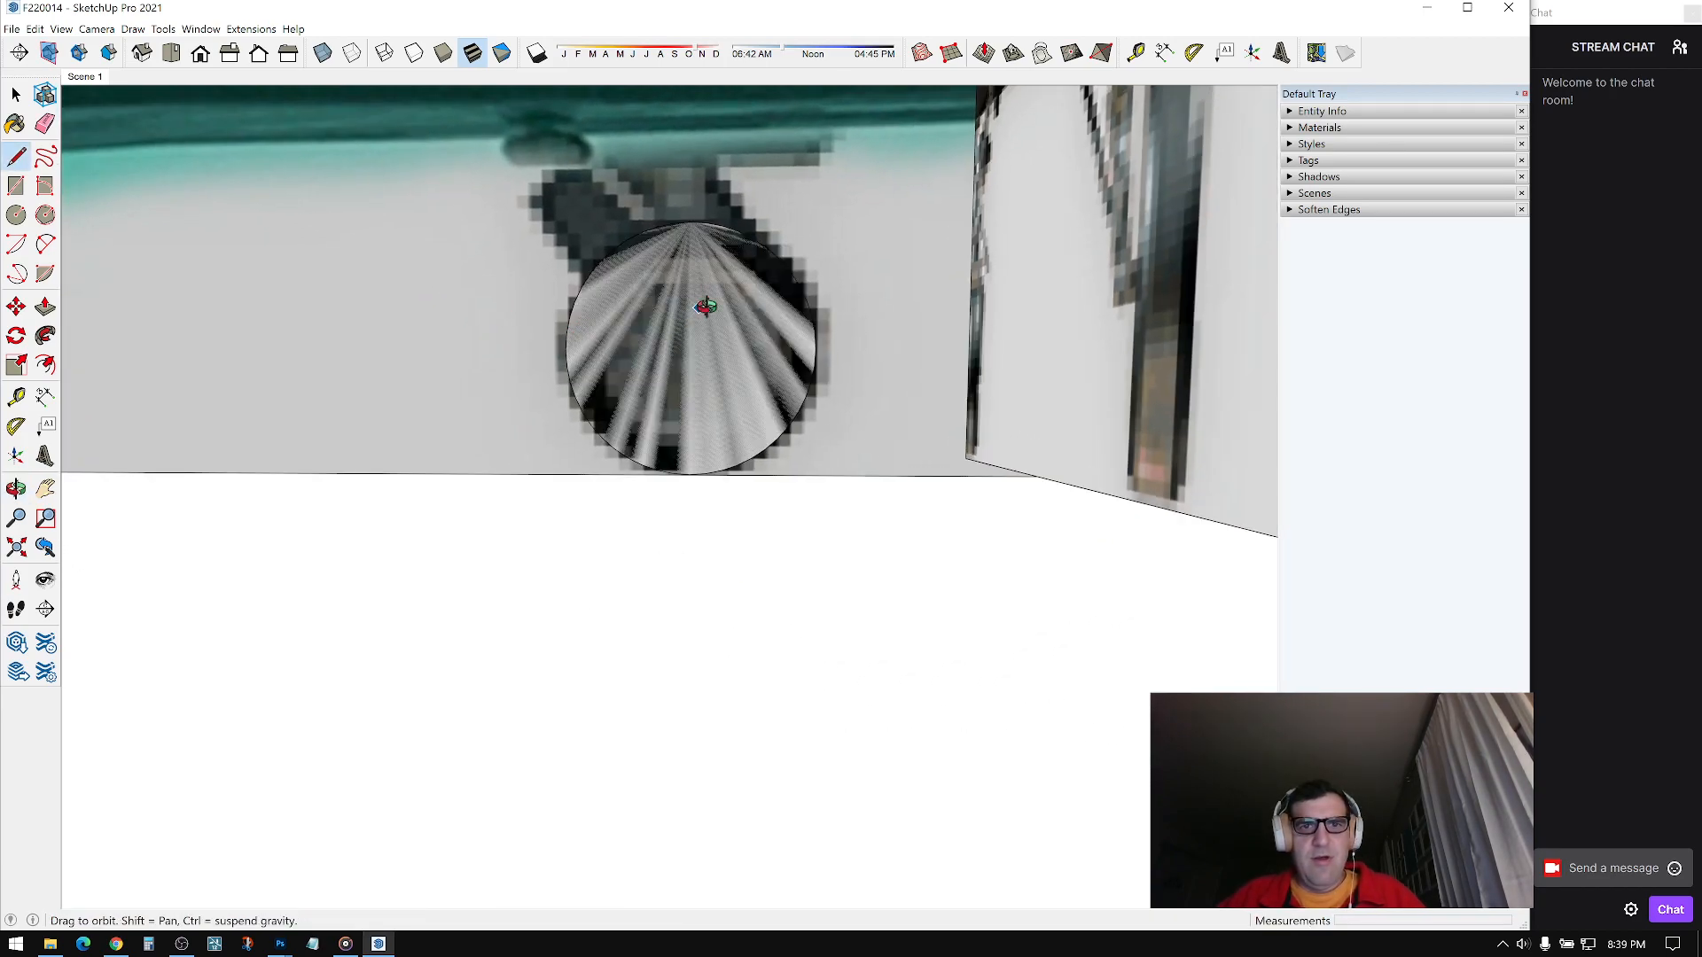
click(681, 213)
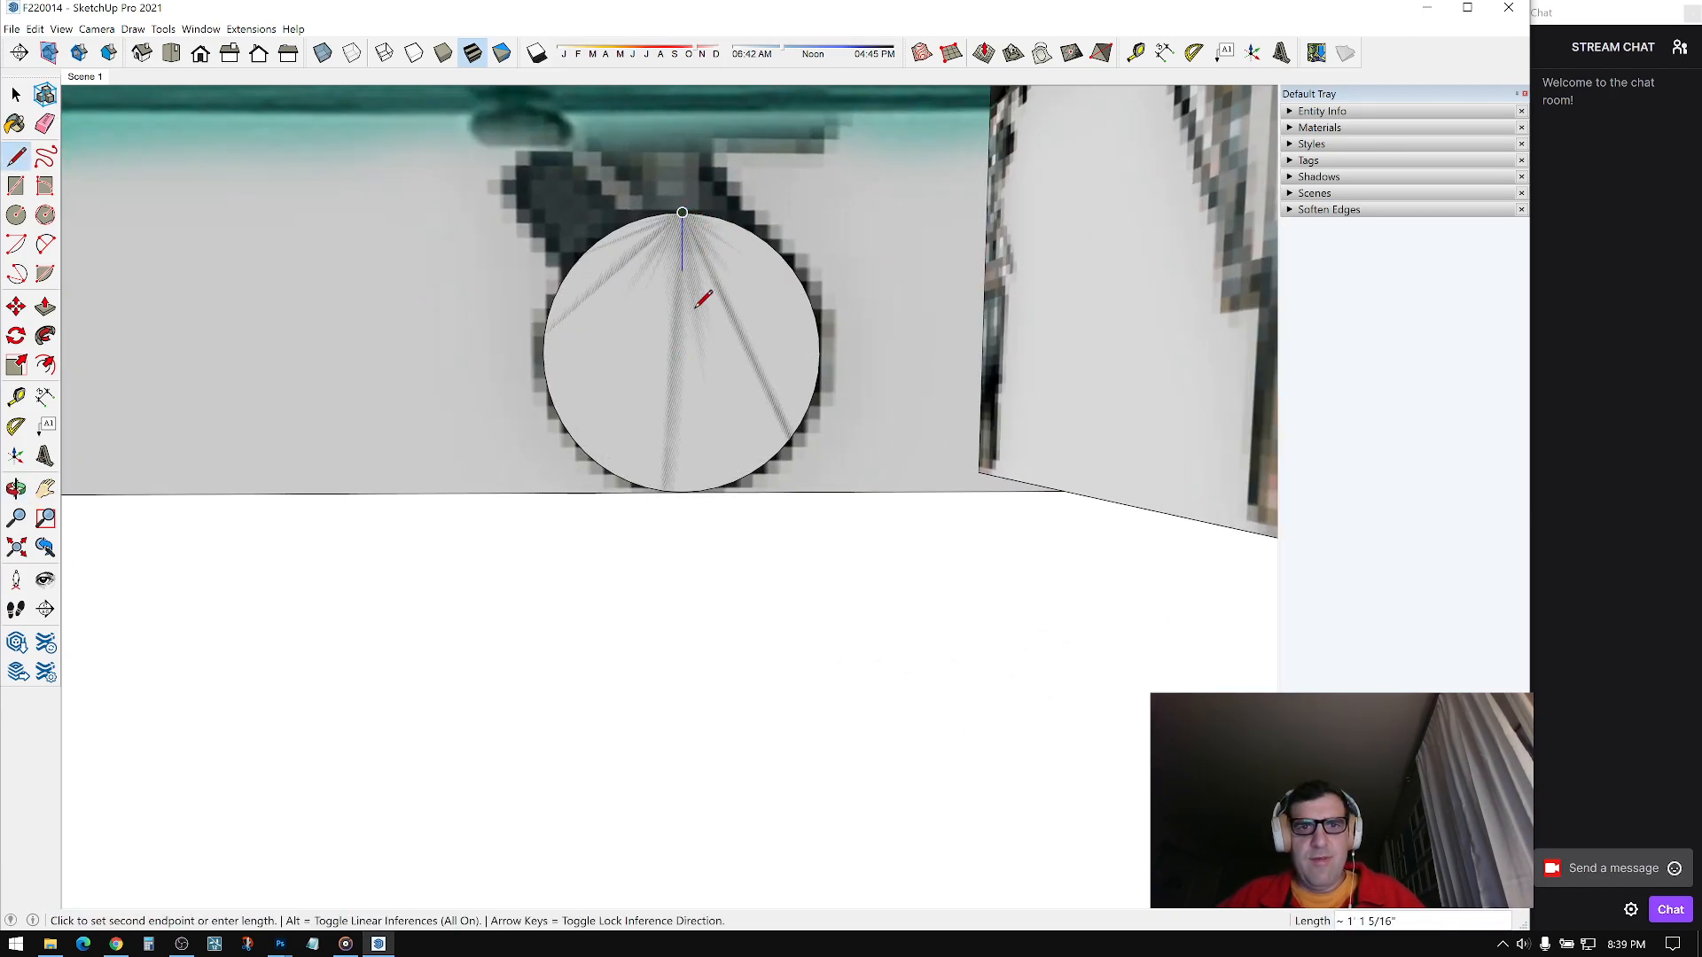
click(682, 354)
middle_drag(688, 347, 851, 347)
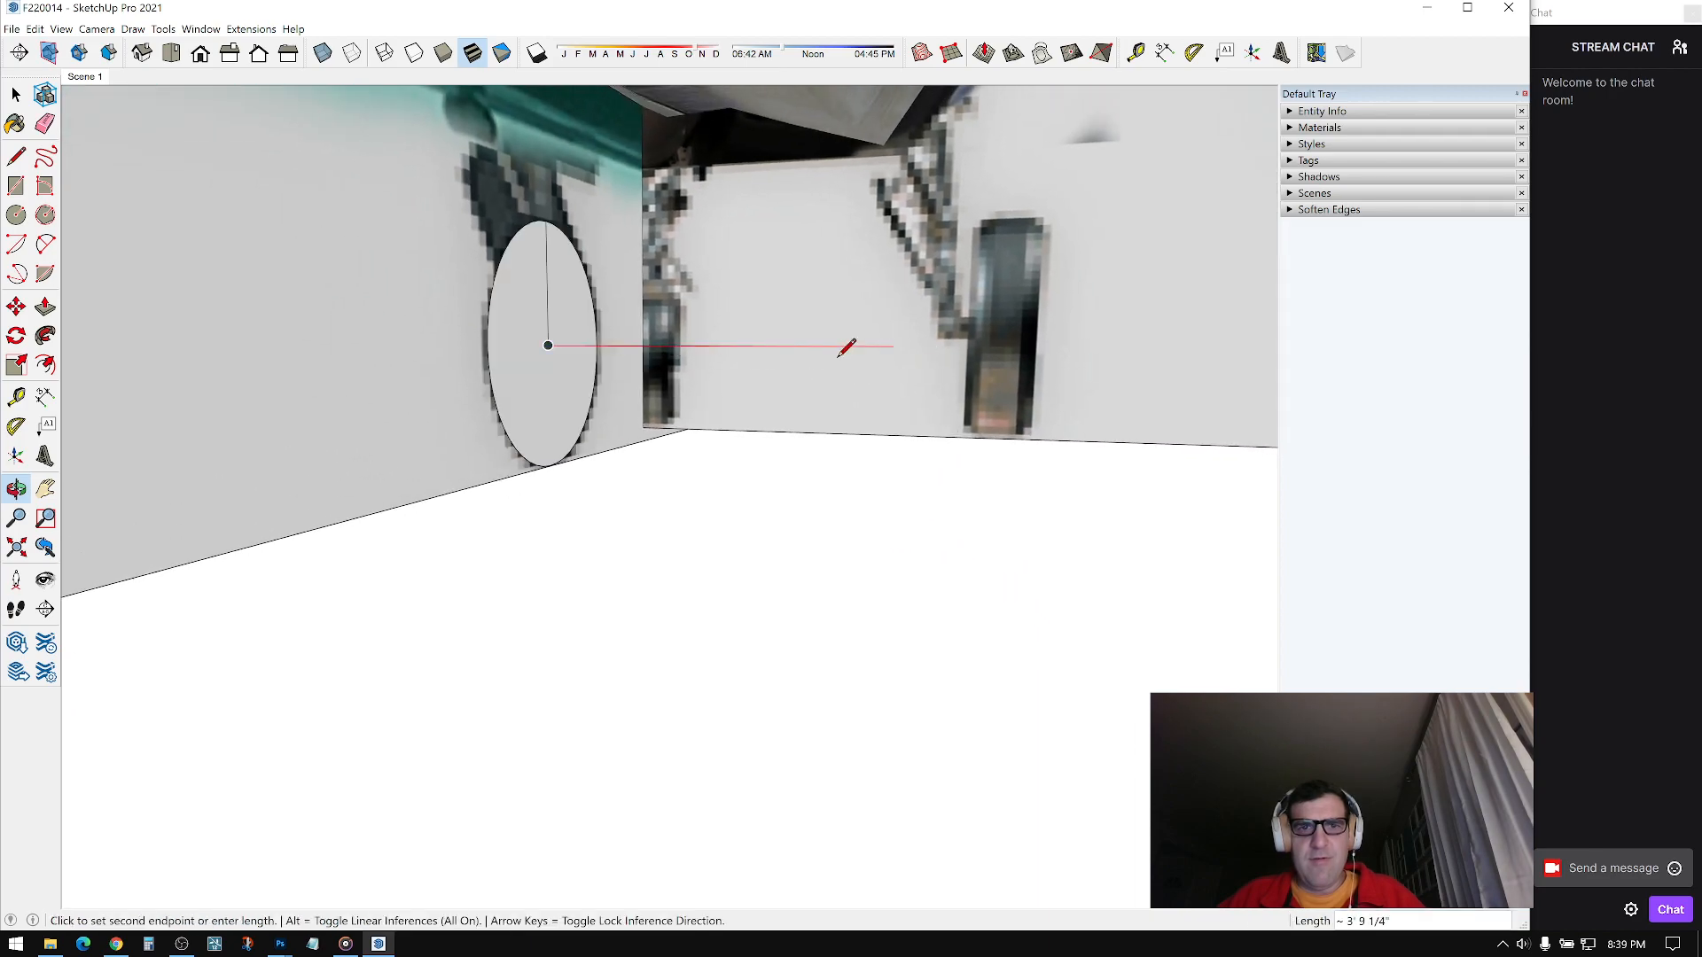
click(1139, 346)
Step: Move the front-view reference image about 3' 6 9/16" along the side-view image's bottom edge to line up with the wheel circle's centre
key(space)
middle_drag(1055, 296, 729, 437)
key(m)
click(690, 425)
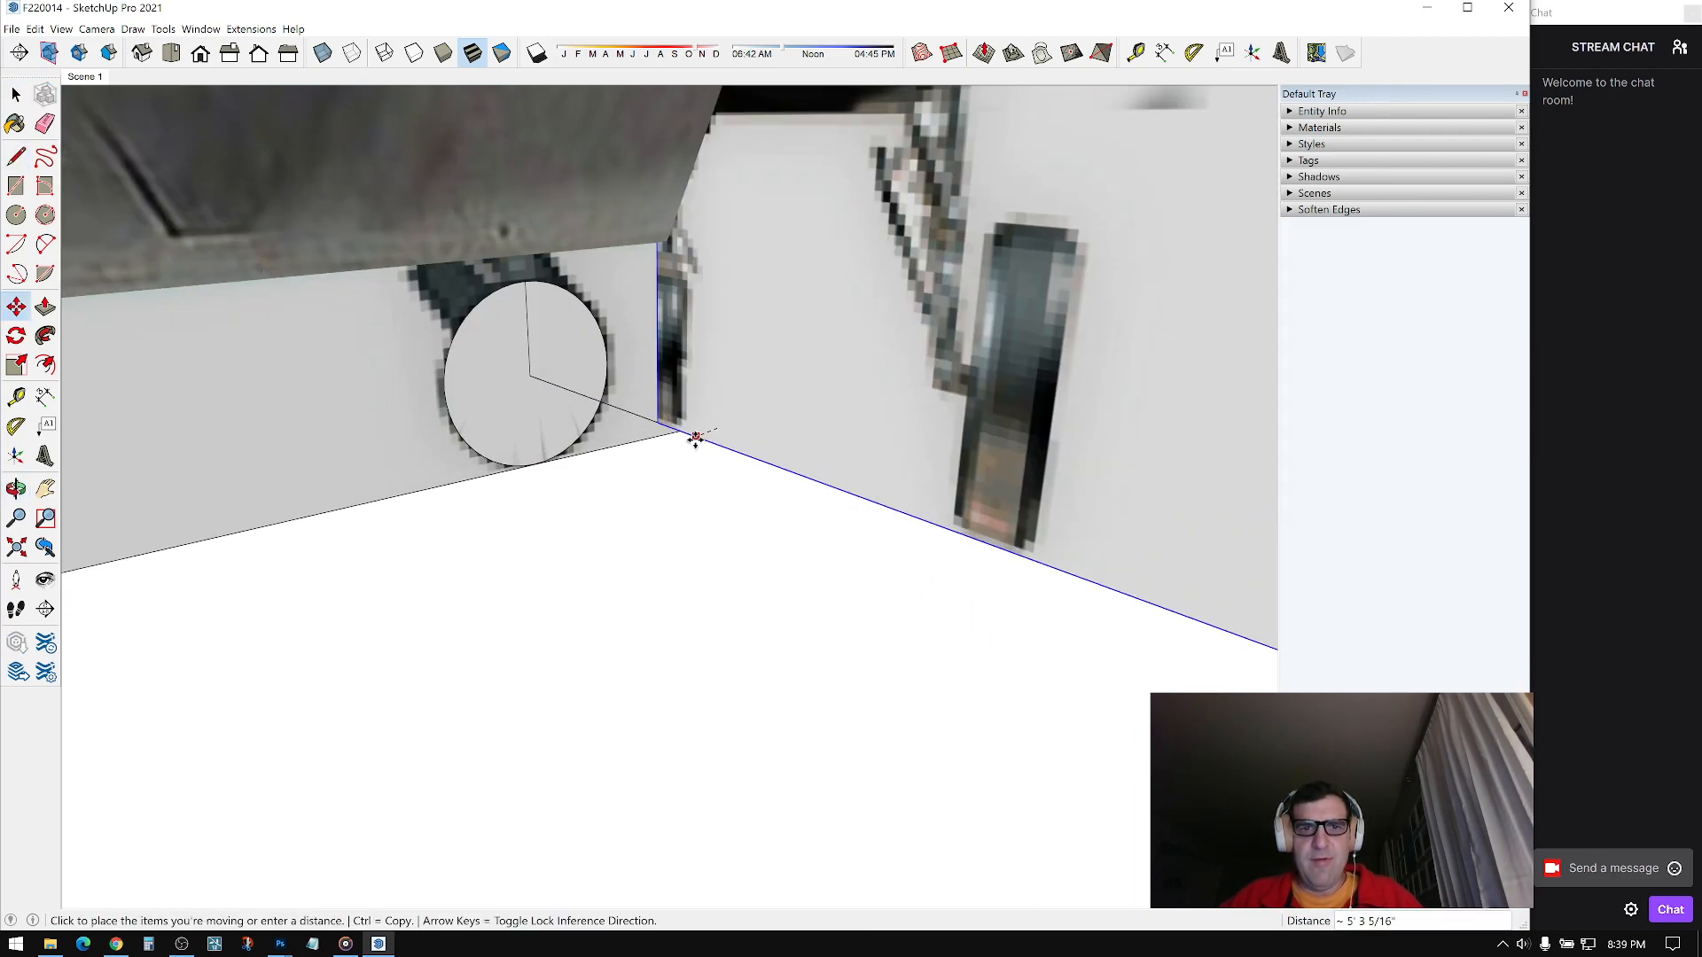
click(536, 376)
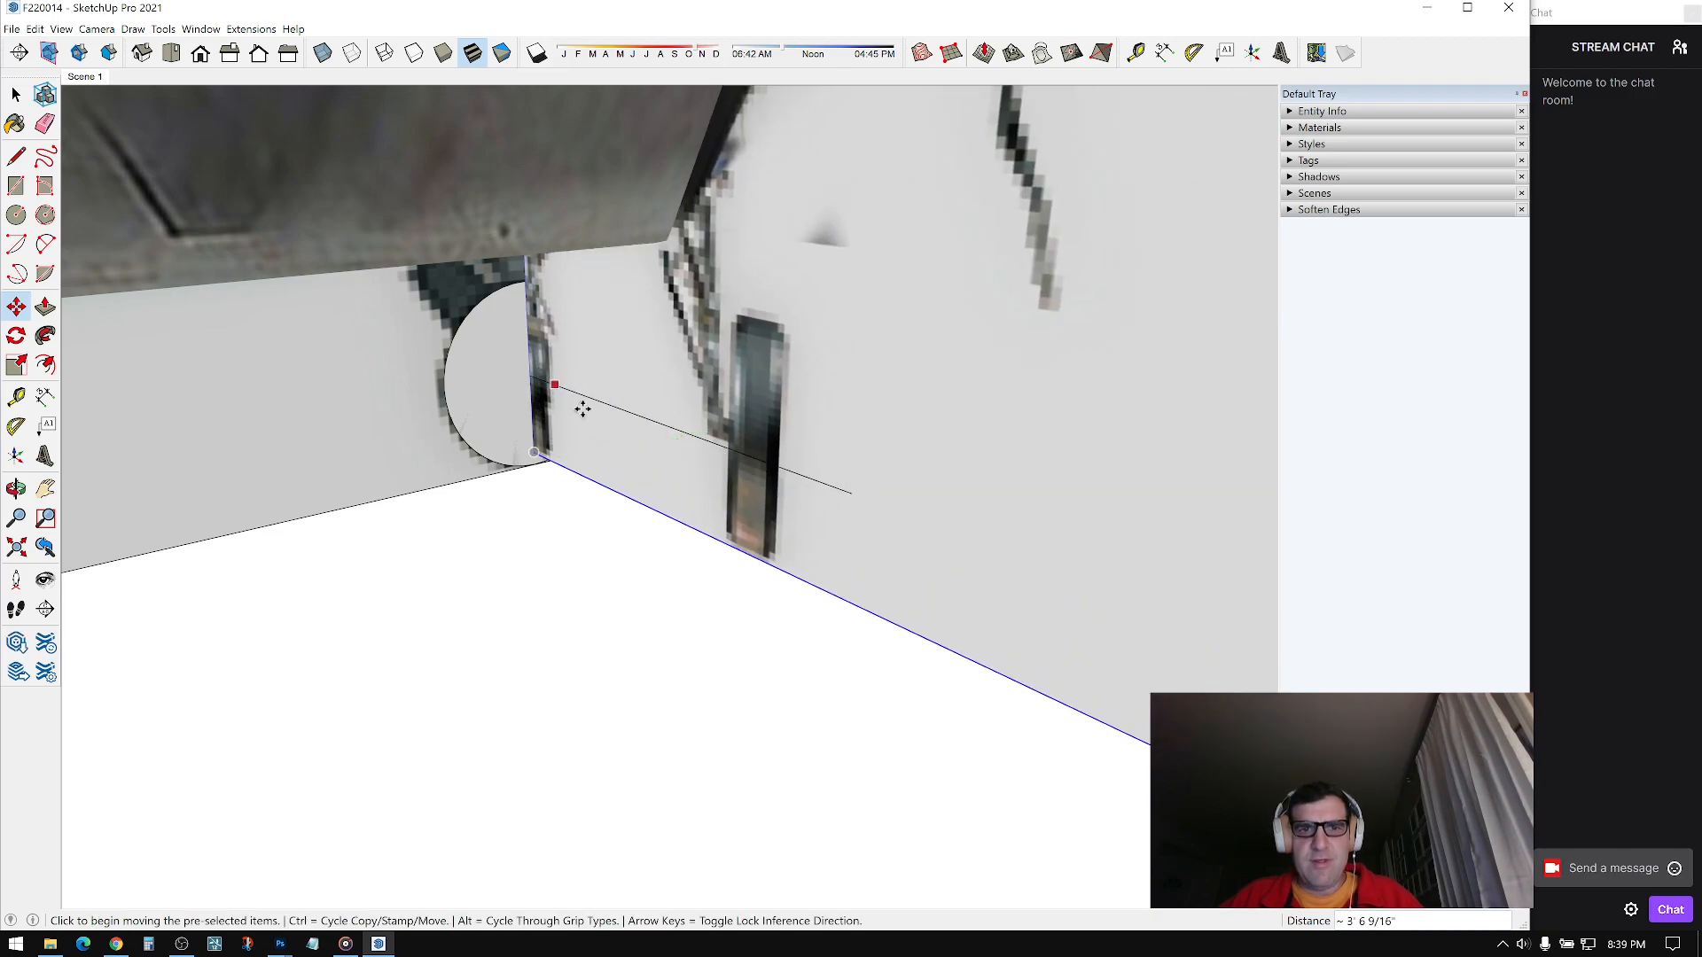
key(space)
Step: Draw a rectangular half-wheel profile about 10 9/16" wide over the front-view wheel, from the axis line up to the tire's shoulder
middle_drag(581, 407, 939, 388)
scroll(938, 388, up, 1)
click(16, 156)
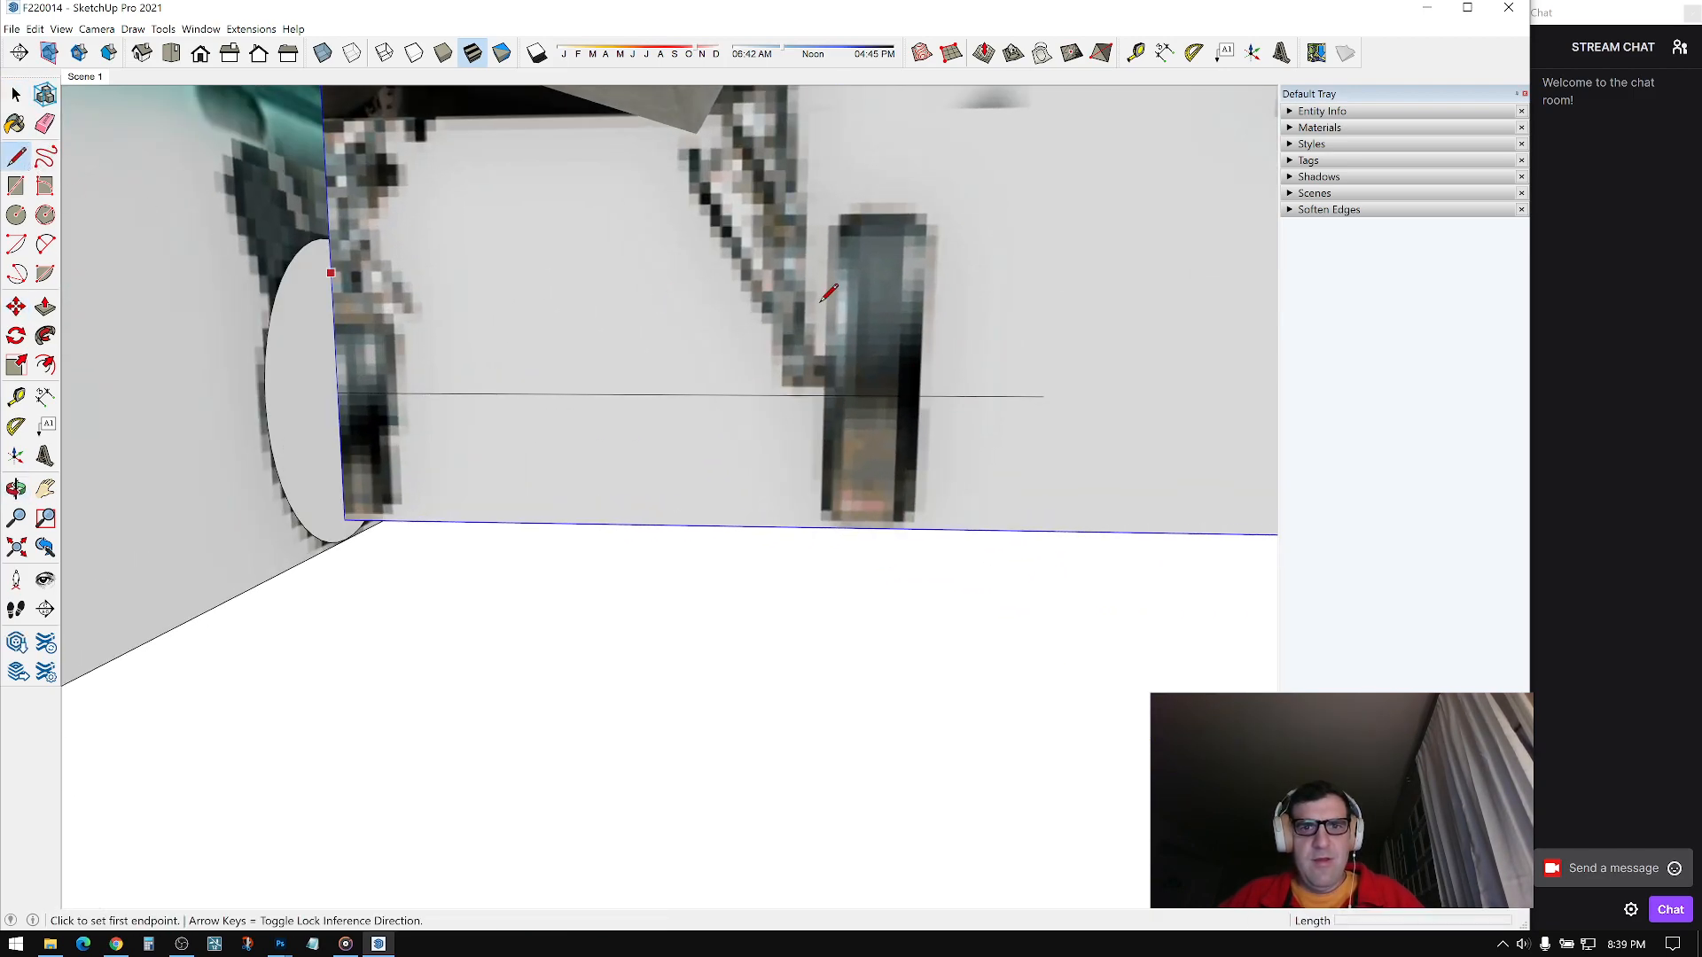
scroll(922, 373, up, 2)
click(816, 399)
click(819, 205)
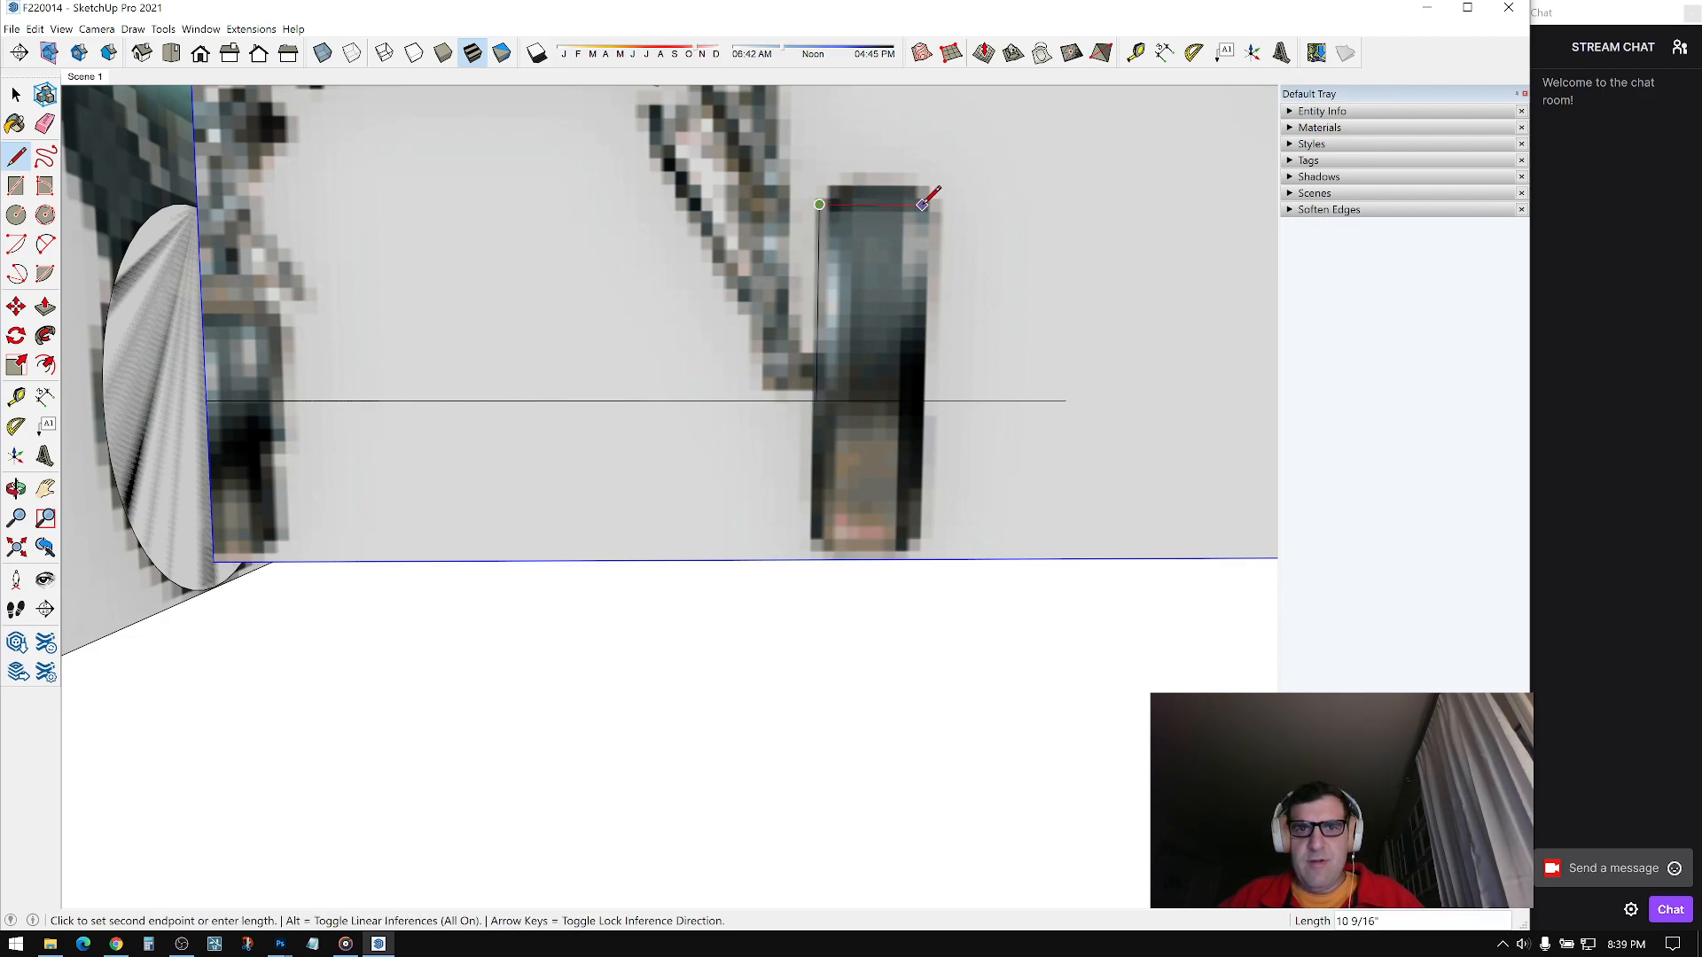
click(922, 400)
click(45, 244)
scroll(859, 222, up, 3)
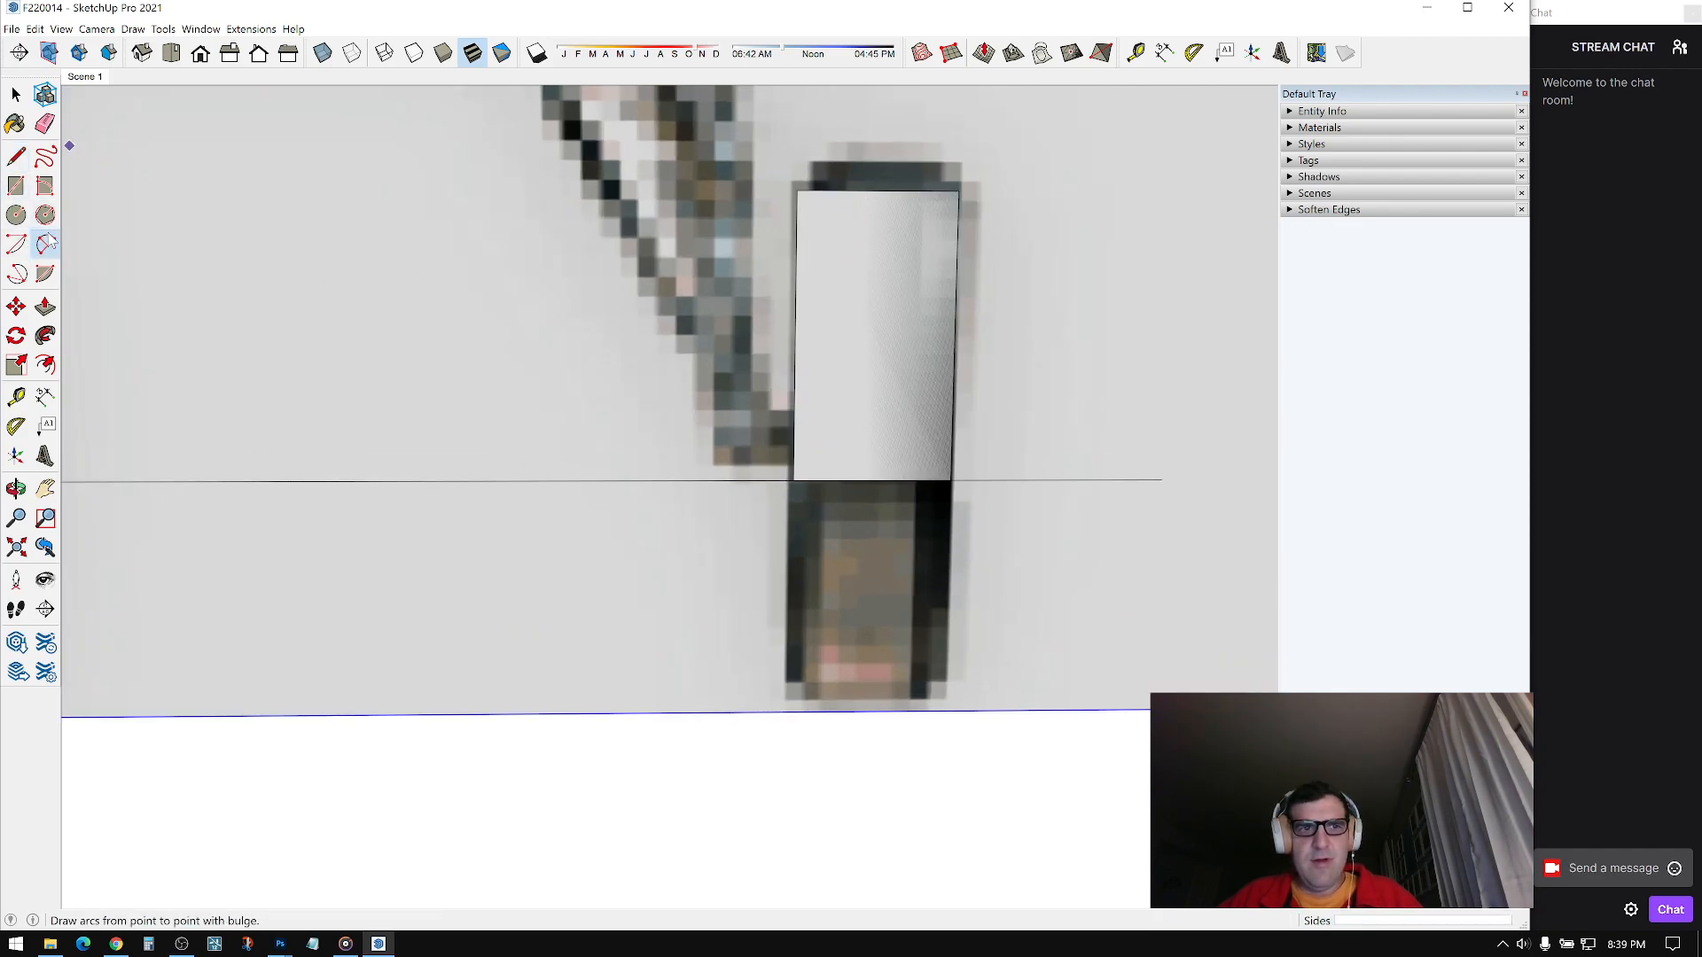
click(46, 247)
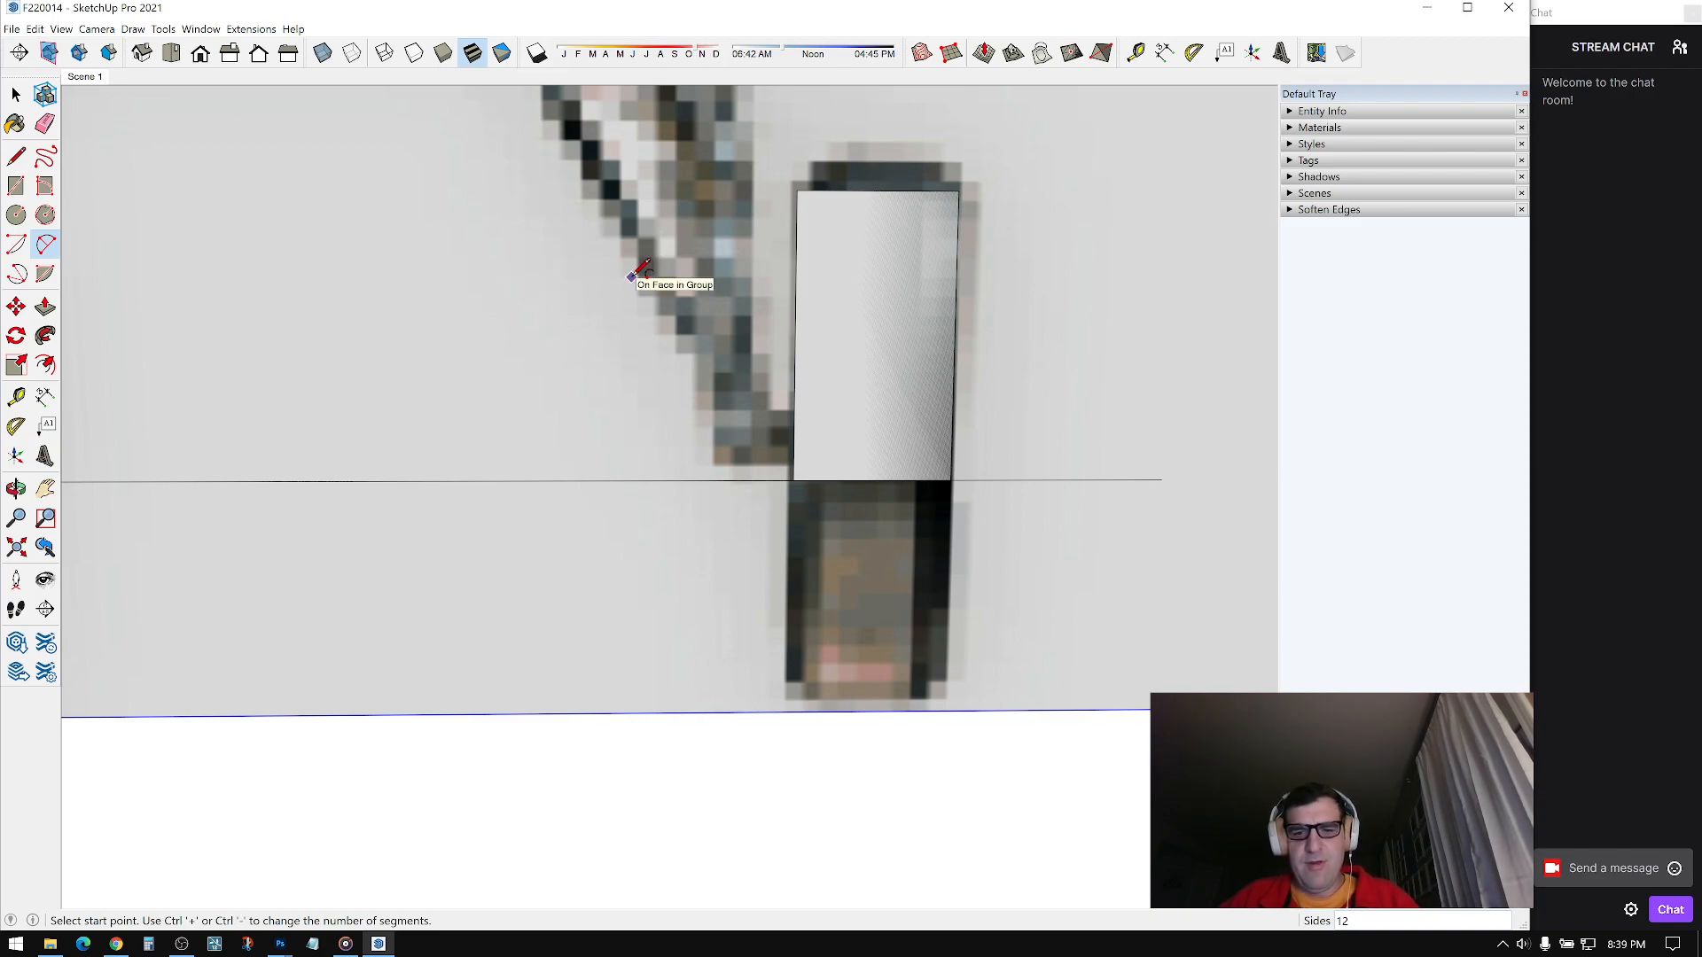
click(796, 190)
click(961, 190)
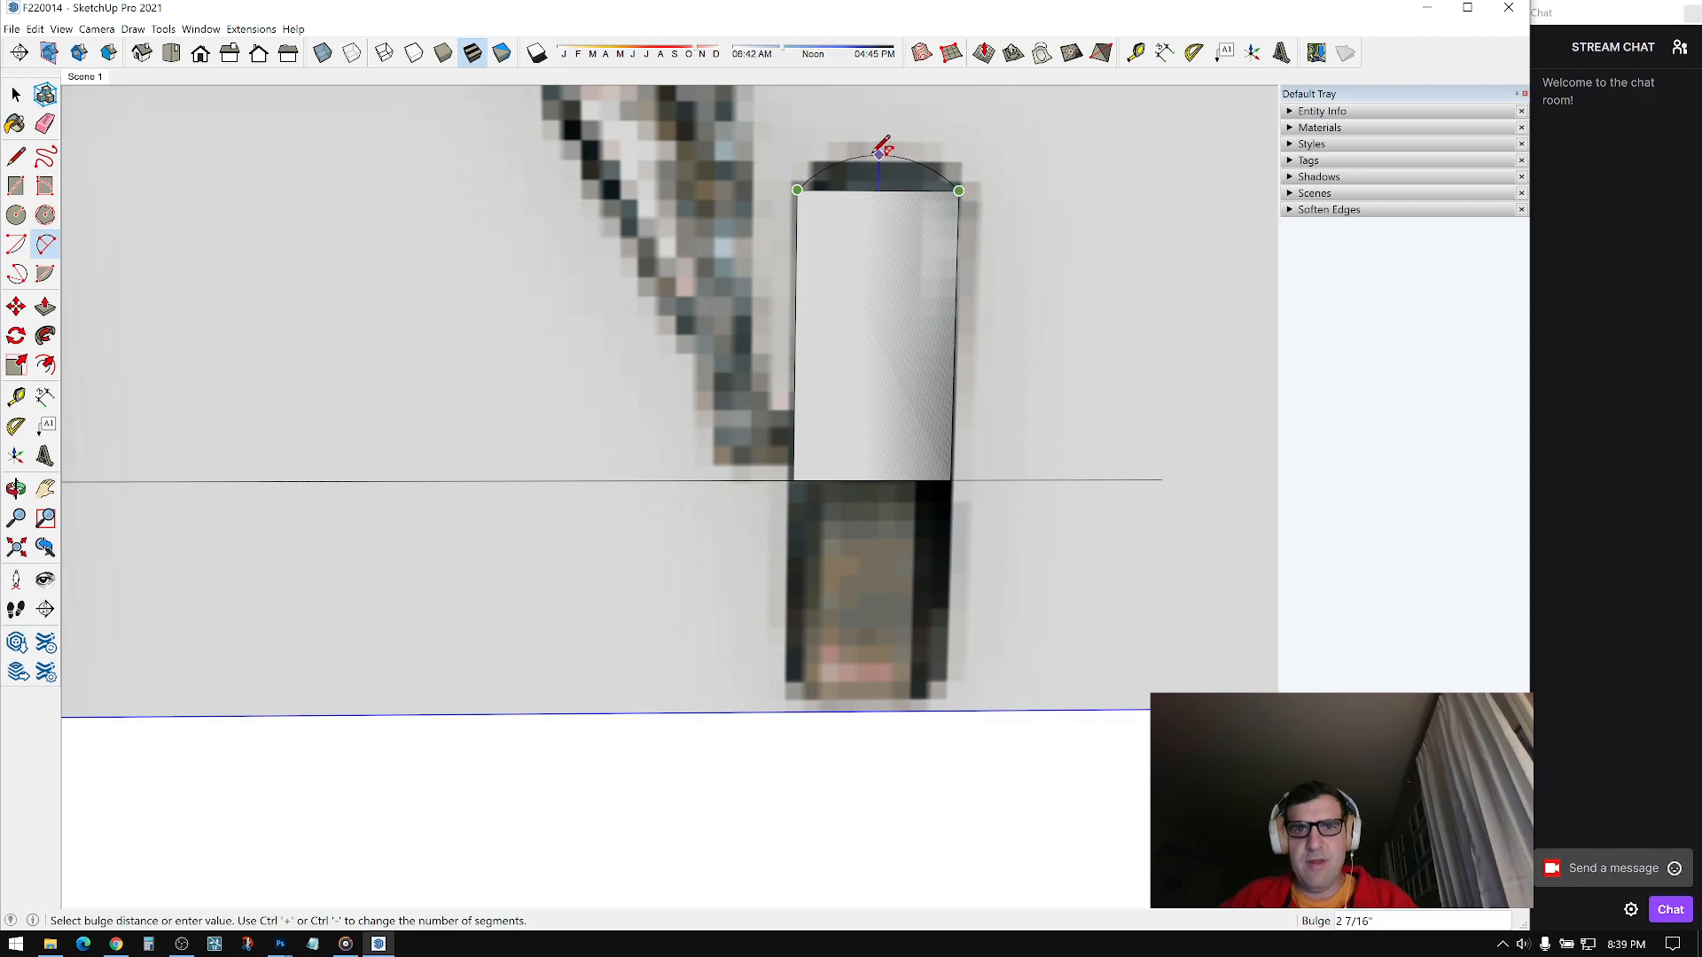
key(Escape)
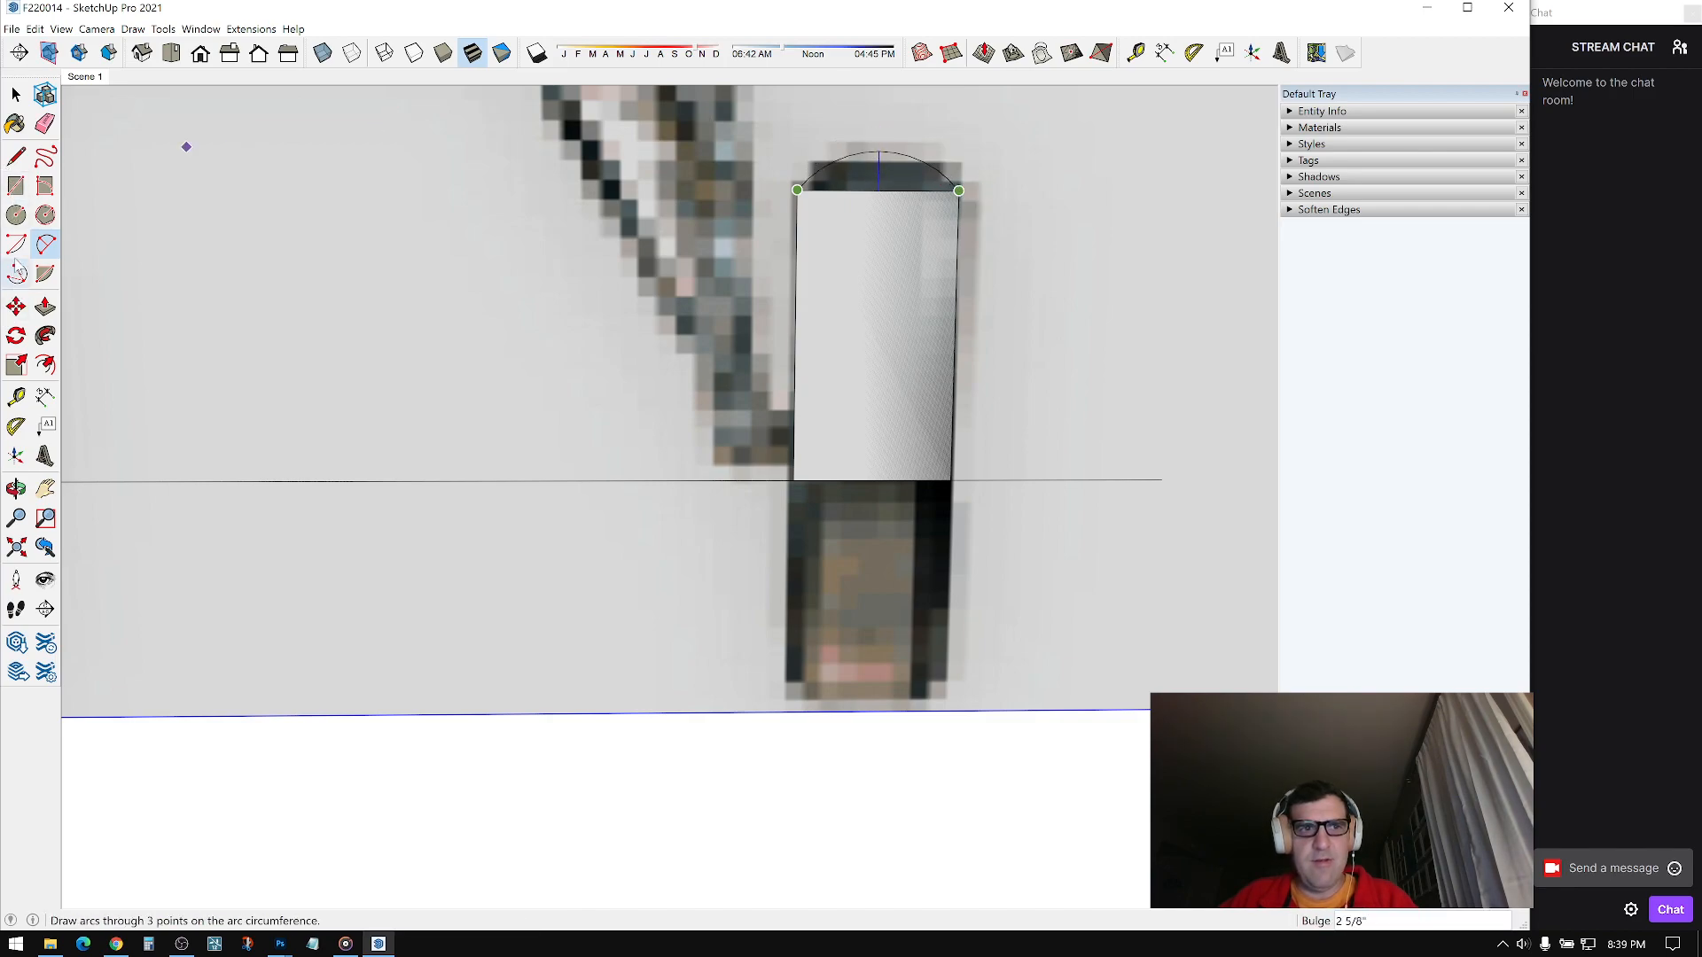
click(797, 189)
click(961, 190)
scroll(884, 167, up, 2)
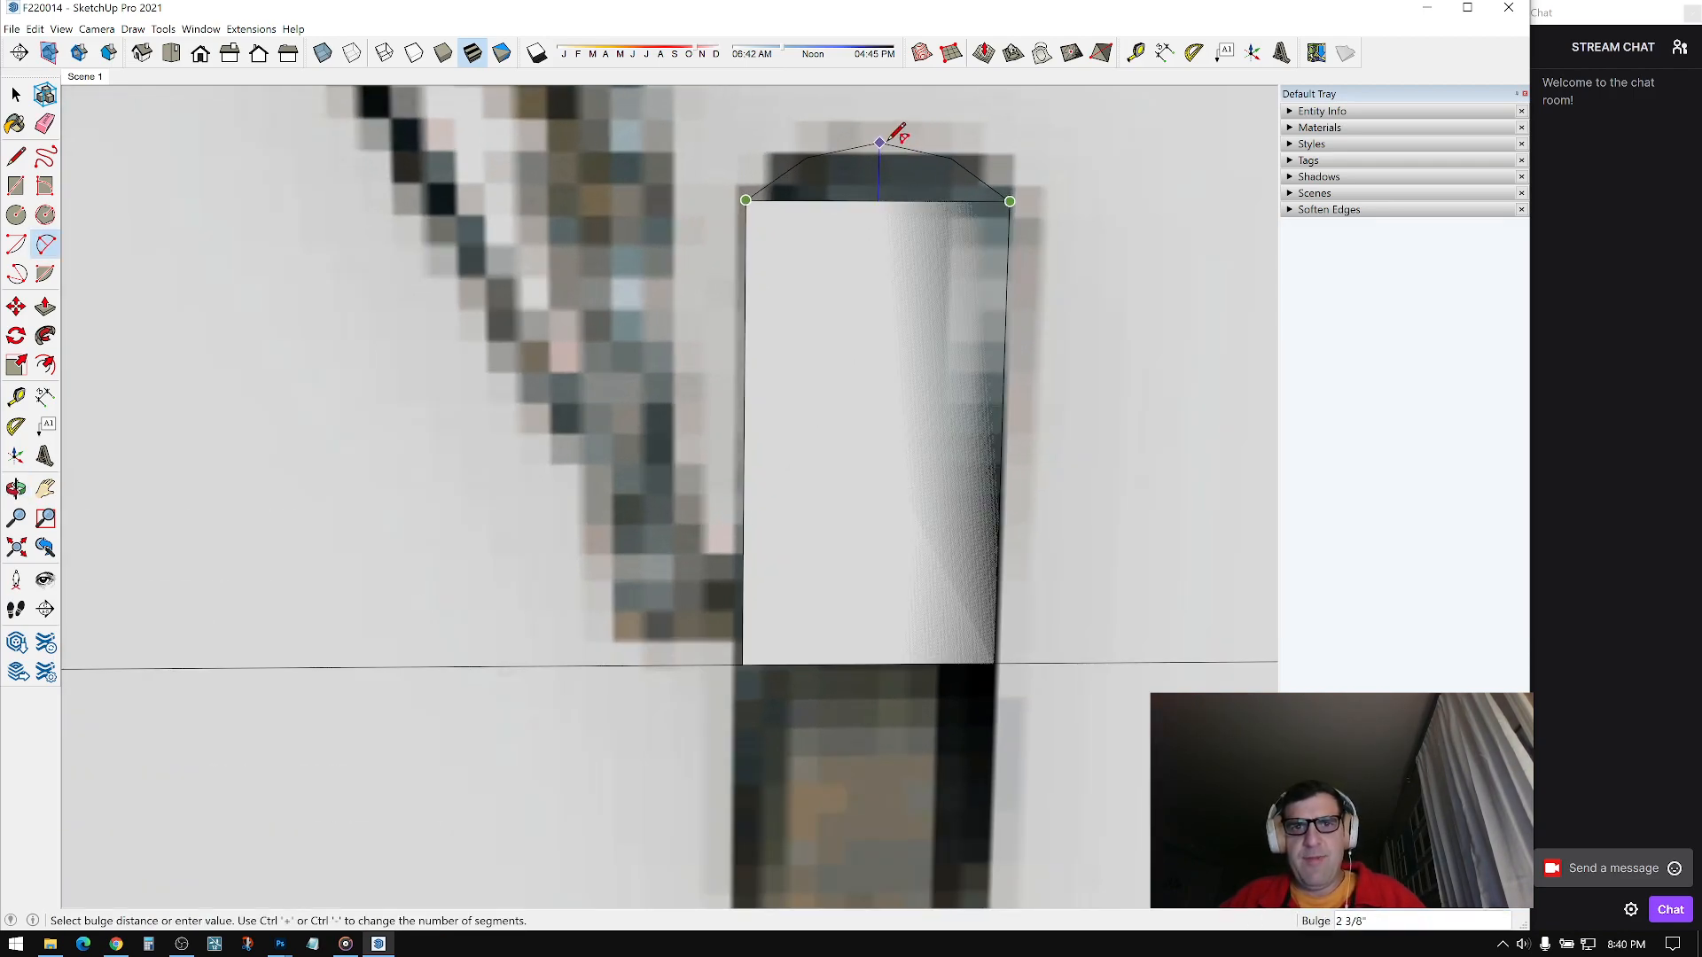
key(Escape)
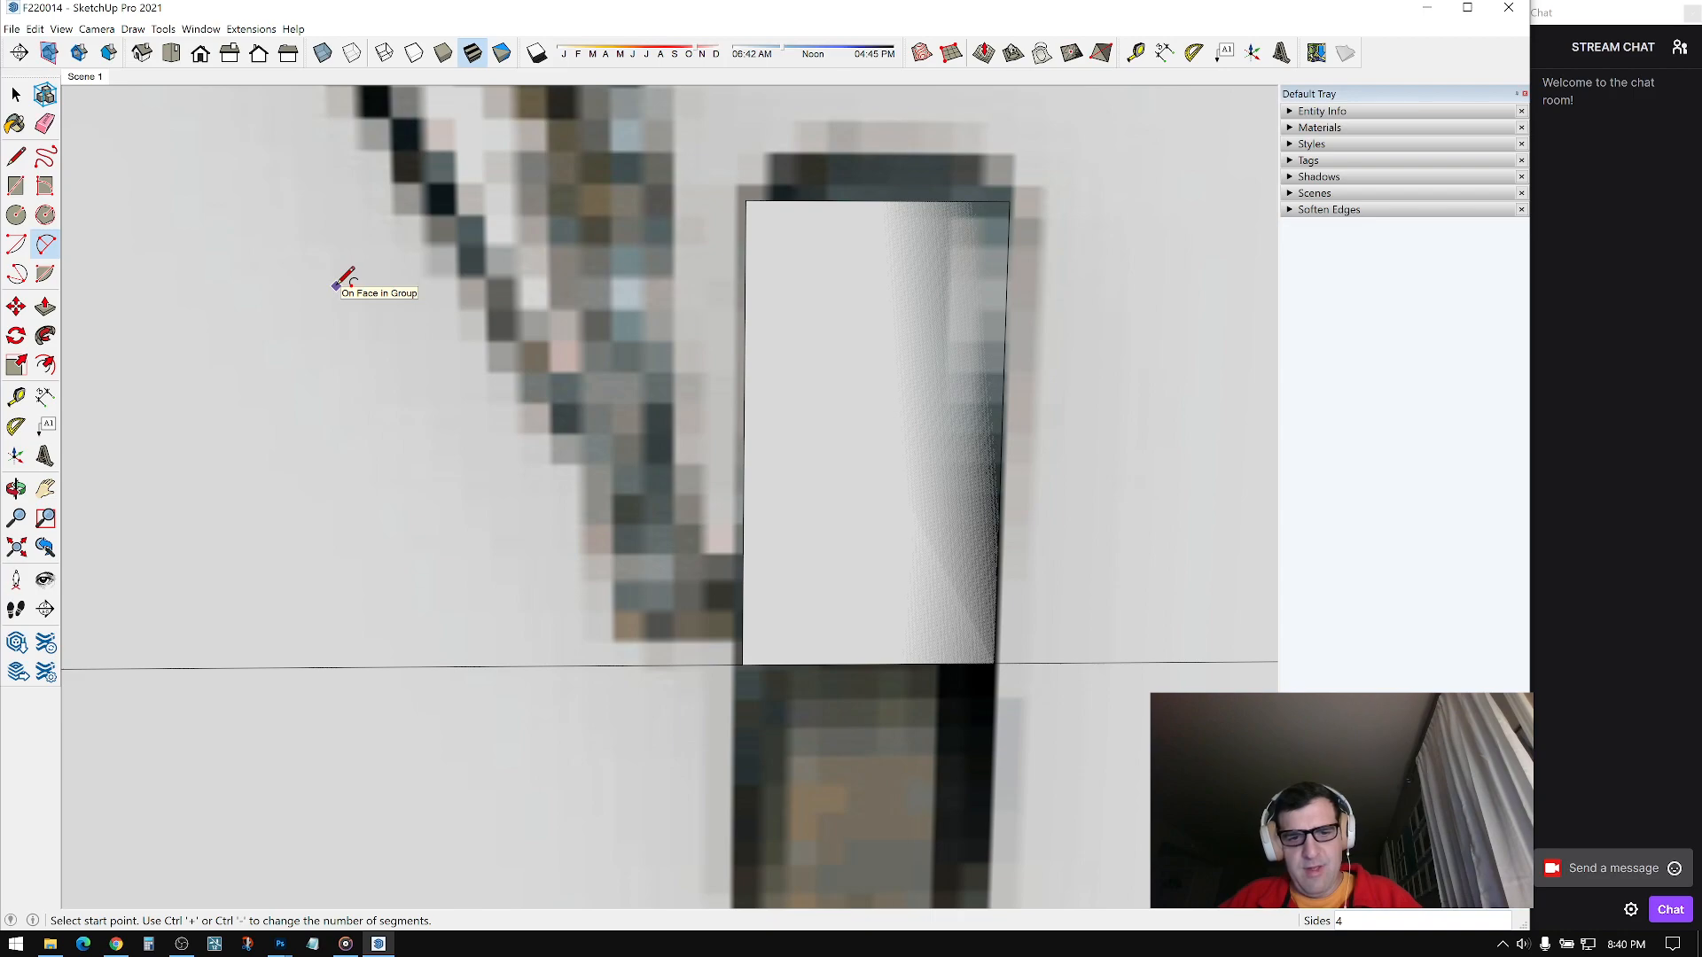
Step: Draw a 5-segment arc with a bulge of about 3 1/4" over the profile's top edge and erase the straight edge beneath it
click(746, 200)
click(1010, 201)
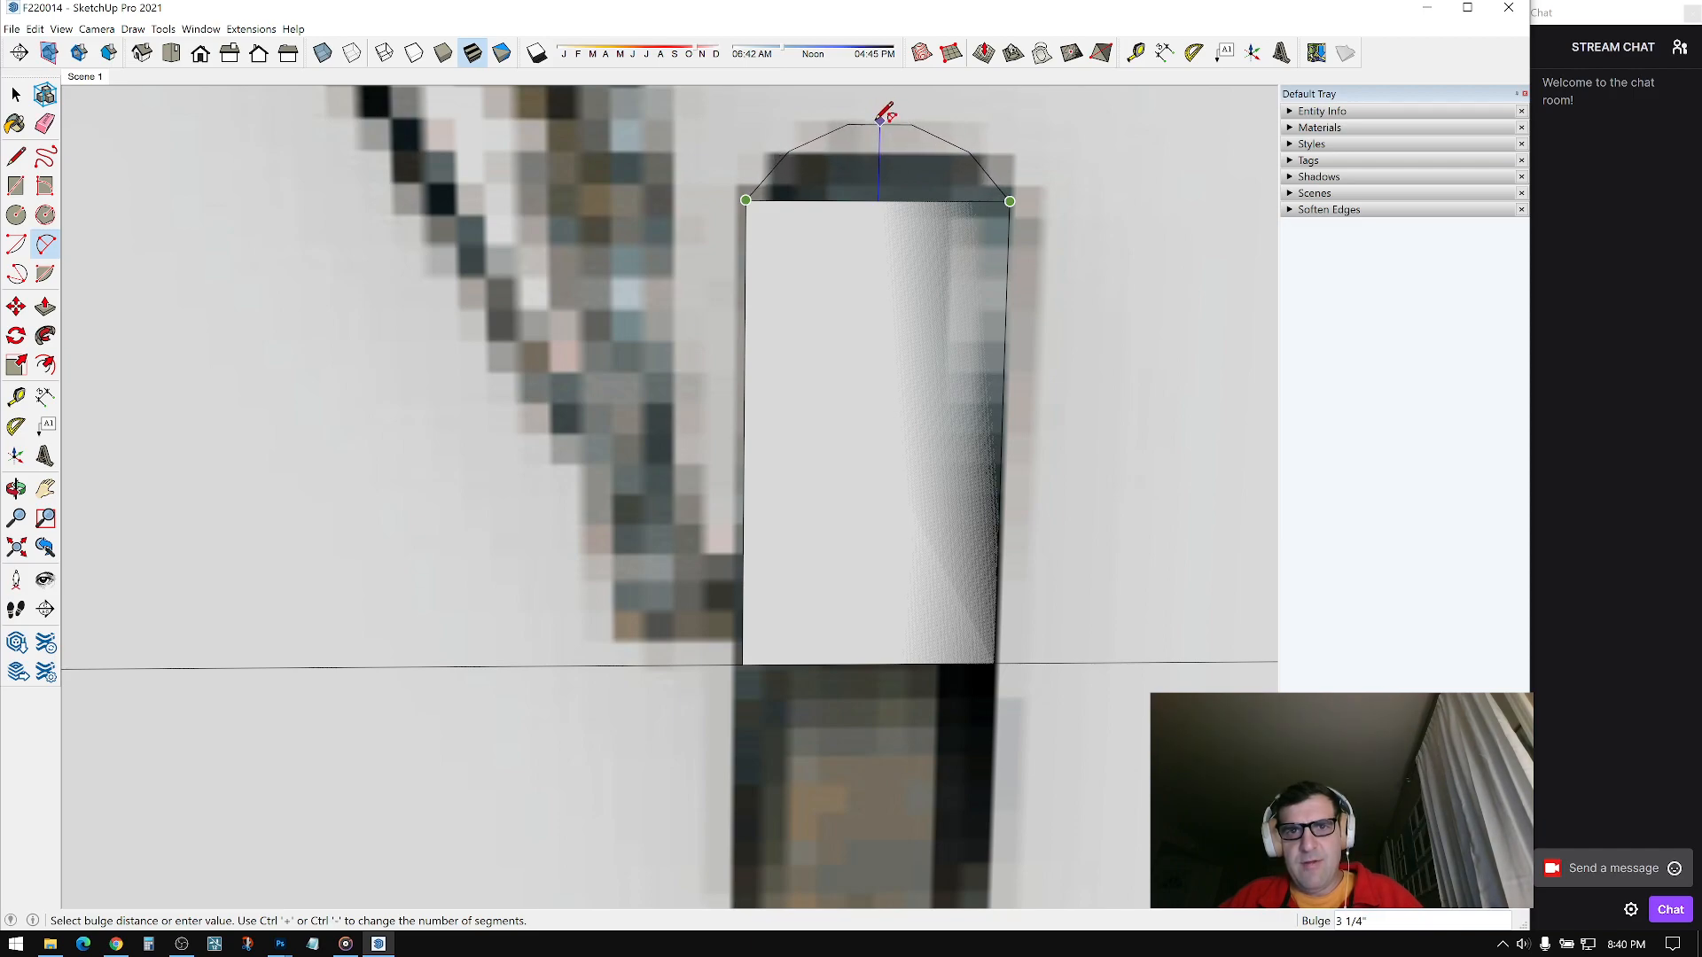
click(881, 118)
key(space)
click(44, 123)
click(826, 201)
key(space)
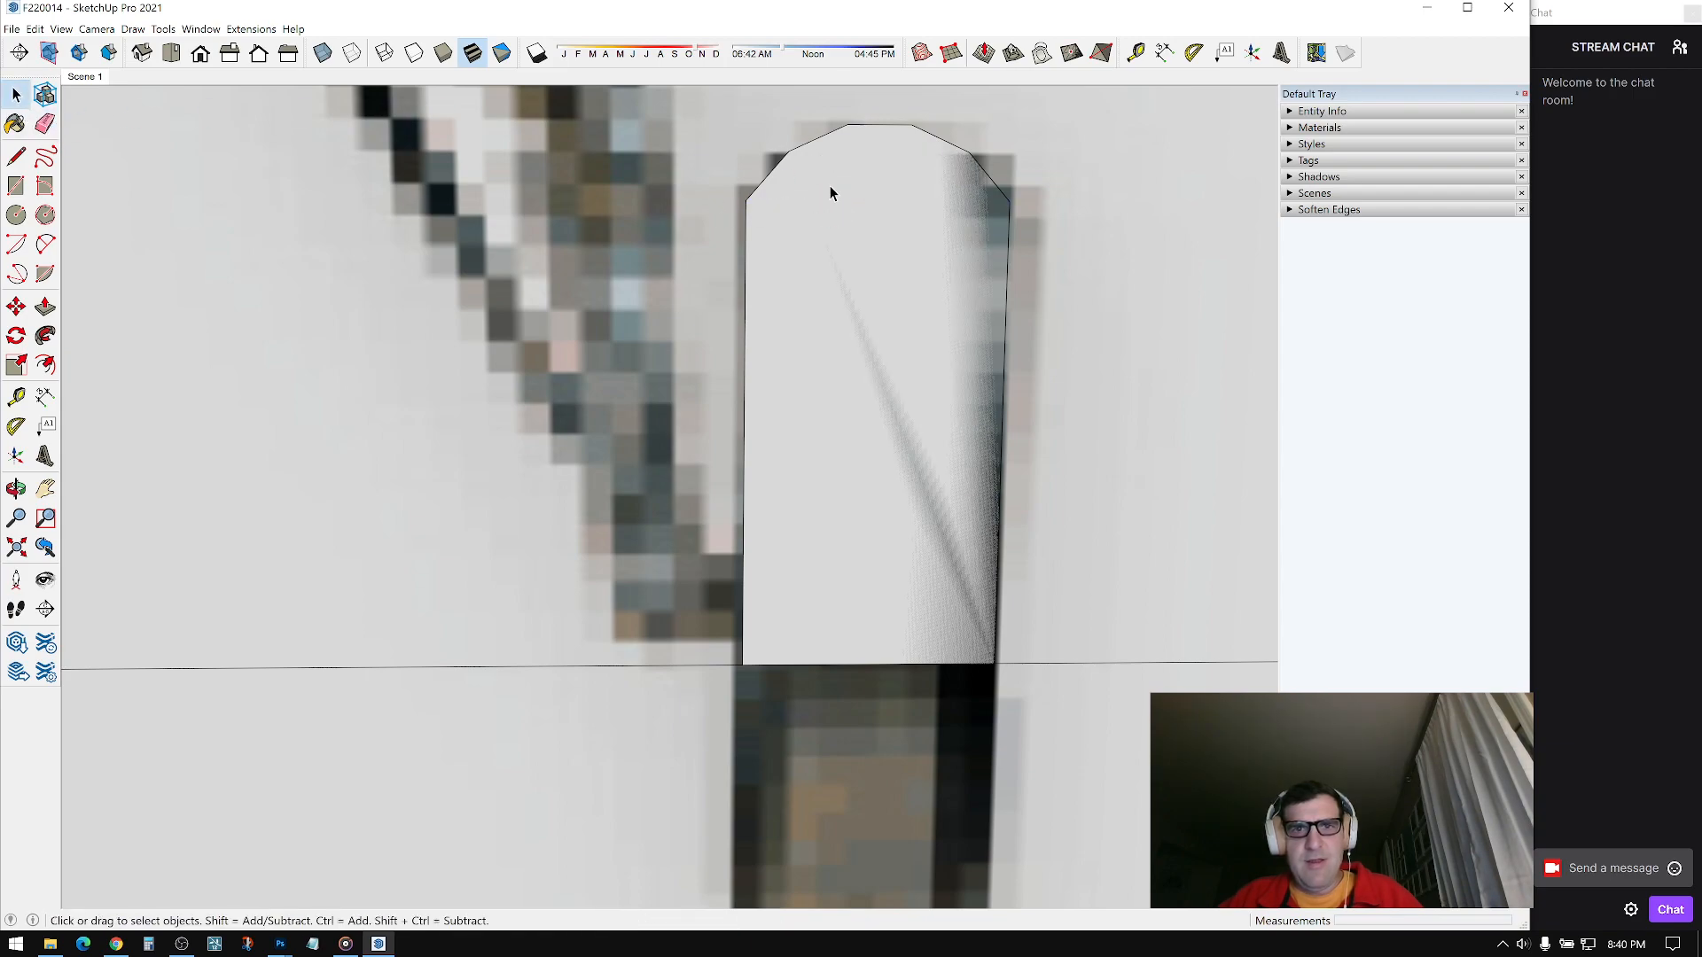
Step: Move the arc on top of the profile straight down by about 1 1/2"
click(16, 308)
click(830, 229)
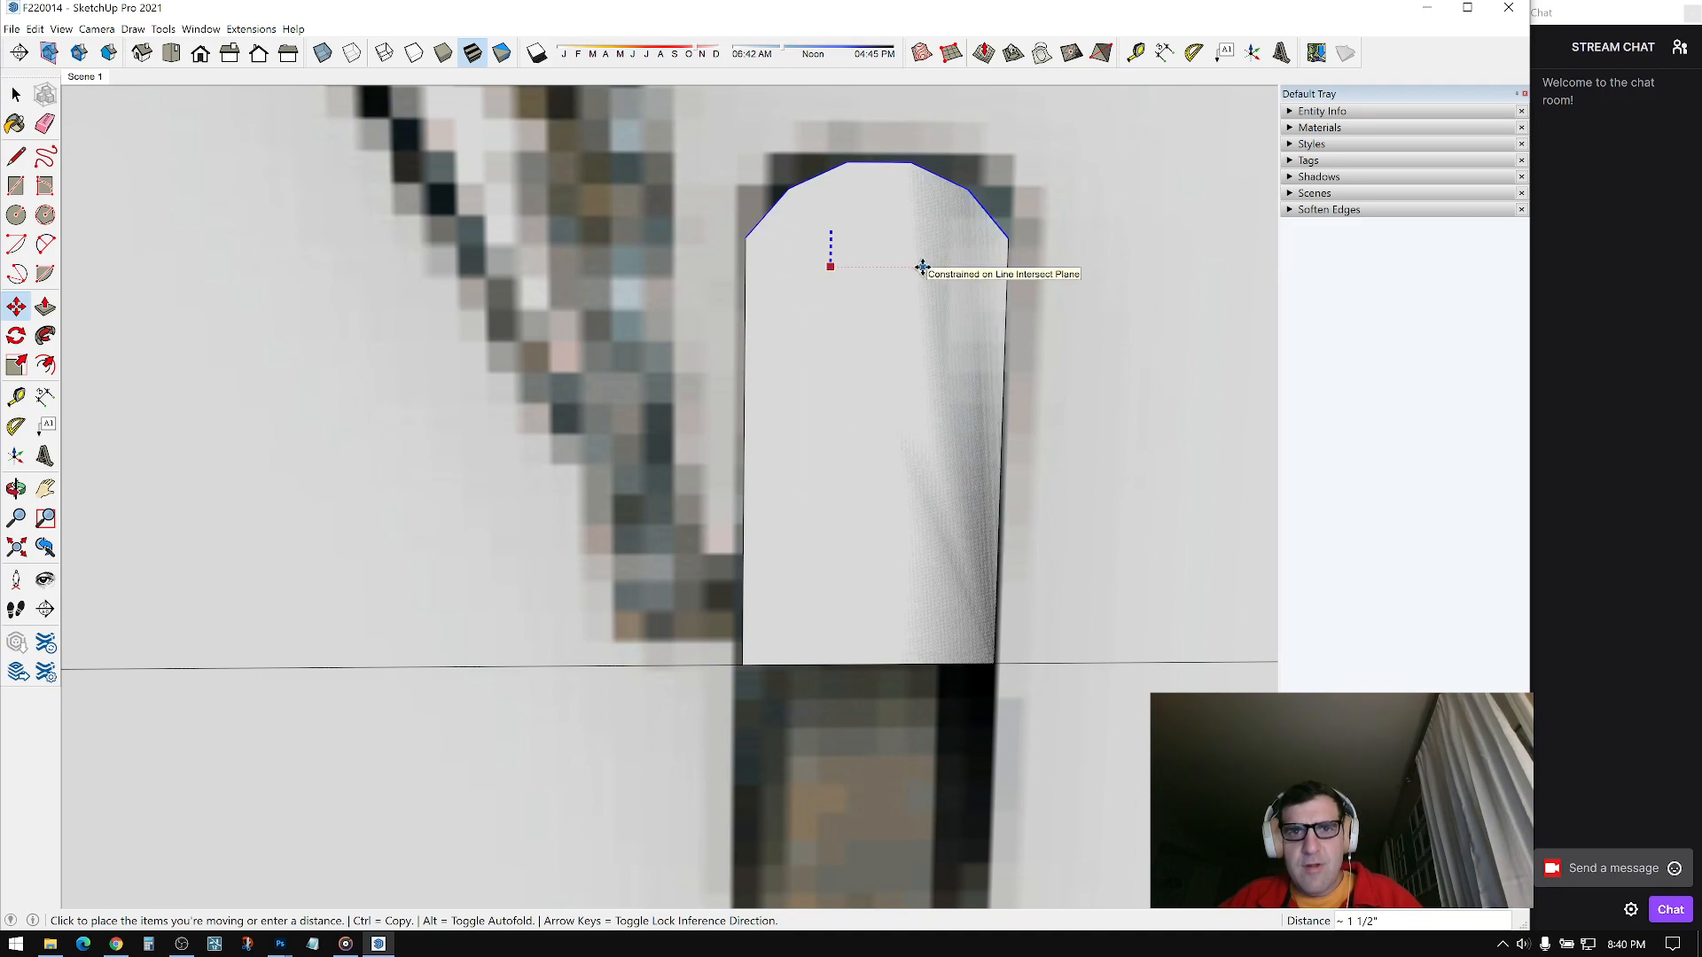
click(923, 267)
key(space)
Step: Explode the arc's curve and stretch its two outermost segments downward with a green-axis scale of about 1.62
scroll(904, 319, down, 2)
middle_drag(908, 332, 975, 366)
scroll(981, 366, down, 3)
scroll(1083, 310, up, 2)
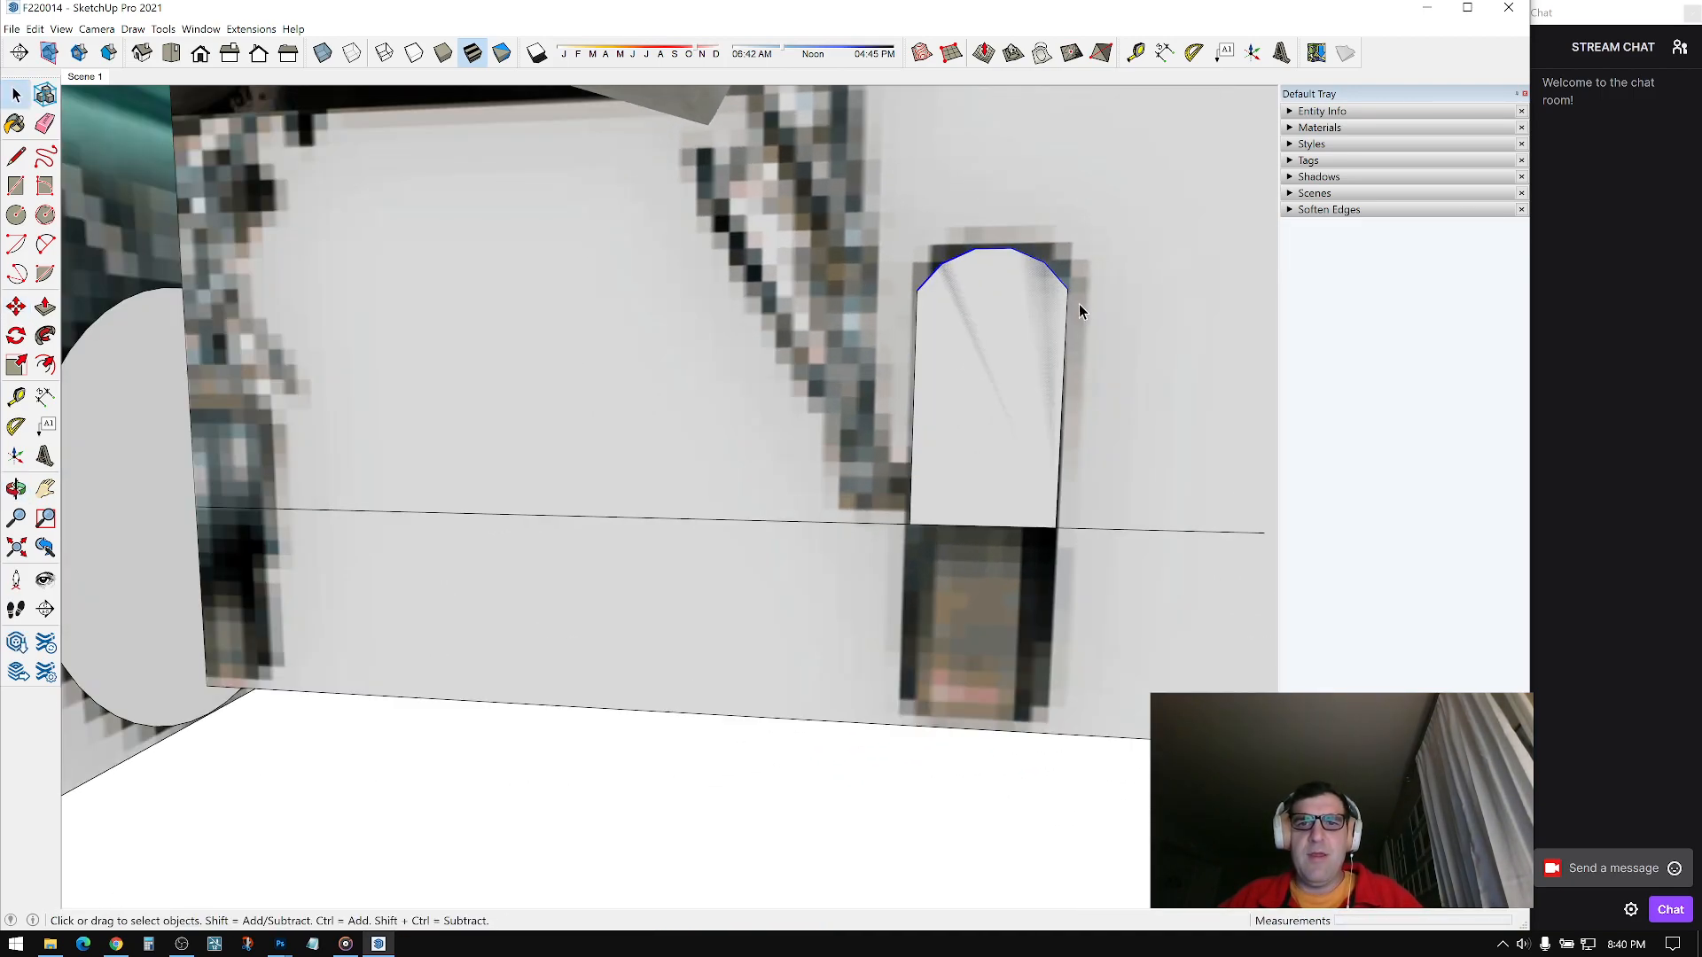
scroll(872, 266, up, 3)
right_click(868, 254)
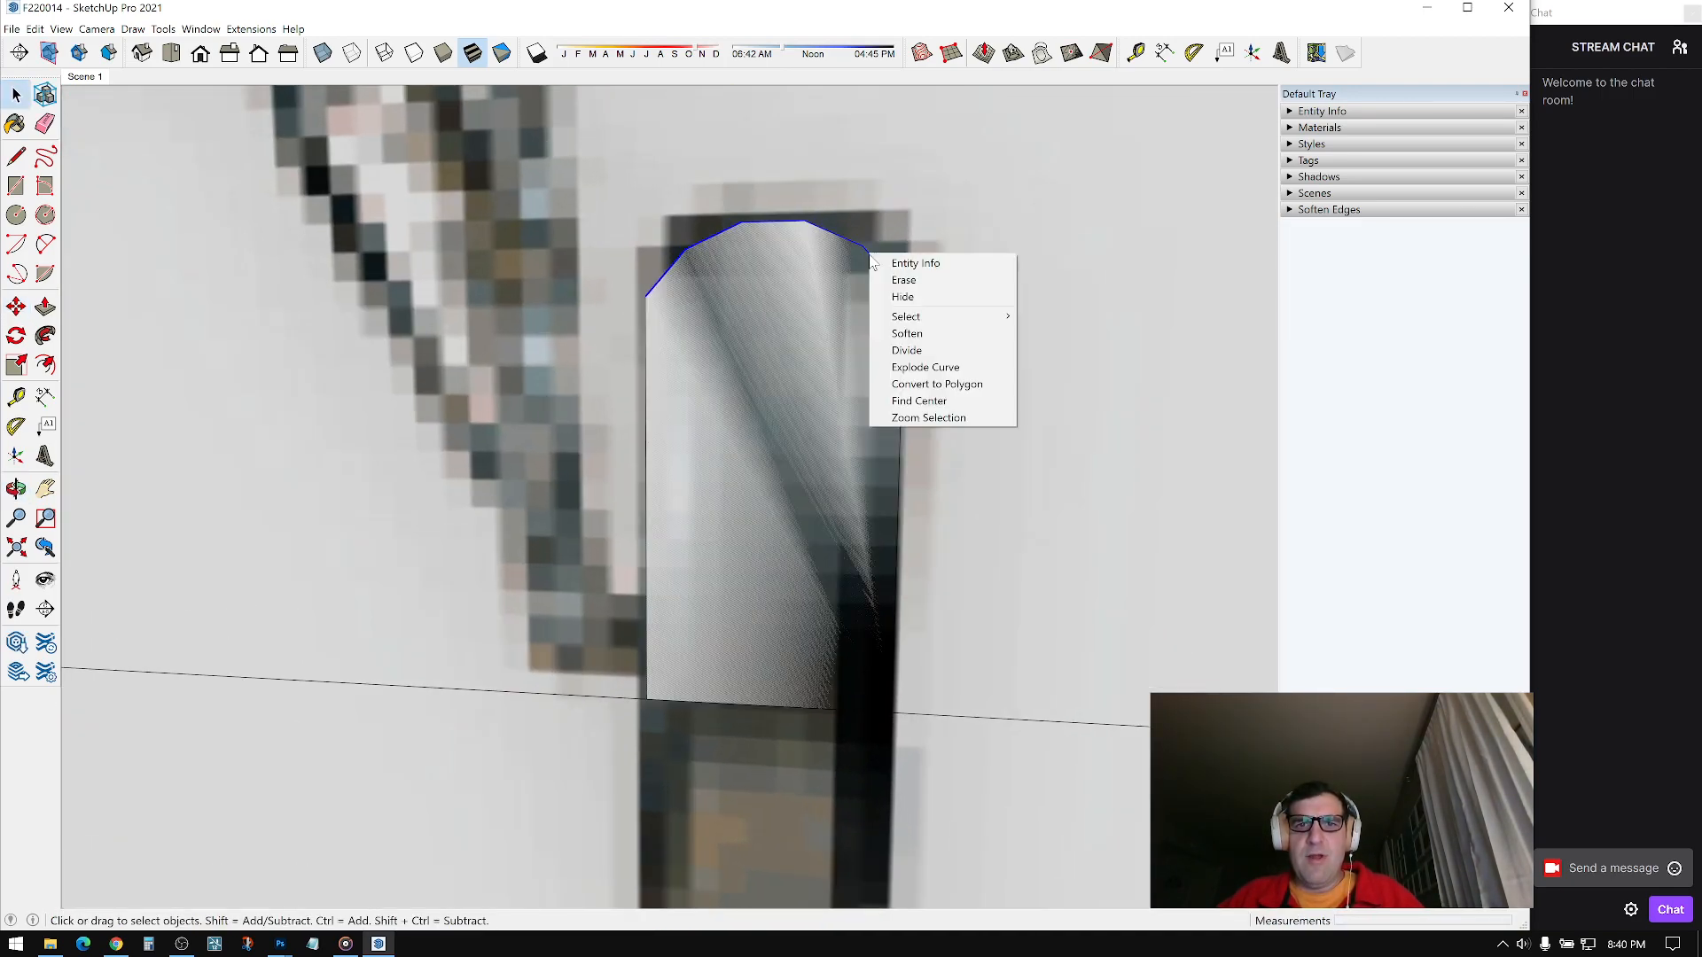
click(922, 367)
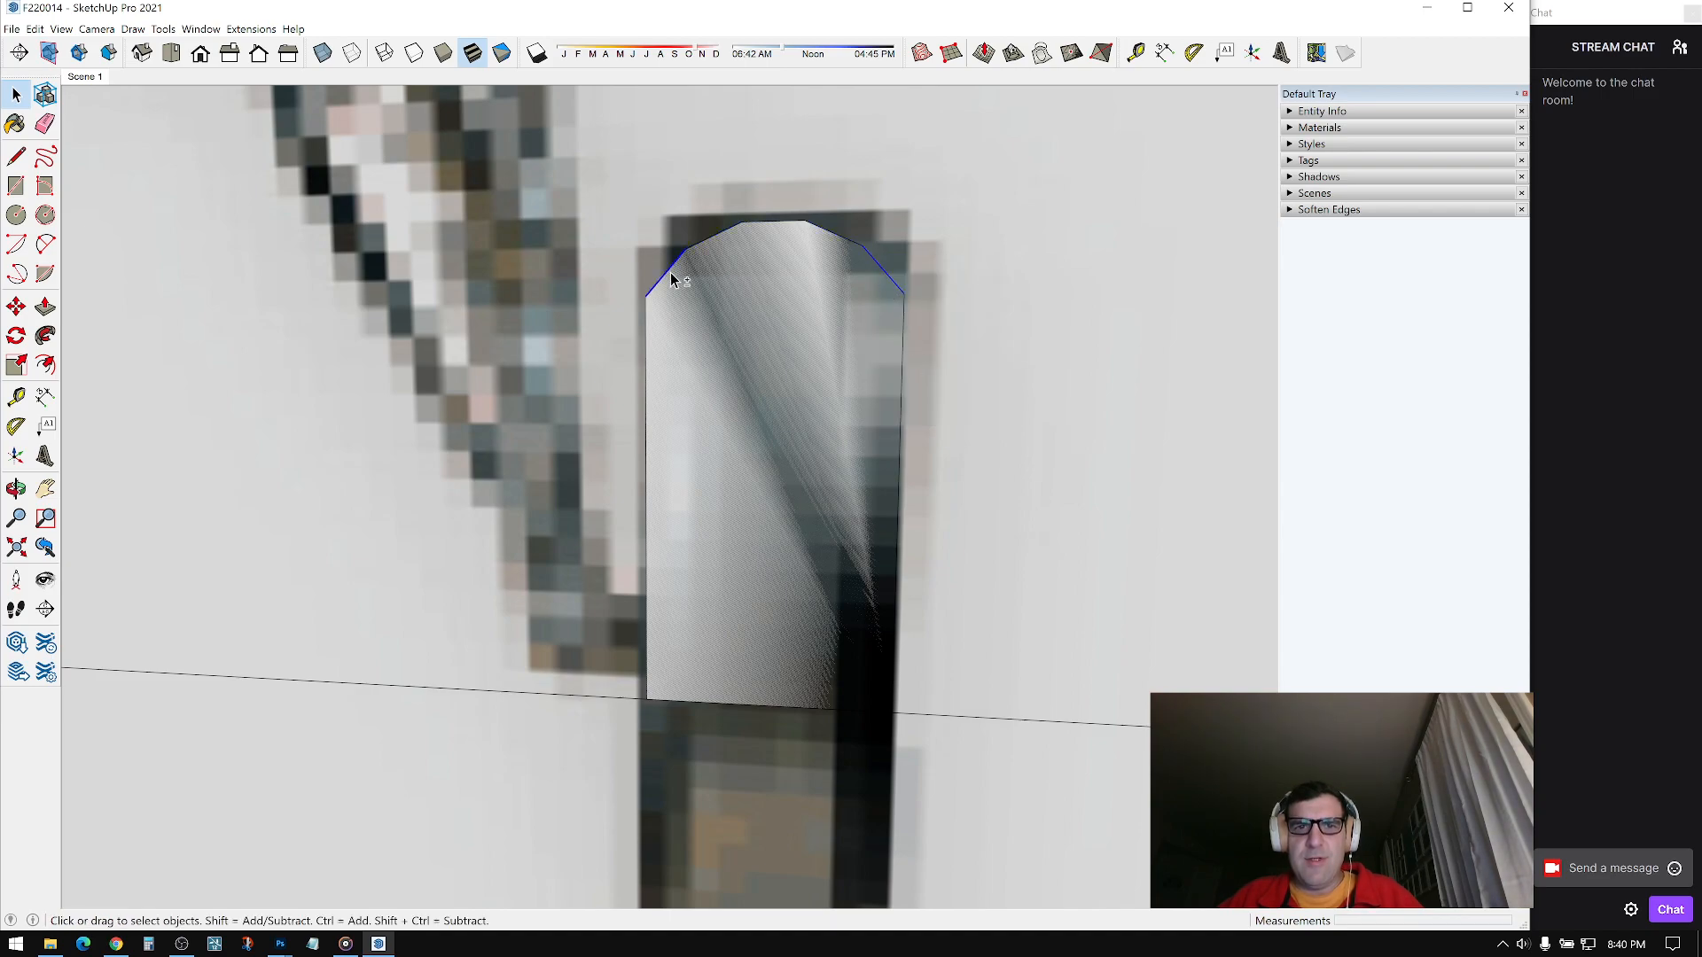
click(17, 359)
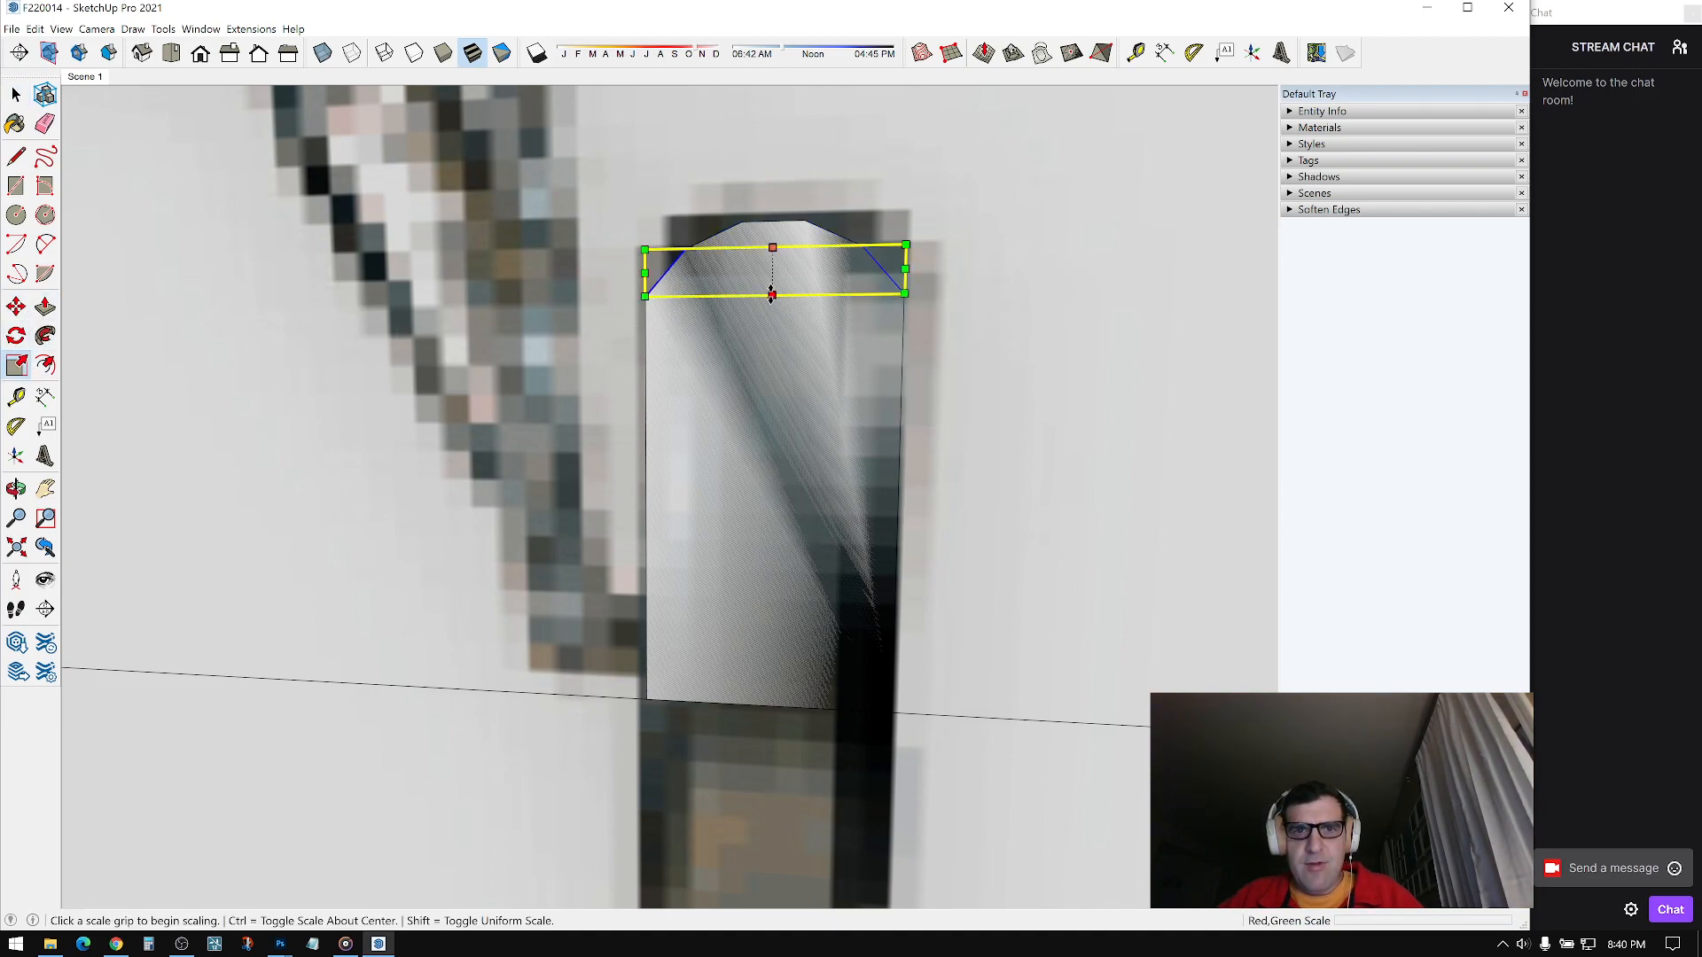
click(771, 295)
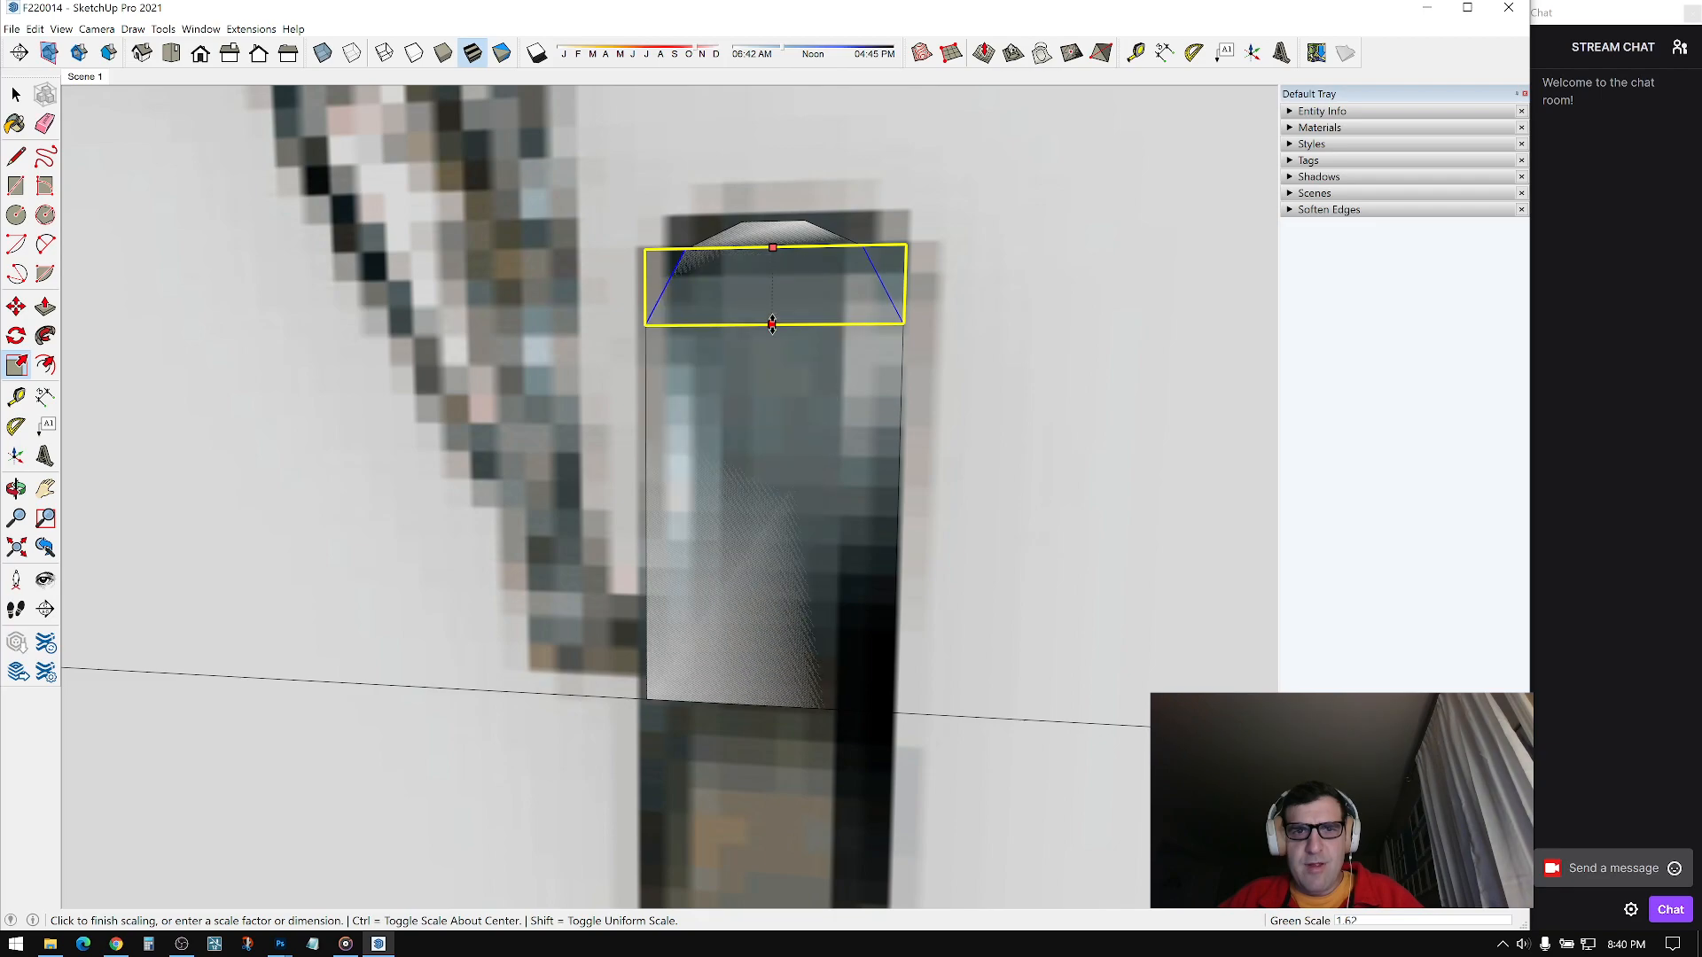
click(772, 324)
middle_drag(780, 324, 906, 308)
key(space)
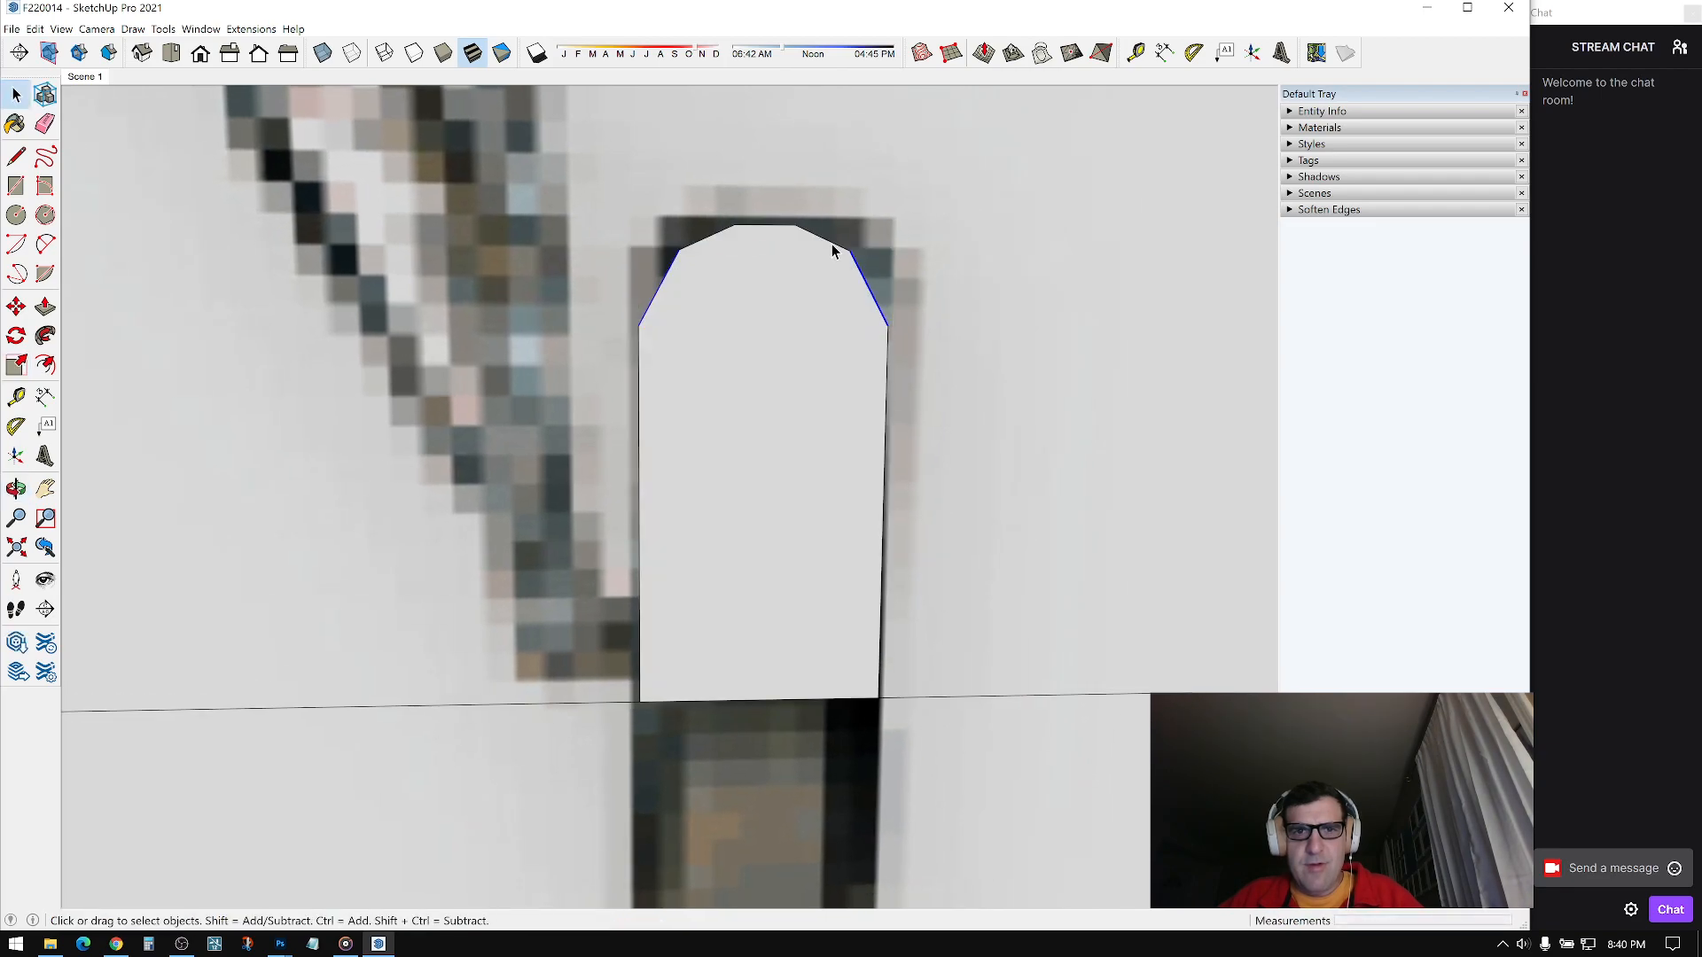
Step: Scale each outermost segment of the tire profile narrower, shifting its upper end outward to widen the shoulders
key(s)
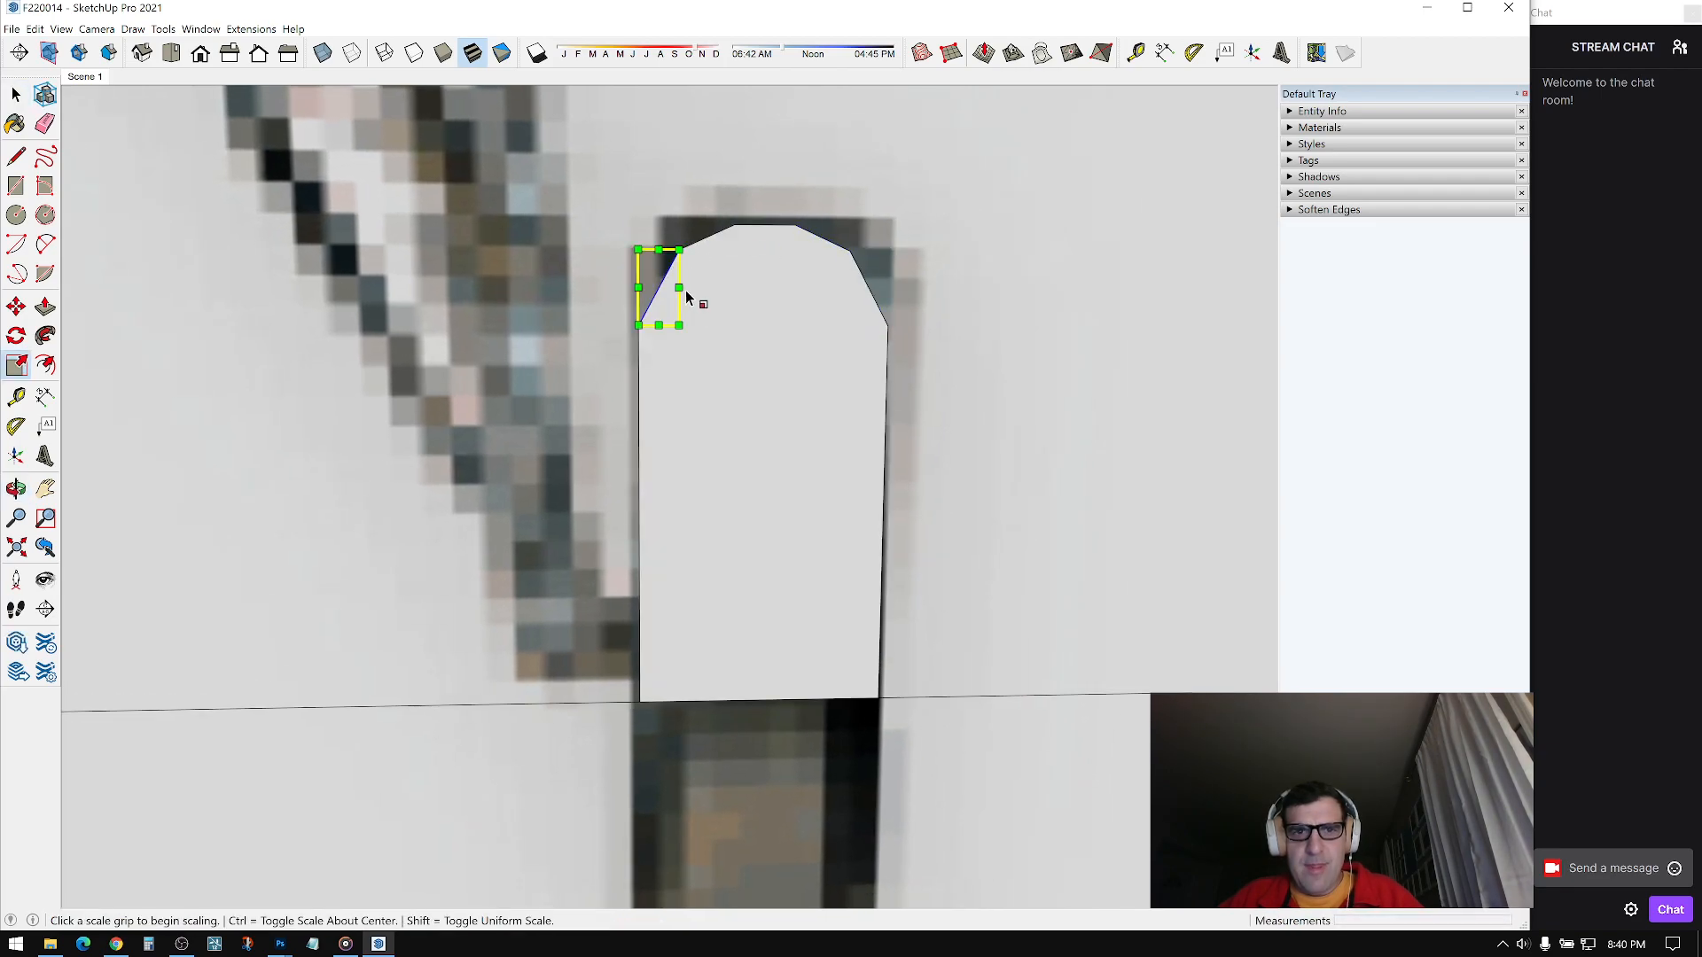
click(679, 287)
click(667, 285)
key(space)
click(865, 276)
key(s)
click(849, 288)
click(858, 288)
key(space)
Step: Erase the leftover horizontal axis line on both sides of the tire profile
scroll(950, 353, down, 3)
mouse_move(950, 353)
middle_down()
mouse_move(735, 369)
mouse_move(642, 598)
mouse_move(934, 376)
mouse_move(700, 405)
mouse_move(919, 444)
mouse_move(880, 532)
mouse_move(886, 490)
mouse_move(944, 492)
middle_up()
key(e)
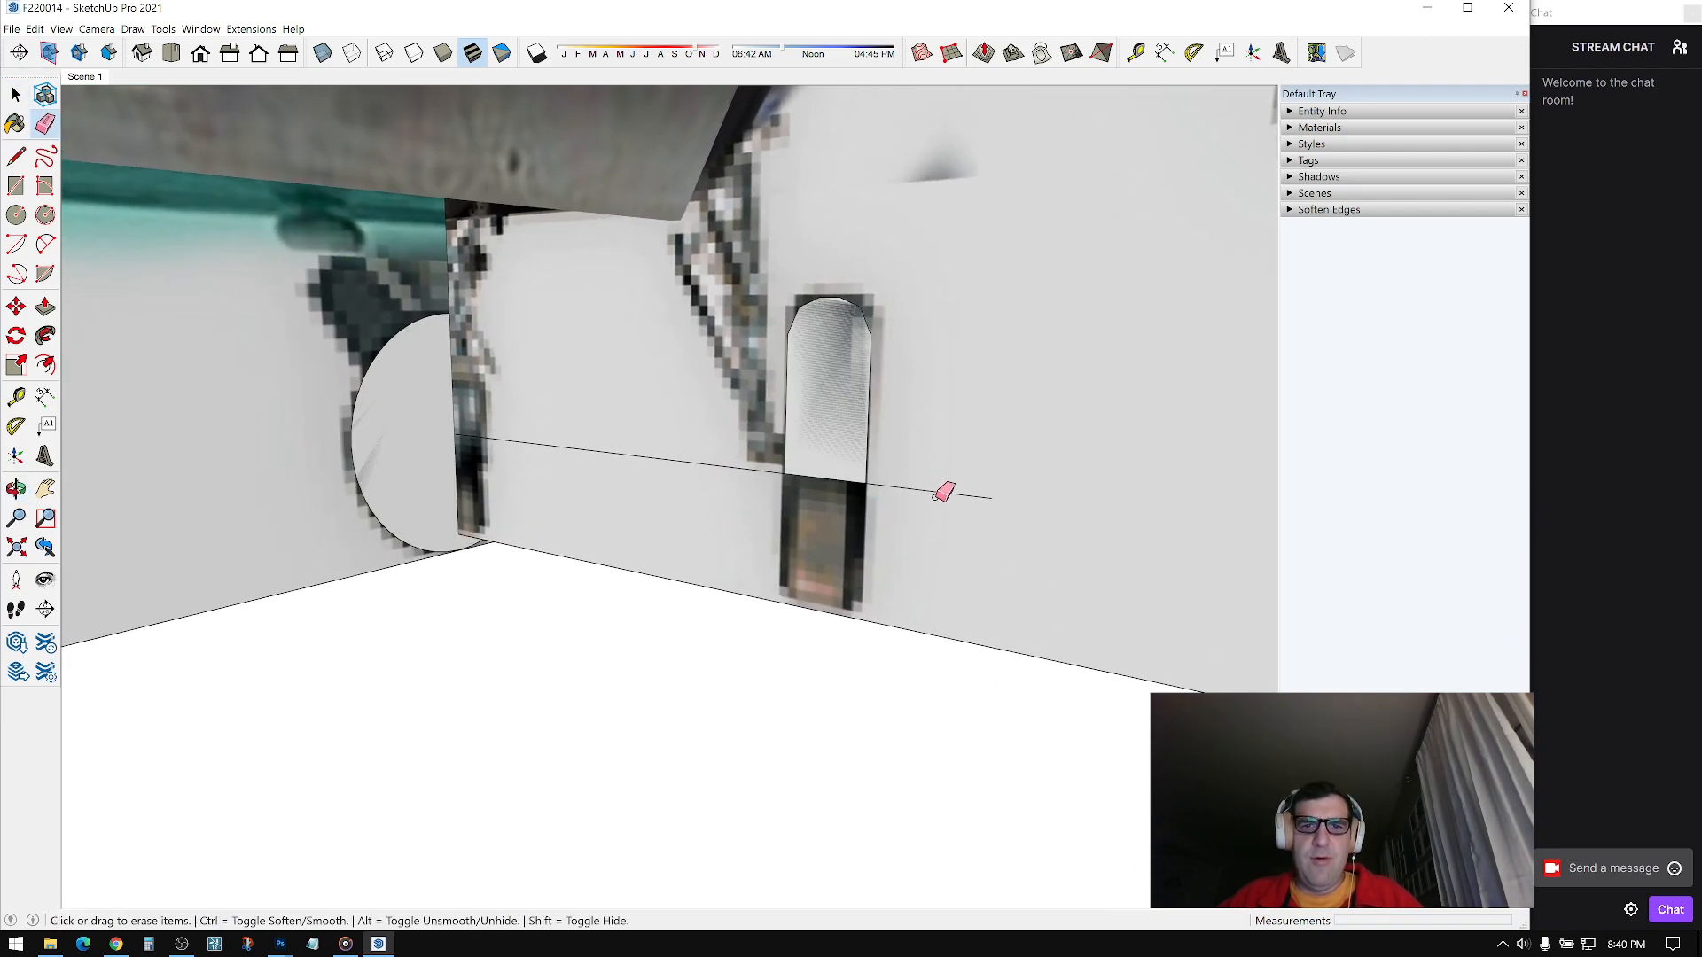
mouse_move(666, 458)
middle_down()
mouse_move(710, 460)
mouse_move(474, 432)
mouse_move(606, 461)
middle_up()
key(space)
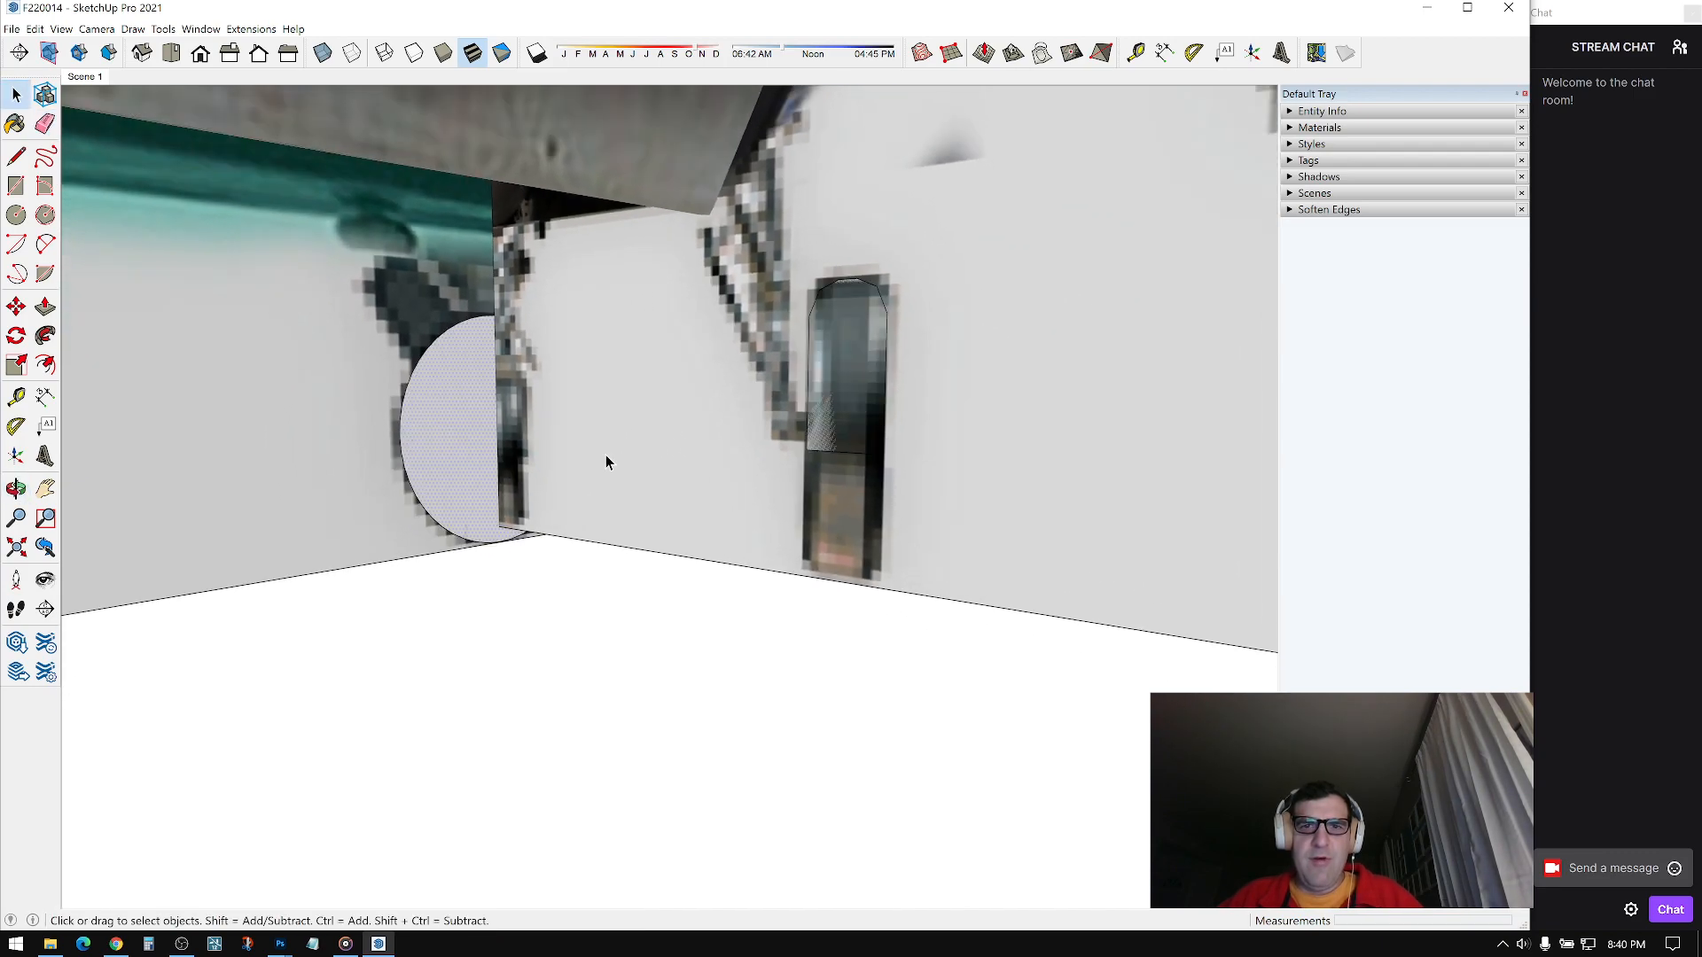
middle_drag(779, 424, 714, 483)
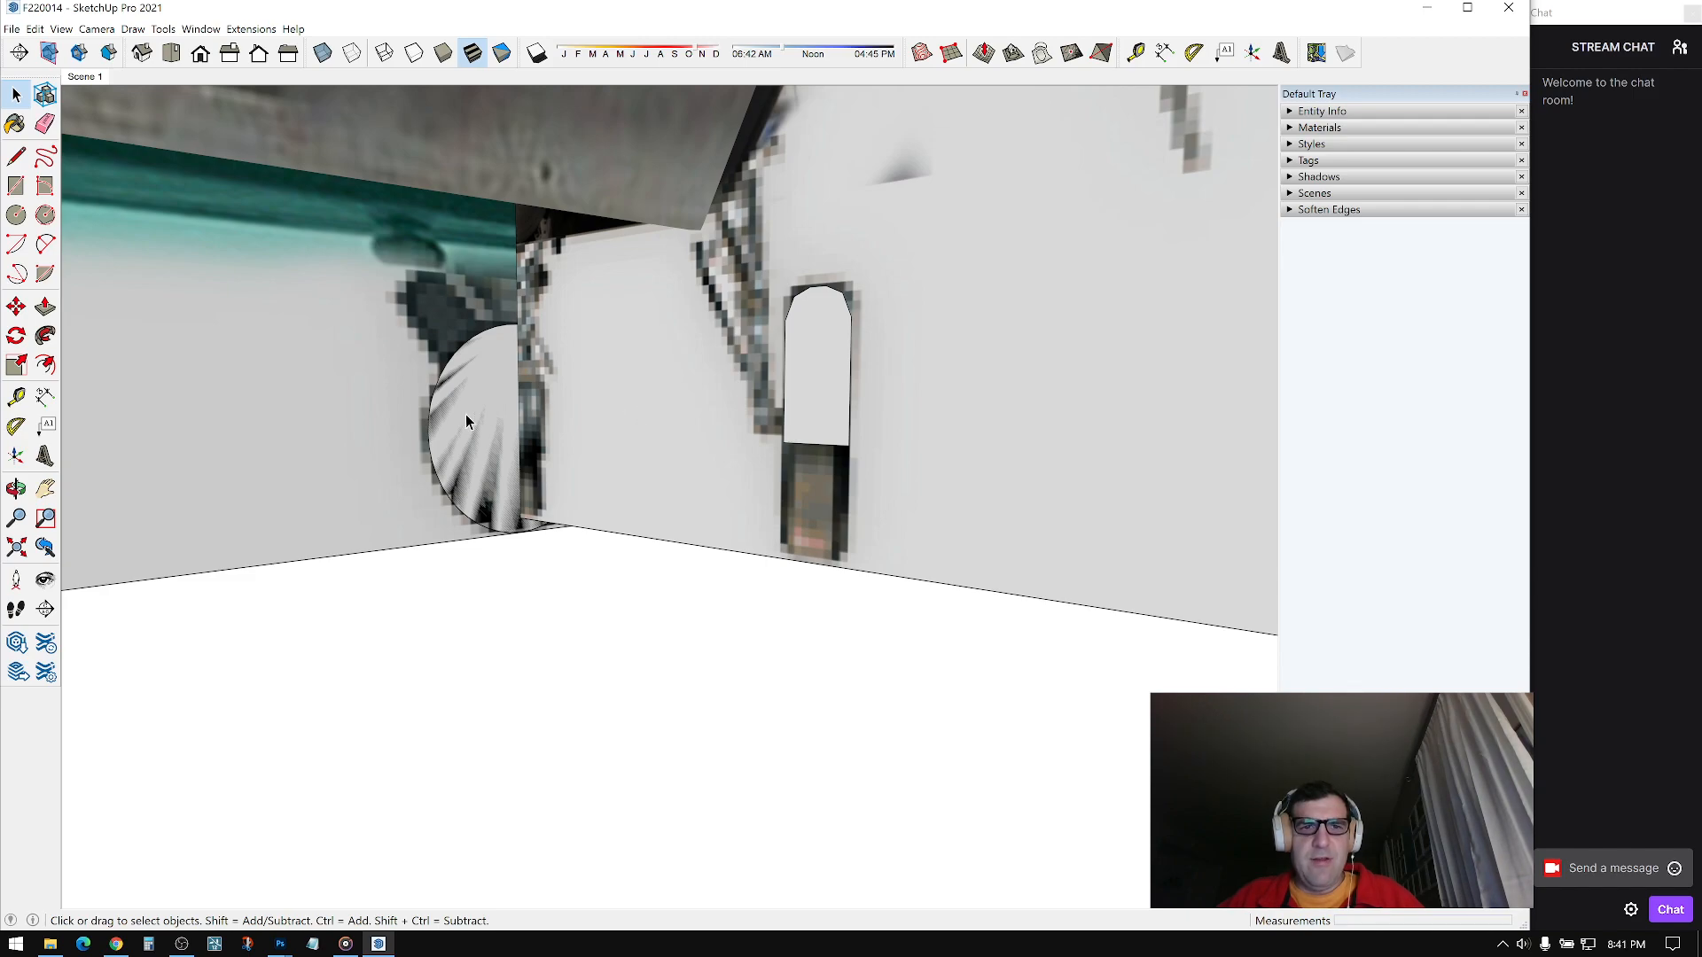
Step: Sweep the tire profile around the wheel circle with Follow Me to form the solid main wheel
click(450, 390)
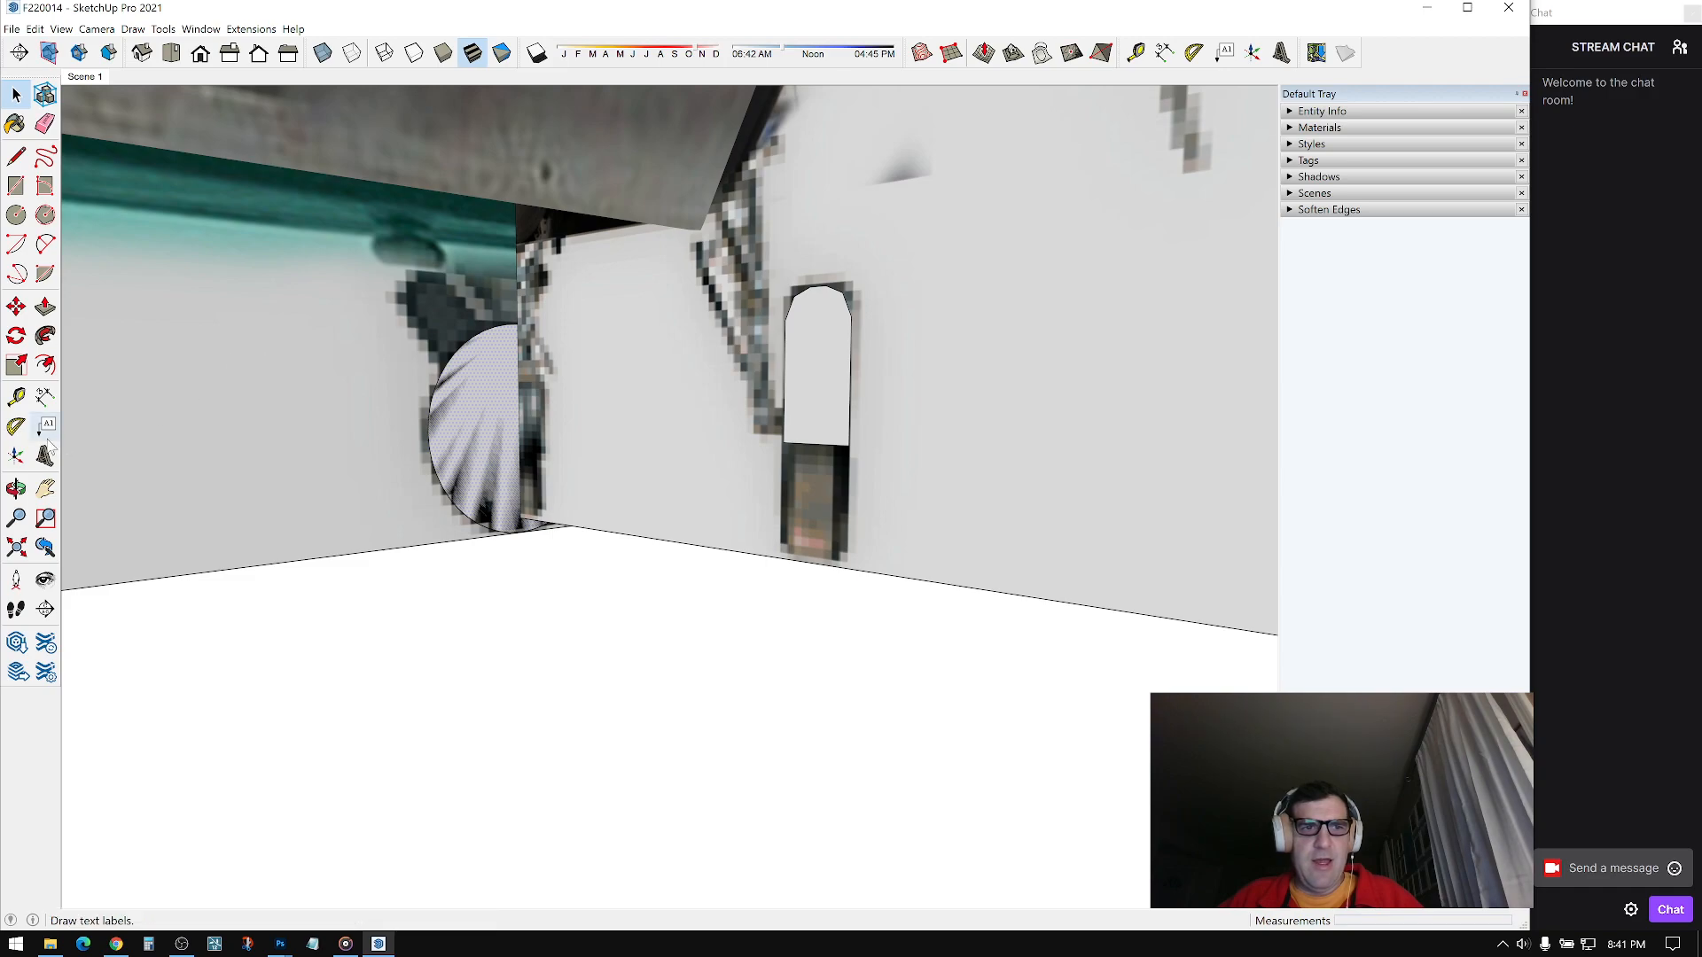
click(49, 344)
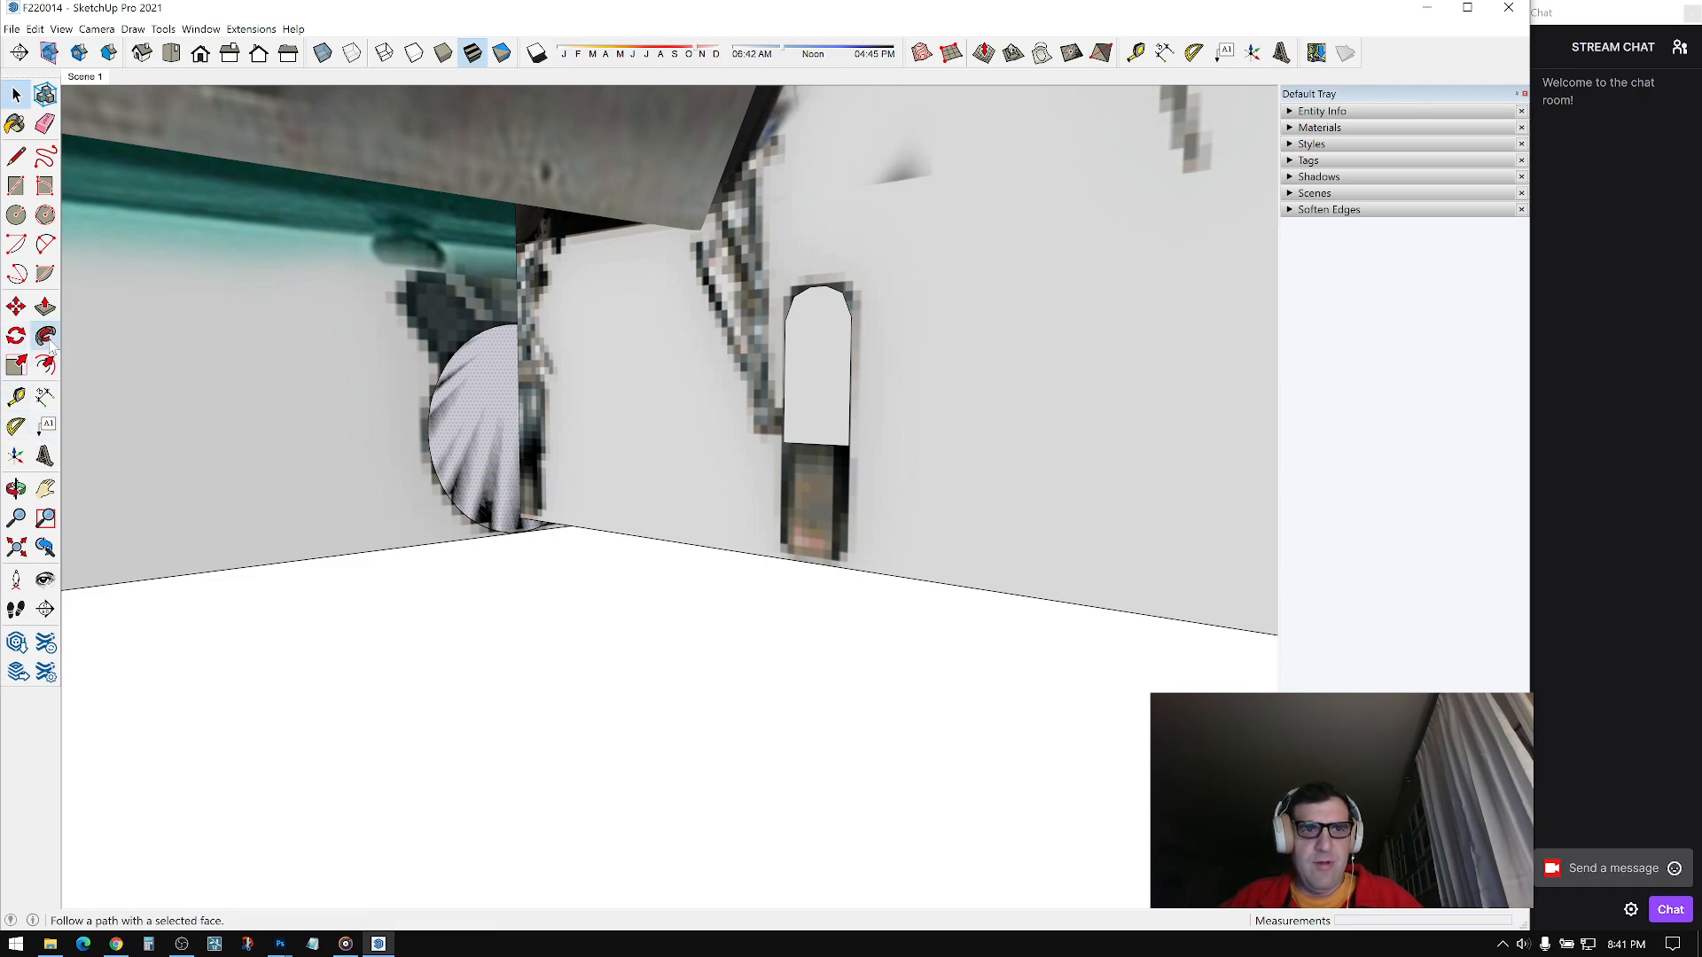
click(821, 367)
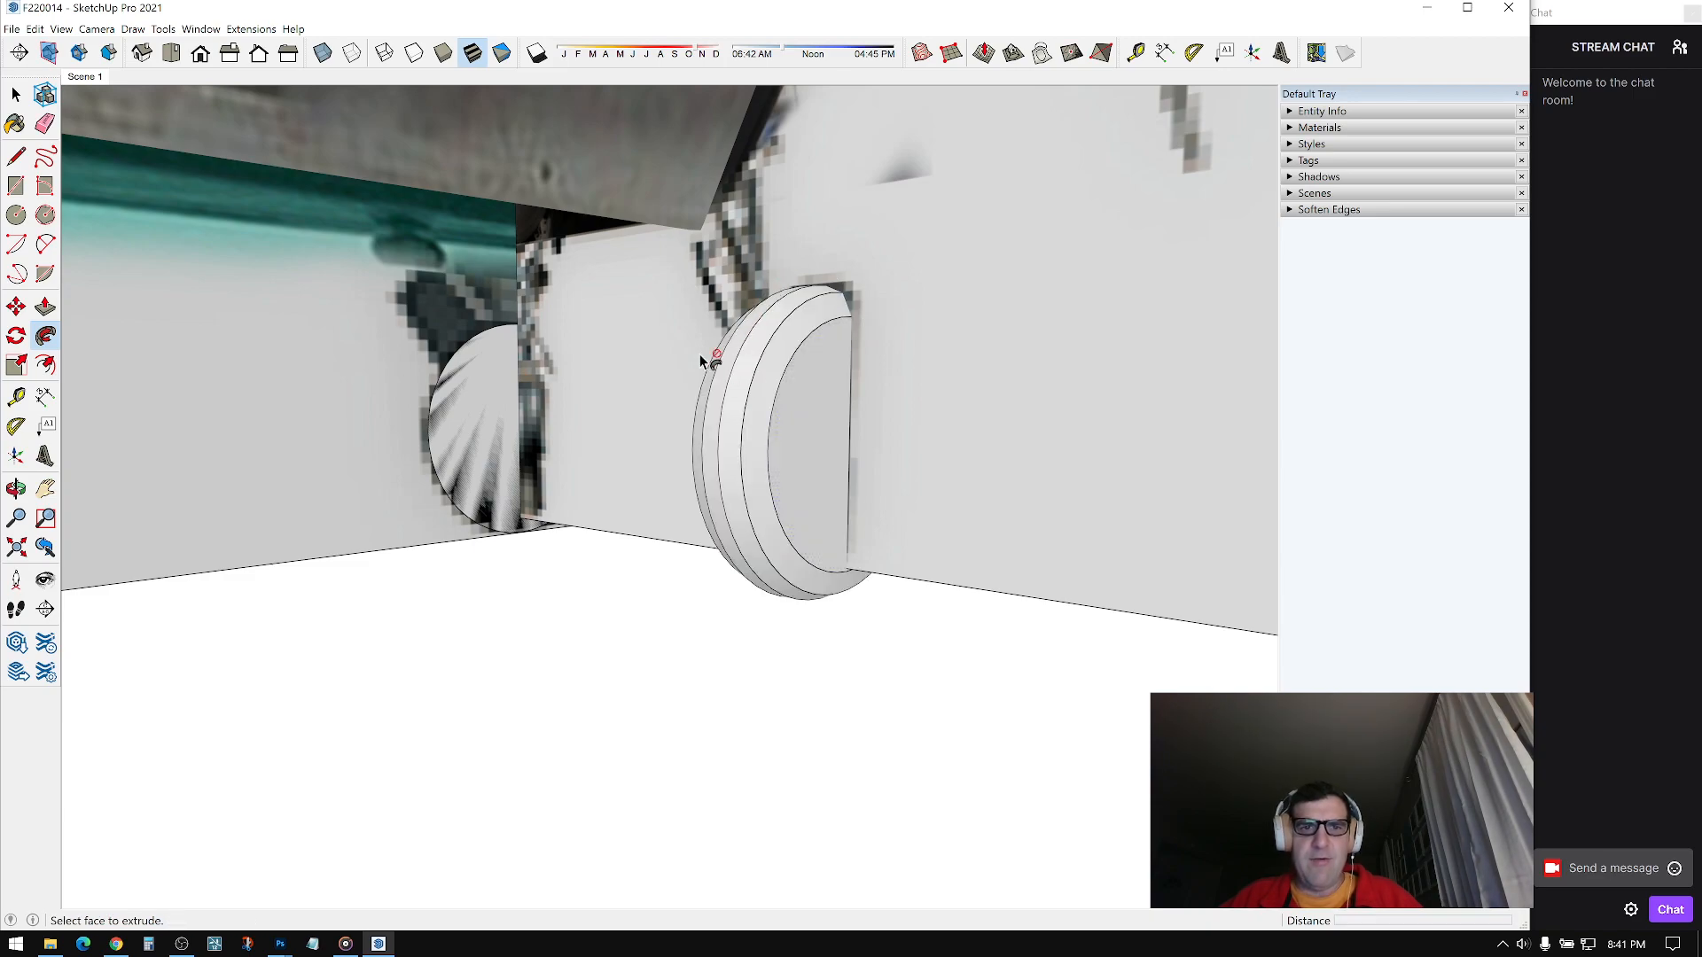
middle_drag(445, 413, 806, 407)
key(space)
Step: Select the whole wheel, sample the front-view image's material 2562346 and paint the wheel with it
scroll(831, 385, up, 2)
middle_drag(820, 332, 627, 382)
click(739, 390)
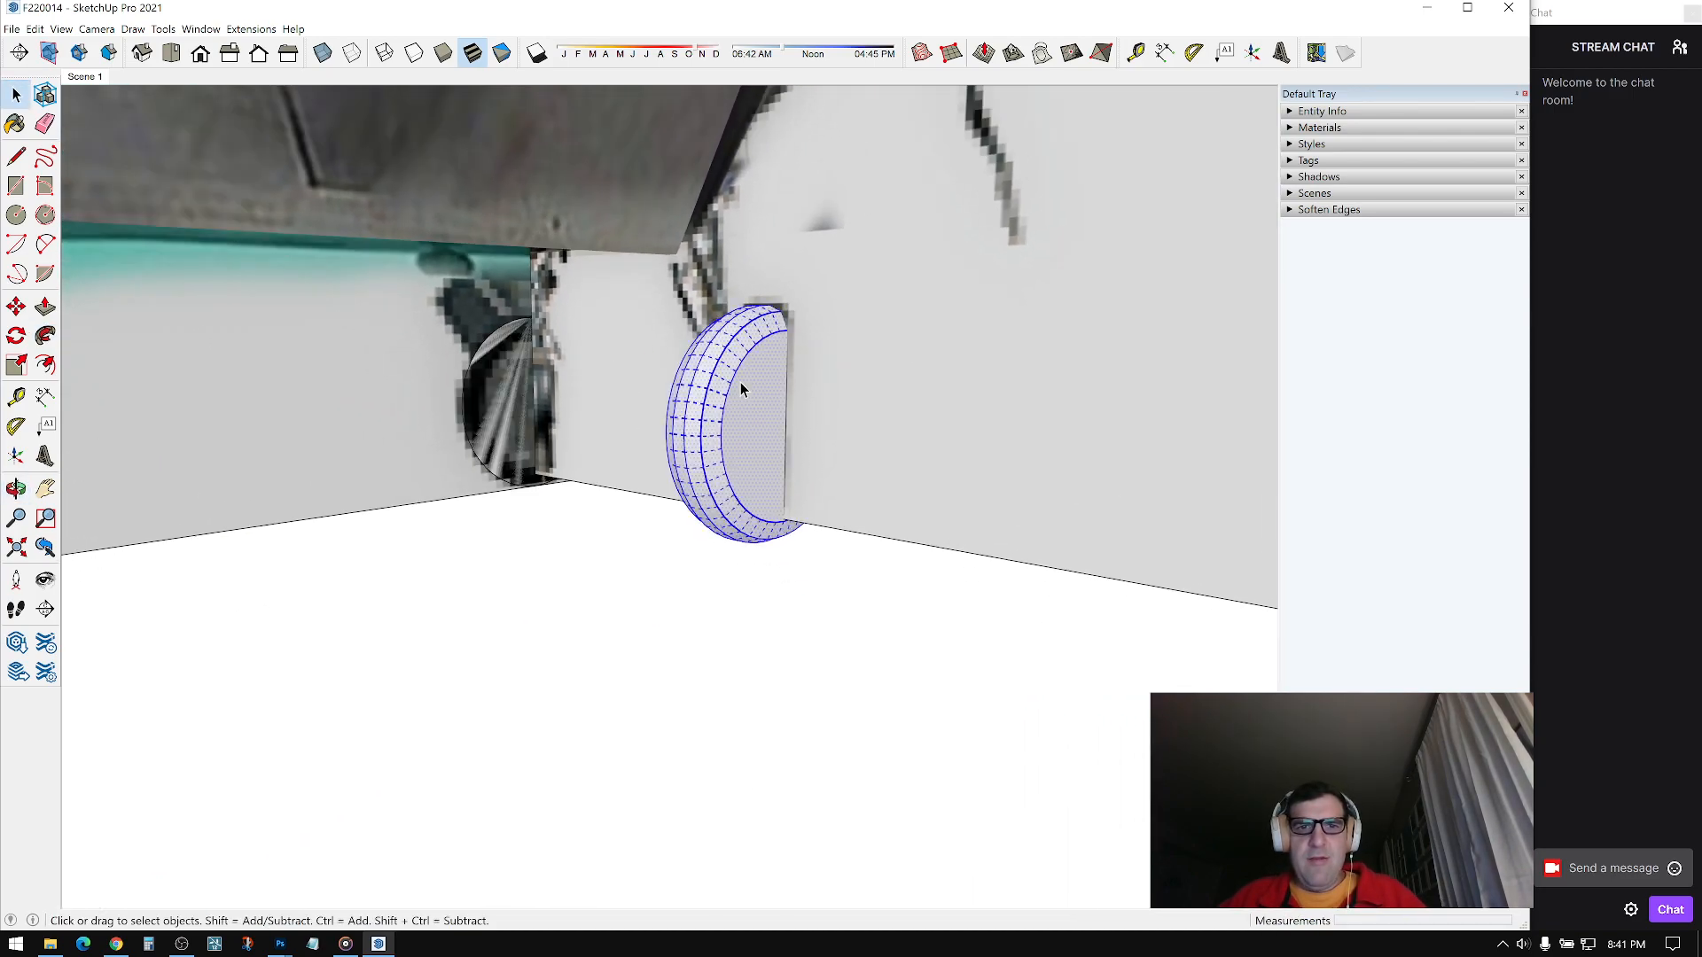
middle_drag(741, 381, 923, 353)
click(1294, 128)
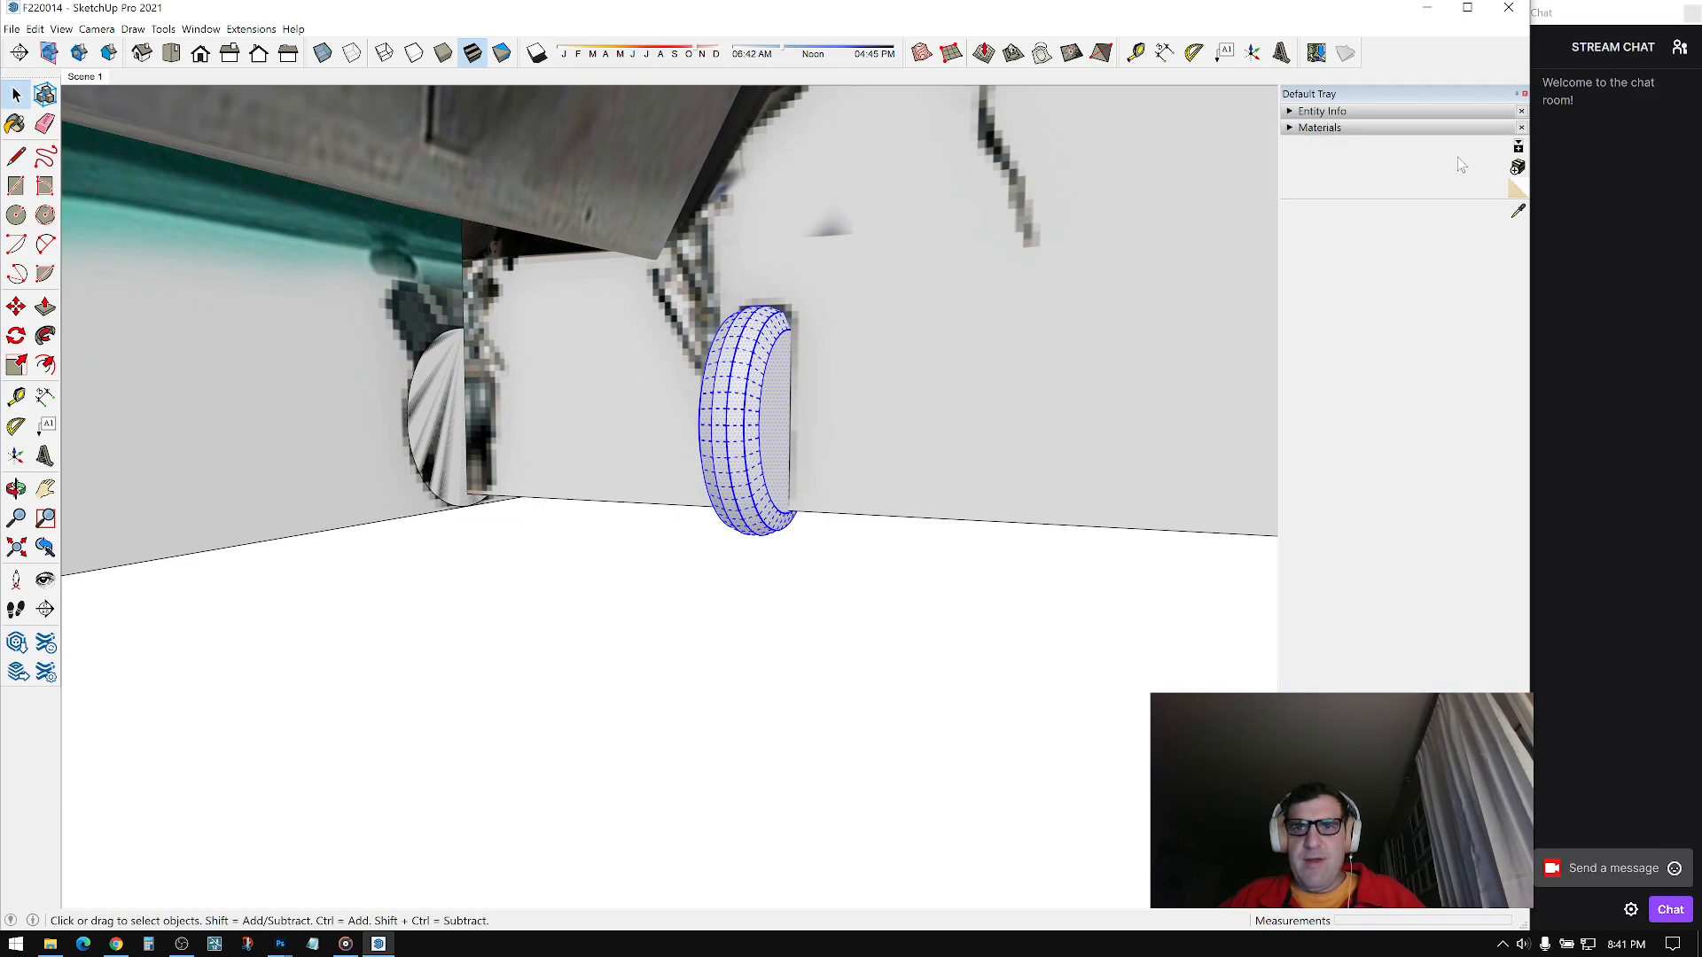
scroll(827, 300, up, 2)
click(824, 302)
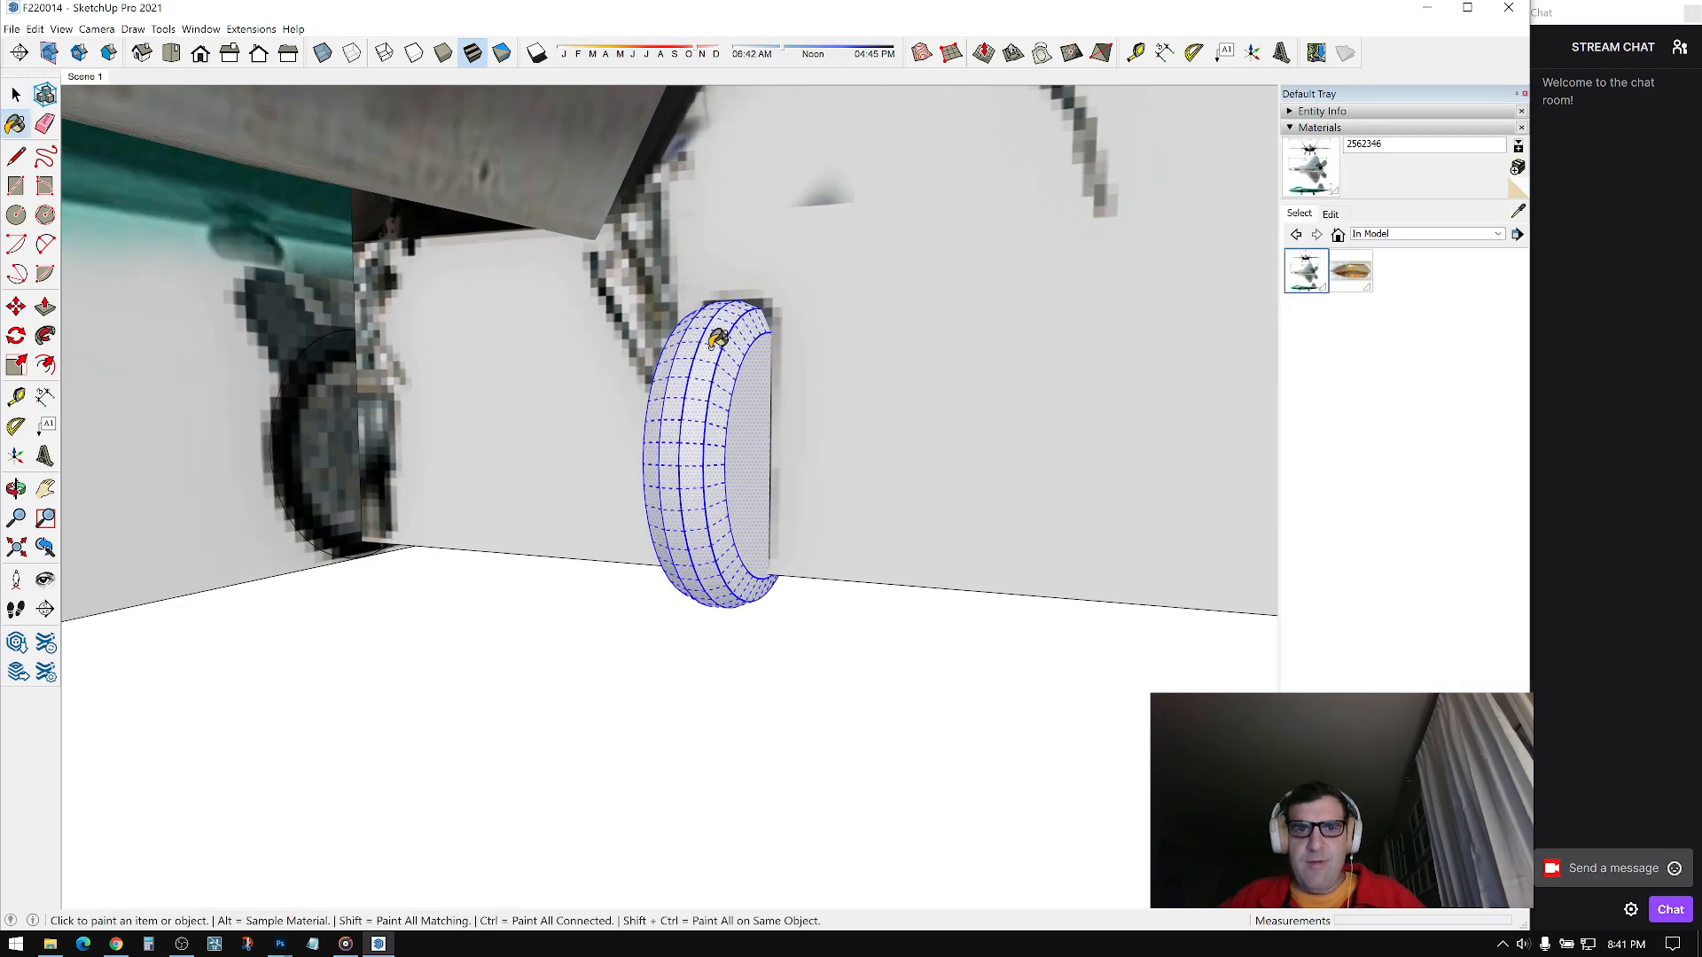
click(716, 344)
scroll(717, 346, down, 1)
key(space)
Step: Scale the whole main wheel down uniformly to about 0.88 so its bottom meets the front-view image's ground line
middle_drag(874, 616, 764, 406)
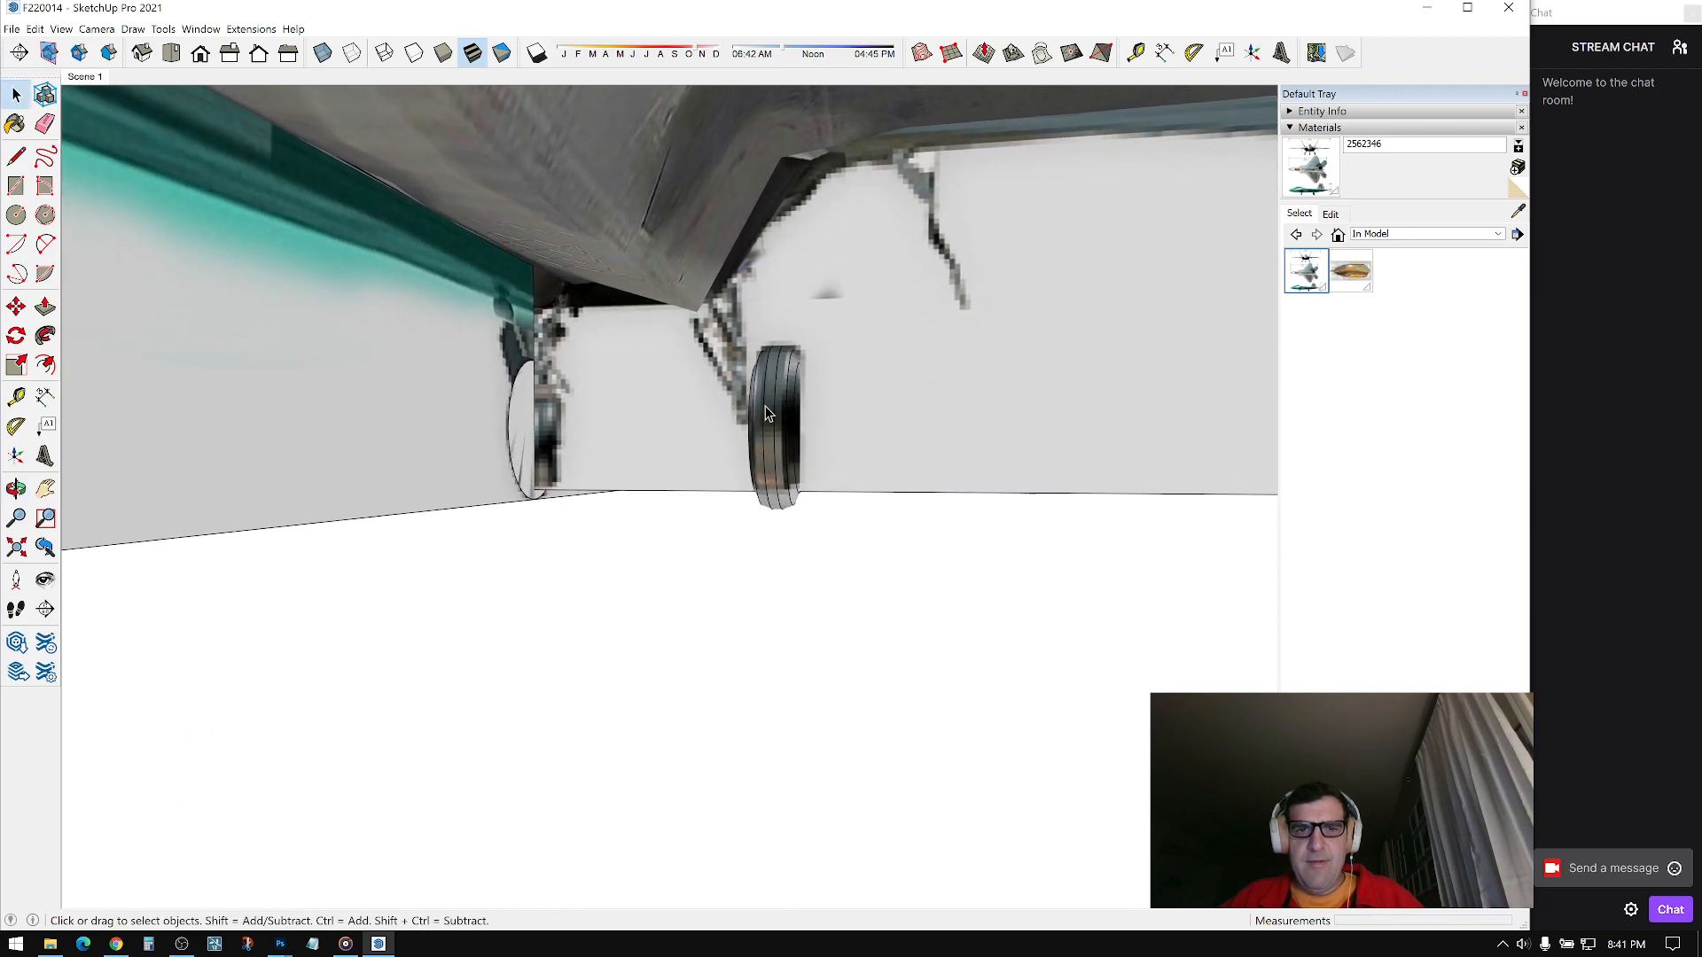
scroll(798, 417, up, 5)
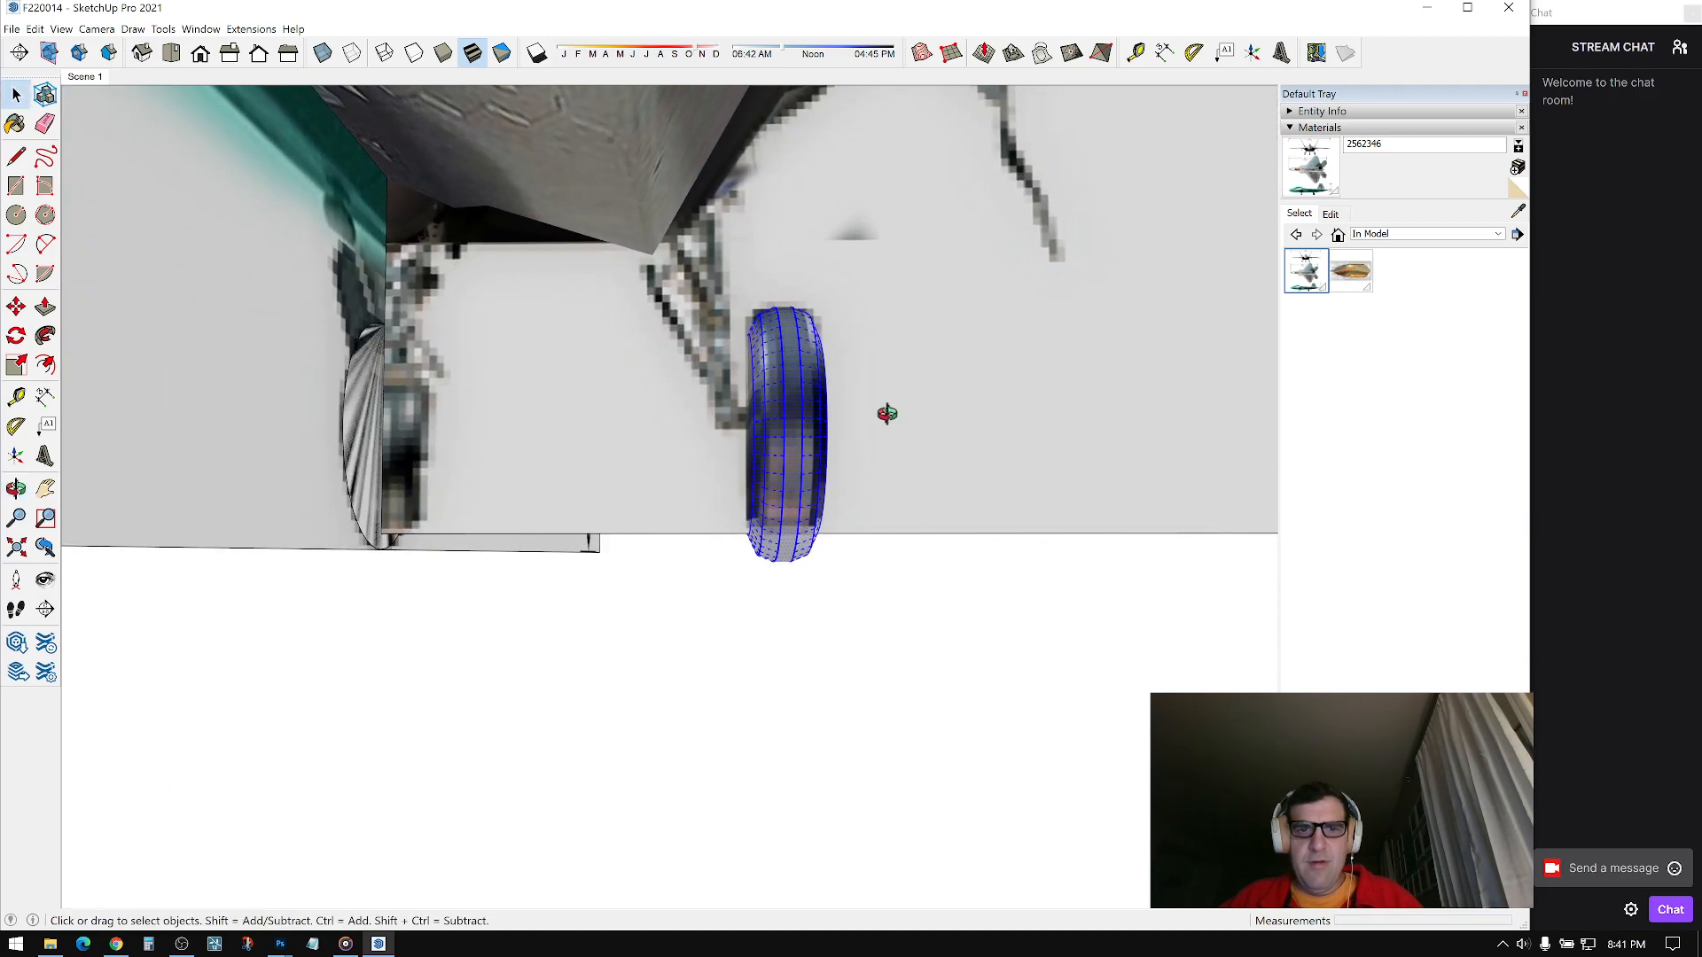
middle_drag(899, 423, 705, 505)
key(s)
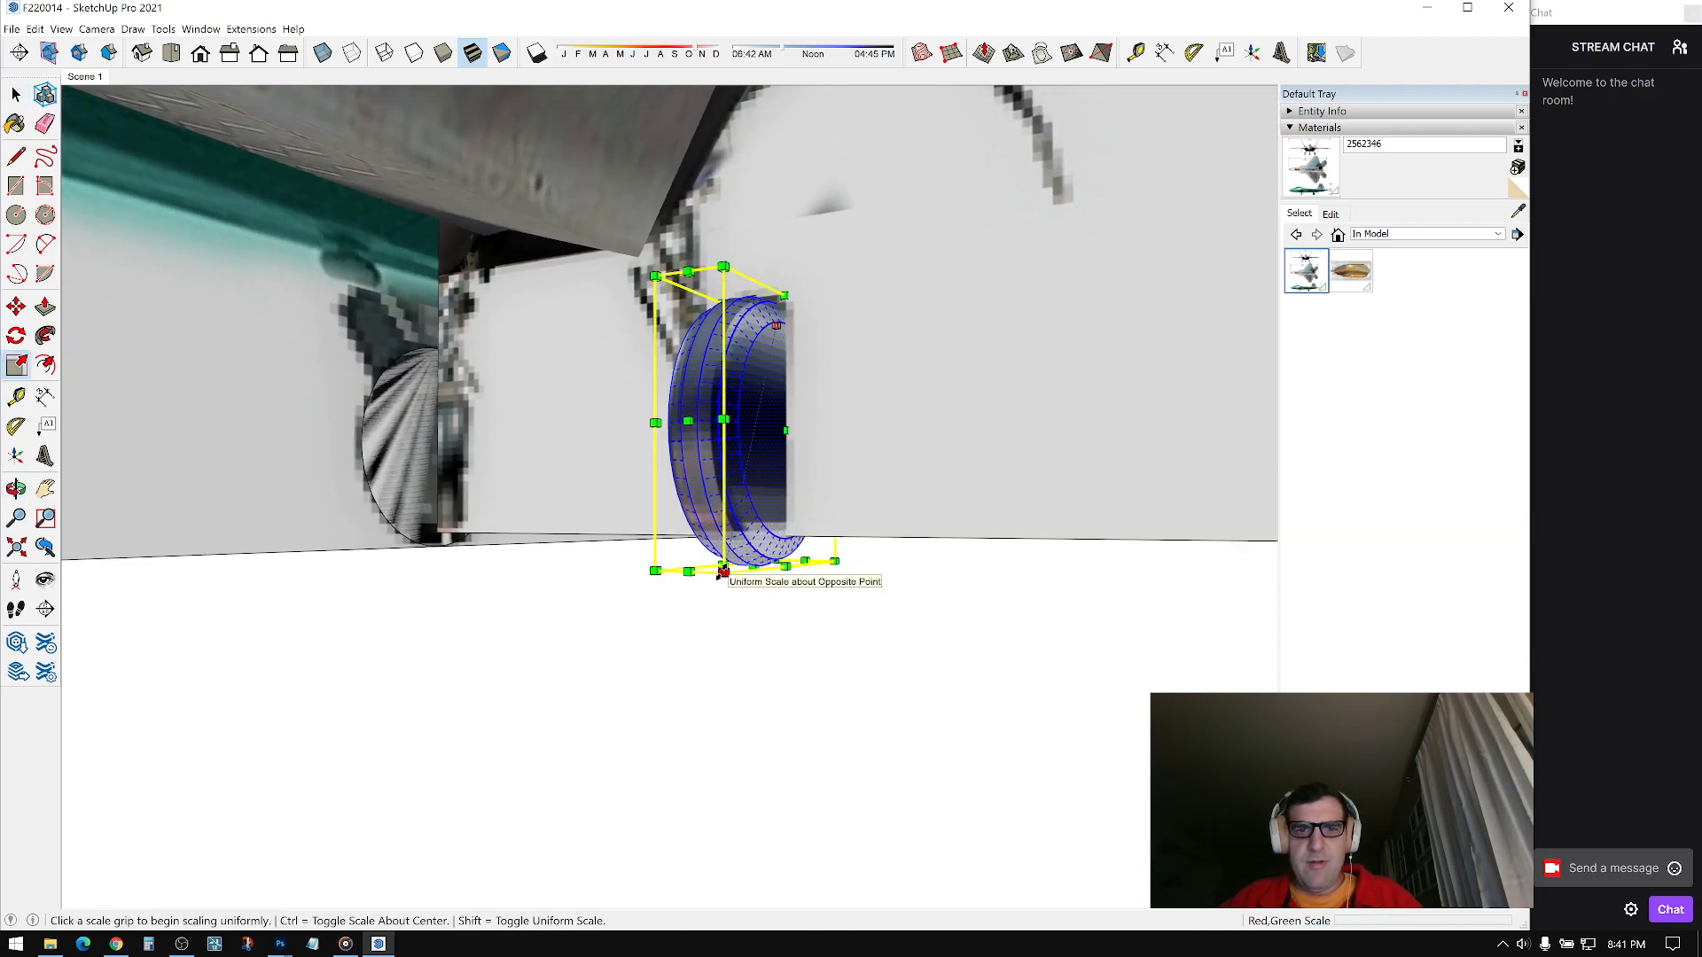
click(723, 572)
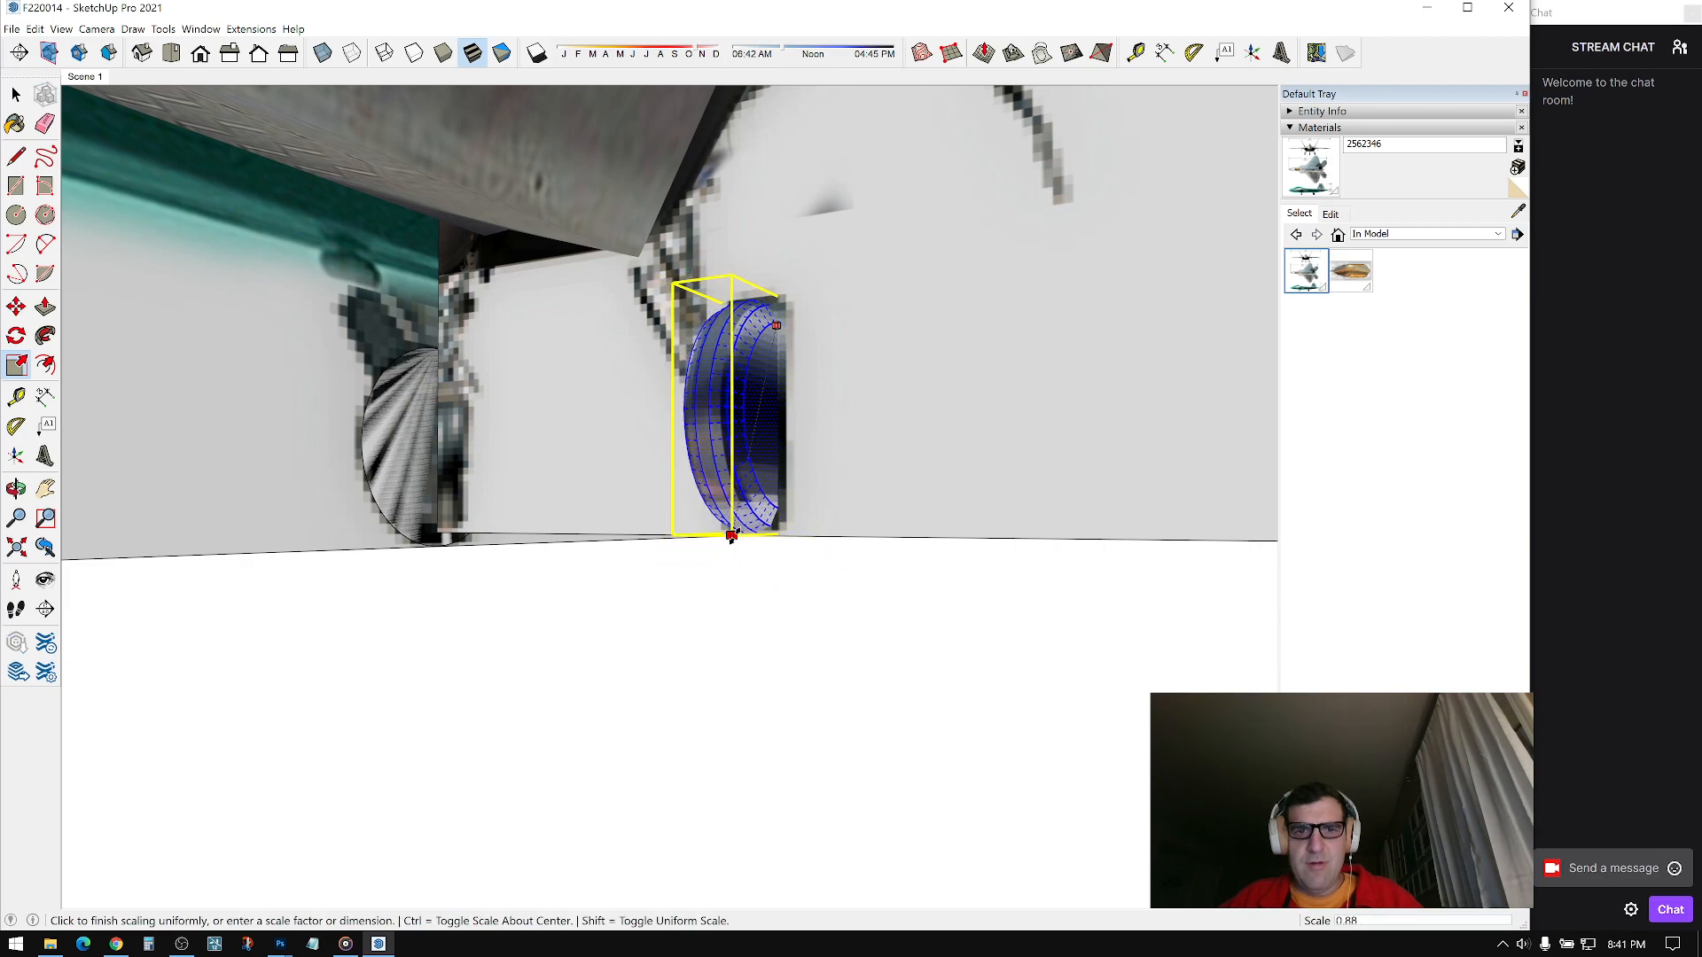
click(731, 533)
Step: Delete the leftover striped wheel disc standing on the side-view image
key(b)
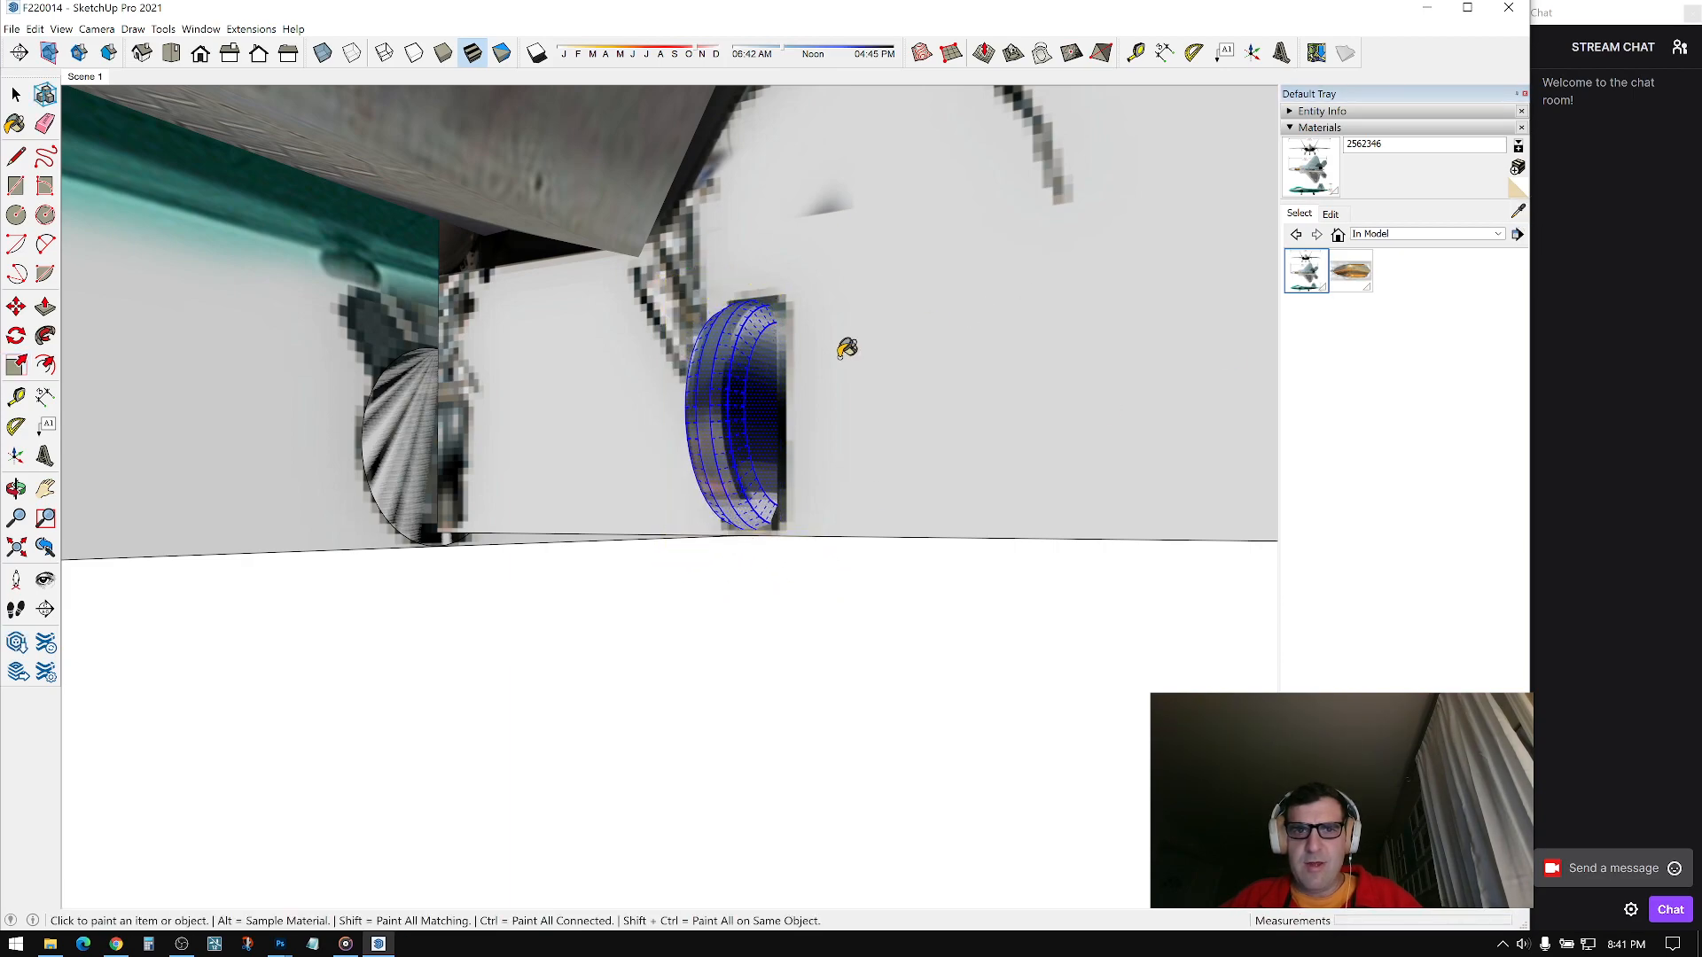
mouse_move(749, 383)
middle_down()
mouse_move(828, 487)
mouse_move(987, 444)
mouse_move(1113, 364)
mouse_move(565, 381)
mouse_move(475, 429)
mouse_move(738, 446)
mouse_move(706, 391)
mouse_move(583, 418)
middle_up()
key(space)
click(583, 413)
key(Delete)
Step: Reposition the projected side-view texture on the main wheel's hub face so the pictured wheel is centred on it
mouse_move(728, 439)
middle_down()
mouse_move(684, 443)
mouse_move(643, 401)
mouse_move(547, 399)
mouse_move(1227, 162)
mouse_move(859, 512)
mouse_move(854, 443)
mouse_move(541, 501)
mouse_move(398, 487)
mouse_move(735, 495)
mouse_move(667, 417)
mouse_move(709, 411)
mouse_move(671, 432)
middle_up()
key(space)
right_click(572, 493)
right_click(676, 416)
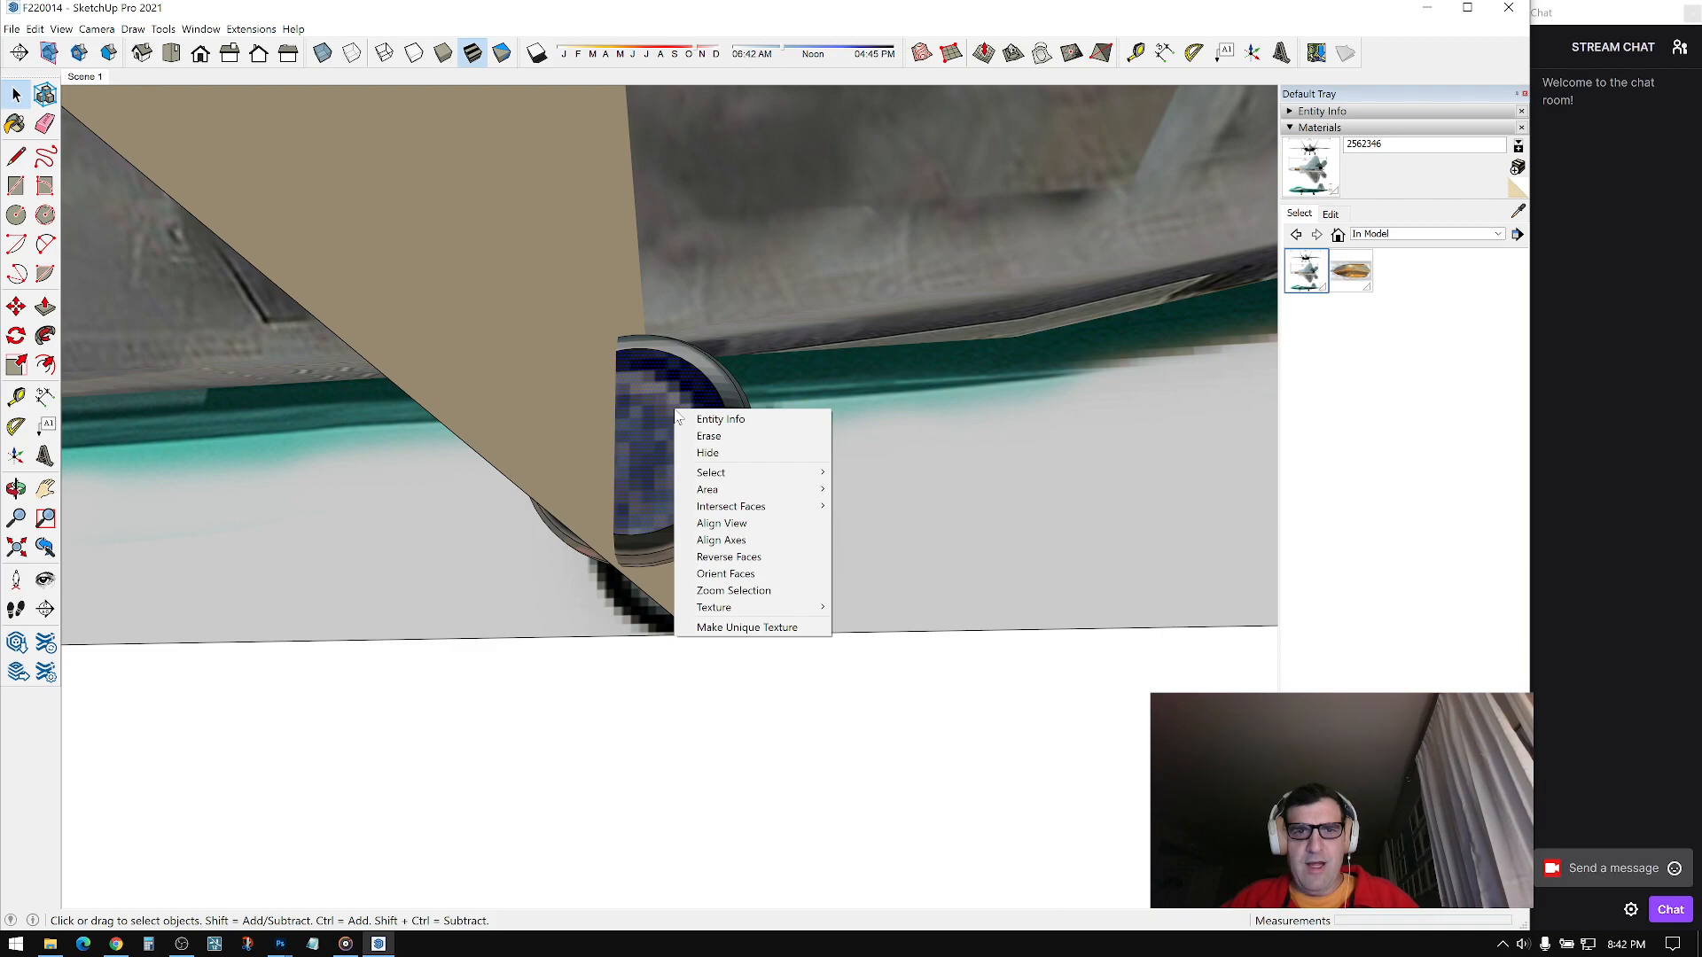
mouse_move(753, 607)
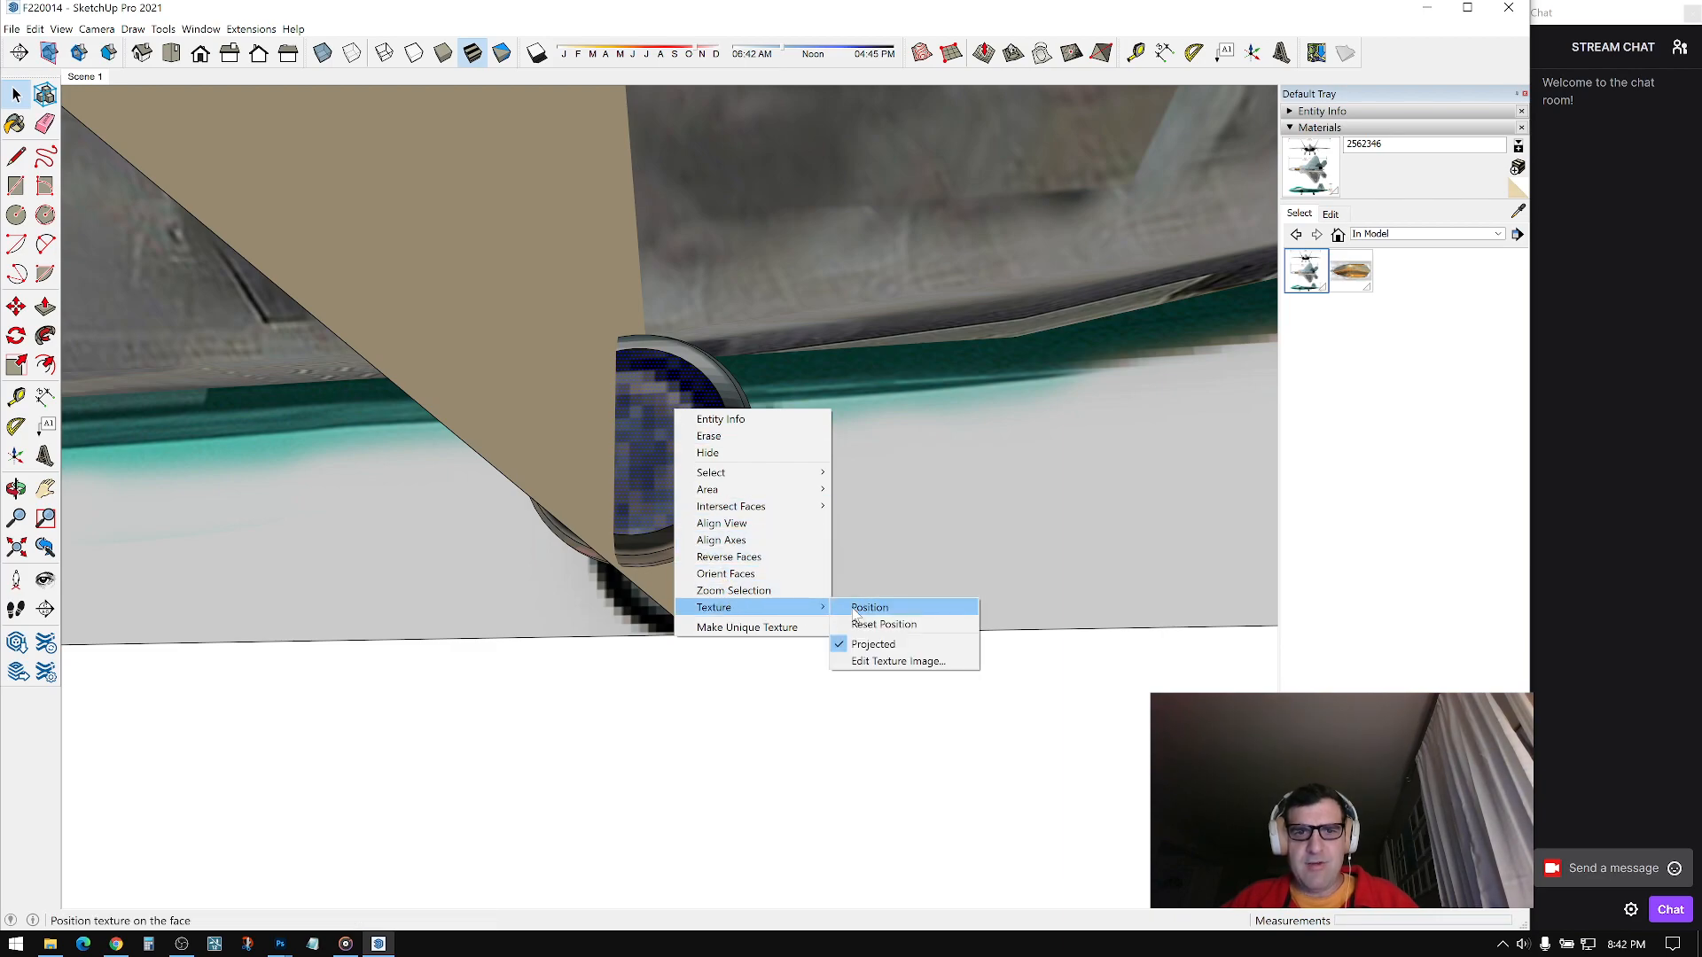
click(884, 611)
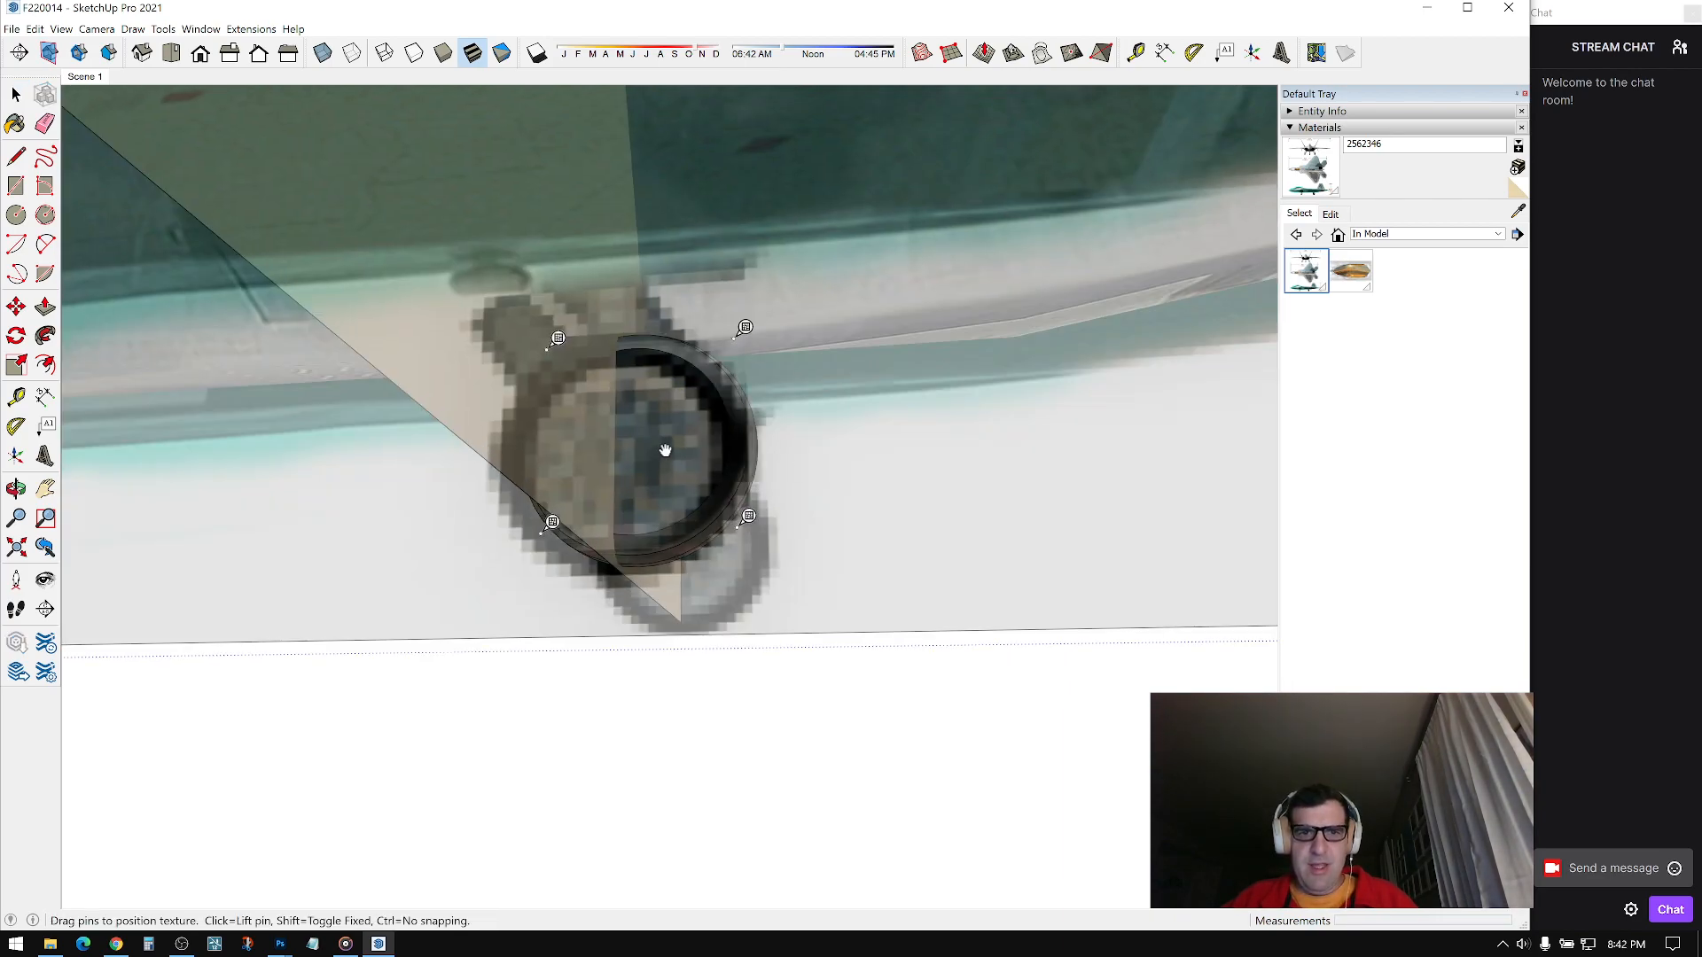
drag(672, 453, 675, 435)
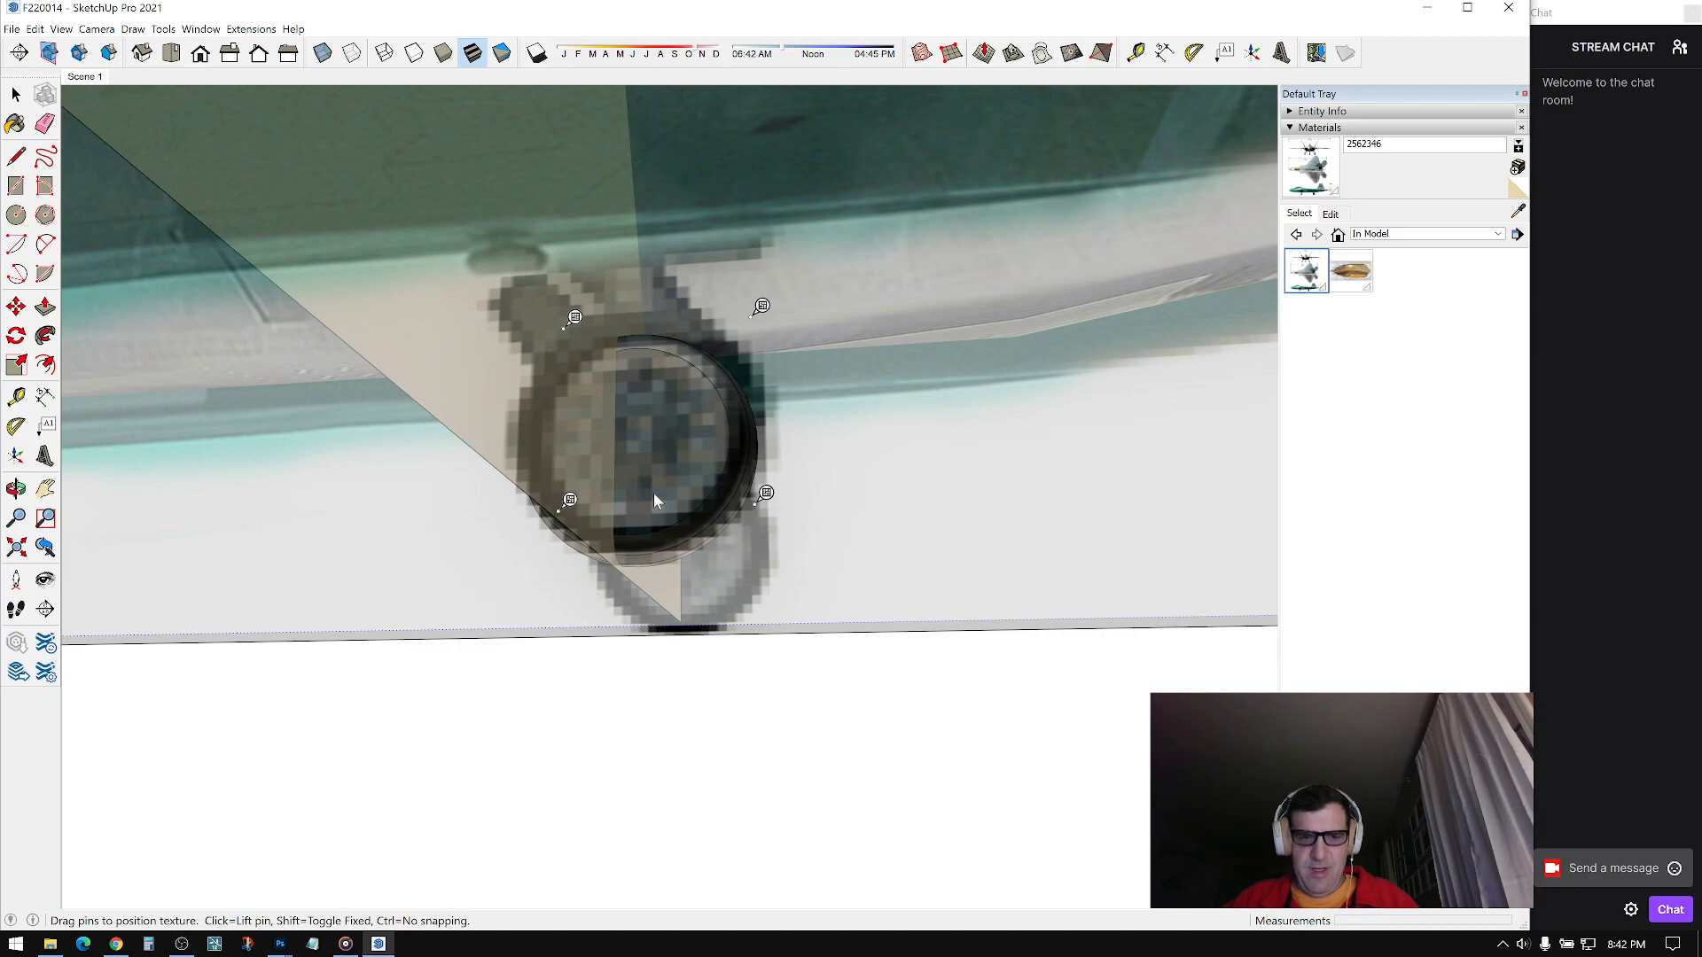
key(Return)
click(766, 665)
Step: Select all of the main wheel's geometry and group it
middle_drag(705, 472, 878, 408)
mouse_move(729, 431)
middle_down()
mouse_move(802, 434)
mouse_move(753, 747)
mouse_move(707, 521)
mouse_move(587, 520)
middle_up()
key(space)
click(608, 509)
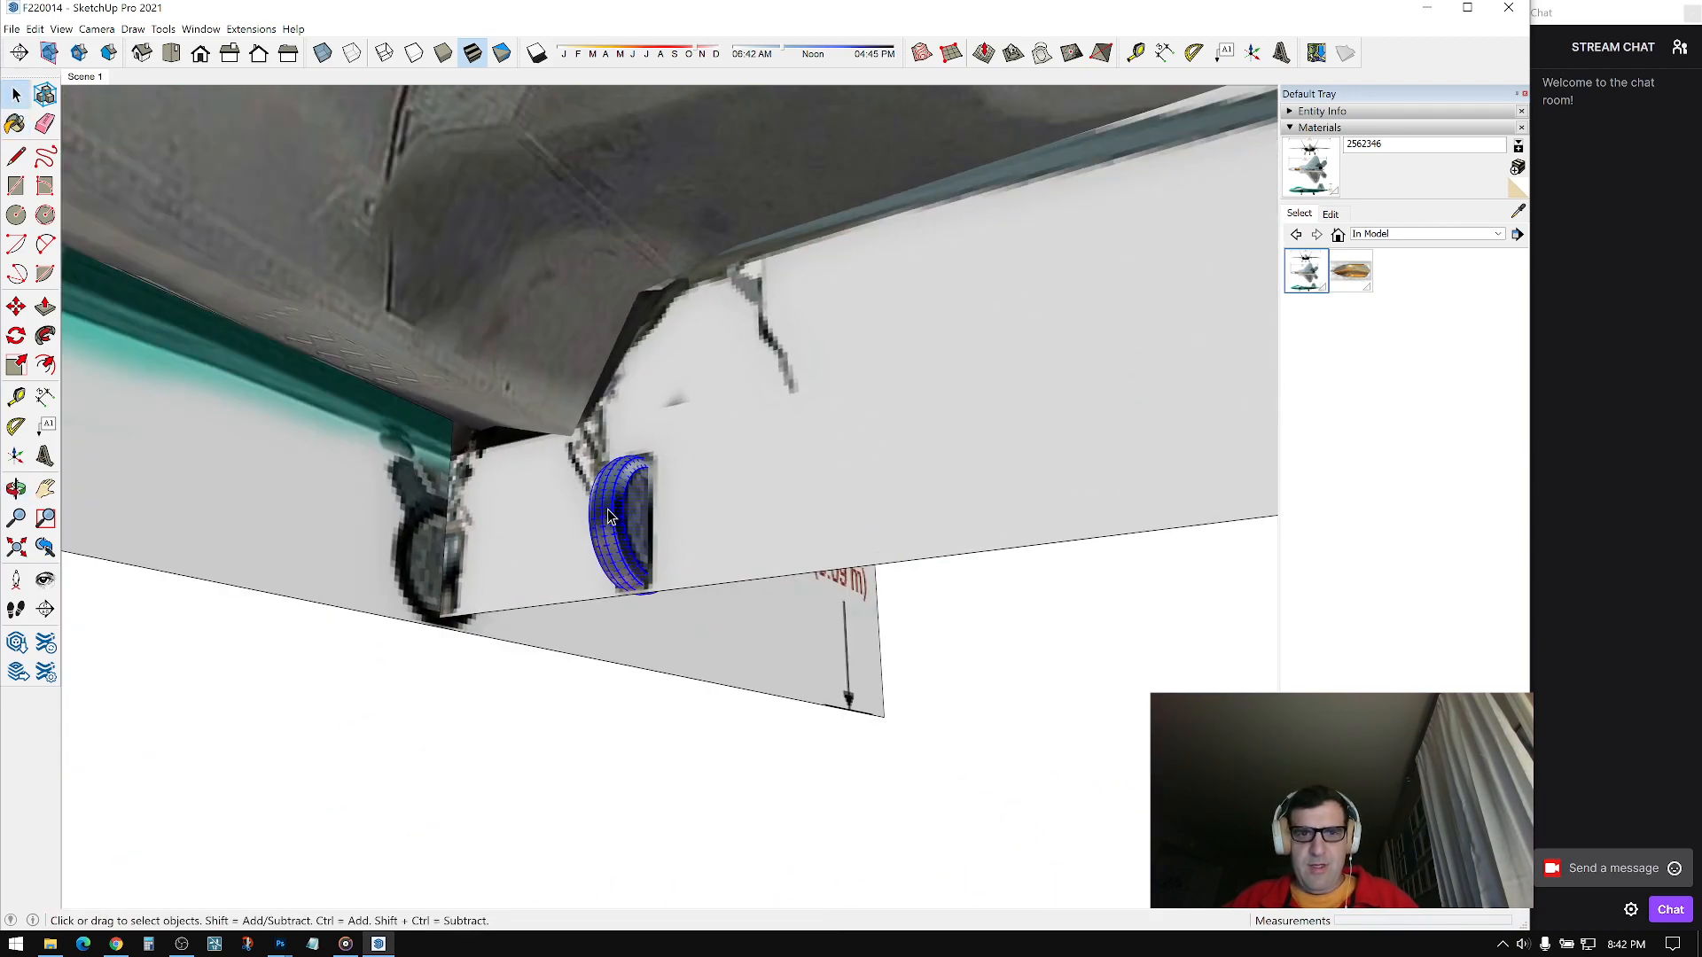
right_click(608, 509)
click(676, 635)
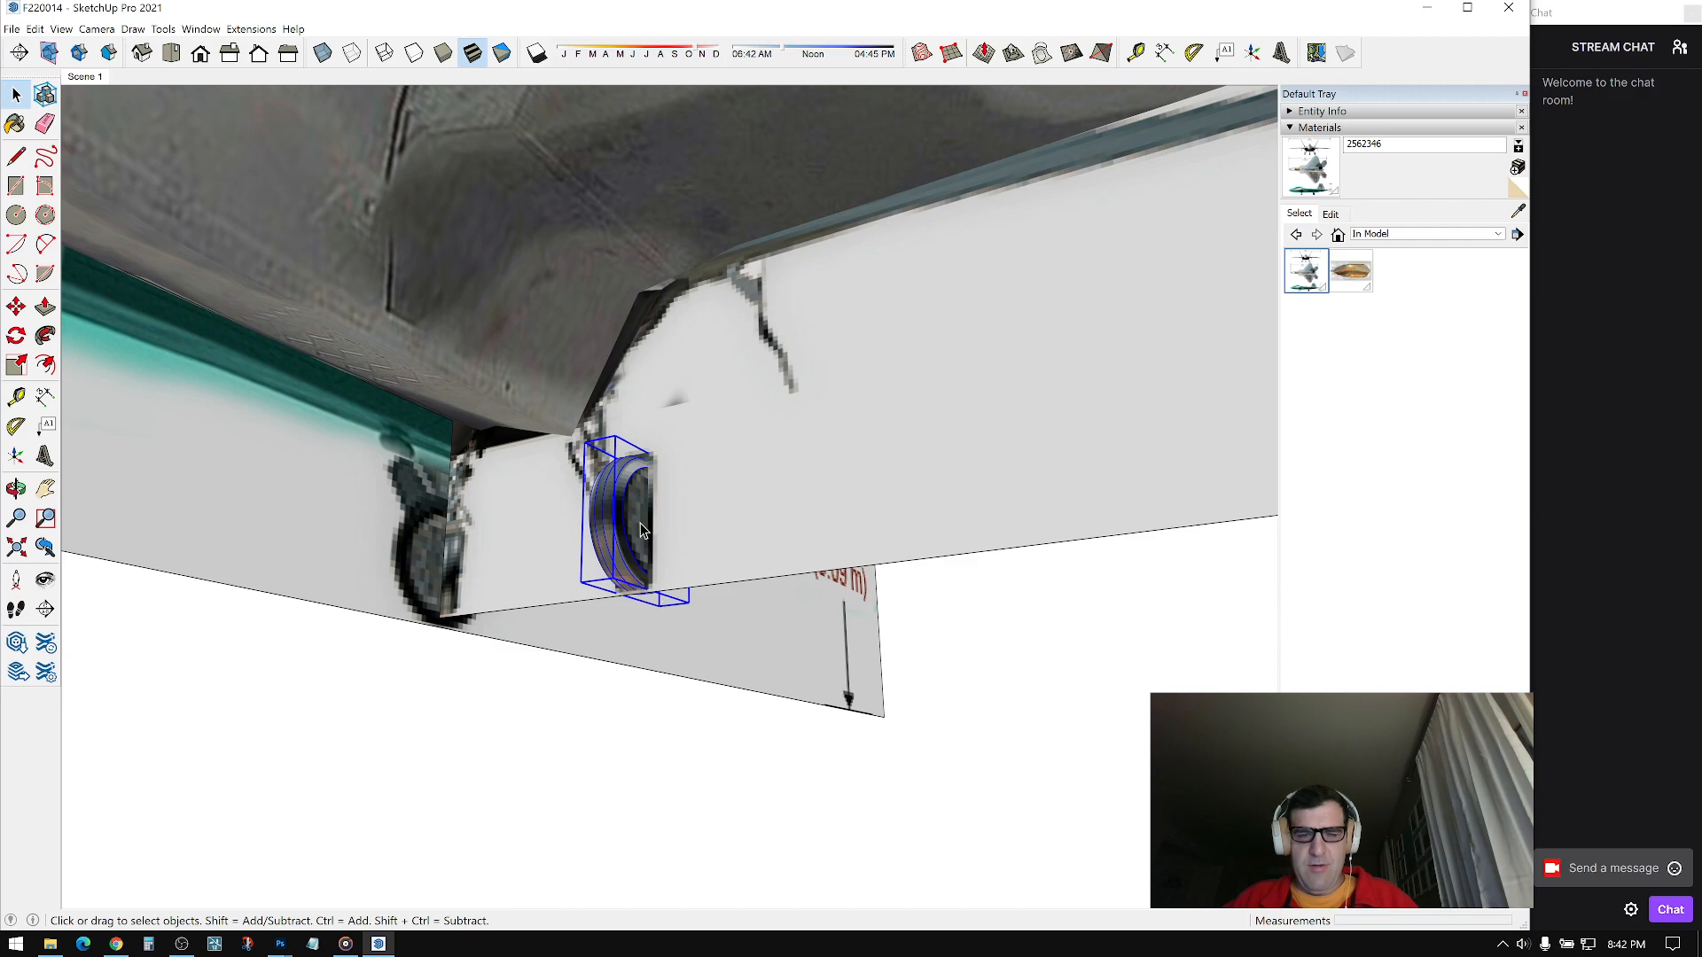
Step: Turn the complete main wheel into a component that replaces the selected geometry
scroll(633, 512, up, 3)
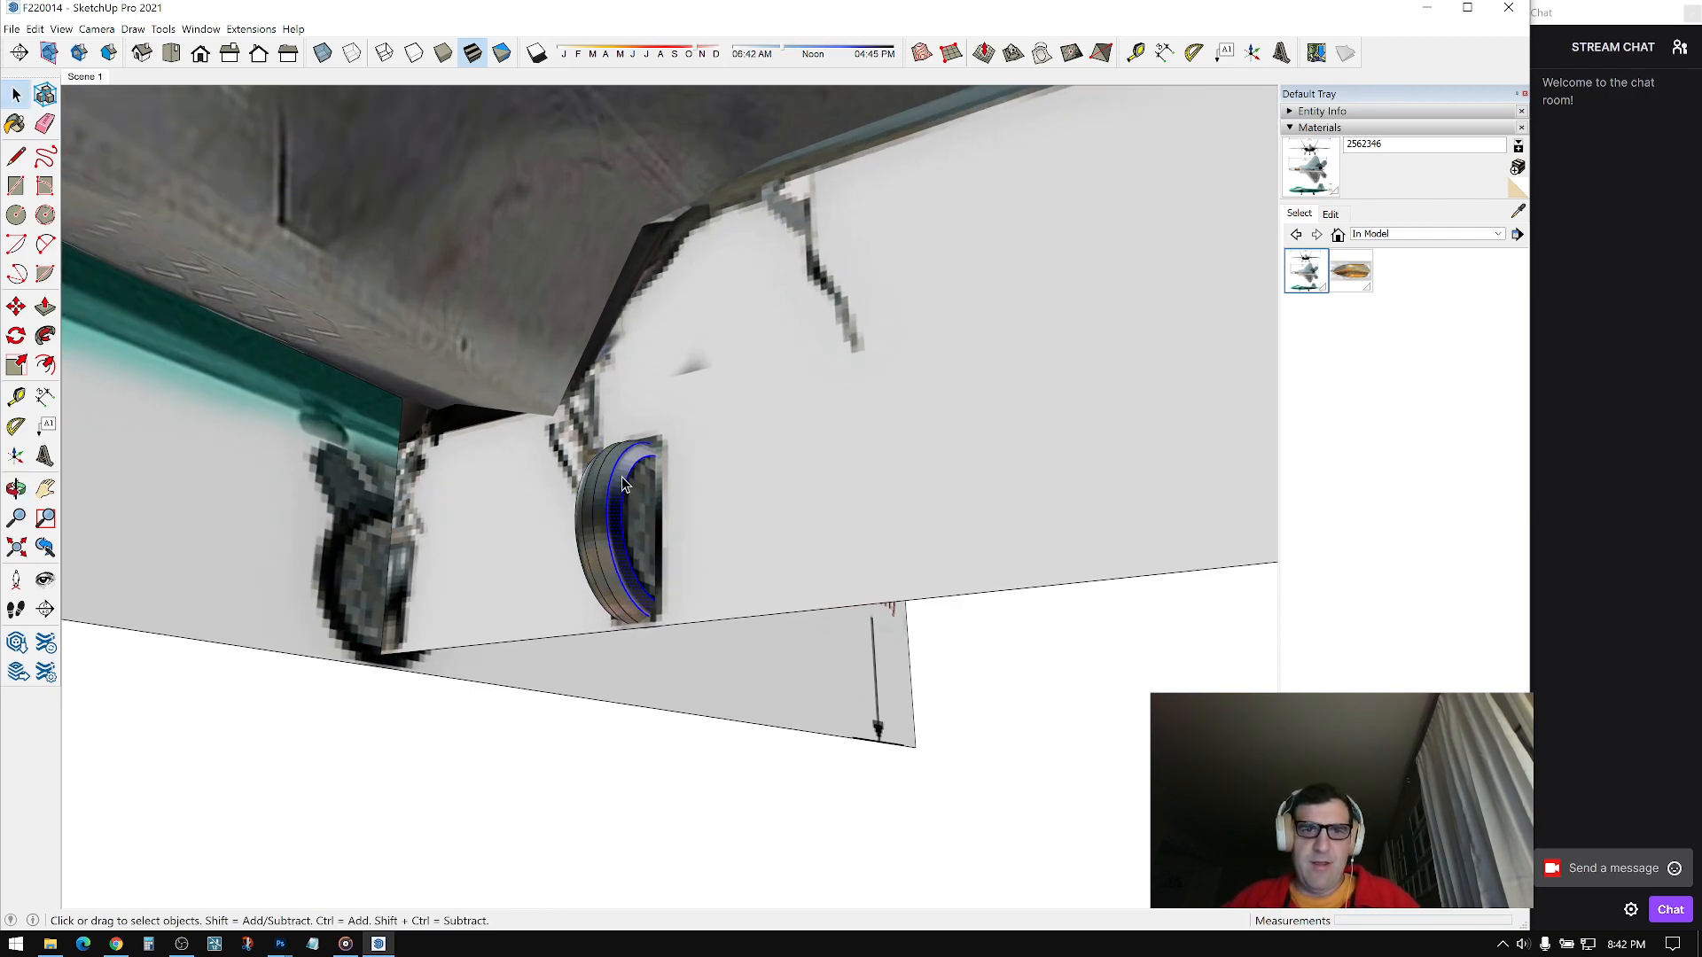
right_click(623, 485)
click(700, 593)
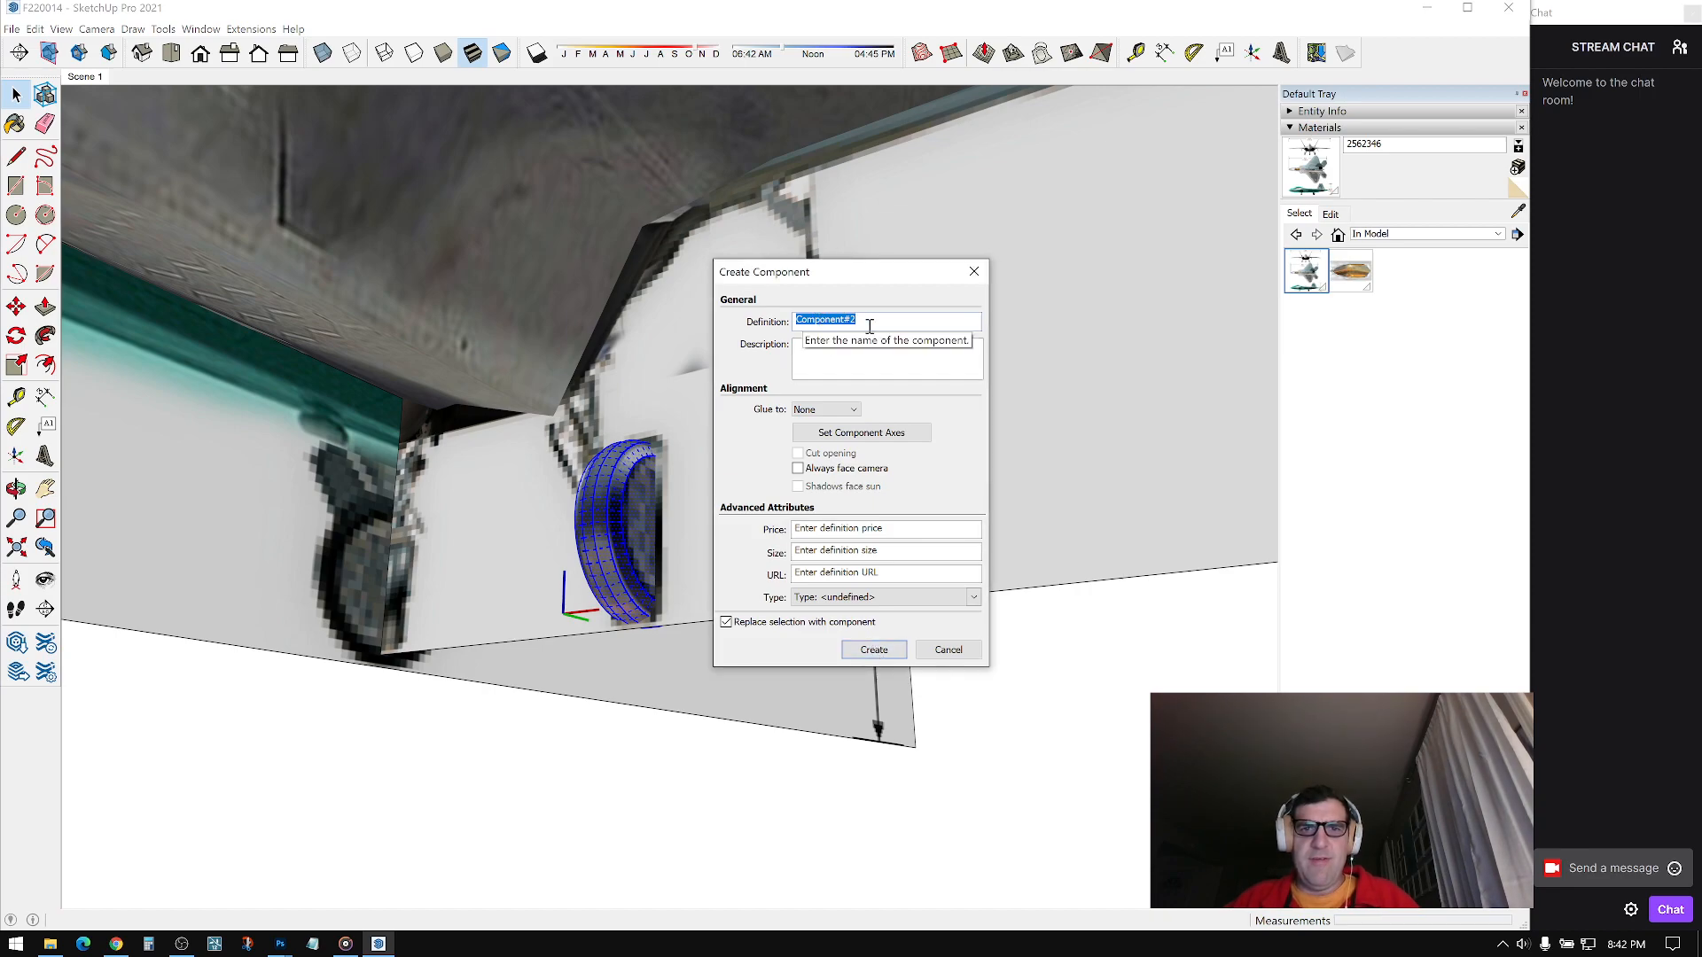
click(874, 648)
Step: Scale the main wheel component slightly to fine-tune its size against the wheel pictured in the front-view image
middle_drag(747, 581, 718, 497)
click(876, 437)
scroll(975, 370, down, 2)
key(m)
scroll(718, 496, up, 5)
key(s)
click(681, 588)
click(680, 596)
key(space)
middle_drag(780, 478, 935, 526)
key(s)
click(834, 549)
key(space)
Step: Copy the main wheel about 11' 7" along the red axis to the opposite side of the aircraft
key(m)
click(921, 519)
key(ctrl)
middle_drag(816, 524, 825, 551)
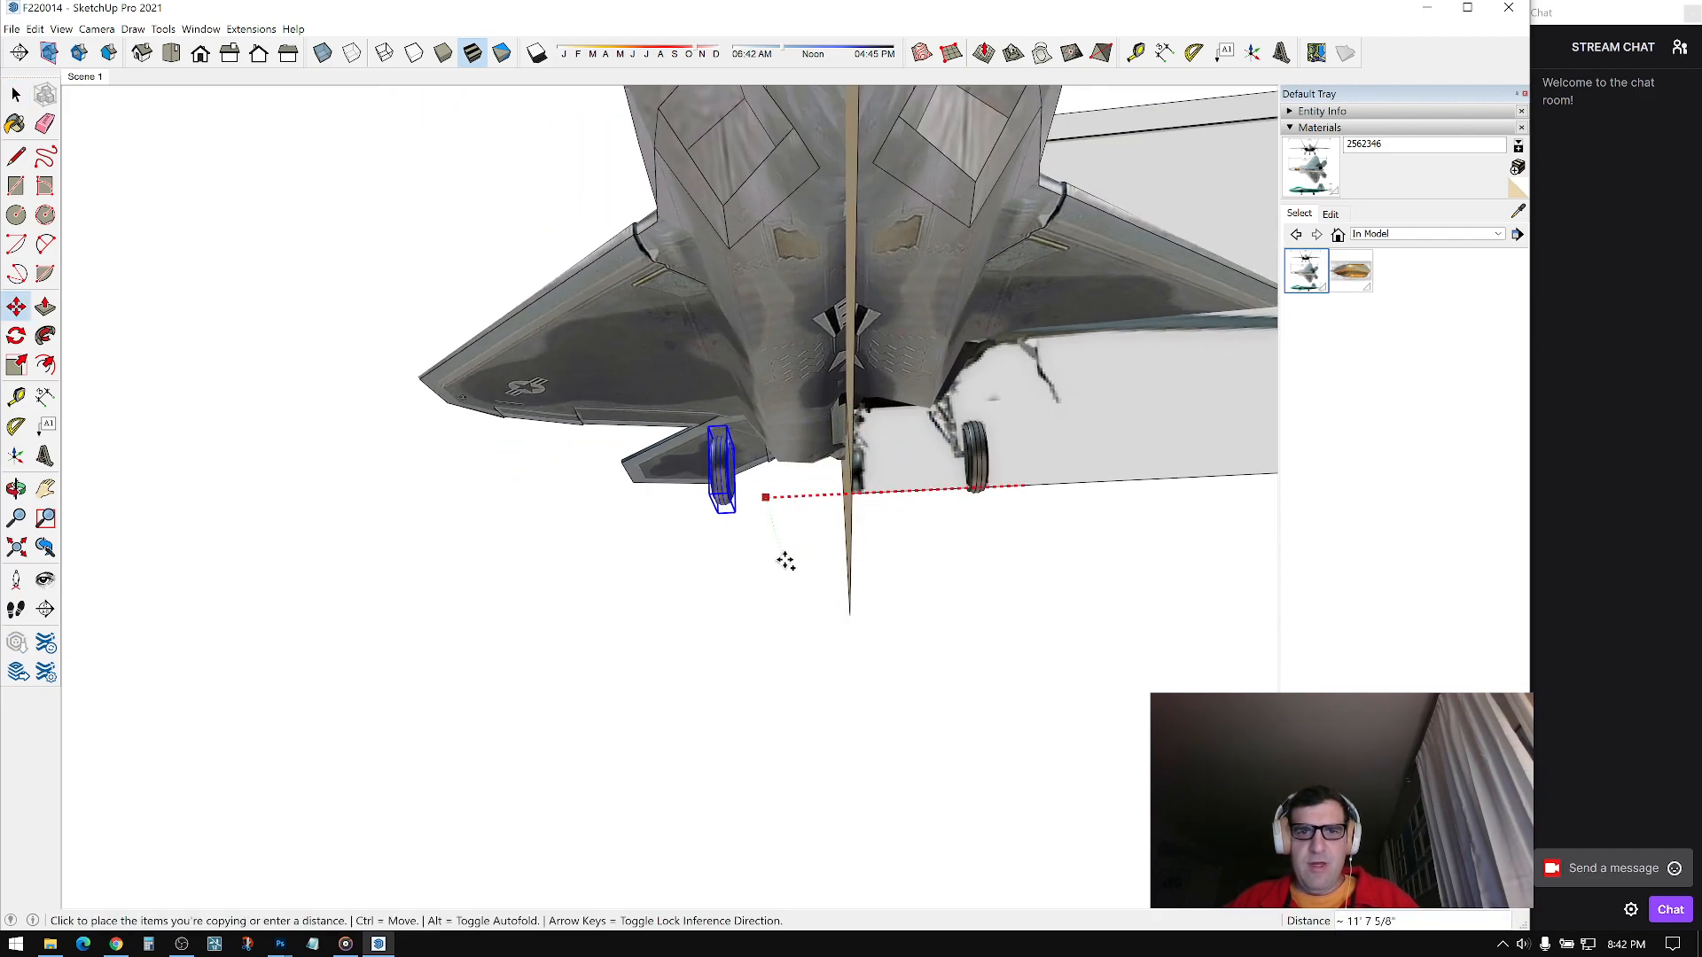
click(788, 563)
Step: Copy the main wheel forward to the nose gear position shown in the side-view image
key(space)
middle_drag(1014, 402, 788, 406)
key(m)
click(789, 401)
key(ctrl)
shift+middle_drag(616, 397, 977, 355)
click(655, 480)
Step: Scale the copied nose wheel down uniformly to the size of the nose wheel pictured in the side-view image
key(s)
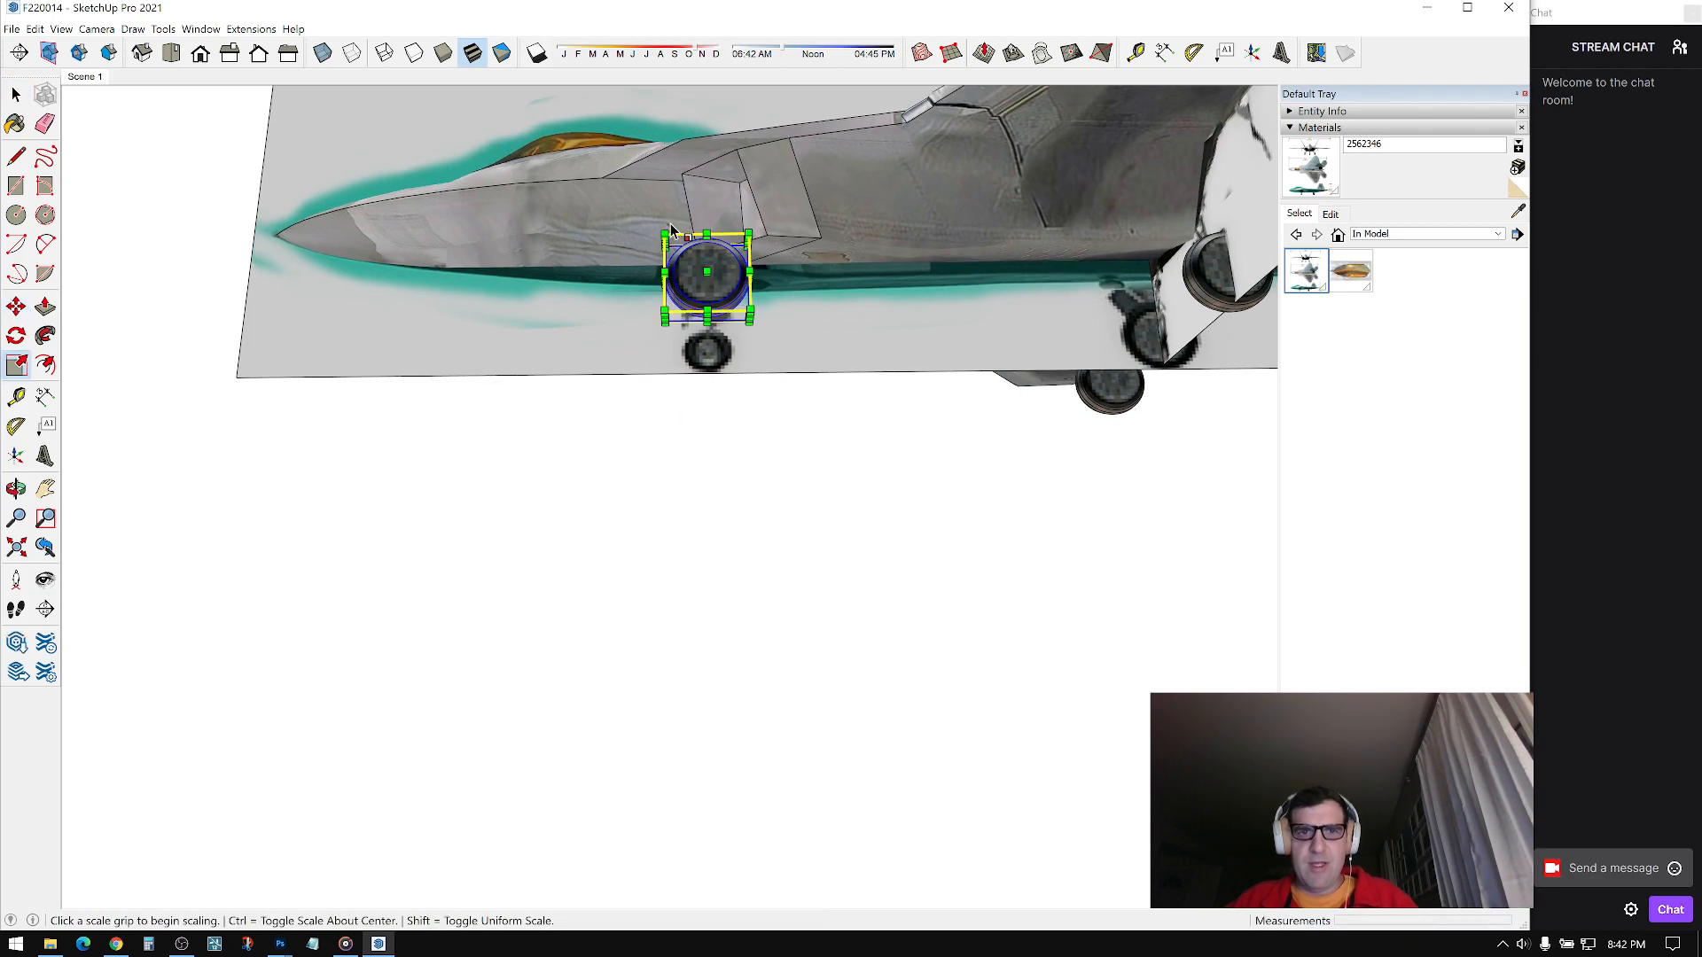
click(665, 235)
click(690, 266)
key(space)
middle_drag(817, 293, 887, 409)
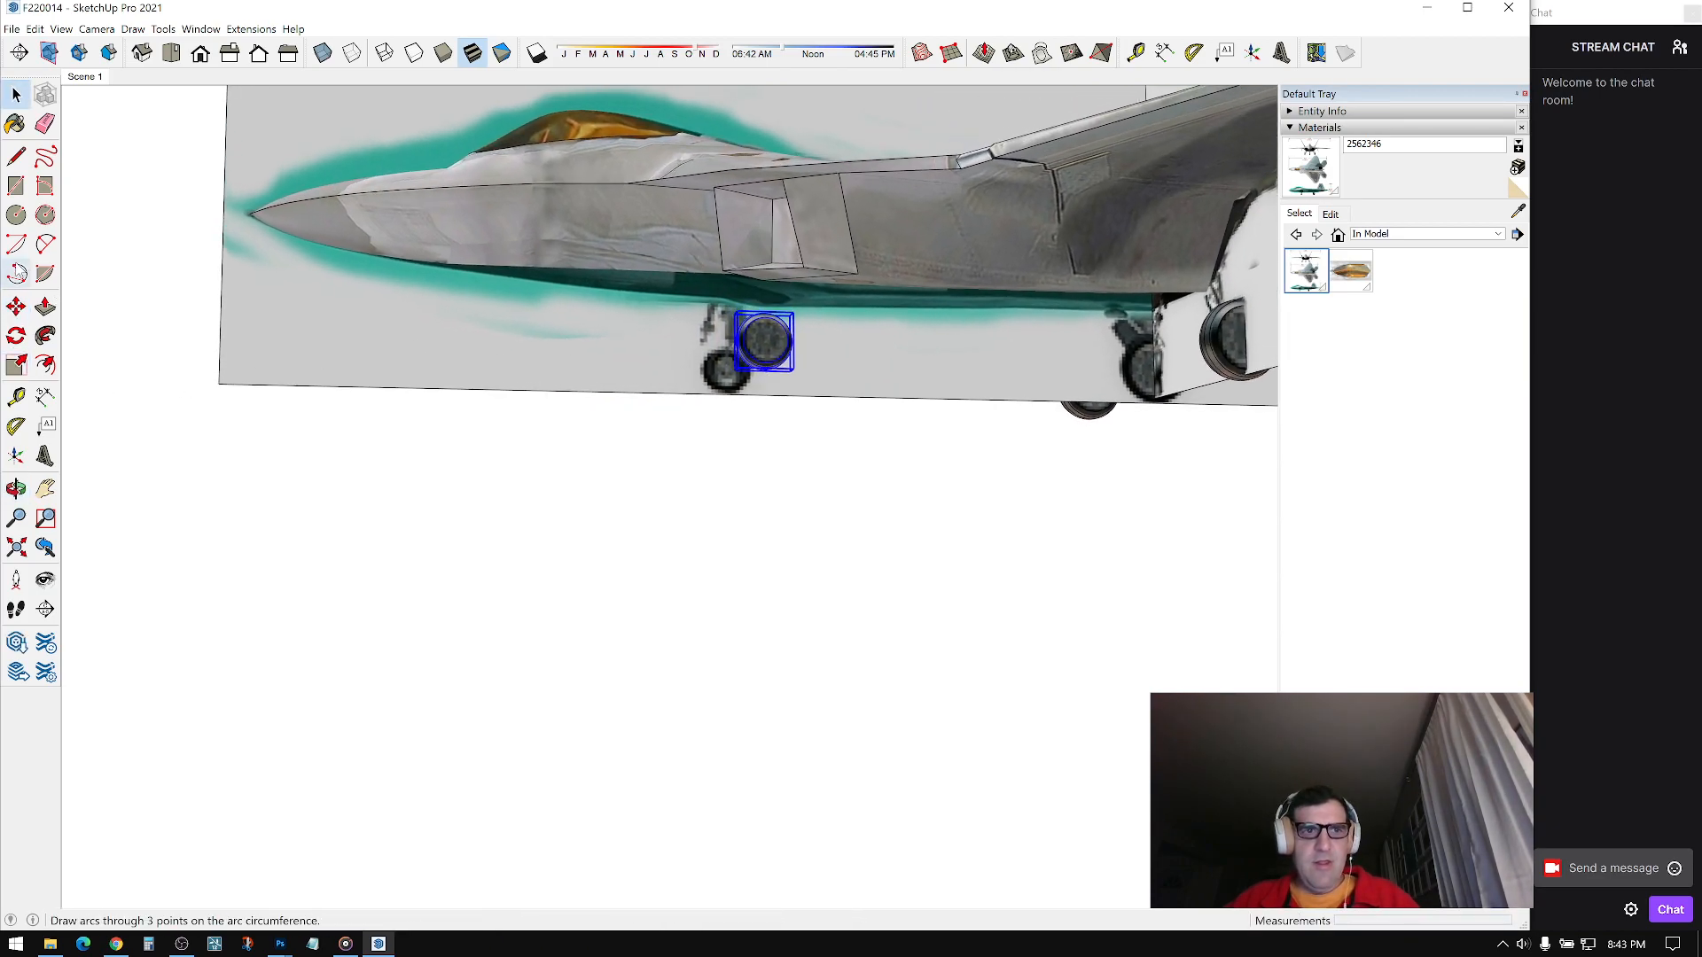
Step: Set the camera to a front view in parallel projection and move the small nose wheel inward toward the aircraft's centre line
click(200, 55)
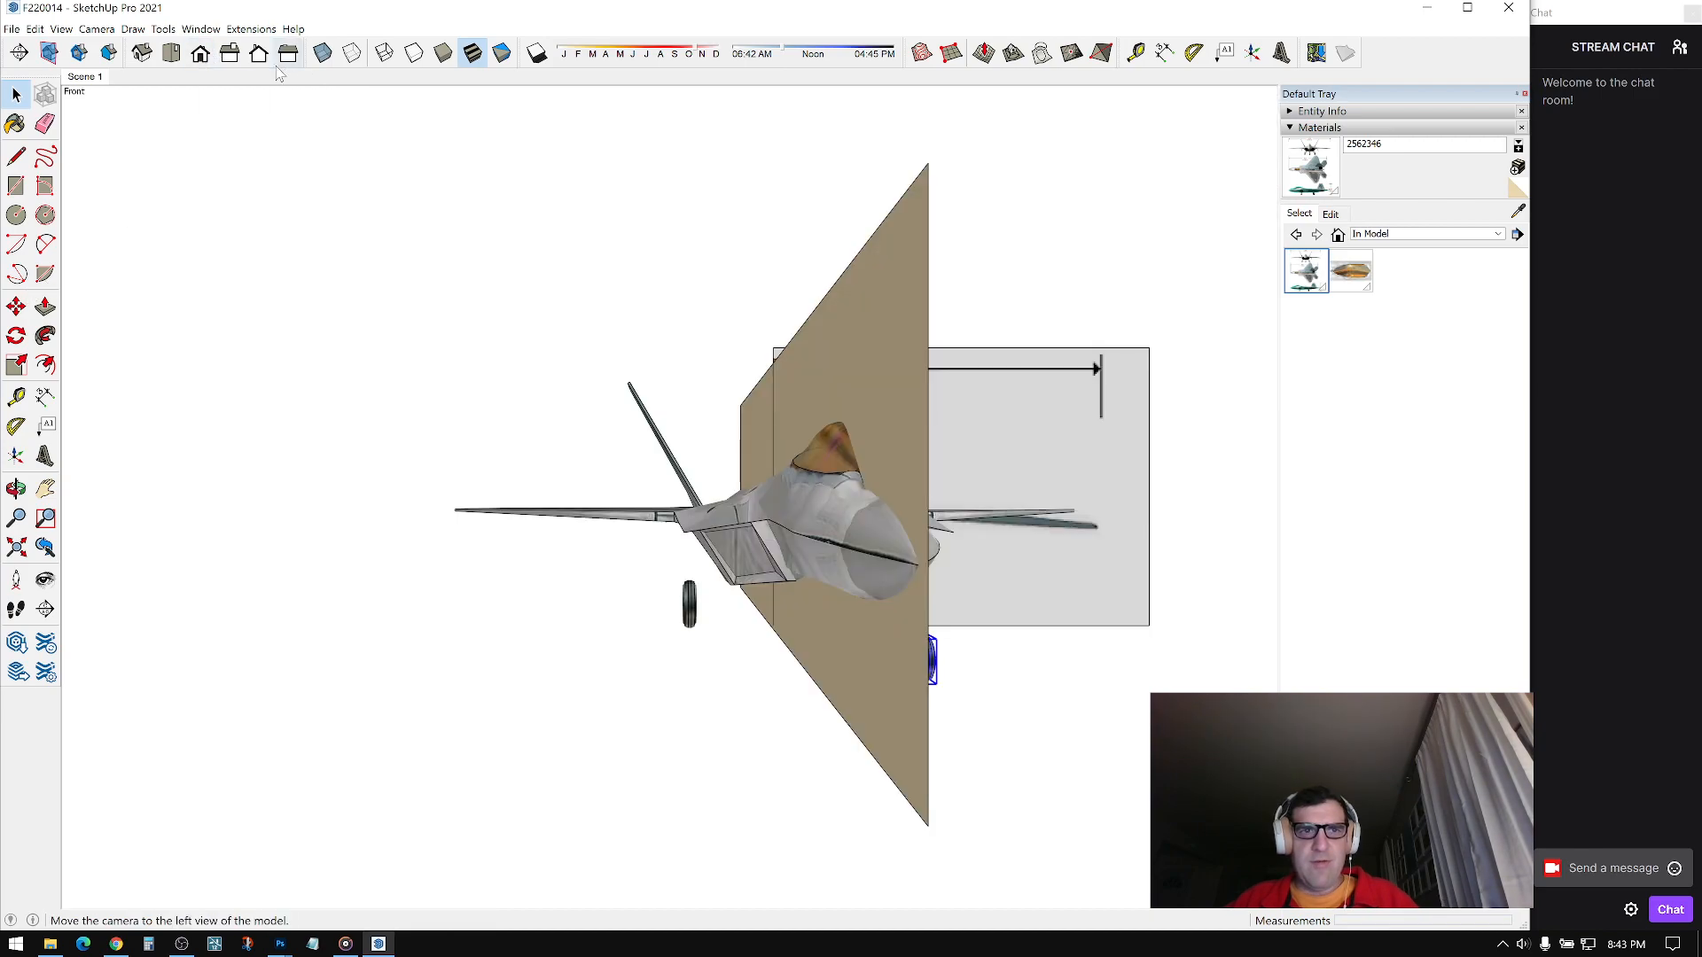
click(96, 30)
click(125, 101)
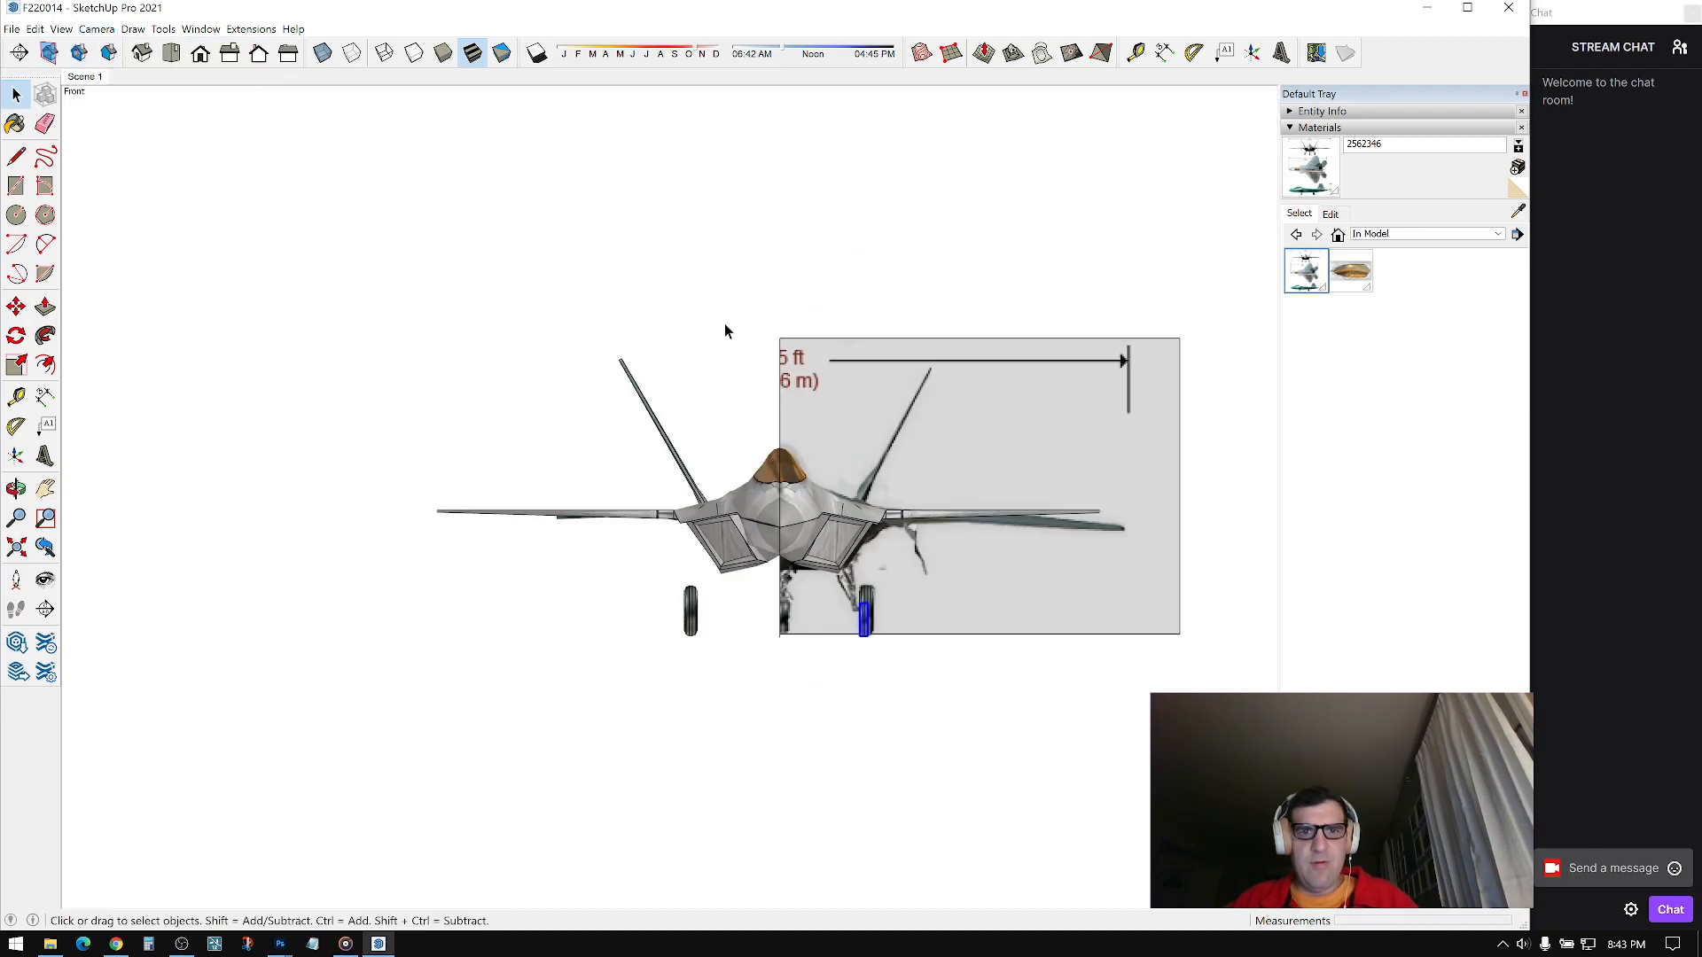
scroll(826, 459, up, 5)
scroll(826, 459, up, 1)
key(m)
click(972, 426)
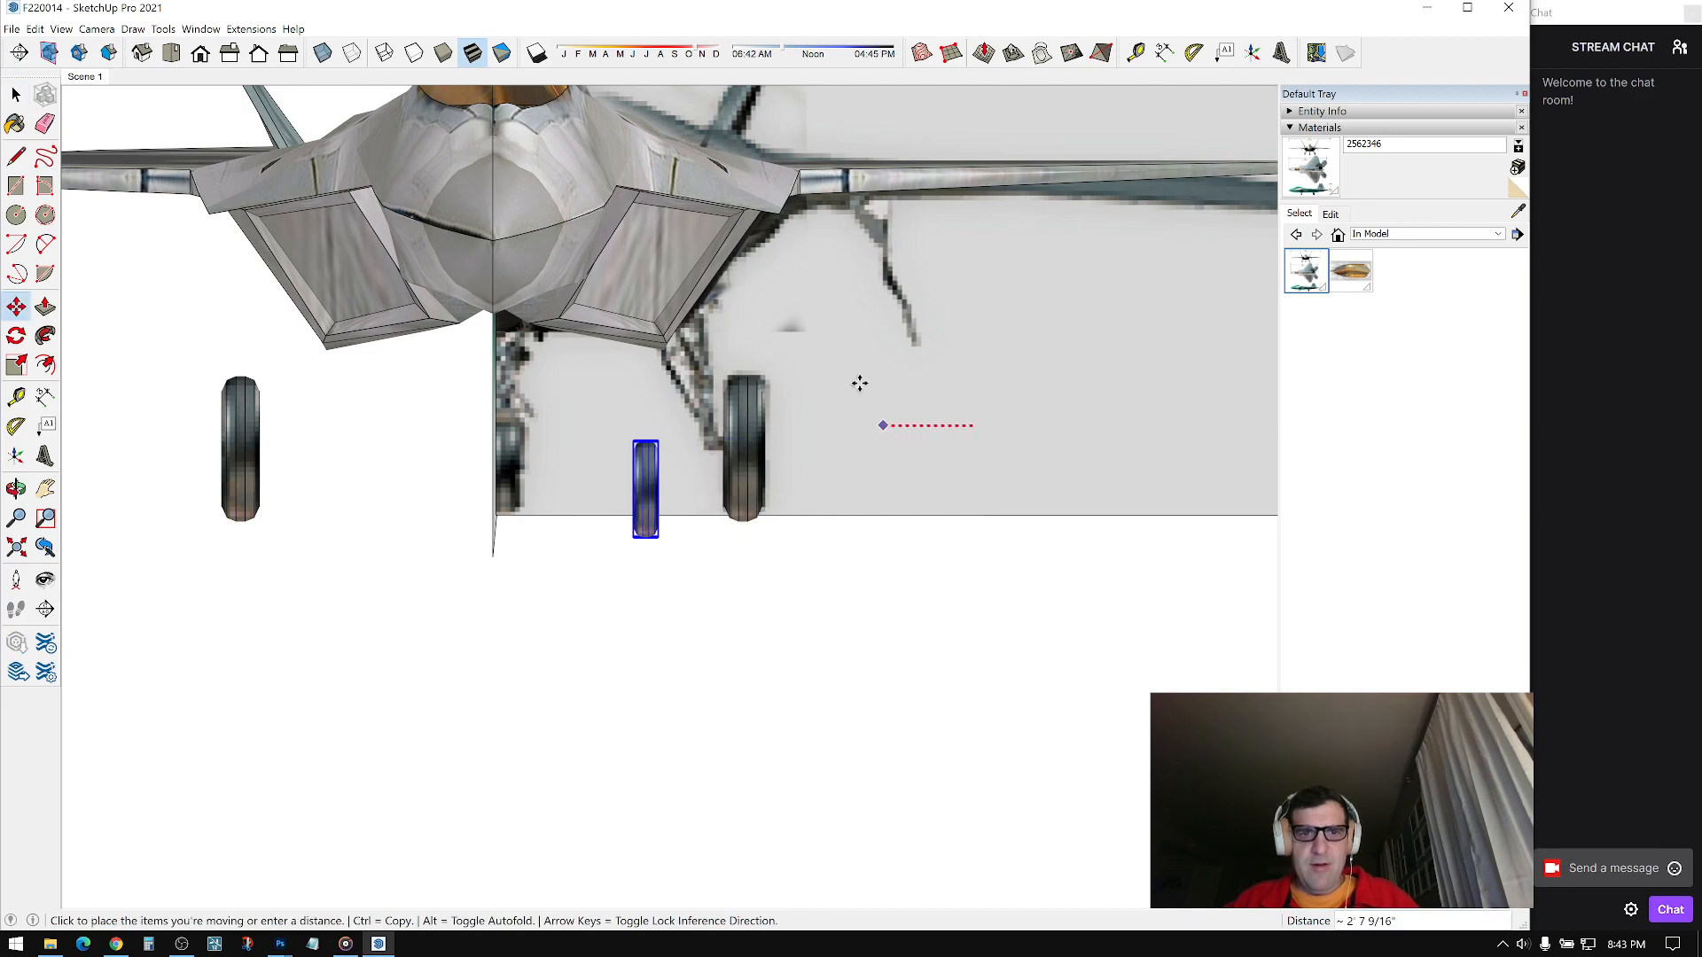
click(772, 288)
key(space)
scroll(551, 473, up, 6)
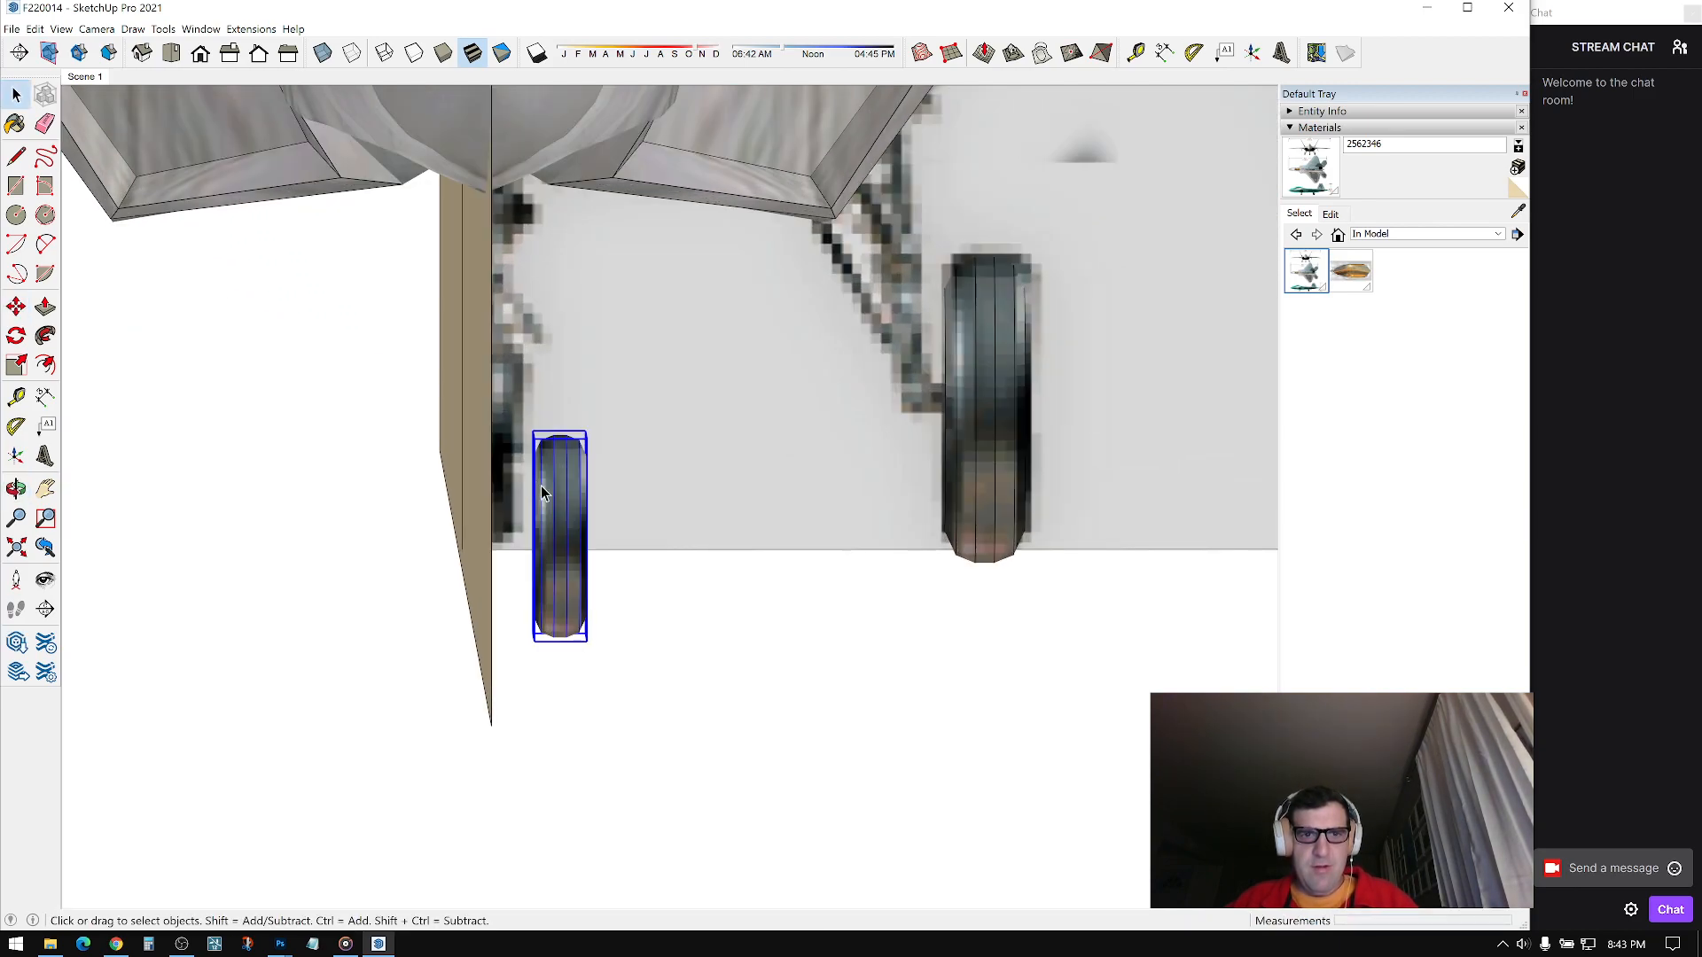
Step: In front view, move the nose wheel along the red axis until it is centred on the aircraft's centre line
click(199, 55)
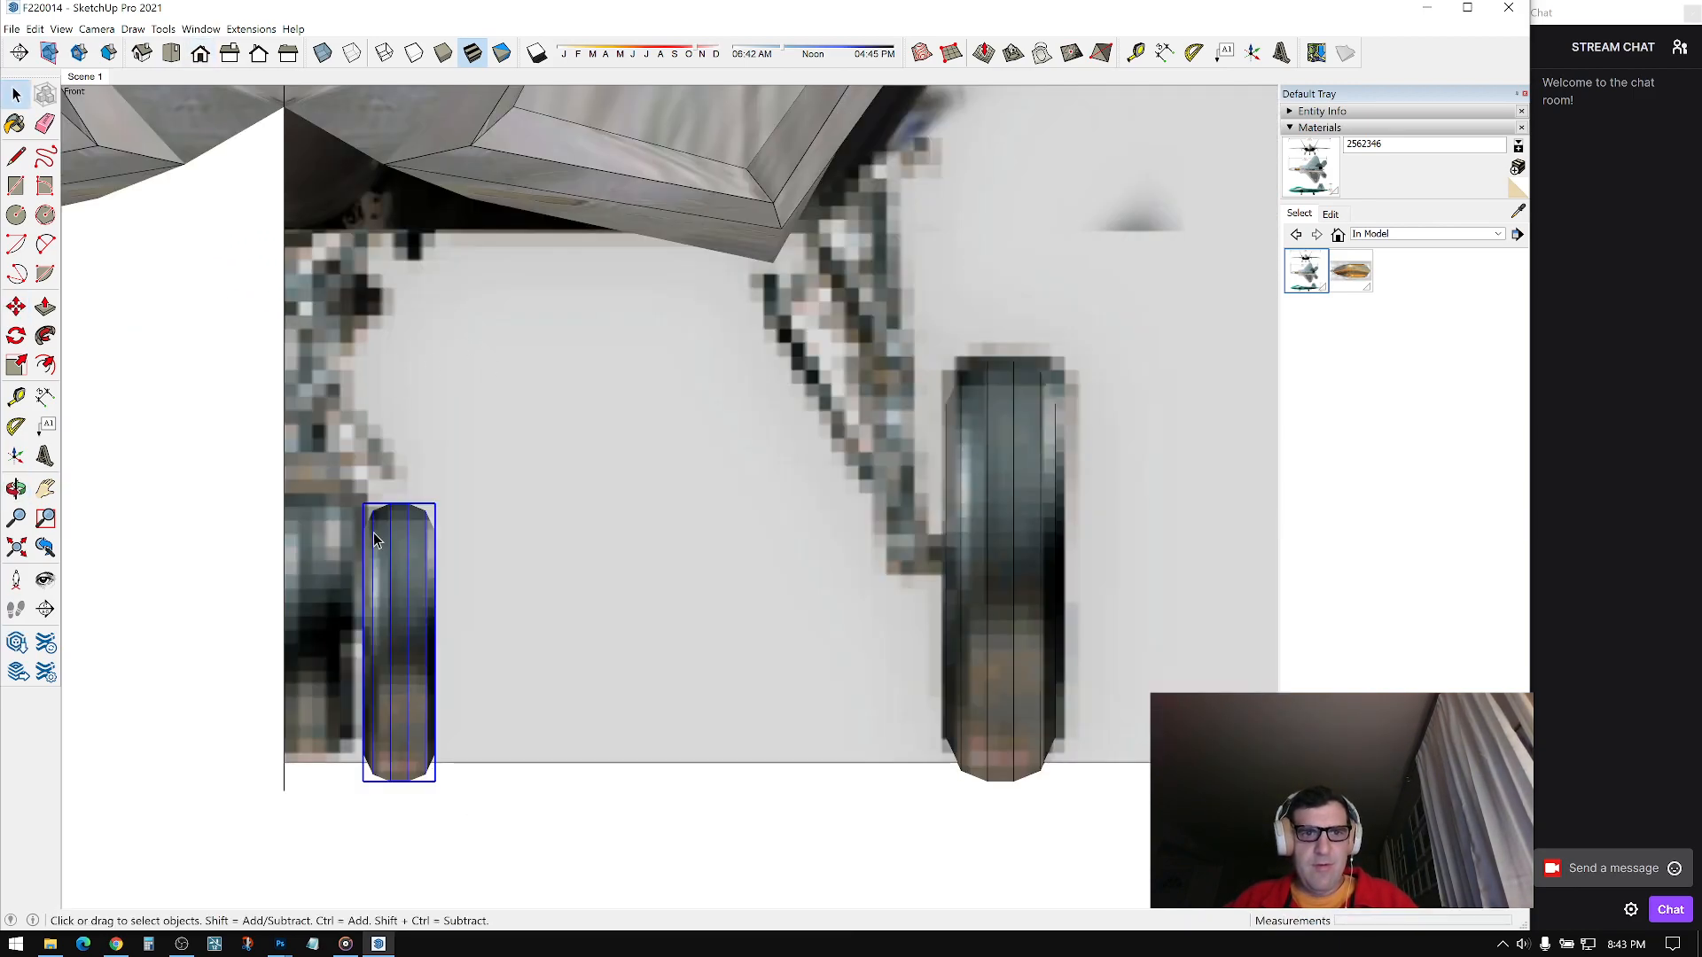
scroll(374, 539, up, 1)
key(m)
scroll(394, 527, up, 2)
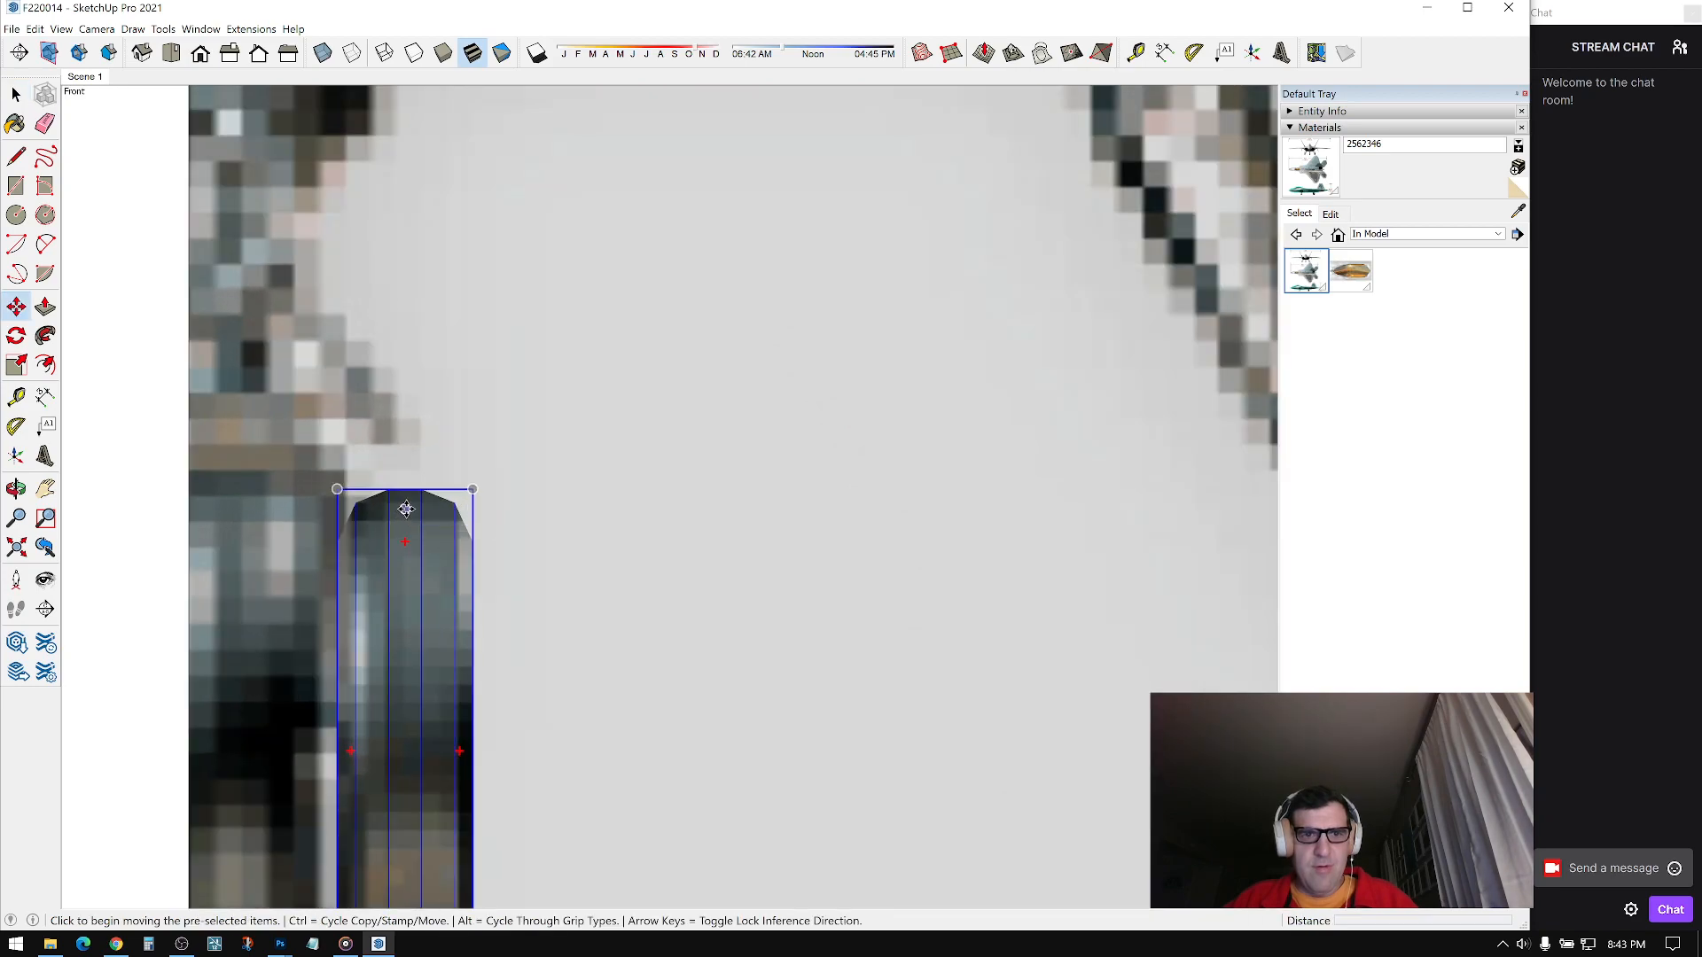
click(406, 507)
scroll(399, 523, down, 2)
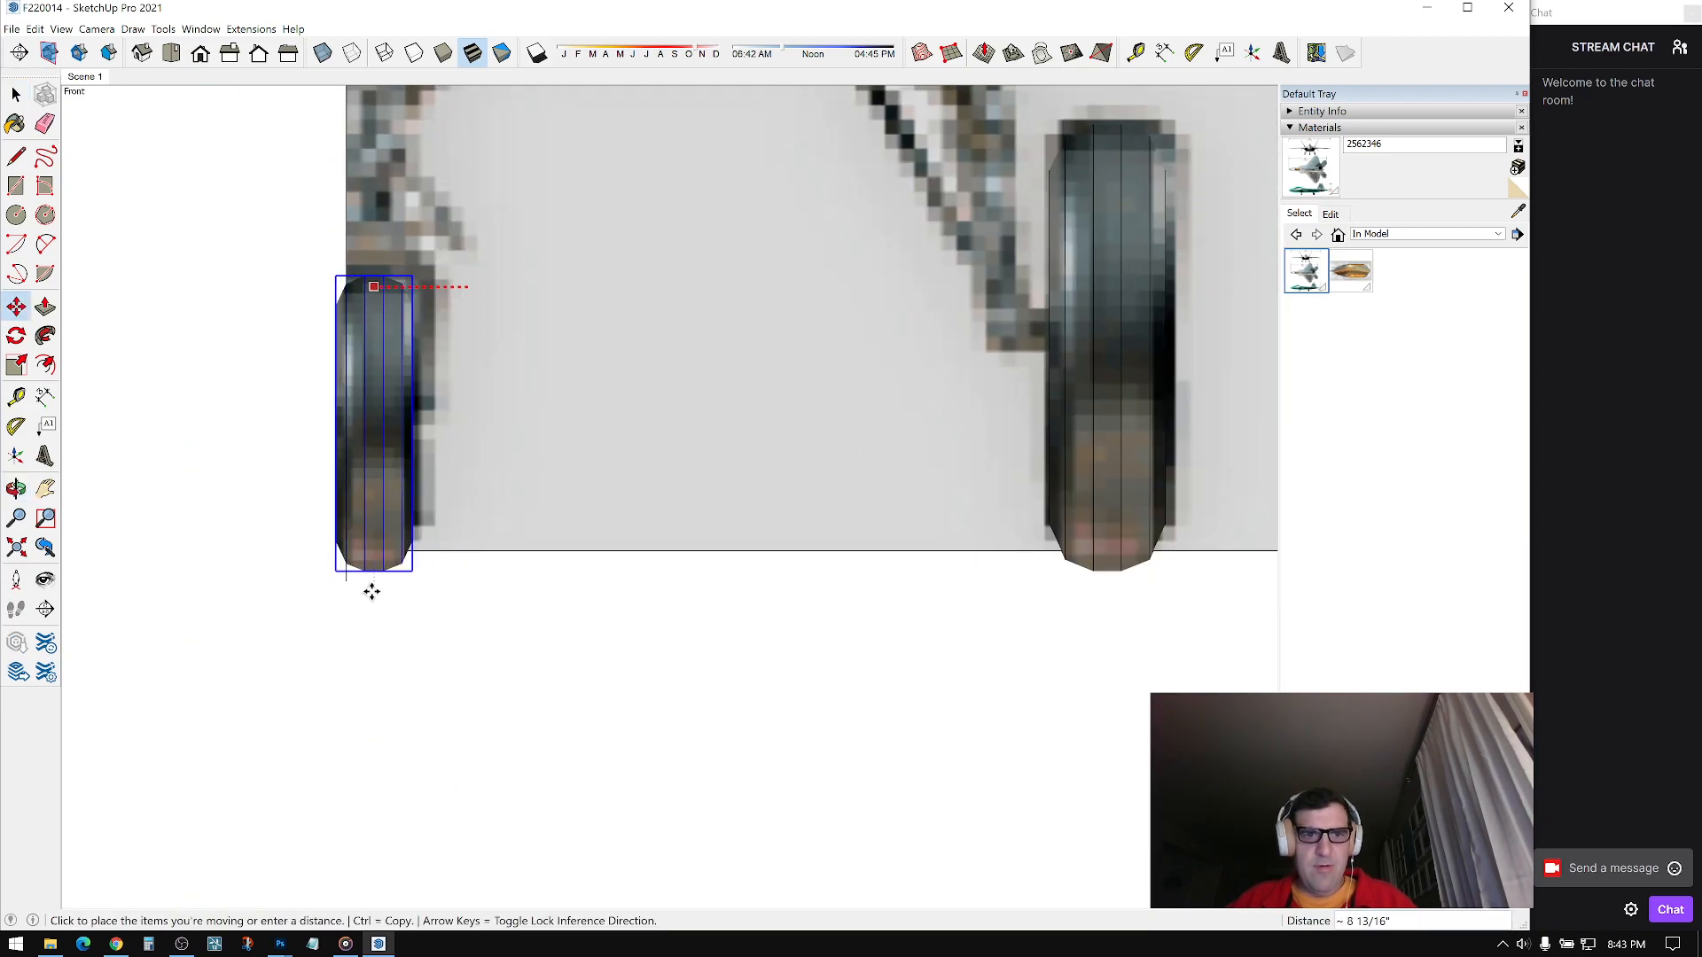
click(353, 559)
Step: Raise the nose wheel so its bottom rests on the front-view image's ground line
scroll(510, 449, down, 2)
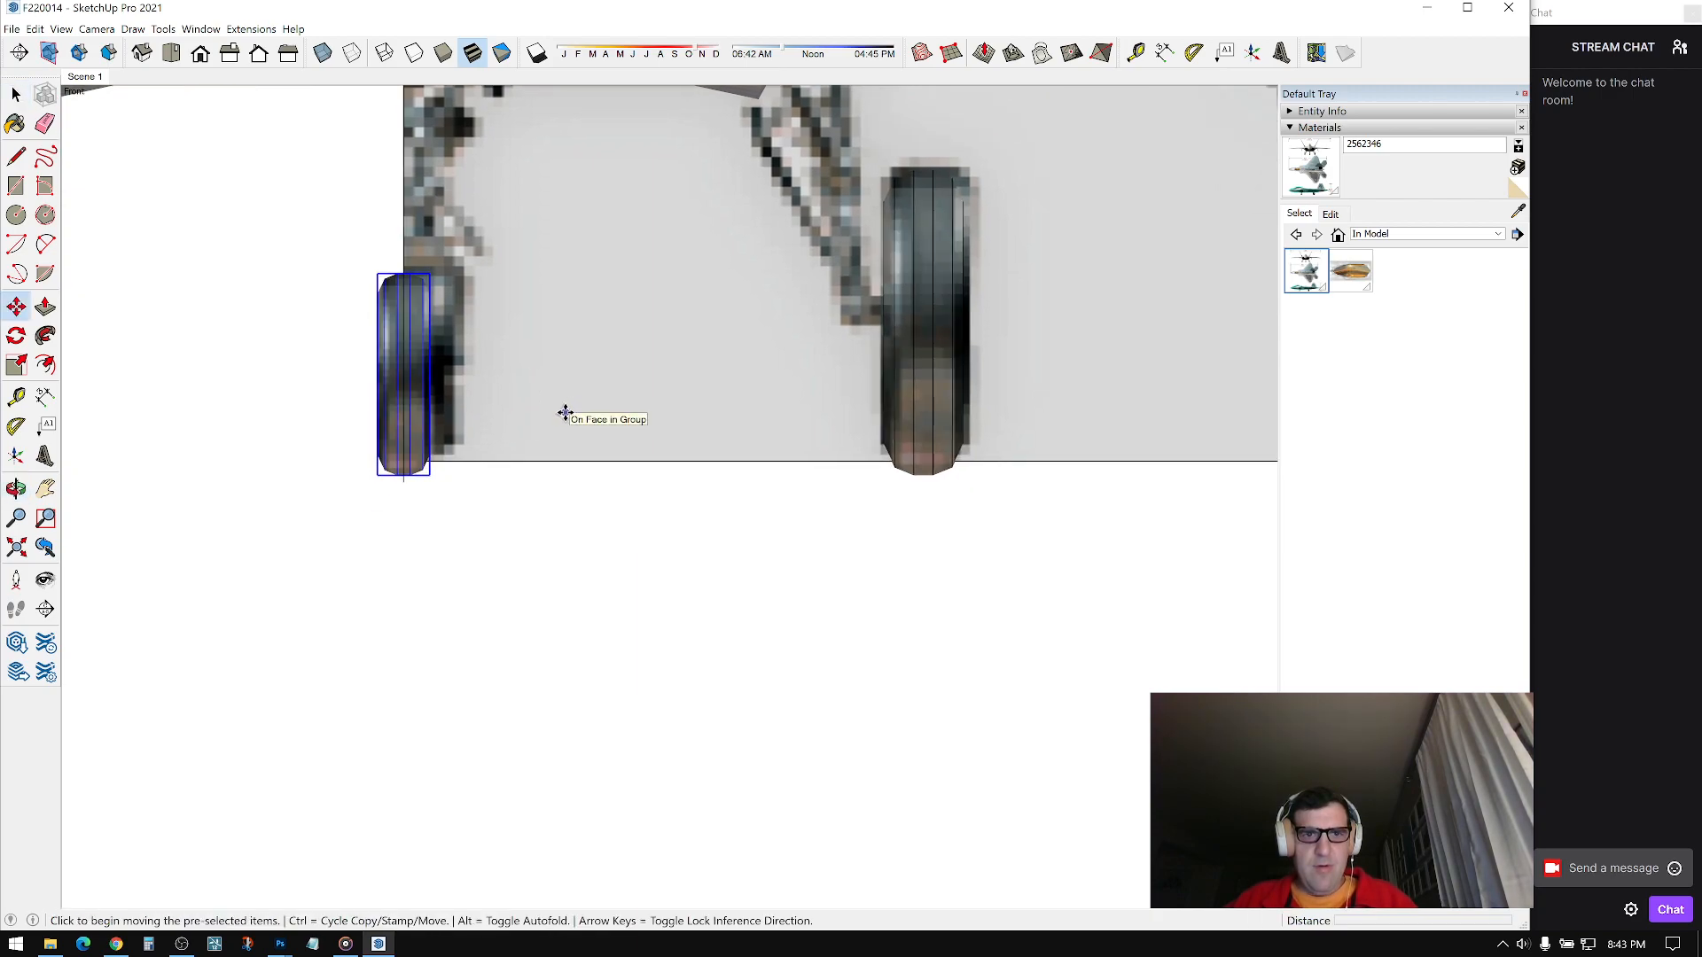
click(564, 413)
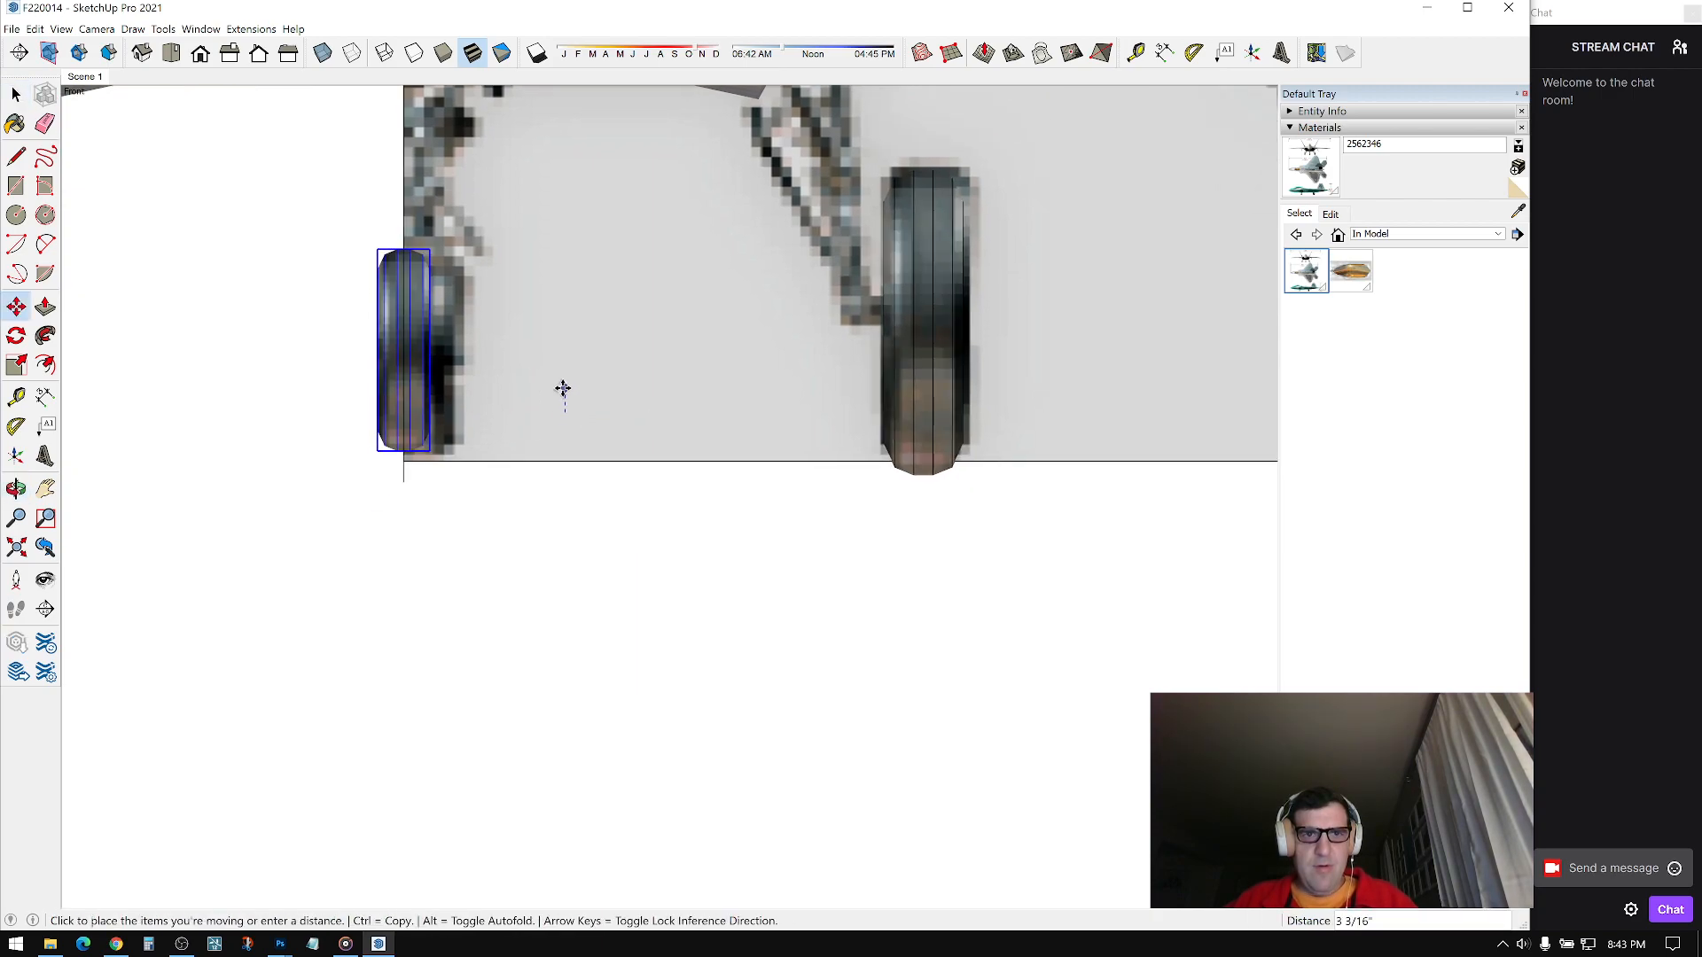
click(706, 396)
key(space)
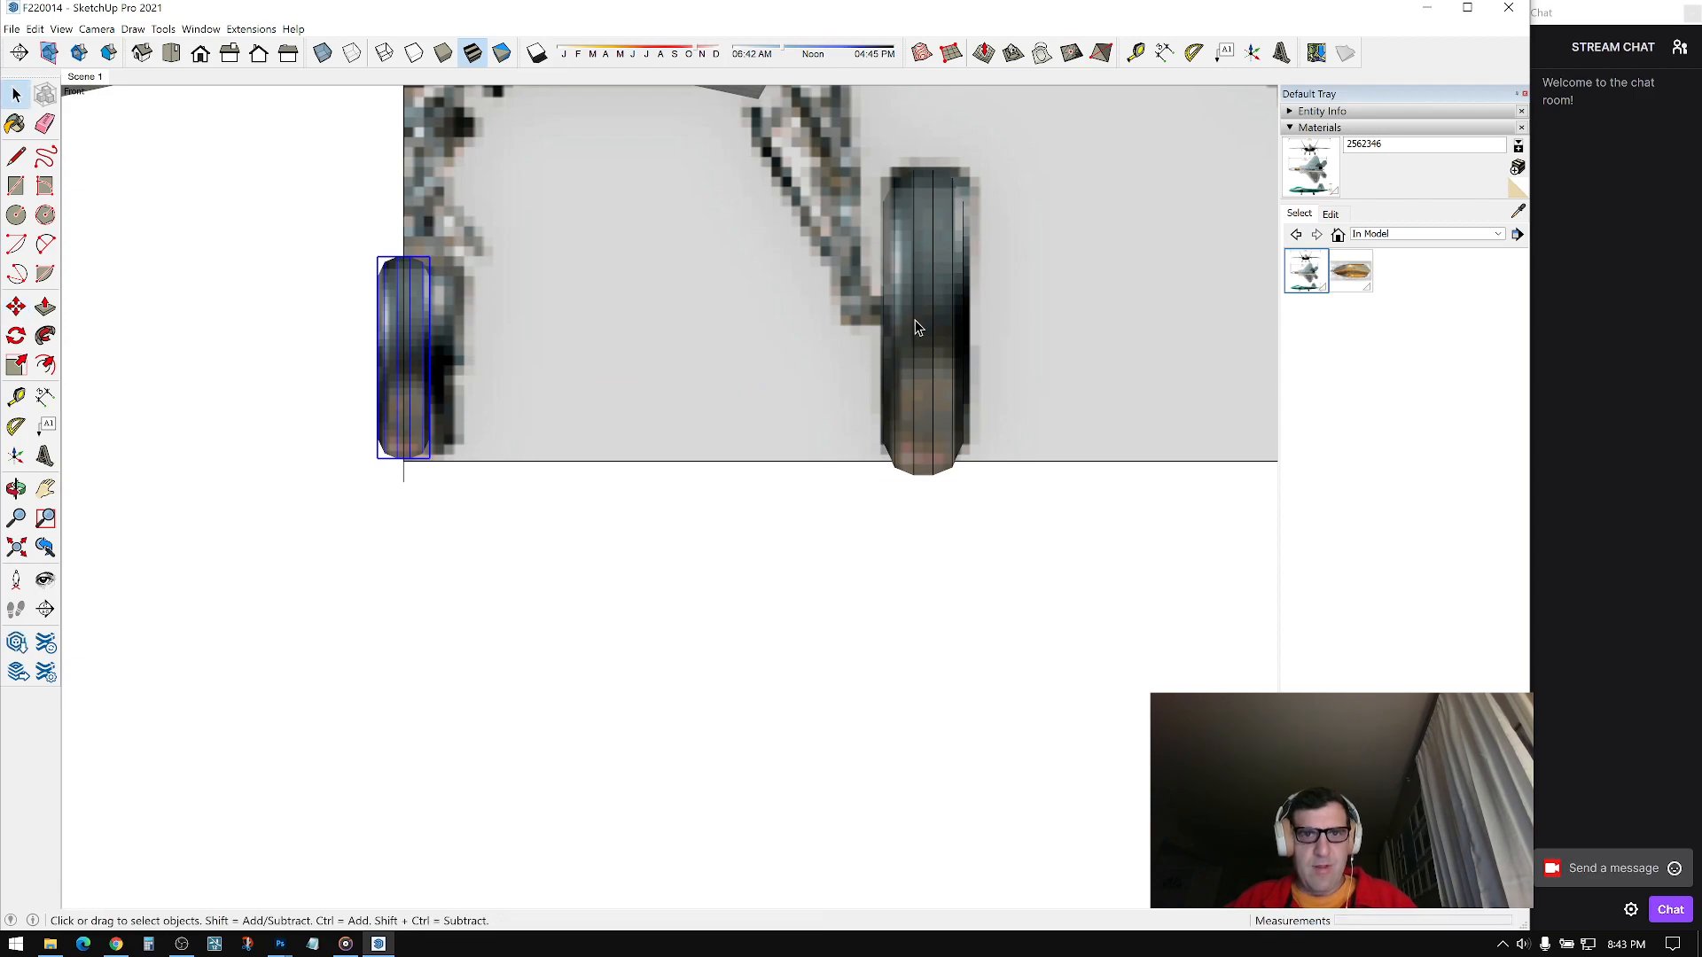
Step: Move the main wheel beside the pictured landing gear up so it stands on the ground line
click(914, 321)
key(m)
click(810, 366)
click(698, 349)
click(739, 358)
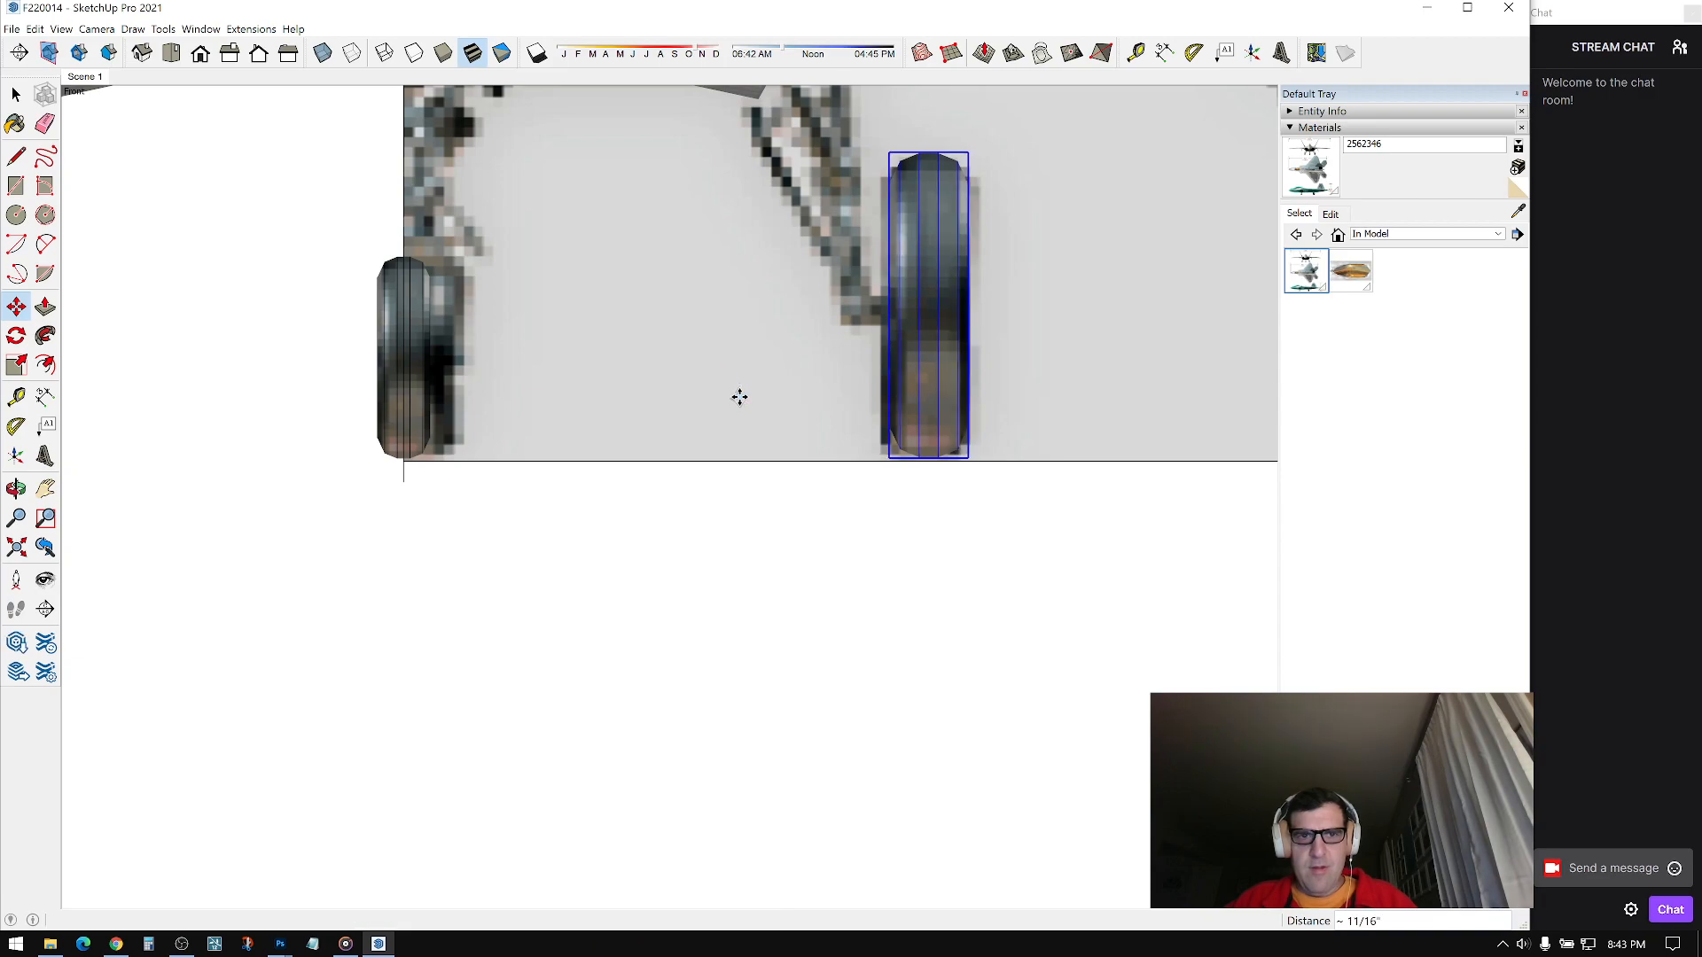
click(739, 396)
key(space)
Step: Copy the front-view reference image sideways to the opposite side of the aircraft
scroll(722, 395, down, 4)
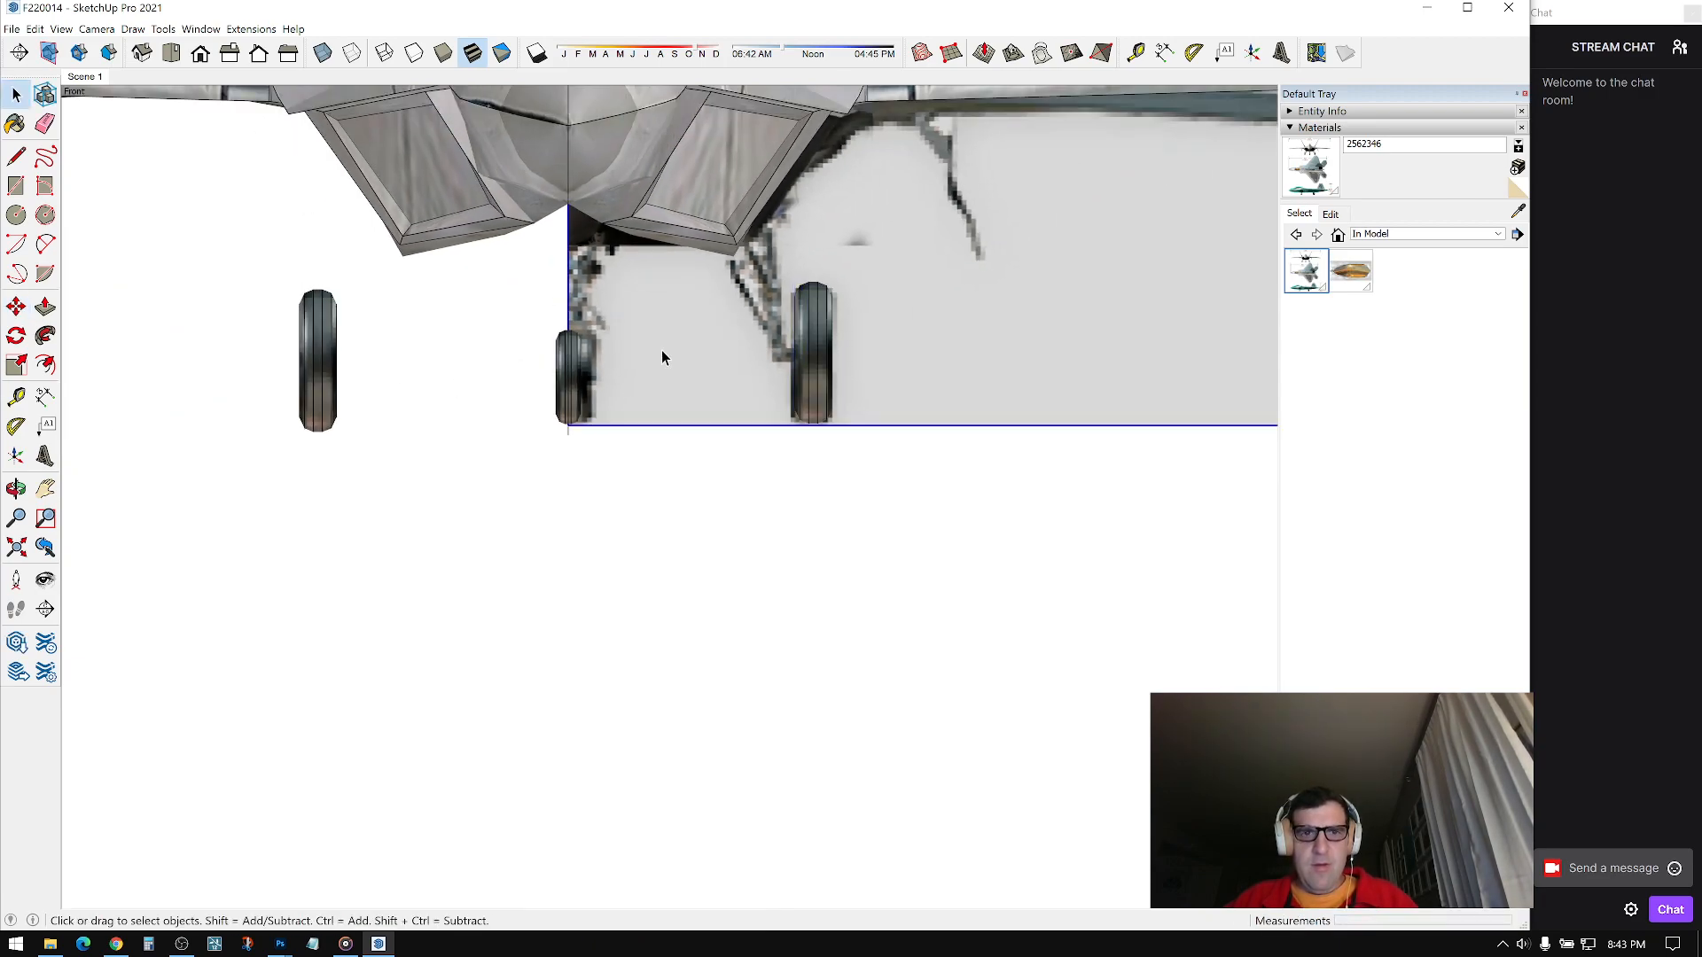
scroll(661, 354, down, 6)
middle_drag(940, 344, 950, 415)
key(m)
key(ctrl)
click(1086, 272)
click(426, 270)
scroll(393, 446, down, 3)
shift+middle_drag(379, 459, 577, 451)
Step: Mirror the copied front-view image by scaling it -1 along the red axis
key(s)
click(614, 430)
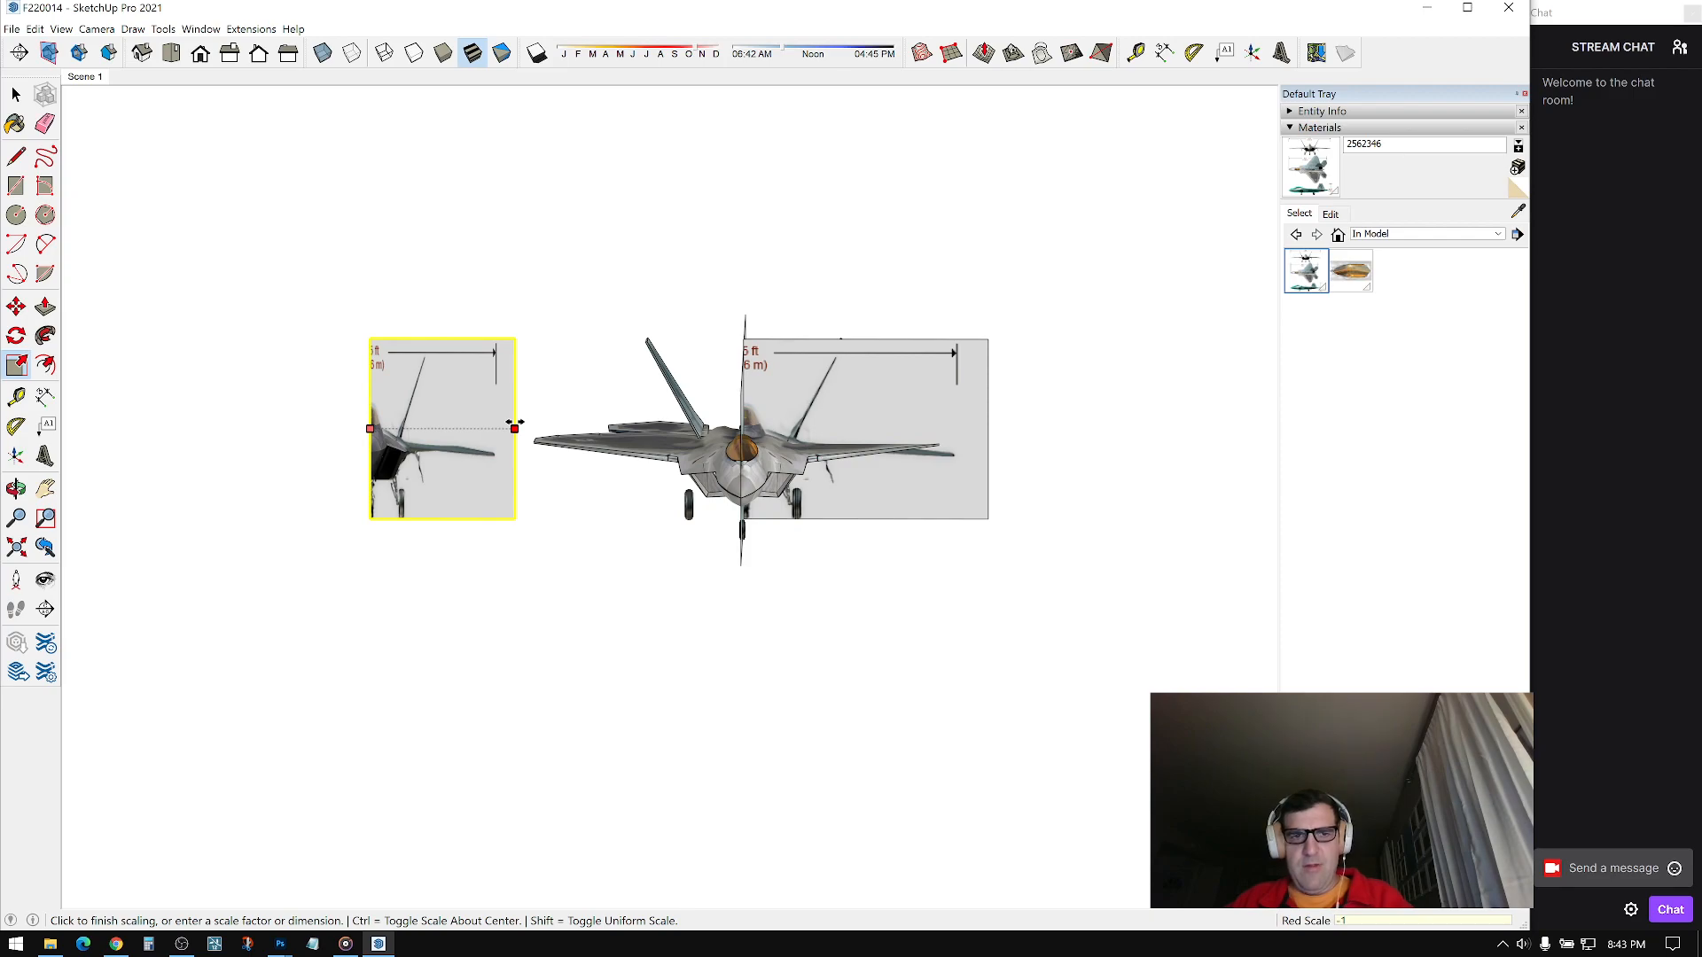
text(-1)
key(Return)
Step: Move the mirrored image by its inner upper corner onto the original image's corner at the aircraft's centre line
key(m)
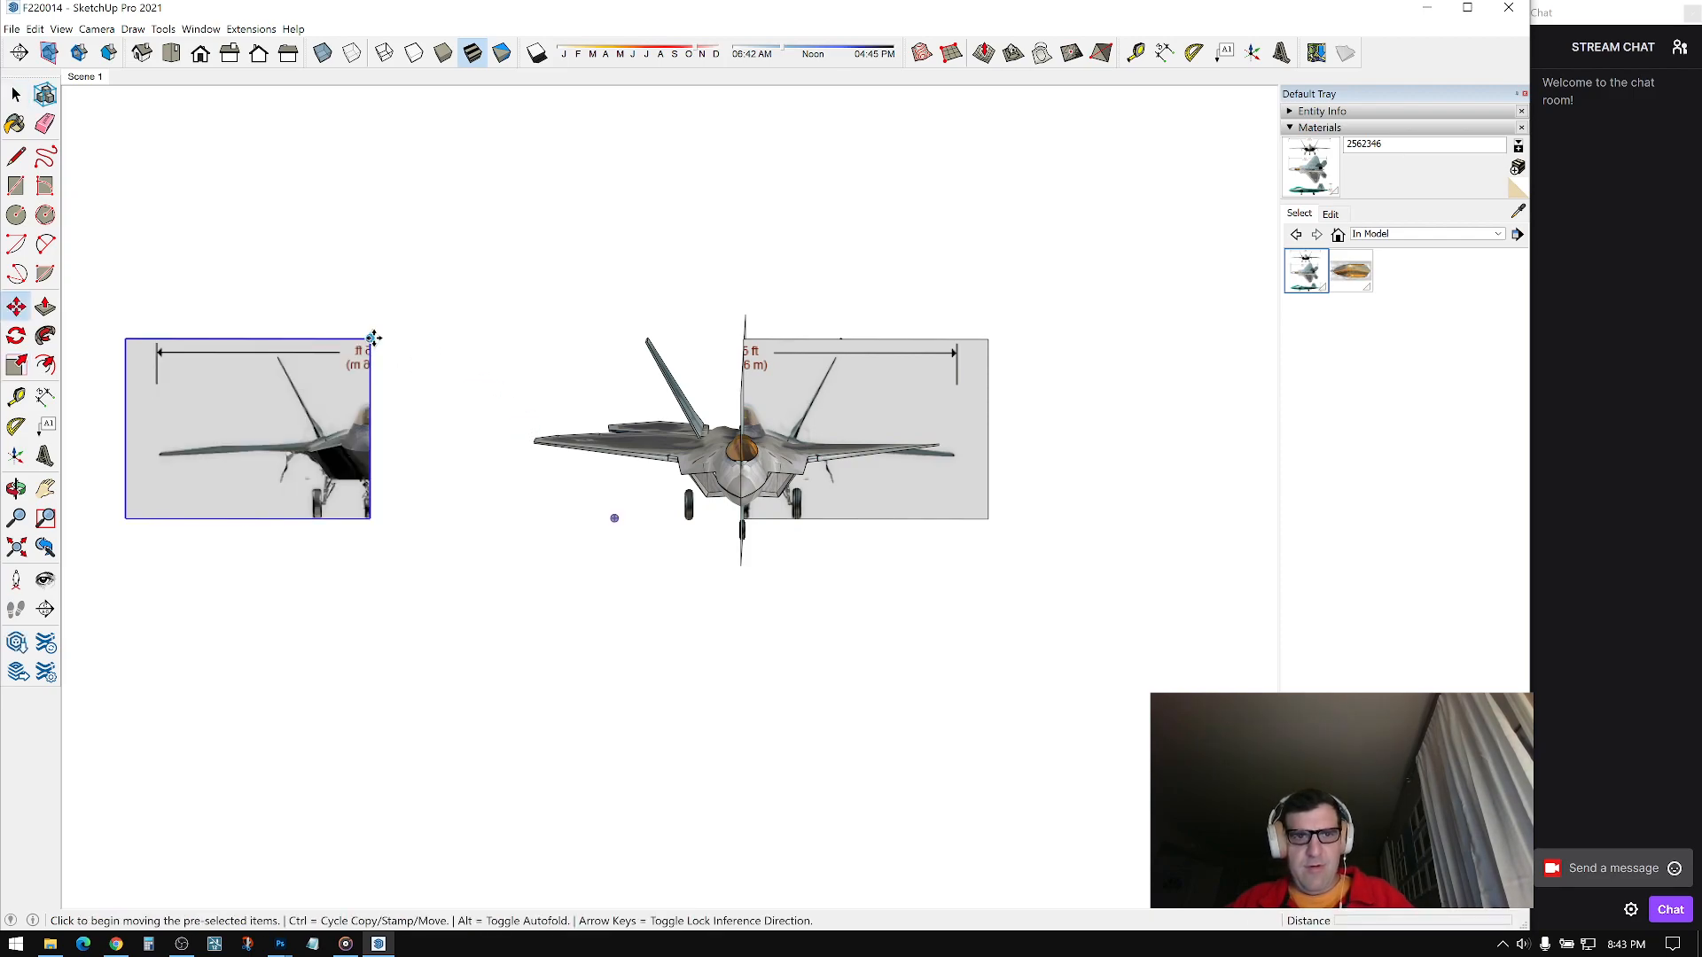
click(370, 338)
click(743, 340)
key(space)
scroll(811, 532, up, 2)
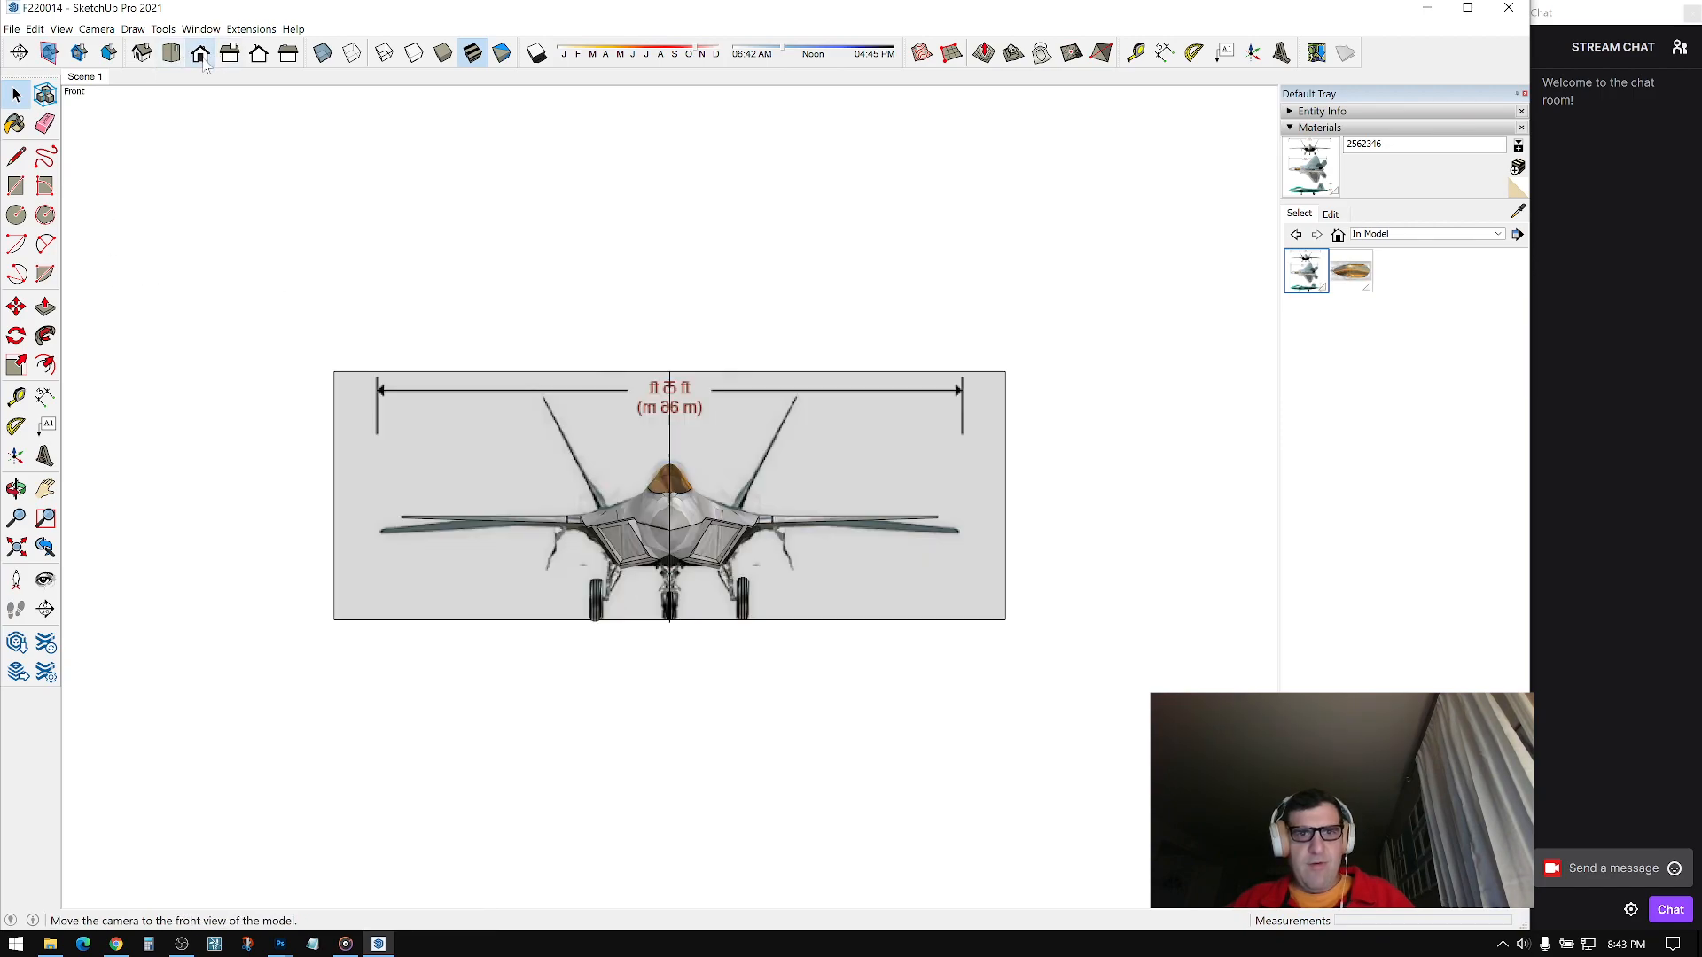
scroll(656, 604, up, 5)
click(496, 612)
key(m)
click(586, 610)
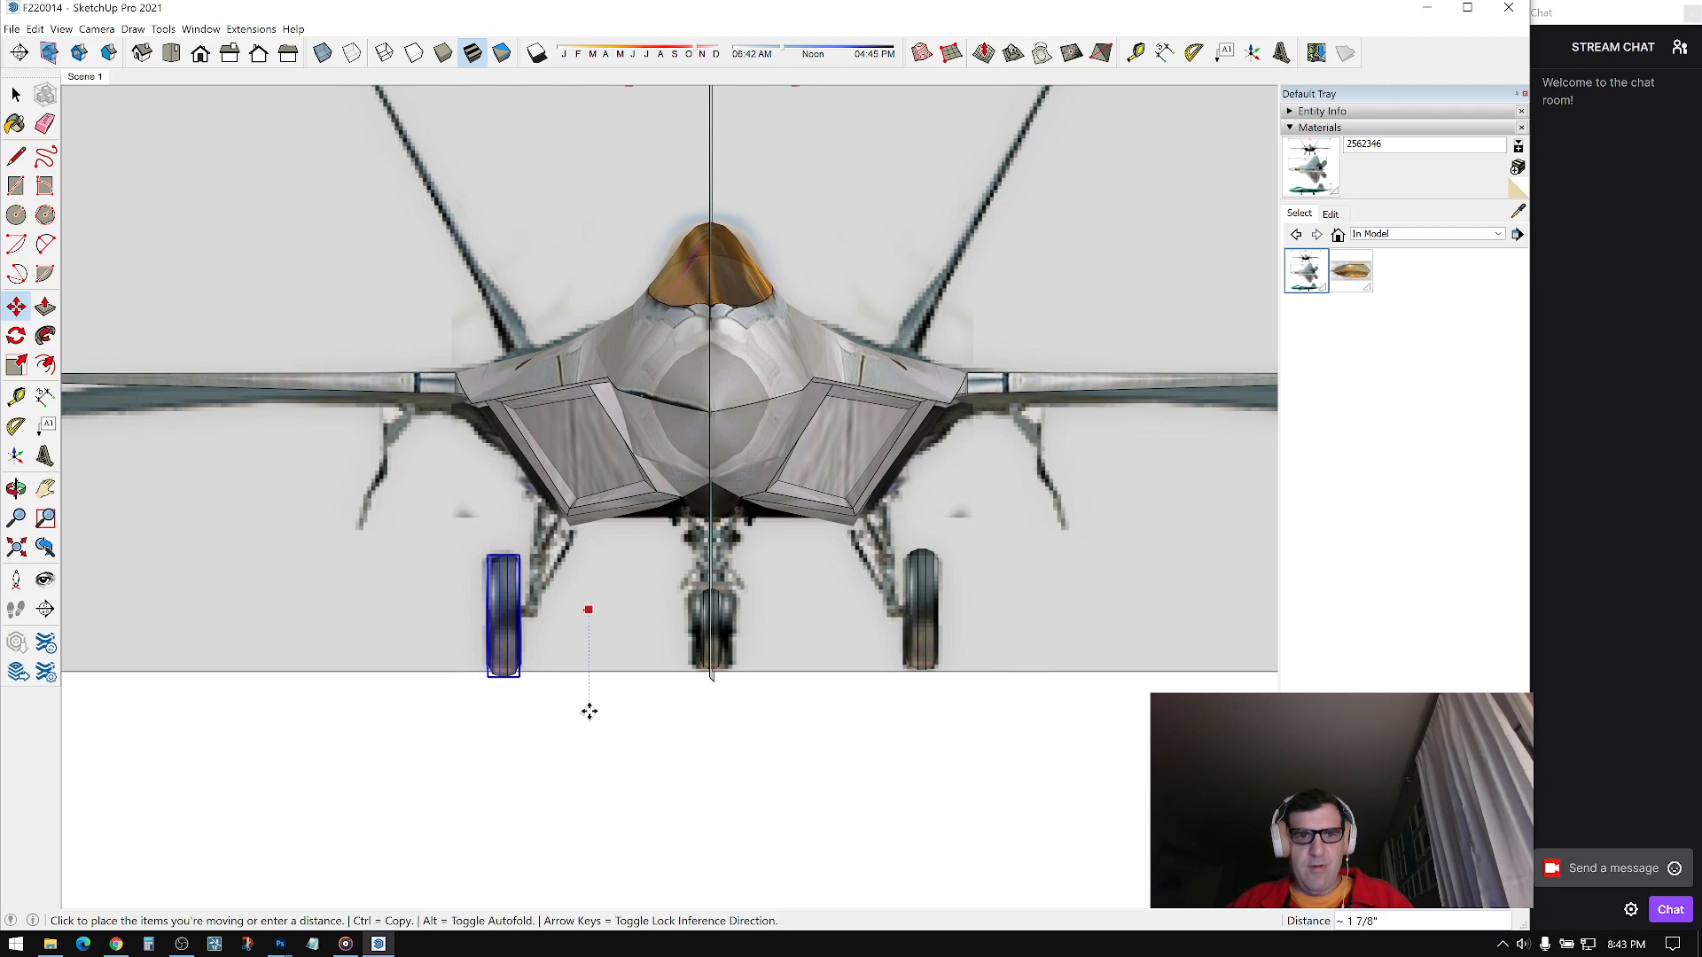
key(Escape)
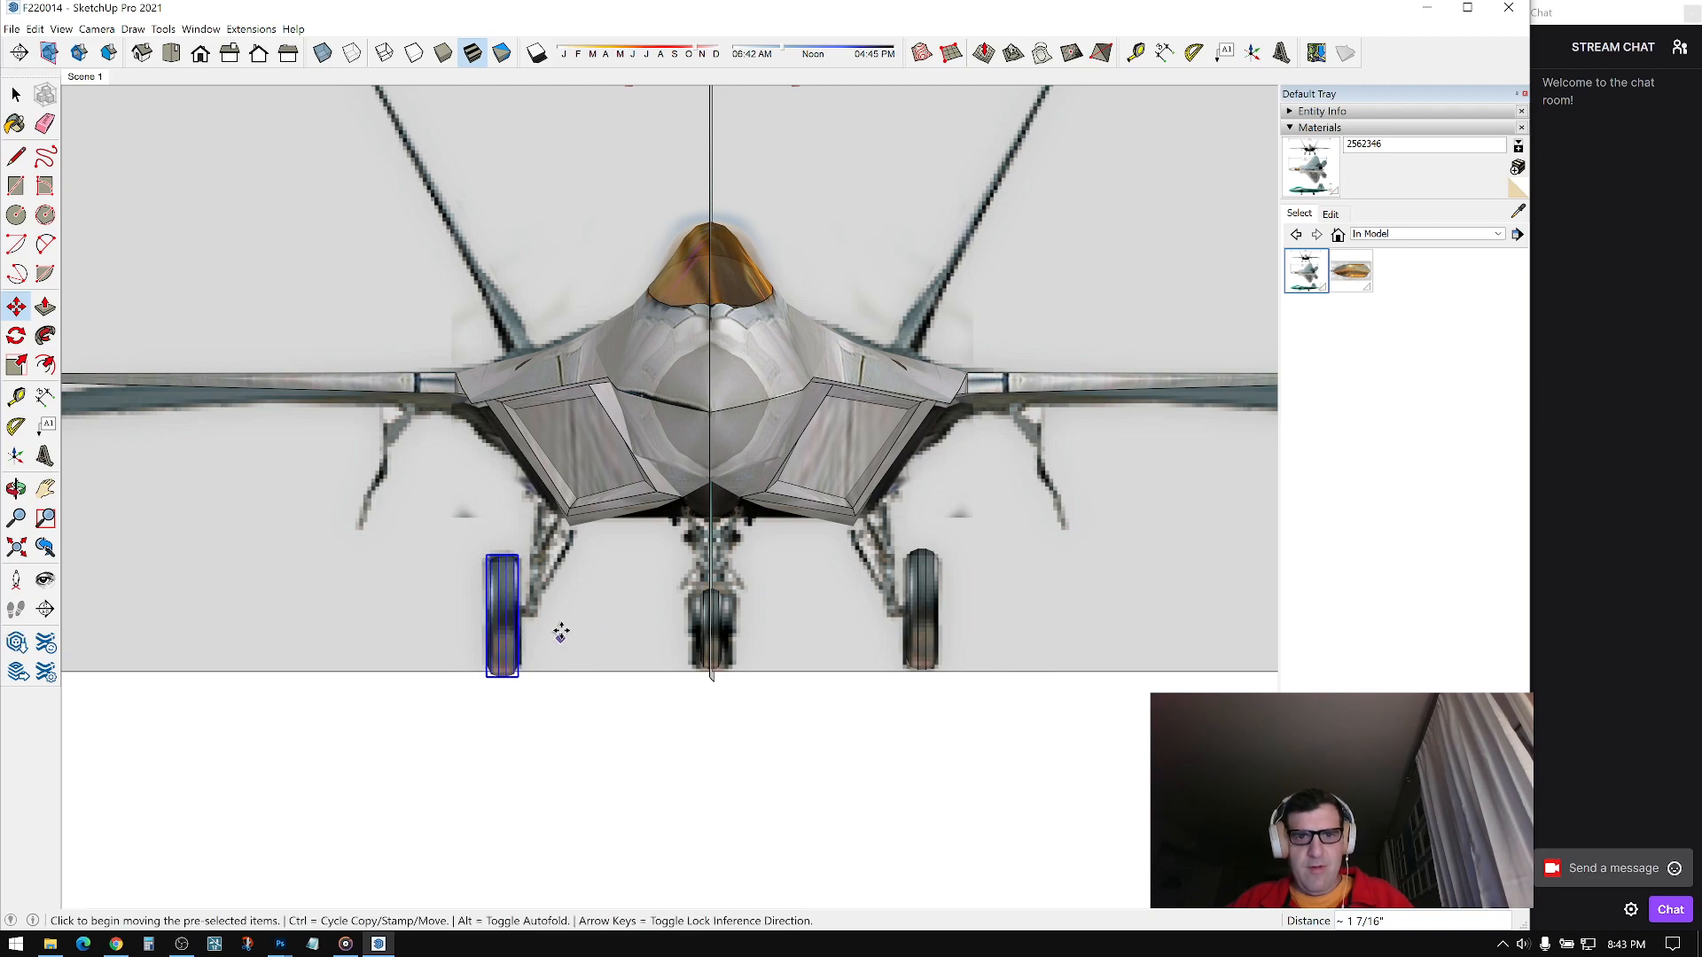
Step: Return to the front view and erase the misaligned main wheel on the mirrored image's side
click(200, 52)
key(e)
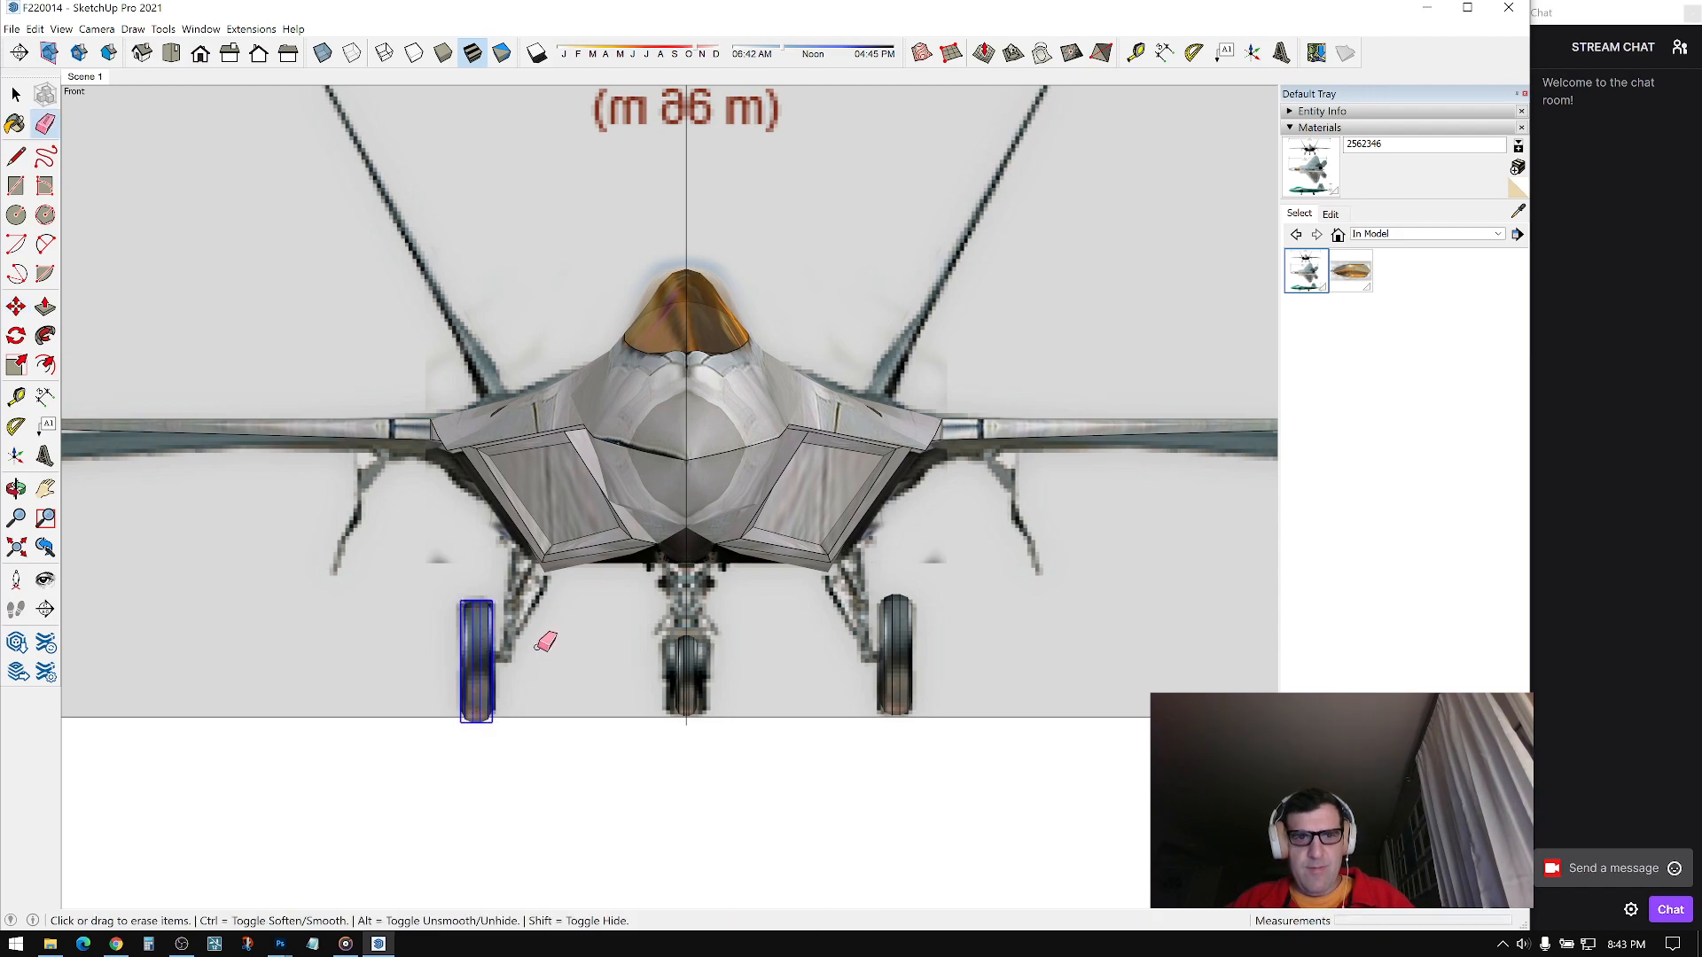
click(491, 652)
Step: Copy the remaining main wheel across the aircraft onto the main wheel shown in the mirrored front-view image
key(space)
click(891, 630)
key(m)
click(943, 545)
key(ctrl)
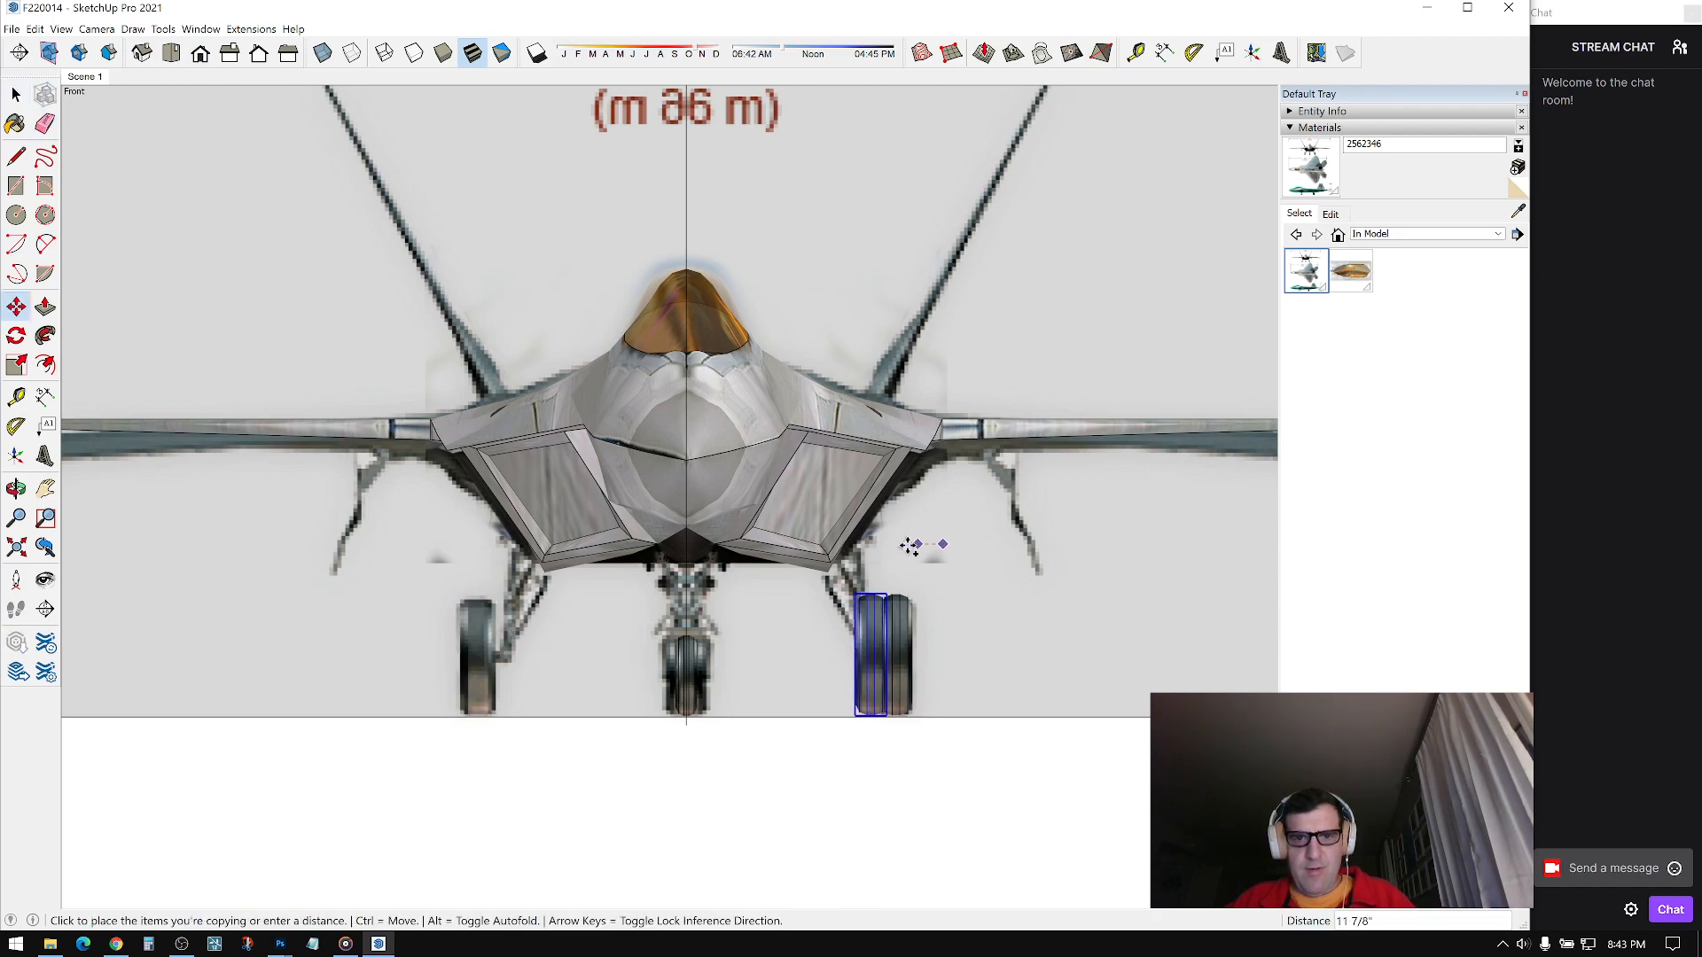
click(524, 758)
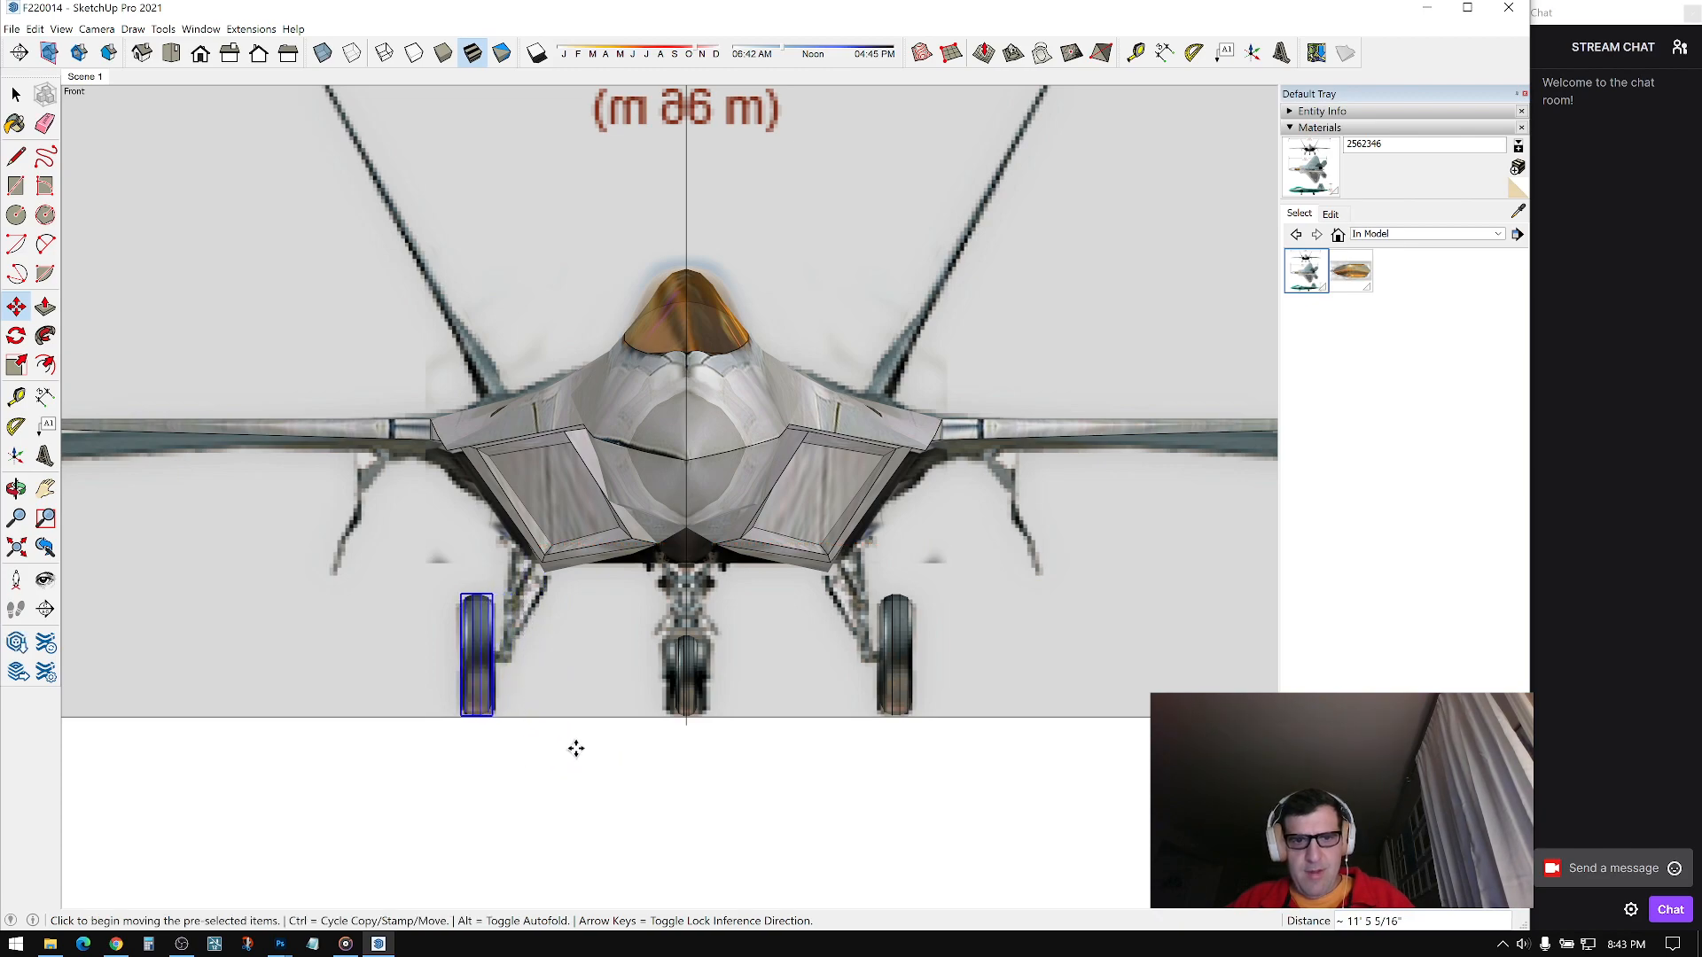
key(space)
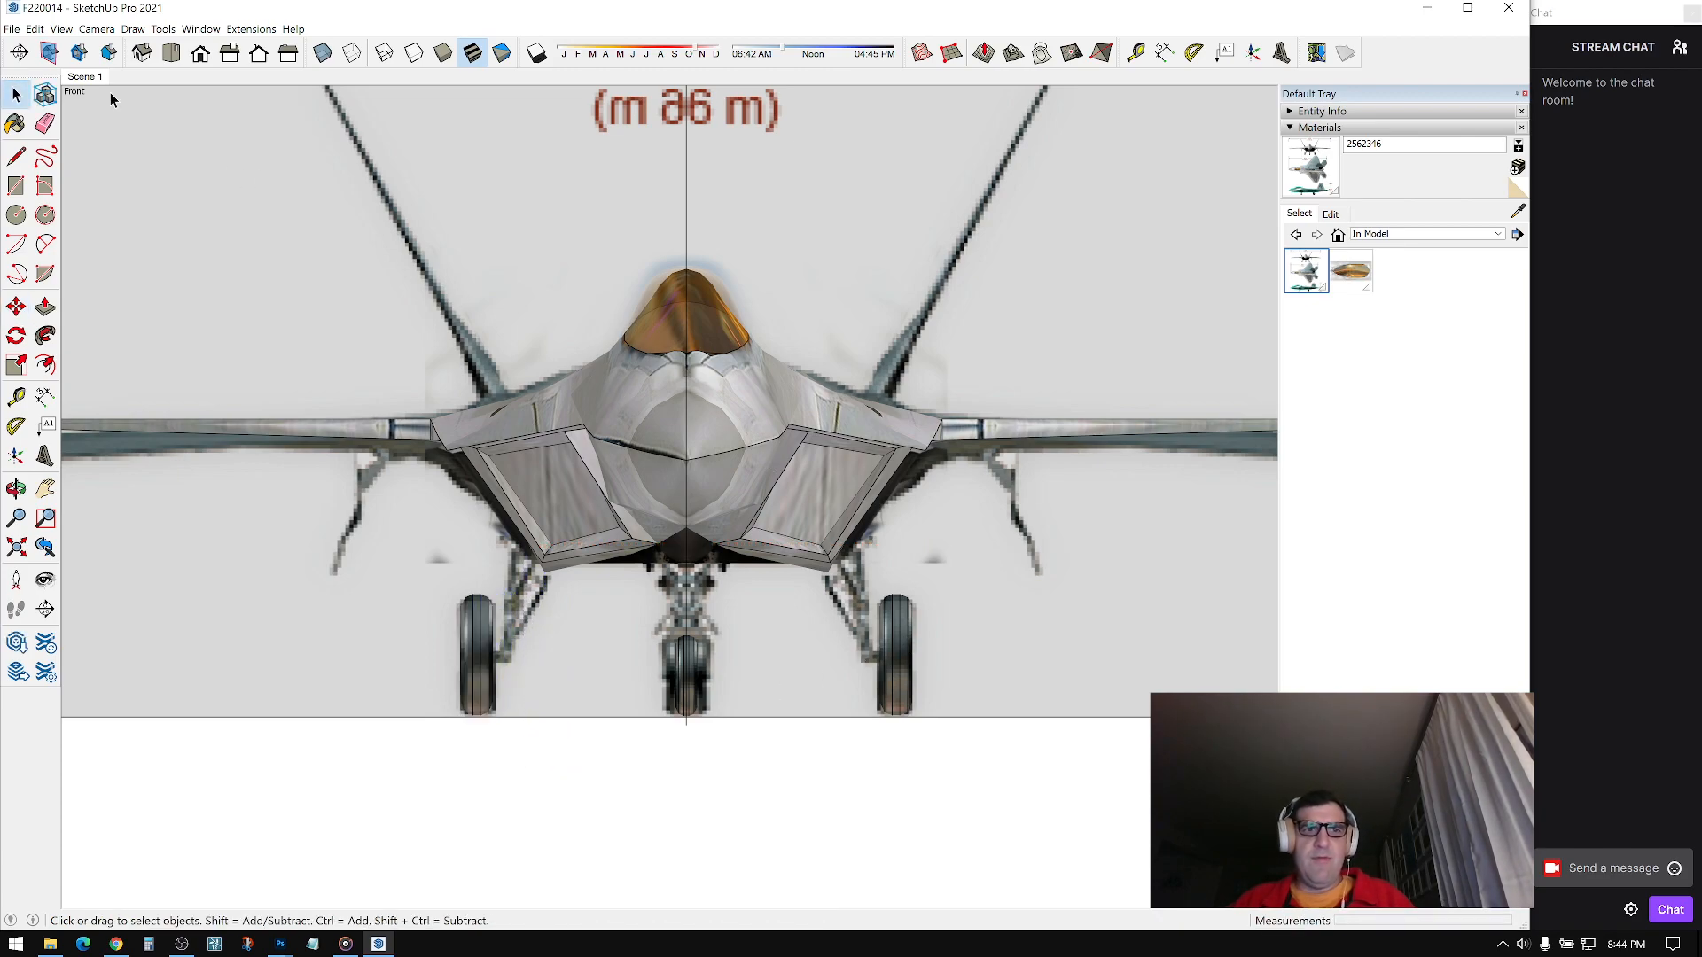
Step: Set the camera to perspective and shift the nose wheel to fit the nose wheel in the side-view image
click(99, 30)
click(126, 118)
mouse_move(777, 452)
middle_down()
mouse_move(690, 478)
mouse_move(676, 508)
middle_up()
mouse_move(803, 624)
middle_down()
mouse_move(691, 560)
mouse_move(589, 531)
mouse_move(808, 493)
middle_up()
scroll(690, 560, up, 3)
scroll(589, 532, up, 3)
scroll(674, 530, up, 3)
click(678, 529)
key(m)
scroll(811, 492, up, 1)
click(815, 491)
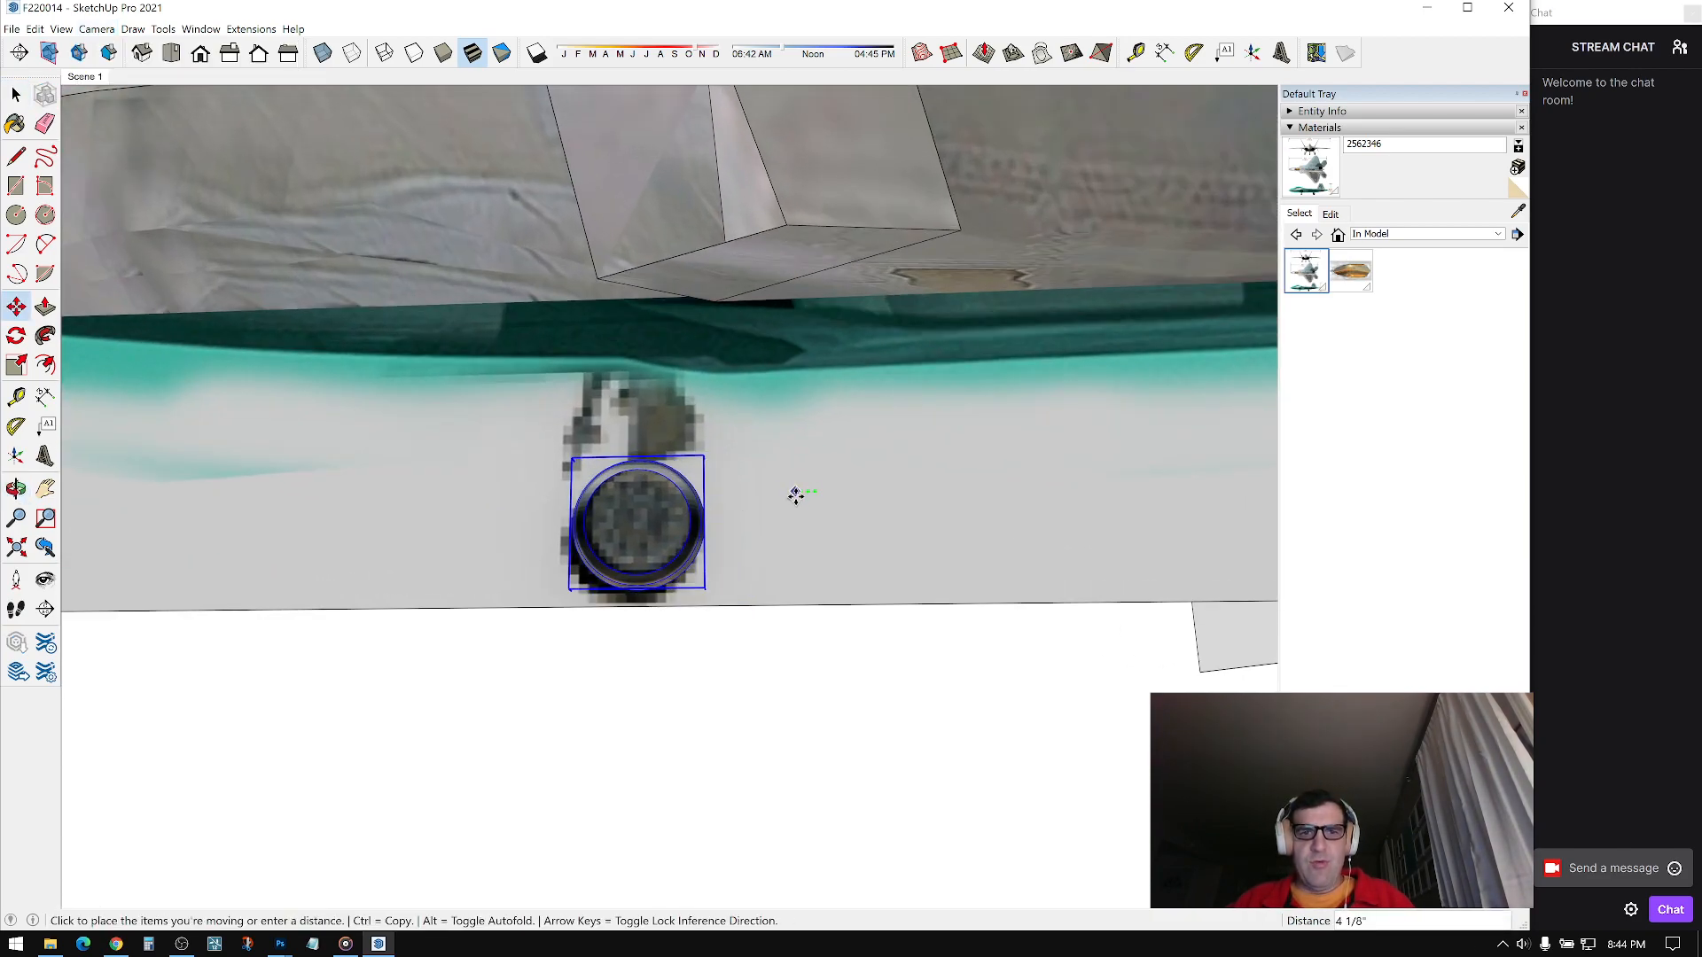
click(787, 532)
key(space)
click(721, 669)
Step: Copy the canopy and place the copy above the aircraft
mouse_move(721, 669)
middle_down()
mouse_move(1071, 514)
mouse_move(709, 459)
middle_up()
scroll(783, 399, down, 3)
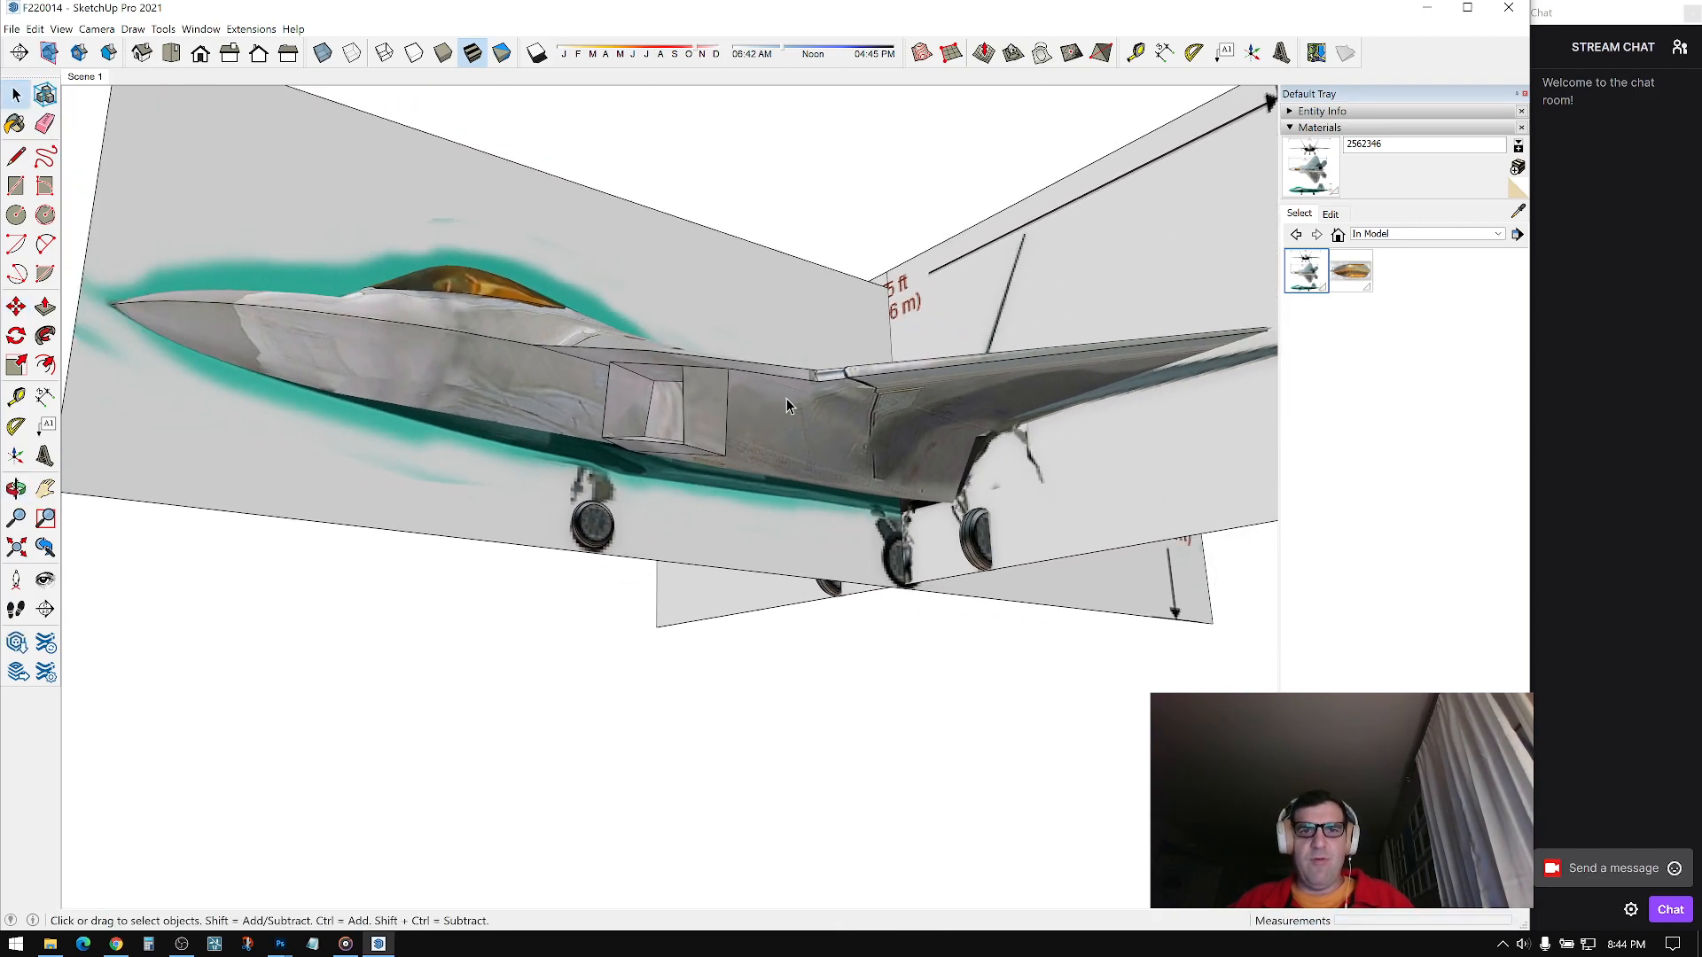
double_click(492, 280)
middle_drag(493, 280, 817, 321)
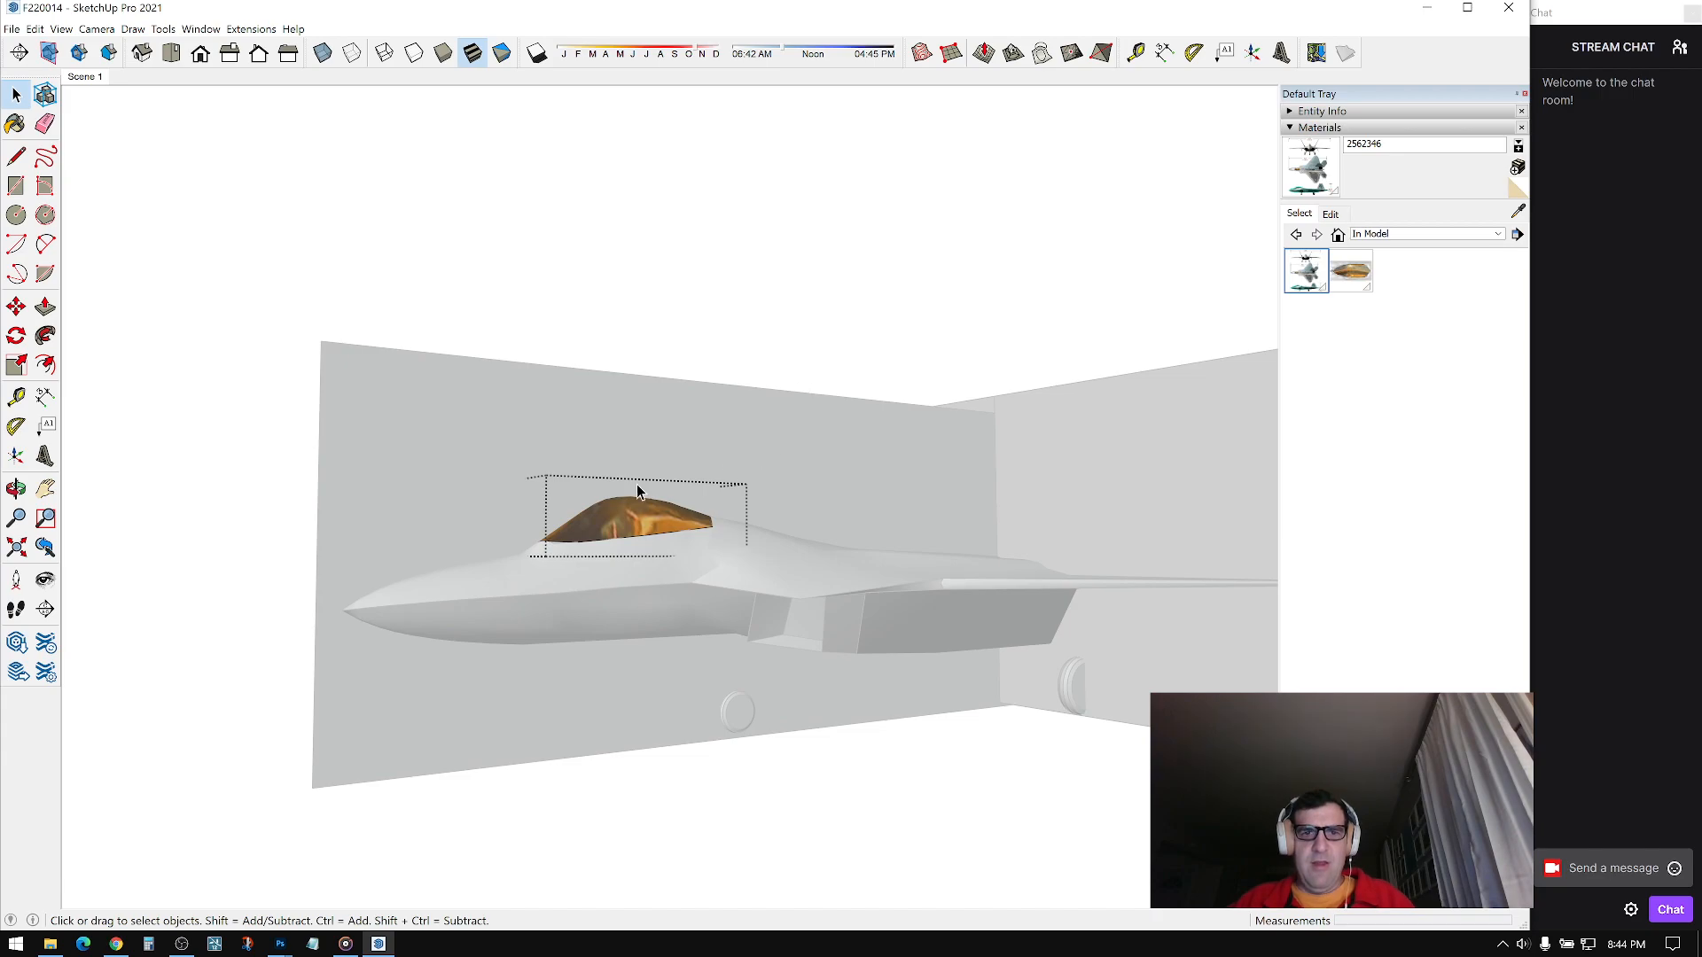
click(671, 359)
click(646, 512)
key(m)
click(768, 482)
key(ctrl)
click(778, 272)
key(space)
Step: Try to stretch the original canopy's geometry upward, and undo both the stretch and the canopy copy
double_click(636, 508)
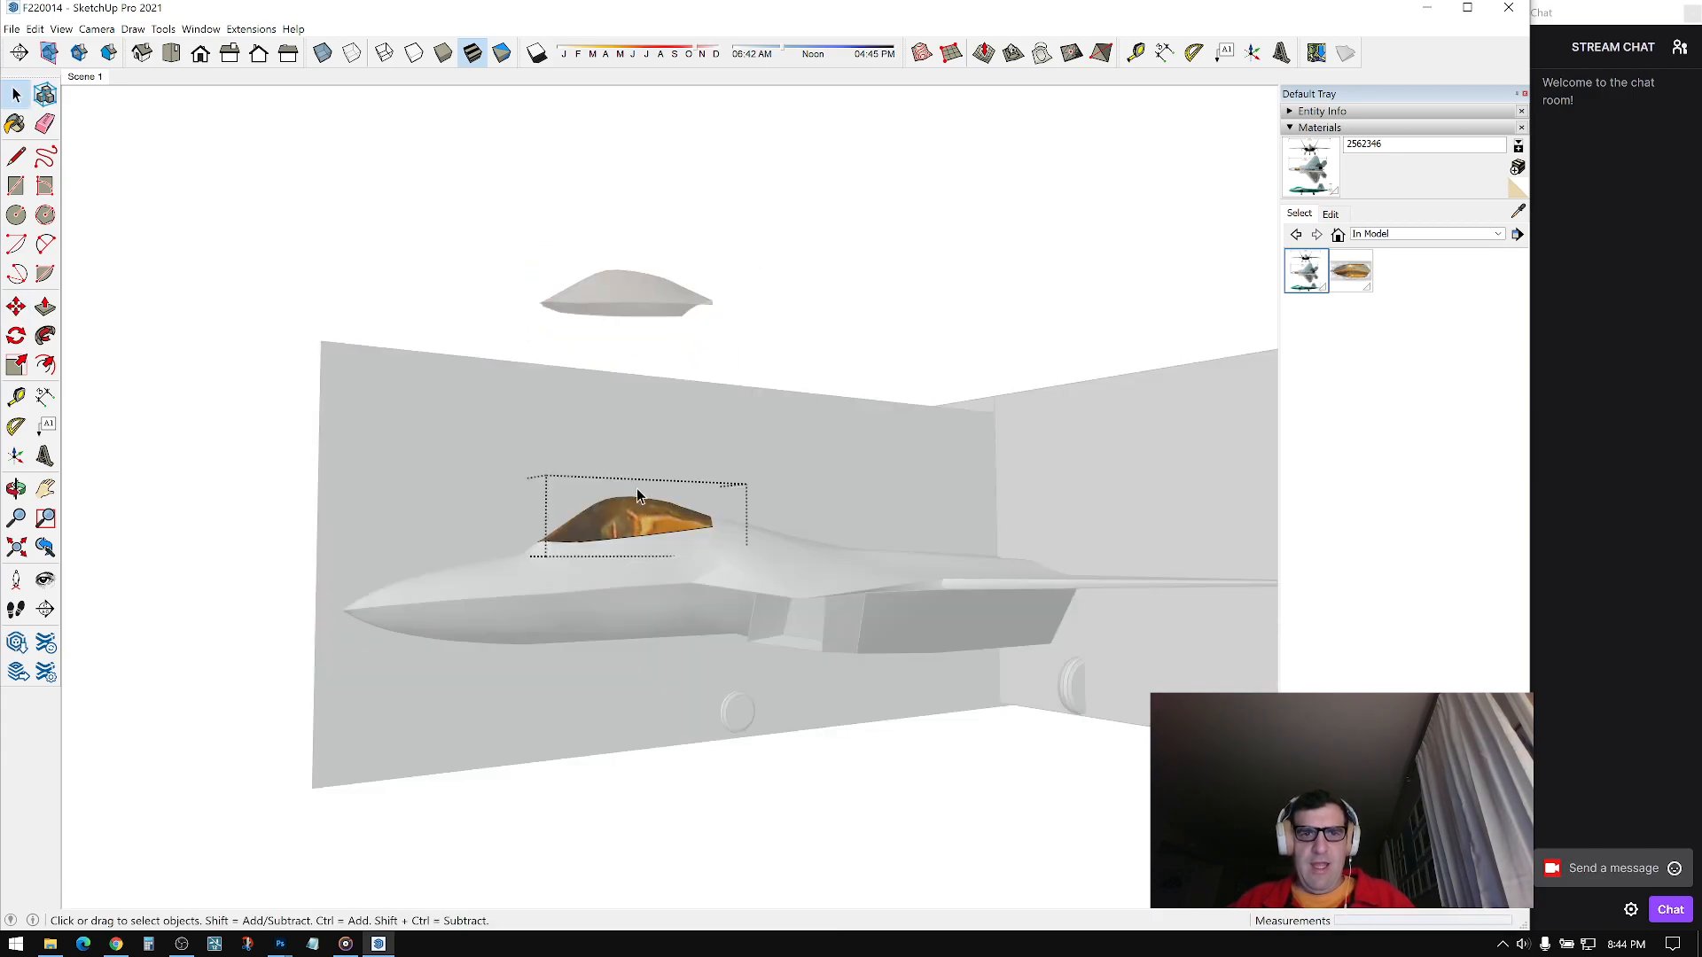
click(651, 514)
key(s)
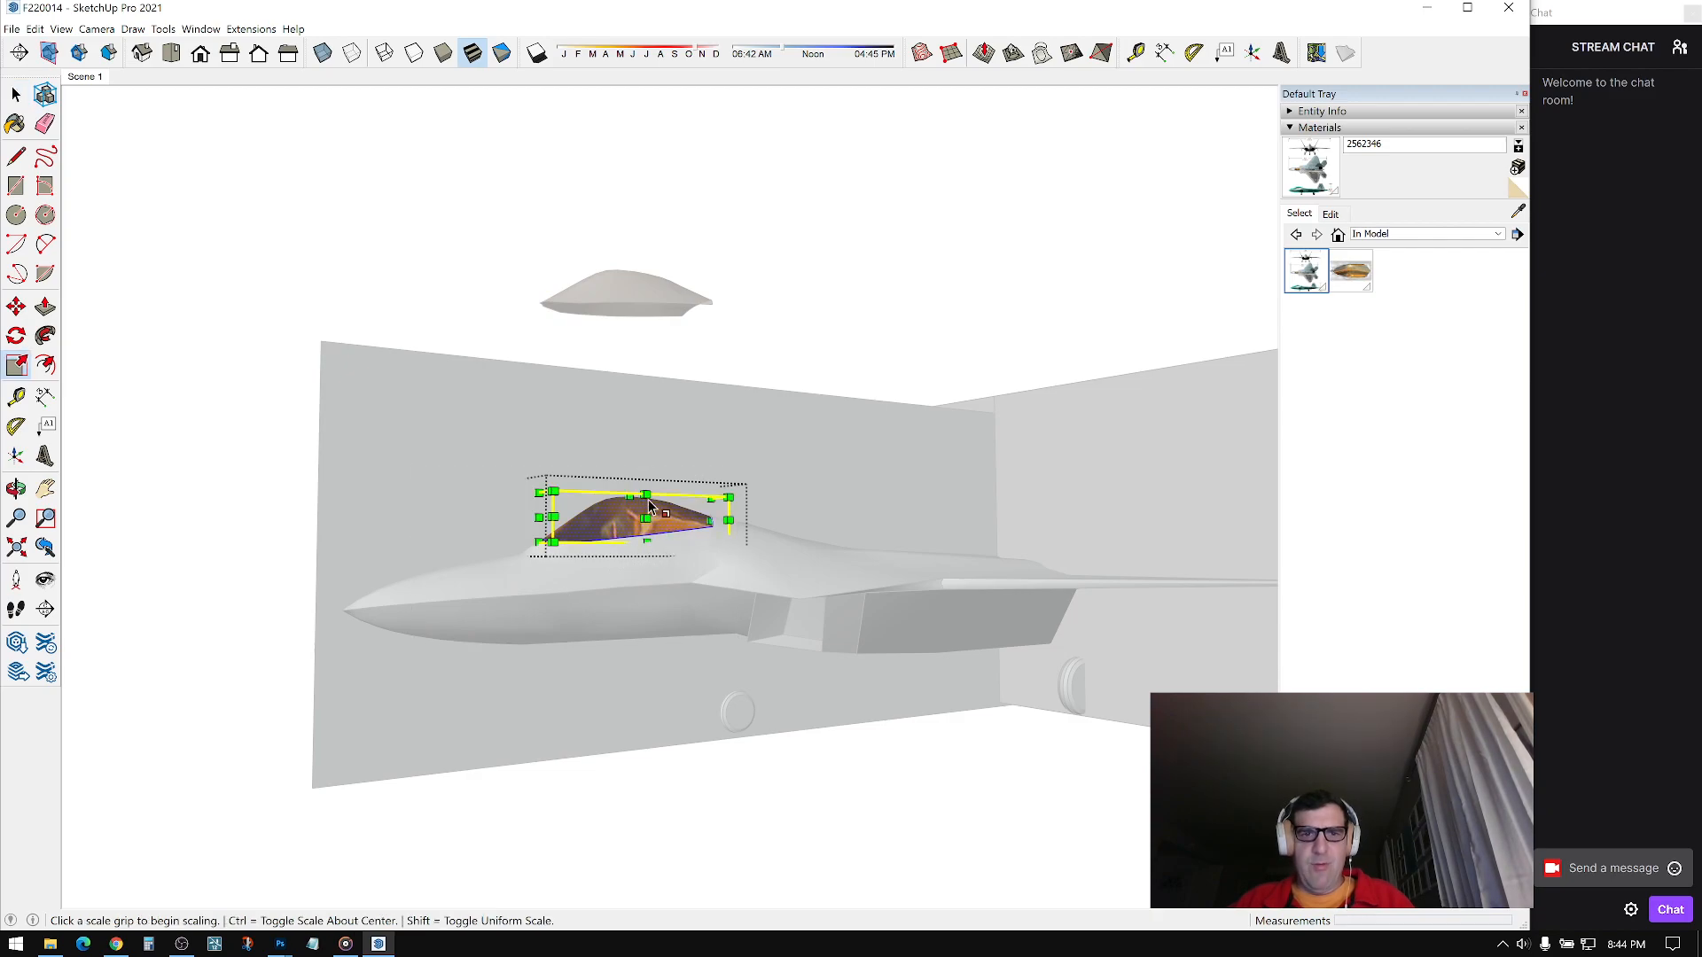
drag(626, 490, 627, 422)
key(space)
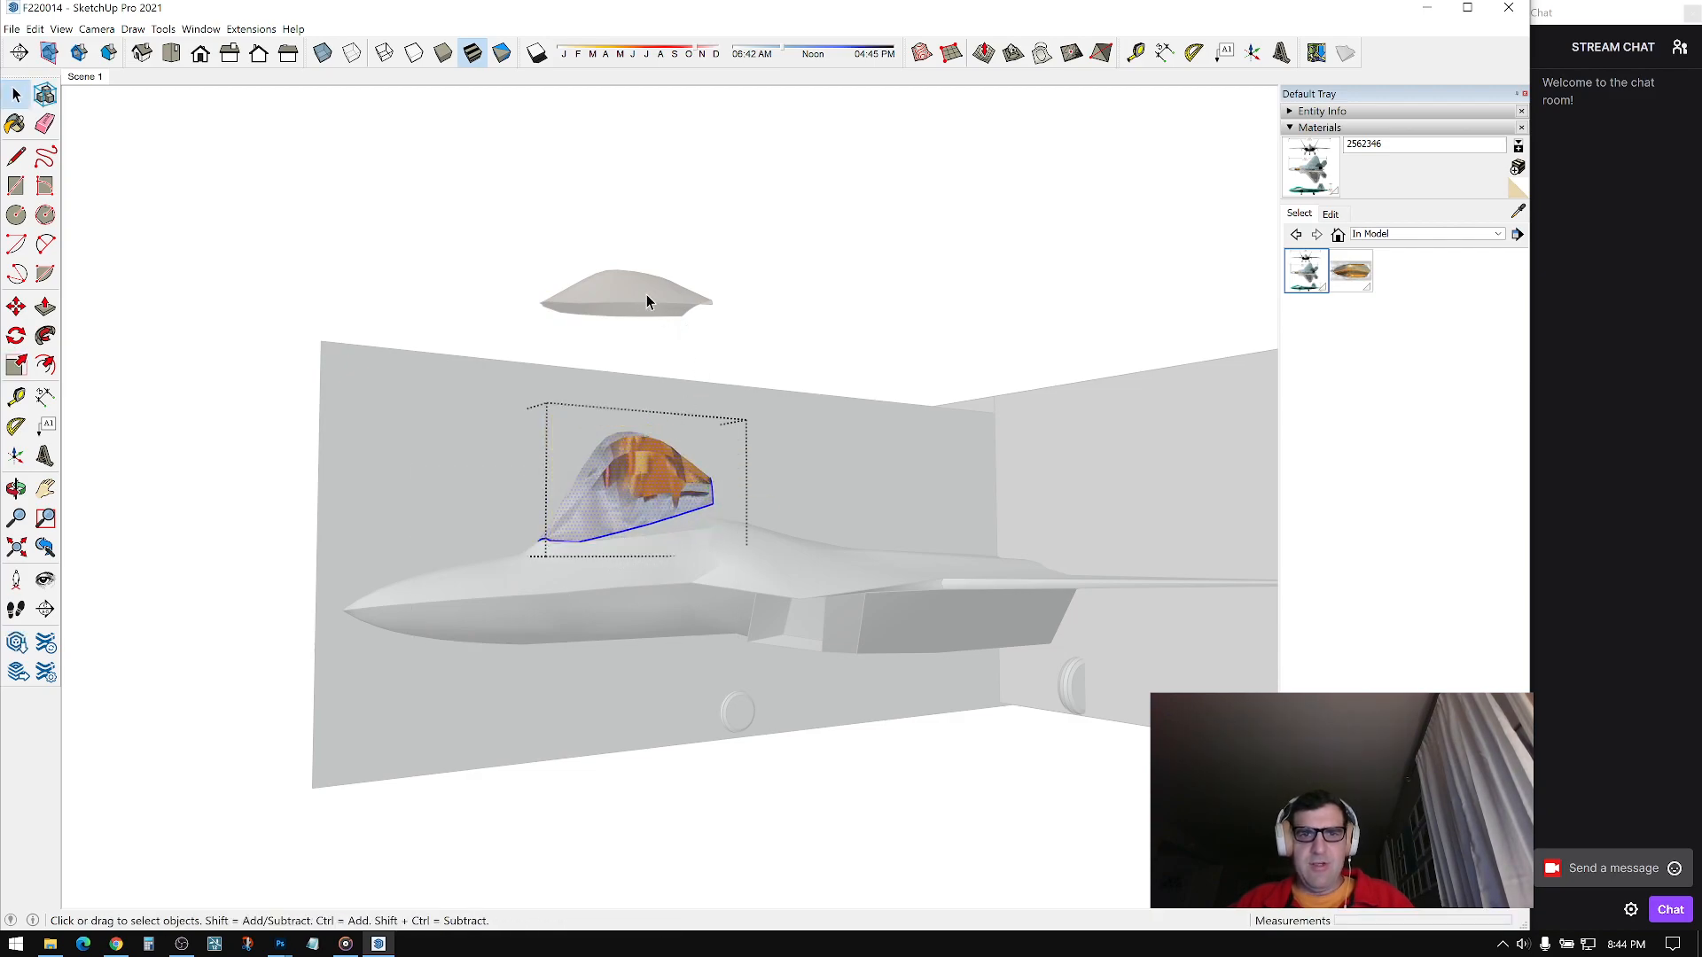
click(818, 248)
key(ctrl+z)
key(ctrl+z)
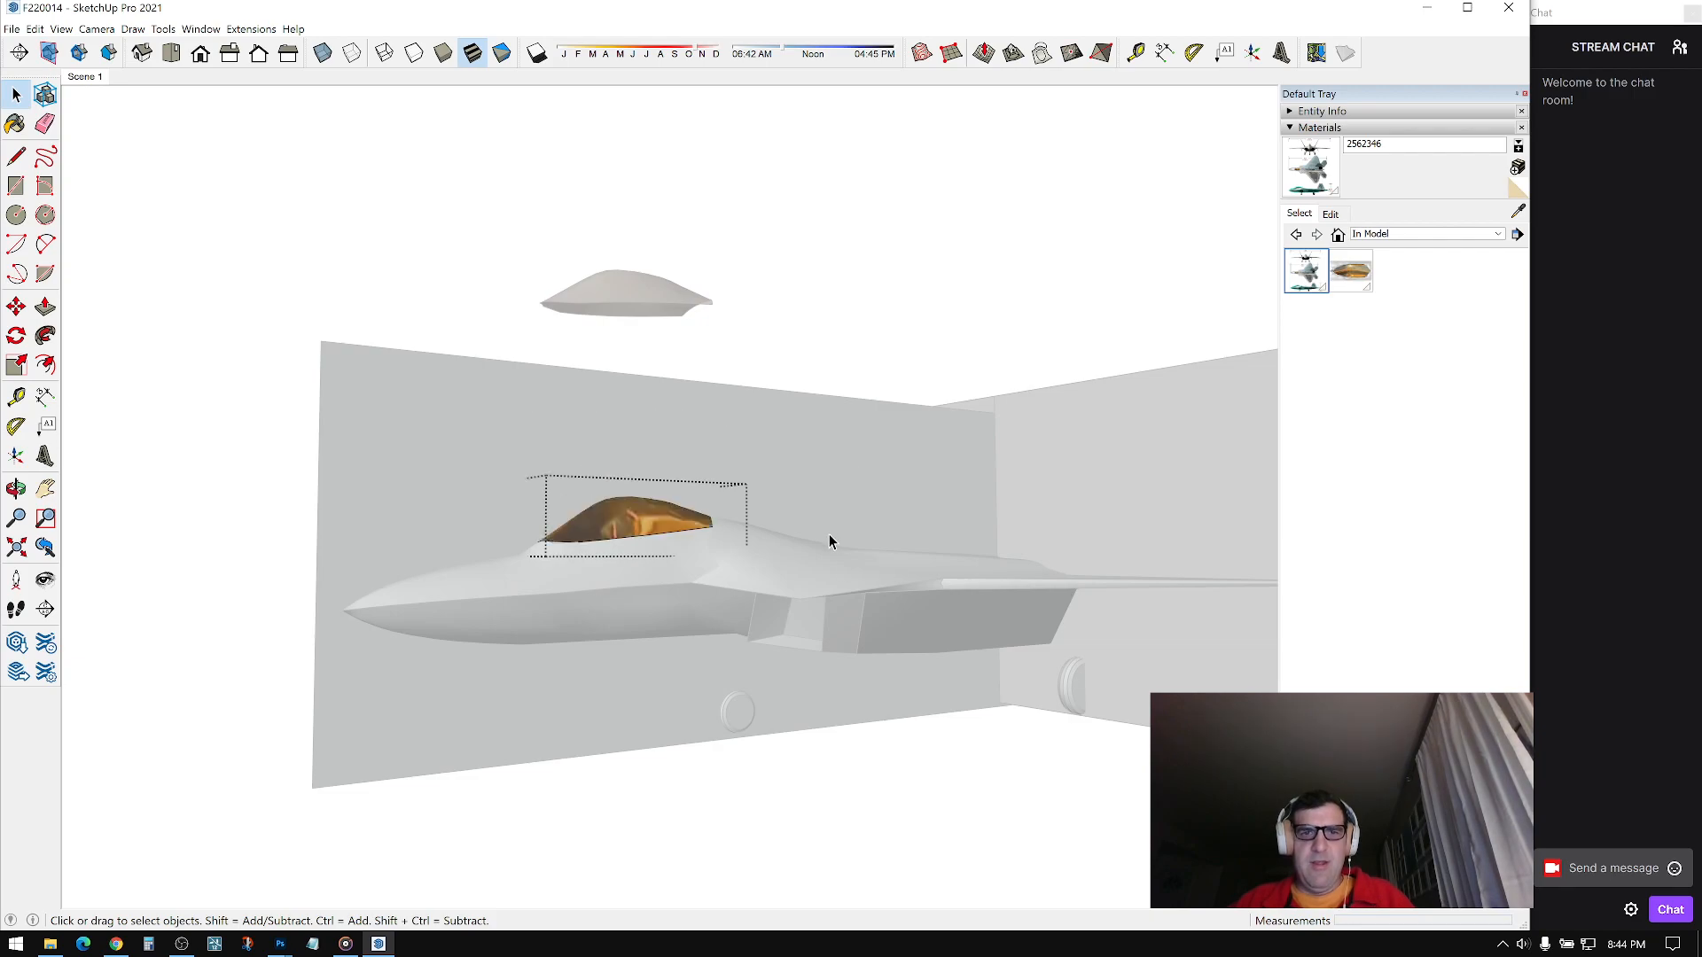
key(ctrl+z)
key(ctrl+z)
Step: Try to widen the nose wheel component's geometry about its centre along the wheel's axle
shift+middle_drag(811, 603, 773, 434)
scroll(776, 548, up, 3)
scroll(731, 656, up, 1)
shift+middle_drag(731, 657, 767, 510)
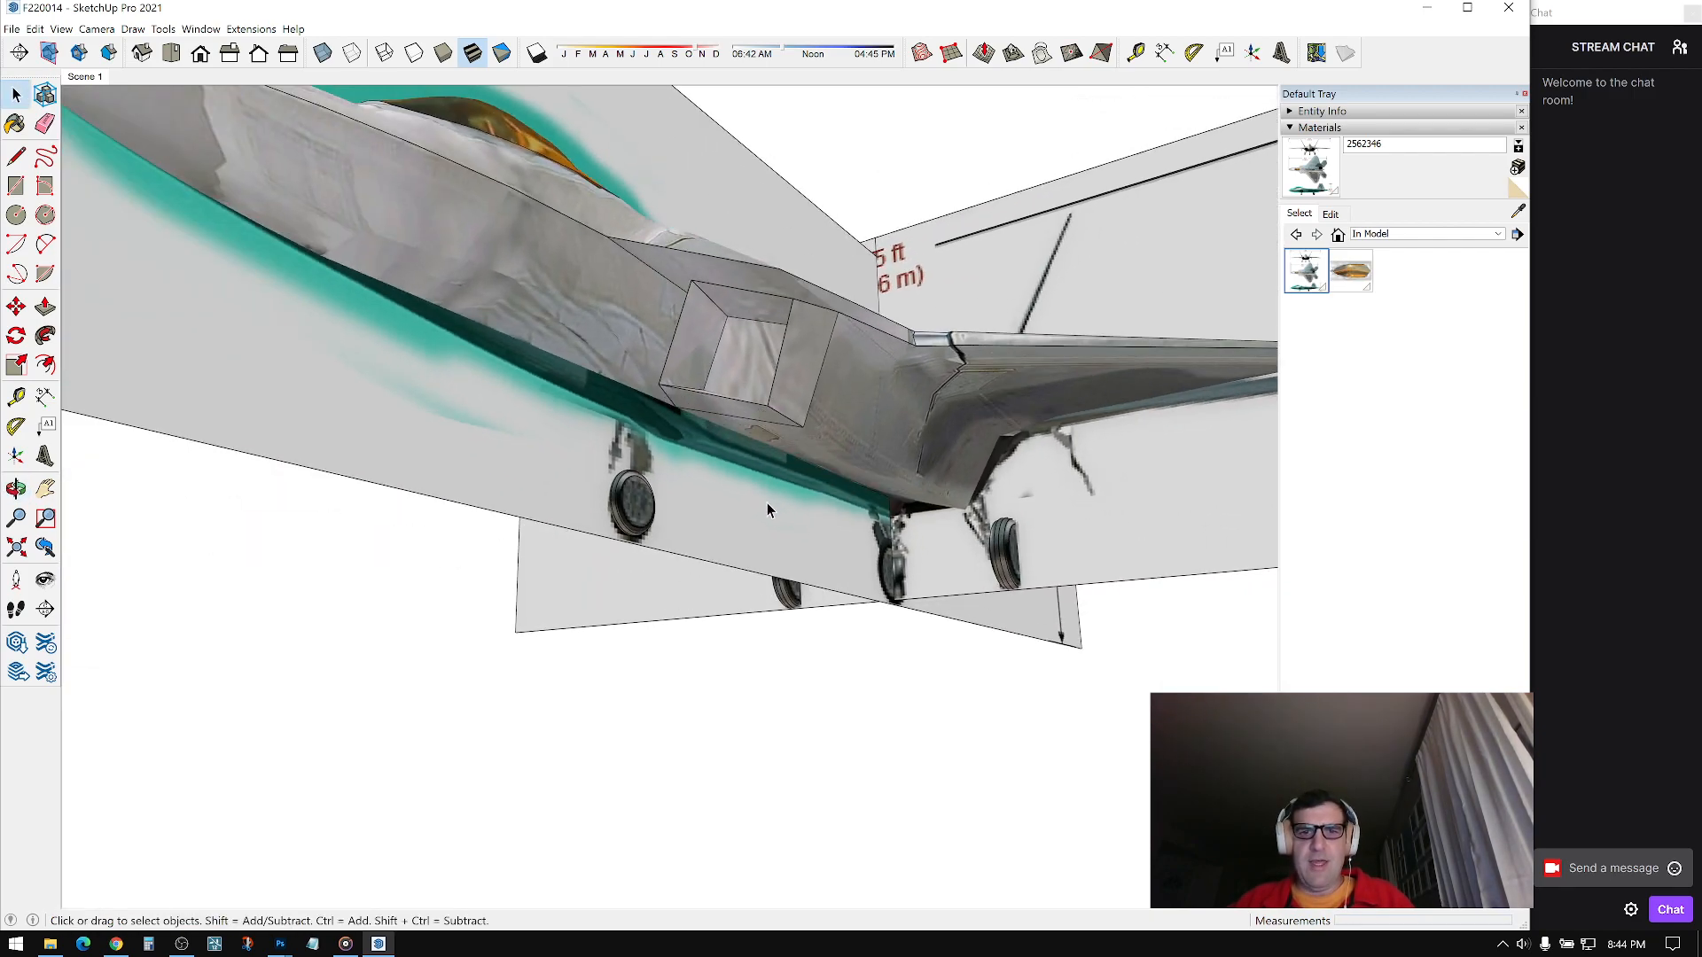
double_click(639, 496)
triple_click(640, 532)
scroll(657, 502, up, 2)
key(s)
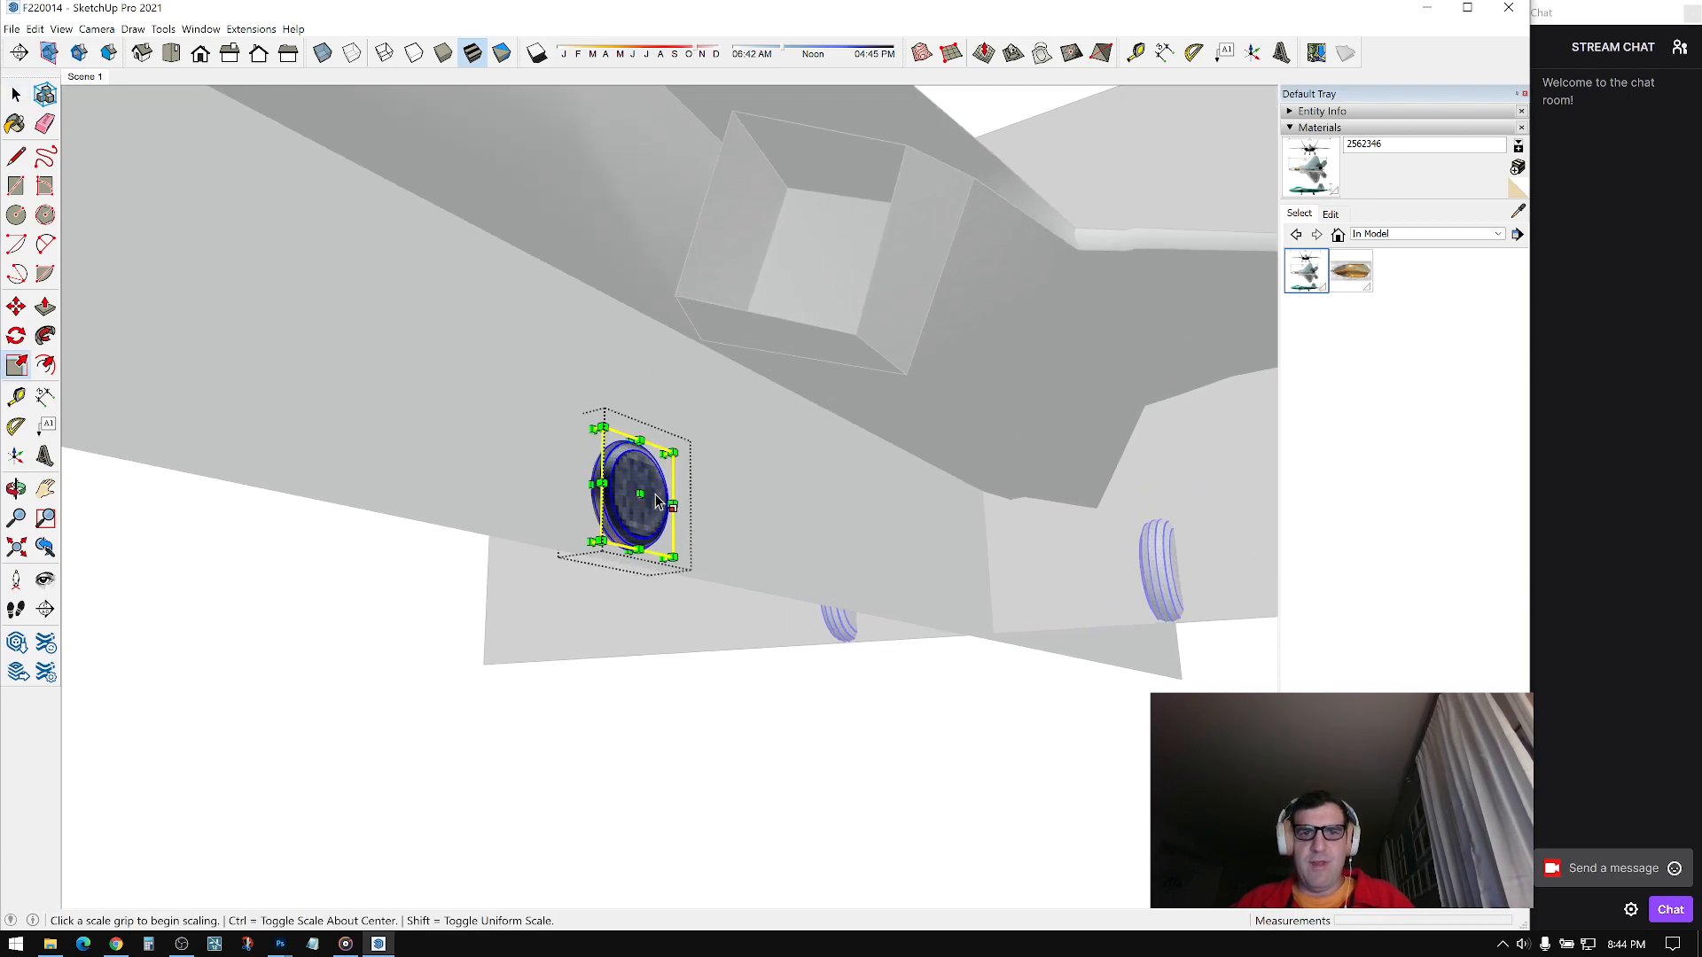
middle_drag(644, 501, 780, 325)
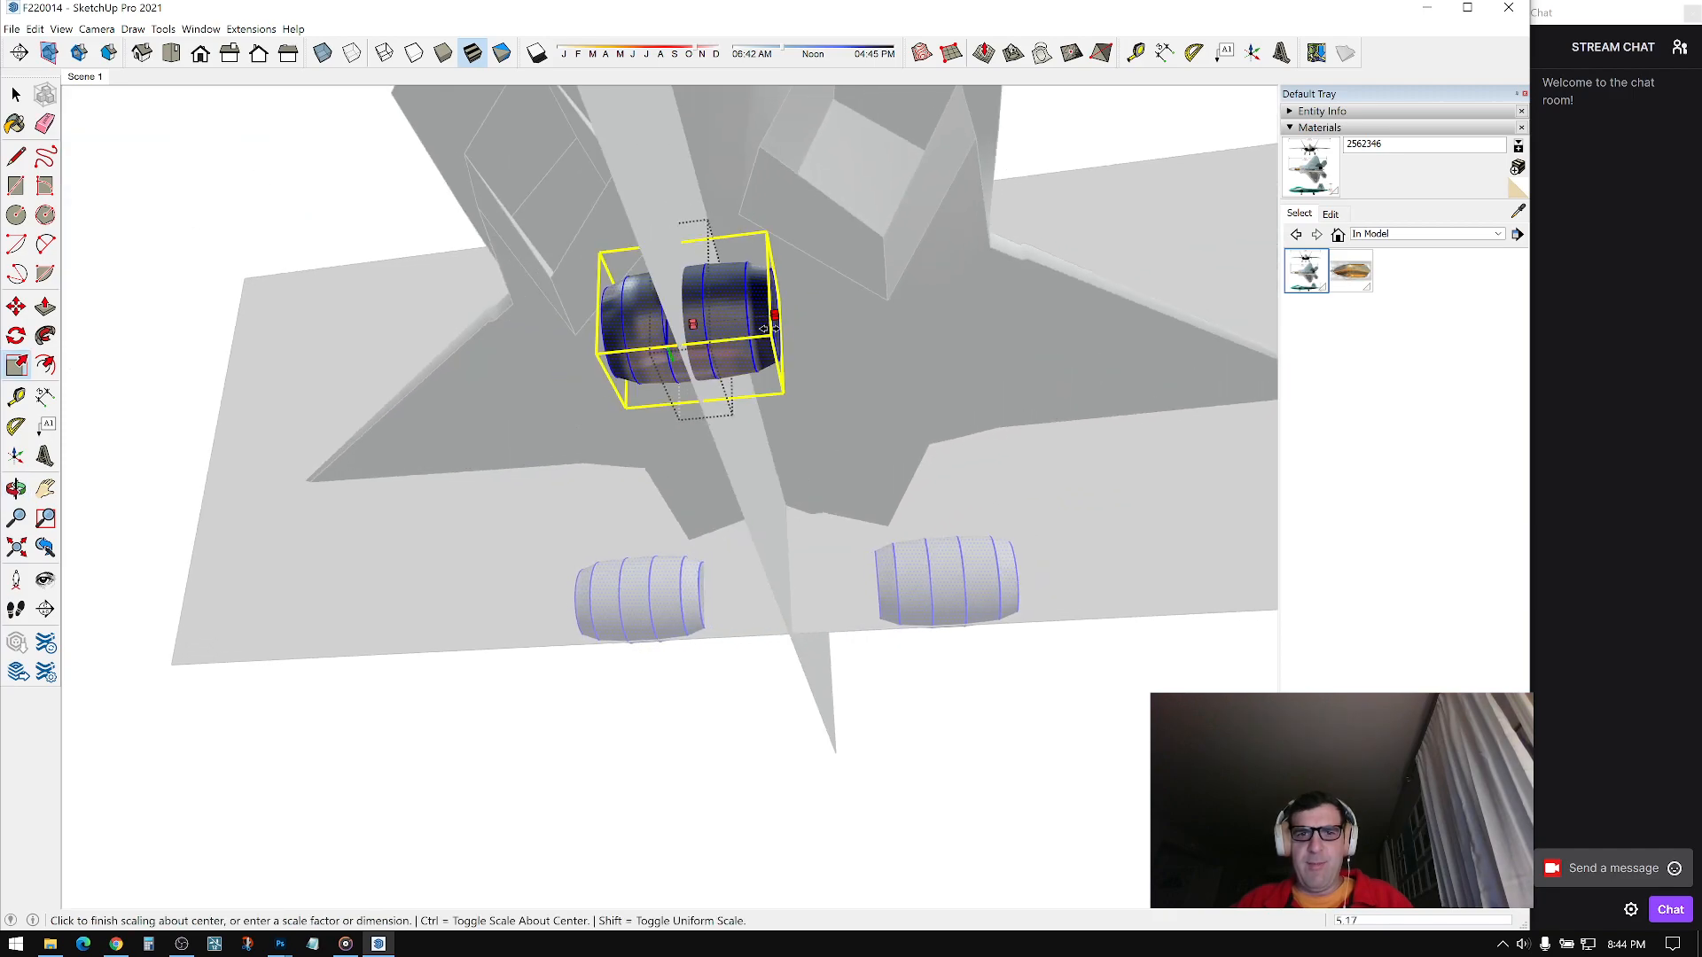
click(760, 333)
key(space)
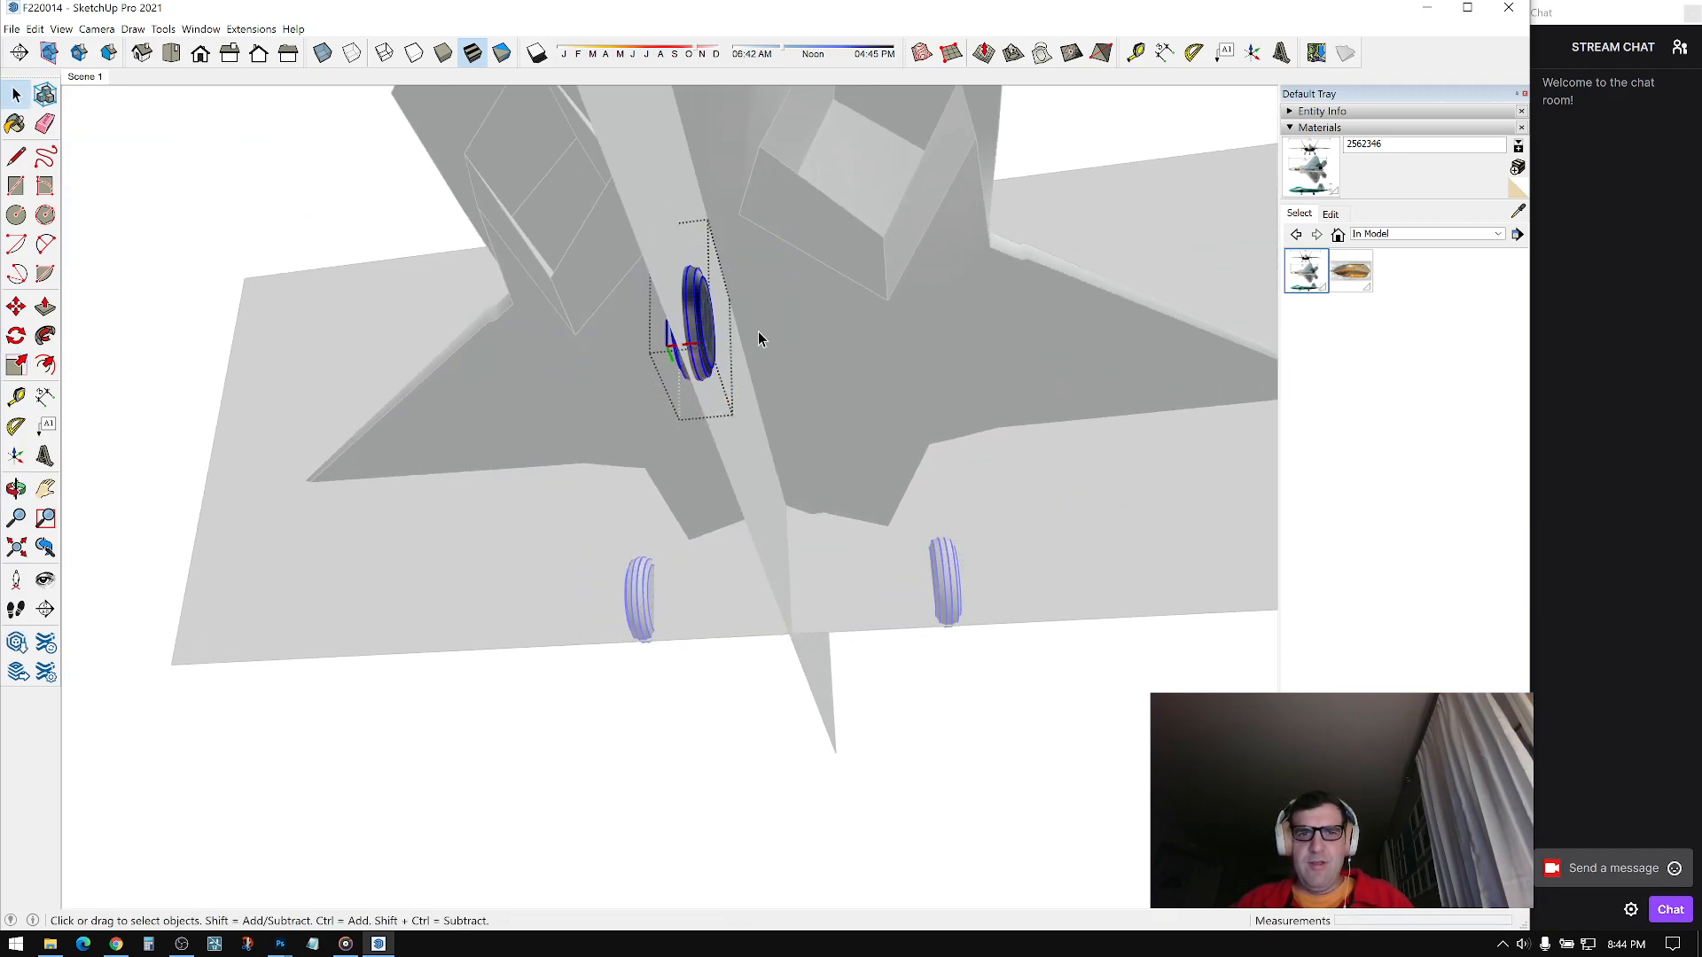
Step: Examine the placed wheels from the rear, below and side against the reference images
scroll(709, 496, down, 3)
middle_drag(846, 485, 620, 519)
scroll(812, 486, up, 3)
middle_drag(811, 486, 531, 434)
shift+middle_drag(531, 434, 886, 518)
scroll(631, 395, up, 2)
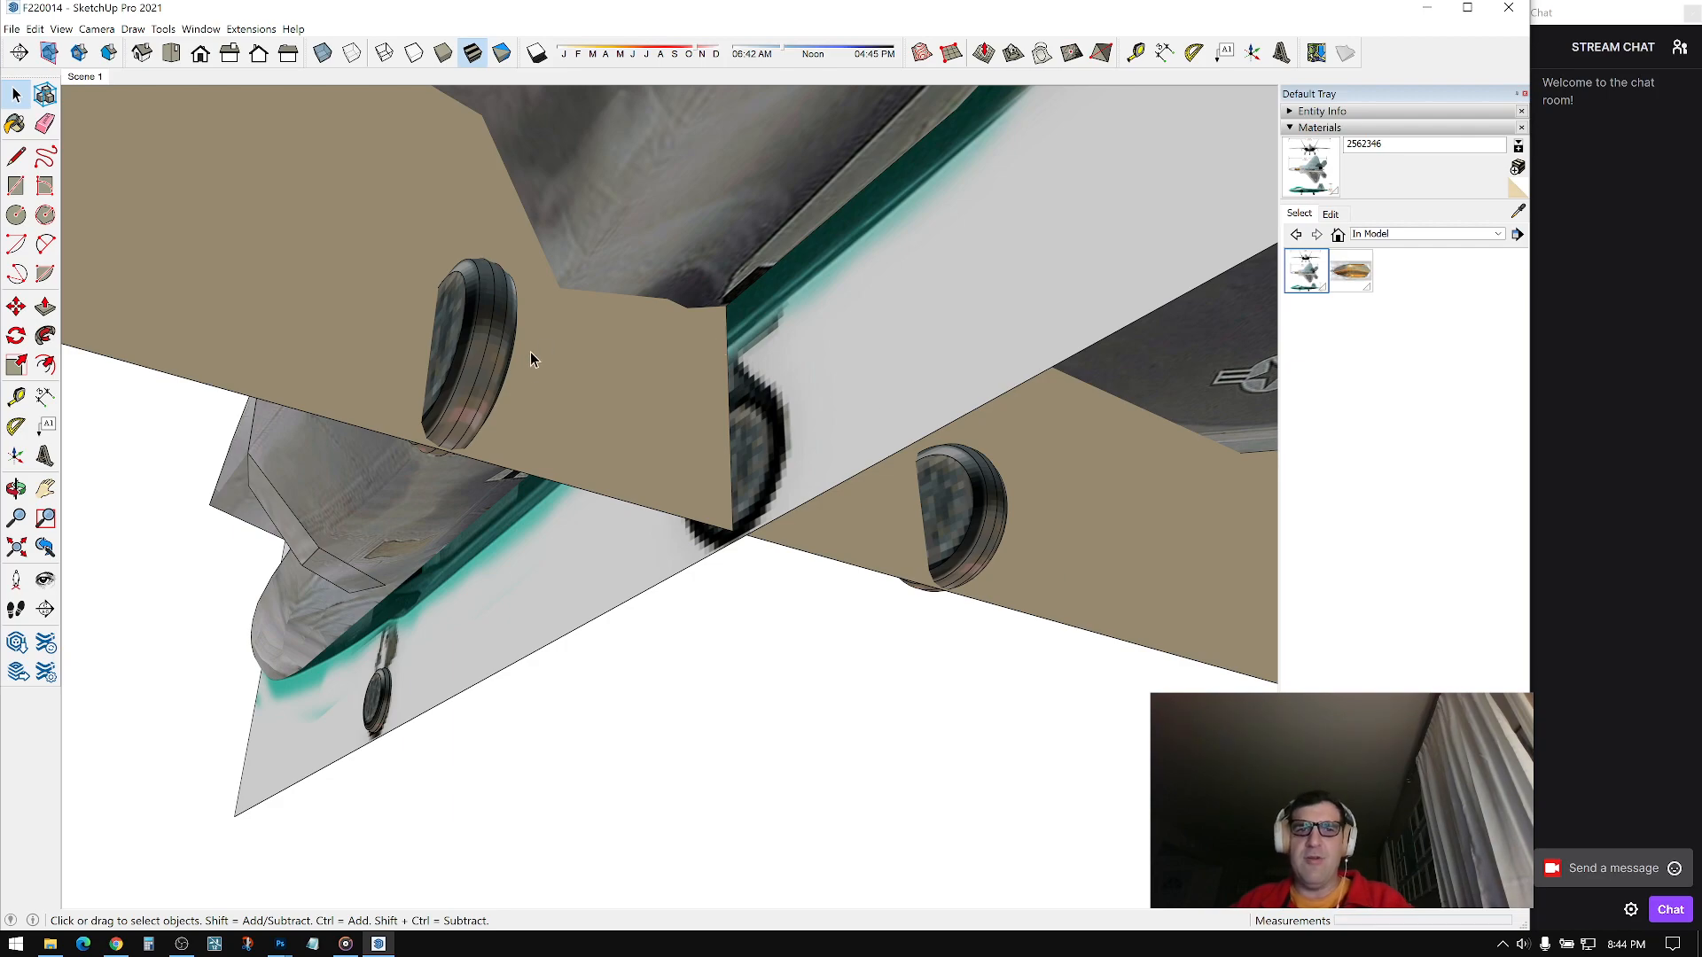
scroll(756, 437, down, 4)
middle_drag(541, 456, 1057, 651)
middle_drag(797, 443, 860, 475)
scroll(765, 600, down, 3)
middle_drag(923, 657, 780, 496)
middle_drag(917, 354, 779, 452)
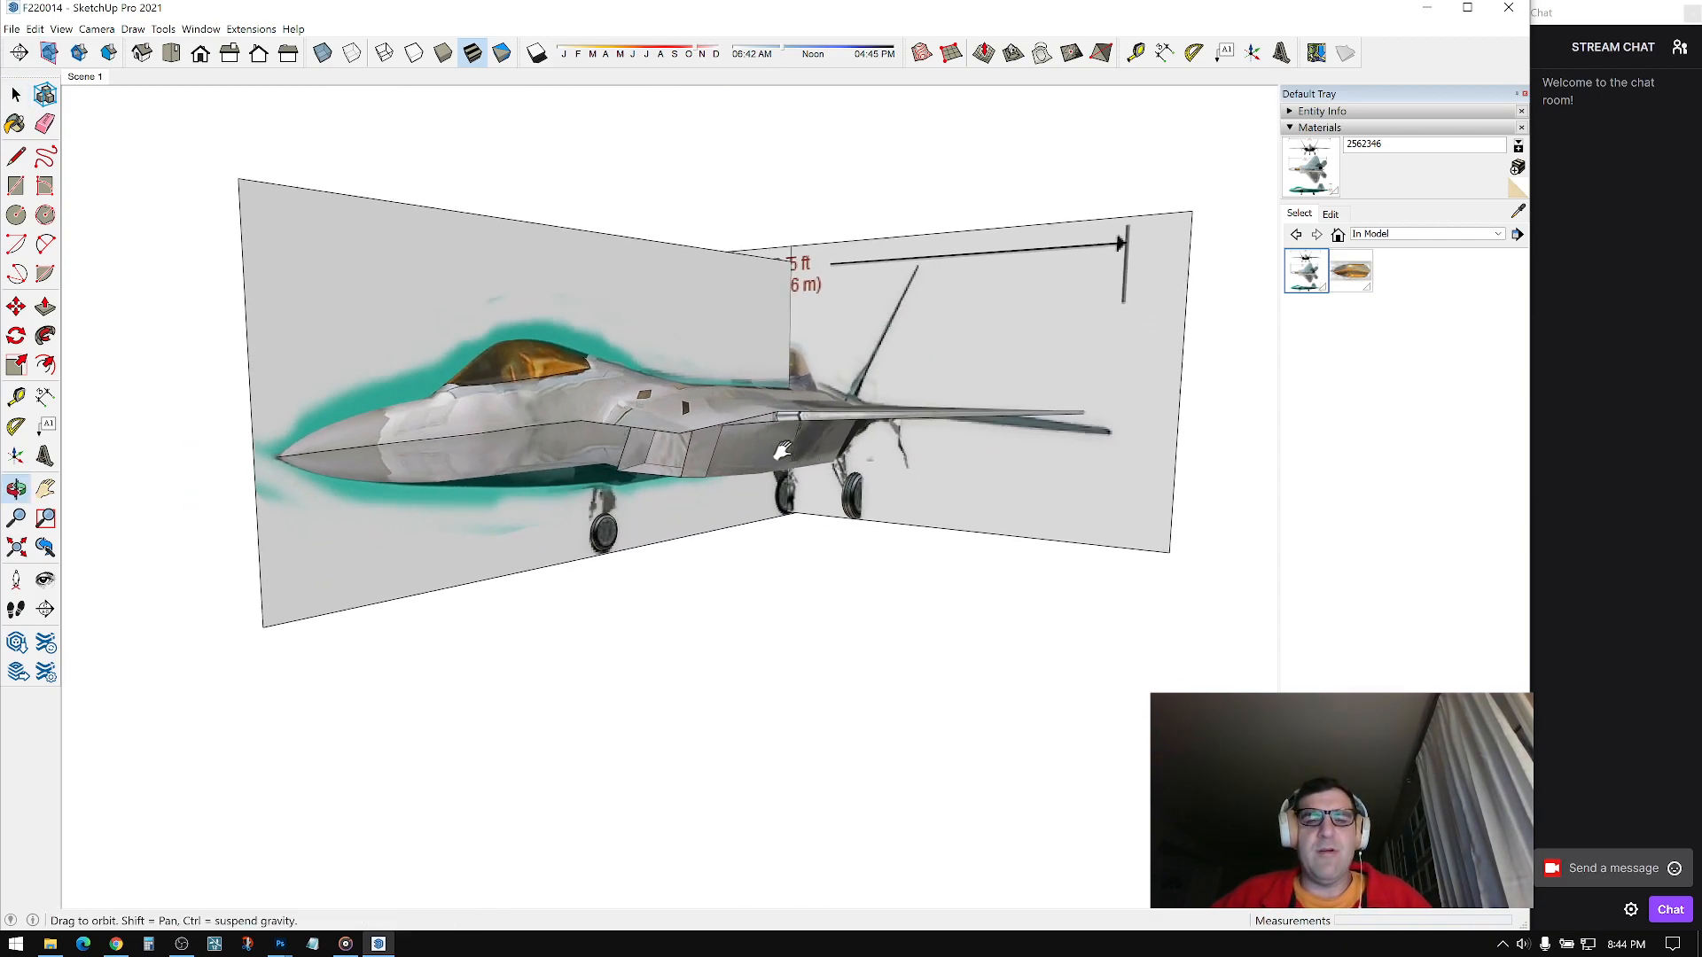
scroll(779, 452, down, 2)
middle_drag(916, 380, 946, 163)
scroll(844, 469, up, 4)
scroll(892, 560, down, 2)
middle_drag(1007, 417, 635, 516)
middle_drag(772, 581, 809, 444)
scroll(592, 471, up, 5)
scroll(615, 447, up, 5)
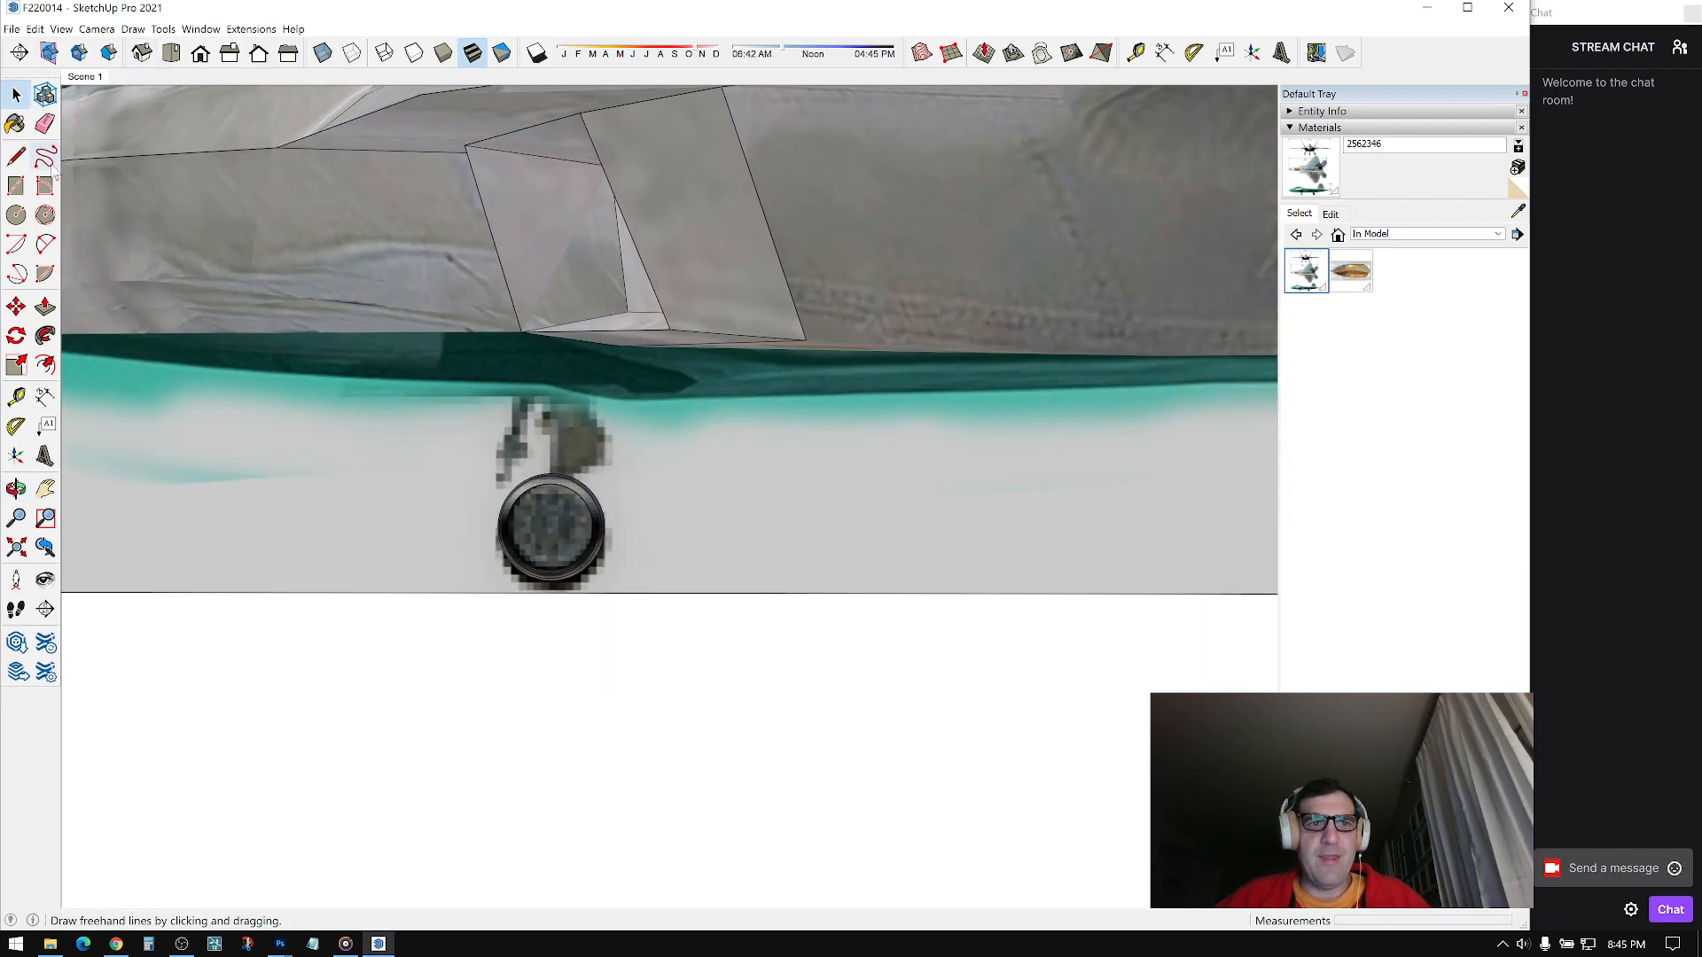
Step: Trace the main gear door and the main wheel strut as closed freehand outlines on the front-view image
mouse_move(577, 430)
middle_down()
mouse_move(601, 415)
mouse_move(854, 460)
mouse_move(1250, 418)
mouse_move(945, 394)
mouse_move(908, 429)
mouse_move(999, 403)
mouse_move(874, 429)
mouse_move(939, 425)
mouse_move(991, 417)
mouse_move(811, 422)
middle_up()
click(22, 153)
click(43, 161)
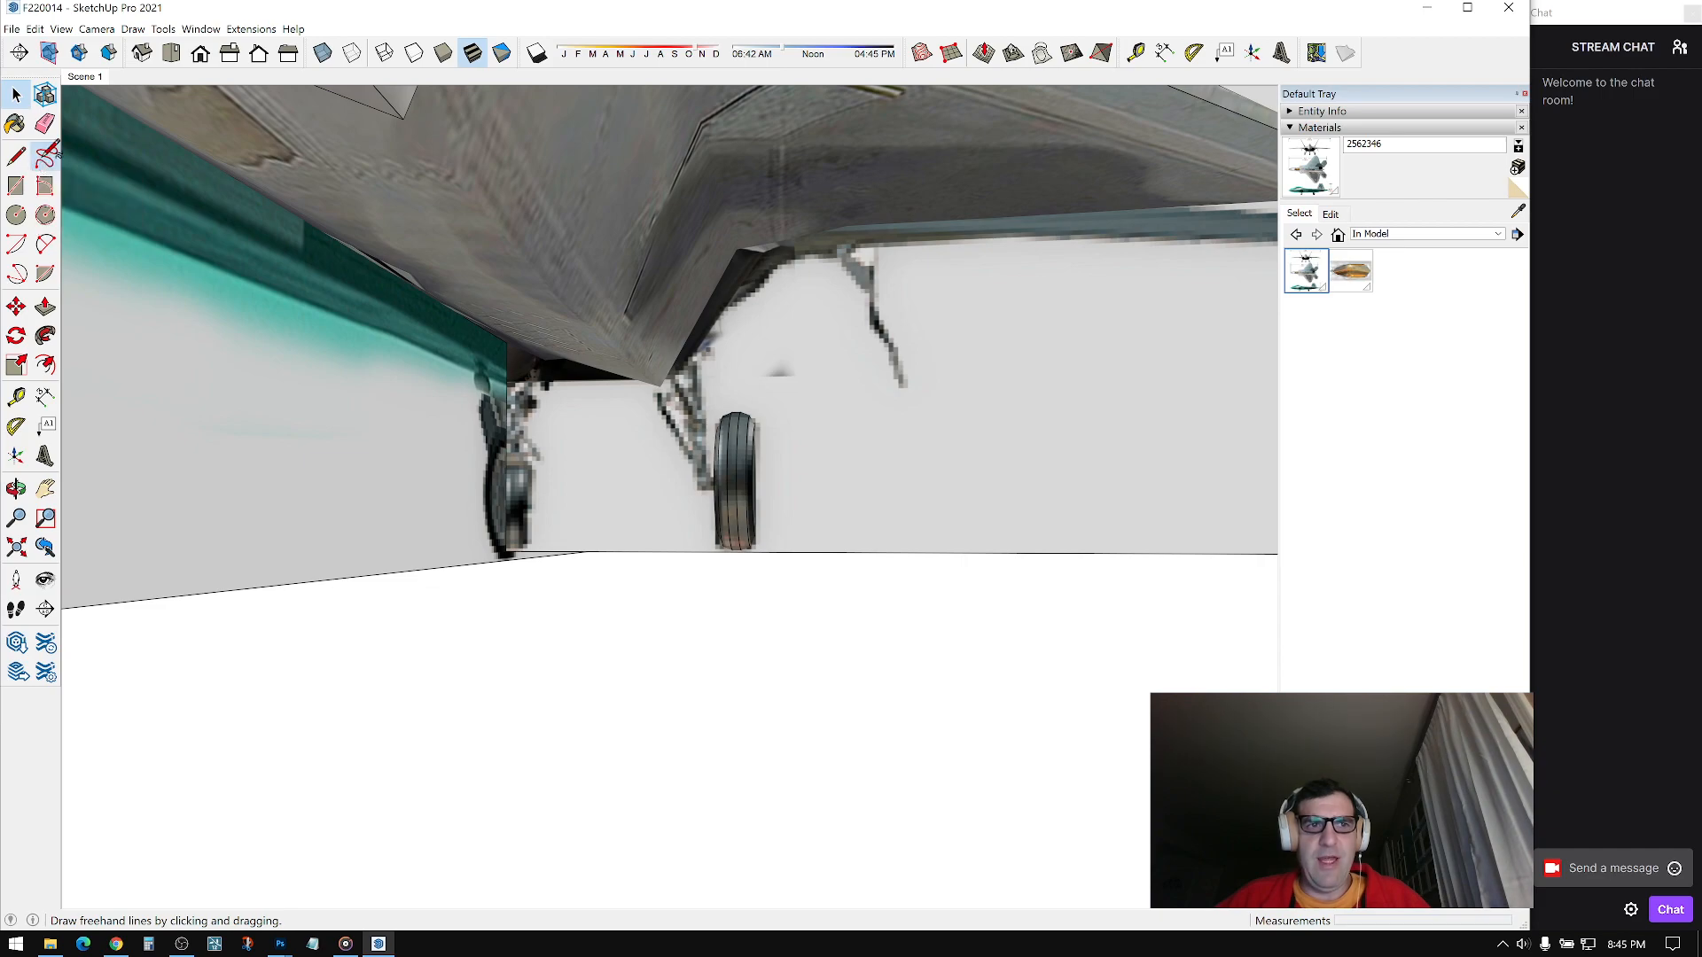
scroll(798, 385, up, 4)
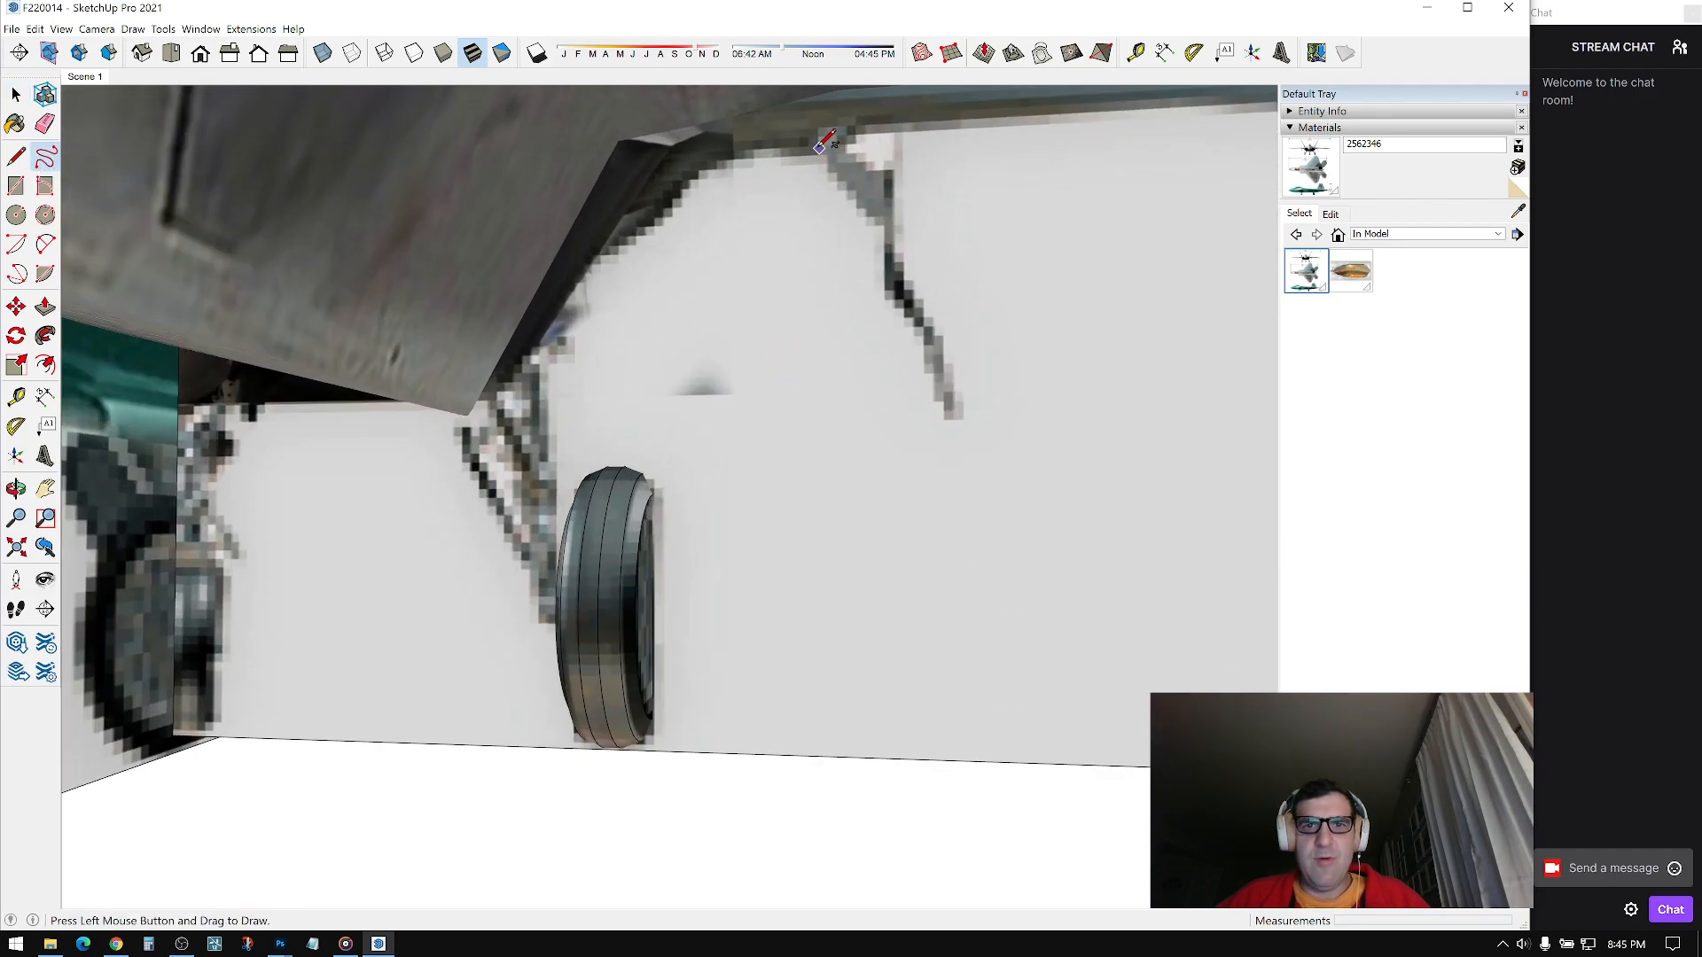
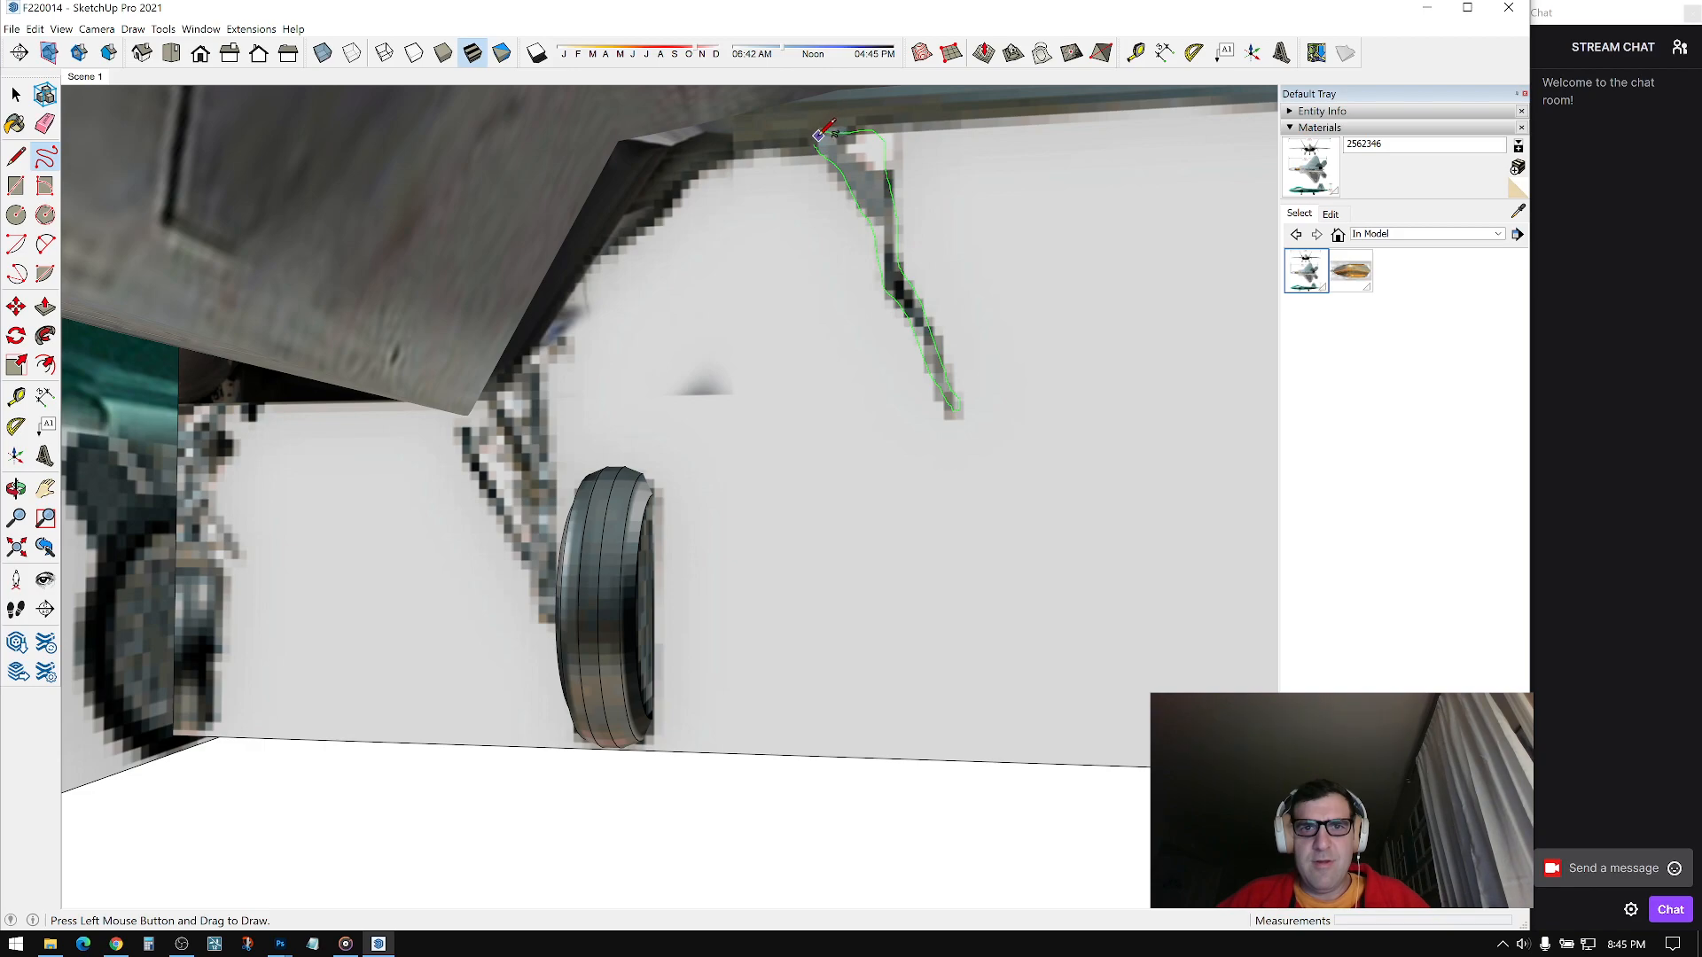
drag(814, 143, 816, 142)
middle_drag(820, 406, 746, 266)
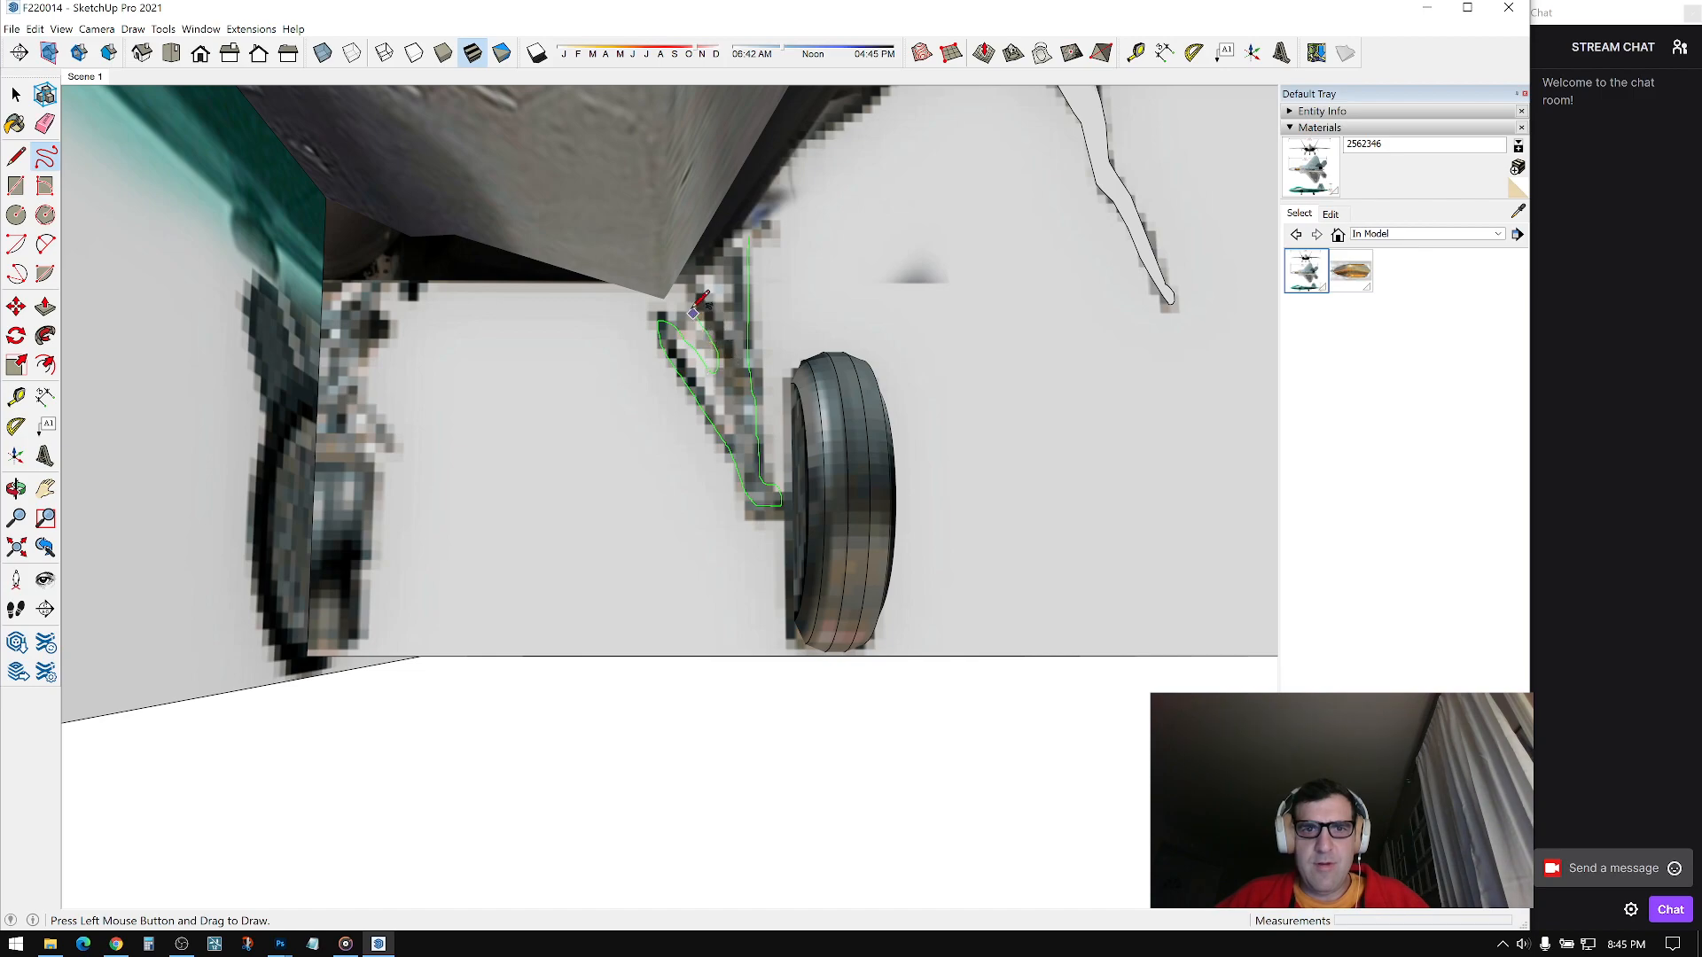
drag(737, 239, 747, 236)
Step: Trace the nose gear strut and its door as a closed freehand outline on the side-view image above the nose wheel
mouse_move(913, 394)
middle_down()
mouse_move(620, 369)
mouse_move(782, 391)
mouse_move(647, 381)
middle_up()
mouse_move(647, 381)
shift+middle_down()
mouse_move(893, 372)
mouse_move(620, 377)
shift+middle_up()
scroll(488, 355, up, 3)
mouse_move(487, 354)
middle_down()
mouse_move(364, 347)
mouse_move(620, 341)
middle_up()
scroll(359, 345, up, 3)
scroll(659, 320, up, 1)
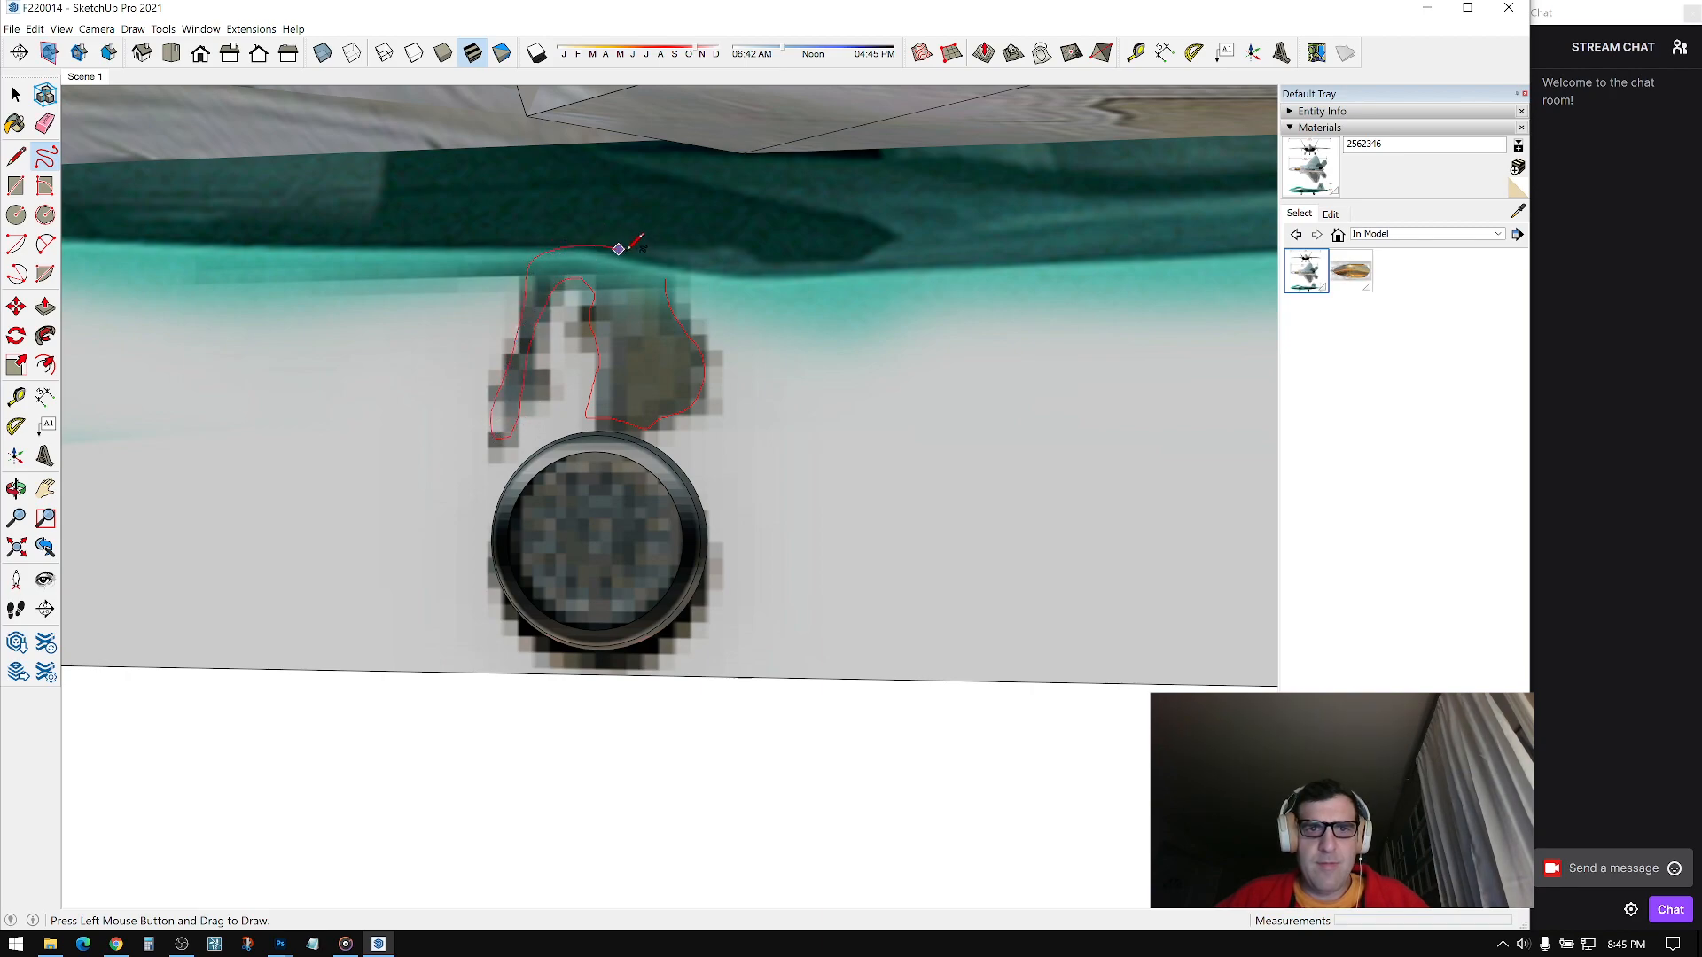
drag(657, 270, 665, 282)
Step: Push/pull the traced nose gear strut face out from the side-view image to give it thickness
scroll(1033, 381, down, 2)
mouse_move(667, 285)
middle_down()
mouse_move(1034, 381)
mouse_move(642, 372)
mouse_move(522, 350)
middle_up()
click(49, 312)
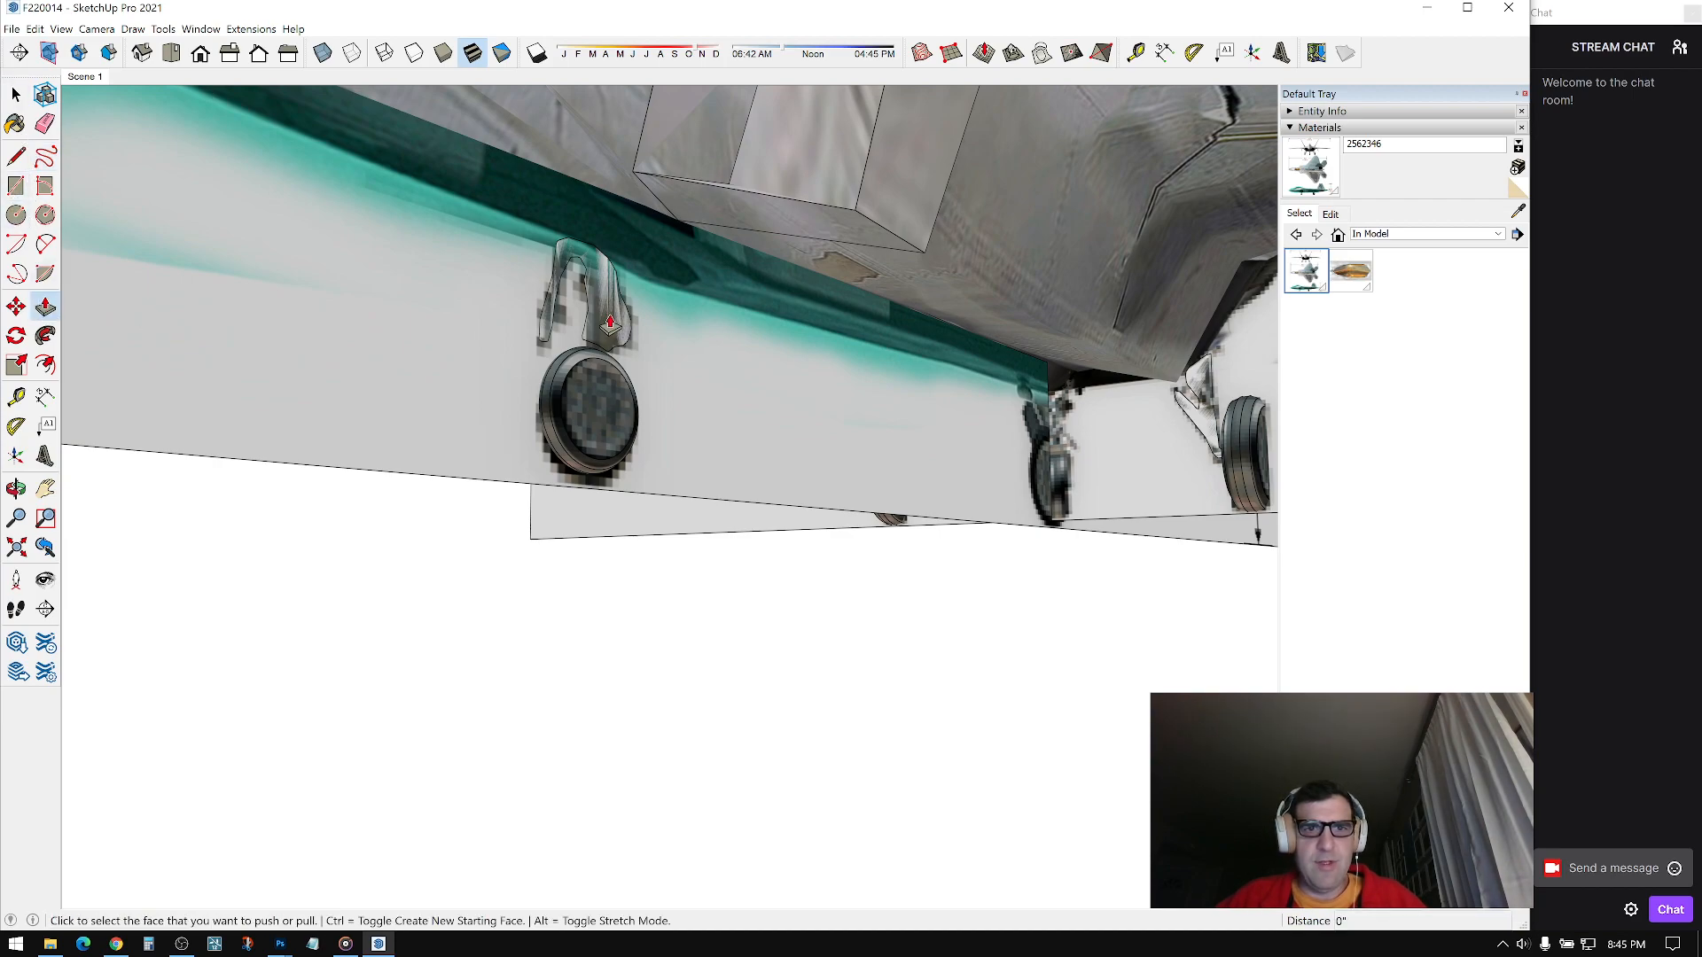
click(611, 324)
click(617, 326)
middle_drag(588, 341, 704, 285)
Step: Move the whole nose gear strut about 1 1/4" sideways, back through the side-view image plane
key(space)
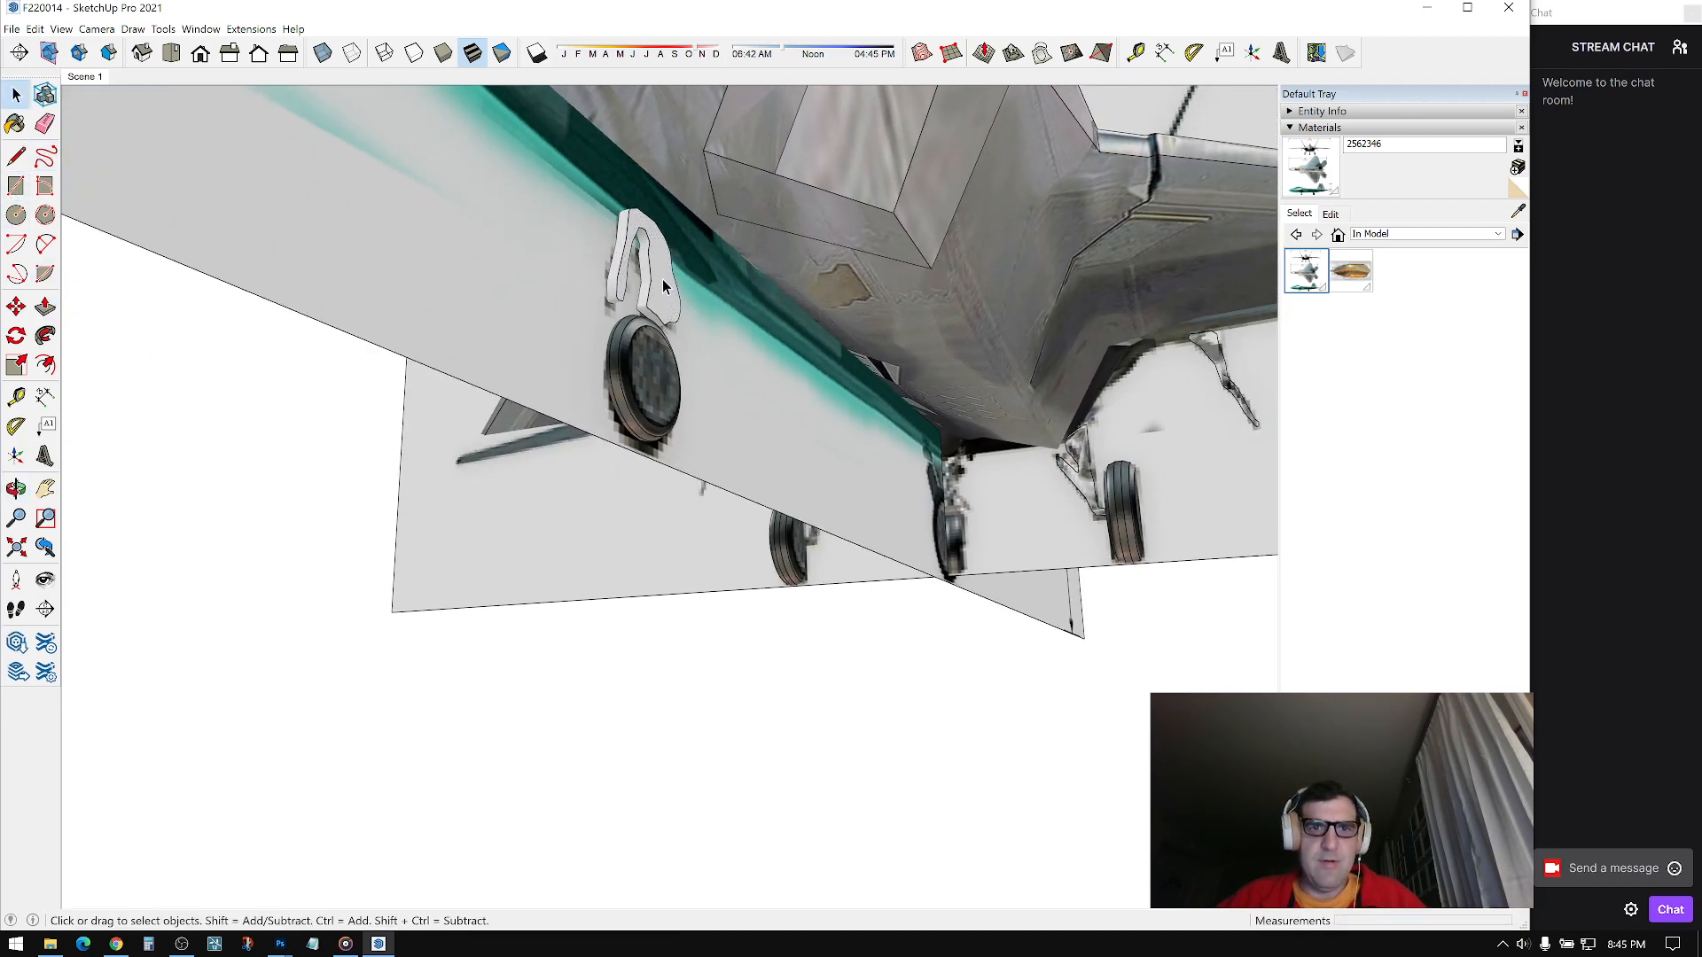
click(663, 294)
scroll(657, 304, up, 5)
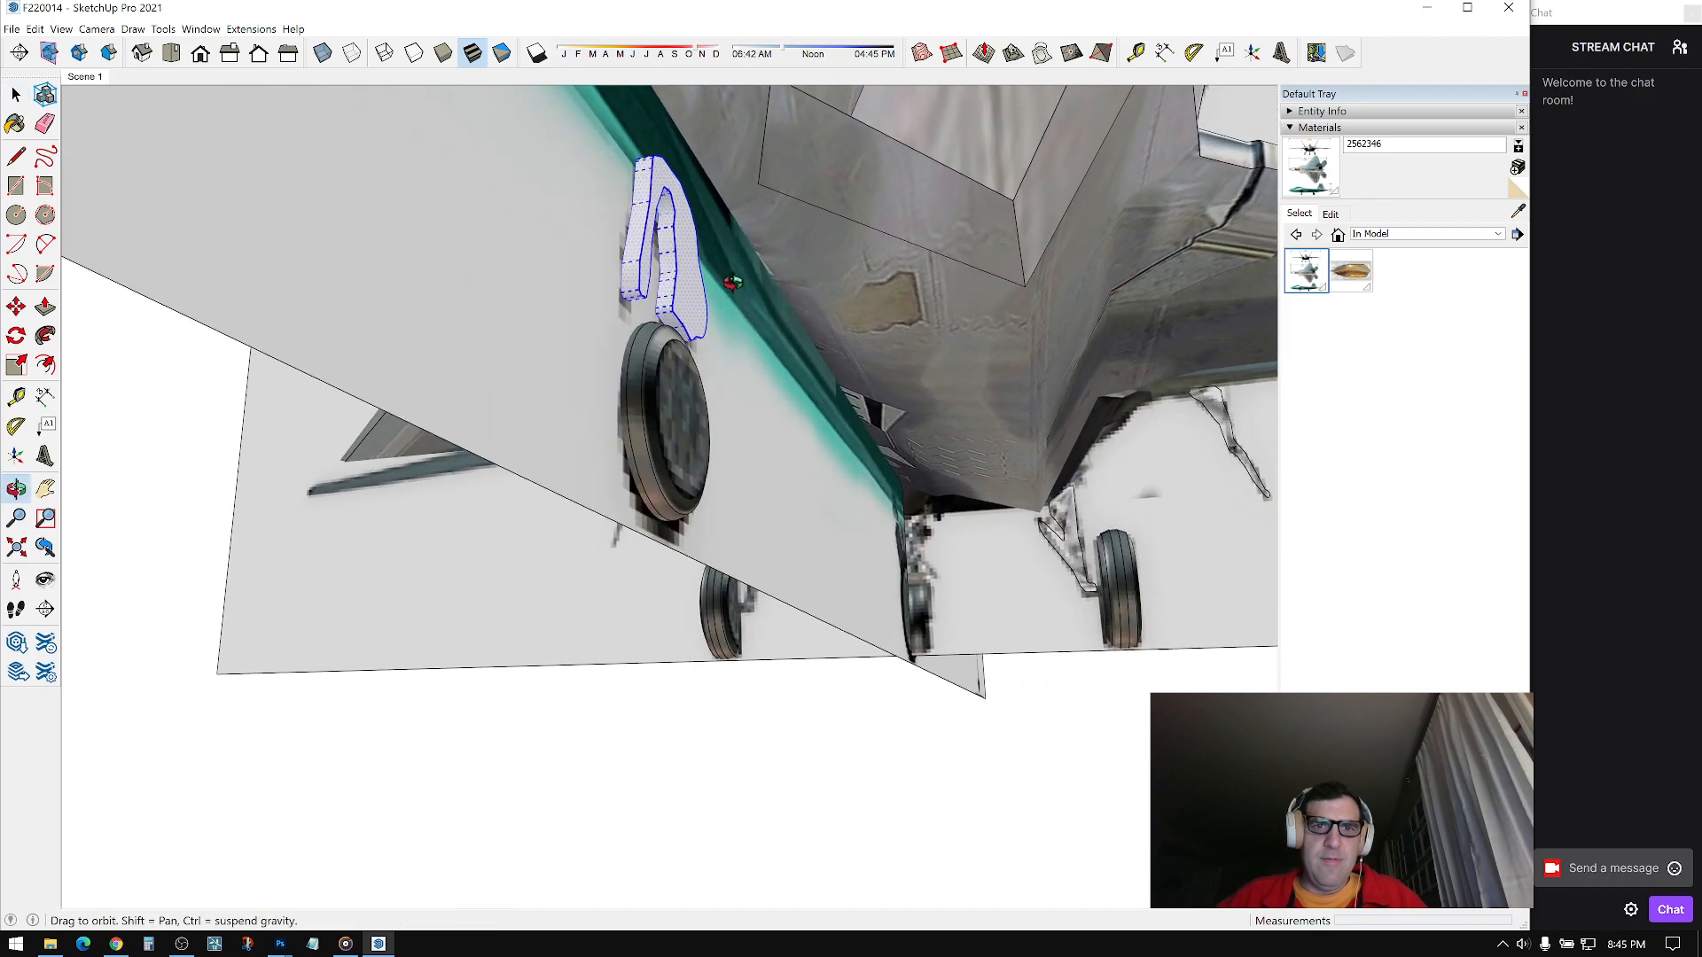
key(m)
click(675, 299)
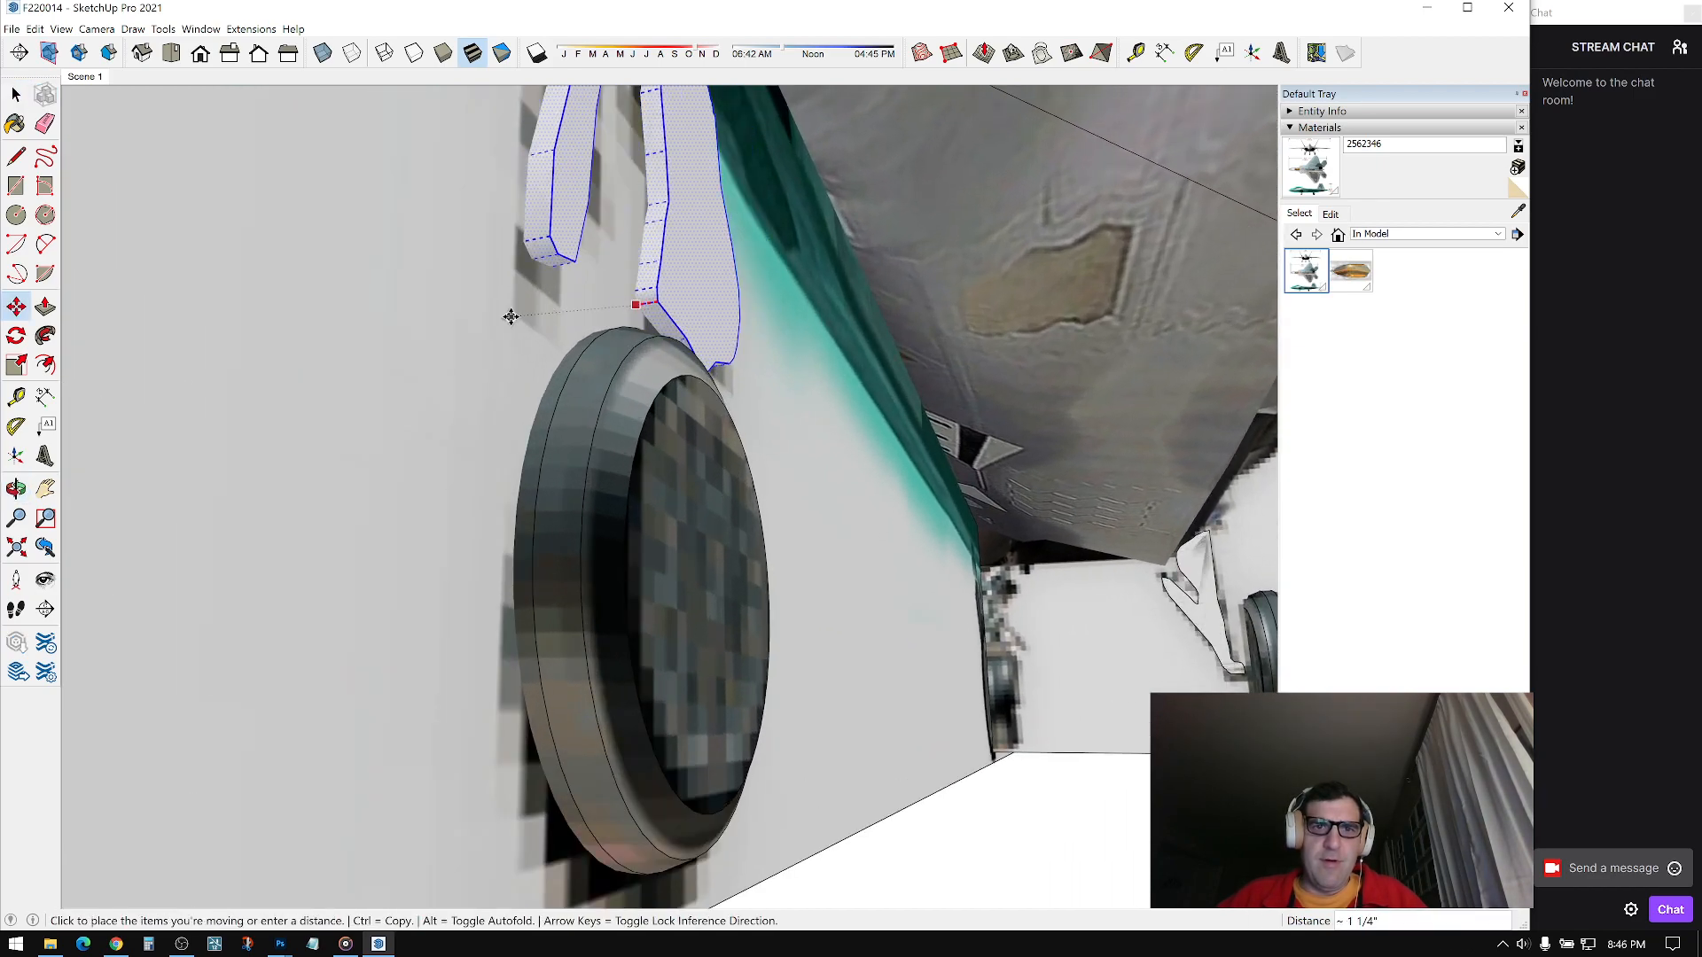
click(511, 315)
key(space)
scroll(678, 301, down, 3)
middle_drag(678, 301, 745, 372)
scroll(852, 317, down, 3)
key(b)
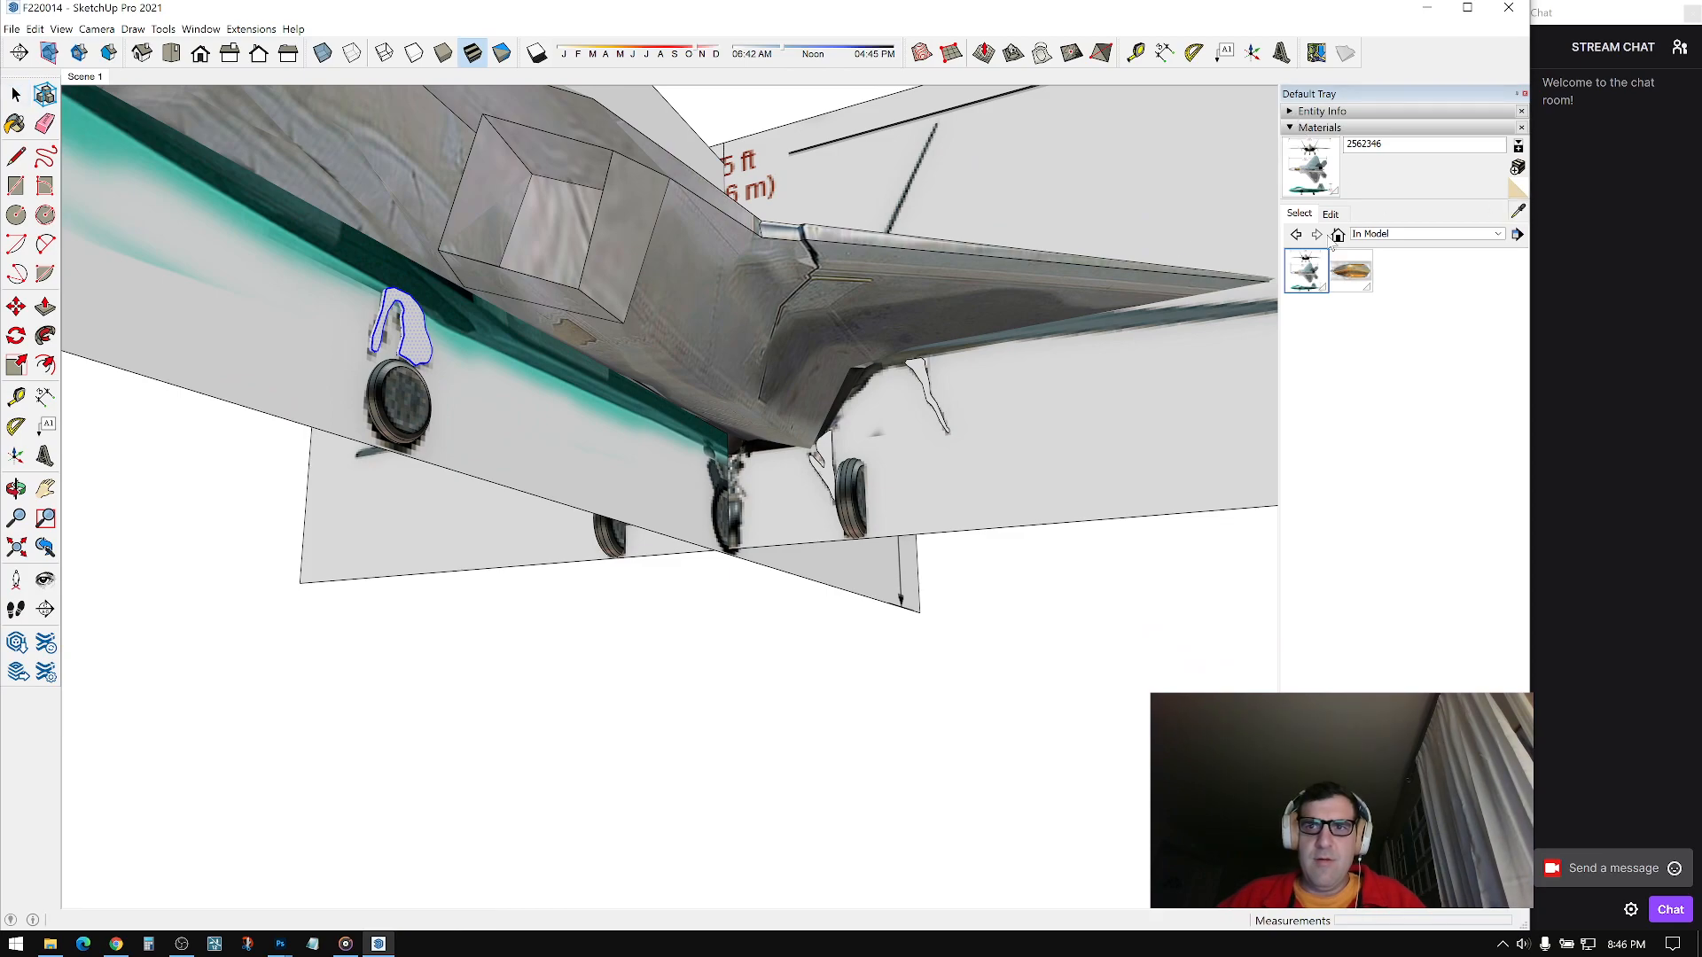
scroll(346, 310, up, 2)
key(space)
click(532, 638)
Step: Push/pull the traced main gear door and main wheel strut faces on the front-view image to give them thickness
mouse_move(886, 337)
middle_down()
mouse_move(904, 399)
mouse_move(882, 275)
mouse_move(816, 238)
middle_up()
scroll(948, 416, up, 3)
key(p)
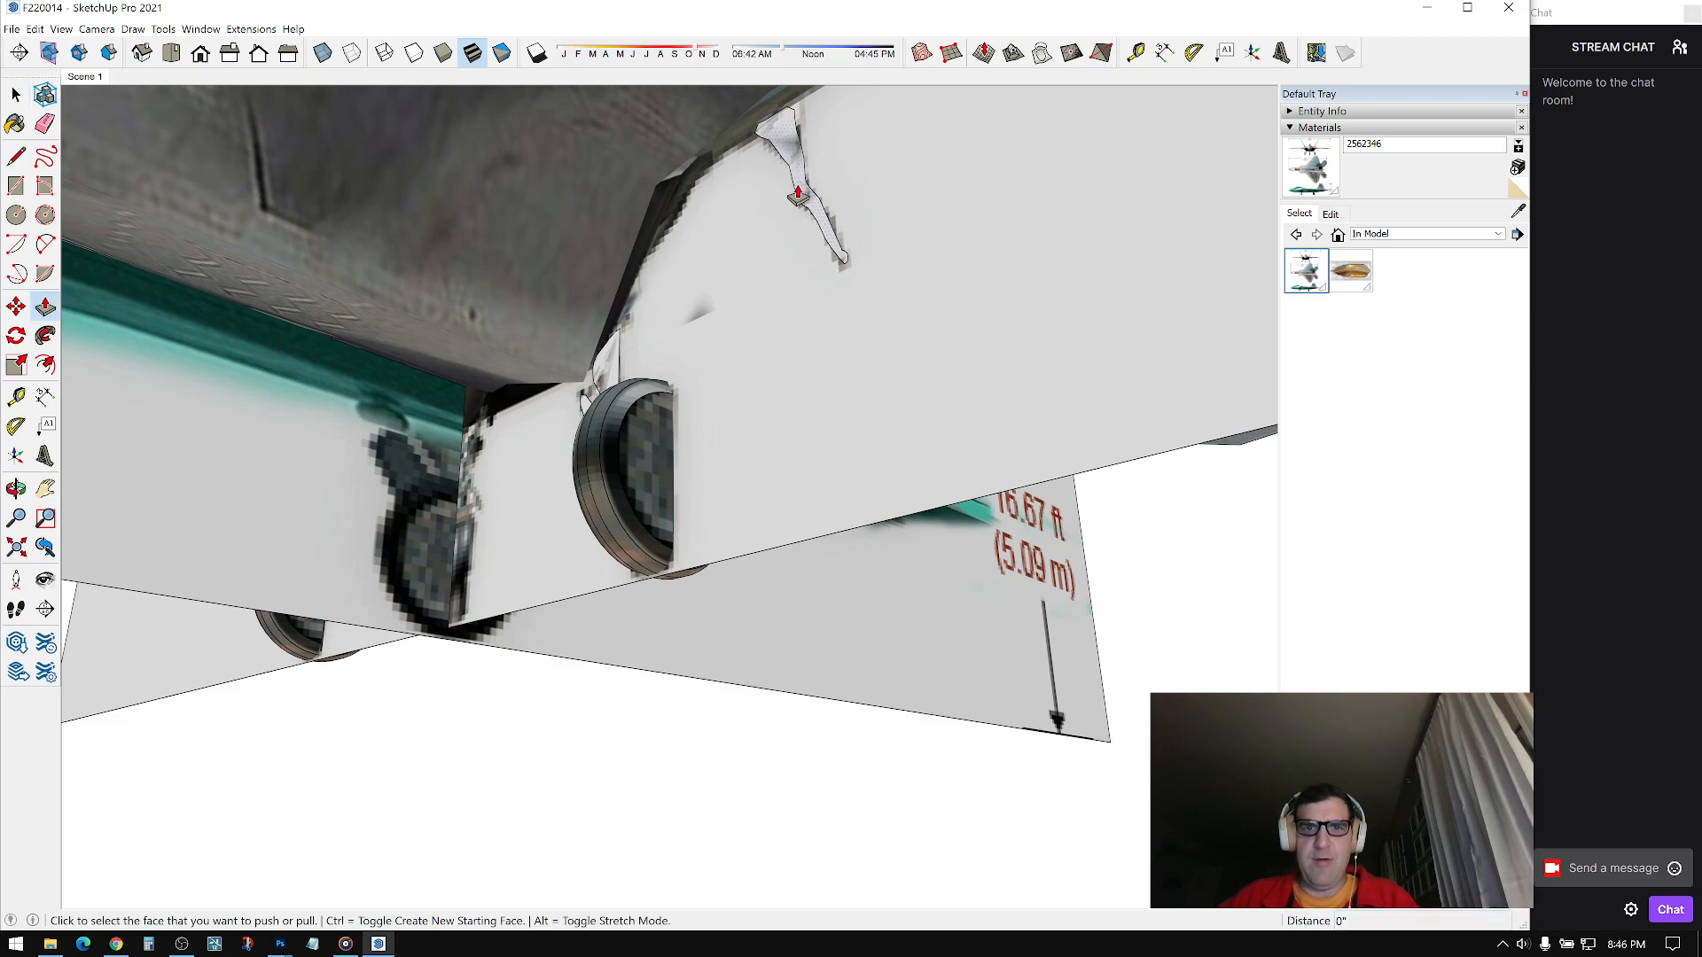
middle_drag(621, 366, 773, 204)
key(space)
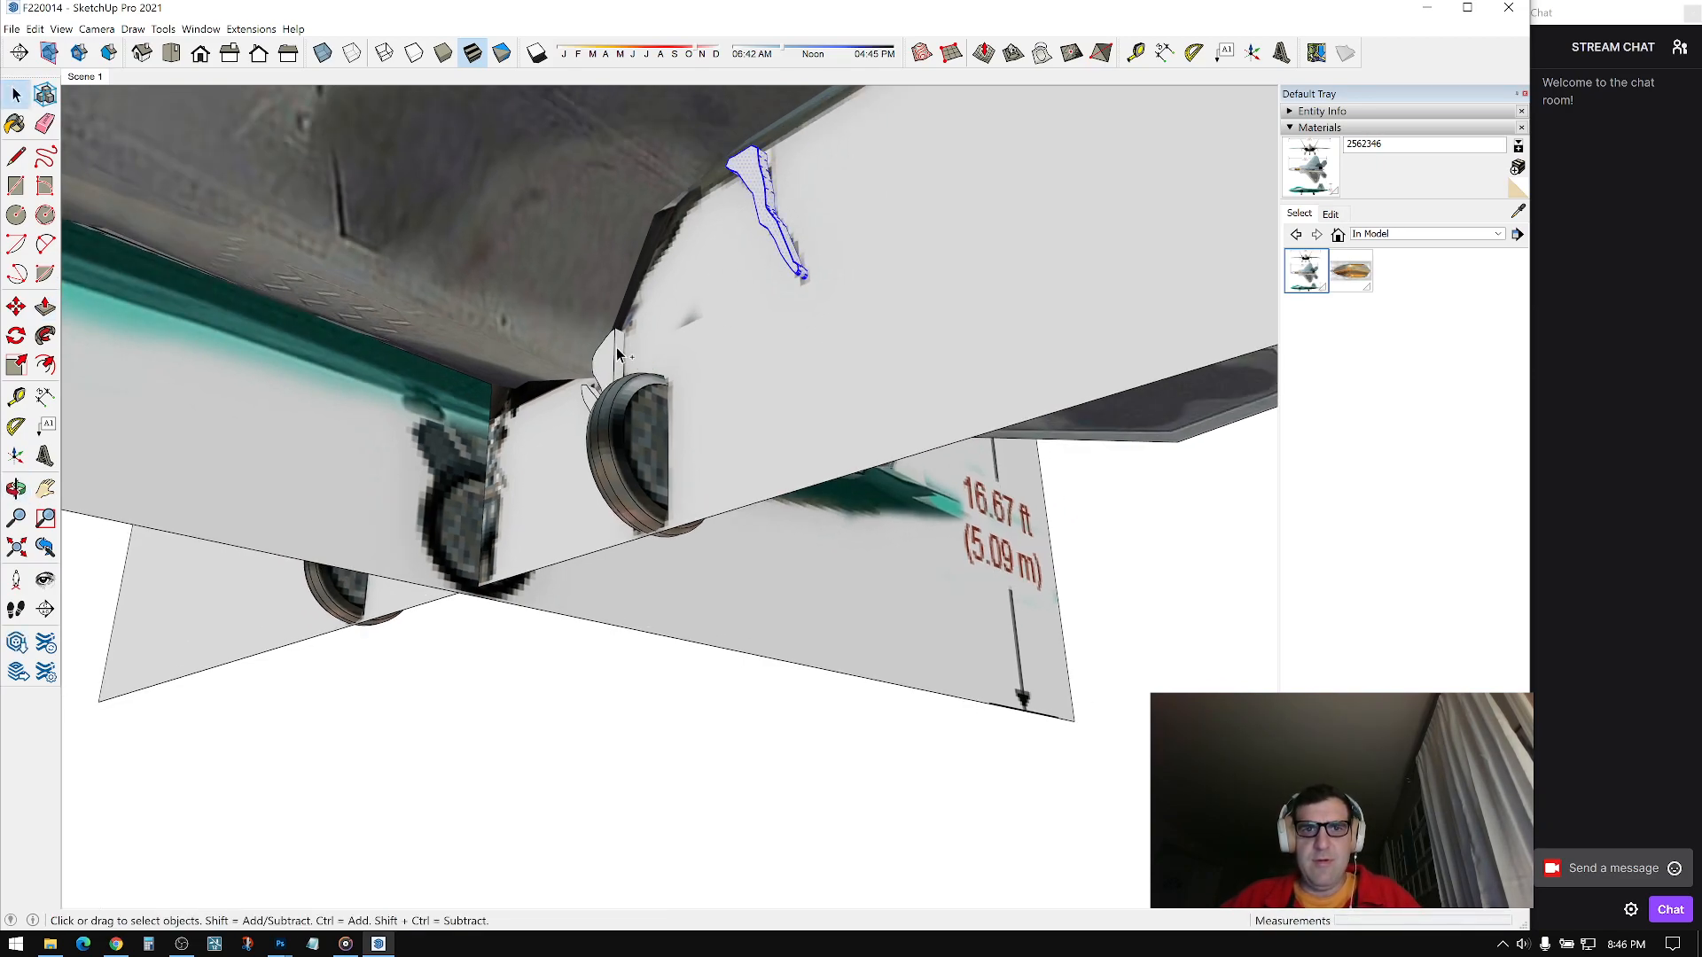
Step: Paint the main gear door and main wheel strut with the image texture sampled from the reference image
click(1515, 213)
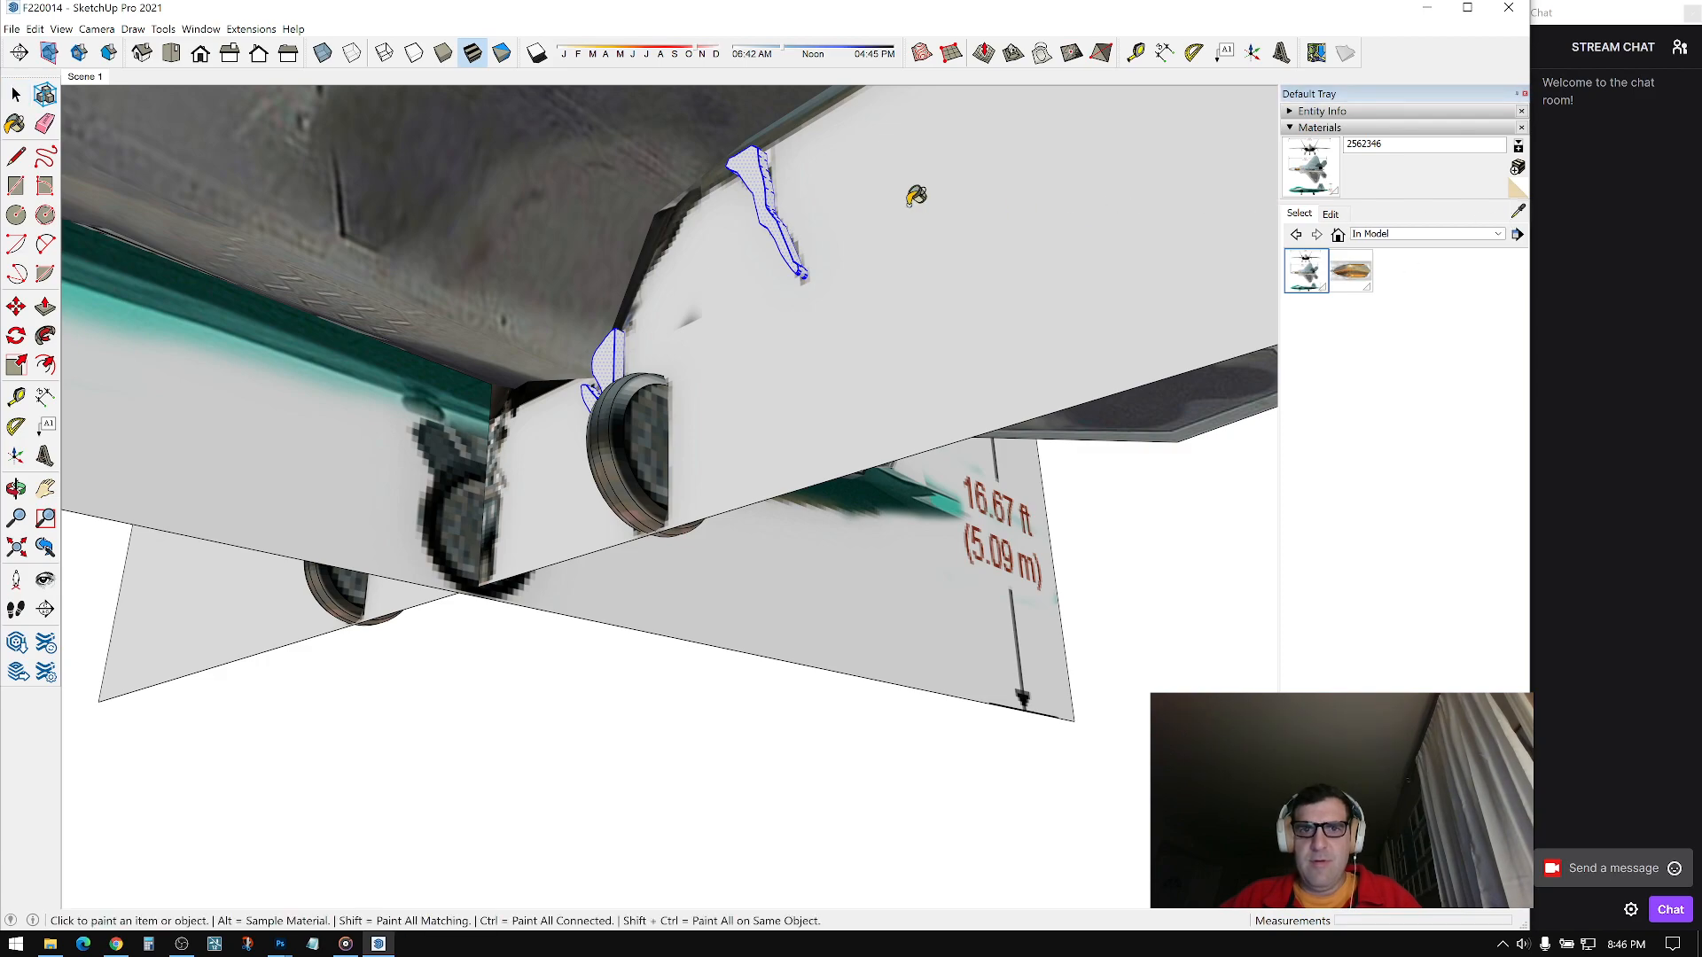
click(758, 161)
mouse_move(758, 161)
middle_down()
mouse_move(779, 342)
mouse_move(817, 330)
mouse_move(735, 379)
middle_up()
key(space)
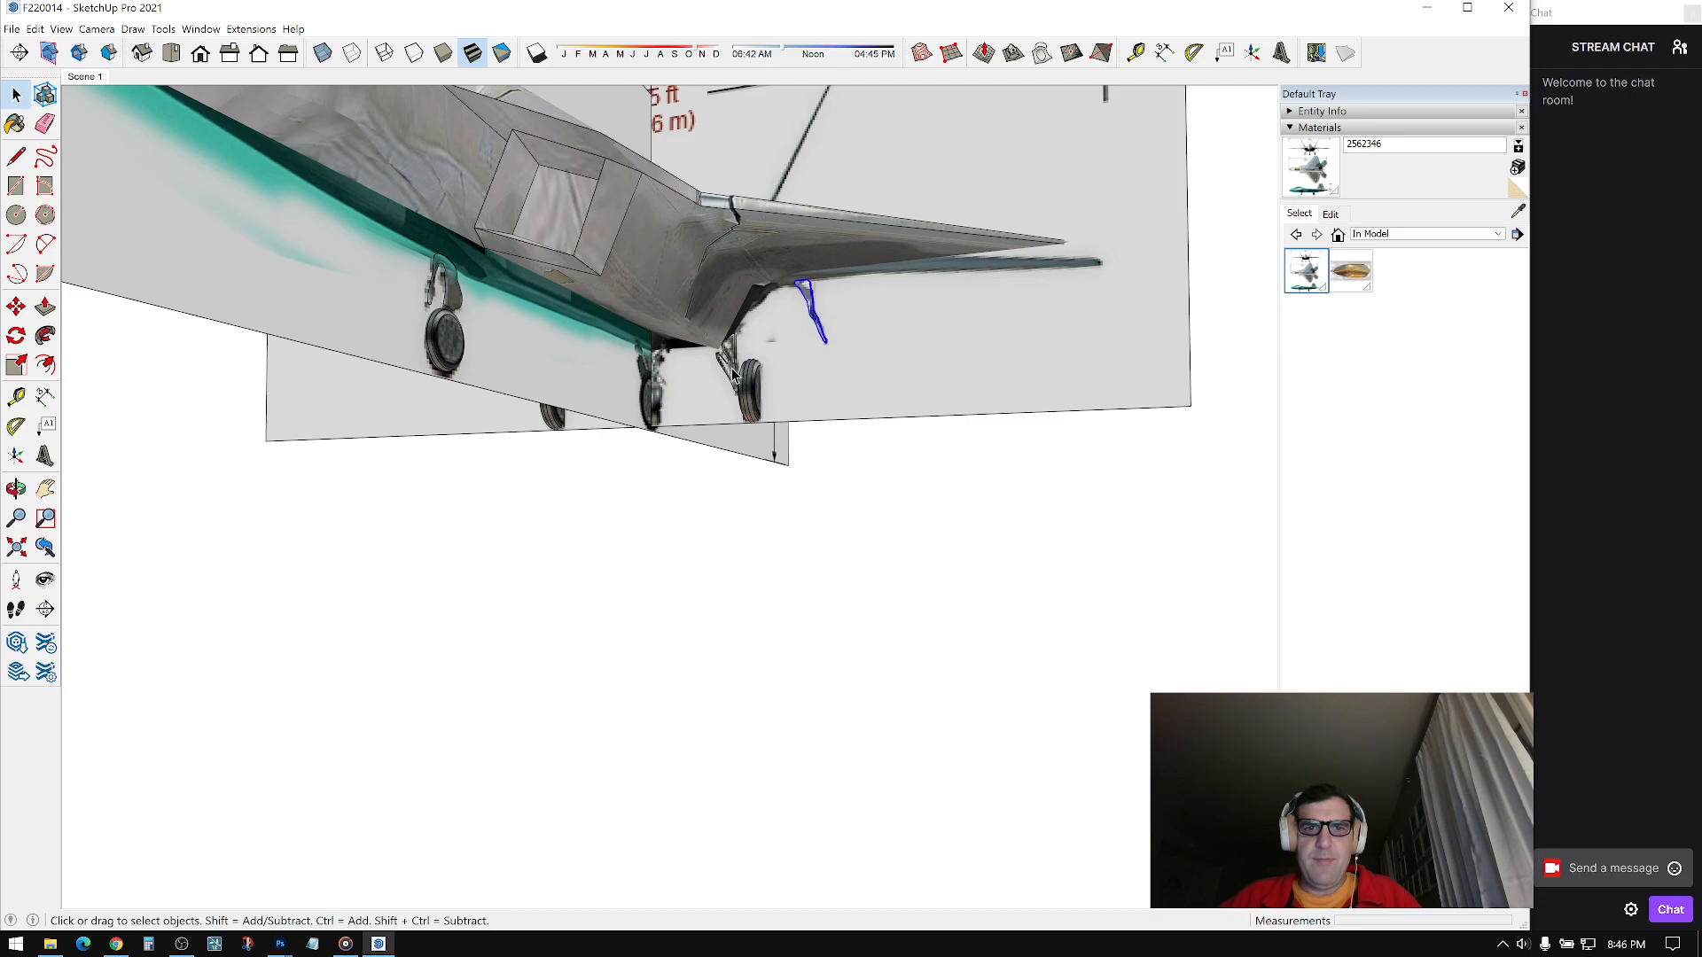
Step: Group the nose gear strut, main wheel strut and main gear door into a single group
scroll(735, 356, up, 2)
middle_drag(460, 337, 637, 384)
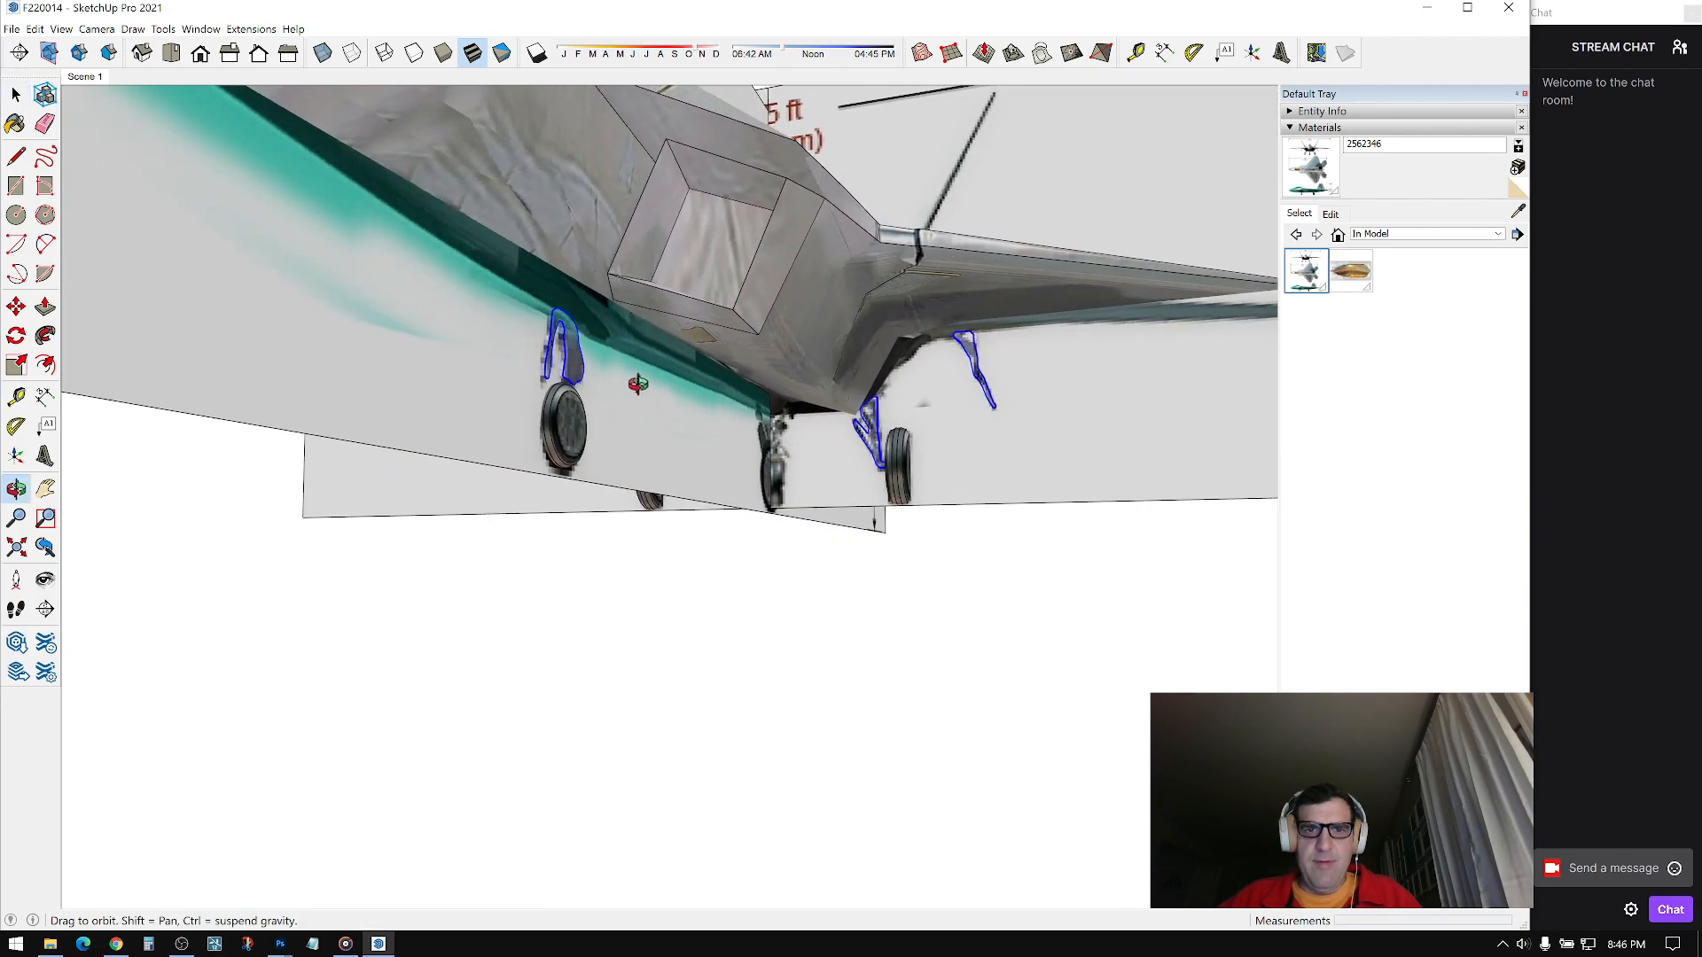
right_click(571, 347)
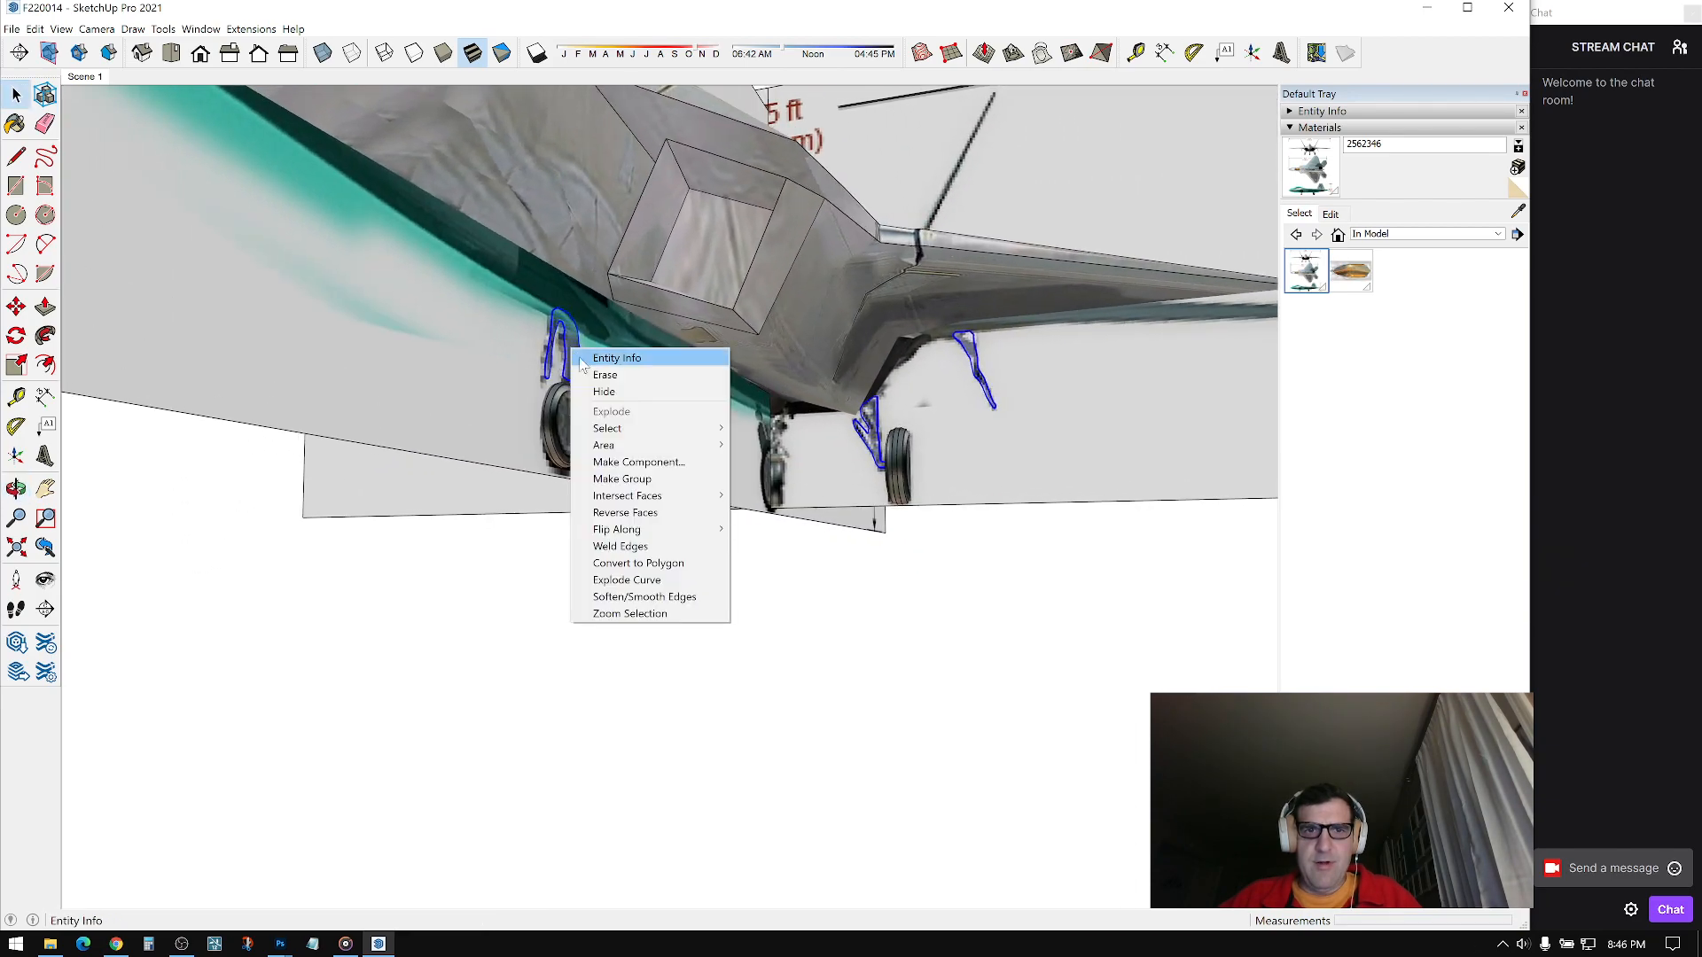
click(624, 484)
Step: Show the aircraft in a parallel-projection front view with the landing gear close up
middle_drag(819, 434, 836, 432)
scroll(709, 443, down, 4)
middle_drag(709, 443, 804, 326)
click(198, 56)
click(98, 29)
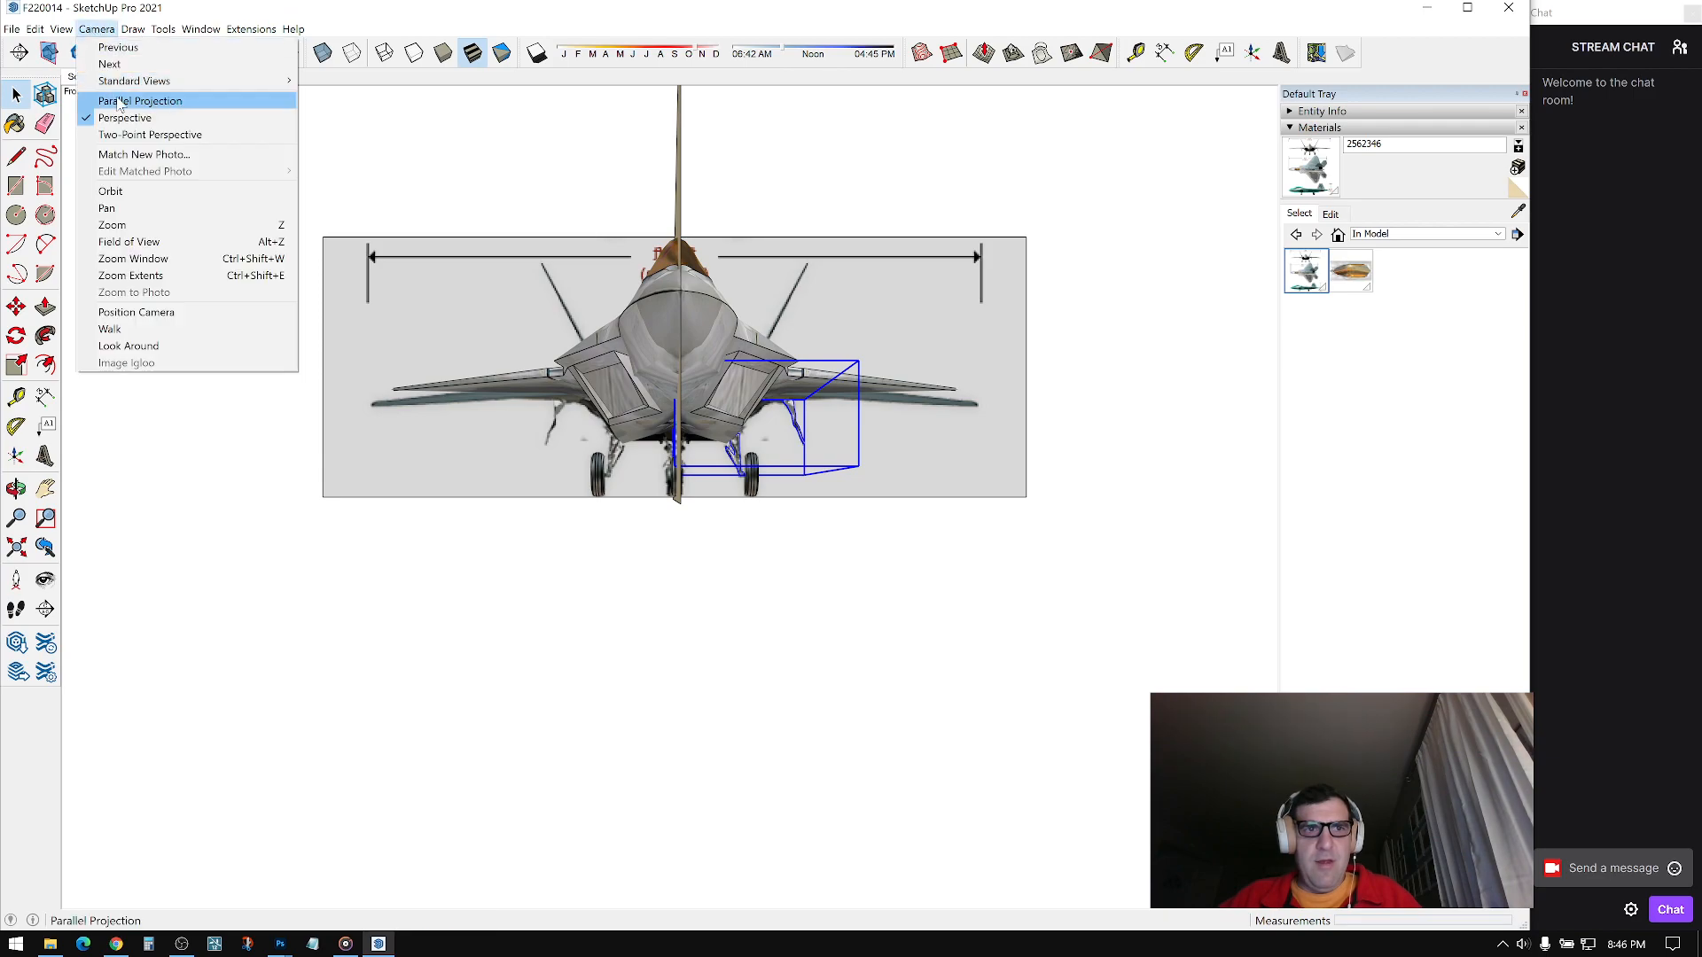
click(124, 105)
scroll(727, 470, up, 5)
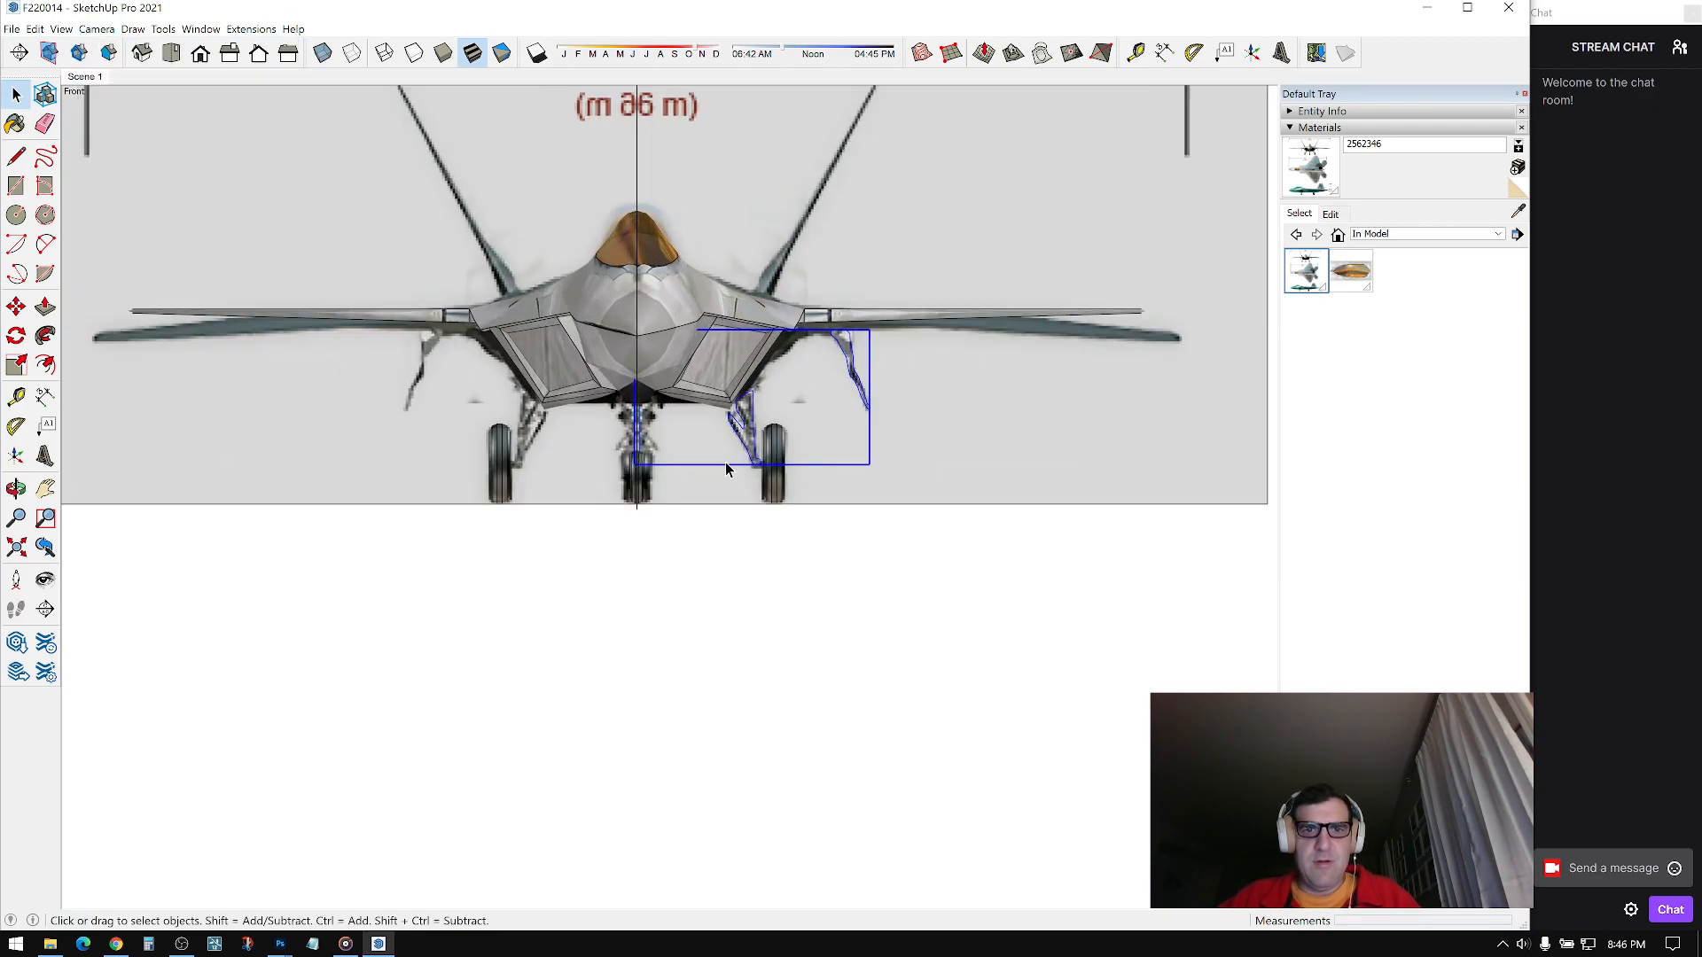
Step: Inside the landing gear group, copy the main wheel strut and gear door sideways past the opposite side of the fuselage
double_click(749, 421)
drag(699, 240, 1046, 560)
key(m)
key(ctrl)
click(892, 516)
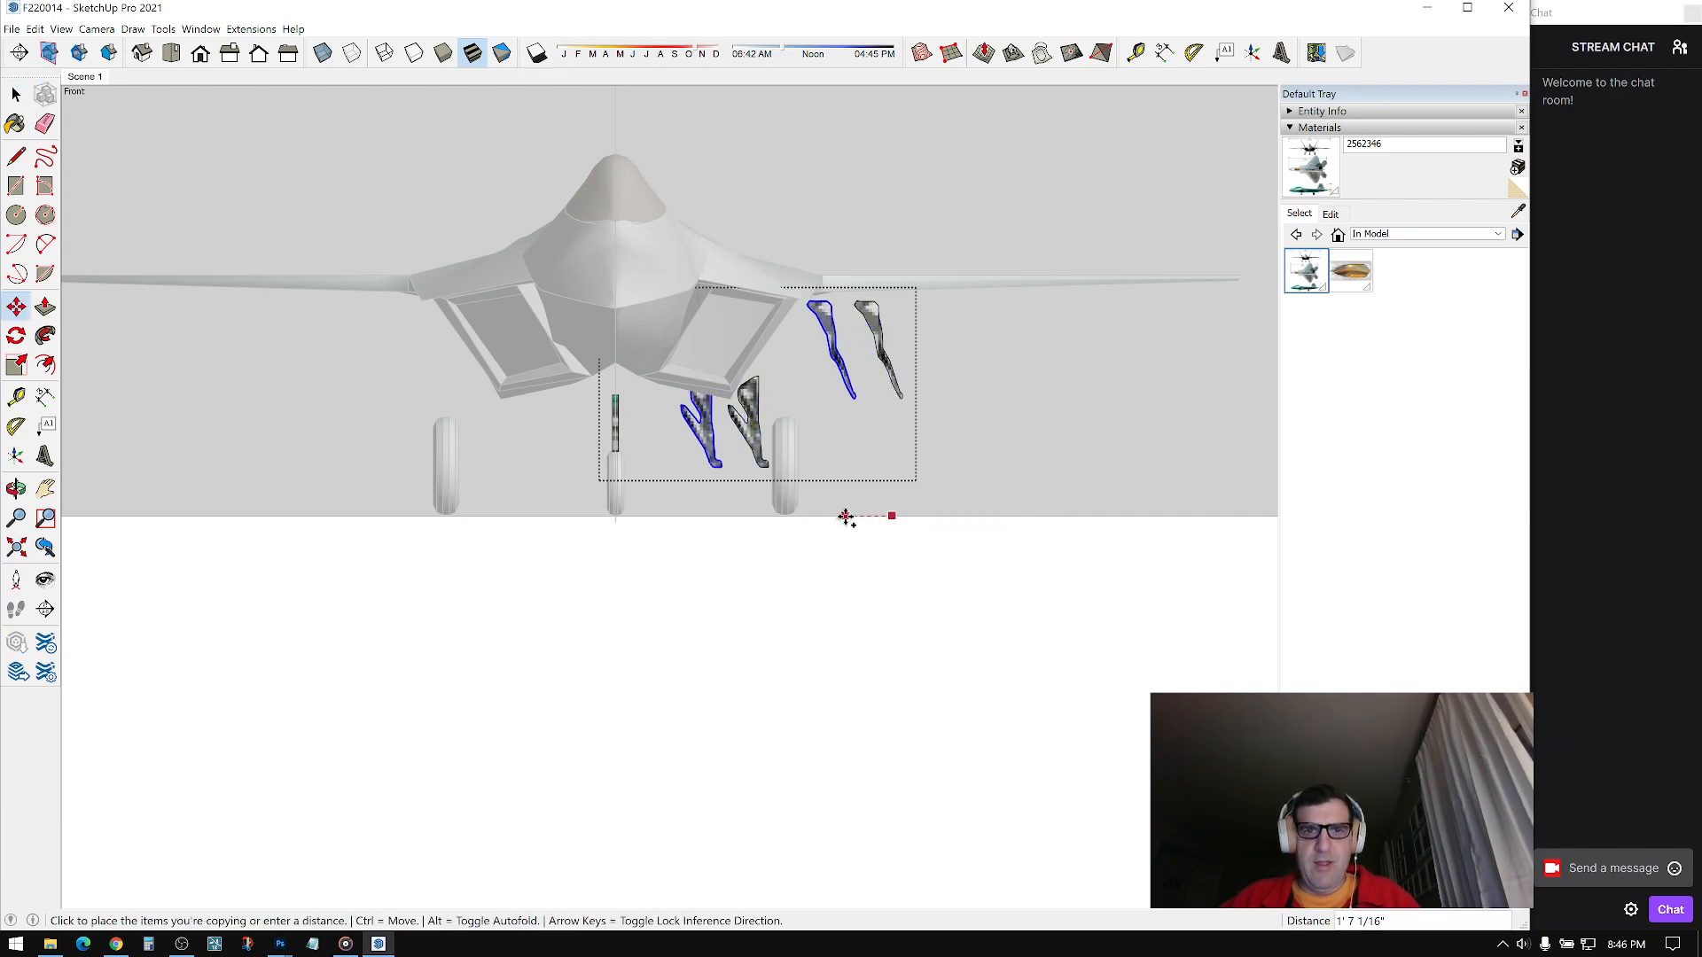
click(459, 521)
Step: Mirror the copied main wheel strut and gear door along the red axis by scaling them through the opposite side
middle_drag(437, 505, 469, 316)
key(s)
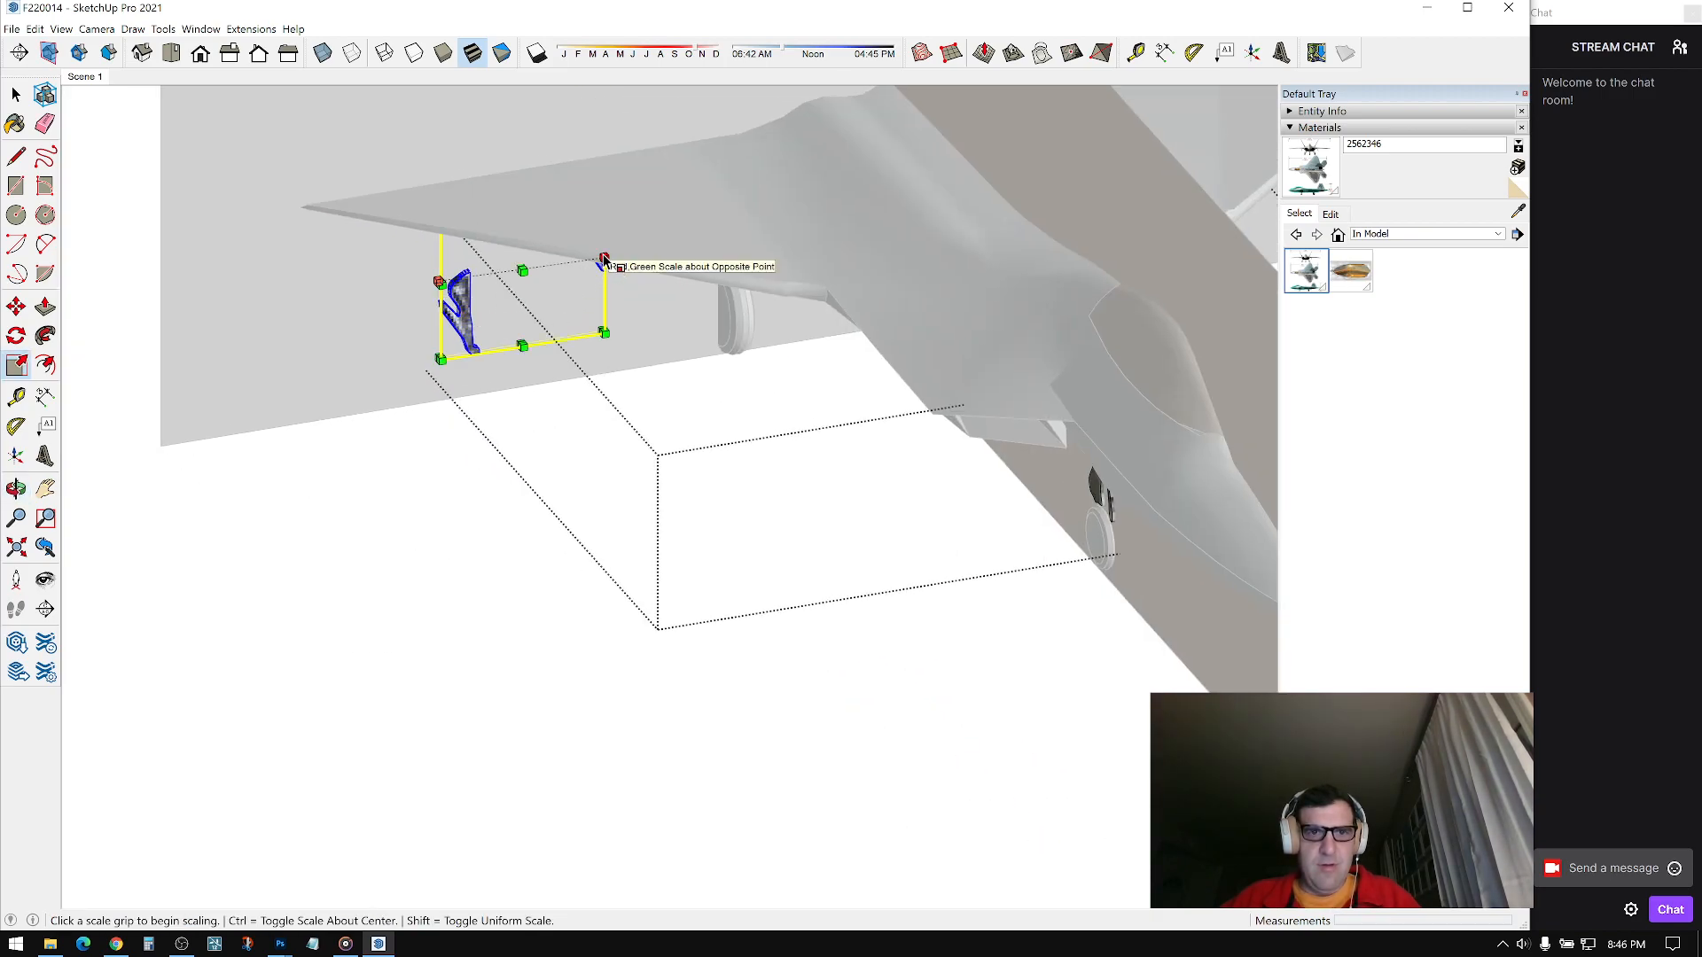
click(602, 256)
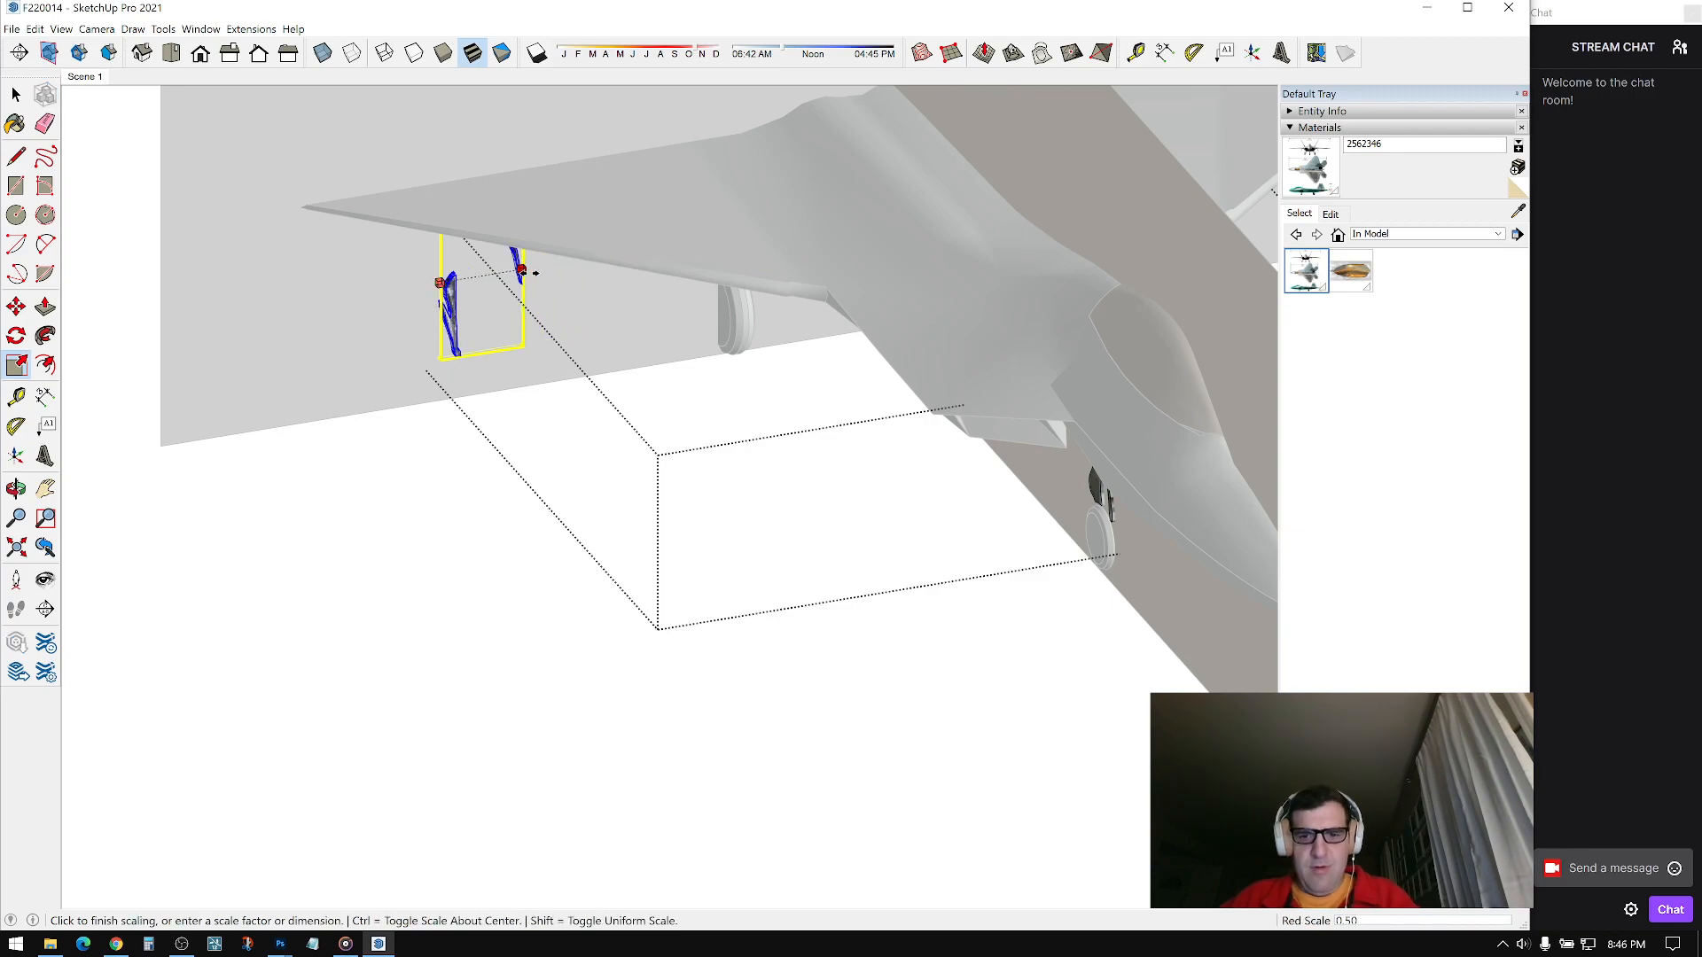
click(534, 271)
key(space)
middle_drag(567, 323, 194, 233)
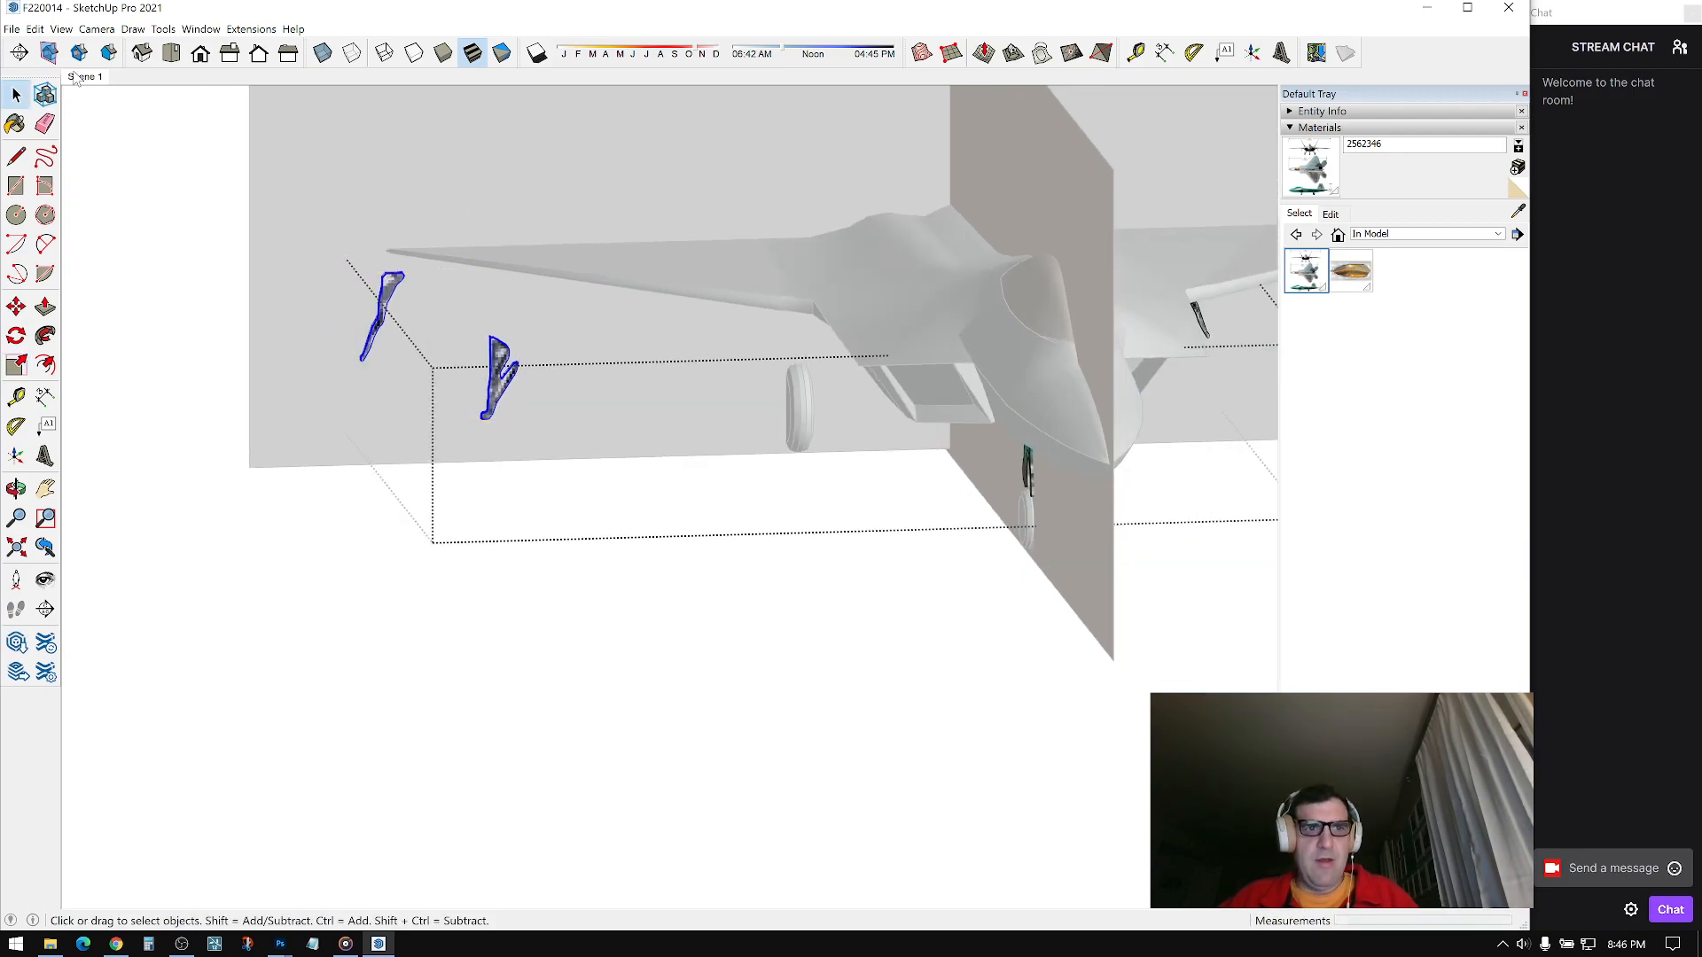
Step: Move the mirrored strut and door about 12' 5 1/8" along the red axis to the opposite main wheel, and close the group
click(201, 55)
key(m)
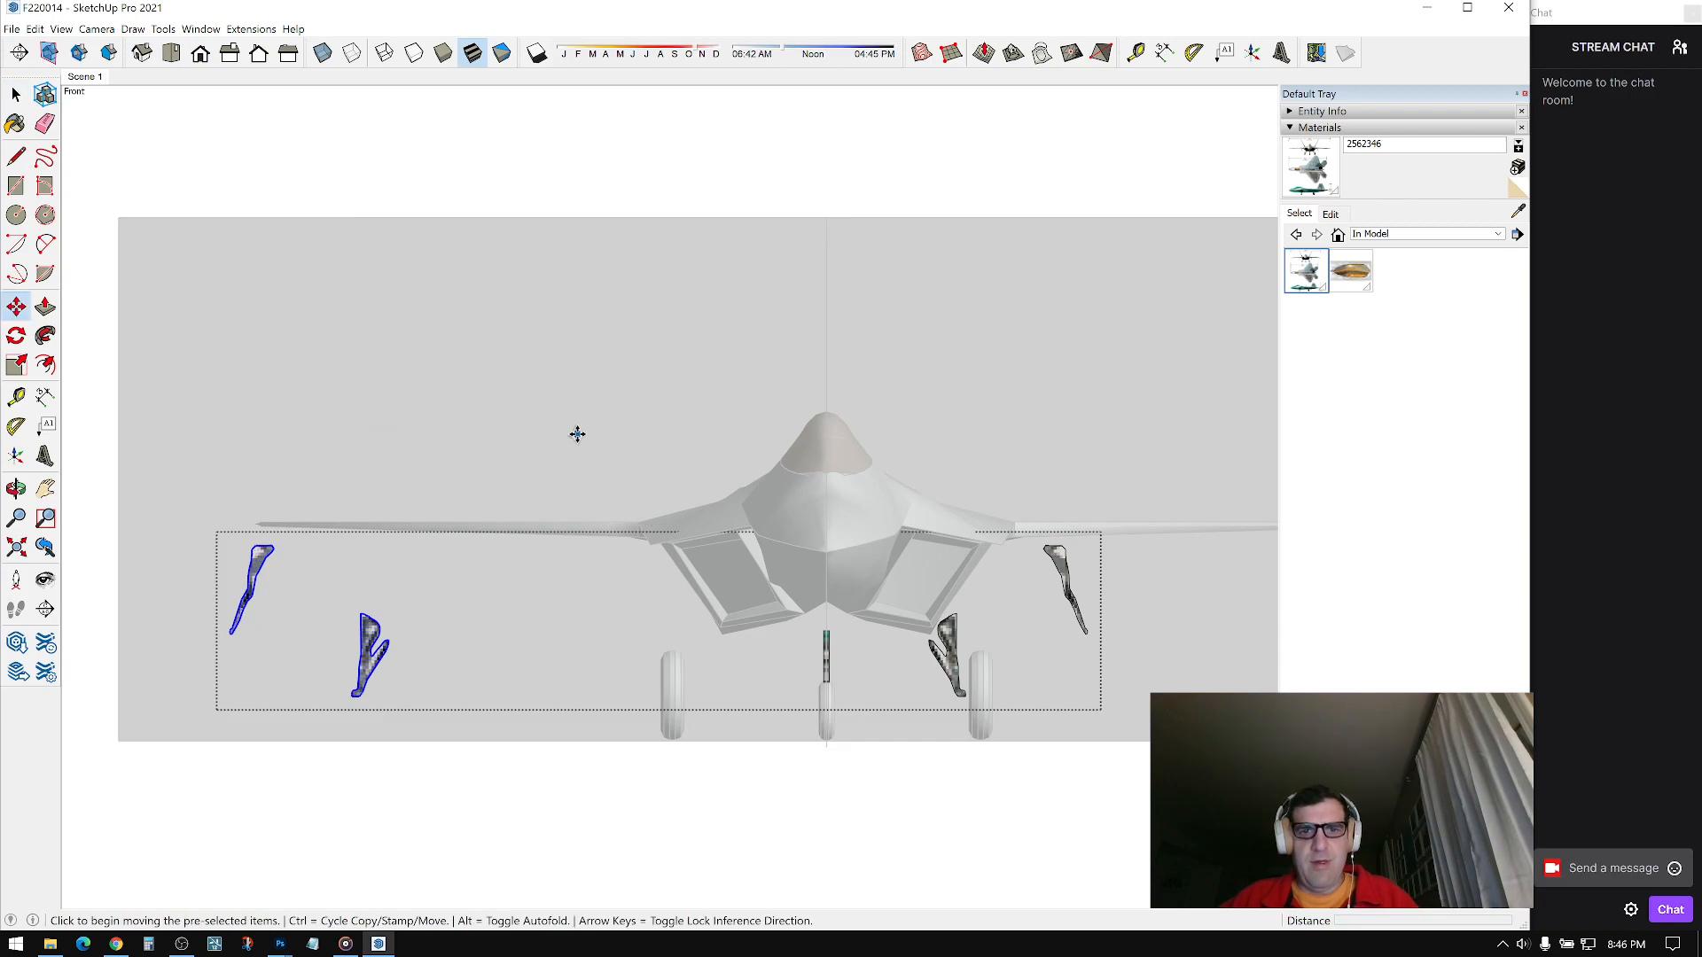
click(577, 433)
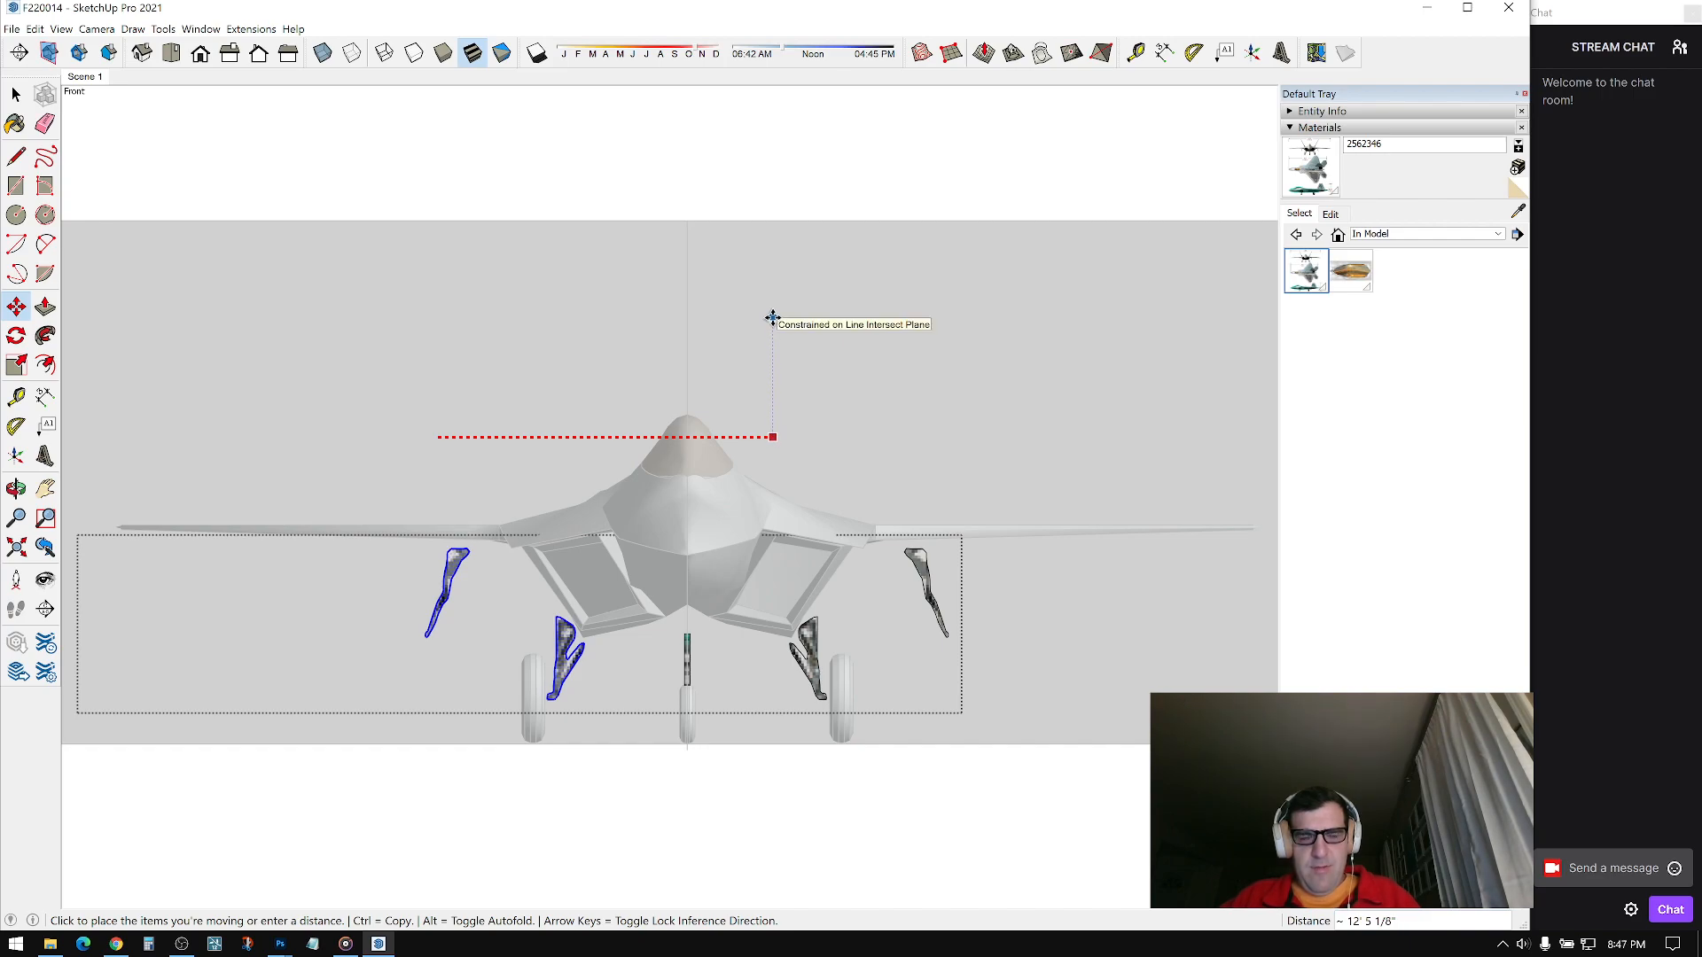
click(773, 318)
key(space)
scroll(622, 664, up, 3)
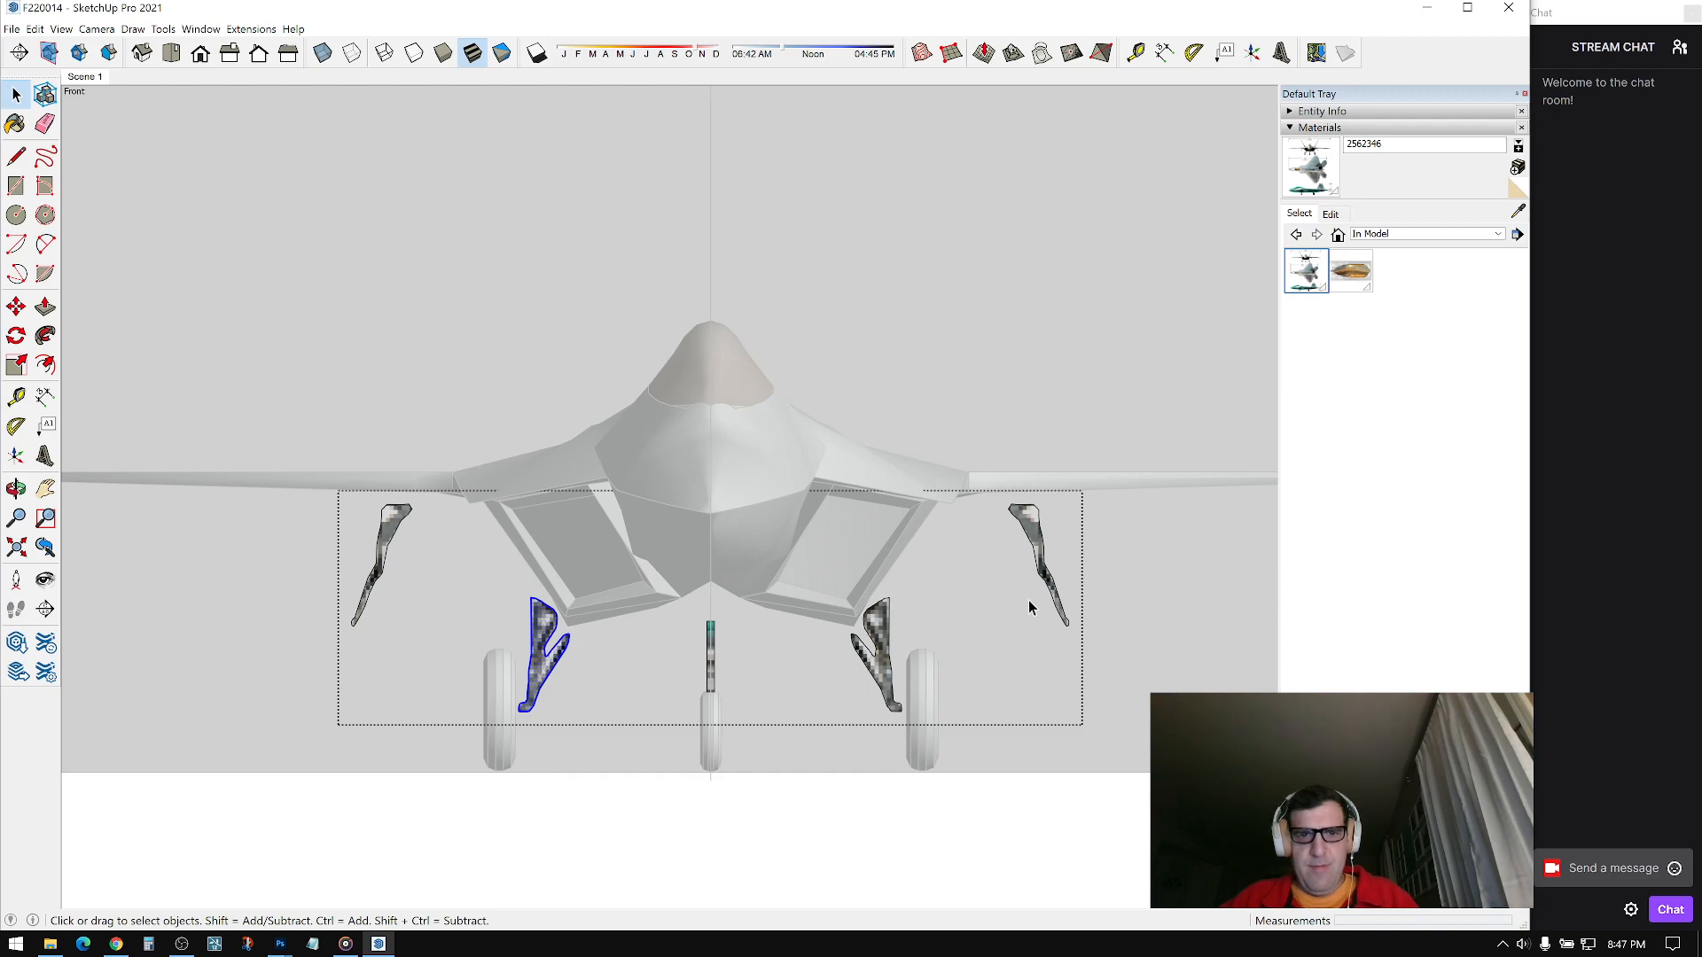
shift+middle_drag(883, 628, 720, 492)
click(837, 727)
Step: Move one half of the front-view image plane far behind the aircraft
middle_drag(917, 493, 736, 457)
shift+middle_drag(1074, 428, 882, 414)
middle_drag(959, 370, 553, 414)
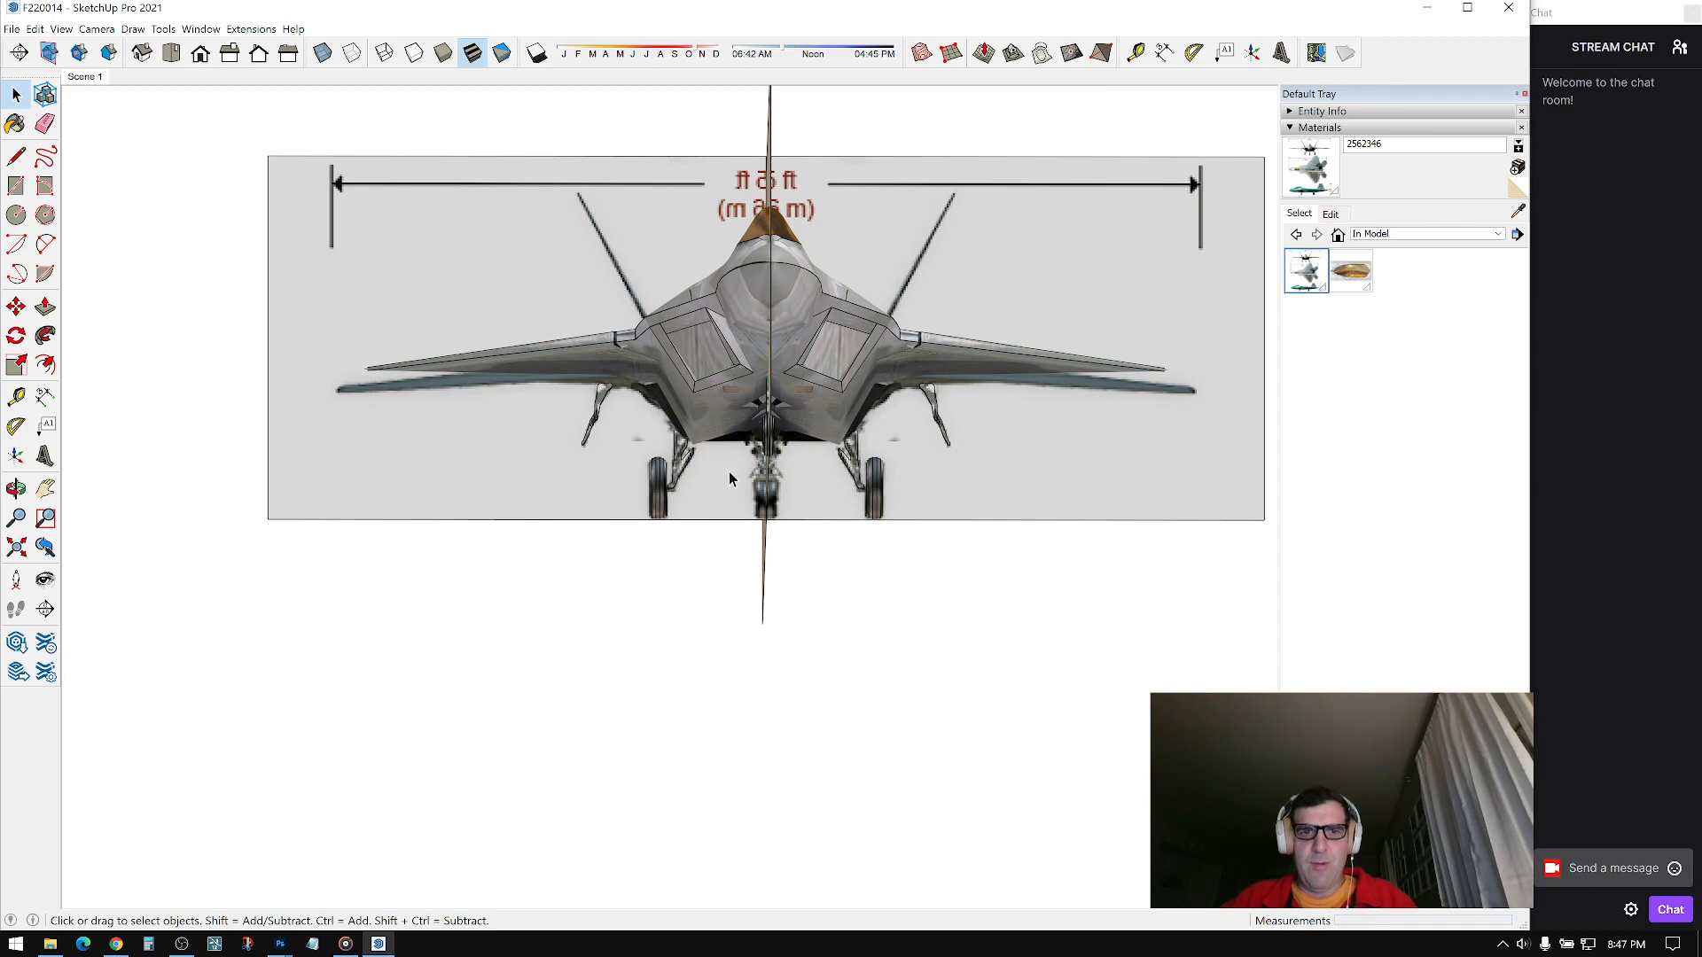
middle_drag(680, 459, 221, 489)
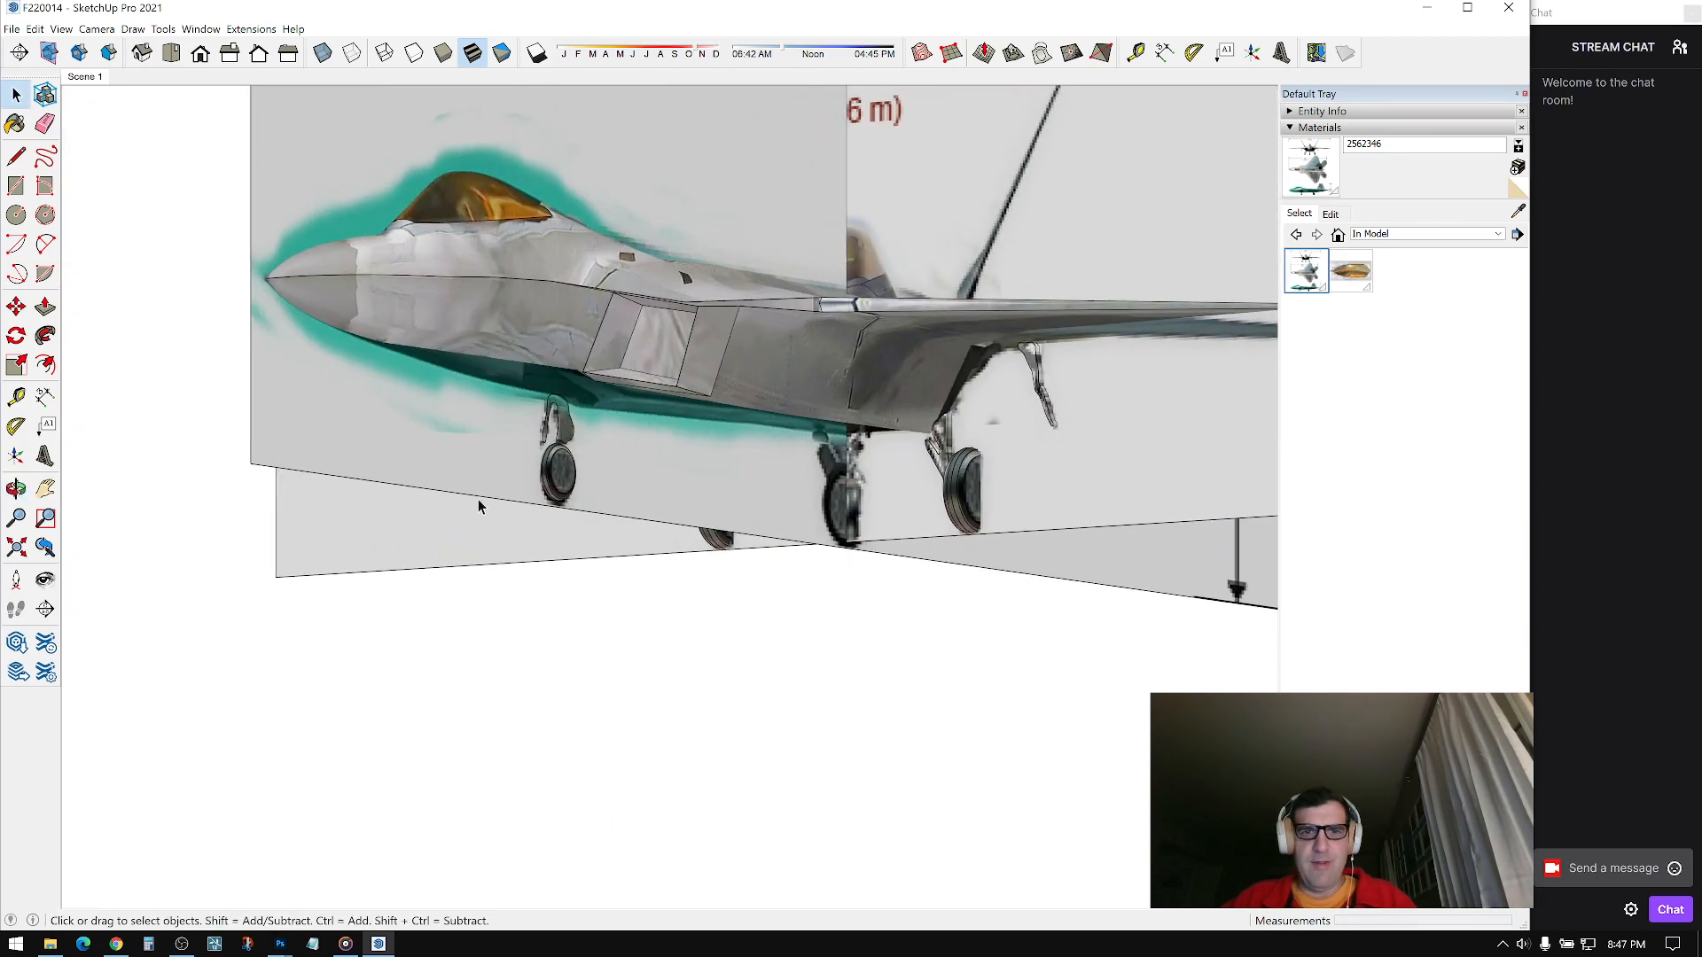
middle_drag(930, 465, 979, 372)
scroll(966, 426, down, 3)
middle_drag(986, 237, 897, 334)
click(840, 409)
middle_drag(840, 410, 625, 483)
key(m)
click(835, 572)
scroll(624, 483, down, 3)
scroll(1241, 477, down, 1)
shift+middle_drag(1241, 477, 706, 398)
scroll(705, 398, down, 2)
click(1044, 414)
key(space)
Step: Move the other half of the front-view image plane back along the green axis to rejoin the first half behind the aircraft
middle_drag(366, 359, 412, 469)
shift+middle_drag(412, 469, 621, 455)
scroll(776, 466, up, 2)
key(m)
click(565, 425)
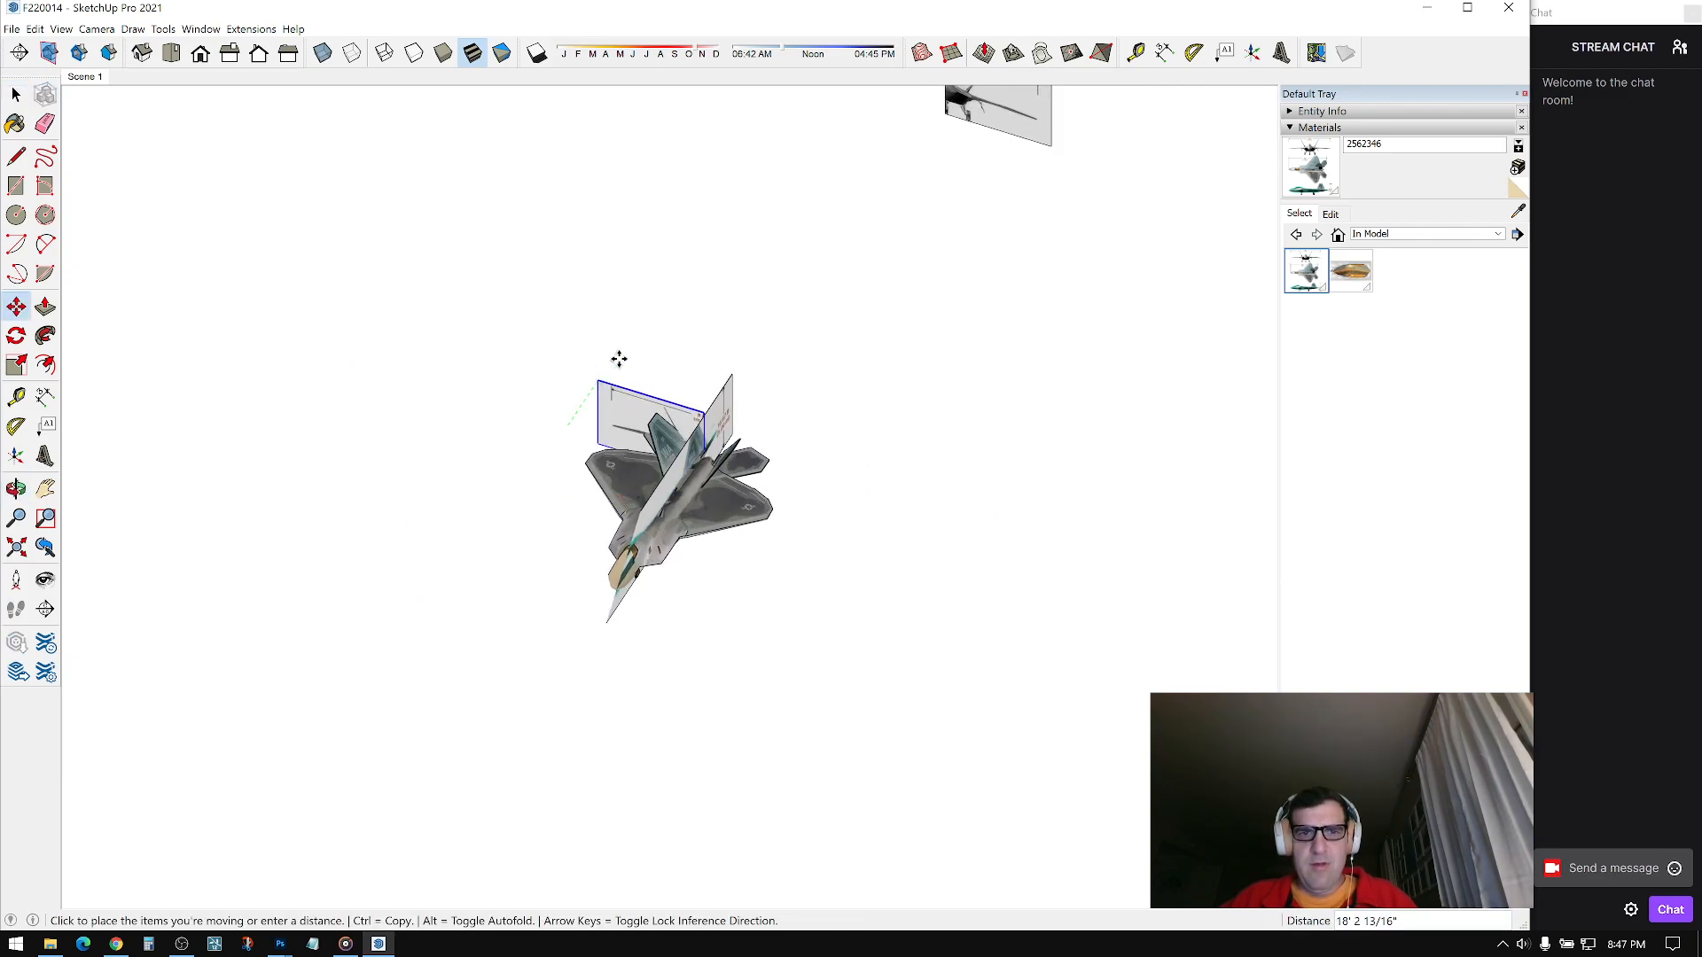
shift+middle_drag(1008, 96, 780, 288)
scroll(780, 287, down, 1)
click(785, 288)
scroll(641, 497, up, 3)
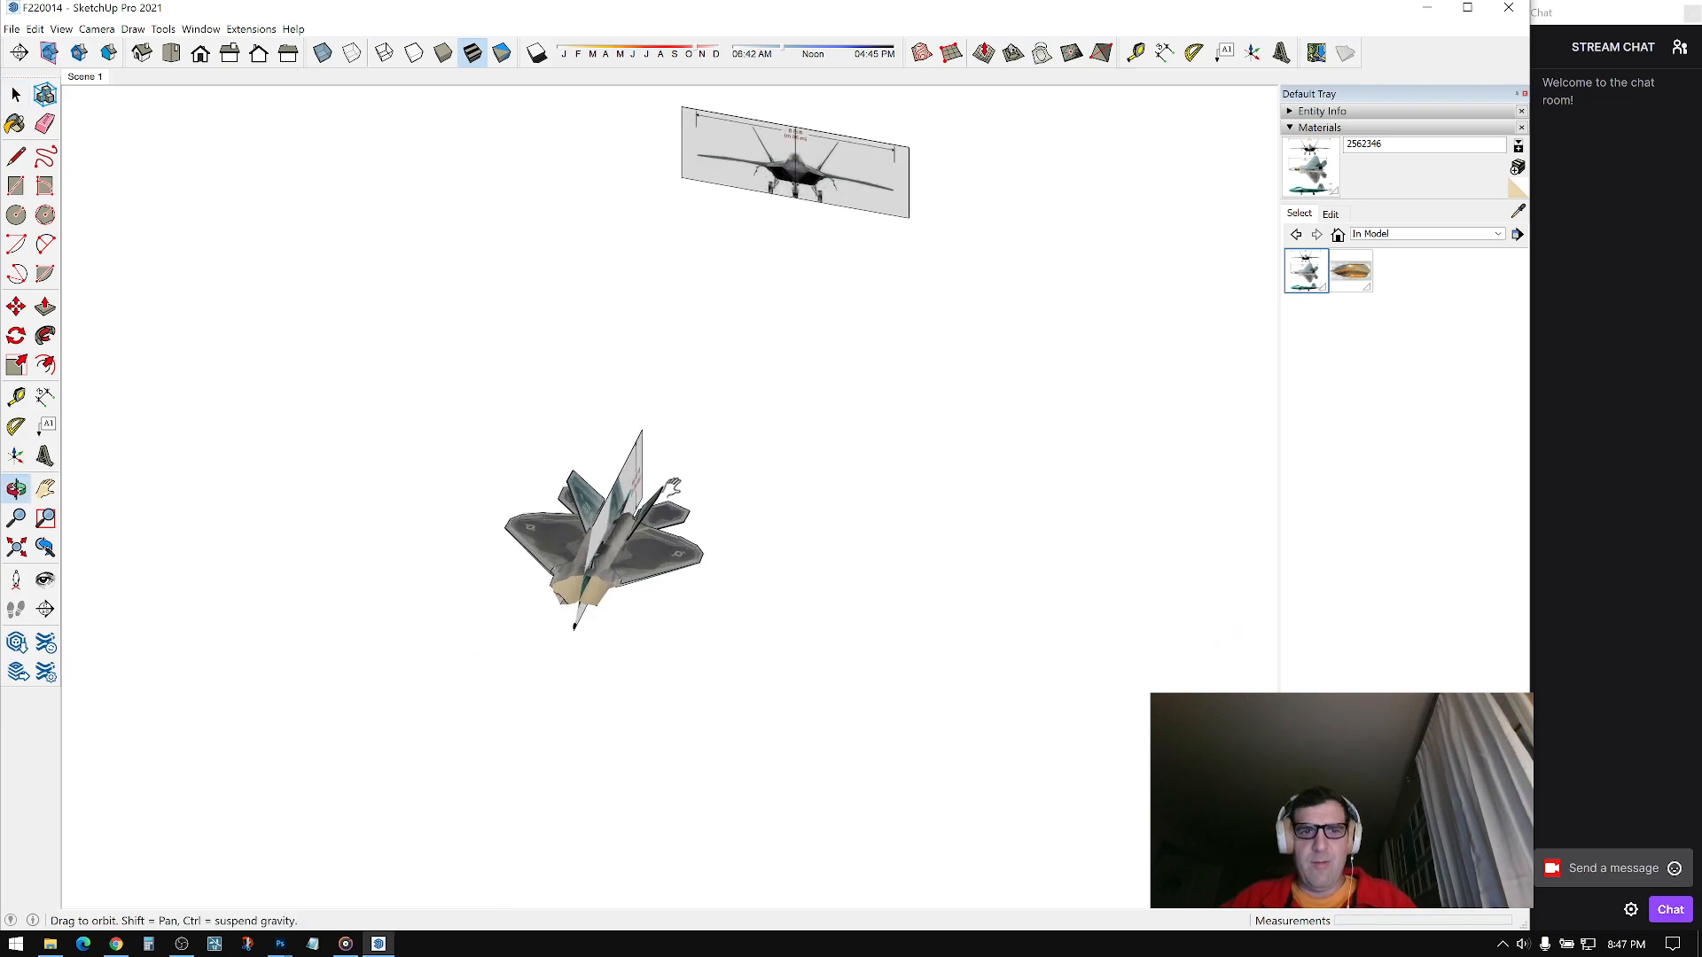
Step: Move the side-view image plane sideways, well clear of the aircraft
click(688, 391)
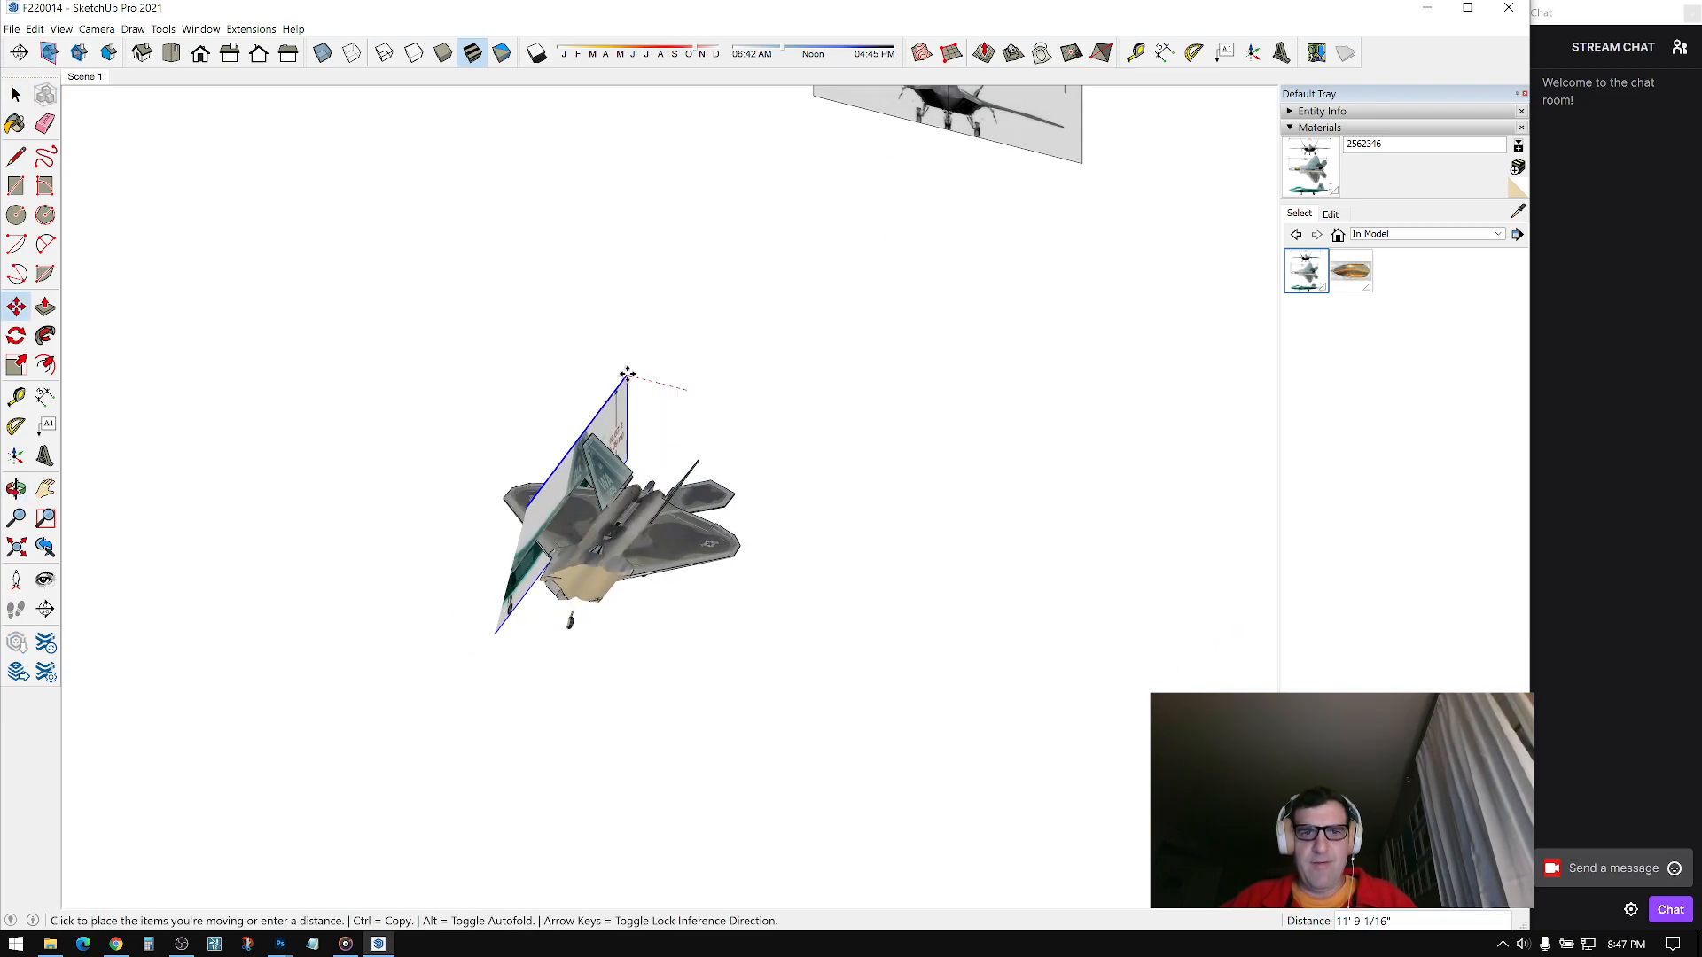
shift+middle_drag(603, 365, 779, 387)
scroll(779, 387, down, 1)
click(592, 344)
shift+middle_drag(808, 485, 577, 598)
scroll(577, 599, up, 1)
key(space)
middle_drag(677, 406, 612, 592)
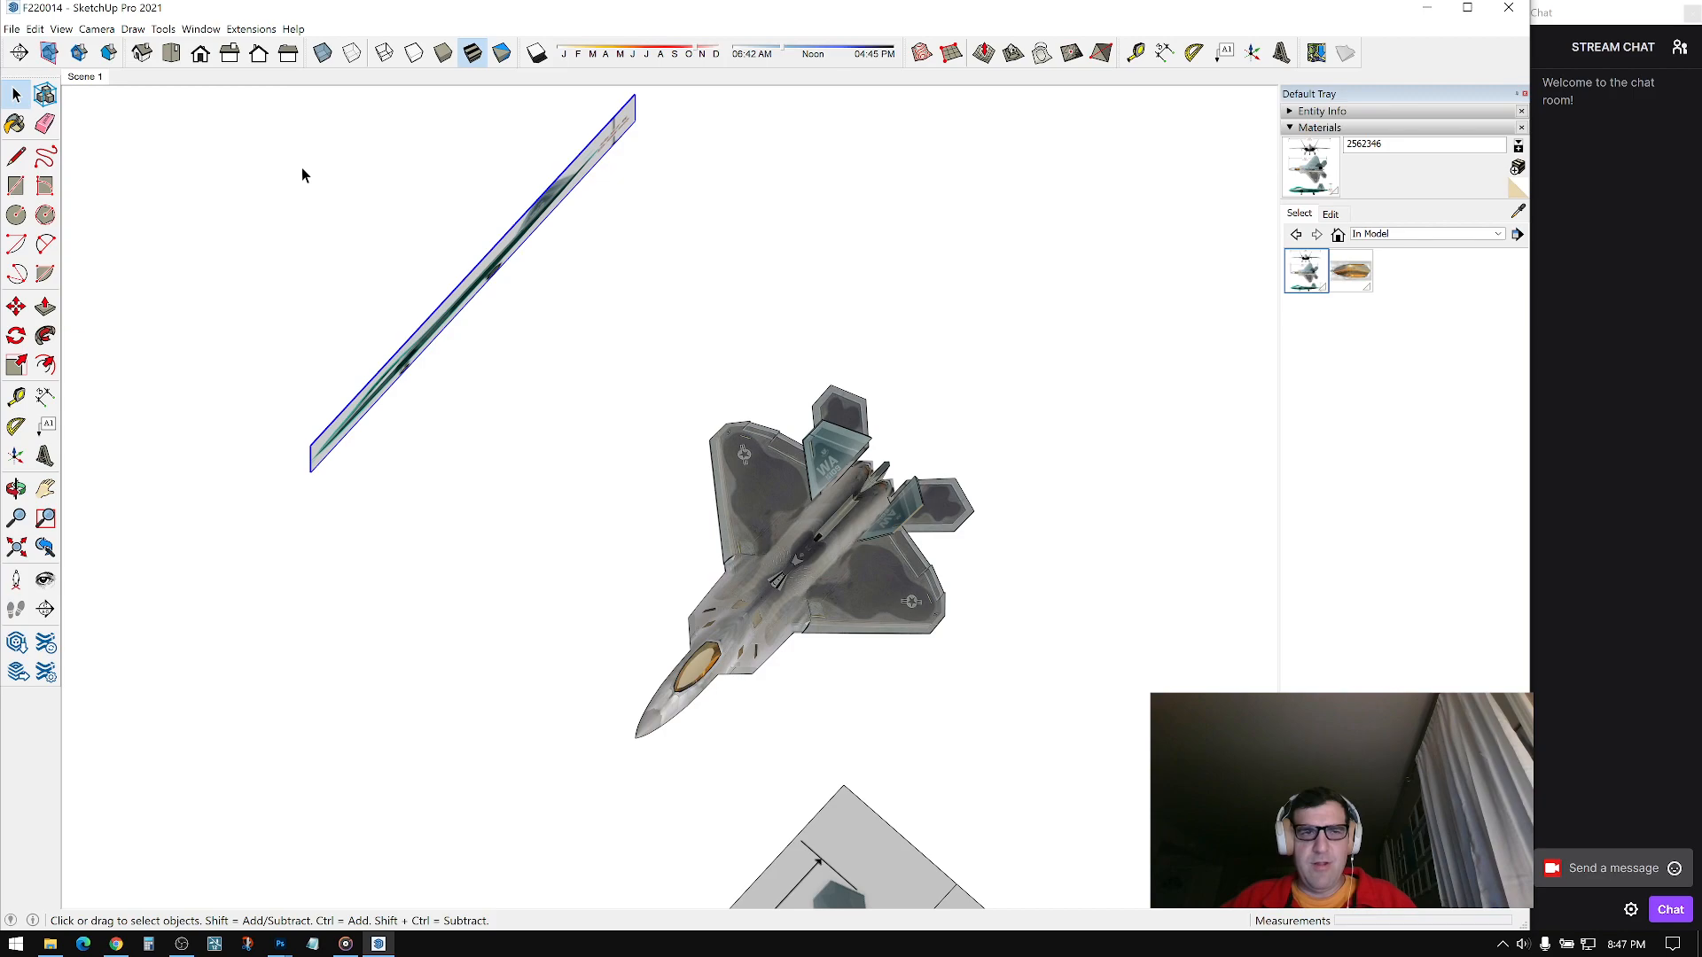
click(97, 29)
click(133, 103)
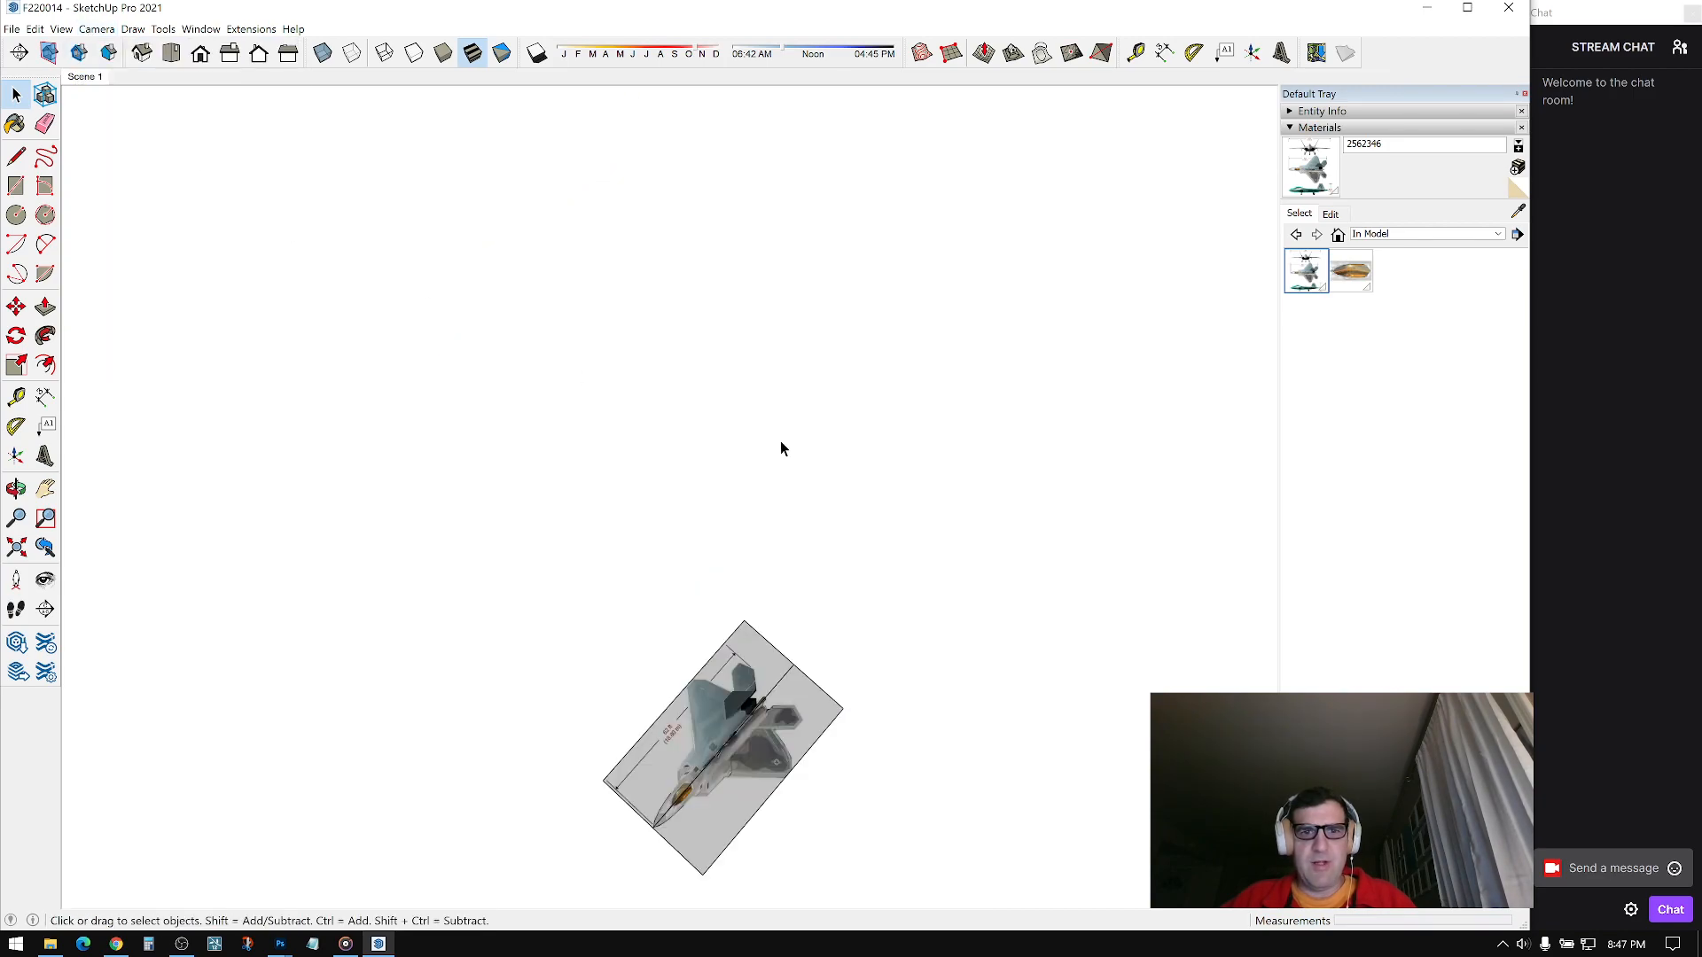
middle_drag(816, 374, 756, 352)
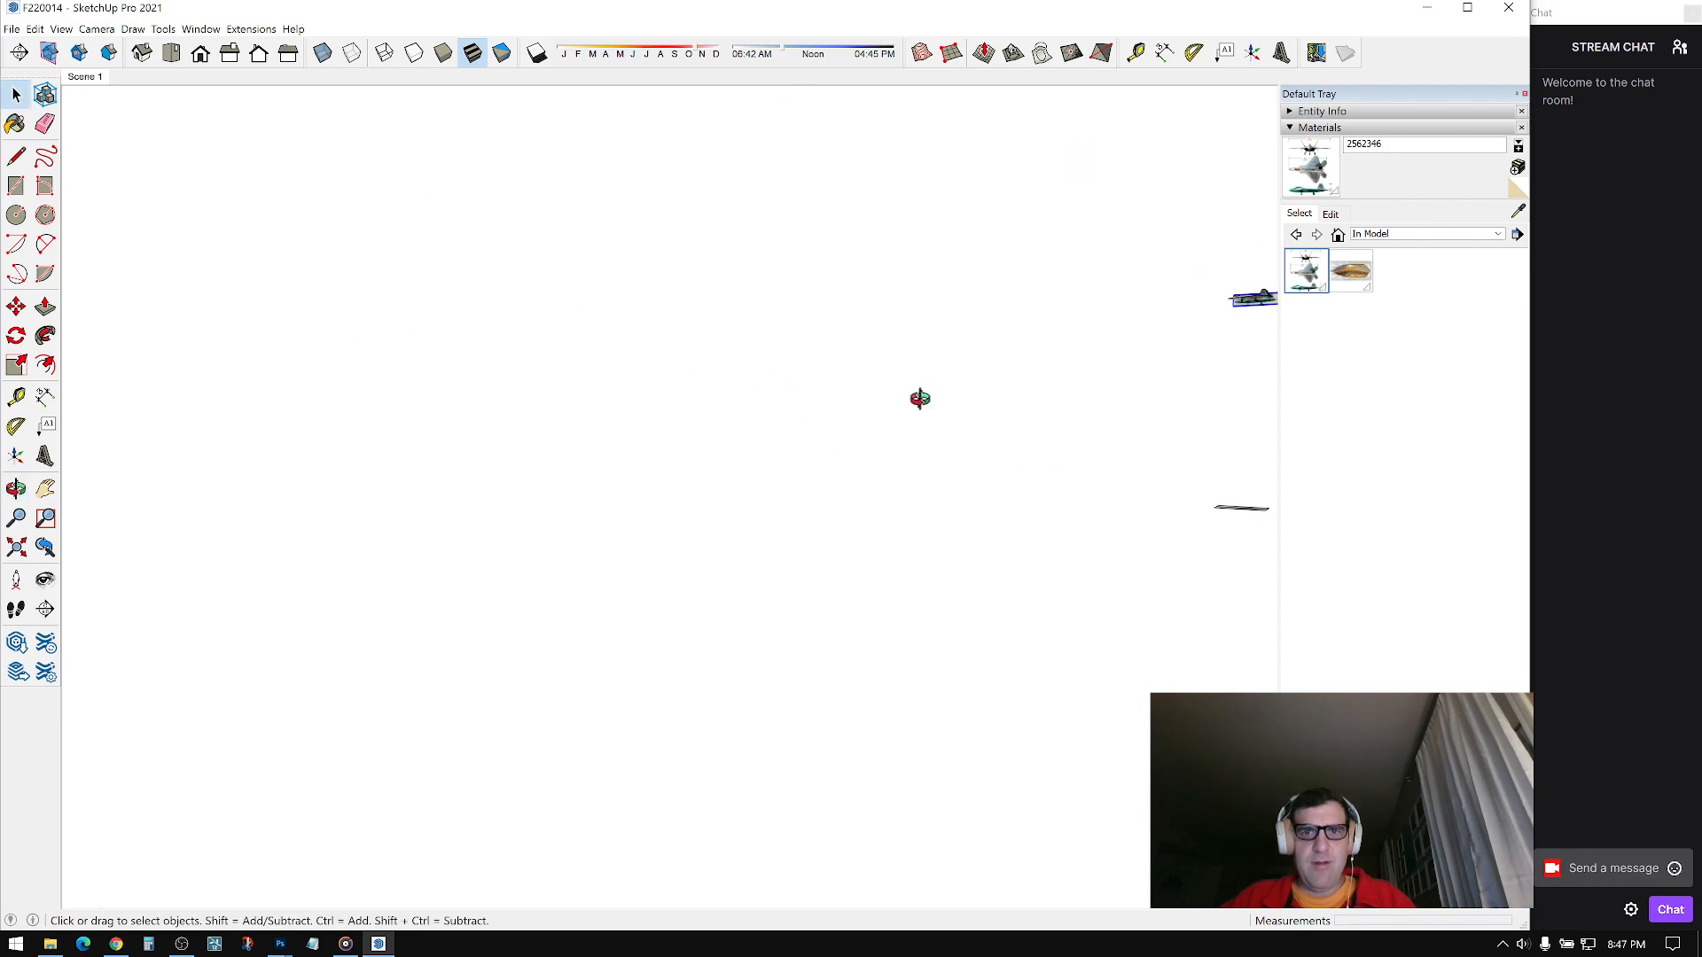
scroll(784, 426, up, 3)
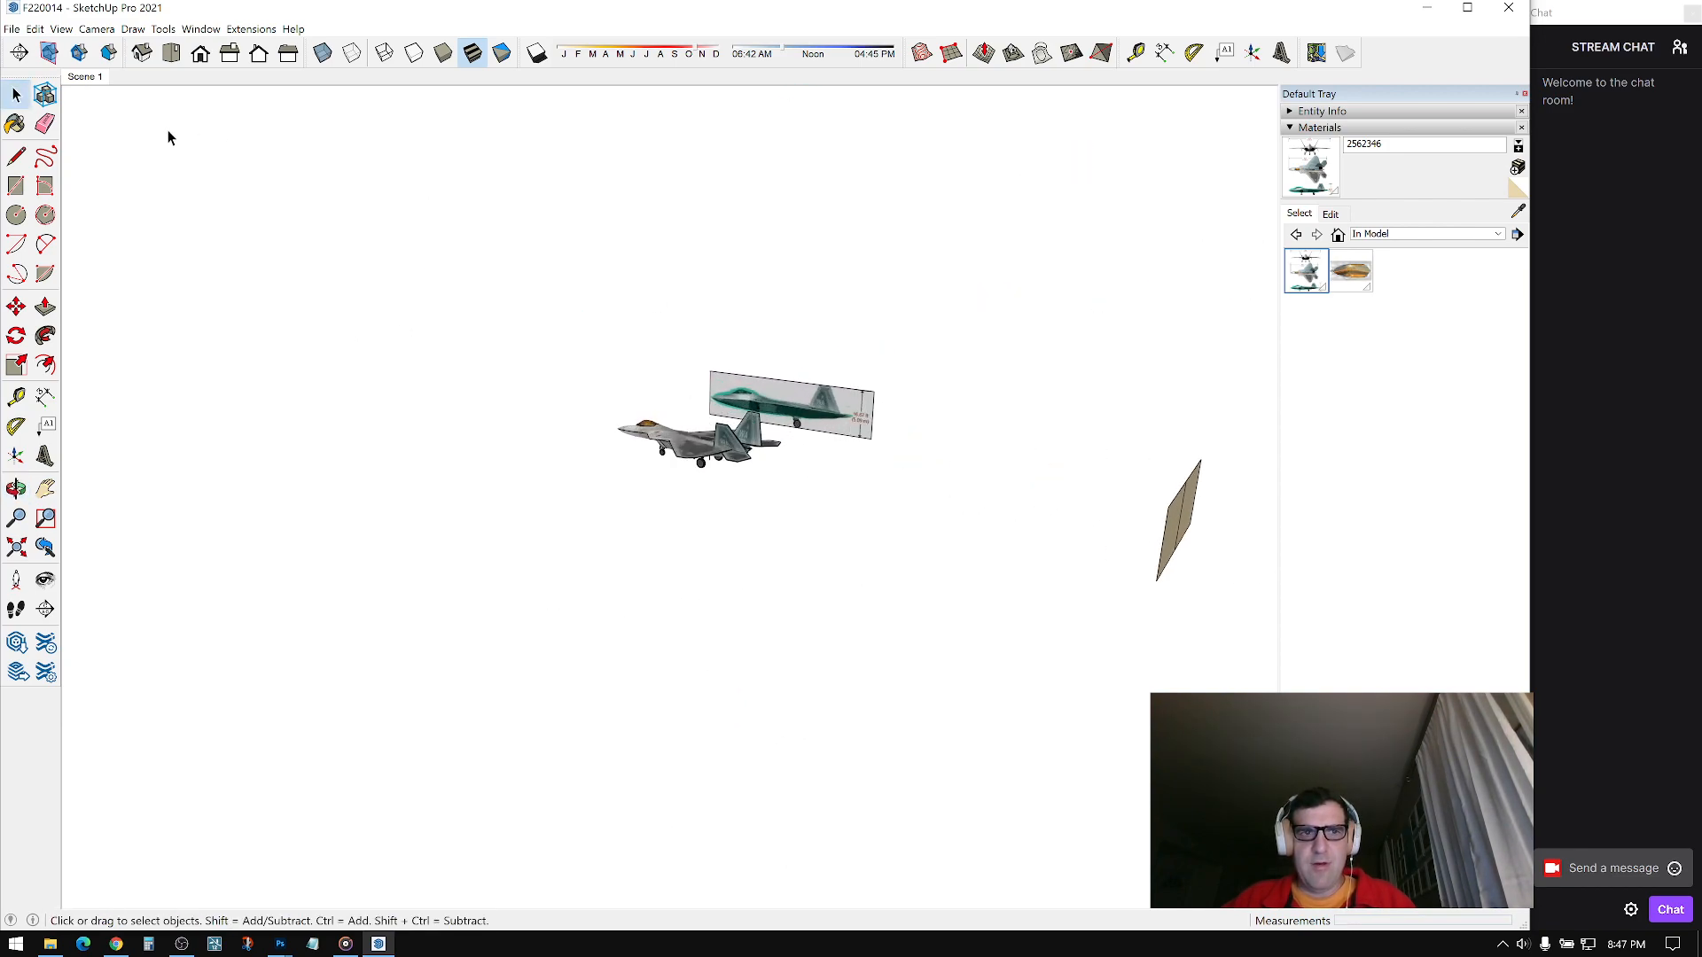
Step: Recall Scene 1, open the landing gear group and scale the nose gear strut upward into the fuselage by about 1.63
click(85, 79)
middle_drag(987, 491, 771, 408)
scroll(760, 472, up, 6)
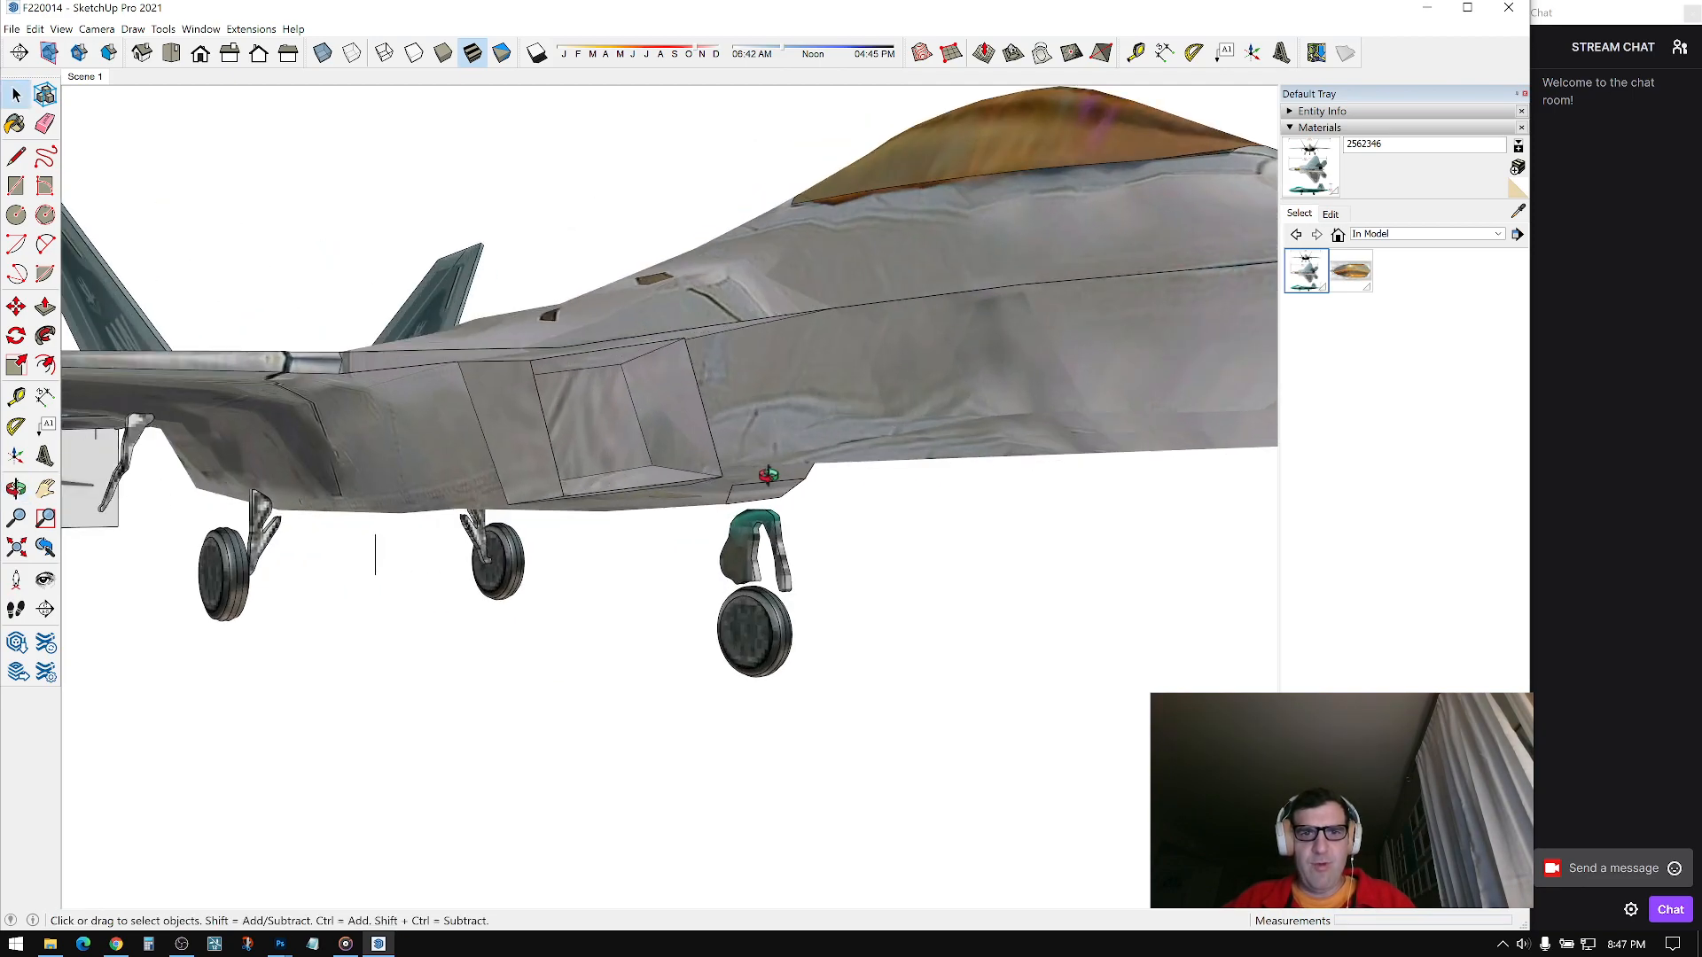
click(802, 553)
middle_drag(802, 553, 523, 472)
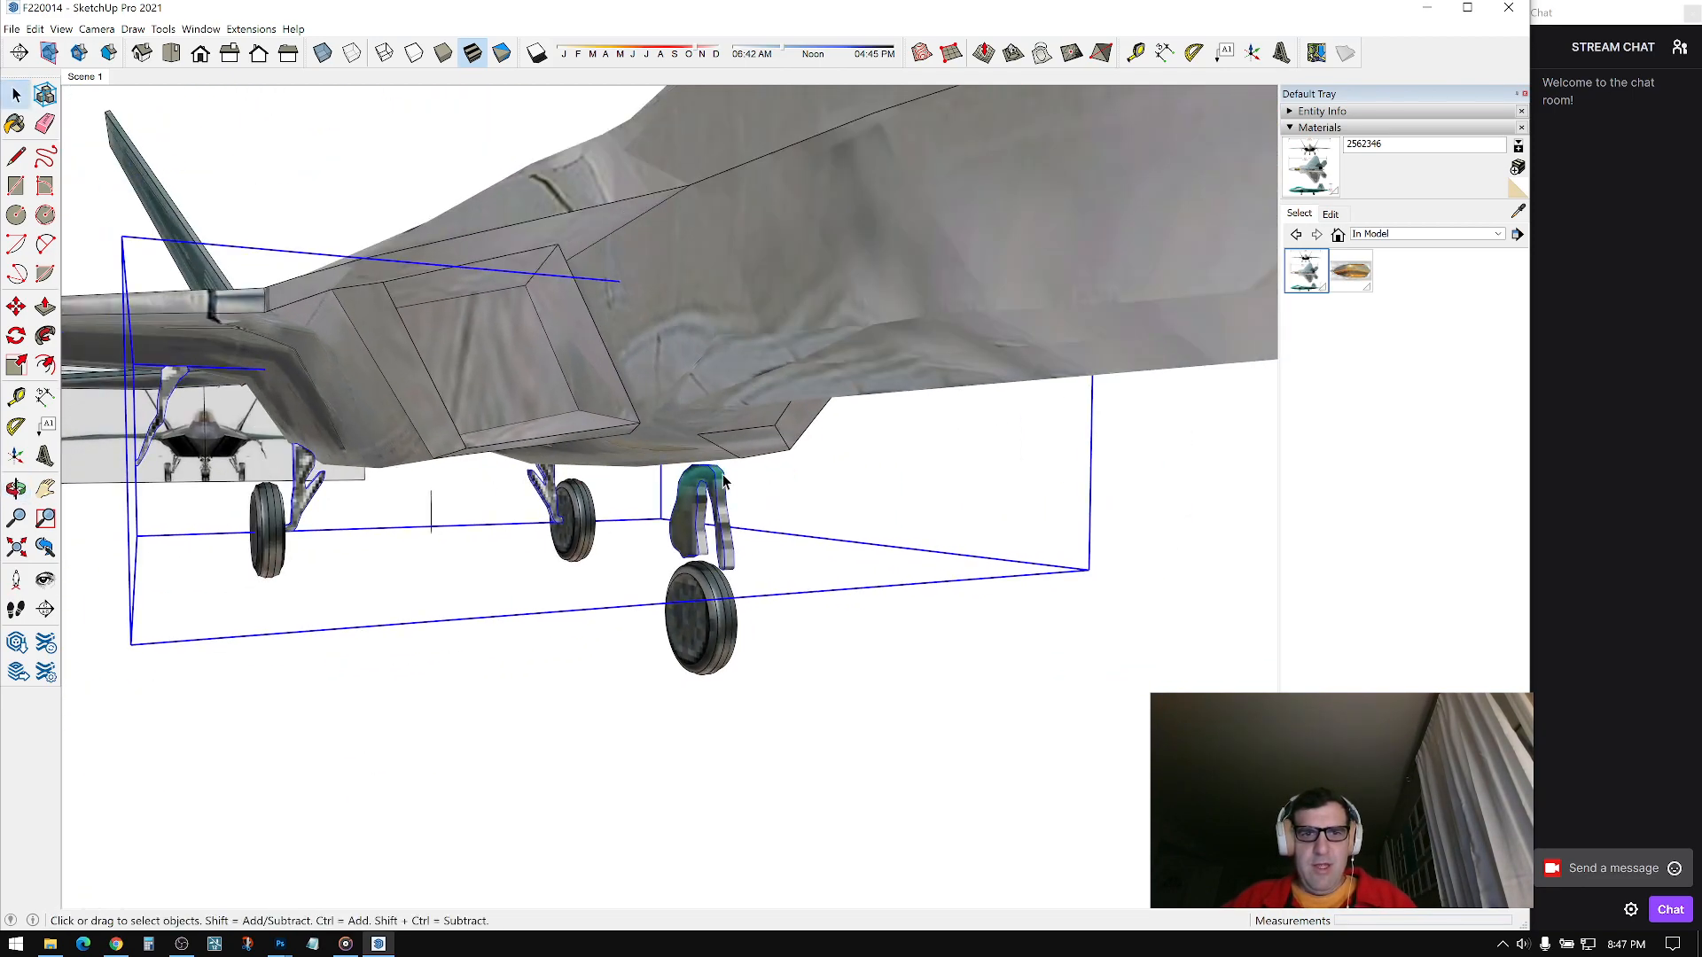
double_click(713, 478)
key(s)
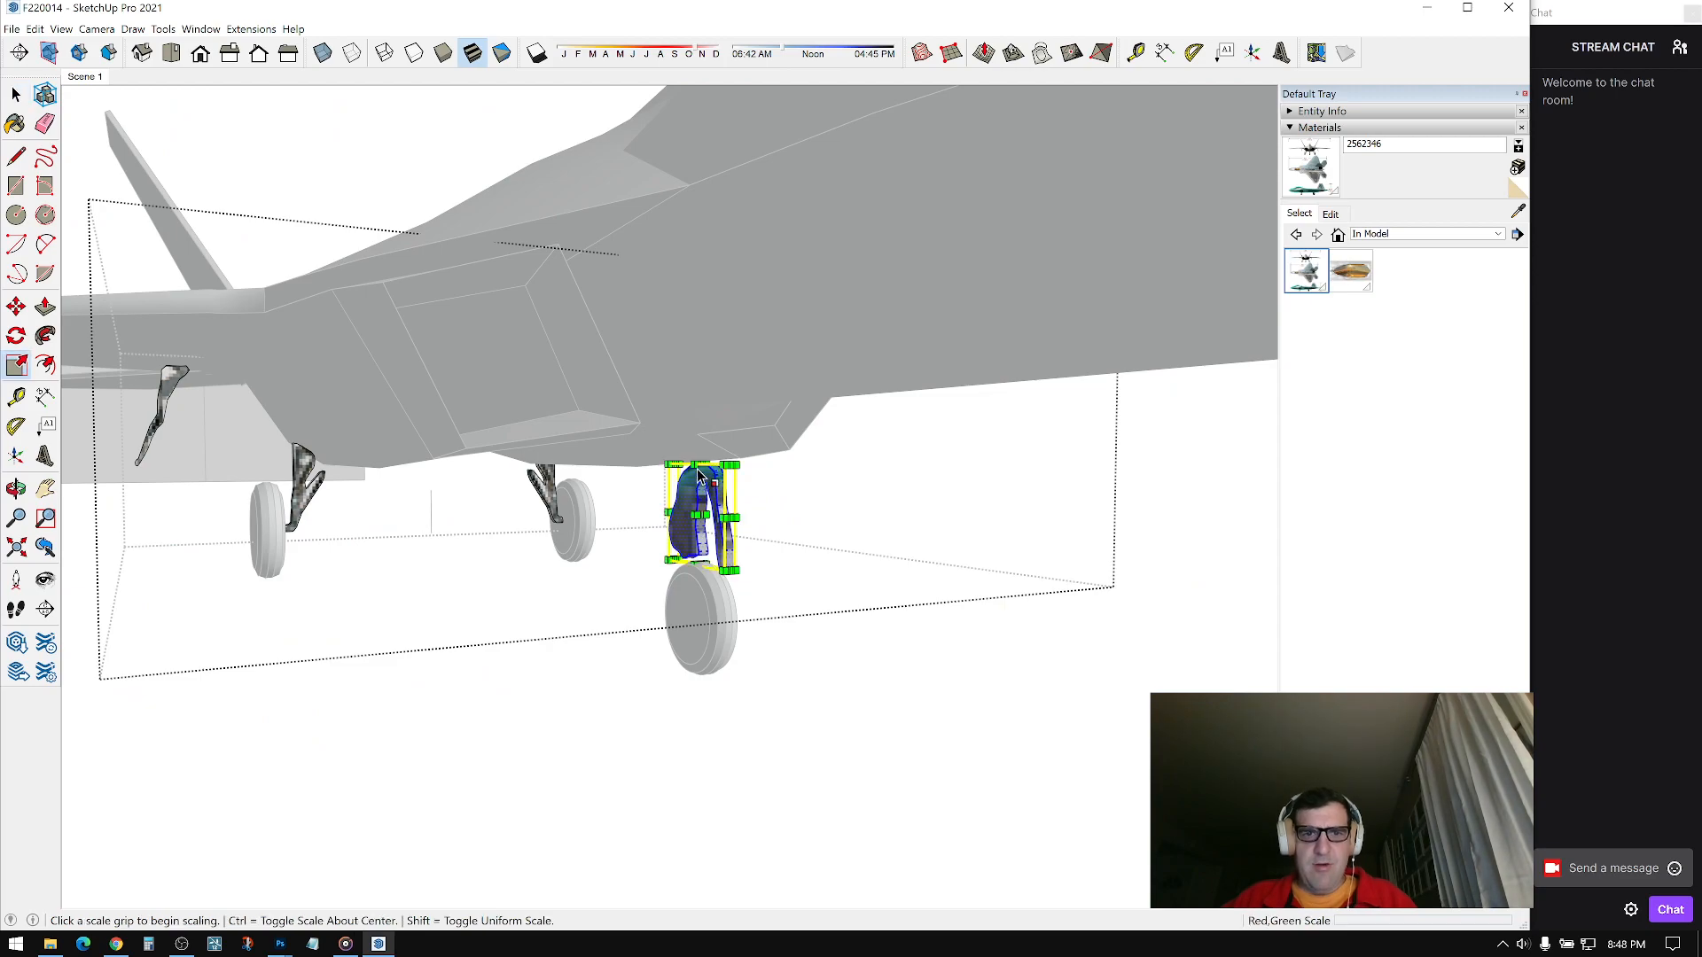
click(700, 462)
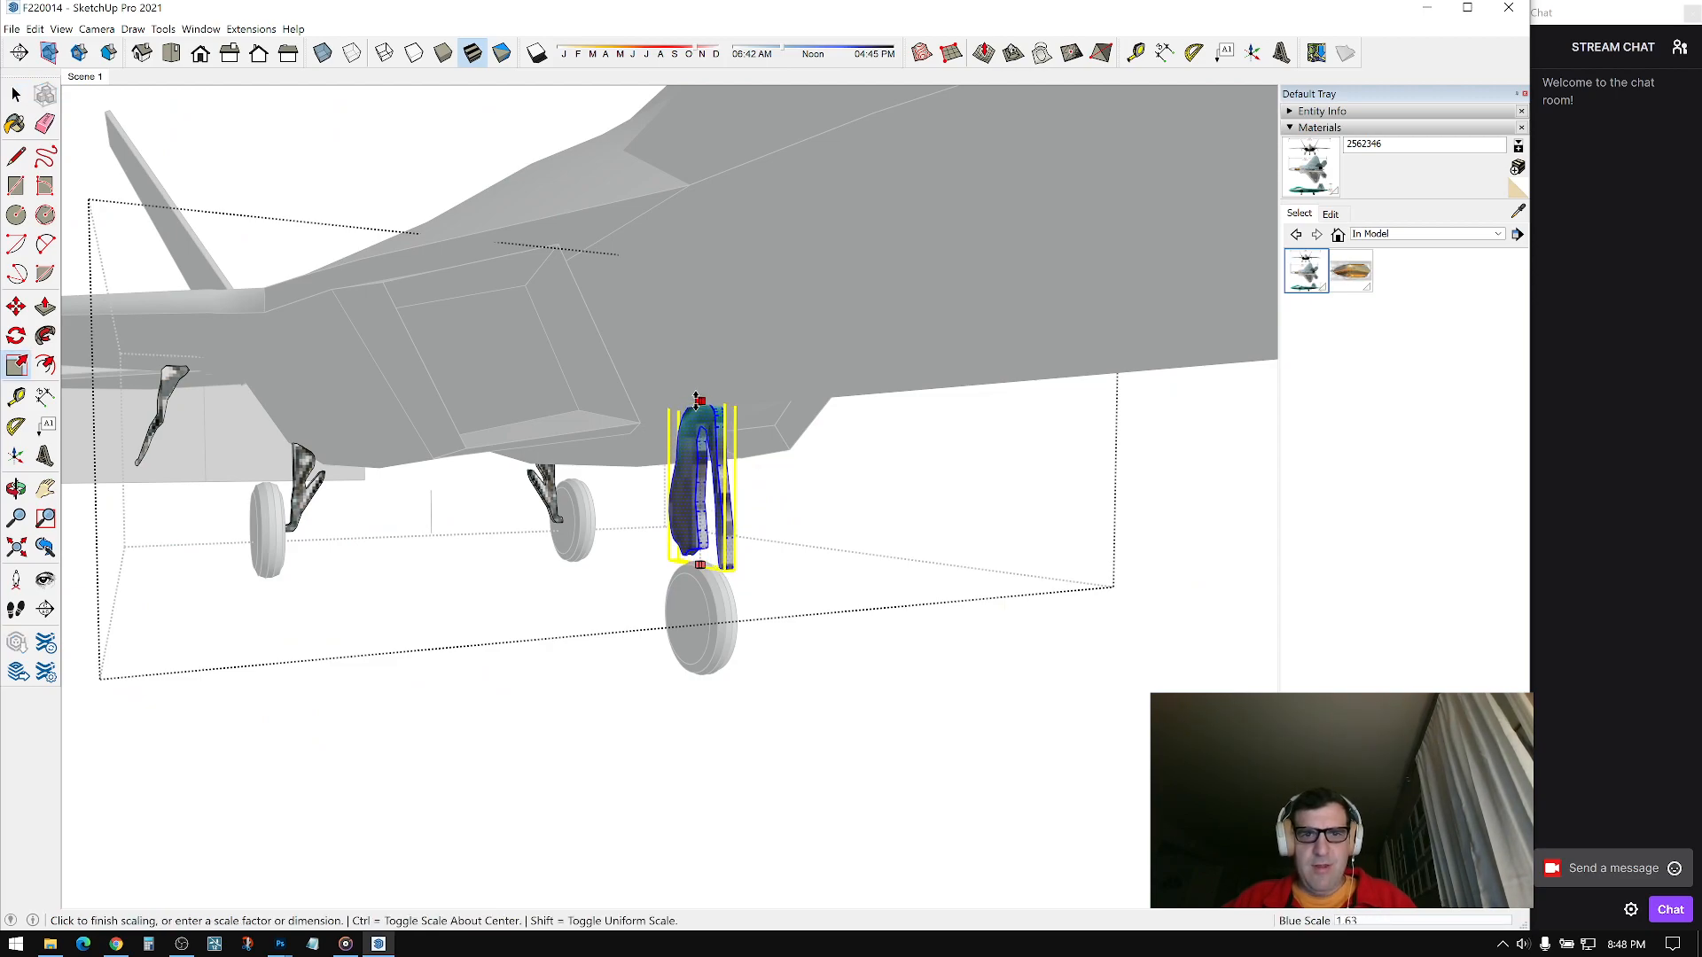
click(695, 392)
Step: Scale the nose gear strut downward by about 1.10 so its lower end reaches the nose wheel
middle_drag(696, 392, 568, 541)
key(space)
scroll(567, 541, up, 2)
key(s)
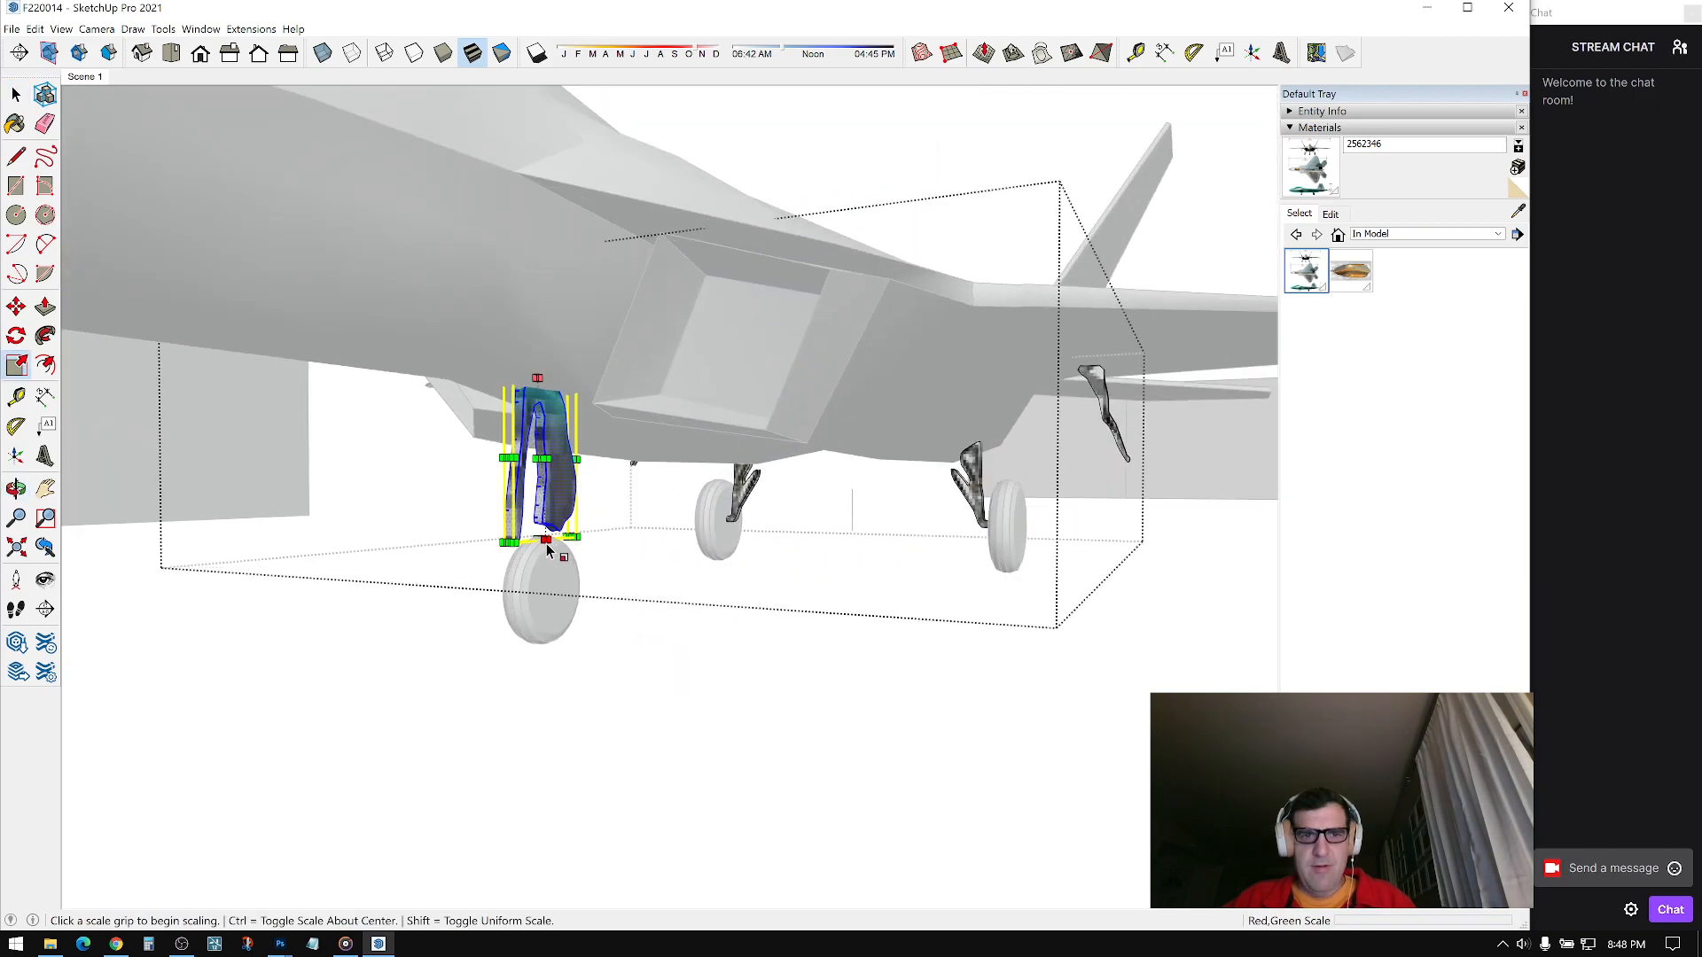
click(539, 540)
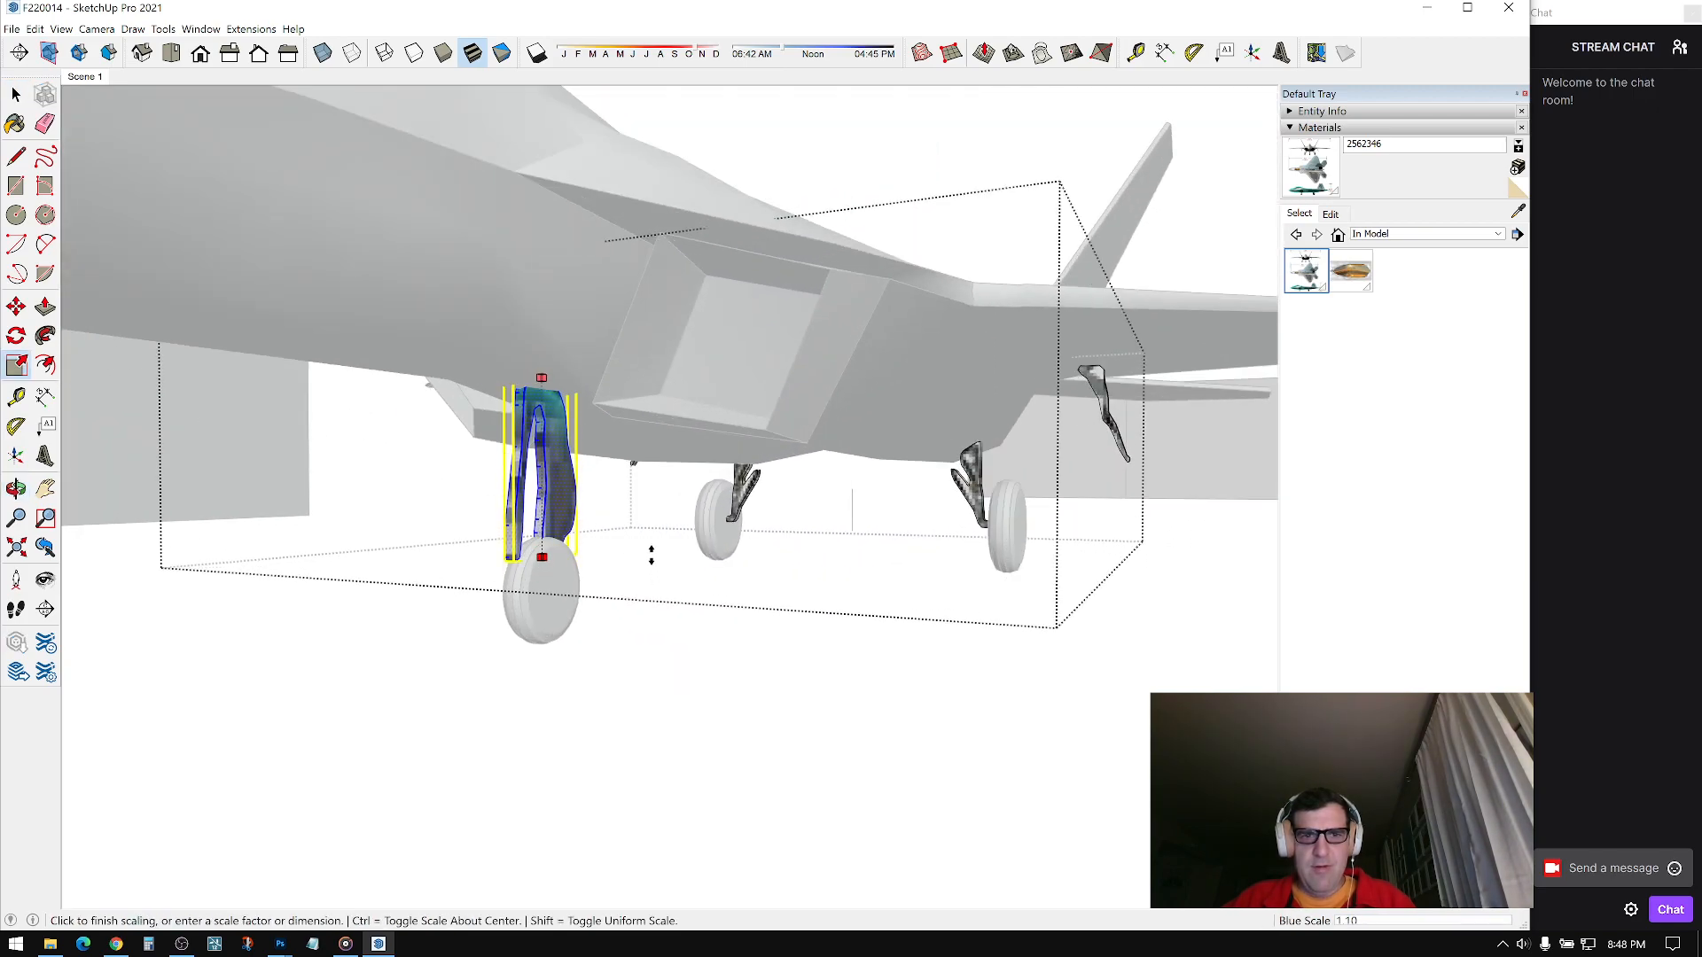
middle_drag(573, 588, 395, 598)
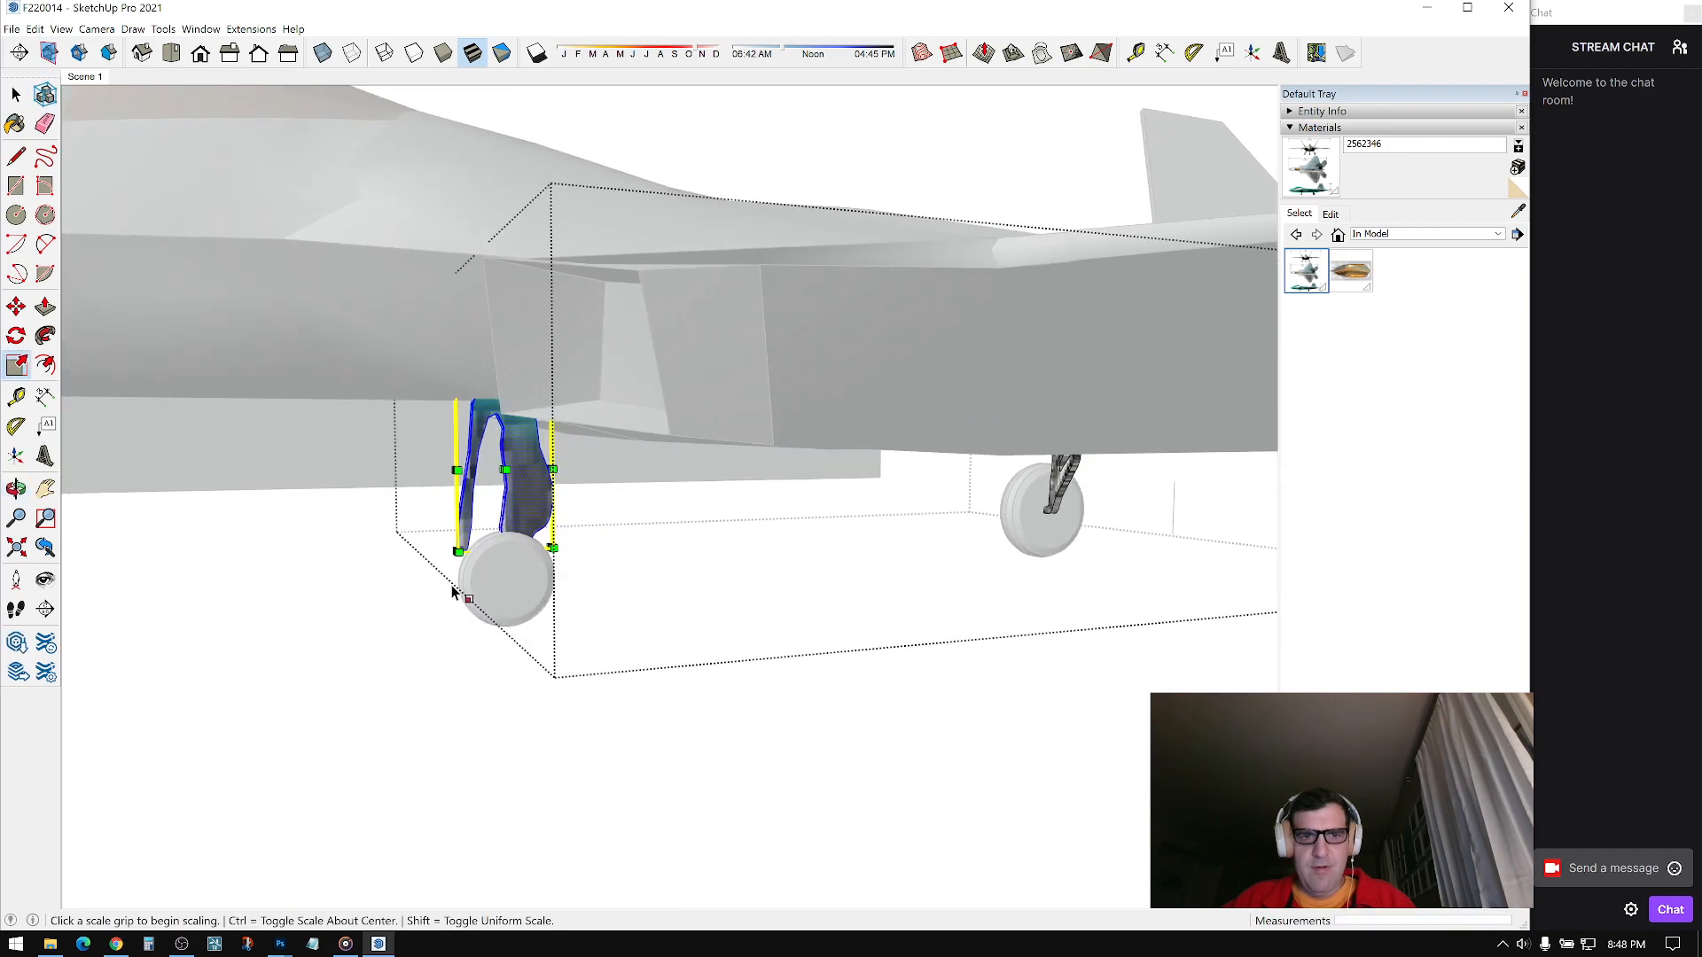
Step: Shorten the nose gear strut from its lower end to a vertical scale of about 0.93
scroll(458, 567, up, 2)
middle_drag(517, 543, 576, 587)
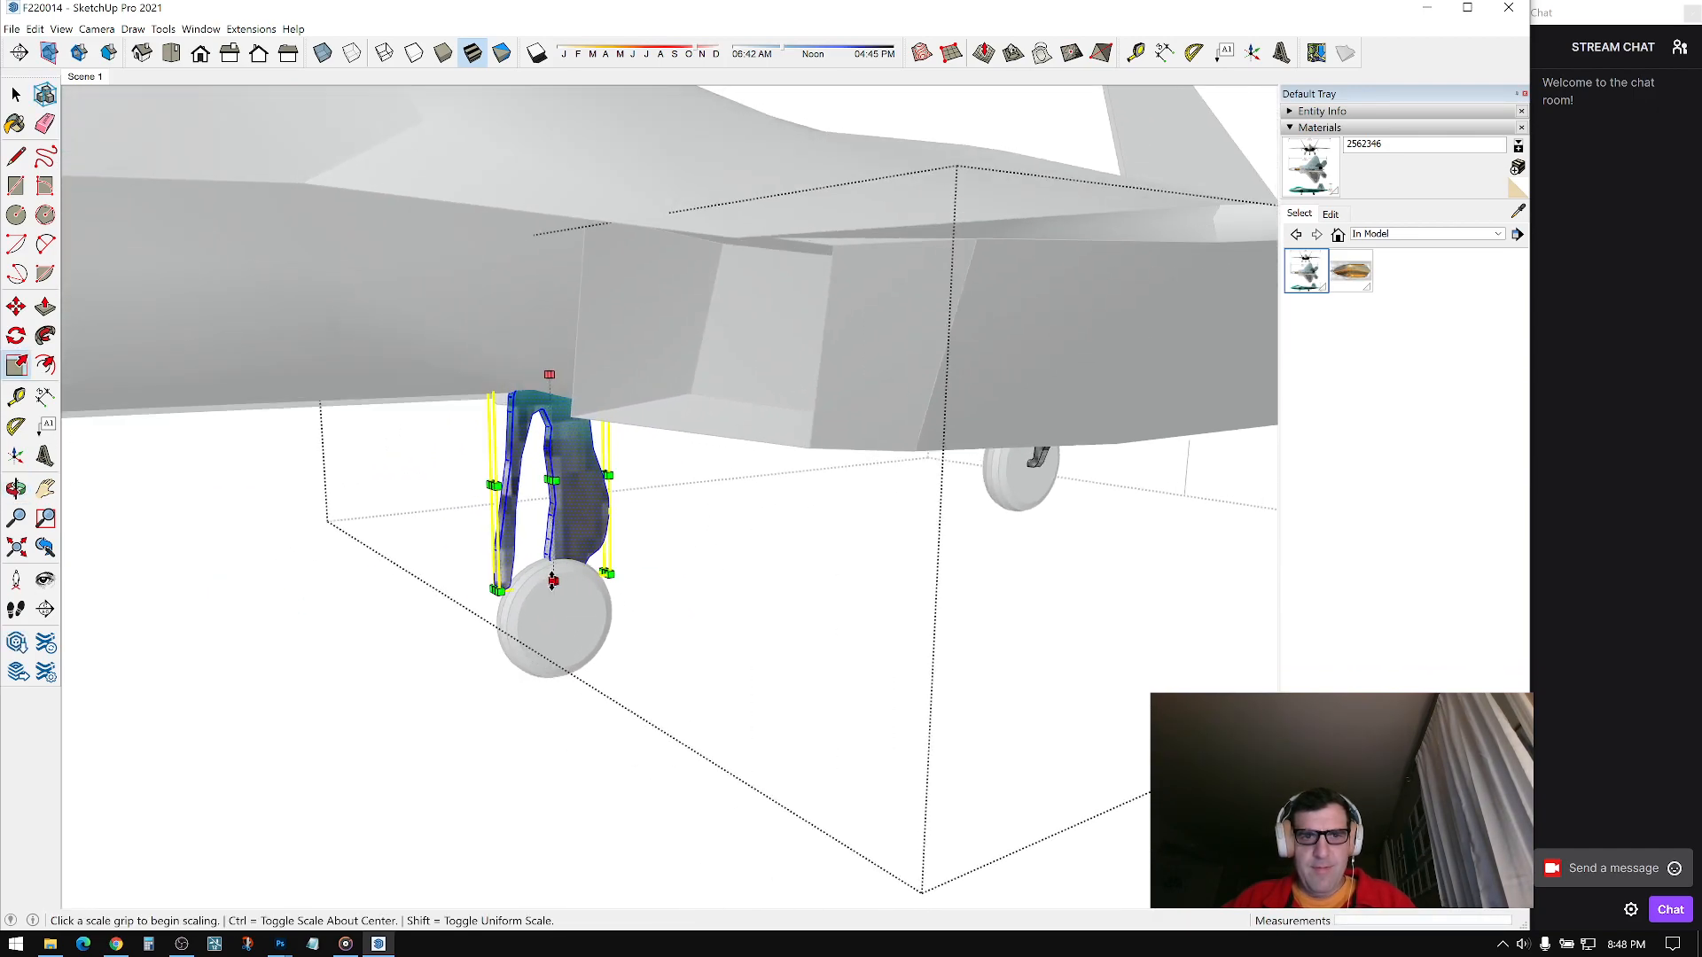
mouse_move(552, 582)
mouse_down()
mouse_move(654, 581)
mouse_move(557, 574)
mouse_up()
key(ctrl+z)
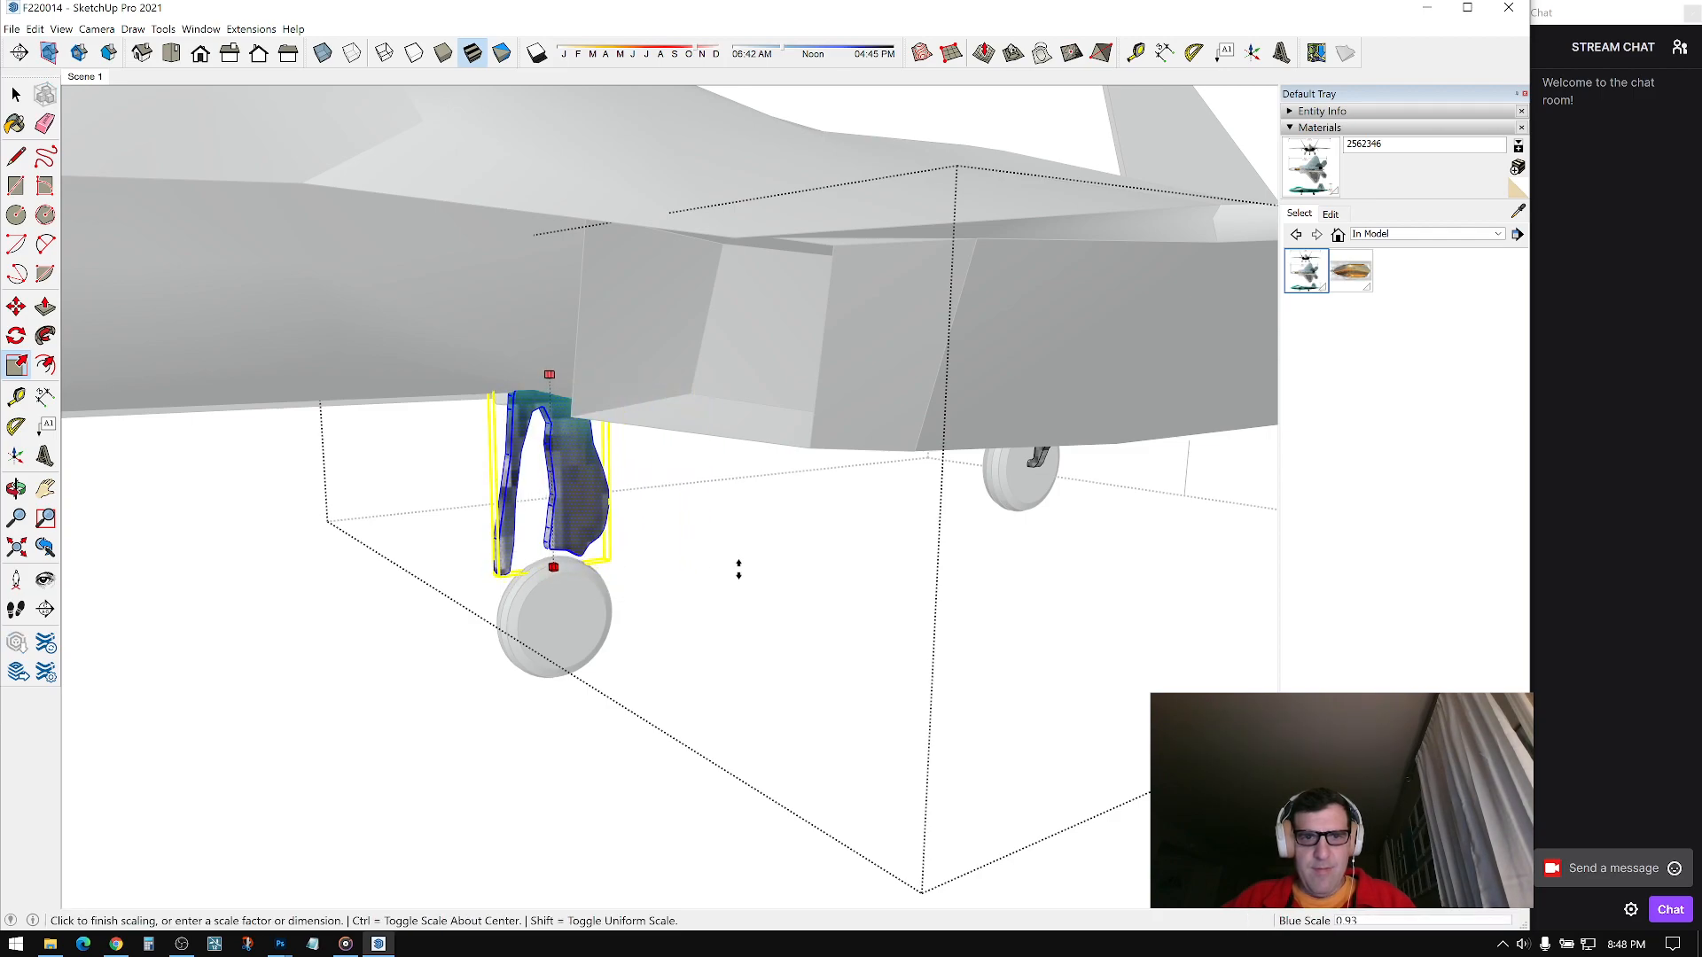
click(738, 572)
middle_drag(542, 567, 859, 305)
key(space)
Step: Select both main wheel struts and both gear doors and scale them uniformly about their center by about 1.05
scroll(549, 576, down, 3)
click(568, 597)
scroll(911, 507, up, 3)
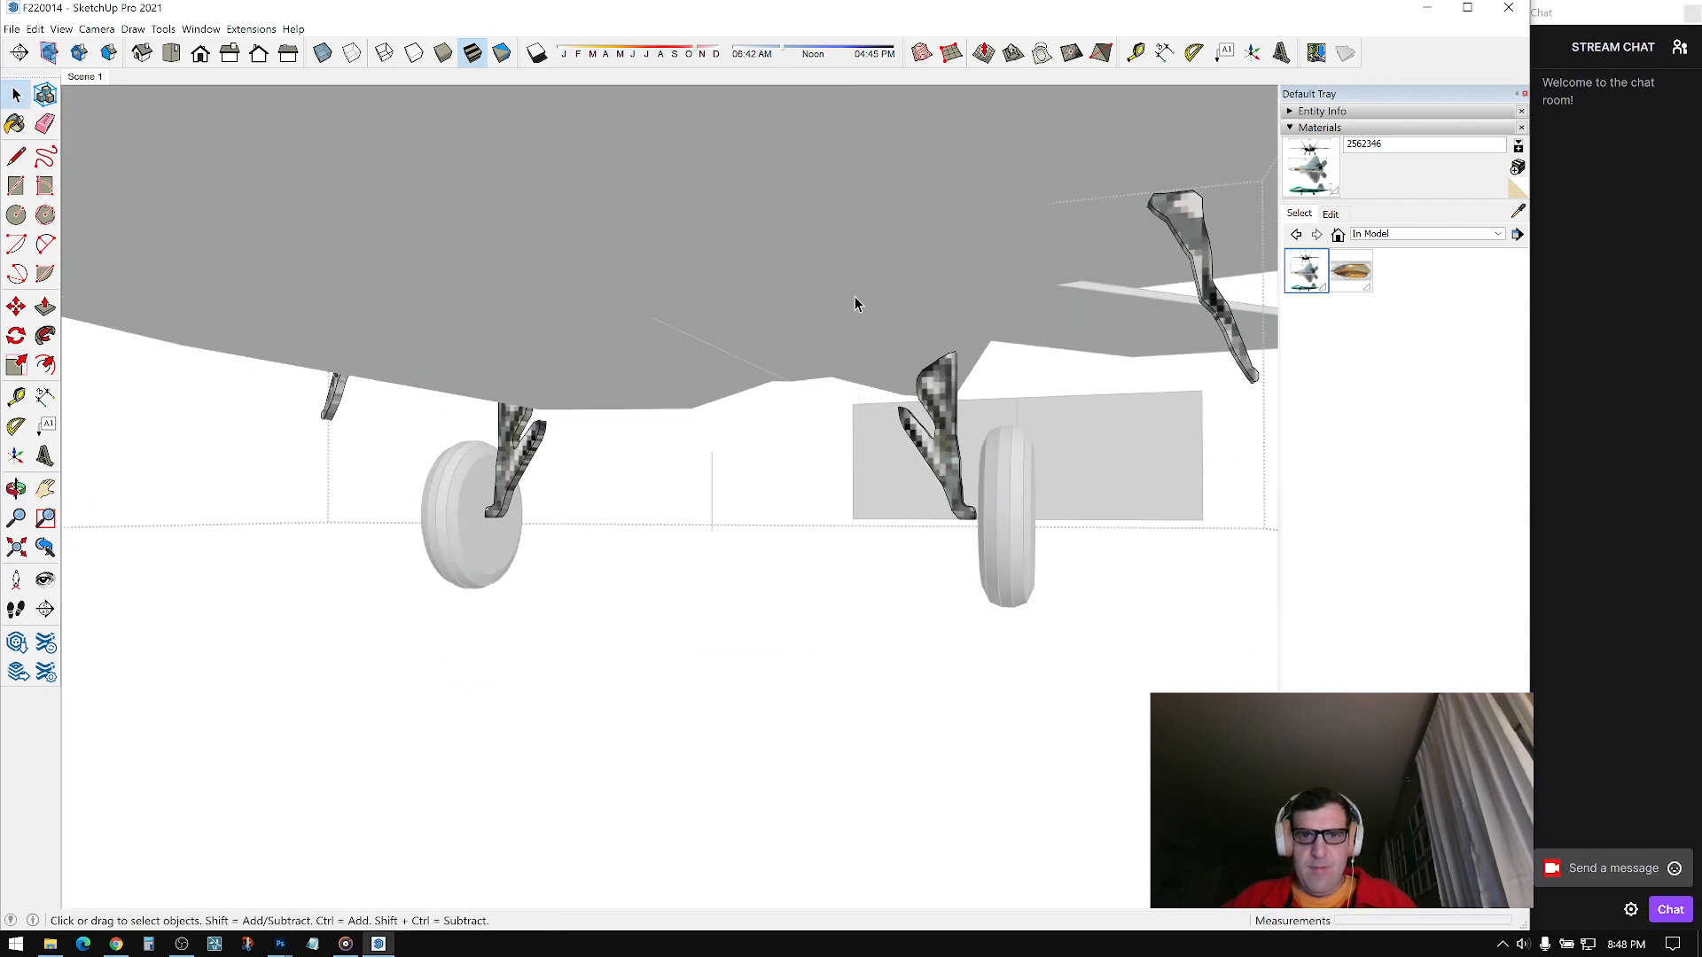
drag(1066, 572, 1067, 576)
middle_drag(1067, 576, 1002, 242)
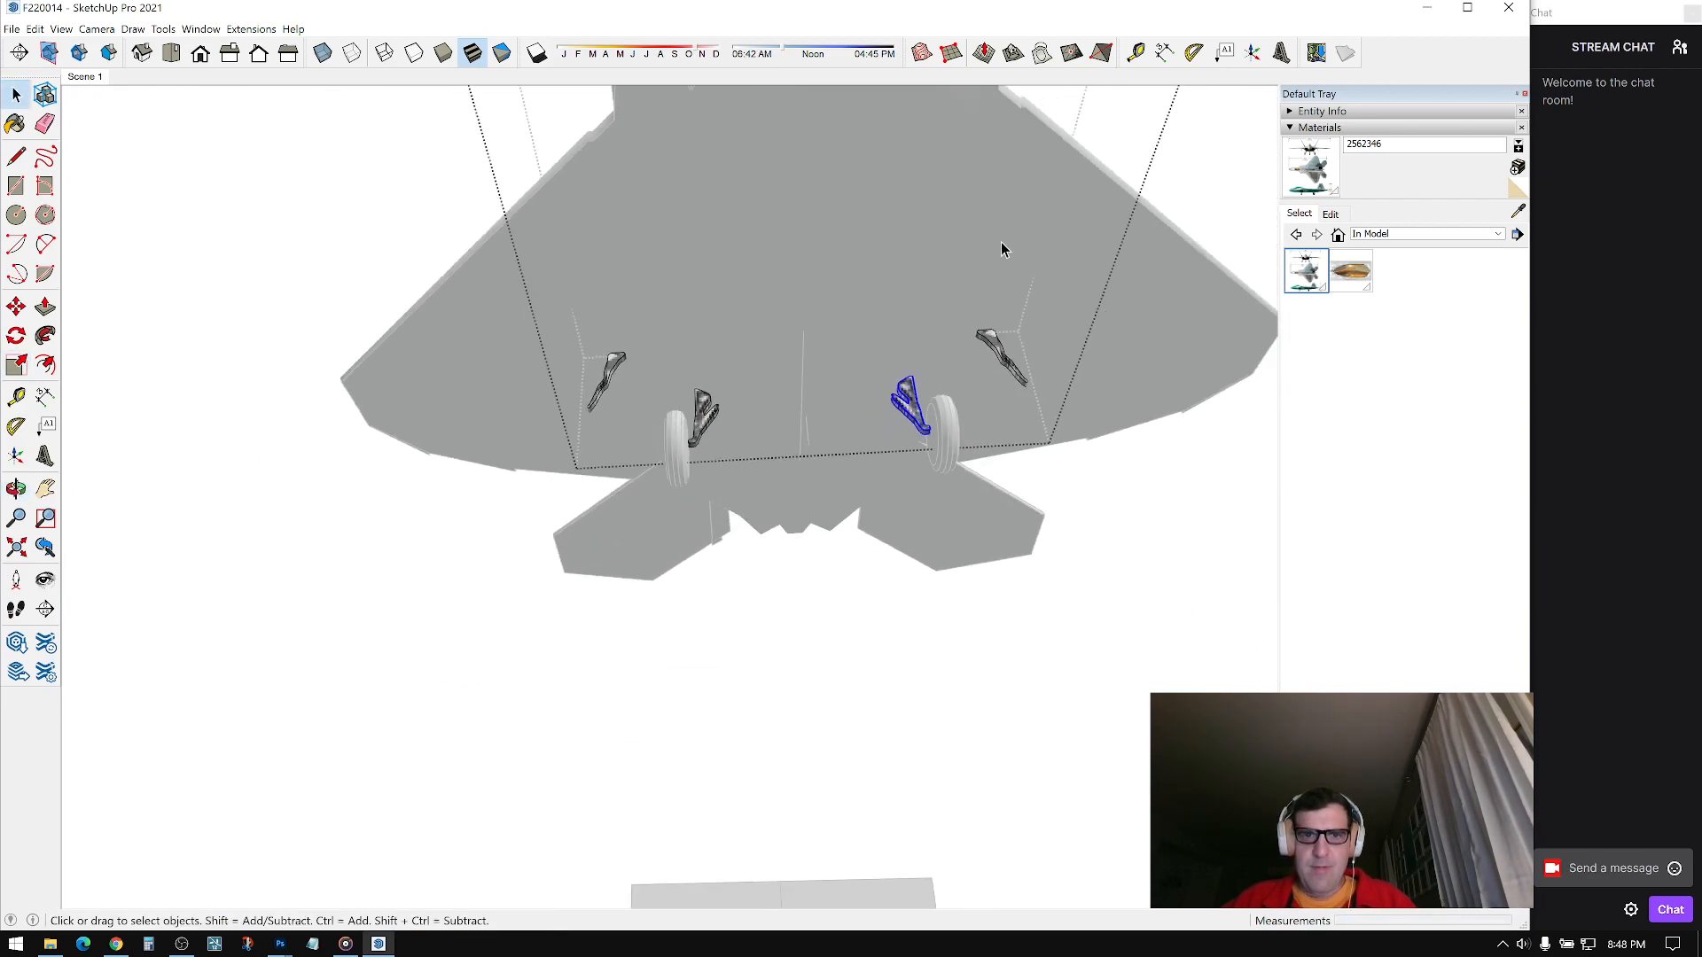
drag(1178, 581, 1178, 580)
key(s)
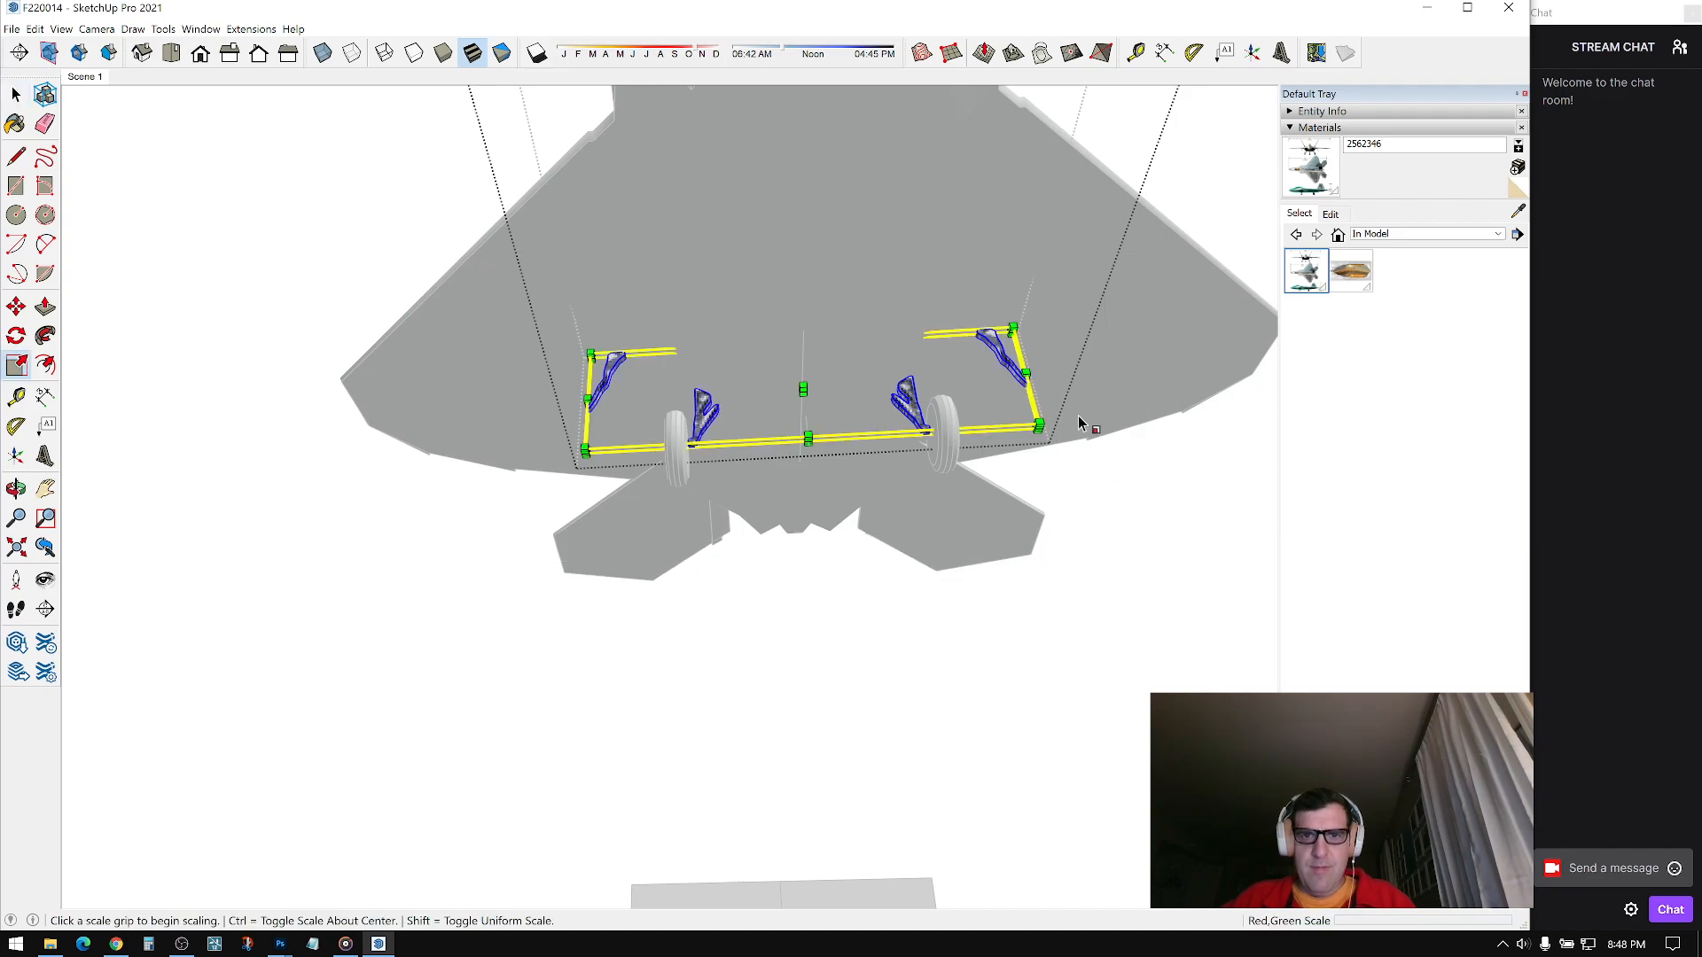
click(1011, 330)
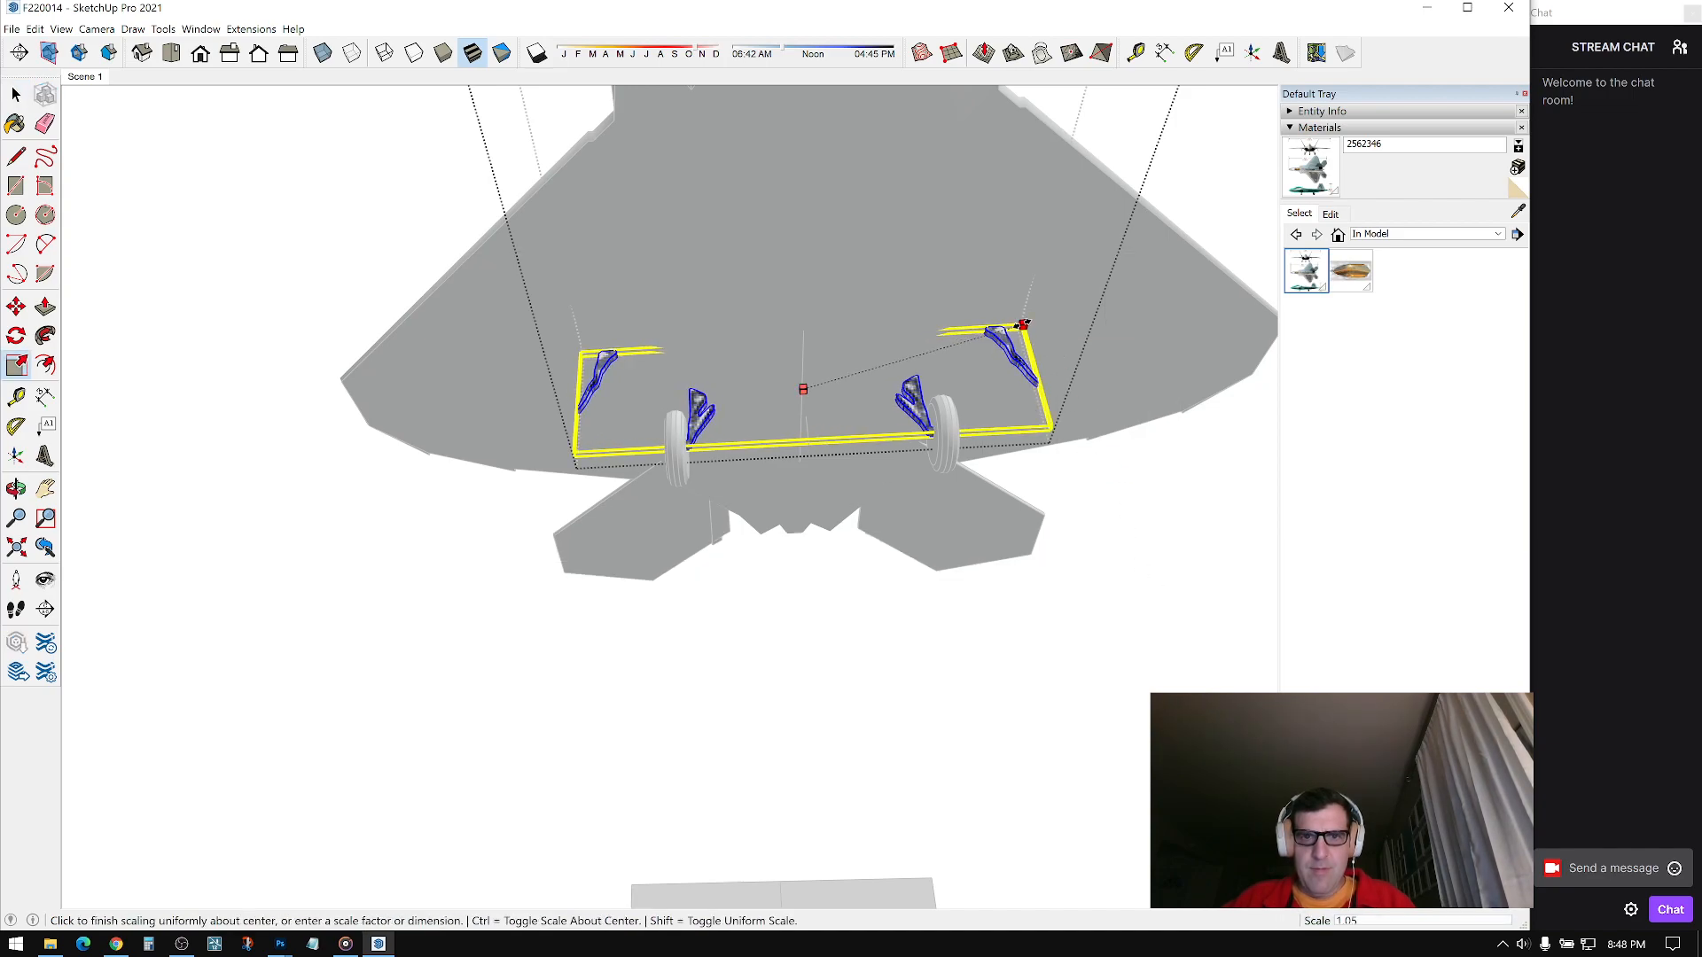
click(1022, 326)
Step: Stretch the main wheel struts and gear doors slightly upward along the blue axis, and clear the selection
middle_drag(1022, 326, 699, 398)
scroll(638, 381, up, 4)
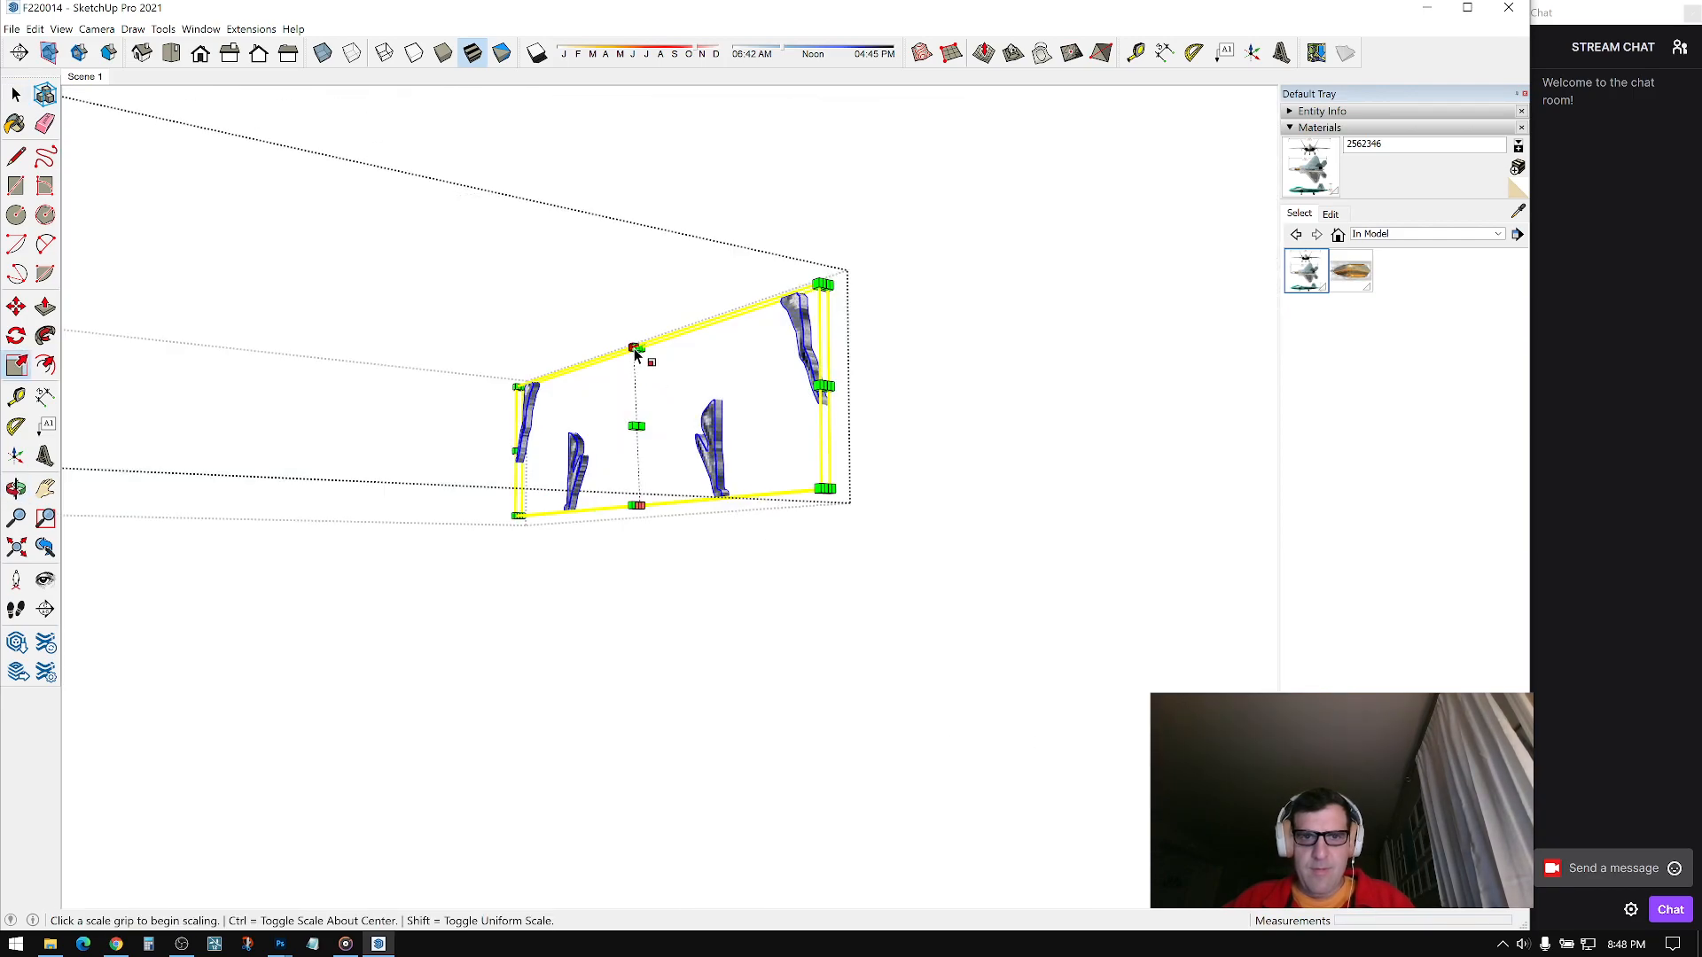
click(637, 346)
click(638, 337)
key(space)
middle_drag(640, 338, 747, 445)
click(944, 480)
Step: Select only the two main wheel struts in the landing gear group and stretch them upward into the fuselage
double_click(787, 436)
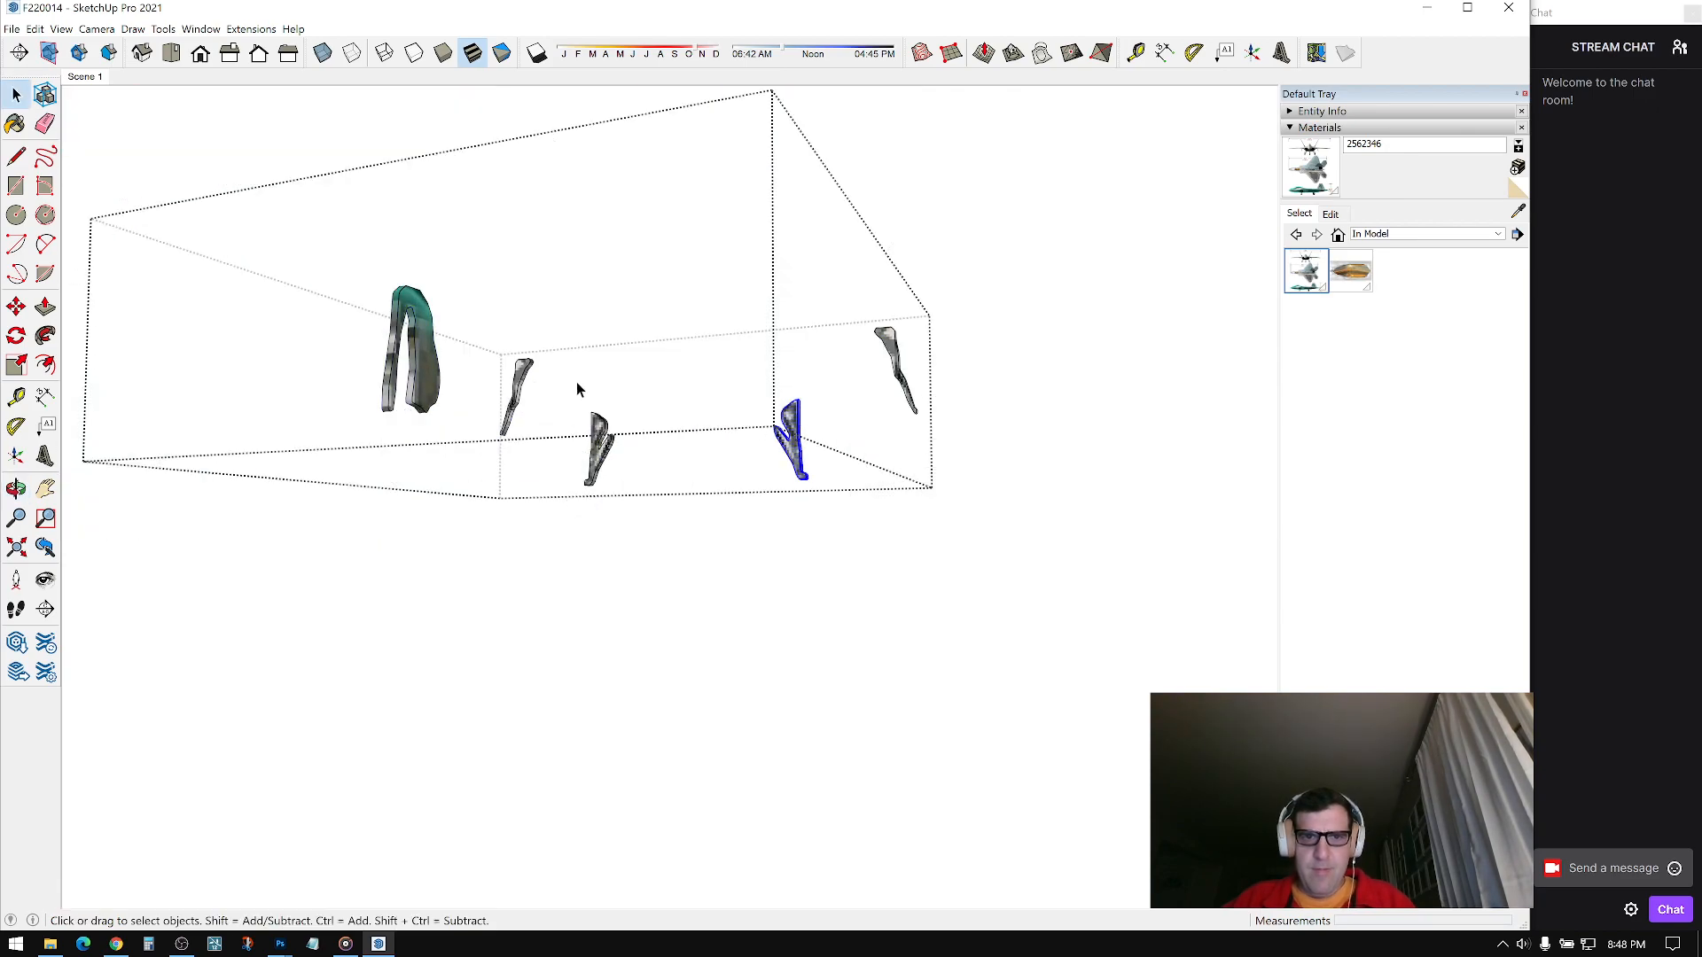
scroll(791, 450, up, 3)
middle_drag(794, 449, 713, 409)
key(s)
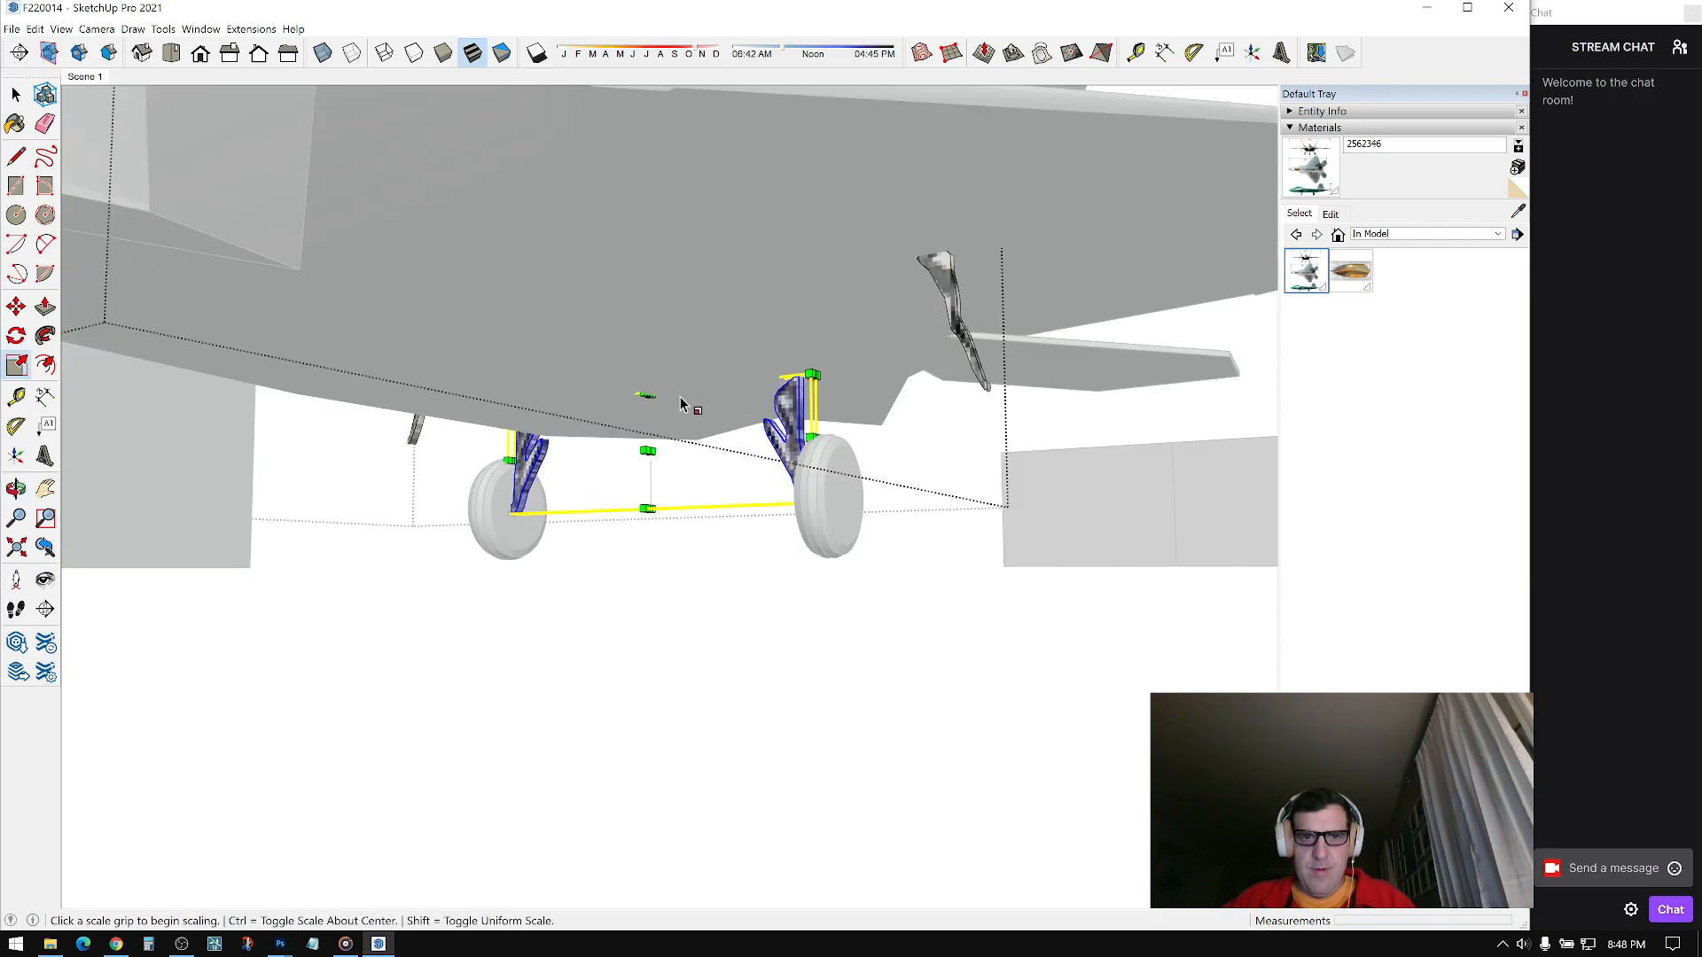
scroll(642, 392, up, 3)
drag(651, 396, 653, 368)
Step: Close the landing gear group and check the fit of the struts, doors and wheels under the whole aircraft
key(space)
scroll(757, 387, down, 3)
middle_drag(759, 388, 842, 417)
click(896, 580)
scroll(896, 579, down, 3)
middle_drag(896, 576, 887, 381)
scroll(578, 420, up, 3)
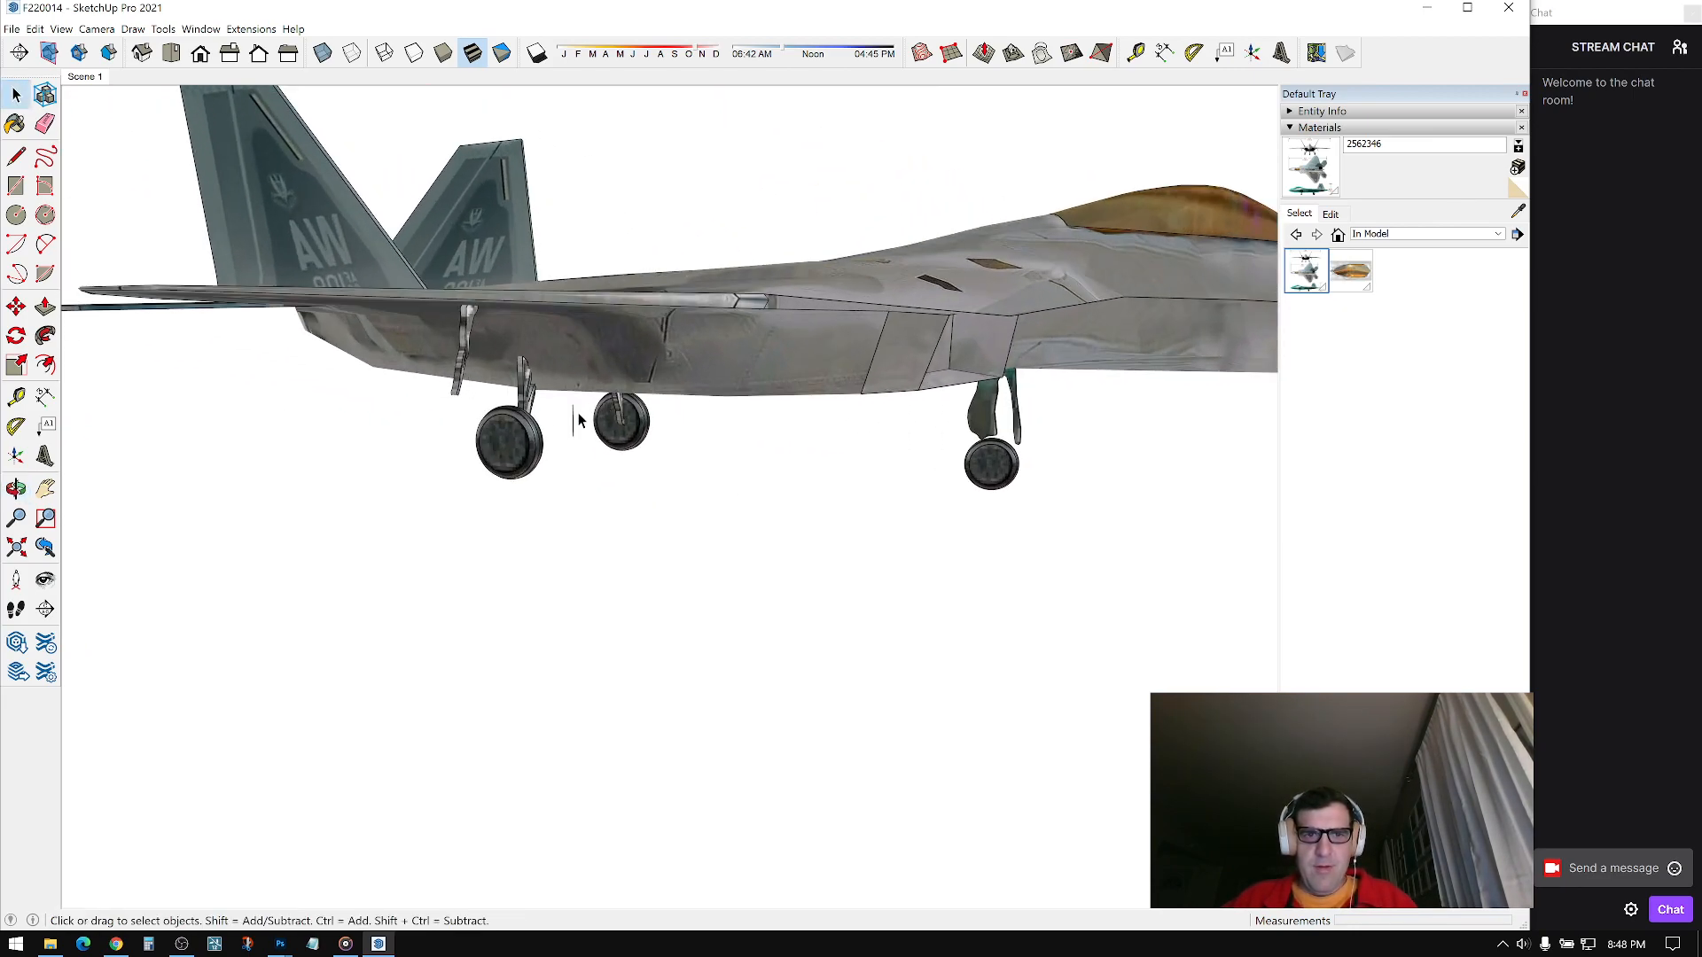
Step: Turn on the model's shadows and check how the aircraft's wheels sit relative to the ground from low front angles
scroll(612, 457, down, 3)
middle_drag(612, 457, 907, 466)
click(1290, 129)
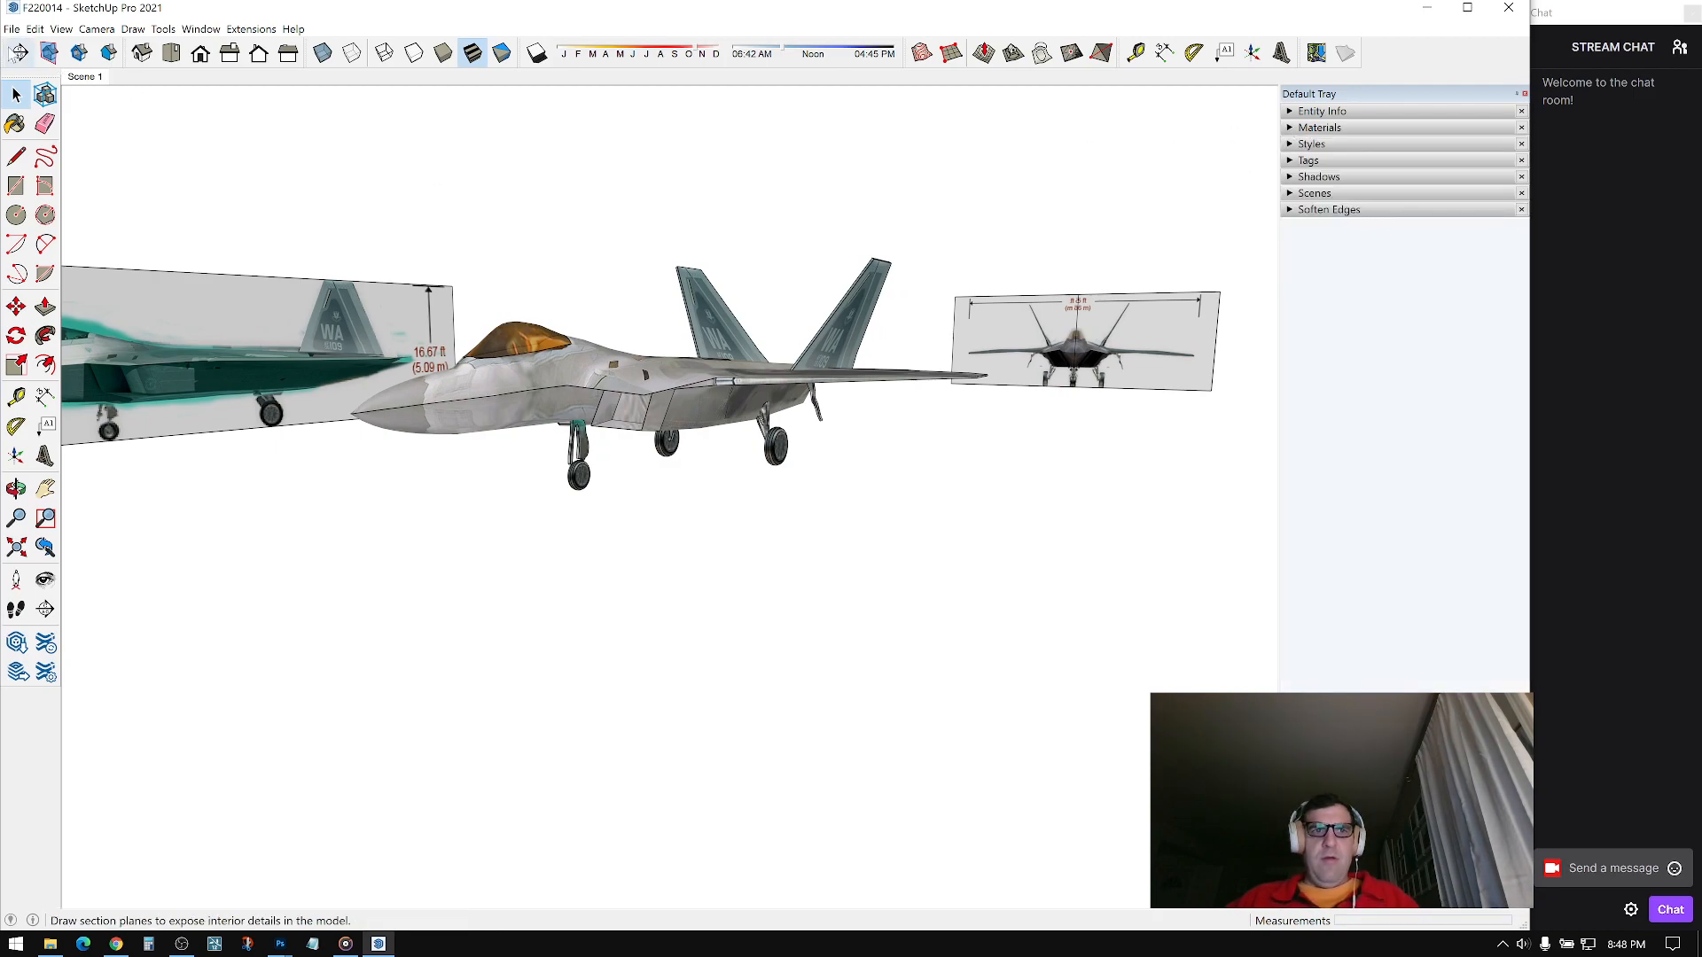
click(536, 53)
middle_drag(931, 373, 709, 397)
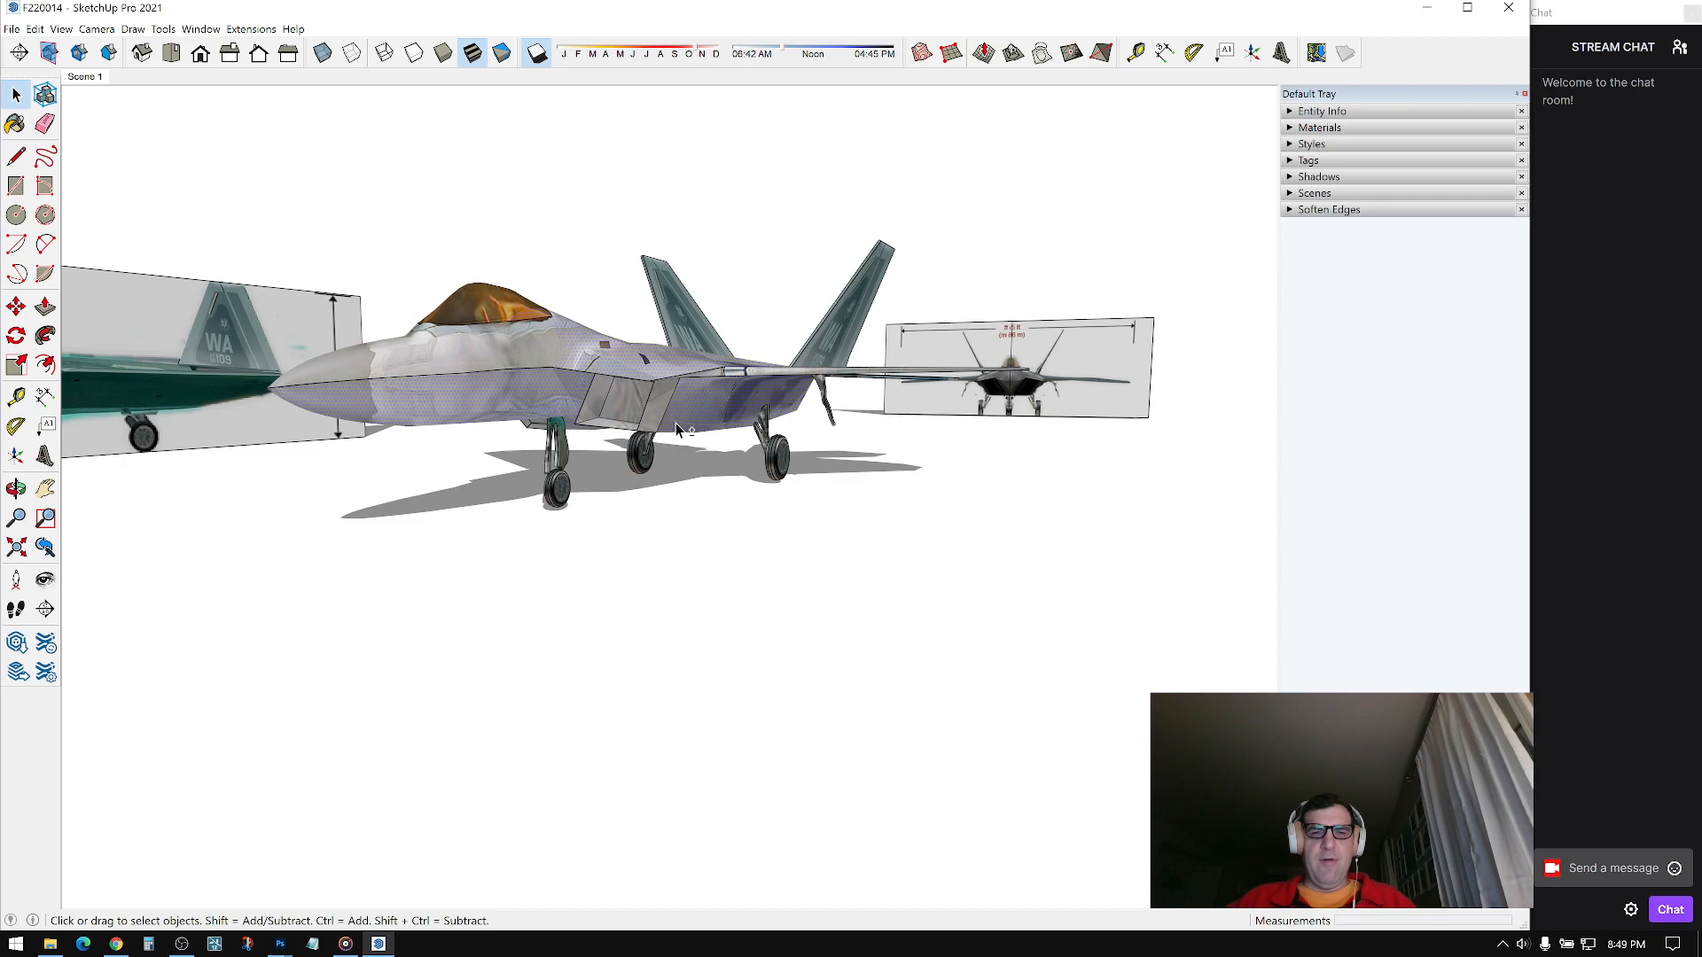
middle_drag(821, 494, 683, 518)
middle_drag(652, 374, 731, 407)
middle_drag(681, 507, 822, 543)
middle_drag(792, 440, 834, 432)
scroll(808, 441, down, 1)
scroll(800, 463, up, 2)
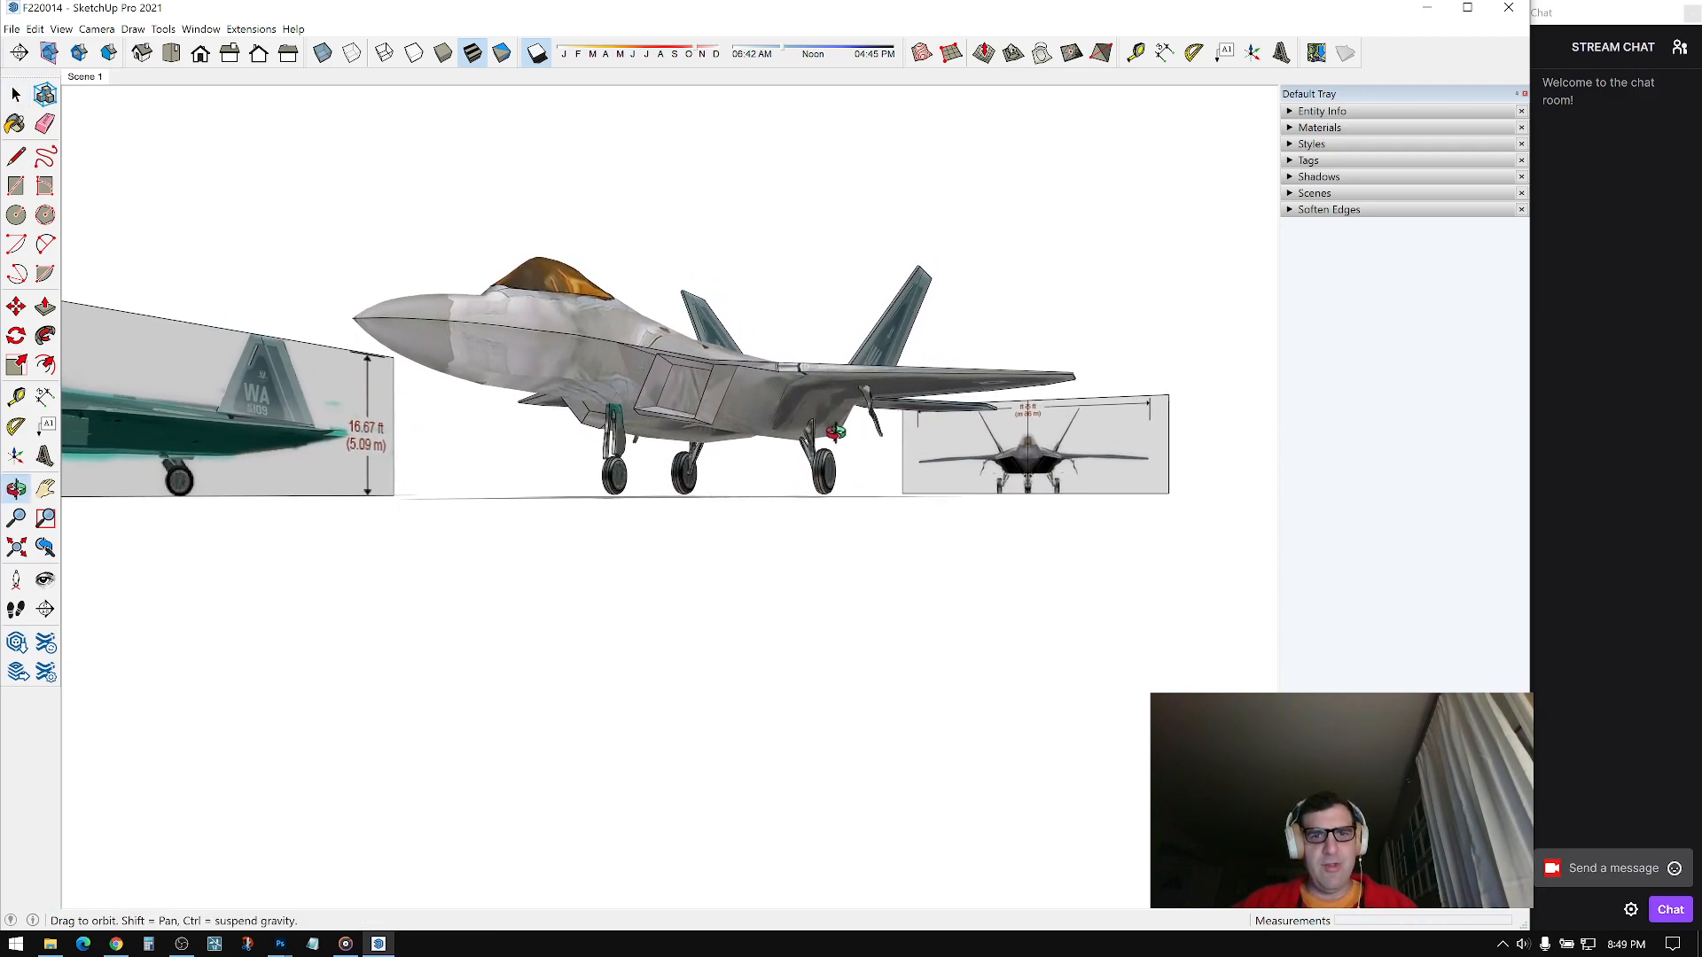
Step: Select the entire model, including the reference images, and move it vertically until the aircraft's wheels rest on the ground plane
key(ctrl+a)
click(758, 252)
key(ctrl+a)
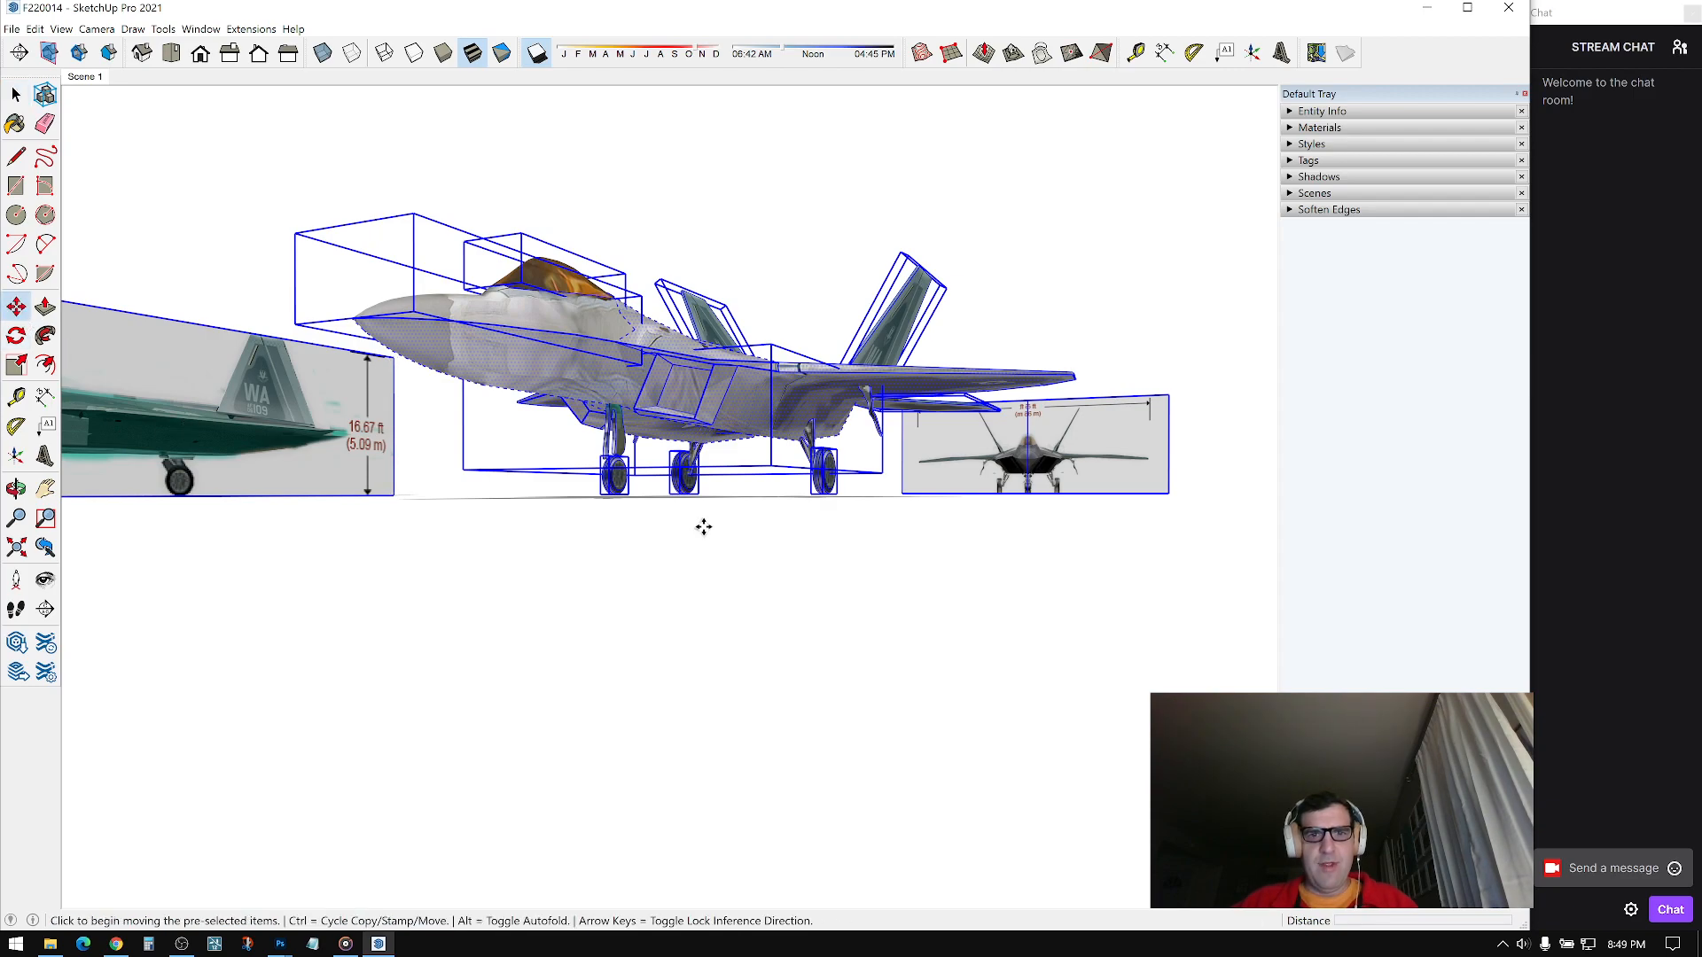
scroll(681, 474, up, 3)
shift+middle_drag(681, 474, 678, 461)
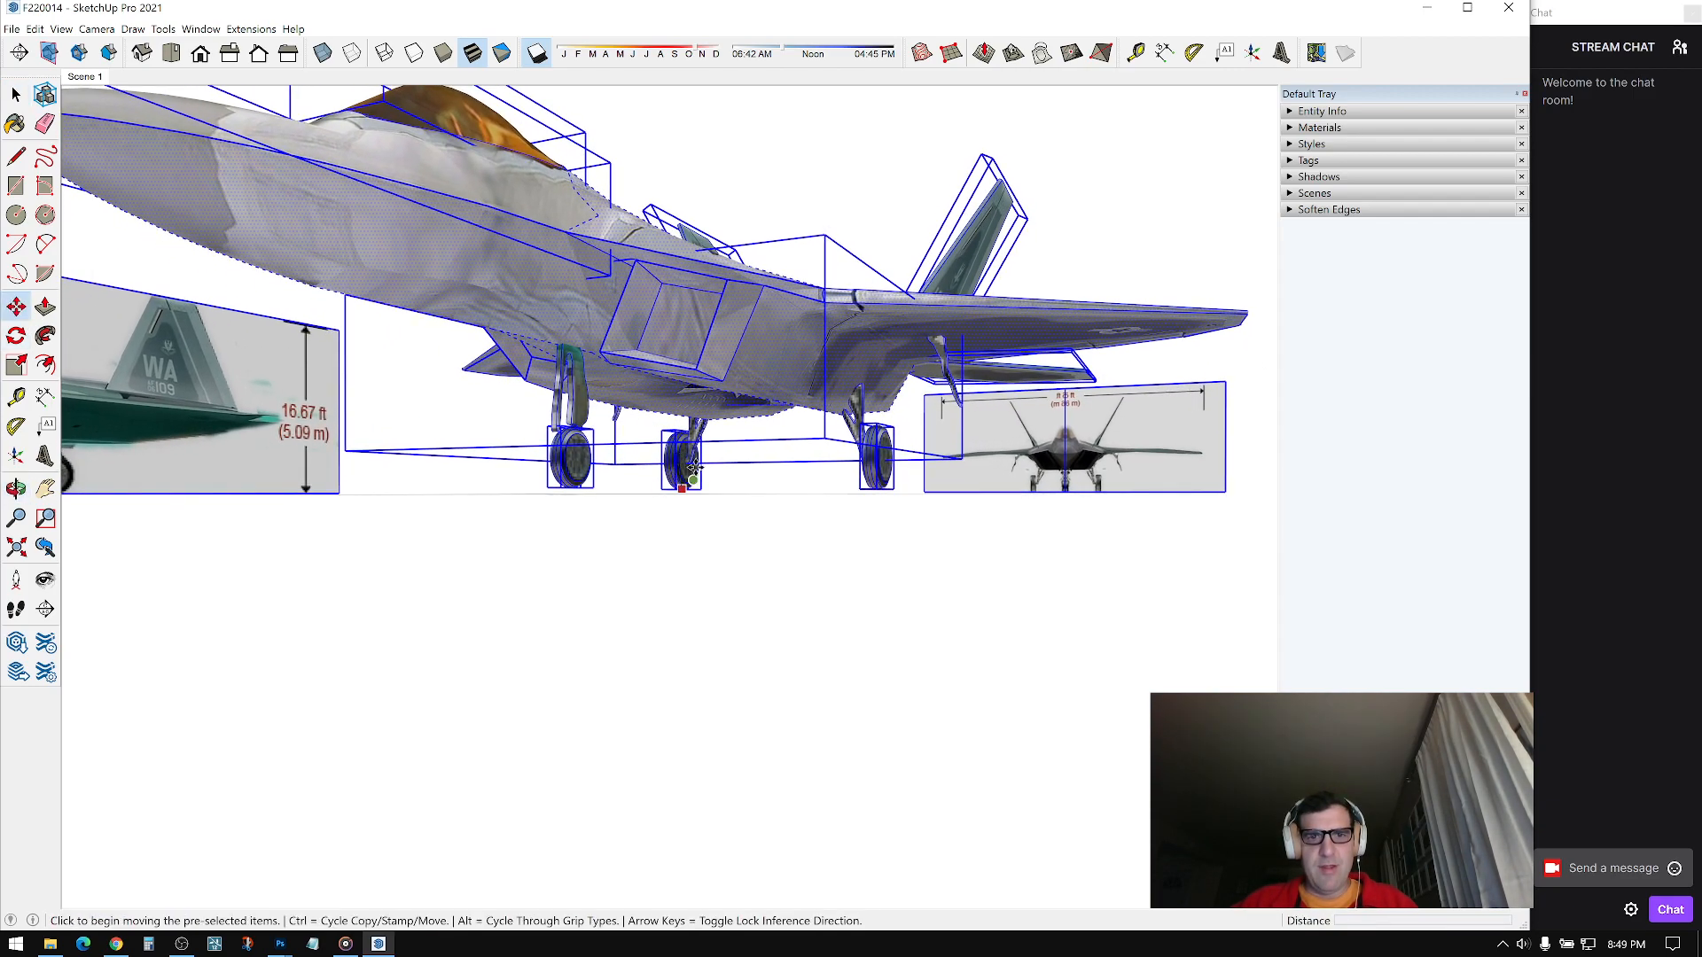
click(698, 462)
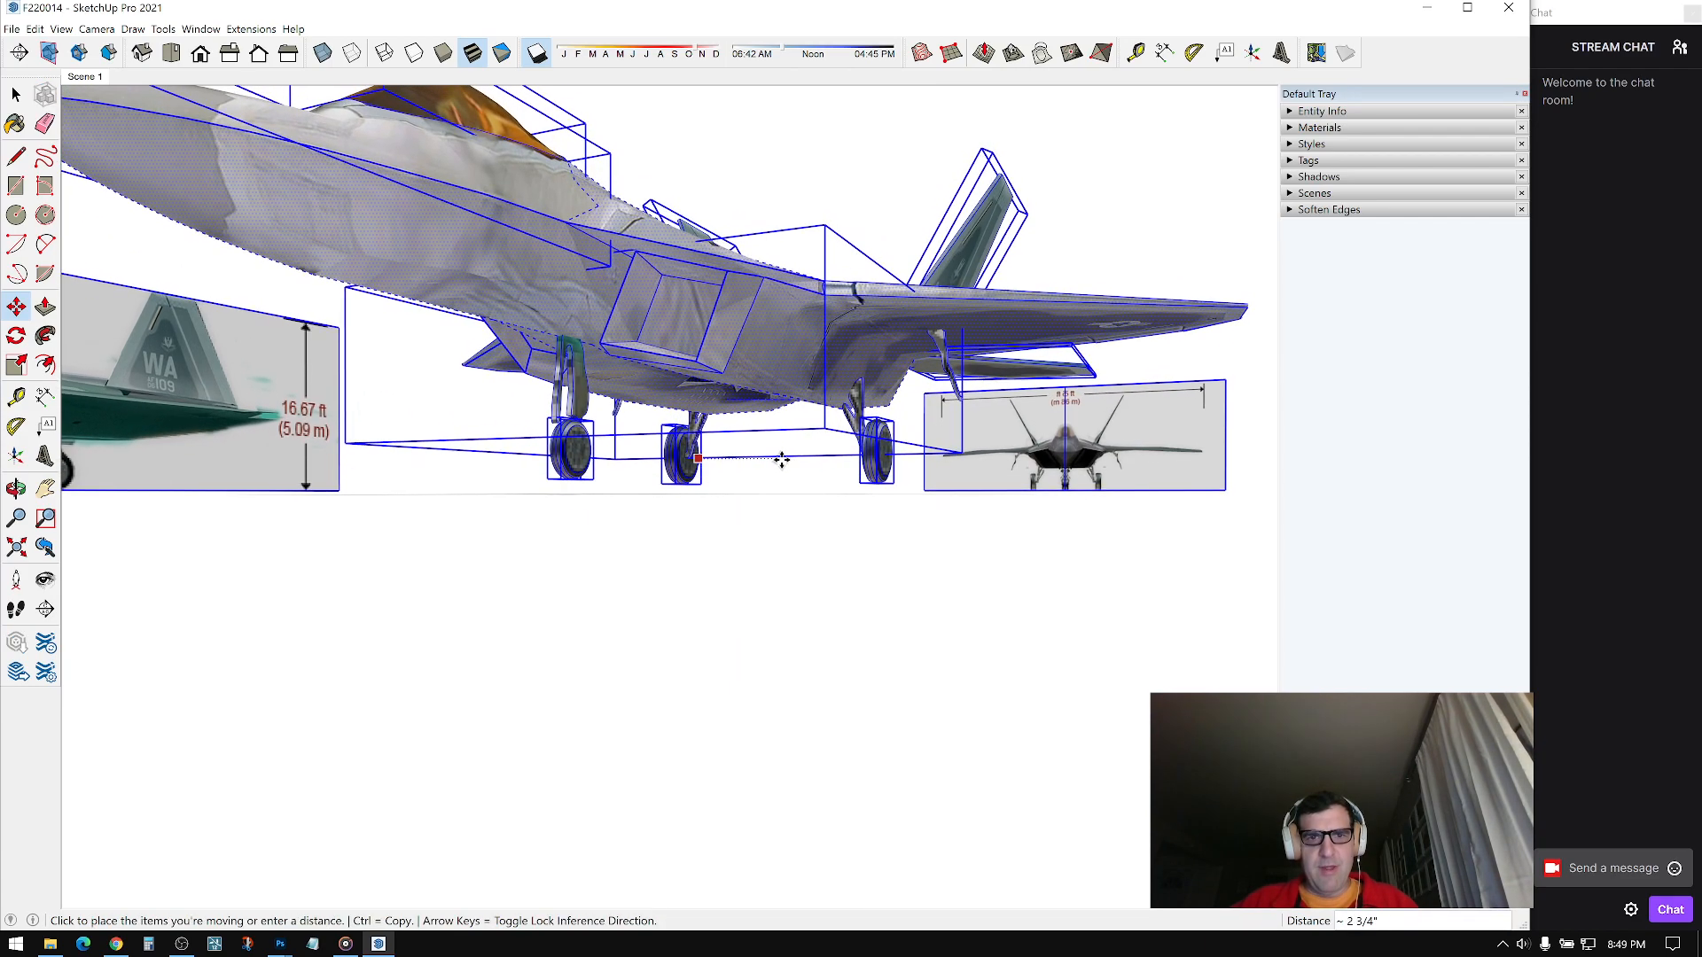
click(690, 450)
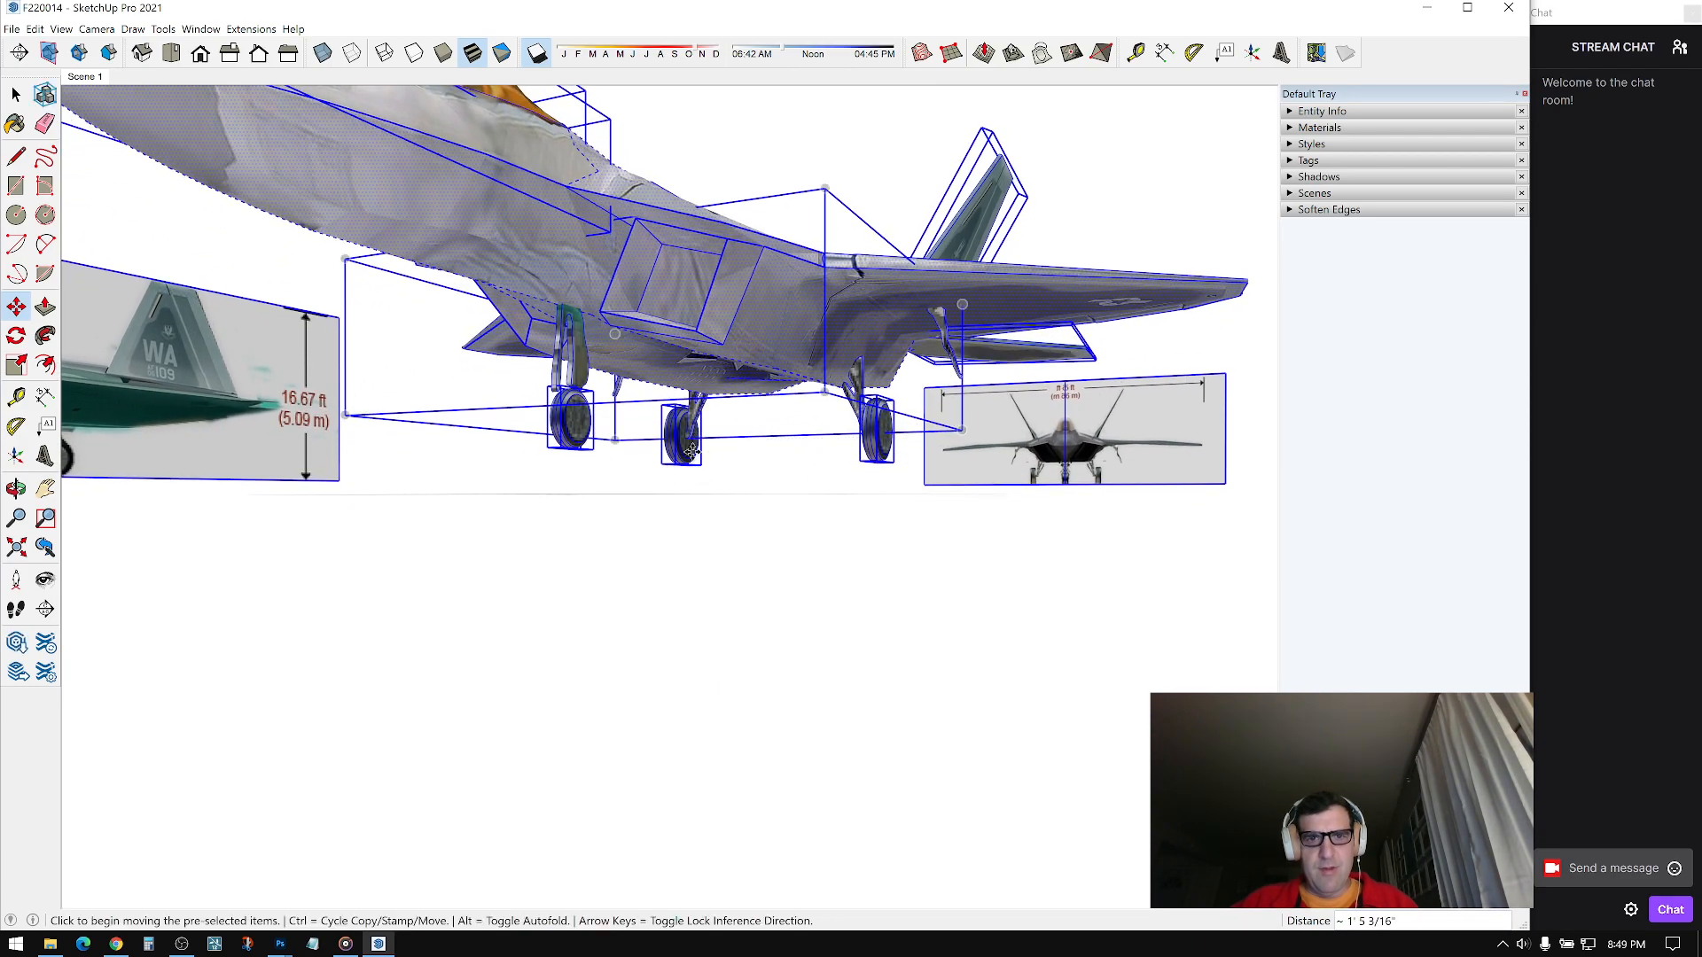
click(686, 463)
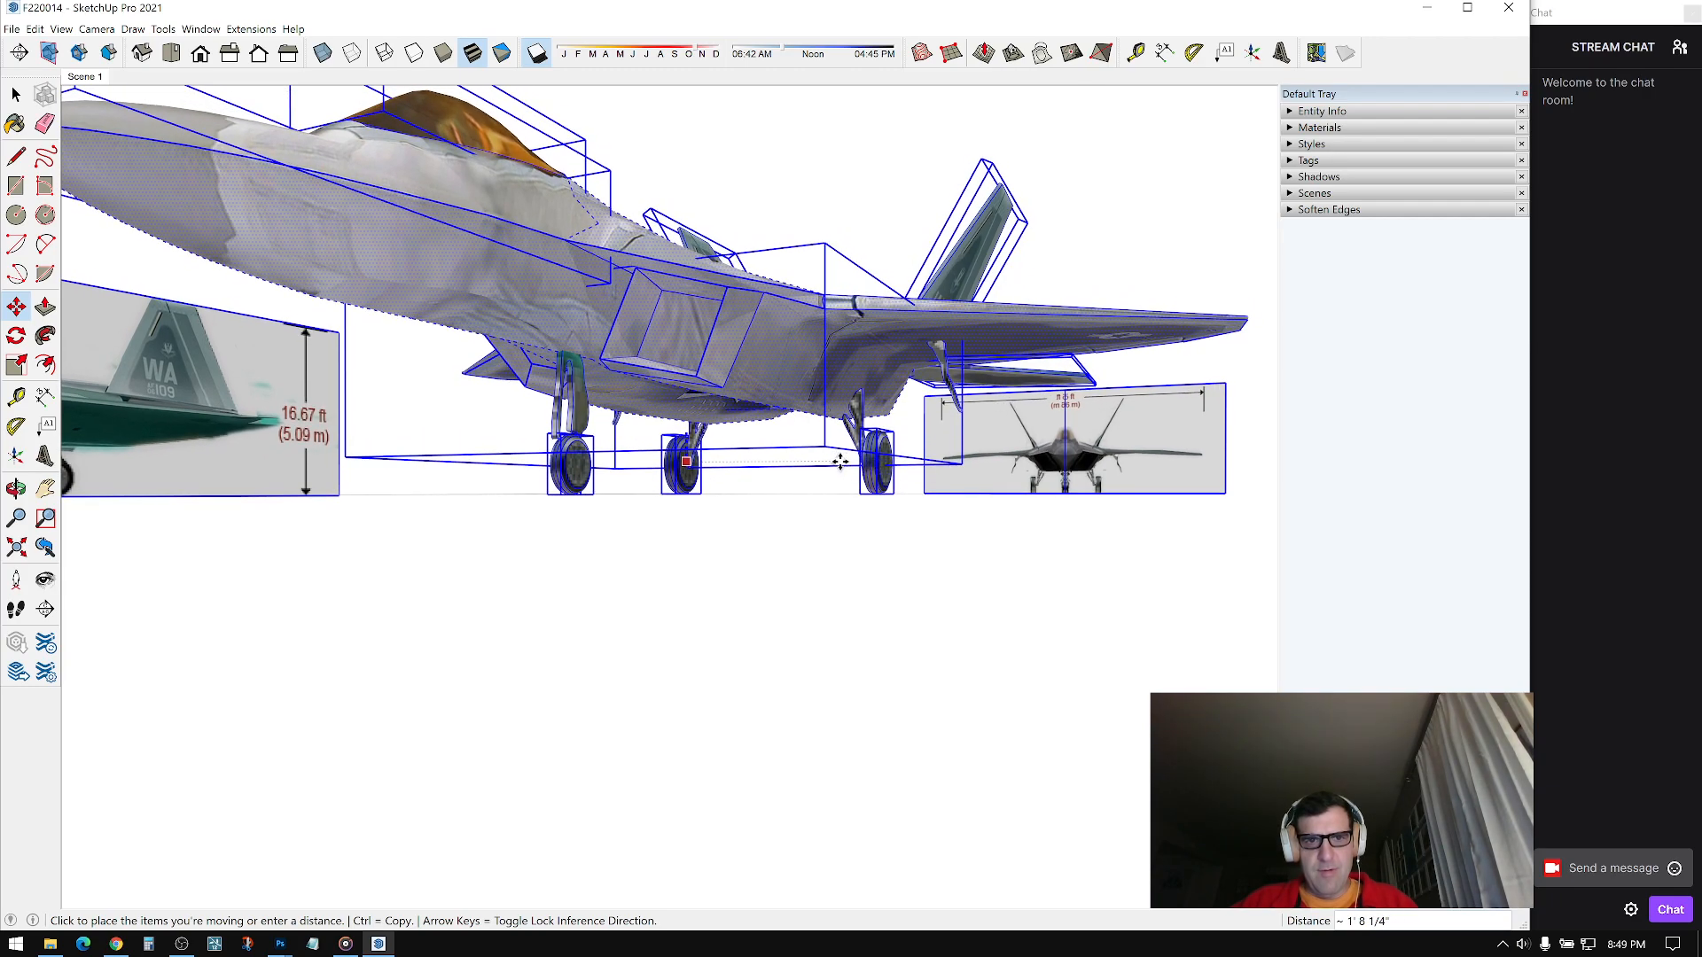
click(840, 461)
click(755, 477)
Step: Open the shadow settings and set them to October 14 at 08:43 AM with light 60 and dark 48
middle_drag(756, 477, 49, 501)
middle_drag(754, 328, 456, 381)
click(1294, 175)
middle_drag(1042, 418, 766, 418)
mouse_move(1392, 285)
mouse_down()
mouse_move(1407, 286)
mouse_move(1369, 312)
mouse_up()
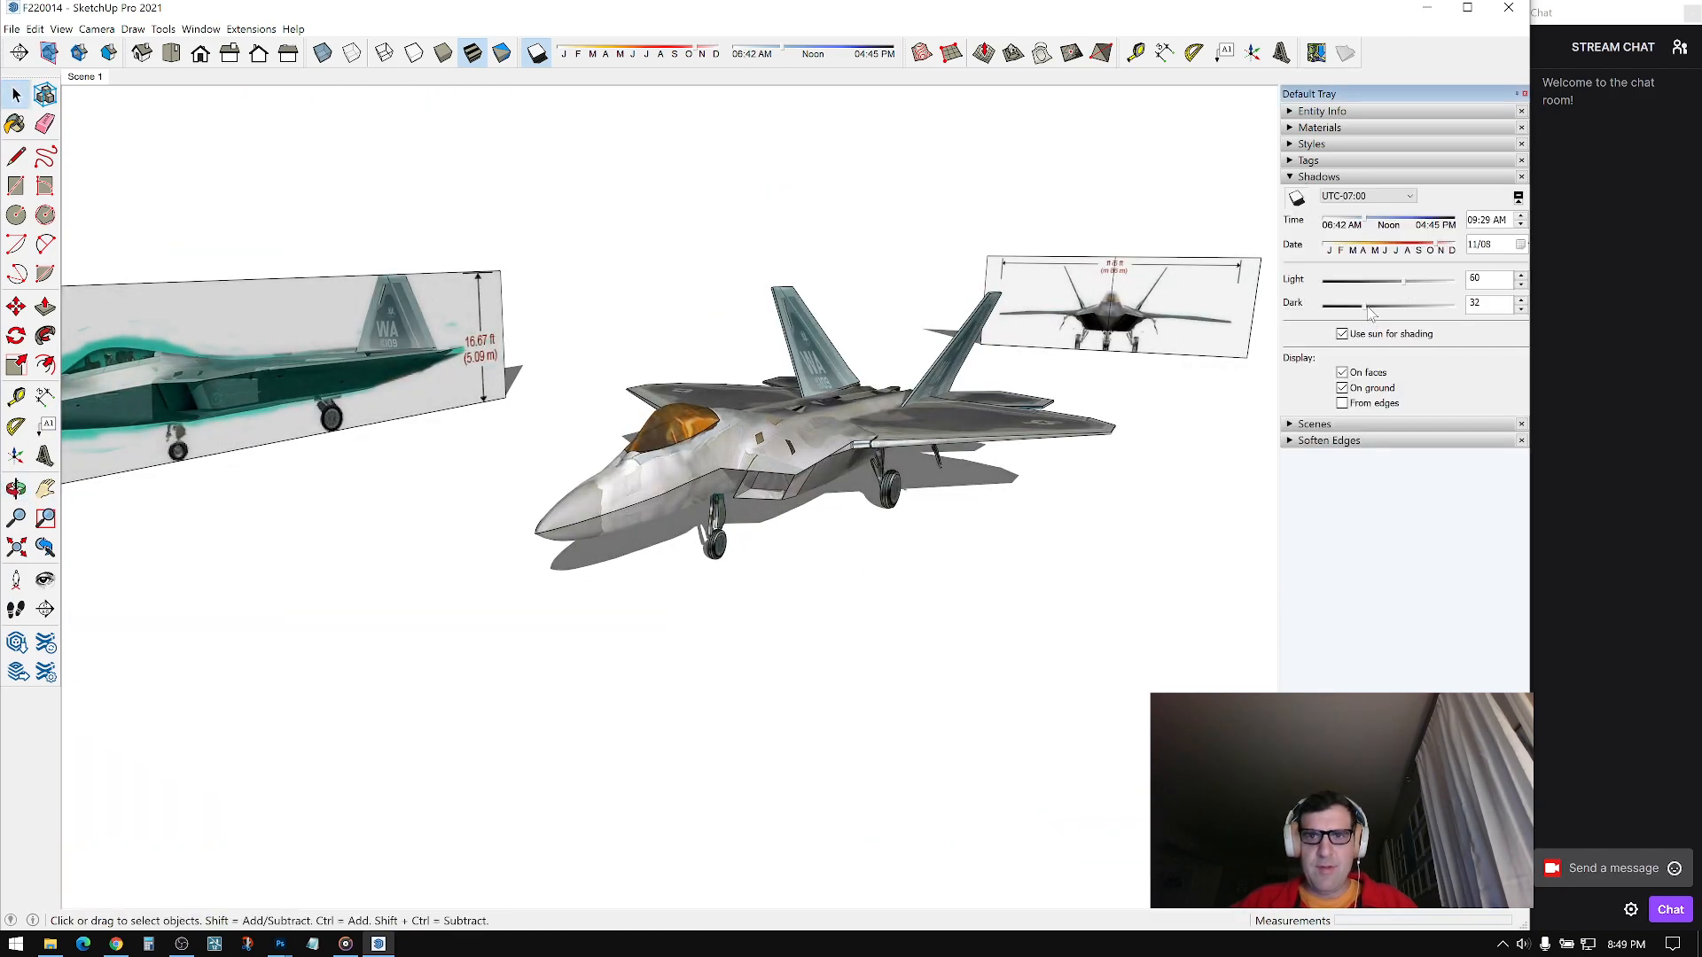
drag(1367, 223, 1428, 251)
drag(1366, 306, 1384, 308)
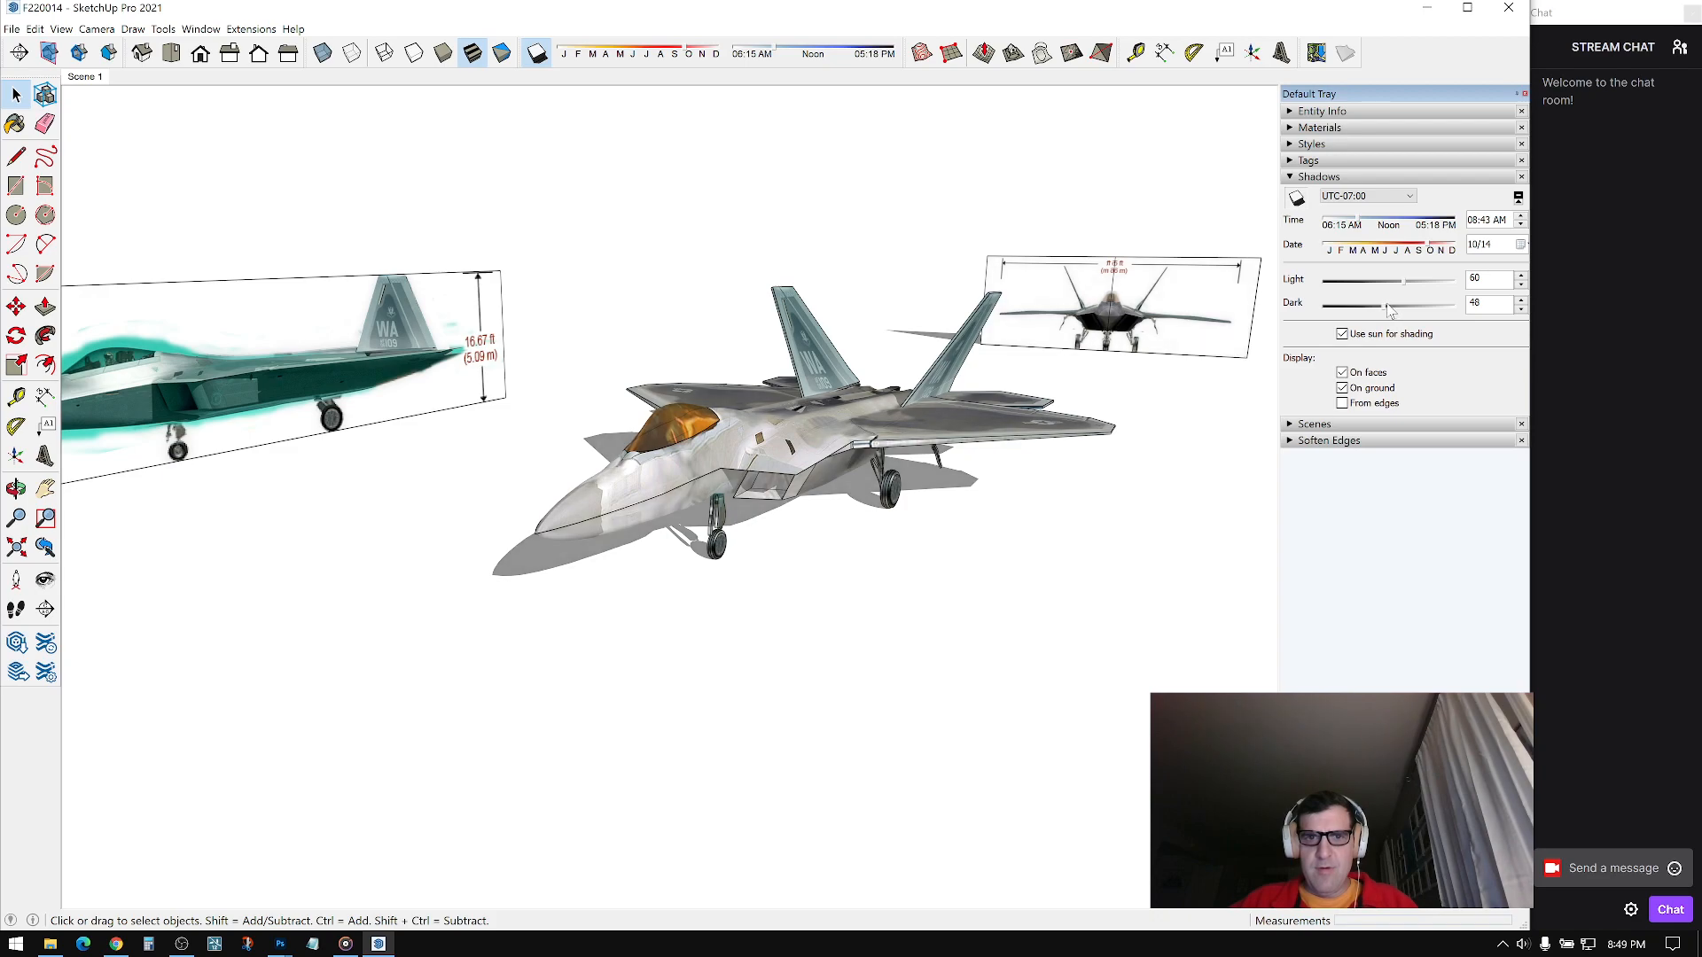
Step: Refine the shadows to November 16 at 09:37 AM with light 47 and dark 52
mouse_move(895, 452)
middle_down()
mouse_move(1166, 475)
mouse_move(877, 439)
middle_up()
drag(1366, 226, 1434, 255)
middle_drag(1223, 496, 925, 520)
drag(1404, 307, 1398, 318)
middle_drag(709, 381, 332, 443)
middle_drag(674, 443, 373, 371)
middle_drag(576, 381, 1070, 371)
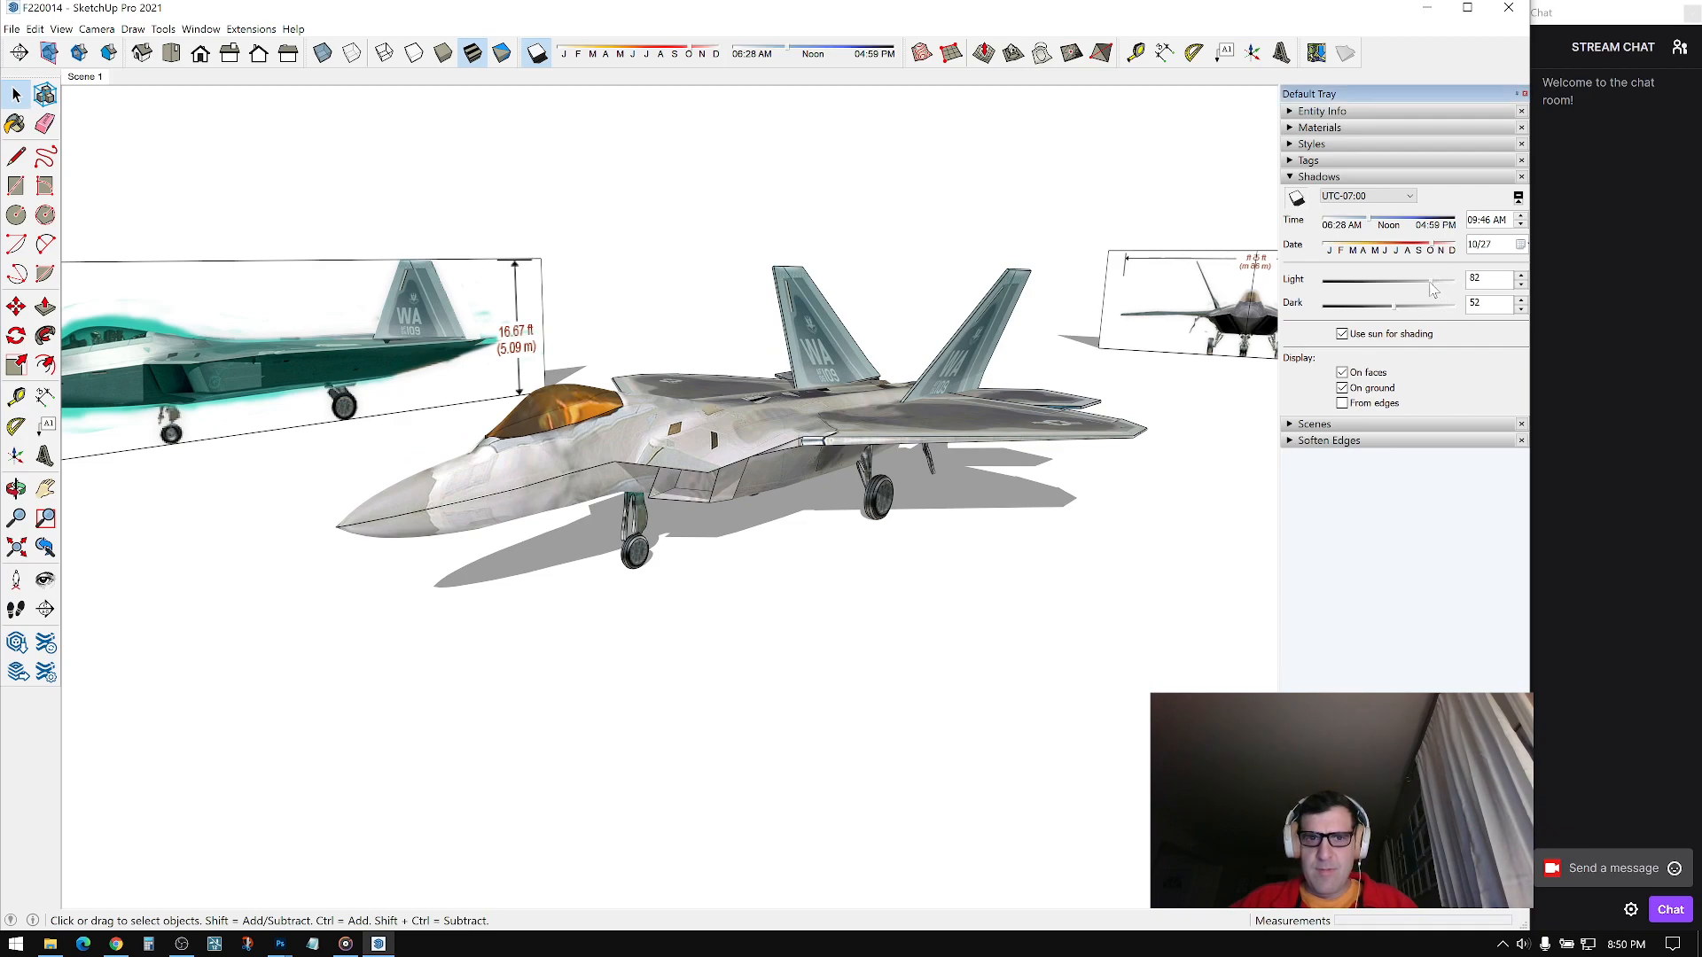
drag(1393, 287, 1388, 287)
middle_drag(1104, 304, 532, 416)
drag(1381, 228, 1370, 228)
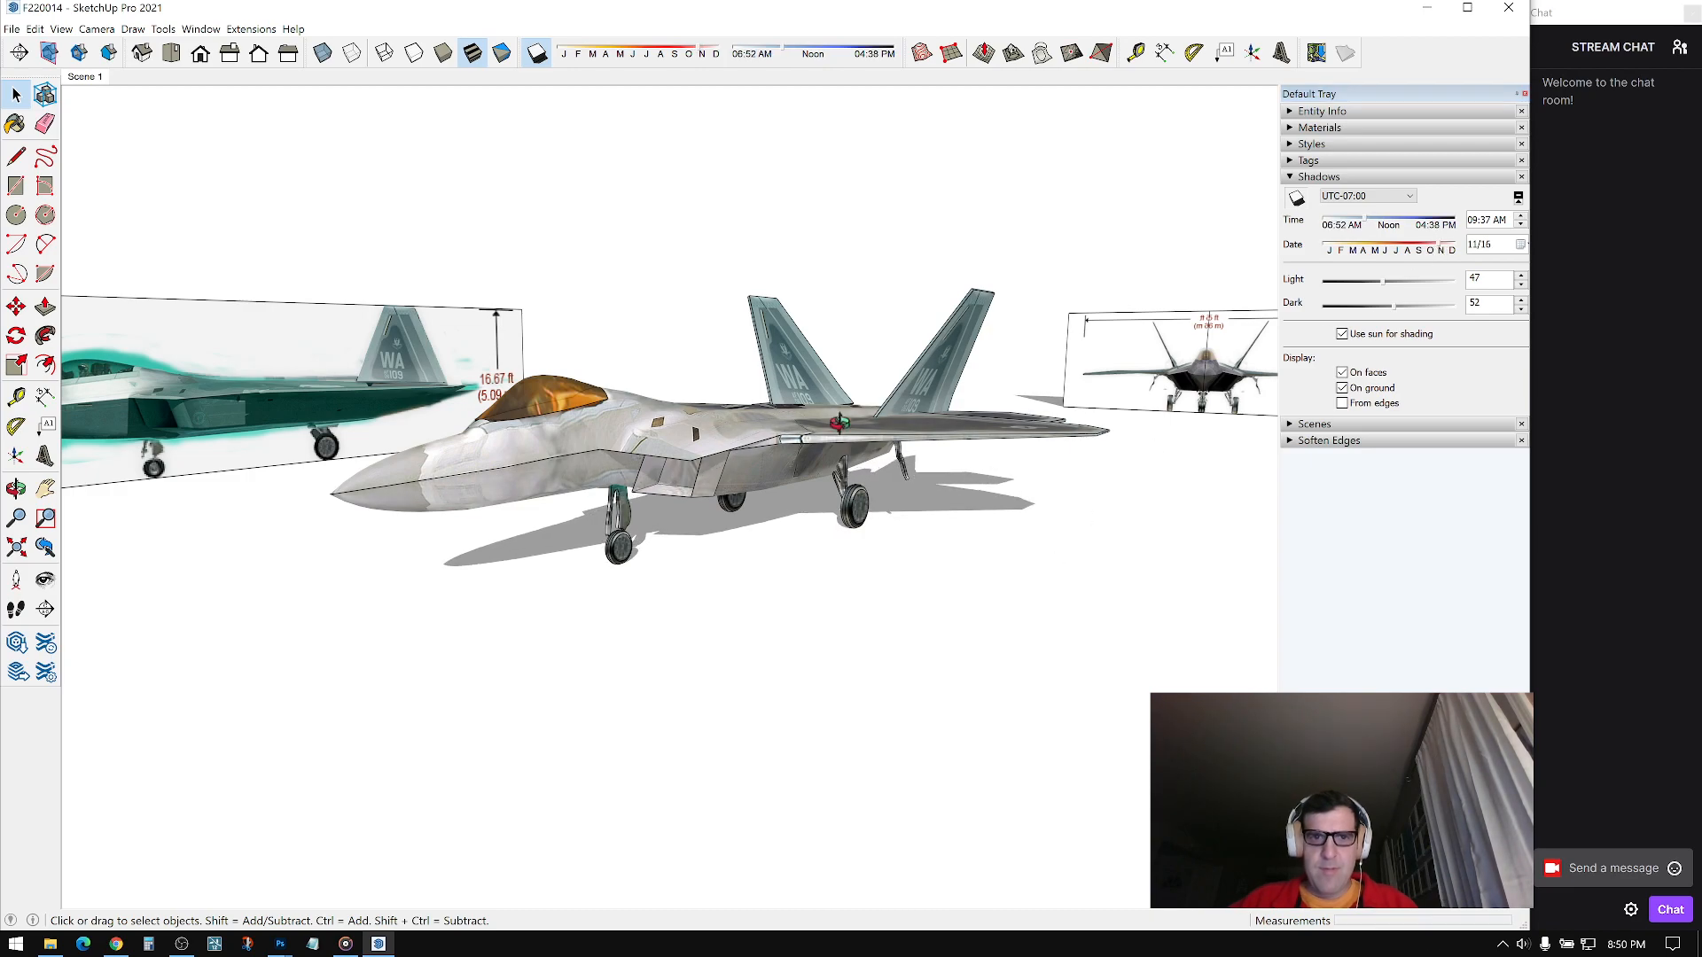
Step: Collapse the shadow settings and frame the whole aircraft from the front and above
middle_drag(839, 423, 896, 577)
click(1317, 177)
middle_drag(968, 209, 915, 526)
drag(785, 611, 711, 462)
middle_drag(711, 461, 730, 433)
click(90, 76)
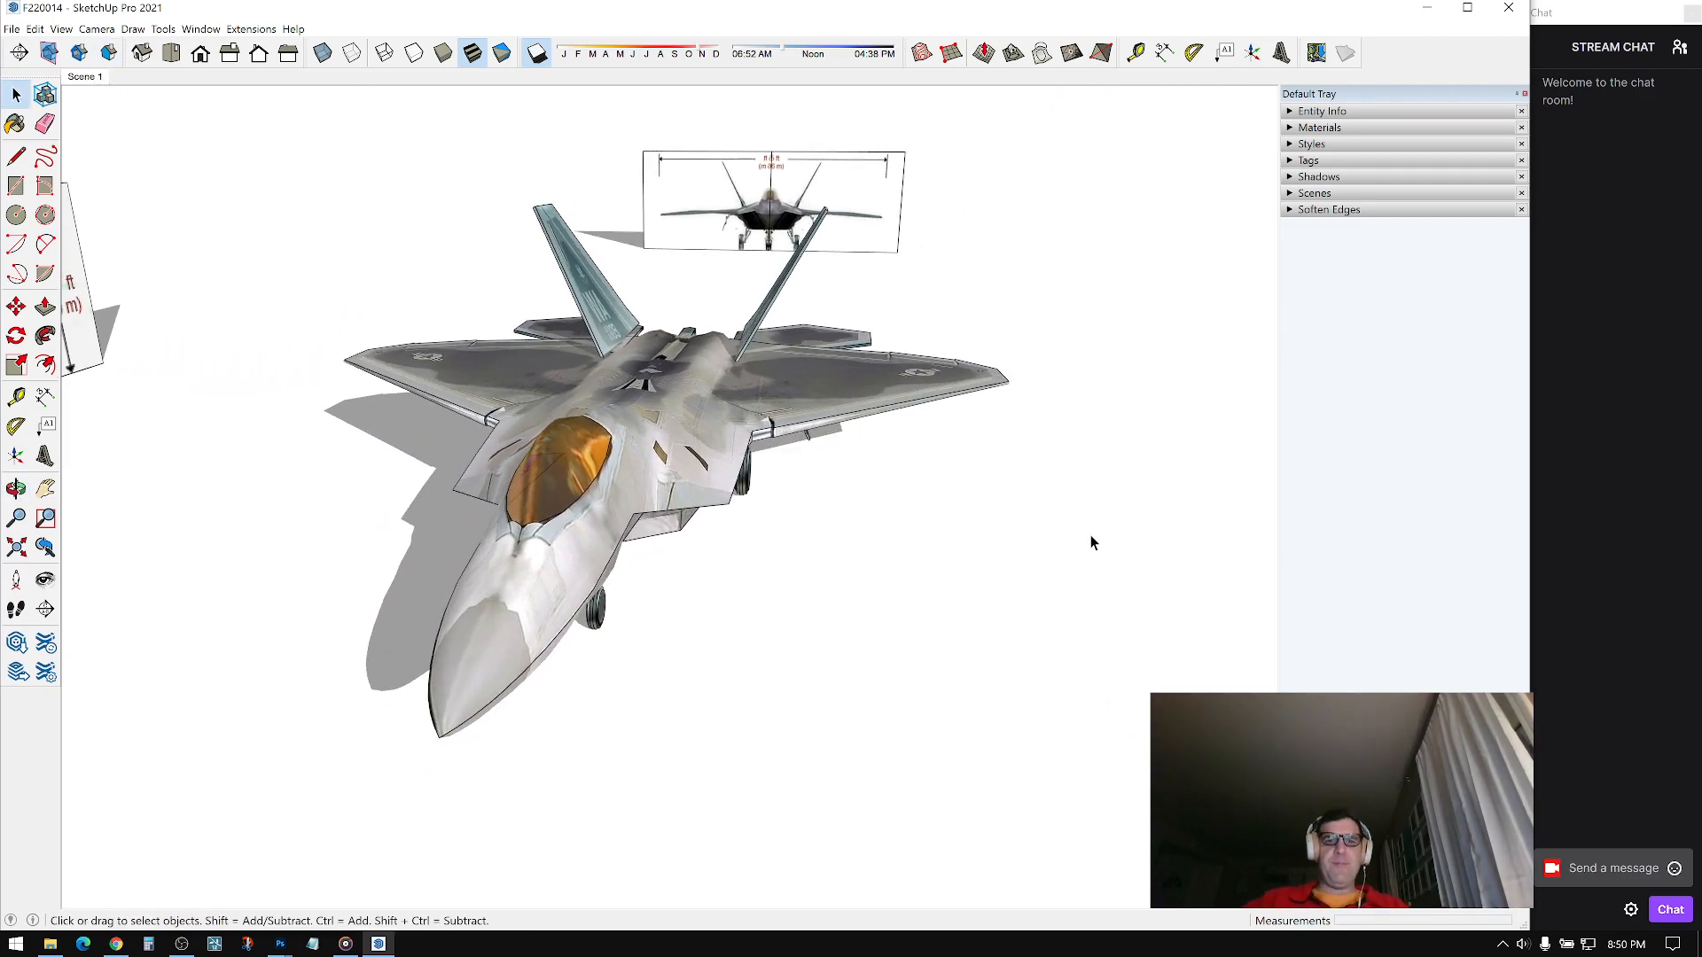
click(1294, 129)
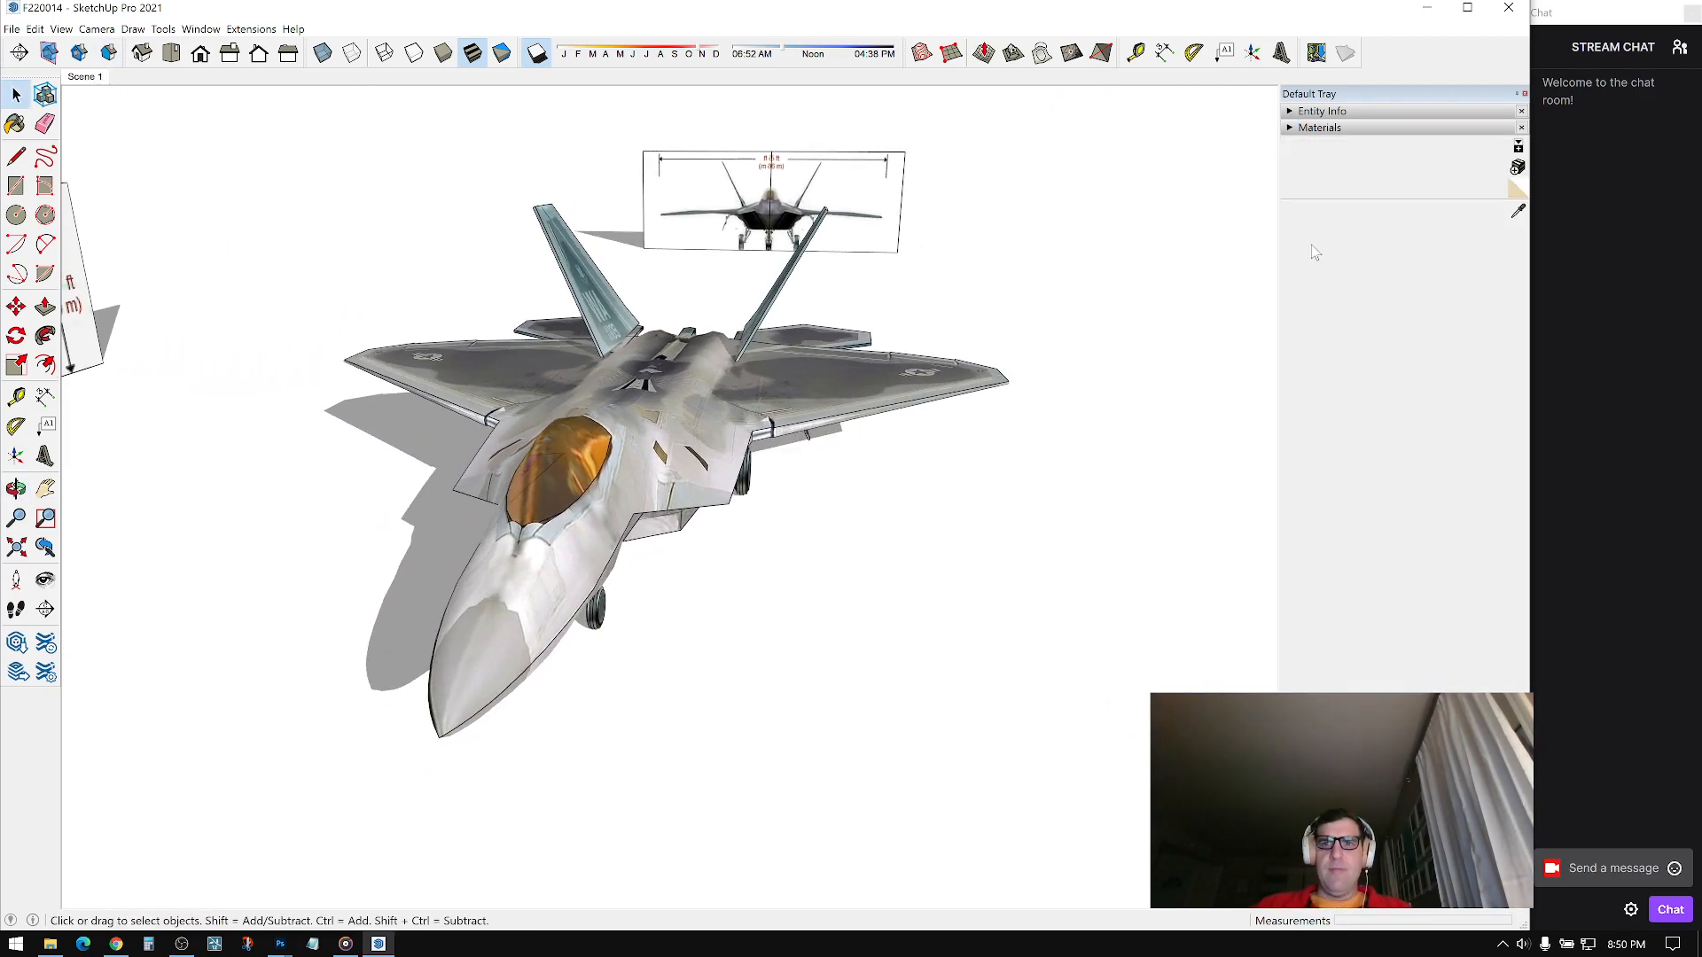
click(1294, 131)
click(1296, 178)
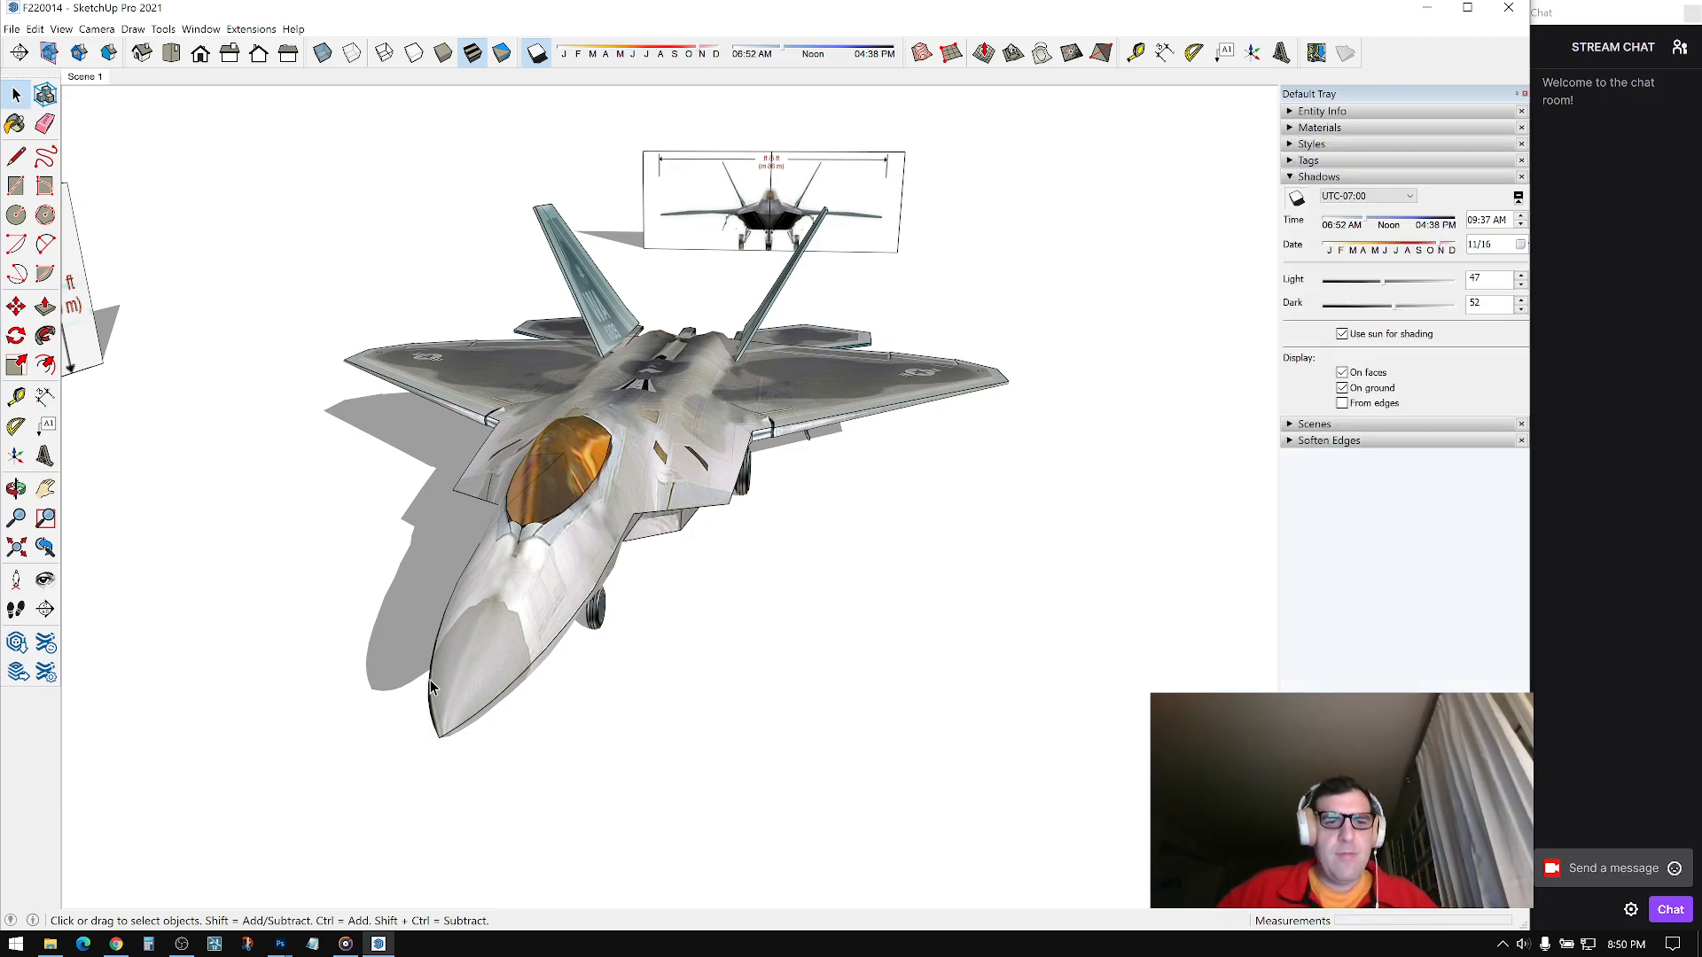
click(346, 945)
mouse_move(382, 947)
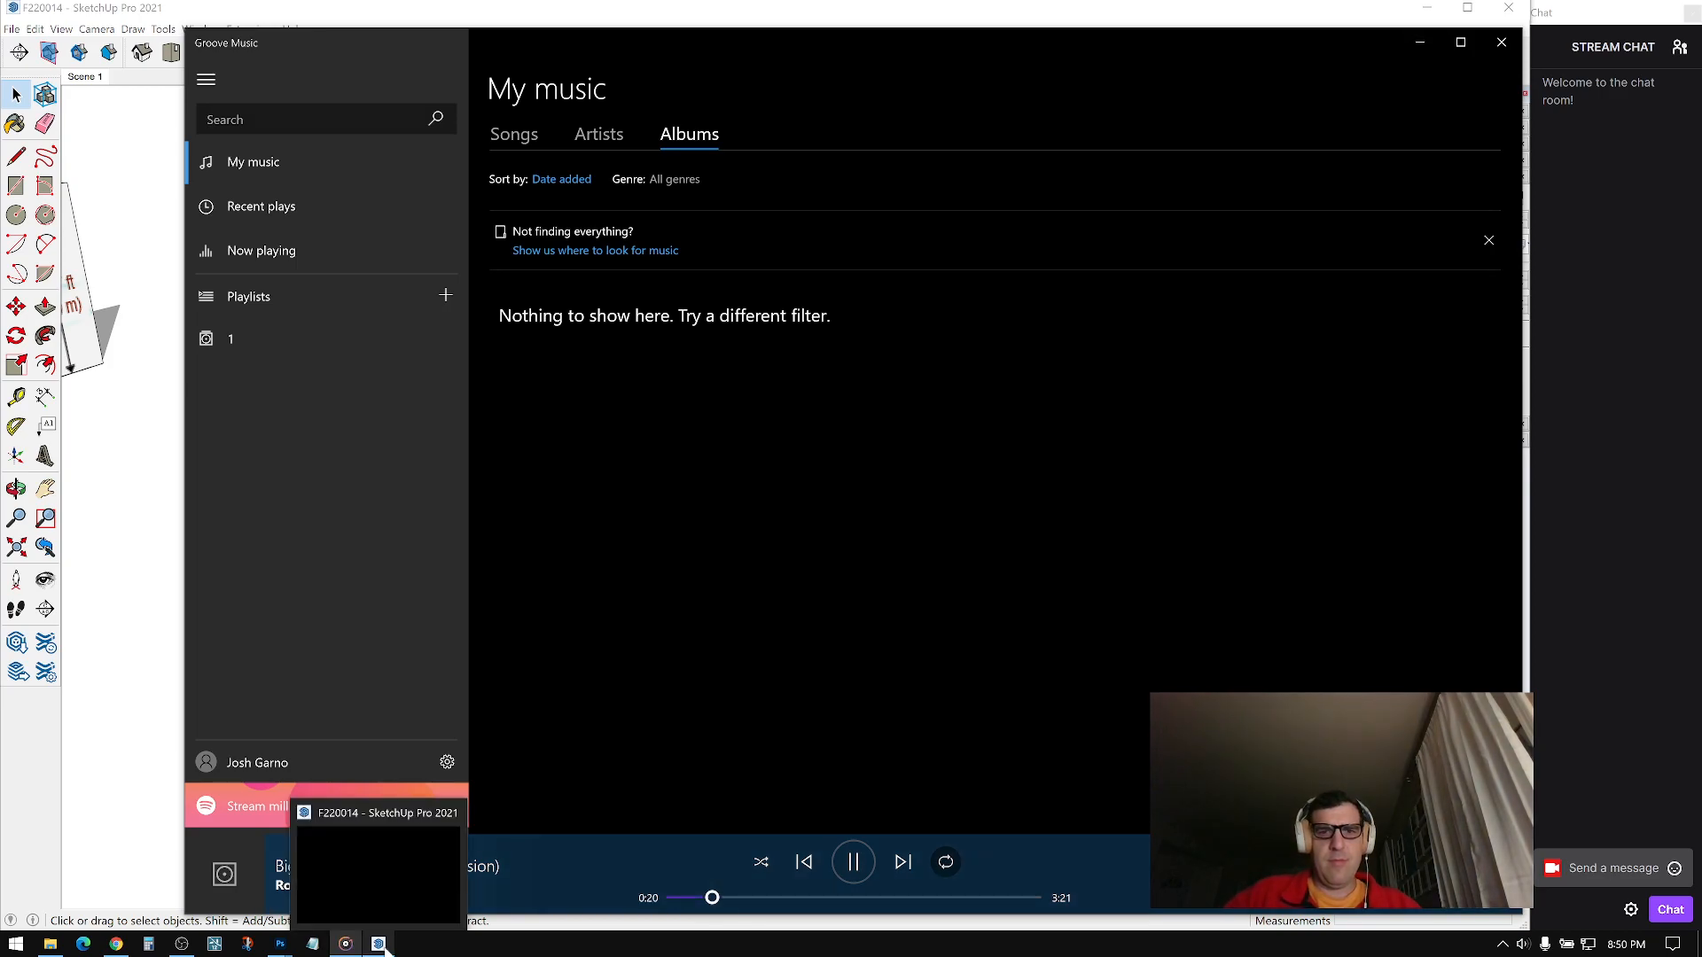
click(182, 945)
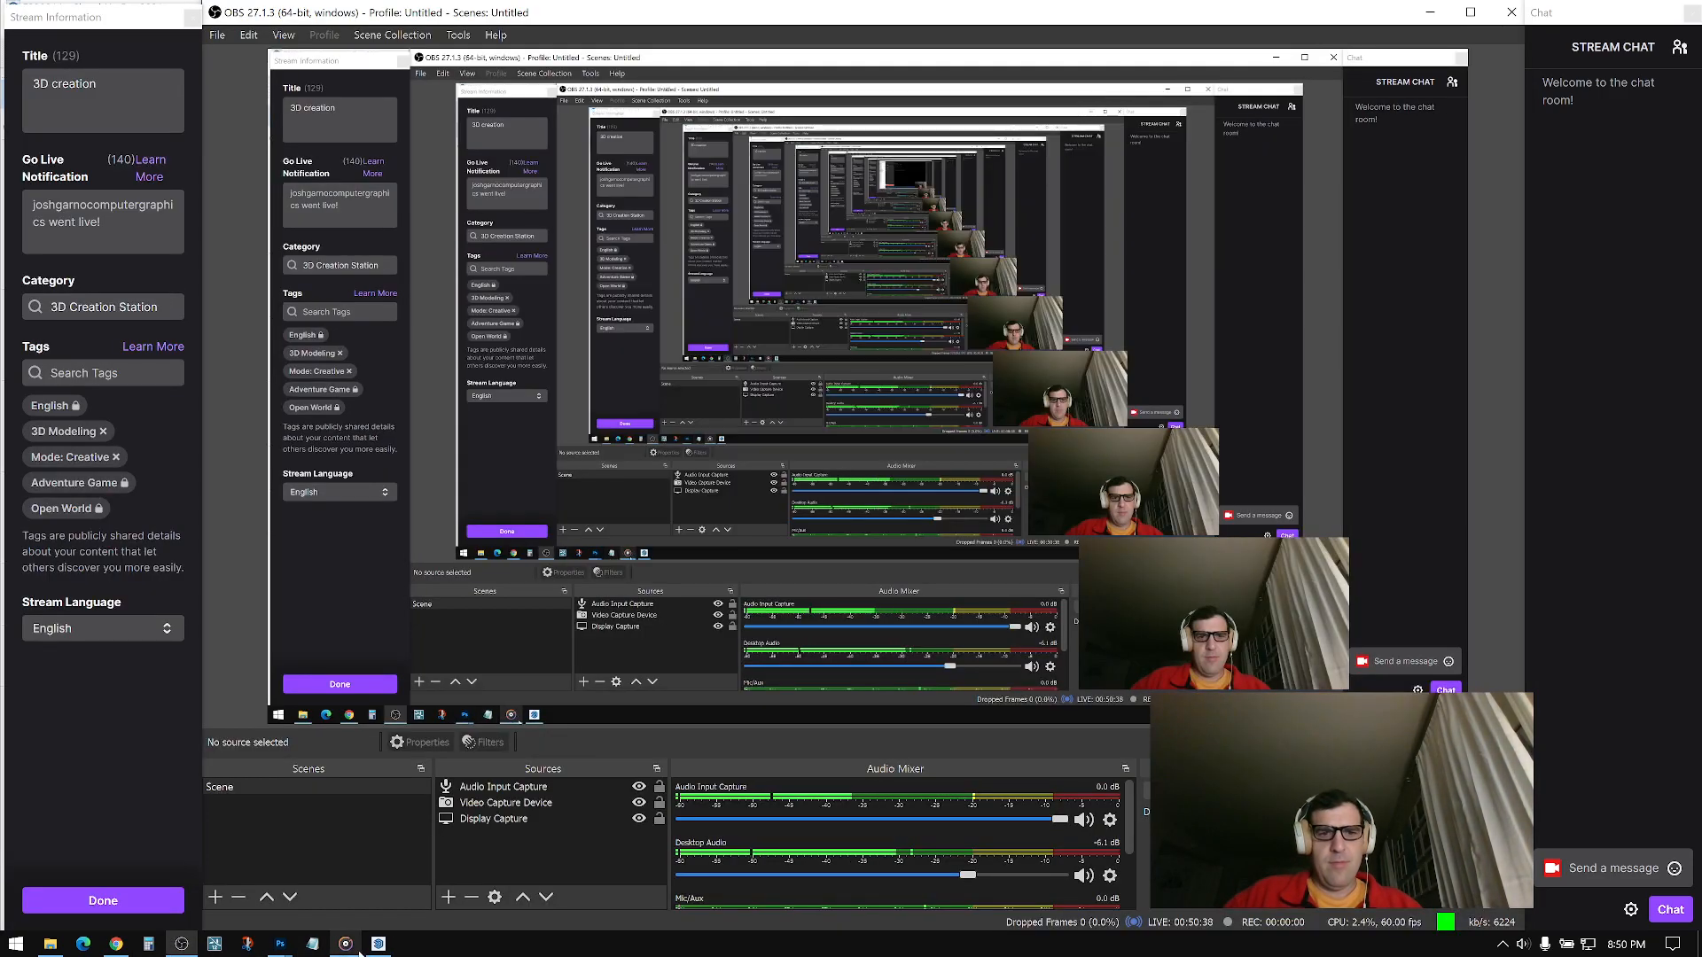
click(378, 945)
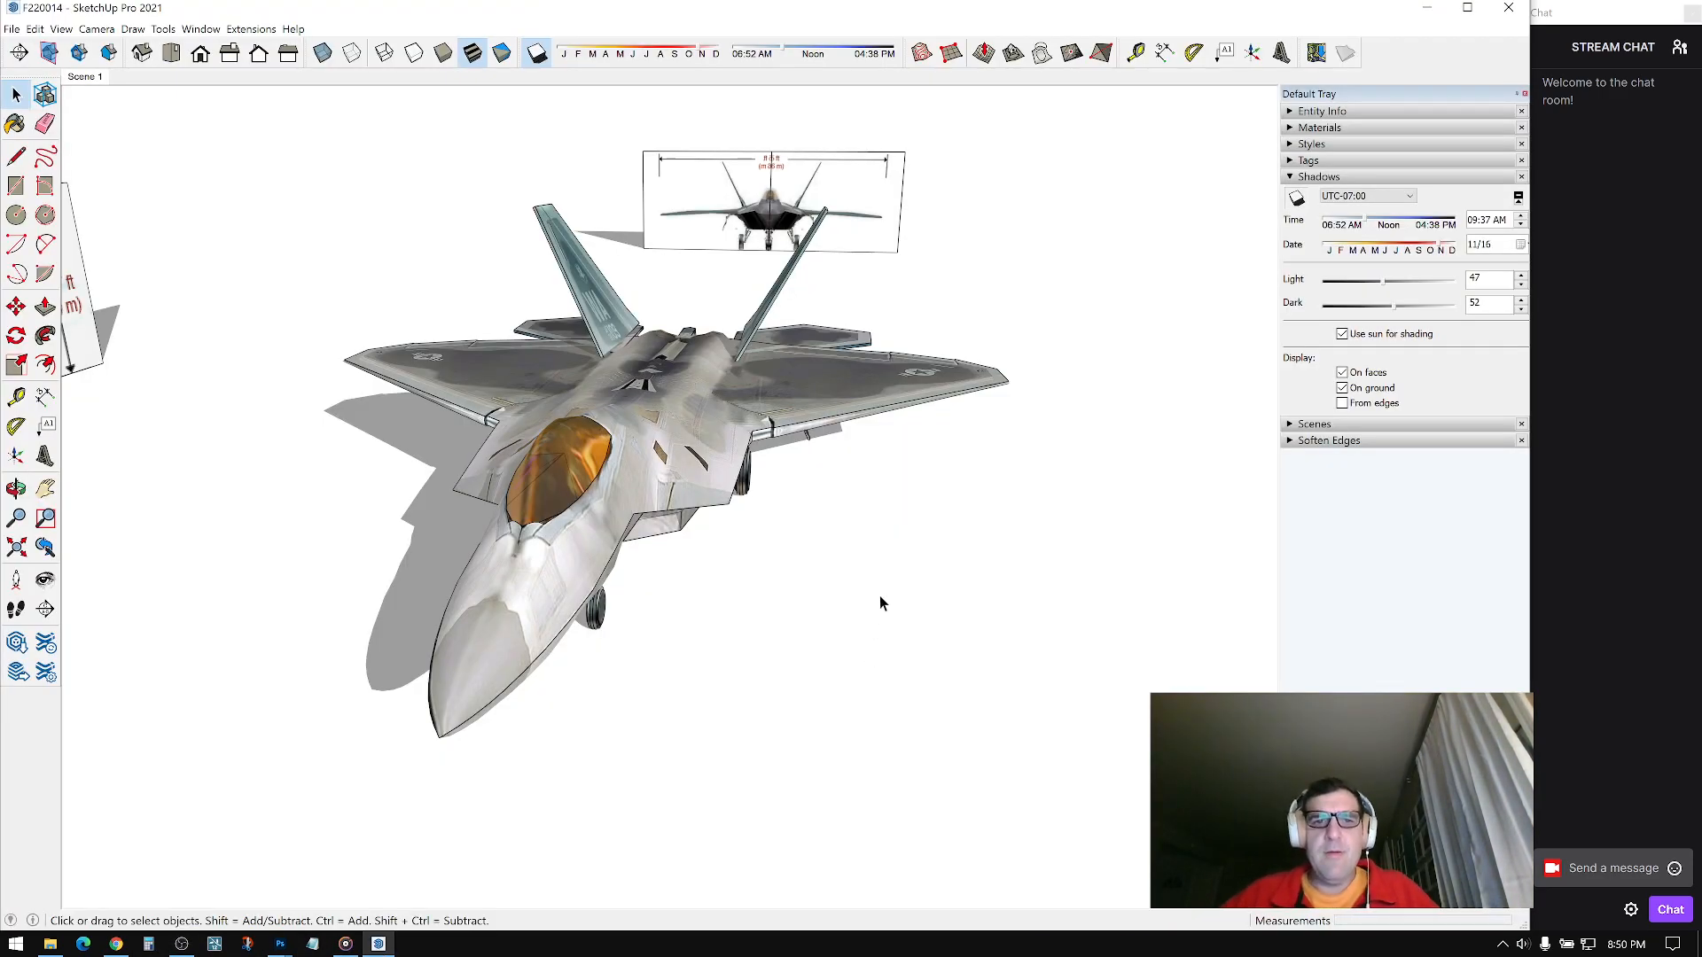
Step: Set the camera's field of view to about 46.56 degrees while framing the aircraft in a raised three-quarter front view
middle_drag(643, 539, 505, 490)
drag(505, 489, 505, 523)
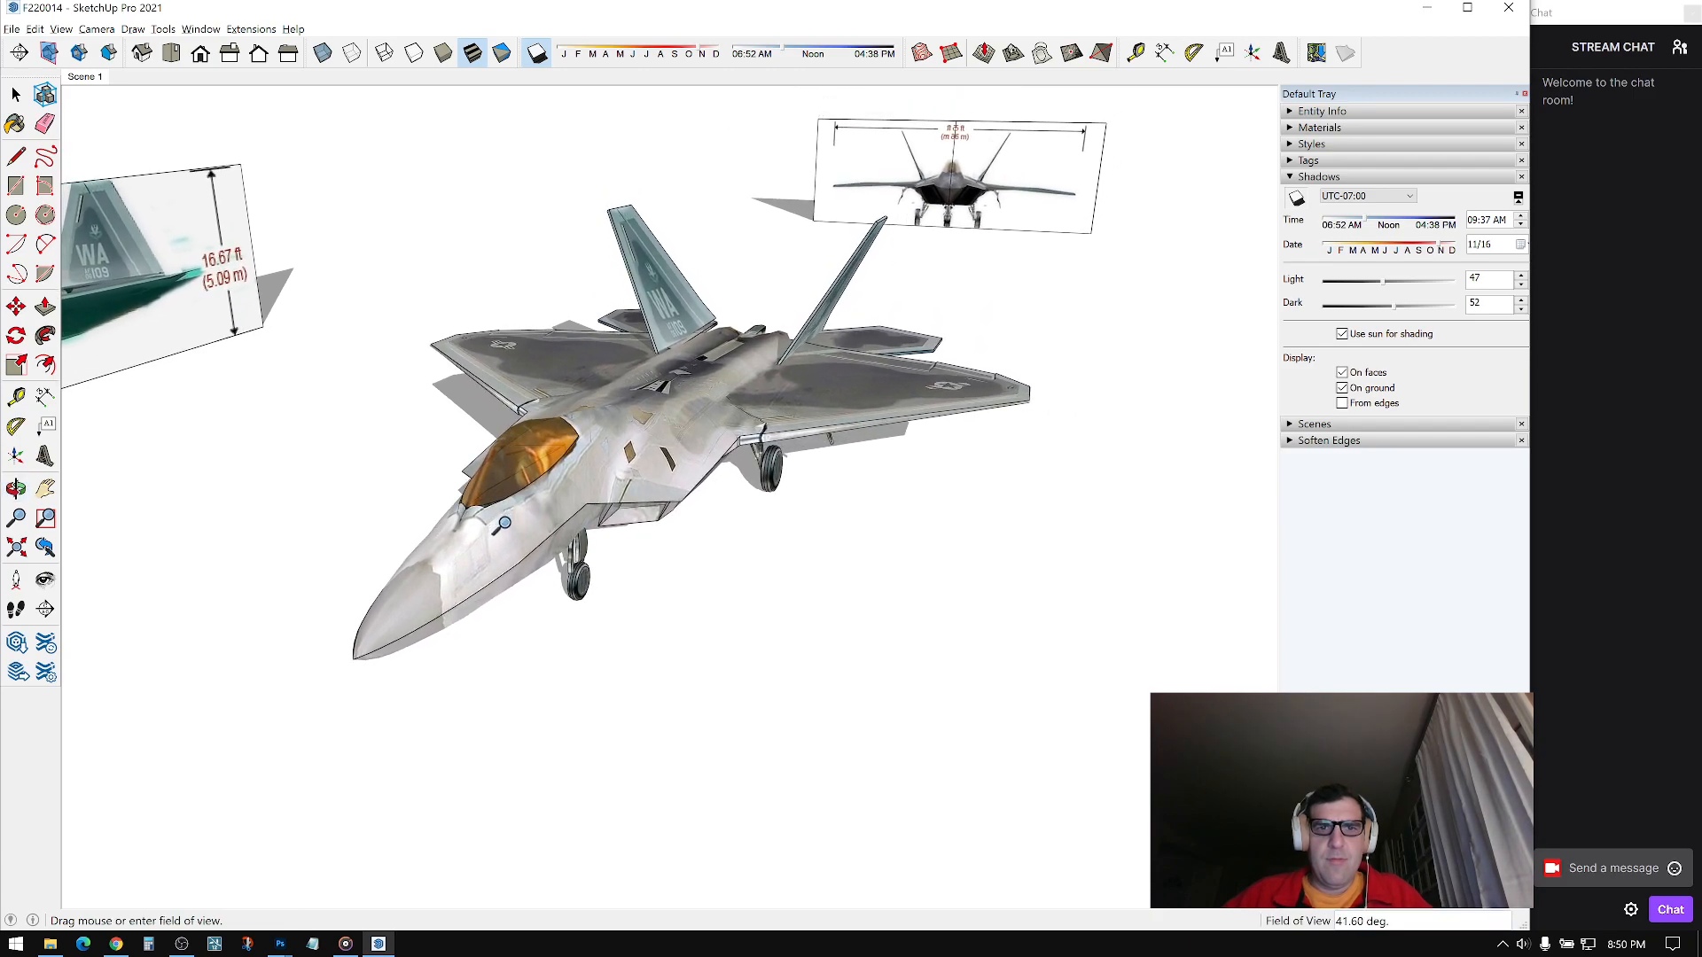
mouse_move(503, 530)
middle_down()
mouse_move(504, 502)
mouse_move(515, 564)
mouse_move(514, 507)
middle_up()
drag(514, 507, 512, 548)
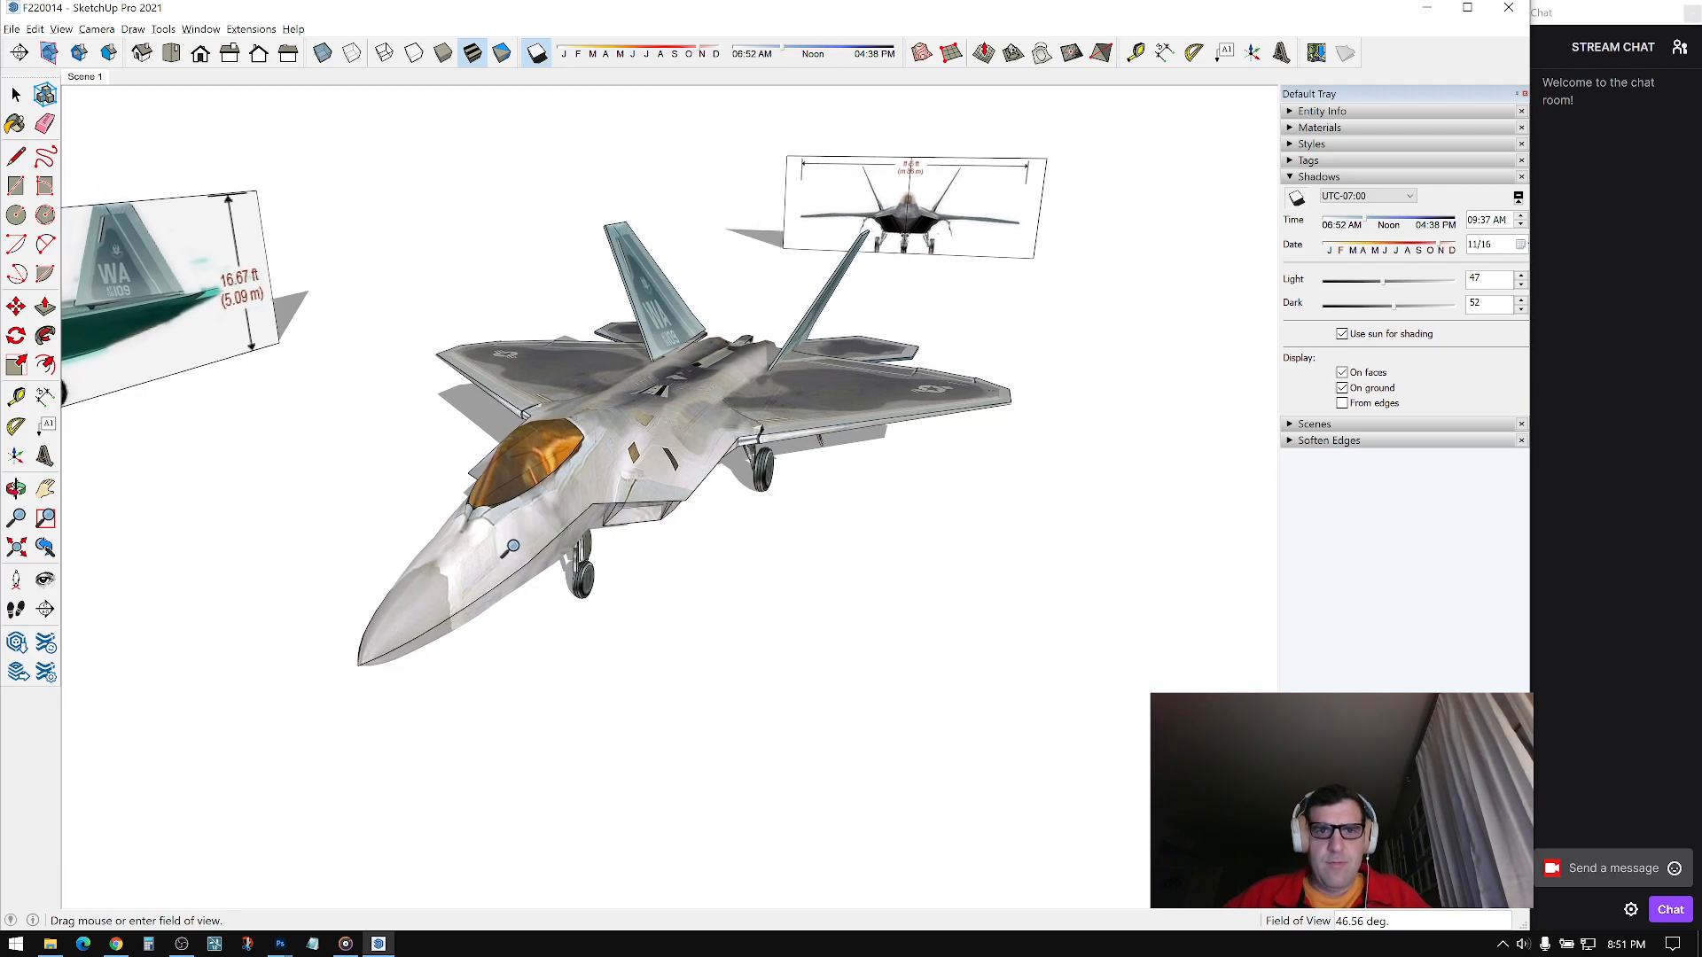
middle_drag(513, 548, 705, 494)
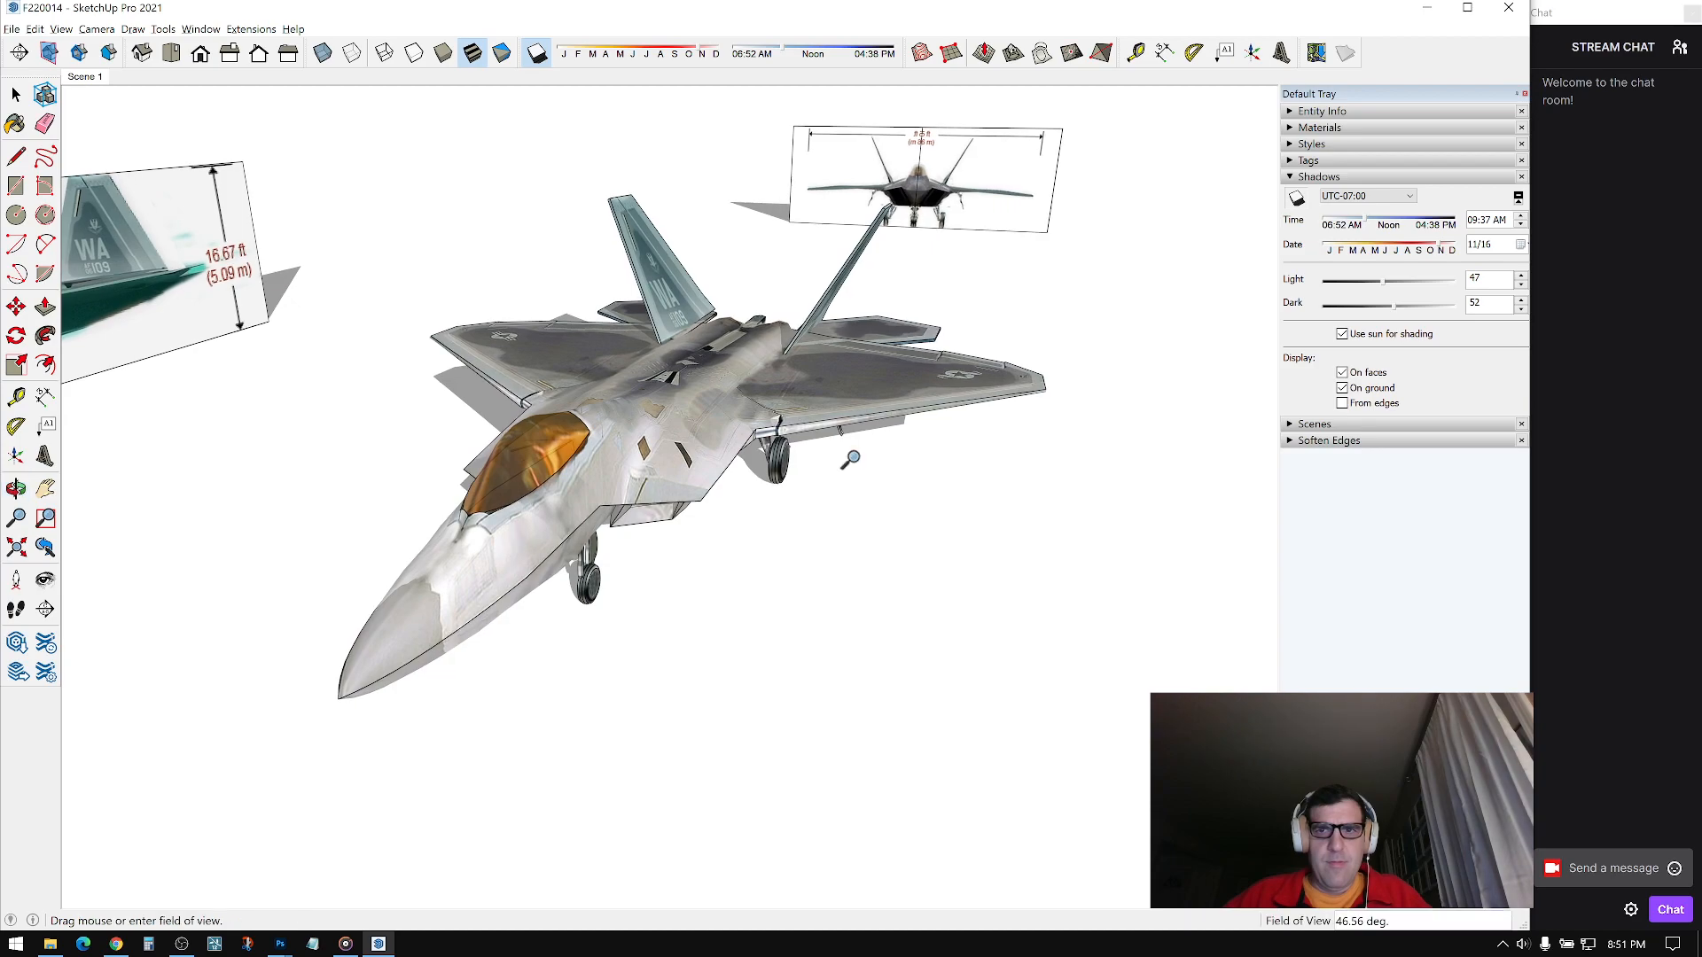
Step: Set the shadow light to 63 and update Scene 1 with the current three-quarter view
click(1407, 282)
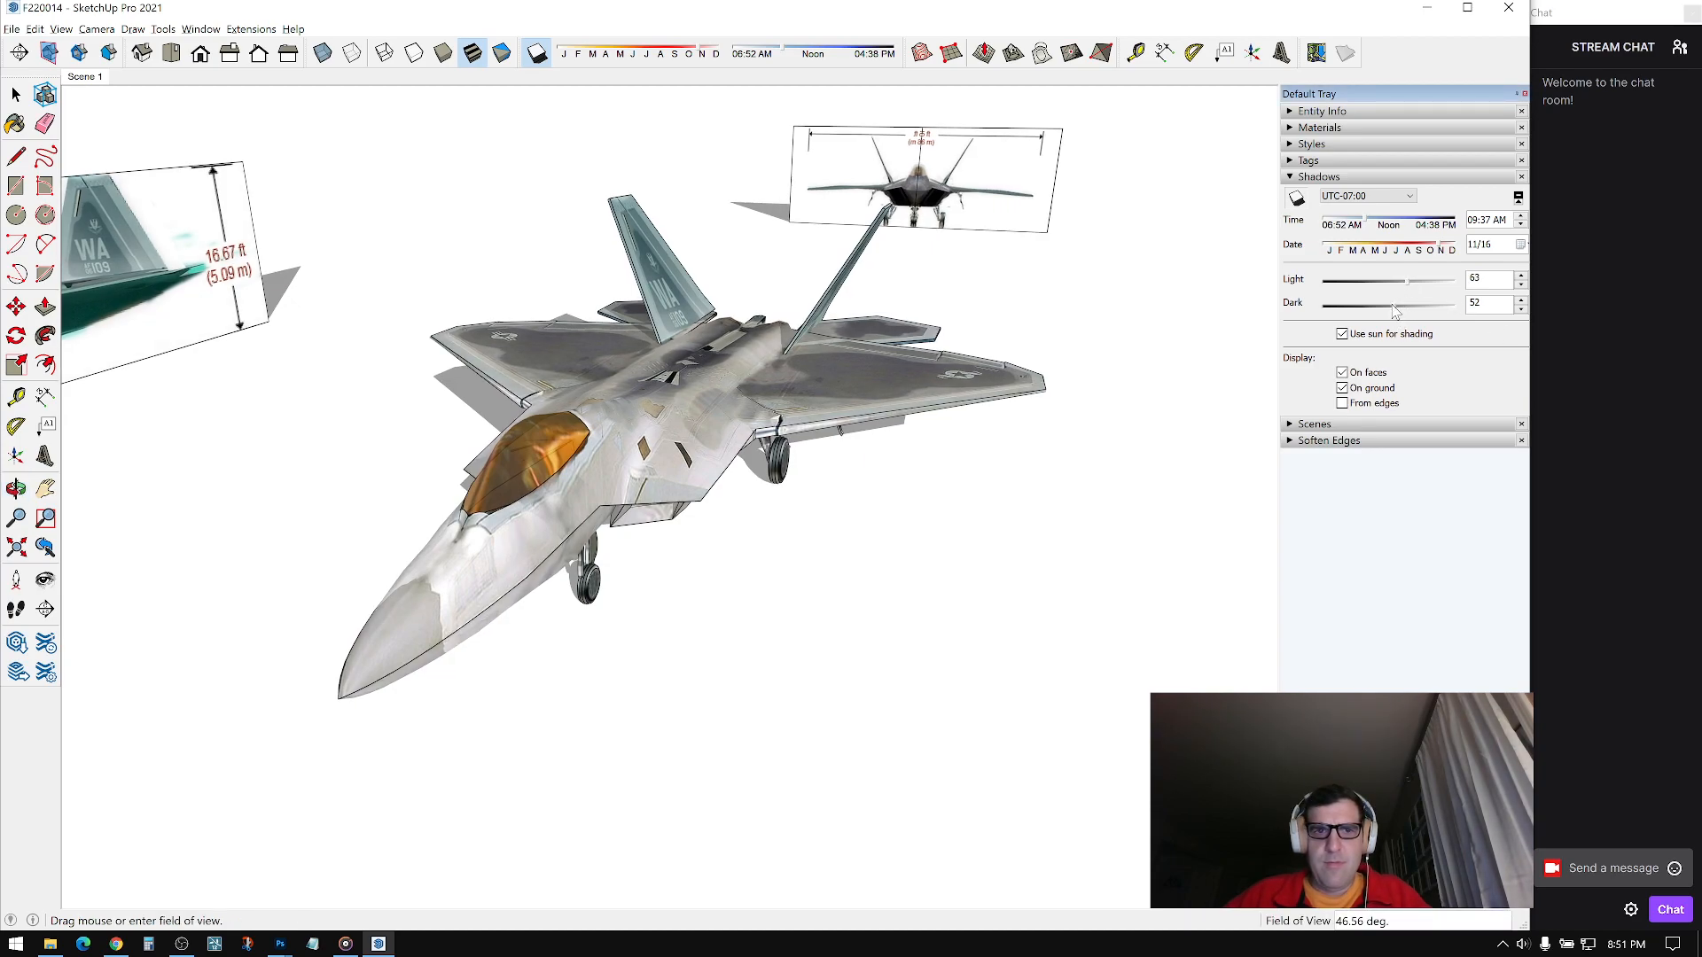
middle_drag(973, 409, 968, 395)
key(space)
shift+middle_drag(534, 247, 527, 243)
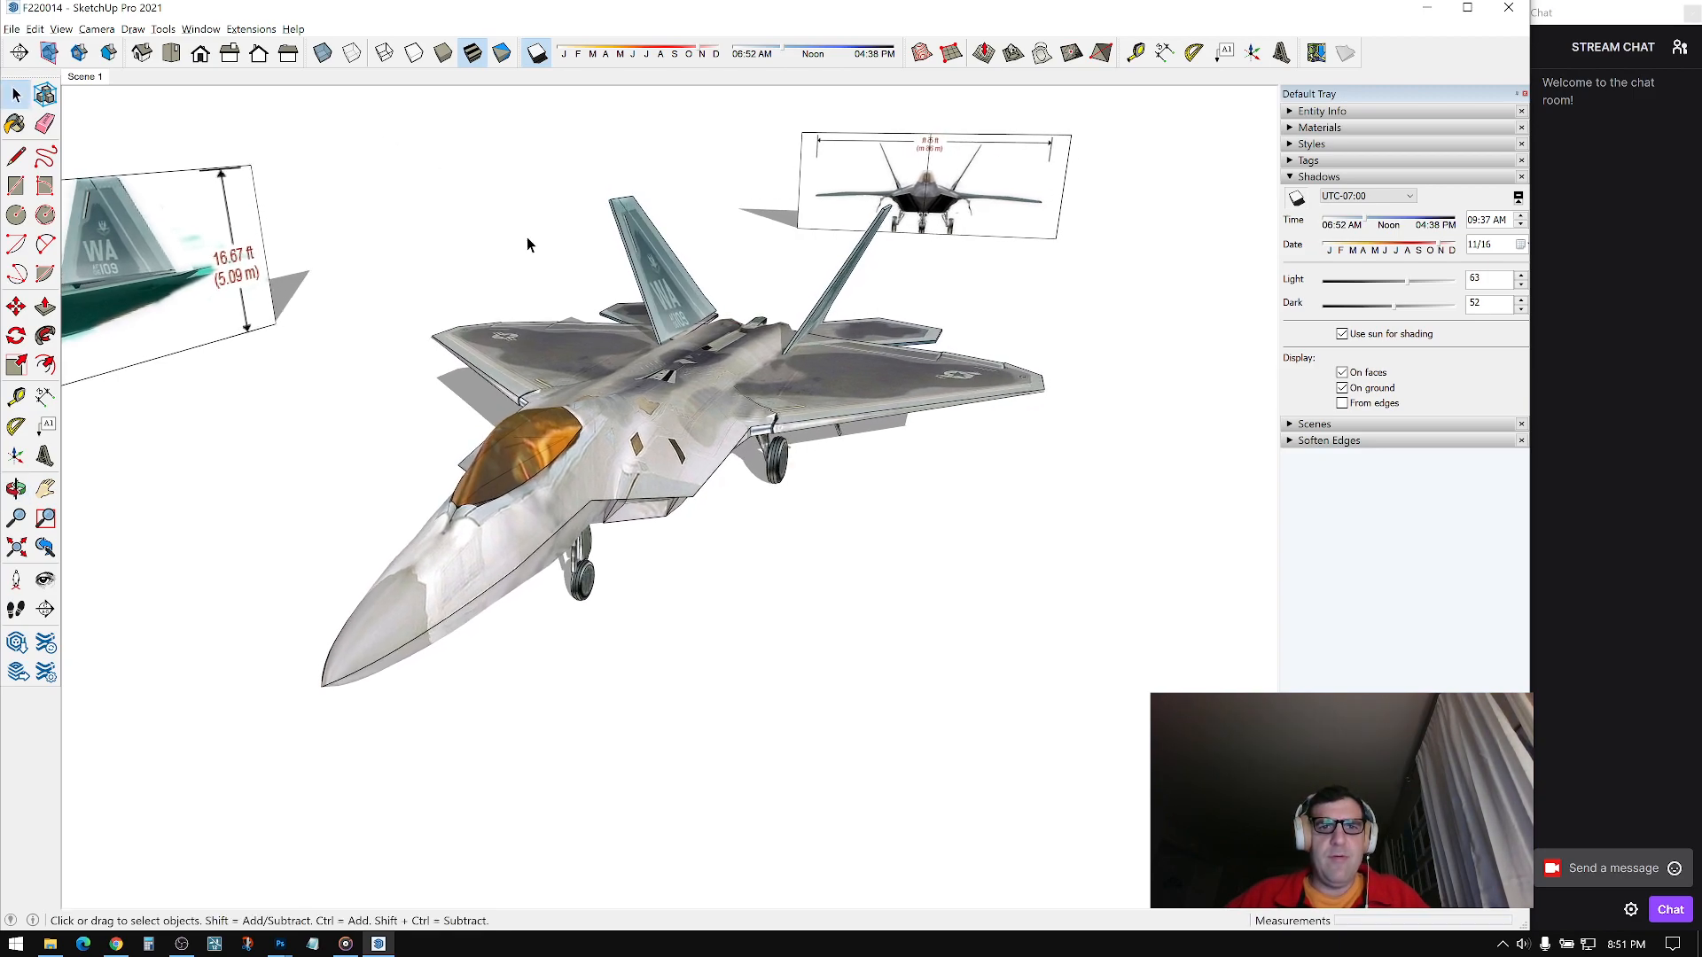
right_click(89, 80)
click(124, 138)
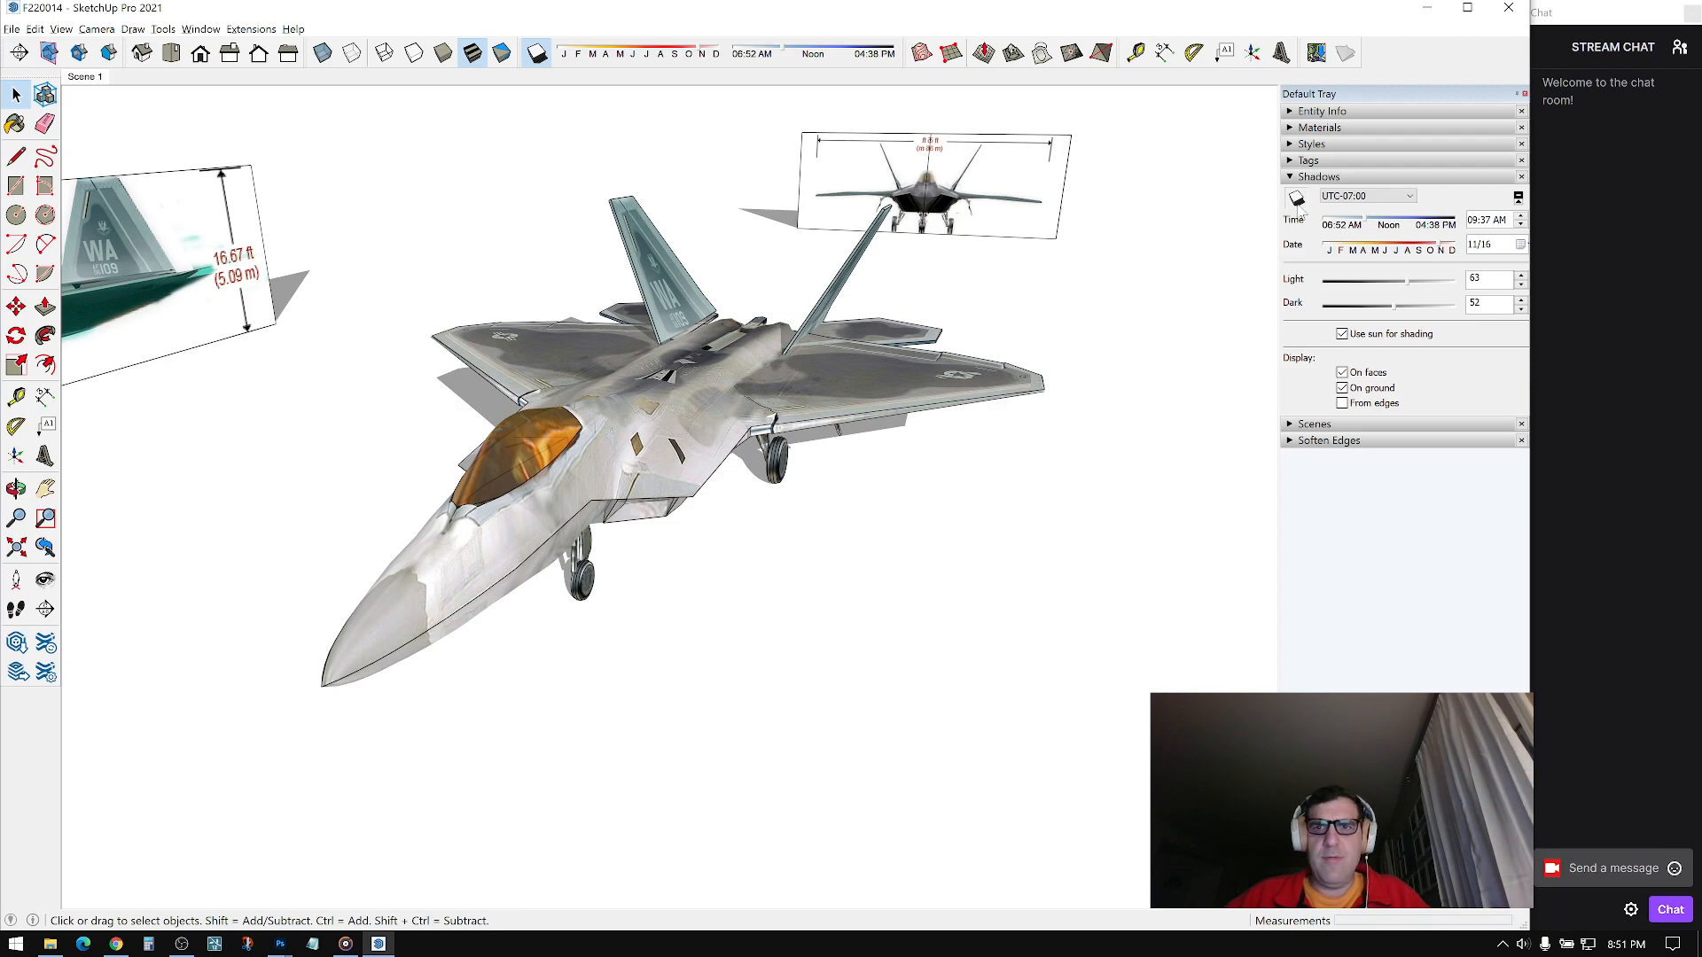
click(1291, 177)
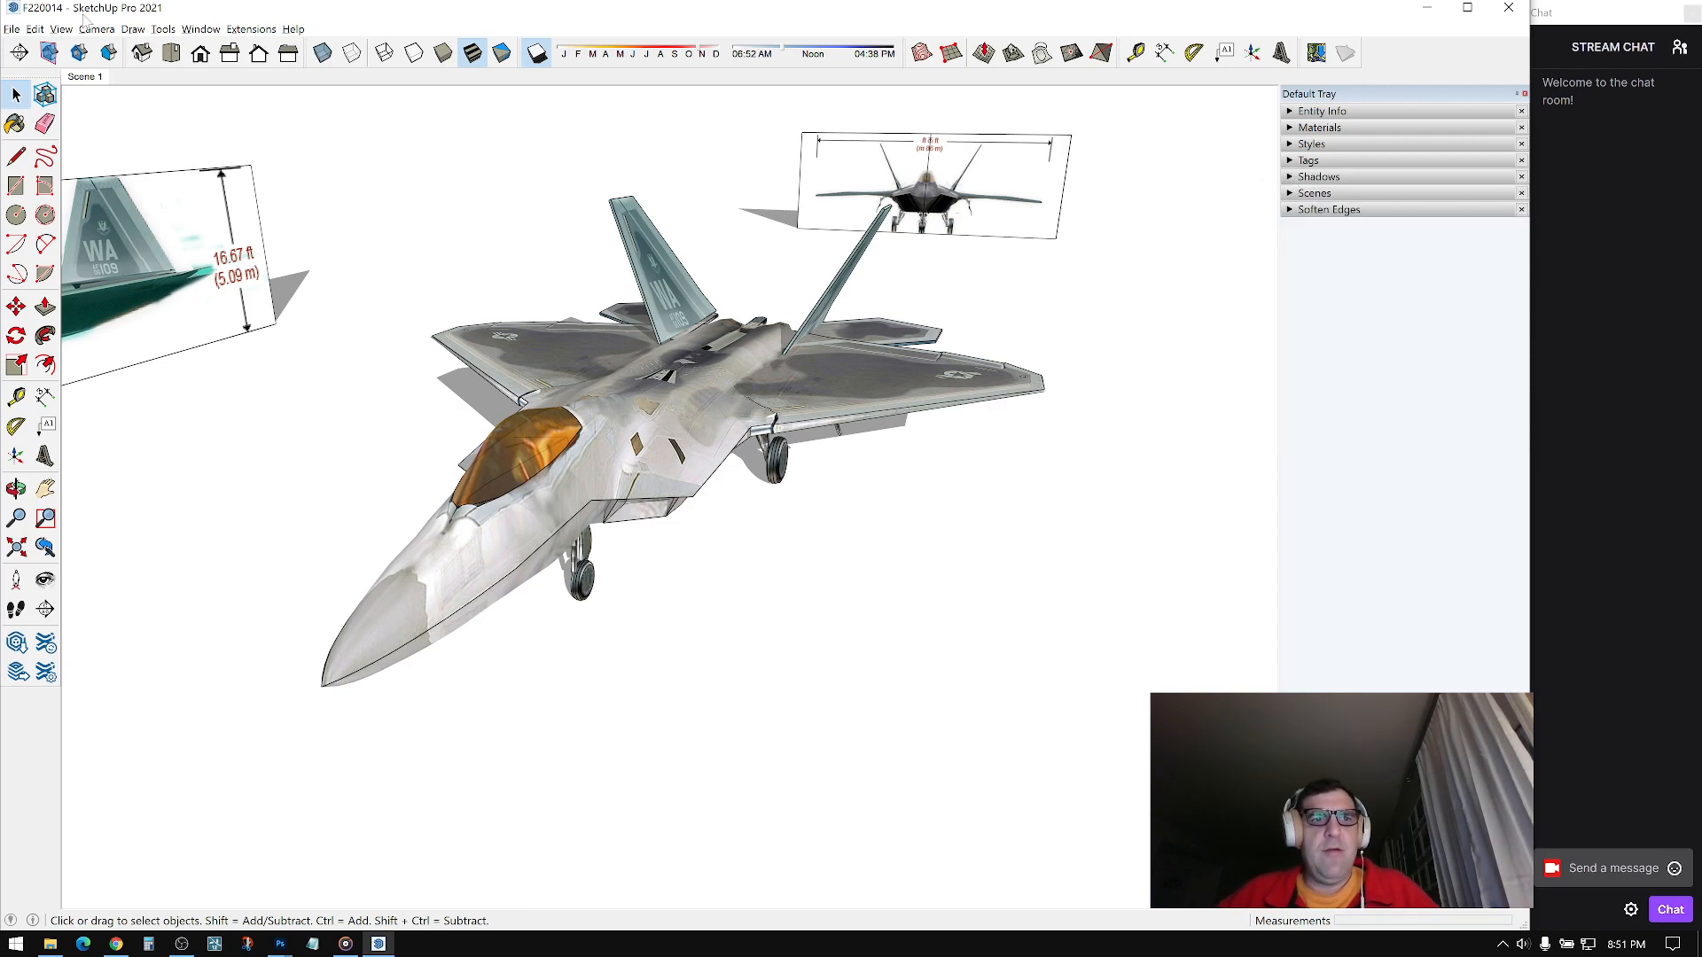
Step: Purge the unused items from the entire model using the model statistics, and close the model information
click(204, 30)
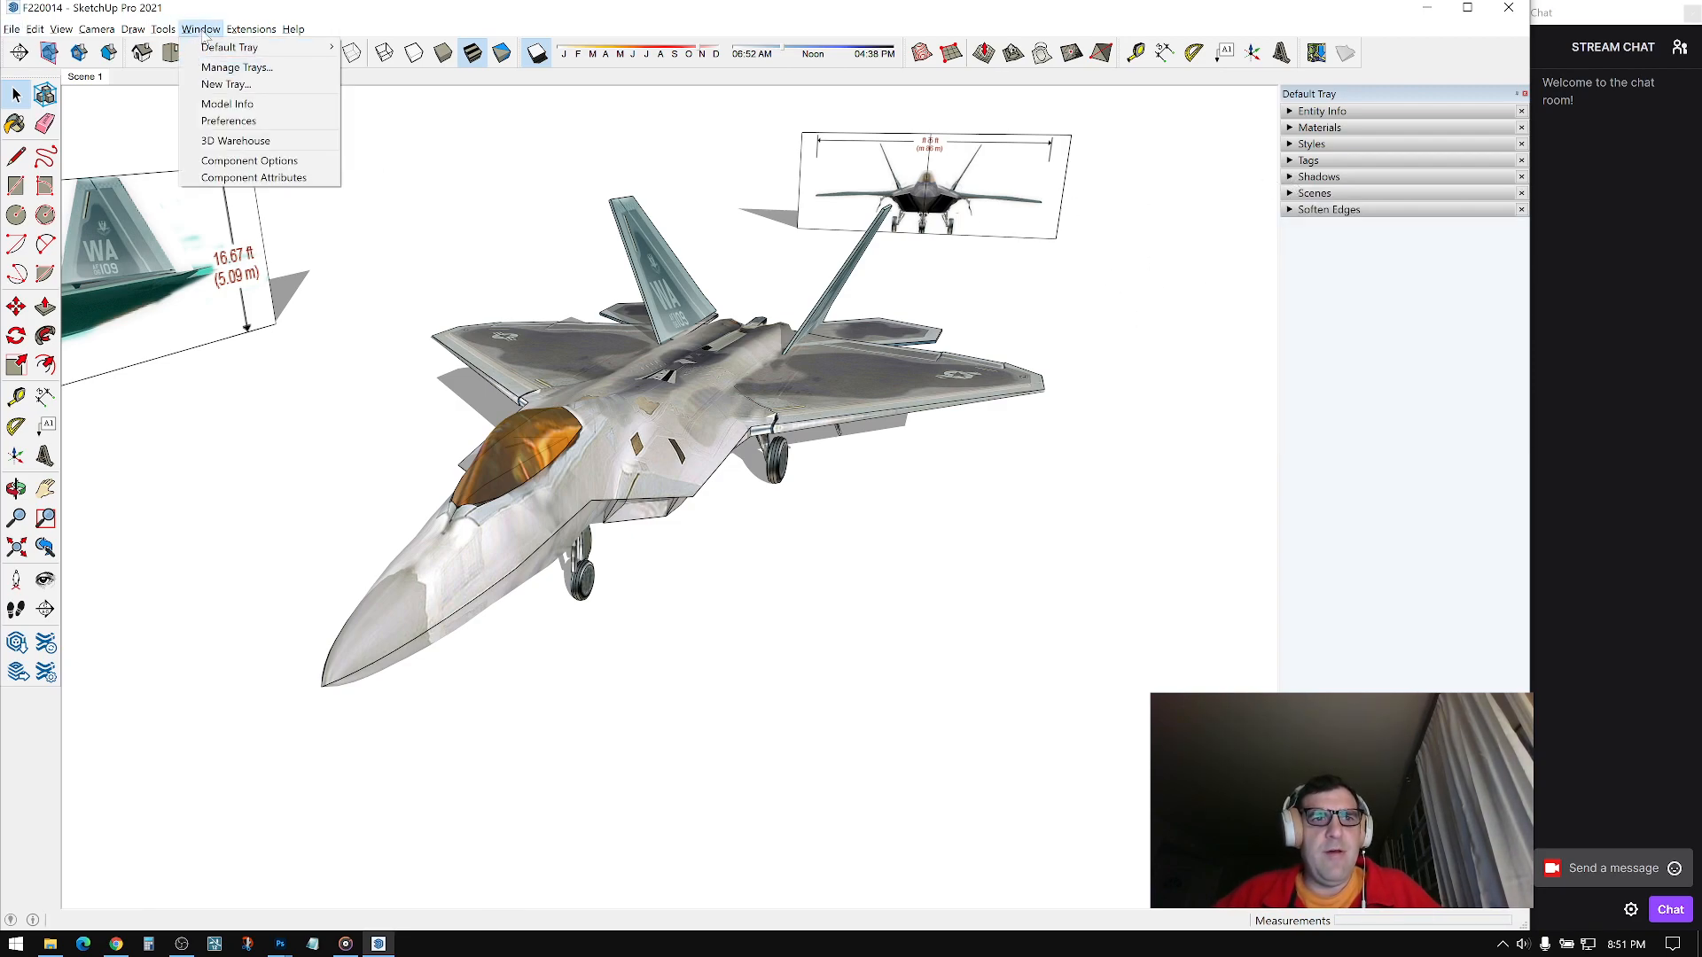
click(235, 103)
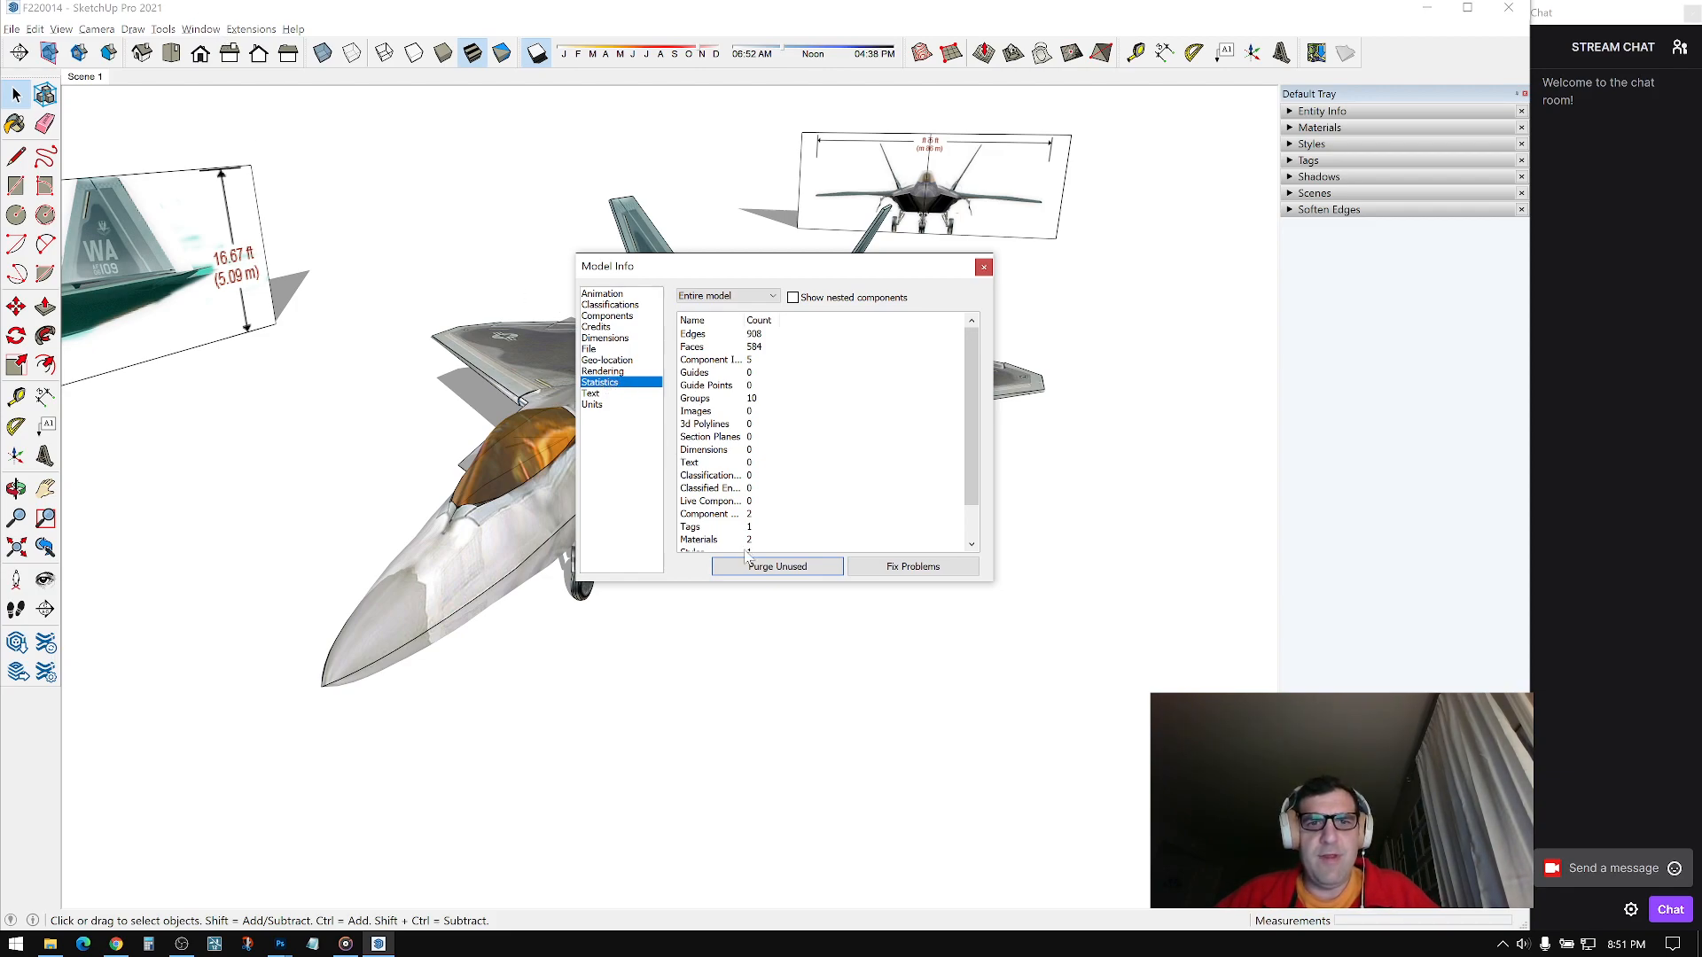
click(983, 266)
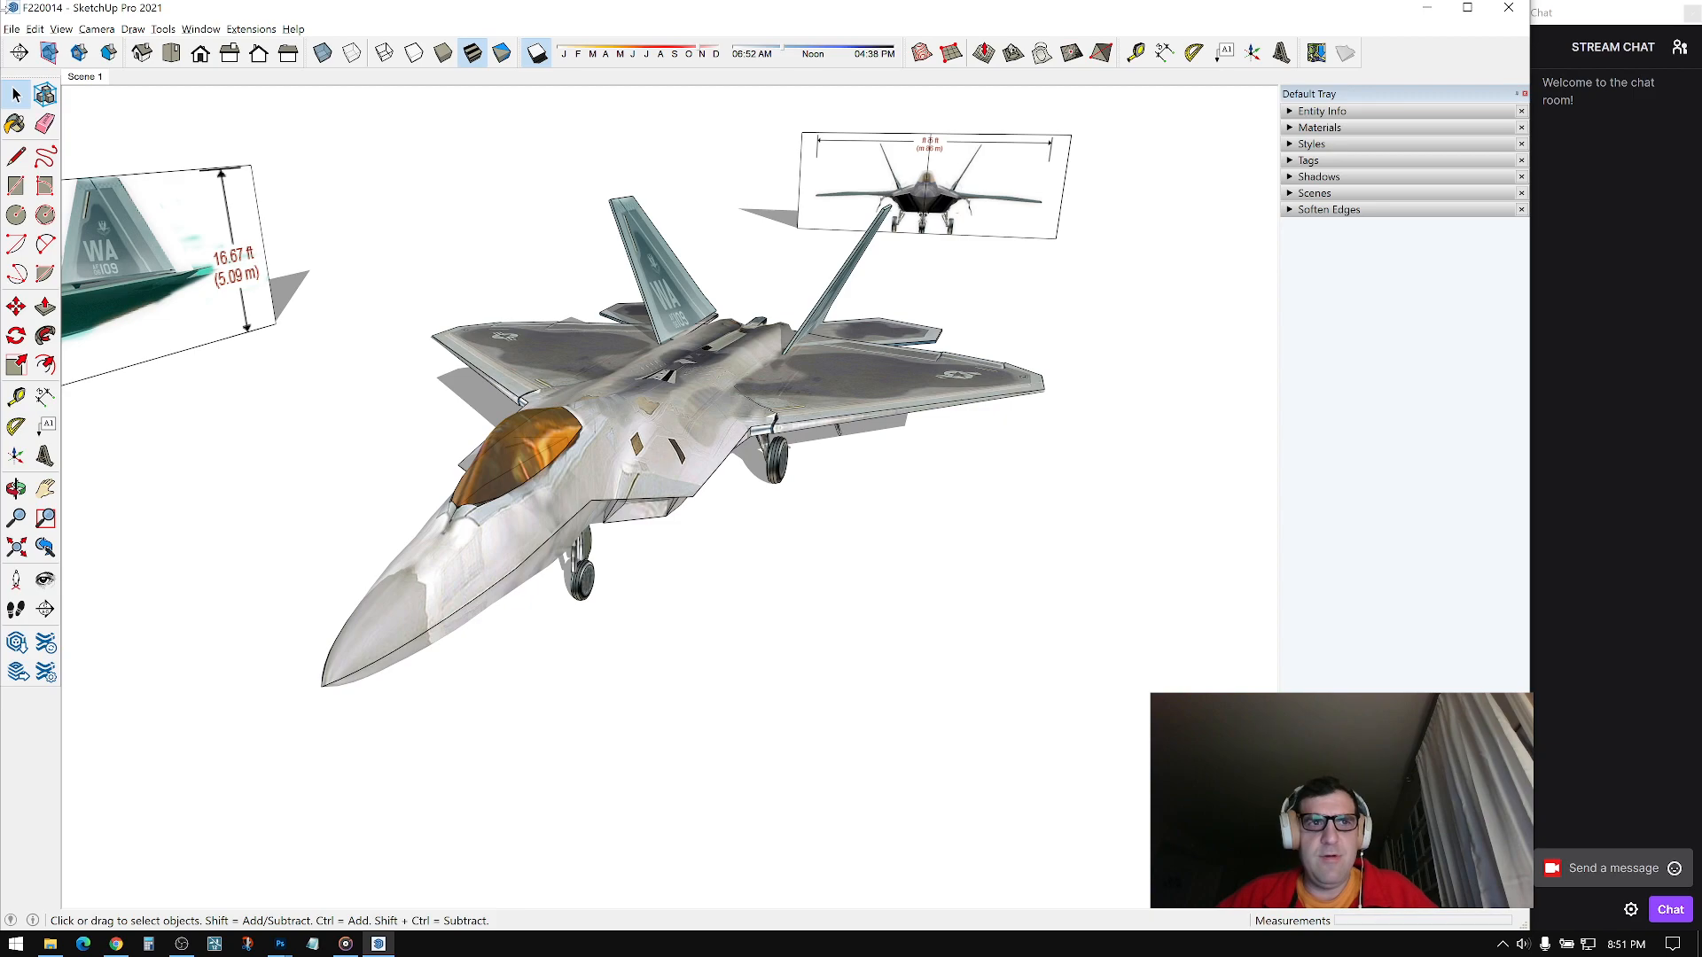
Step: Save the model as a new version named F220015 in the F22 folder
click(11, 28)
click(36, 116)
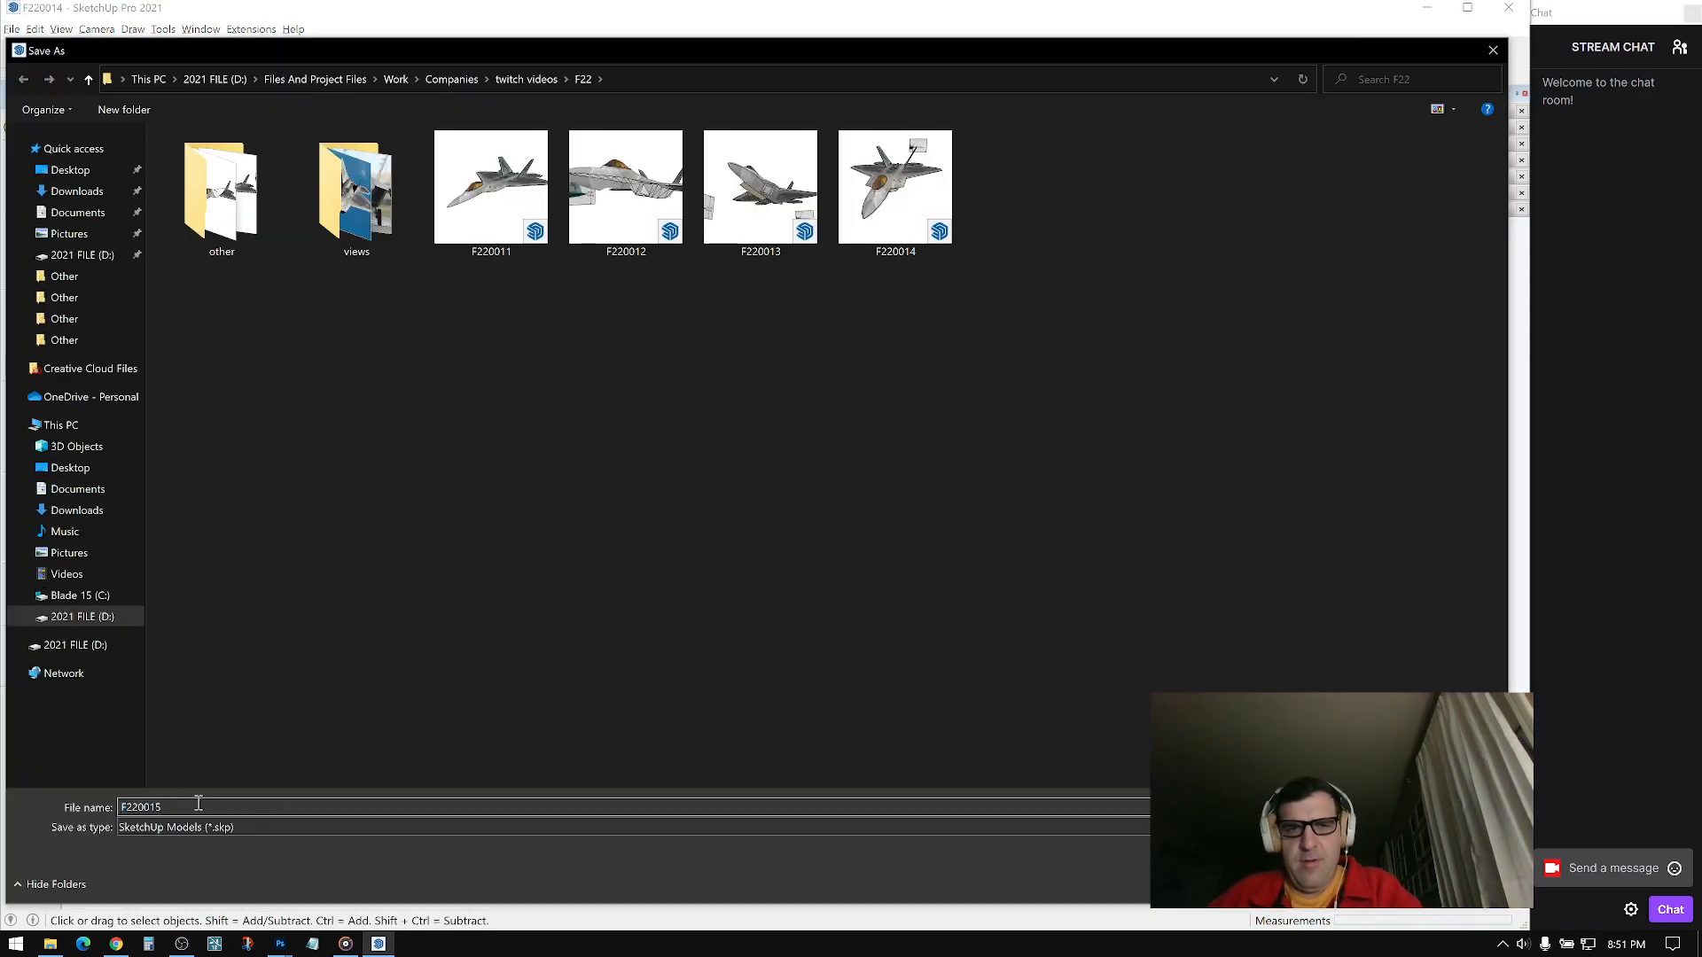
key(Return)
Step: Sample the 2562346 material from the front-view reference image plane
scroll(1020, 190, up, 3)
middle_drag(1020, 191, 768, 491)
scroll(798, 363, up, 3)
click(746, 385)
click(735, 532)
middle_drag(773, 428, 797, 434)
click(1318, 129)
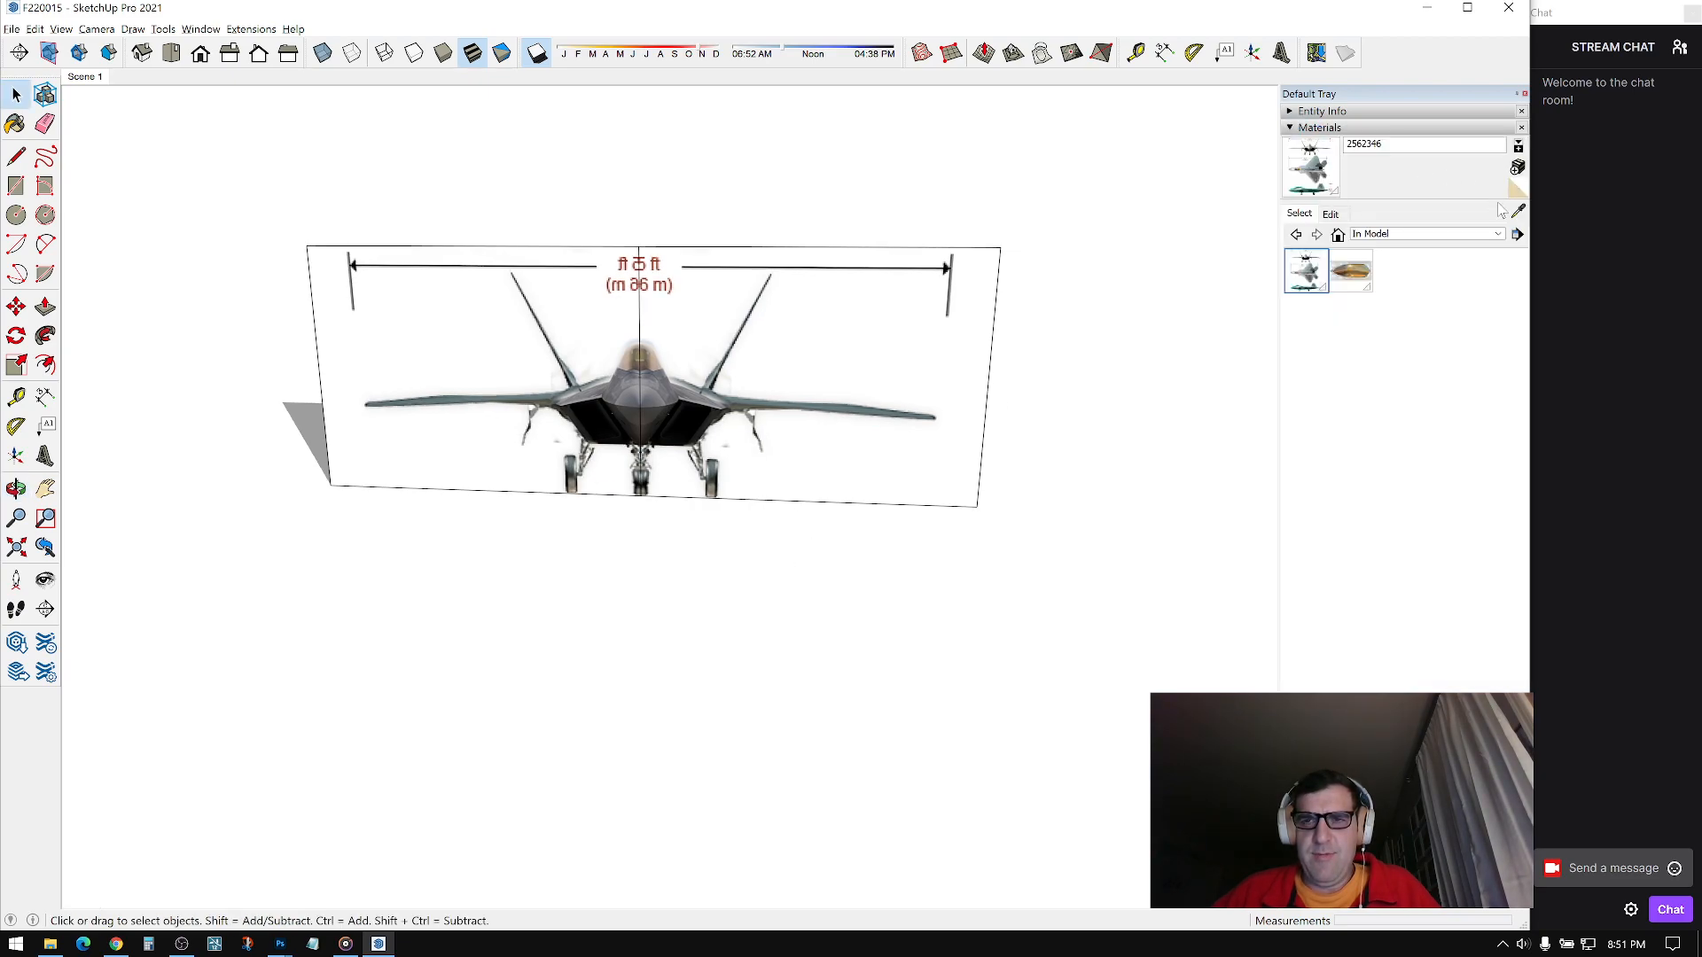
click(1518, 211)
click(809, 350)
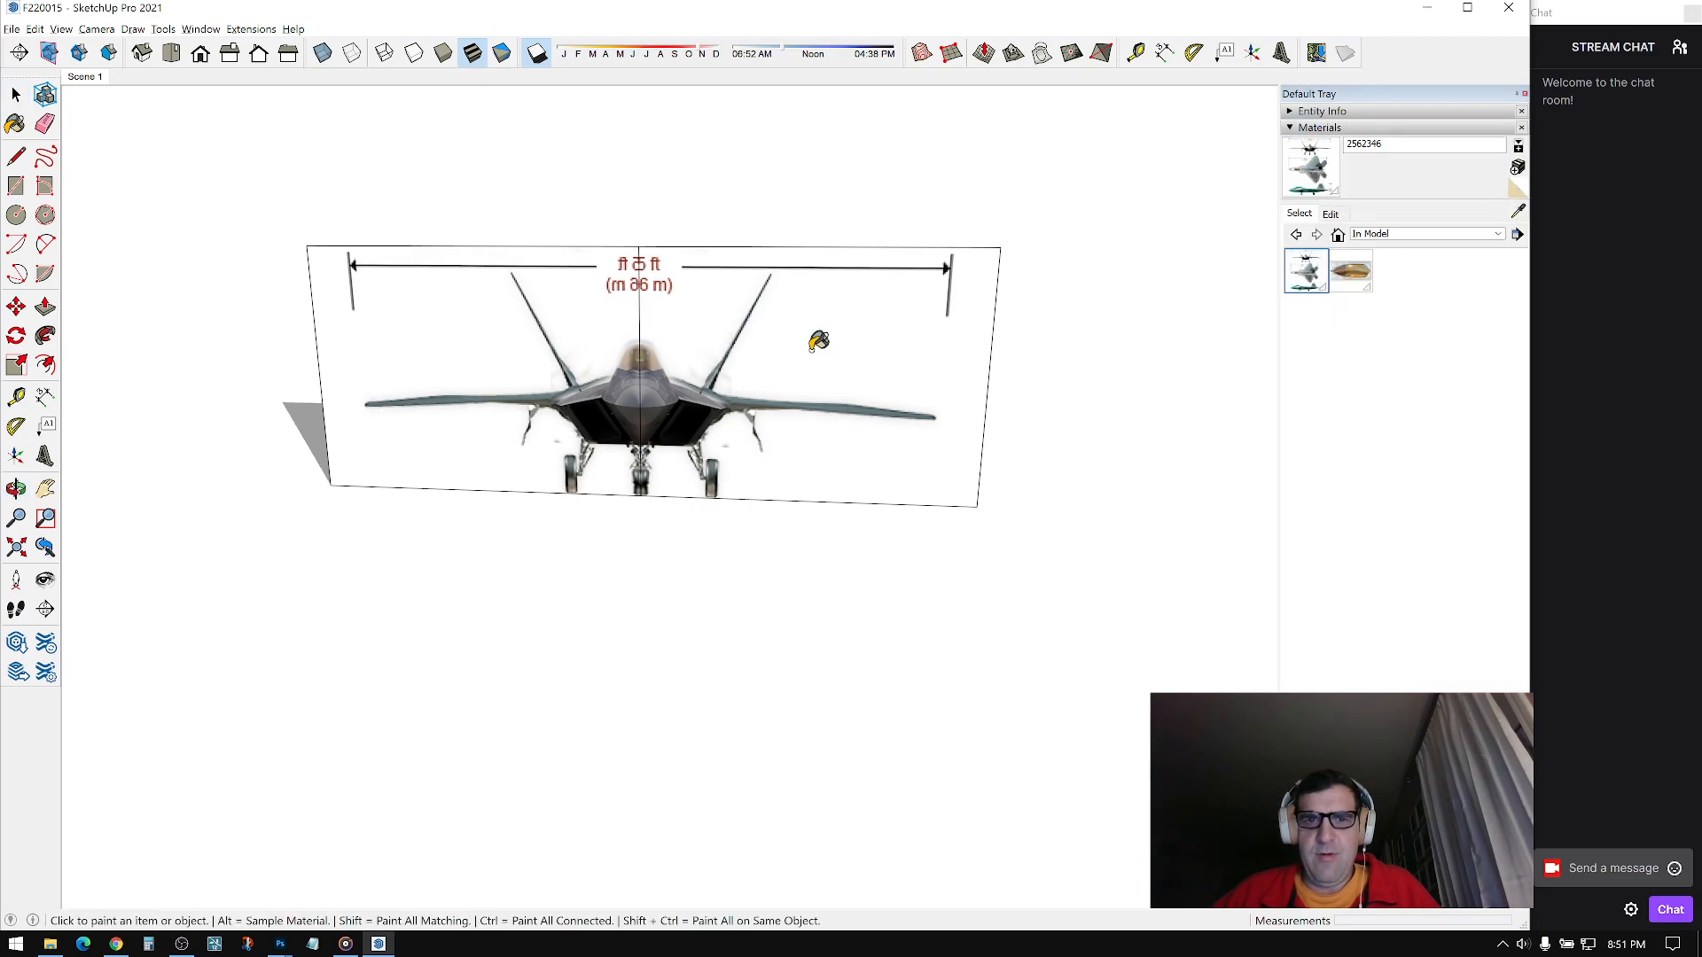
Step: Reload the 2562346 material's texture from the 2562346 JPG file in the F22 folder and check the front-view reference image
click(1331, 214)
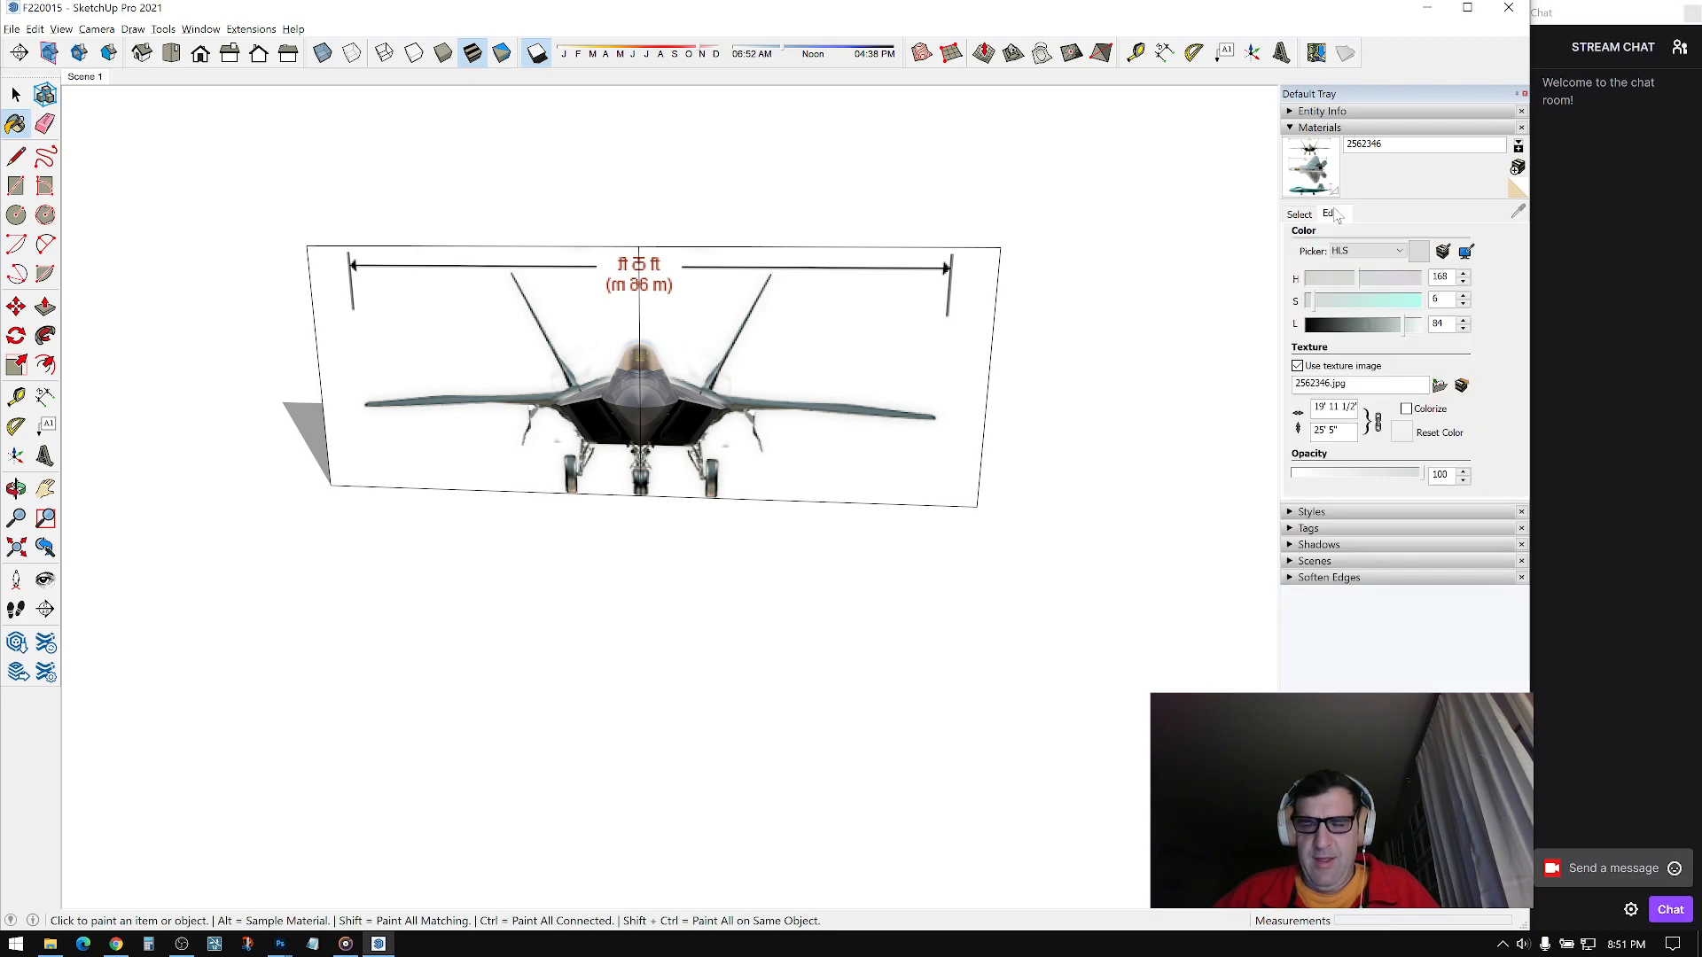
click(1438, 385)
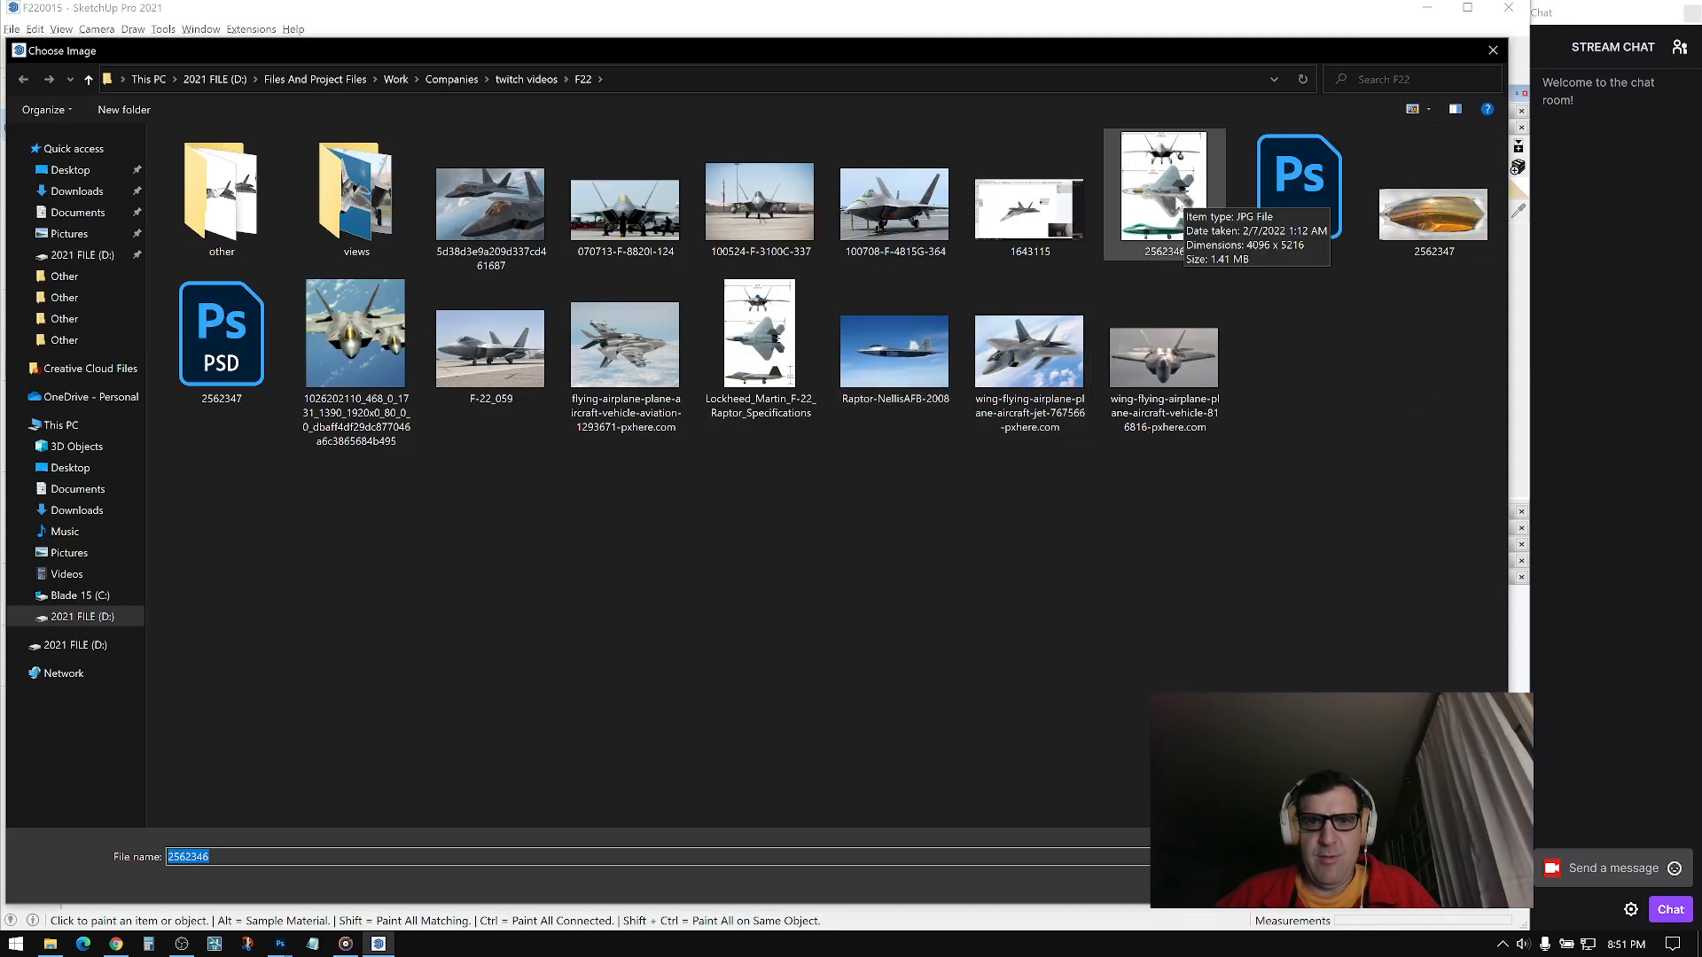
double_click(1170, 202)
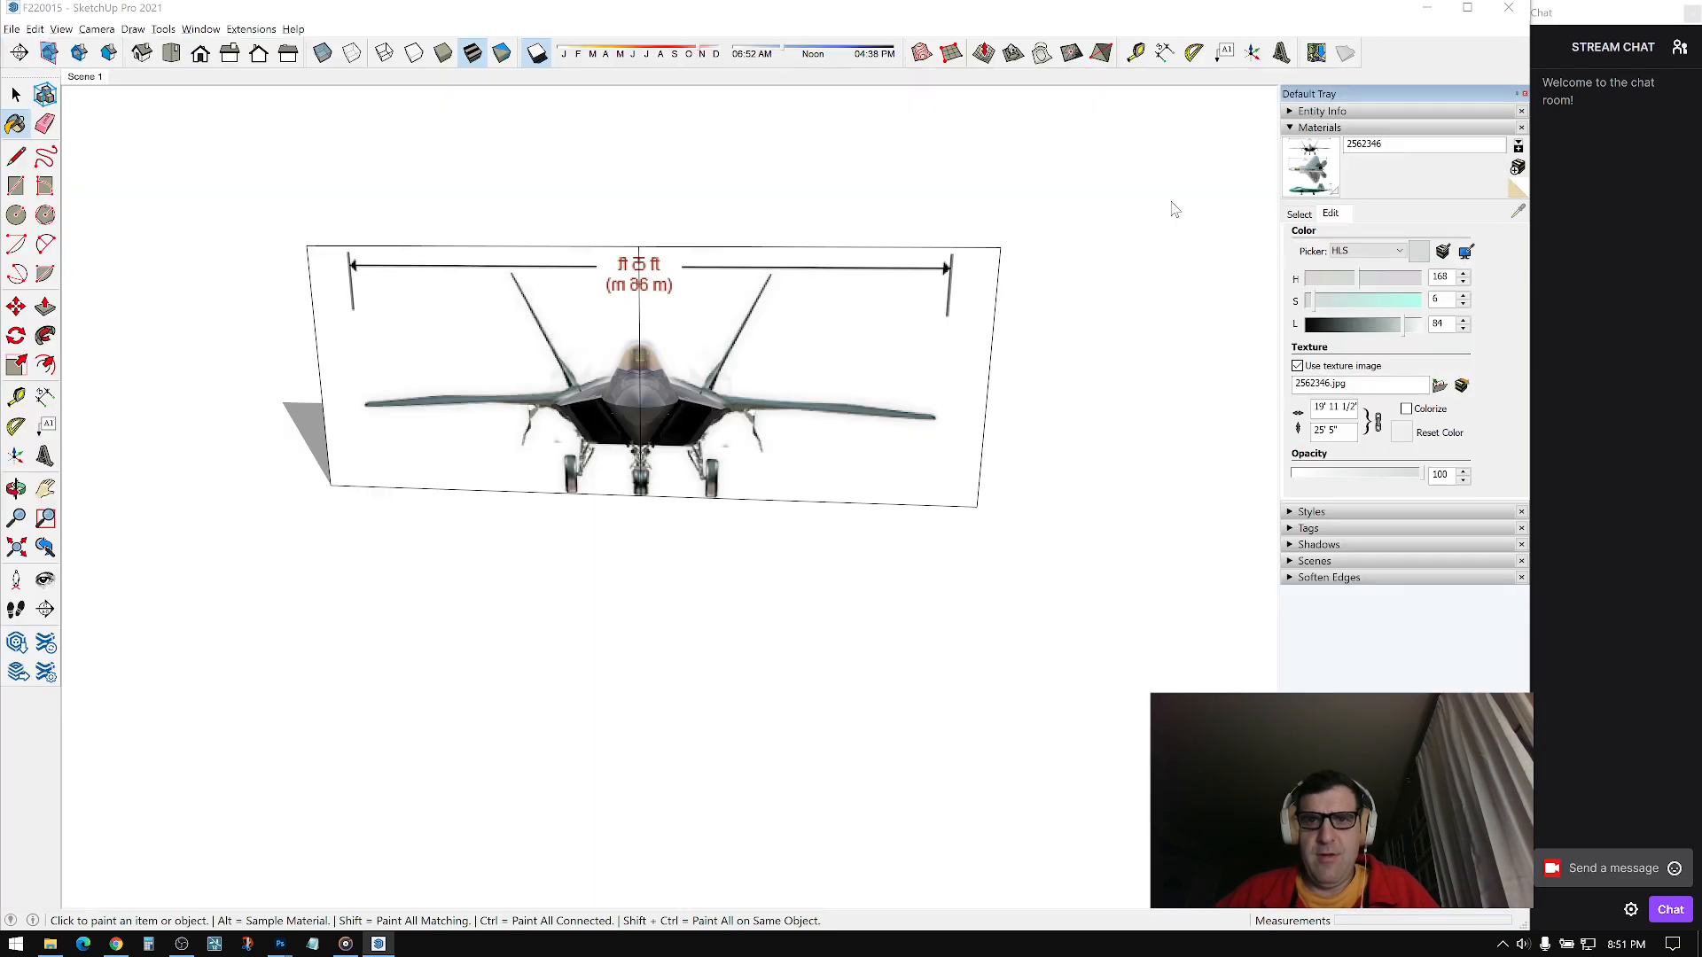
middle_drag(786, 440, 818, 344)
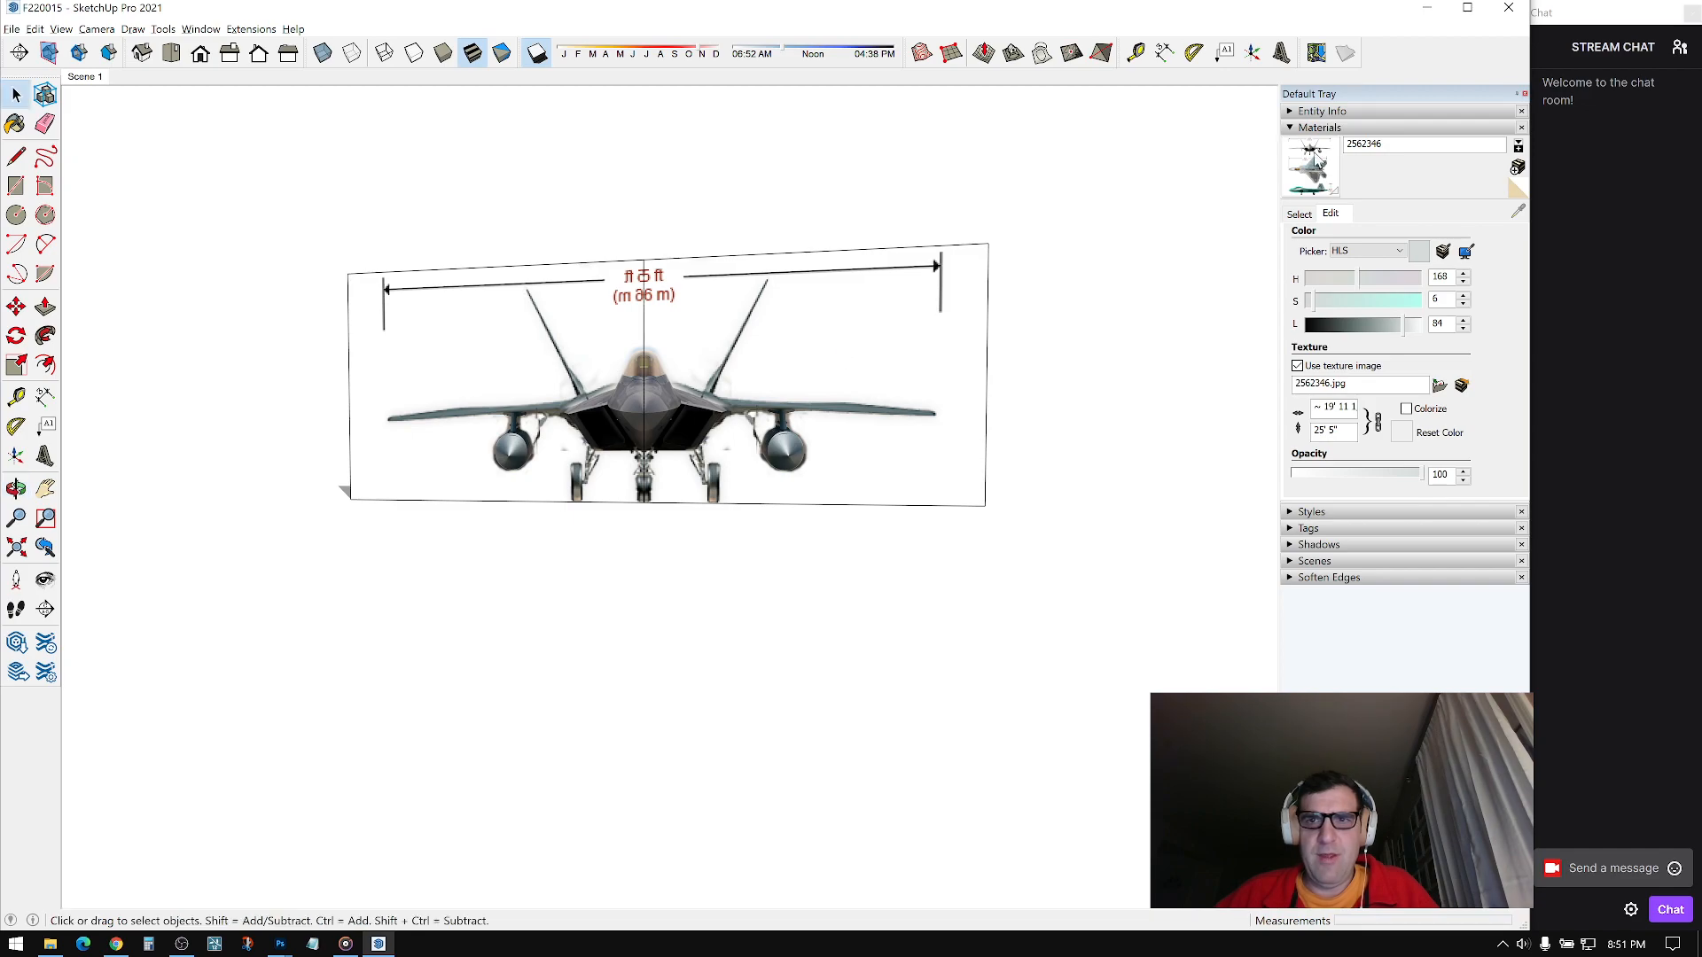
Step: Collapse the material settings and examine the underwing tanks on the front-view reference image
click(1290, 127)
middle_drag(932, 348, 881, 459)
scroll(862, 436, down, 3)
scroll(858, 414, up, 3)
scroll(881, 460, up, 3)
scroll(807, 468, up, 5)
middle_drag(762, 418, 837, 499)
scroll(788, 505, down, 3)
scroll(656, 482, down, 4)
scroll(838, 498, up, 6)
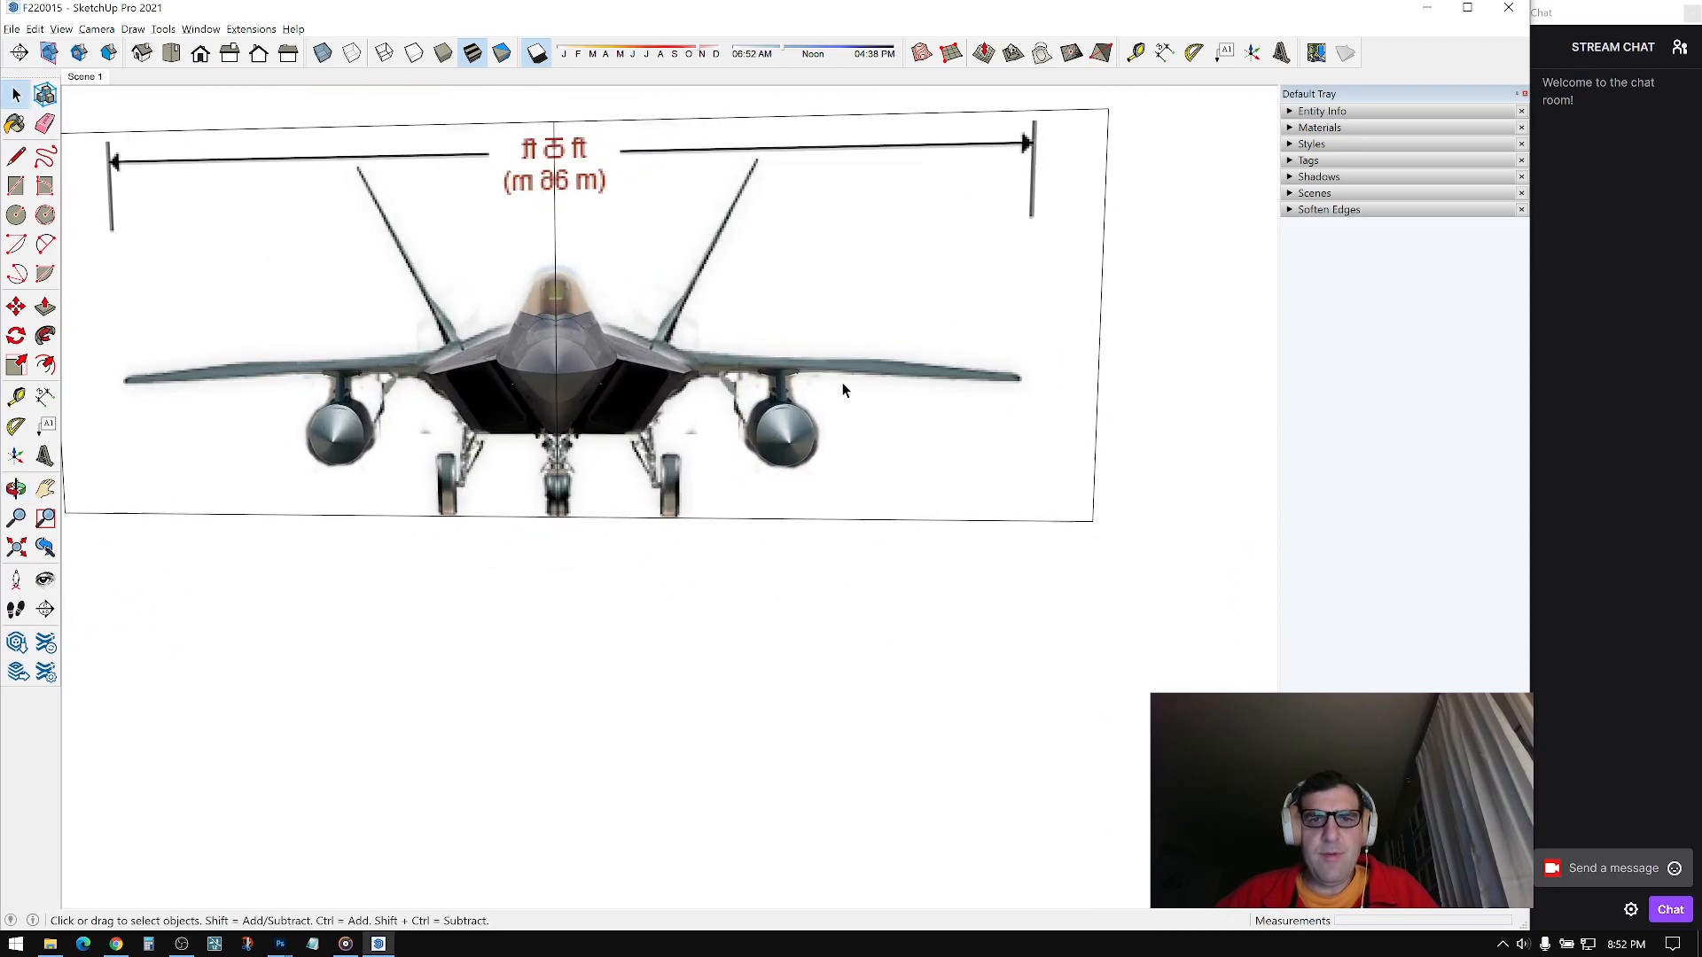
Step: Draw a 48-sided circle with a radius of about 1' 2" centred on the nose of an underwing tank in the reference image
click(17, 216)
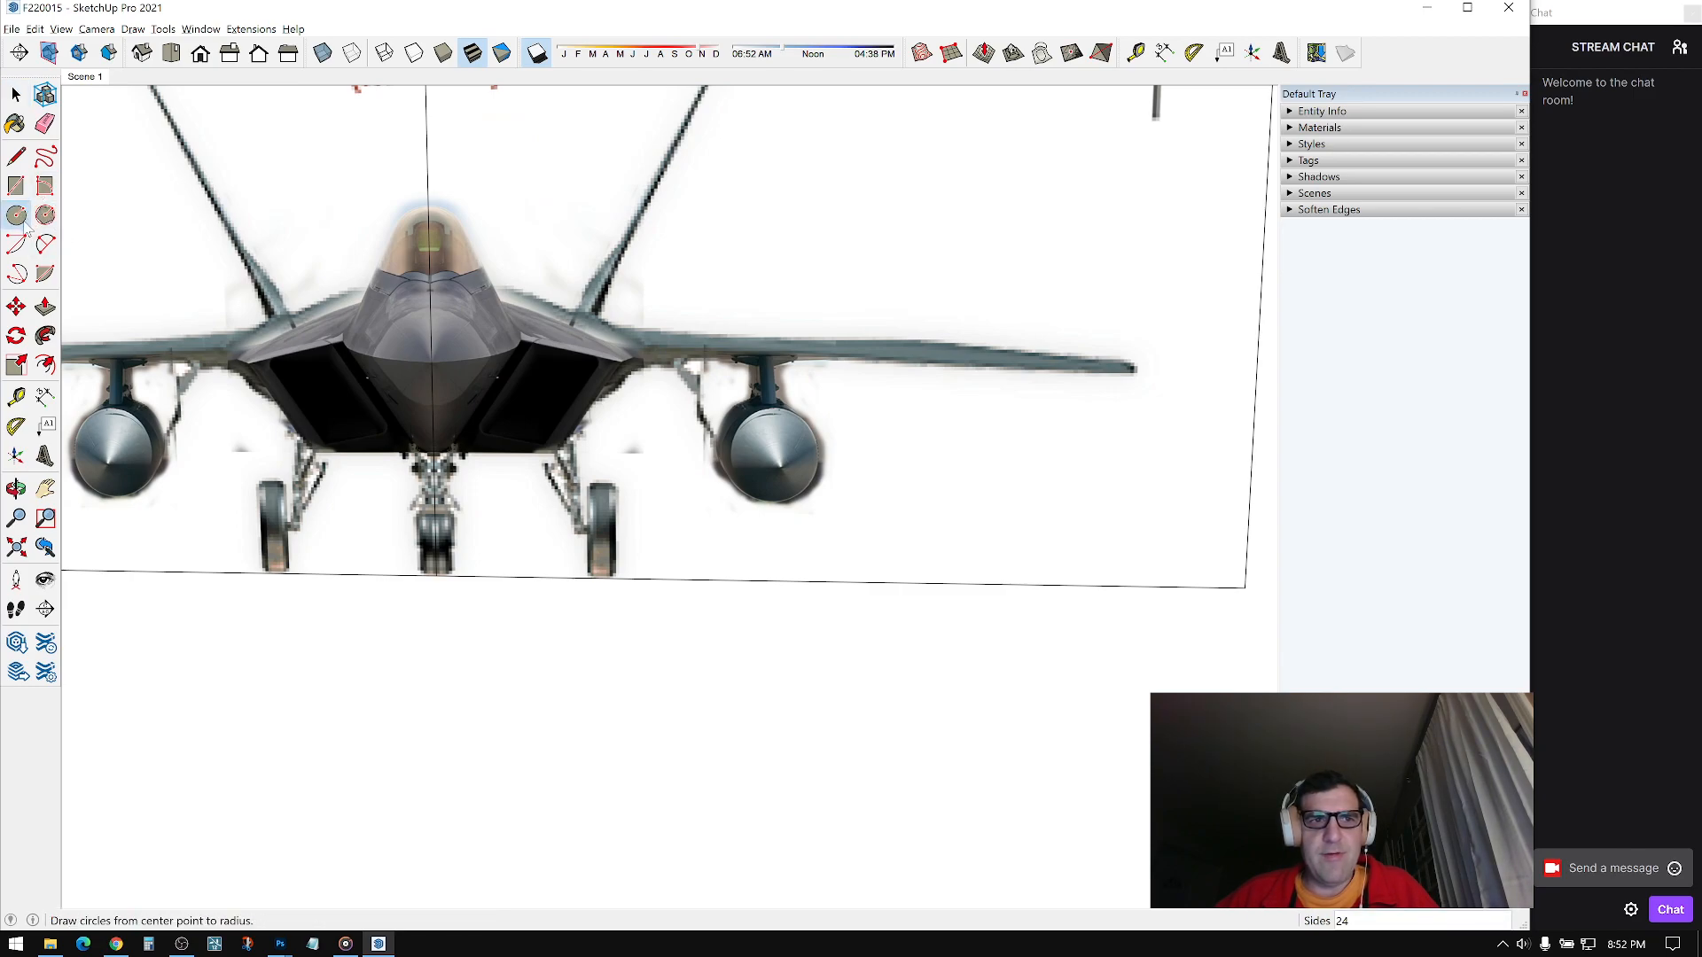
scroll(780, 460, up, 2)
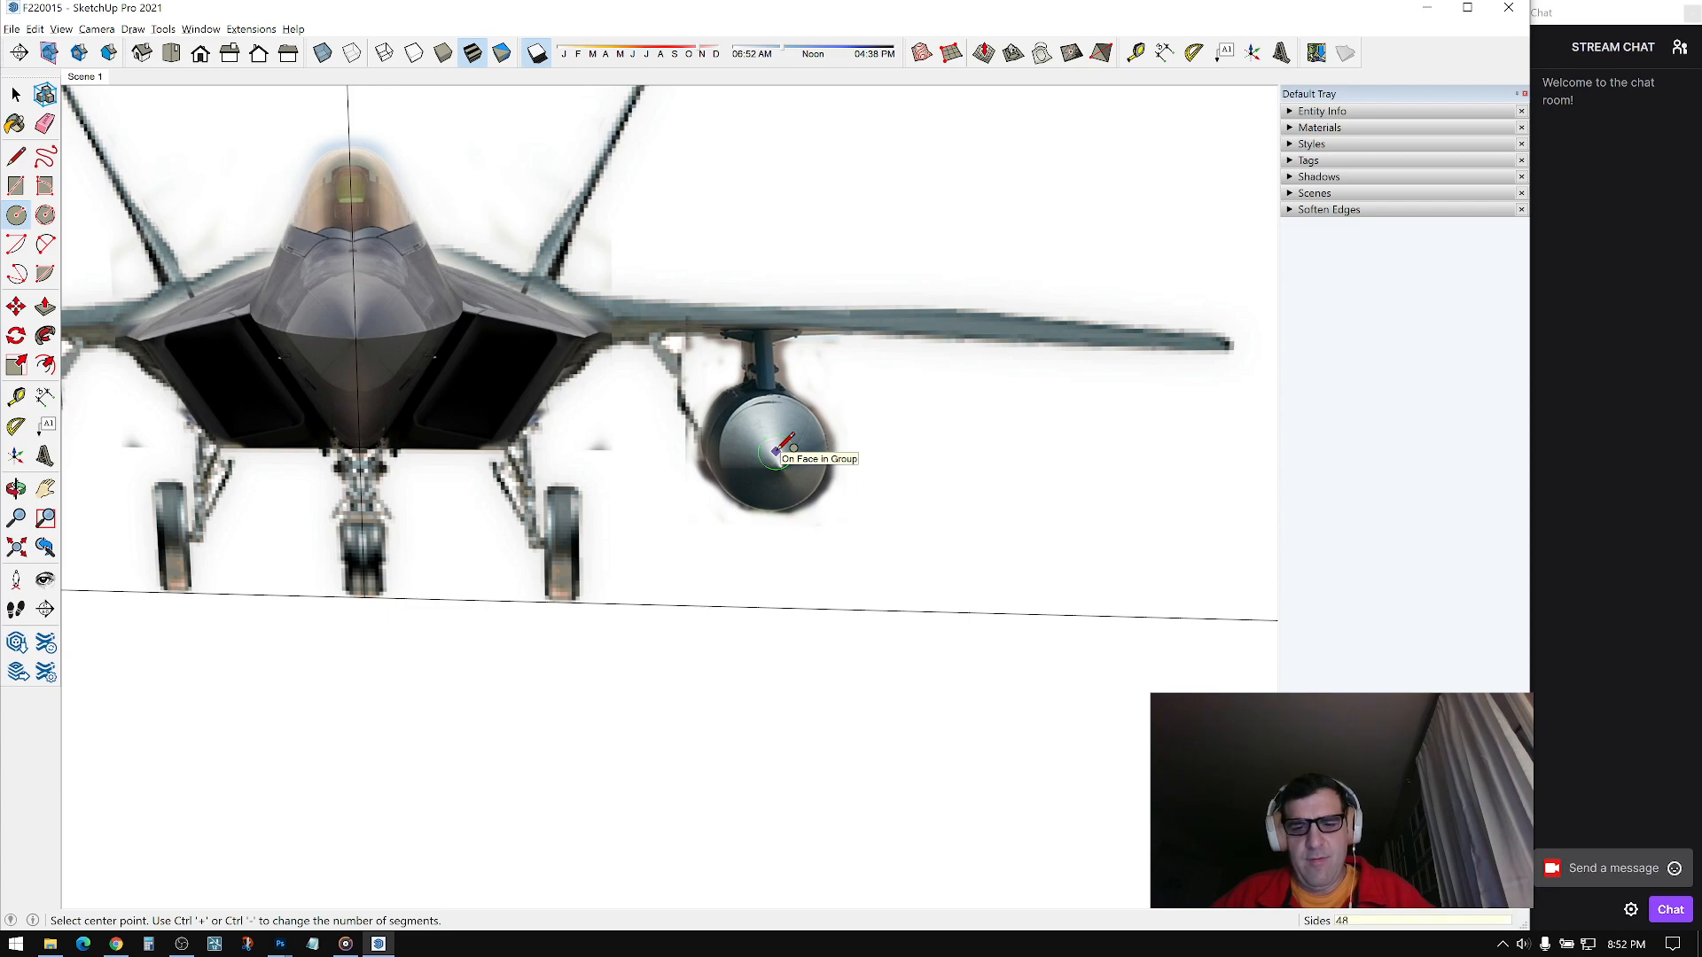
scroll(778, 453, up, 2)
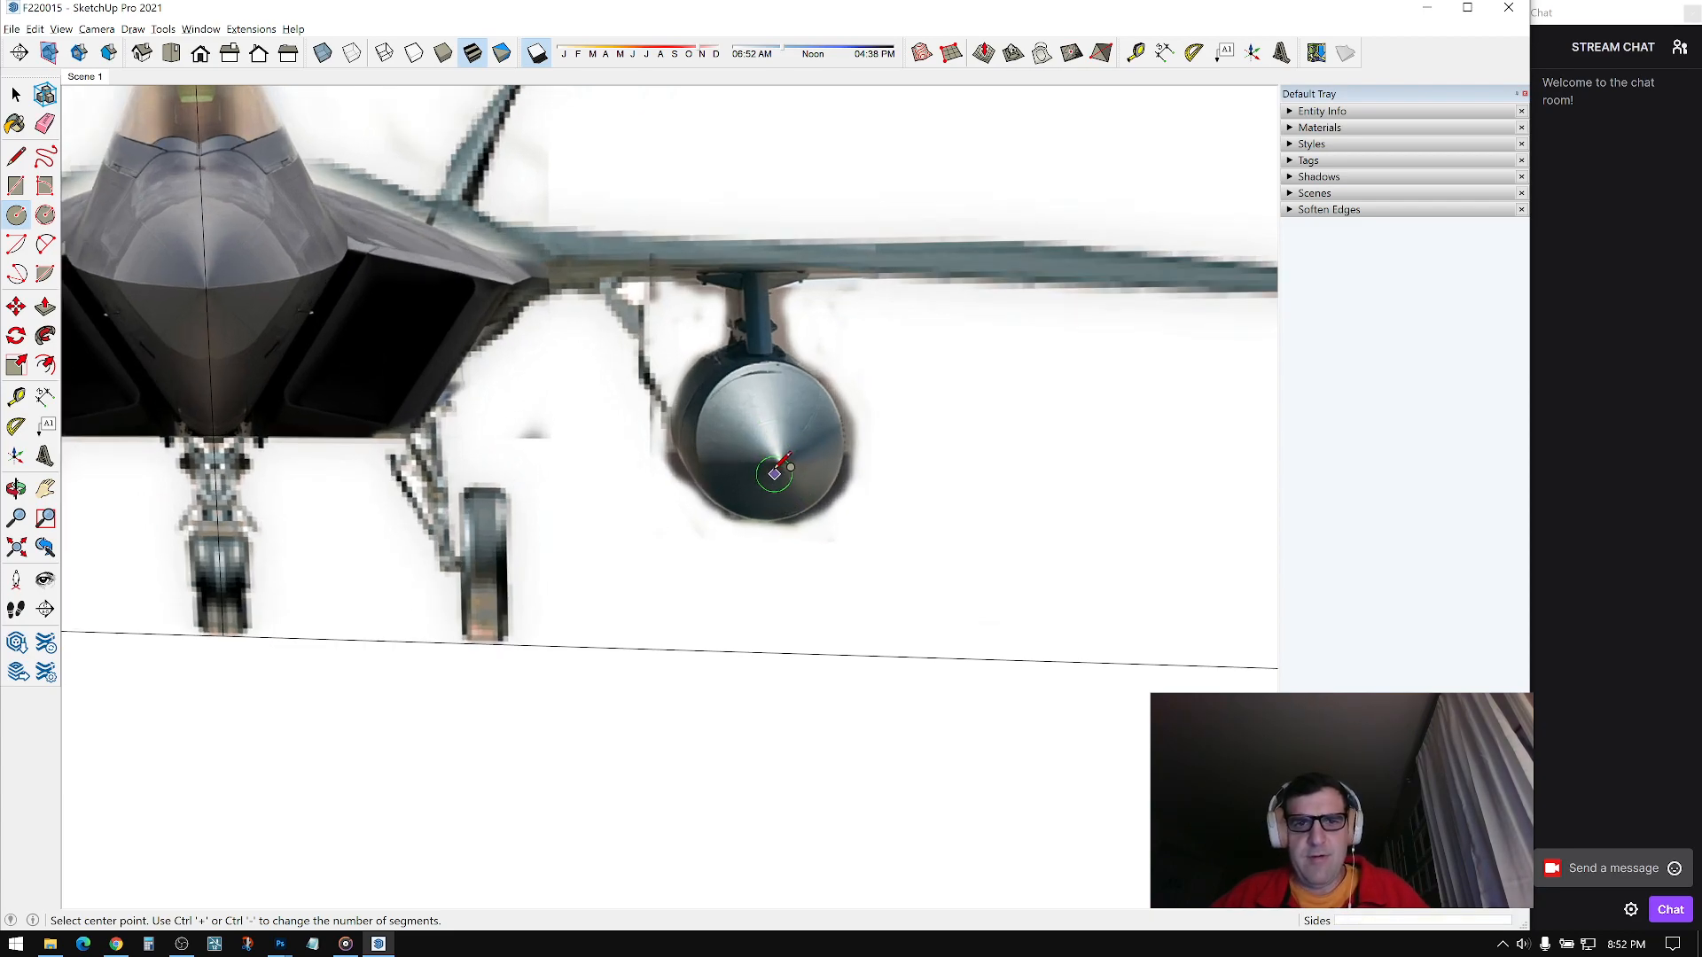
click(777, 461)
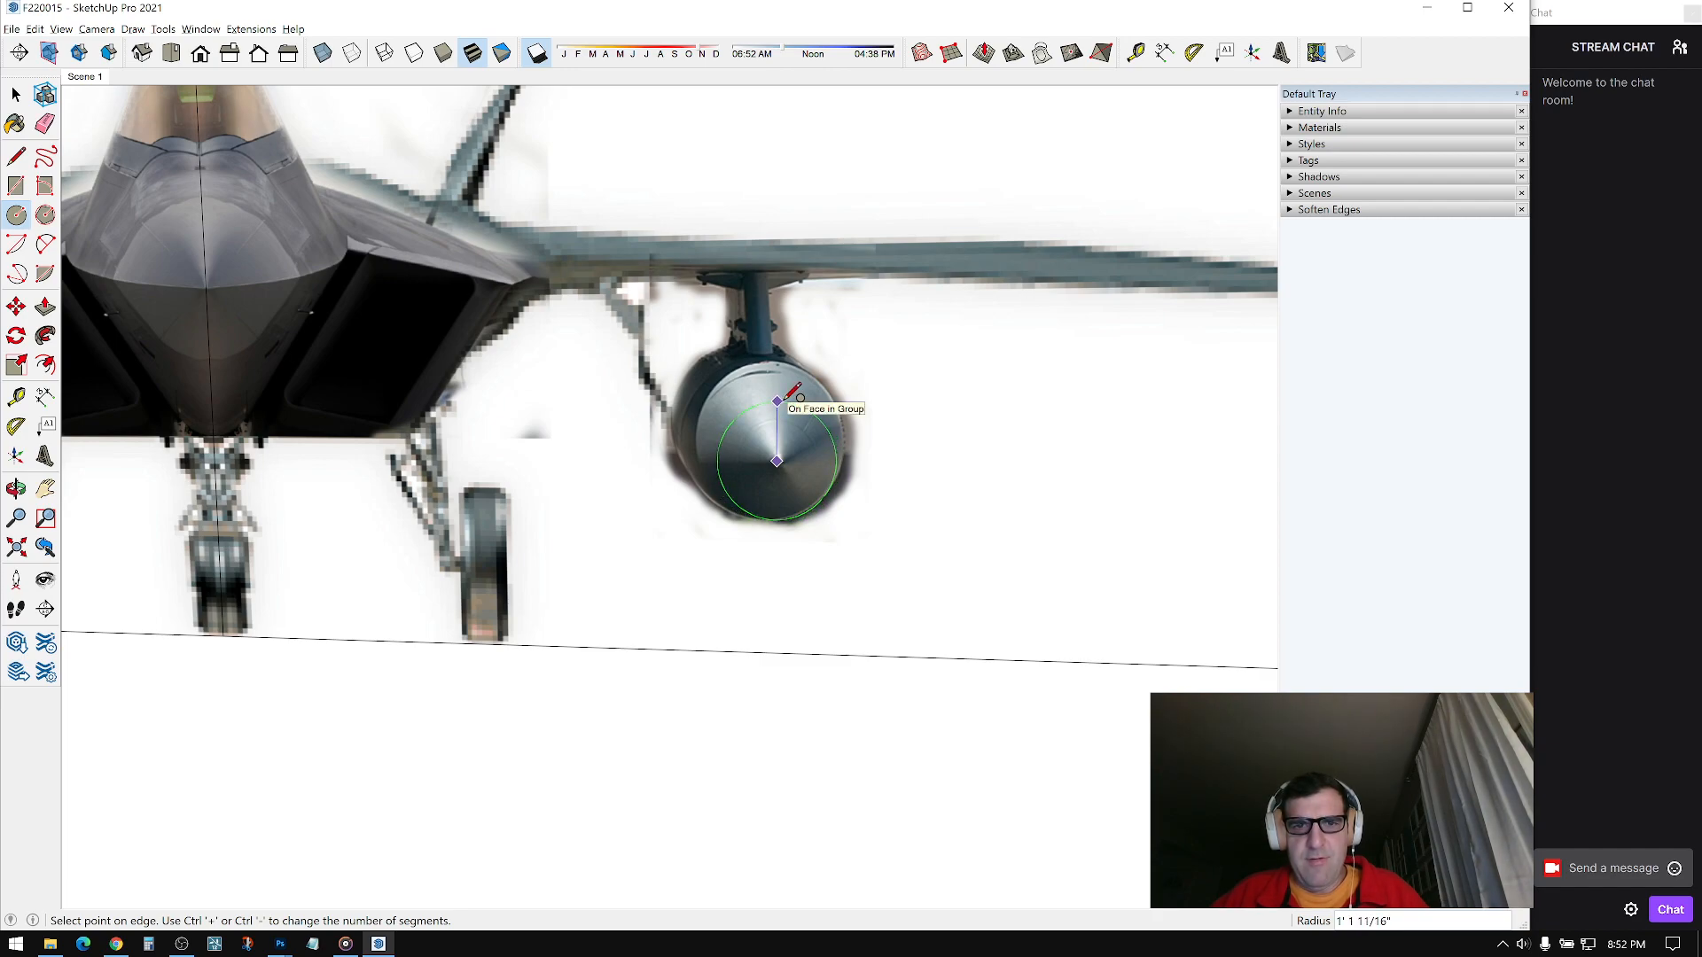
click(779, 402)
Step: Move the circle off the tank and out in front of the reference image plane
key(space)
middle_drag(799, 484, 801, 688)
key(m)
click(787, 651)
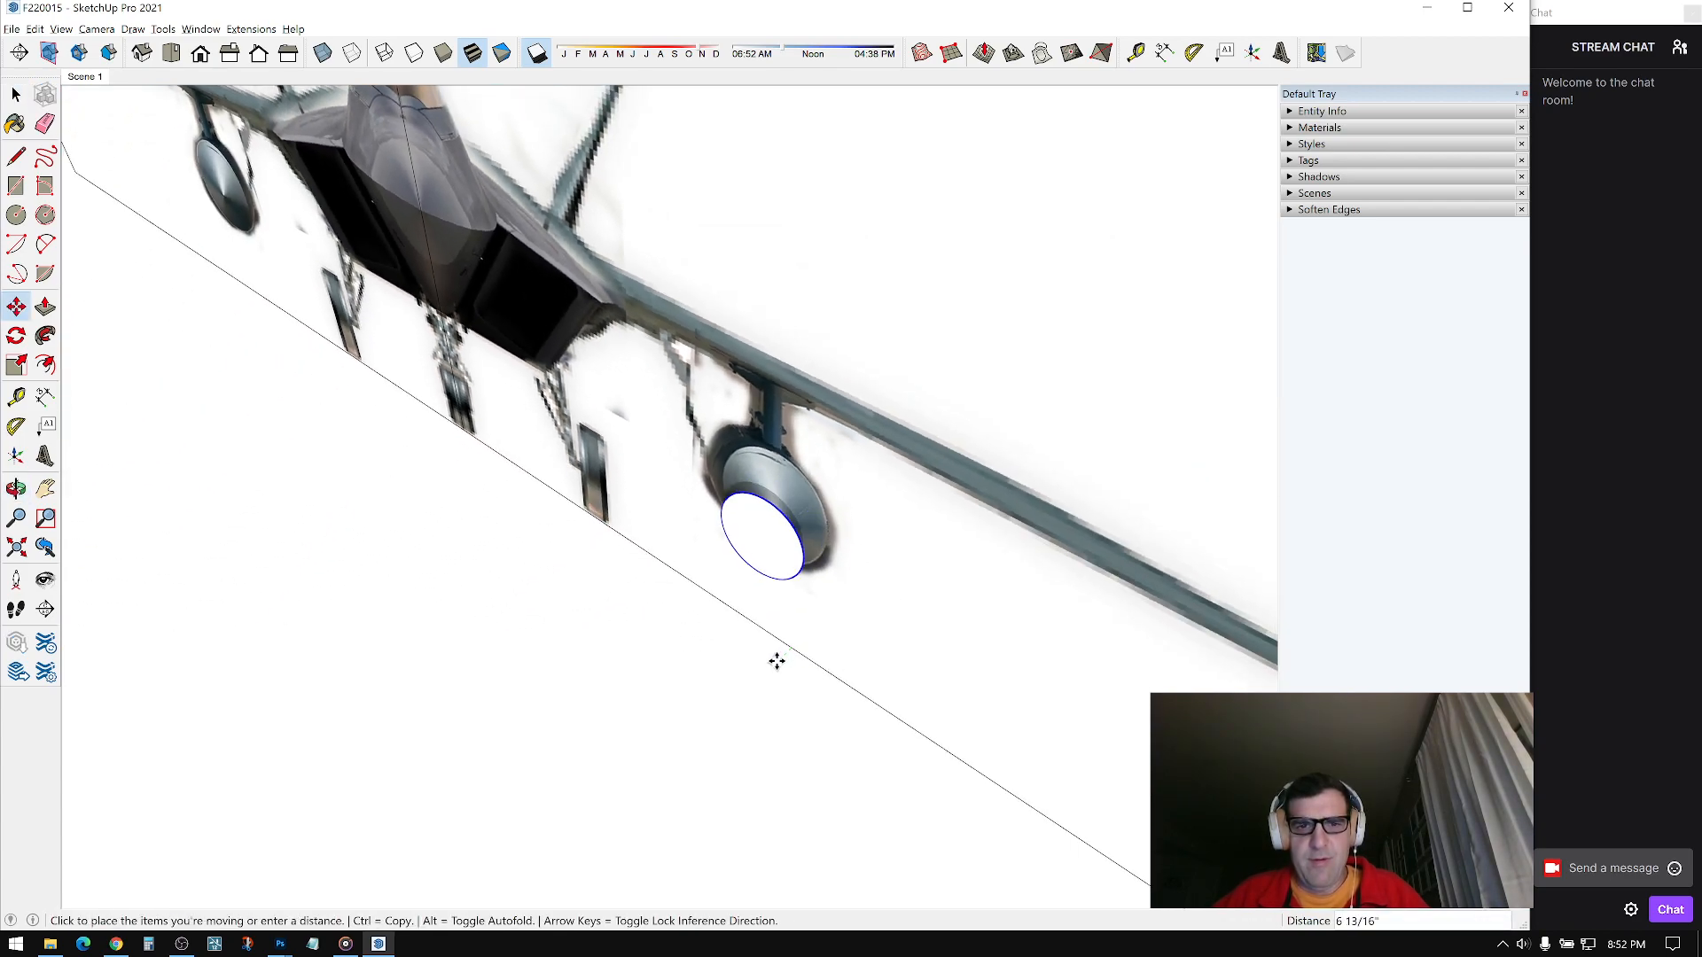
click(710, 744)
key(space)
middle_drag(797, 597, 627, 383)
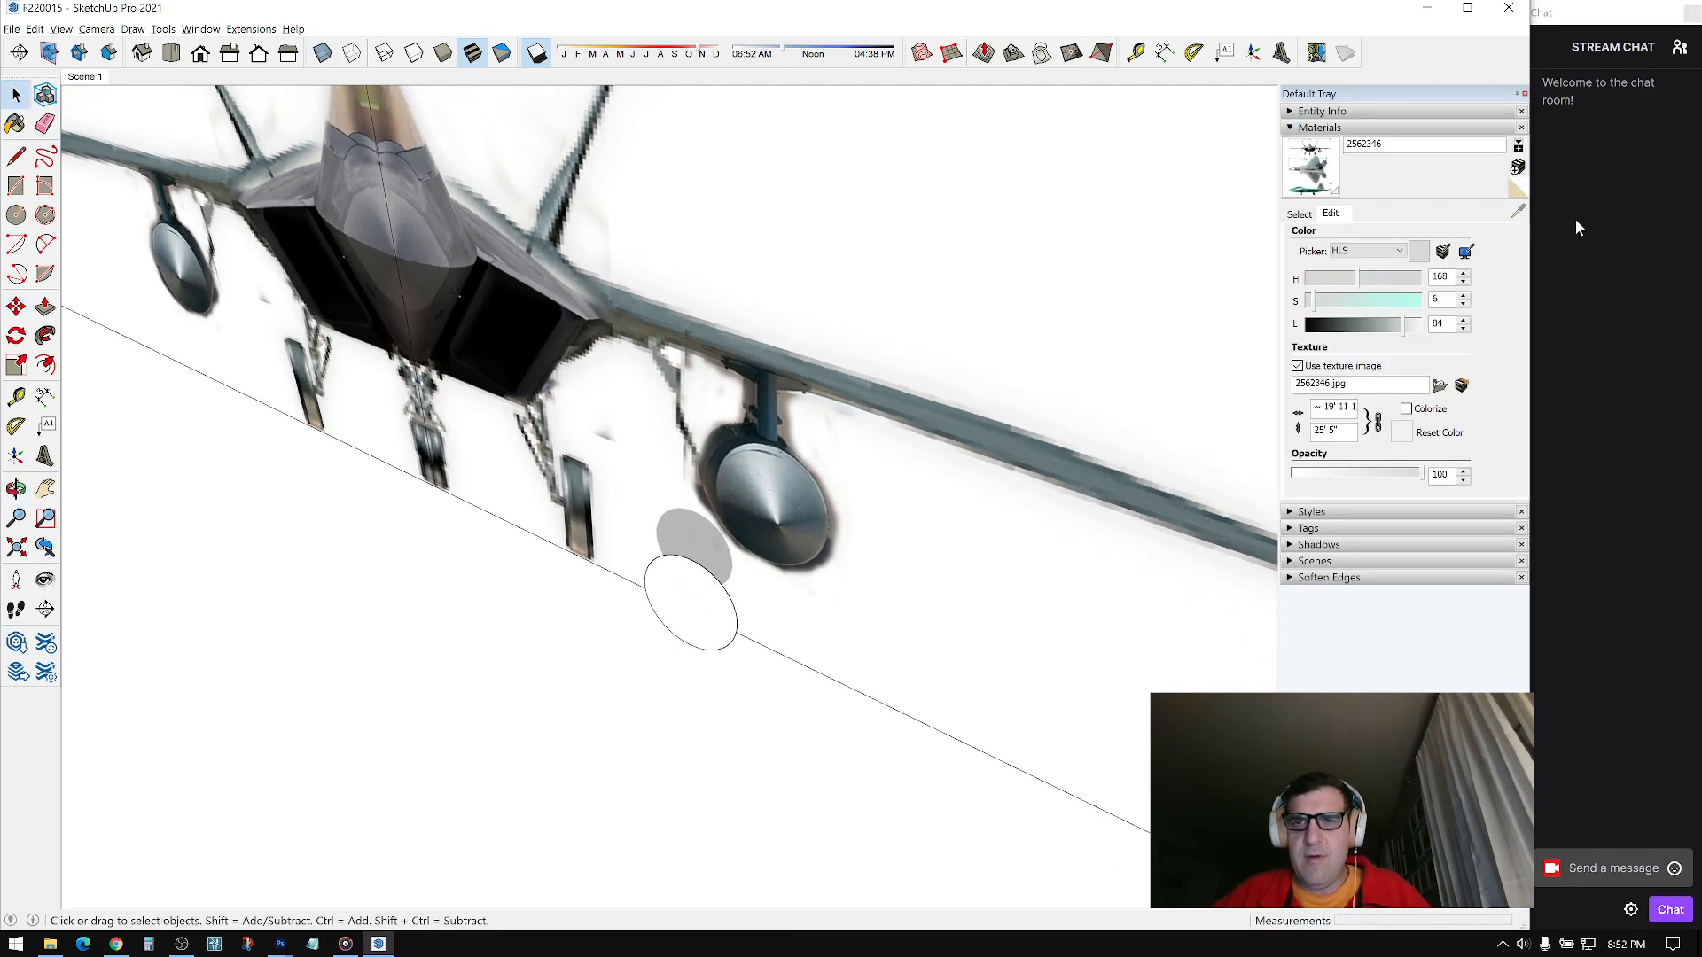
Step: Paint the moved circle with the 2562346 reference texture
click(1322, 214)
key(b)
click(682, 585)
mouse_move(686, 581)
middle_down()
mouse_move(1117, 413)
mouse_move(999, 399)
mouse_move(626, 517)
mouse_move(695, 680)
mouse_move(889, 558)
mouse_move(815, 539)
mouse_move(849, 474)
middle_up()
Step: Copy the textured disc about 11' 9" forward along the green axis, away from the reference image
key(space)
click(731, 535)
middle_drag(731, 536, 807, 552)
key(m)
click(806, 543)
key(ctrl)
middle_drag(683, 550, 829, 506)
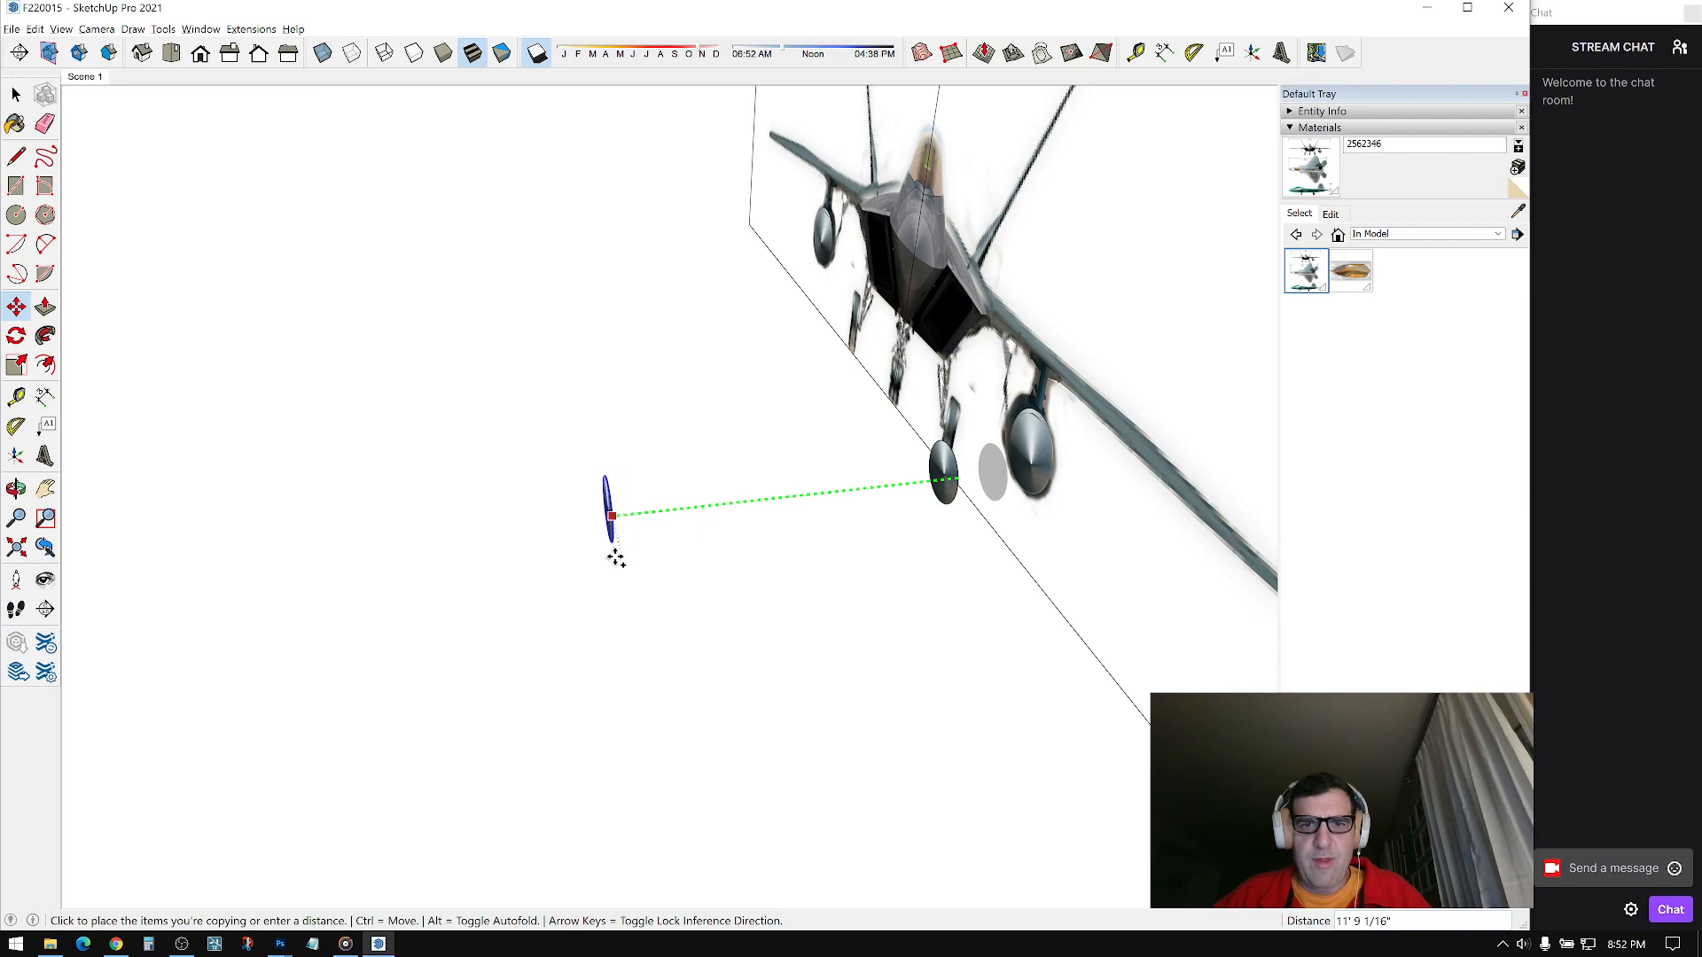
click(618, 557)
key(space)
Step: Scale the copied disc uniformly about its center by about 1.59
middle_drag(704, 555, 610, 526)
click(609, 519)
key(s)
click(629, 497)
key(ctrl)
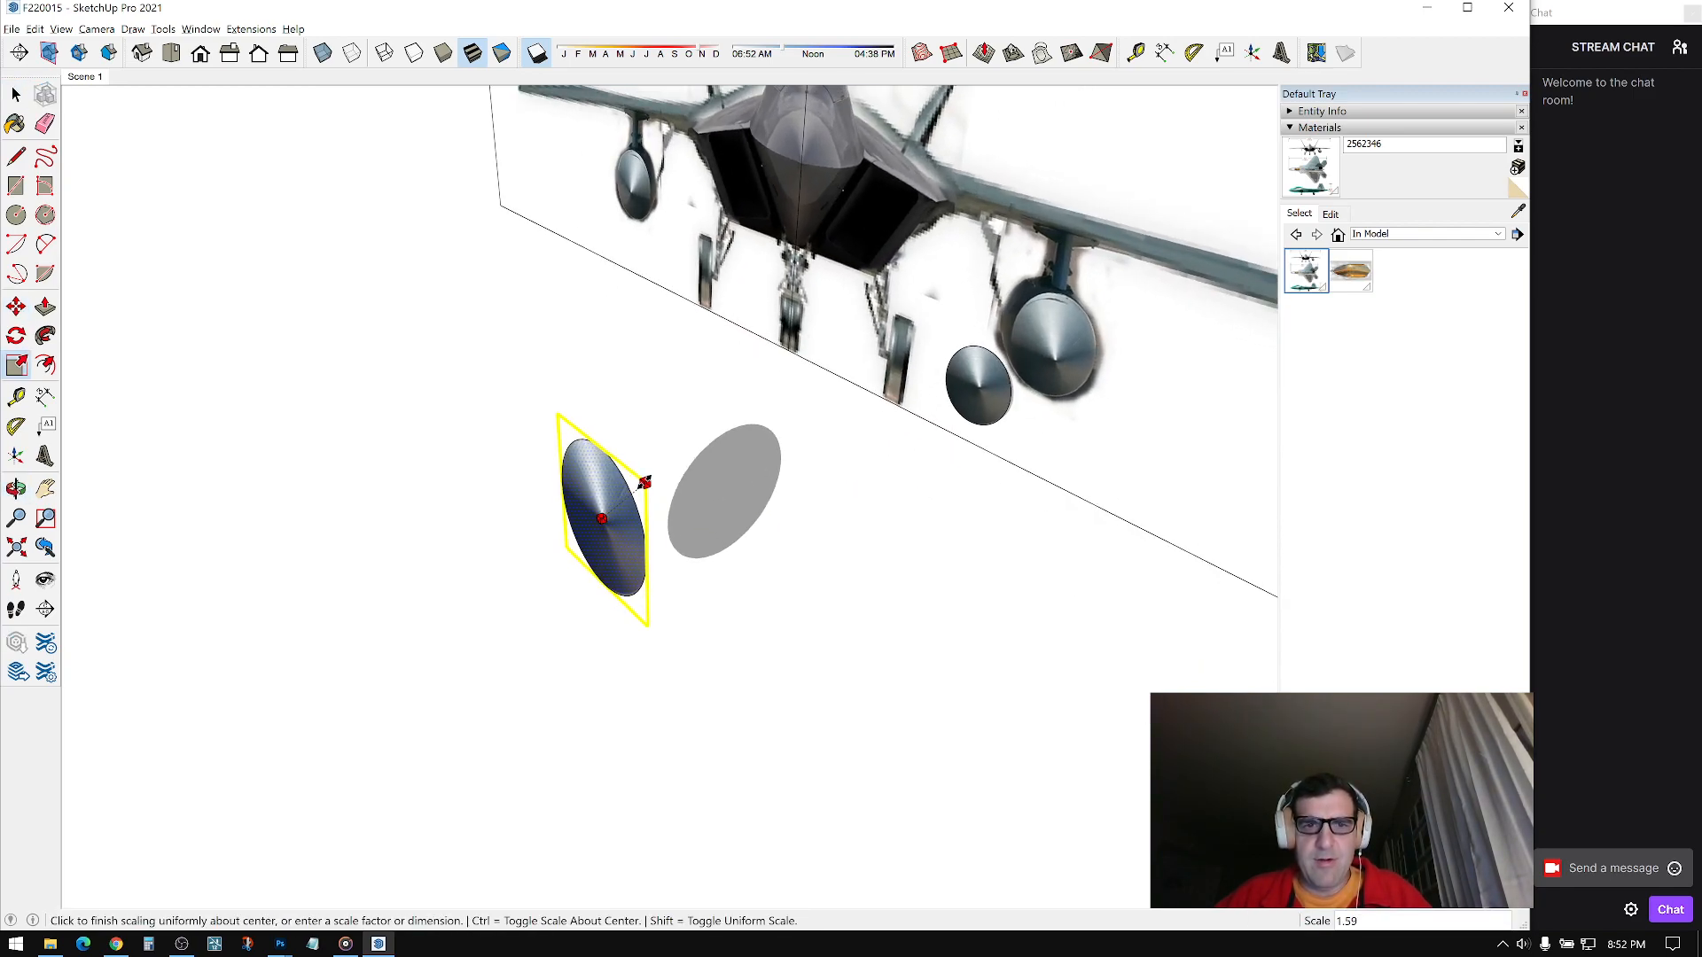
click(647, 479)
Step: Compare the enlarged disc with the reference tank, and scale it uniformly about its center by about 0.96
key(space)
middle_drag(647, 479, 601, 480)
key(m)
click(607, 468)
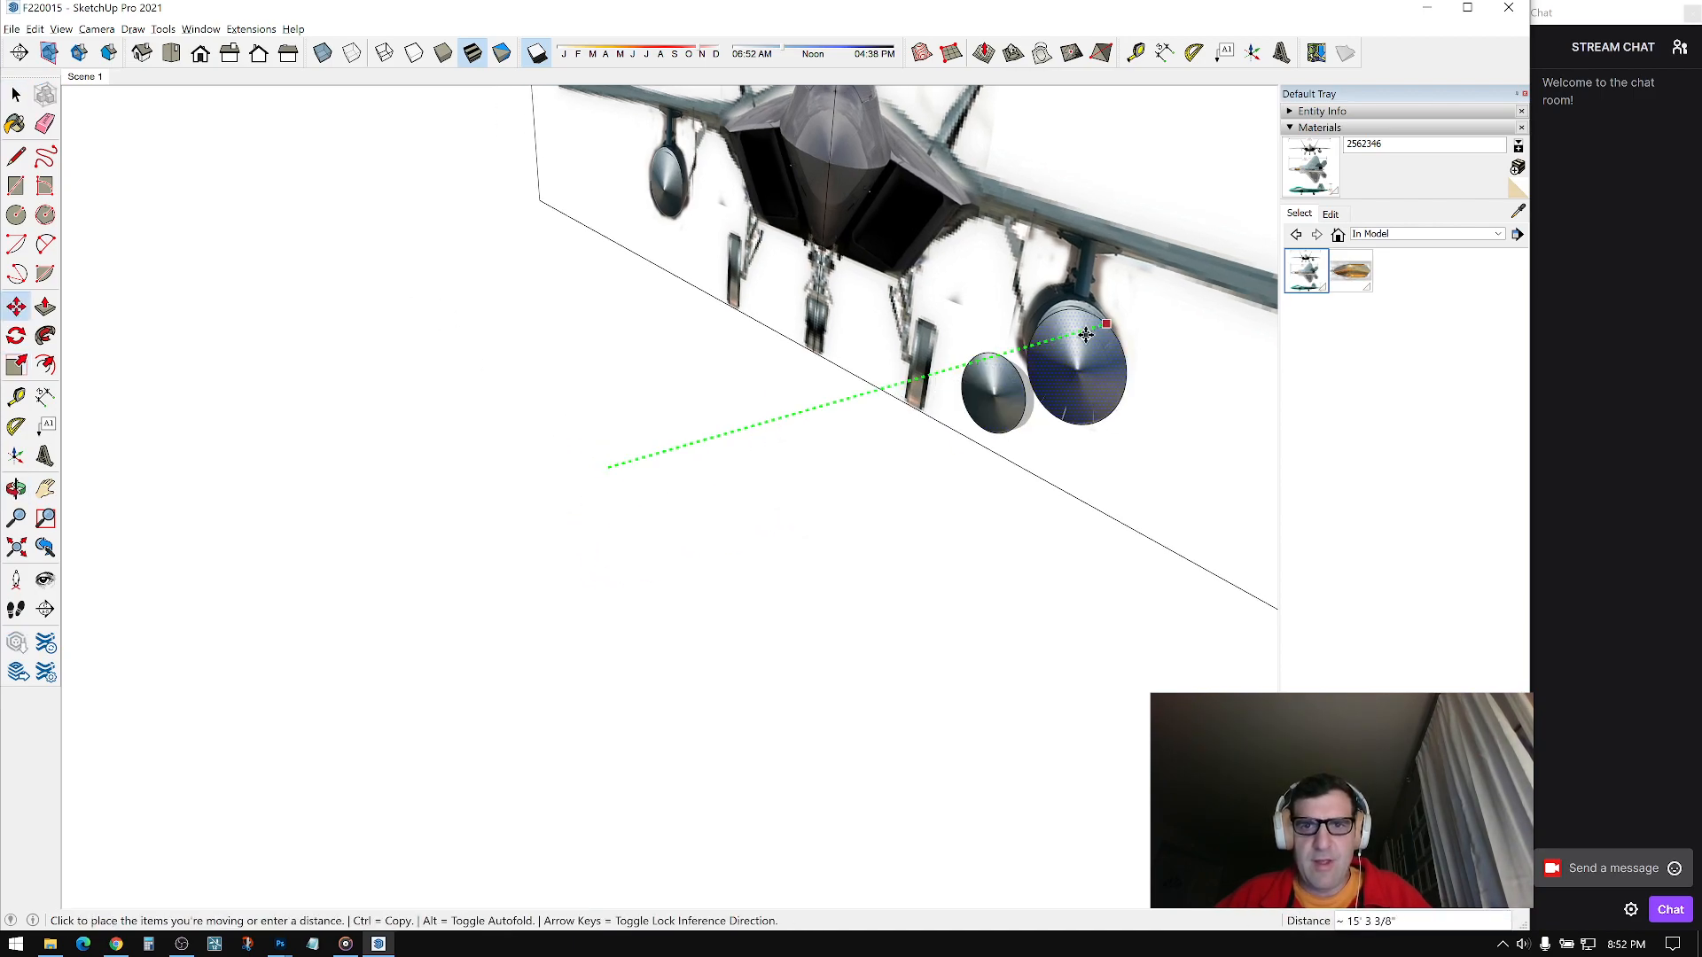
key(Escape)
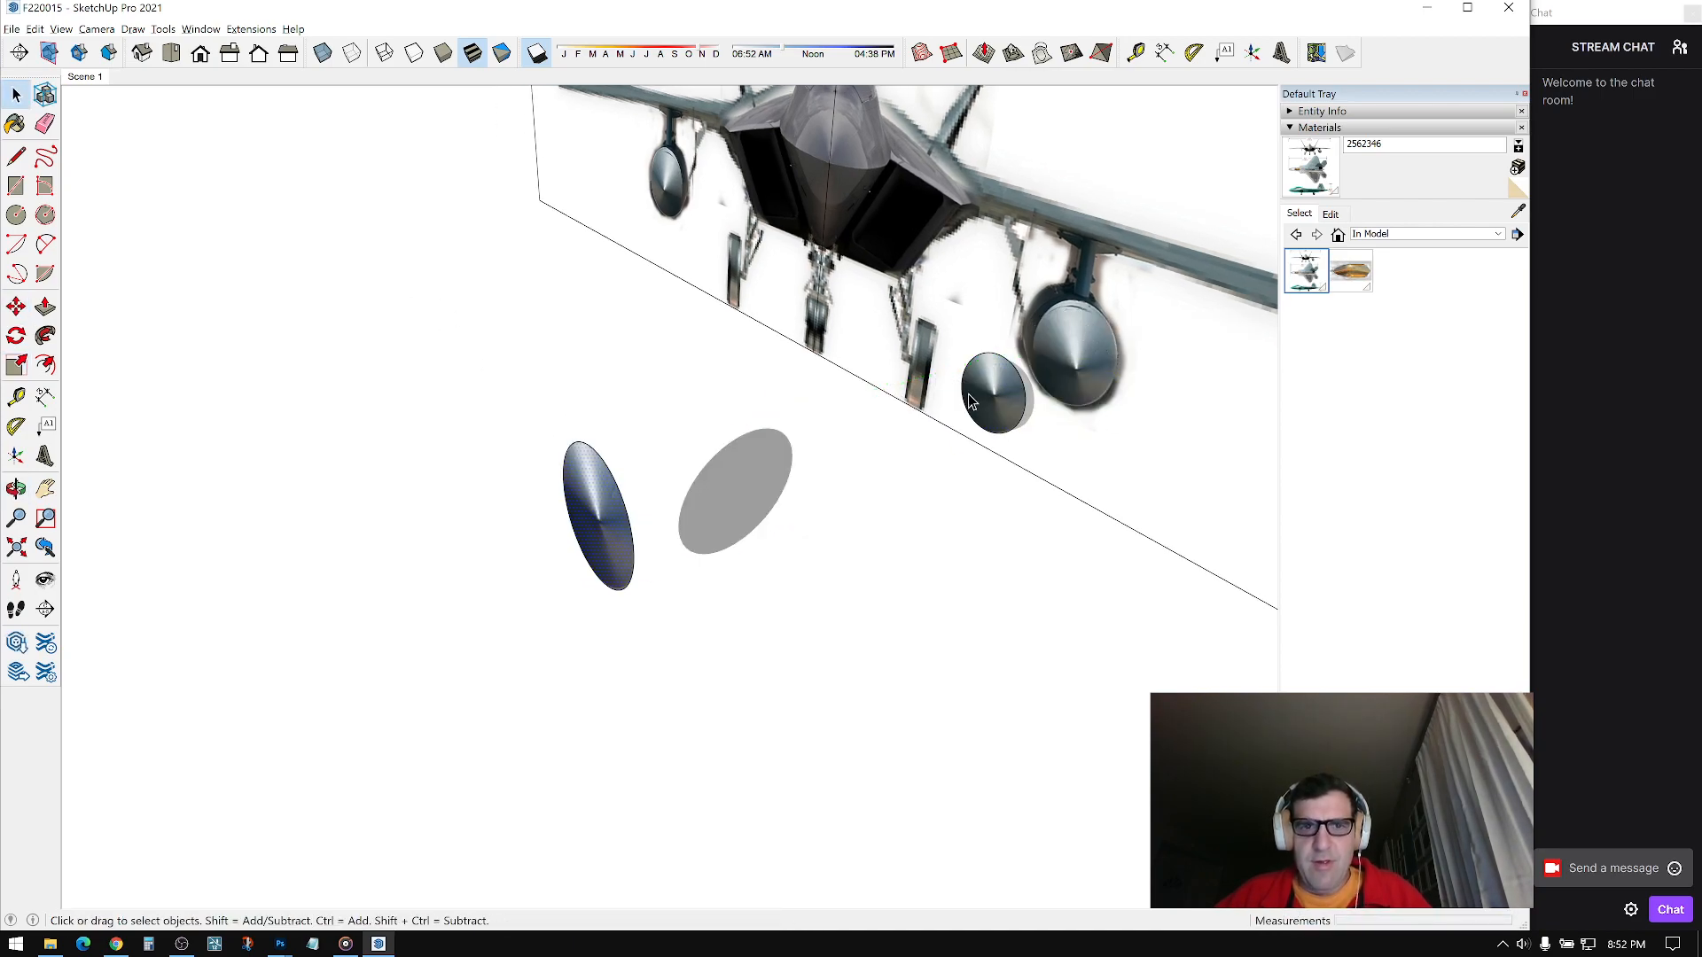
key(s)
click(632, 483)
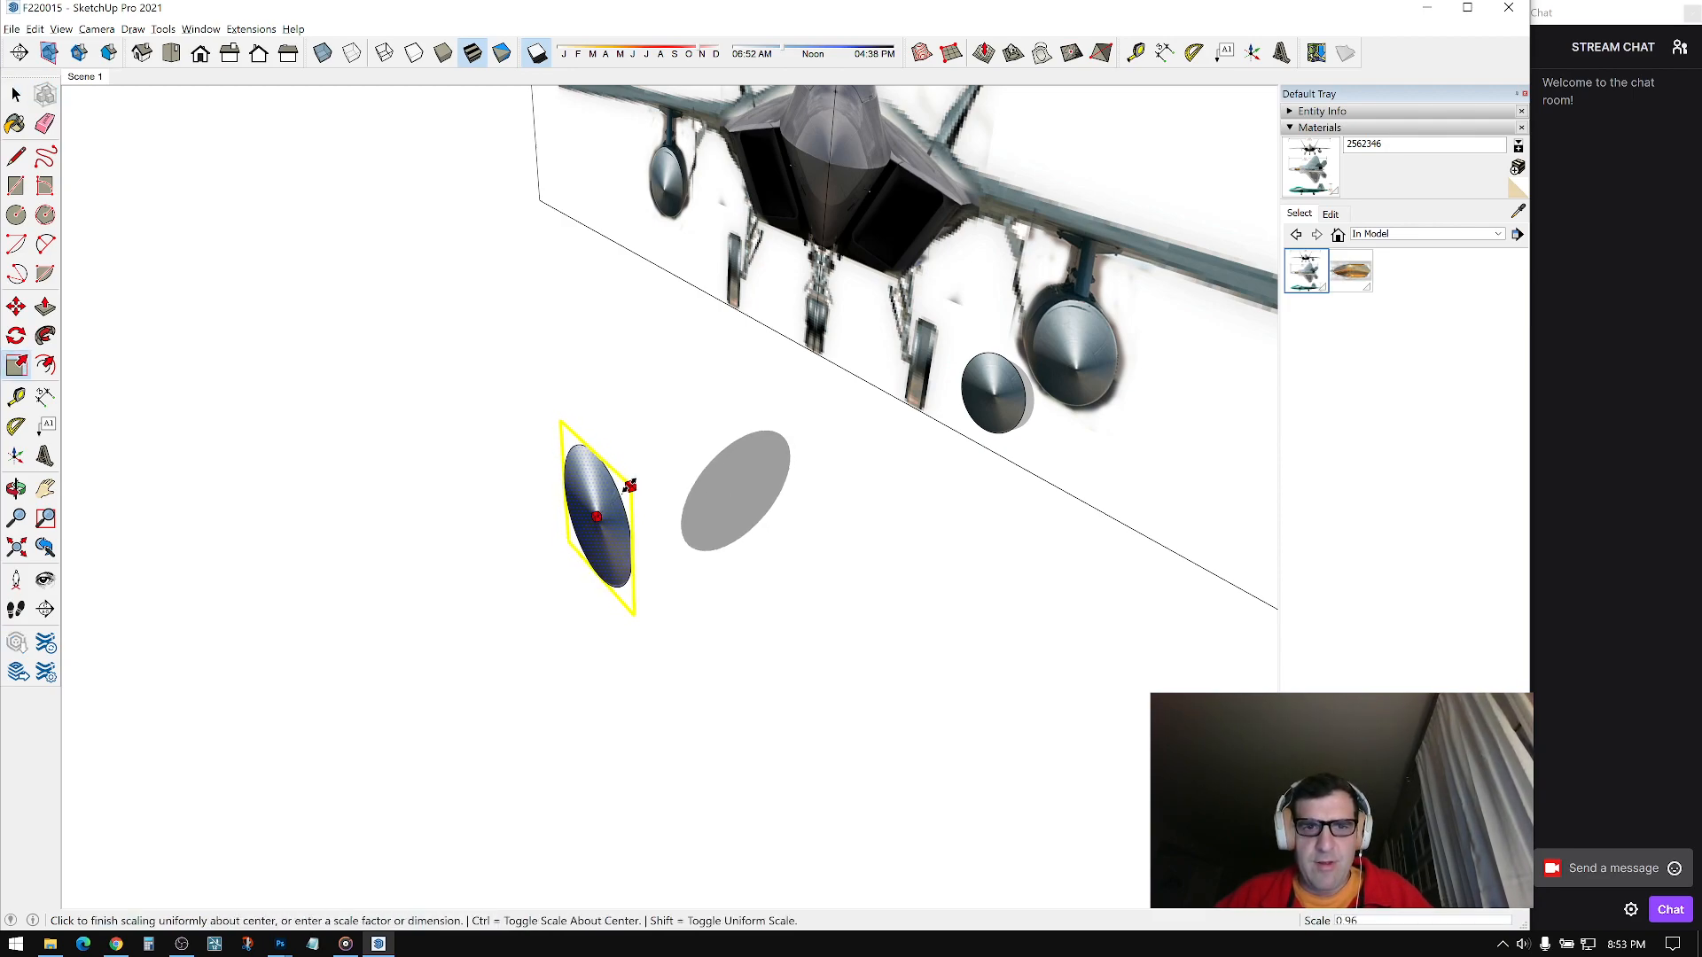
key(space)
middle_drag(628, 487, 759, 448)
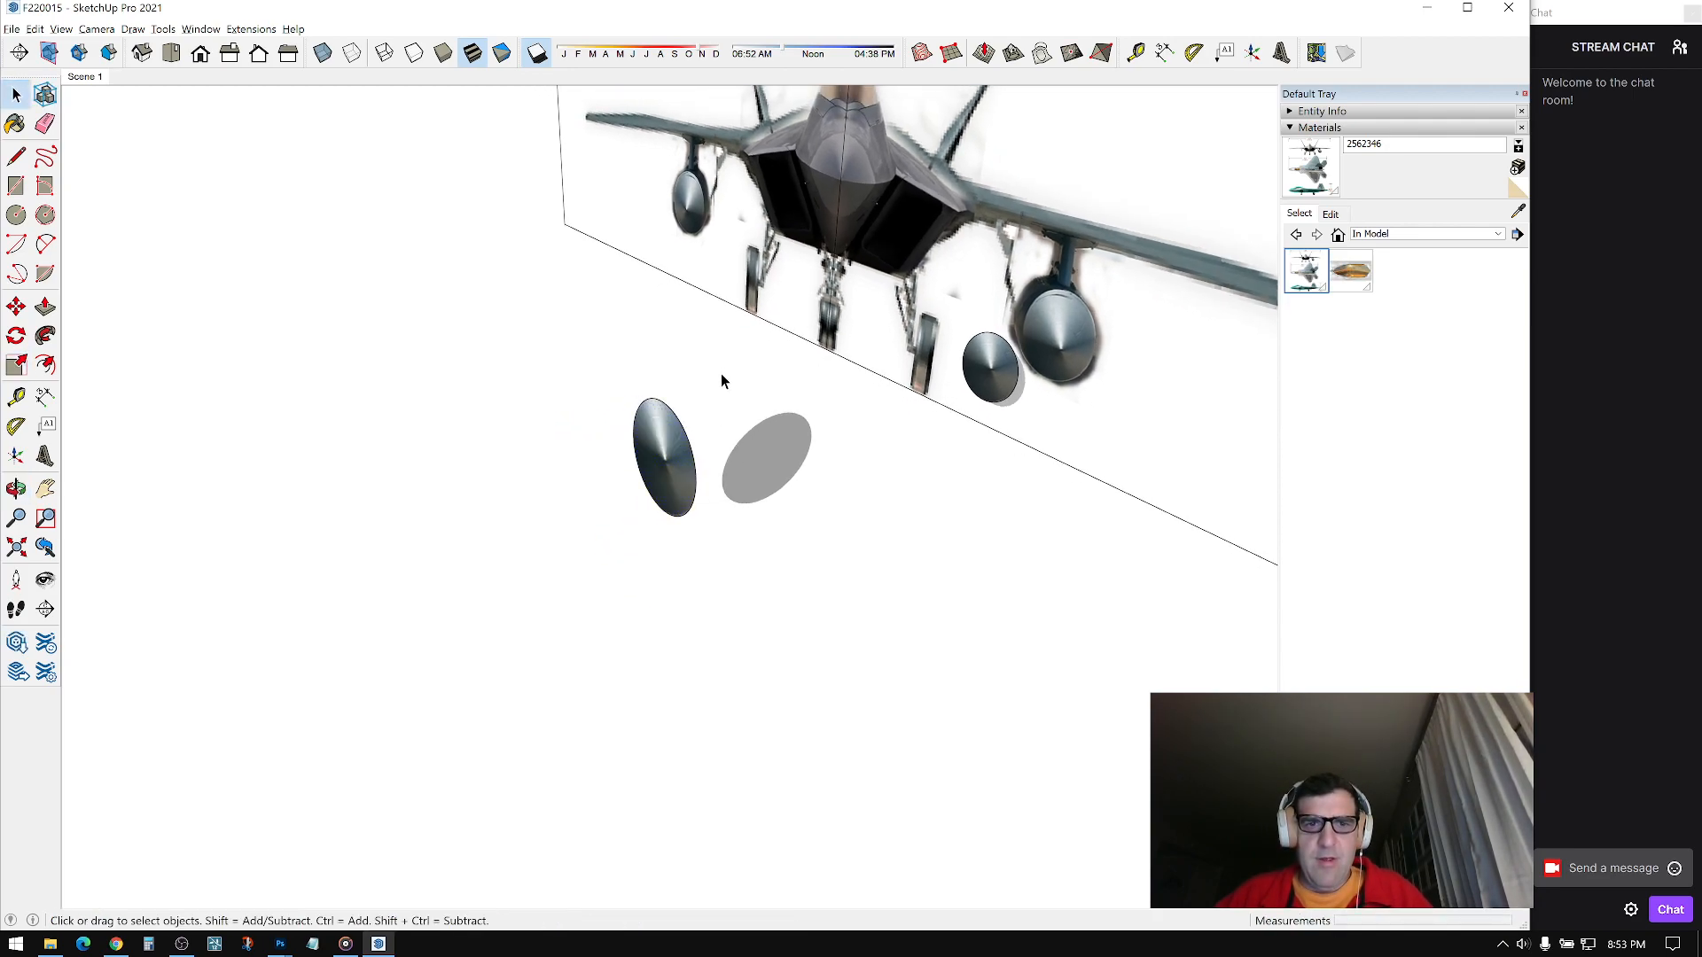
Step: Pick the Default material for painting and try it on the enlarged disc
click(1515, 190)
click(656, 450)
middle_drag(654, 455, 191, 489)
key(space)
click(587, 475)
mouse_move(586, 477)
middle_down()
mouse_move(1124, 352)
mouse_move(725, 444)
middle_up()
middle_drag(664, 492, 933, 417)
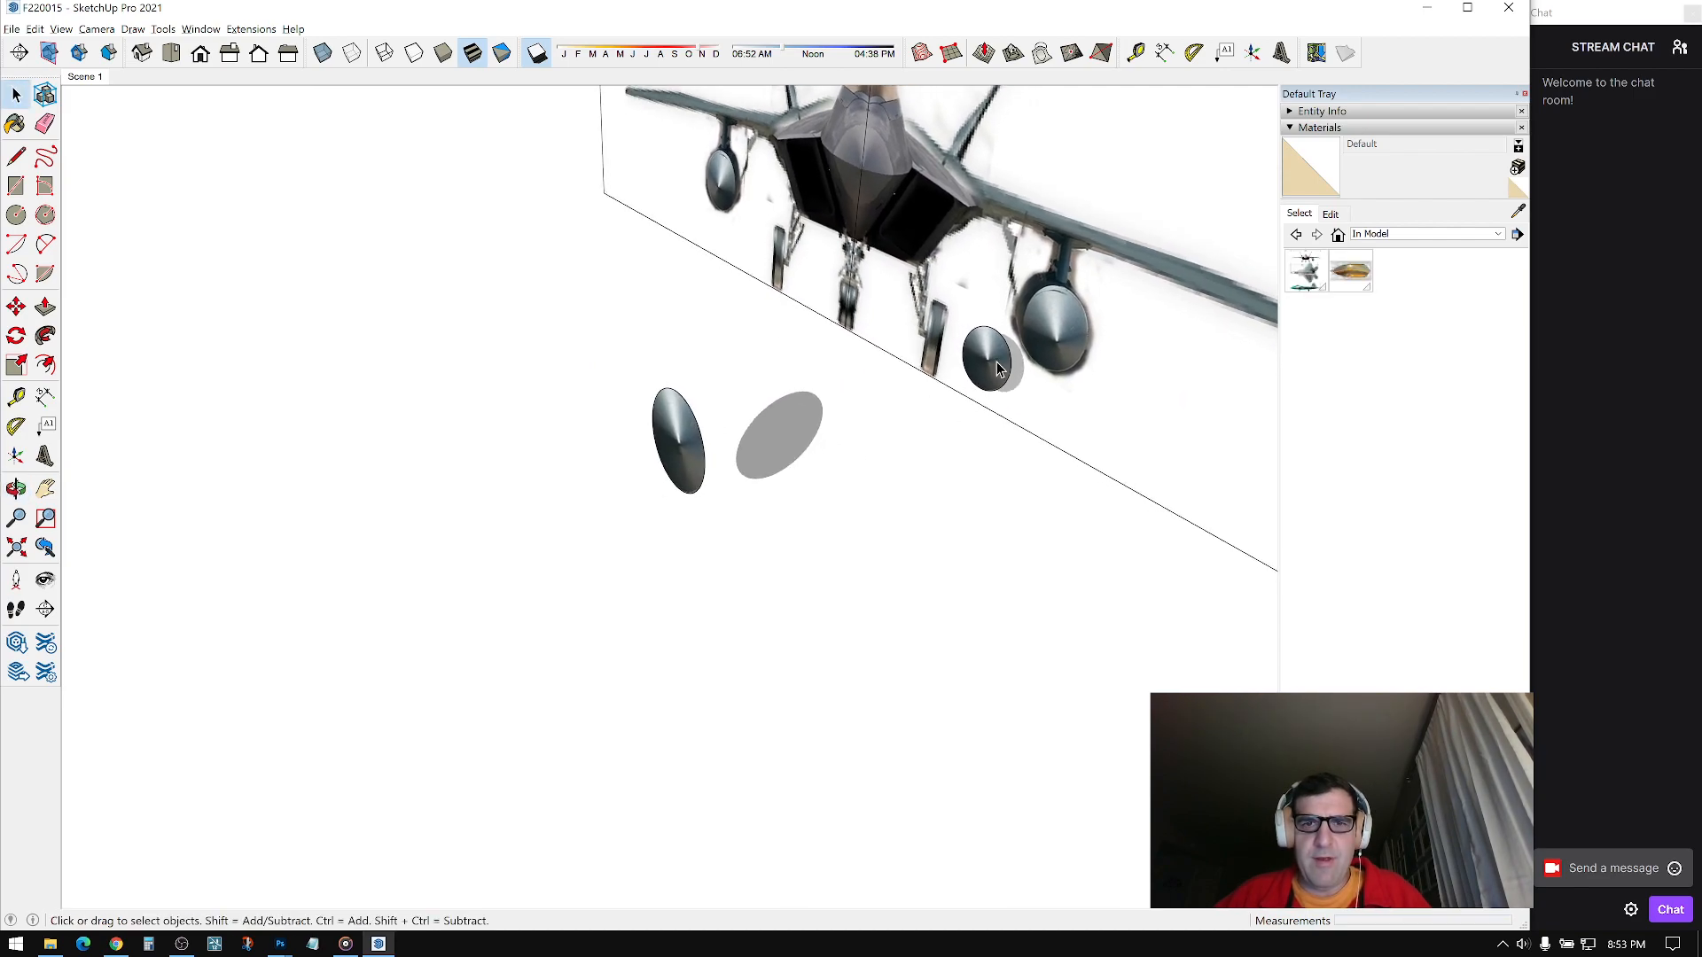
Step: Replace the small disc beside the reference image with a copy of the enlarged disc along the green axis
key(m)
key(ctrl)
click(698, 423)
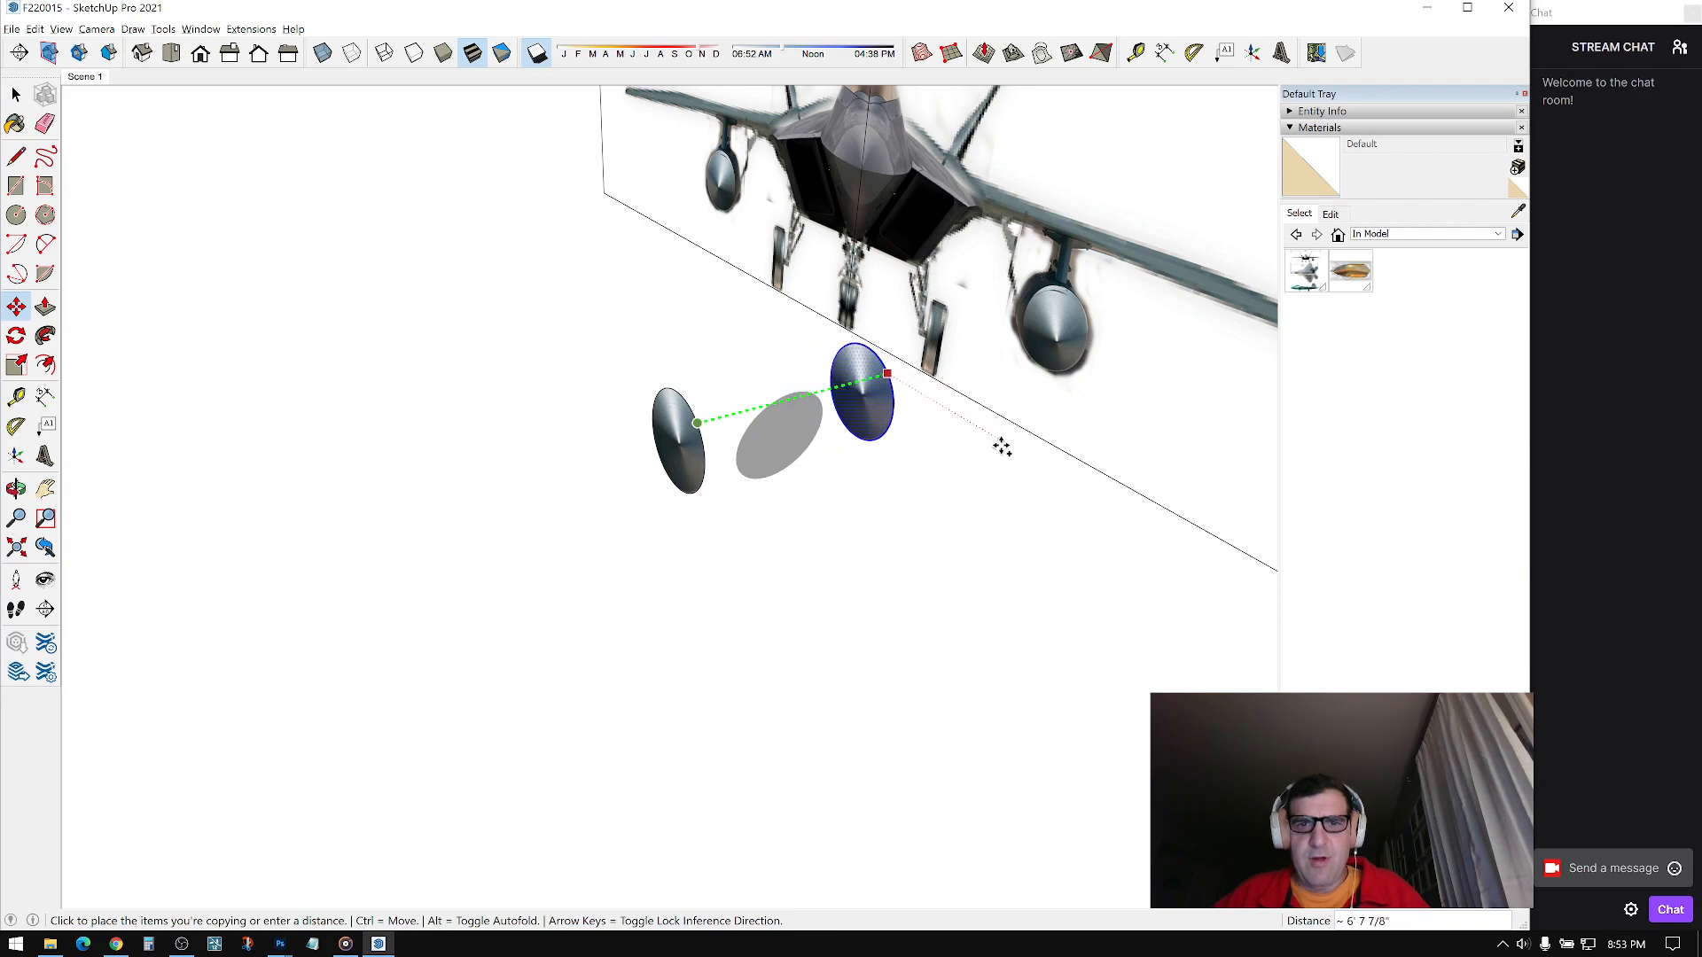
middle_drag(1007, 446, 753, 521)
mouse_move(1131, 683)
middle_down()
mouse_move(645, 480)
mouse_move(684, 484)
mouse_move(371, 452)
middle_up()
scroll(684, 484, up, 1)
Step: Paint the front textured disc with the Default material
key(b)
click(676, 438)
key(space)
click(734, 434)
Step: Extrude the front disc with Push/Pull into a tank cylinder about 12' 4" long
mouse_move(551, 480)
middle_down()
mouse_move(663, 496)
mouse_move(662, 466)
middle_up()
key(p)
click(645, 451)
shift+middle_drag(514, 454, 736, 434)
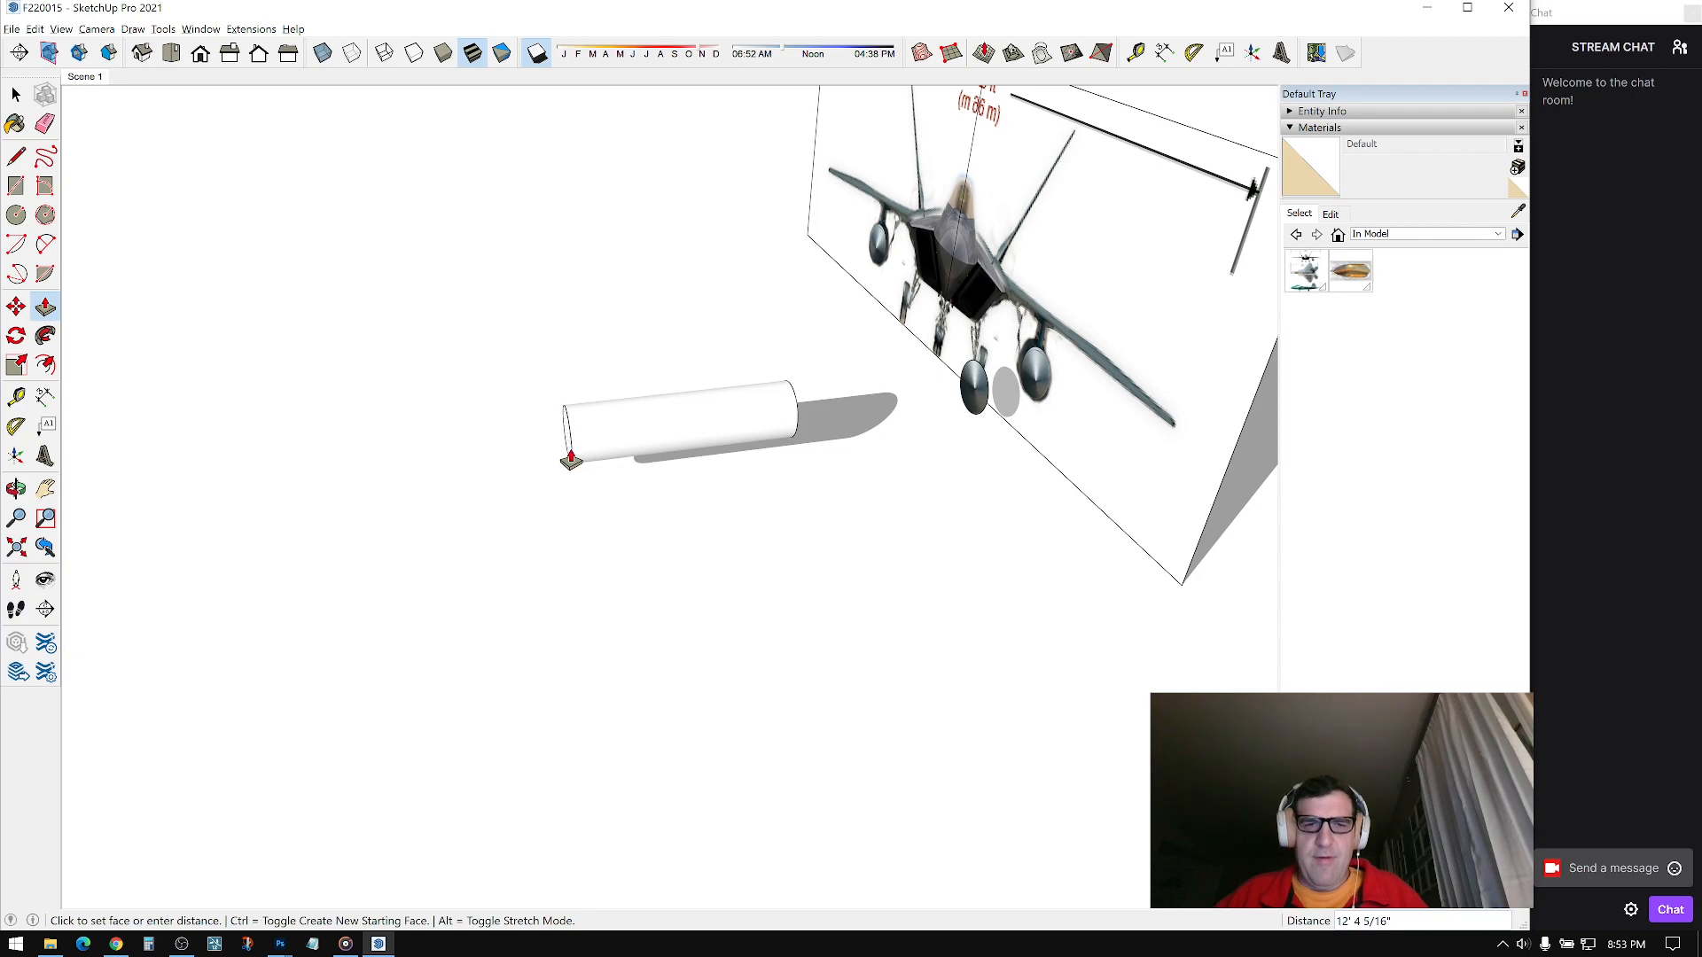
click(571, 460)
key(space)
Step: Extrude a short new section from the front end face of the tank cylinder
scroll(566, 431, up, 4)
middle_drag(568, 432, 618, 422)
scroll(619, 422, up, 1)
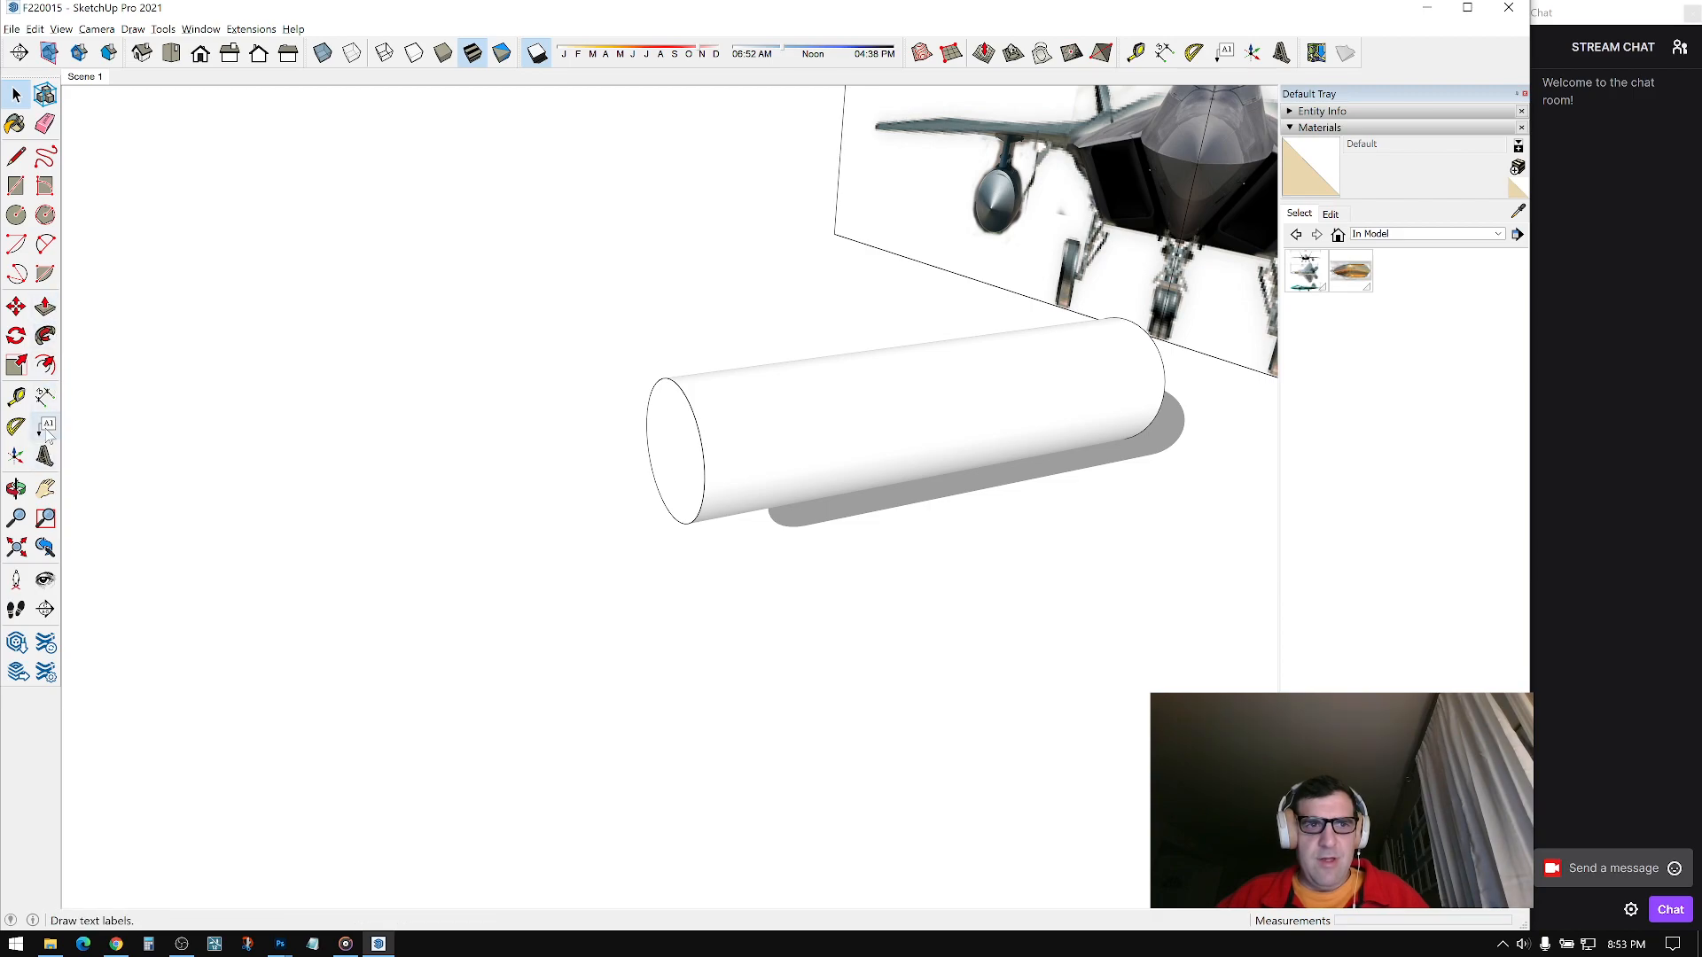
click(45, 307)
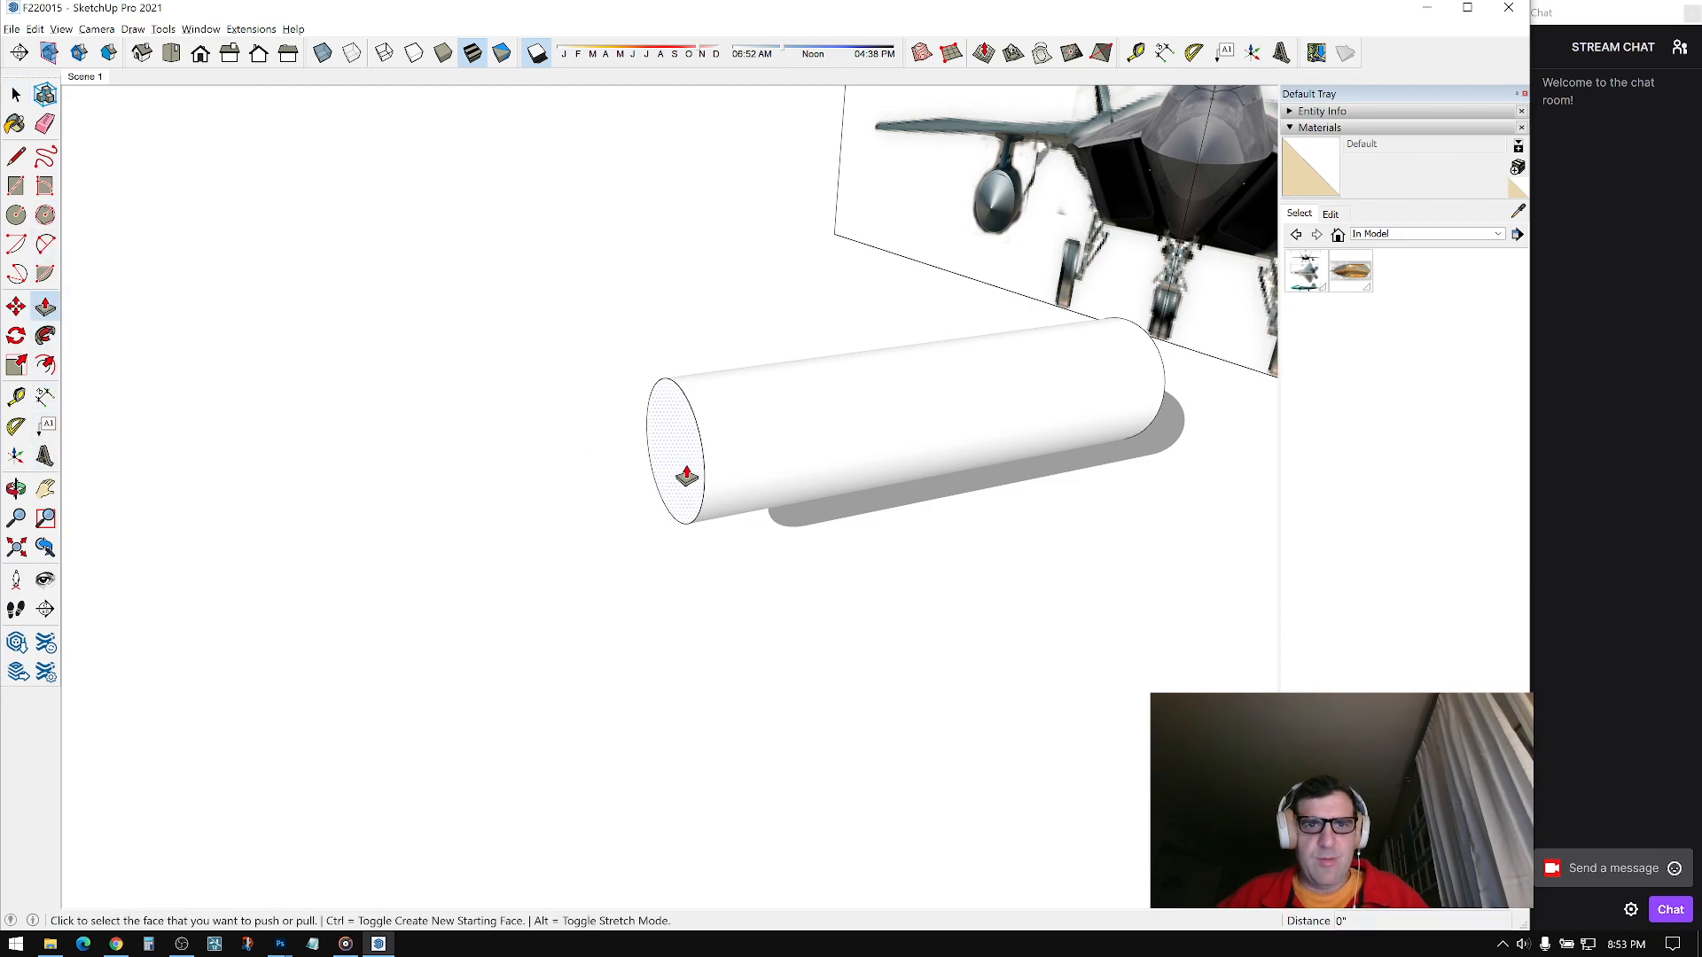
click(682, 473)
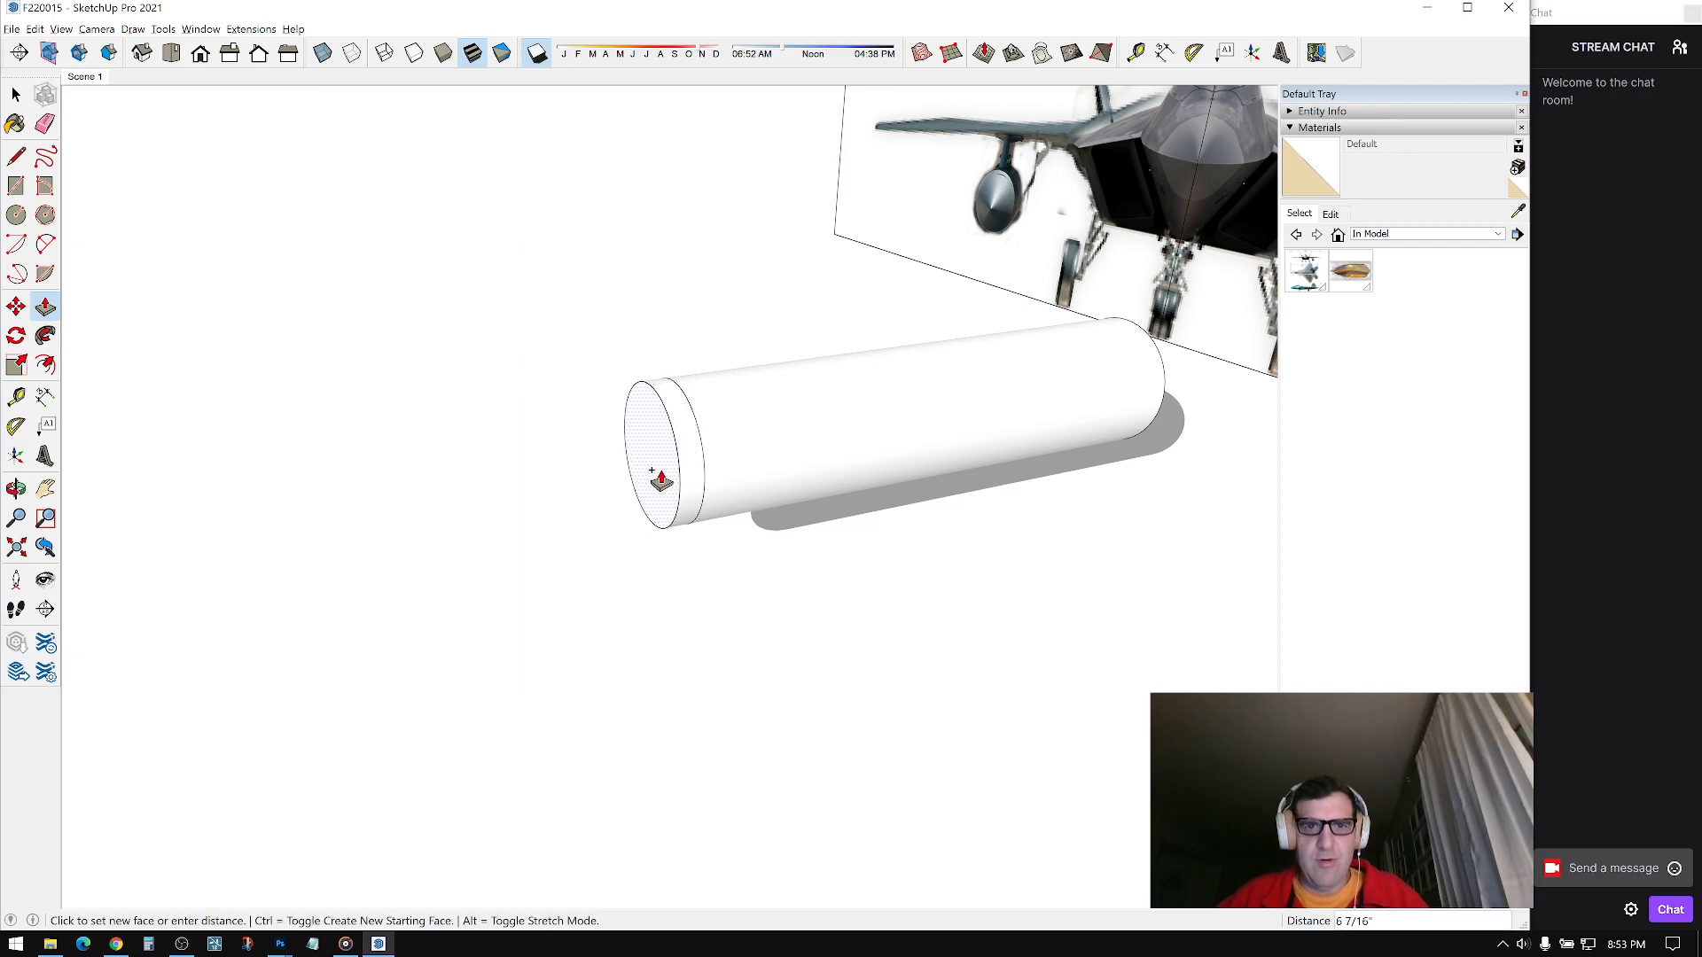
click(616, 480)
key(space)
Step: Scale the new section's end face uniformly about its center to about 0.85 to taper the tank
click(610, 447)
middle_drag(641, 491, 639, 418)
key(s)
click(642, 377)
key(ctrl)
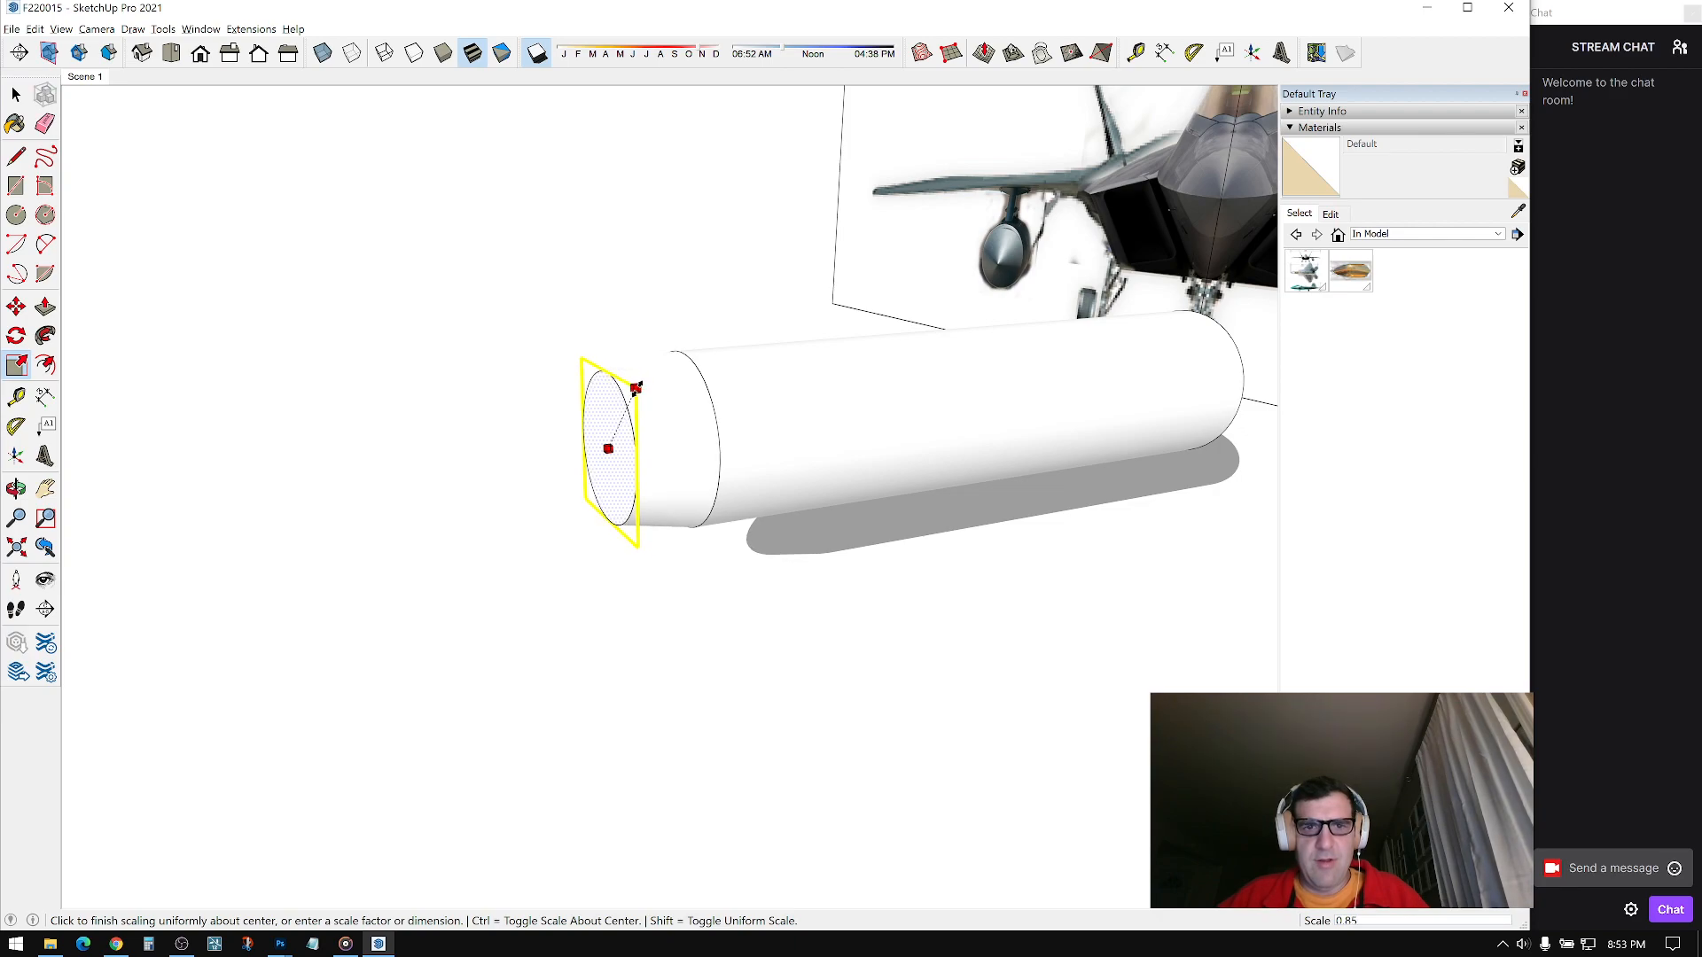
click(639, 387)
Step: Extrude a second short section from the tapered end face and scale its end face down further
click(45, 306)
click(583, 440)
click(568, 447)
key(s)
click(595, 391)
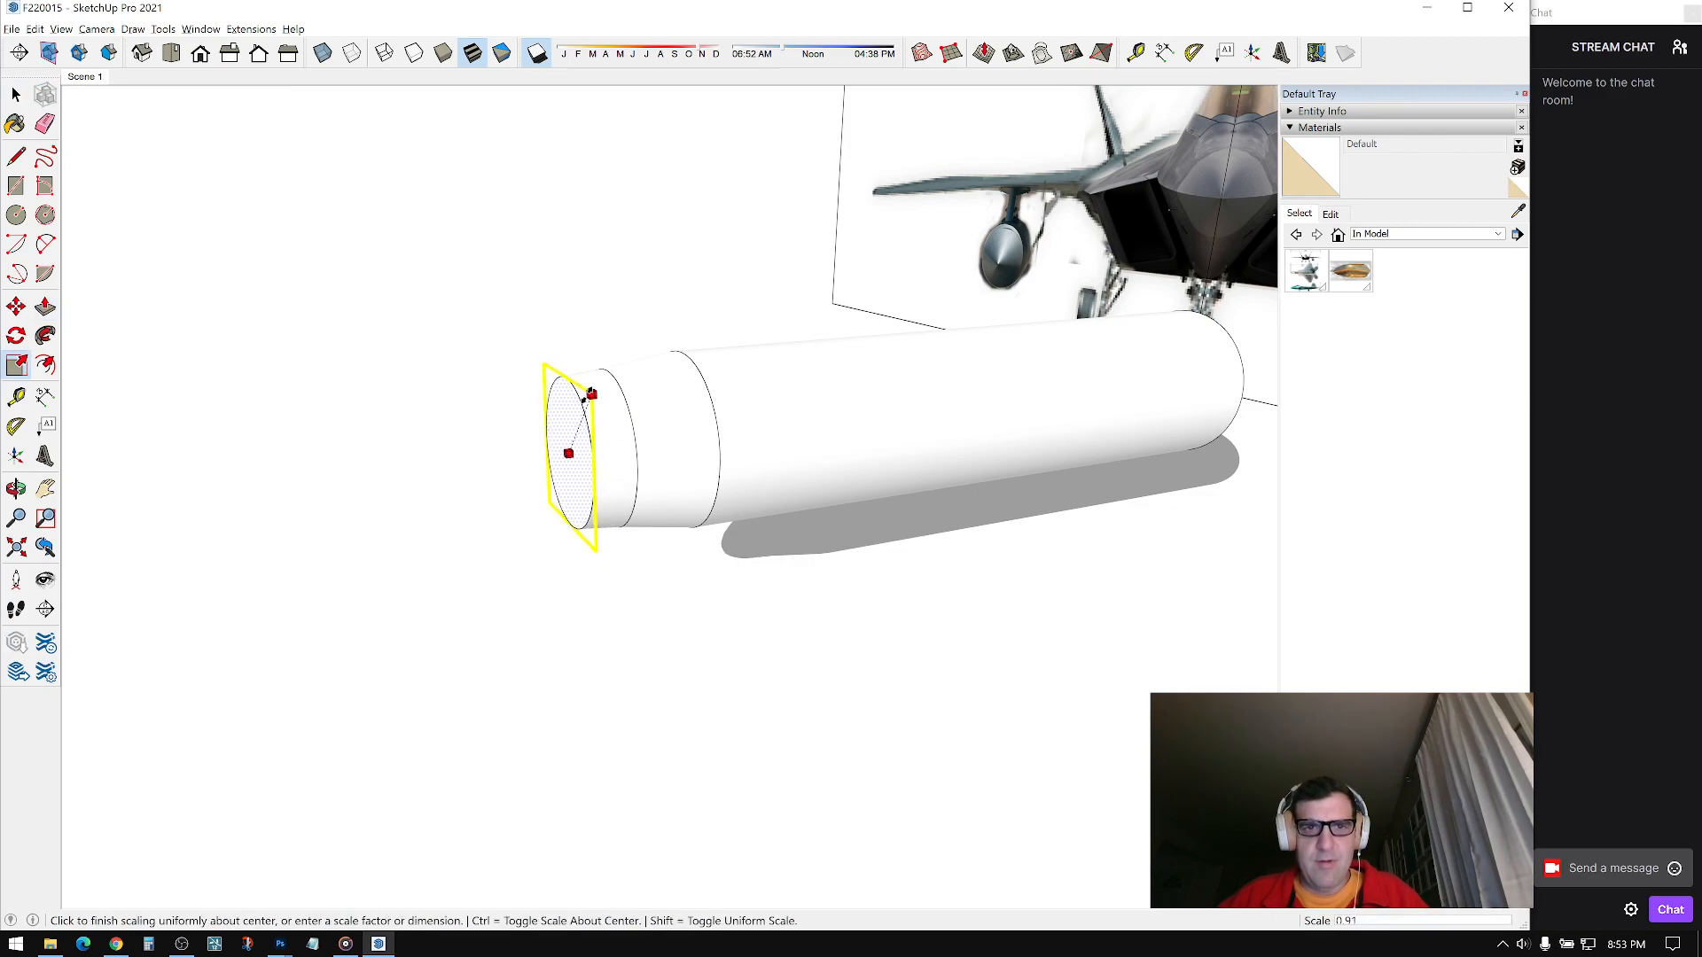
click(585, 408)
Step: Move the narrowed end face forward along the green axis to lengthen the second taper
key(m)
scroll(573, 459, up, 2)
click(561, 457)
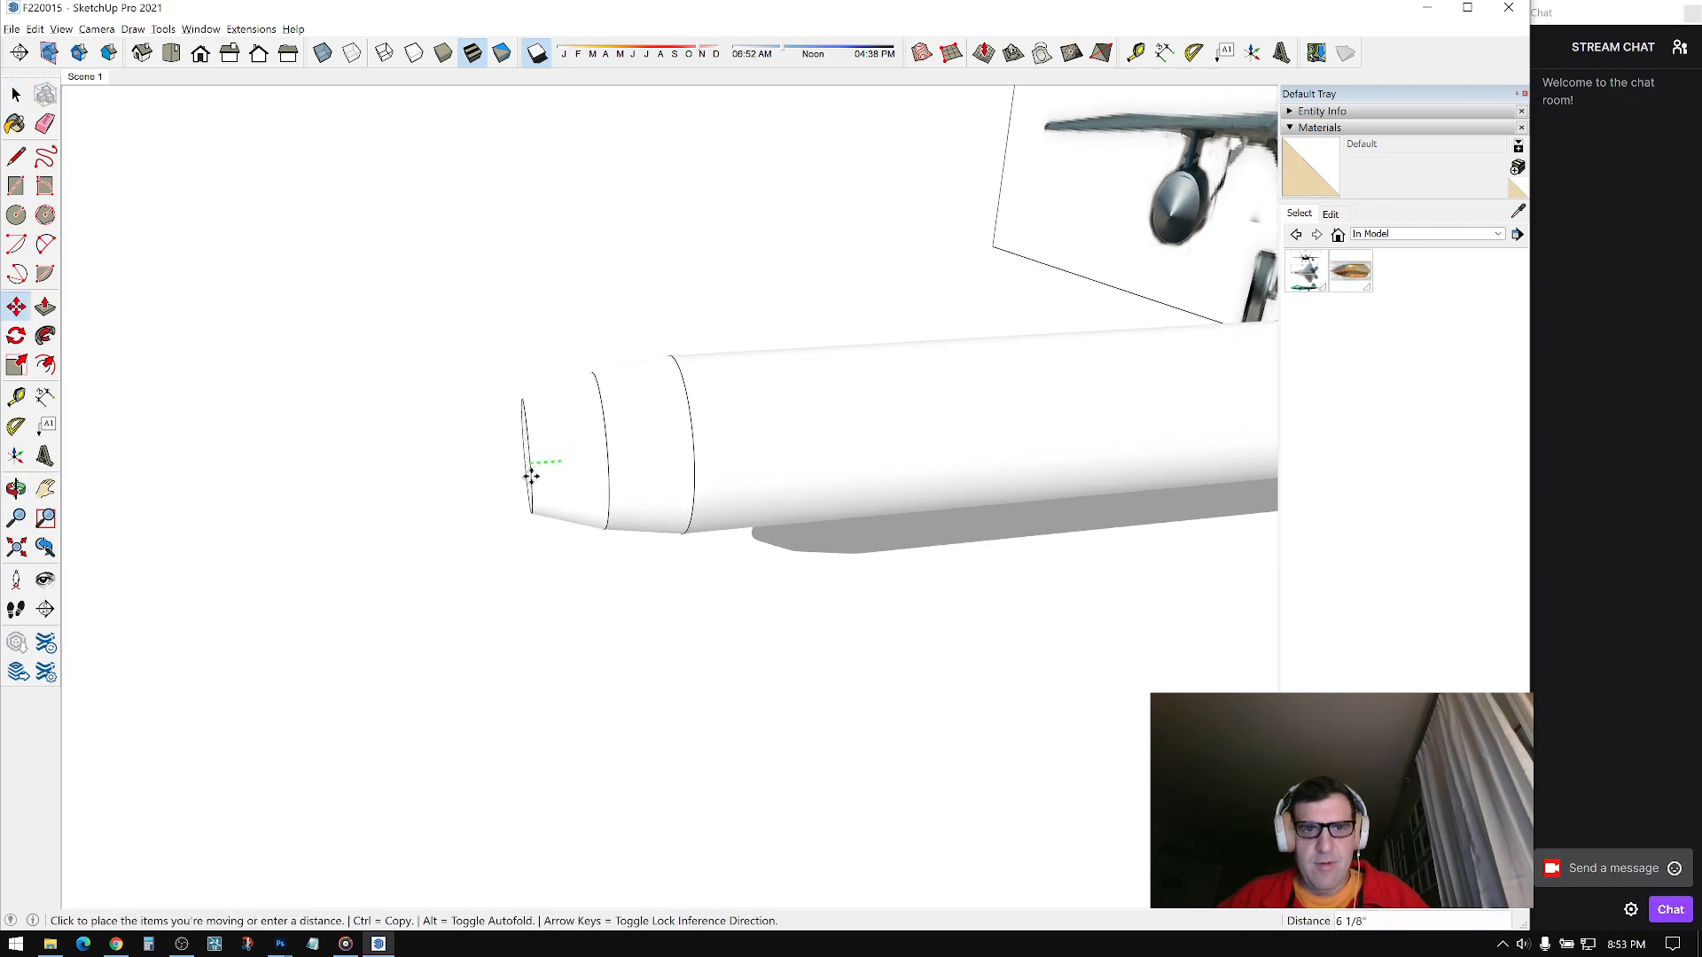
click(551, 517)
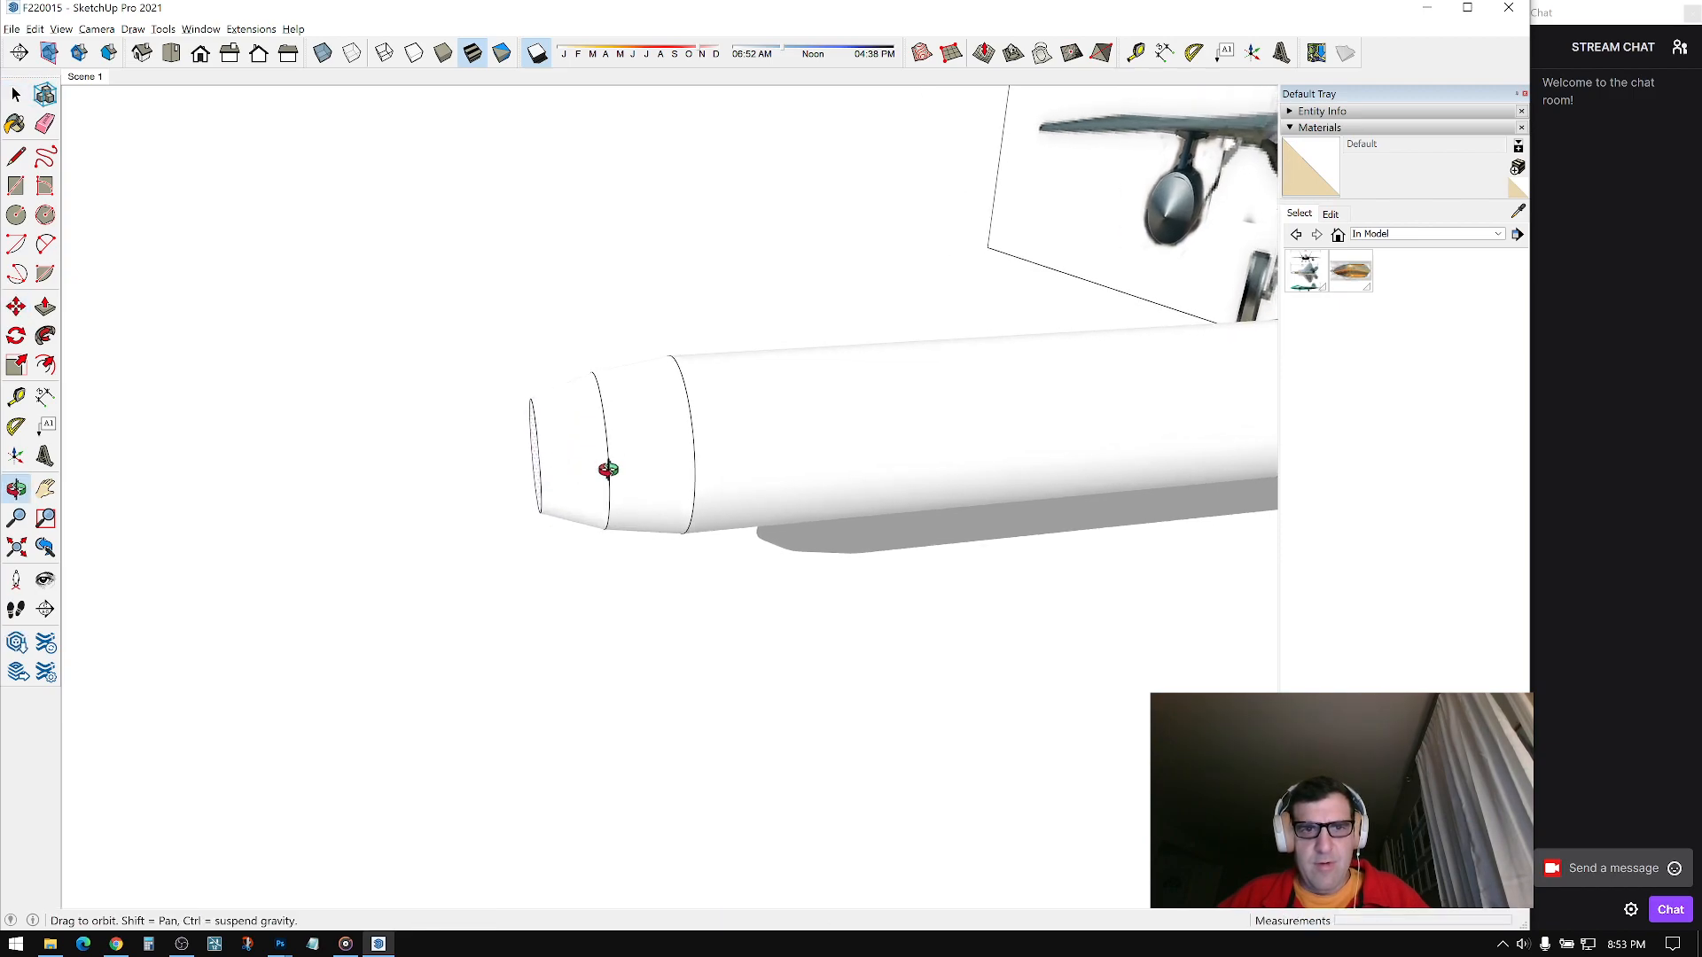
Step: Extrude another section about 8 3/4" long from the tank's narrowed end face
middle_drag(568, 479, 577, 498)
key(p)
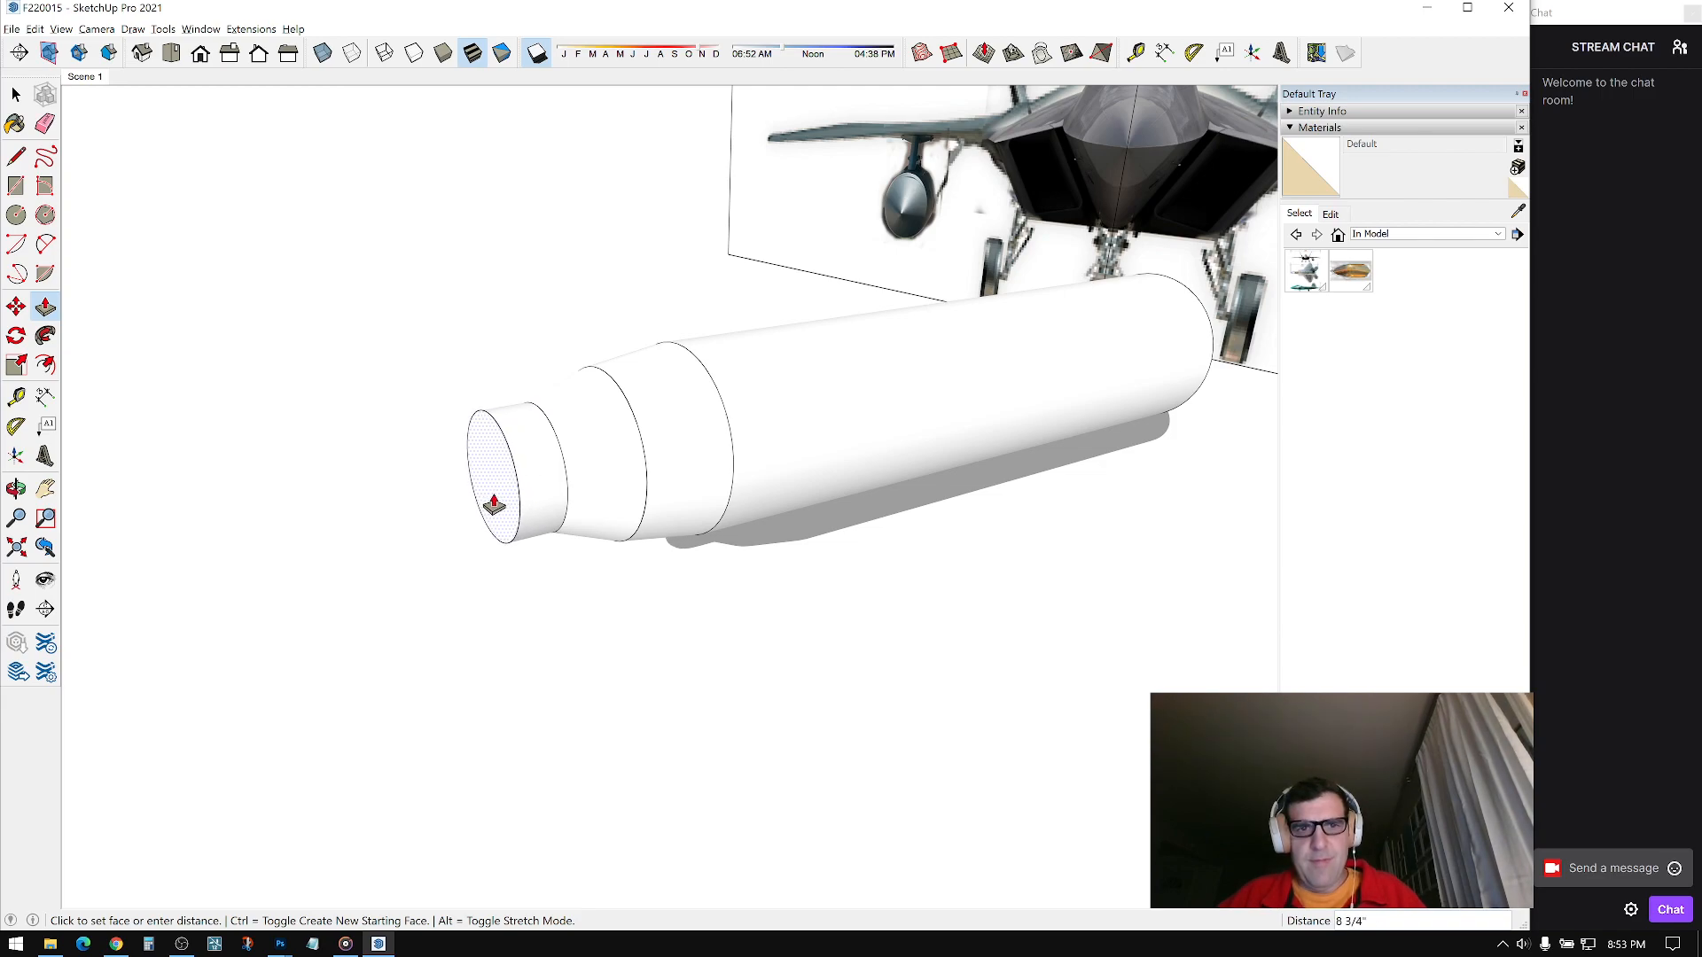
click(494, 505)
middle_drag(543, 475, 696, 313)
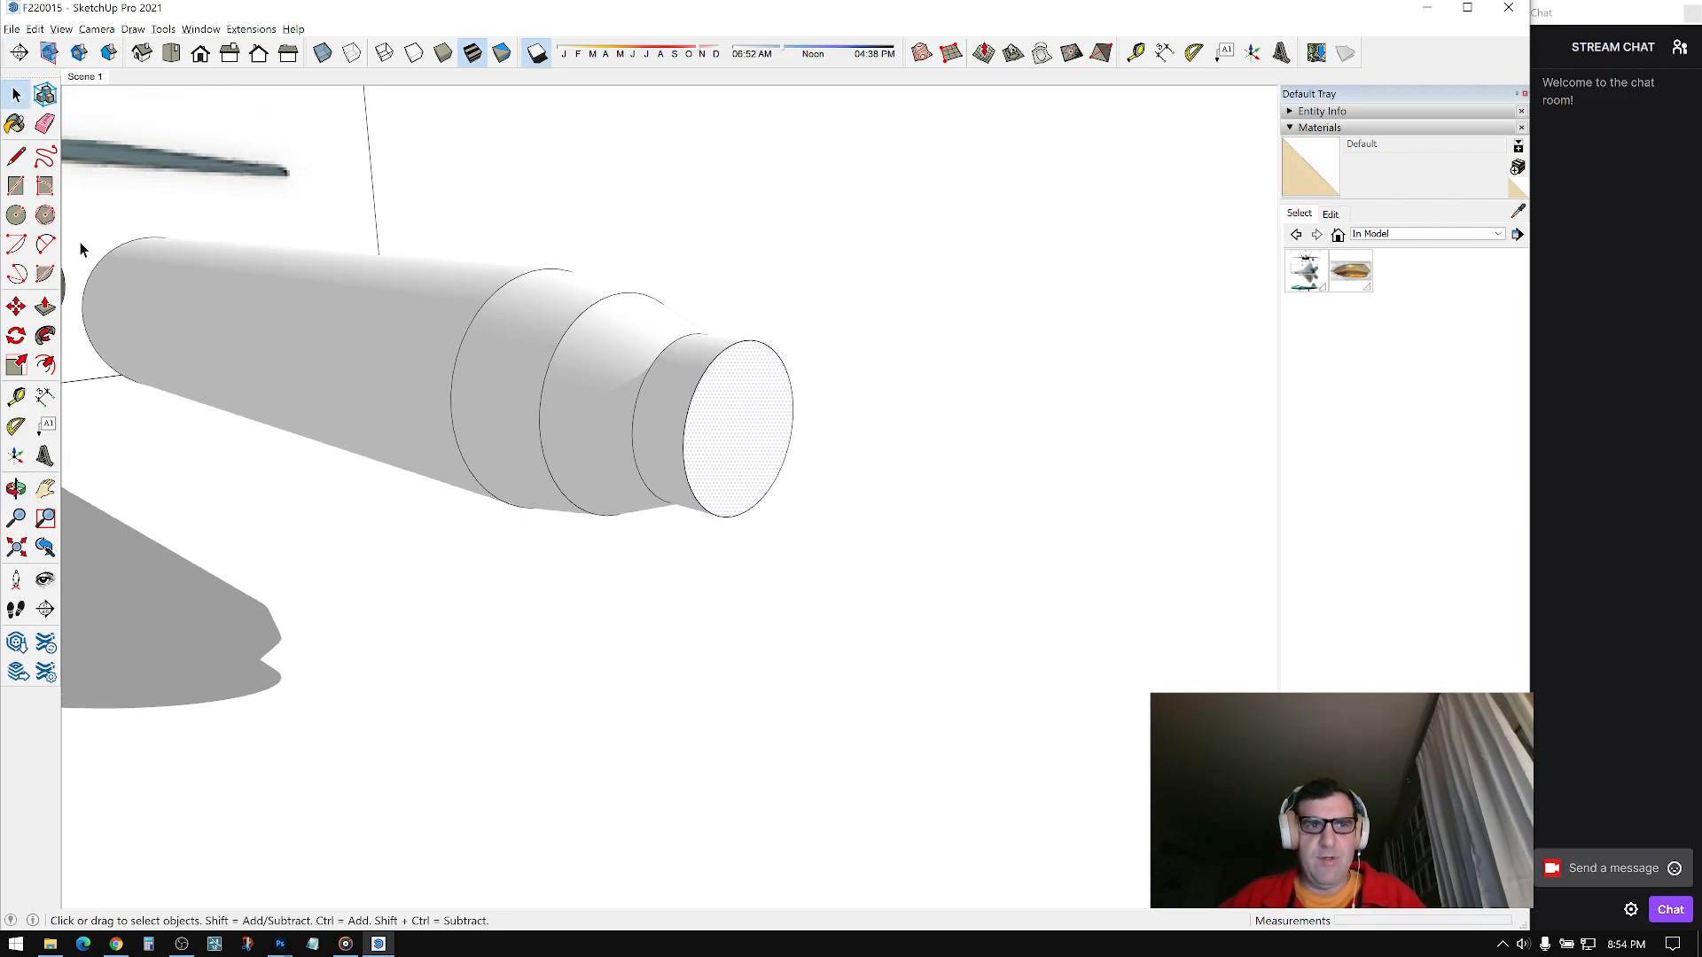
Step: Draw a line from the end face's upper rim to its center and another outward along the tank's axis
click(16, 156)
mouse_move(755, 384)
middle_down()
mouse_move(198, 494)
mouse_move(669, 422)
mouse_move(676, 446)
middle_up()
click(630, 377)
click(630, 465)
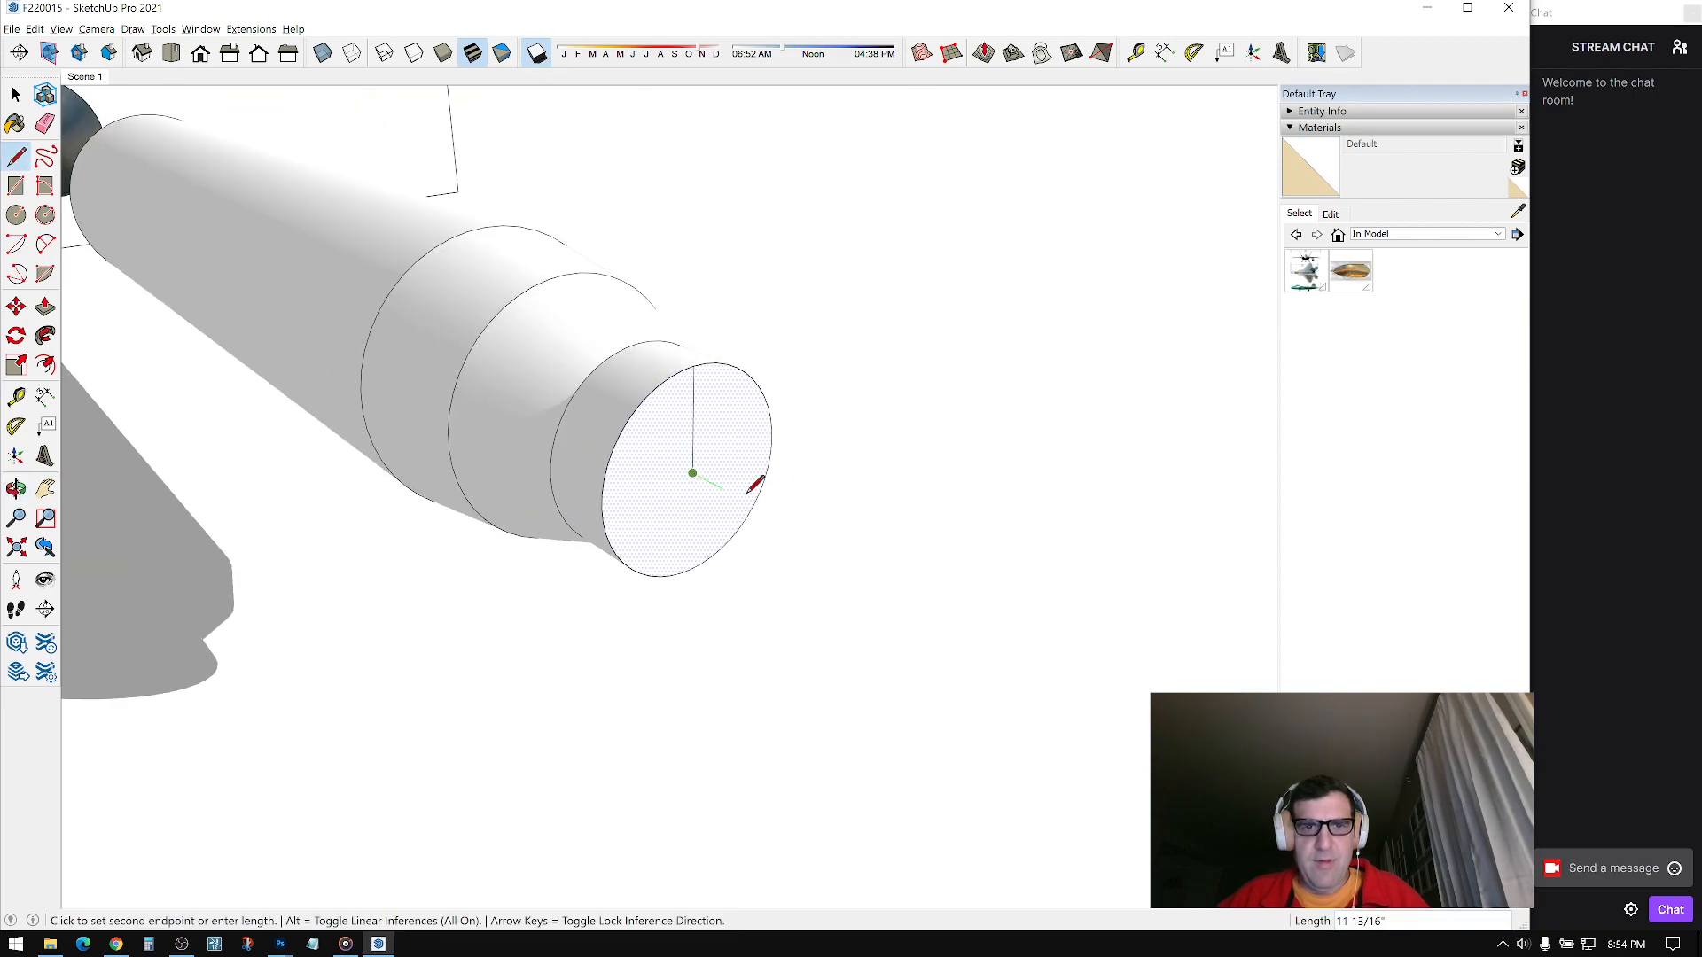
click(831, 524)
middle_drag(832, 524, 869, 465)
Step: Erase the outer rim of the last extruded section, keeping the construction lines in front of the open end
key(e)
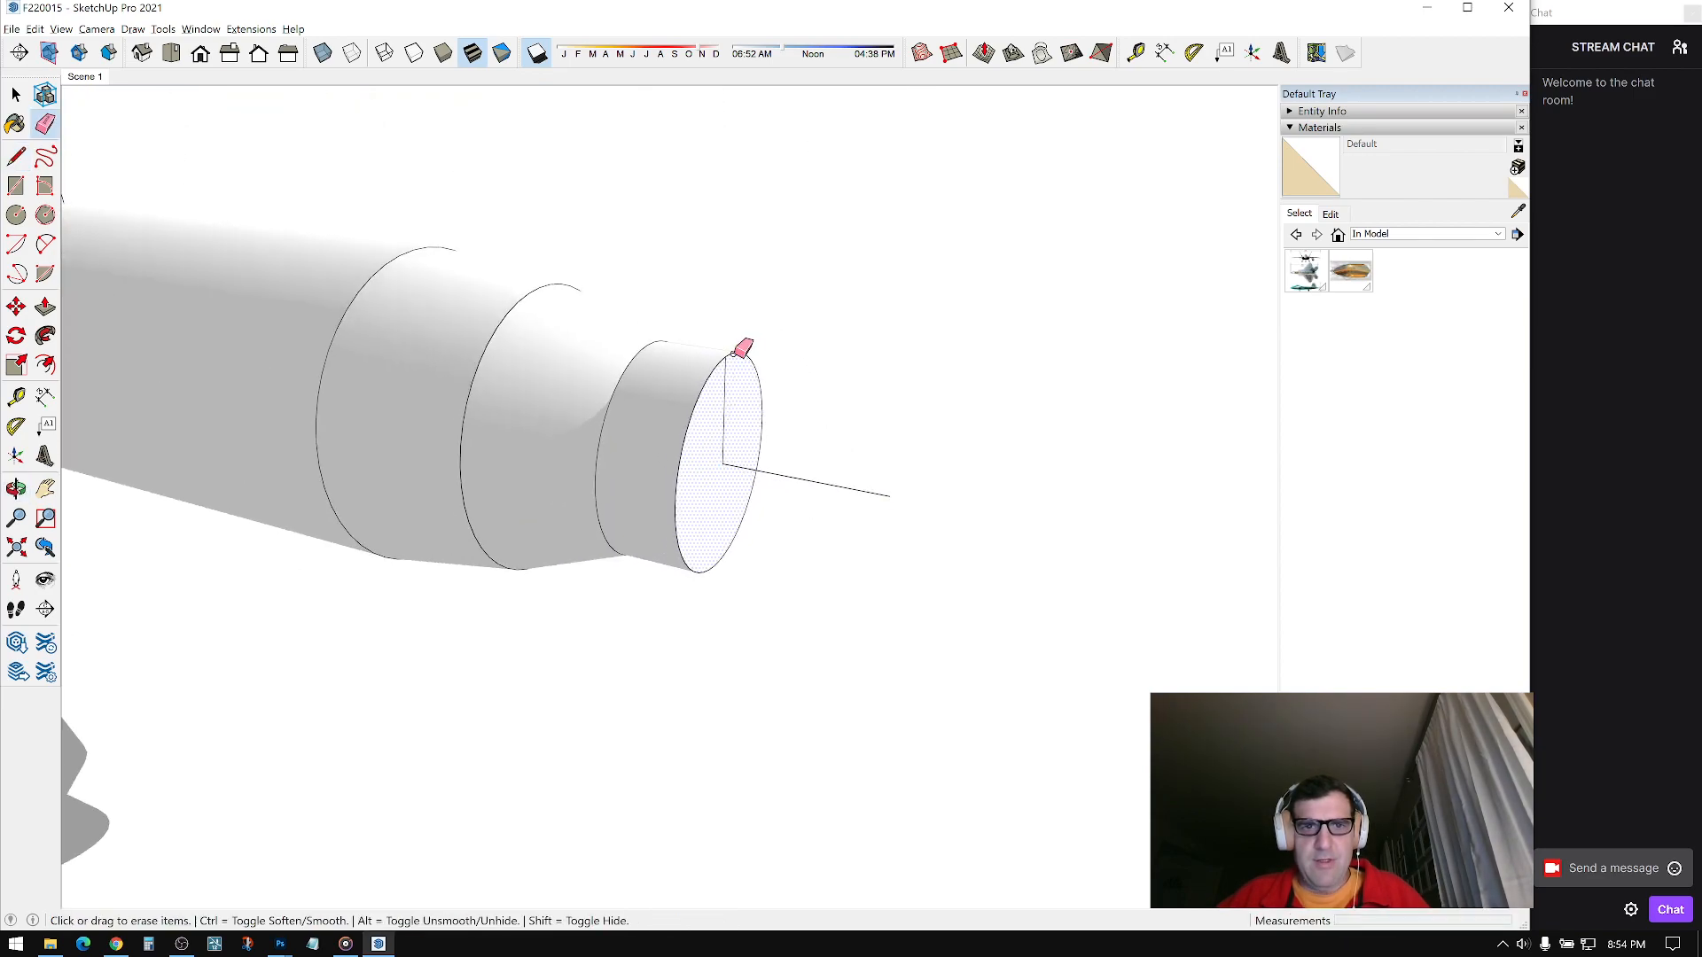
click(734, 349)
middle_drag(729, 364, 631, 414)
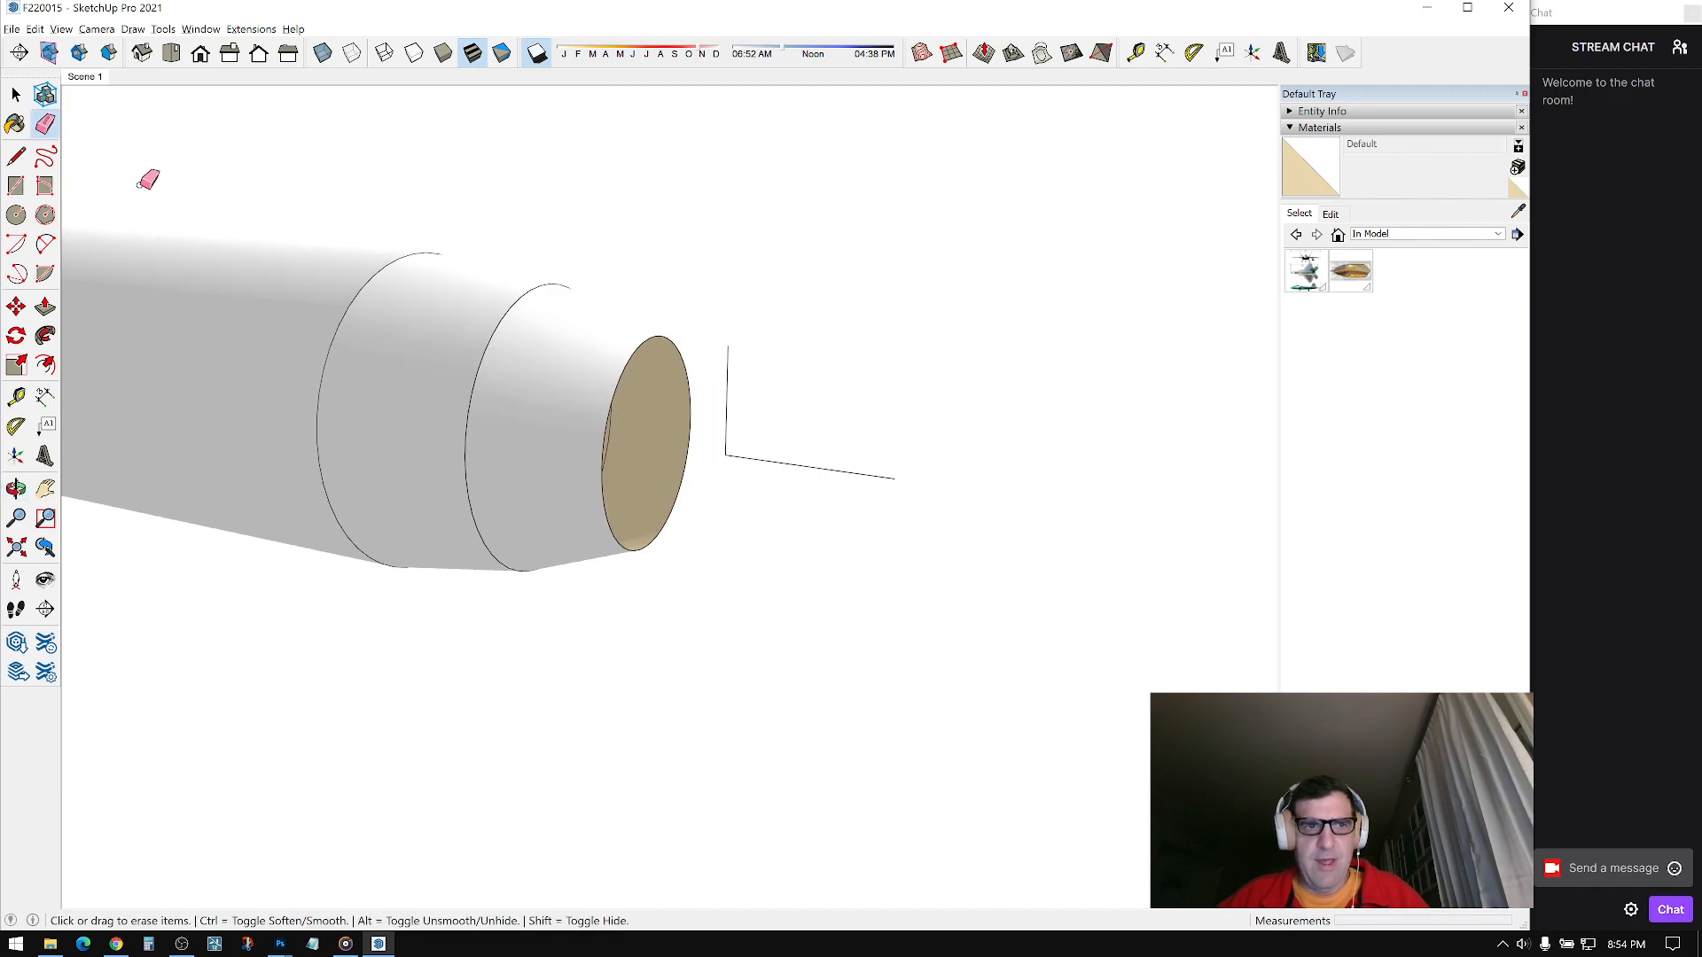
Step: Draw lines from successive points on one side of the open end's rim to the nose tip, forming triangular cone faces
click(17, 158)
click(723, 452)
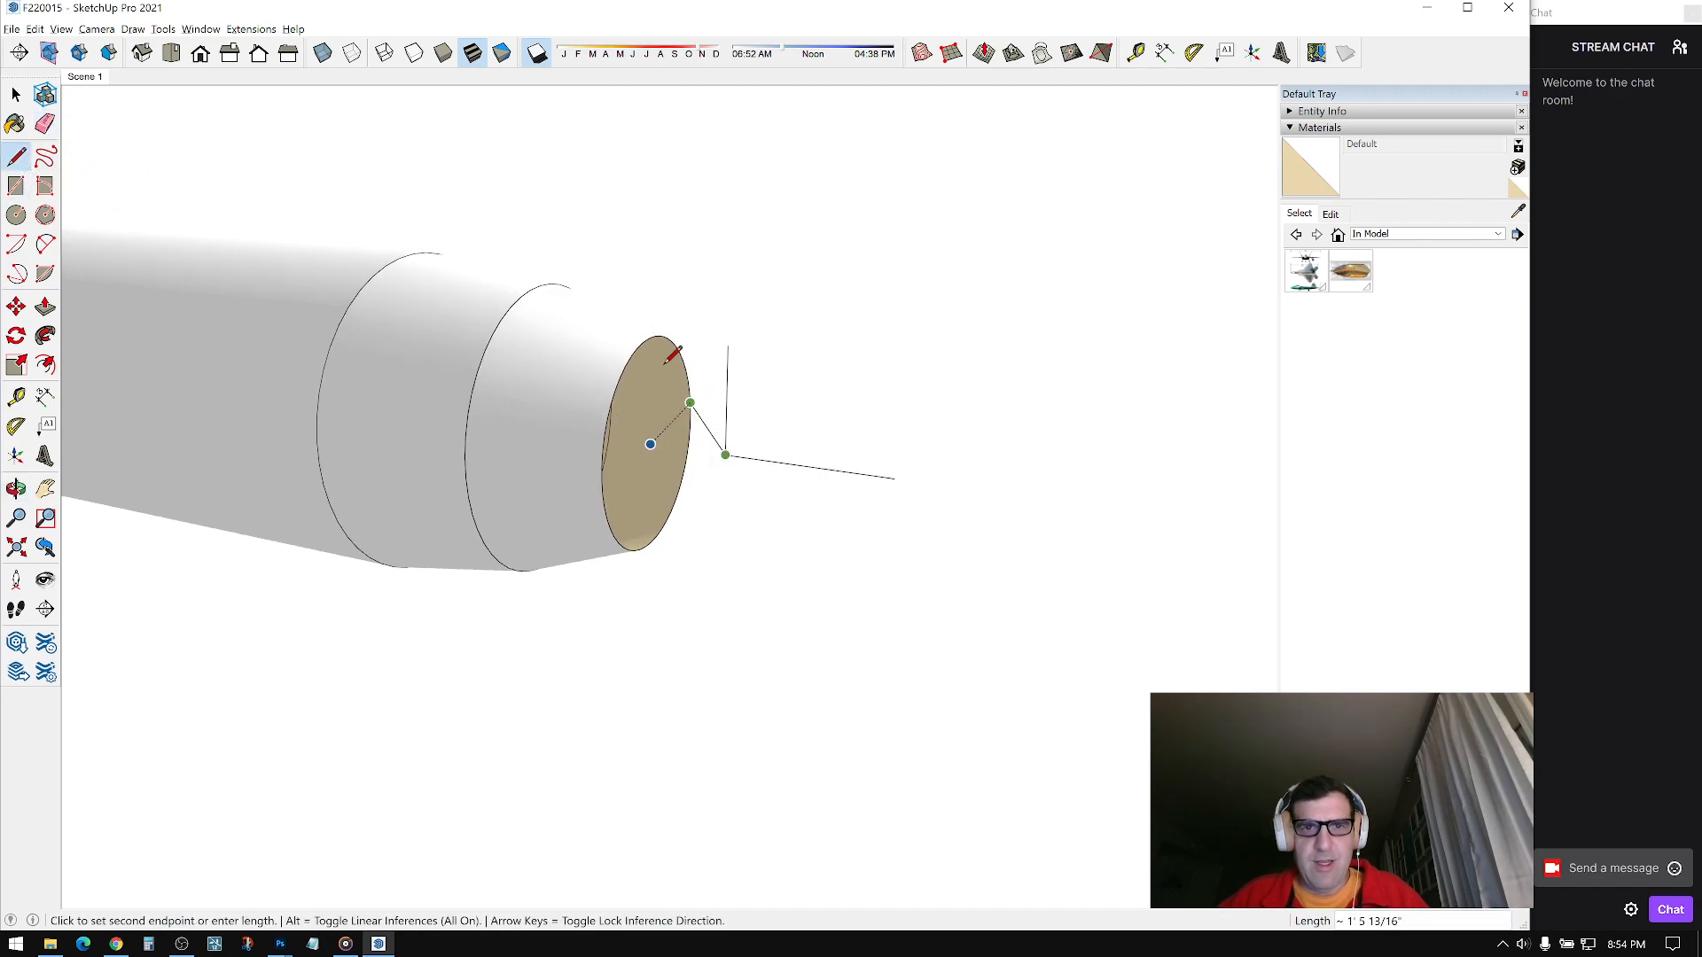
click(644, 341)
middle_drag(652, 337, 669, 456)
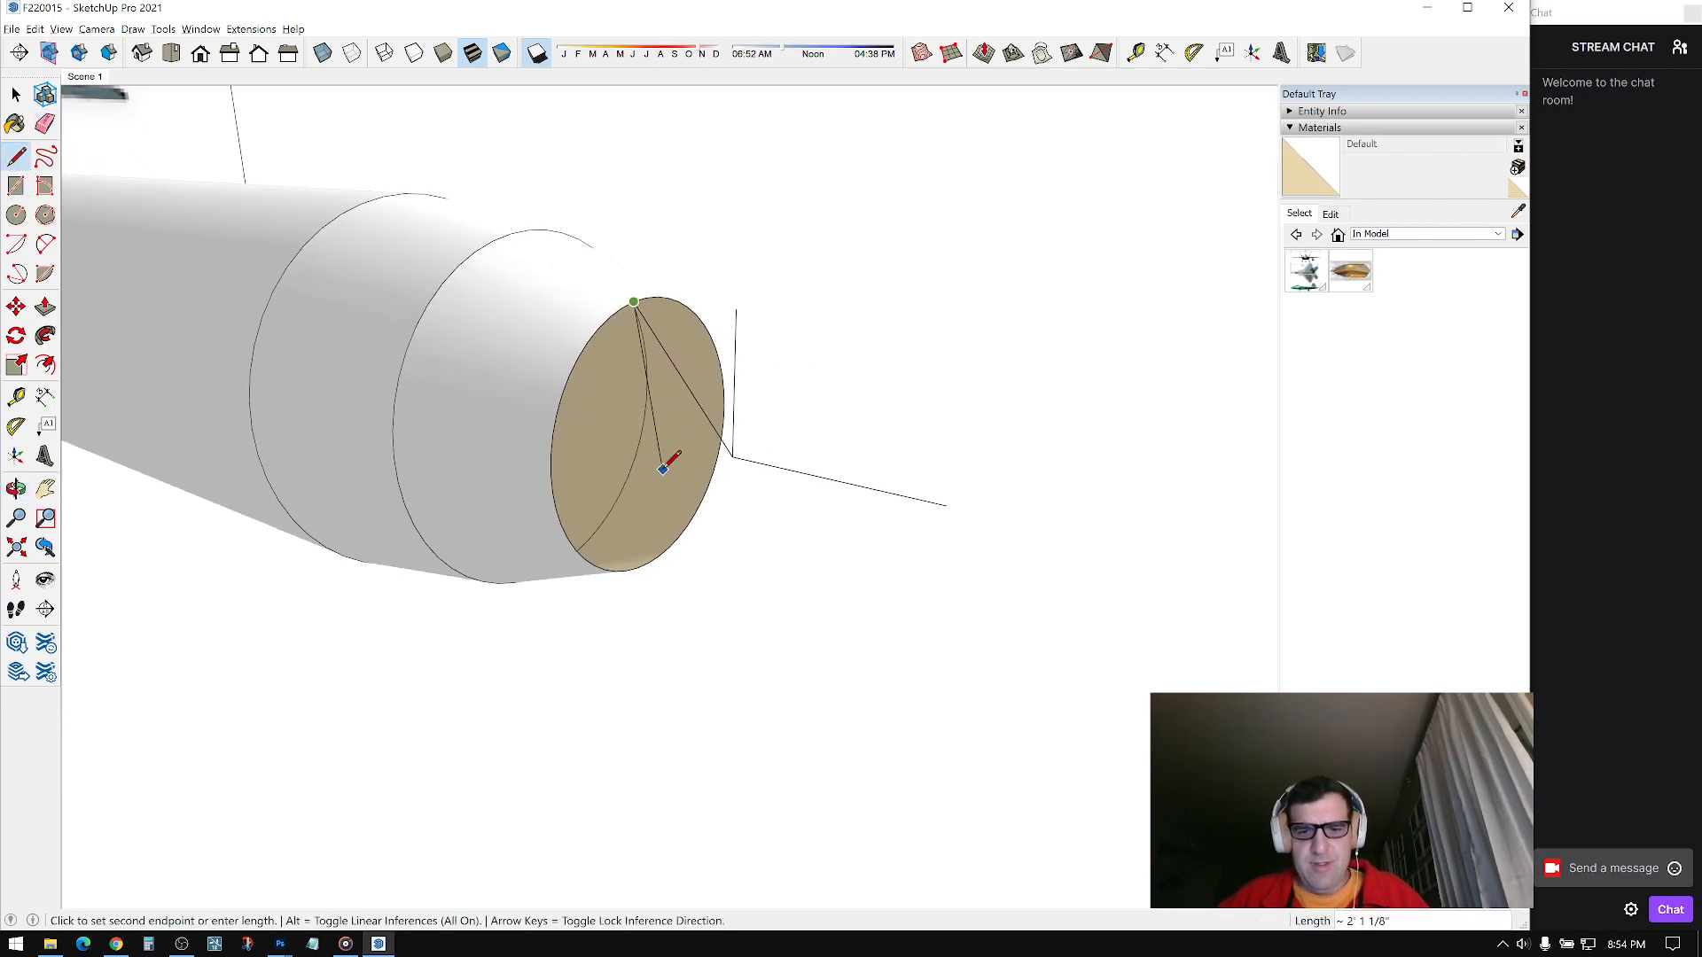
click(732, 456)
click(627, 299)
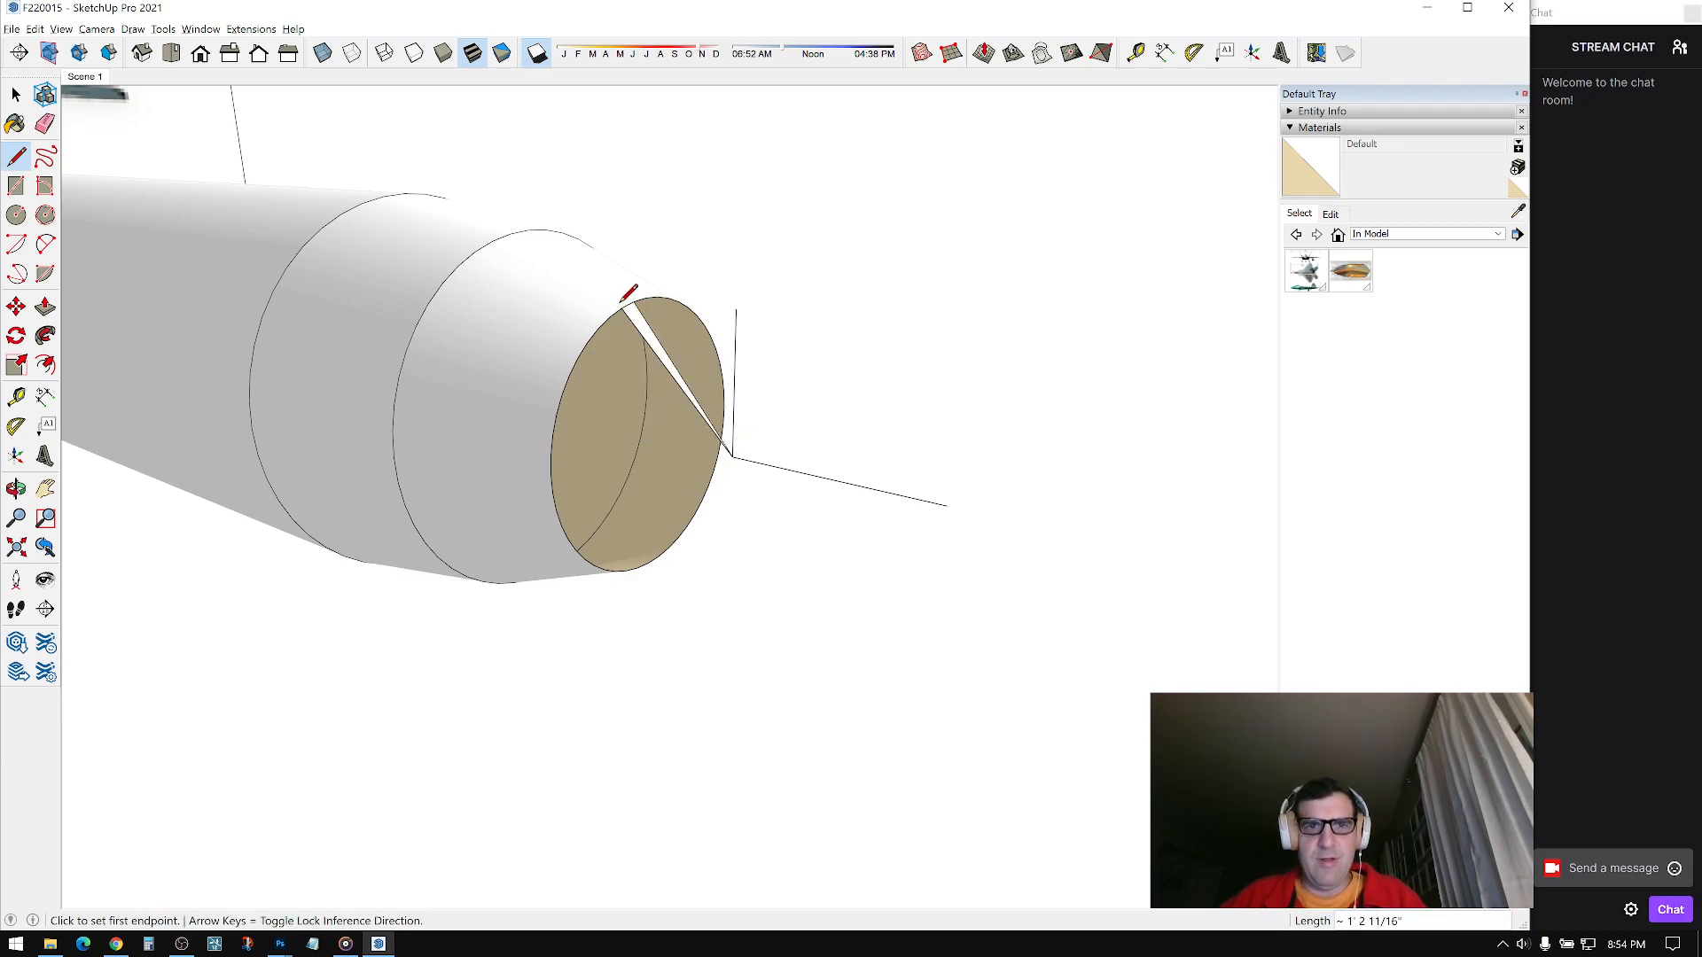
click(720, 436)
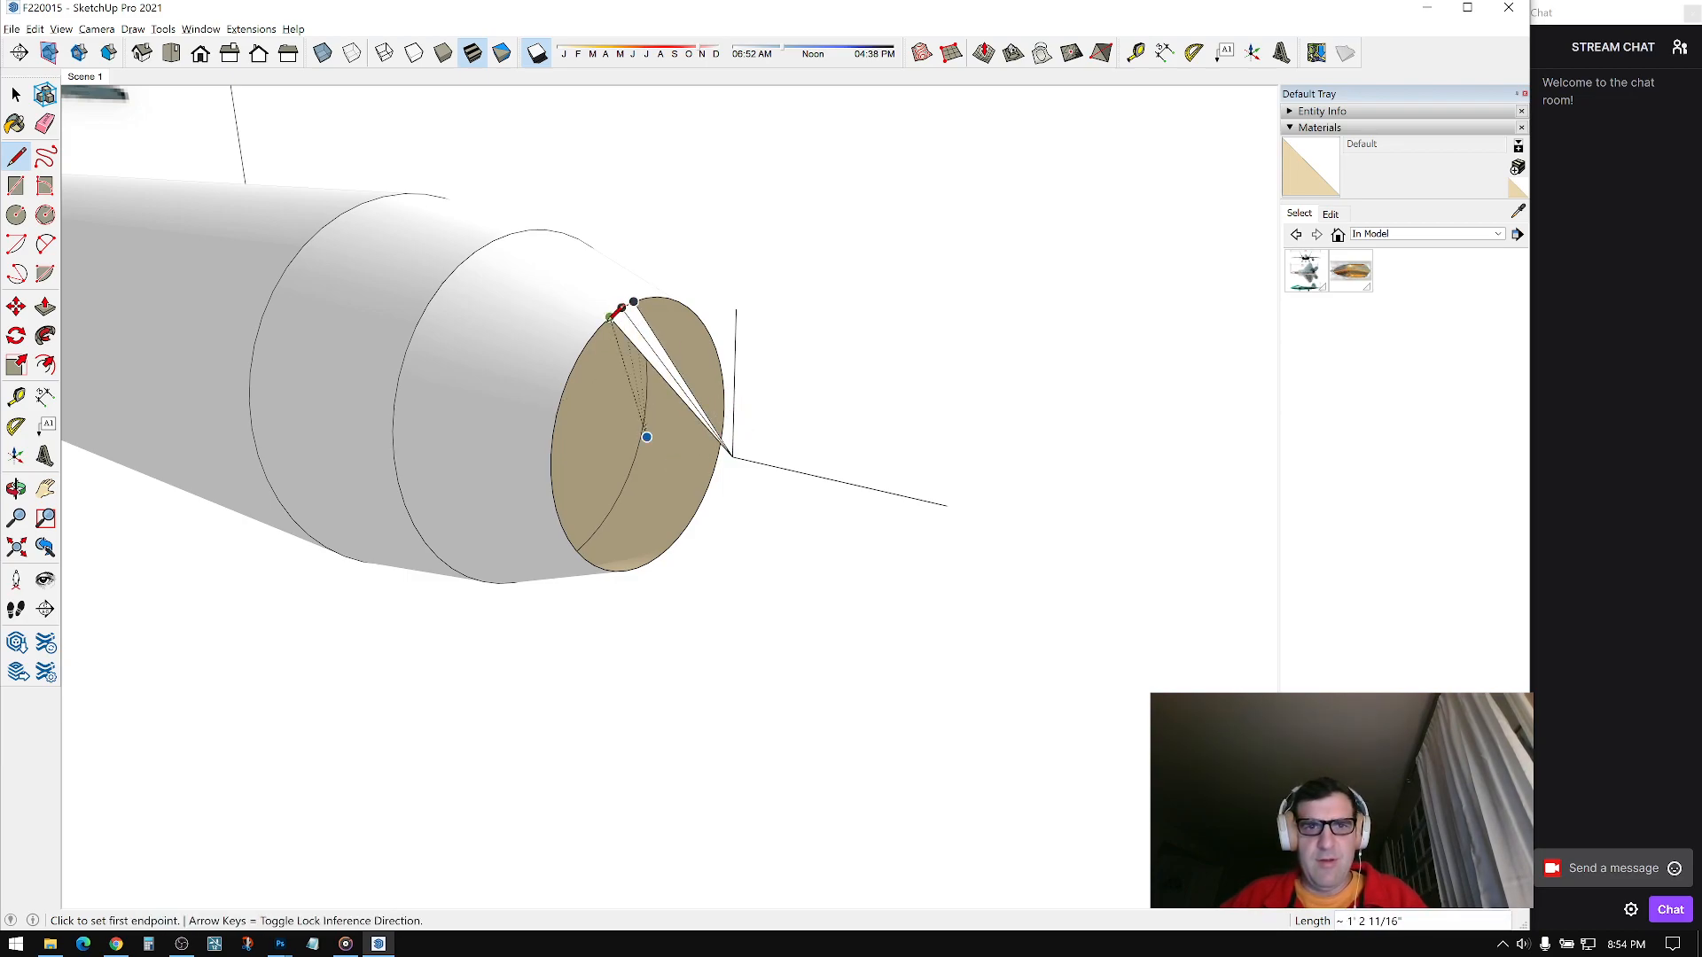
click(600, 329)
click(732, 455)
click(592, 349)
click(578, 358)
click(732, 455)
click(732, 456)
click(569, 375)
click(732, 456)
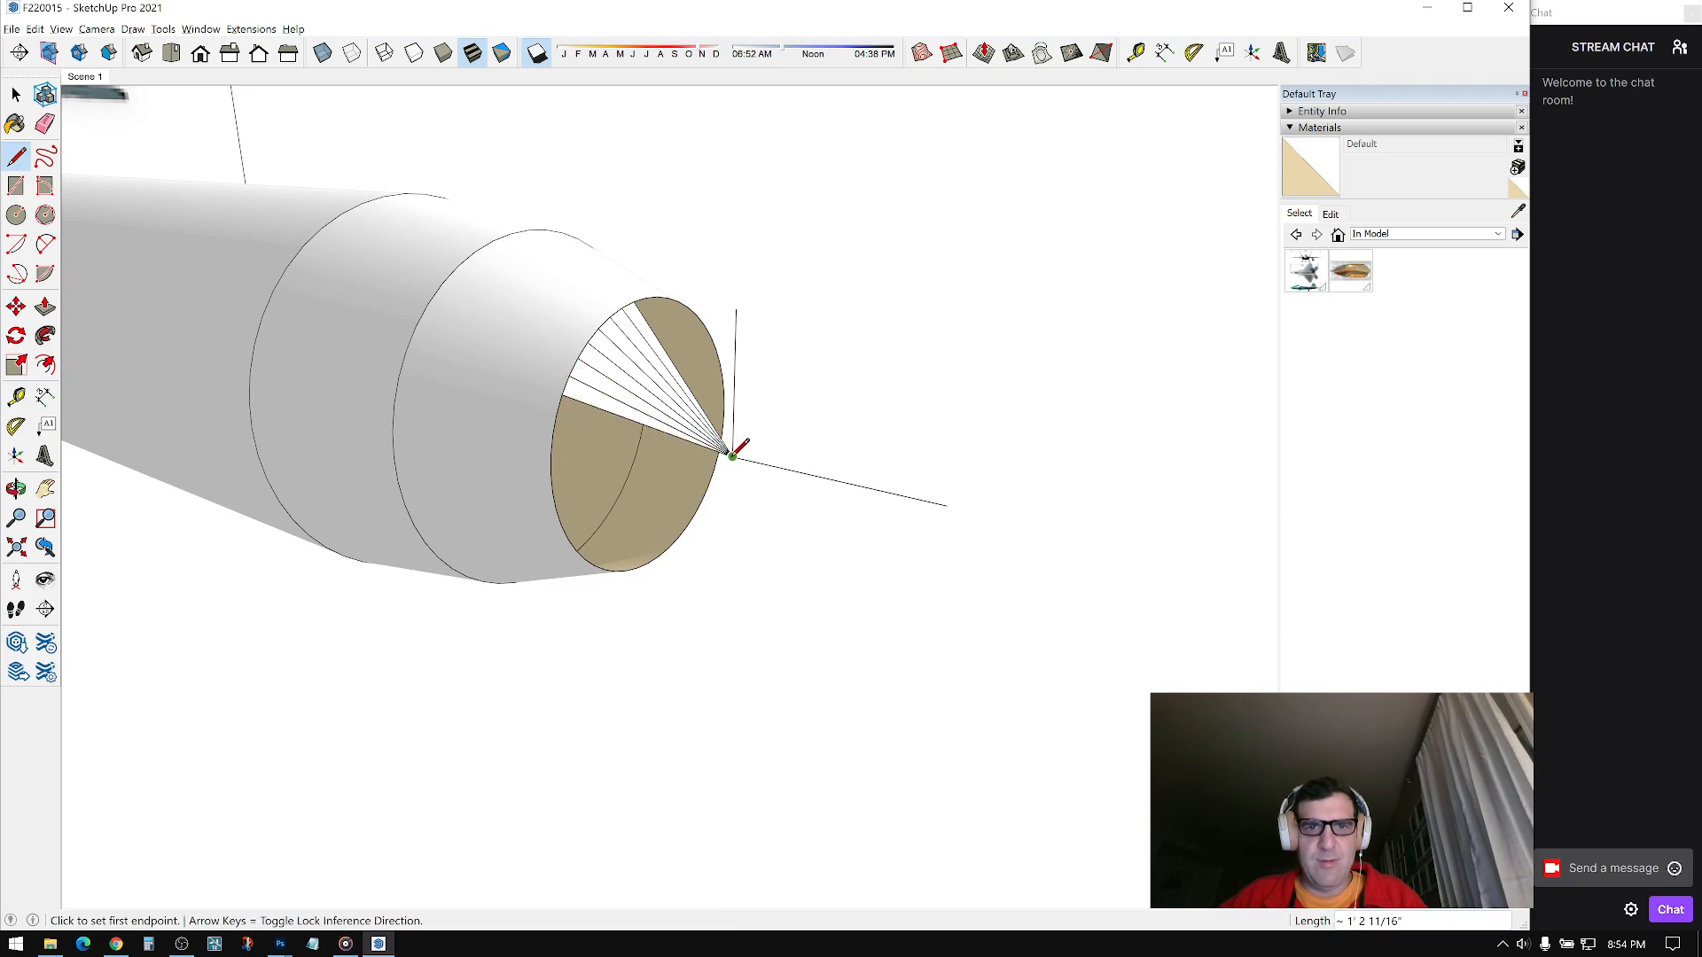
click(555, 413)
click(553, 434)
click(732, 456)
click(553, 453)
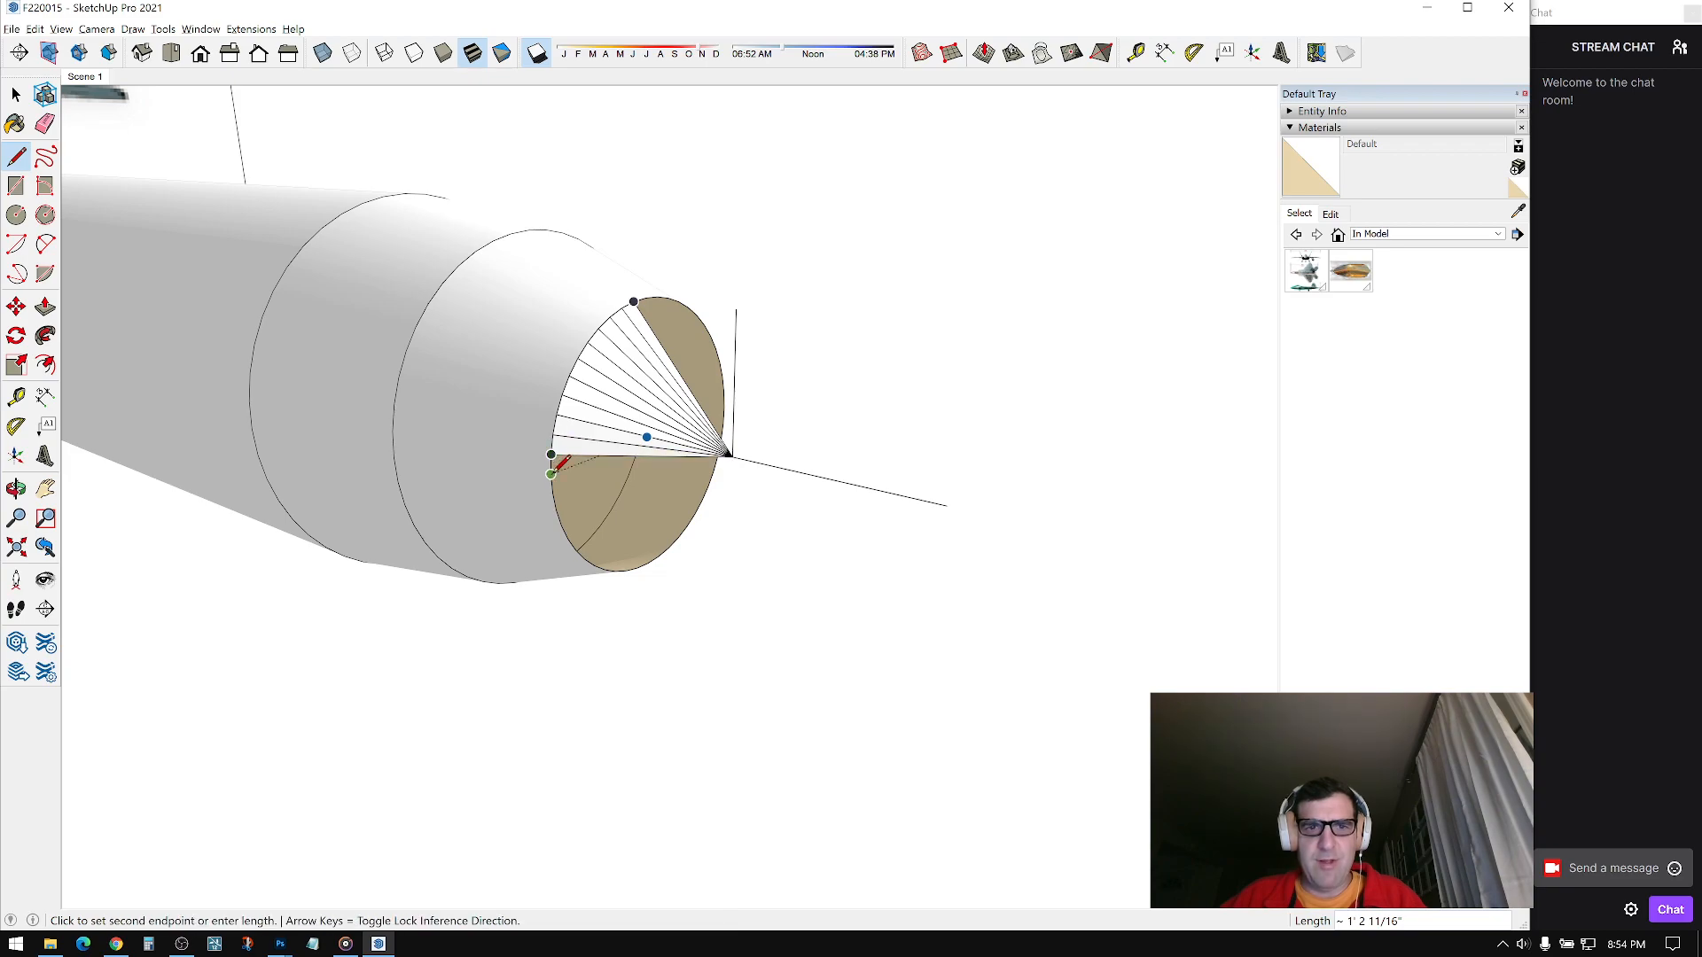
click(732, 456)
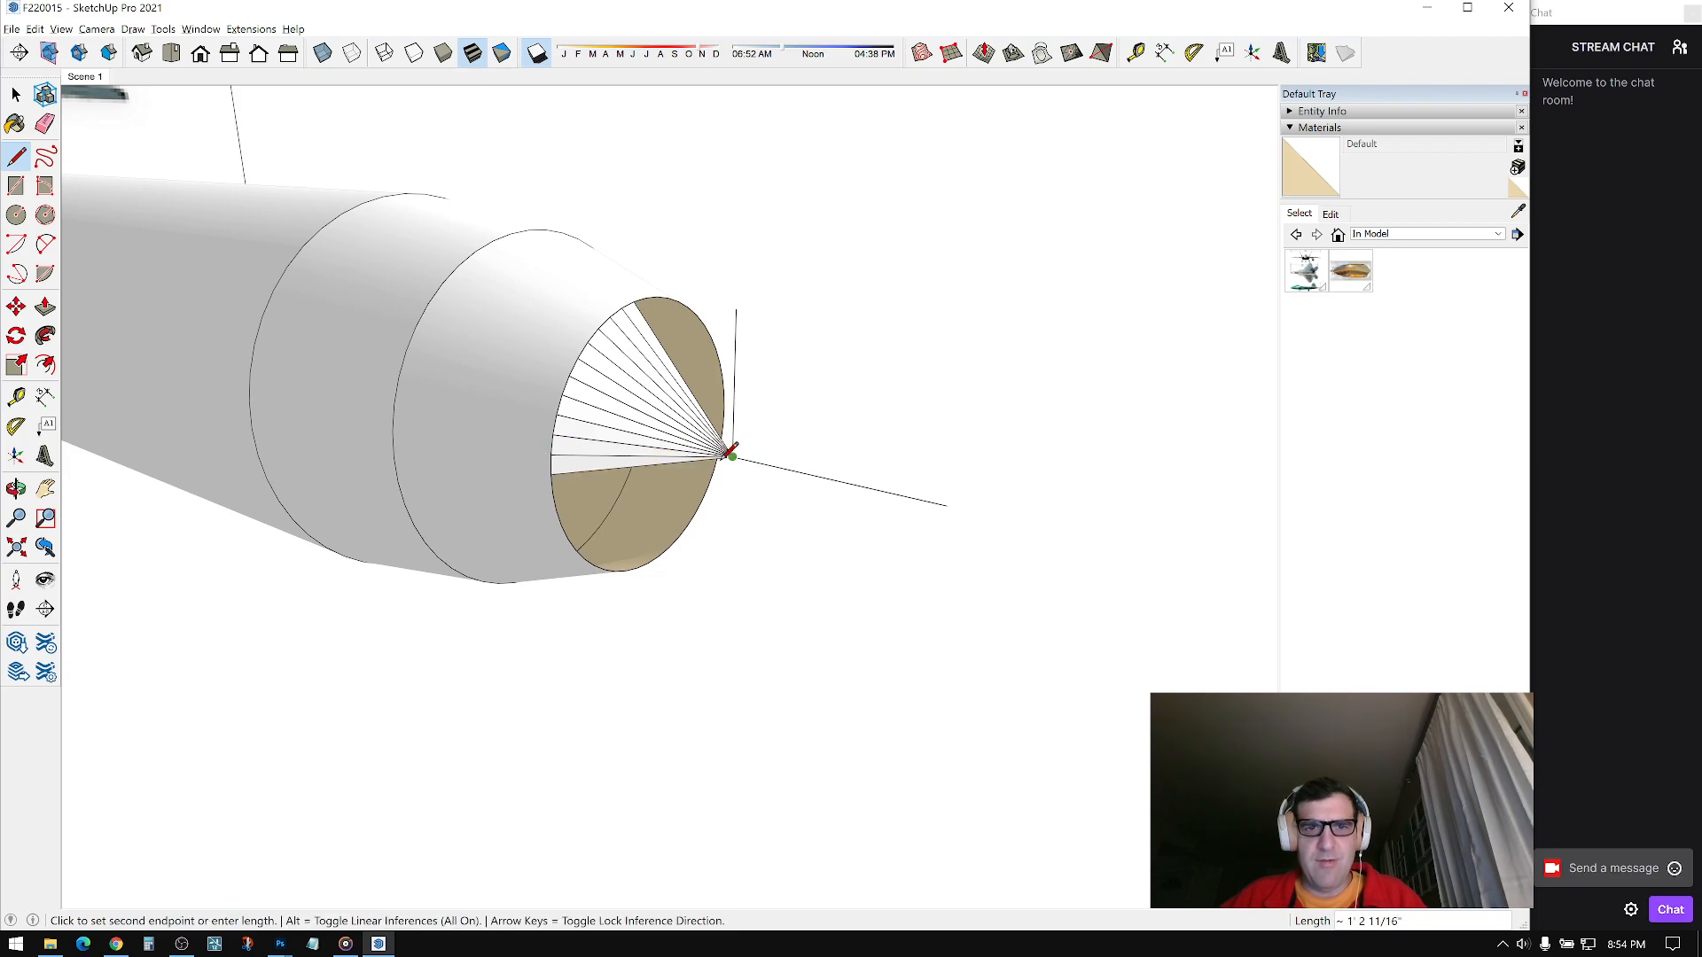
click(553, 493)
click(732, 455)
click(732, 455)
click(562, 524)
click(568, 538)
click(732, 456)
click(732, 456)
click(576, 548)
Step: Erase the leftover vertical and axial construction lines at the nose tip and select the uppermost cone wedge
mouse_move(555, 492)
middle_down()
mouse_move(513, 449)
mouse_move(532, 507)
middle_up()
scroll(665, 465, up, 3)
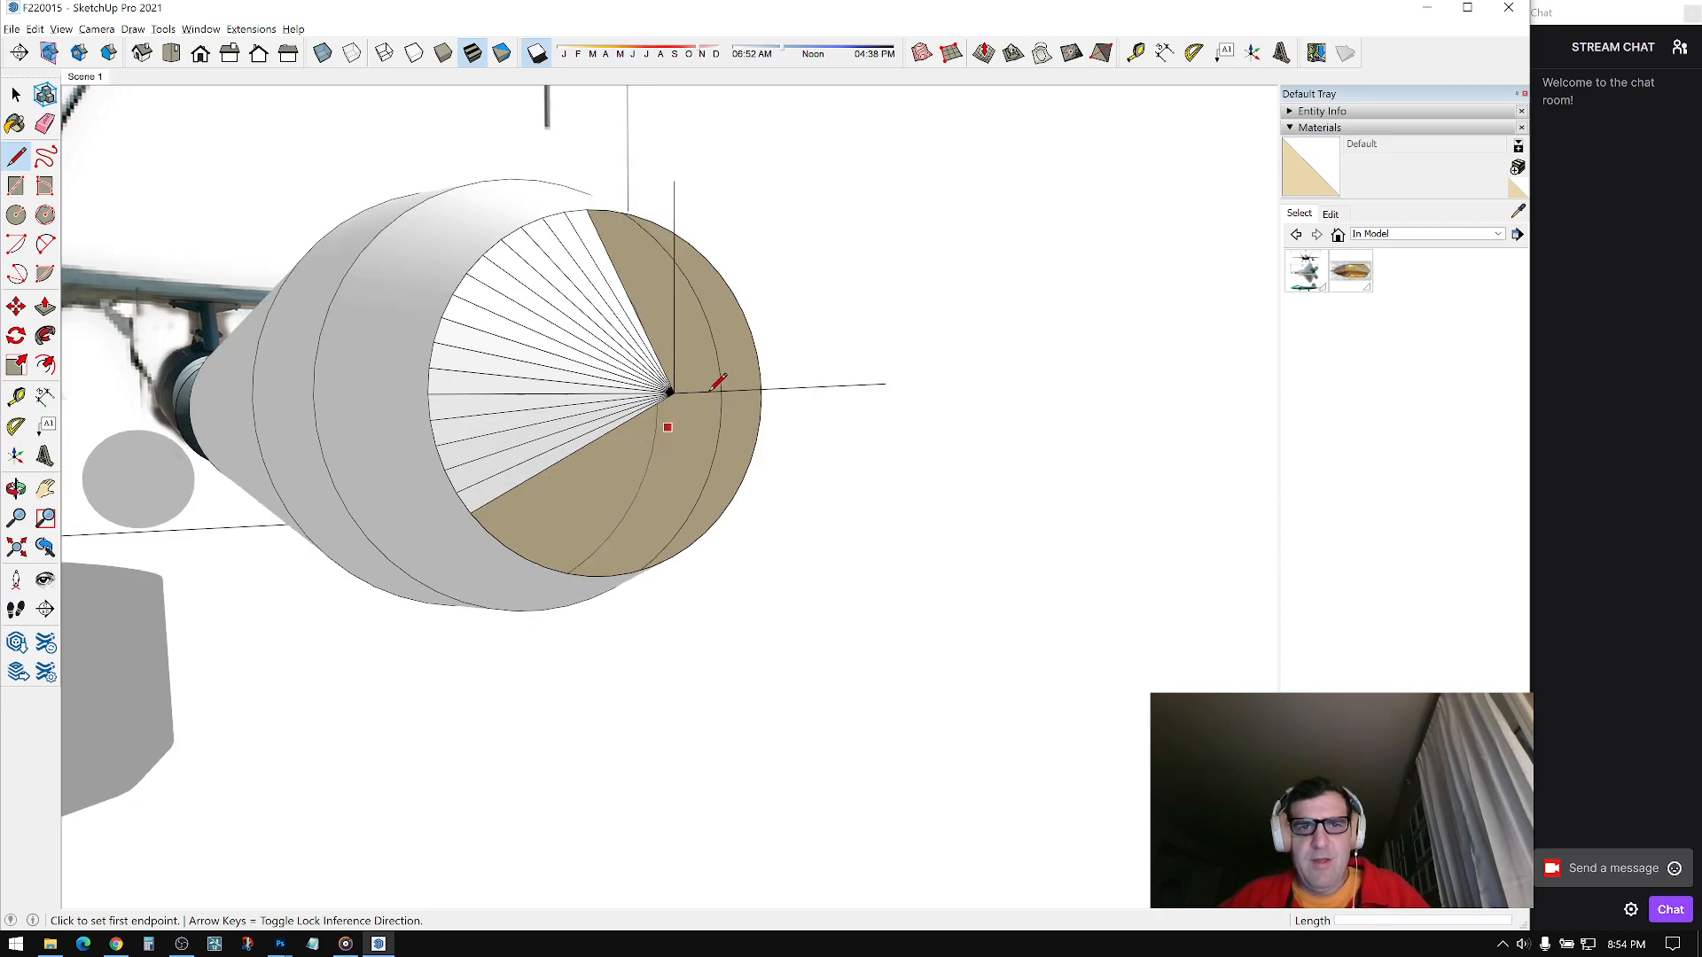
key(space)
middle_drag(675, 416, 872, 381)
key(e)
drag(869, 399, 808, 332)
key(space)
middle_drag(630, 390, 567, 306)
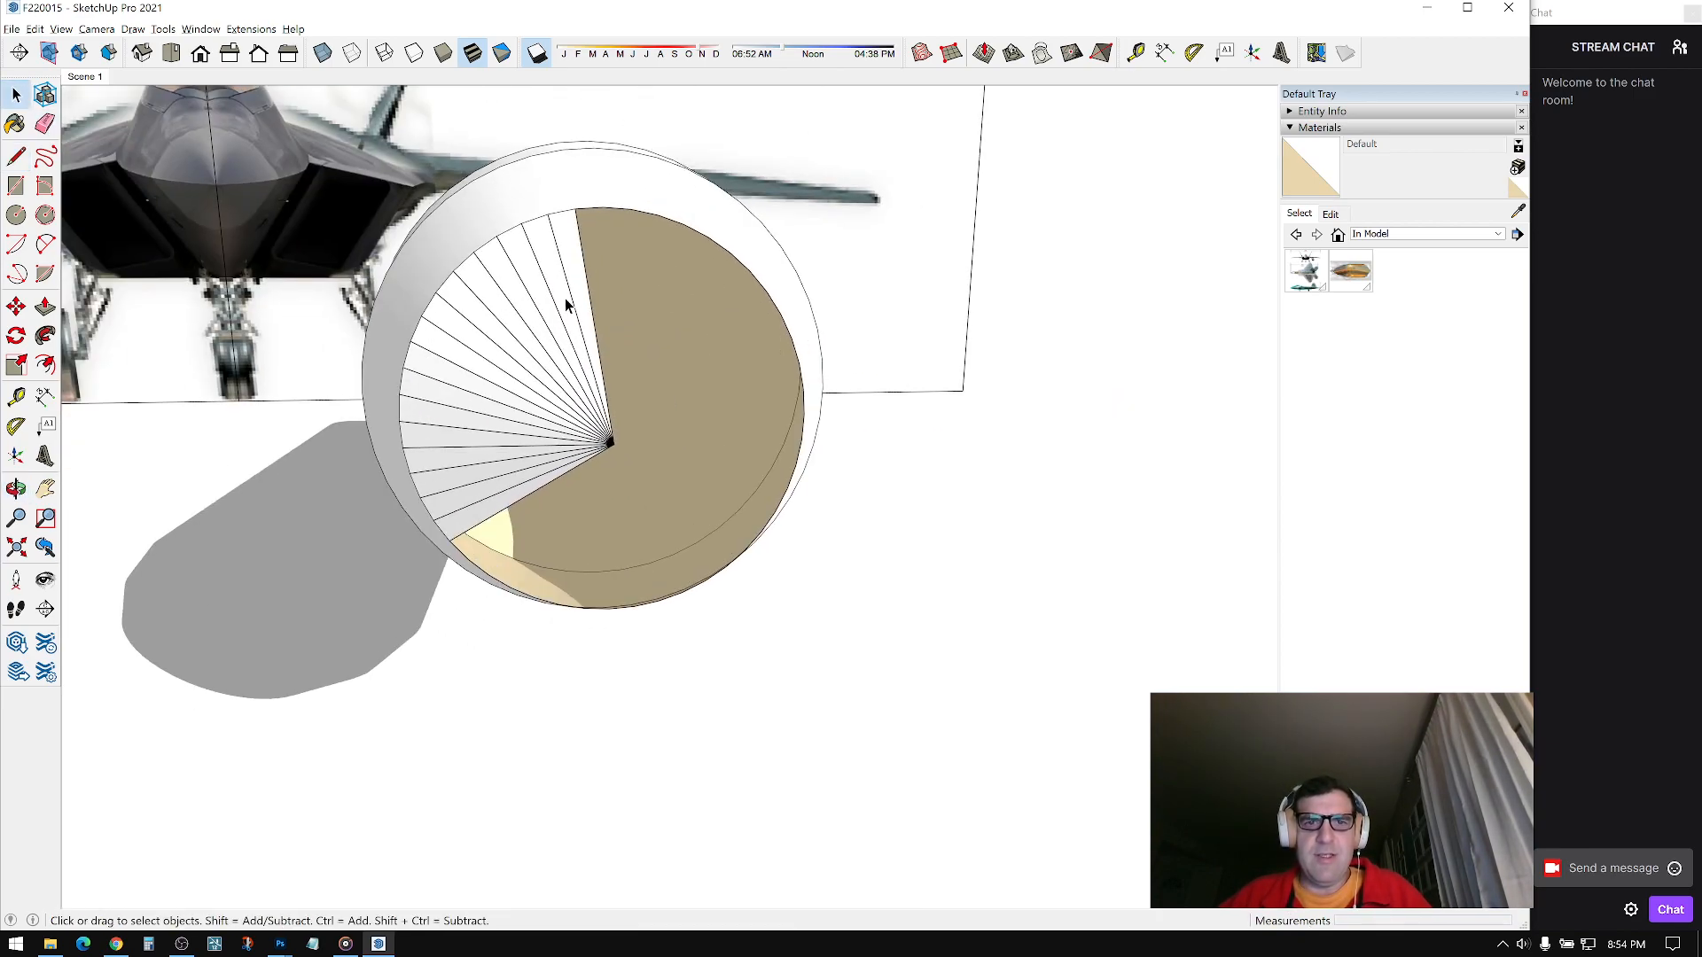
middle_drag(564, 247, 918, 560)
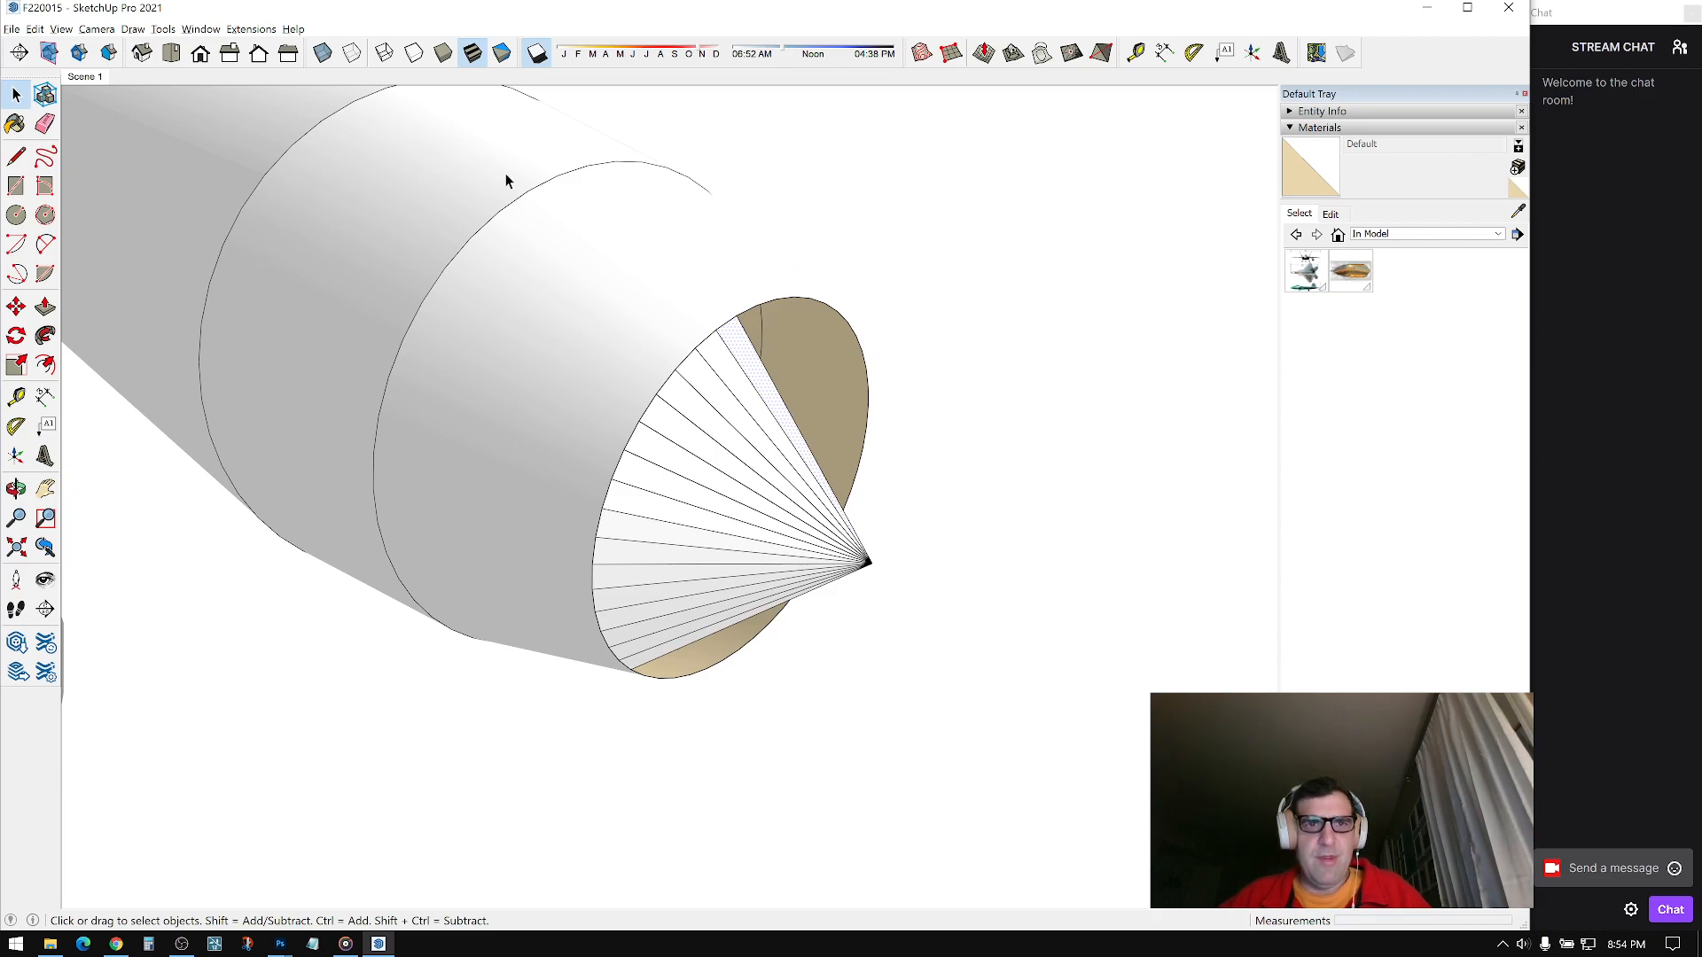
Step: Save the model under the new file name F220016
click(1290, 130)
click(12, 29)
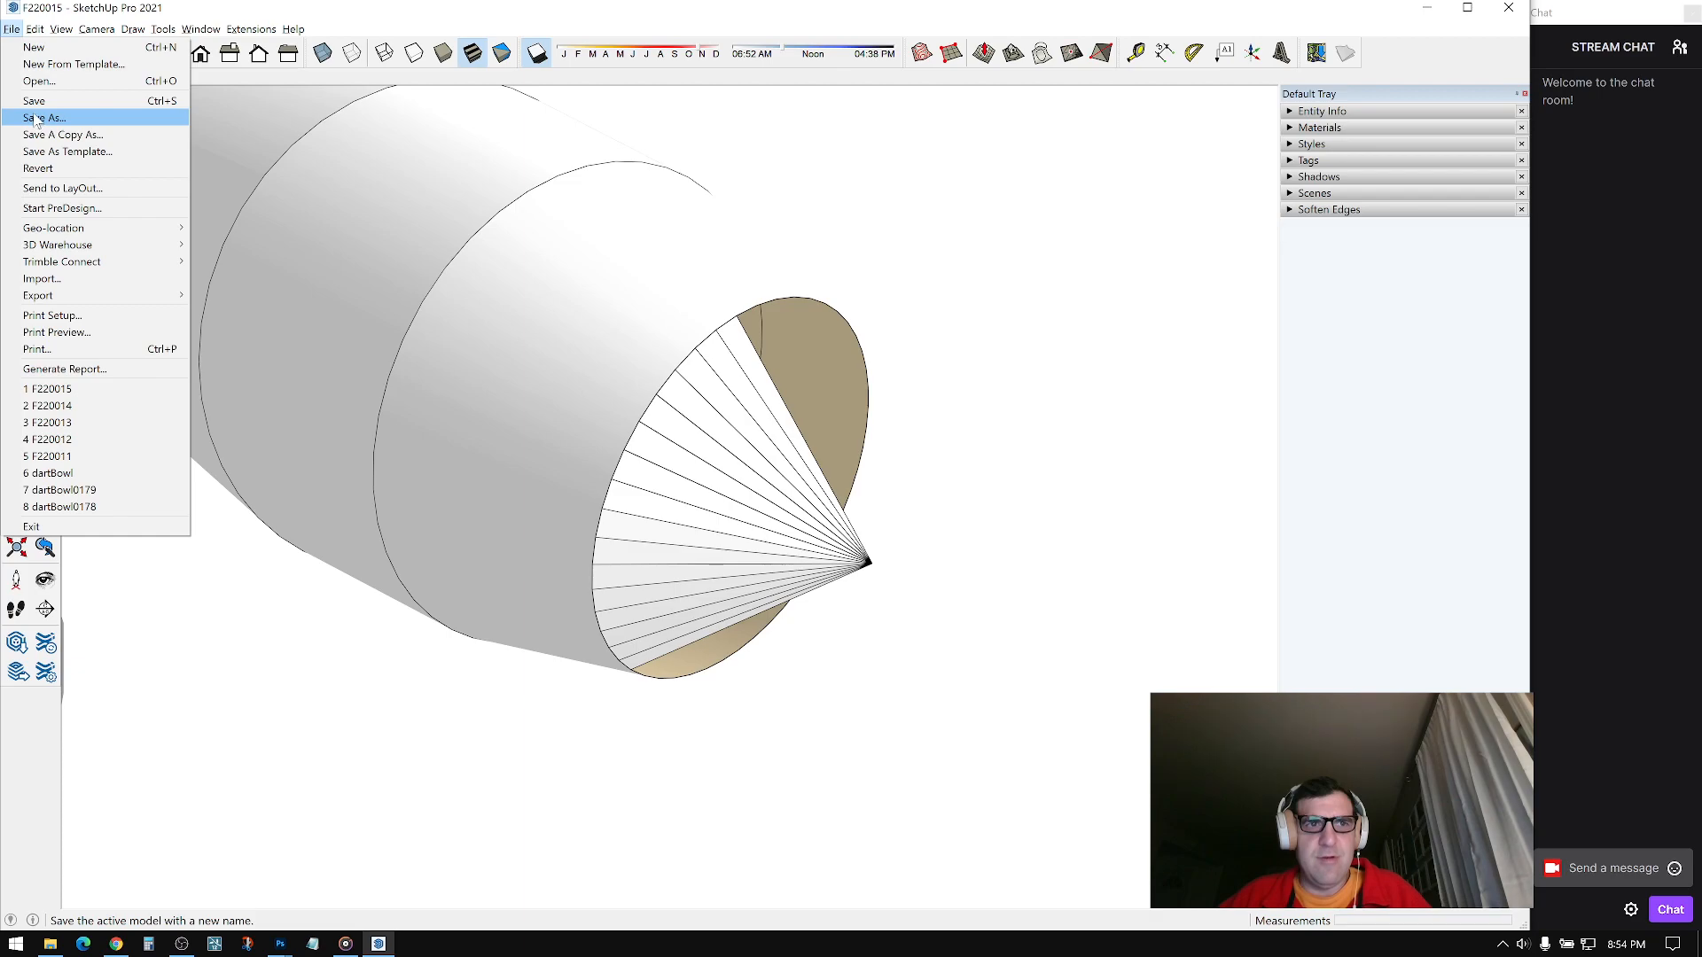
click(35, 118)
click(172, 807)
key(shift+Left)
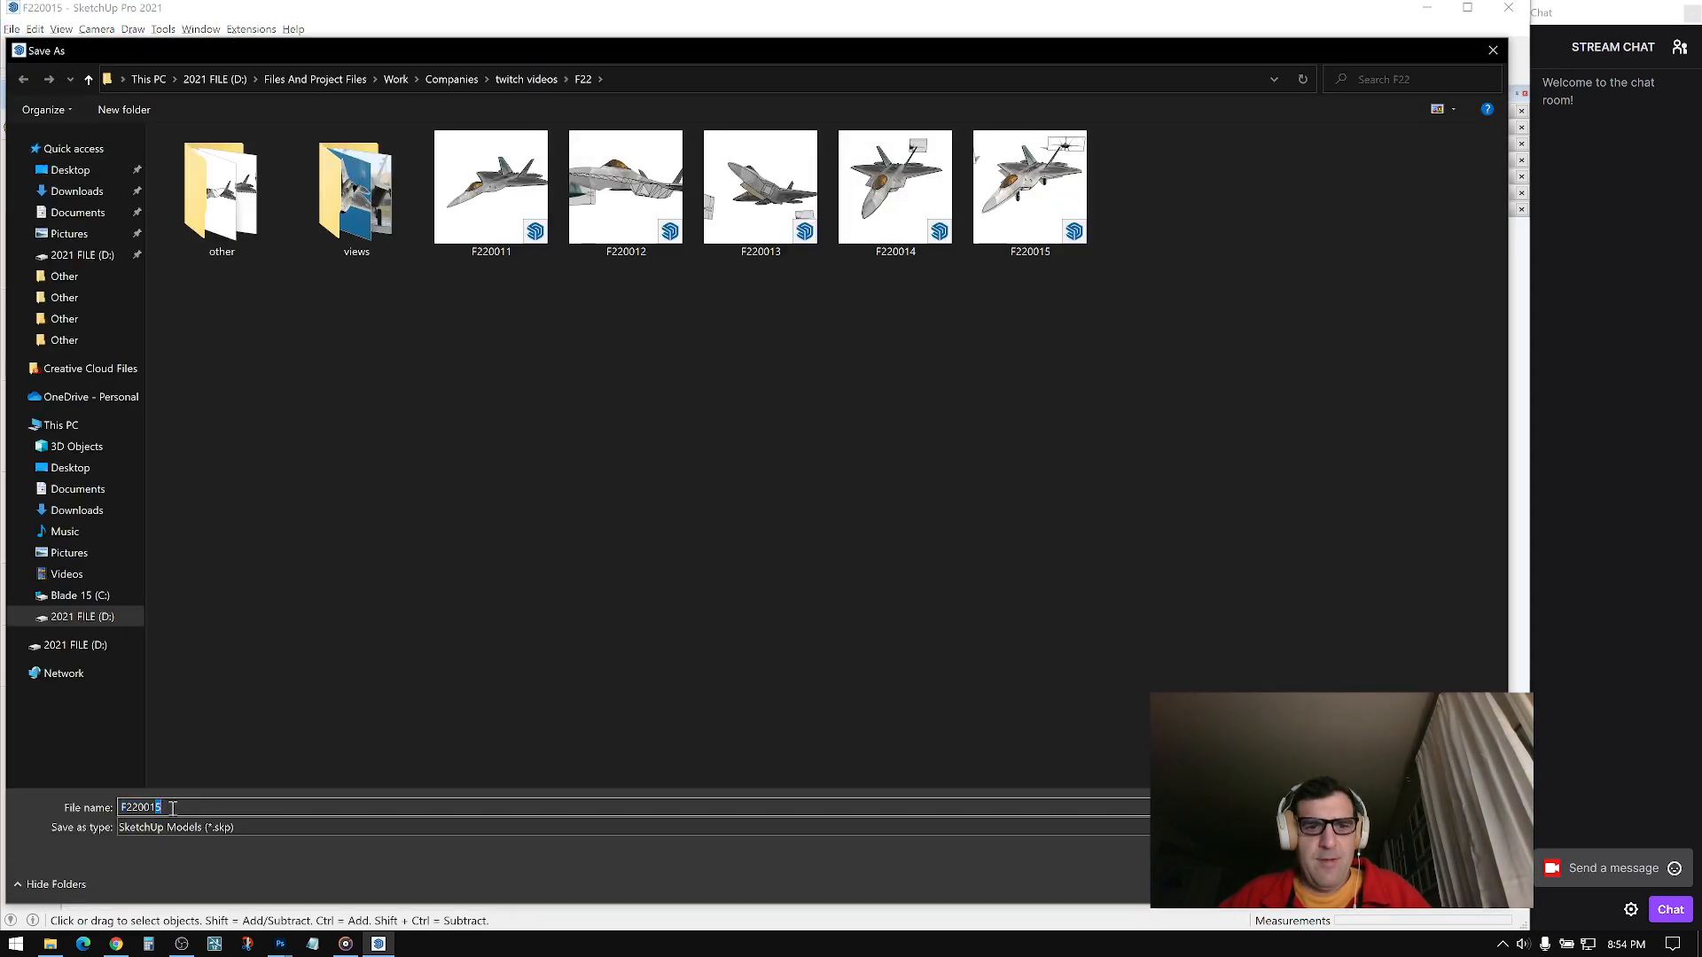
key(Return)
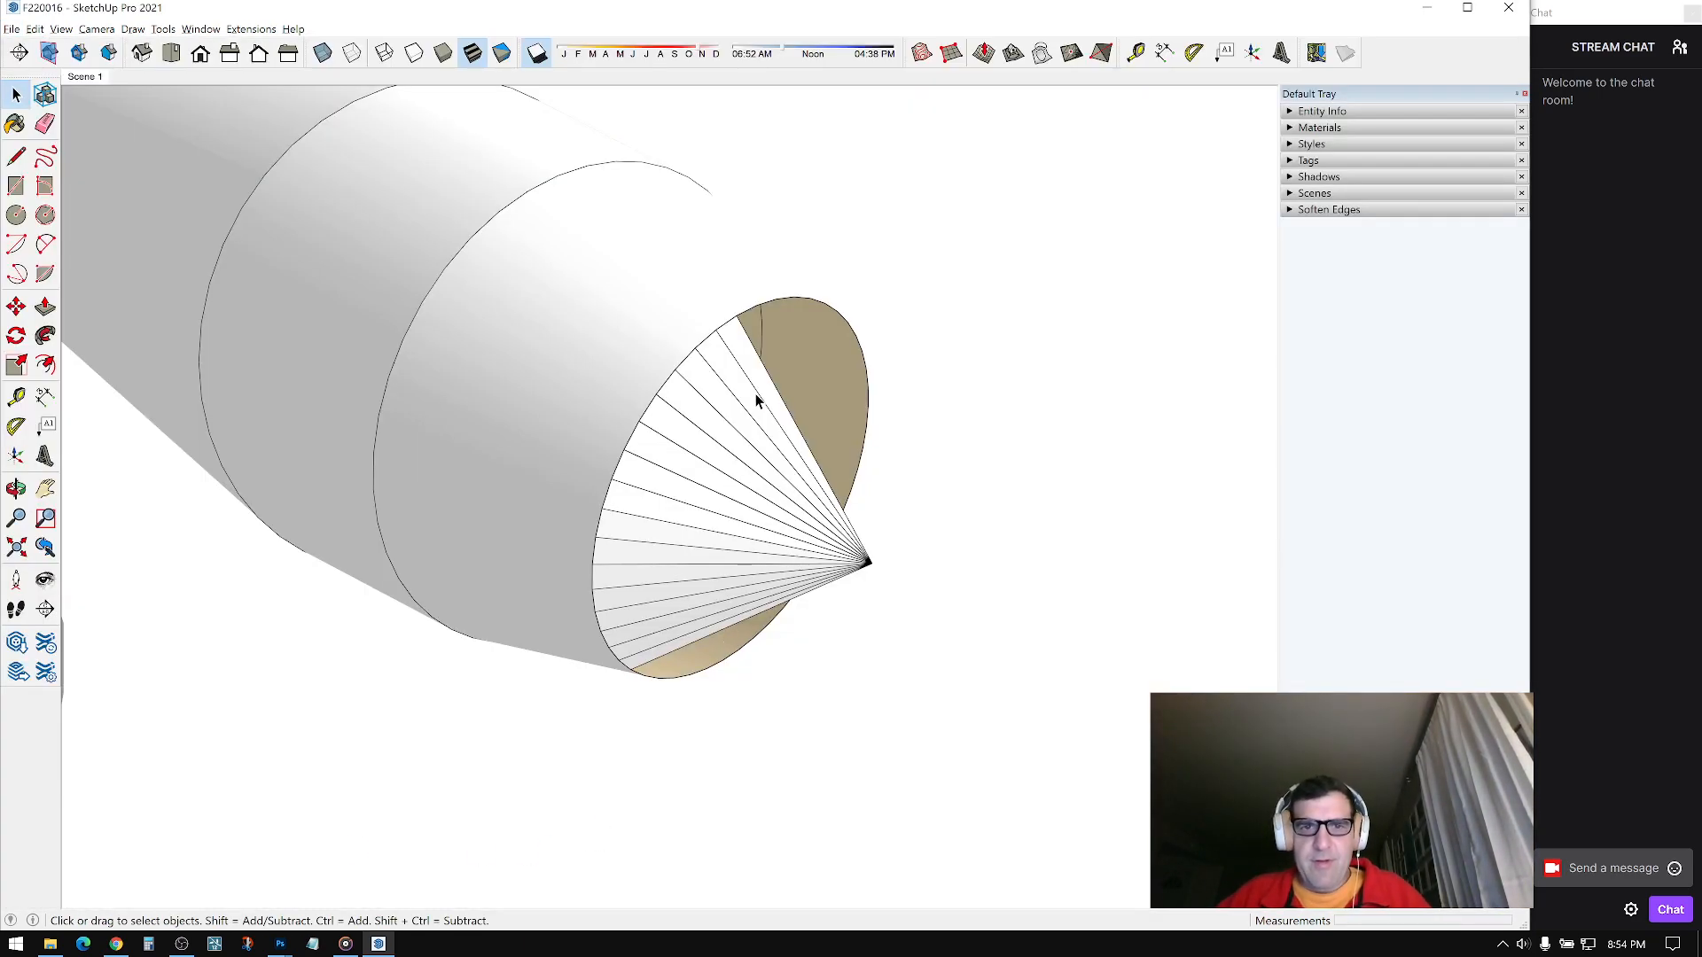
Step: Make a rotated copy of the selected wedge 7.5° around the nose tip about the green axis
click(16, 335)
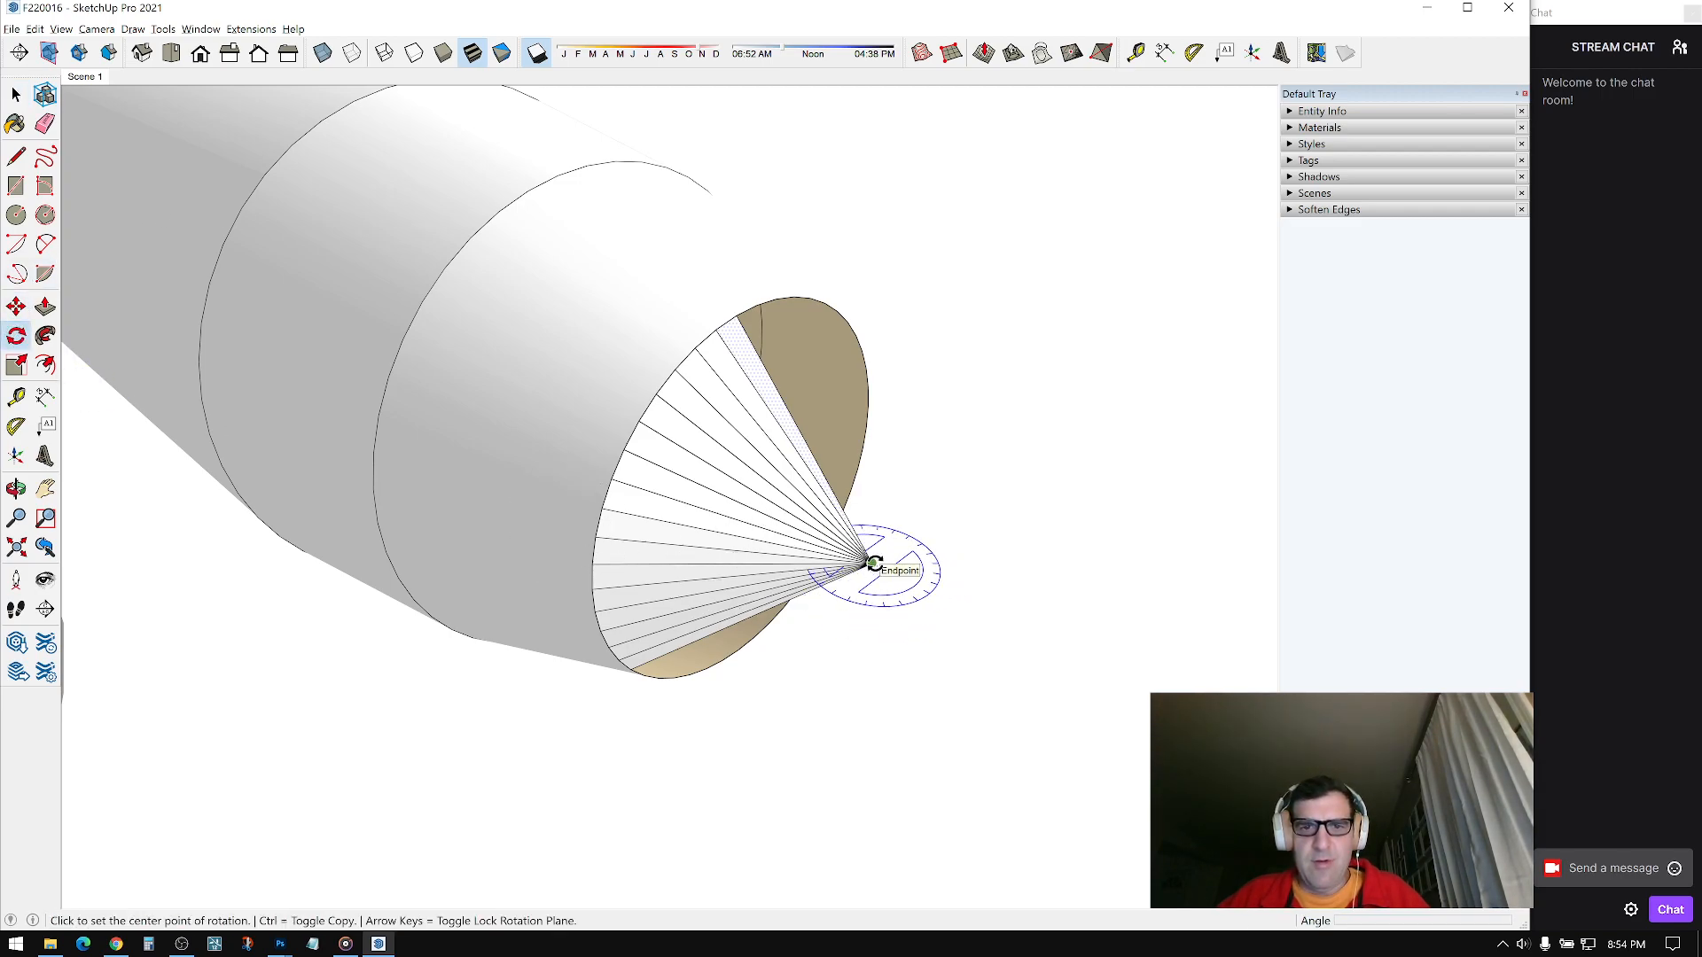
drag(873, 563, 995, 625)
middle_drag(791, 540, 657, 446)
scroll(652, 263, up, 1)
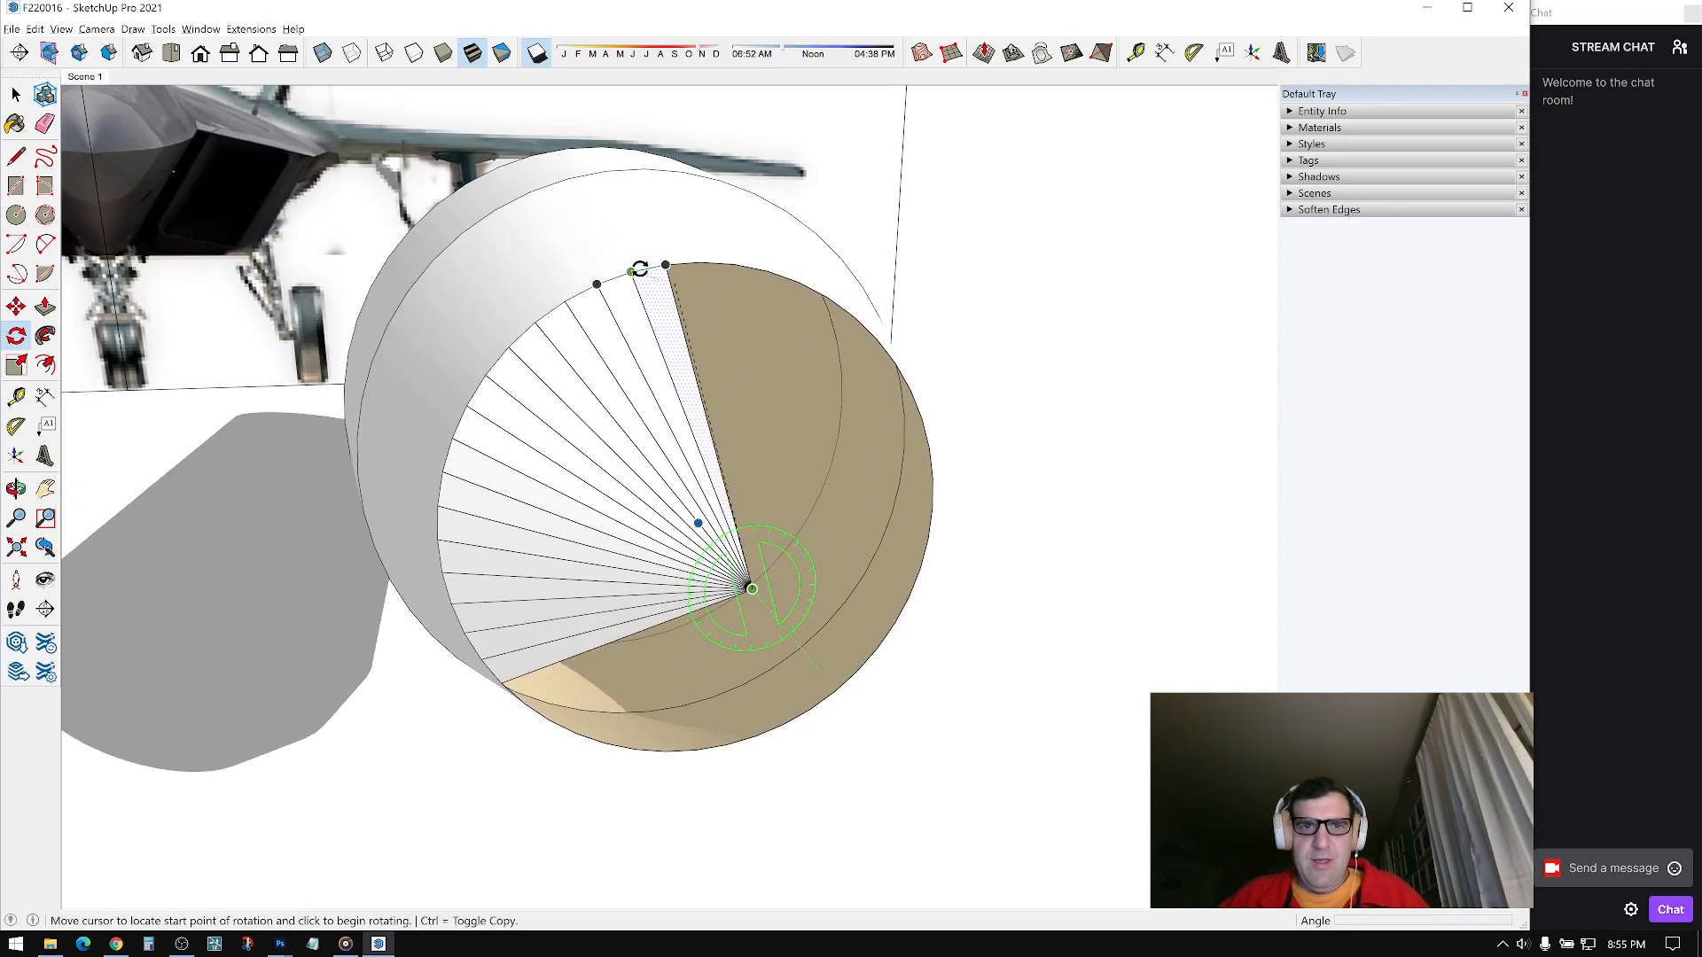
key(ctrl)
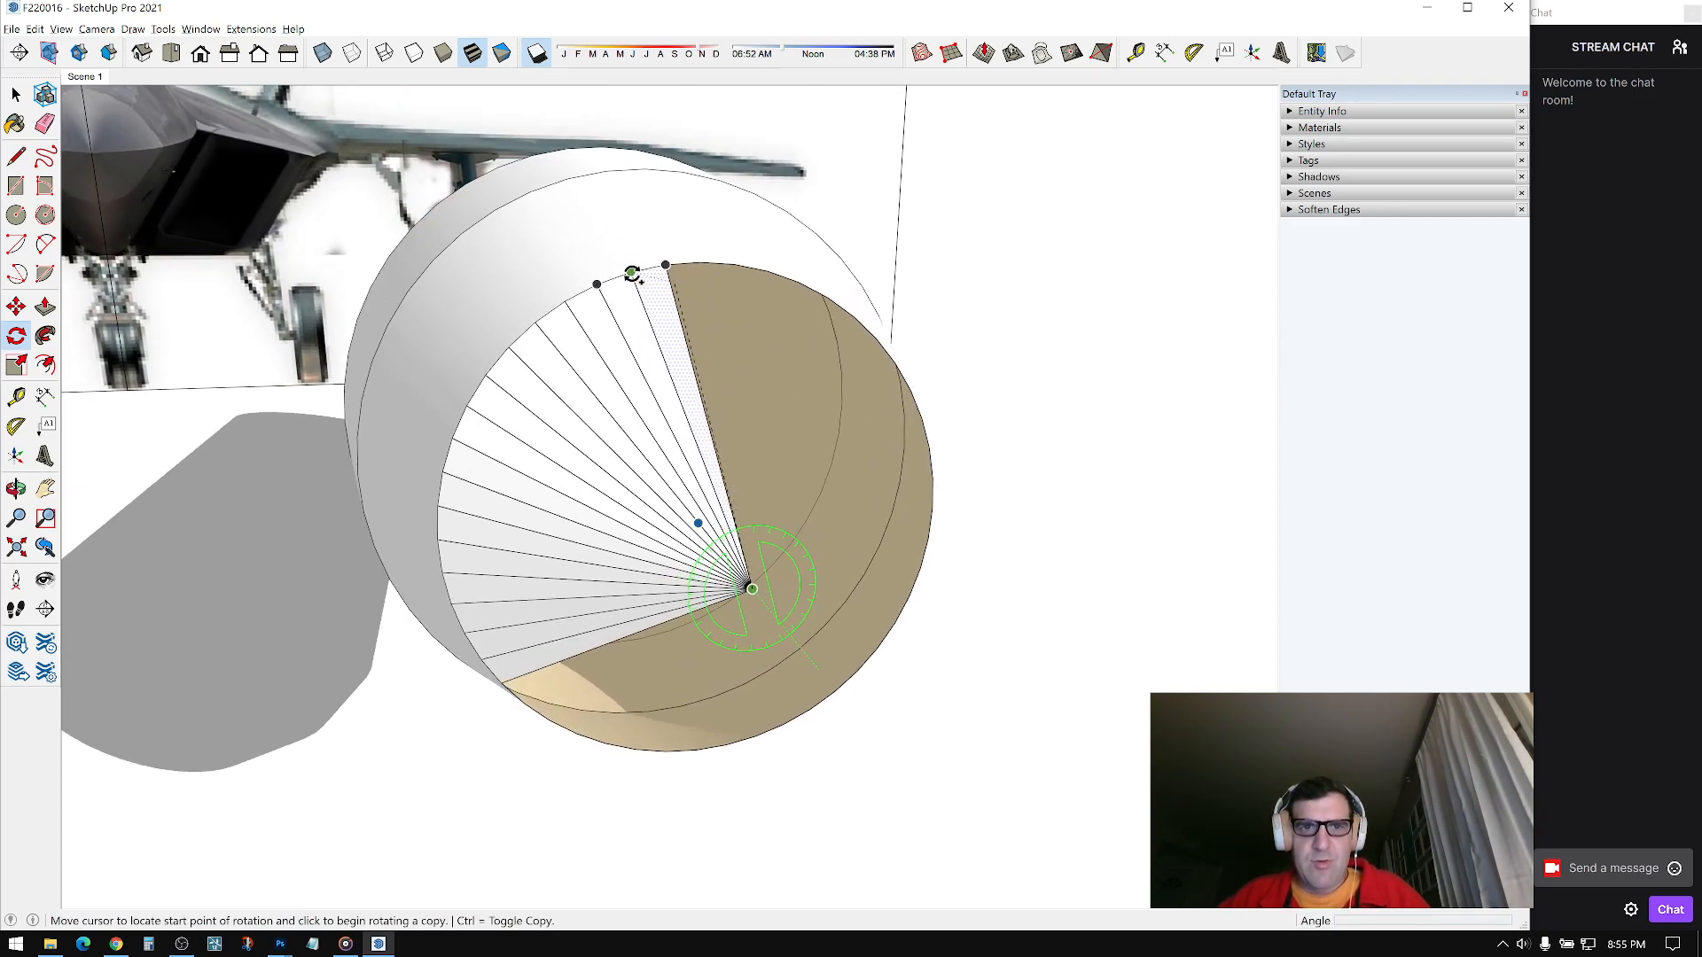
click(631, 273)
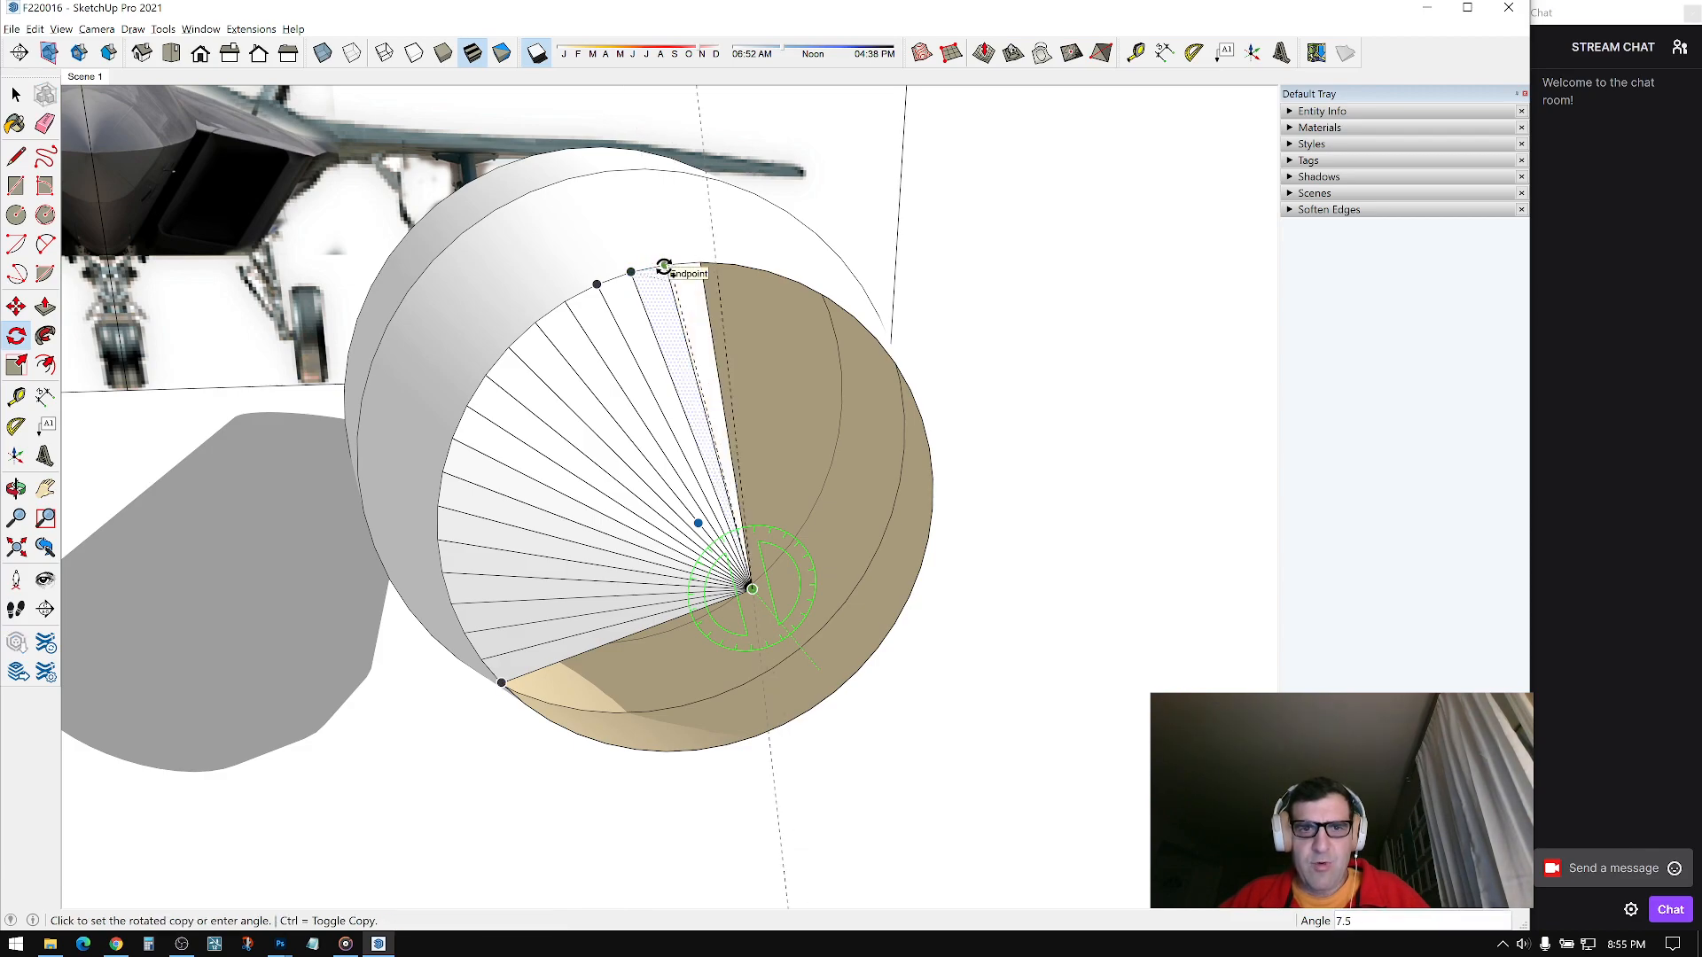
click(664, 267)
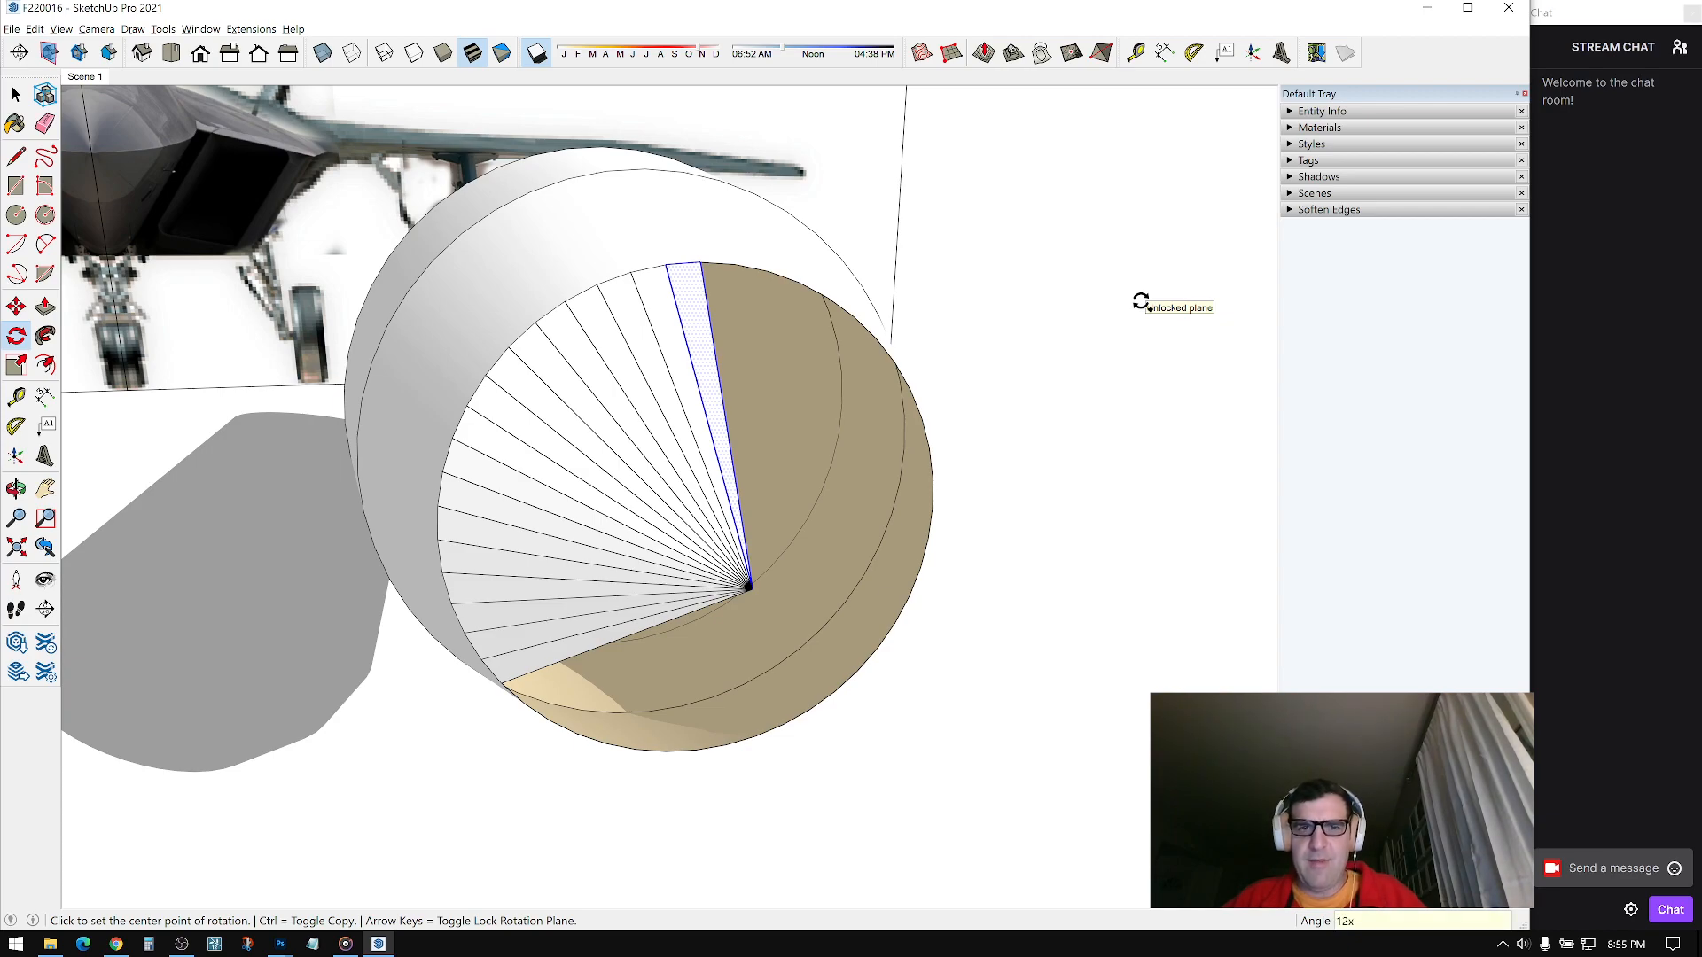
Step: Multiply the rotated wedge copy with a 32x array to close the cone around the rim
key(Return)
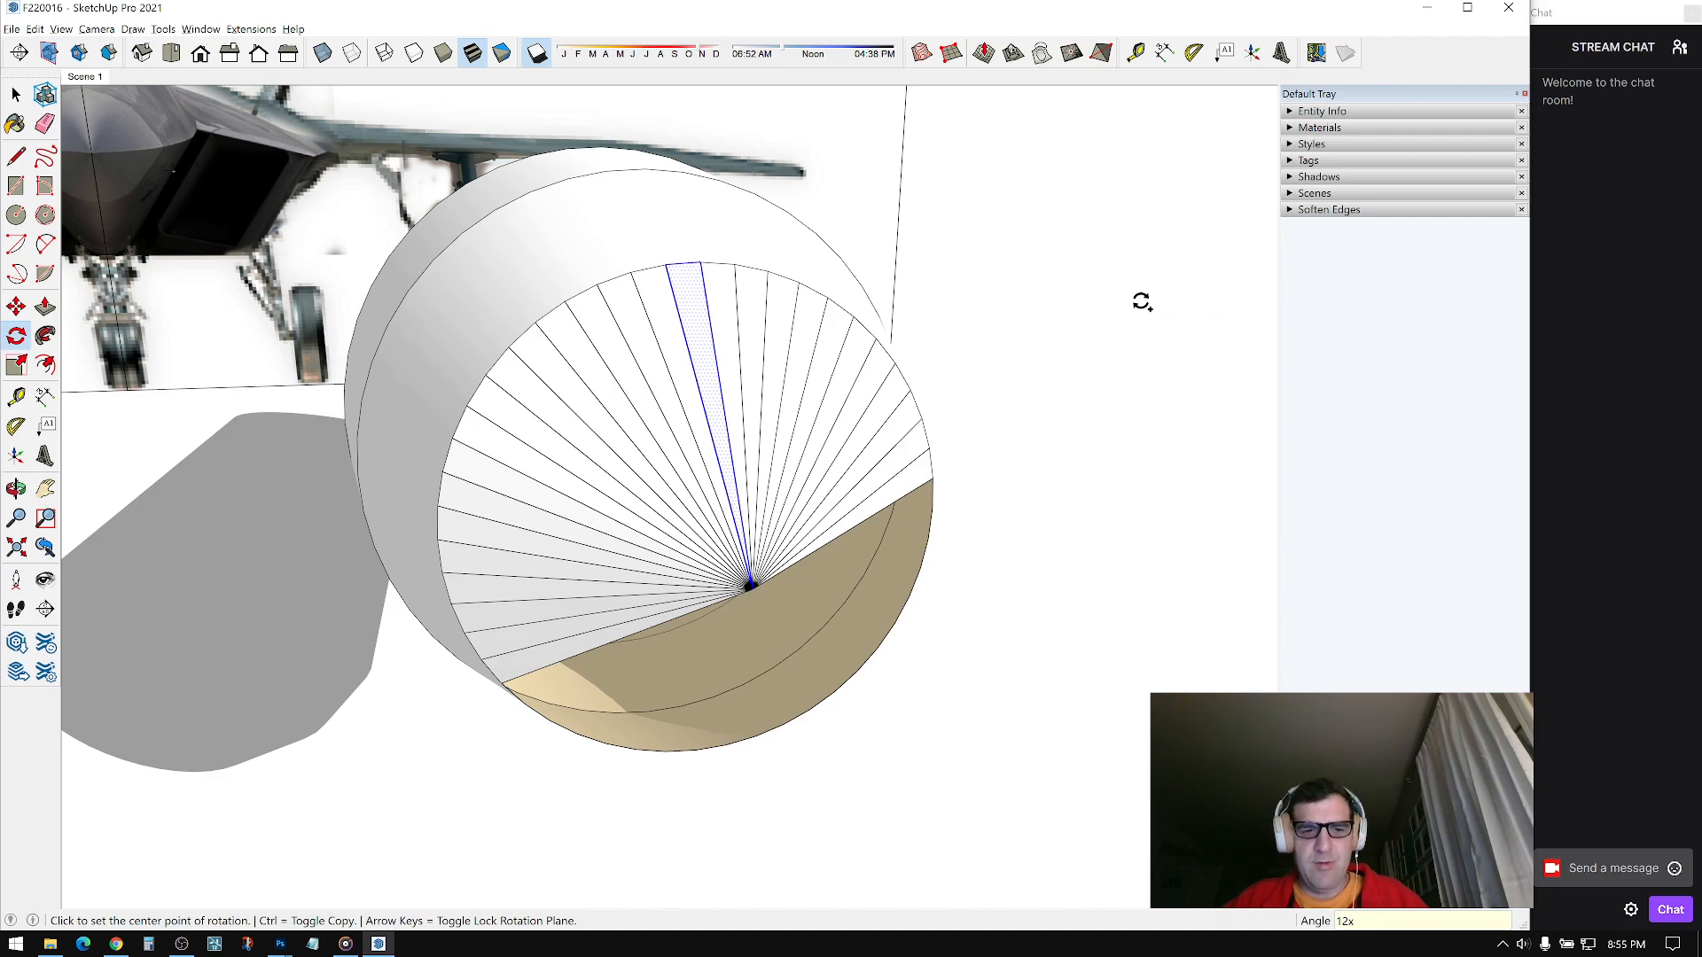
key(Return)
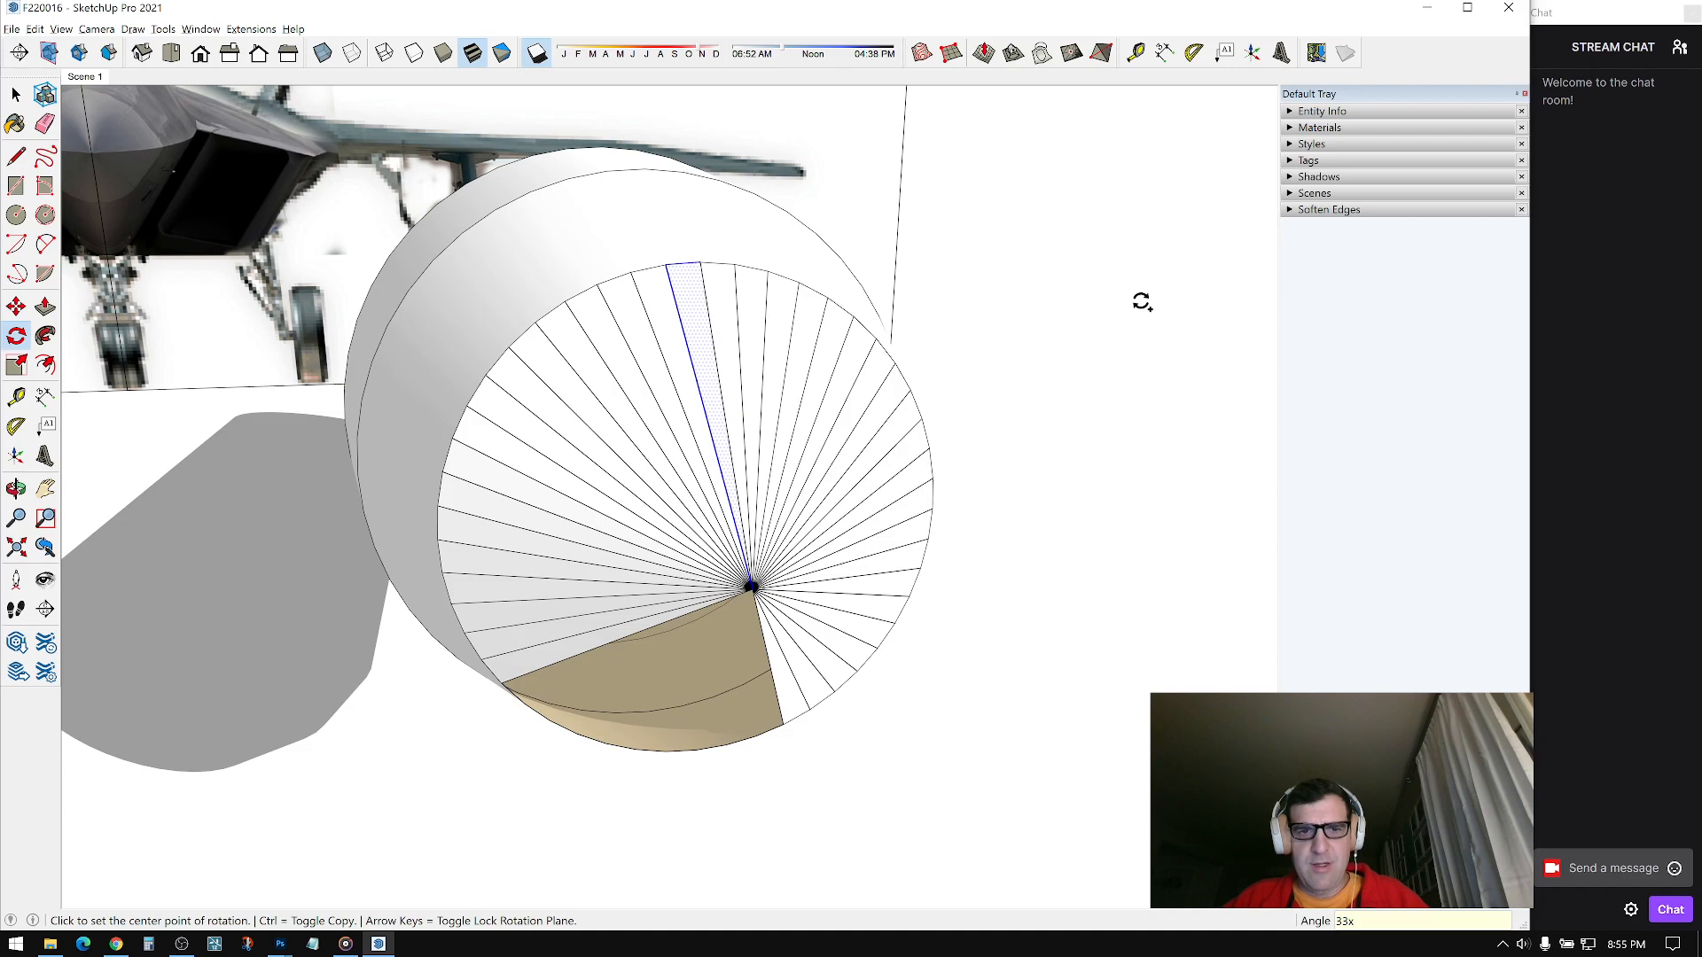
key(Return)
text(2)
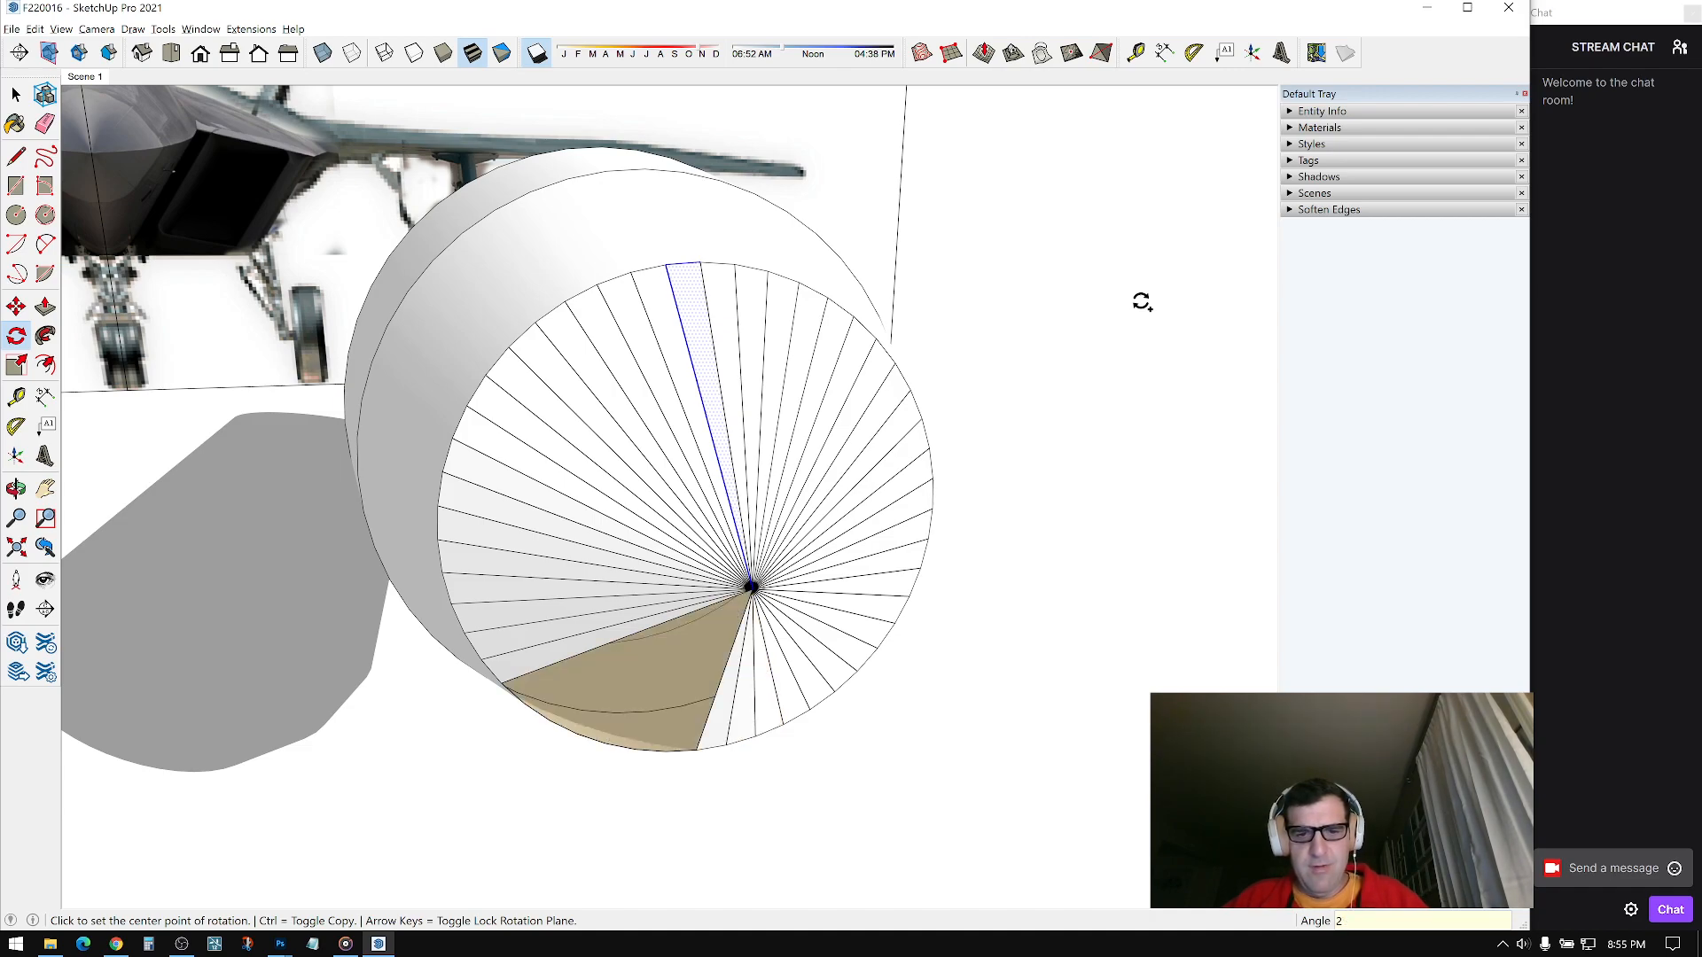
text(5x29x)
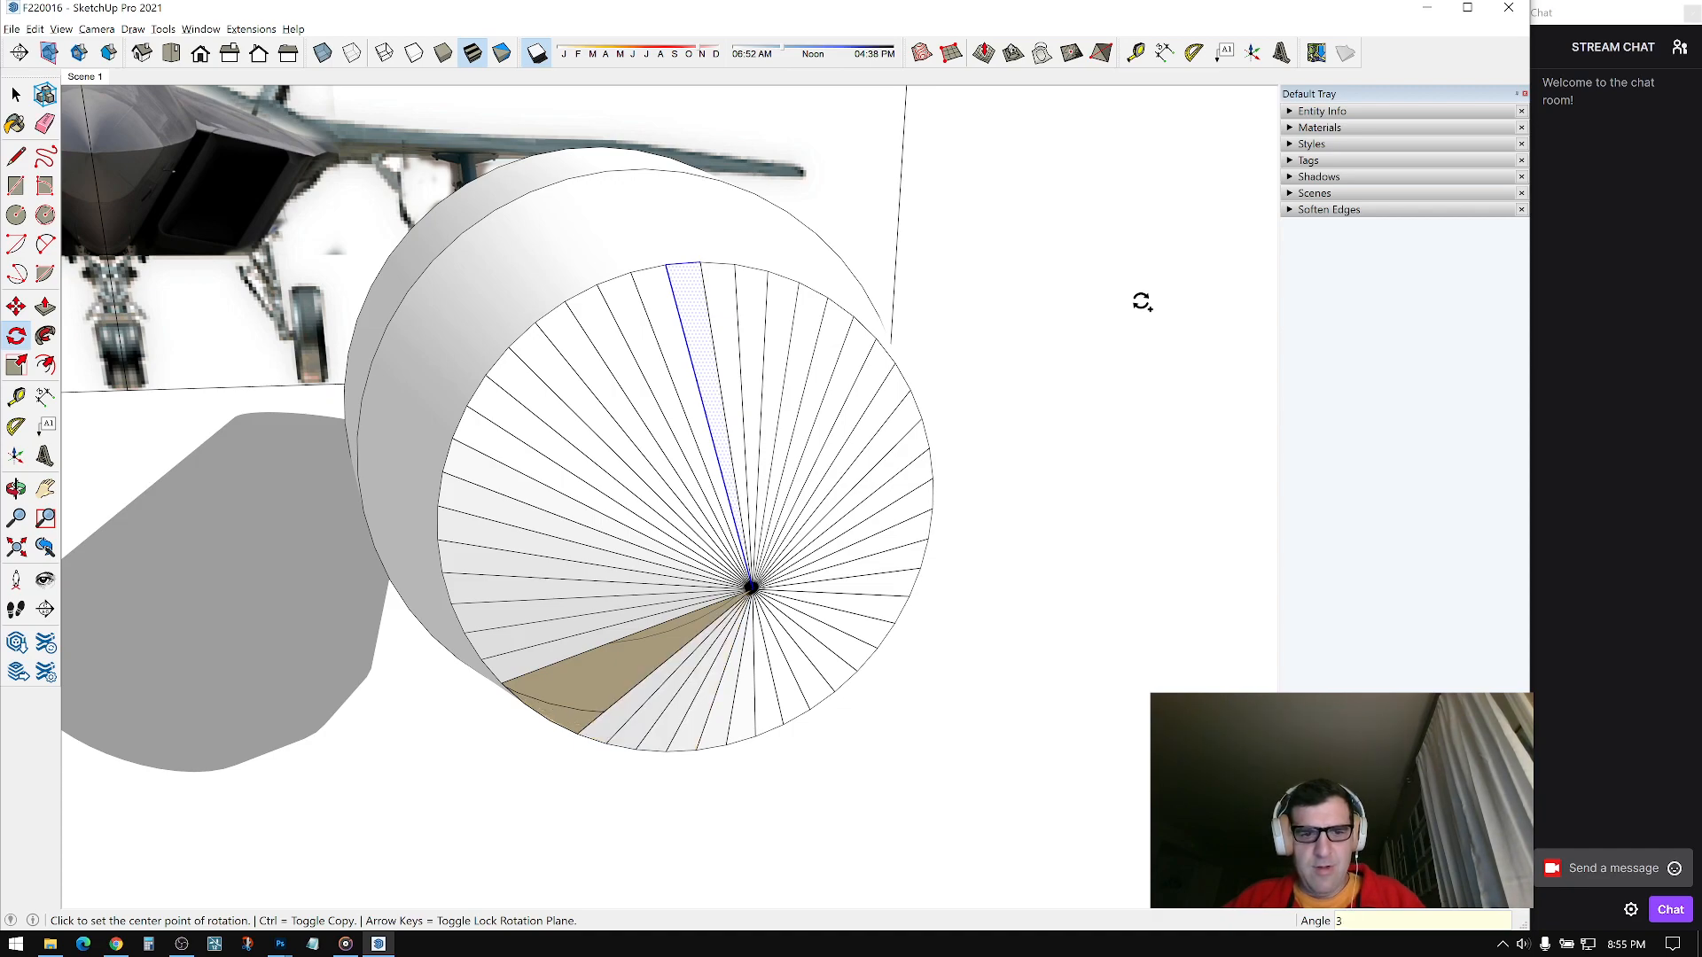
text(32x)
Step: Select the nose cone, scale it uniformly to 0.90 about its center, and stretch its tip slightly forward
key(space)
click(1114, 299)
middle_drag(754, 547, 939, 470)
drag(972, 470, 922, 541)
middle_drag(922, 541, 851, 439)
key(s)
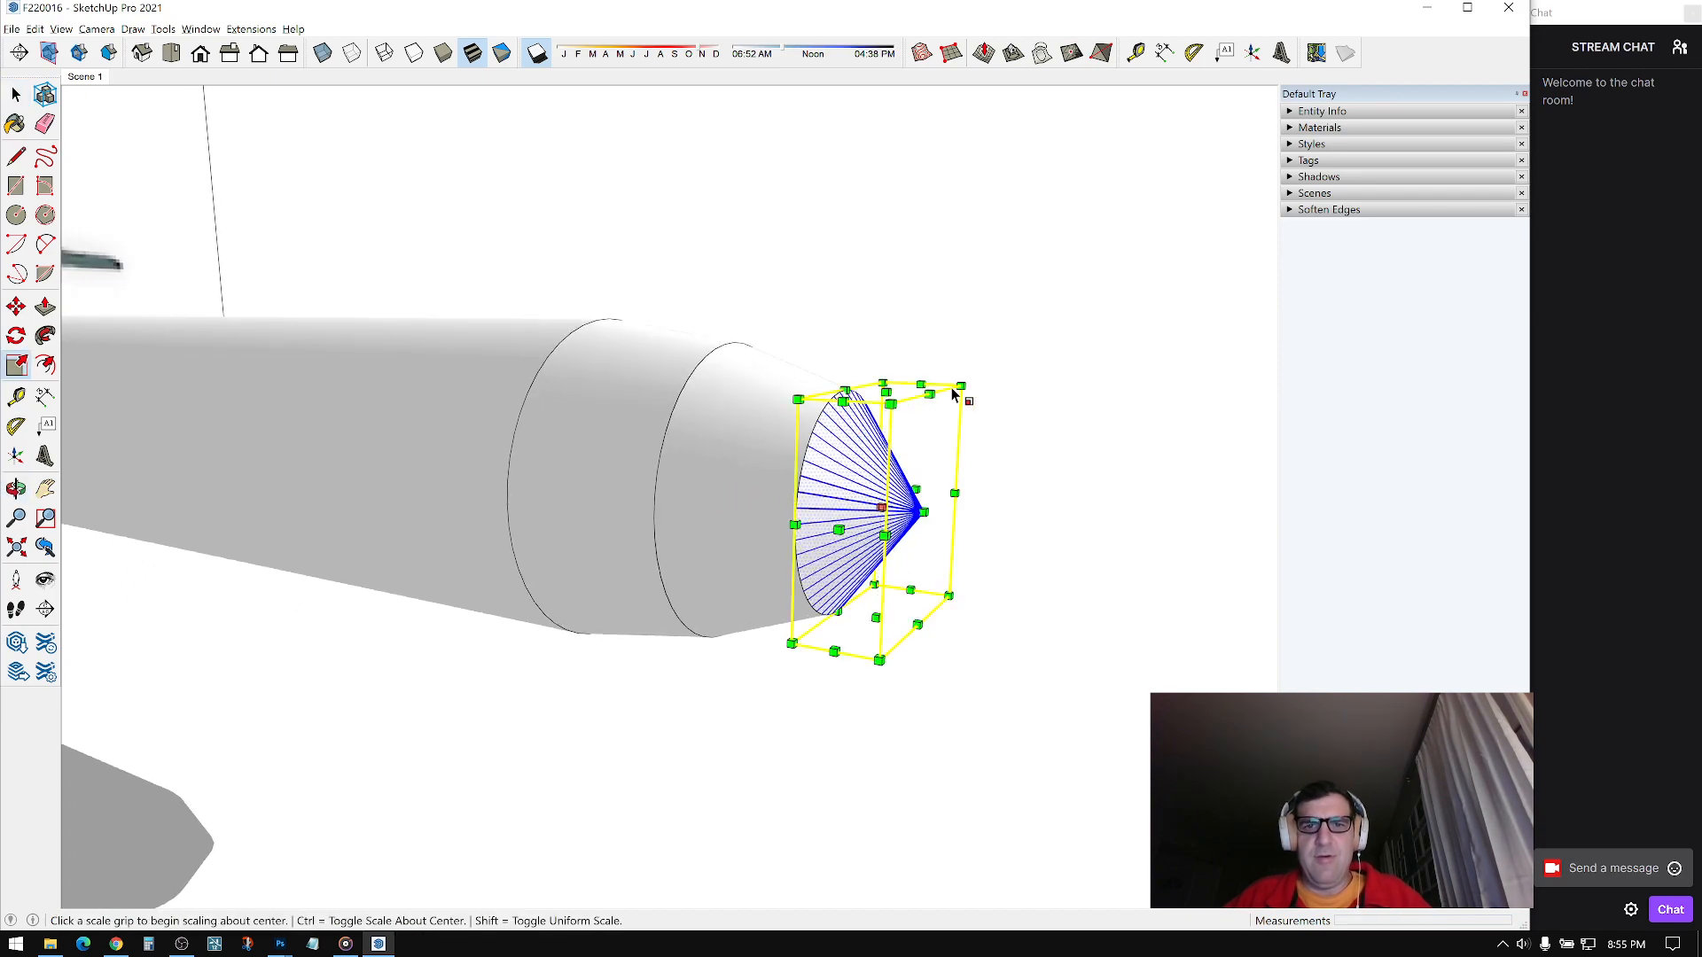
ctrl+drag(961, 387, 953, 397)
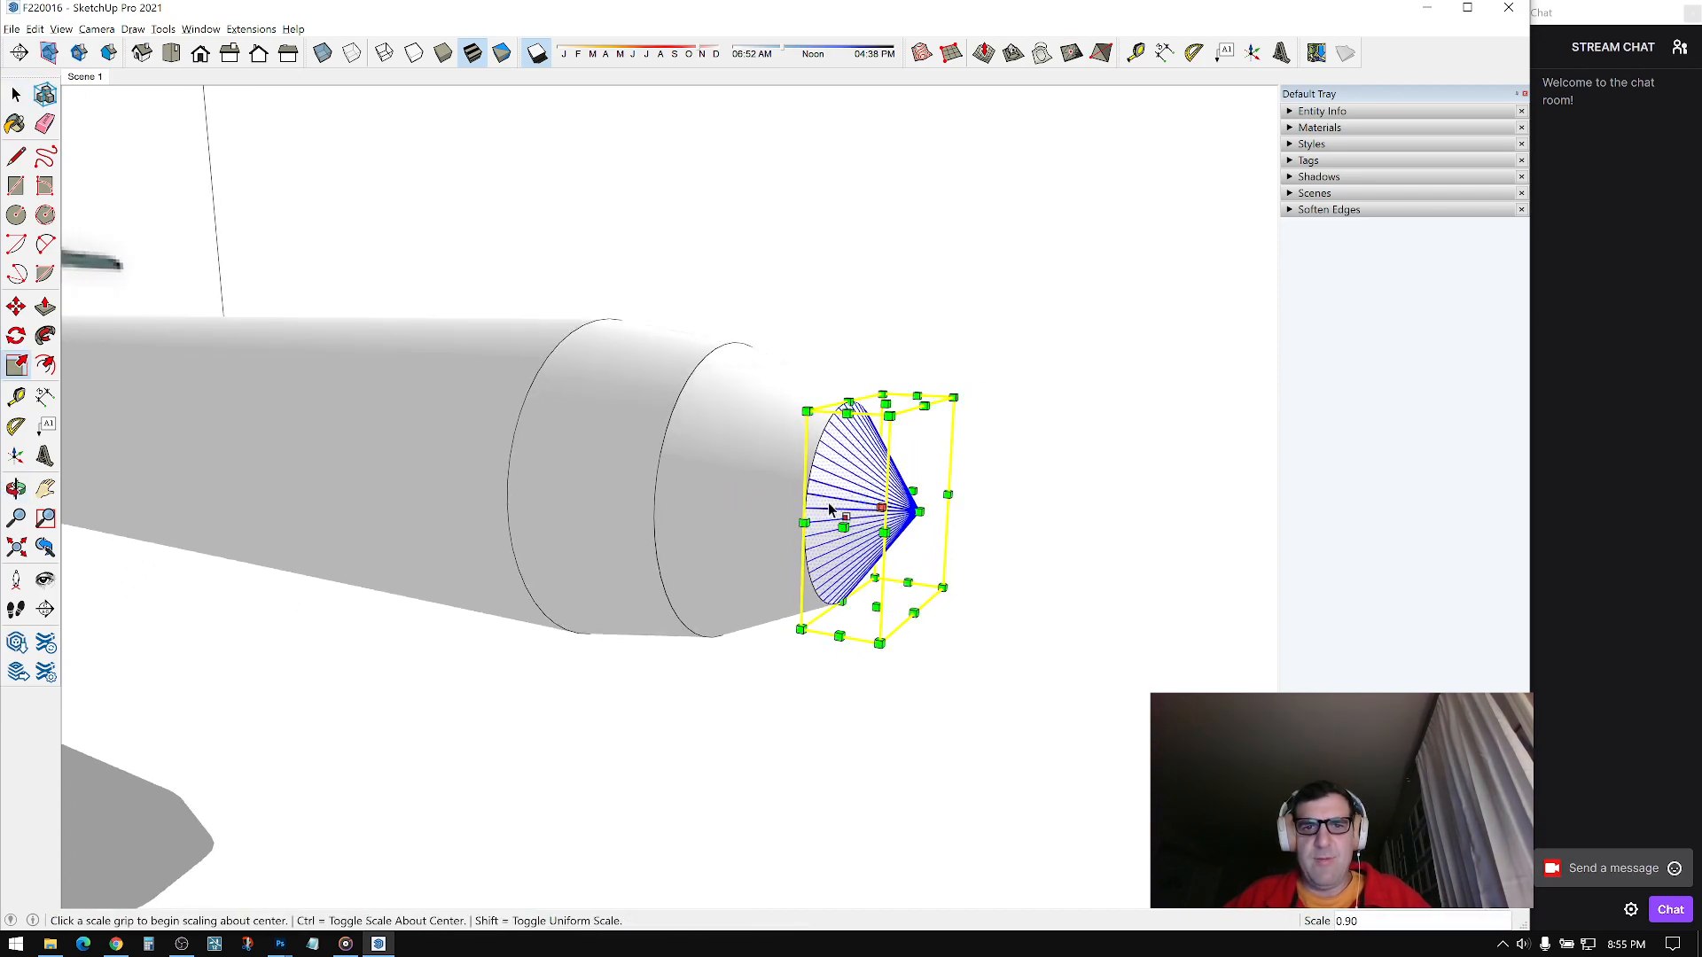
drag(922, 512, 938, 513)
key(space)
scroll(939, 483, down, 3)
click(974, 473)
Step: Delete the flat face closing the rear end of the tank
middle_drag(739, 510, 931, 505)
scroll(780, 479, up, 4)
middle_drag(780, 478, 1244, 416)
click(750, 440)
key(Delete)
Step: Shorten the tank body by moving its rear rim about 7' 1/2" forward along the green axis
click(748, 432)
middle_drag(791, 459, 725, 317)
key(m)
click(897, 411)
scroll(815, 426, down, 3)
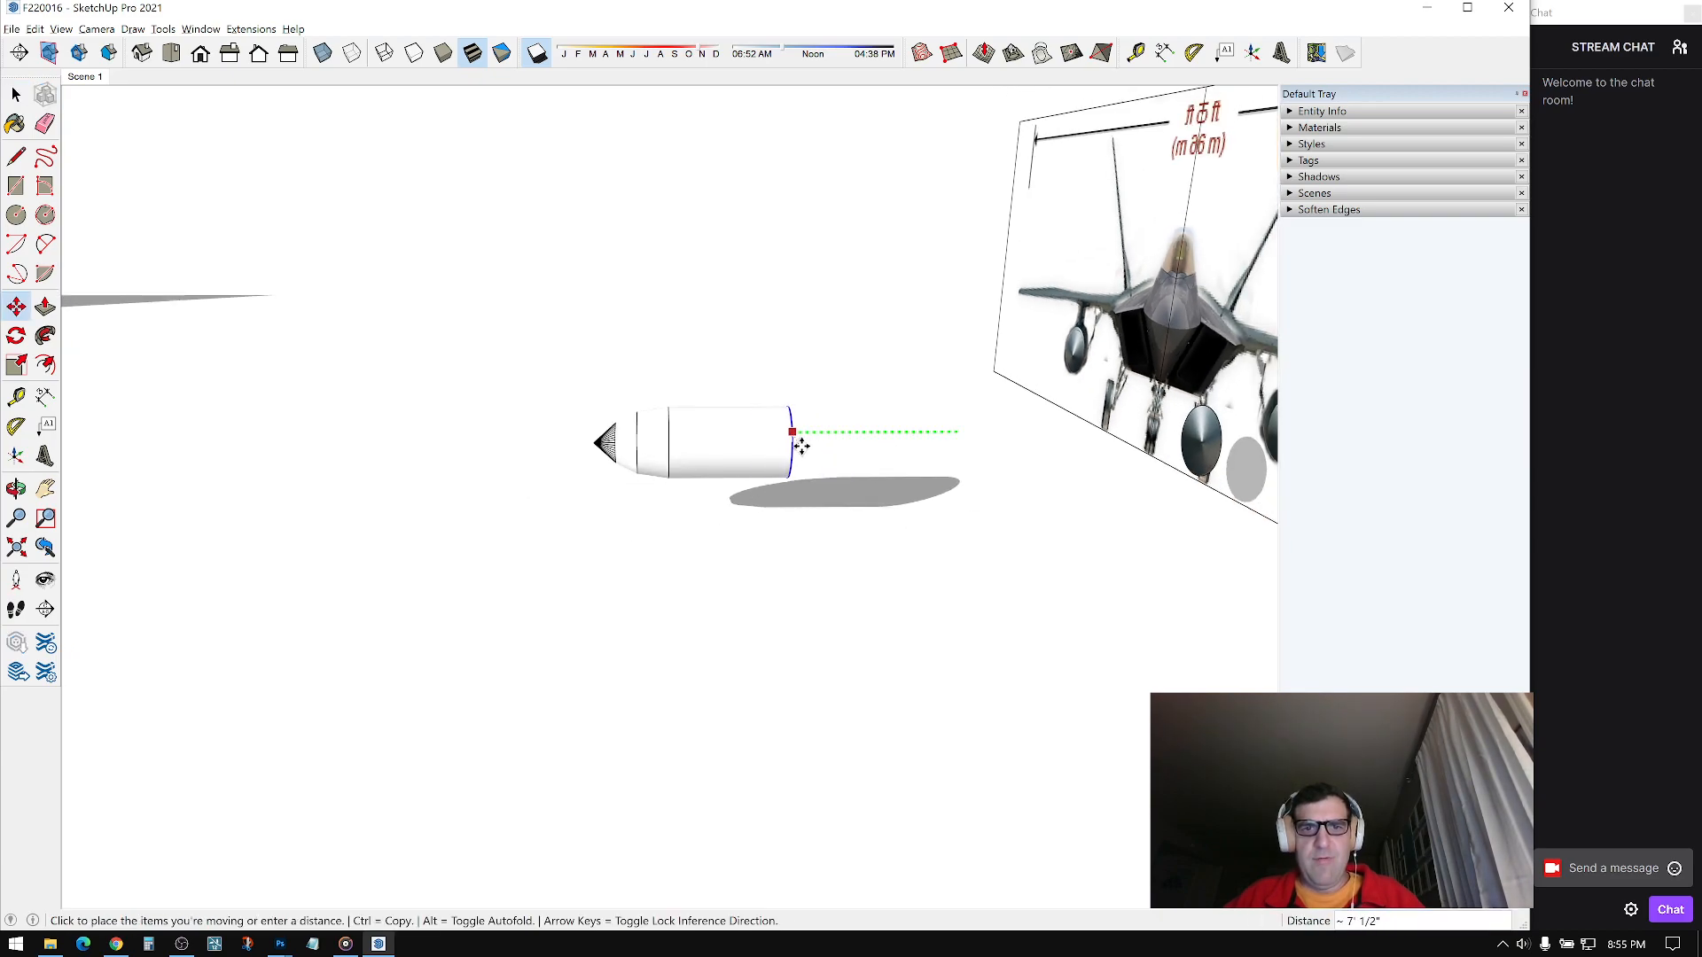
click(800, 445)
key(space)
Step: Select the nose cone and tapered sections and scale them uniformly to about 0.86 around their center
scroll(797, 441, up, 3)
middle_drag(798, 442, 885, 441)
scroll(860, 435, up, 4)
key(s)
scroll(571, 445, down, 1)
scroll(571, 452, down, 1)
key(space)
drag(114, 325, 466, 657)
key(s)
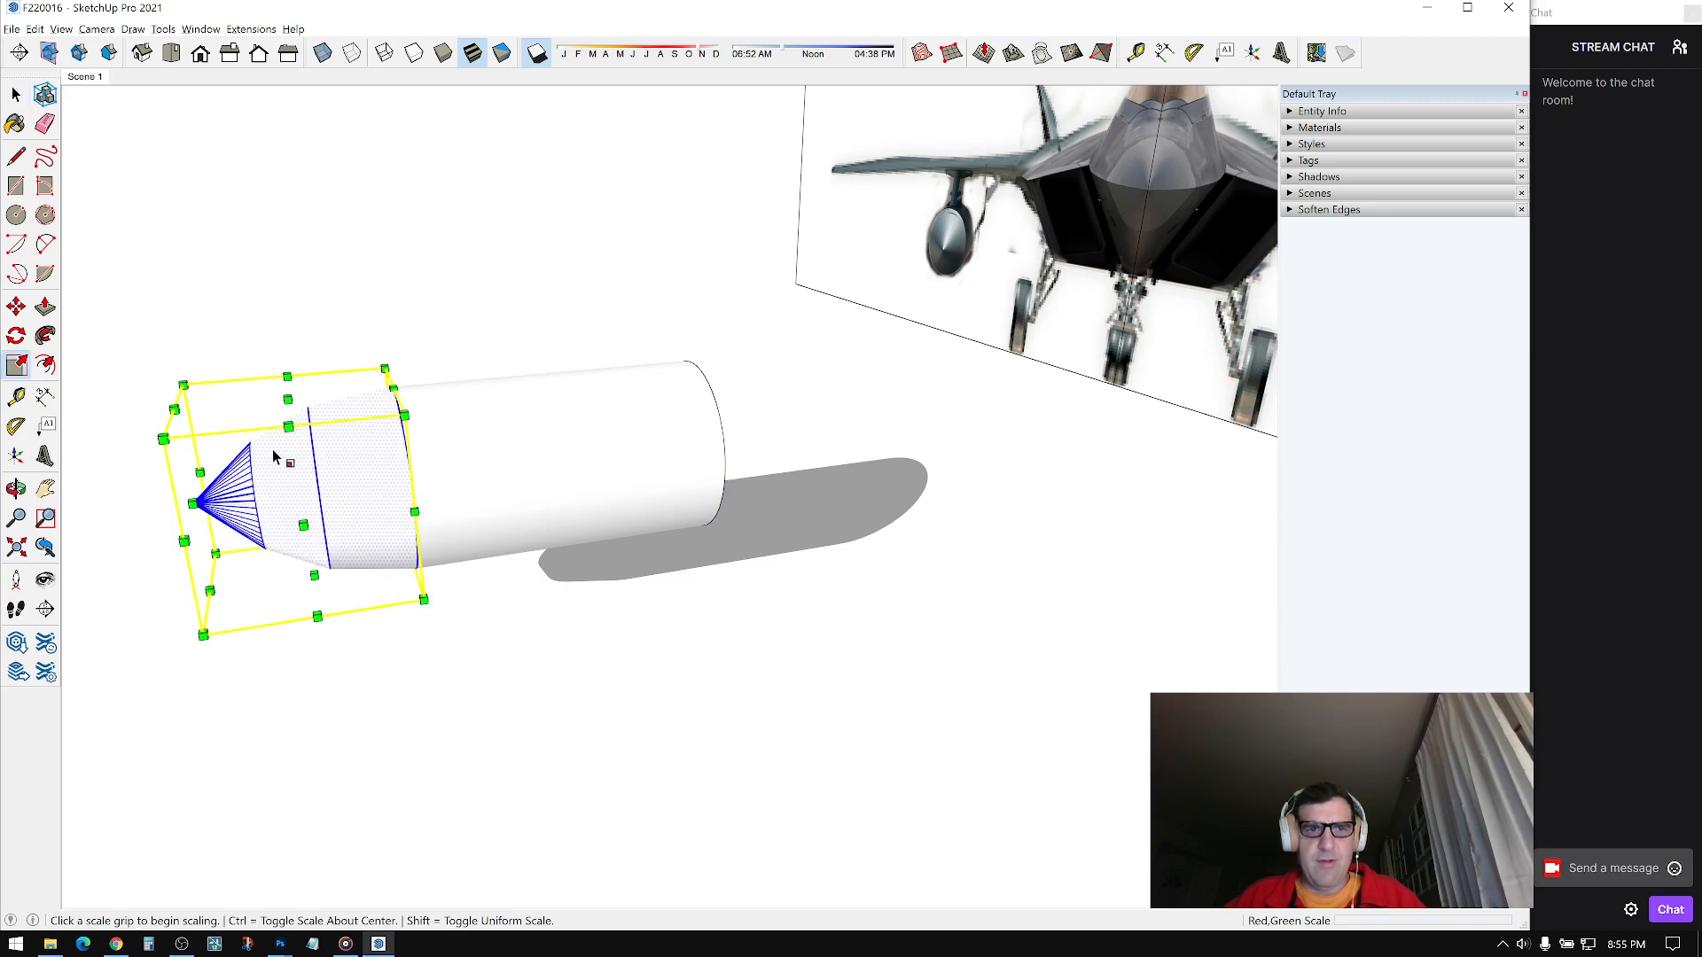
click(163, 438)
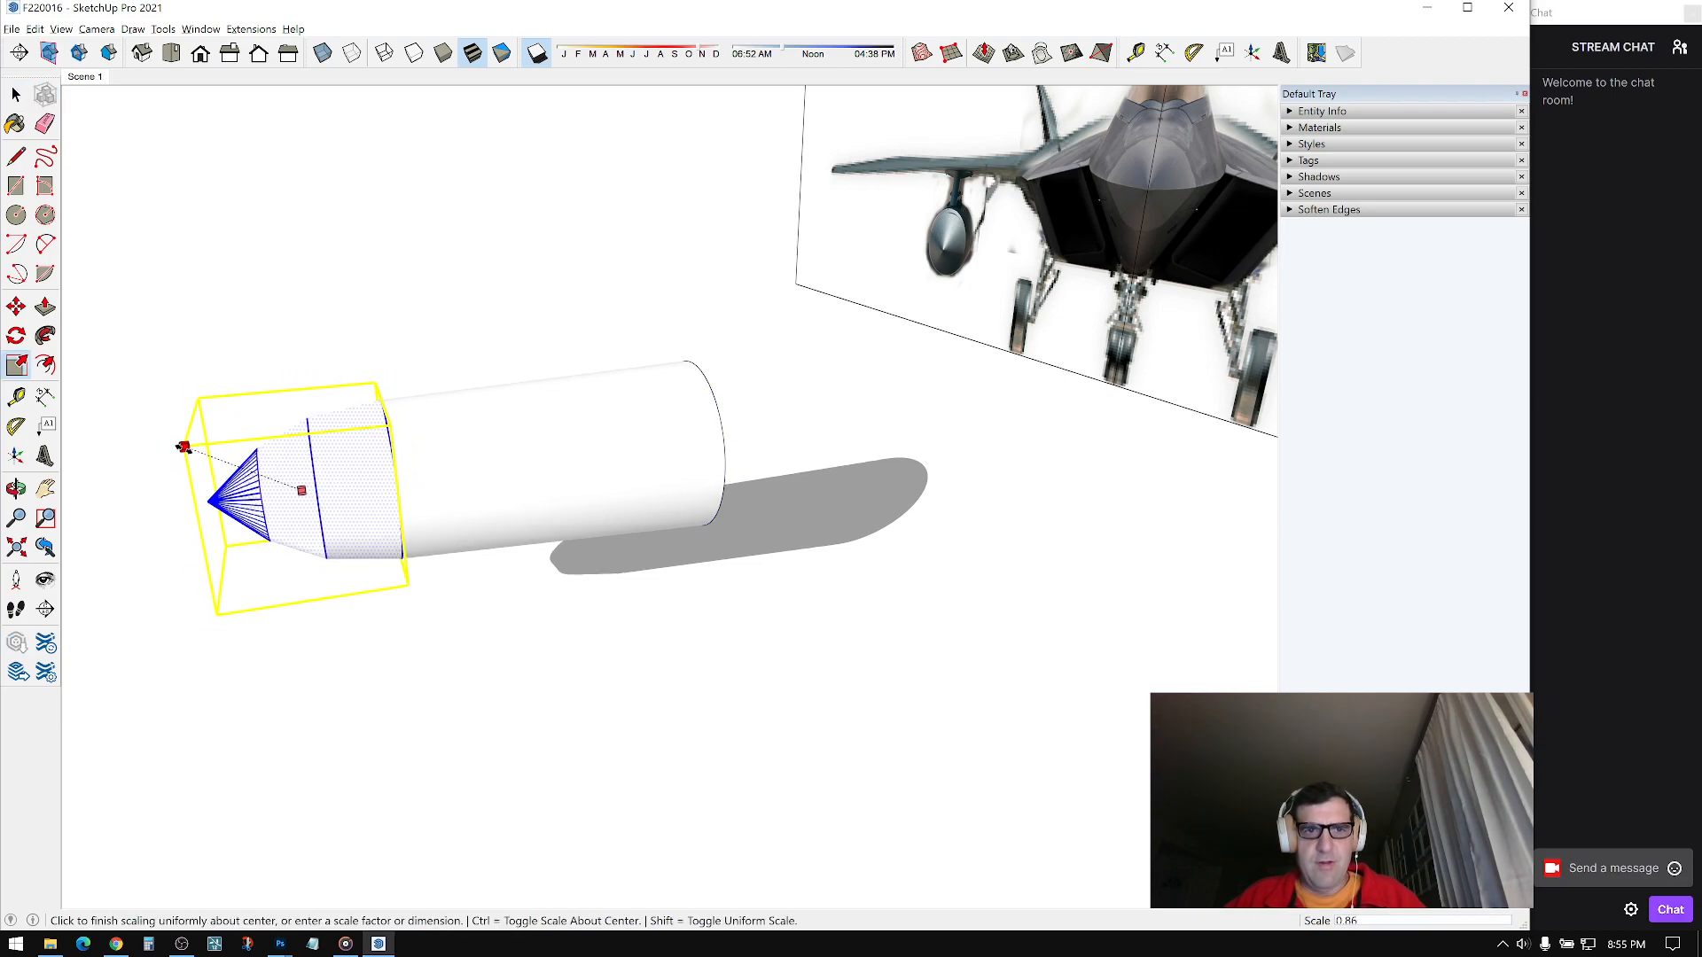
click(188, 450)
key(space)
click(218, 425)
Step: Soften the cone's radial edges and the rings between the tapered sections on all sides of the tank's nose
mouse_move(447, 474)
middle_down()
mouse_move(434, 491)
mouse_move(471, 538)
mouse_move(457, 550)
middle_up()
key(e)
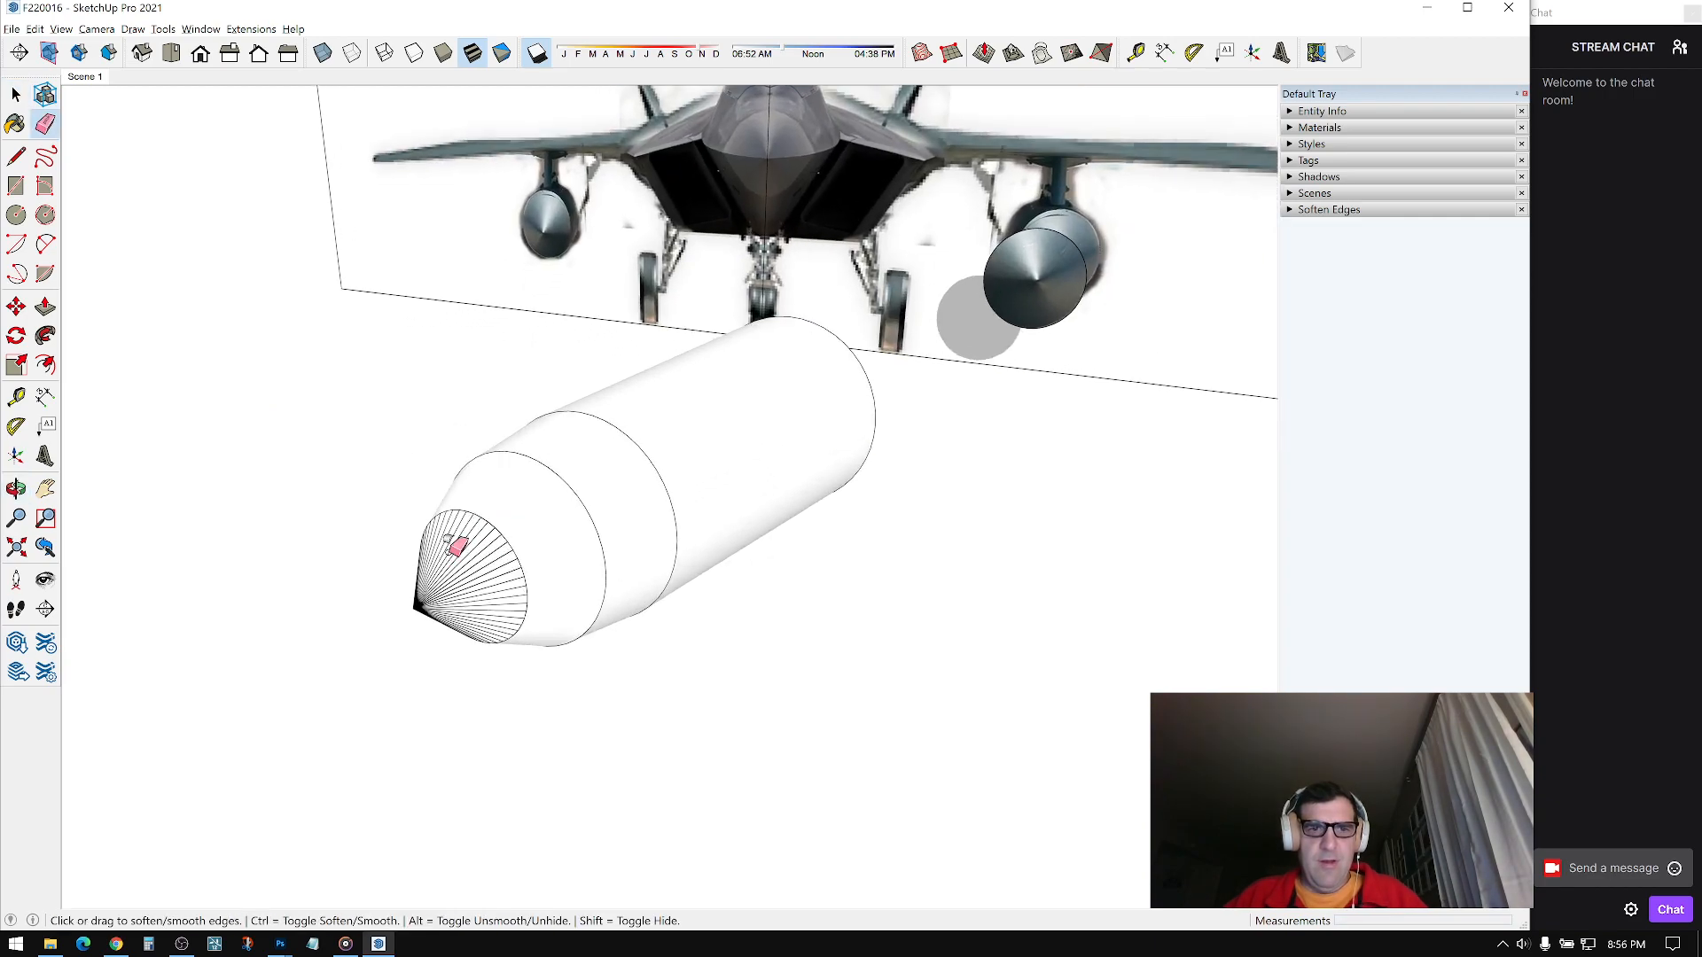
ctrl+drag(451, 529, 498, 592)
ctrl+drag(498, 562, 503, 531)
ctrl+drag(581, 491, 535, 457)
ctrl+drag(624, 455, 631, 445)
ctrl+drag(523, 584, 519, 611)
ctrl+drag(518, 549, 486, 631)
ctrl+drag(475, 530, 424, 548)
middle_drag(461, 554, 1107, 554)
mouse_move(802, 537)
ctrl+mouse_down()
mouse_move(760, 551)
mouse_move(754, 620)
mouse_move(737, 587)
mouse_move(770, 641)
ctrl+mouse_up()
middle_drag(769, 636, 790, 270)
mouse_move(803, 443)
ctrl+mouse_down()
mouse_move(828, 463)
mouse_move(810, 464)
ctrl+mouse_up()
mouse_move(836, 467)
middle_down()
mouse_move(362, 526)
mouse_move(130, 668)
mouse_move(581, 613)
mouse_move(470, 592)
middle_up()
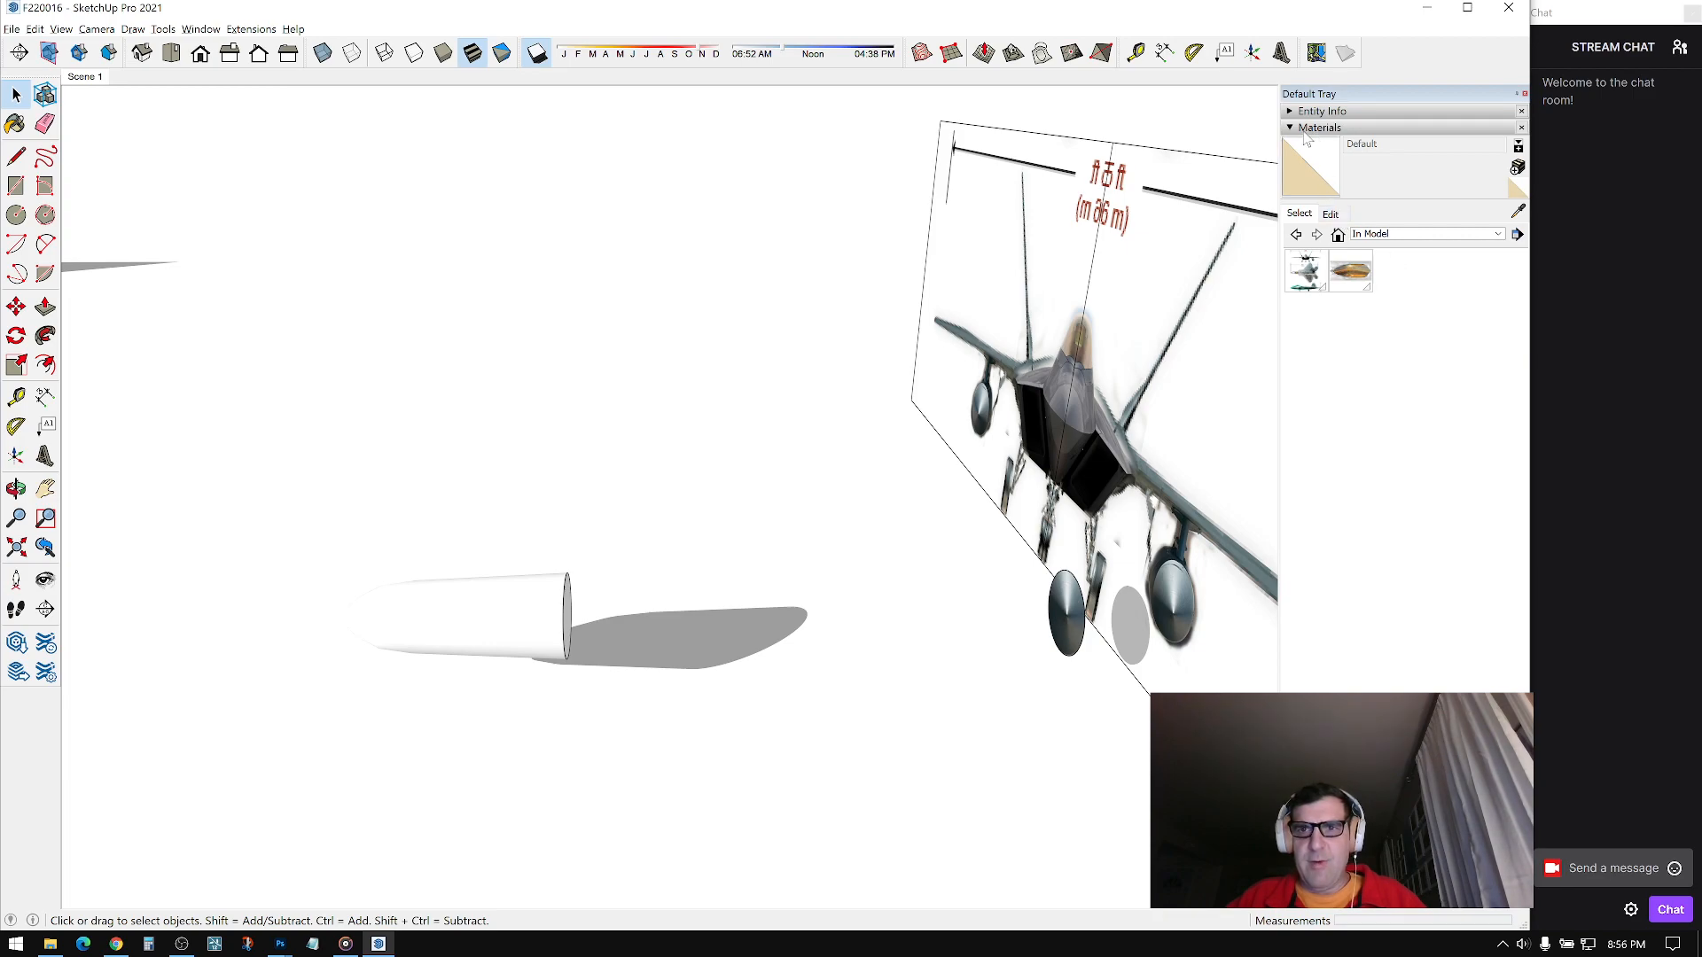
Step: Lower the Light value in the shadow settings to 24
click(1309, 129)
click(1311, 177)
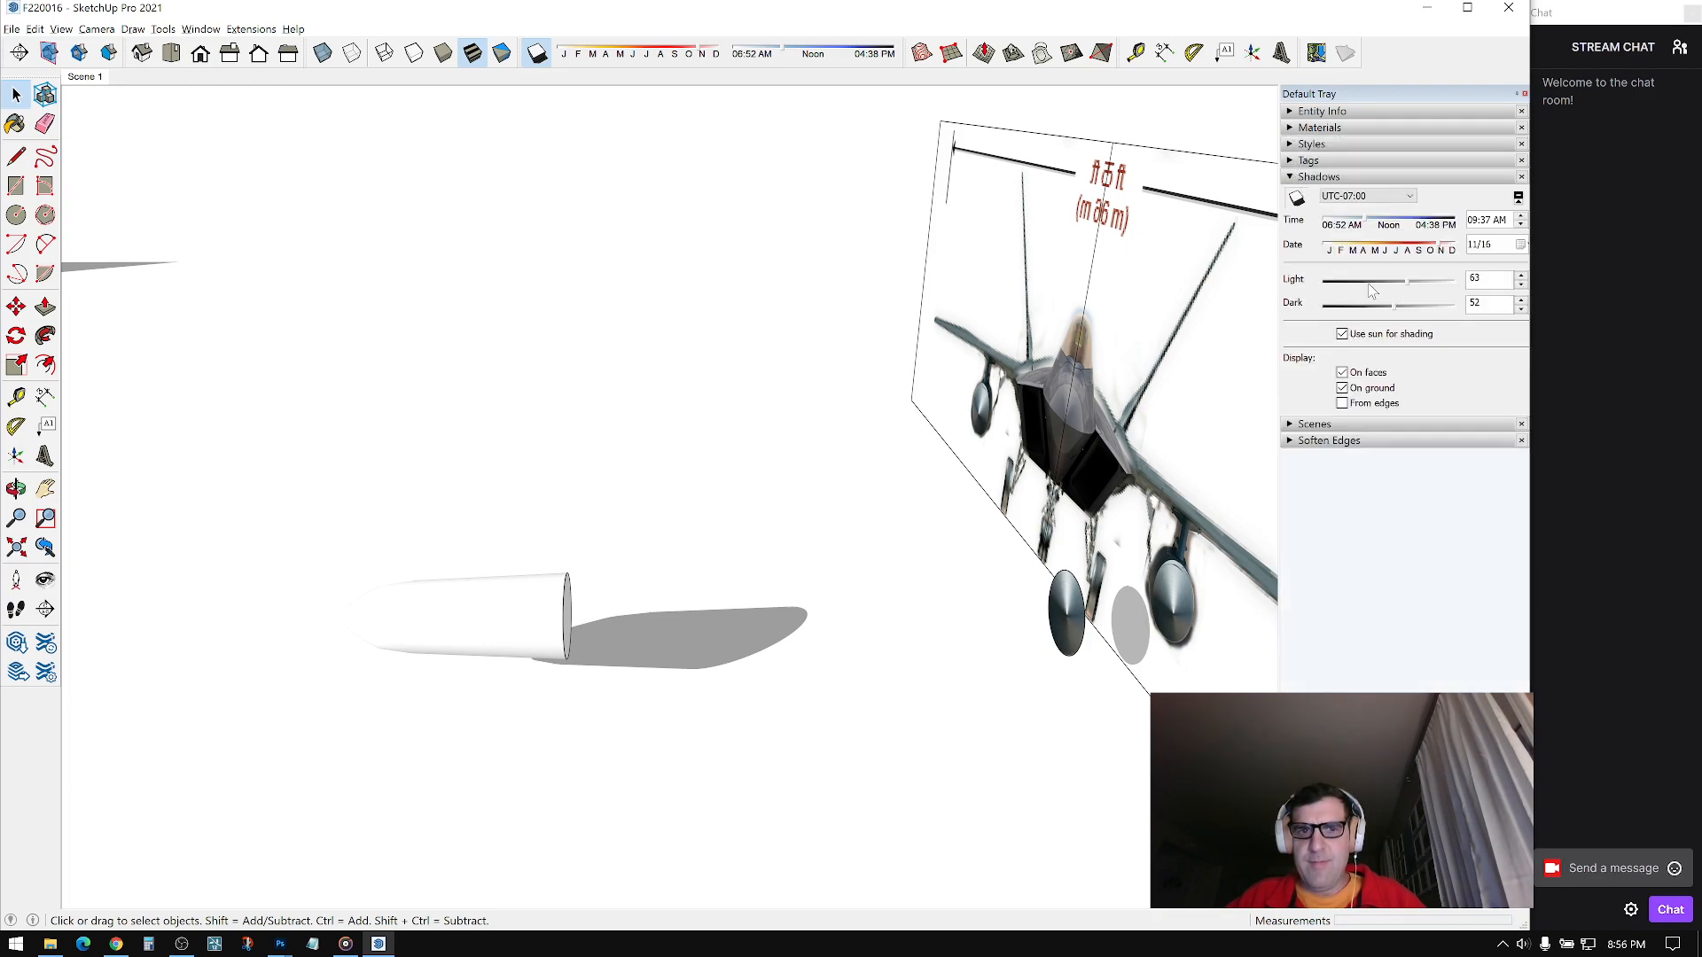
drag(1370, 290, 1365, 289)
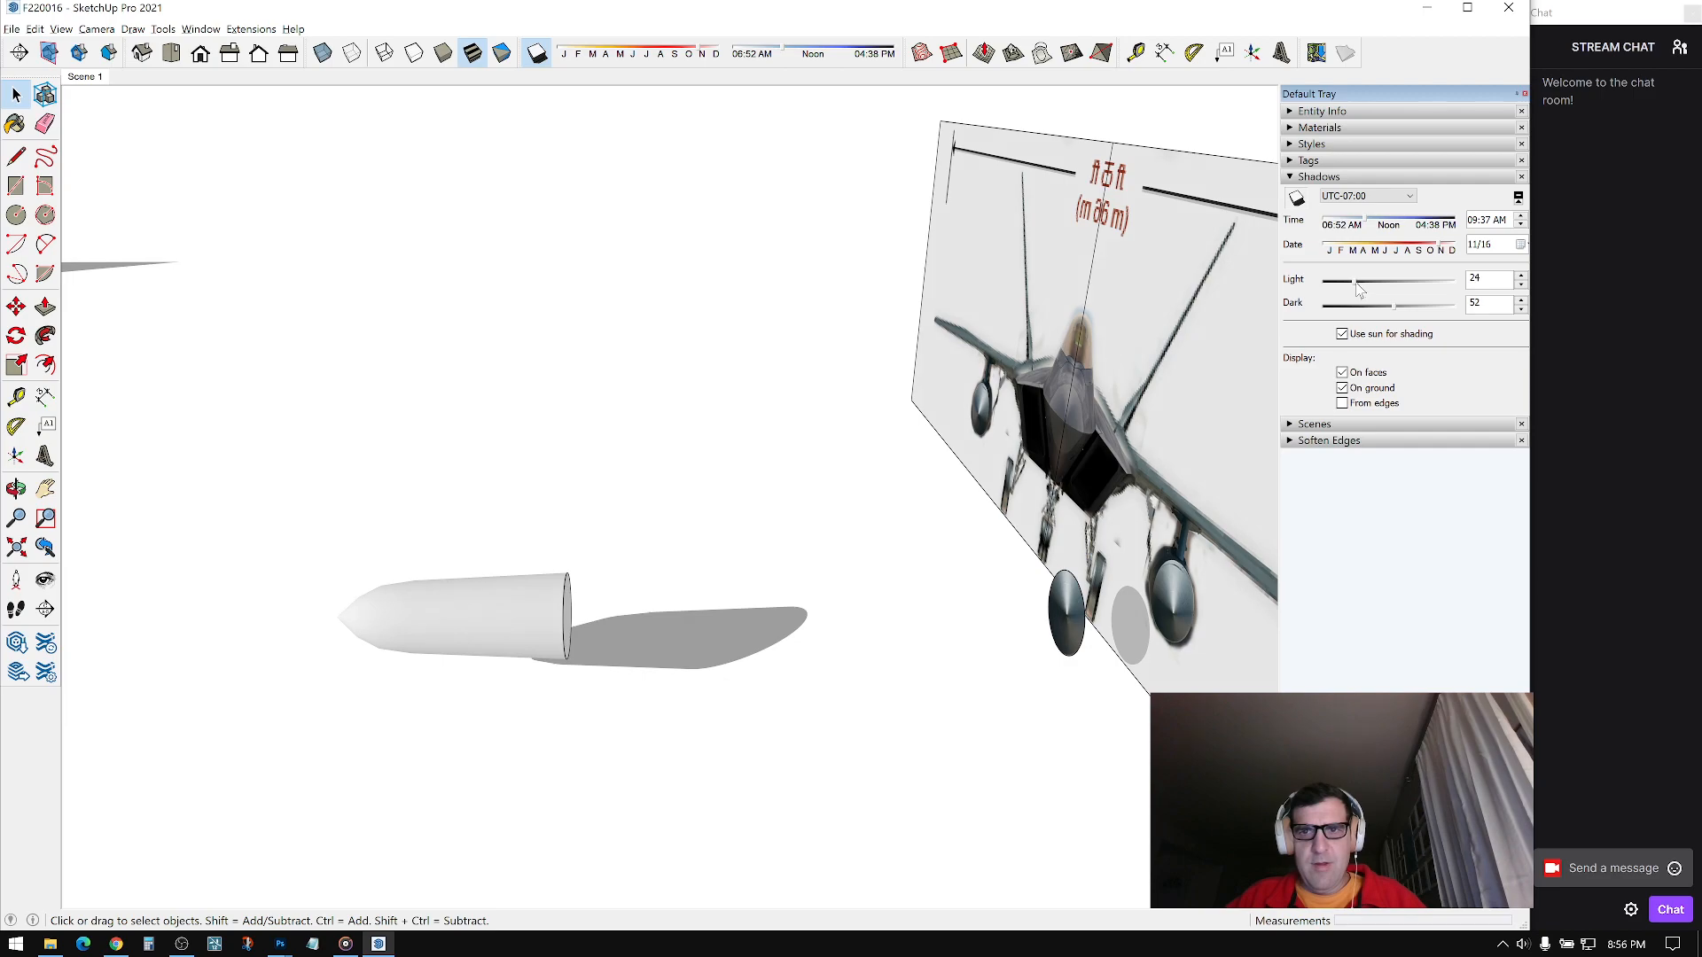
click(1314, 179)
Step: Select the whole tank half and place a copy of it behind the original along the green axis
middle_drag(753, 434, 860, 470)
scroll(673, 557, up, 2)
click(588, 576)
triple_click(587, 576)
mouse_move(587, 576)
middle_down()
mouse_move(319, 600)
mouse_move(610, 560)
middle_up()
key(m)
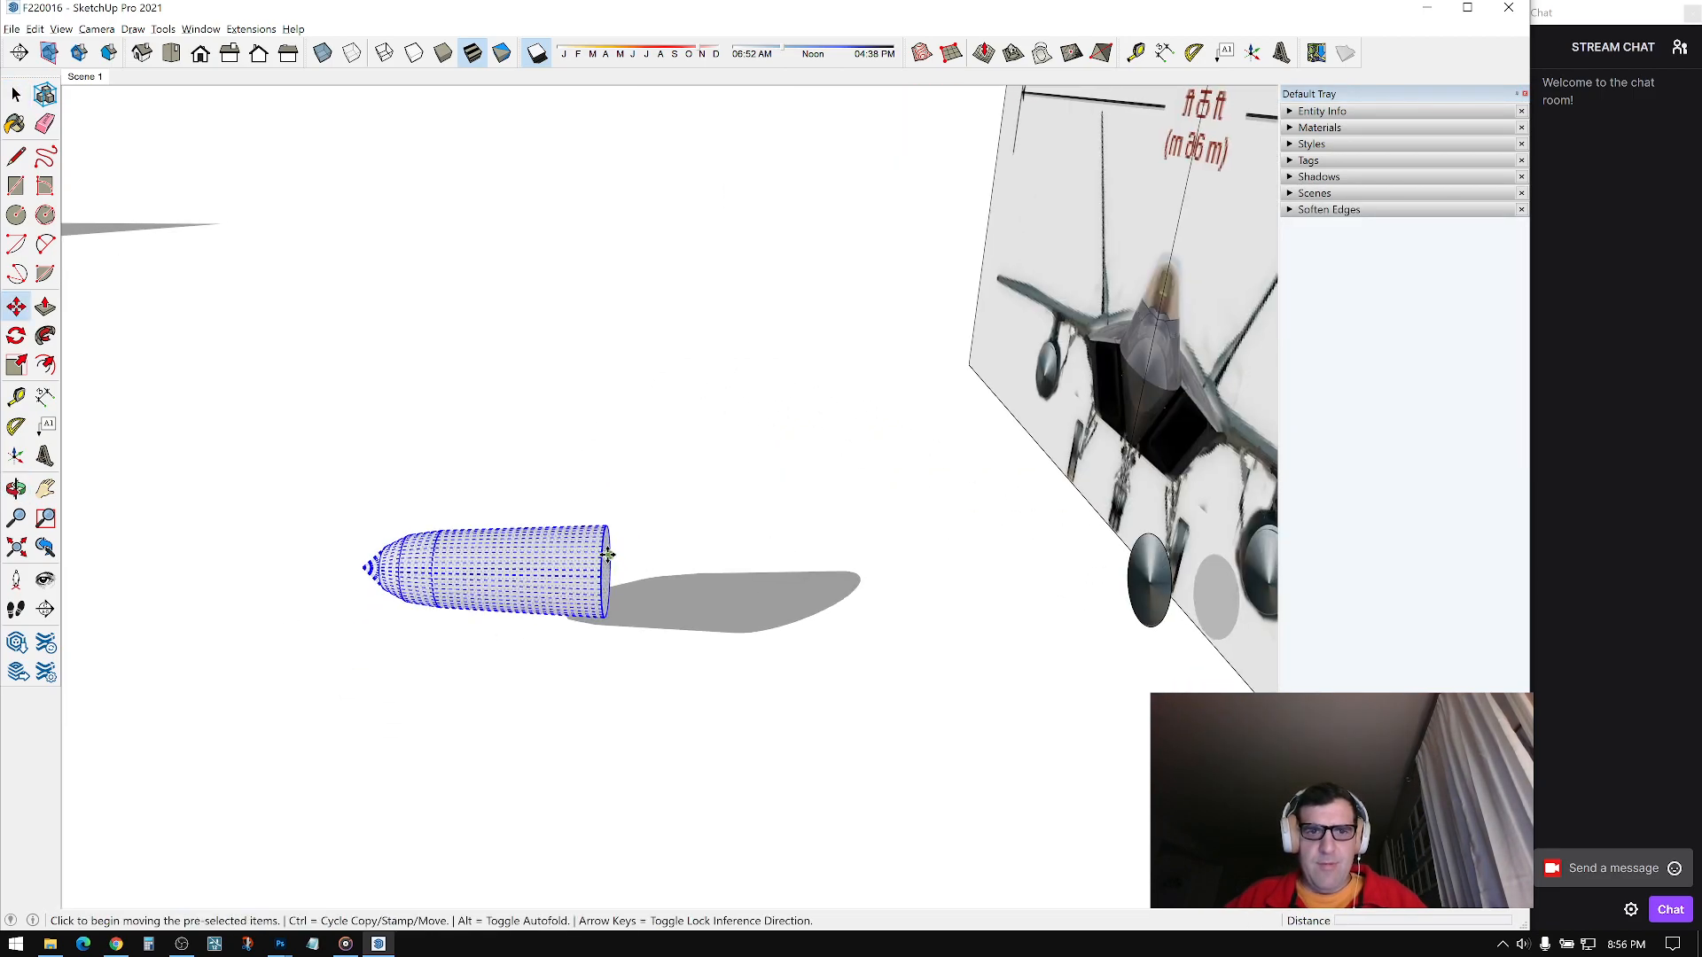
key(ctrl)
click(609, 554)
click(942, 559)
Step: Mirror the copied tank half end for end with a negative green-axis scale about its center
key(s)
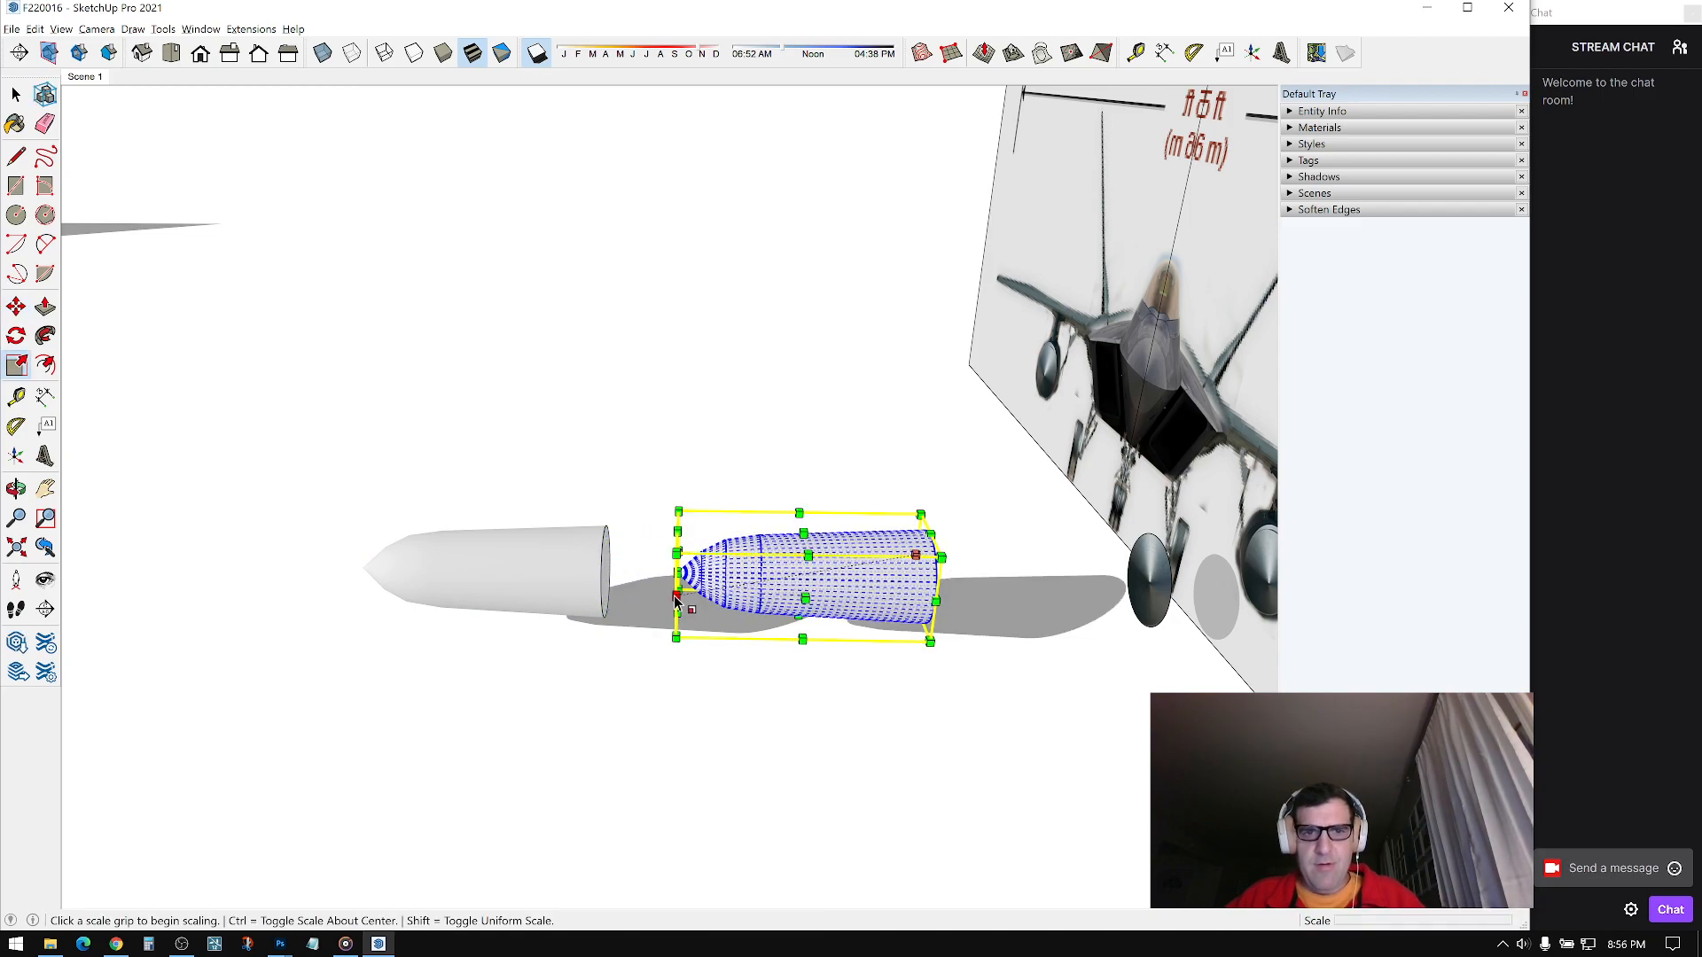
click(676, 573)
key(ctrl)
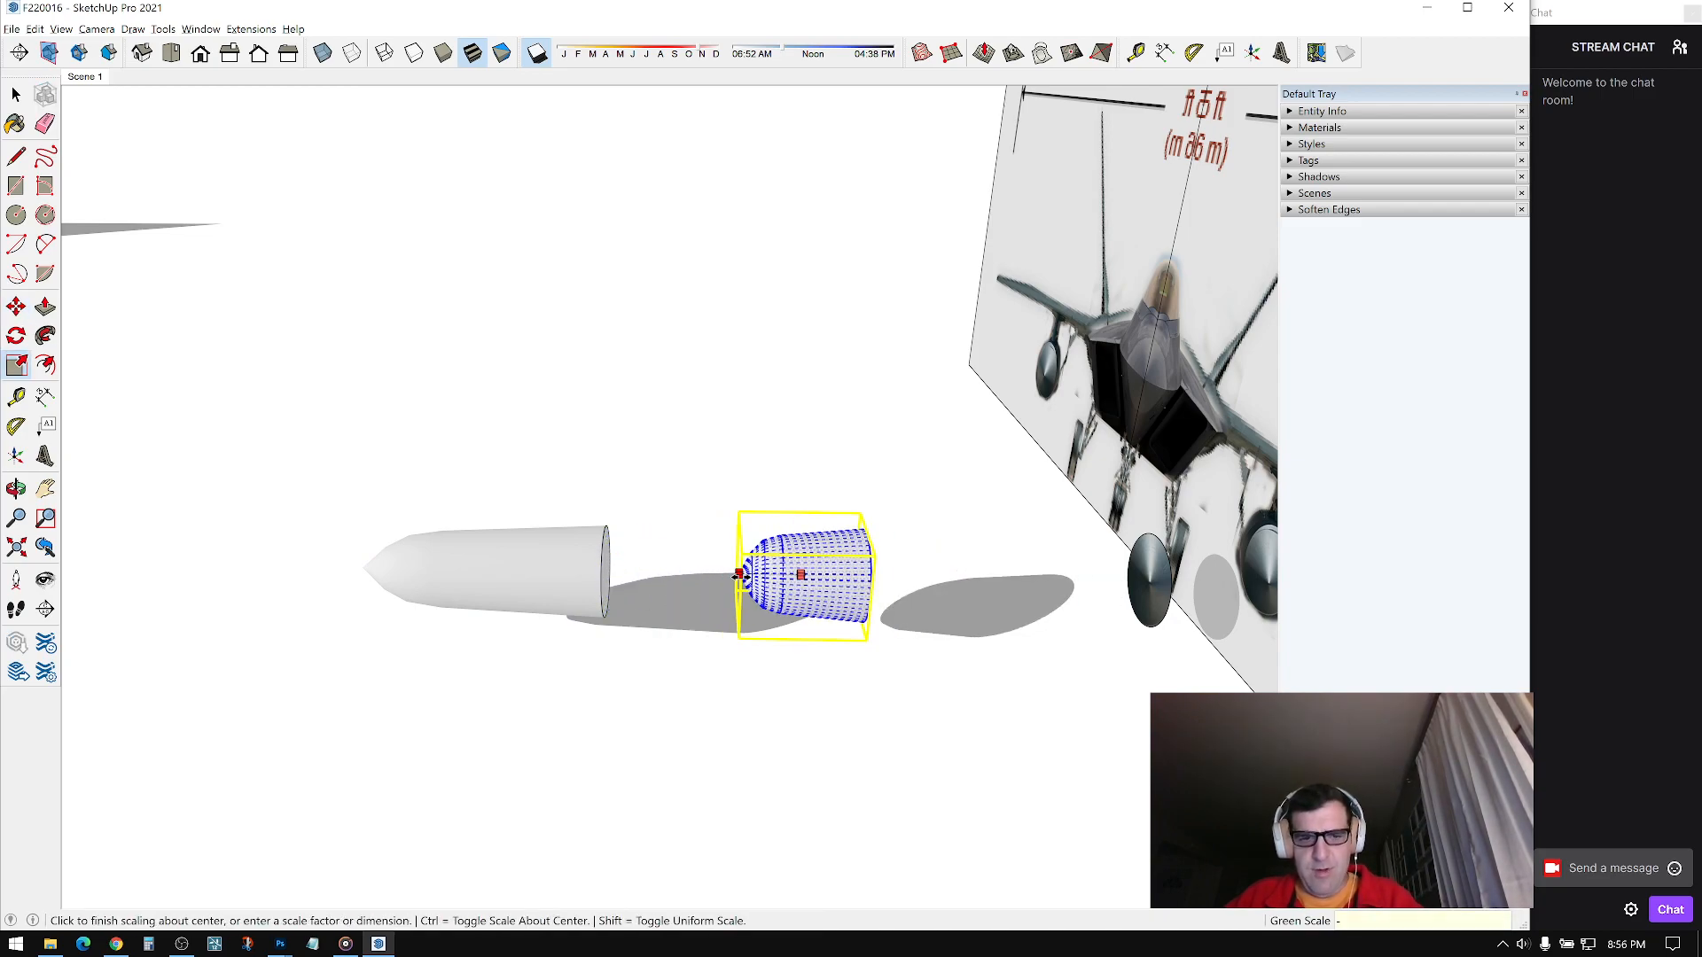
click(738, 574)
Step: Move the mirrored tank half so its open circular edge meets the open end of the front half
middle_drag(754, 574, 805, 514)
drag(625, 403, 1167, 746)
scroll(772, 540, up, 1)
key(m)
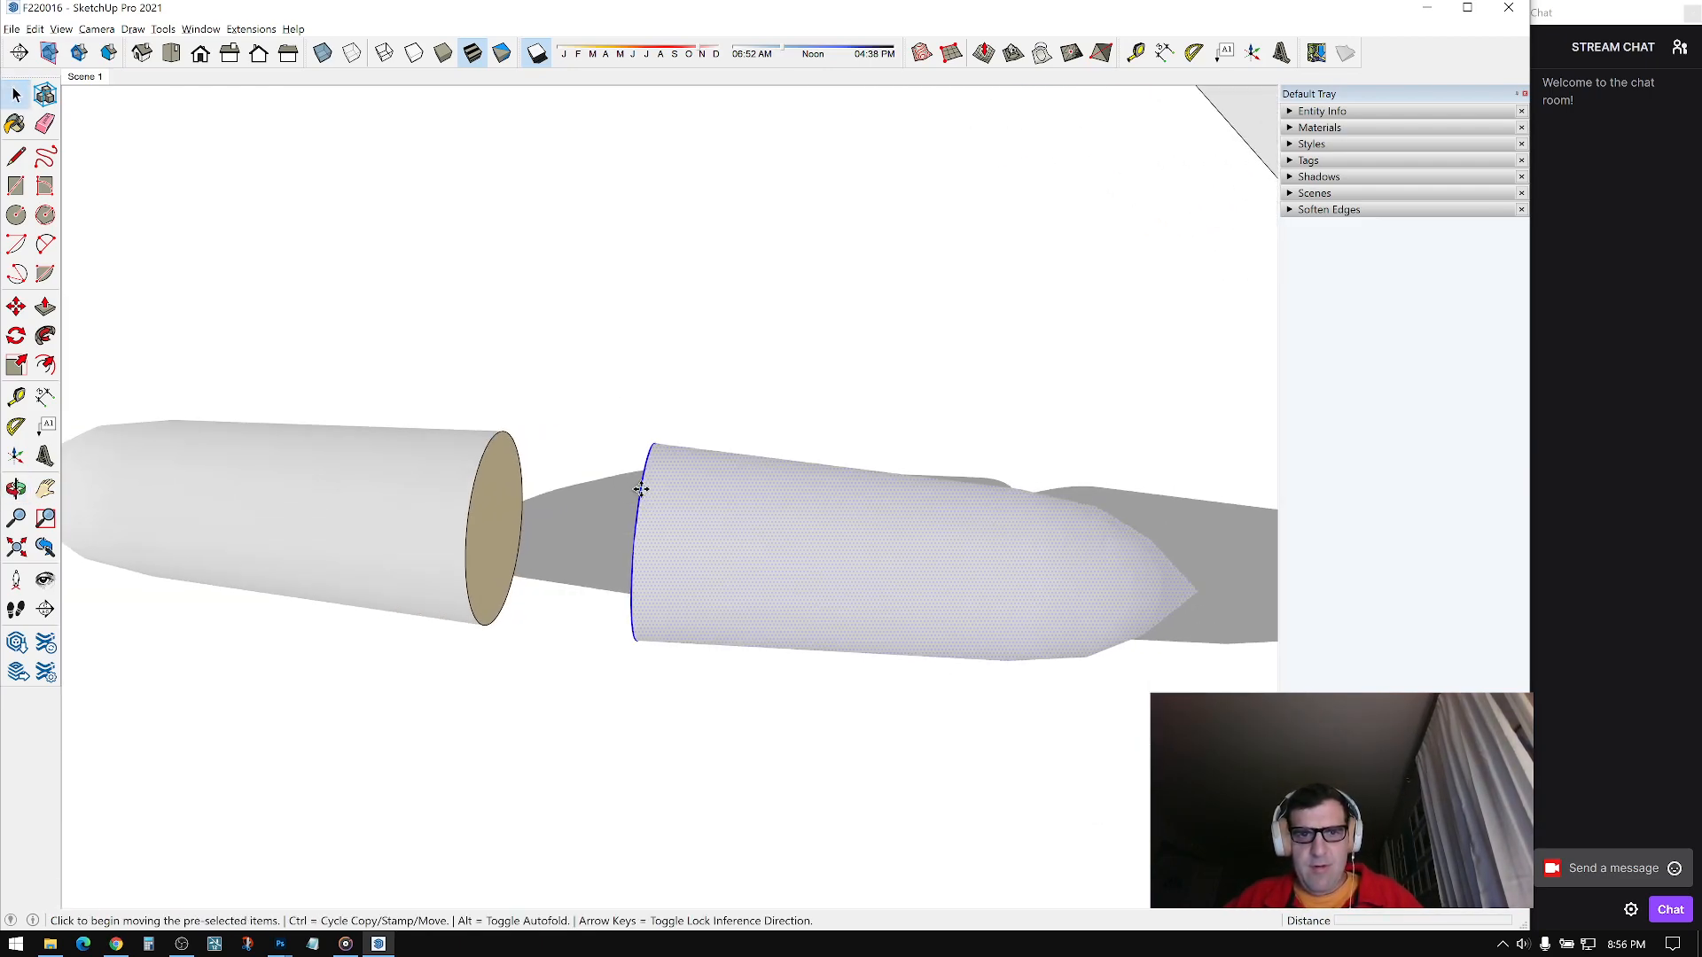
click(642, 486)
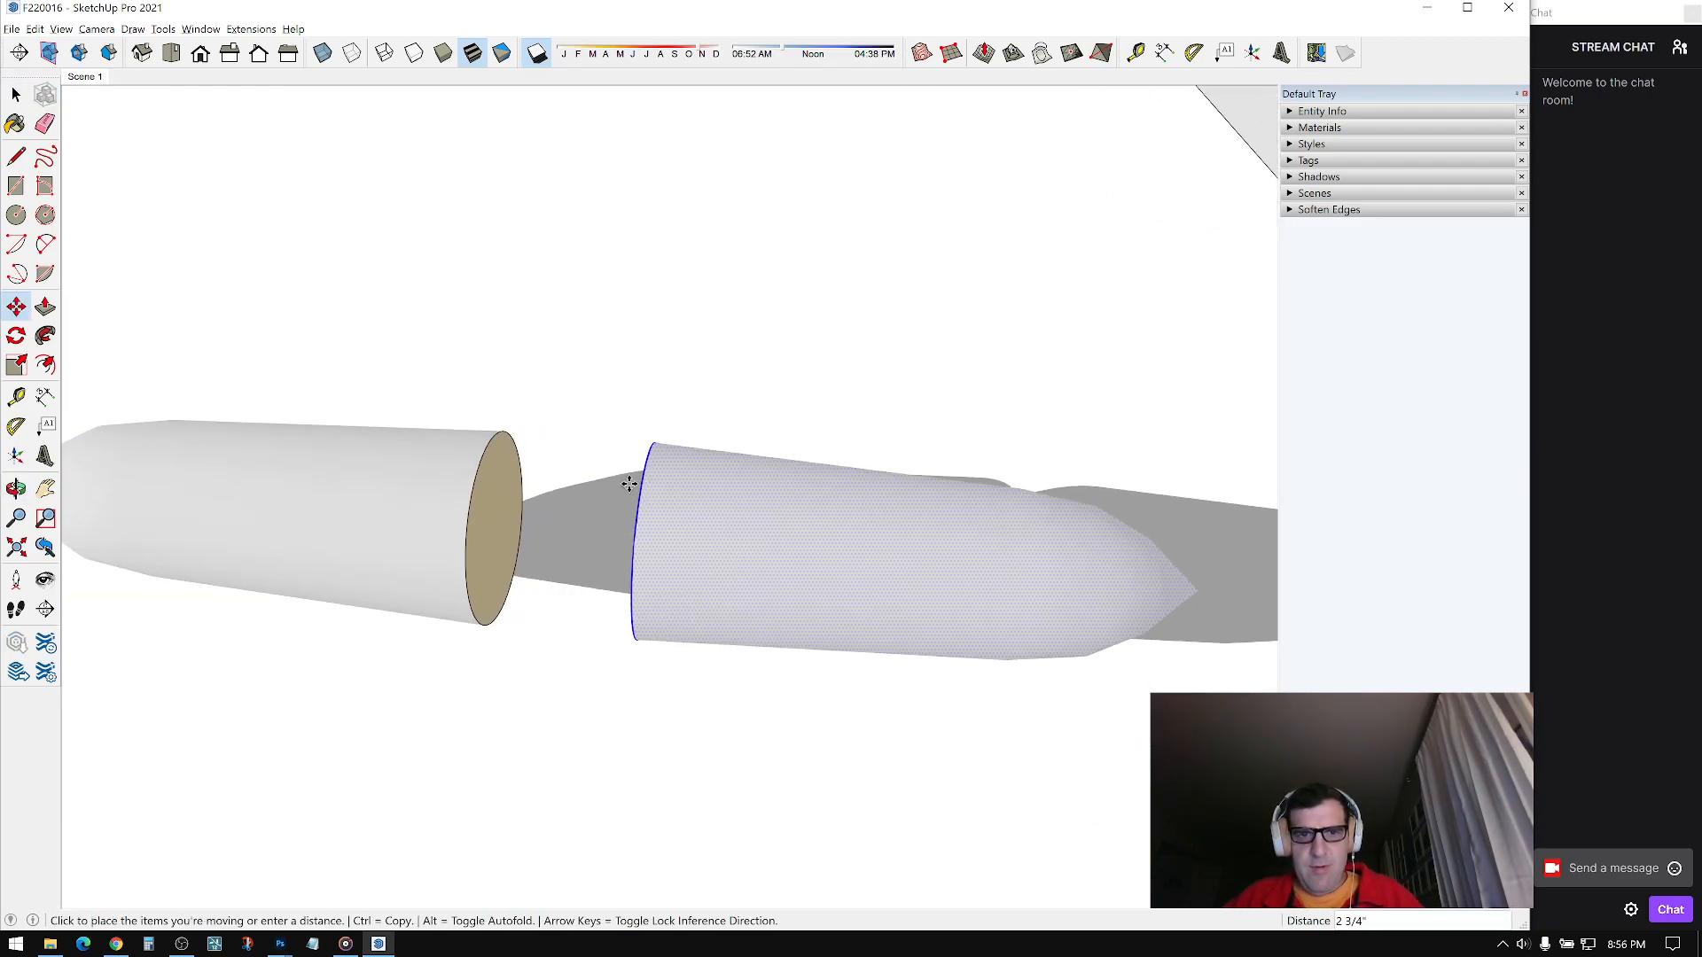
click(477, 471)
key(space)
click(575, 347)
Step: Soften the circular seam edge where the two tank halves join
scroll(496, 536, up, 2)
shift+middle_drag(509, 535, 635, 513)
scroll(635, 513, down, 1)
key(e)
ctrl+click(625, 428)
Step: Select the whole joined tank and explode its curves
scroll(787, 445, down, 3)
mouse_move(787, 445)
middle_down()
mouse_move(696, 395)
mouse_move(666, 419)
middle_up()
key(space)
click(665, 414)
right_click(714, 395)
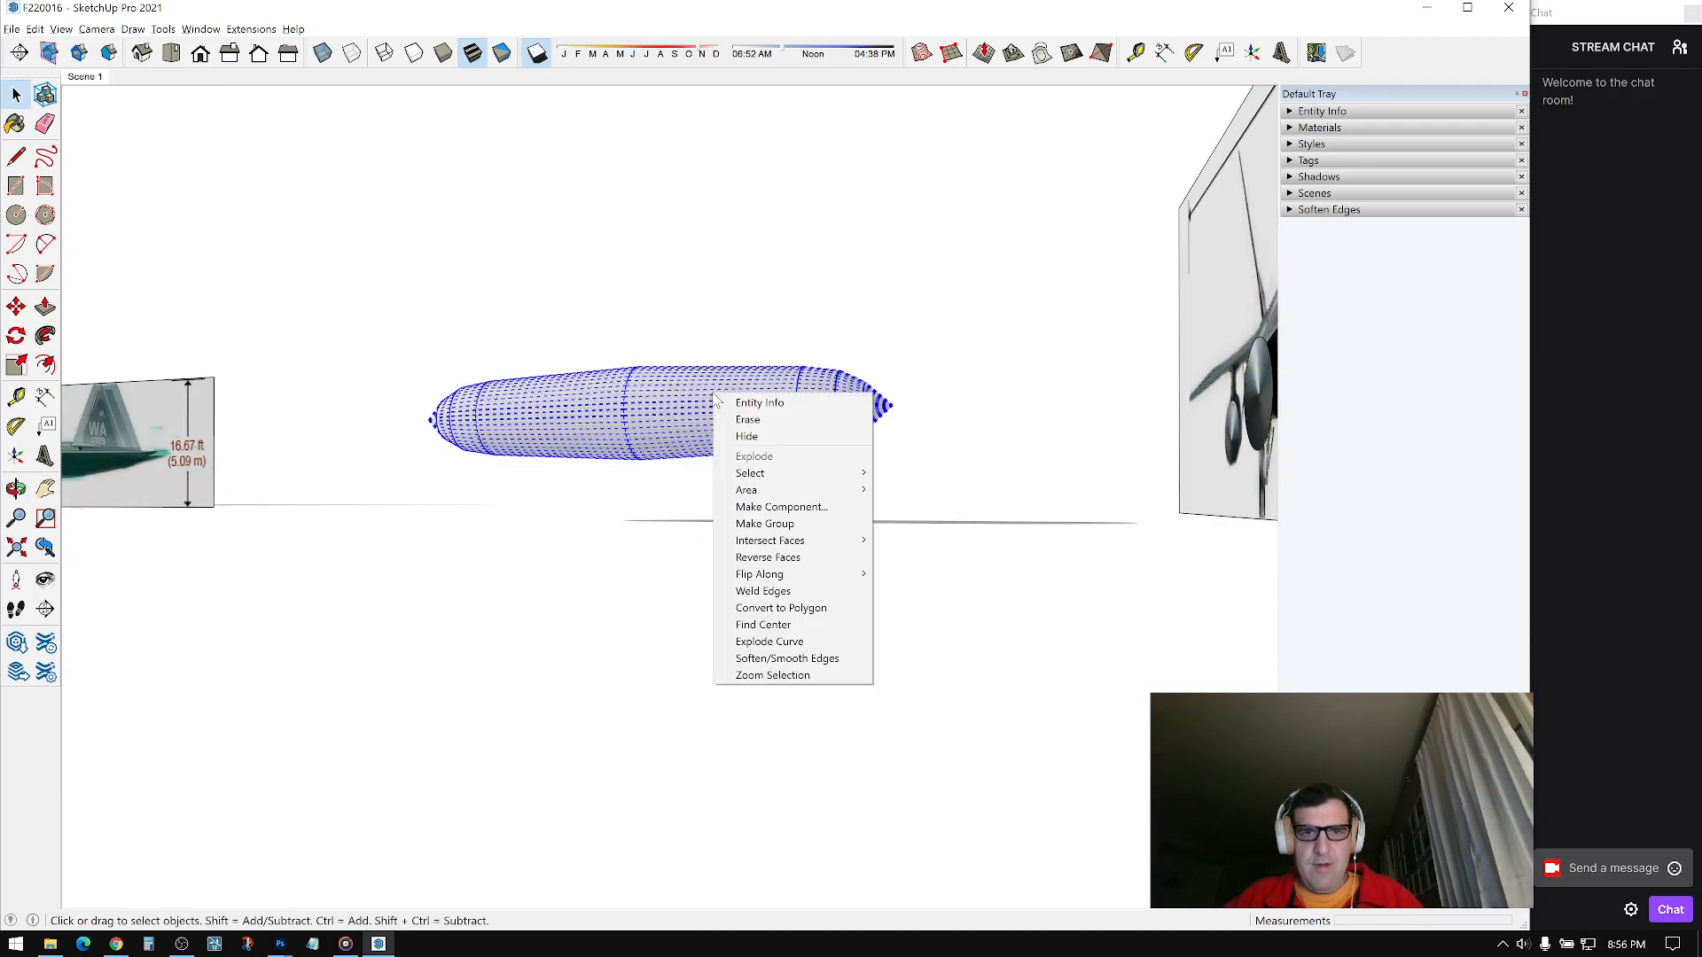
click(778, 642)
click(822, 584)
Step: Sample the material from the underwing tank in the front reference image and paint the modelled tank with it
scroll(845, 428, up, 2)
middle_drag(833, 434, 873, 356)
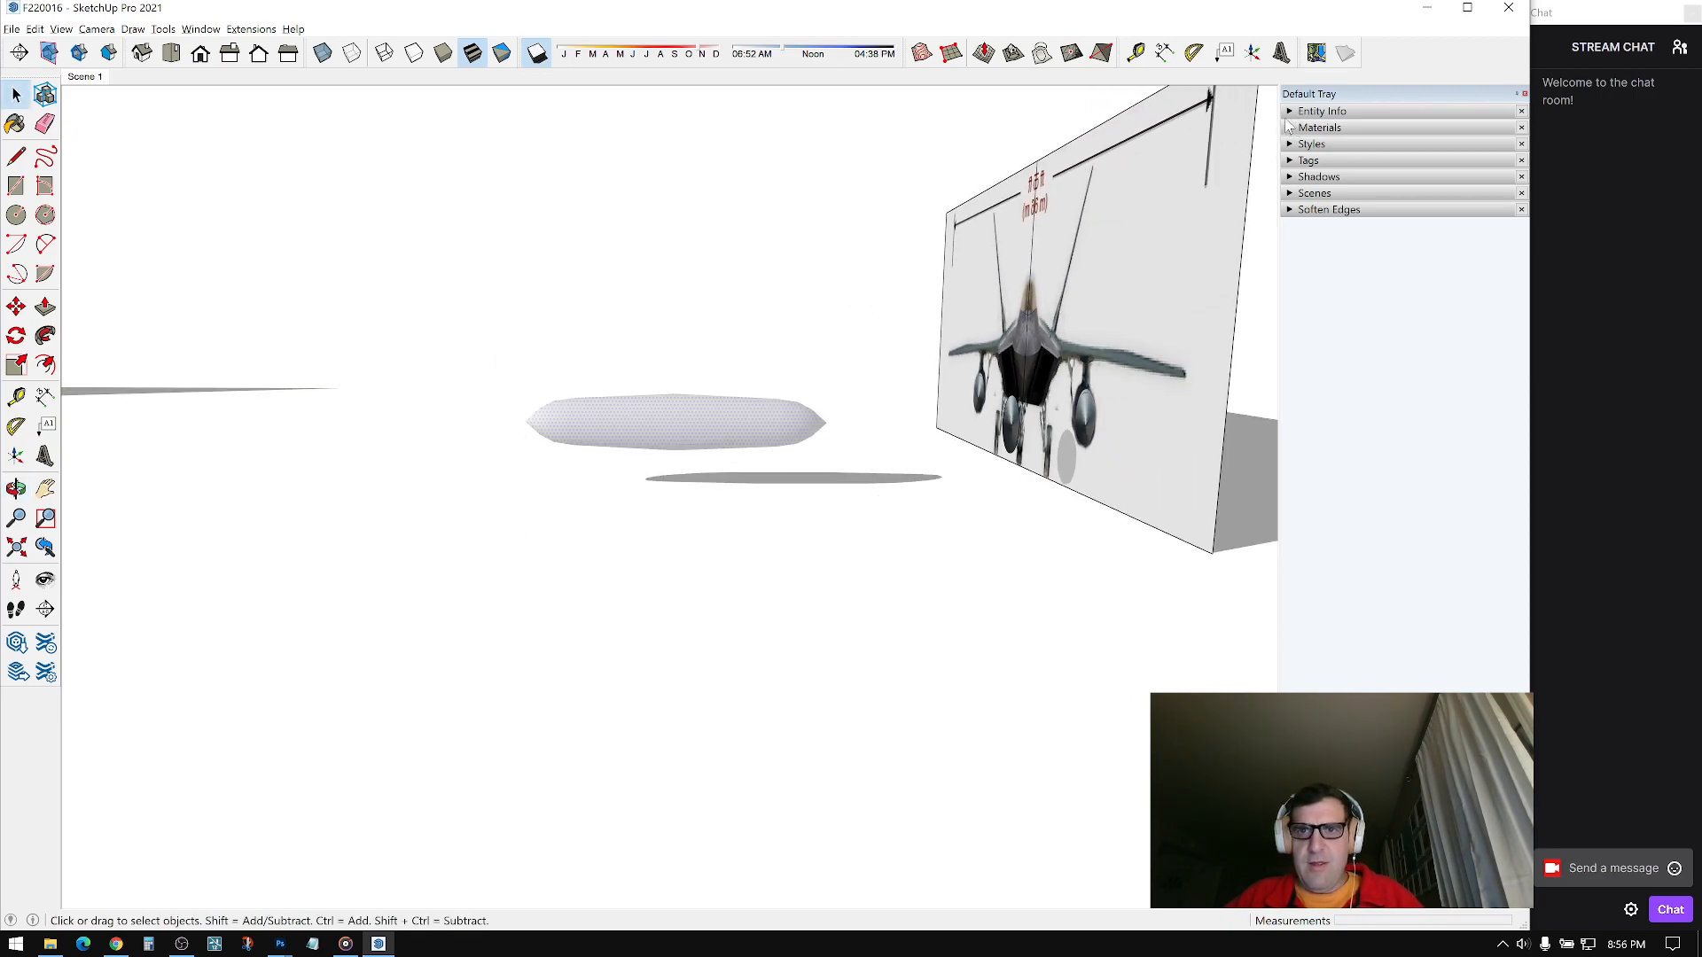
click(1319, 127)
click(1517, 212)
scroll(1234, 407, up, 2)
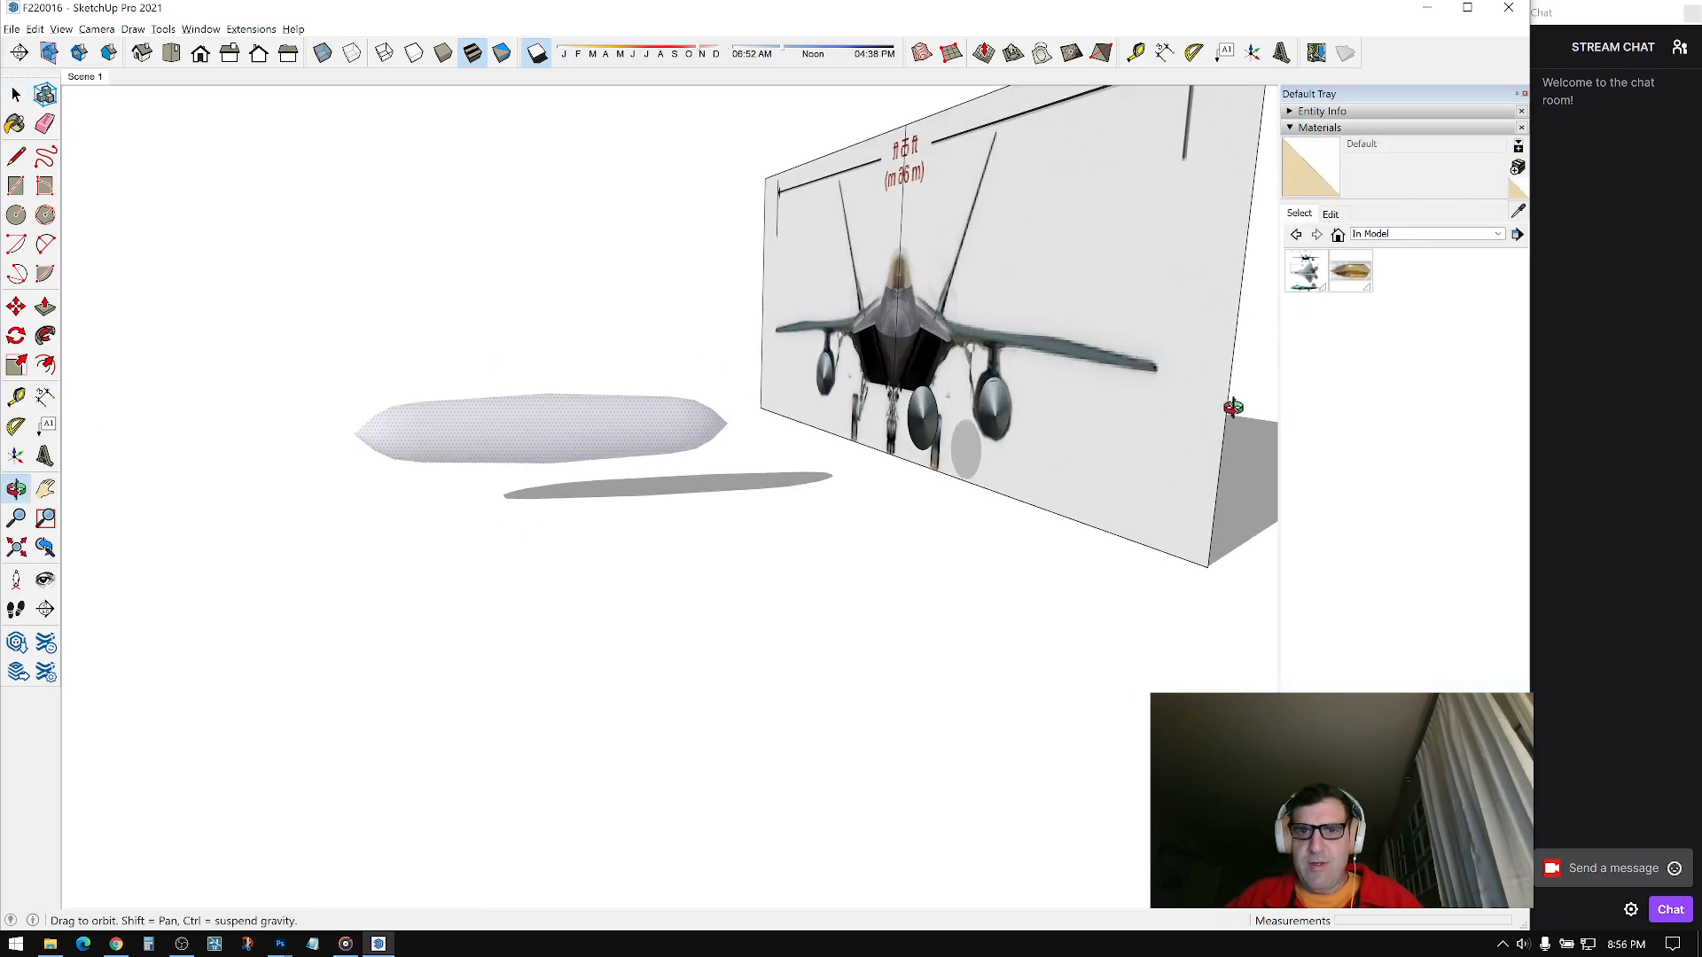
scroll(896, 399, up, 2)
click(933, 390)
middle_drag(620, 391, 296, 620)
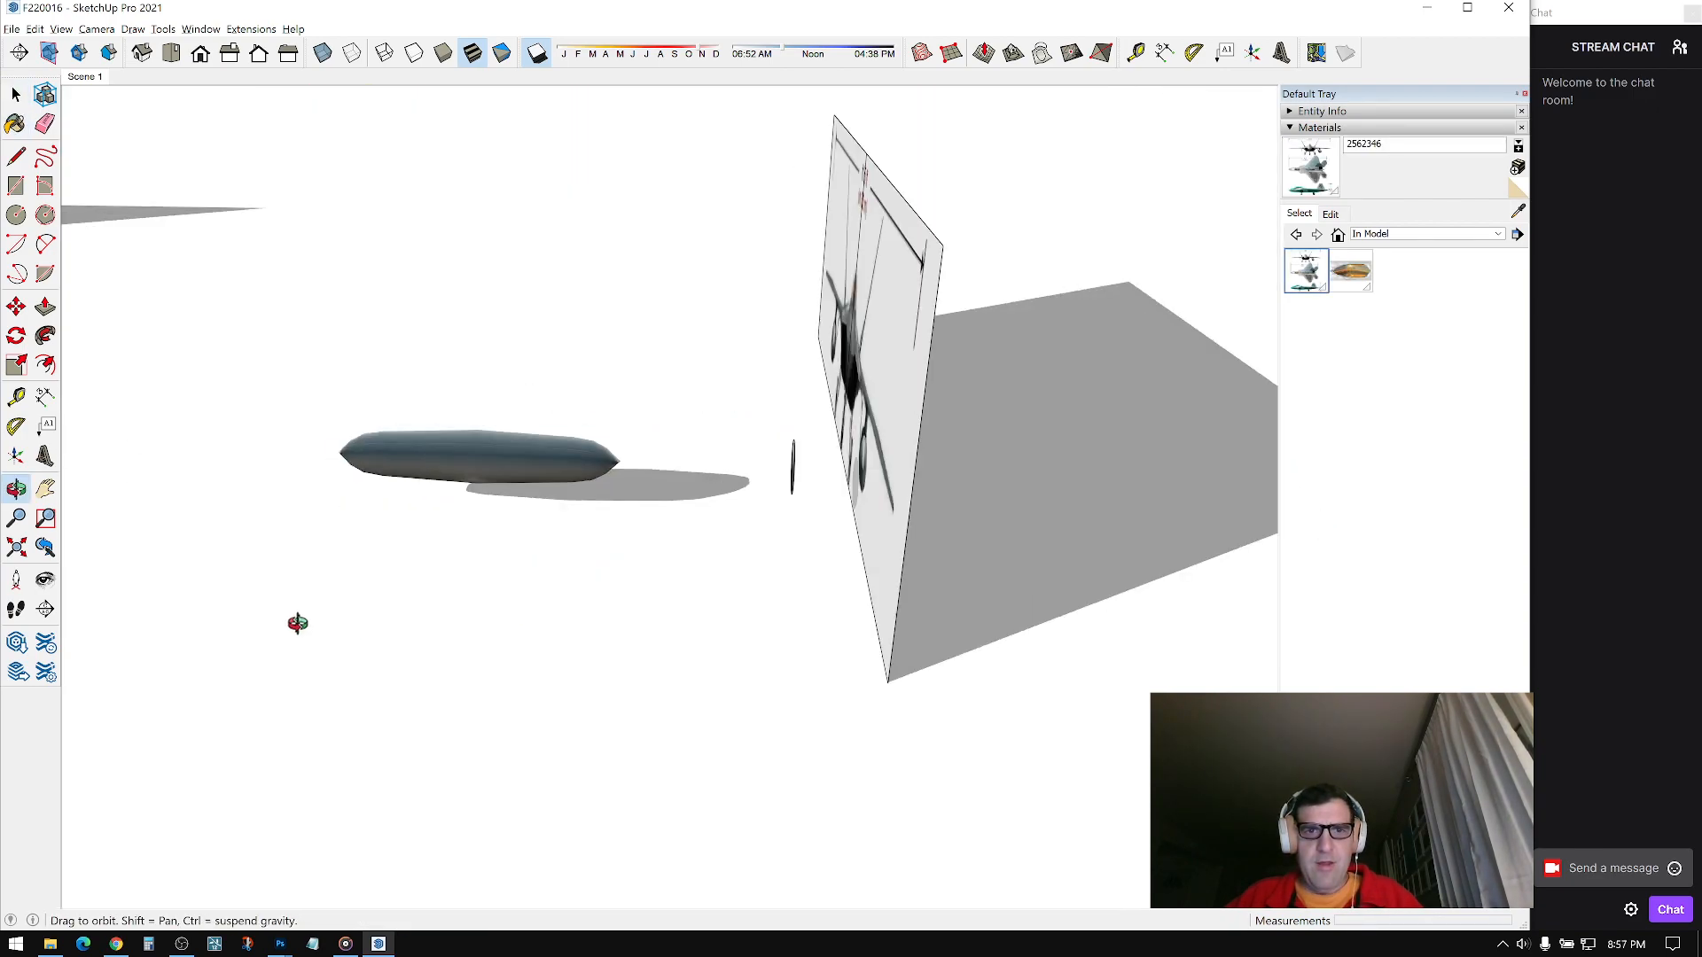
Step: Turn the complete textured tank into a component, keeping the default definition settings
key(space)
drag(473, 533, 461, 497)
key(space)
right_click(461, 497)
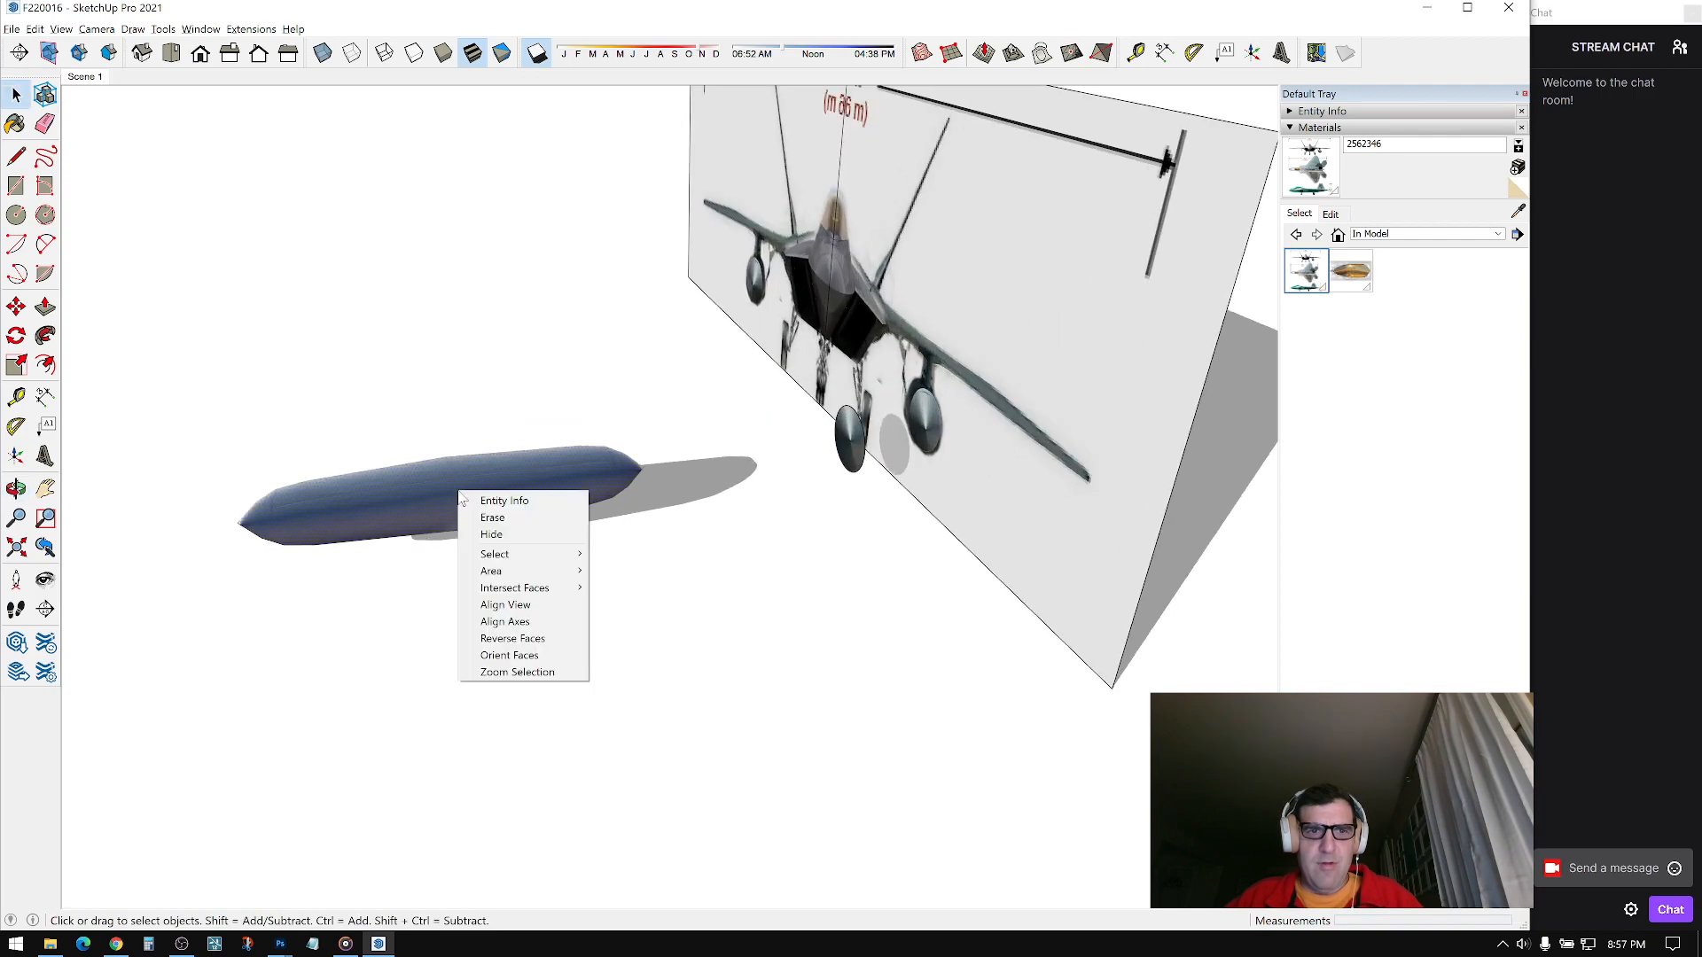
click(408, 489)
triple_click(408, 489)
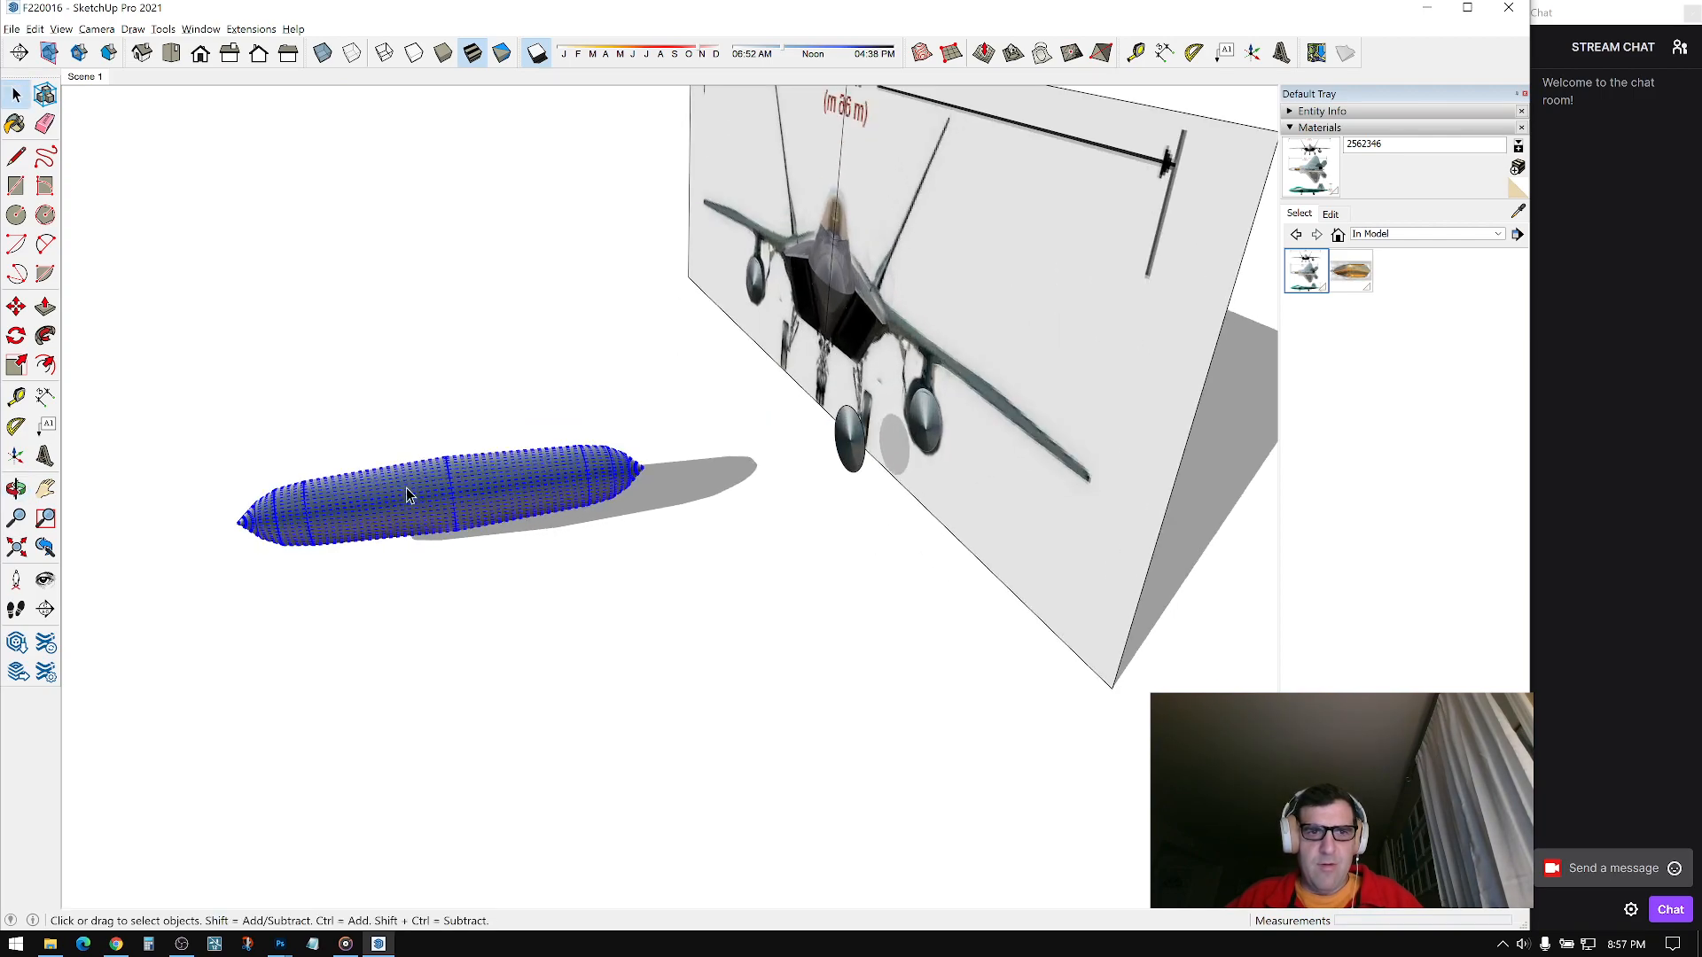
right_click(408, 489)
click(459, 603)
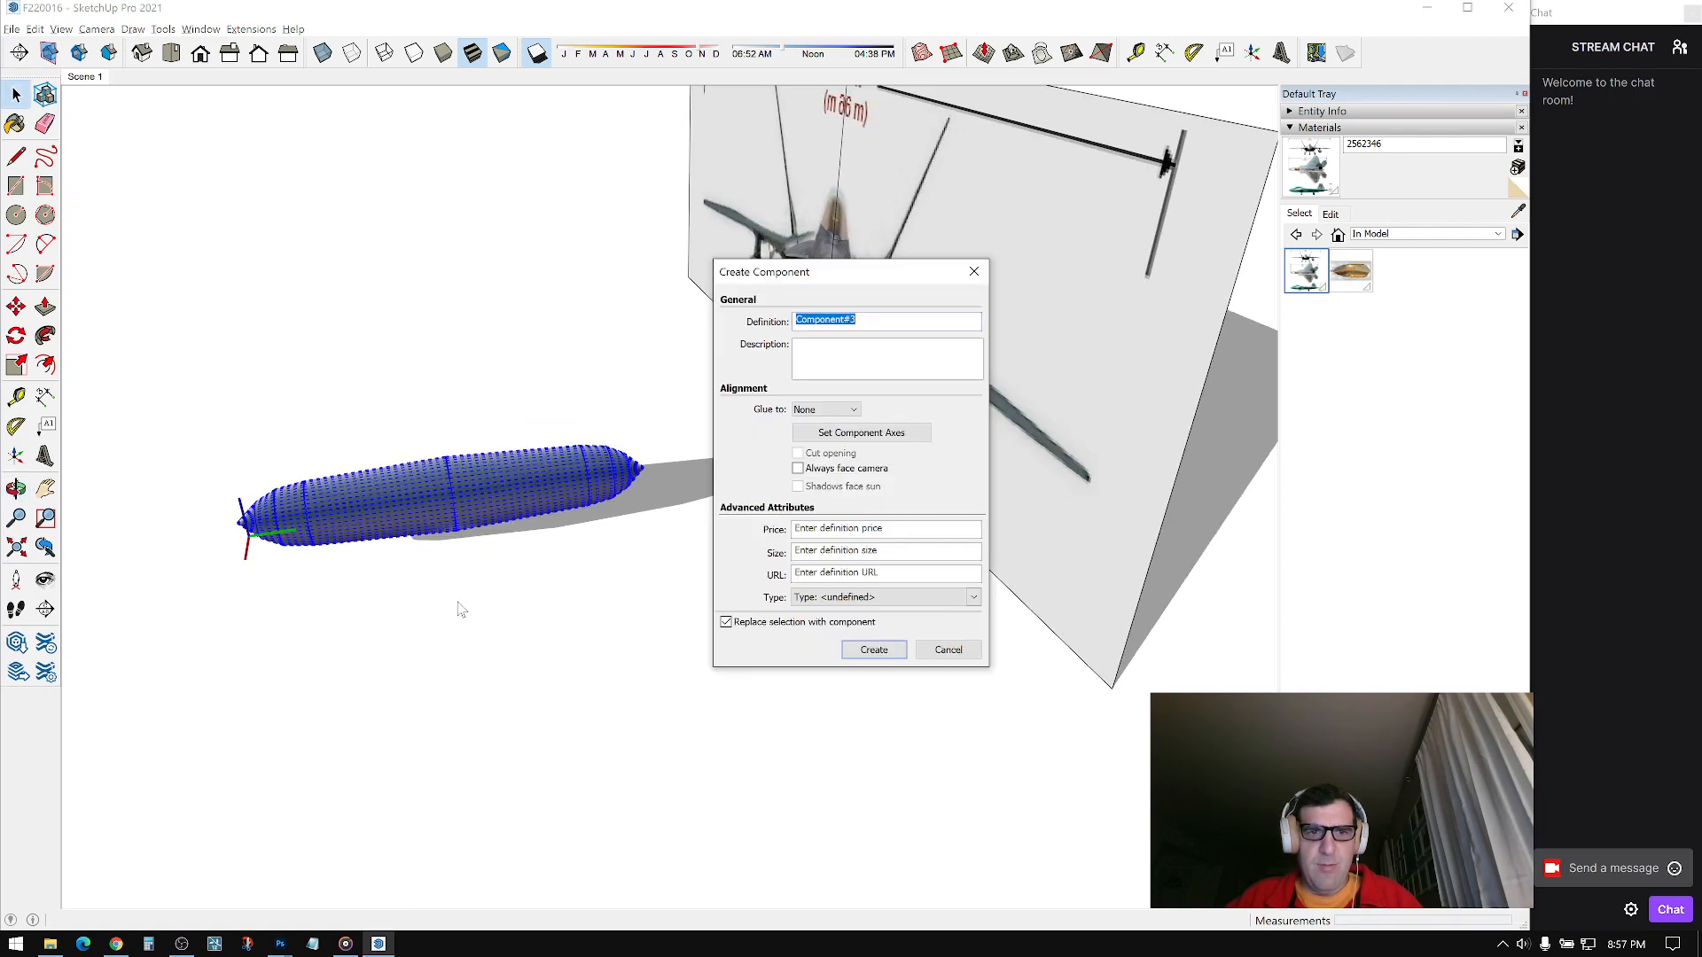
click(874, 650)
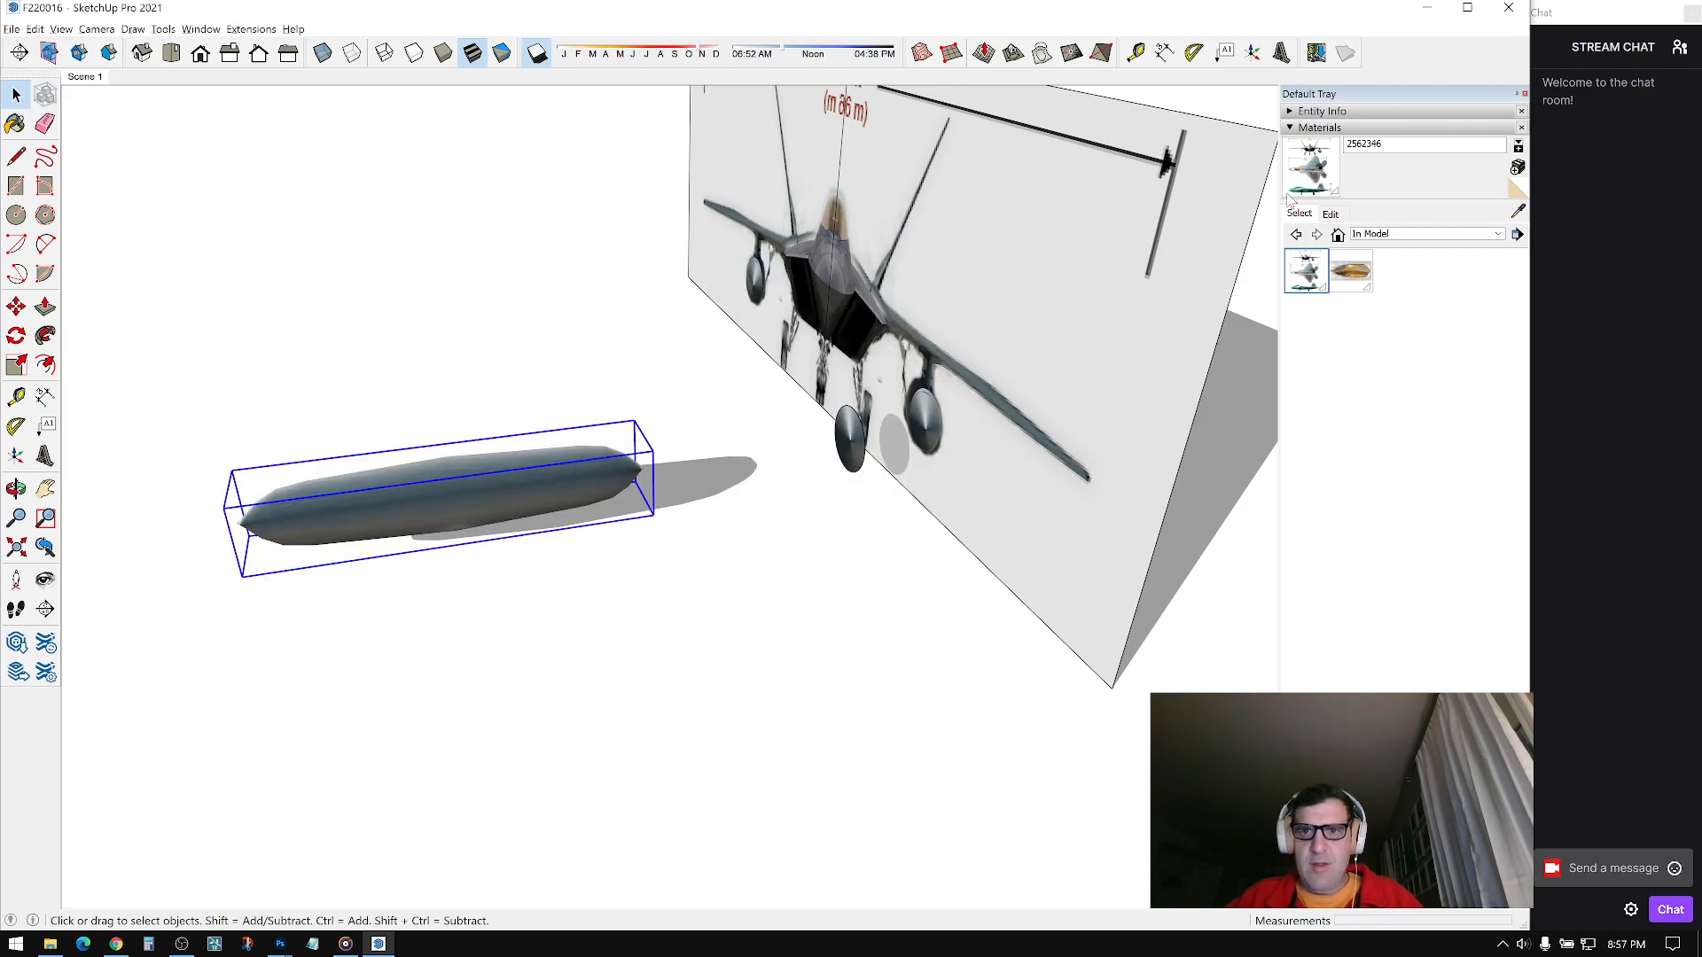
Step: Move the tank component along the green axis to the aircraft and position it beneath the wing
click(1289, 128)
middle_drag(674, 363, 1087, 418)
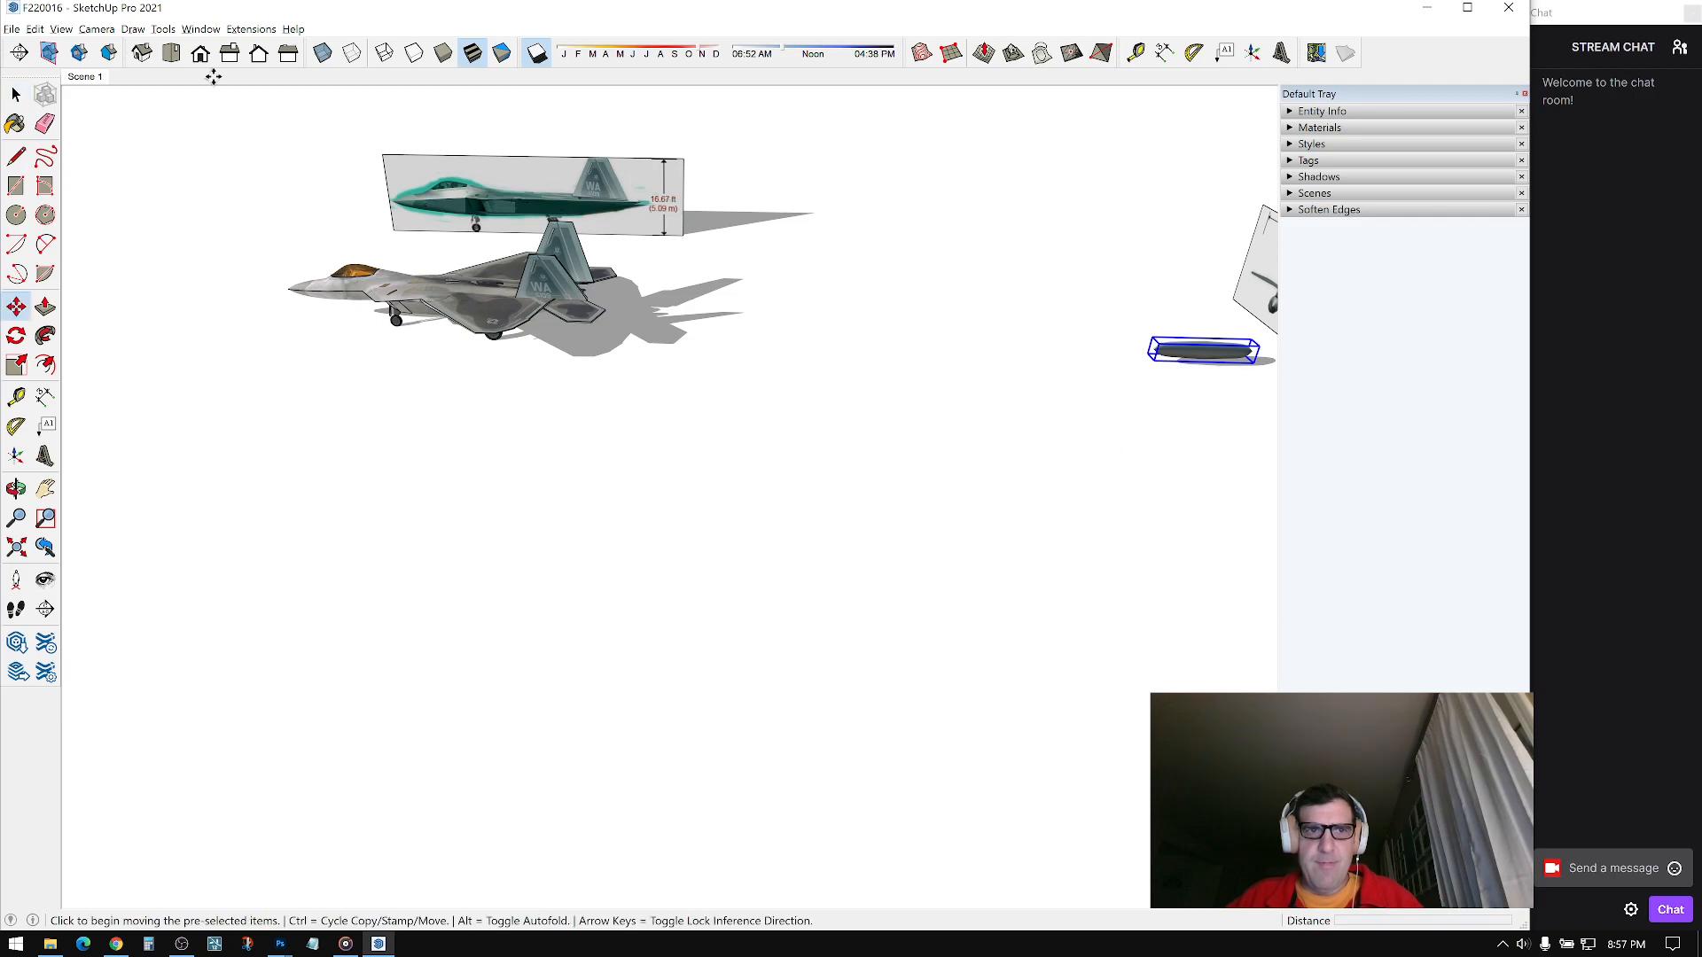
click(1020, 418)
shift+middle_drag(645, 448, 1045, 476)
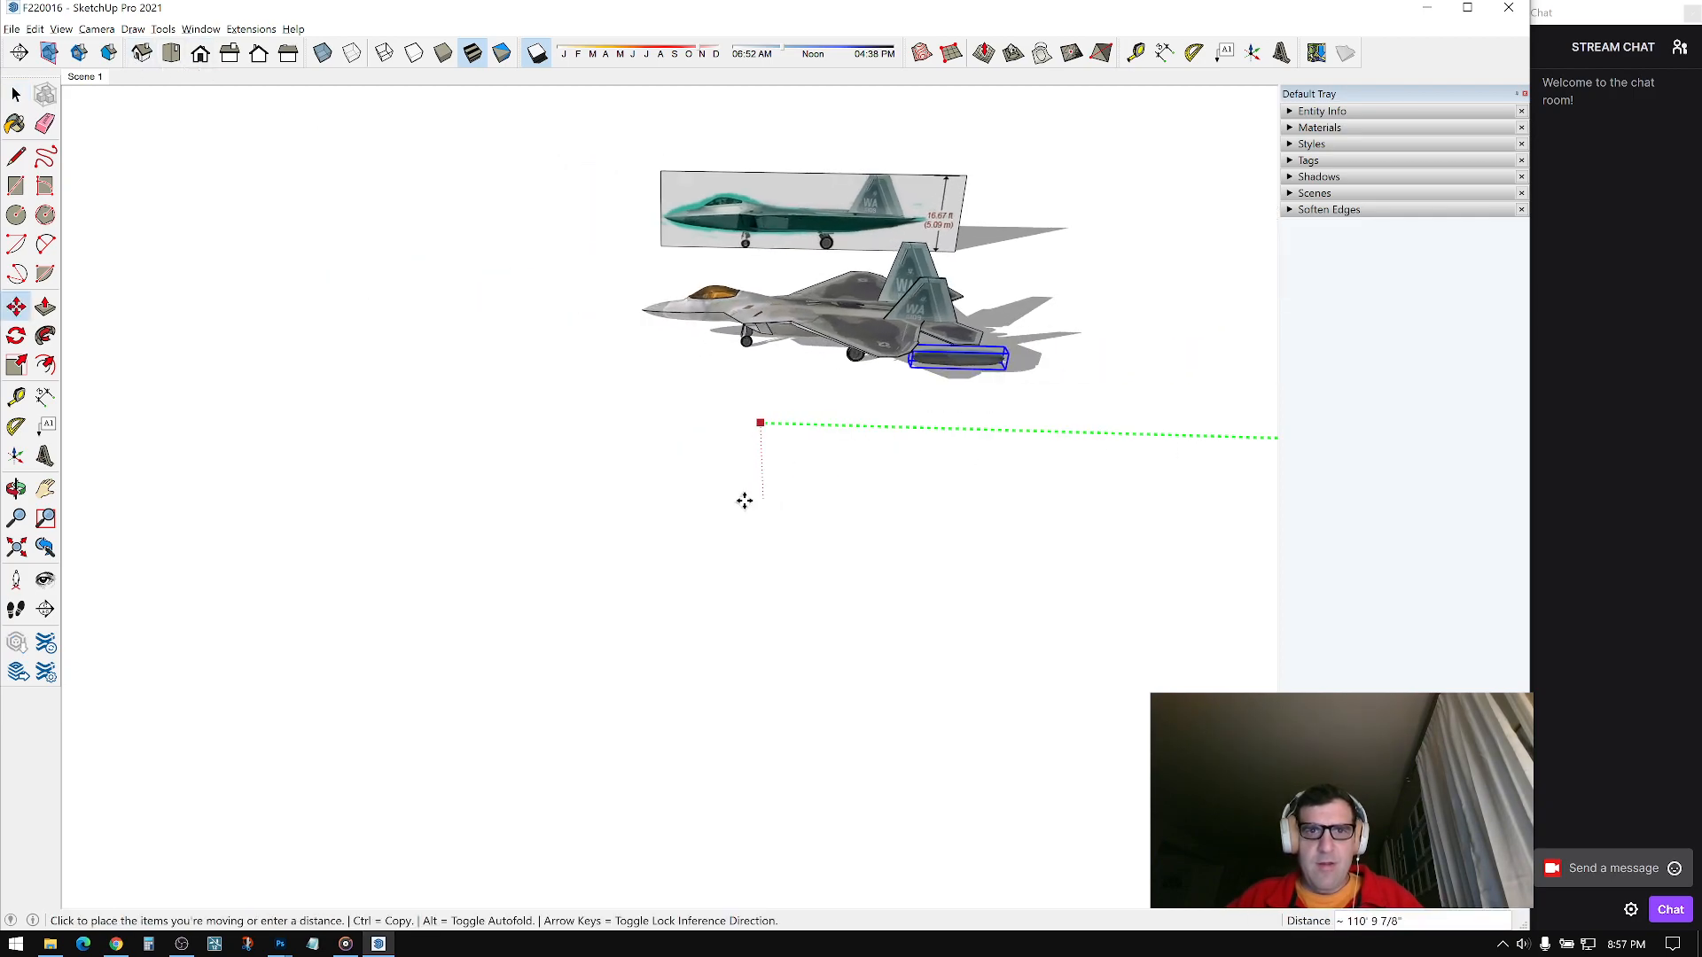
click(647, 511)
scroll(873, 372, up, 8)
middle_drag(851, 417, 846, 398)
mouse_move(833, 497)
middle_down()
mouse_move(819, 474)
mouse_move(808, 515)
middle_up()
click(808, 515)
click(854, 520)
middle_drag(763, 398, 940, 399)
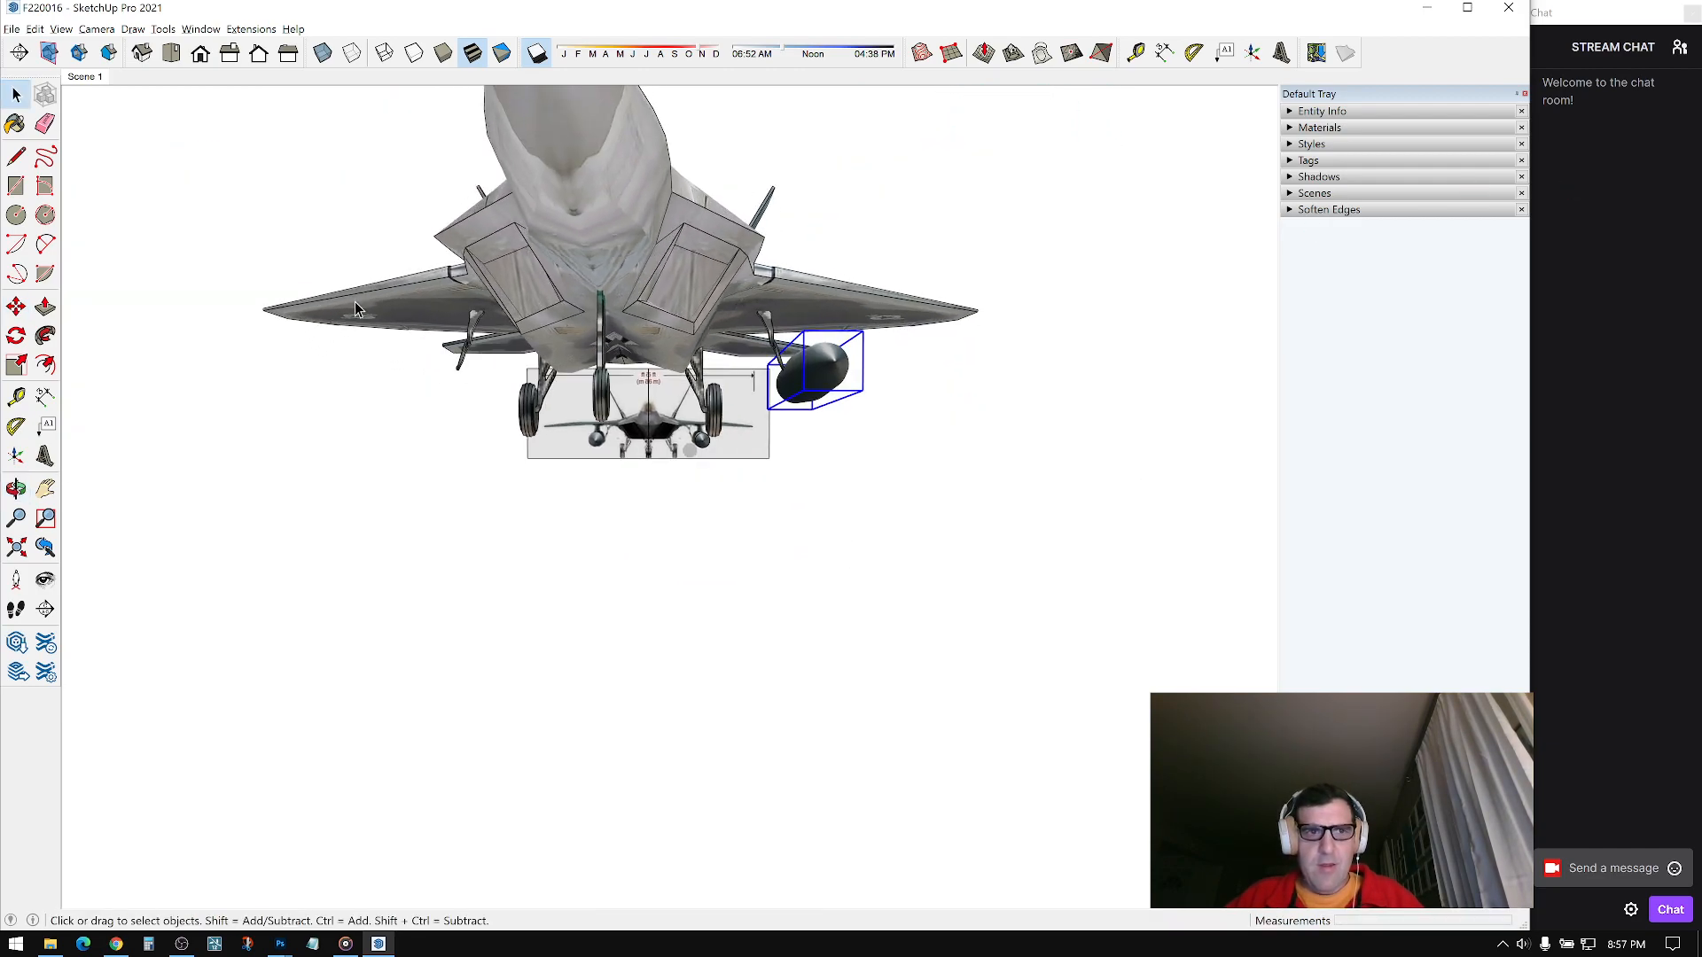
Step: Show the front view in parallel projection and shift the tank to line up with the tank in the reference image
click(206, 55)
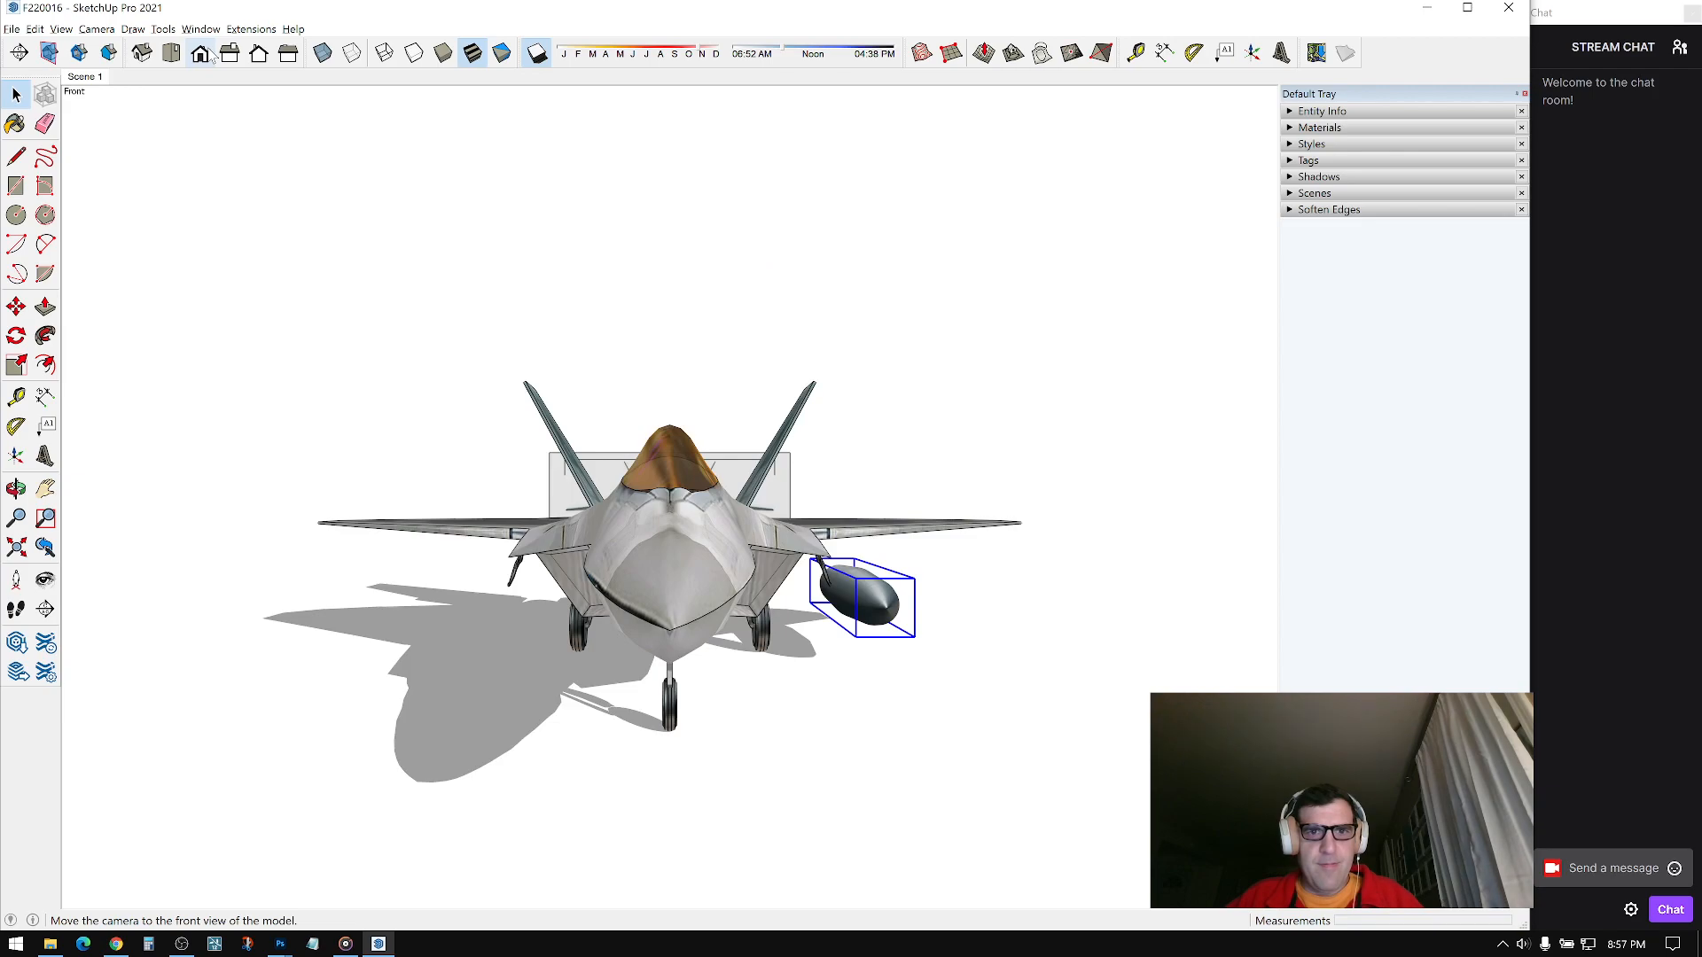
click(106, 31)
click(136, 101)
shift+middle_drag(588, 467, 601, 352)
scroll(765, 450, up, 4)
key(m)
click(816, 602)
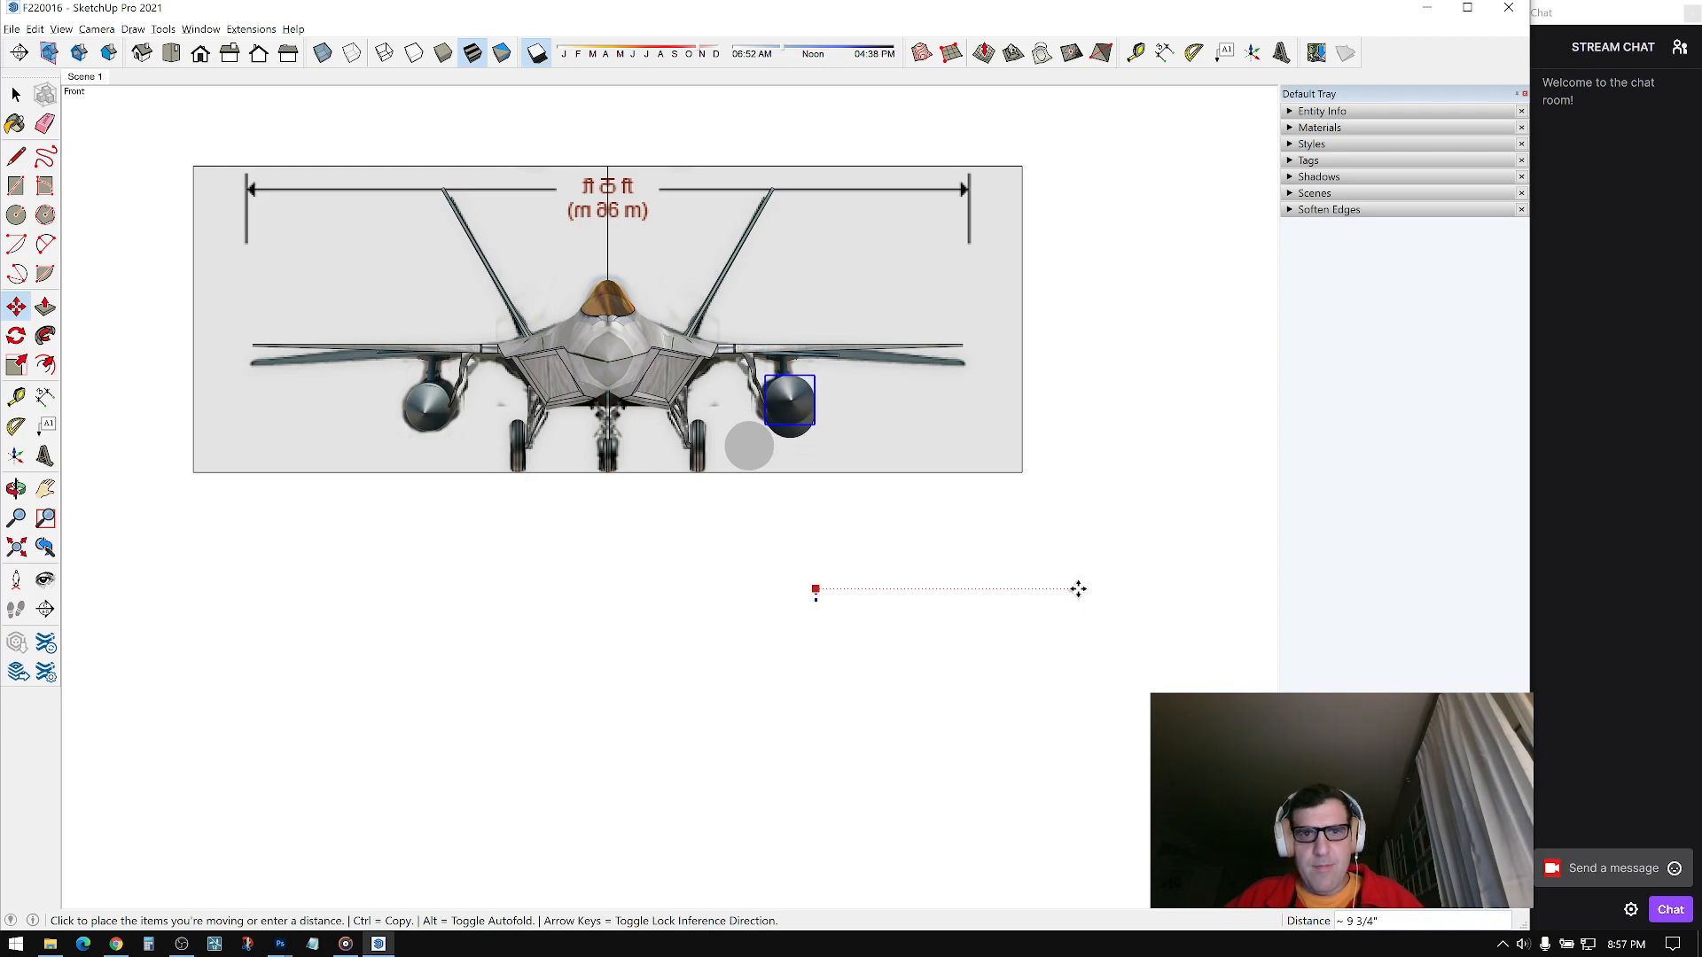
Step: Place a copy of the tank beneath the opposite wing, aligned with the second tank in the reference image
key(ctrl)
shift+middle_drag(721, 570, 788, 567)
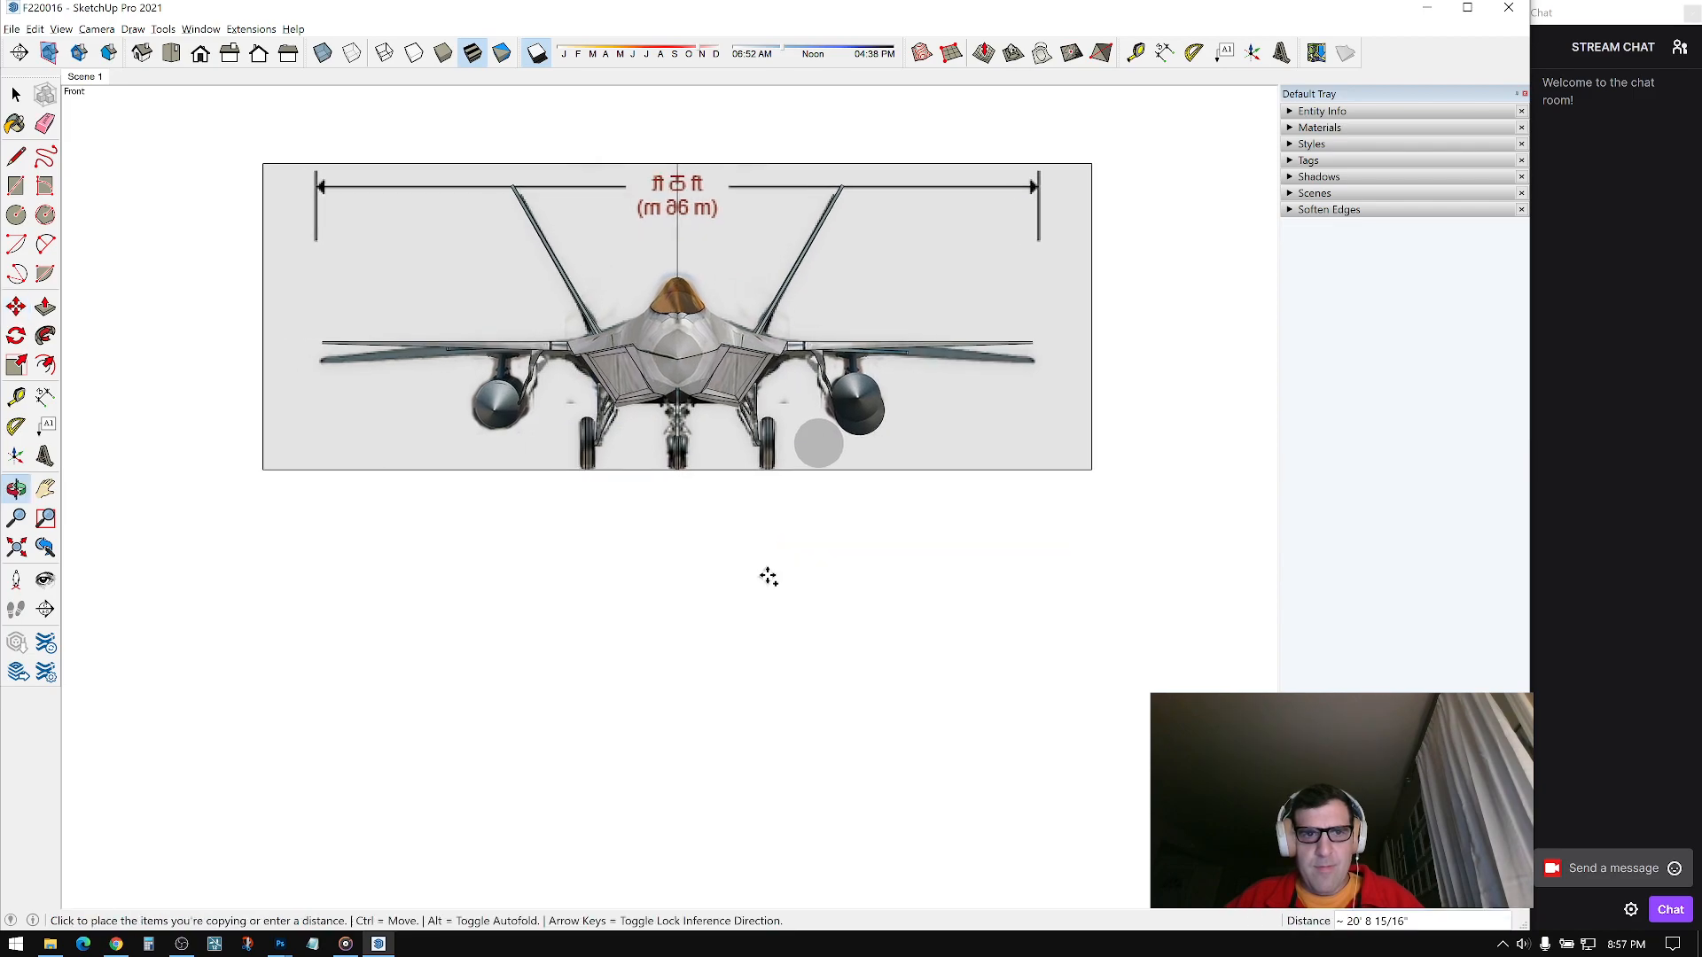
click(722, 585)
key(space)
Step: Trace the tank pylon's outline with its flared top and straight stem on the front reference image
middle_drag(856, 411, 770, 440)
scroll(543, 431, up, 4)
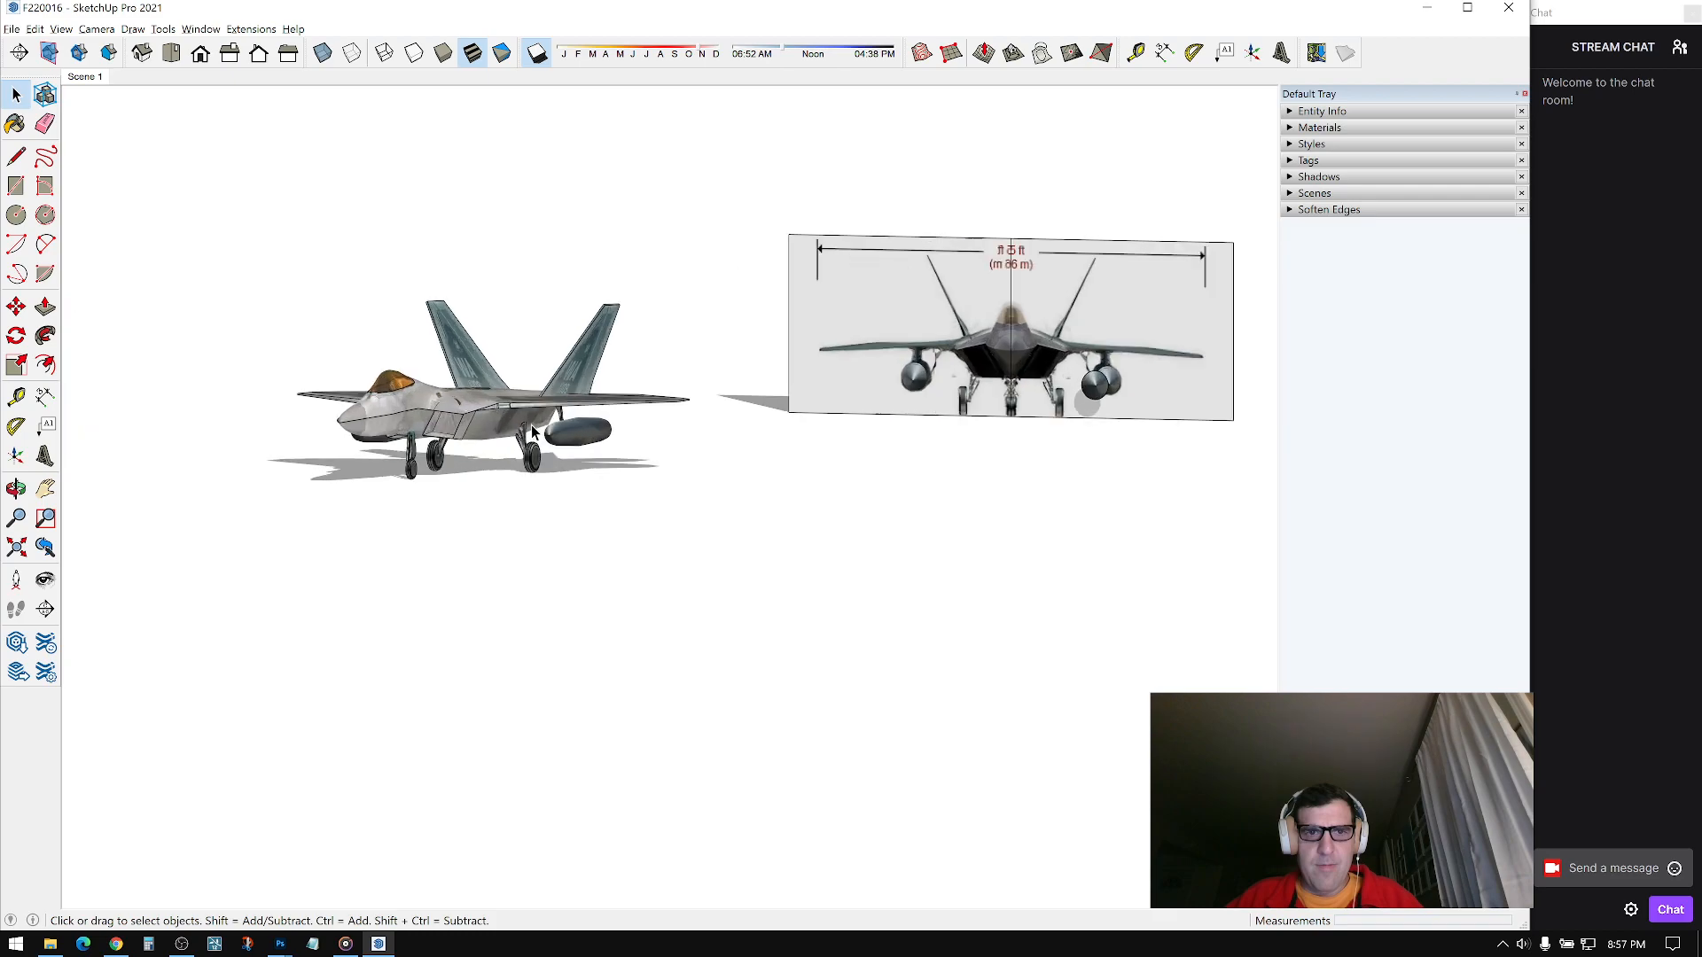
middle_drag(522, 433, 551, 370)
scroll(586, 423, up, 1)
scroll(580, 418, up, 2)
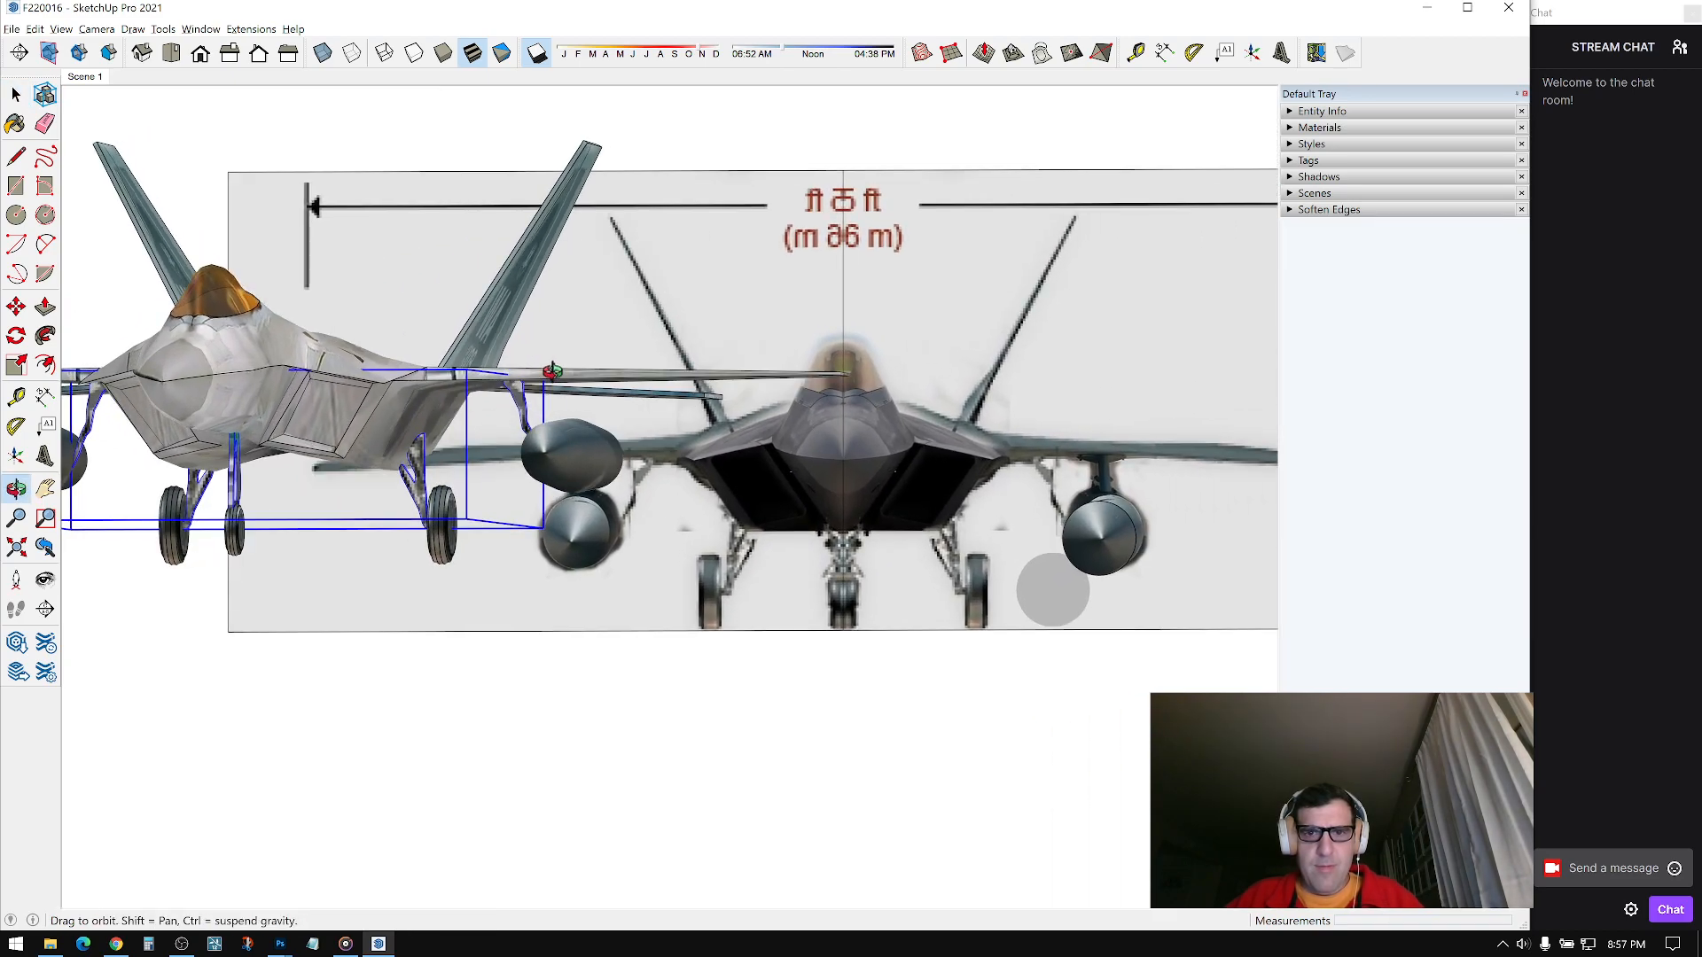
key(space)
scroll(1072, 518, up, 6)
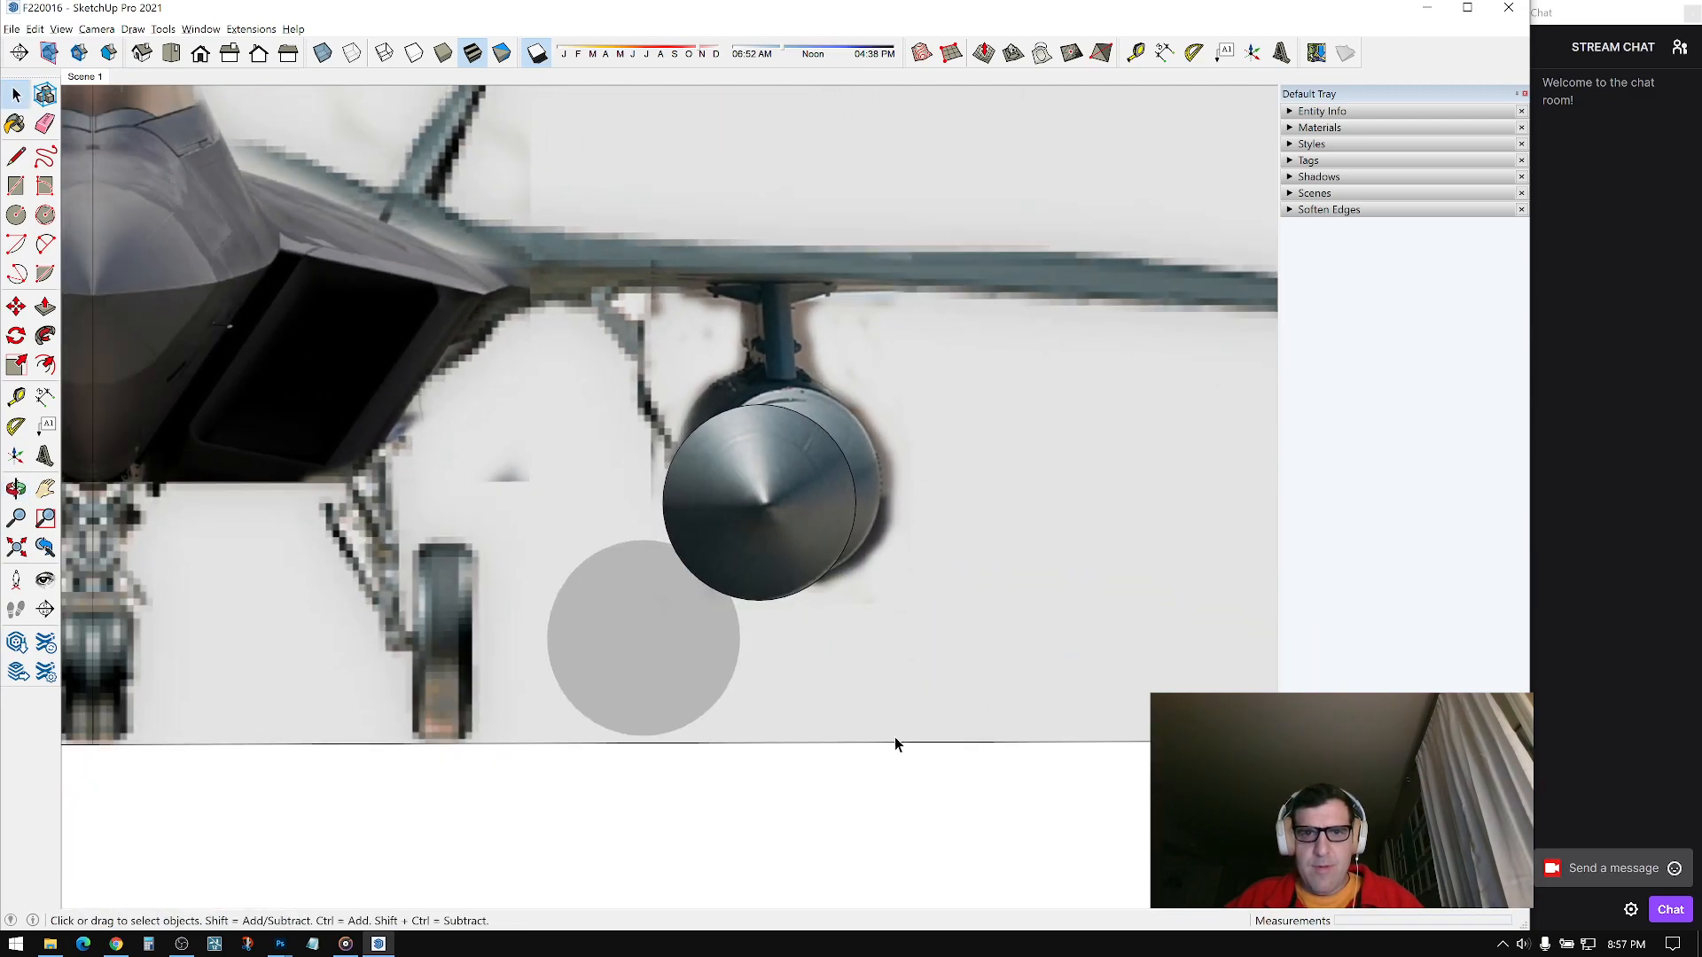
scroll(784, 283, up, 2)
middle_drag(792, 377, 700, 373)
scroll(825, 293, up, 2)
key(l)
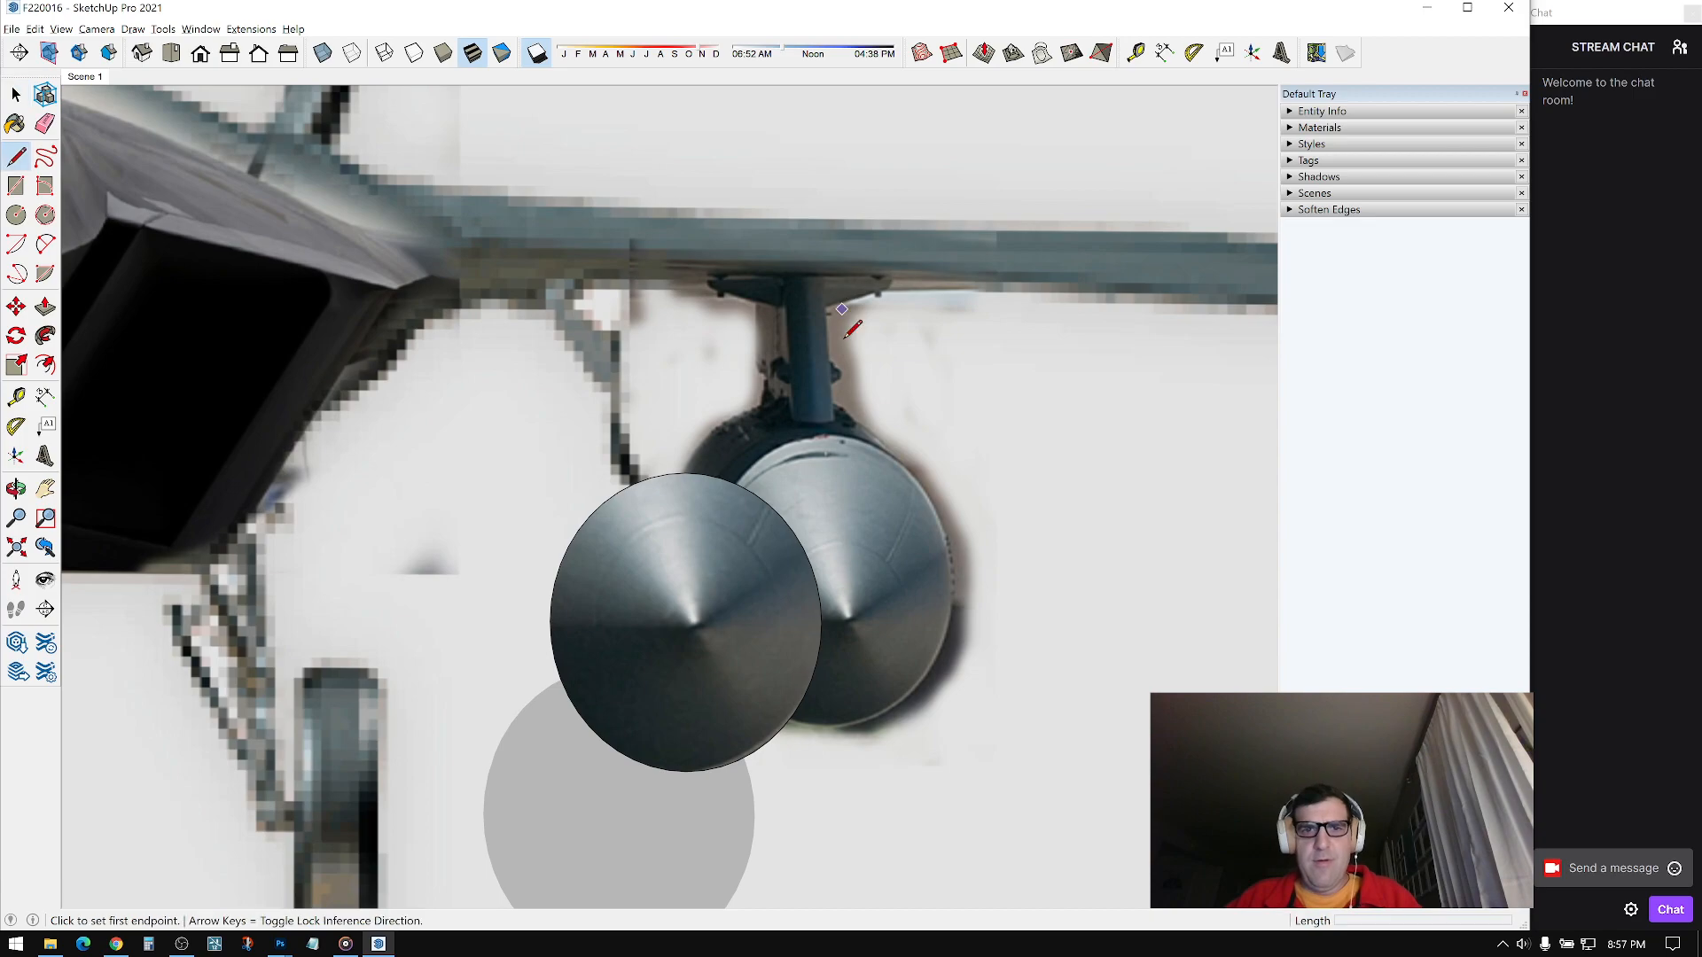
click(709, 276)
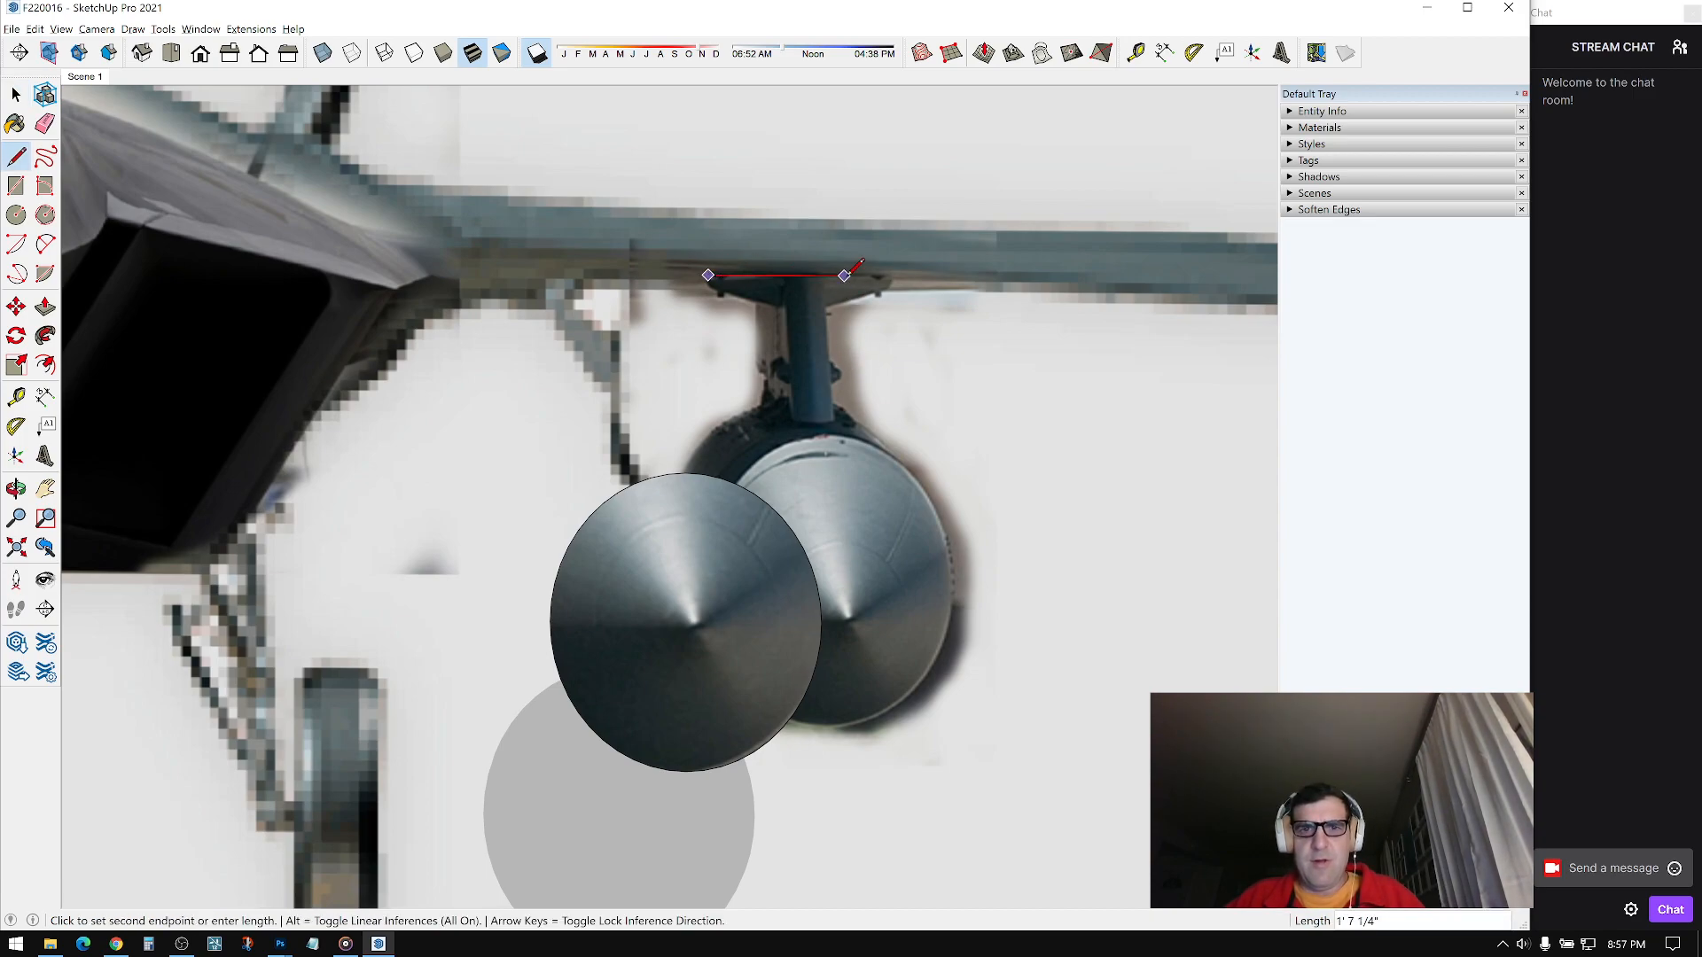
scroll(849, 271, up, 2)
scroll(897, 275, up, 5)
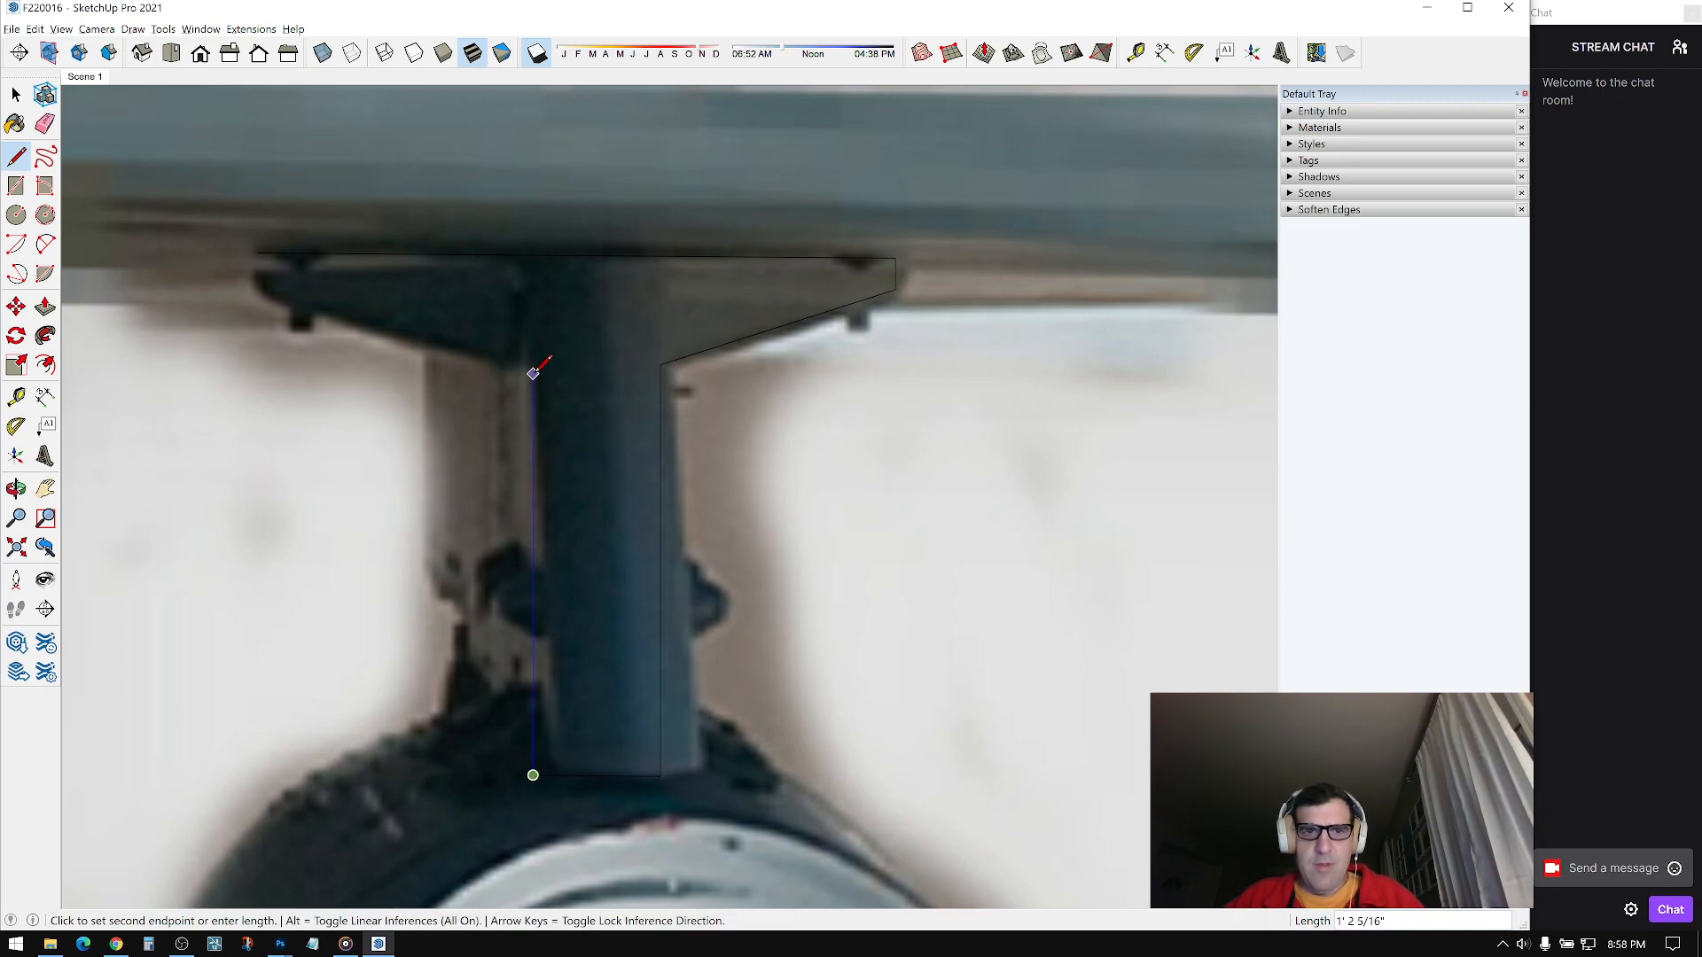
key(Escape)
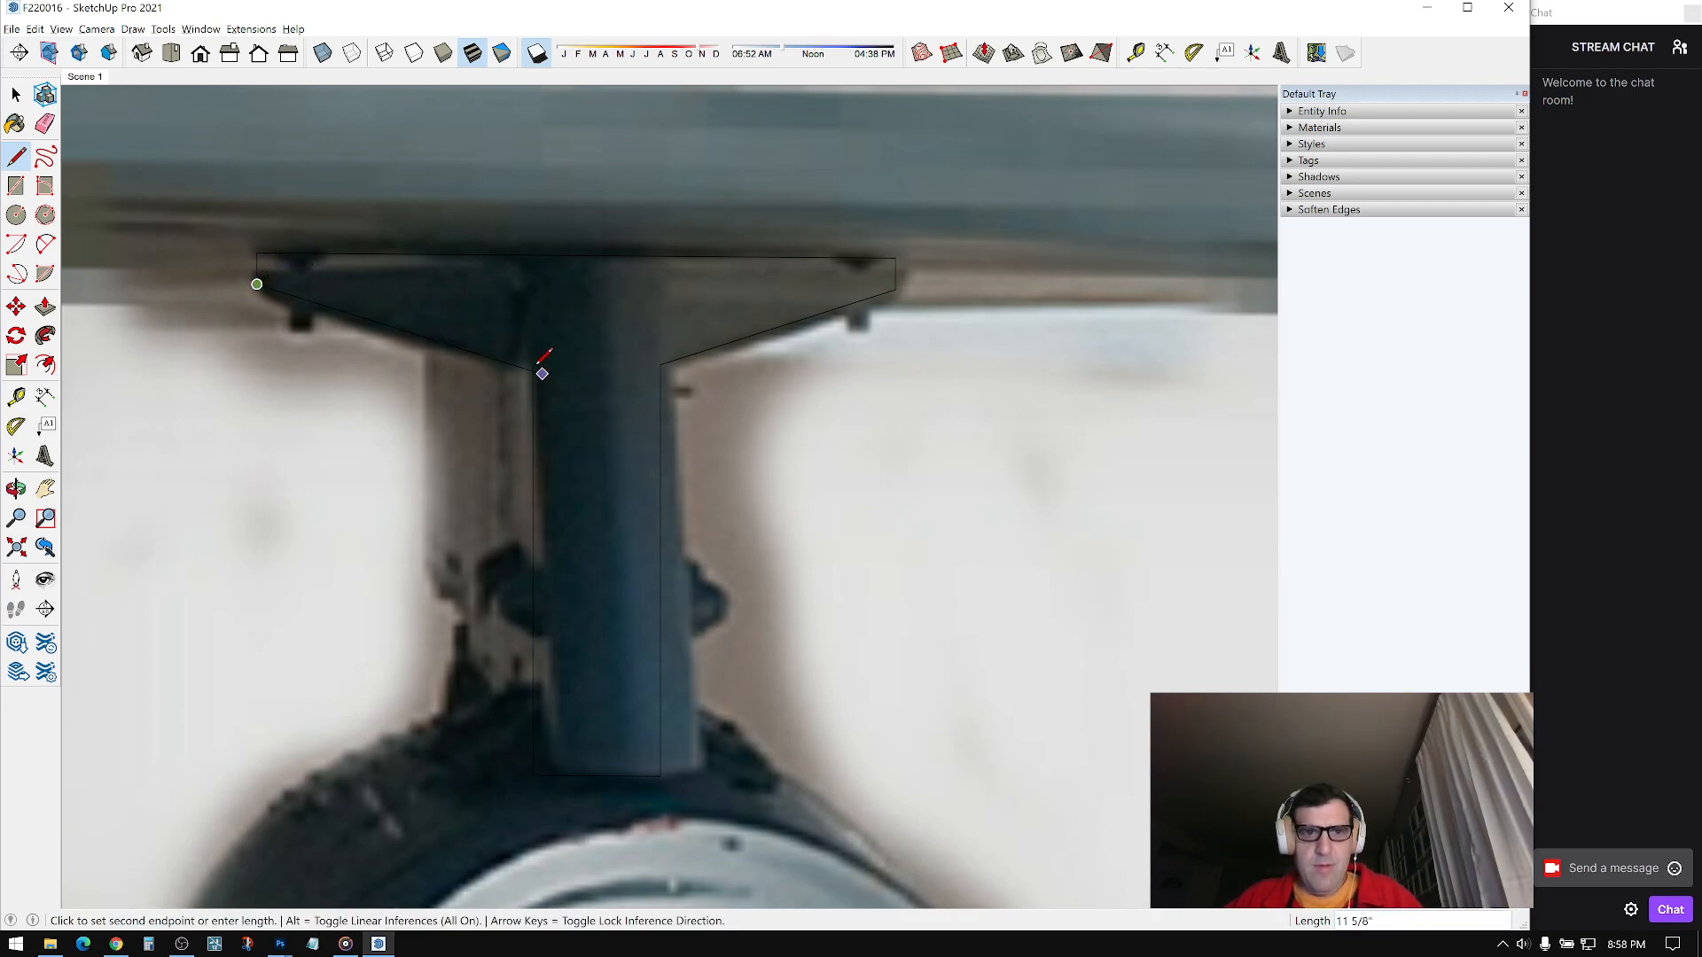
click(534, 370)
Step: Extrude the traced pylon profile forward from the reference image into a solid block
middle_drag(537, 365, 722, 332)
scroll(627, 407, down, 3)
key(p)
click(719, 390)
click(483, 469)
Step: Select the whole pylon and paint it with the reference image material 2562346
key(space)
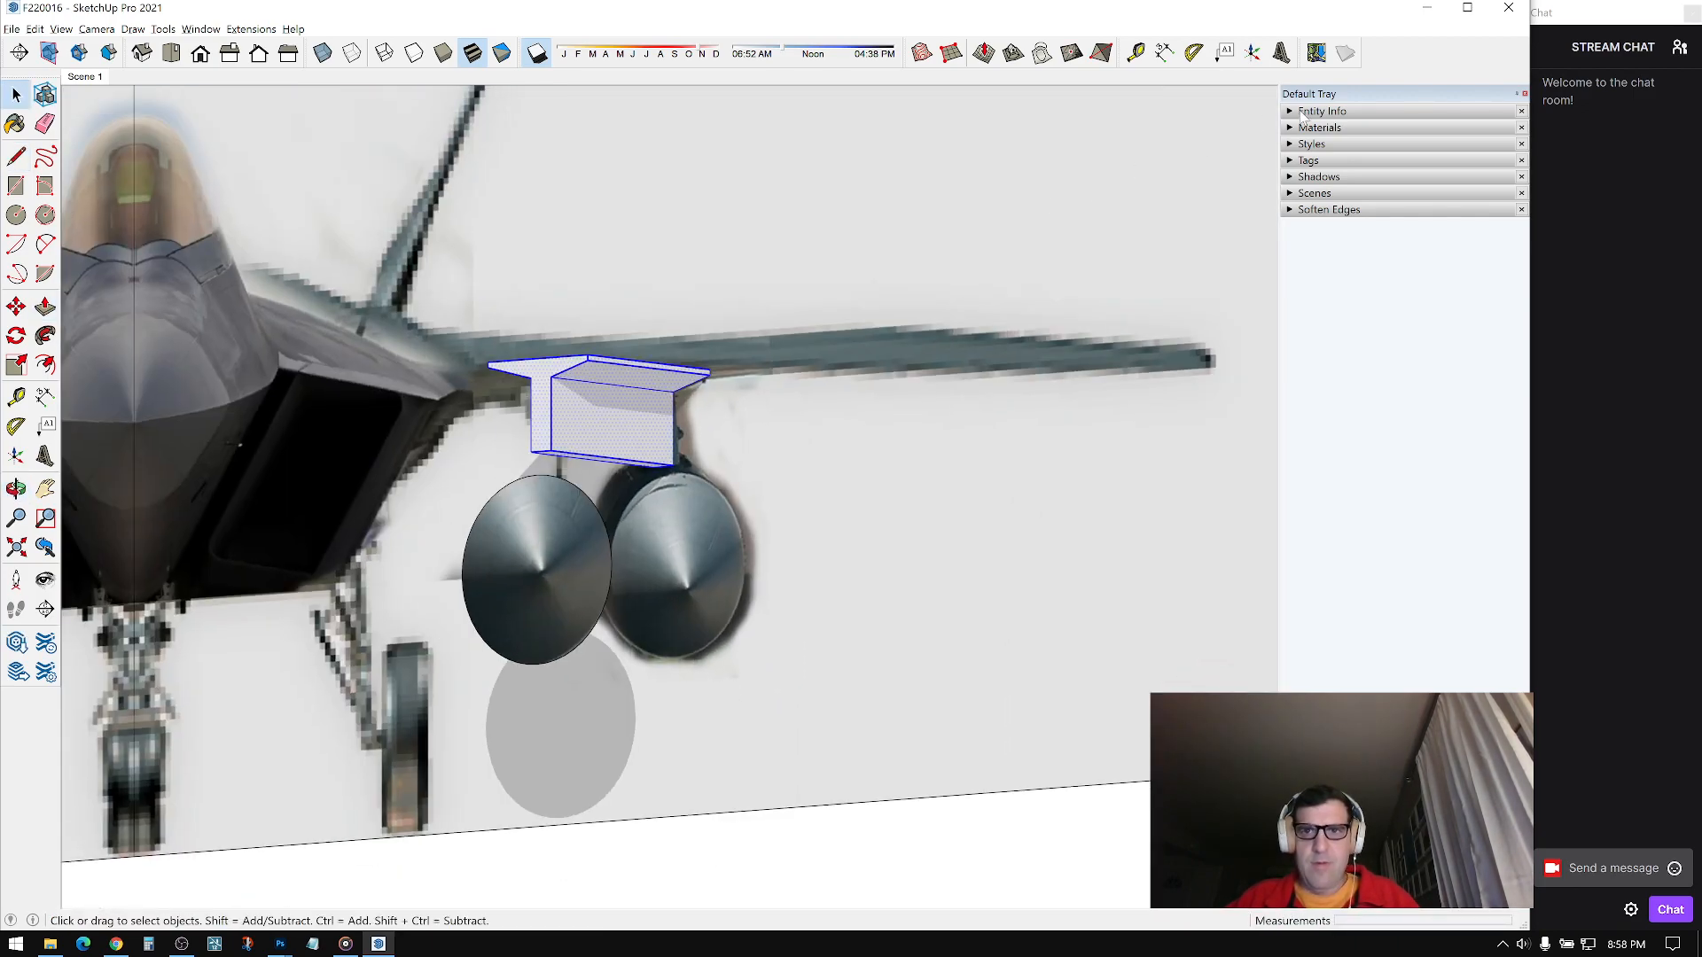
click(1291, 128)
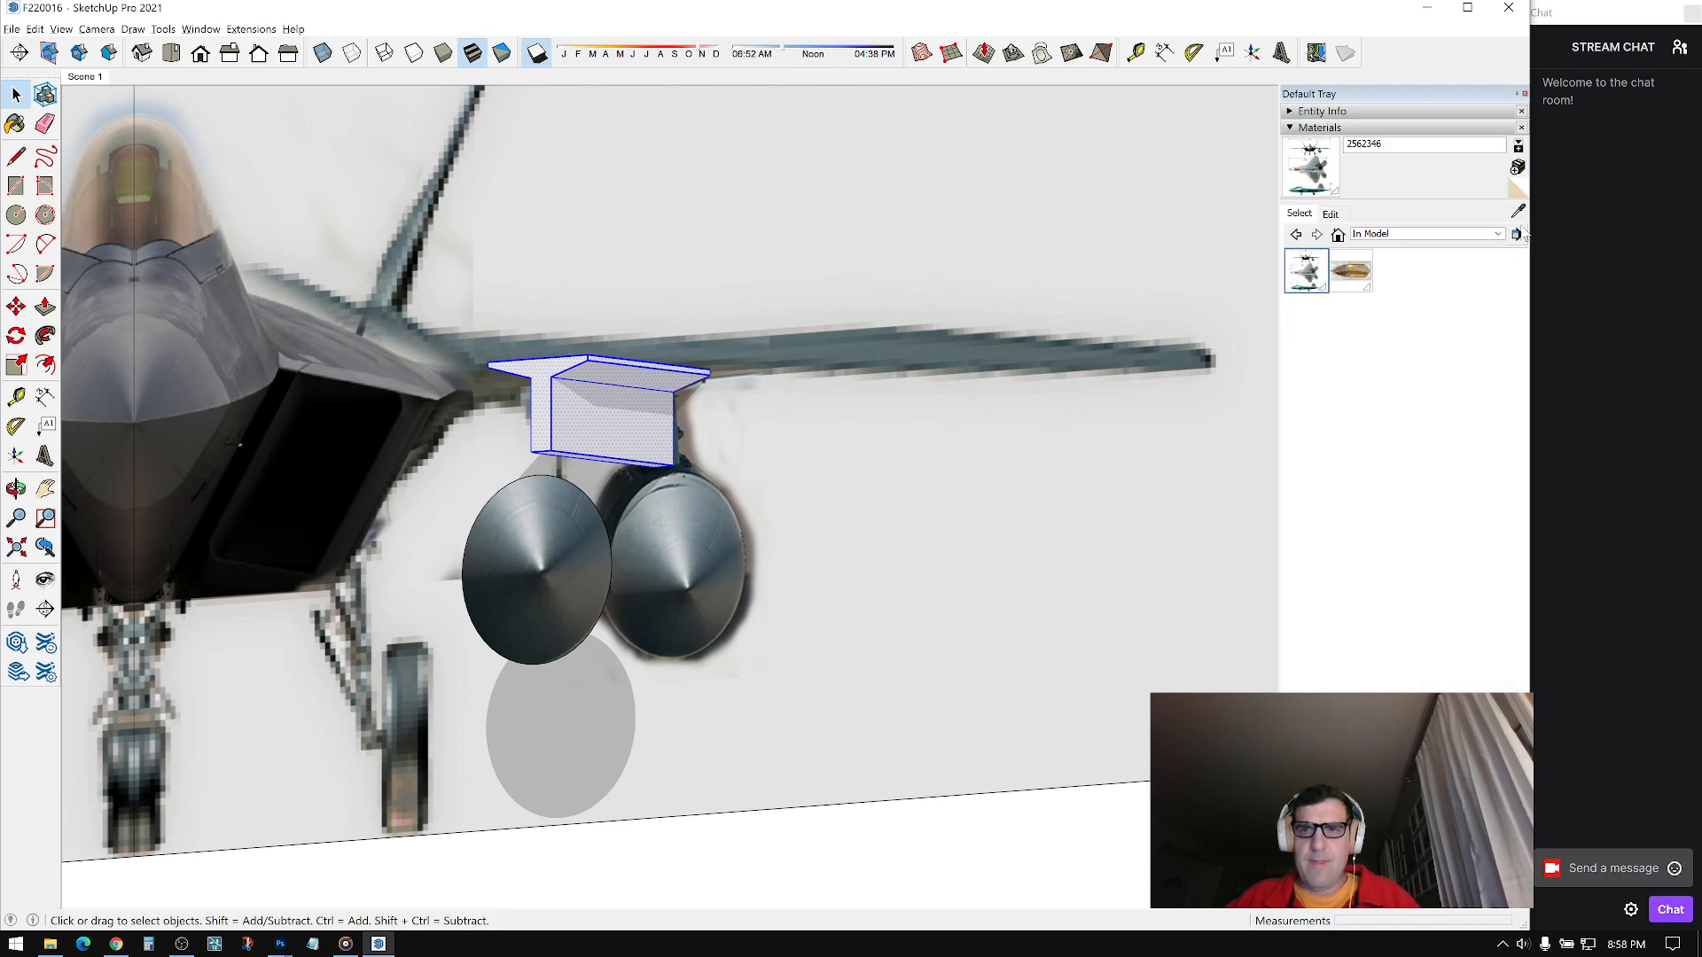
click(605, 369)
scroll(606, 371, down, 3)
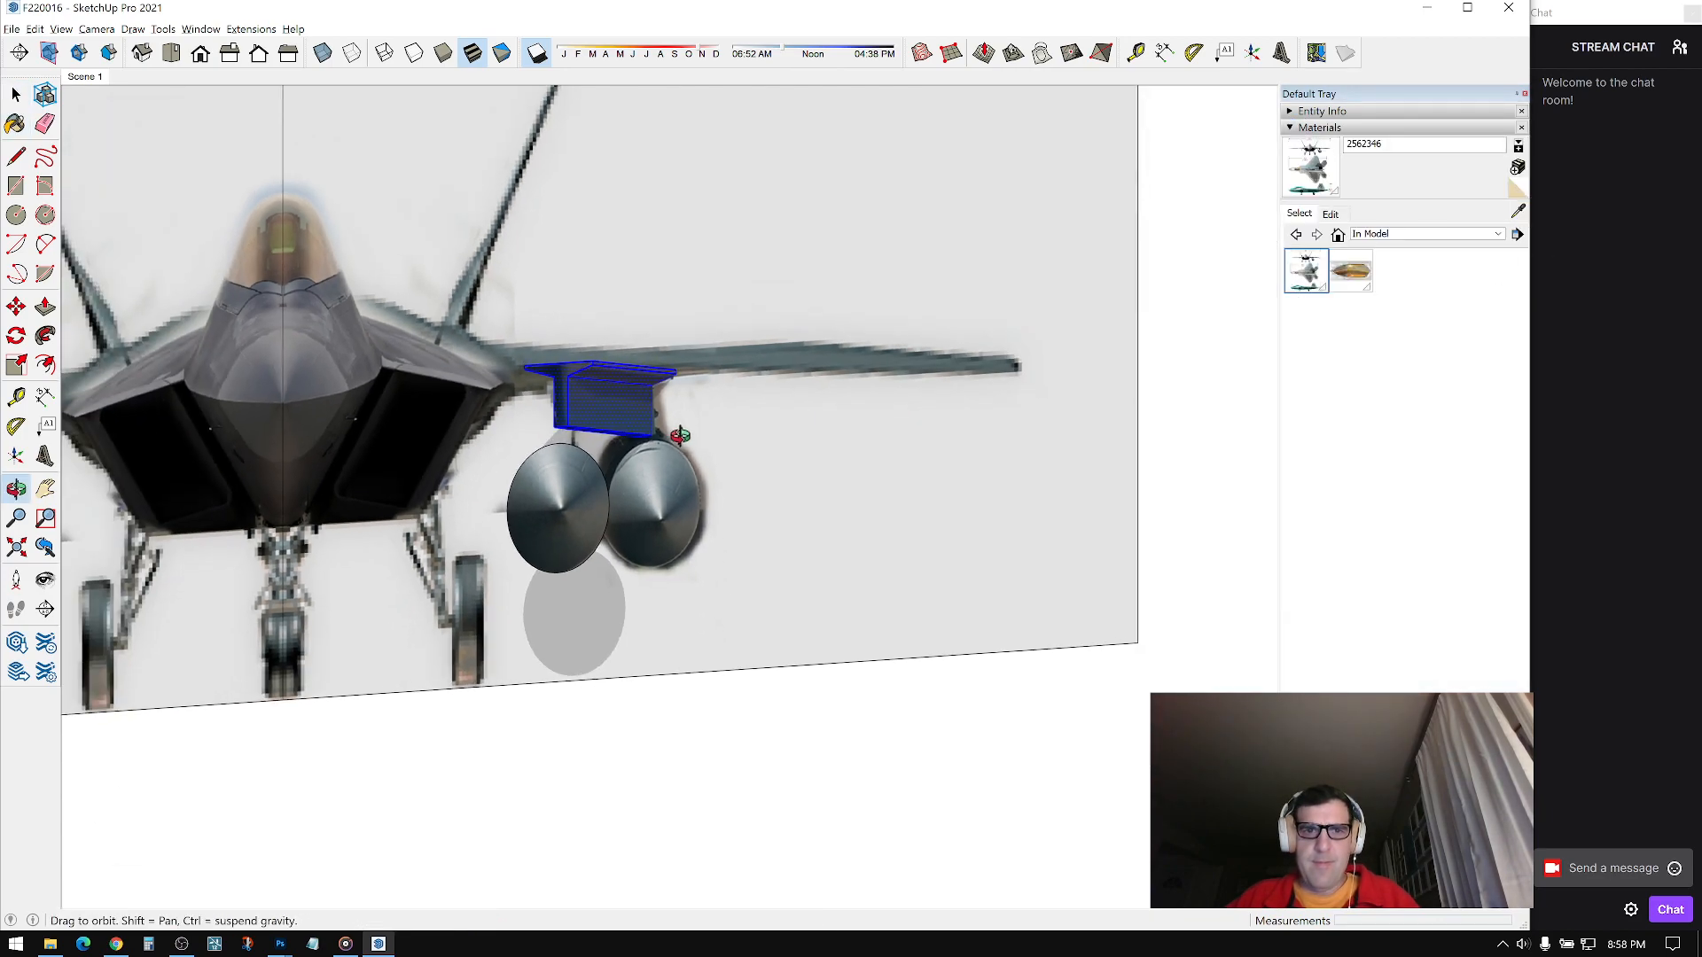
Step: Turn the painted pylon into a component with the default settings
middle_drag(681, 436, 635, 509)
key(space)
key(g)
click(874, 650)
Step: Move the pylon component from the reference image to the aircraft and slide it along the green axis above the tank
middle_drag(1037, 452, 890, 483)
key(m)
click(895, 536)
middle_drag(482, 555, 374, 247)
scroll(563, 596, up, 3)
click(574, 611)
click(374, 246)
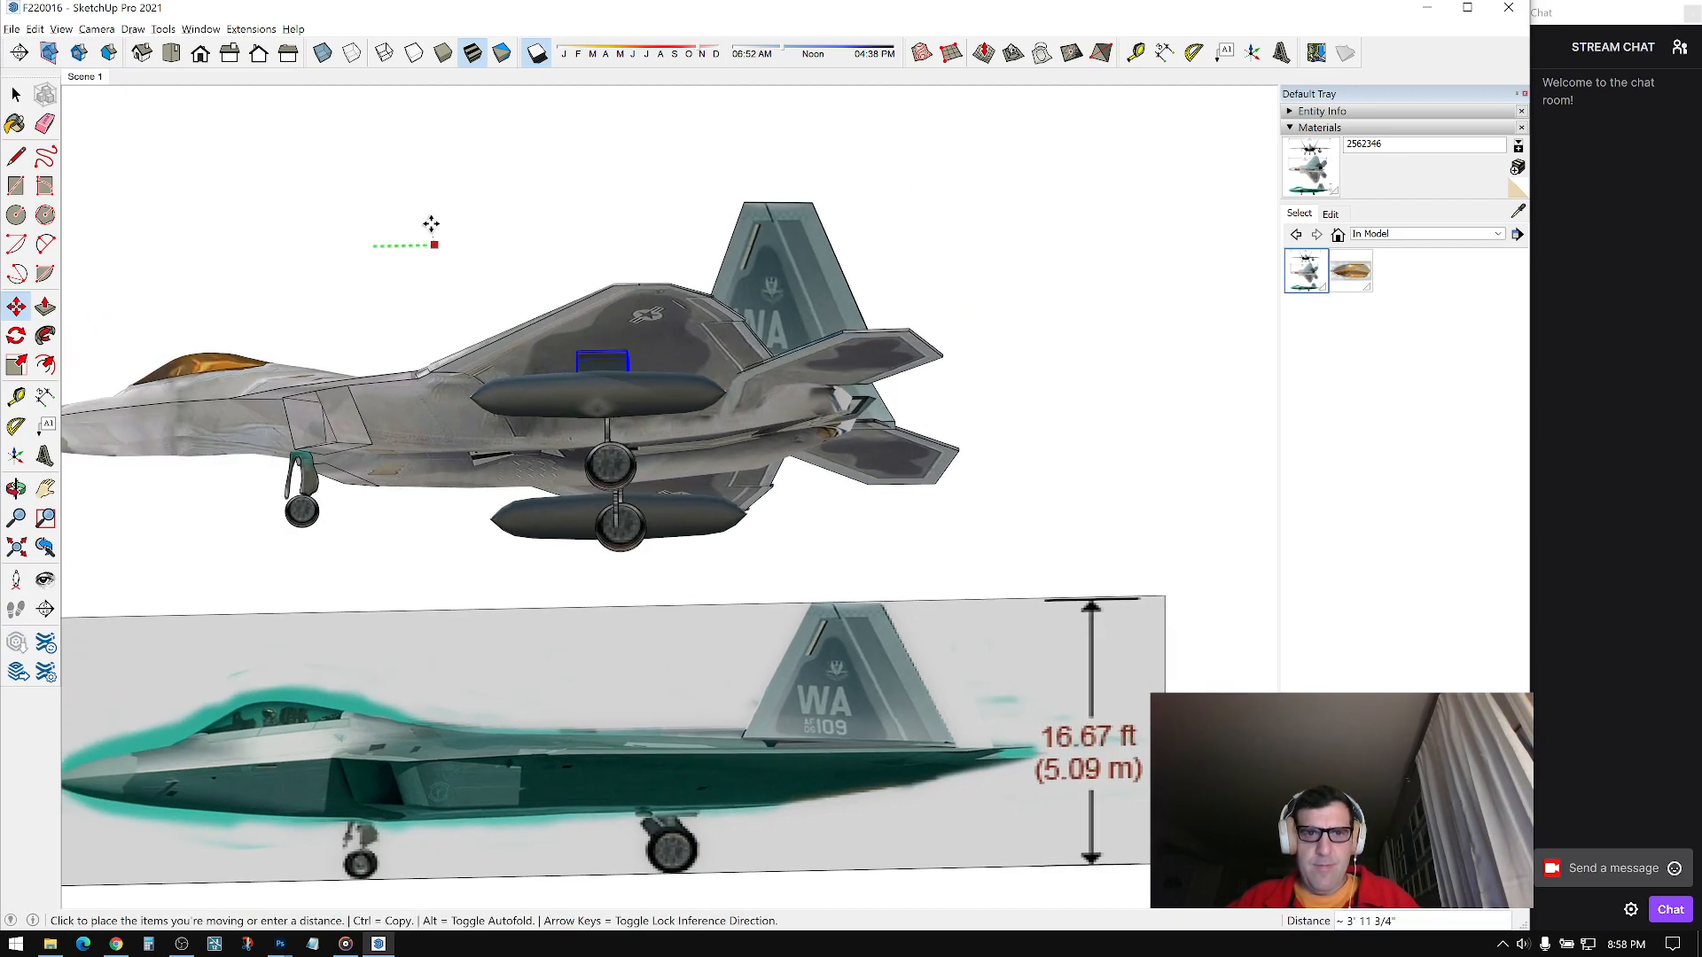
click(426, 222)
Step: Fine-tune the pylon's position above the tank and lower it onto the tank's upper surface
scroll(612, 381, up, 2)
middle_drag(611, 381, 704, 371)
key(space)
scroll(661, 455, up, 2)
click(666, 336)
click(653, 331)
middle_drag(654, 332, 660, 373)
click(640, 355)
click(656, 357)
scroll(822, 349, down, 2)
key(space)
middle_drag(657, 367, 808, 330)
middle_drag(532, 374, 850, 594)
scroll(943, 472, up, 2)
key(m)
click(938, 627)
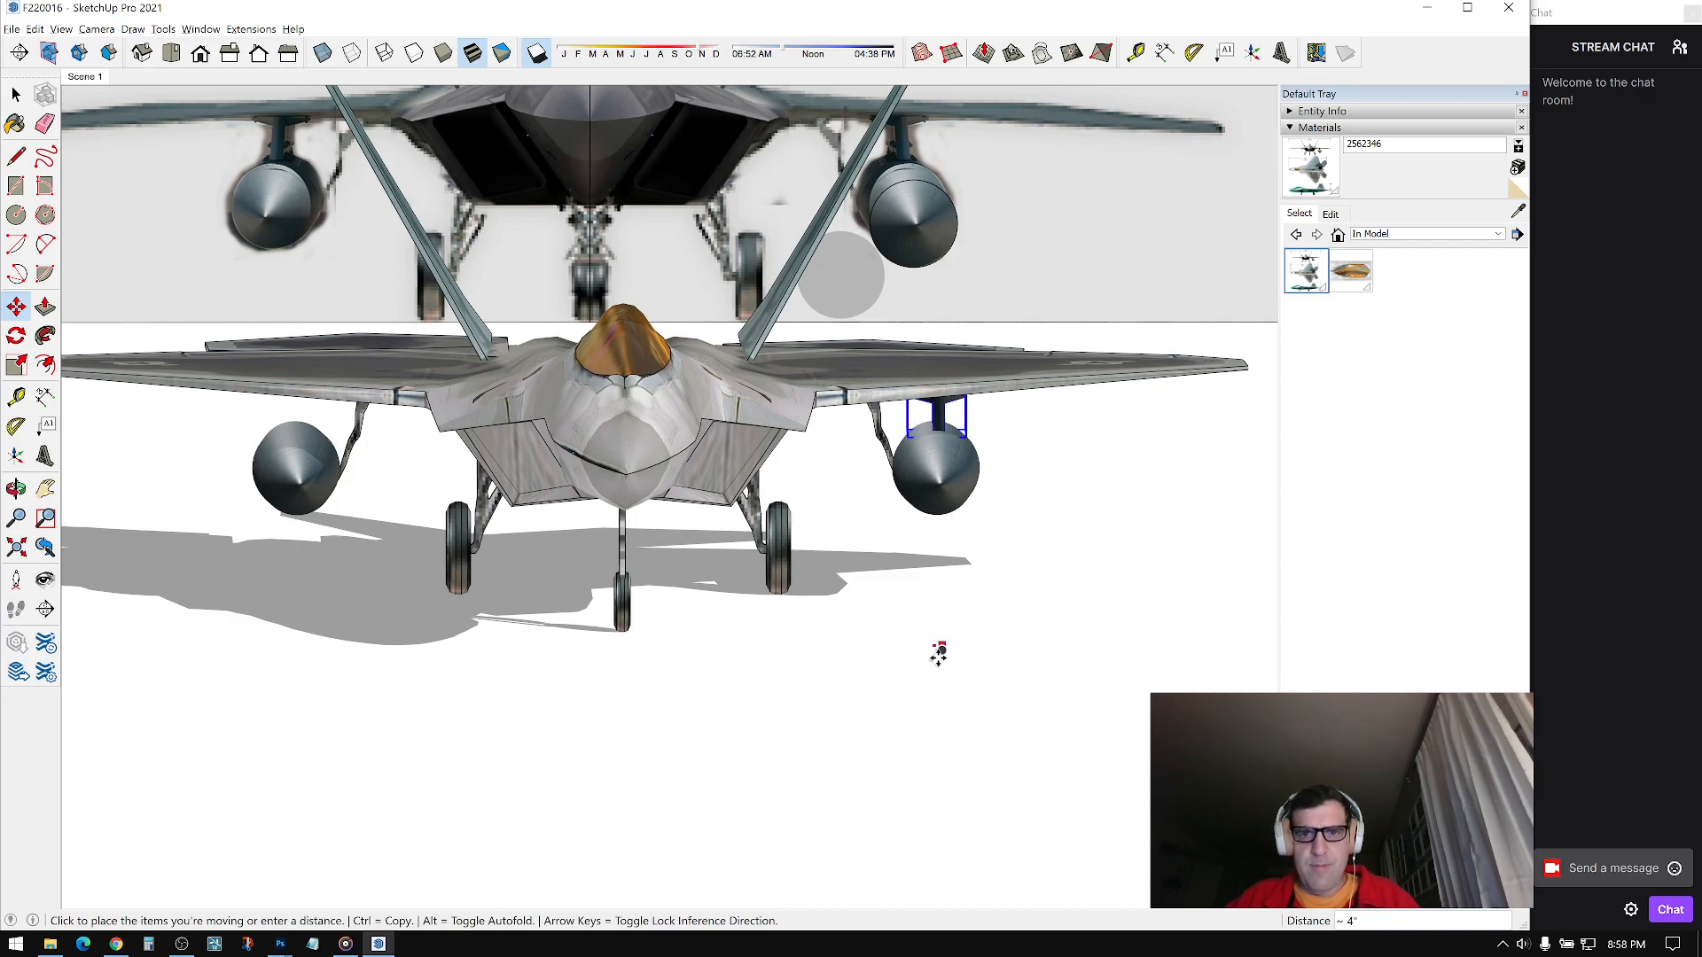
click(938, 743)
key(space)
Step: Stretch the pylon upward along the blue axis by about 1.28 so it reaches the wing's underside
scroll(908, 452, up, 2)
shift+middle_drag(906, 450, 791, 388)
key(s)
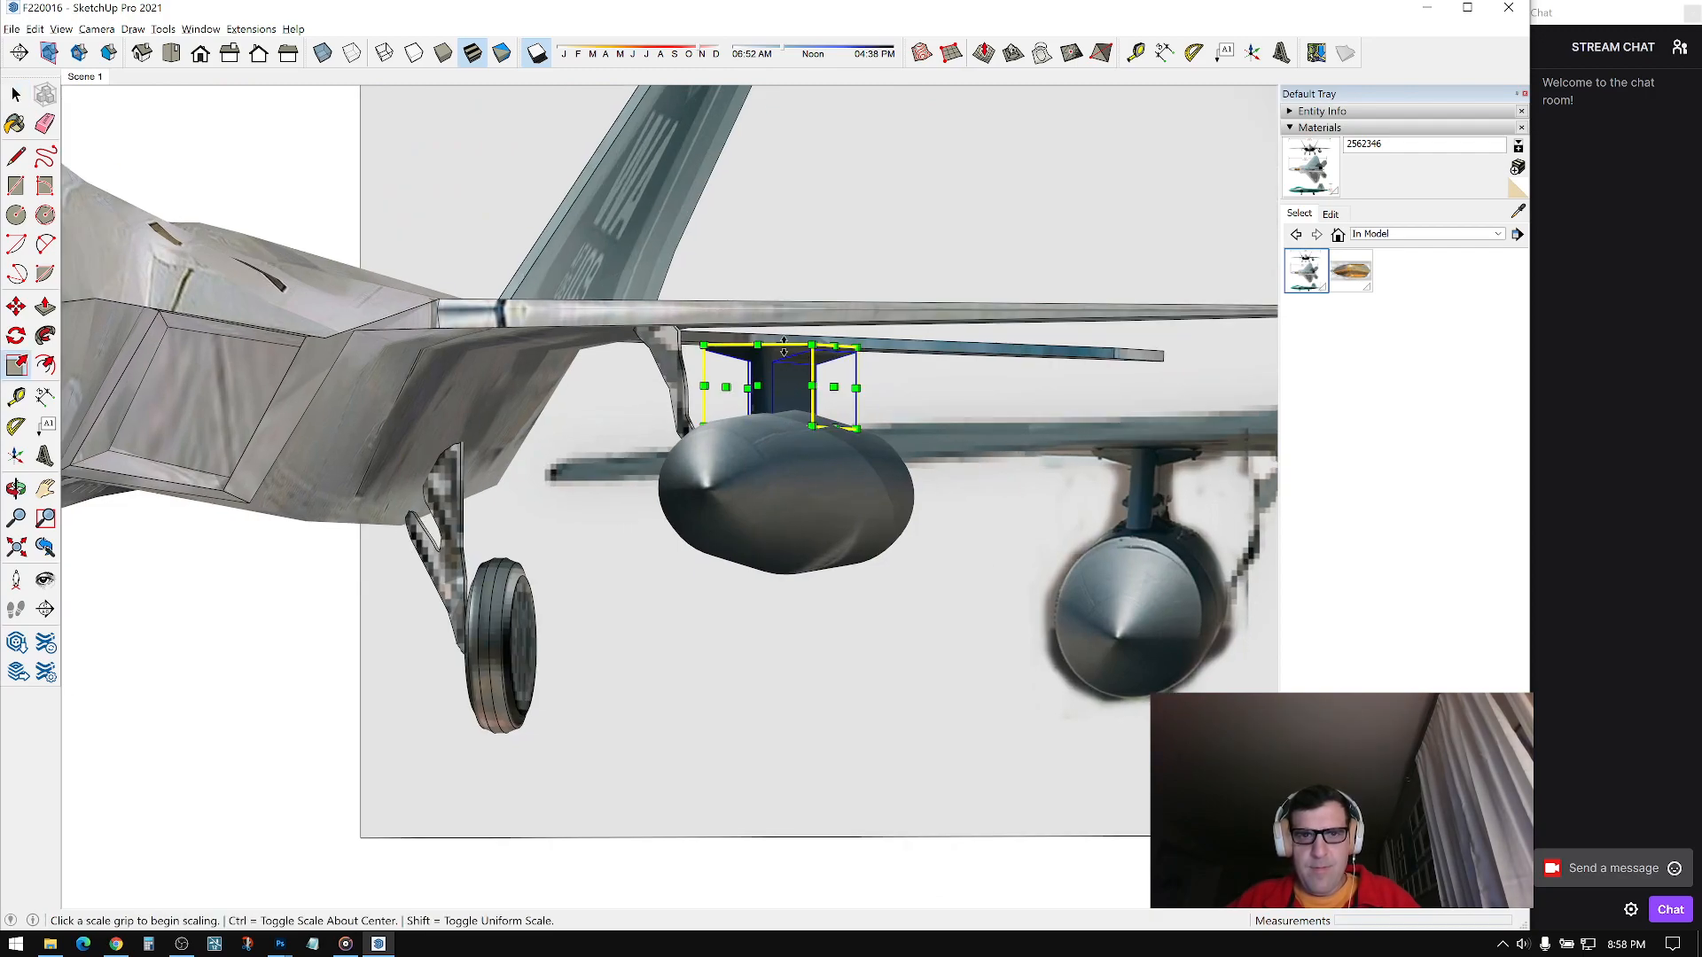
click(780, 346)
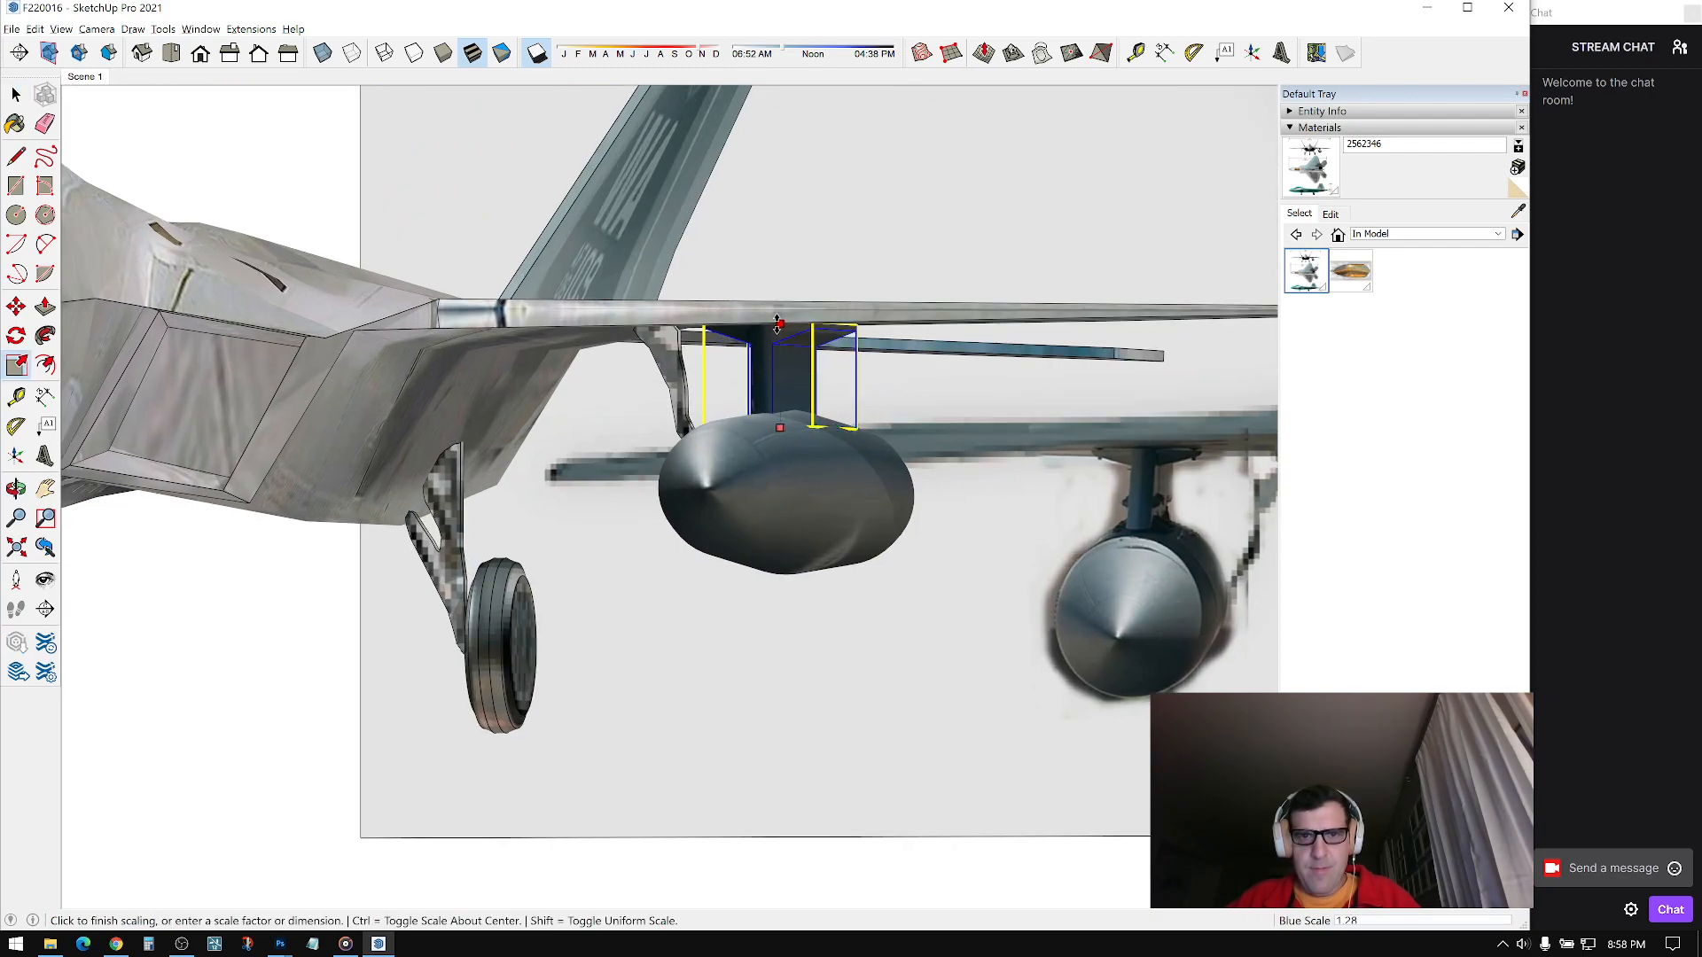
click(776, 321)
key(space)
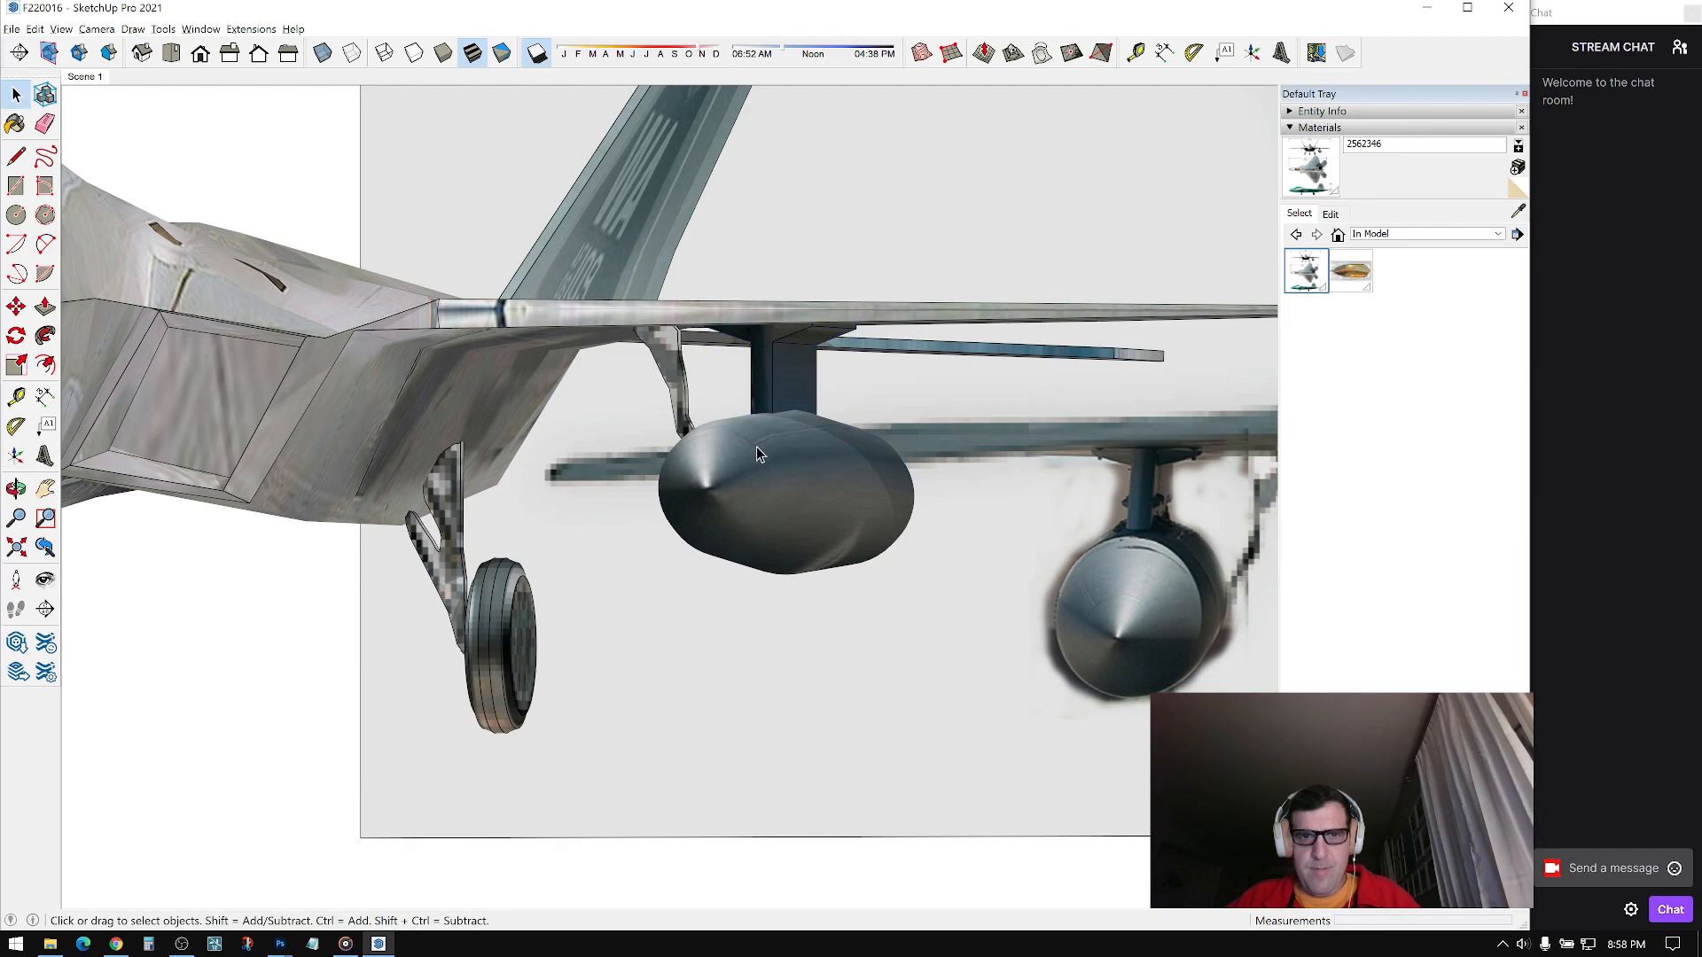
Step: In the front view, place a copy of the pylon above the tank under the opposite wing
middle_drag(777, 320, 761, 360)
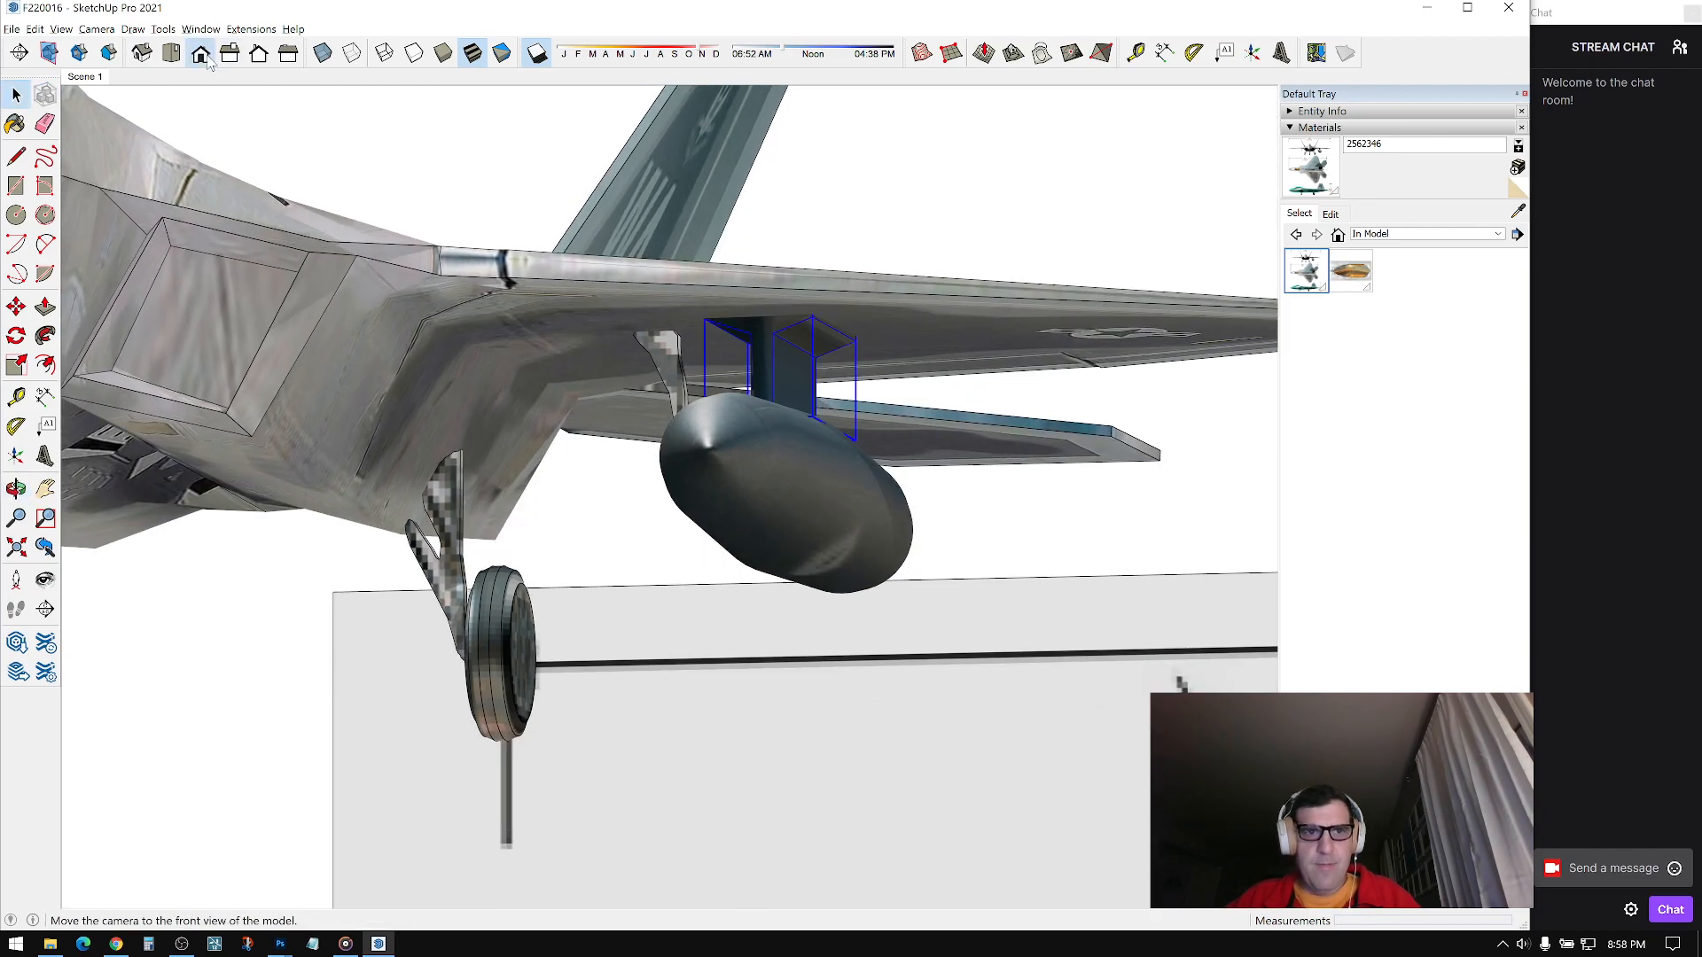
click(207, 59)
scroll(699, 450, down, 1)
shift+middle_drag(710, 549, 684, 502)
scroll(684, 501, down, 4)
shift+middle_drag(797, 700, 710, 484)
key(m)
key(ctrl)
click(934, 628)
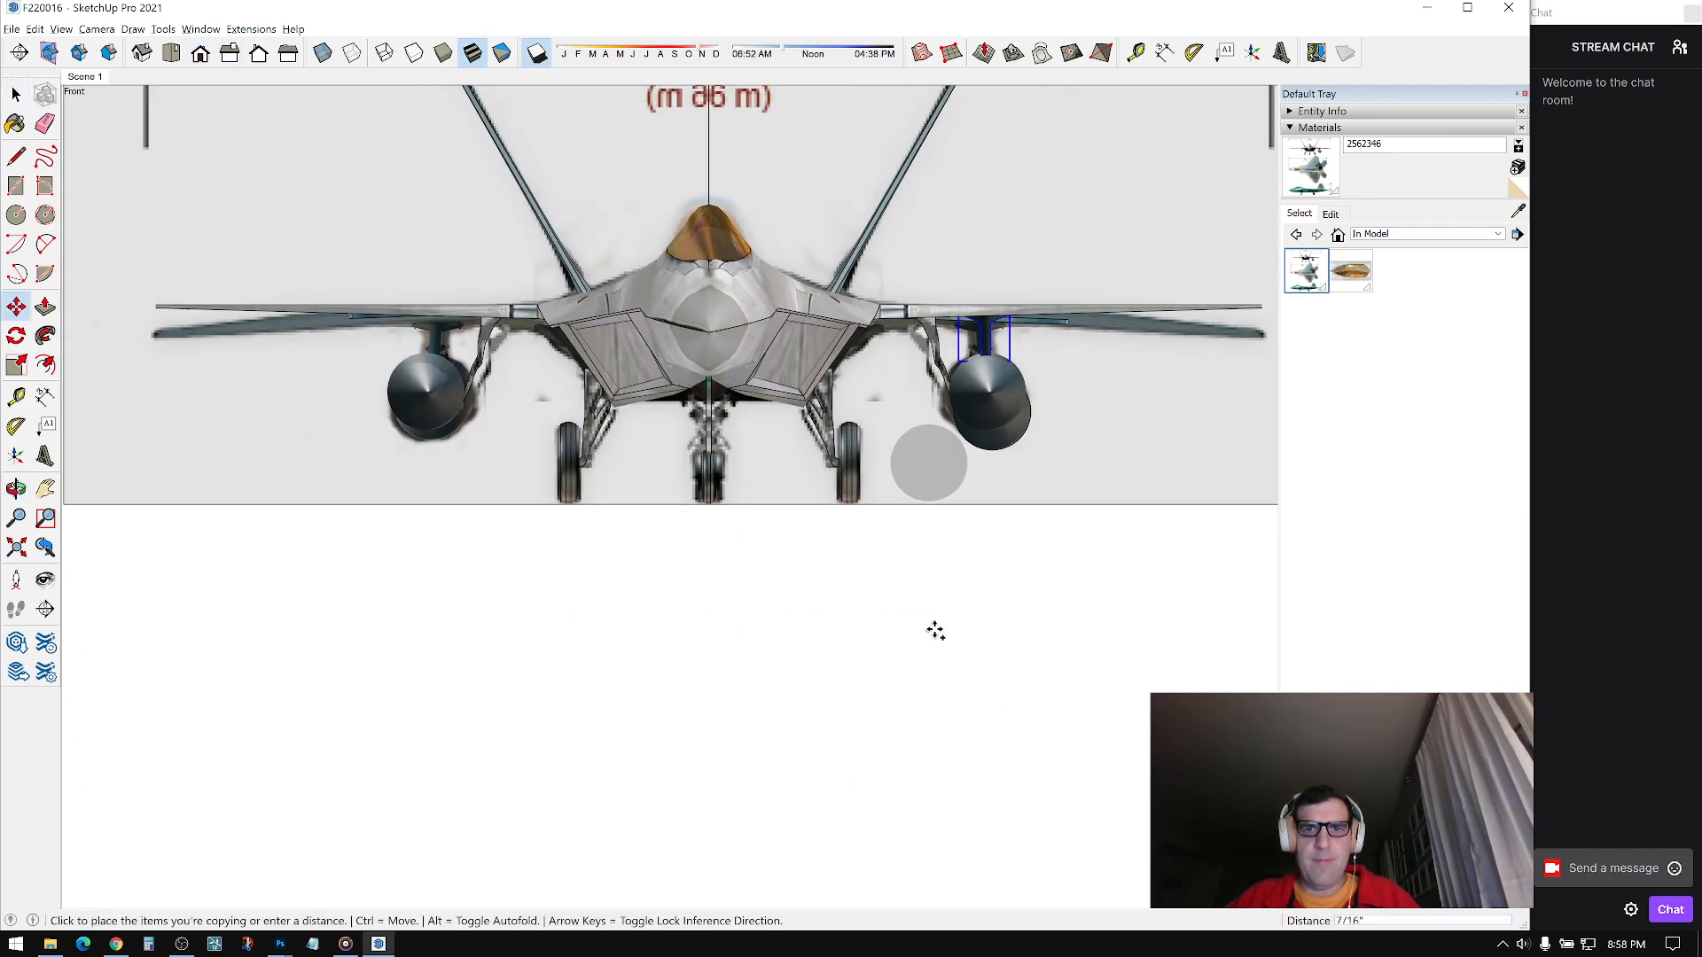
click(376, 689)
key(space)
click(583, 532)
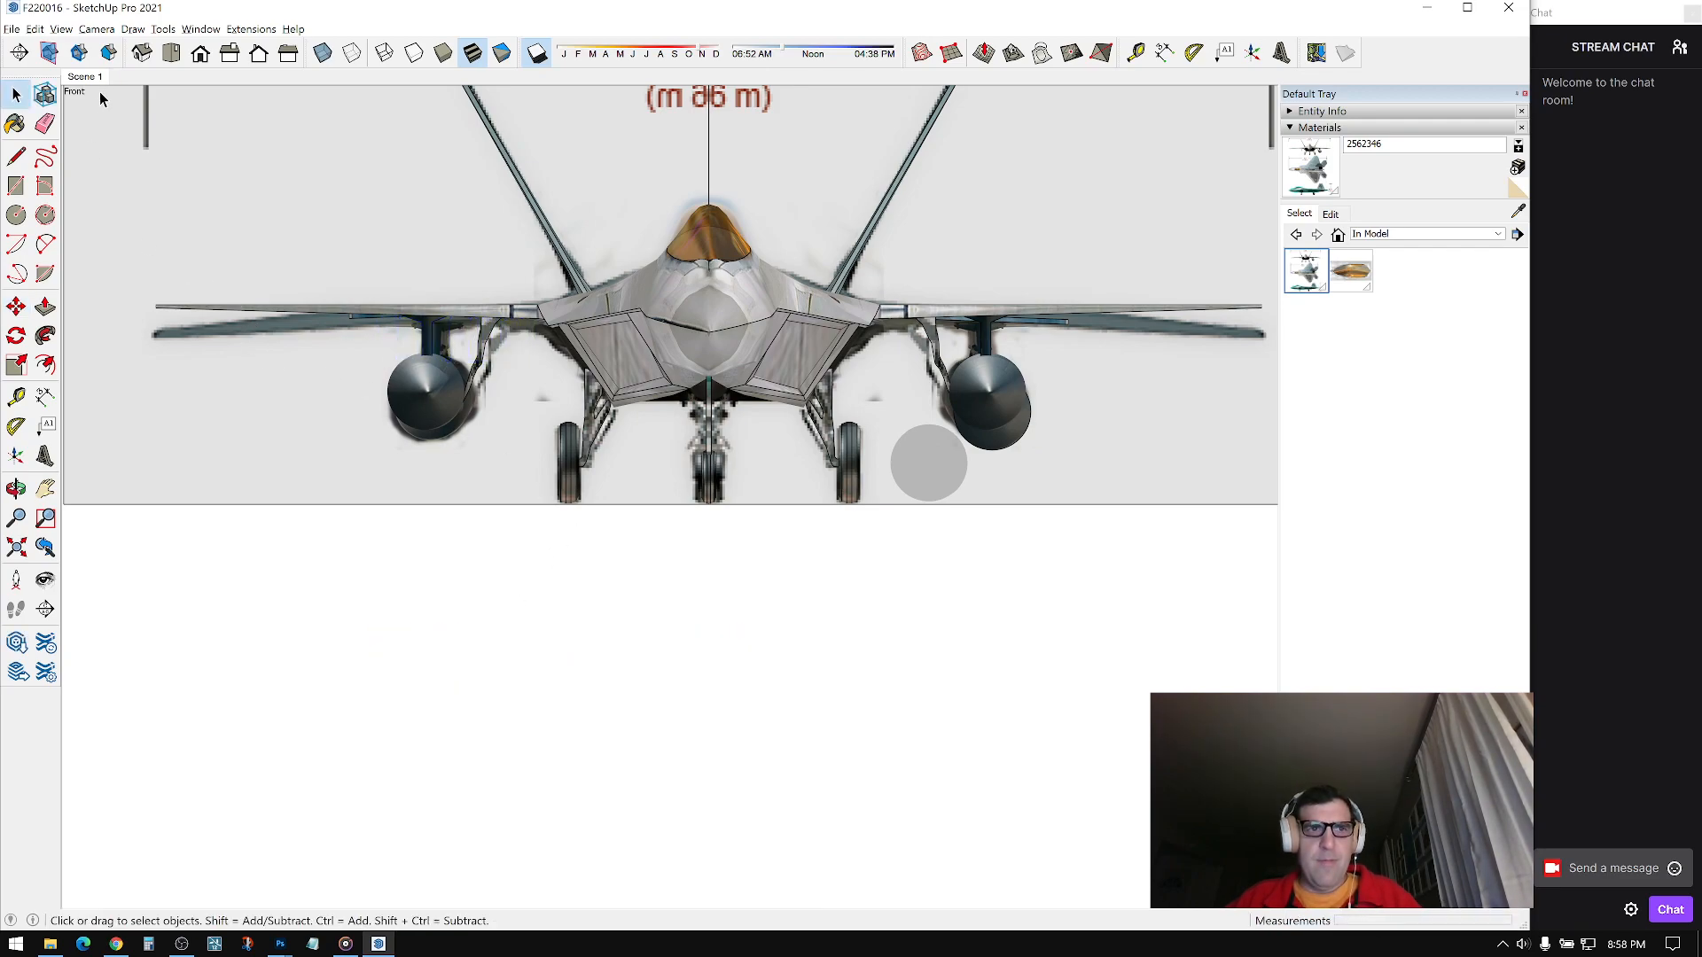
Step: Return to the Scene 1 view and check the aircraft with its mounted tanks and pylons
click(96, 80)
middle_drag(901, 633, 1029, 379)
scroll(940, 390, up, 2)
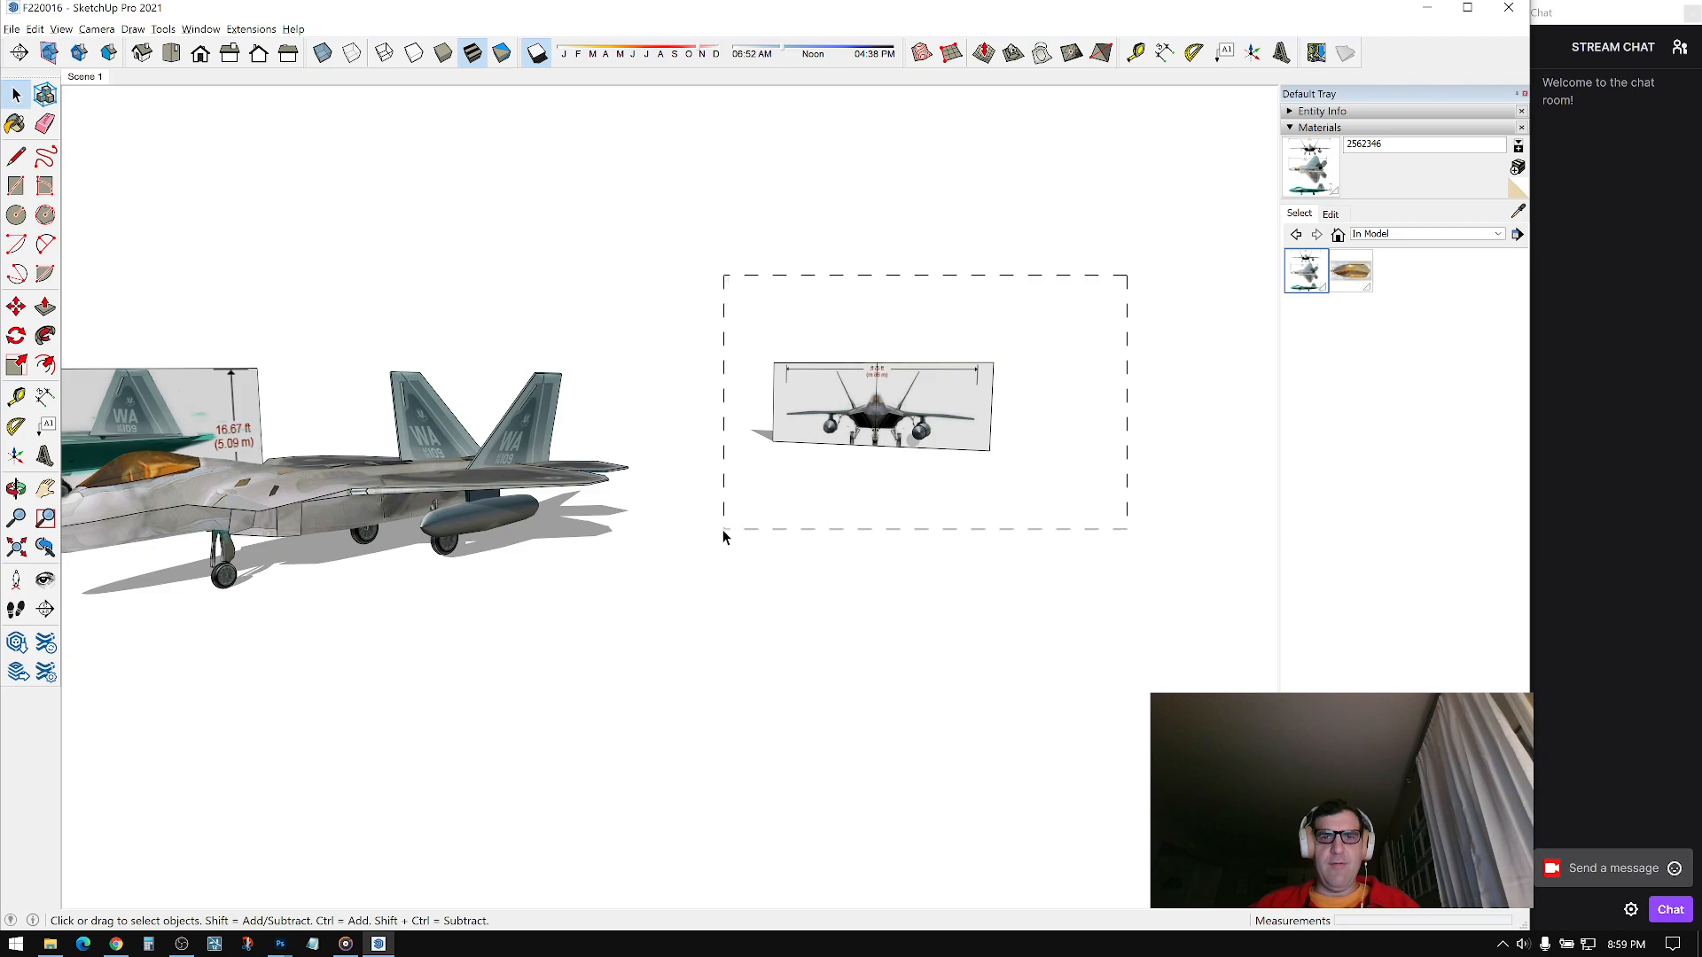
Step: Examine the front reference image with its underwing tanks and check the saved files in the F22 project folder
middle_drag(853, 475, 785, 420)
scroll(470, 467, up, 10)
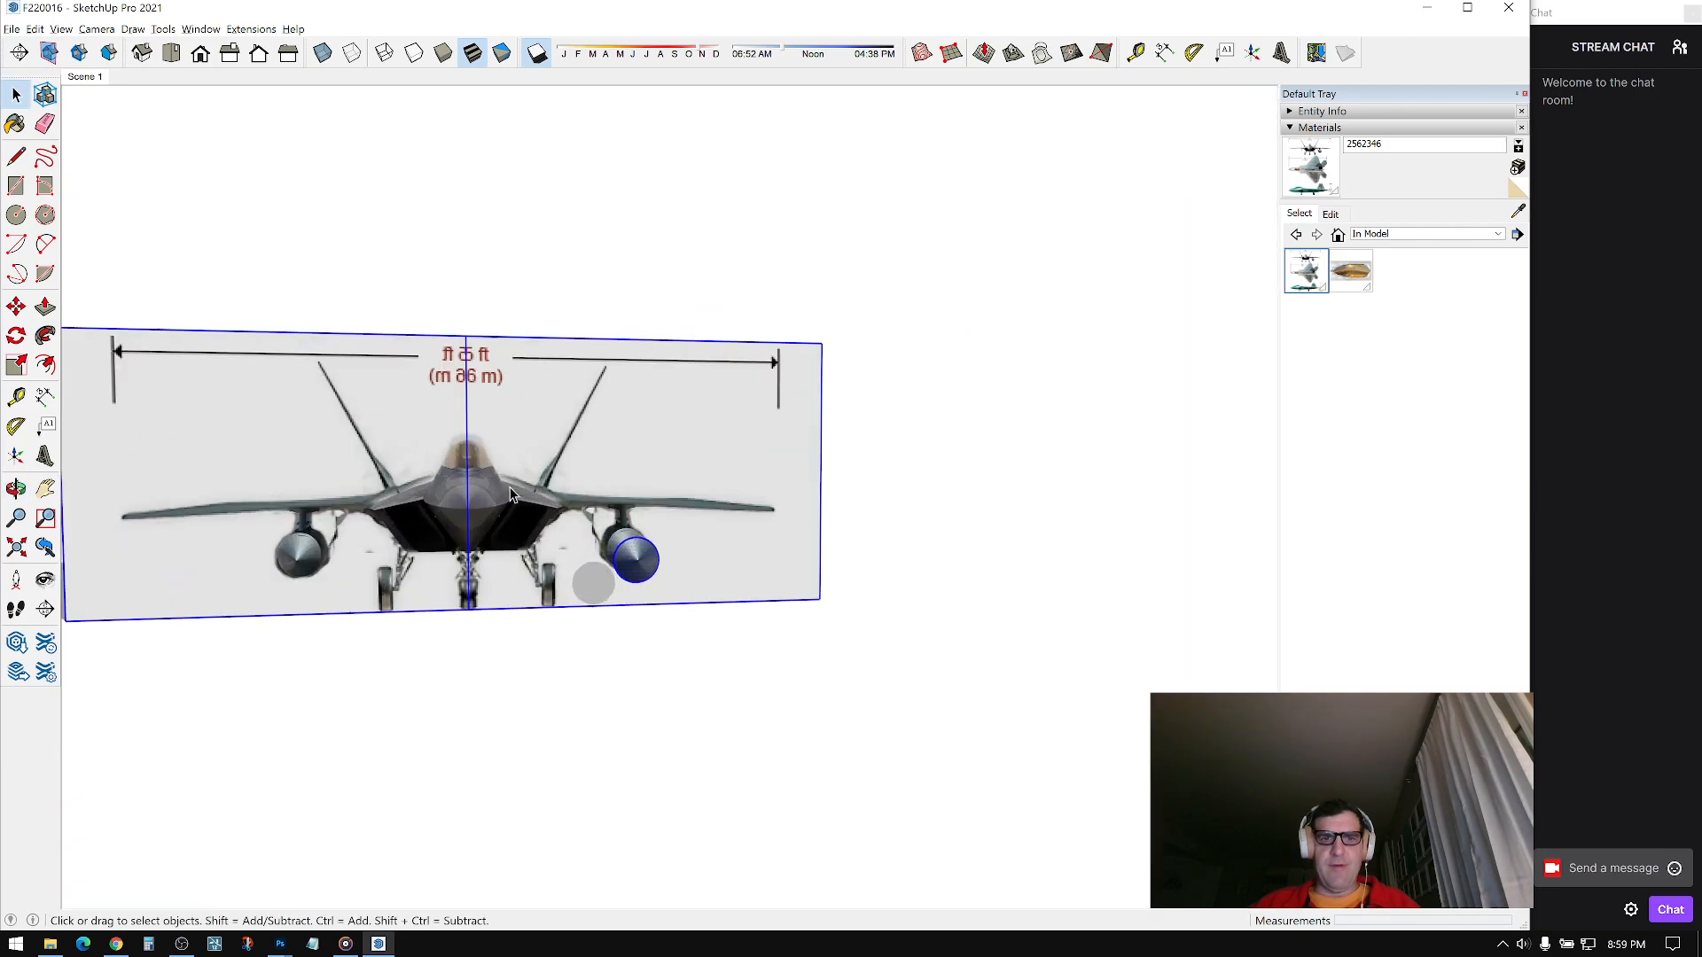
scroll(764, 526, up, 4)
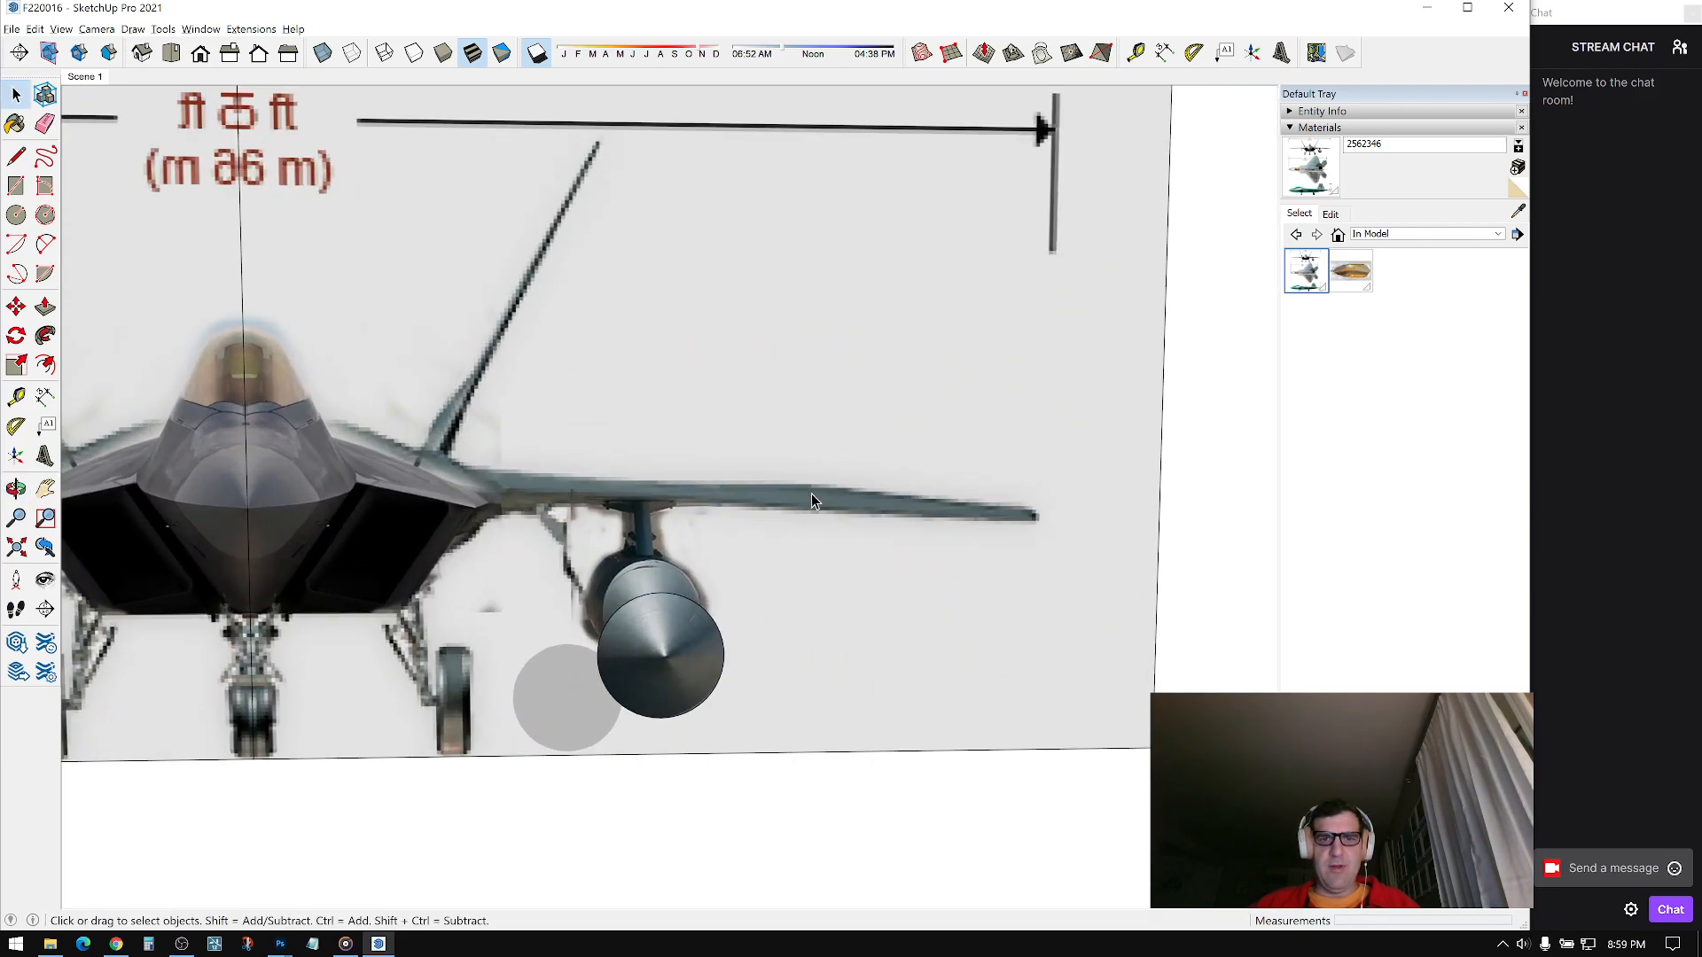
shift+middle_drag(620, 502, 804, 510)
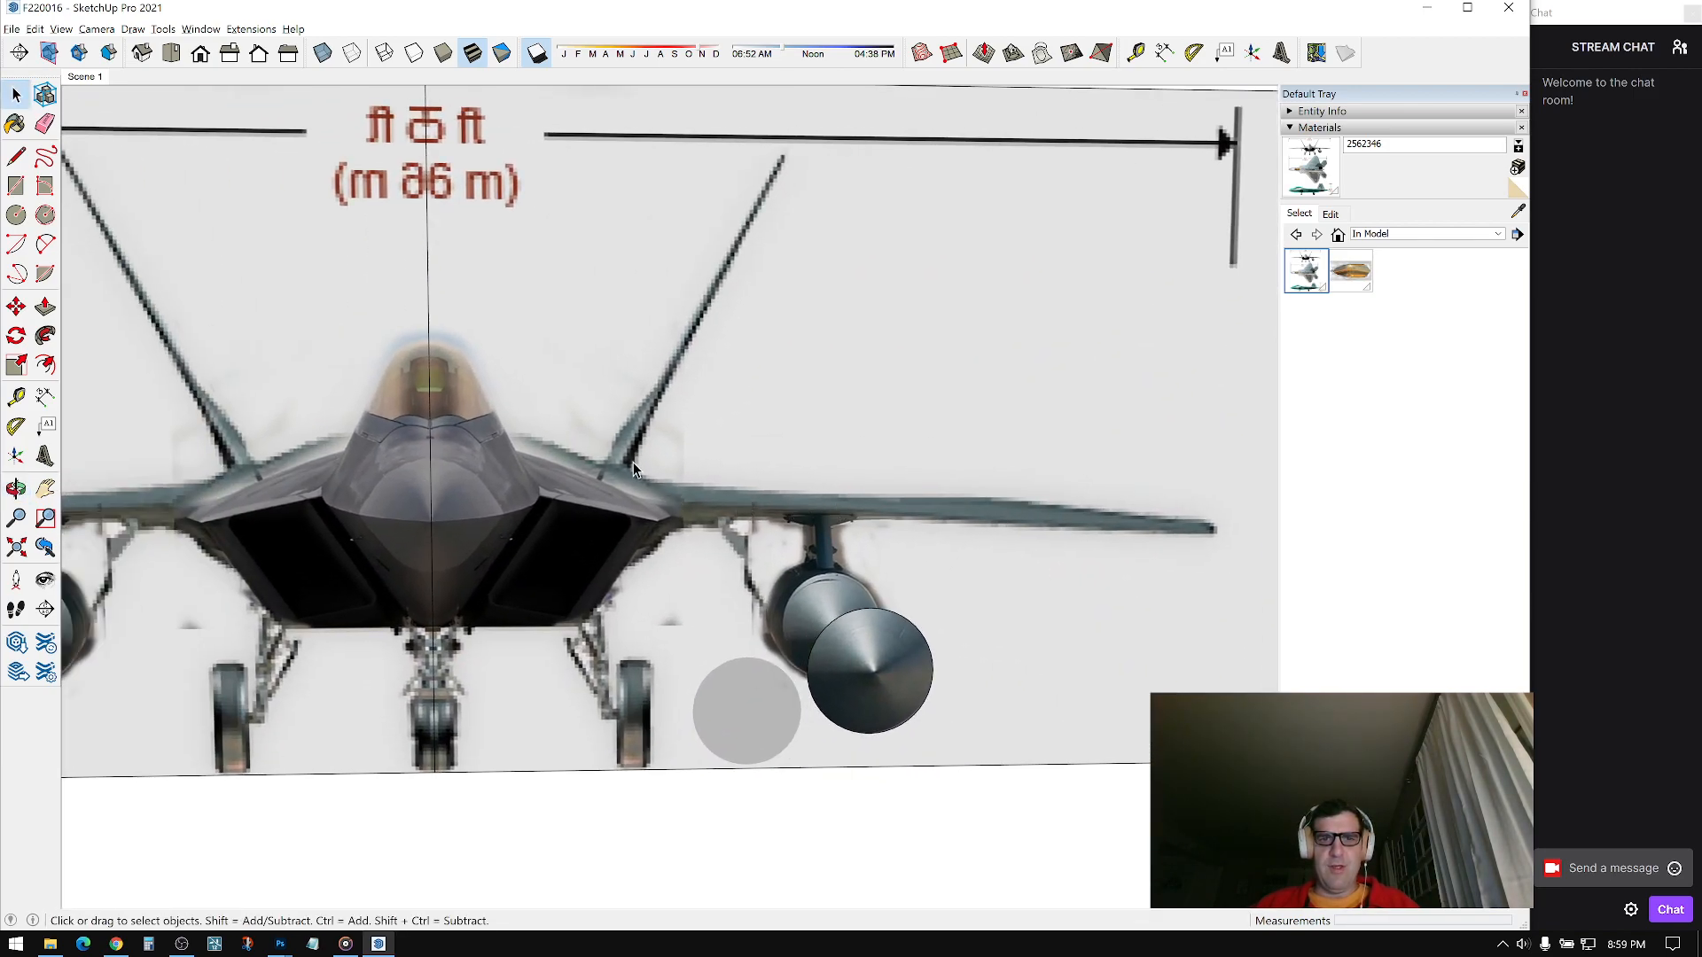
scroll(634, 434, down, 2)
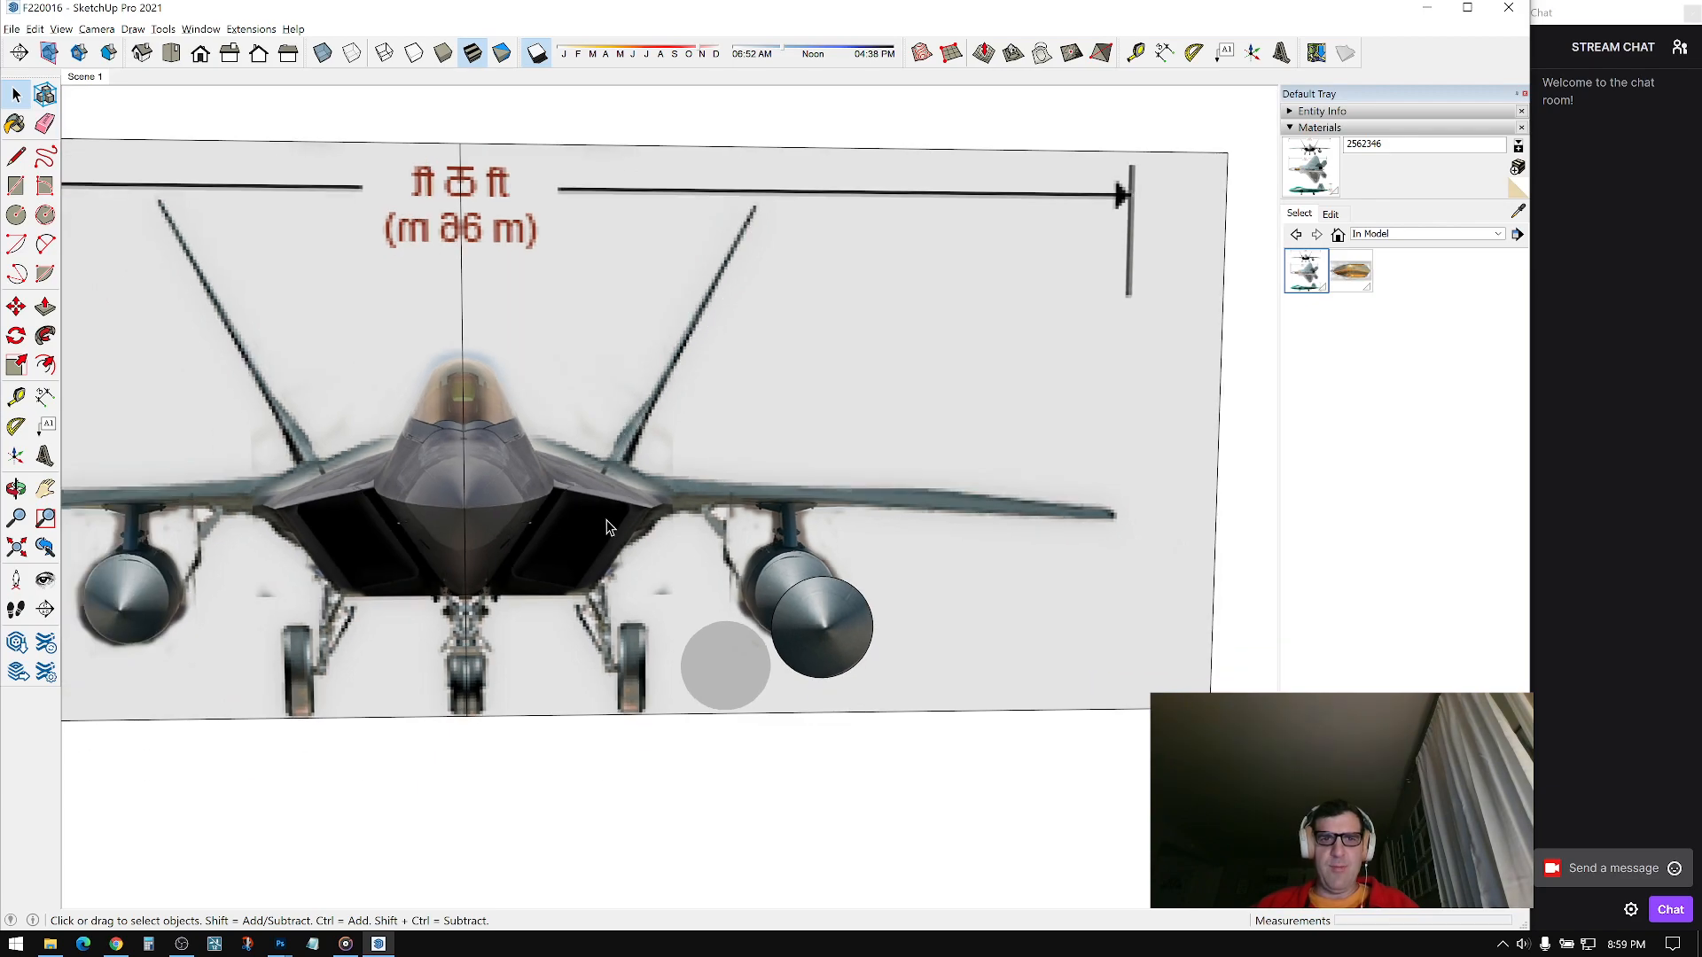
scroll(596, 520, down, 6)
middle_drag(825, 399, 873, 436)
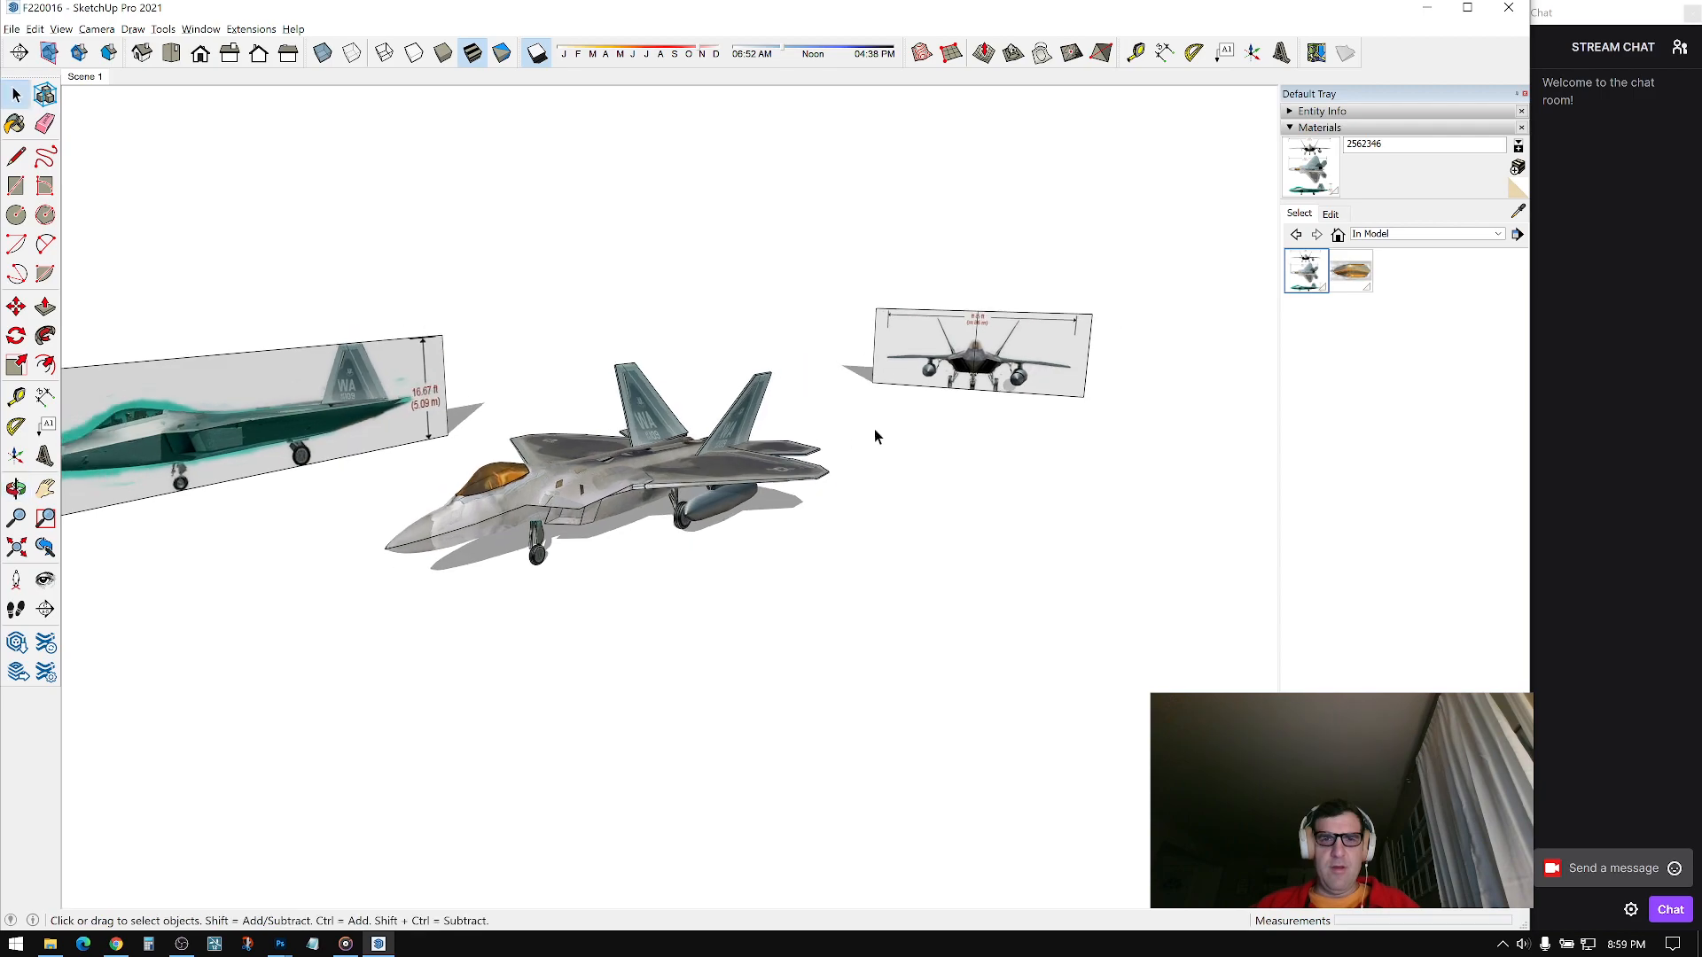
click(55, 946)
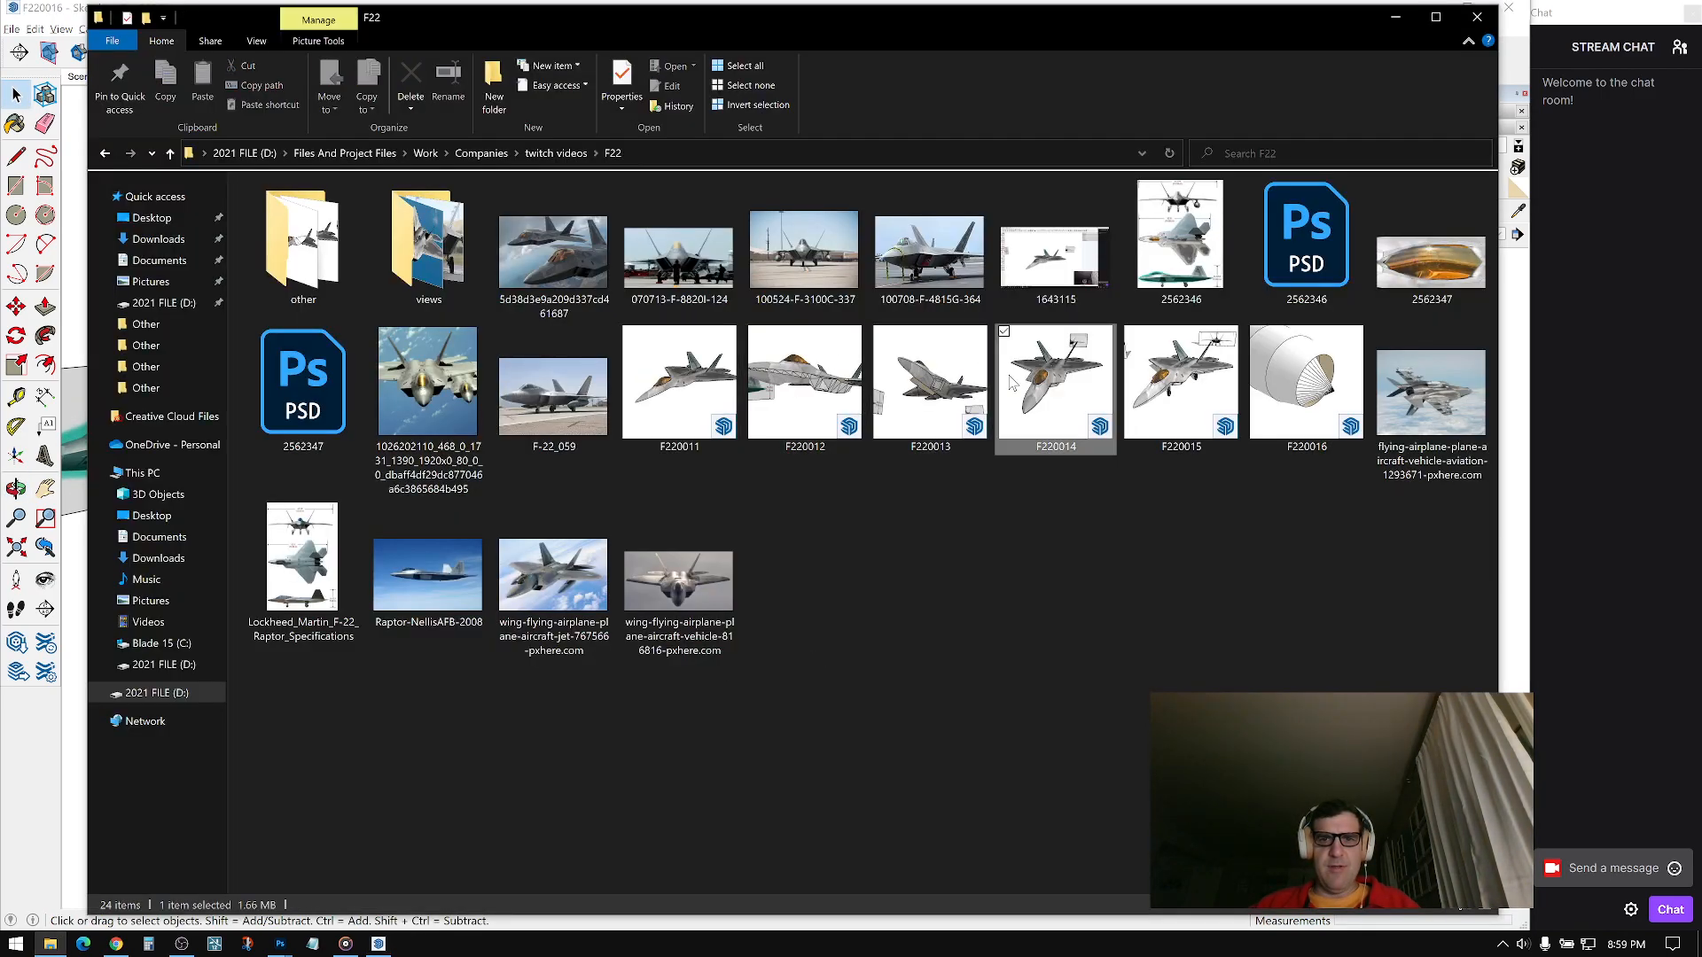
click(1398, 16)
Step: Delete the front, side and top reference images, leaving only the aircraft in the model
drag(882, 414, 838, 417)
key(Delete)
scroll(673, 443, down, 2)
mouse_move(567, 443)
middle_down()
mouse_move(483, 448)
mouse_move(569, 450)
middle_up()
scroll(532, 447, up, 2)
middle_drag(368, 412, 642, 381)
scroll(642, 381, down, 1)
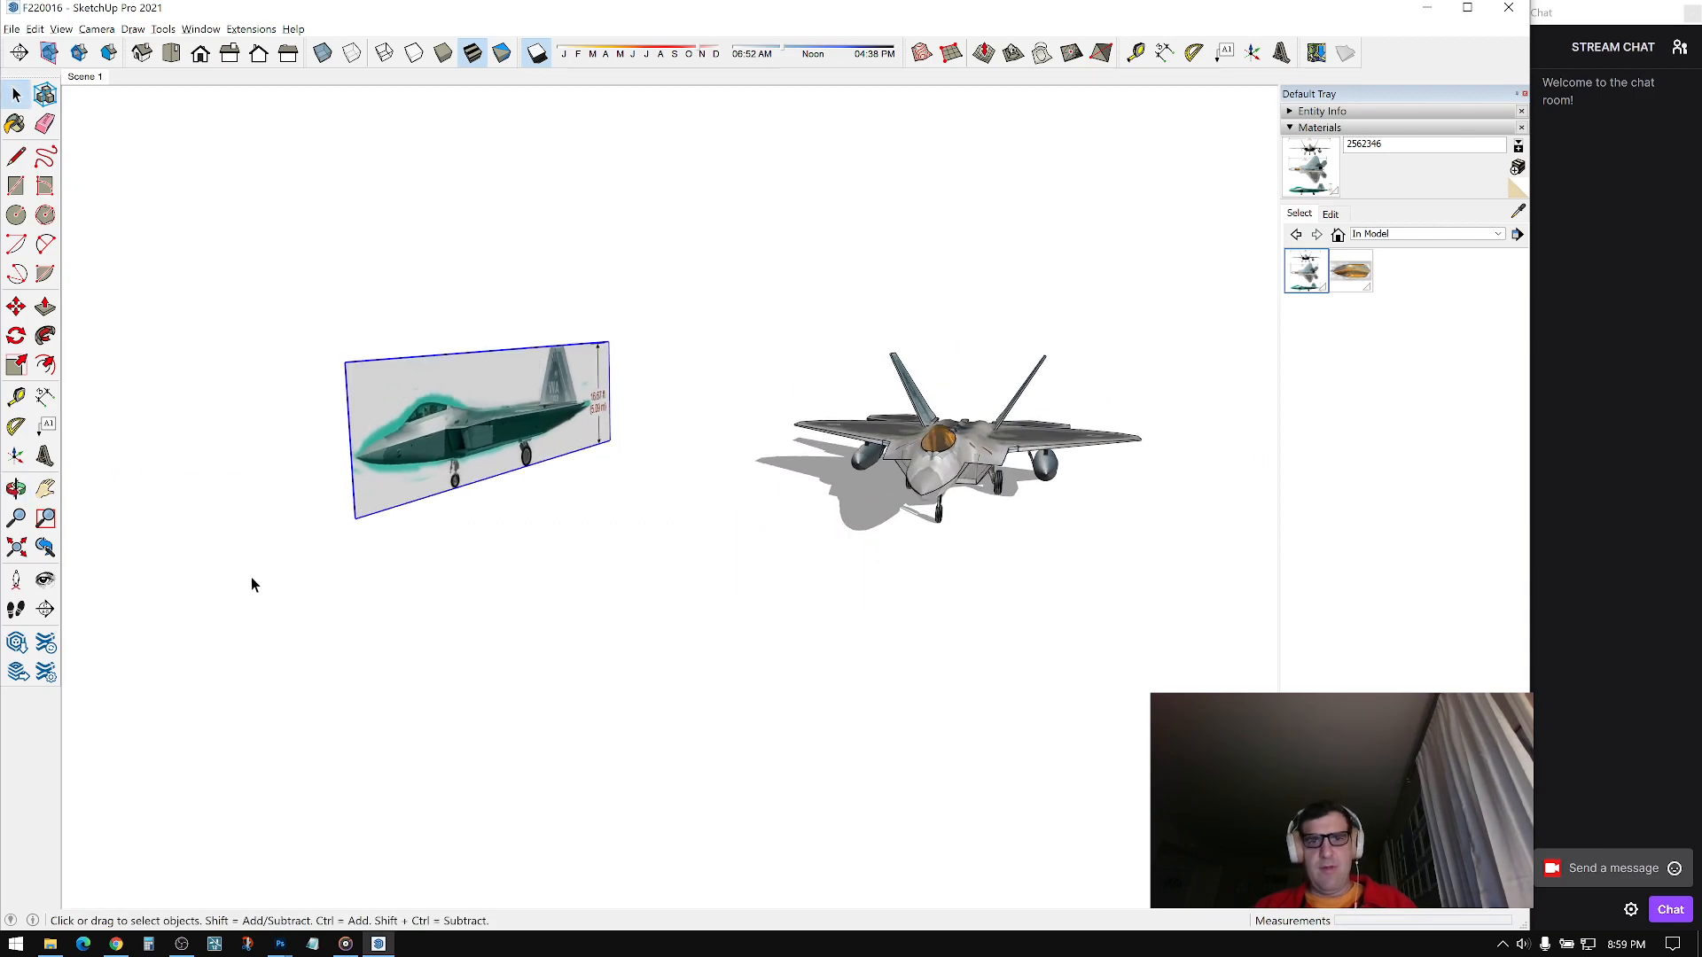
middle_drag(790, 447, 862, 543)
scroll(919, 652, down, 1)
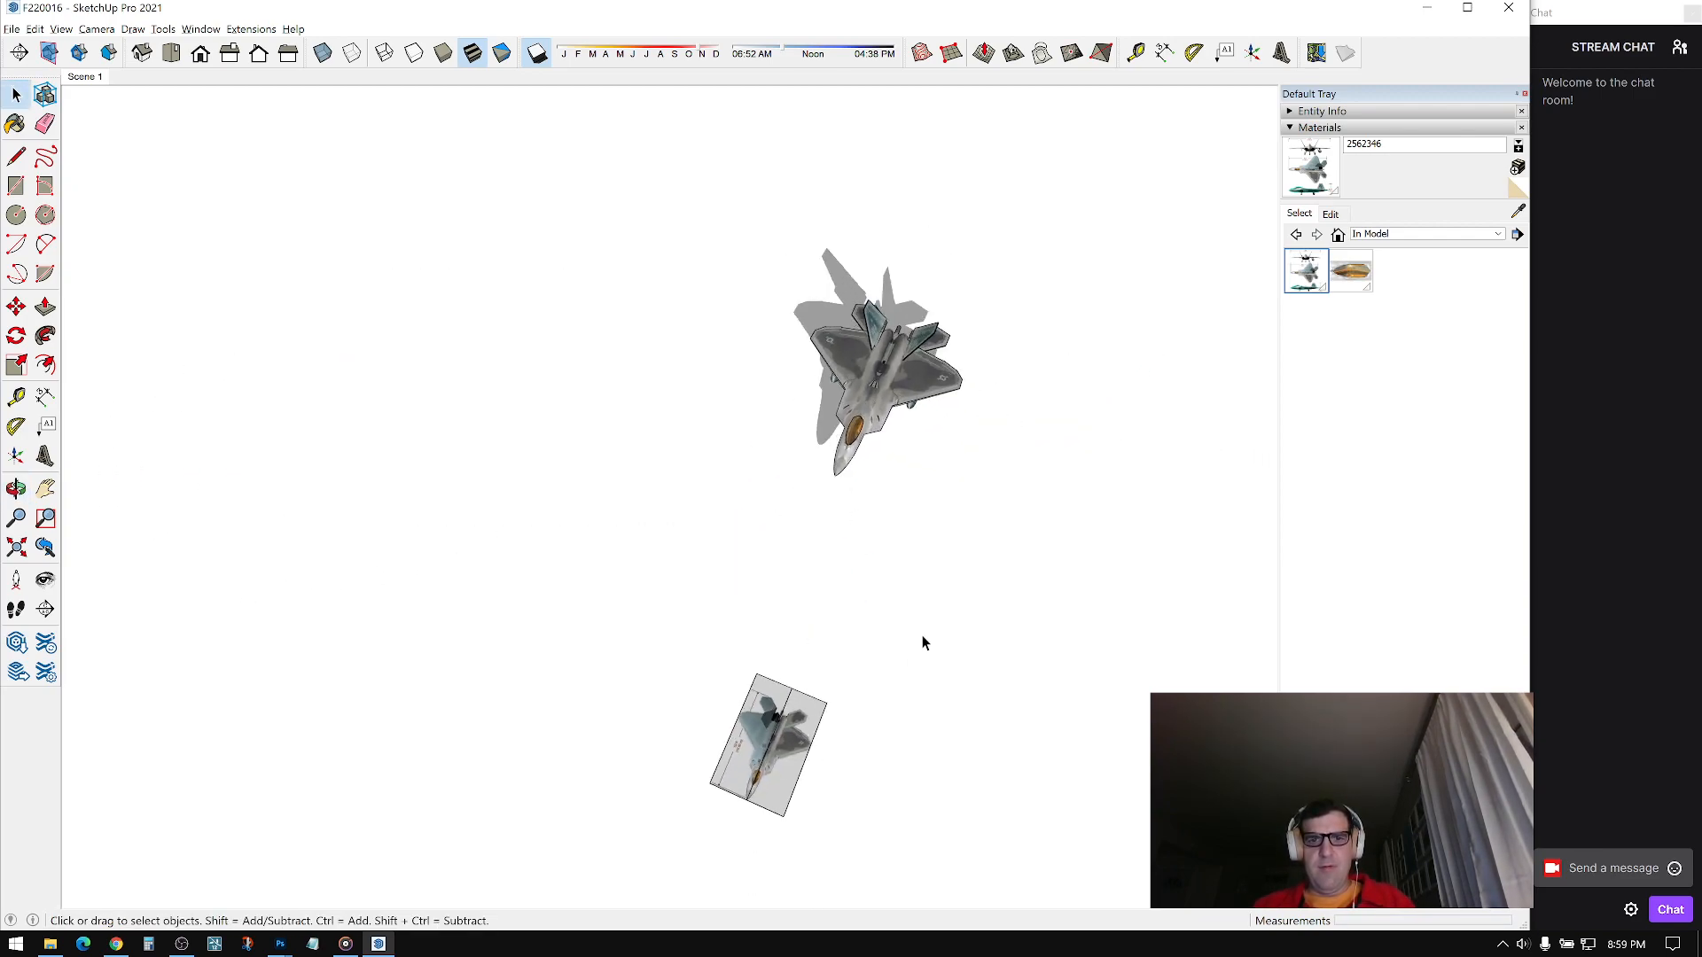
key(Delete)
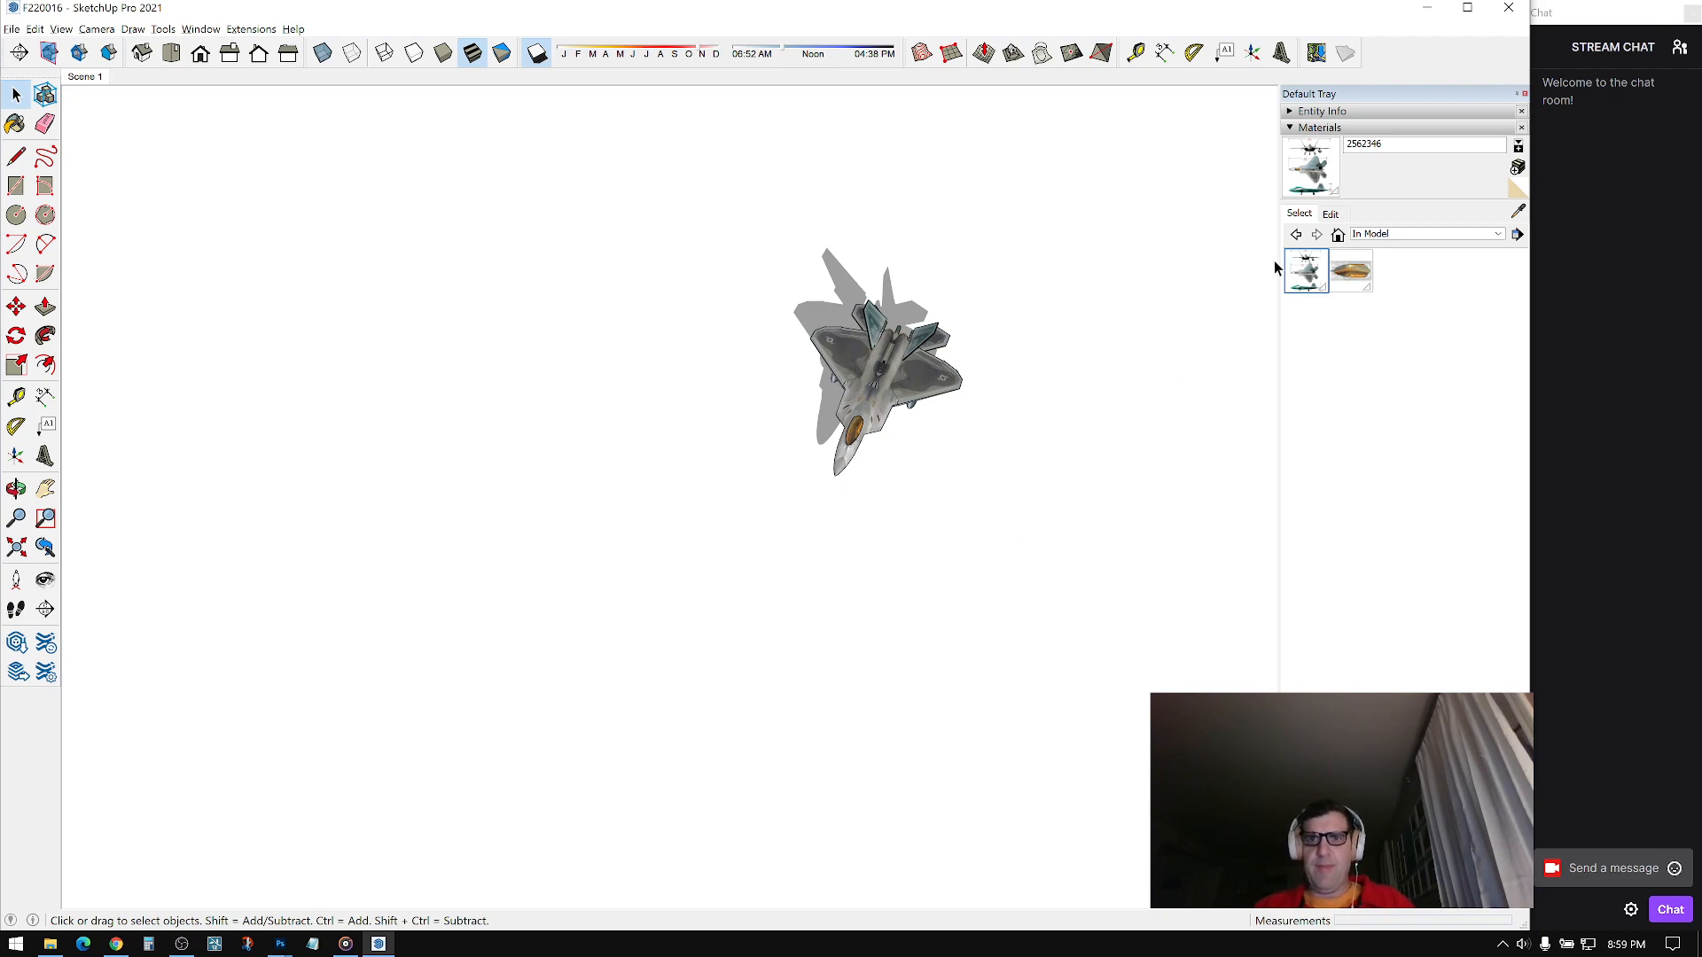
Step: Zoom to the extents of the aircraft and return to the Scene 1 view
click(1294, 125)
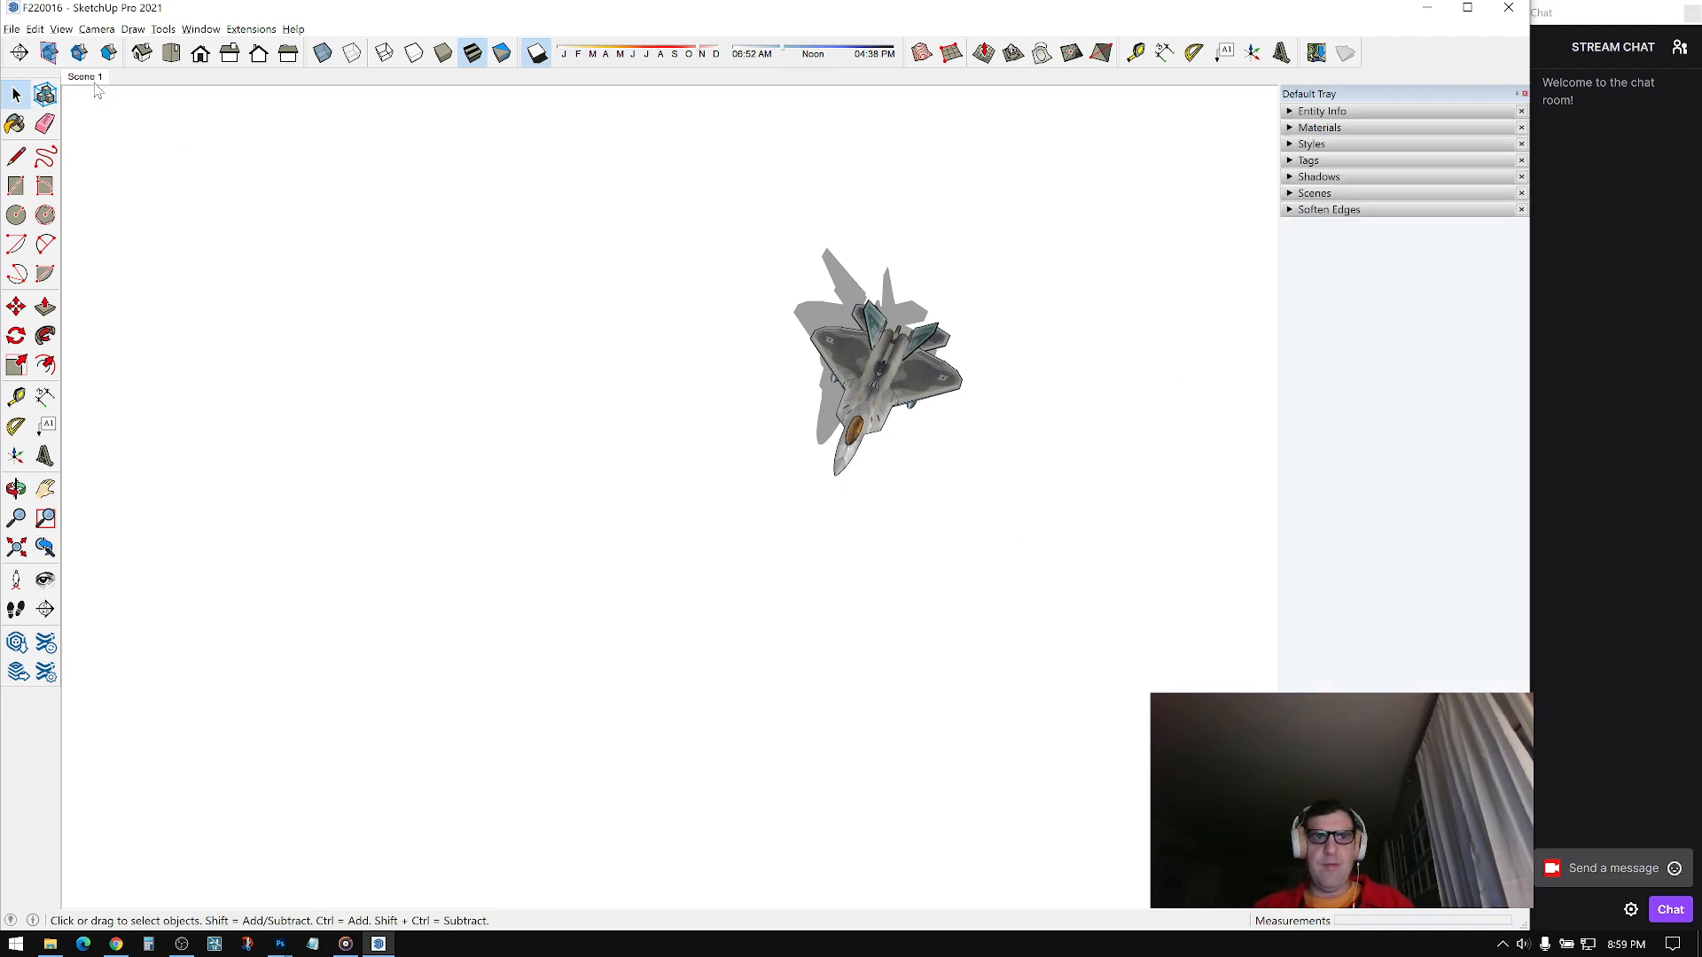
key(alt+h)
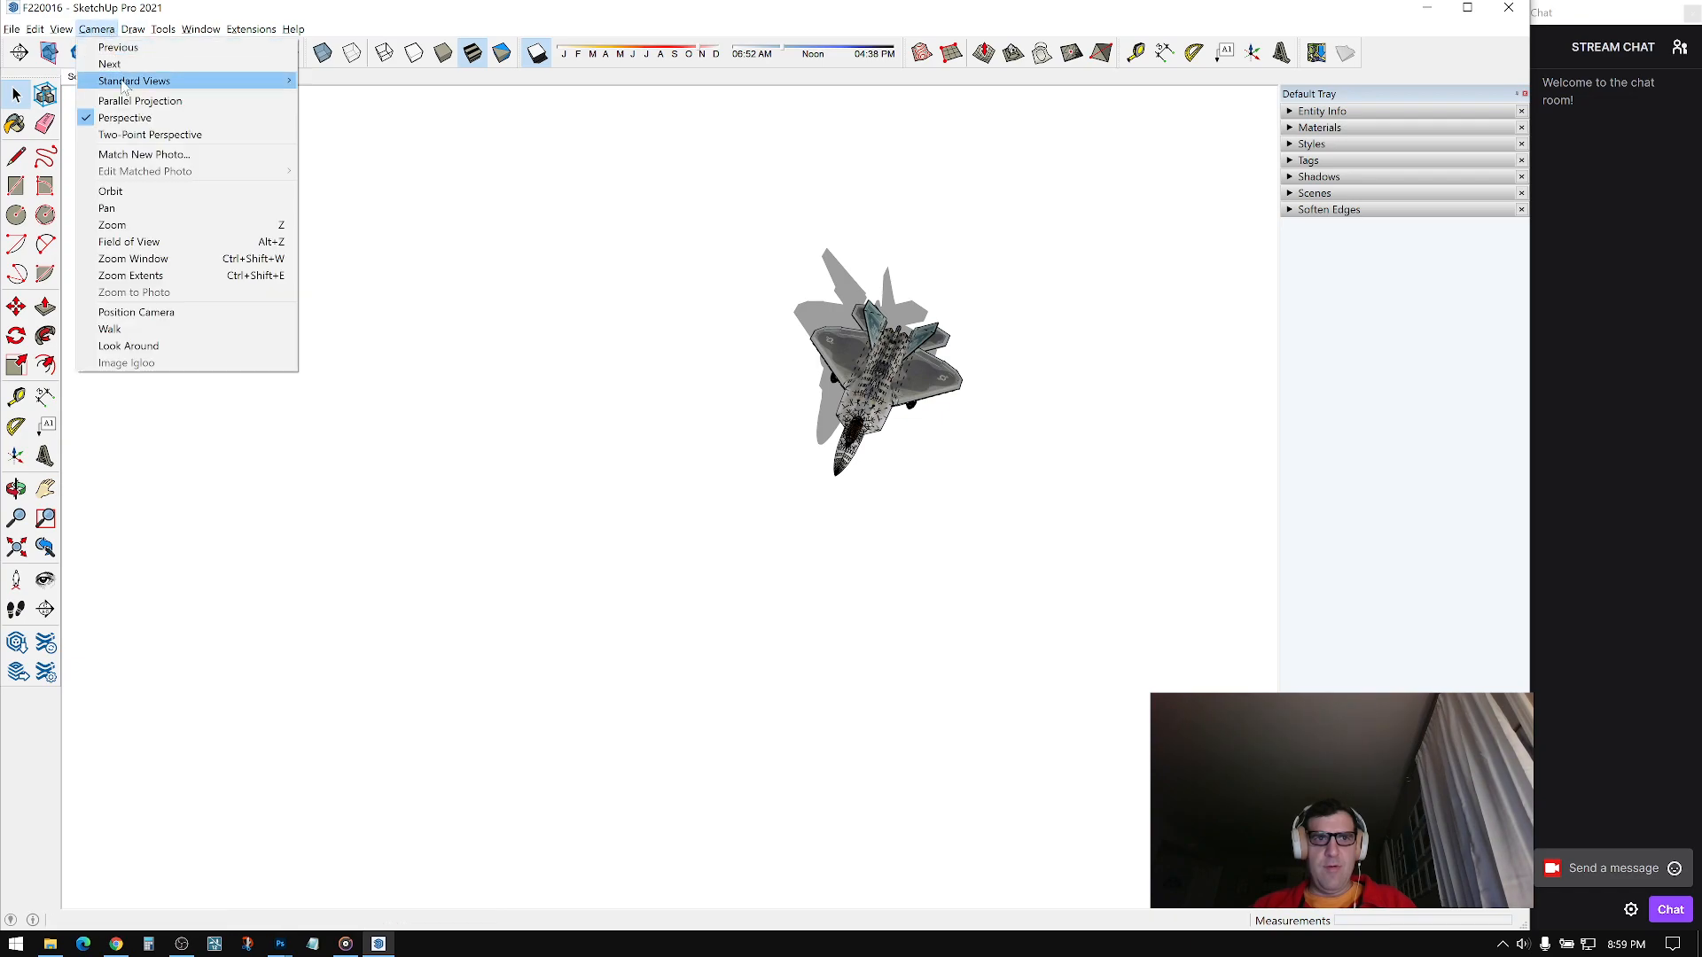
click(506, 260)
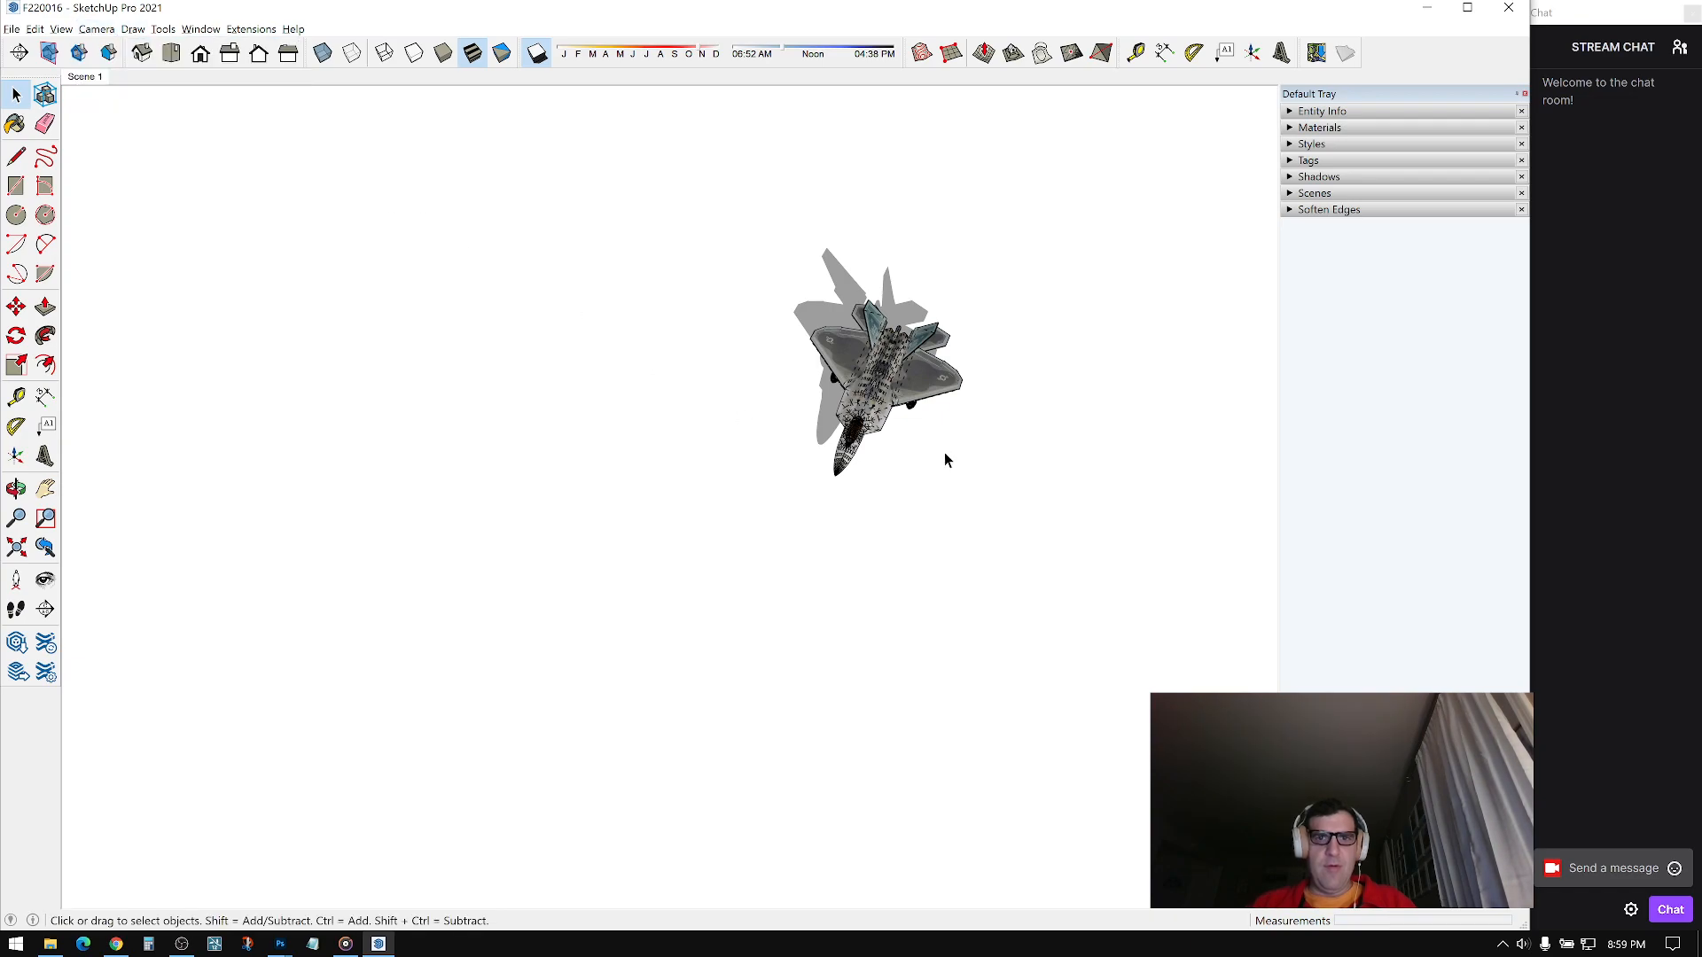
middle_drag(944, 450, 896, 371)
click(98, 29)
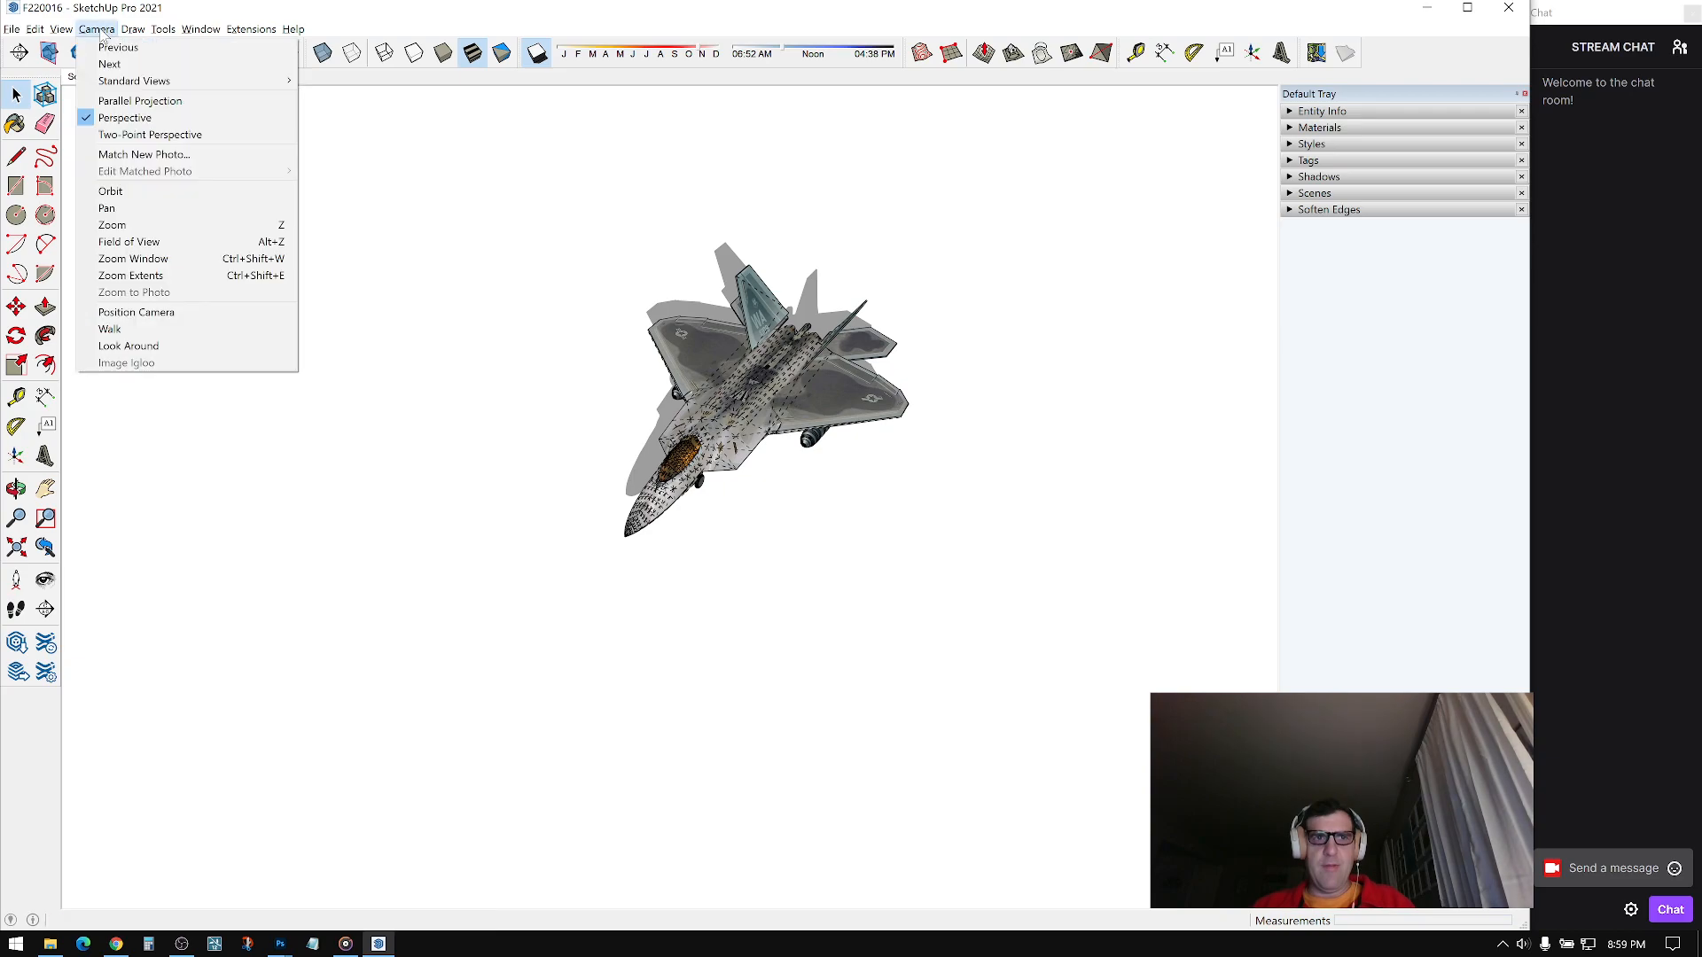
click(138, 276)
middle_drag(137, 280, 436, 318)
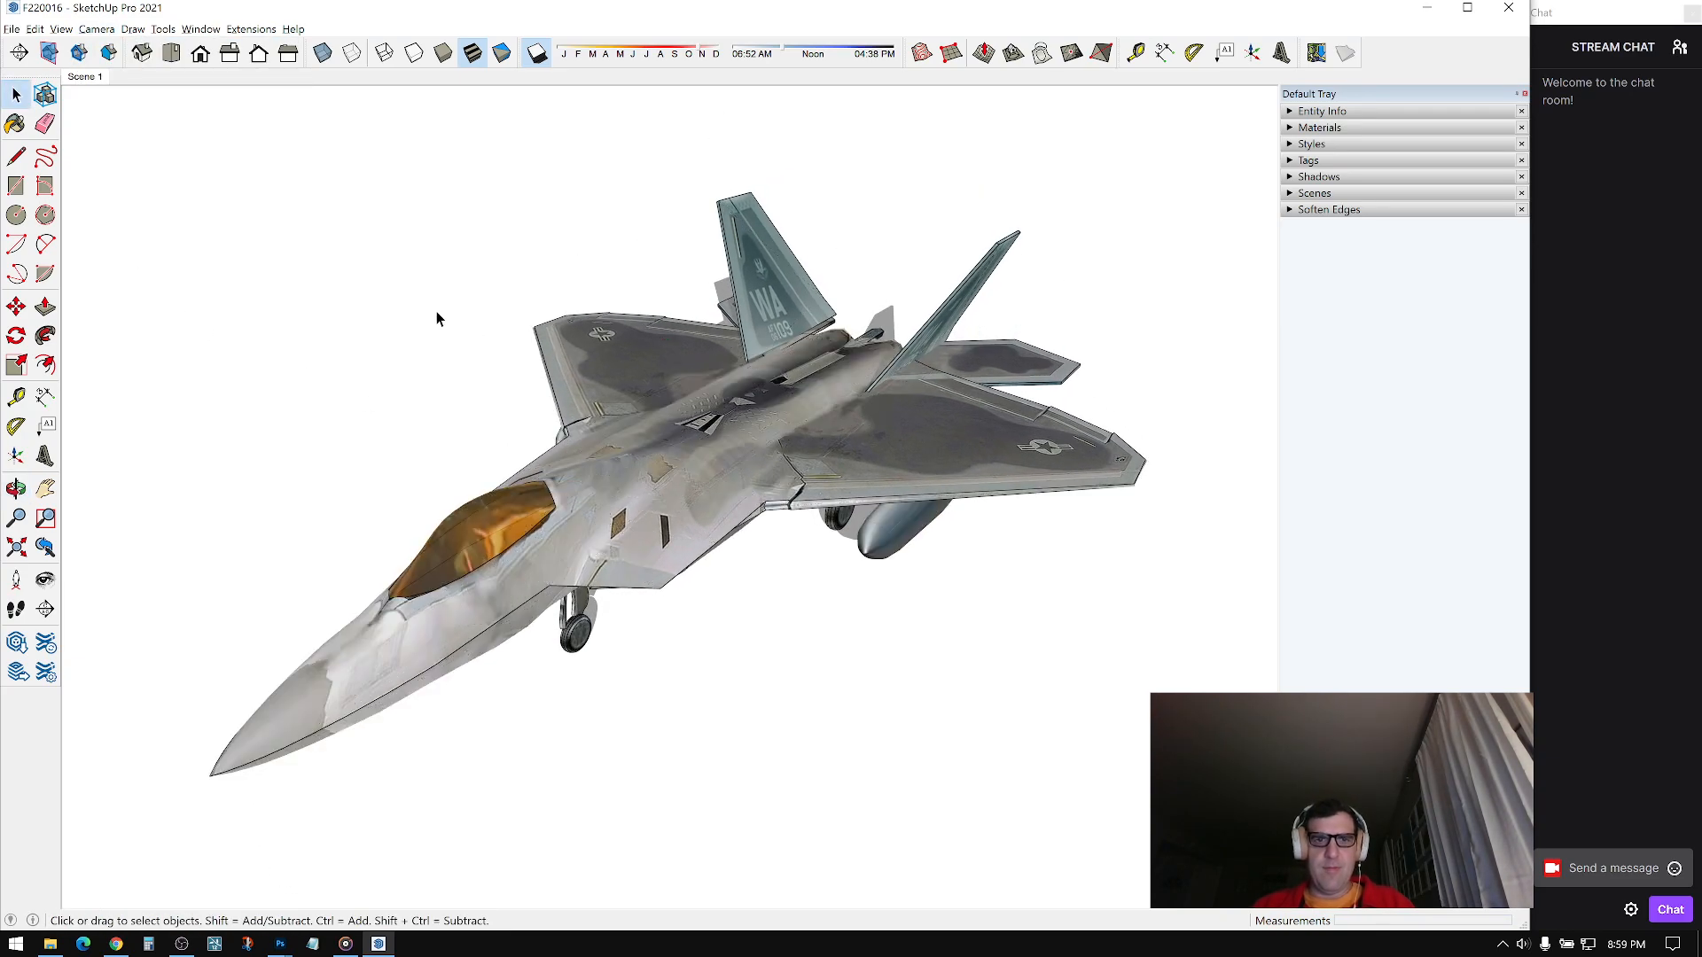
click(85, 76)
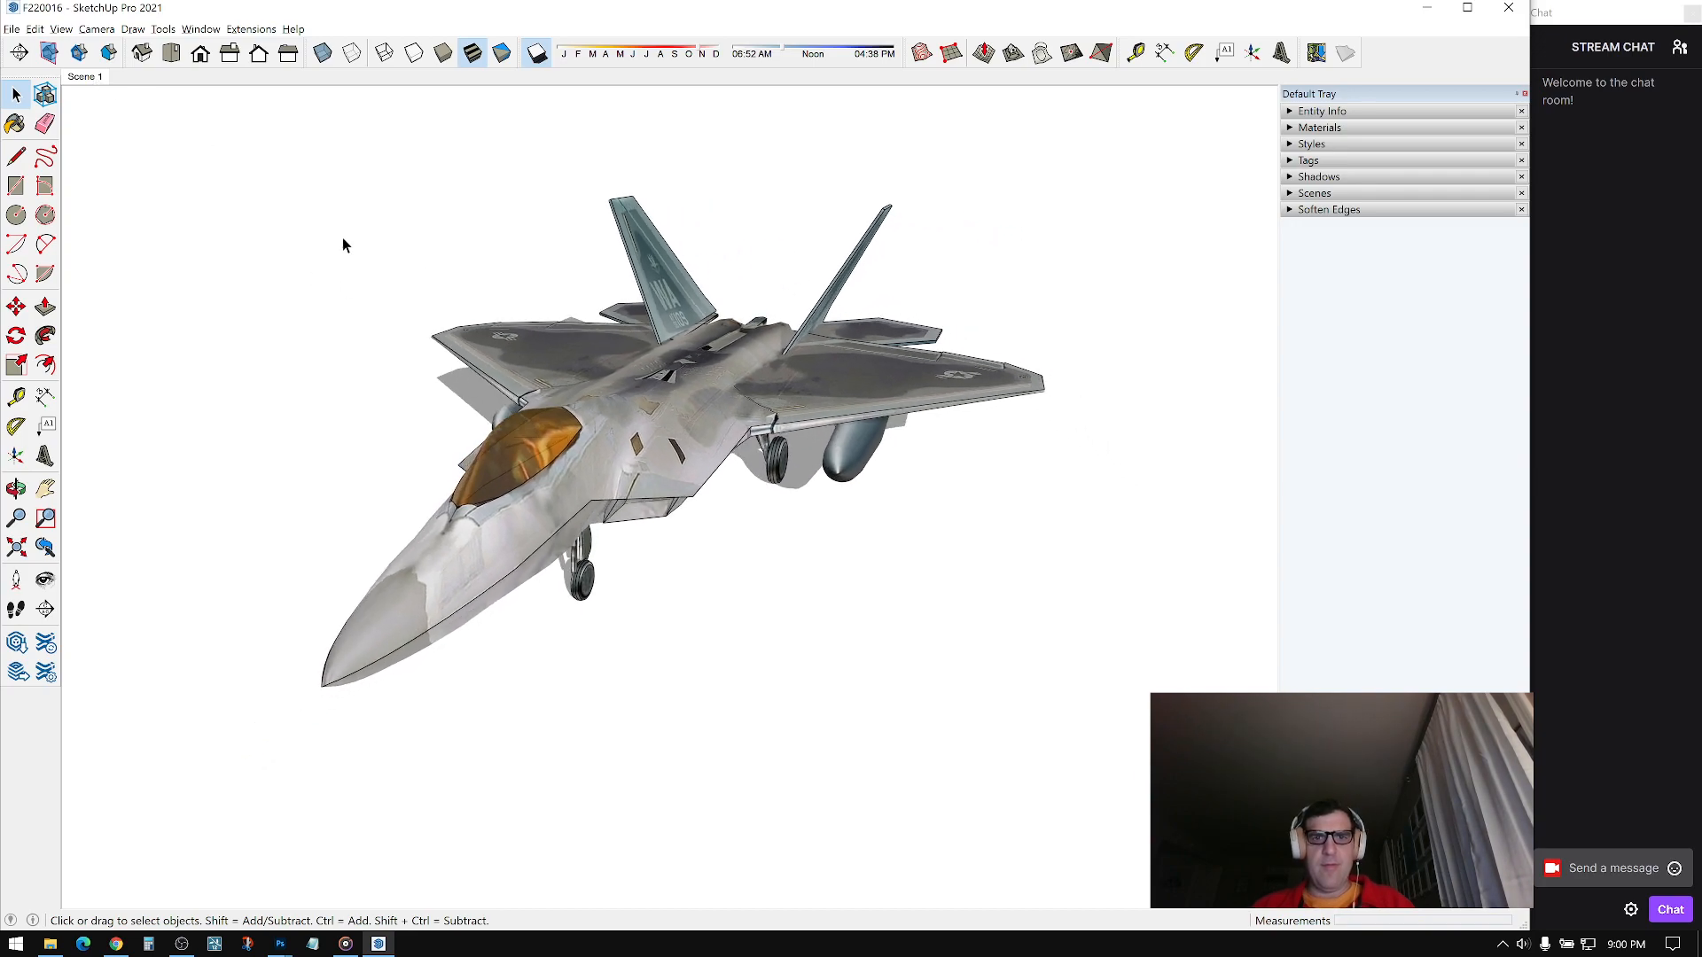
Step: Check the entire model's statistics in Model Info
click(200, 28)
click(239, 103)
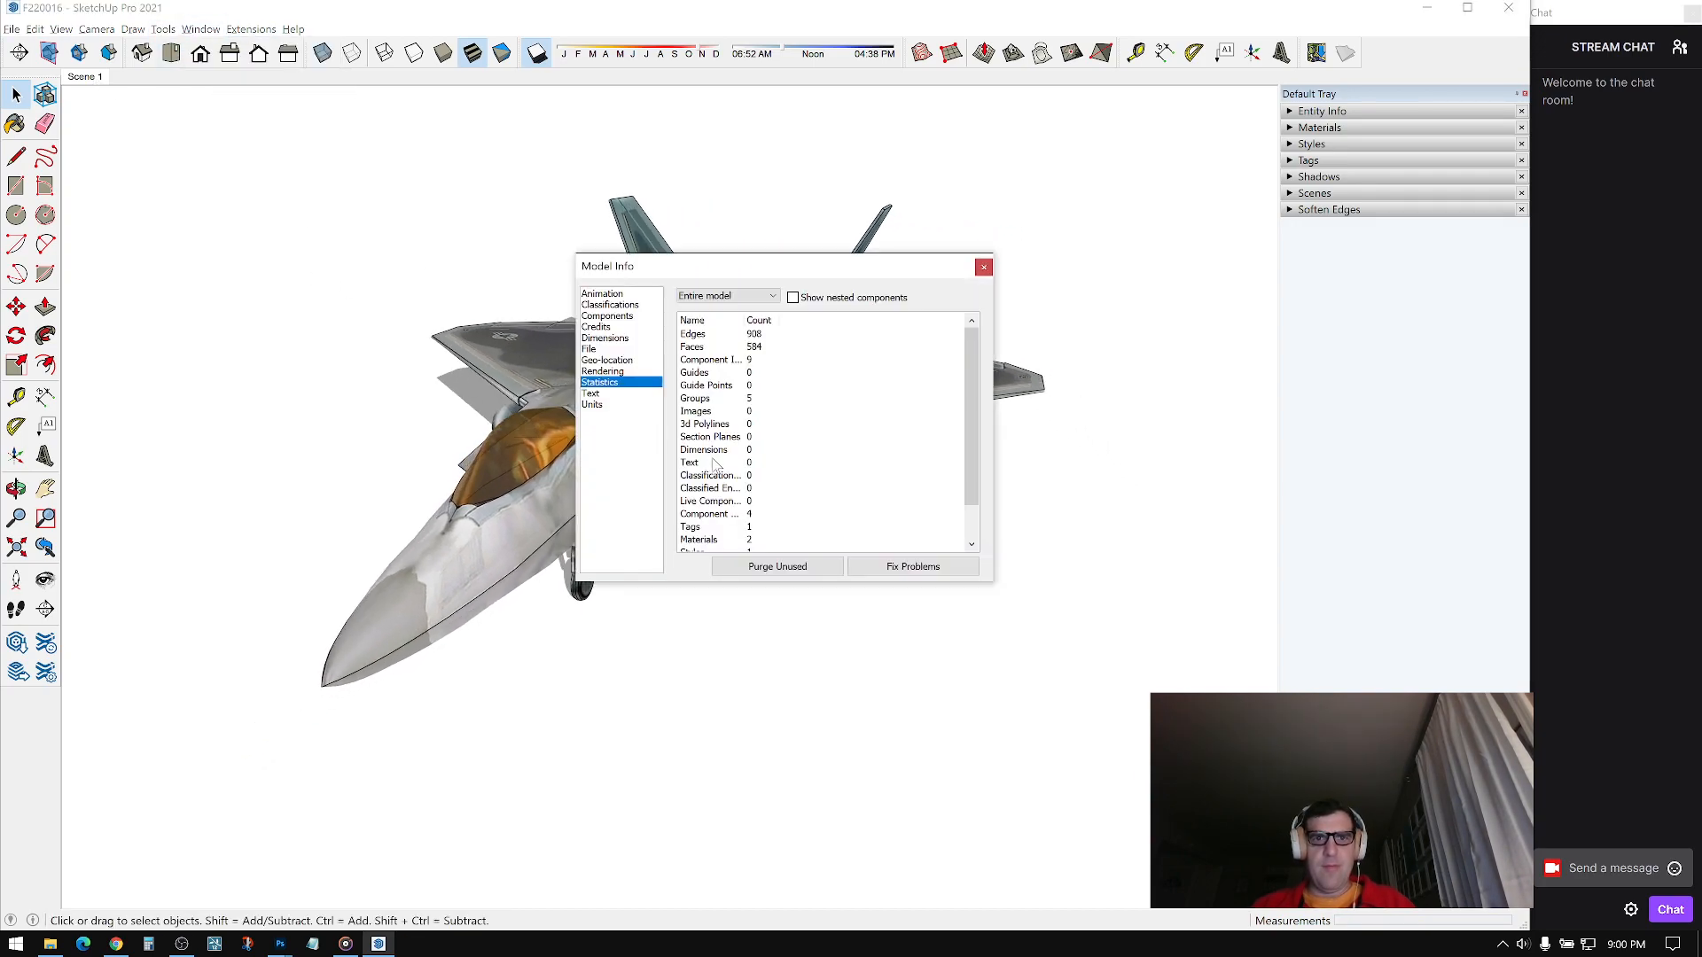
click(984, 267)
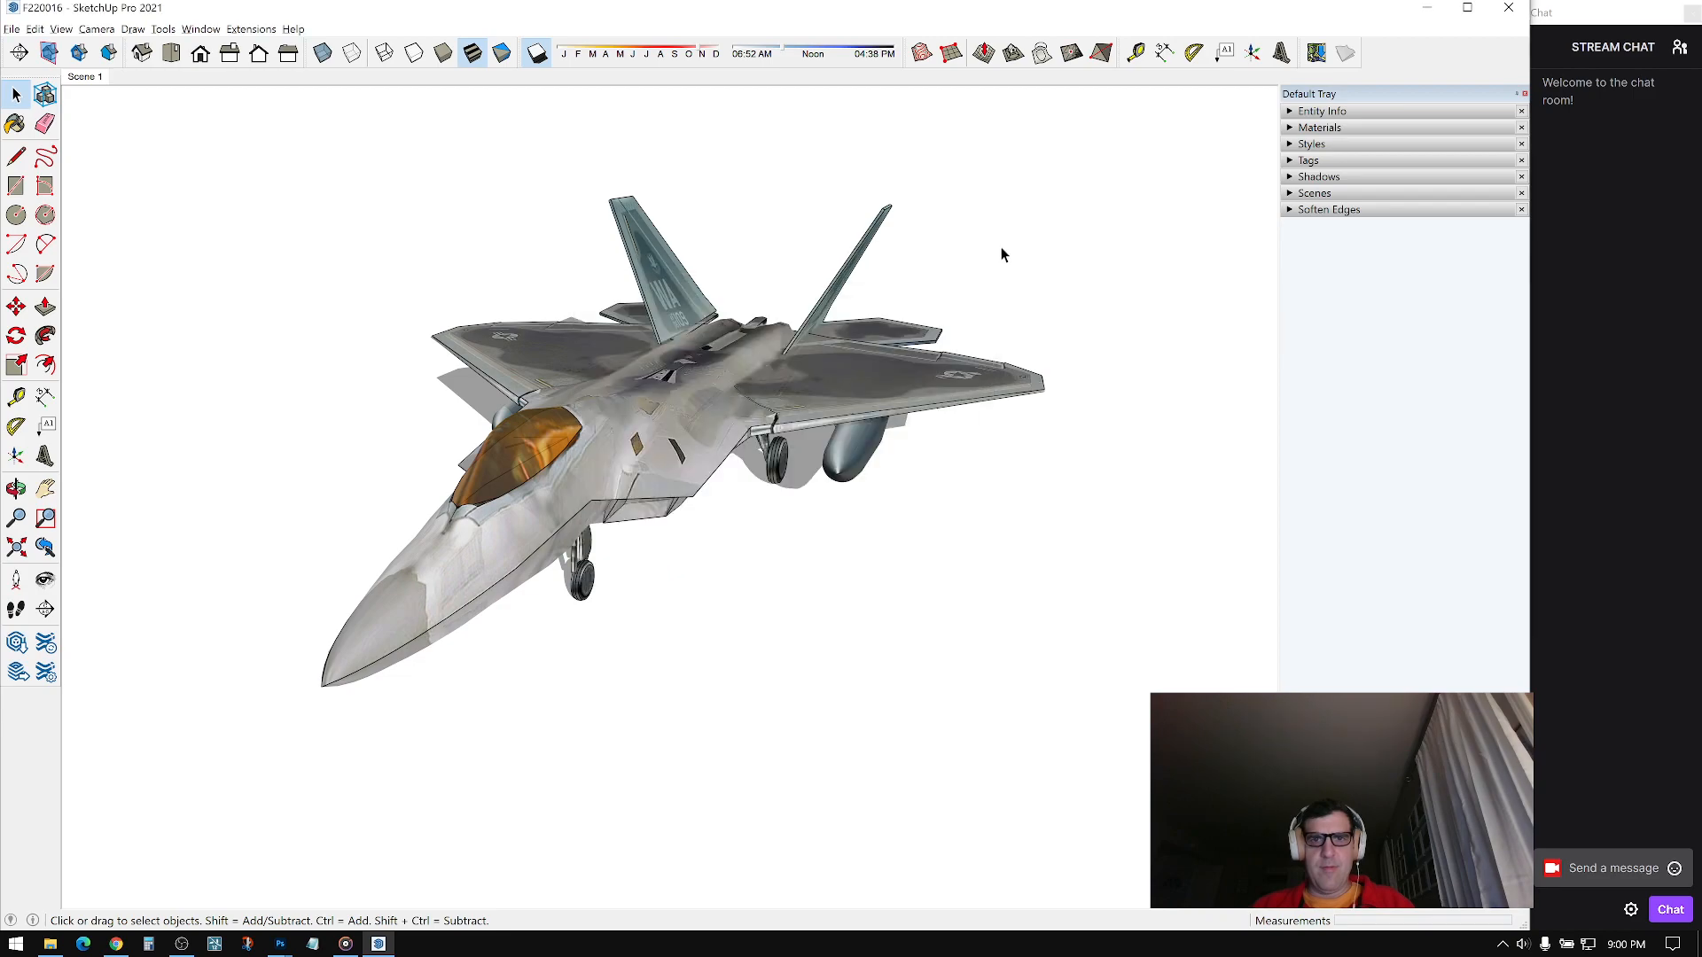
Step: Save the model as a new version named F220017
click(11, 28)
click(40, 114)
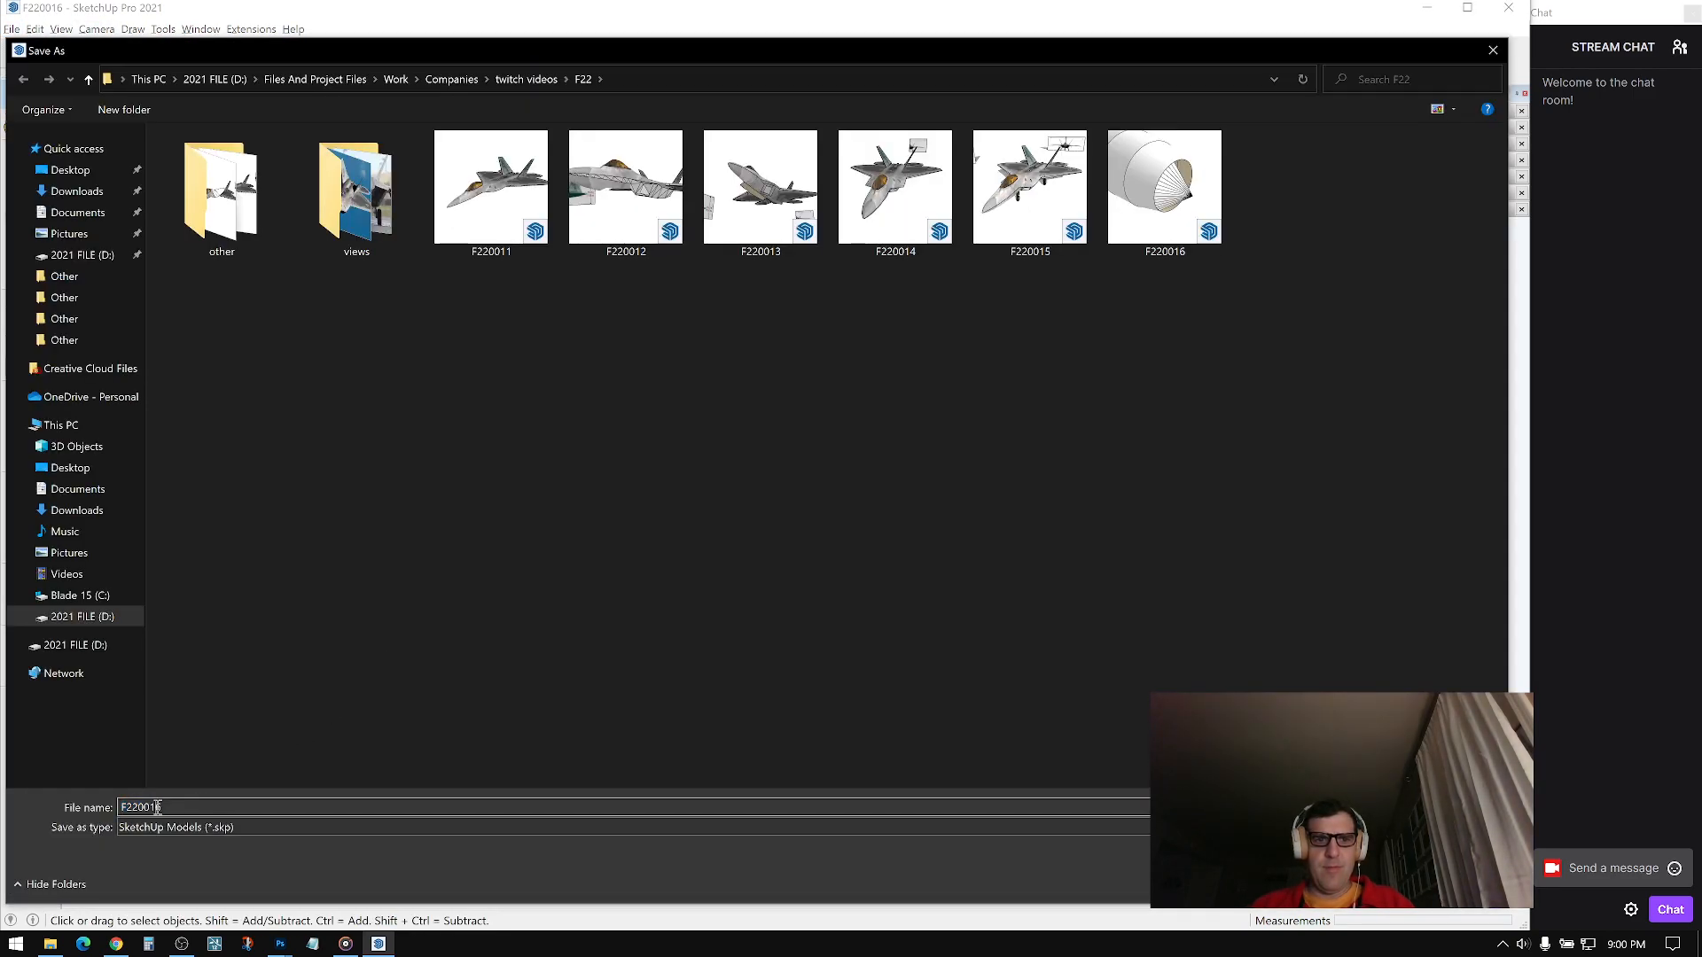
text(7)
key(Return)
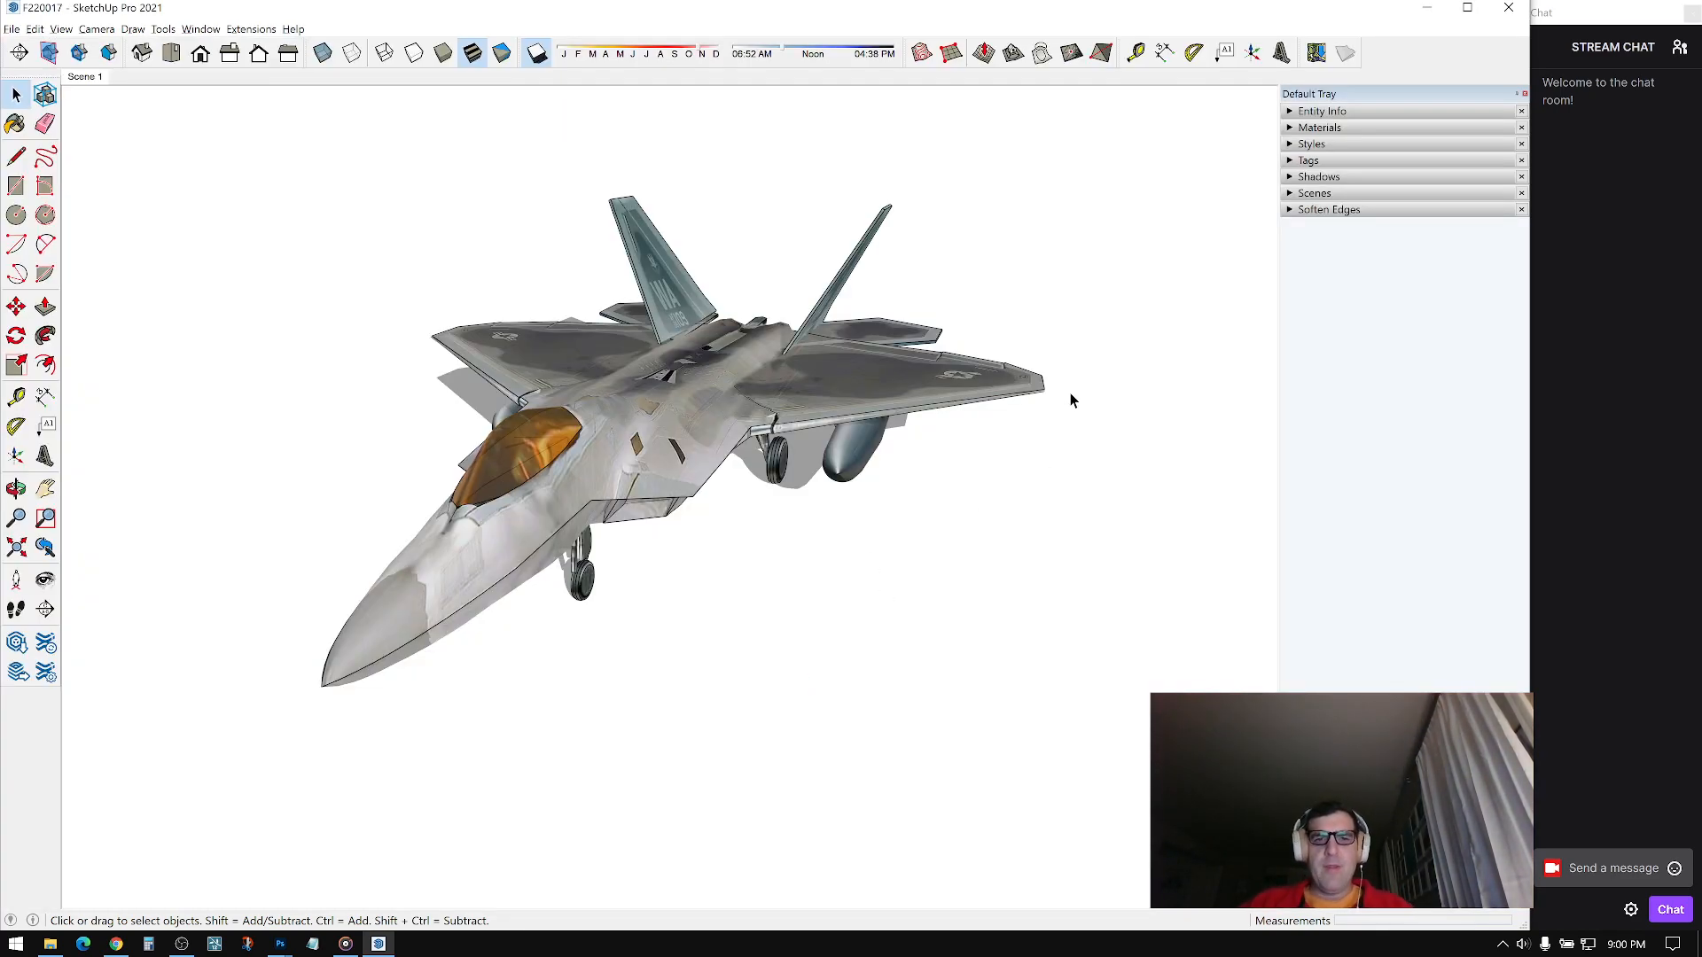
Step: Restore the Scene 1 view of the aircraft and save the model as a new version named F220018
middle_drag(1130, 549, 894, 562)
scroll(760, 471, up, 1)
middle_drag(760, 470, 857, 467)
middle_drag(1066, 458, 749, 392)
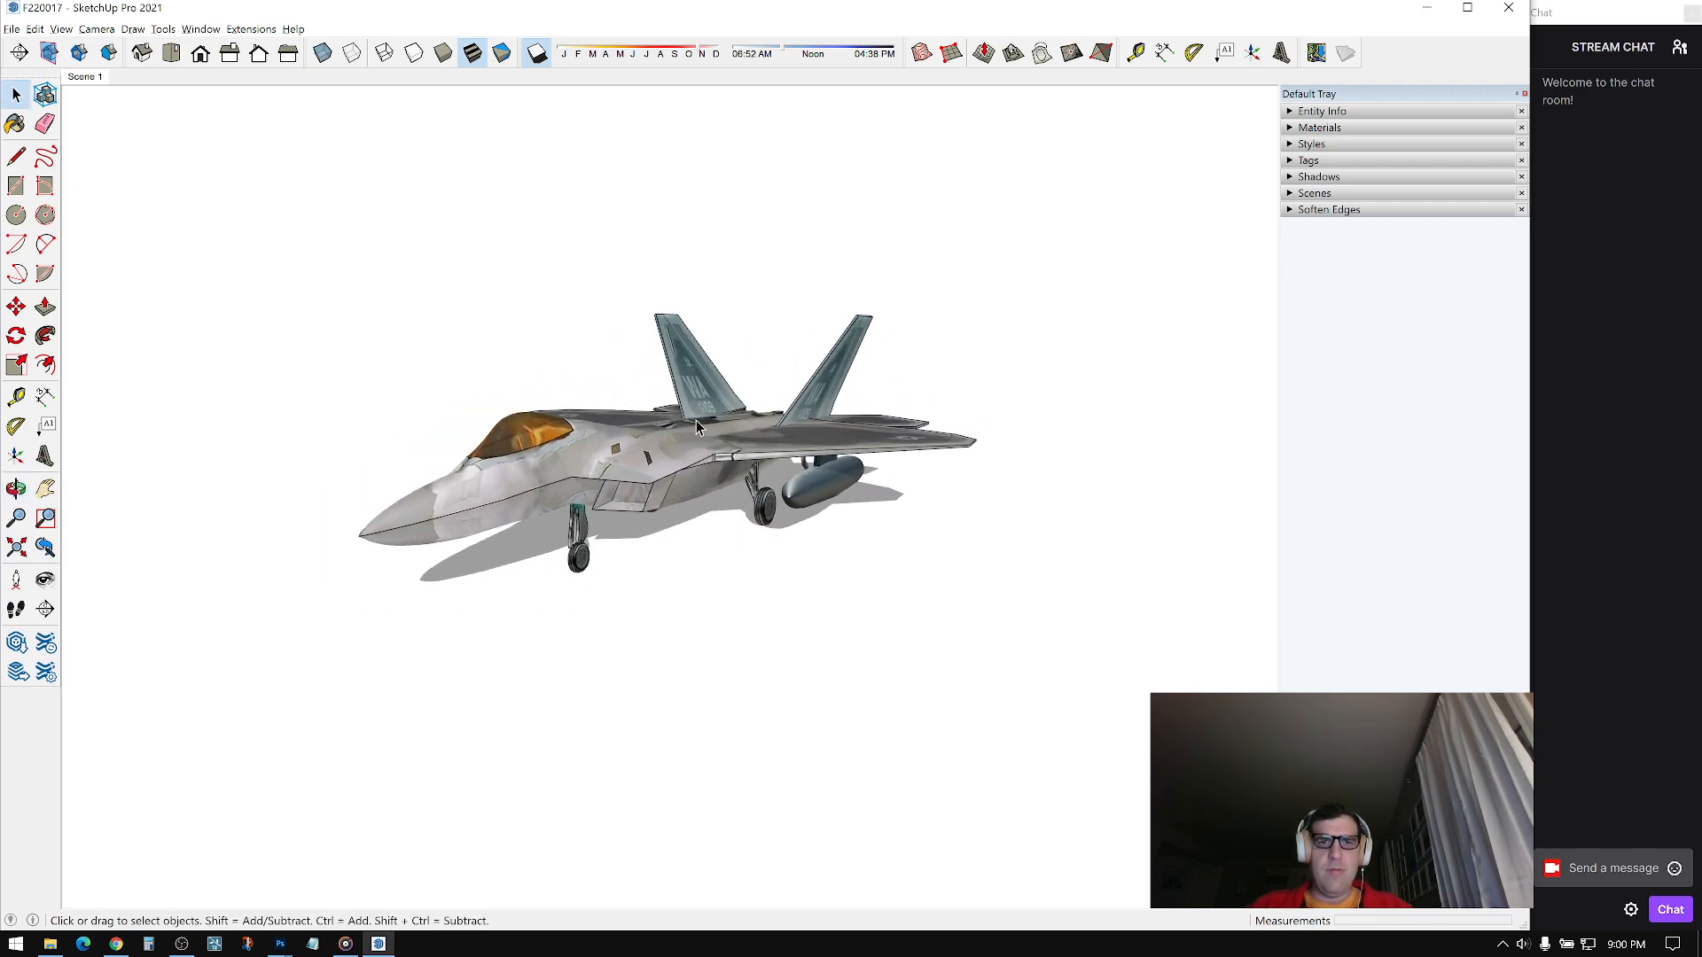
click(85, 77)
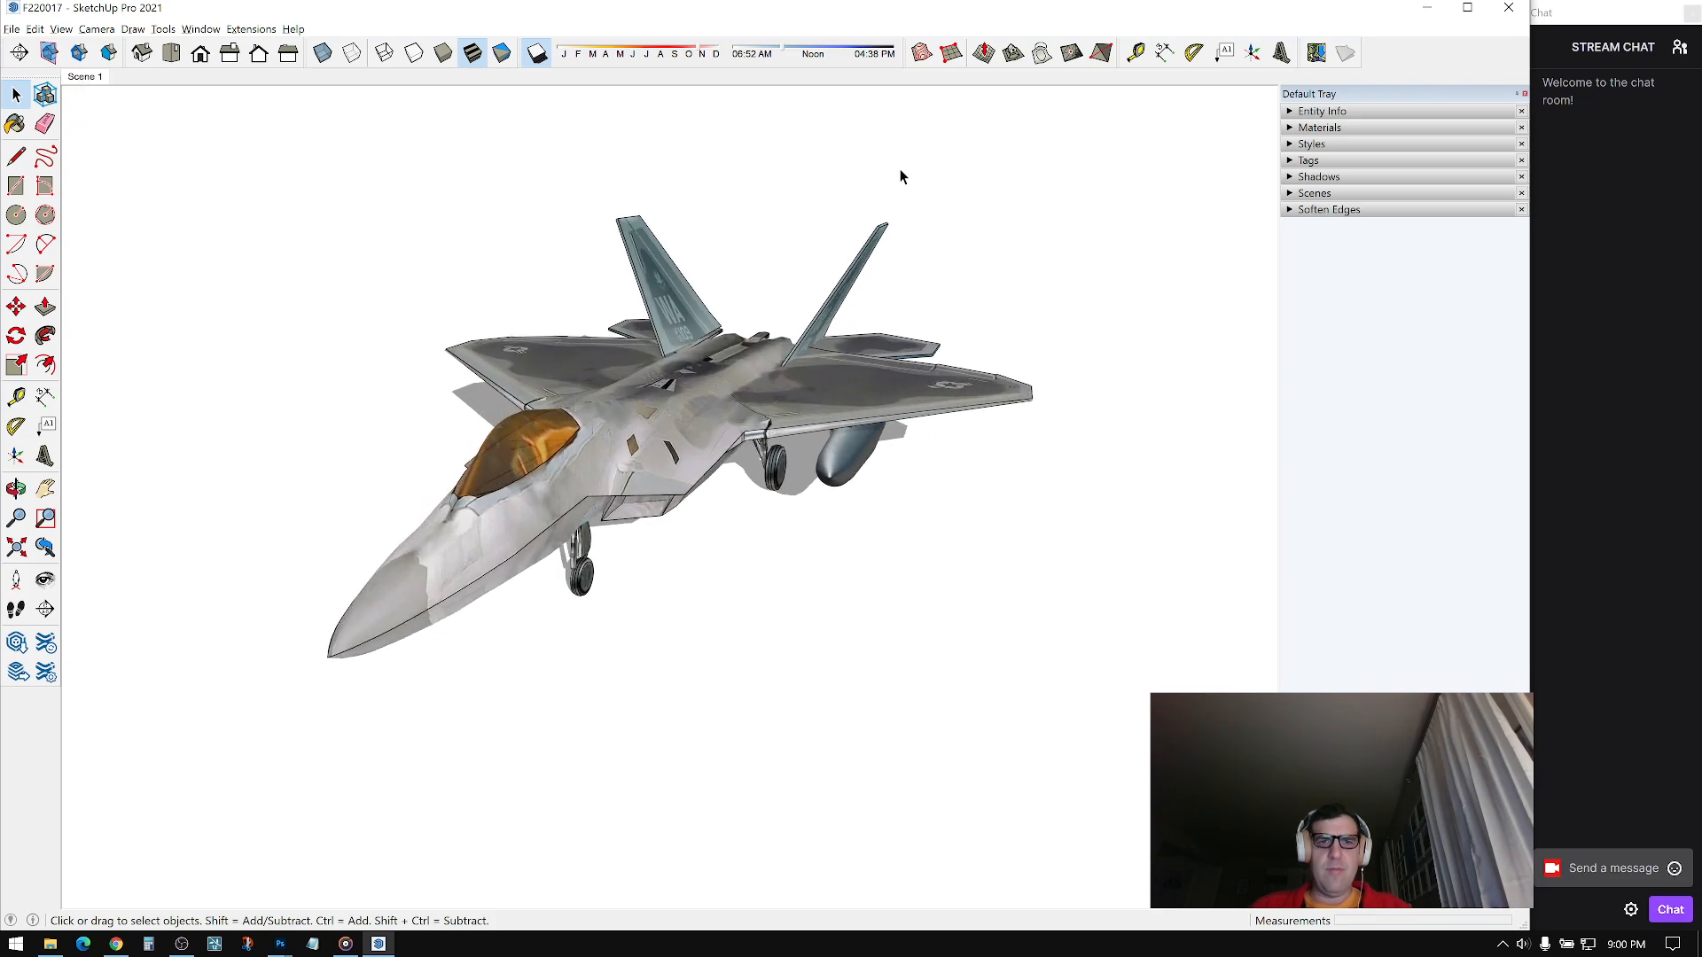
click(11, 30)
click(36, 117)
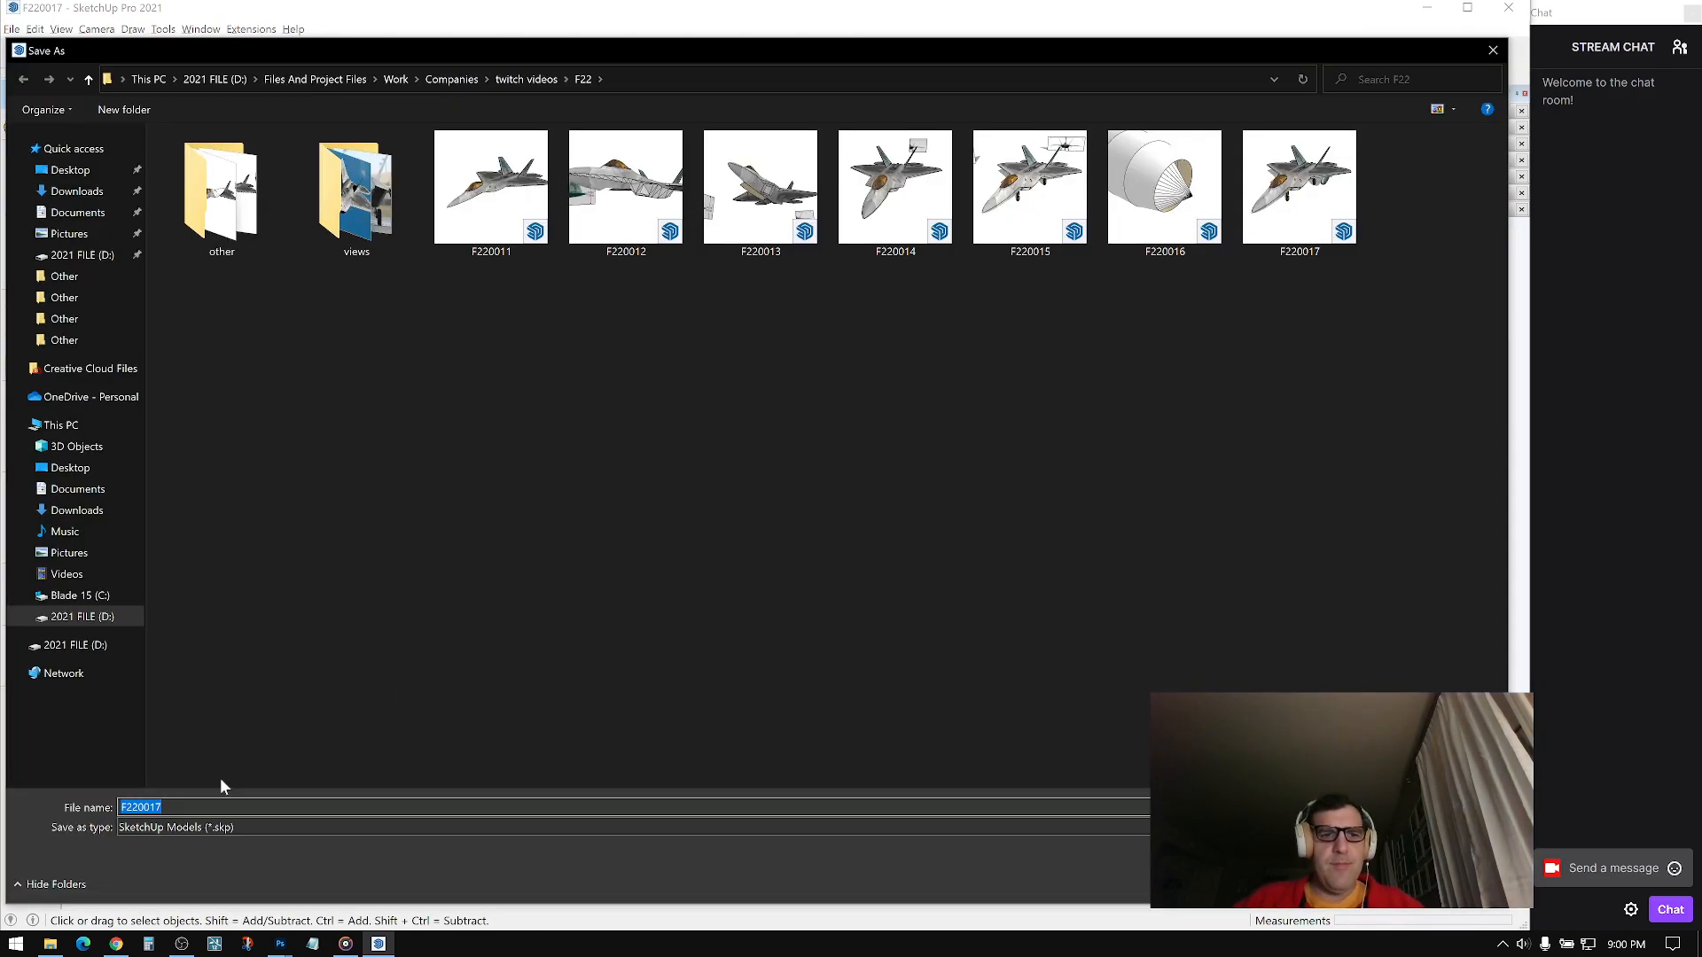
click(172, 807)
key(BackSpace)
text(8)
key(Return)
Step: Save another copy of the model in the F22 folder under the file name F22
click(12, 28)
click(40, 114)
click(173, 807)
key(BackSpace)
key(BackSpace)
key(BackSpace)
key(BackSpace)
key(Return)
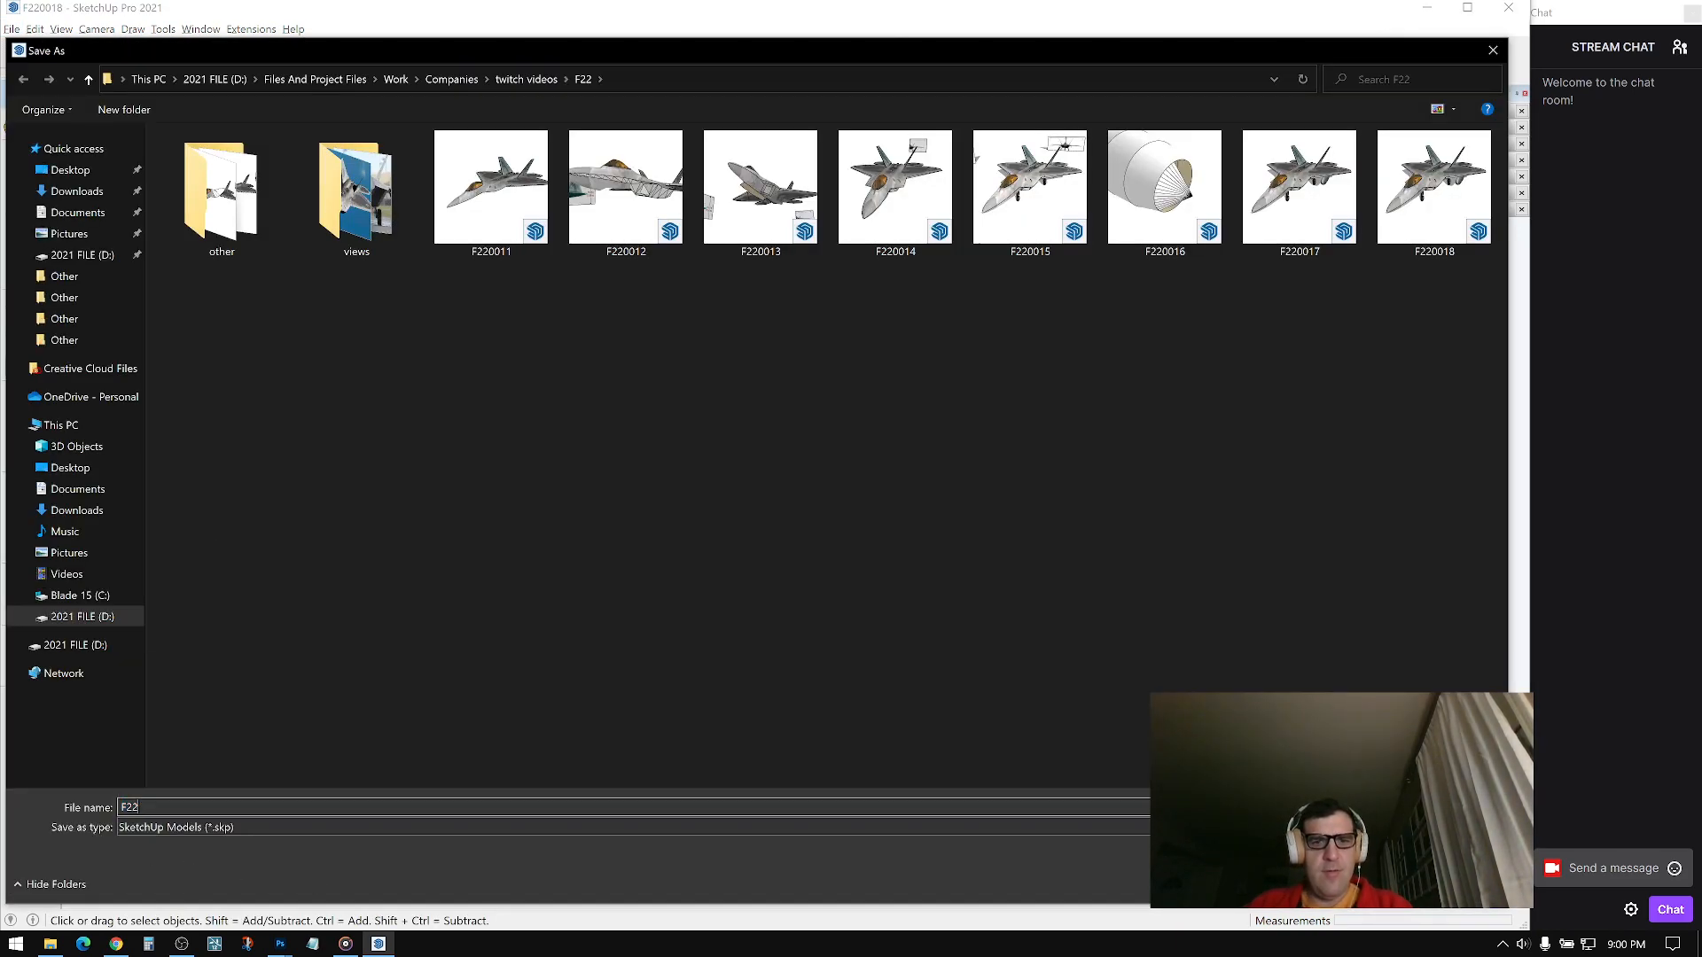